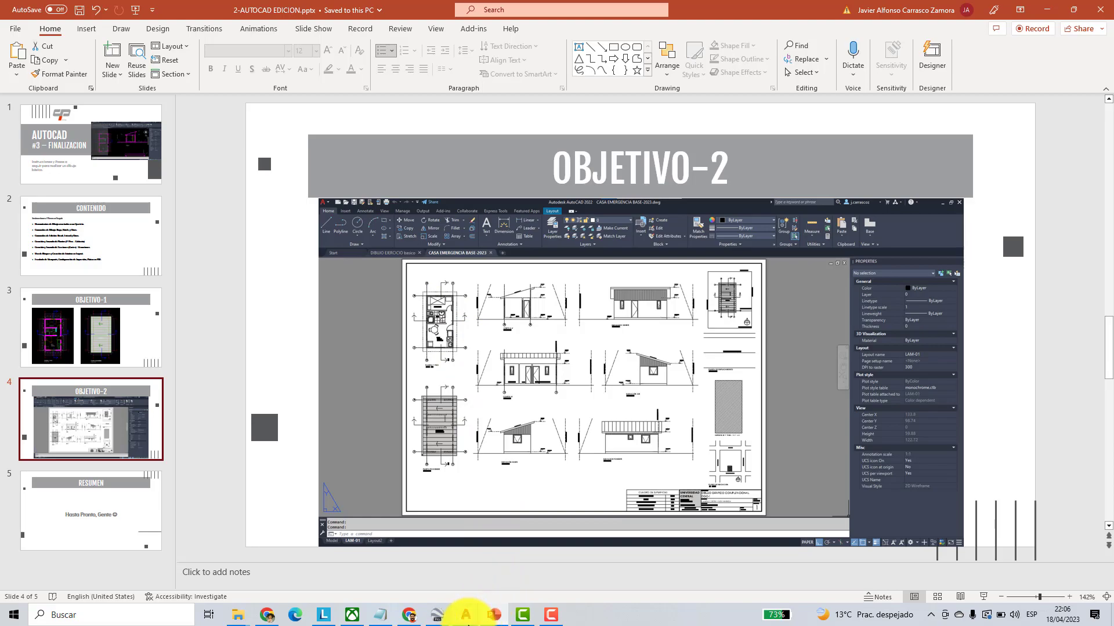
- Switch to the AutoCAD drawing DIBUJO EJERCICIO basico and maximize its window
mouse_move(465, 620)
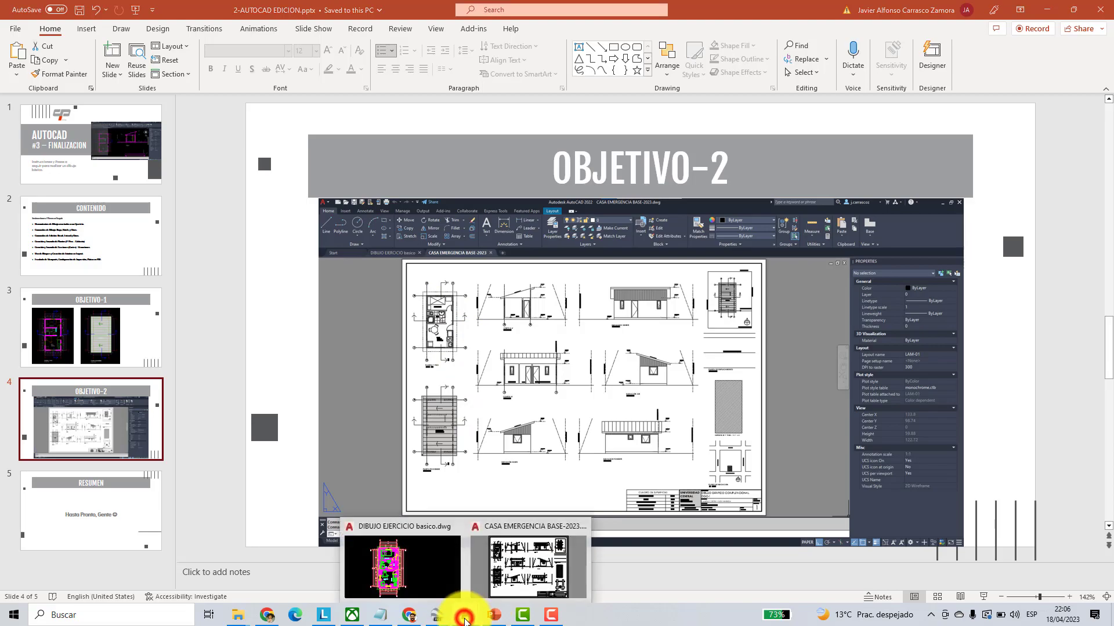
click(399, 571)
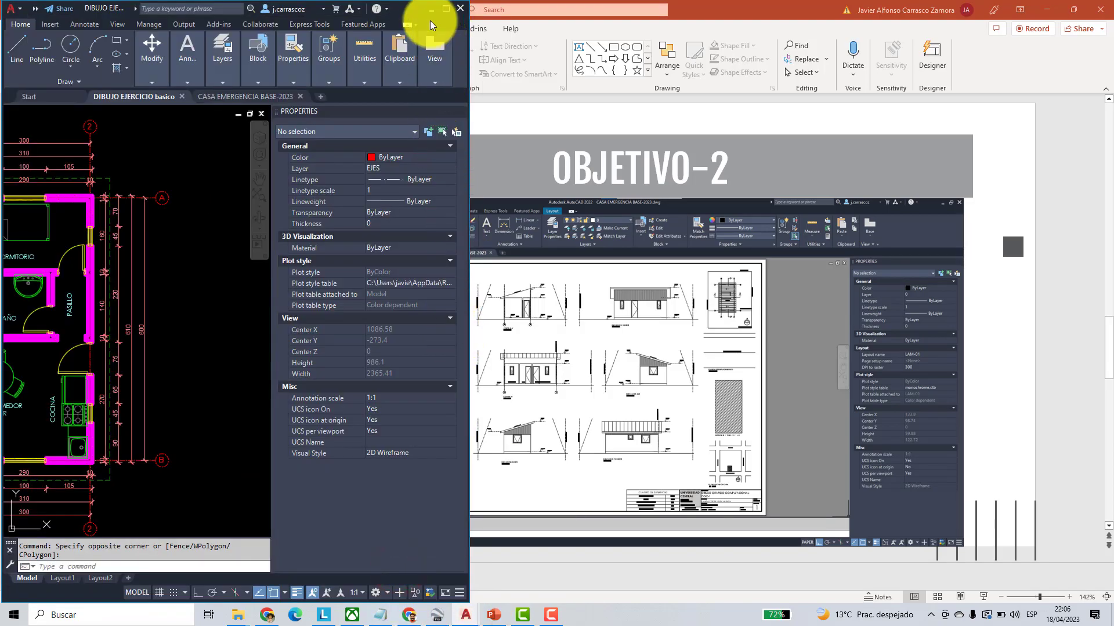
click(446, 8)
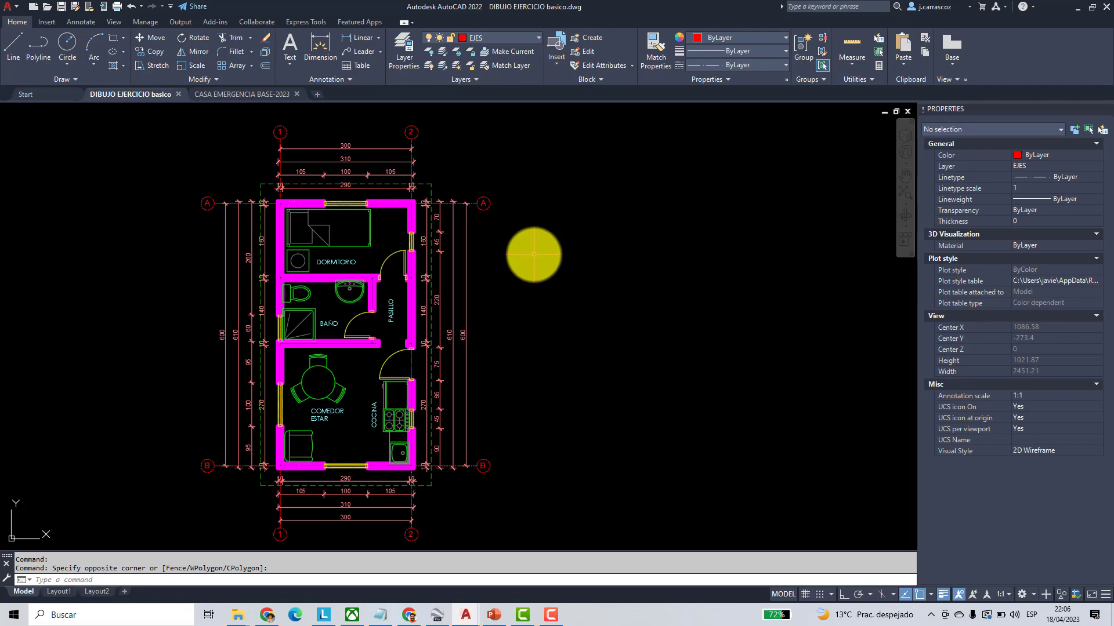
- Examine the dimensioned house floor plan from the bedroom and its upper dimensions down to the kitchen and dining area
scroll(527, 256, down, 2)
scroll(380, 215, up, 5)
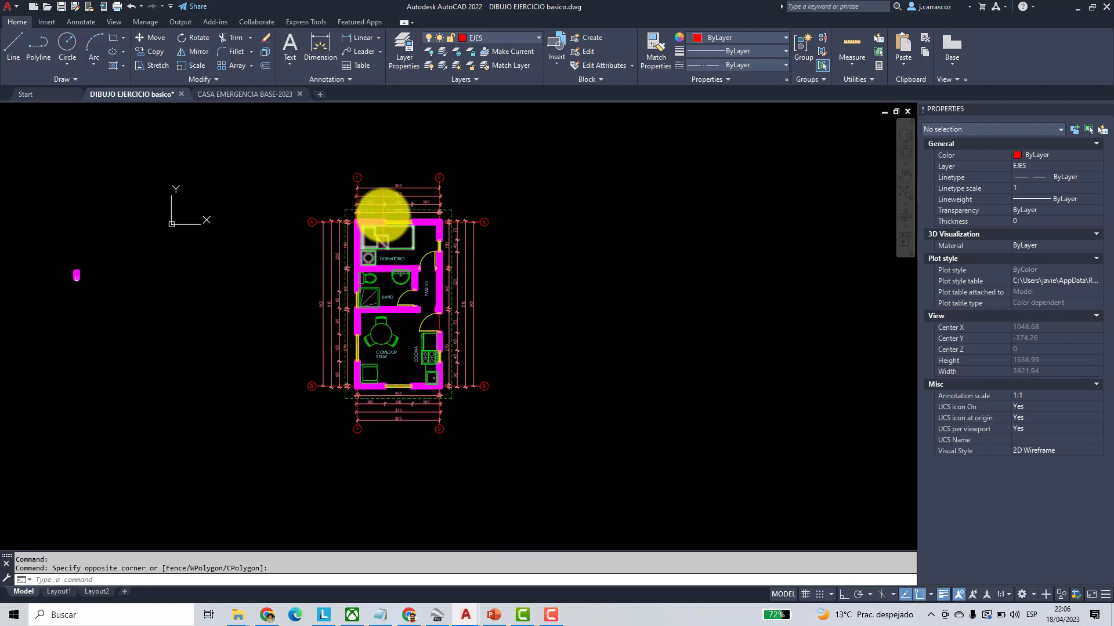
mouse_move(380, 211)
middle_down()
mouse_move(401, 255)
mouse_move(392, 319)
middle_up()
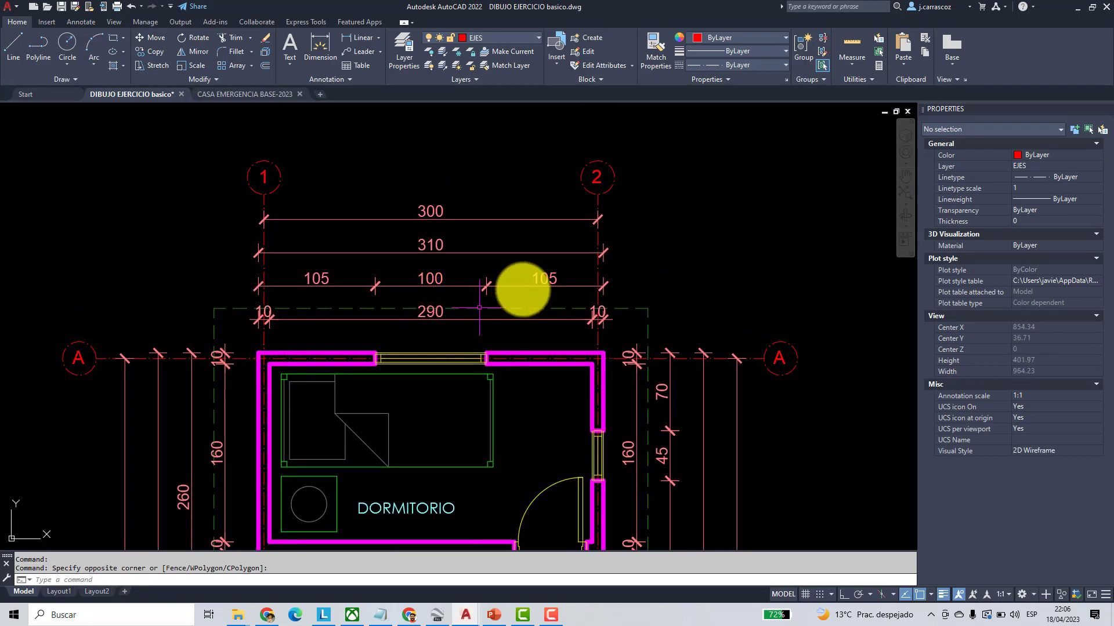
mouse_move(495, 346)
middle_down()
mouse_move(532, 210)
mouse_move(515, 204)
middle_up()
scroll(573, 214, up, 2)
scroll(573, 215, down, 2)
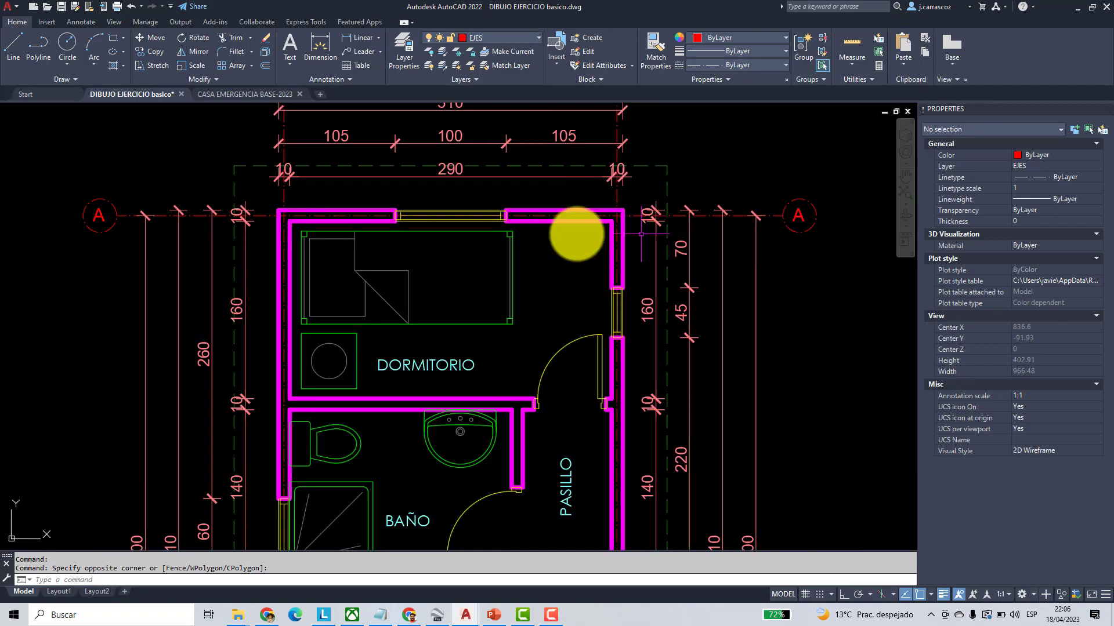
middle_drag(579, 236, 552, 323)
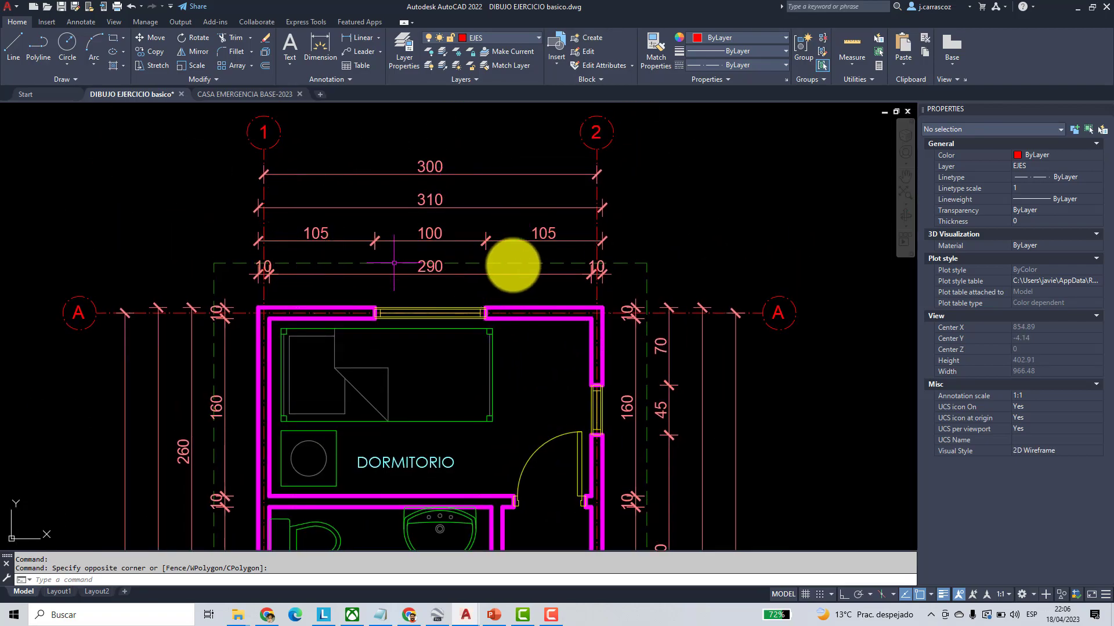
scroll(641, 257, up, 2)
scroll(644, 261, down, 4)
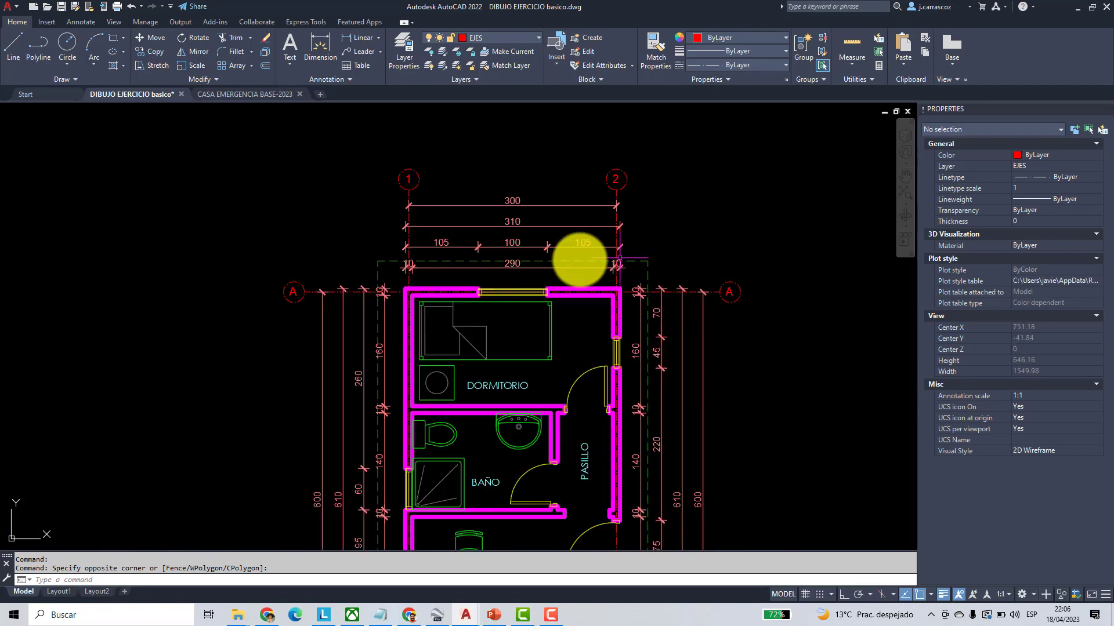
mouse_move(454, 318)
middle_down()
mouse_move(418, 137)
mouse_move(401, 132)
middle_up()
middle_drag(482, 350, 510, 219)
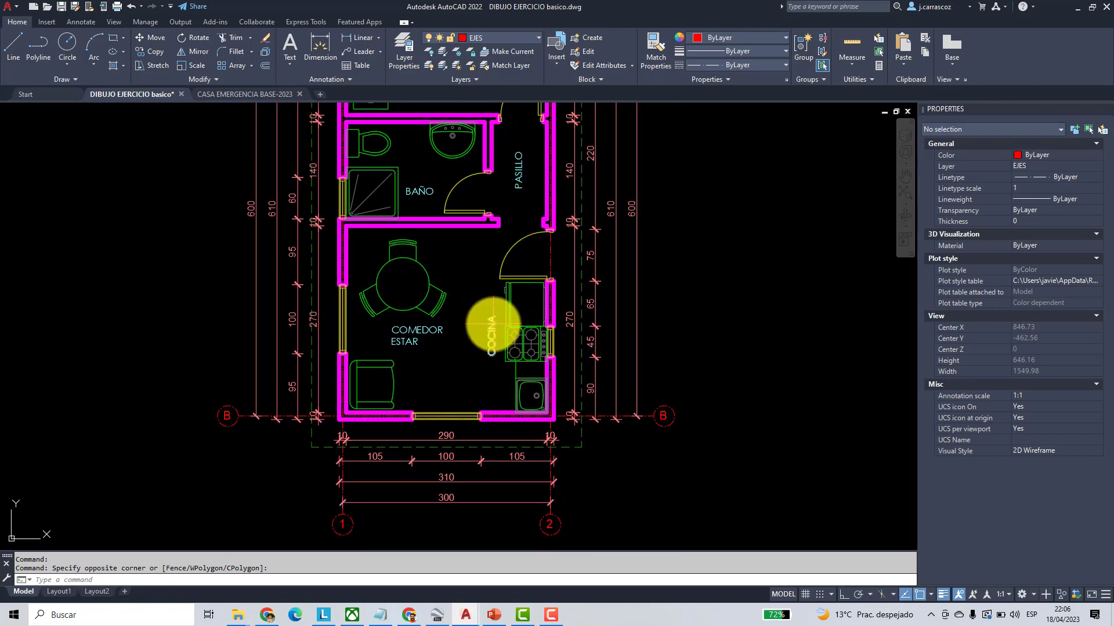
scroll(496, 327, down, 6)
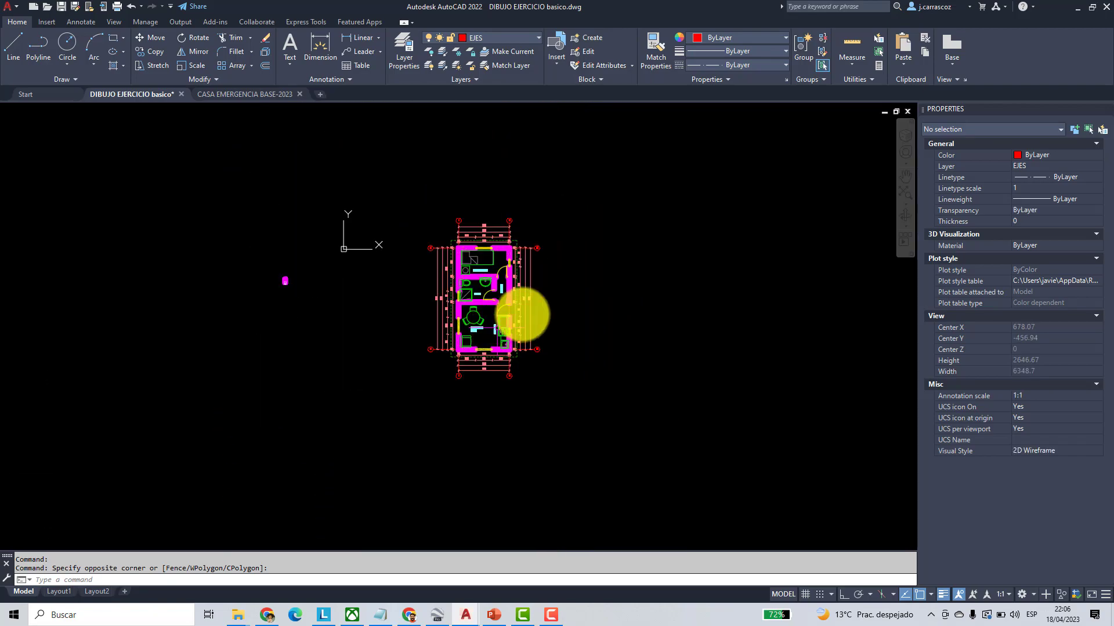
middle_drag(517, 315, 489, 323)
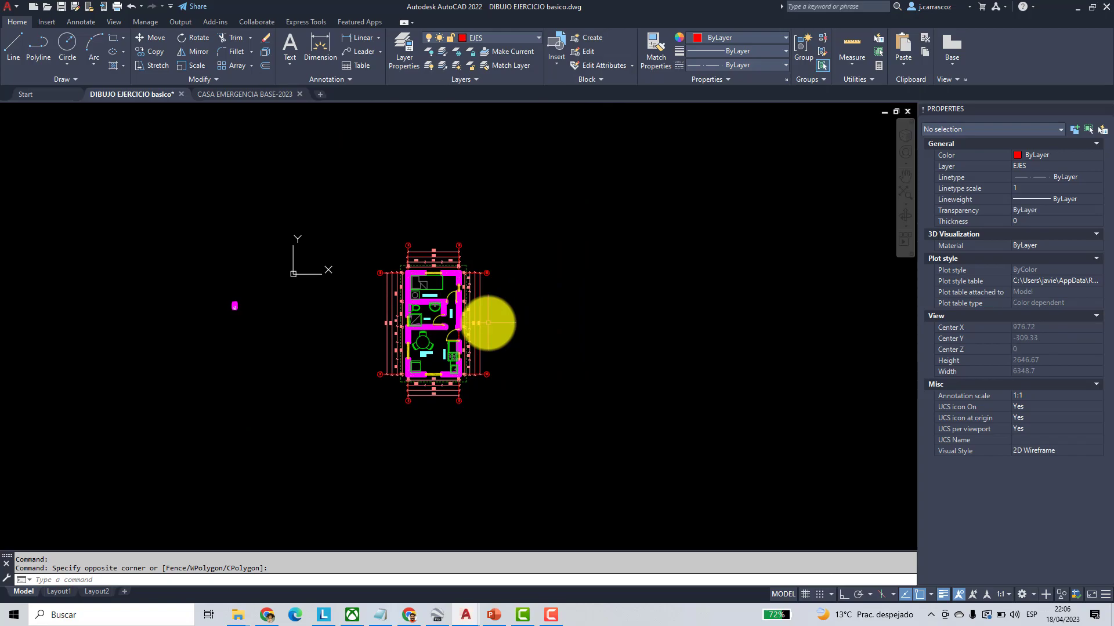
- Select EJES as the current layer
click(510, 39)
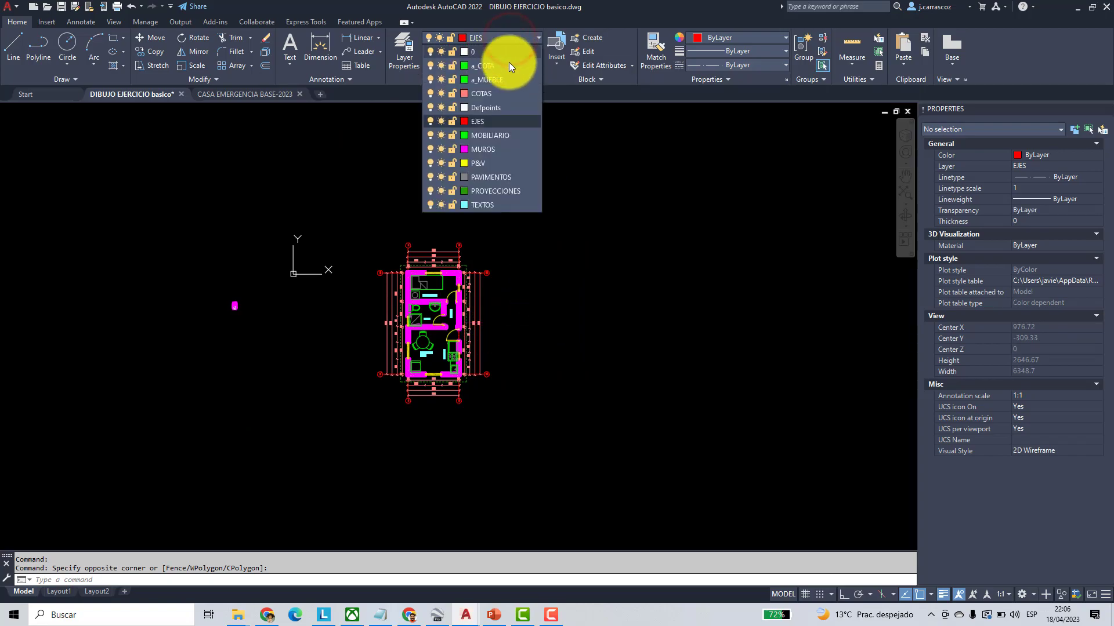
click(513, 121)
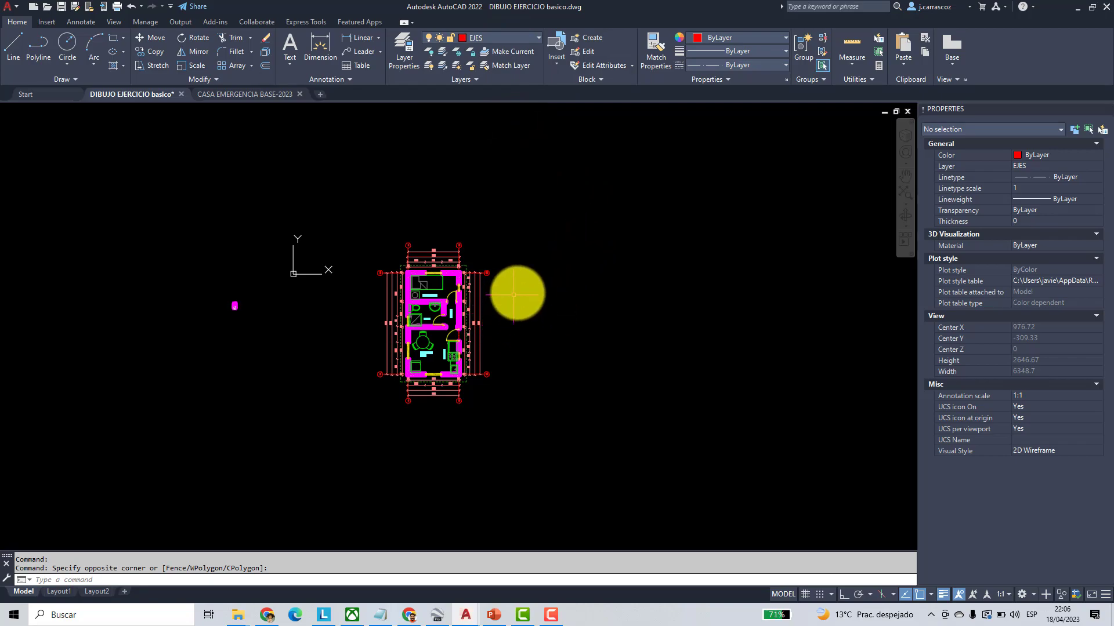
- Freeze the COTAS layer with LAYFRZ by picking the outermost vertical dimension beside the floor plan
scroll(509, 312, up, 2)
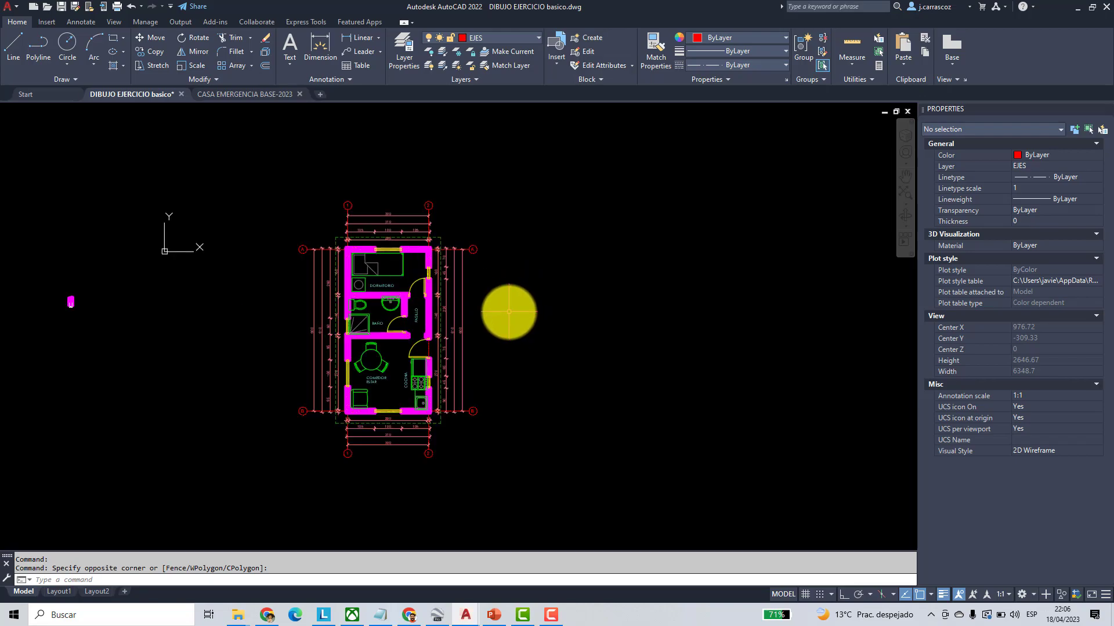
scroll(485, 309, up, 2)
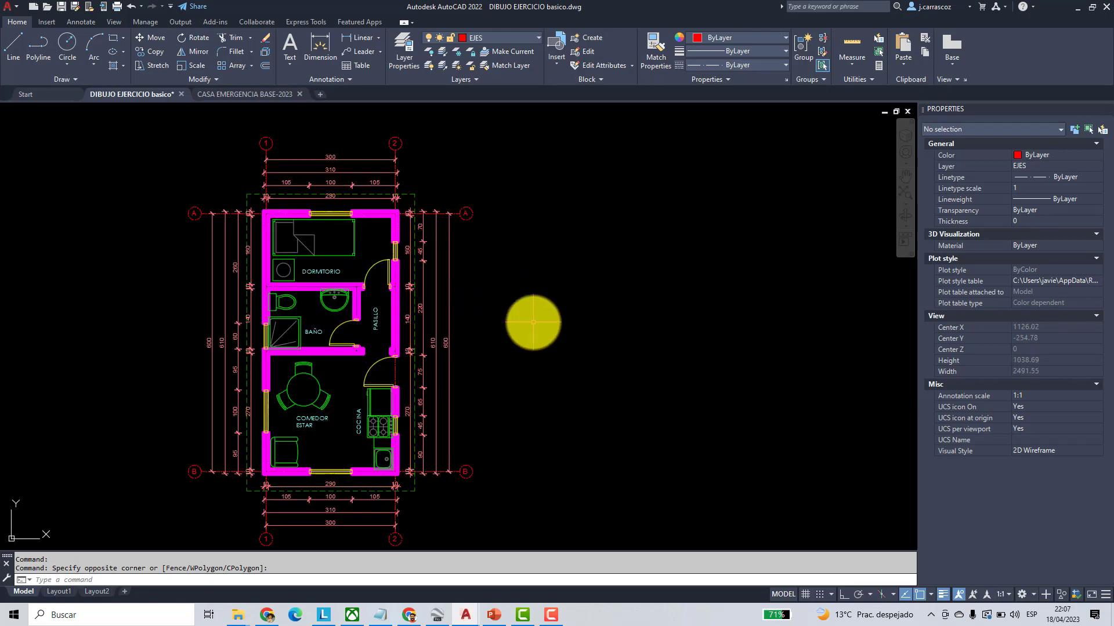
text(LAYFRZ)
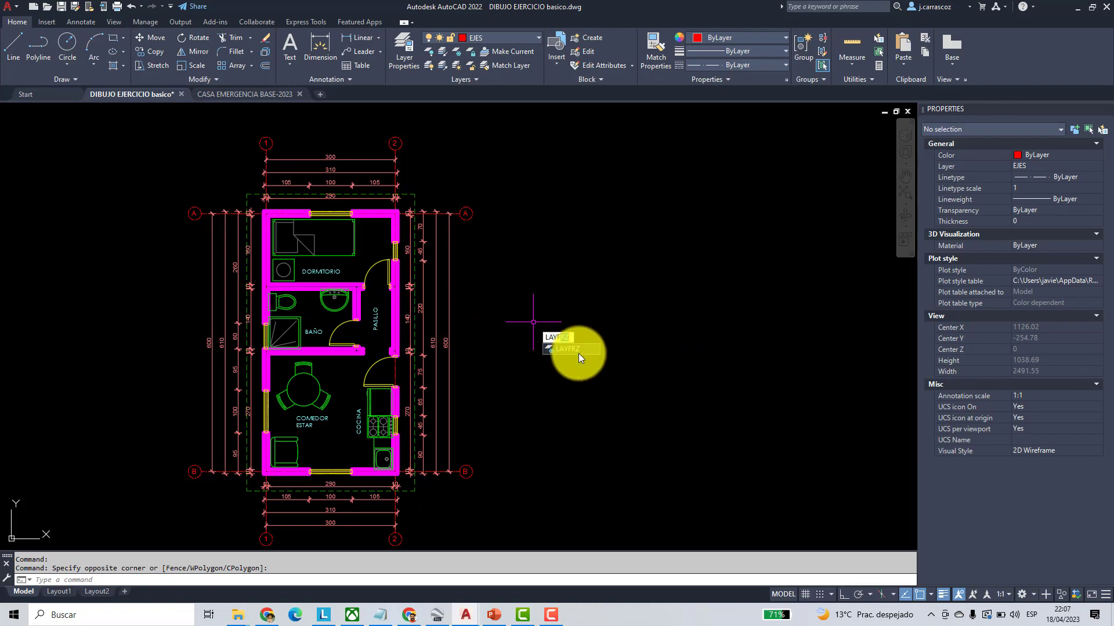
click(579, 350)
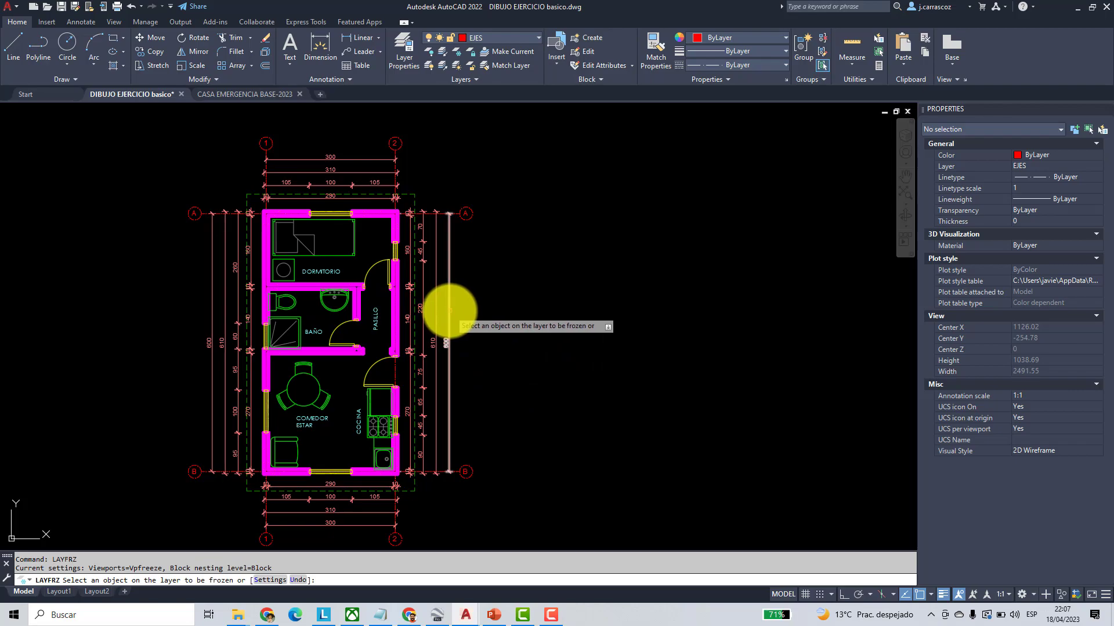
click(450, 312)
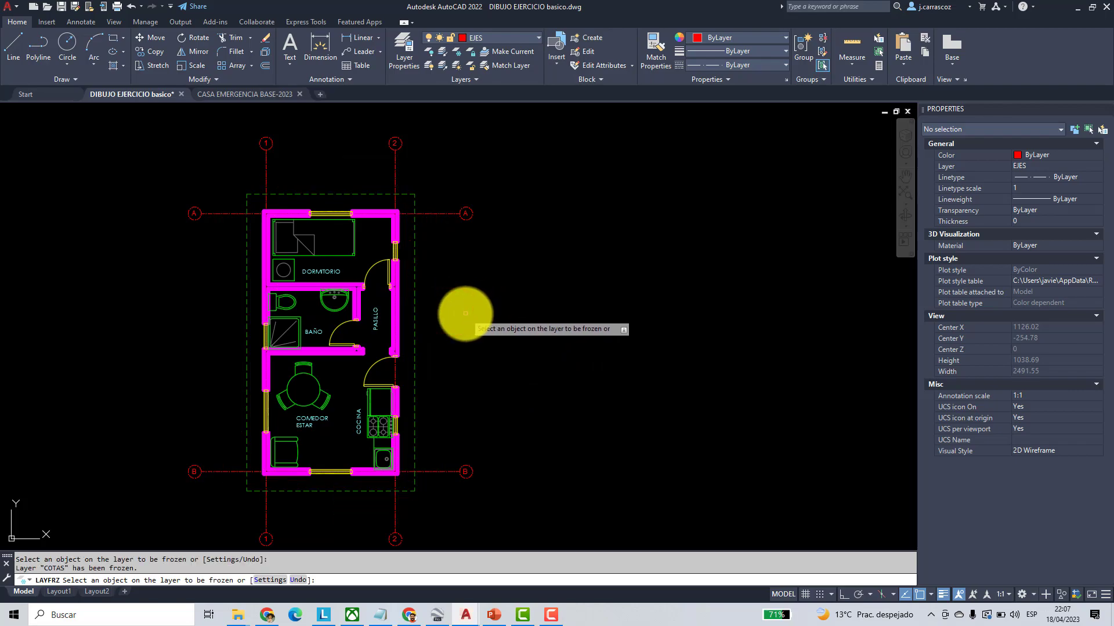
- Switch to PowerPoint and add "(Layfreeze, " after "Otros" in the editing commands bullet of the CONTENIDO slide
click(494, 614)
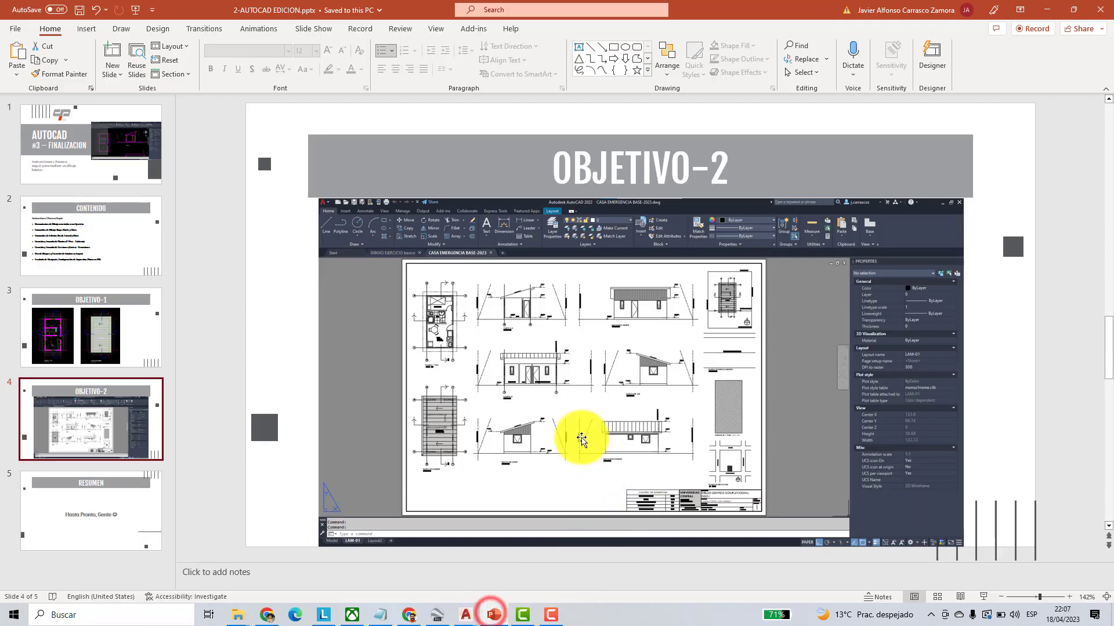
click(78, 247)
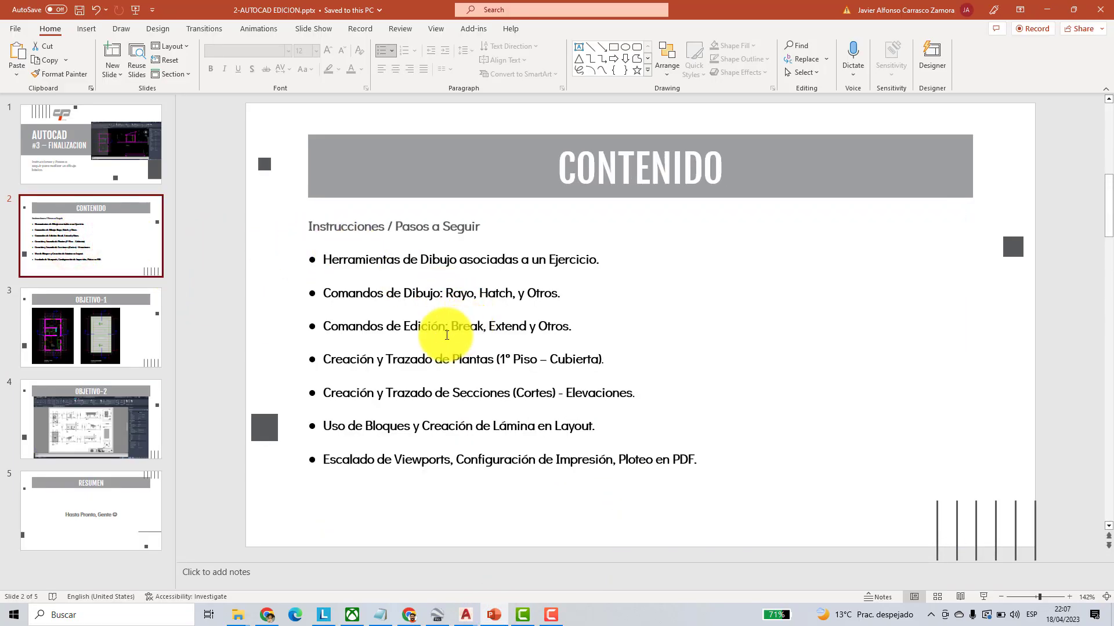
click(570, 325)
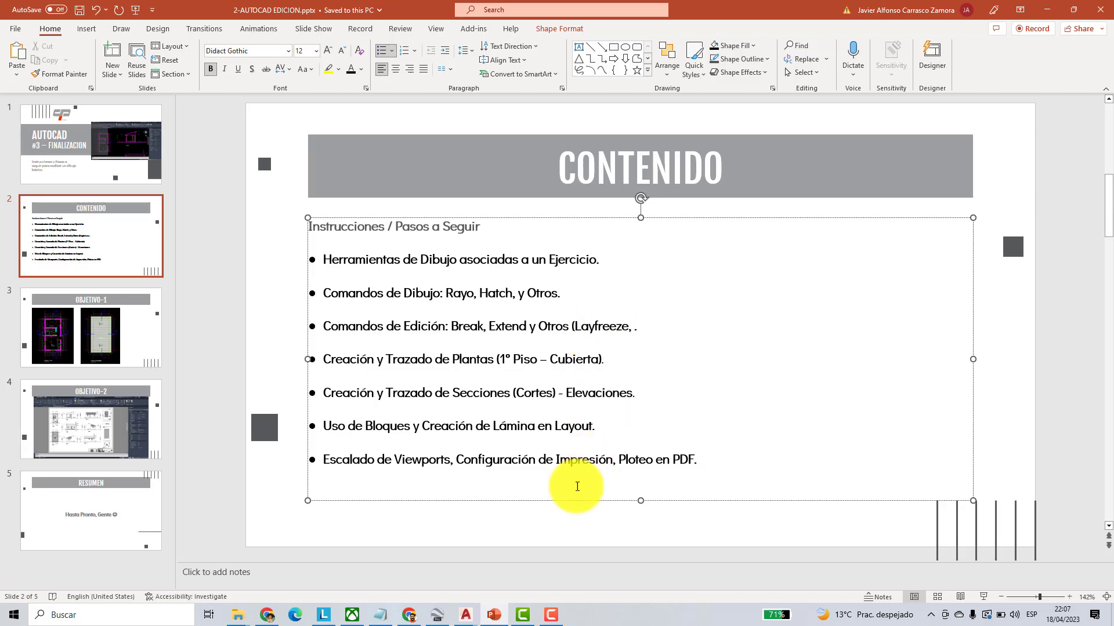
- Switch back to the AutoCAD drawing and freeze the TEXTOS and MOBILIARIO layers with LAYFRZ, picking the DORMITORIO label and the bed
click(464, 614)
click(420, 562)
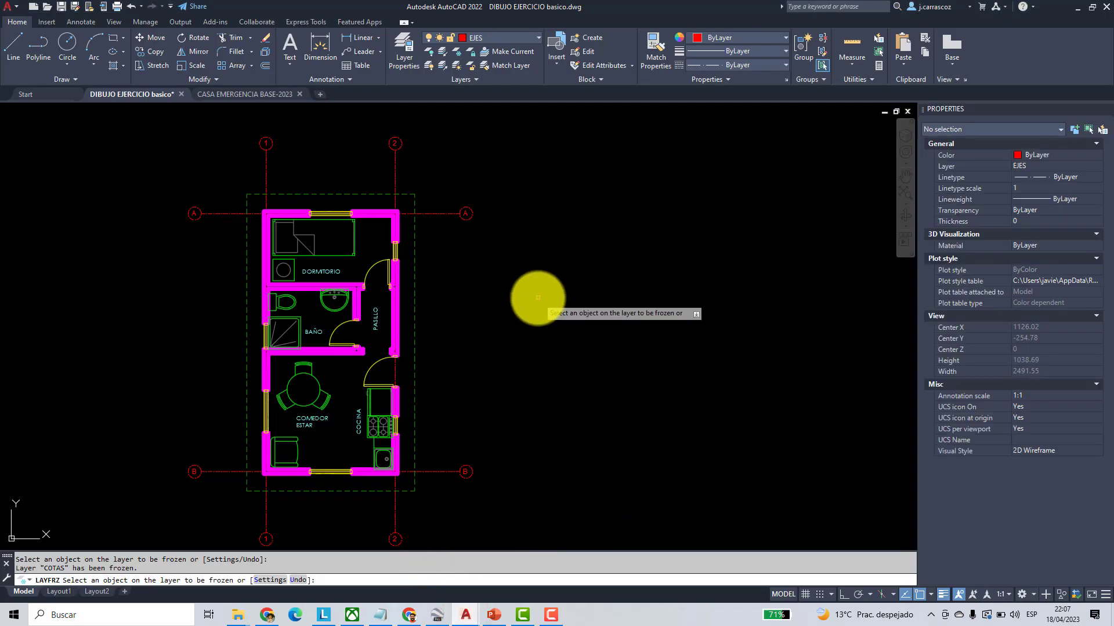
key(Return)
text(LAYF)
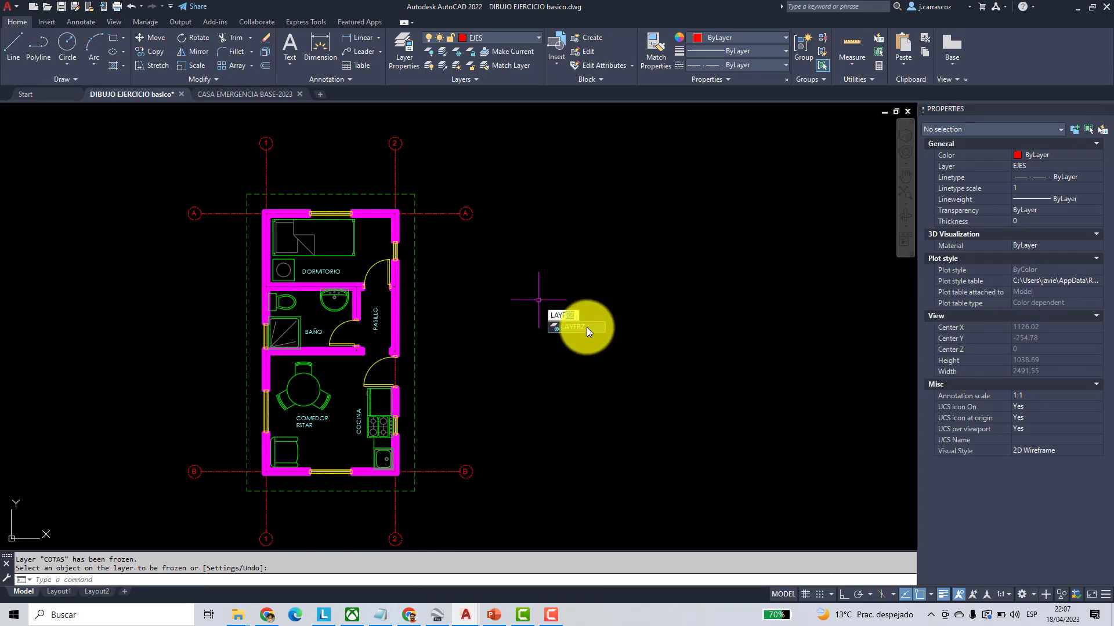
click(586, 328)
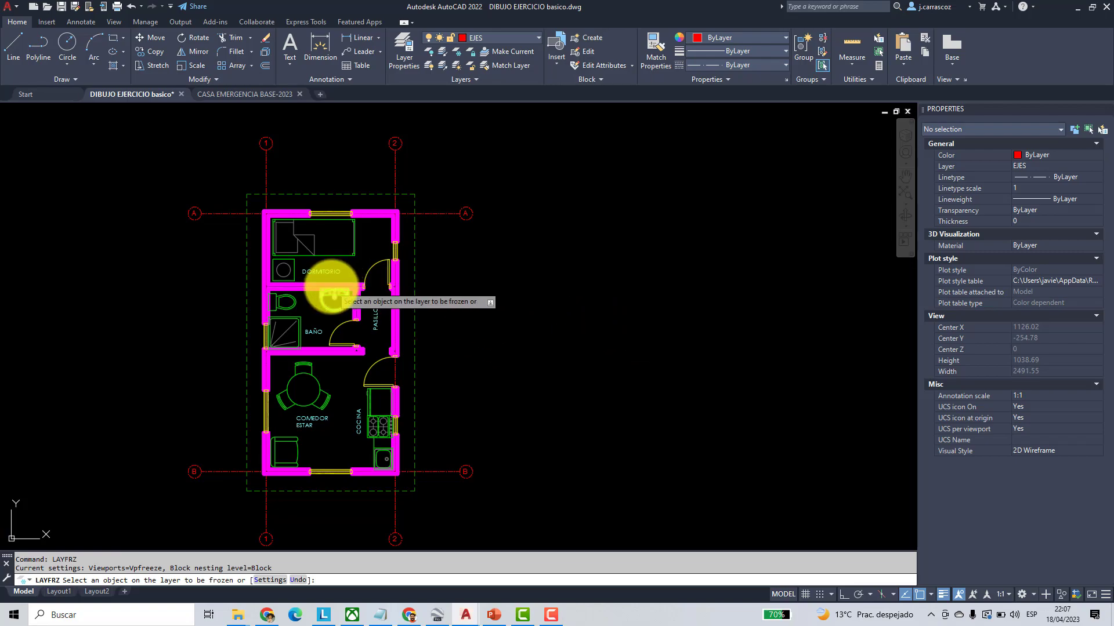
click(322, 271)
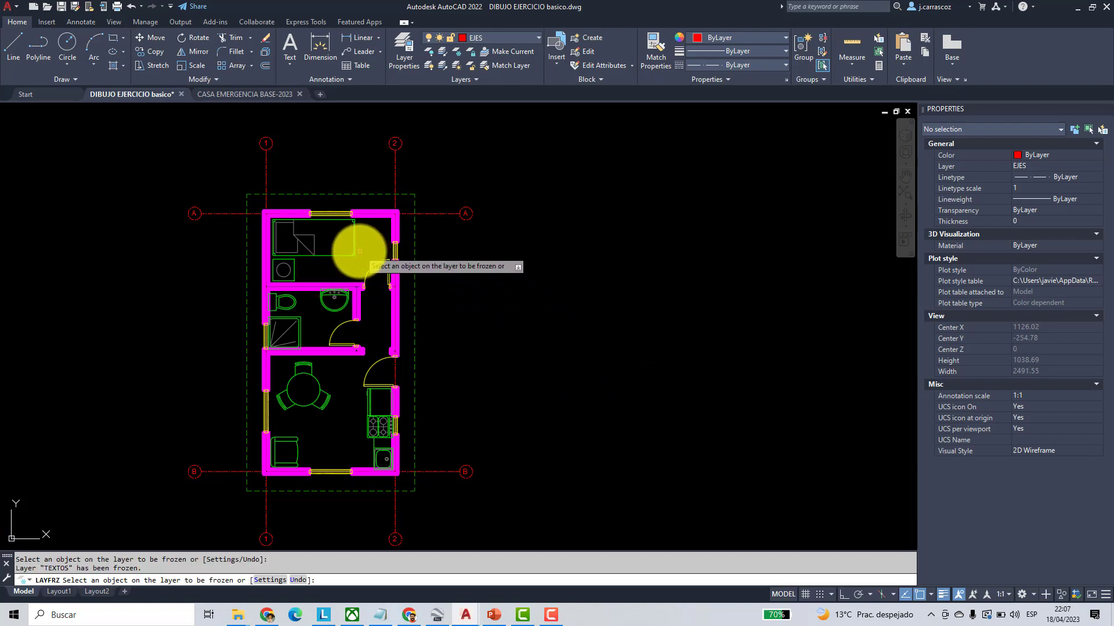
click(355, 250)
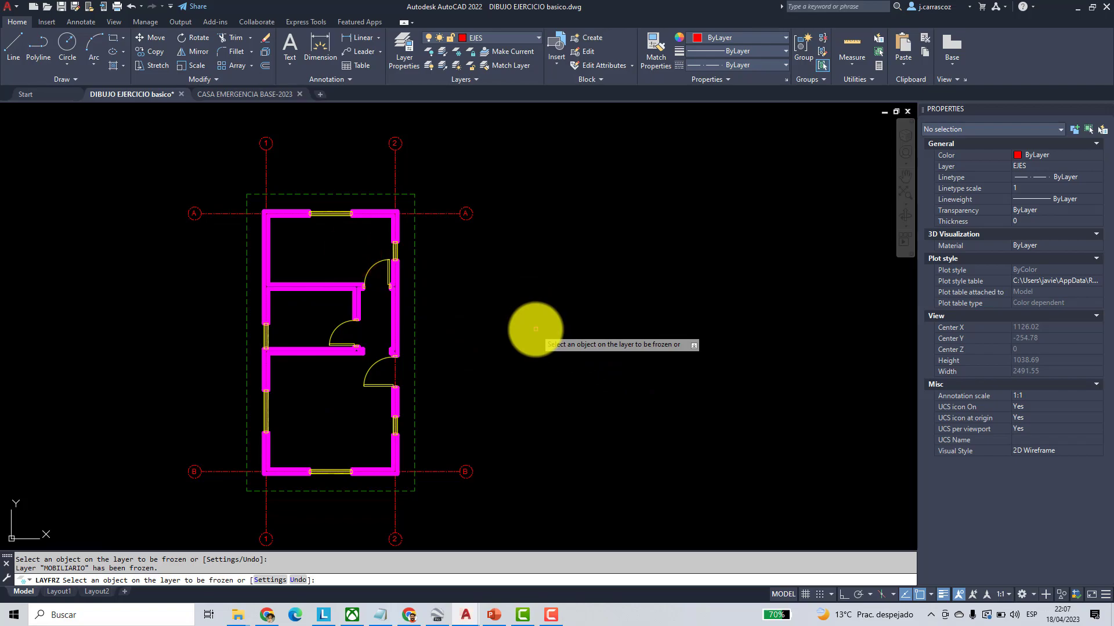
- Freeze the P&V layer by picking the window in the bedroom's upper wall, and end the freeze command
scroll(343, 219, up, 6)
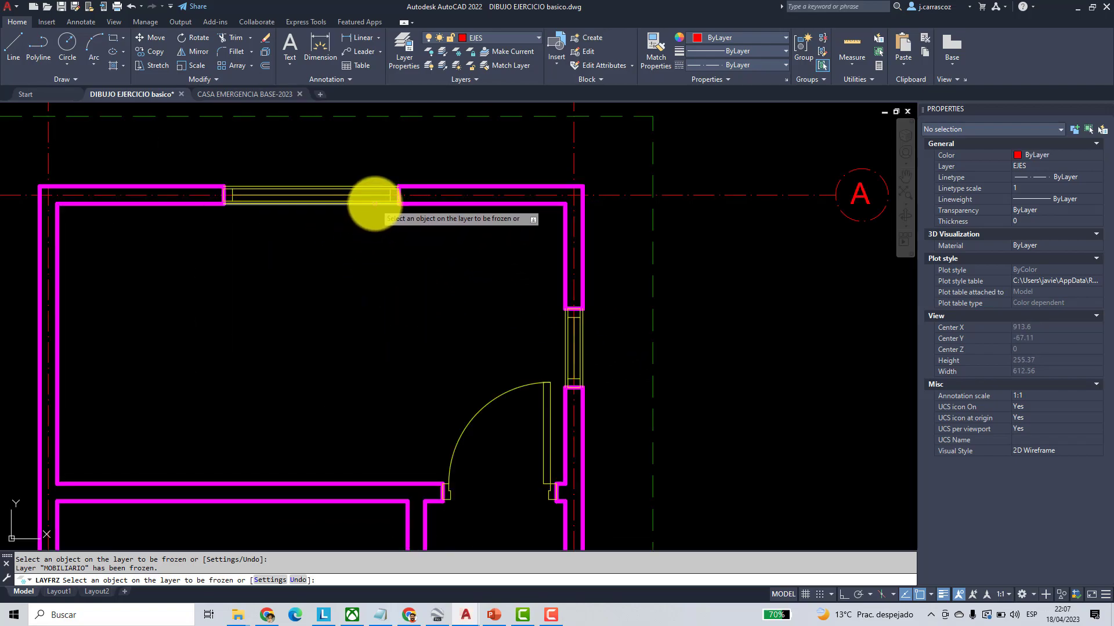
click(373, 204)
scroll(406, 272, down, 2)
scroll(408, 281, down, 6)
middle_drag(510, 304, 568, 319)
key(Escape)
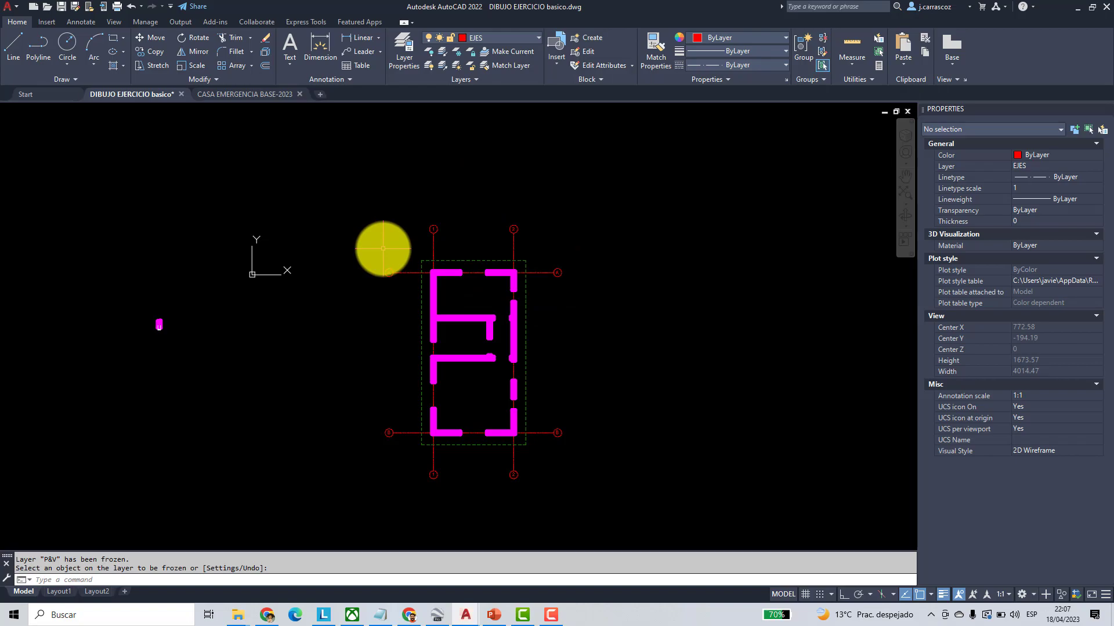
- Copy the walls, axes and dashed outline about 1004 units horizontally to the right of the floor plan, with Ortho on
middle_drag(427, 248, 293, 231)
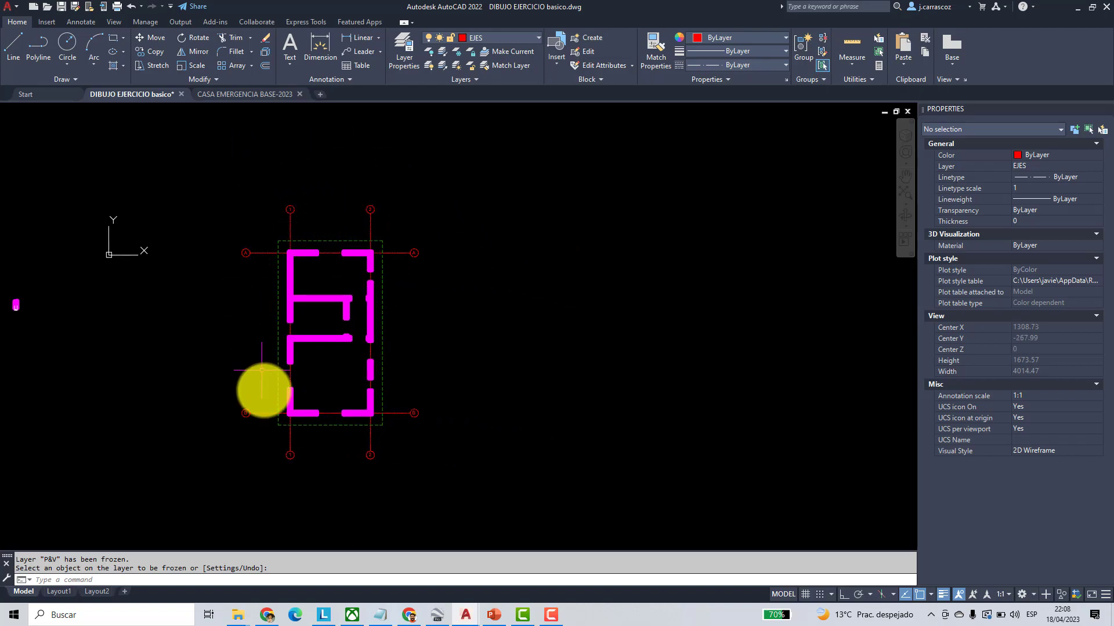
click(146, 54)
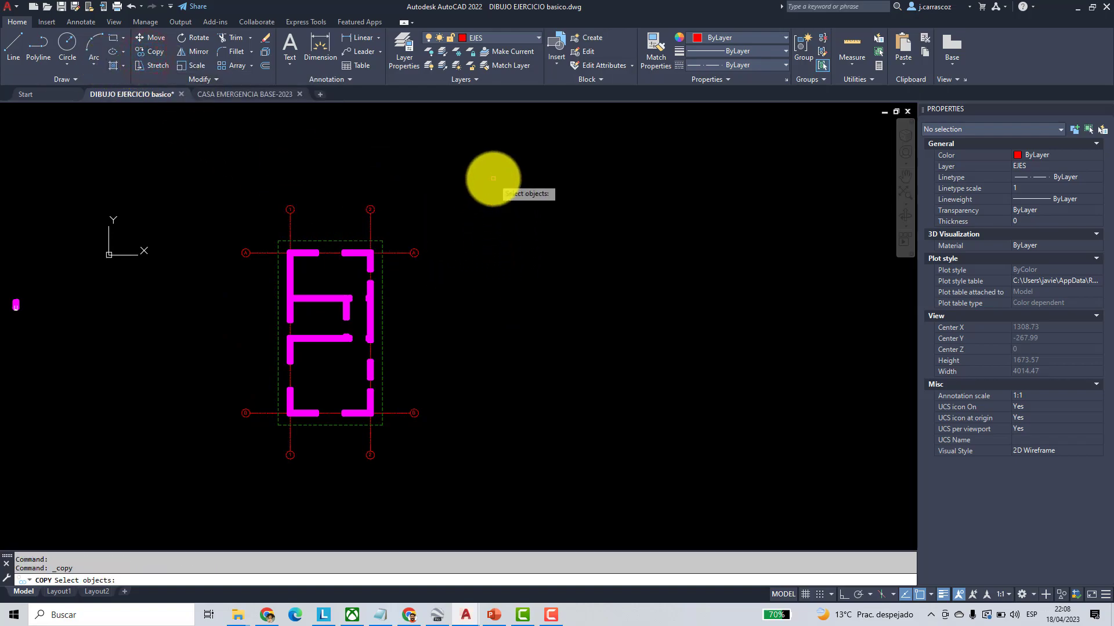
click(470, 173)
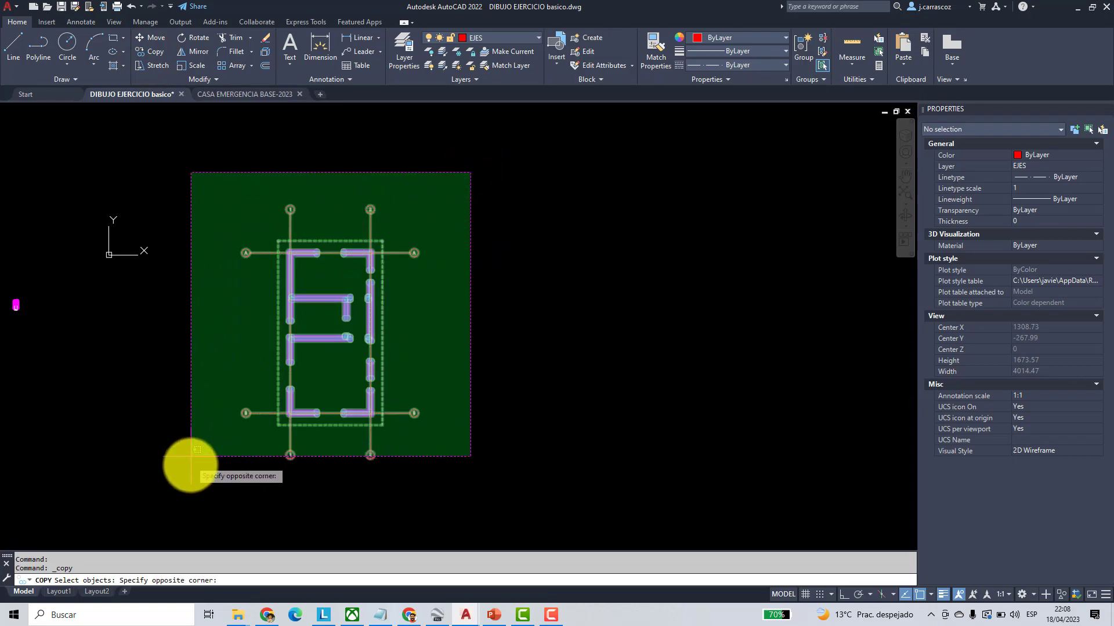
click(186, 489)
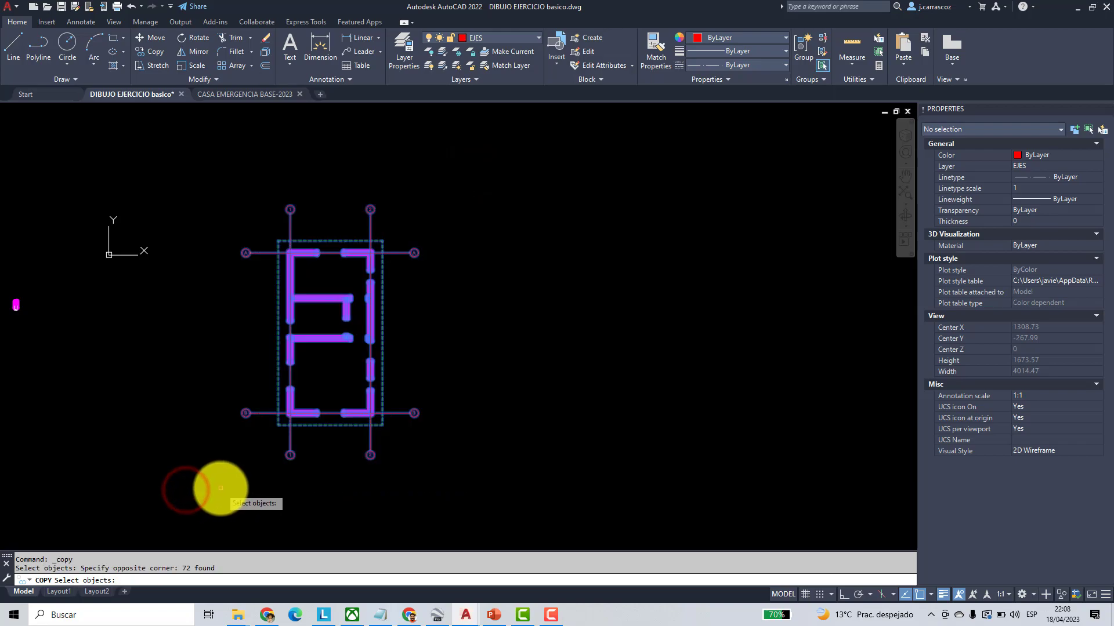
key(Return)
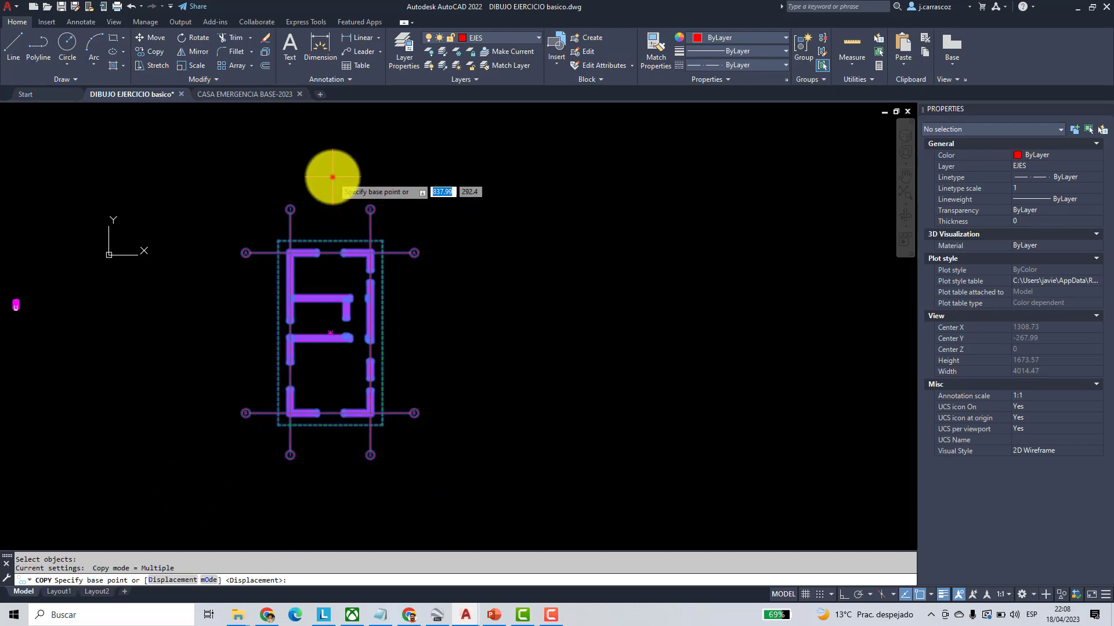
click(332, 177)
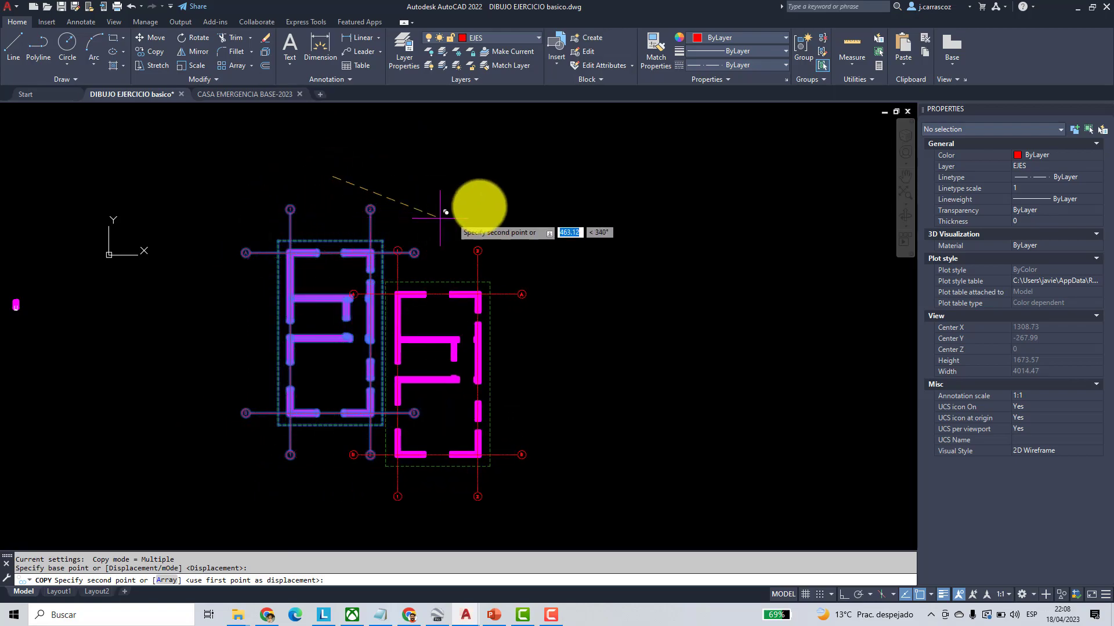
key(F8)
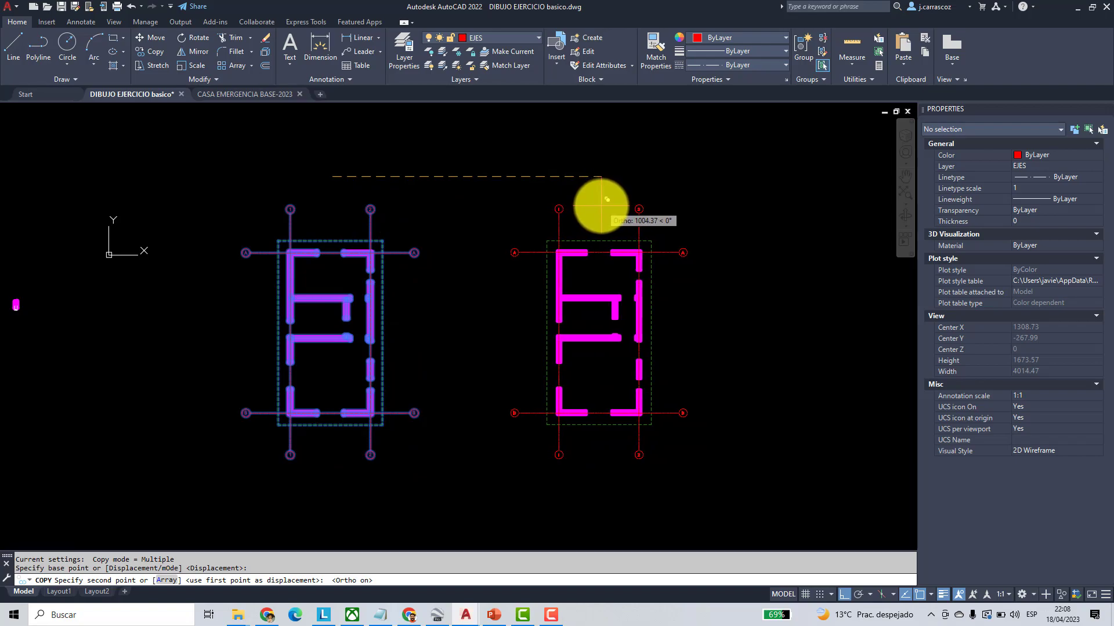
click(607, 199)
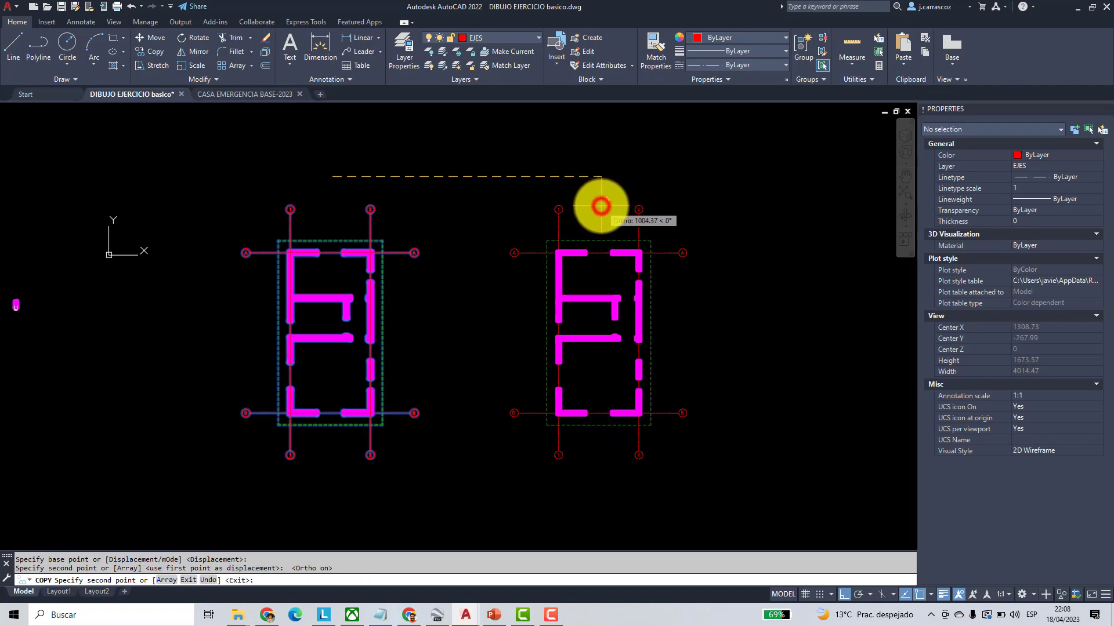
key(Escape)
key(Escape)
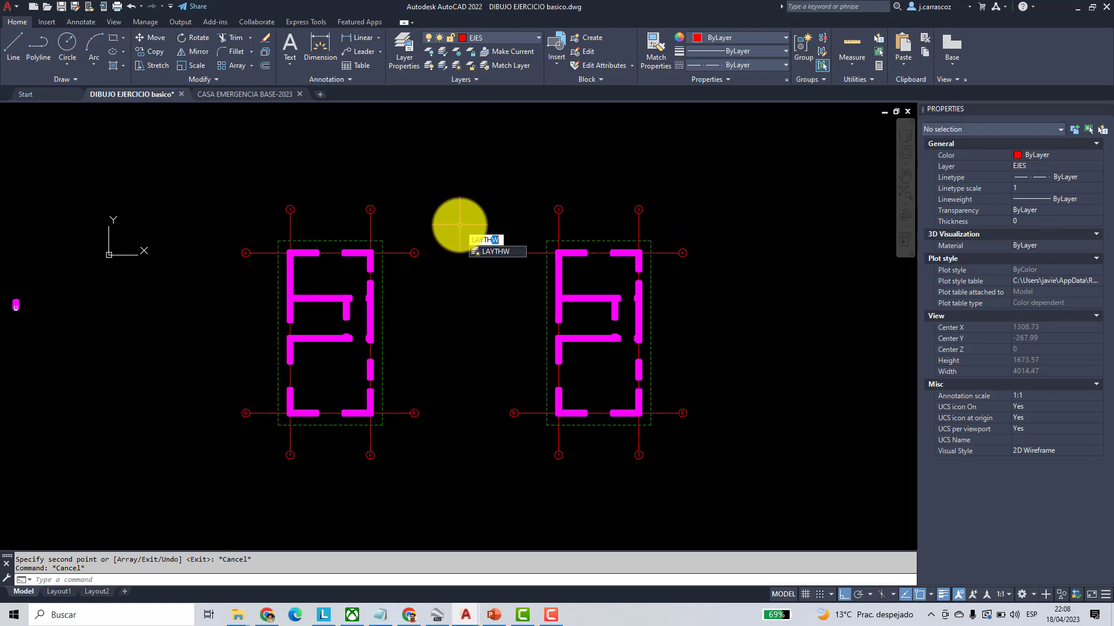
- Thaw all layers with LAYTHW, and switch to PowerPoint to add "Laythw" after "Layfrz," in the editing commands bullet
key(Return)
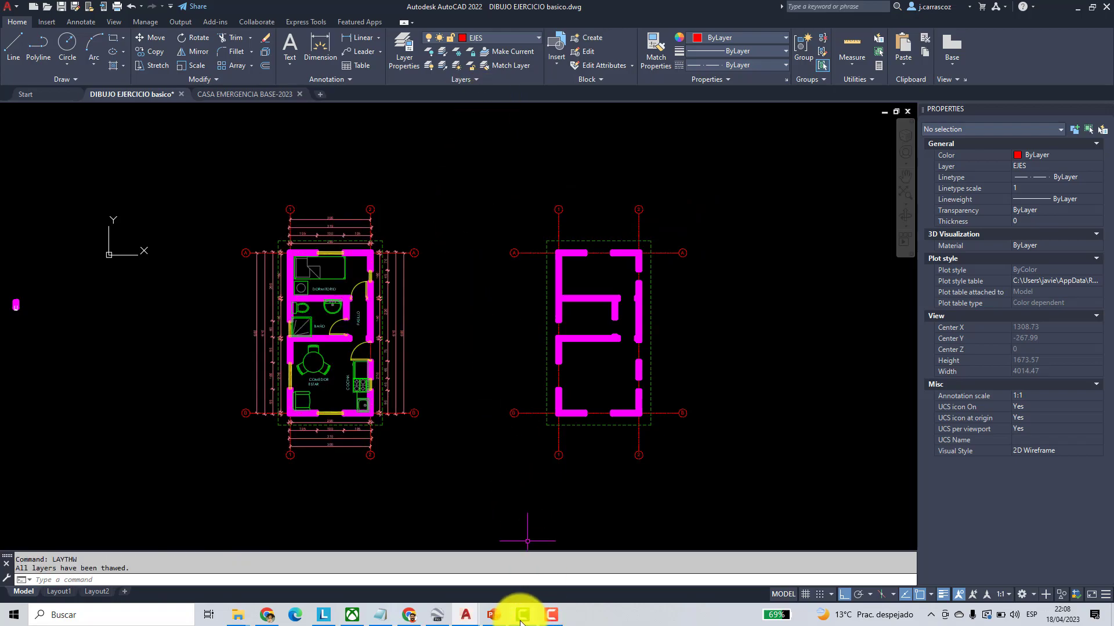
click(493, 616)
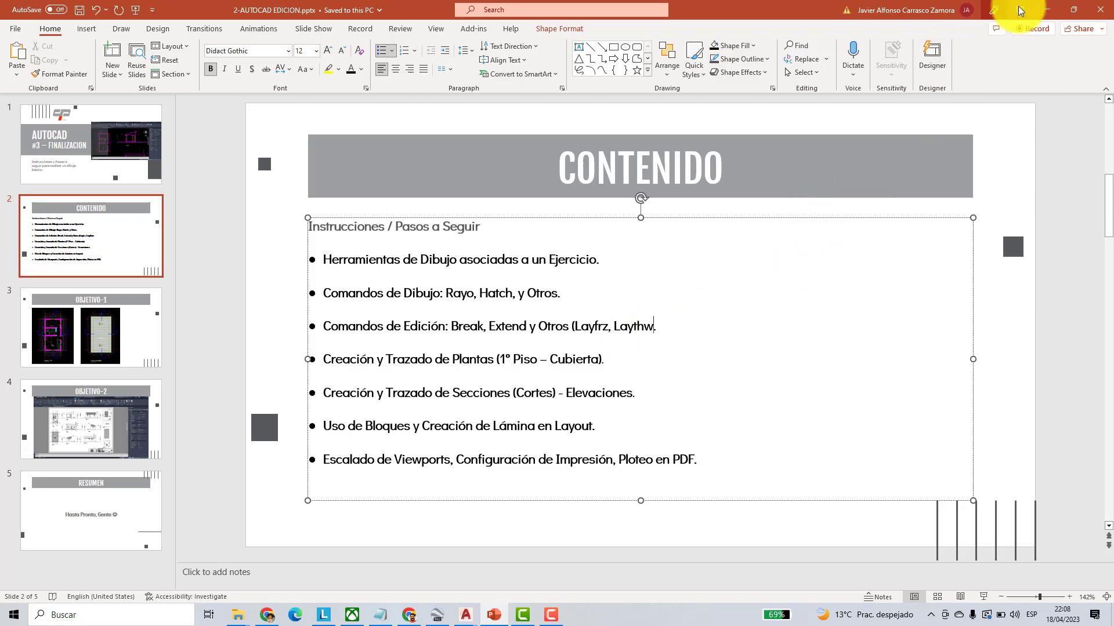
- Switch back to the DIBUJO EJERCICIO basico drawing in AutoCAD and create a new layer named CUBIERTAS
click(465, 614)
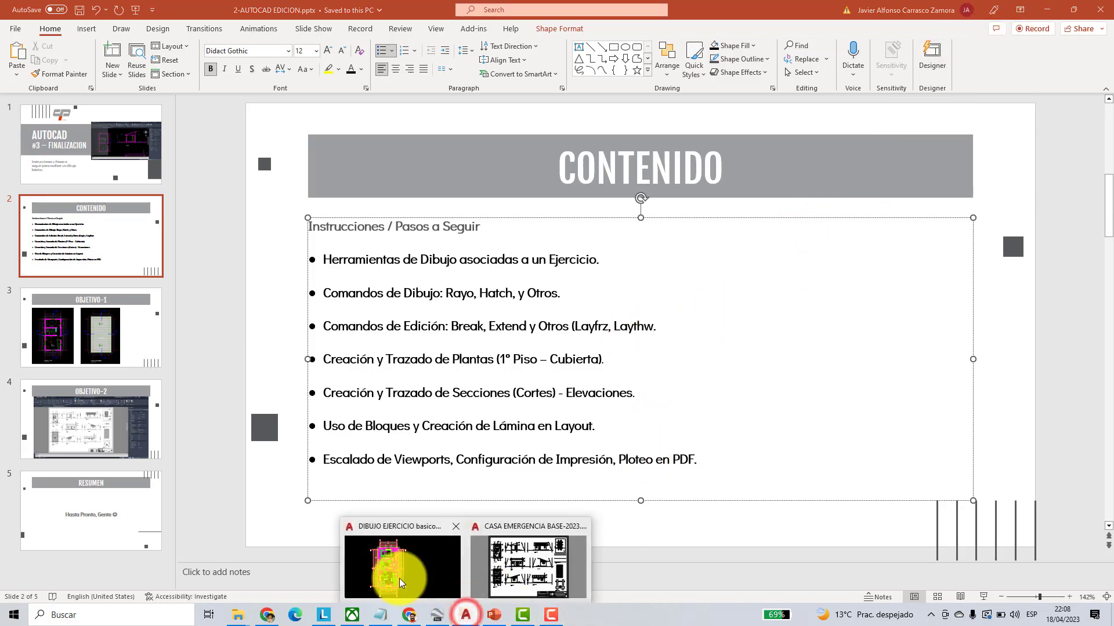
click(405, 578)
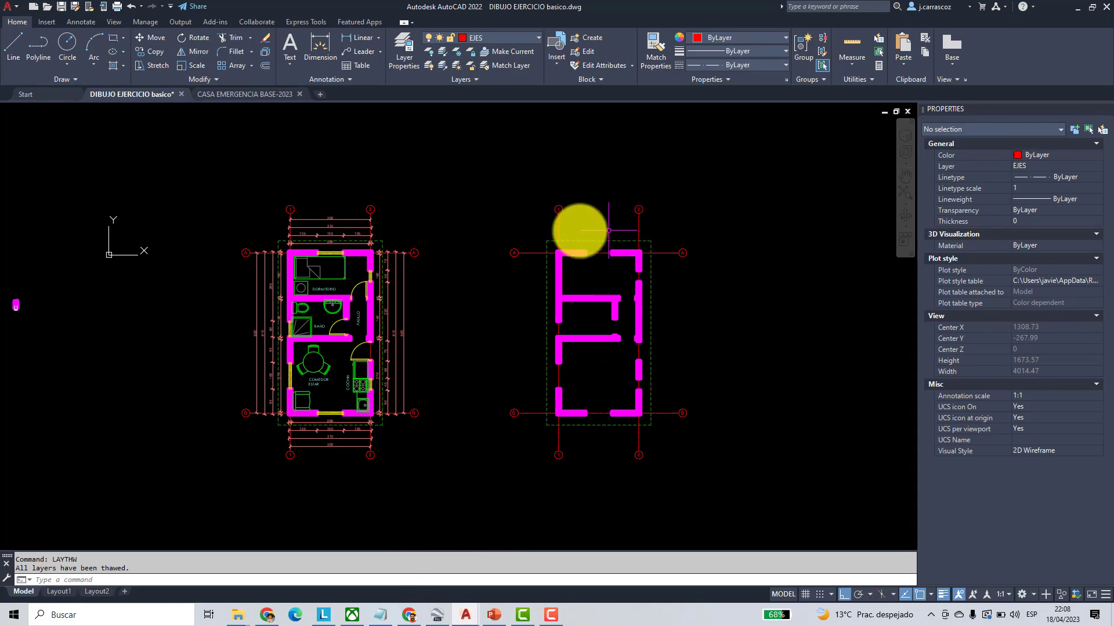
click(404, 49)
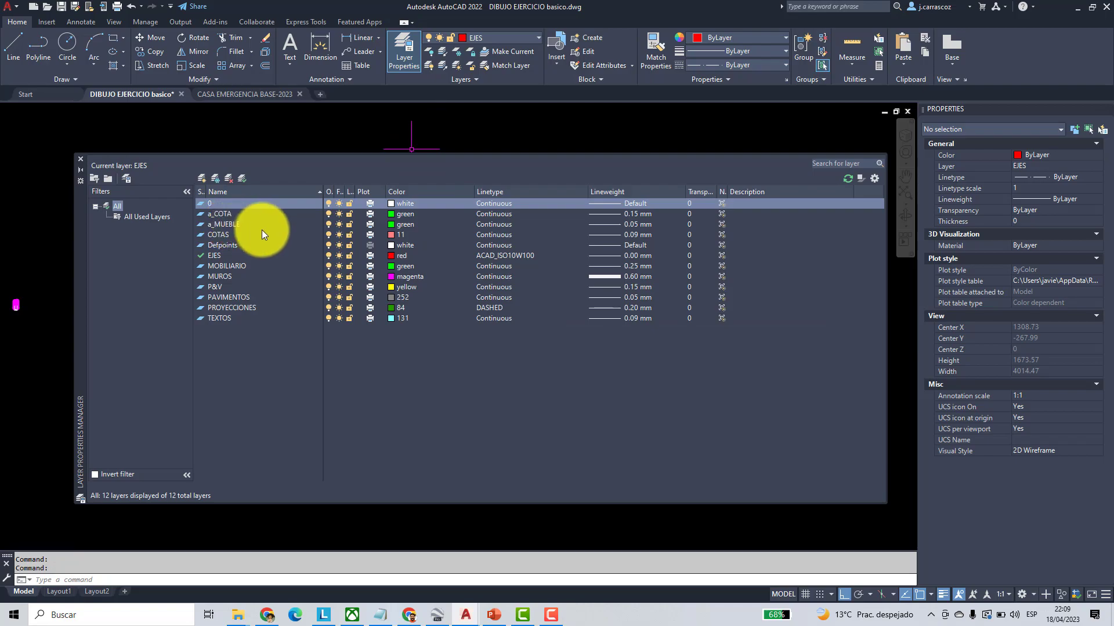
click(202, 178)
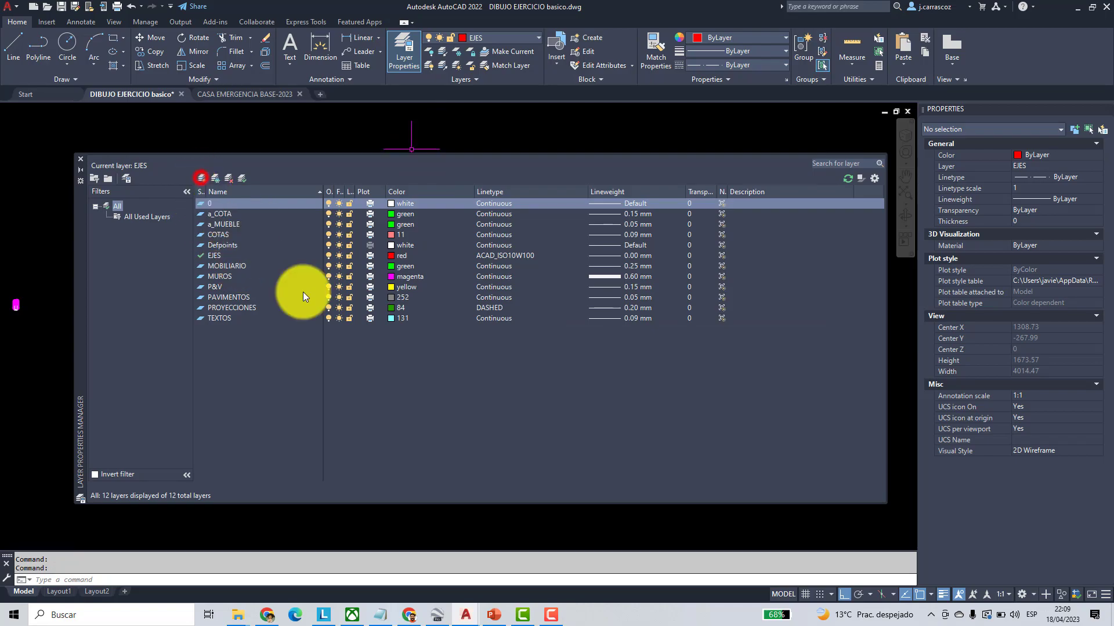
key(BackSpace)
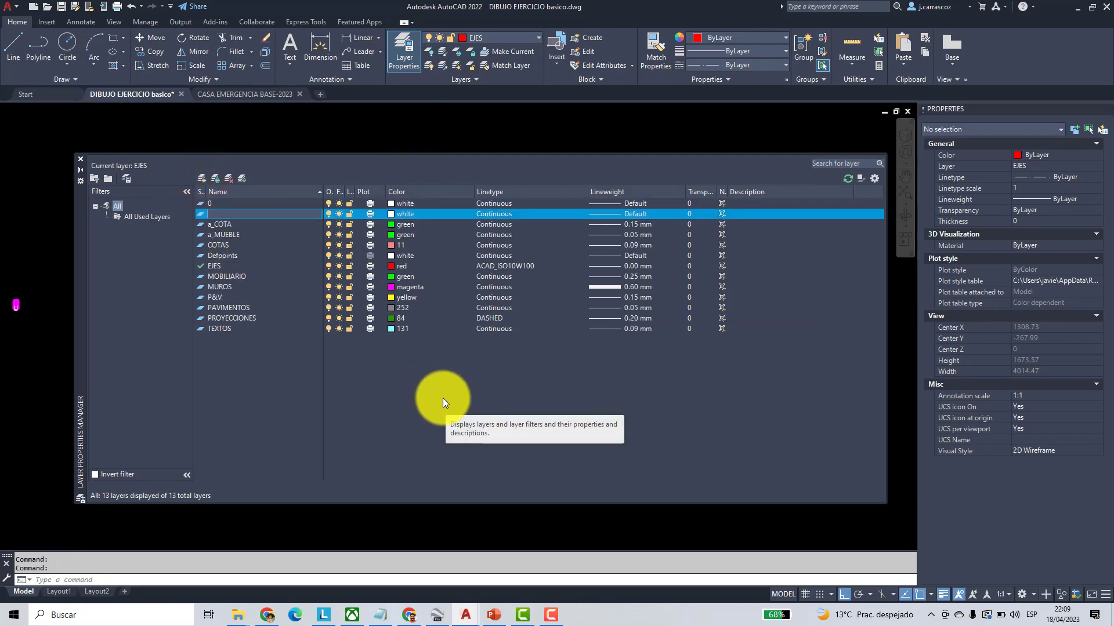
key(Caps_Lock)
text(CUBIERTAS)
key(Return)
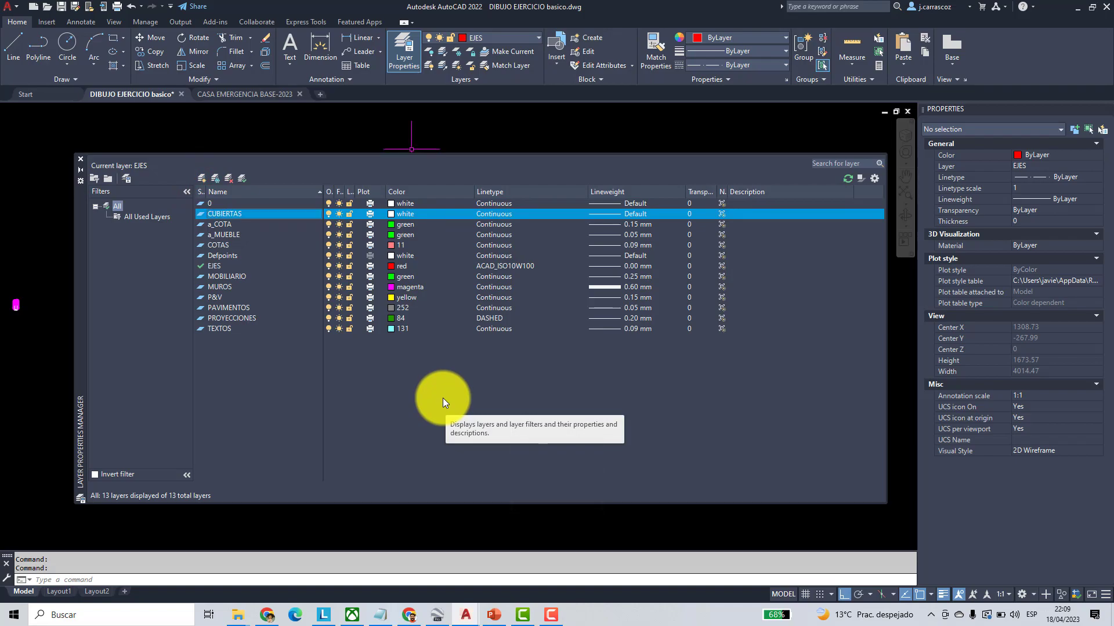
- Set the CUBIERTAS layer's color to 92 and its lineweight to 0.15 mm, and close the layer manager
click(391, 213)
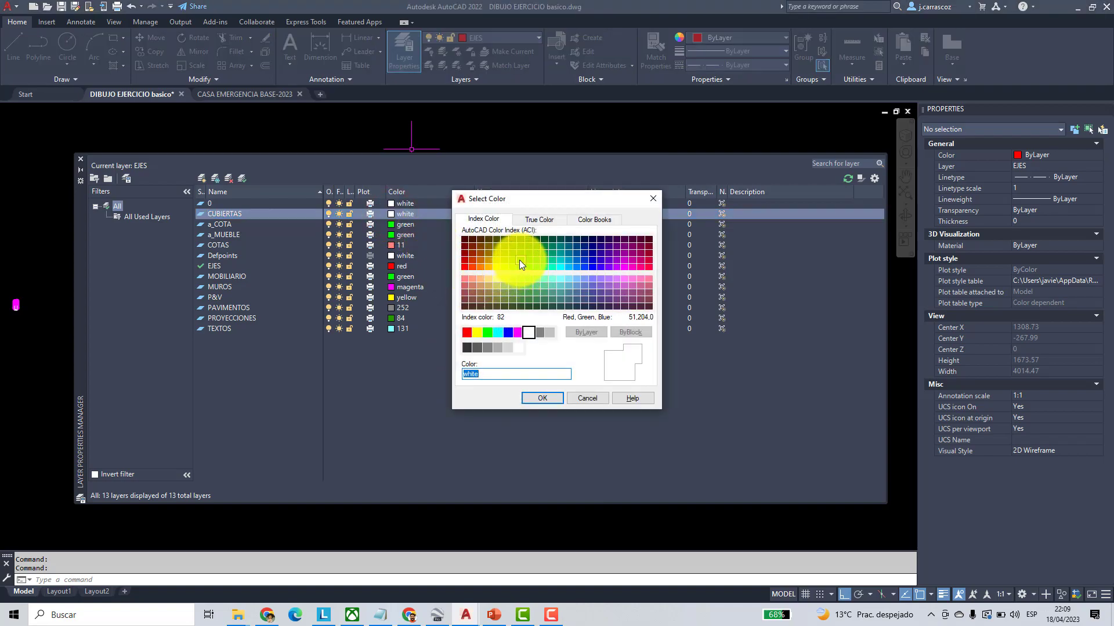
click(527, 259)
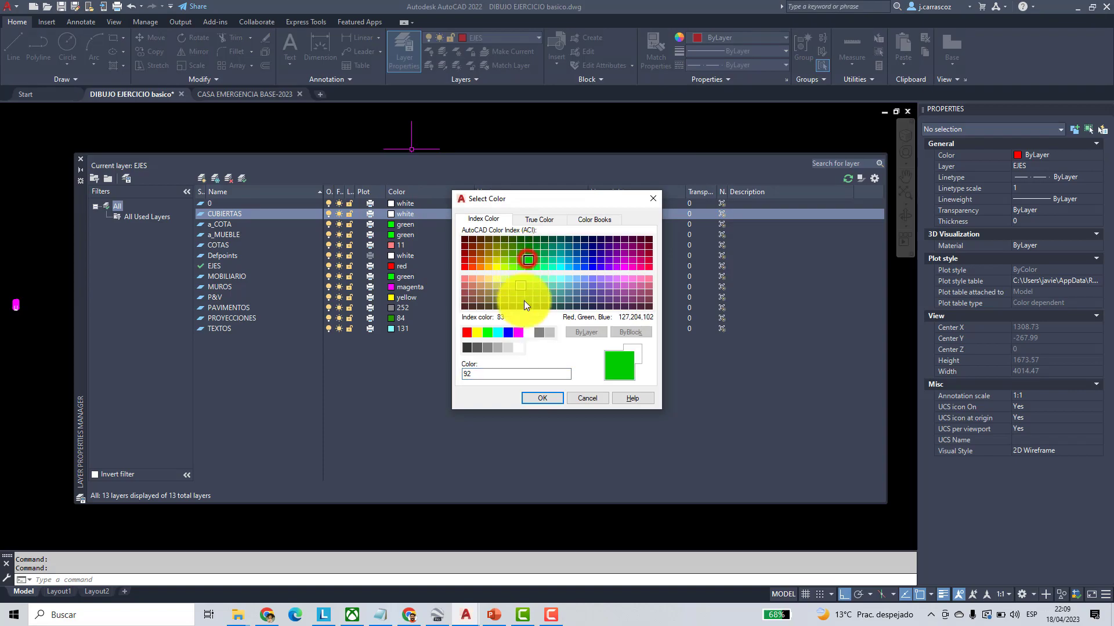
click(535, 397)
click(608, 218)
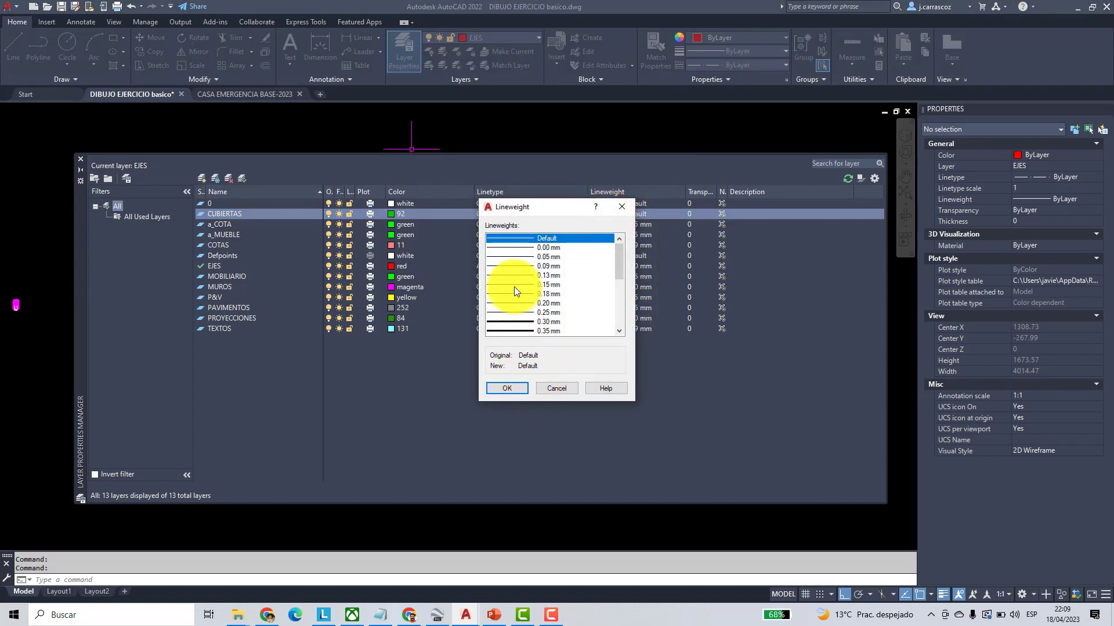
click(514, 286)
click(511, 389)
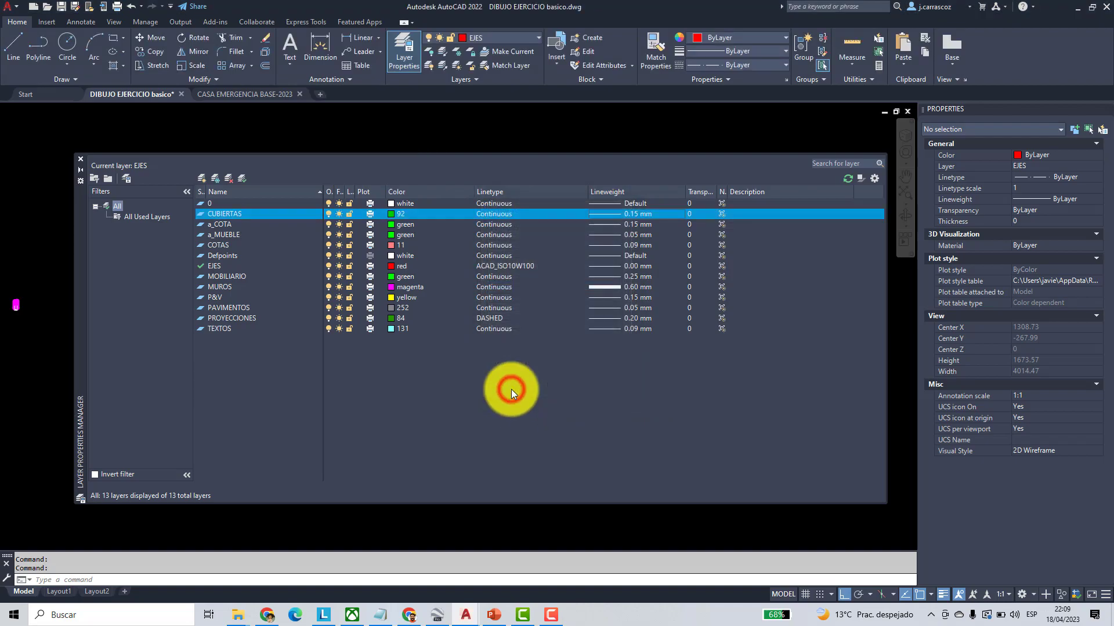
click(79, 158)
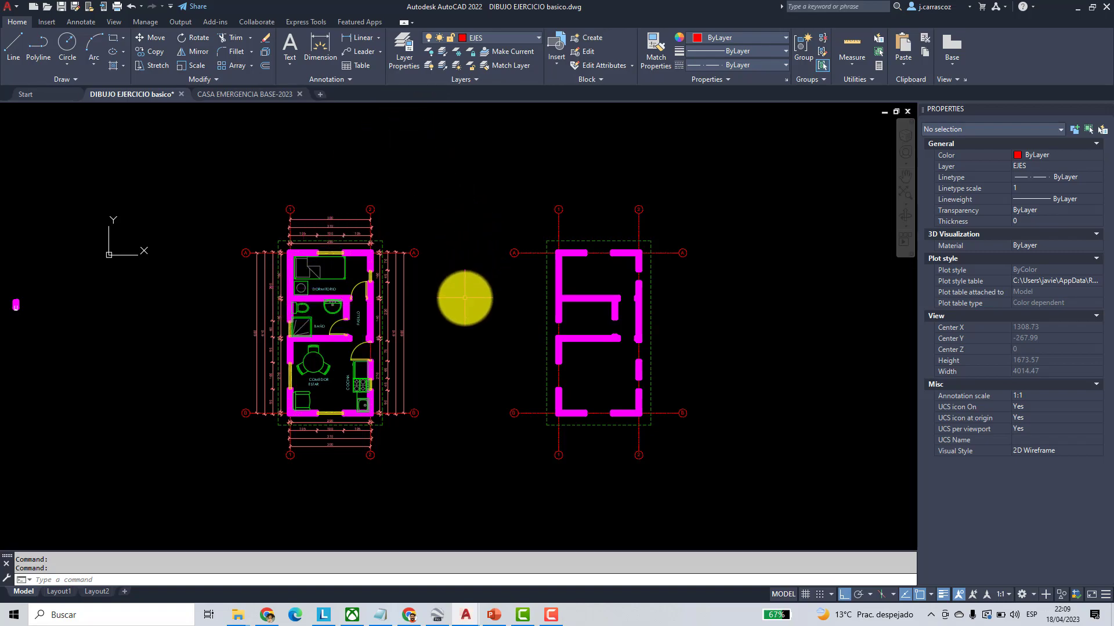
- Purge all unused named items from the drawing with PURGE, and check the remaining layers
text(RGE)
key(Return)
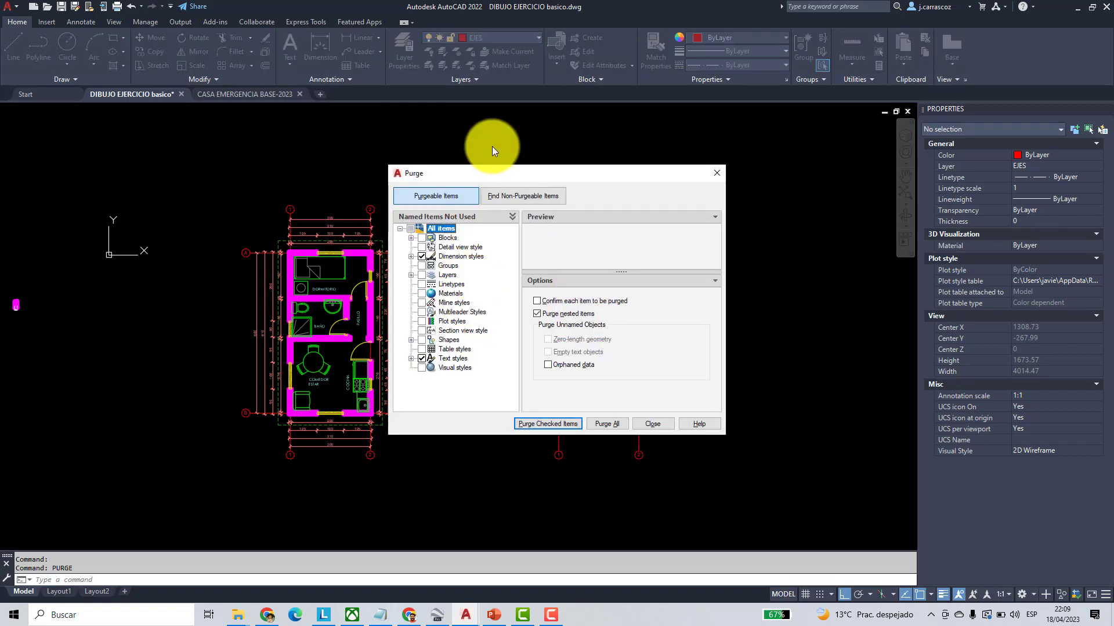
click(410, 276)
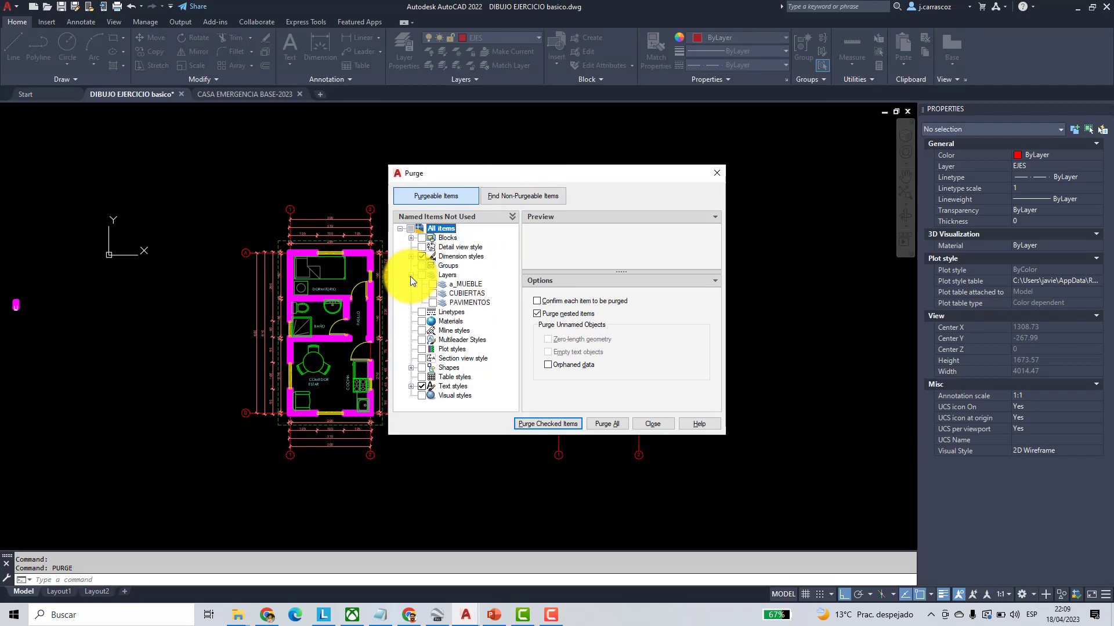
click(434, 284)
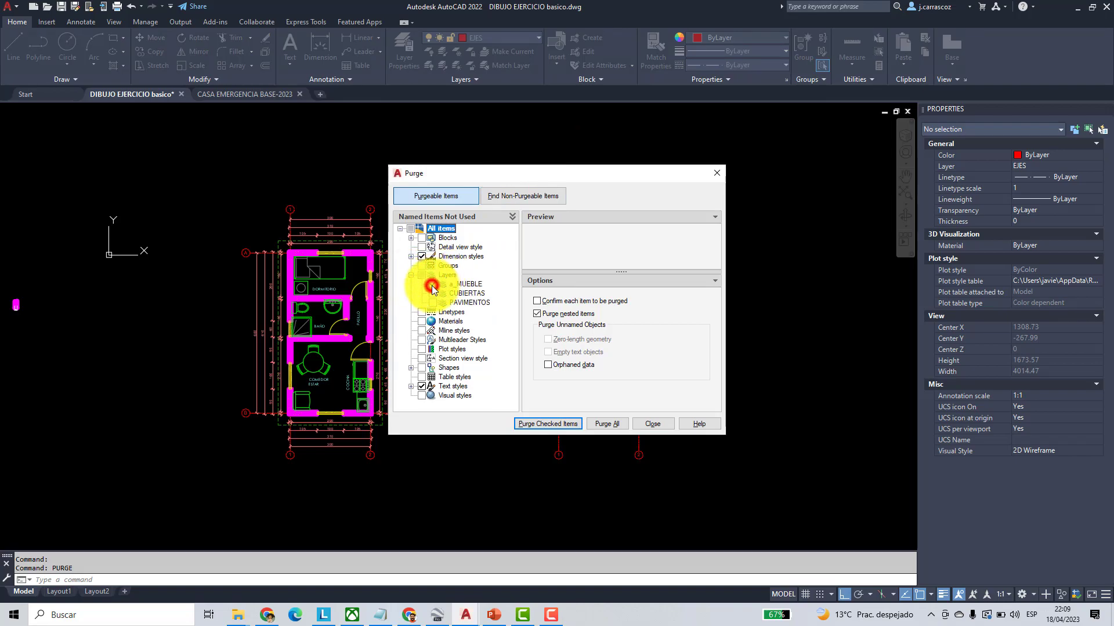
click(601, 423)
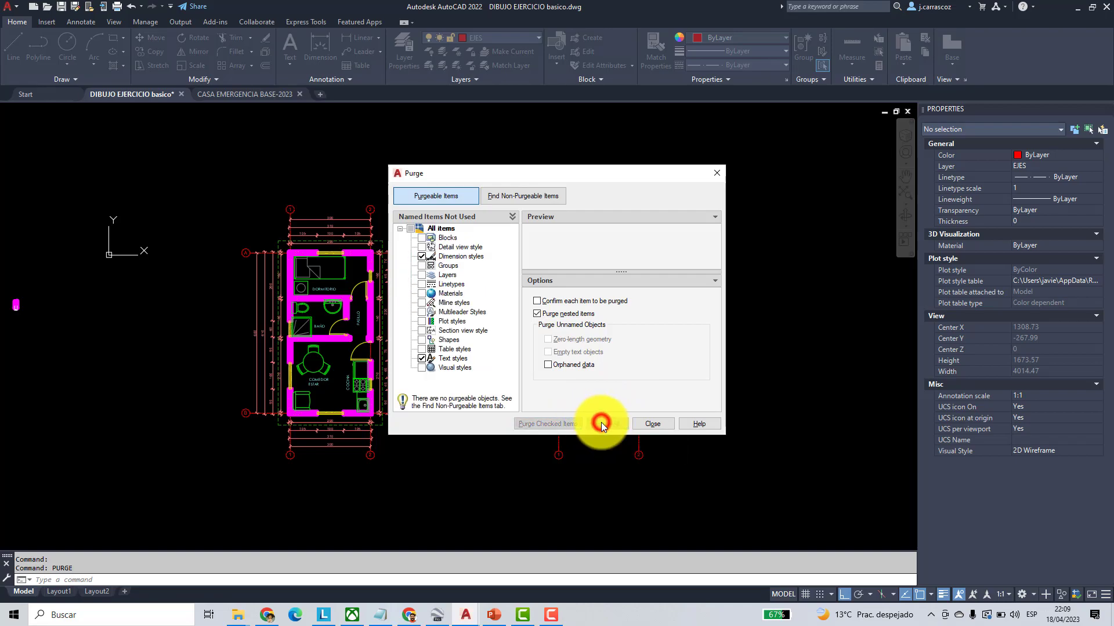
click(645, 423)
click(519, 45)
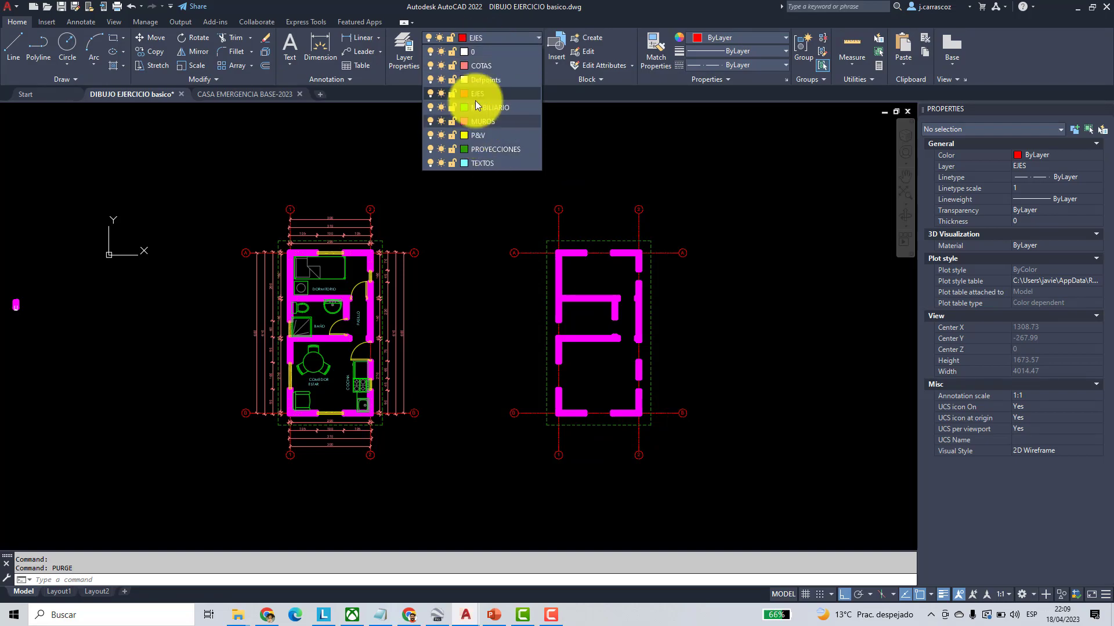
click(459, 288)
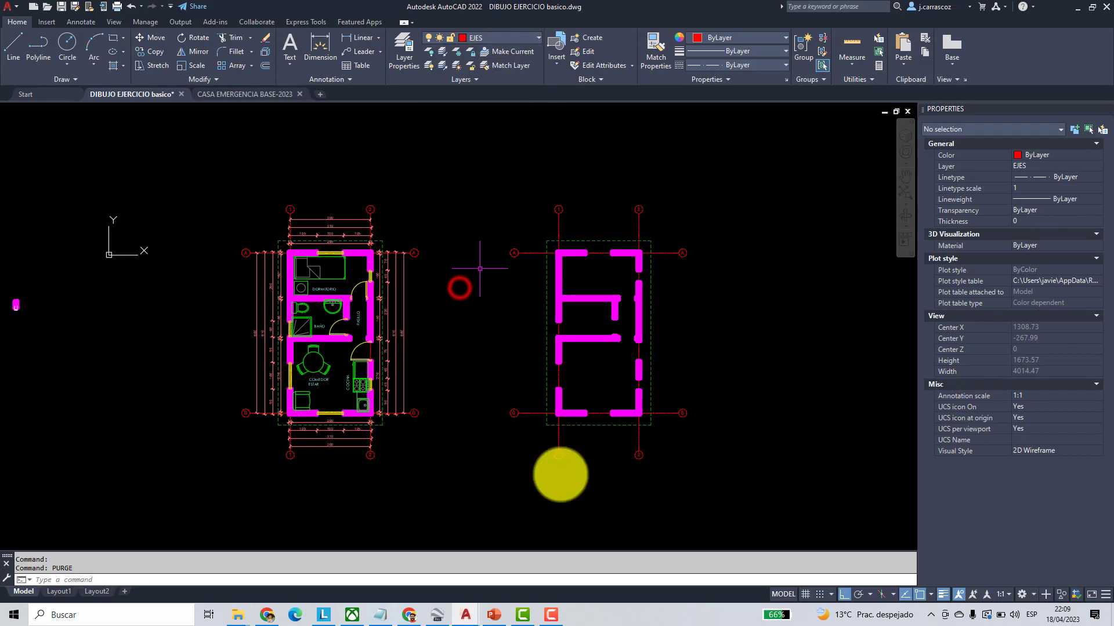
- Switch to PowerPoint and add "Purge" after "Laythw," in the editing commands bullet of the CONTENIDO slide
click(495, 618)
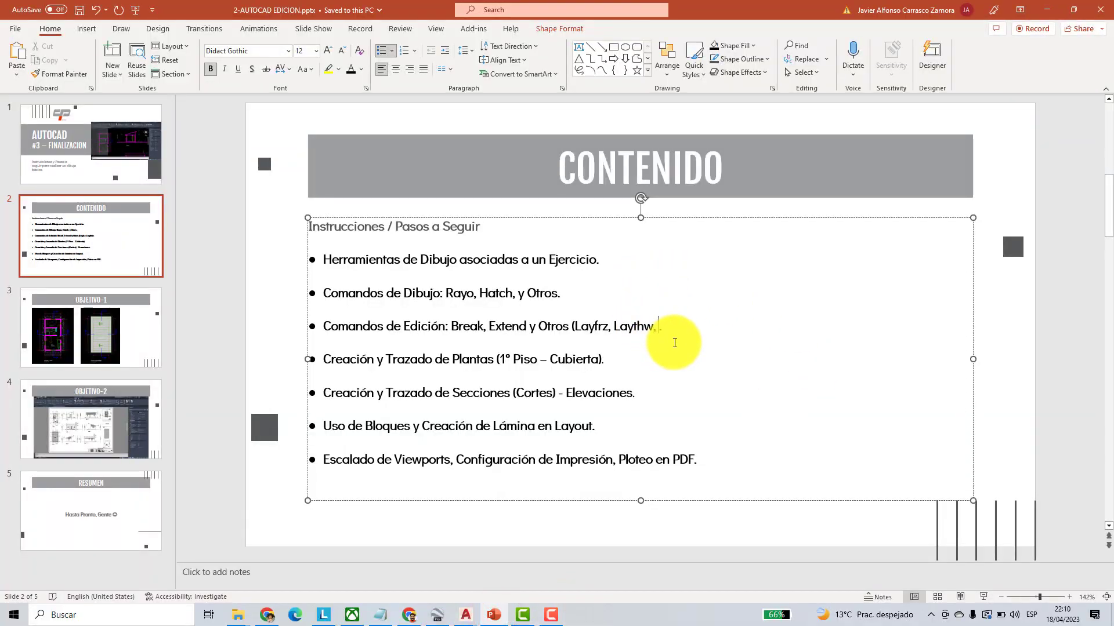
text(Purge)
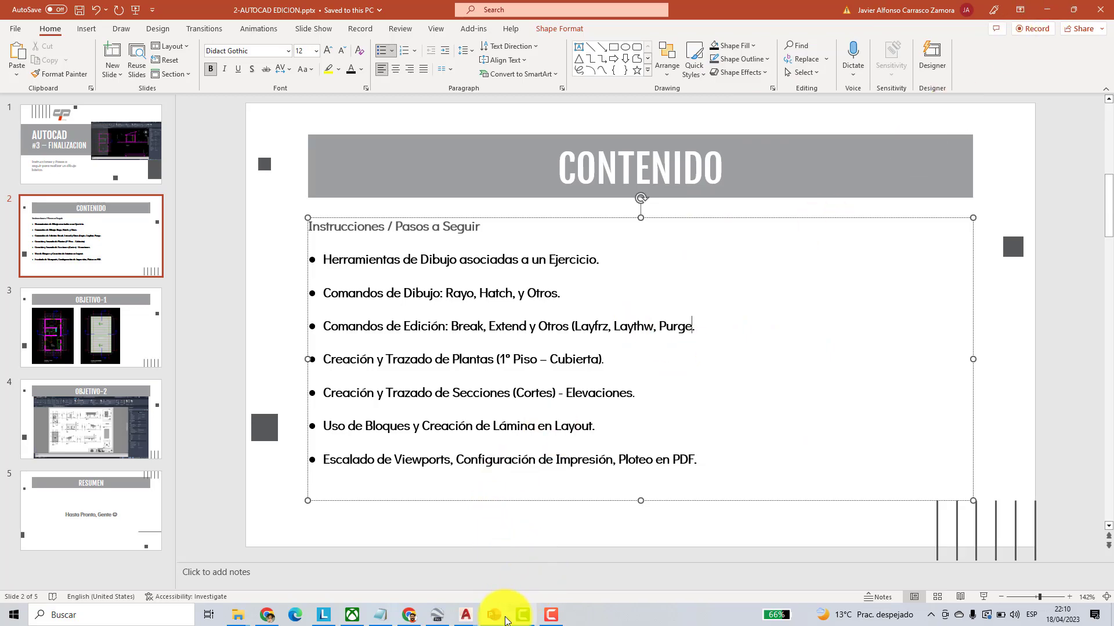
- Switch back to AutoCAD, check the layer list, and add the purged roof layer again under the name CUBIERTAS
click(462, 615)
click(405, 579)
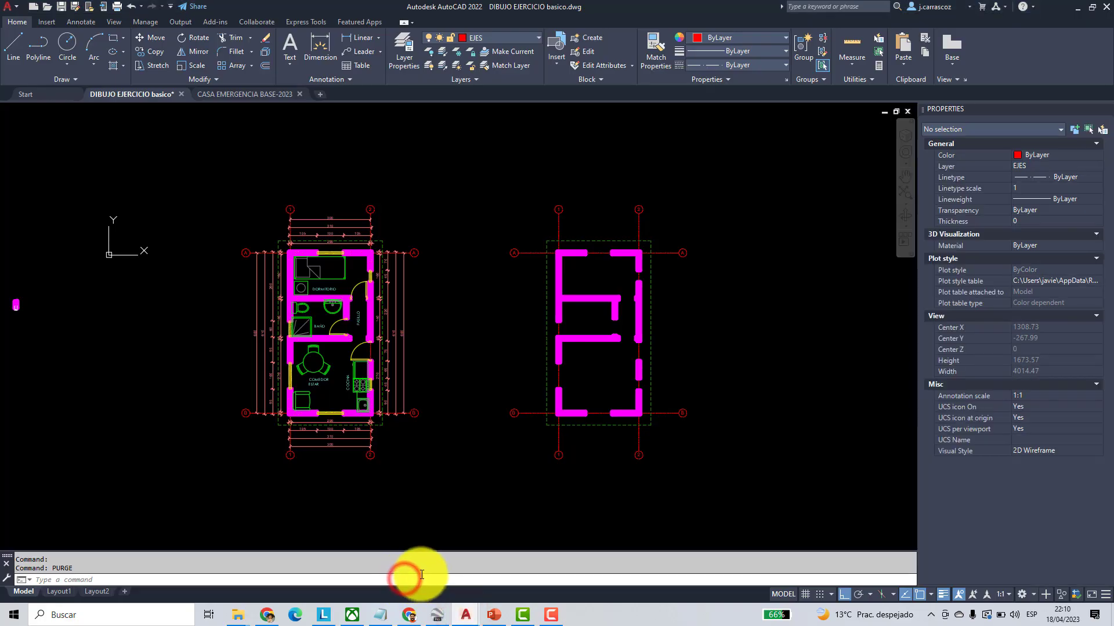
click(537, 41)
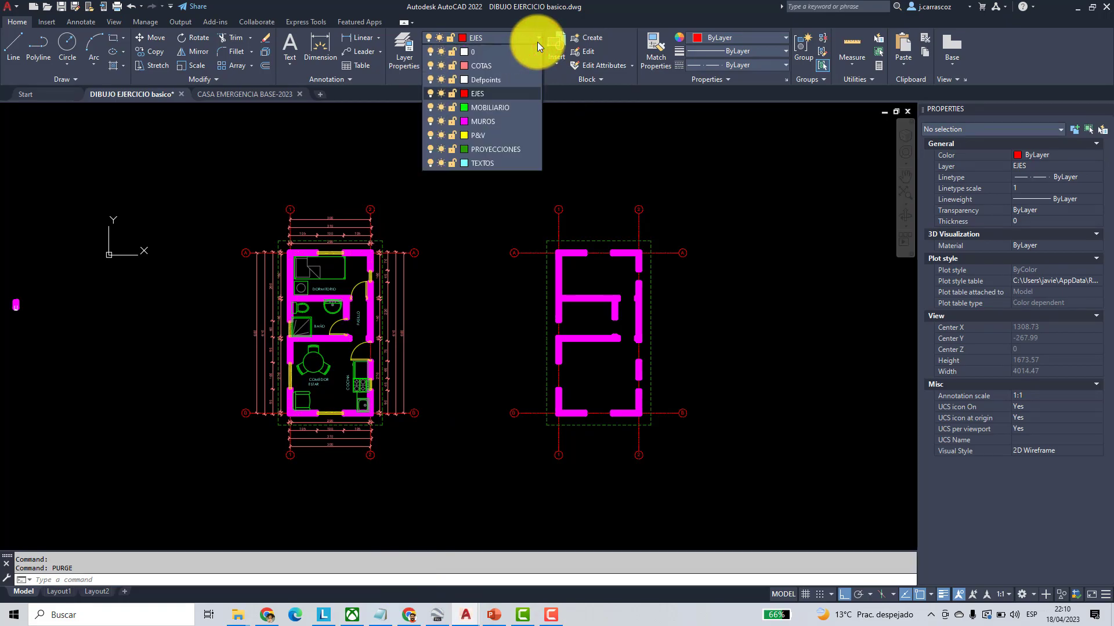
click(624, 156)
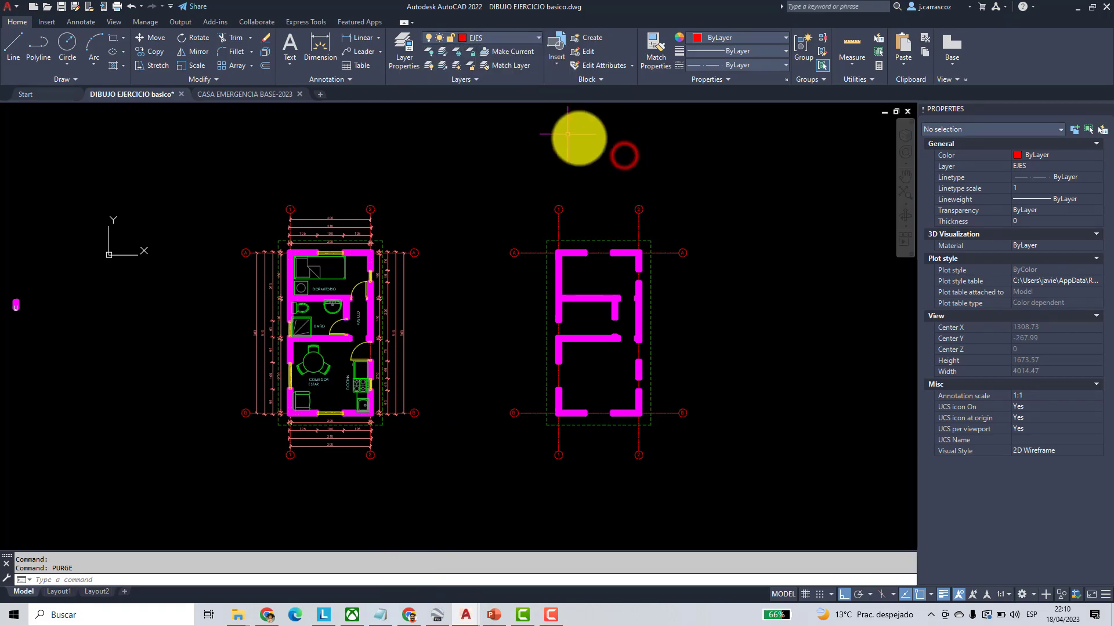
click(400, 47)
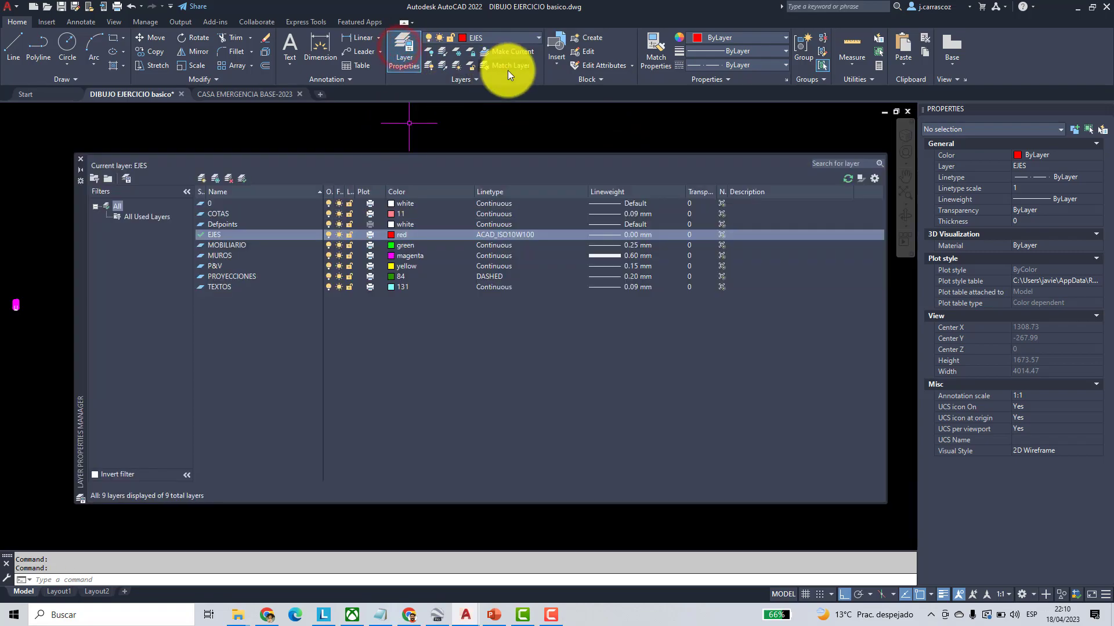
click(202, 180)
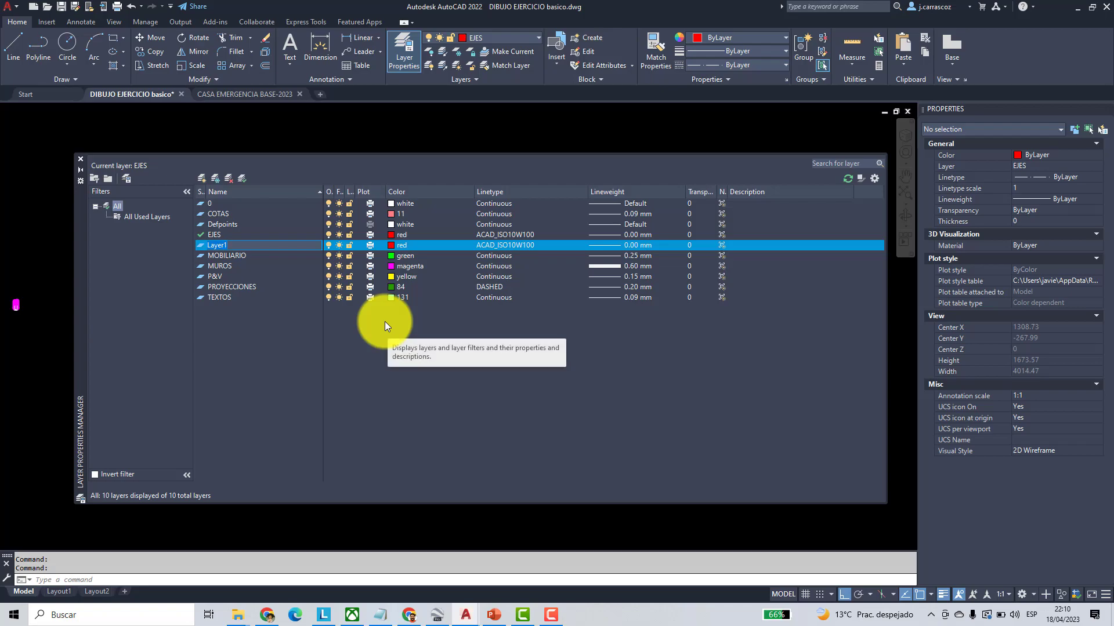
text(cubierta)
key(BackSpace)
key(BackSpace)
key(BackSpace)
key(BackSpace)
key(BackSpace)
key(BackSpace)
key(BackSpace)
key(BackSpace)
key(Caps_Lock)
text(CUBIERTAS)
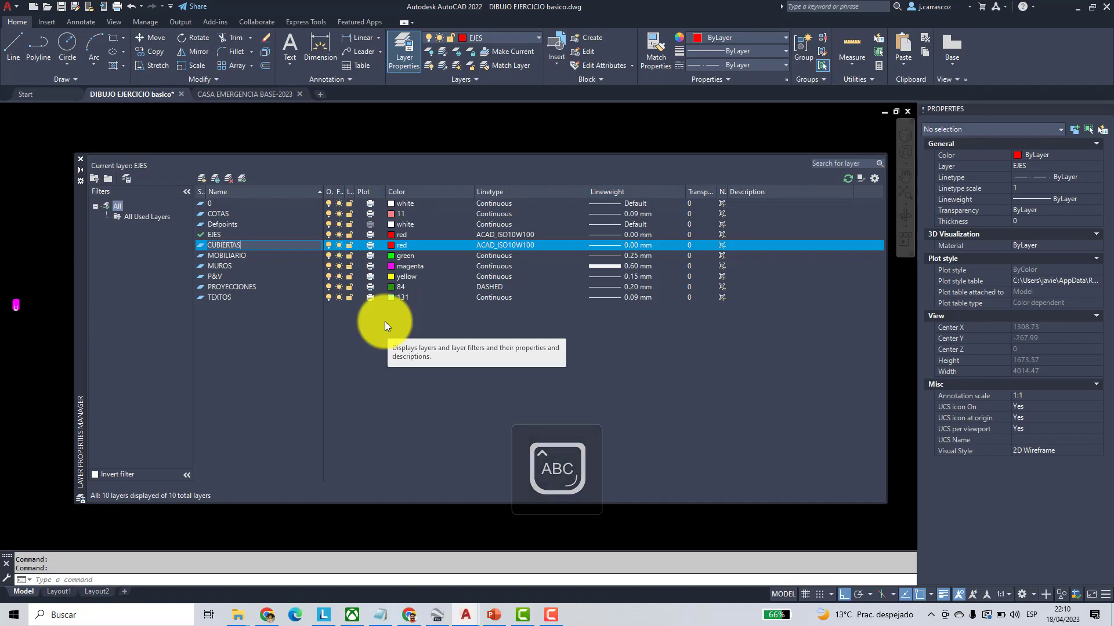
key(Return)
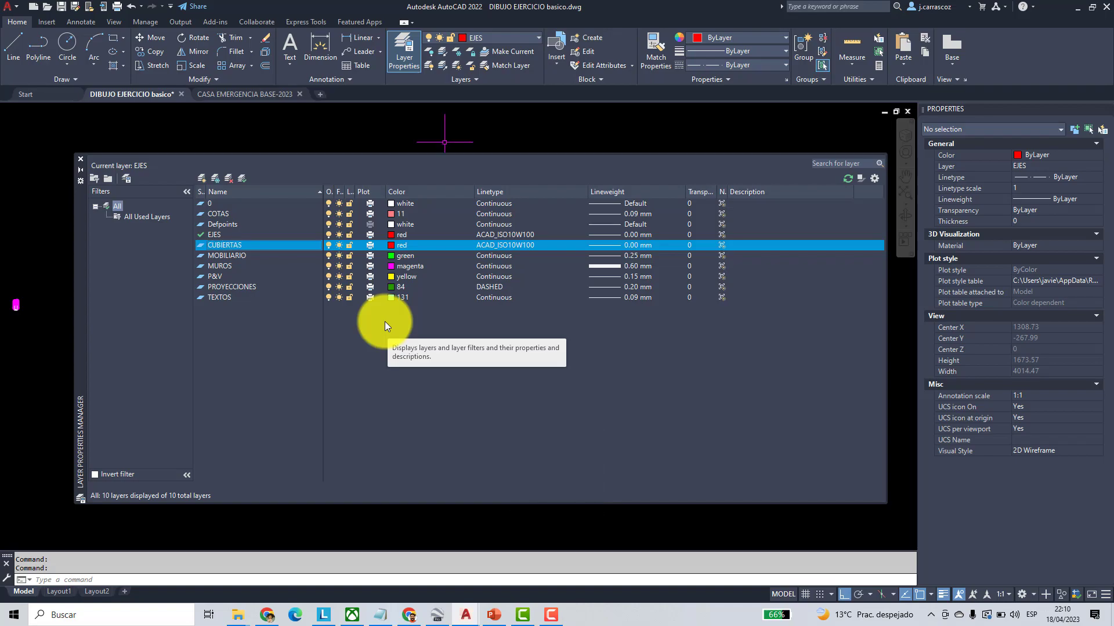
- Set the CUBIERTAS layer to color 92, lineweight 0.15 mm and linetype Continuous, and close the layer manager
click(392, 245)
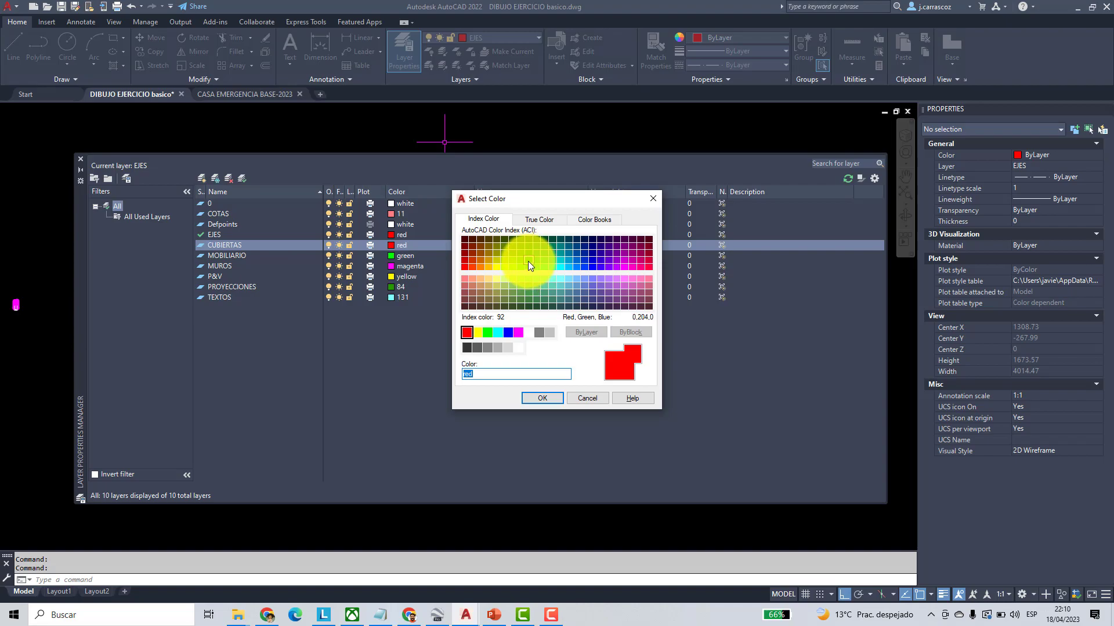
click(528, 264)
click(542, 398)
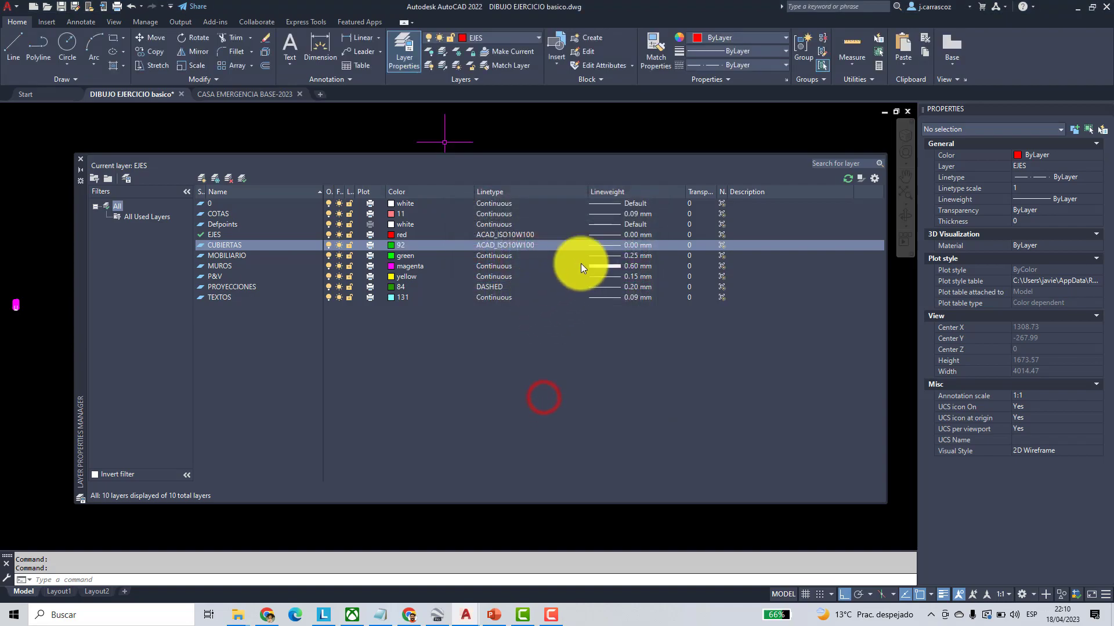
click(597, 248)
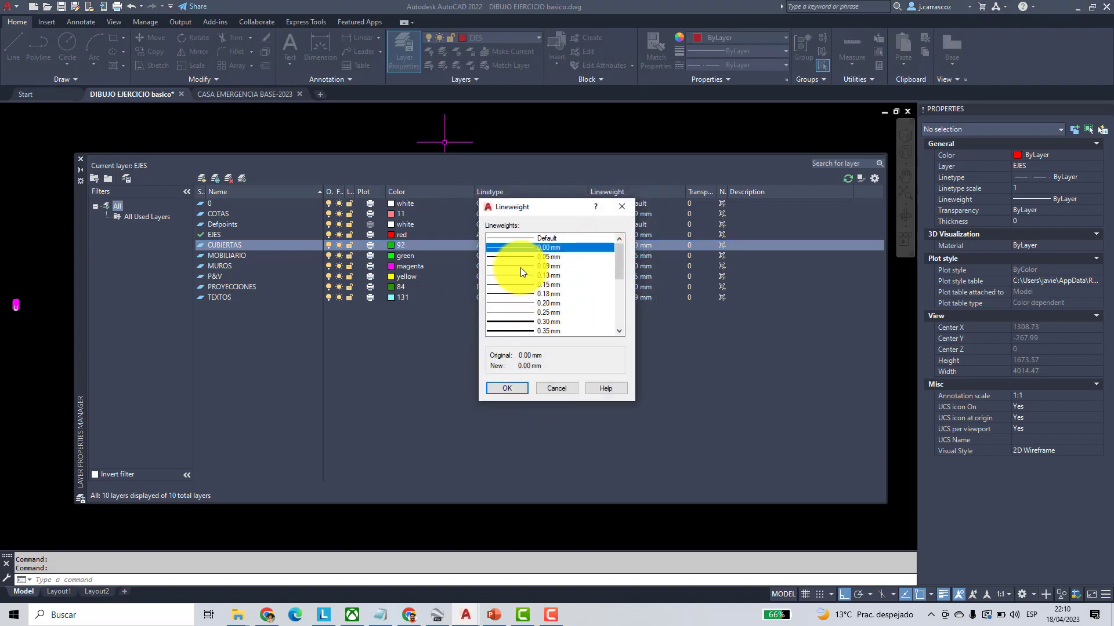
click(518, 259)
click(513, 284)
click(506, 388)
click(502, 248)
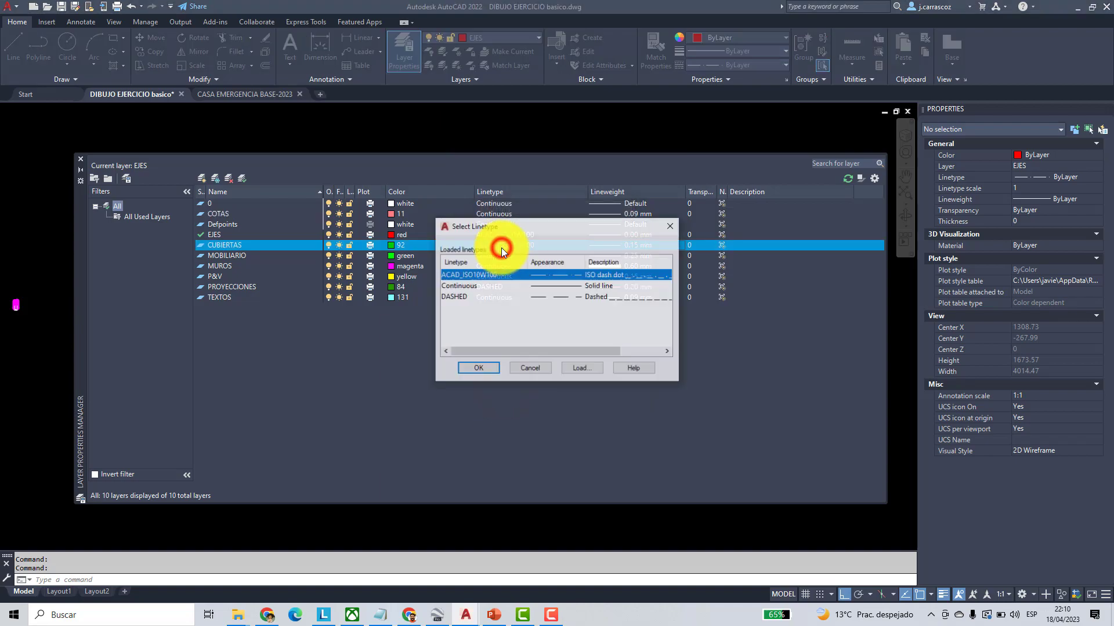
click(461, 287)
click(476, 371)
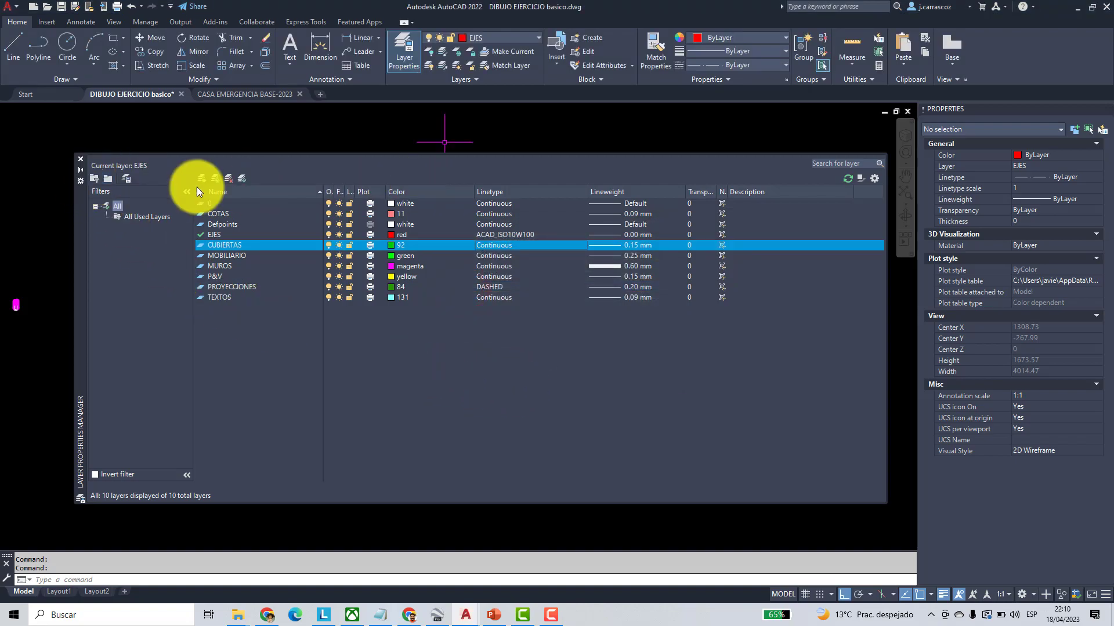
click(80, 159)
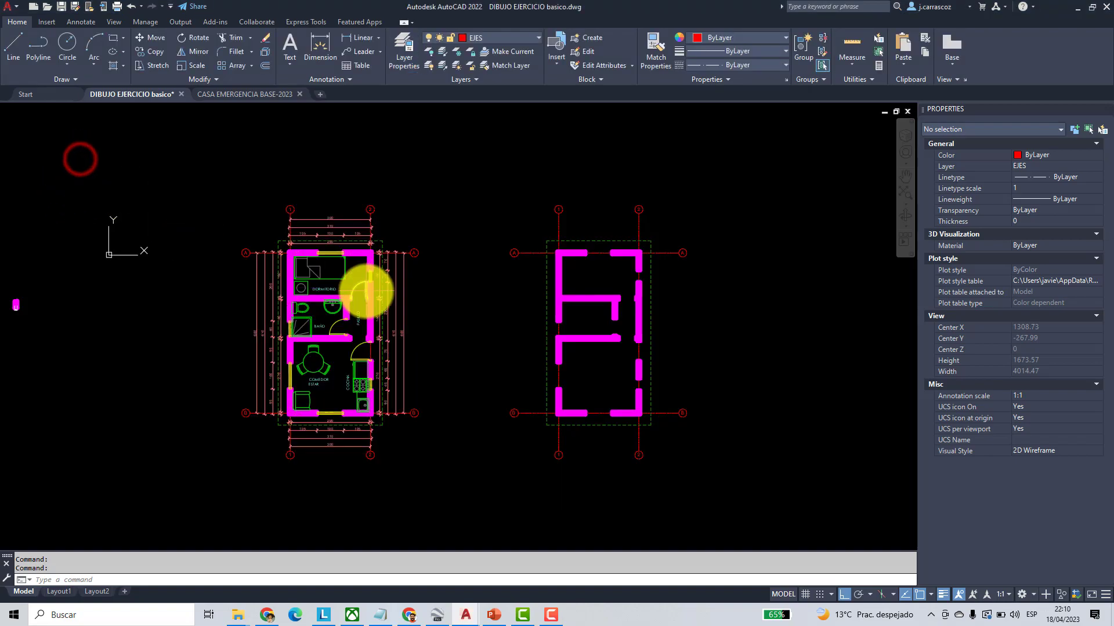
- Move the dashed rectangular outline around the copied plan from the PROYECCIONES layer to the CUBIERTAS layer
mouse_move(497, 279)
middle_down()
mouse_move(423, 267)
mouse_move(406, 244)
middle_up()
scroll(220, 249, up, 2)
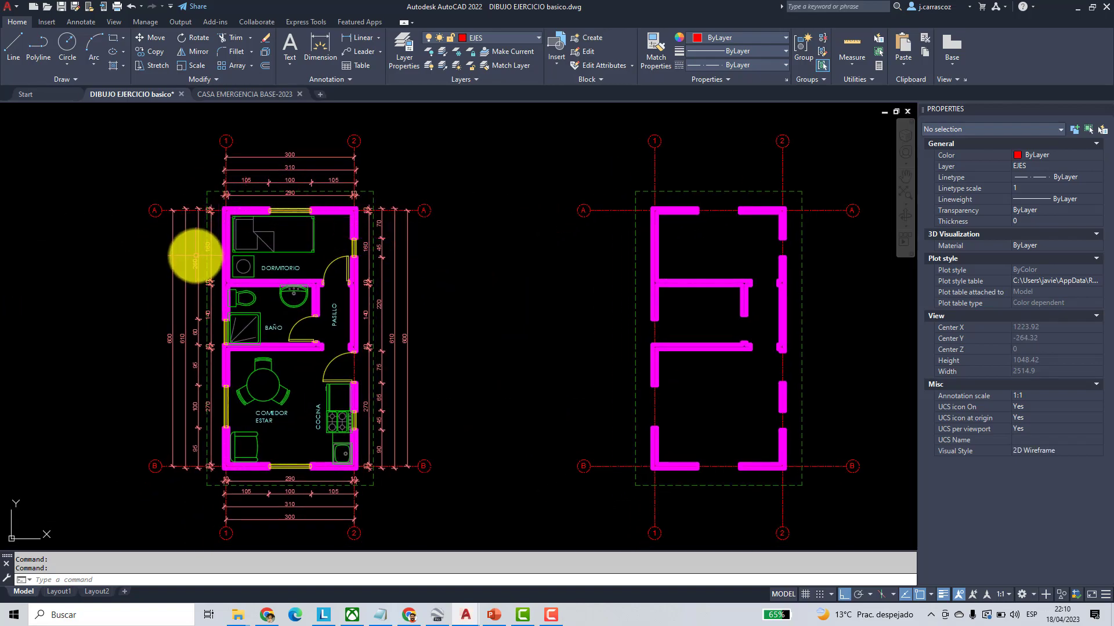
middle_drag(454, 346, 281, 316)
click(472, 303)
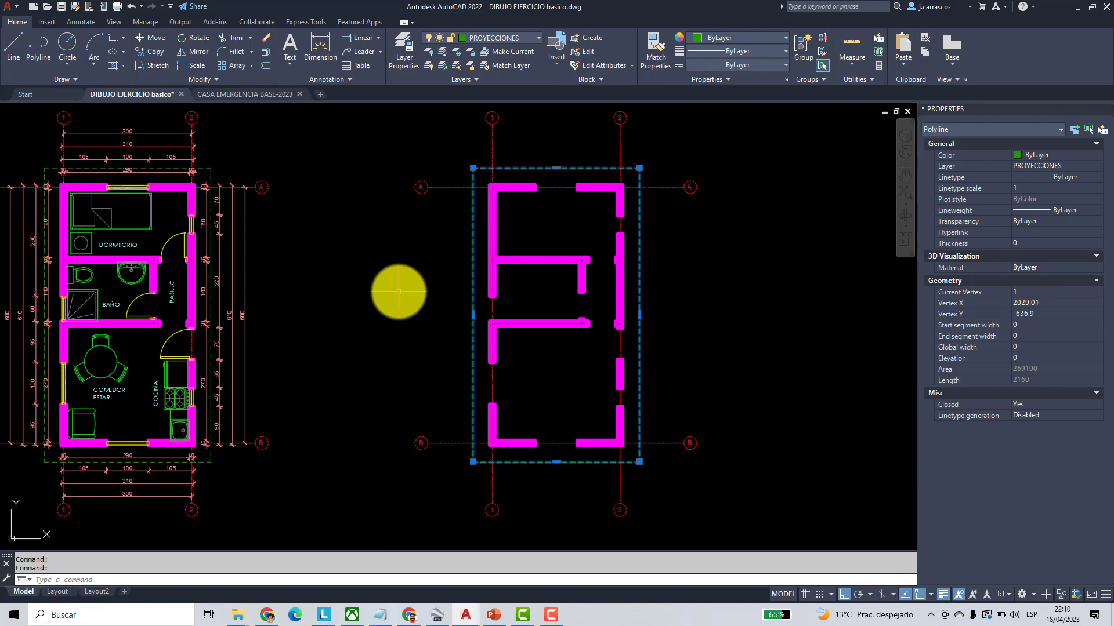
click(537, 42)
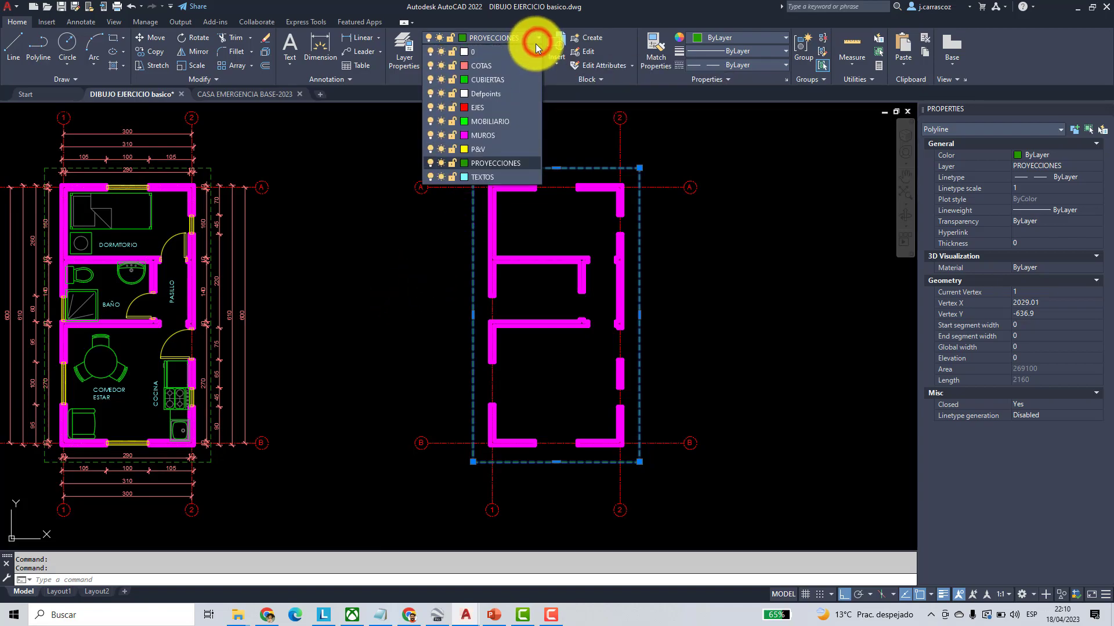
click(500, 80)
key(Escape)
key(Escape)
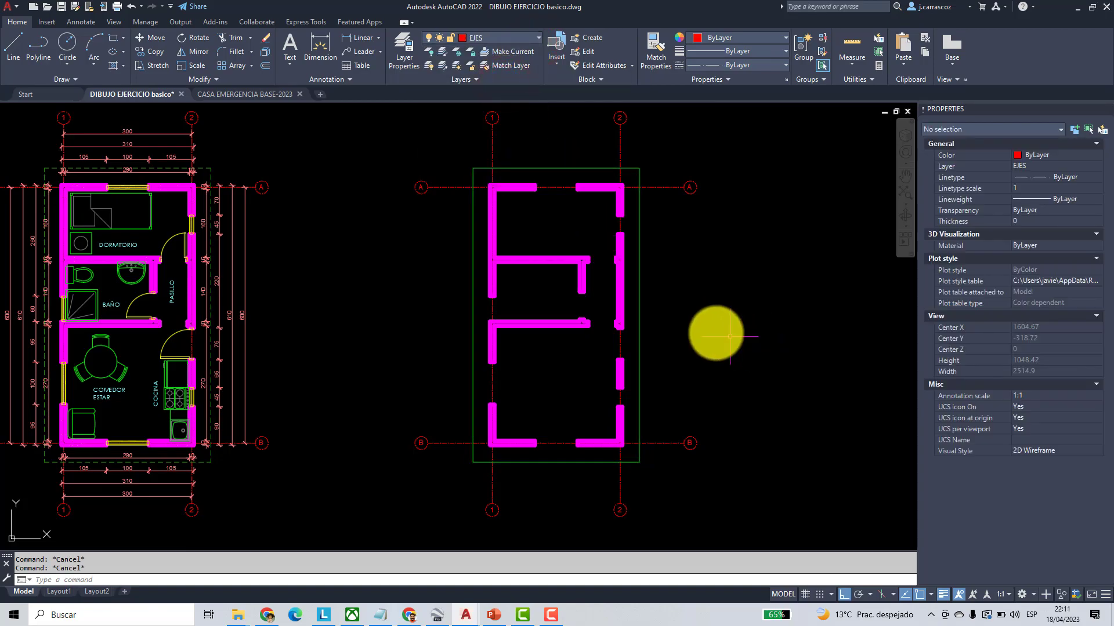
- Make layer 0 current and freeze the EJES layer with LAYFRZ by picking an axis of the copied plan
click(534, 40)
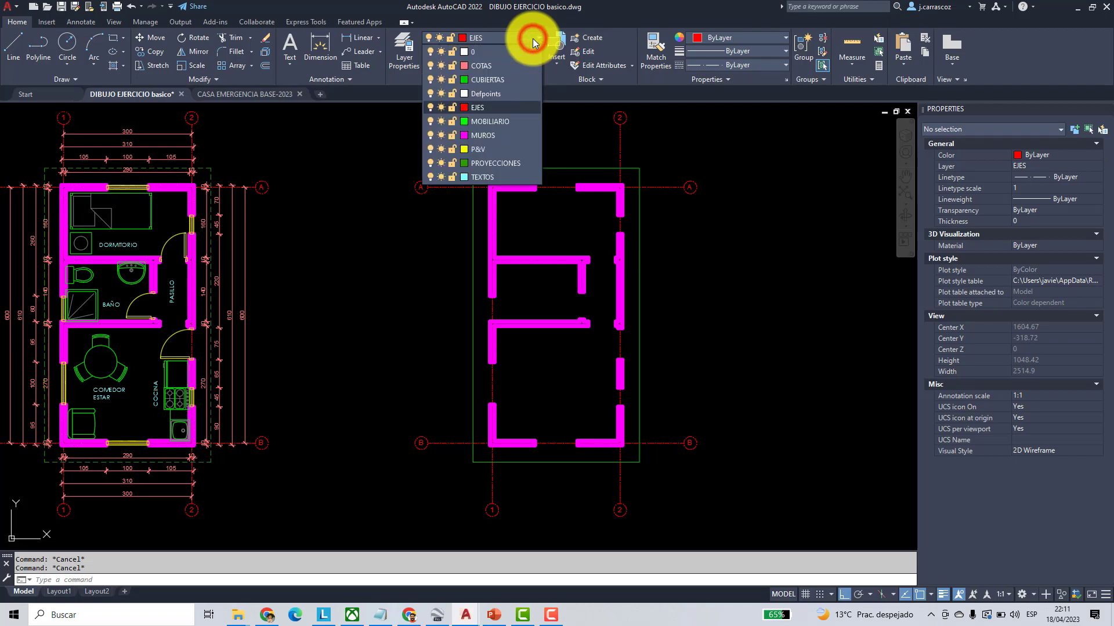
click(517, 53)
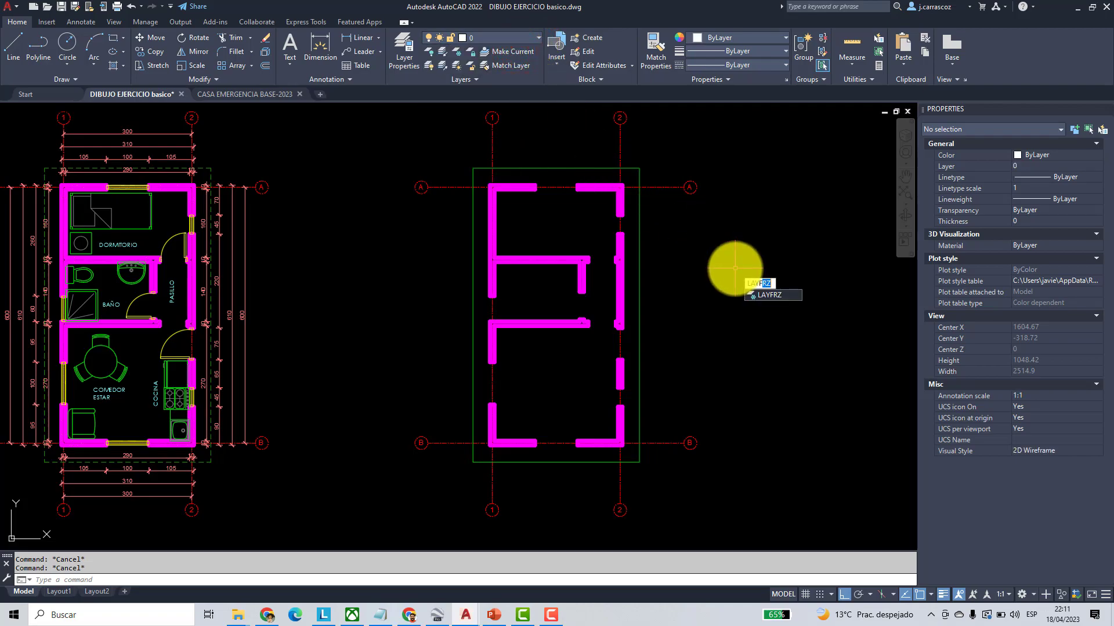
key(Return)
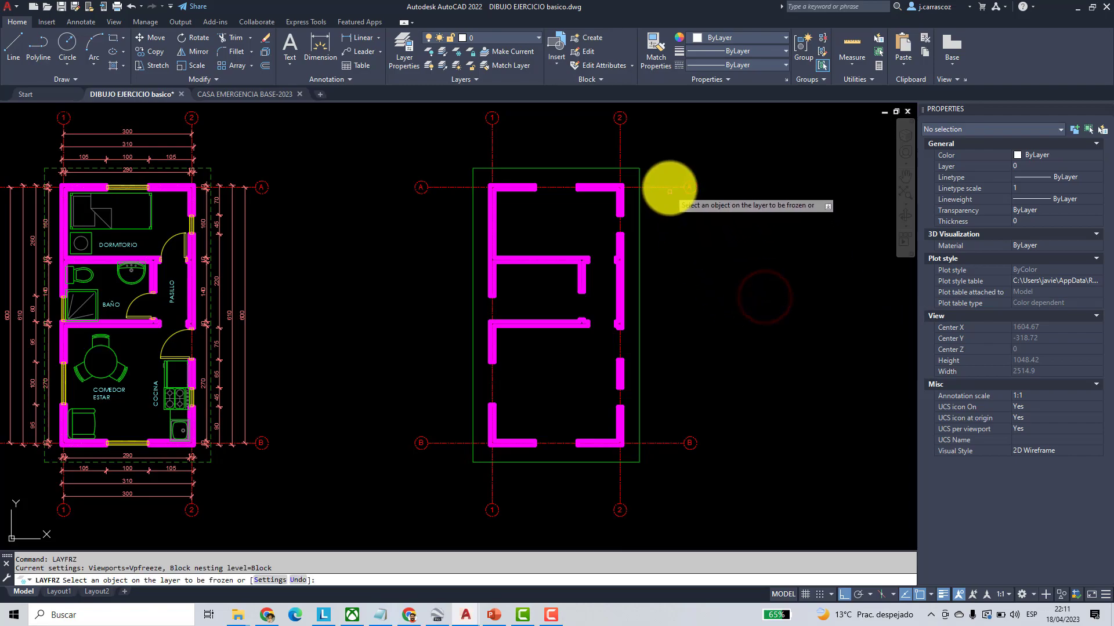
click(670, 188)
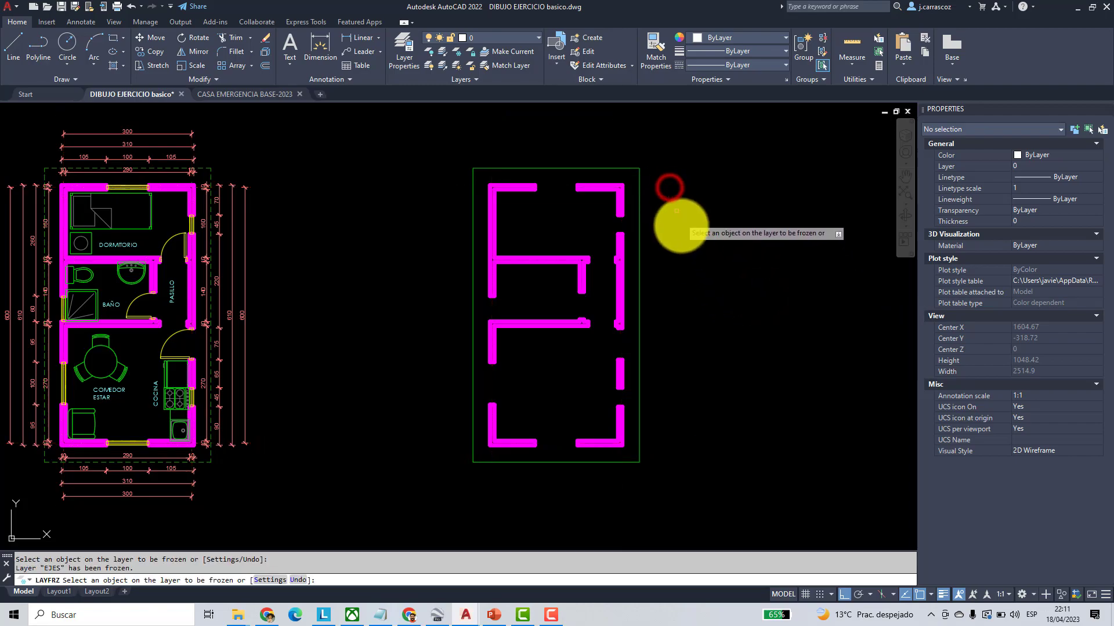
key(Return)
scroll(661, 224, down, 3)
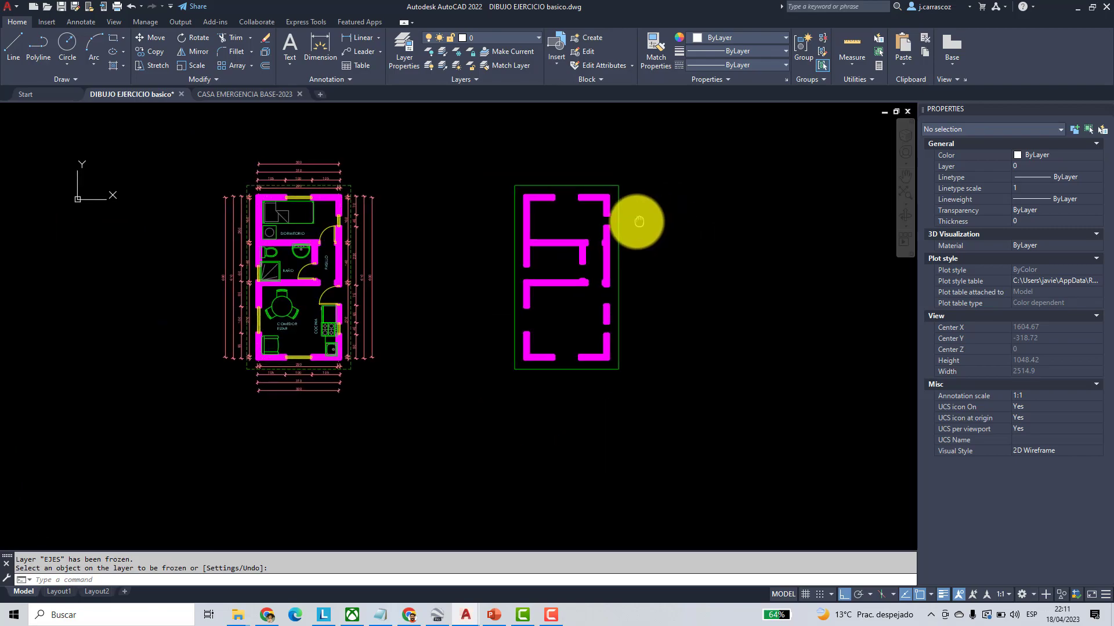
- Freeze the COTAS layer with LAYFRZ by picking a dimension of the original plan
scroll(603, 216, up, 3)
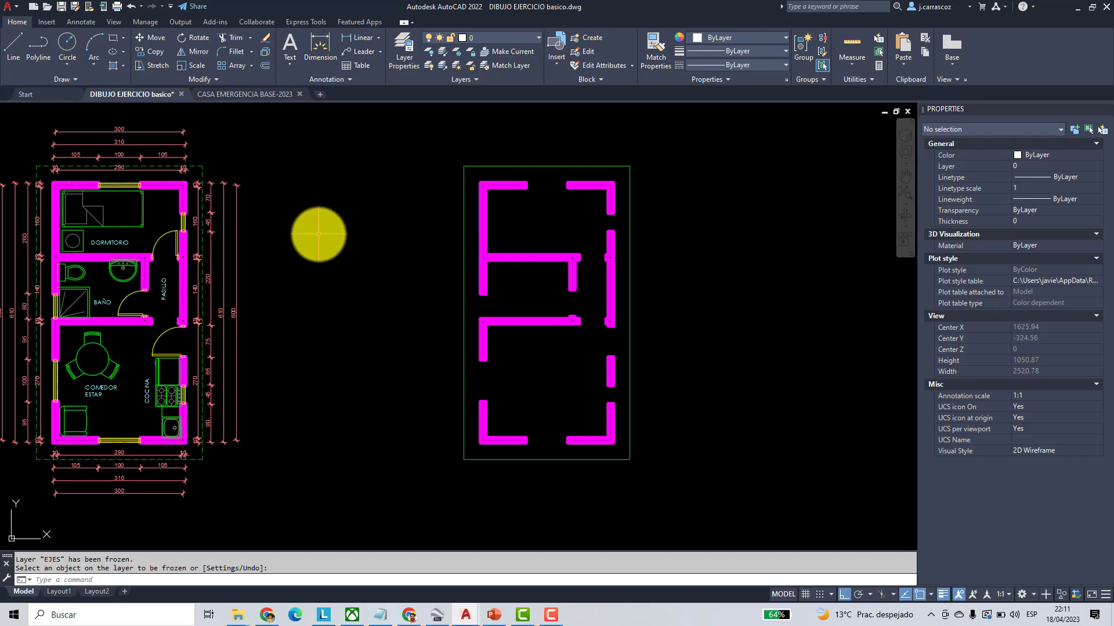
text(RZ)
key(Return)
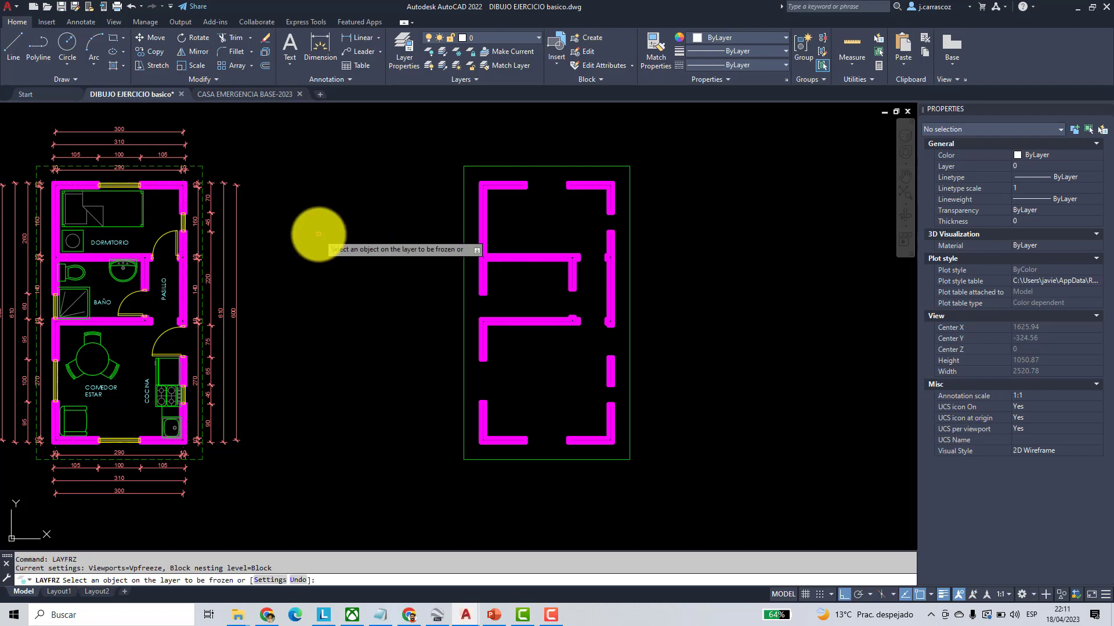
click(236, 227)
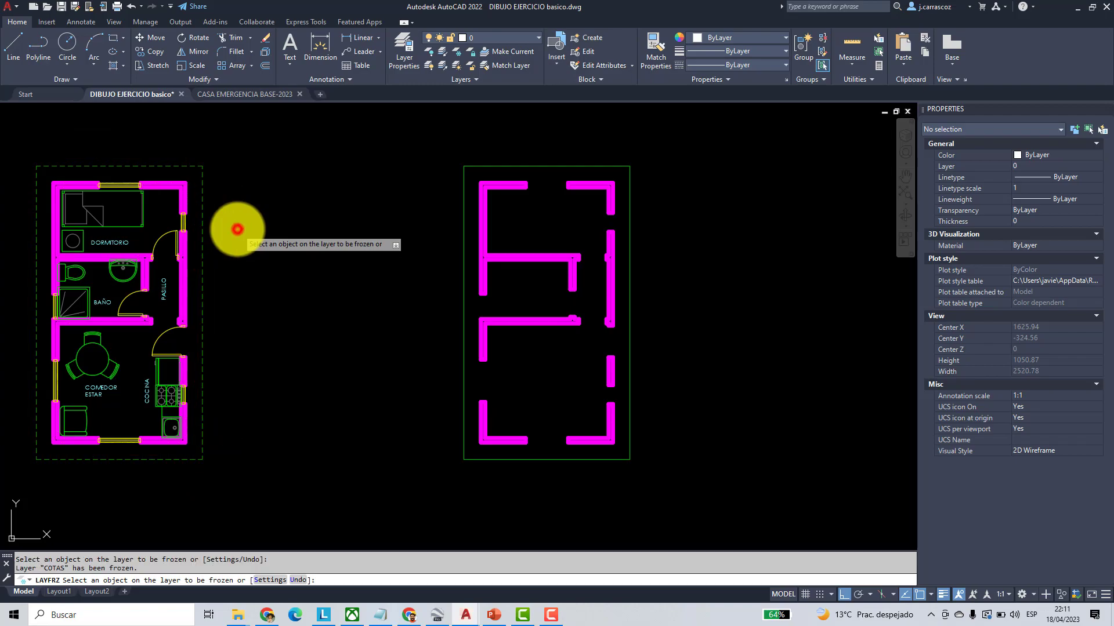
key(Return)
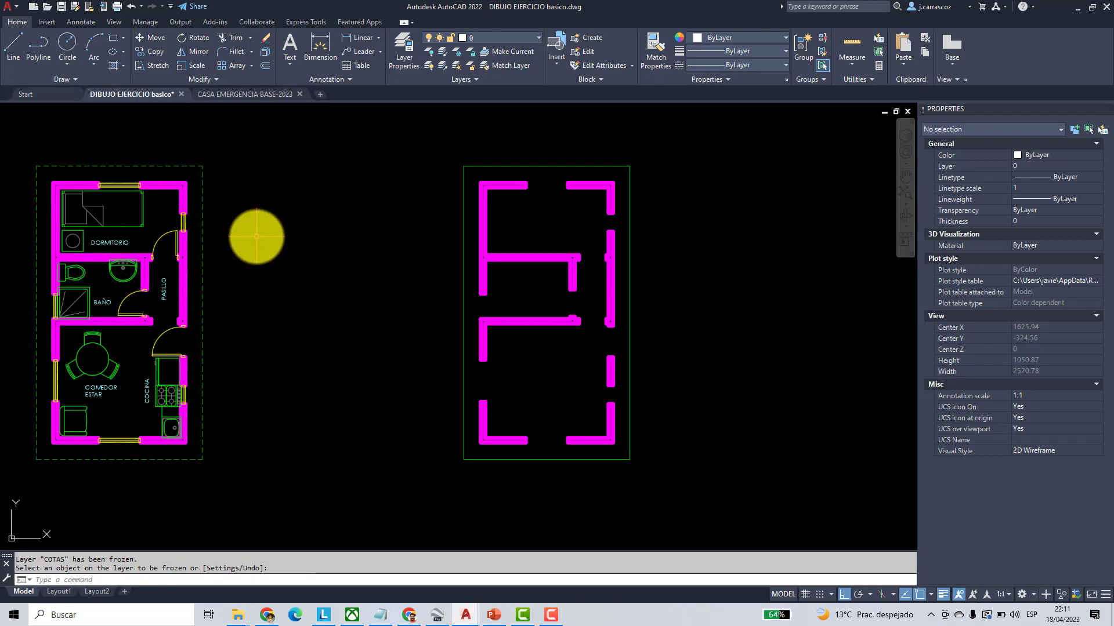
- Match the properties of the original plan's dashed outline onto all the walls of the copied plan
middle_drag(271, 242, 316, 238)
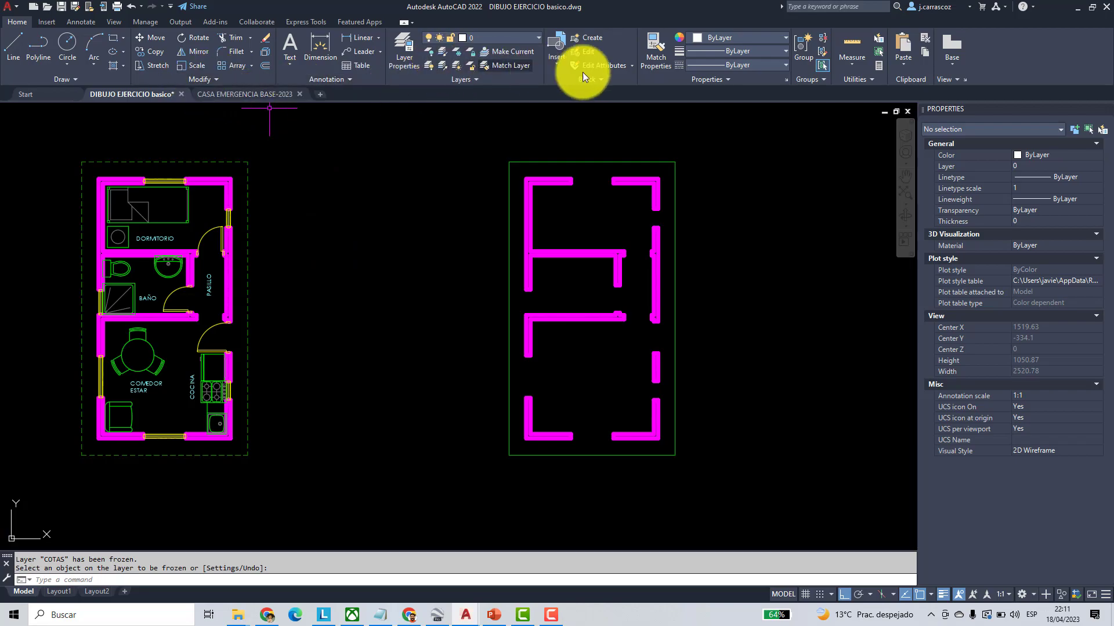
click(662, 58)
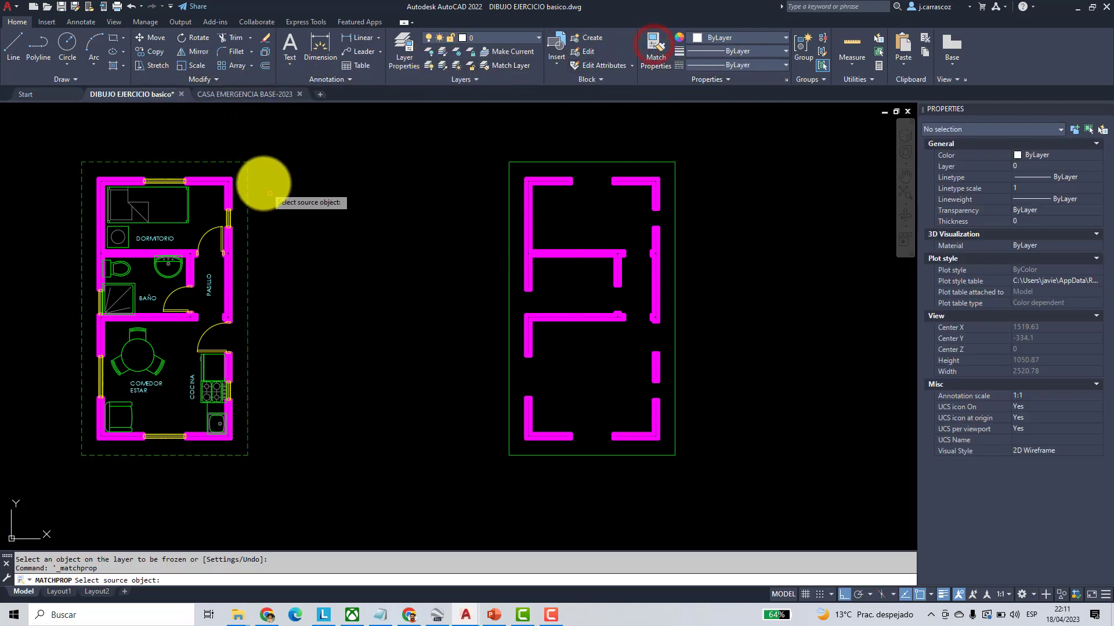
click(250, 178)
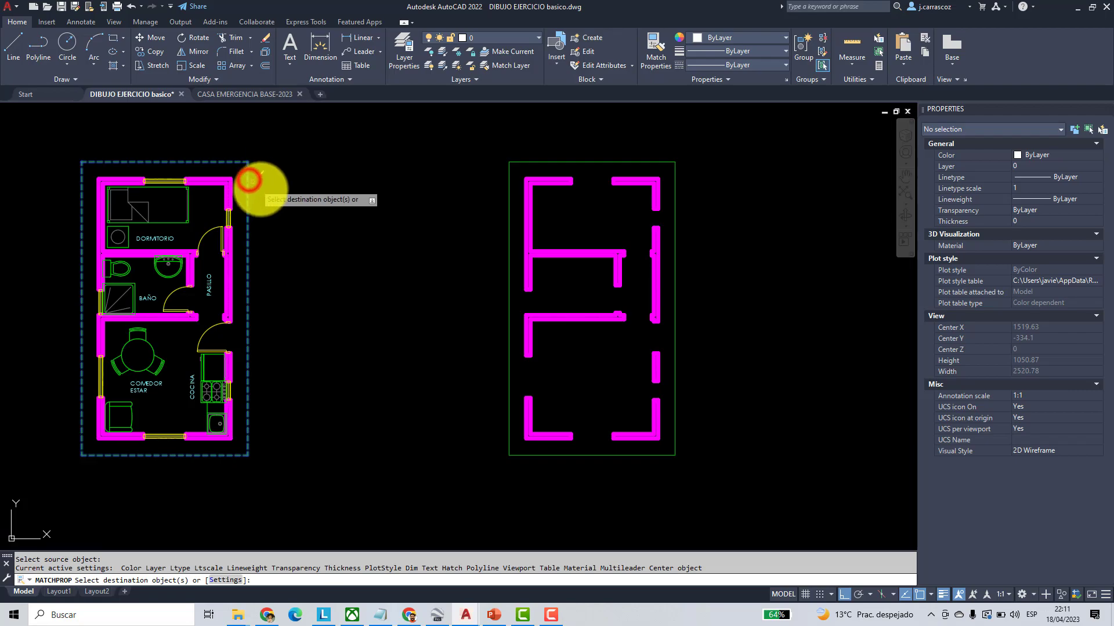
click(668, 448)
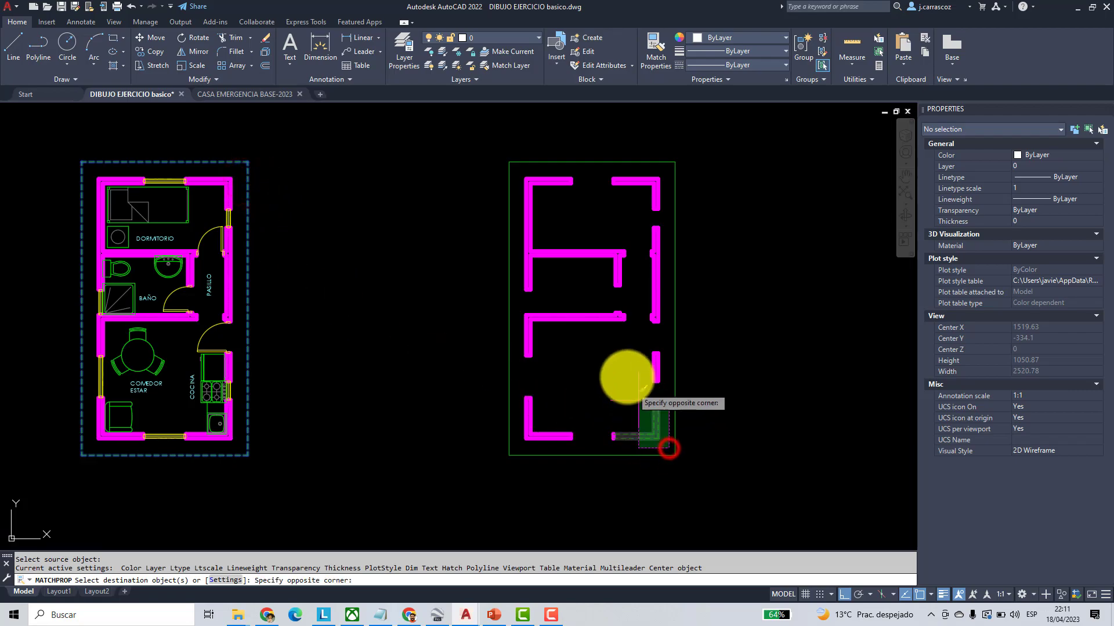
click(522, 173)
key(Return)
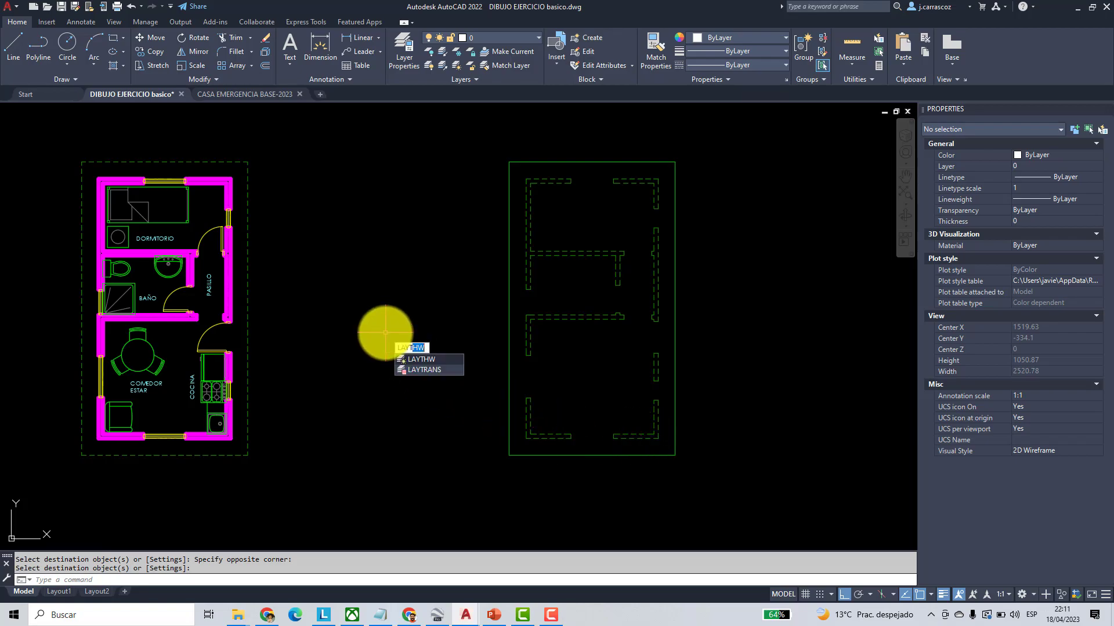
- Thaw all frozen layers with LAYTHW
key(Return)
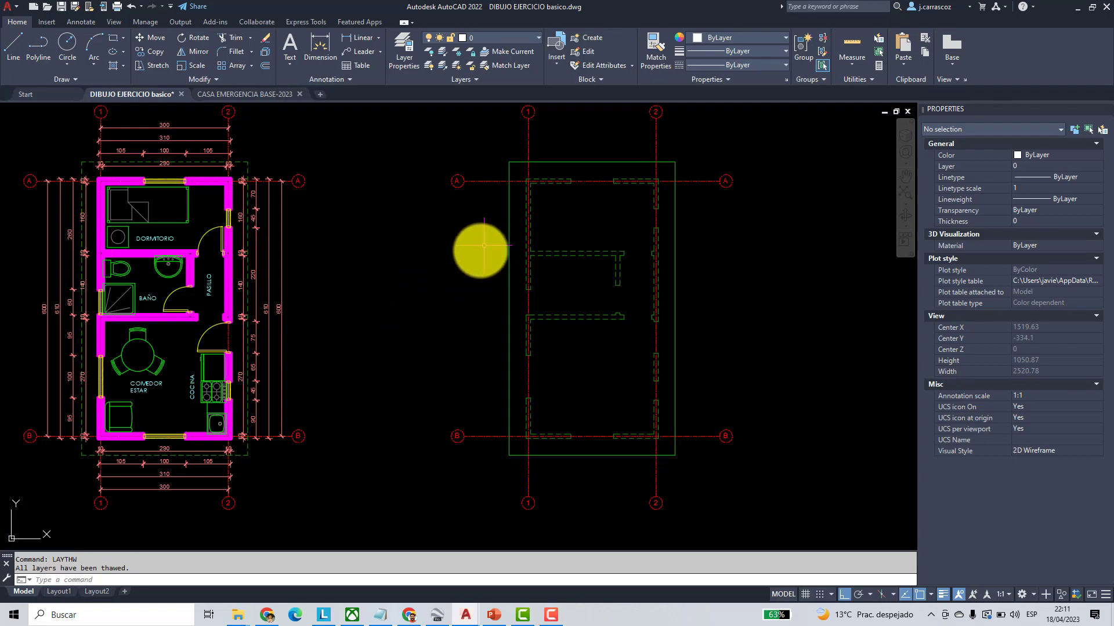
middle_drag(480, 241, 461, 281)
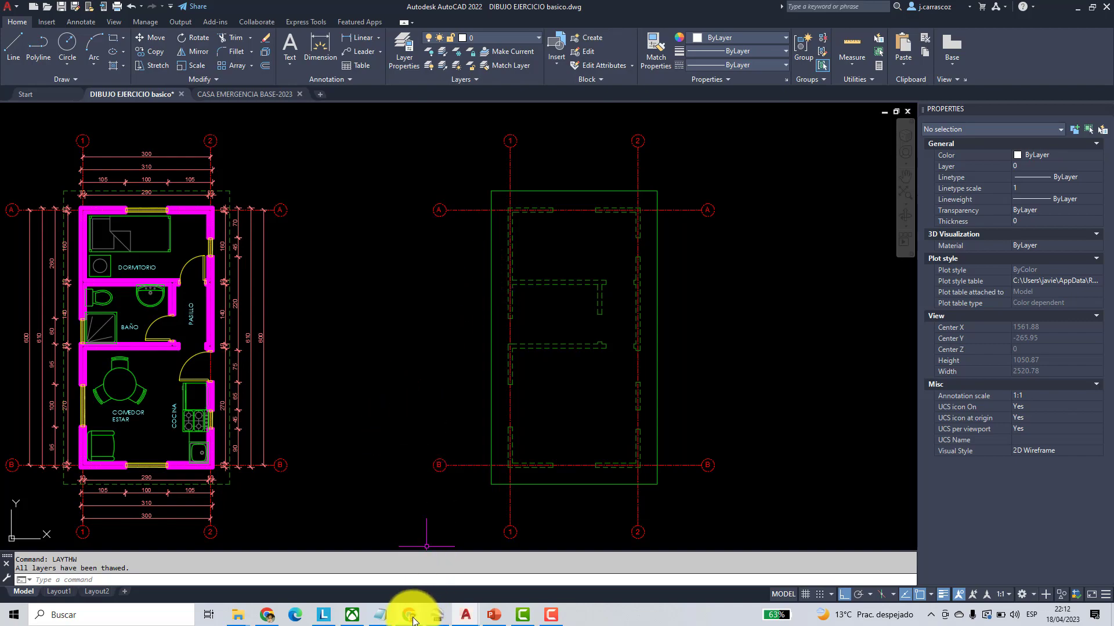
- Switch to Chrome and search Google Images for "PLANCHA PV4" in a new tab
mouse_move(412, 618)
click(413, 565)
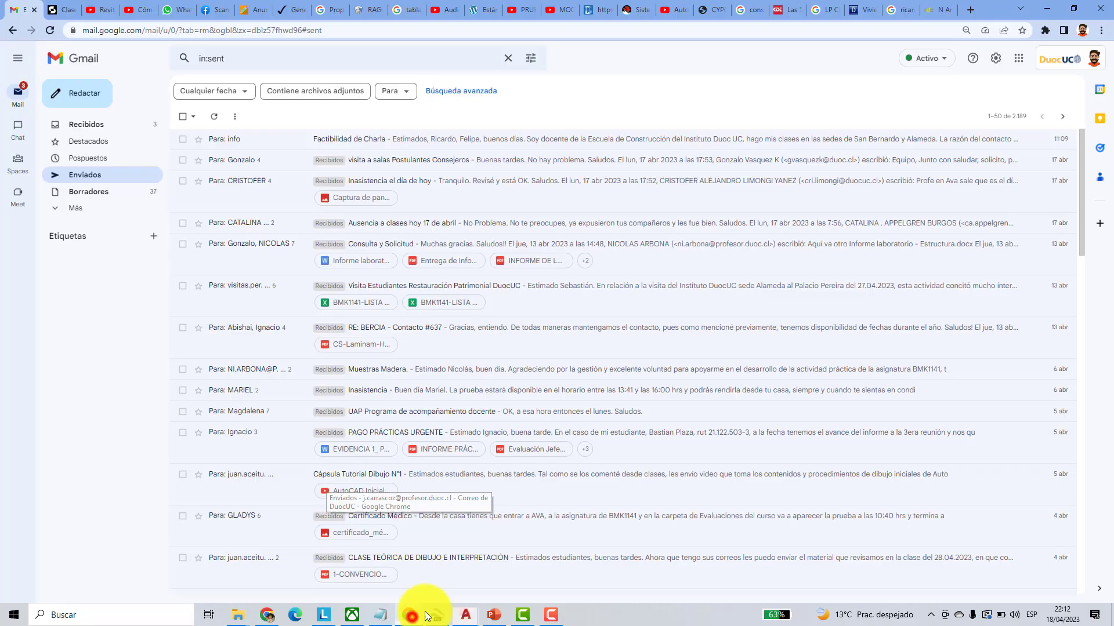
click(970, 13)
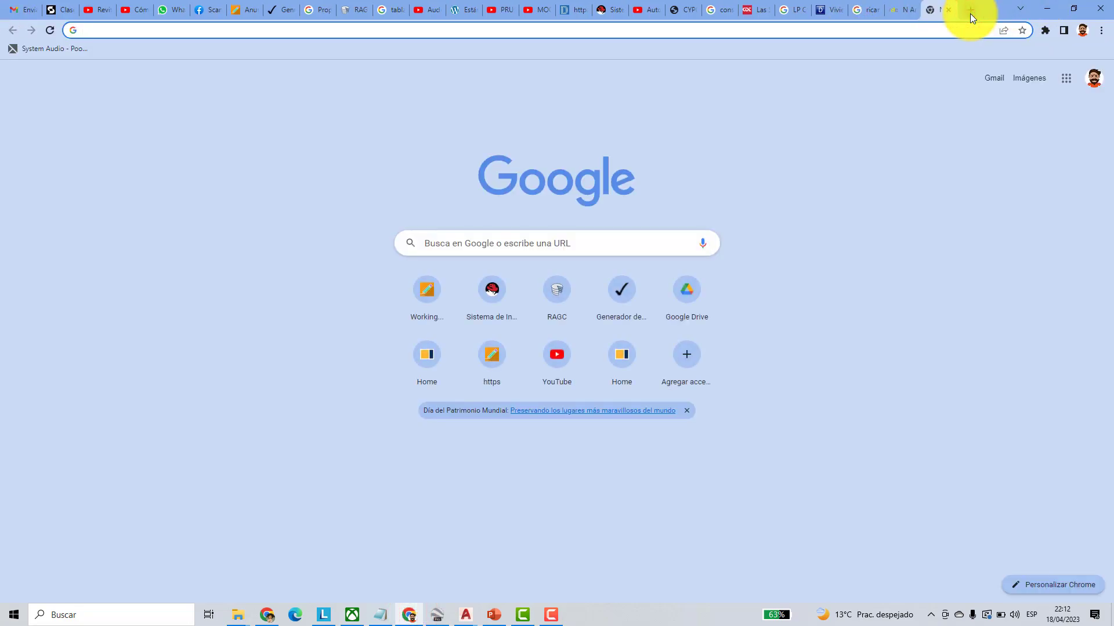
text(PLANCHA )
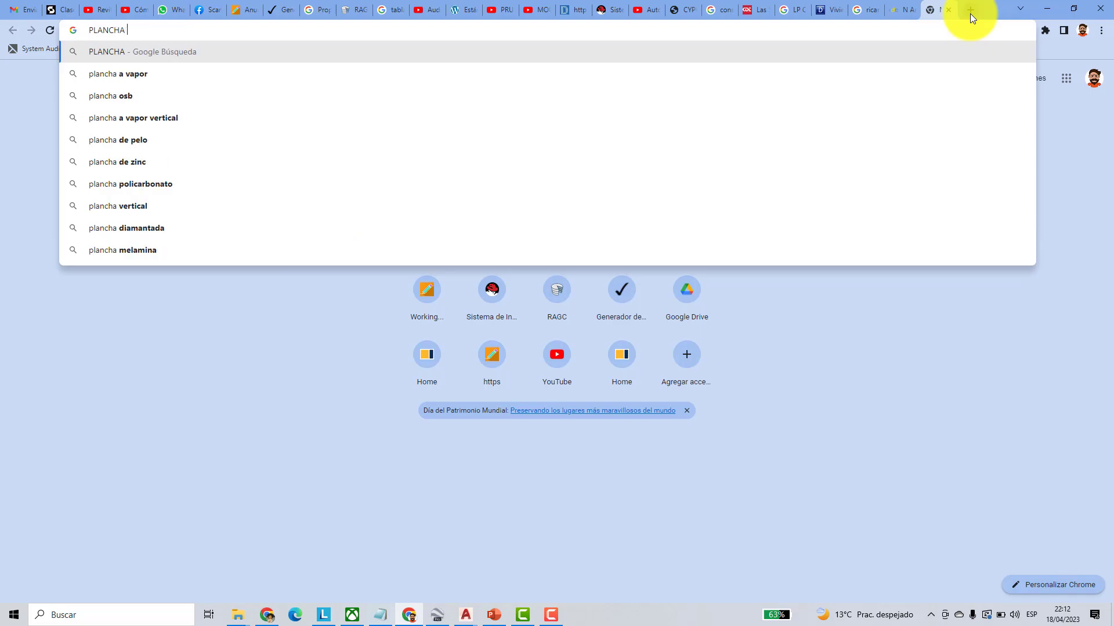
text(PV4)
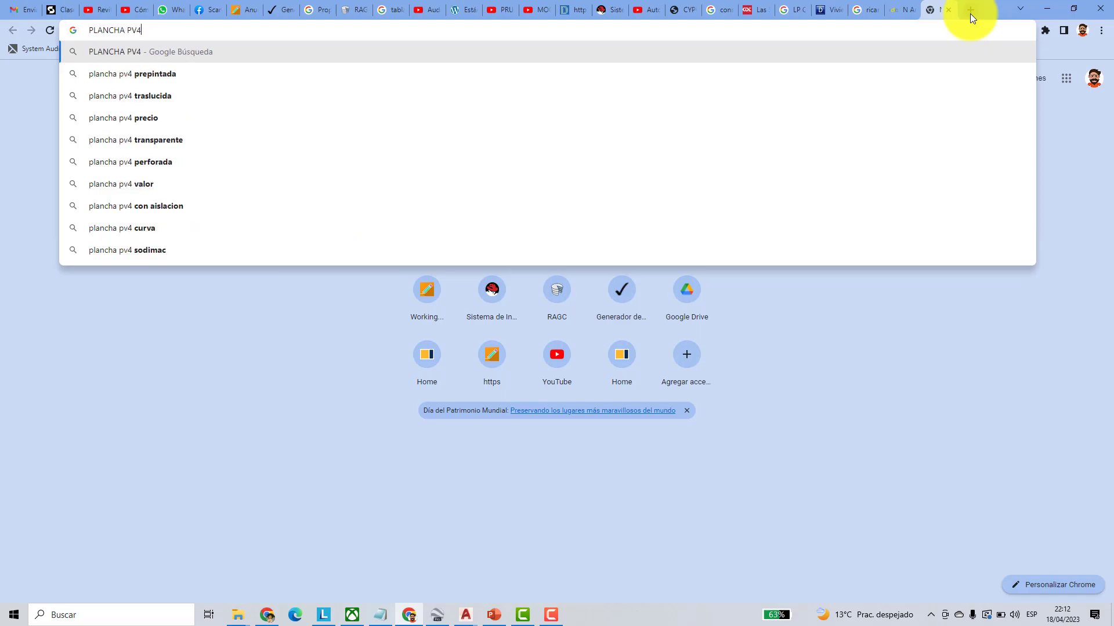
key(Return)
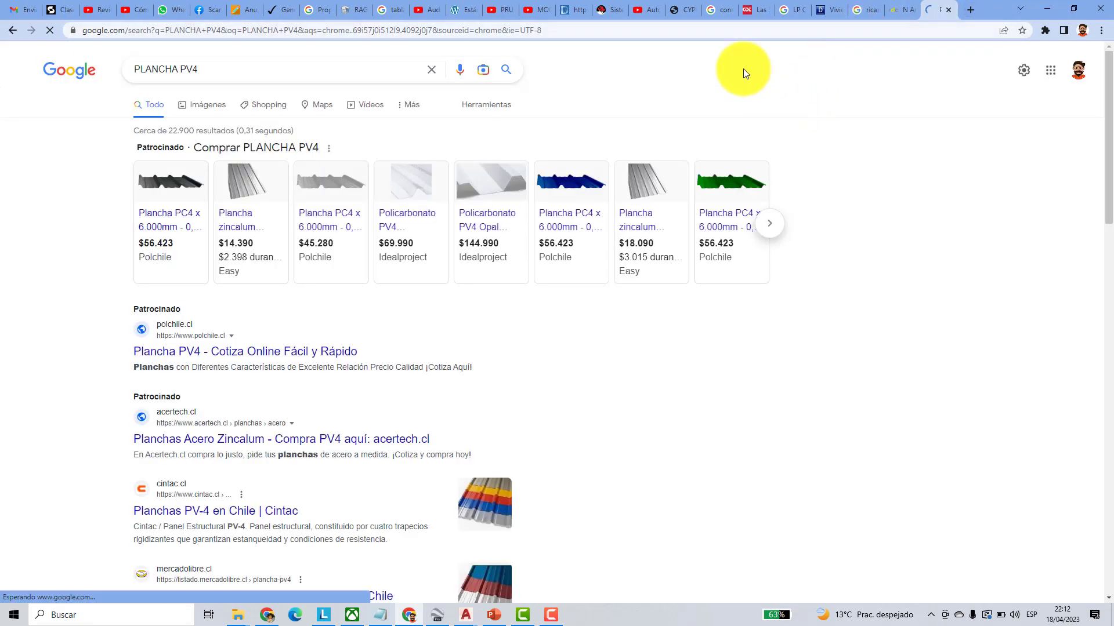
click(213, 104)
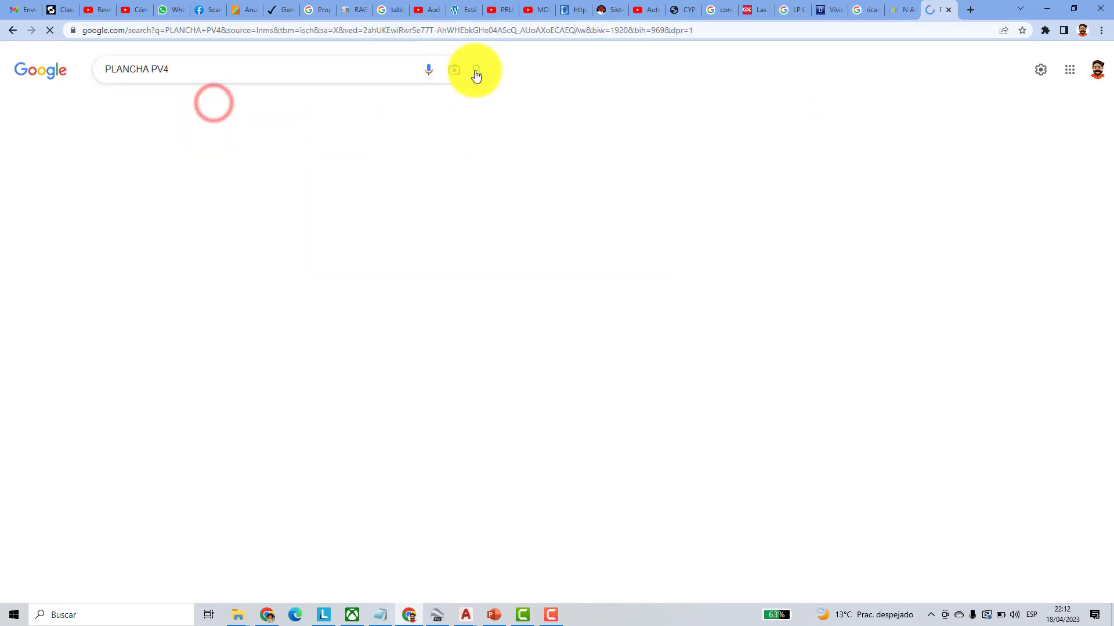
- Preview the FS4 Prepintado (PV4) sheet image and look through the other PV4 roofing sheet results
click(230, 429)
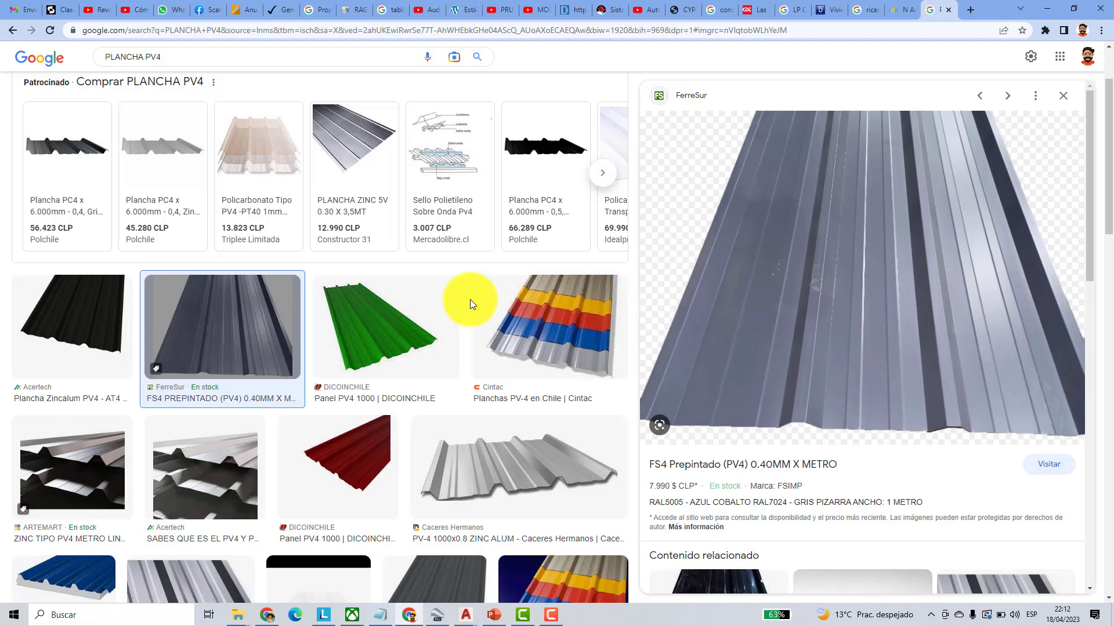
scroll(464, 297, down, 3)
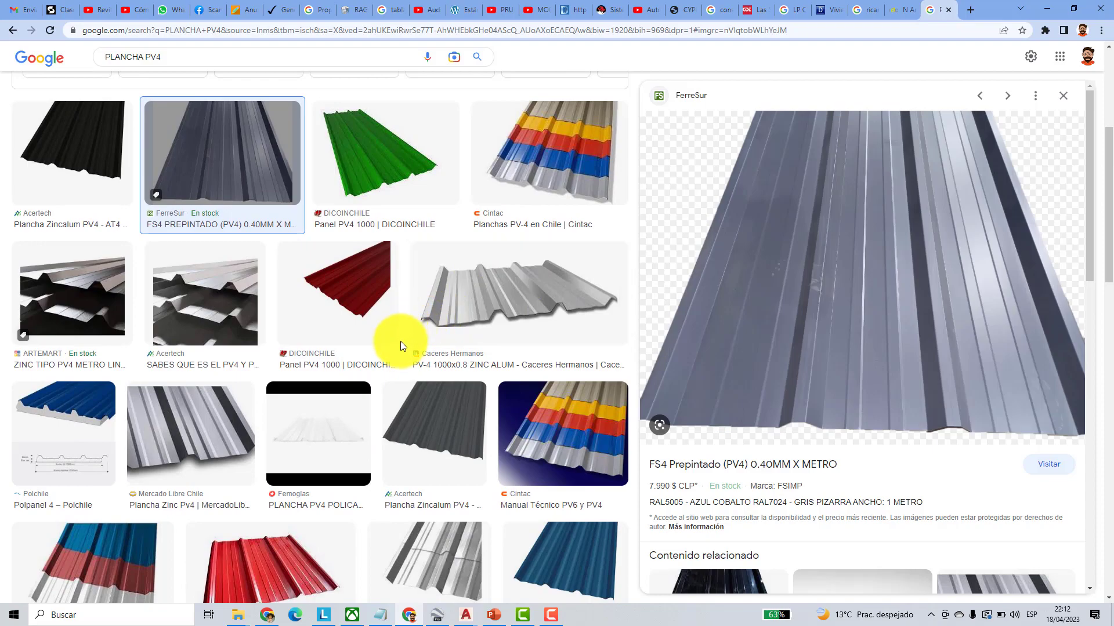
scroll(392, 357, down, 2)
scroll(236, 248, up, 4)
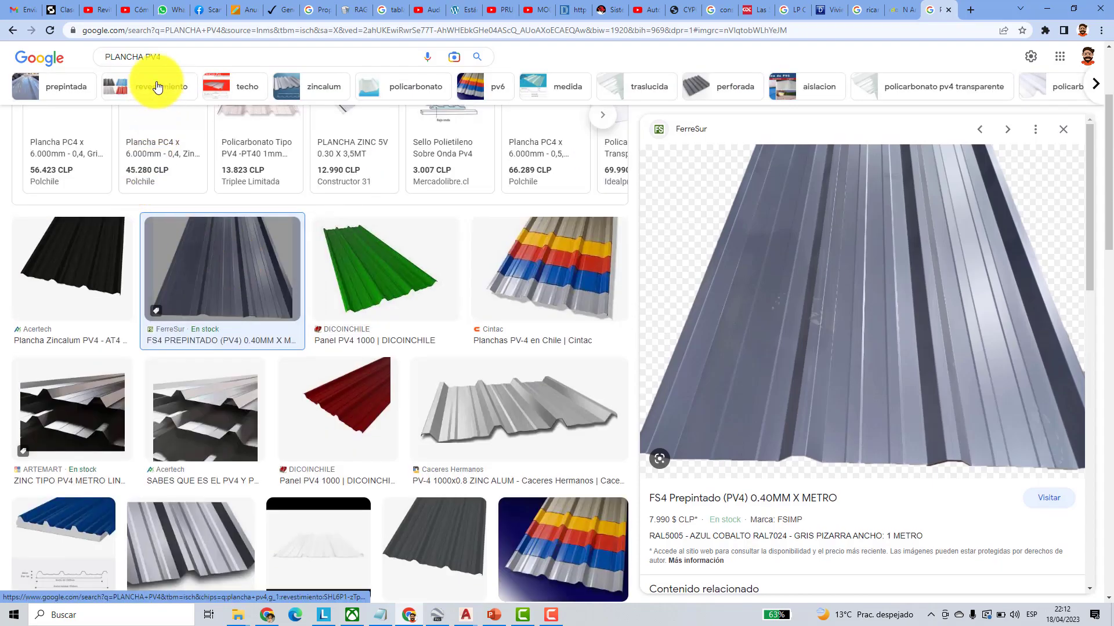
- Search the images for "PLANCHA A2" and preview the Cintac panel without insulation
click(154, 58)
key(BackSpace)
key(BackSpace)
key(BackSpace)
text(a2)
key(Return)
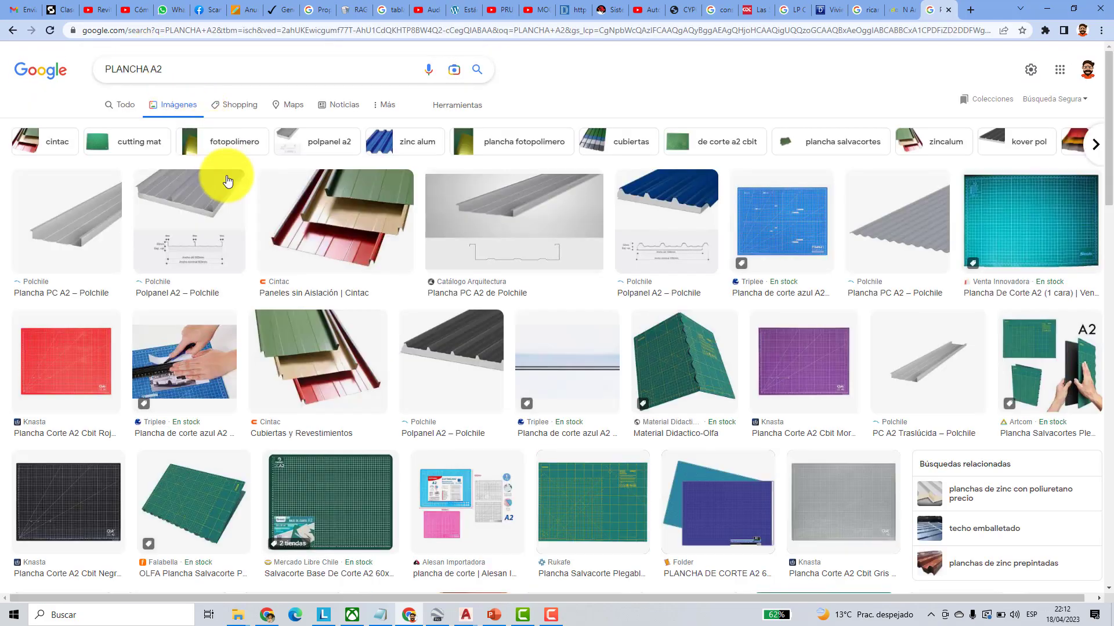
click(347, 235)
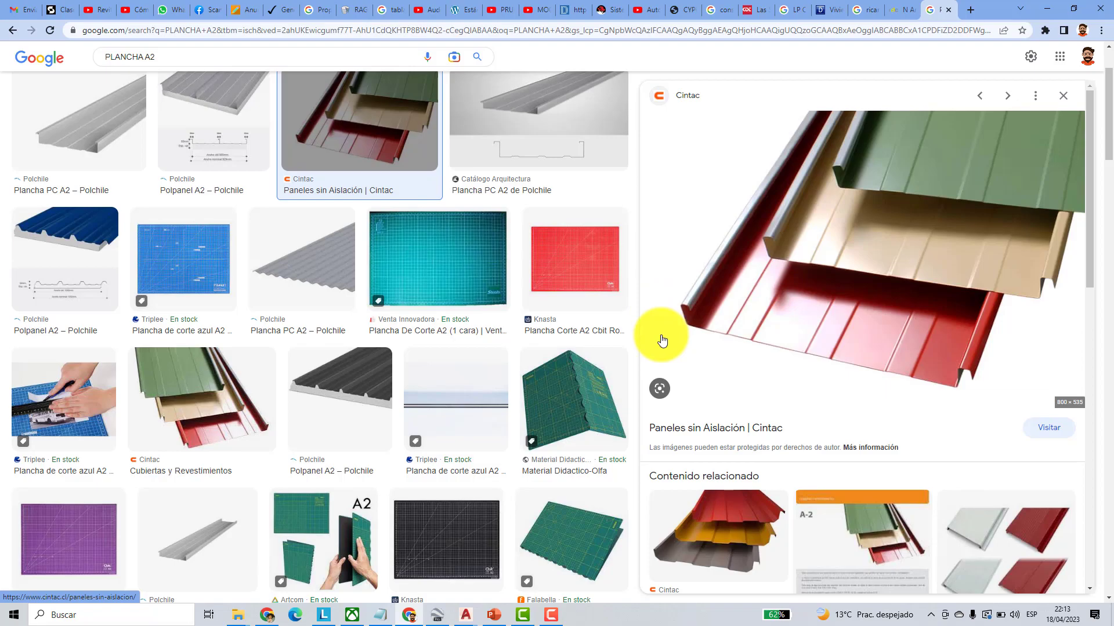
- Switch back to AutoCAD and draw a horizontal line above the copied plan with a short vertical segment rising from its left end
click(465, 614)
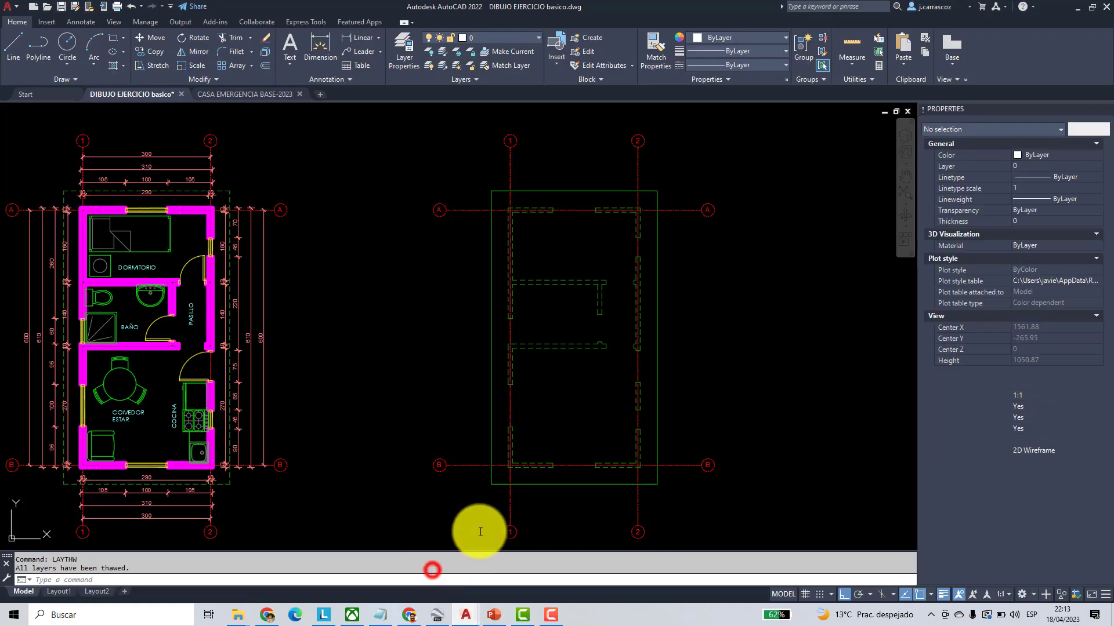
click(431, 570)
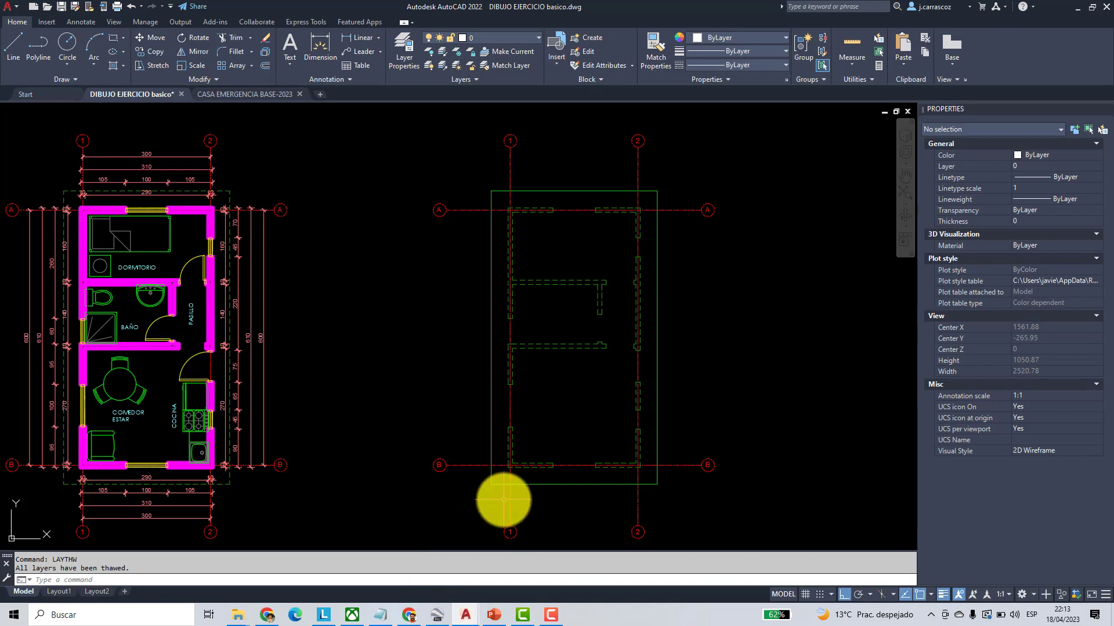
middle_drag(350, 342, 590, 284)
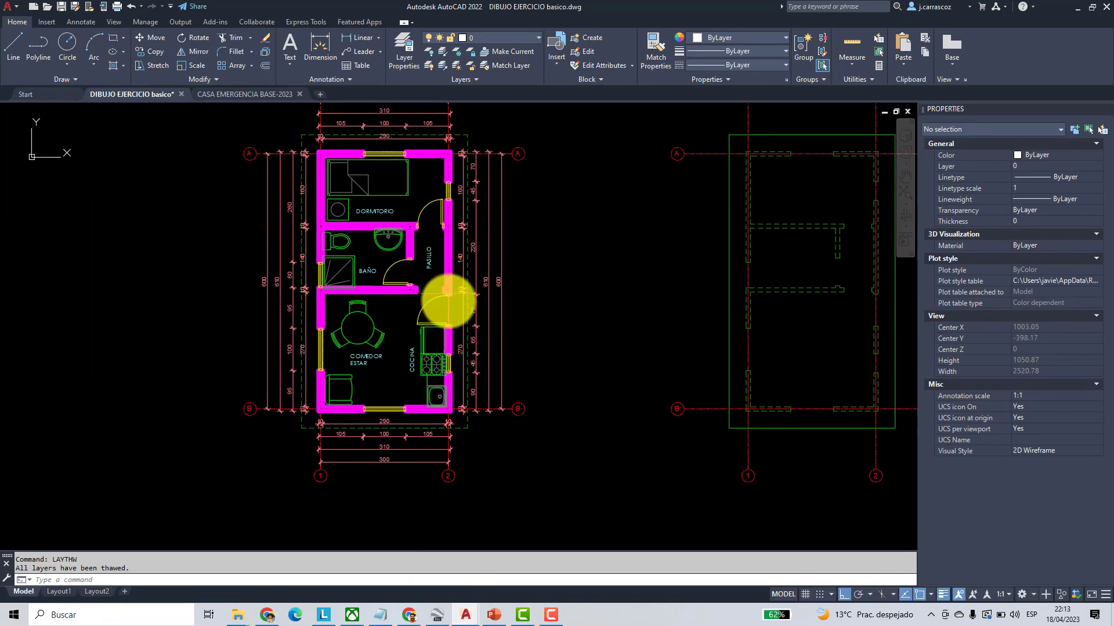
scroll(450, 293, up, 4)
scroll(445, 309, down, 4)
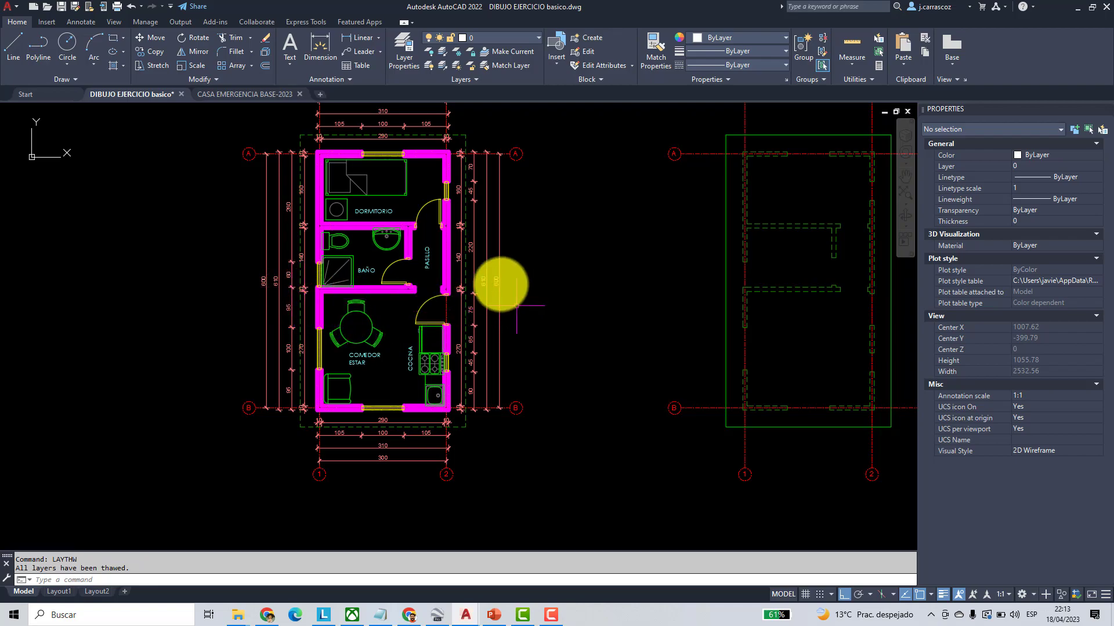
middle_drag(649, 346, 473, 317)
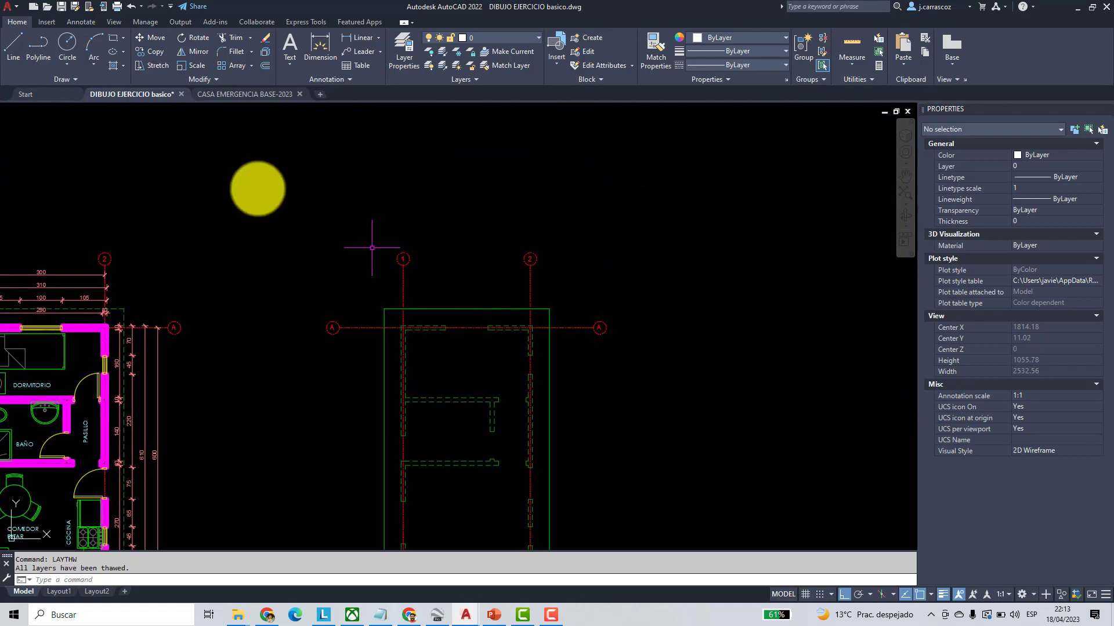
click(17, 41)
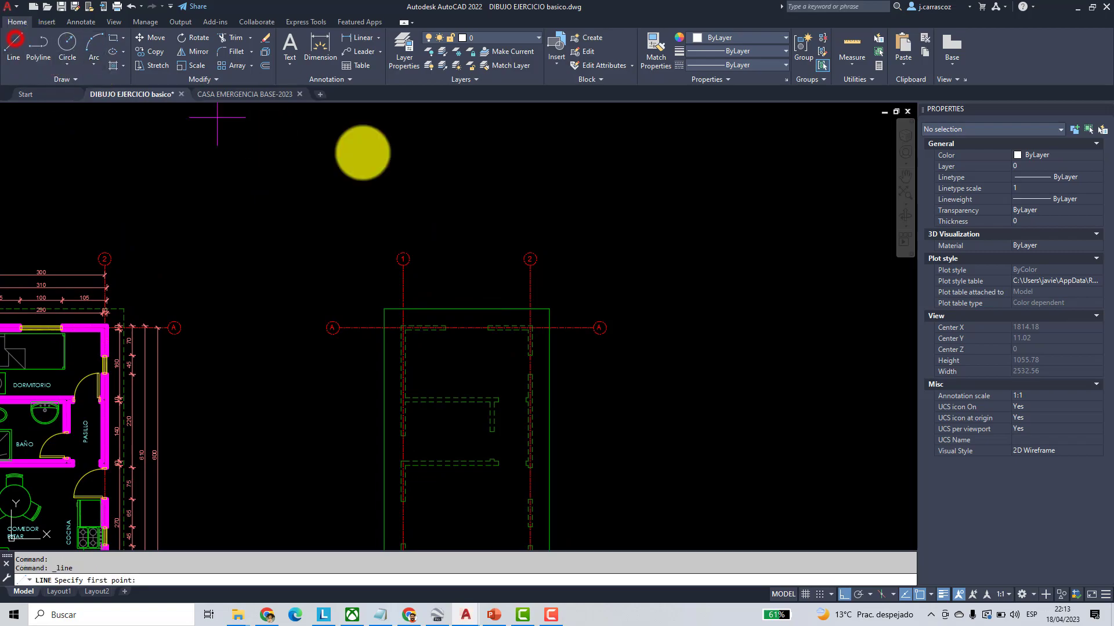
scroll(493, 200, up, 2)
click(513, 205)
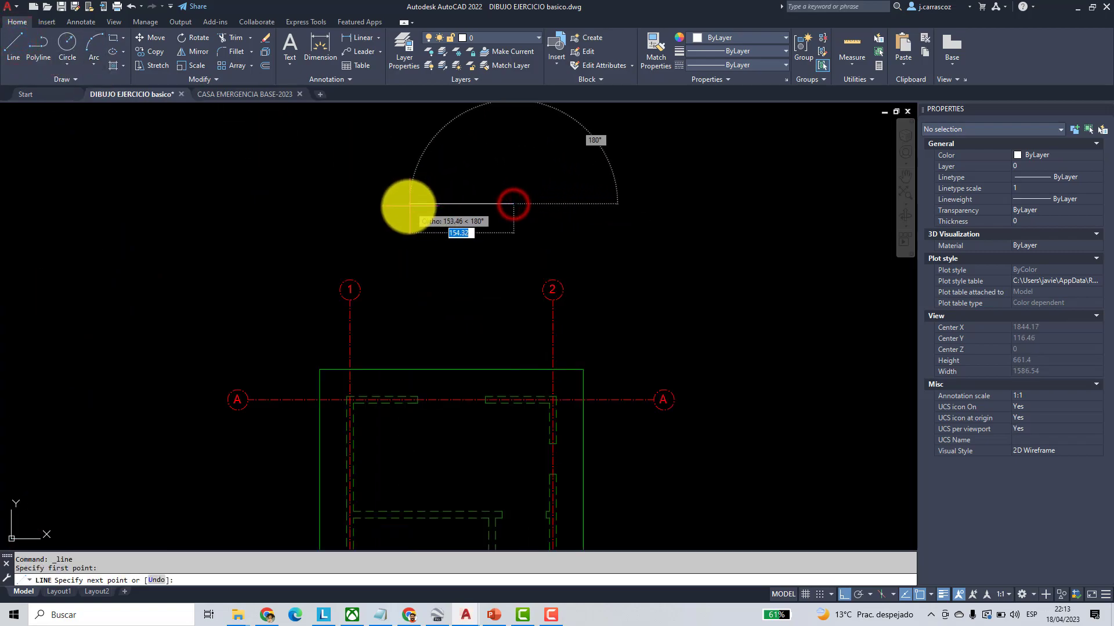
scroll(424, 196, up, 5)
click(410, 193)
key(Escape)
key(Escape)
- Rotate the short vertical segment freehand about the horizontal line's left end so it slants over the line
click(187, 43)
click(449, 207)
click(330, 215)
key(Return)
click(410, 237)
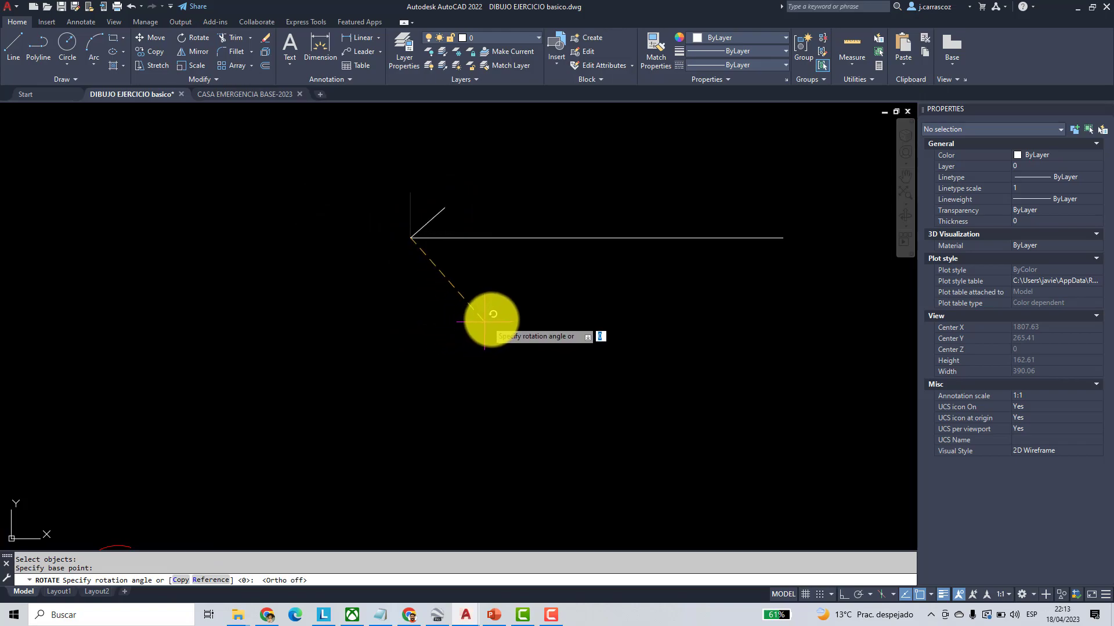
click(509, 300)
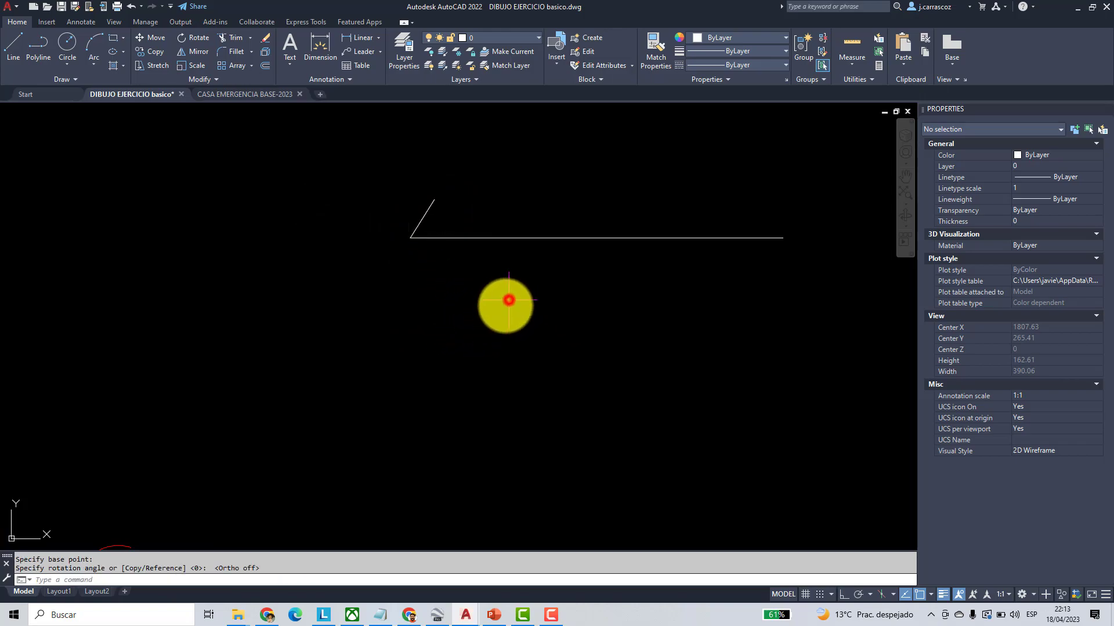
- Mirror the slanted segment across the horizontal line, keeping the source, to complete the slope arrow's head
click(196, 51)
click(452, 213)
click(414, 184)
right_click(414, 184)
click(410, 238)
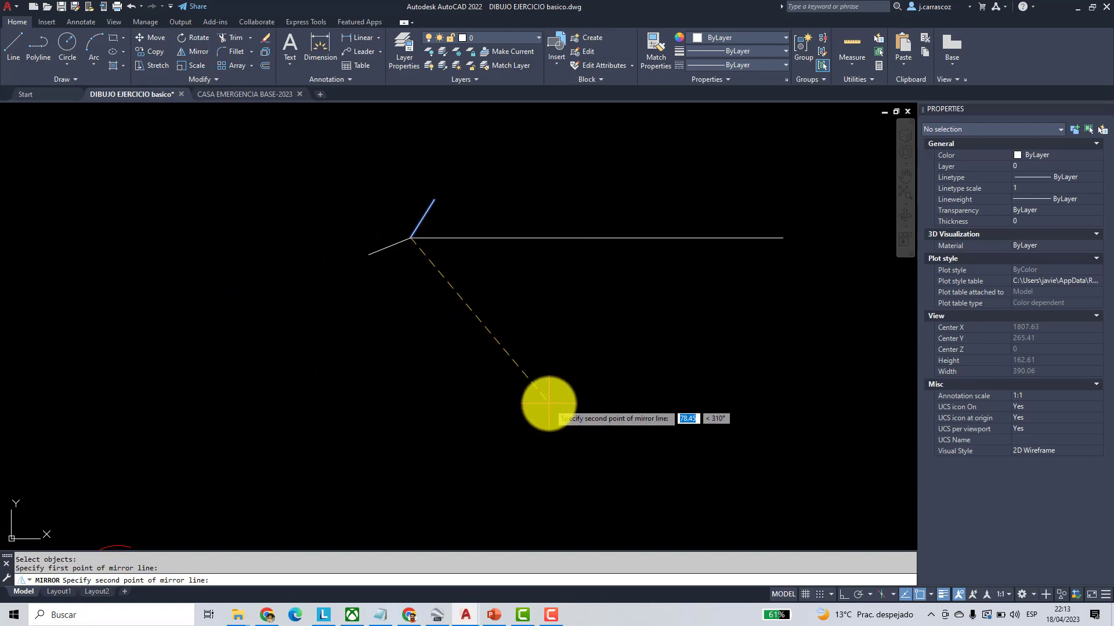
key(F8)
click(310, 277)
right_click(337, 315)
scroll(345, 266, down, 8)
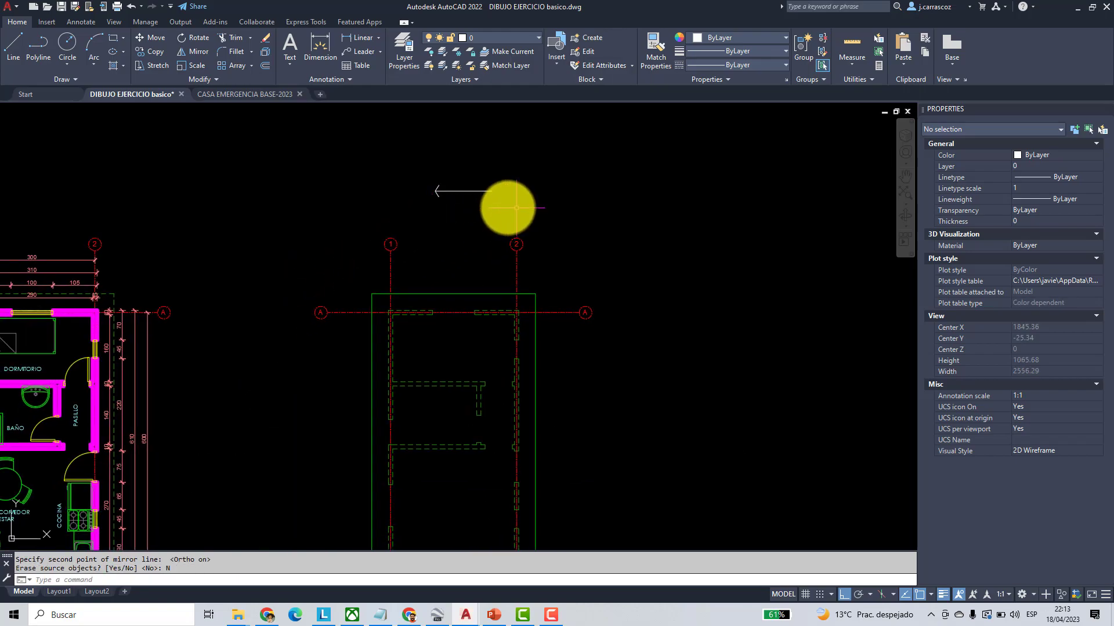
- Switch to the PowerPoint CONTENIDO slide and colour the word "Hatch" red in the drawing commands bullet
middle_drag(323, 311, 330, 245)
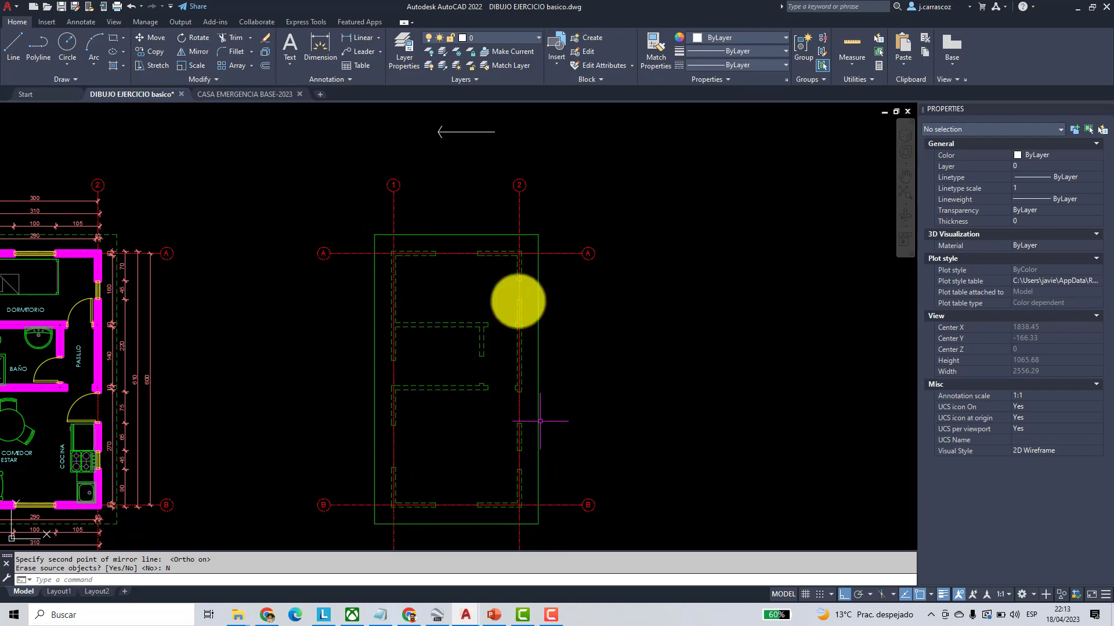
scroll(356, 248, down, 2)
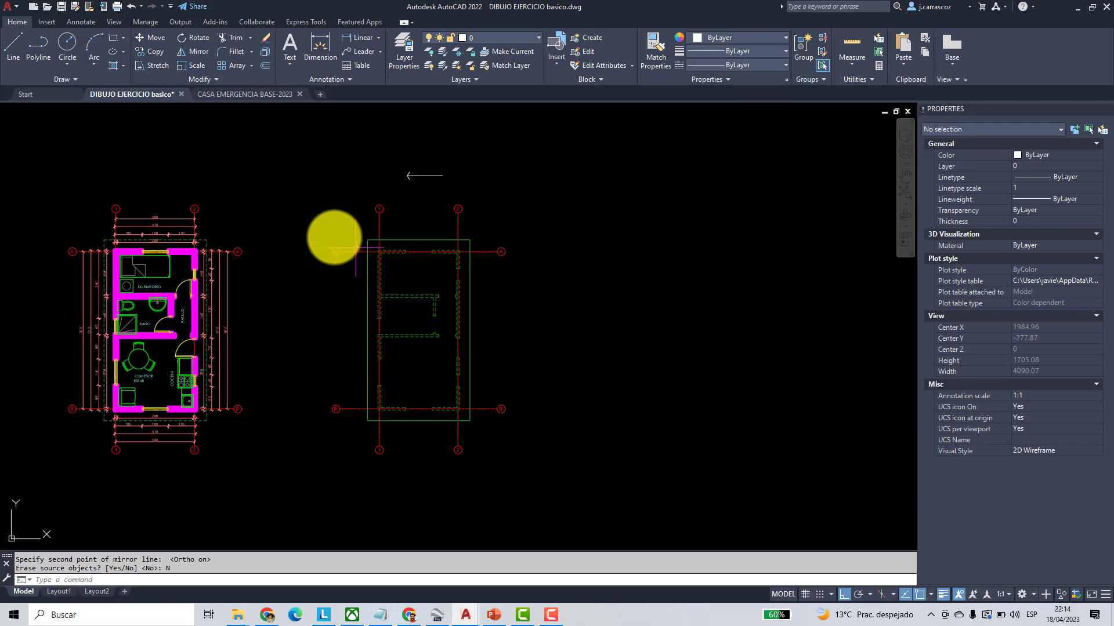
middle_drag(387, 213, 329, 201)
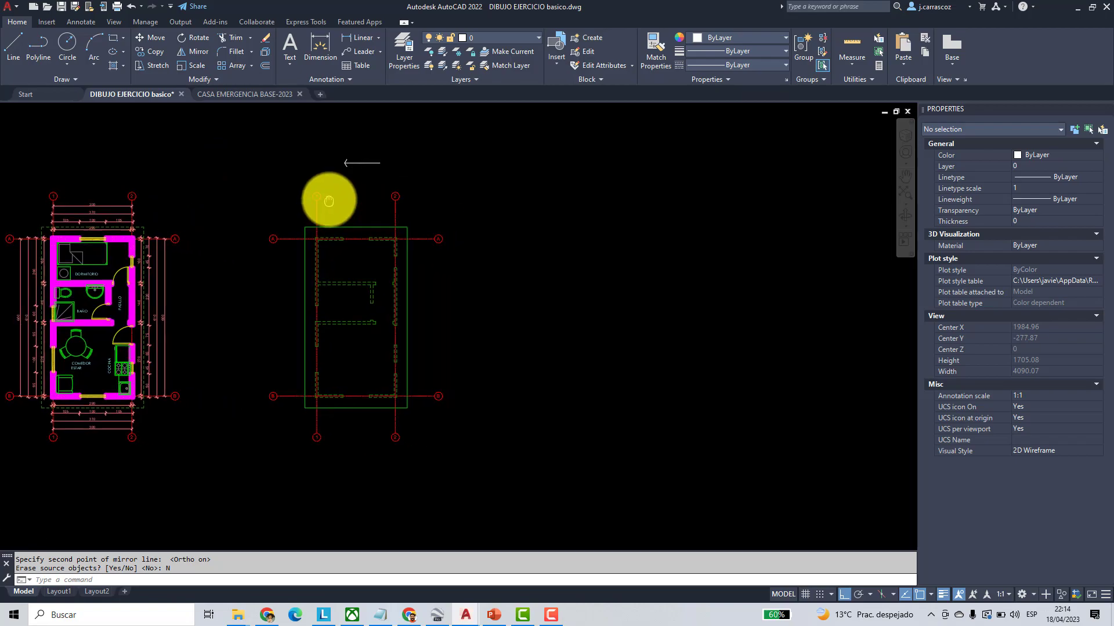
click(494, 615)
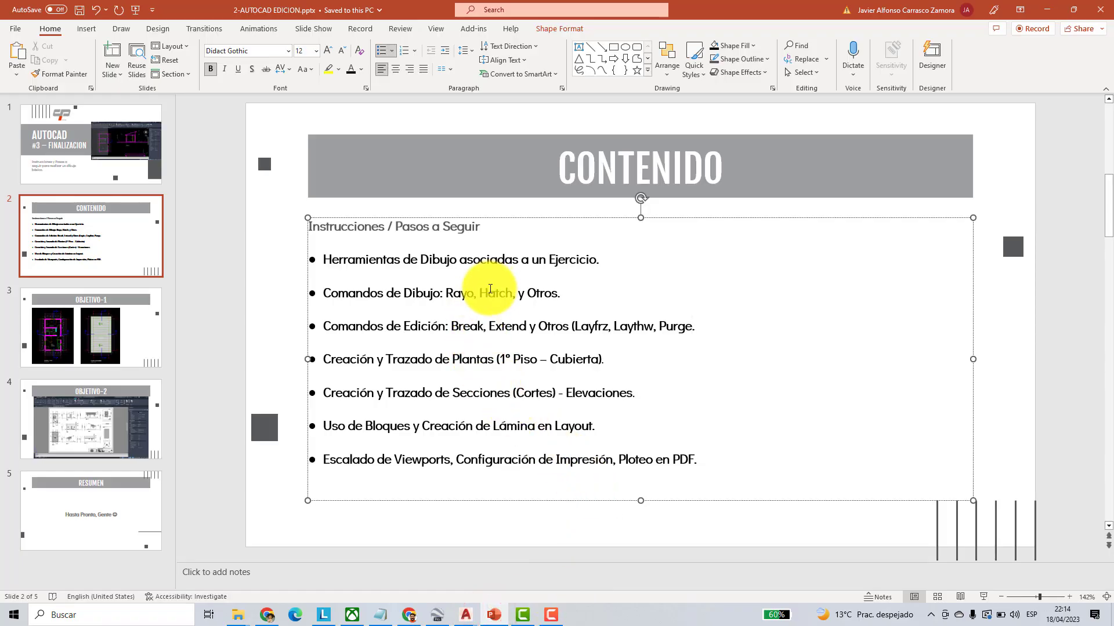
double_click(493, 293)
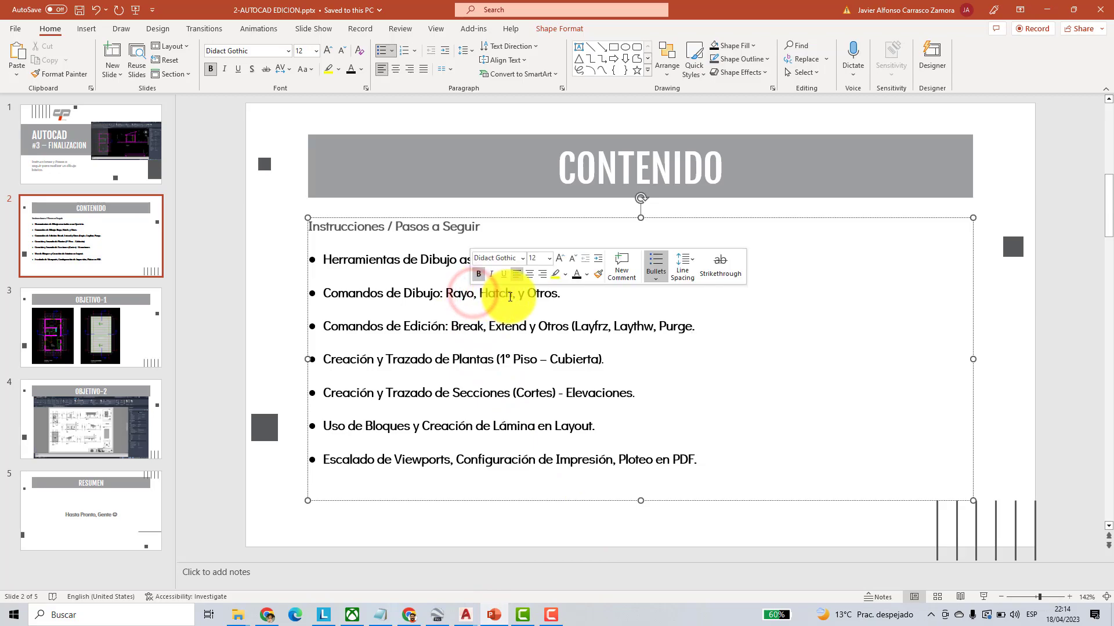
drag(512, 293, 484, 294)
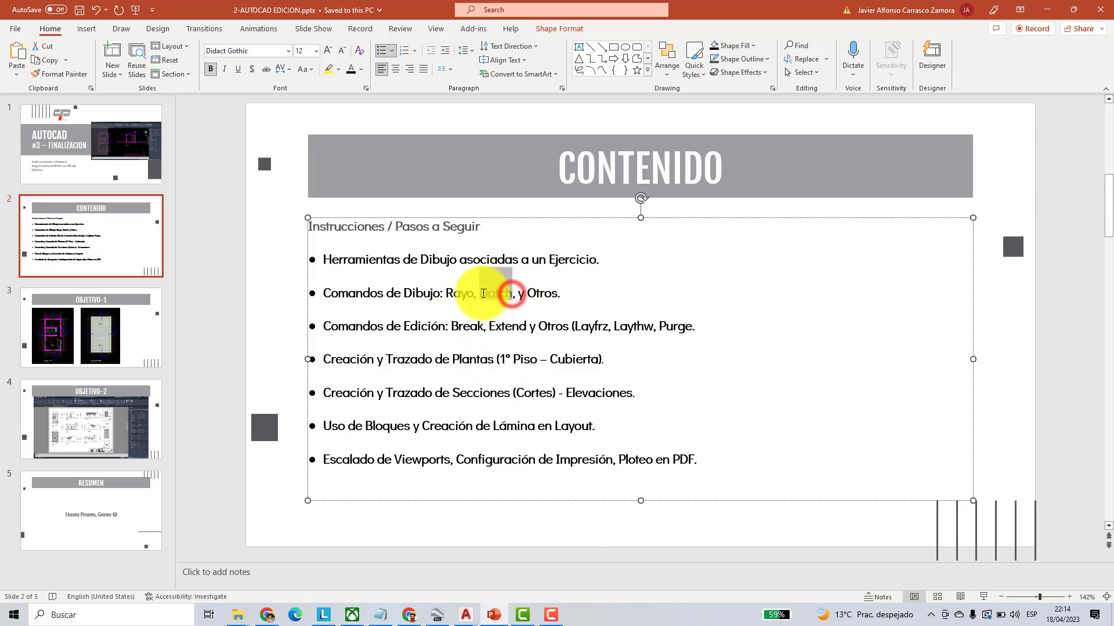
click(361, 68)
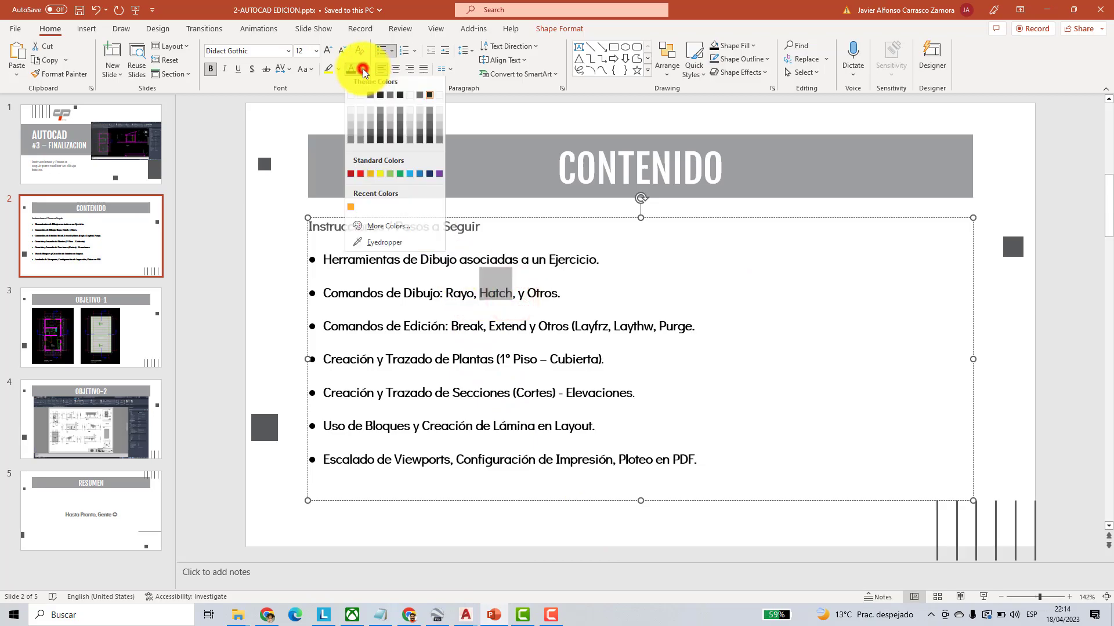
click(361, 177)
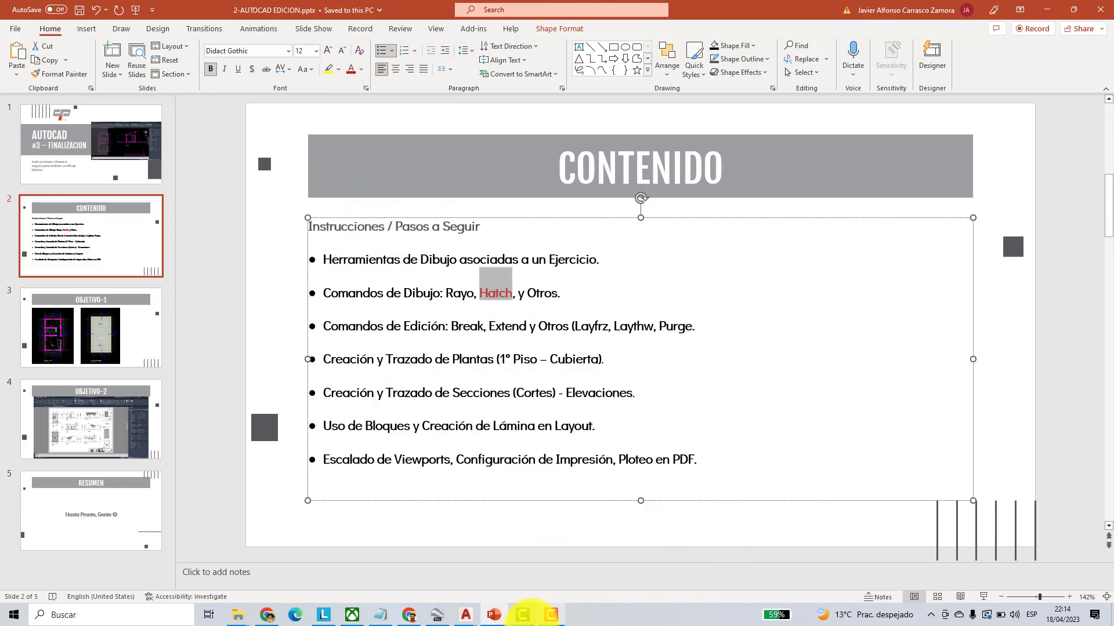
- Return to DIBUJO EJERCICIO basico.dwg in AutoCAD and copy the roof outline into the empty area right of the copied plan
mouse_move(460, 618)
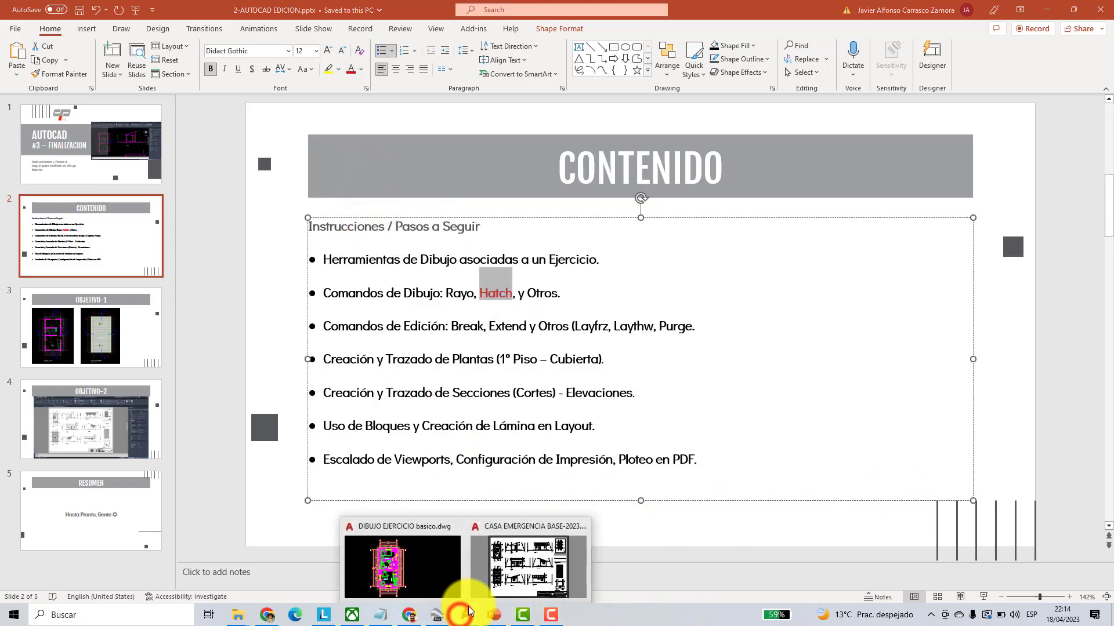
click(418, 567)
key(Escape)
key(Escape)
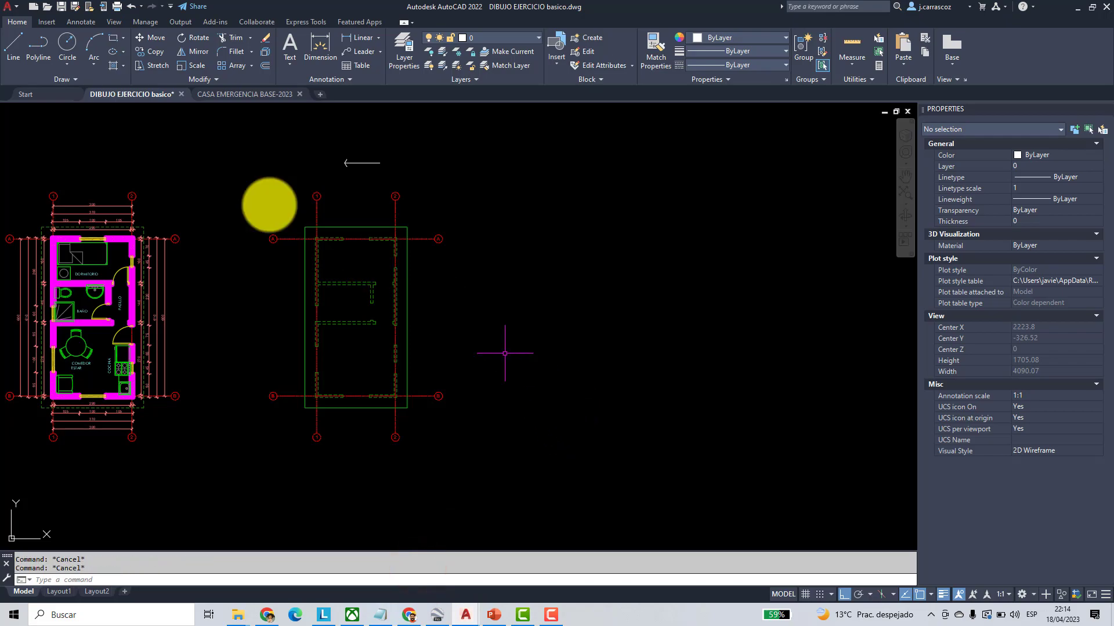
click(145, 56)
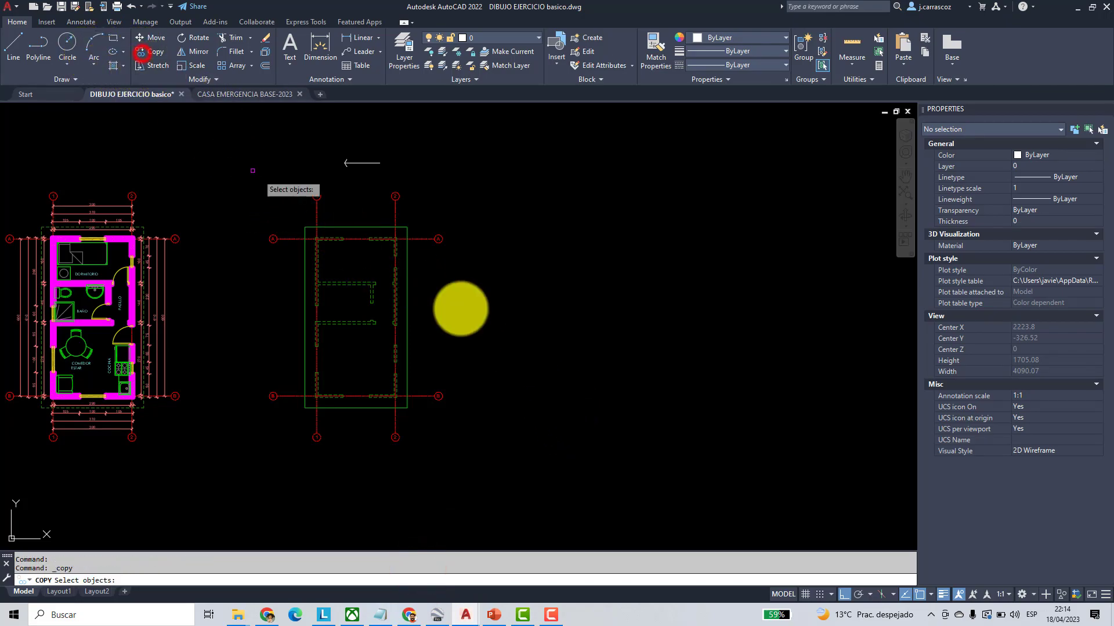
click(407, 284)
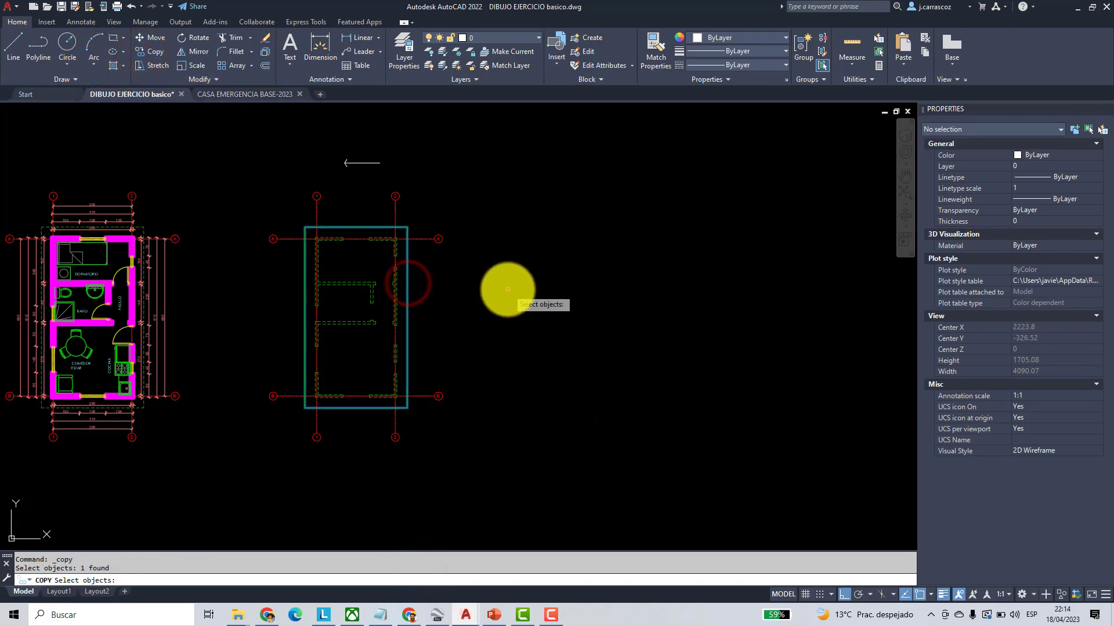
key(Return)
click(458, 314)
click(671, 347)
key(Escape)
key(Escape)
scroll(730, 307, up, 2)
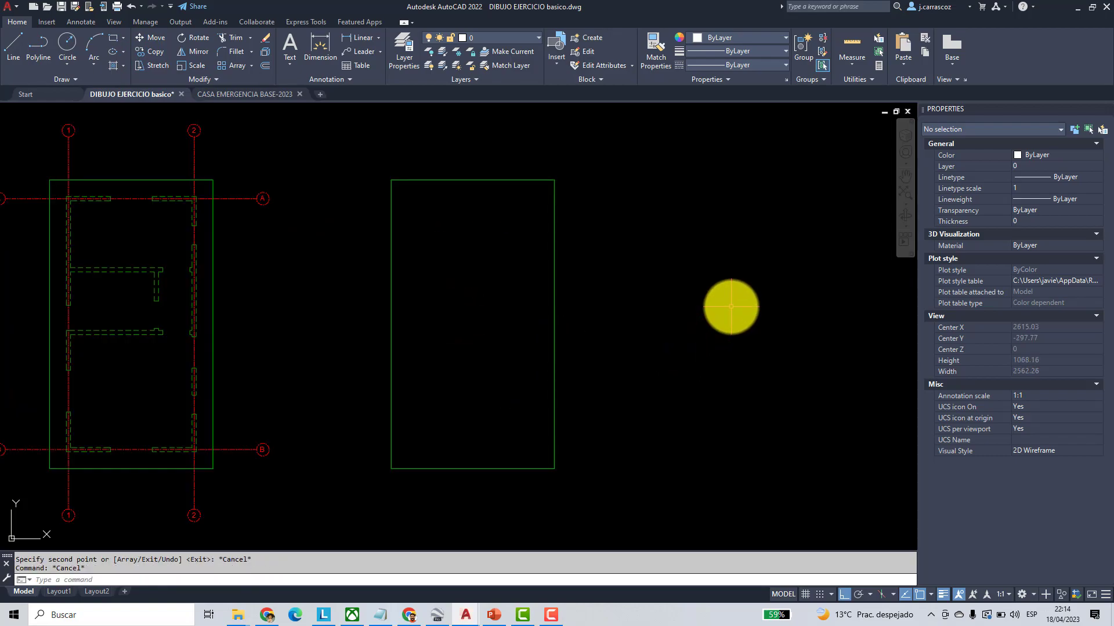
- Create a new layer named SOMBREADOS
click(404, 51)
click(201, 178)
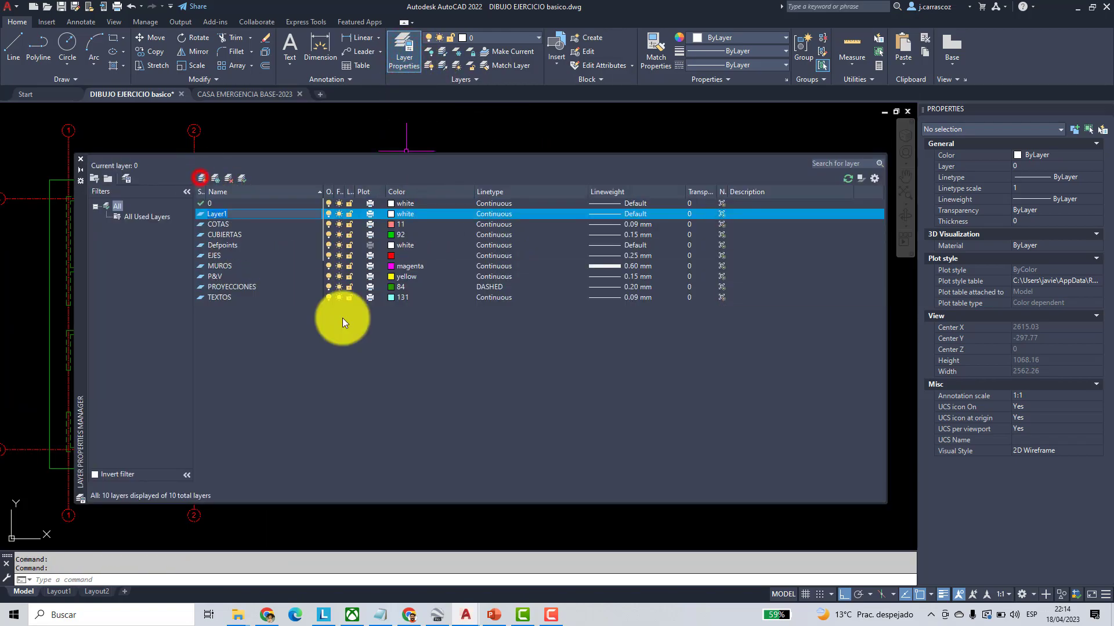
text(SOMBREADOS)
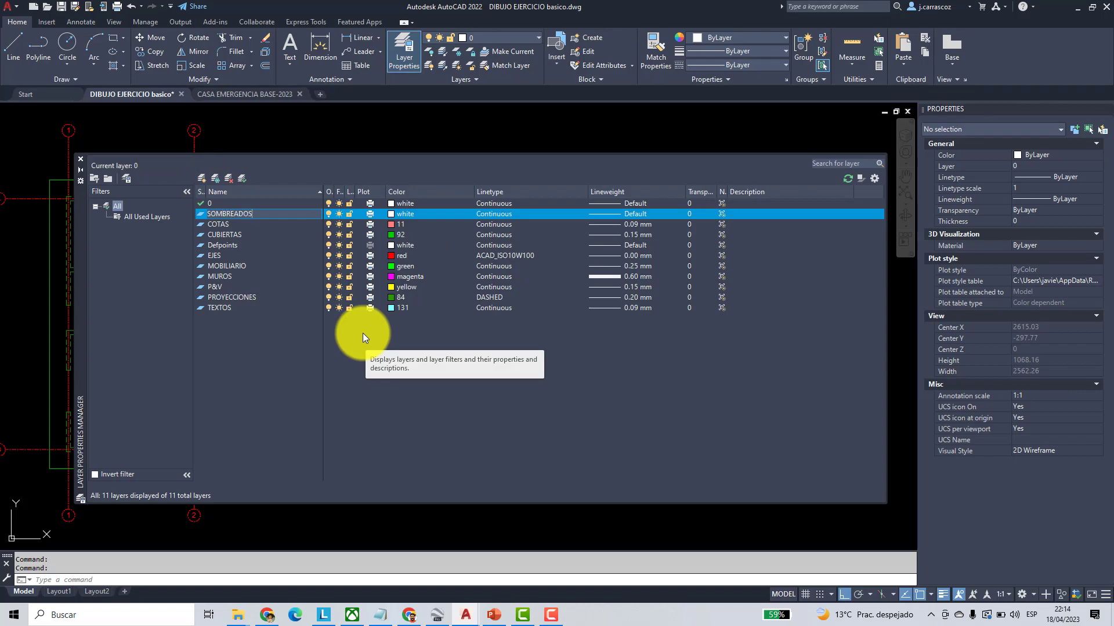
key(Return)
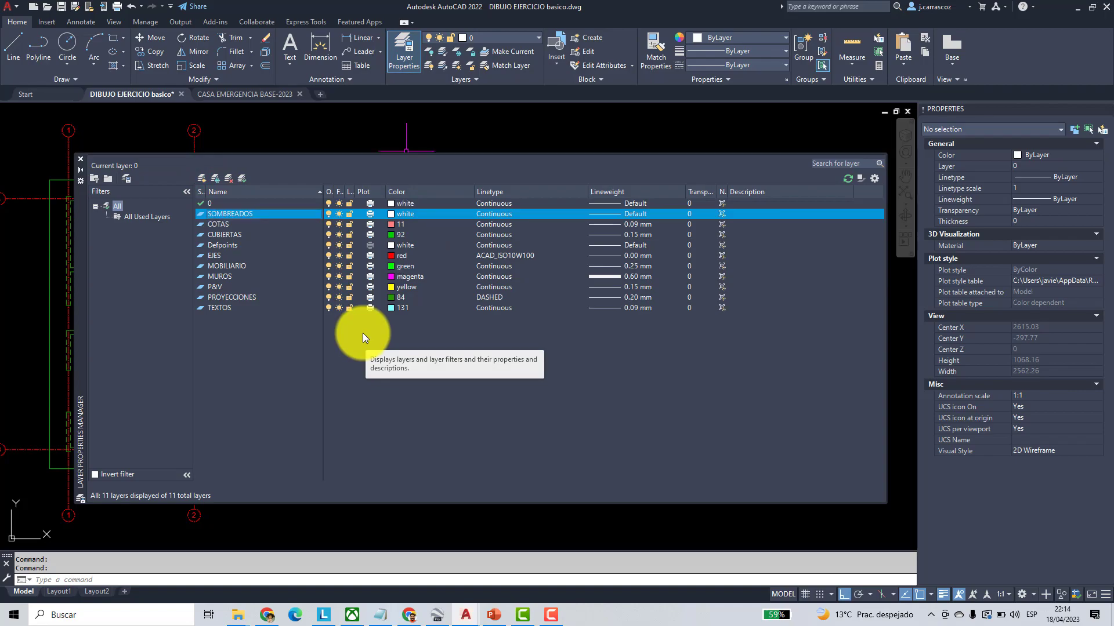
- Set the SOMBREADOS layer's colour to true colour 204,204,204 and make it the current layer
click(389, 214)
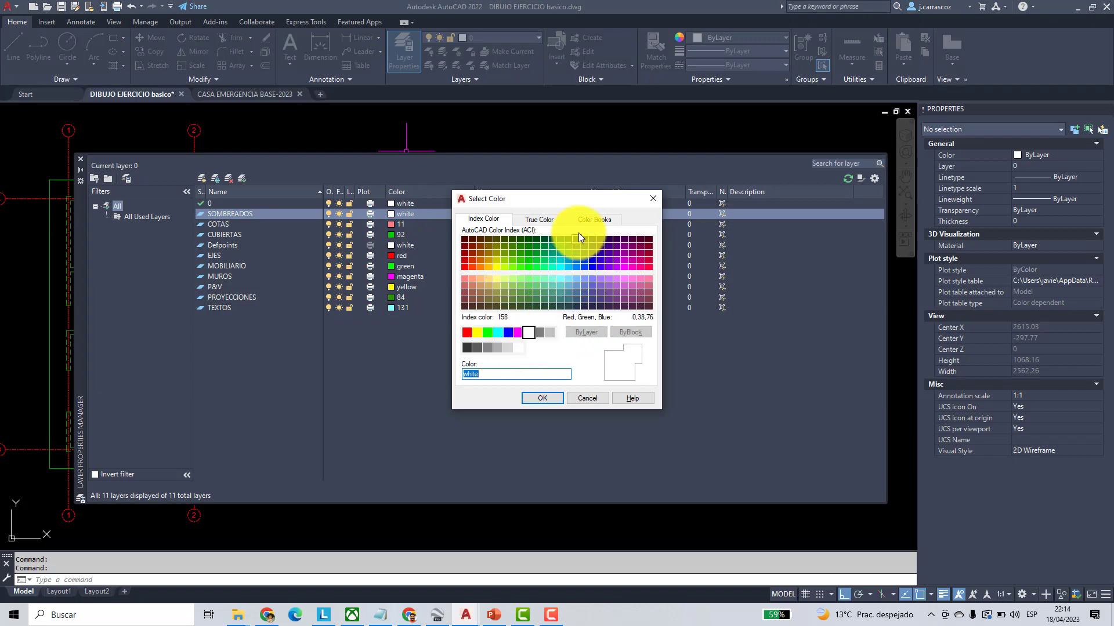
click(548, 332)
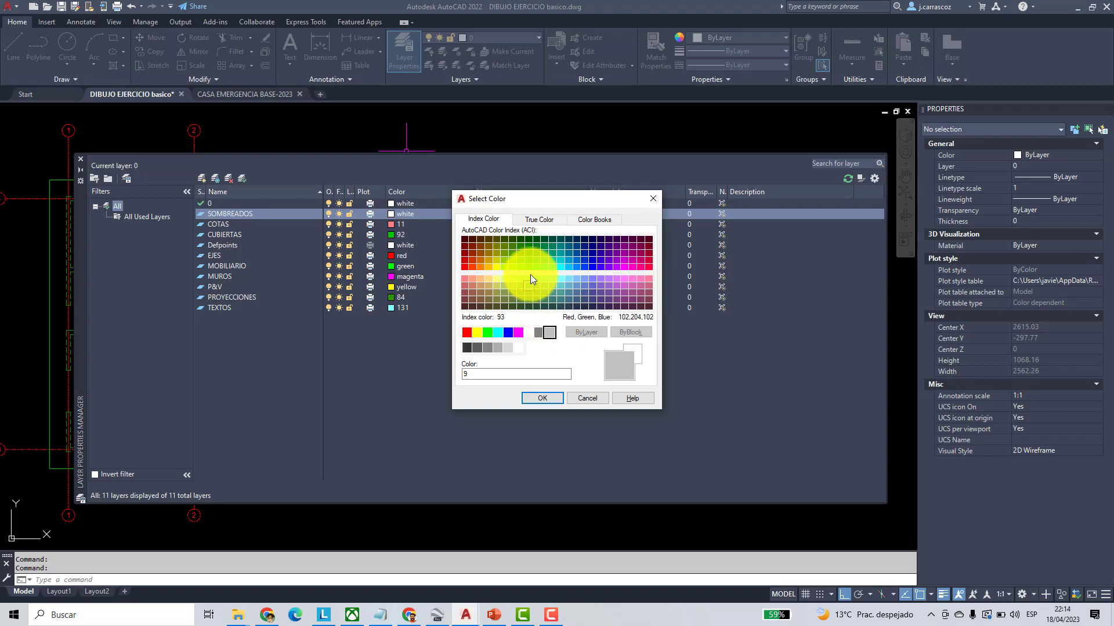
click(546, 221)
click(584, 278)
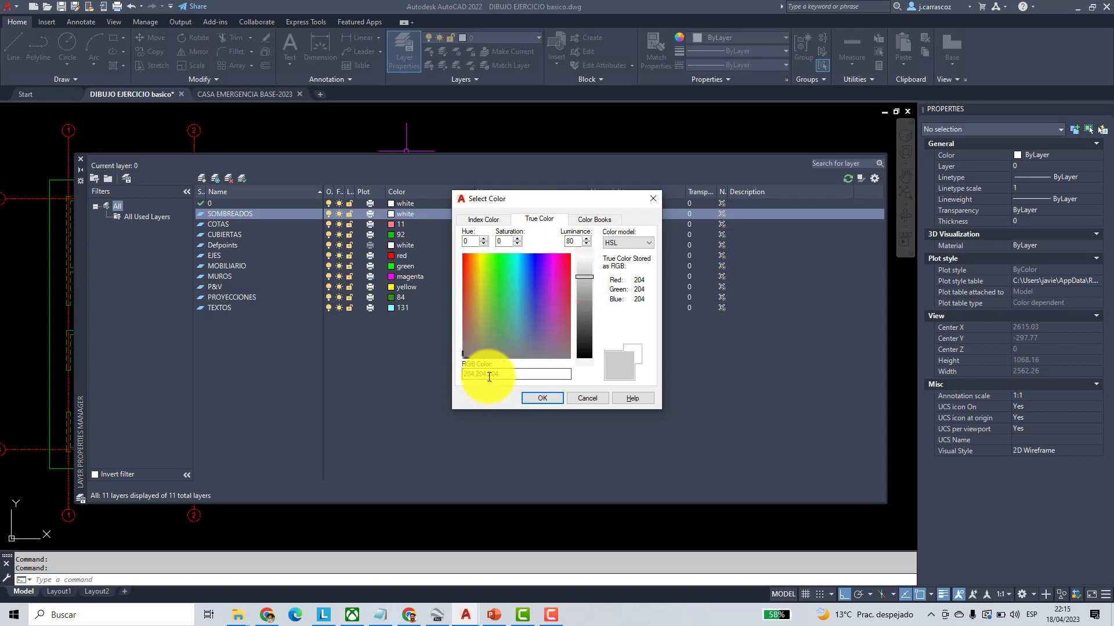
click(530, 400)
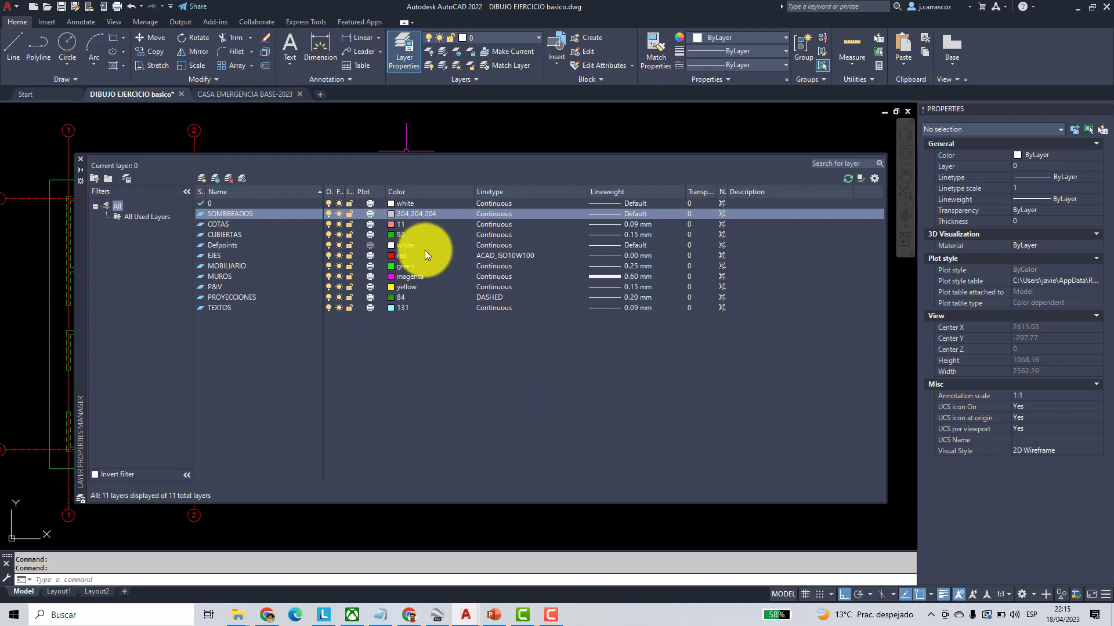
click(80, 159)
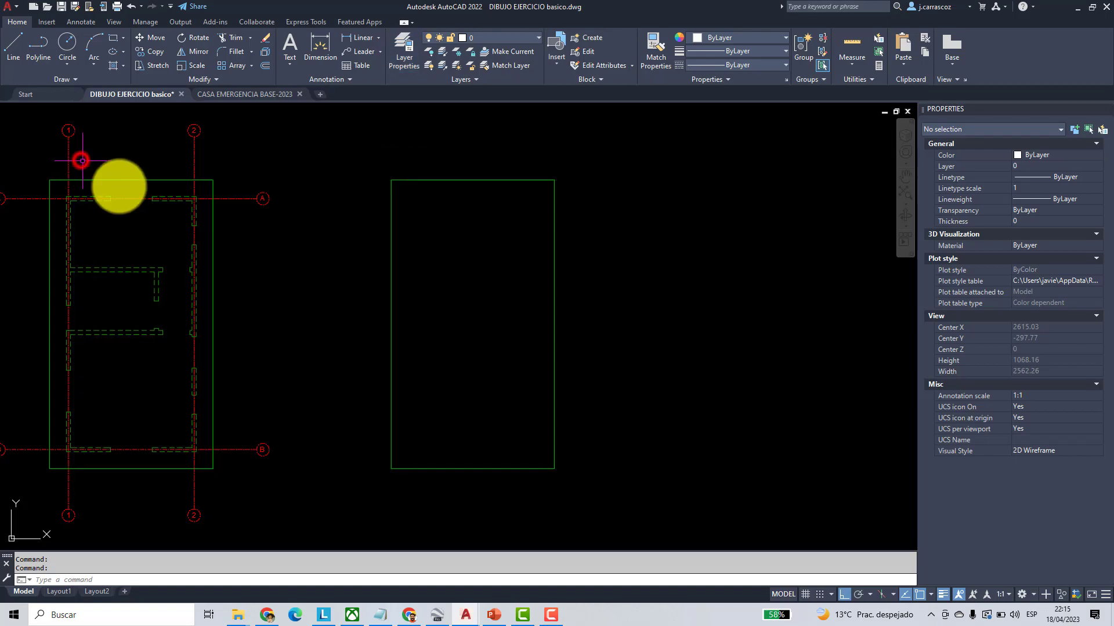
click(522, 38)
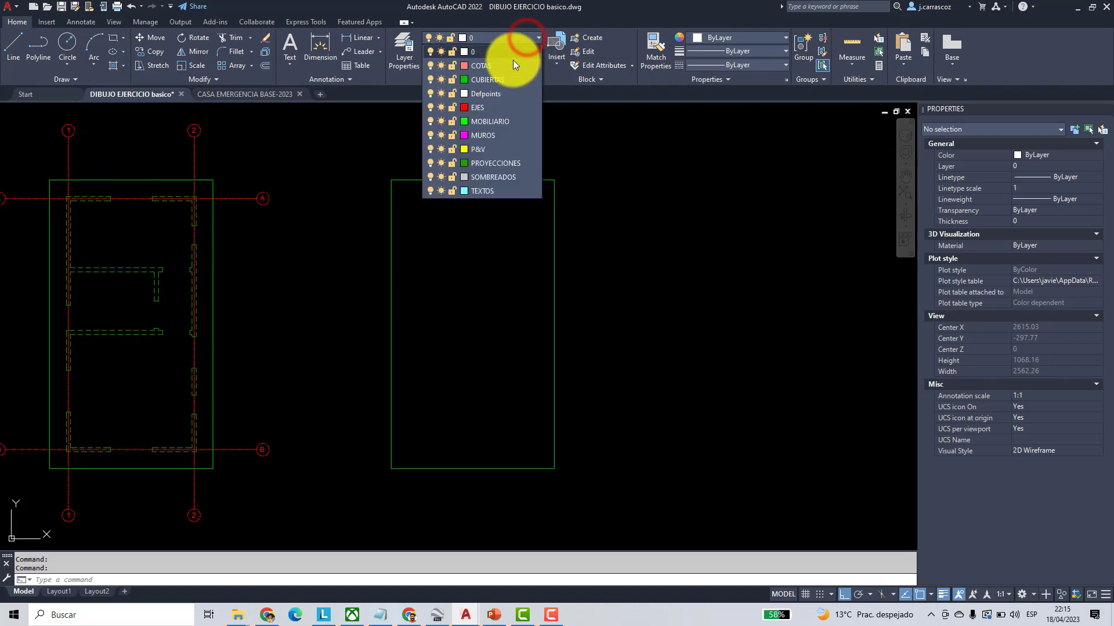
click(513, 179)
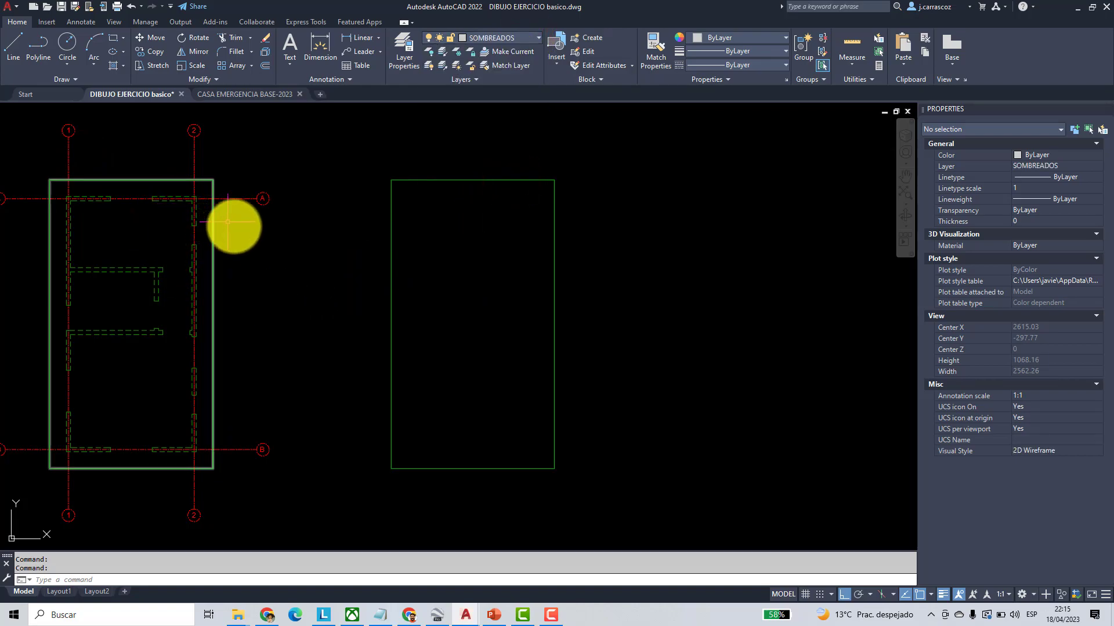
- Start a hatch and choose the predefined SOLID pattern for it
click(112, 65)
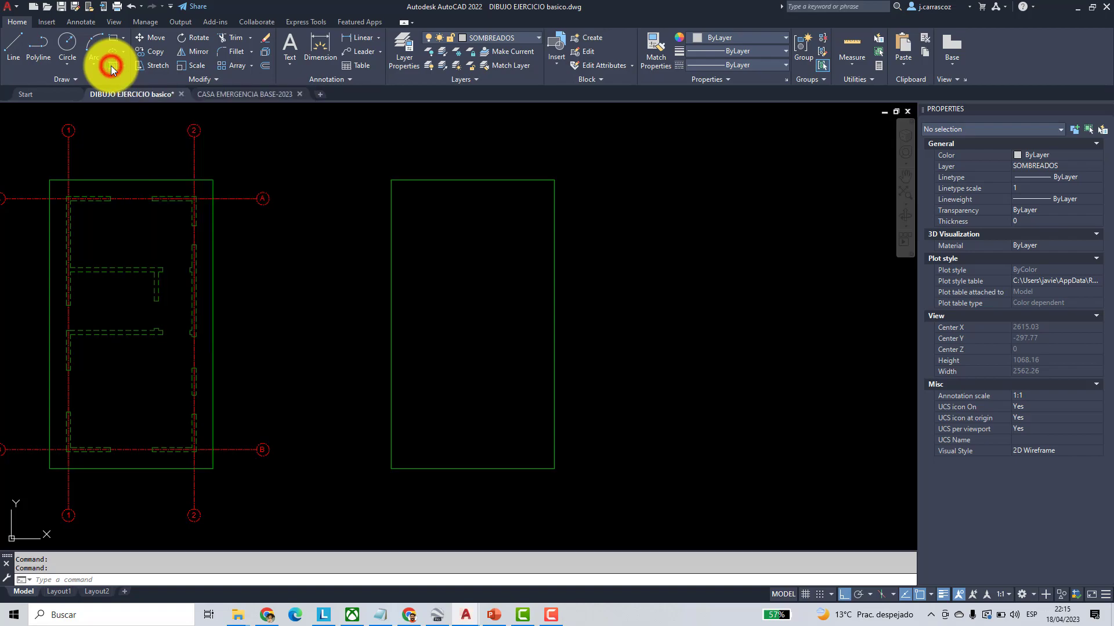
mouse_move(739, 104)
mouse_down()
mouse_move(704, 111)
mouse_move(643, 157)
mouse_up()
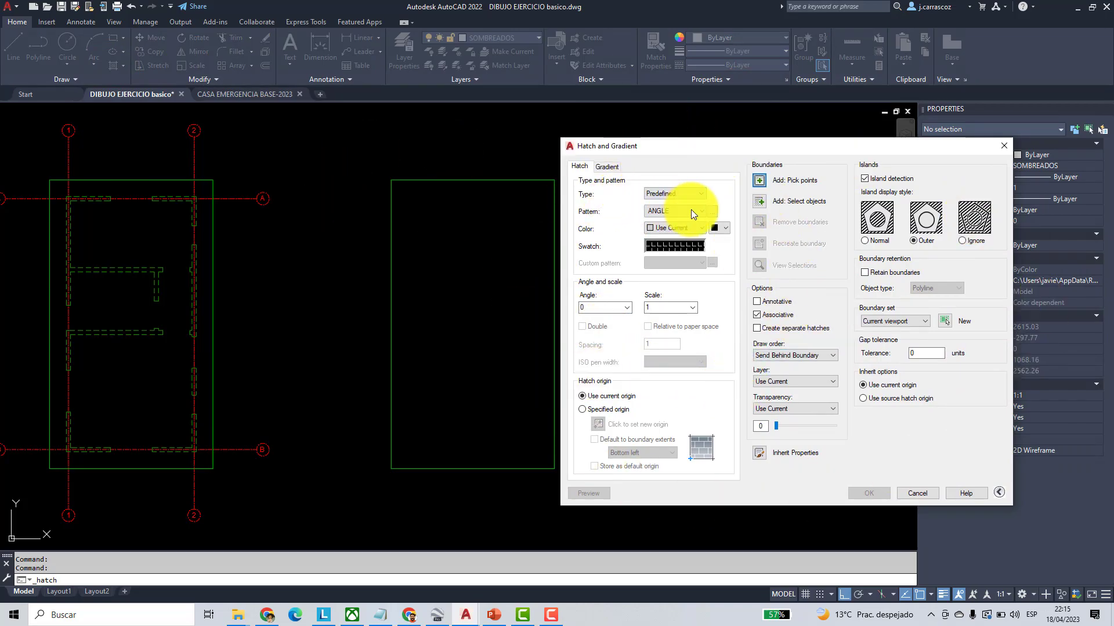
click(691, 192)
click(692, 192)
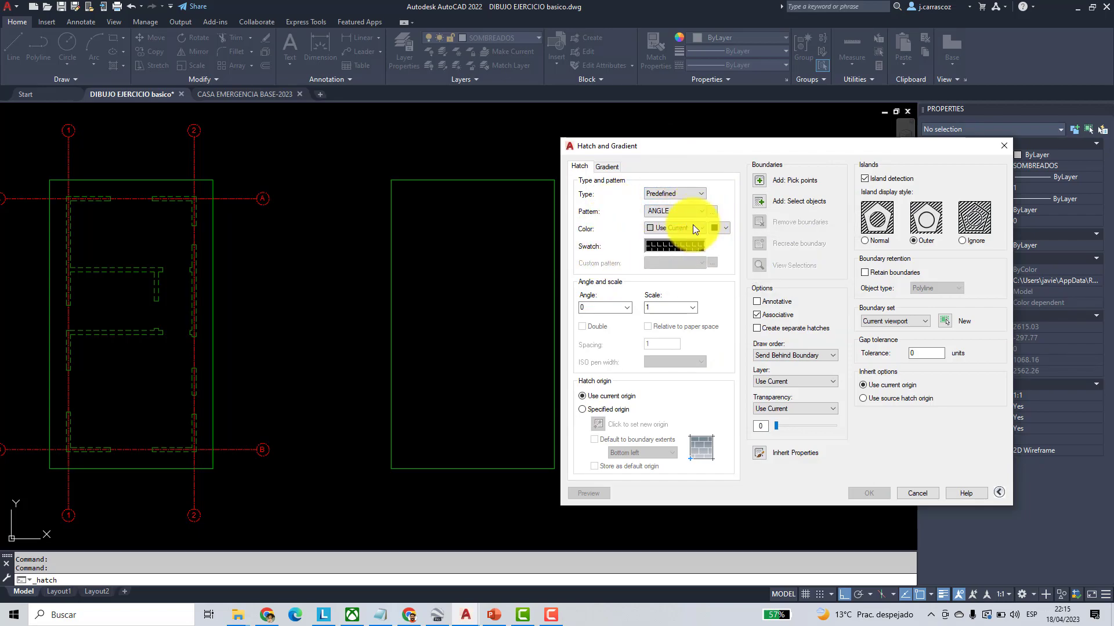
click(702, 211)
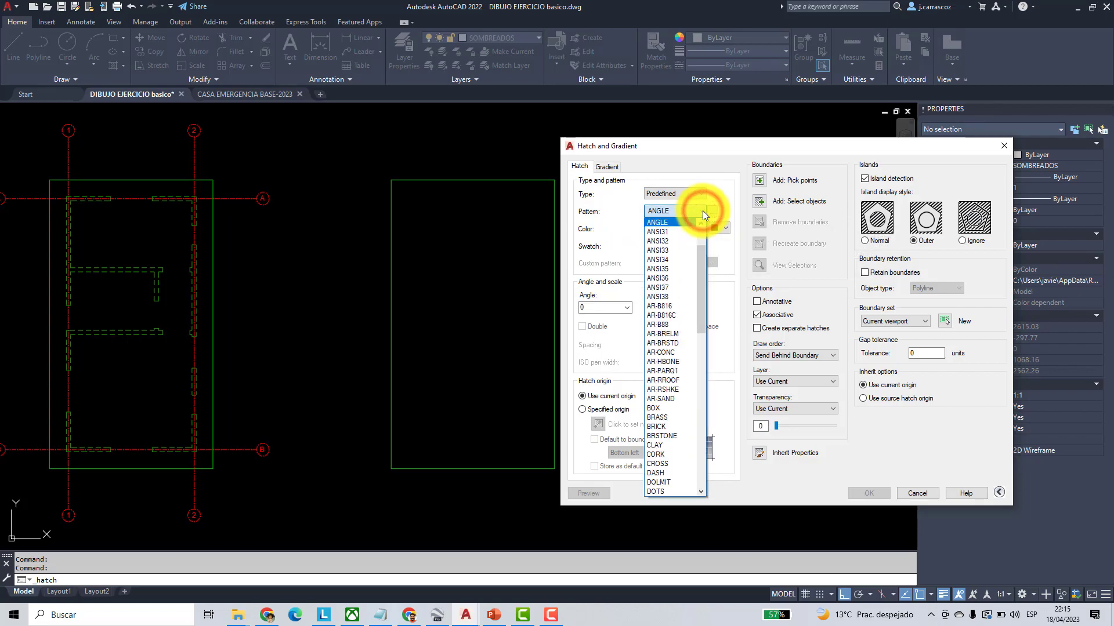
click(702, 210)
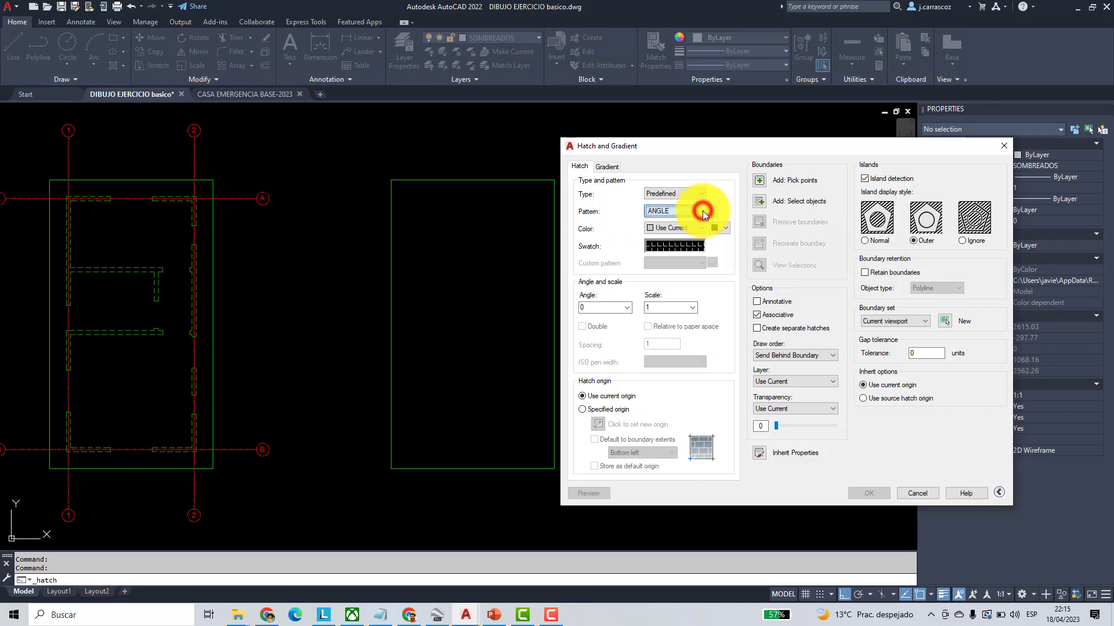
click(658, 246)
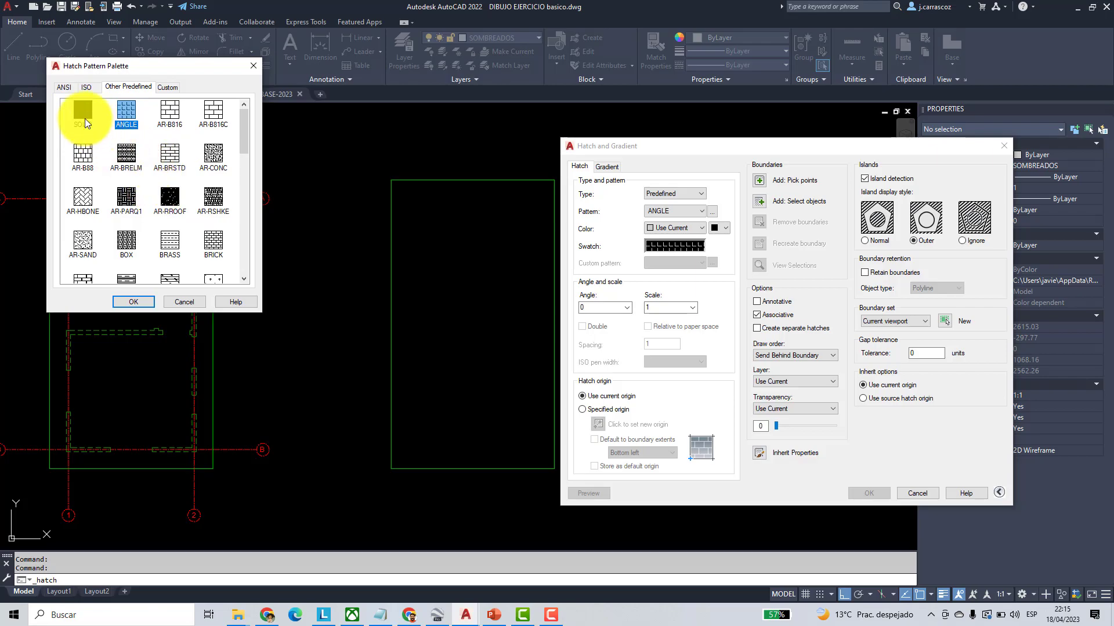
click(83, 118)
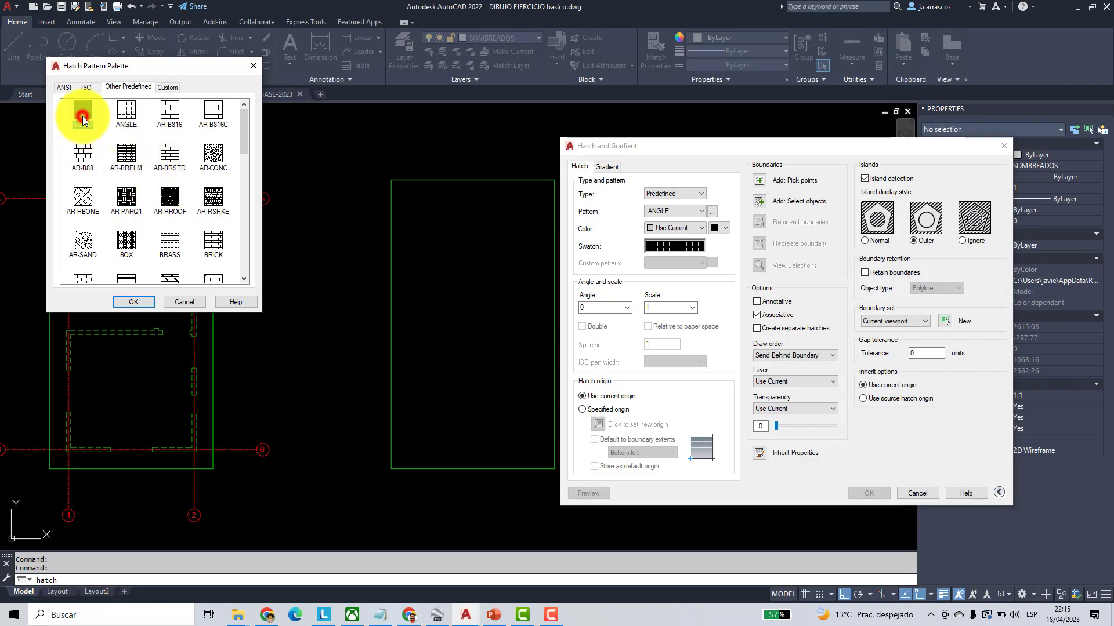
click(132, 302)
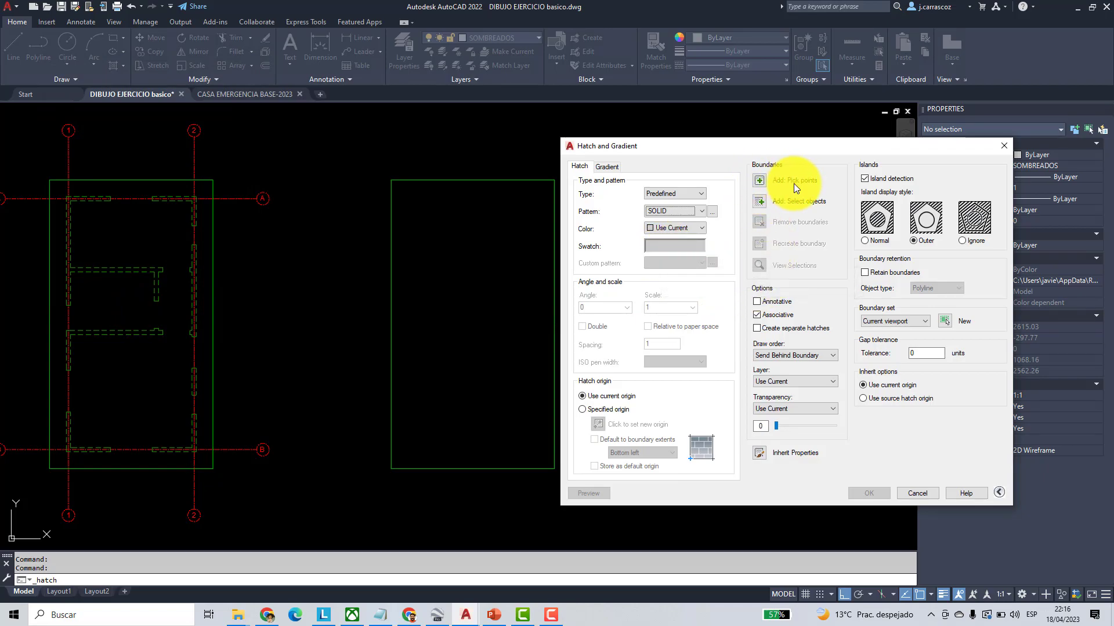
- Fill the inside of the separate roof outline with the solid hatch by picking an internal point
click(760, 181)
click(484, 299)
key(Return)
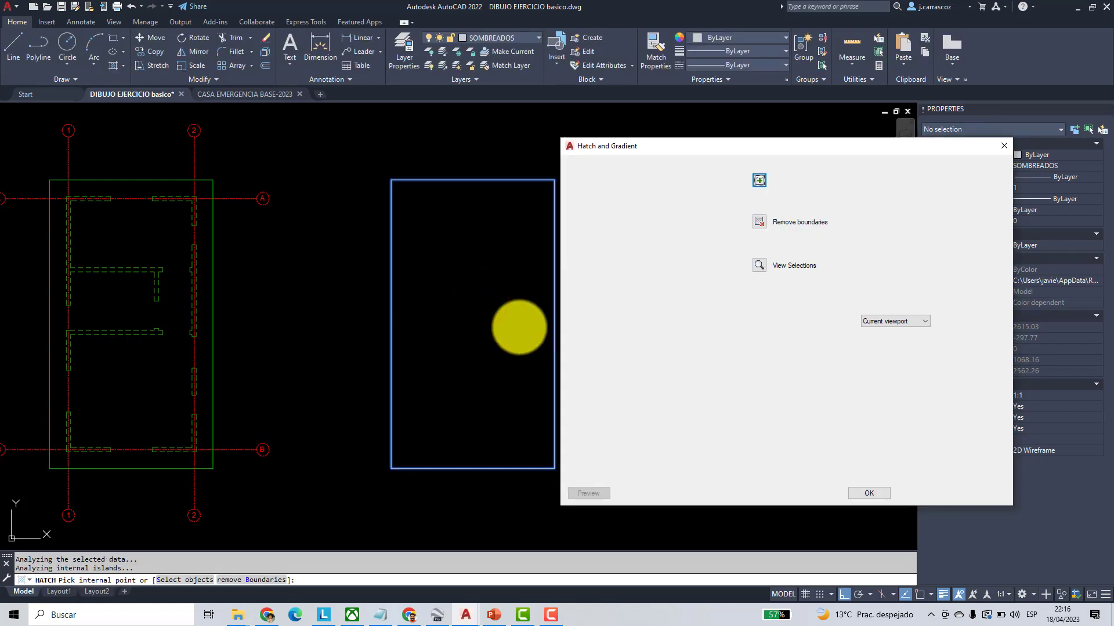
key(Return)
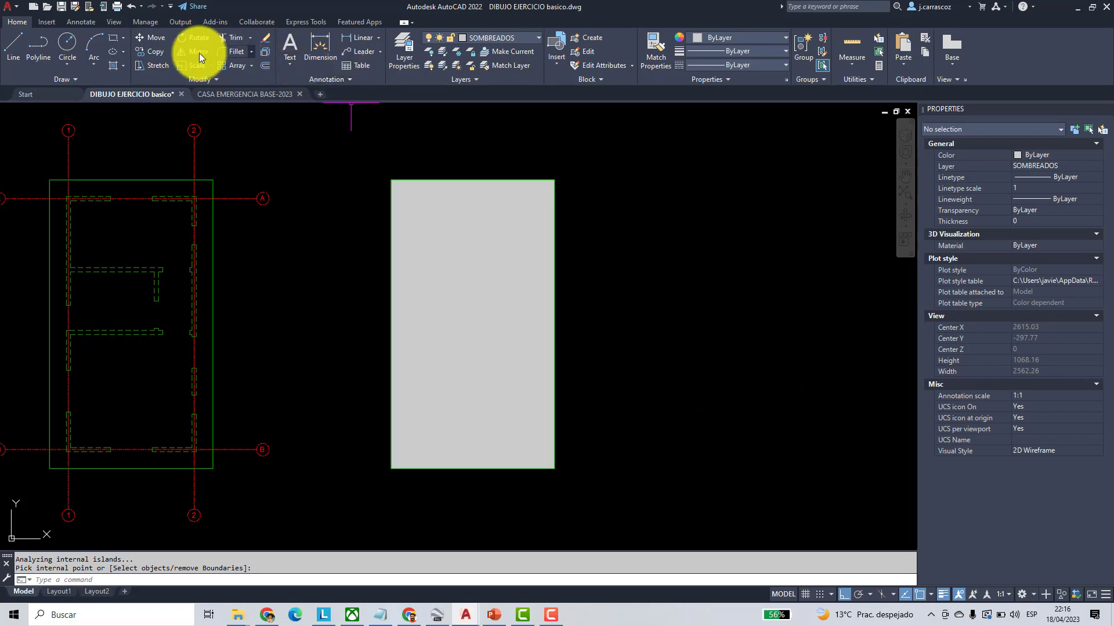
- Move the solid hatch from the separate outline's upper-right corner to the matching corner of the roof outline on the copied plan
click(148, 40)
click(488, 260)
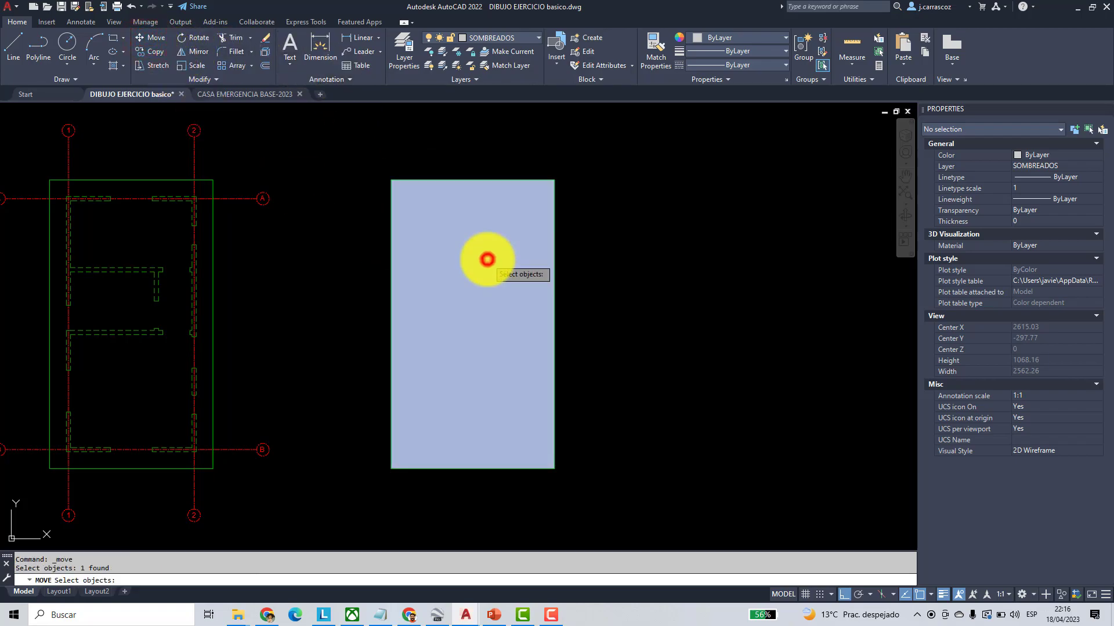
key(Return)
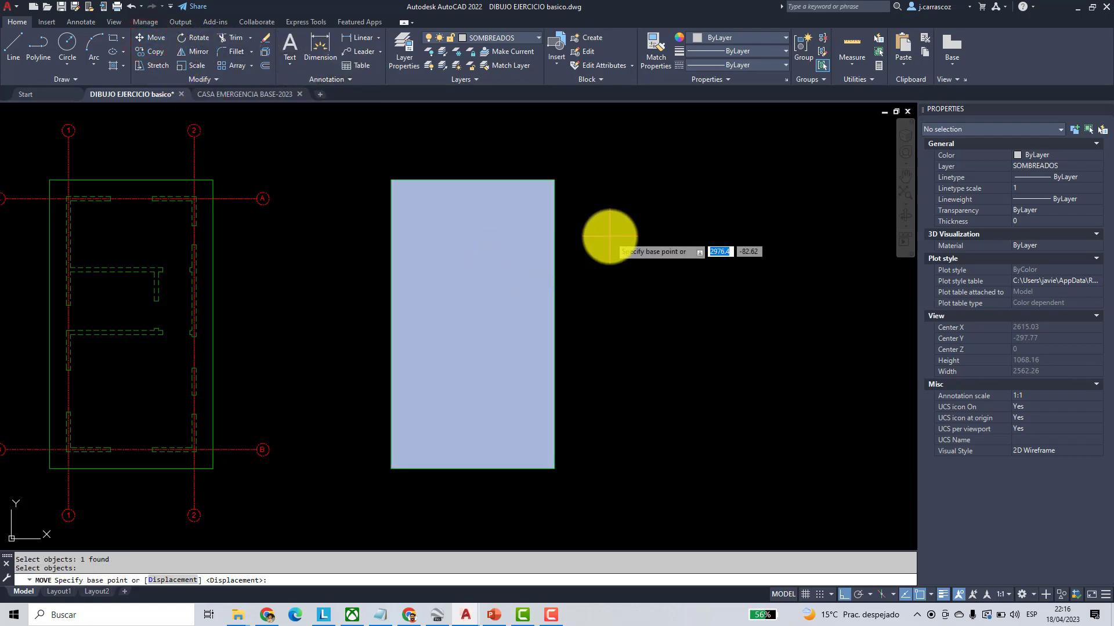
click(554, 180)
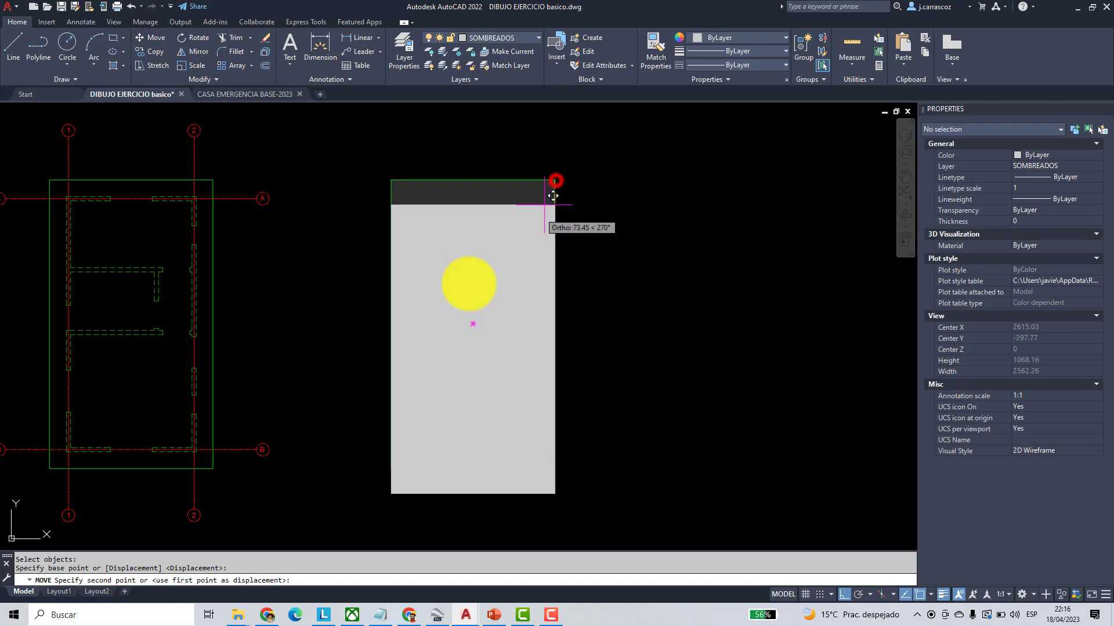
click(213, 179)
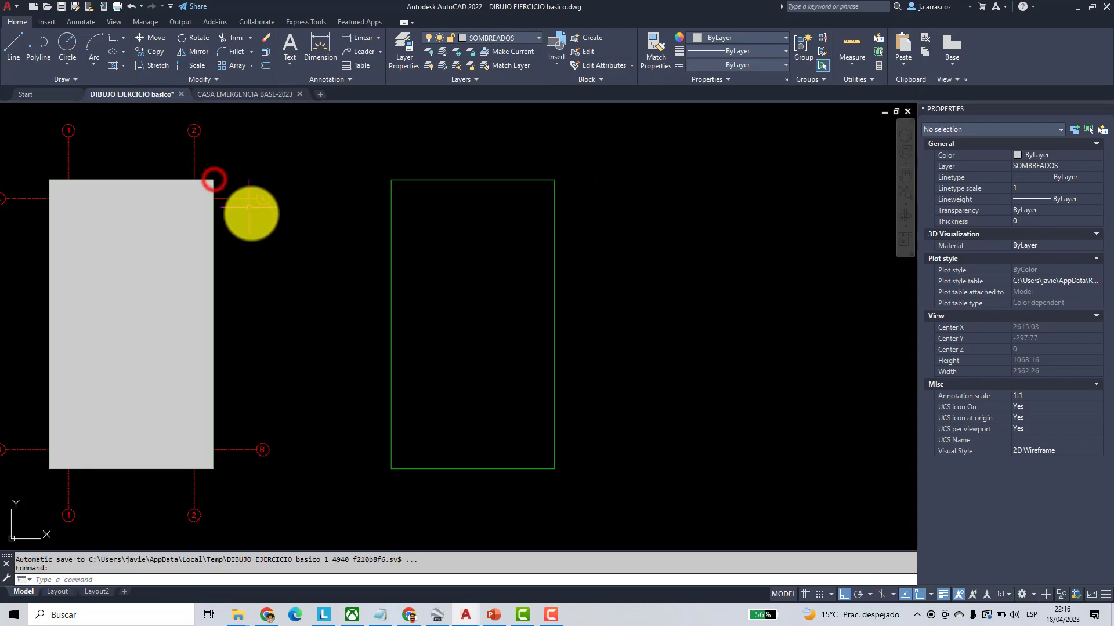
middle_drag(248, 208, 442, 232)
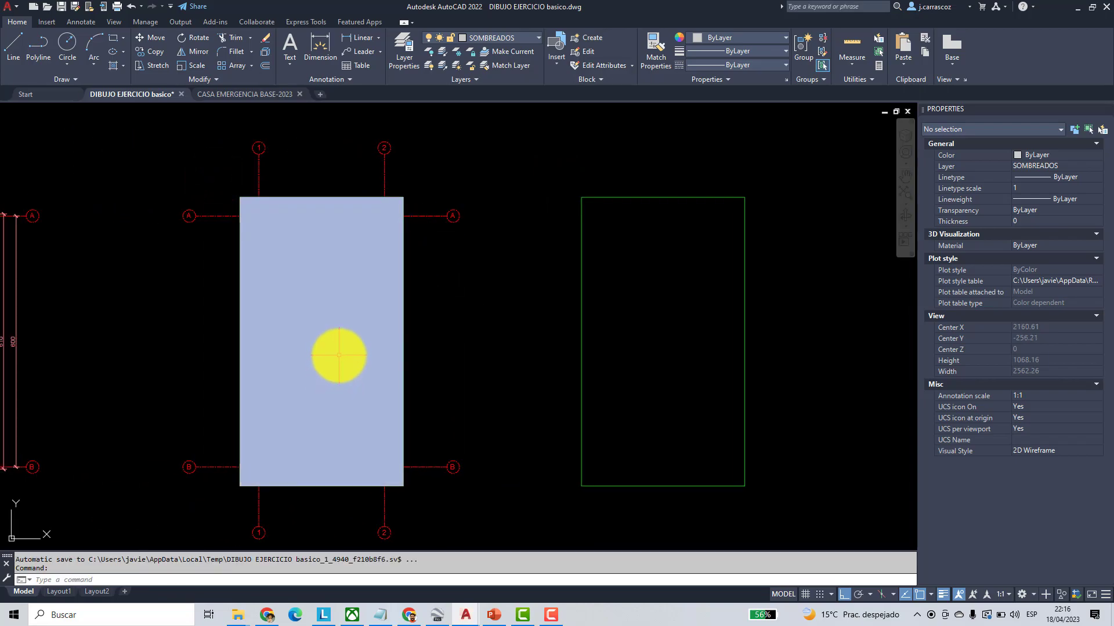
- Switch to the PowerPoint CONTENIDO slide and add ", DrawOrder" after "Purge" in the editing commands bullet
click(497, 616)
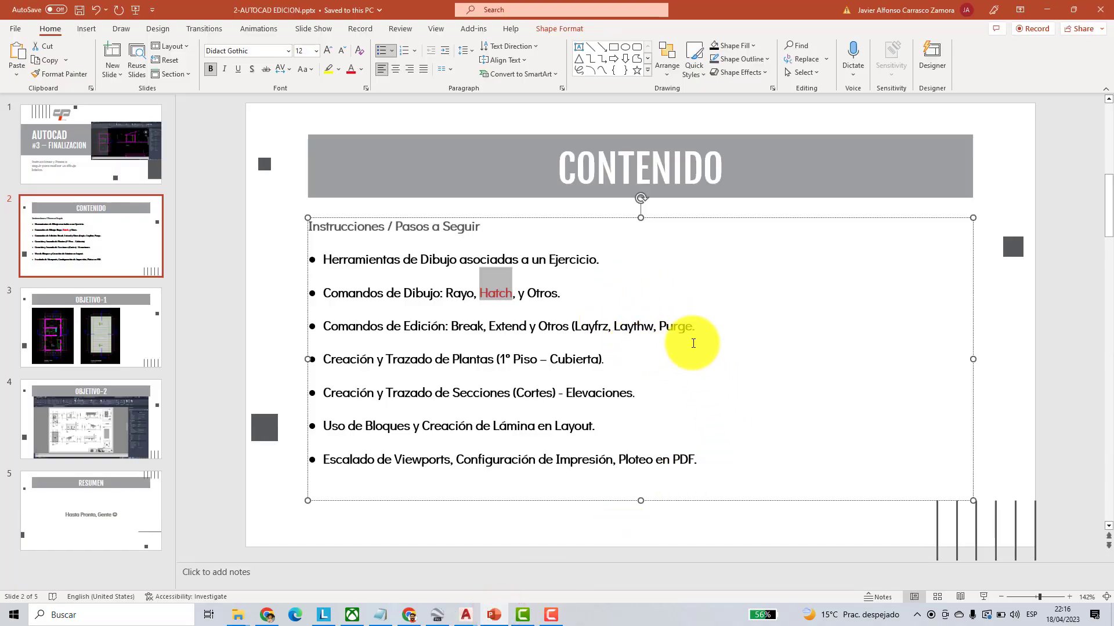
click(694, 328)
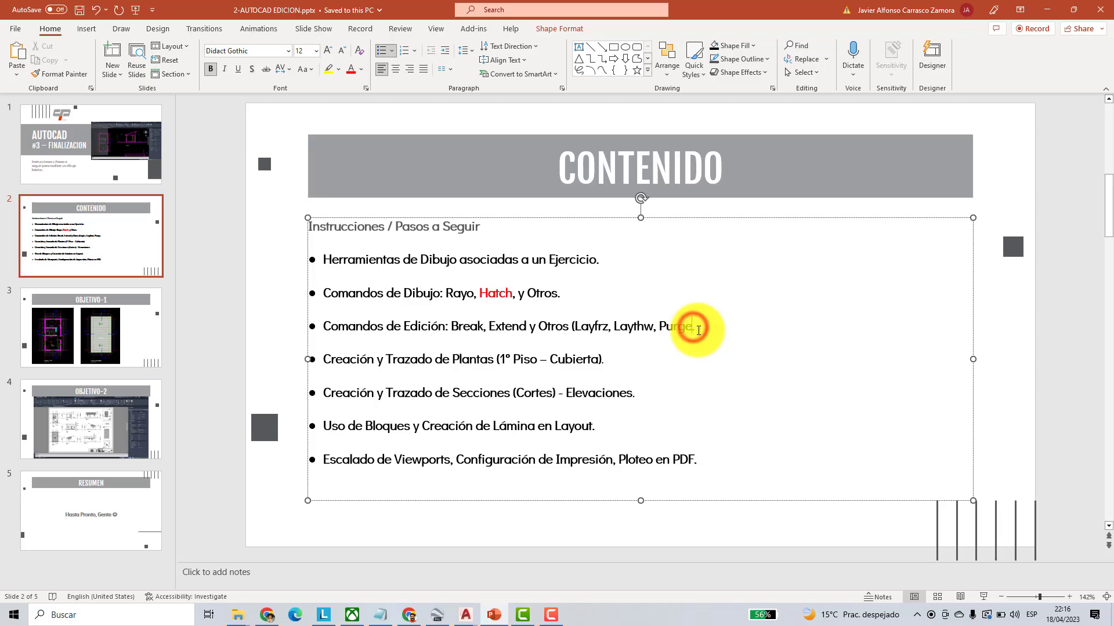
key(Caps_Lock)
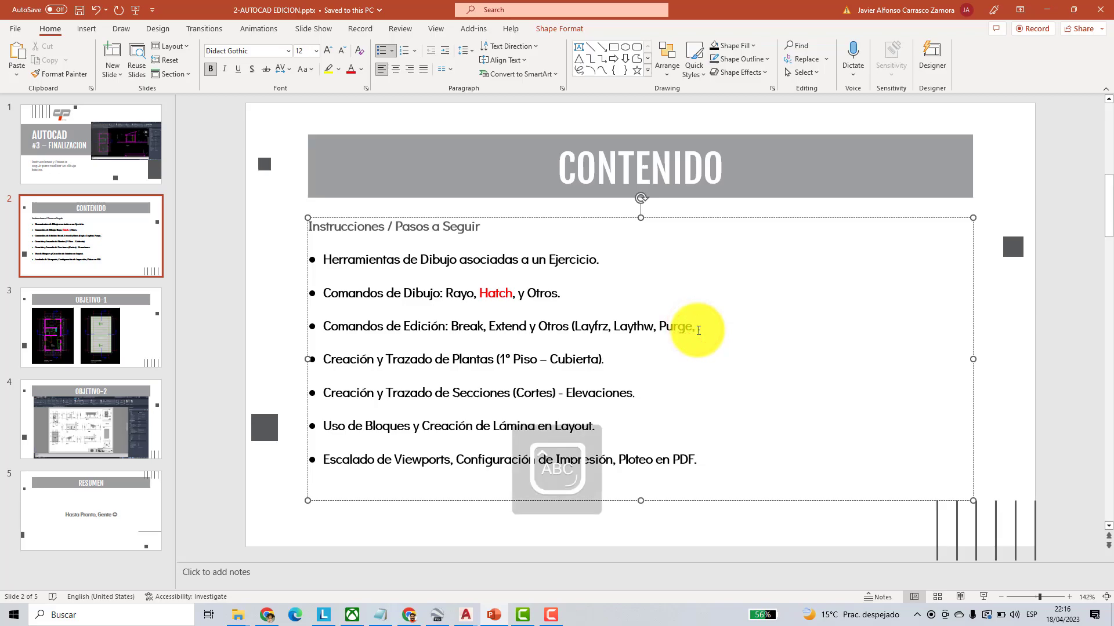
text(, DrawOrder)
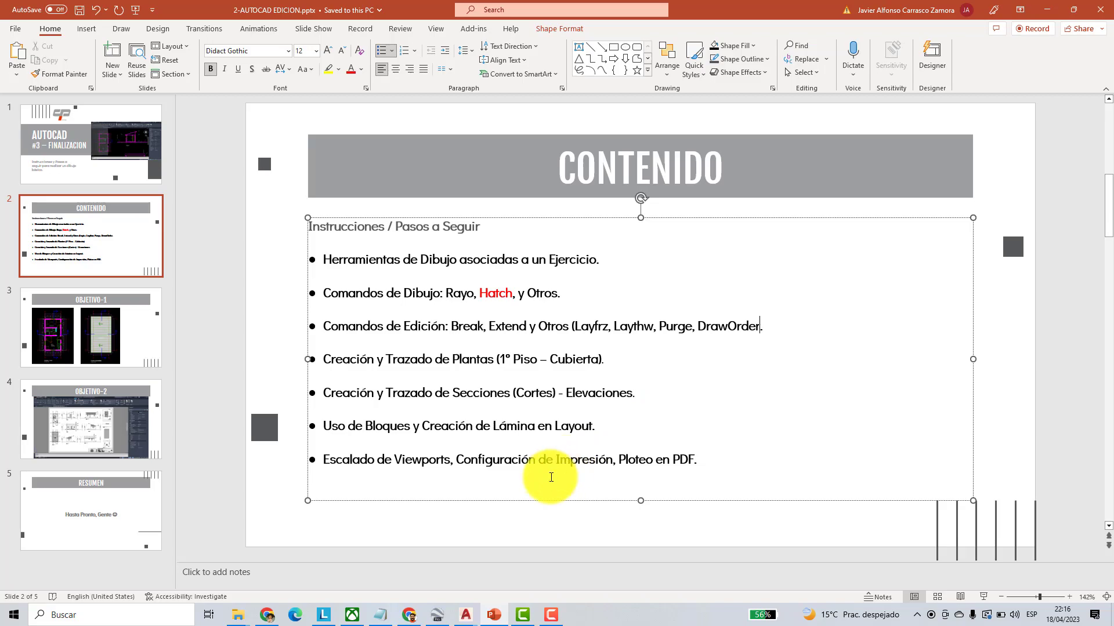
- Switch to the DIBUJO EJERCICIO basico drawing in AutoCAD and send the solid roof hatch to the back with DrawOrder
mouse_move(465, 618)
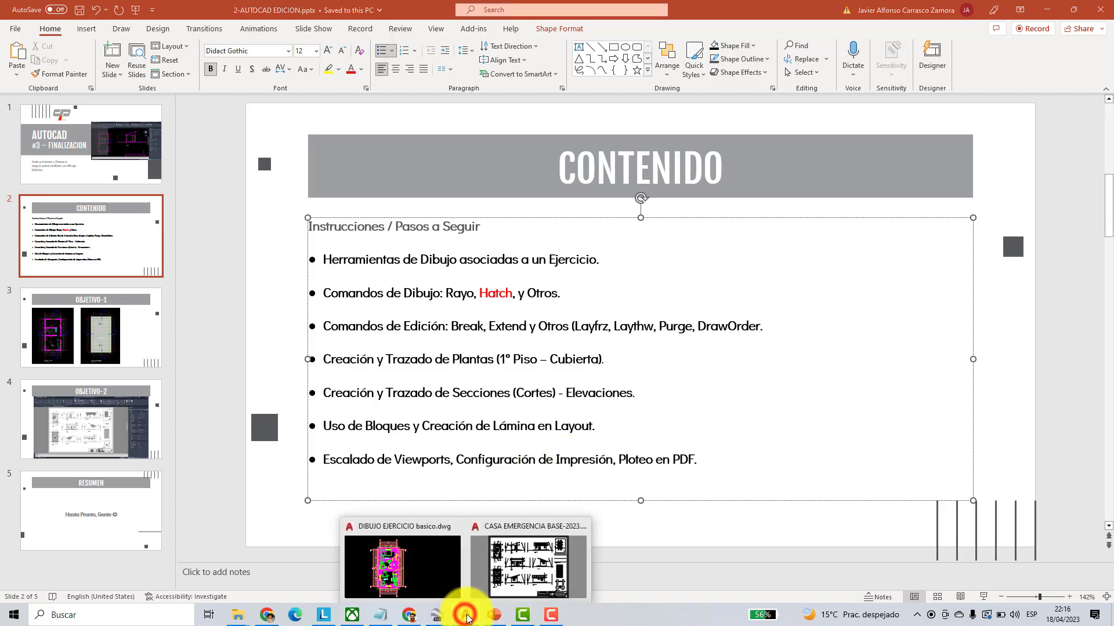
click(413, 548)
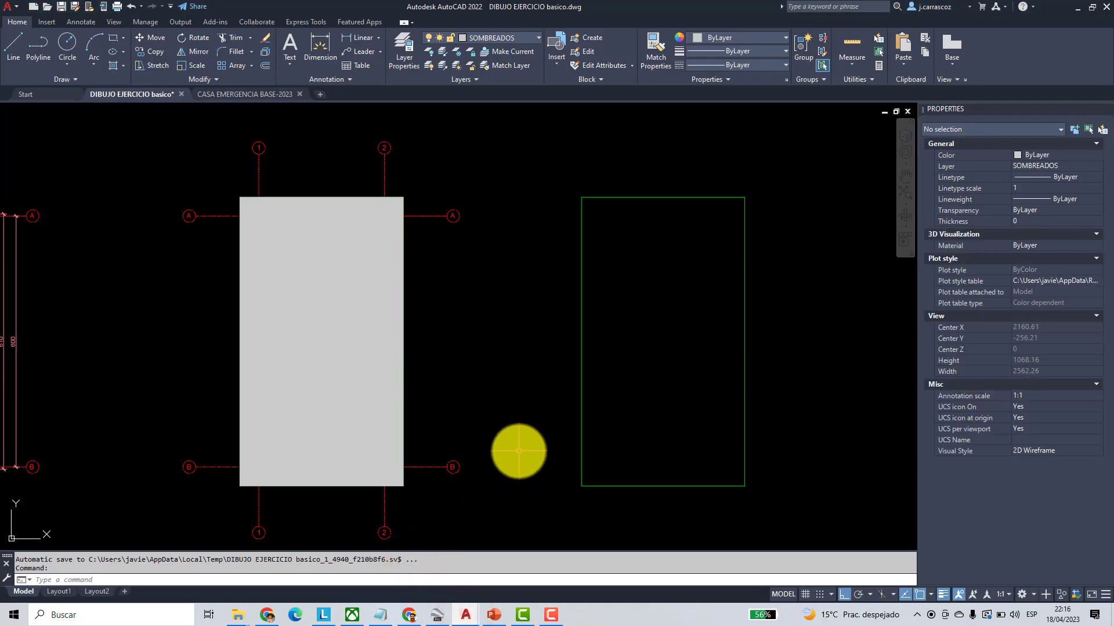
click(334, 325)
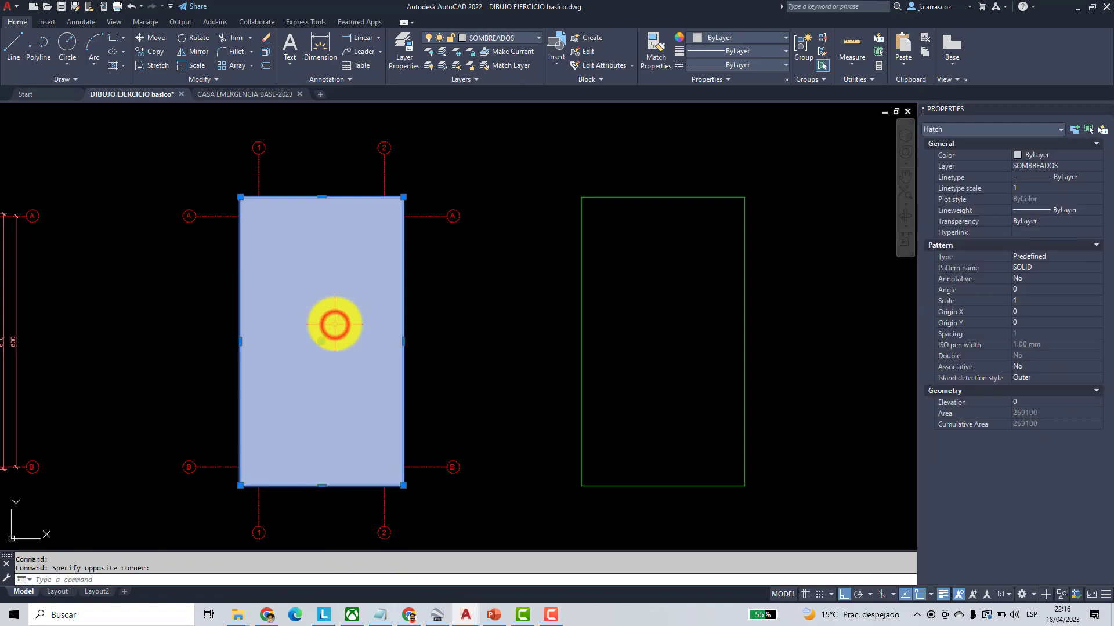
click(256, 214)
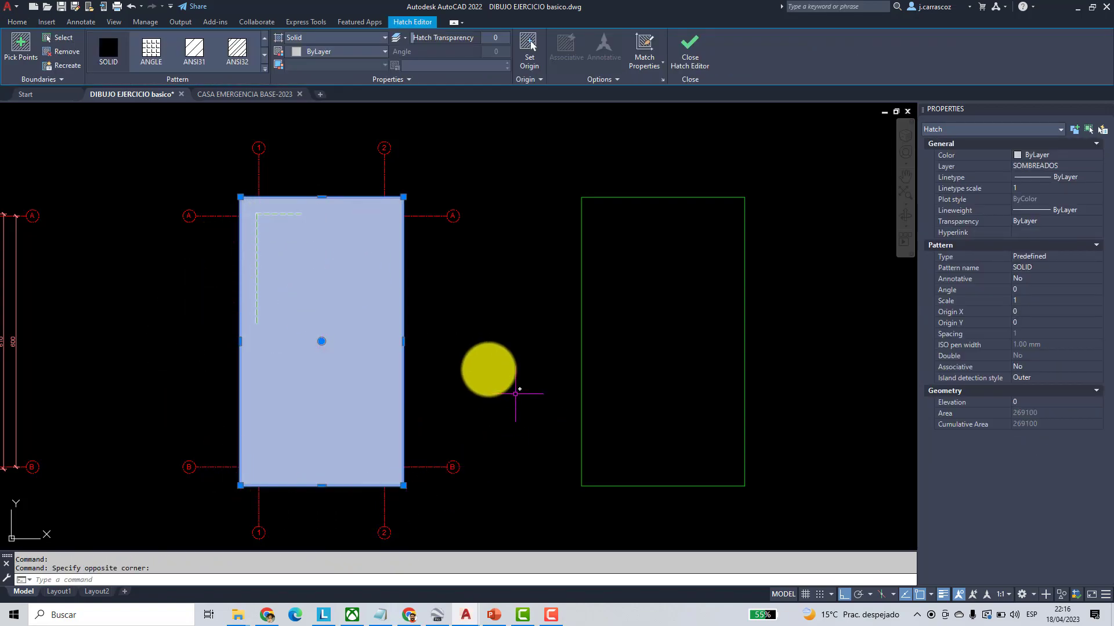
middle_drag(488, 365, 487, 376)
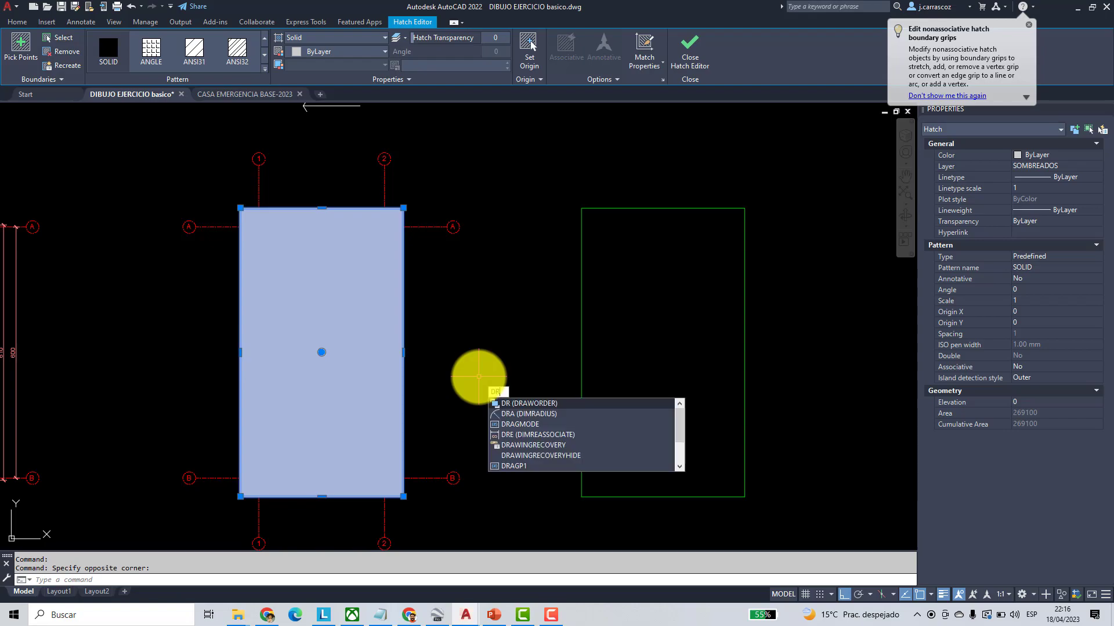
key(Return)
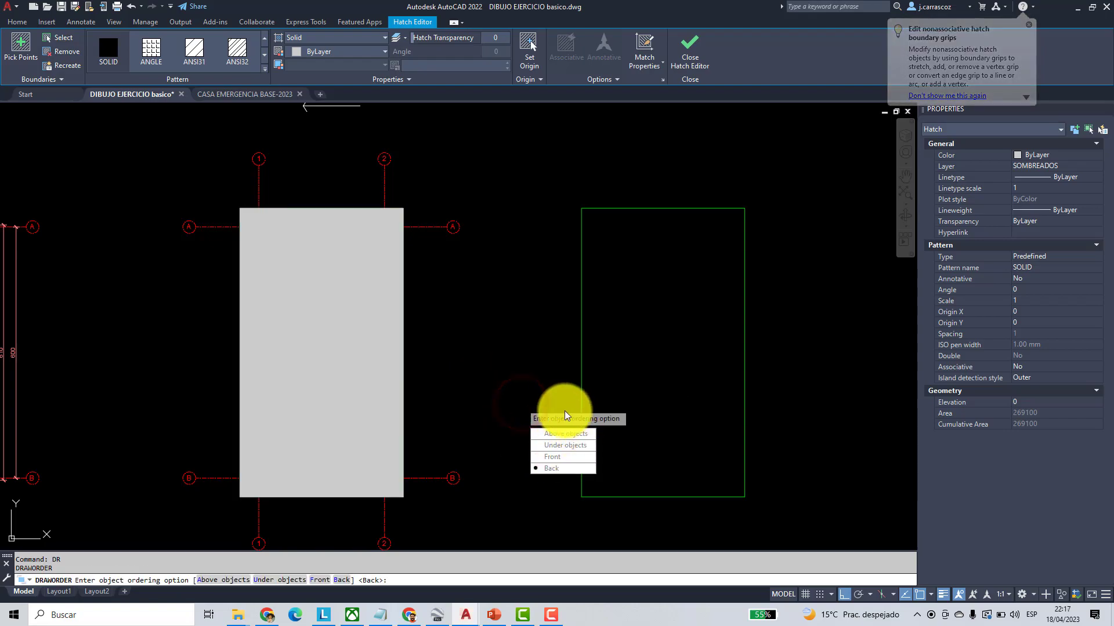
click(561, 470)
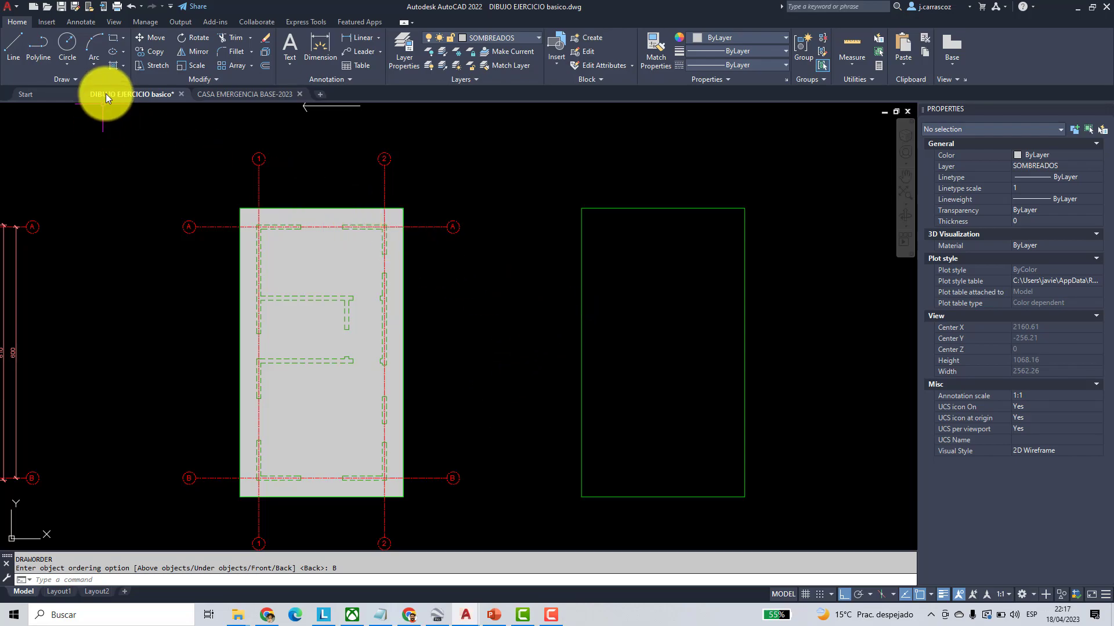
- Make CUBIERTAS the current layer and set up a user-defined hatch with a spacing of 45
click(523, 38)
click(504, 88)
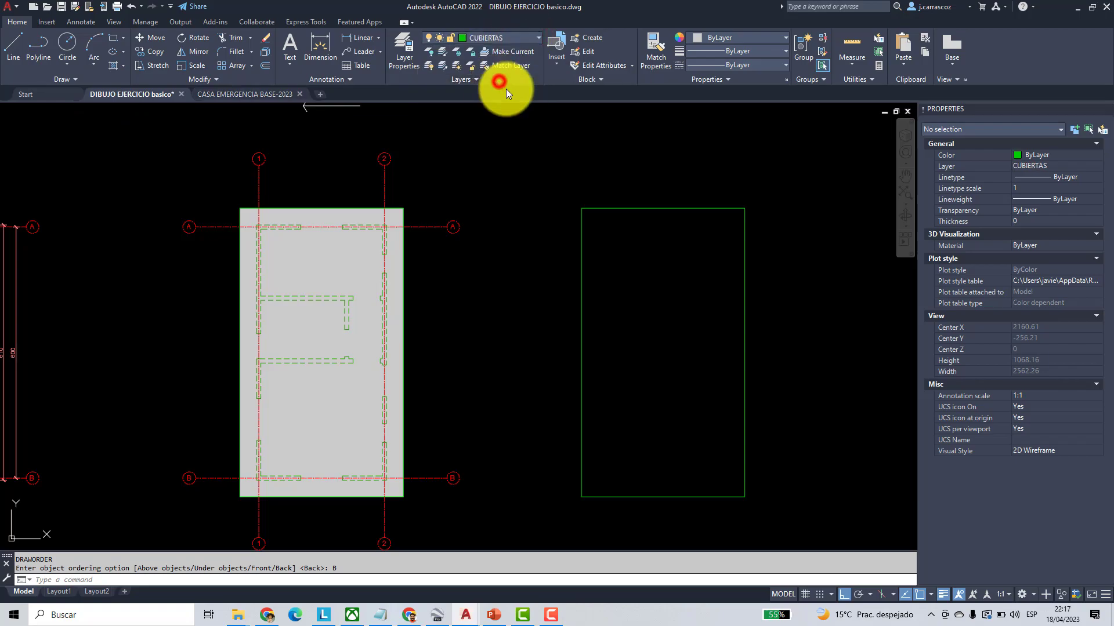
click(113, 66)
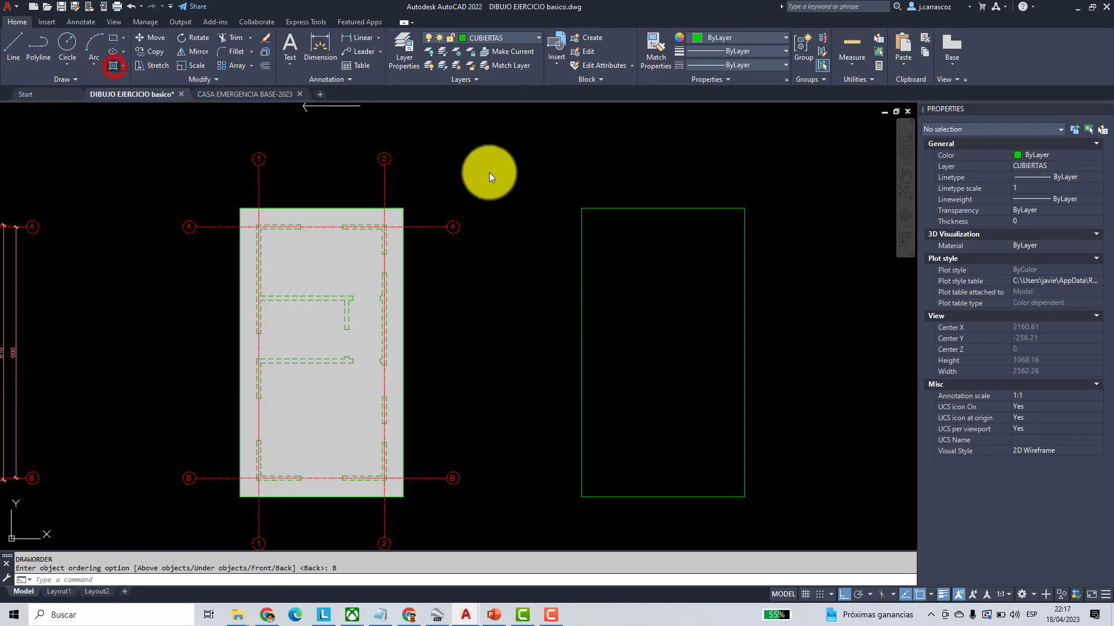
drag(637, 147, 248, 98)
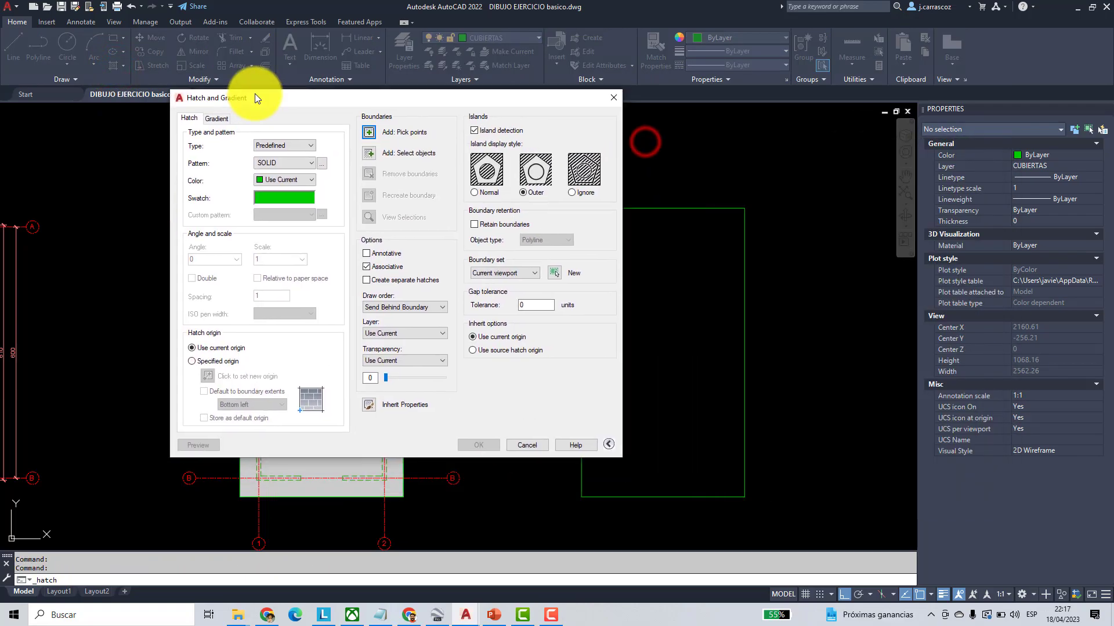
click(312, 161)
click(304, 157)
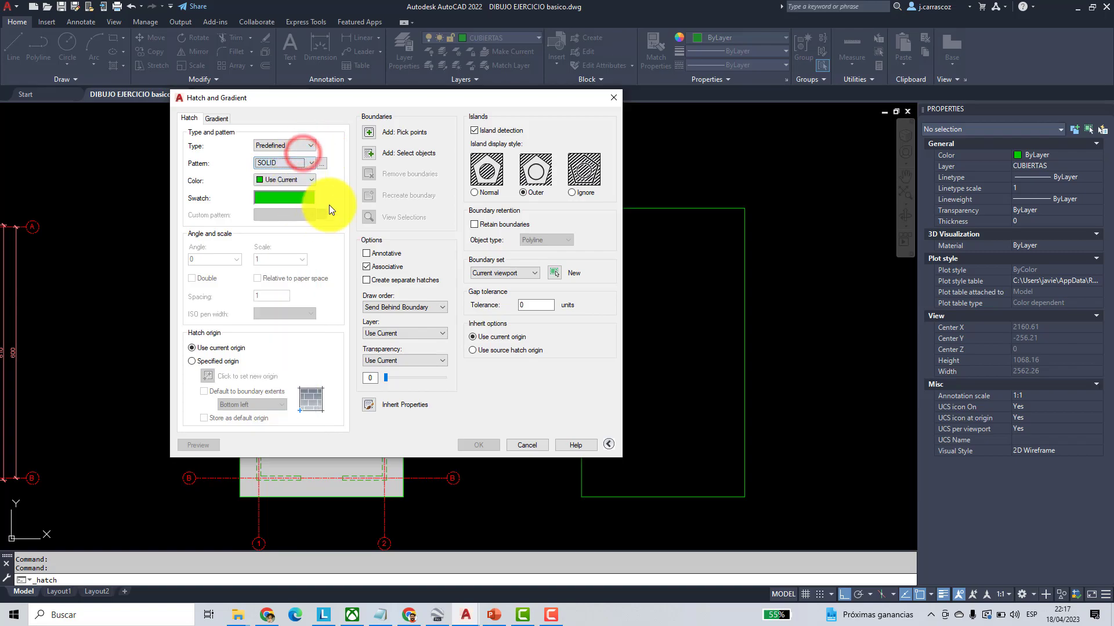
click(305, 145)
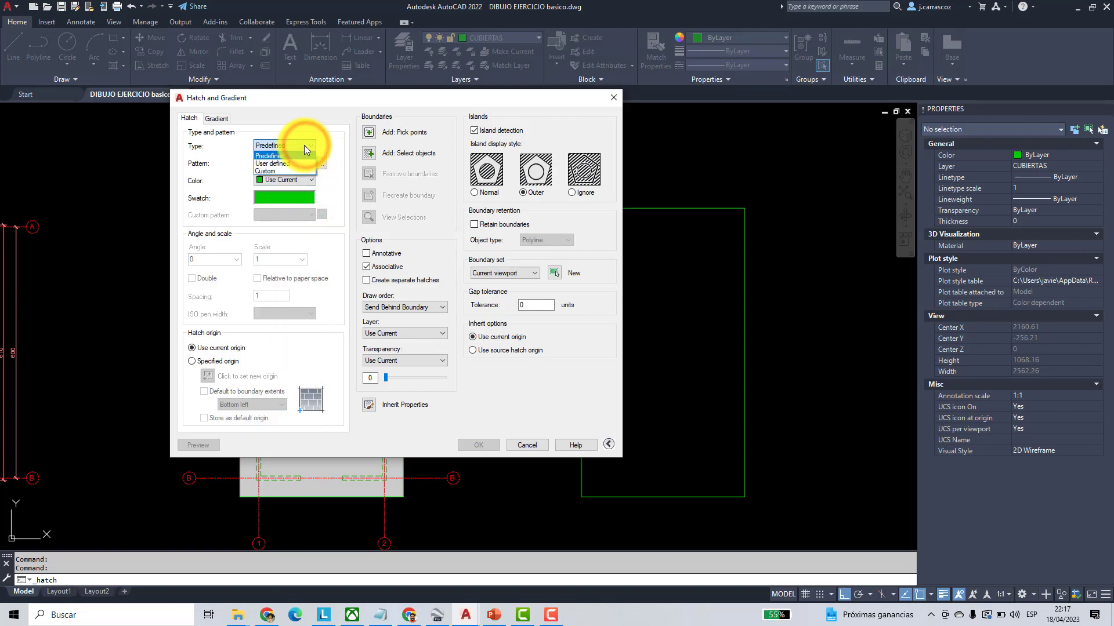
click(279, 163)
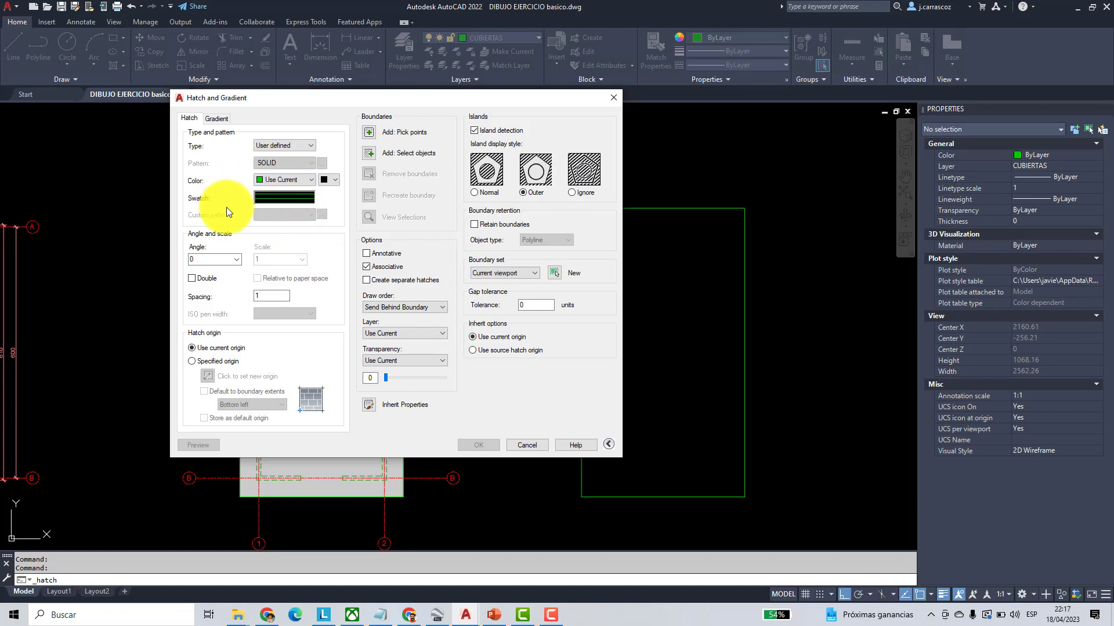
click(259, 296)
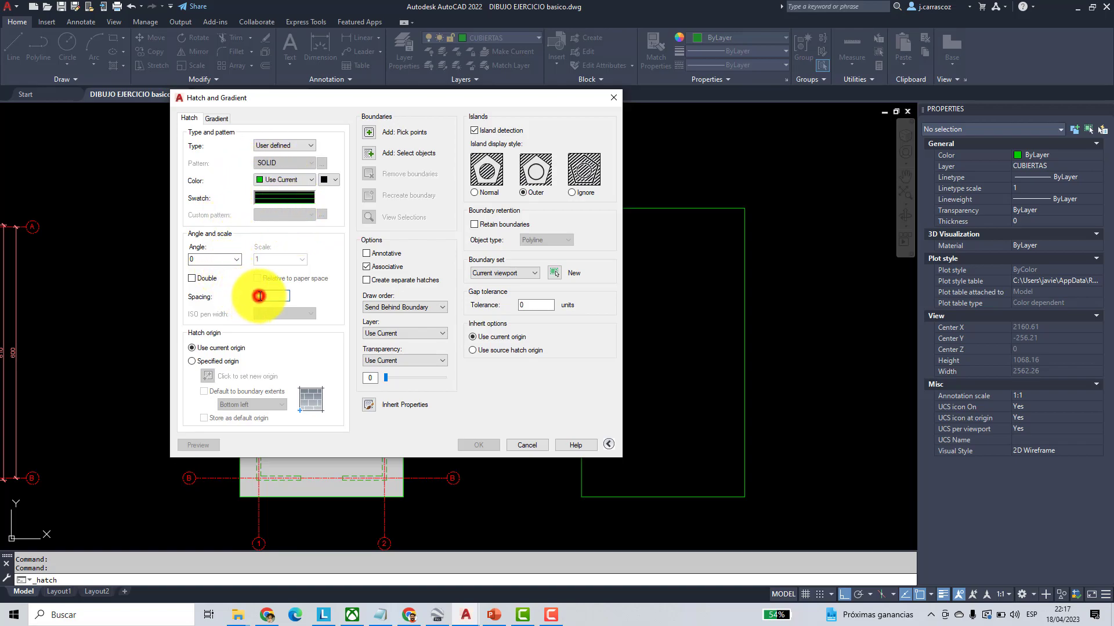
text(45)
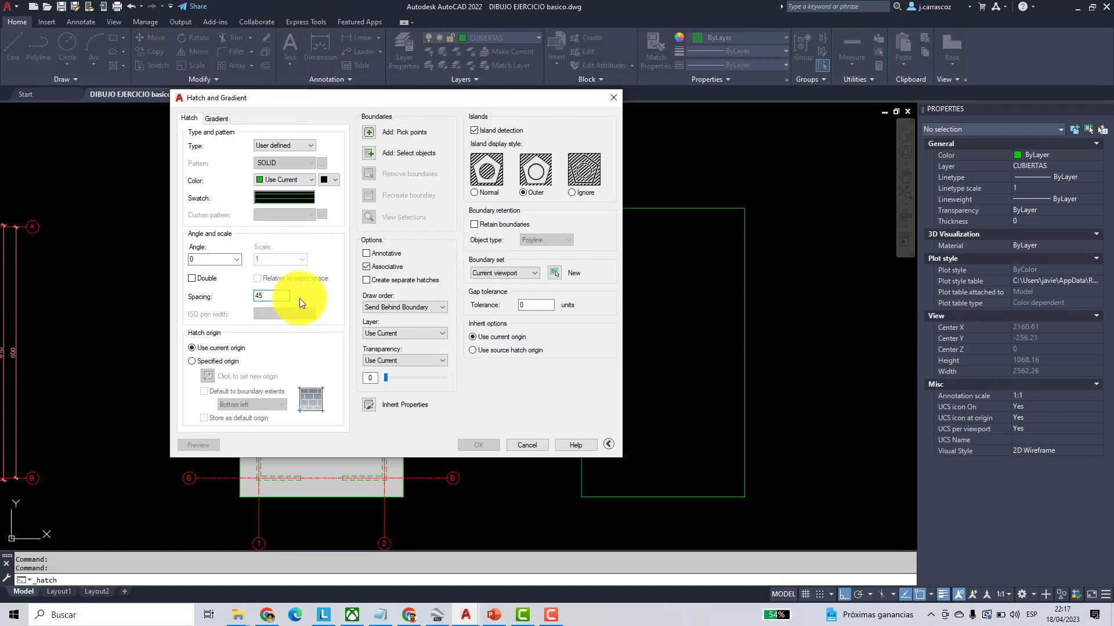
- Fill the separate roof outline with the user-defined line hatch by picking an internal point
click(366, 135)
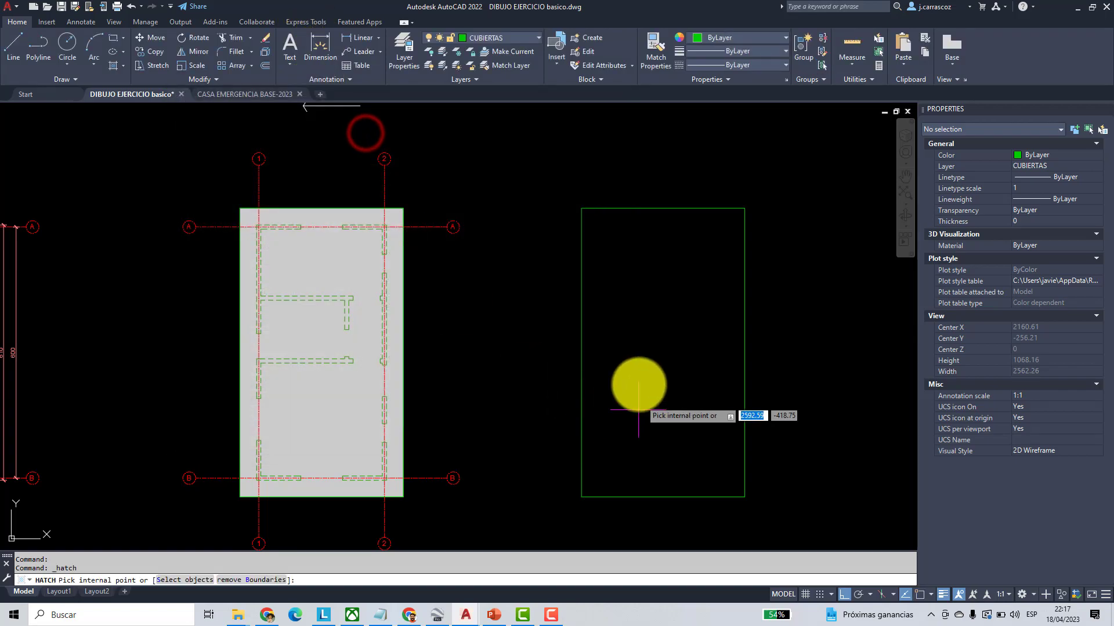
click(646, 323)
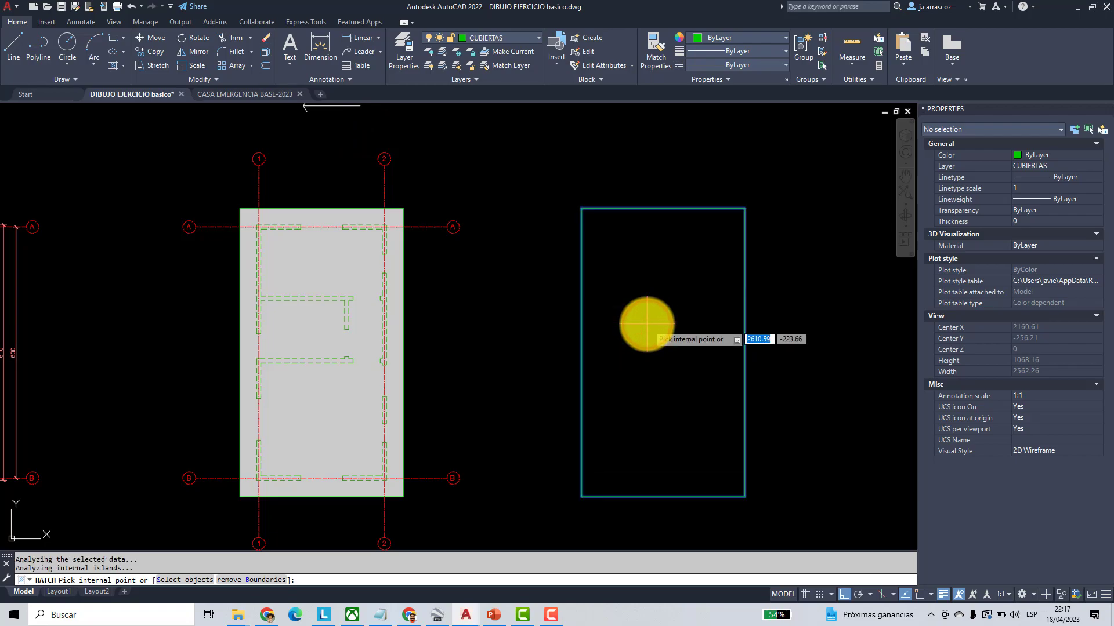
key(Return)
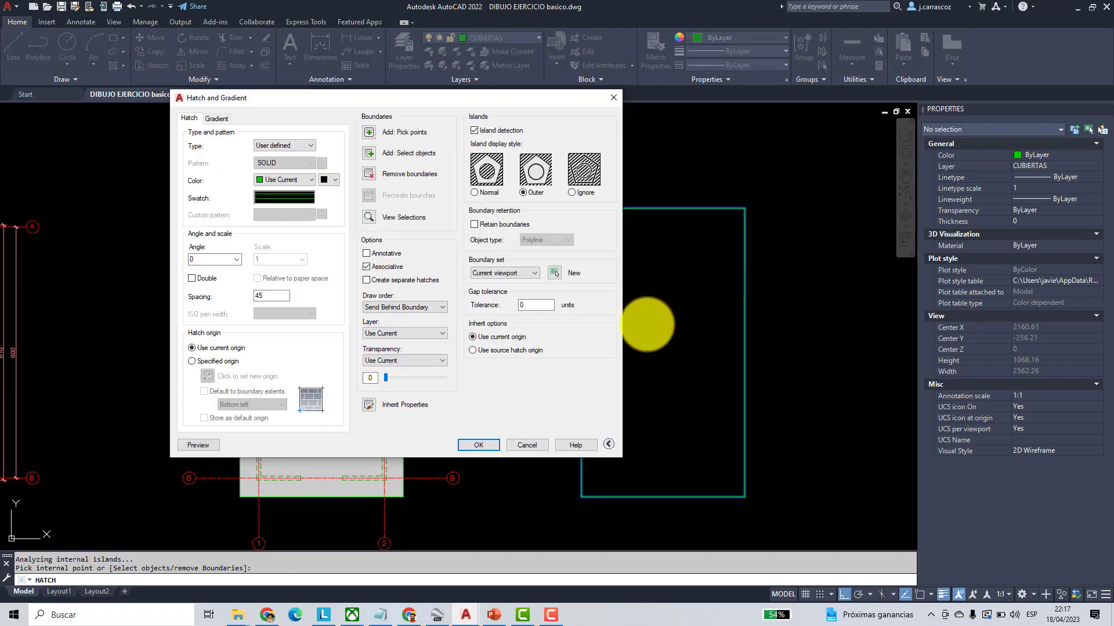
click(488, 443)
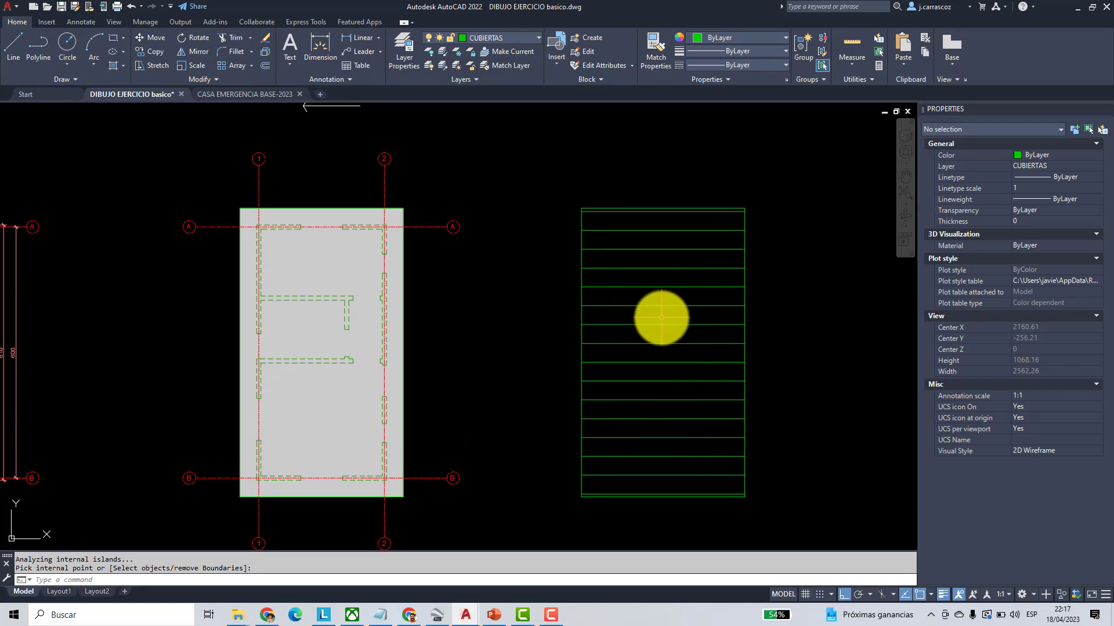
- Measure the gap between the separate outline's upper edge and the first hatch line
scroll(746, 207, up, 8)
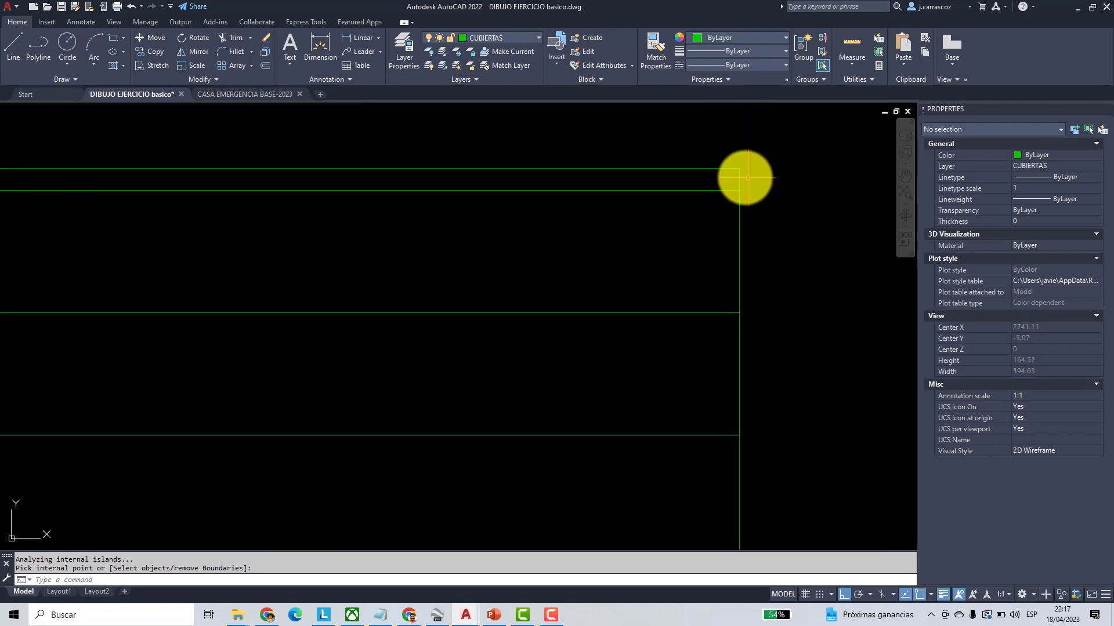
middle_drag(485, 174, 479, 224)
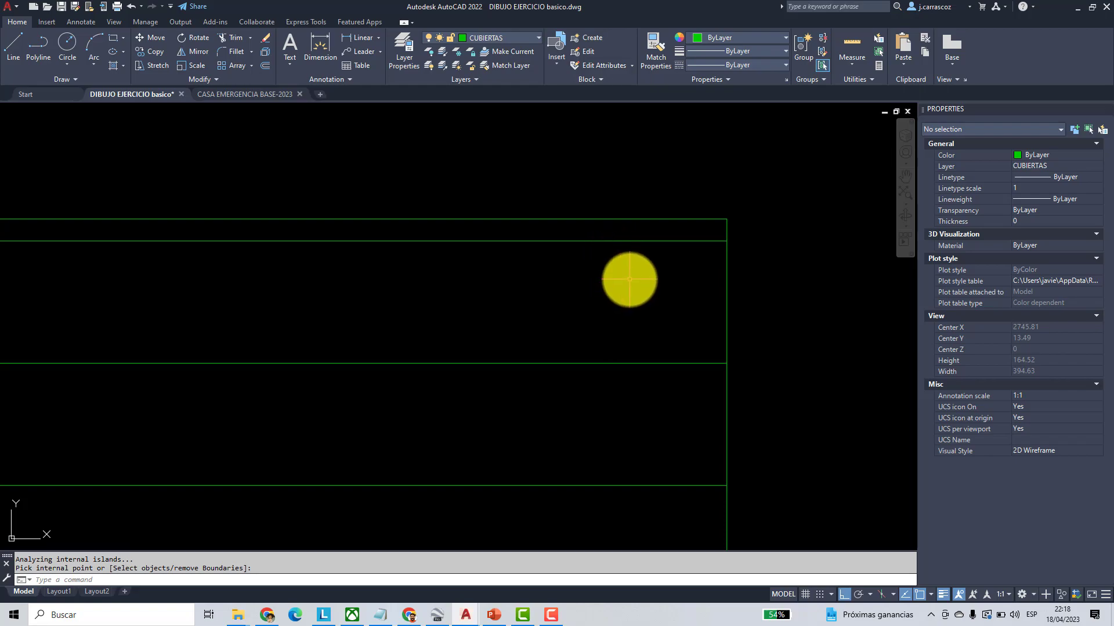
key(Return)
key(F3)
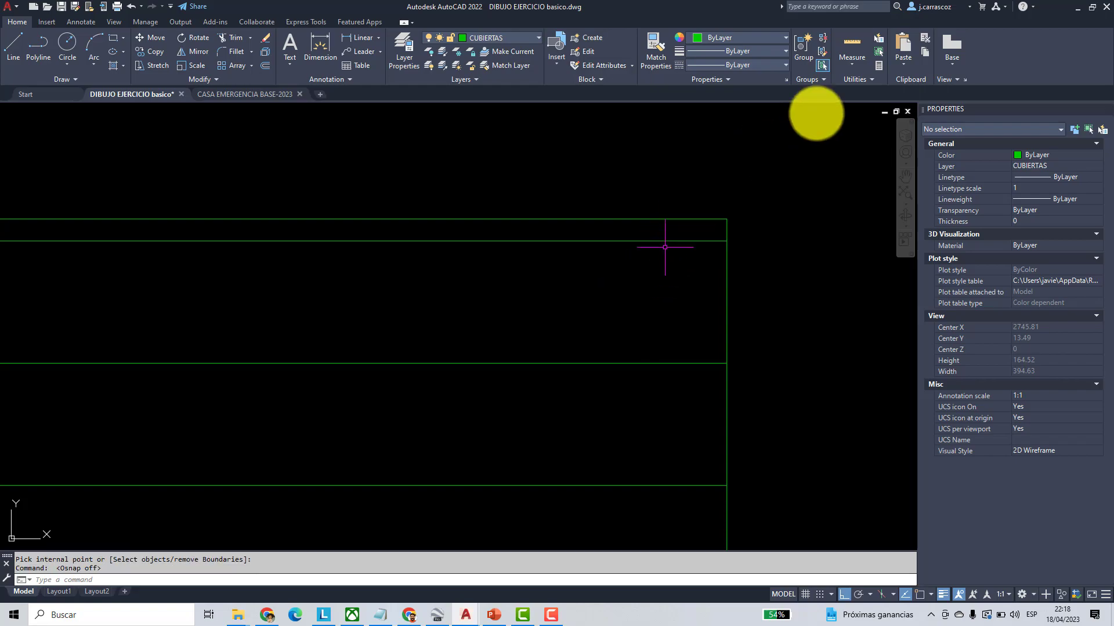
click(849, 69)
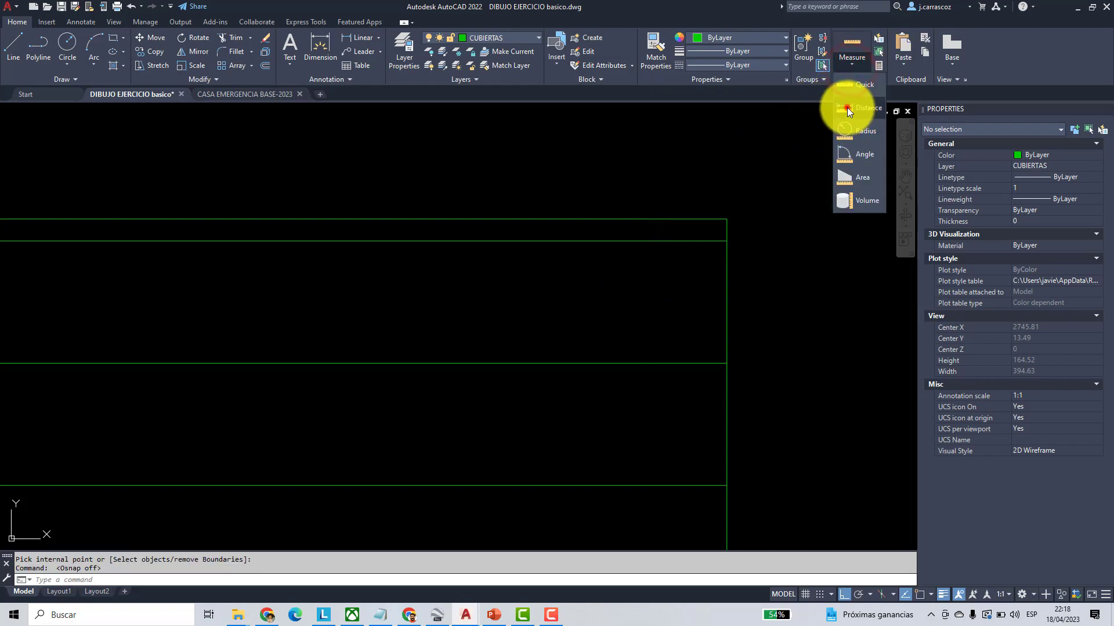
click(846, 107)
scroll(647, 234, up, 6)
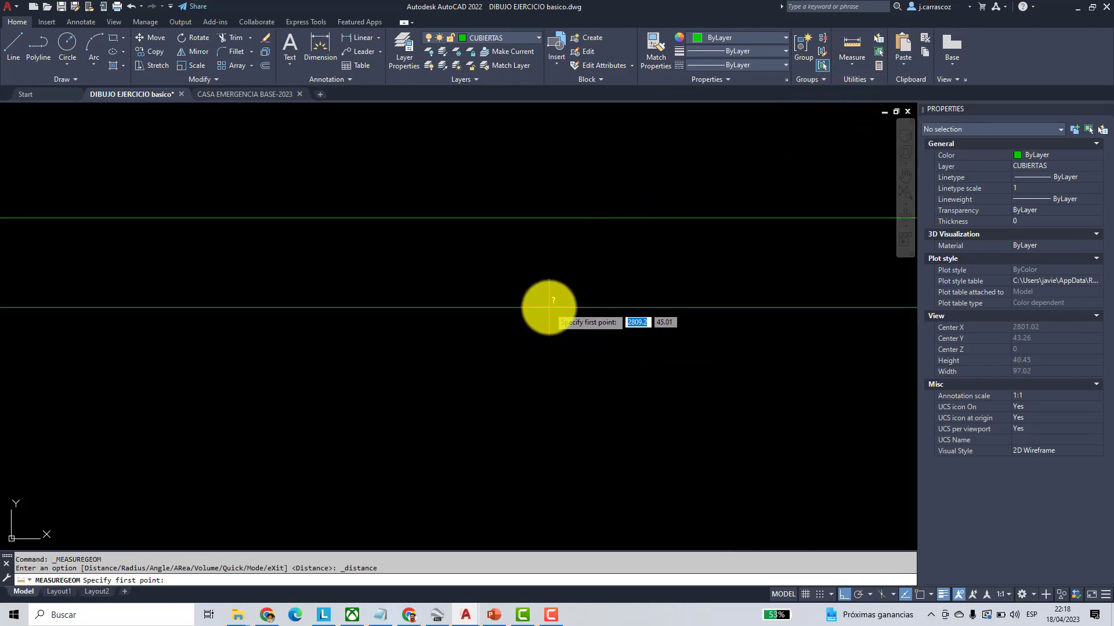
click(548, 308)
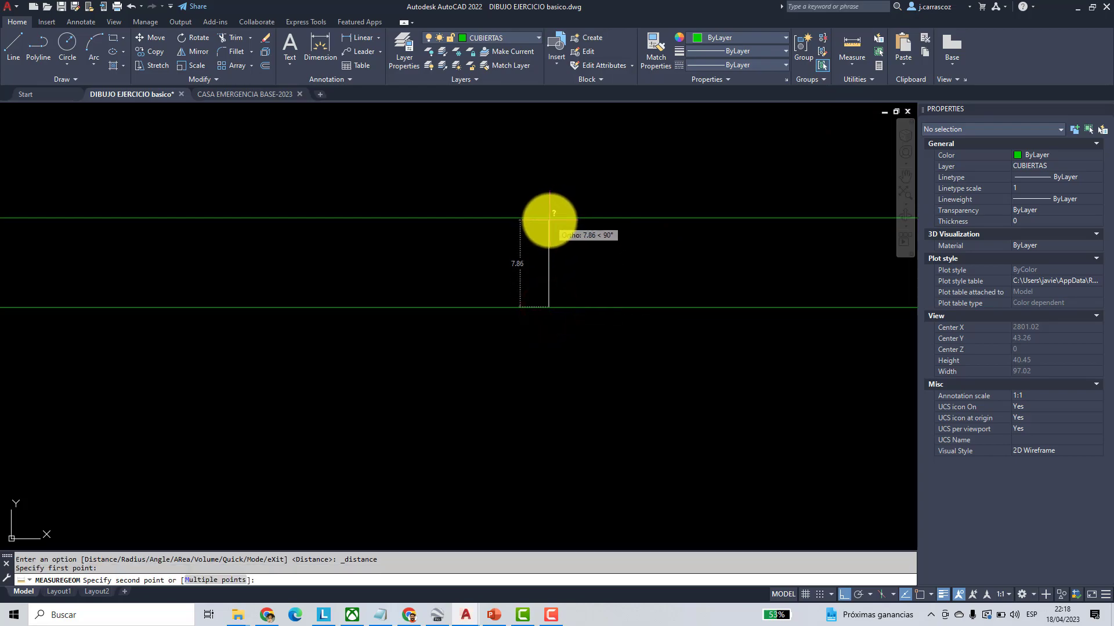
key(F3)
click(548, 218)
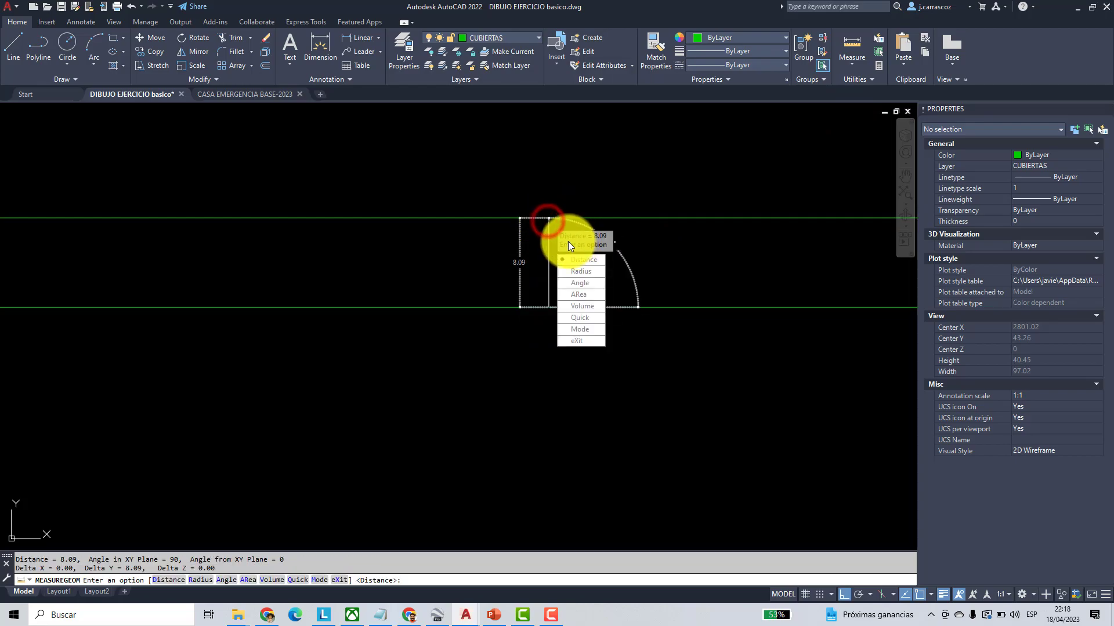
key(Escape)
- Check the gap between the separate outline's lower edge and the last hatch line with the Dist command
scroll(569, 241, down, 5)
scroll(543, 355, down, 2)
scroll(542, 355, up, 4)
key(F3)
scroll(562, 249, up, 2)
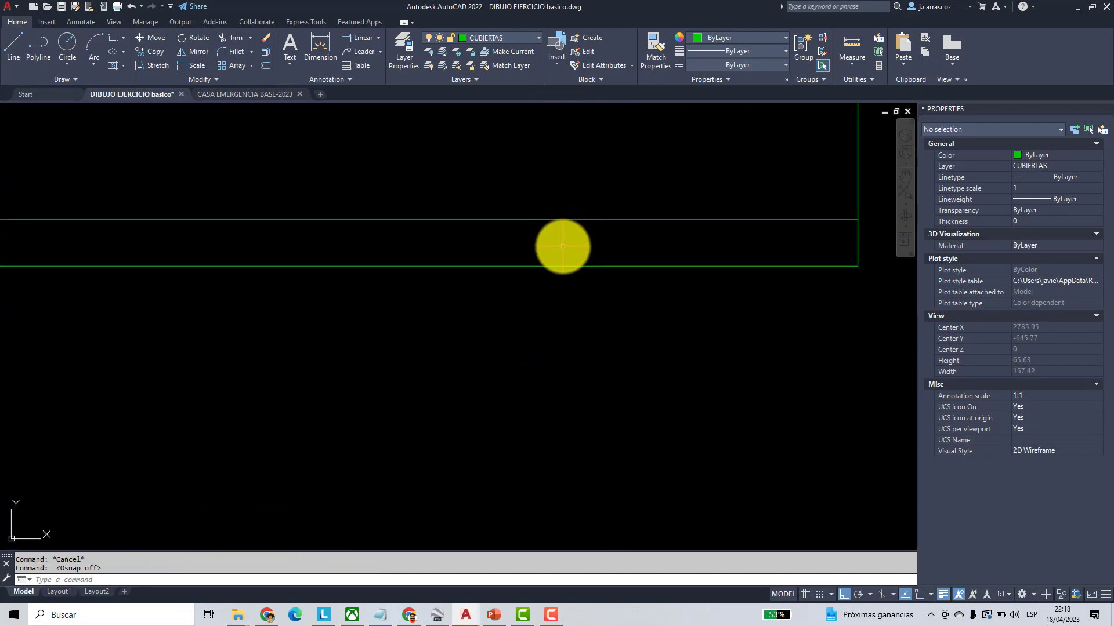
key(Return)
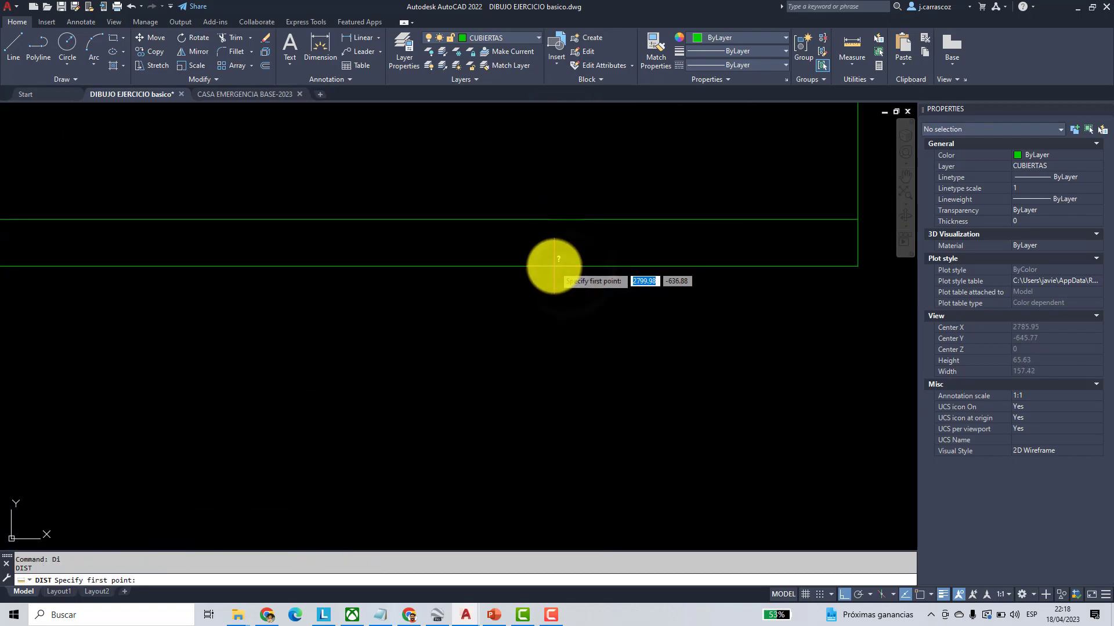
click(553, 267)
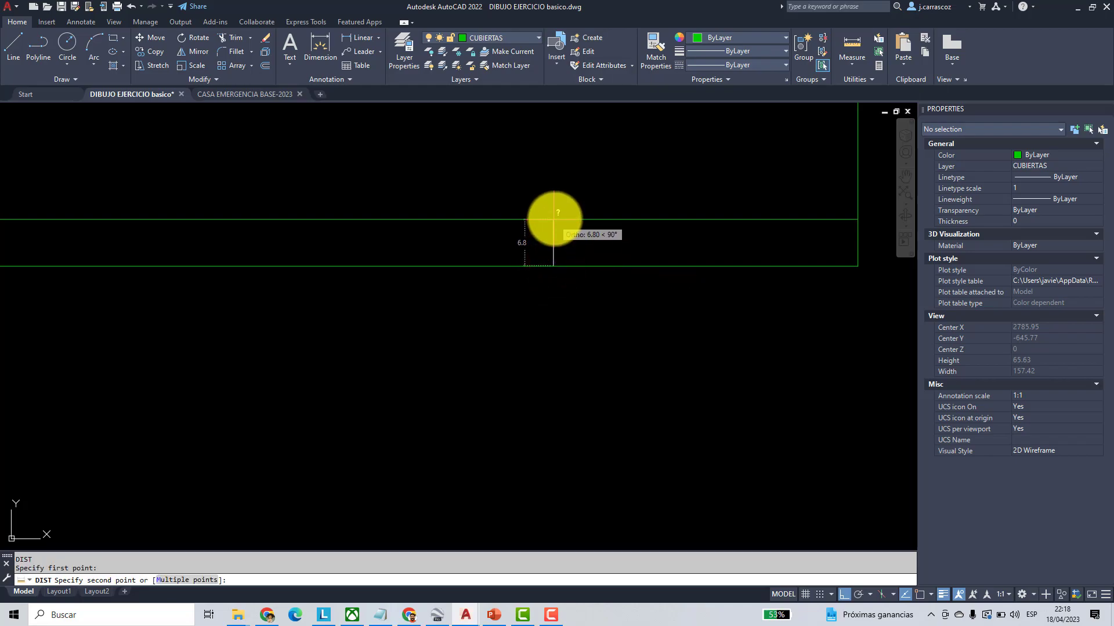
key(Escape)
key(Escape)
- Try to reapply the USER pattern to the line hatch in the separate roof outline
scroll(559, 247, down, 7)
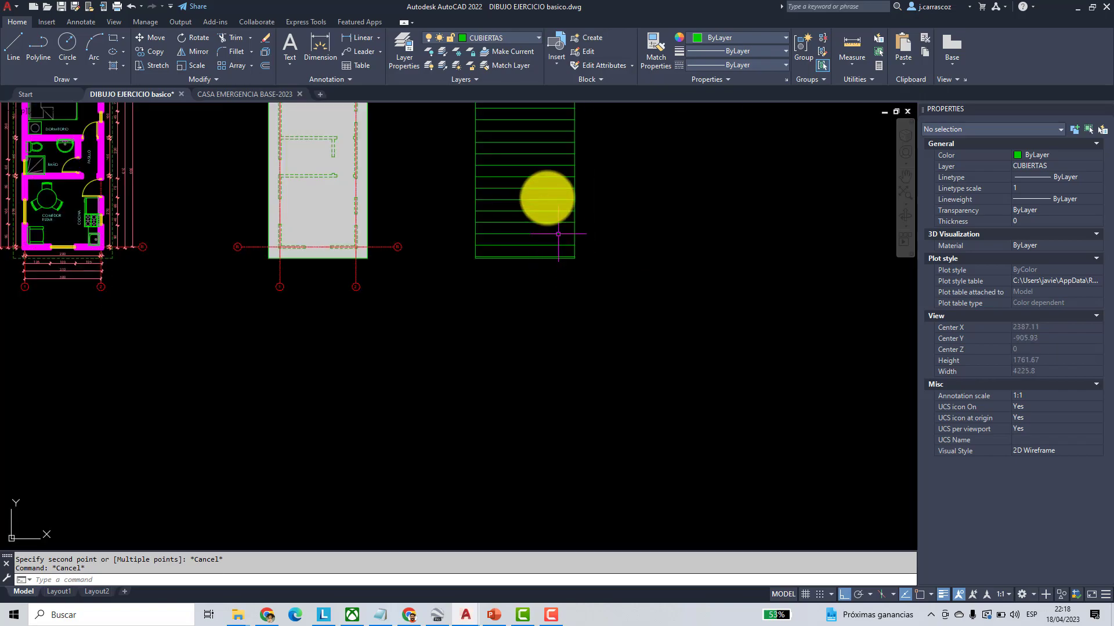
middle_drag(558, 236, 562, 340)
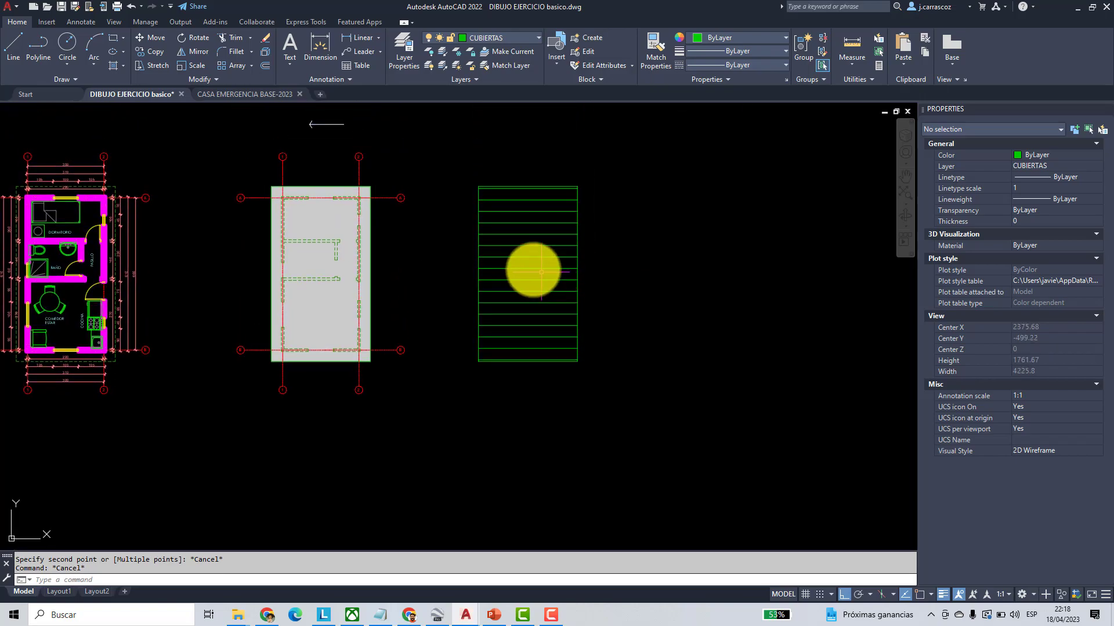
scroll(467, 218, up, 2)
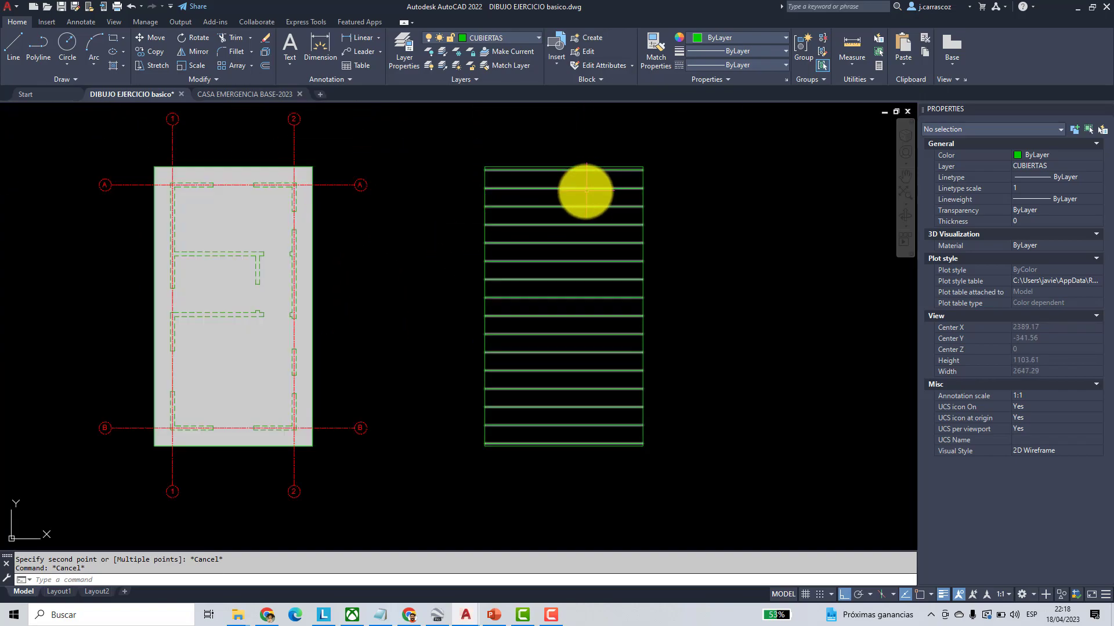
click(585, 189)
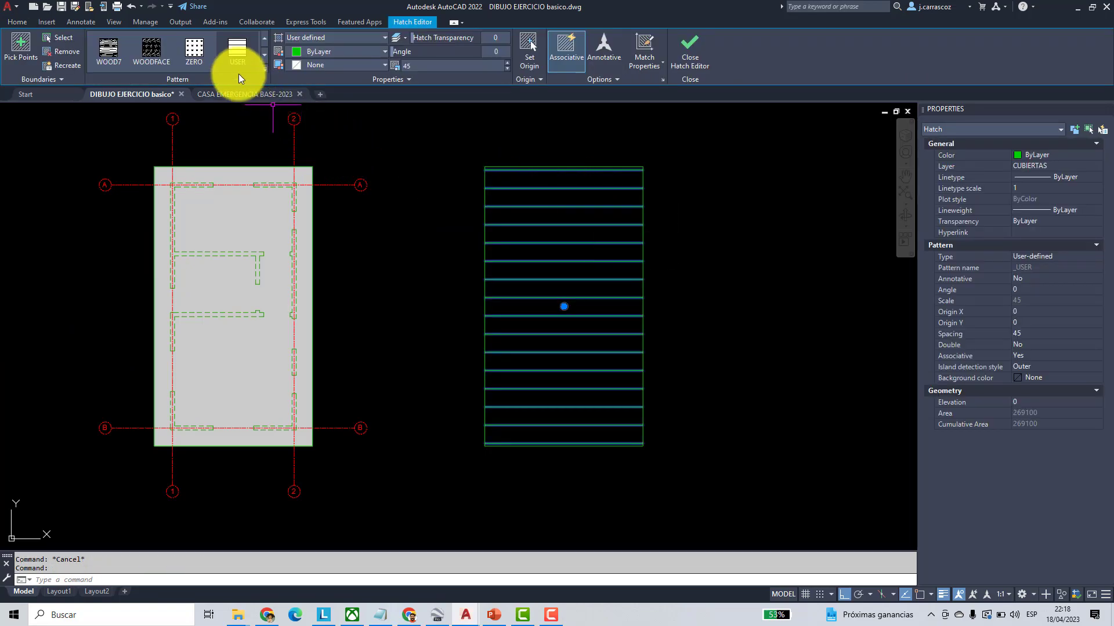
click(238, 43)
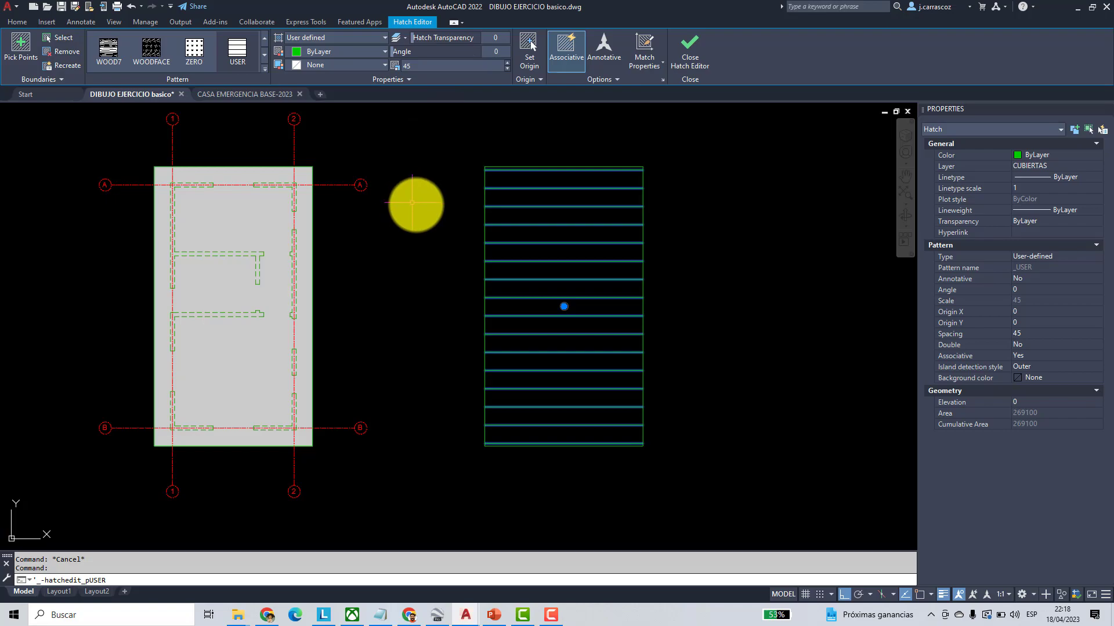
key(Escape)
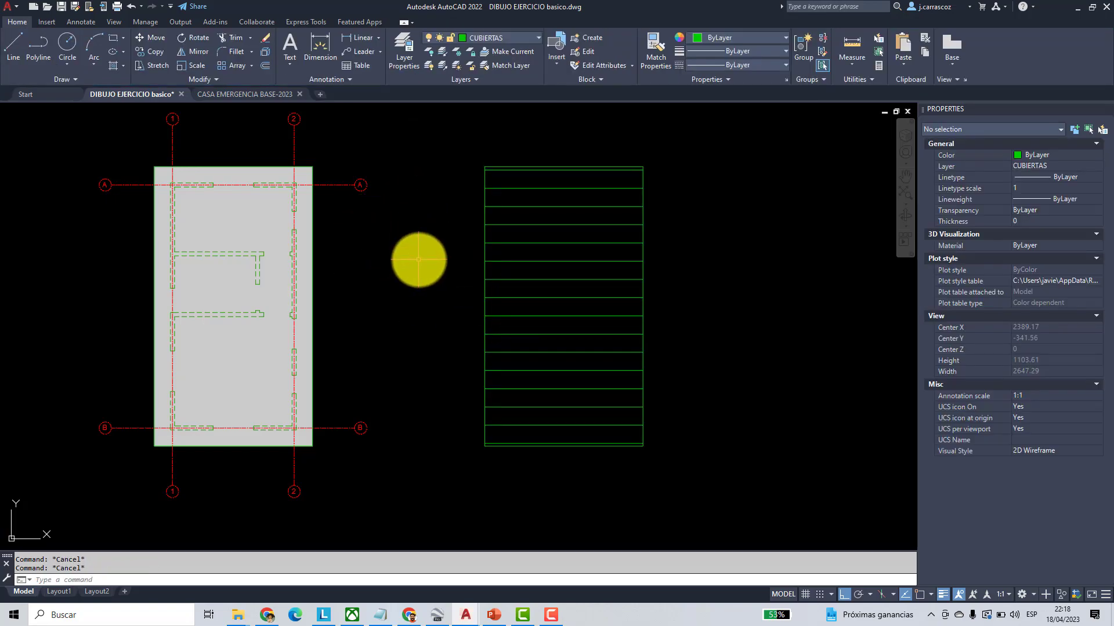
- Set the line hatch's origin at the upper-left corner of the separate roof outline, with object snap on and without storing it as default
middle_drag(415, 256, 450, 264)
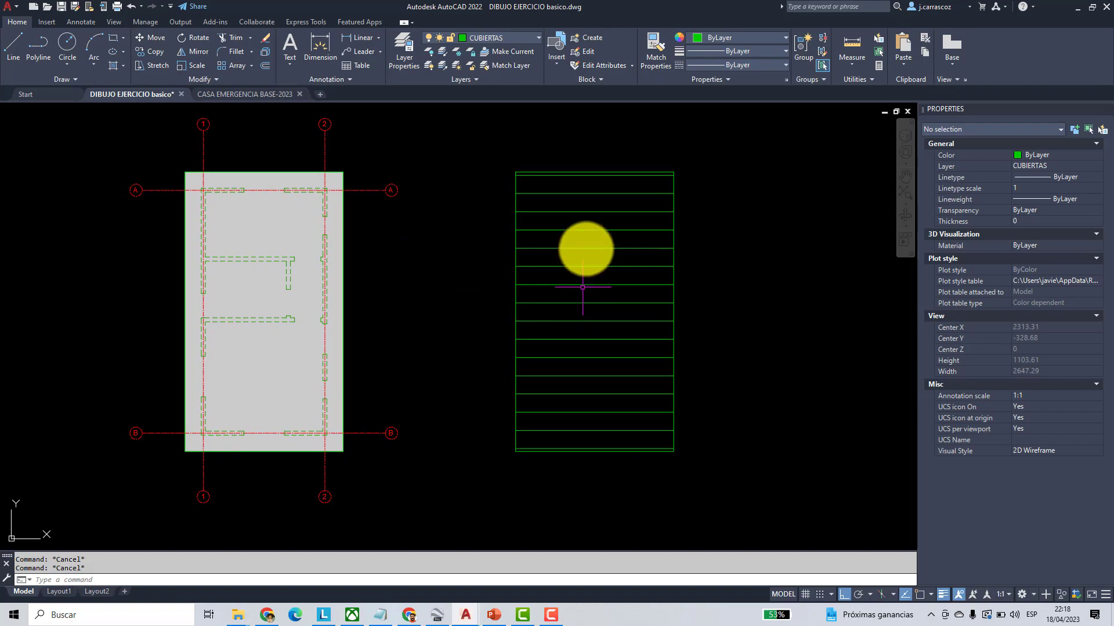
click(576, 213)
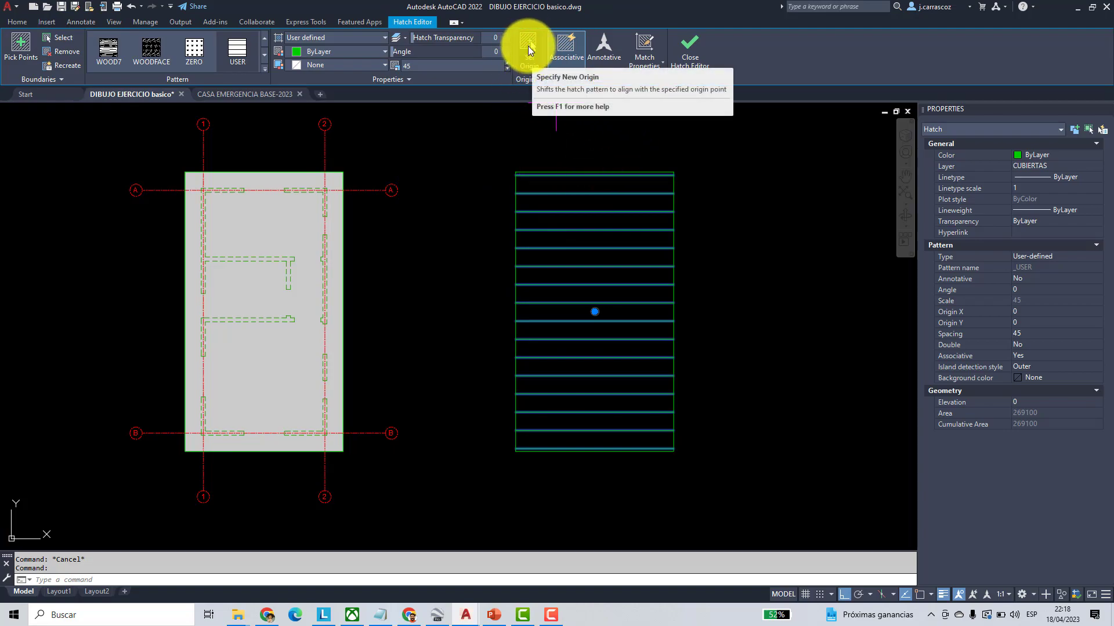
click(529, 50)
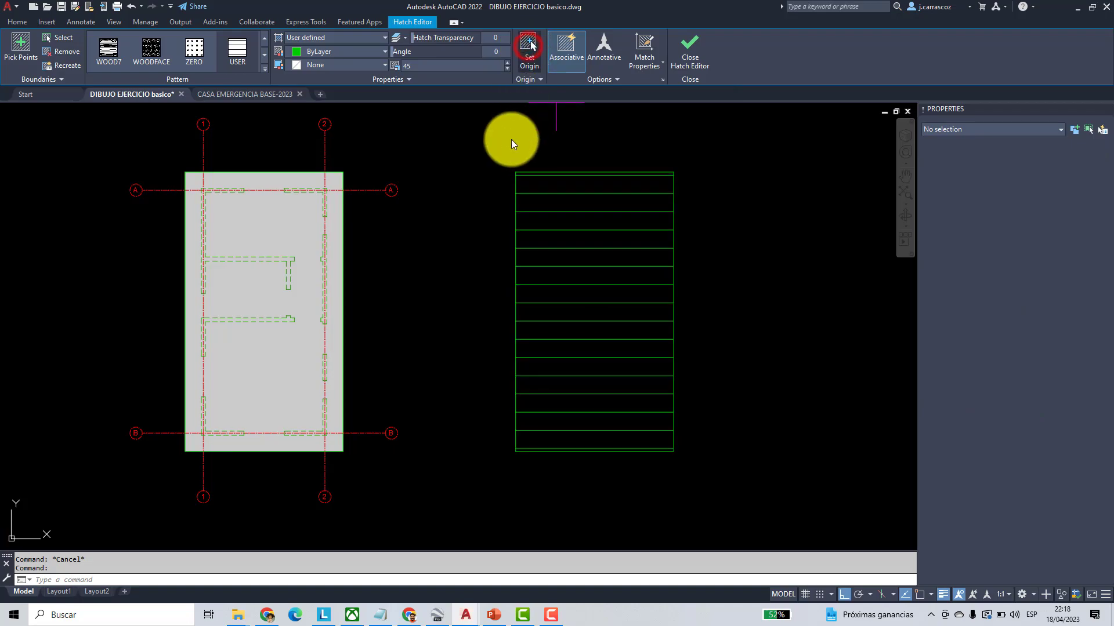
scroll(510, 166, up, 4)
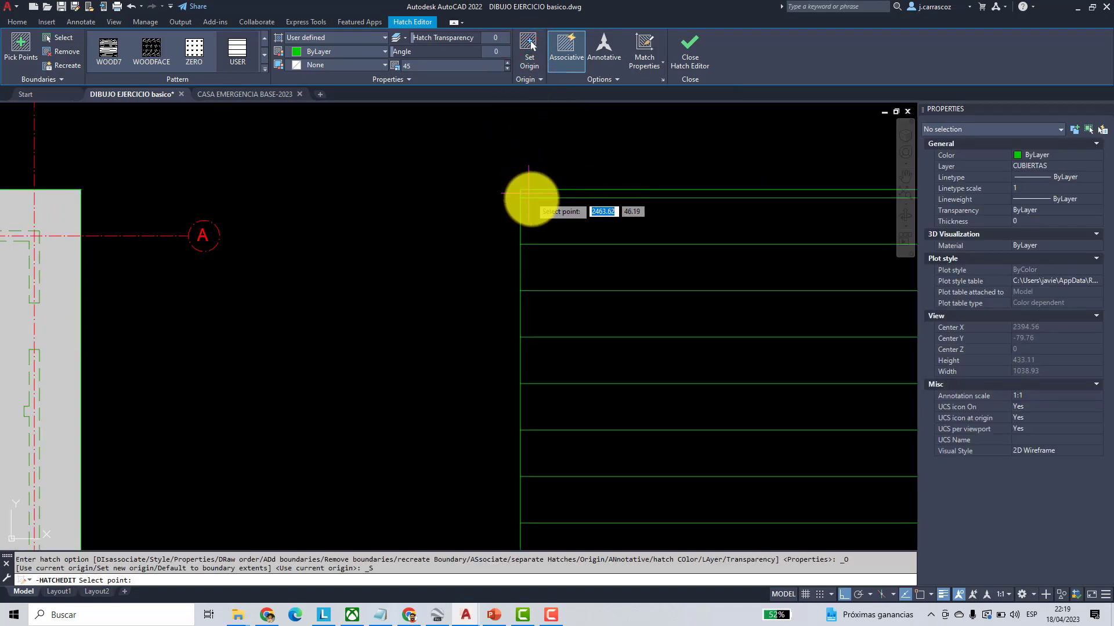
scroll(560, 195, up, 5)
scroll(529, 182, down, 8)
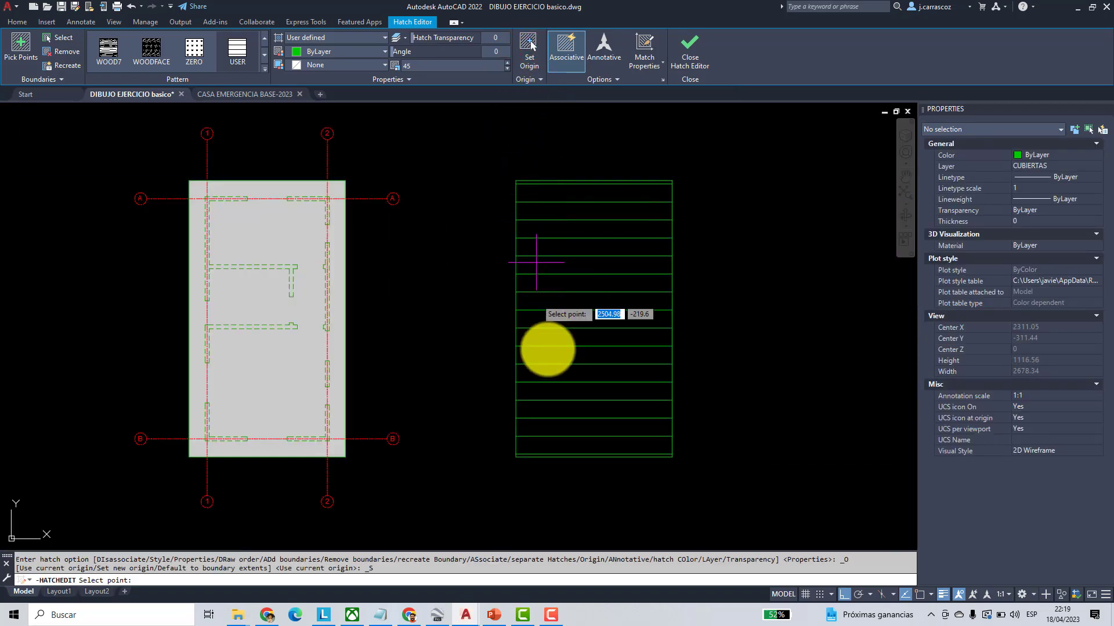
scroll(527, 183, up, 5)
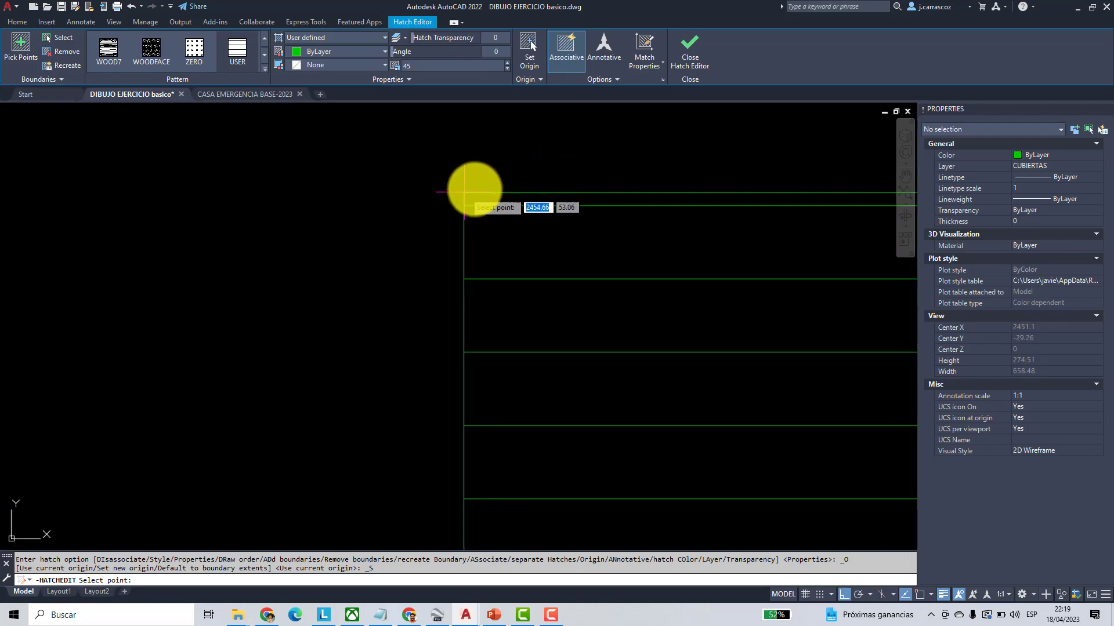
key(F3)
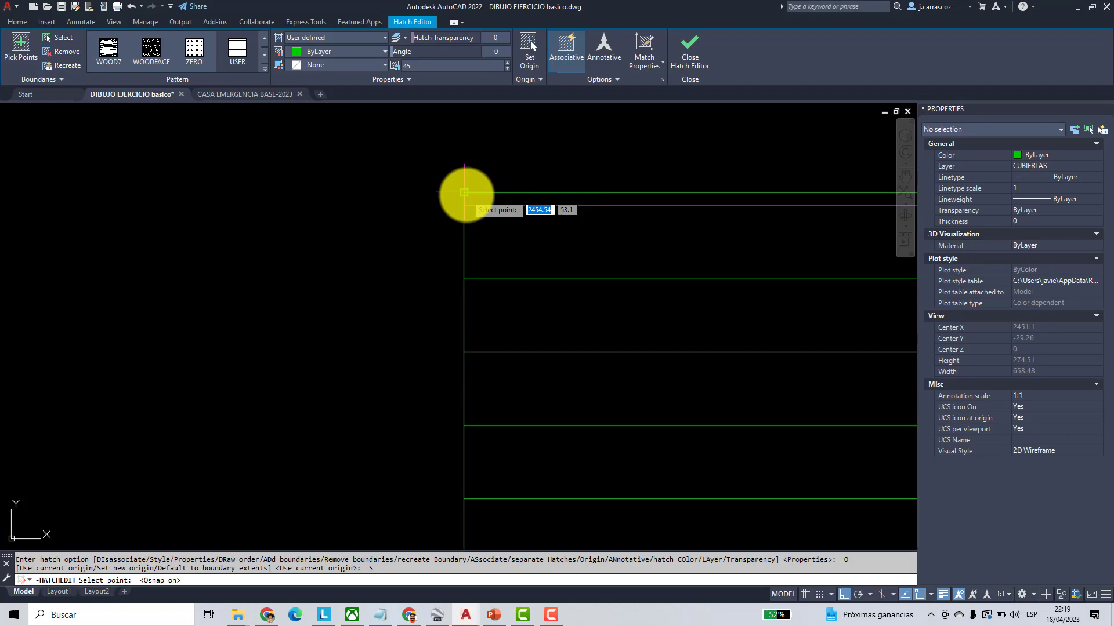
click(464, 193)
key(Return)
scroll(458, 194, down, 3)
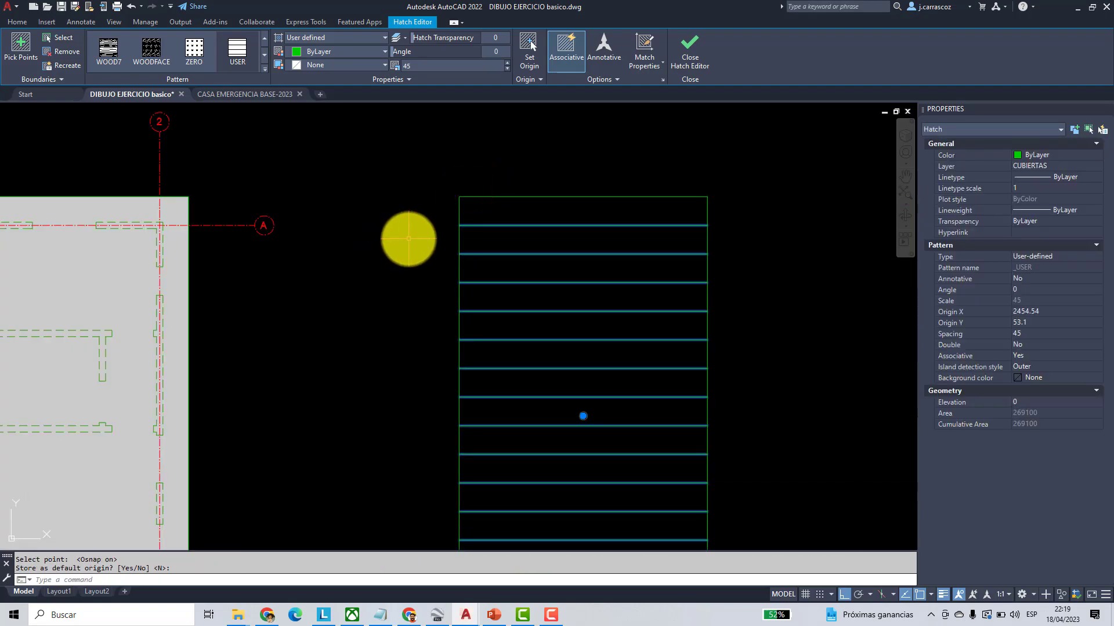
key(Escape)
key(Escape)
- Examine the hatch line spacing along the upper and lower edges of the separate roof outline
scroll(443, 229, down, 5)
scroll(438, 219, up, 5)
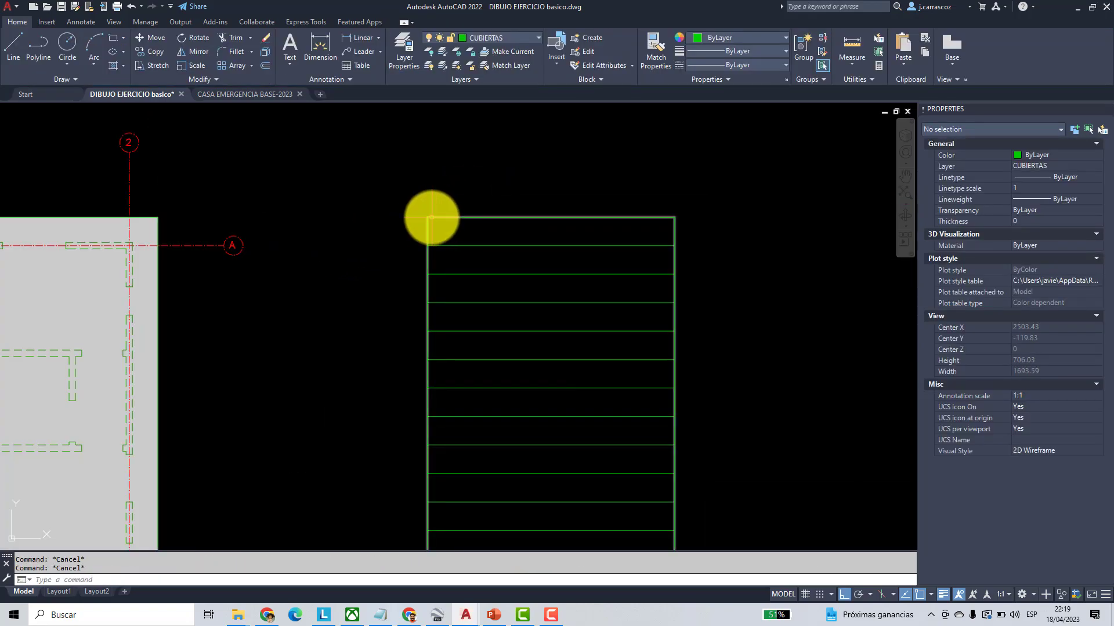
scroll(430, 218, down, 2)
scroll(493, 482, up, 6)
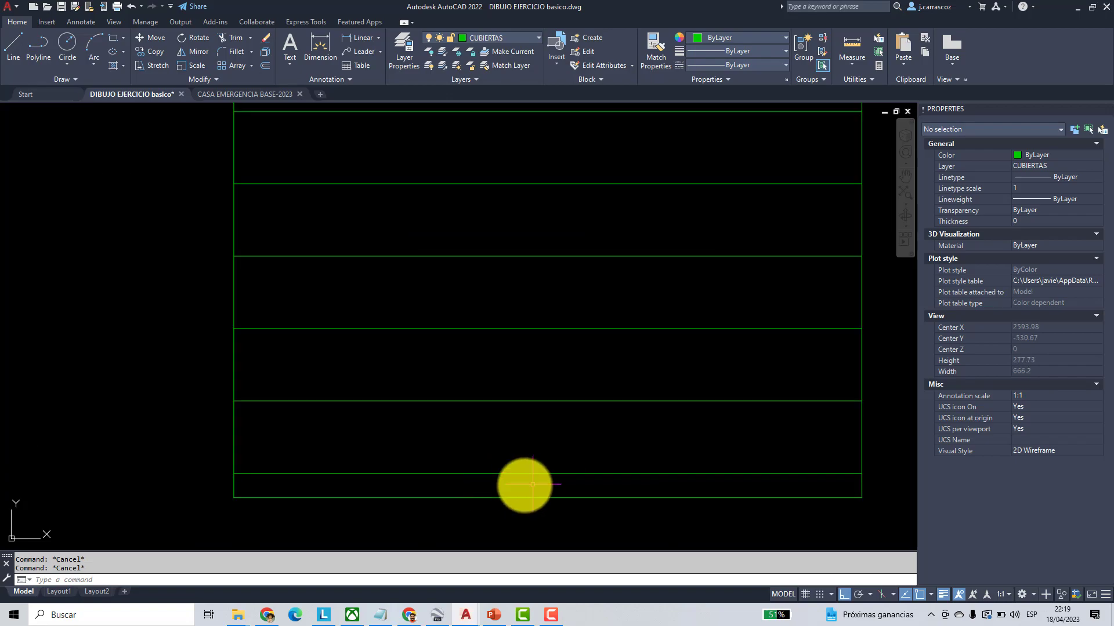
scroll(544, 445, down, 6)
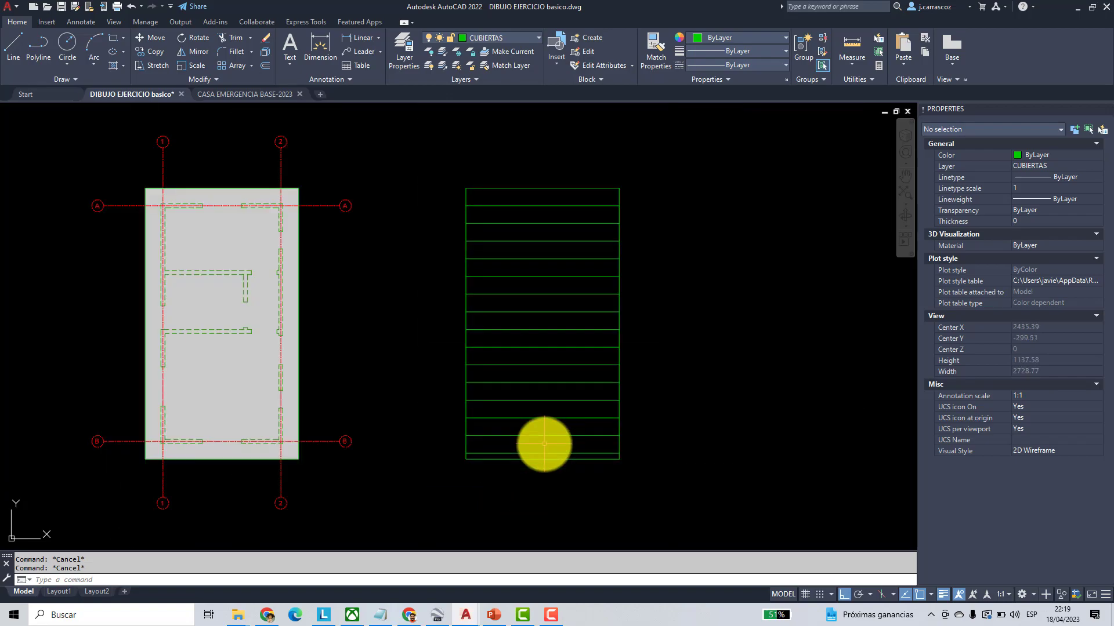
scroll(544, 444, down, 2)
scroll(448, 413, up, 2)
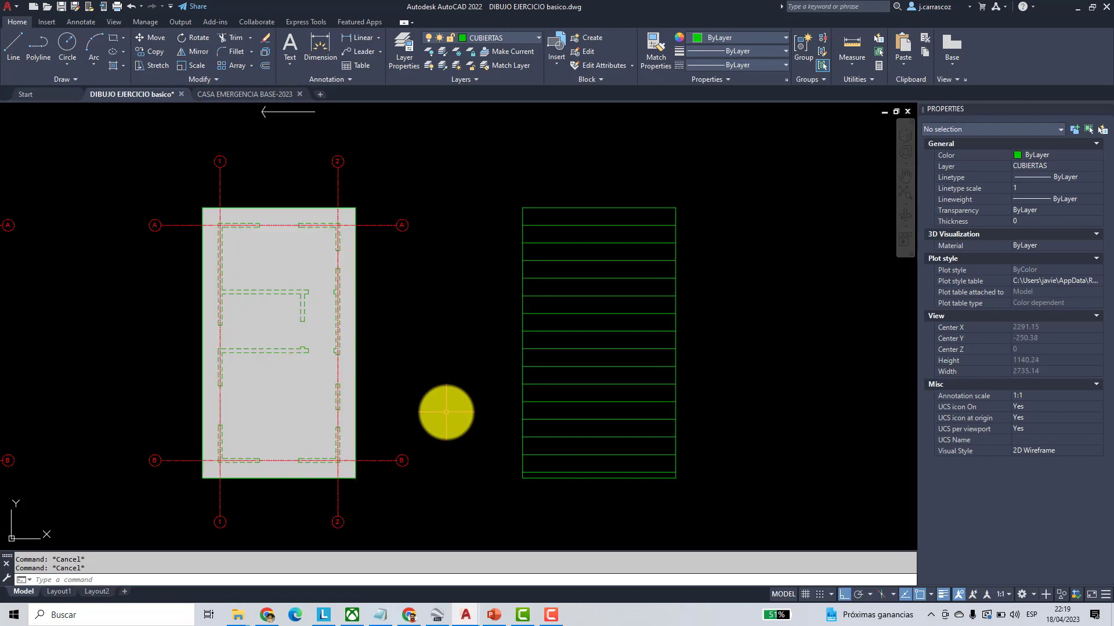
- Move the line hatch from the separate outline's upper-right corner to the matching corner of the roof plan
click(144, 39)
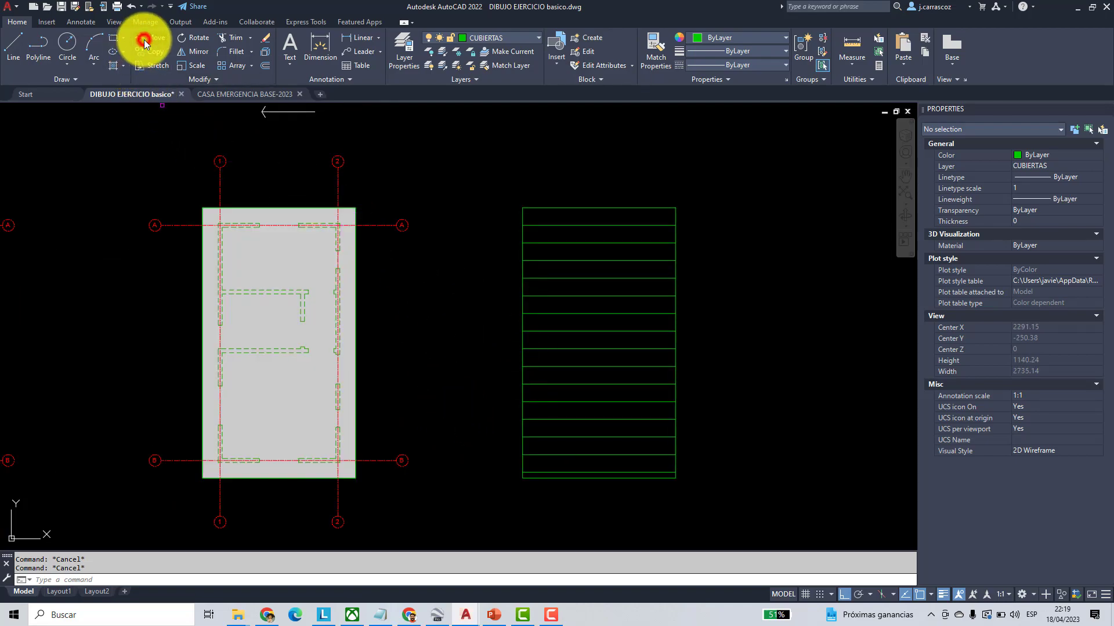
click(619, 246)
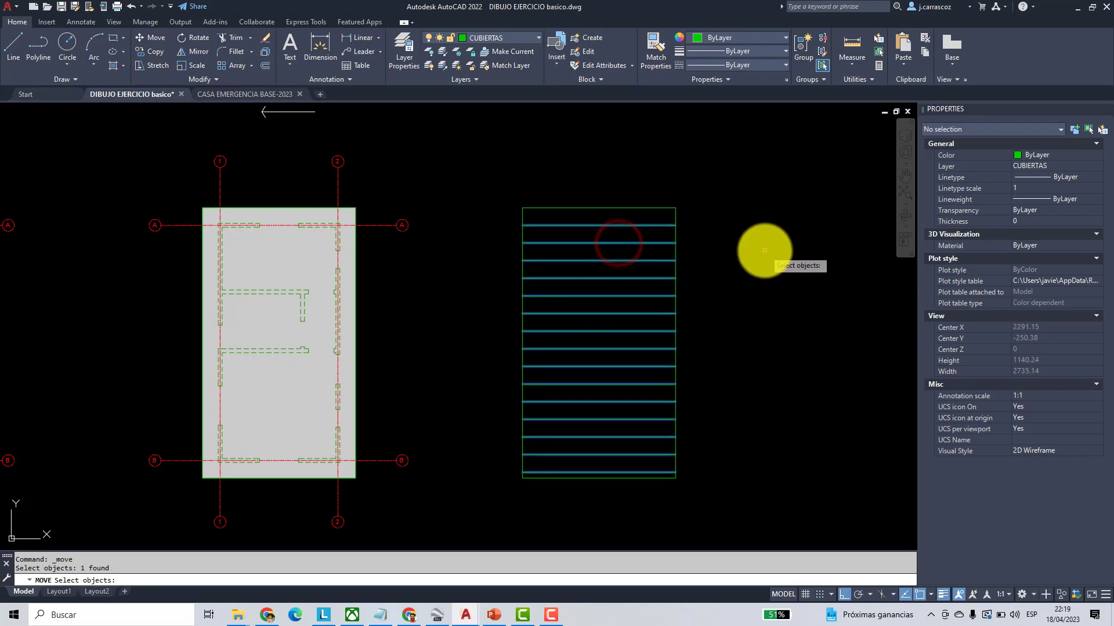
key(Return)
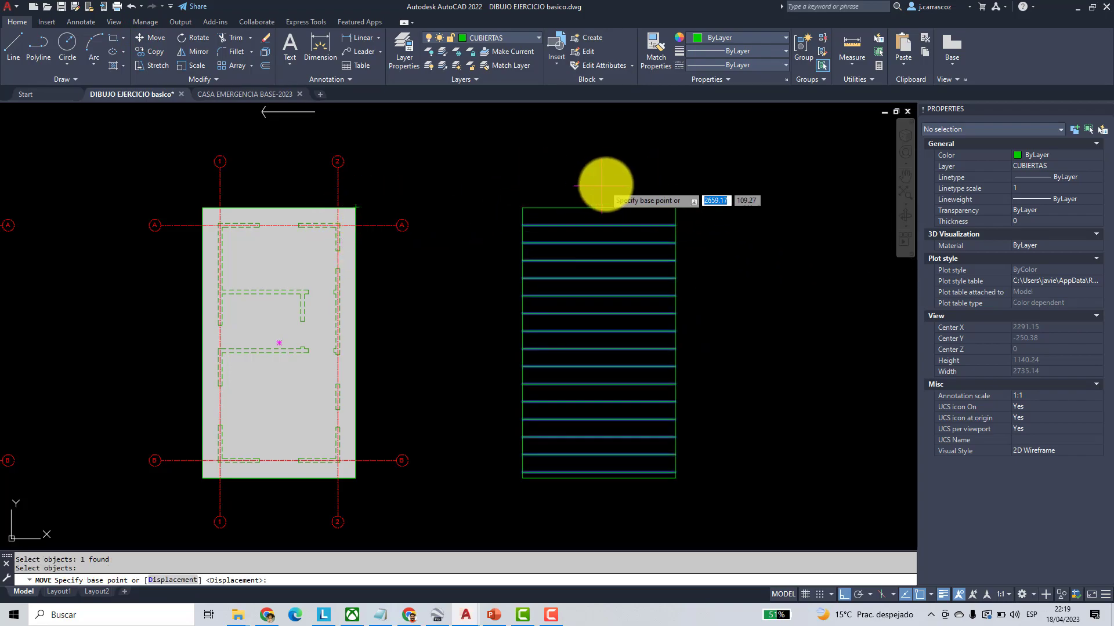
scroll(682, 191, up, 4)
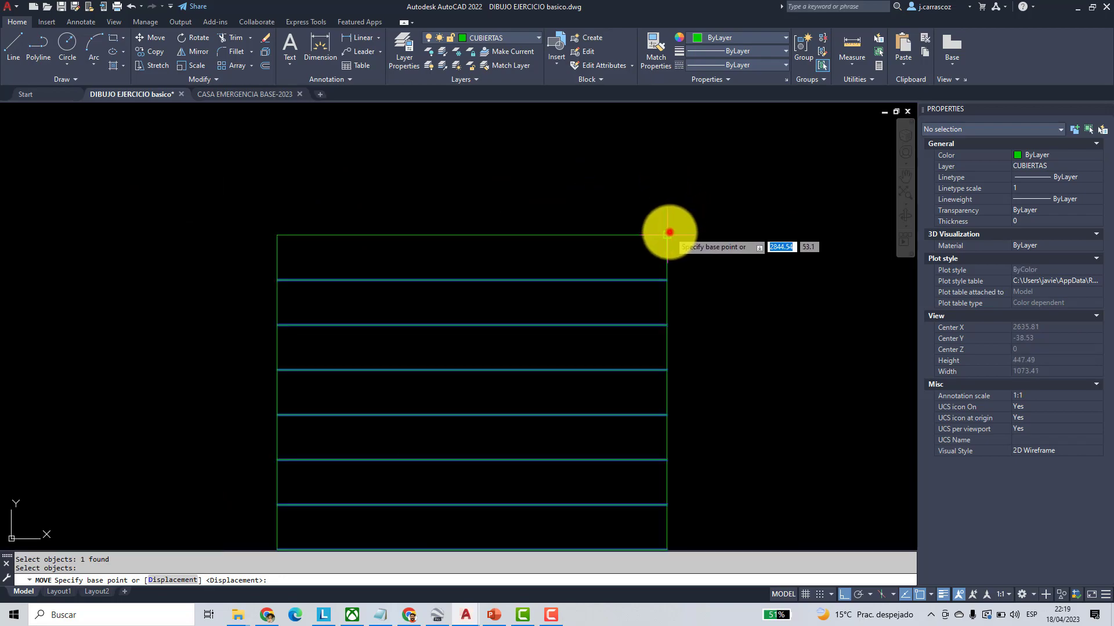
click(669, 232)
scroll(567, 231, down, 6)
scroll(470, 231, up, 5)
click(480, 212)
scroll(617, 238, down, 2)
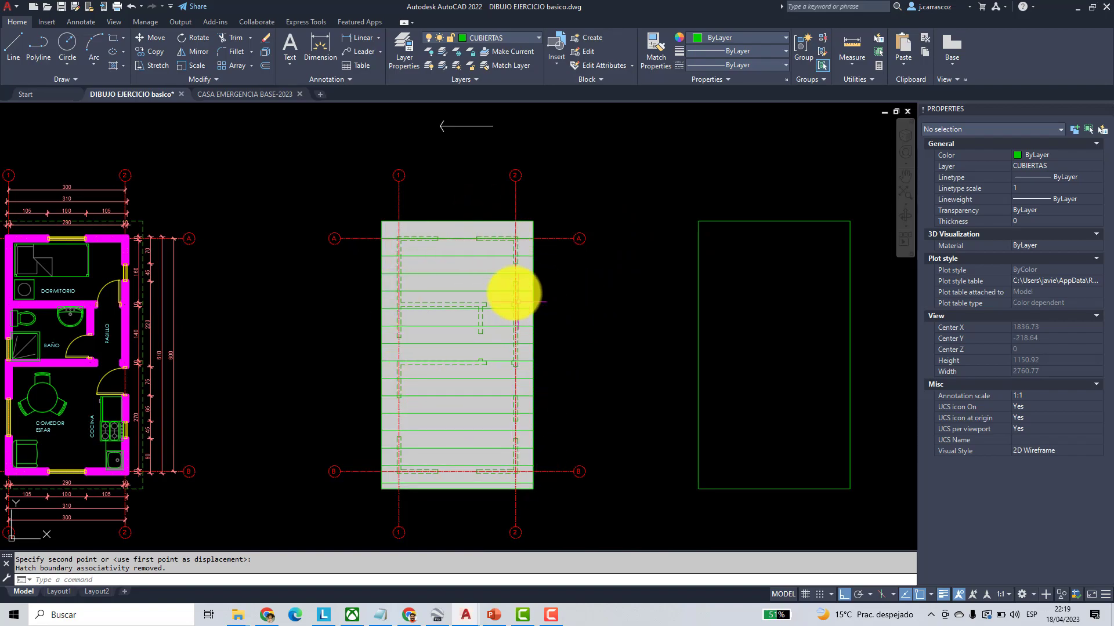
- Delete the empty separate roof outline beside the roof plan
scroll(515, 292, up, 2)
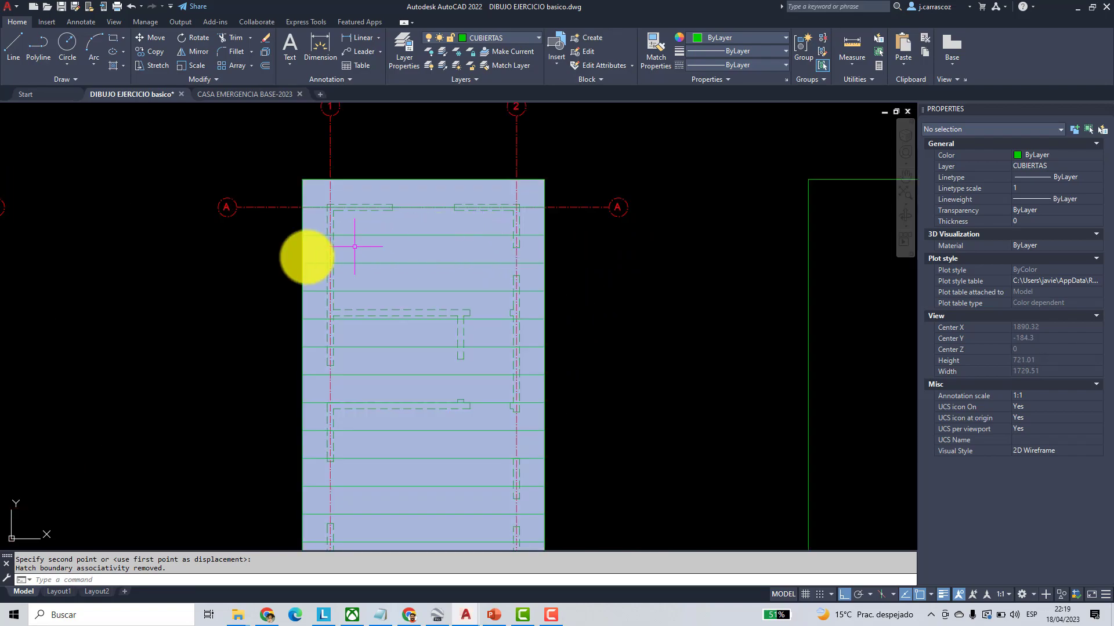
scroll(406, 304, down, 6)
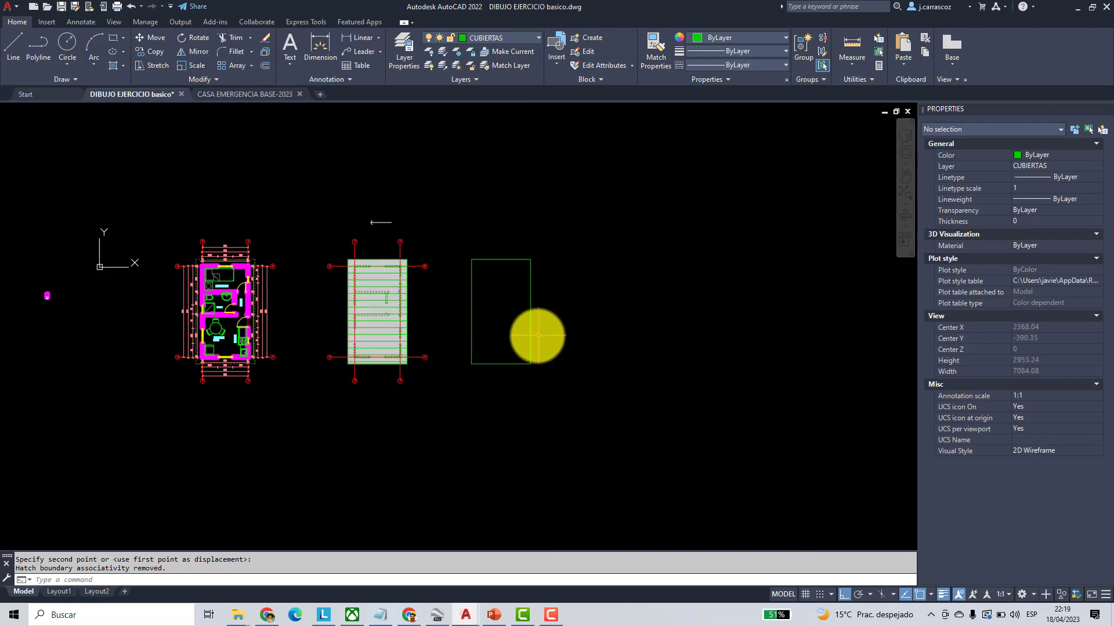
click(532, 340)
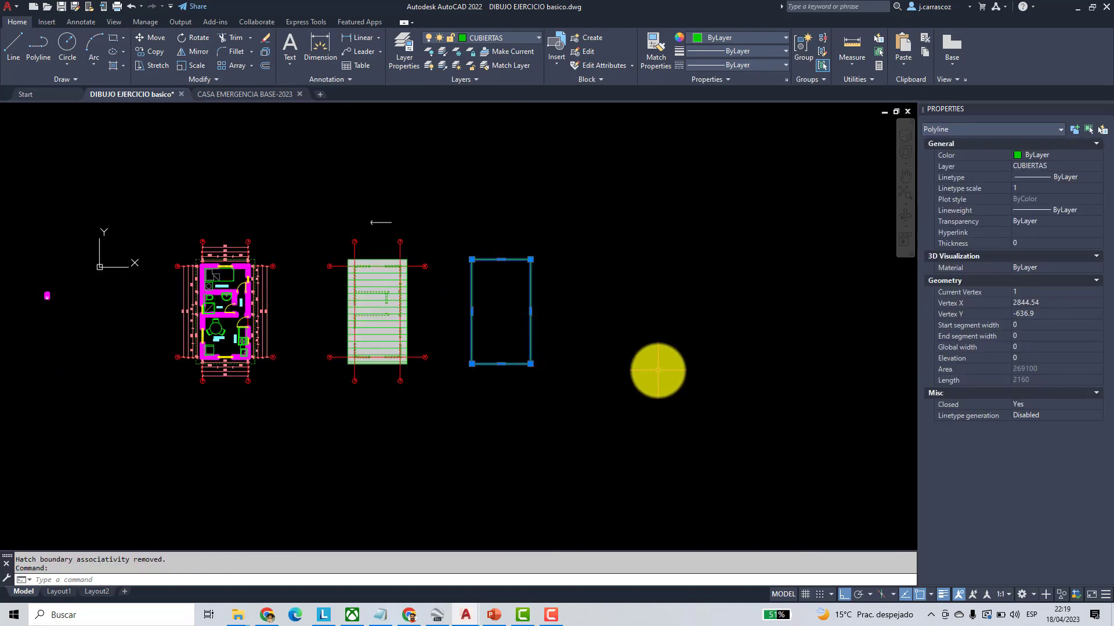
key(Escape)
scroll(537, 298, up, 2)
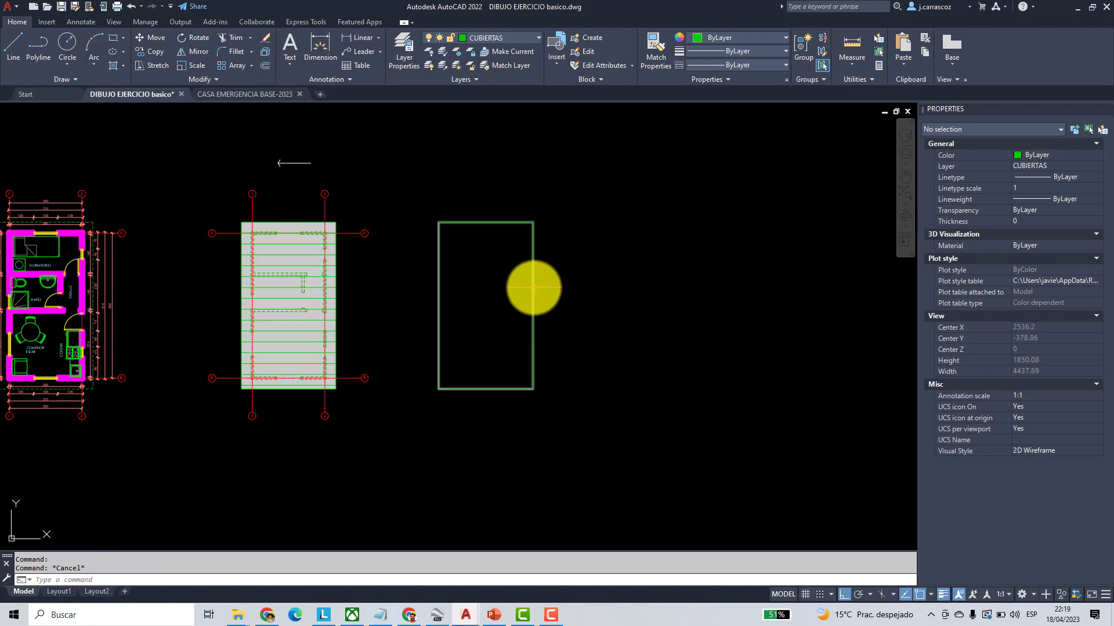
click(534, 287)
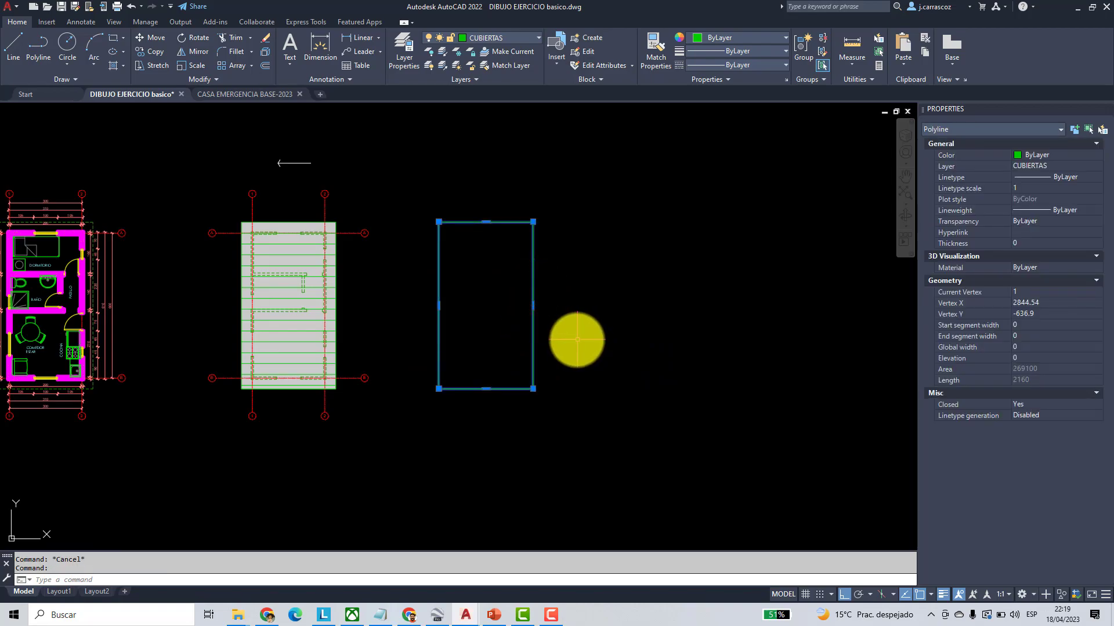
key(Delete)
- Shorten the slope arrow's shaft above the roof plan from its tail end to about 105 units long
scroll(281, 157, up, 5)
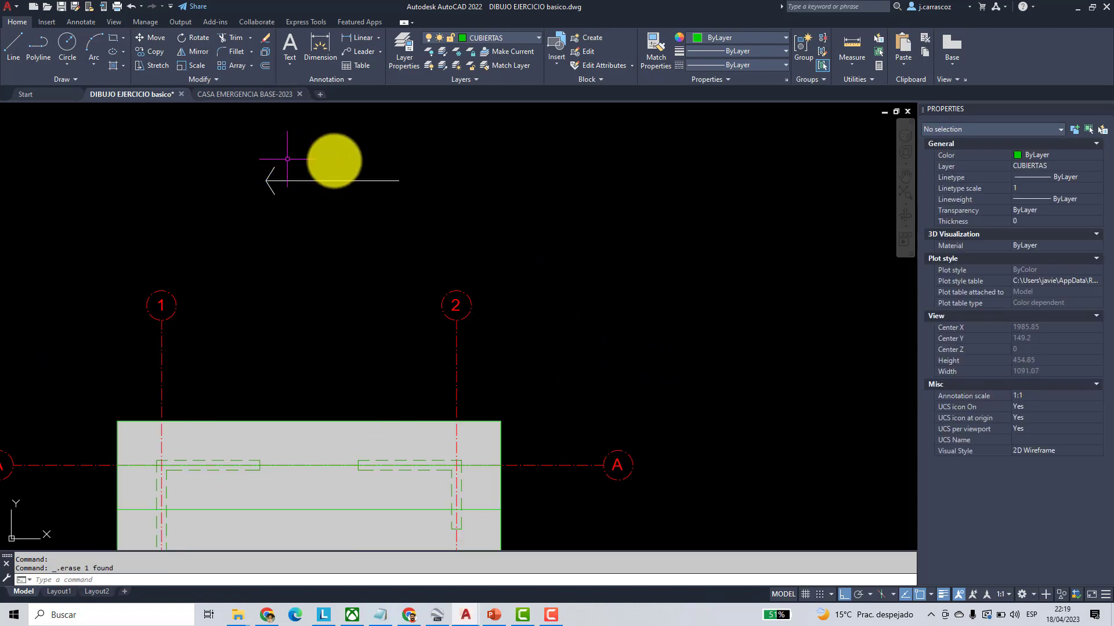
scroll(412, 146, down, 2)
click(456, 157)
scroll(458, 158, up, 2)
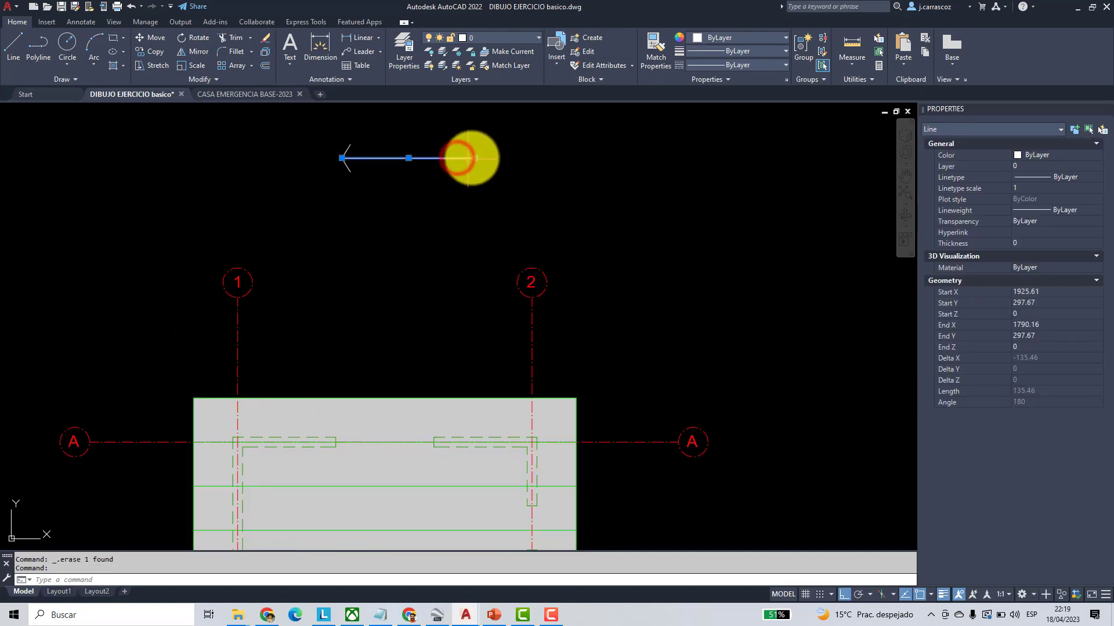
click(476, 157)
click(445, 164)
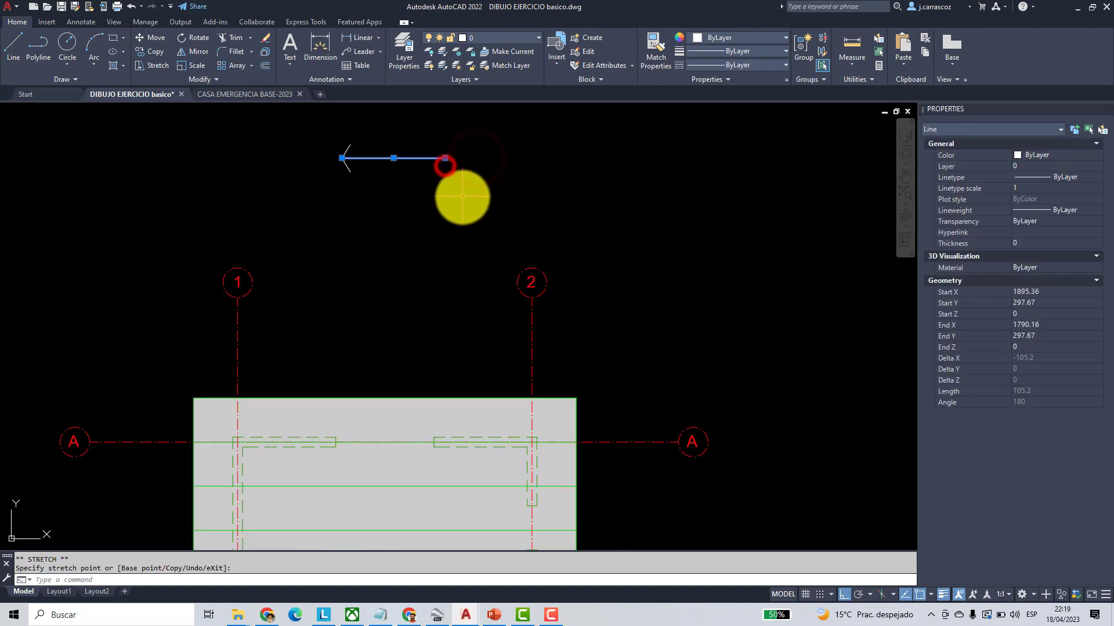
key(Escape)
- Put the three lines of the slope arrow on layer CUBIERTAS and set their lineweight to 0.40 mm
click(417, 199)
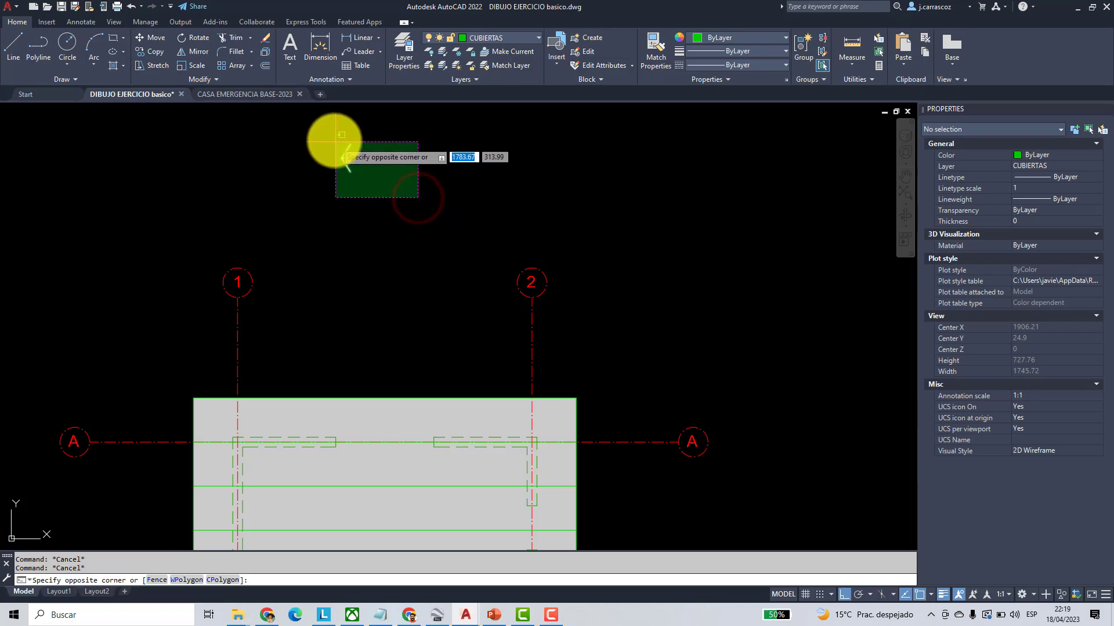
click(334, 140)
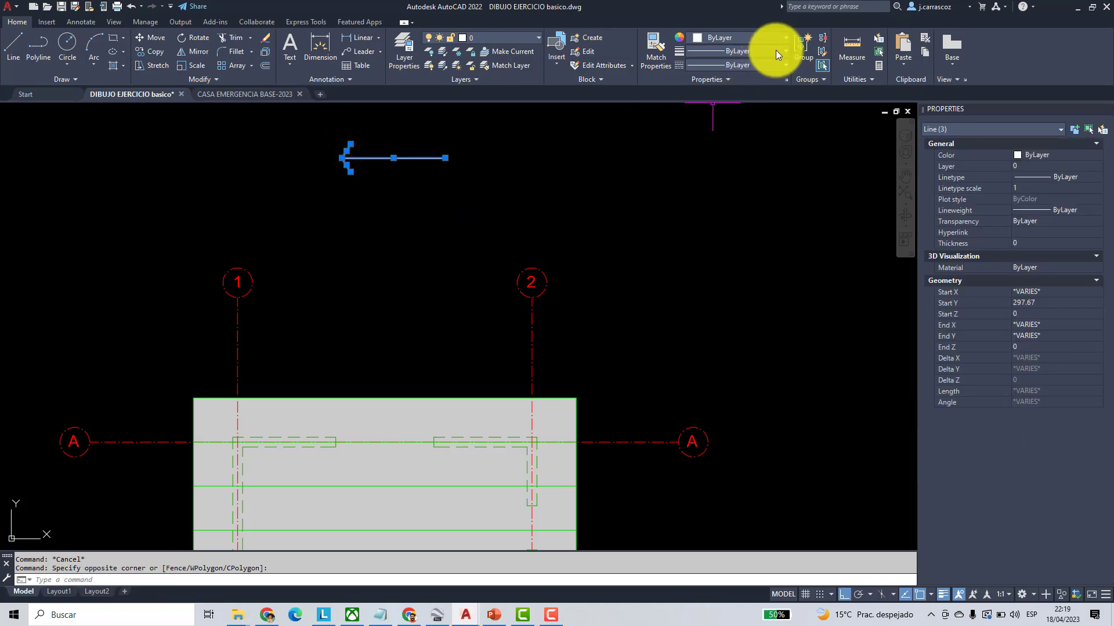
click(538, 39)
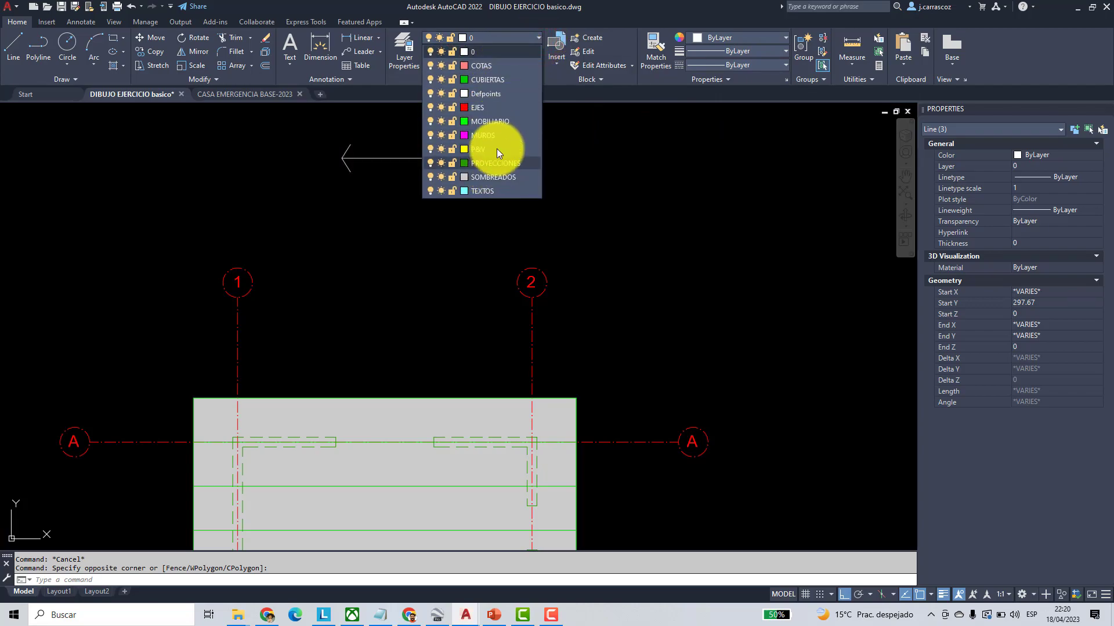
click(493, 79)
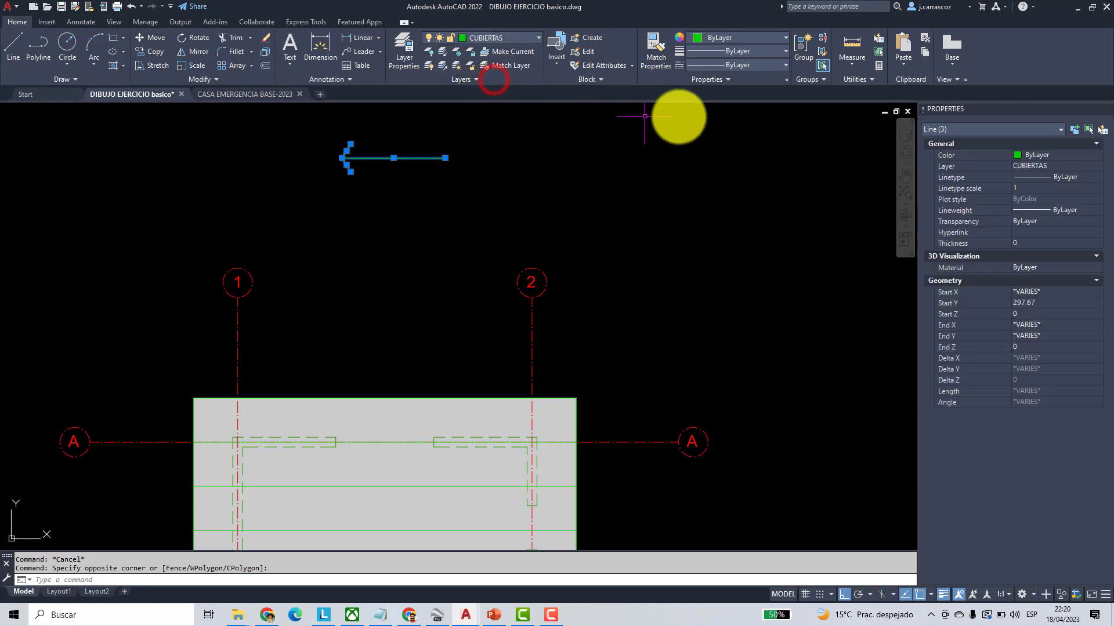
click(786, 53)
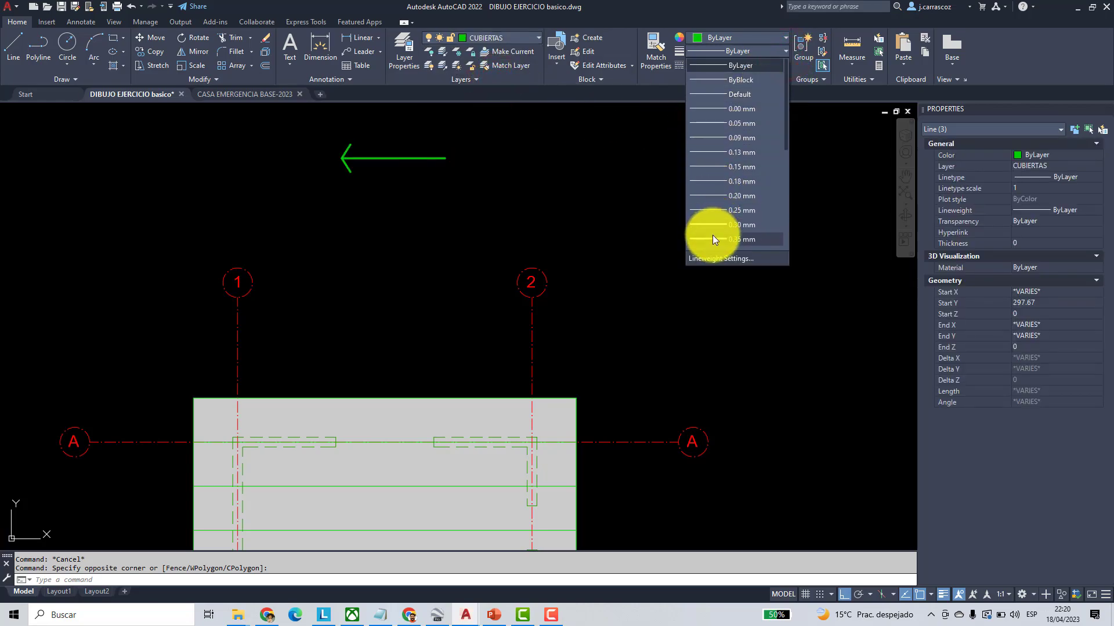
scroll(708, 226, down, 1)
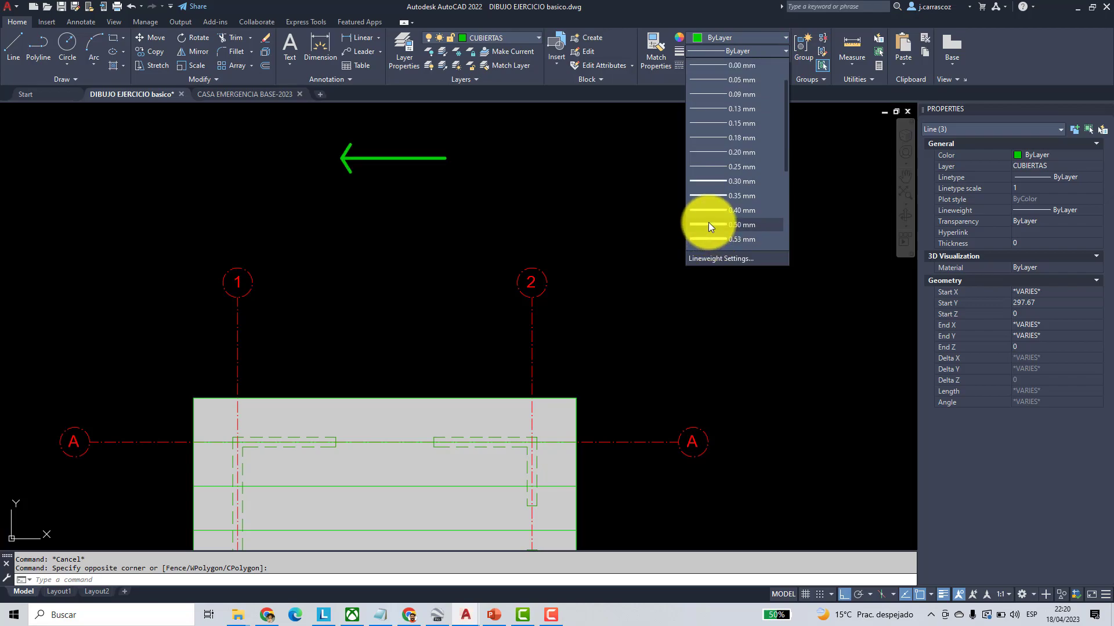
click(710, 210)
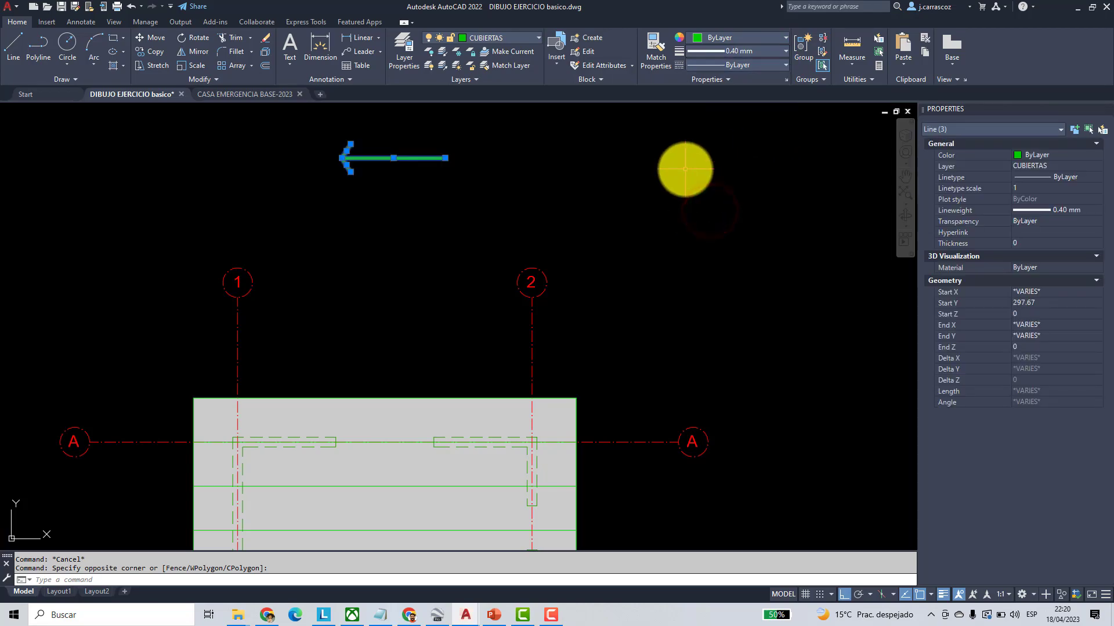
key(Escape)
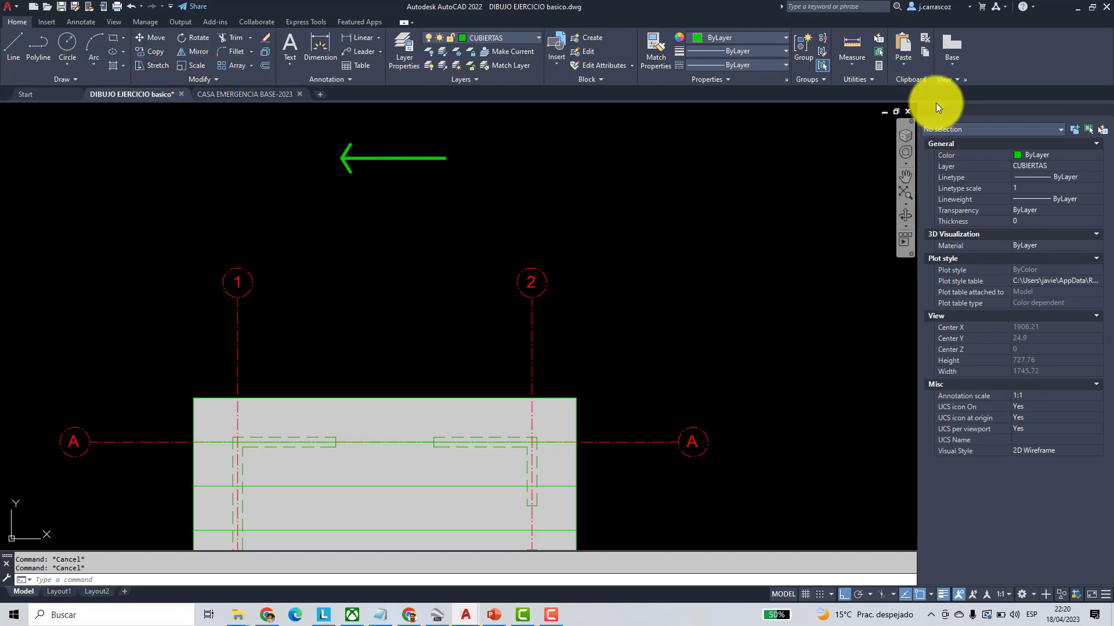
- Cut the whole slope arrow above the roof plan to the clipboard
click(925, 40)
click(489, 206)
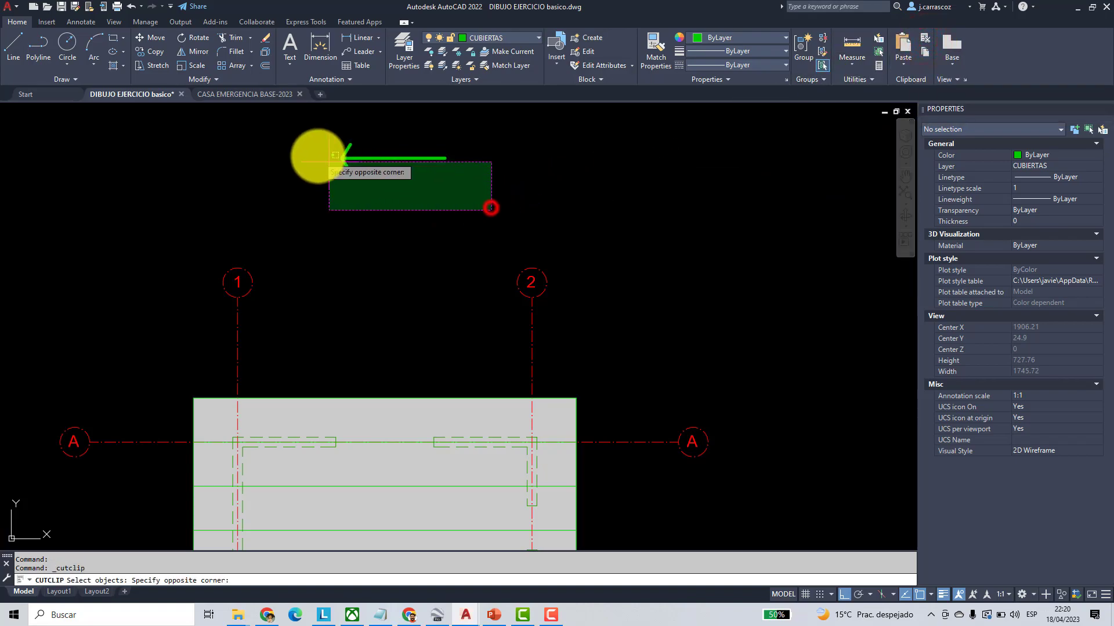
click(308, 133)
key(Return)
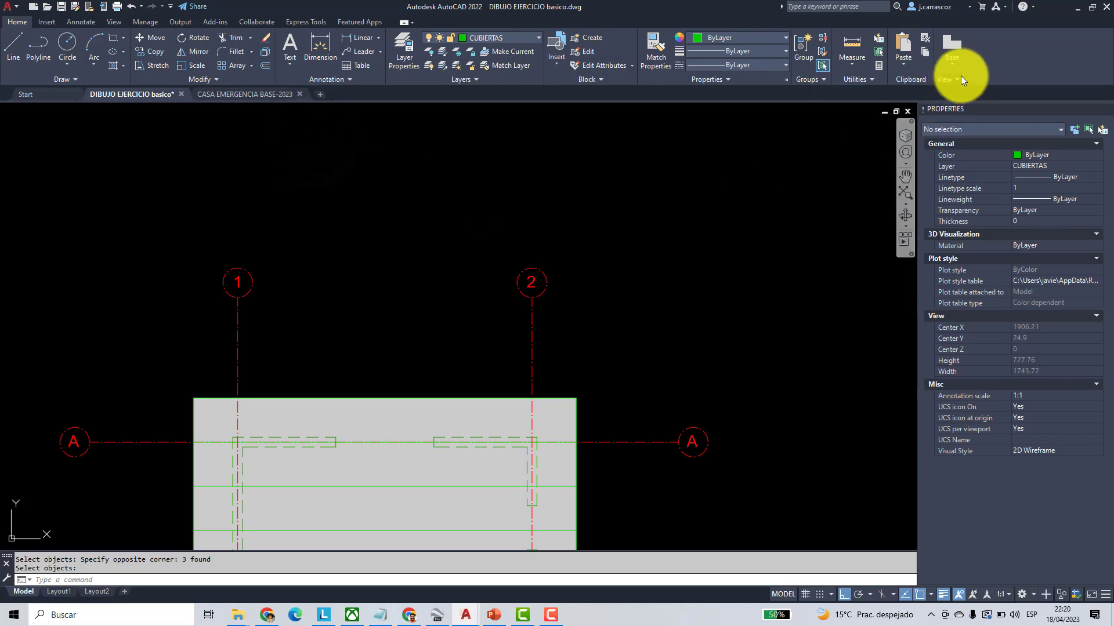
- Paste the cut slope arrow as a block above the roof plan, between axes 1 and 2
click(907, 68)
click(914, 110)
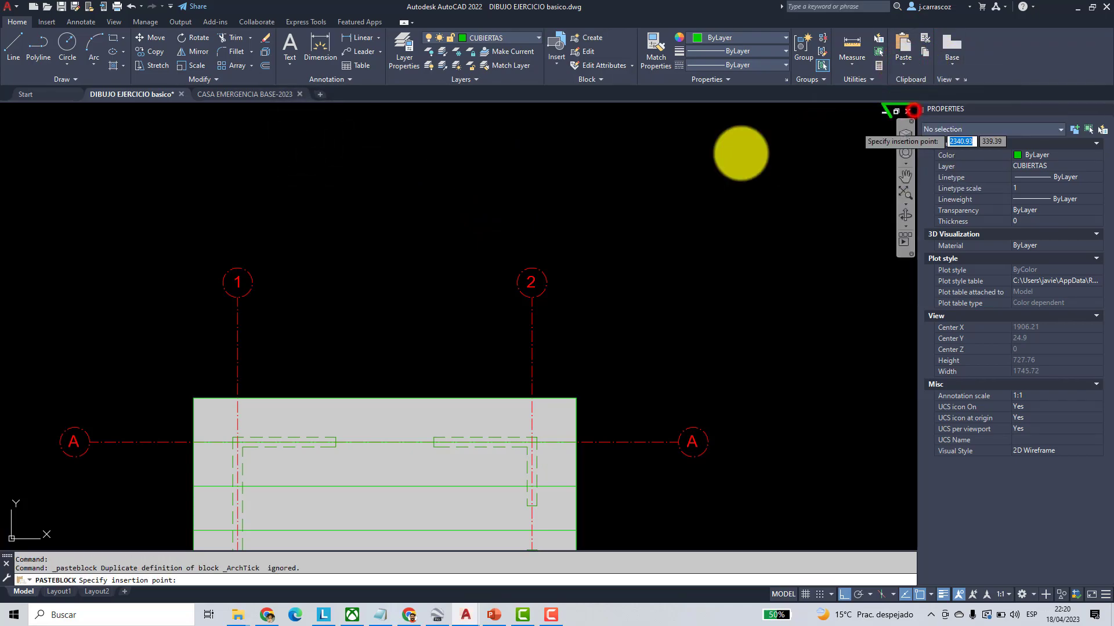
click(348, 297)
middle_drag(477, 336, 457, 224)
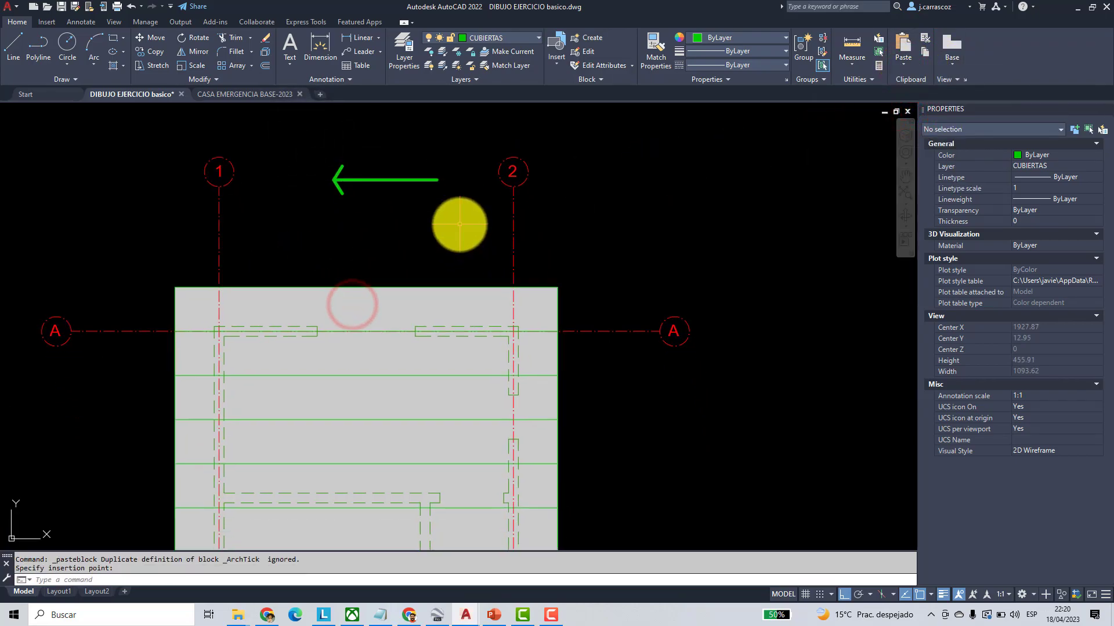
scroll(463, 225, down, 2)
- Move the slope arrow block down onto the upper part of the roof, just above the first dashed interior wall
click(161, 51)
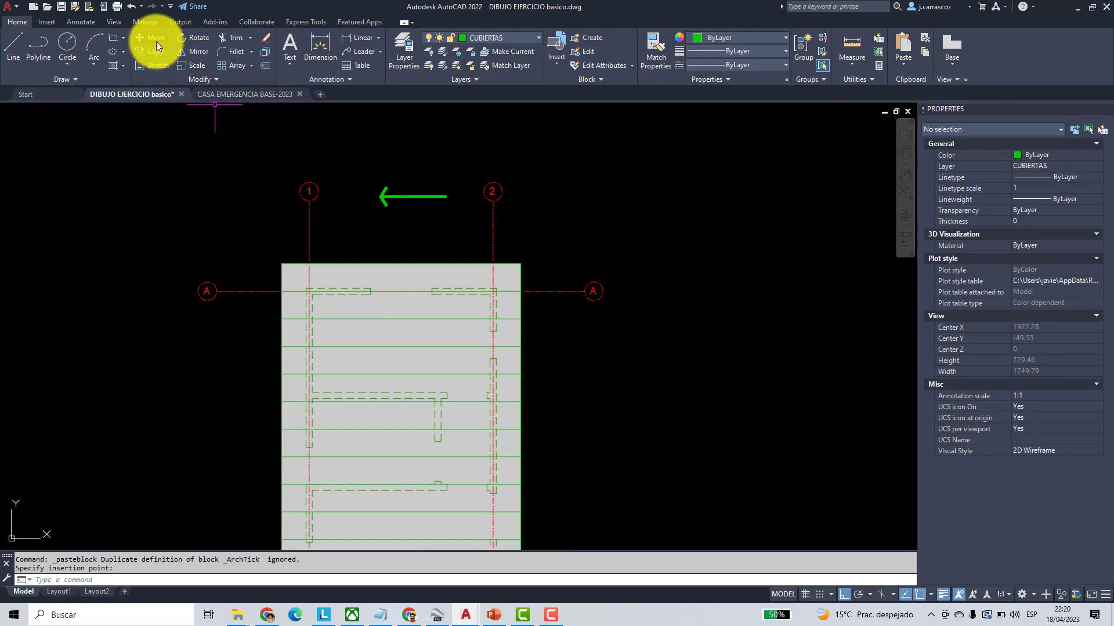
click(156, 39)
click(425, 196)
key(Return)
click(697, 213)
key(F8)
scroll(684, 307, down, 3)
scroll(687, 270, up, 3)
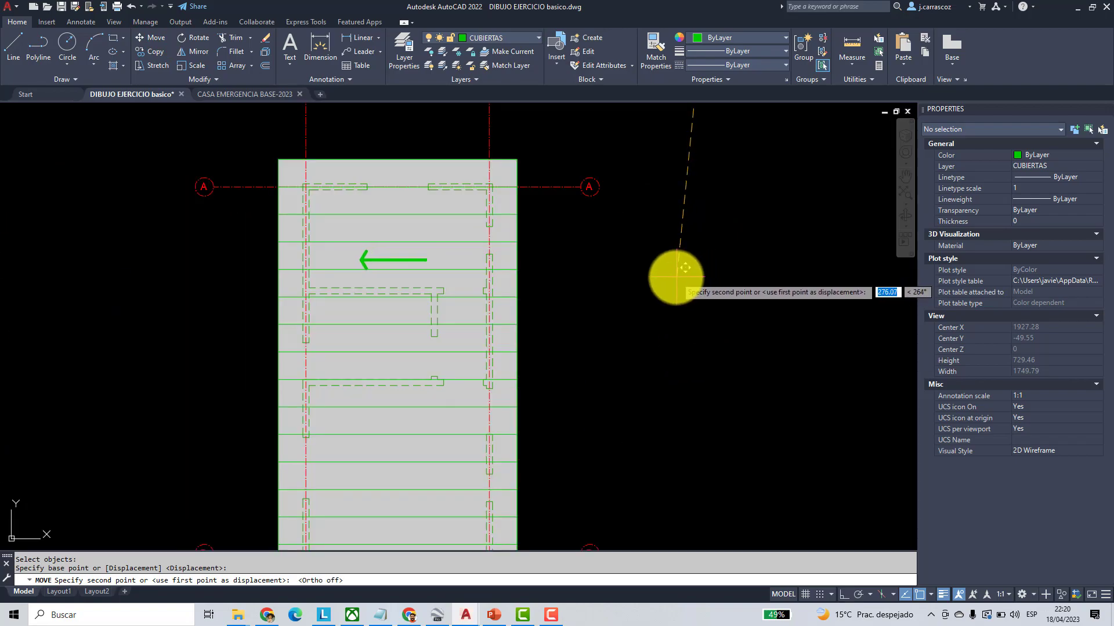
click(683, 273)
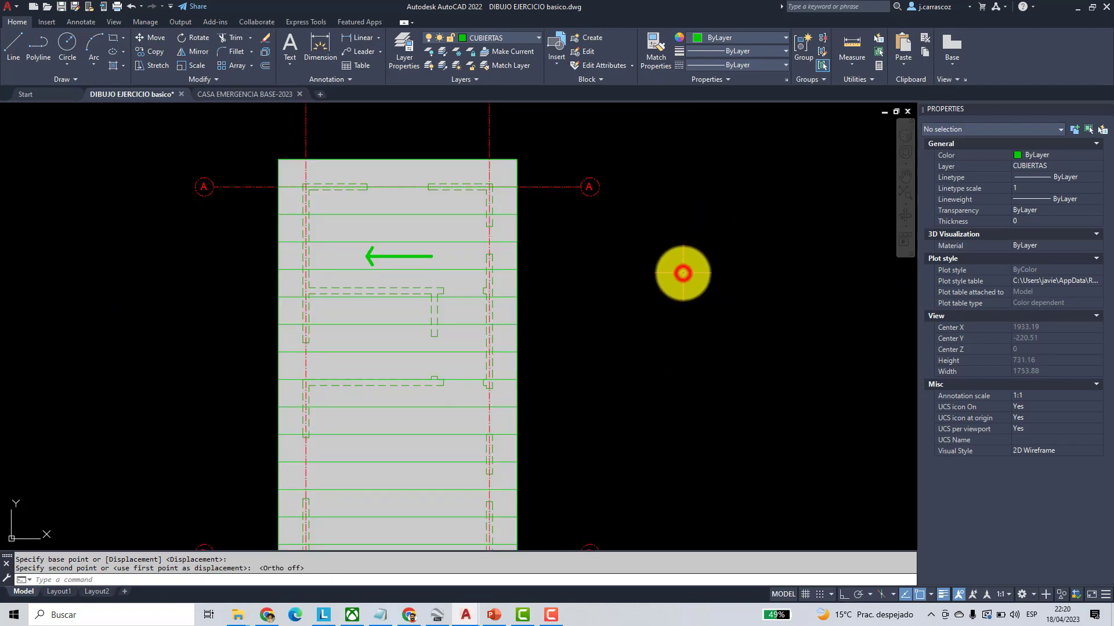
- Copy the slope arrow about 362 units straight down to the lower part of the roof
click(150, 51)
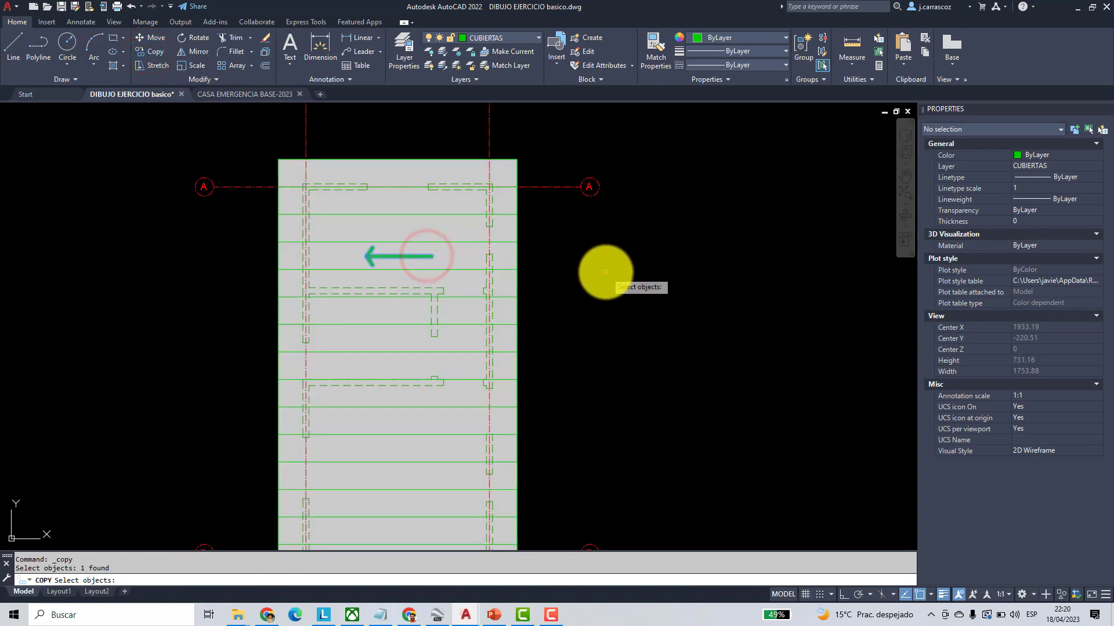
key(Return)
click(629, 251)
mouse_move(676, 273)
middle_down()
mouse_move(682, 312)
mouse_move(677, 272)
middle_up()
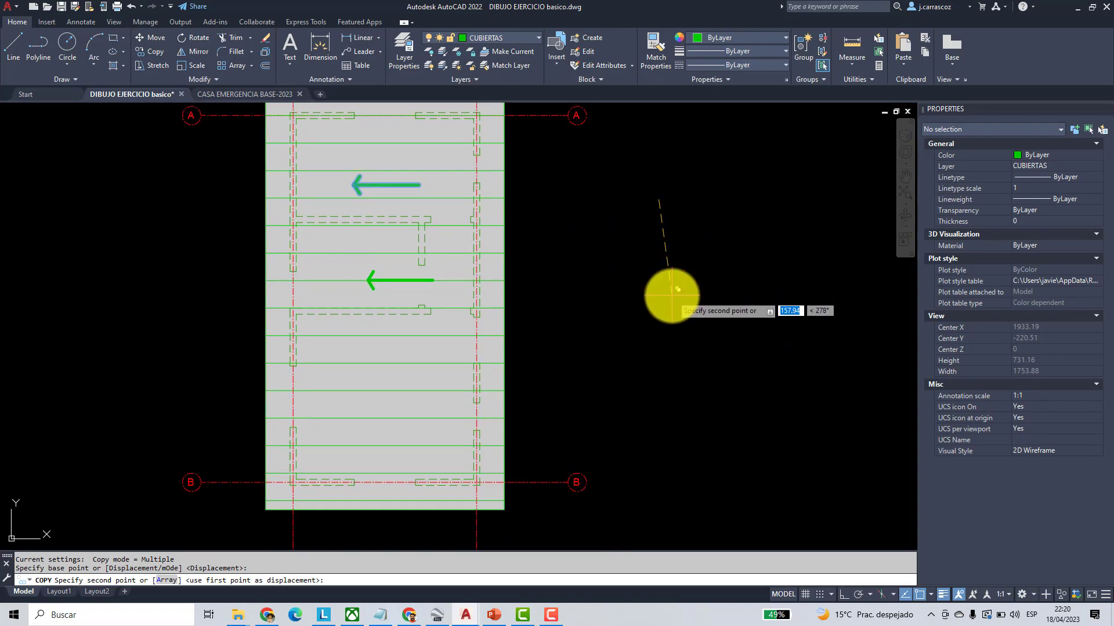
key(F8)
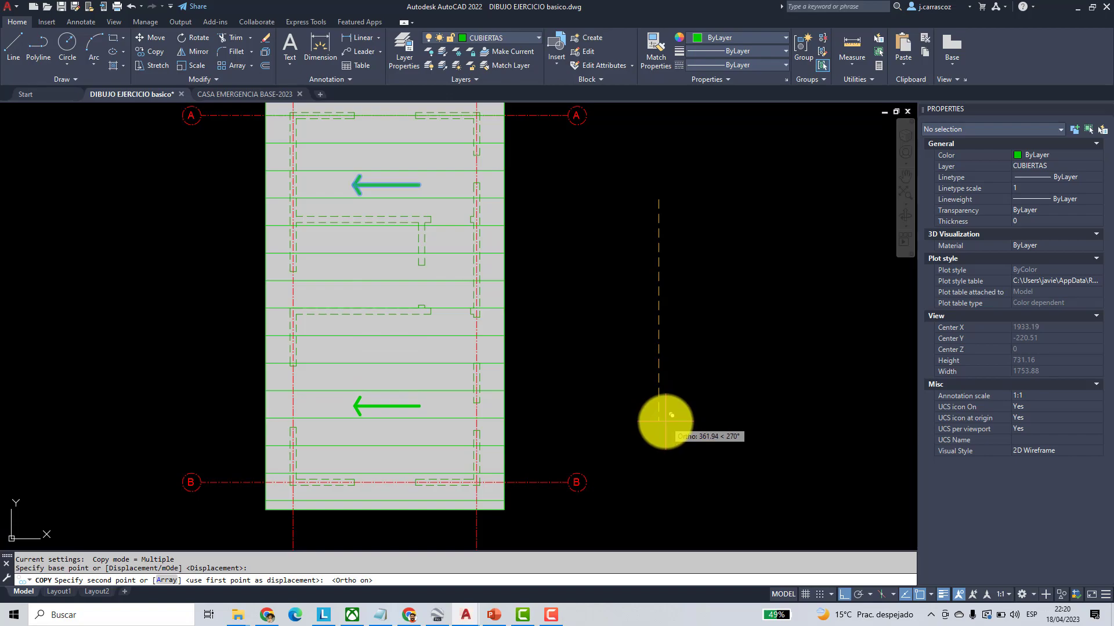
click(665, 421)
key(Escape)
key(Escape)
scroll(663, 360, down, 2)
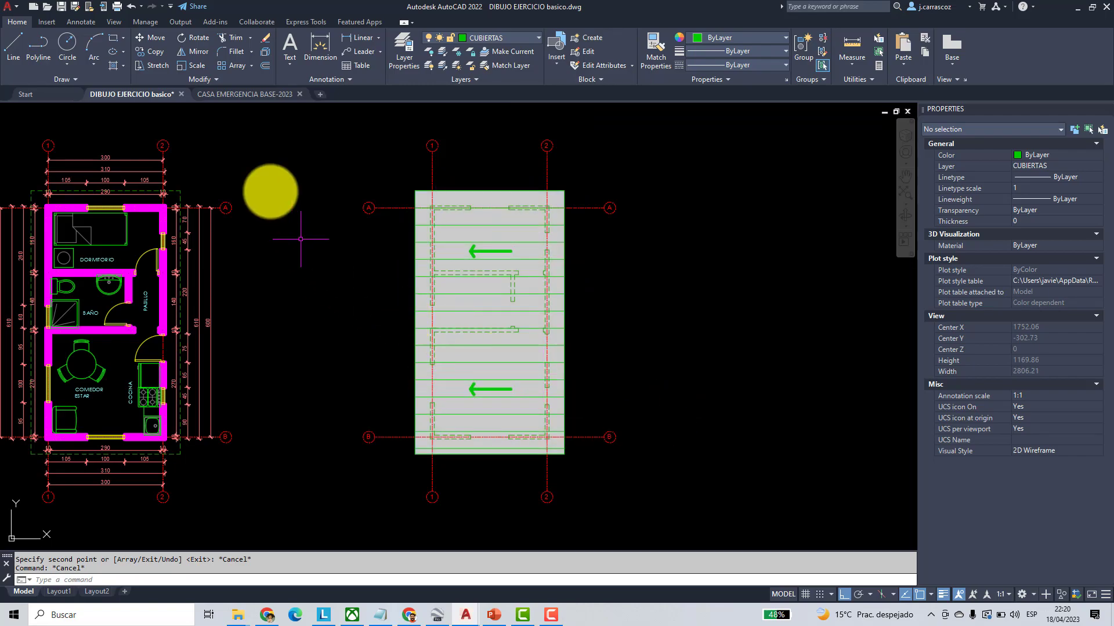
- Copy the DORMITORIO label from the floor plan to just above the upper slope arrow on the roof plan
click(156, 53)
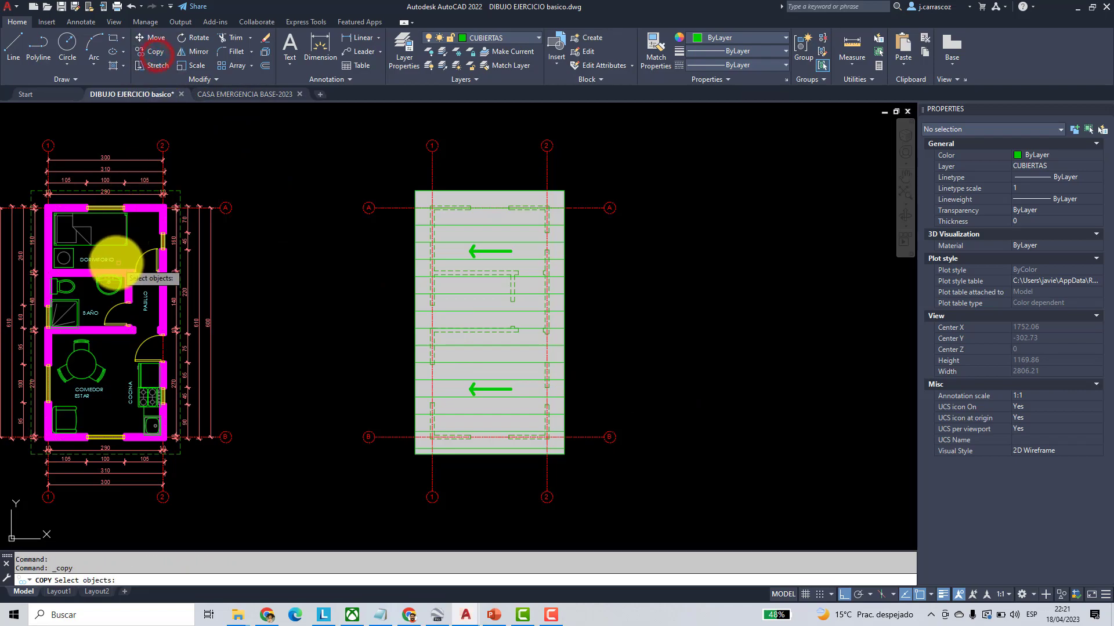
click(108, 261)
scroll(105, 261, up, 2)
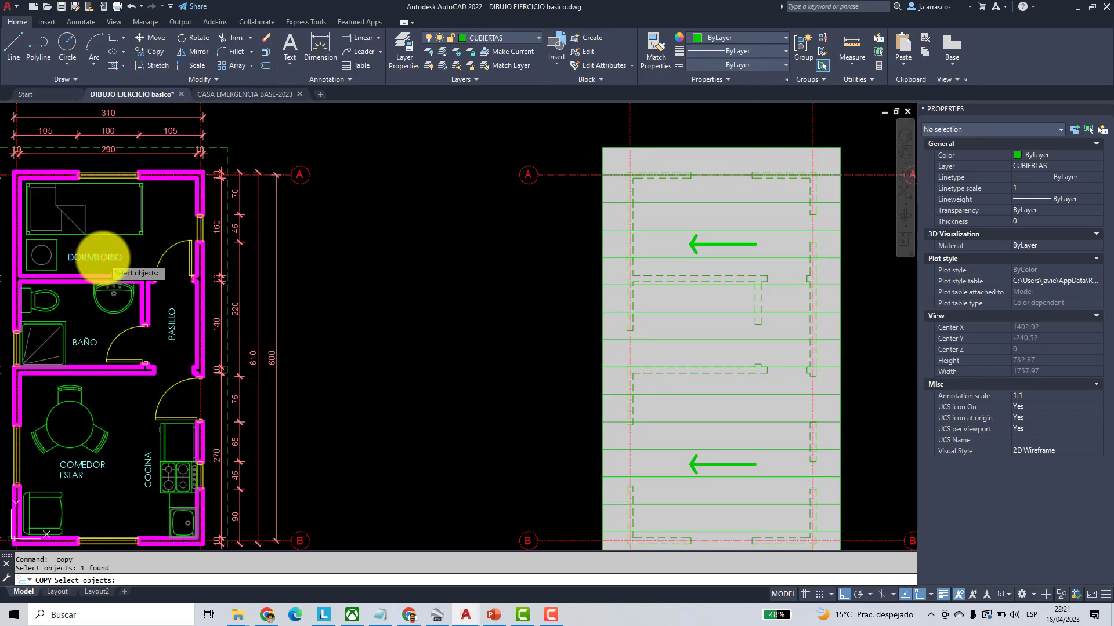
key(Return)
click(100, 257)
middle_drag(588, 309, 378, 275)
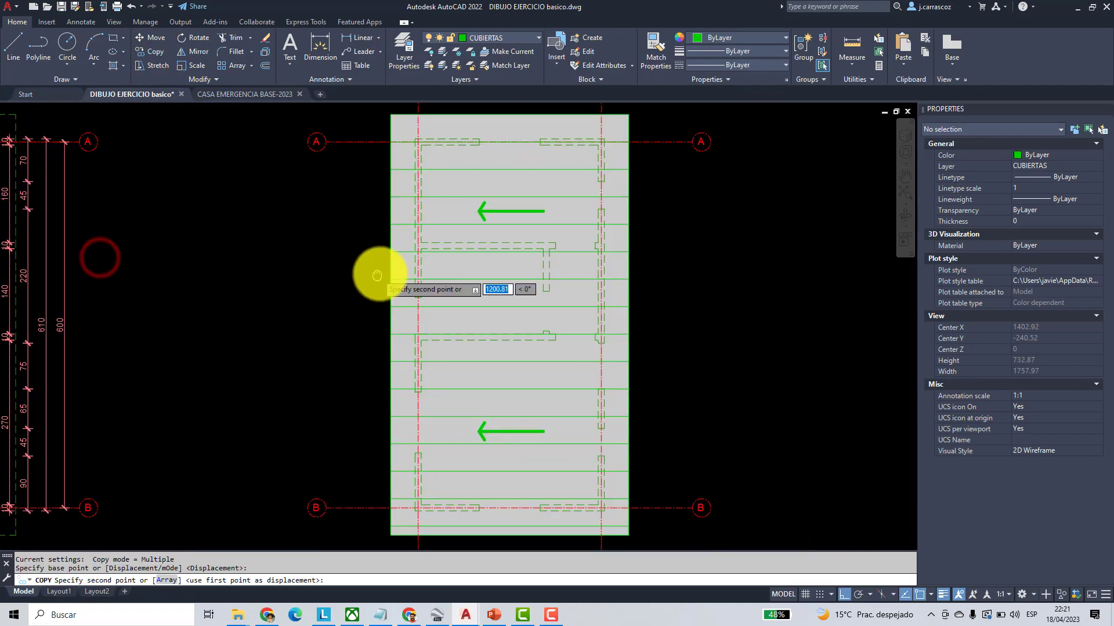
scroll(482, 192, up, 3)
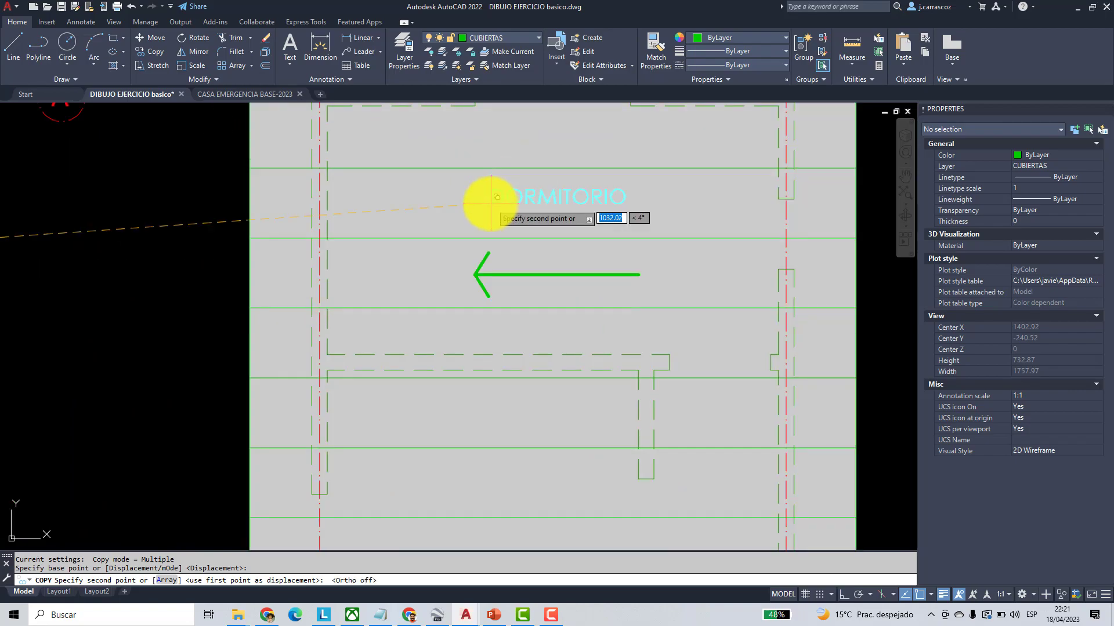
click(466, 210)
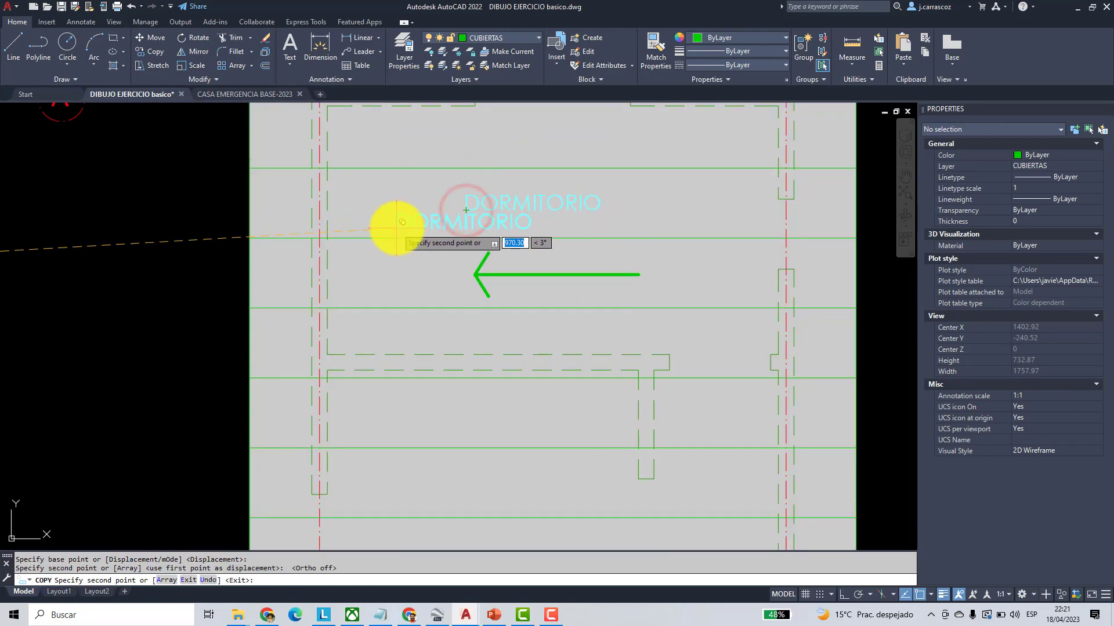
key(Escape)
key(Escape)
scroll(450, 234, down, 2)
middle_drag(510, 224, 488, 253)
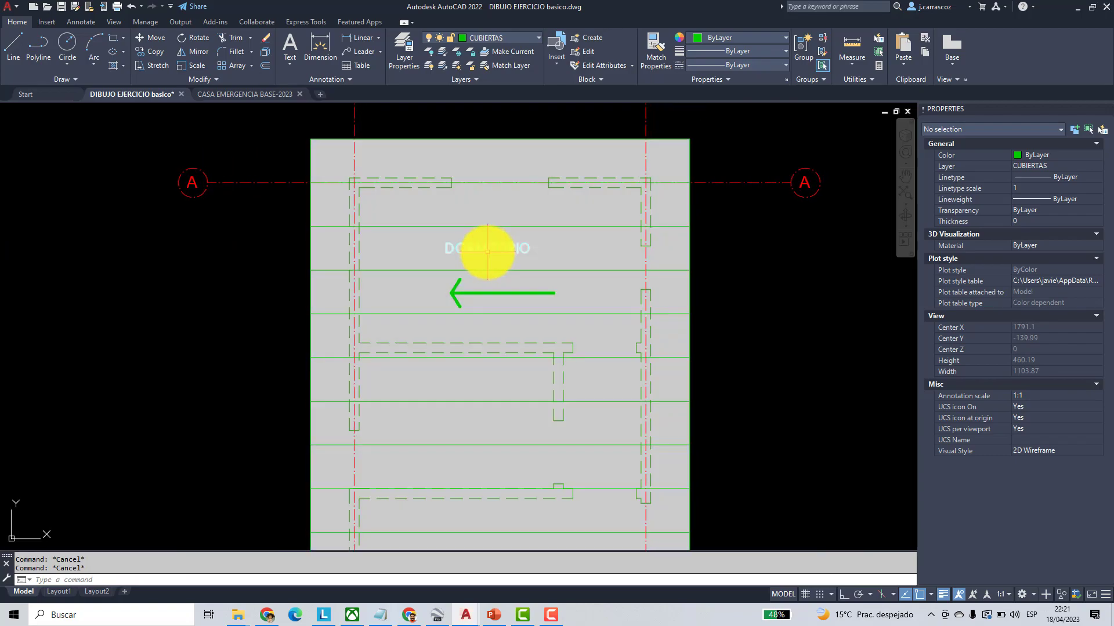
- Change the copied label to "CUBIERTA PV4 - PEND. 30%" and widen its text box so it fits on one line
double_click(486, 249)
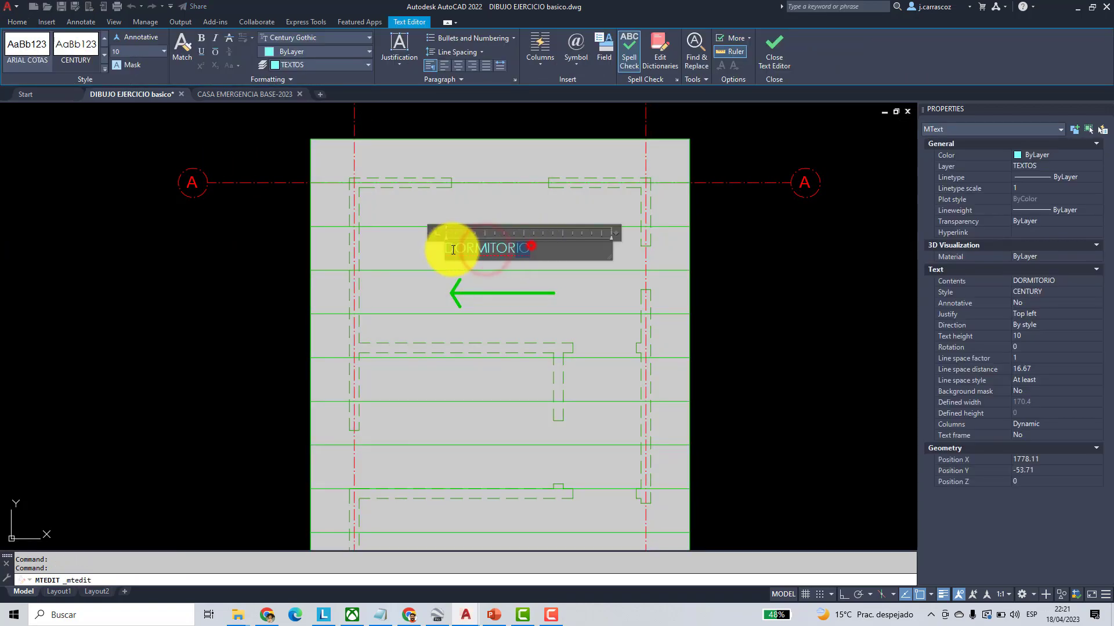
text(CUbier)
key(BackSpace)
key(BackSpace)
key(BackSpace)
key(BackSpace)
key(BackSpace)
key(BackSpace)
key(Caps_Lock)
text(CUBIERTA PV4)
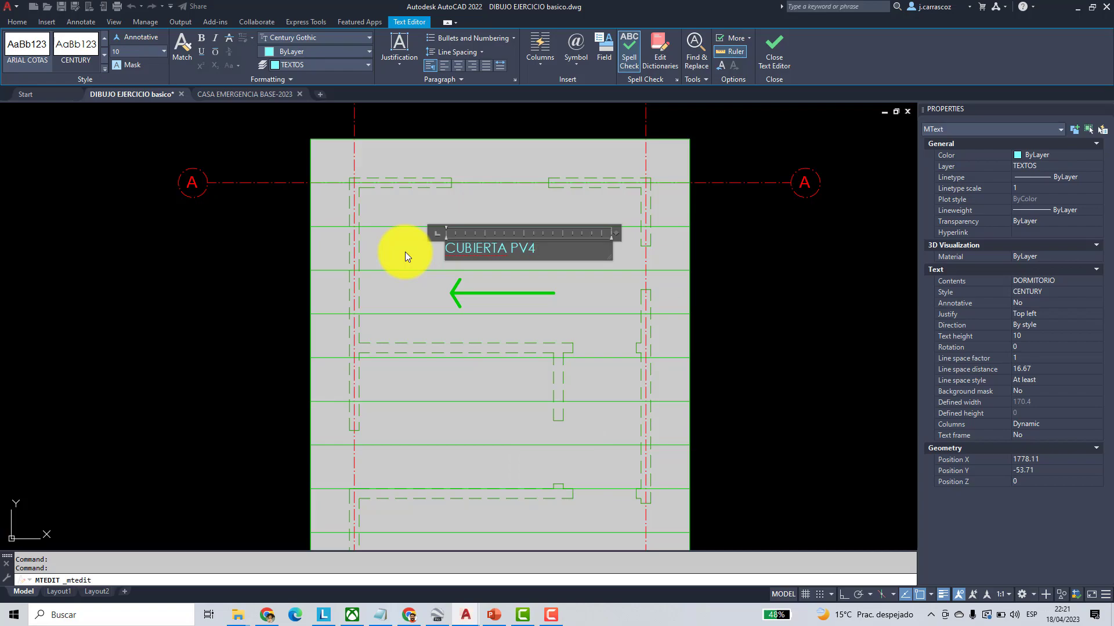
text( - PEND. 30%)
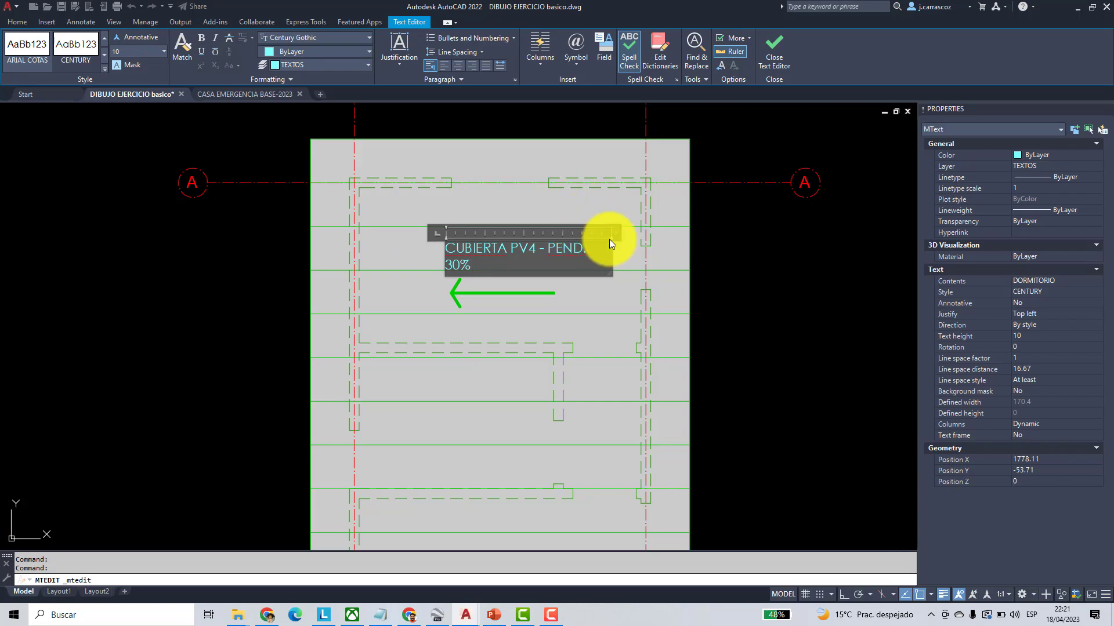
drag(615, 232, 637, 234)
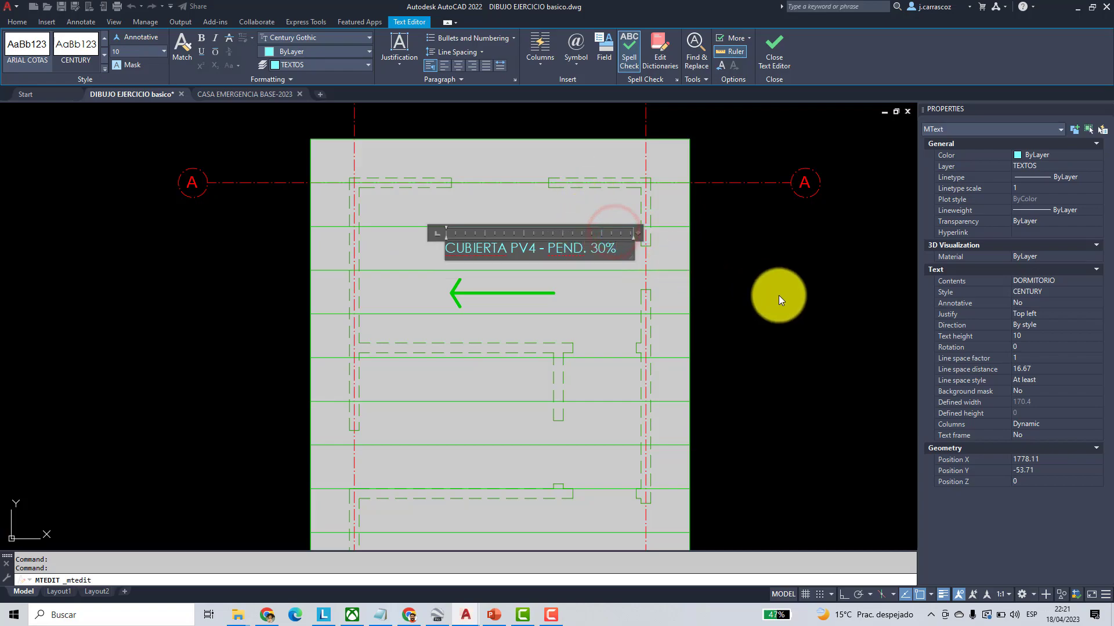
click(763, 290)
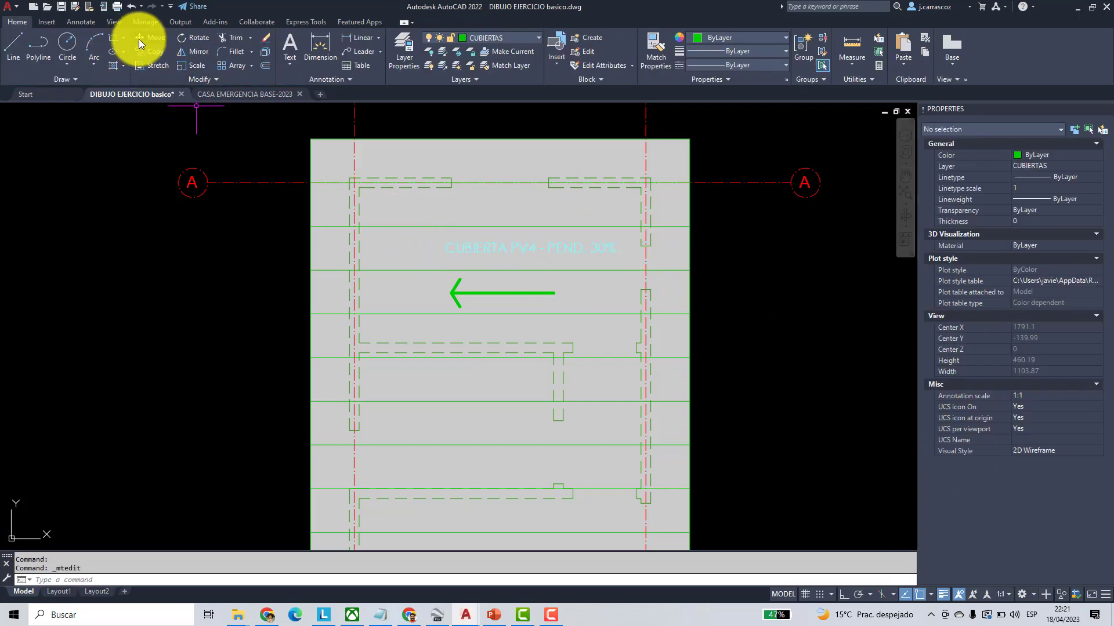
- Move the roof label about 20 units left to centre it over the upper slope arrow
click(139, 38)
click(565, 248)
key(Return)
click(771, 263)
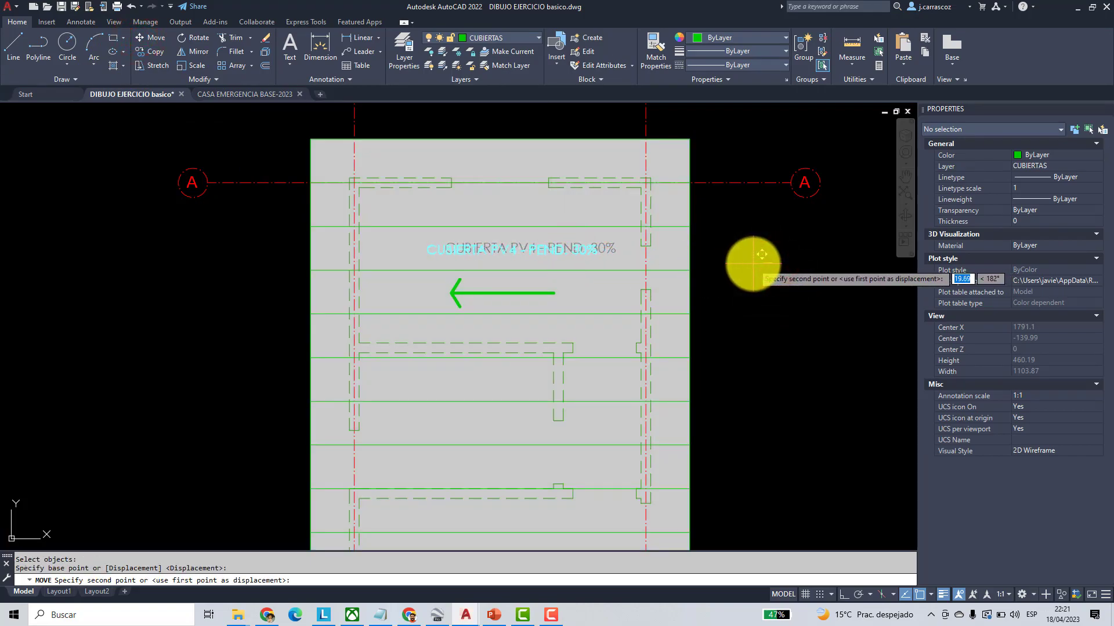
click(752, 264)
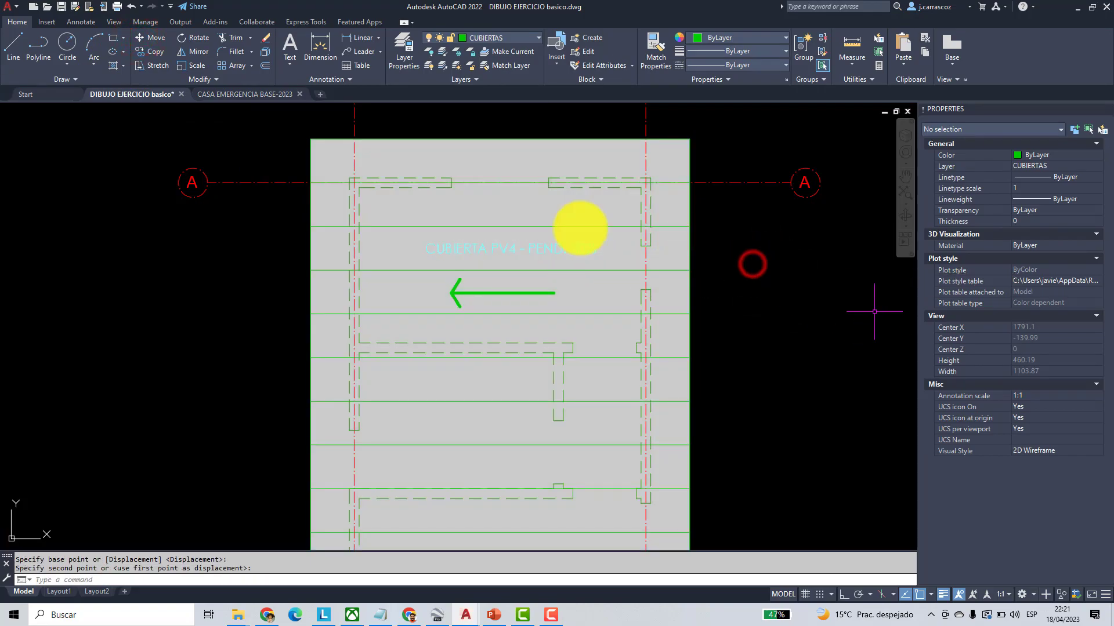
- Copy the roof label about 366 units straight down to above the lower slope arrow
click(139, 54)
click(574, 249)
scroll(560, 250, down, 5)
key(Return)
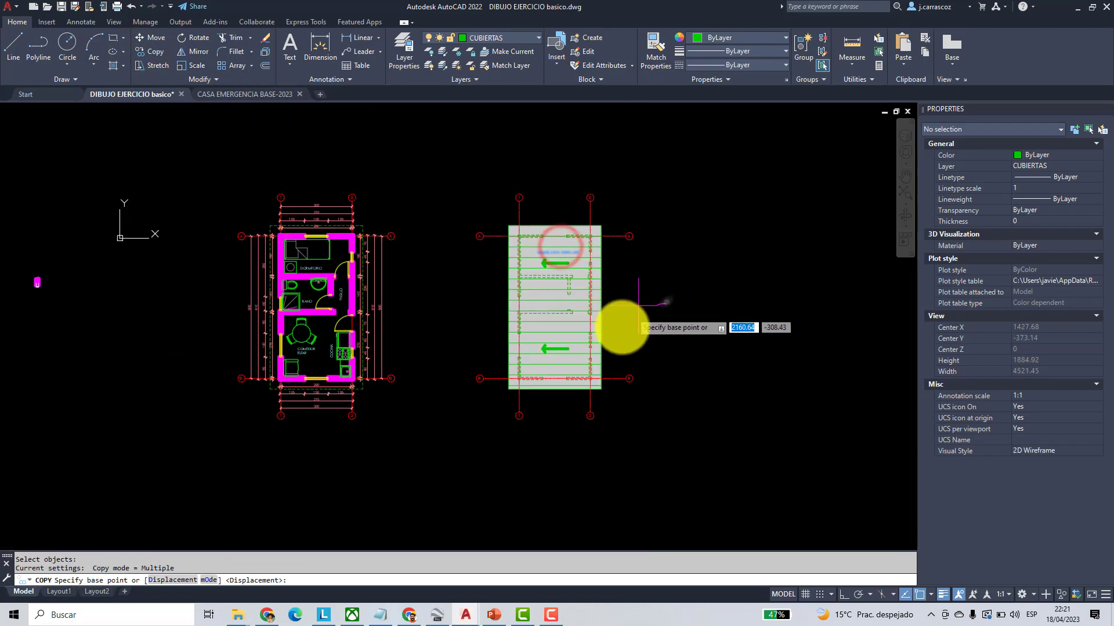
scroll(638, 313, up, 3)
click(658, 231)
key(F8)
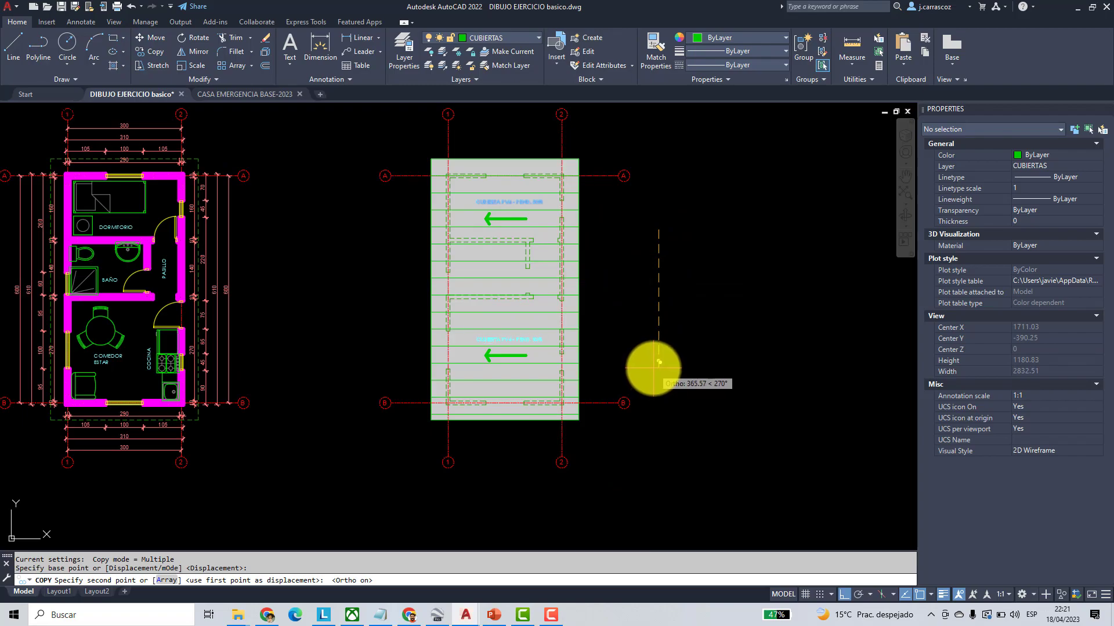
click(654, 368)
key(Return)
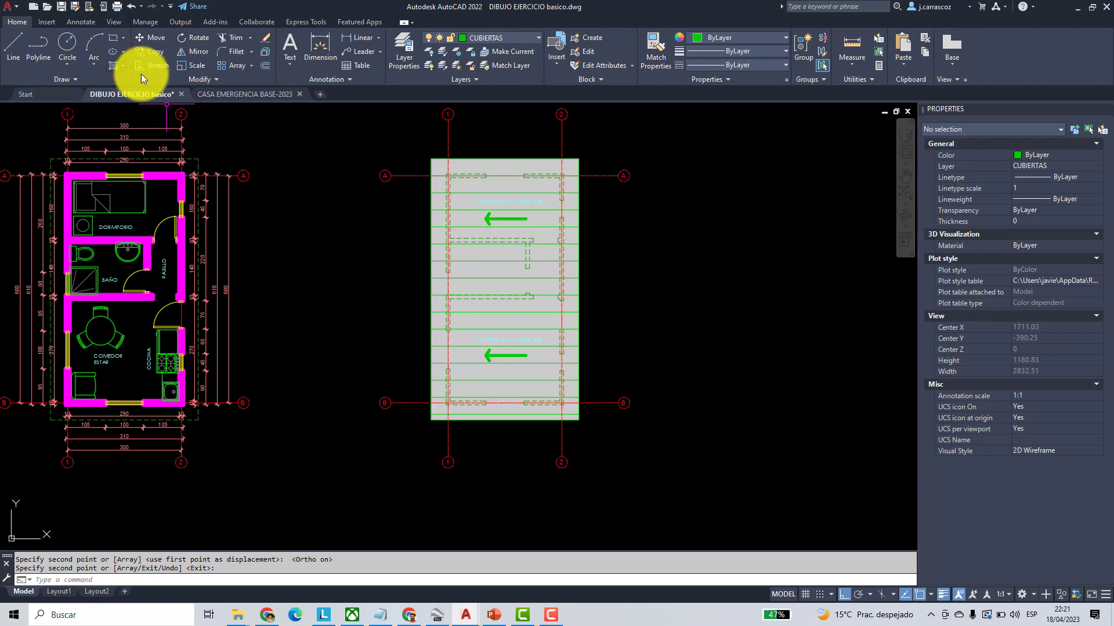
- Offset the roof outline outward twice by 30 units to create two concentric guide rectangles
click(263, 68)
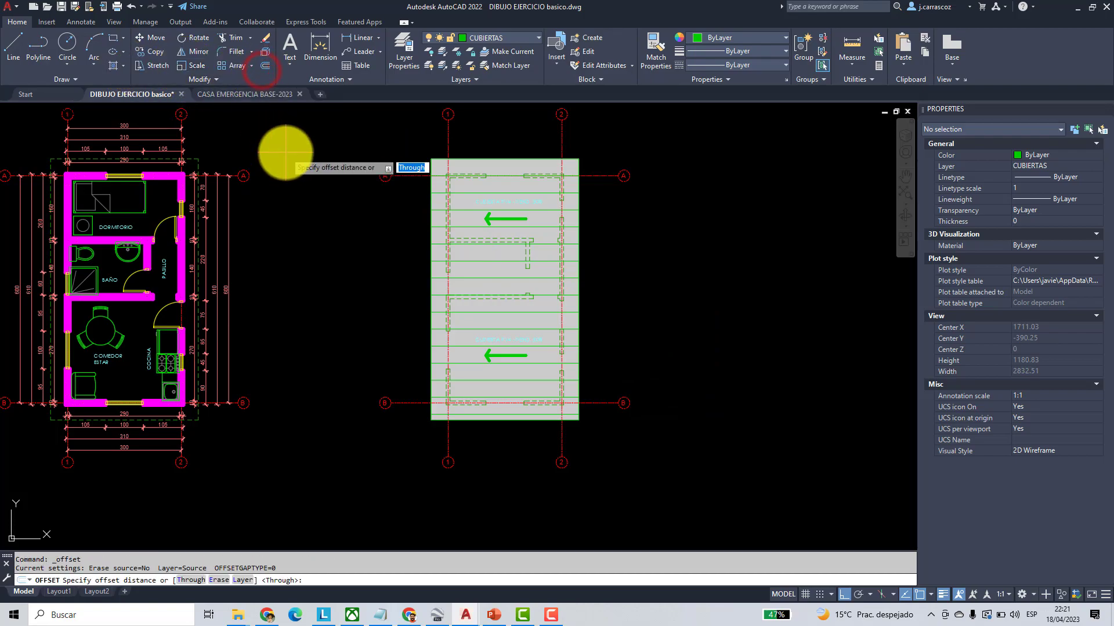
text(30)
key(Return)
scroll(574, 182, up, 4)
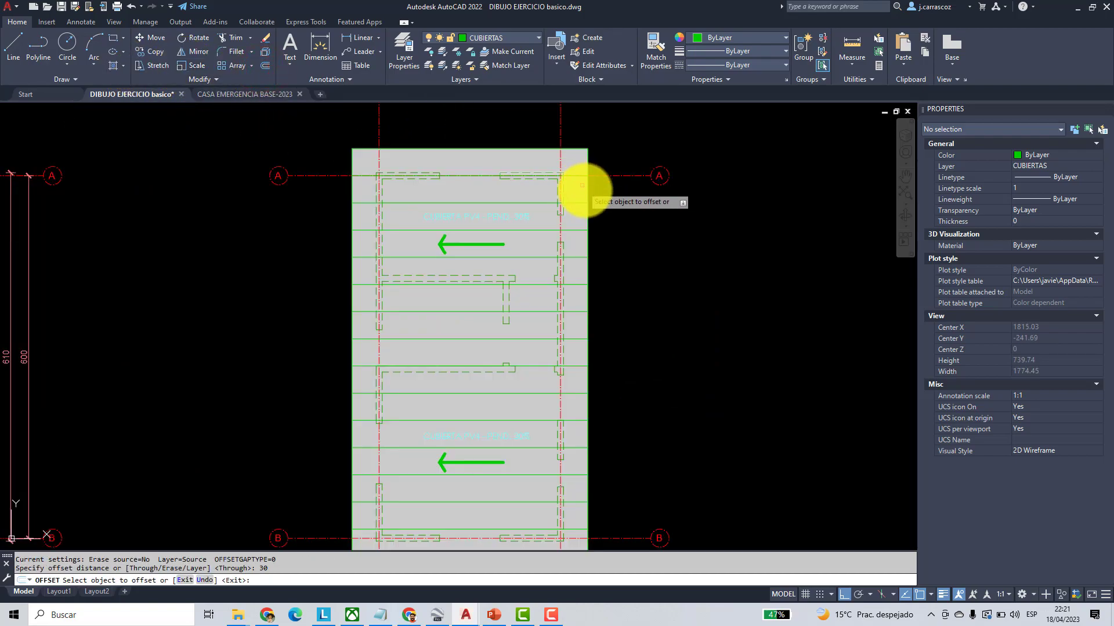
click(590, 206)
click(635, 202)
click(619, 209)
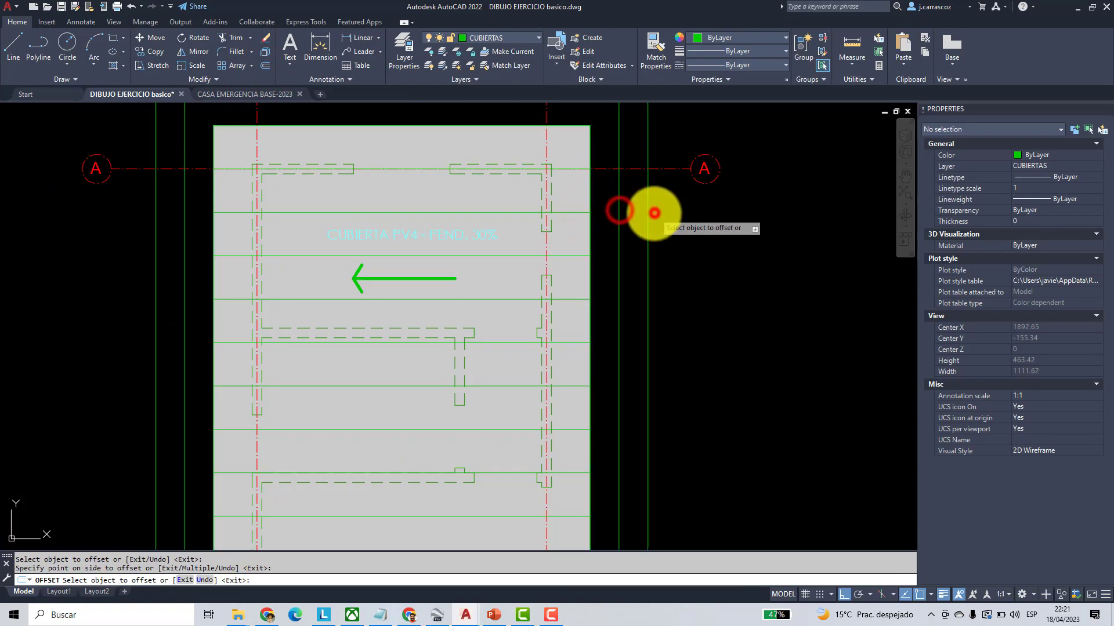
click(653, 214)
key(Return)
scroll(652, 213, down, 4)
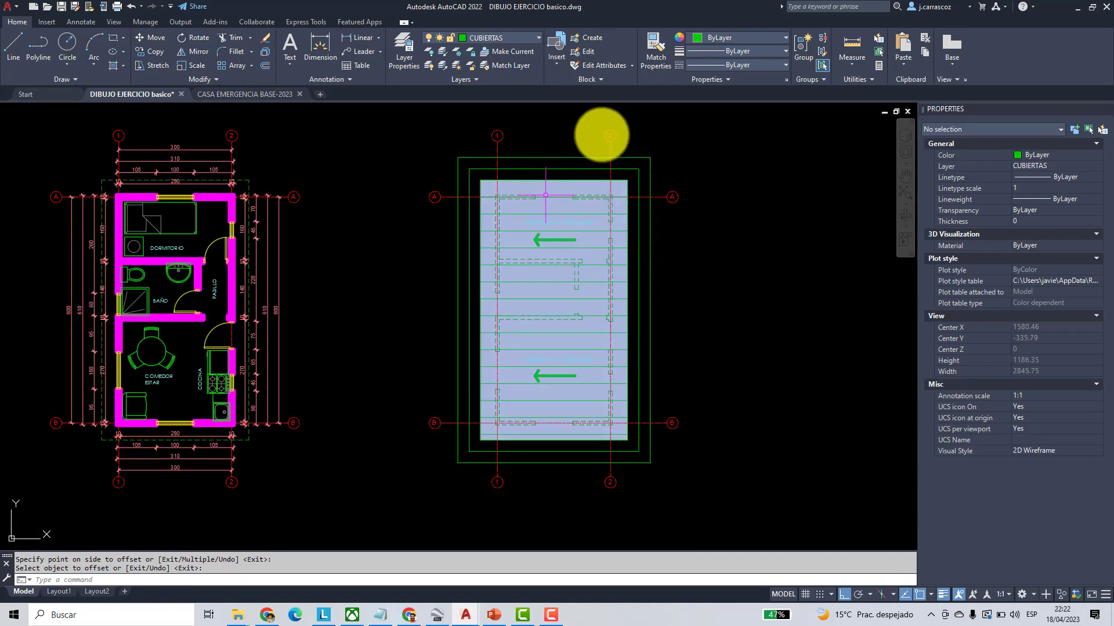
- On layer COTAS, draw a vertical line from the roof's lower to upper edge beyond axis 2, continuing horizontally to the inner guide rectangle
click(535, 38)
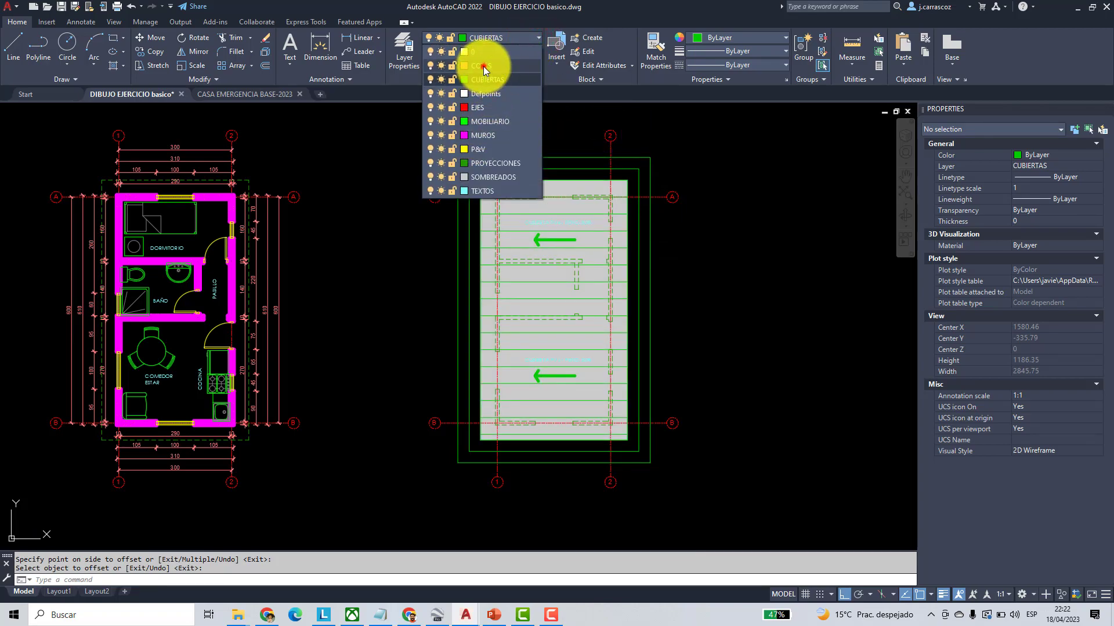
click(483, 66)
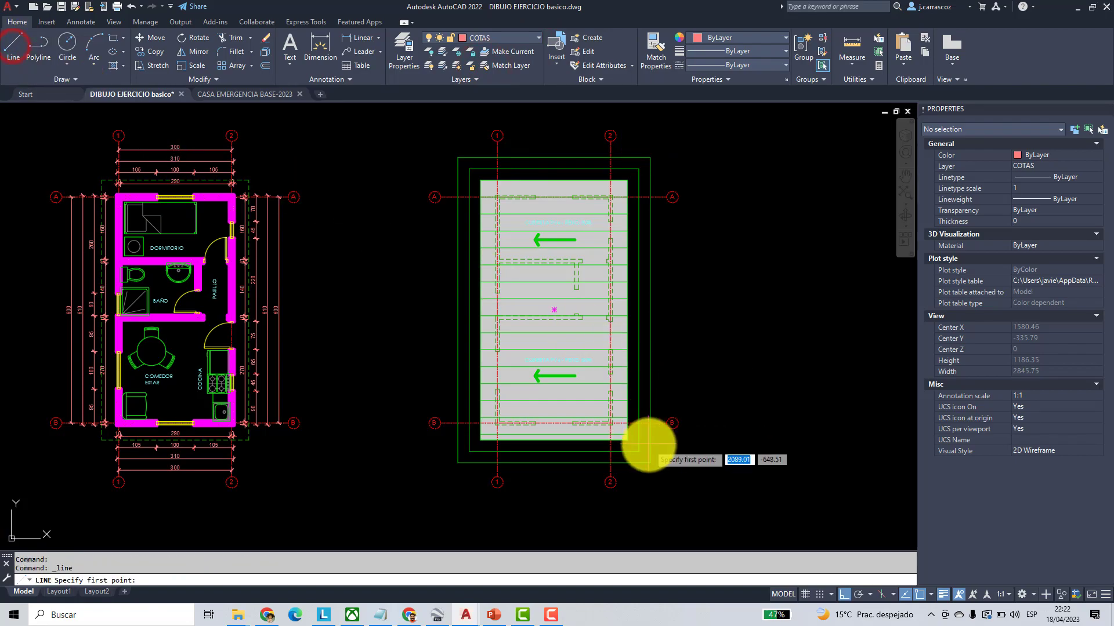
scroll(643, 452, up, 4)
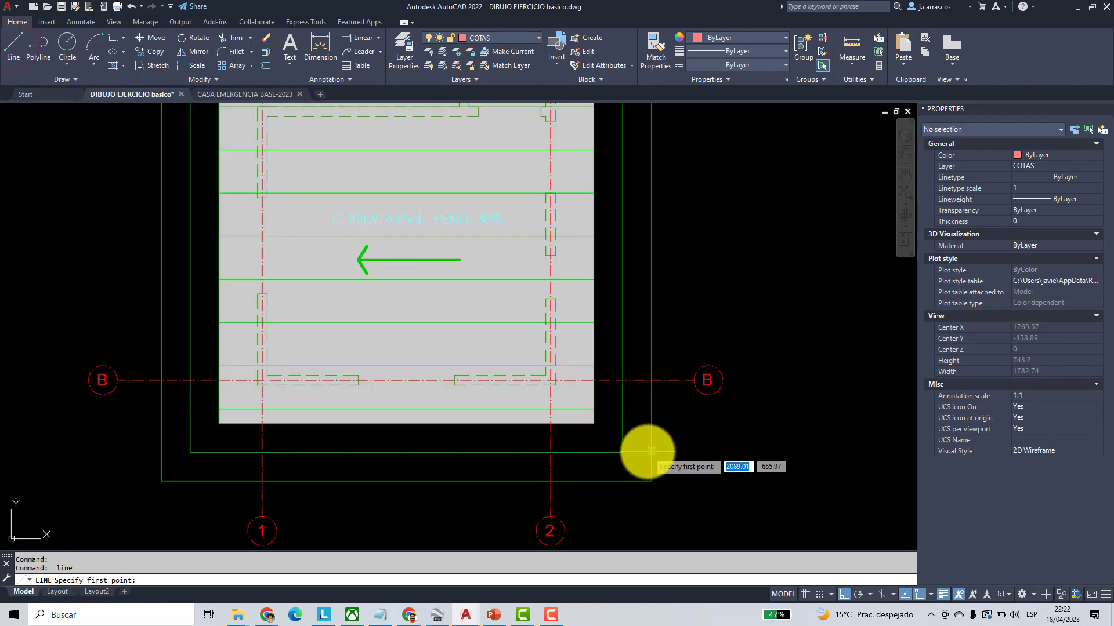
click(572, 428)
scroll(572, 428, down, 5)
scroll(573, 309, up, 8)
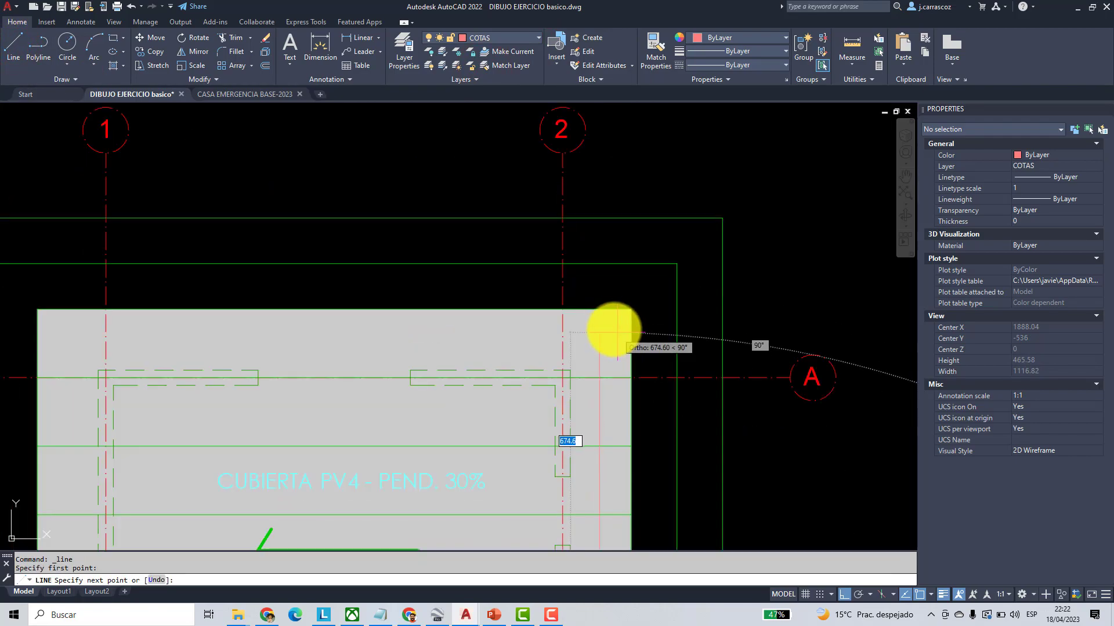
click(598, 311)
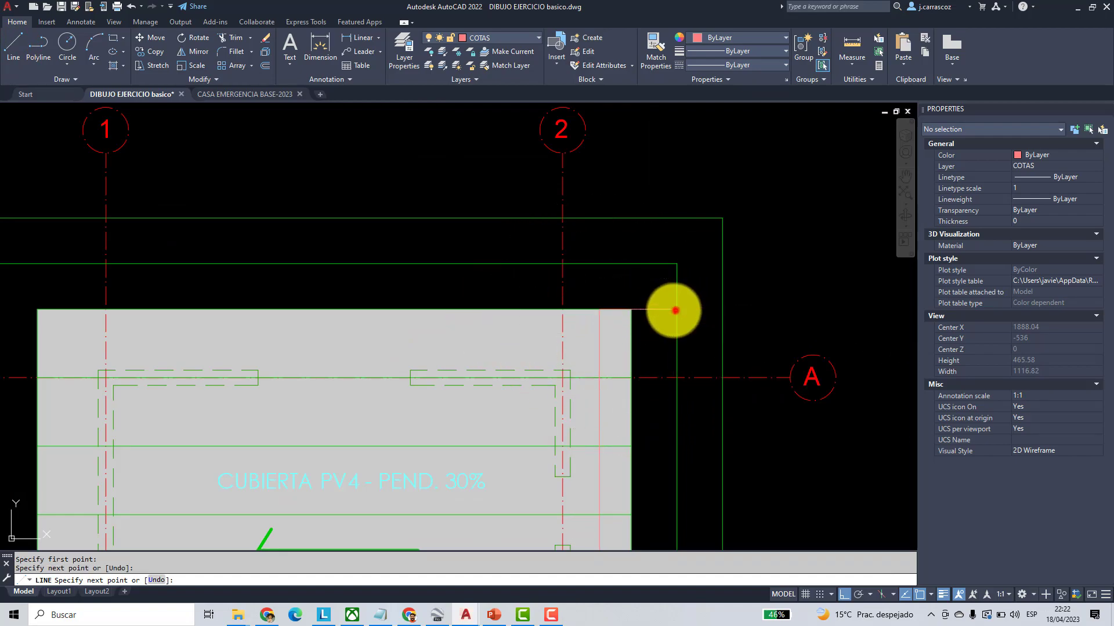
click(676, 309)
key(Escape)
key(Escape)
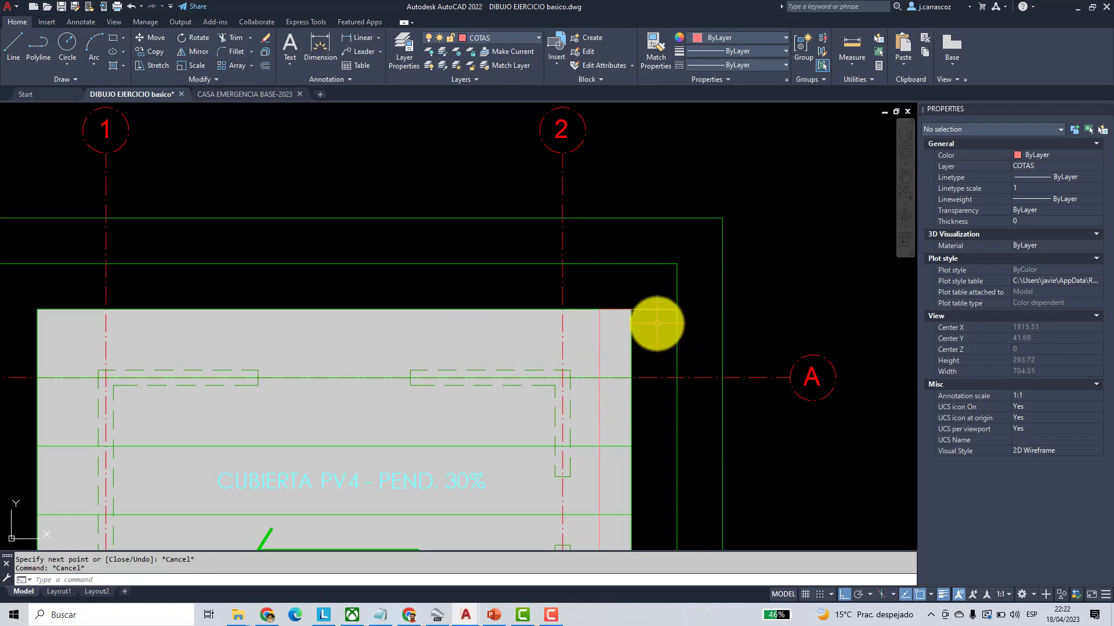
- Undo the lines just drawn along the roof's edge beyond axis 2
key(ctrl+z)
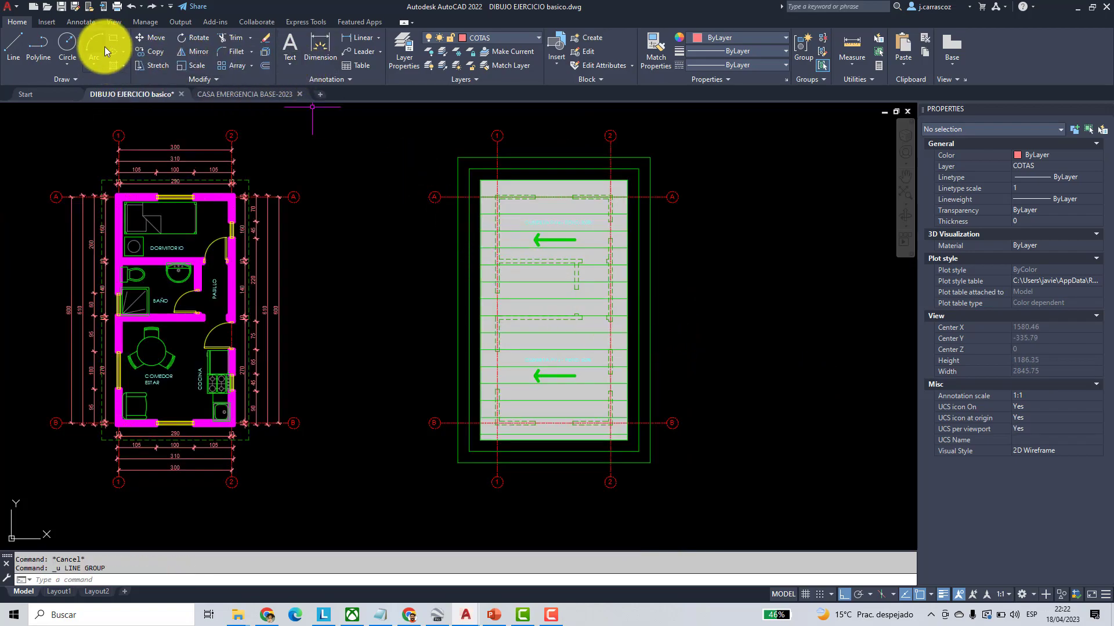
click(83, 27)
click(225, 65)
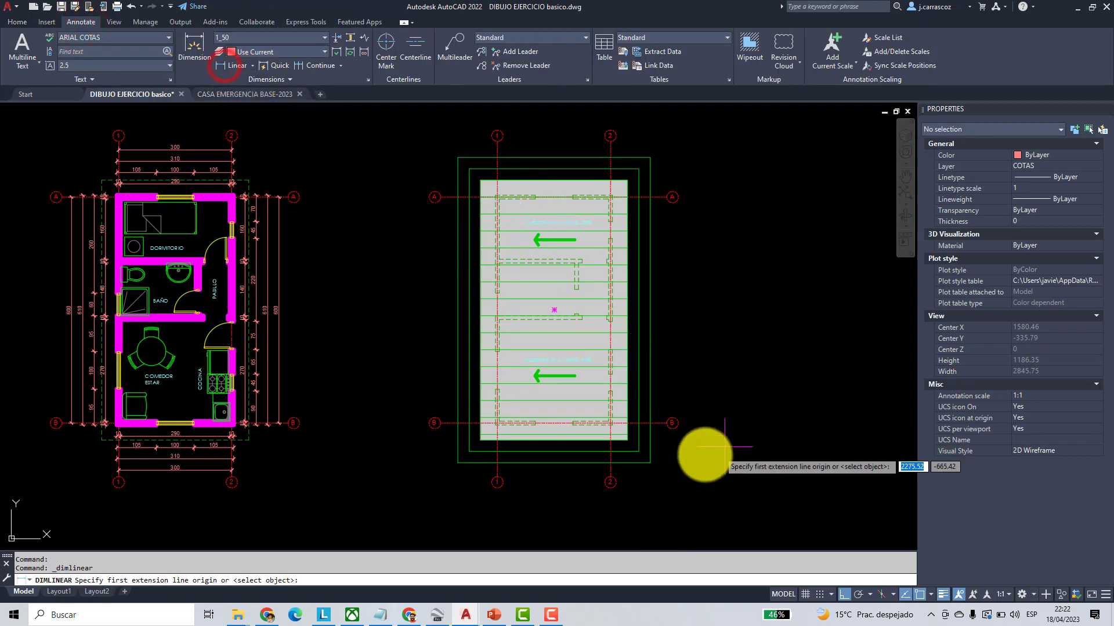
scroll(644, 449, up, 4)
click(572, 465)
scroll(571, 465, down, 4)
key(Escape)
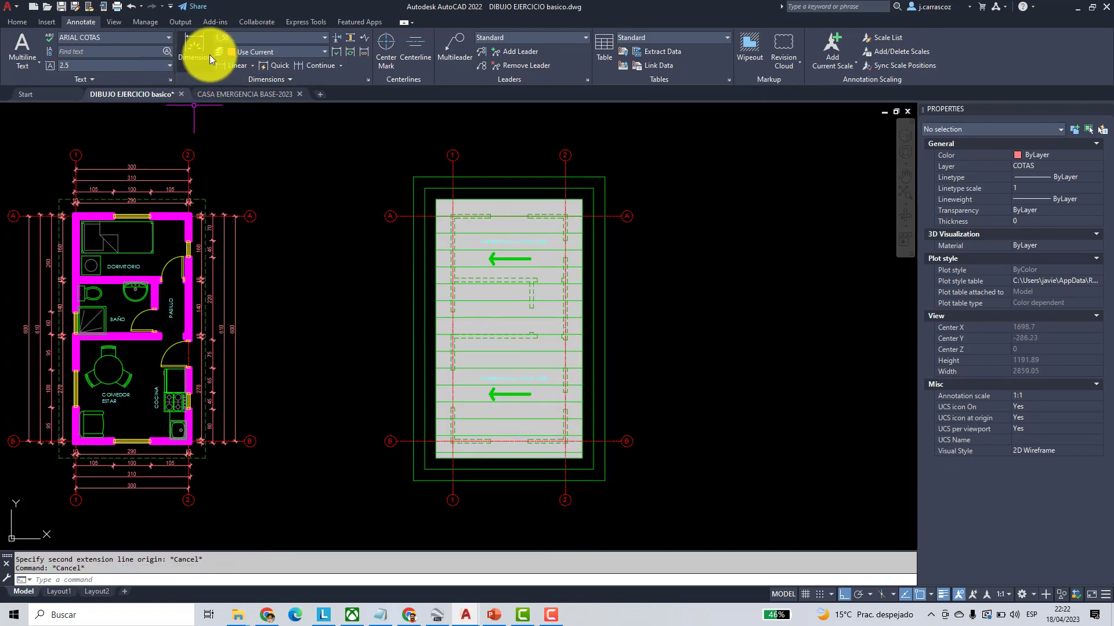
click(221, 65)
scroll(551, 480, up, 4)
click(550, 459)
key(Escape)
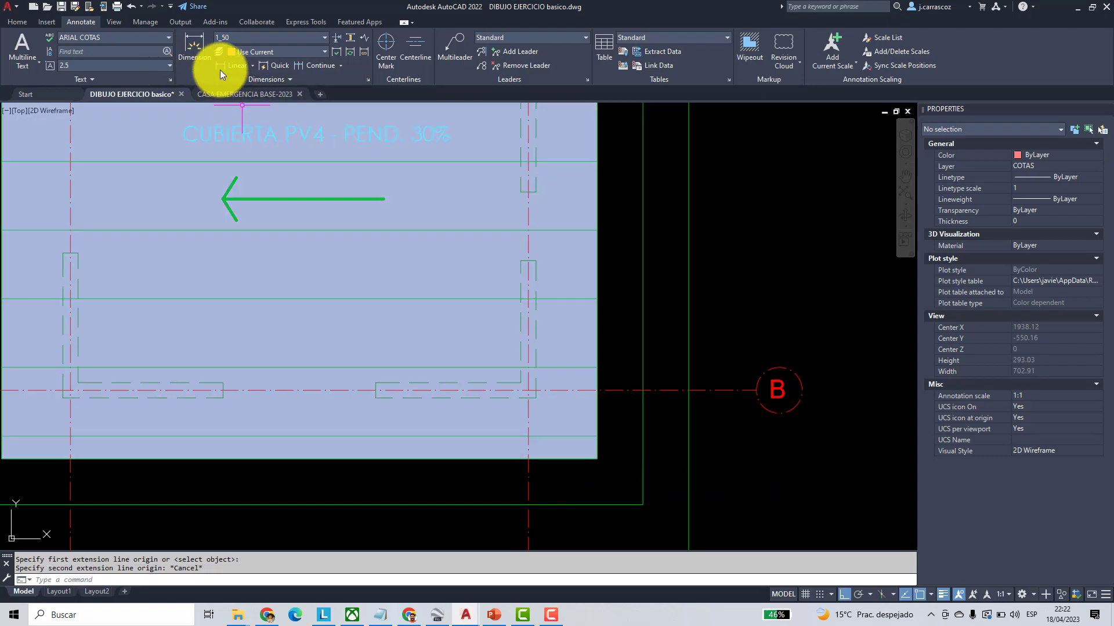
- Add a vertical linear dimension between the roof's lower and upper edges, placed on the inner guide rectangle beyond axis 2
click(228, 66)
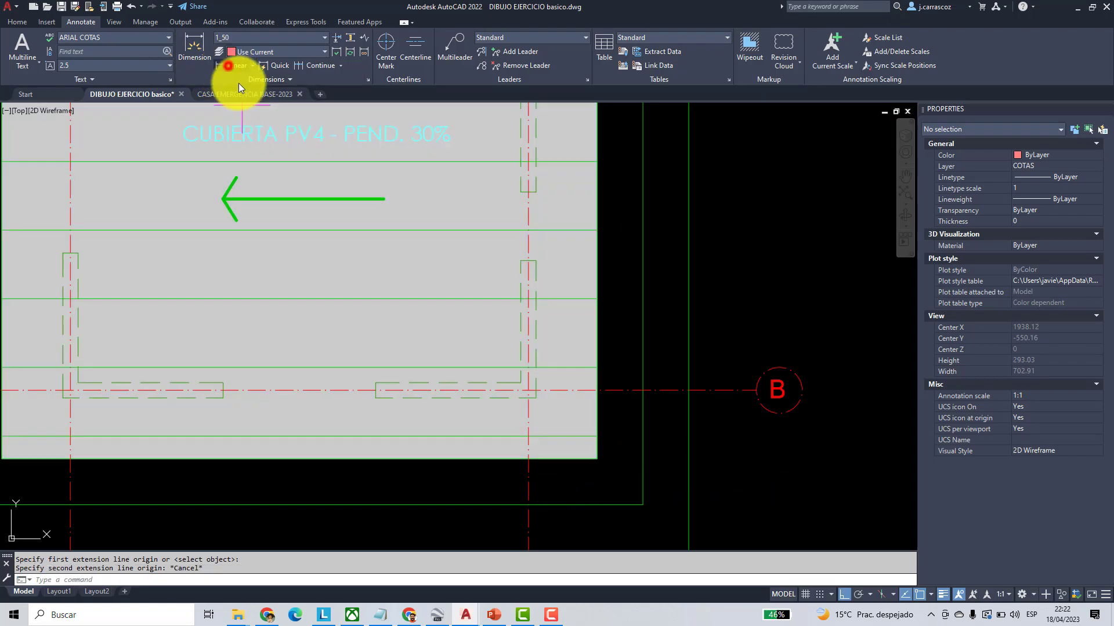
click(572, 462)
scroll(572, 461, down, 5)
scroll(564, 226, up, 4)
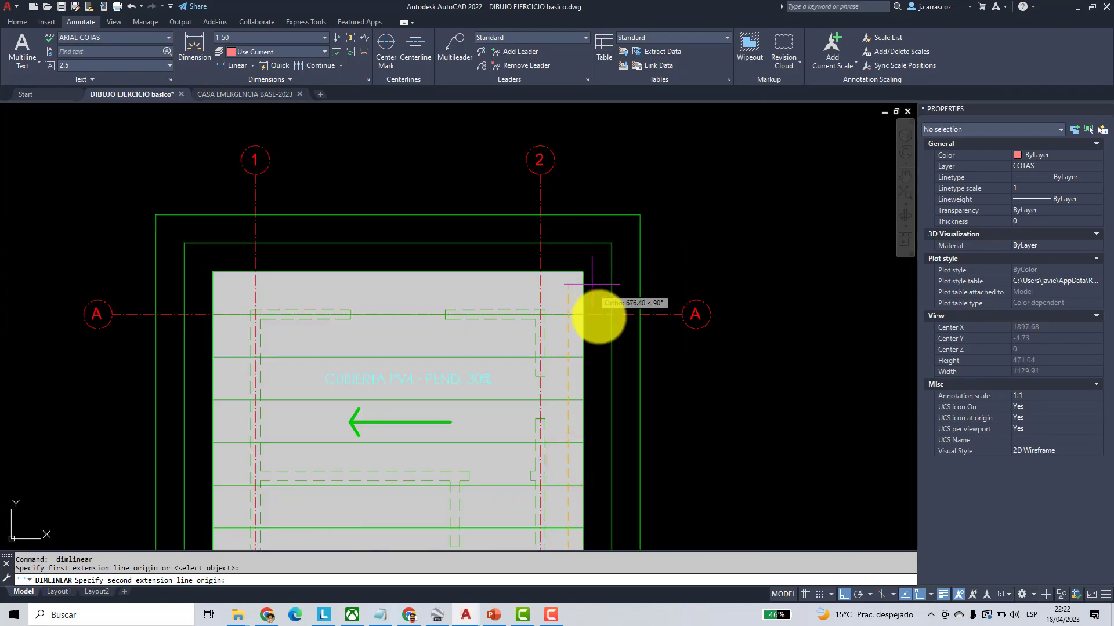
click(570, 271)
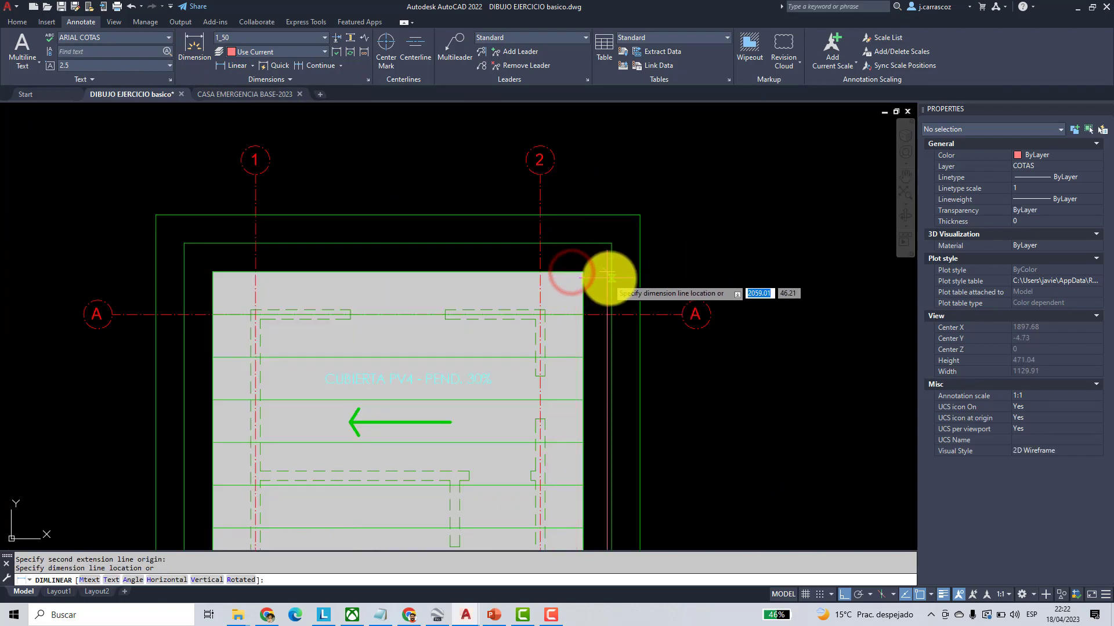
click(609, 278)
scroll(609, 280, down, 3)
scroll(678, 363, down, 2)
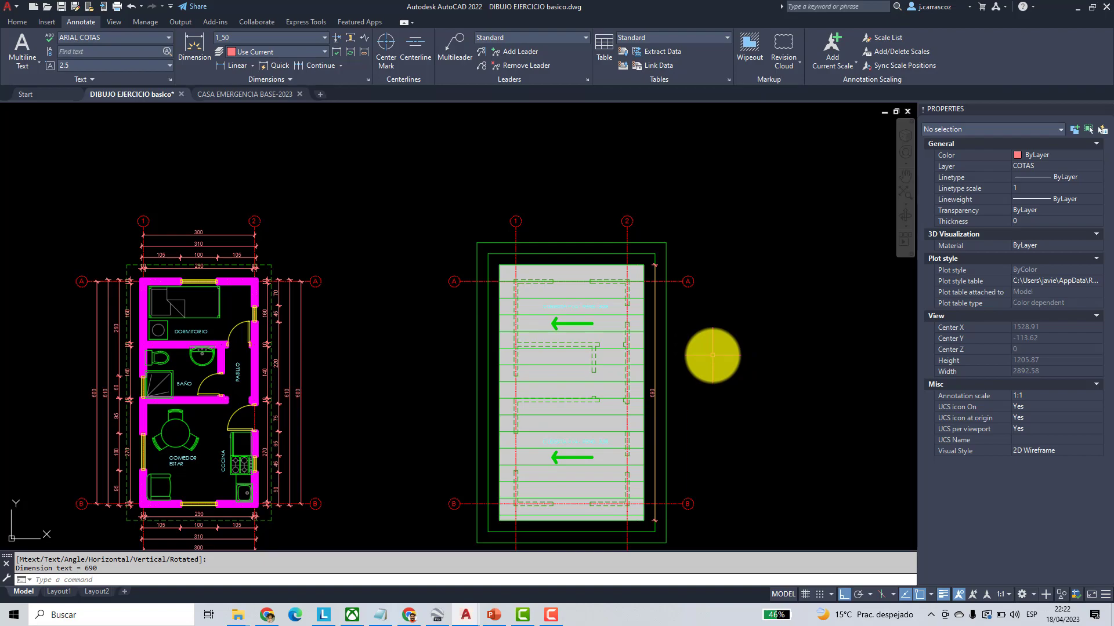
middle_drag(712, 355, 713, 298)
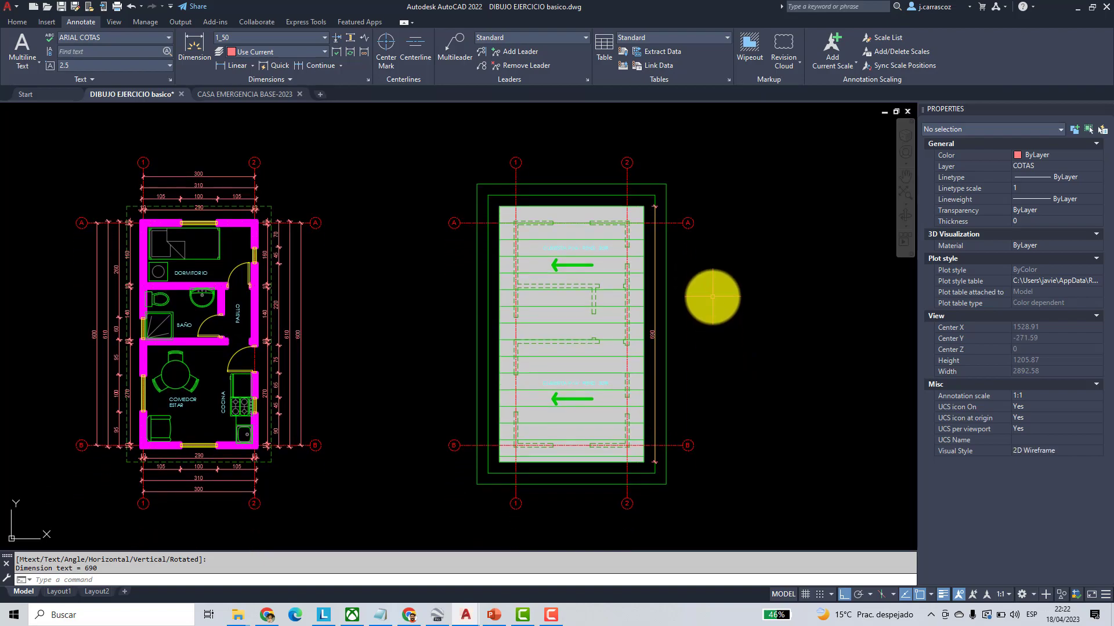
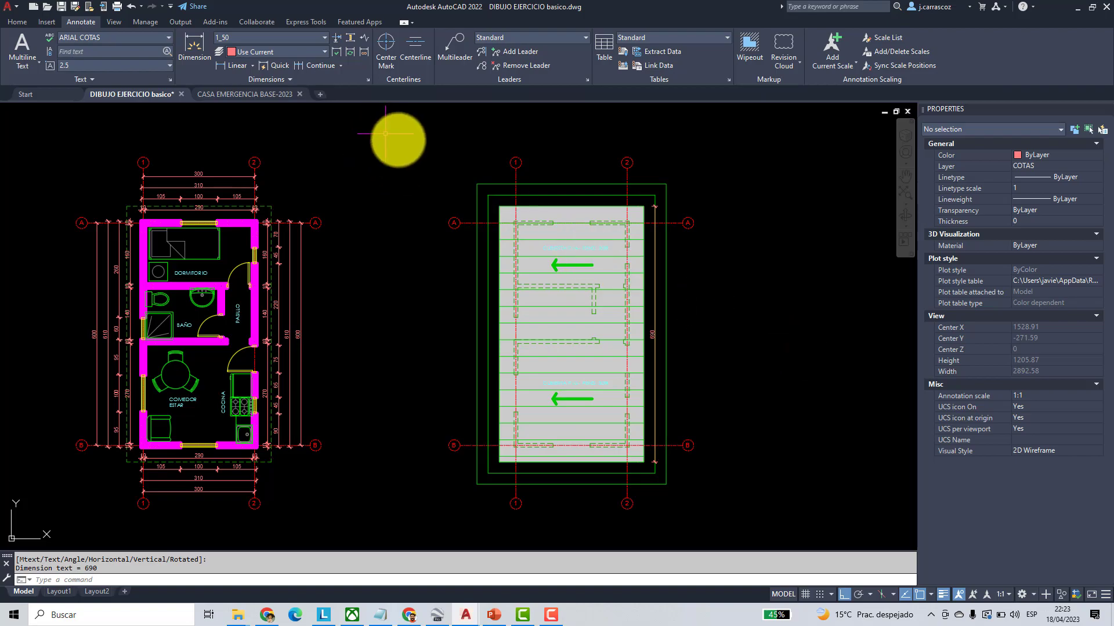
- Add a horizontal linear dimension of the roof's full width, placed on the inner guide rectangle above the roof
click(221, 69)
scroll(577, 199, up, 4)
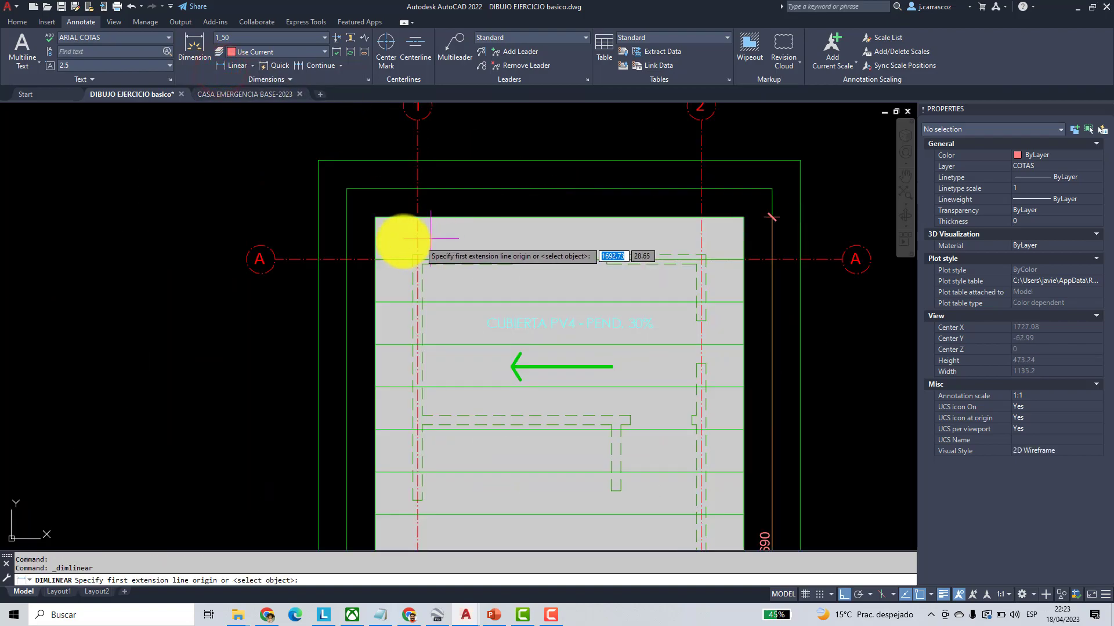
click(376, 231)
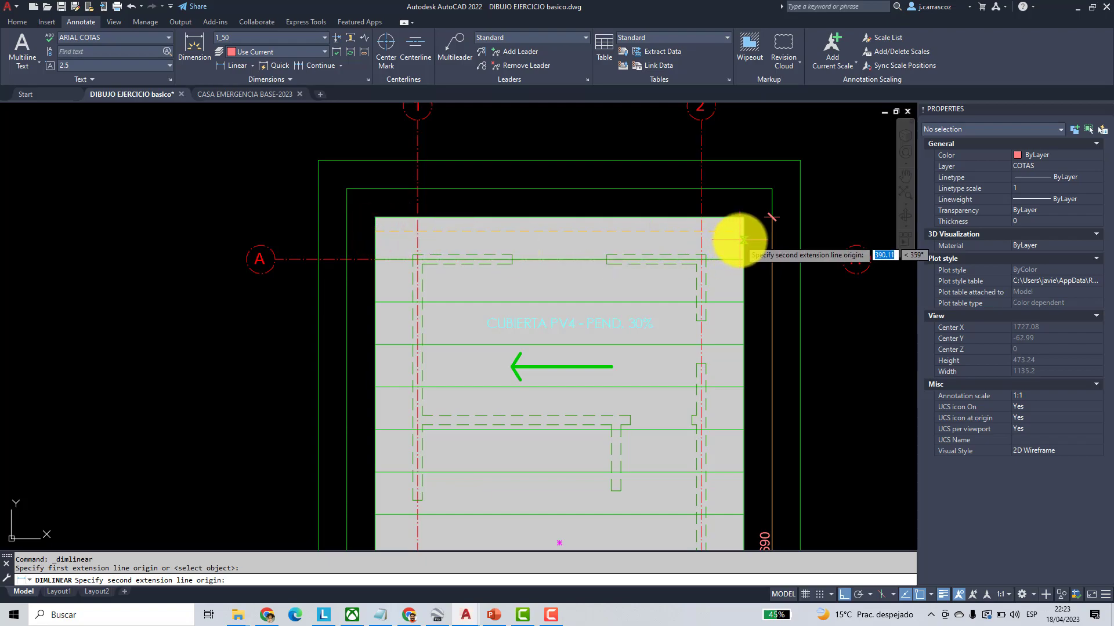
click(740, 235)
click(650, 192)
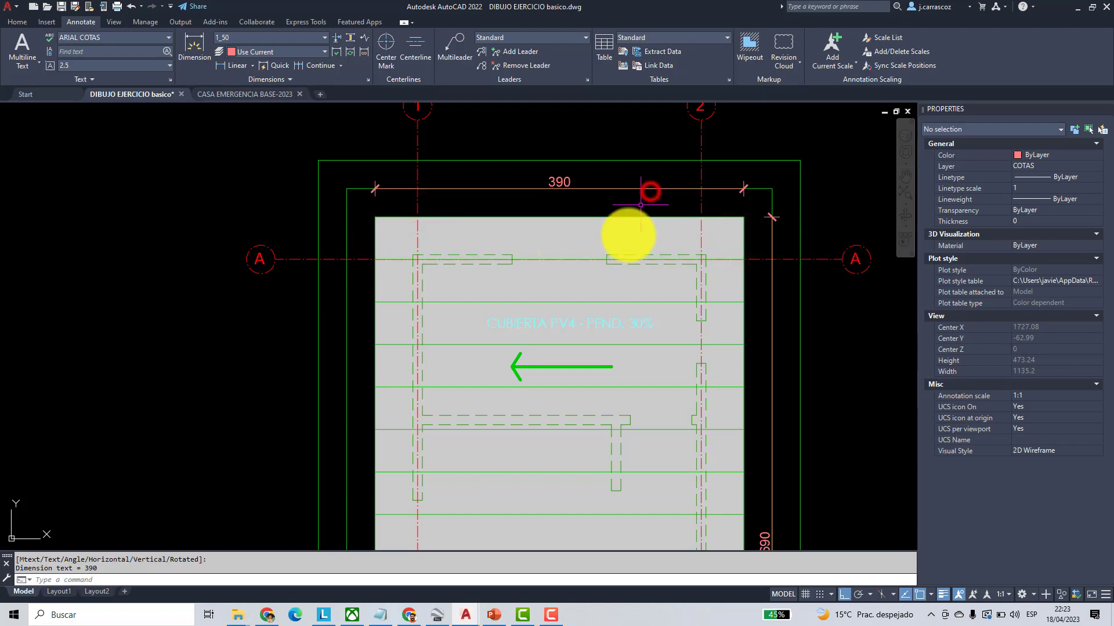
scroll(615, 256, down, 4)
middle_drag(615, 256, 536, 170)
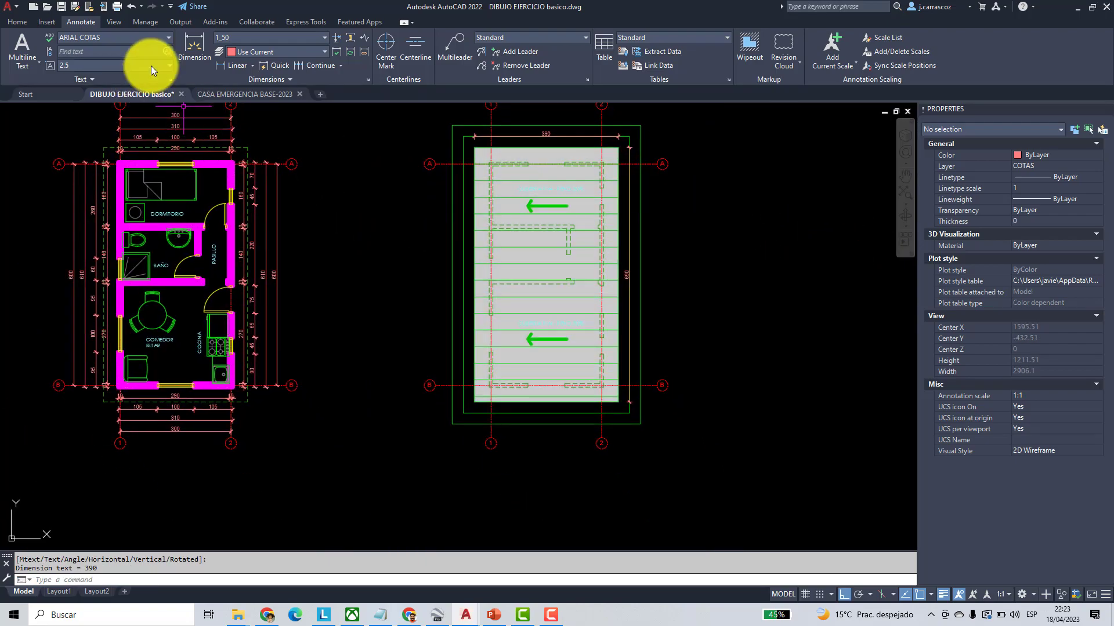
- Add a vertical linear dimension between the roof's lower and upper edges, placed on the inner guide rectangle beside axis 1
click(222, 65)
scroll(515, 404, up, 1)
click(515, 404)
scroll(516, 404, down, 1)
scroll(490, 161, up, 2)
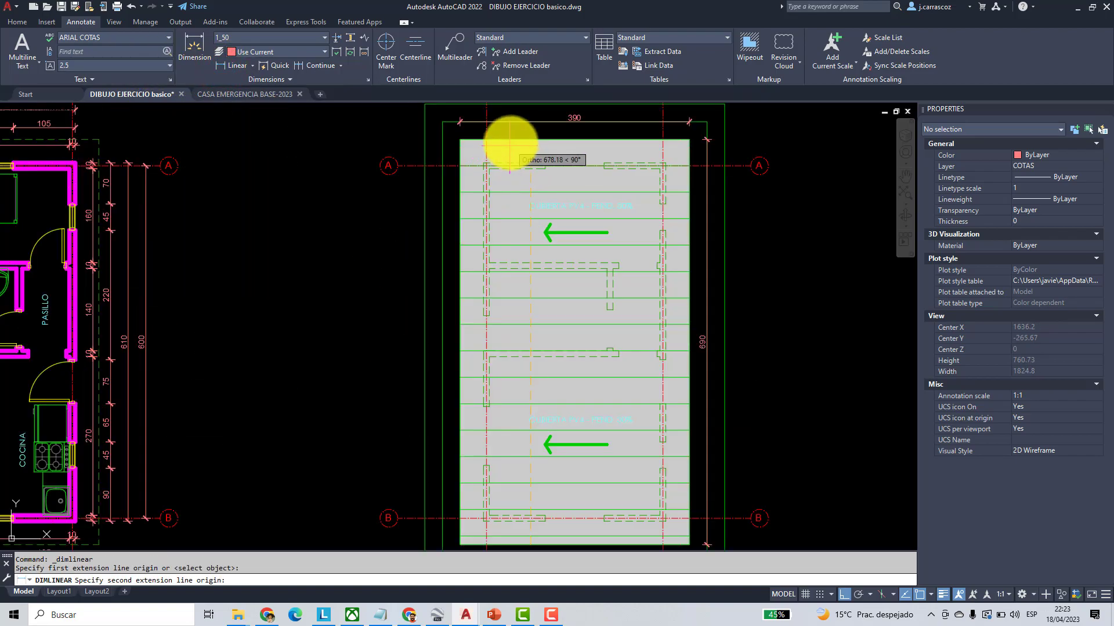
click(528, 140)
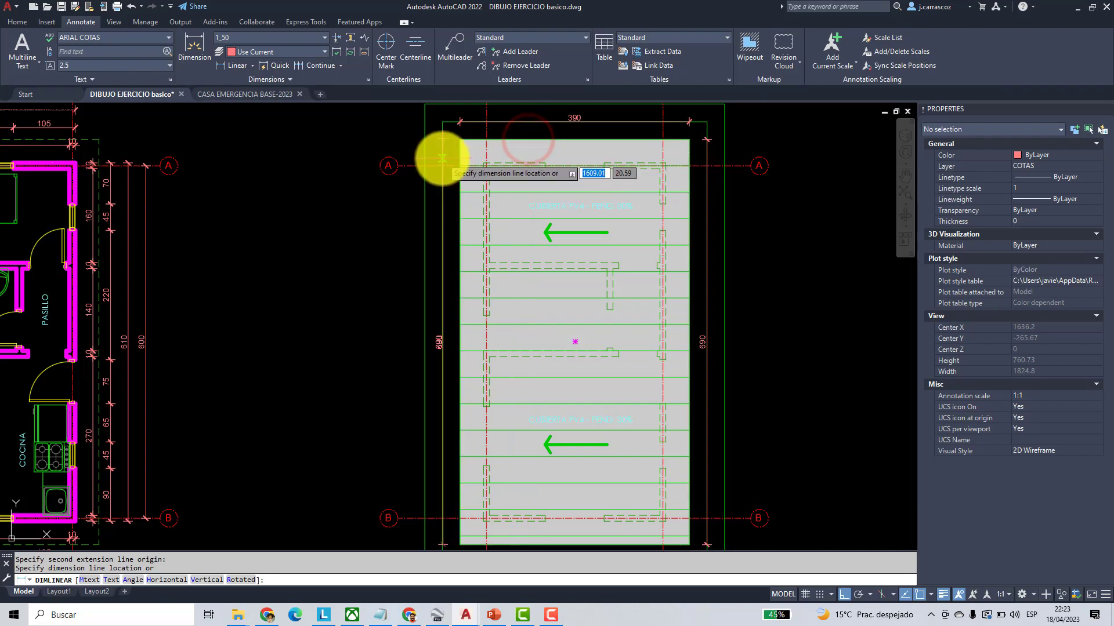
click(441, 159)
middle_drag(511, 283, 447, 202)
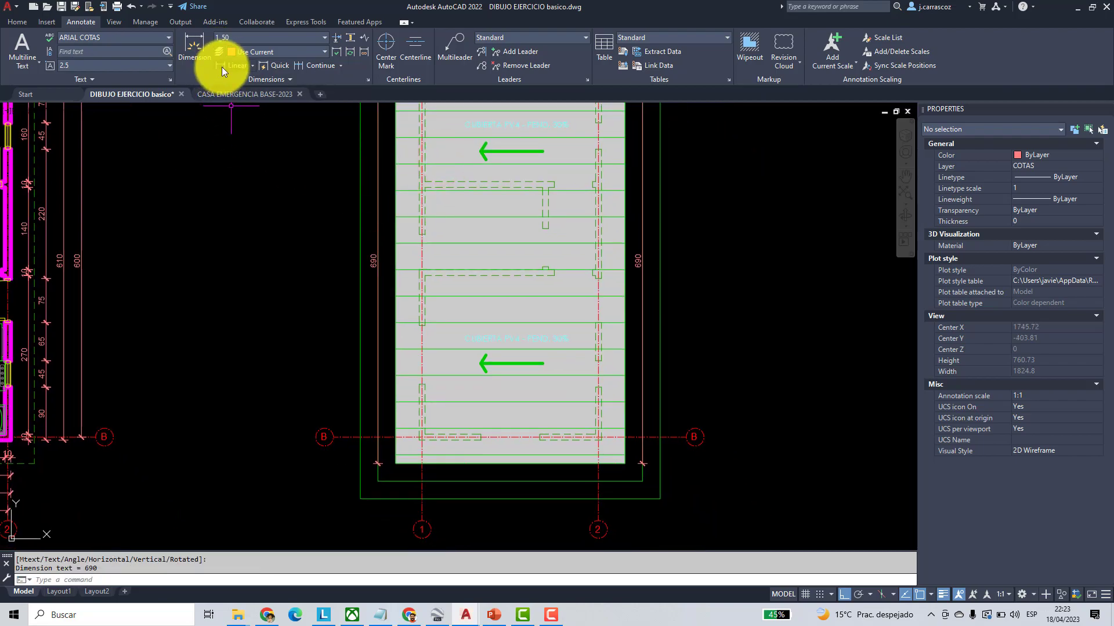
- Add a horizontal linear dimension of the roof's full width, placed on the inner guide rectangle below the roof
click(221, 67)
click(395, 413)
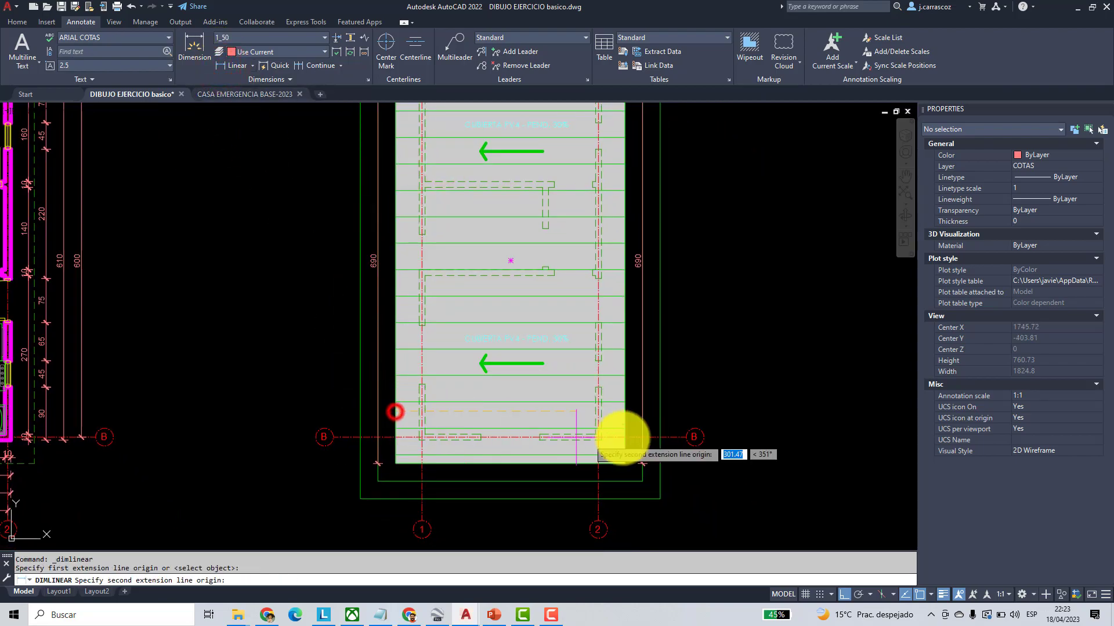
click(624, 413)
click(585, 475)
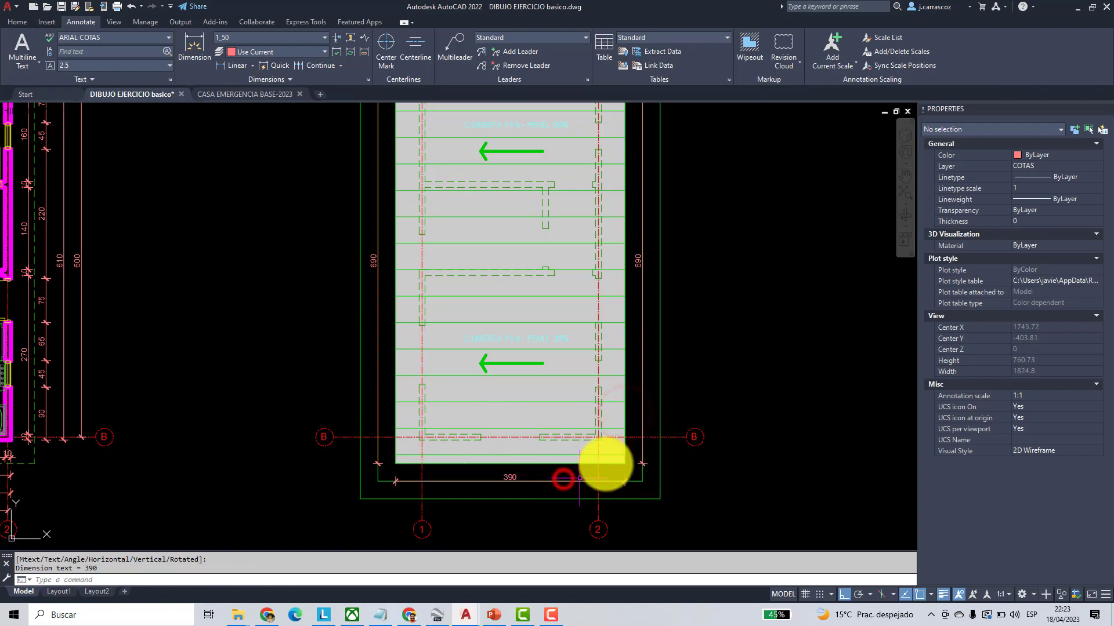
scroll(450, 335, down, 2)
middle_drag(433, 291, 434, 322)
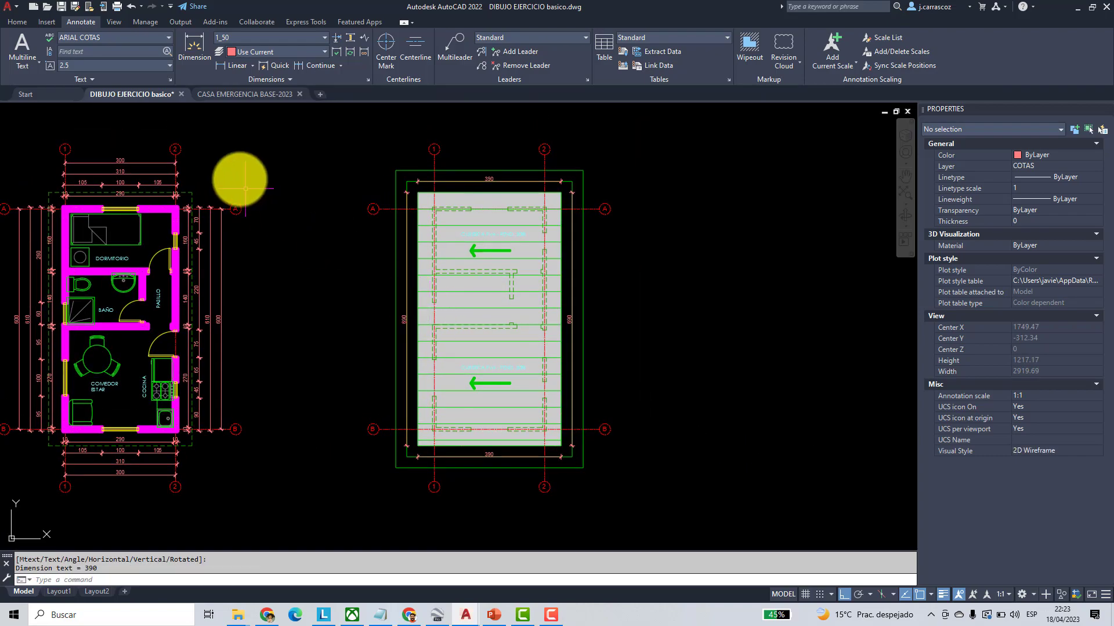
- Dimension the distance between axes A and B with a linear dimension on the outer guide rectangle beside axis 1
click(226, 67)
scroll(429, 431, up, 4)
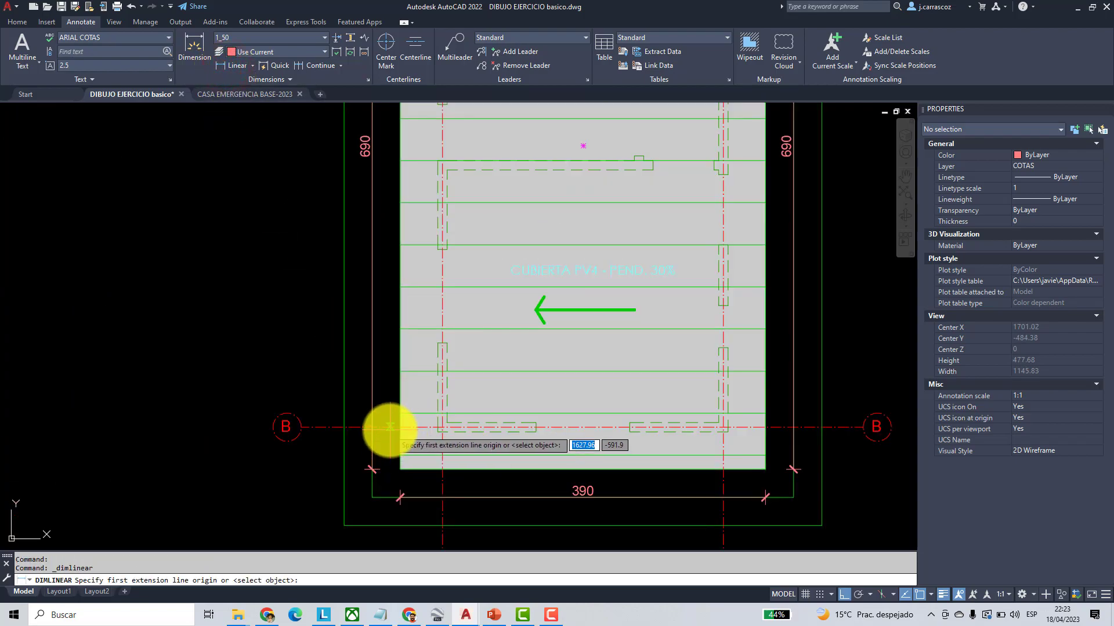
click(386, 428)
scroll(386, 433, down, 3)
scroll(393, 216, up, 3)
click(393, 216)
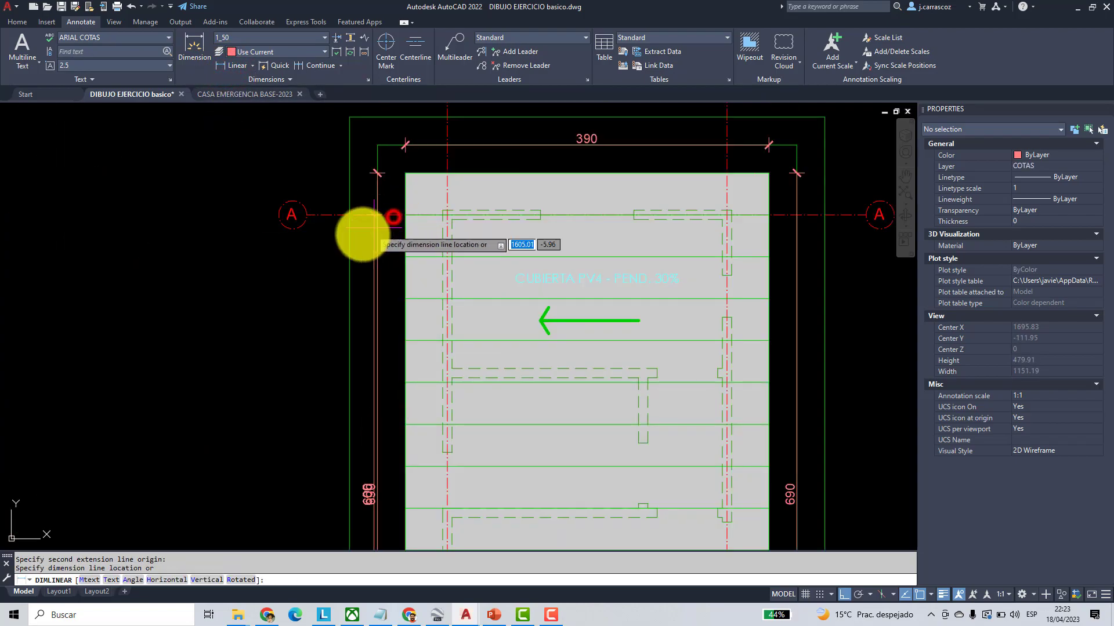
click(350, 241)
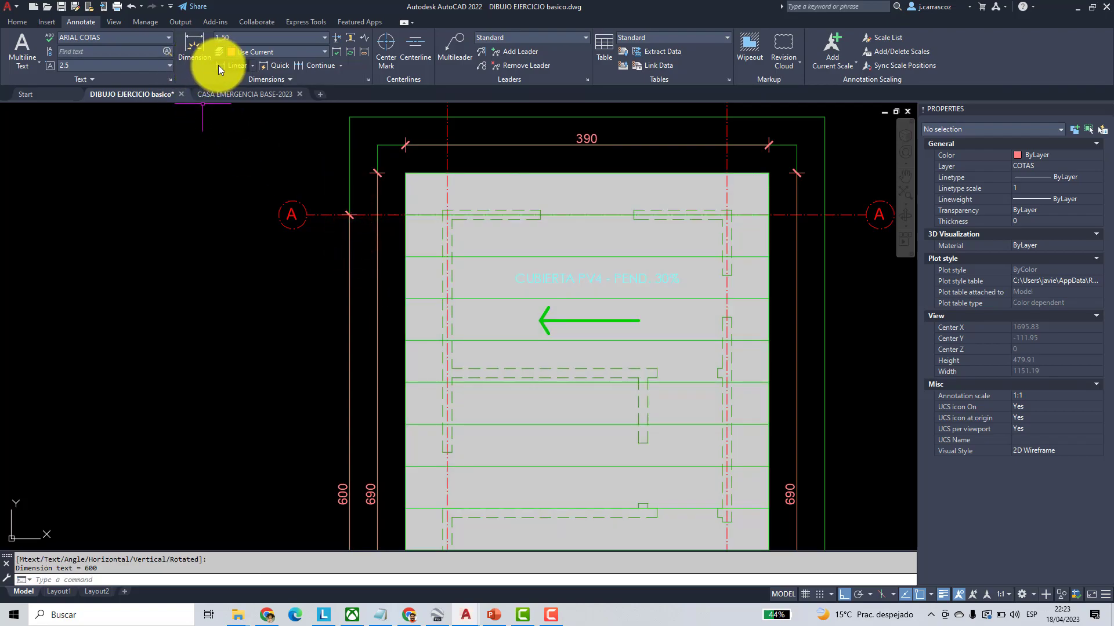
- Dimension the distance between axes 1 and 2 with a linear dimension on the outer guide rectangle above the roof
click(227, 66)
middle_drag(276, 177, 360, 256)
click(366, 237)
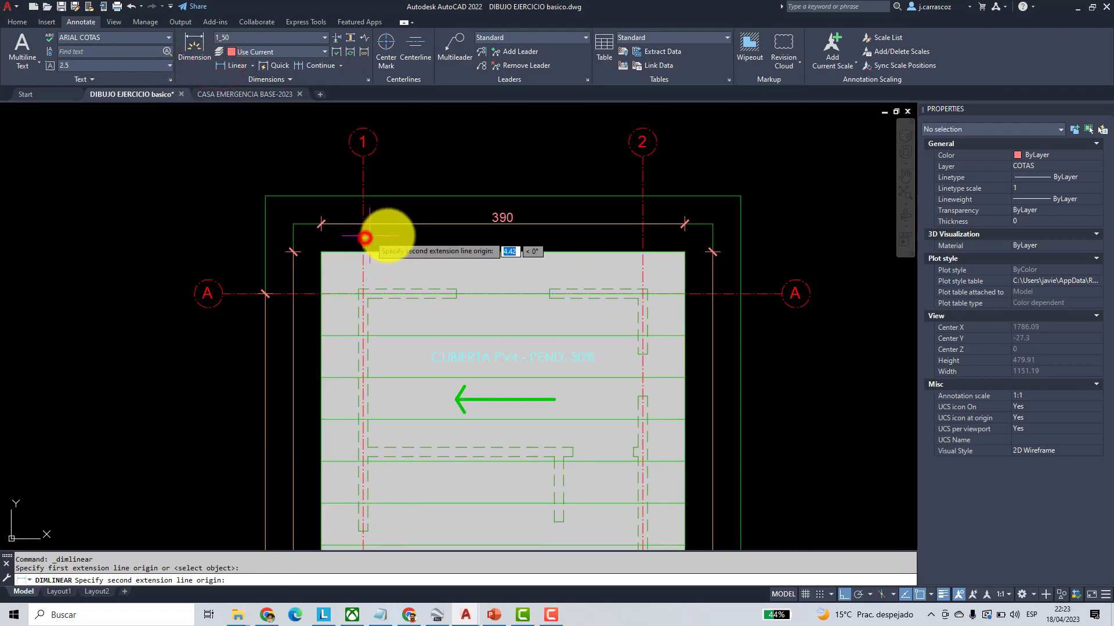
click(642, 241)
click(617, 196)
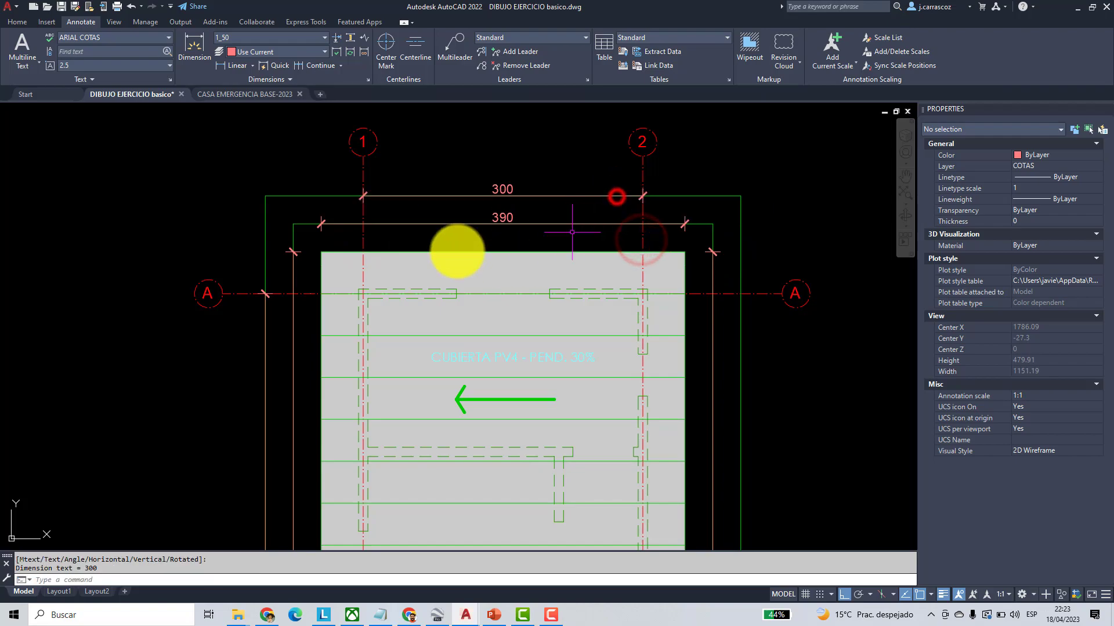
- Dimension the distance between axes A and B with a linear dimension on the outer guide rectangle beyond axis 2
click(232, 65)
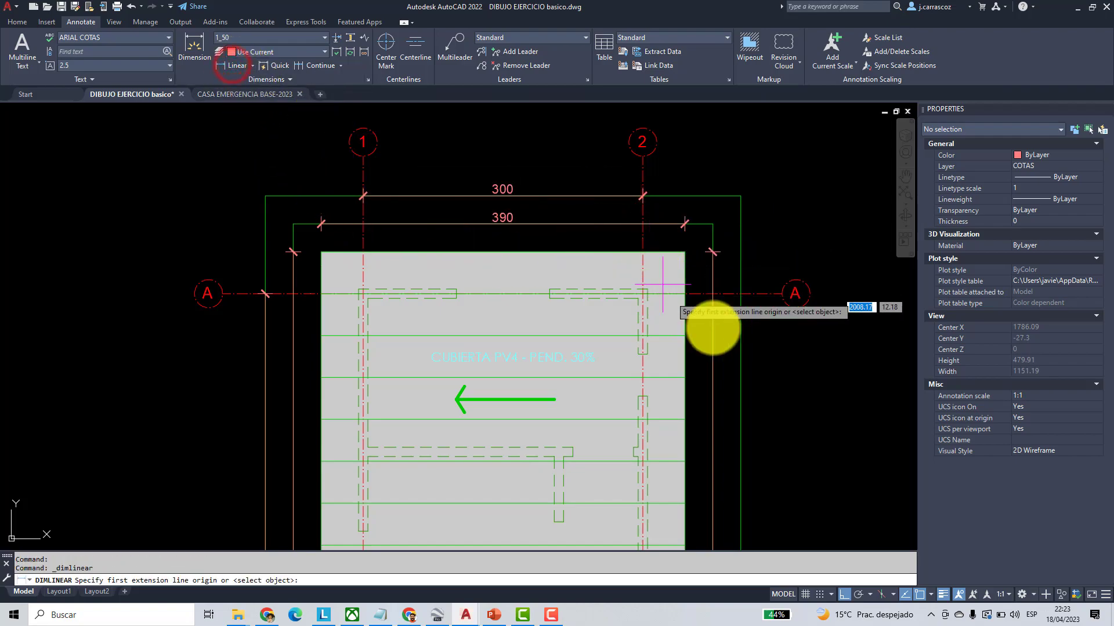
click(704, 294)
scroll(719, 378, down, 6)
scroll(687, 367, up, 8)
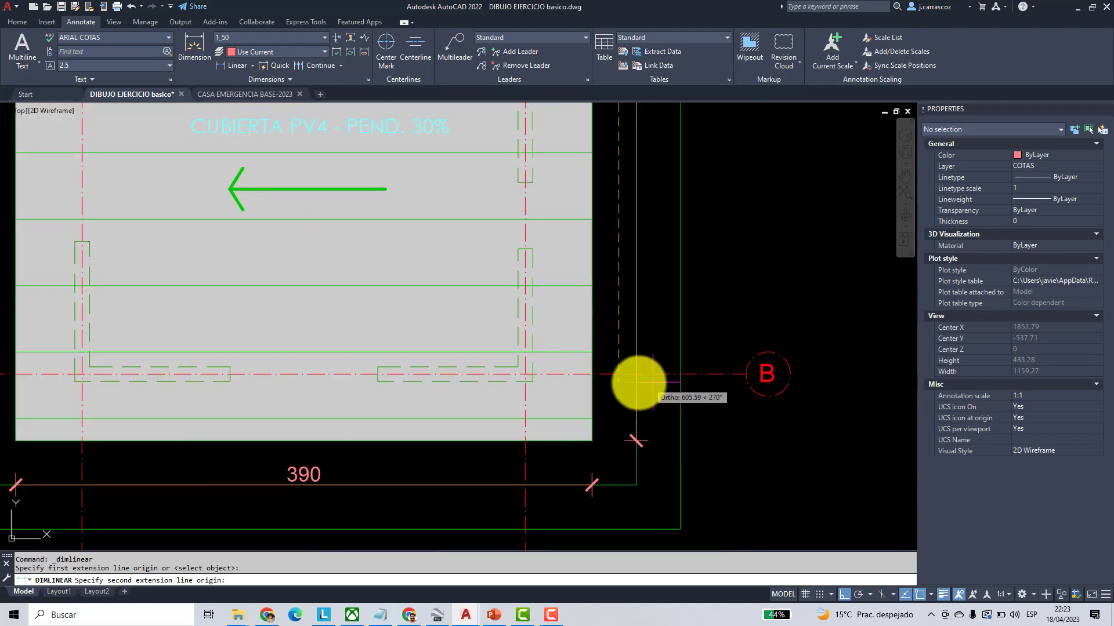
click(619, 375)
click(677, 374)
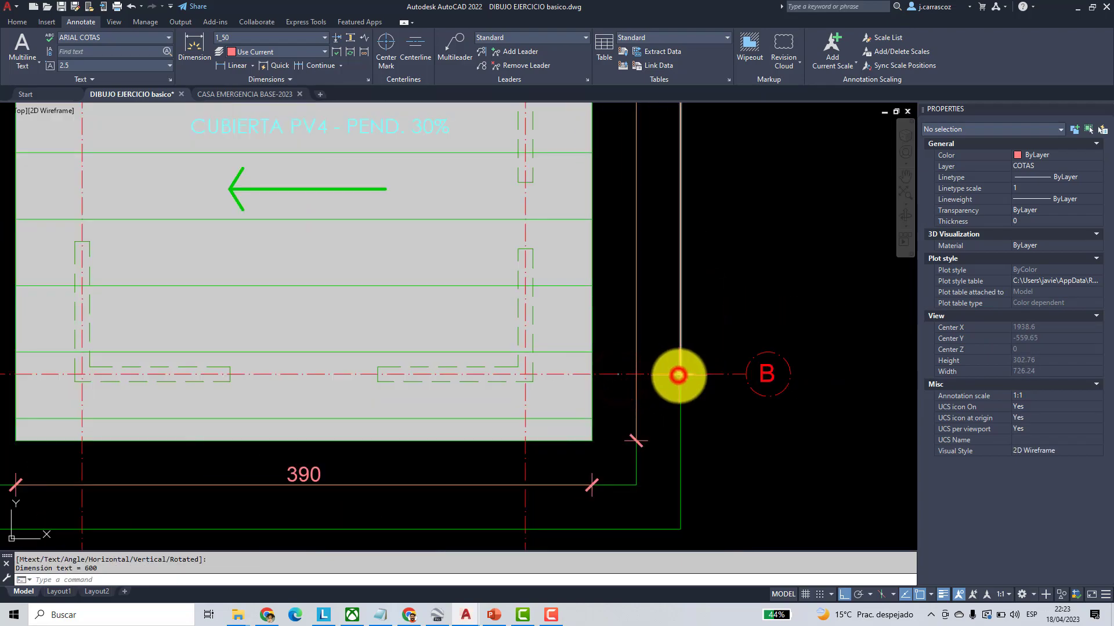
scroll(676, 373, down, 6)
middle_drag(746, 385, 731, 412)
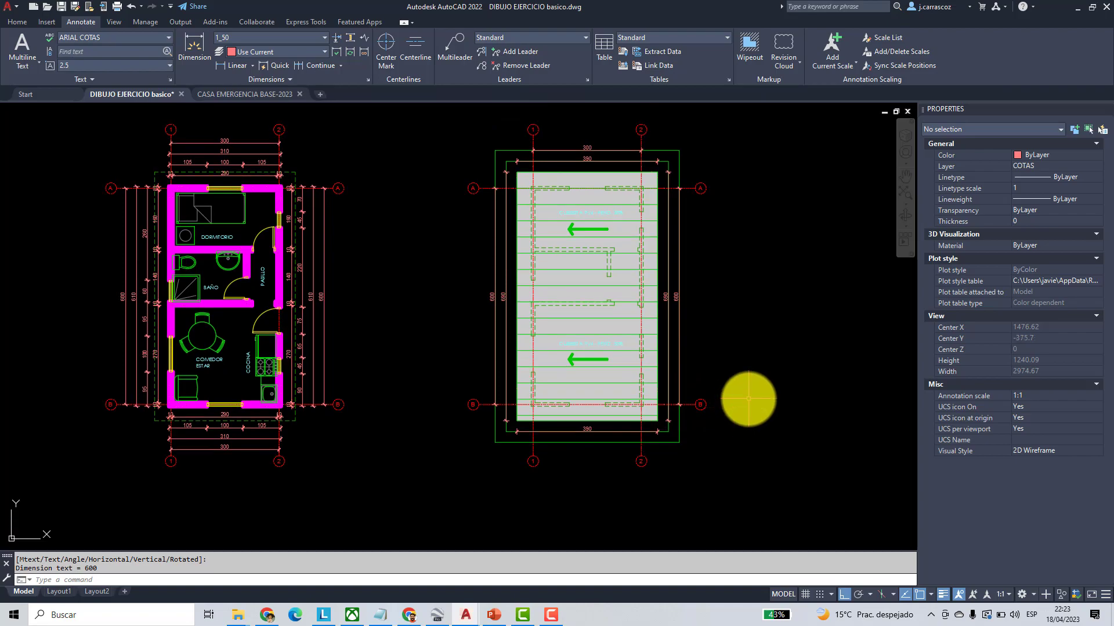
- Dimension the distance between axes 1 and 2 with a linear dimension on the outer guide rectangle below the roof
click(220, 65)
scroll(586, 483, up, 4)
click(442, 343)
click(717, 342)
click(685, 380)
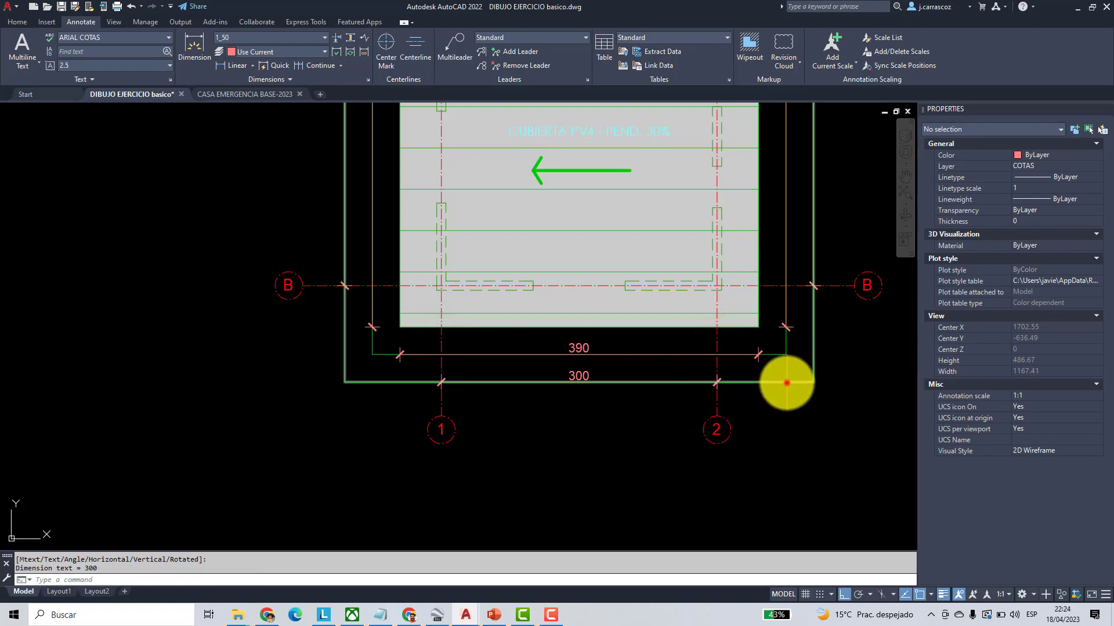
- Delete the inner and outer guide rectangles around the roof plan
click(786, 382)
click(779, 354)
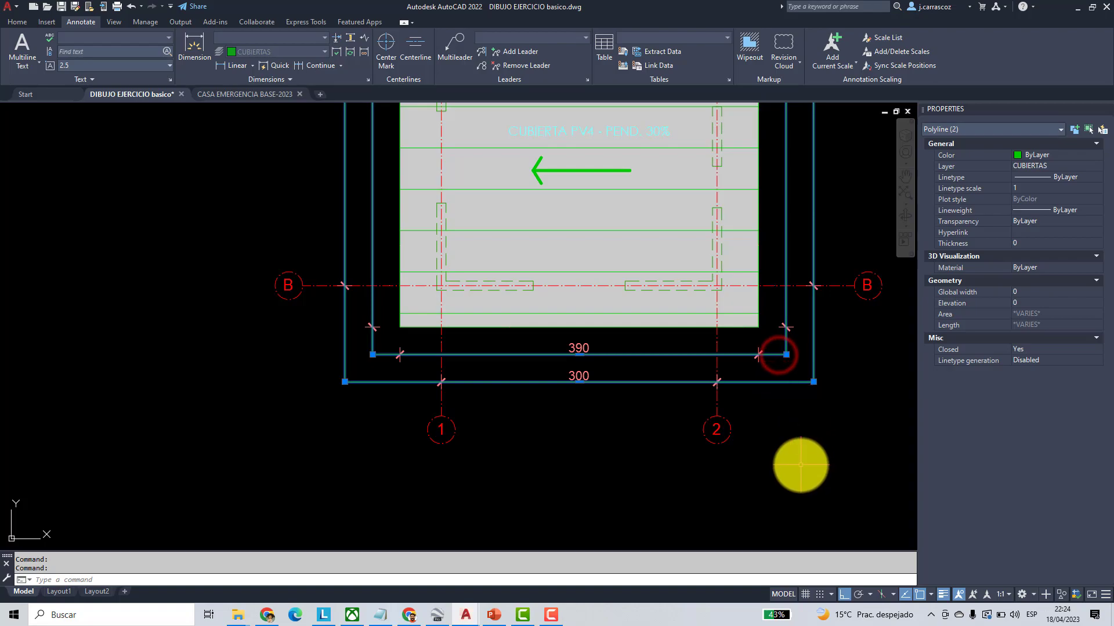
key(Delete)
scroll(718, 438, down, 5)
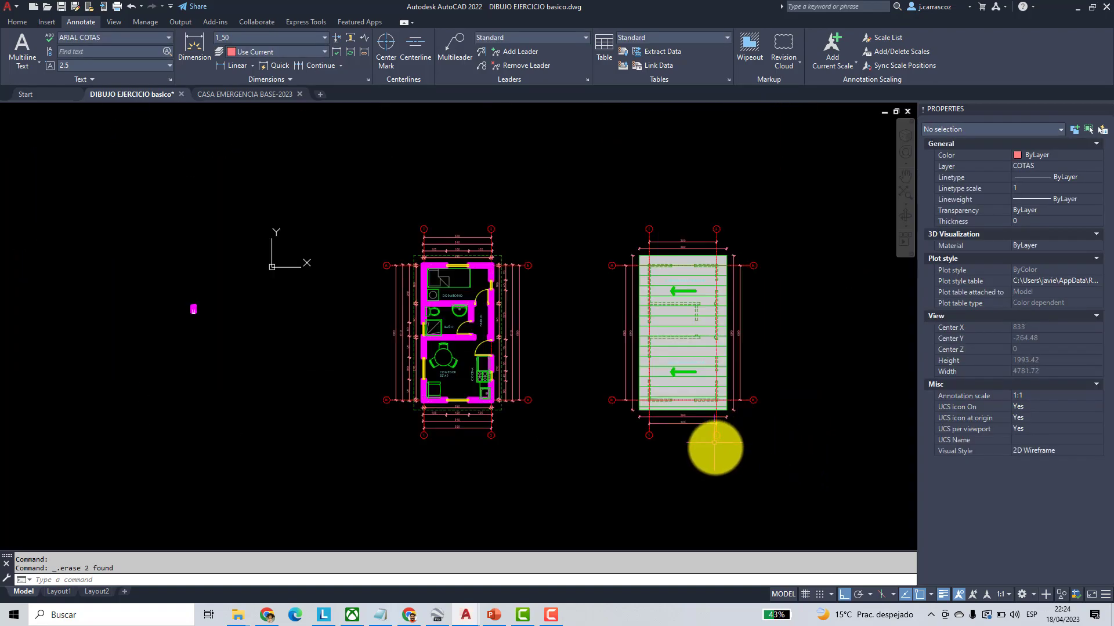
scroll(718, 448, up, 3)
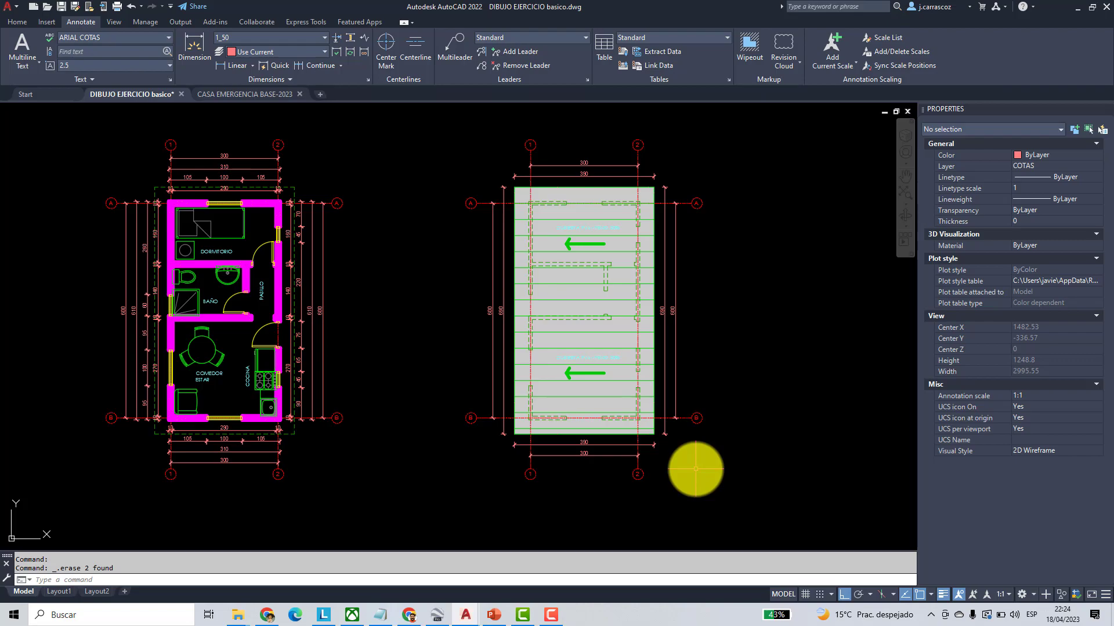
- Review the OBJETIVO-1 slide in PowerPoint, then return to AutoCAD and examine the floor plan around the BAÑO
click(496, 616)
click(86, 346)
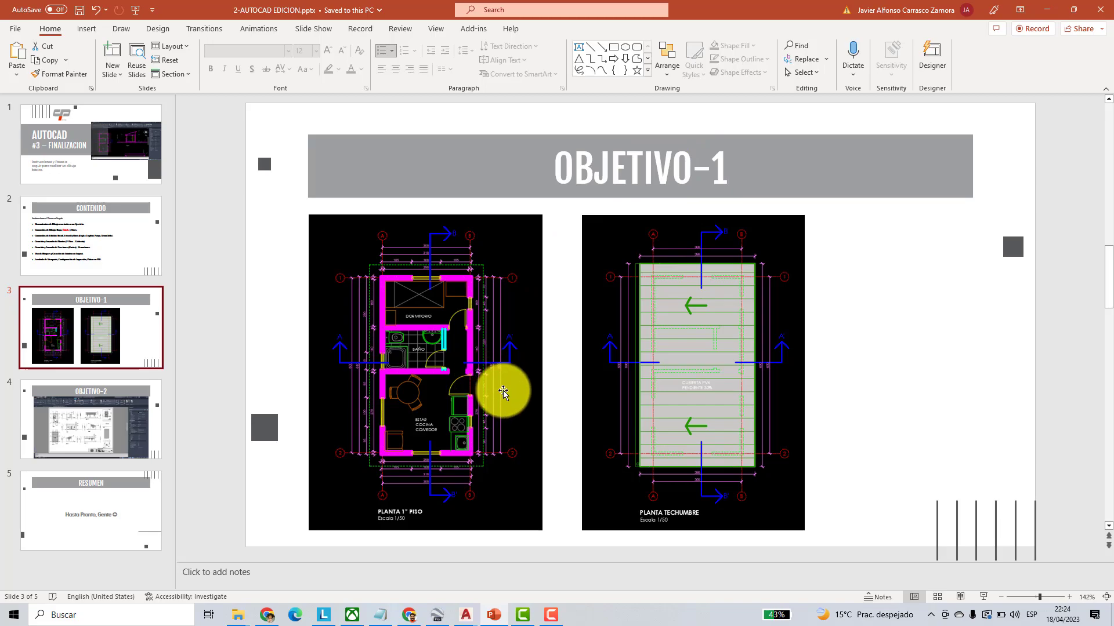
click(466, 614)
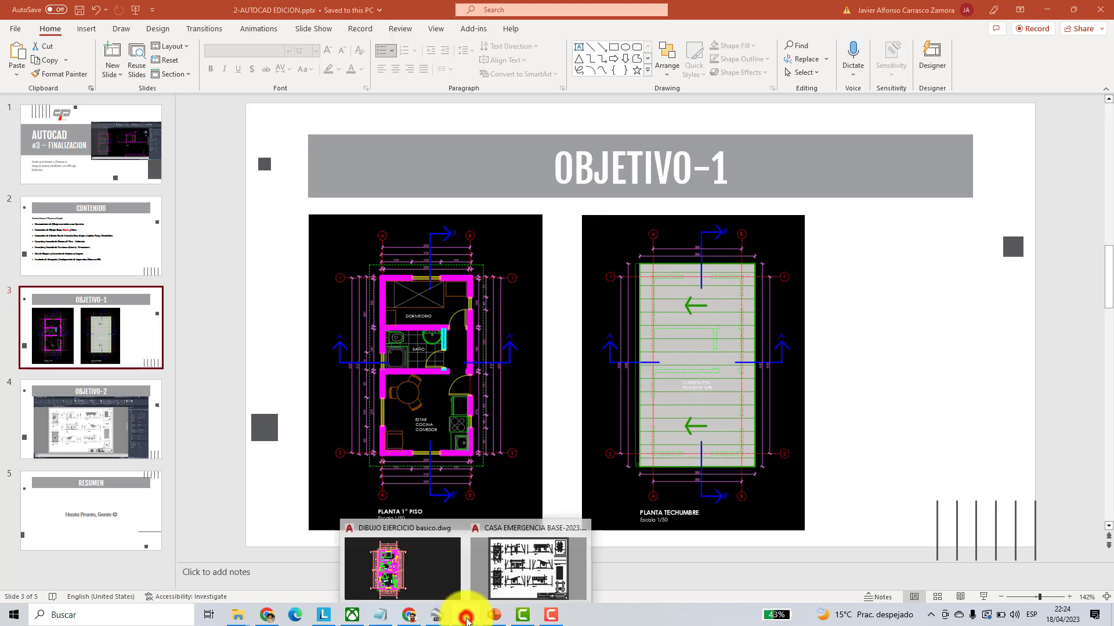
click(413, 567)
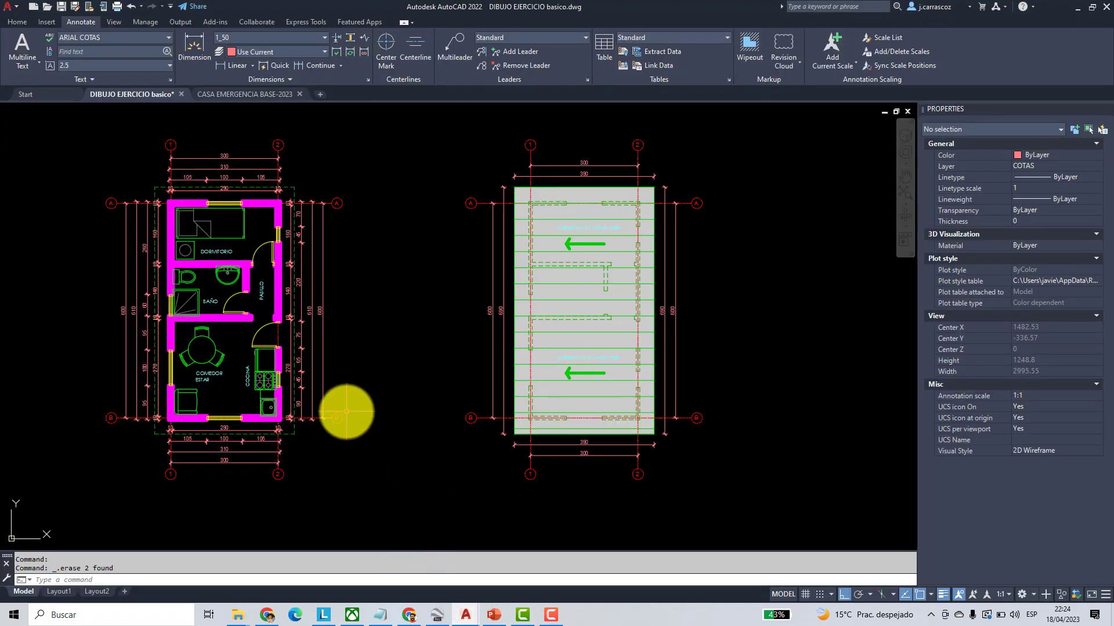
middle_drag(416, 283, 569, 305)
scroll(352, 319, up, 4)
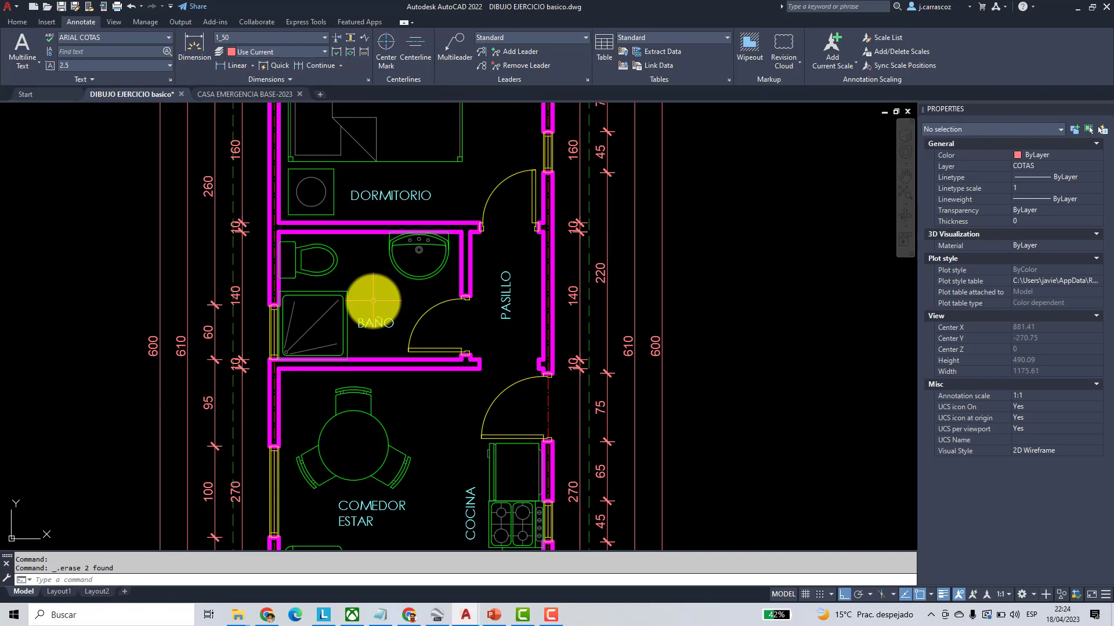
middle_drag(415, 303, 536, 318)
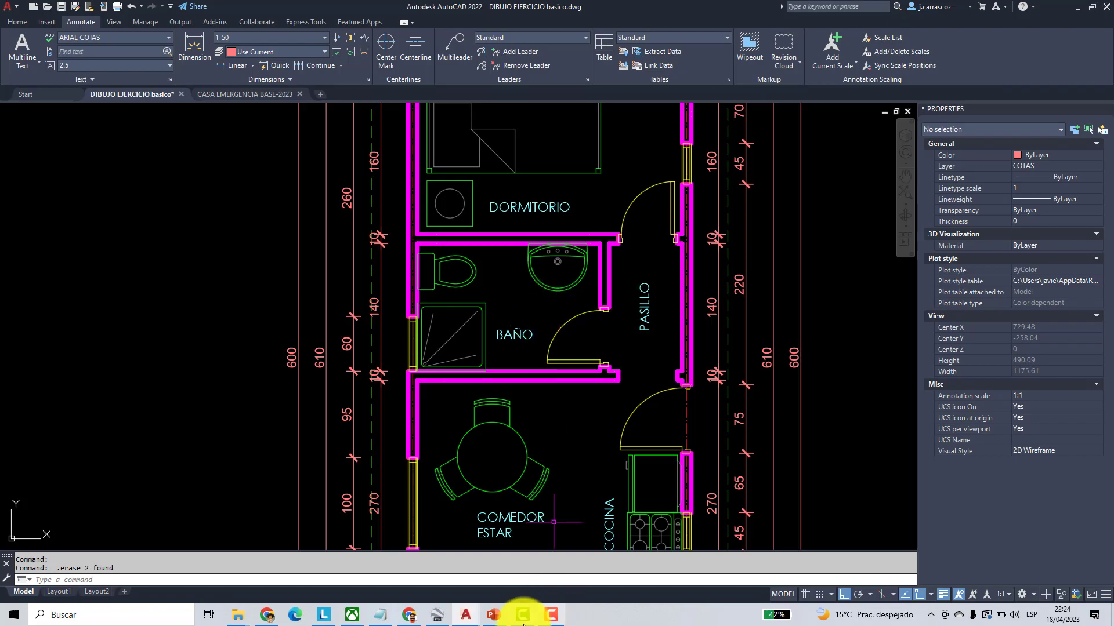
- Switch to PowerPoint and add the bullet "*Uso de Wipeout - TRUCAZO" below the Comandos de Edición bullet on the CONTENIDO slide
click(494, 614)
click(129, 250)
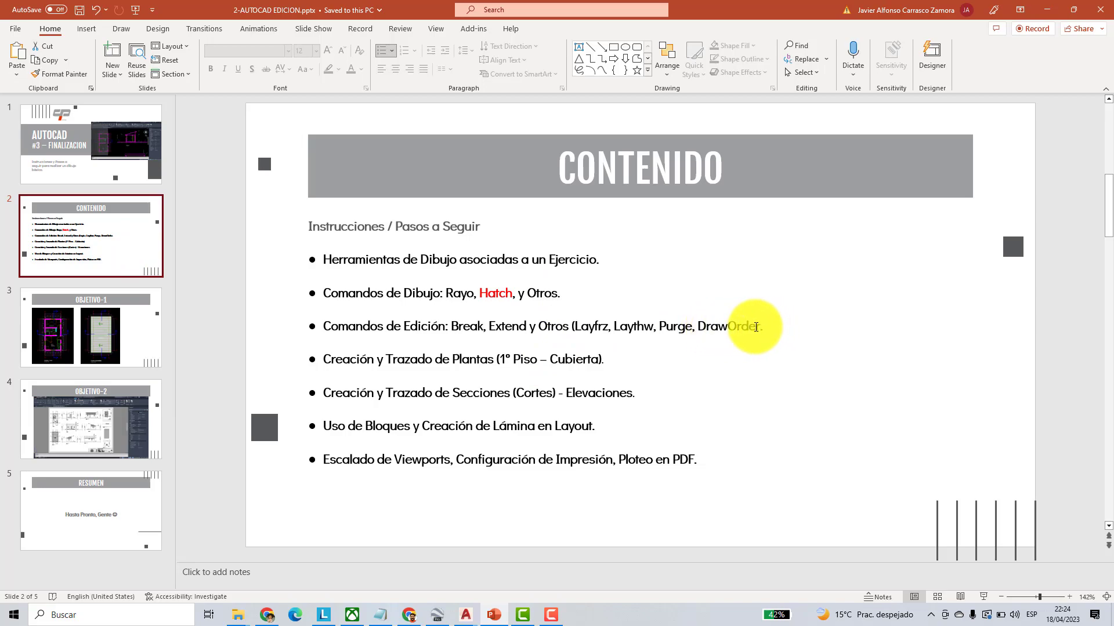
click(757, 326)
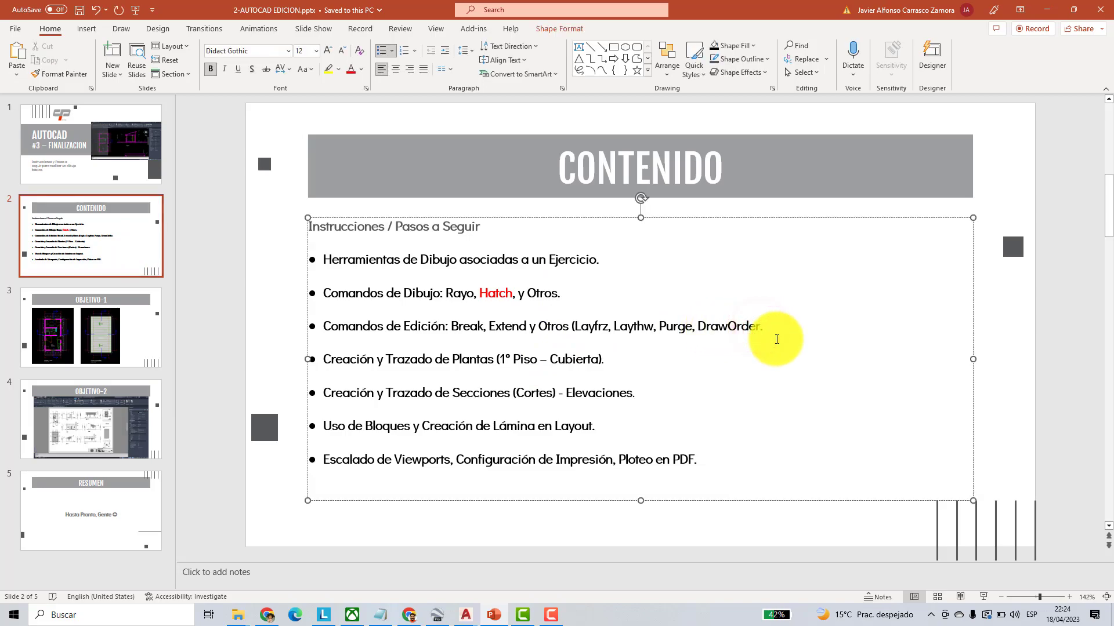
click(779, 332)
key(Return)
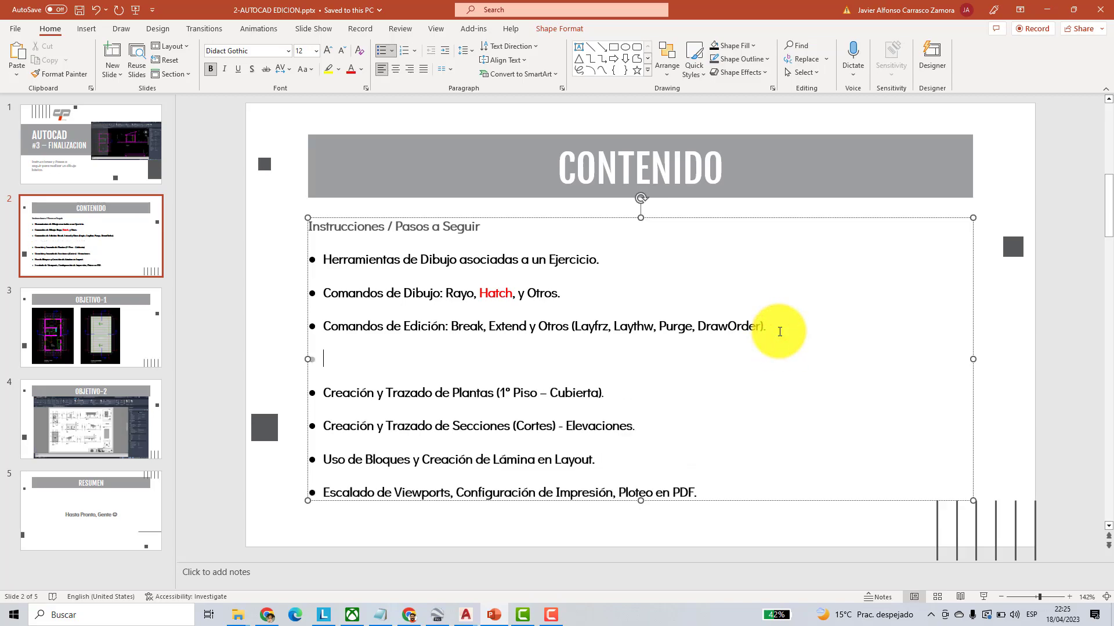
text(*Uso de W)
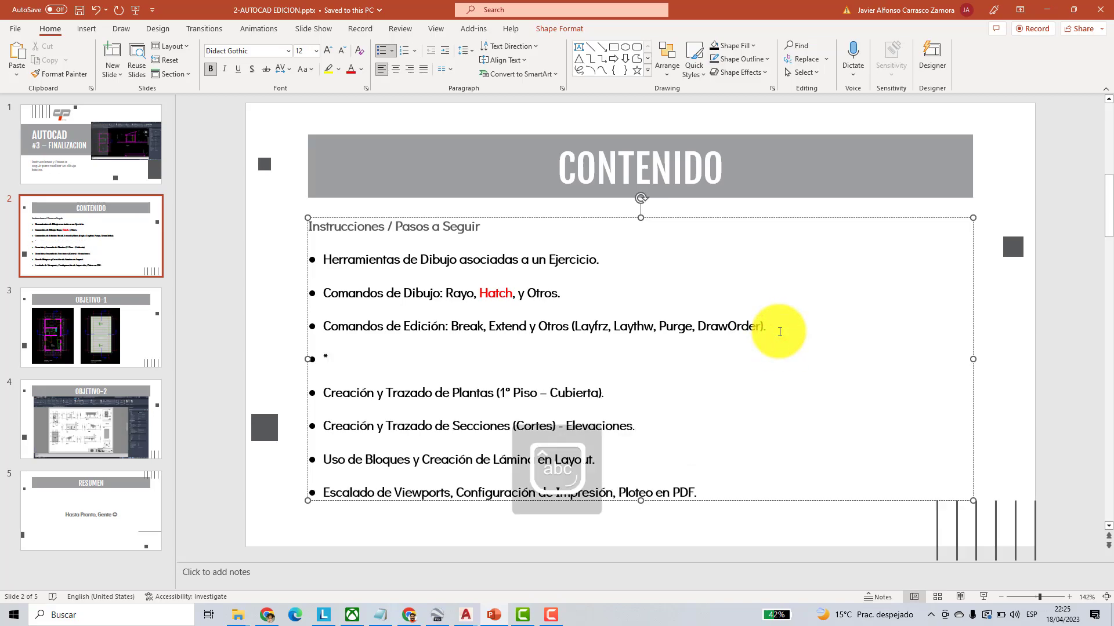
text(ipeout)
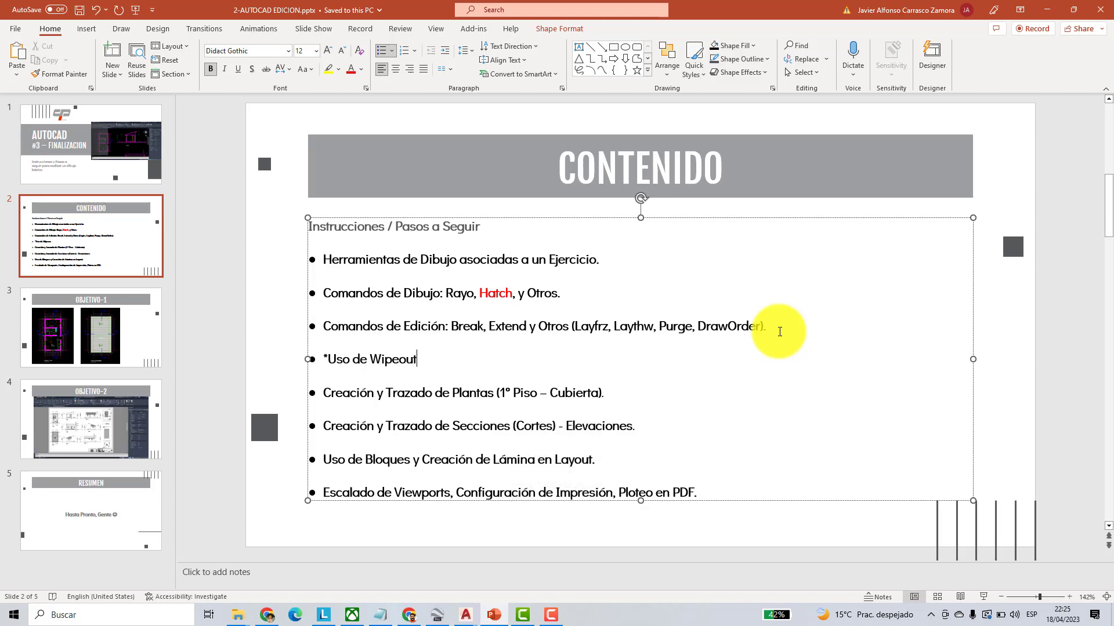
text( -)
key(Caps_Lock)
text(TRUCAZO)
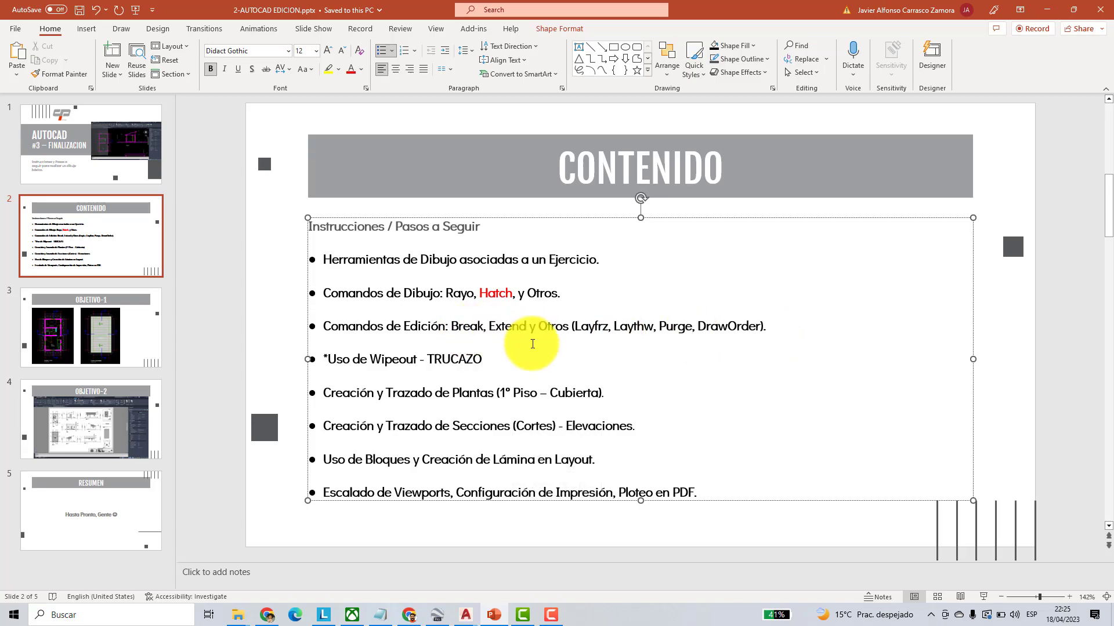
click(1055, 339)
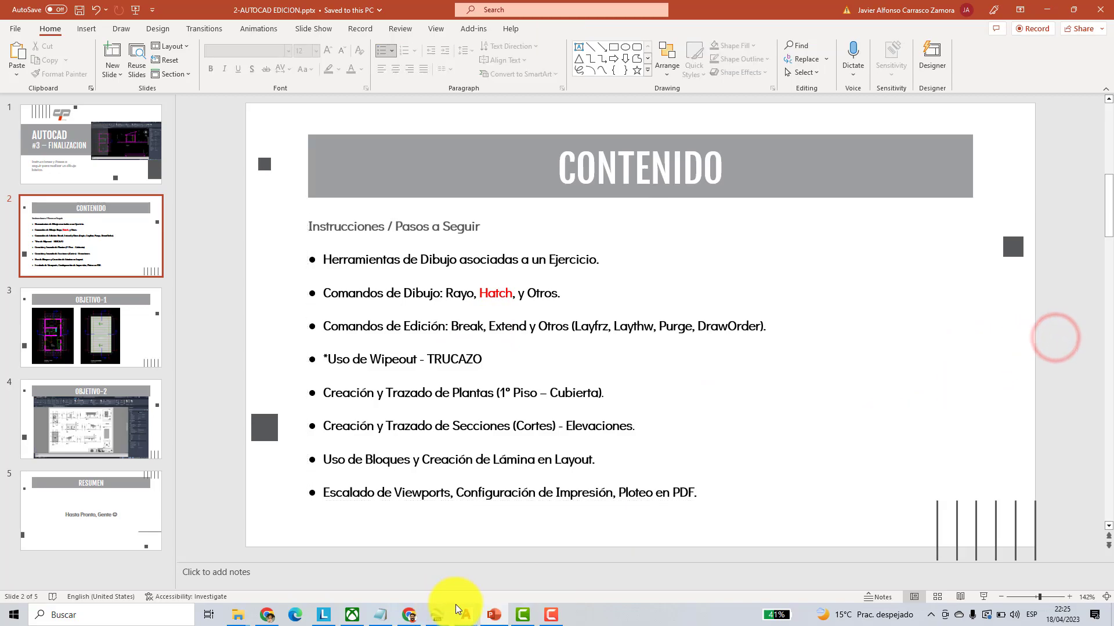
- Switch back to the DIBUJO EJERCICIO basico drawing in AutoCAD and make layer 0 current
mouse_move(464, 613)
click(409, 574)
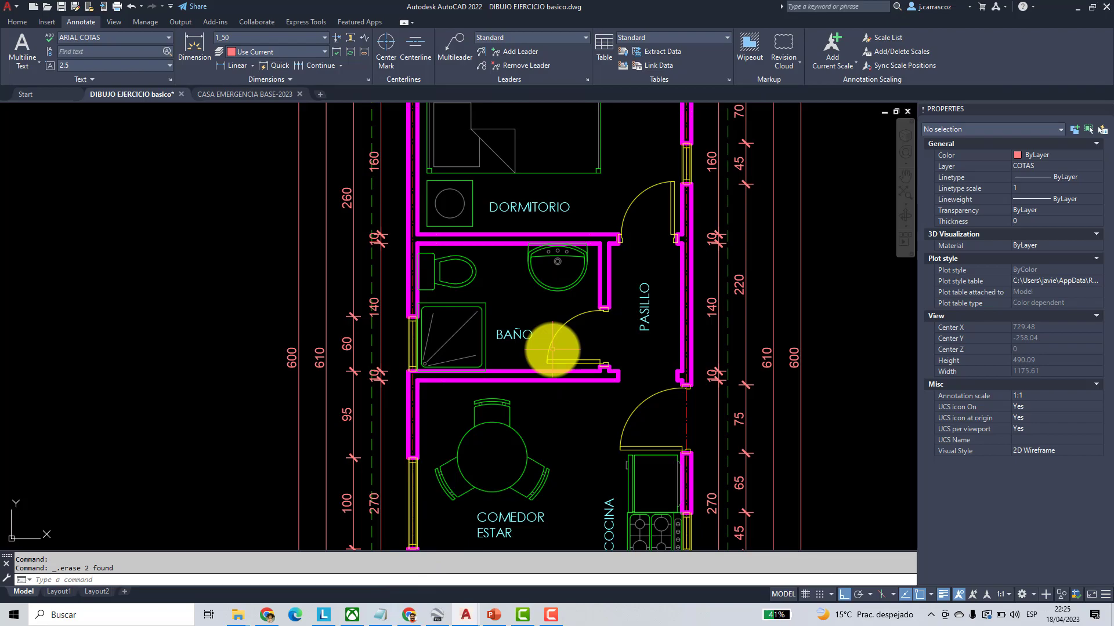
click(17, 28)
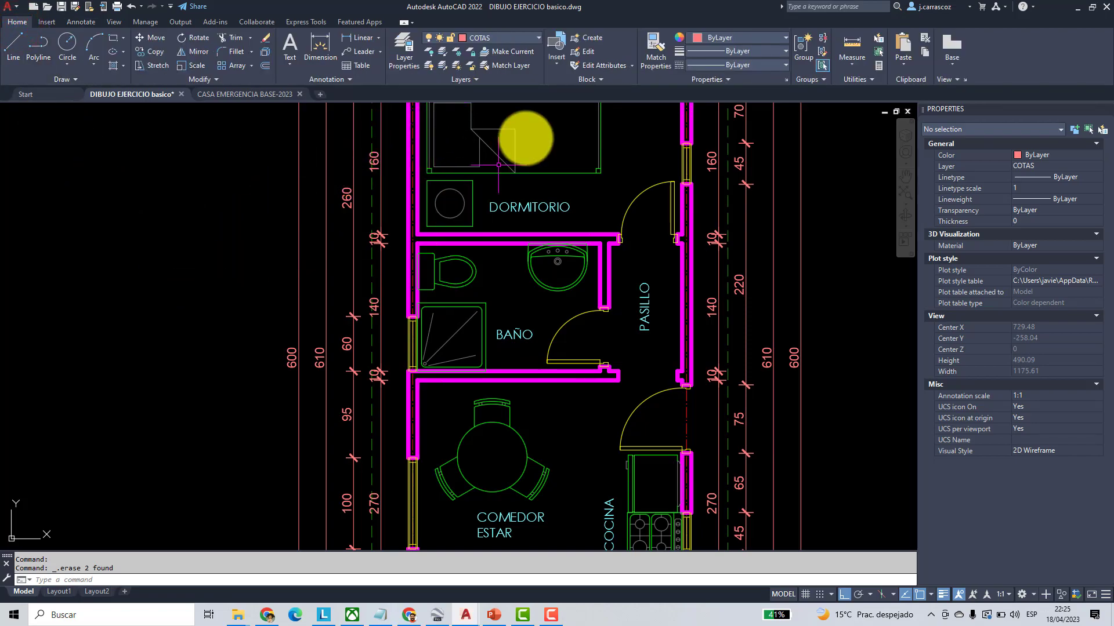
click(525, 41)
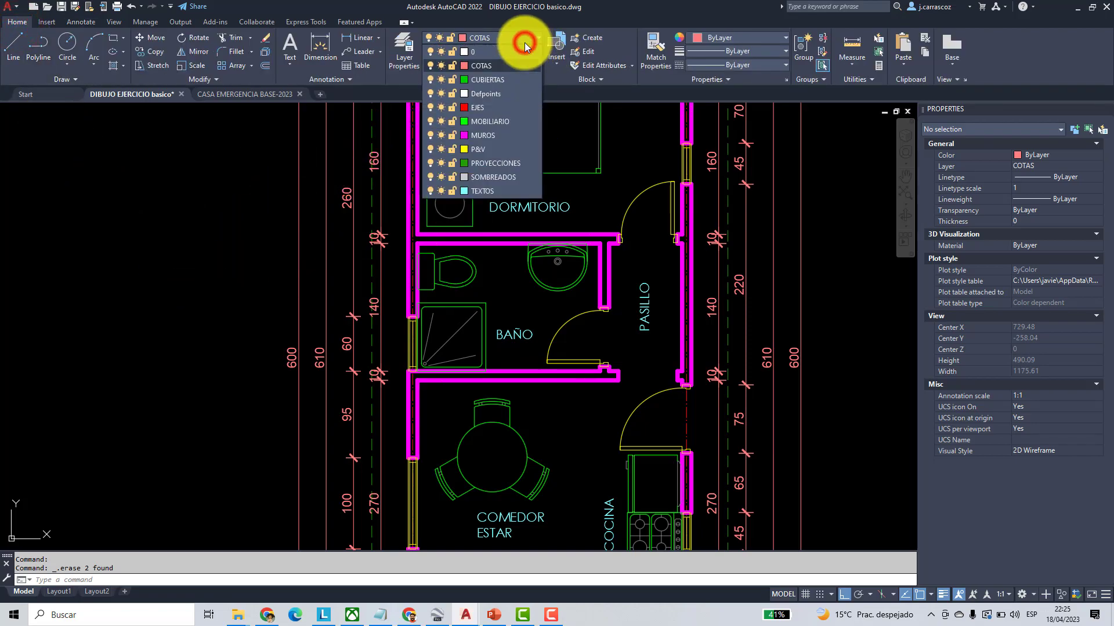
click(482, 51)
- Freeze the COTAS, TEXTOS and PROYECCIONES layers with LAYFRZ by picking a dimension, a room label and the dashed roof outline
text(LAYF)
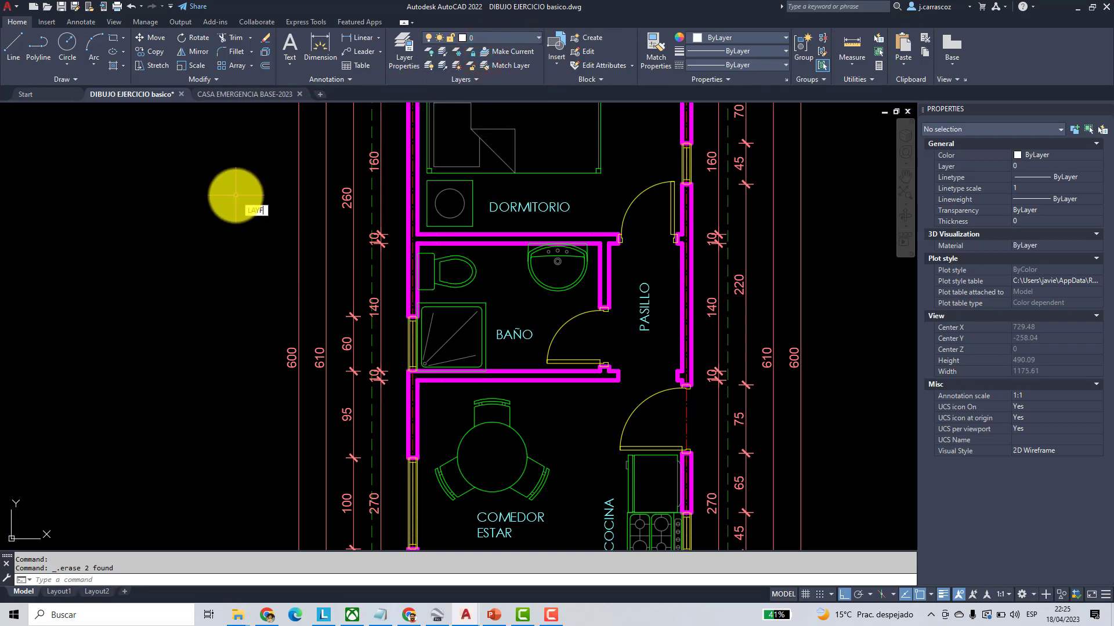
text(RZ)
key(Return)
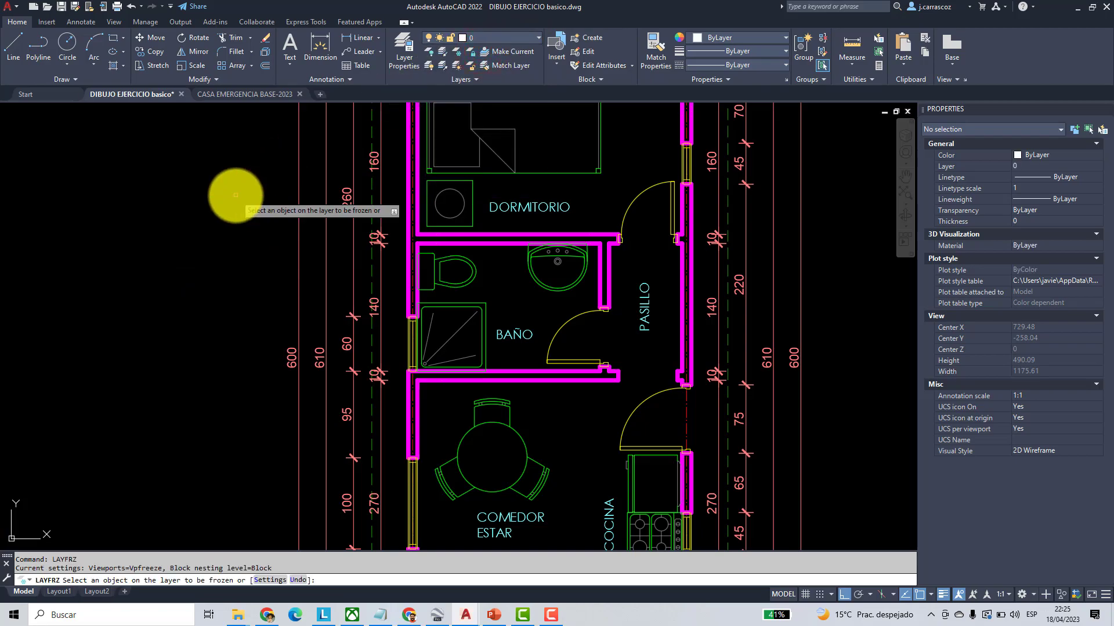
click(300, 282)
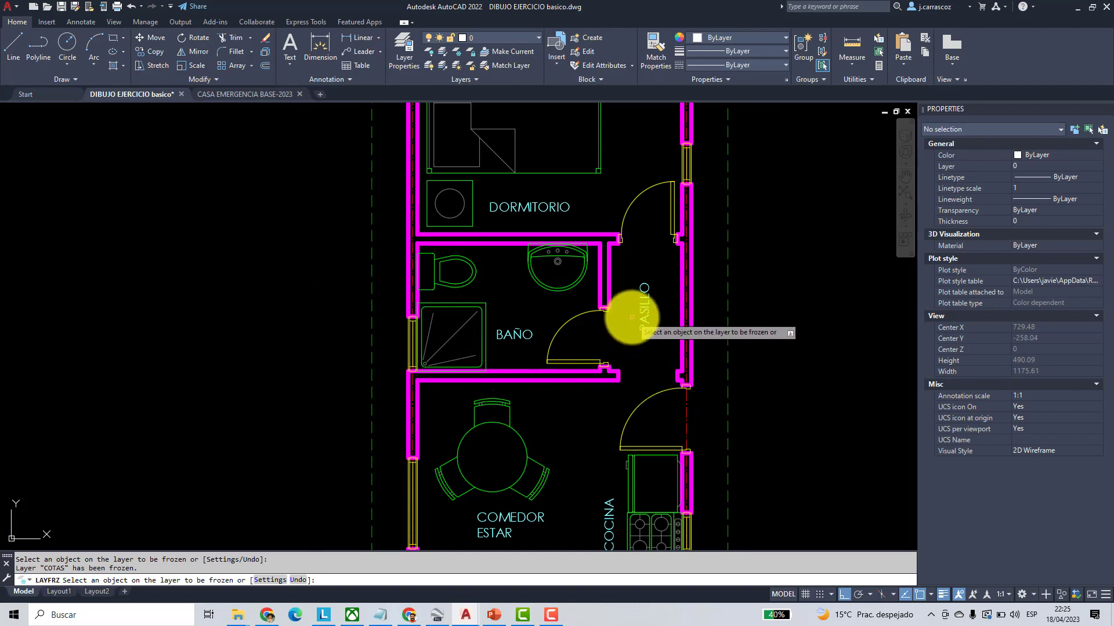
click(635, 318)
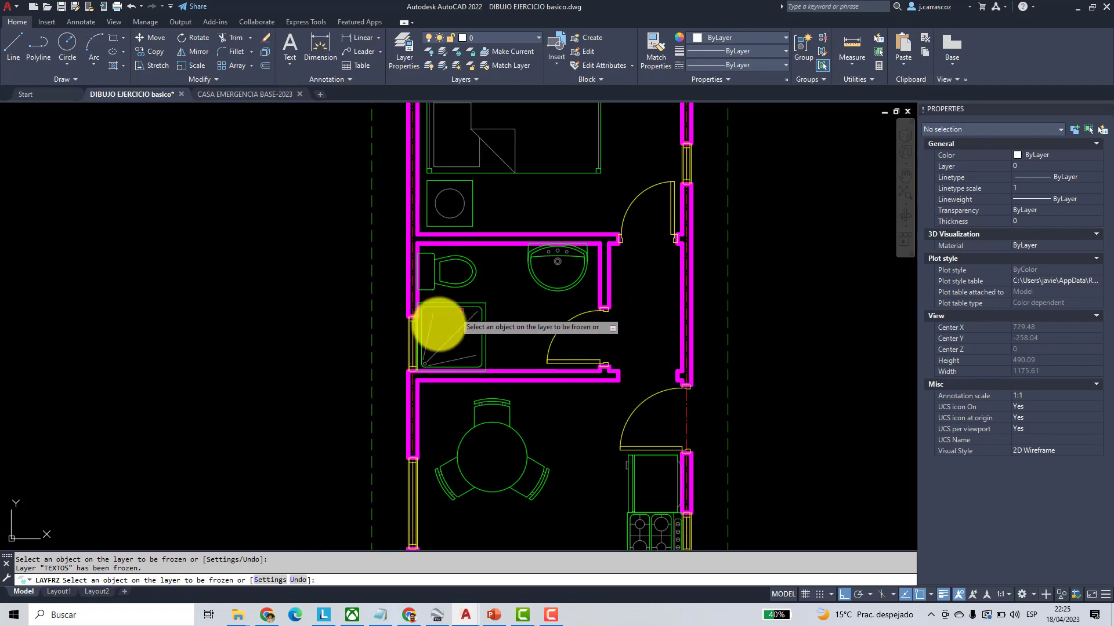
click(372, 319)
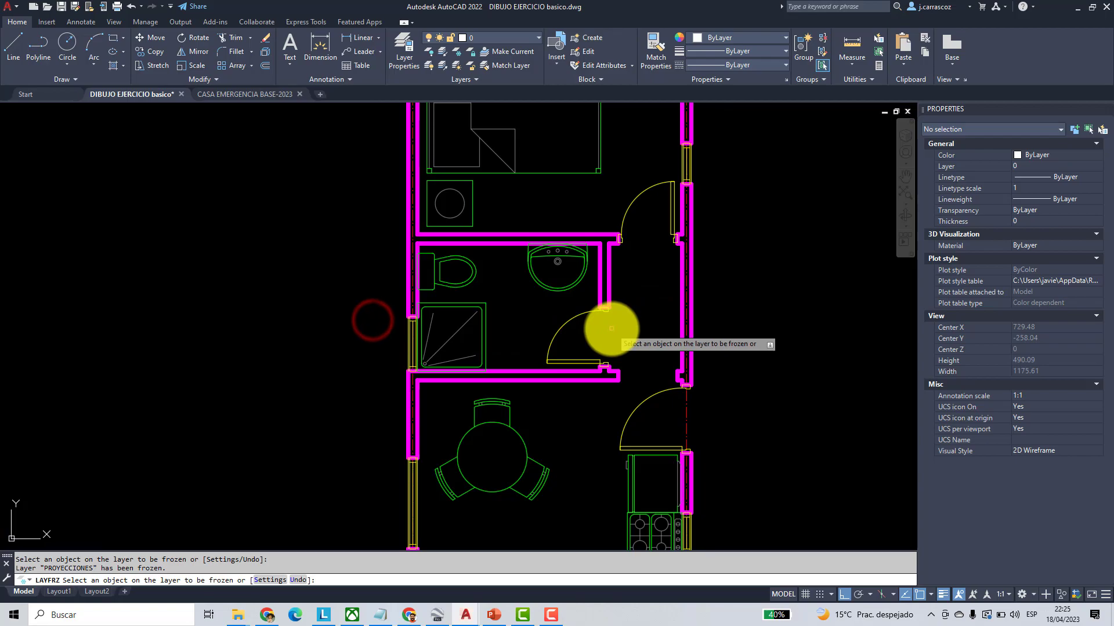
key(Return)
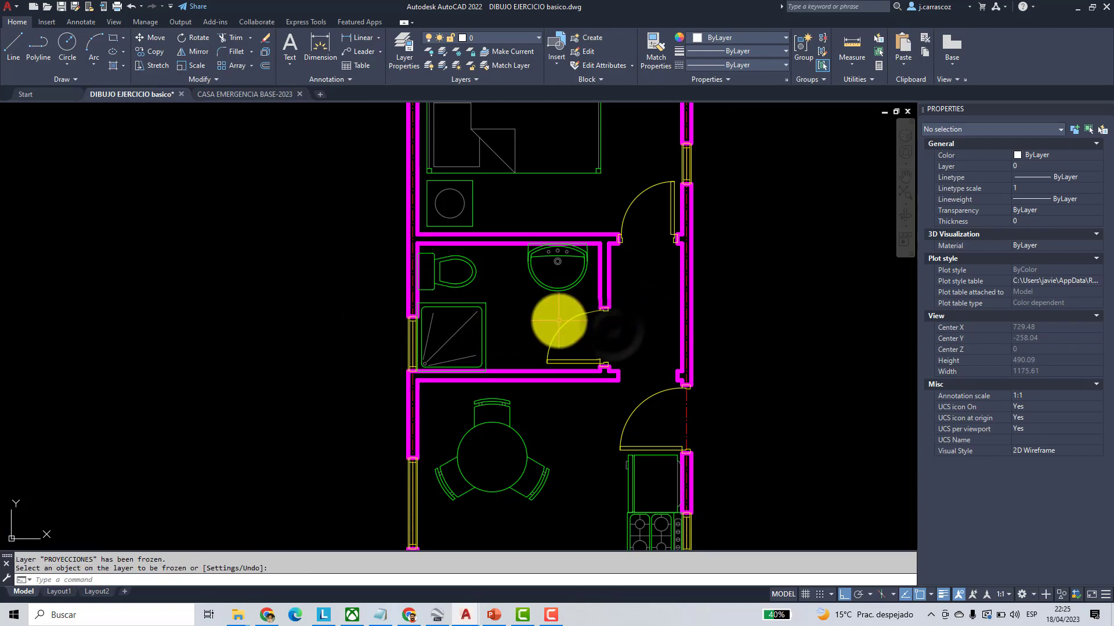
- Inspect the washbasin, toilet and shower blocks in the bathroom
scroll(598, 302, up, 4)
scroll(598, 302, down, 2)
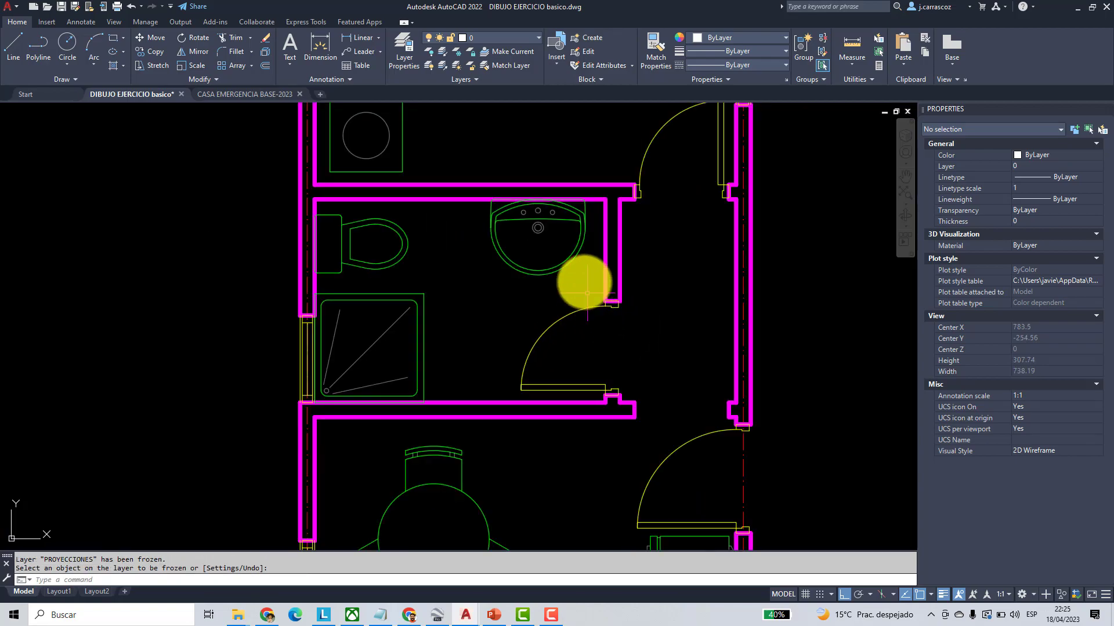
click(499, 254)
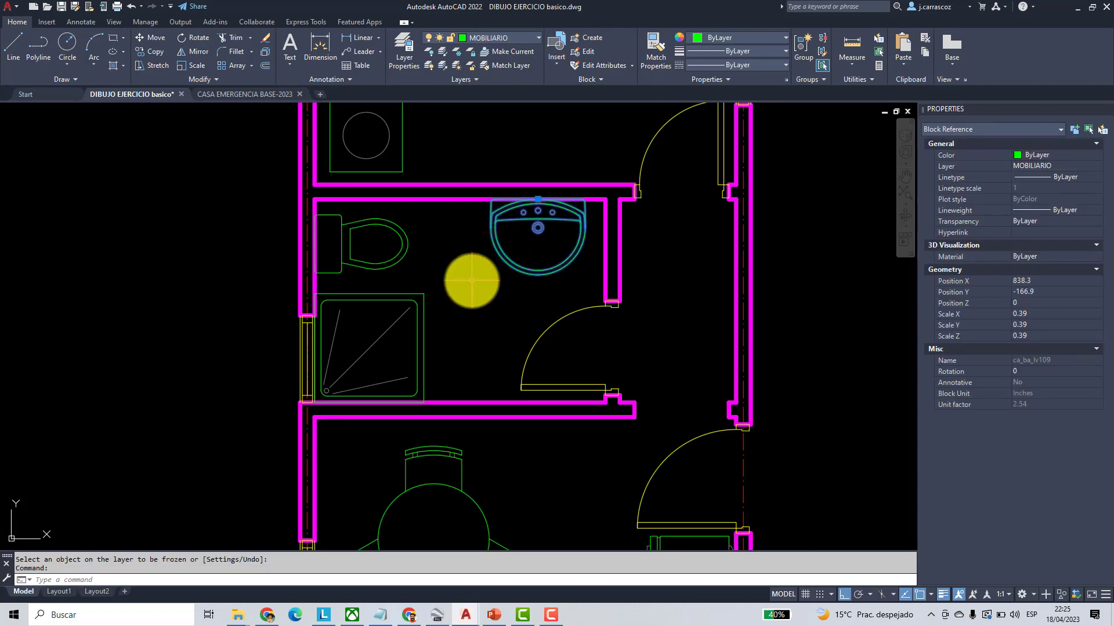
scroll(412, 246, up, 3)
scroll(406, 241, down, 3)
click(384, 229)
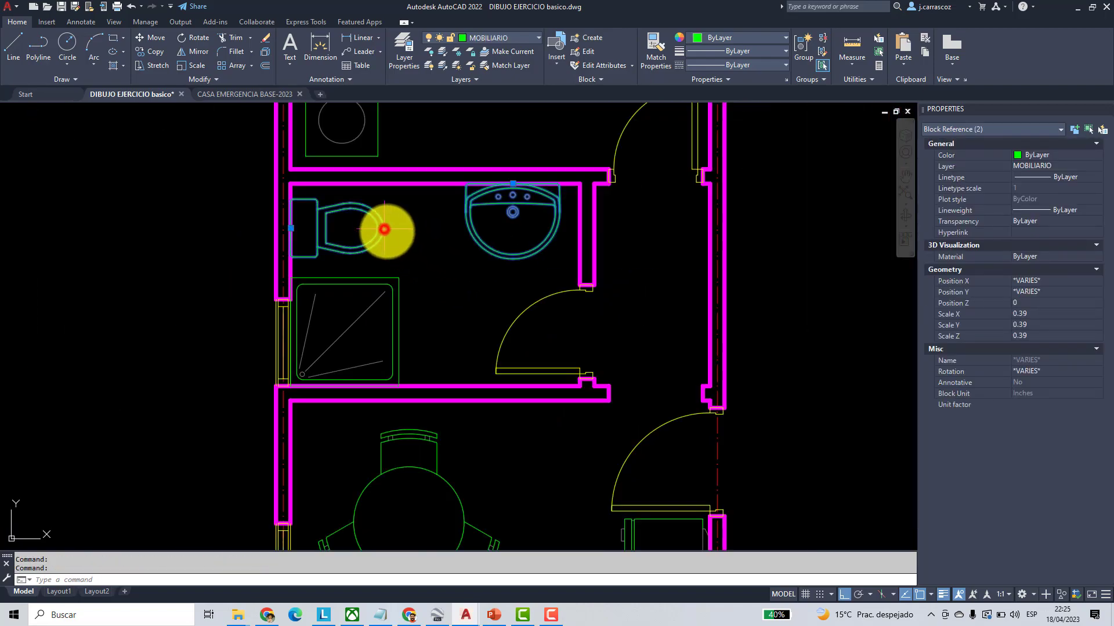
click(398, 279)
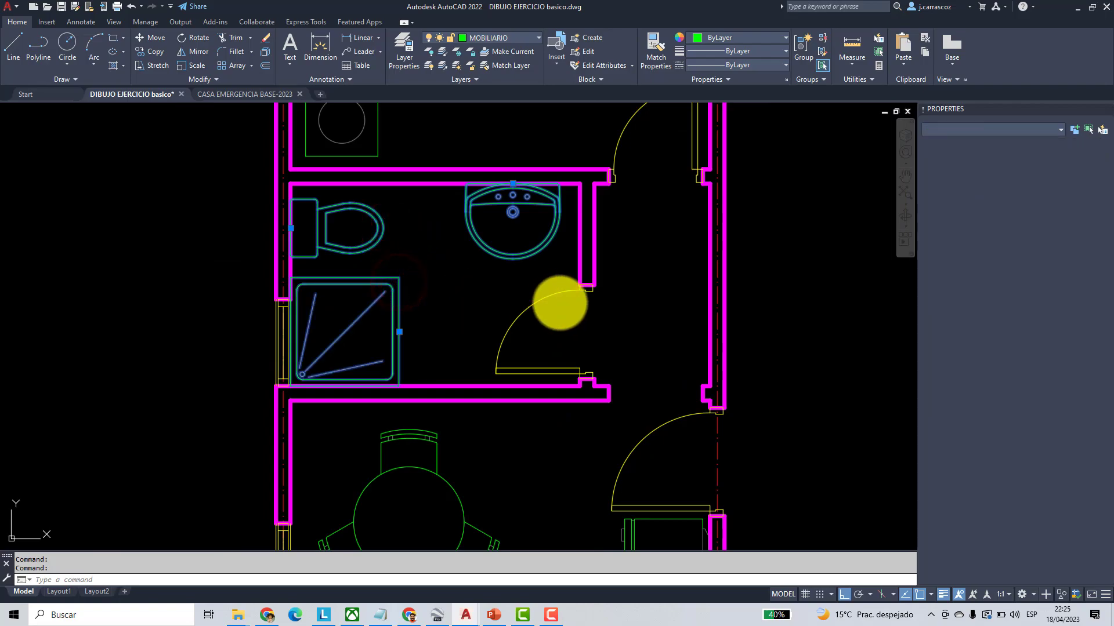
key(Escape)
key(Escape)
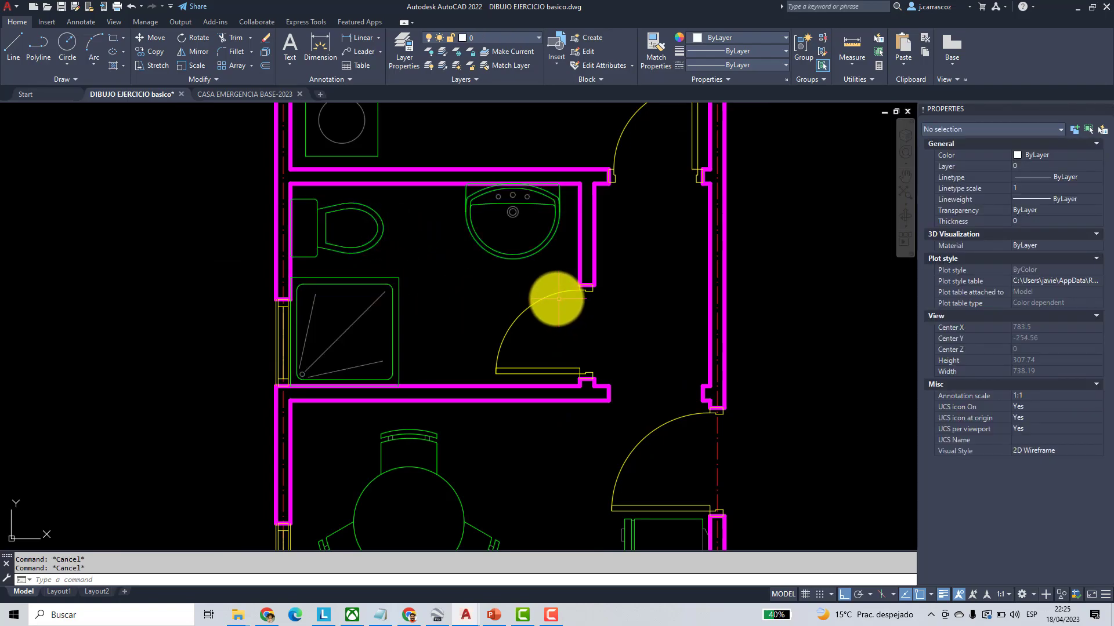
- Open the bathroom washbasin block ca_ba_lv109 in the Block Editor and start a Wipeout along its straight back edge
double_click(533, 254)
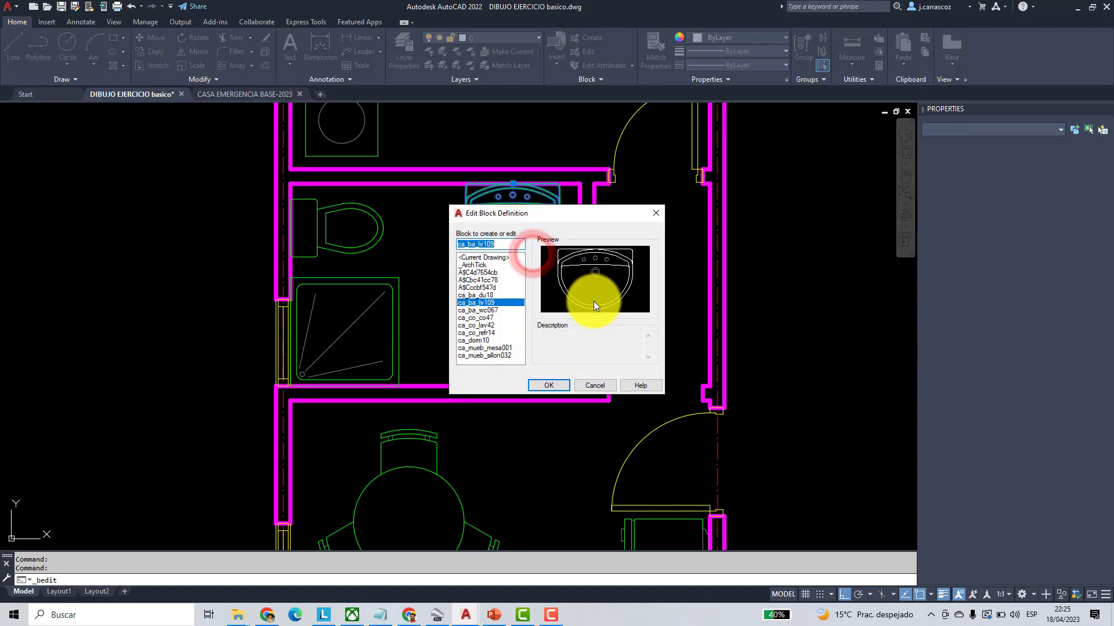
click(548, 385)
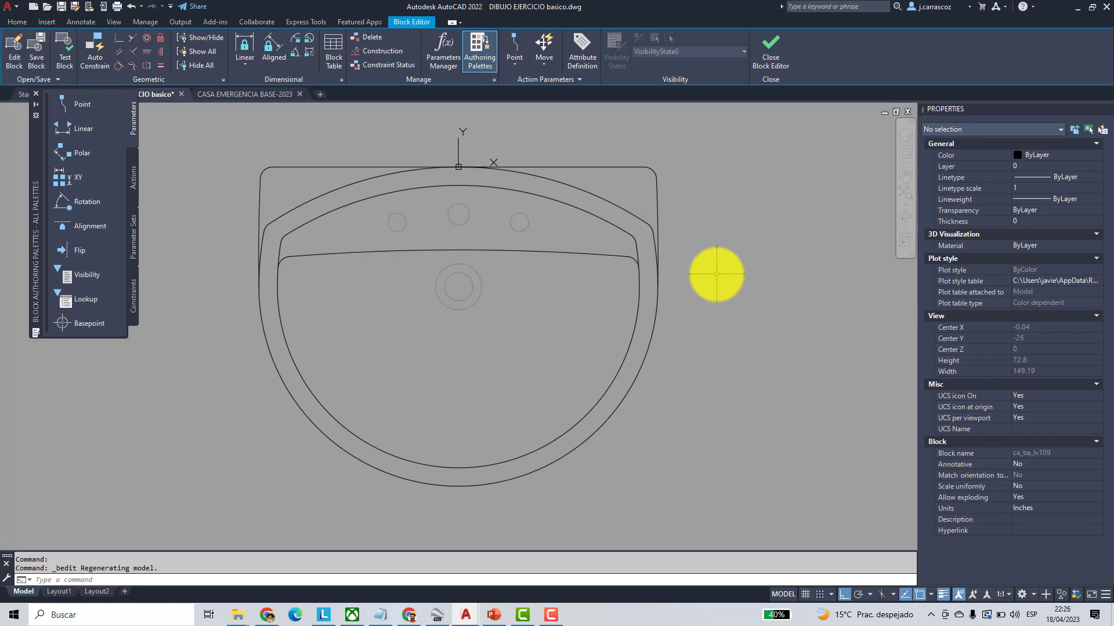
text(WIPEOUT)
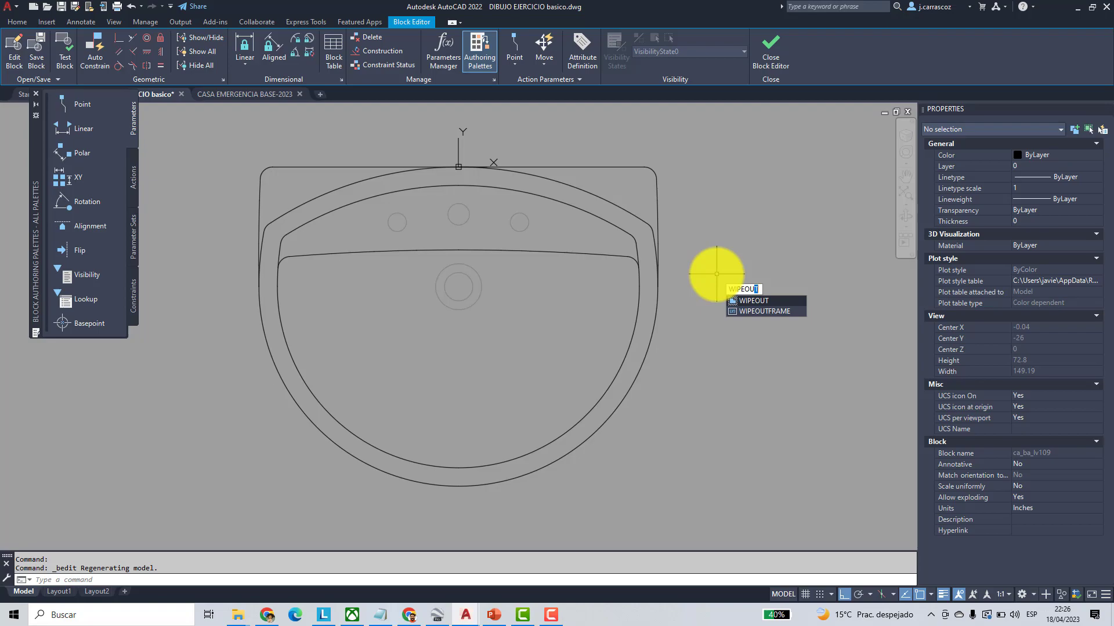
key(Return)
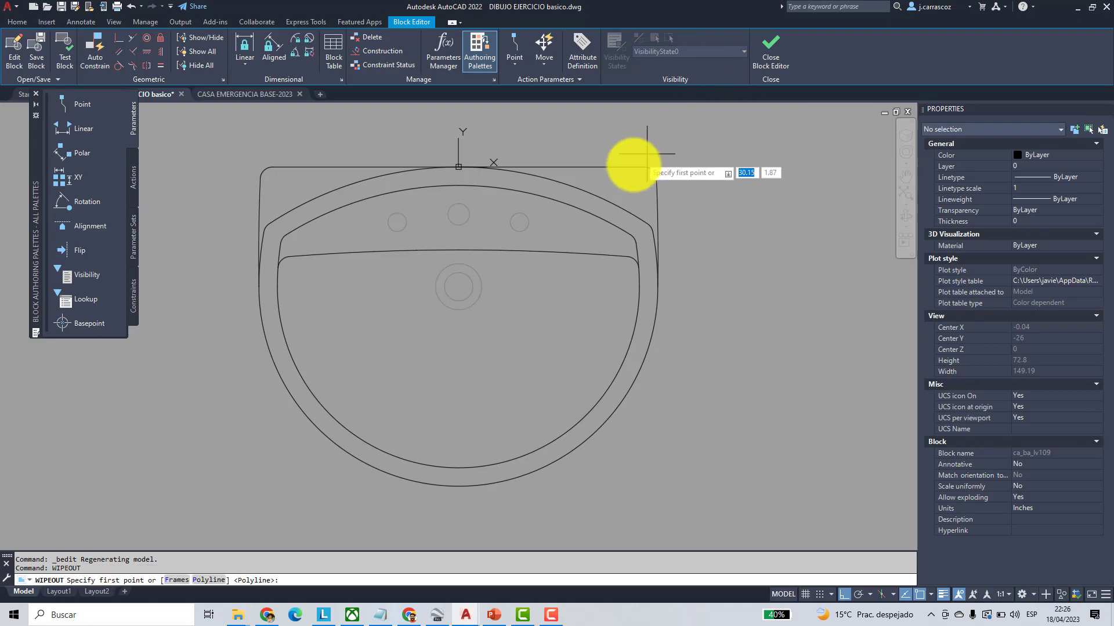
scroll(635, 167, up, 2)
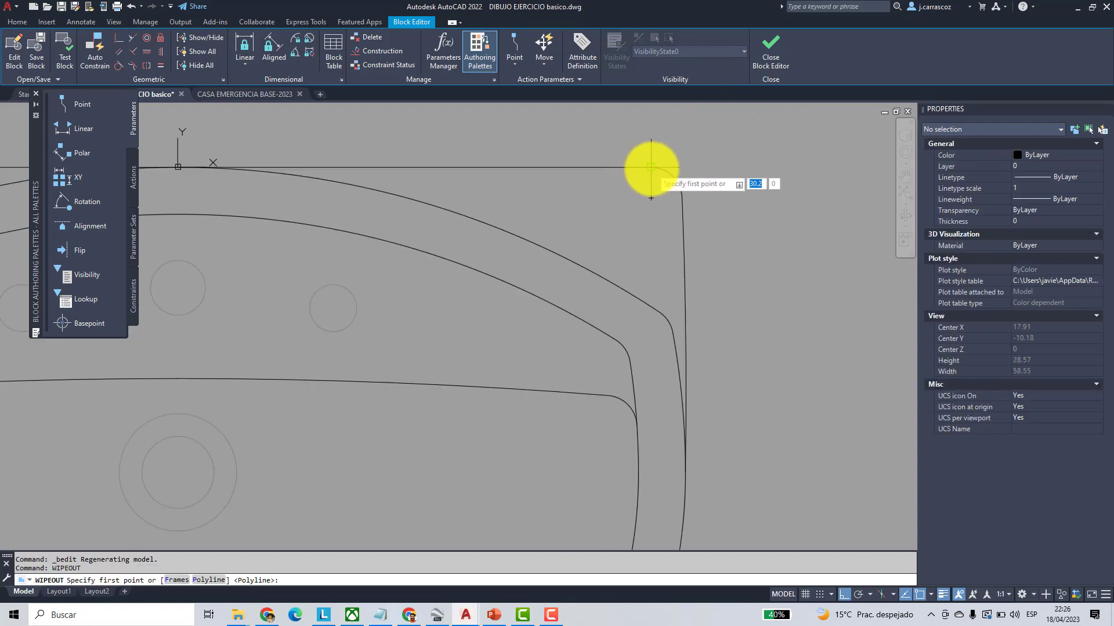
click(651, 168)
scroll(651, 168, down, 3)
scroll(387, 168, up, 3)
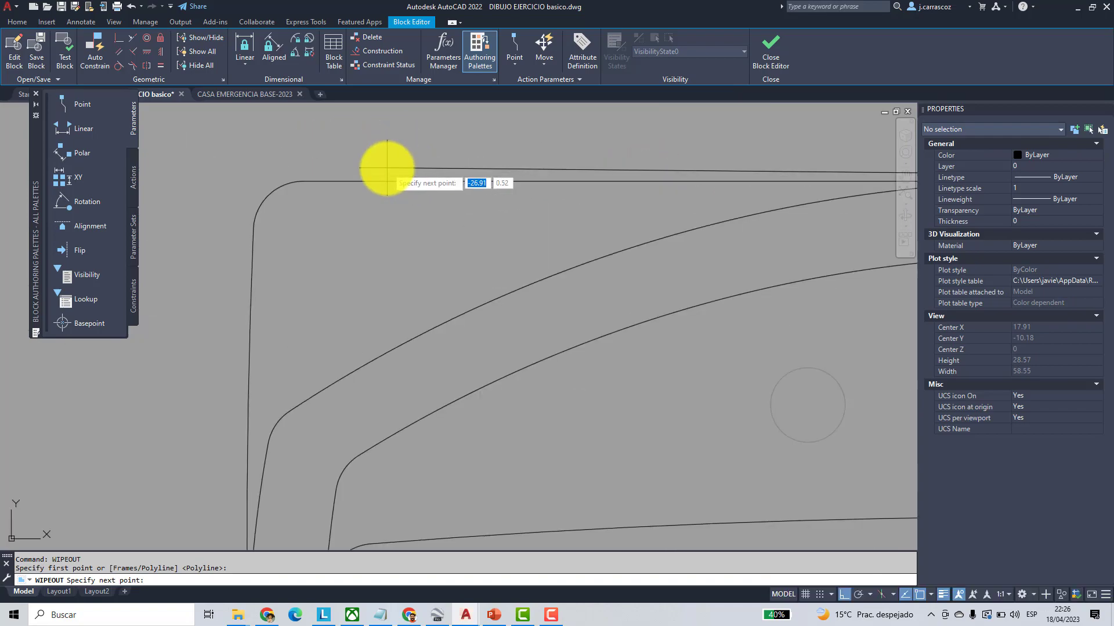
scroll(371, 174, up, 2)
click(305, 183)
- Trace the Wipeout boundary around the washbasin's rounded back-left corner with closely spaced points
scroll(306, 182, up, 5)
click(357, 152)
click(307, 176)
click(278, 203)
click(255, 232)
click(242, 259)
click(225, 293)
click(222, 324)
- Extend the Wipeout boundary from the back-left corner down the washbasin's nearly straight left side
scroll(269, 363, up, 4)
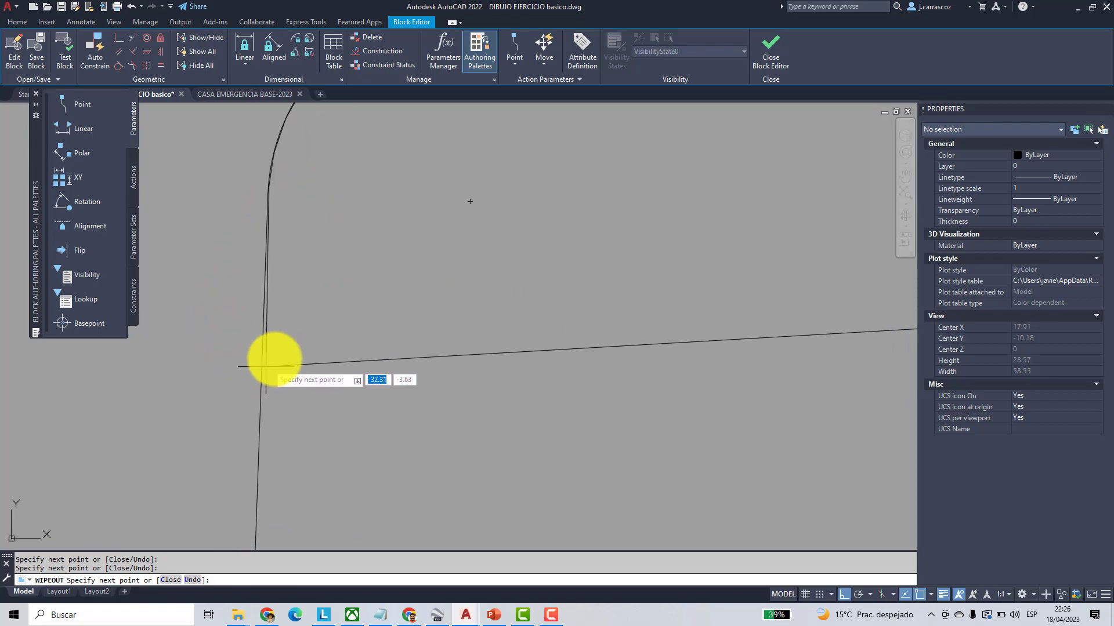
scroll(267, 366, down, 4)
scroll(269, 387, up, 4)
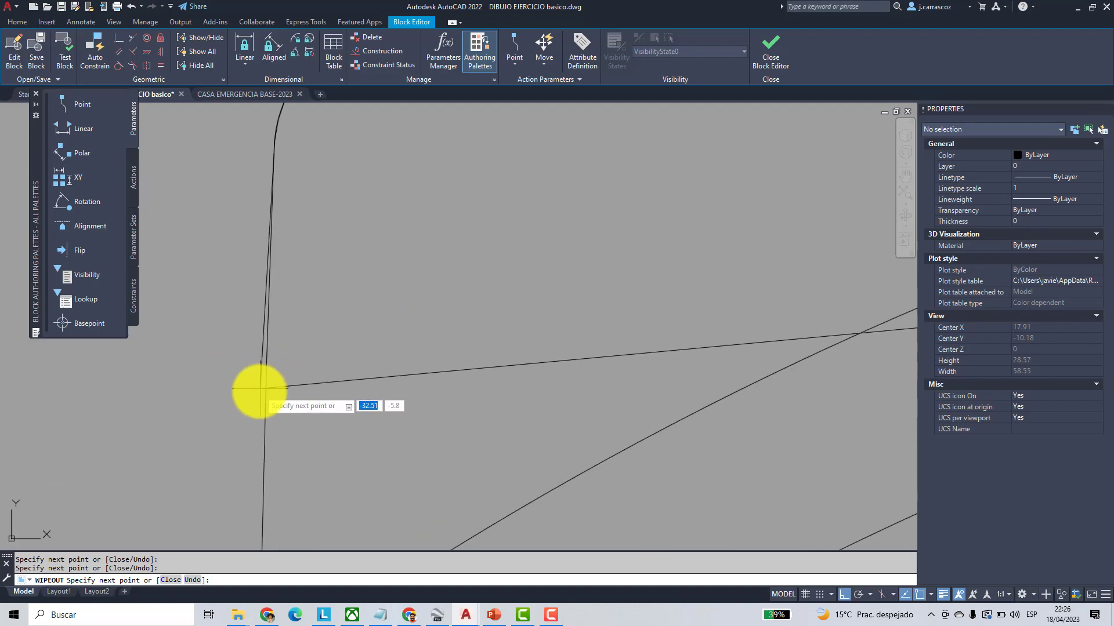
click(264, 423)
scroll(286, 463, down, 3)
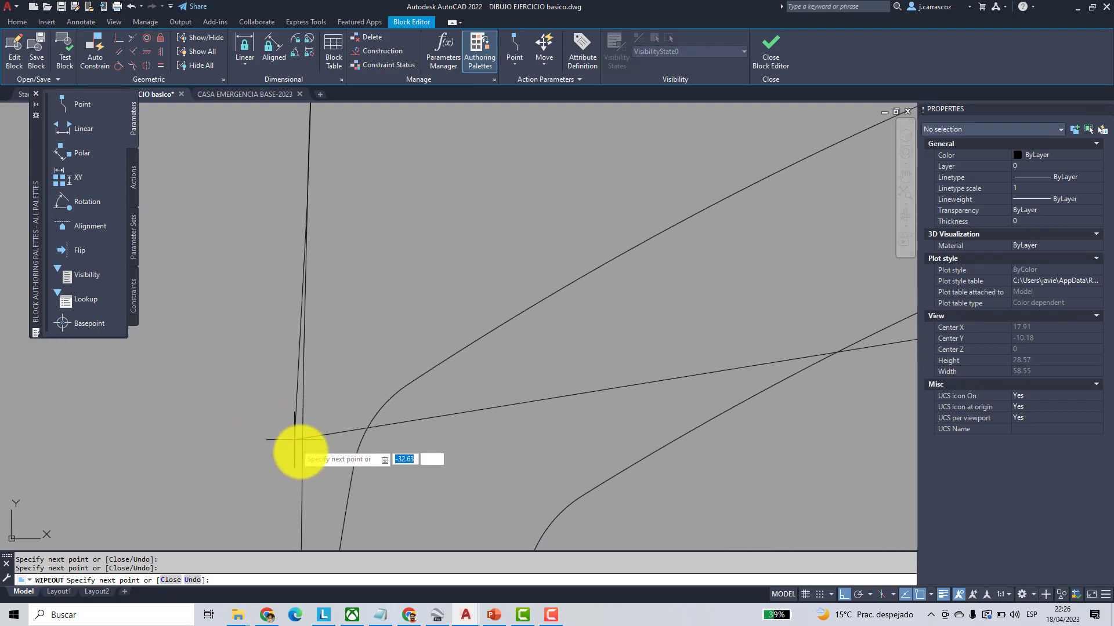
click(302, 452)
scroll(335, 266, up, 3)
click(325, 366)
scroll(340, 203, down, 2)
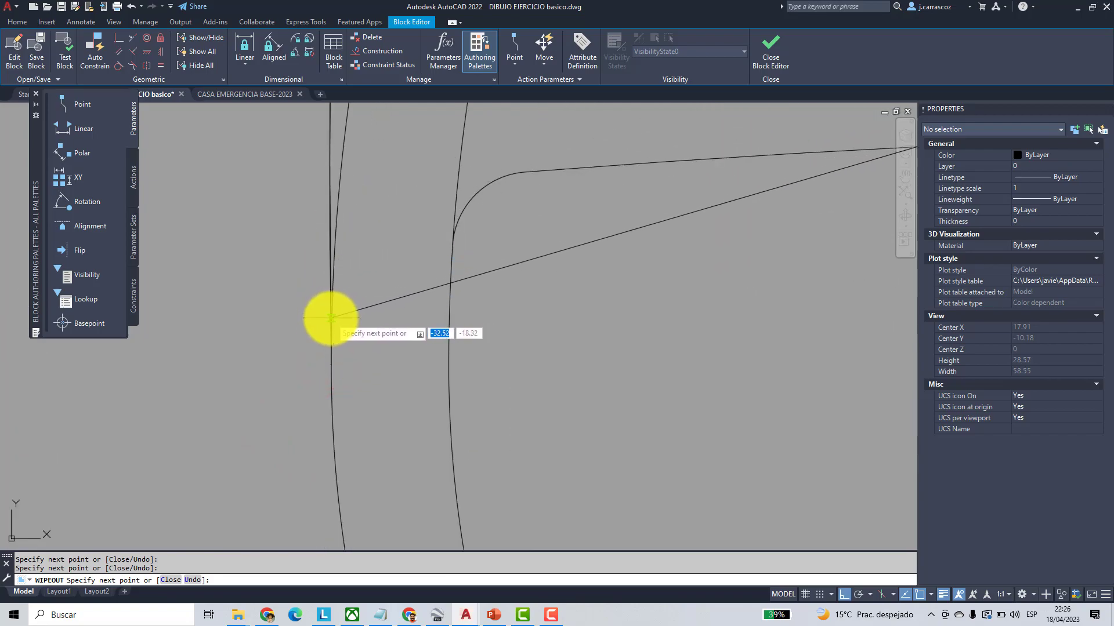
- Trace the Wipeout boundary along the washbasin's outer front-left curve with closely spaced points
scroll(325, 318, up, 2)
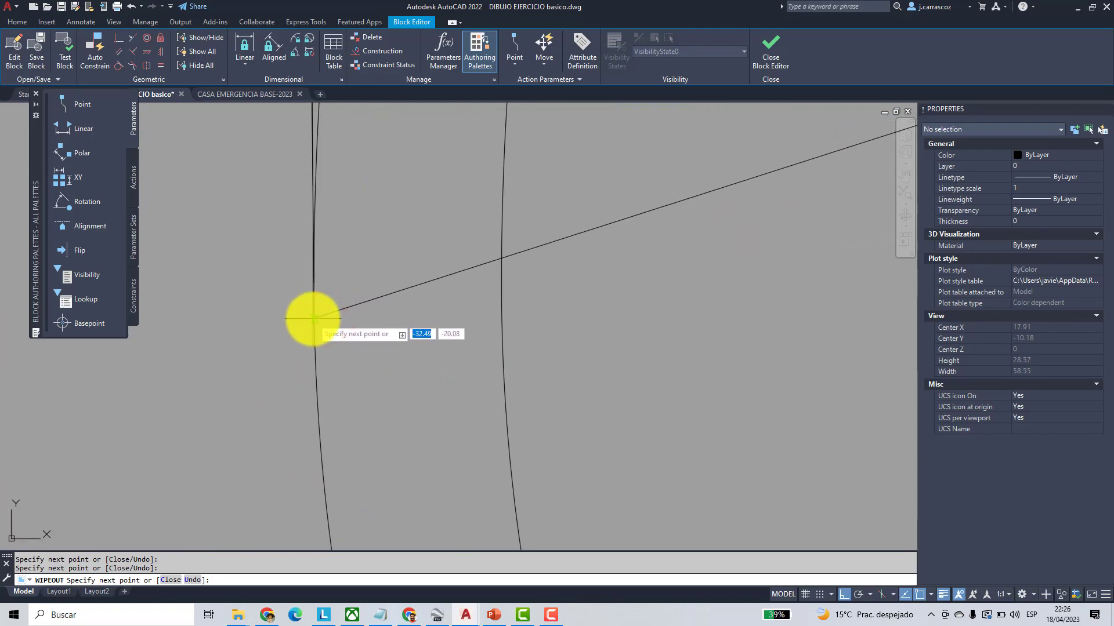
click(313, 319)
click(315, 408)
middle_drag(326, 422, 330, 255)
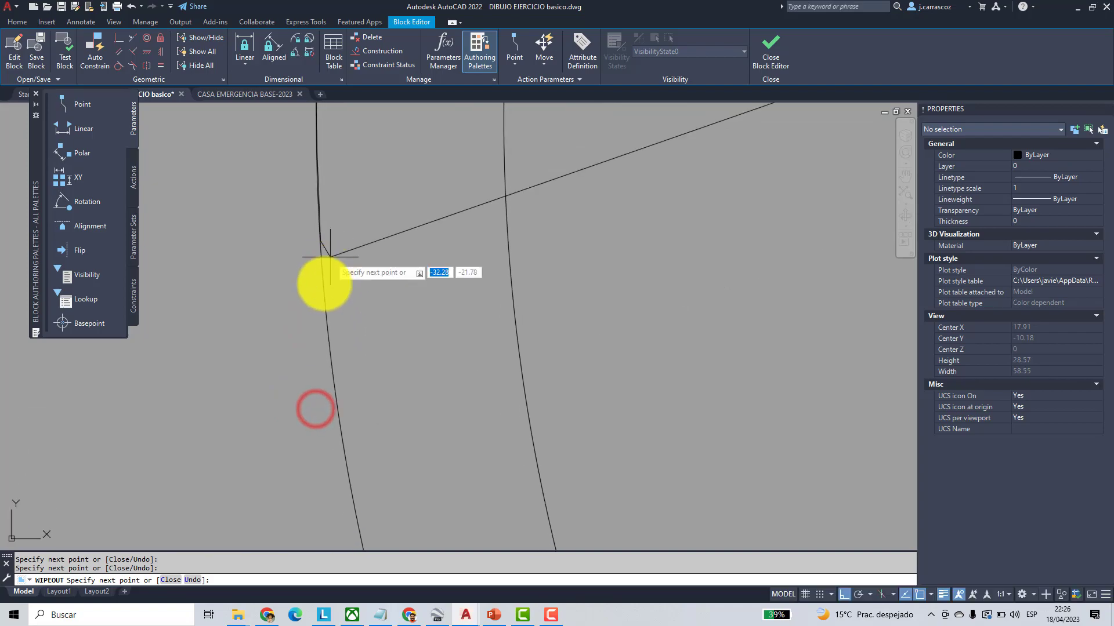
click(327, 330)
middle_drag(335, 409, 374, 222)
scroll(310, 251, down, 2)
click(345, 357)
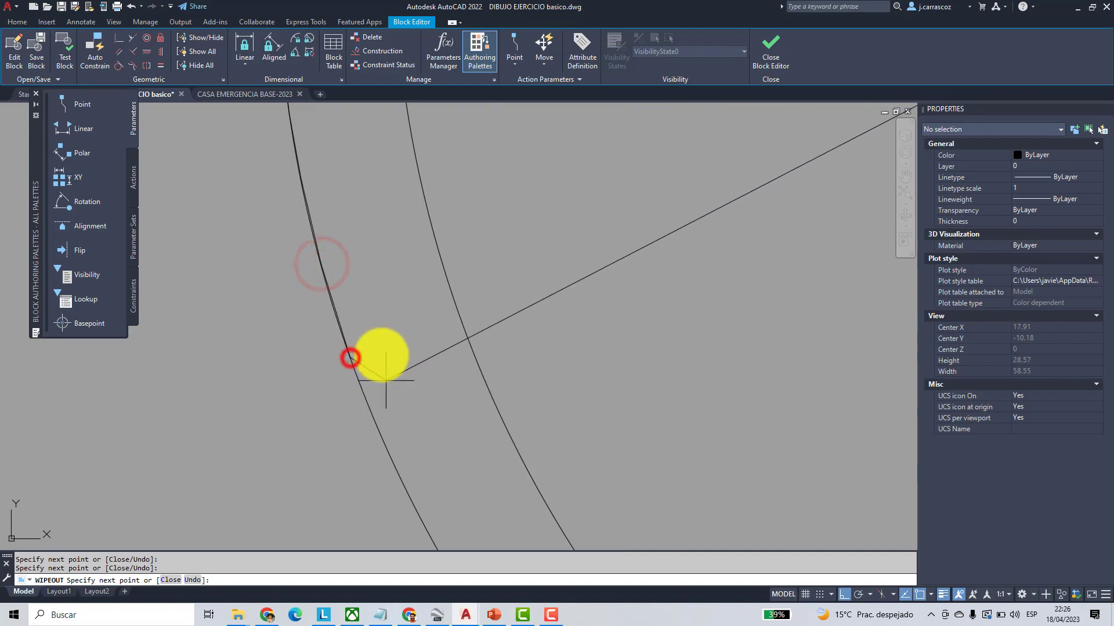
scroll(324, 261, up, 1)
mouse_move(371, 351)
middle_down()
mouse_move(422, 410)
mouse_move(330, 251)
mouse_move(331, 288)
middle_up()
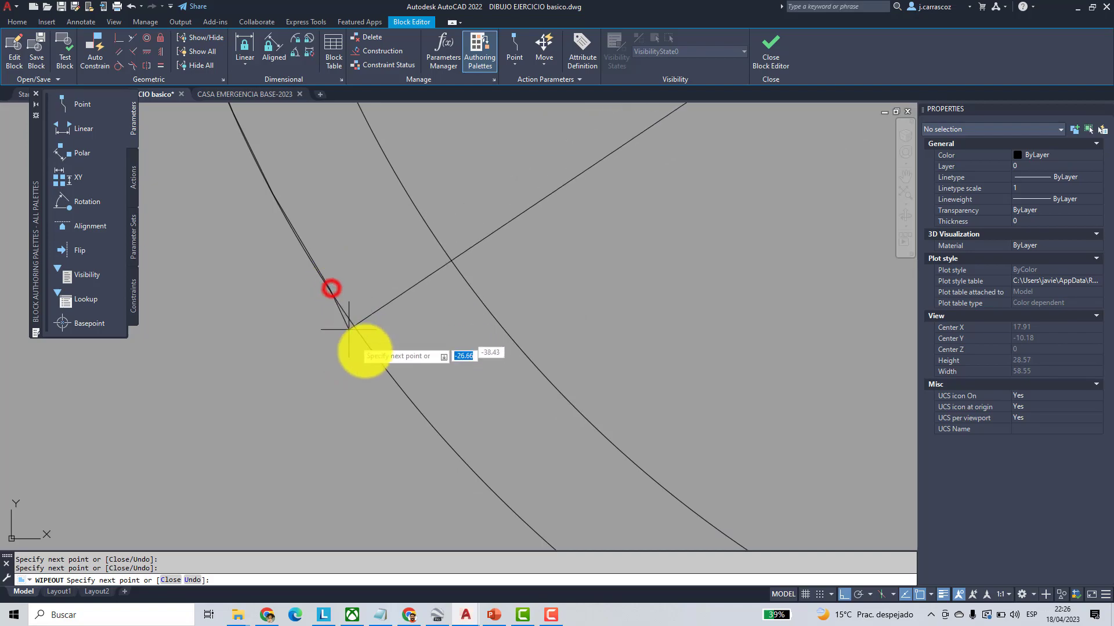
mouse_move(385, 372)
middle_down()
mouse_move(293, 211)
mouse_move(316, 270)
mouse_move(382, 332)
middle_up()
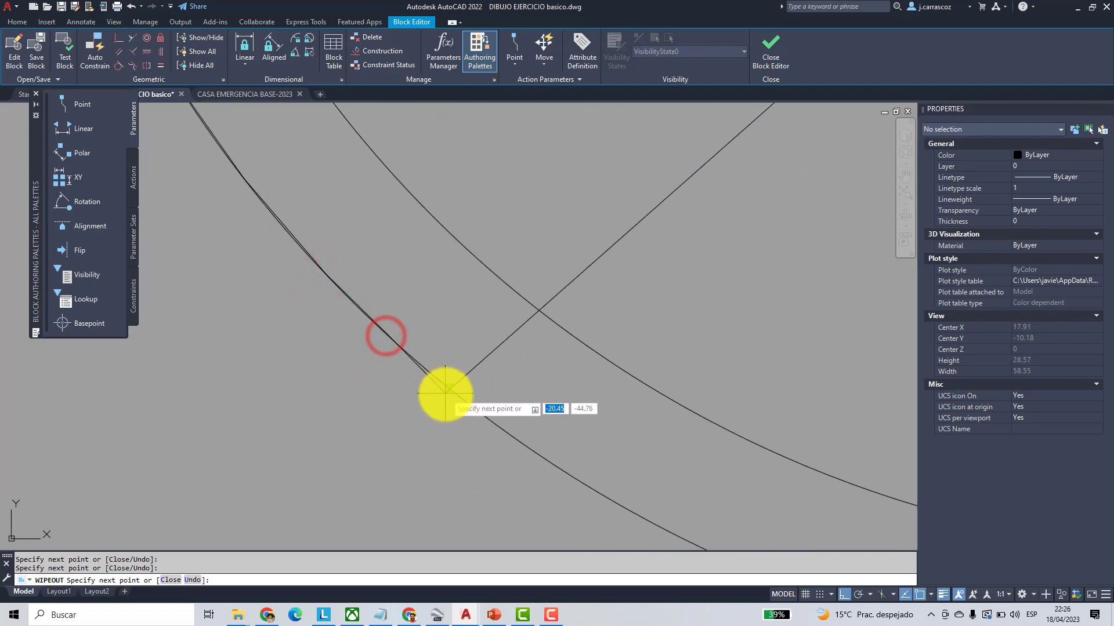
mouse_move(451, 393)
middle_down()
mouse_move(534, 455)
mouse_move(634, 450)
mouse_move(353, 250)
middle_up()
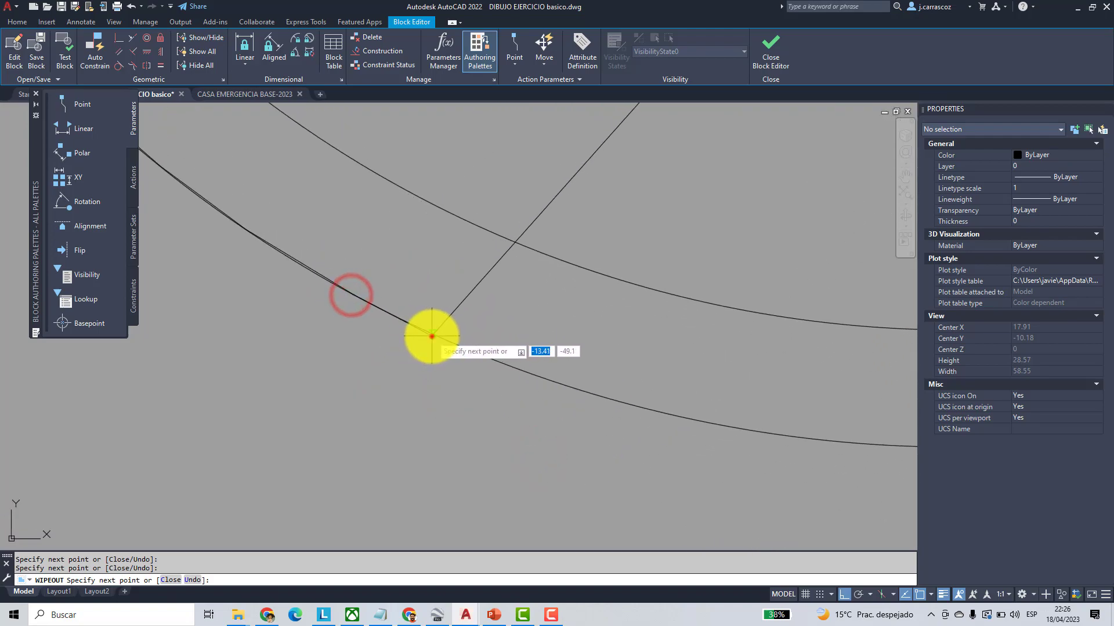
- Continue the Wipeout boundary across the lowest part of the washbasin's curved front edge
click(519, 370)
click(613, 405)
scroll(308, 355, down, 2)
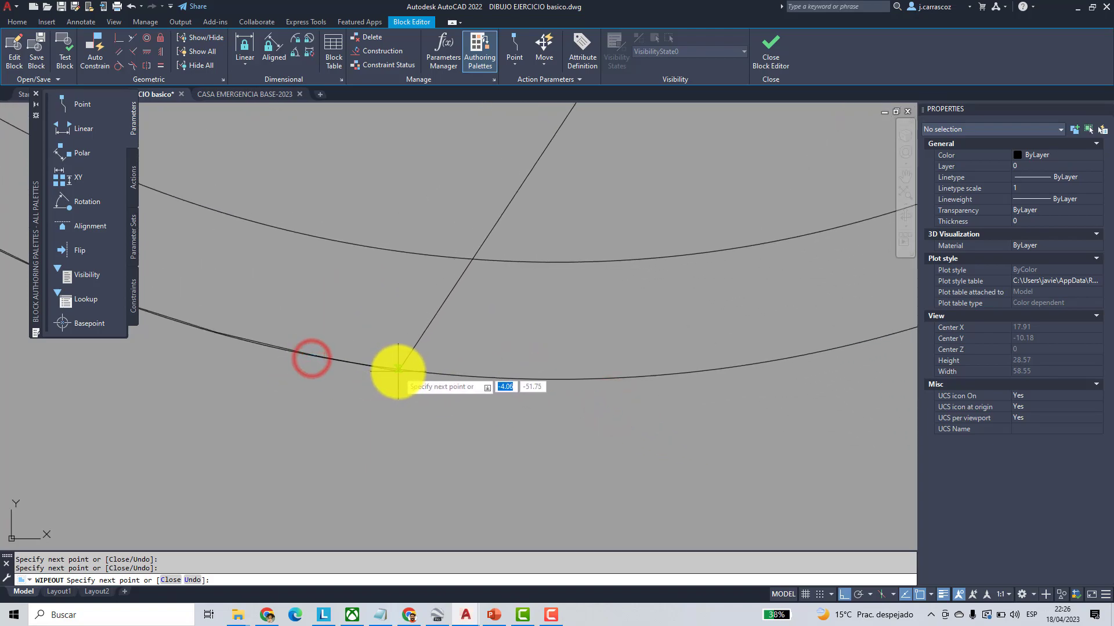
click(549, 378)
click(638, 377)
middle_drag(639, 378, 367, 394)
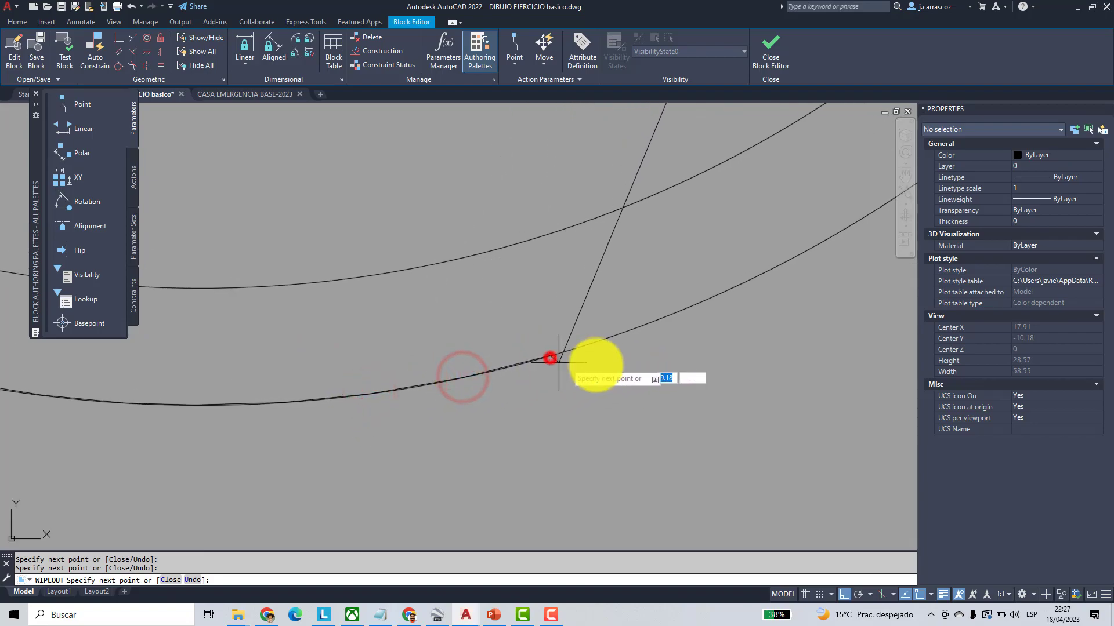
- Trace the Wipeout boundary up the washbasin's outer front-right curve with closely spaced points
middle_drag(550, 358, 340, 418)
middle_drag(381, 385, 389, 385)
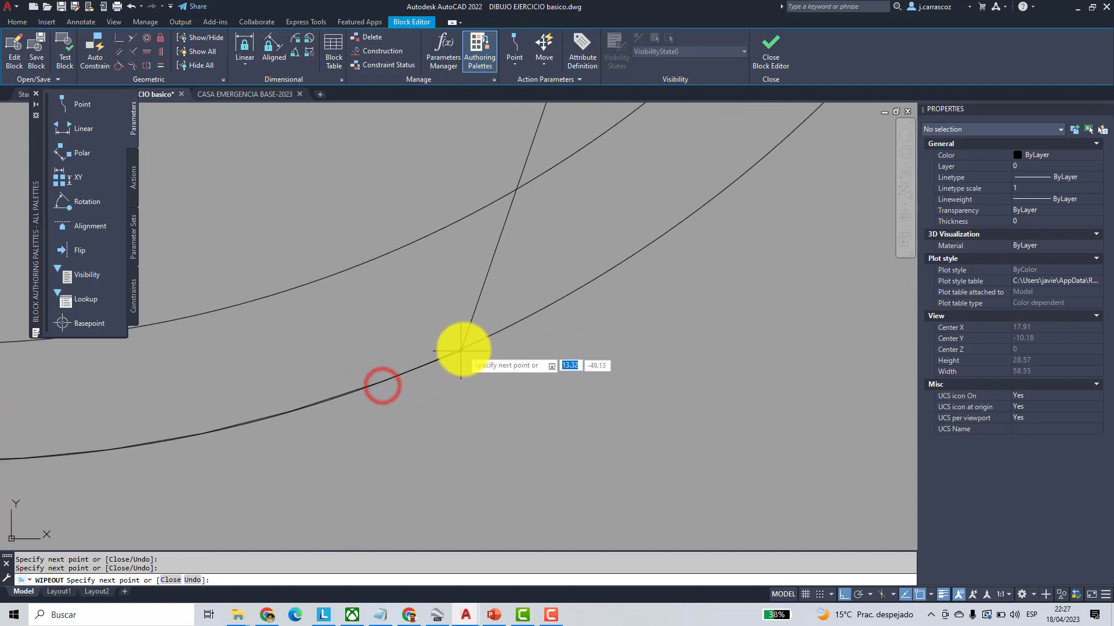
middle_drag(468, 347, 422, 403)
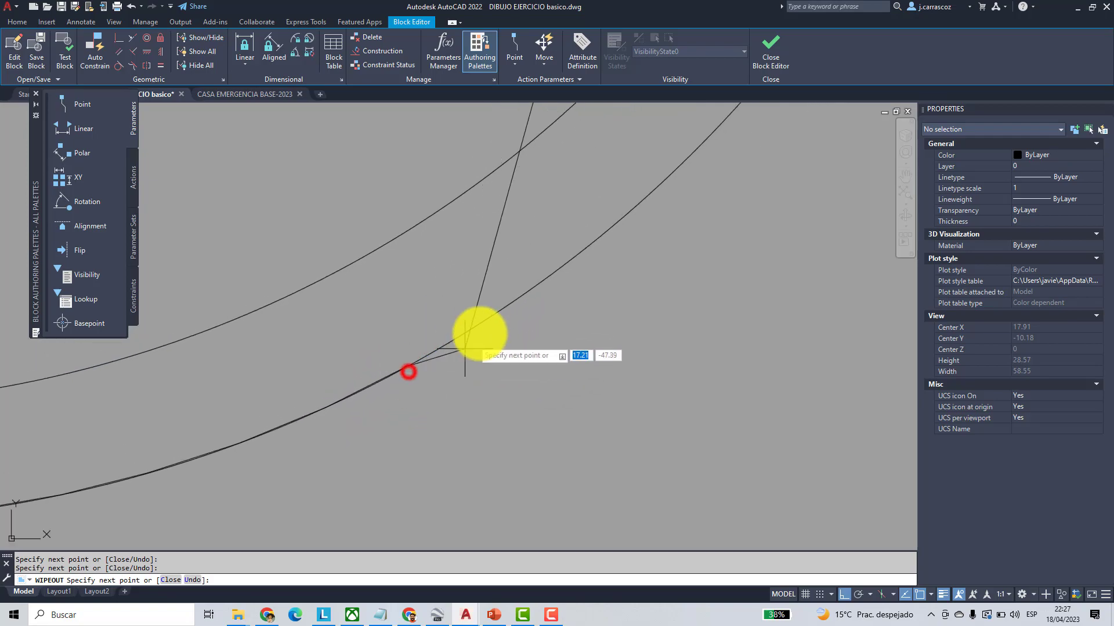
mouse_move(488, 323)
middle_down()
mouse_move(445, 444)
mouse_move(417, 415)
middle_up()
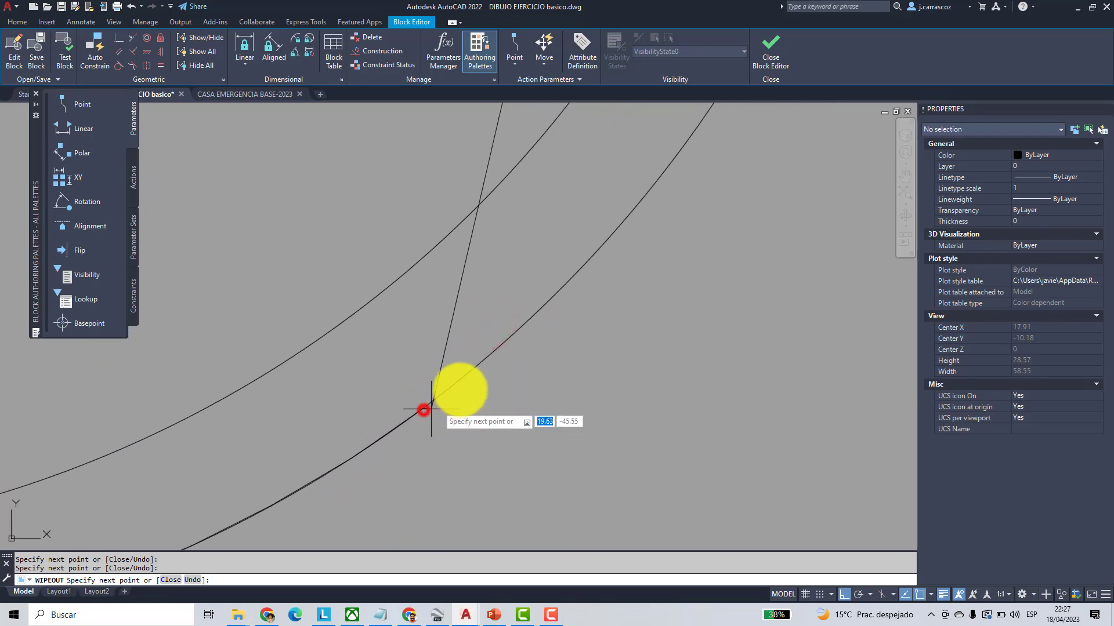
mouse_move(488, 354)
middle_down()
mouse_move(590, 310)
mouse_move(460, 447)
mouse_move(411, 425)
middle_up()
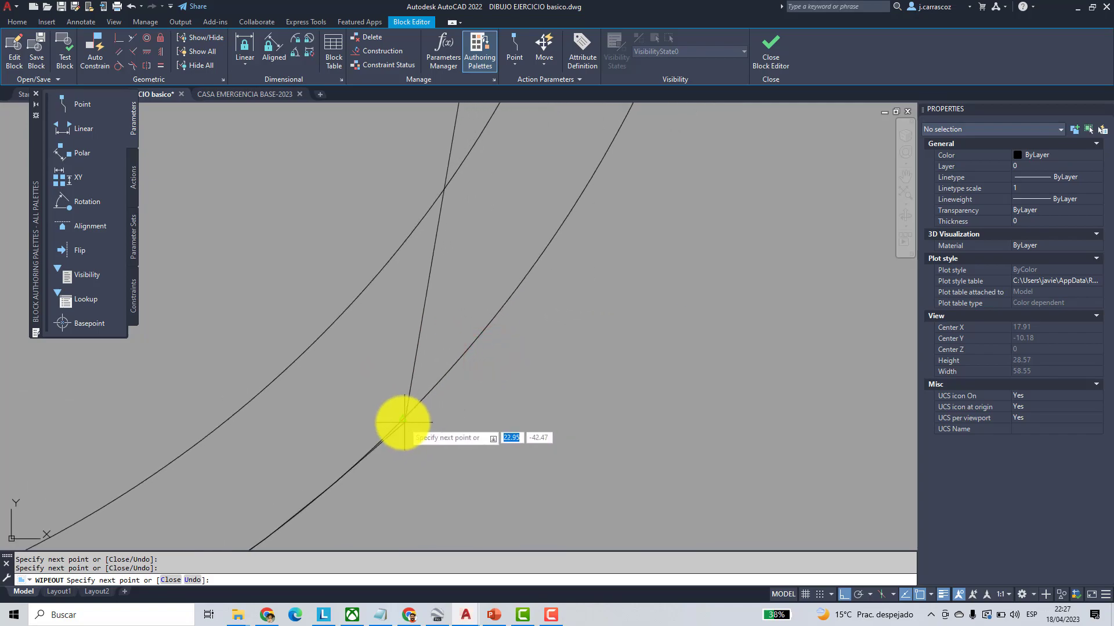
middle_drag(541, 319, 438, 423)
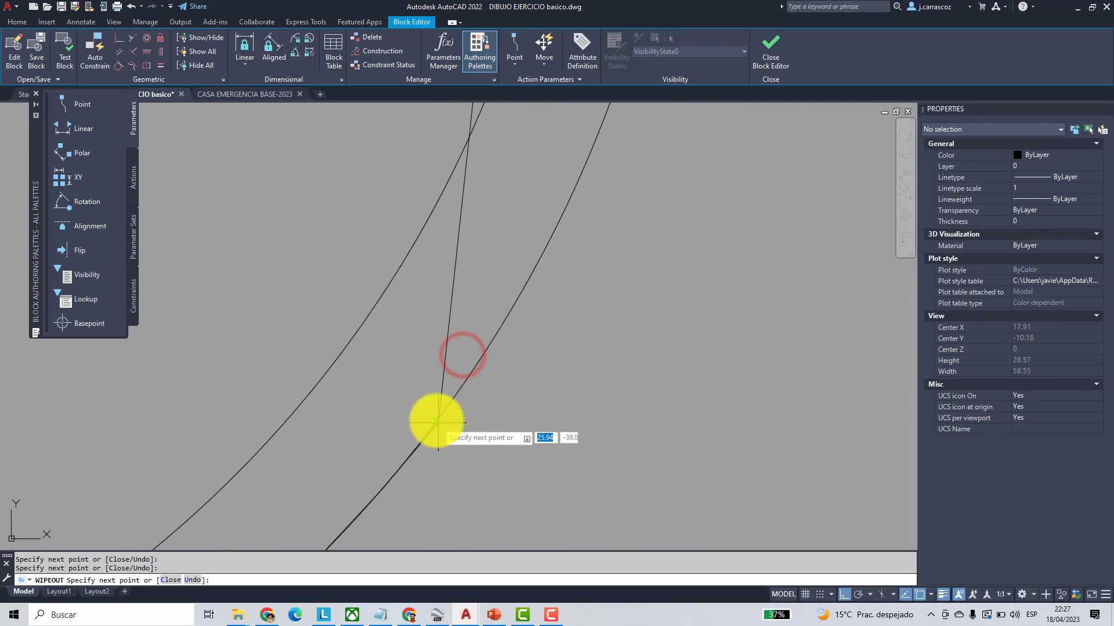
- Continue the wipeout boundary with closely spaced points up the lower right outer curve of the washbasin
middle_drag(538, 265, 528, 407)
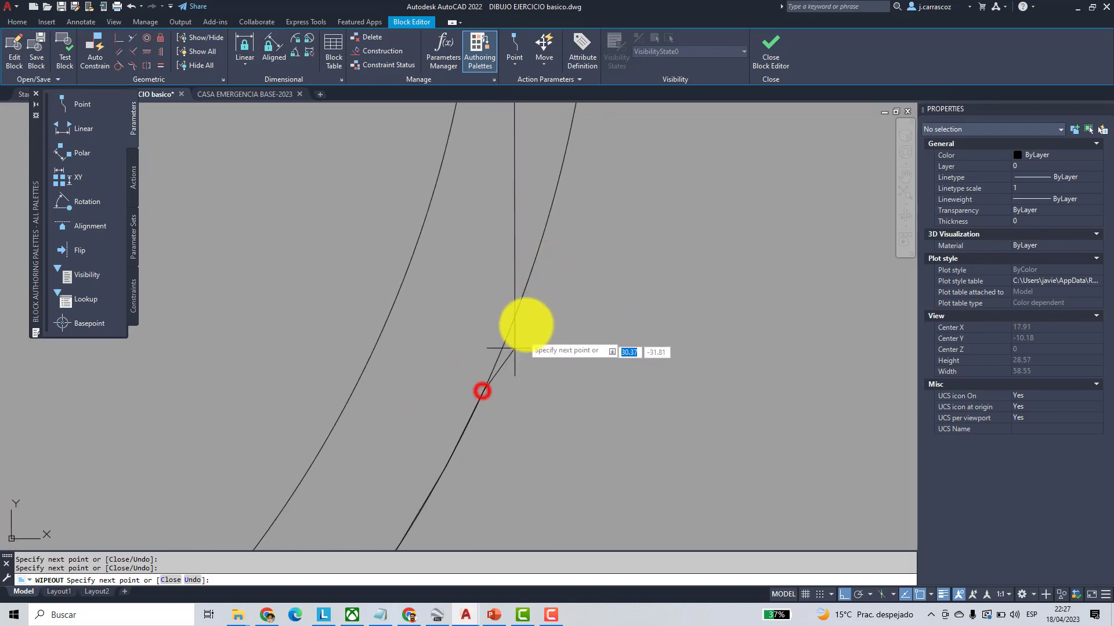
mouse_move(522, 305)
middle_down()
mouse_move(574, 231)
mouse_move(547, 214)
mouse_move(597, 179)
mouse_move(571, 298)
mouse_move(533, 377)
middle_up()
click(530, 378)
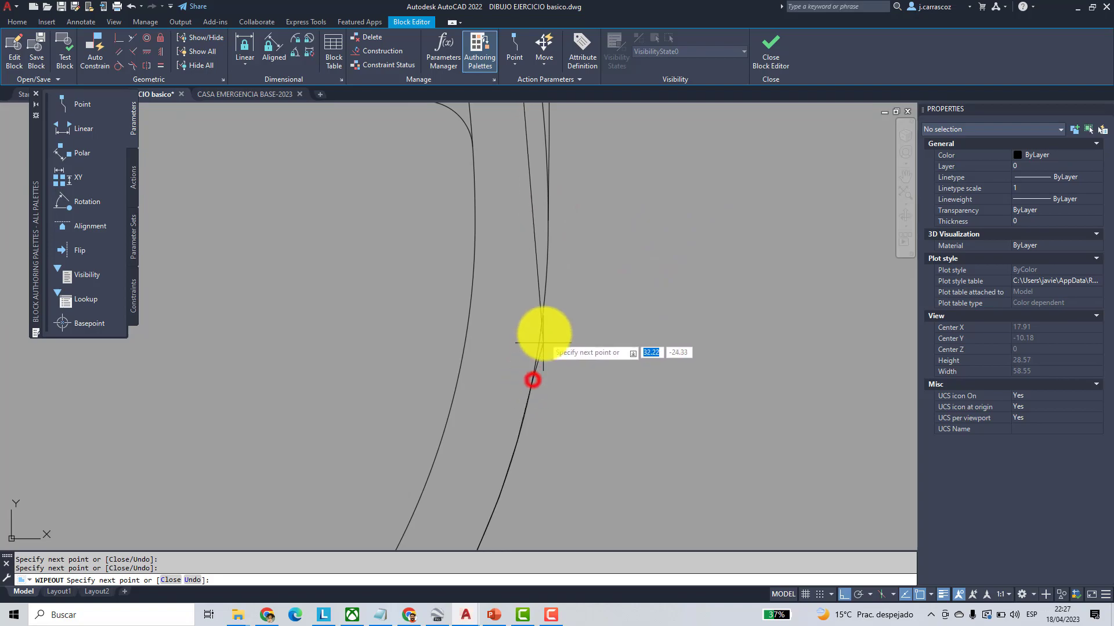
click(542, 316)
click(547, 259)
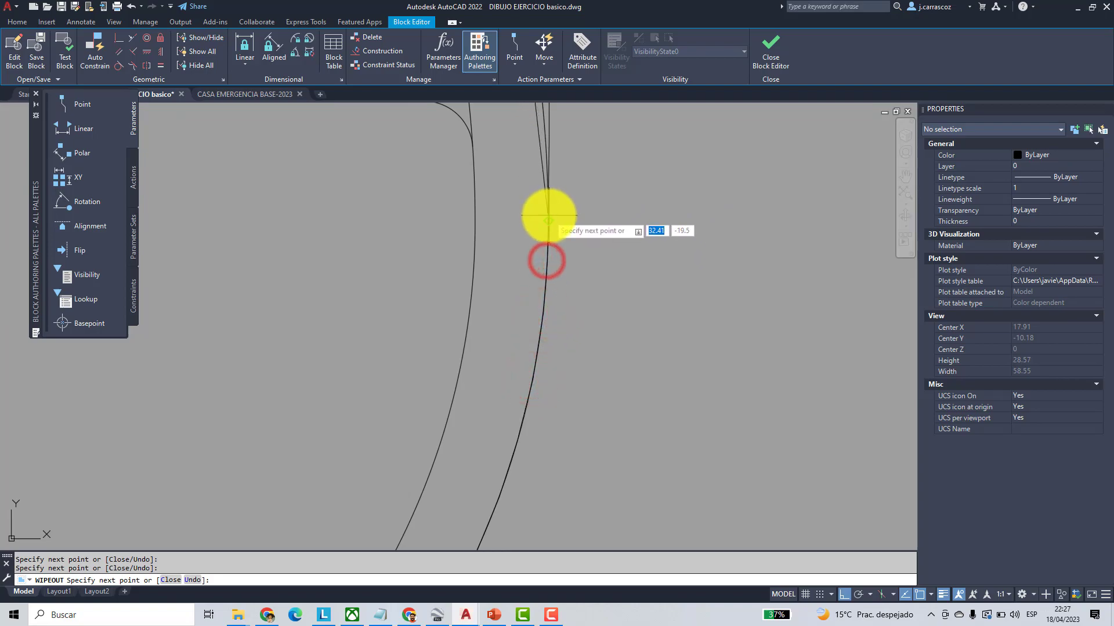
click(548, 217)
middle_drag(548, 175, 497, 381)
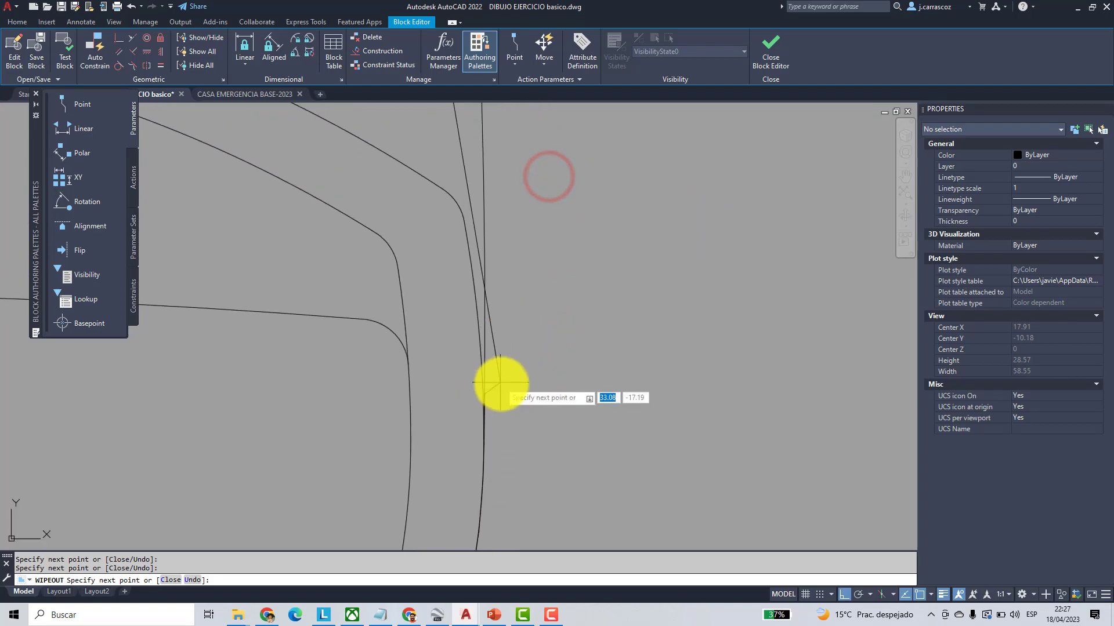
- Carry the wipeout boundary up the washbasin's right side to the start of its upper right rounded corner
click(486, 335)
click(485, 250)
mouse_move(485, 250)
middle_down()
mouse_move(503, 356)
mouse_move(485, 301)
middle_up()
click(485, 301)
middle_drag(485, 227, 490, 418)
click(481, 383)
- Trace the washbasin's upper right rounded corner with short wipeout segments and complete the wipeout
scroll(462, 311, up, 4)
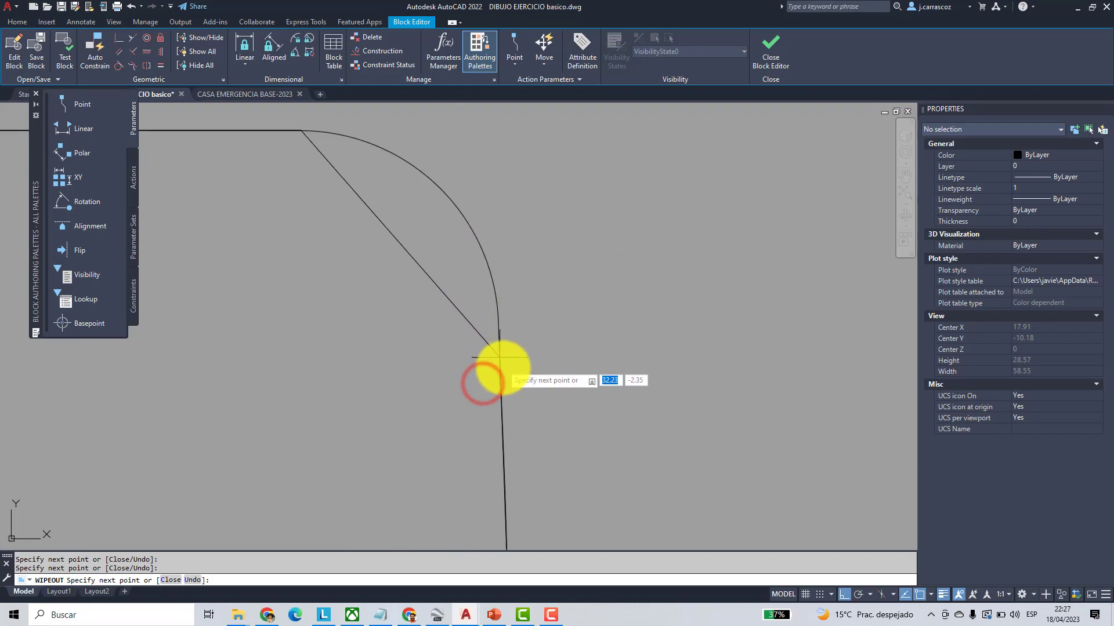
click(501, 365)
click(499, 316)
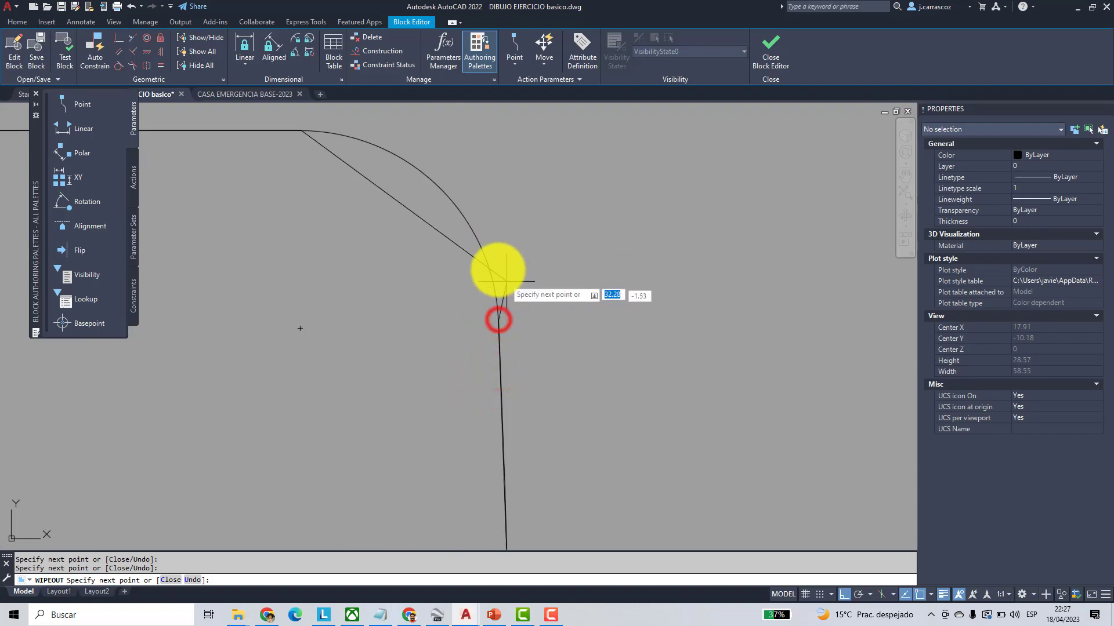
click(492, 279)
click(480, 237)
click(458, 208)
click(438, 184)
click(406, 162)
click(366, 141)
click(332, 132)
key(Return)
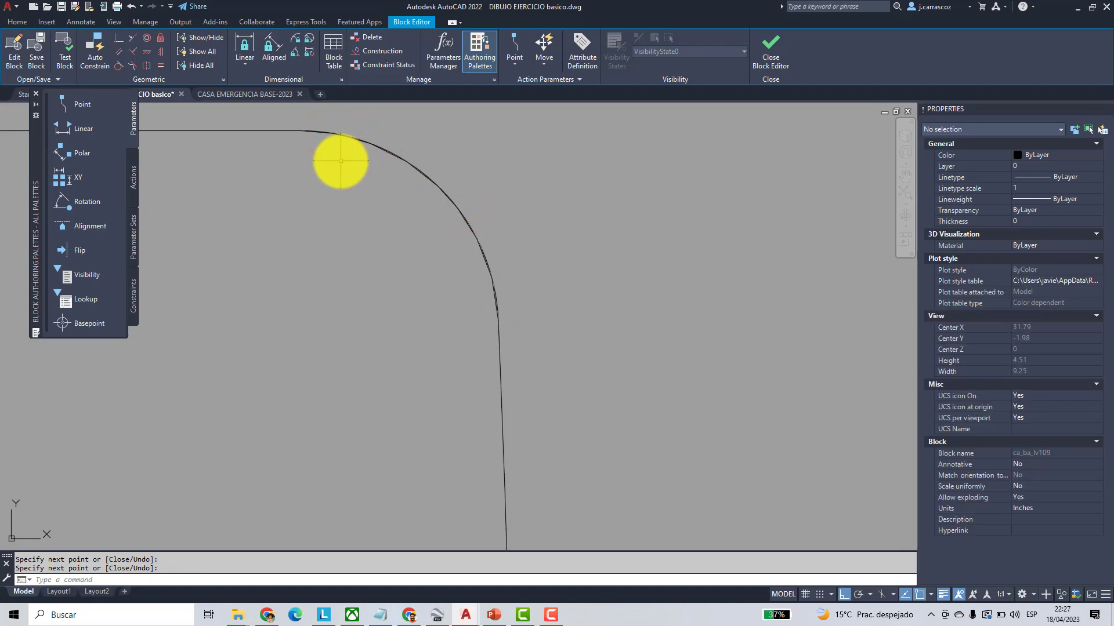
- Send the new wipeout to the back of the washbasin block's draw order and close the block, saving its changes
scroll(449, 250, down, 5)
scroll(460, 248, down, 4)
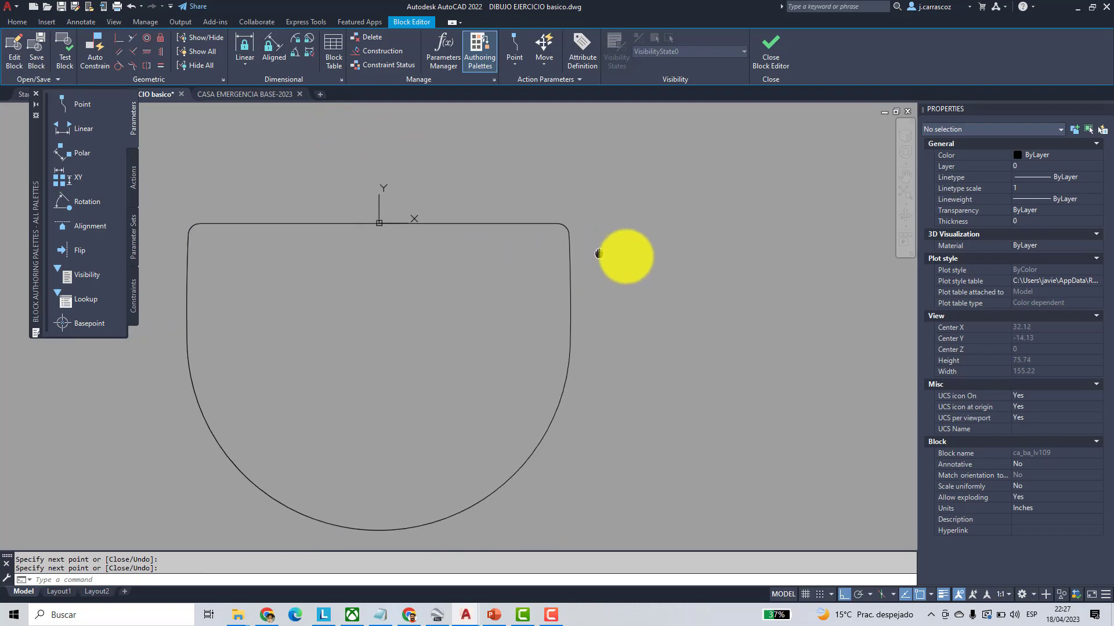
middle_drag(453, 389, 538, 371)
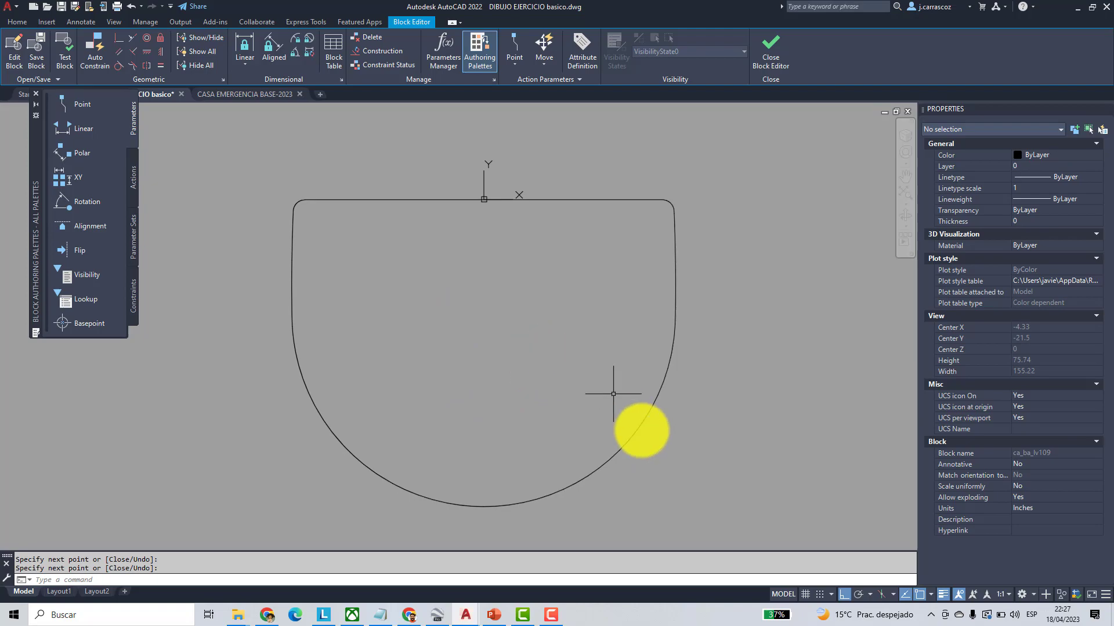
key(Return)
click(630, 440)
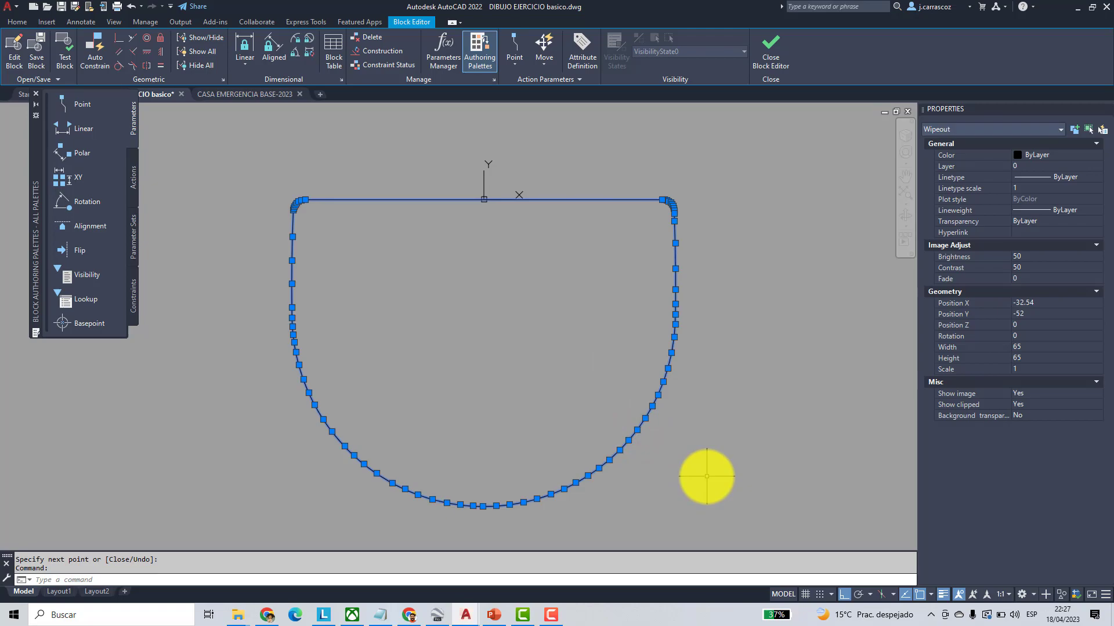
text(DR)
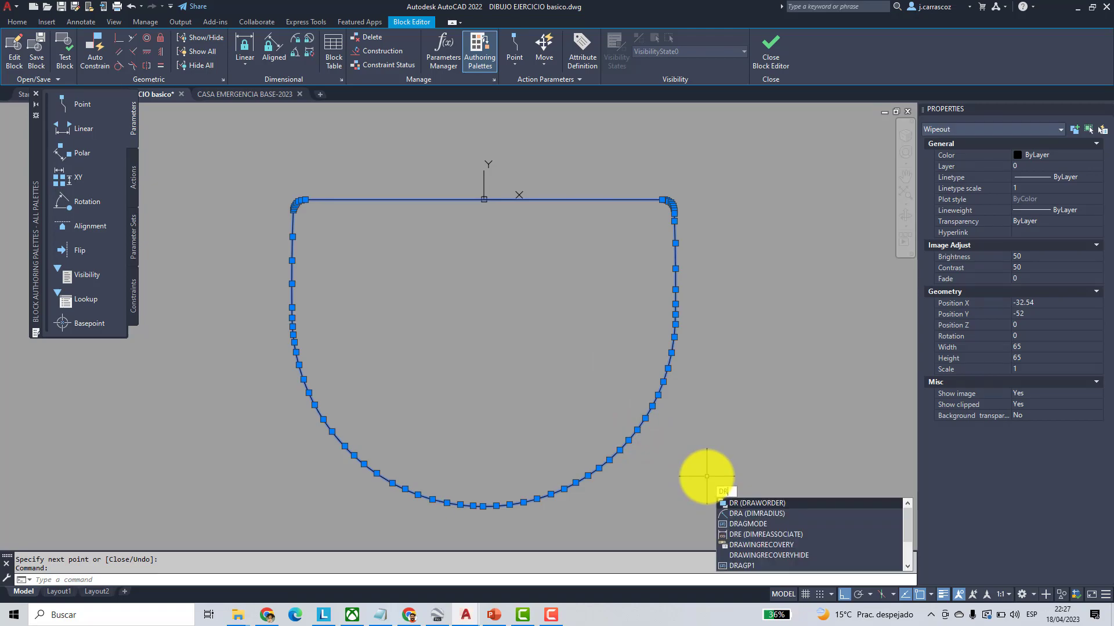
key(Return)
click(760, 540)
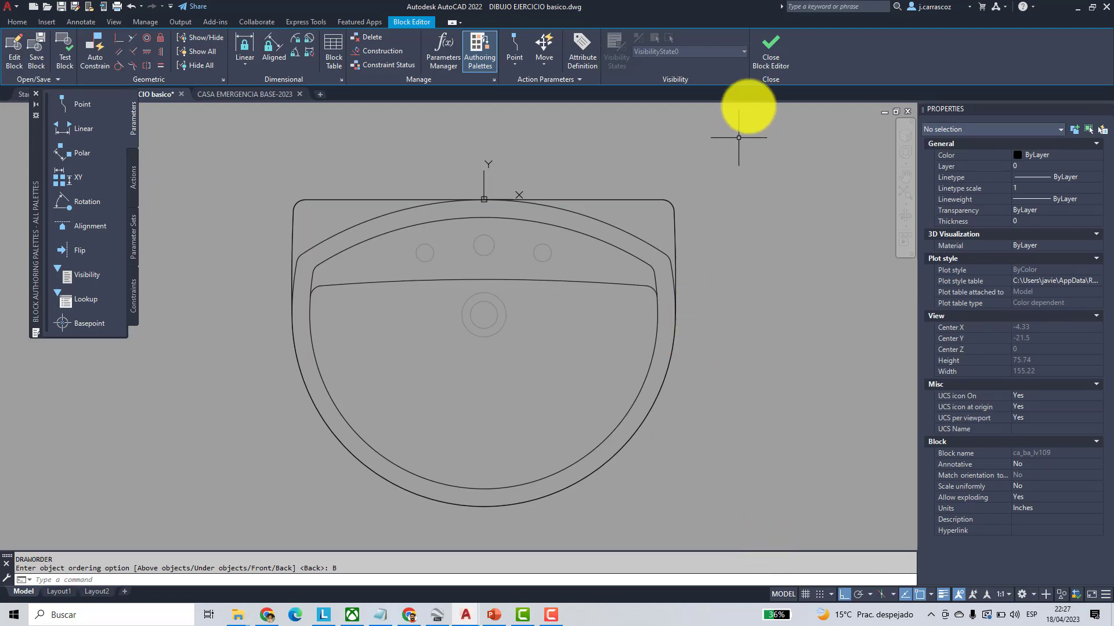
click(769, 57)
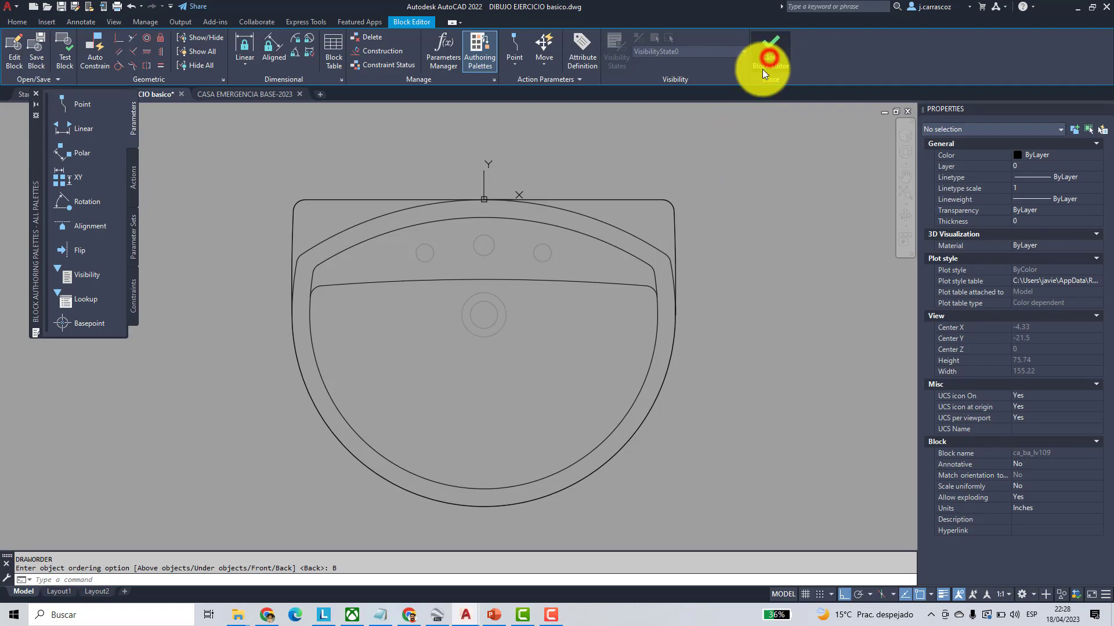
click(542, 283)
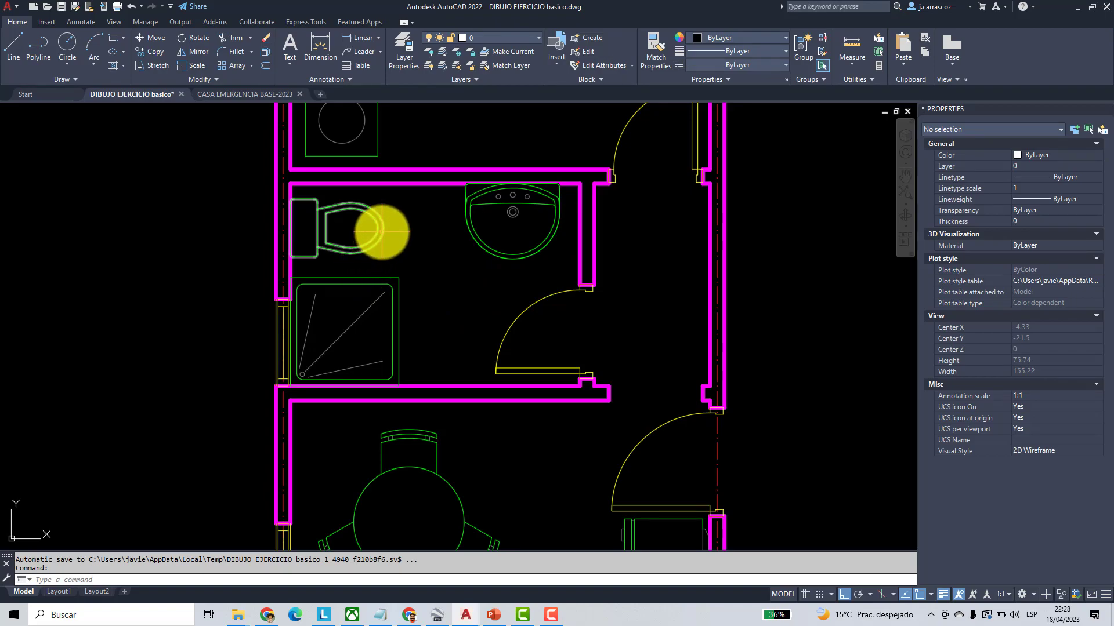
- Open the toilet block ca_ba_wc067 in the Block Editor
mouse_move(382, 232)
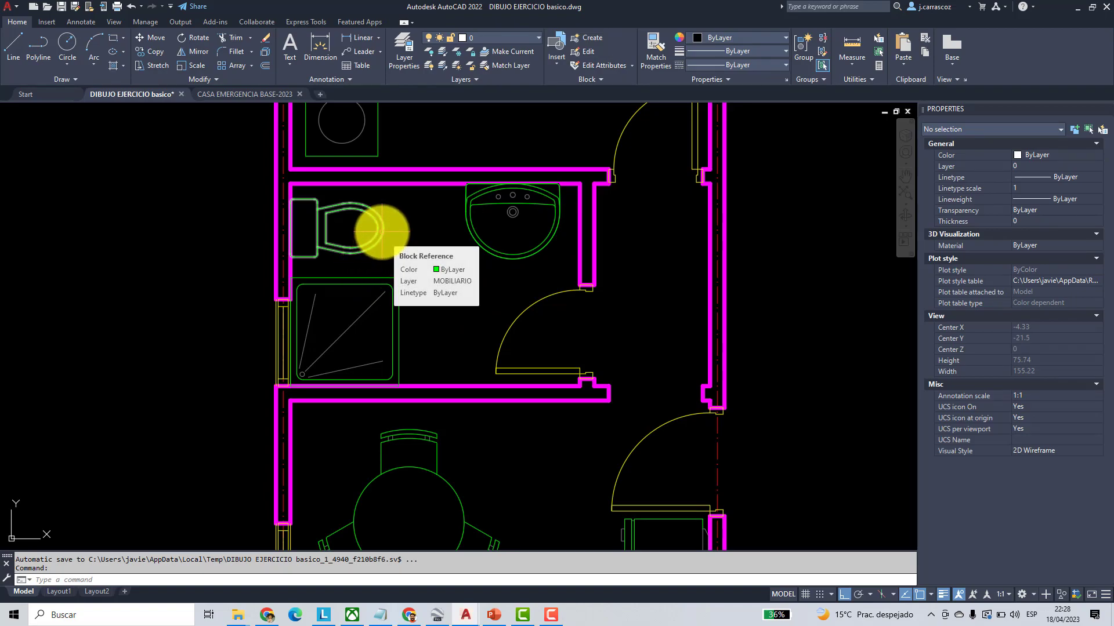
double_click(381, 232)
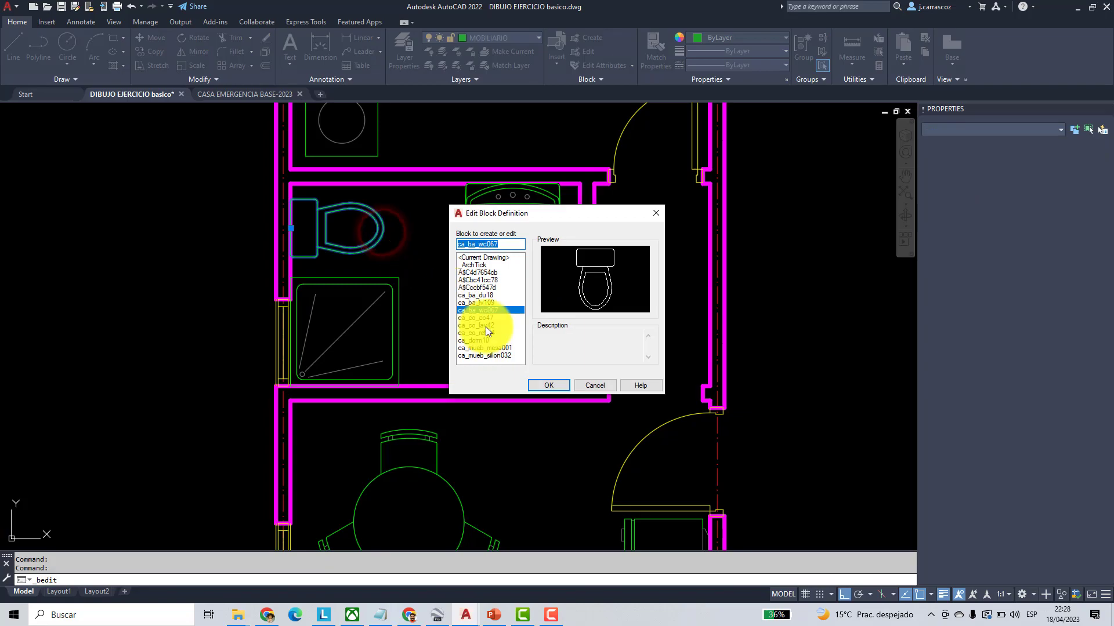
click(544, 387)
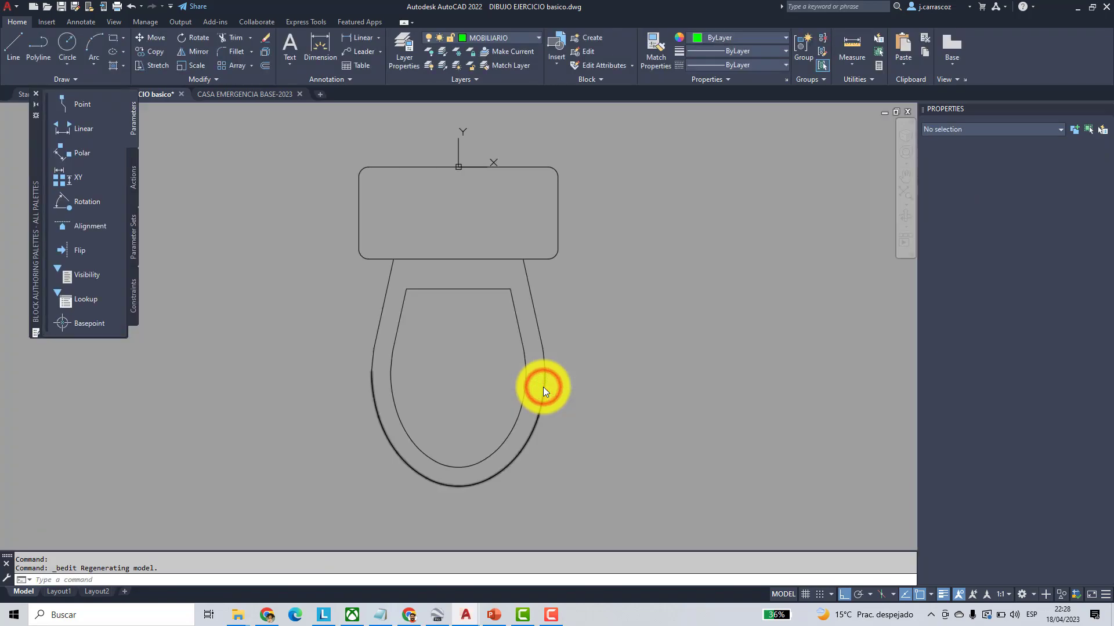
- Start a wipeout at the upper right corner arc of the toilet tank and run it along the top edge to the upper left arc
middle_drag(636, 391, 637, 415)
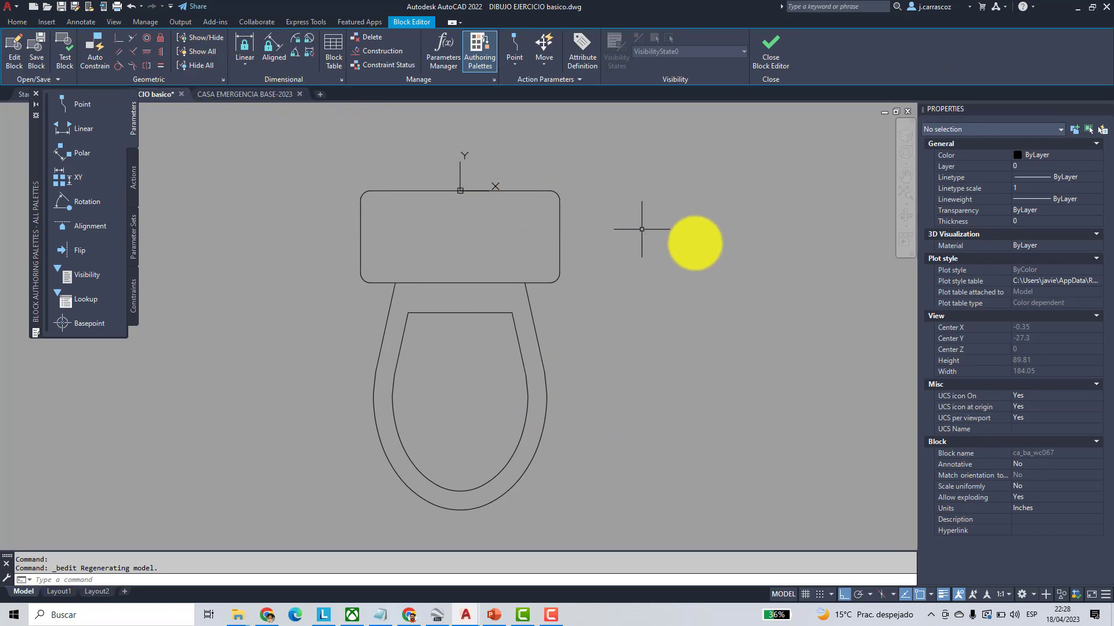
mouse_move(660, 246)
middle_down()
mouse_move(659, 278)
mouse_move(609, 245)
middle_up()
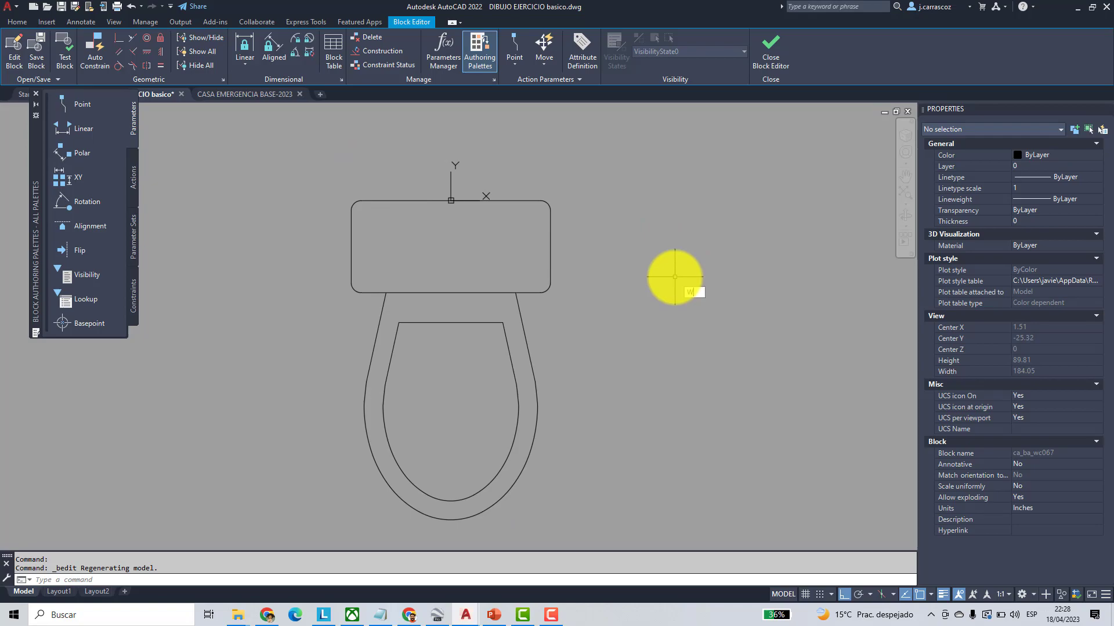
text(IPEOUT)
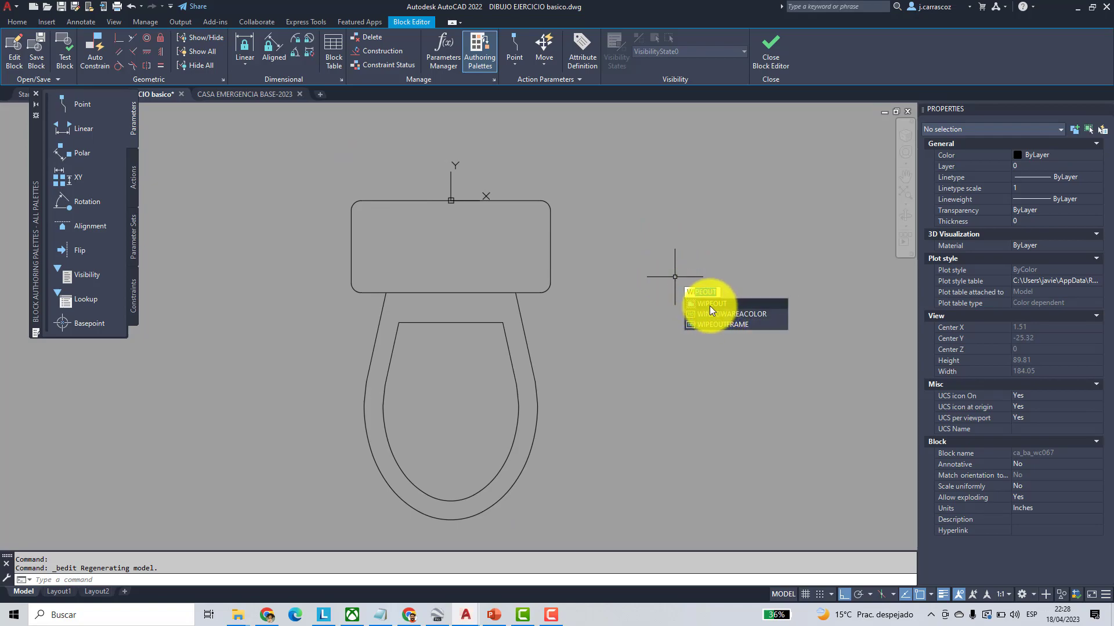
click(709, 305)
scroll(527, 207, up, 8)
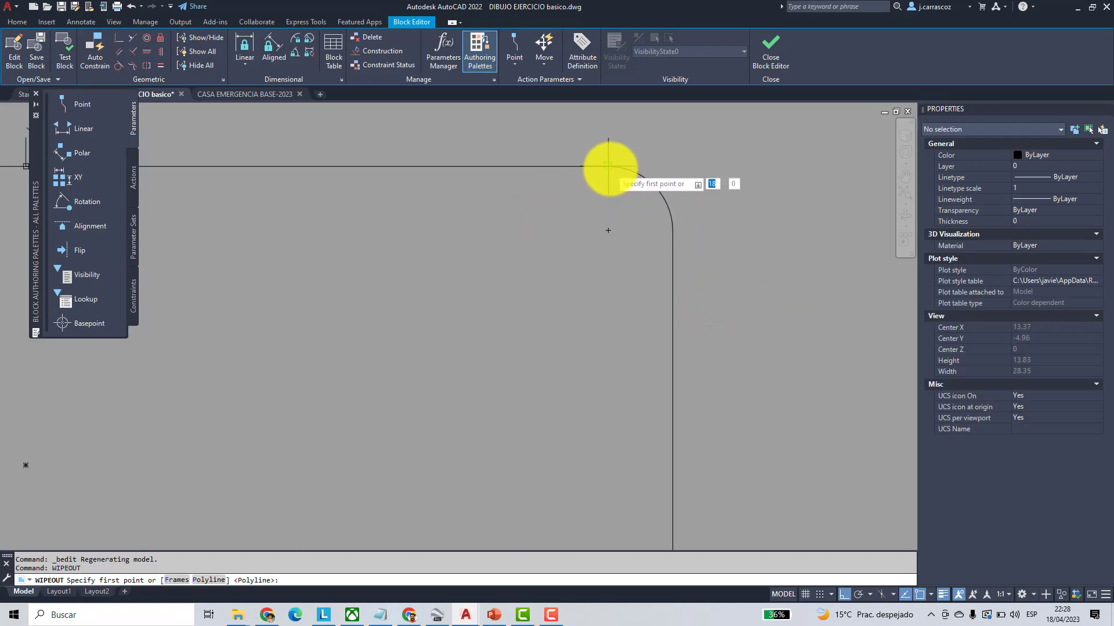
click(608, 167)
key(Escape)
key(Return)
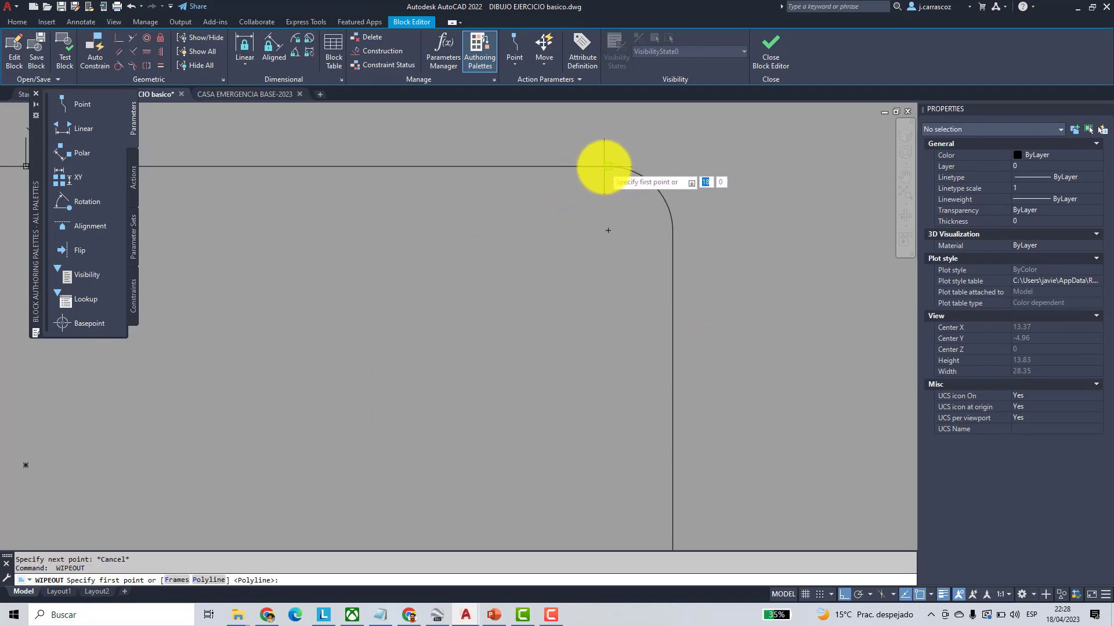
click(604, 167)
scroll(634, 208, down, 4)
scroll(330, 220, up, 4)
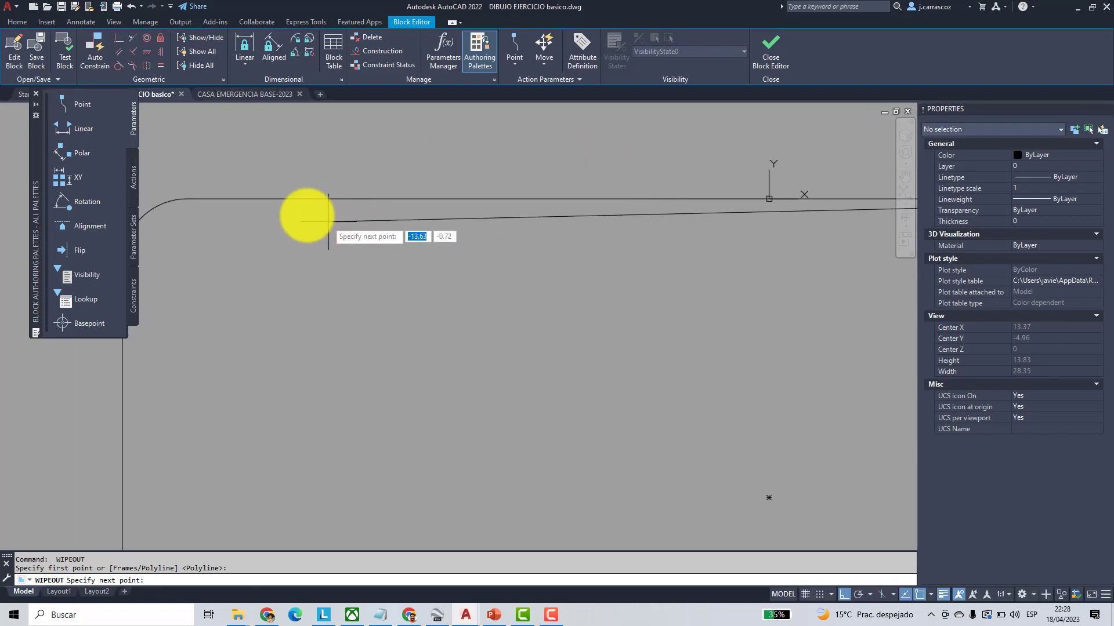
click(186, 199)
- Trace the tank's upper left rounded corner with short wipeout segments down to the start of its left side
scroll(340, 187, up, 3)
scroll(449, 165, up, 2)
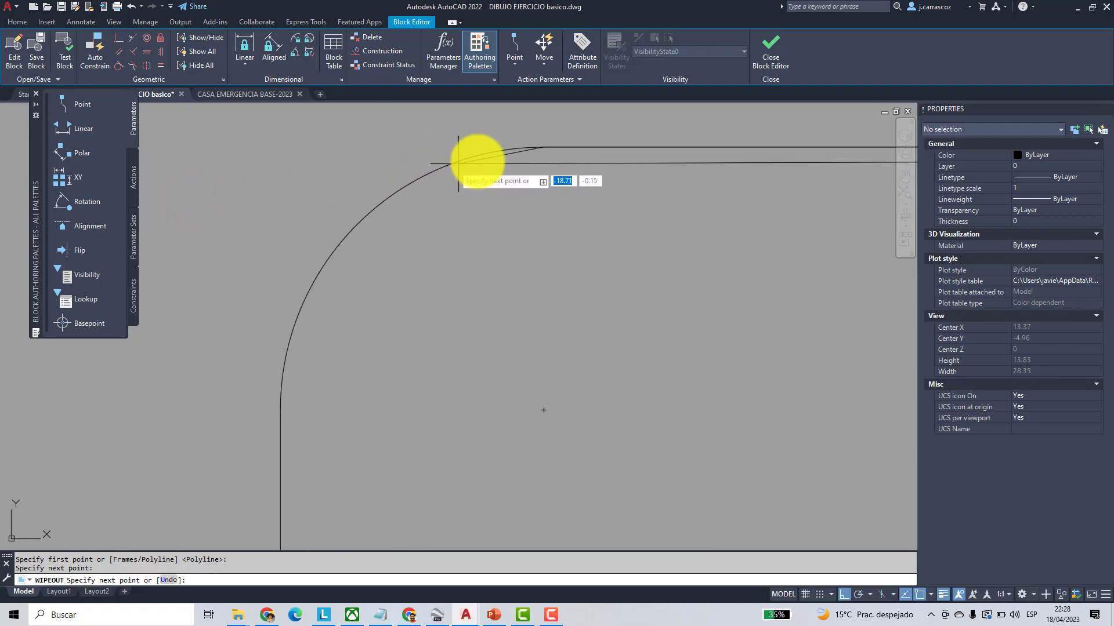
click(480, 153)
click(431, 171)
click(385, 199)
click(352, 227)
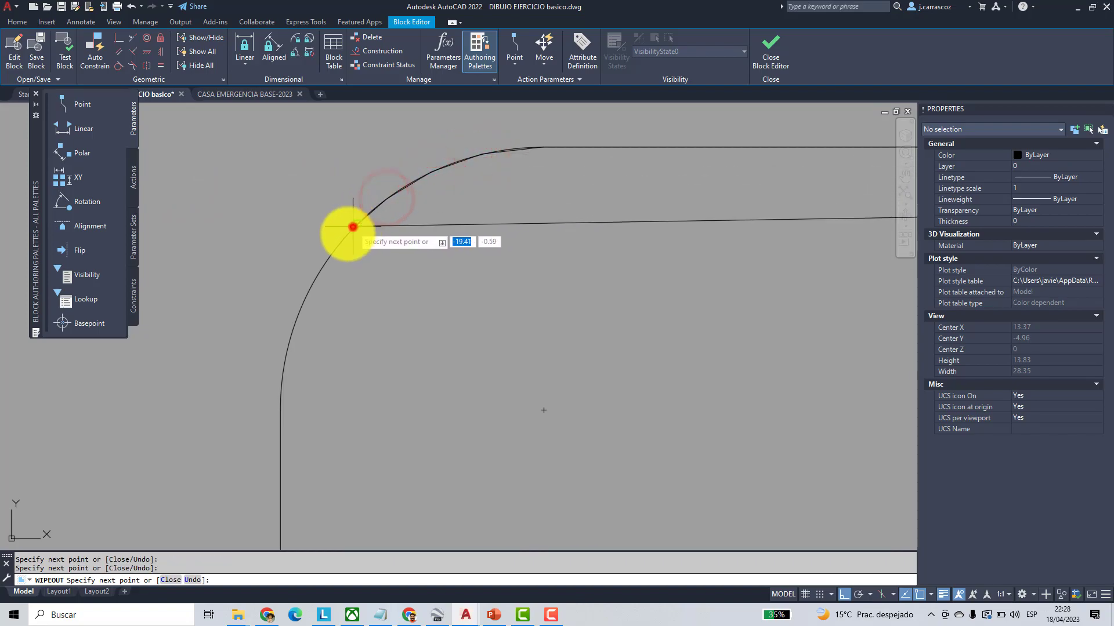
click(322, 264)
click(303, 307)
click(287, 350)
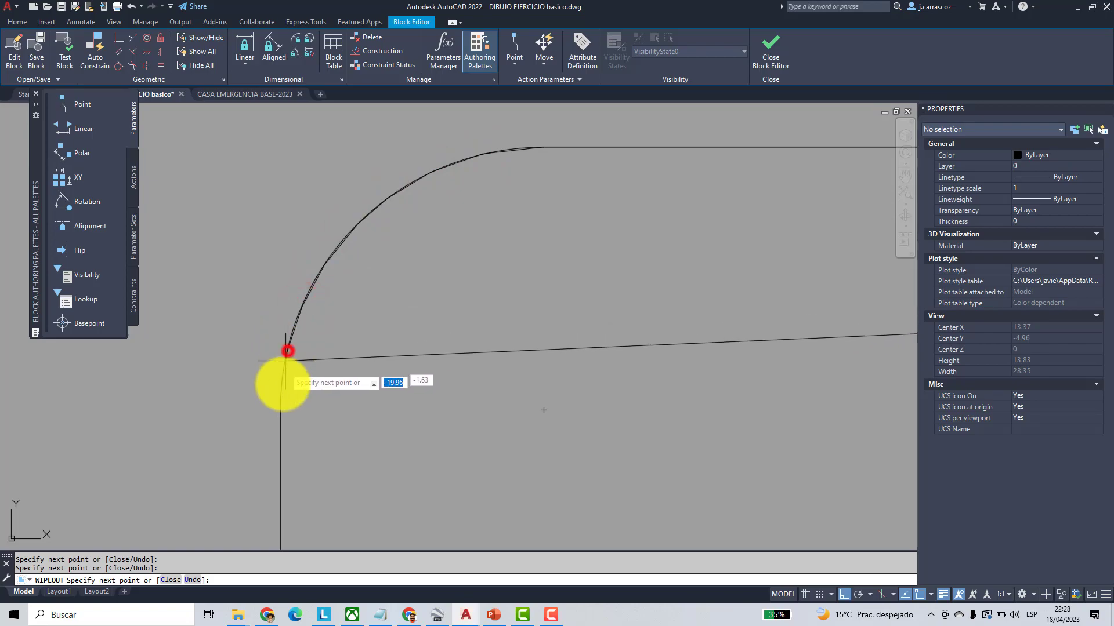
click(278, 408)
- Continue the wipeout boundary down the tank's left side and around its lower left rounded corner
scroll(291, 410, down, 4)
scroll(330, 318, up, 4)
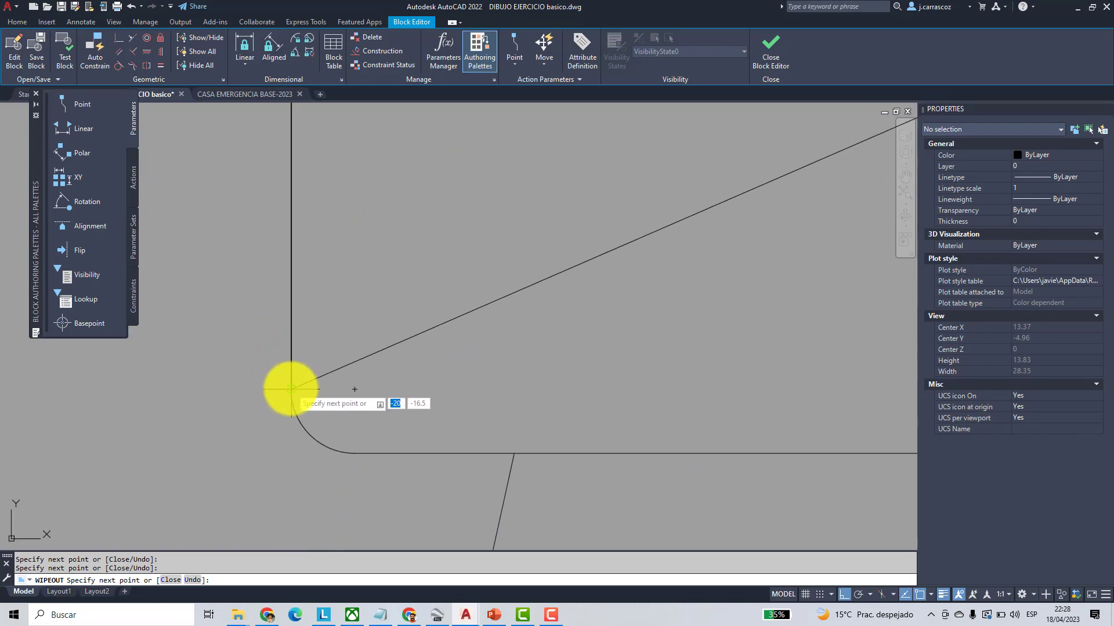
click(290, 389)
scroll(279, 279, up, 4)
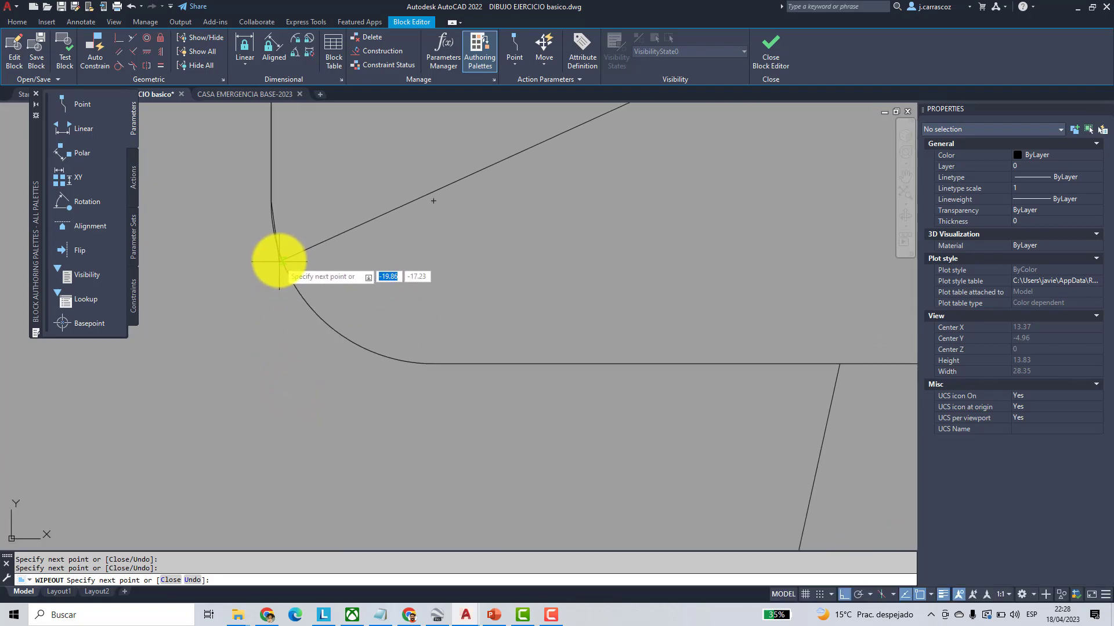
click(280, 259)
click(301, 301)
click(333, 336)
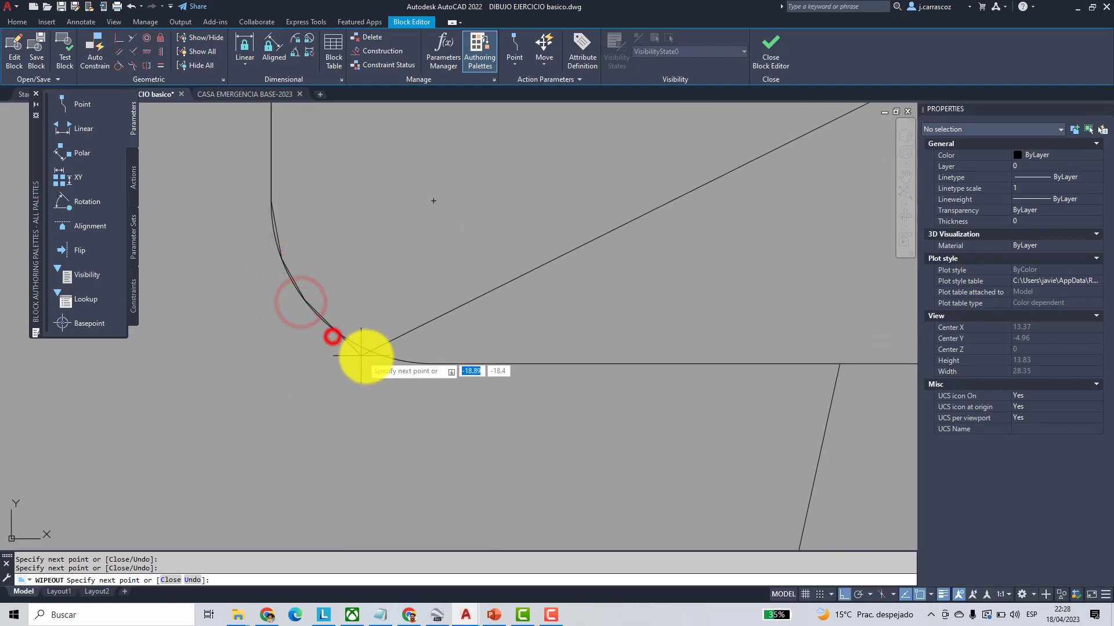
click(370, 355)
click(404, 363)
click(436, 364)
- Extend the wipeout boundary along the tank's bottom edge to the bowl and down the bowl's straight left side
middle_drag(712, 384, 386, 273)
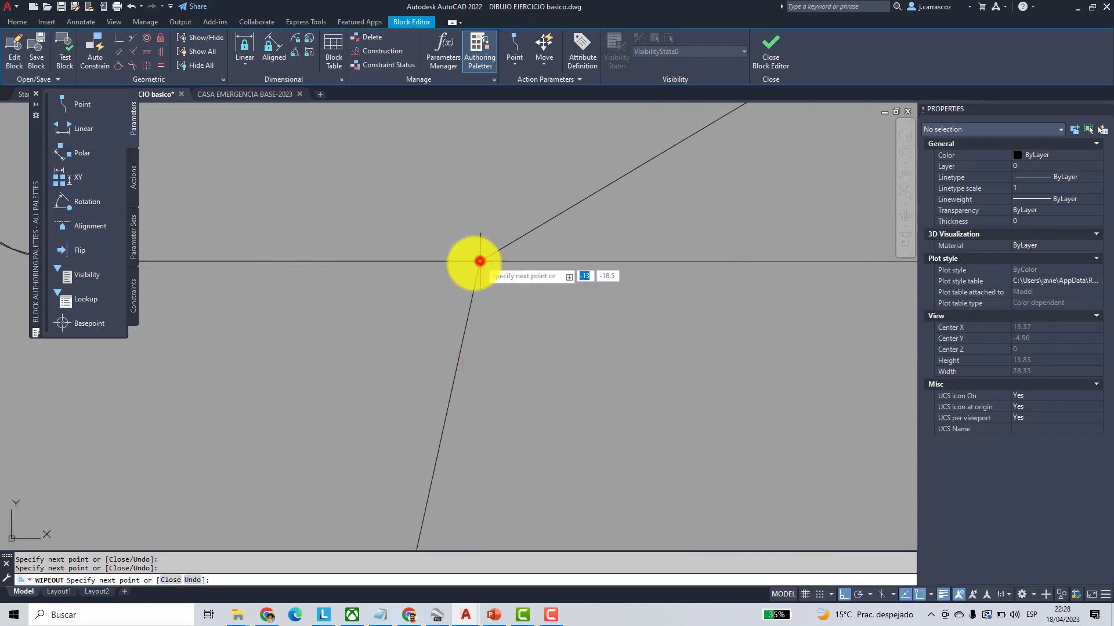
click(480, 261)
click(450, 406)
mouse_move(472, 423)
middle_down()
mouse_move(469, 249)
mouse_move(423, 316)
middle_up()
scroll(423, 317, down, 2)
click(423, 317)
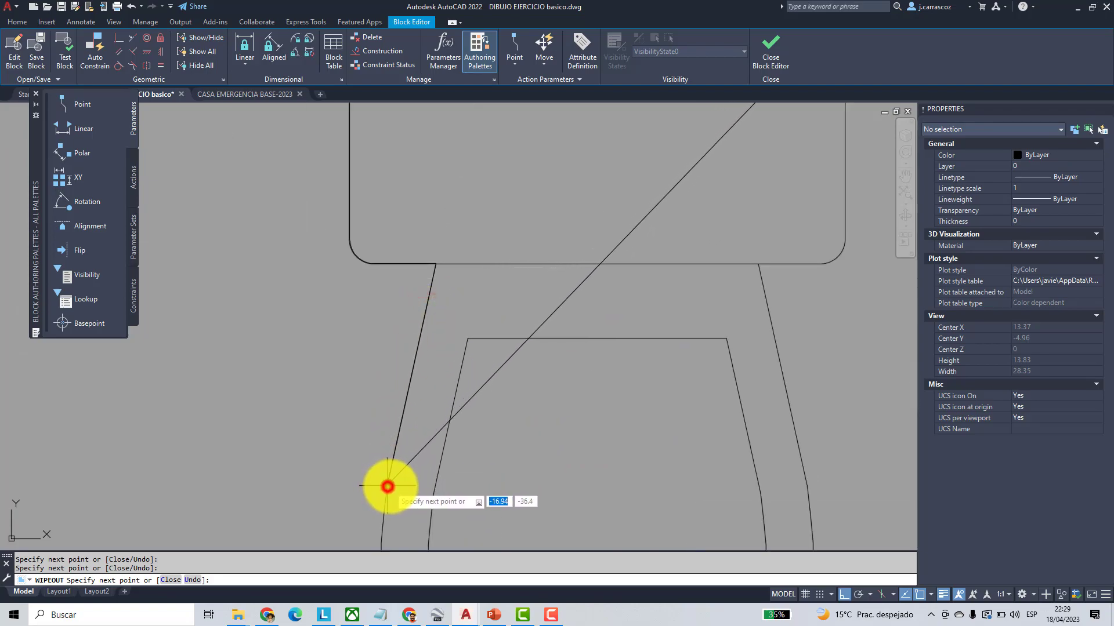
click(387, 486)
- Trace the curved left outer side of the toilet bowl with further wipeout boundary points
scroll(410, 316, up, 2)
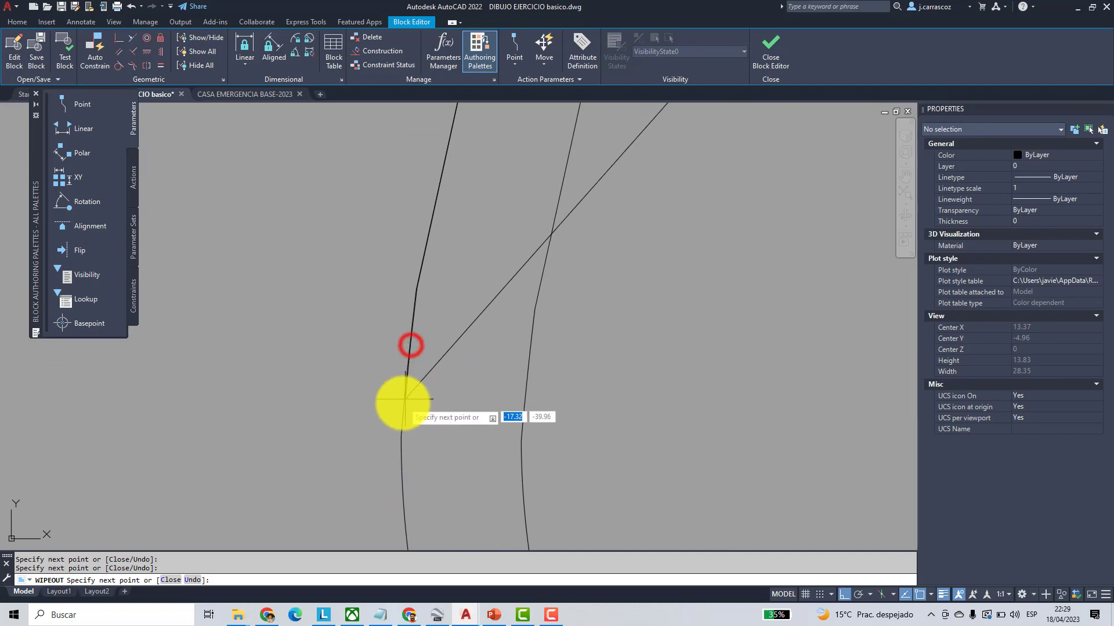
click(398, 457)
mouse_move(406, 537)
middle_down()
mouse_move(410, 316)
mouse_move(390, 333)
middle_up()
click(404, 417)
mouse_move(403, 417)
middle_down()
mouse_move(384, 308)
mouse_move(360, 306)
middle_up()
click(414, 445)
- Continue the wipeout boundary around the lower left curve of the toilet bowl's outer outline
middle_drag(372, 360, 341, 256)
click(357, 279)
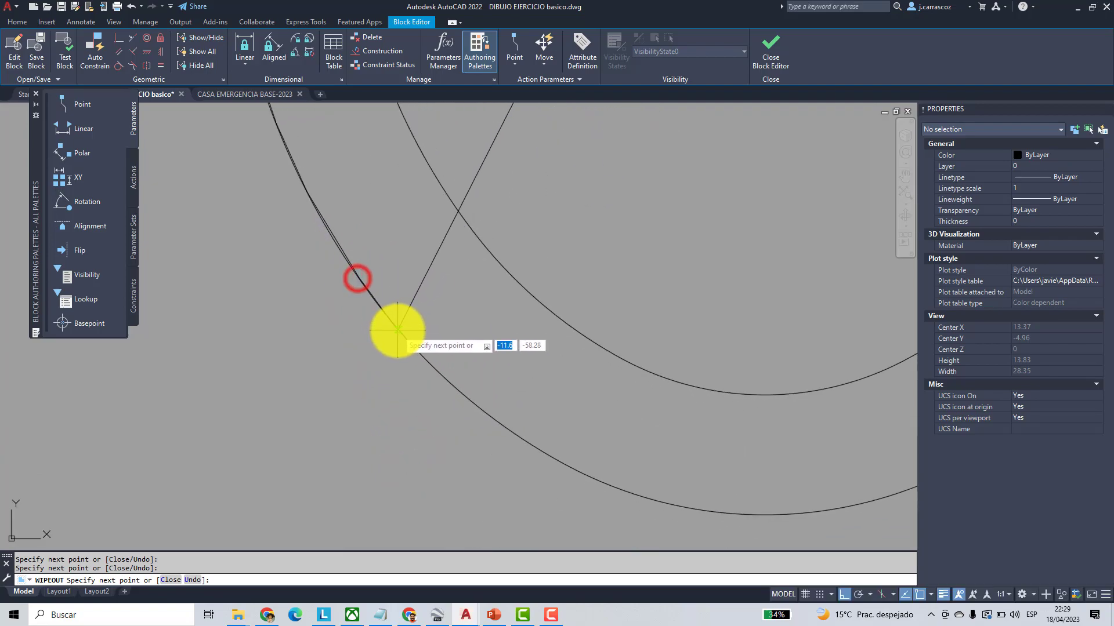
click(508, 429)
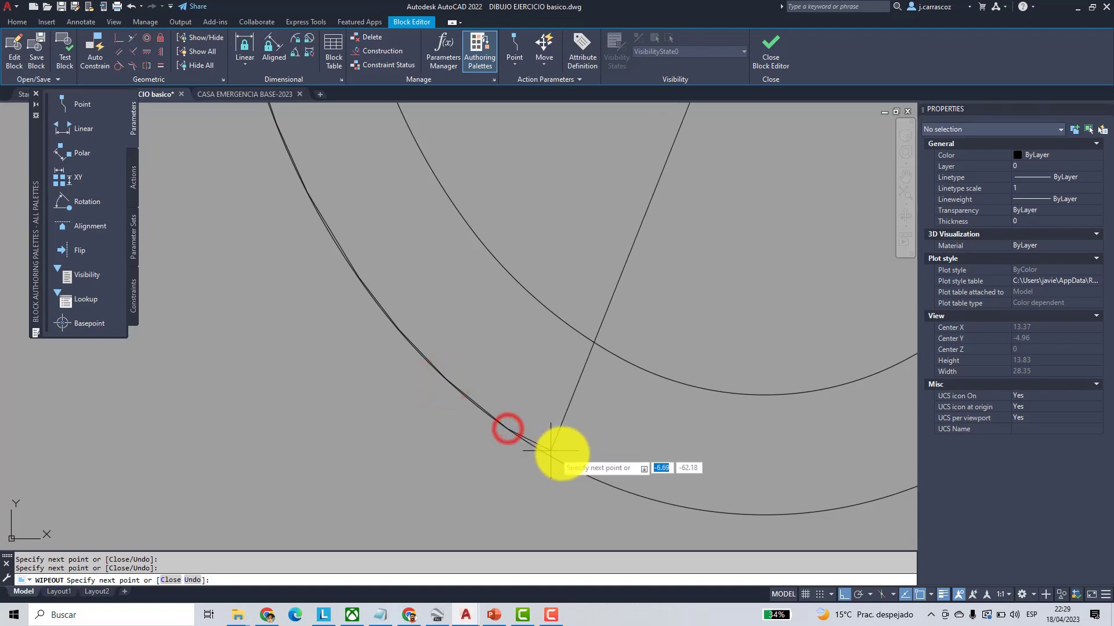
click(567, 462)
mouse_move(567, 463)
middle_down()
mouse_move(410, 371)
mouse_move(378, 392)
middle_up()
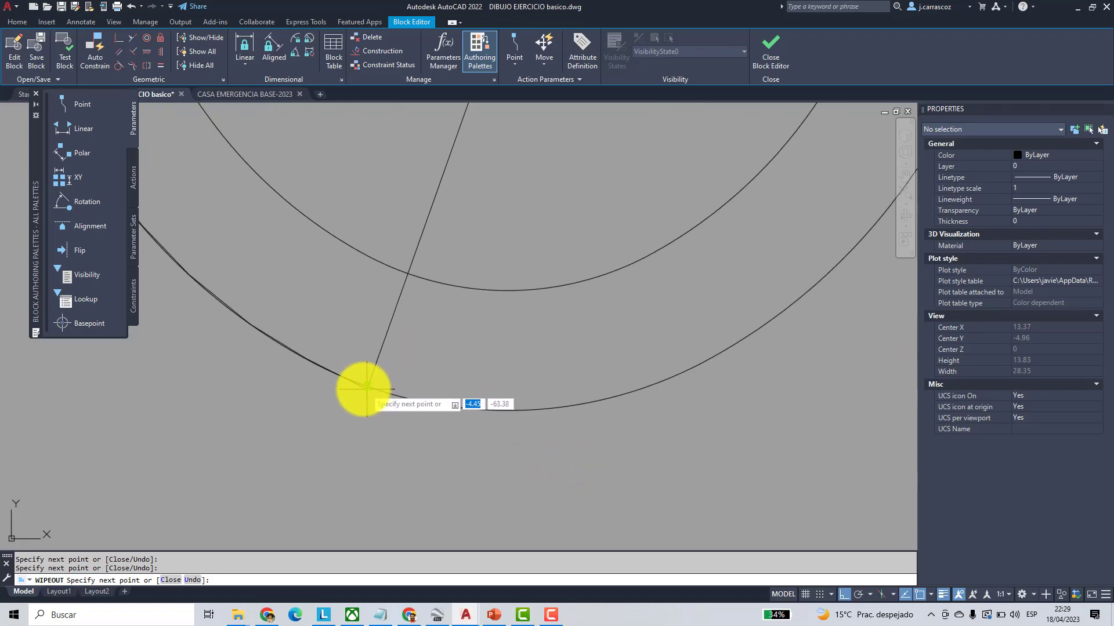
- Trace the bottom of the bowl's outer curve with closely spaced wipeout points
click(366, 388)
scroll(420, 408, up, 2)
click(519, 413)
click(605, 413)
click(700, 400)
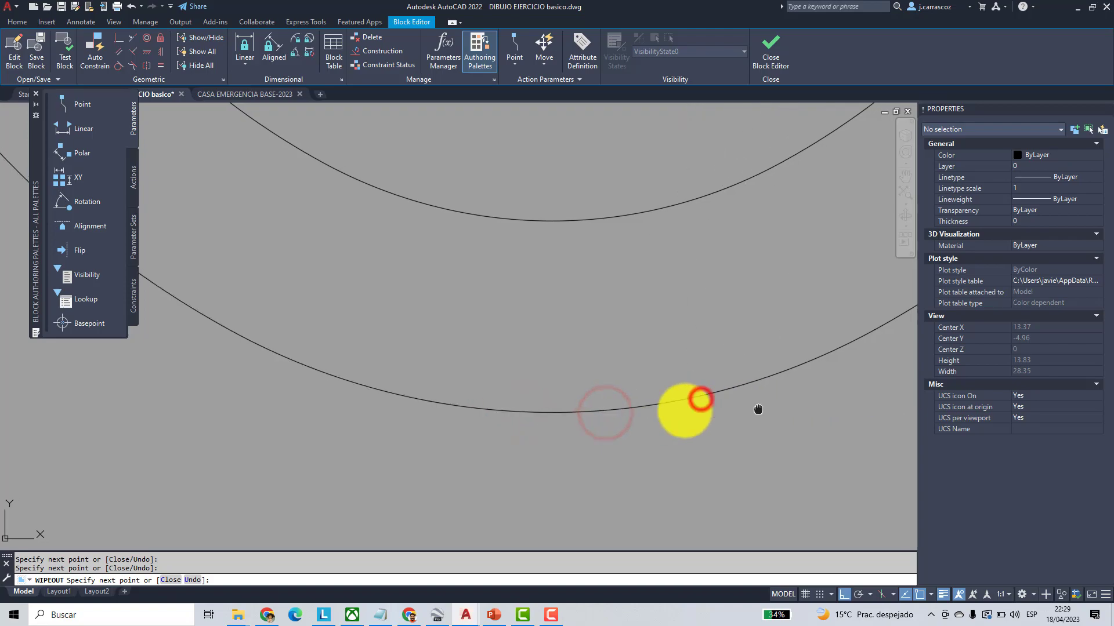
- Extend the wipeout boundary up the lower right curve of the bowl's outer outline
middle_drag(762, 409, 340, 418)
click(372, 405)
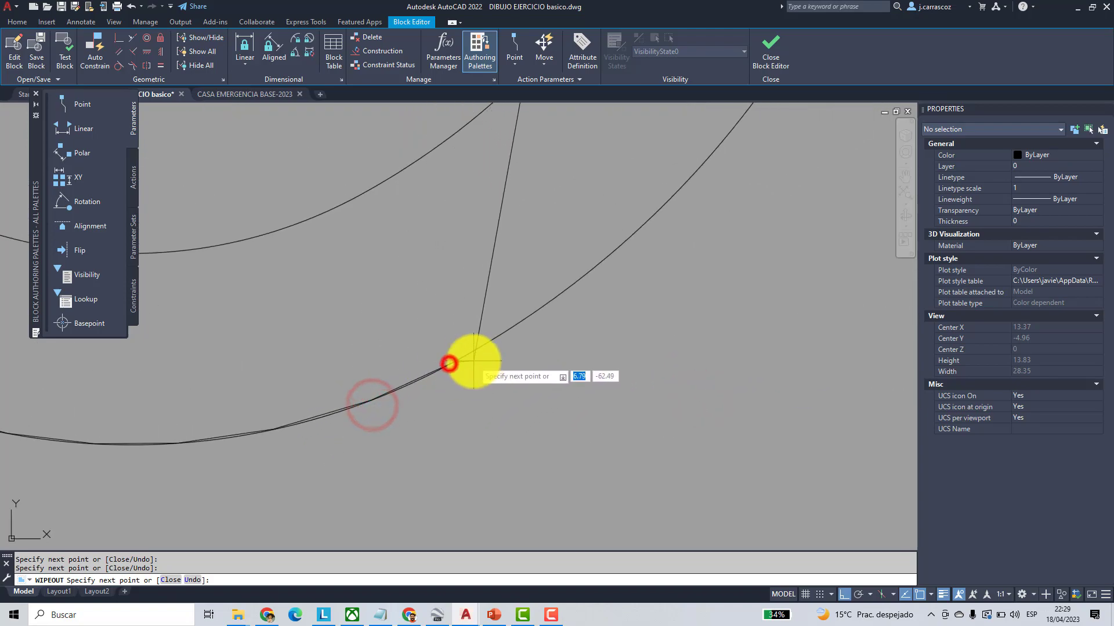
click(529, 310)
click(599, 259)
scroll(604, 270, down, 2)
middle_drag(607, 277, 441, 430)
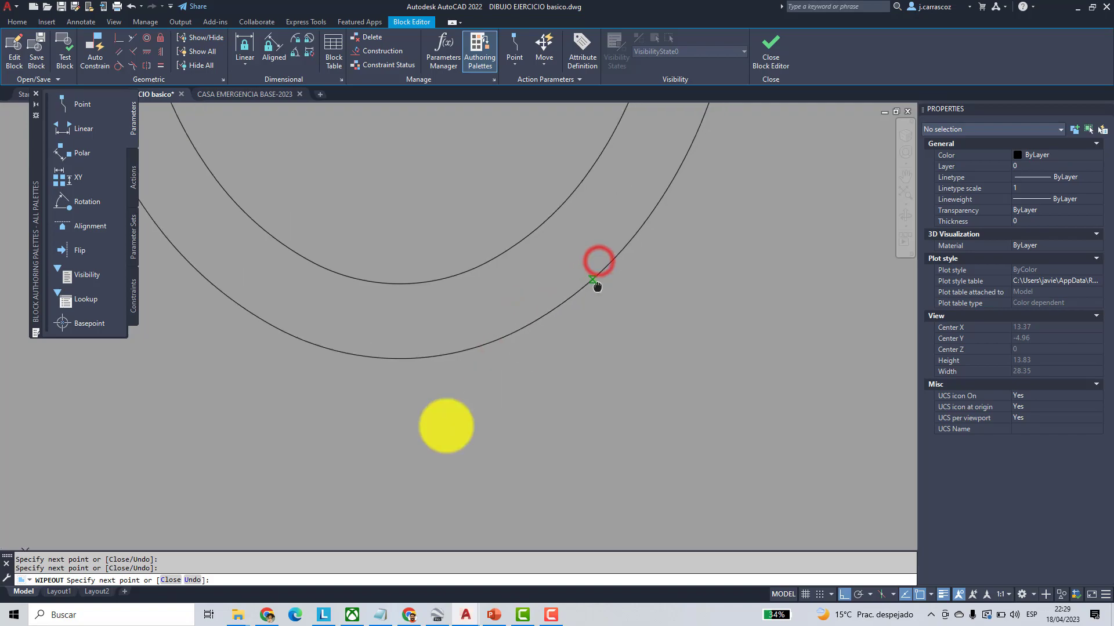
click(467, 387)
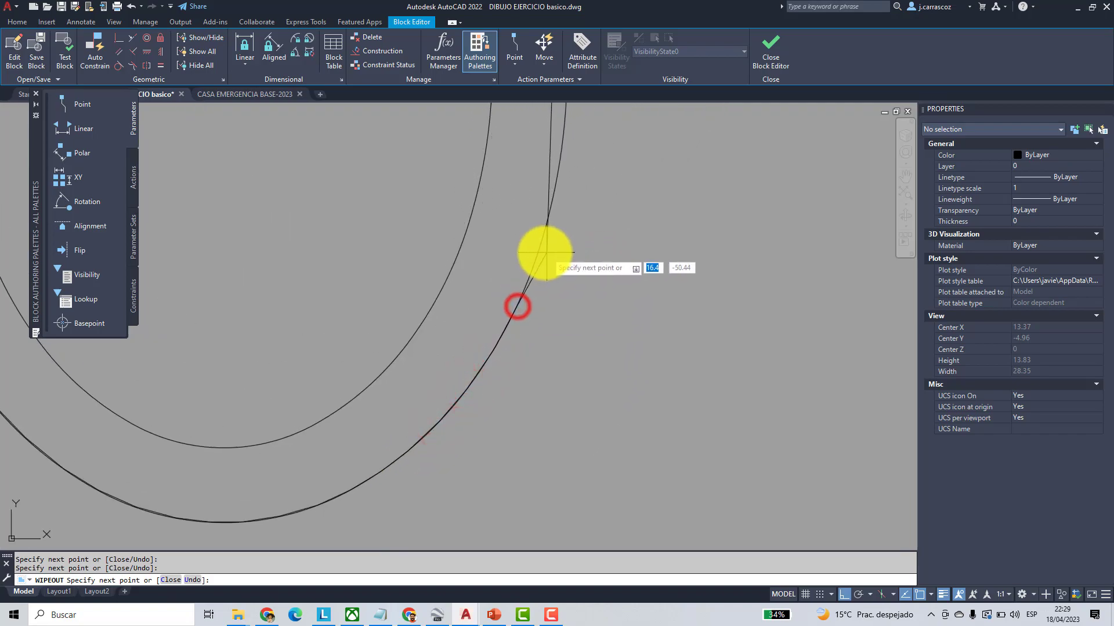
- Follow the bowl's right outer curve with wipeout points up to its widest part
click(551, 205)
scroll(560, 418, up, 3)
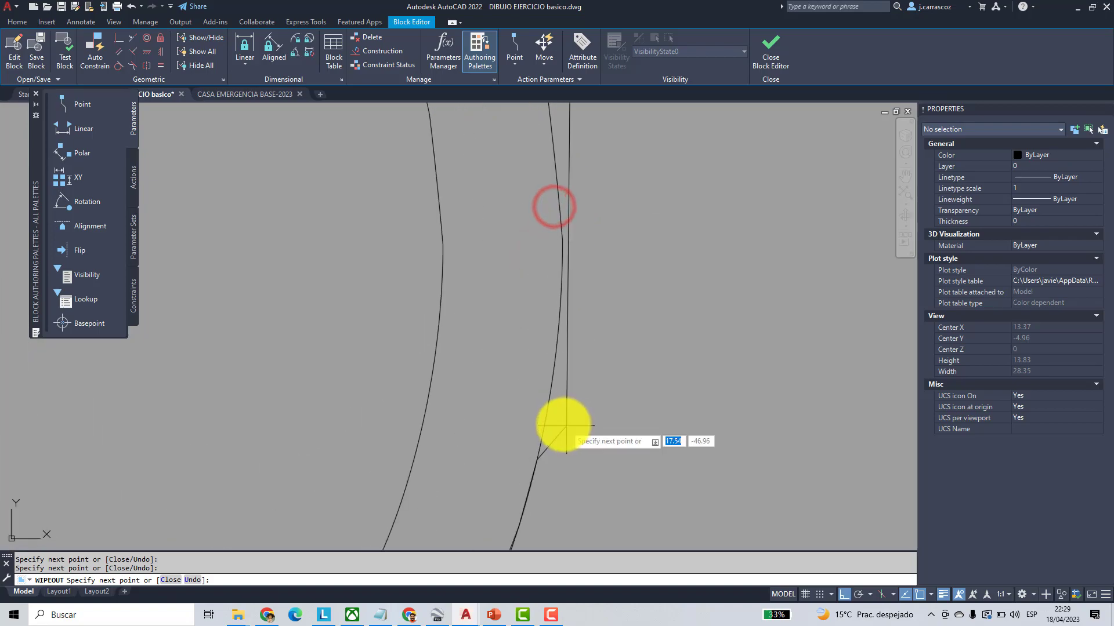
click(544, 387)
click(556, 289)
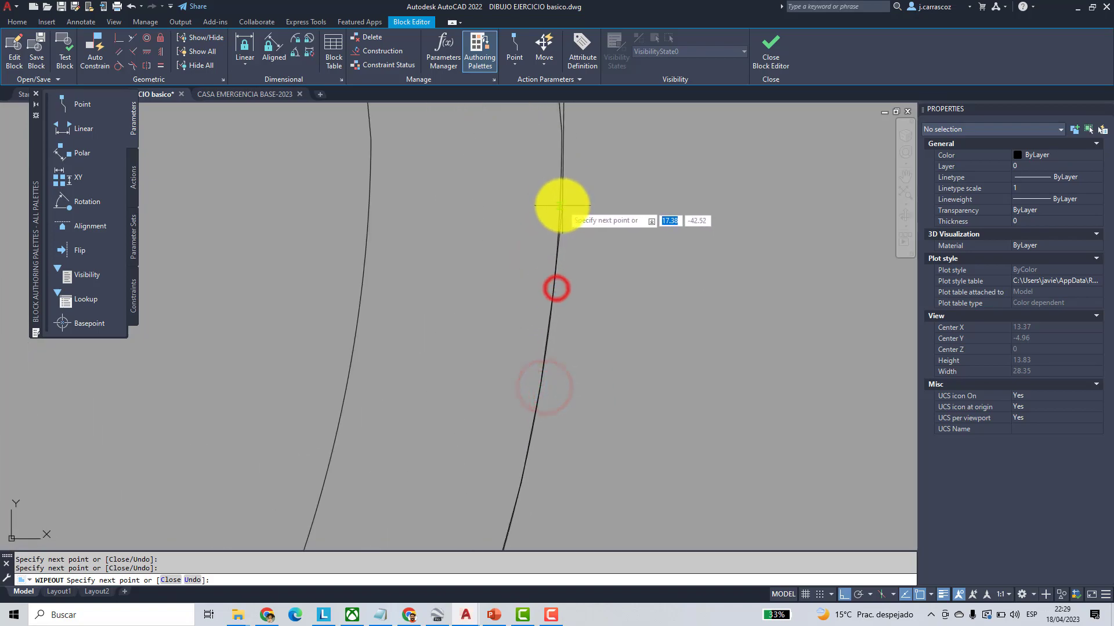
middle_drag(561, 134, 547, 427)
click(549, 414)
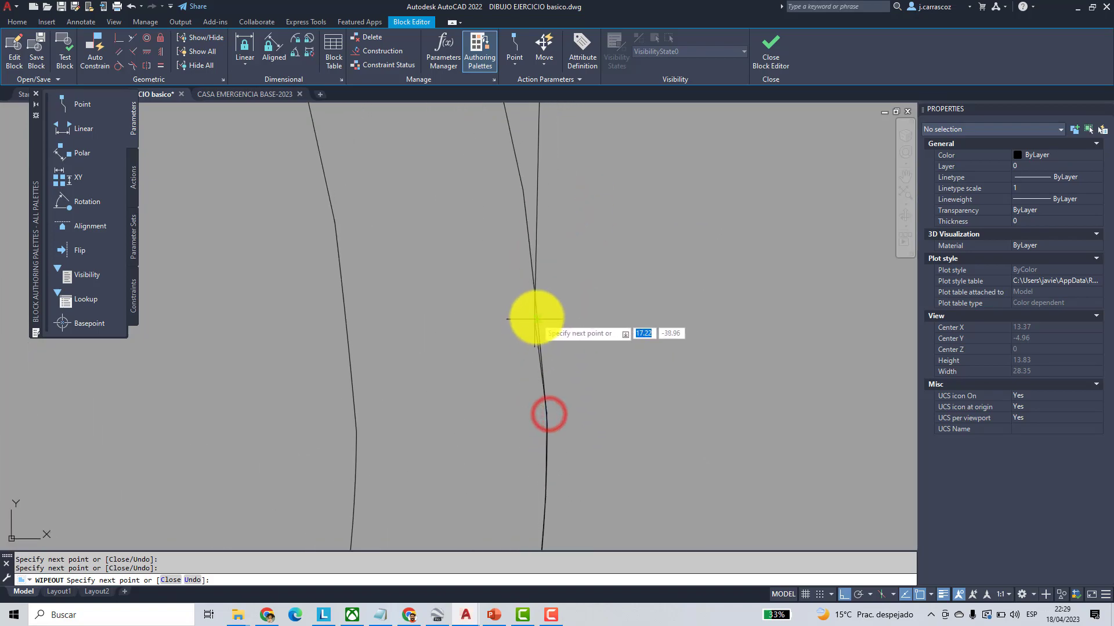
- Trace the upper right part of the bowl's outer curve to where its straight side begins
click(528, 226)
middle_drag(567, 465, 562, 412)
click(558, 413)
middle_drag(541, 264, 563, 512)
click(535, 432)
click(517, 336)
- Run the wipeout boundary up the bowl's straight right side to its corner with the tank's bottom edge
middle_drag(518, 338, 551, 536)
scroll(549, 522, down, 2)
click(529, 455)
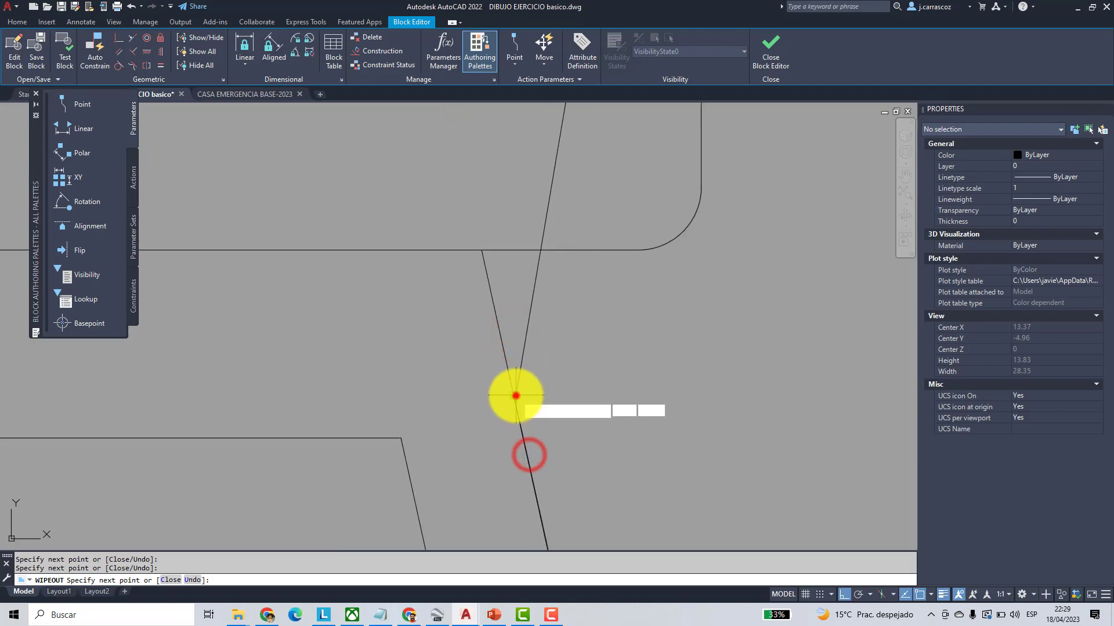
click(515, 393)
click(501, 324)
click(489, 274)
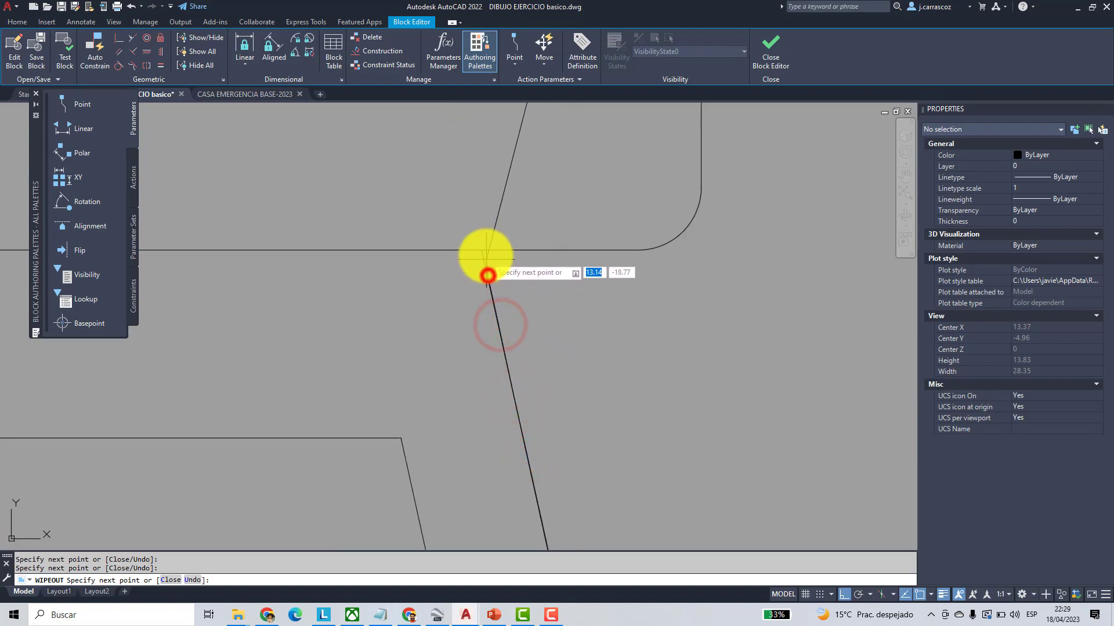
click(480, 250)
- Extend the wipeout boundary along the tank's bottom edge and around its lower right rounded corner
middle_drag(515, 243, 460, 337)
scroll(380, 341, down, 1)
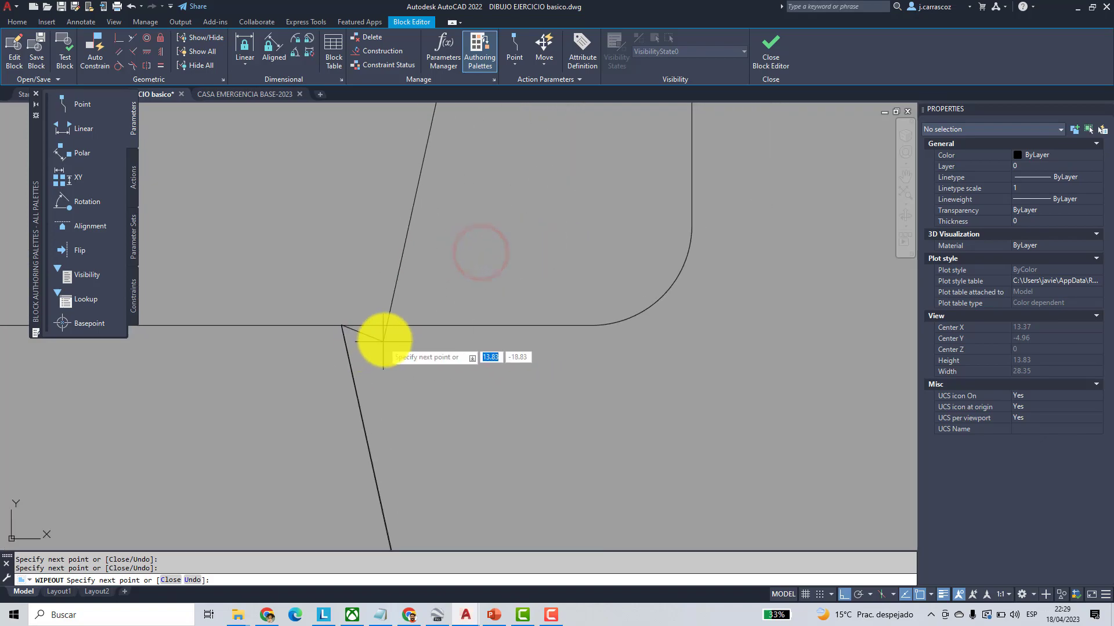
click(591, 325)
scroll(619, 321, up, 4)
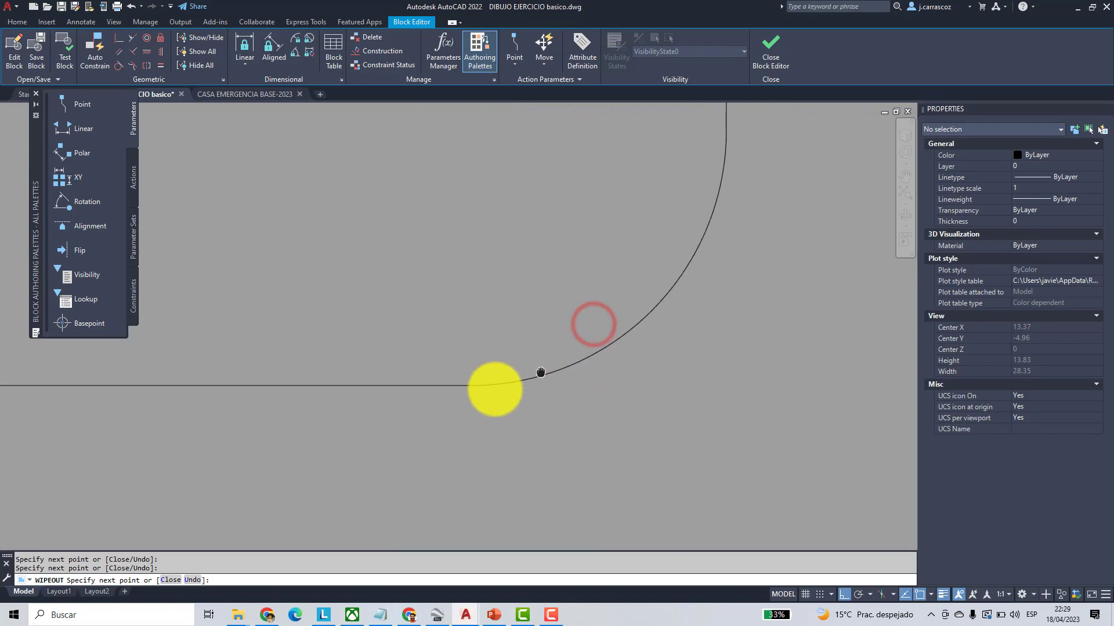
click(482, 399)
click(534, 375)
click(585, 334)
click(627, 300)
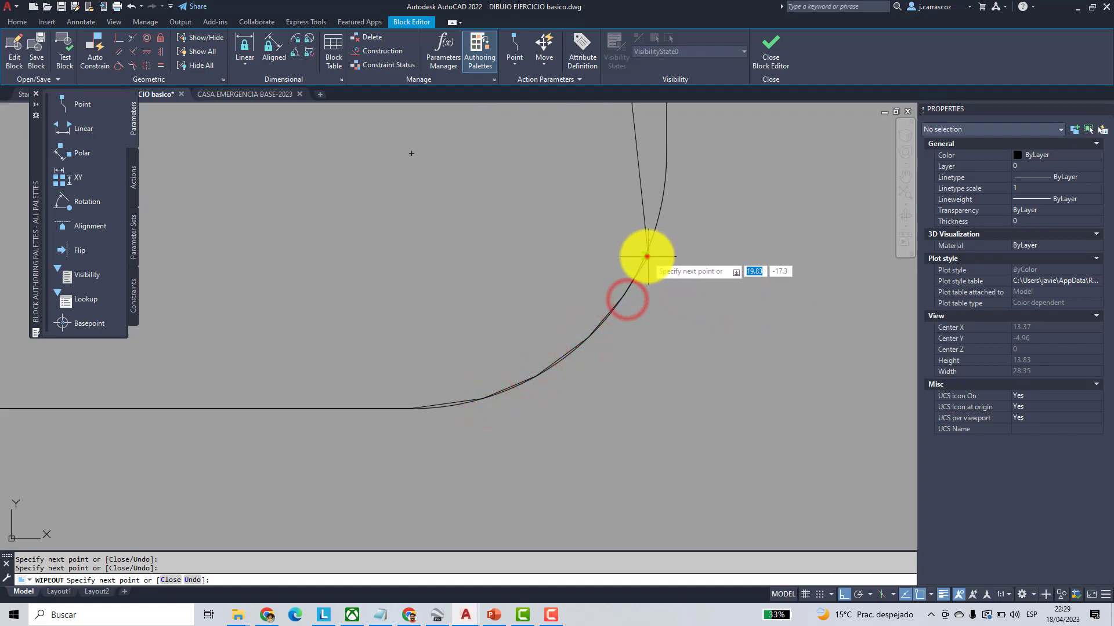
click(647, 255)
middle_drag(661, 206, 646, 438)
click(645, 360)
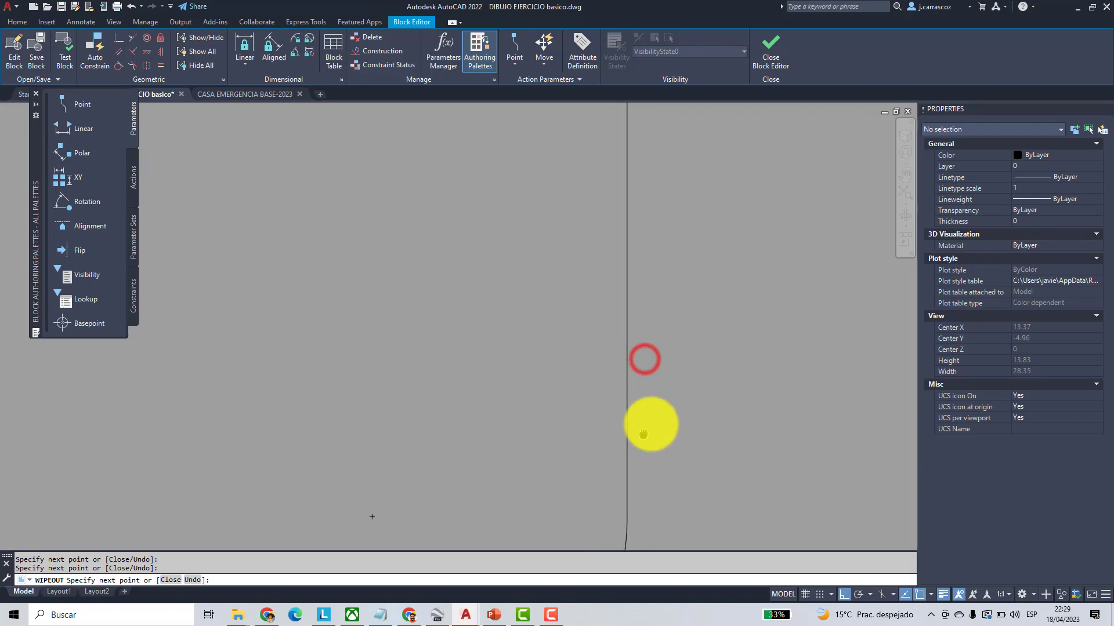
click(631, 325)
- Continue the boundary up the tank's right side, trace its upper right rounded corner and finish the wipeout
middle_drag(629, 328, 629, 480)
middle_drag(654, 239, 634, 453)
scroll(612, 239, up, 2)
middle_drag(607, 254, 618, 361)
scroll(619, 362, up, 2)
click(649, 406)
click(632, 355)
click(592, 289)
click(558, 255)
click(510, 228)
click(463, 207)
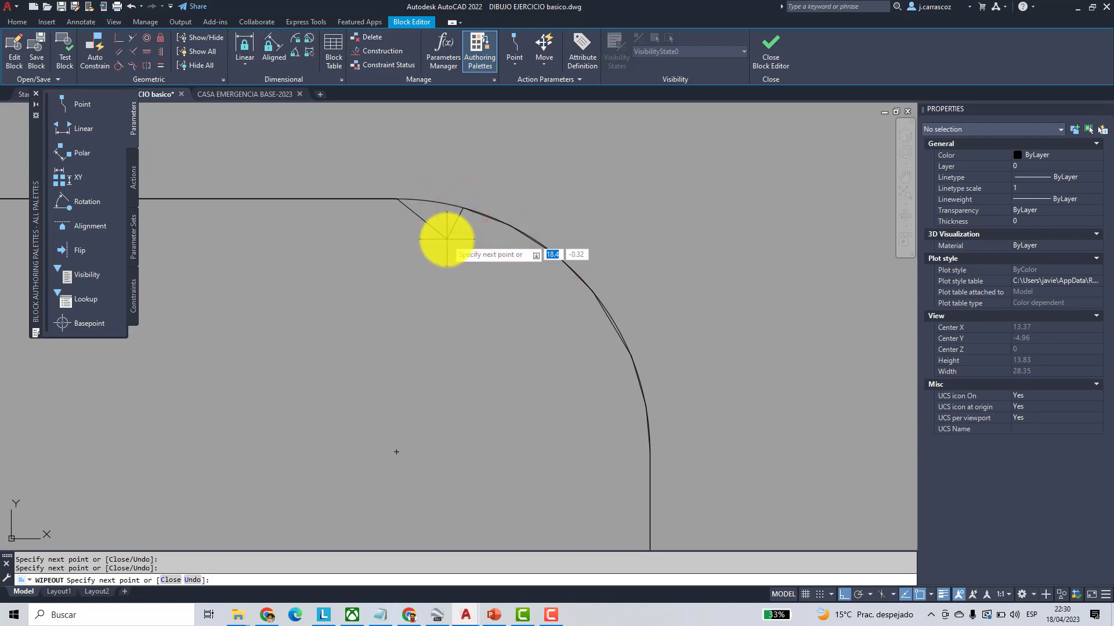
key(Return)
- Send the toilet wipeout to the back with DRAWORDER and close the Block Editor, saving the changes to ca_ba_wc067
scroll(543, 261, down, 8)
middle_drag(565, 383, 592, 305)
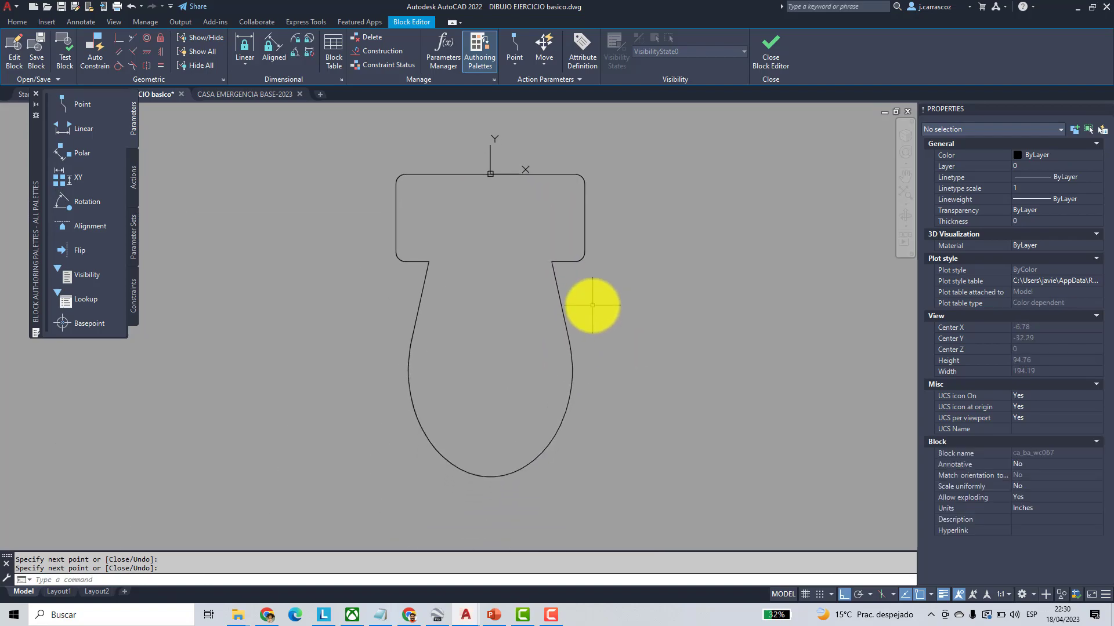
click(563, 307)
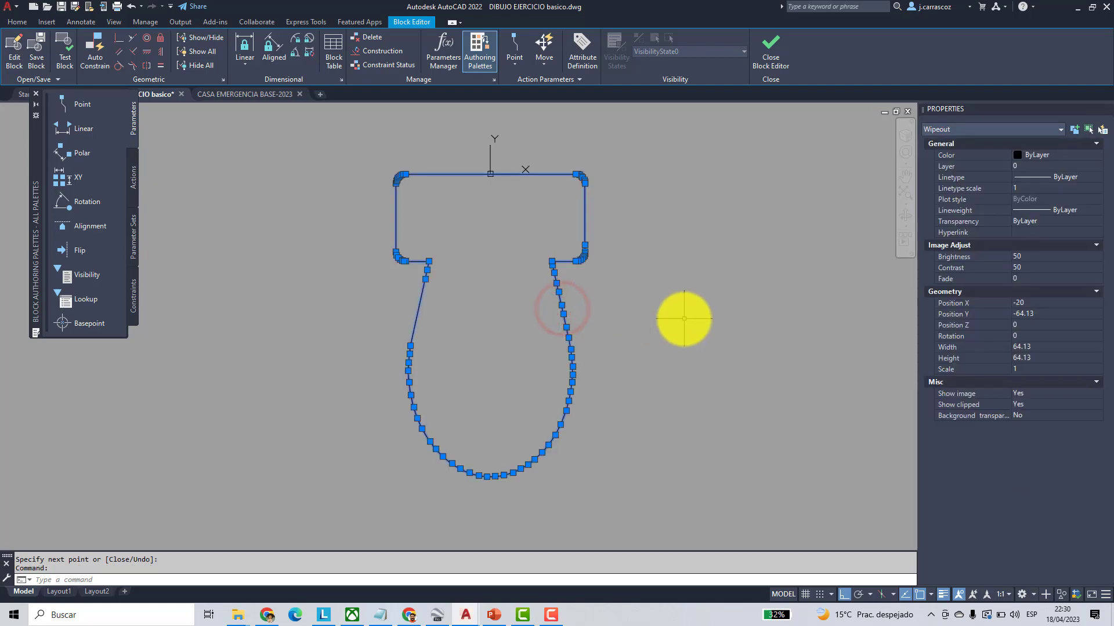
text(r)
key(Return)
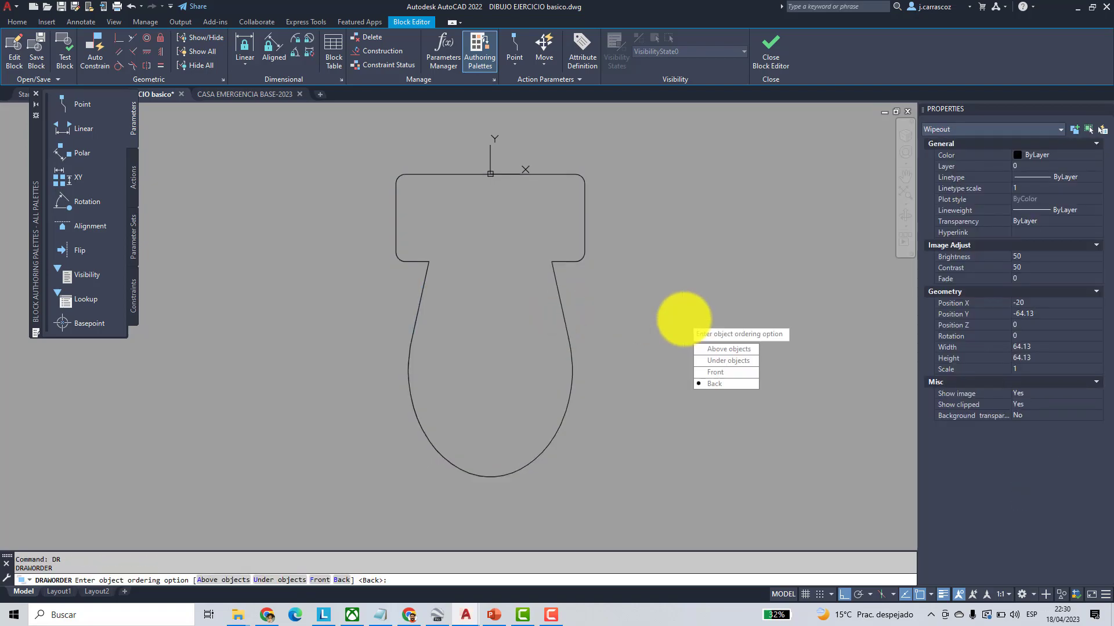
click(725, 385)
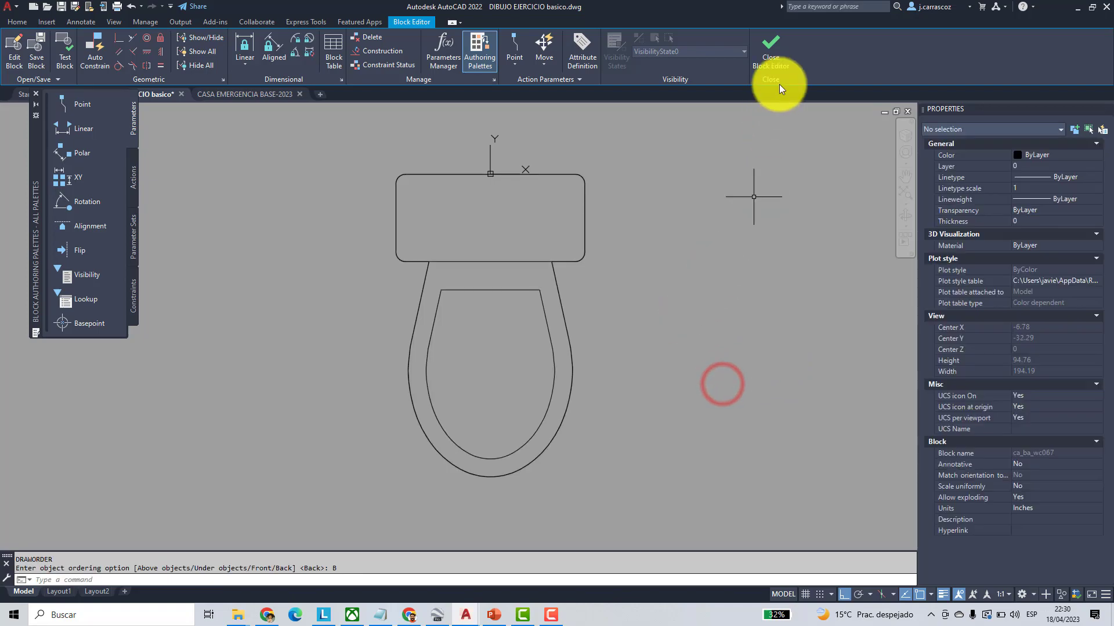
click(772, 54)
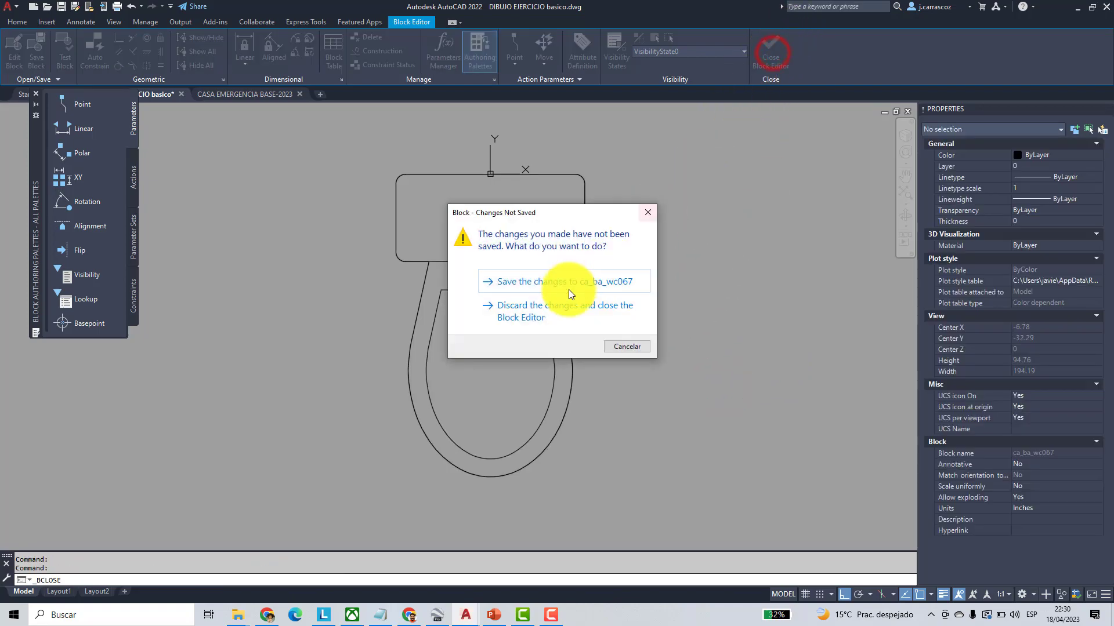
click(527, 283)
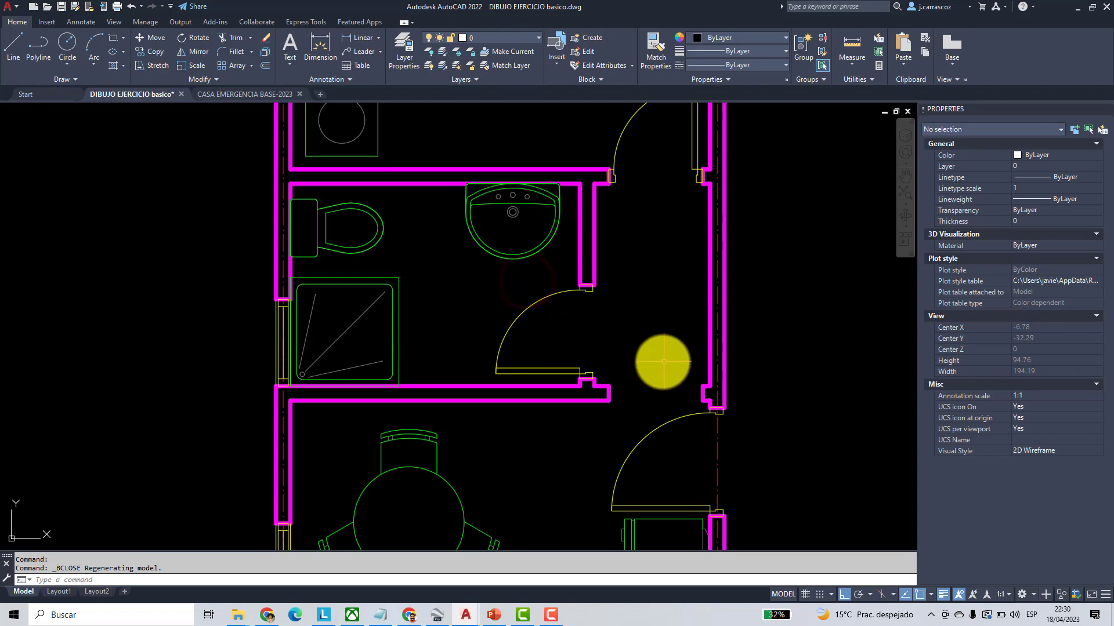
- Open the shower block ca_ba_du18 in the Block Editor and draw a wipeout through the four corners of its outer square
double_click(397, 319)
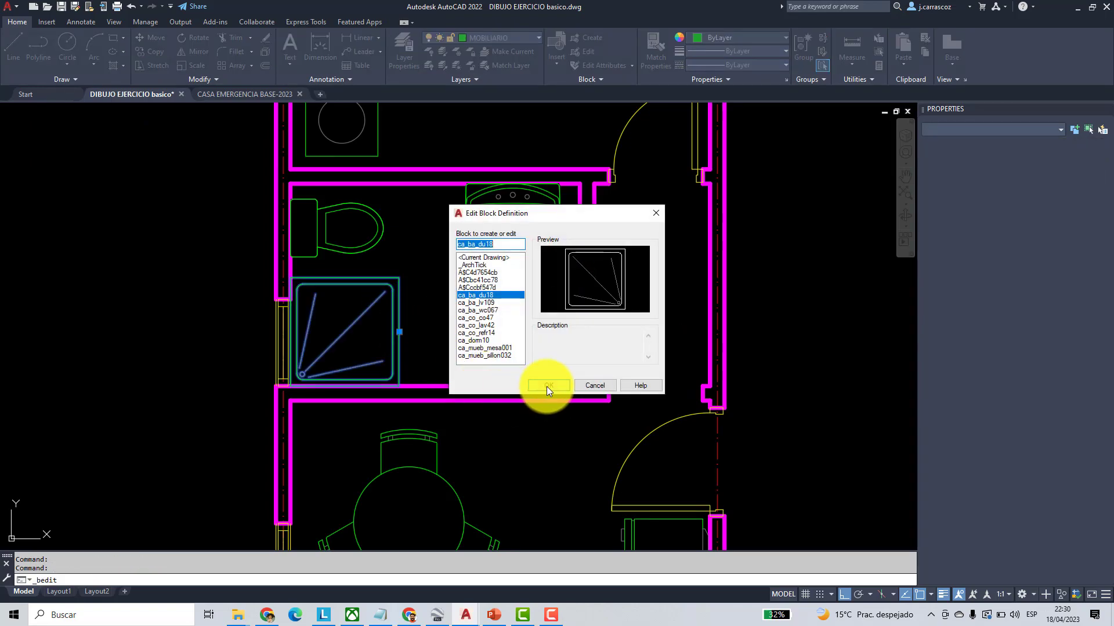
click(546, 385)
text(WIPEOUT)
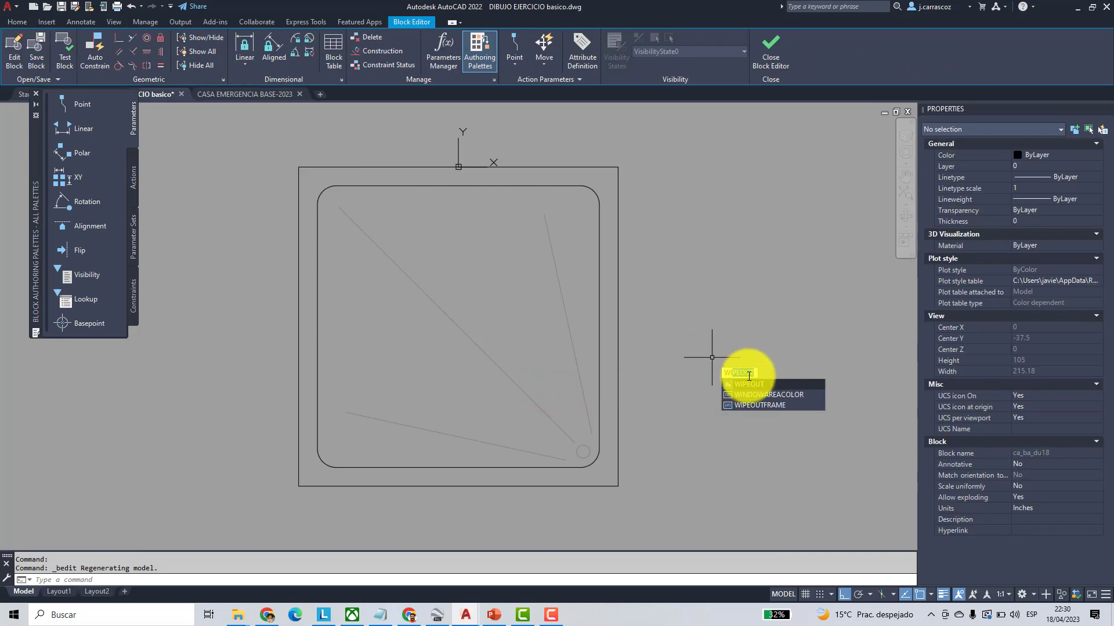
click(757, 384)
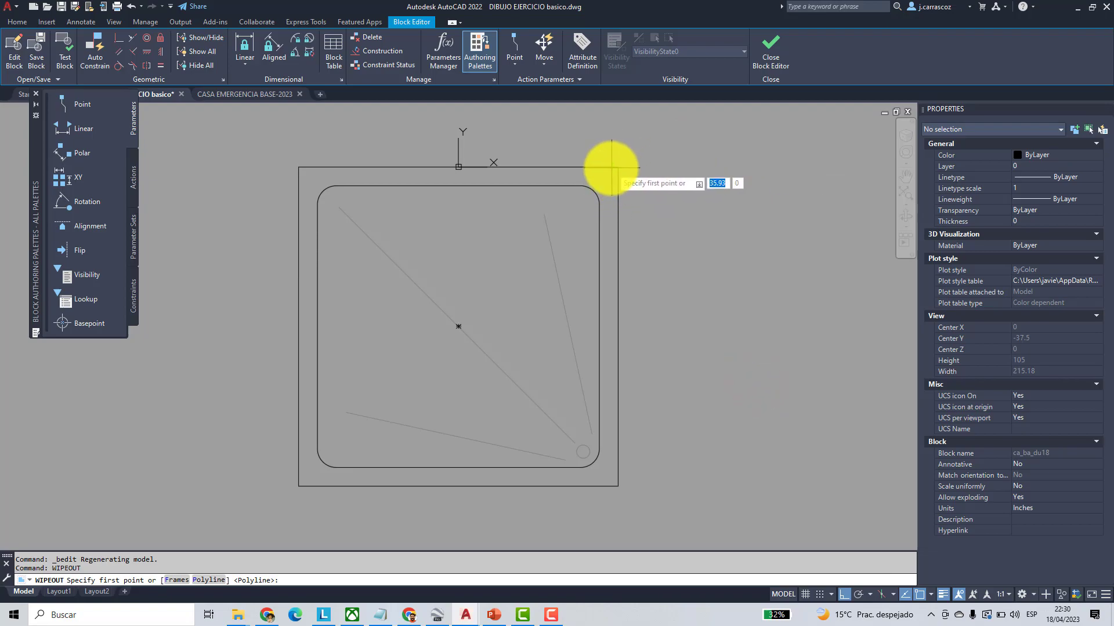
click(618, 168)
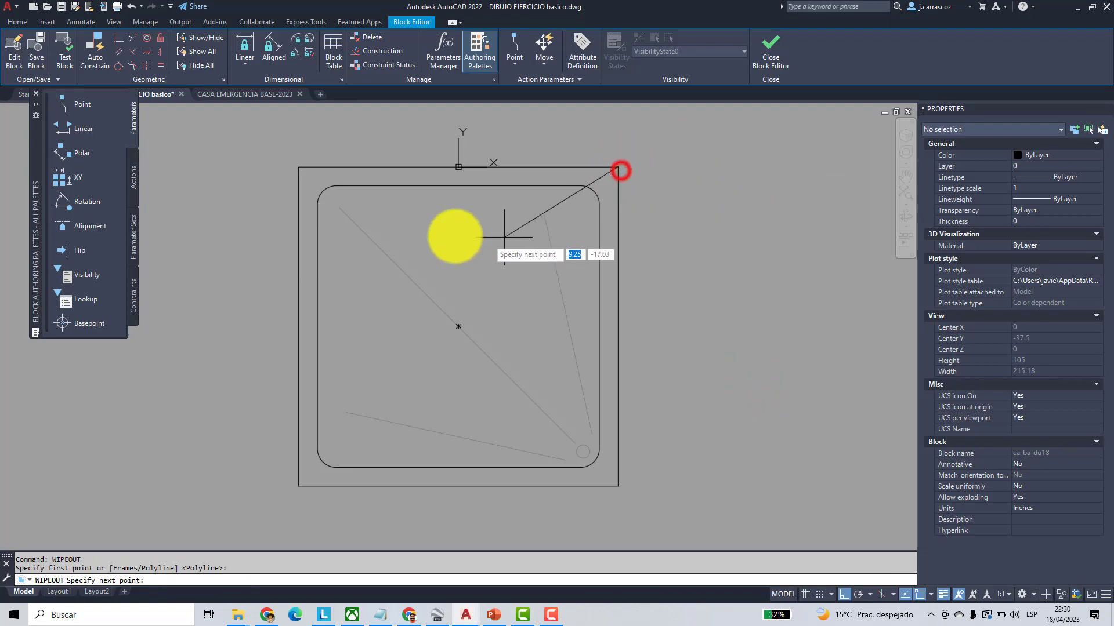
click(299, 168)
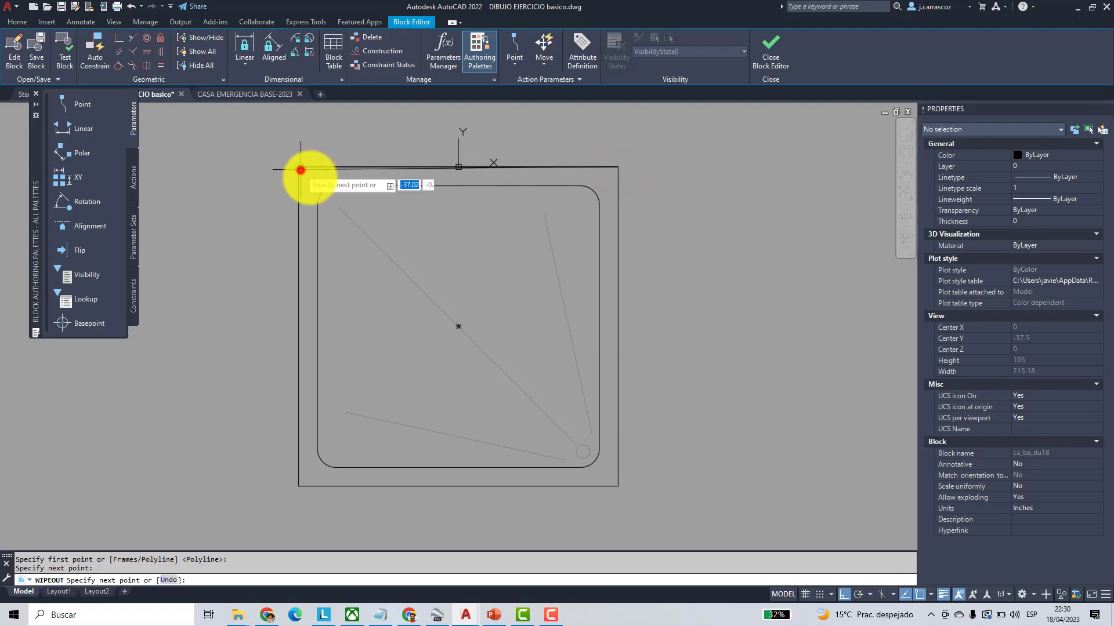
click(298, 486)
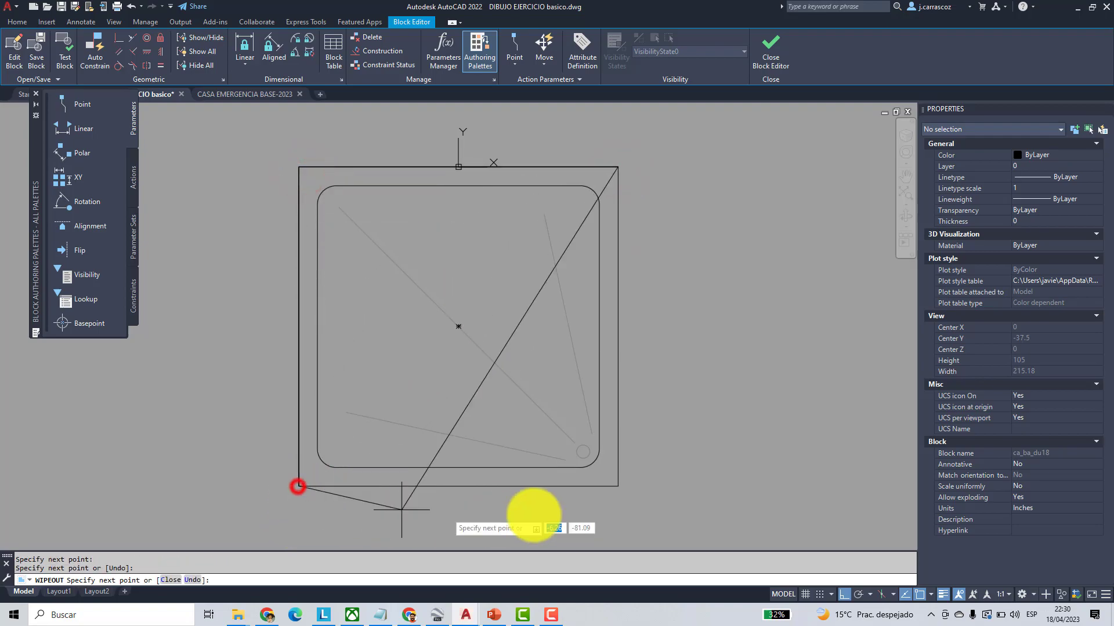
click(619, 490)
key(Return)
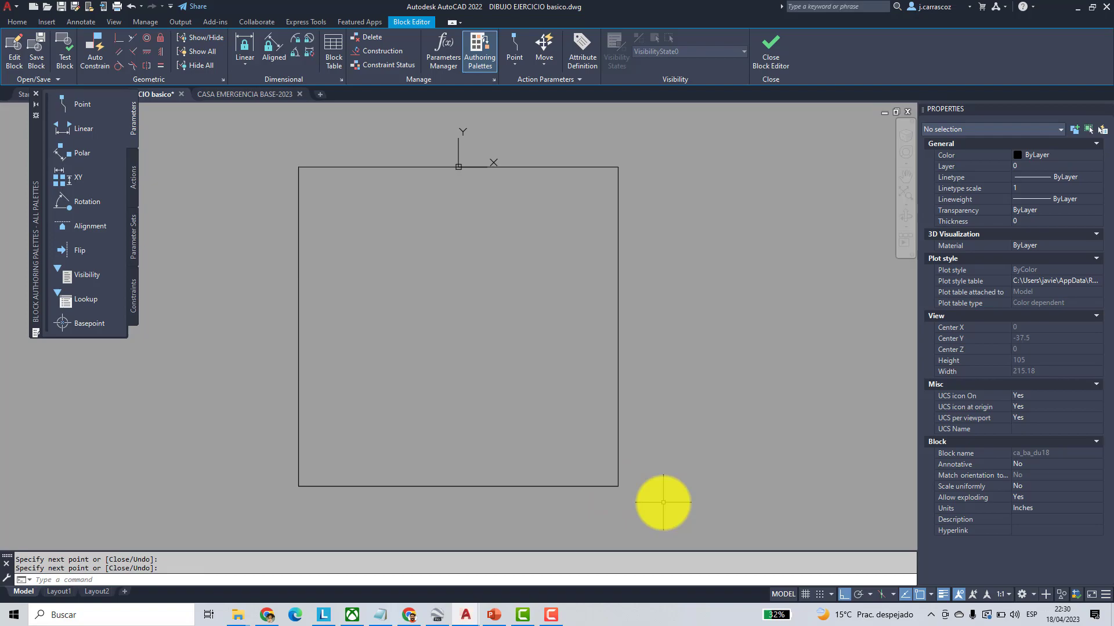
- Send the shower wipeout to the back with DRAWORDER and close the Block Editor, saving the changes to ca_ba_du18
click(617, 377)
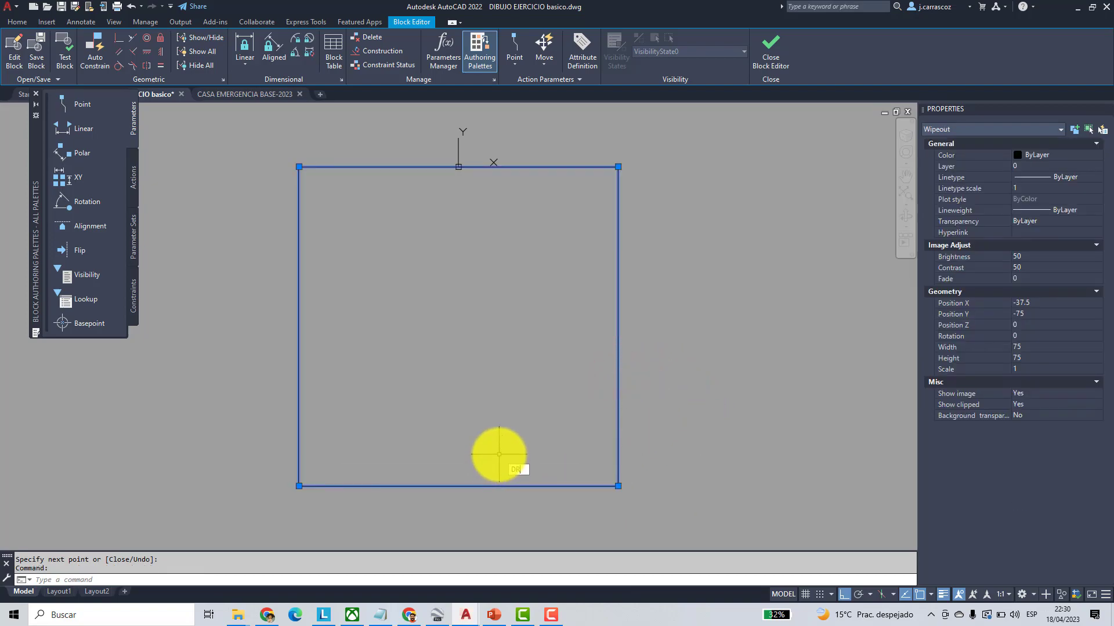
key(Return)
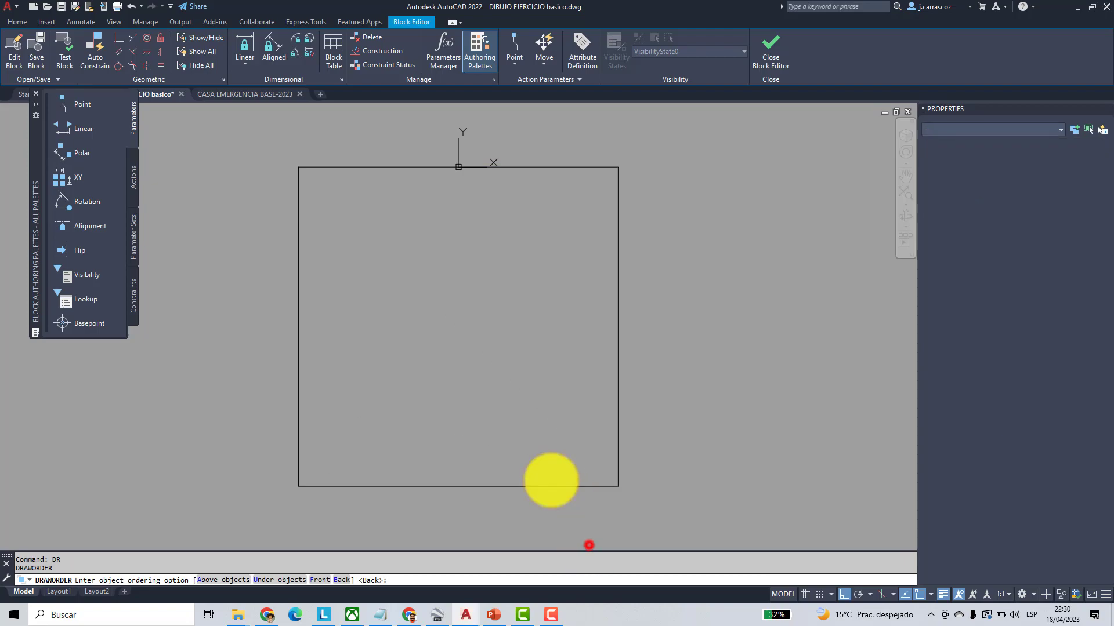
right_click(588, 545)
click(766, 50)
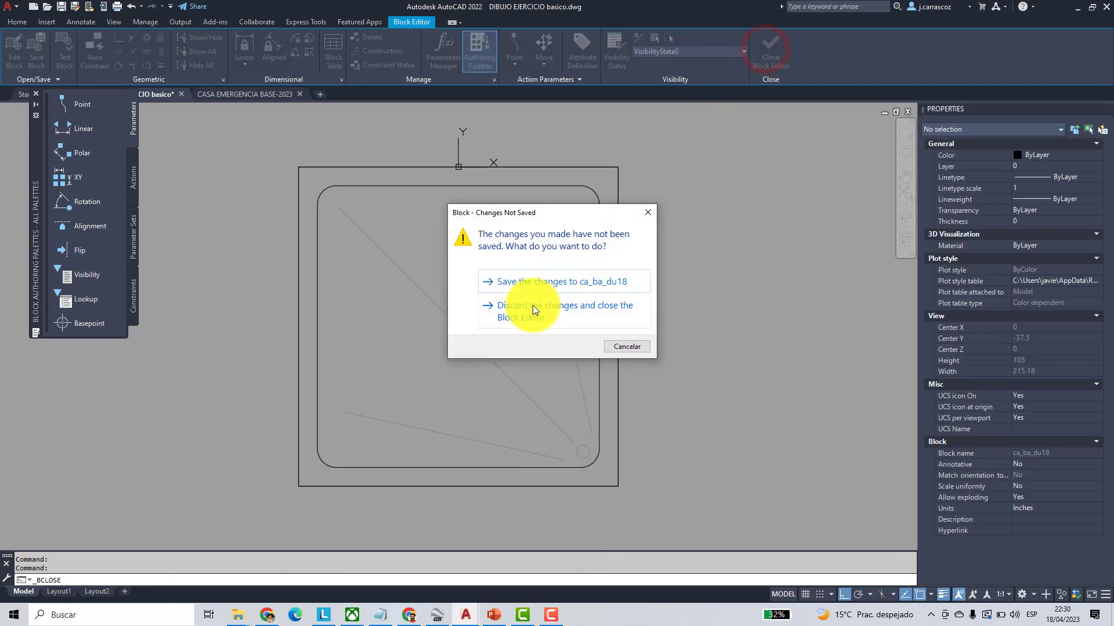
click(531, 281)
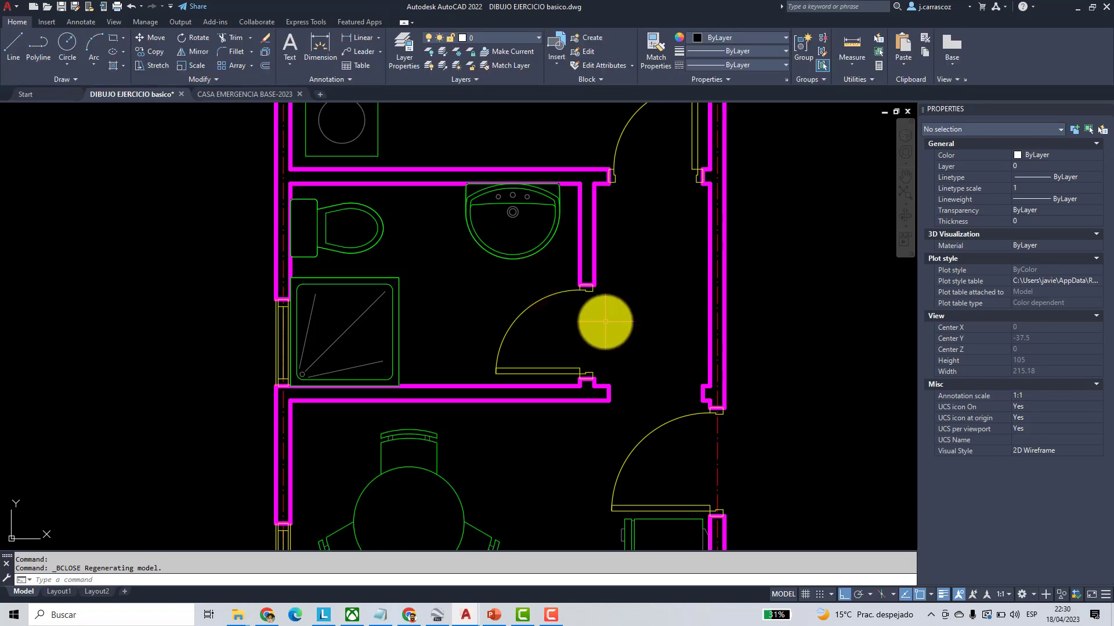
middle_drag(504, 250, 570, 277)
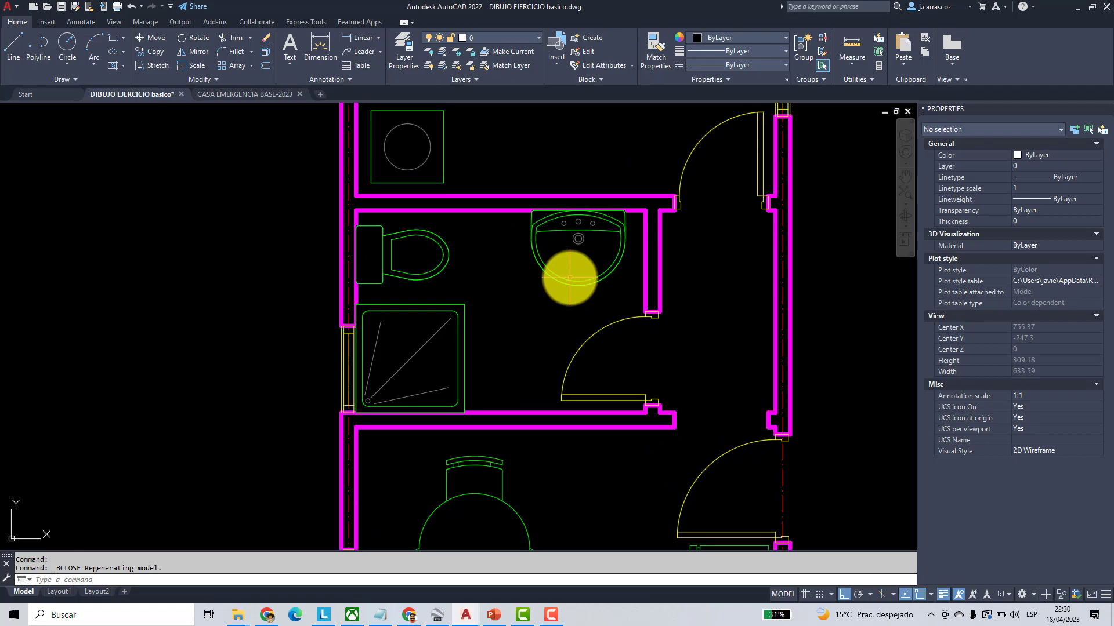
- Freeze the MOBILIARIO layer with LAYFRZ by picking the washbasin block in the bathroom
click(557, 274)
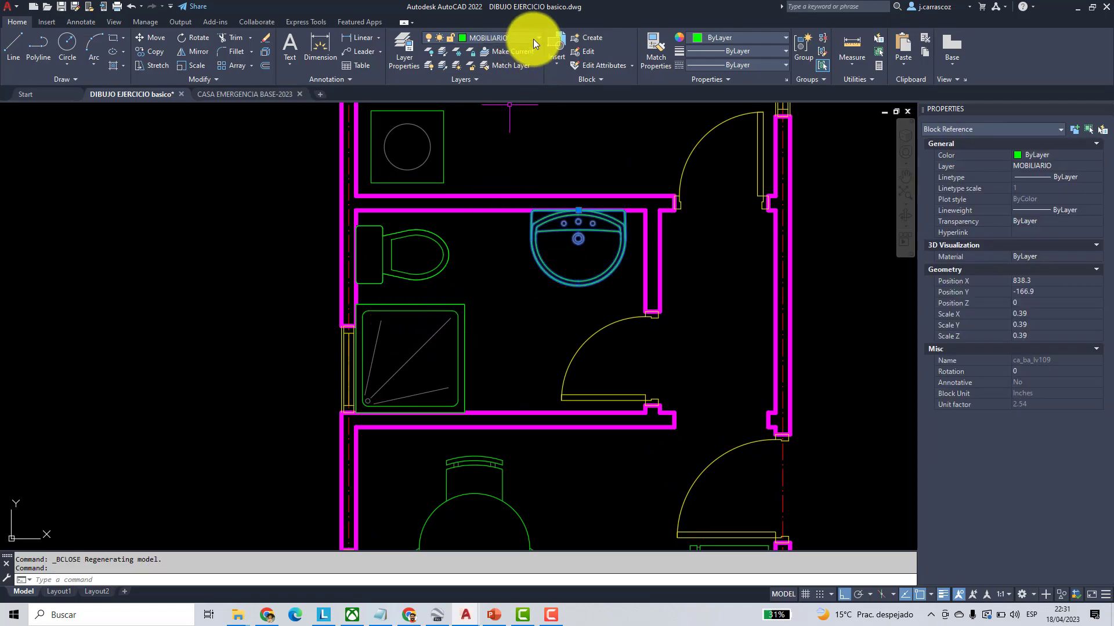
key(Escape)
key(Escape)
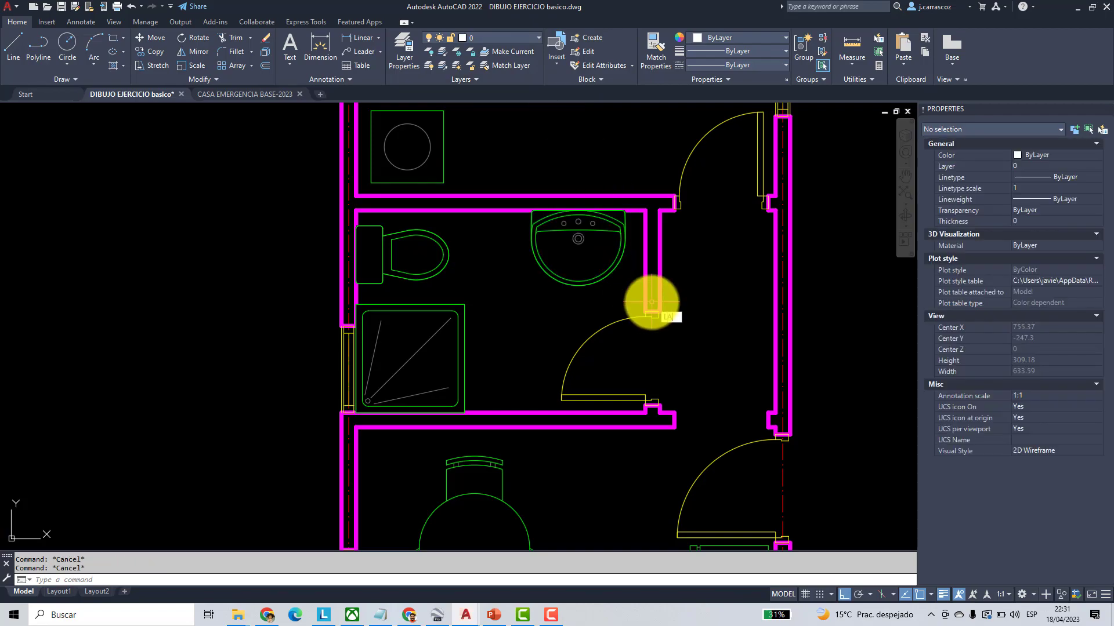
key(Return)
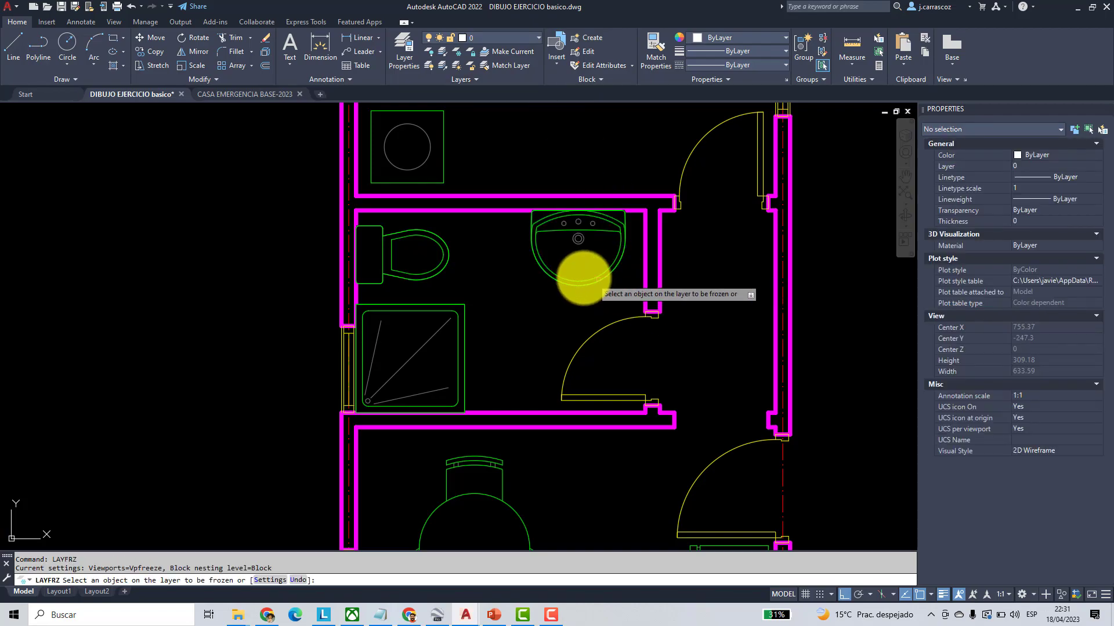
click(581, 284)
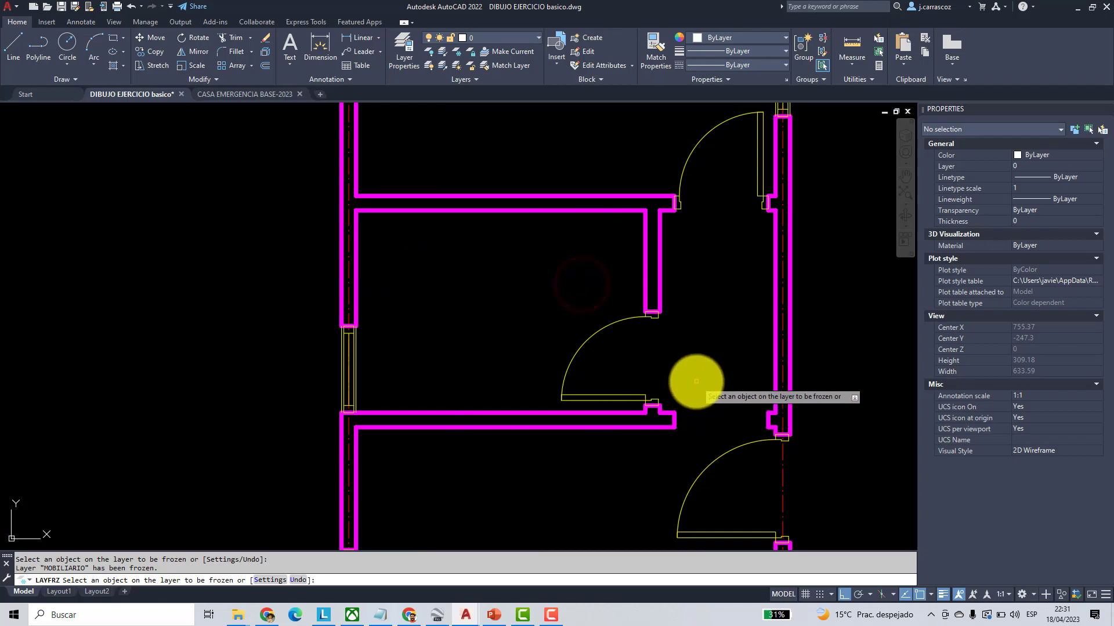
key(Escape)
key(Escape)
- Create a new layer named PAVIMENTOS in the Layer Properties Manager
click(525, 36)
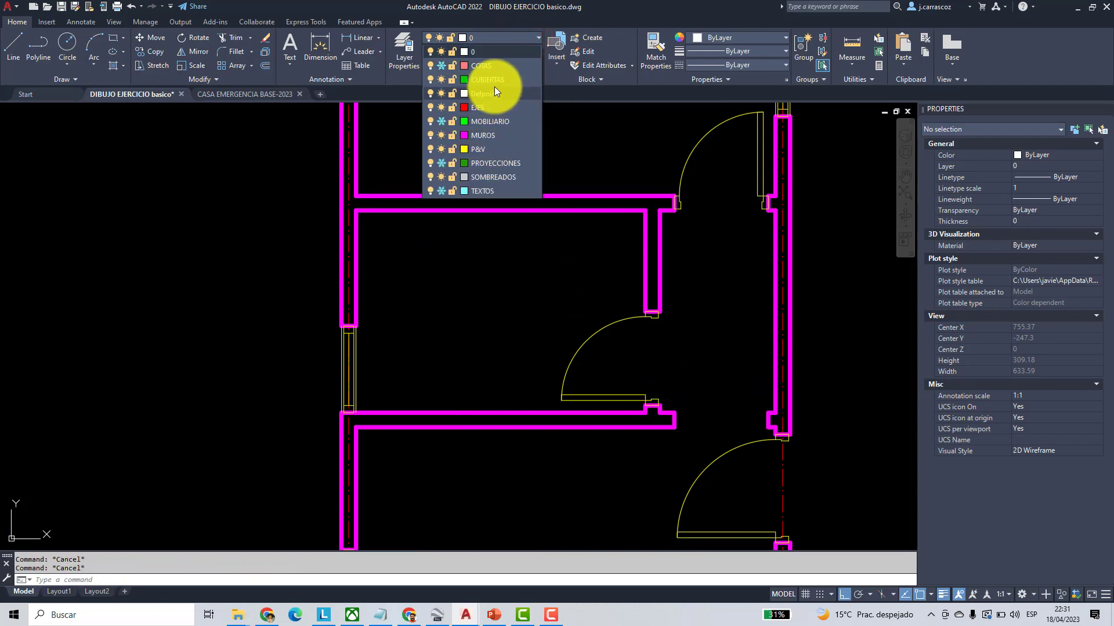
click(408, 51)
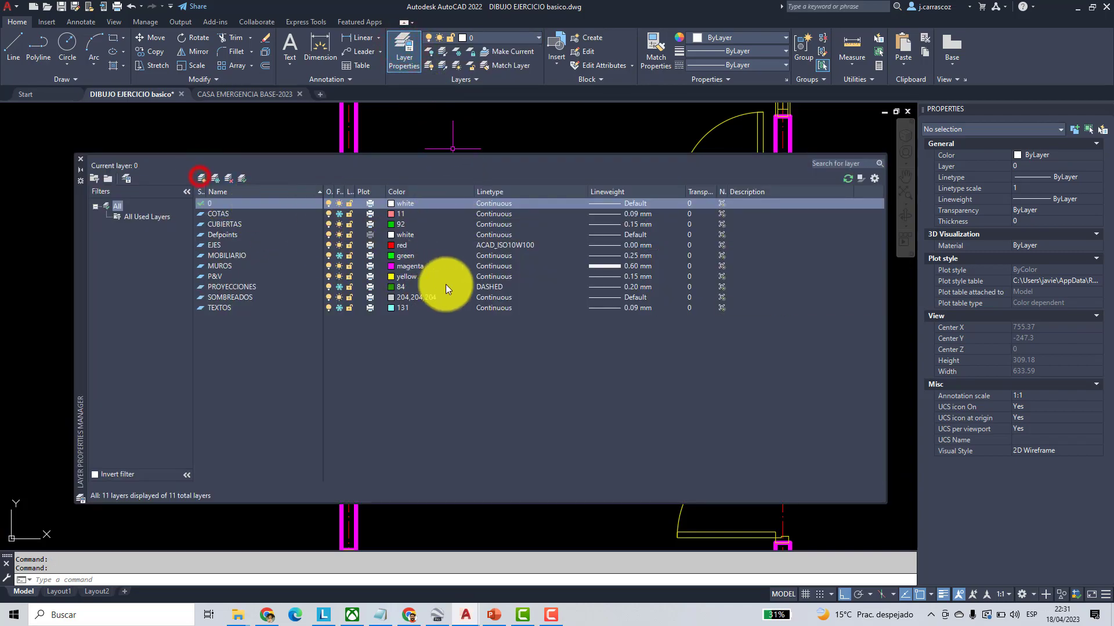
text(PAVIMENTOS)
key(Return)
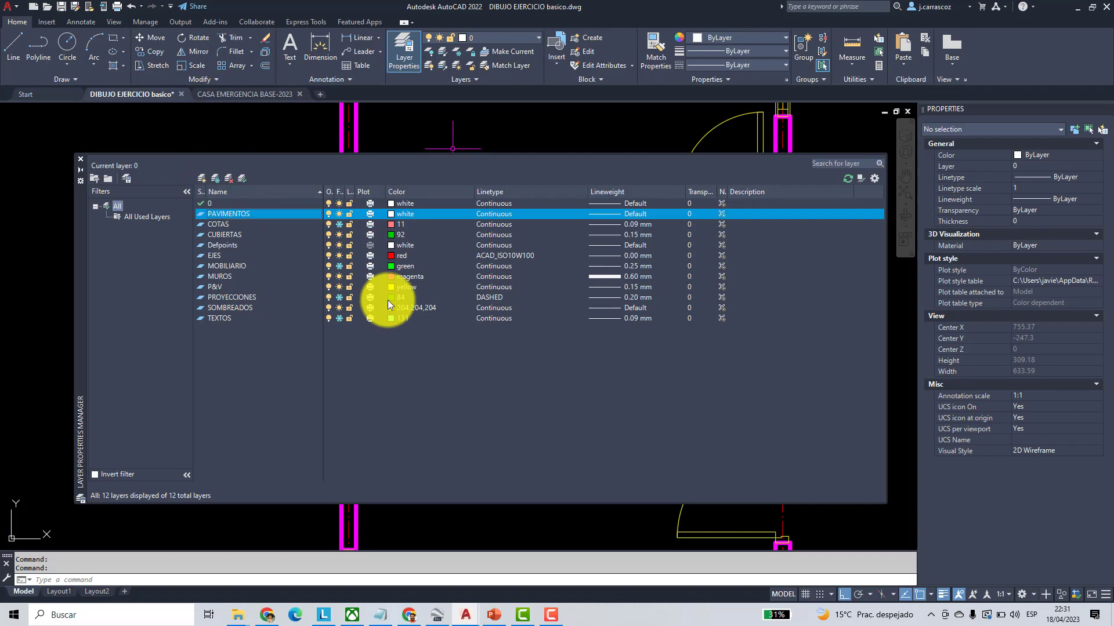
- Give the PAVIMENTOS layer the true colour grey 138,138,138
click(390, 214)
click(487, 349)
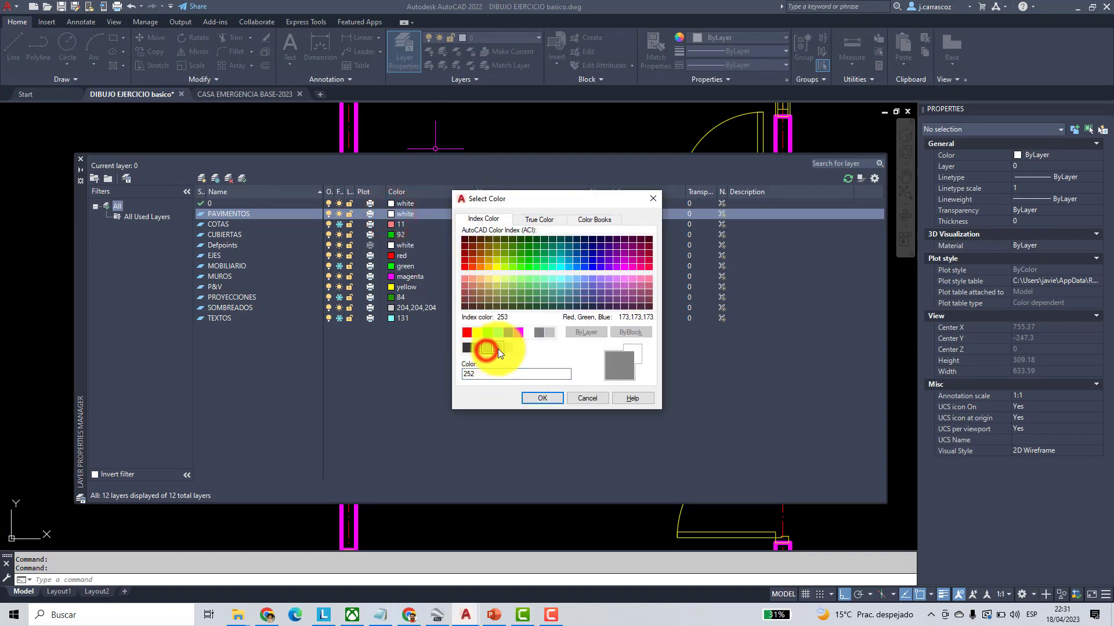
click(498, 348)
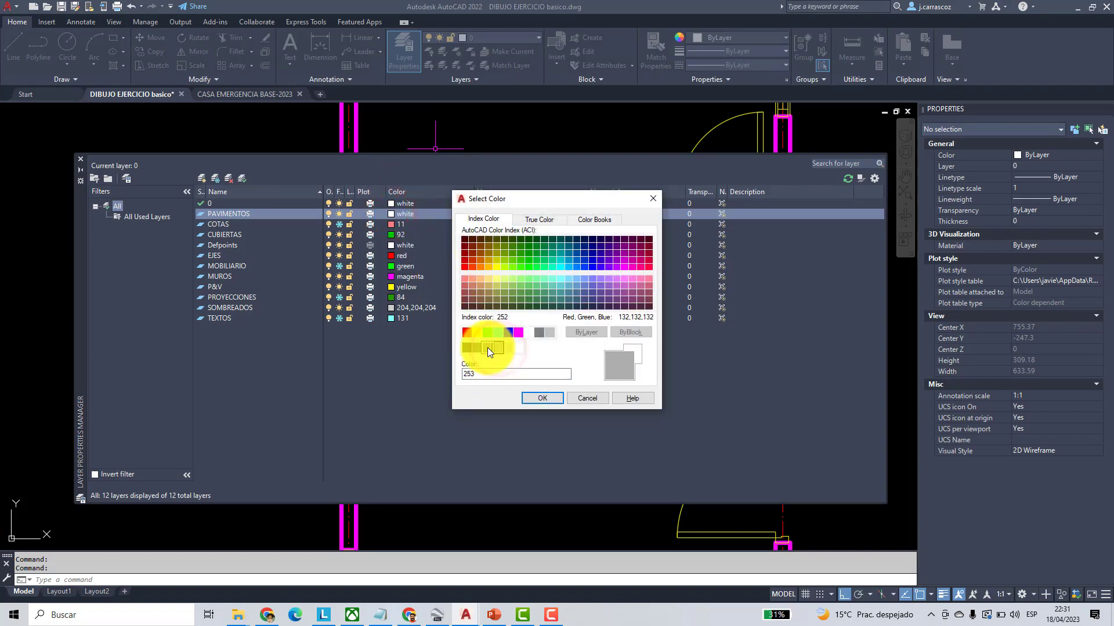
click(487, 346)
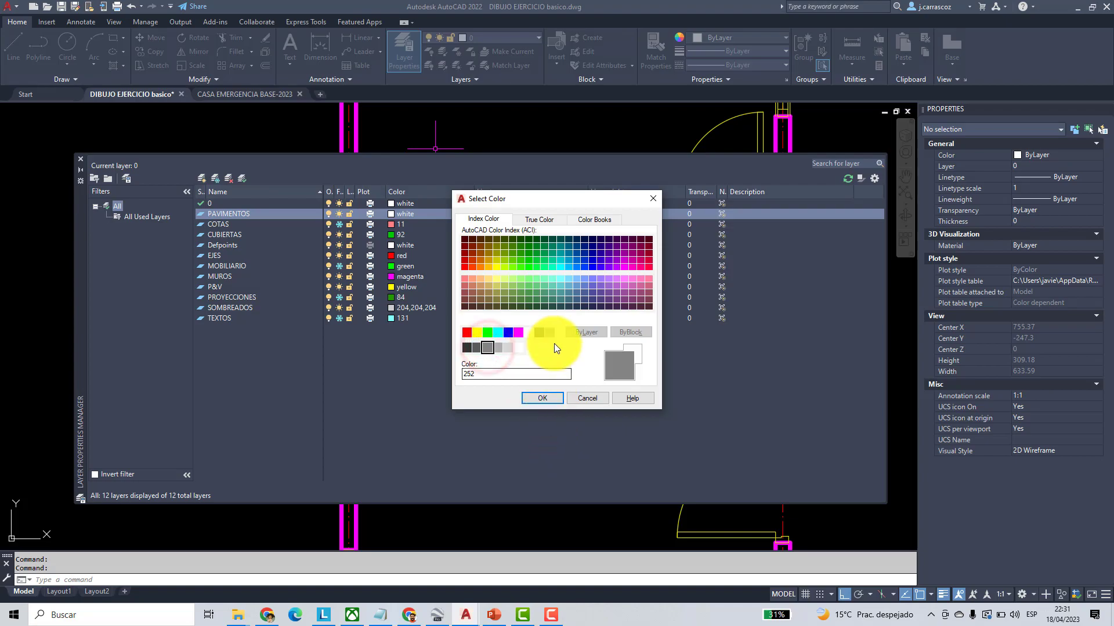
click(538, 220)
click(584, 302)
click(537, 398)
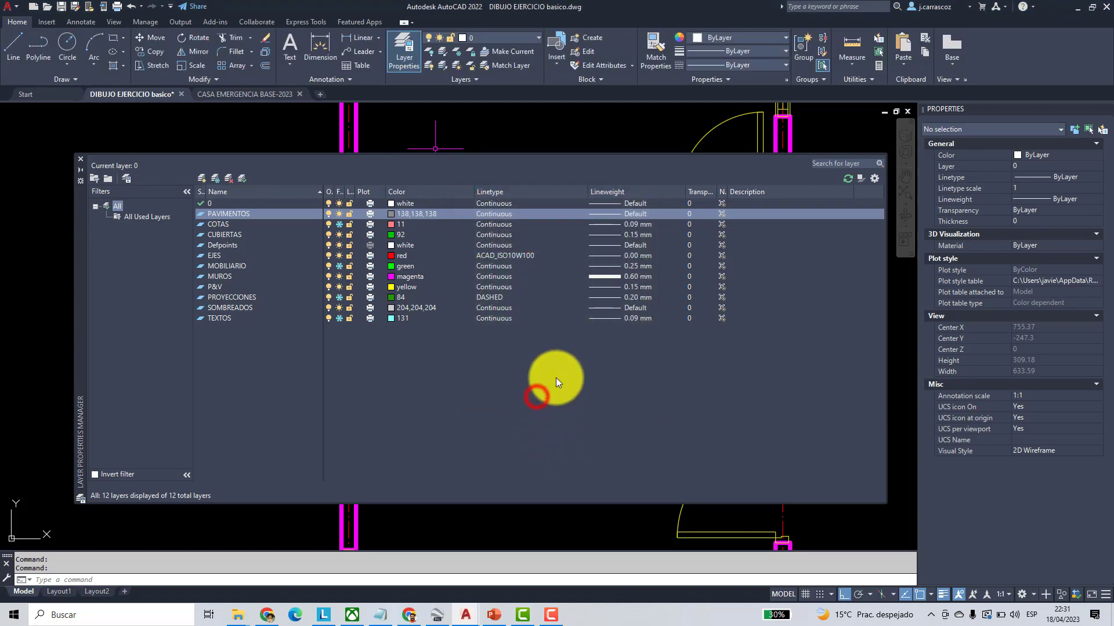
- Set the PAVIMENTOS layer's lineweight to 0.05 mm, make it the current layer and close the Layer Properties Manager
click(587, 214)
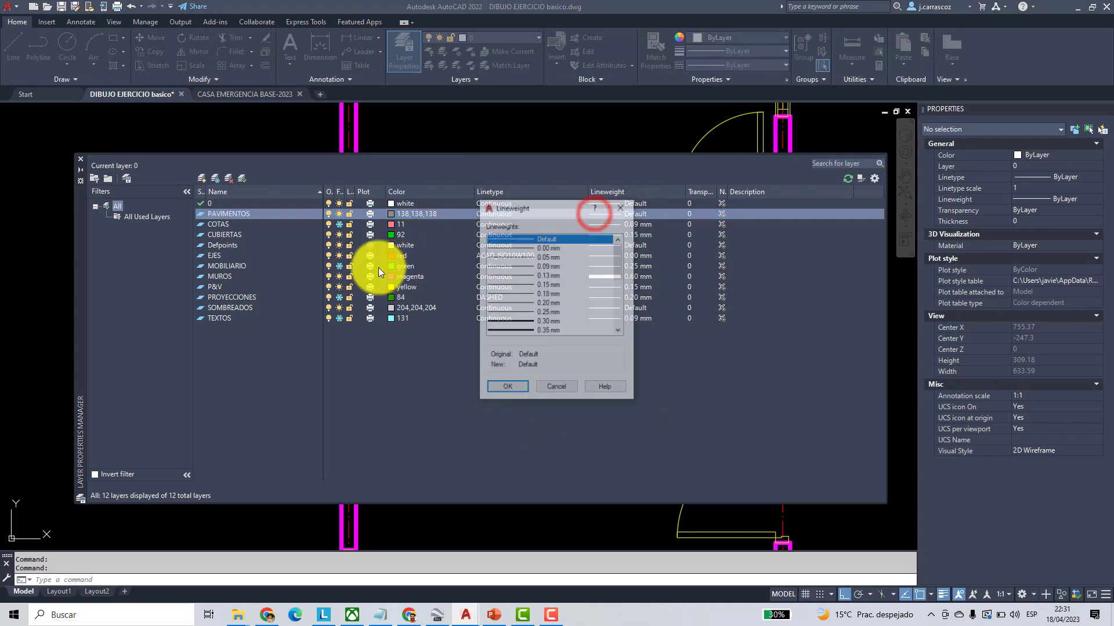
click(524, 258)
click(507, 389)
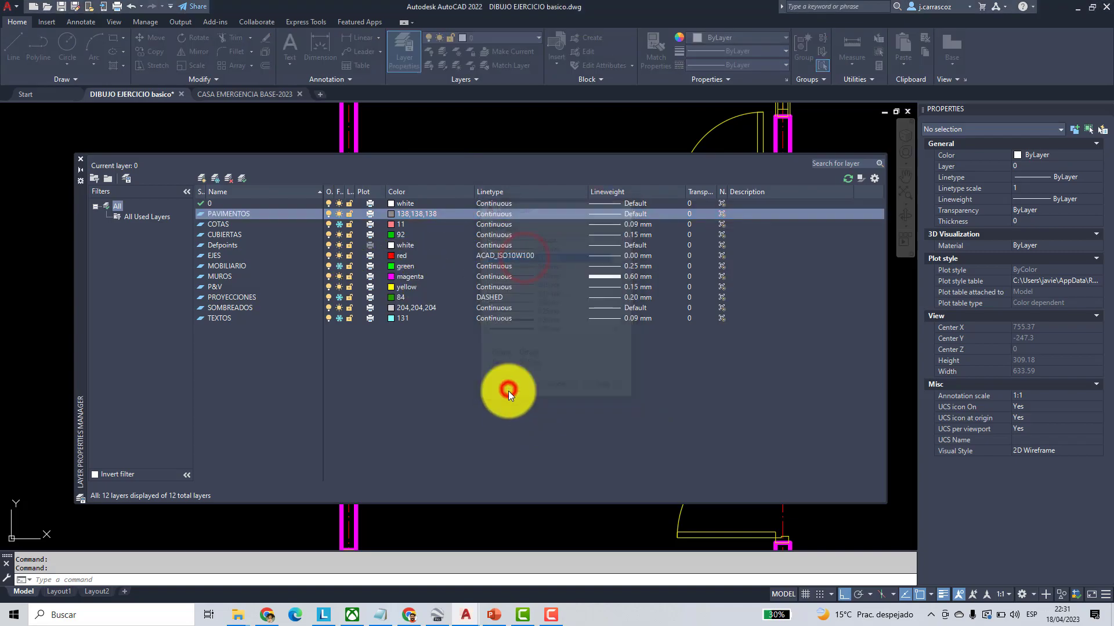
double_click(253, 214)
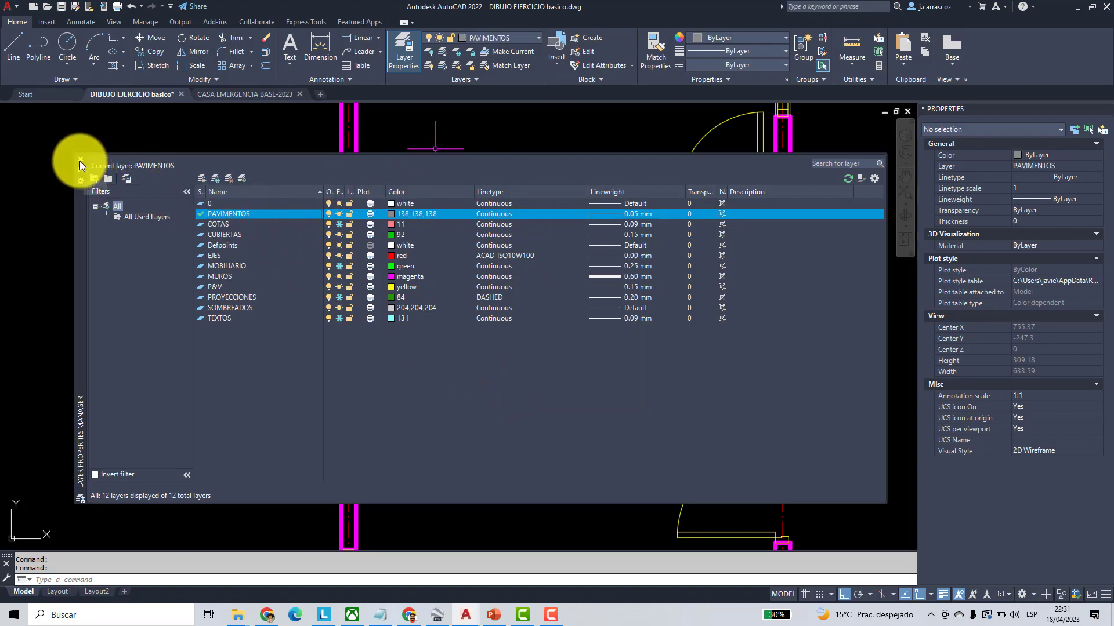
click(80, 160)
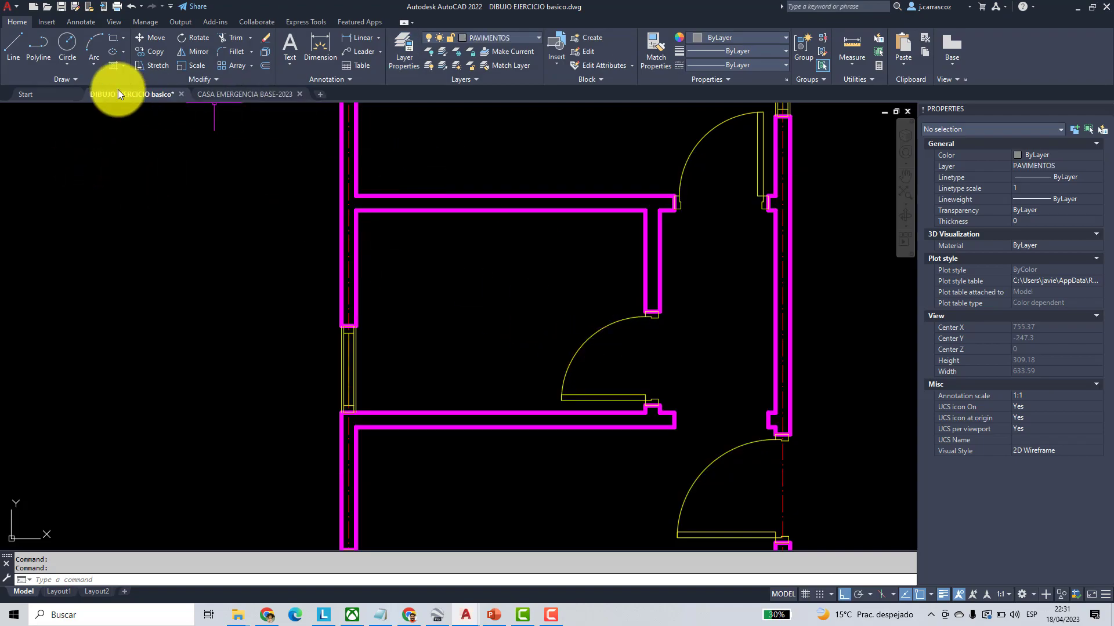
- Draw a vertical line across the bathroom door opening, from the lower door frame to the upper one
click(19, 47)
scroll(653, 399, up, 6)
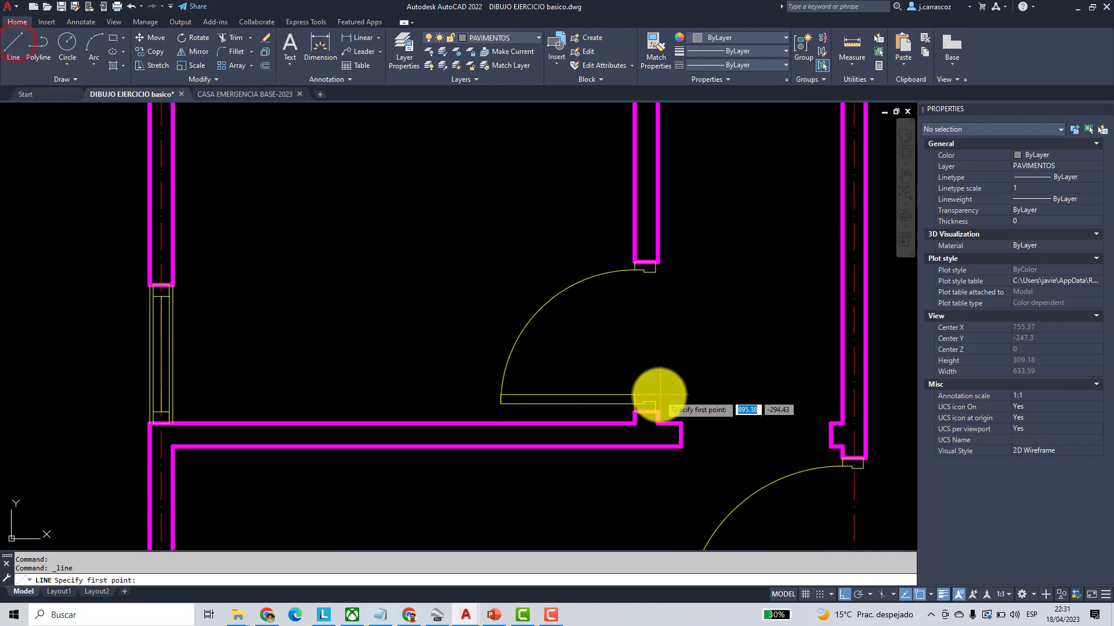
click(618, 413)
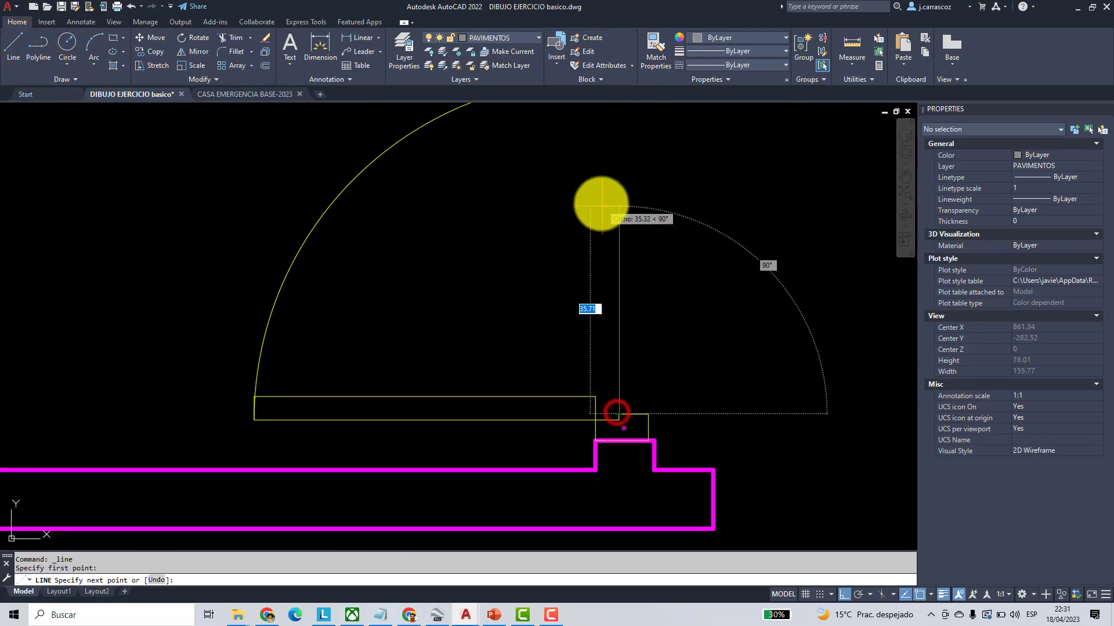
middle_drag(542, 182, 527, 385)
click(605, 300)
key(Return)
scroll(615, 301, down, 4)
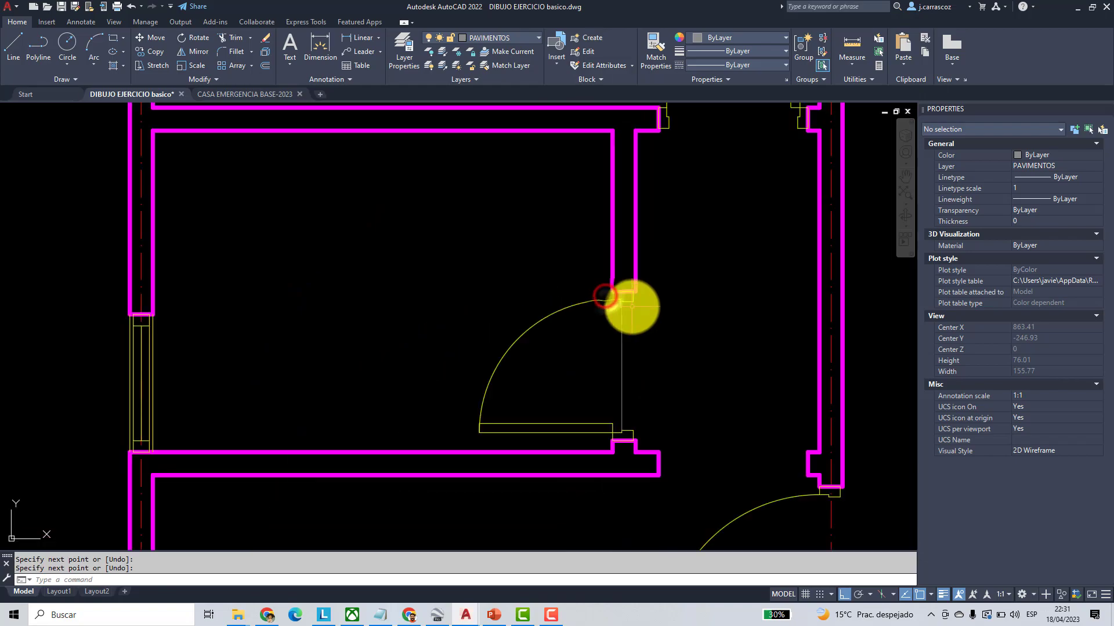
- Draw a vertical line about 8.5 units long from the lower door frame's corner down to the level of the bathroom wall's inner face
scroll(636, 461, up, 4)
text(l)
key(Return)
scroll(606, 409, up, 4)
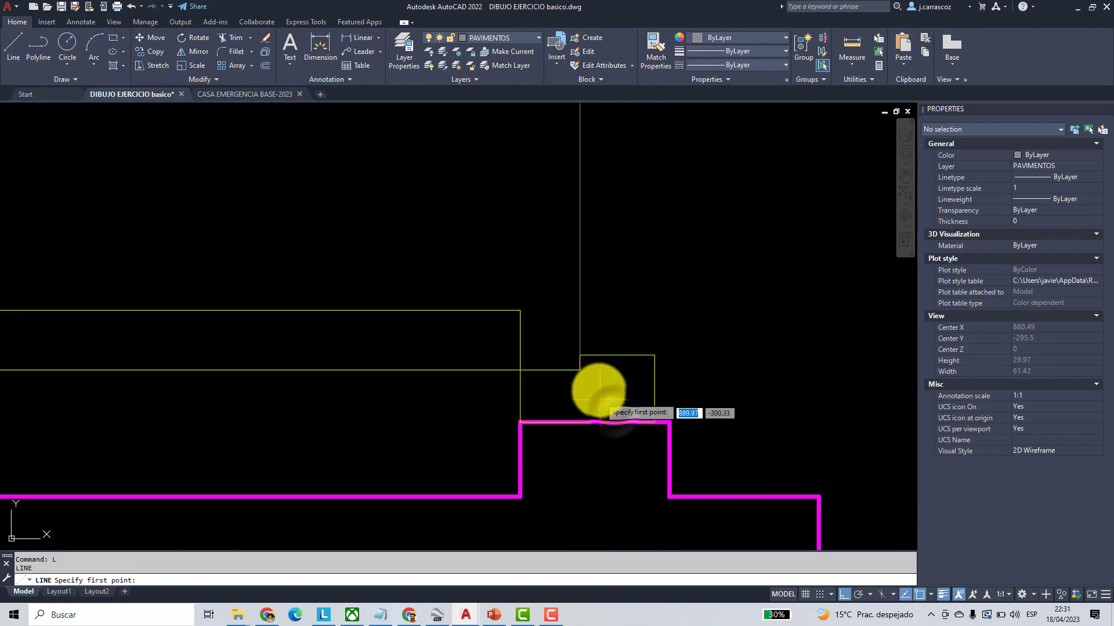
click(579, 369)
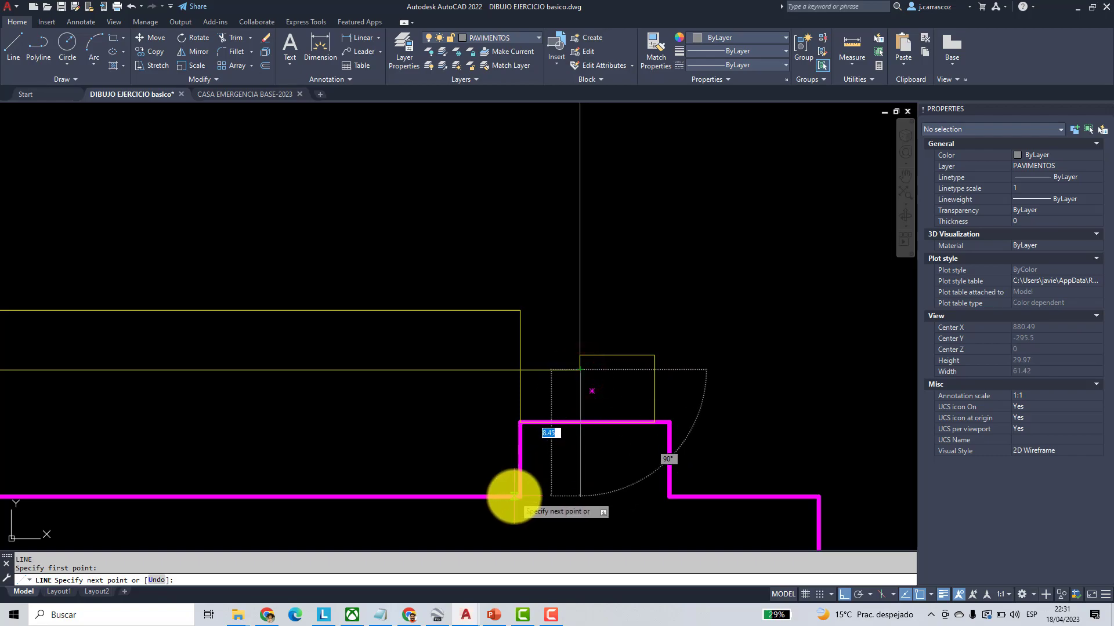
click(548, 499)
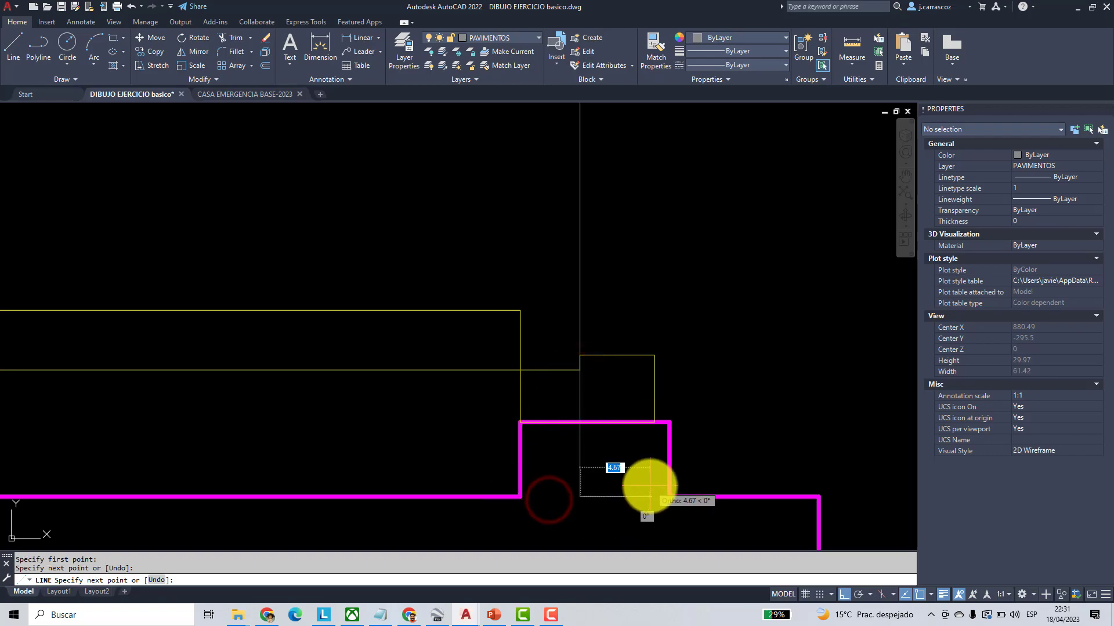
key(Escape)
key(Escape)
middle_drag(597, 468, 651, 343)
click(641, 295)
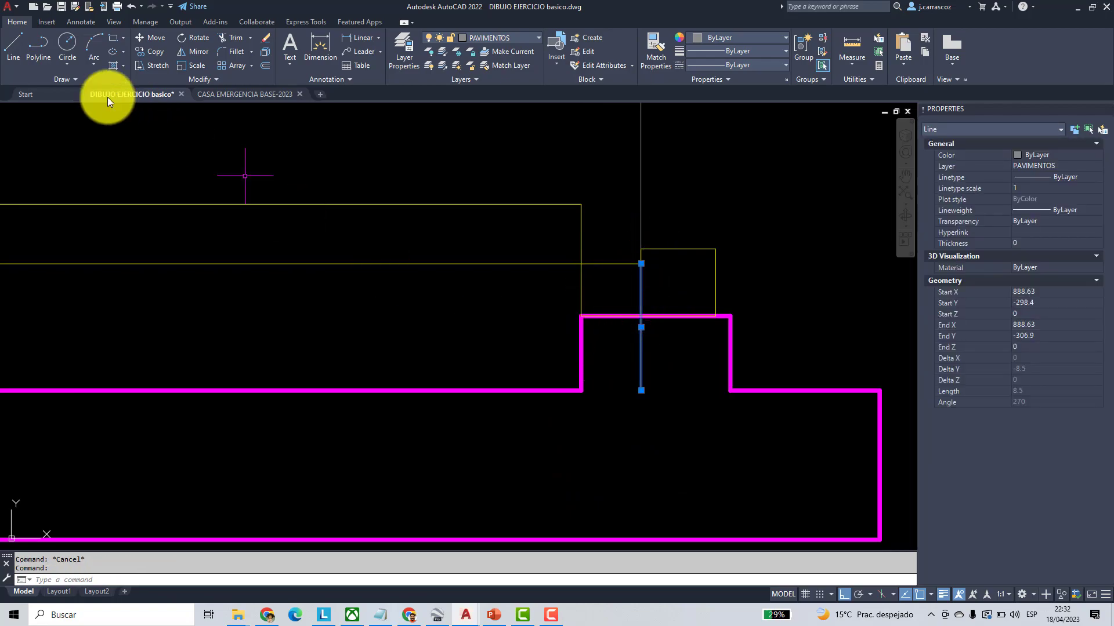
- Draw a short horizontal line from the wall's inner corner beside the door to the lower end of the vertical line
click(13, 43)
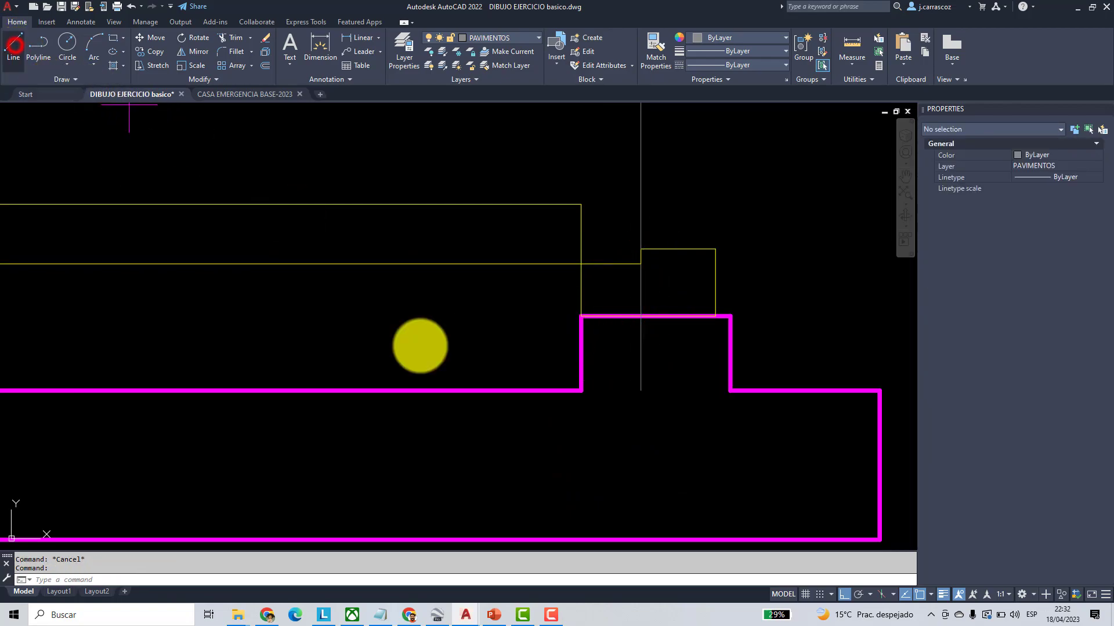
click(577, 393)
click(644, 391)
key(Escape)
key(Escape)
- Hatch the bathroom floor and the door swing area with a user-defined pattern at angle 0 and spacing 45
scroll(648, 371, down, 4)
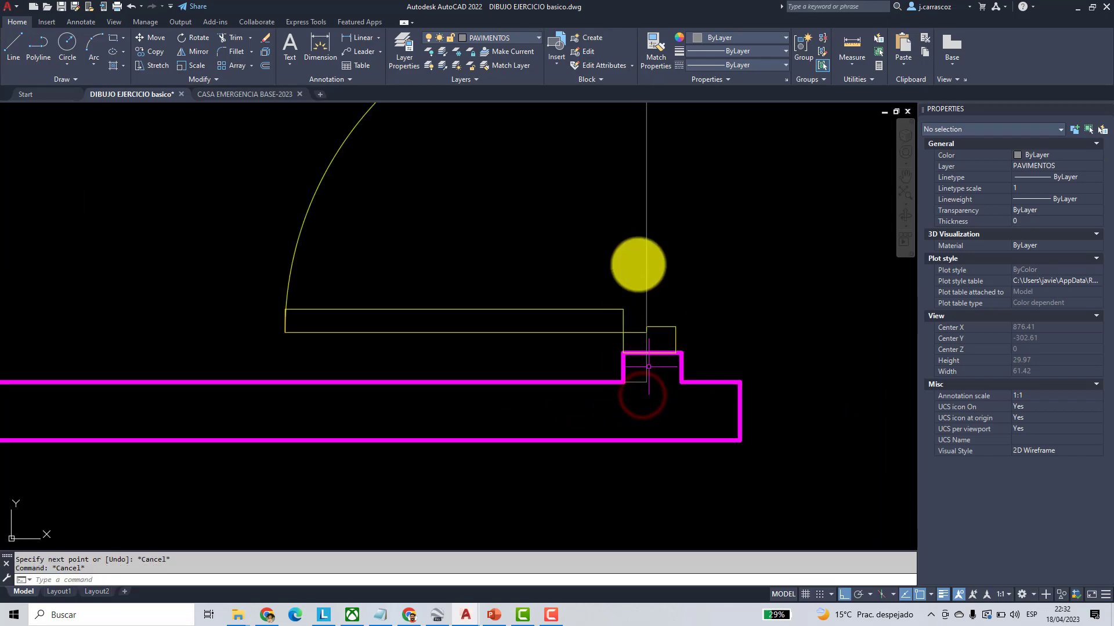
scroll(617, 394, down, 8)
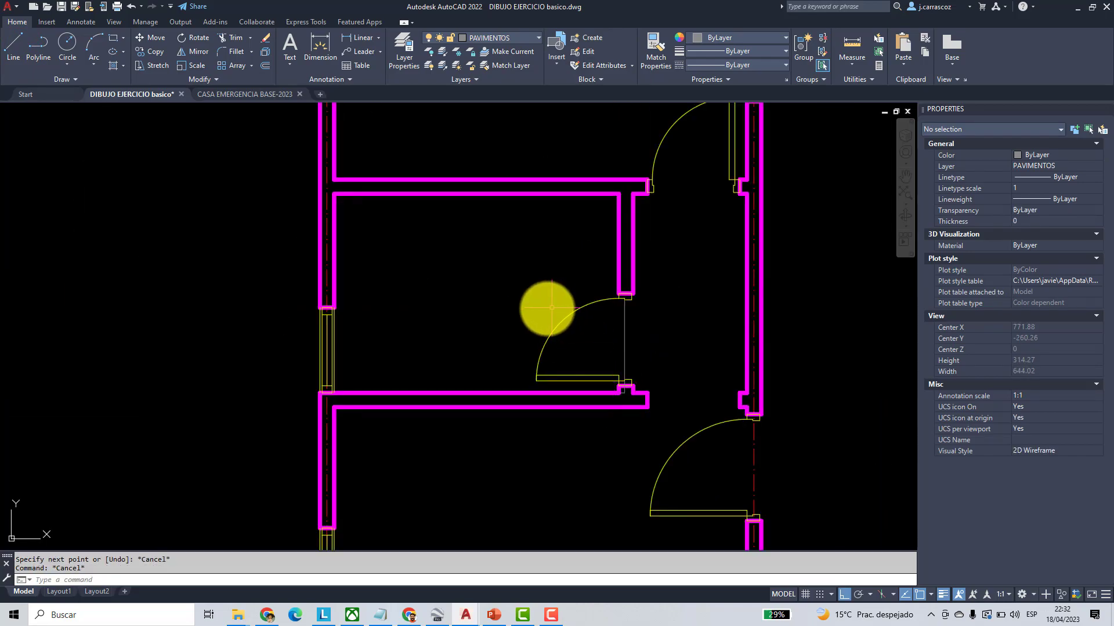
middle_drag(553, 307, 521, 327)
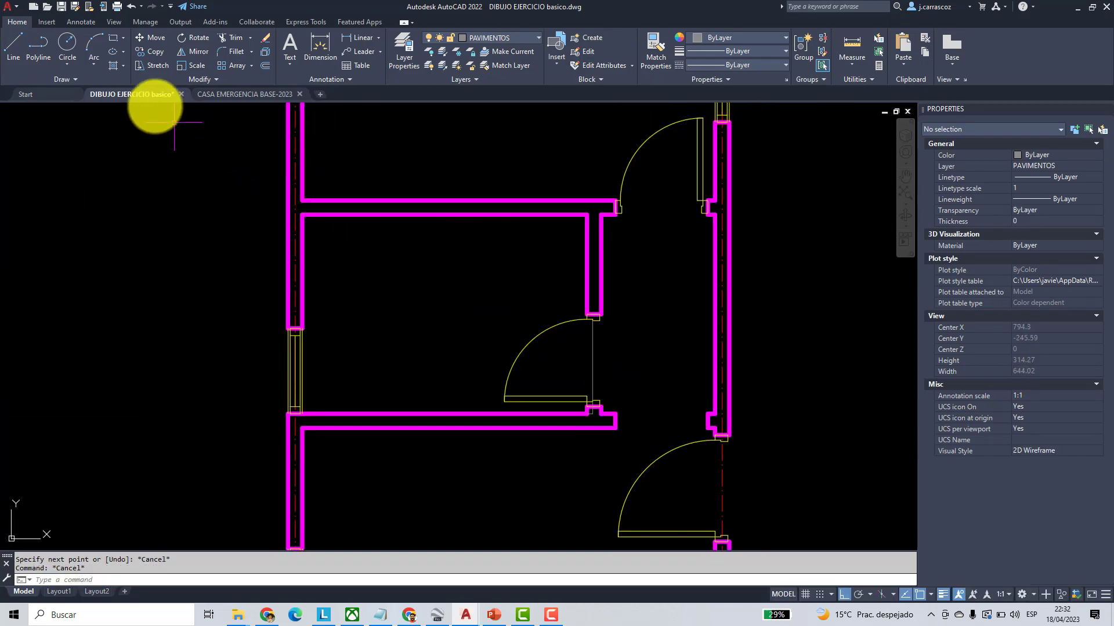
click(116, 68)
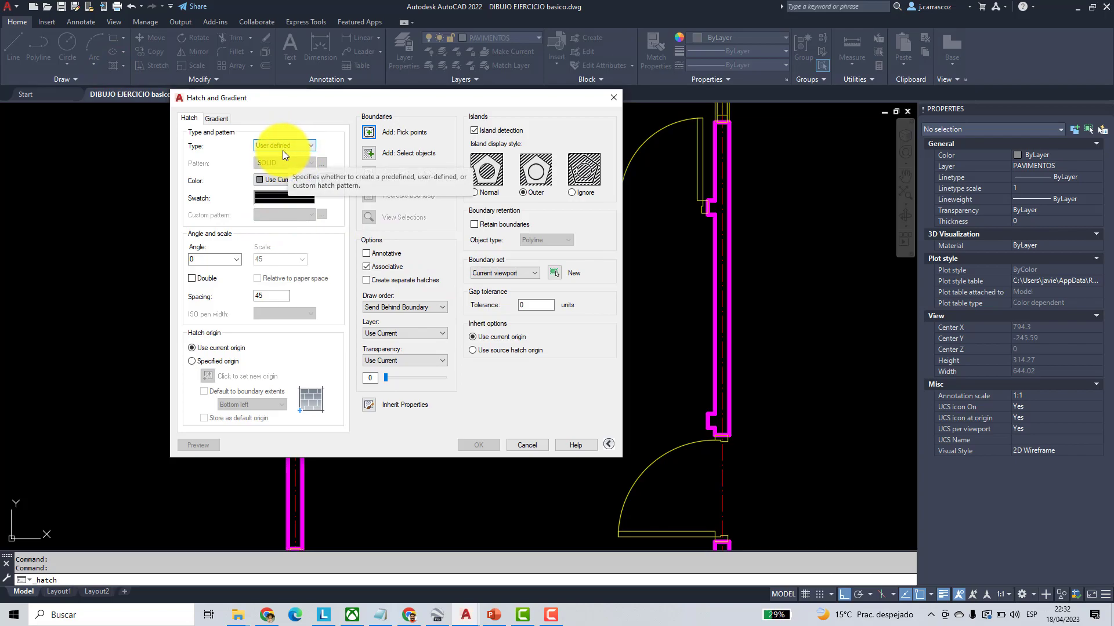
click(369, 132)
click(423, 280)
click(556, 367)
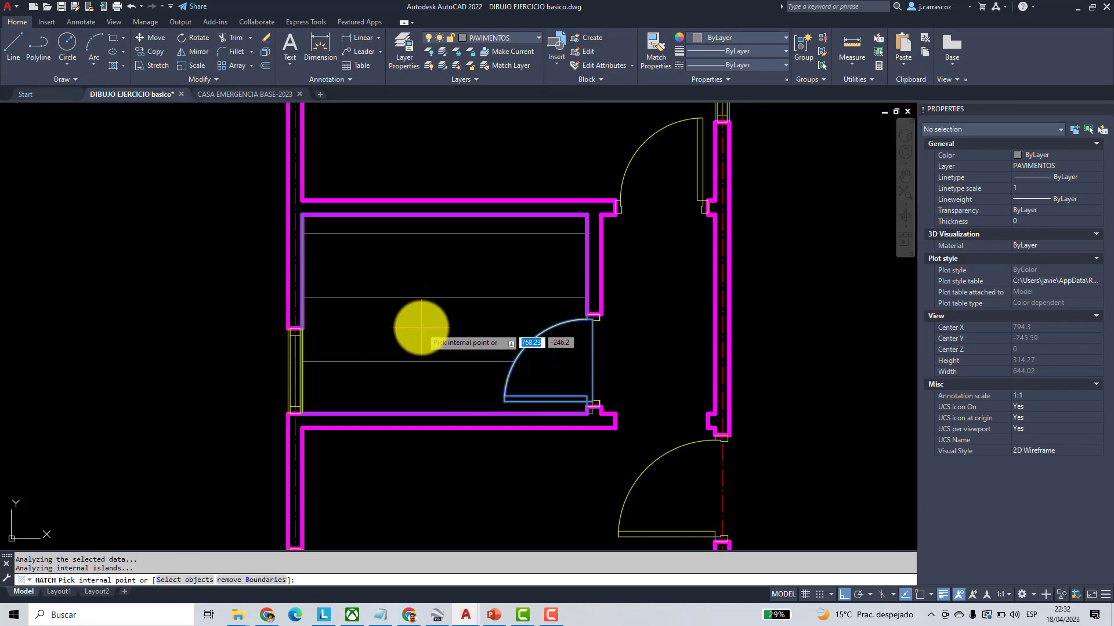
key(Return)
key(Return)
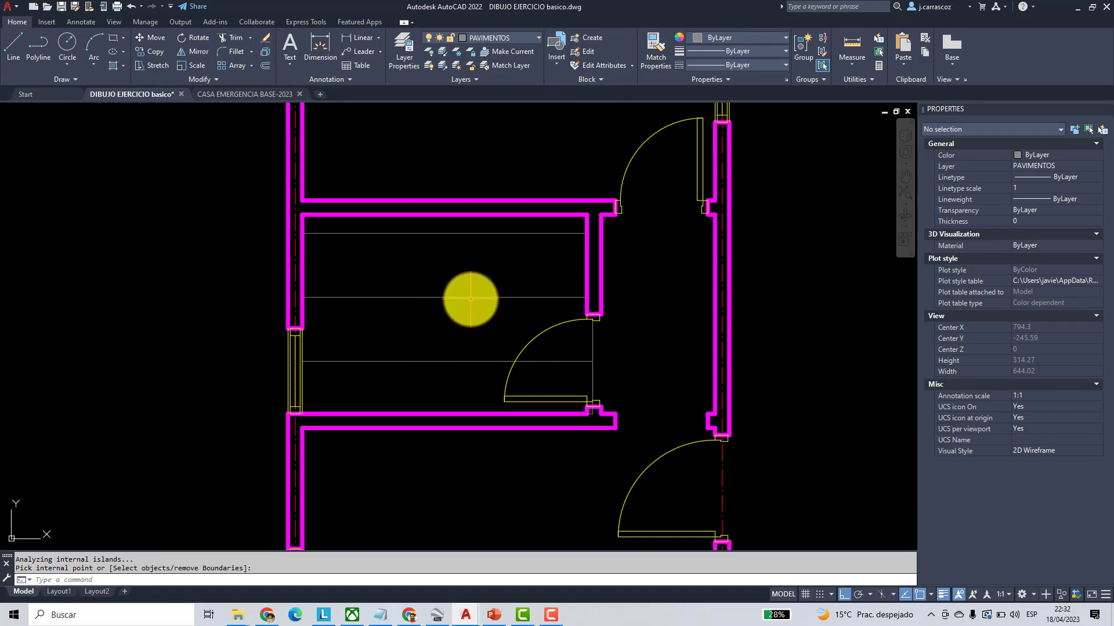
- Set the bathroom floor hatch's spacing to 30 and turn on the Double option to make a square tile grid
click(470, 299)
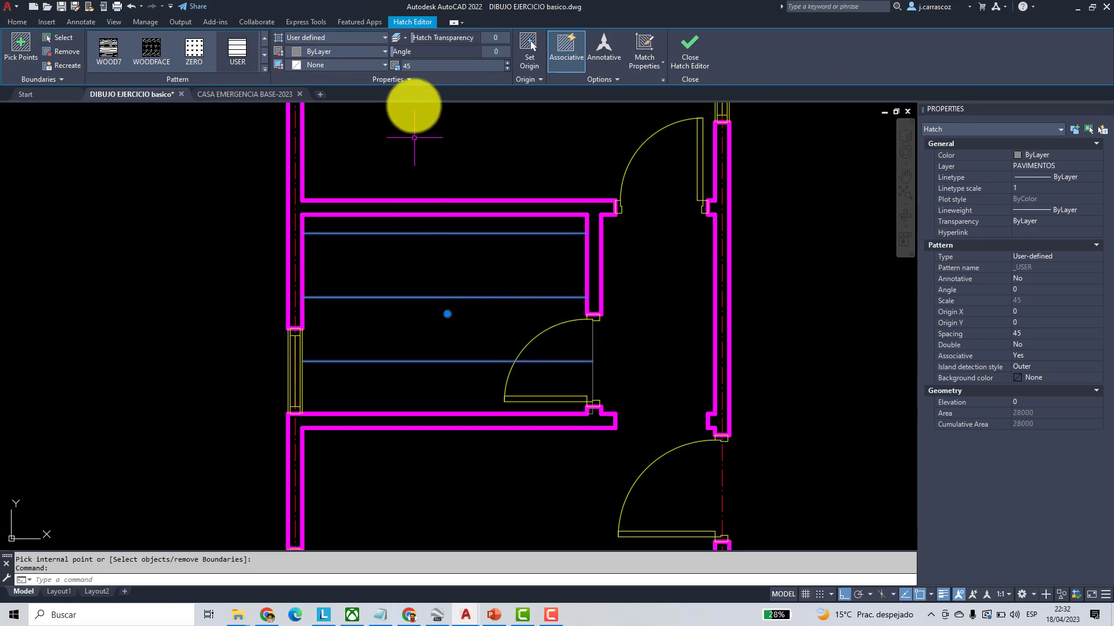
click(449, 66)
text(30)
key(Return)
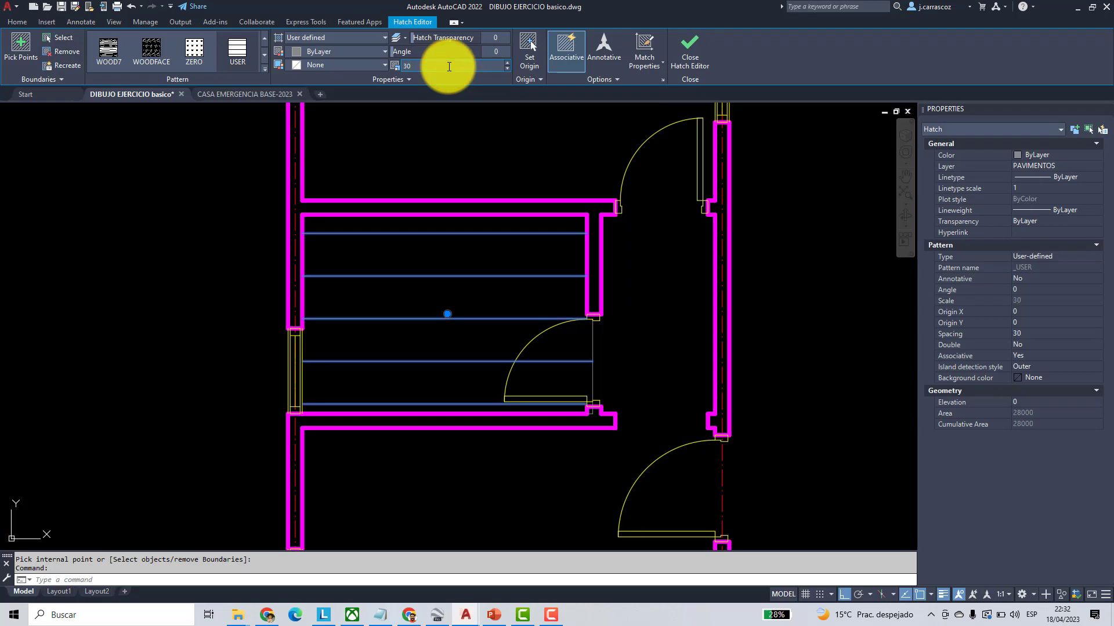
click(412, 81)
click(297, 122)
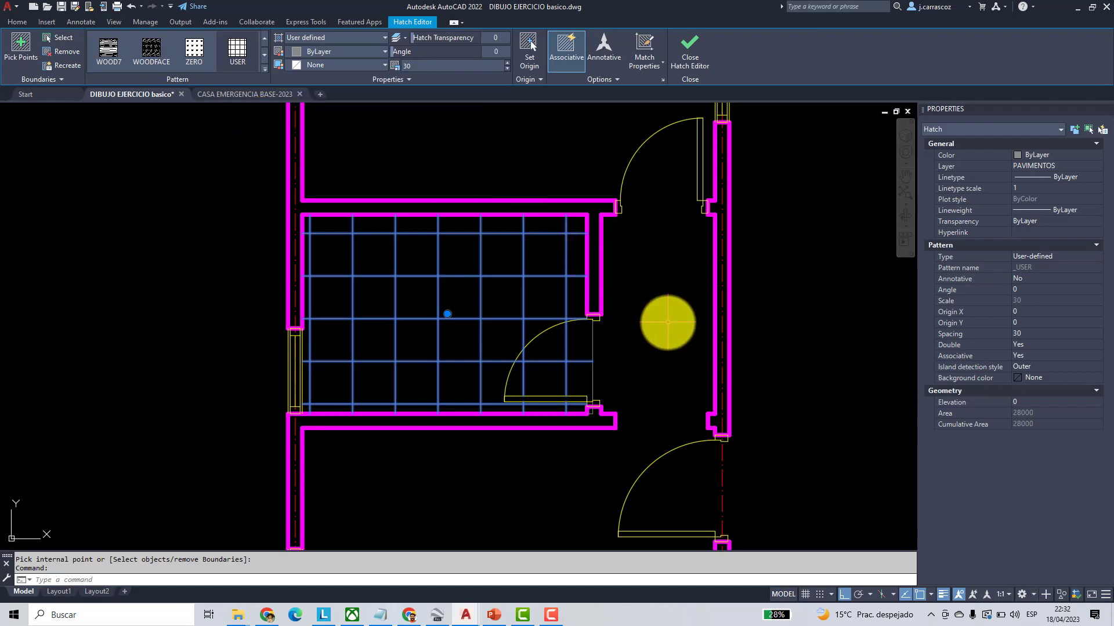
key(Escape)
key(Escape)
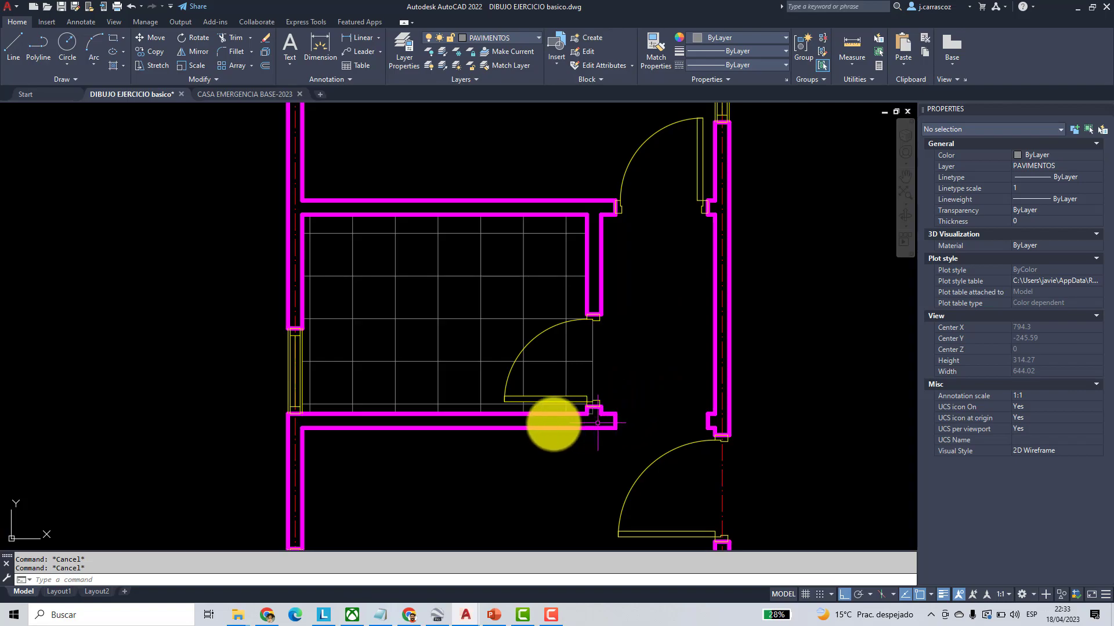
scroll(555, 397, up, 8)
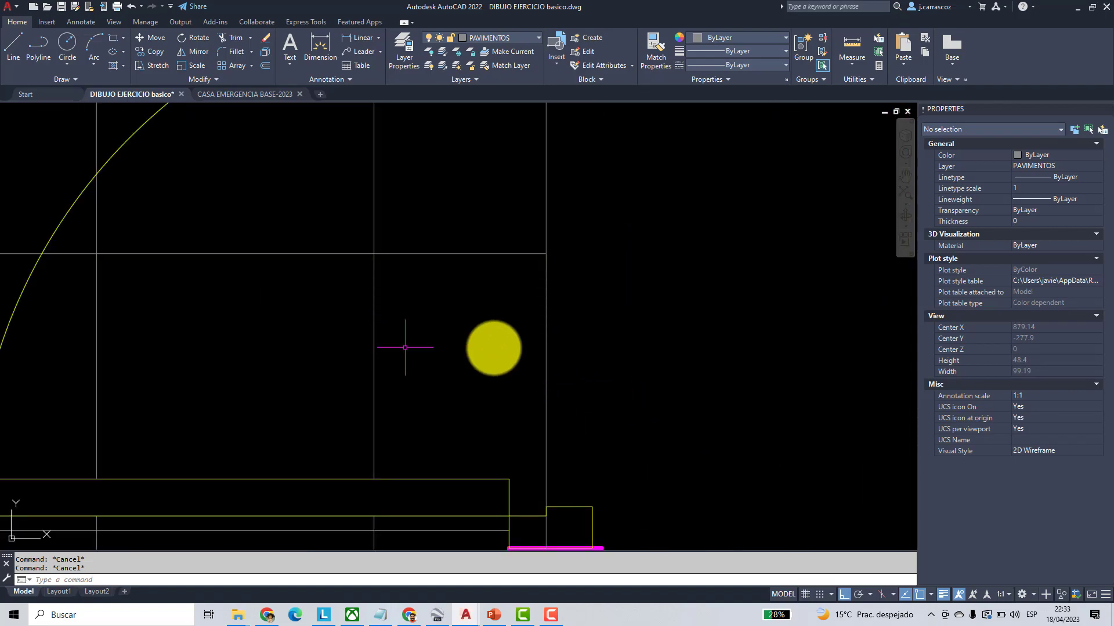
scroll(478, 332, down, 4)
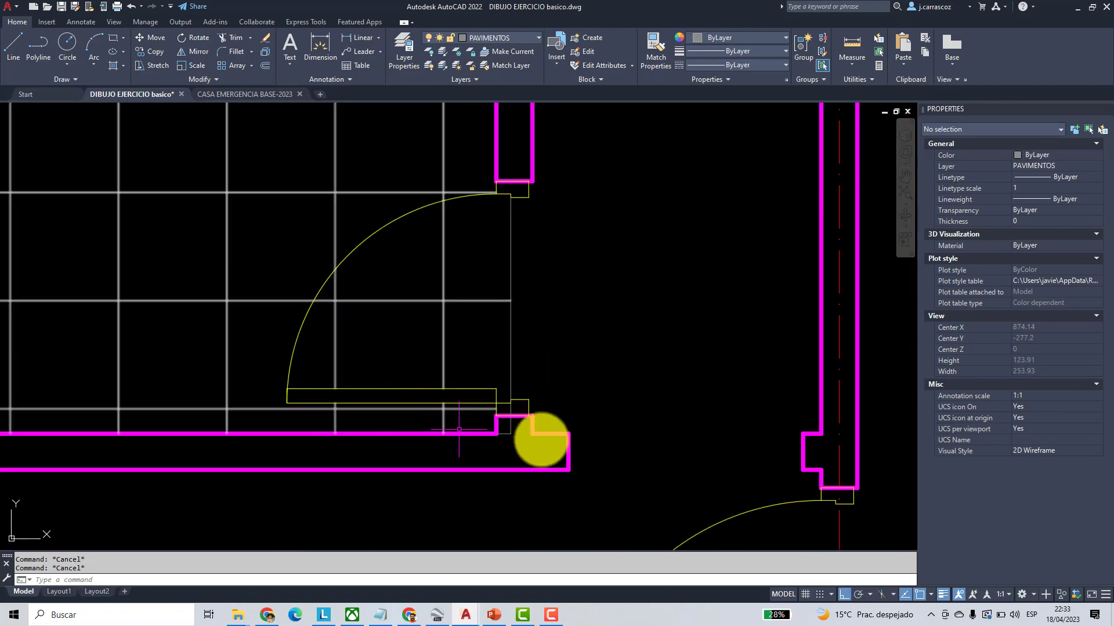
- Set the bathroom floor hatch's origin at the lower end of the vertical auxiliary line beside the door
scroll(630, 406, down, 2)
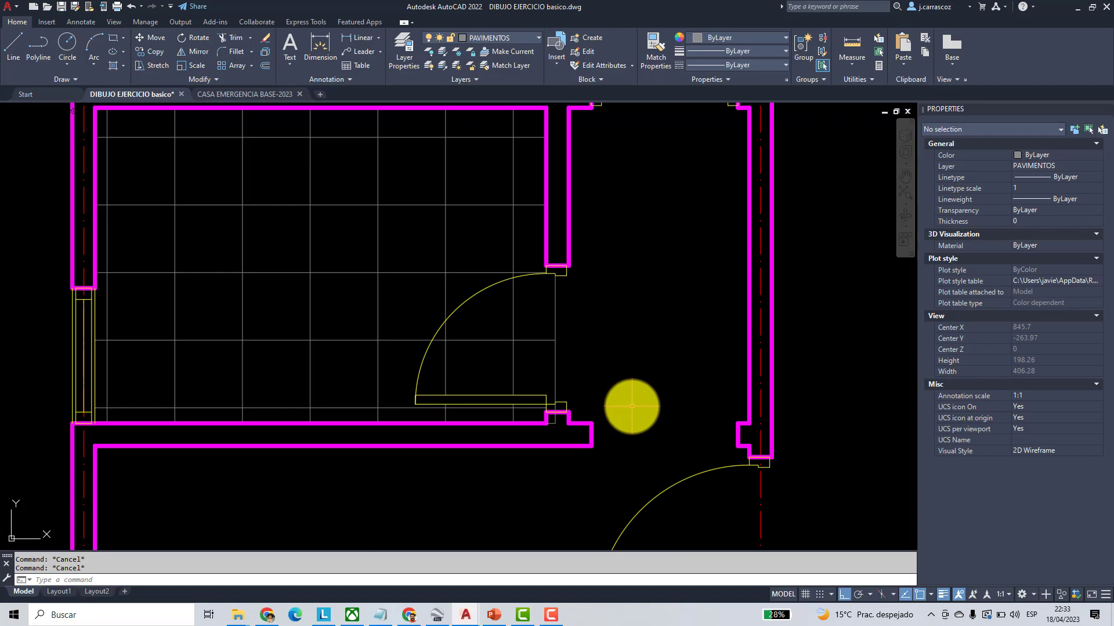
scroll(567, 419, up, 2)
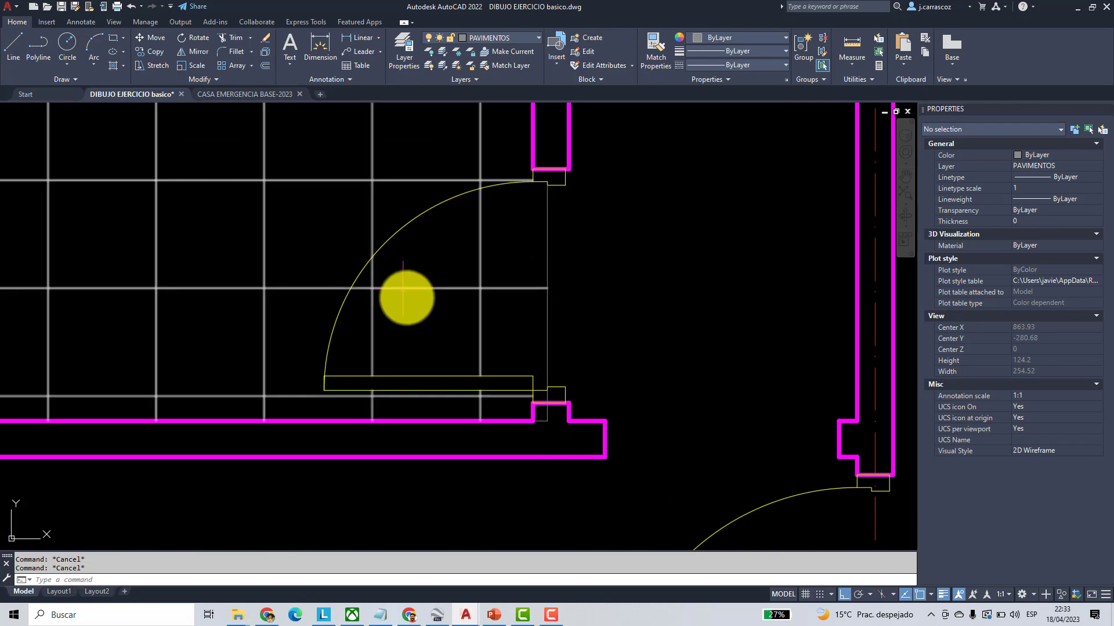
scroll(545, 374, down, 2)
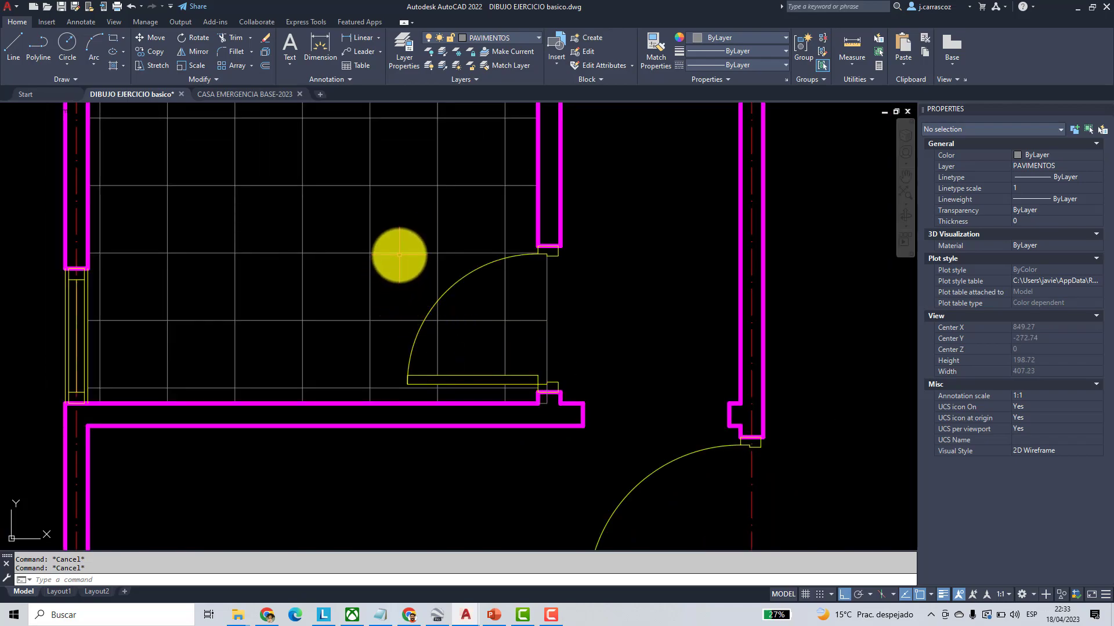
click(398, 252)
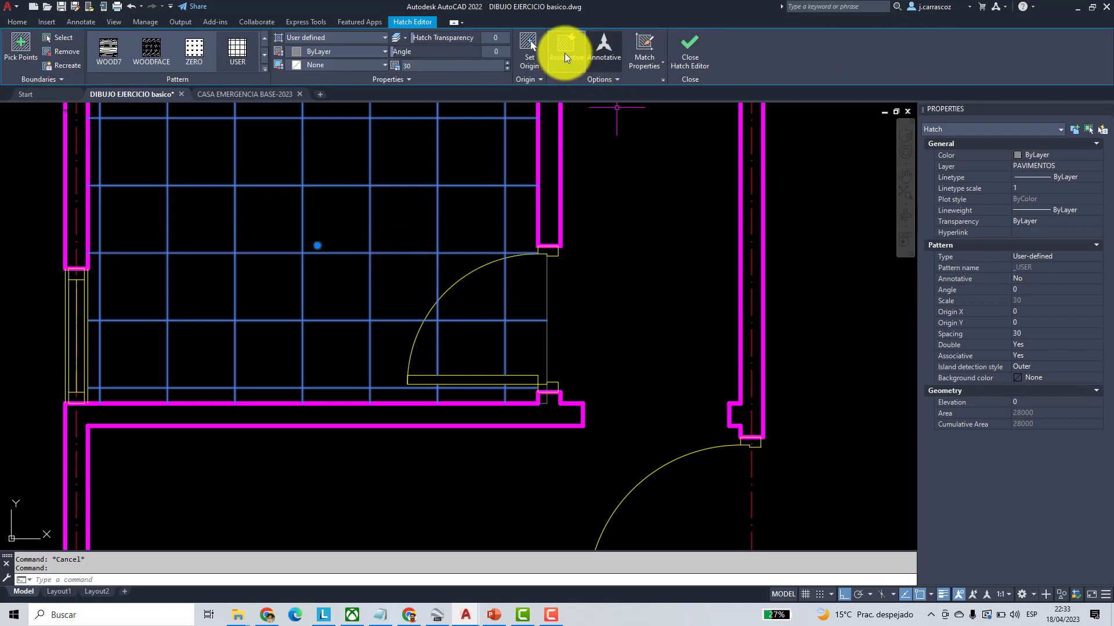
click(528, 47)
scroll(547, 416, up, 6)
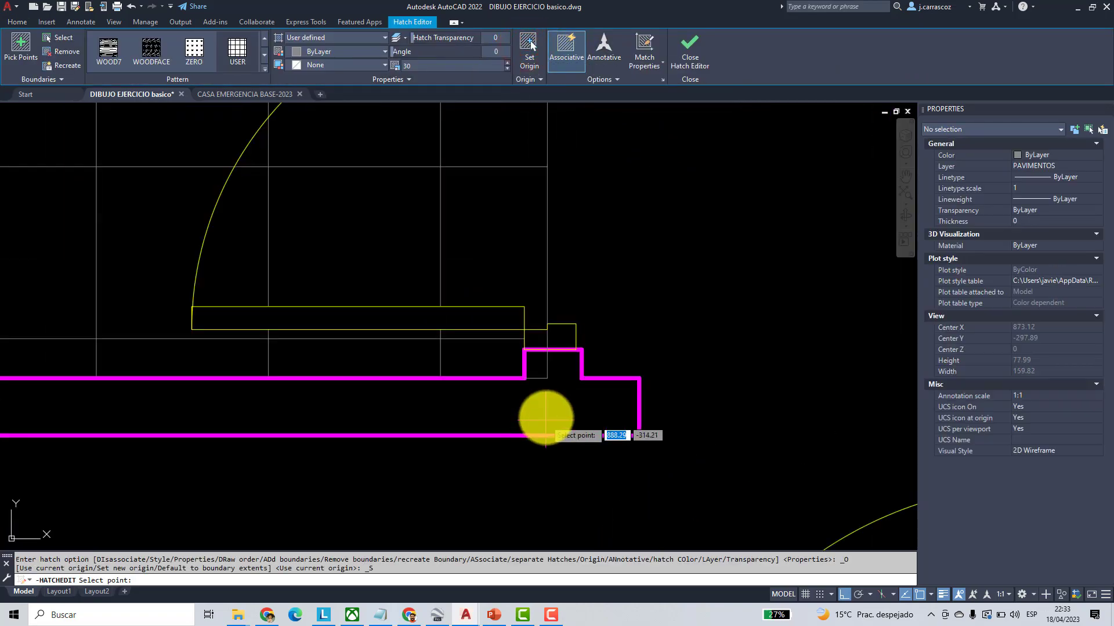
click(547, 353)
scroll(548, 355, down, 6)
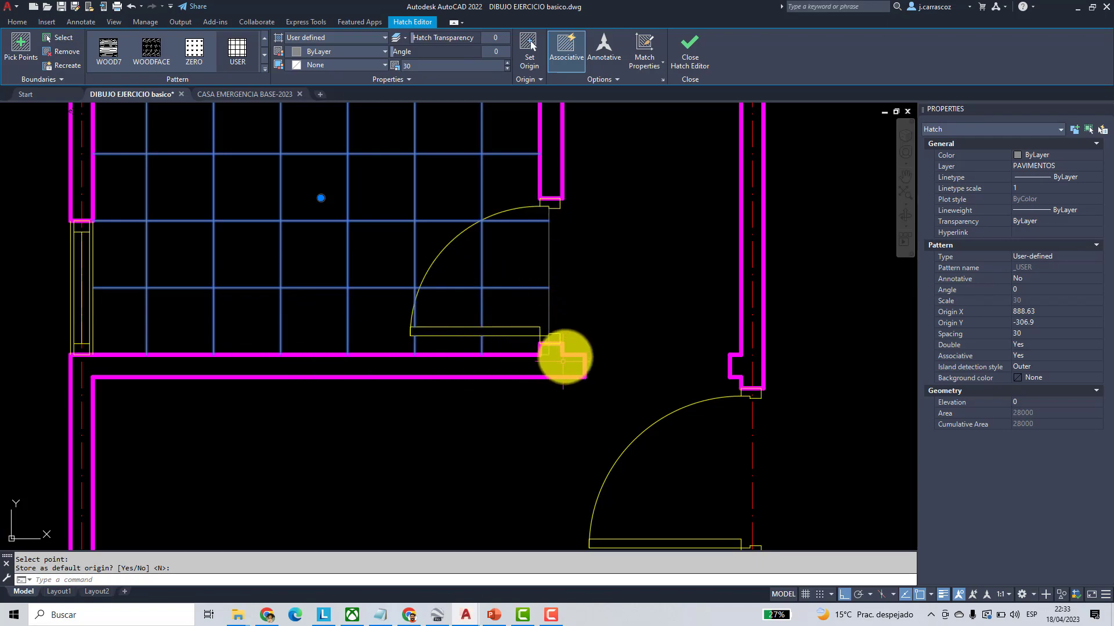
key(Escape)
key(Escape)
- Erase the short vertical and horizontal auxiliary lines at the lower corner of the bathroom door opening
middle_drag(530, 296, 544, 352)
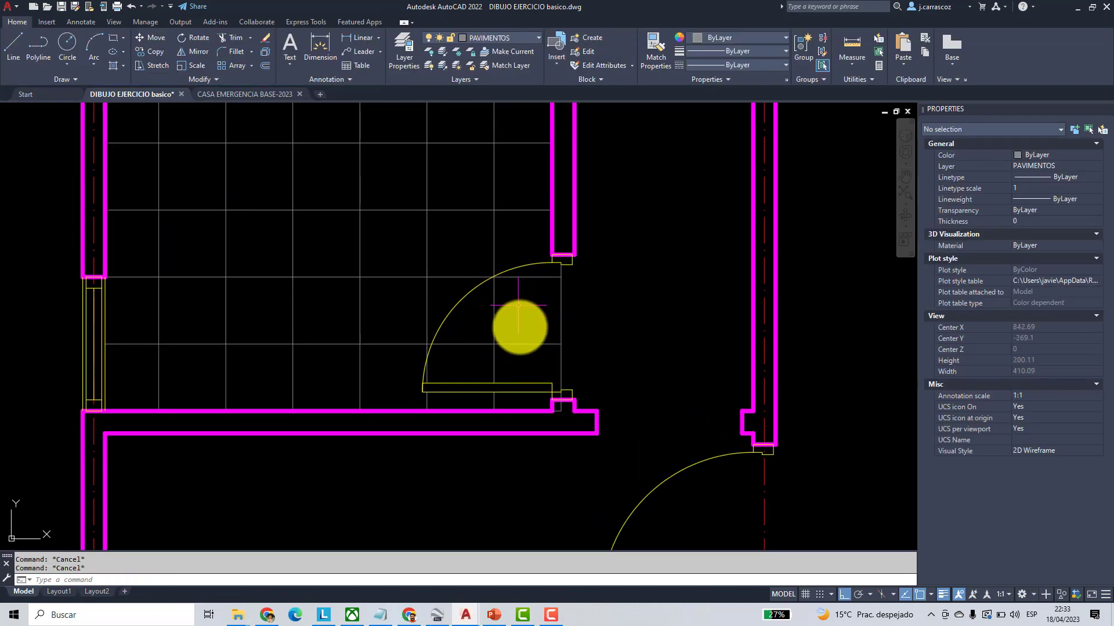
middle_drag(518, 314, 520, 346)
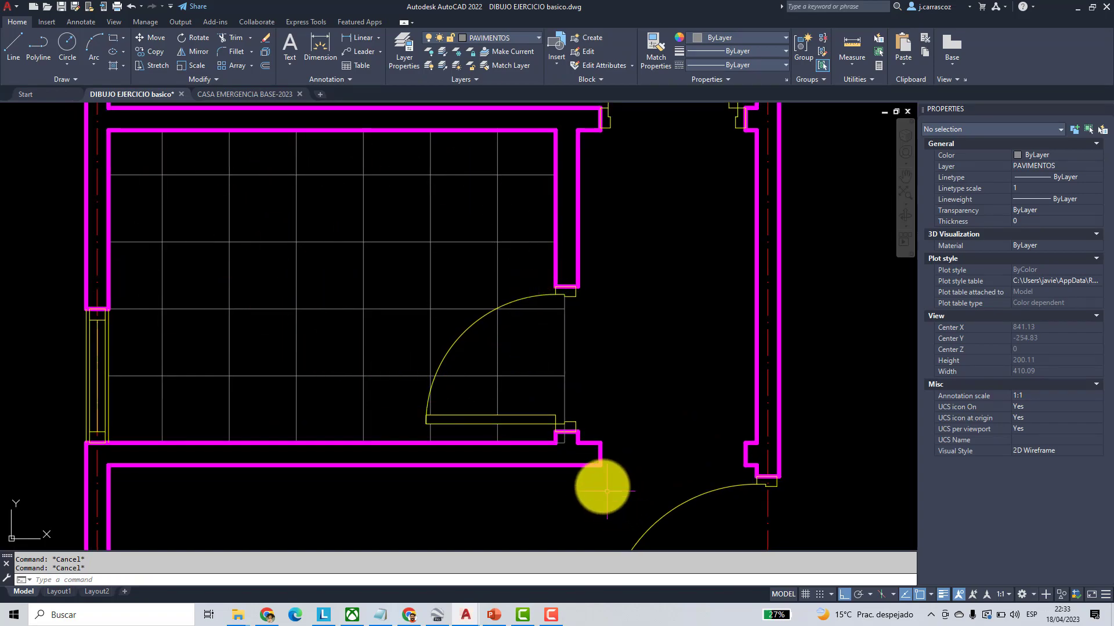
scroll(576, 460, up, 4)
click(499, 342)
click(489, 364)
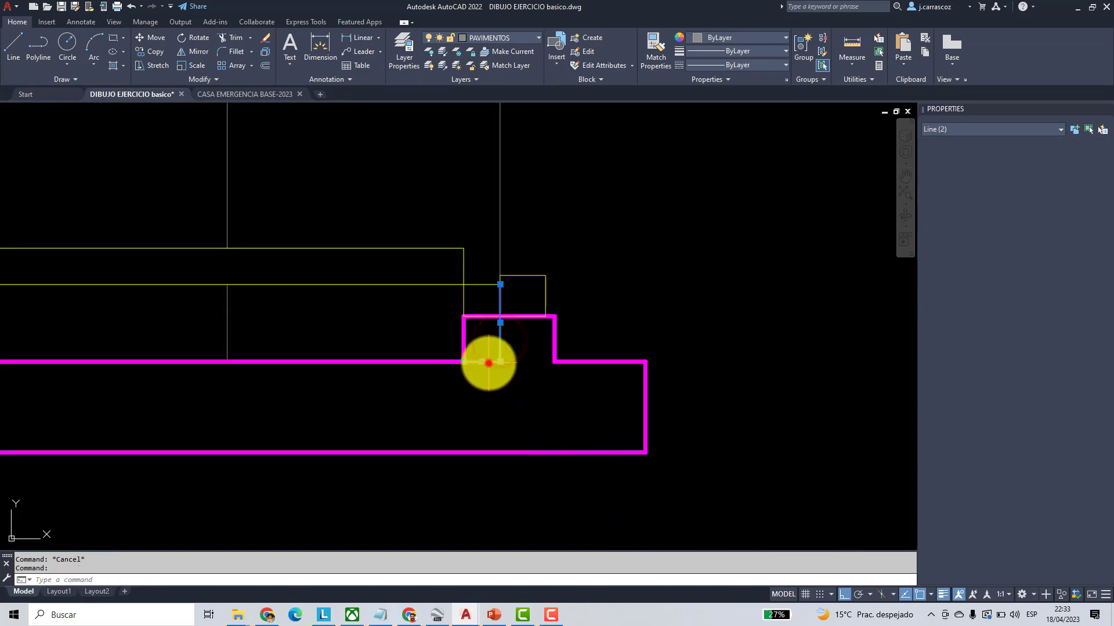
click(264, 37)
scroll(545, 263, down, 8)
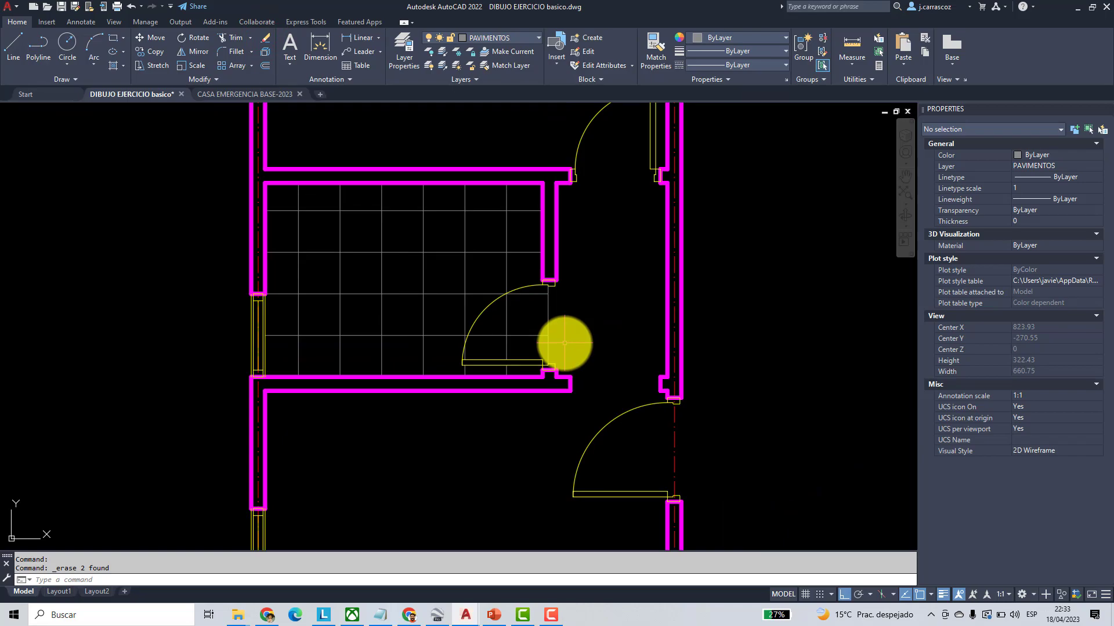
- Thaw all layers of the drawing with LAYTHW
text(LAYT)
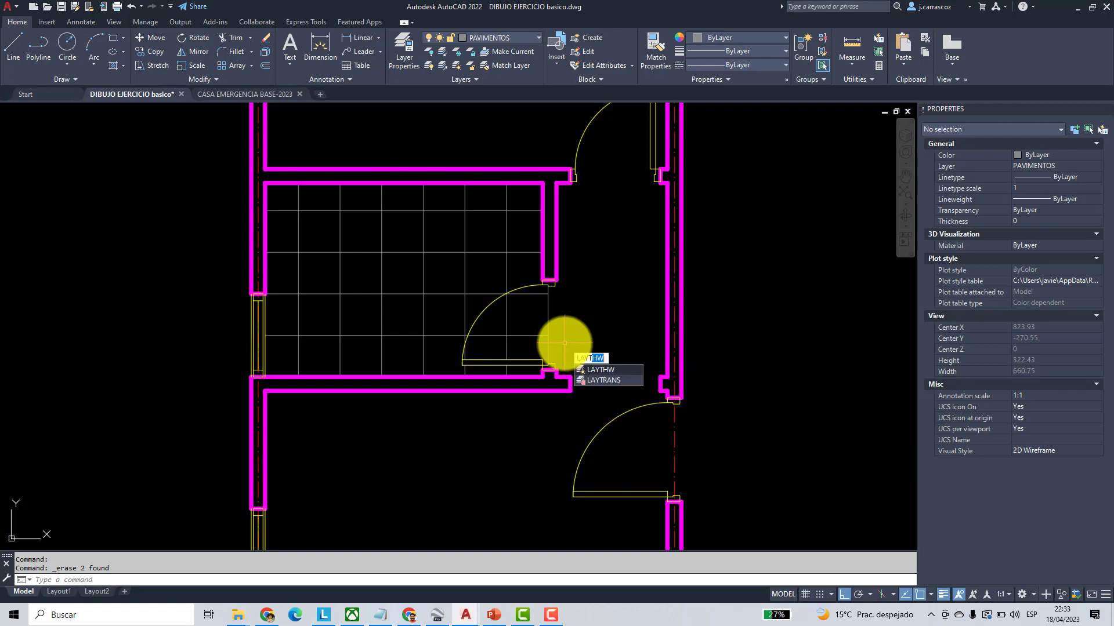
key(Return)
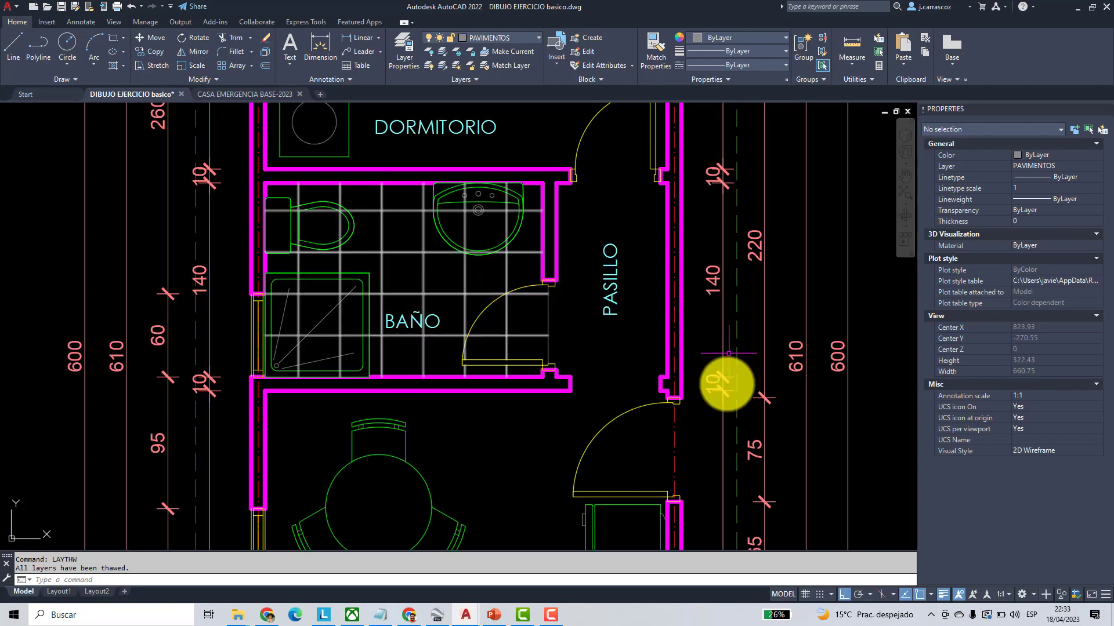
middle_drag(551, 490, 592, 500)
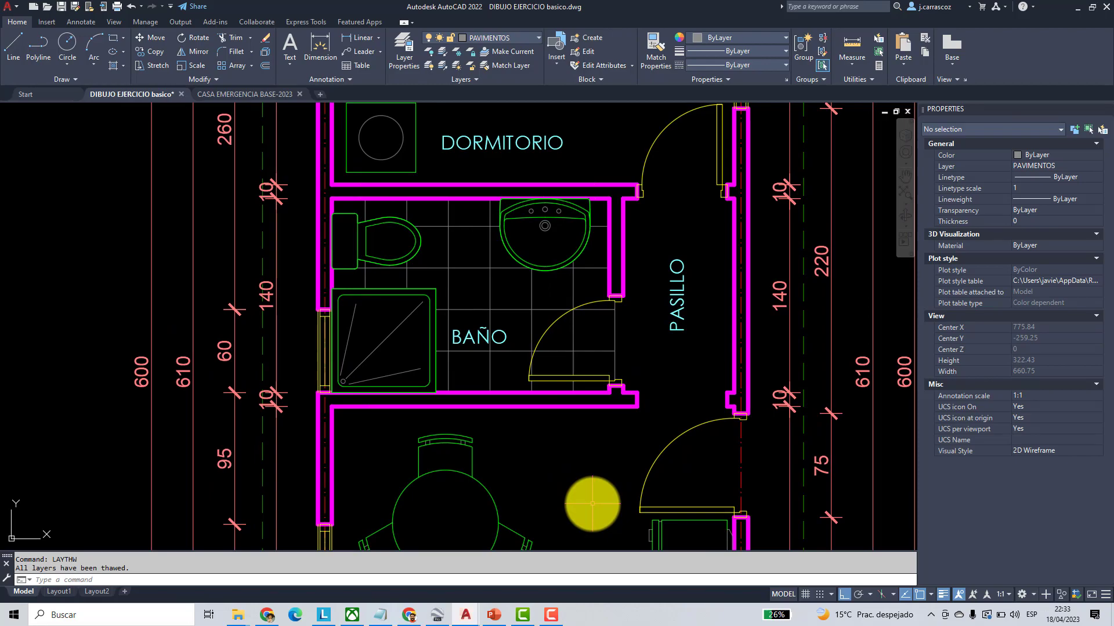
mouse_move(688, 355)
middle_down()
mouse_move(671, 373)
mouse_move(634, 377)
middle_up()
- Examine the tile grid around the masked washbasin, toilet and shower, and view the floor plan together with the roof plan
scroll(473, 293, up, 6)
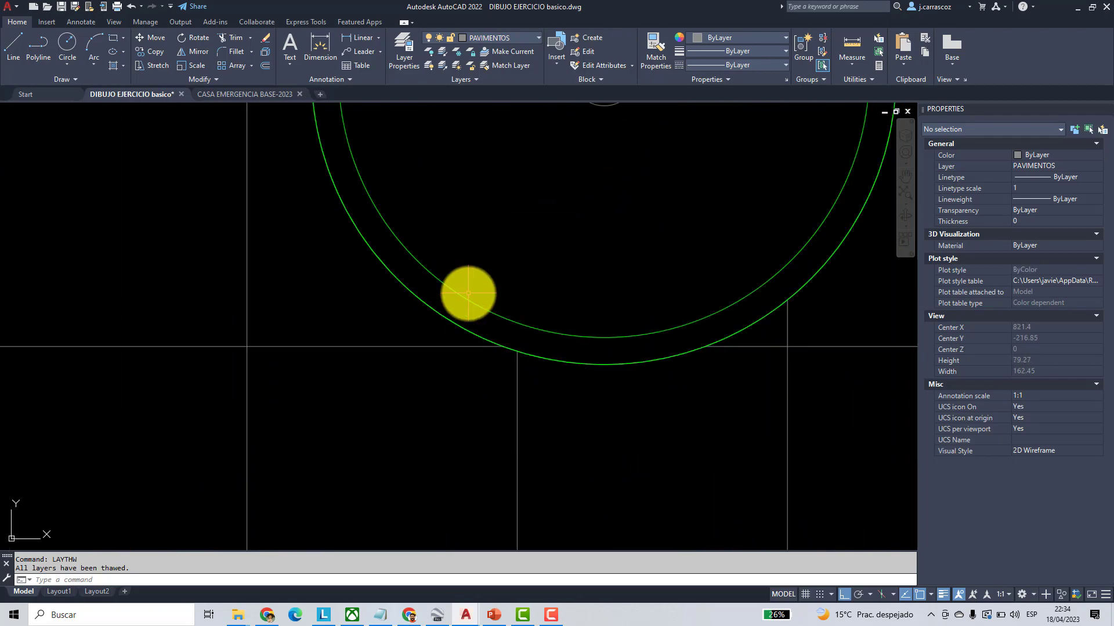
scroll(458, 281, down, 9)
middle_drag(466, 303, 467, 323)
scroll(467, 325, up, 6)
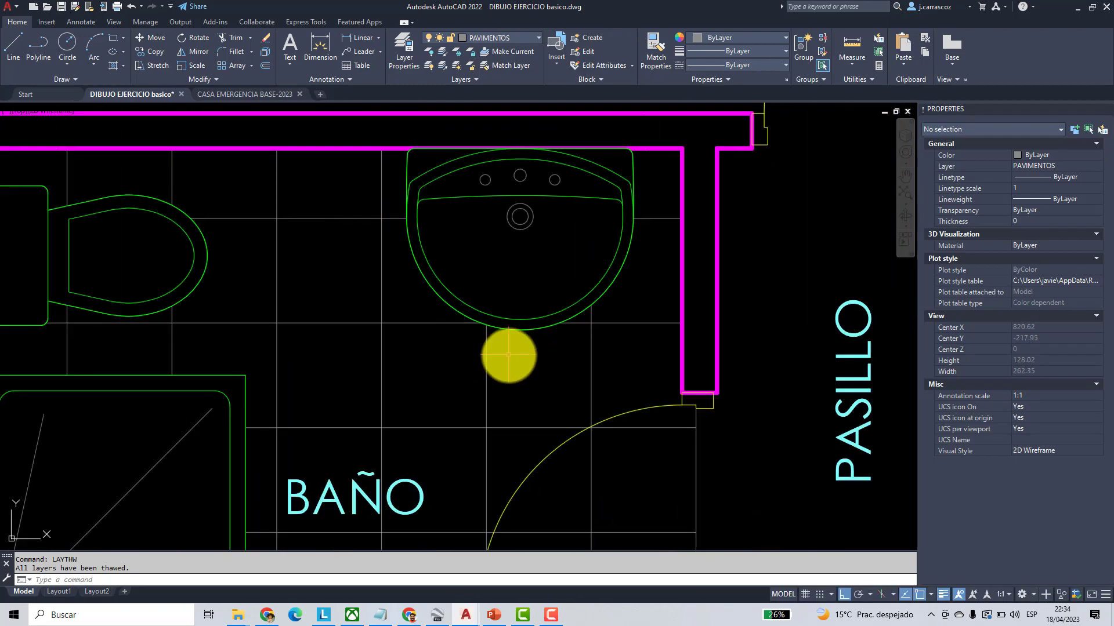
click(487, 372)
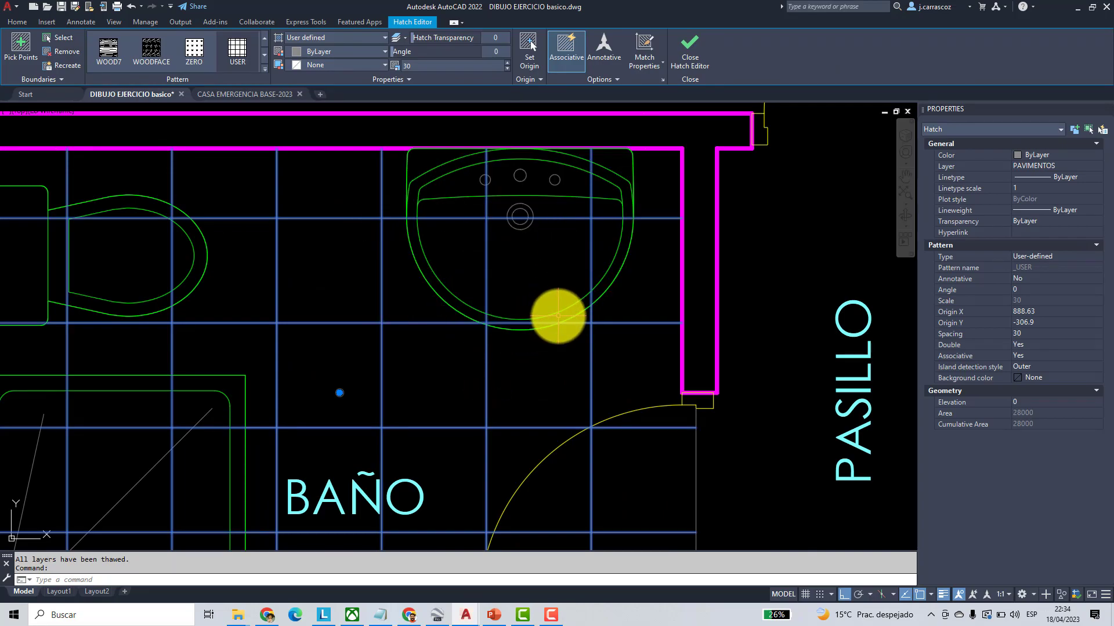
key(Escape)
key(Escape)
scroll(627, 325, down, 4)
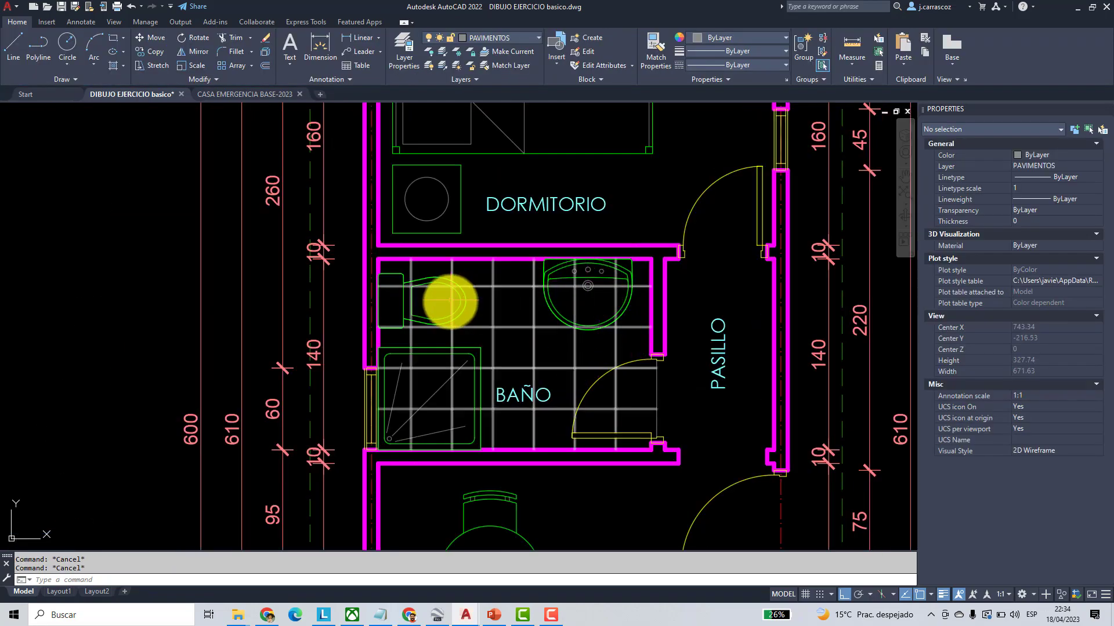
middle_drag(627, 525, 622, 484)
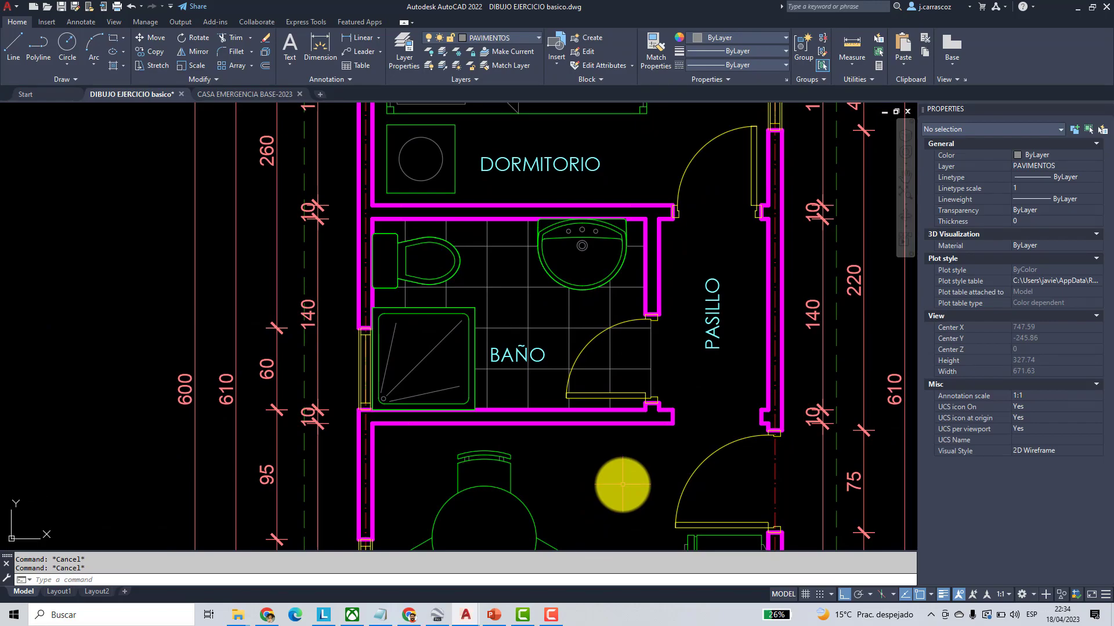
scroll(622, 484, down, 5)
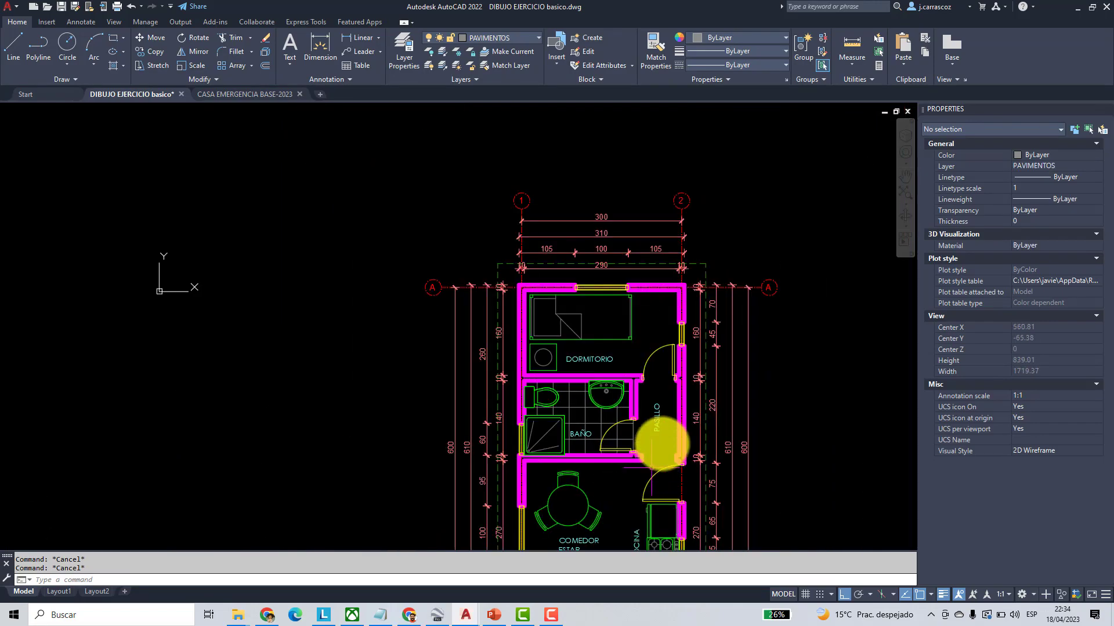
middle_drag(660, 448, 455, 372)
middle_drag(633, 400, 591, 373)
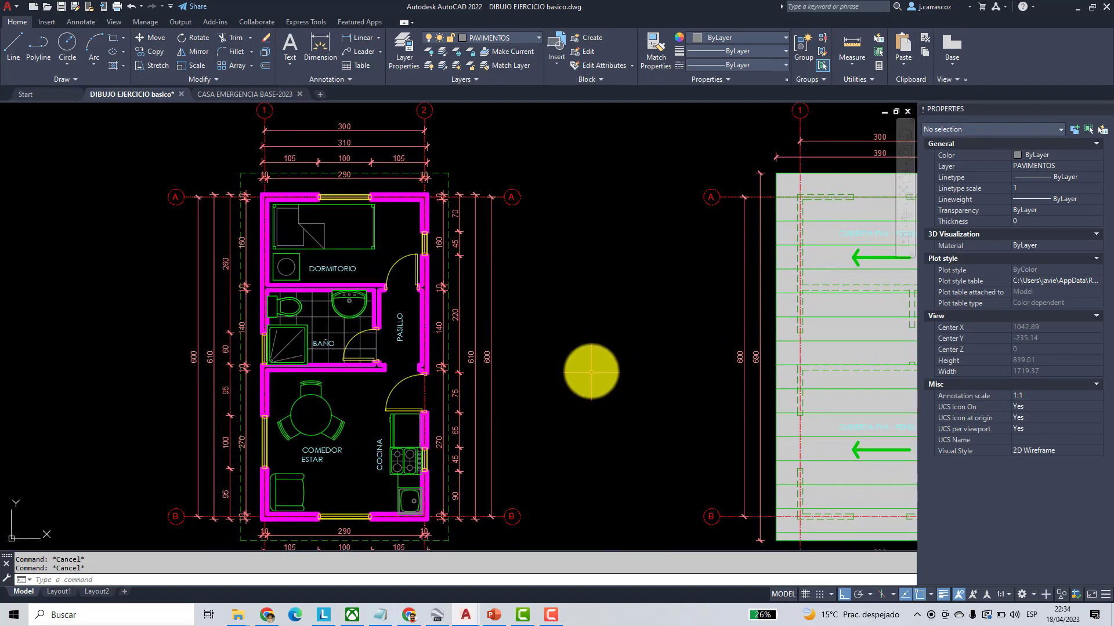
scroll(609, 361, down, 2)
middle_drag(609, 361, 548, 349)
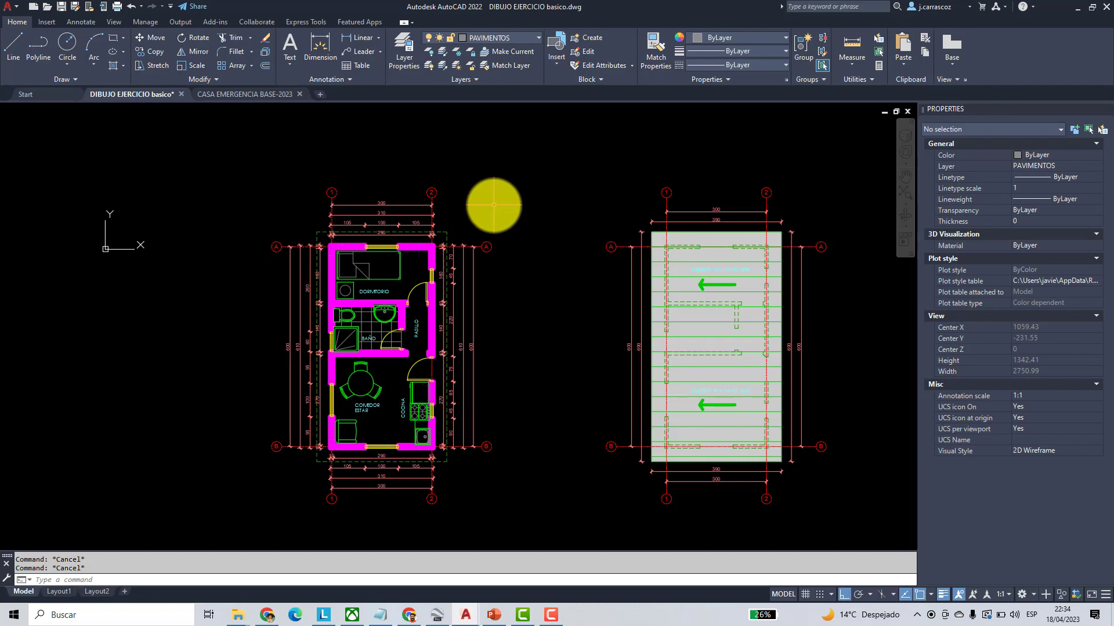
- Create a new layer named CORTES and set its colour to cyan
click(400, 46)
click(202, 177)
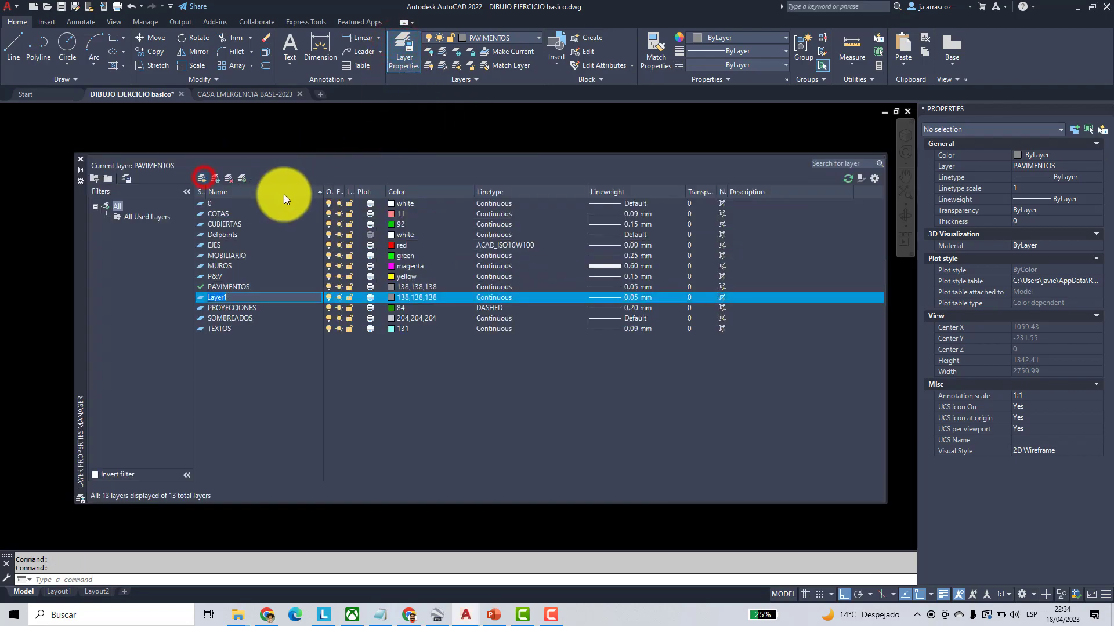
text(CORTES)
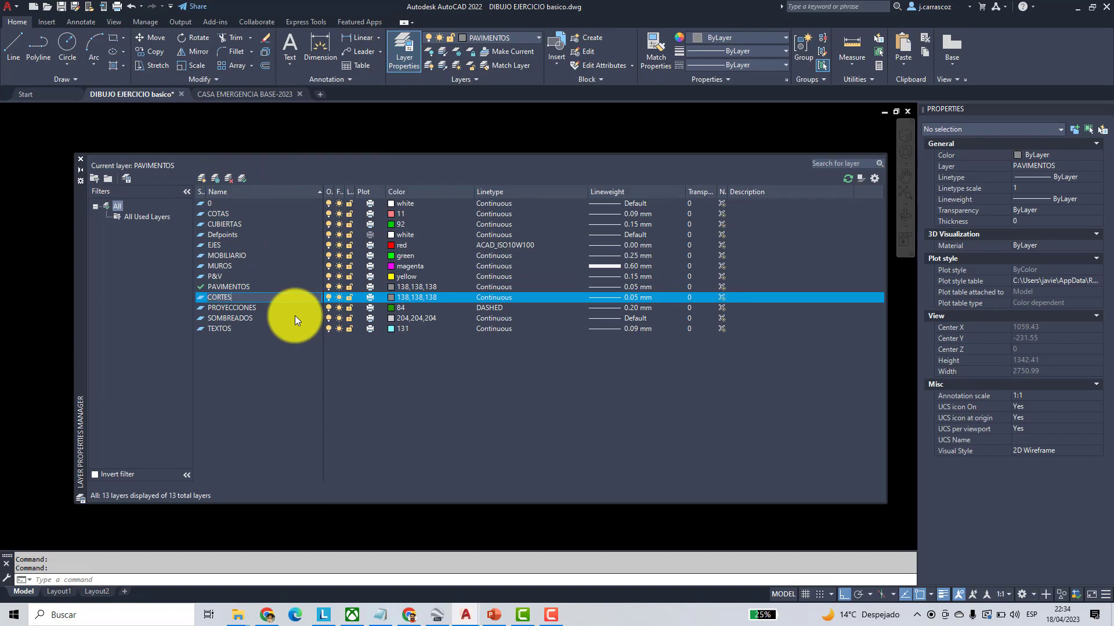
key(Return)
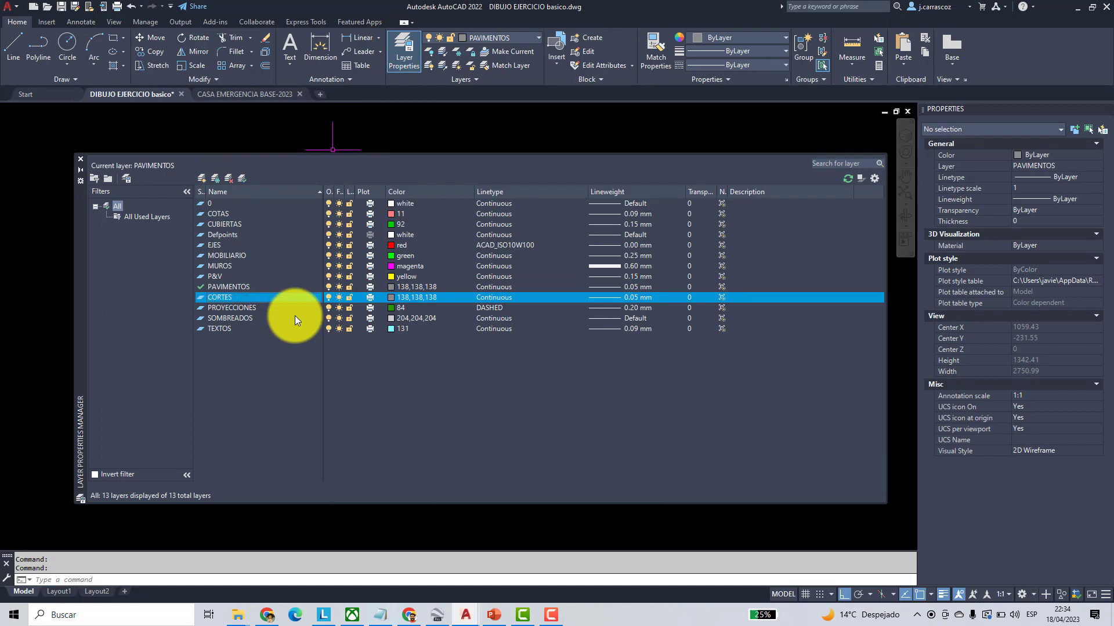
click(389, 296)
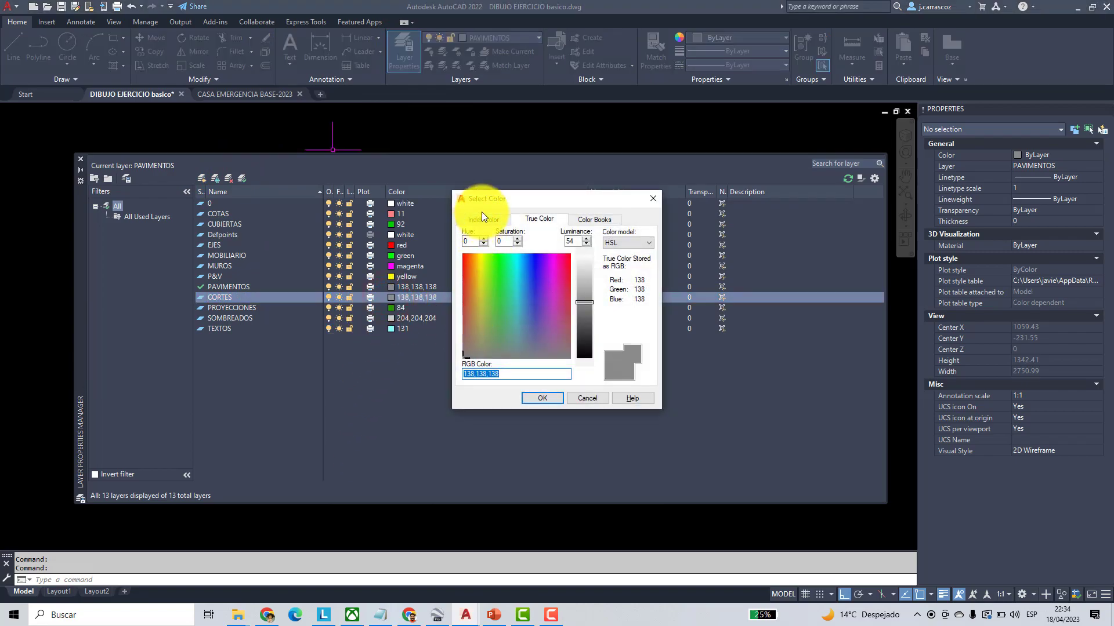
click(480, 218)
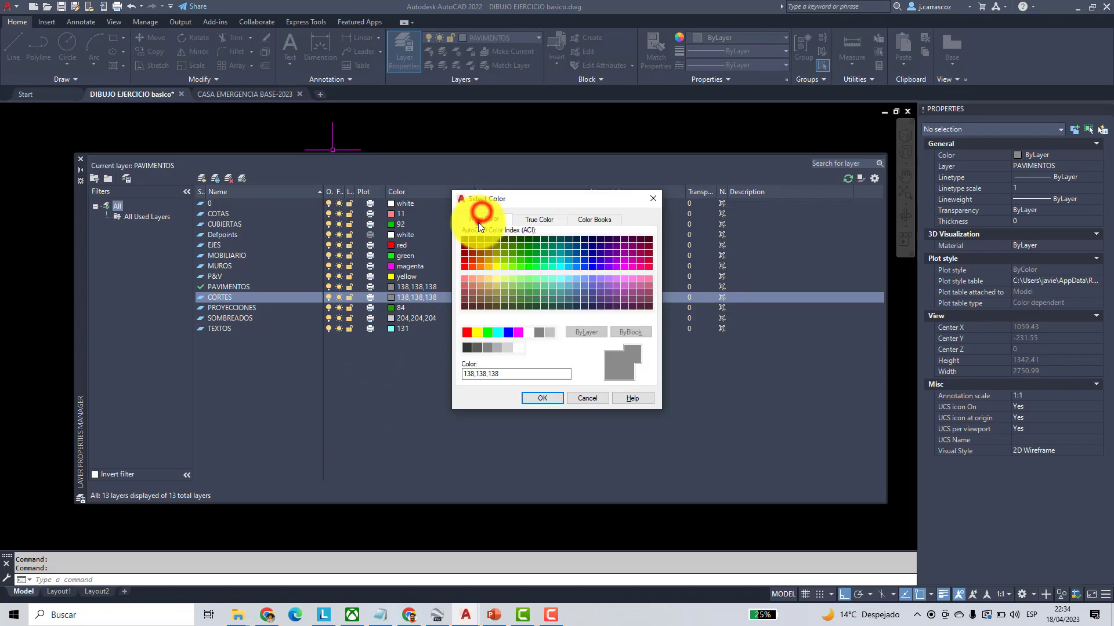
click(498, 332)
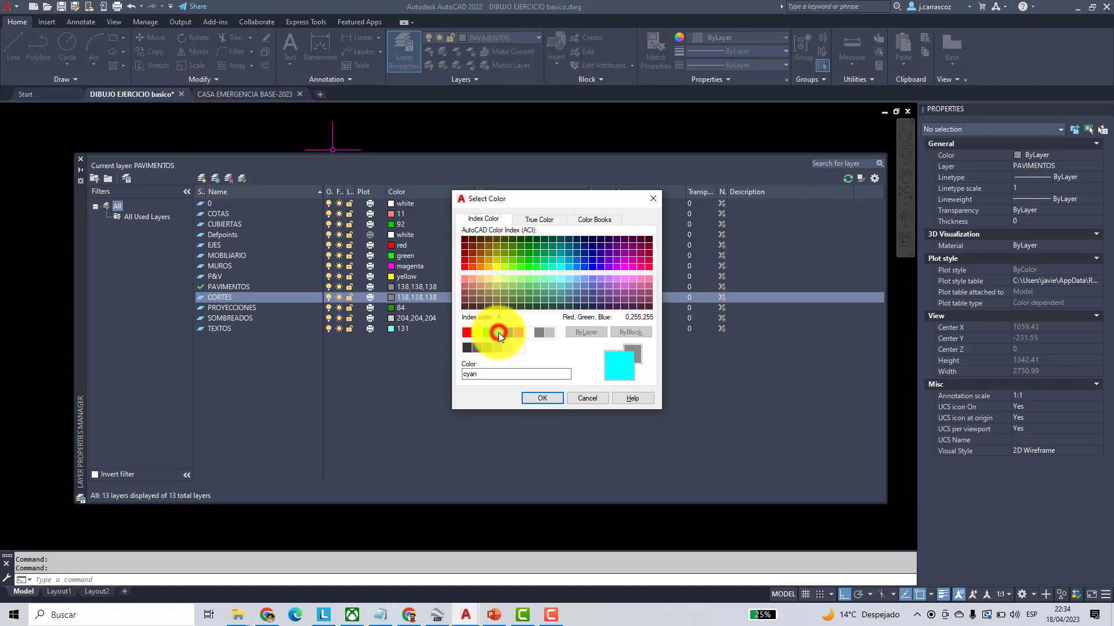
click(535, 398)
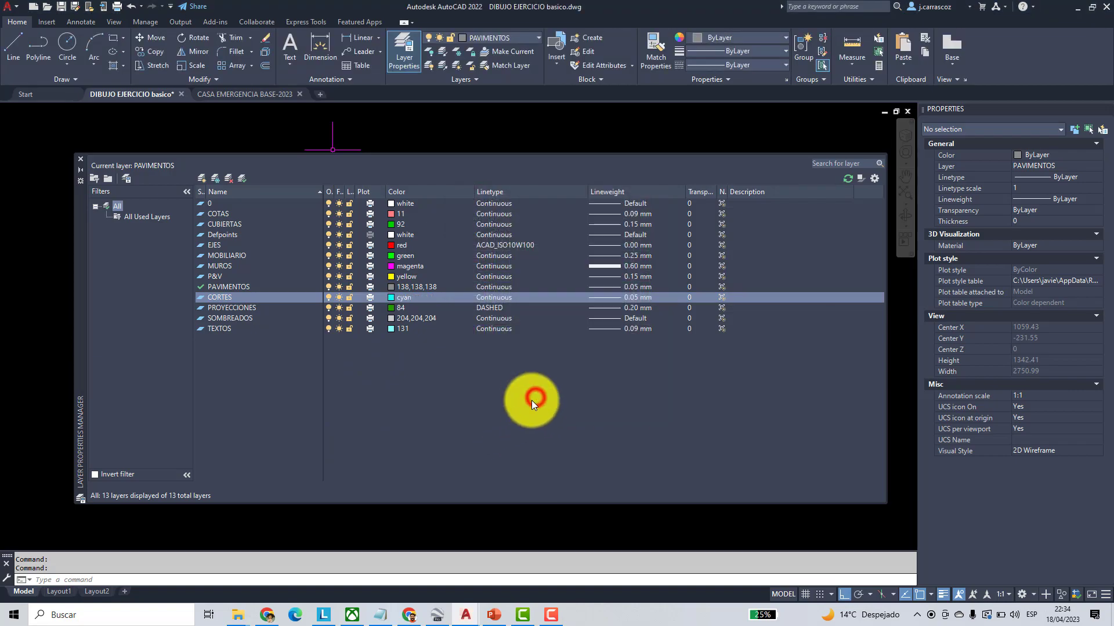
- Set the CORTES layer's lineweight to 0.35 mm and make it the current layer
click(612, 302)
scroll(510, 318, down, 2)
click(506, 301)
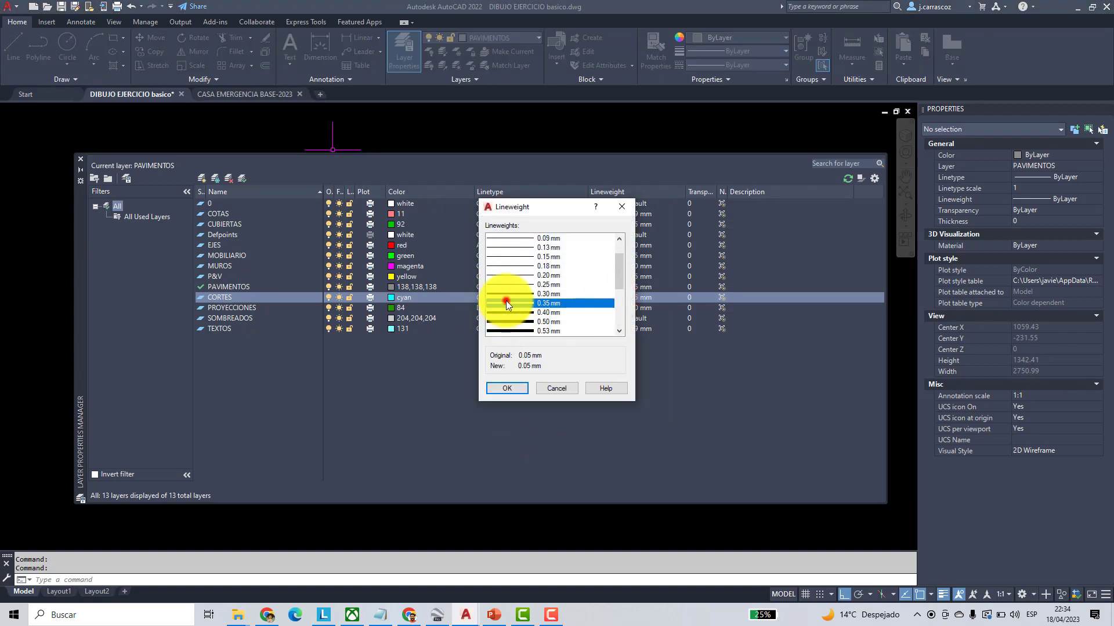
click(507, 386)
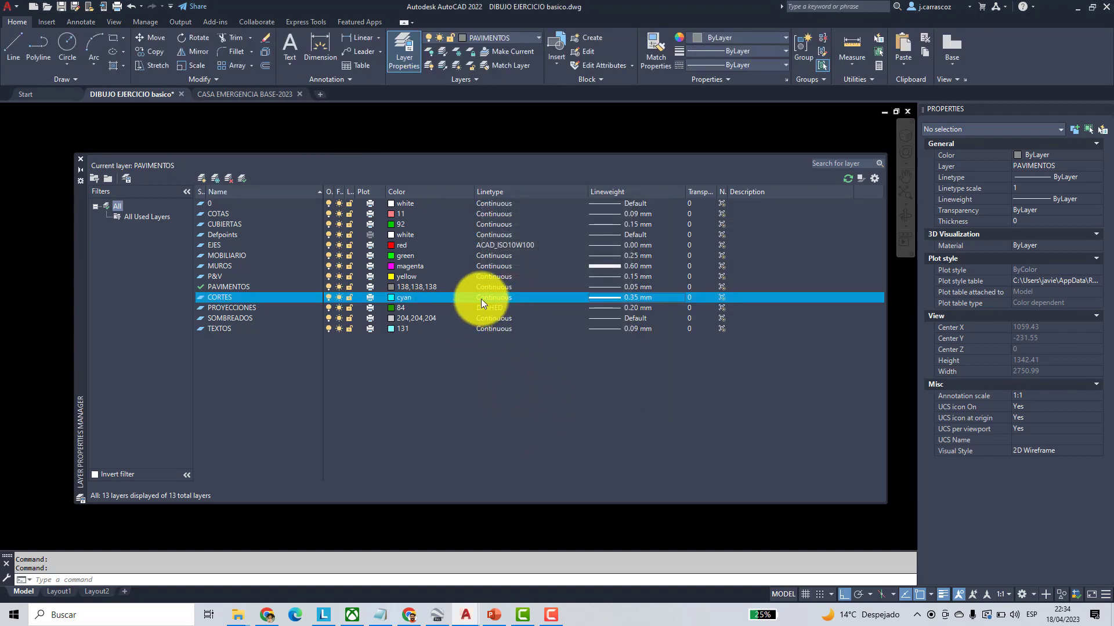
double_click(228, 298)
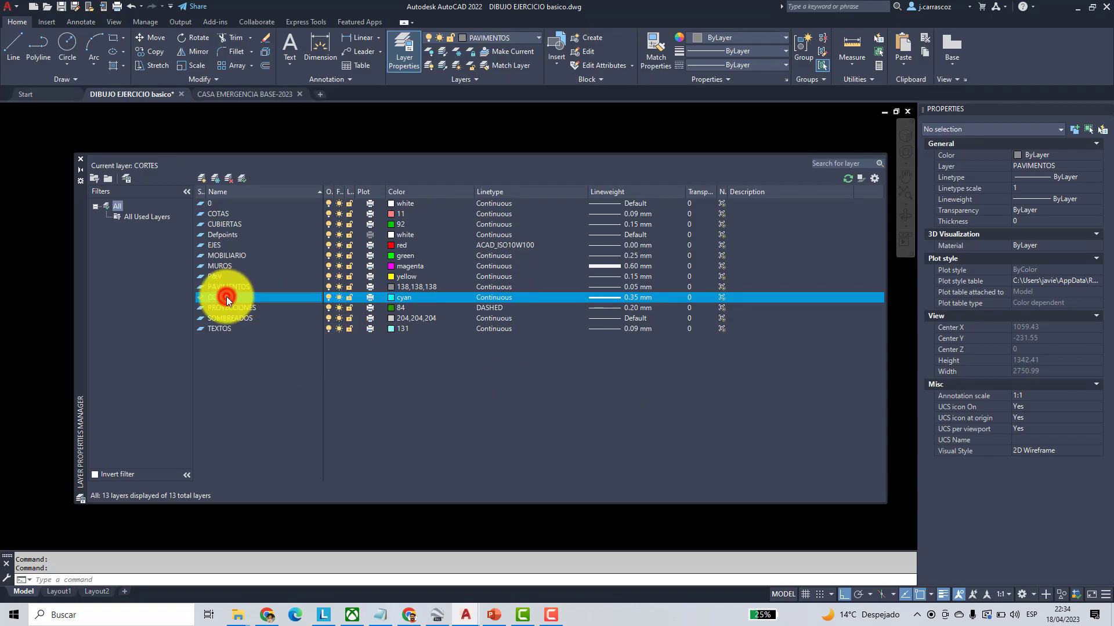
click(80, 159)
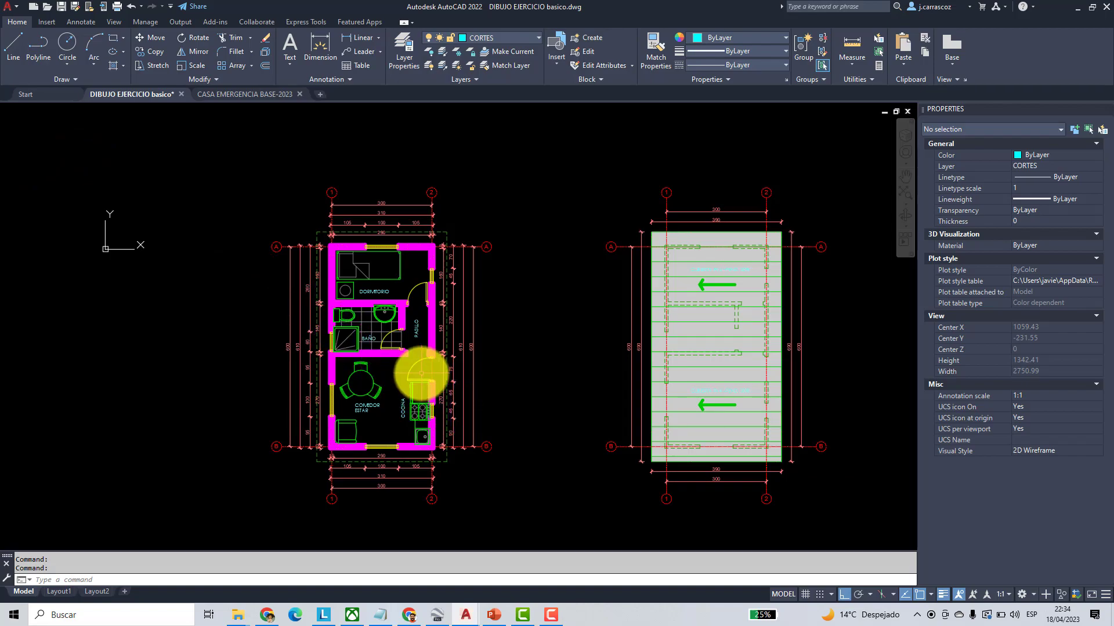
- Switch to the 2-MATERIAL folder, open the presentation CONVENCIONES.pptx and go to slide 7 on plan and section projection planes
scroll(420, 374, up, 2)
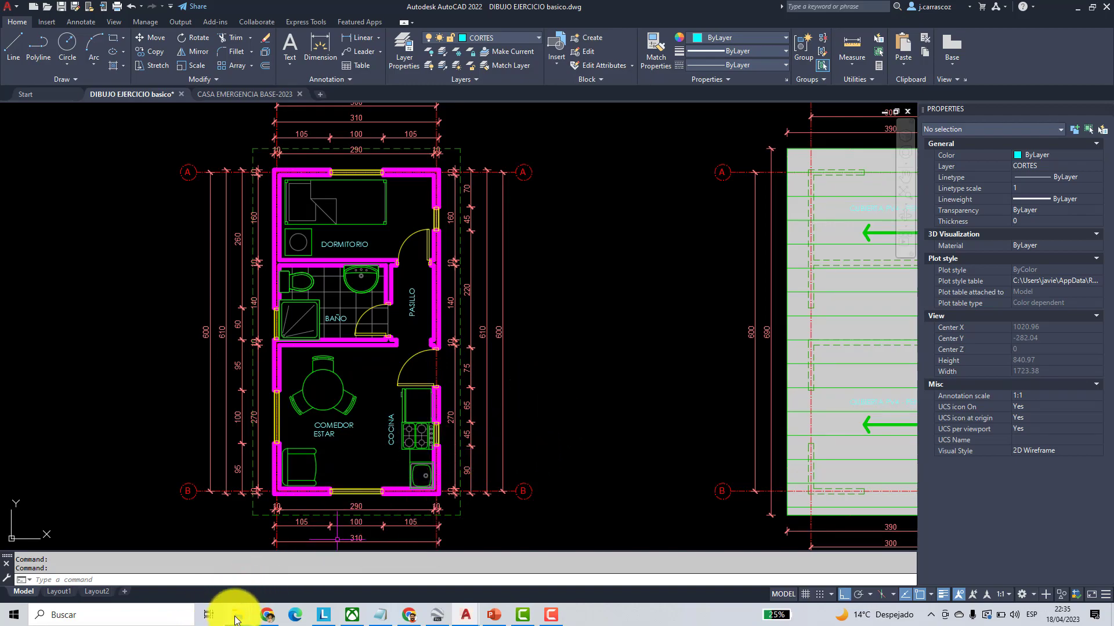
mouse_move(235, 619)
click(292, 566)
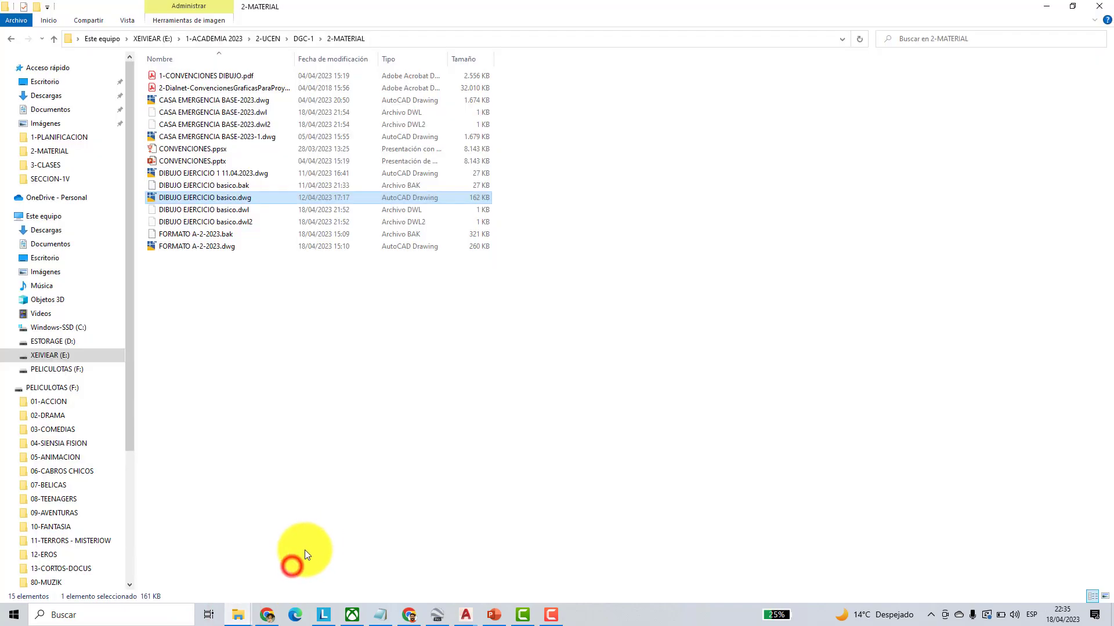
click(264, 333)
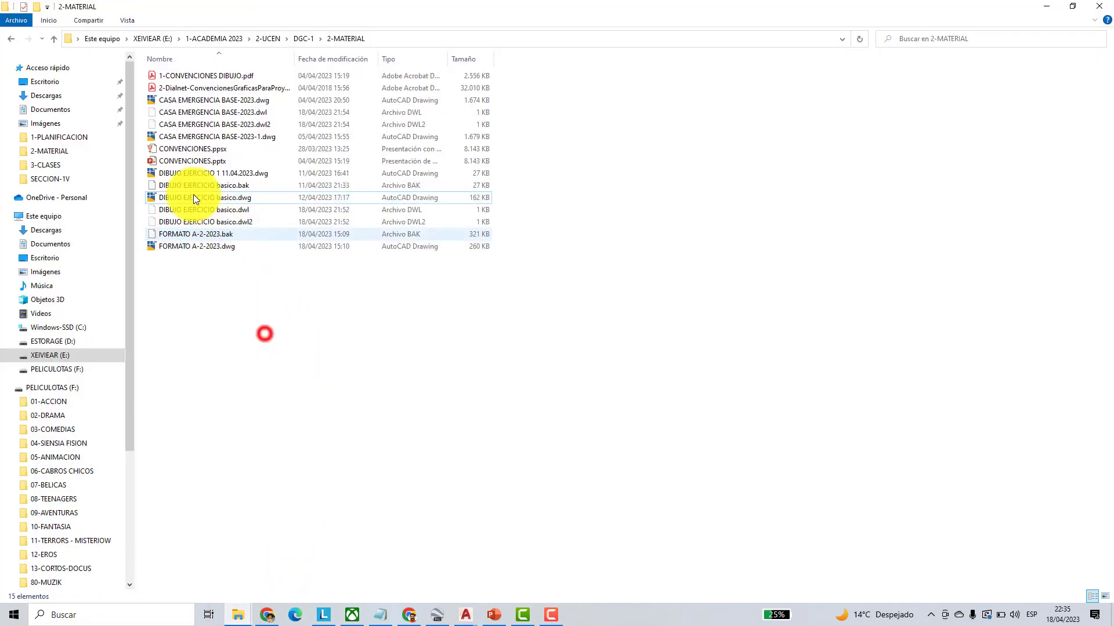
double_click(192, 161)
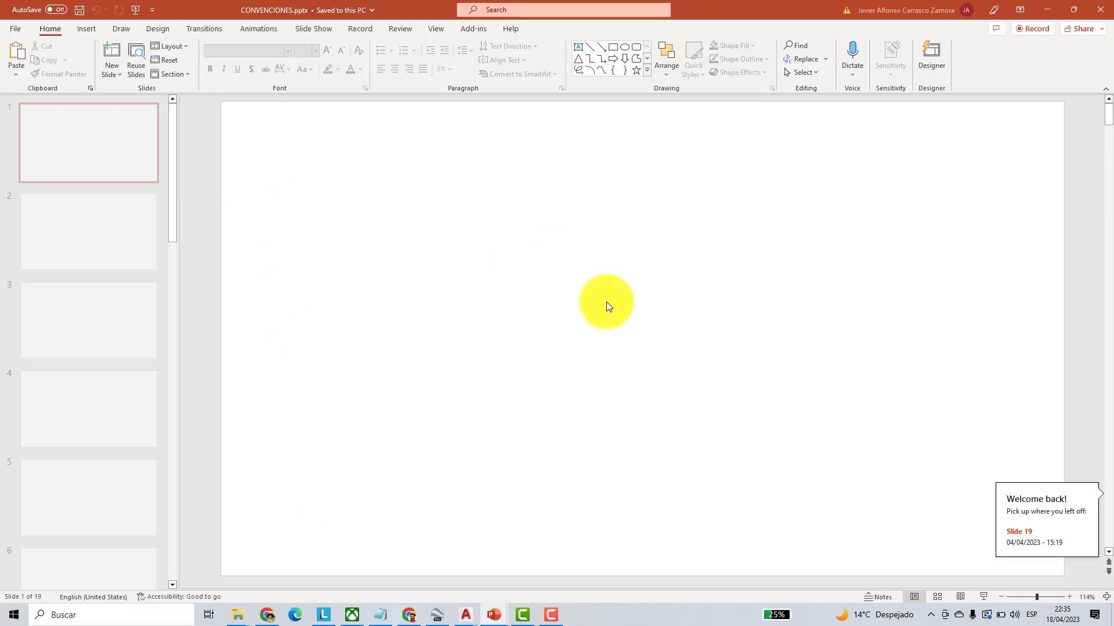
scroll(138, 363, down, 6)
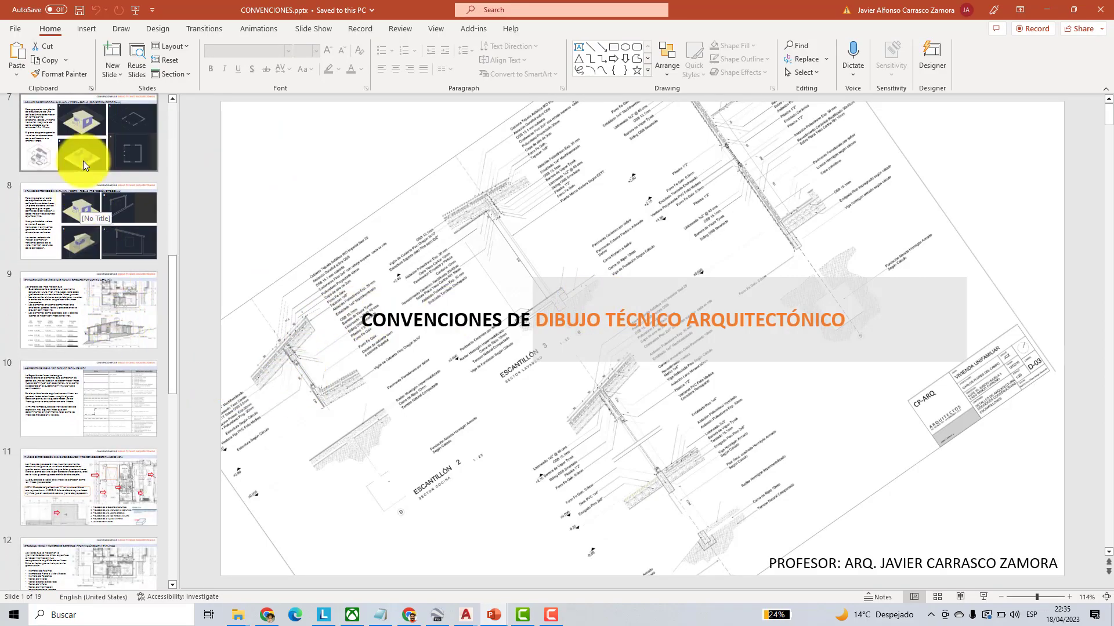
click(88, 150)
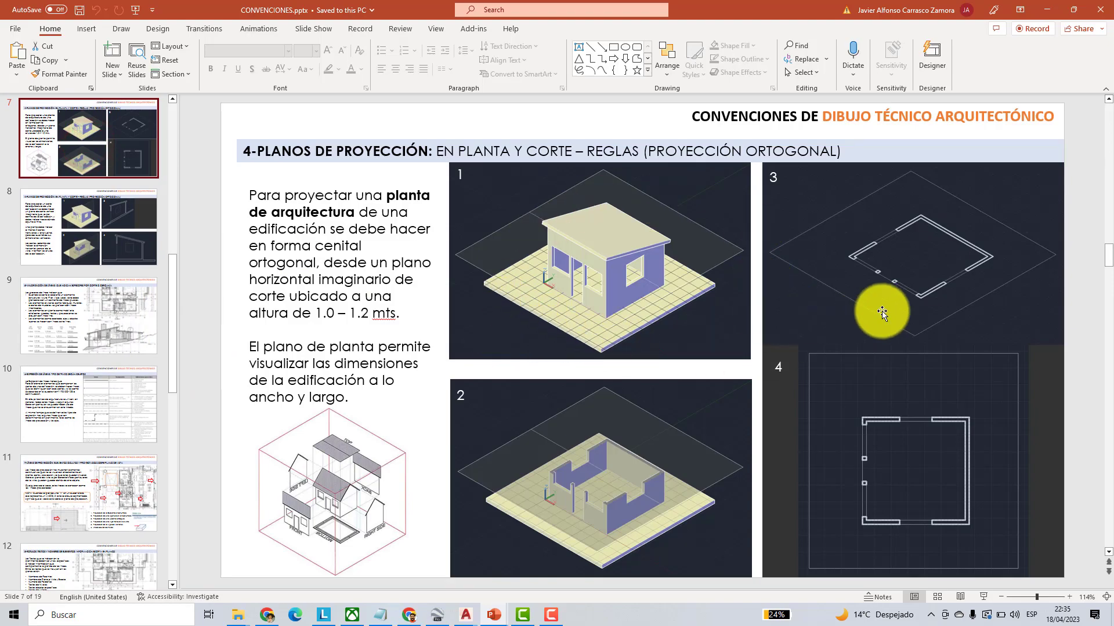
- Review the projection-planes slide in full-screen slide show, then close the presentation and return to the house drawing in AutoCAD
scroll(524, 365, down, 3)
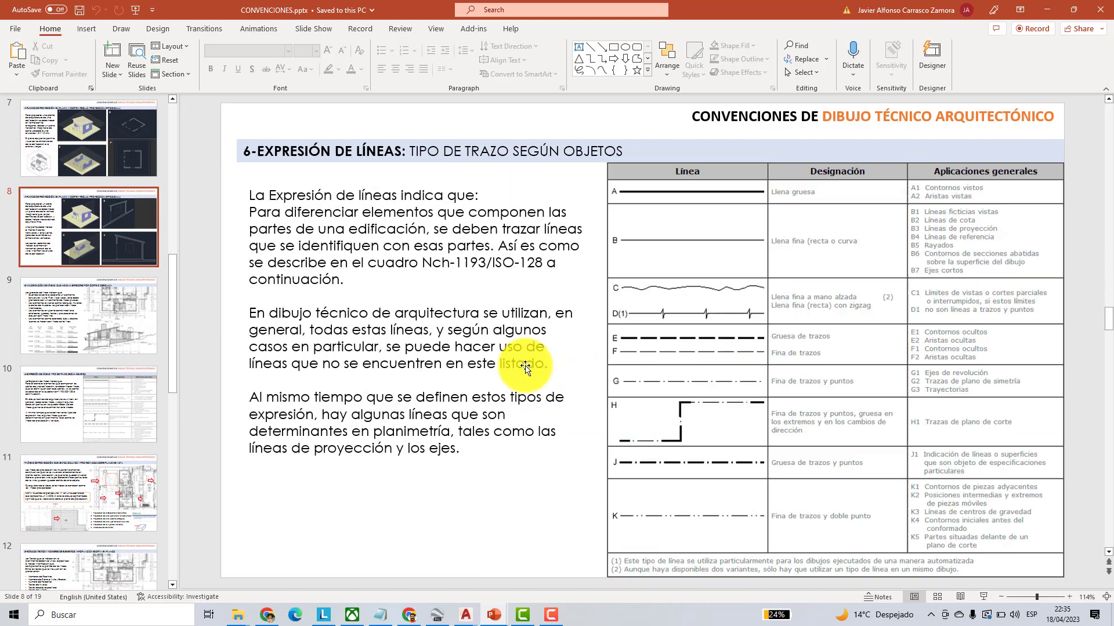
scroll(524, 365, up, 2)
scroll(524, 365, up, 1)
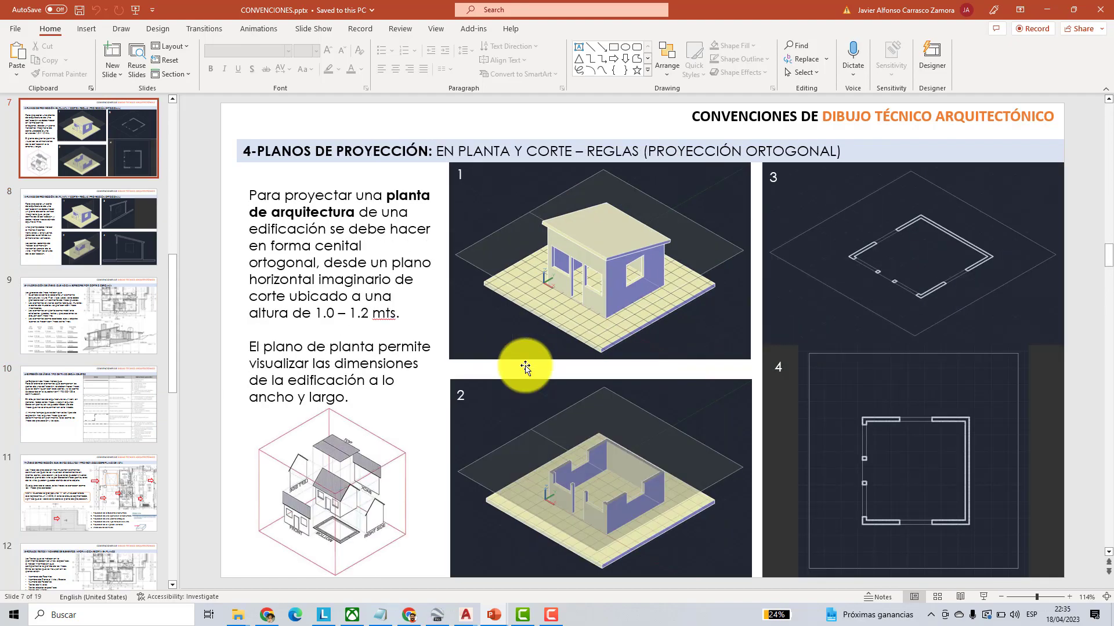
click(983, 597)
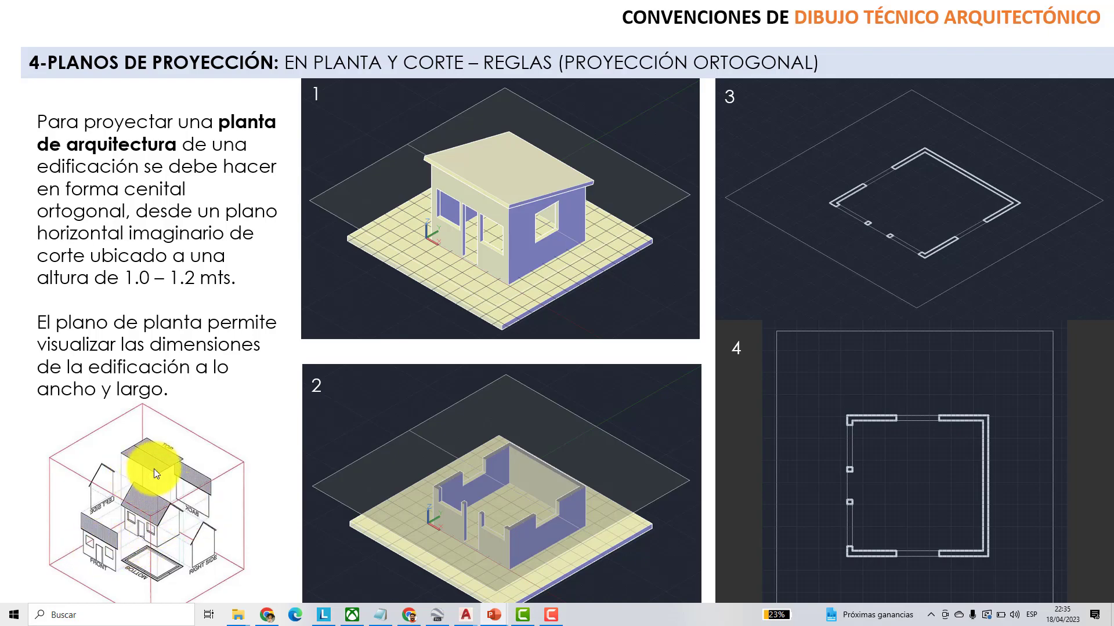
key(Escape)
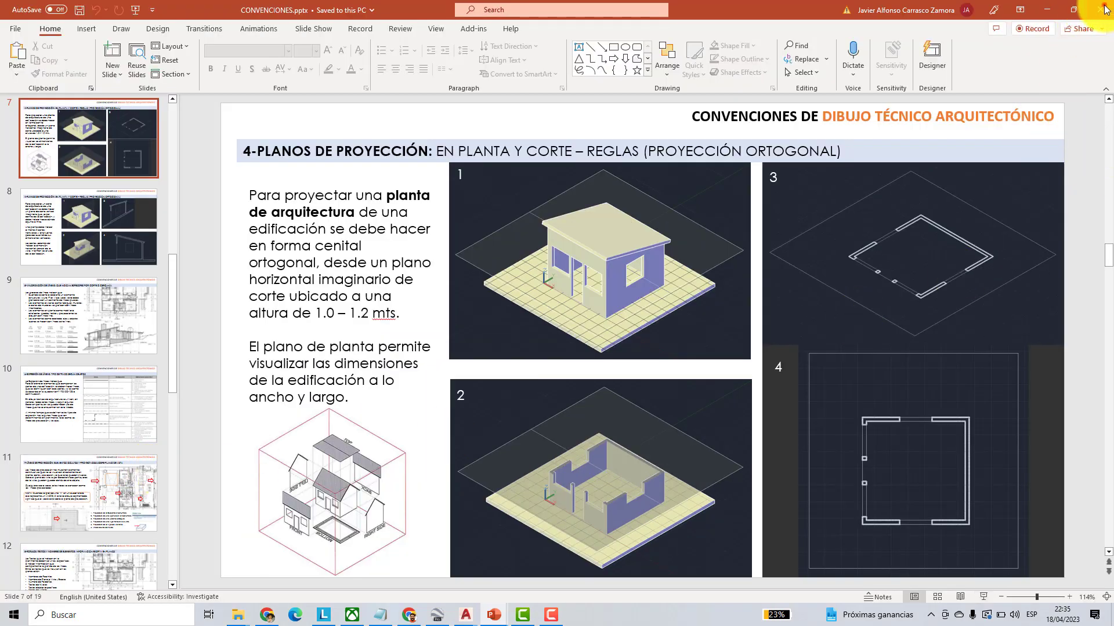
click(1105, 8)
mouse_move(465, 614)
click(444, 558)
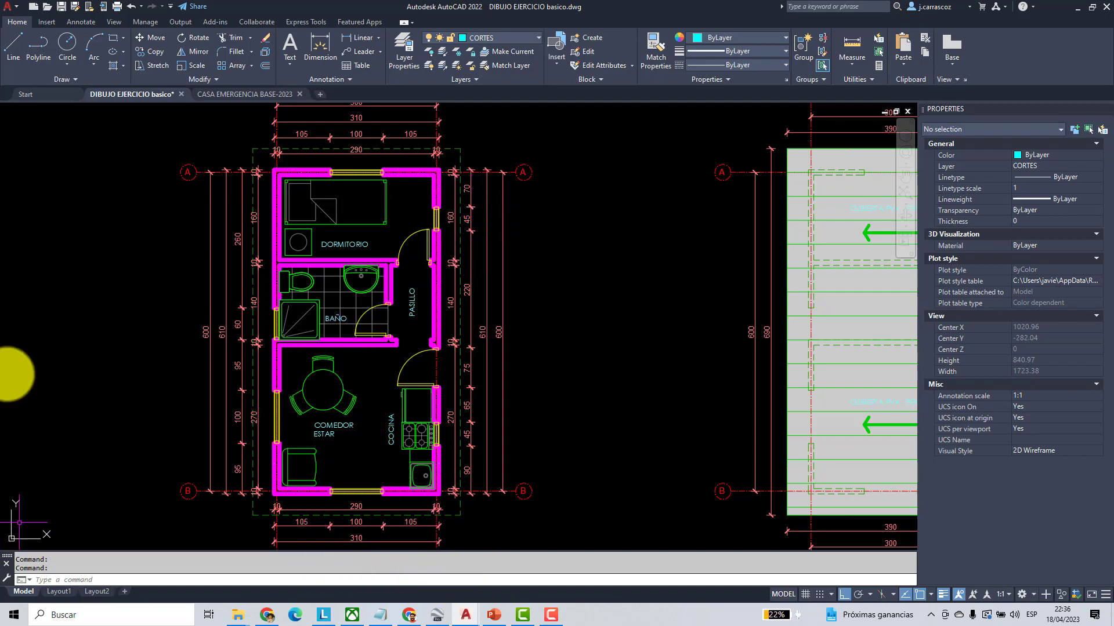
- Draw a horizontal section line through the COMEDOR ESTAR and COCINA, crossing both side windows and extending past the outer dimensions
scroll(455, 277, down, 4)
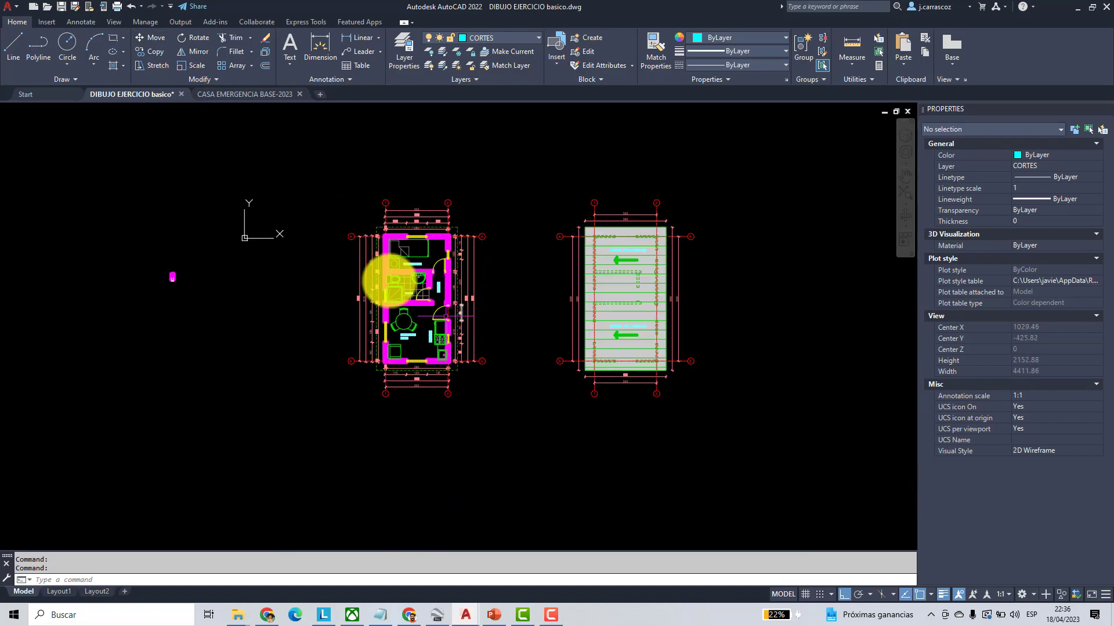
scroll(406, 293, up, 3)
scroll(400, 350, up, 2)
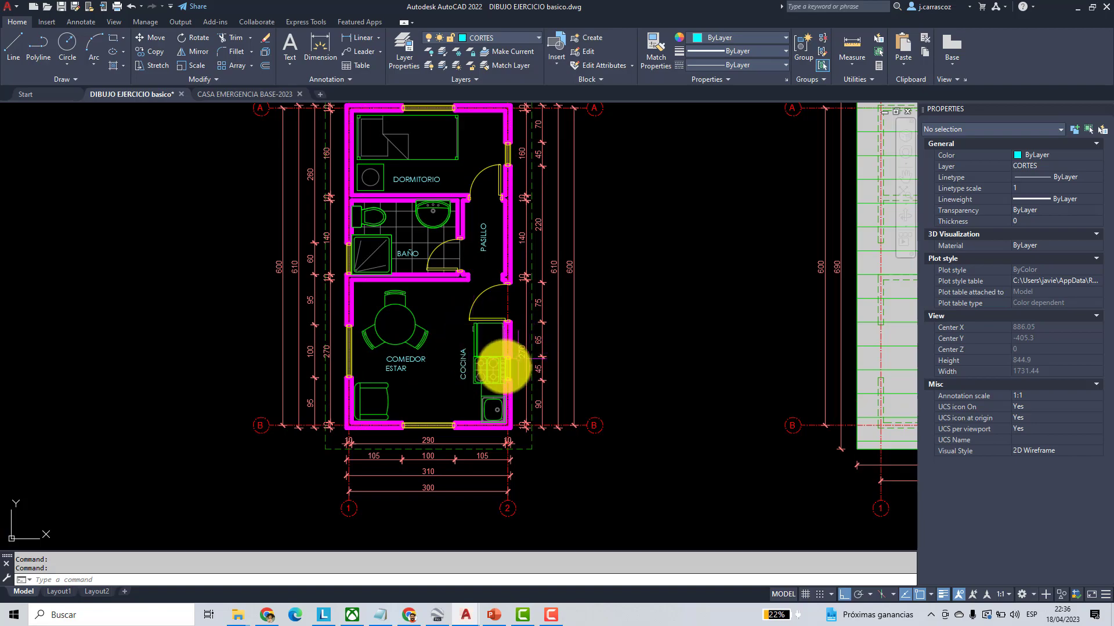
scroll(494, 365, up, 2)
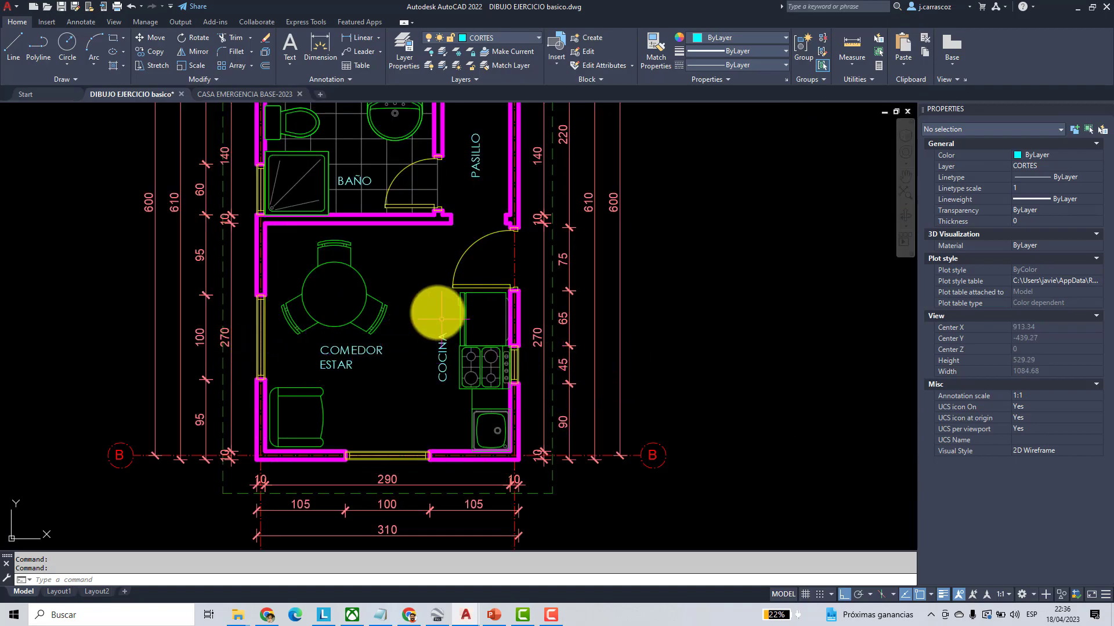
click(11, 49)
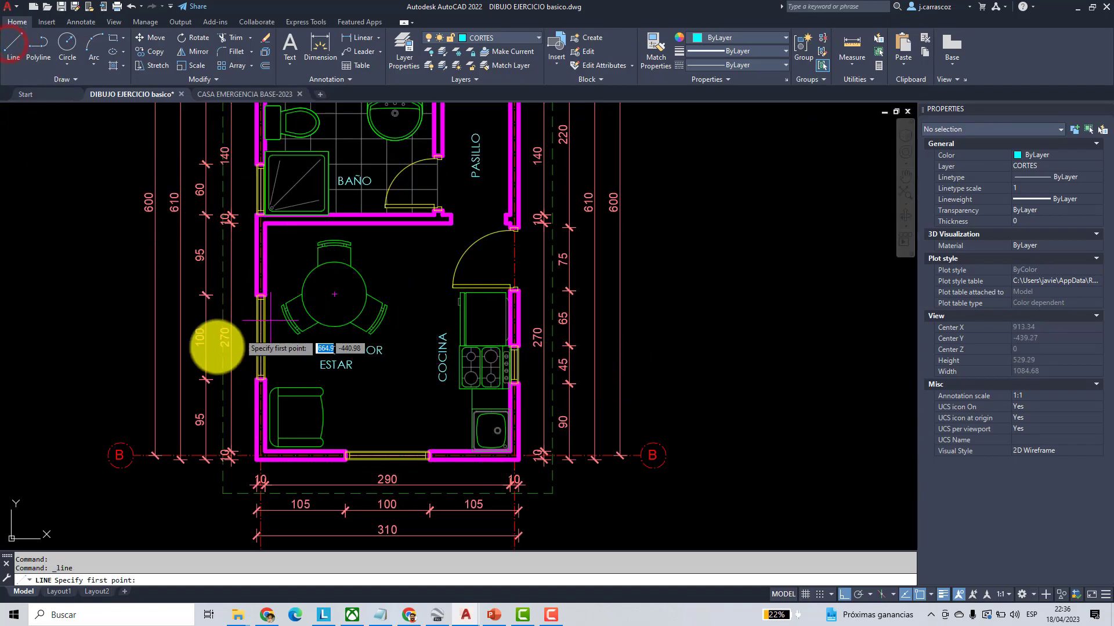
click(112, 355)
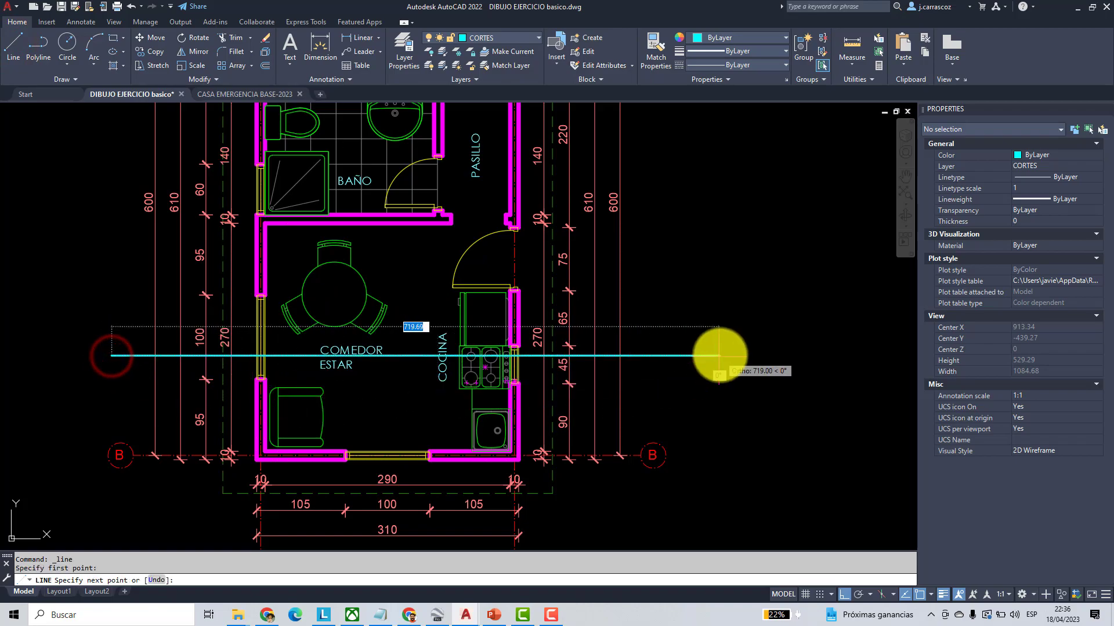
click(694, 355)
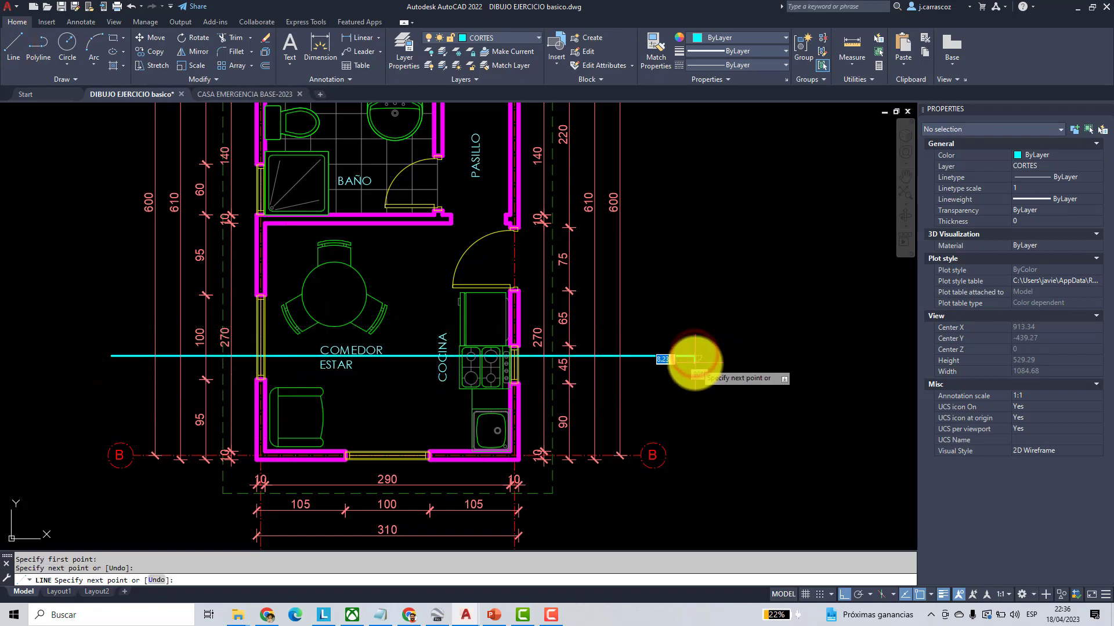
key(Escape)
- Draw a vertical section line through the whole floor plan, from below axis bubbles 1 and 2 to above the upper ones
scroll(609, 391, down, 2)
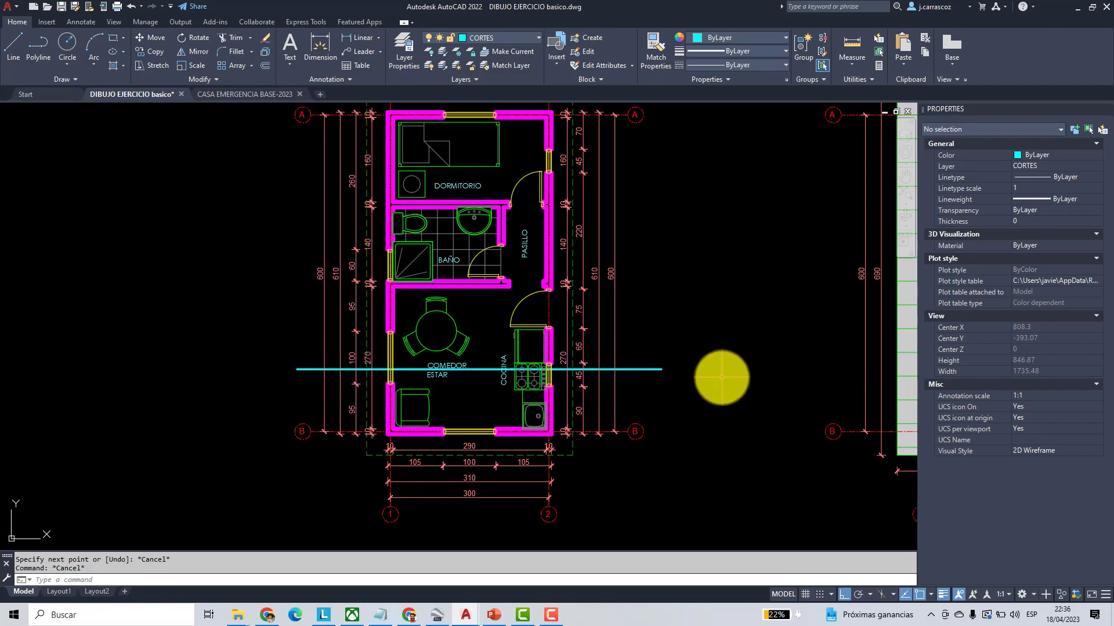
scroll(552, 353, down, 2)
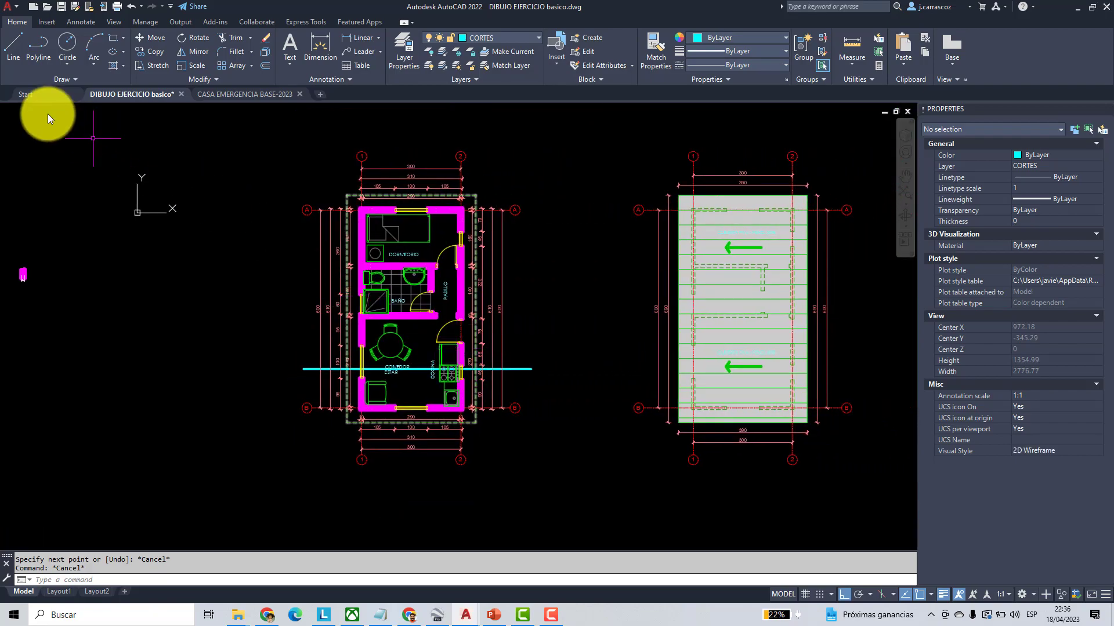
click(14, 47)
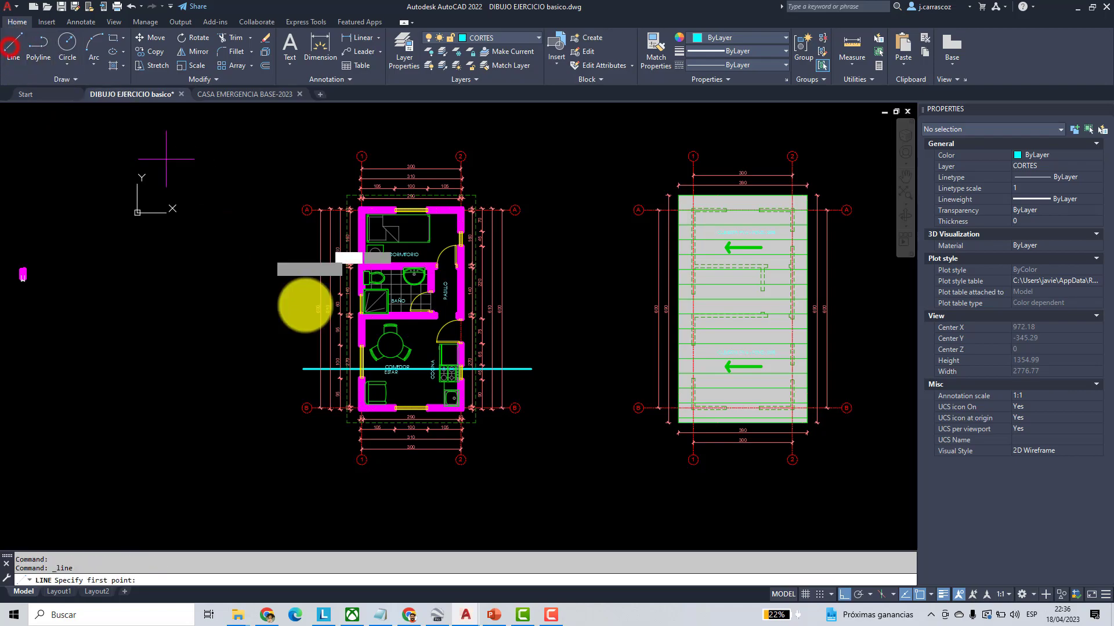
click(419, 484)
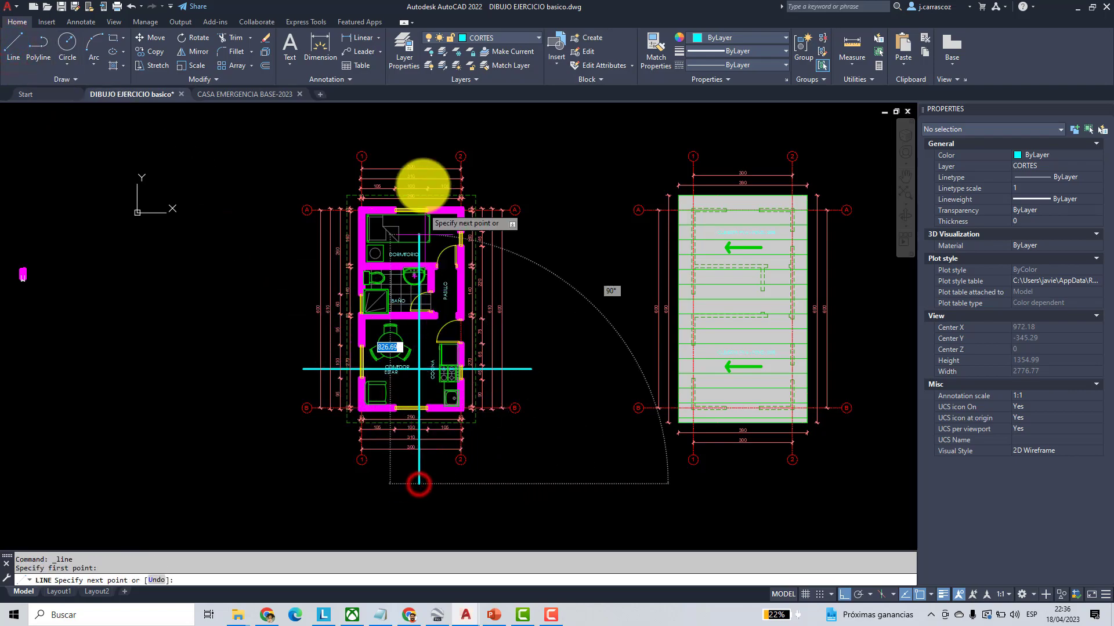
click(413, 133)
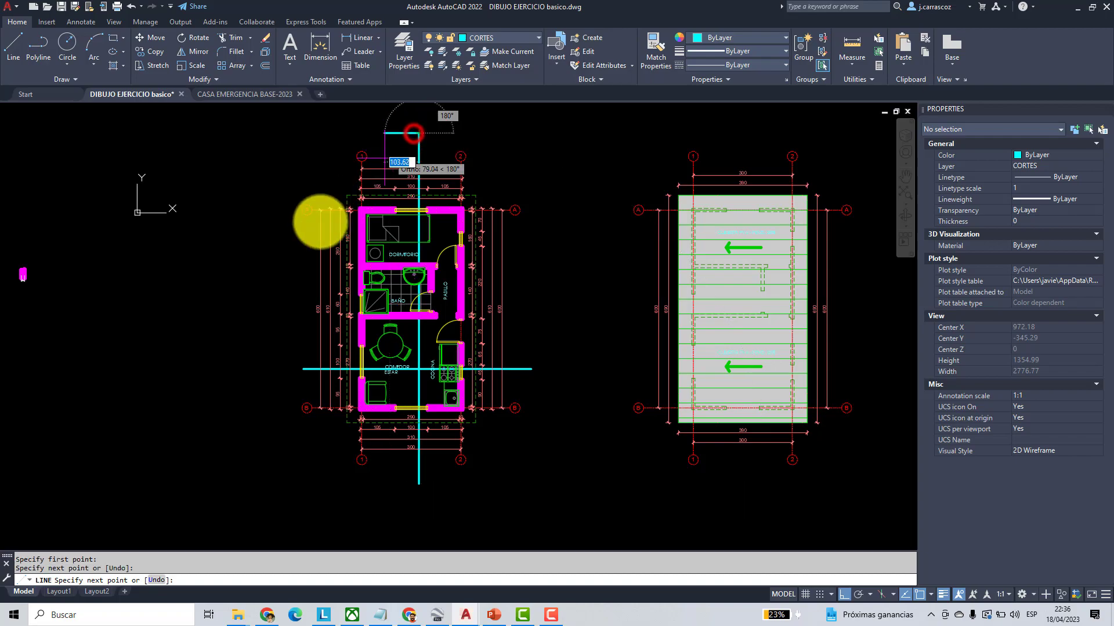
key(Escape)
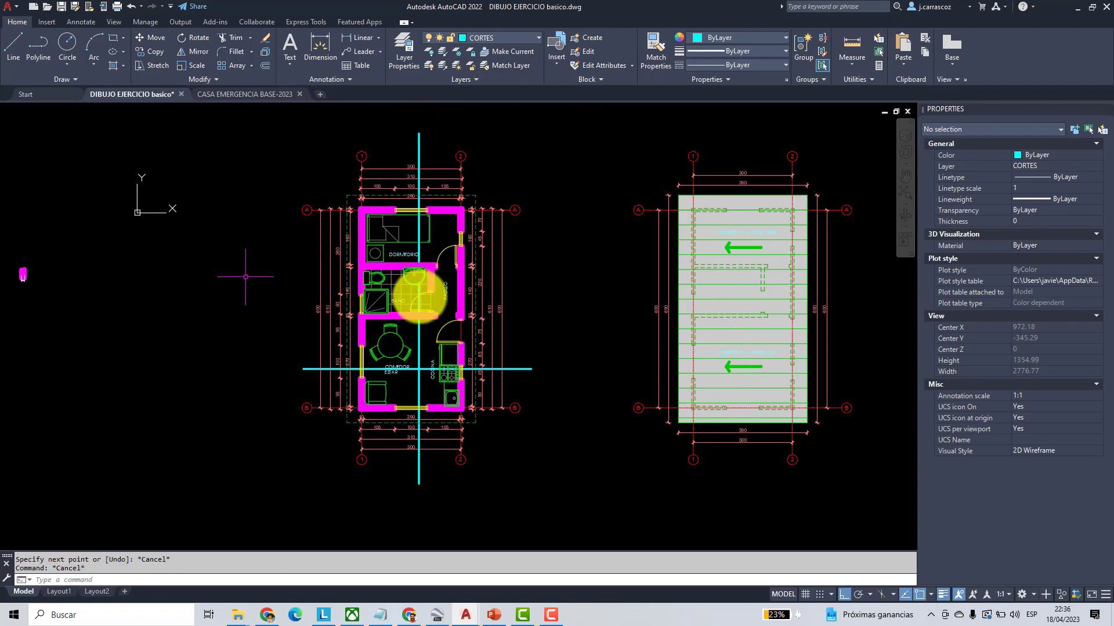
- Draw a vertical line about 23 units up from the horizontal section line's right end, with a short horizontal segment at its tip
scroll(487, 344, up, 2)
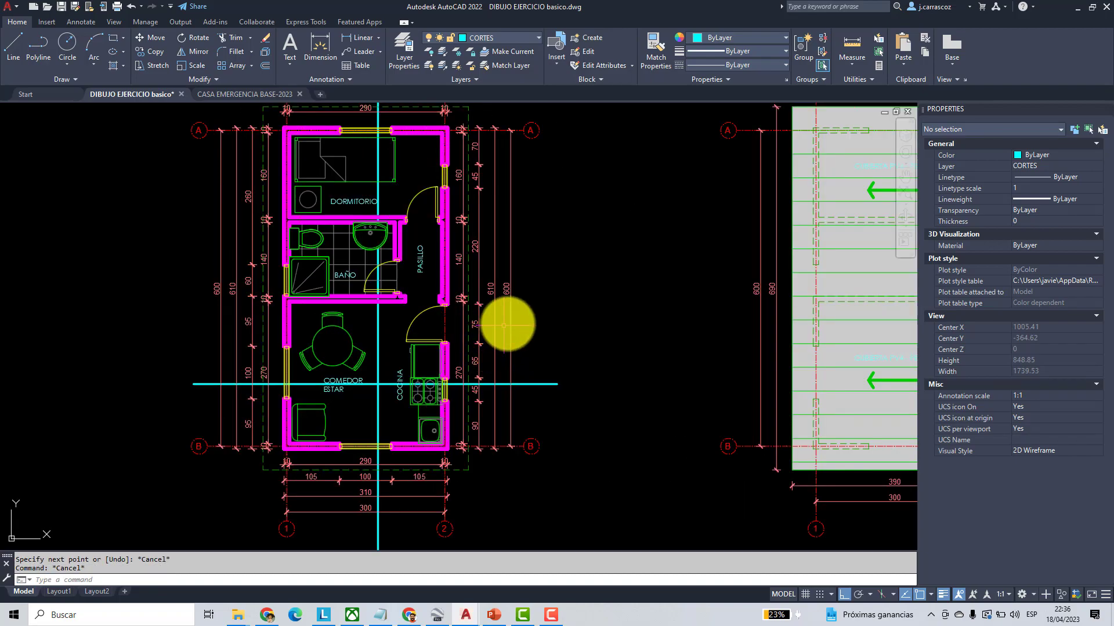
middle_drag(567, 348, 543, 351)
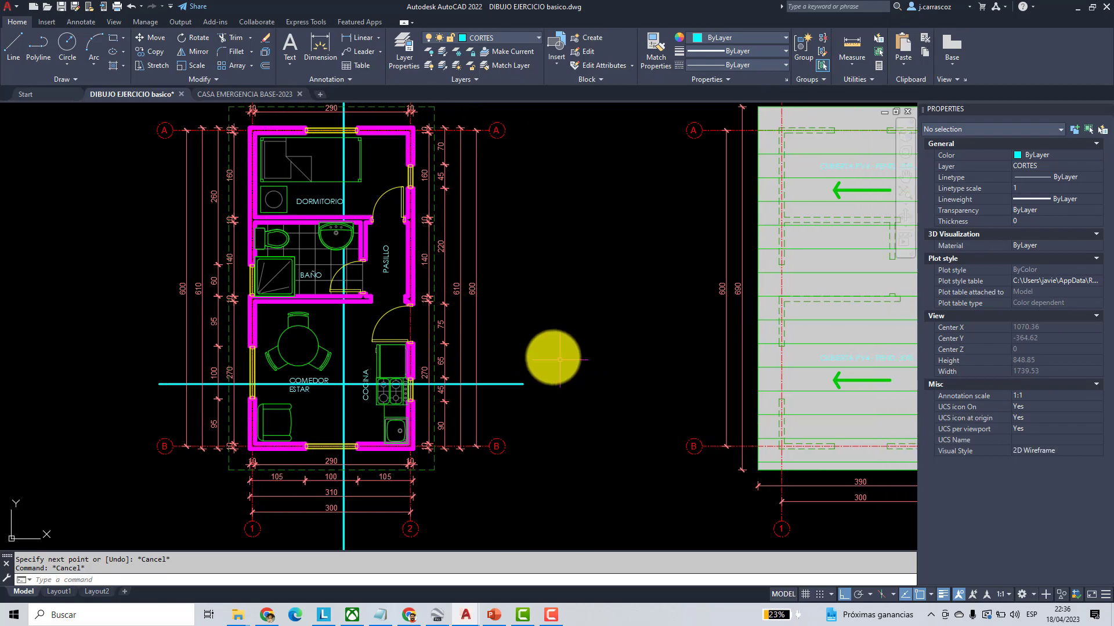
click(9, 50)
scroll(525, 383, up, 4)
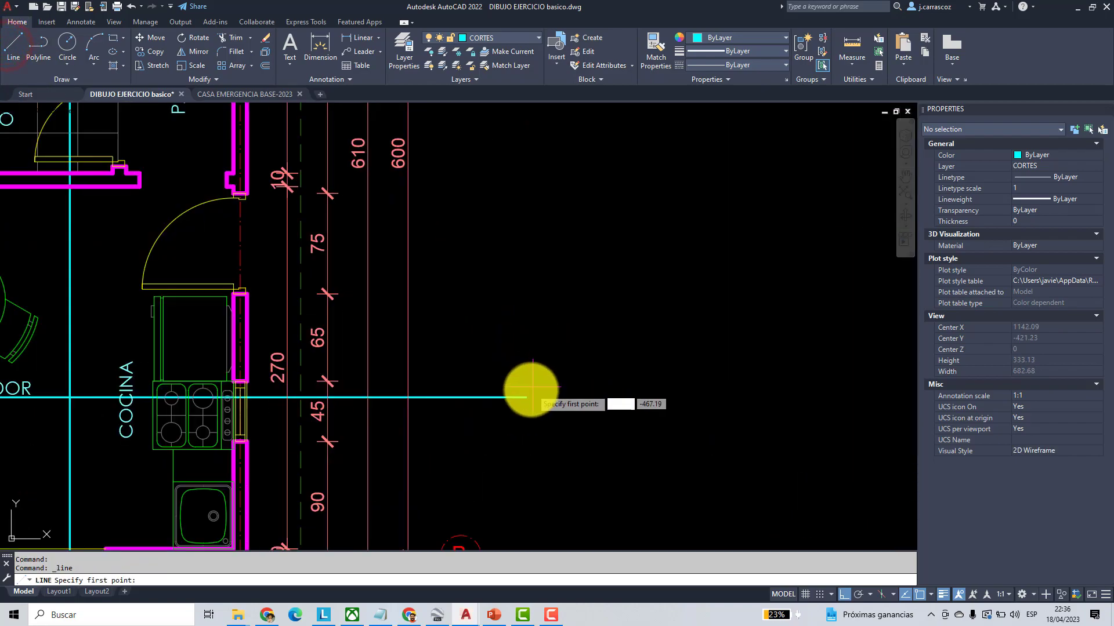
click(525, 397)
scroll(524, 371, up, 4)
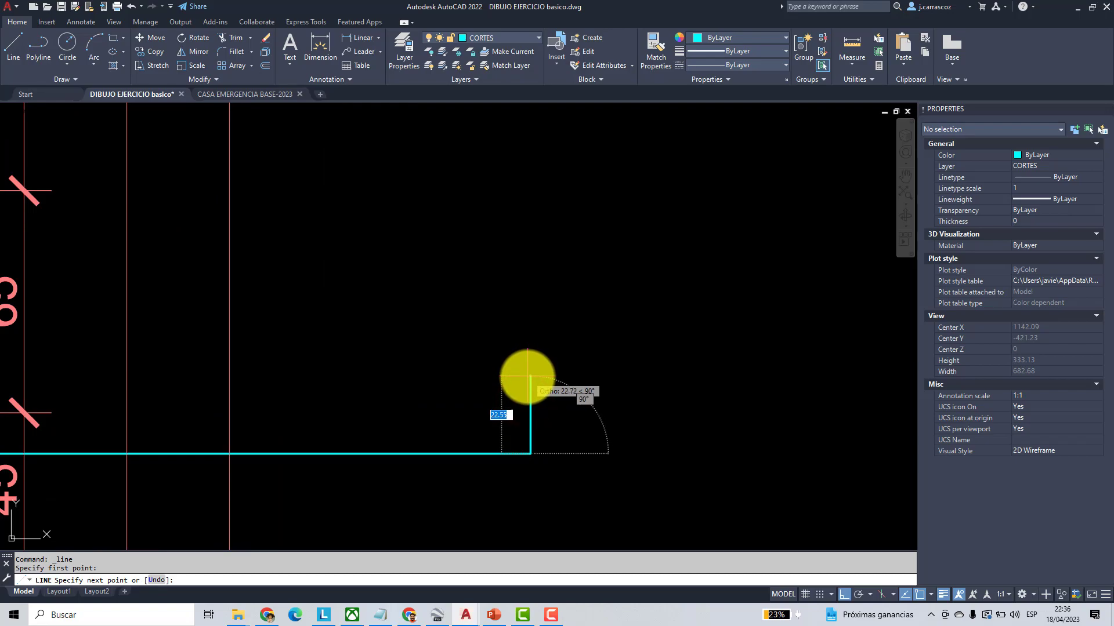
click(528, 378)
scroll(550, 378, up, 3)
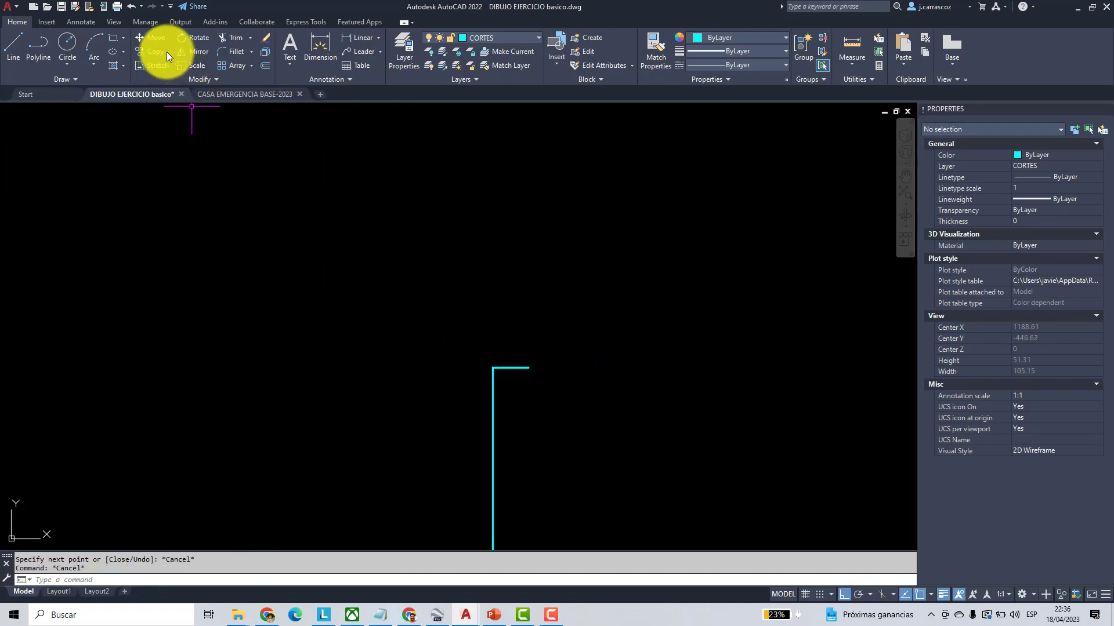
- Rotate the short segment diagonally downward about the shaft's tip and mirror it across the shaft, keeping the original, to form an open arrowhead
click(189, 38)
click(523, 389)
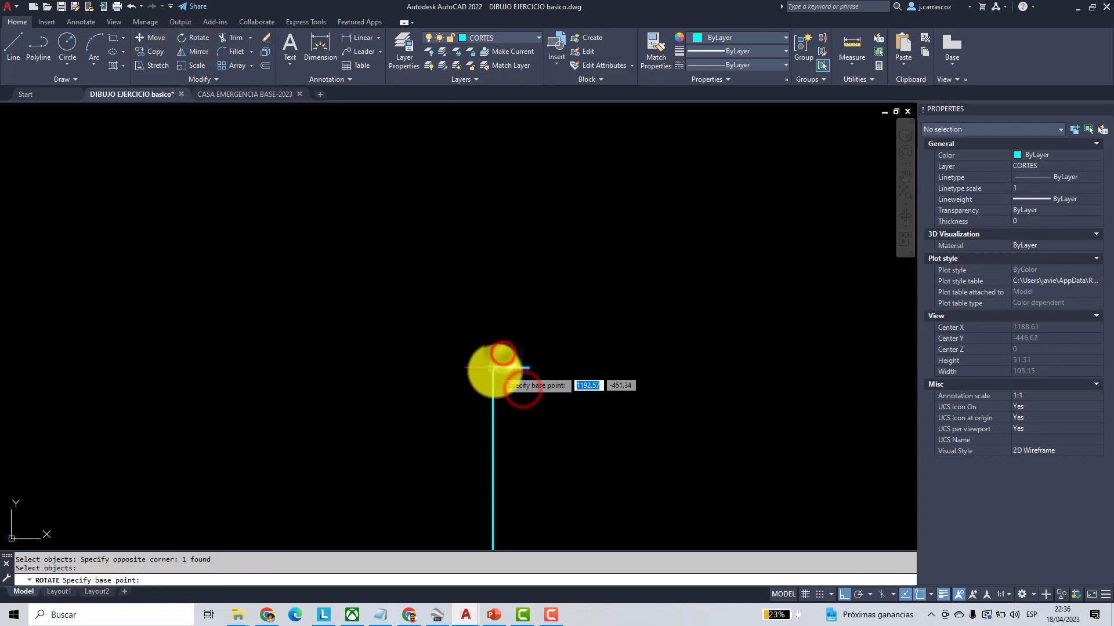
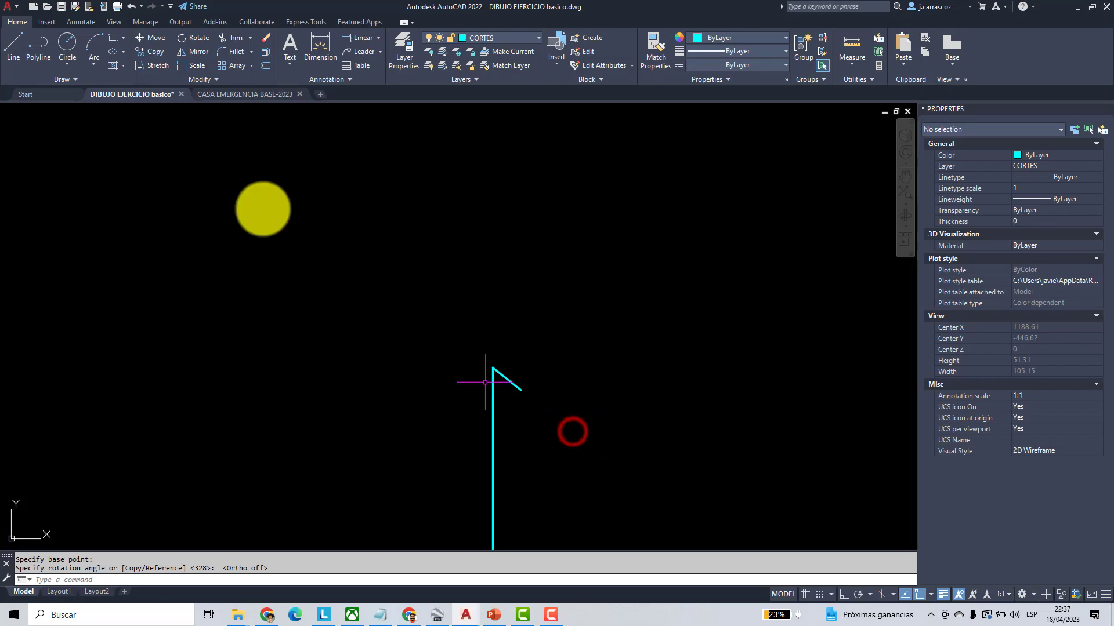
click(189, 52)
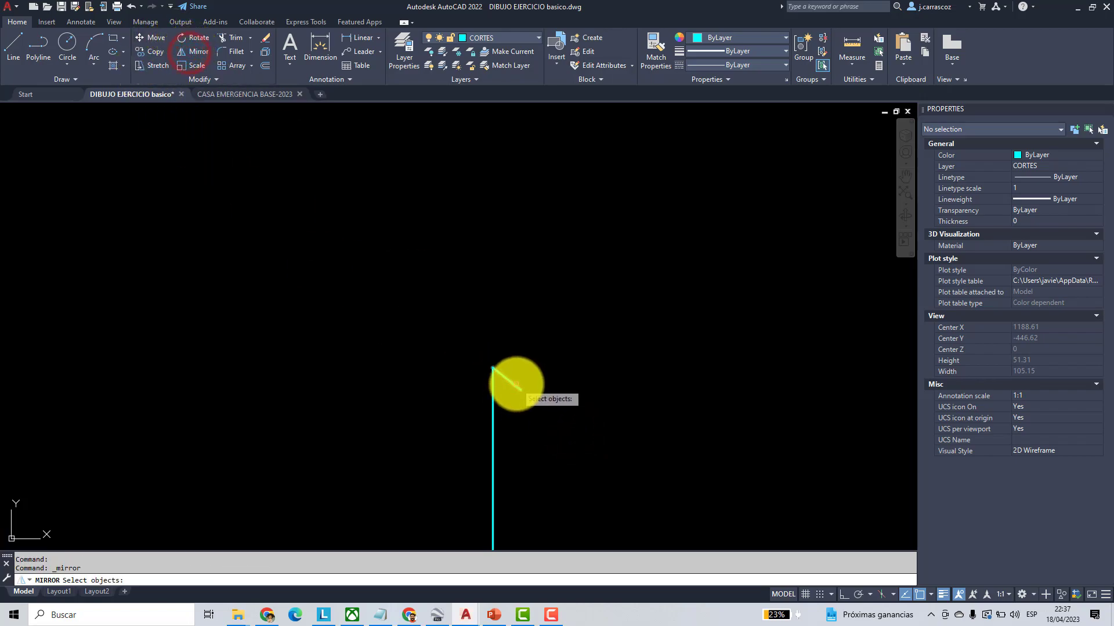
click(492, 479)
click(524, 520)
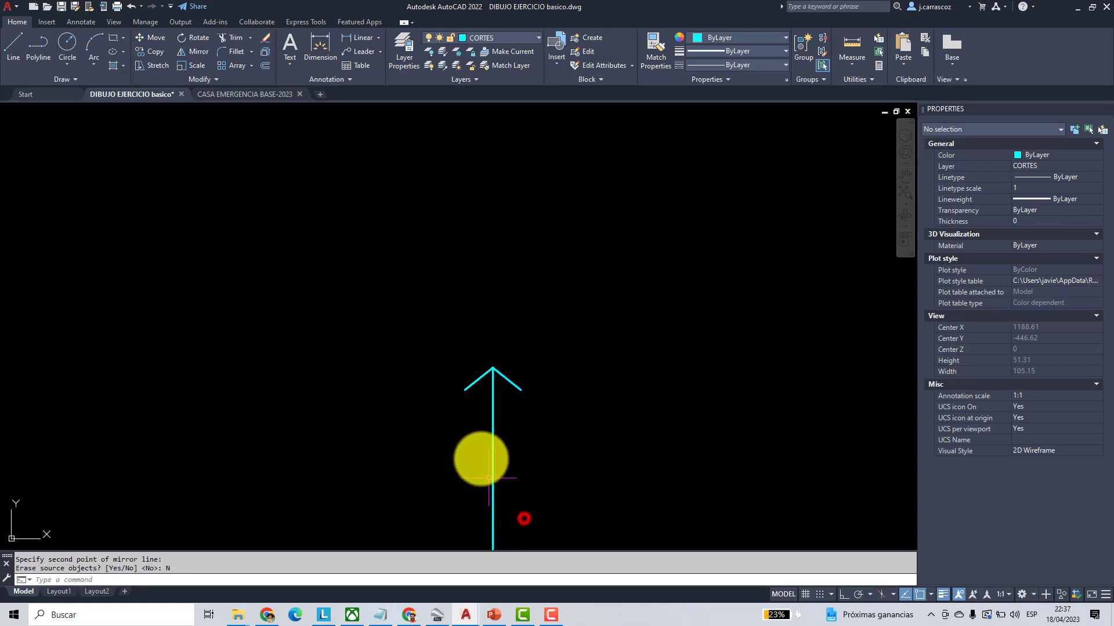
- With Ortho on, draw a horizontal line about 10.2 units long leftward from the arrowhead's right diagonal, crossing the shaft and left diagonal
click(13, 44)
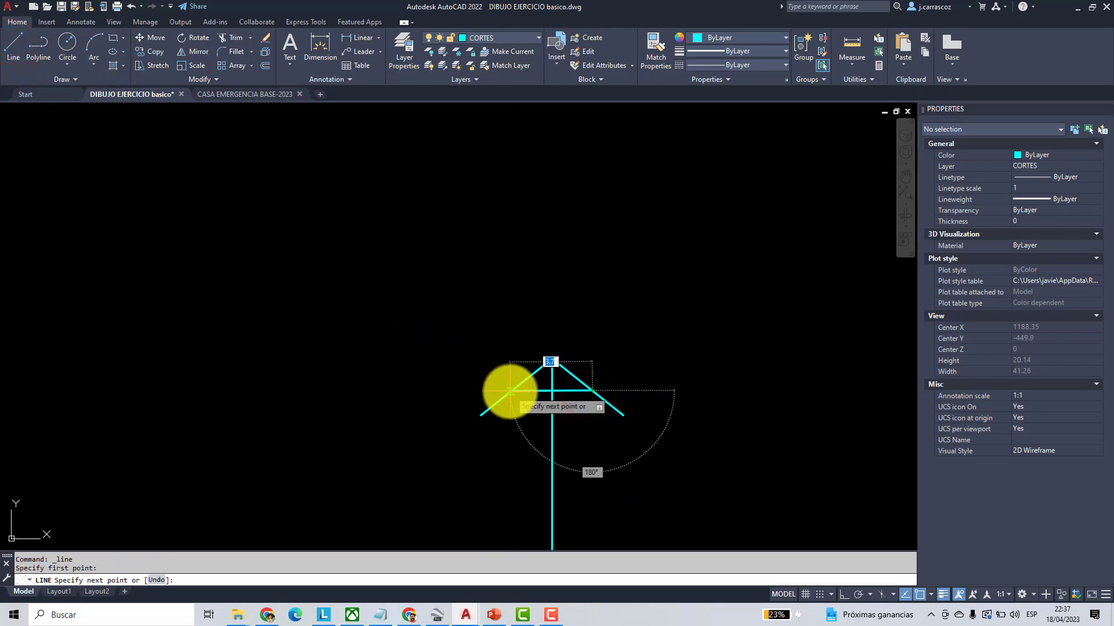
key(F8)
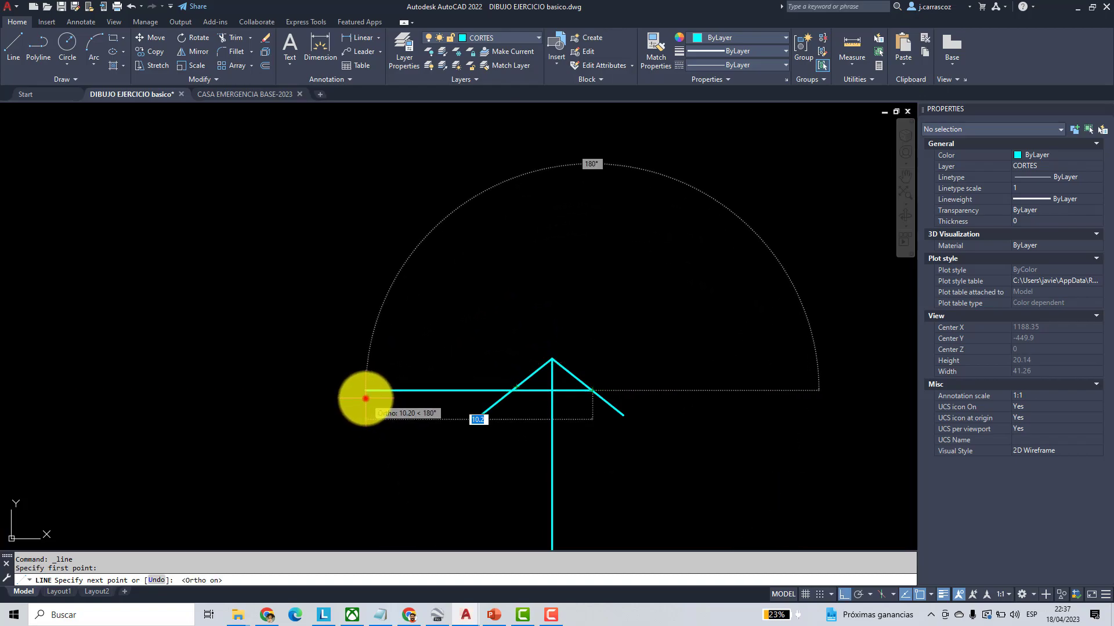
click(365, 390)
key(Escape)
- Trim the arrowhead's crossbar where it extends beyond the left diagonal
click(227, 38)
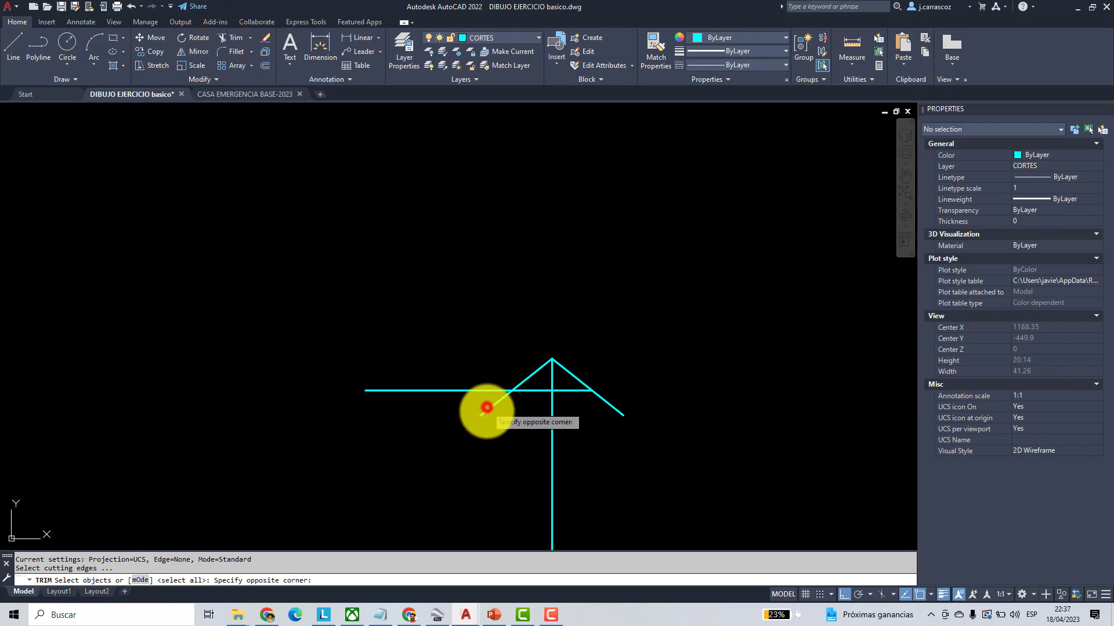
click(461, 432)
key(Return)
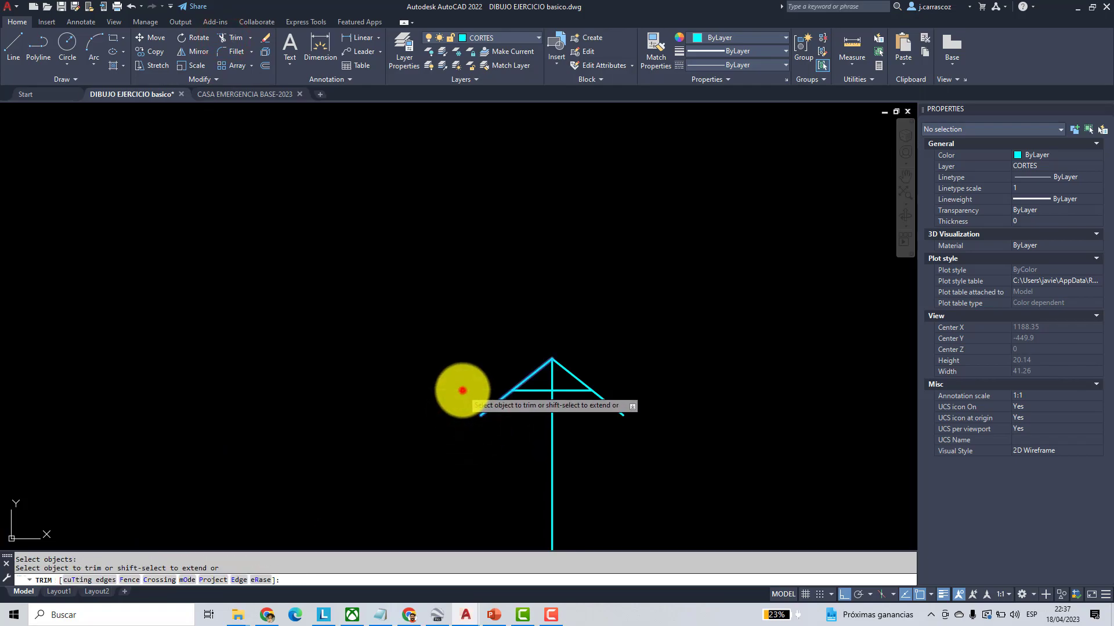
click(462, 391)
scroll(511, 399, down, 3)
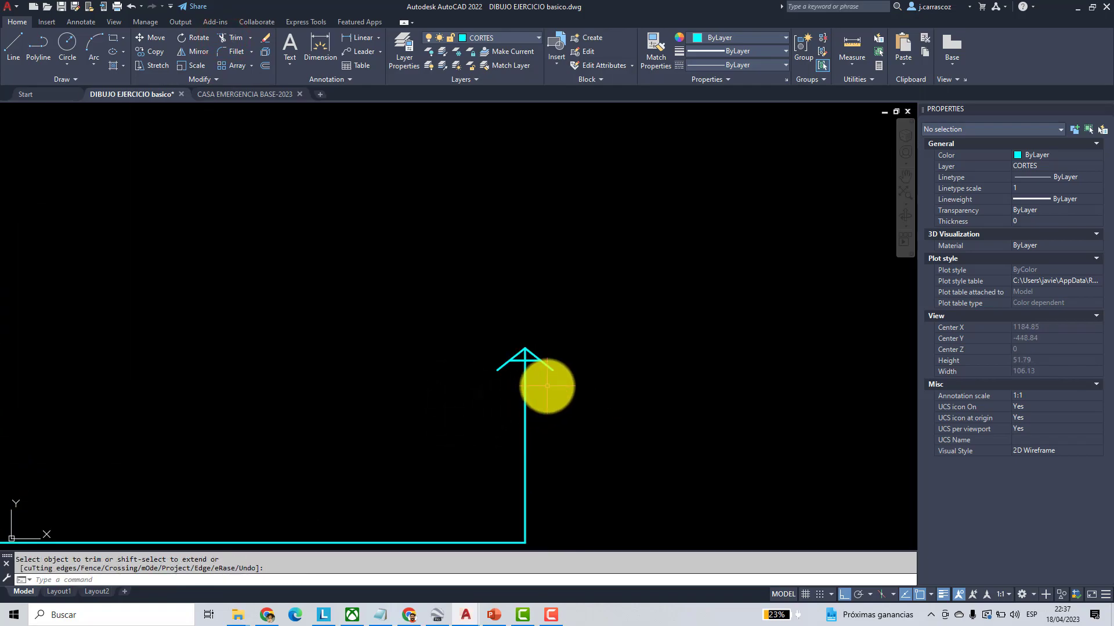
scroll(545, 371, up, 2)
key(Return)
- Try to shorten the arrow's shaft from the tip down to the crossbar and undo the change
click(510, 343)
scroll(510, 347, up, 4)
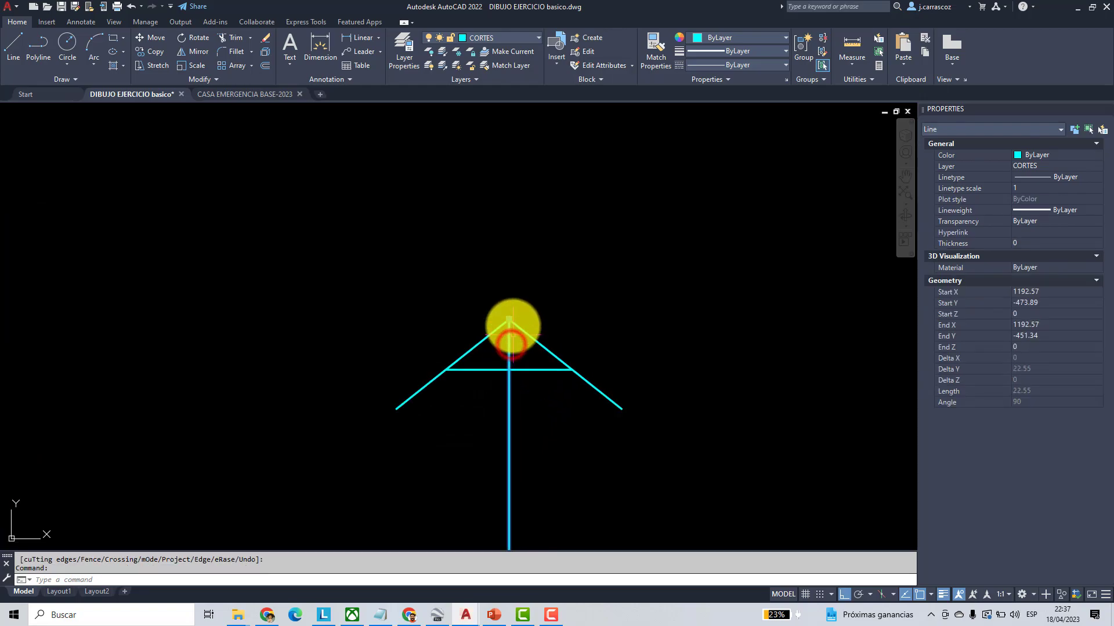
click(509, 319)
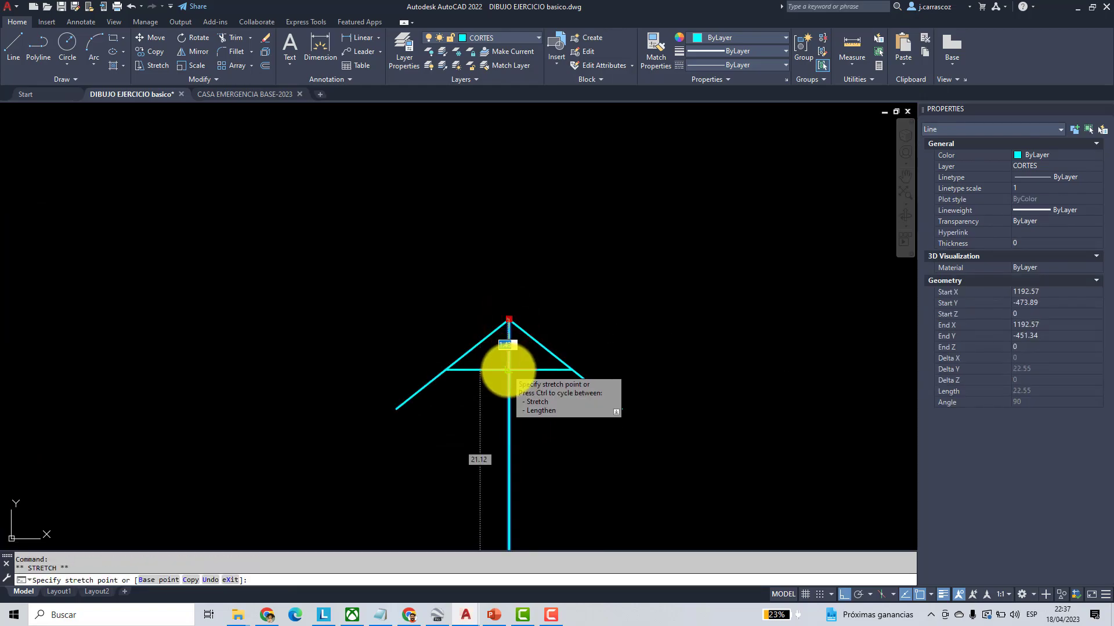
scroll(513, 371, up, 2)
click(513, 372)
key(ctrl+z)
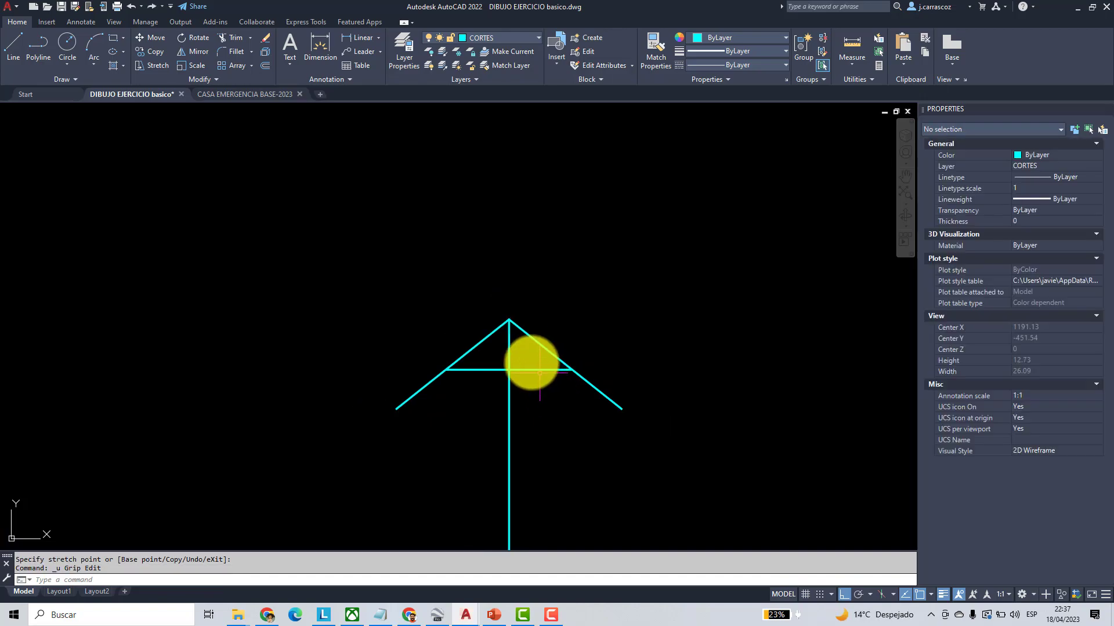
- Stretch the upper end of the arrow's shaft down to the crossbar's midpoint
click(510, 348)
click(509, 319)
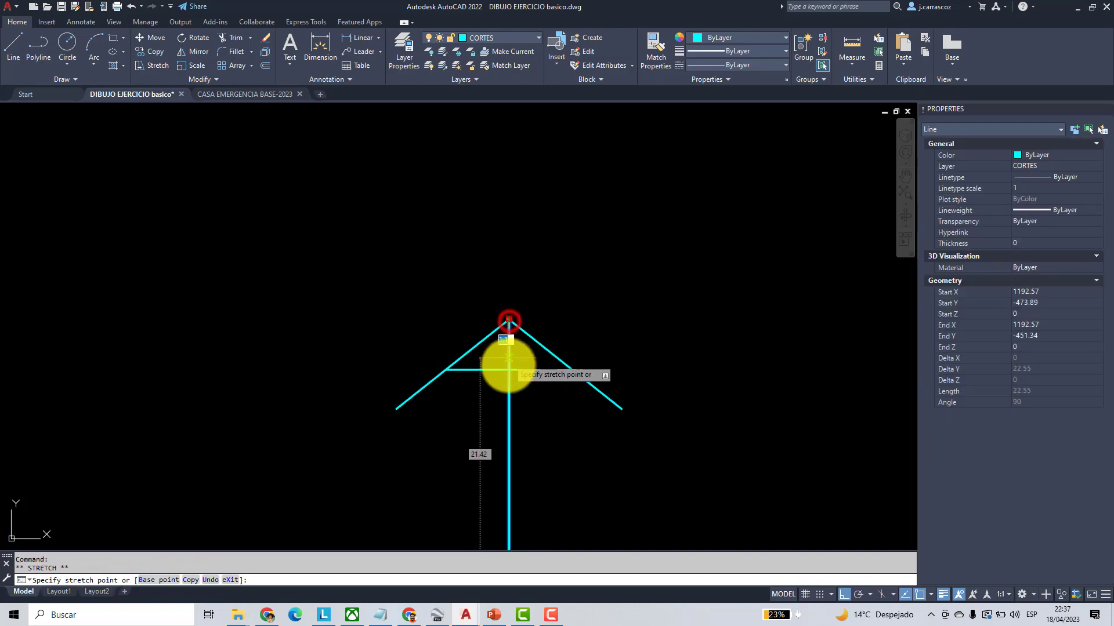
click(507, 370)
key(Escape)
- Scale the arrowhead's two diagonals and crossbar by 1.5 about the arrowhead's tip
scroll(564, 402, down, 5)
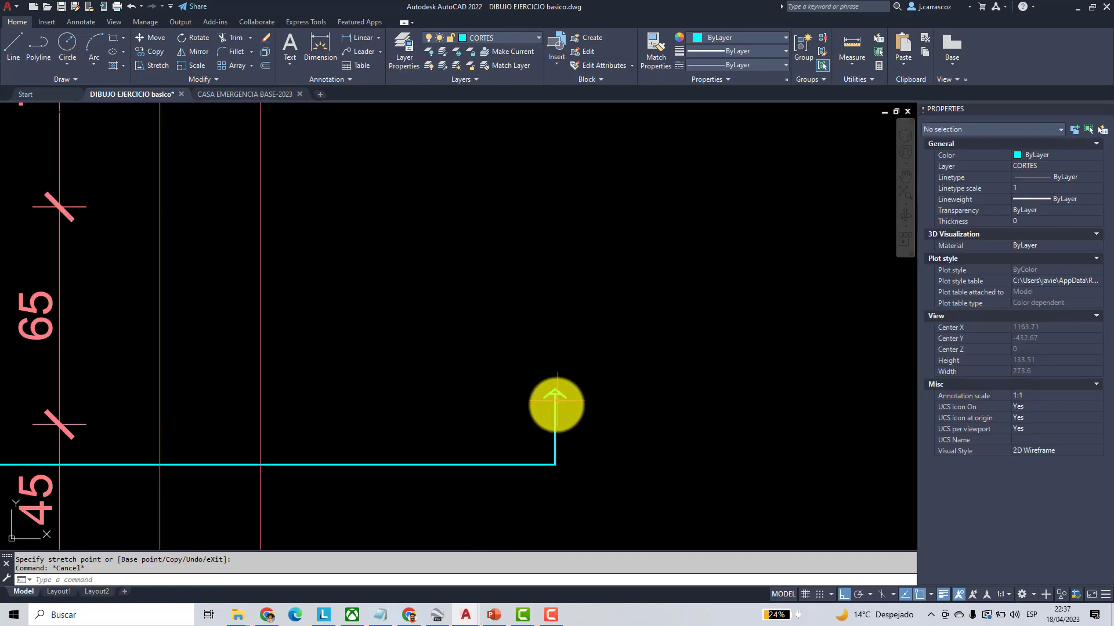
middle_drag(551, 431, 676, 391)
scroll(673, 401, down, 1)
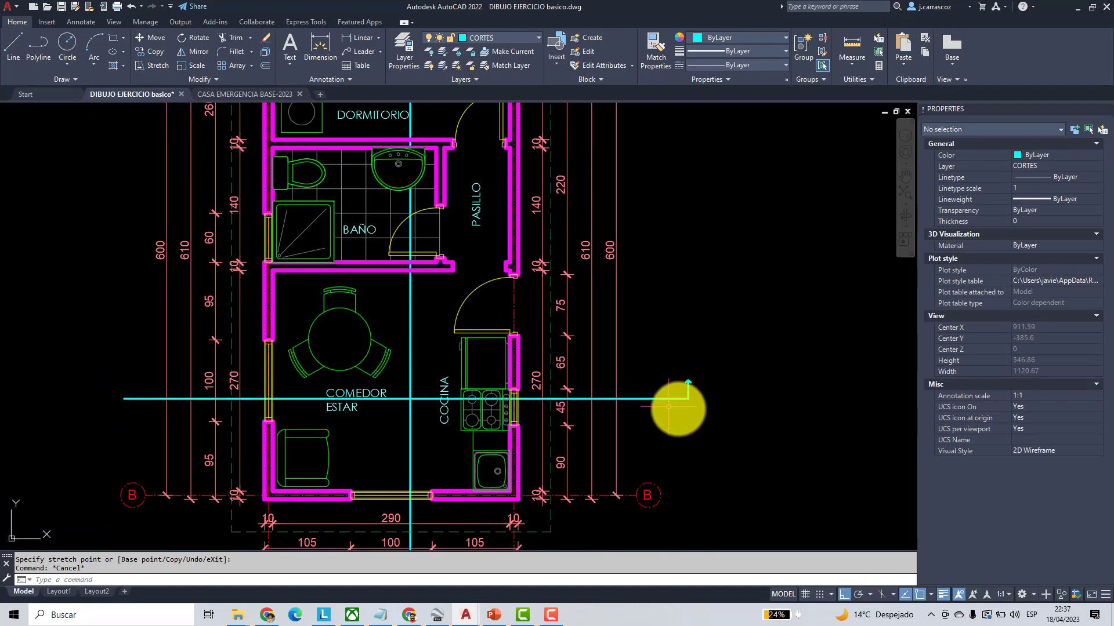
scroll(704, 390, up, 1)
scroll(706, 391, up, 2)
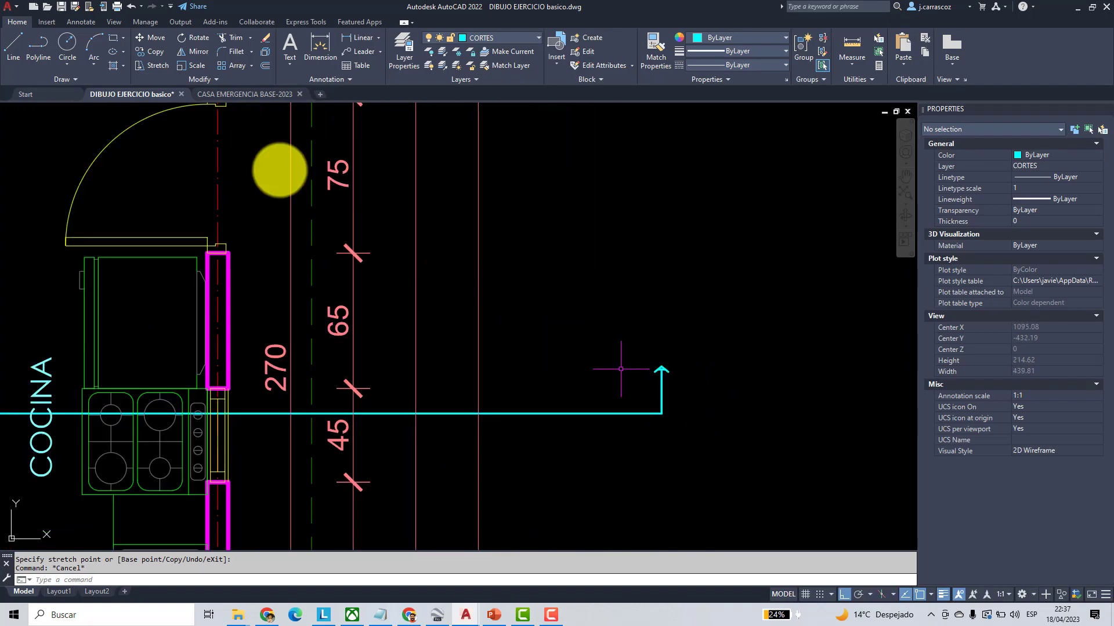
click(182, 67)
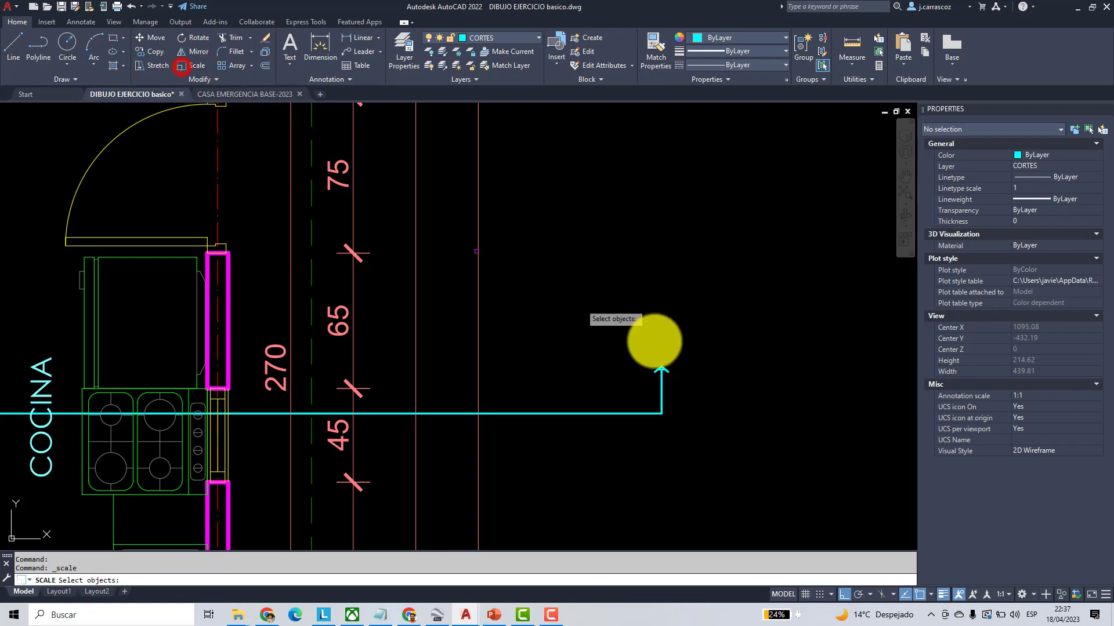
scroll(621, 348, up, 4)
click(530, 329)
click(696, 420)
key(Return)
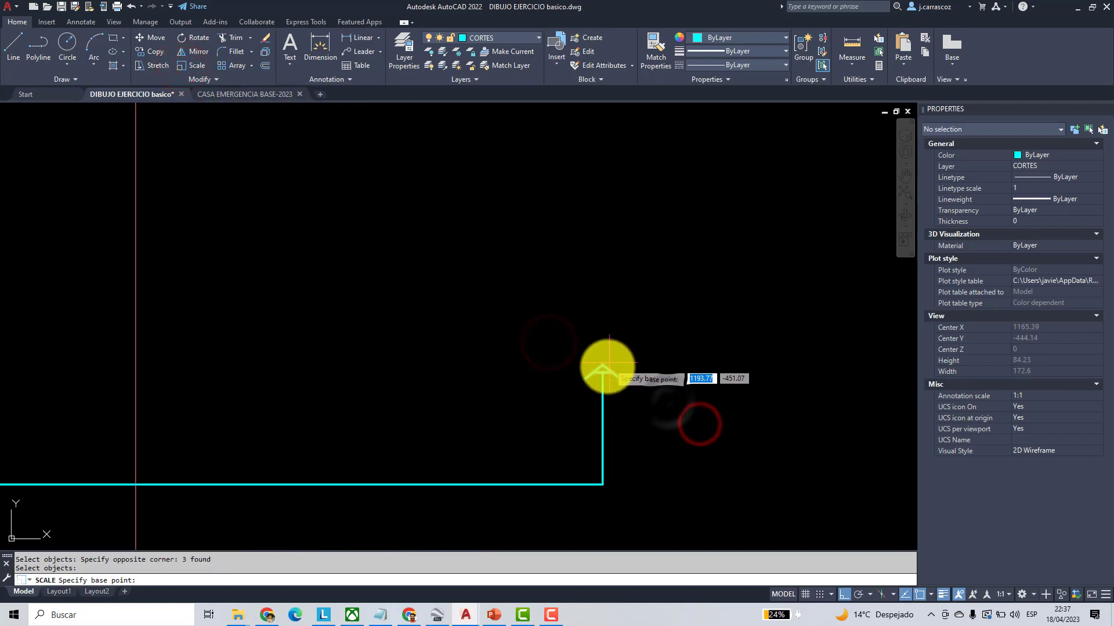
click(604, 366)
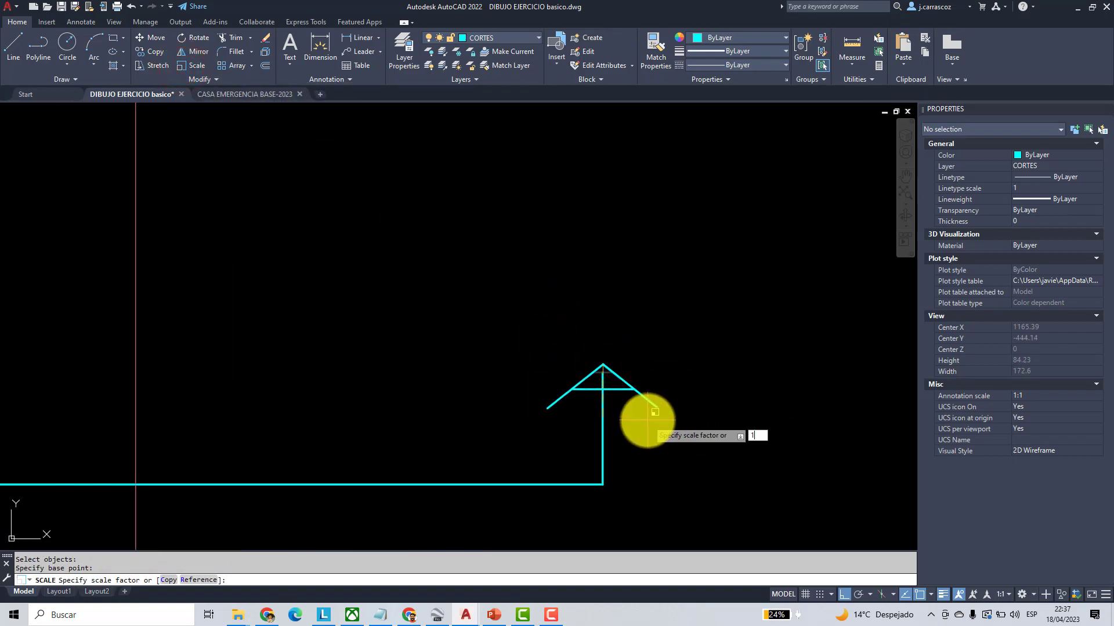
key(Return)
- Shorten the shaft's upper end so it stops at the enlarged arrowhead's crossbar
scroll(641, 418, up, 4)
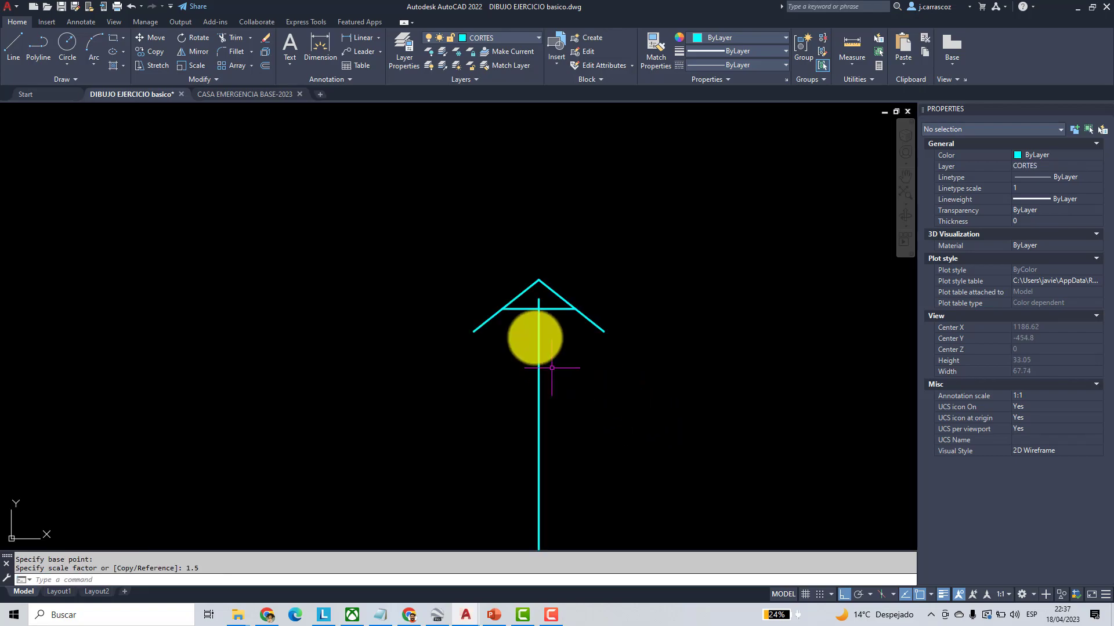
click(538, 307)
click(537, 309)
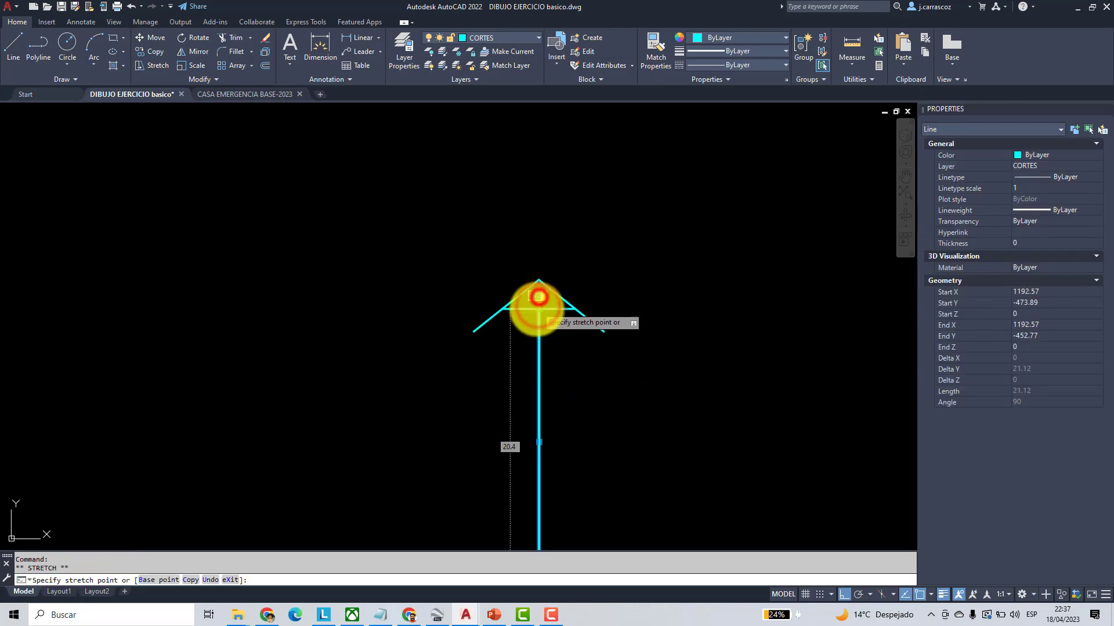
scroll(580, 344, down, 8)
key(Escape)
key(Escape)
- Add the multiline text "A" just above the section arrow
scroll(609, 376, down, 10)
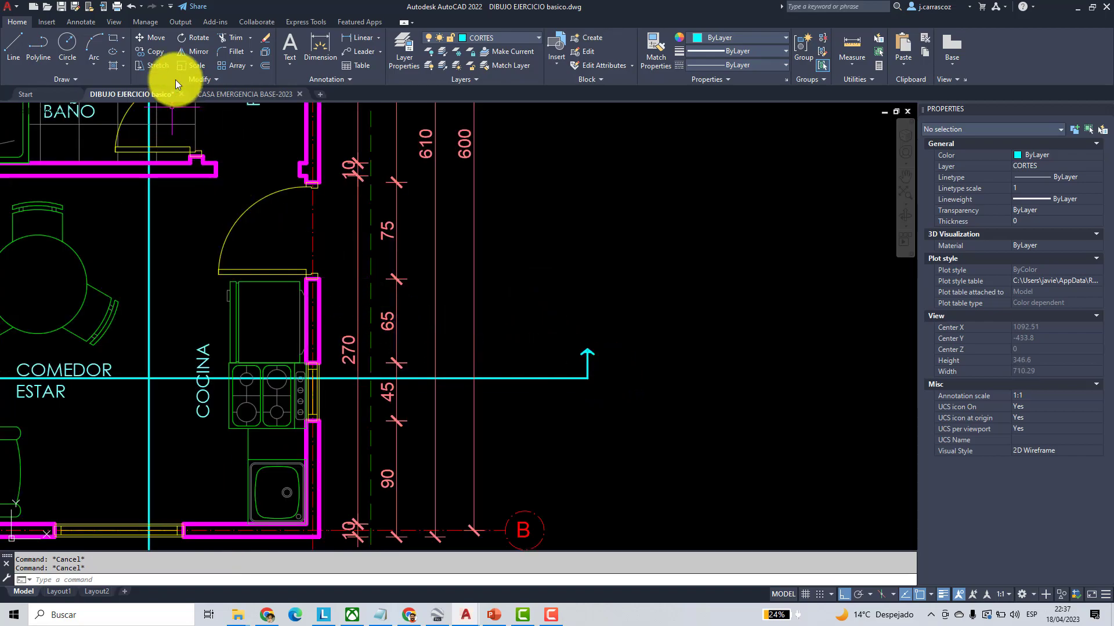
click(286, 44)
scroll(583, 341, up, 3)
click(482, 300)
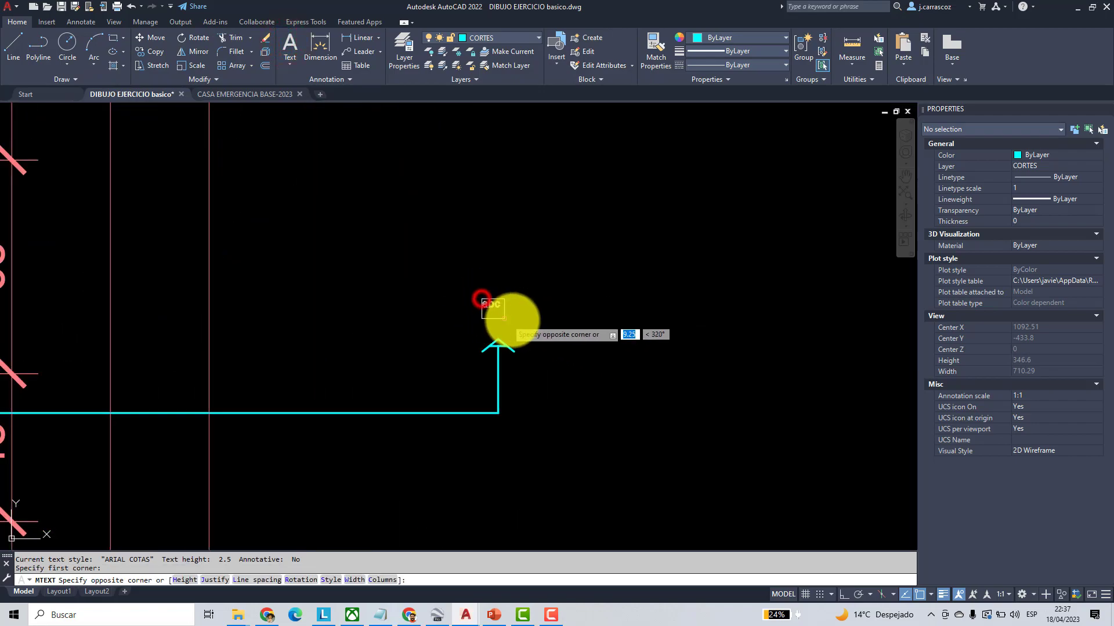
click(522, 330)
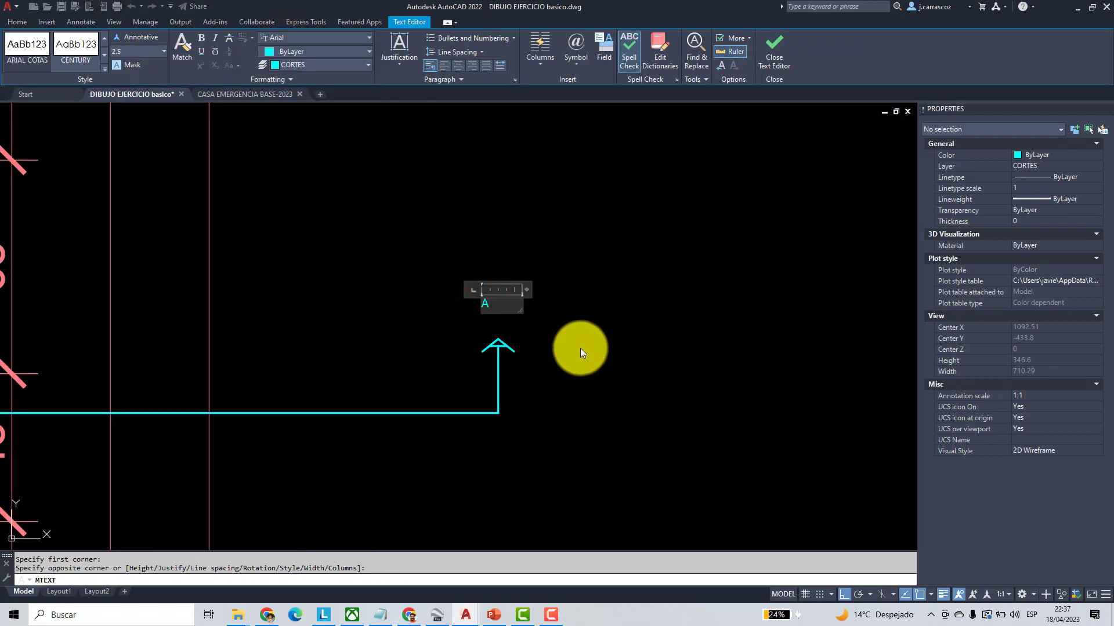
click(585, 346)
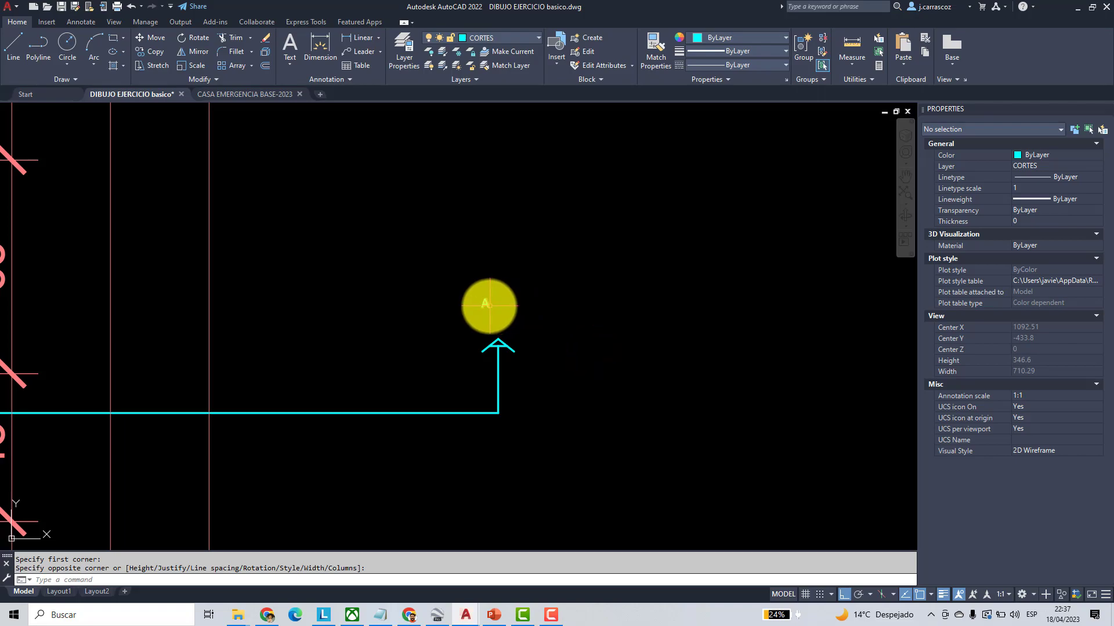
- Set the letter A's text height to 12 and move it with Ortho off to sit just above the arrow's tip
click(487, 304)
click(1044, 337)
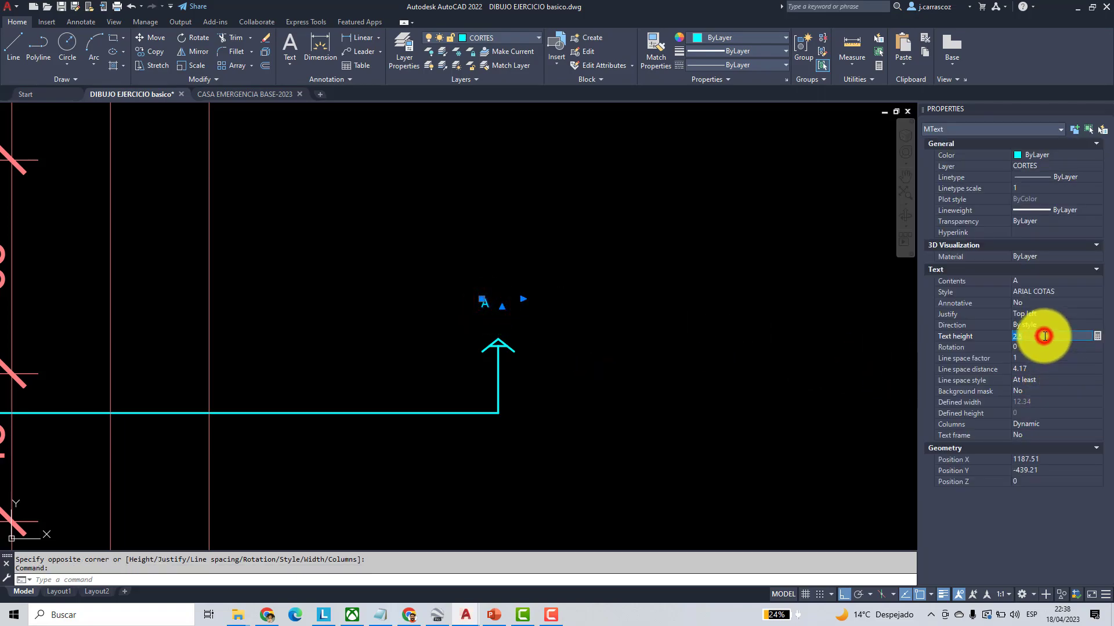
text(12)
key(Return)
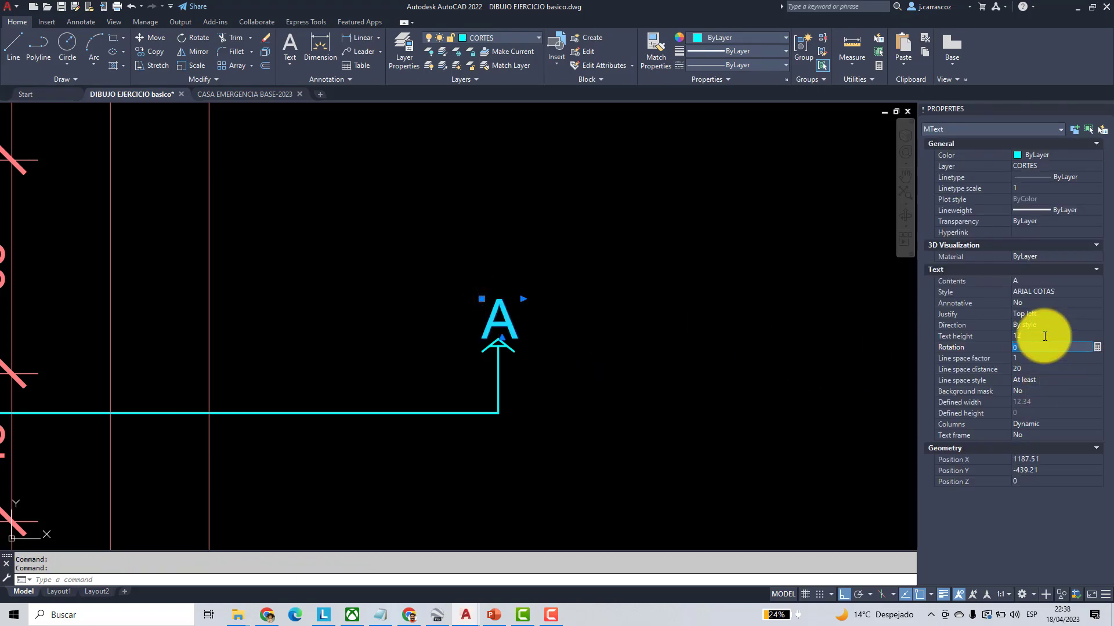
click(143, 37)
click(552, 280)
key(F8)
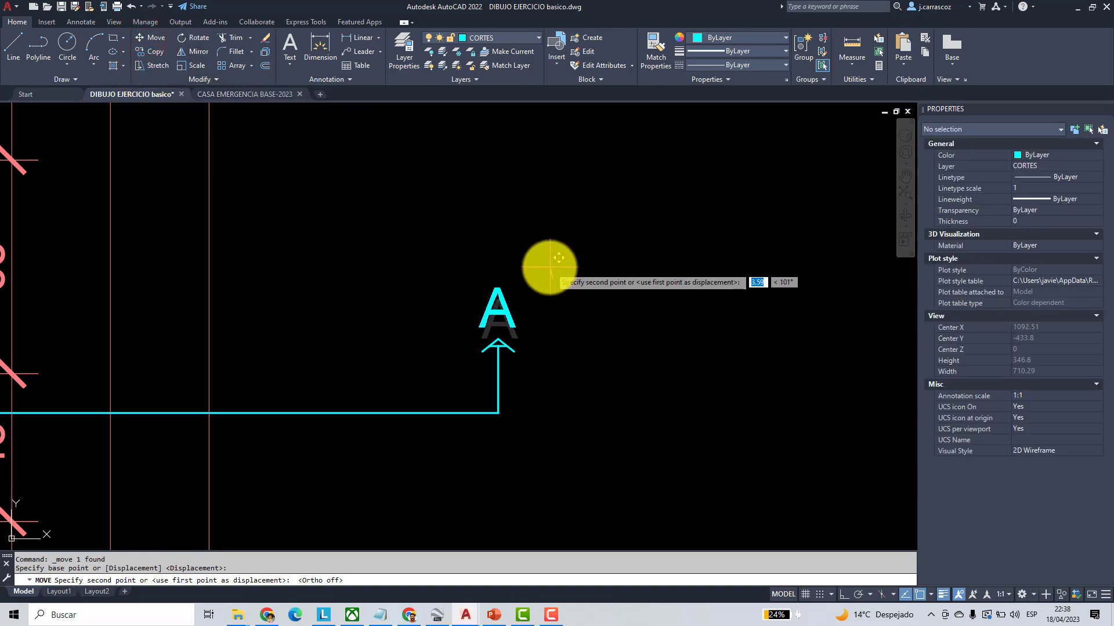
click(549, 268)
- Stretch the horizontal section line's right end with its arrow and letter leftward with Ortho on, closer to the floor plan's outer dimensions
scroll(545, 268, down, 4)
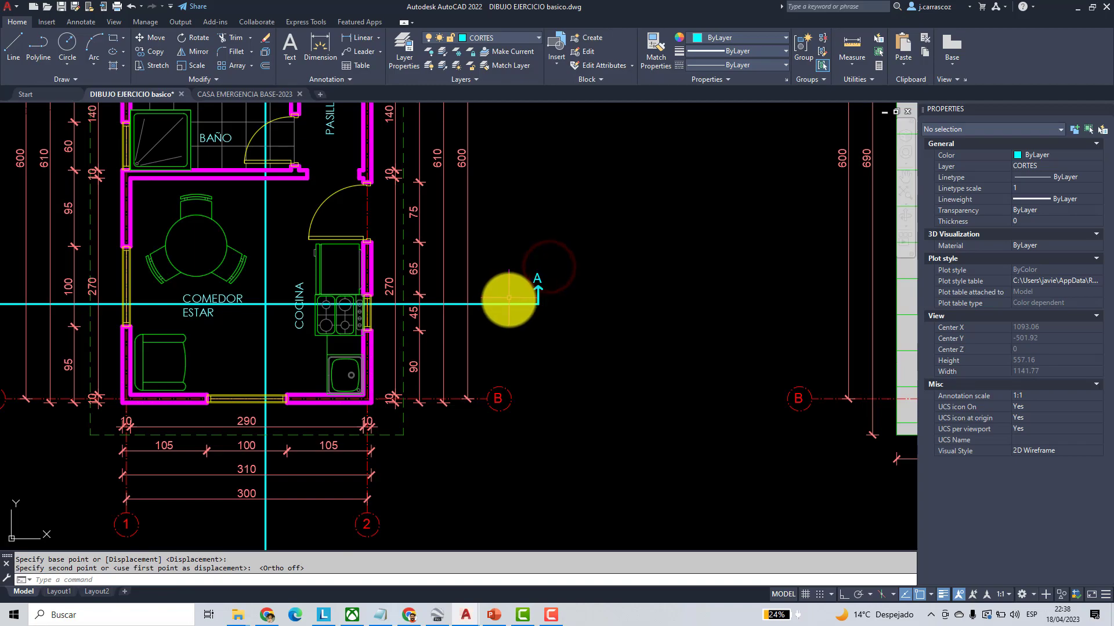
click(144, 65)
click(573, 329)
click(504, 240)
key(Return)
scroll(423, 290, up, 4)
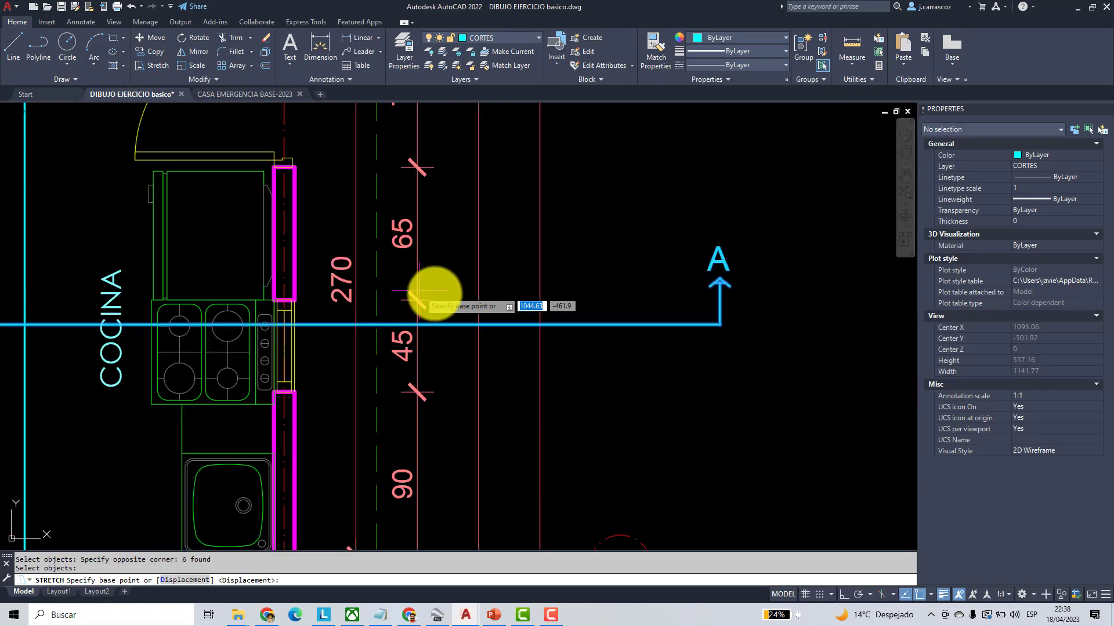
click(733, 406)
key(F8)
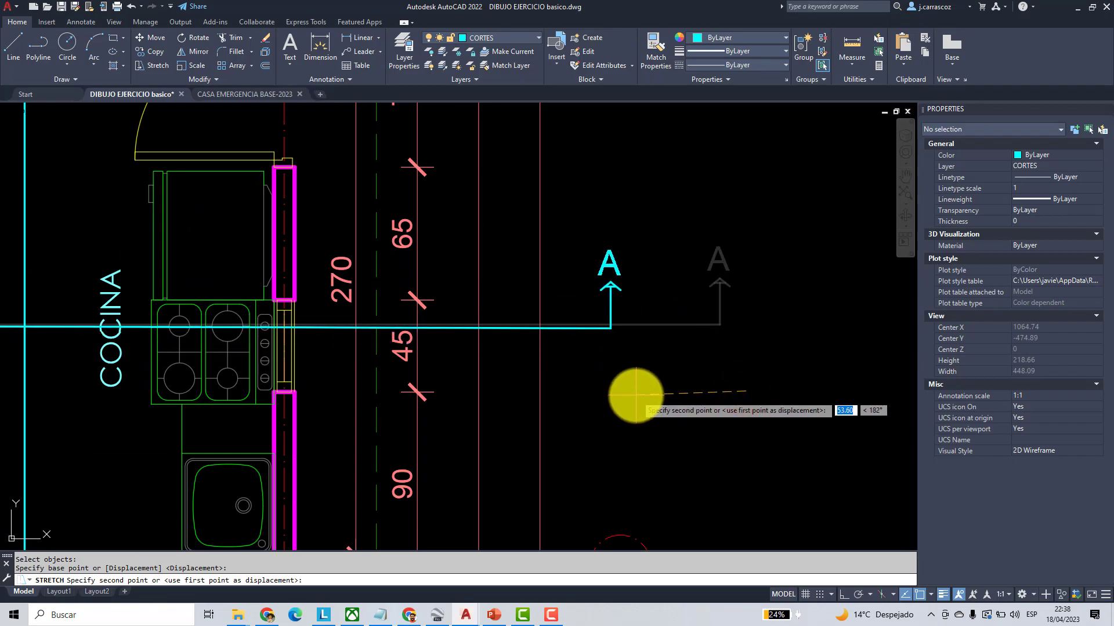
click(610, 398)
- Copy the section arrow and letter A from the line's right corner to near the left end of the horizontal section line
scroll(610, 397, down, 5)
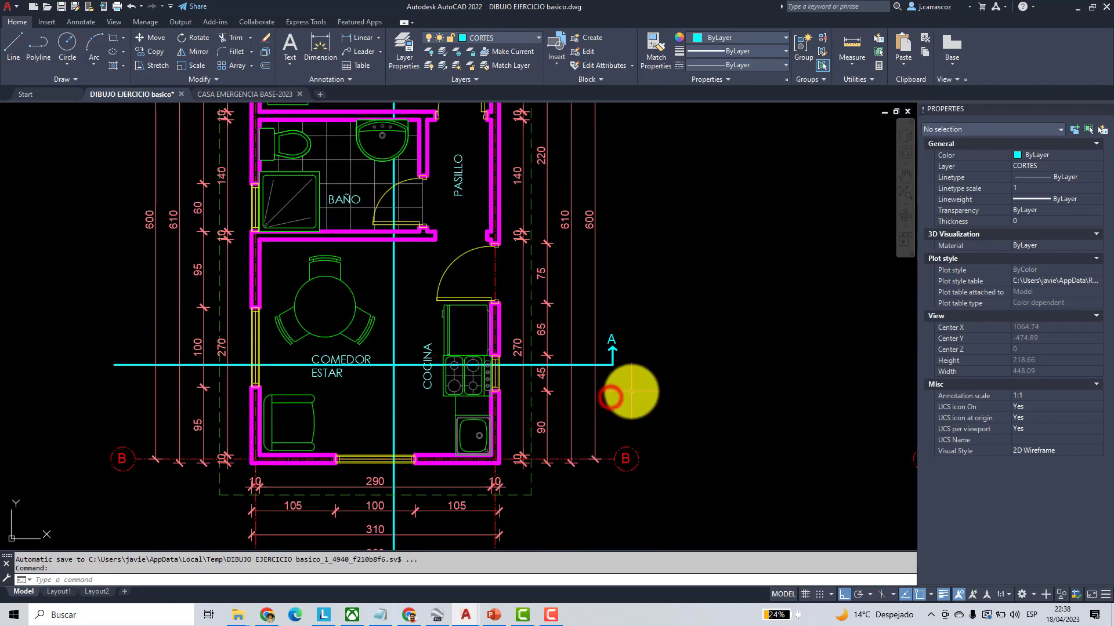
click(150, 58)
scroll(650, 394, up, 4)
click(541, 248)
click(609, 389)
key(Return)
click(566, 329)
middle_drag(329, 333, 656, 326)
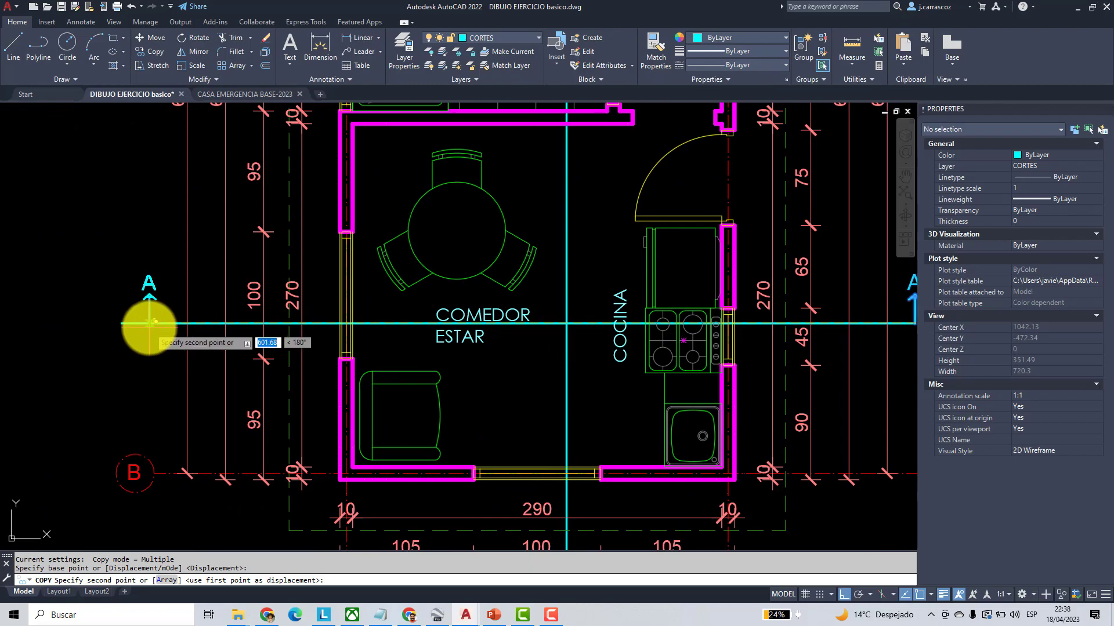
key(Escape)
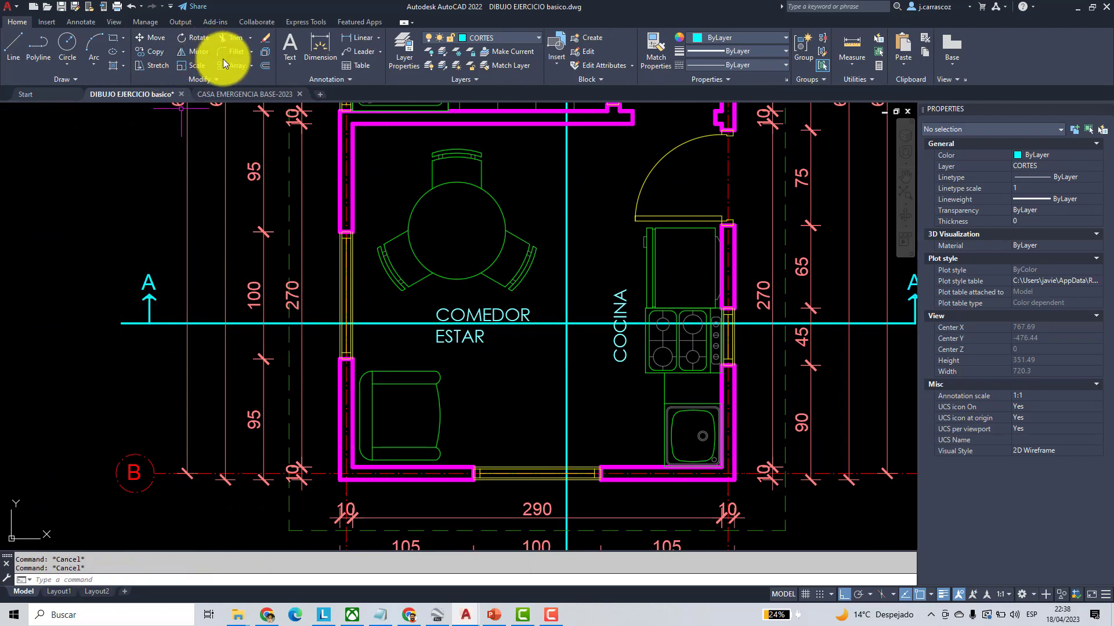
- Fillet the copied arrow's shaft and the horizontal section line with radius 0 to form a clean left corner
click(223, 56)
click(149, 315)
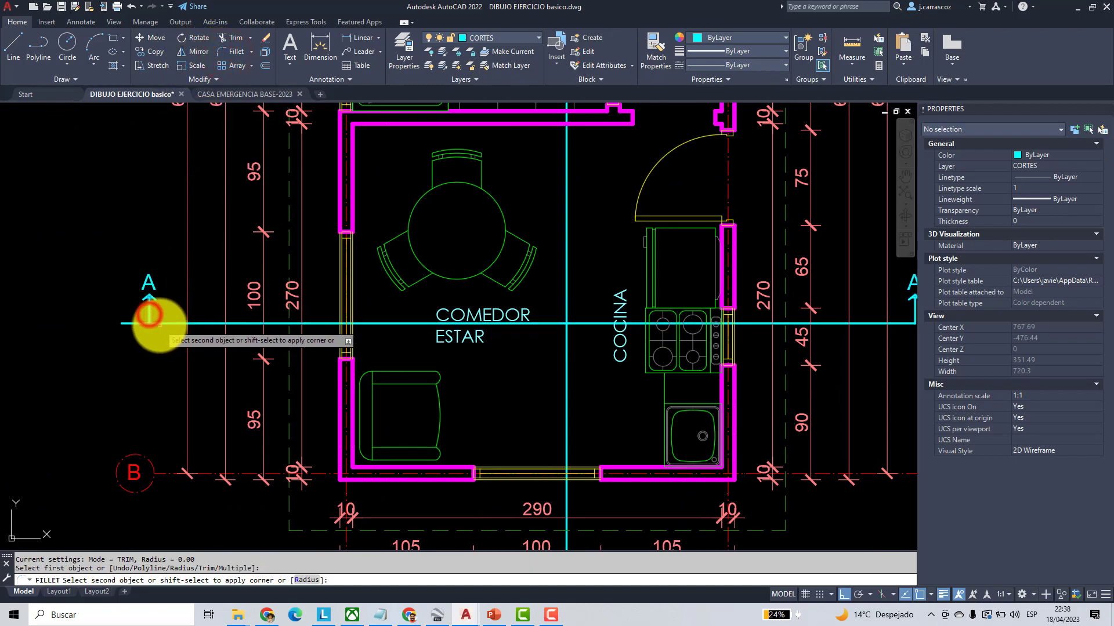
click(154, 323)
- Copy the right-hand section arrow and letter A from its corner to the upper end of the vertical section line
scroll(314, 363, down, 4)
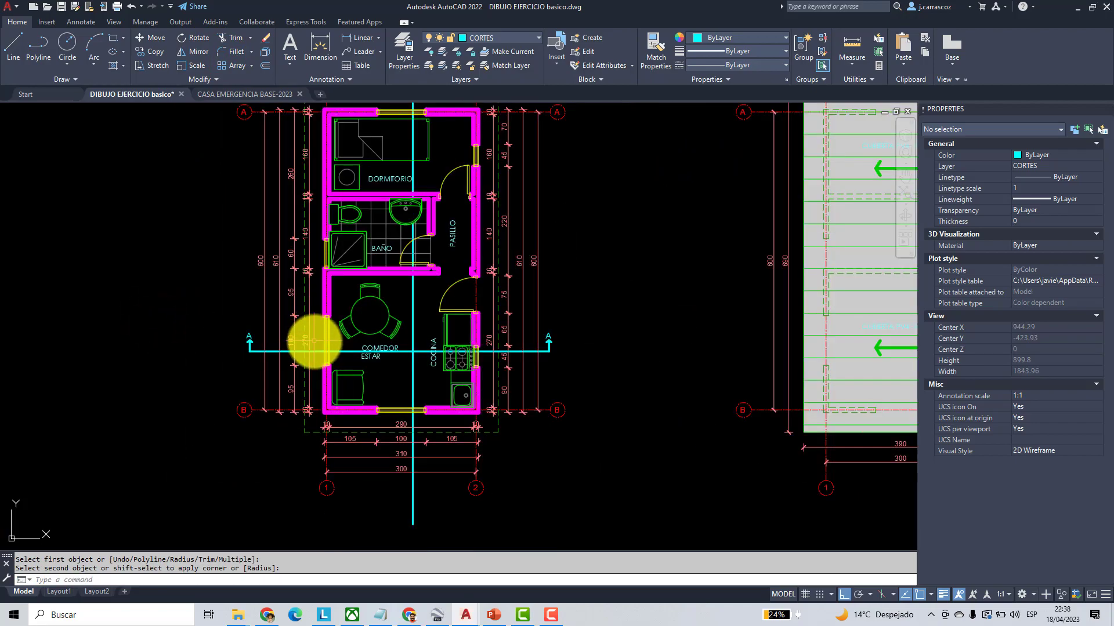
mouse_move(418, 373)
middle_down()
mouse_move(418, 454)
mouse_move(418, 430)
middle_up()
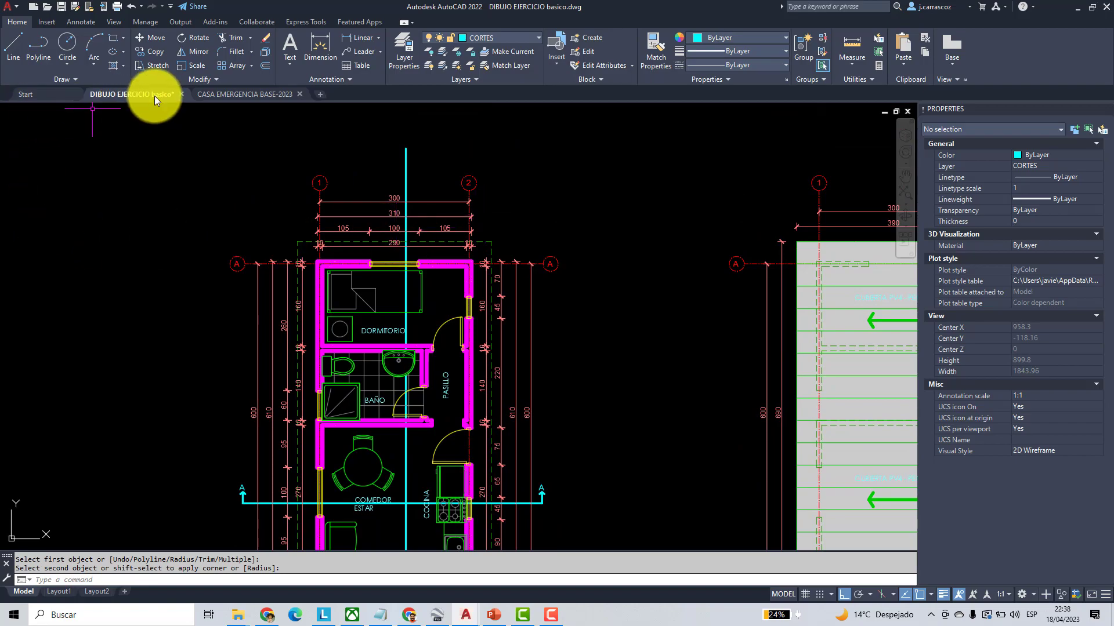
click(150, 54)
scroll(572, 525, up, 6)
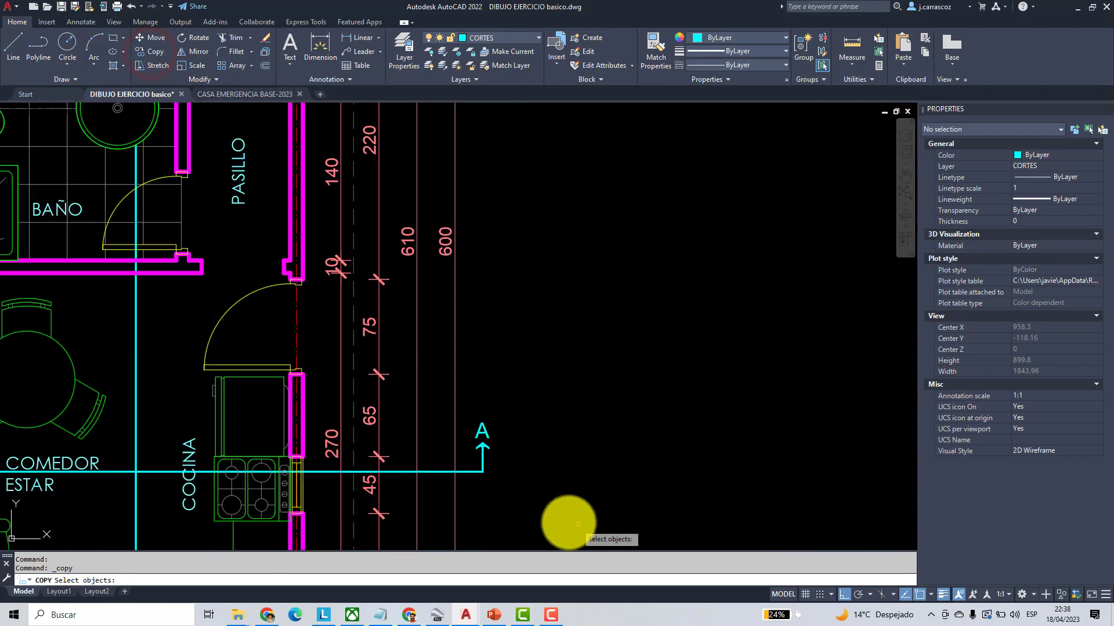
click(398, 339)
click(483, 492)
key(Return)
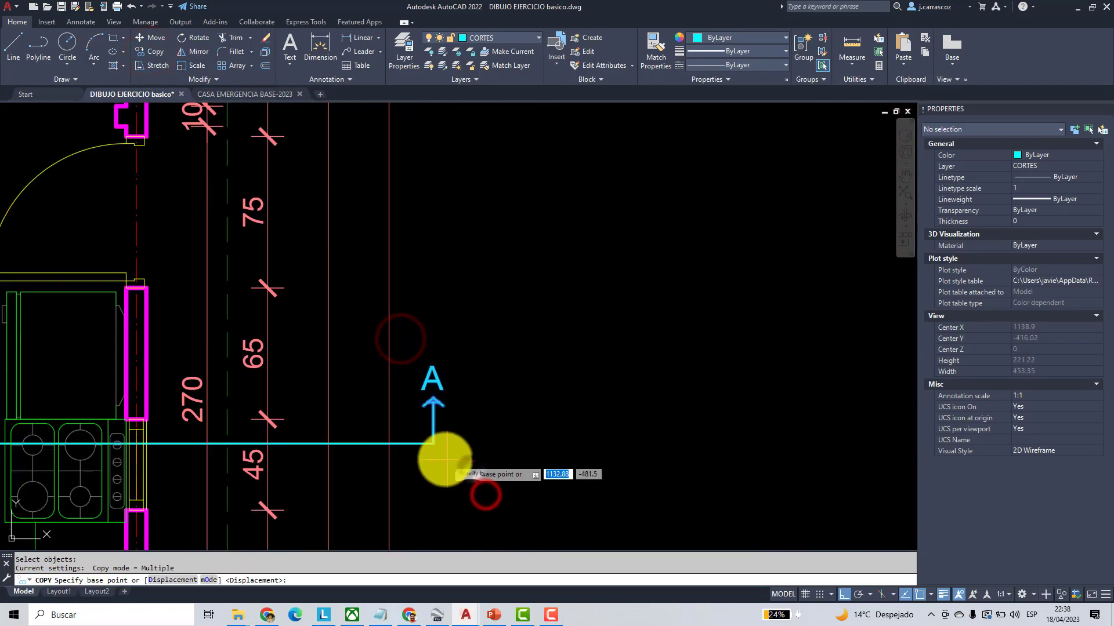
click(434, 444)
scroll(373, 256, down, 6)
scroll(348, 246, up, 4)
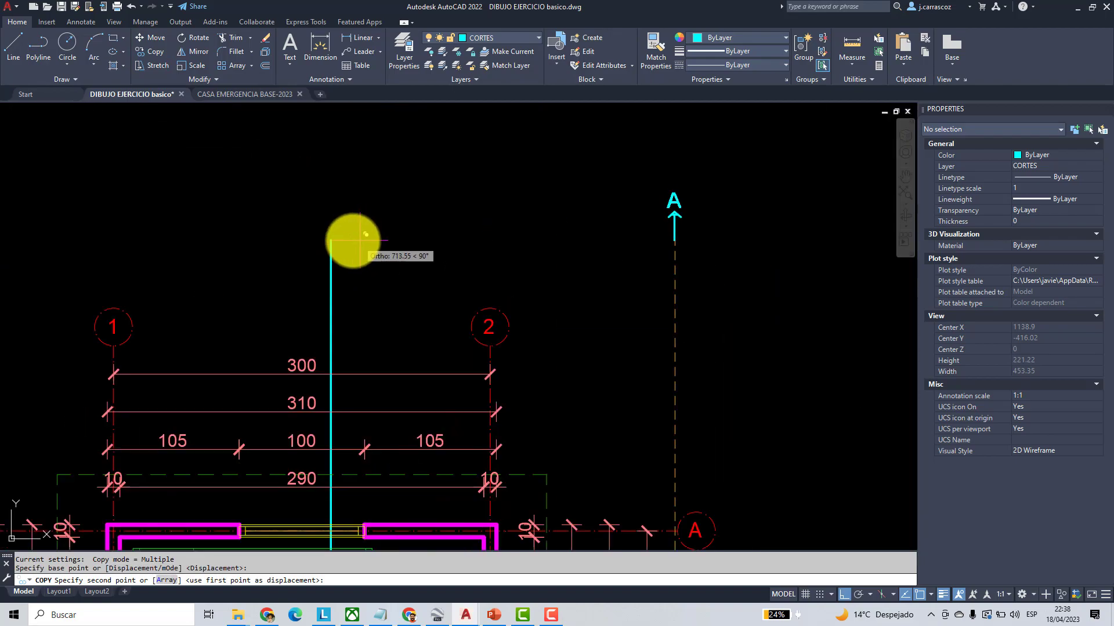
key(Escape)
key(Escape)
- Rotate the arrow copied to the vertical section line's upper end about the line's endpoint so it points left
click(193, 43)
scroll(339, 226, up, 6)
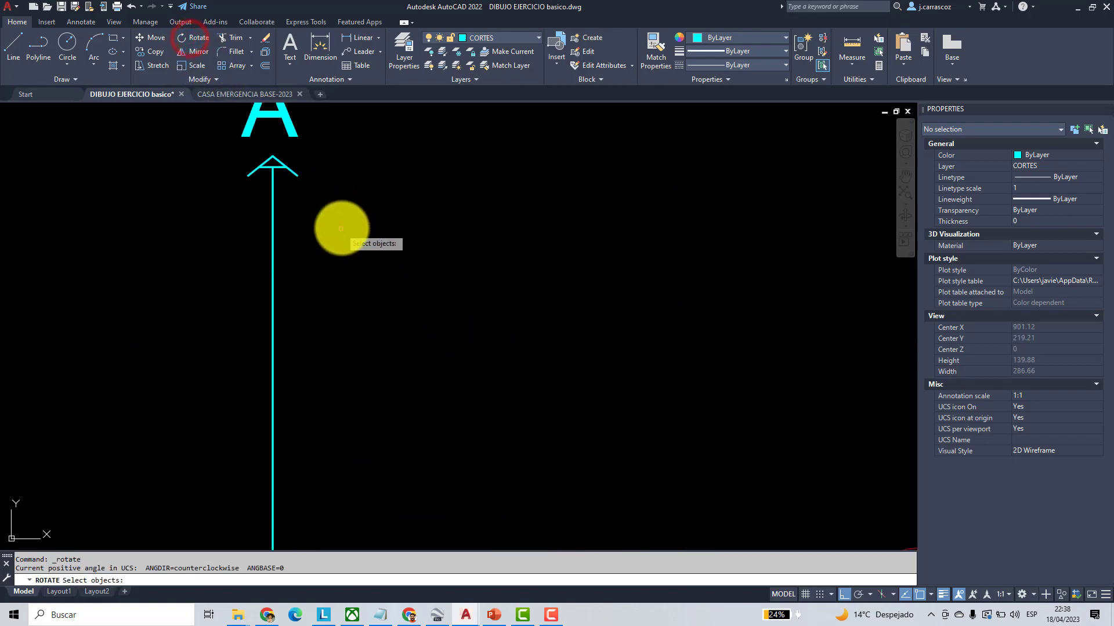
click(343, 227)
click(223, 162)
key(Return)
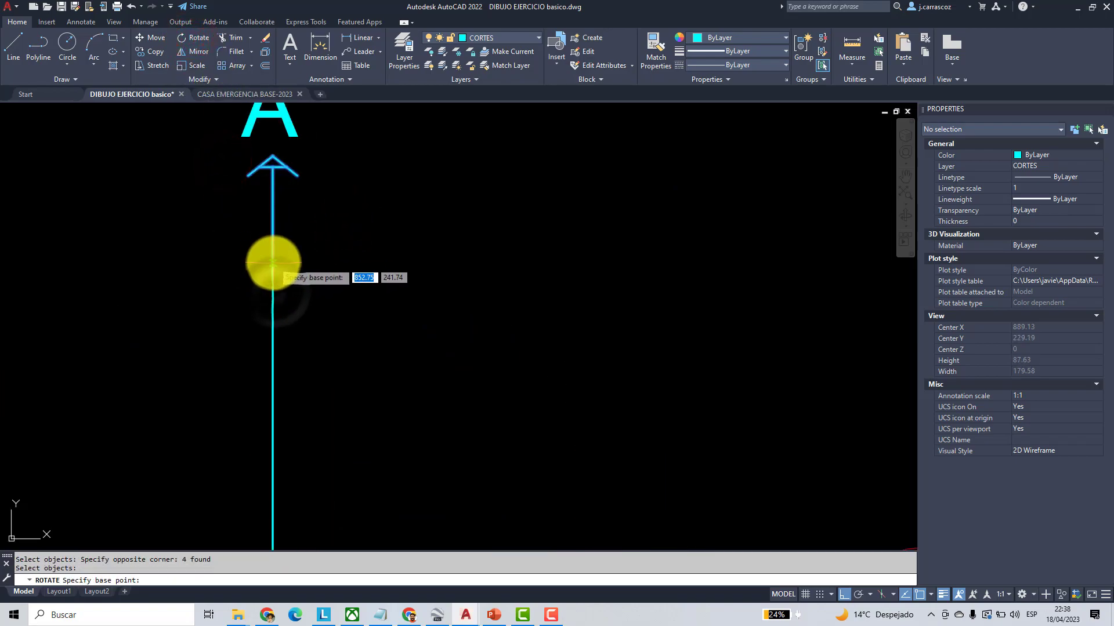
click(273, 271)
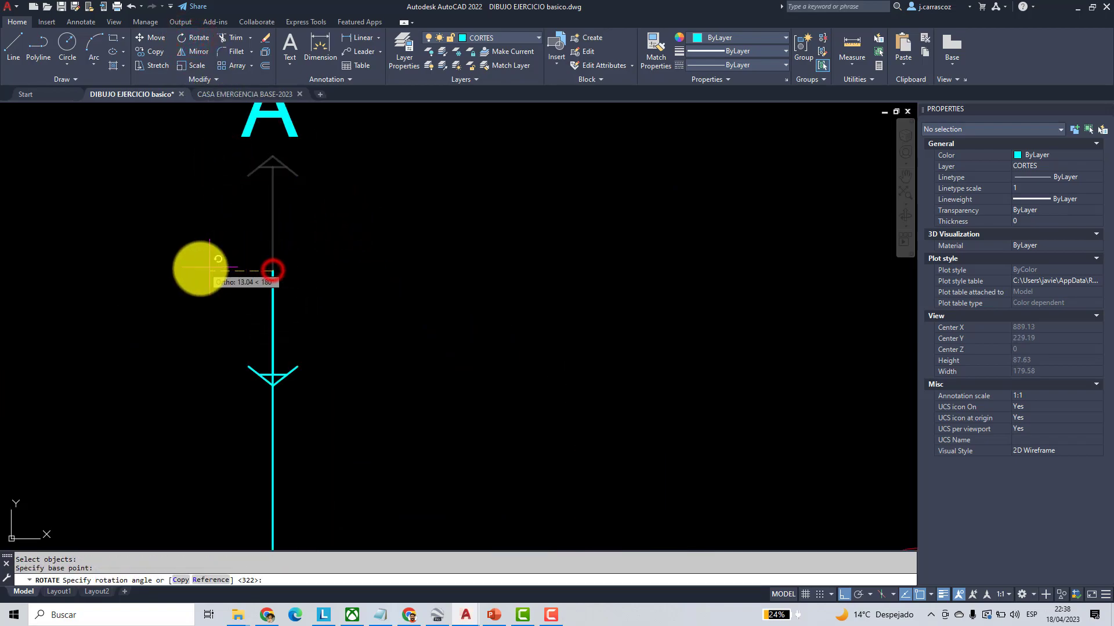
click(270, 253)
- Move the letter A from above the vertical section line to just beyond the tip of the left-pointing arrow, with Ortho off
scroll(339, 256, down, 4)
scroll(339, 256, down, 4)
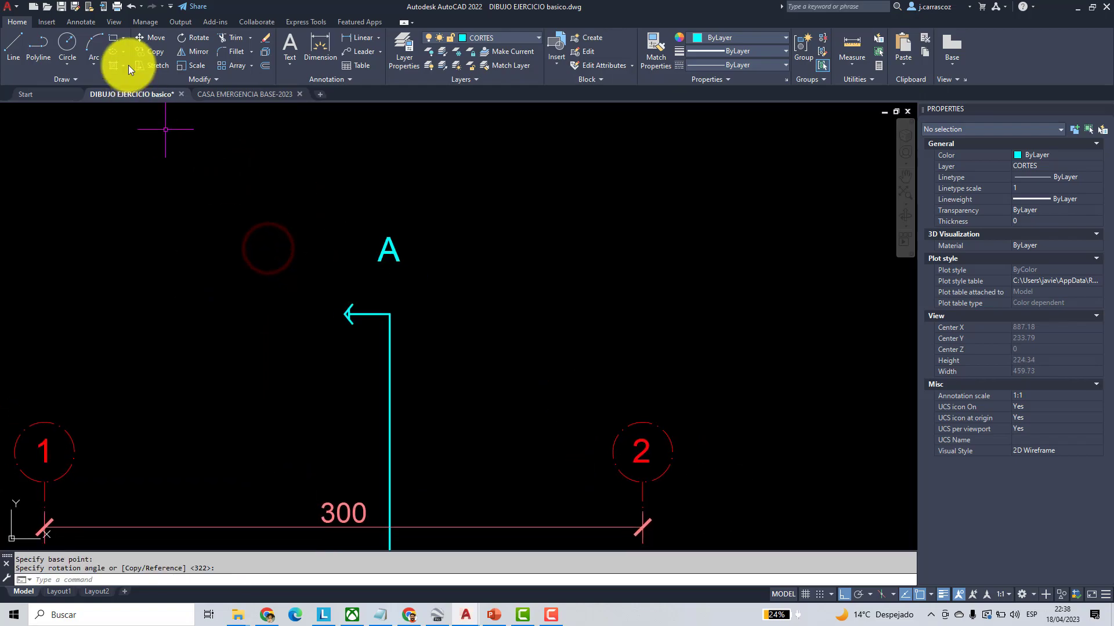
click(145, 38)
key(Return)
click(336, 185)
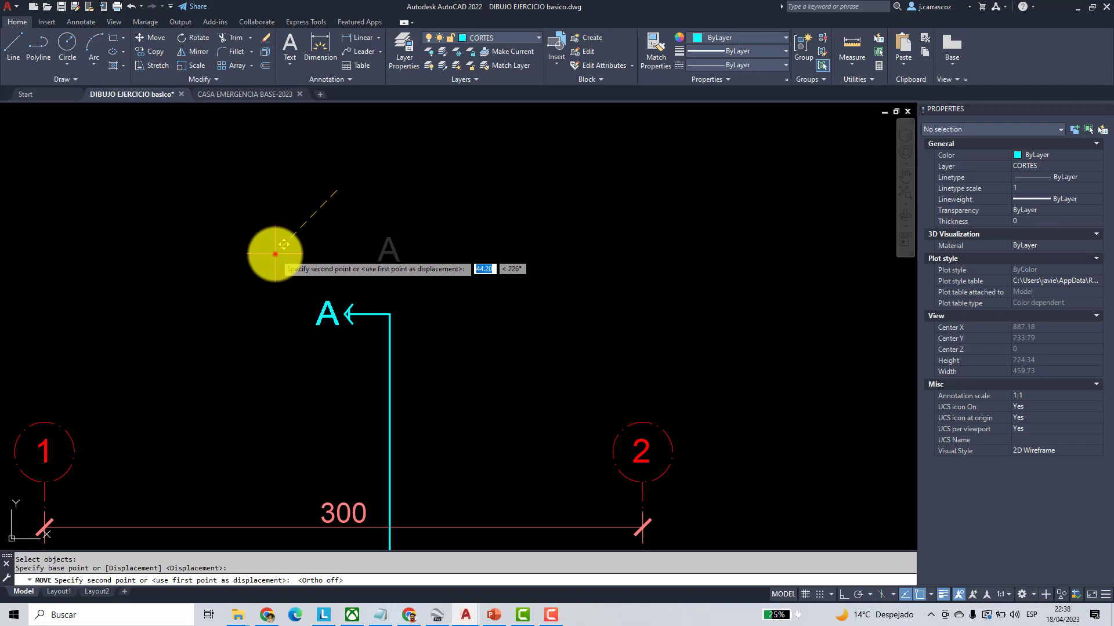
click(275, 254)
- Change the letter beside the vertical section line's upper arrow to B
double_click(328, 315)
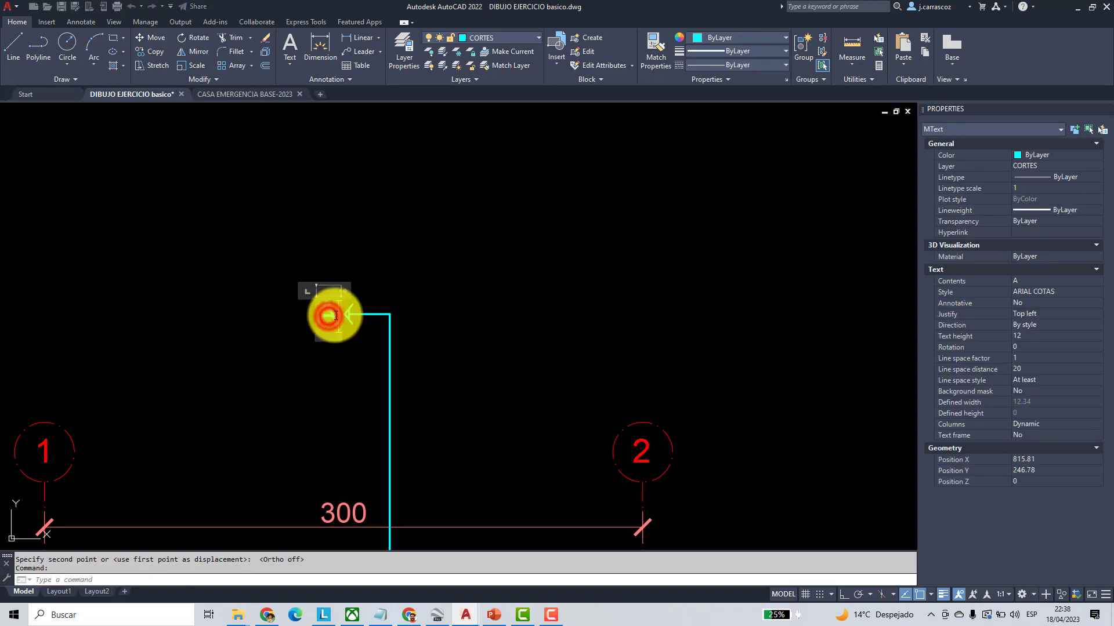
text(B)
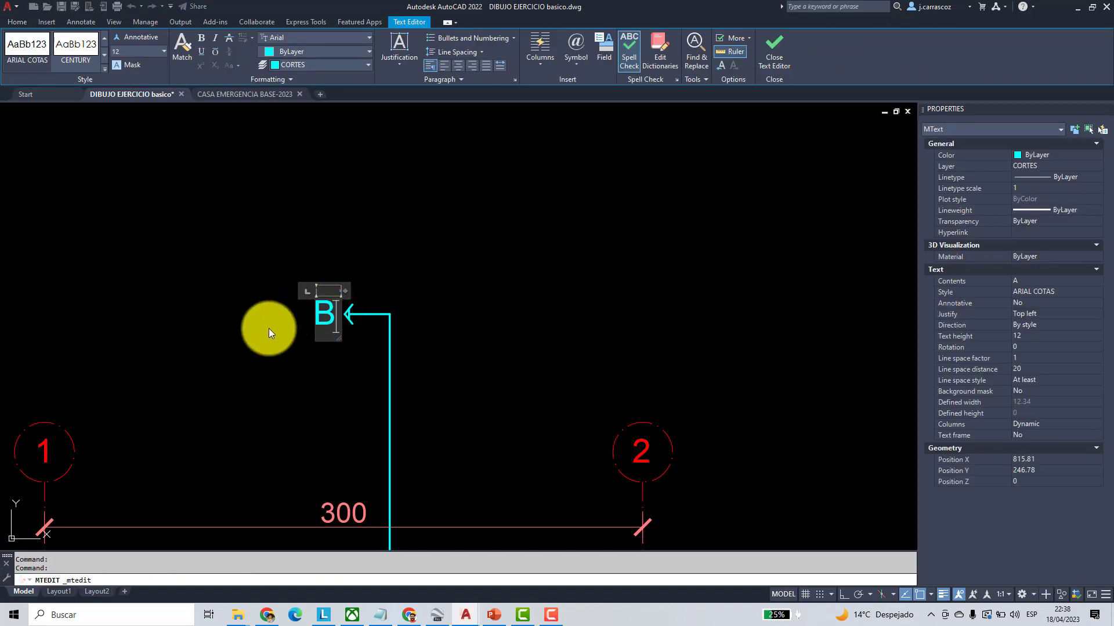
click(269, 329)
scroll(392, 315, down, 4)
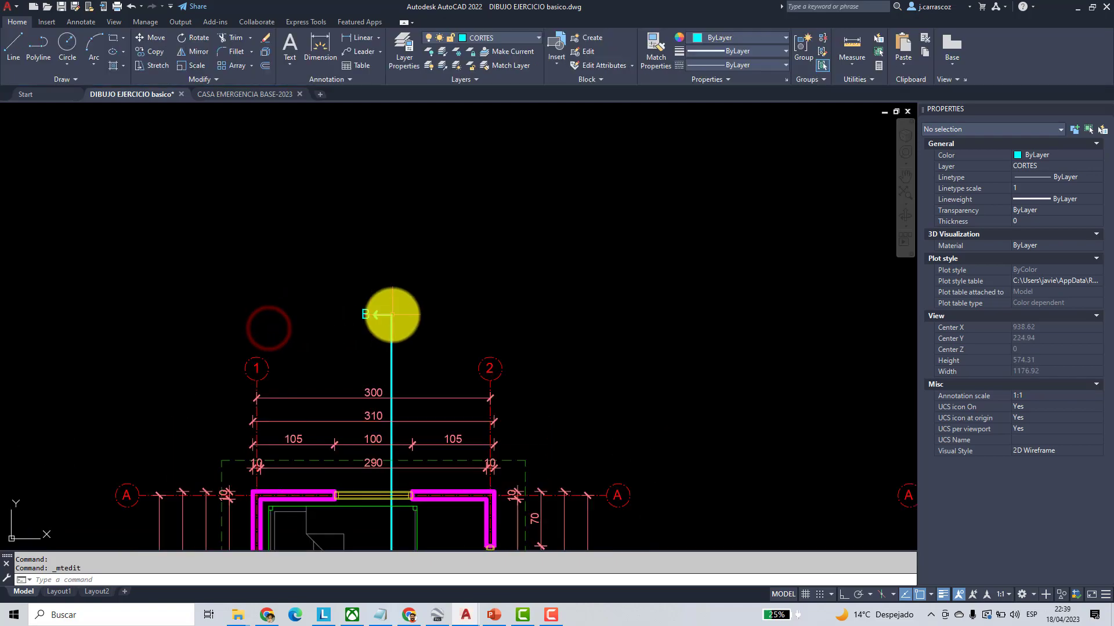
click(138, 52)
key(Escape)
key(Escape)
- Nudge the letter B slightly to line it up with the arrow at the vertical section line's upper end
scroll(409, 332, up, 4)
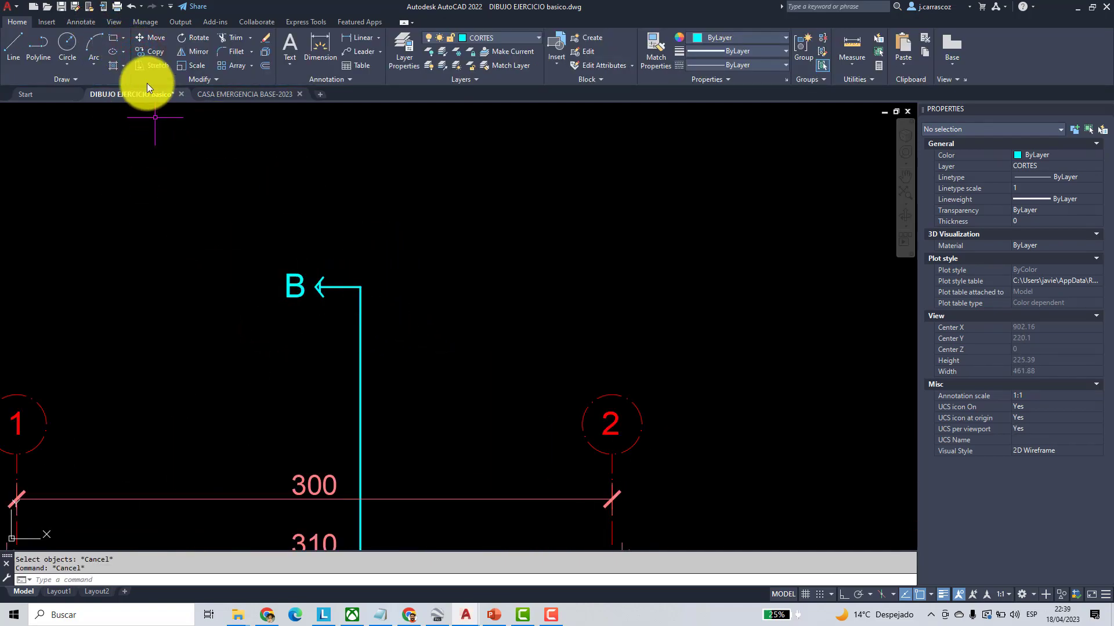
click(149, 38)
click(297, 289)
key(Return)
scroll(243, 297, up, 4)
click(243, 294)
click(242, 294)
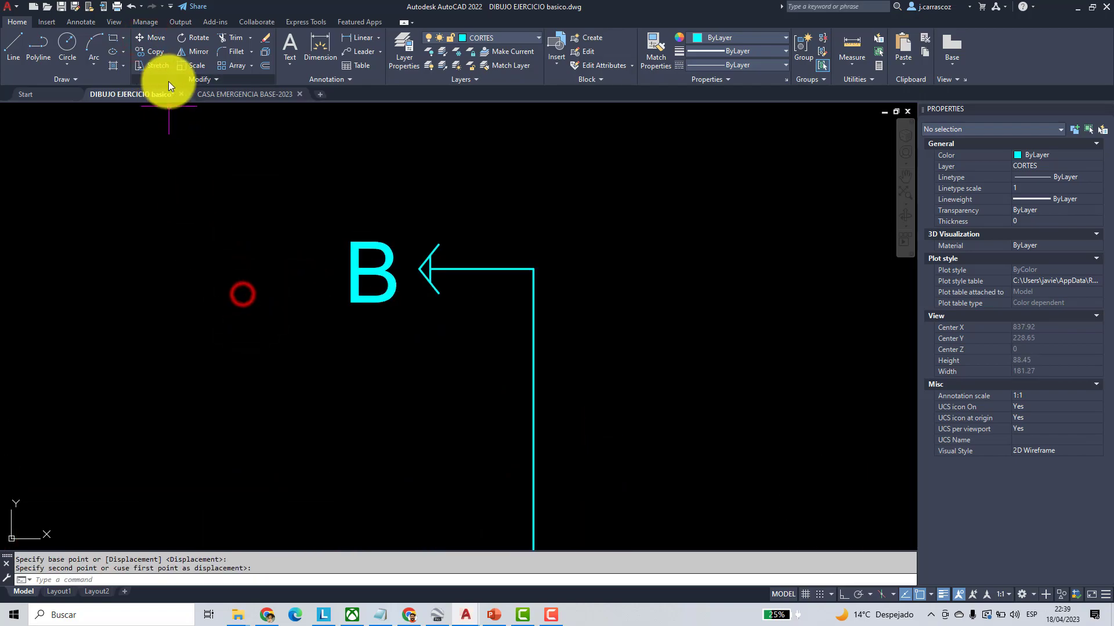
- Copy the arrow and letter B from the upper corner to the vertical section line's lower part, level with axis bubbles 1 and 2
click(154, 51)
click(261, 181)
click(586, 333)
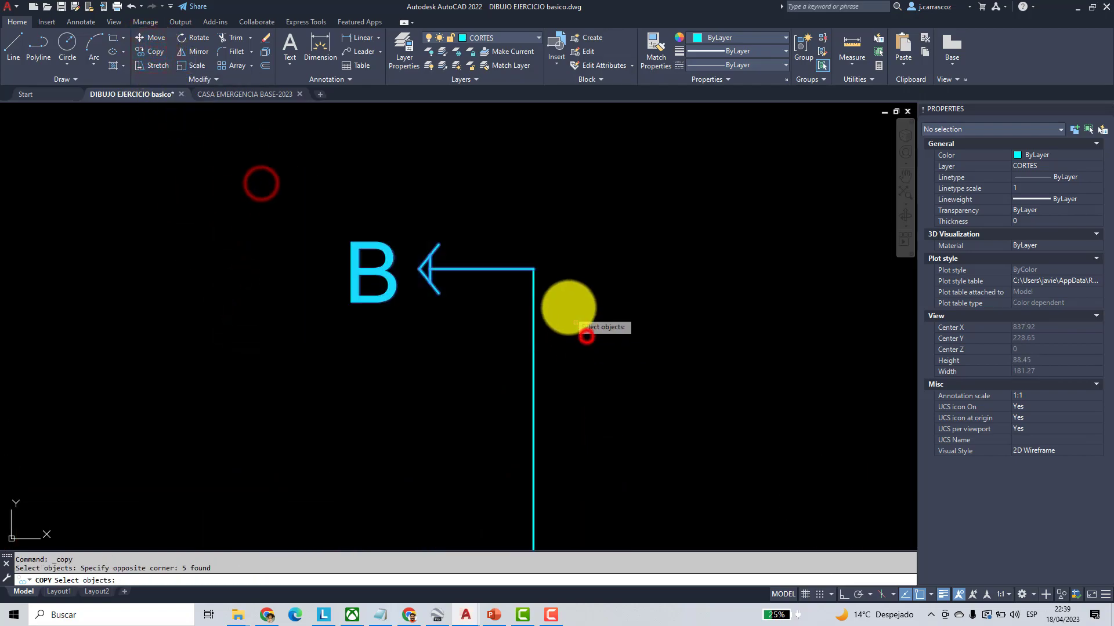
key(Return)
click(533, 269)
scroll(533, 325, down, 5)
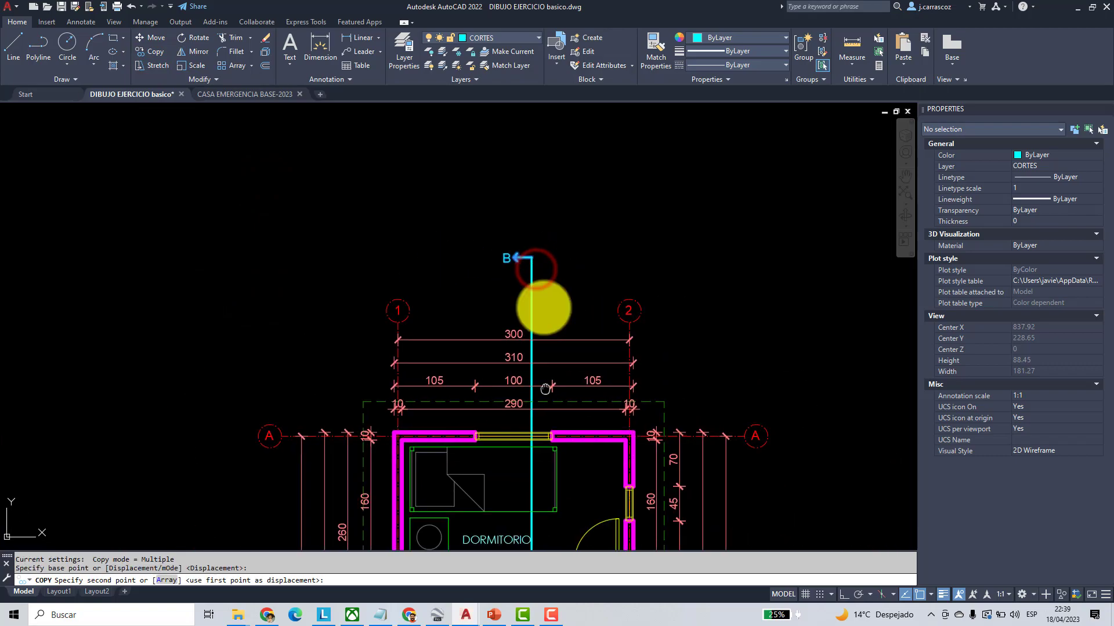
middle_drag(495, 406, 472, 168)
scroll(447, 363, up, 3)
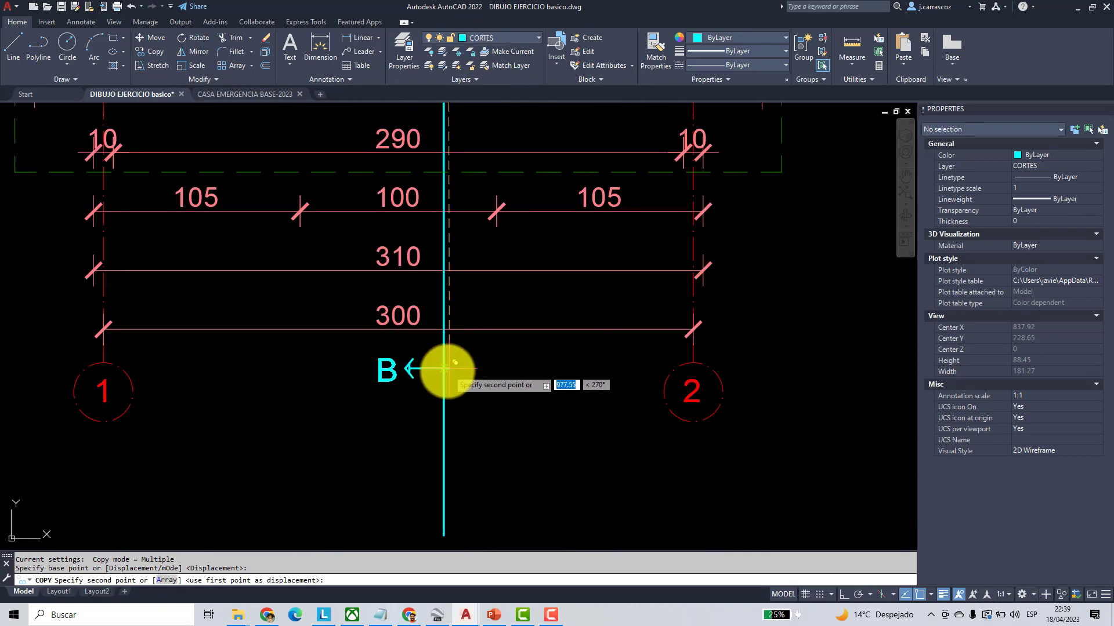
click(444, 386)
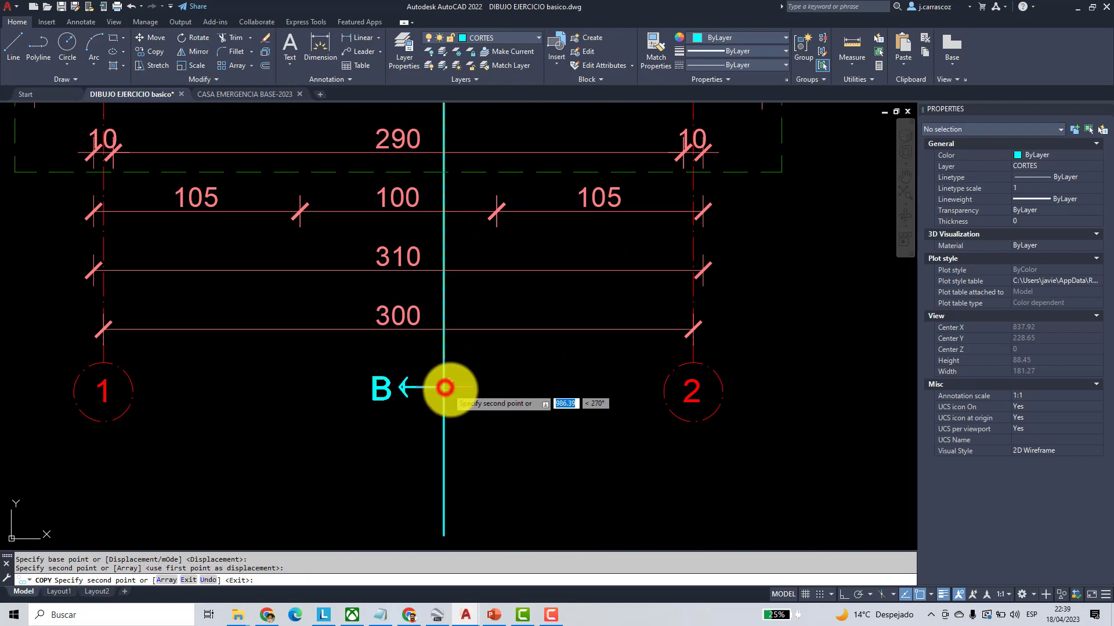
- Fillet the lower arrow's shaft and the vertical section line with radius 0 to form a clean corner
click(234, 51)
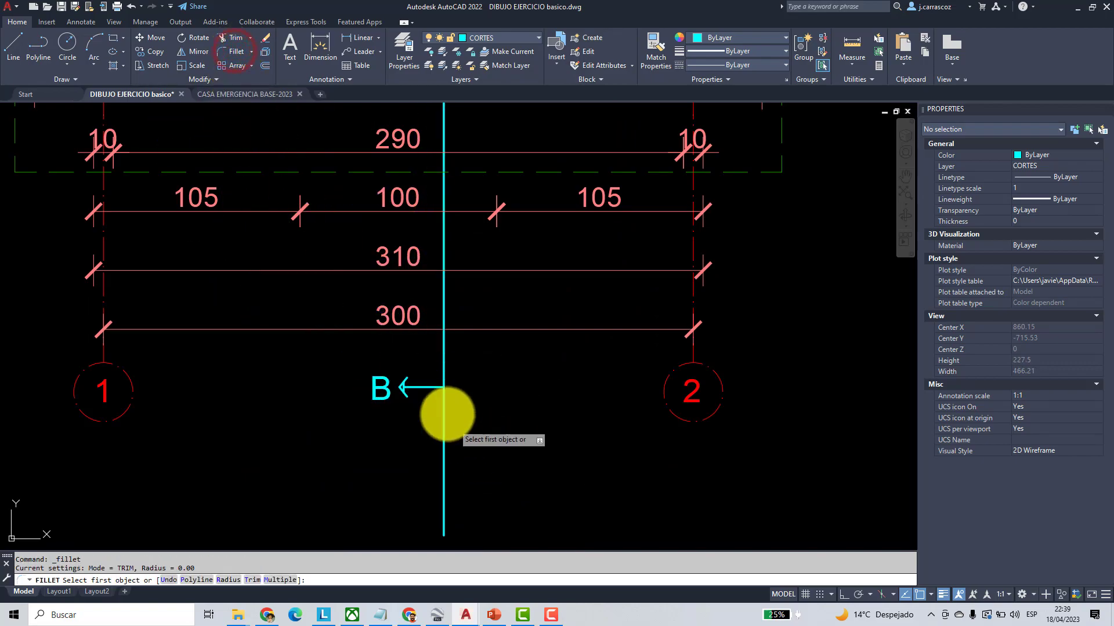
click(436, 387)
click(434, 387)
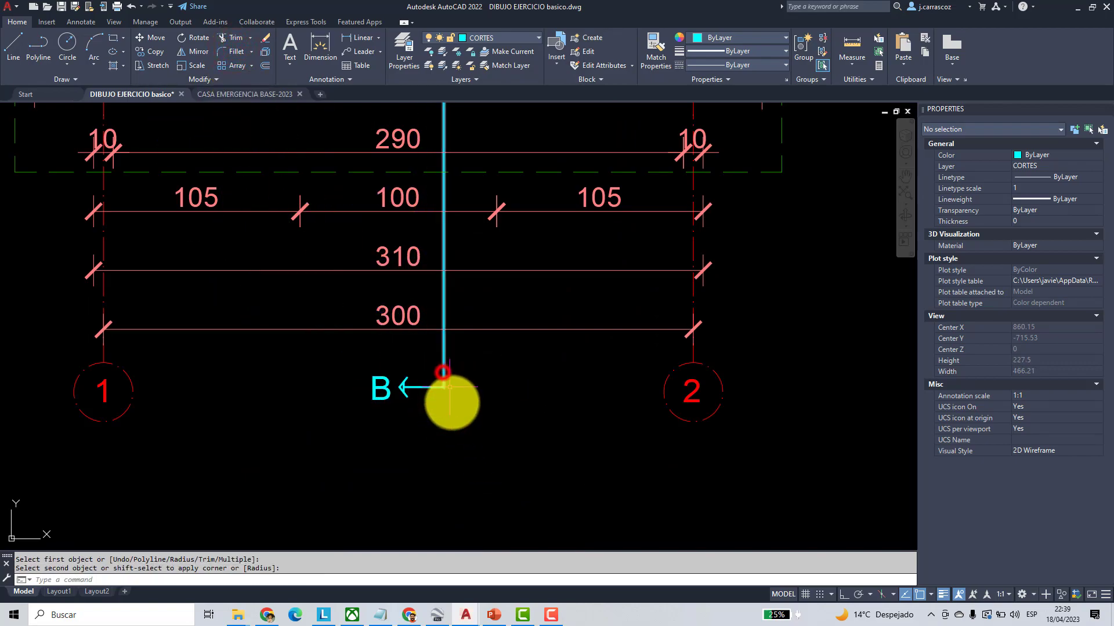
scroll(449, 397, down, 6)
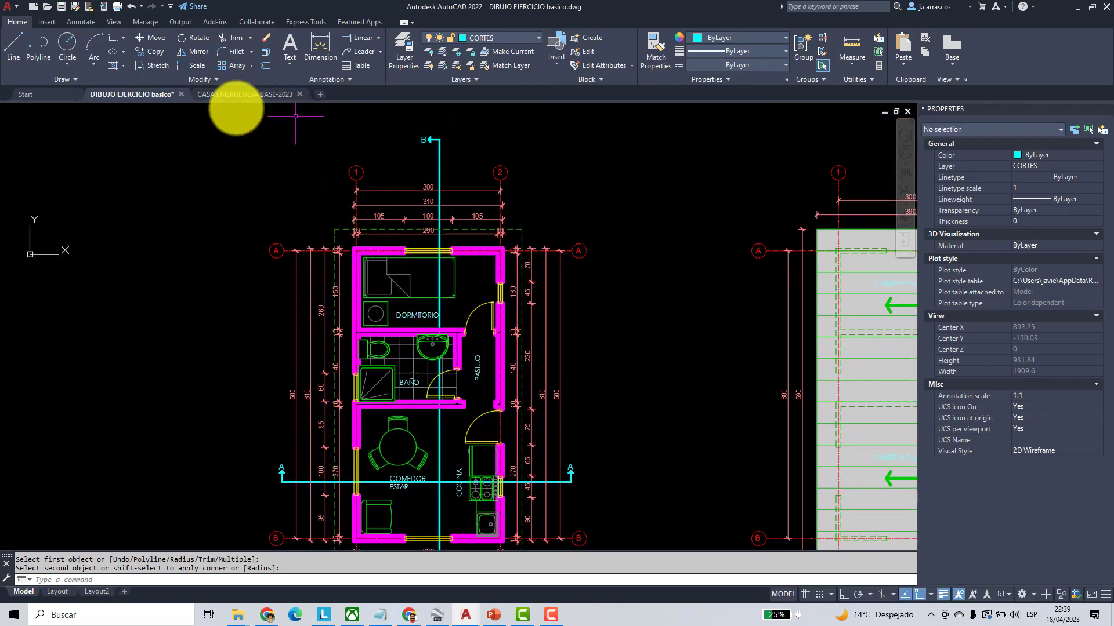
click(154, 65)
middle_drag(409, 154, 403, 219)
scroll(413, 211, up, 2)
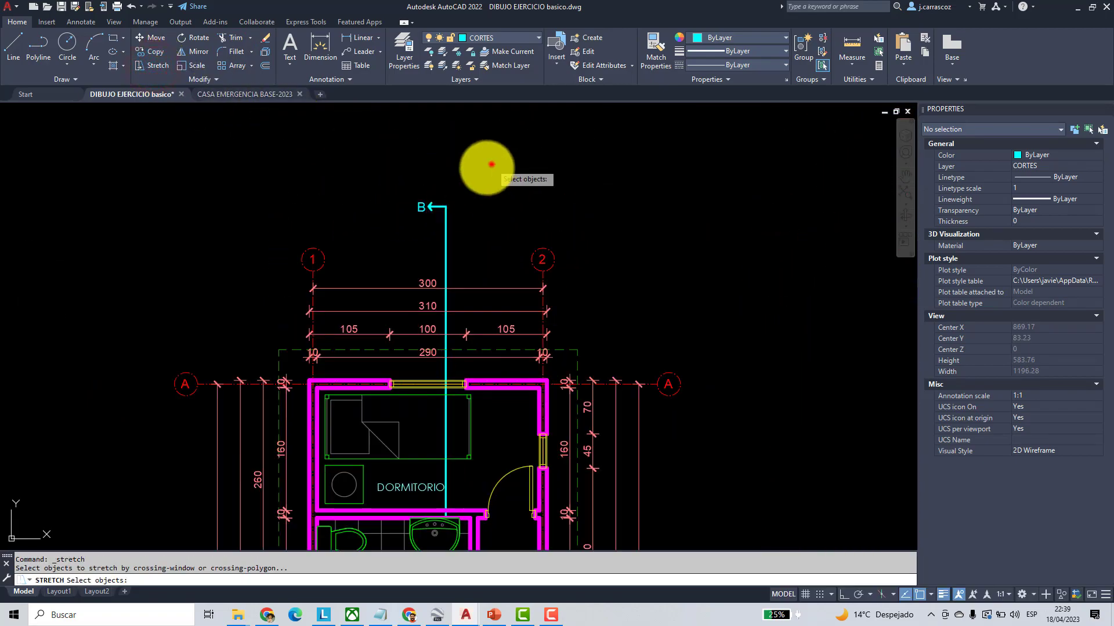
click(490, 166)
click(314, 239)
key(Escape)
key(Escape)
- Stretch the vertical section line's upper end with its arrow and letter B straight down with Ortho on, closer to the outer dimensions
click(155, 68)
click(457, 174)
click(372, 228)
key(Return)
click(496, 168)
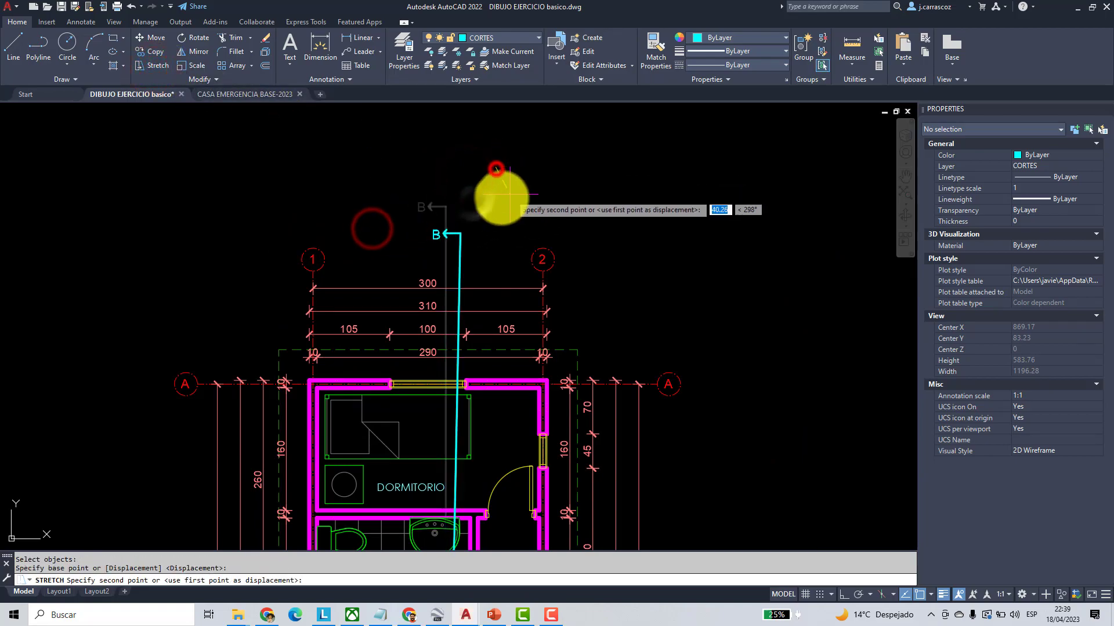
click(486, 212)
scroll(489, 318, down, 4)
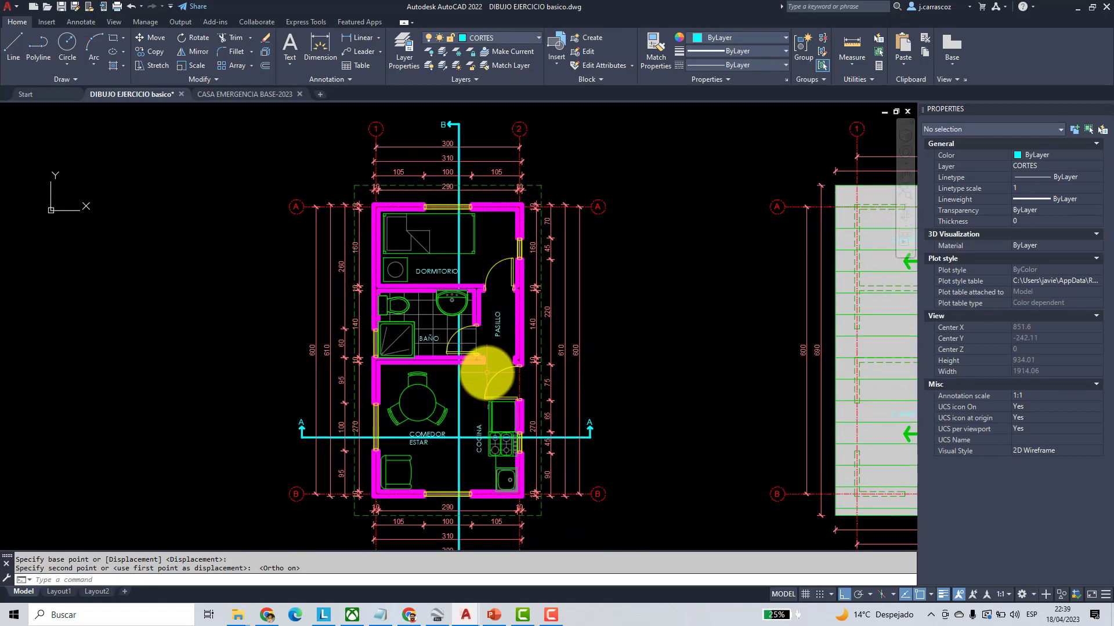
- Switch to the PowerPoint presentation and colour the word Hatch green on the CONTENIDO slide
click(496, 616)
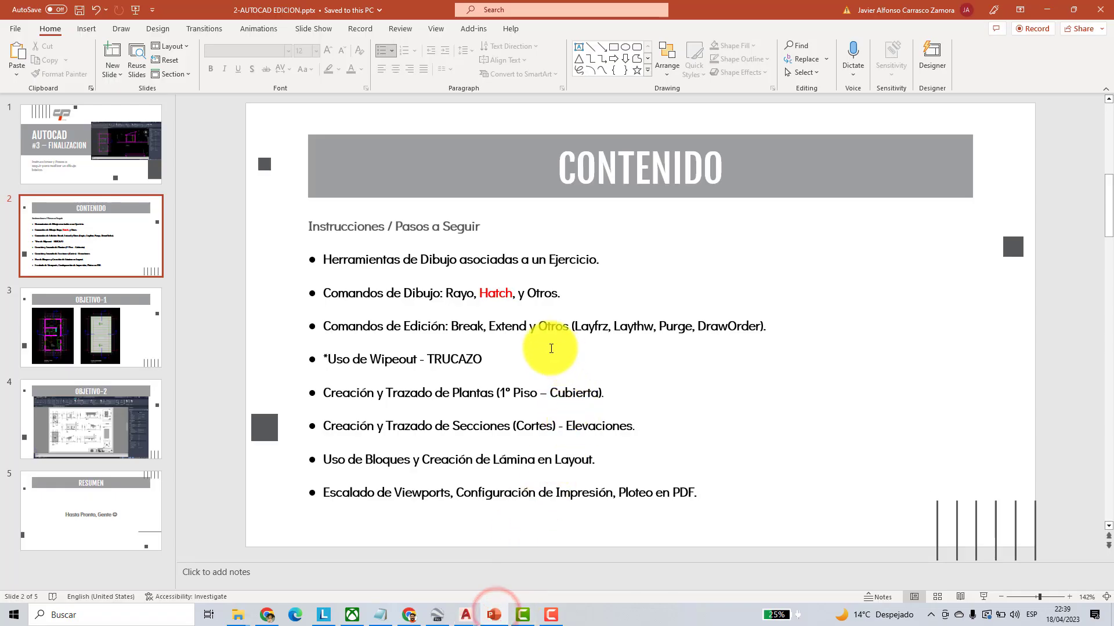
double_click(511, 291)
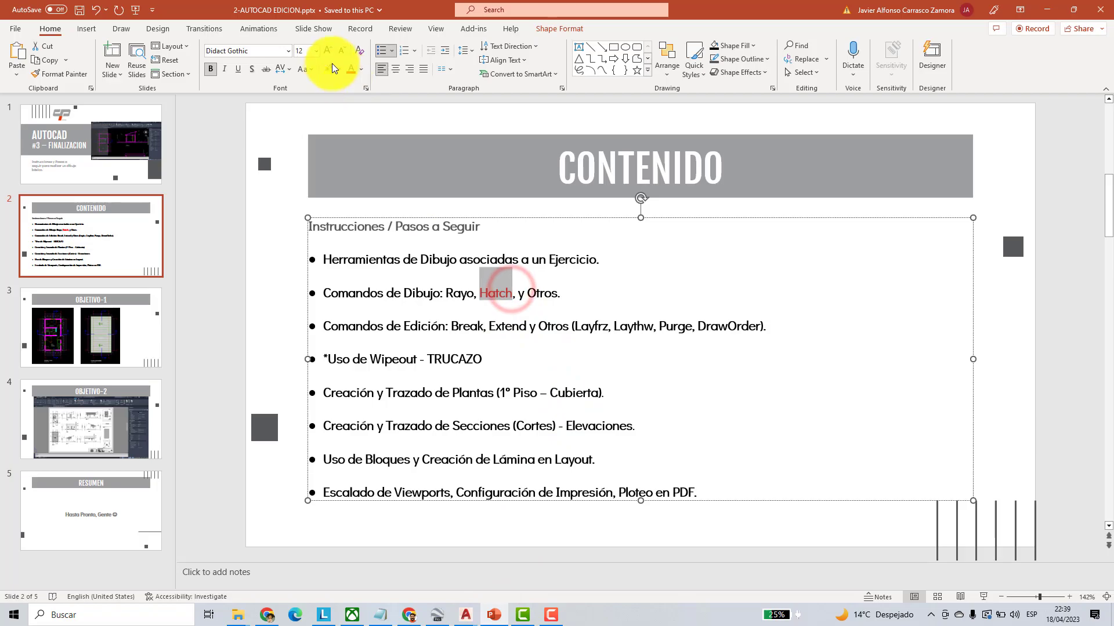
click(361, 71)
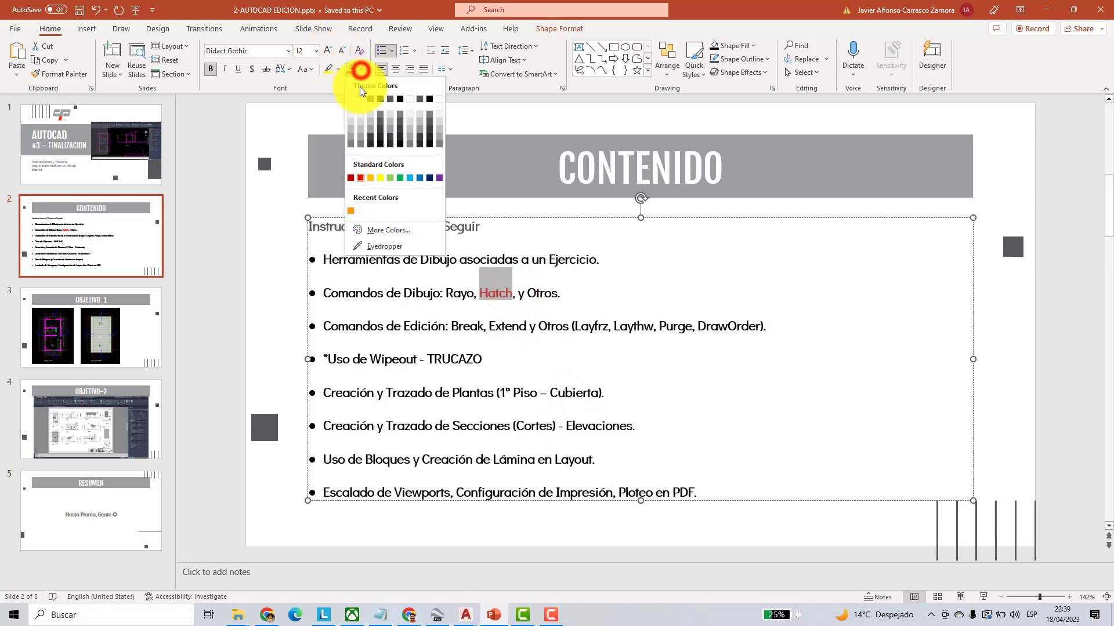
click(400, 180)
- Colour the words Layfrz, Laythw, Purge, DrawOrder green in the editing commands bullet
scroll(488, 333, down, 1)
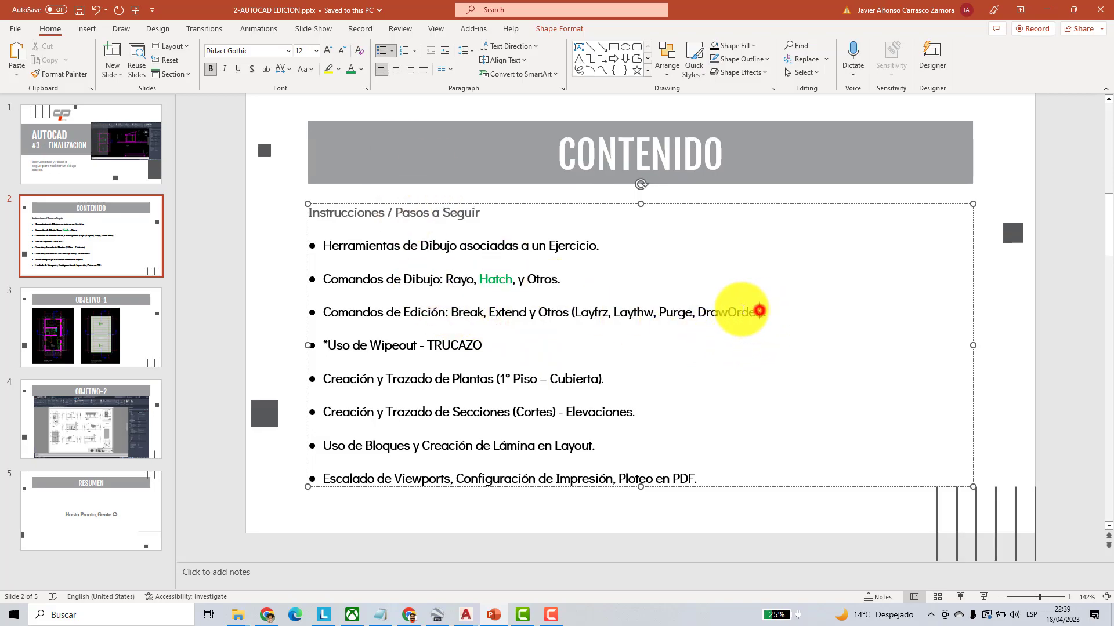
drag(750, 310, 586, 295)
click(351, 70)
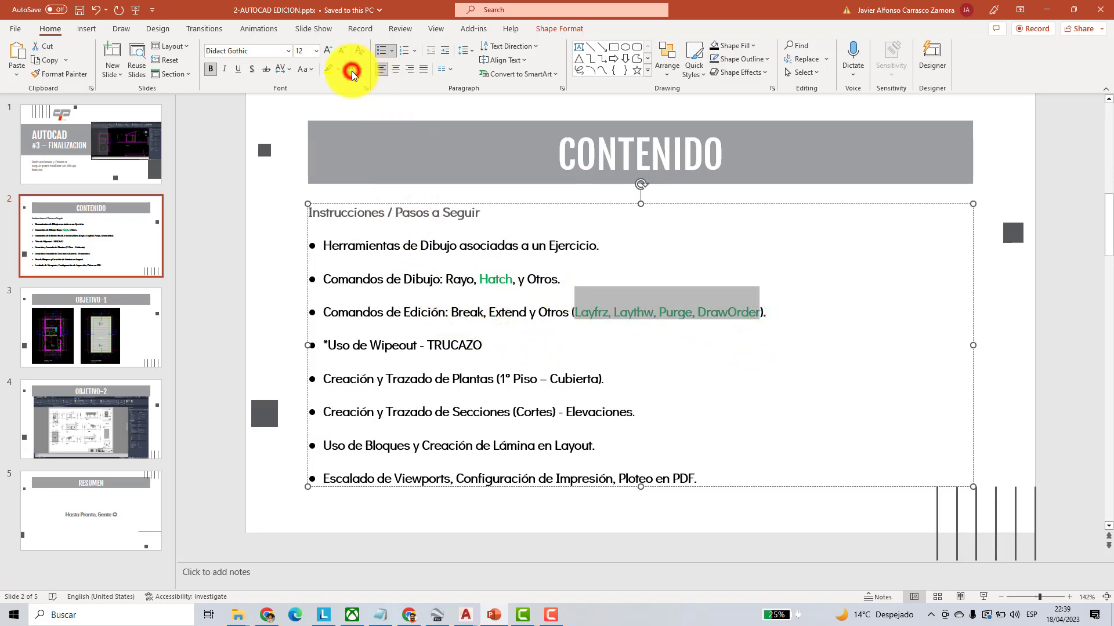
- Colour the word Break red in the editing commands bullet
click(477, 309)
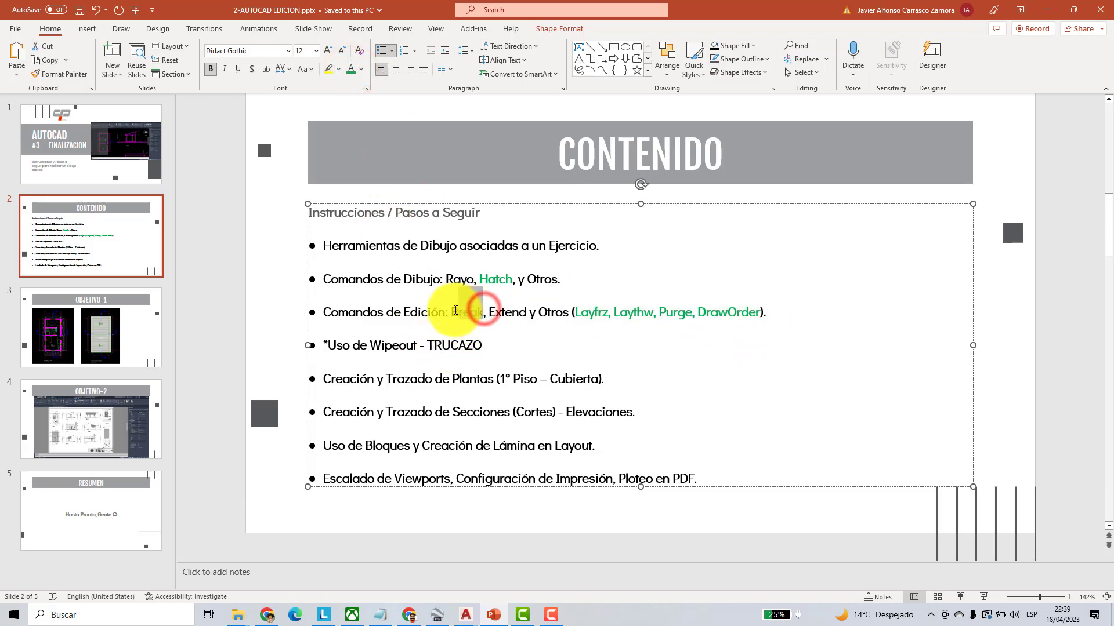
click(360, 70)
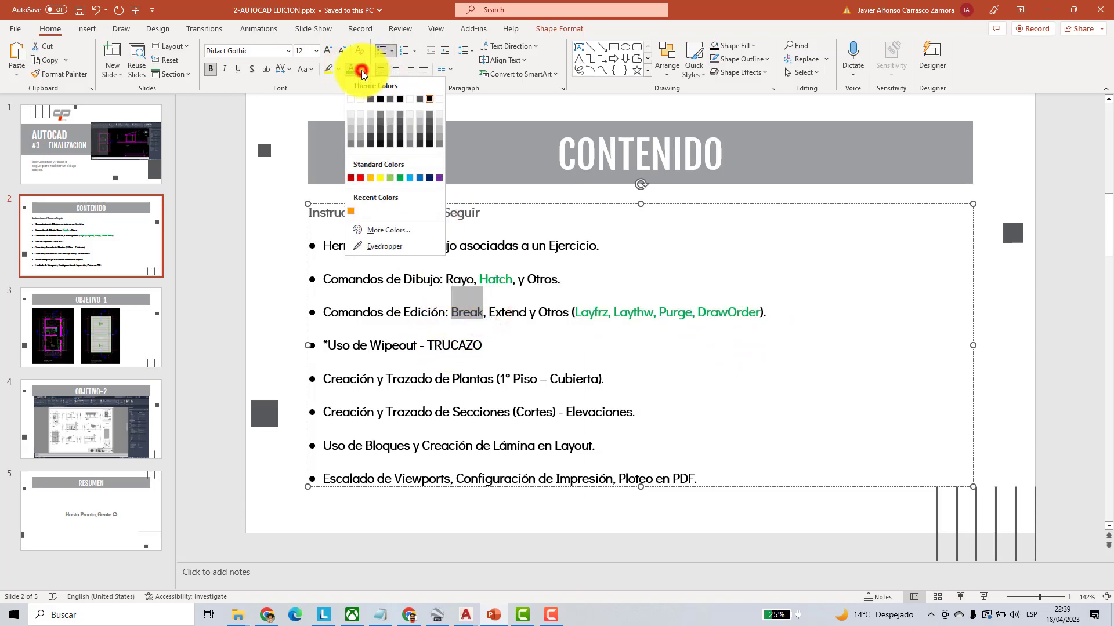
click(360, 174)
click(672, 373)
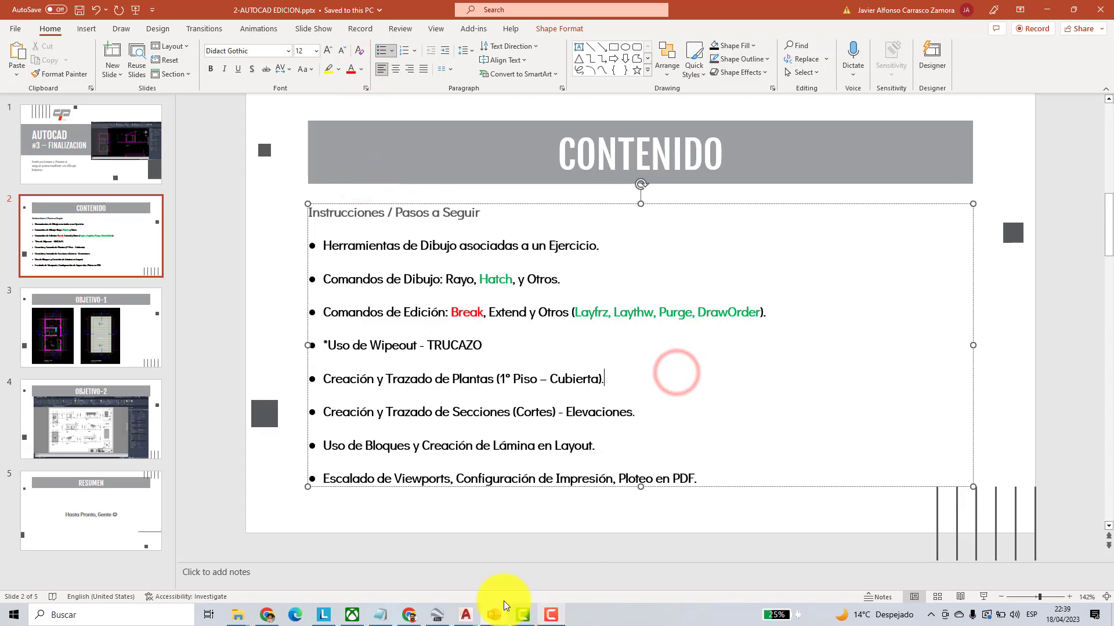
- Switch back to the AutoCAD drawing and draw a horizontal practice line in the empty area left of the floor plan
mouse_move(502, 608)
click(422, 580)
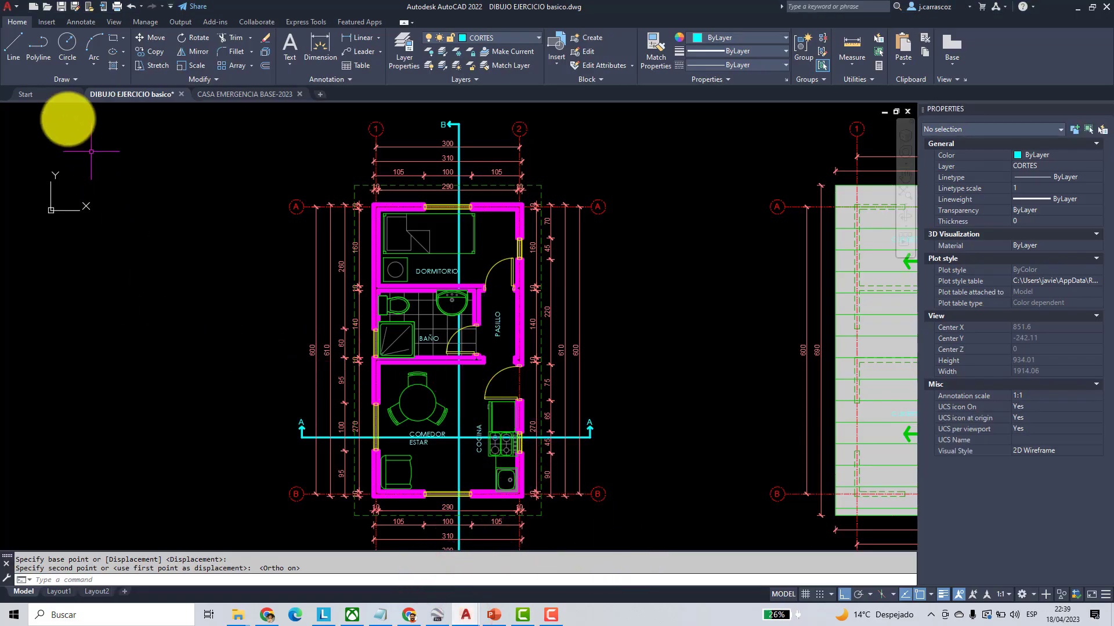
click(12, 44)
middle_drag(189, 335, 406, 326)
click(425, 315)
click(315, 335)
key(Escape)
key(Escape)
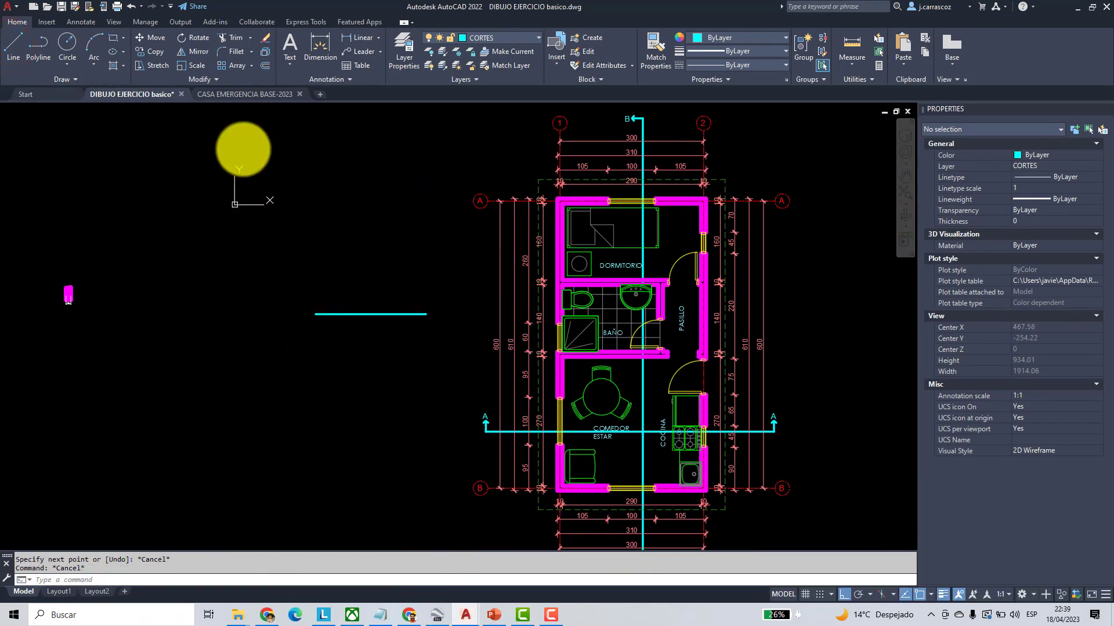
- Break a gap out of the middle of the practice line with two points, and select both remaining segments
click(221, 82)
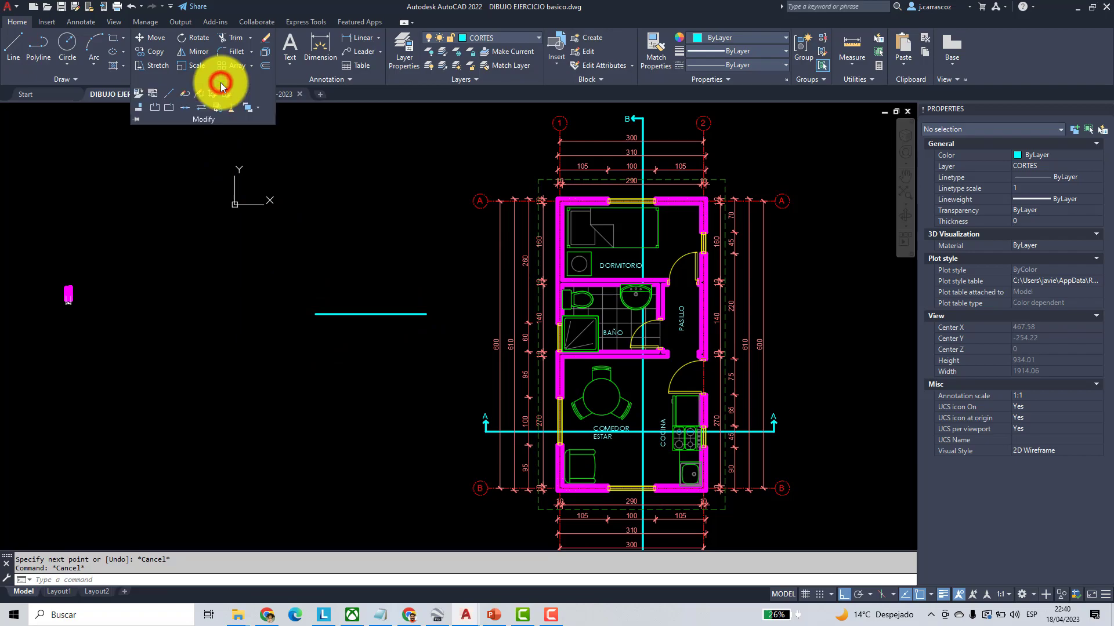
click(157, 110)
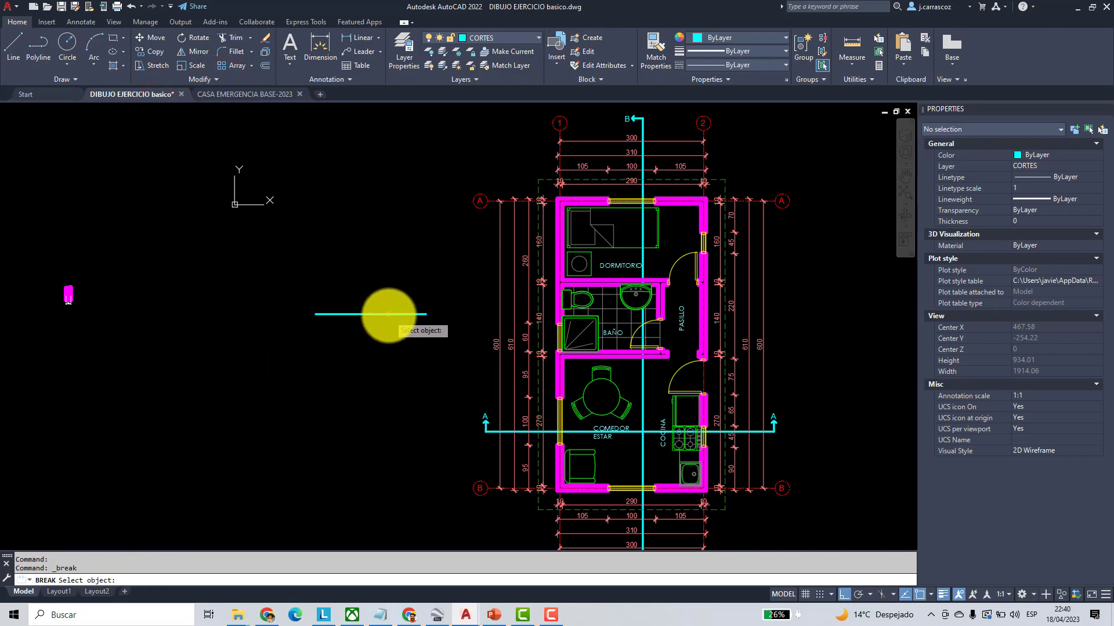
click(393, 314)
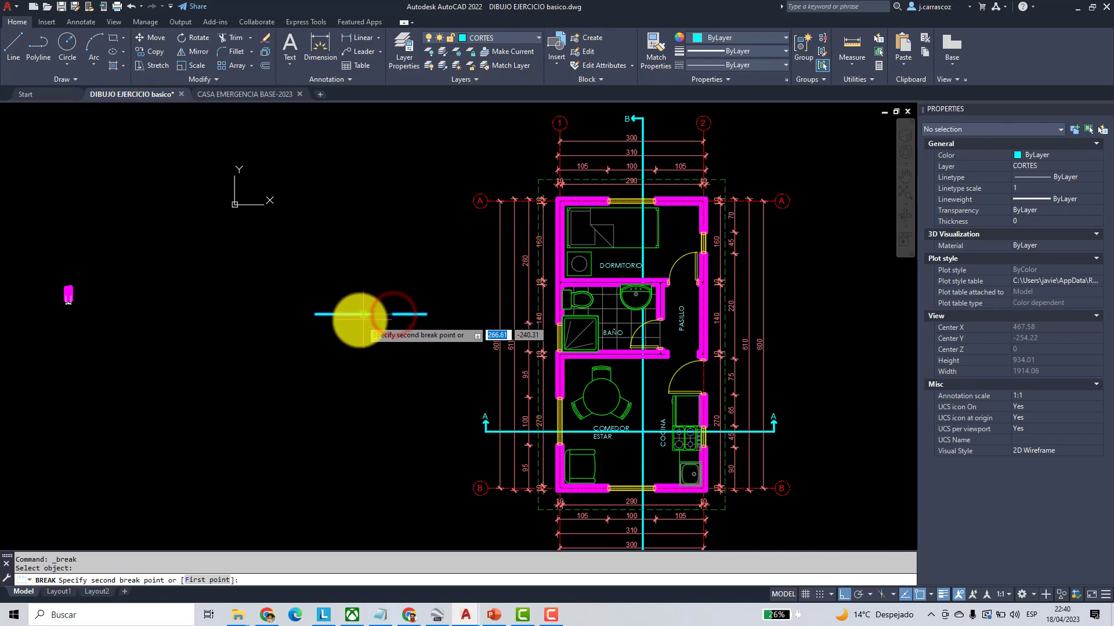
click(345, 322)
scroll(377, 323, up, 2)
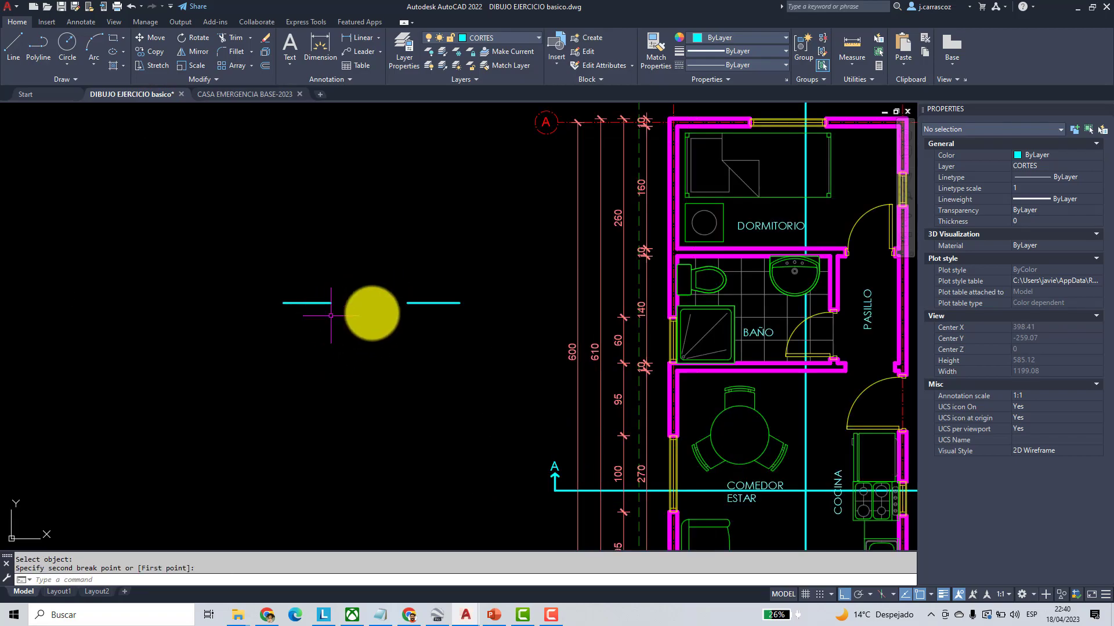
click(433, 303)
click(312, 303)
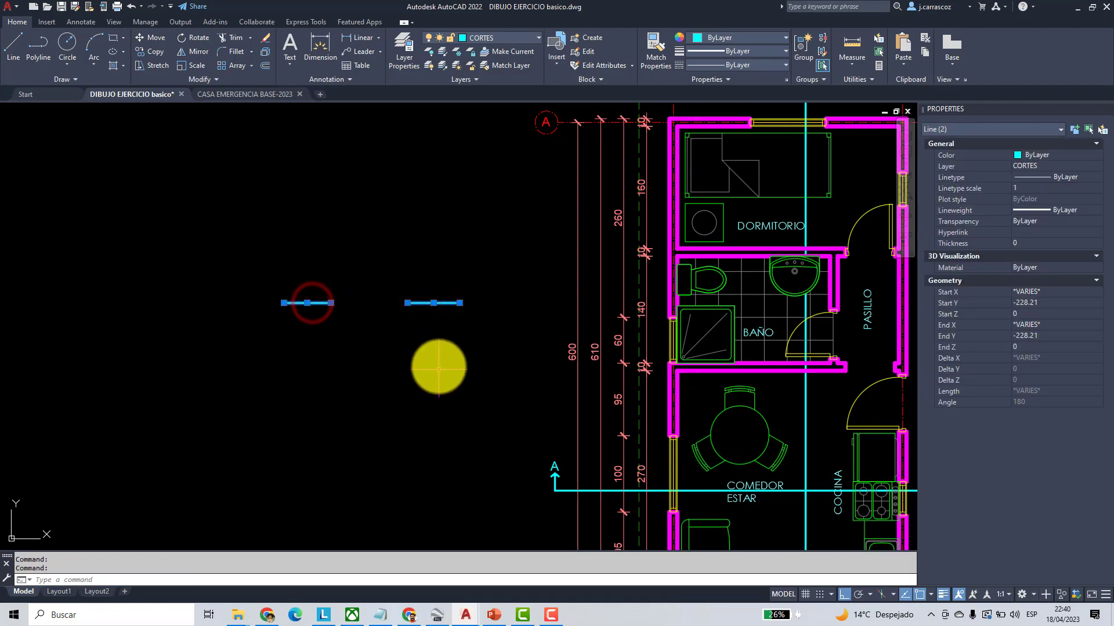
- Erase the two practice segments and break out the middle of section line B between the lower window and the bedroom
key(Delete)
scroll(439, 365, down, 2)
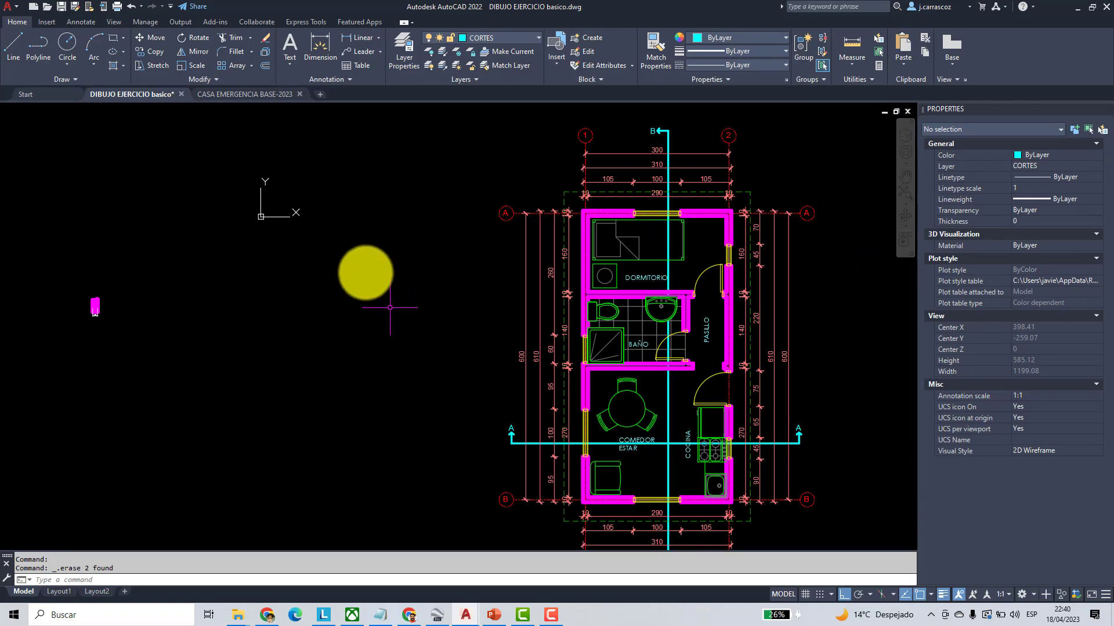
click(219, 82)
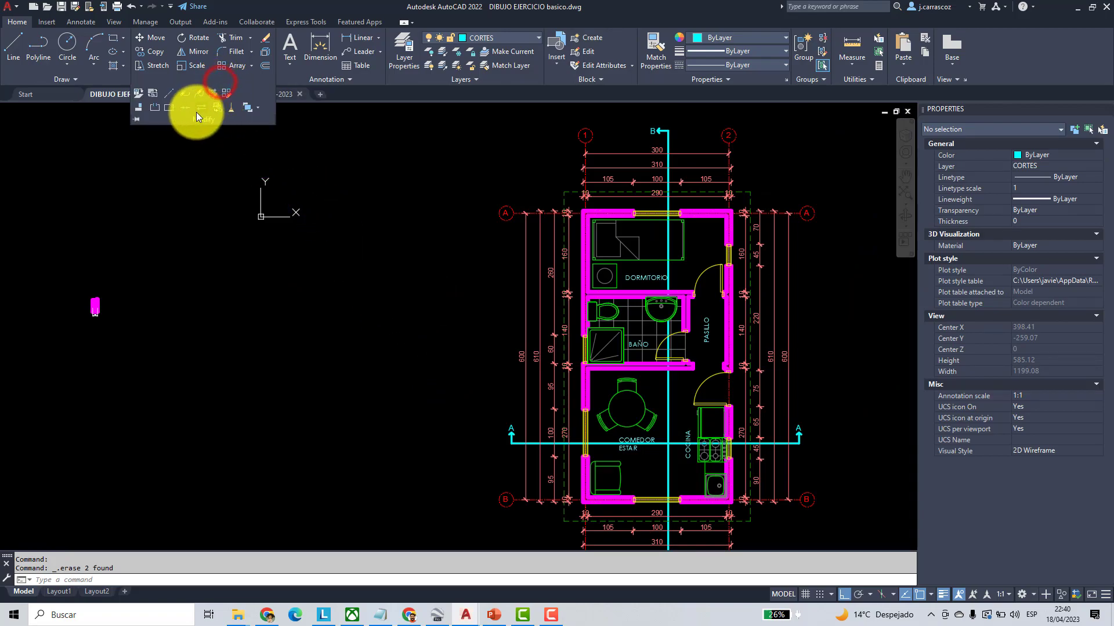
click(154, 111)
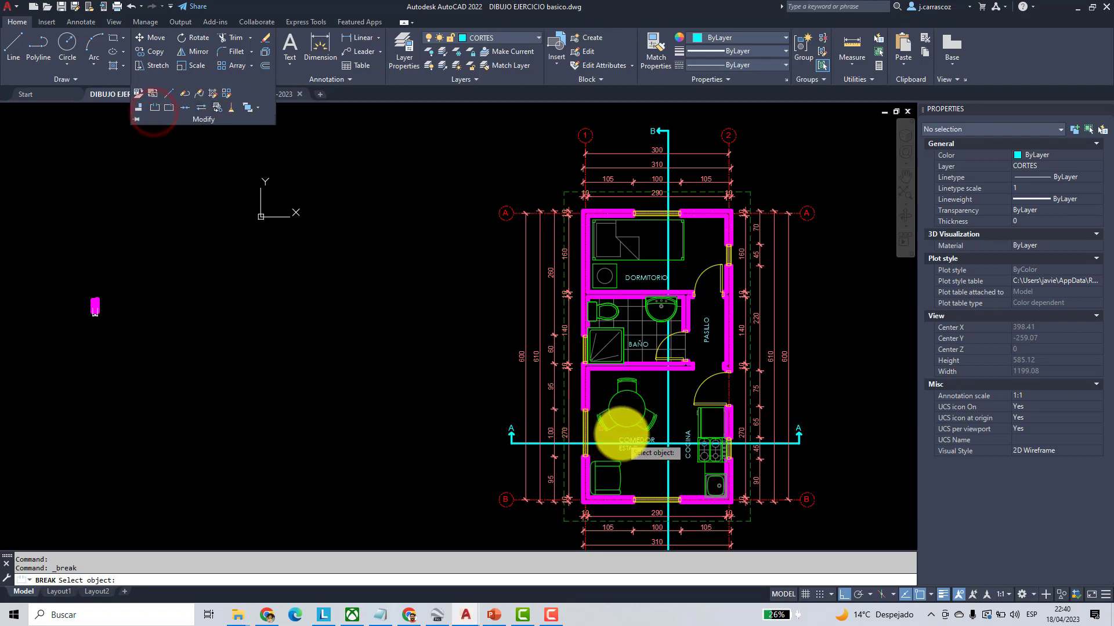
middle_drag(617, 436, 547, 313)
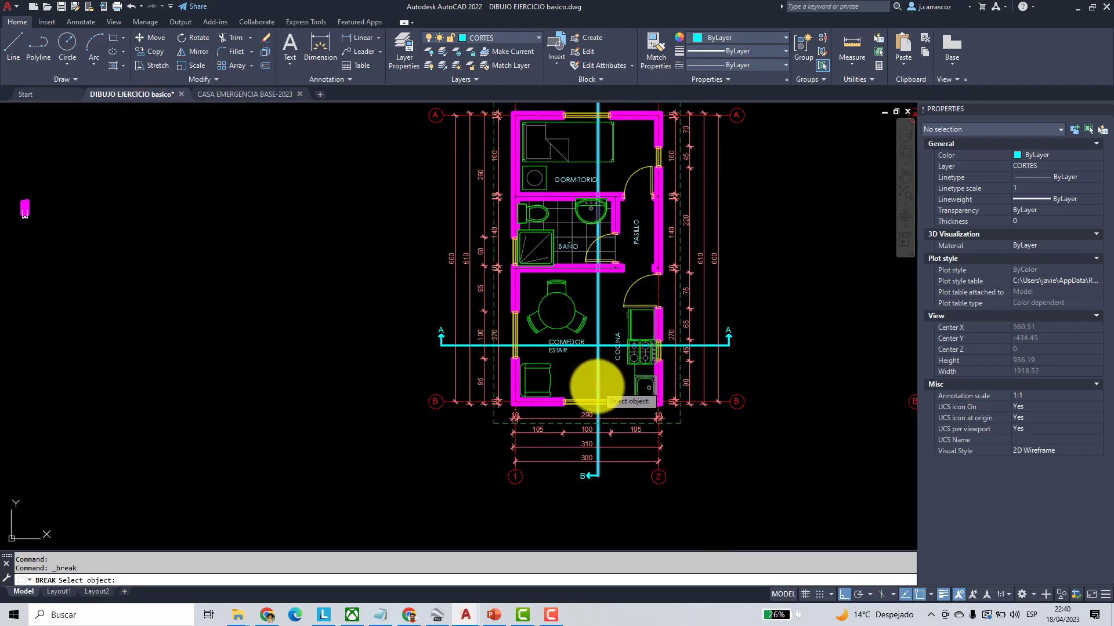
click(597, 386)
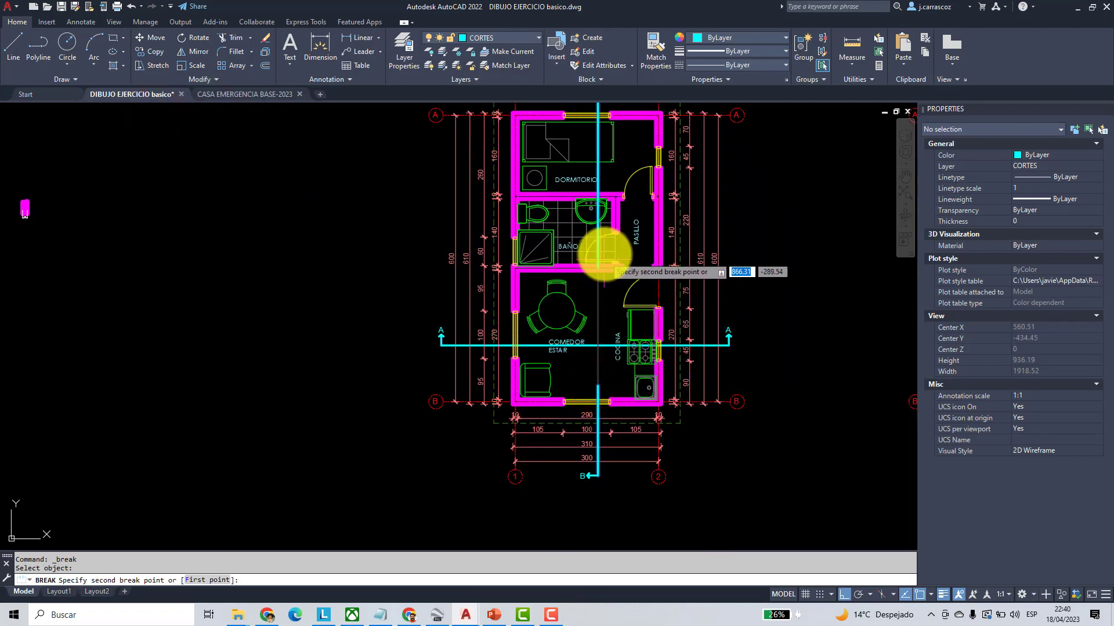
middle_drag(603, 273, 598, 306)
scroll(597, 301, up, 2)
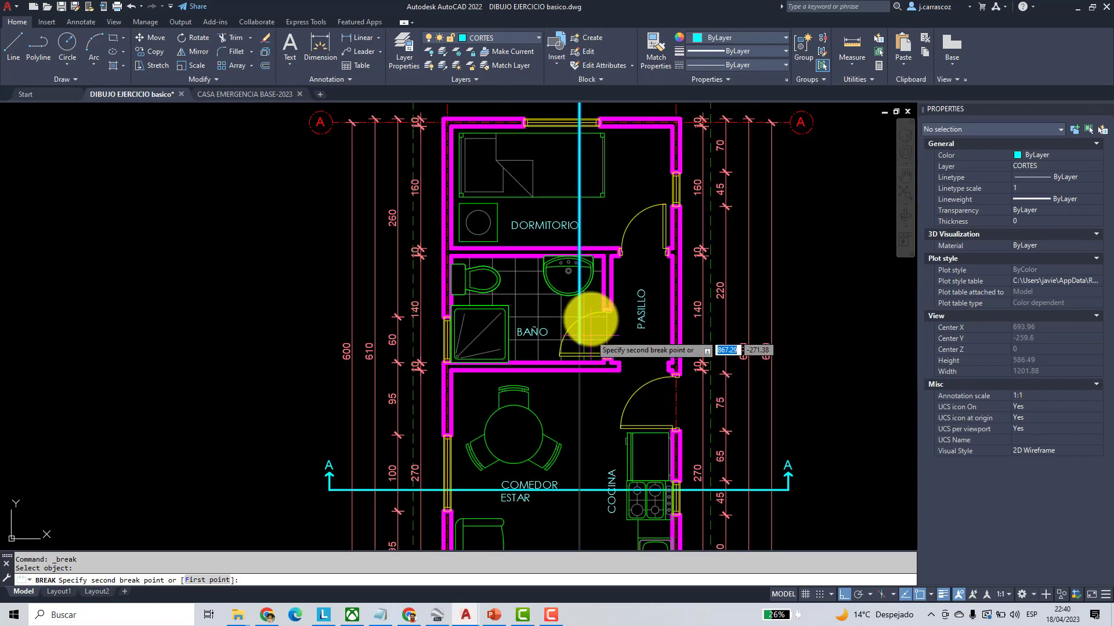
click(579, 152)
scroll(566, 205, down, 4)
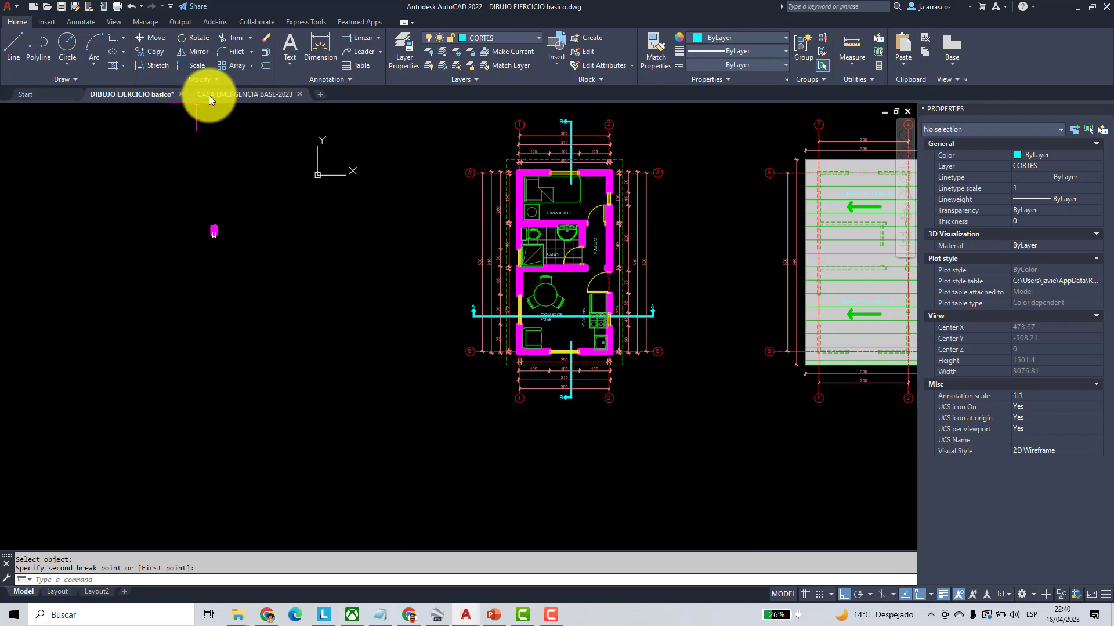
- Break out the middle of section line A from the stove to just inside the living room's window wall
click(216, 79)
click(155, 110)
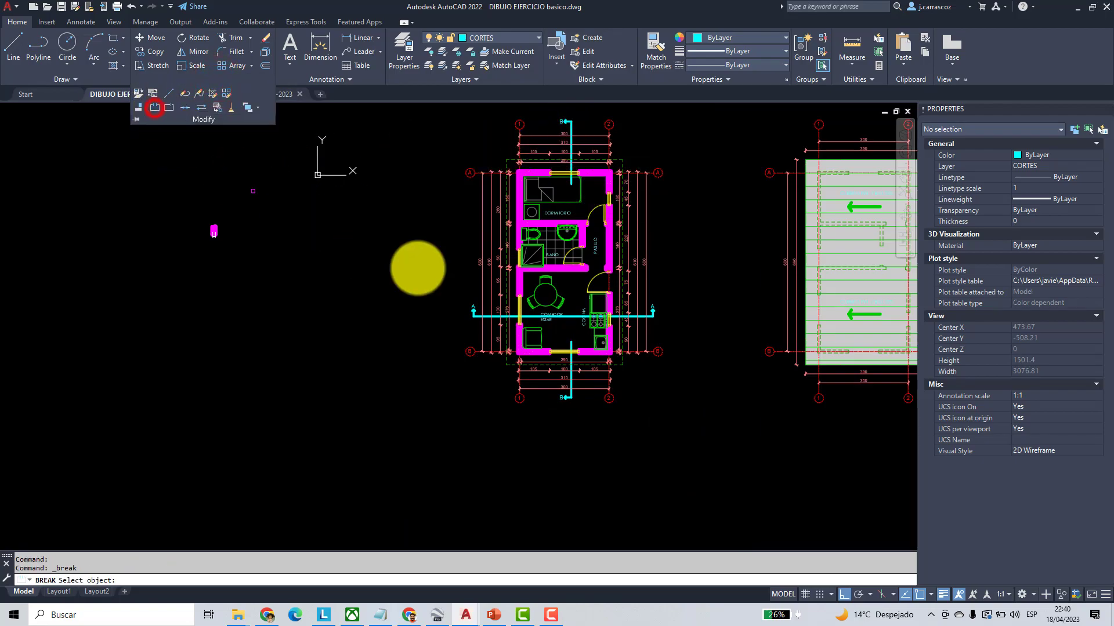
scroll(634, 321, up, 4)
scroll(548, 314, up, 4)
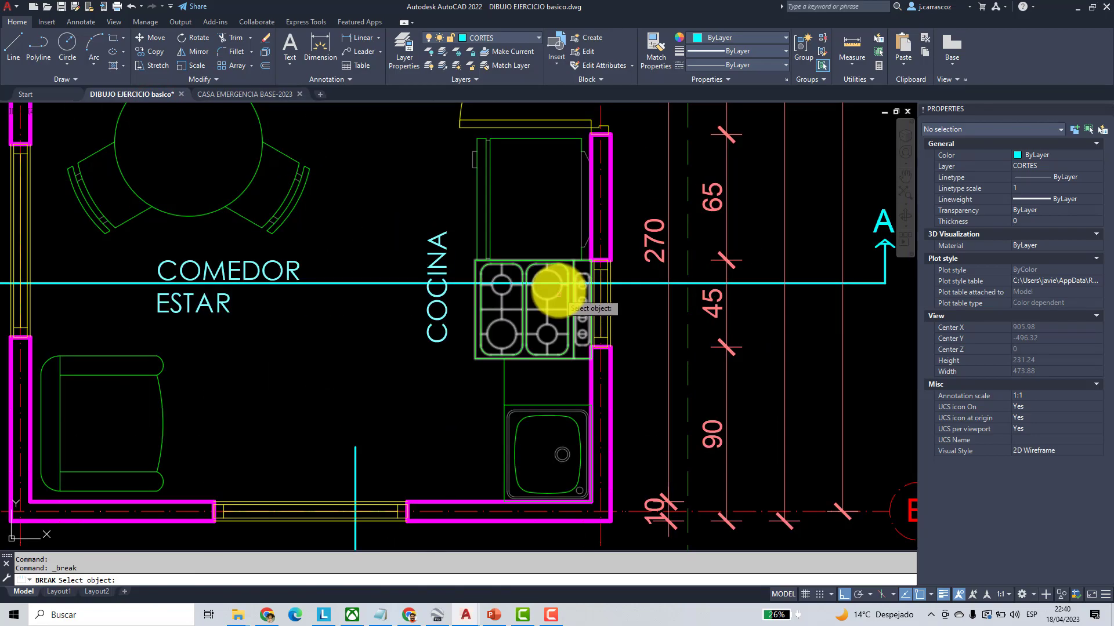
click(548, 283)
mouse_move(350, 288)
middle_down()
mouse_move(480, 311)
mouse_move(641, 312)
middle_up()
click(369, 307)
scroll(522, 318, down, 6)
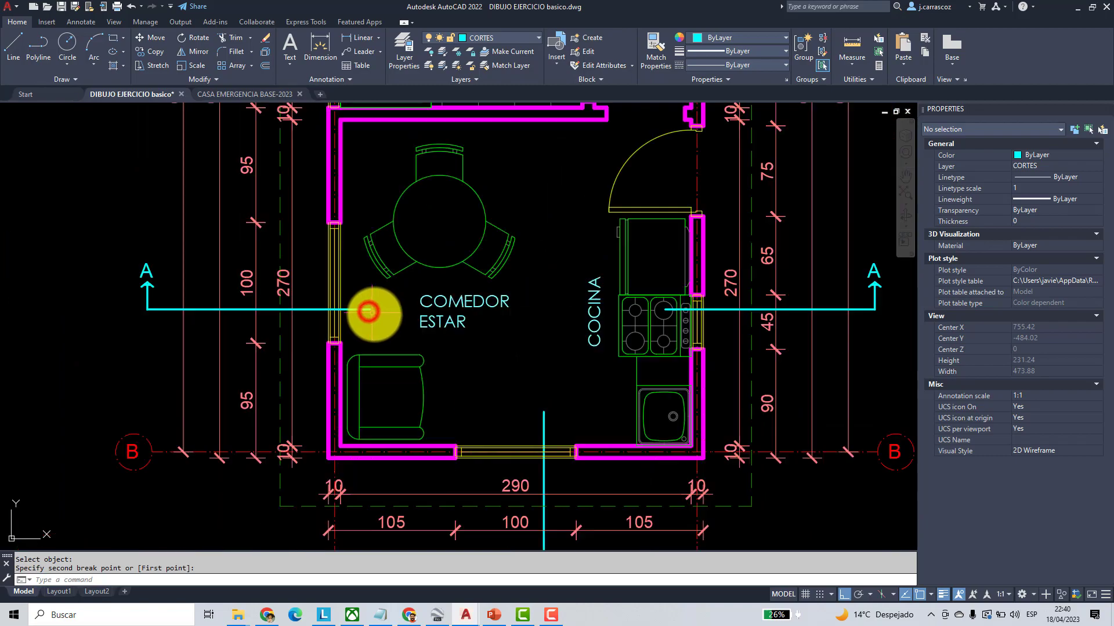
middle_drag(531, 254, 374, 292)
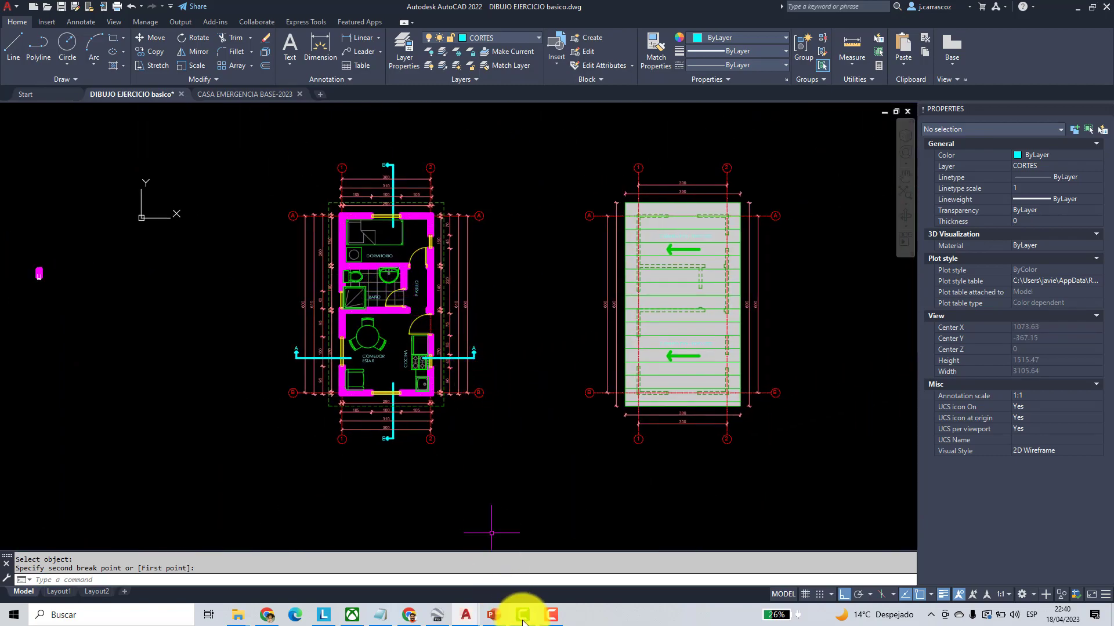
- Switch to PowerPoint, examine the two target plans on the OBJETIVO-1 slide, and return to the AutoCAD drawing
click(493, 616)
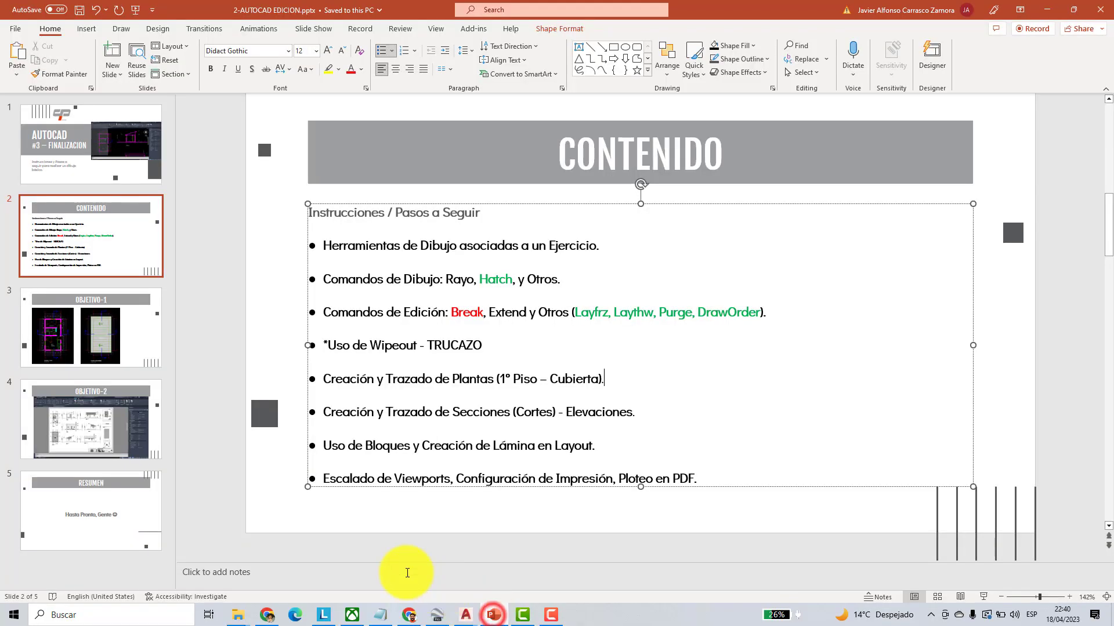
click(86, 336)
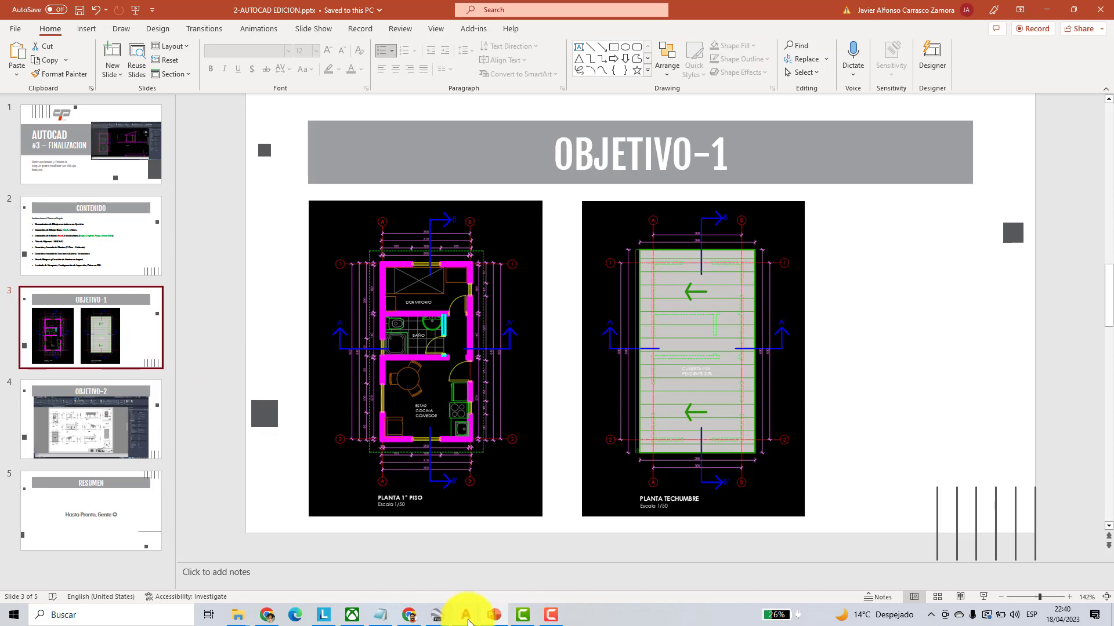
mouse_move(468, 622)
click(401, 564)
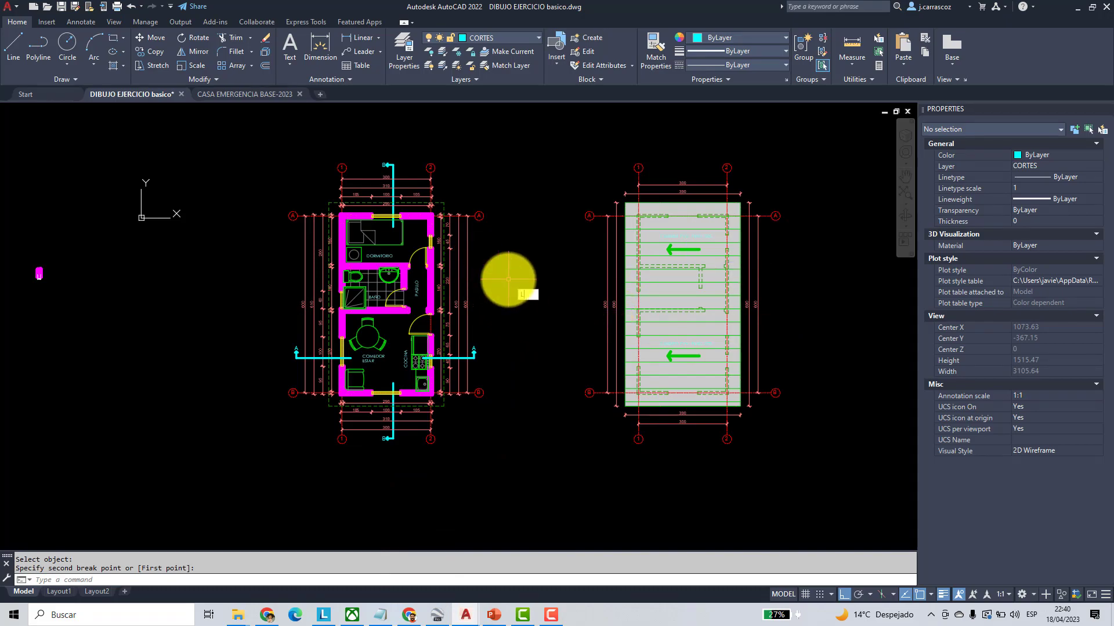
- Freeze the layers of the dimensions, dashed roof outline, walls, doors and windows, floor tiles, furniture and room texts with LAYFRZ
key(Return)
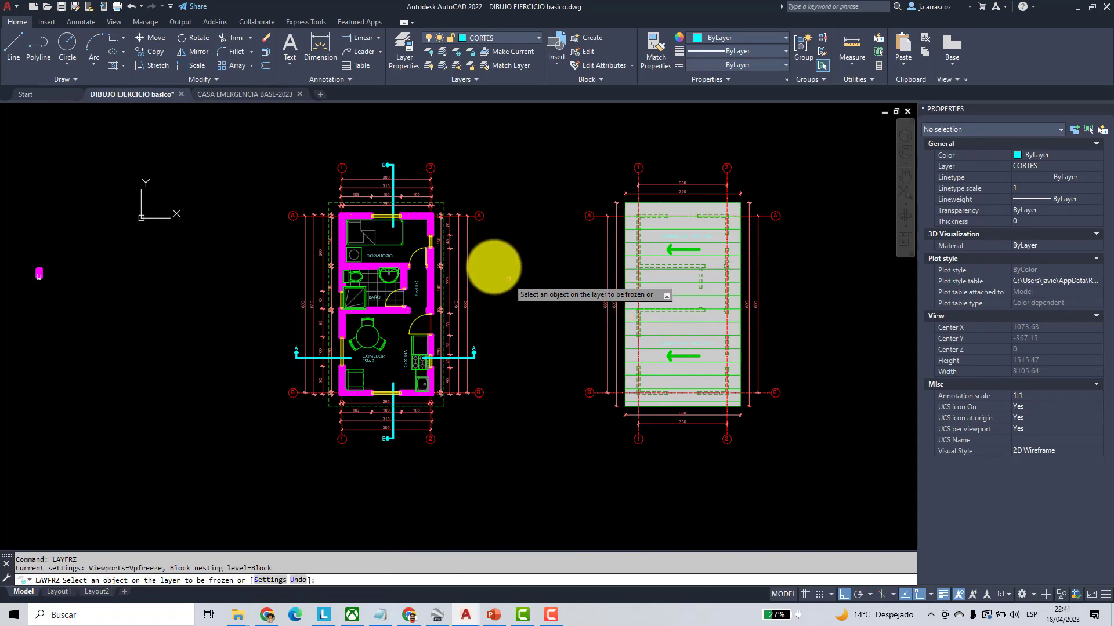
click(465, 259)
click(442, 264)
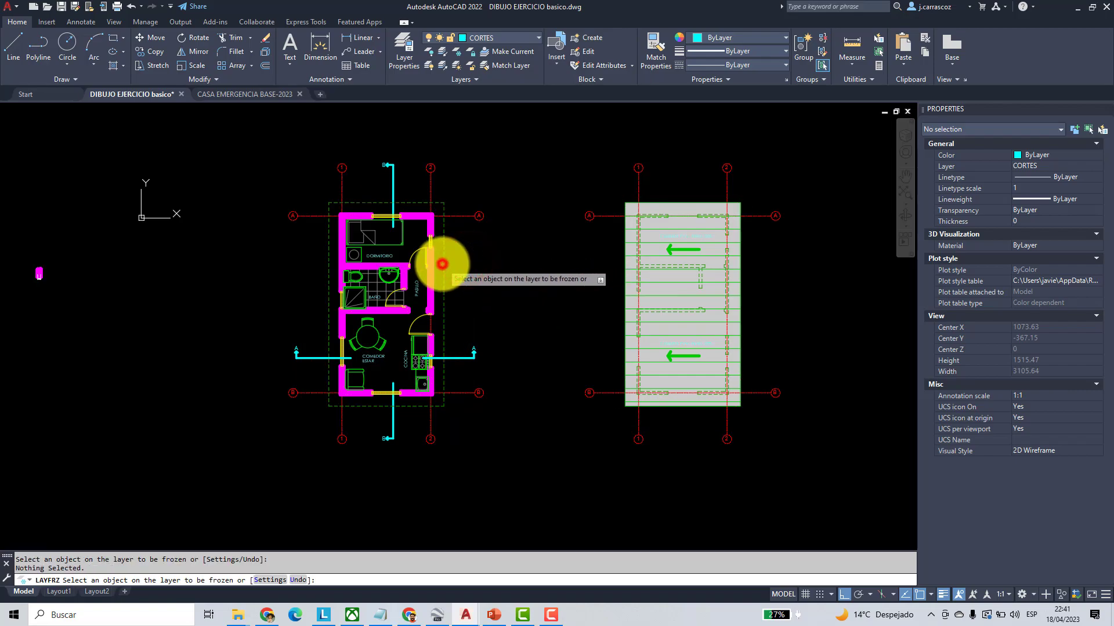
click(431, 280)
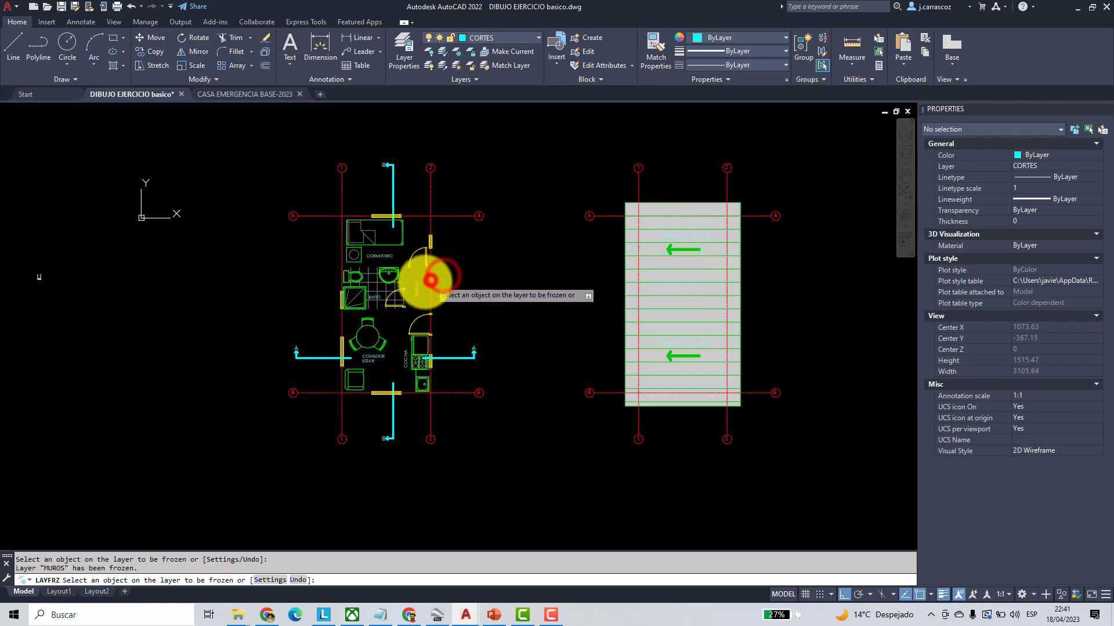
click(397, 292)
click(387, 282)
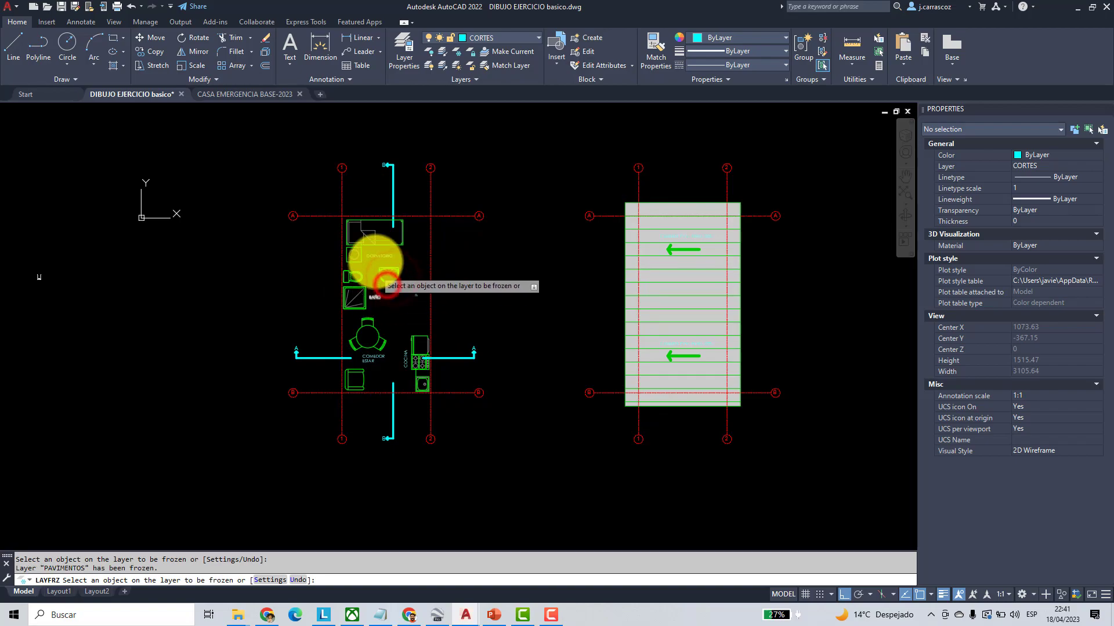
click(369, 244)
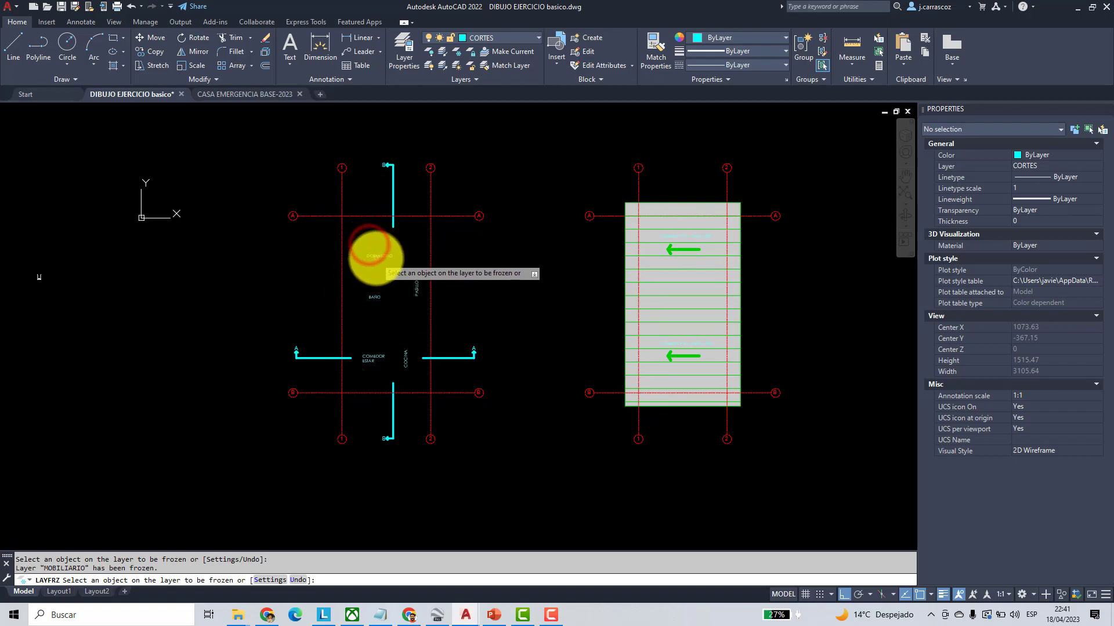
right_click(467, 301)
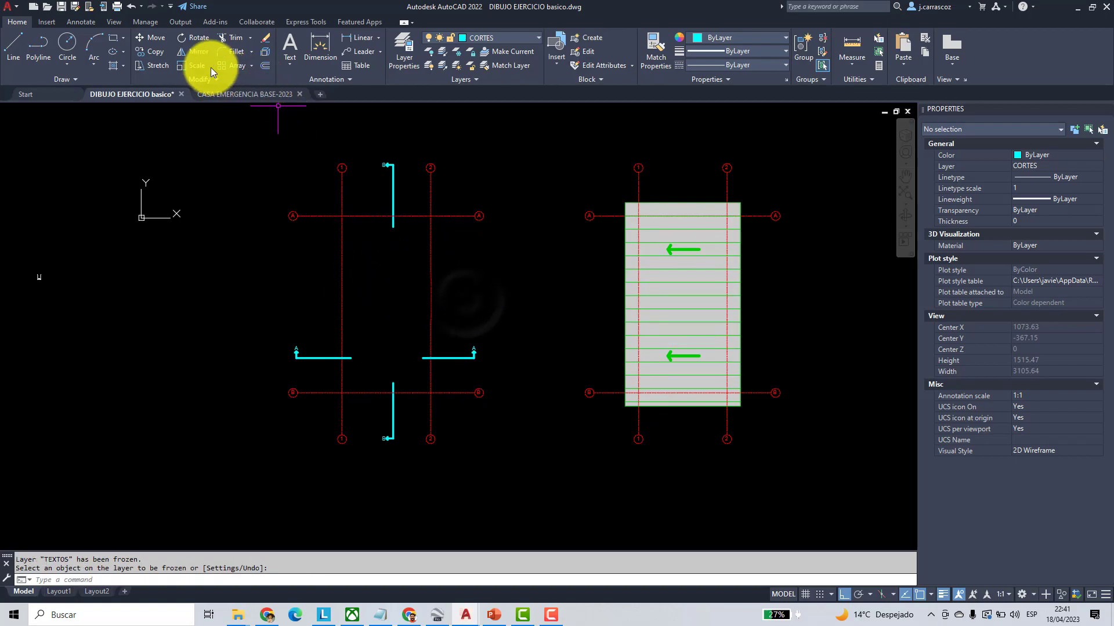
- Copy the four lettered section marks from the floor plan to the roof plan, using axis 2 as the alignment reference
click(156, 51)
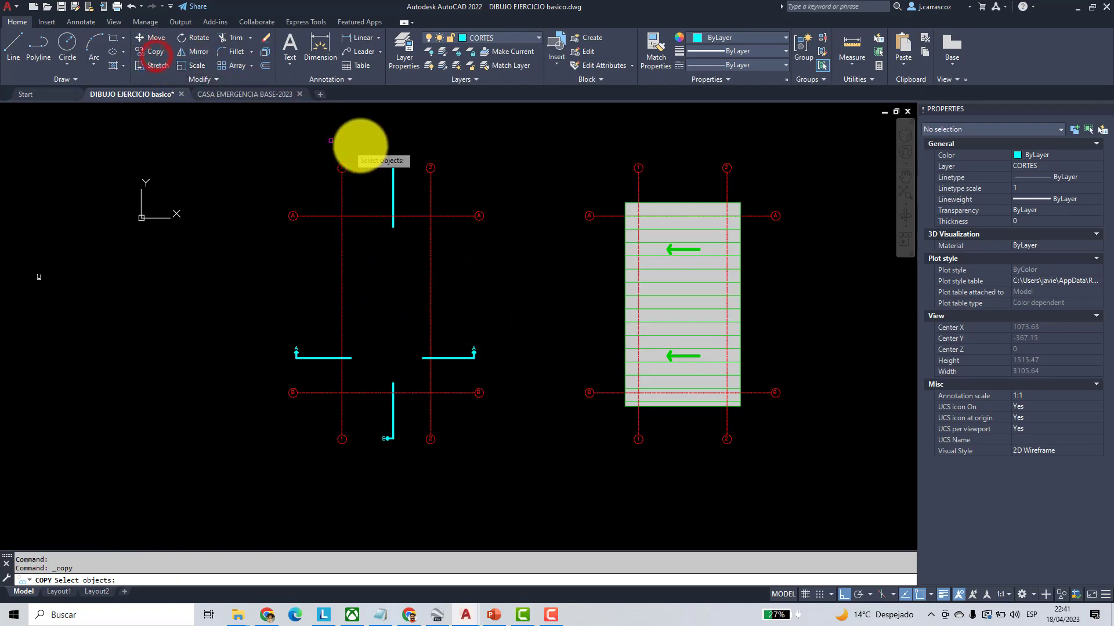
click(409, 143)
click(374, 178)
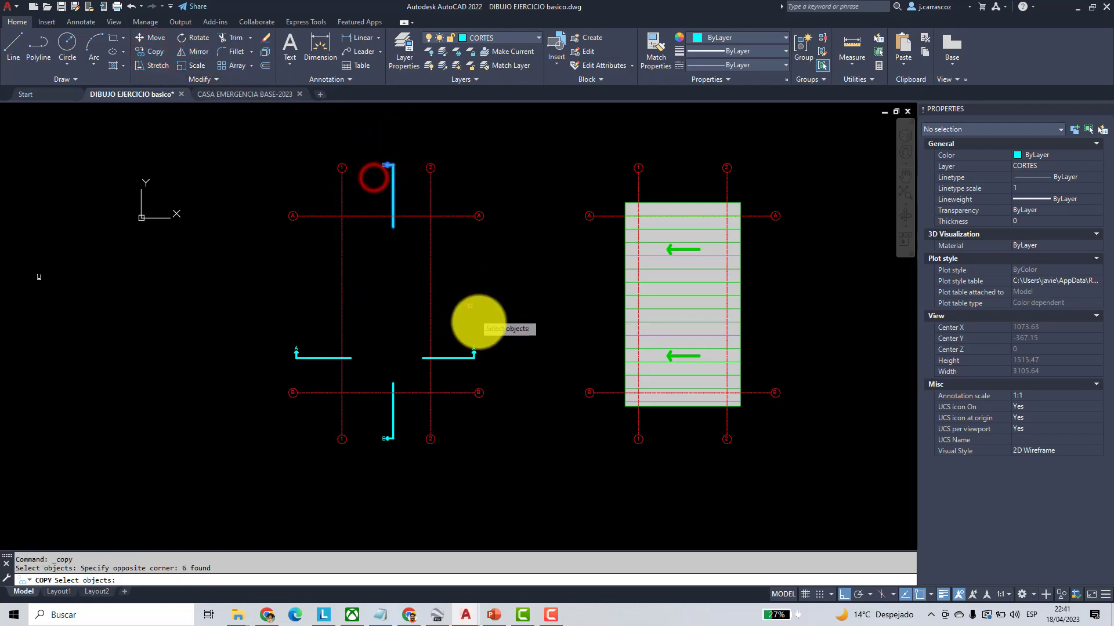
click(490, 365)
click(460, 329)
click(460, 330)
click(319, 367)
click(281, 324)
click(408, 455)
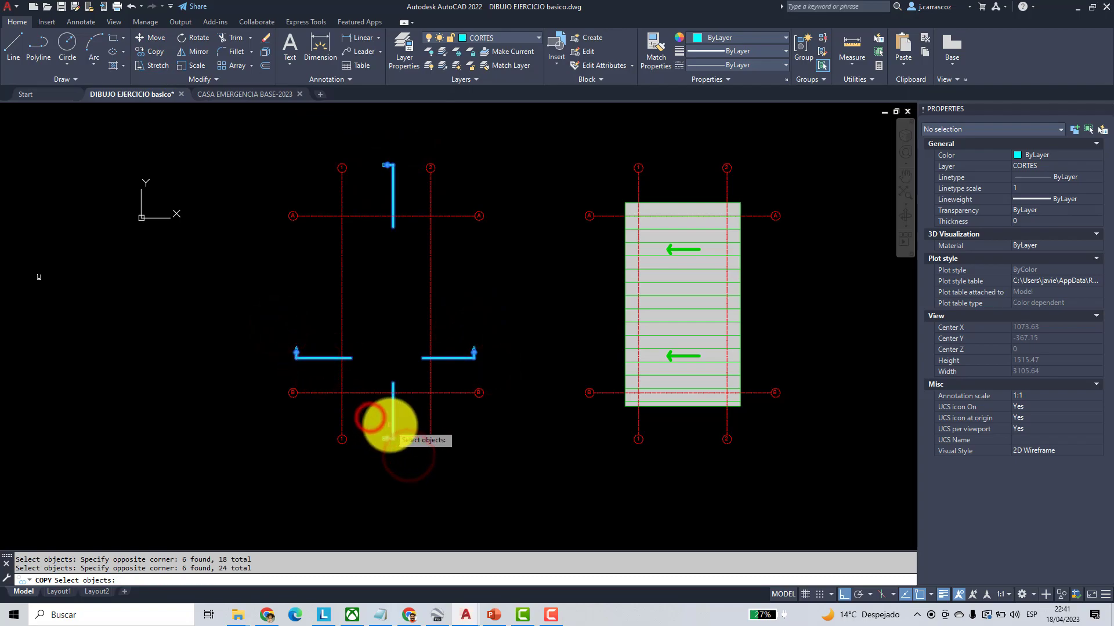
right_click(365, 417)
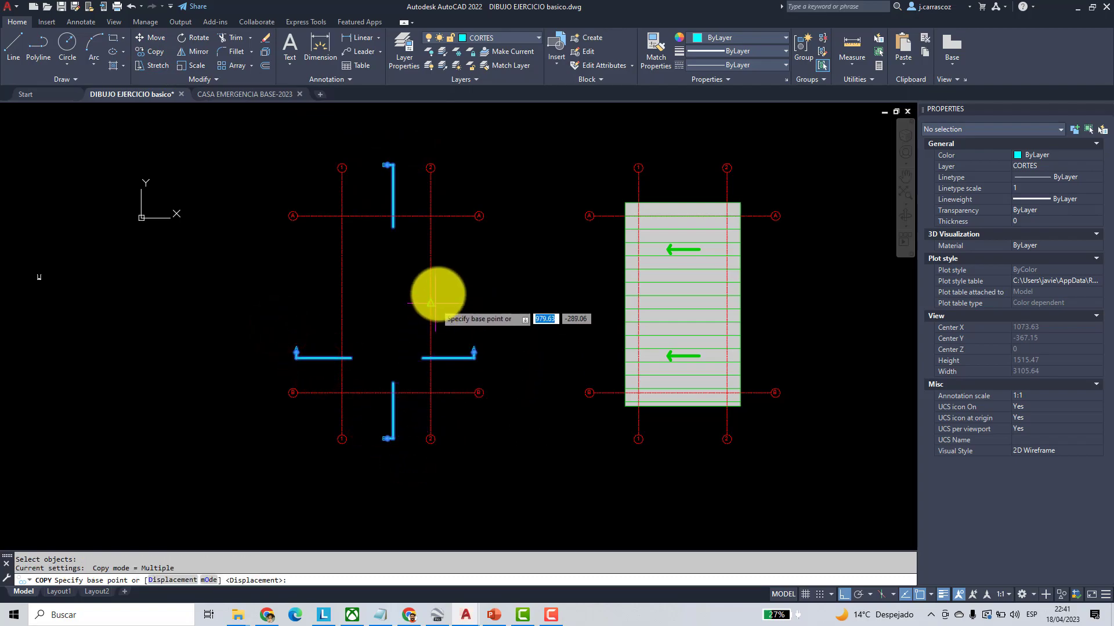
click(430, 187)
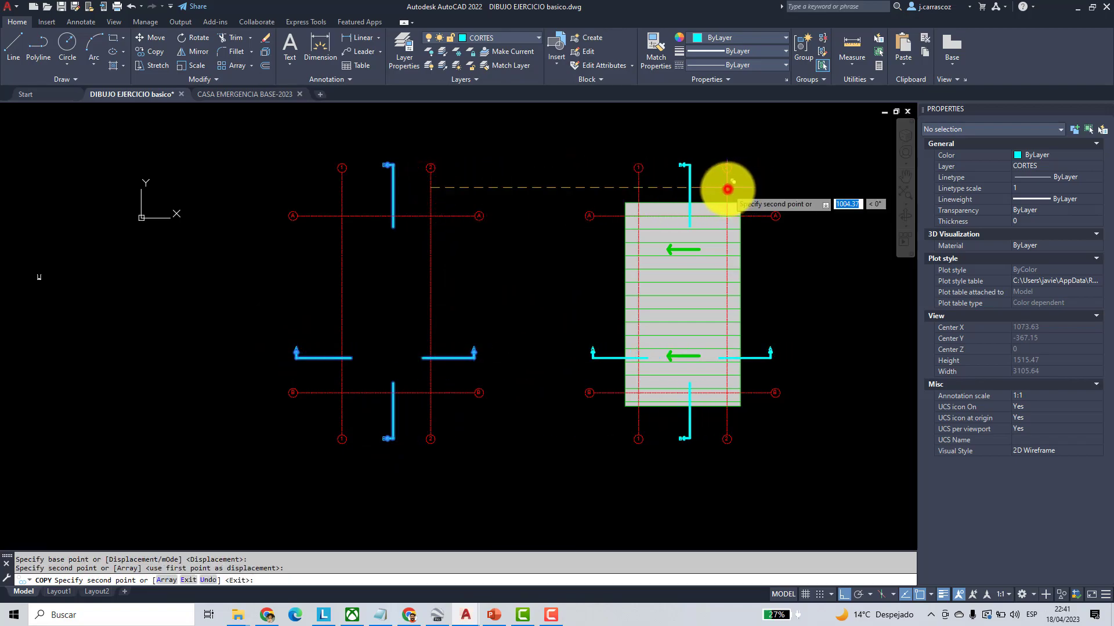
right_click(728, 188)
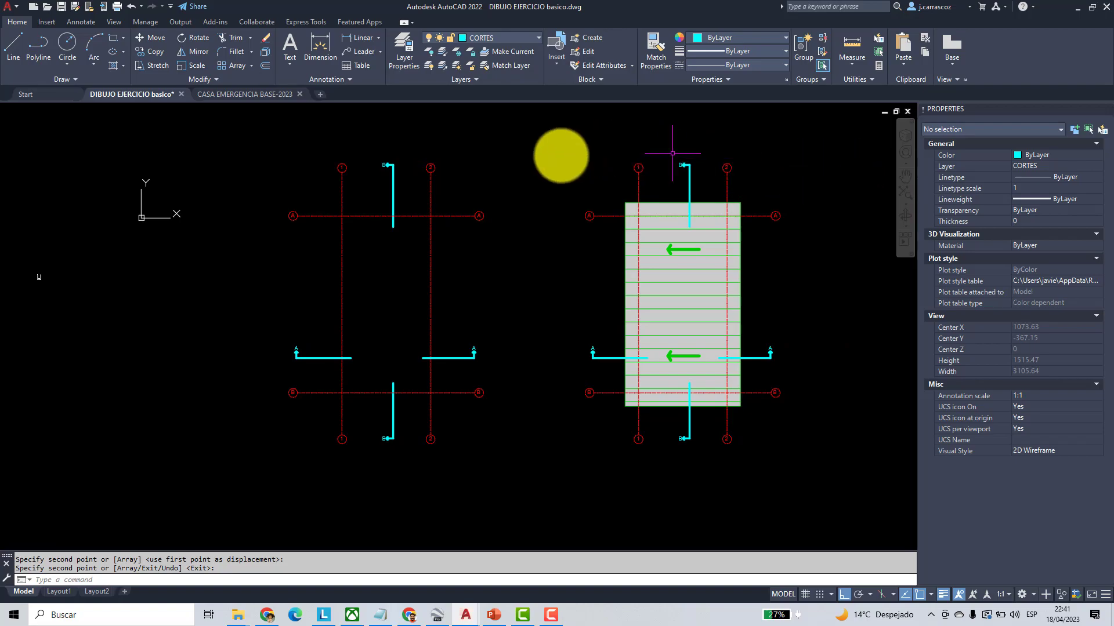
- Thaw all layers with LAYTHW and switch to the PowerPoint slides
text(LAYTHW)
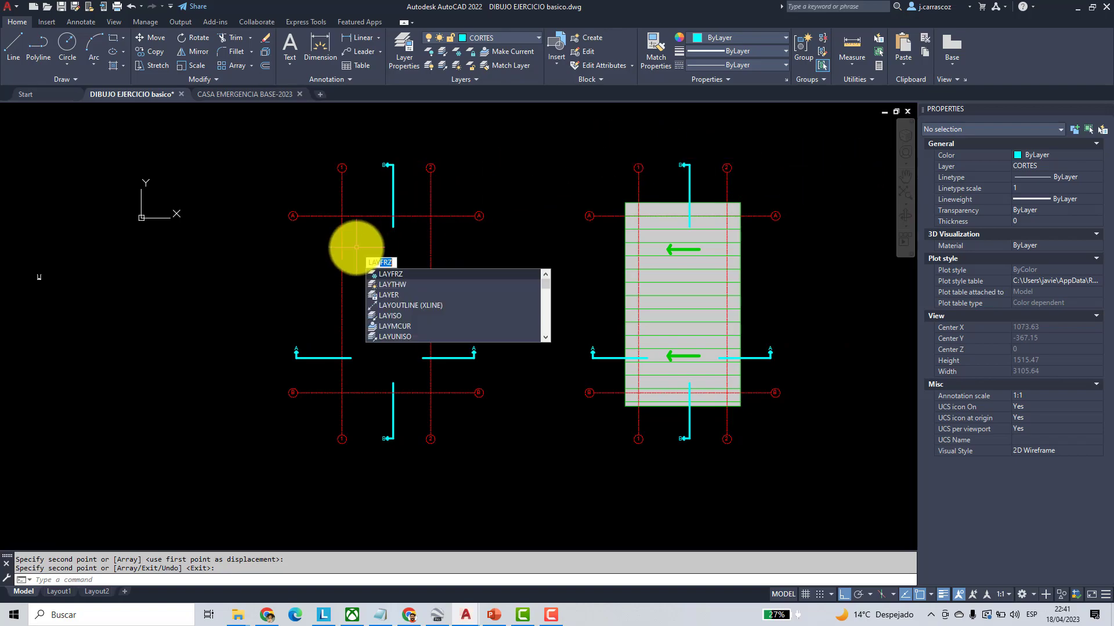
key(Return)
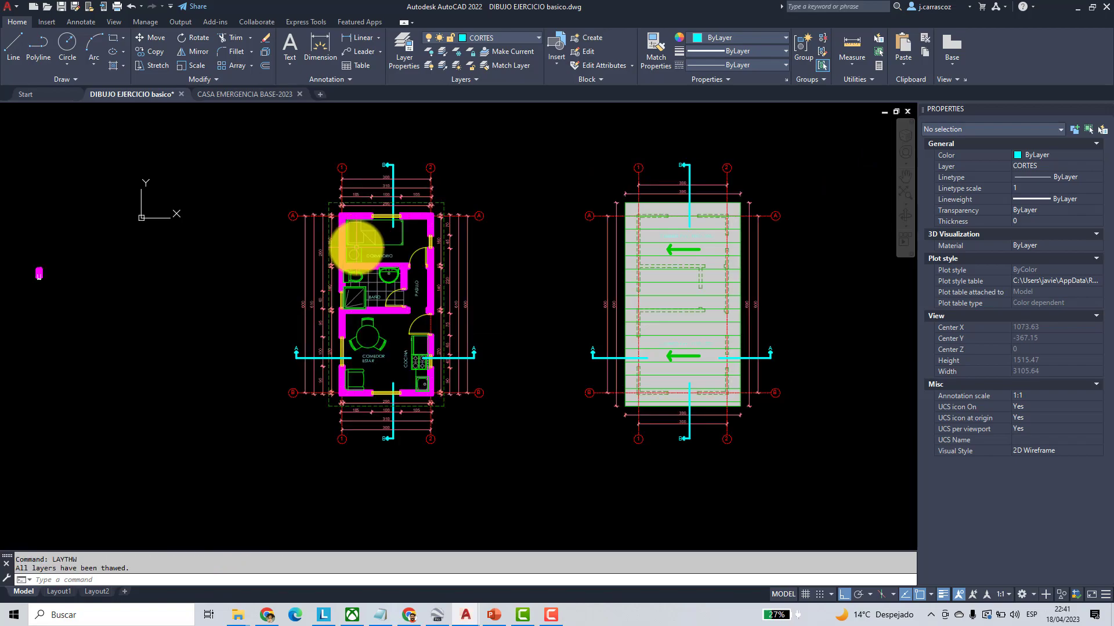
click(492, 615)
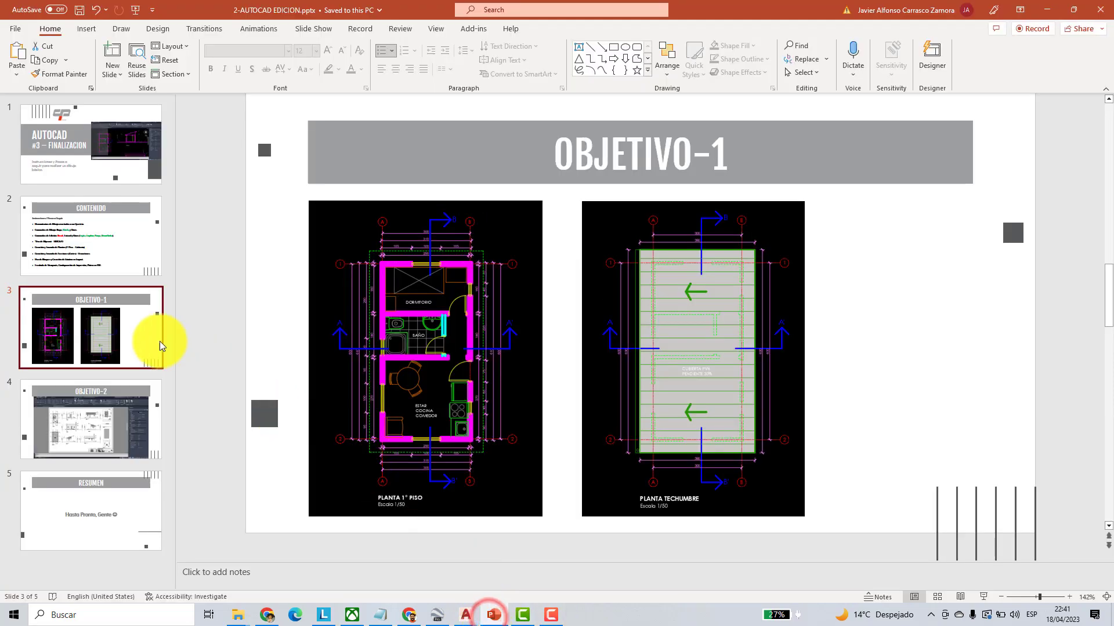
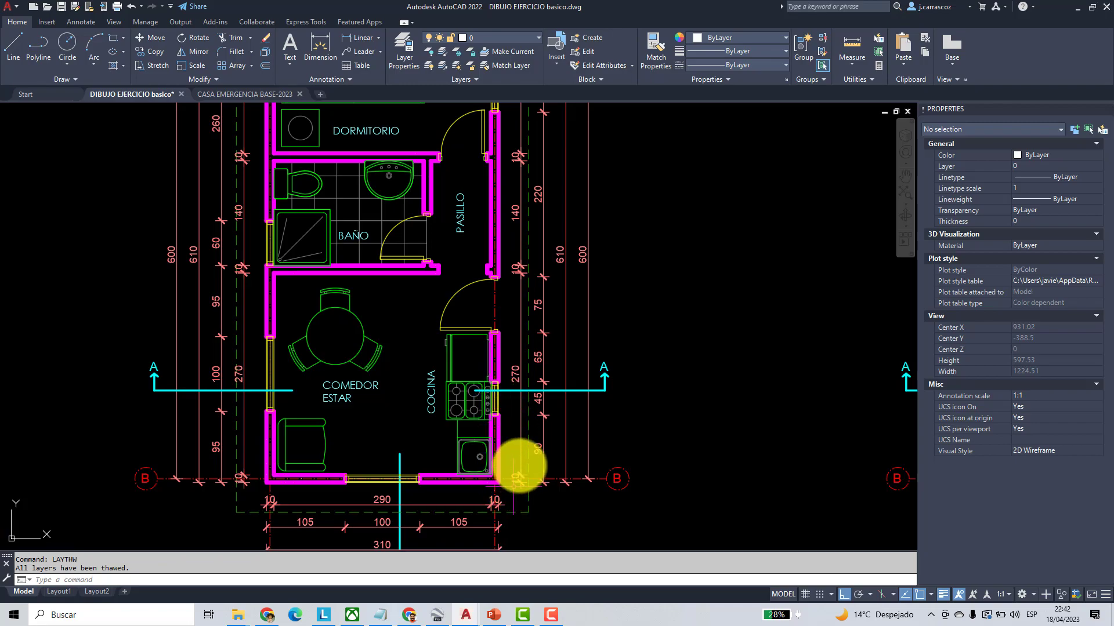
- Draw a long horizontal line on layer 0 in the empty area well below the floor plan
middle_drag(520, 391, 478, 278)
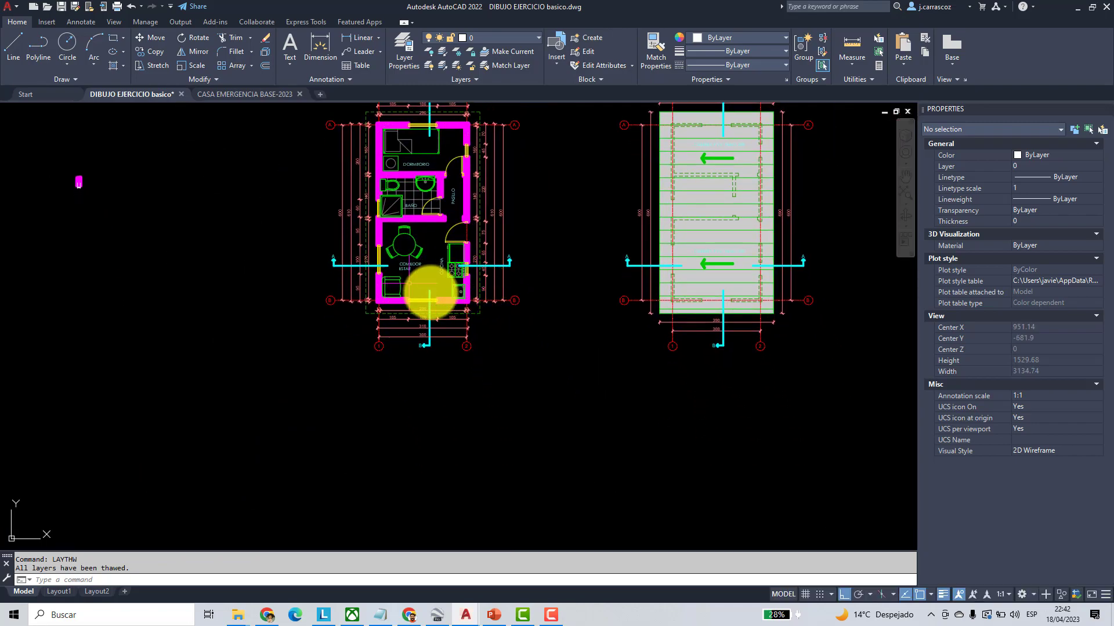
click(19, 44)
scroll(493, 341, down, 2)
click(552, 447)
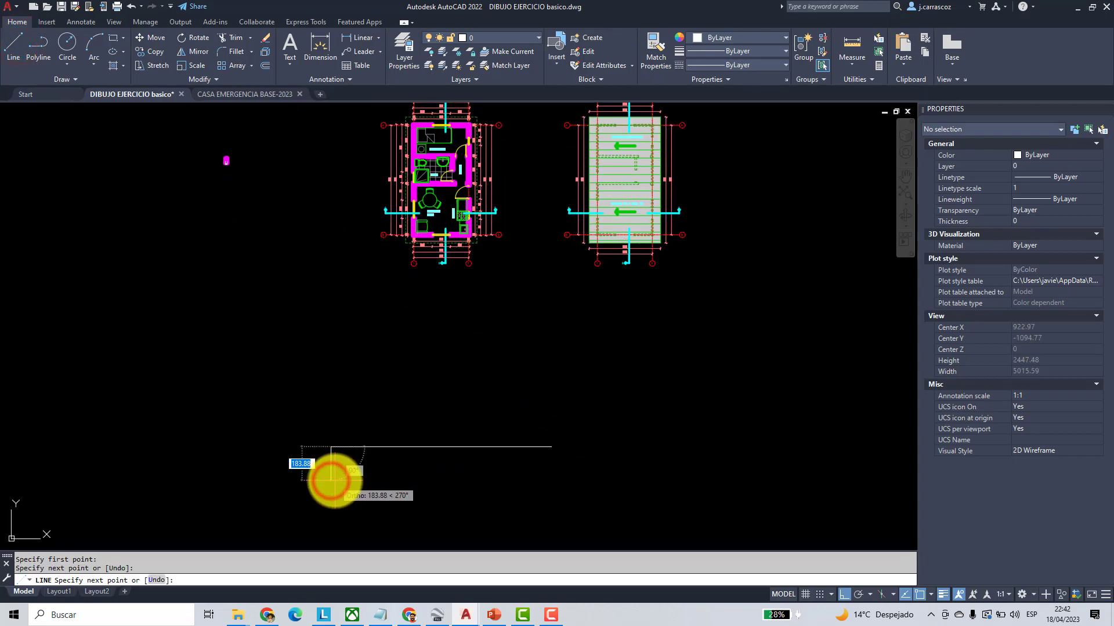
key(Escape)
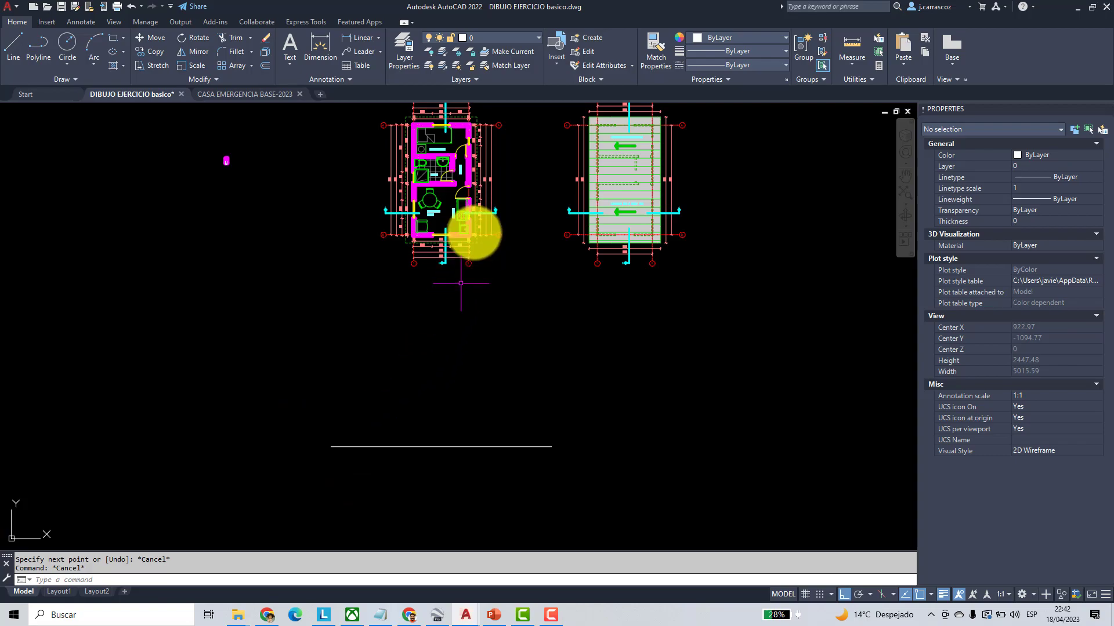
- Draw a vertical ray downward from the dashed roof outline beside the axis 1 wall of the floor plan
scroll(429, 207, up, 4)
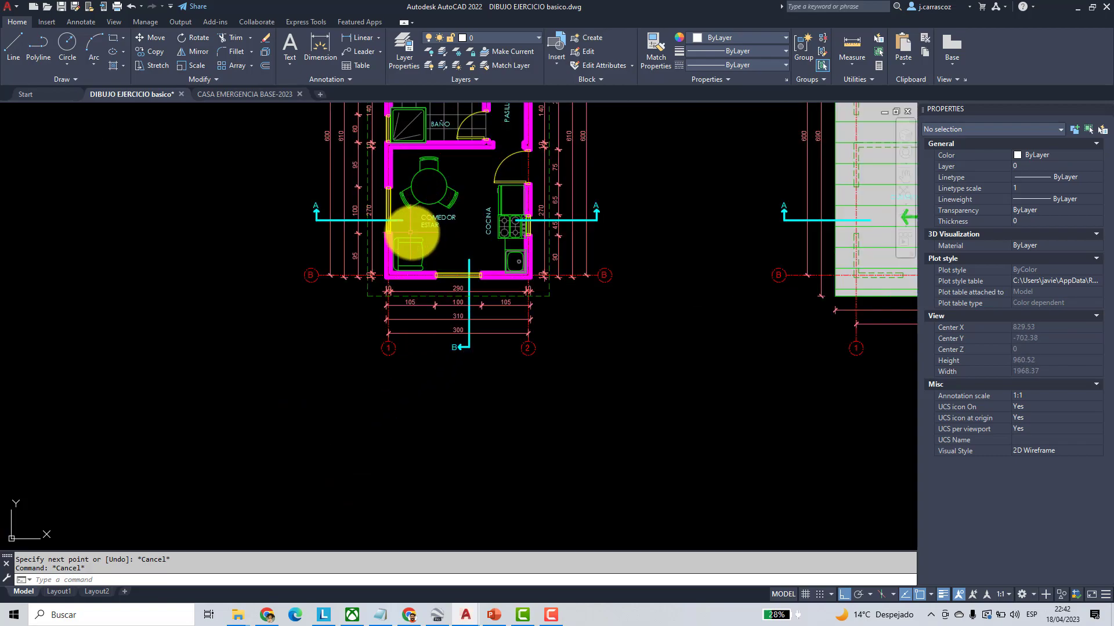
click(75, 81)
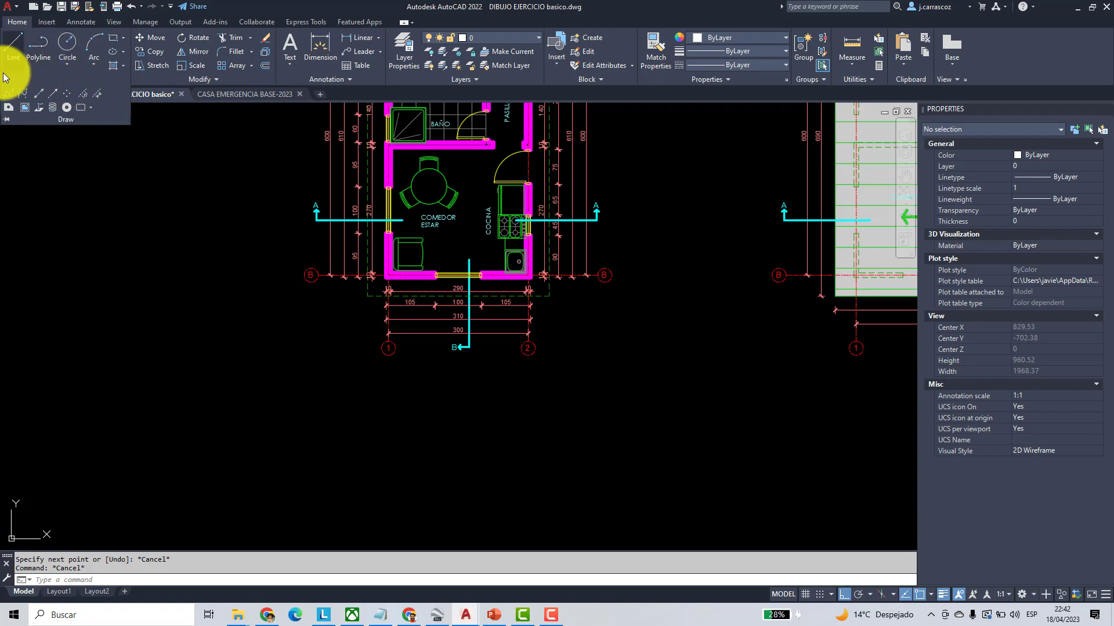
click(52, 96)
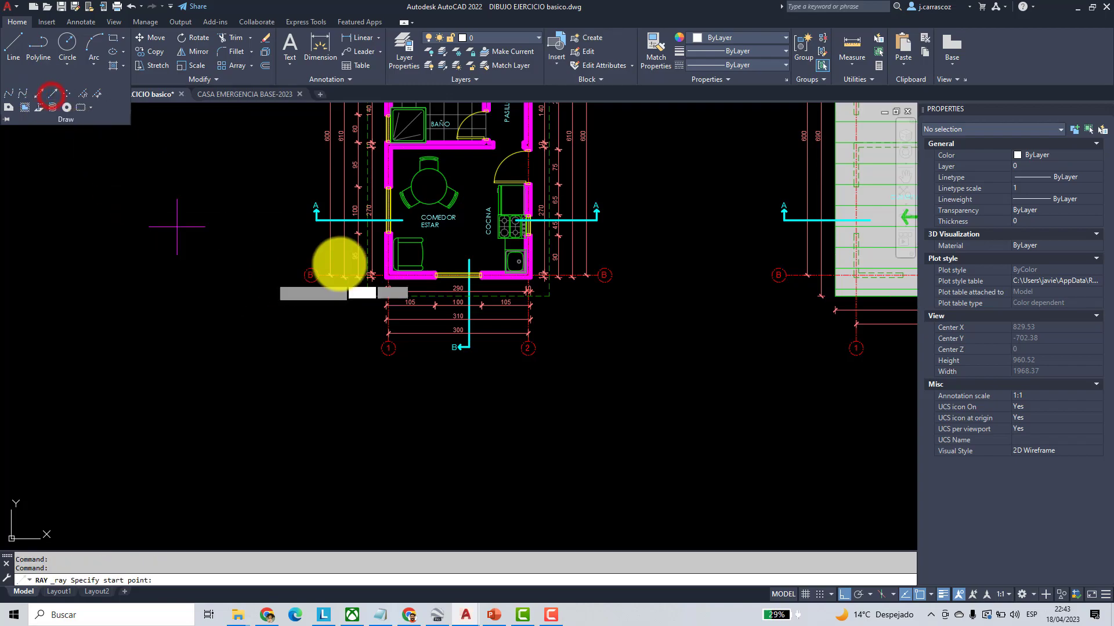
scroll(421, 290, up, 4)
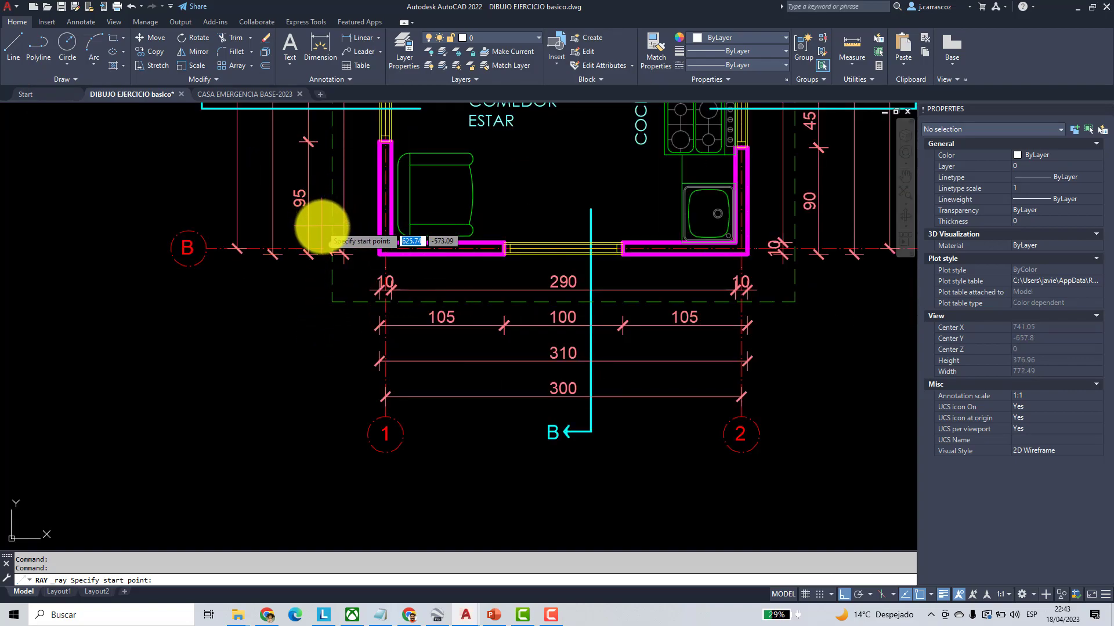
click(329, 186)
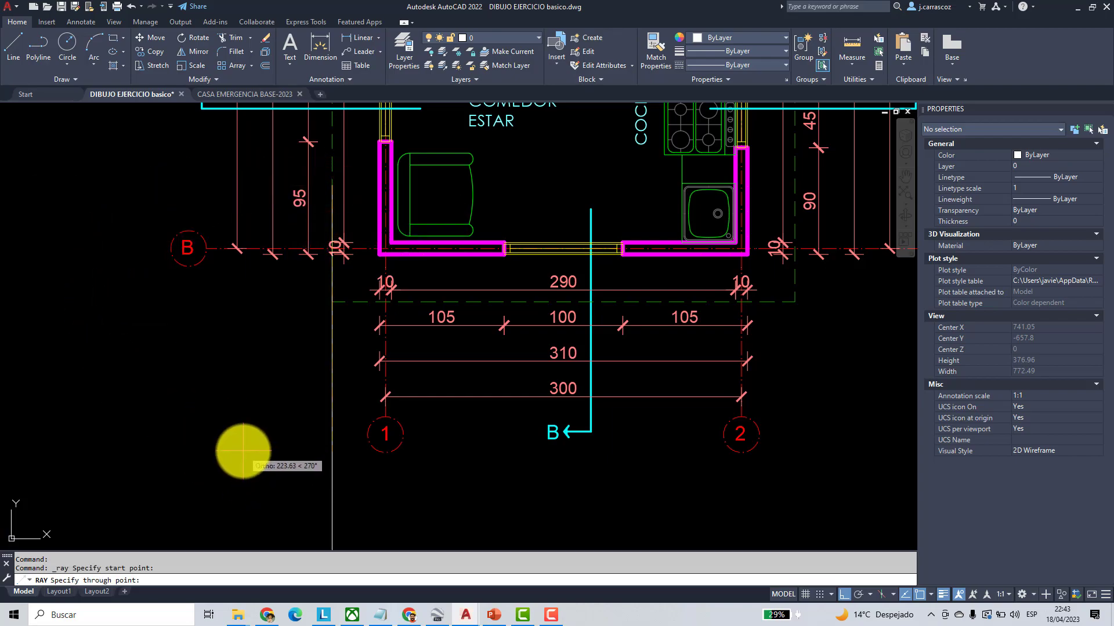
key(F8)
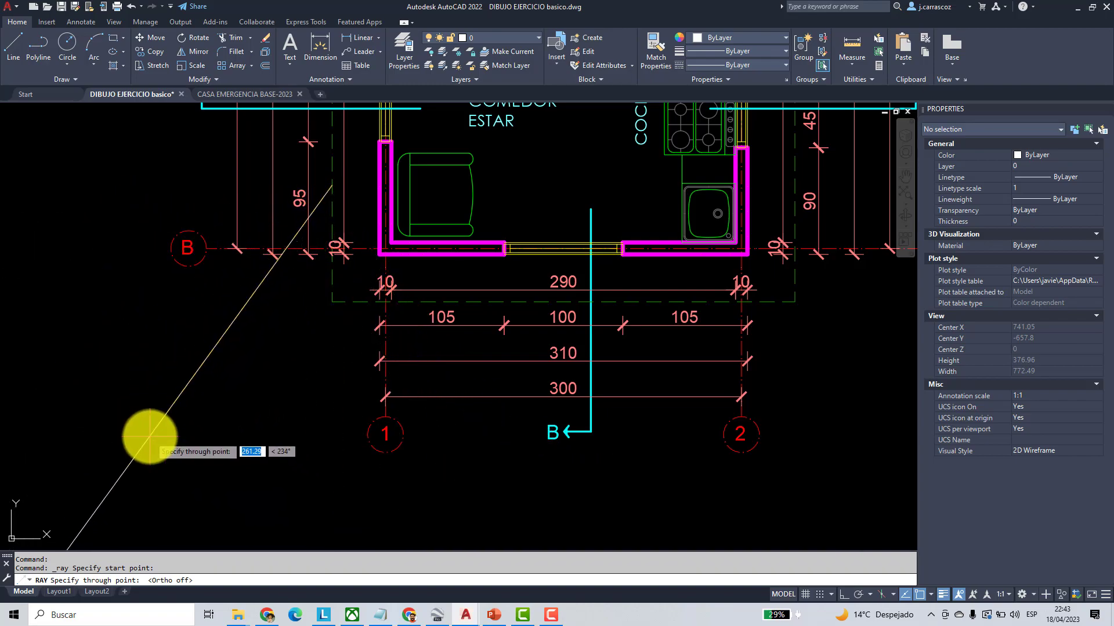
key(F8)
click(206, 482)
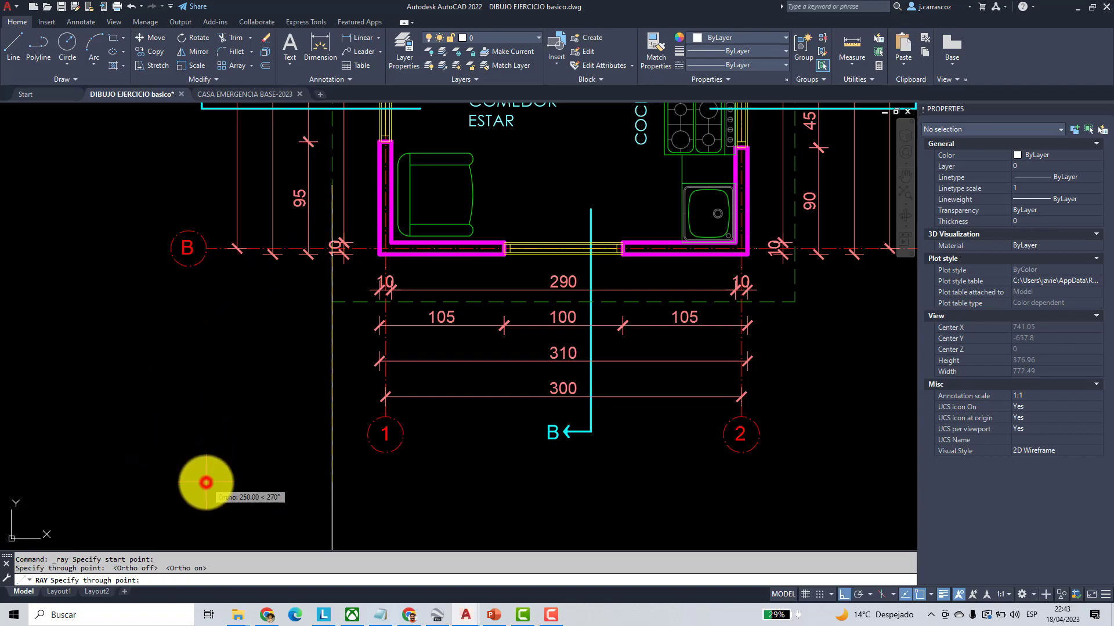
key(Escape)
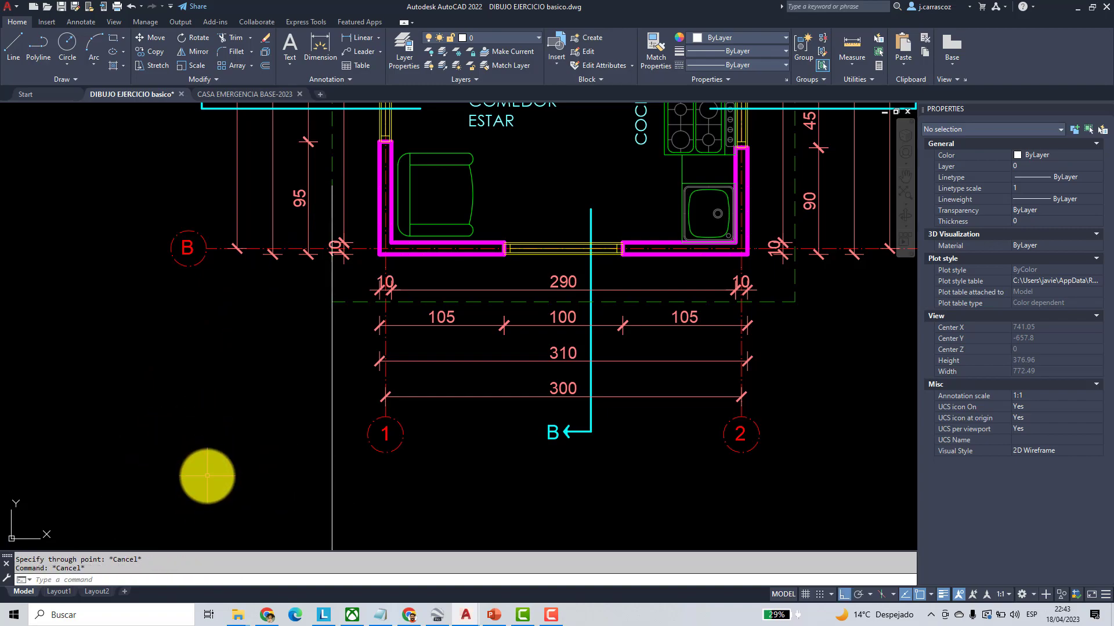
- Stretch the ray's start point up along the dashed roof outline to meet section line A
middle_drag(305, 440, 273, 514)
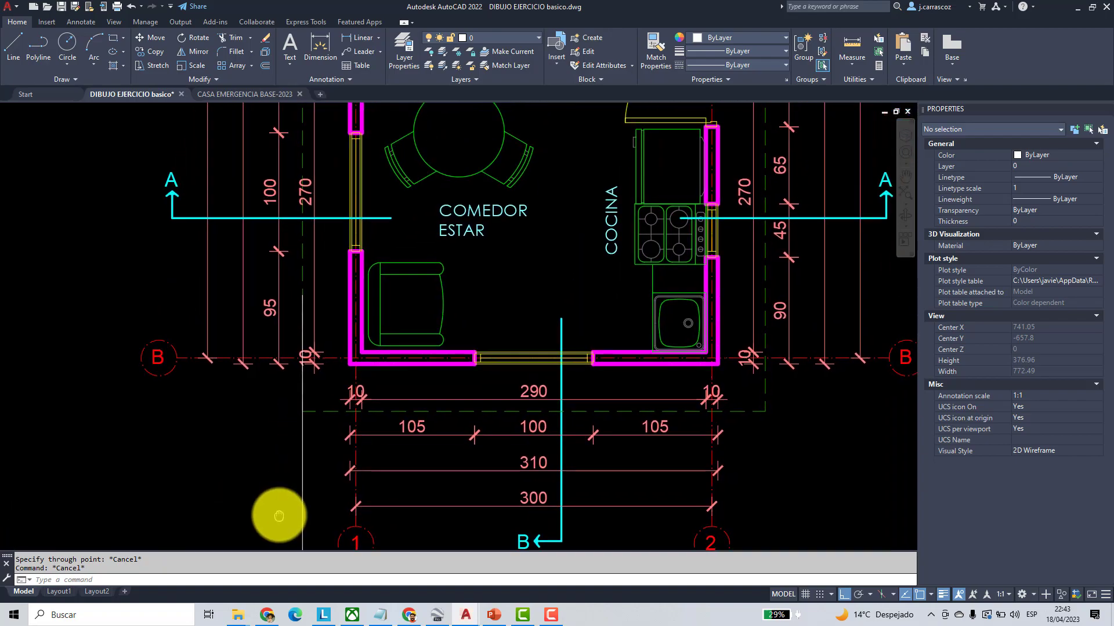
middle_drag(296, 420, 287, 485)
click(296, 494)
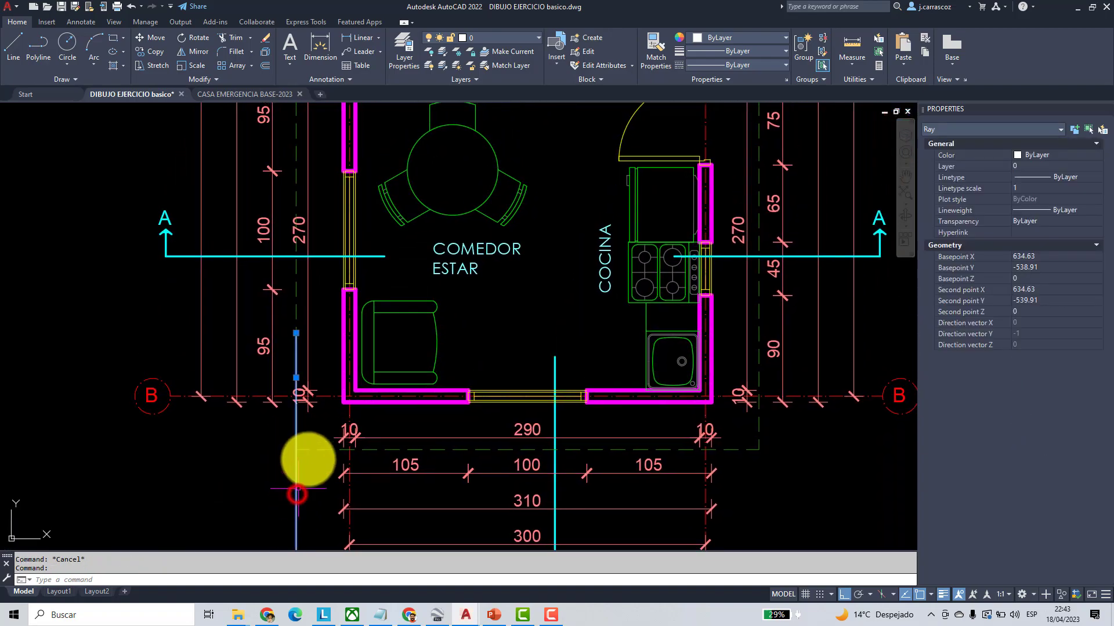
click(296, 332)
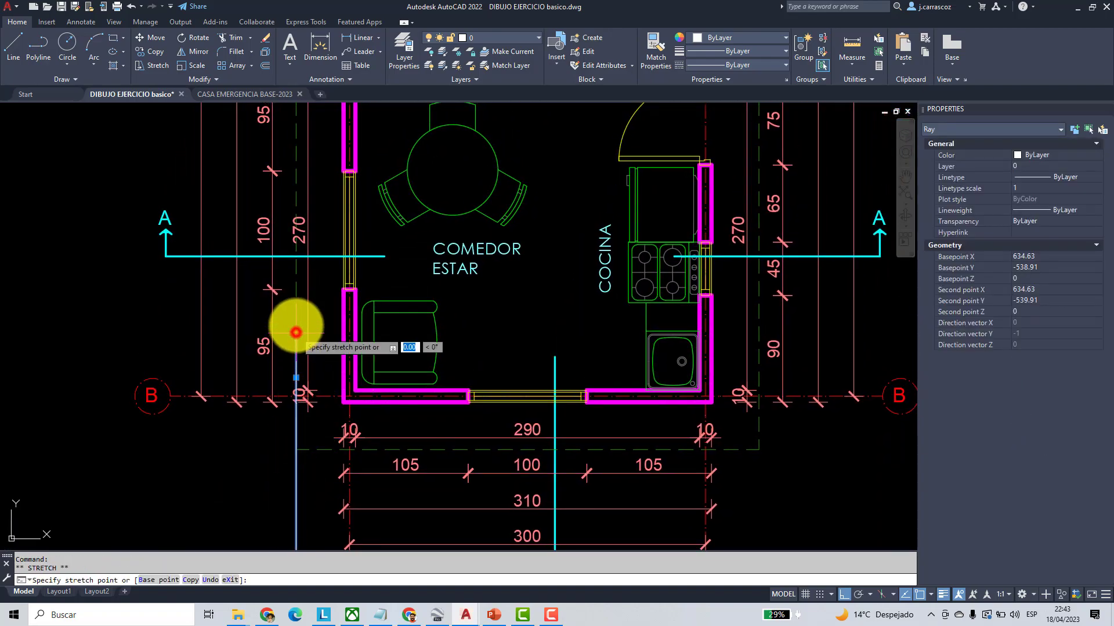
click(296, 255)
scroll(297, 258, up, 4)
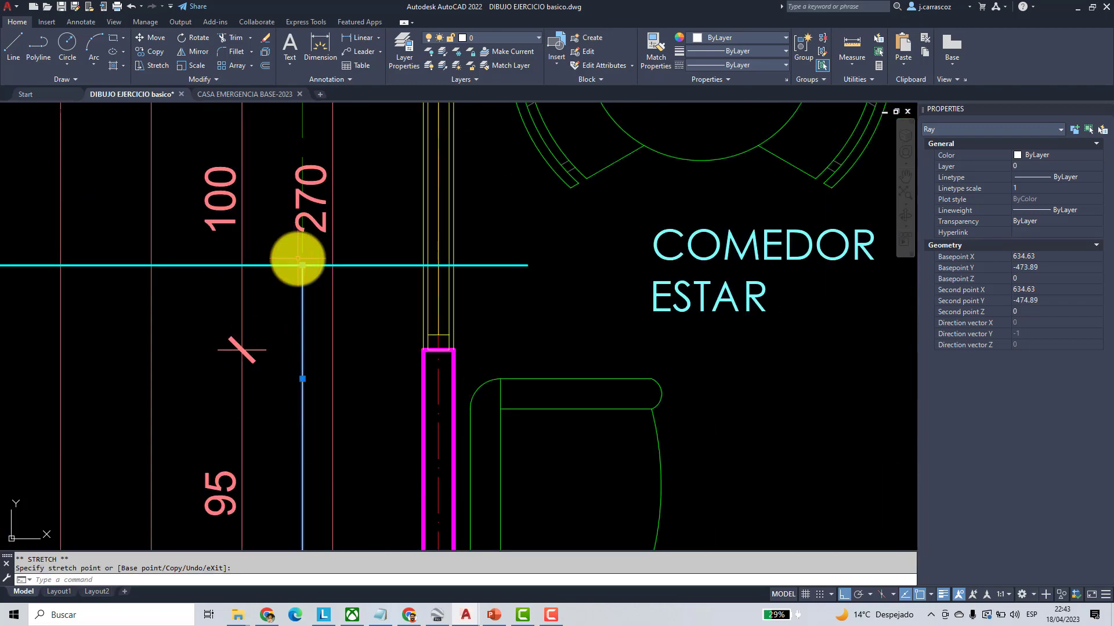
scroll(297, 259, down, 4)
key(Escape)
key(Escape)
- Copy the ray from its intersection with section line A to the outer and inner faces of the axis 1 wall
click(152, 53)
click(299, 318)
key(Return)
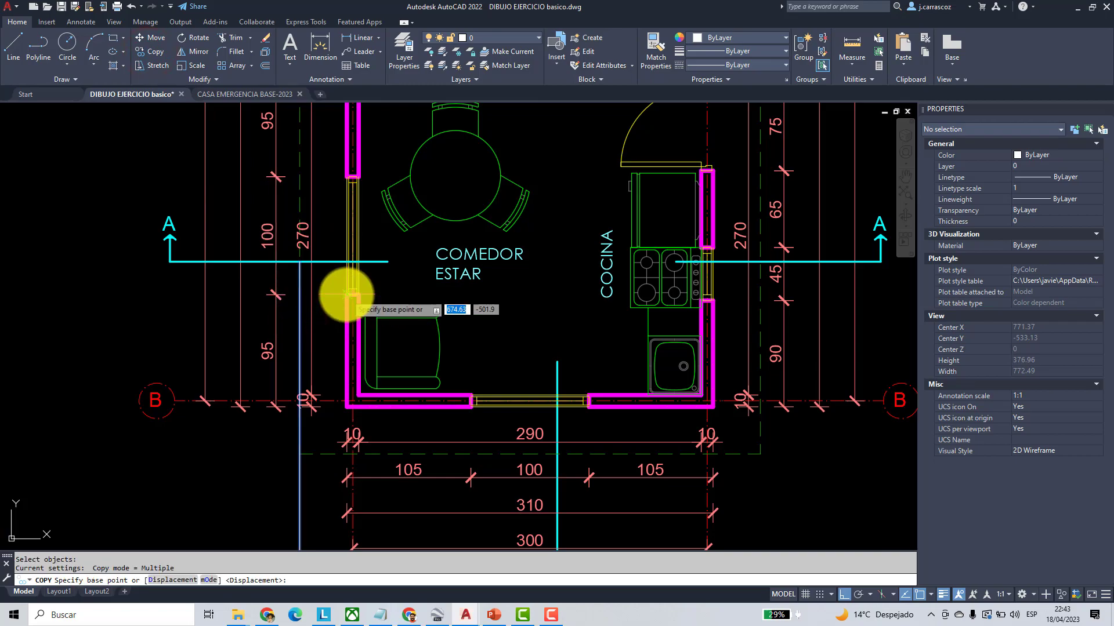
scroll(332, 232, up, 4)
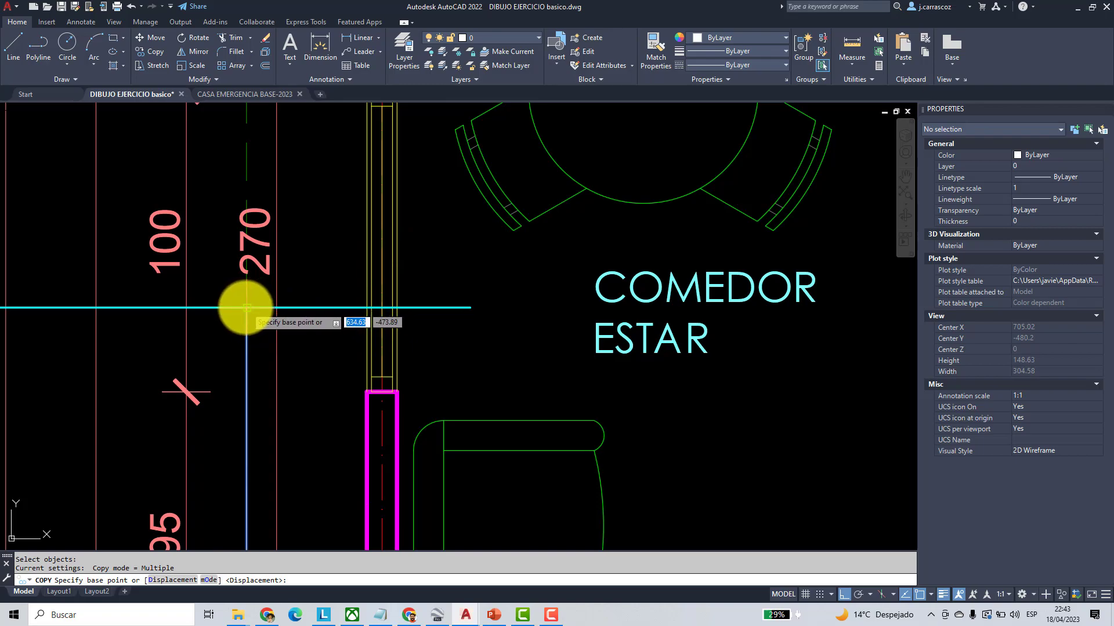
scroll(247, 307, up, 5)
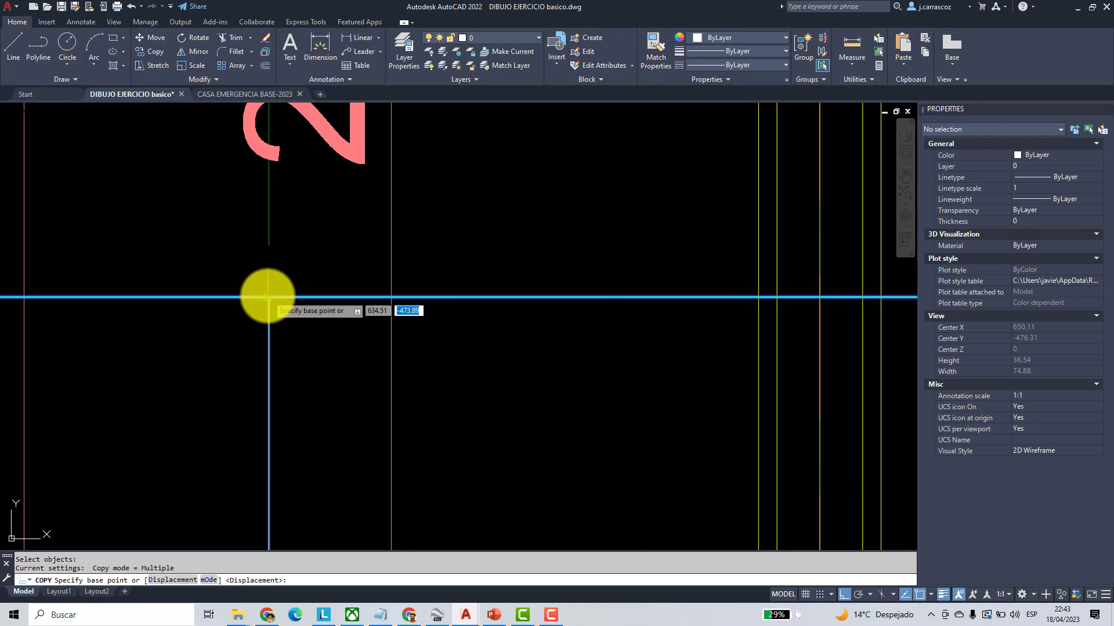
click(268, 296)
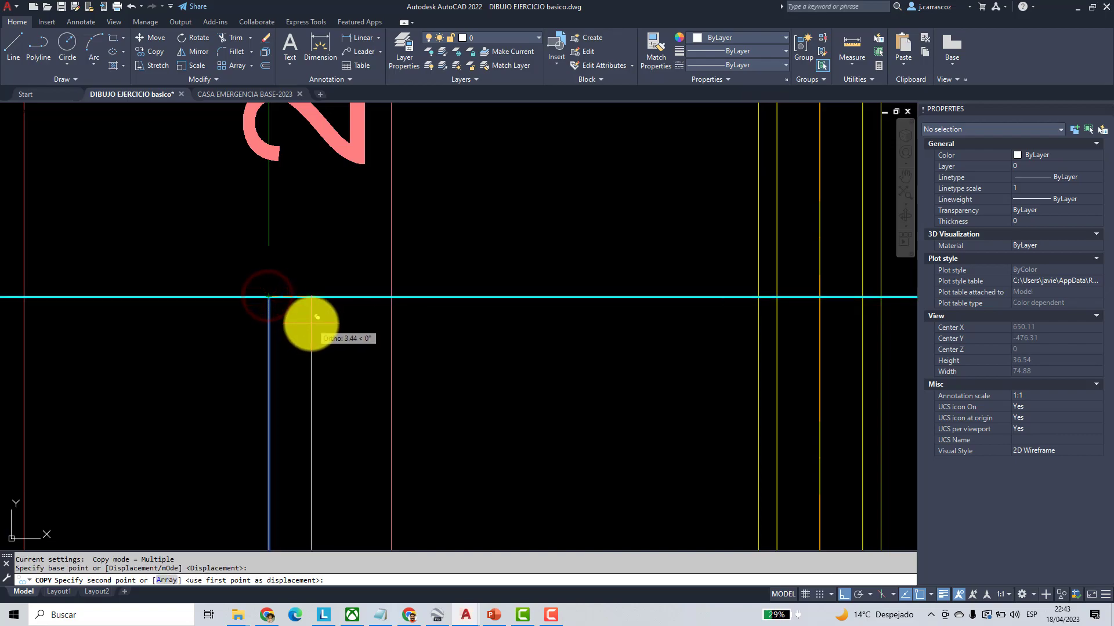
scroll(311, 324, down, 3)
middle_drag(384, 307, 348, 311)
scroll(354, 309, up, 2)
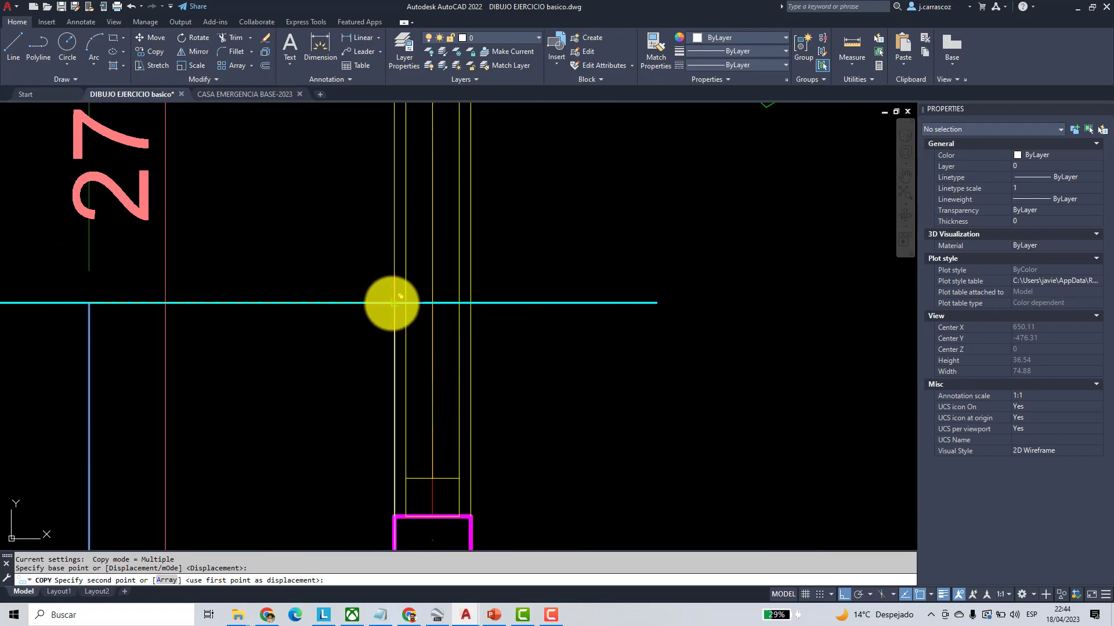
click(390, 304)
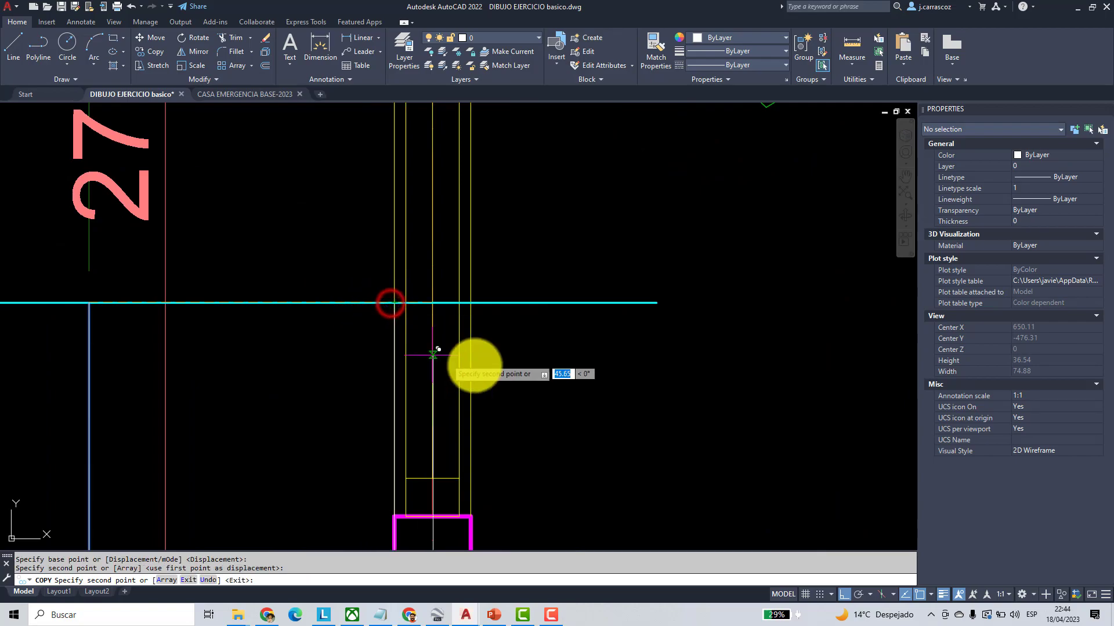
click(476, 303)
- Place further copies of the ray at both wall ends of the opening between the hallway and the living-dining room
scroll(470, 303, down, 2)
scroll(453, 308, down, 4)
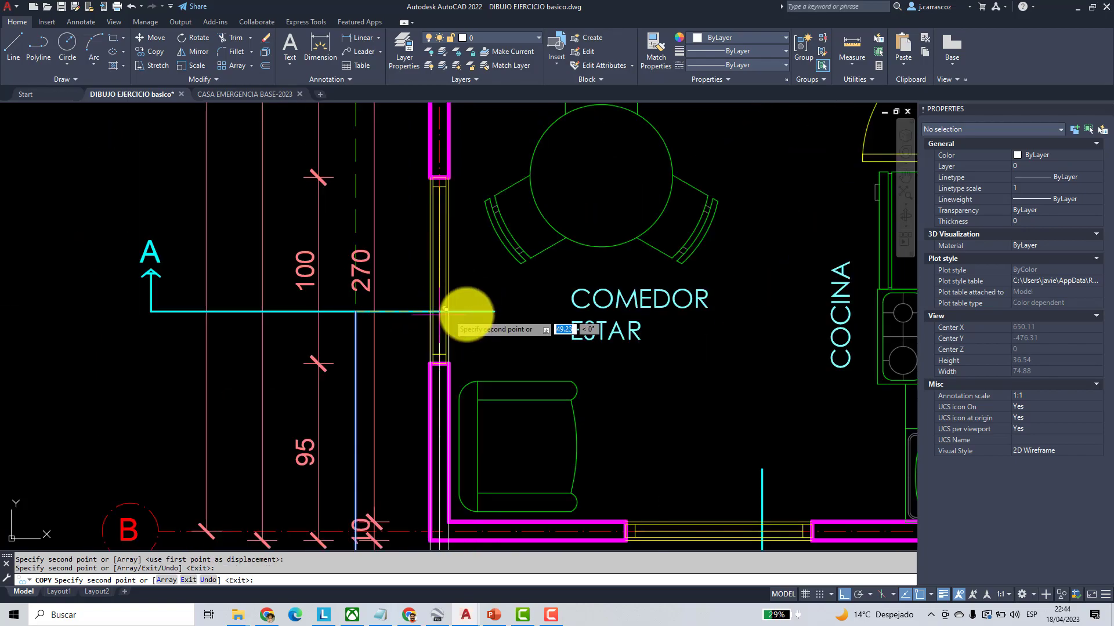
scroll(398, 358, down, 2)
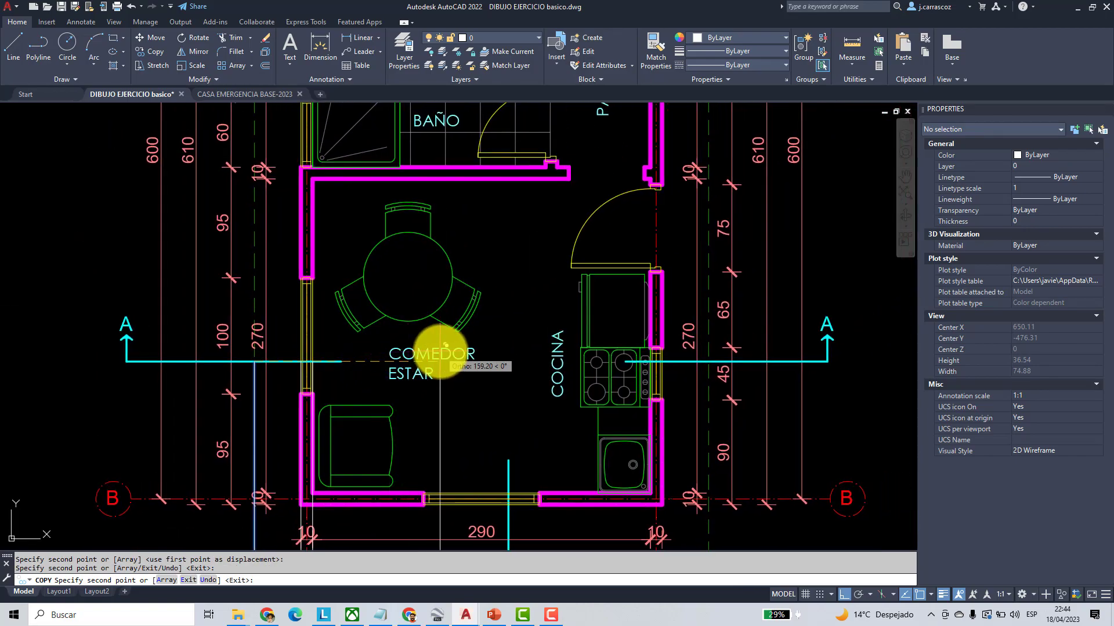
middle_drag(499, 284, 392, 312)
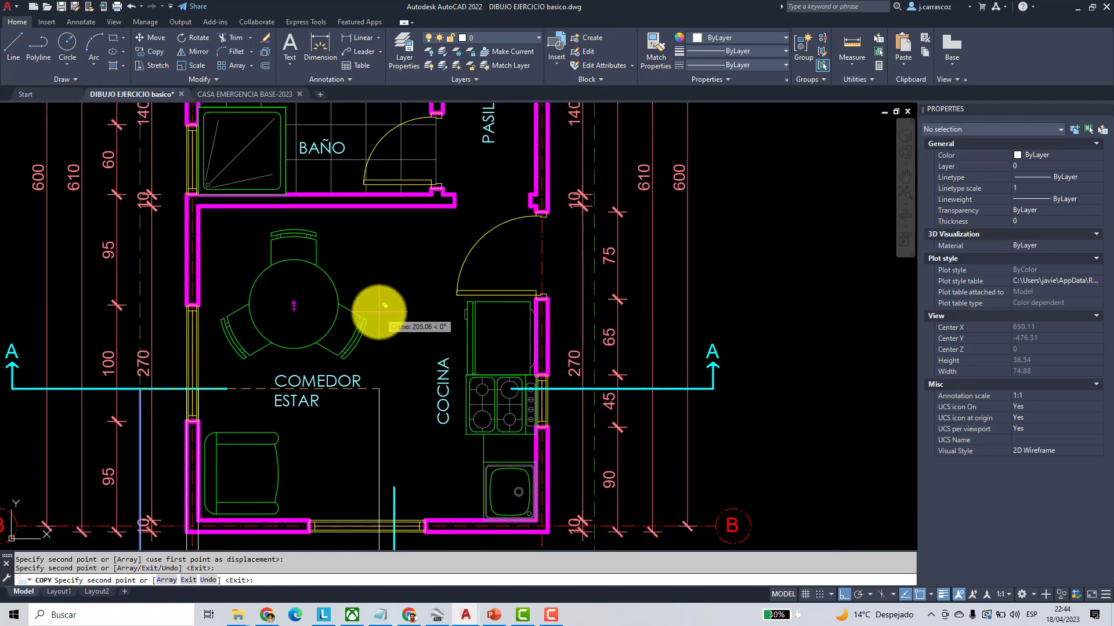
middle_drag(472, 219, 385, 291)
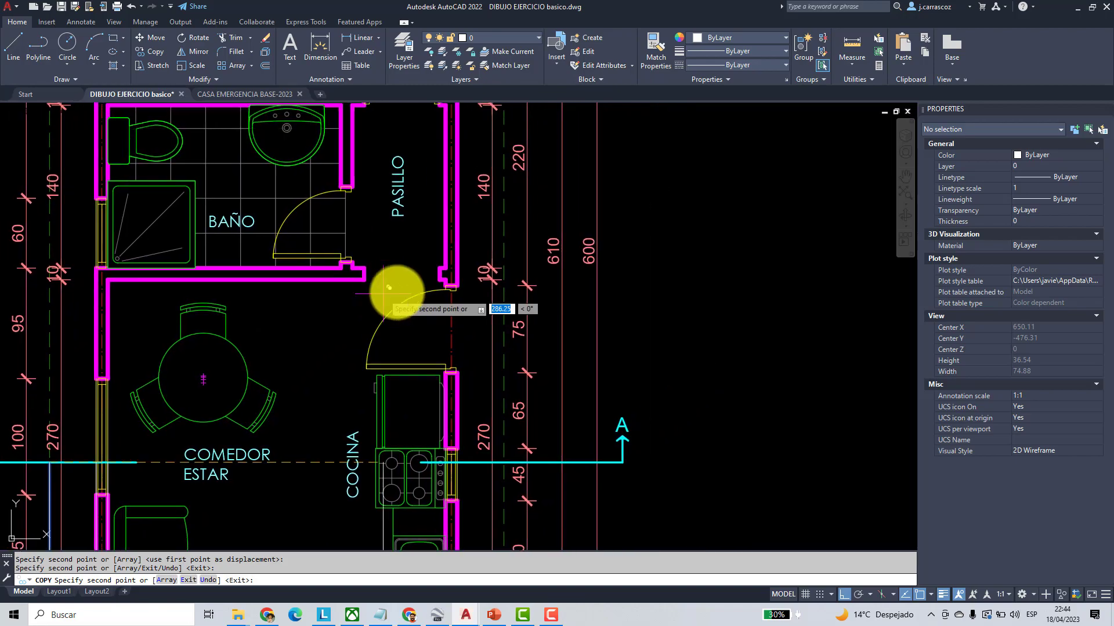
scroll(435, 281, up, 3)
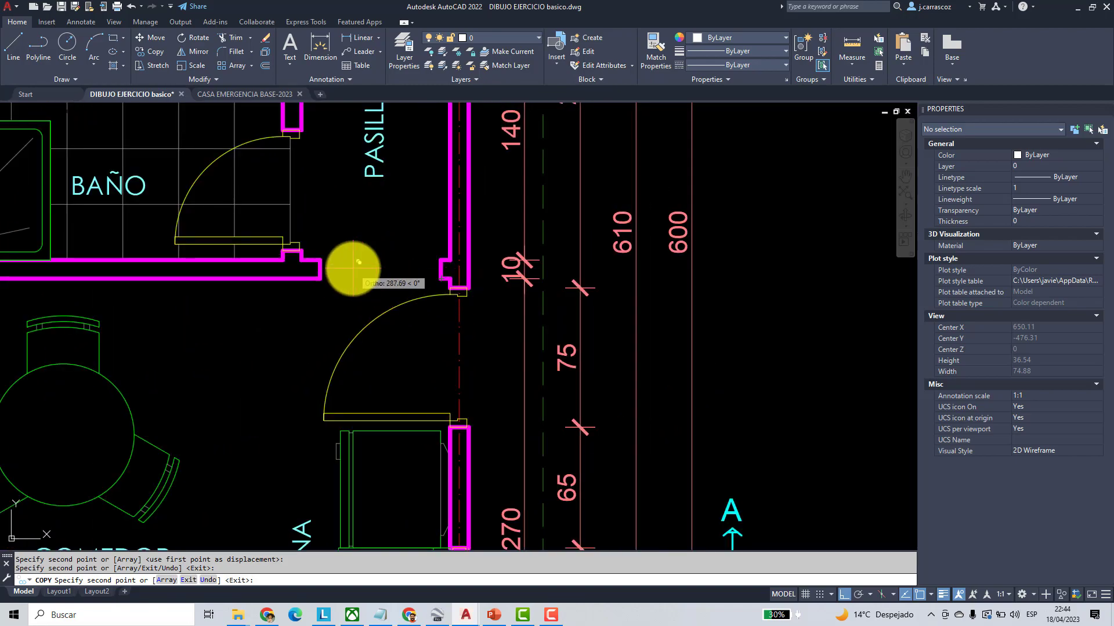
click(324, 281)
click(438, 279)
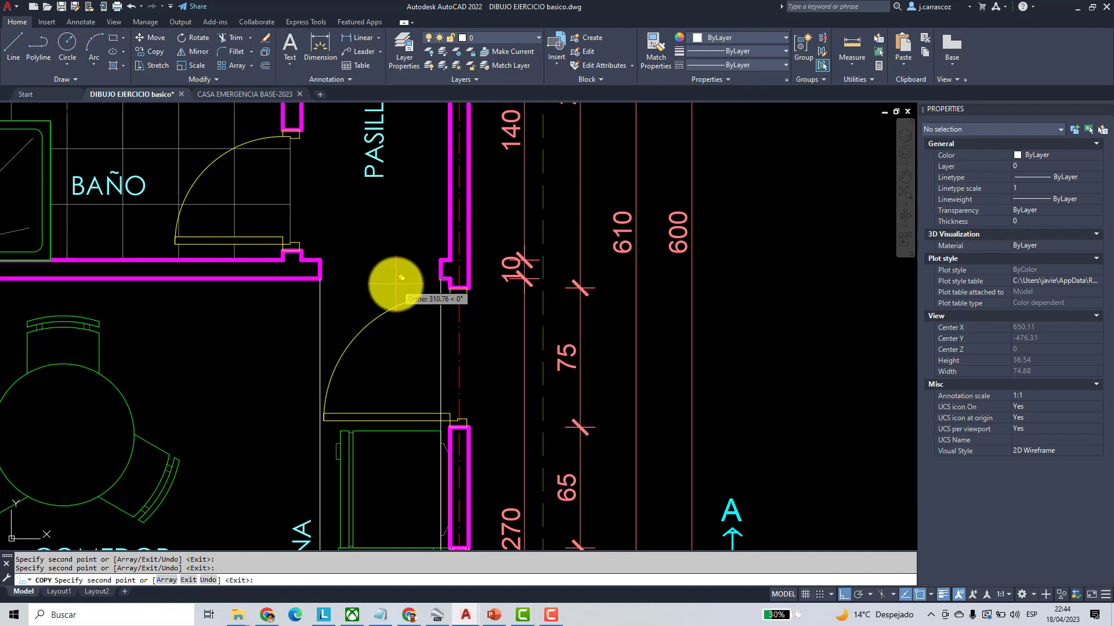
- Place copies of the ray on the inner and outer faces of the axis 2 wall, where section line A crosses the kitchen window
scroll(401, 278, down, 2)
scroll(356, 209, down, 3)
scroll(398, 311, up, 1)
scroll(372, 288, up, 7)
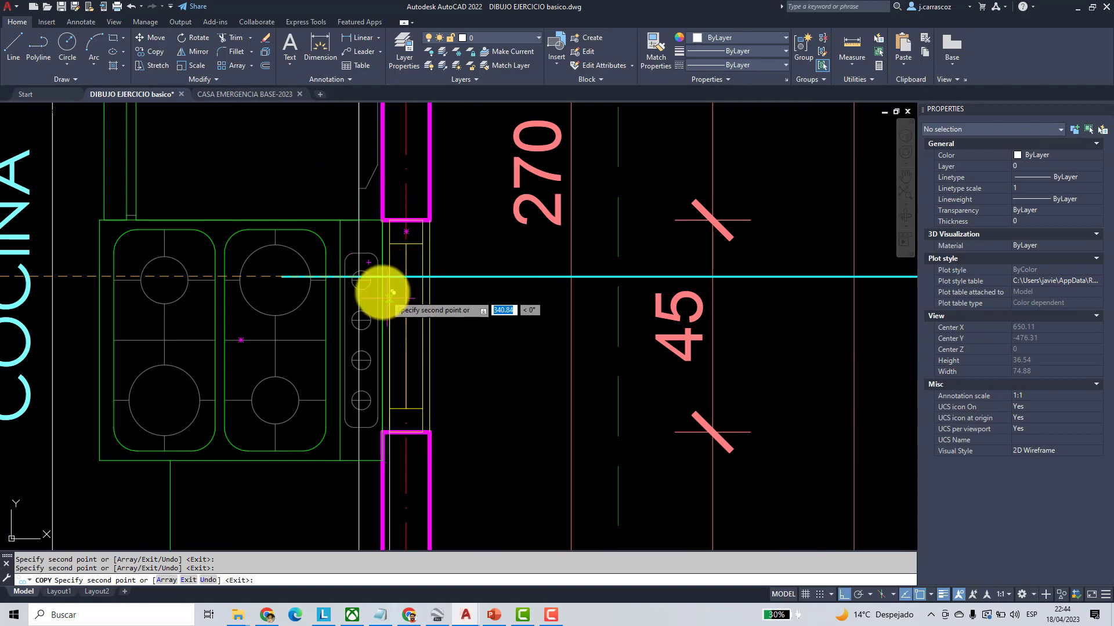
scroll(378, 267, up, 3)
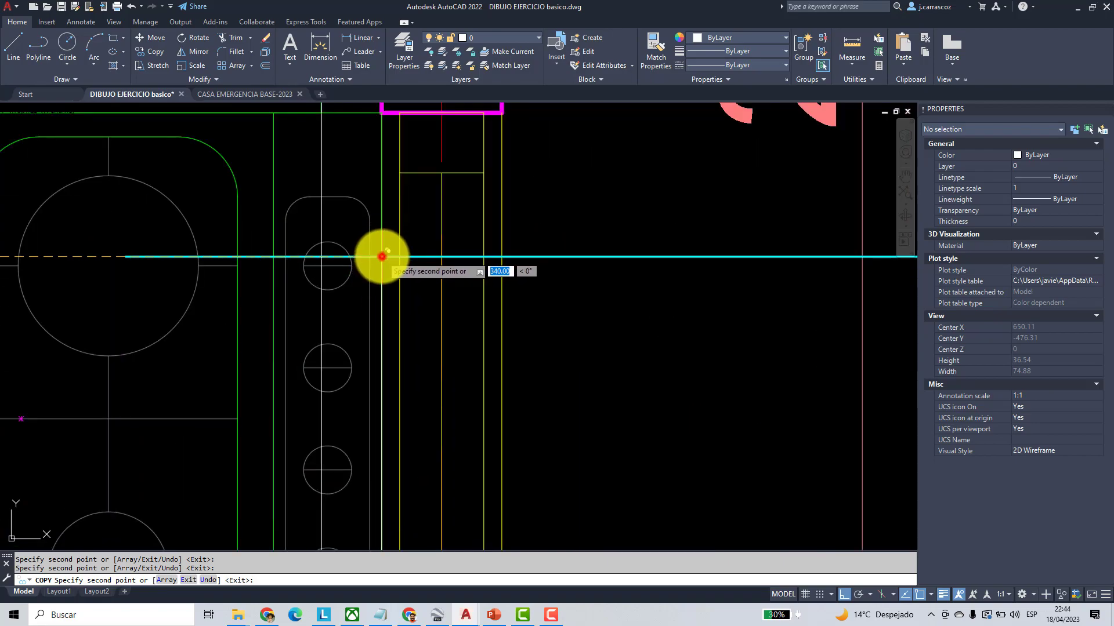
click(382, 257)
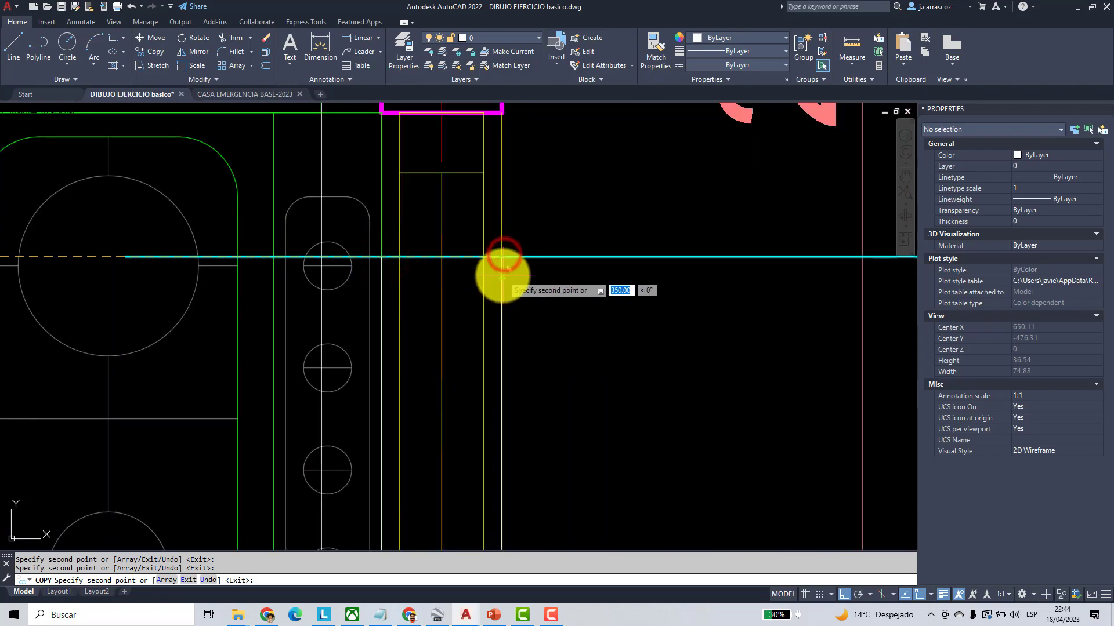
- Place the last ray copy where section line A meets the dashed roof outline beyond the axis 2 wall, and finish copying
scroll(498, 273, down, 8)
middle_drag(548, 286, 493, 267)
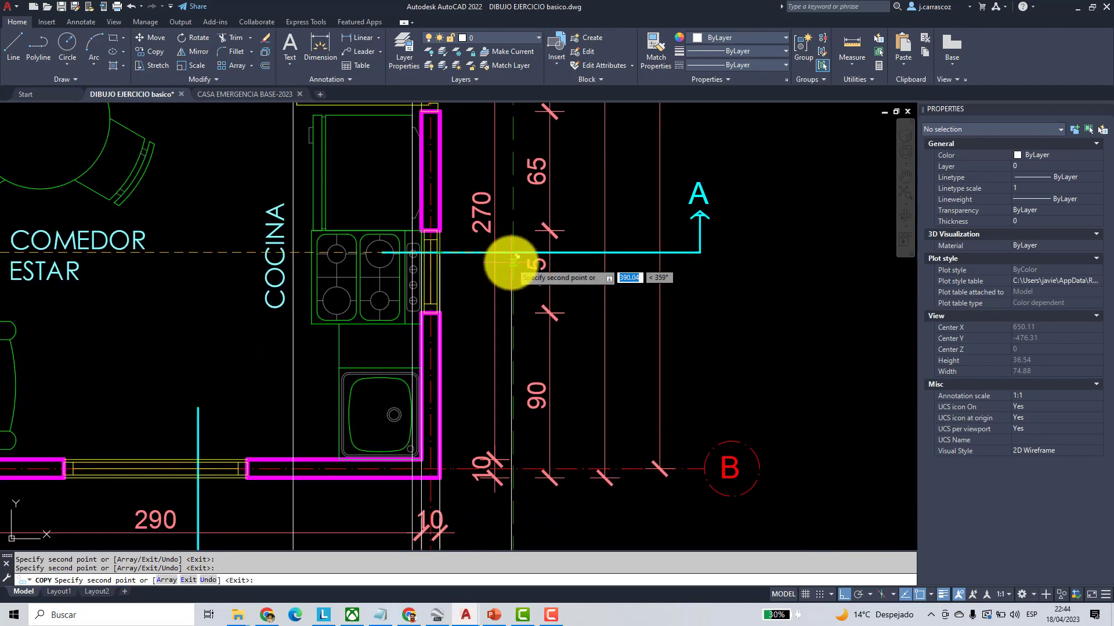
scroll(509, 262, up, 4)
click(515, 236)
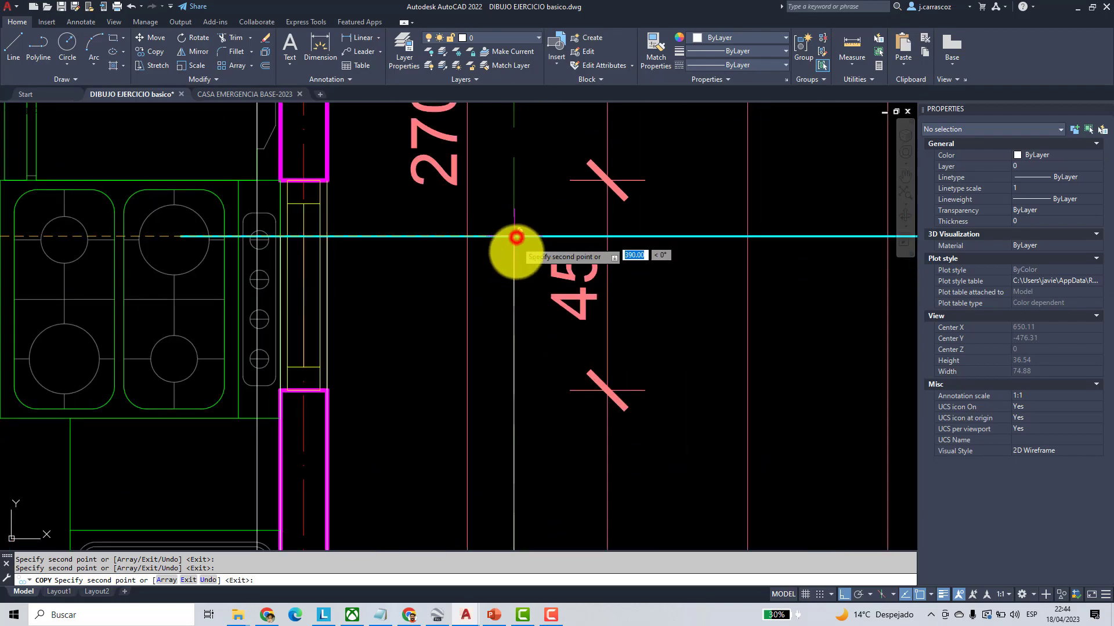
key(Escape)
- Examine how the projected rays run from the floor plan down across the horizontal line
scroll(531, 319, down, 10)
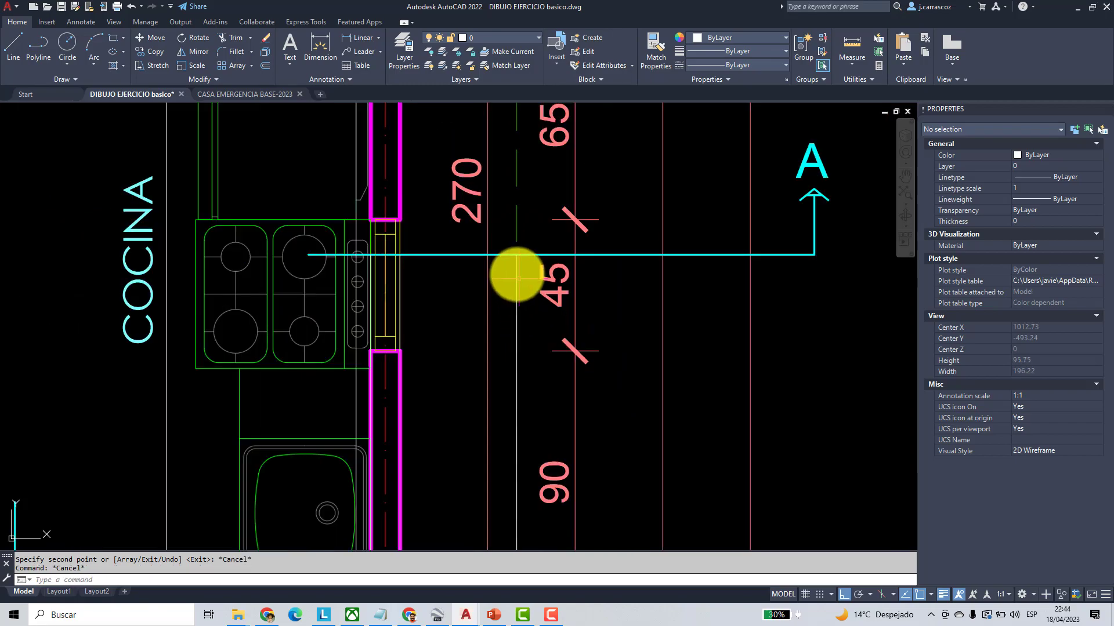
middle_drag(517, 368, 489, 305)
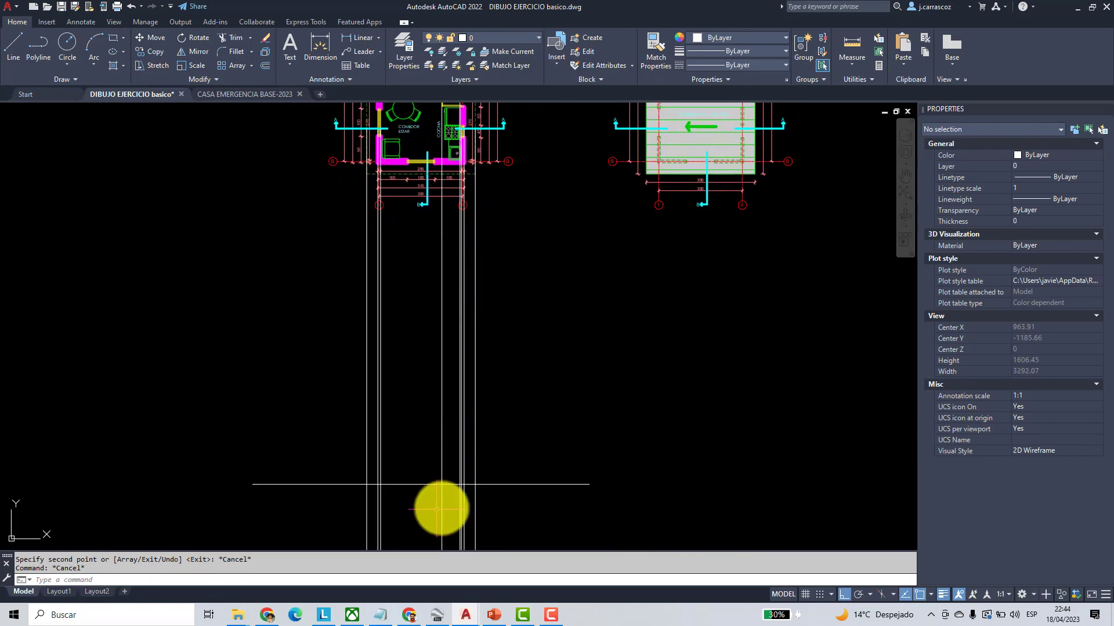
scroll(453, 494, up, 4)
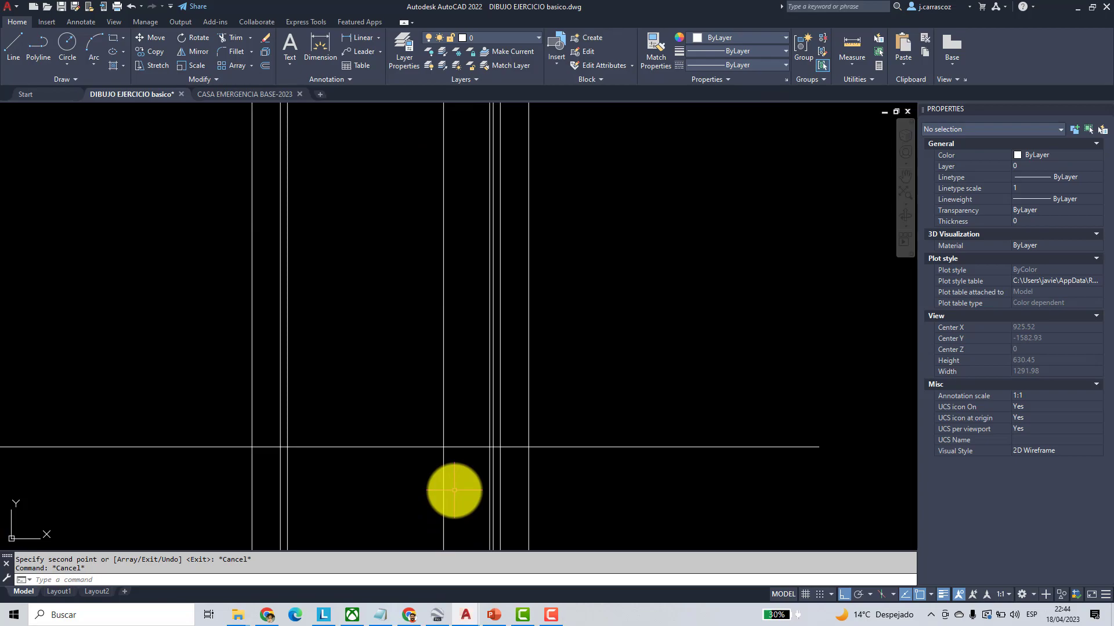
scroll(458, 255, down, 16)
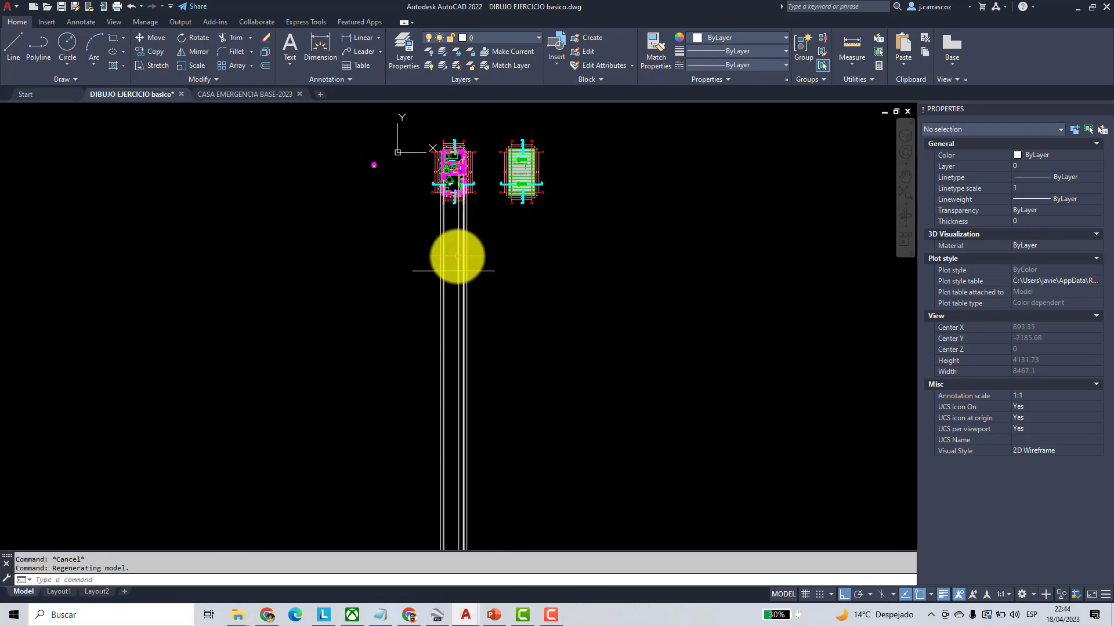
scroll(459, 264, up, 10)
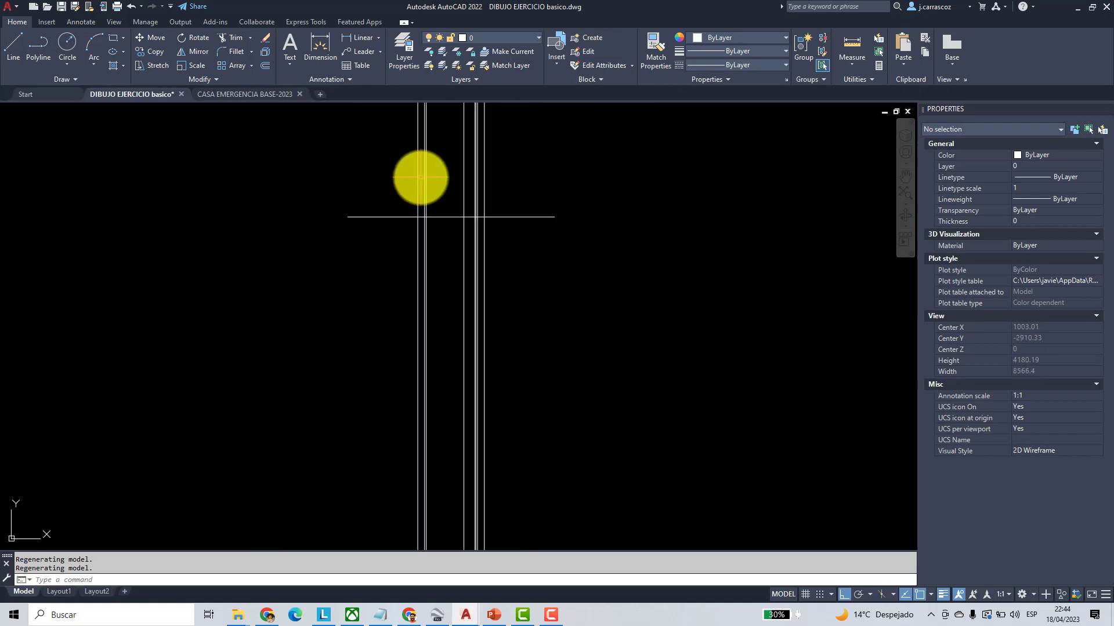
scroll(447, 177, up, 2)
mouse_move(447, 177)
middle_down()
mouse_move(385, 378)
mouse_move(398, 380)
middle_up()
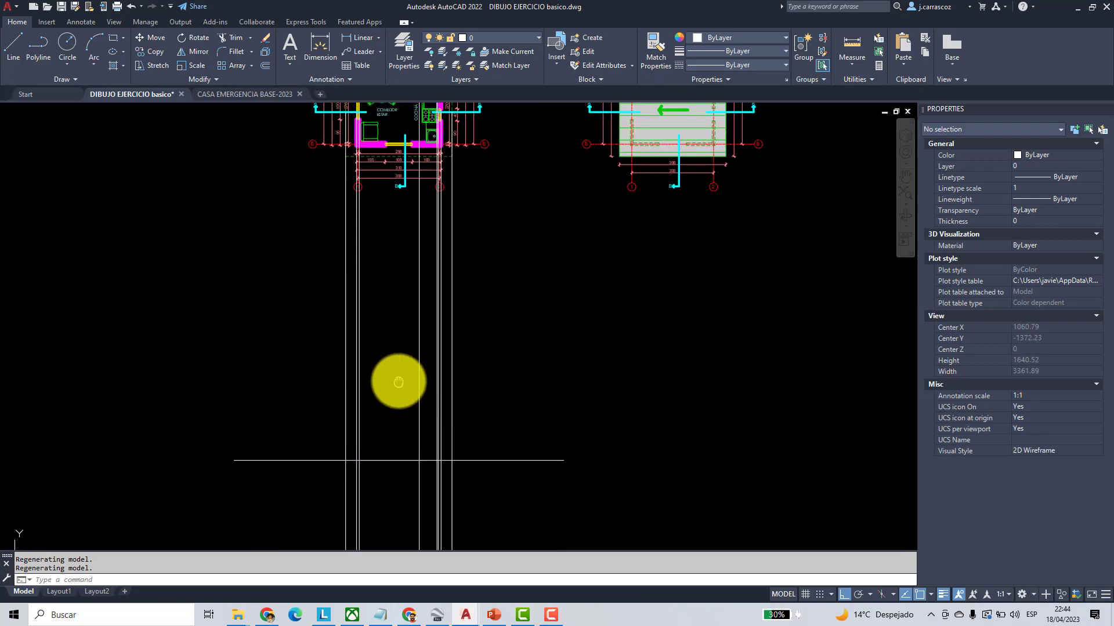
- Offset the horizontal base line of section A upward by 20
click(265, 65)
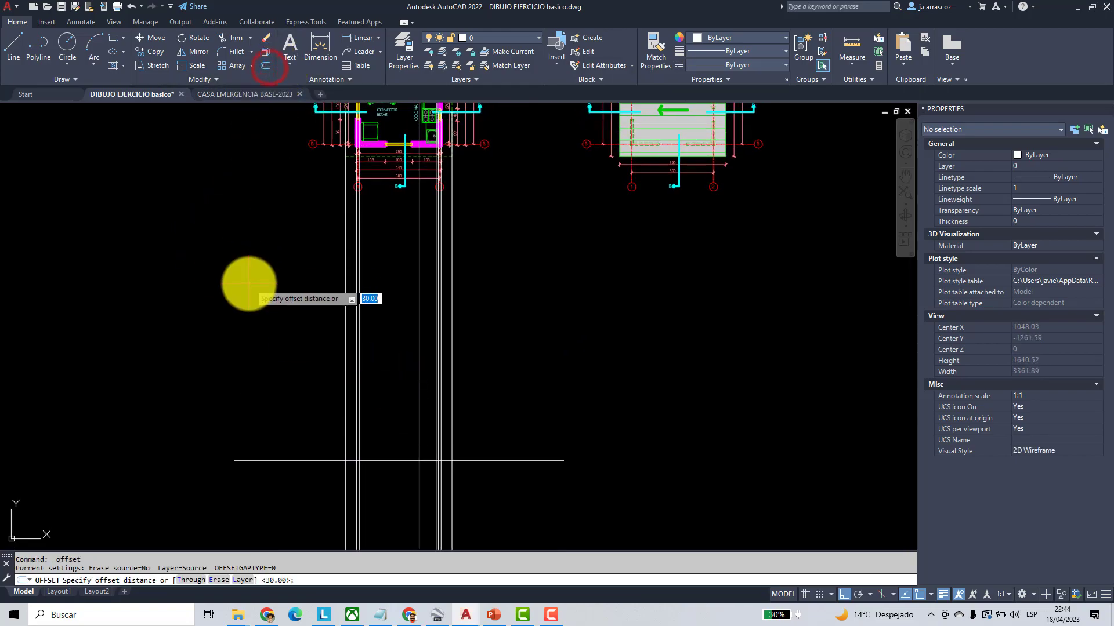
key(Return)
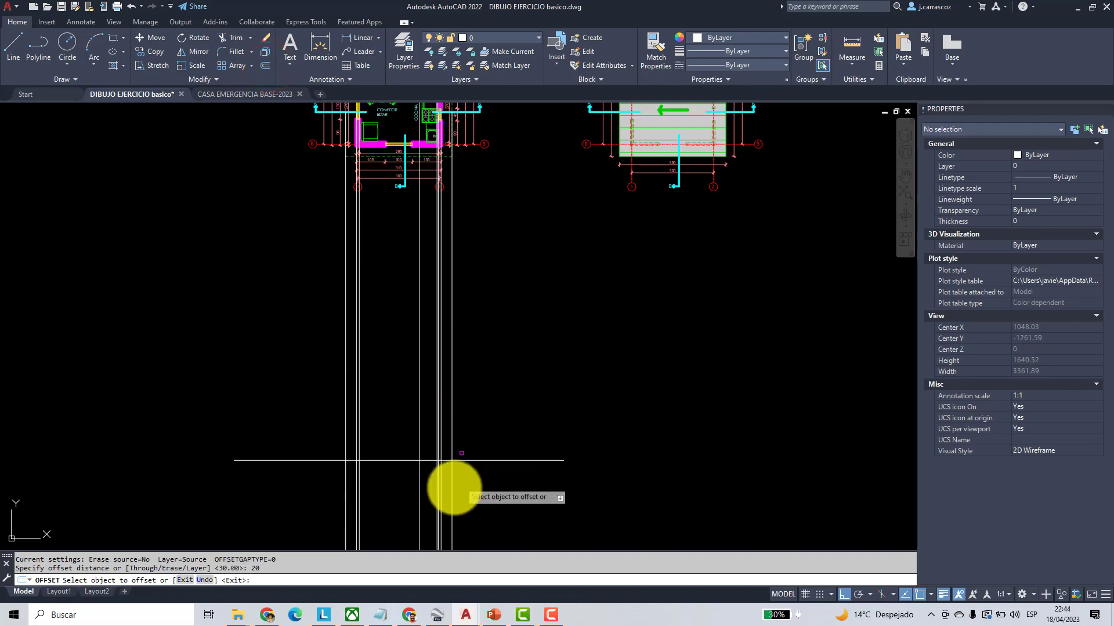
click(392, 460)
click(391, 443)
key(Return)
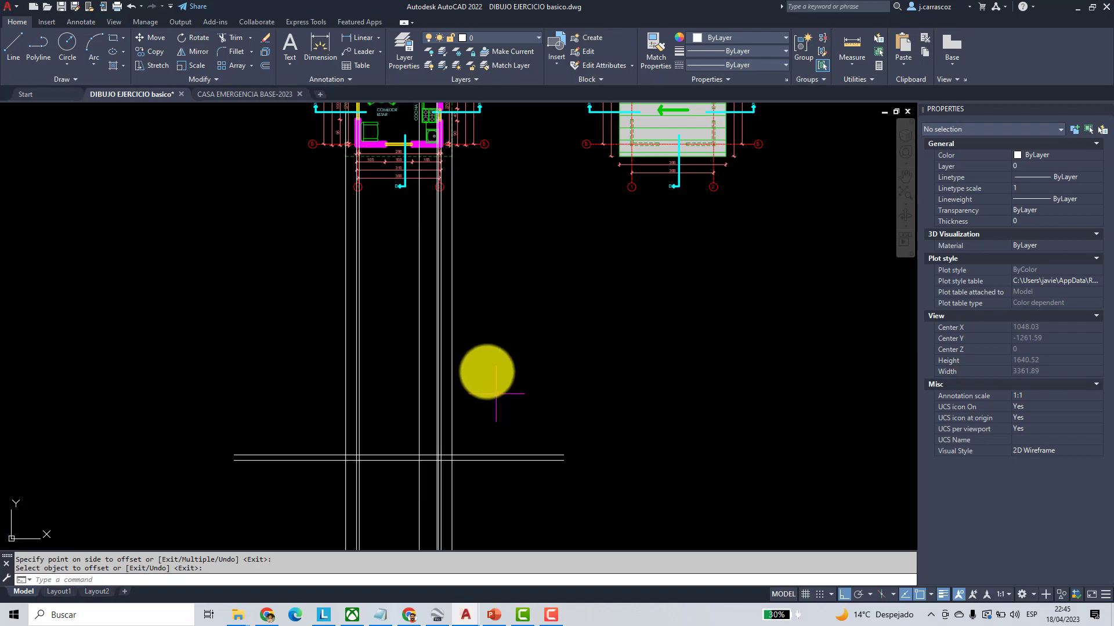
- Offset the upper of the two horizontal lines upward by 230 to mark the wall height
scroll(418, 484, up, 2)
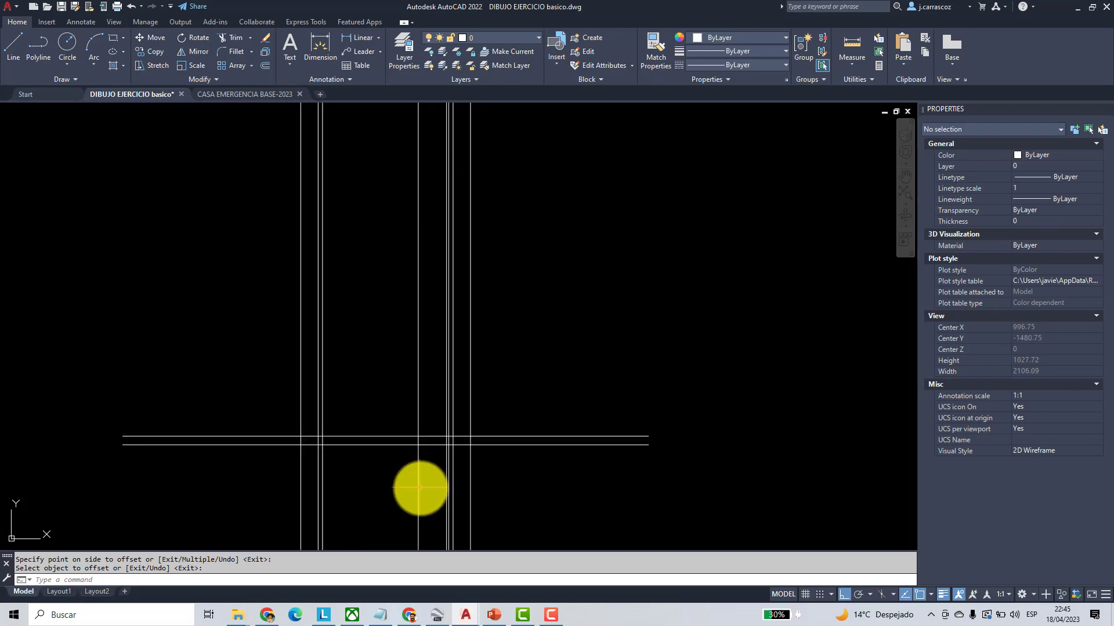
click(264, 67)
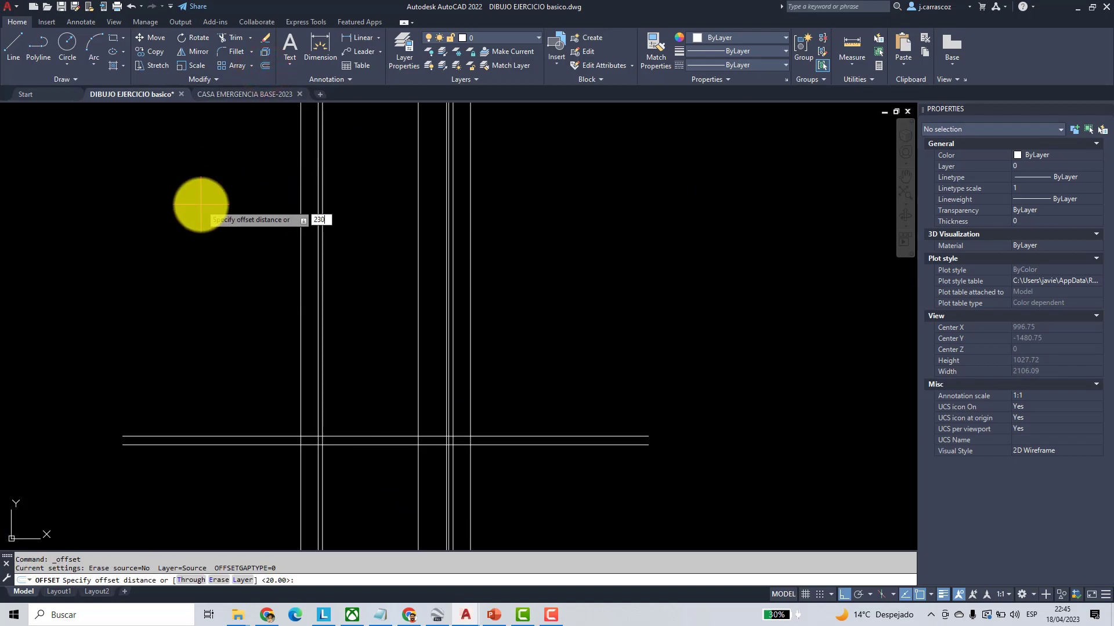
text(230)
key(Return)
click(381, 436)
click(371, 354)
key(Return)
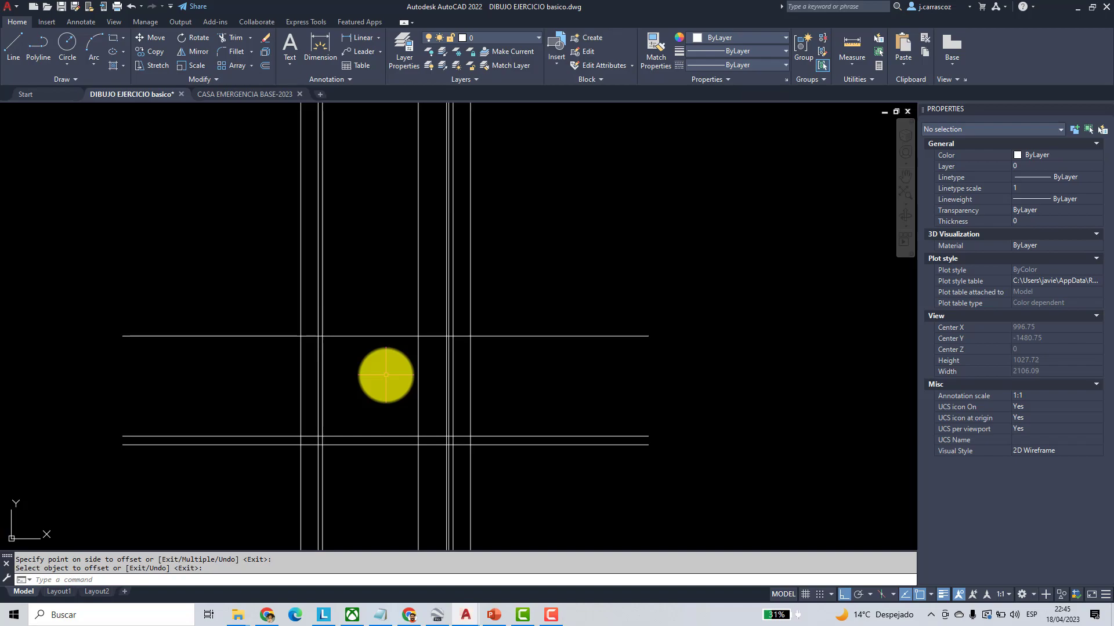
- Examine the slope note and slope direction arrow on the roof plan
scroll(391, 375, down, 5)
scroll(504, 224, up, 8)
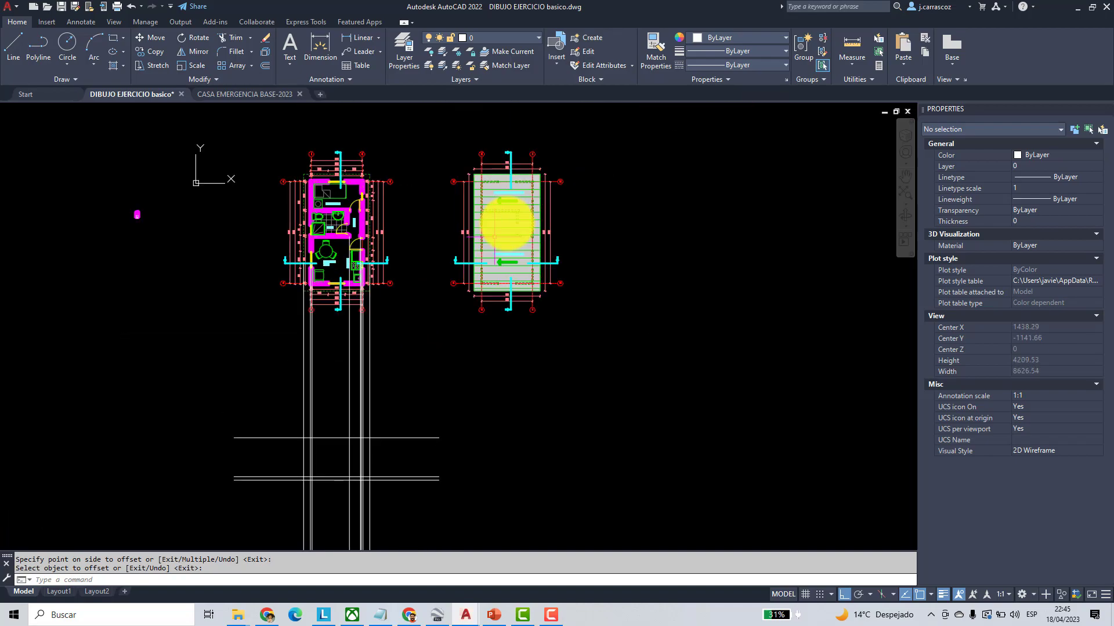
scroll(516, 191, up, 2)
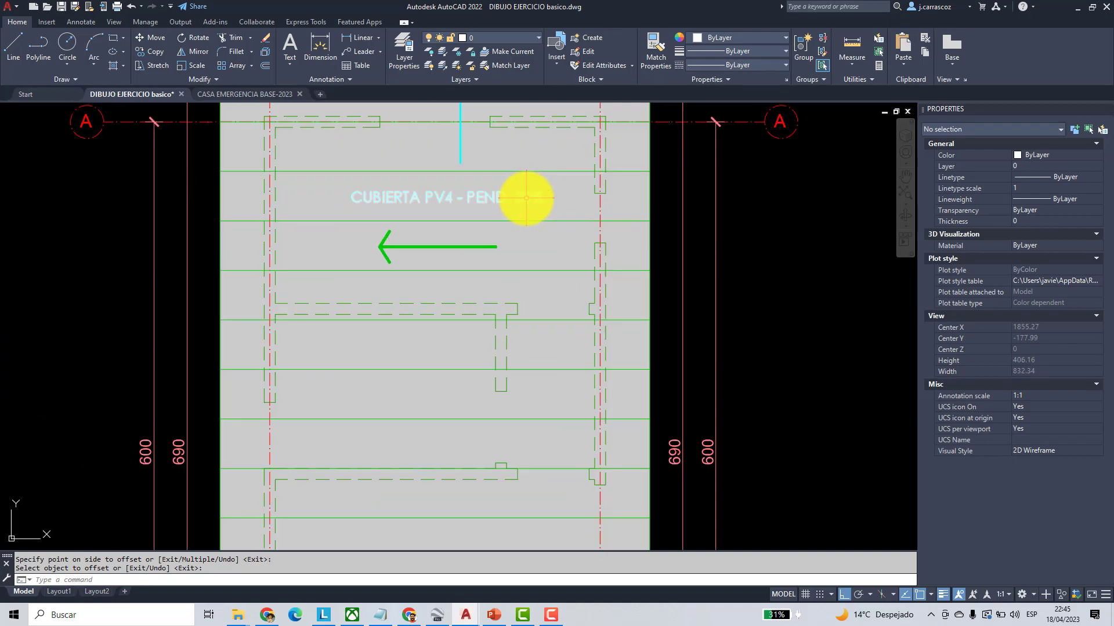
scroll(510, 209, down, 6)
scroll(410, 169, down, 3)
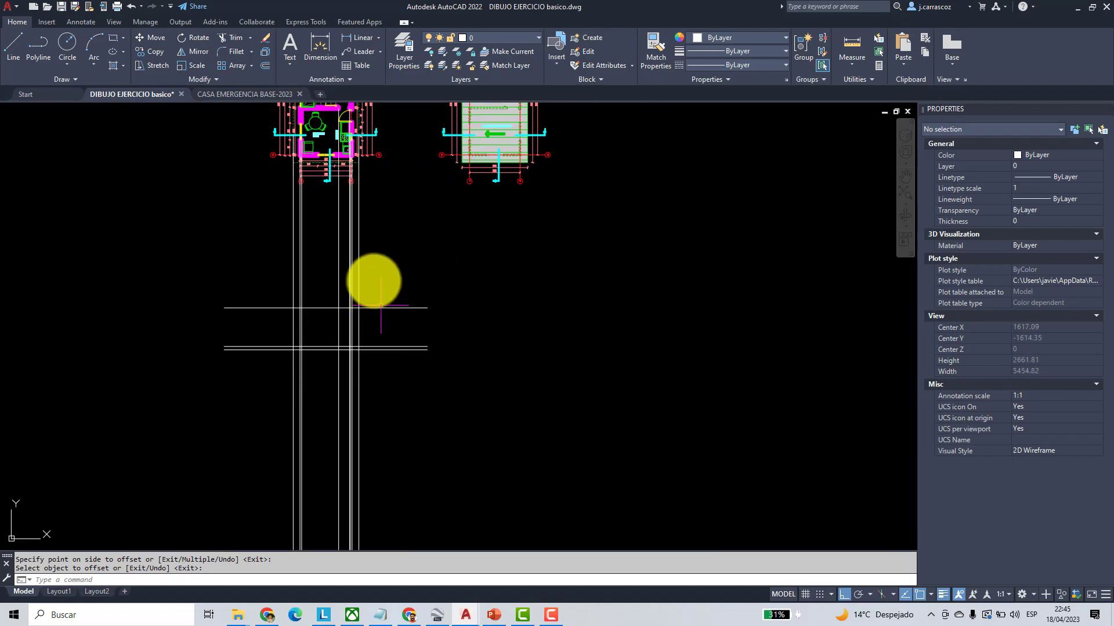
scroll(374, 279, up, 5)
scroll(301, 321, down, 4)
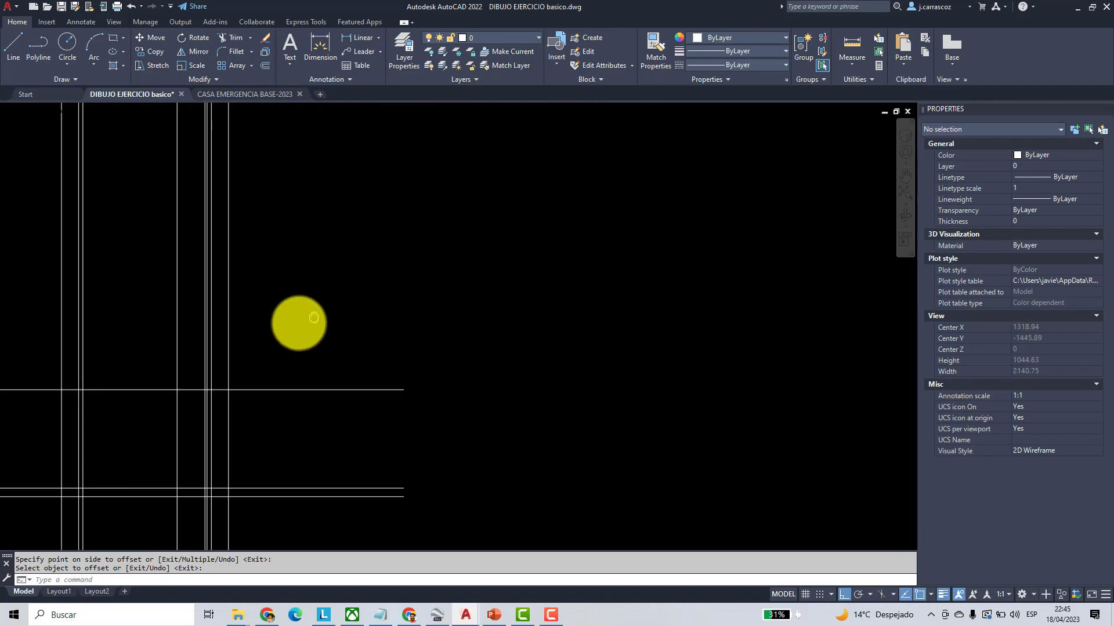
- Draw a slope triangle beside the rays with a 100 horizontal line, a 30 vertical line and a closing sloped line
scroll(263, 355, up, 4)
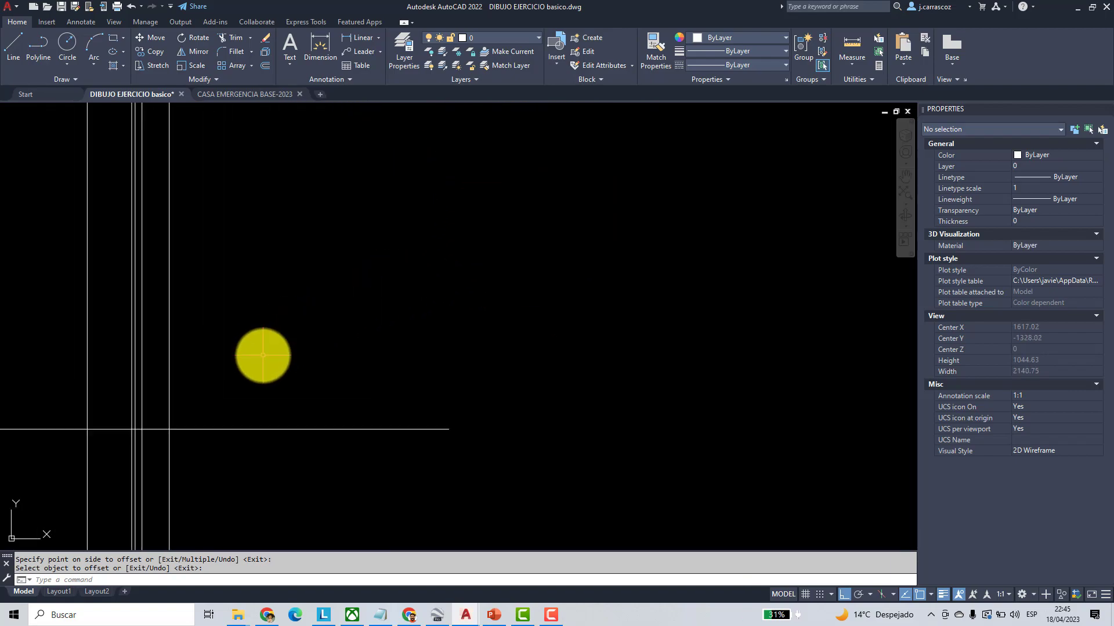
click(15, 48)
click(315, 296)
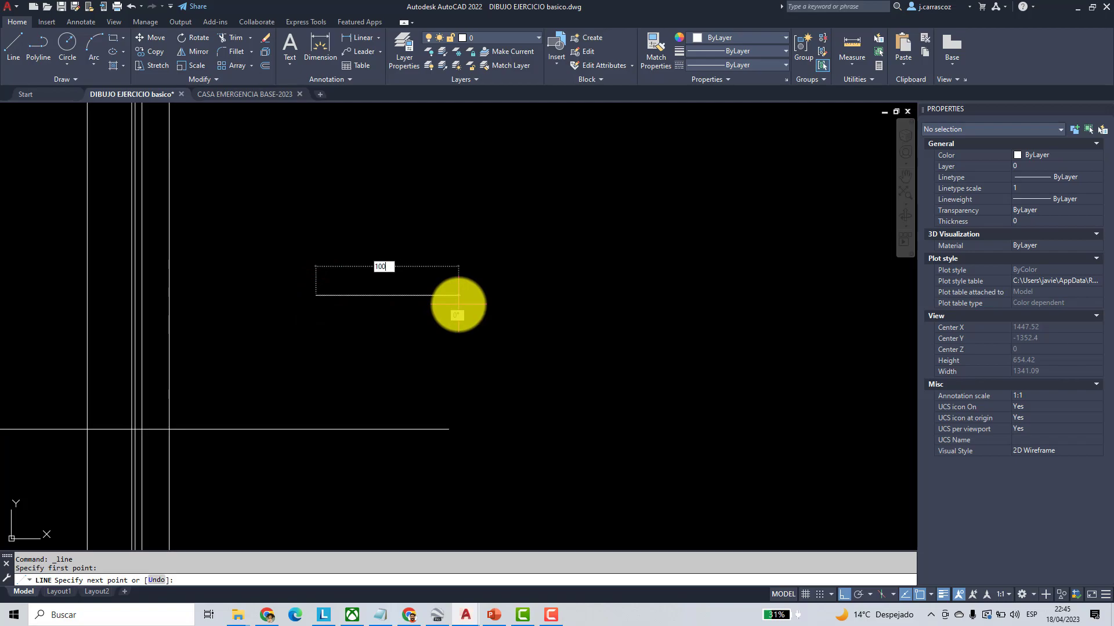
key(Return)
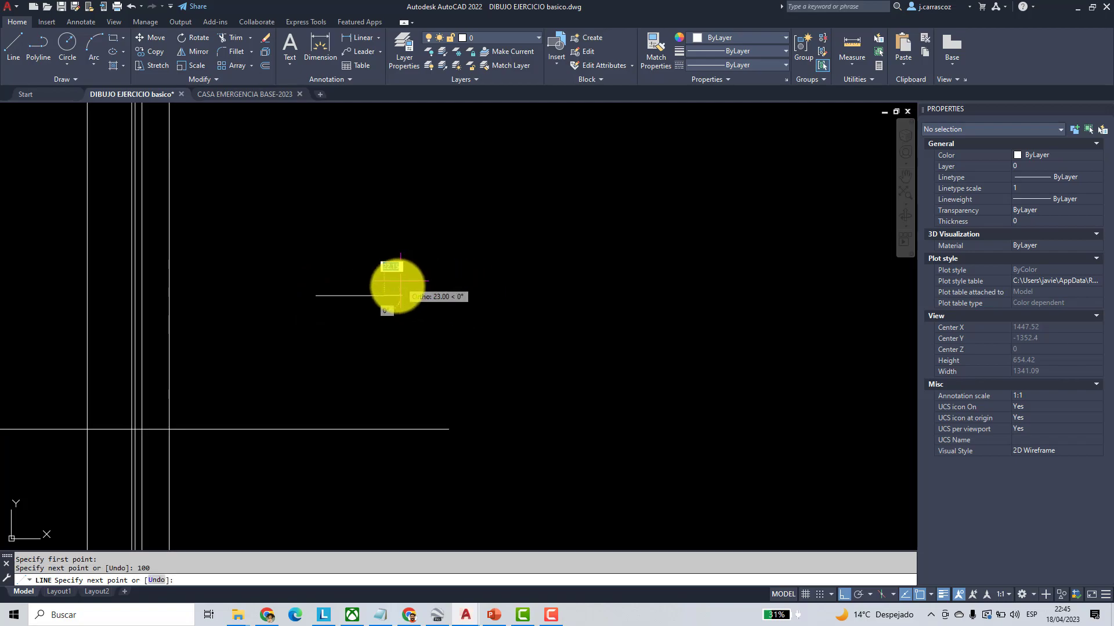
scroll(390, 281, up, 2)
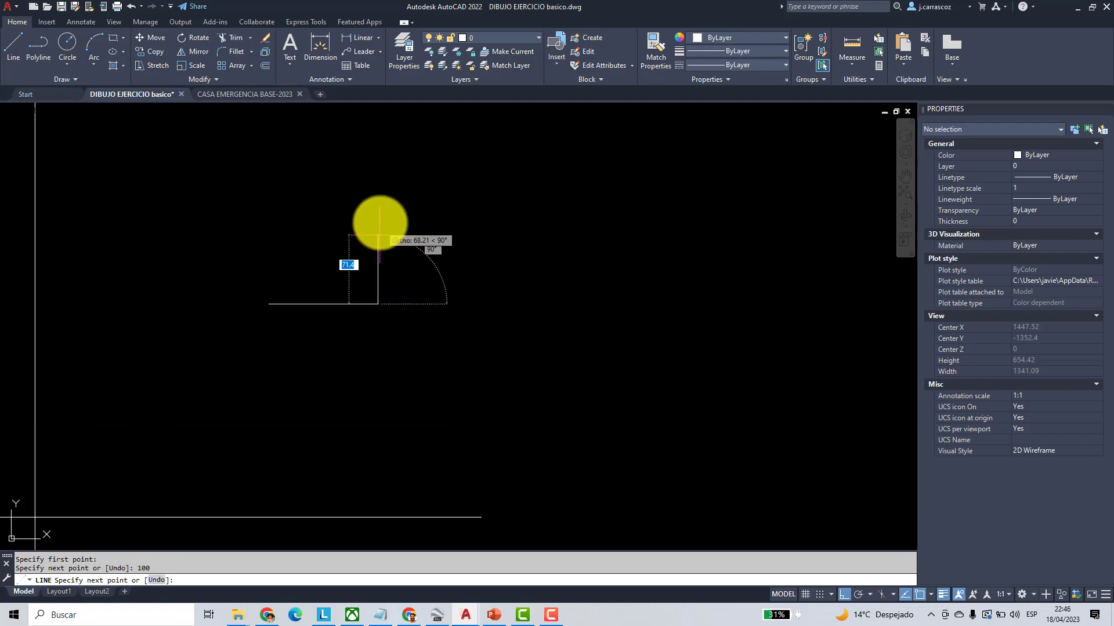
key(Return)
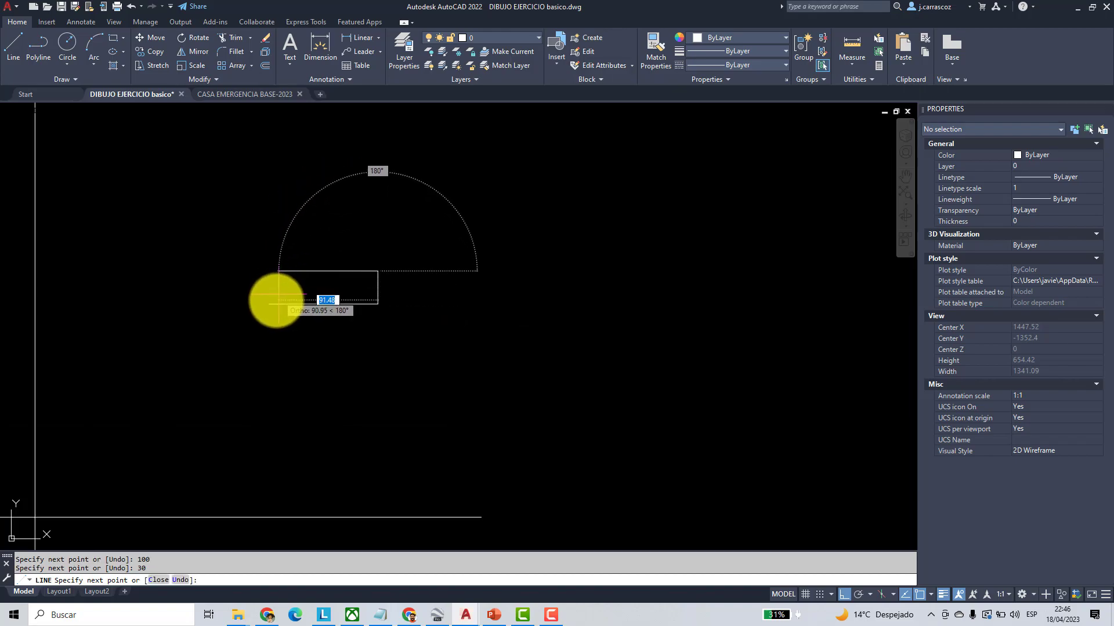
click(269, 303)
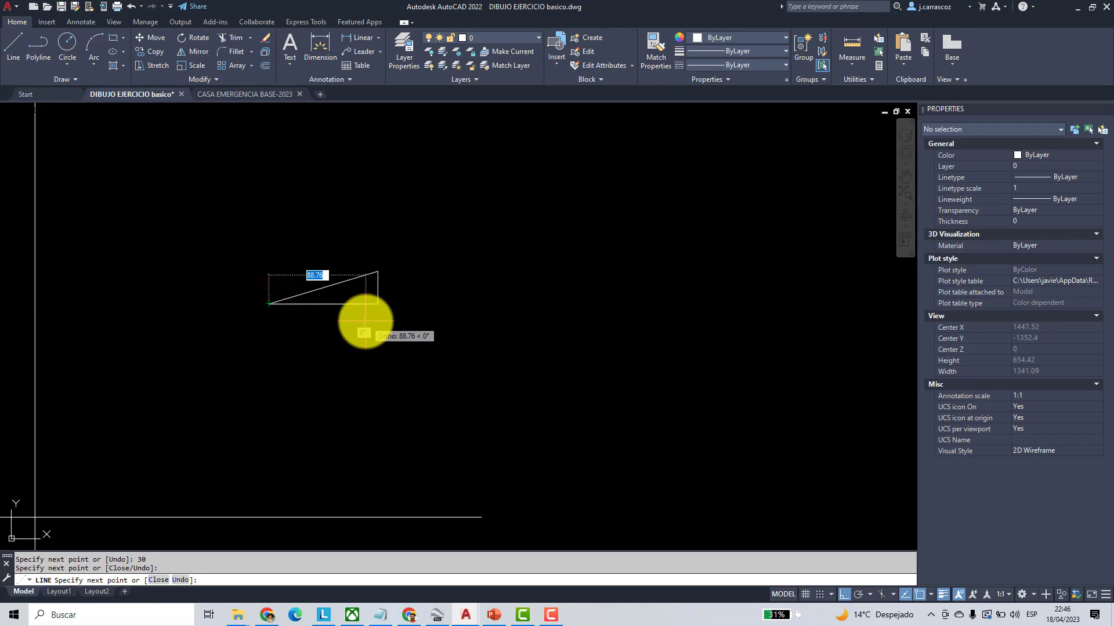
key(Escape)
- Inspect the sloped line of the triangle and its geometry properties
scroll(335, 288, up, 4)
click(343, 264)
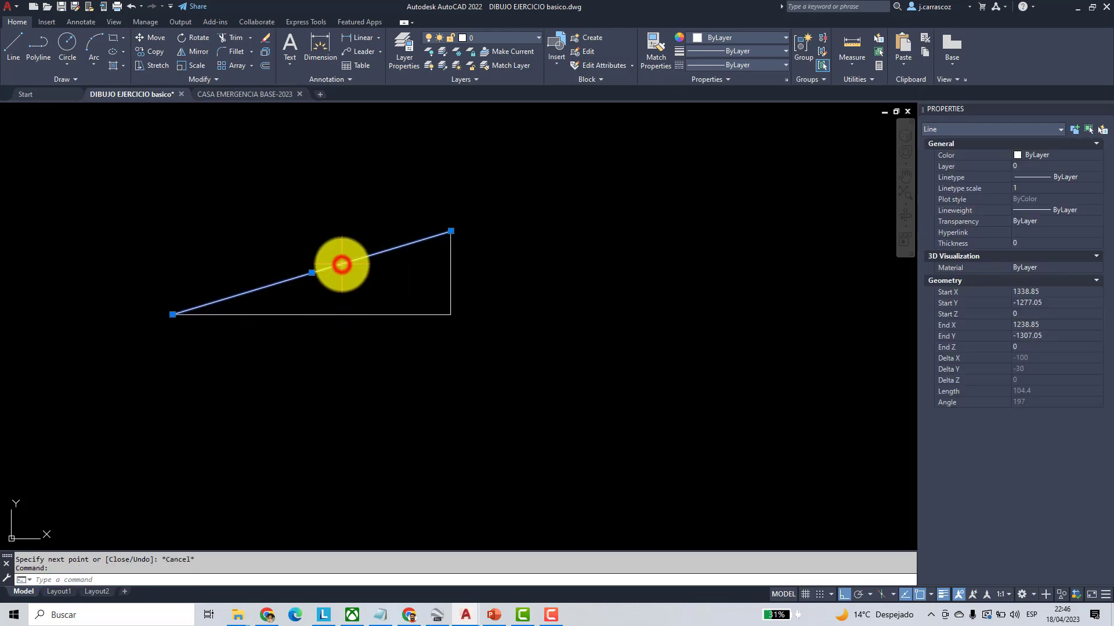
key(Escape)
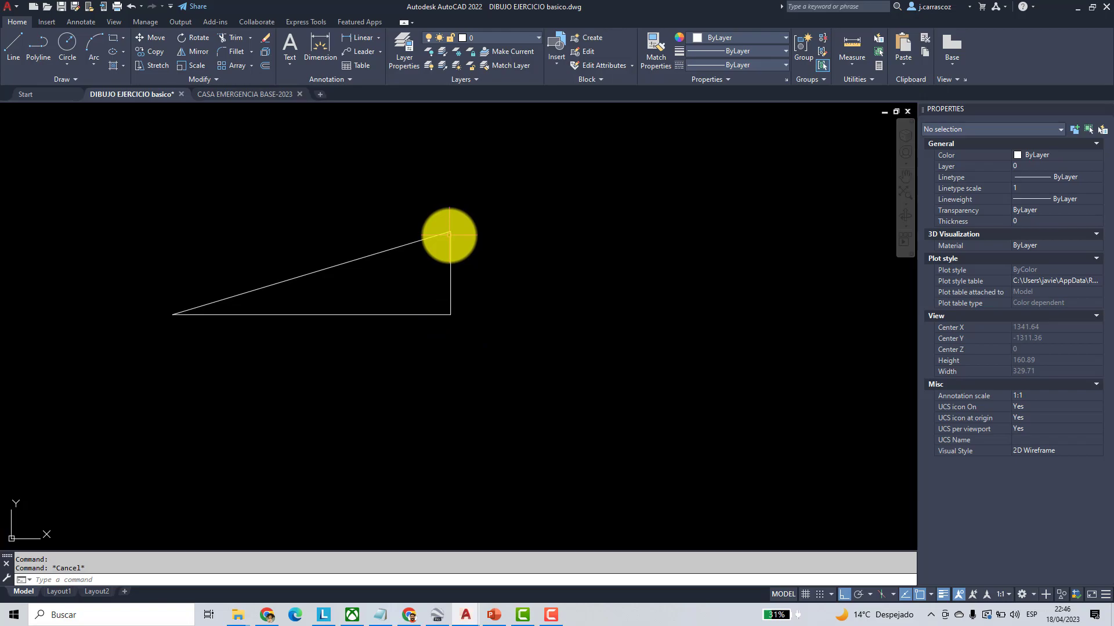
click(410, 244)
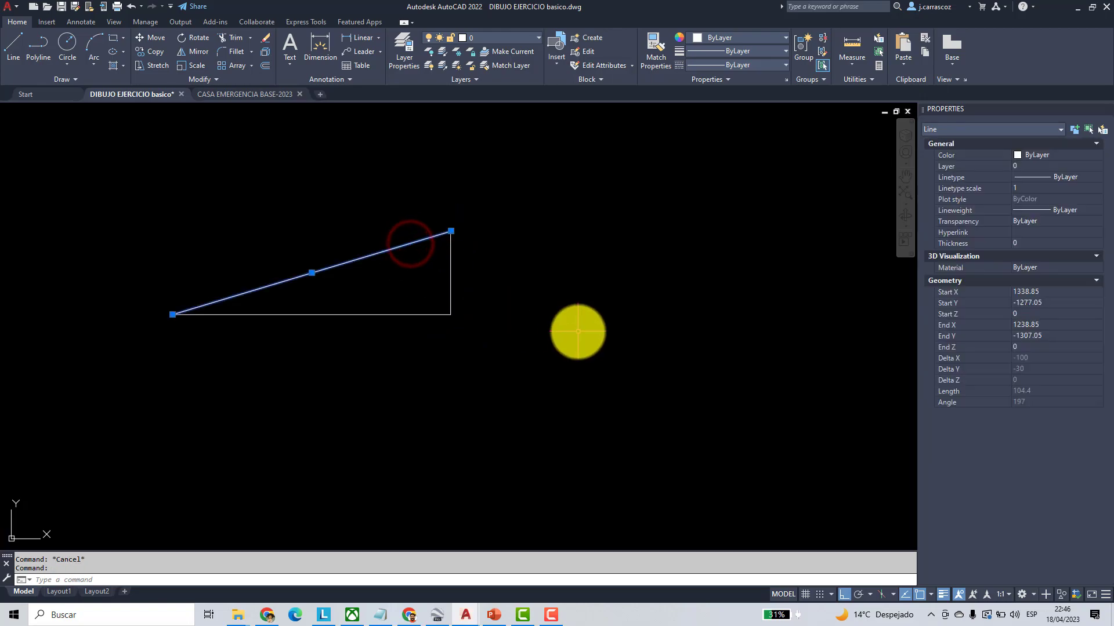
scroll(578, 332, down, 6)
key(Escape)
scroll(577, 332, down, 2)
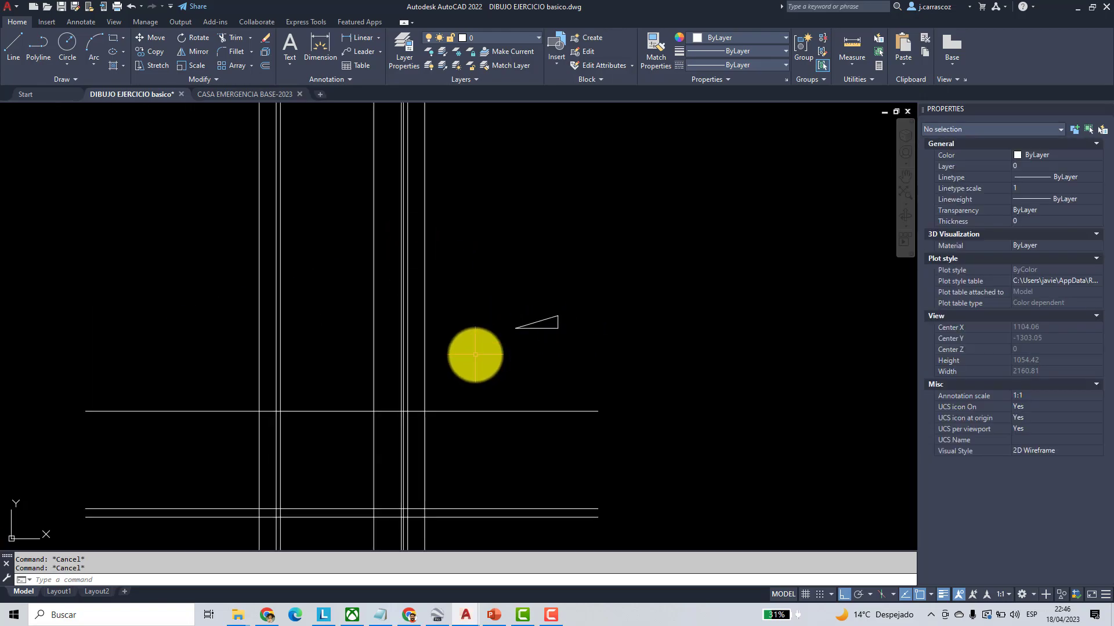
- Move the sloped line by its lower end to where the leftmost wall's outer-face ray crosses the upper horizontal line
click(142, 38)
scroll(526, 346, up, 4)
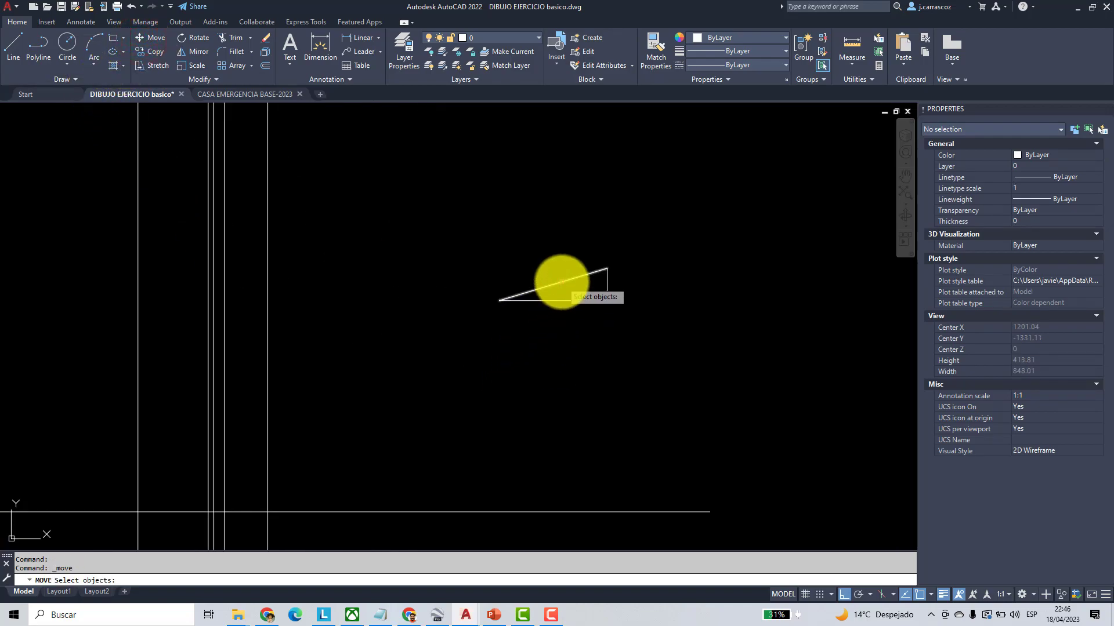
key(Return)
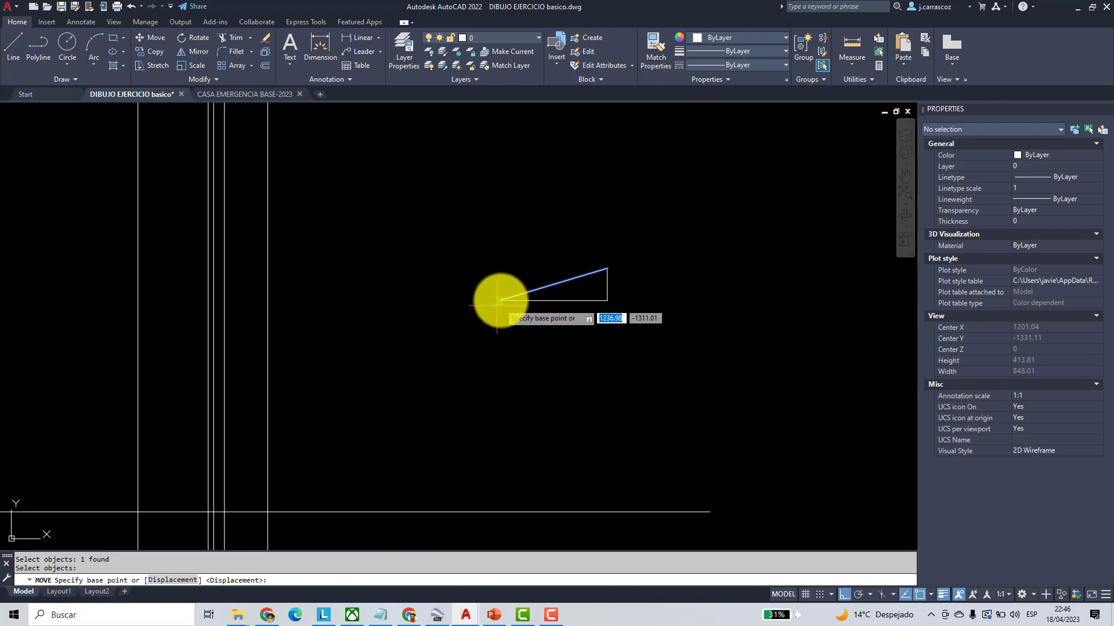
click(499, 301)
scroll(256, 398, up, 4)
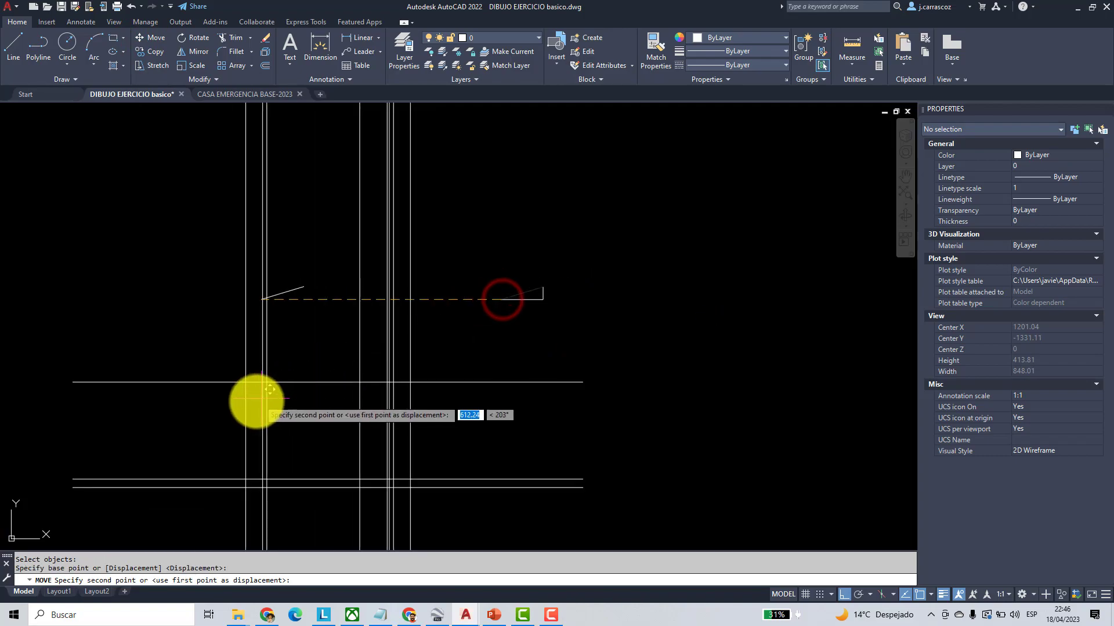
click(277, 332)
middle_drag(364, 398, 251, 405)
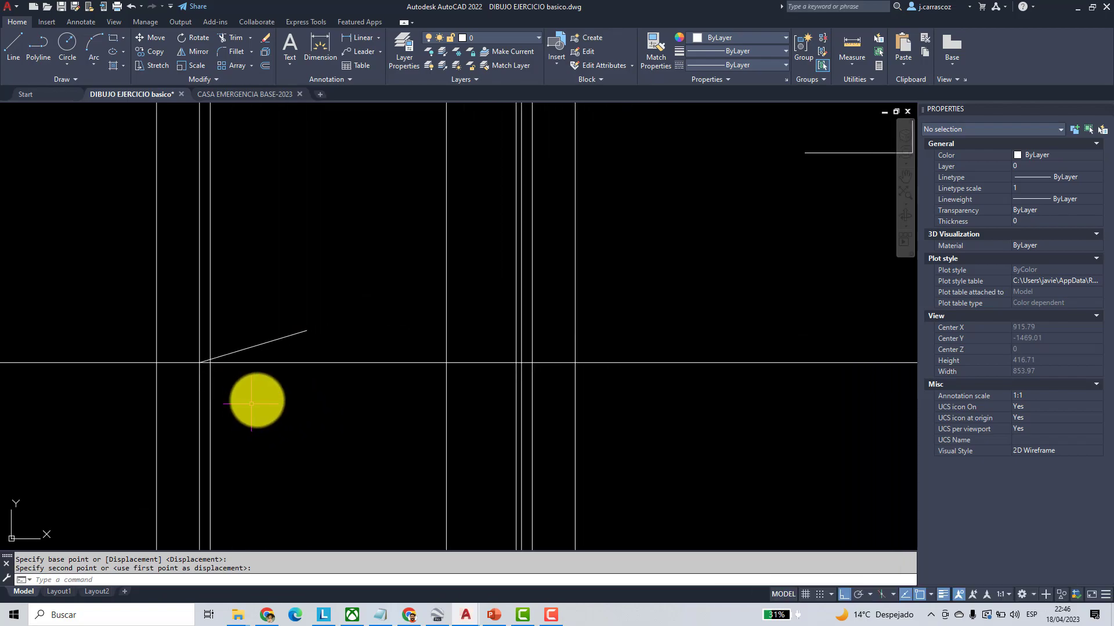
- Offset the sloped roof line upward by 15 to give the roof its thickness
click(268, 68)
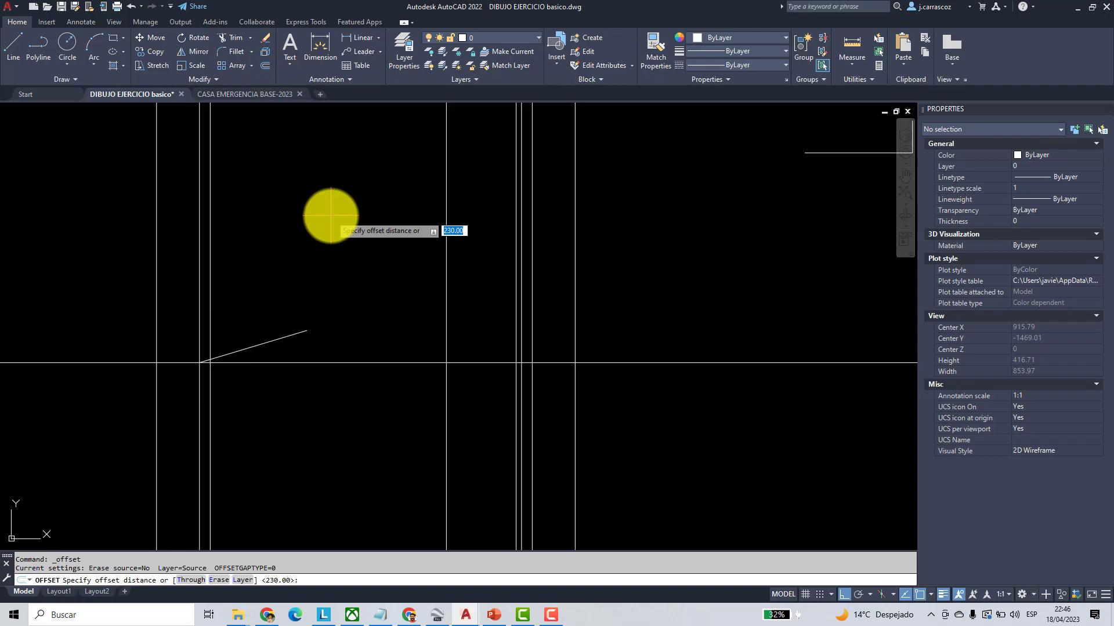
key(Return)
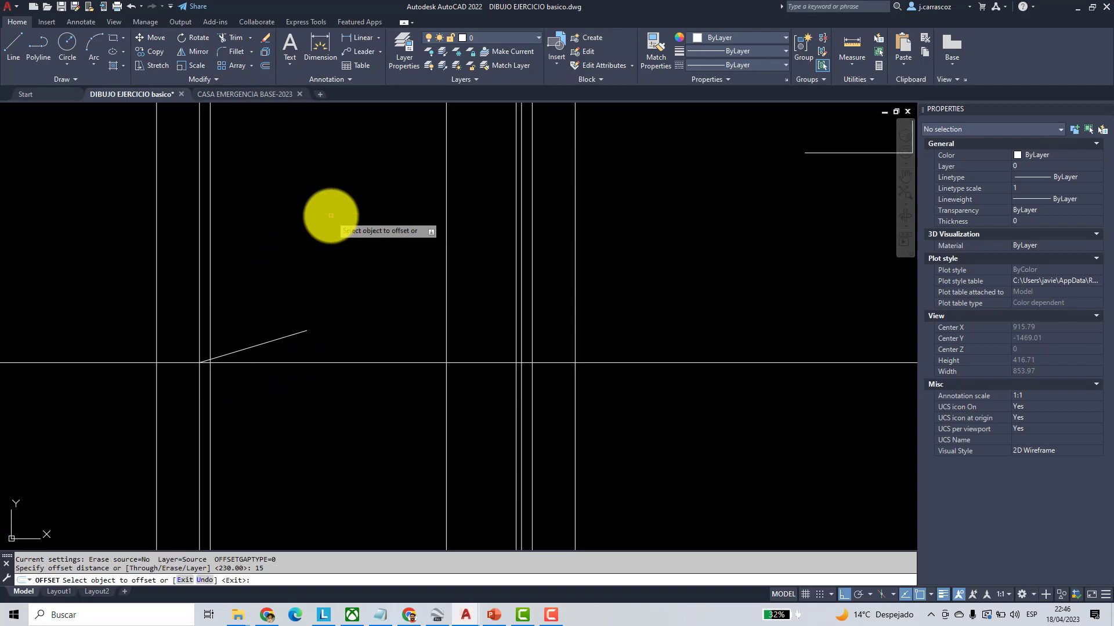
click(291, 334)
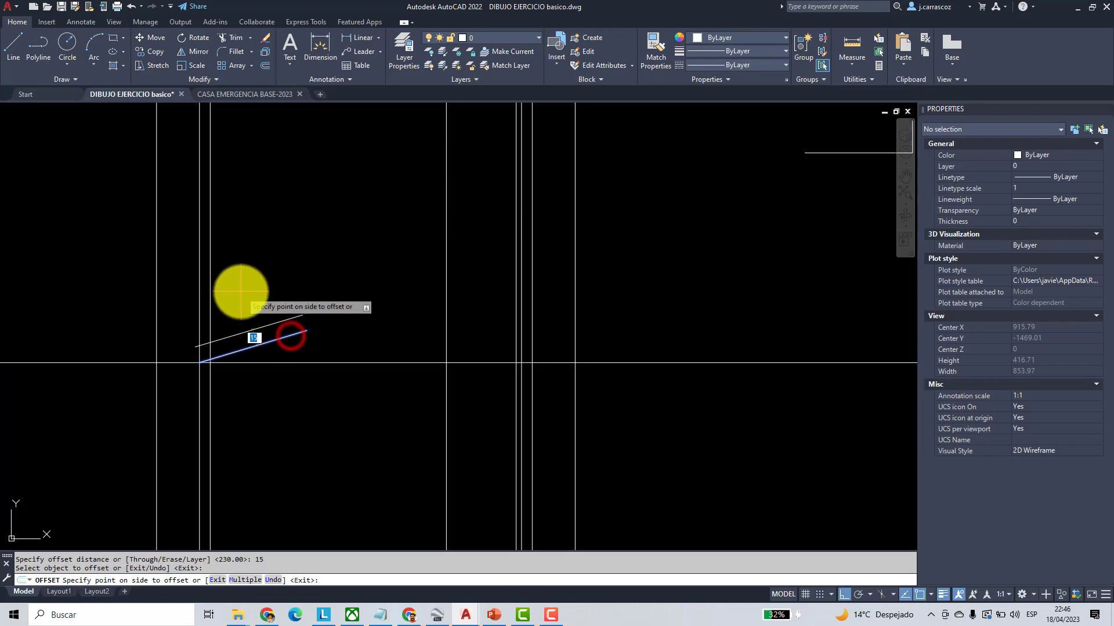
click(240, 292)
key(Return)
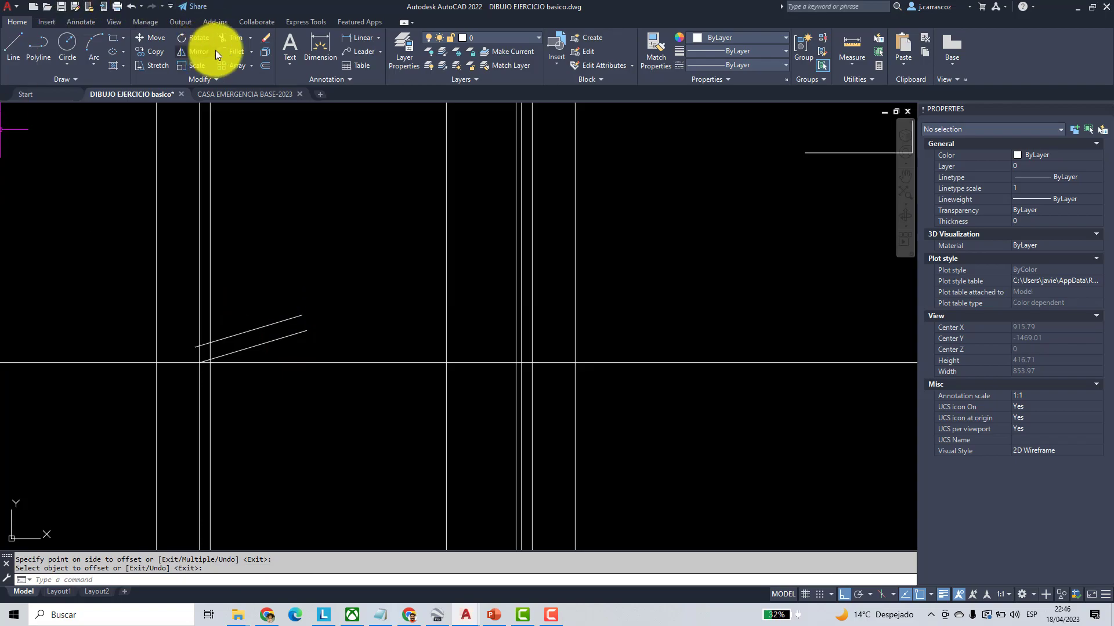
- Join the upper sloped line to the leftmost roof-edge ray with a zero-radius Fillet
click(230, 52)
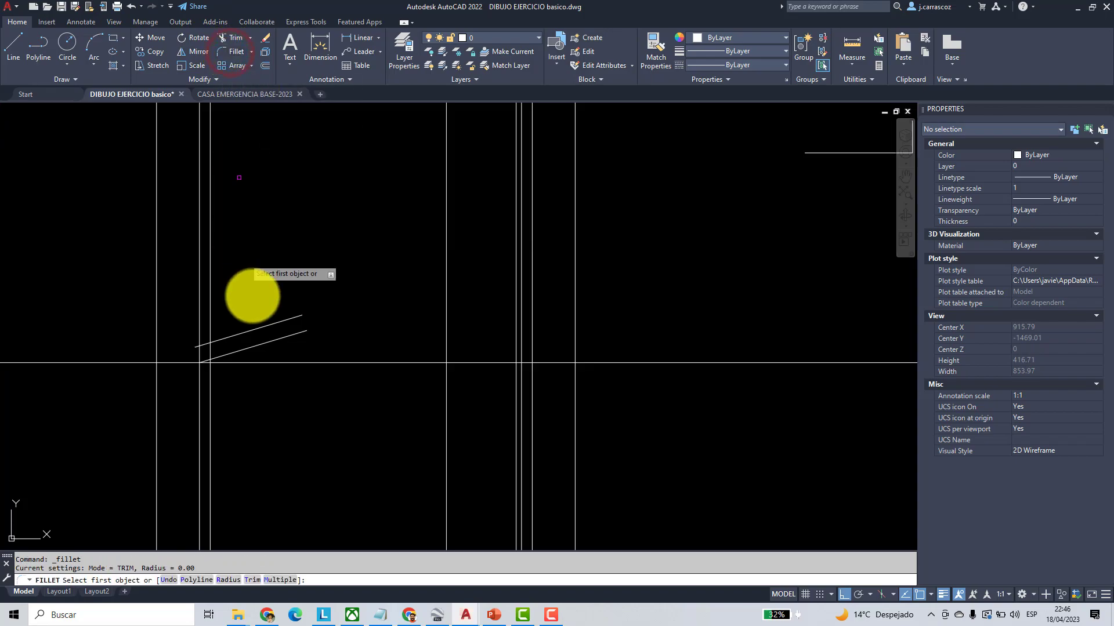
scroll(173, 392, up, 2)
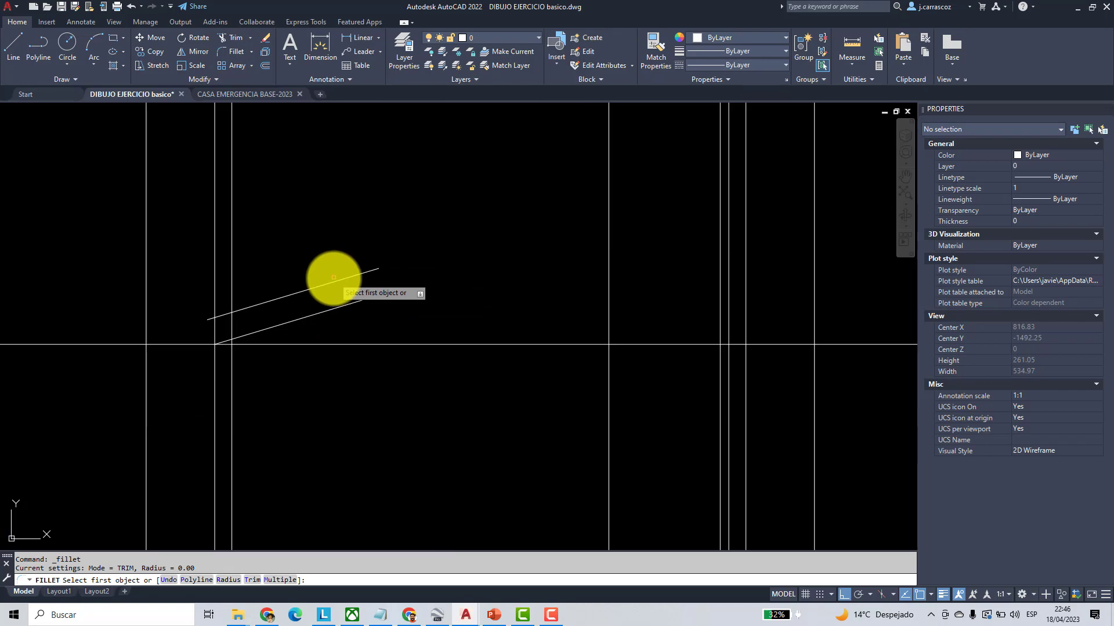
click(333, 281)
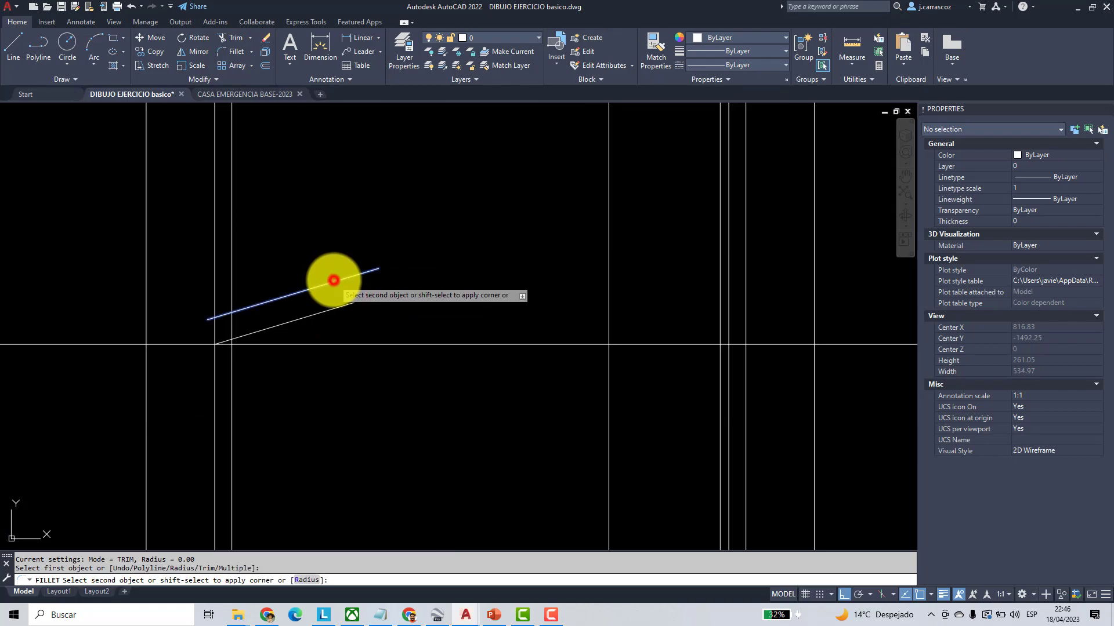
click(145, 424)
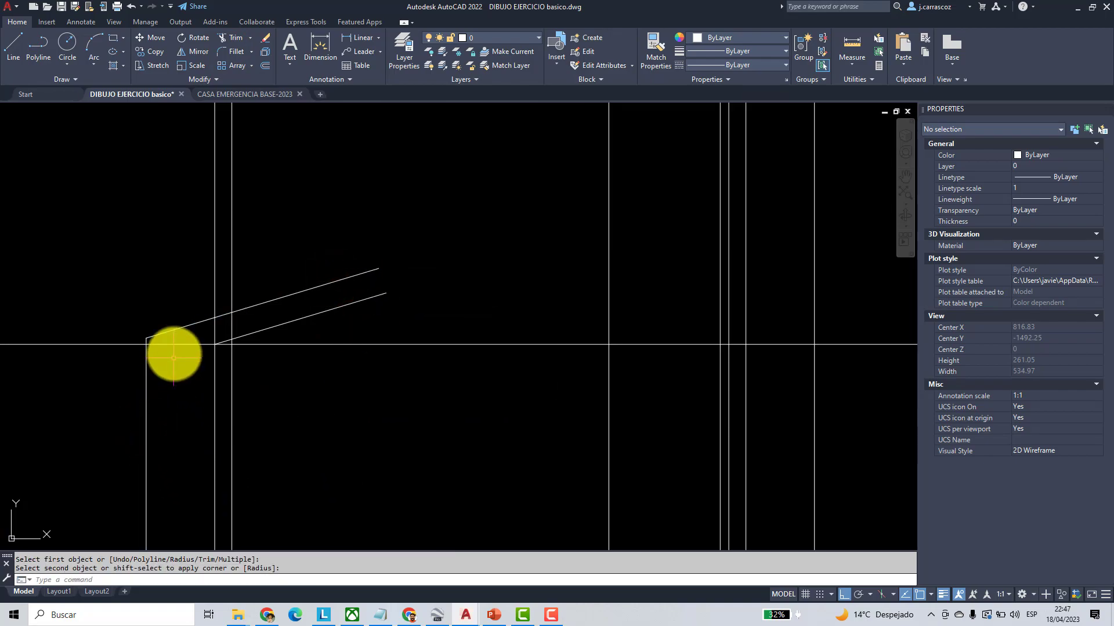
- Join the roof-edge vertical to the lower sloped line with a zero-radius Fillet, closing the low end of the roof
click(231, 54)
scroll(163, 339, up, 4)
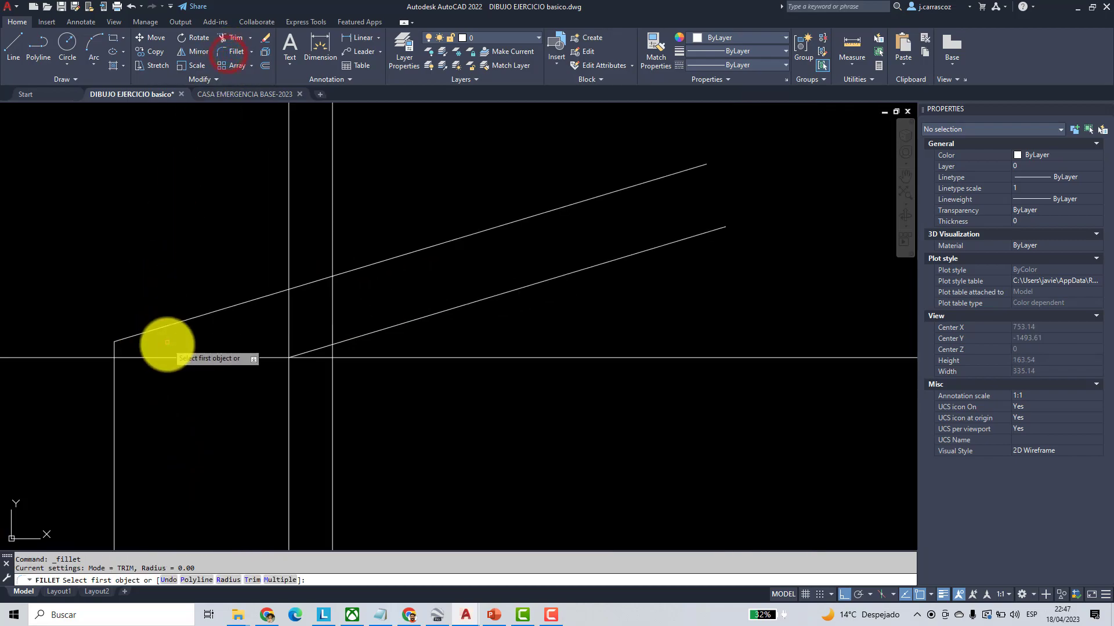
click(115, 348)
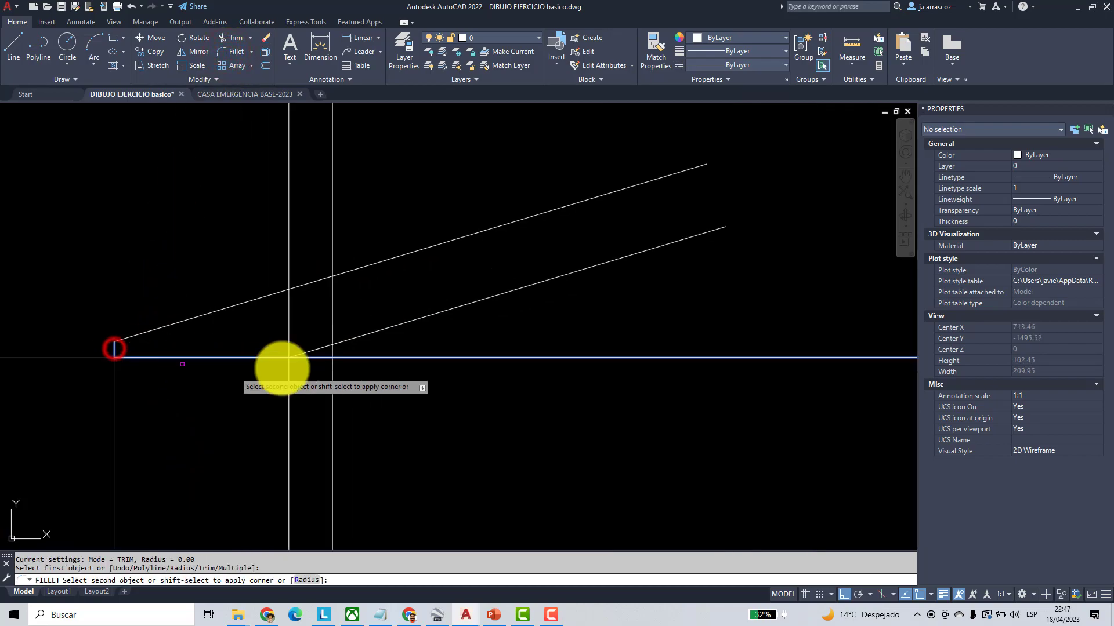
click(350, 339)
scroll(358, 374, down, 6)
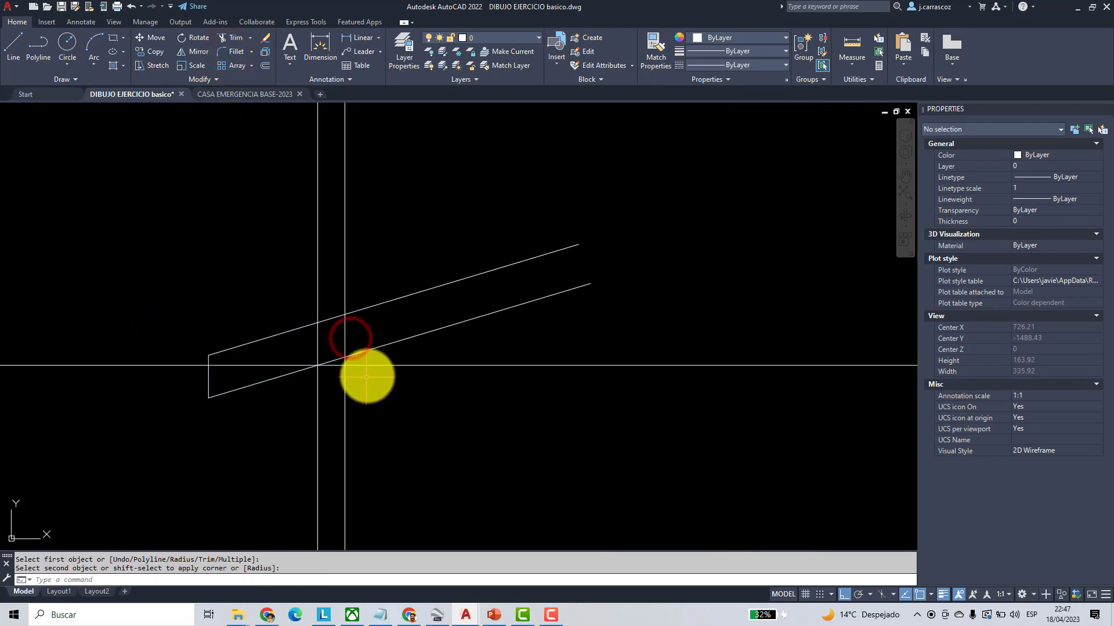
middle_drag(460, 331, 229, 338)
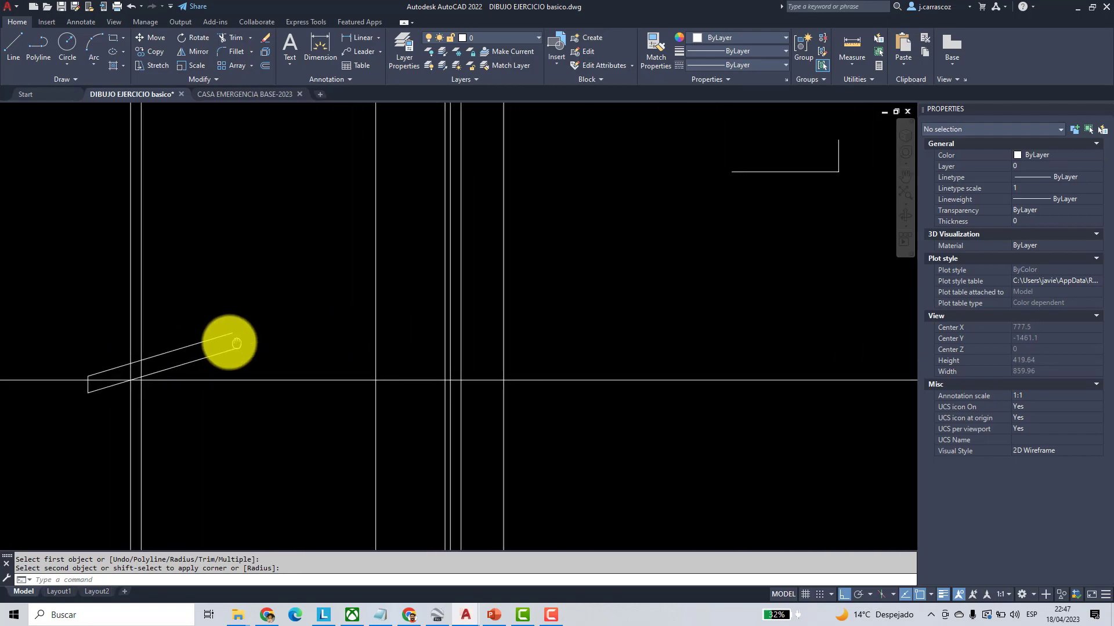
- Fillet both sloped roof lines with radius 0 to the rightmost vertical line, closing the upper end of the roof
click(232, 53)
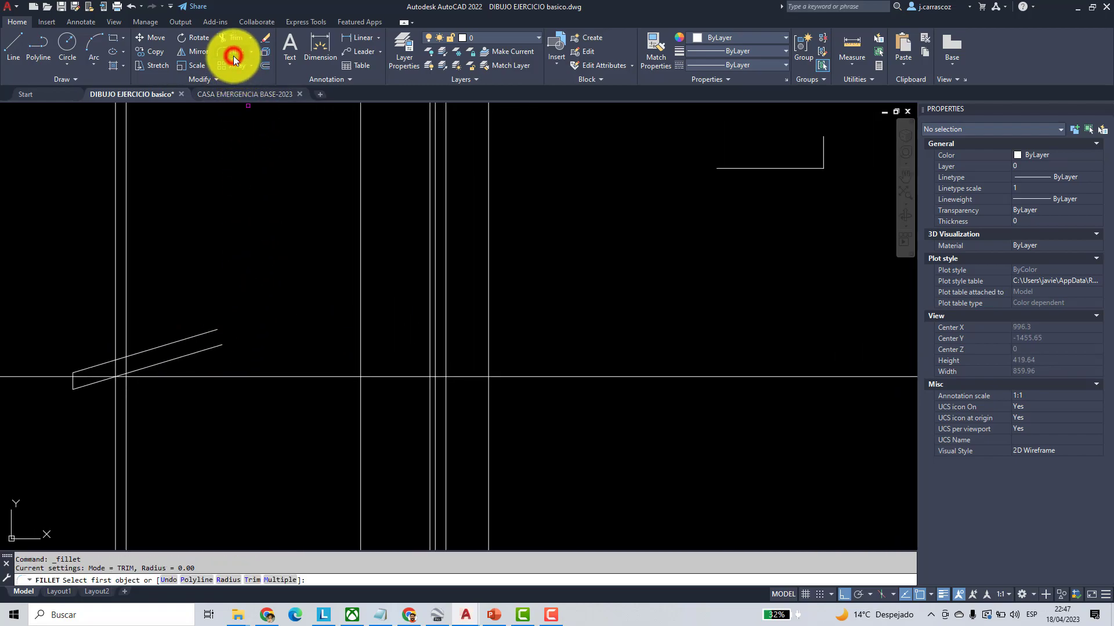
click(204, 335)
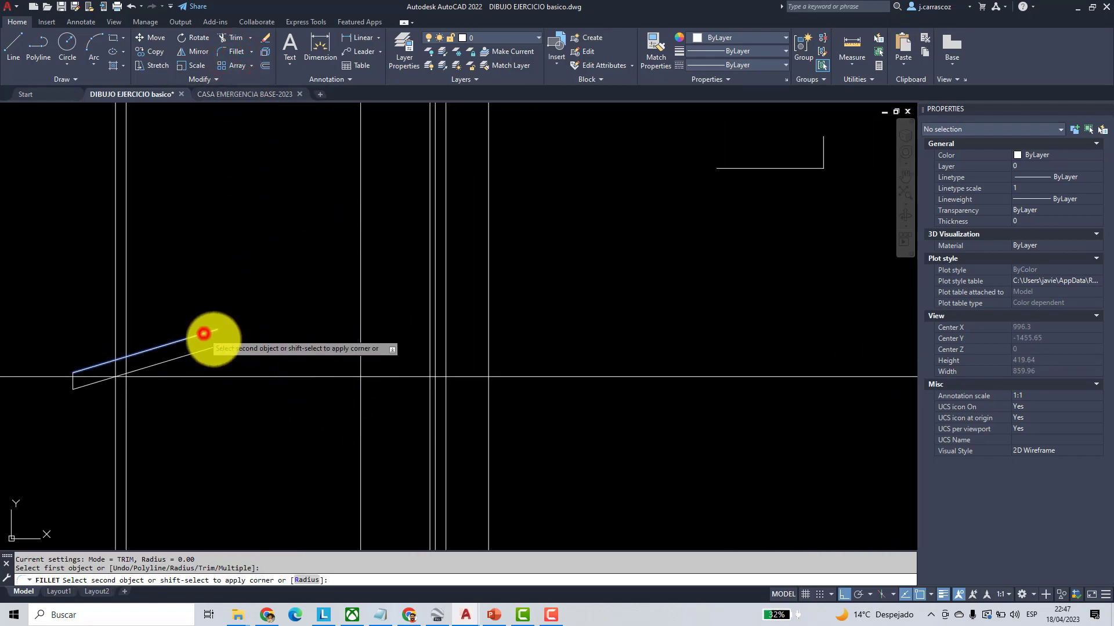
click(489, 306)
click(238, 54)
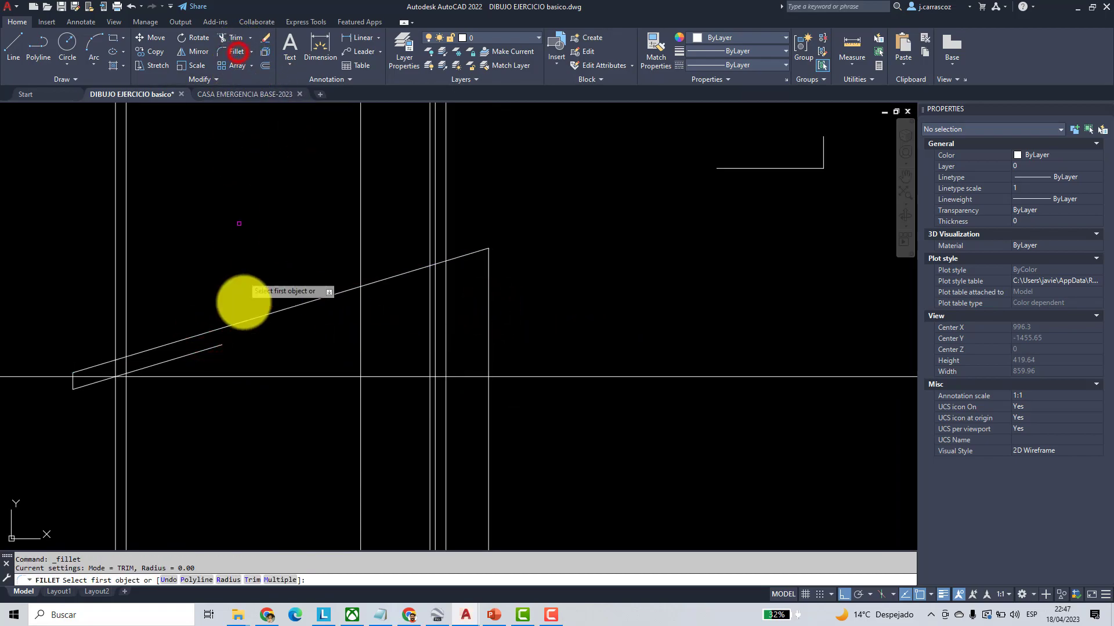
click(208, 351)
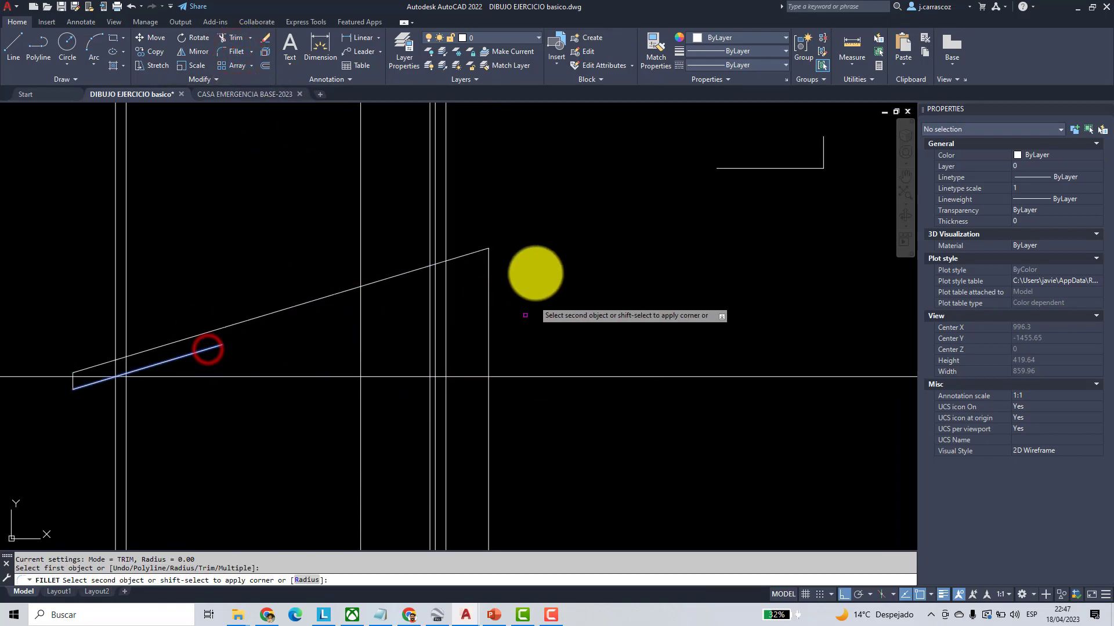
click(487, 256)
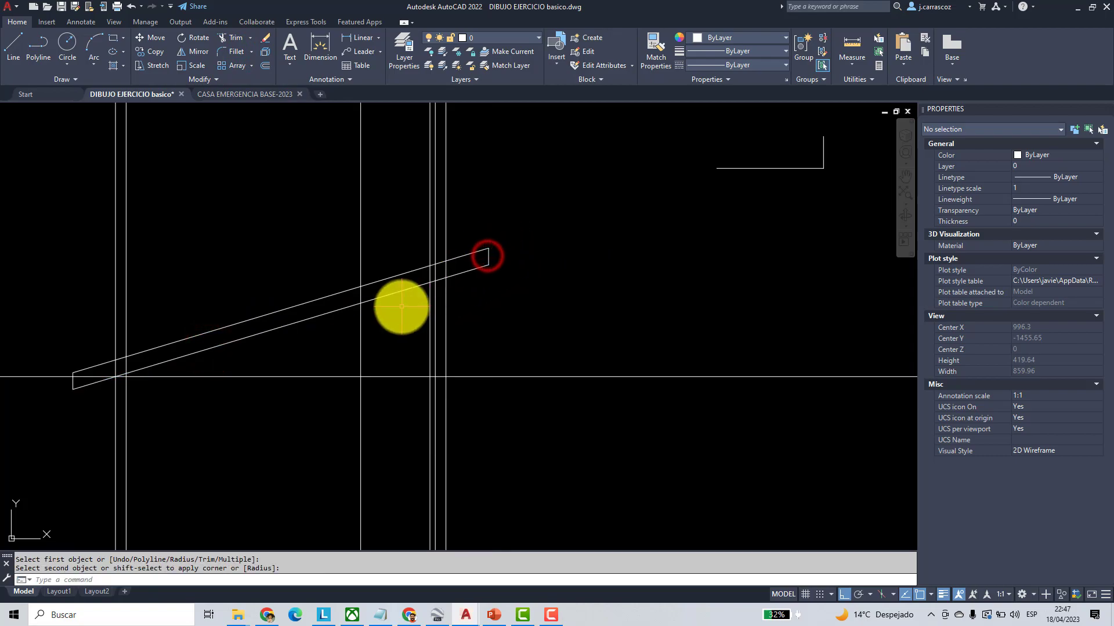
scroll(402, 308, down, 4)
scroll(305, 345, up, 2)
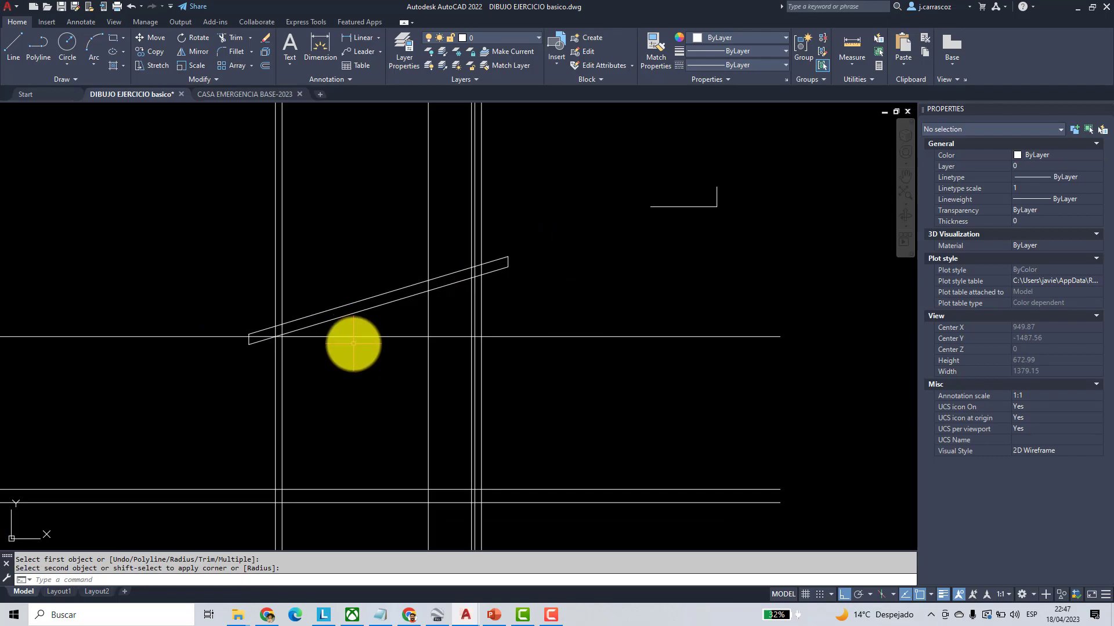
scroll(353, 343, down, 2)
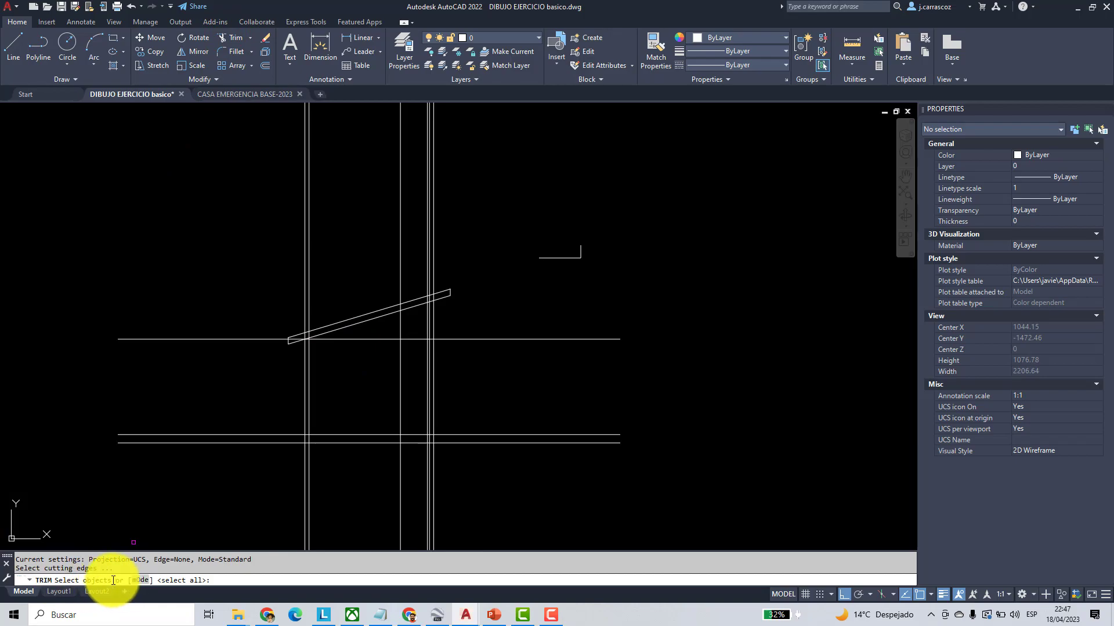
click(140, 581)
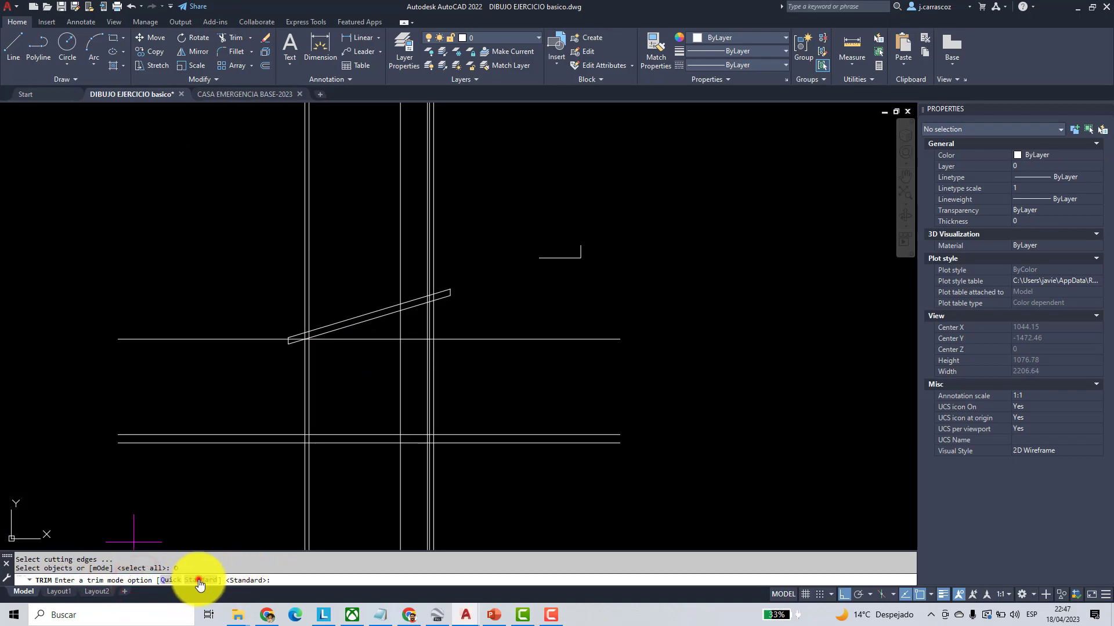
click(199, 582)
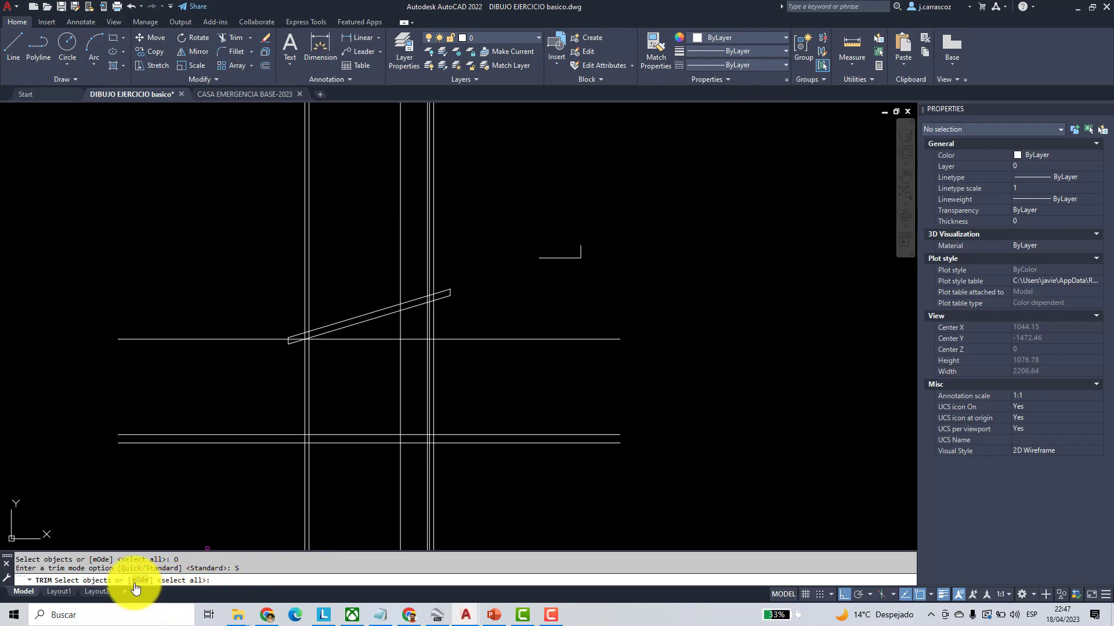
key(Return)
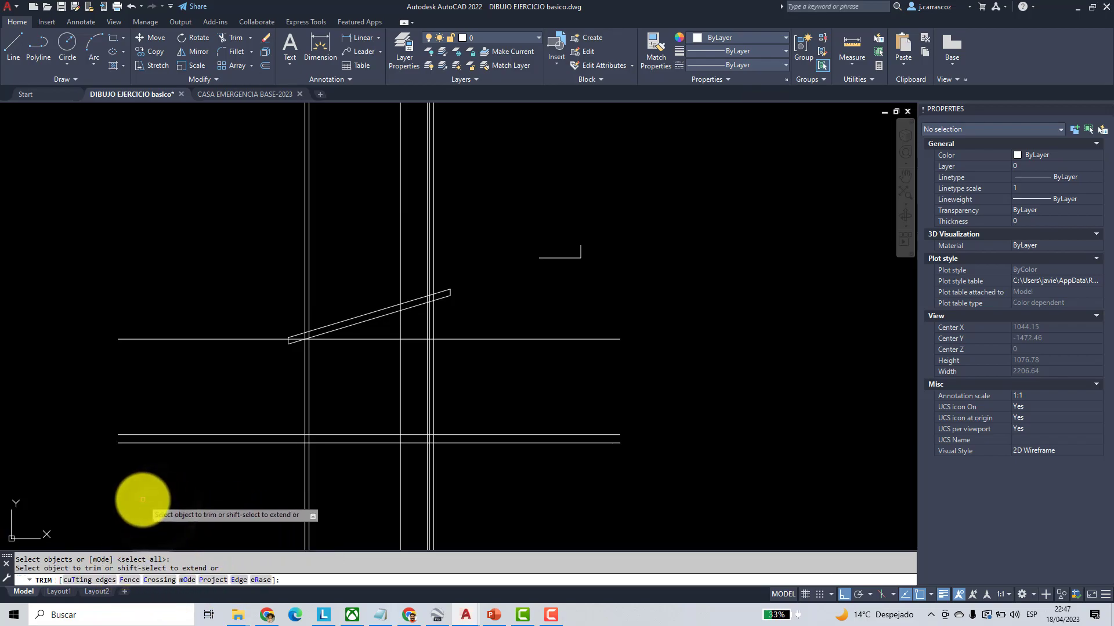
- Switch the Trim command's mode to Quick
click(222, 37)
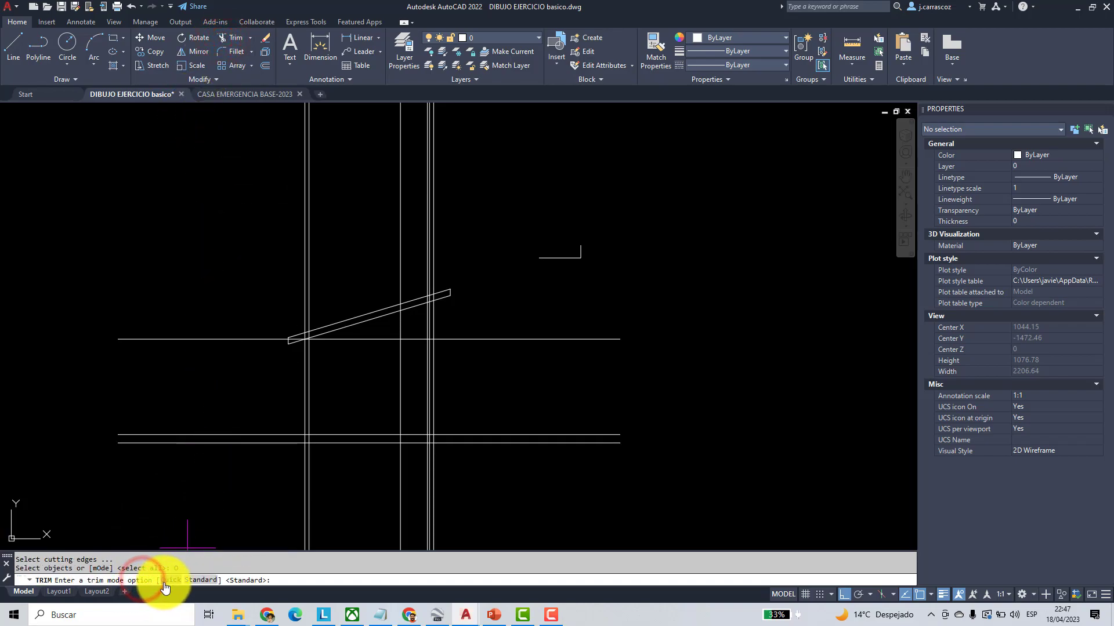
click(170, 580)
right_click(194, 181)
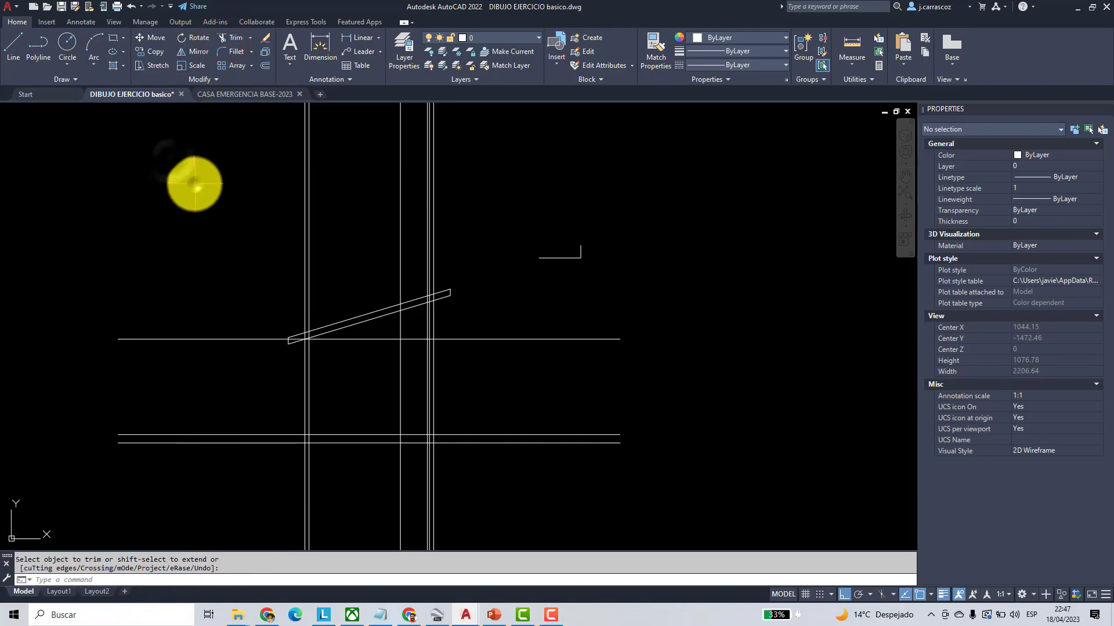
- Trim the vertical lines below the lowest horizontal line, using that line as the cutting edge
click(234, 41)
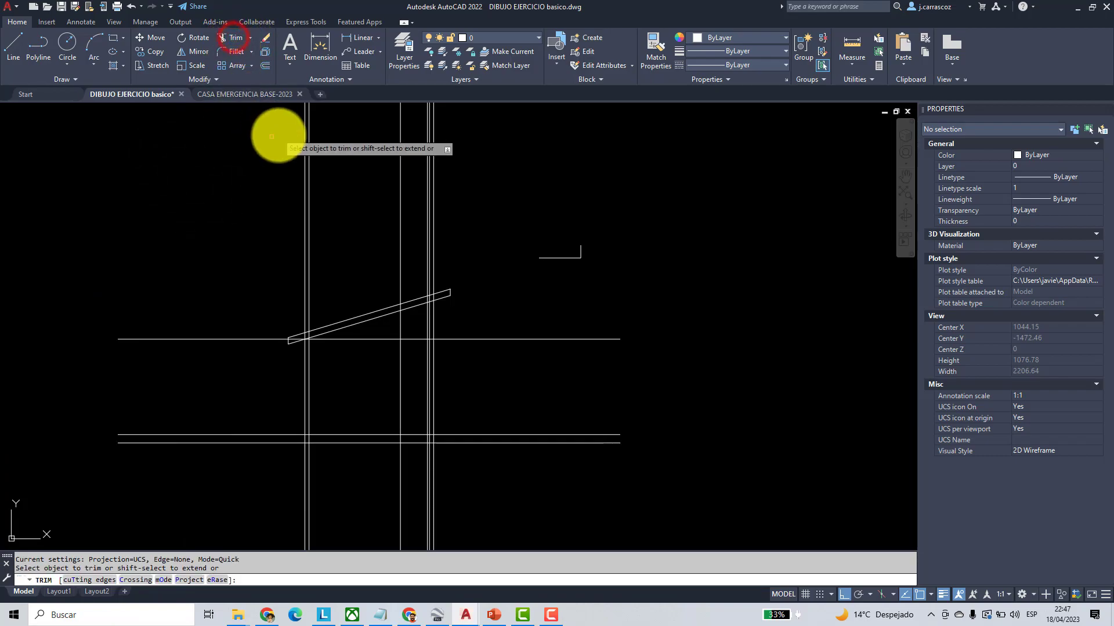
click(80, 580)
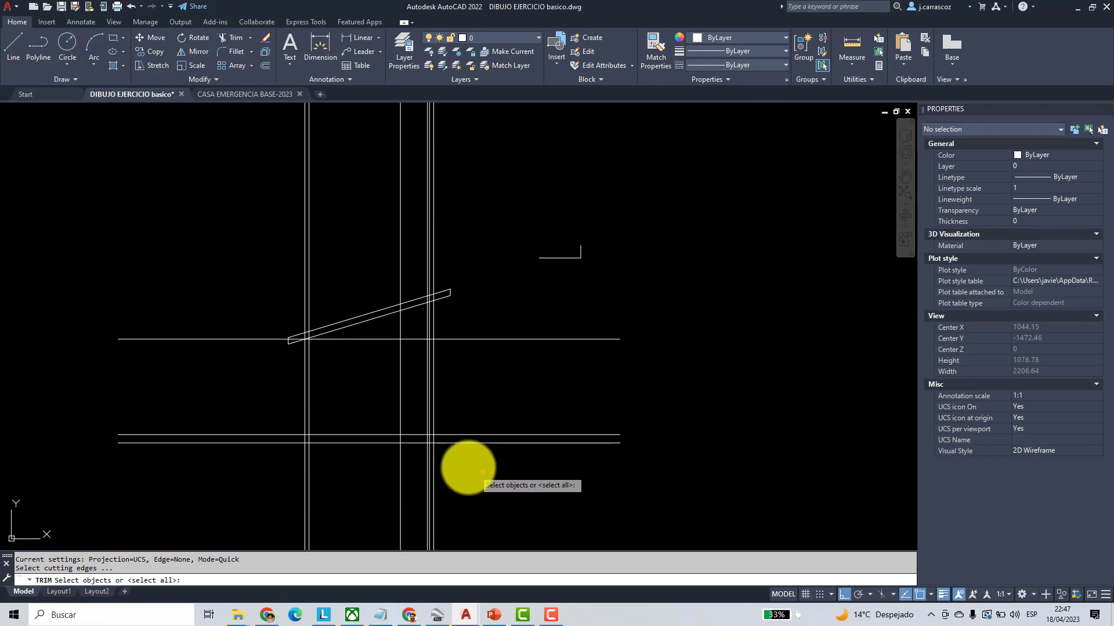
click(452, 443)
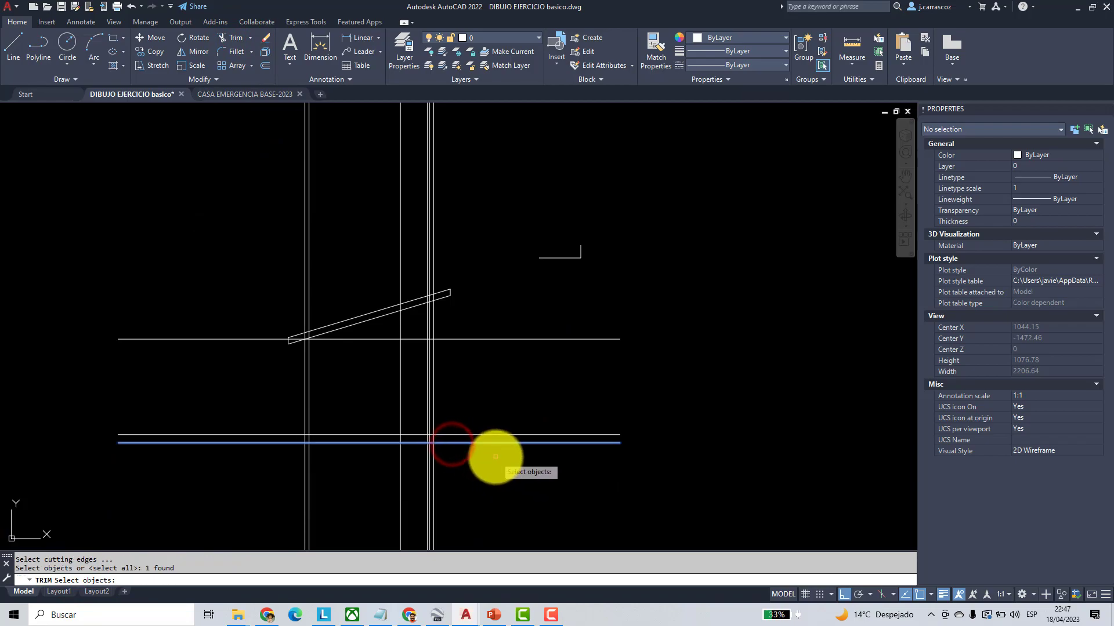
key(Return)
click(462, 487)
click(218, 505)
key(Return)
key(Return)
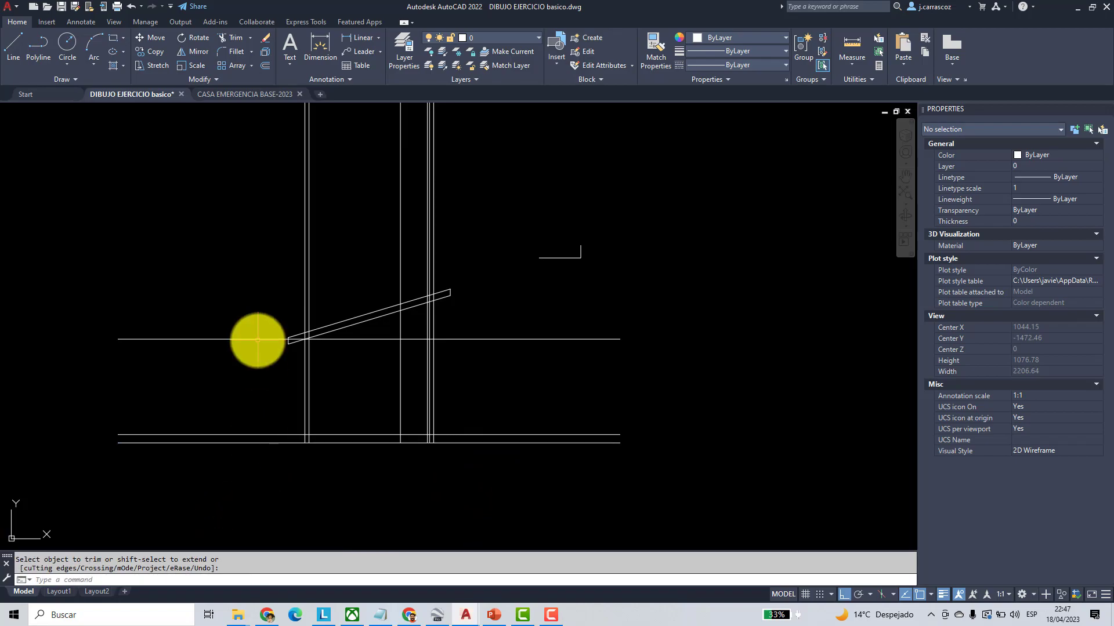
- Offset the upper of the two bottom horizontal lines upward by 200
scroll(430, 396, up, 2)
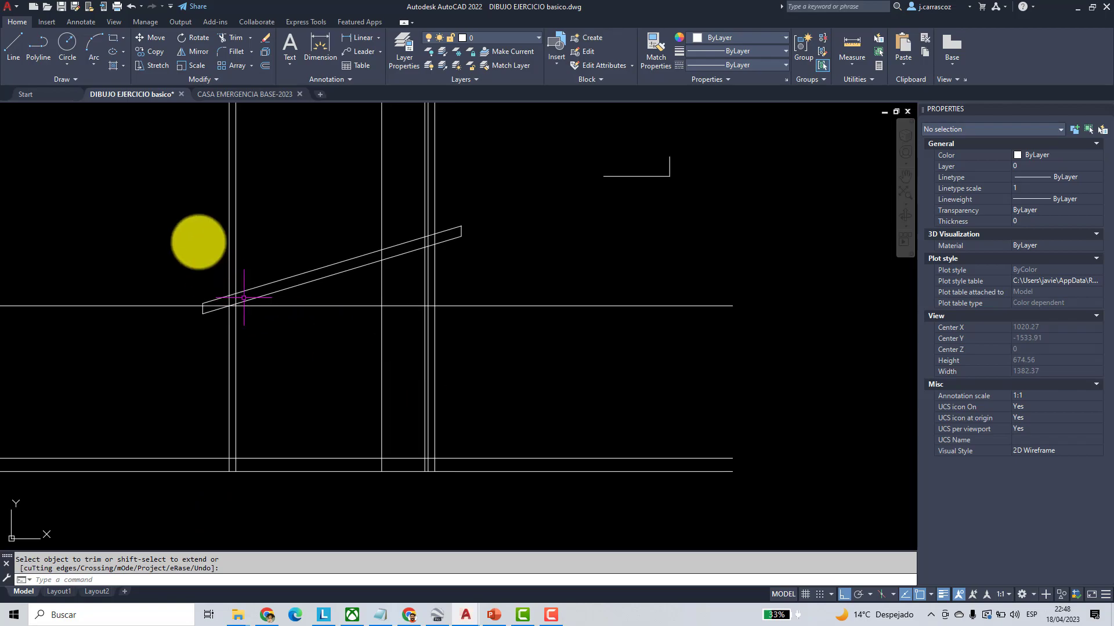
click(267, 67)
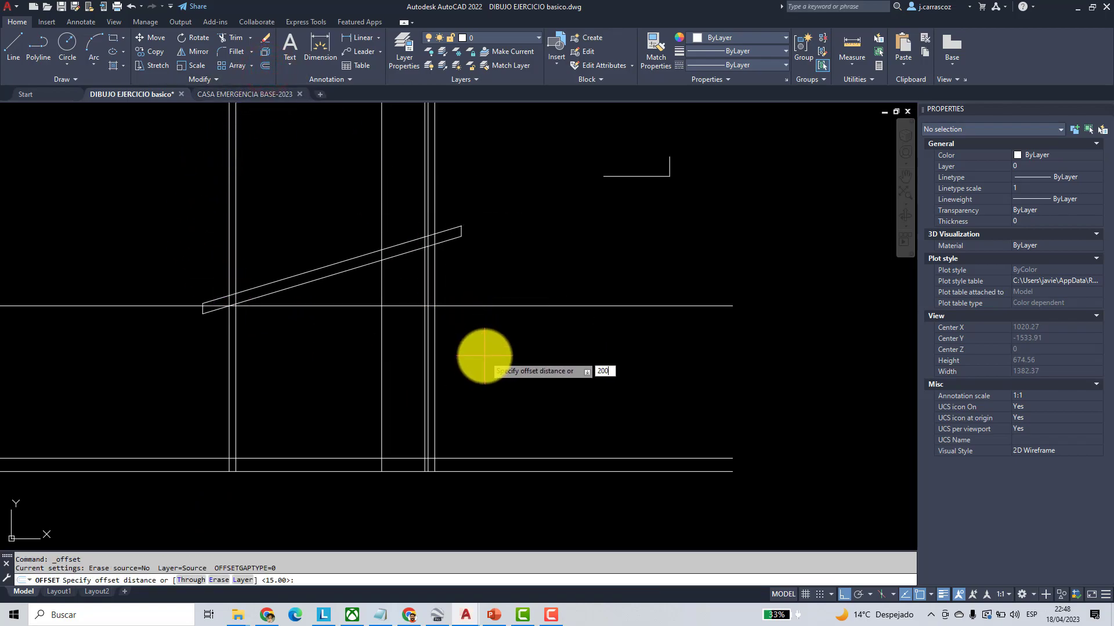
key(Return)
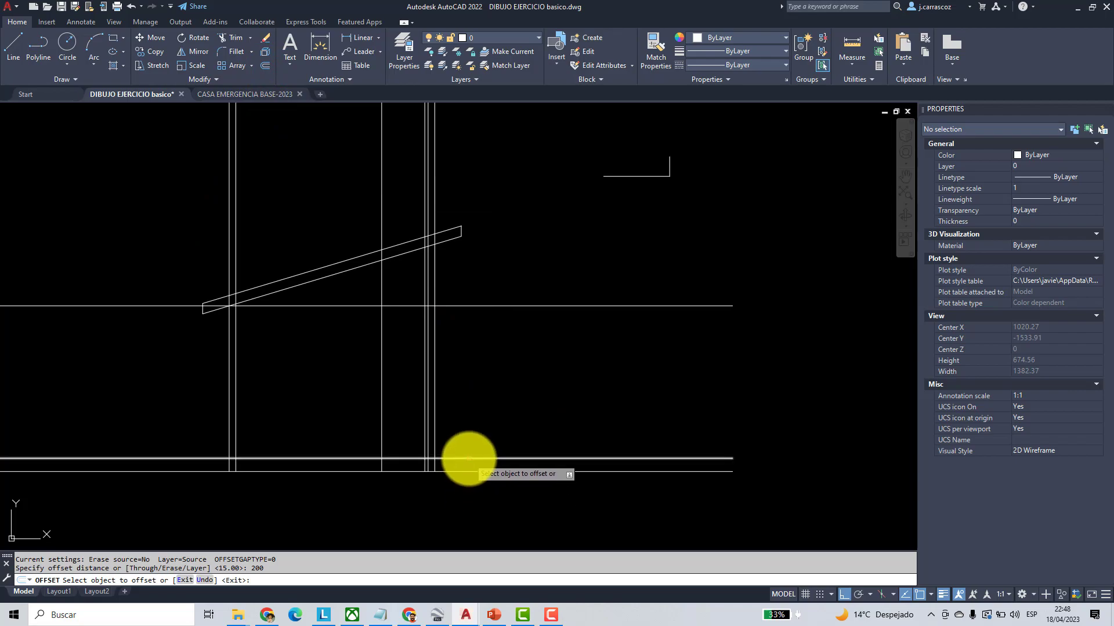
click(468, 458)
click(470, 398)
key(Return)
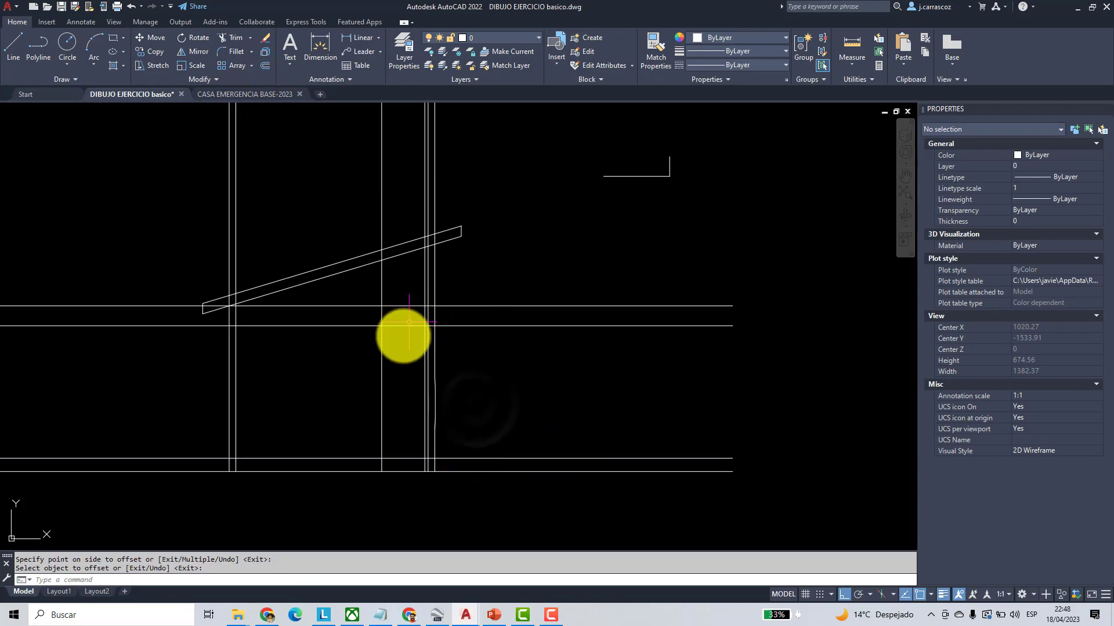
- Trim the vertical lines above the roof, using the roof's lower sloped line as the cutting edge
scroll(411, 325, up, 1)
scroll(415, 328, down, 1)
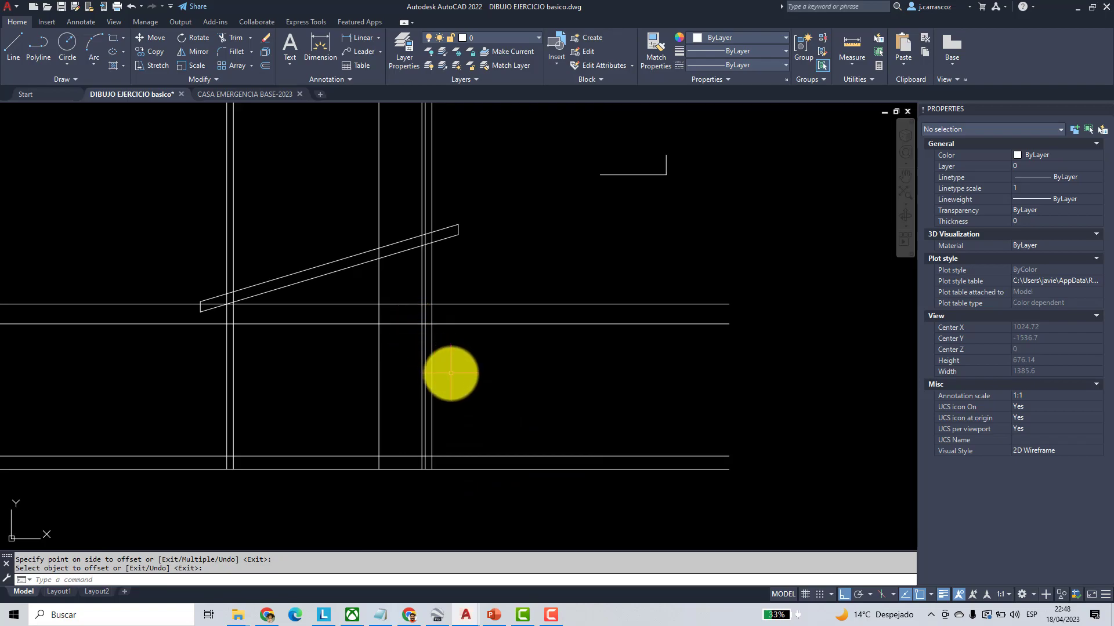
click(231, 36)
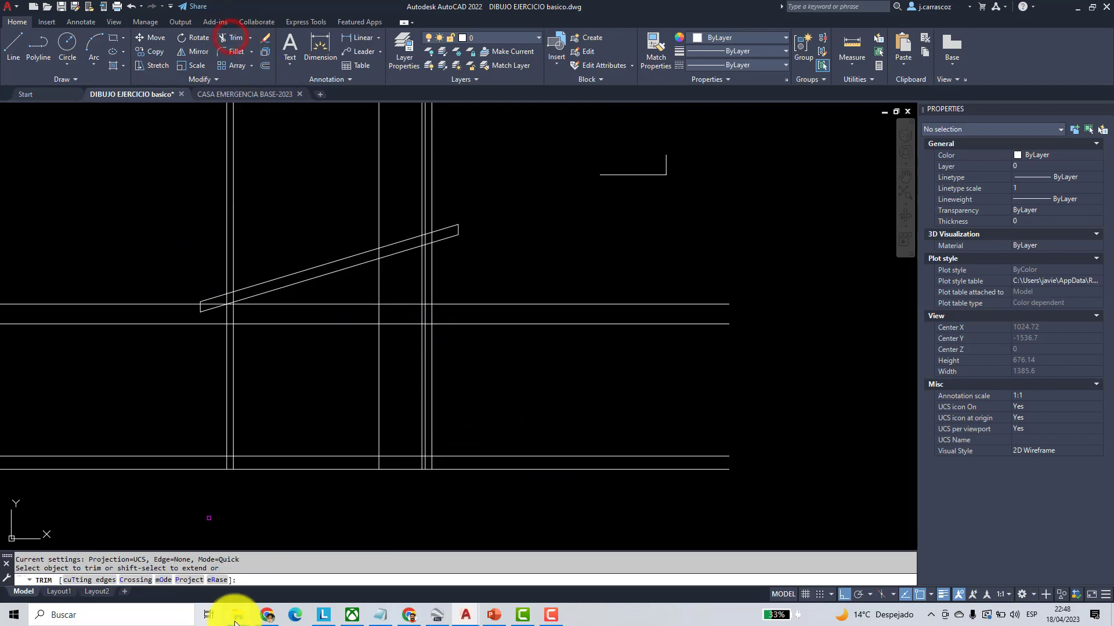
click(76, 579)
click(389, 255)
key(Return)
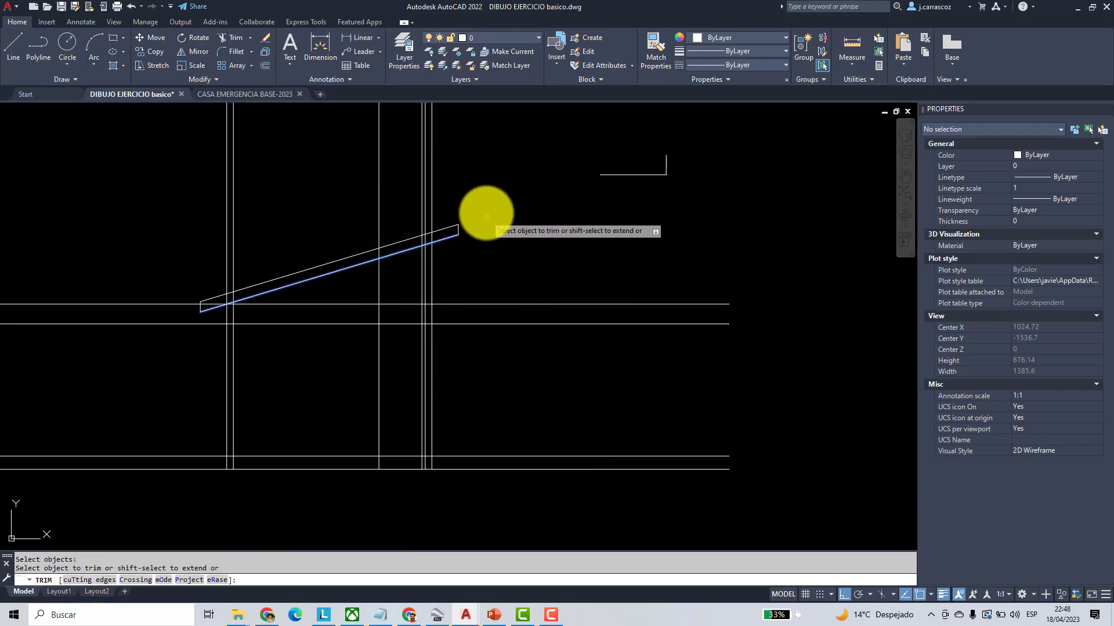
click(485, 186)
click(110, 150)
key(Return)
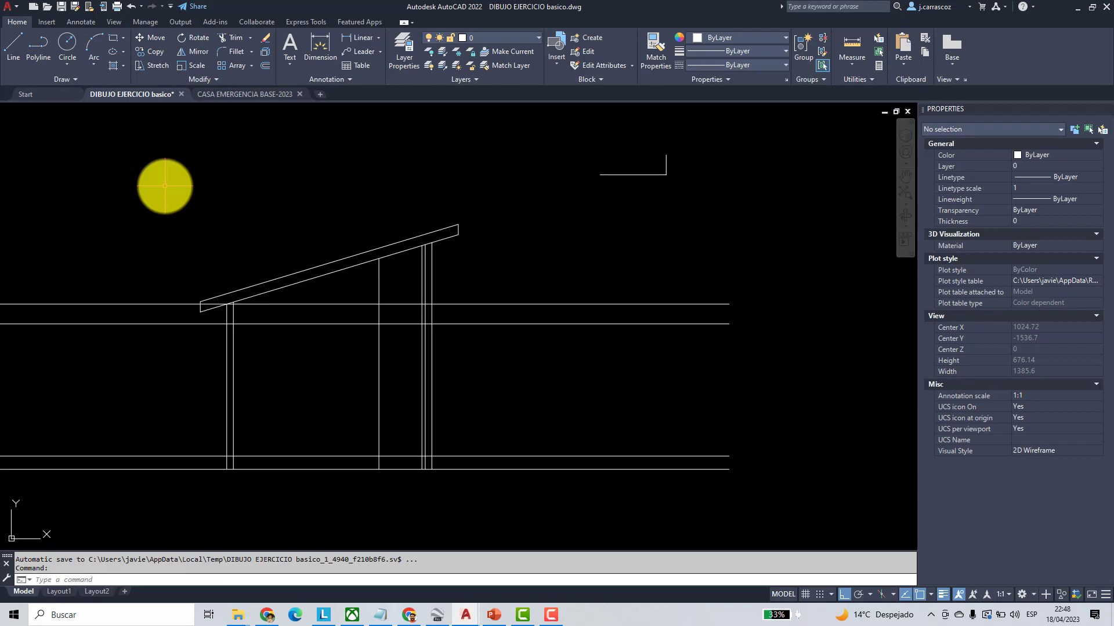
- Match the properties of the magenta wall line in the floor plan onto the four lines of the roof outline
mouse_move(276, 232)
middle_down()
mouse_move(365, 229)
mouse_move(200, 243)
middle_up()
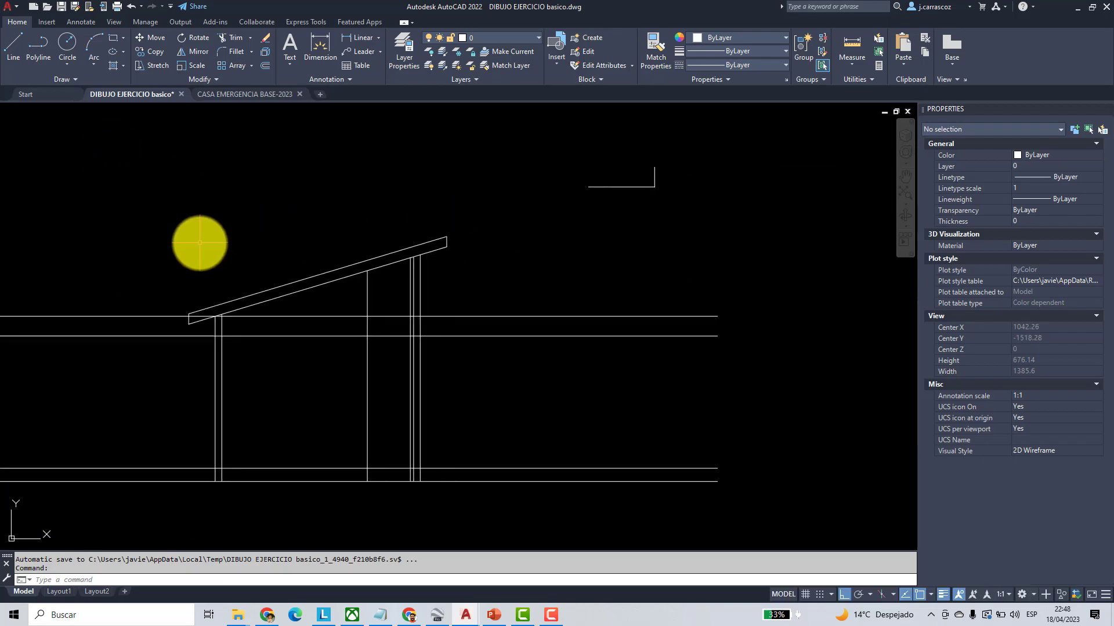
scroll(251, 375, up, 2)
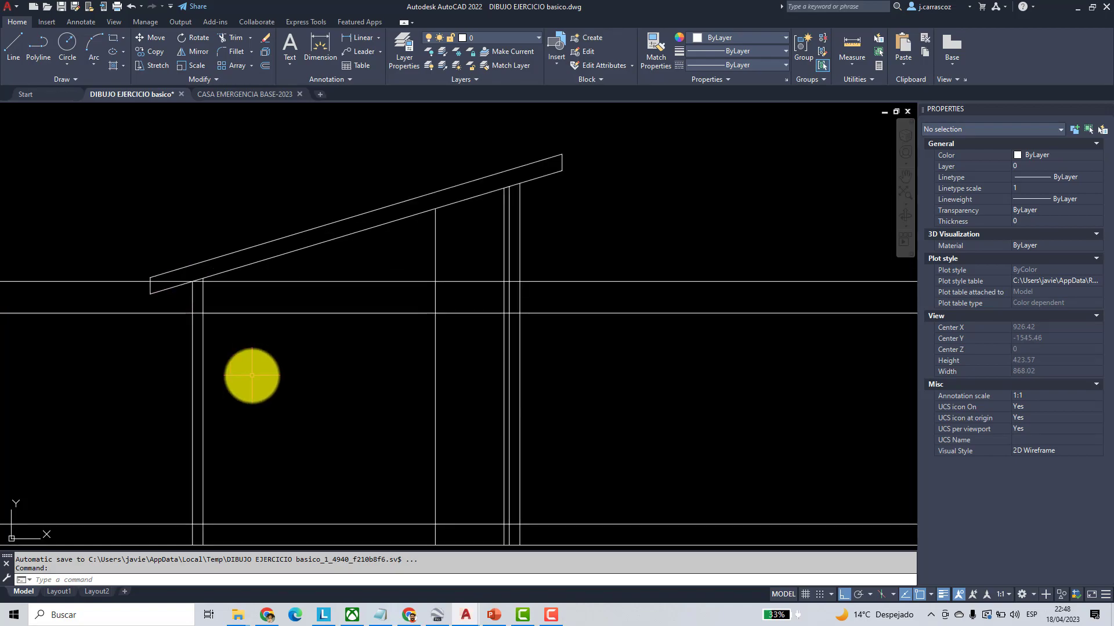
scroll(300, 360, down, 8)
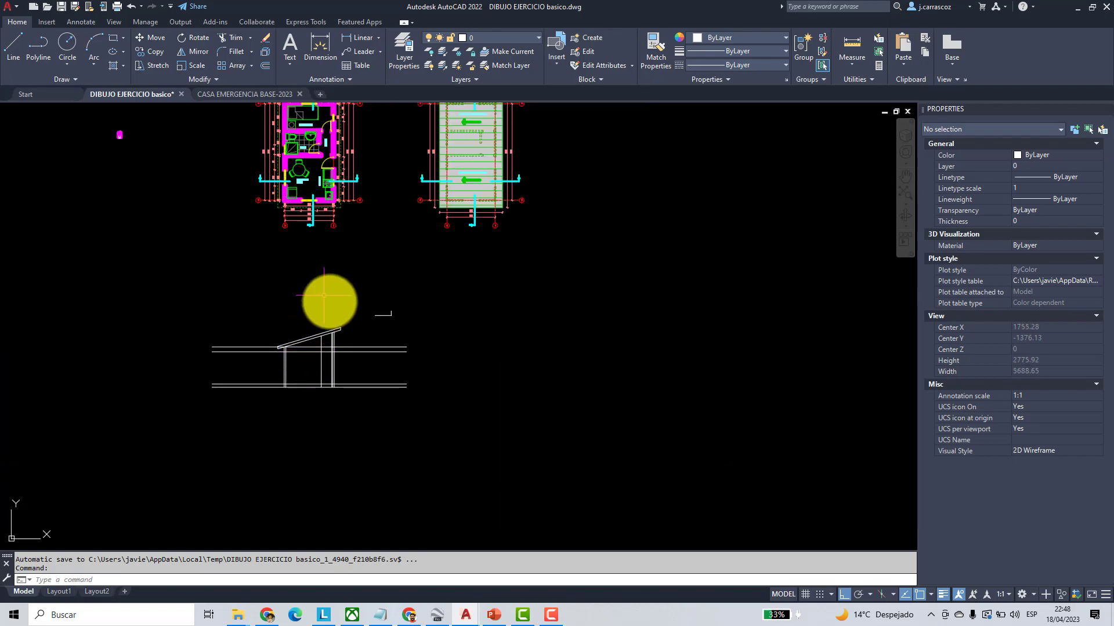
click(651, 46)
scroll(325, 177, up, 8)
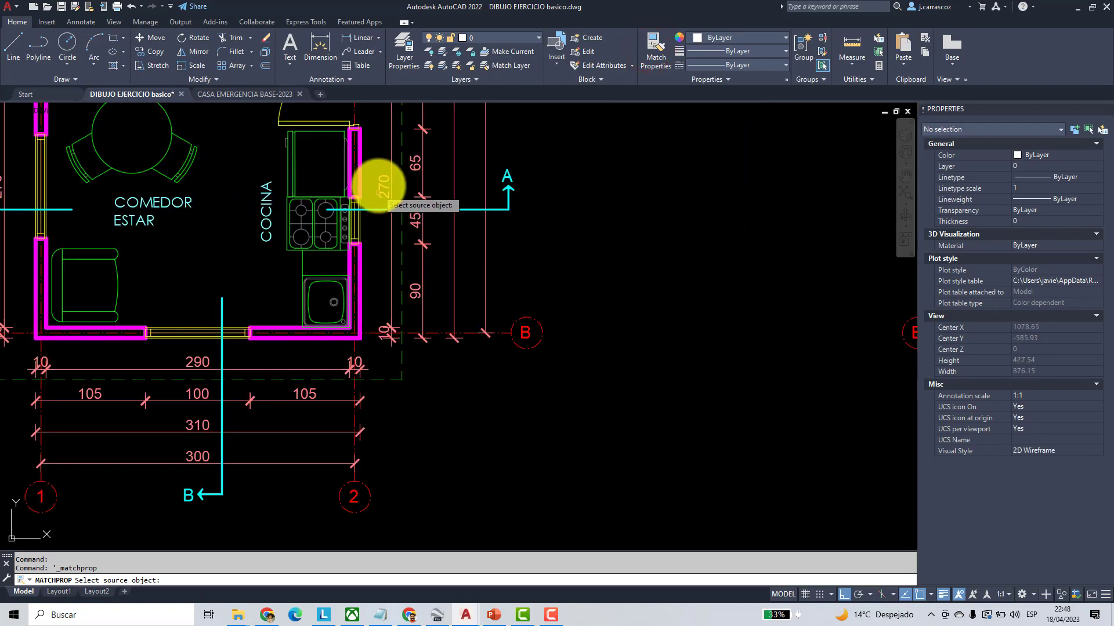
scroll(378, 187, up, 2)
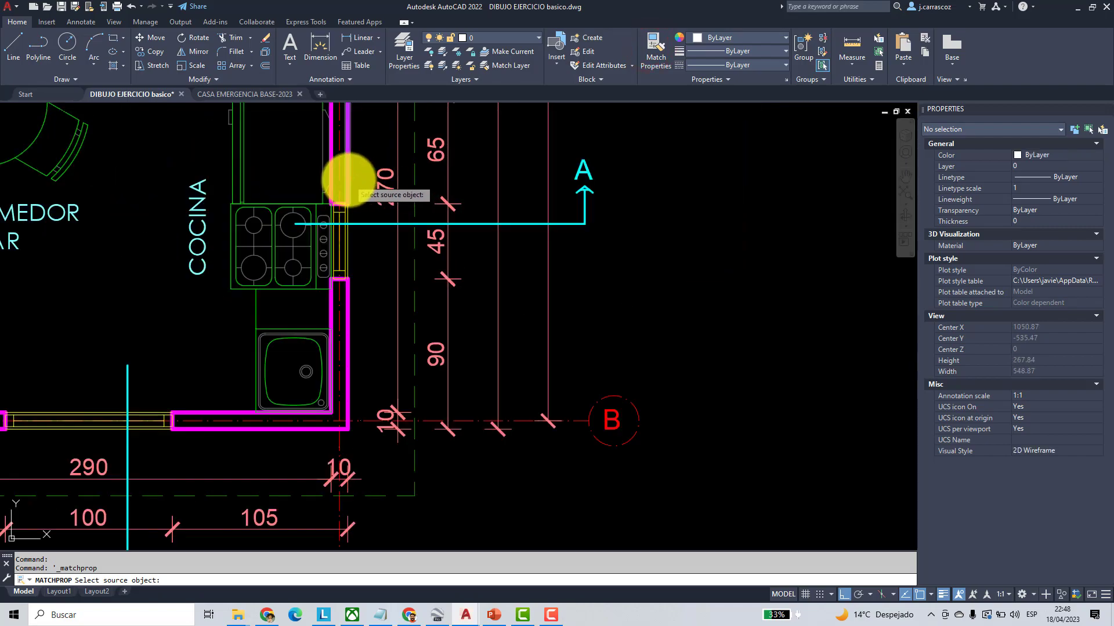
click(348, 177)
scroll(348, 177, down, 4)
middle_drag(373, 331, 446, 102)
scroll(443, 251, up, 4)
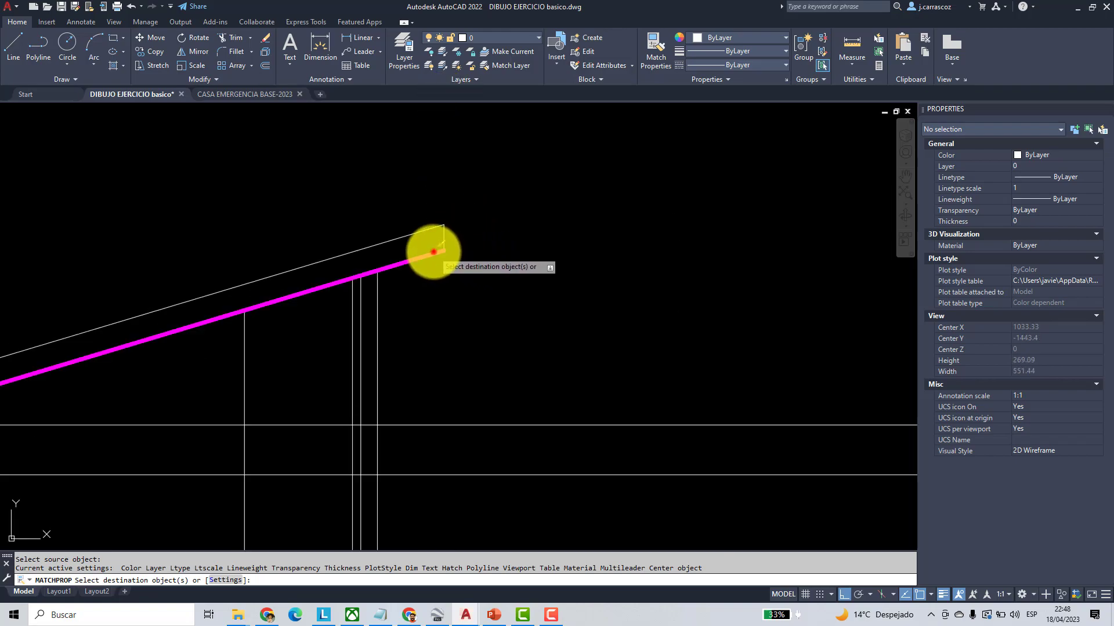
click(433, 251)
click(445, 241)
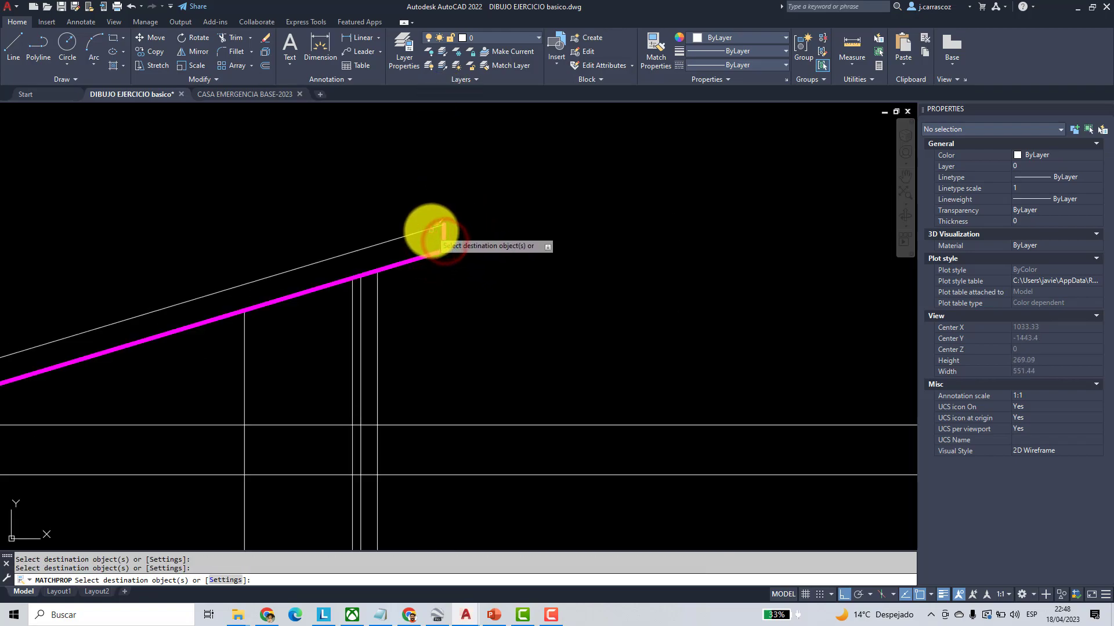
scroll(431, 231, down, 6)
scroll(192, 313, up, 4)
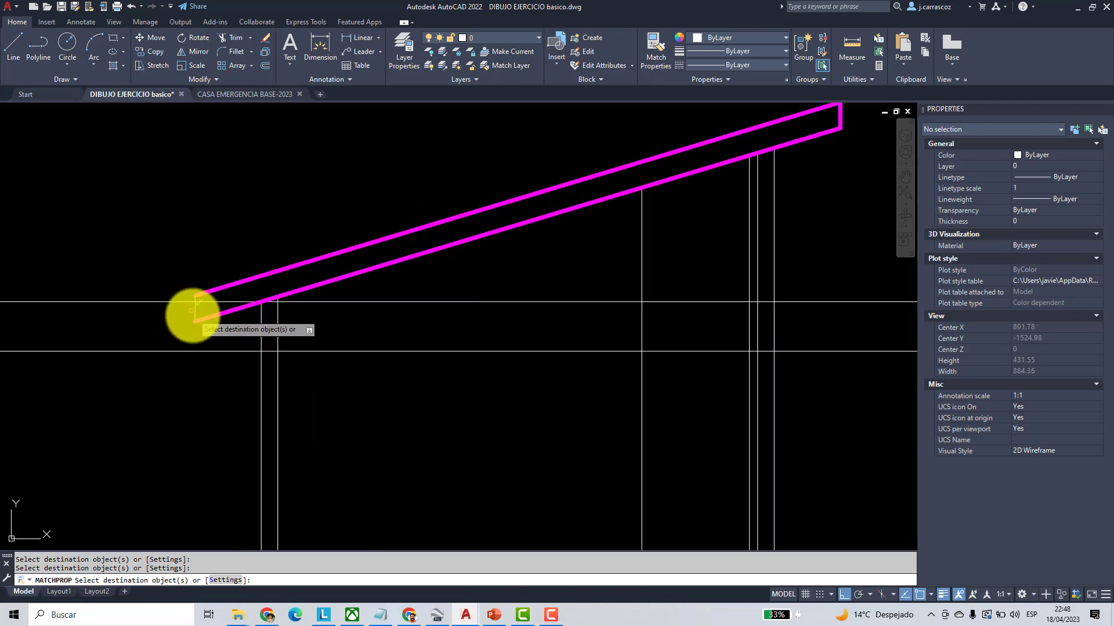
click(197, 307)
- Apply the same magenta wall properties to the two vertical lines of the section's left wall
middle_drag(266, 492, 230, 341)
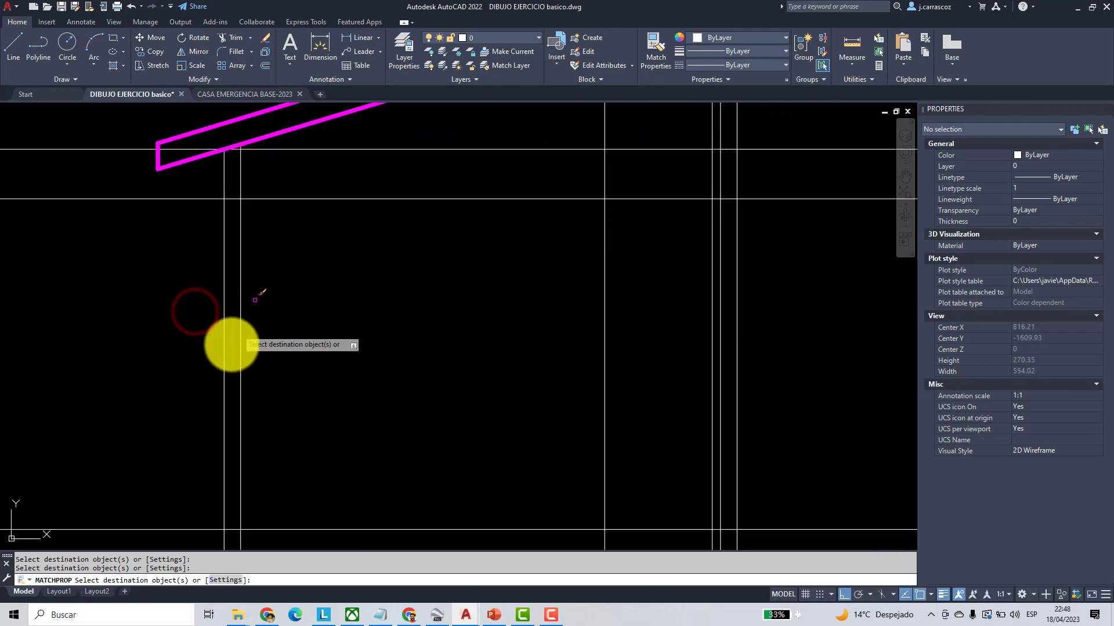
click(223, 347)
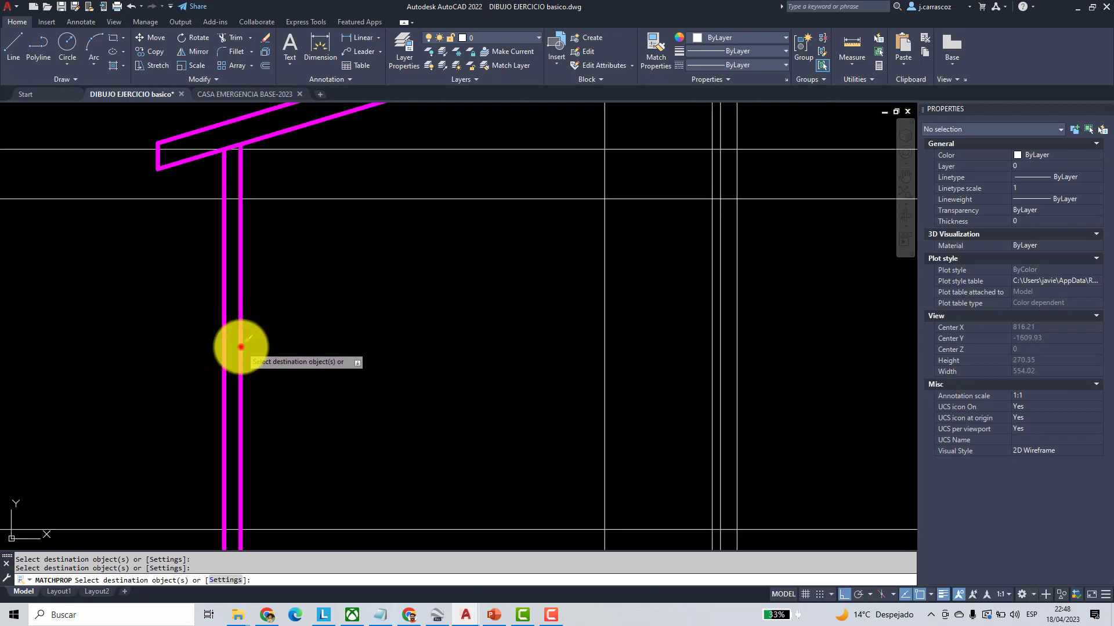
click(241, 347)
scroll(241, 347, down, 2)
scroll(558, 342, up, 2)
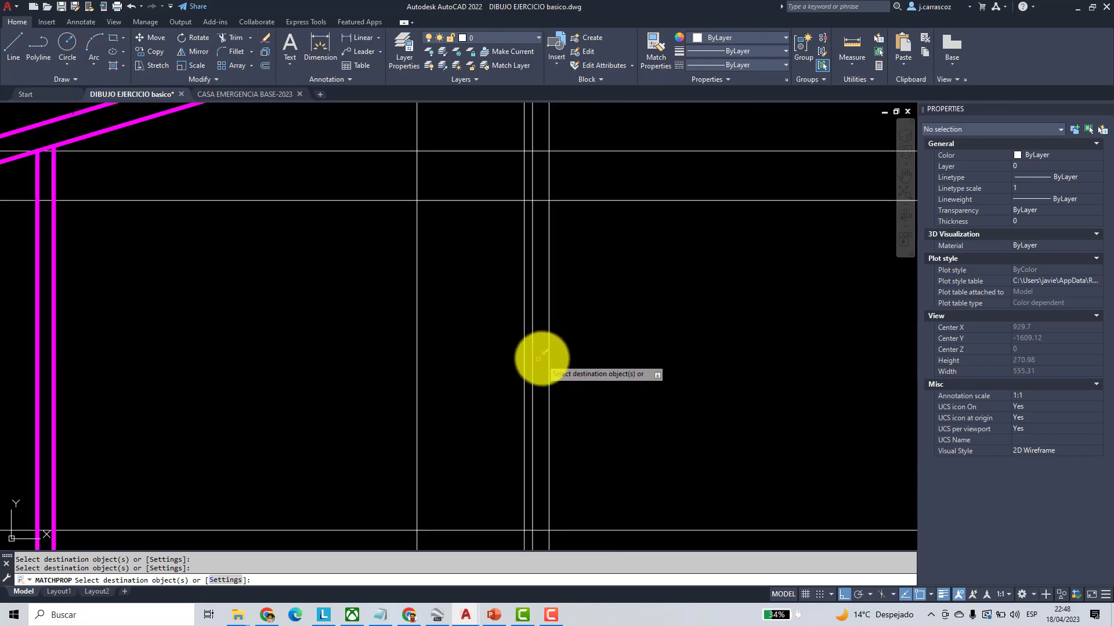
- Apply the magenta wall properties to the section's right wall lines and the two bottom horizontal lines
click(549, 356)
scroll(504, 325, down, 3)
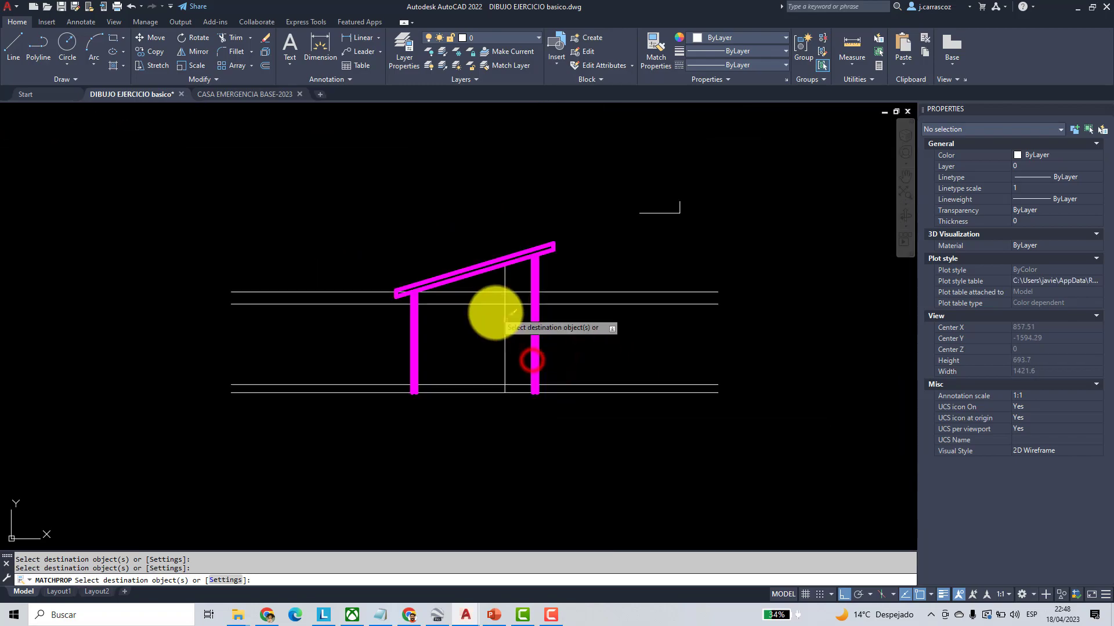
scroll(481, 379, up, 2)
click(482, 378)
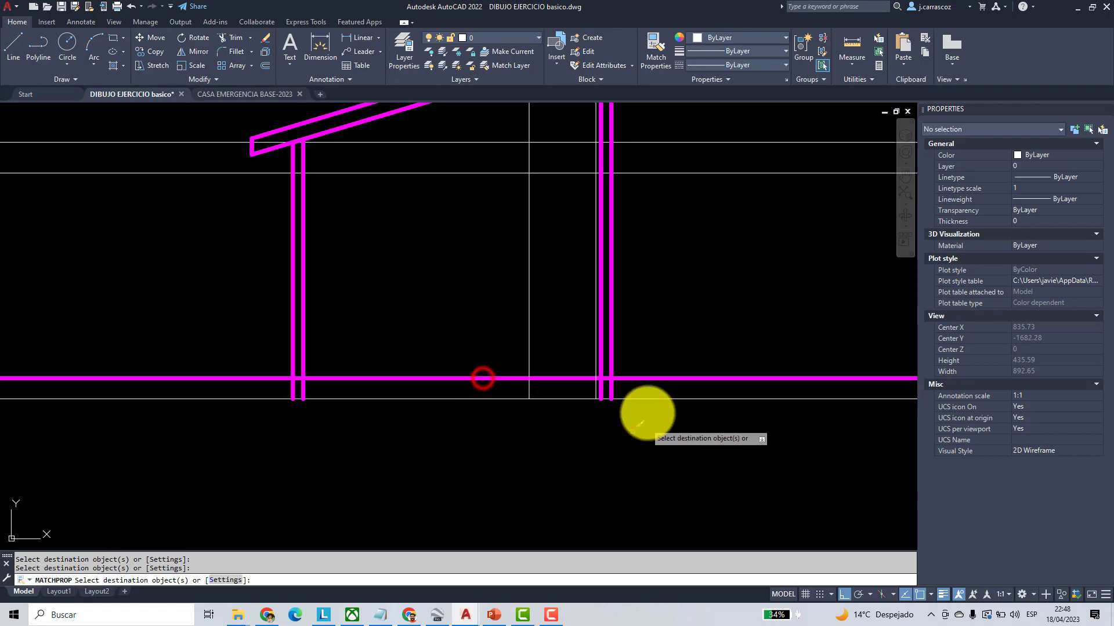
click(637, 399)
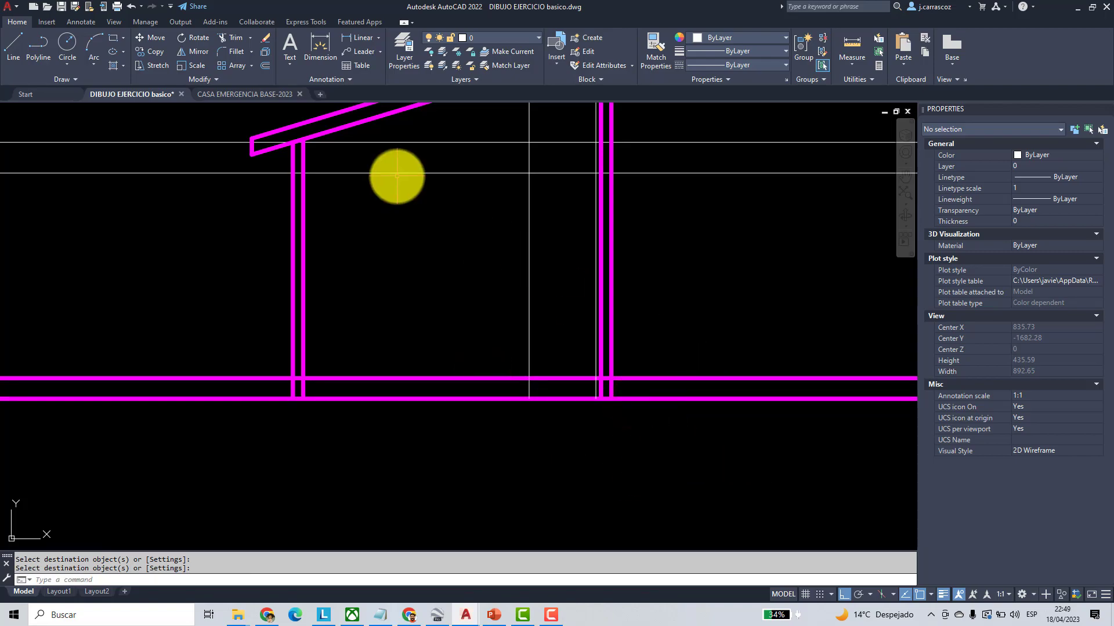
- Fillet the floor line to the inner lines of the left and right walls with radius 0
click(235, 52)
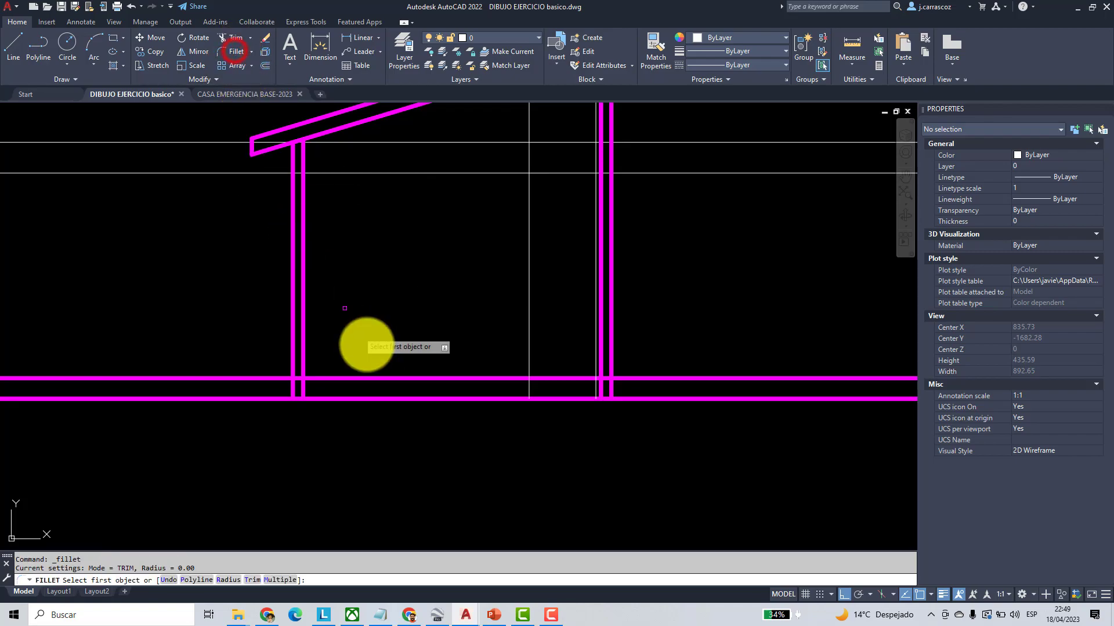
click(302, 359)
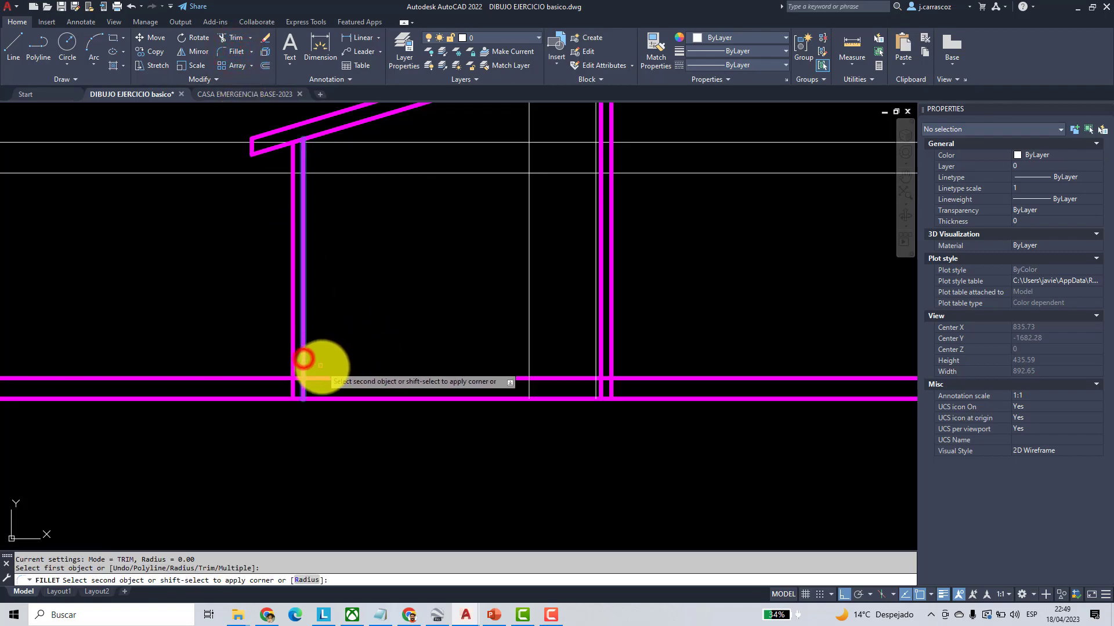
click(322, 378)
middle_drag(460, 294, 323, 278)
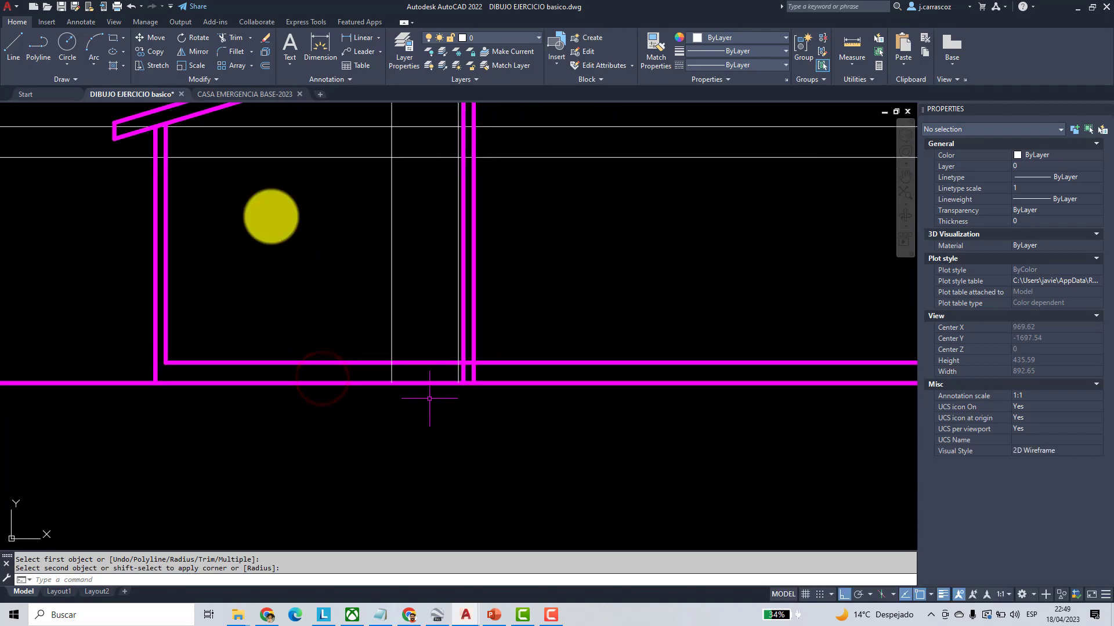
click(220, 51)
click(439, 361)
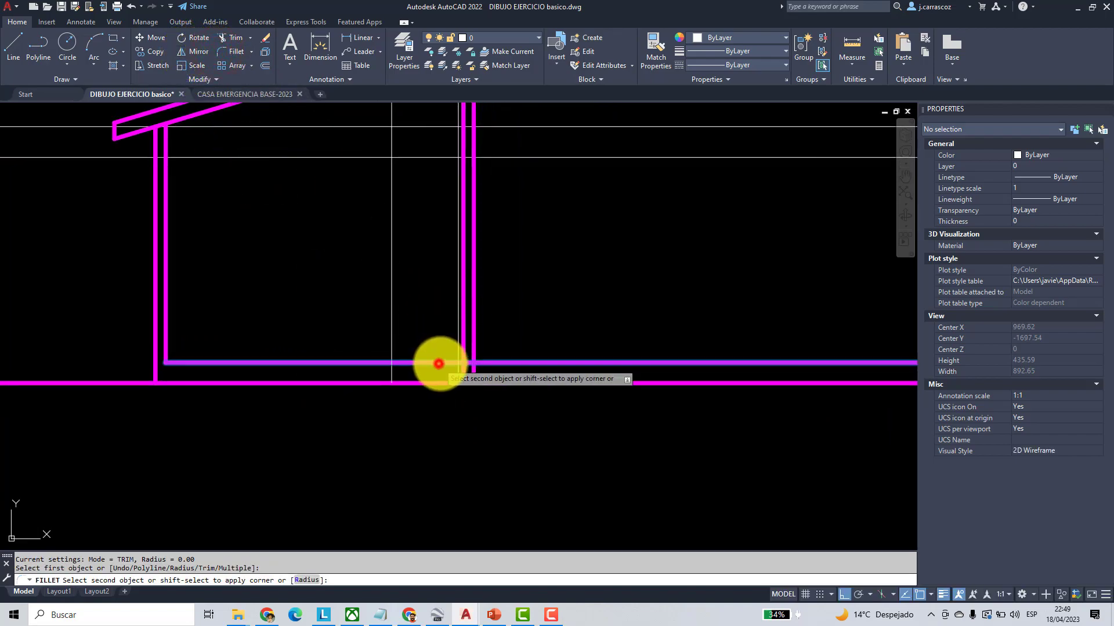
click(462, 344)
scroll(420, 369, down, 4)
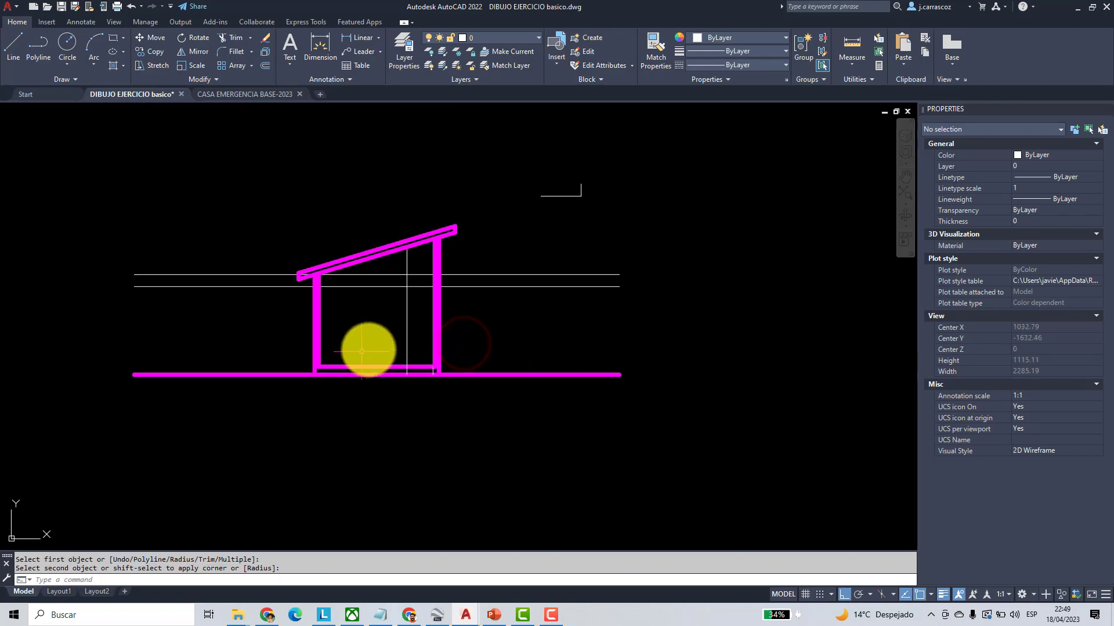
scroll(417, 376, up, 4)
scroll(420, 376, down, 2)
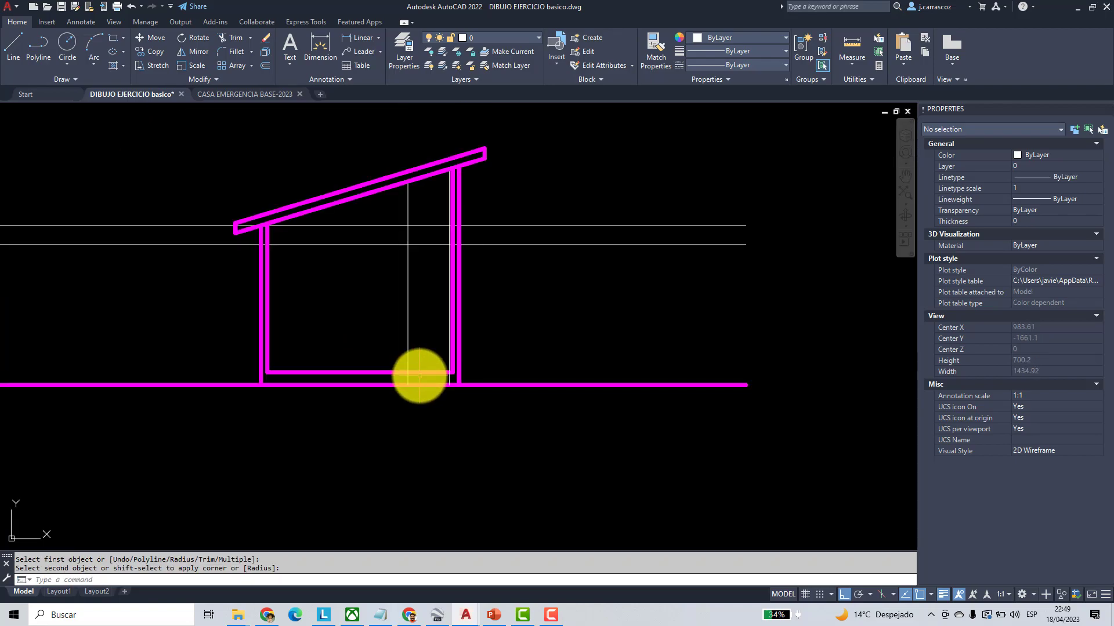
- Shorten the magenta ground line from both ends to a total length of about 678
click(542, 367)
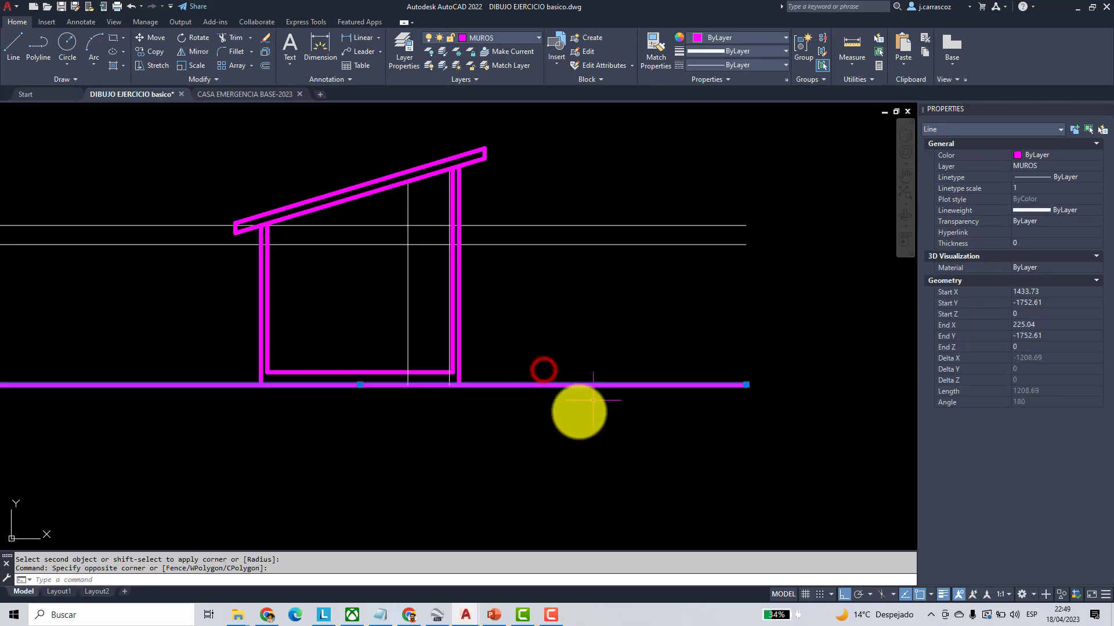
click(746, 385)
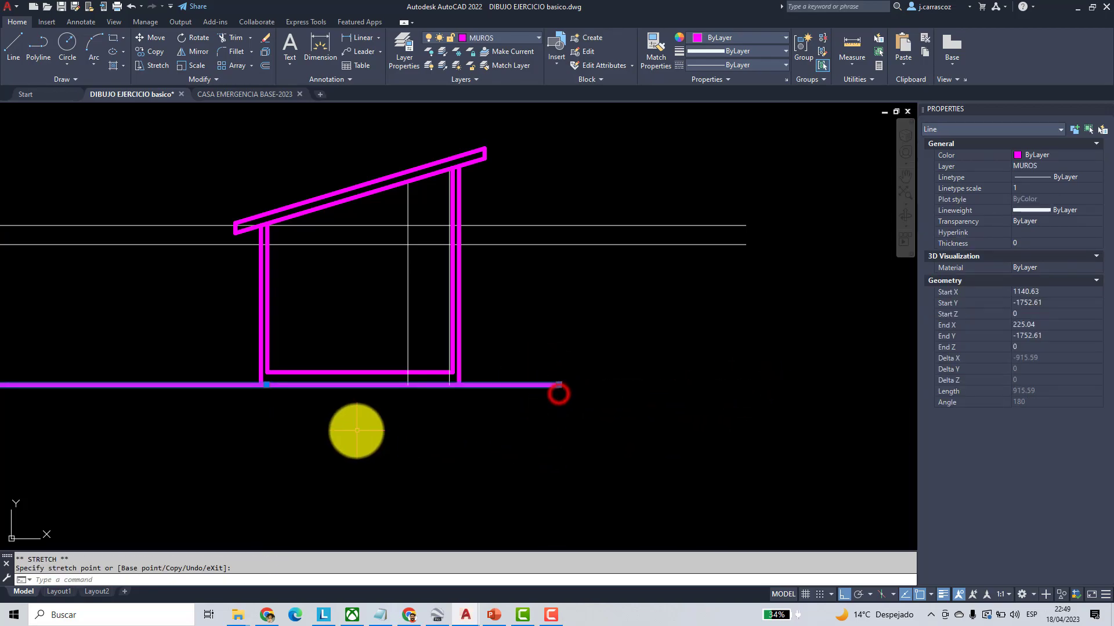
middle_drag(356, 431, 502, 418)
click(119, 371)
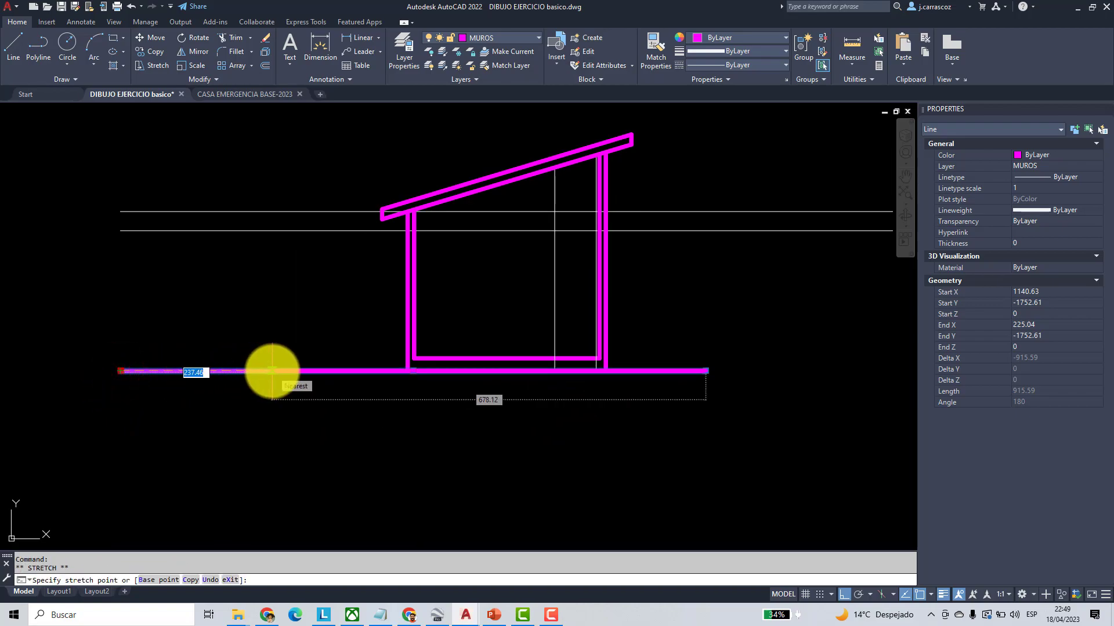
click(272, 371)
key(Escape)
key(Escape)
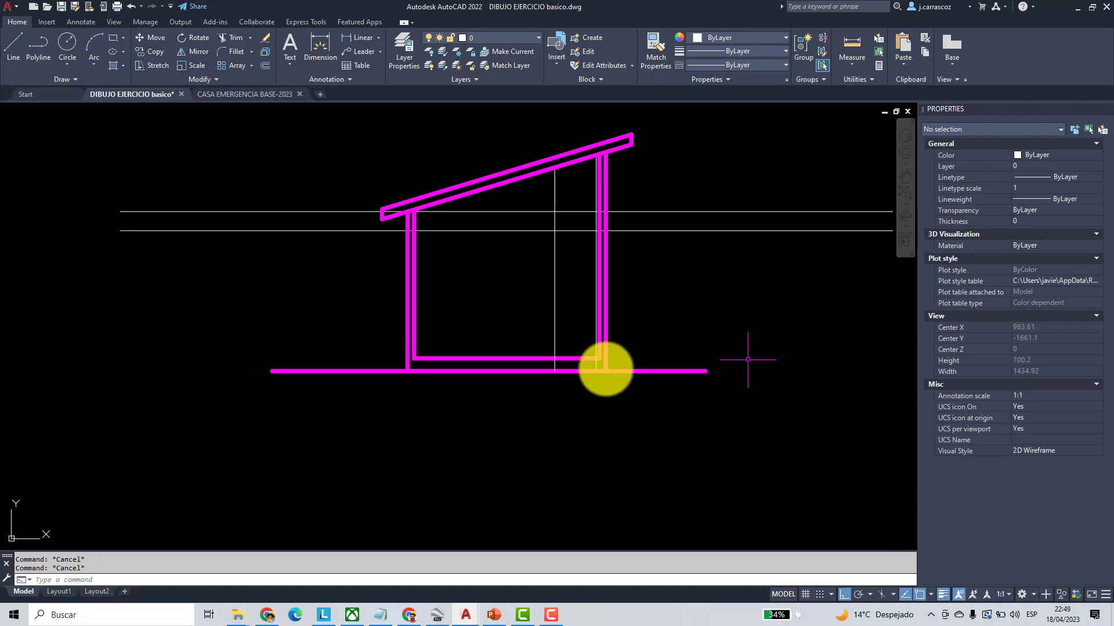
- Compare the section with the floor plan above, examining what section line A cuts through in the dining and living room
middle_drag(584, 340, 490, 351)
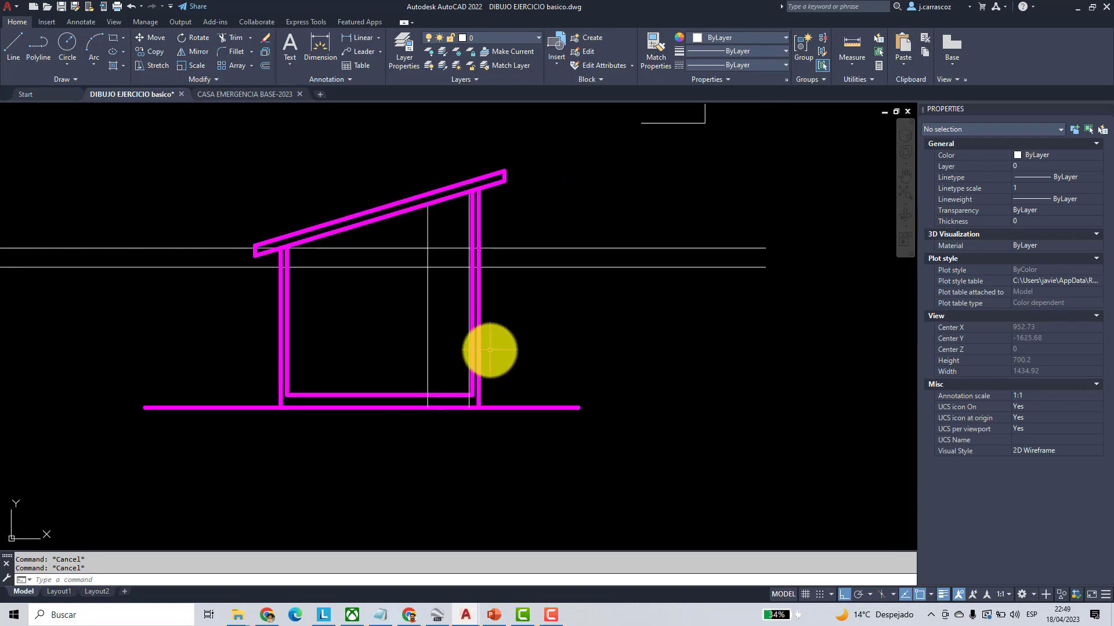
scroll(489, 350, down, 4)
middle_drag(472, 278, 455, 348)
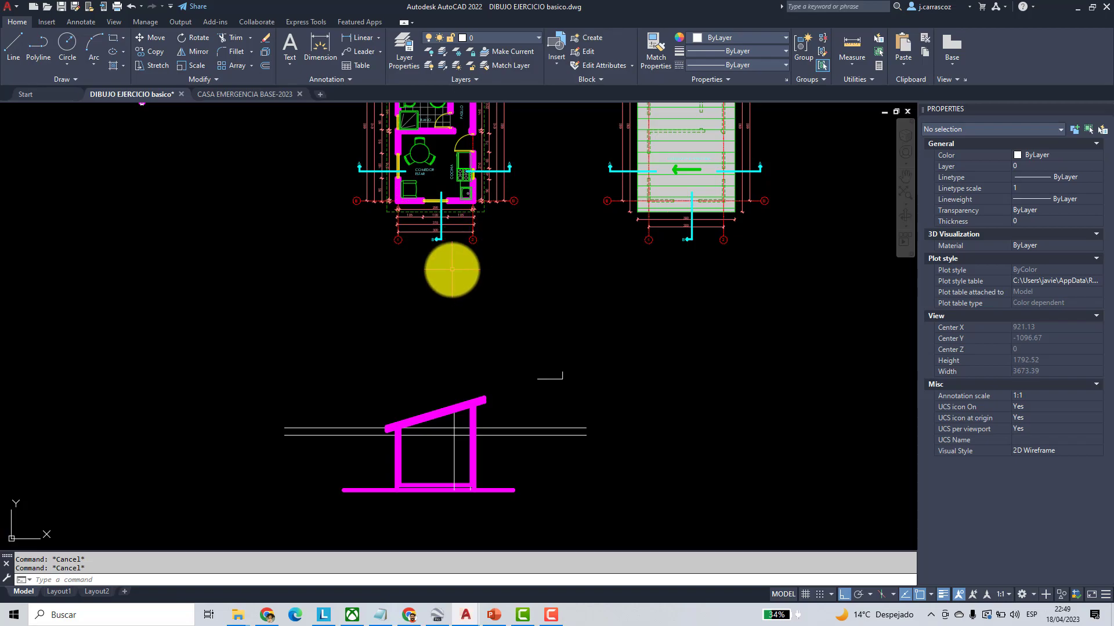
middle_drag(448, 322, 464, 221)
scroll(473, 351, up, 4)
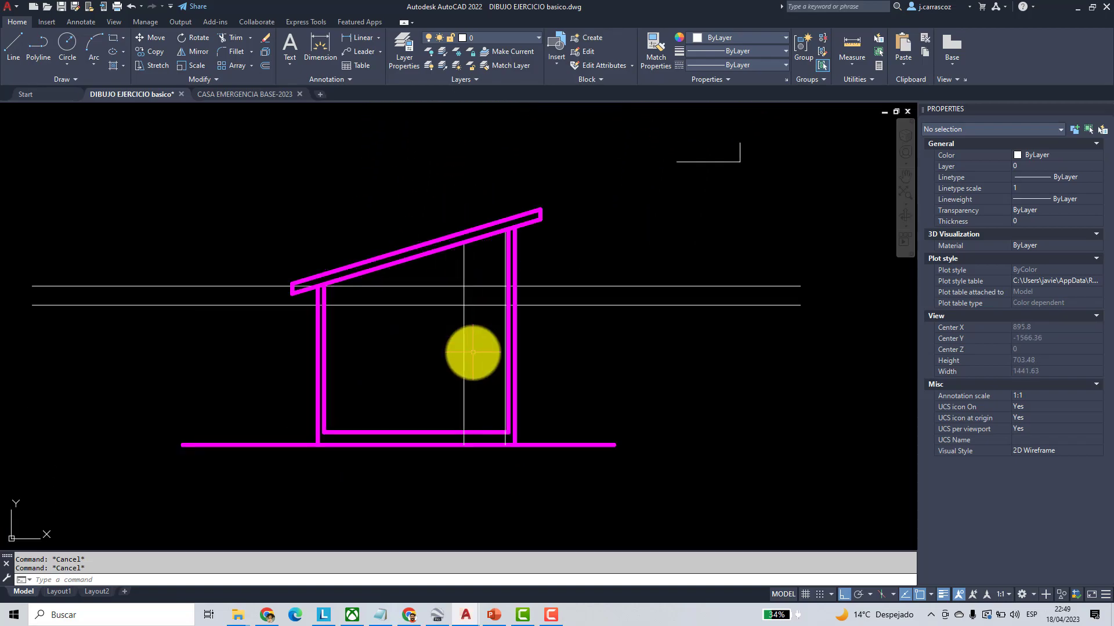
scroll(415, 281, down, 5)
scroll(378, 243, up, 3)
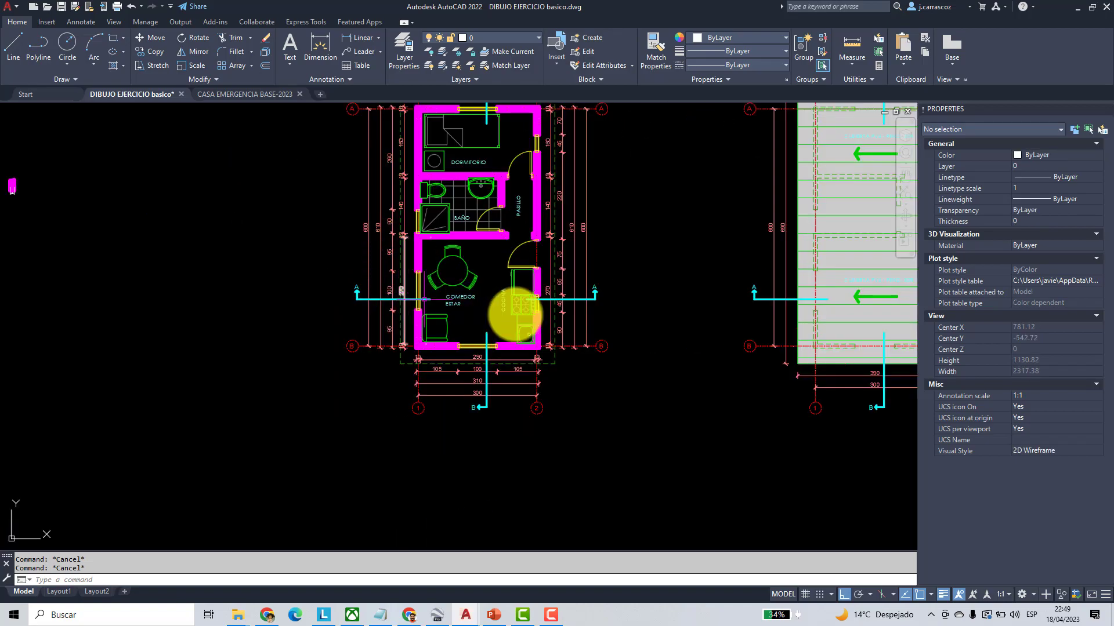
scroll(510, 348, down, 3)
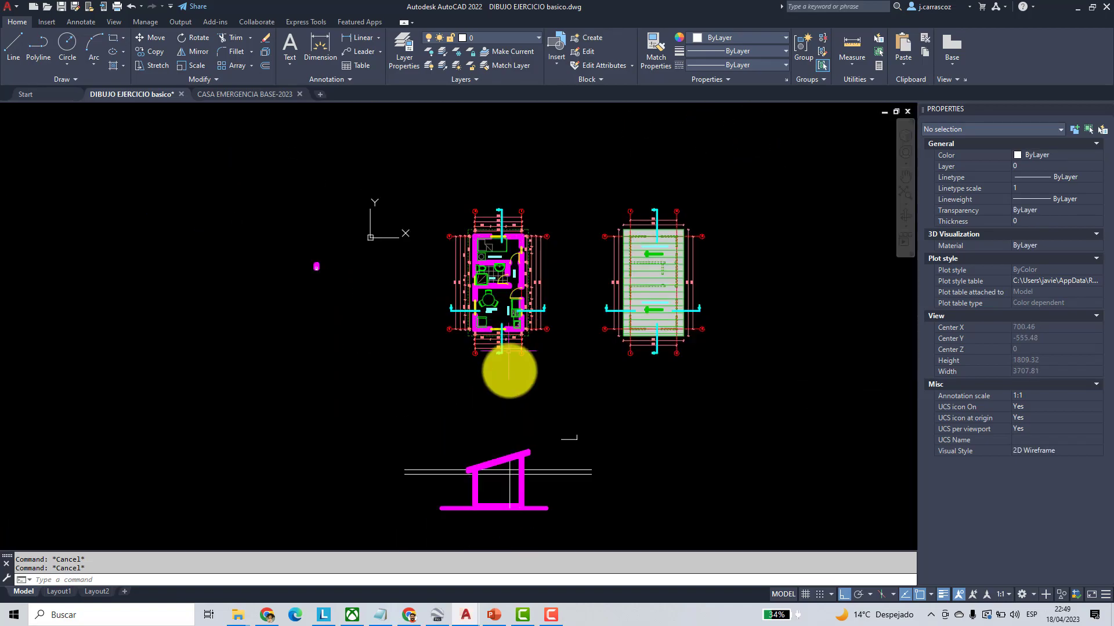
middle_drag(507, 368, 447, 242)
scroll(458, 350, up, 3)
scroll(458, 354, up, 2)
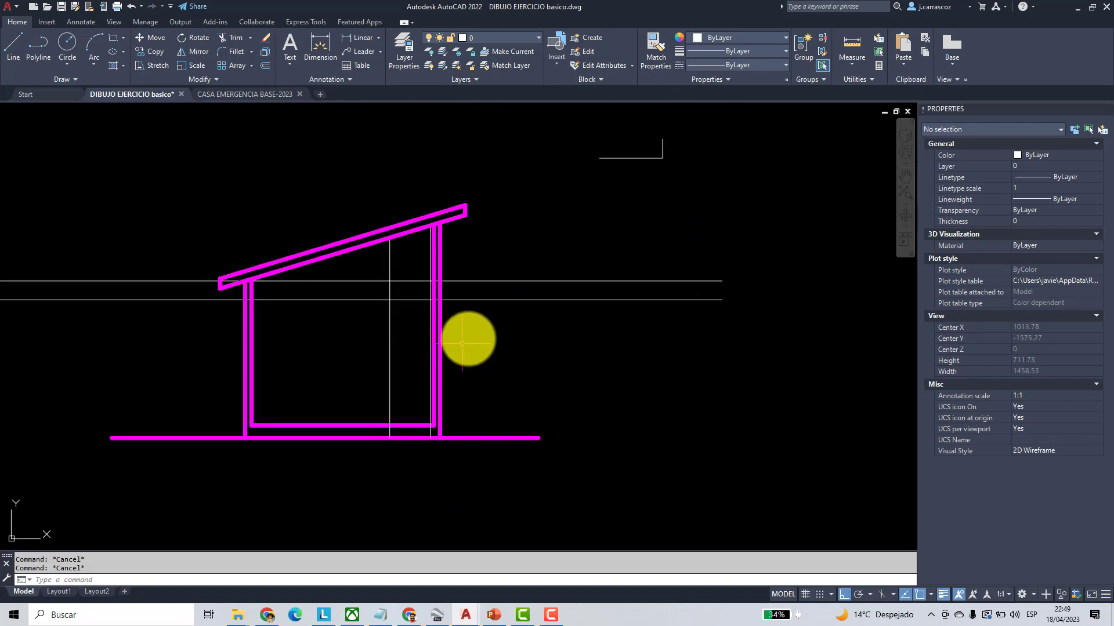
- Offset the lower of the two upper white horizontal lines downward by 100
click(288, 300)
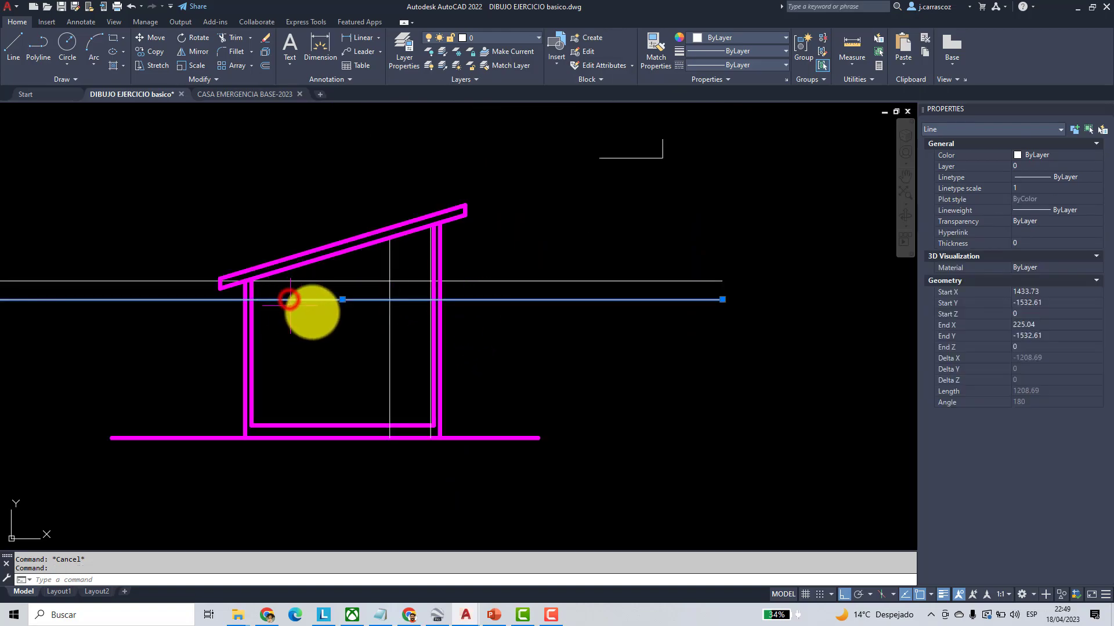
click(265, 66)
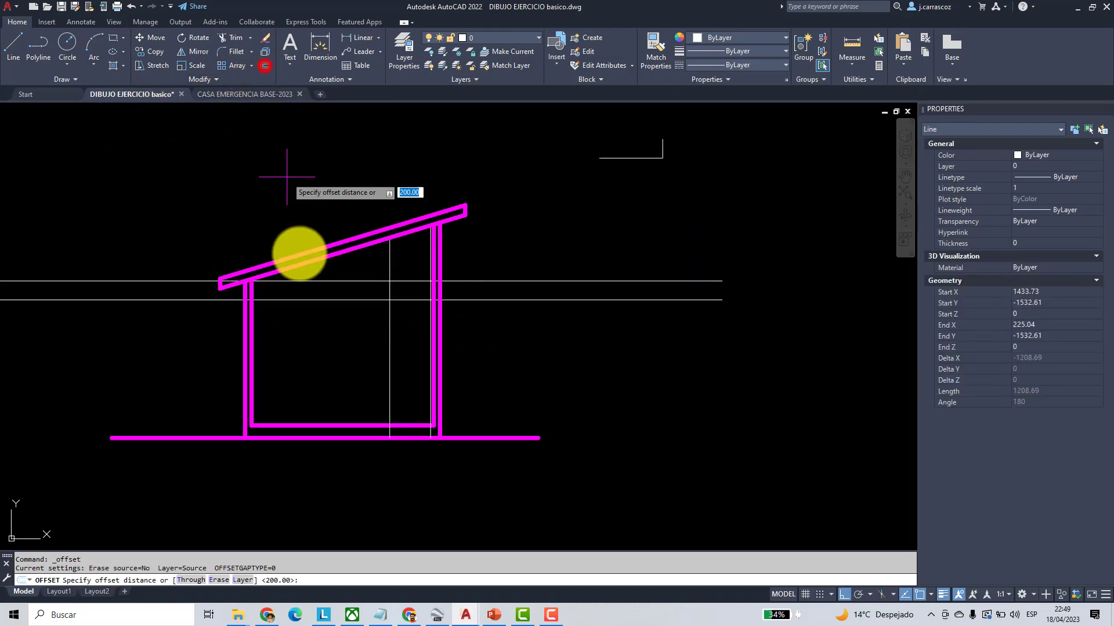
text(10)
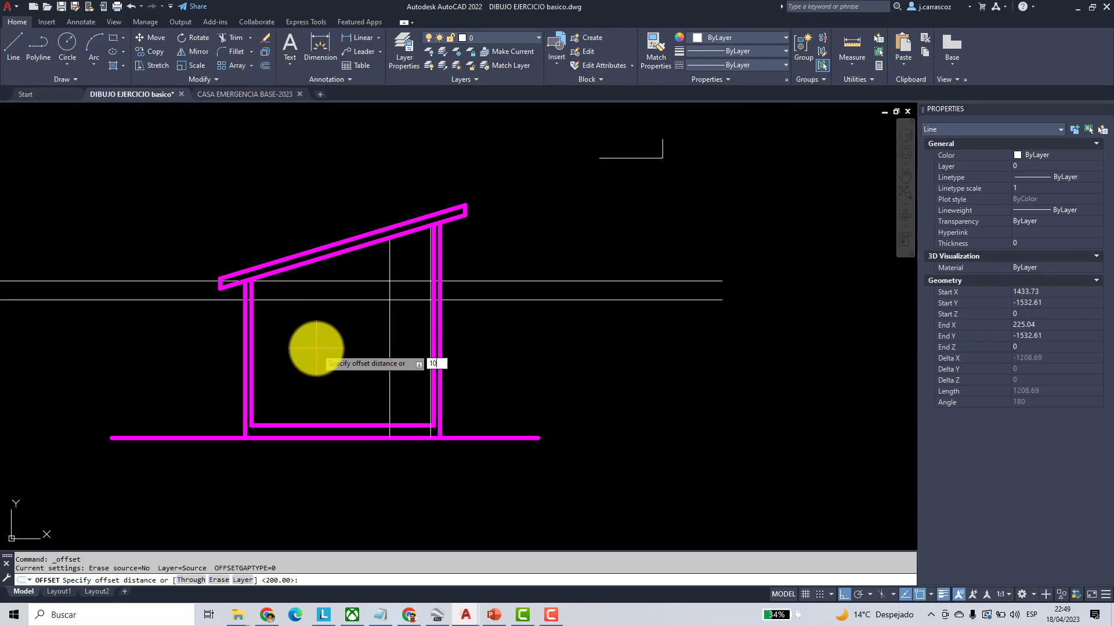
text(0)
key(Return)
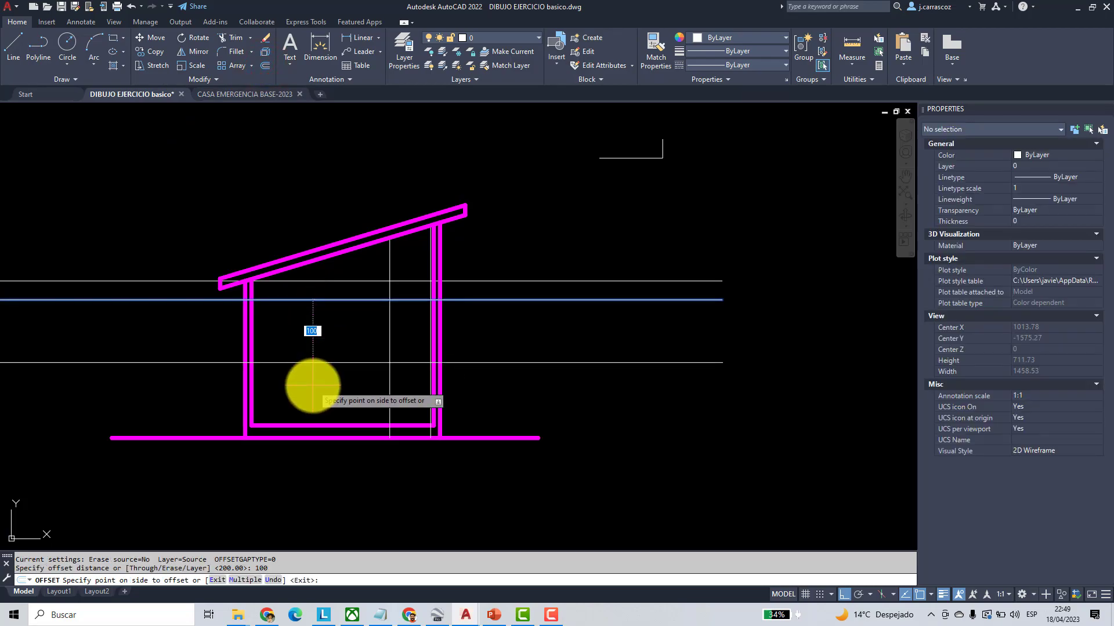
click(312, 386)
key(Escape)
key(Escape)
key(Escape)
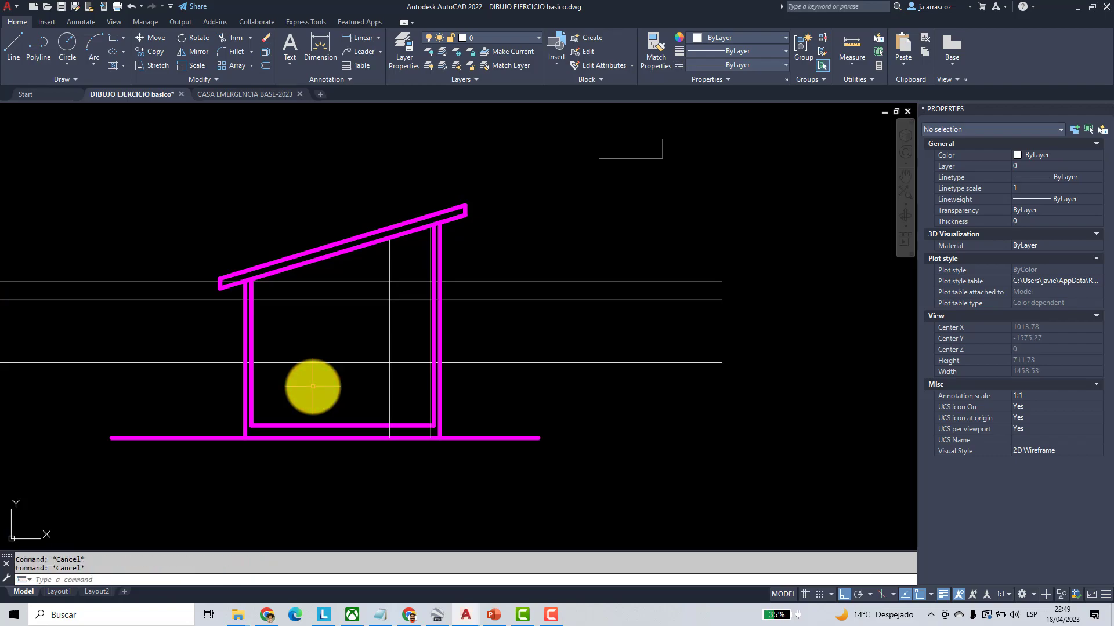
- Start a trim with both walls' vertical lines and the two lower white horizontal lines as cutting edges
scroll(304, 359, up, 4)
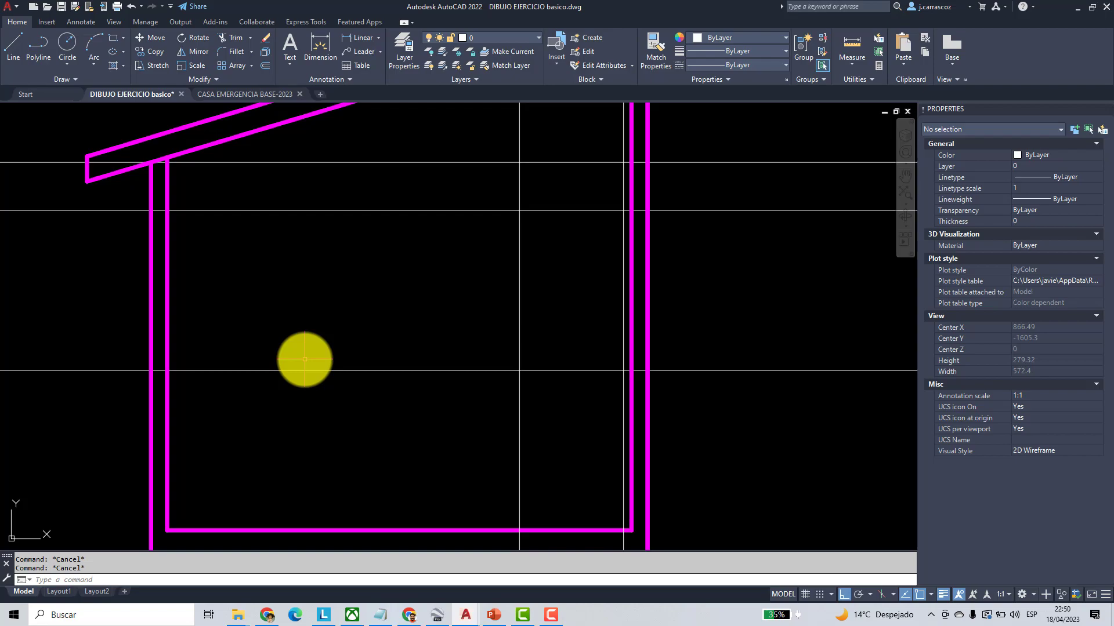
scroll(305, 360, down, 2)
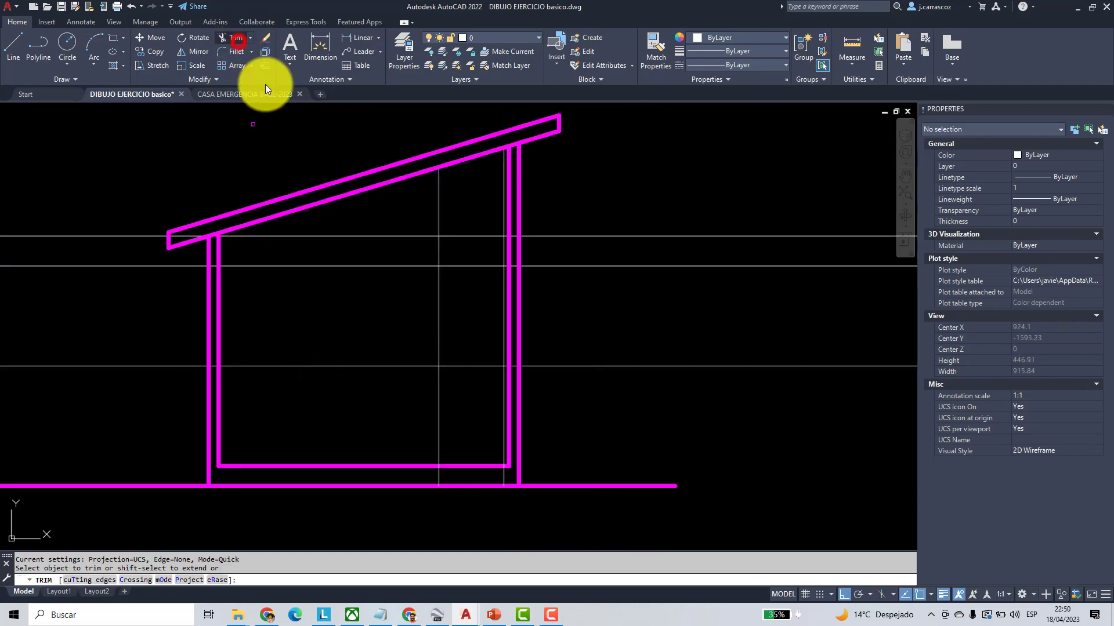
click(90, 581)
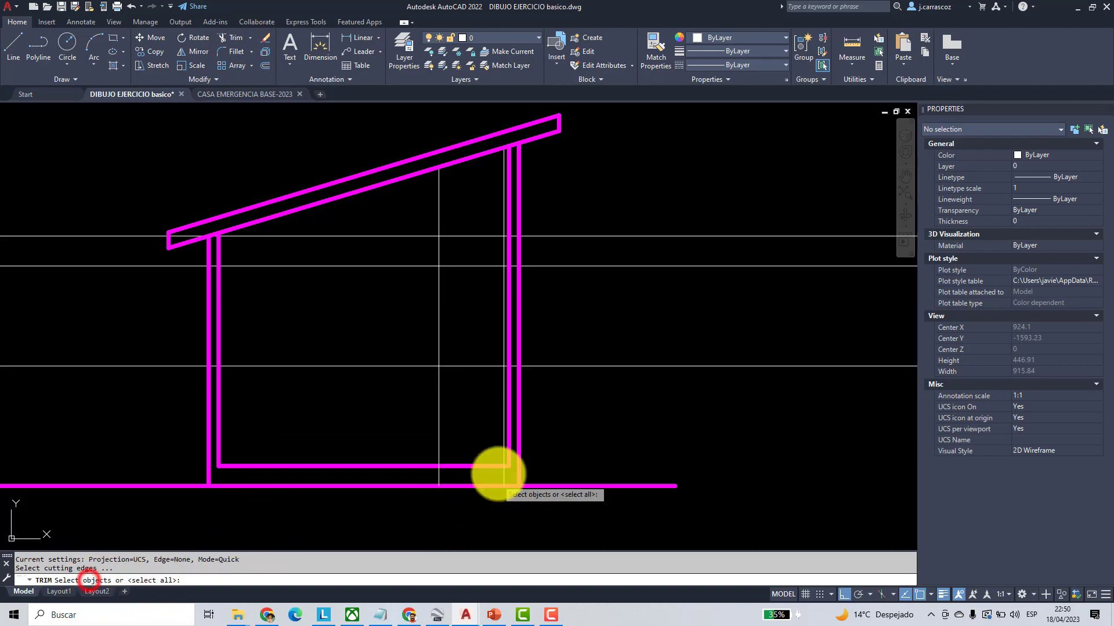
scroll(522, 412, up, 2)
click(535, 399)
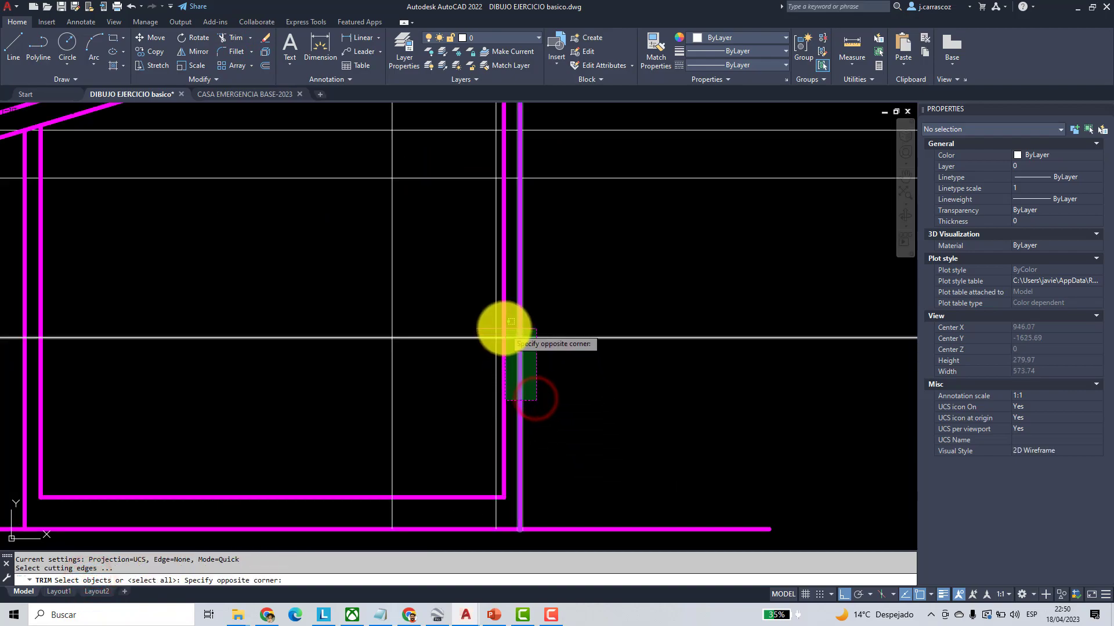
click(502, 329)
middle_drag(212, 431, 392, 437)
click(276, 394)
click(167, 308)
click(326, 390)
click(266, 163)
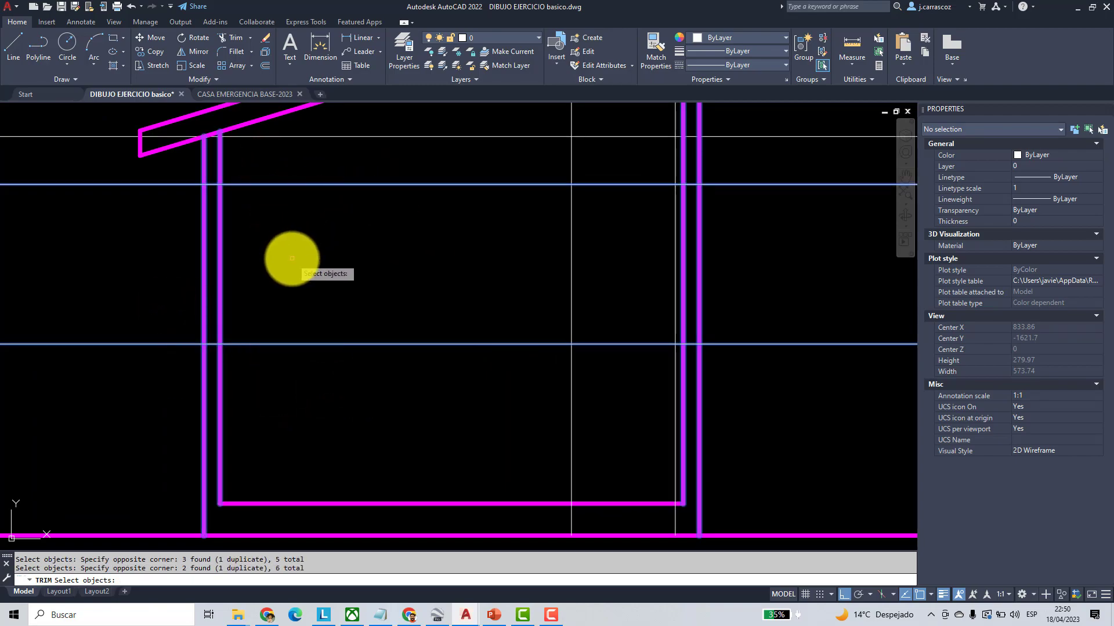
key(Return)
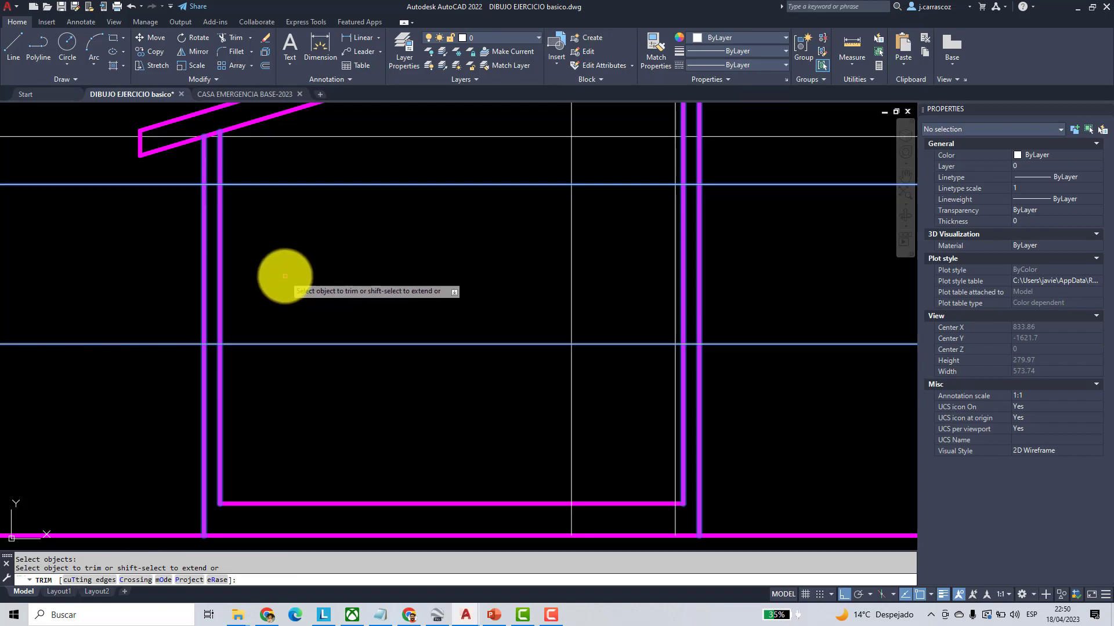
- Trim the lowest white horizontal line between the two walls using a fence
text(F)
key(Return)
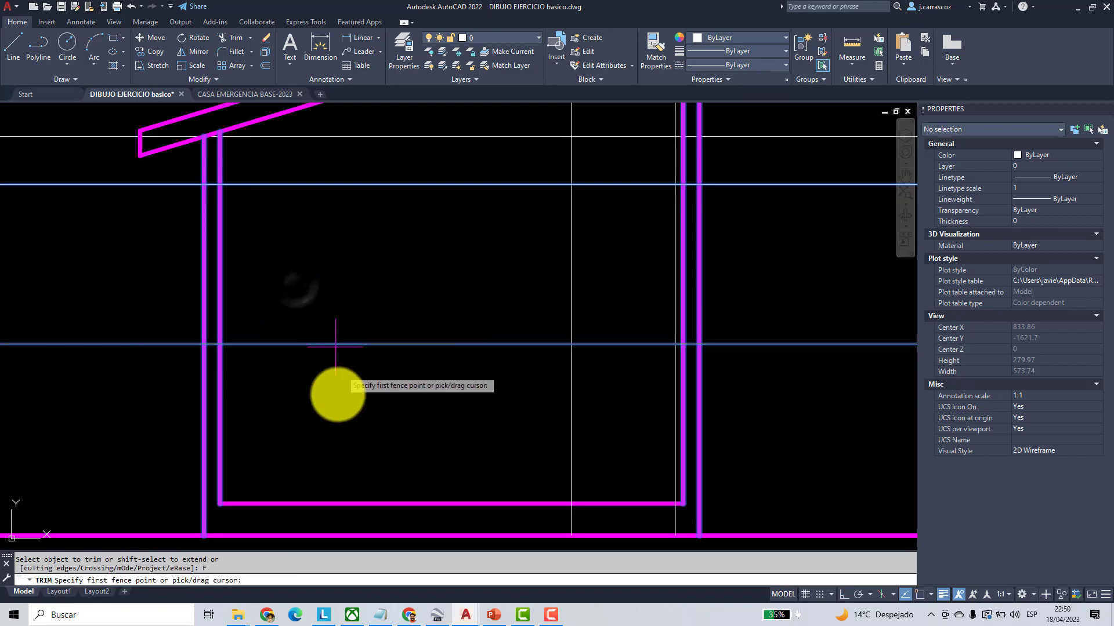
click(319, 279)
click(287, 404)
key(Return)
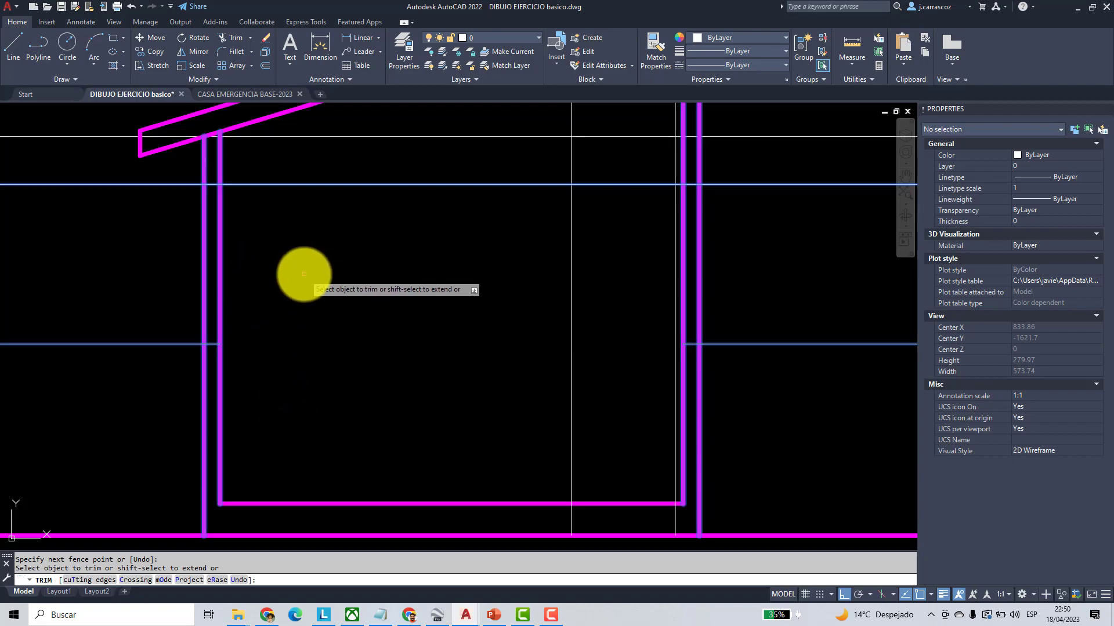
- Try to fence-trim the left wall between the white horizontals and the surplus of those lines, and undo the whole trim
text(F)
key(Return)
click(286, 275)
click(165, 279)
click(170, 173)
click(167, 377)
click(258, 221)
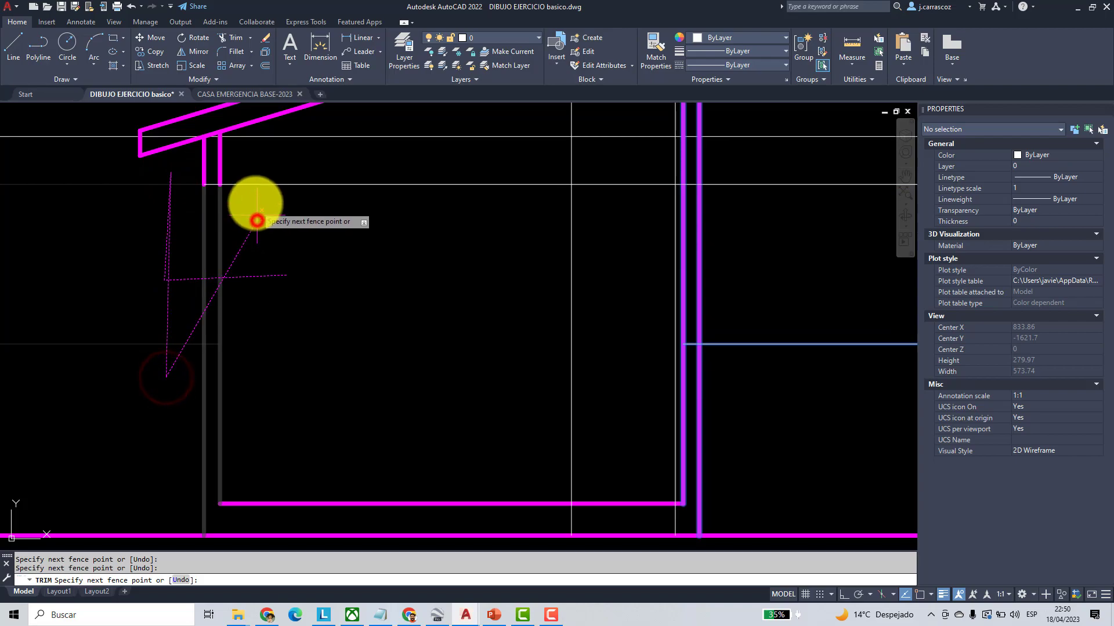
click(265, 165)
key(Return)
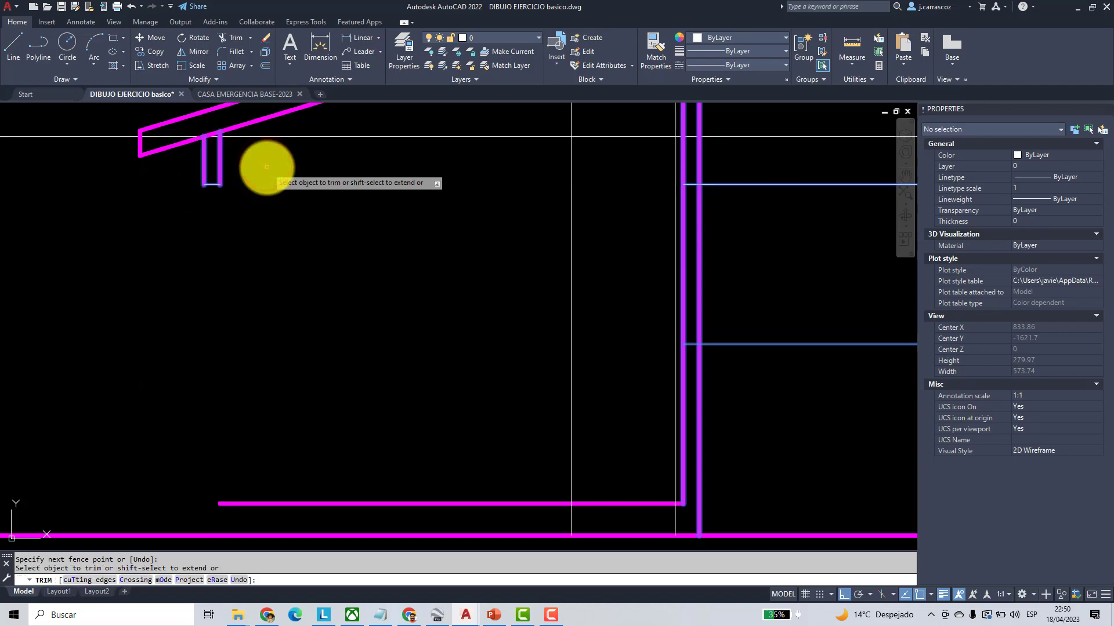
key(Return)
key(ctrl+z)
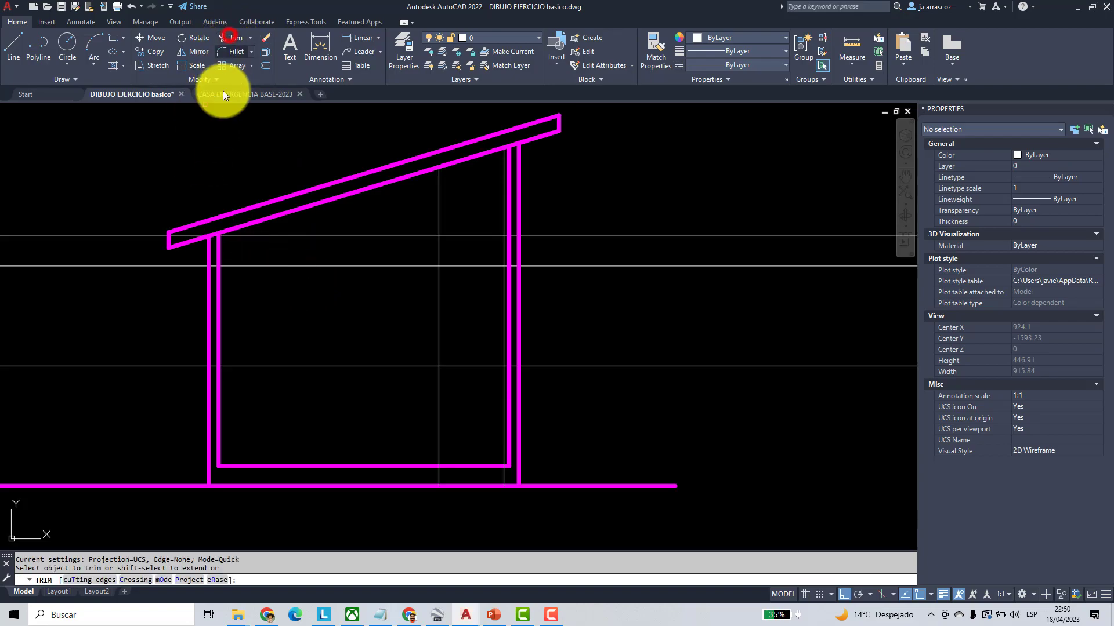
- Using all section lines except the two thin verticals as cutting edges, fence-trim the left wall's opening and the lower horizontals on both sides of it
click(82, 580)
click(579, 526)
click(133, 113)
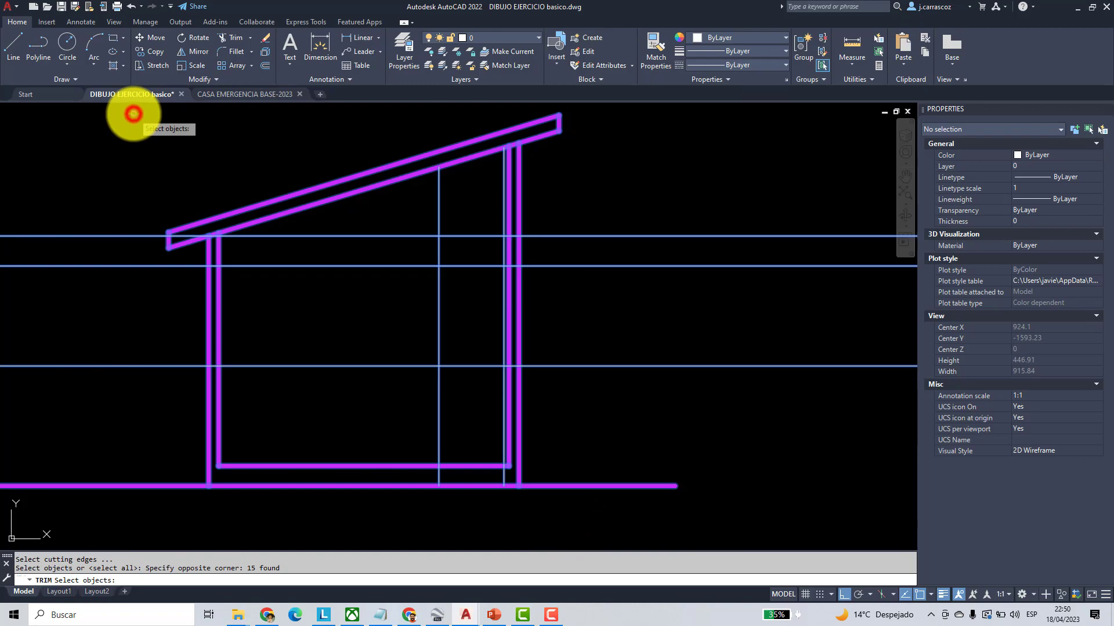
shift+click(438, 210)
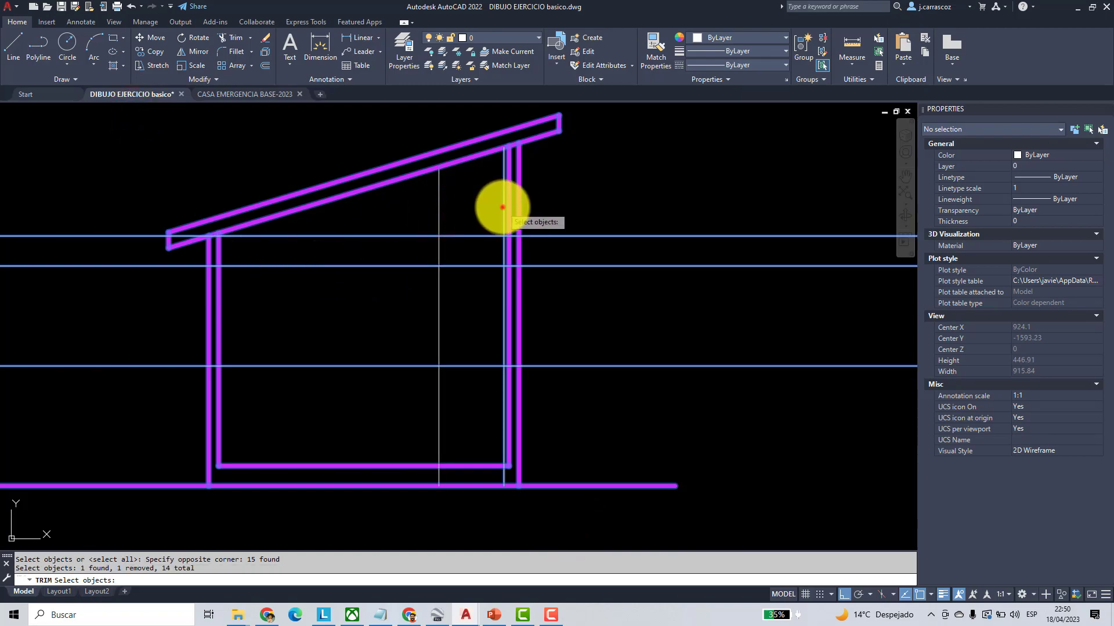
shift+click(503, 206)
key(Return)
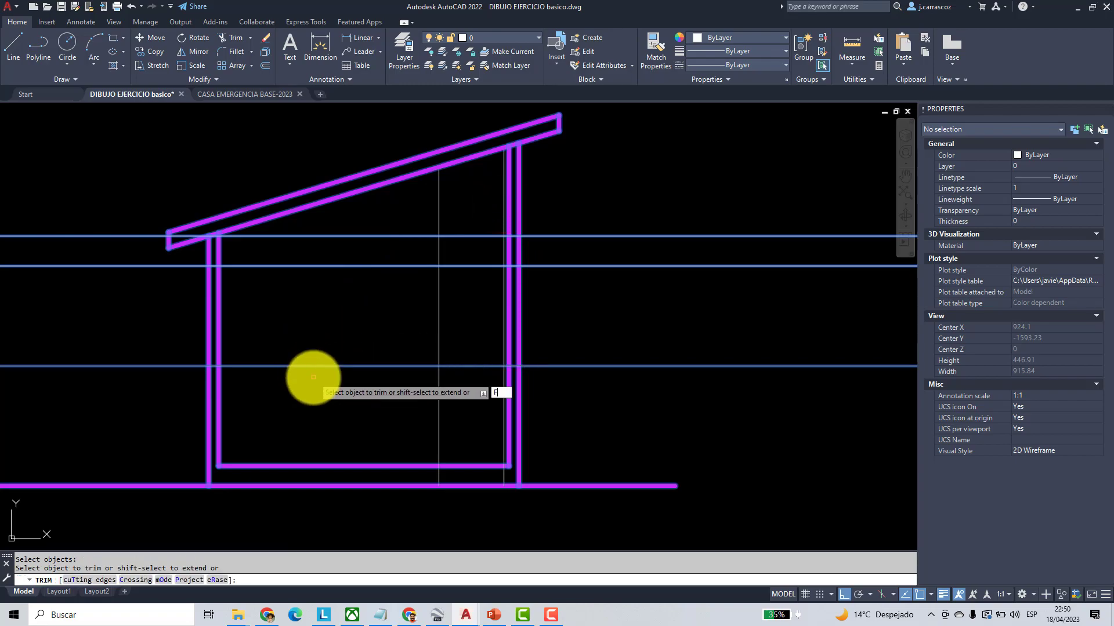
click(252, 385)
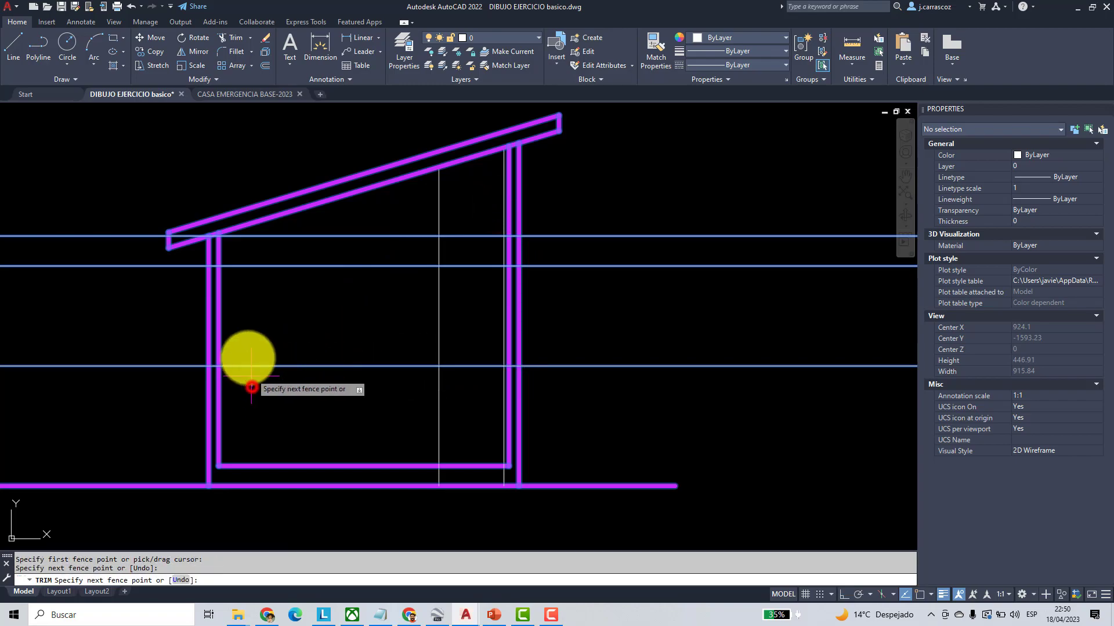
click(244, 325)
click(174, 322)
click(144, 410)
click(123, 255)
click(145, 300)
click(236, 293)
click(246, 256)
key(Return)
key(Return)
- Fence-trim the right wall between the two lower white horizontals and their surplus beyond the wall, with those lines and the wall as cutting edges
middle_drag(295, 409, 231, 393)
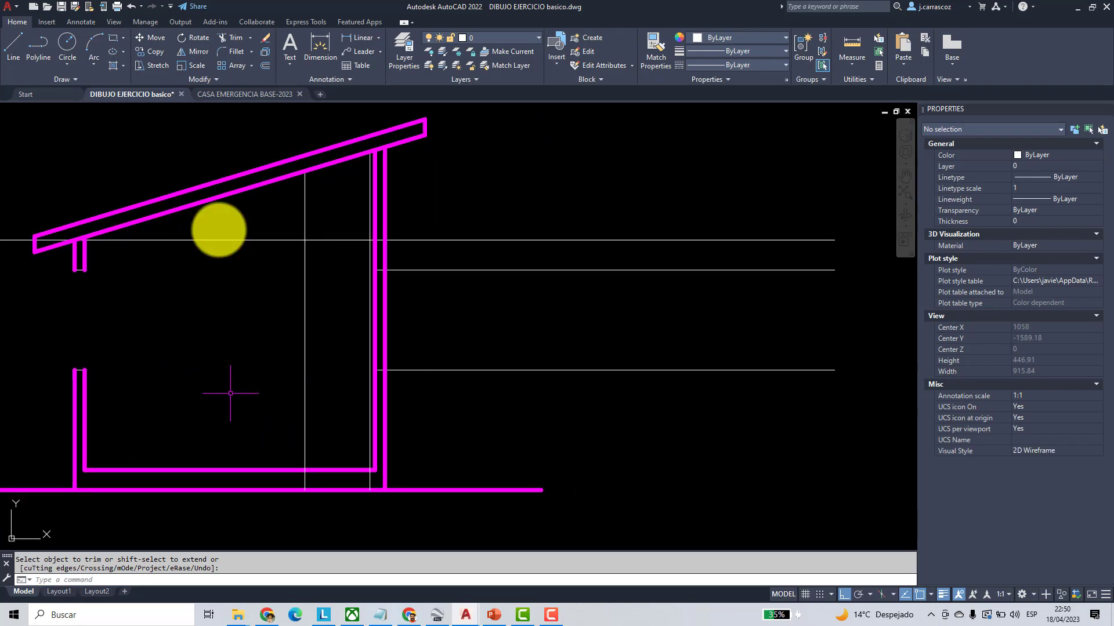
click(236, 38)
click(84, 582)
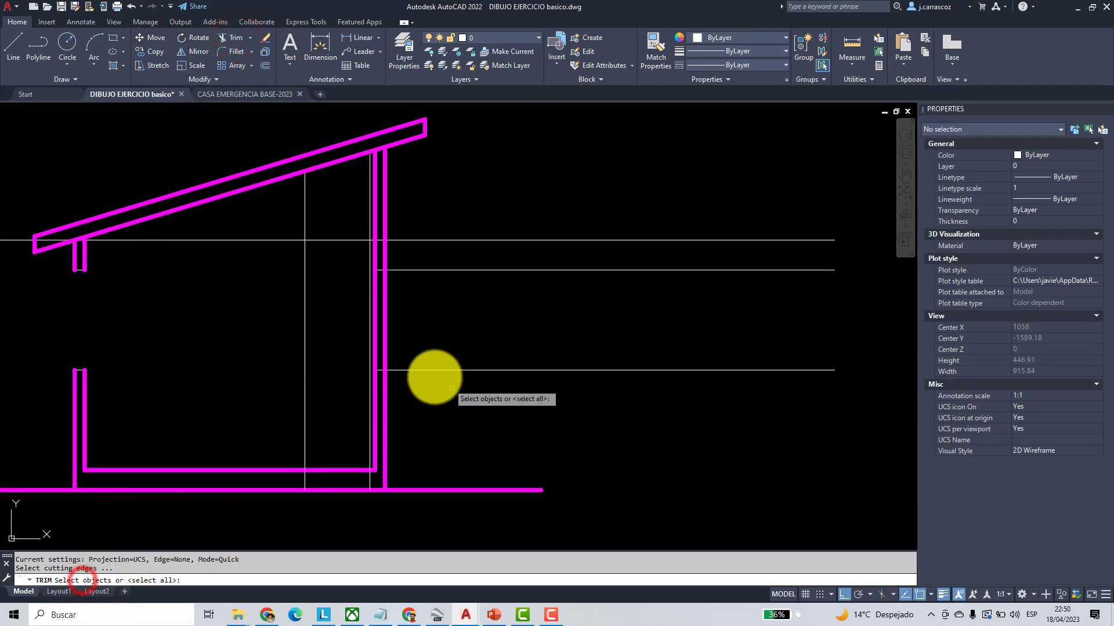
click(410, 393)
click(378, 253)
key(Return)
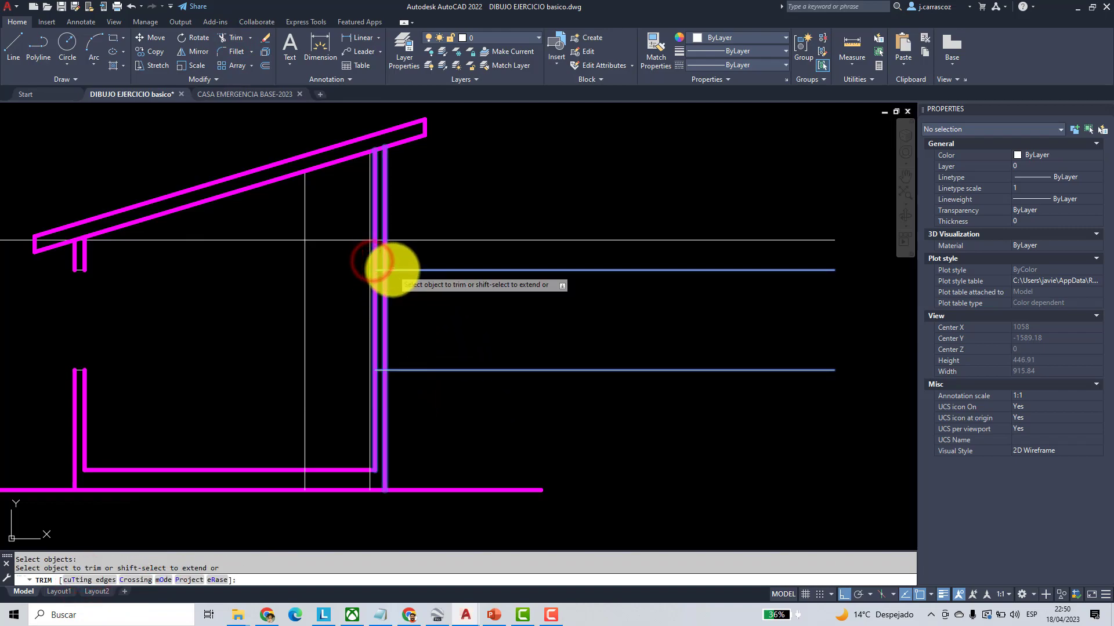
key(Return)
click(440, 398)
click(435, 337)
scroll(380, 323, up, 2)
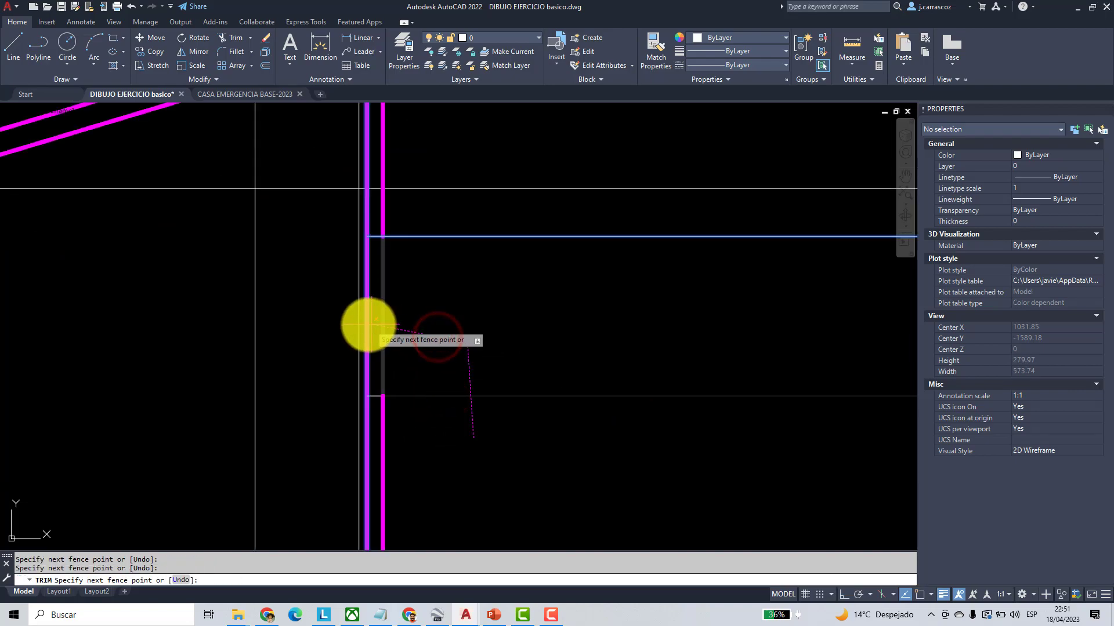
click(365, 324)
click(418, 268)
key(Return)
key(Return)
- Match the magenta wall properties onto the four short white lines closing the window openings in both walls
scroll(465, 278, down, 2)
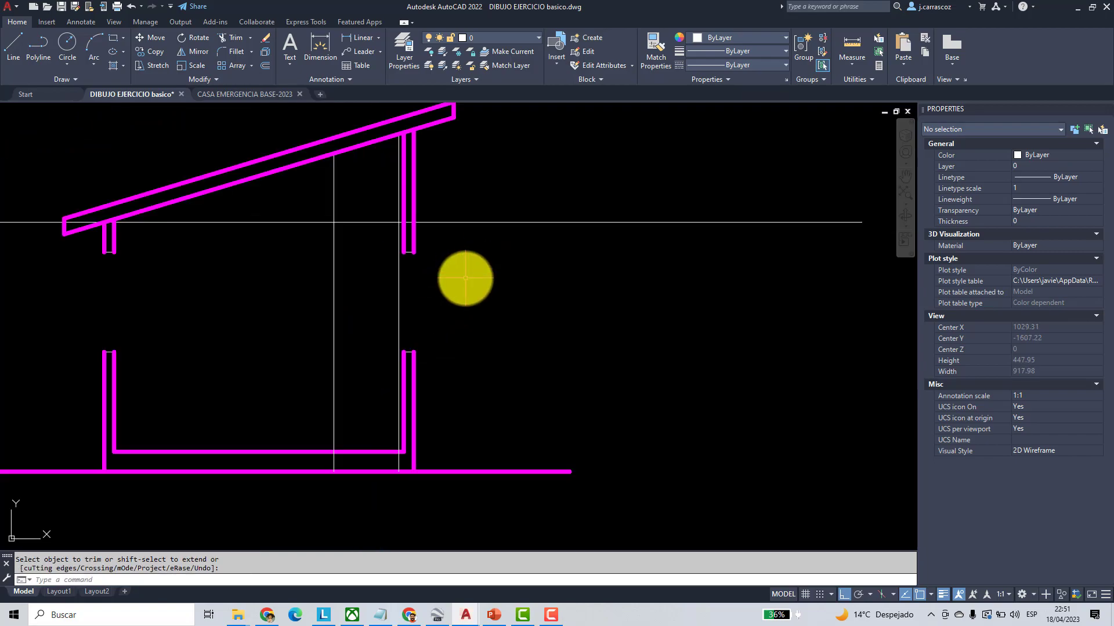
scroll(467, 278, down, 2)
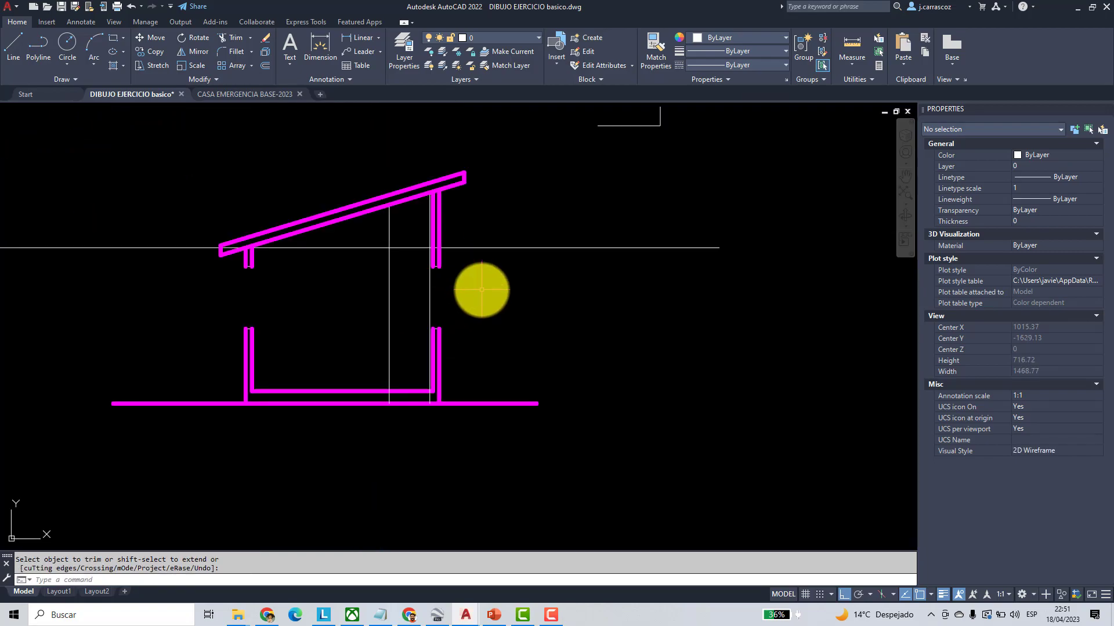
click(660, 47)
scroll(441, 352, up, 4)
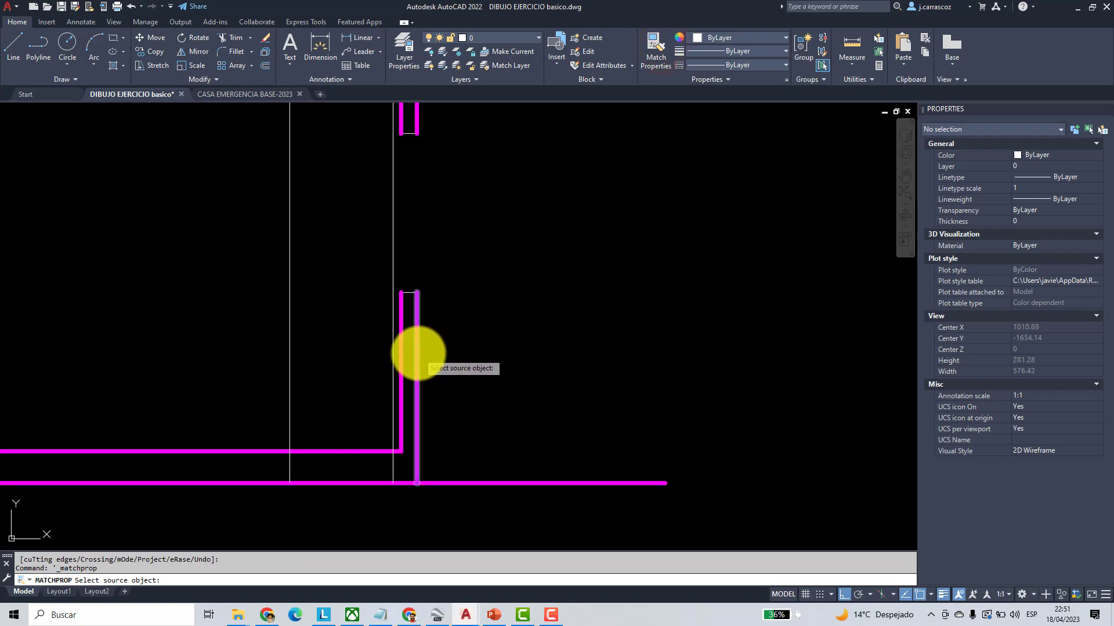
click(417, 353)
scroll(436, 349, down, 2)
click(375, 282)
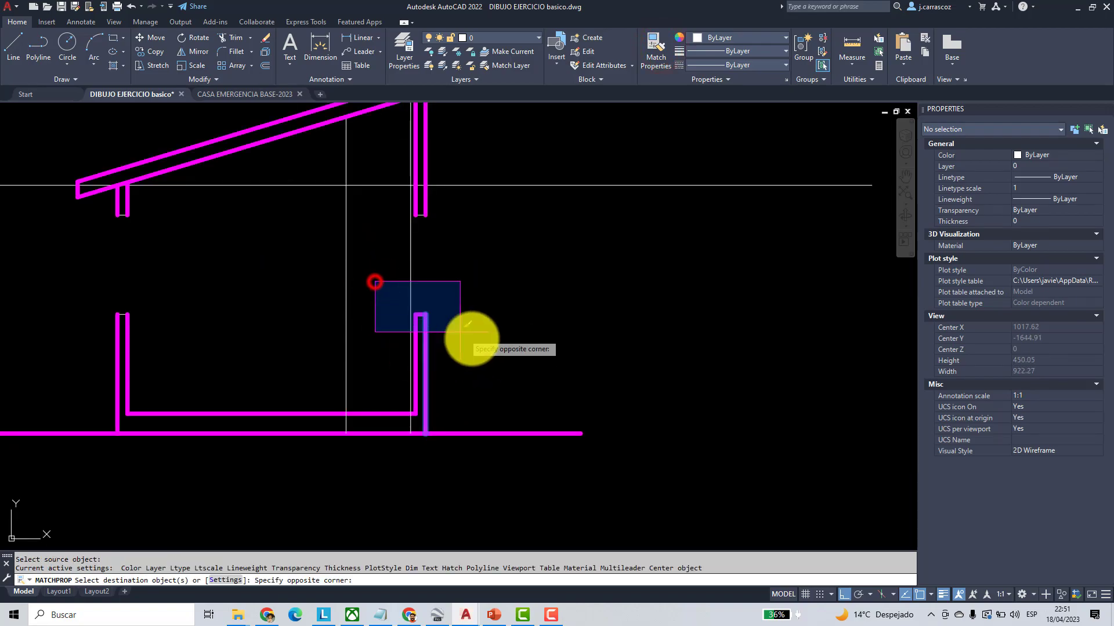
click(472, 338)
click(383, 239)
click(452, 194)
click(58, 268)
click(164, 336)
click(97, 232)
right_click(139, 205)
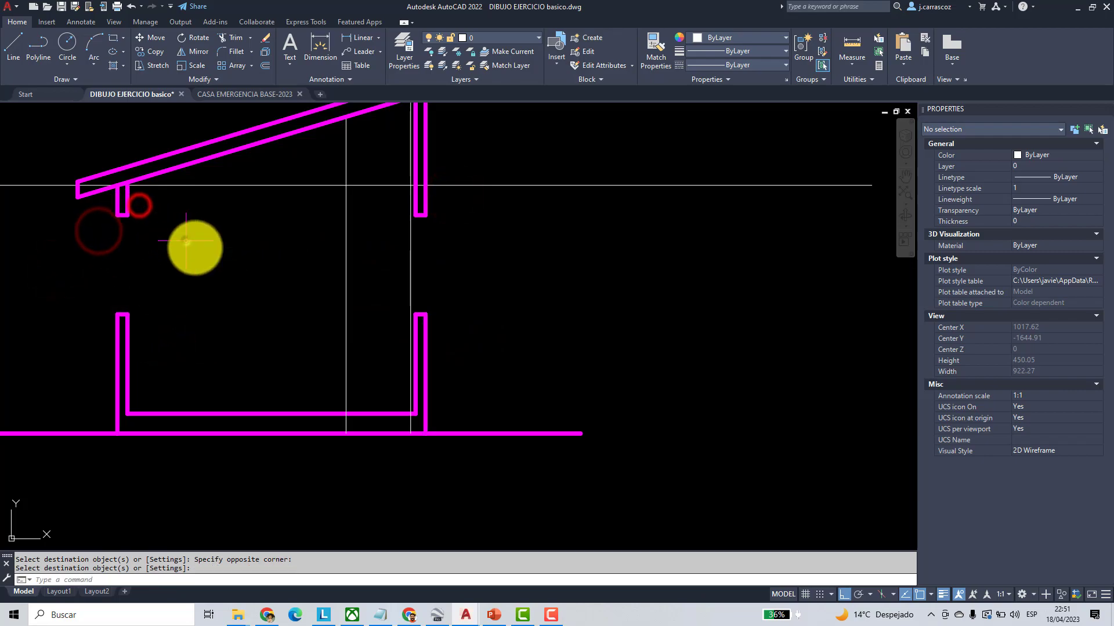
- Fillet the inner line of the left wall's upper piece with the white ceiling line into a sharp corner
scroll(249, 238, down, 2)
scroll(283, 204, up, 2)
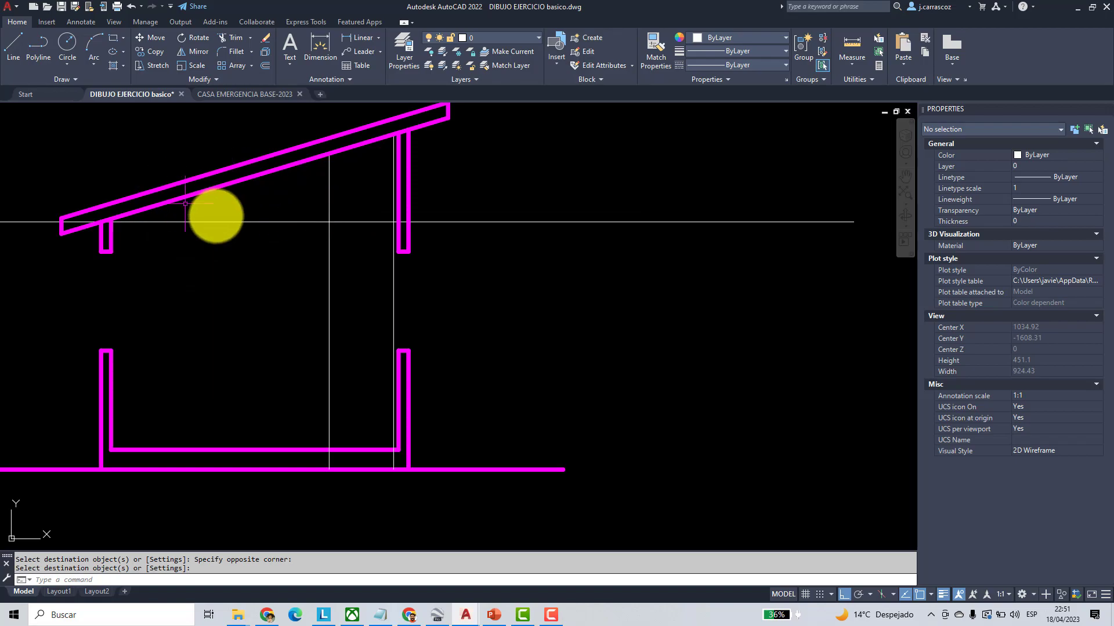
click(237, 51)
scroll(111, 235, up, 4)
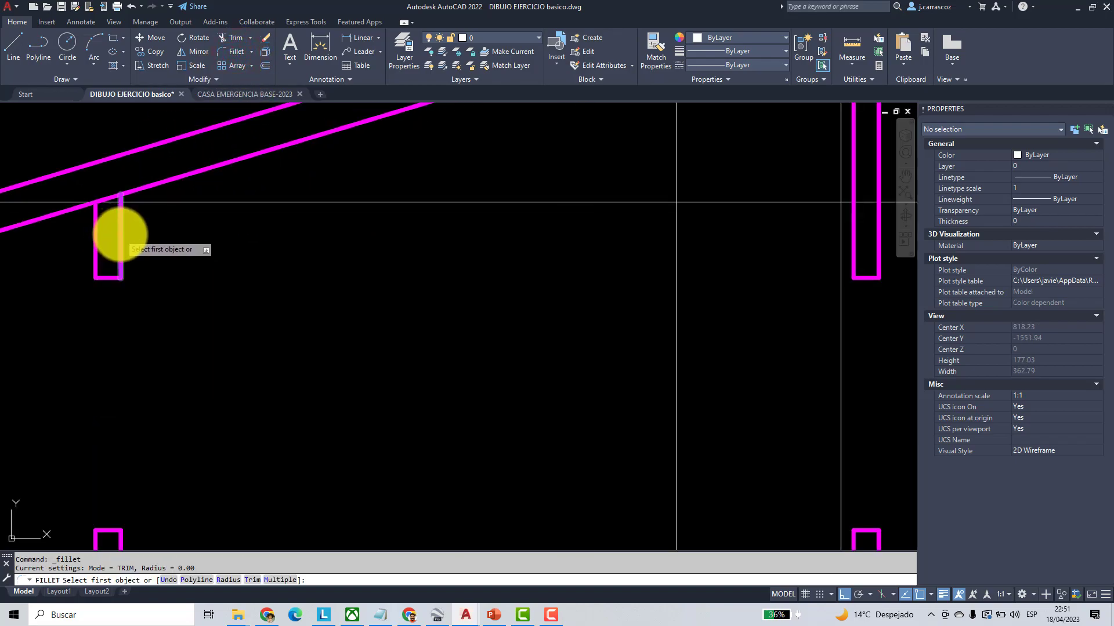
click(121, 235)
click(171, 203)
- Fillet the white ceiling line with the right wall's inner line into a sharp corner
middle_drag(443, 250, 154, 251)
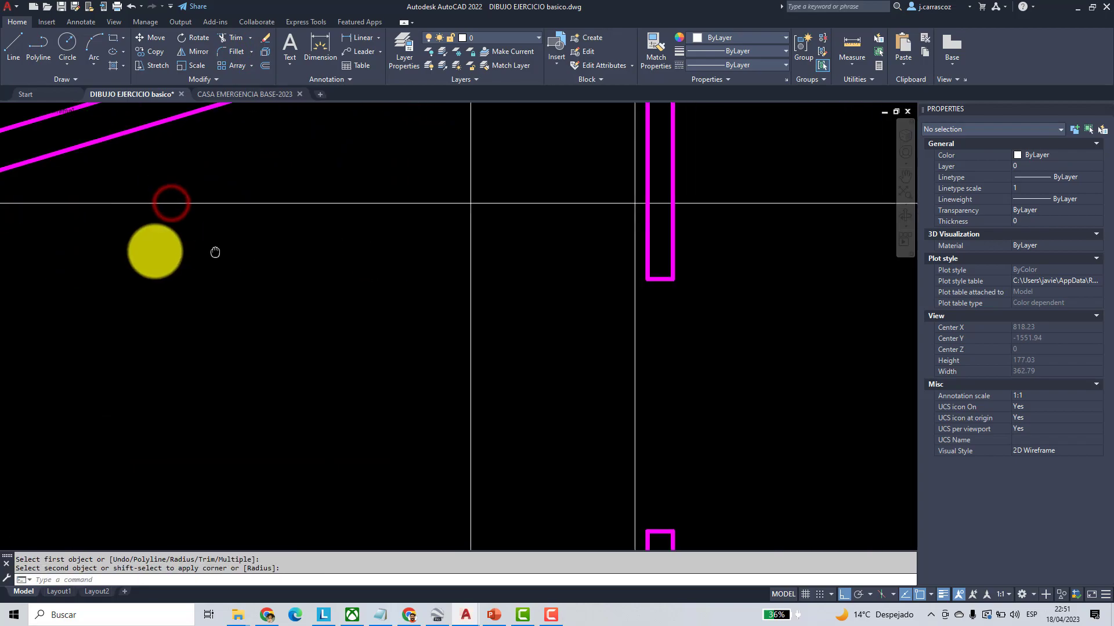
click(218, 52)
click(515, 203)
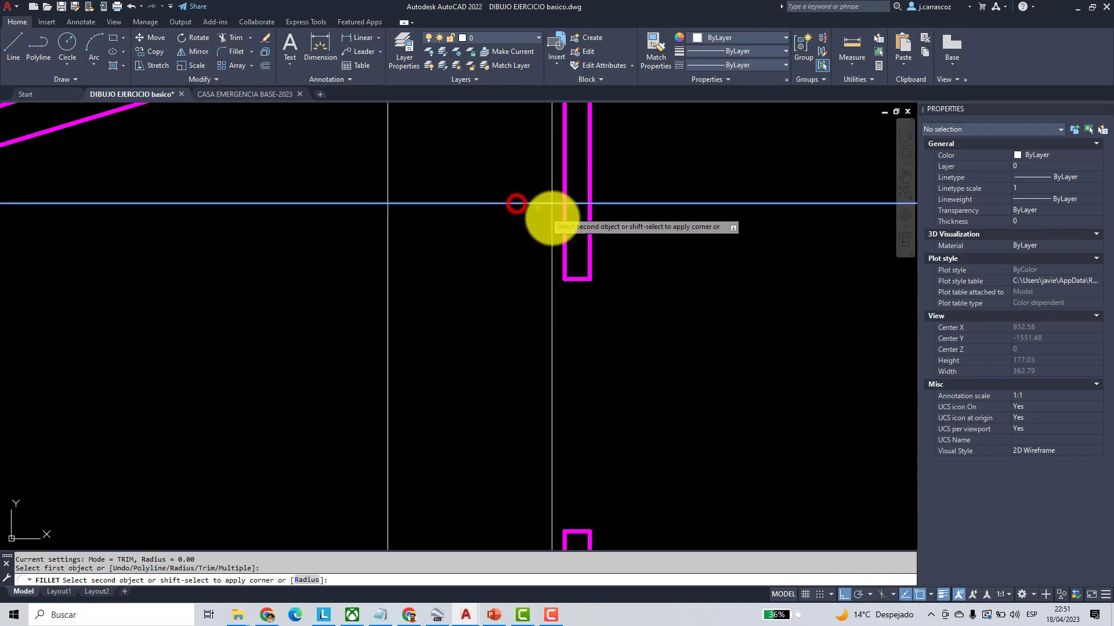
click(550, 253)
scroll(550, 258, down, 4)
middle_drag(510, 245, 490, 282)
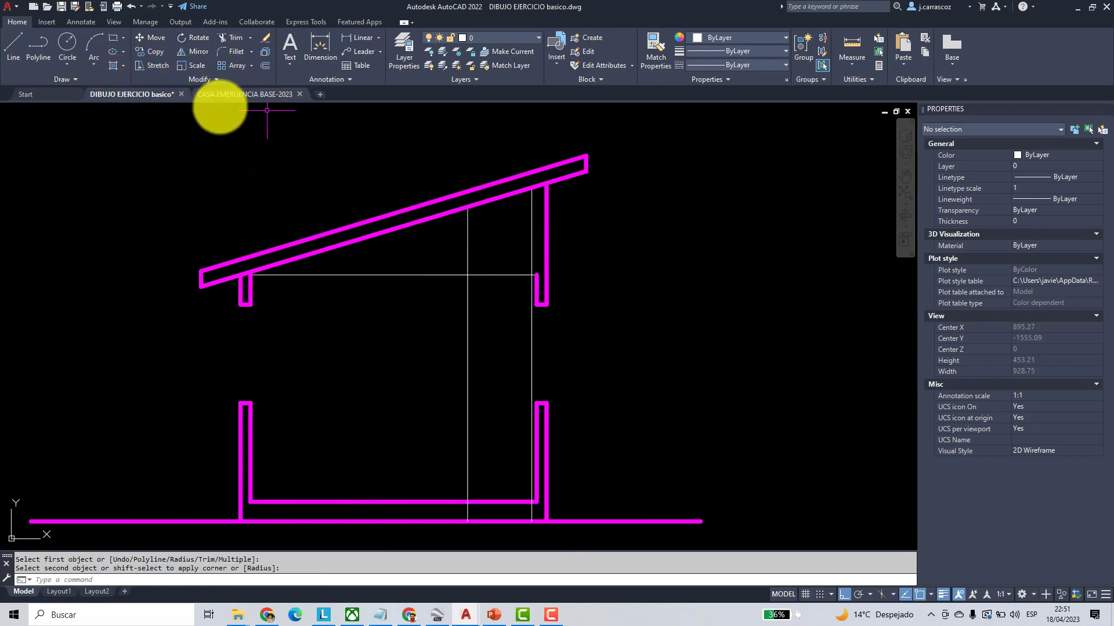
- Break a gap in the roof's lower line between the two walls
click(213, 78)
click(155, 109)
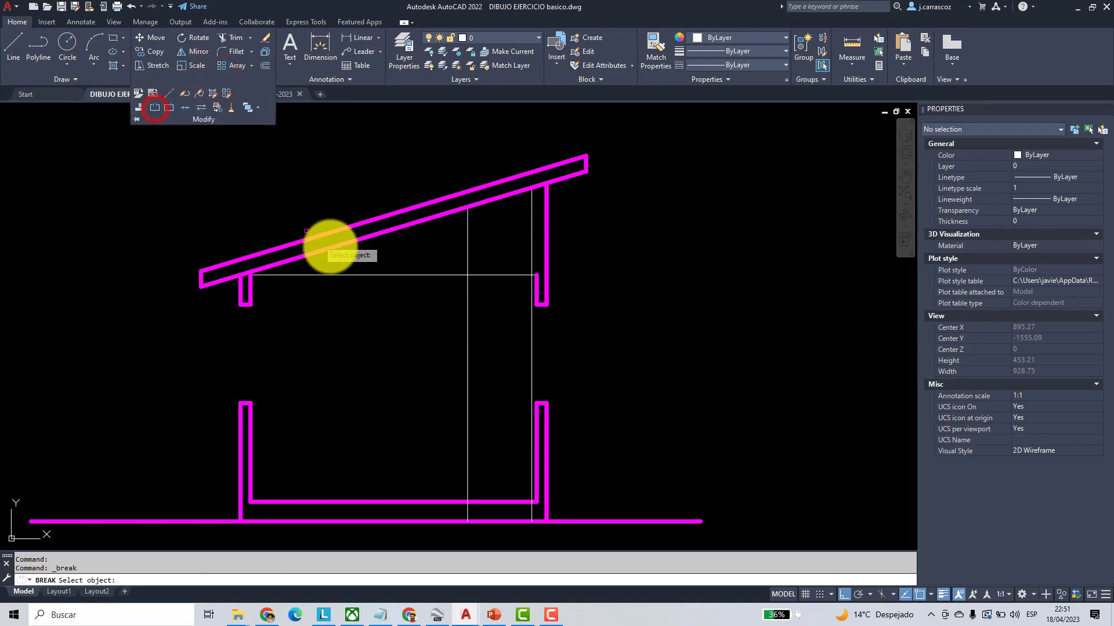
click(335, 249)
click(440, 219)
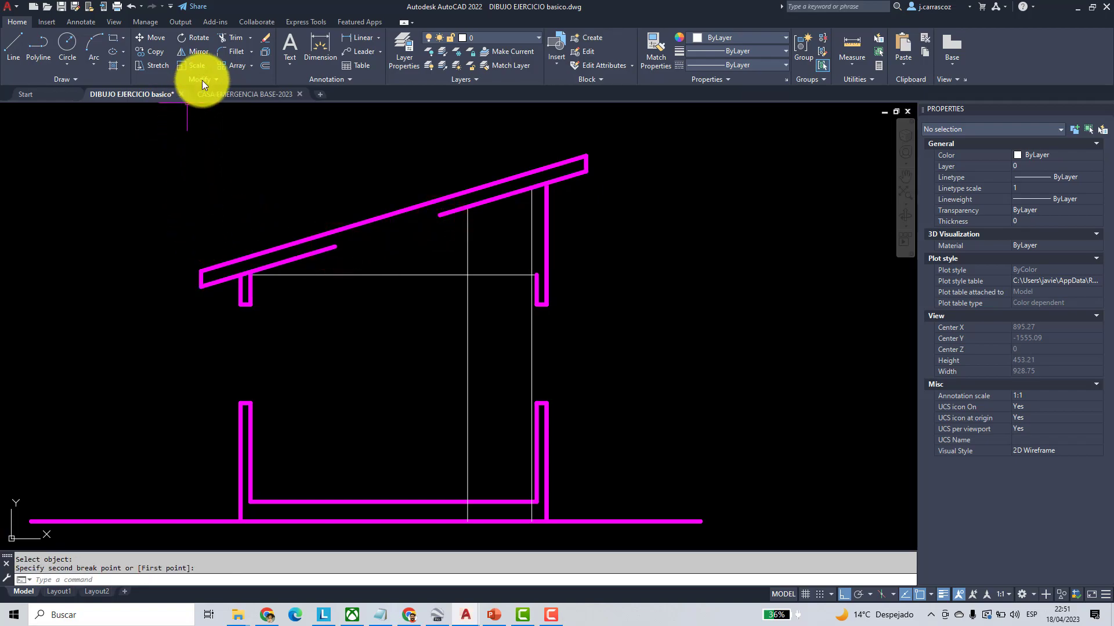
- Fillet the outer line of each wall with the underside of its roof overhang, removing the roof's lower line between the walls
click(219, 51)
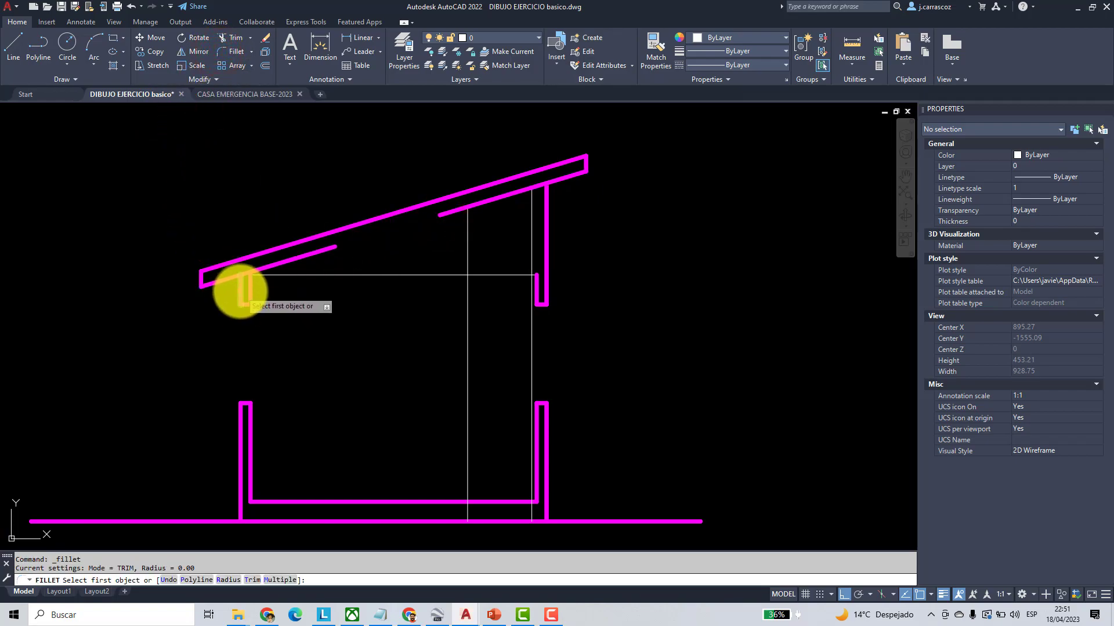
click(238, 291)
click(226, 280)
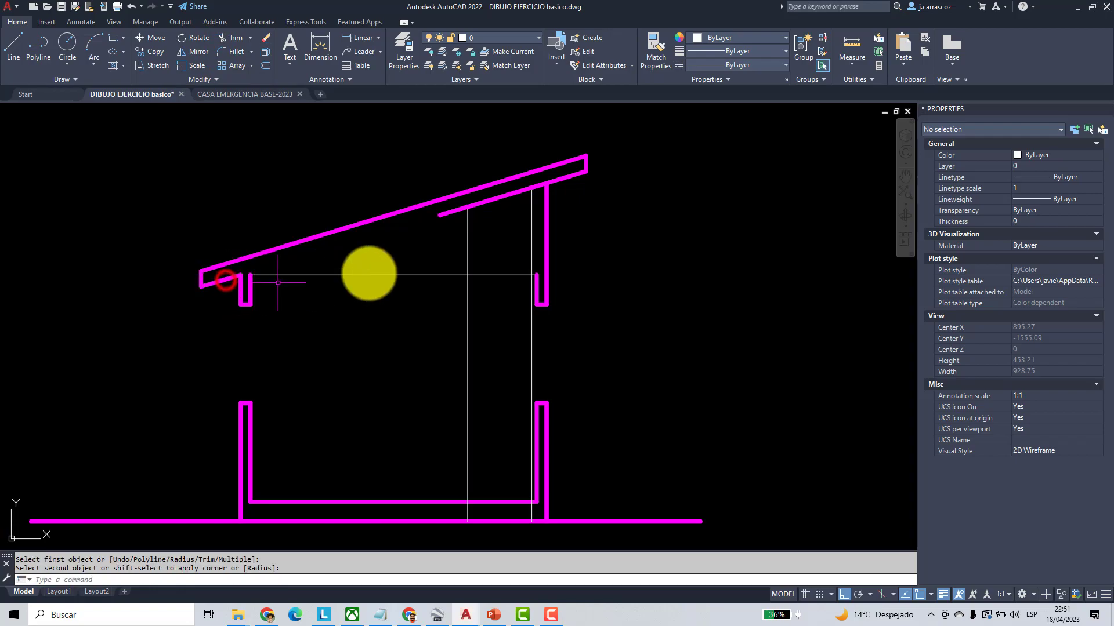
click(225, 51)
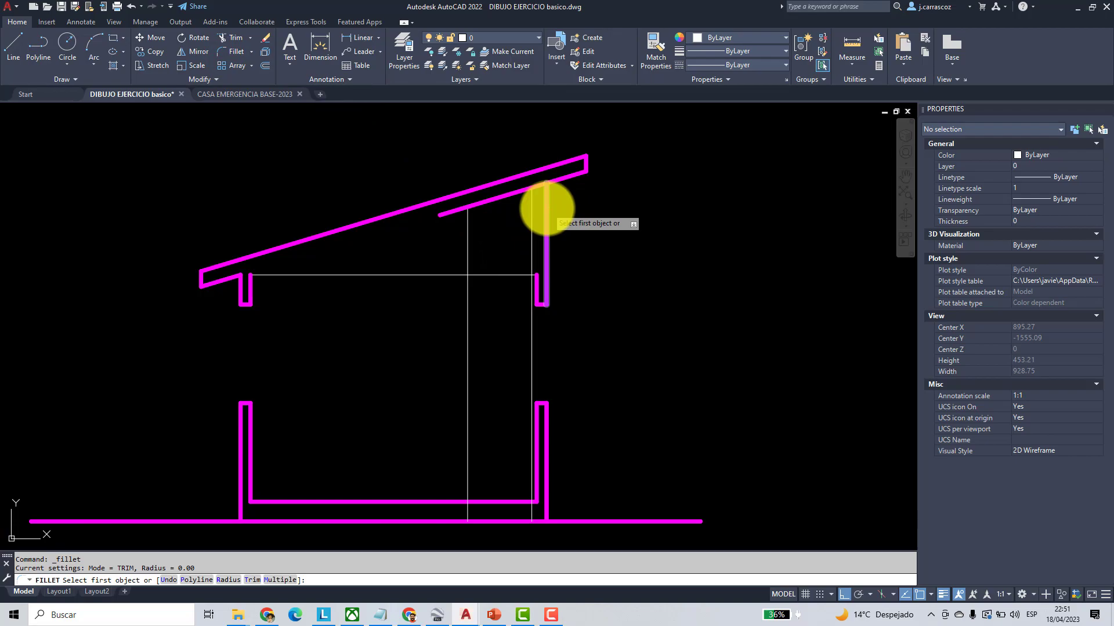
click(545, 210)
click(561, 180)
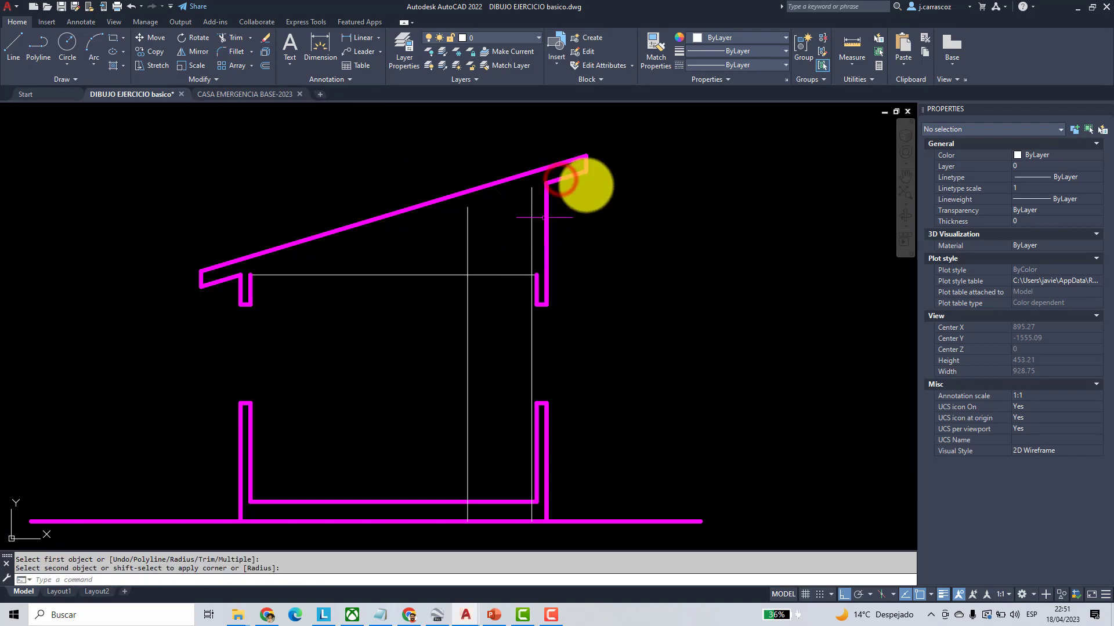
- Match the magenta wall properties onto the white ceiling line
click(660, 46)
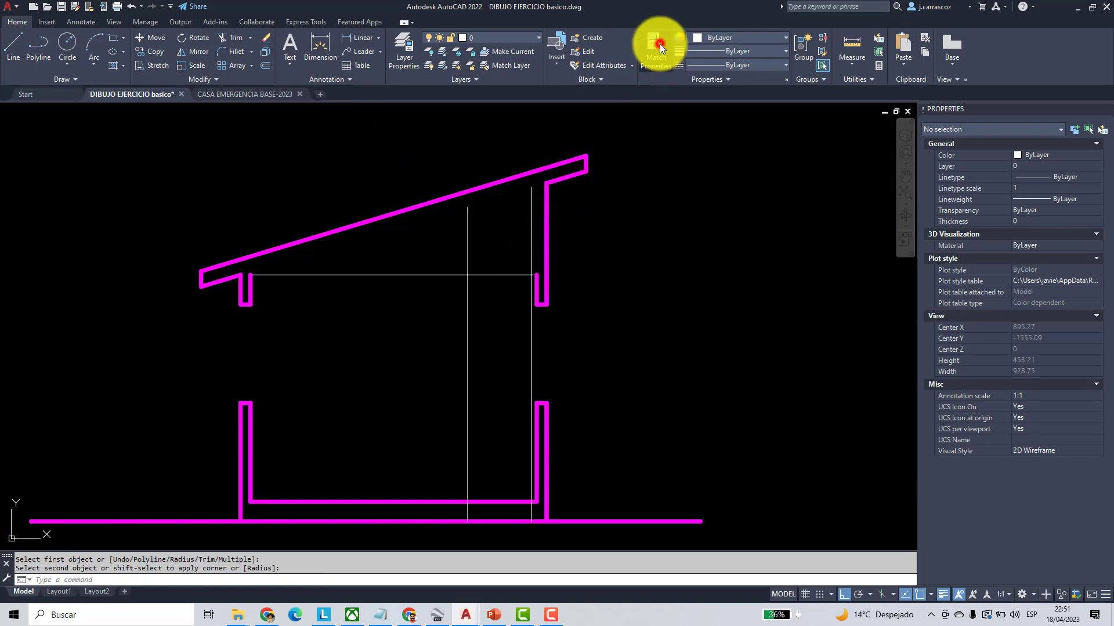
click(546, 225)
click(380, 299)
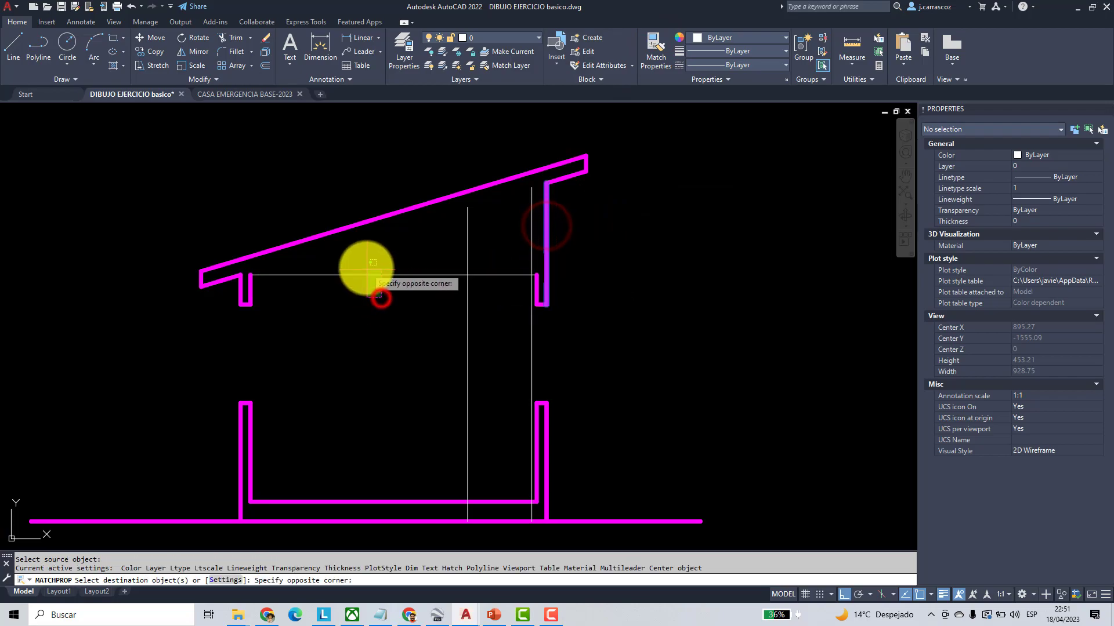
click(367, 267)
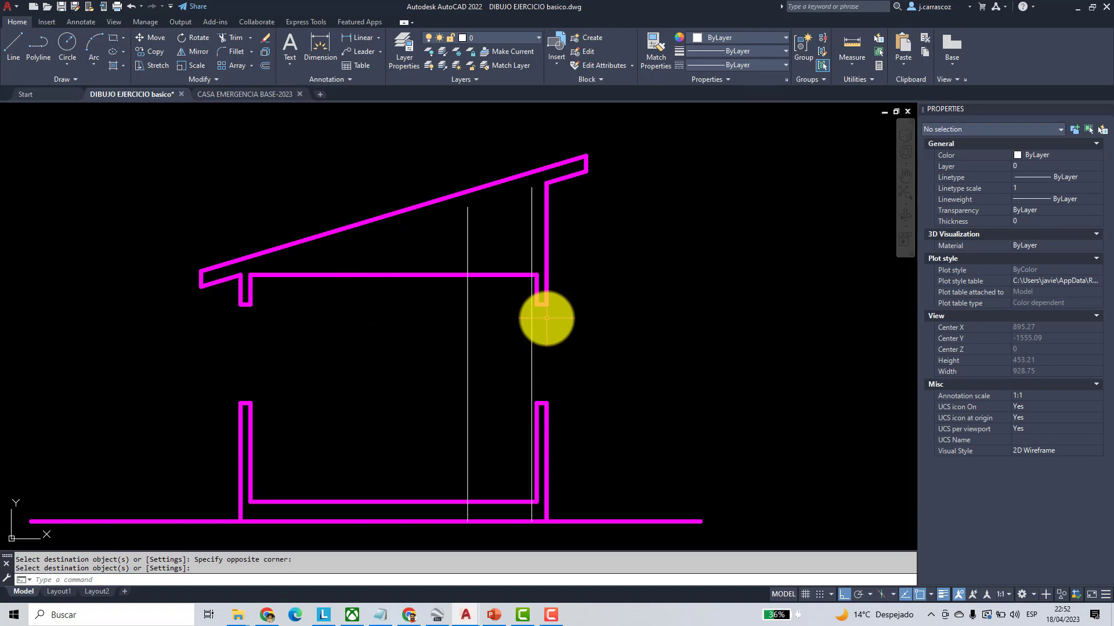
- Copy the dining room's left window with its magenta jamb lines from the floor plan to straight below the section's left wall
scroll(498, 284, down, 6)
mouse_move(487, 218)
middle_down()
mouse_move(437, 292)
mouse_move(429, 329)
middle_up()
scroll(385, 187, up, 1)
scroll(496, 279, up, 1)
scroll(412, 368, up, 5)
scroll(430, 355, down, 7)
middle_drag(447, 228, 445, 324)
scroll(443, 283, up, 6)
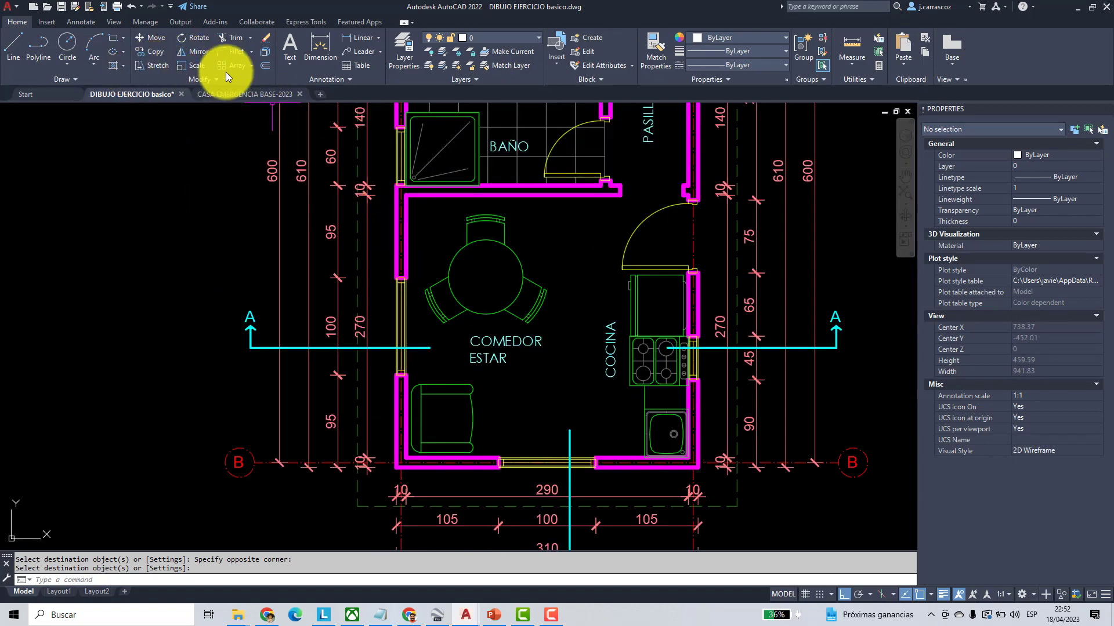
click(148, 51)
scroll(405, 337, up, 2)
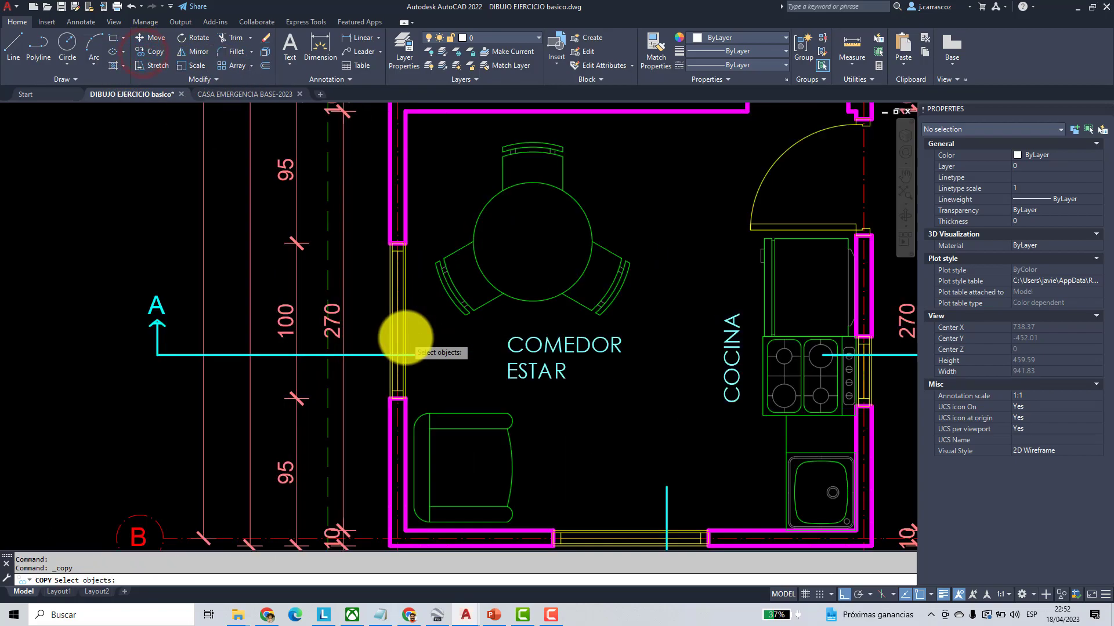
scroll(405, 337, up, 4)
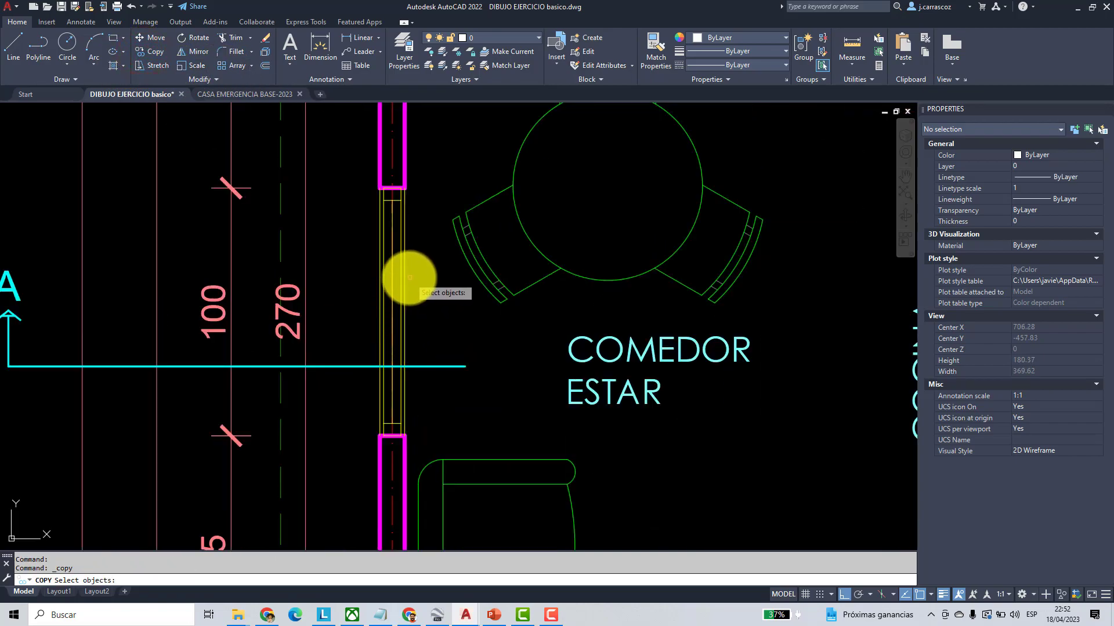
click(348, 164)
click(425, 451)
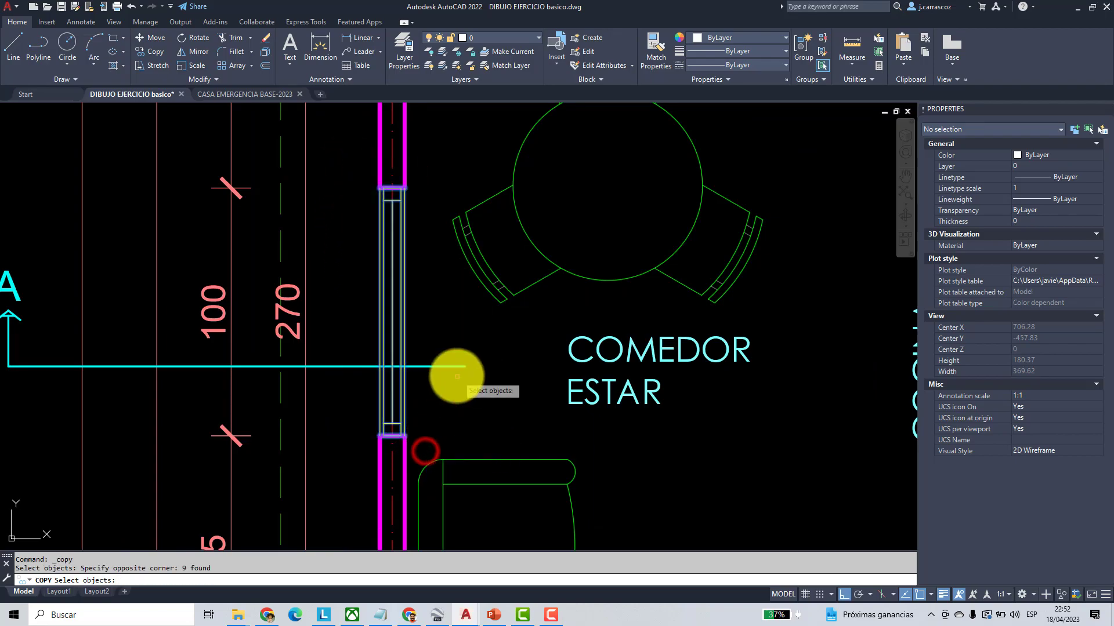
scroll(456, 374, down, 3)
click(417, 315)
middle_drag(417, 316, 390, 224)
scroll(400, 352, down, 2)
scroll(401, 352, down, 3)
scroll(397, 419, up, 4)
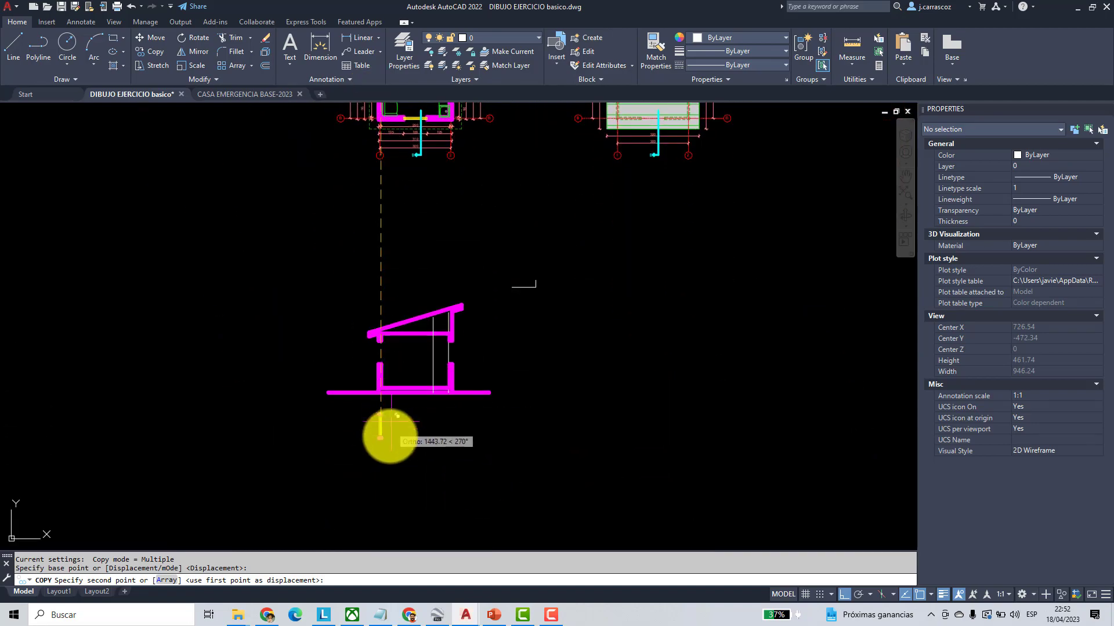
click(387, 416)
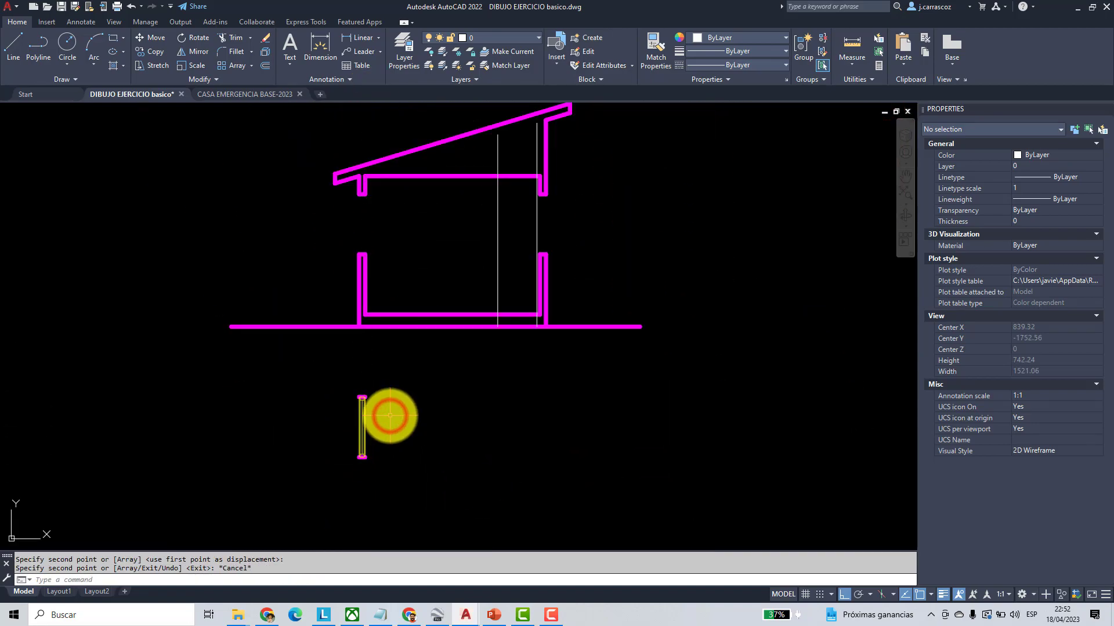
key(Escape)
key(Escape)
- Move the copied window, without its magenta jamb lines, into the opening of the section's left wall, snapping it onto the sill corner
scroll(365, 453, up, 5)
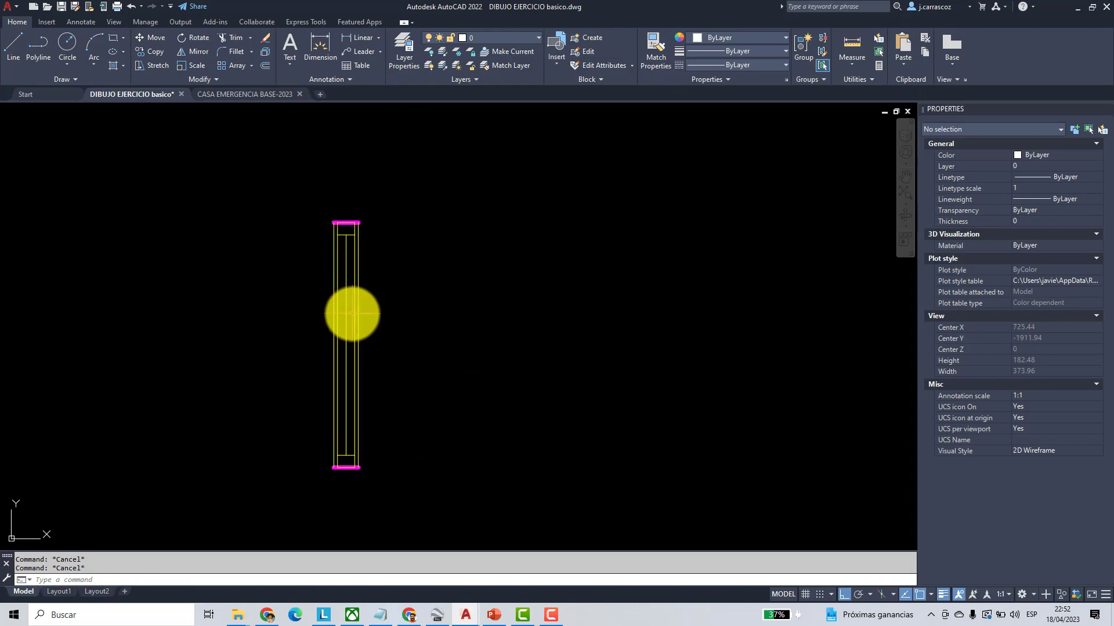
click(148, 38)
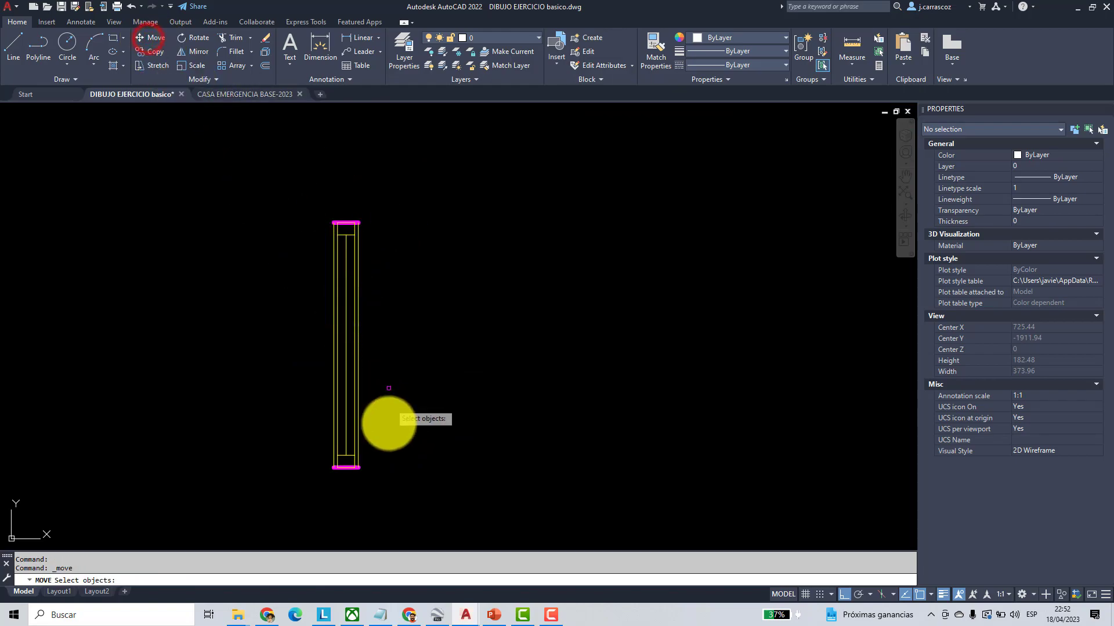
scroll(378, 465, up, 2)
click(368, 458)
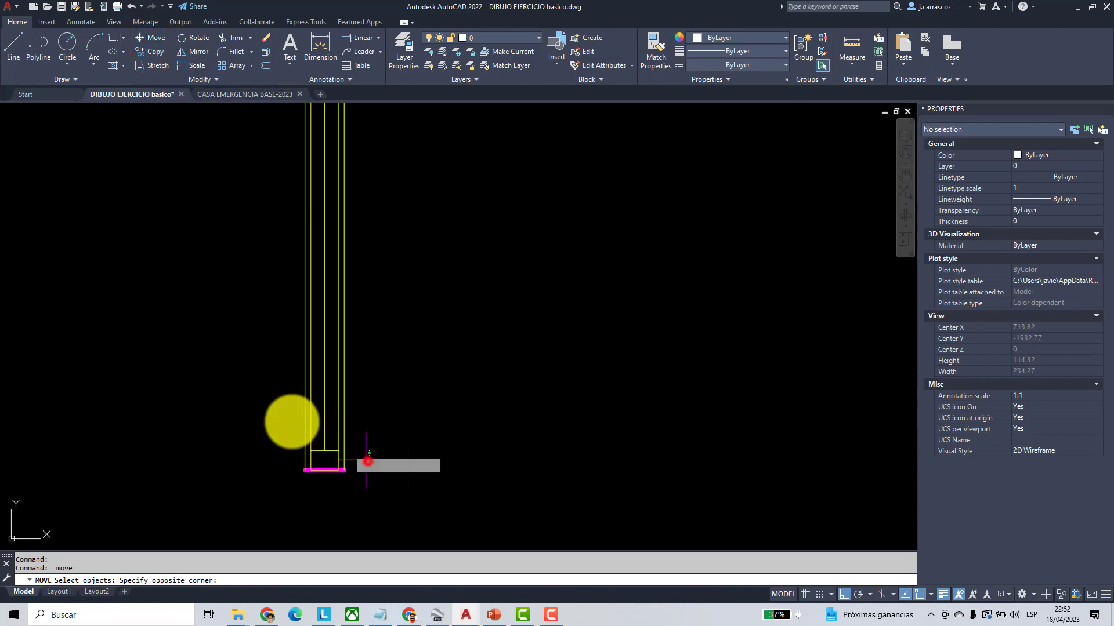
click(246, 371)
middle_drag(367, 197, 357, 335)
click(368, 311)
click(271, 229)
scroll(421, 249, down, 2)
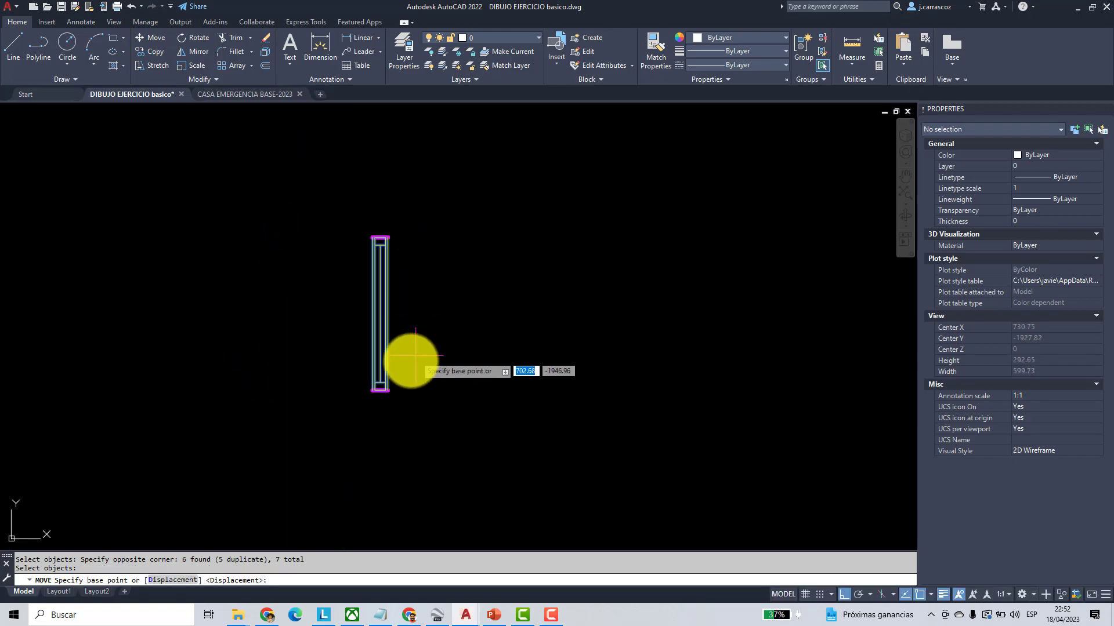
scroll(392, 396, up, 3)
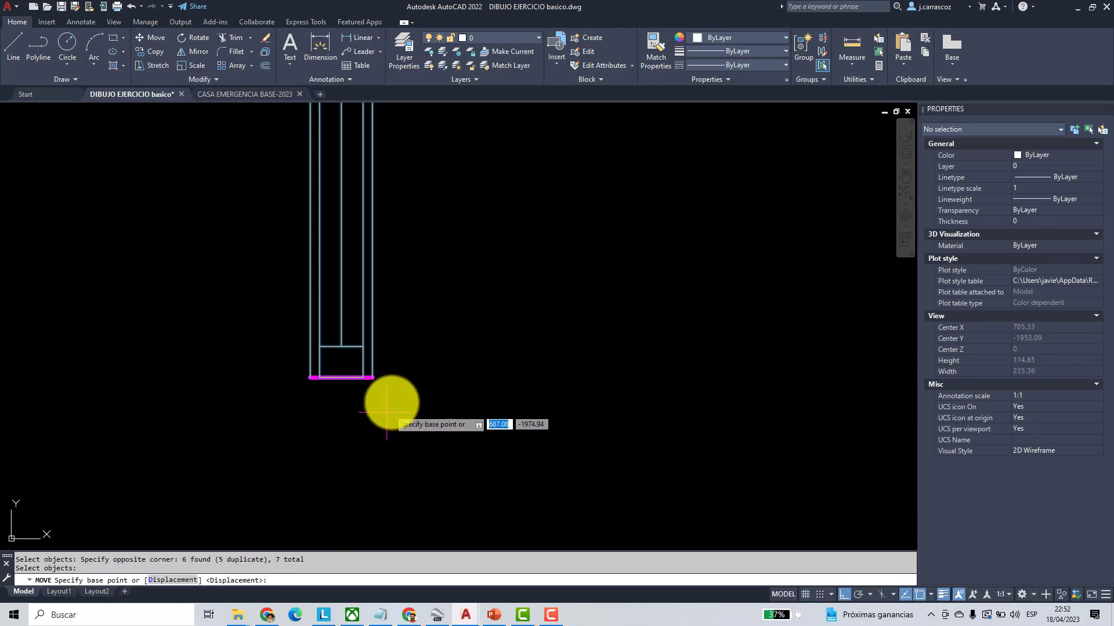
click(374, 378)
scroll(365, 400, down, 5)
scroll(348, 305, up, 5)
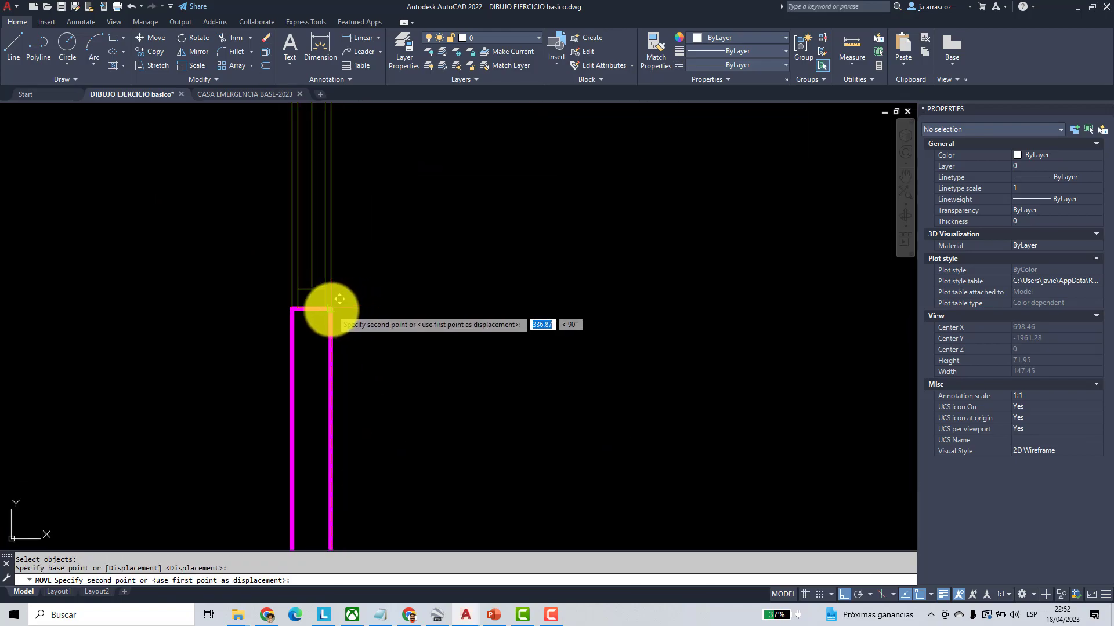
click(331, 308)
scroll(343, 366, down, 4)
scroll(322, 200, up, 2)
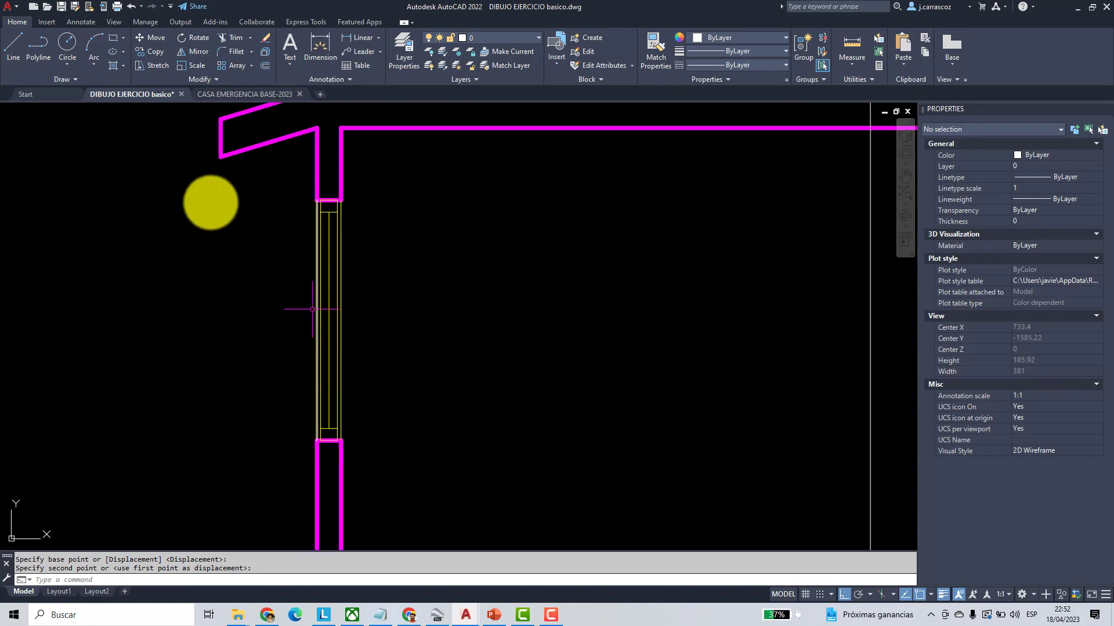
- Copy the window from the left wall's opening into the opening of the section's right wall, seated on its sill
scroll(328, 279, down, 4)
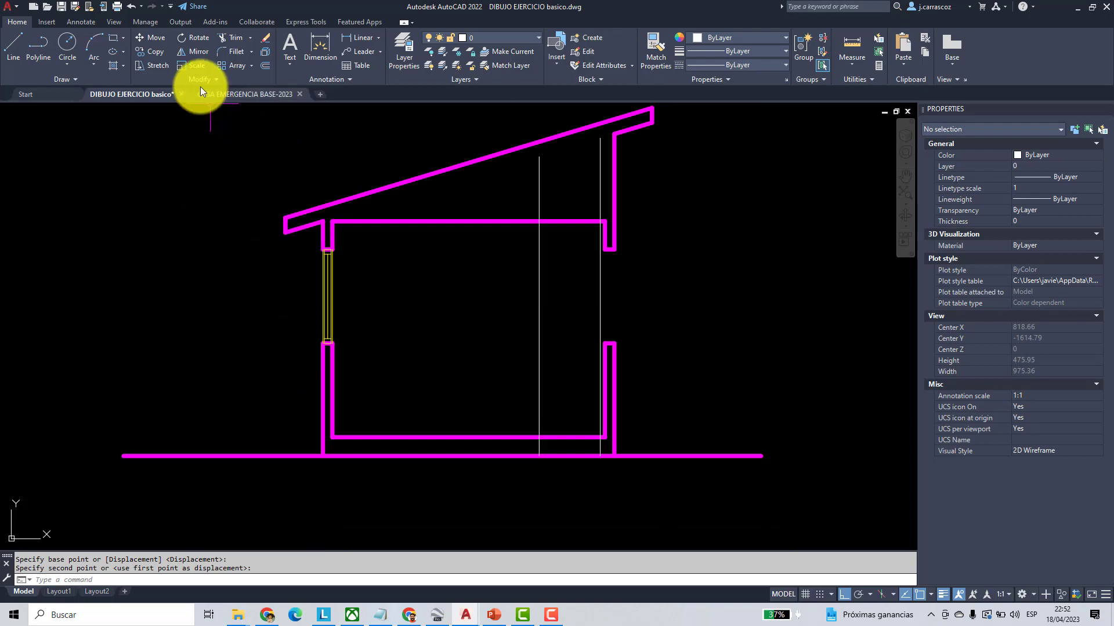
click(152, 52)
scroll(336, 348, up, 4)
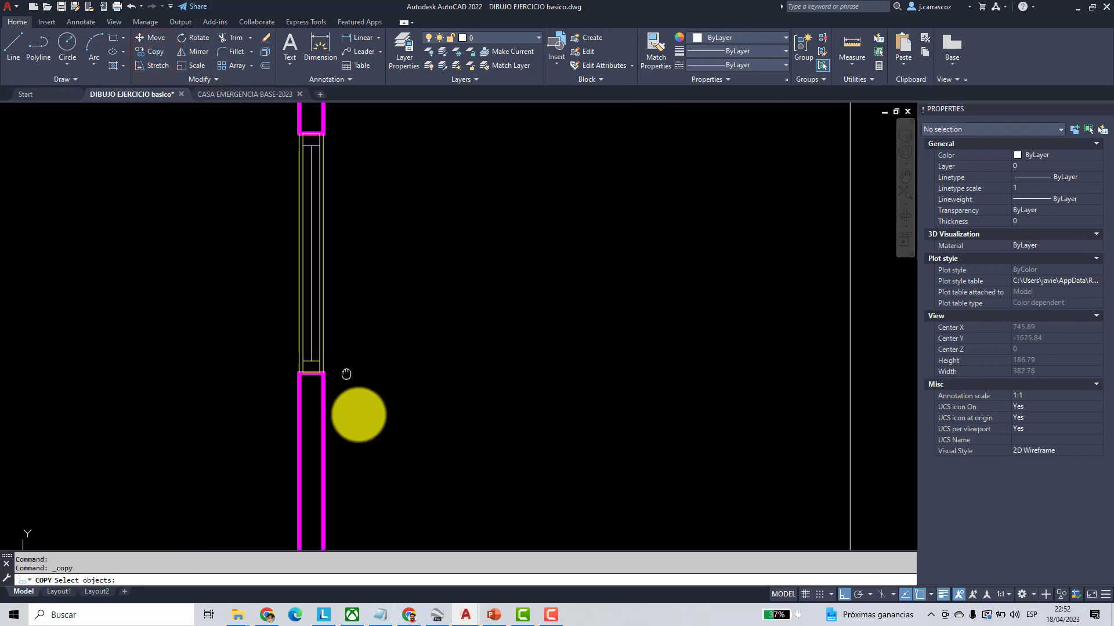
click(352, 447)
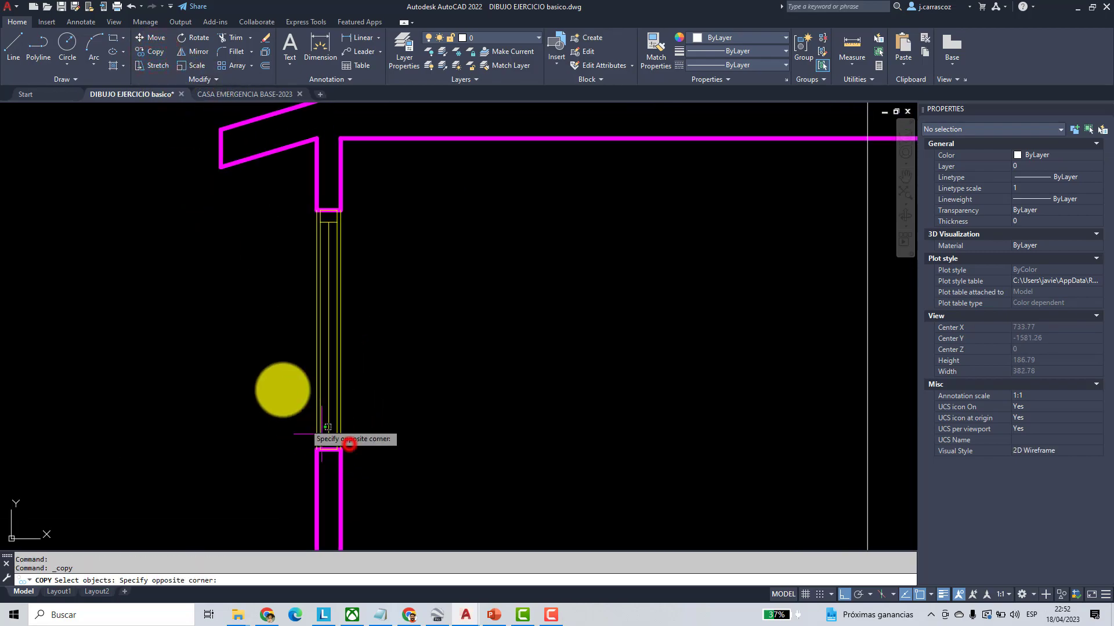
click(264, 217)
key(Return)
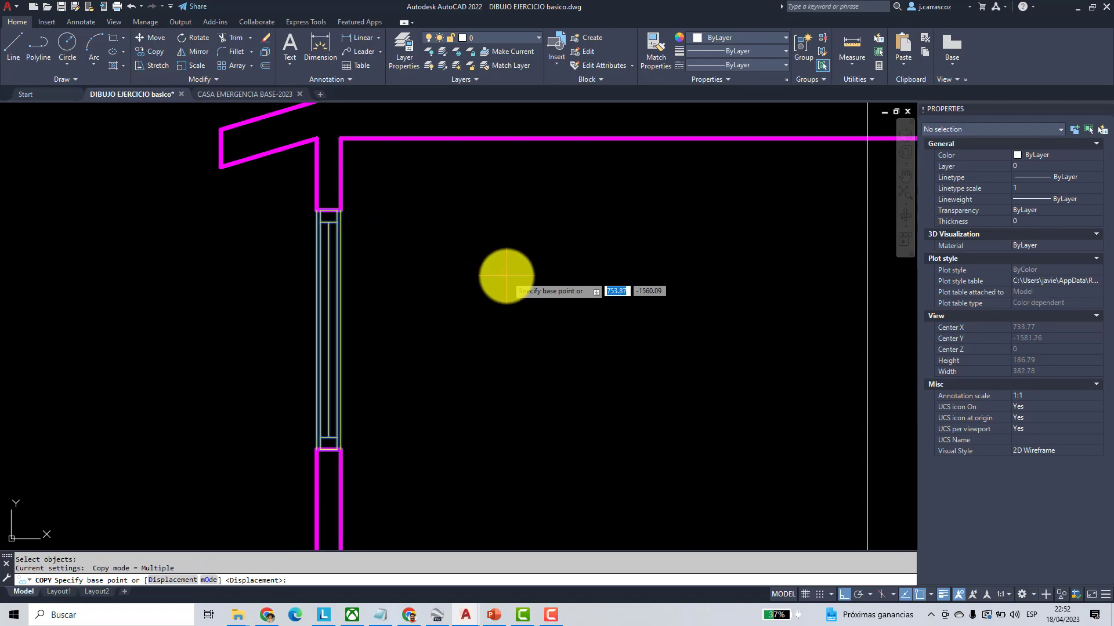
scroll(333, 462, up, 3)
scroll(334, 462, up, 2)
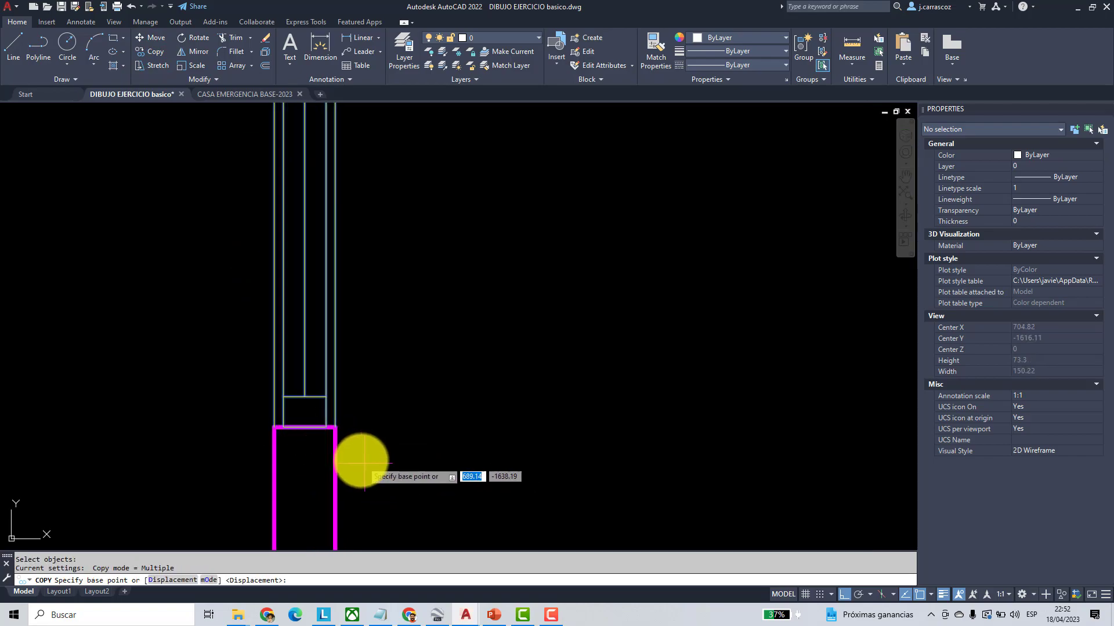
click(337, 428)
scroll(398, 439, down, 4)
middle_drag(681, 447, 541, 434)
scroll(504, 443, up, 3)
click(486, 452)
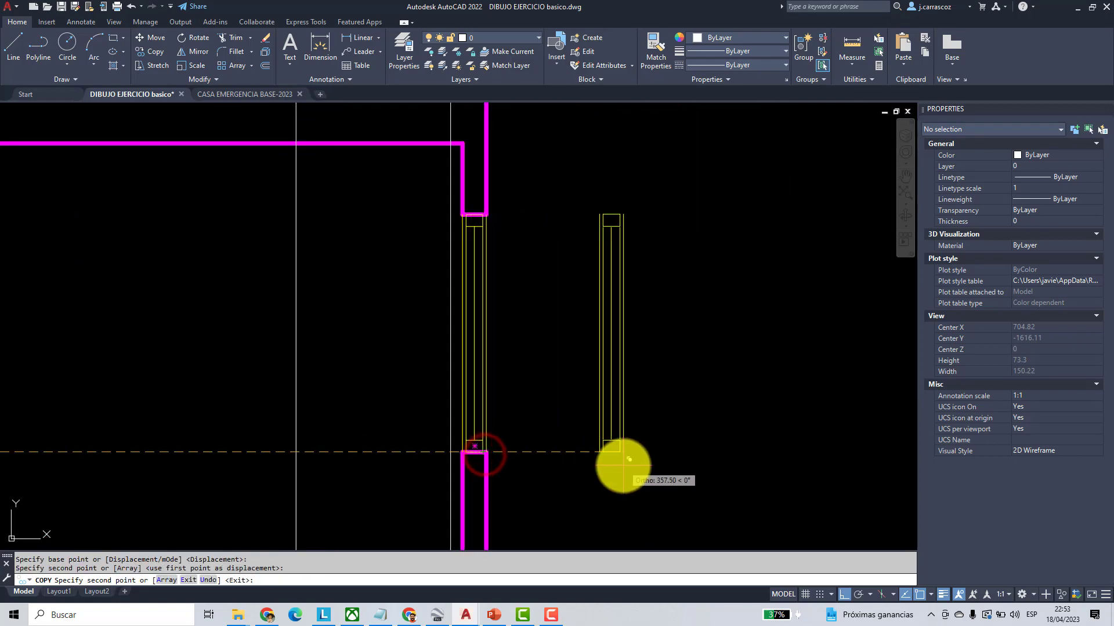
key(Escape)
key(Escape)
- Erase the two leftover magenta jamb lines below the section
scroll(430, 386, down, 6)
drag(338, 472, 401, 332)
click(360, 497)
click(307, 385)
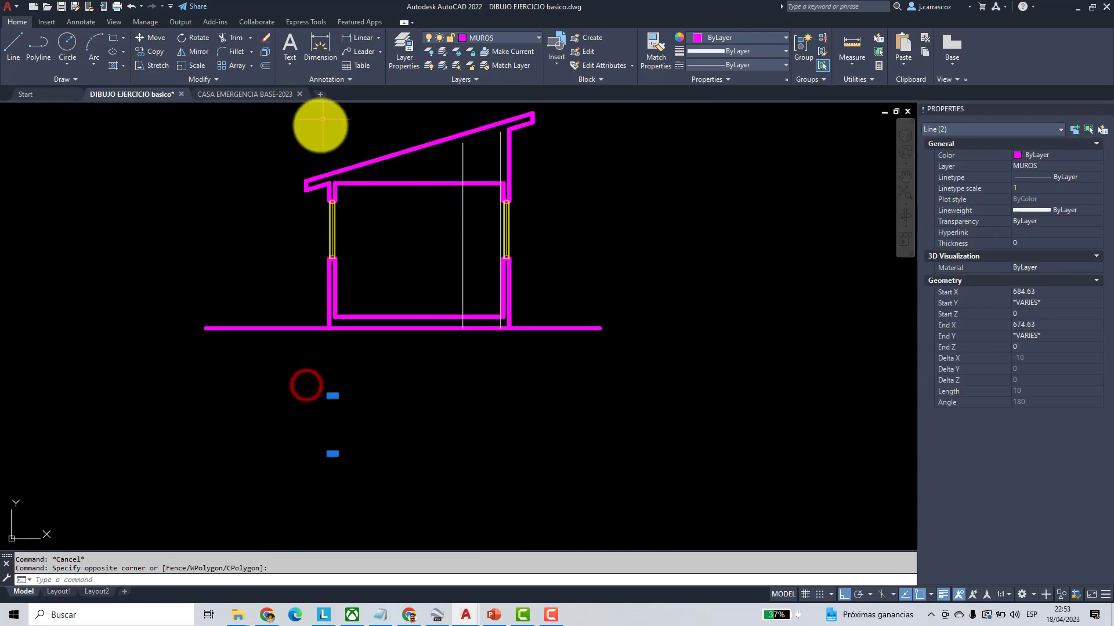
click(265, 52)
middle_drag(485, 221, 461, 316)
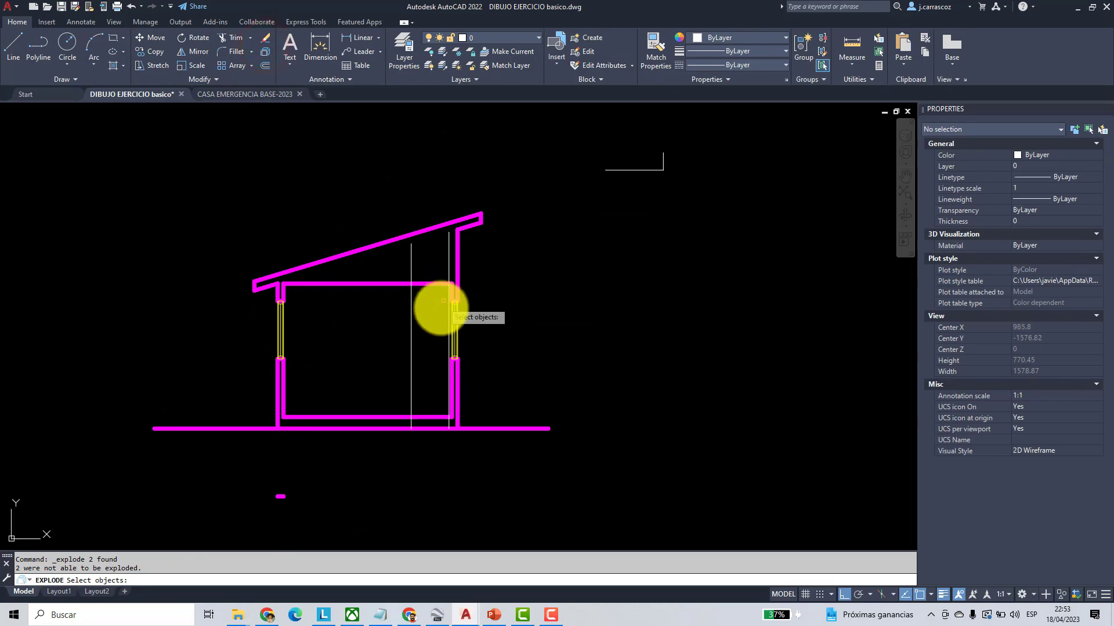
click(280, 480)
scroll(290, 484, down, 4)
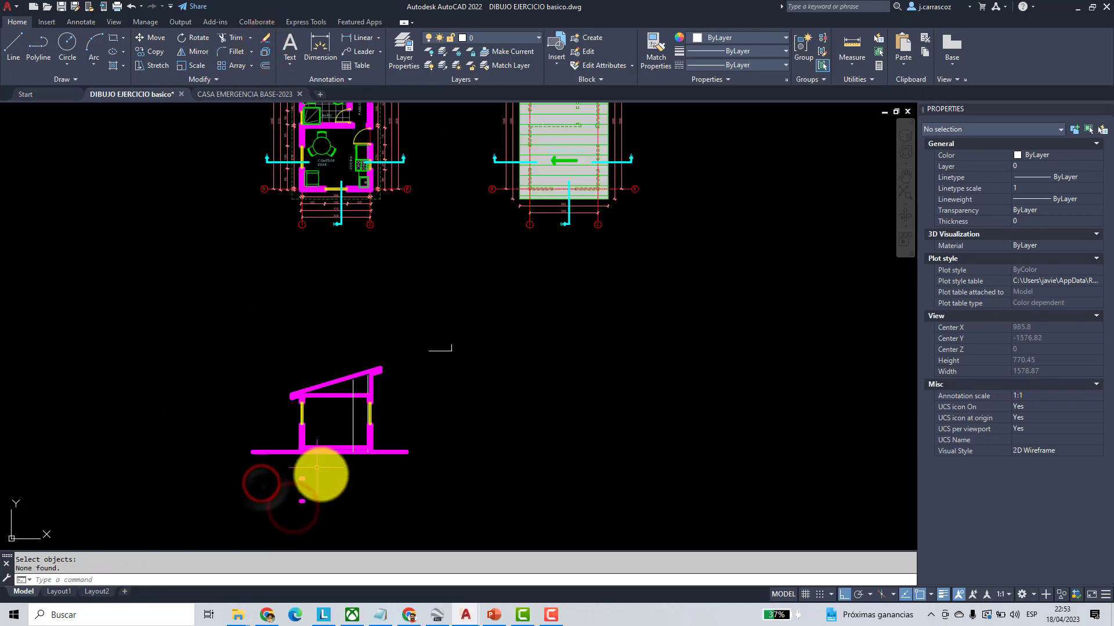
click(319, 510)
key(Delete)
- Make P&V the current layer and draw a horizontal guide line from the right window's head past both white vertical guides
middle_drag(364, 296, 348, 394)
scroll(347, 299, up, 4)
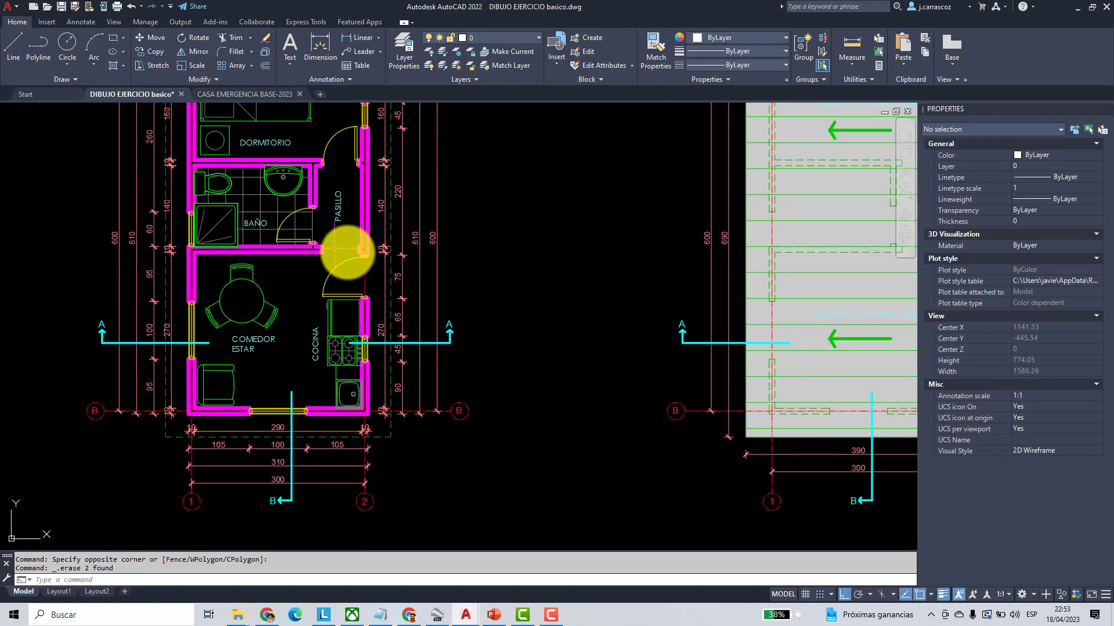
scroll(353, 248, up, 2)
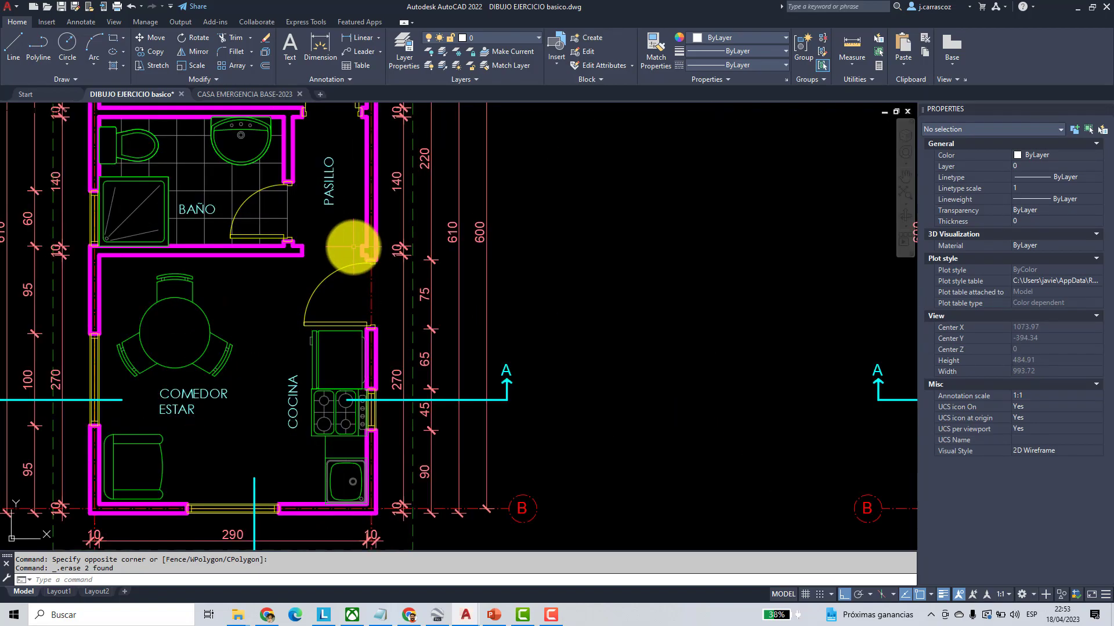
scroll(340, 243, down, 6)
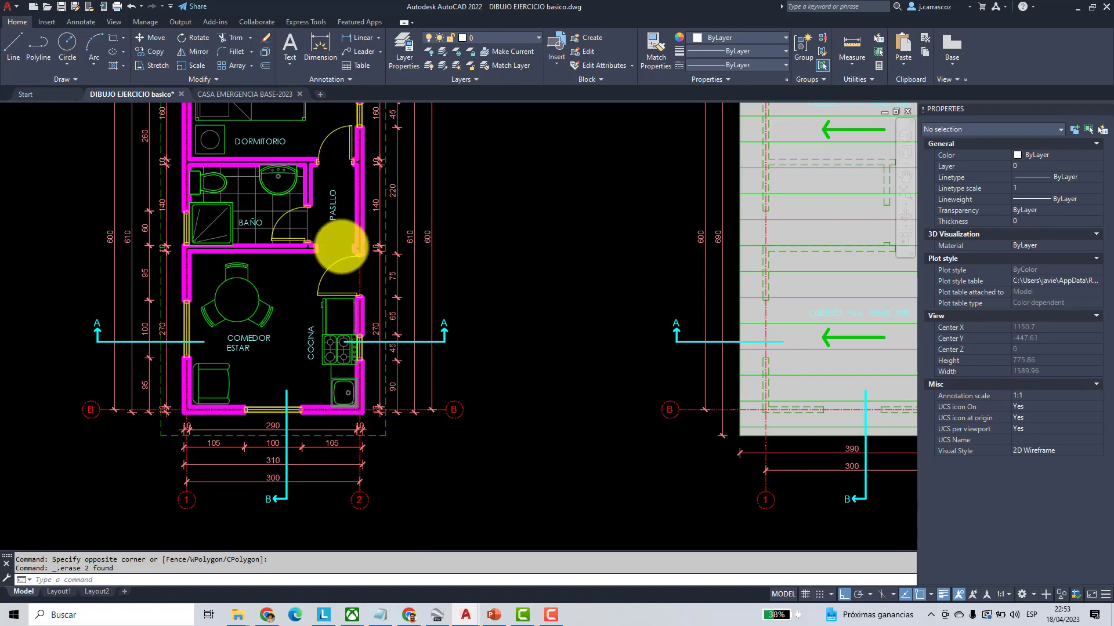
scroll(406, 368, up, 4)
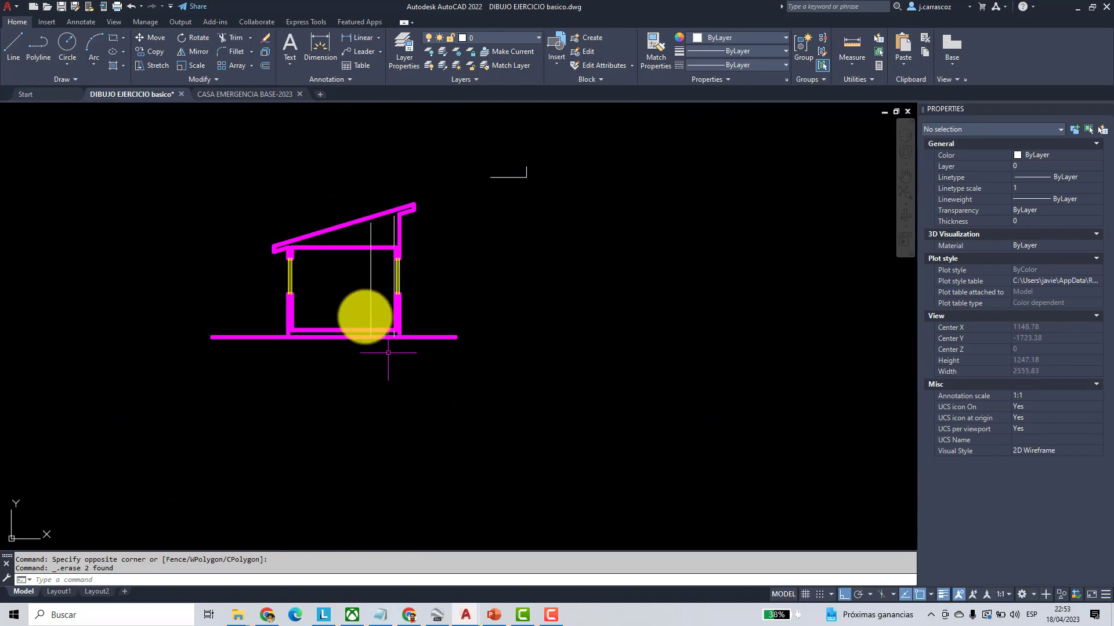
click(523, 39)
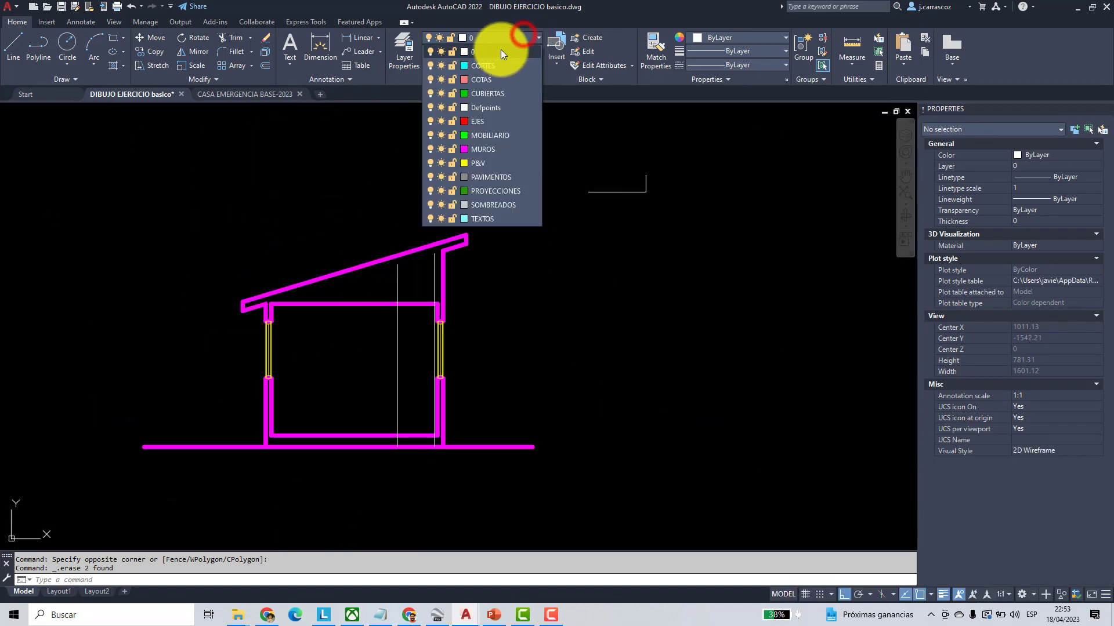
click(480, 160)
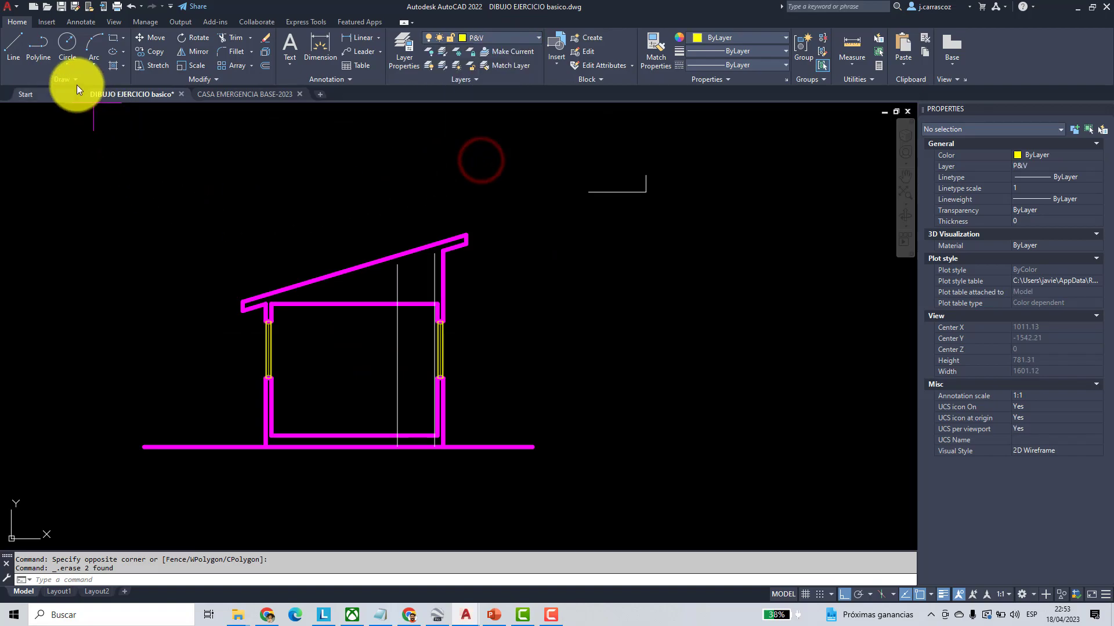
click(13, 44)
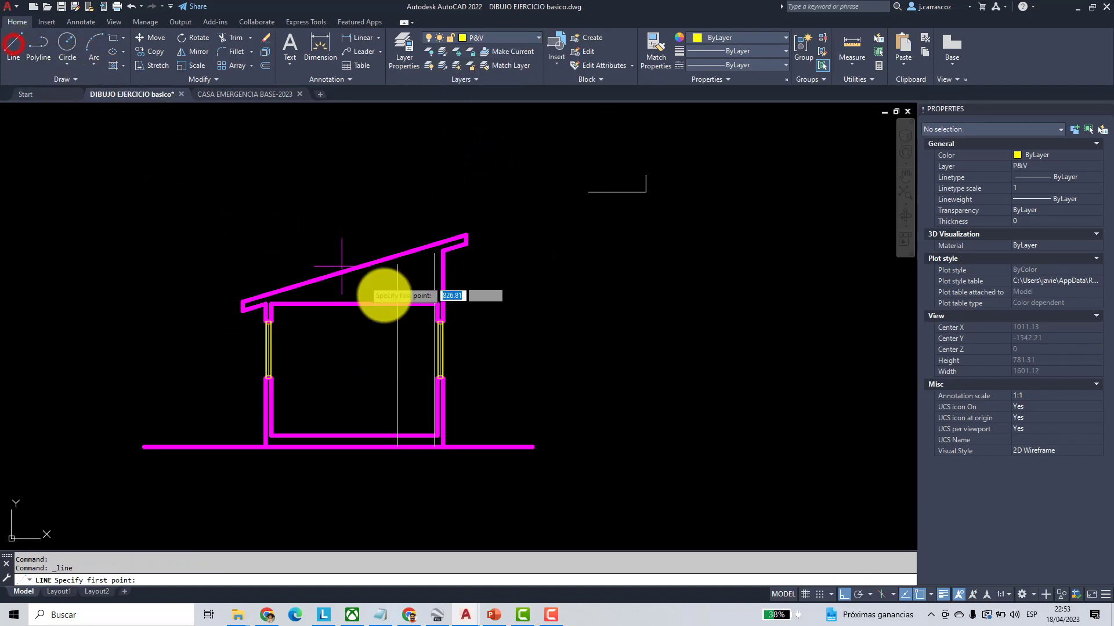
scroll(400, 336, up, 4)
scroll(490, 297, up, 5)
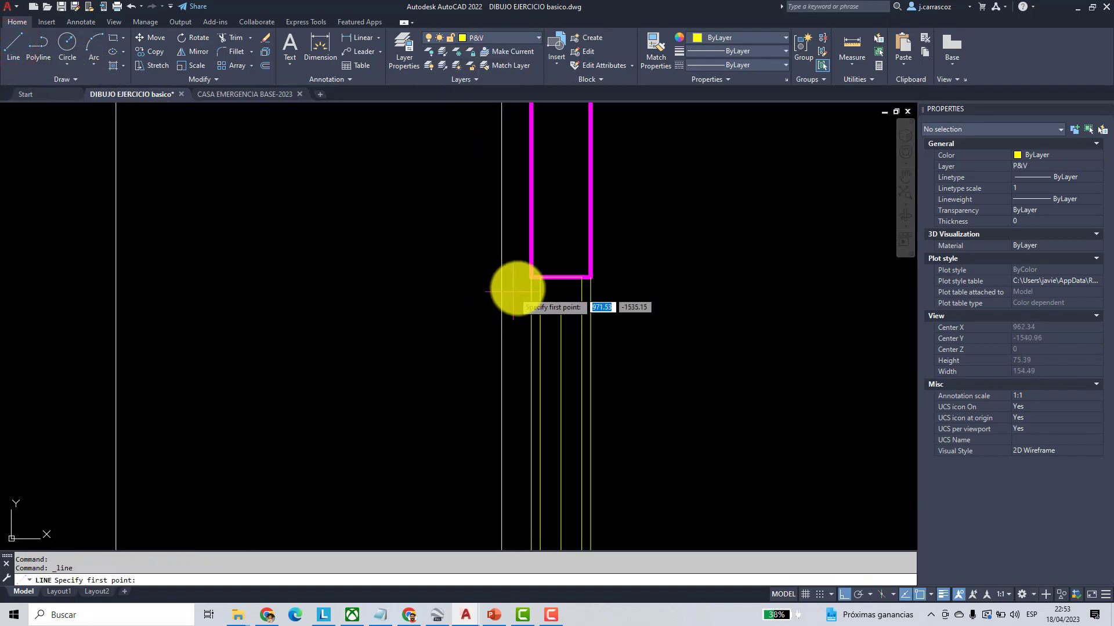
click(528, 278)
click(57, 312)
scroll(161, 299, down, 3)
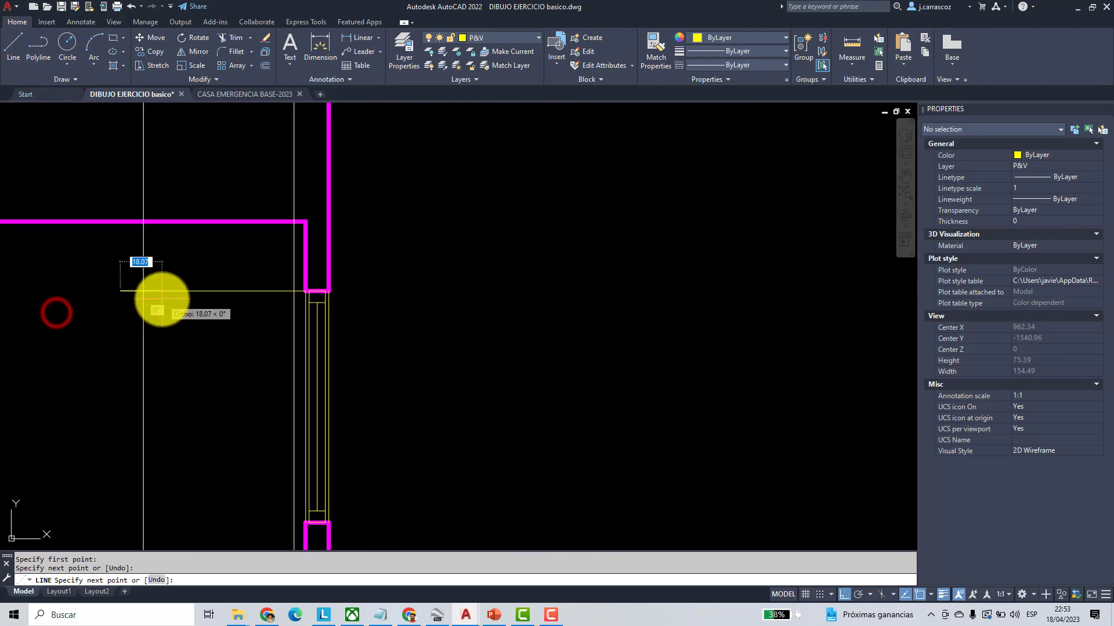
key(Escape)
key(Escape)
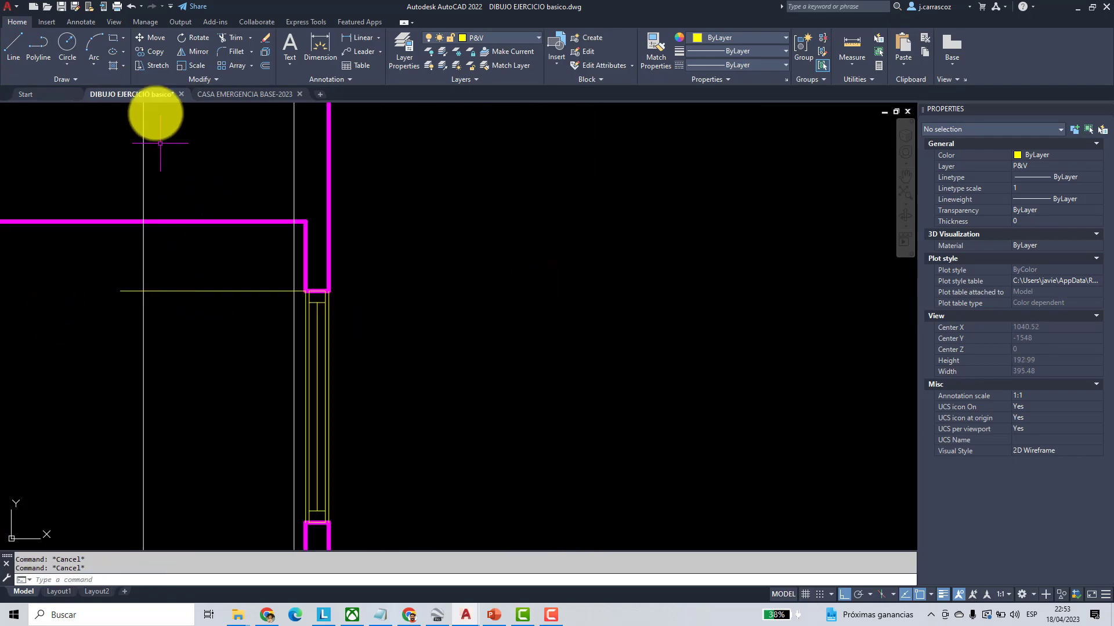
- Draw the door as a rectangle between the two white vertical guides, from the floor line up to the horizontal guide line
click(112, 38)
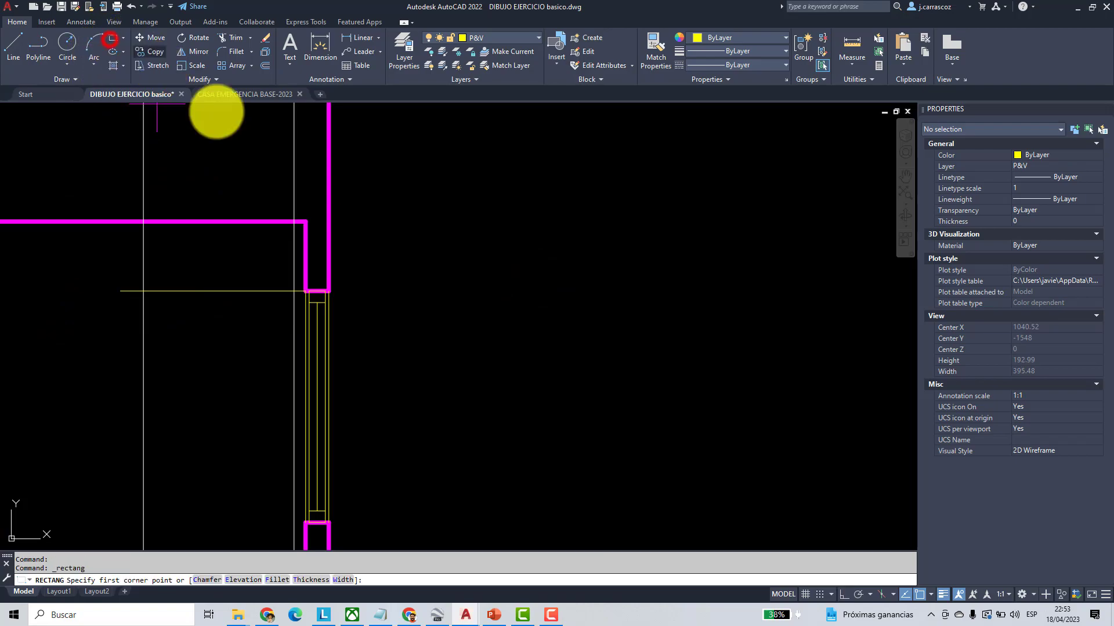
scroll(266, 348, down, 3)
scroll(272, 409, up, 2)
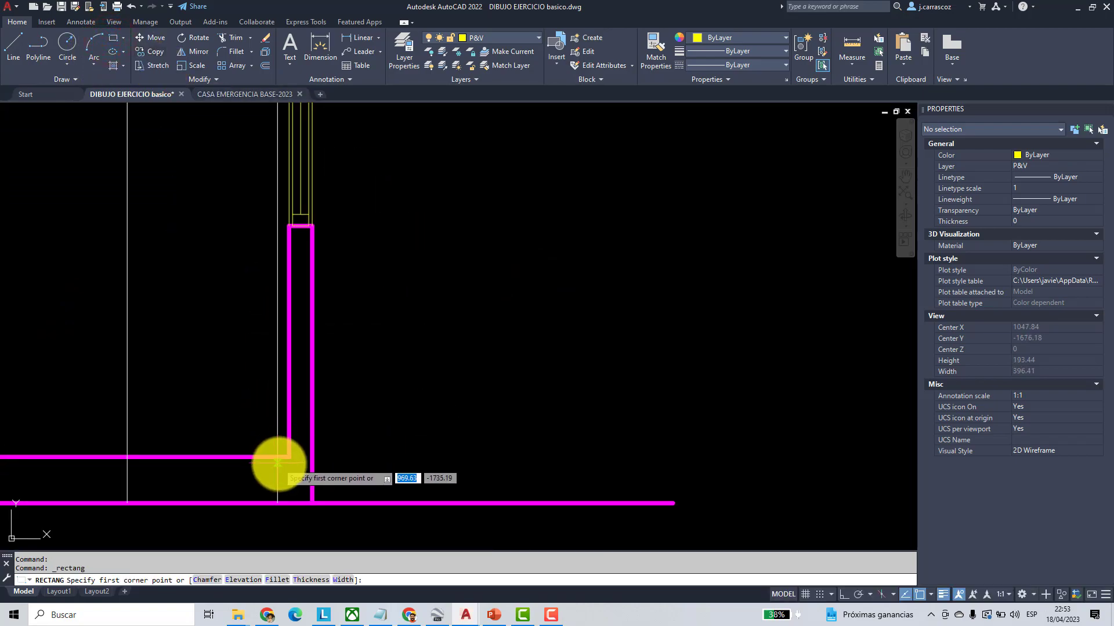
click(276, 457)
scroll(270, 456, down, 2)
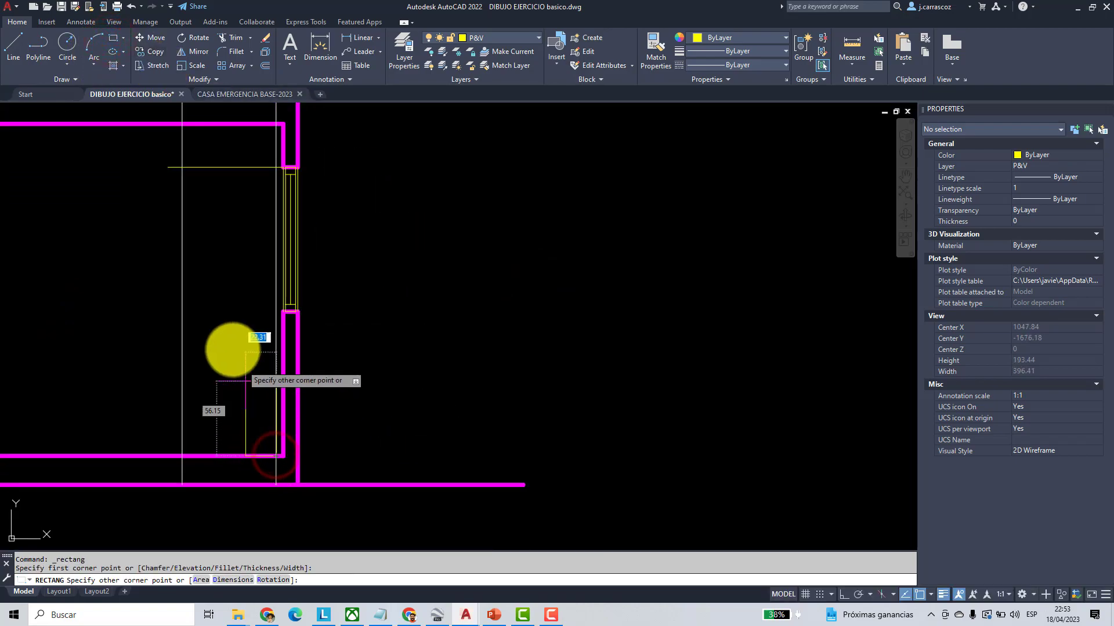
click(182, 170)
- Erase the two white vertical guides and the horizontal guide line, keeping only the door rectangle
scroll(290, 256, down, 3)
middle_drag(309, 273, 322, 325)
scroll(292, 251, up, 2)
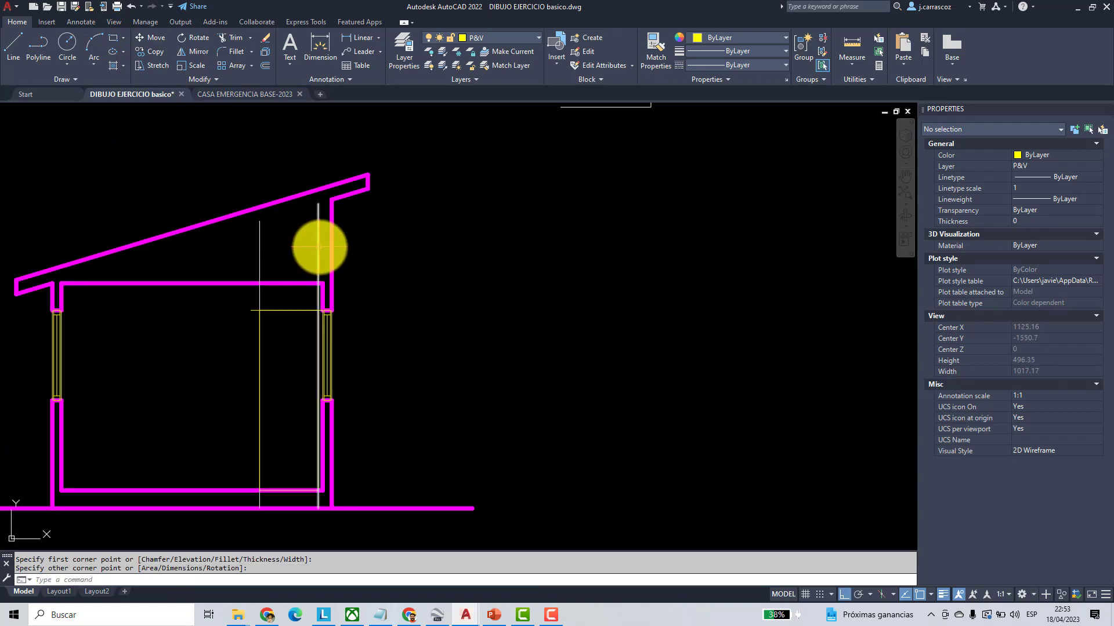
click(247, 247)
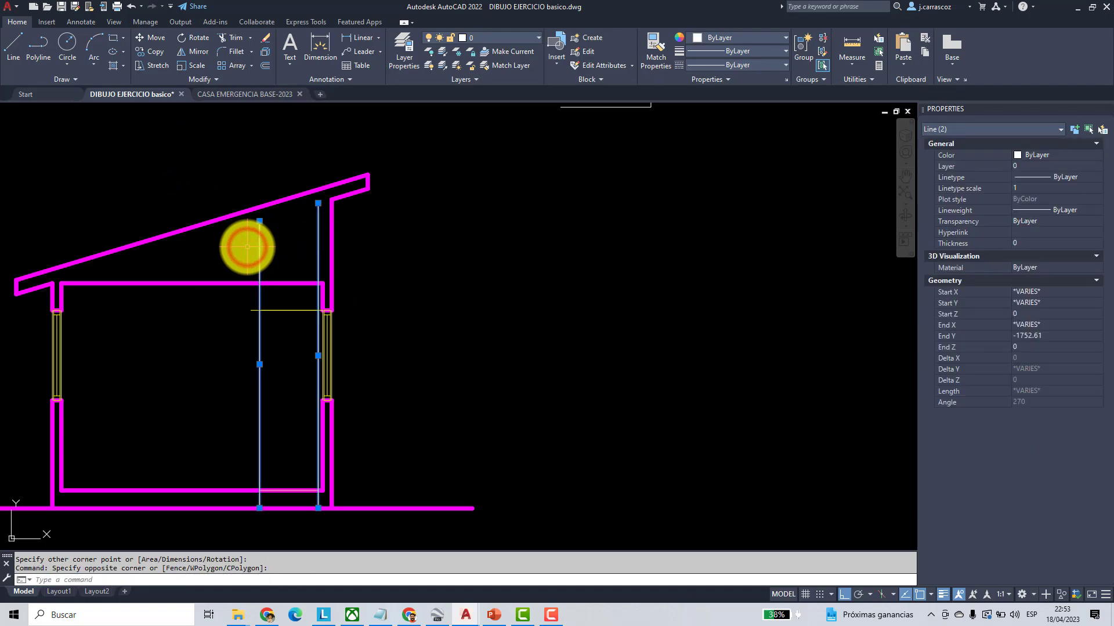
click(265, 38)
click(266, 40)
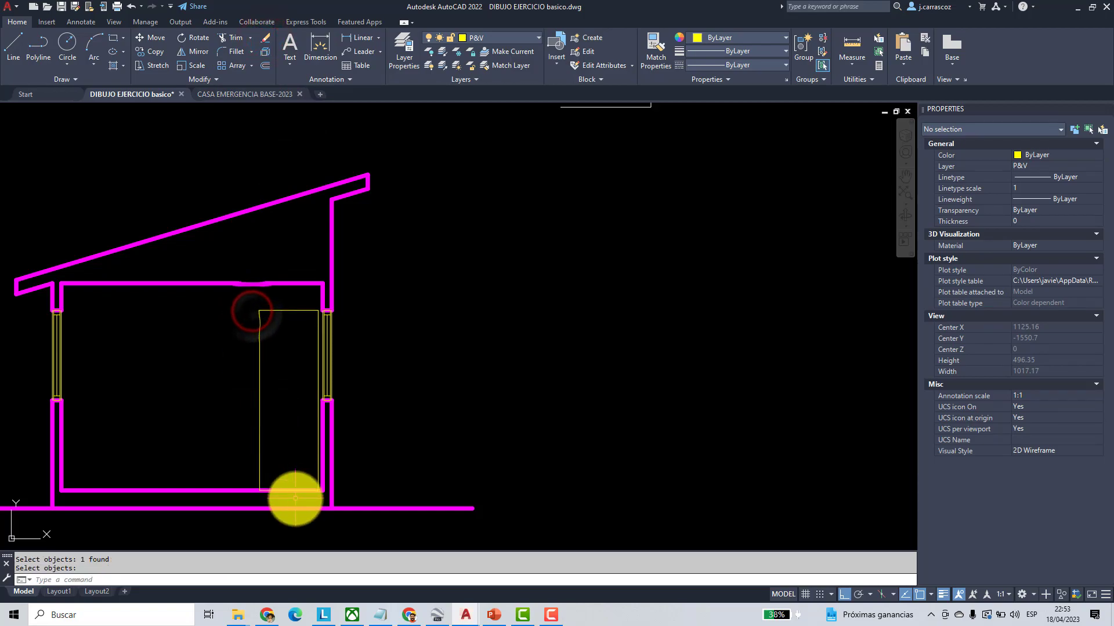
middle_drag(260, 416, 326, 379)
scroll(287, 388, down, 4)
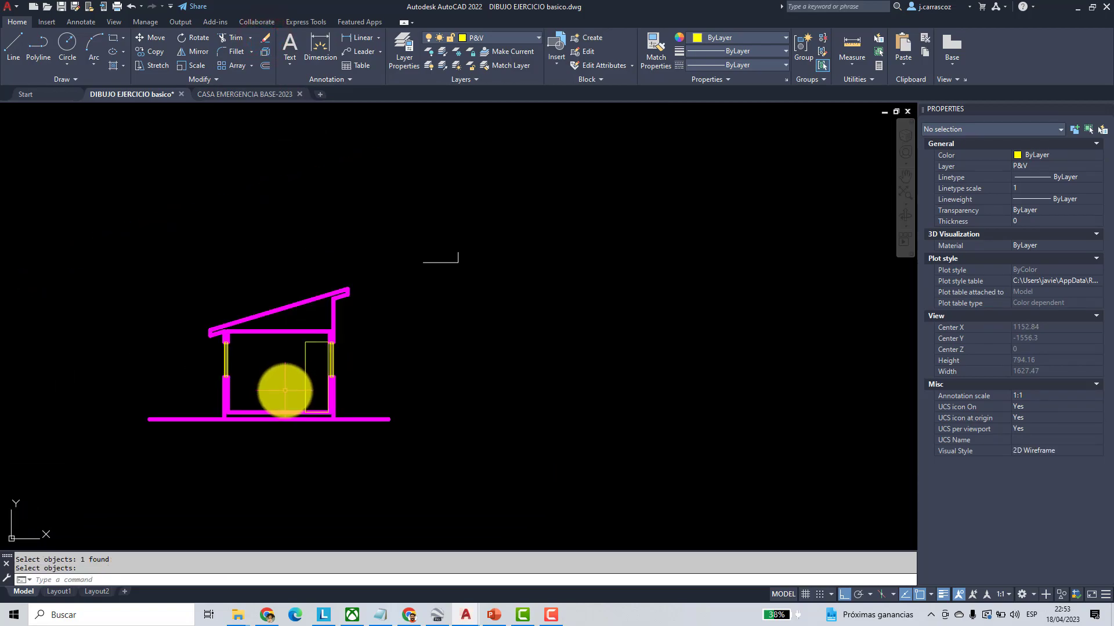
scroll(297, 428, up, 4)
middle_drag(296, 429, 356, 475)
scroll(356, 472, down, 4)
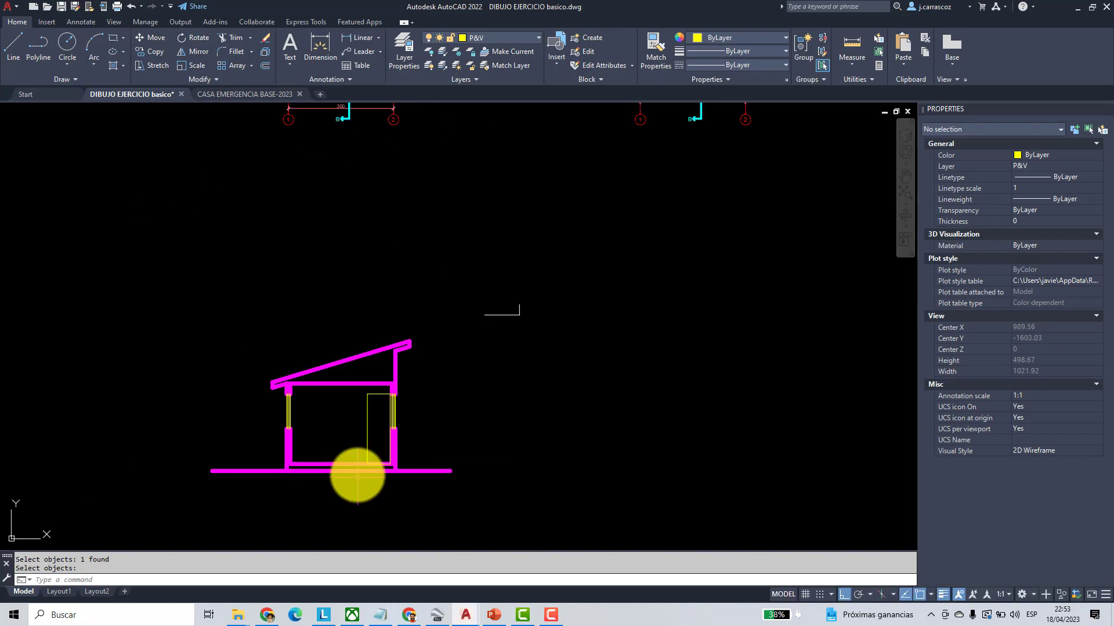
middle_drag(301, 195, 276, 360)
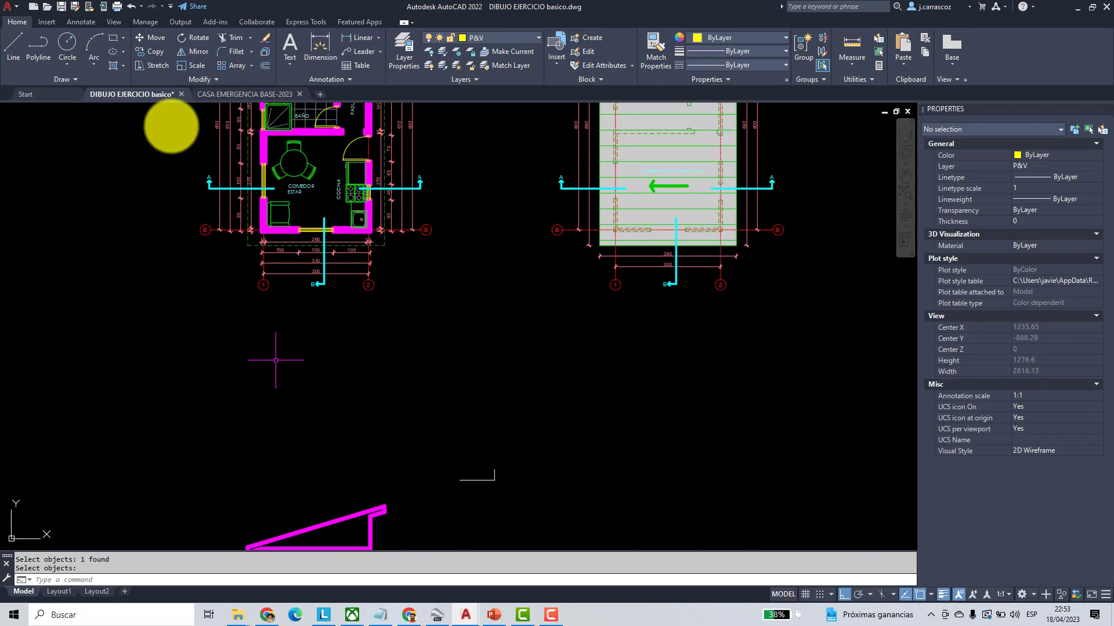
- Copy grid axes 1 and 2 with their bubbles from the floor plan straight down so the bubbles sit below the section's ground line
click(145, 51)
scroll(360, 283, up, 6)
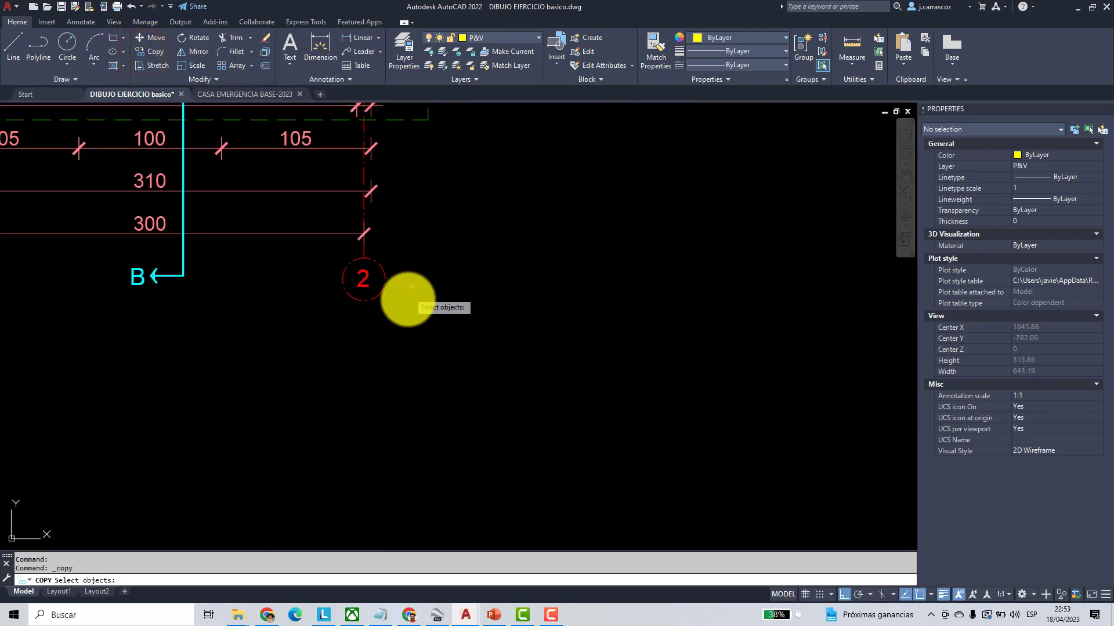
click(409, 302)
click(318, 256)
middle_drag(15, 303, 310, 285)
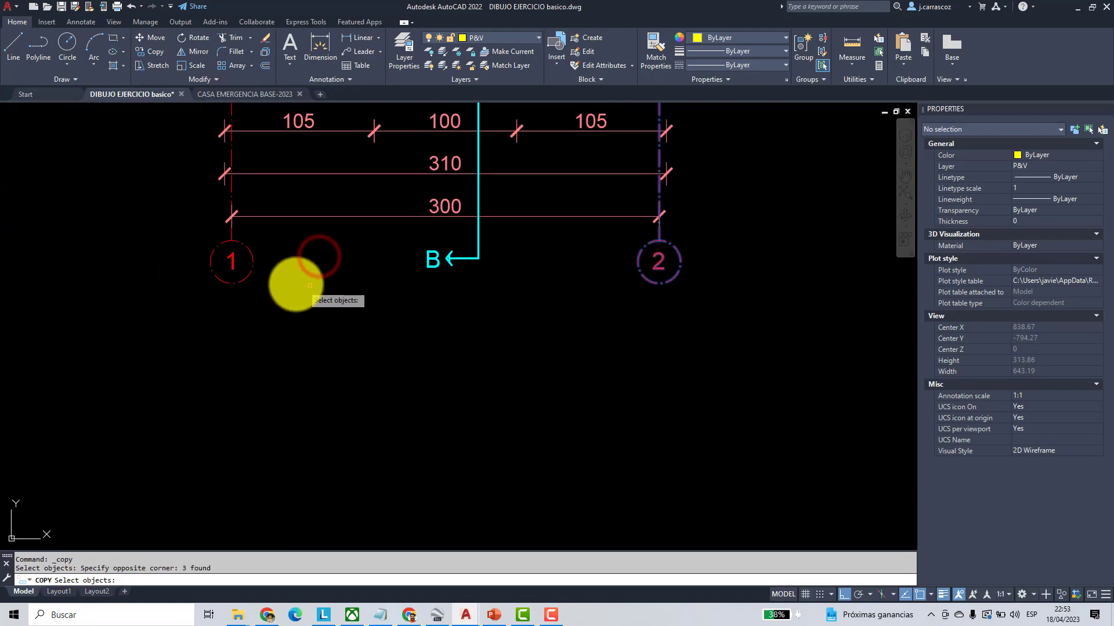
click(299, 288)
click(160, 239)
key(Return)
scroll(343, 261, down, 6)
click(355, 207)
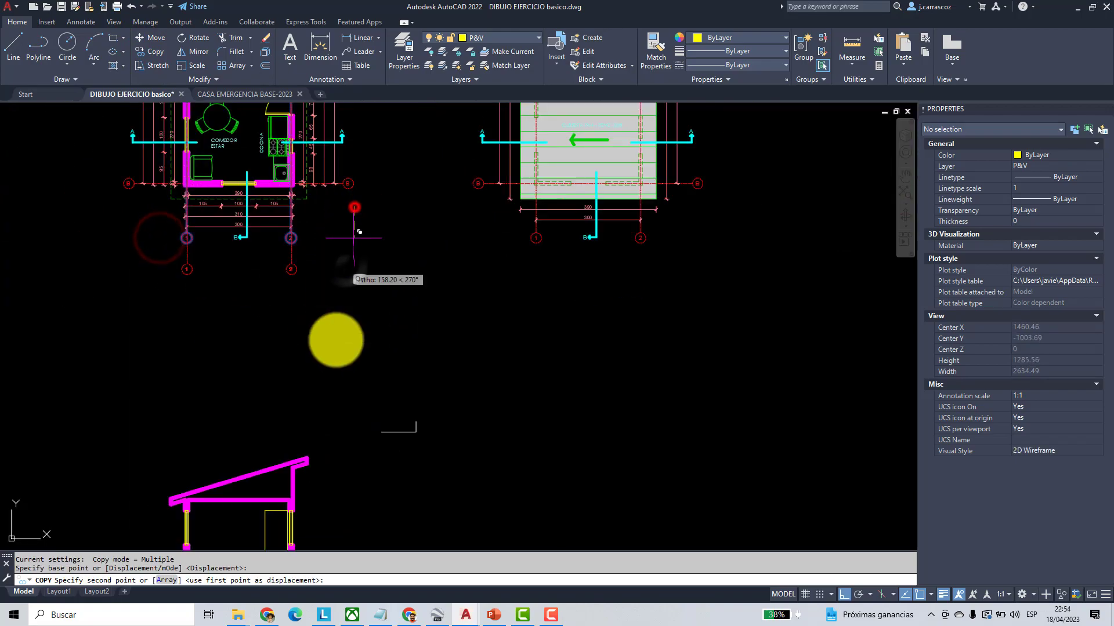
middle_drag(336, 359, 363, 199)
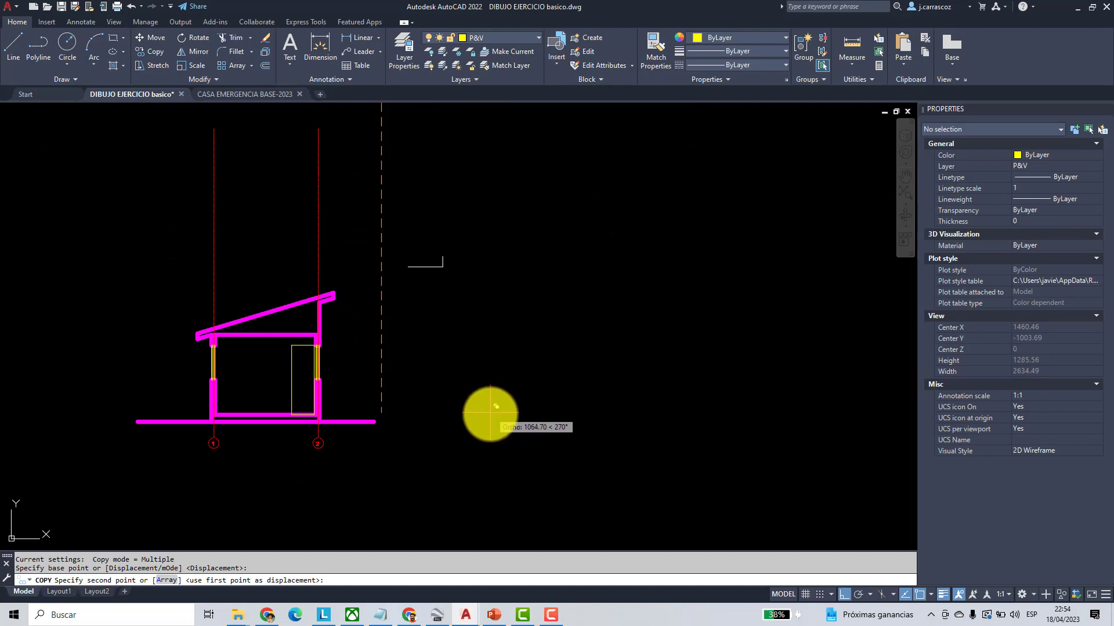
click(497, 408)
middle_drag(490, 418, 488, 478)
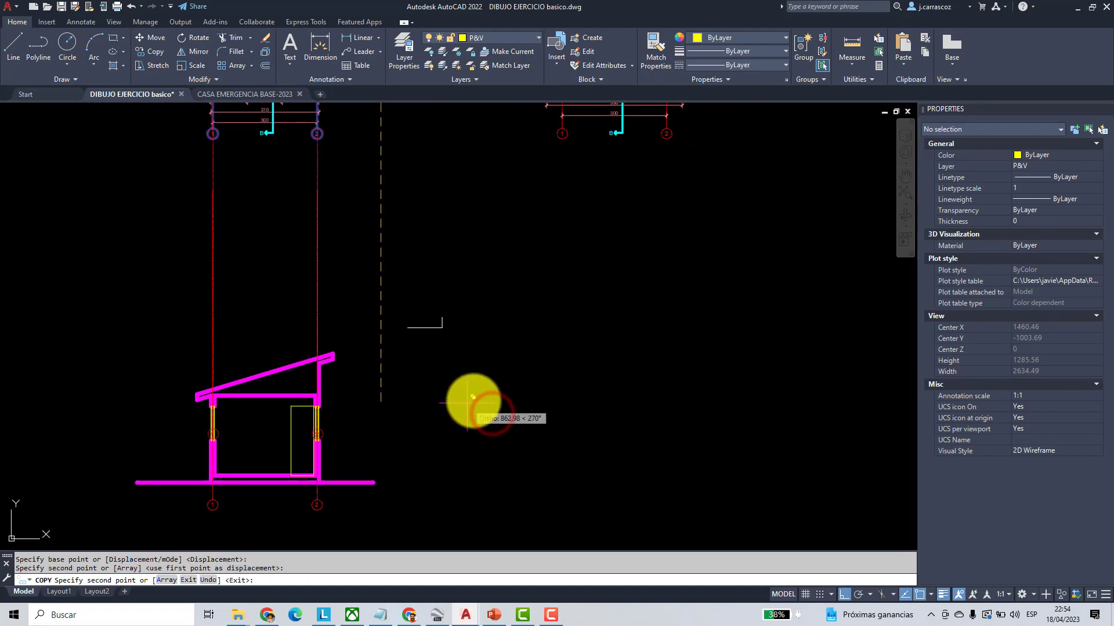
key(Escape)
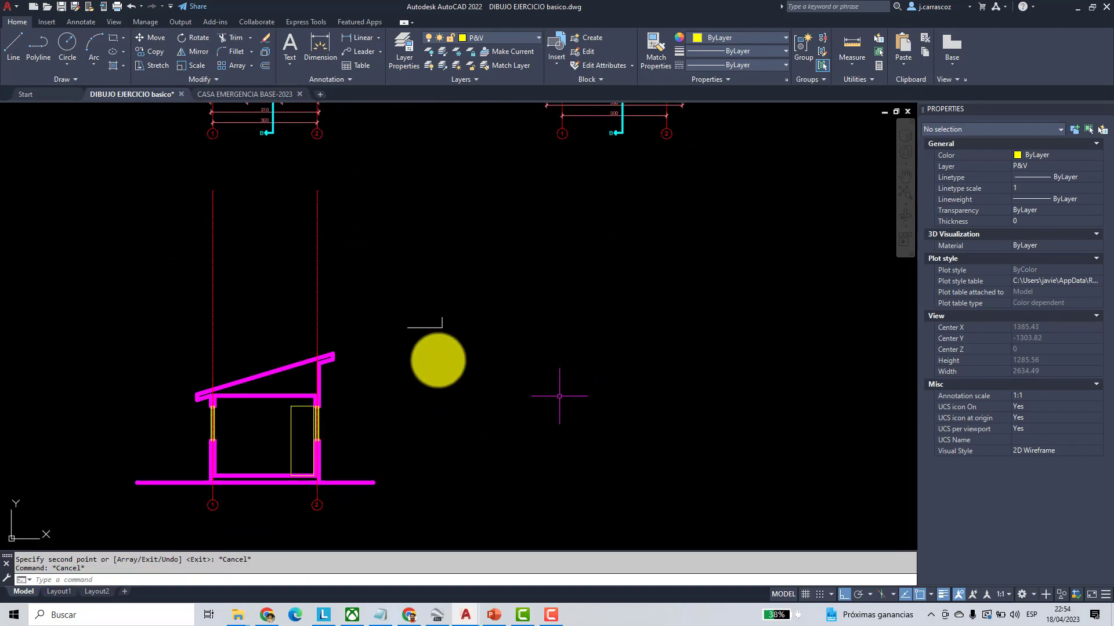
- Stretch the upper ends of the two copied axis lines straight down to just above the section's roof
click(141, 66)
click(374, 173)
click(141, 222)
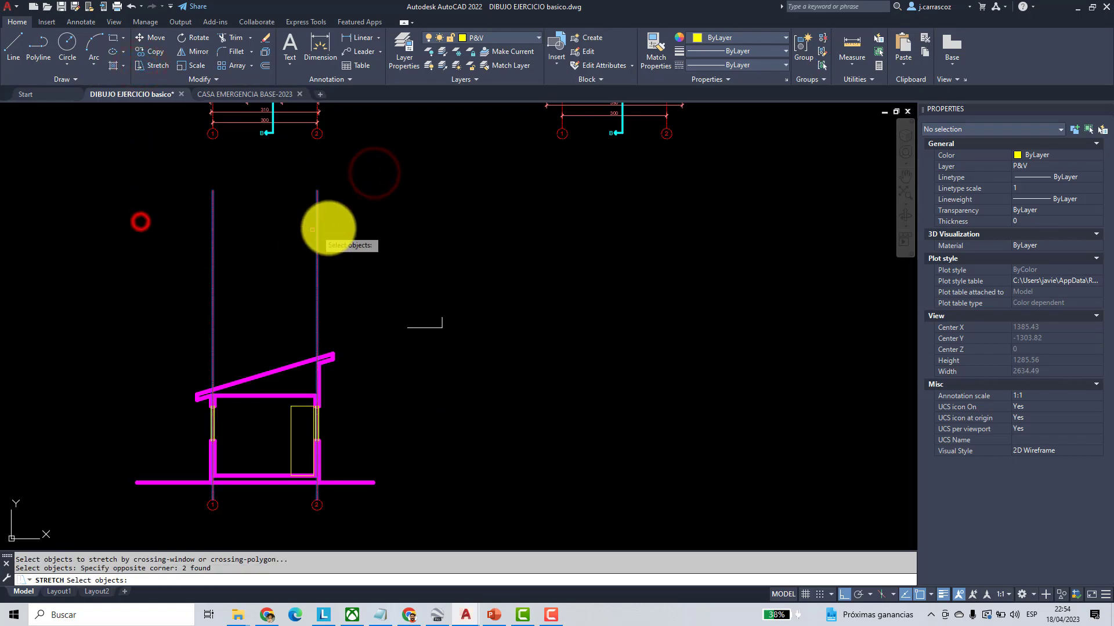
key(Return)
click(366, 182)
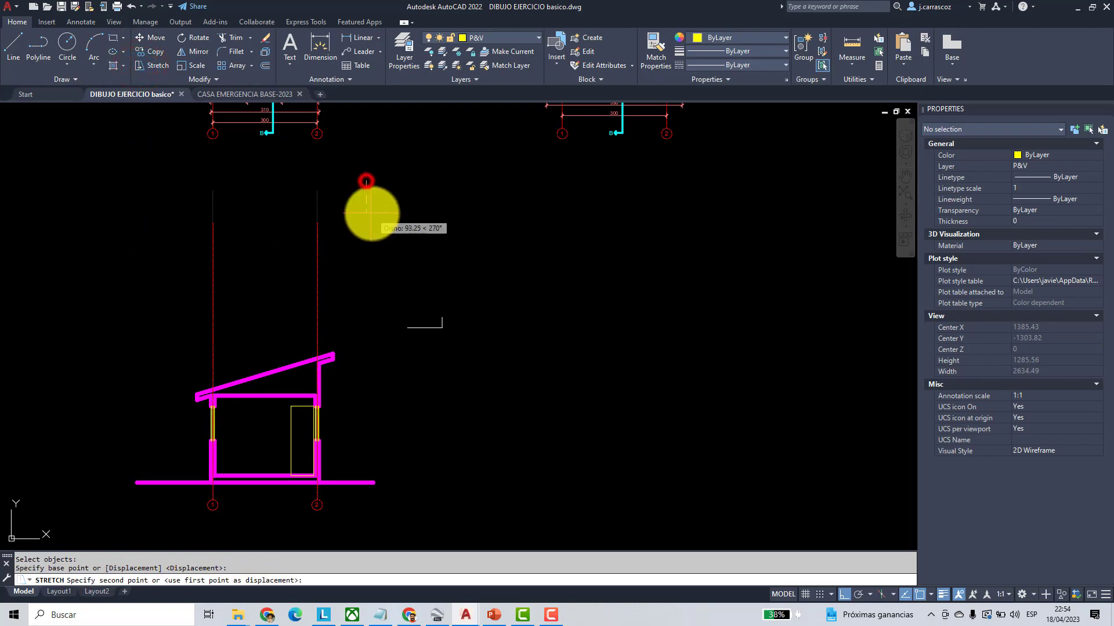
click(361, 333)
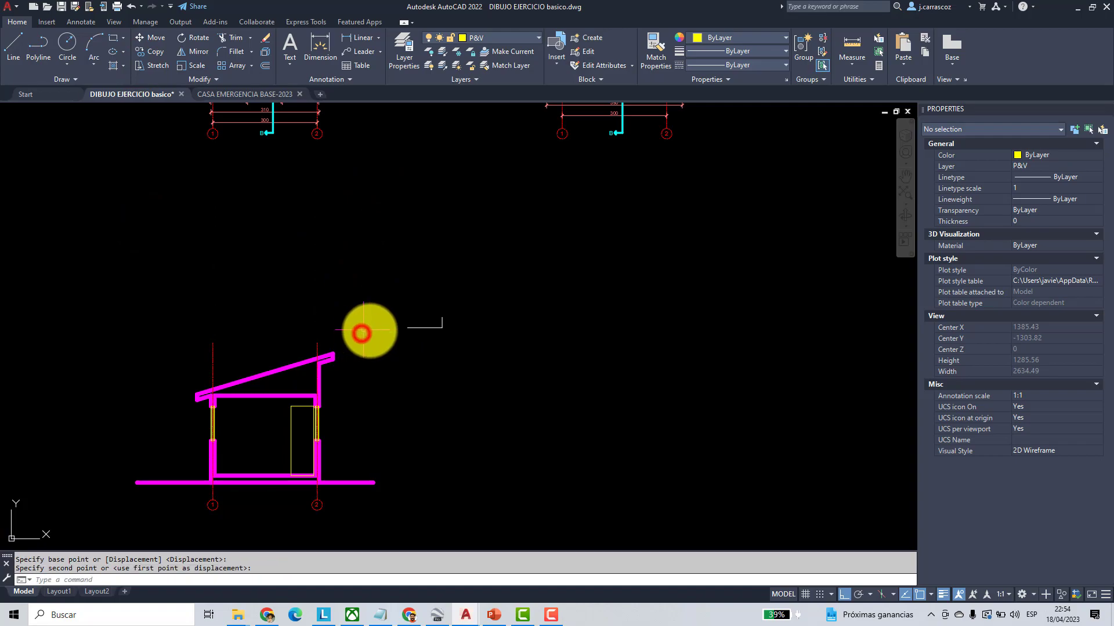
- Compare the section with the floor plan at cut line A and examine its walls, roof and openings
scroll(398, 398, down, 2)
scroll(371, 403, up, 4)
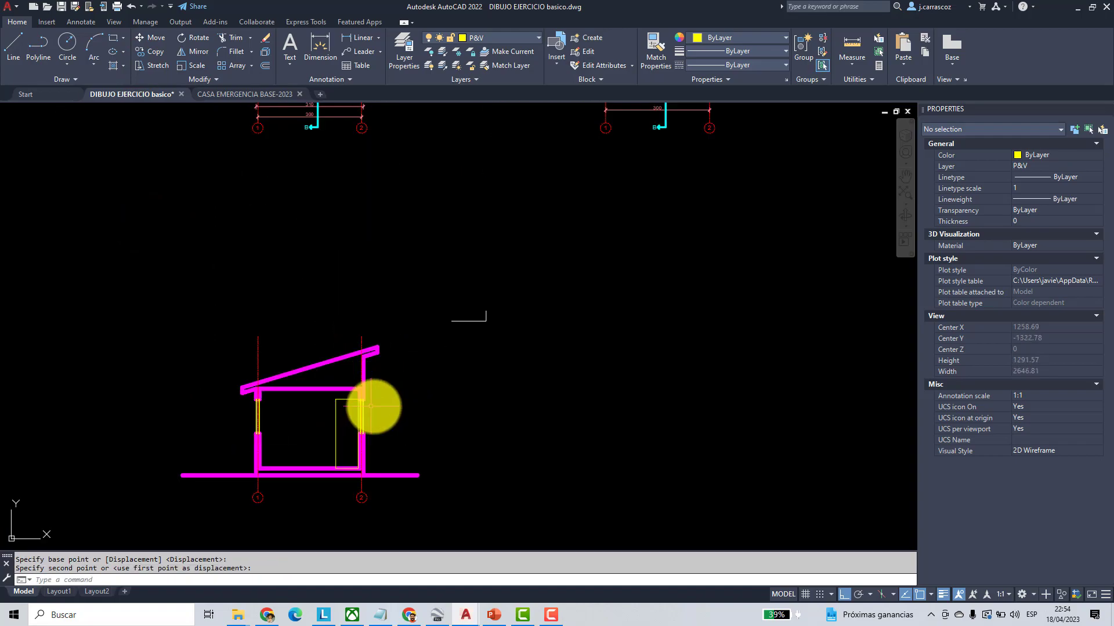
scroll(365, 383, down, 2)
scroll(343, 168, up, 5)
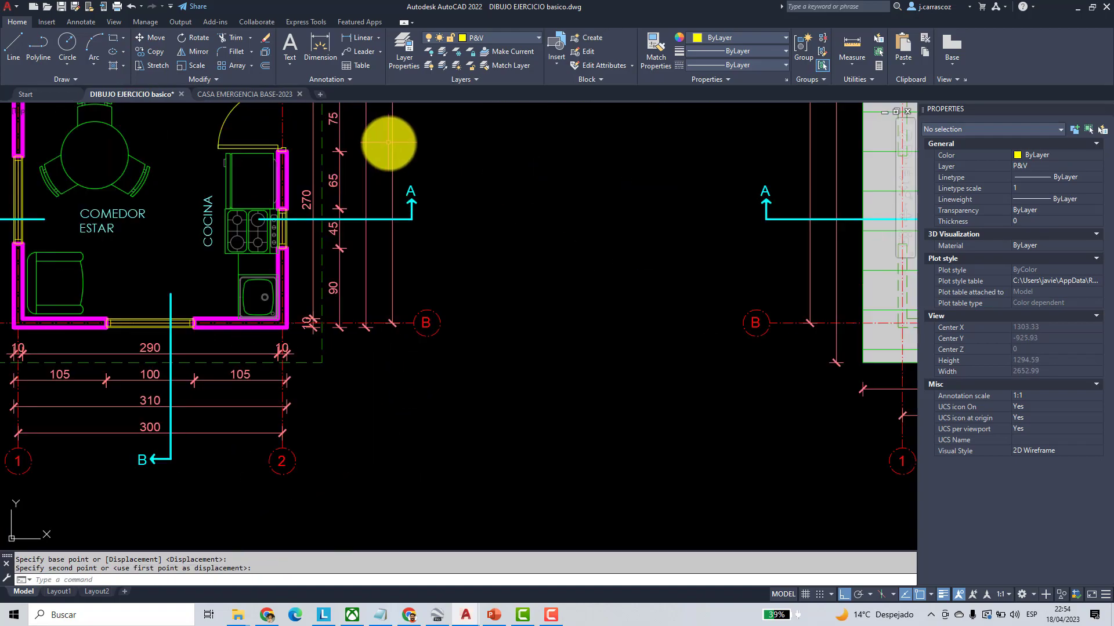
scroll(390, 147, down, 1)
middle_drag(430, 356, 440, 149)
scroll(356, 269, up, 4)
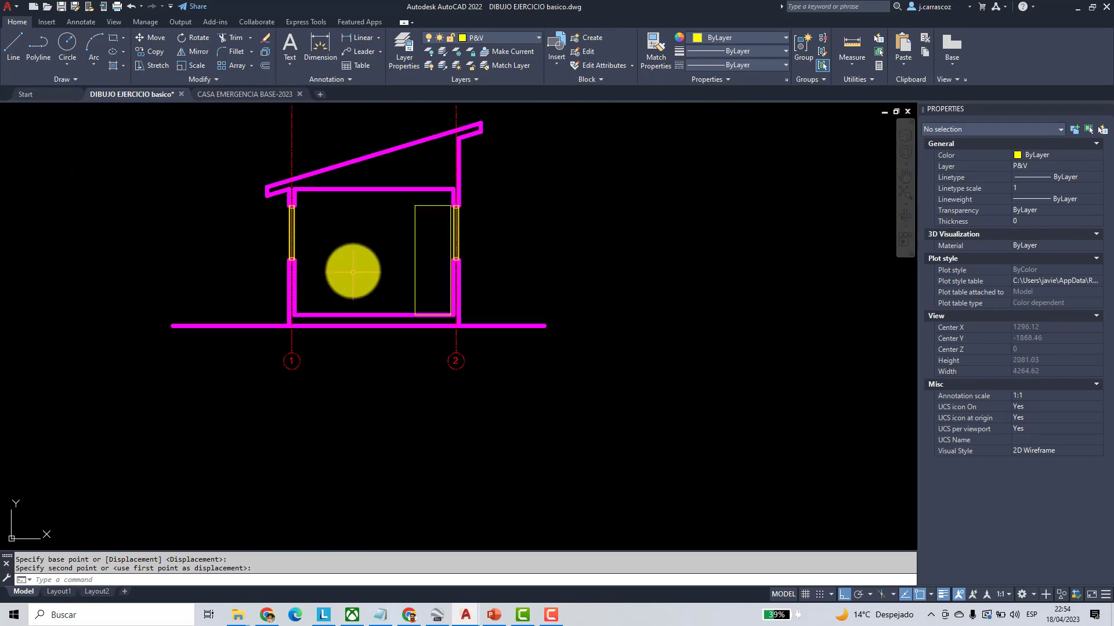
middle_drag(381, 221, 298, 341)
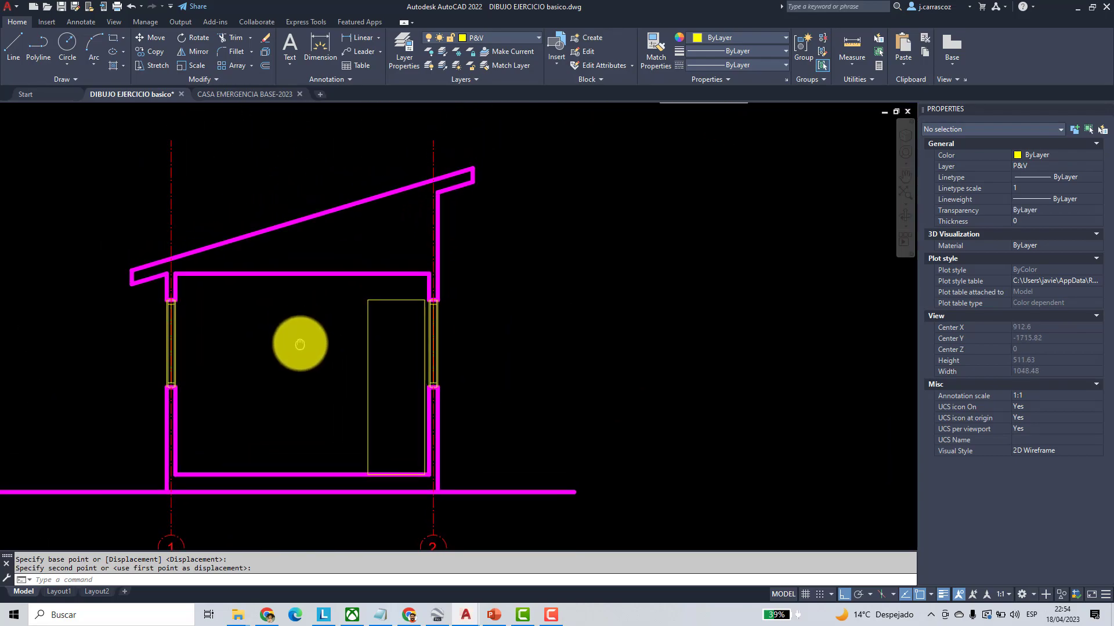
- Make SOMBREADOS the current layer and set up a hatch with the predefined ANSI31 pattern at scale 5
click(530, 38)
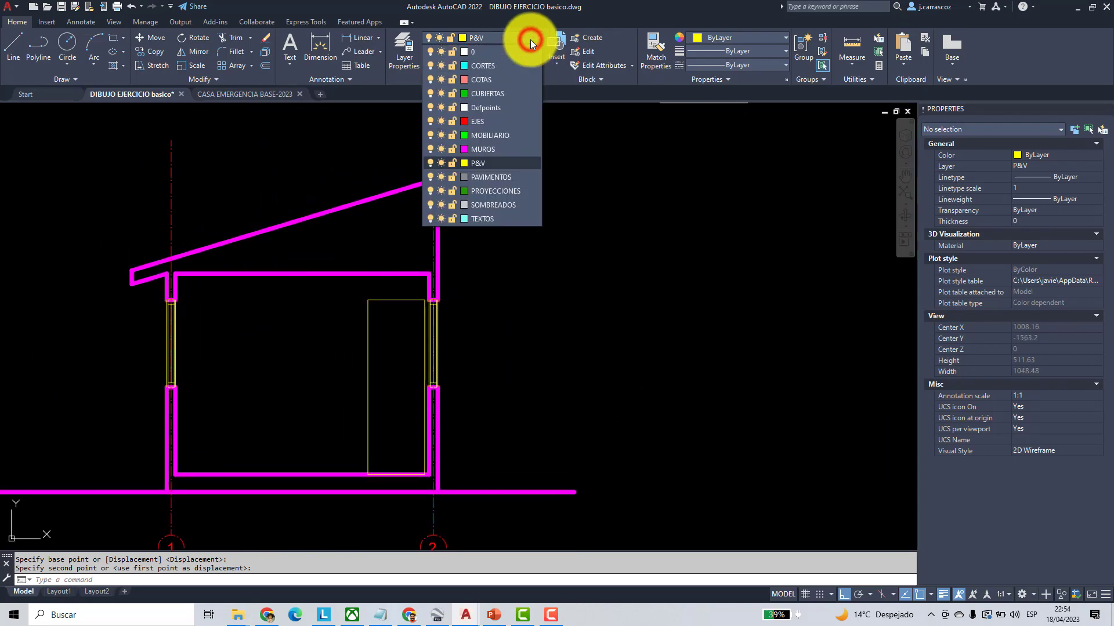
click(499, 204)
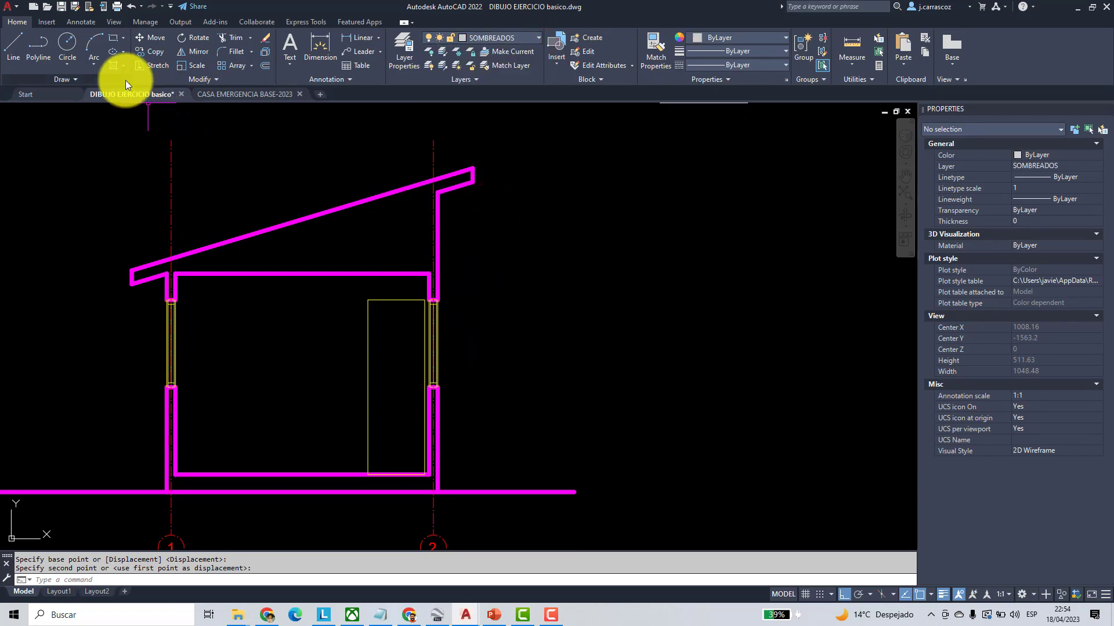
click(111, 66)
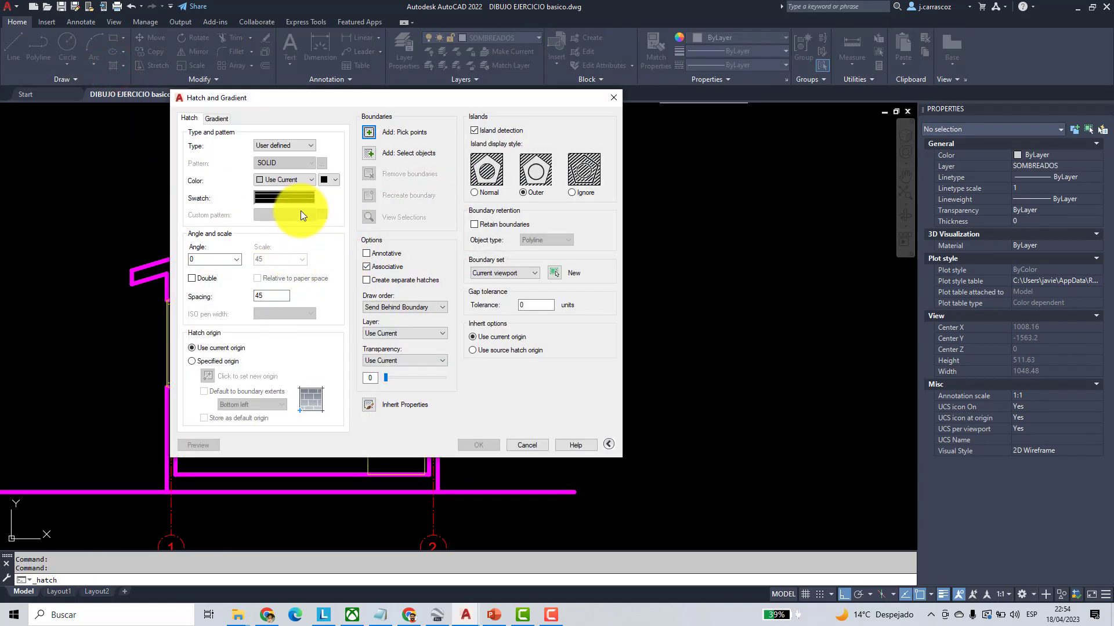
click(309, 166)
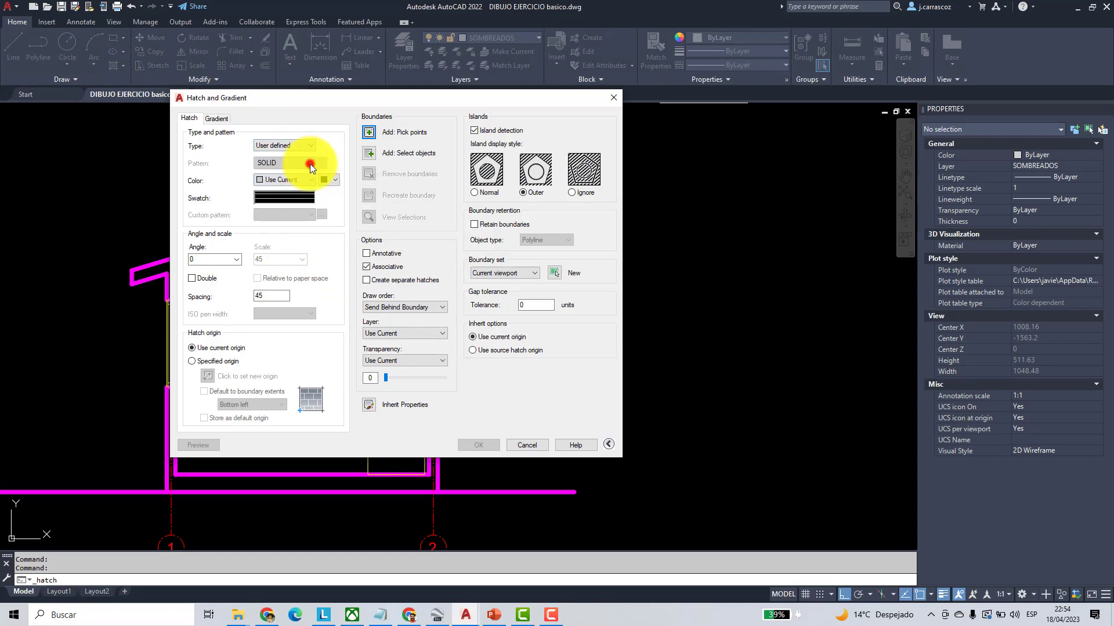
click(299, 194)
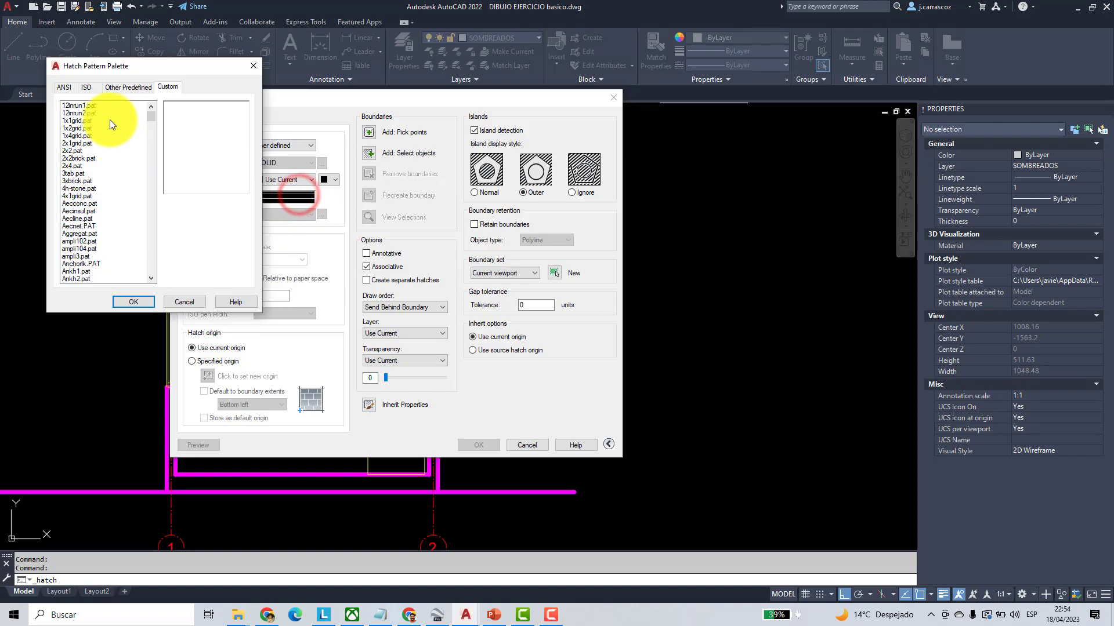
click(64, 88)
click(83, 119)
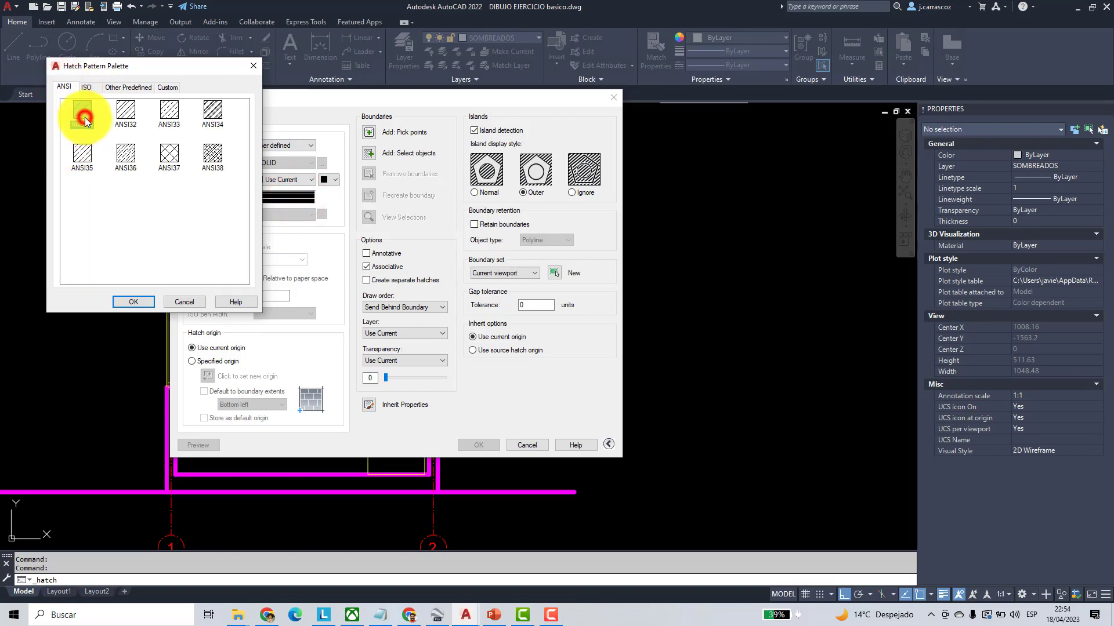
click(138, 300)
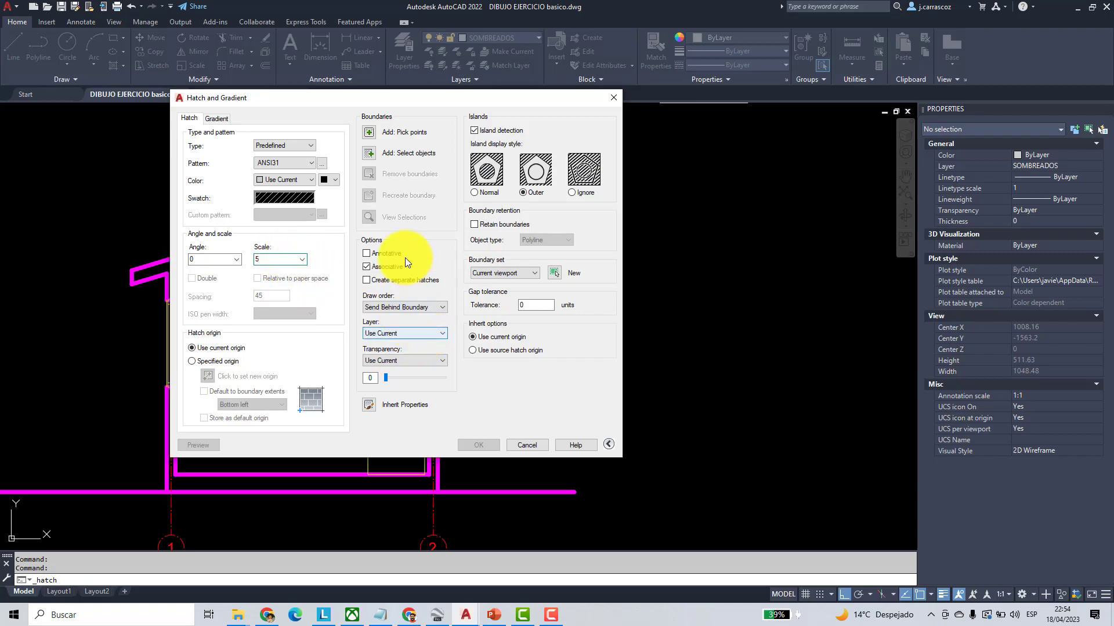
- Hatch the cut roof, wall and floor slab areas of the section with ANSI31, changing the scale to 2
click(368, 132)
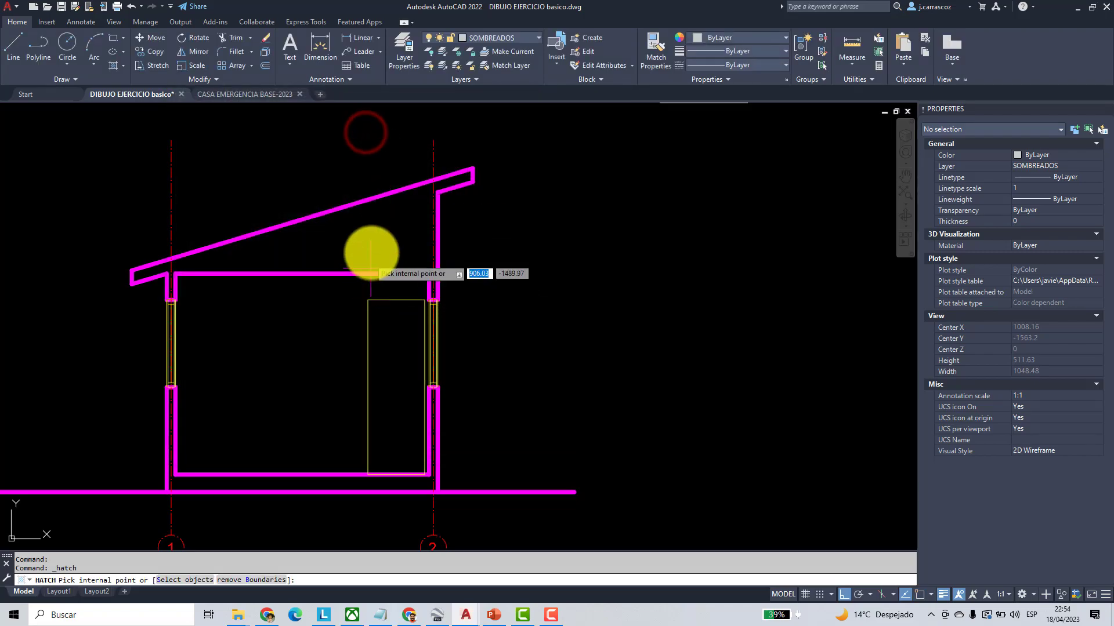
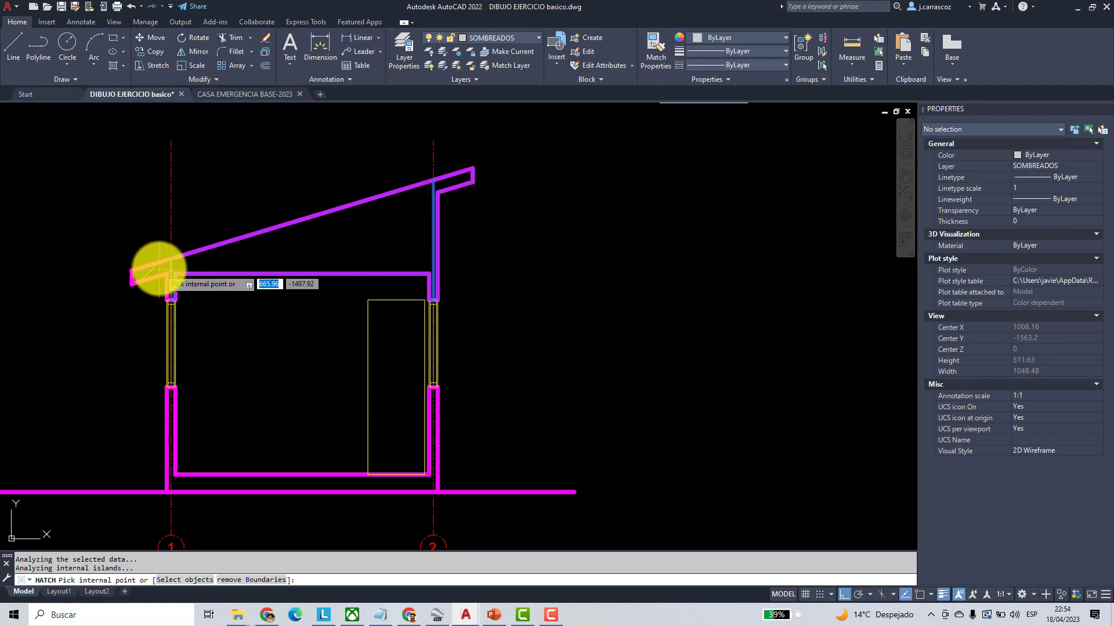
click(159, 268)
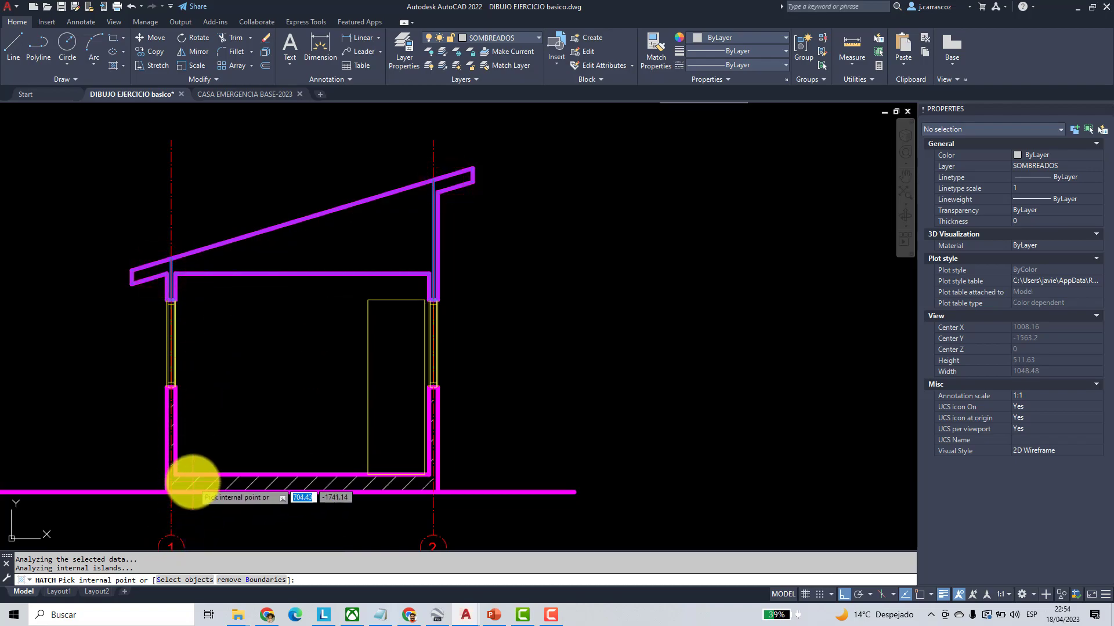
scroll(193, 482, up, 2)
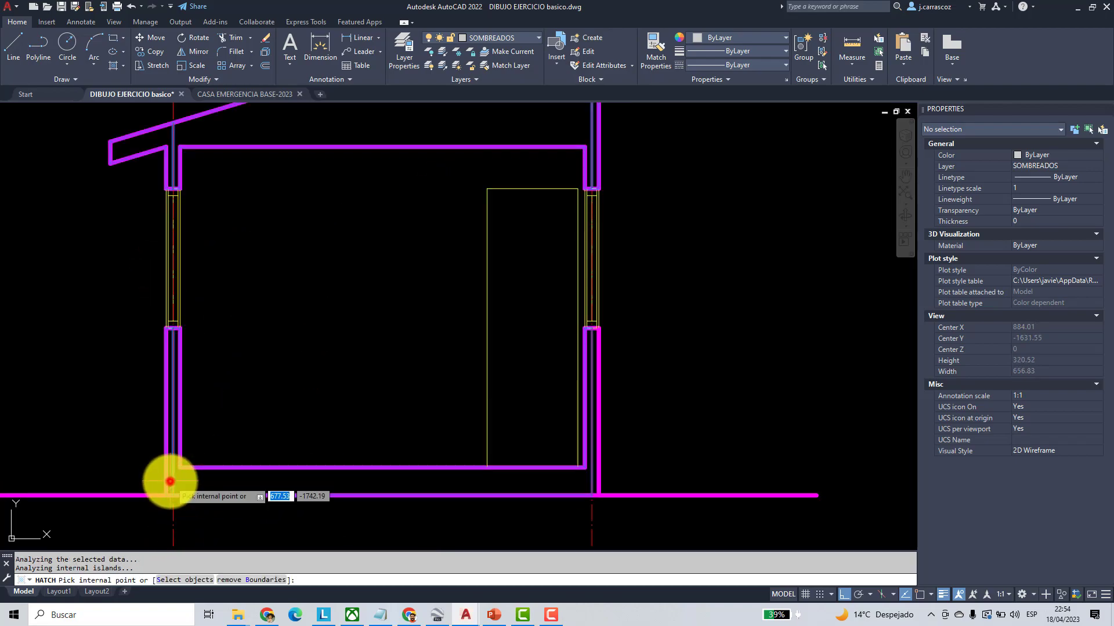
right_click(597, 452)
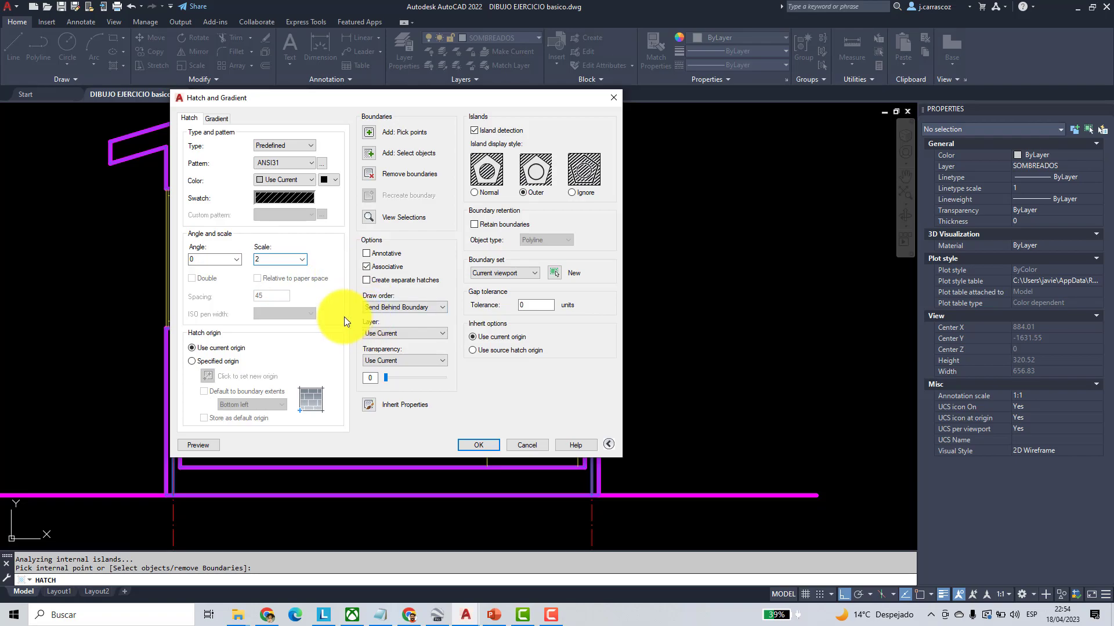
key(BackSpace)
click(477, 445)
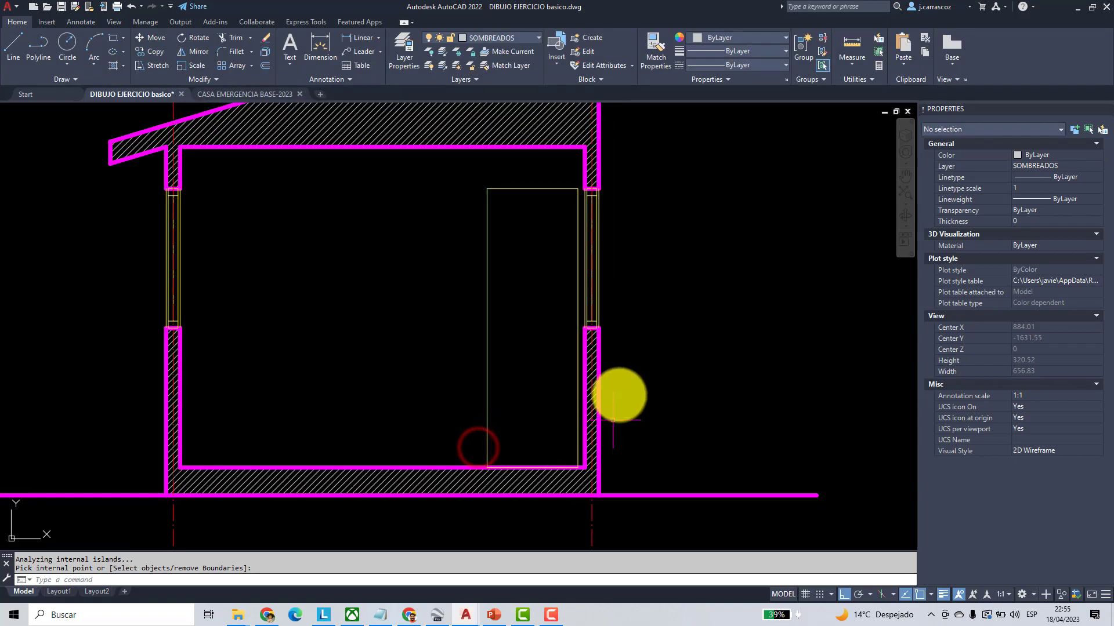
scroll(600, 399, down, 2)
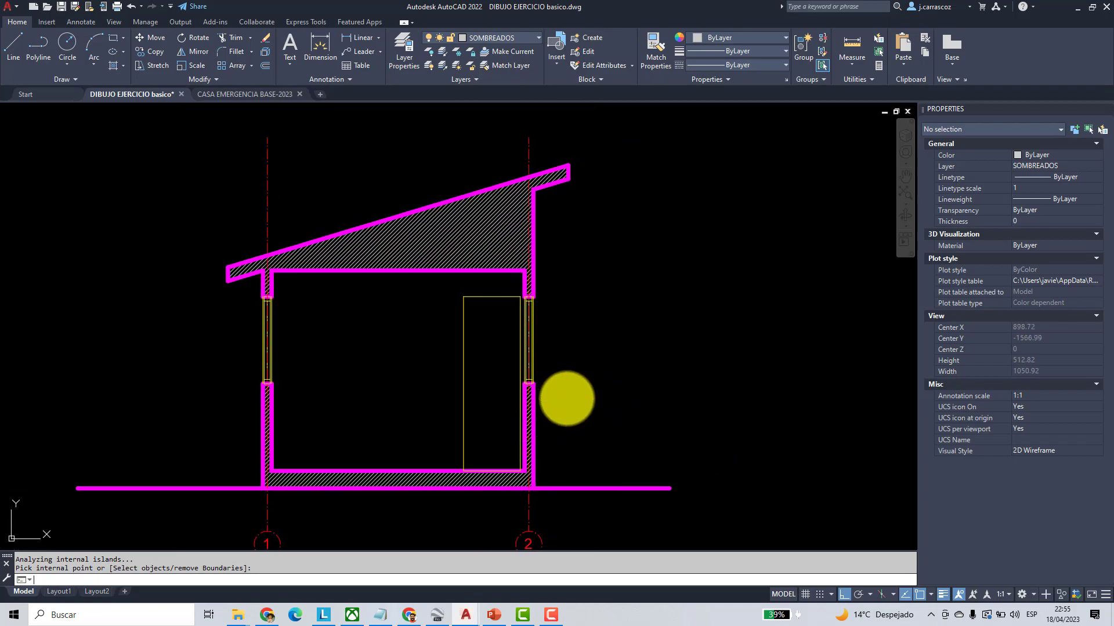
key(Return)
click(525, 445)
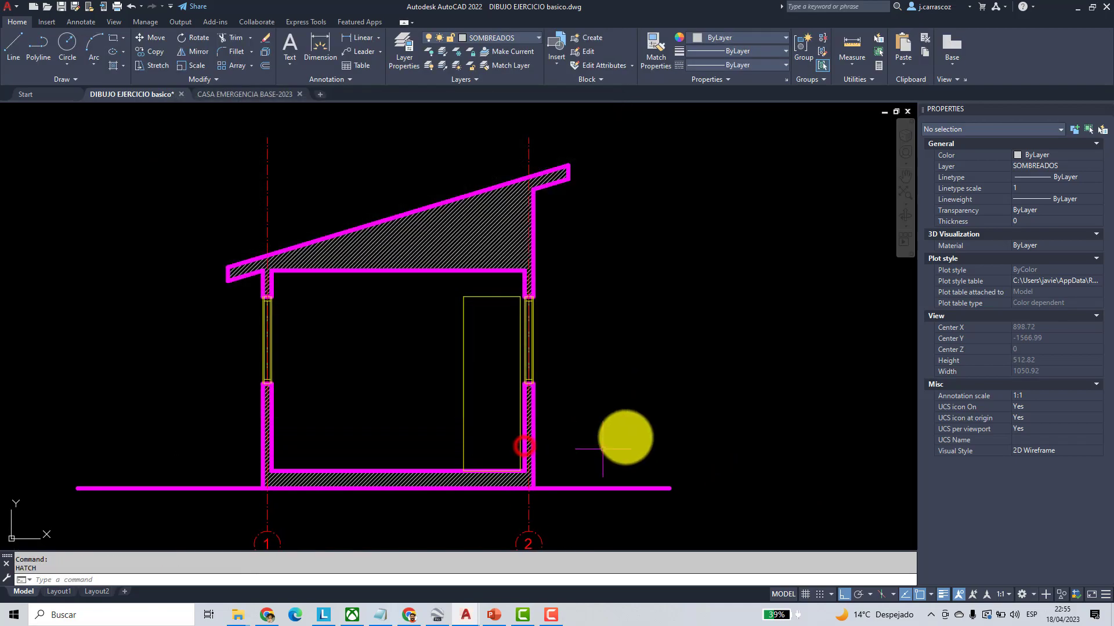
- Erase the two leftover white lines beside the section's roof
scroll(622, 360, down, 2)
middle_drag(622, 359, 404, 402)
scroll(562, 365, down, 3)
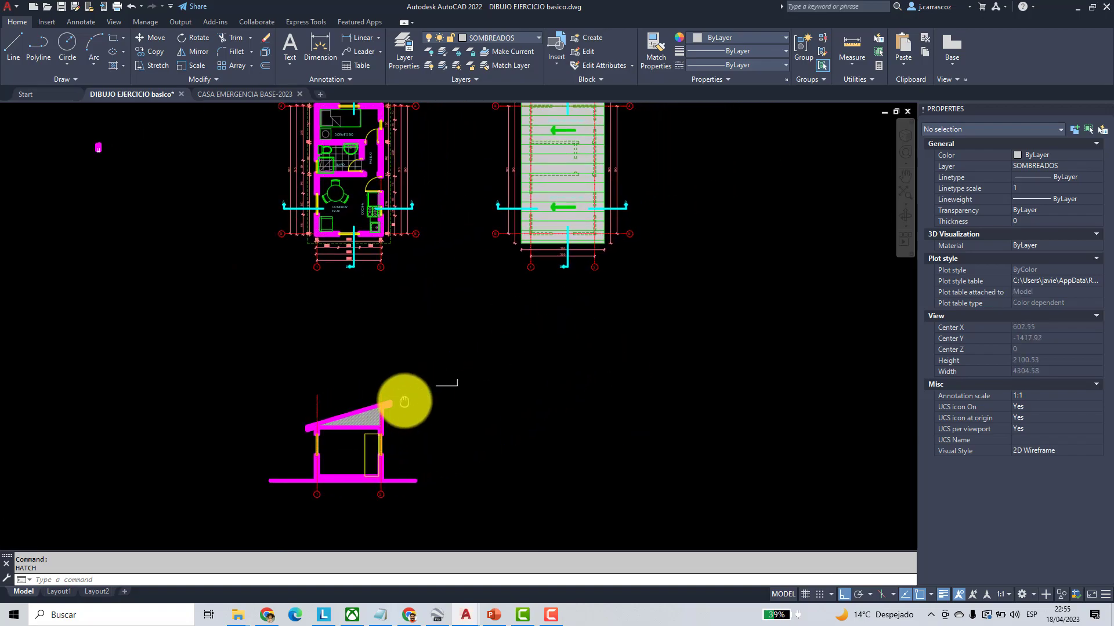
scroll(399, 461, up, 3)
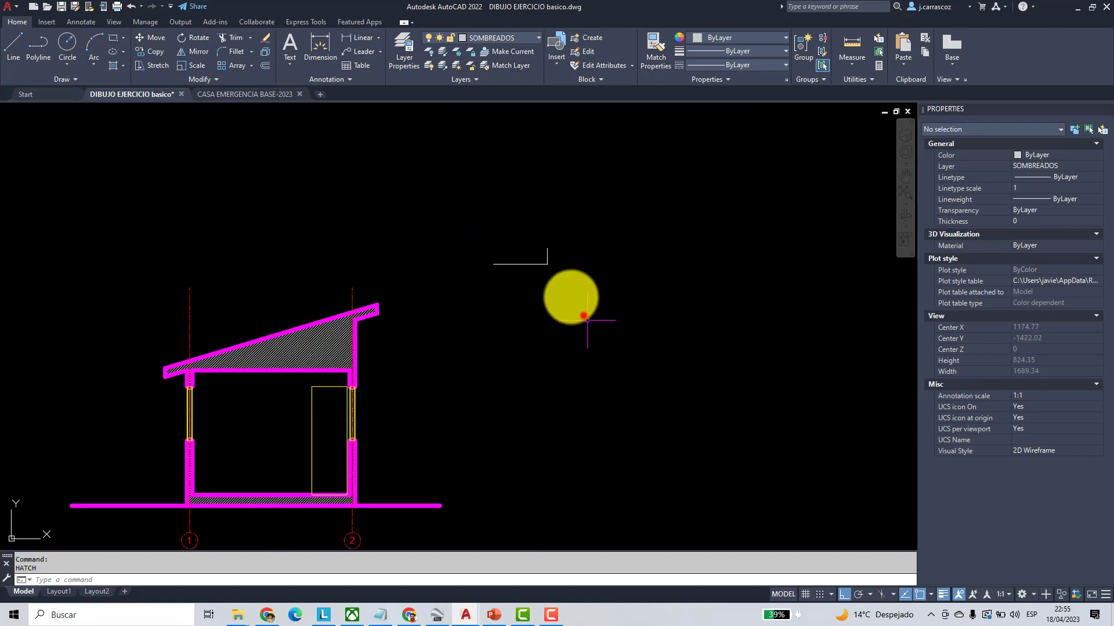
click(584, 316)
click(467, 211)
key(Delete)
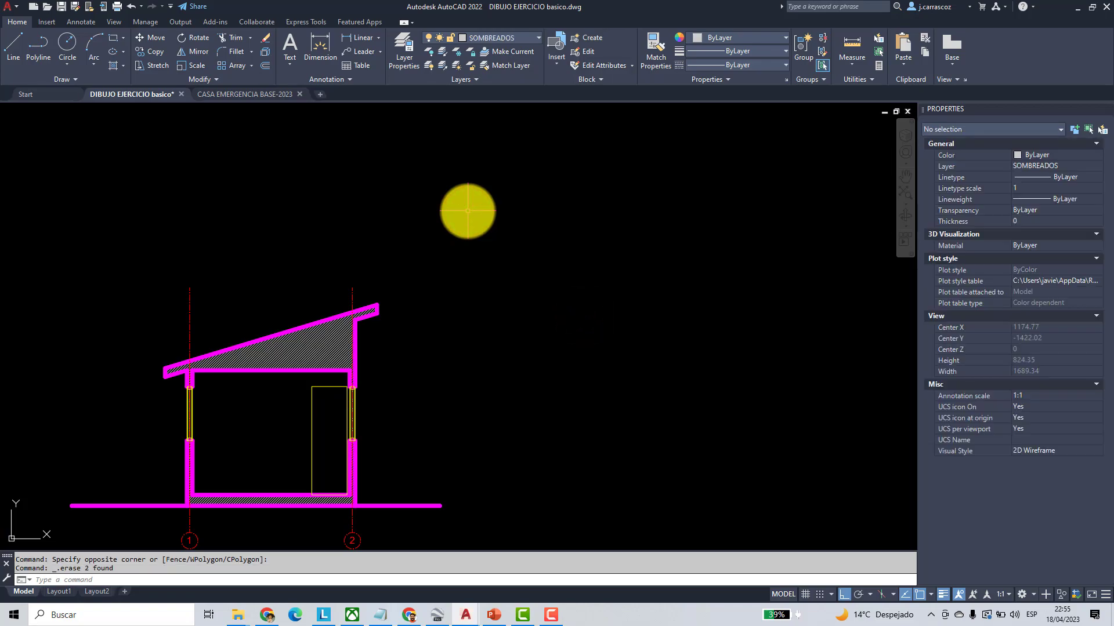
scroll(453, 226, down, 5)
mouse_move(346, 242)
middle_down()
mouse_move(215, 328)
mouse_move(211, 343)
middle_up()
click(150, 41)
click(374, 443)
click(449, 400)
key(Return)
click(537, 37)
click(534, 40)
click(534, 40)
click(404, 457)
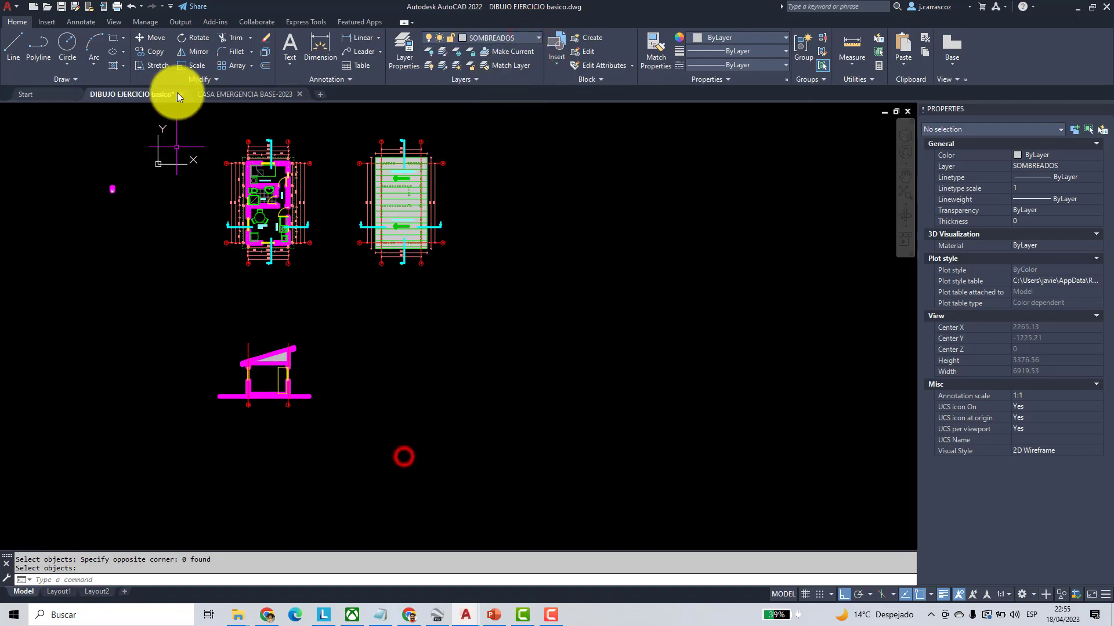
- Move the complete section with its axes straight up, closer to the floor plan
click(151, 38)
click(329, 436)
click(173, 311)
key(Return)
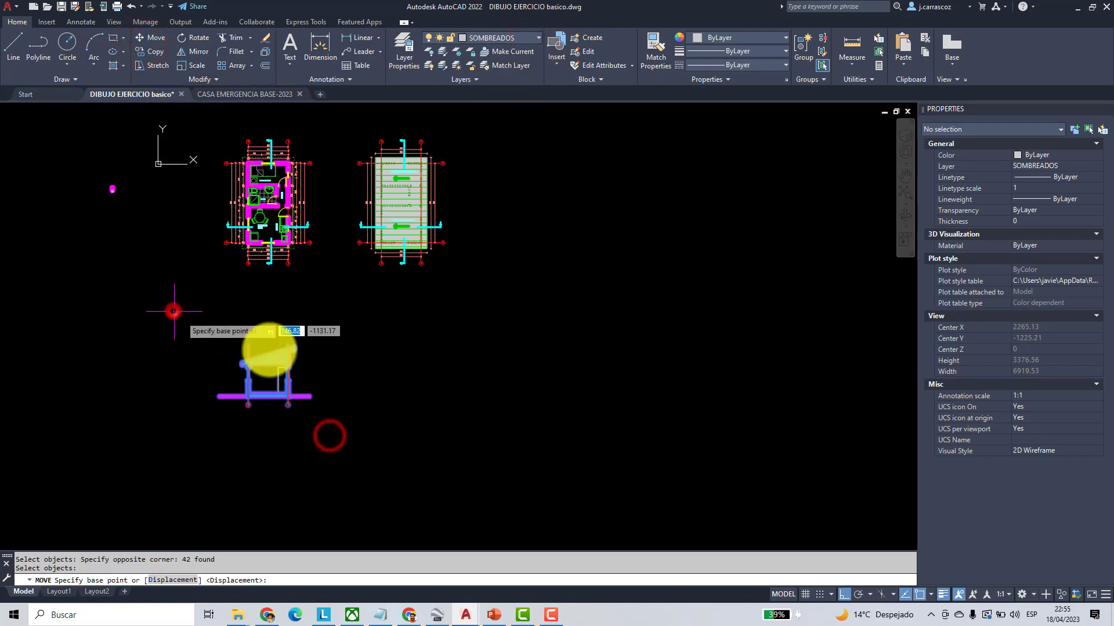
click(442, 448)
click(423, 390)
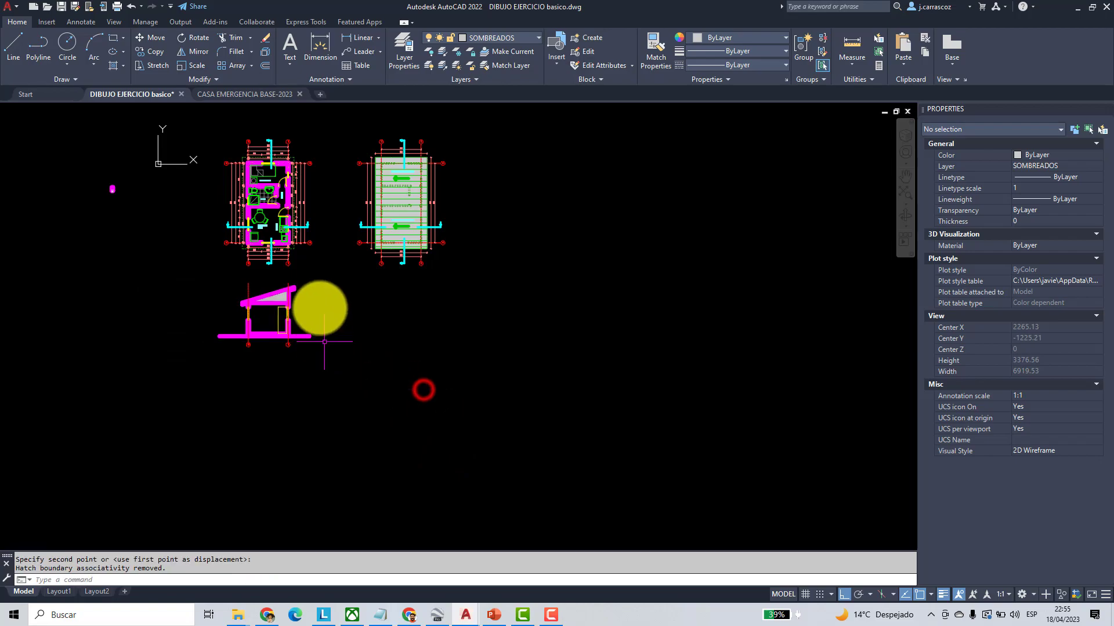
scroll(325, 343, up, 4)
scroll(197, 273, up, 2)
scroll(209, 271, down, 2)
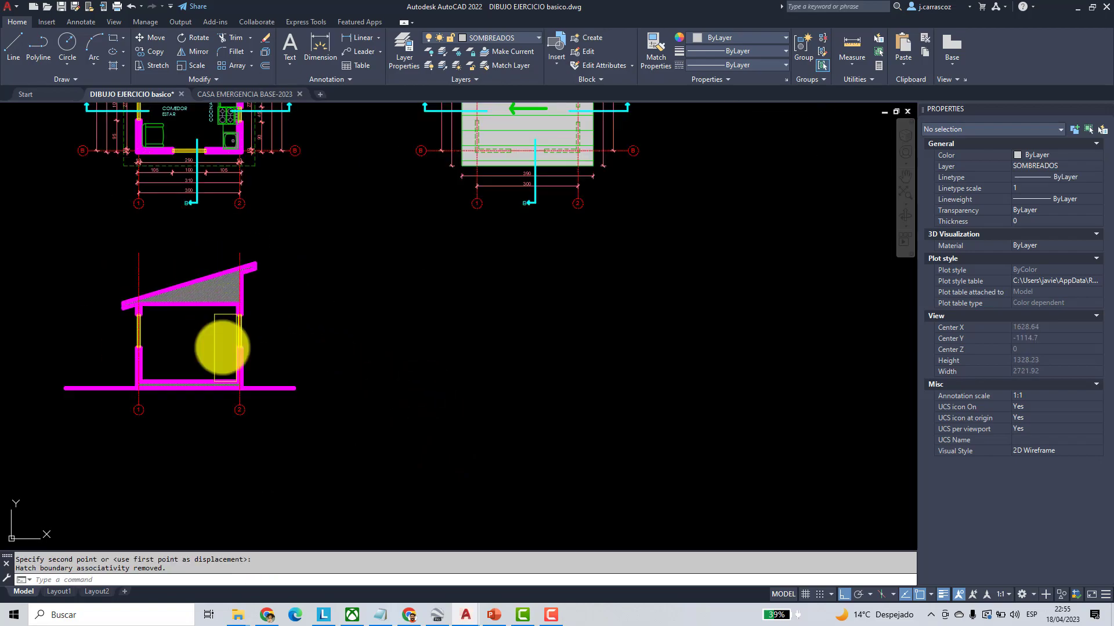
- Examine the floor plan, the roof plan and the position of the hatched section below the floor plan
middle_drag(209, 271, 236, 447)
middle_drag(160, 302, 175, 370)
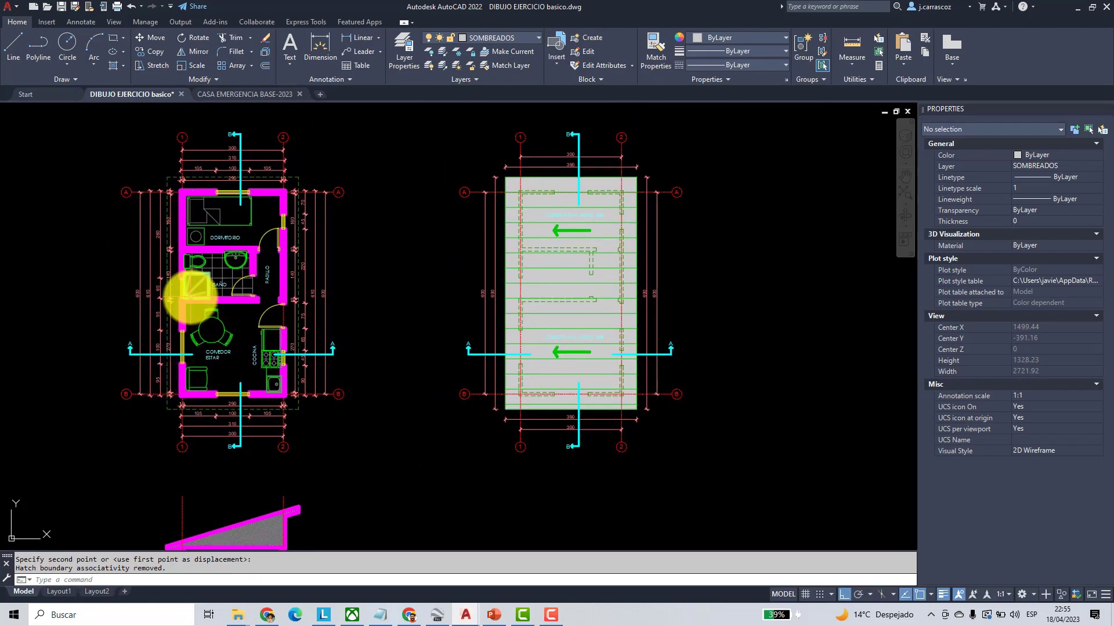
scroll(308, 480, down, 2)
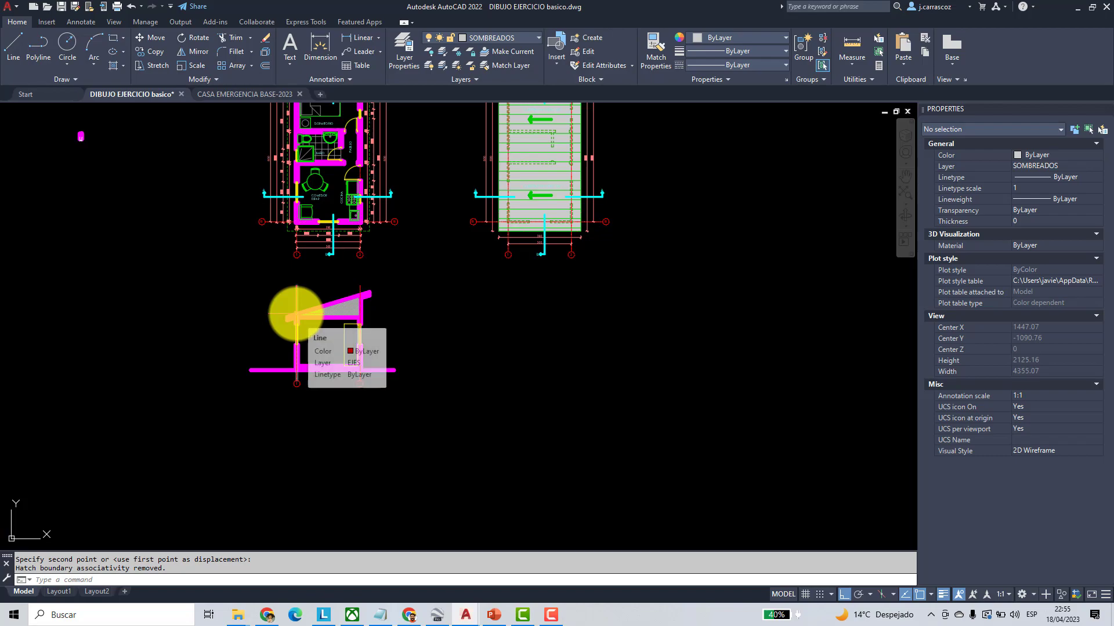
middle_drag(346, 304, 379, 423)
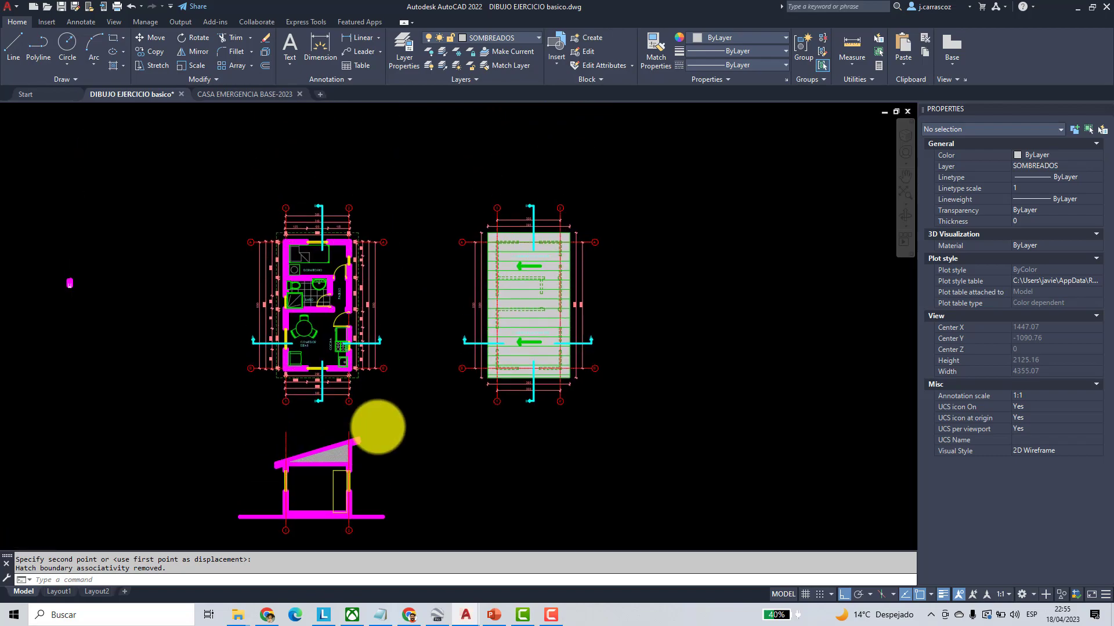
middle_drag(390, 310, 467, 325)
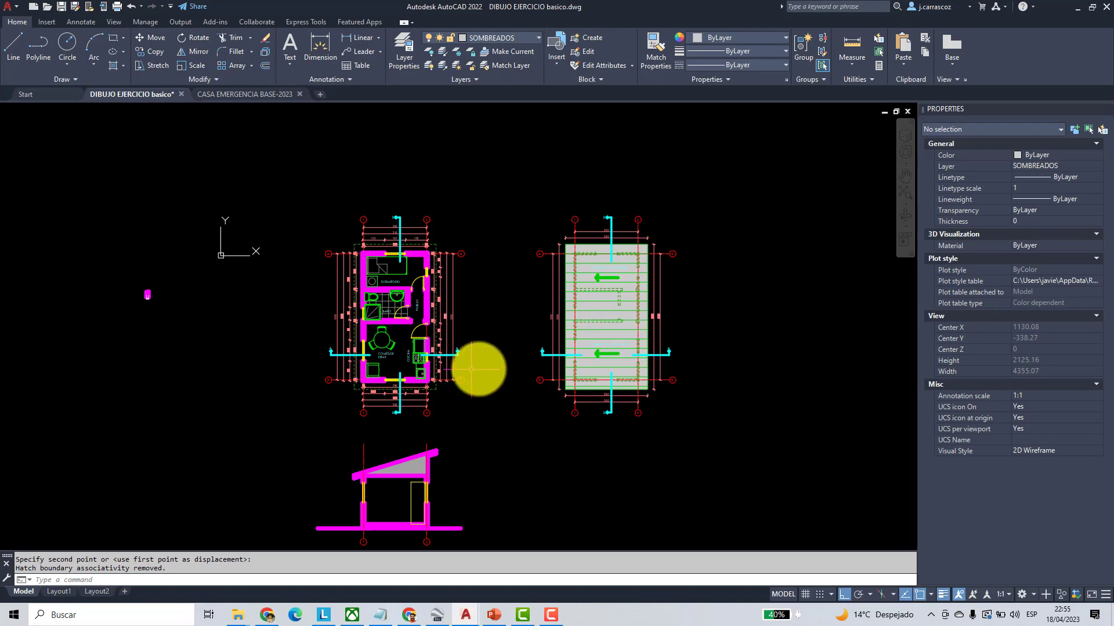
middle_drag(472, 372, 524, 214)
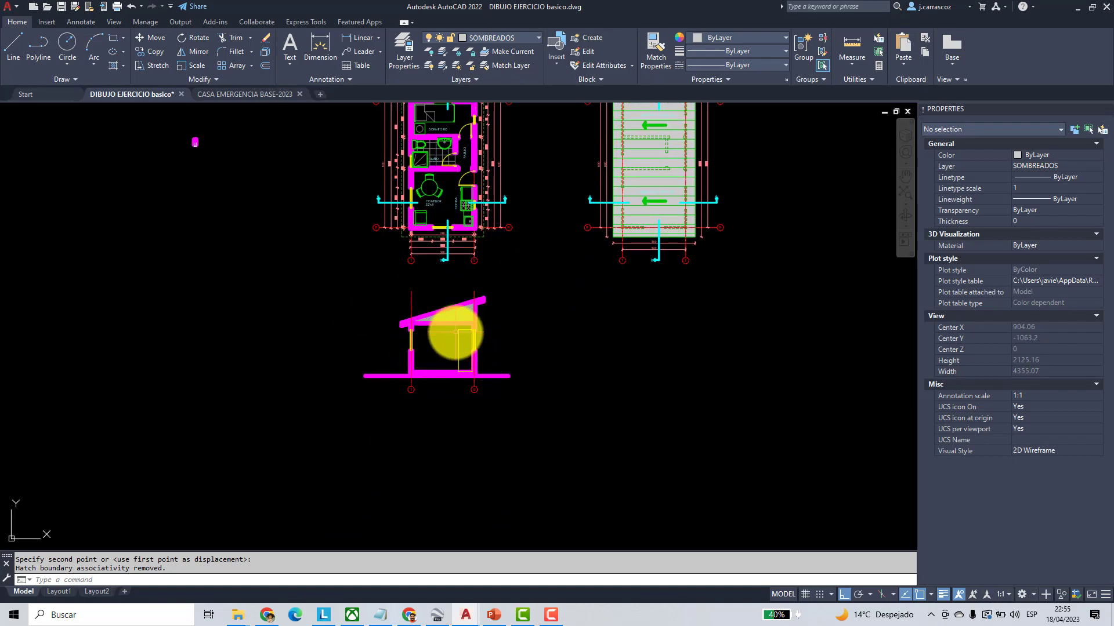
scroll(459, 333, up, 2)
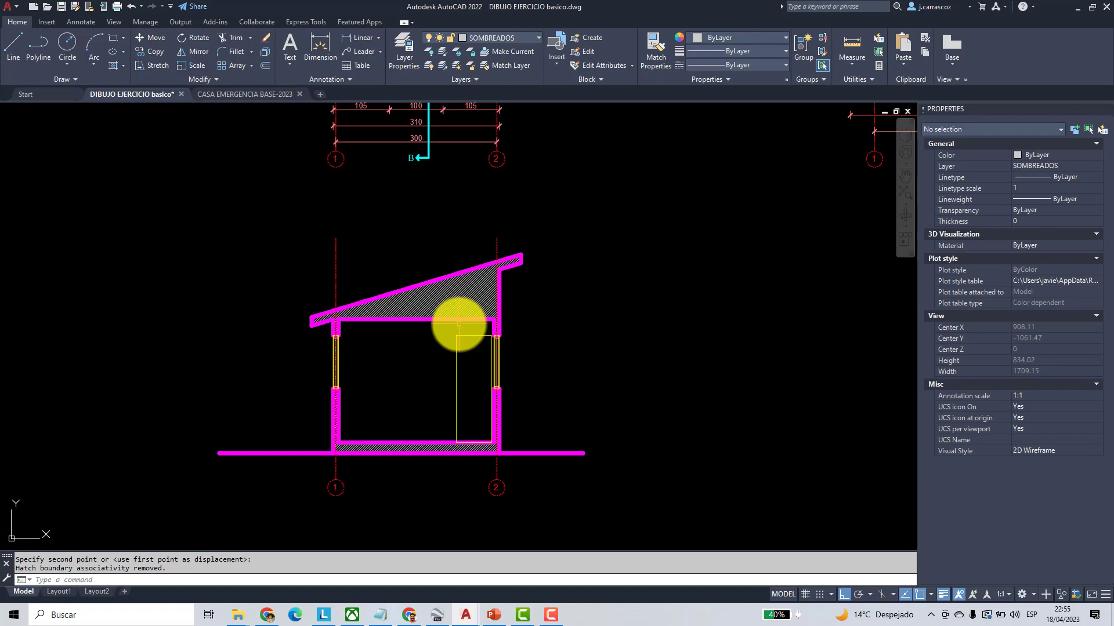
scroll(458, 324, down, 2)
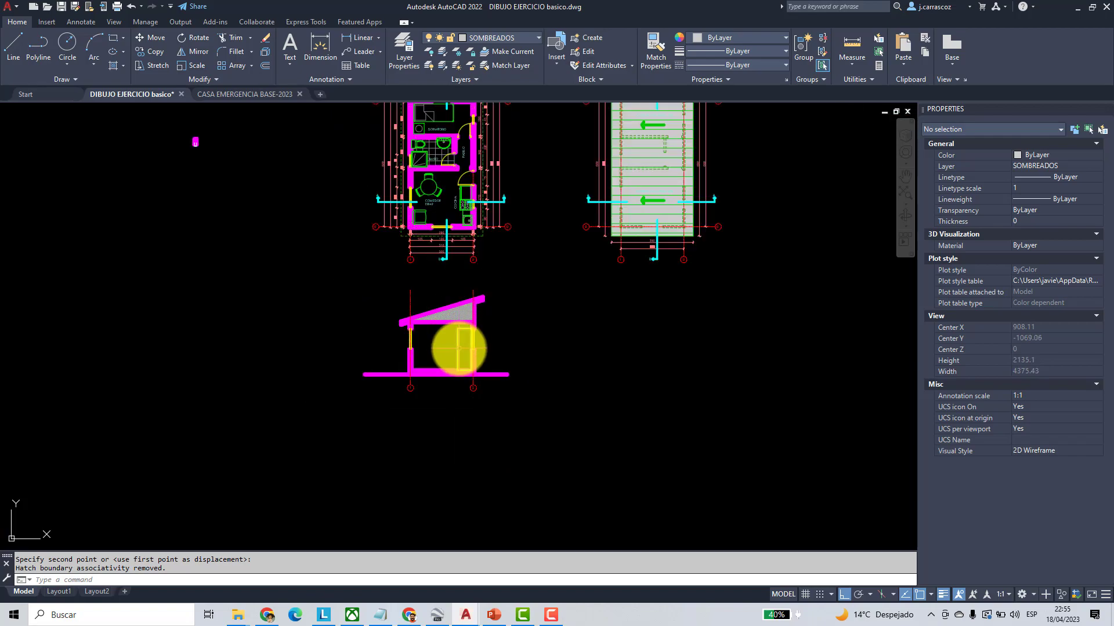
scroll(461, 347, up, 2)
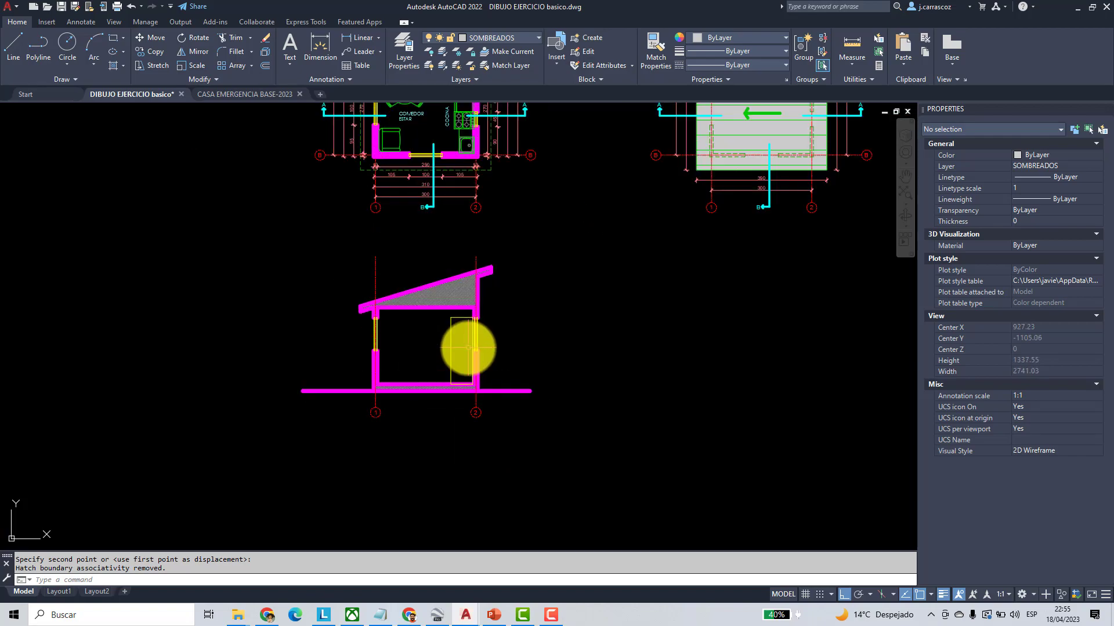
- Freeze the EJES layer by picking one of the section's grid axes
key(Return)
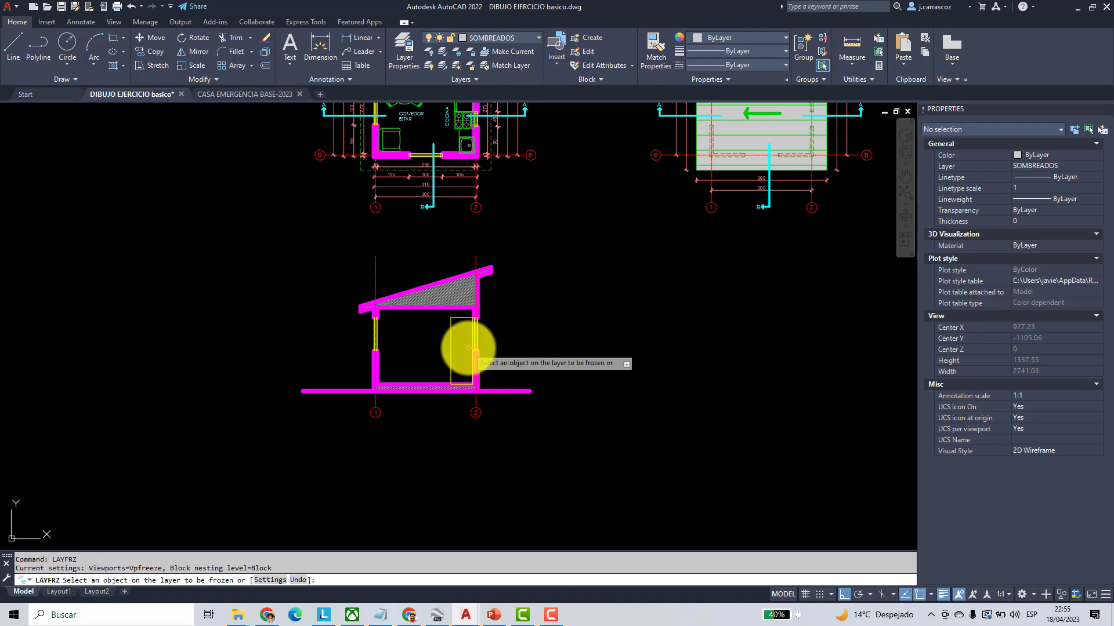
click(376, 276)
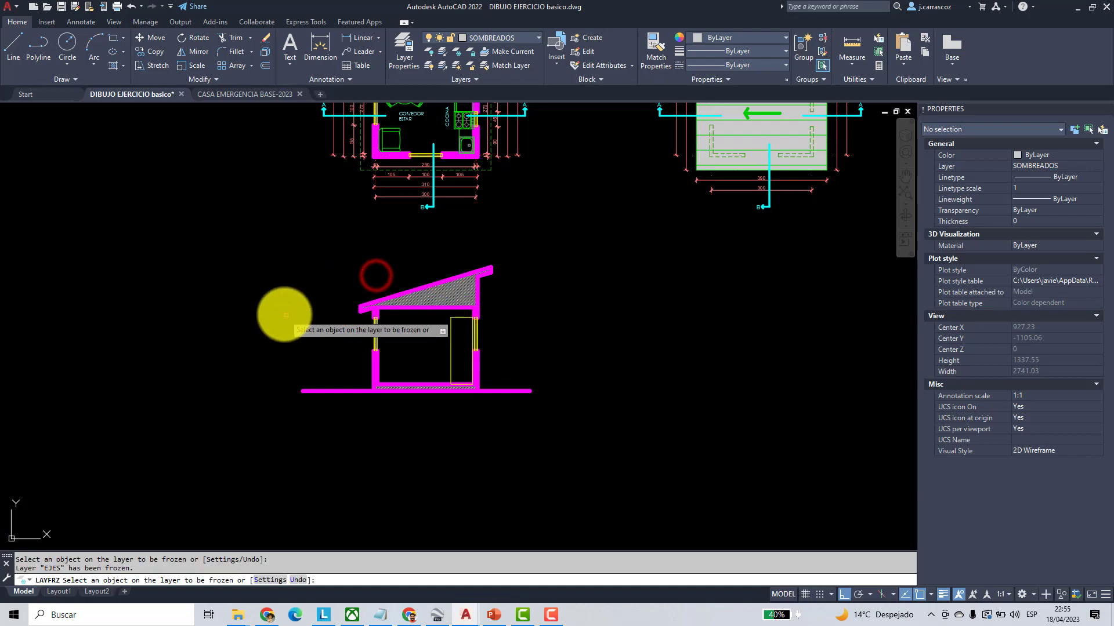
right_click(287, 317)
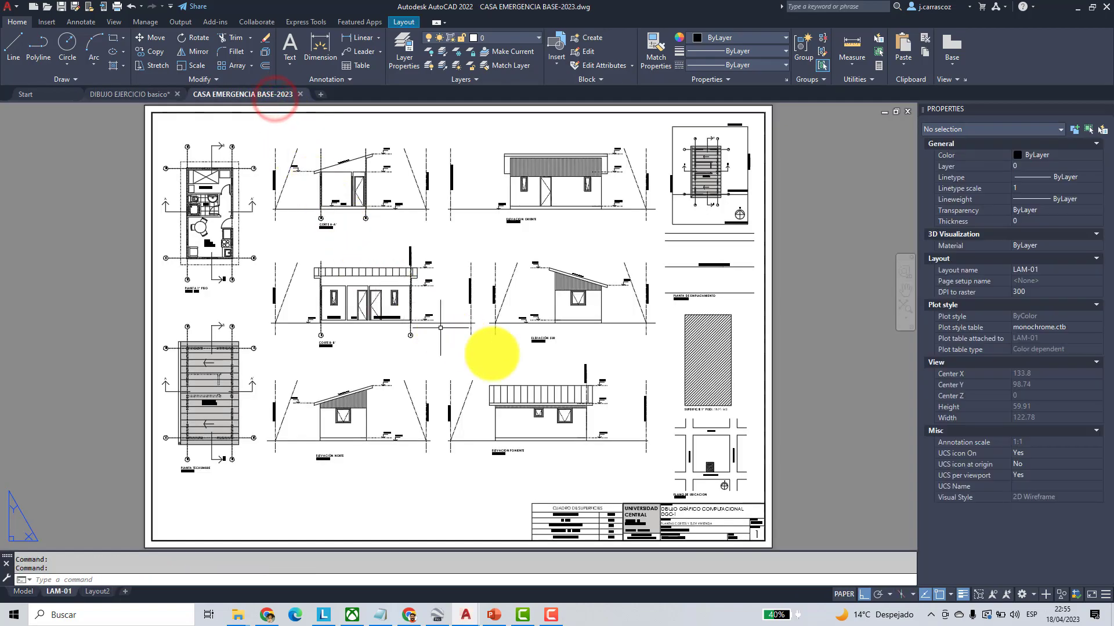
- Examine the Elevación Norte in the CASA EMERGENCIA BASE-2023 reference sheet and return to the DIBUJO EJERCICIO basico drawing
scroll(609, 336, up, 5)
scroll(455, 310, down, 5)
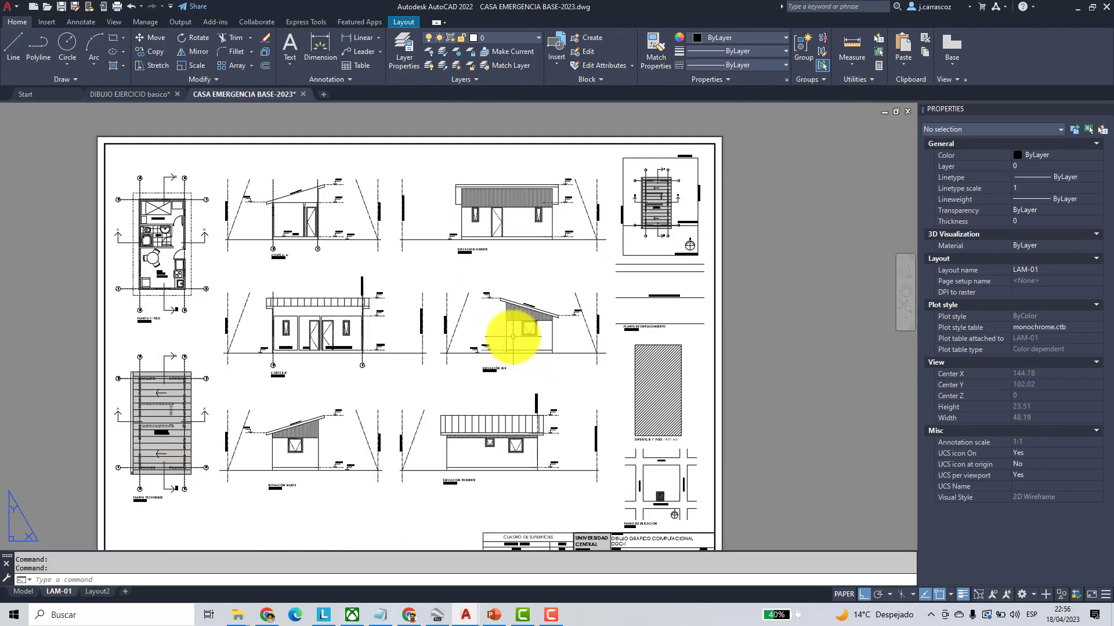
scroll(311, 447, up, 5)
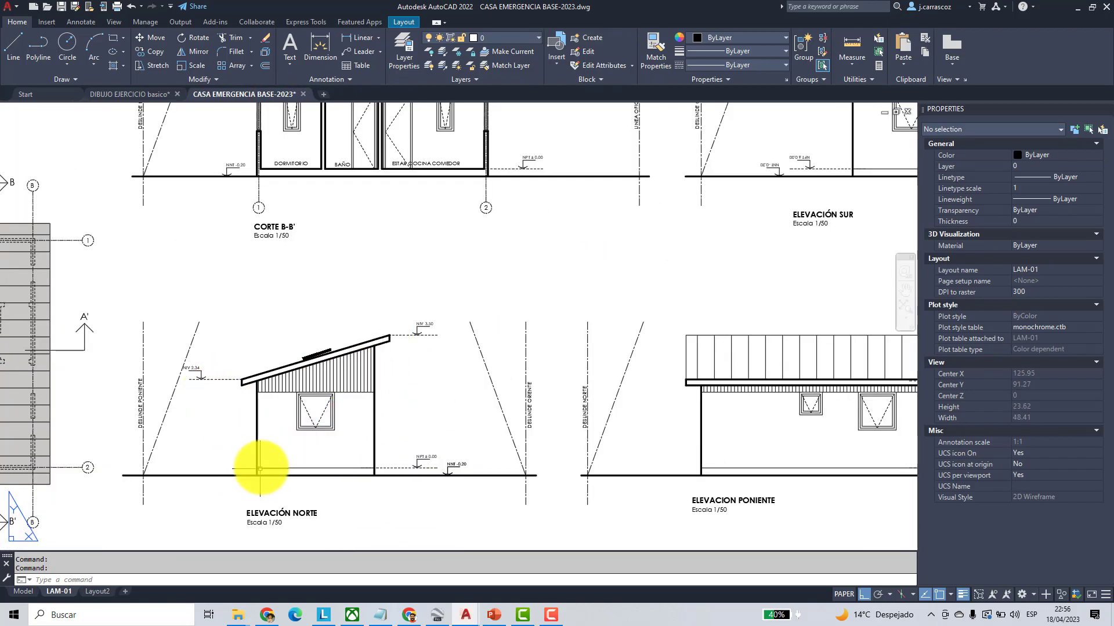
click(145, 97)
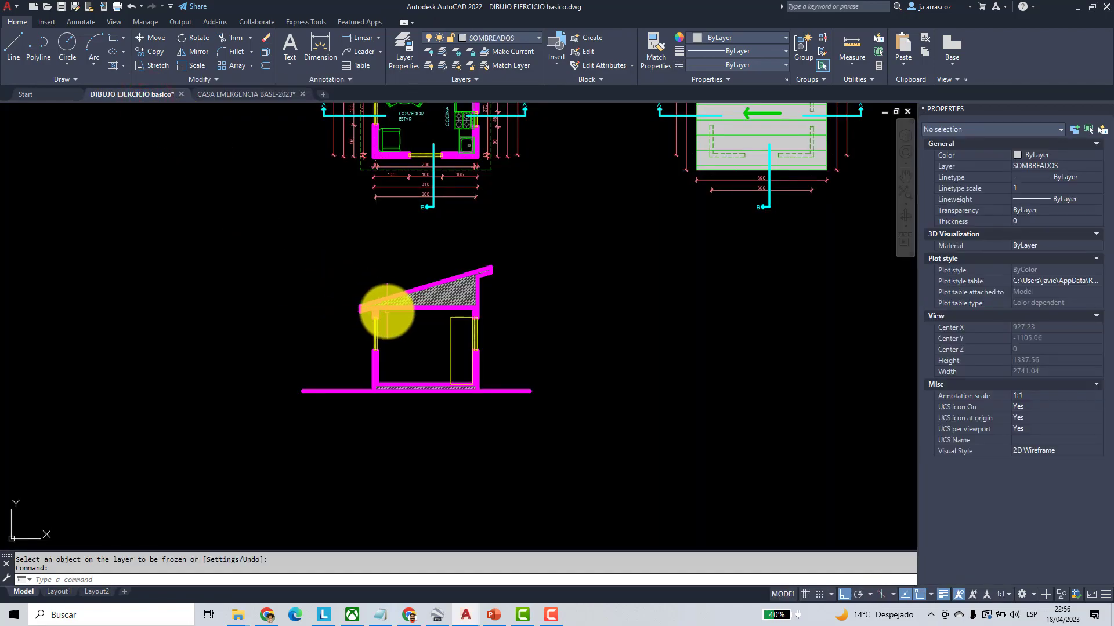
- Freeze the P&V layer by picking a section window, and try to freeze the hatch layer as well
scroll(396, 327, up, 2)
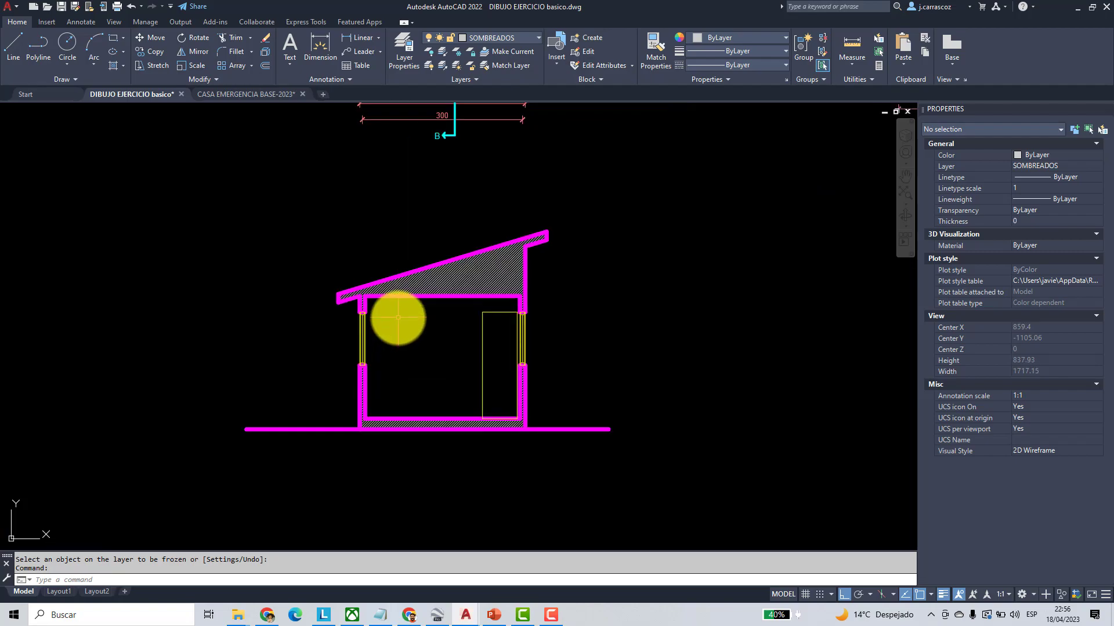
key(Return)
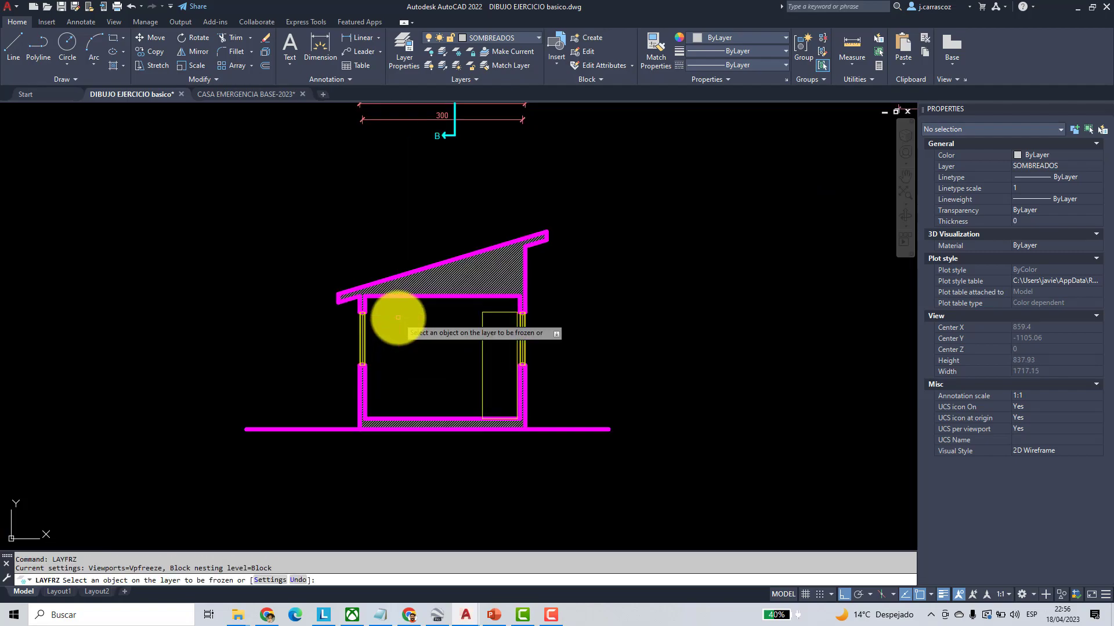
click(361, 338)
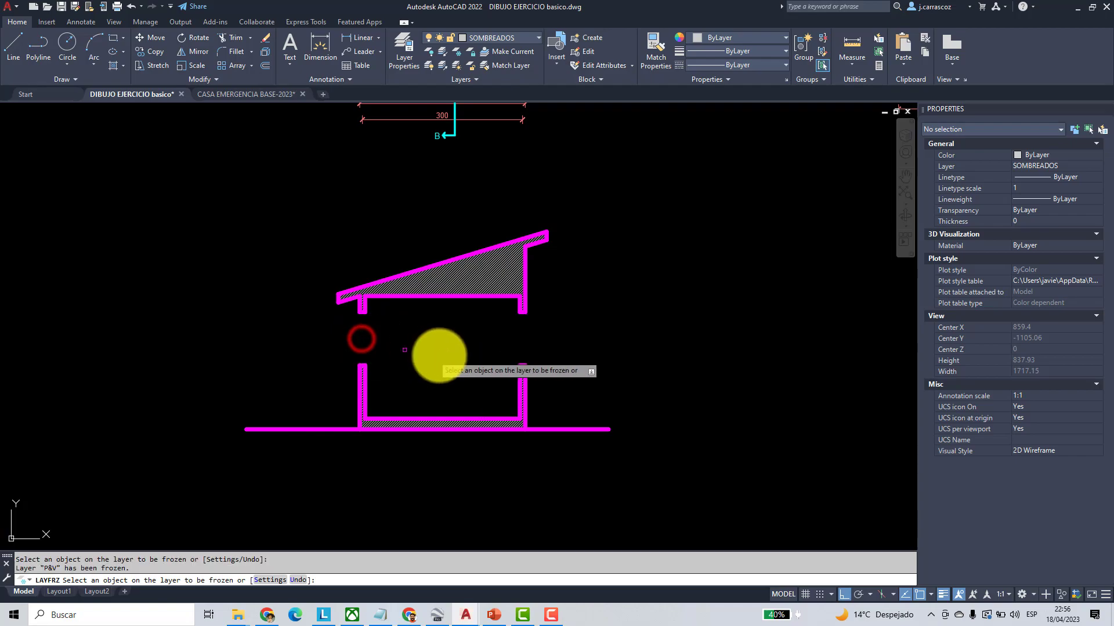
click(481, 273)
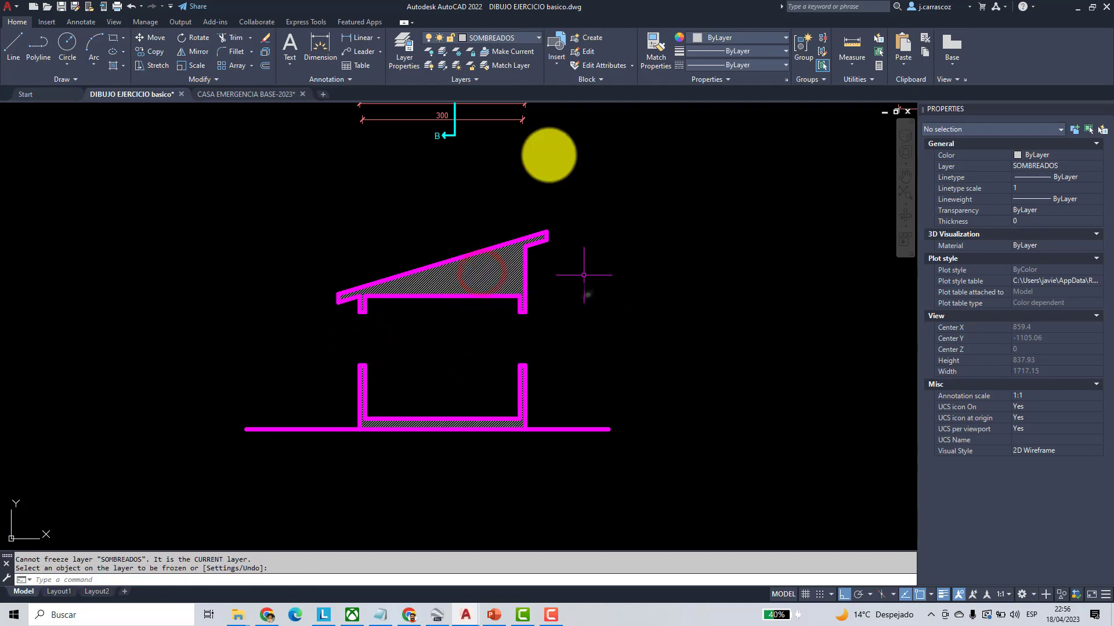
- Make layer 0 current and freeze the SOMBREADOS layer by picking the roof hatch
click(527, 37)
click(496, 53)
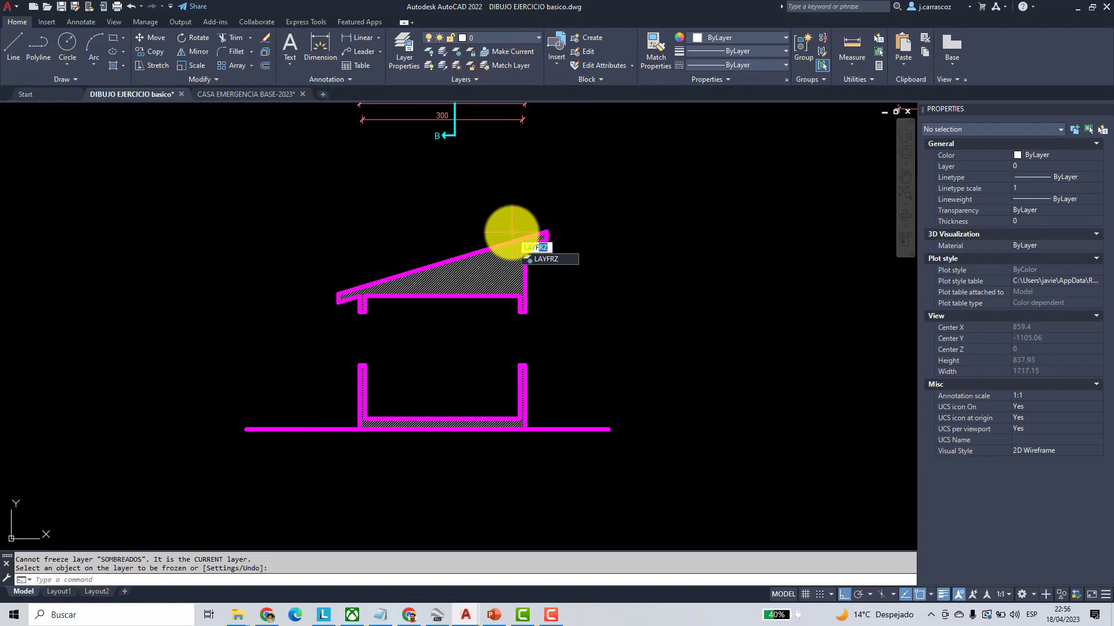
key(Return)
click(490, 271)
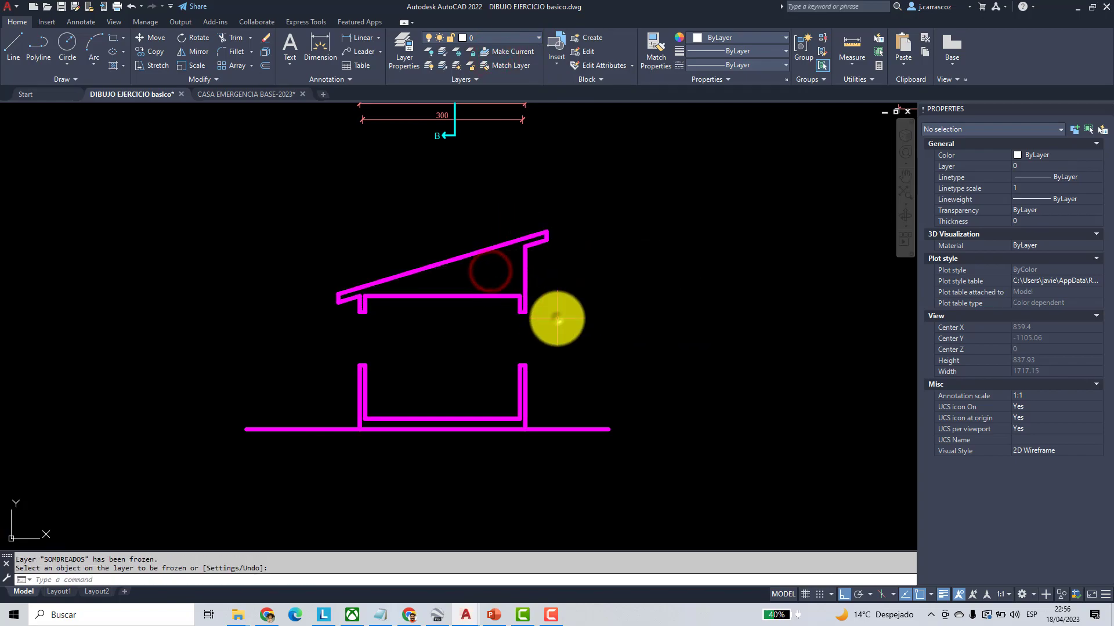
- Copy the bare section outline with its ground line straight down about 580 units, below the original section
scroll(557, 318, down, 4)
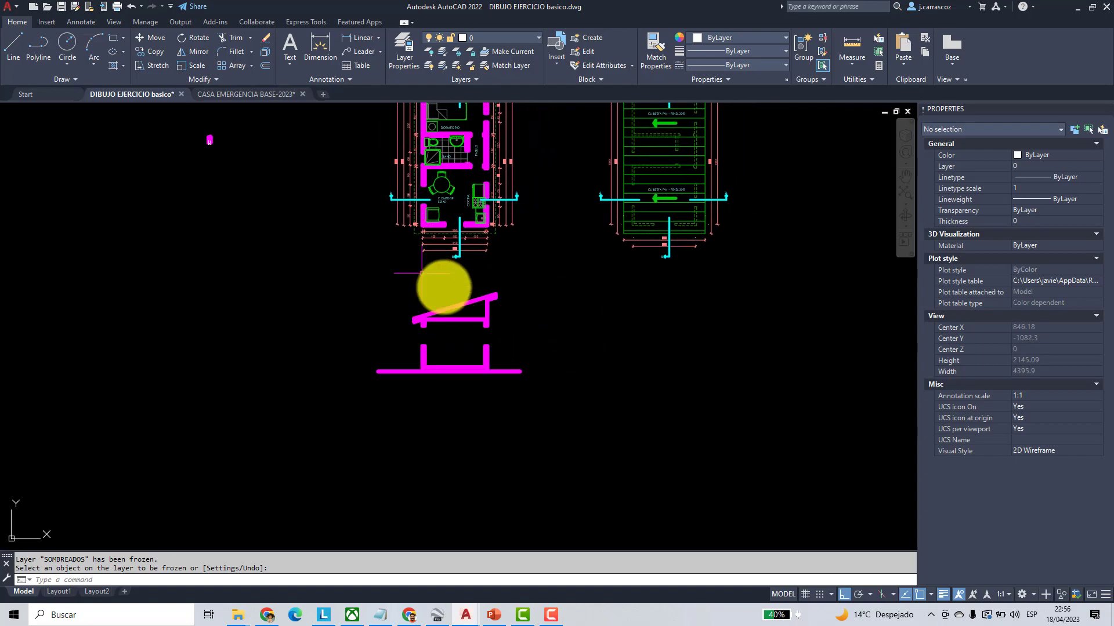
click(147, 52)
click(342, 273)
click(606, 408)
key(Return)
click(596, 322)
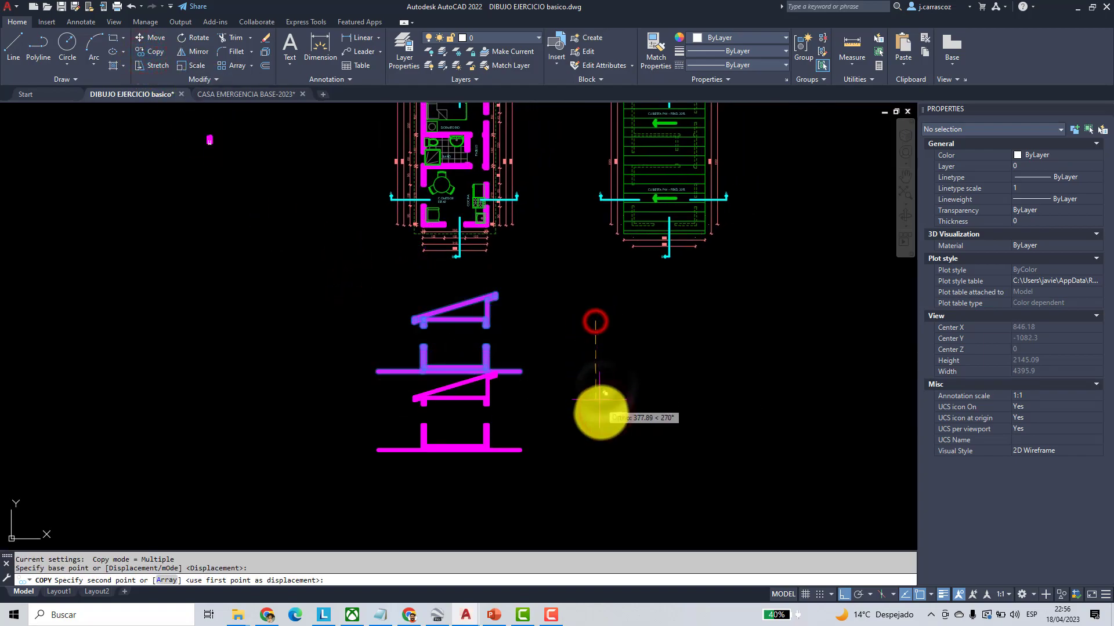
click(607, 445)
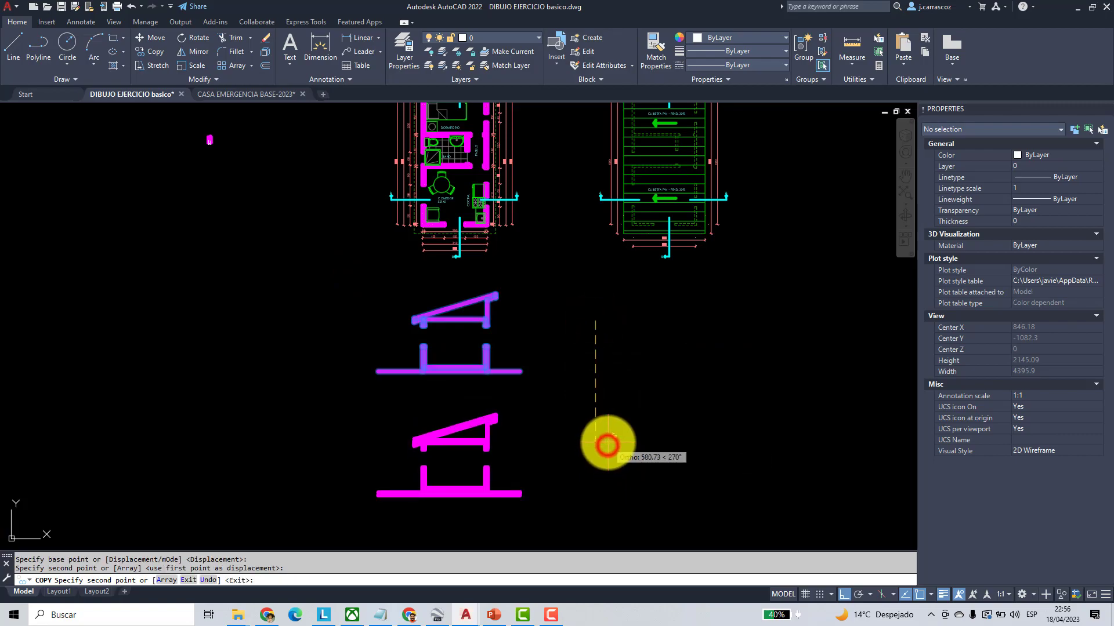
key(Return)
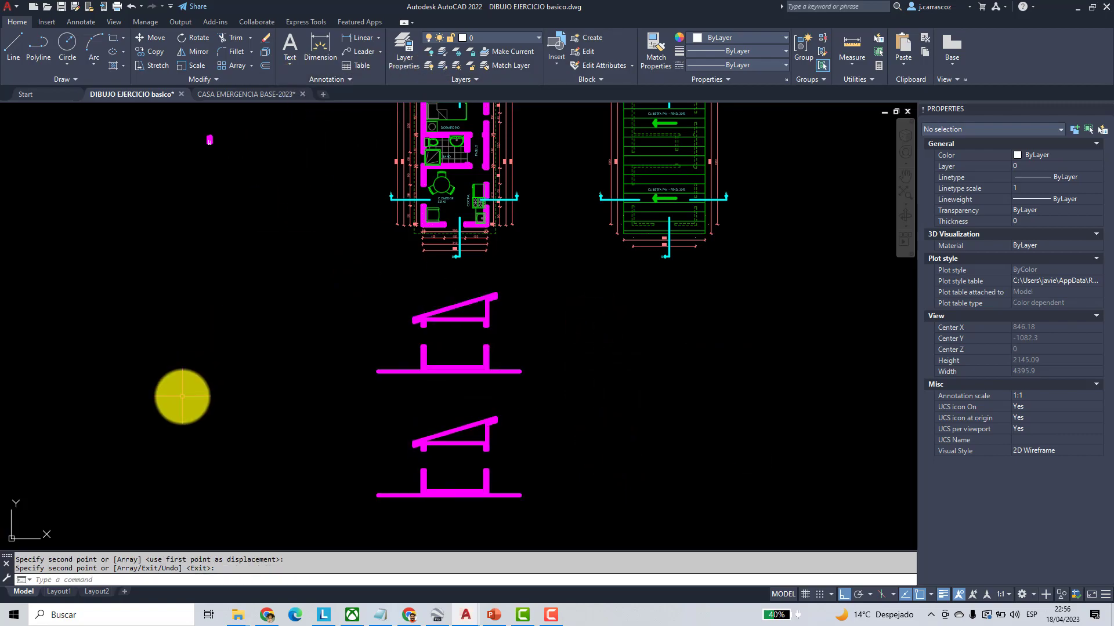
- Thaw all layers with LAYTHW and inspect the copied outline below the section
text(LAYTHW)
key(Return)
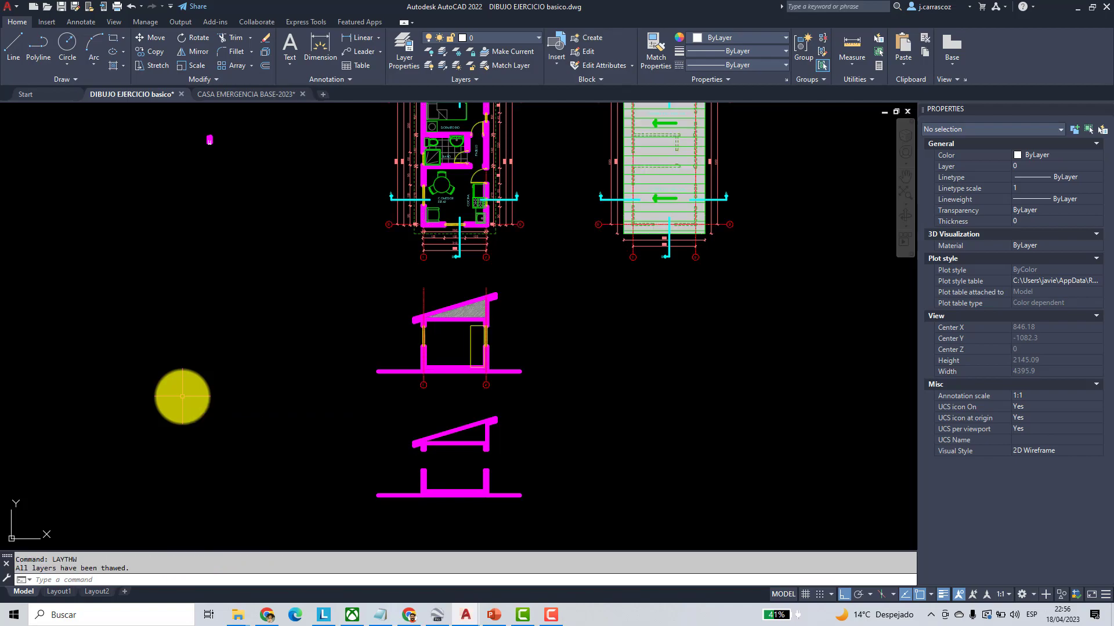
scroll(491, 462, up, 4)
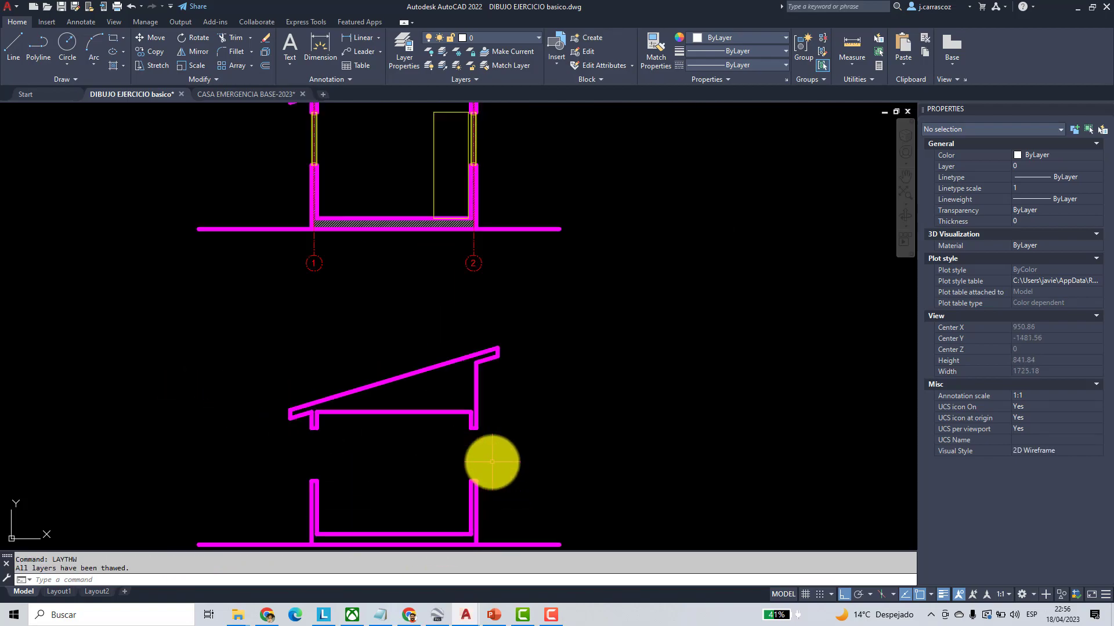
scroll(448, 430, up, 2)
scroll(521, 385, down, 2)
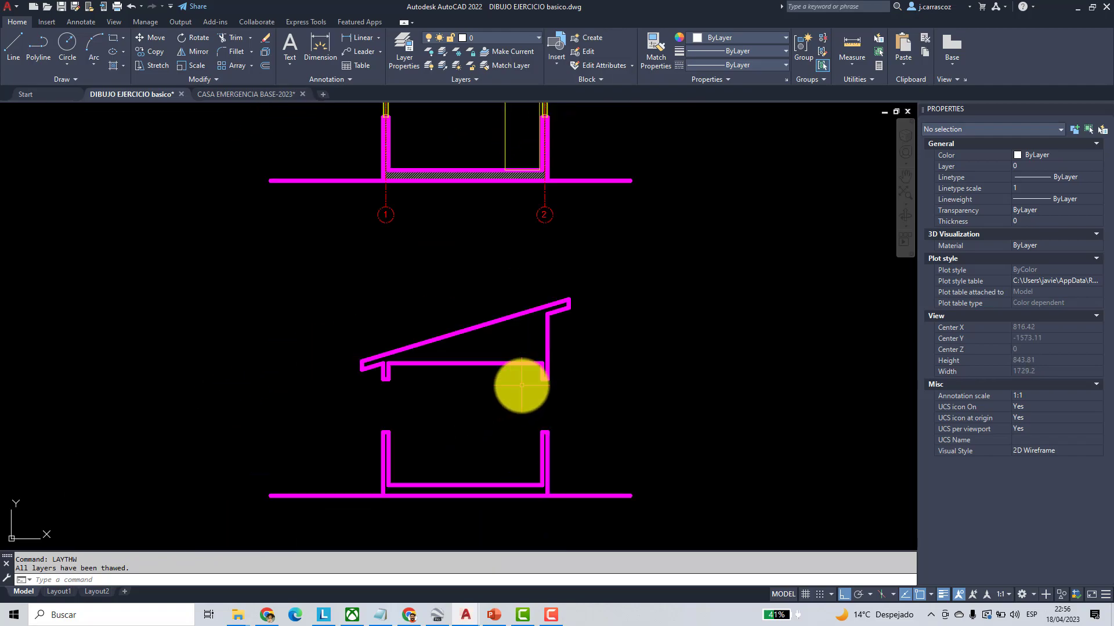
- Draw a vertical ray down from the outer corner of the COMEDOR ESTAR window's left jamb in the floor plan's lower wall
scroll(521, 385, down, 4)
scroll(504, 384, down, 2)
middle_drag(514, 161, 475, 241)
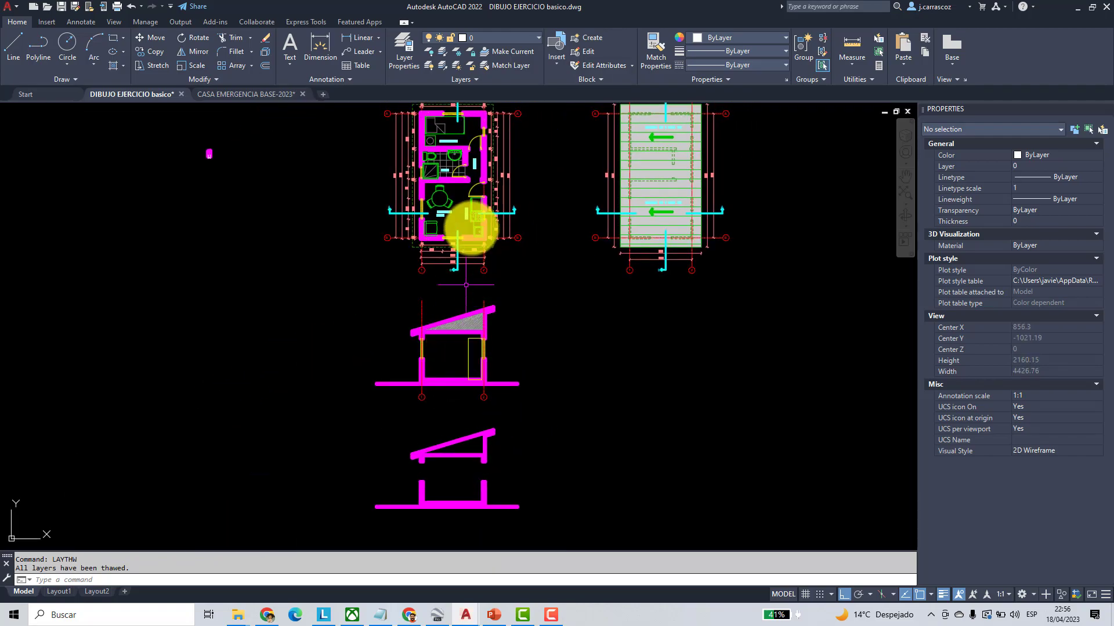
scroll(473, 238, up, 4)
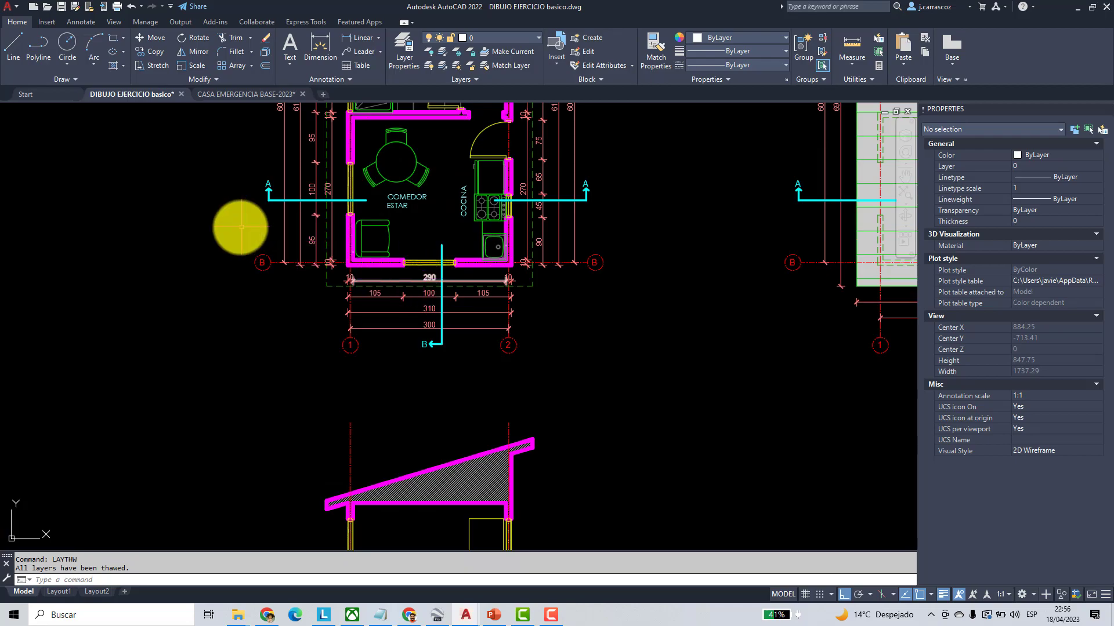
click(78, 80)
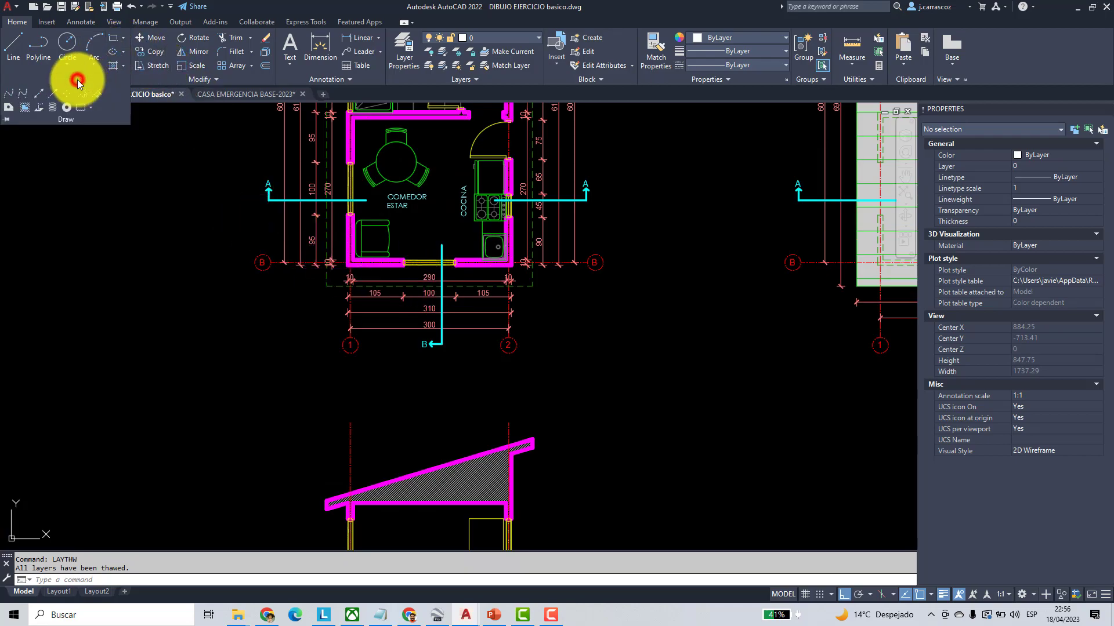
click(51, 93)
scroll(406, 255, up, 4)
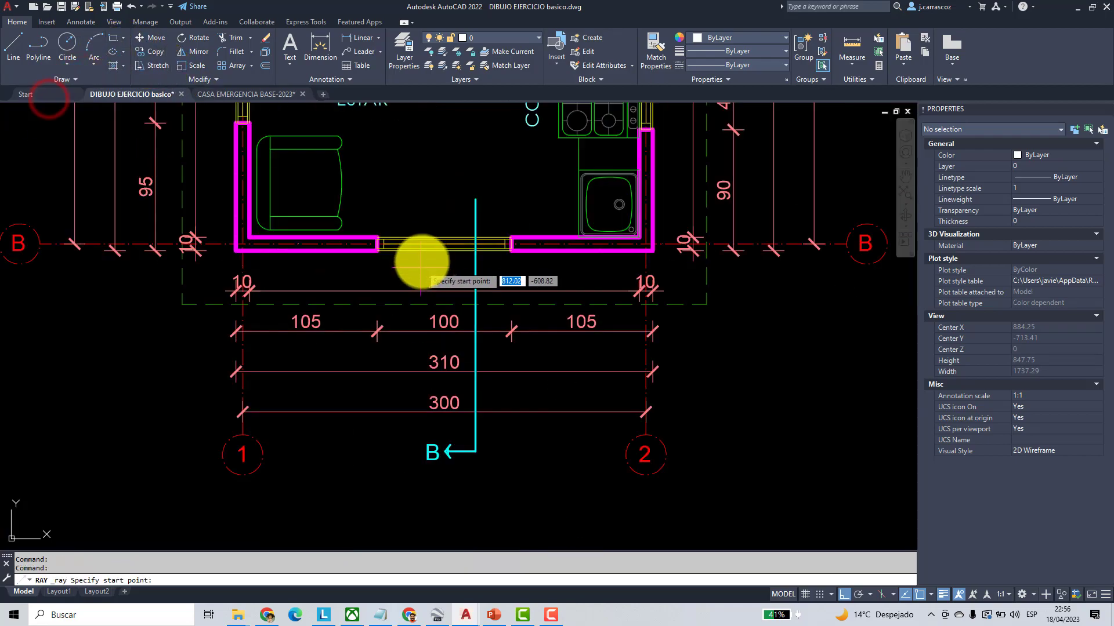
scroll(379, 255, up, 4)
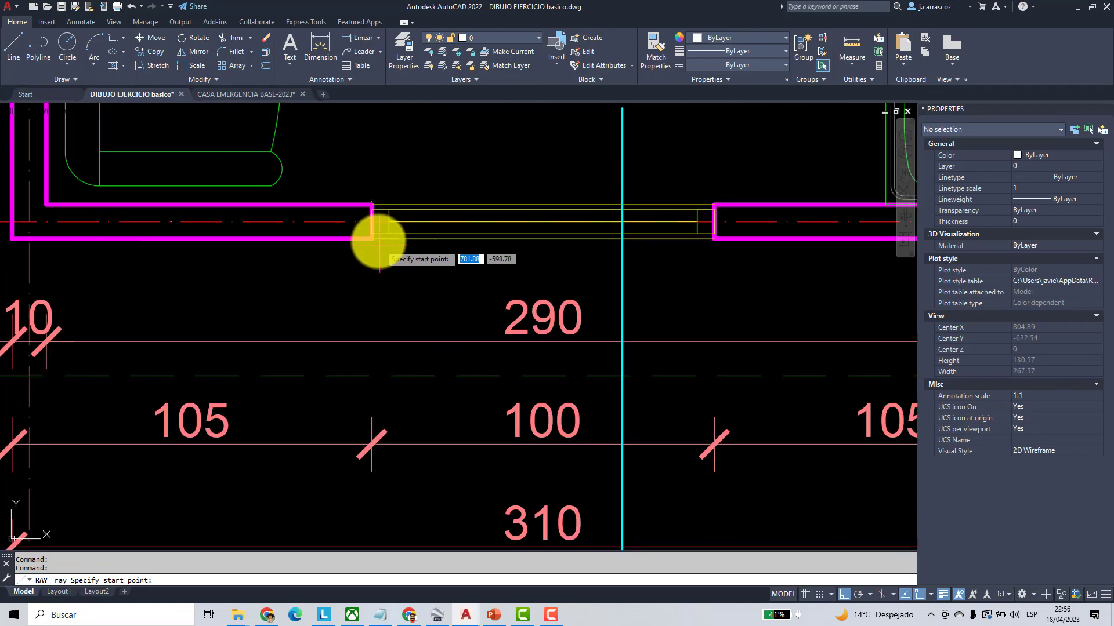
click(377, 242)
scroll(377, 241, down, 4)
click(390, 461)
key(Return)
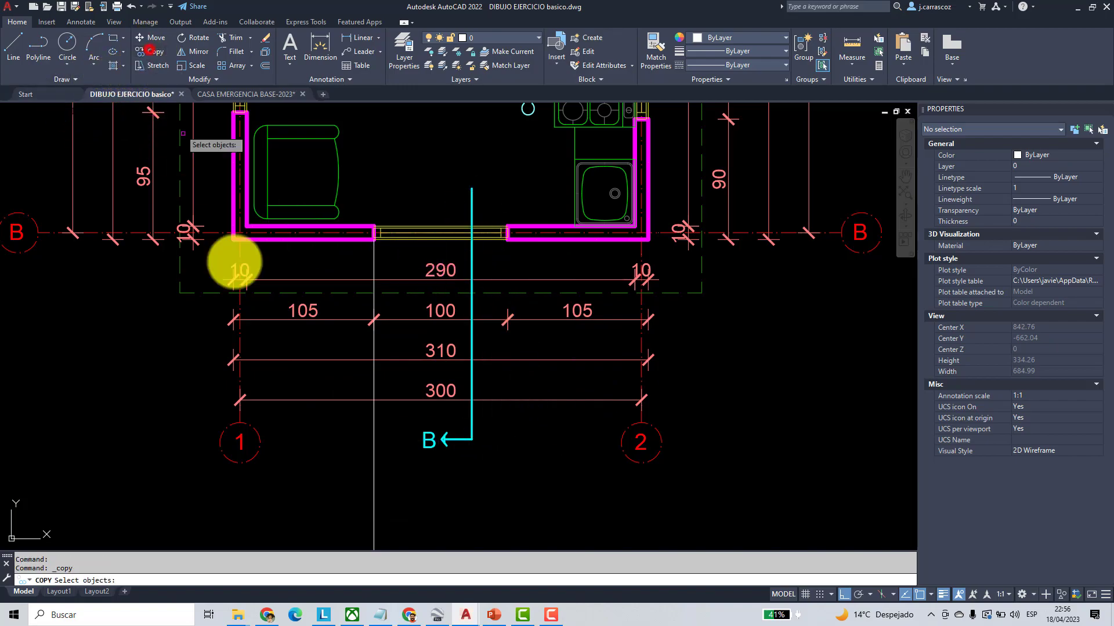
- Copy the vertical ray to the opposite jamb of the same 100-wide window
click(149, 51)
click(374, 443)
key(Return)
scroll(383, 273, up, 5)
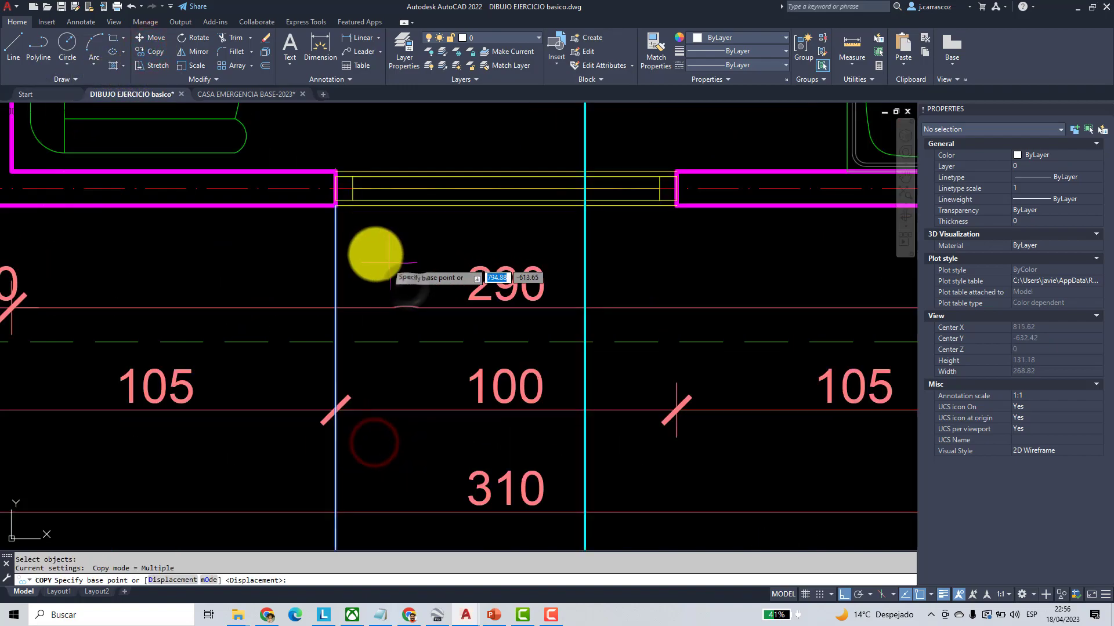
click(676, 205)
click(589, 277)
key(Return)
scroll(610, 334, down, 10)
scroll(609, 391, up, 6)
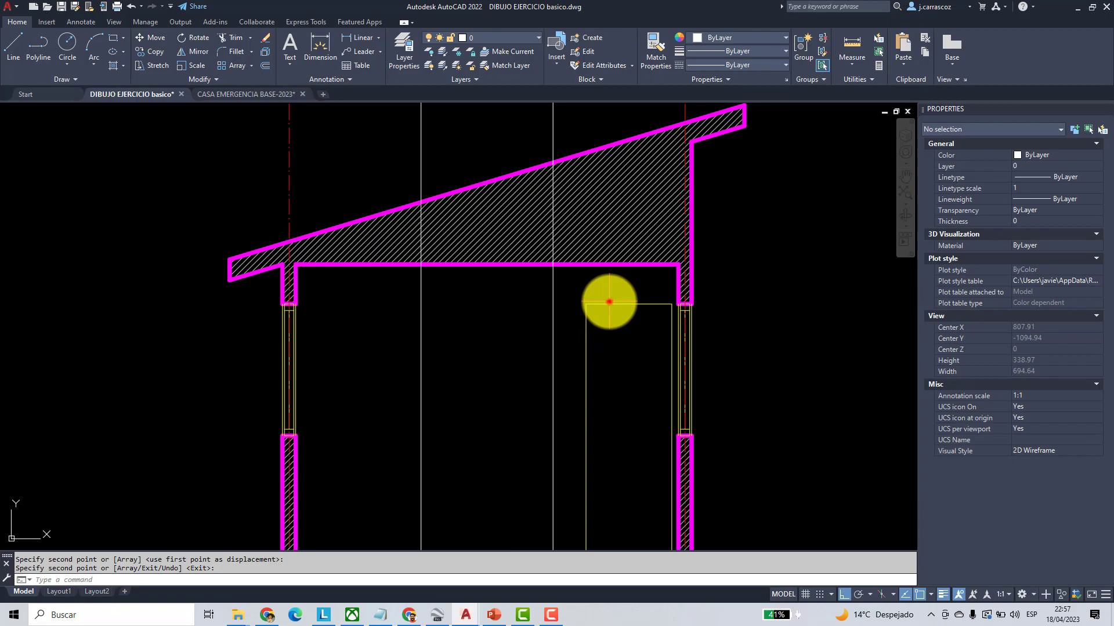
- Try to erase the yellow door outline inside the original hatched section
click(609, 302)
click(586, 325)
key(Delete)
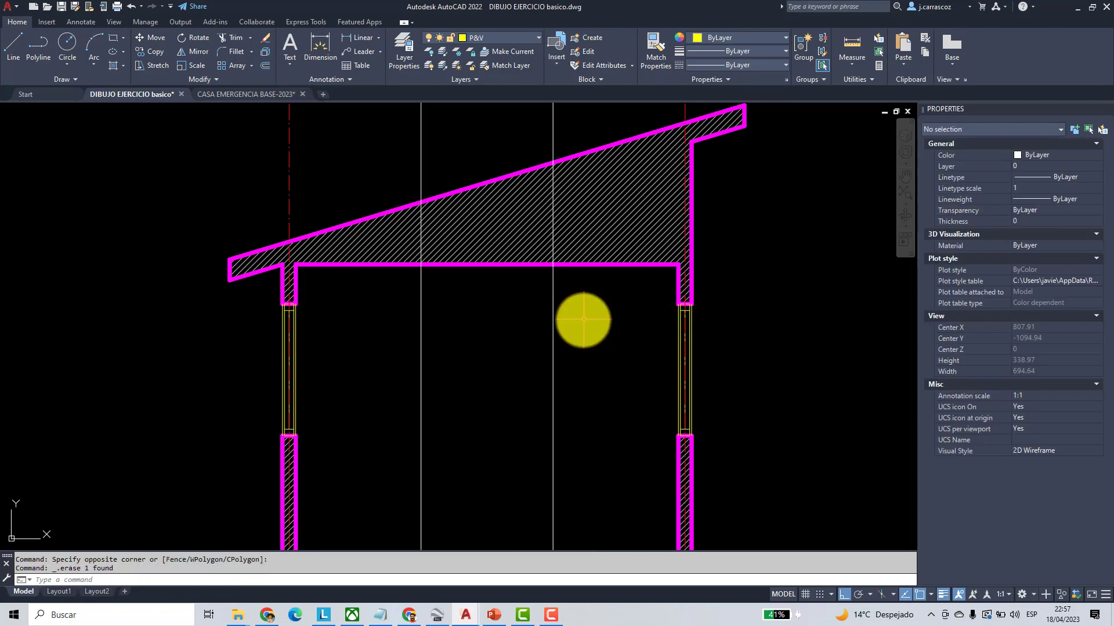
scroll(531, 319, down, 8)
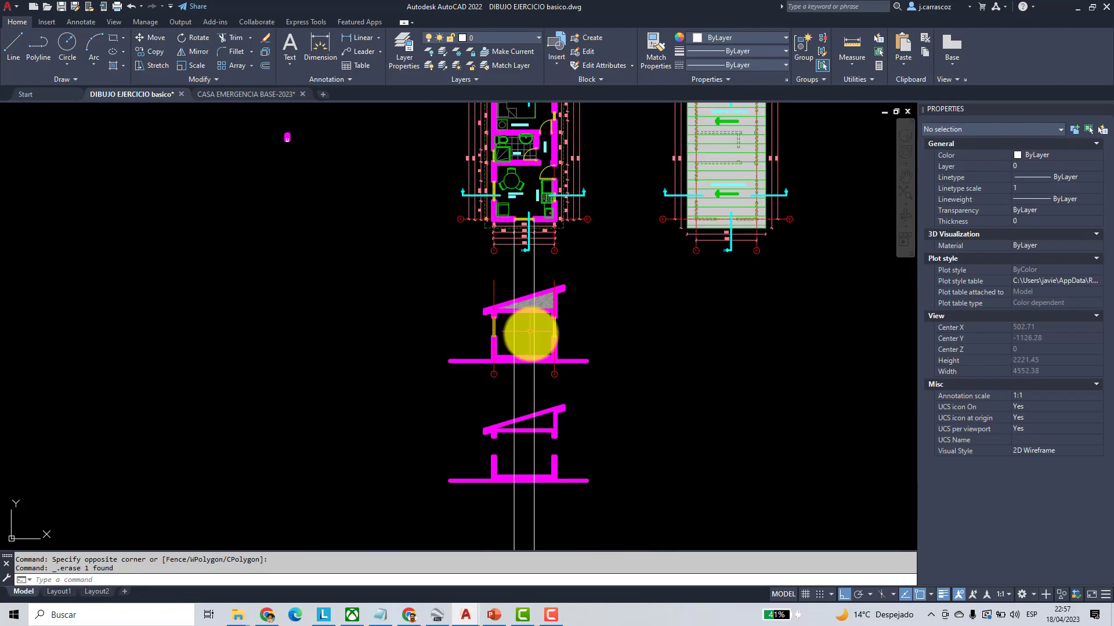
scroll(533, 345, up, 8)
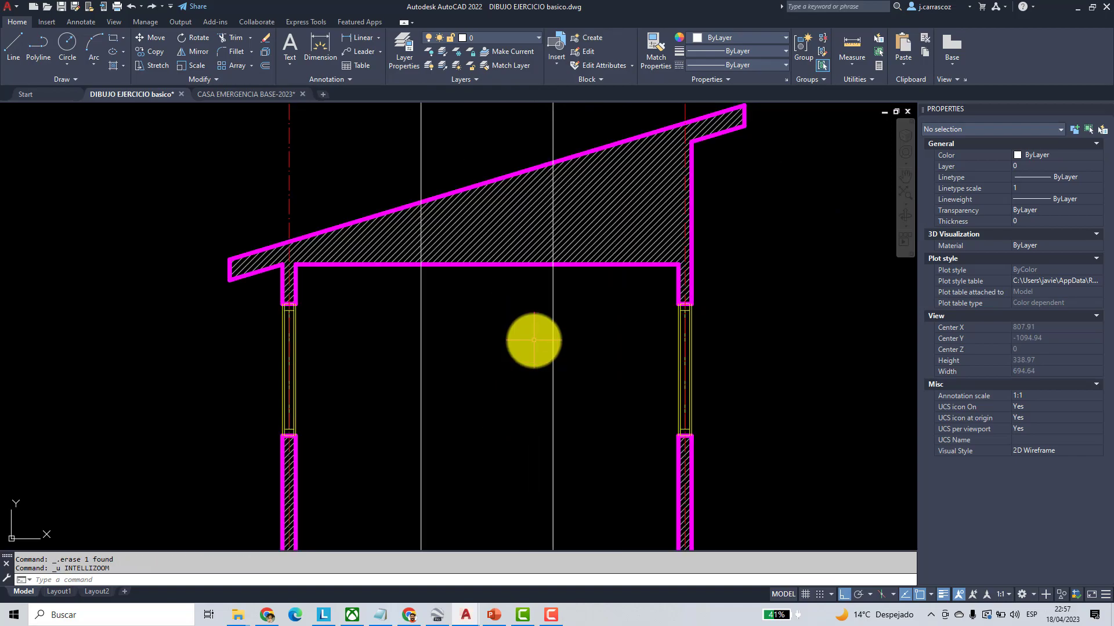
- Draw a horizontal line across both vertical rays from the outer bottom corner of the copied outline's left upper wall stub
scroll(534, 339, down, 5)
scroll(551, 442, up, 3)
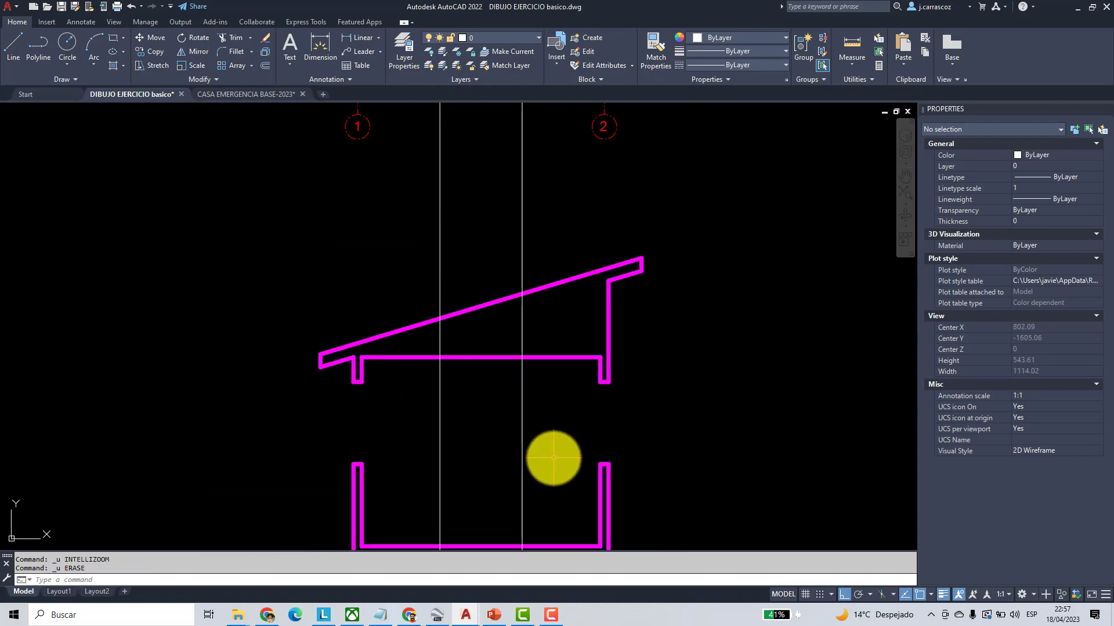
scroll(550, 384, up, 2)
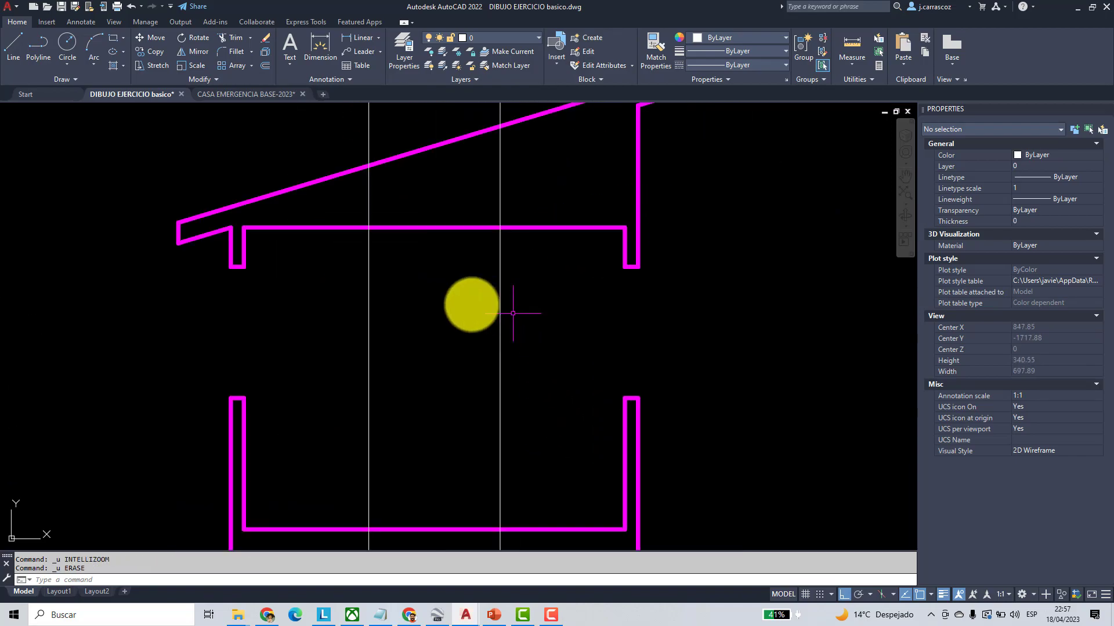
click(14, 51)
click(230, 267)
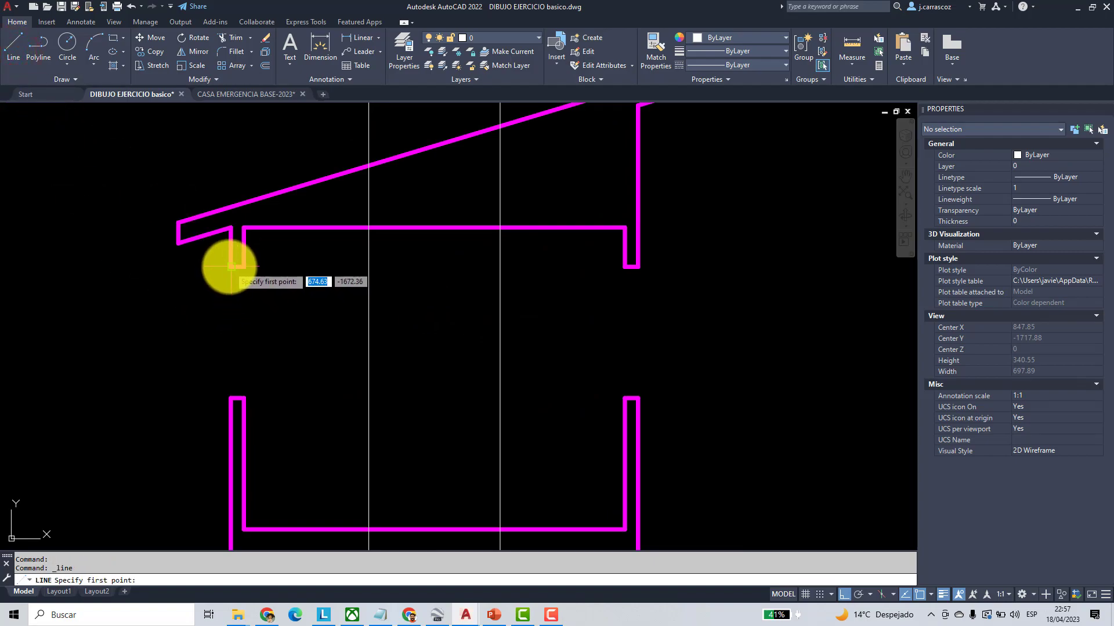
click(551, 302)
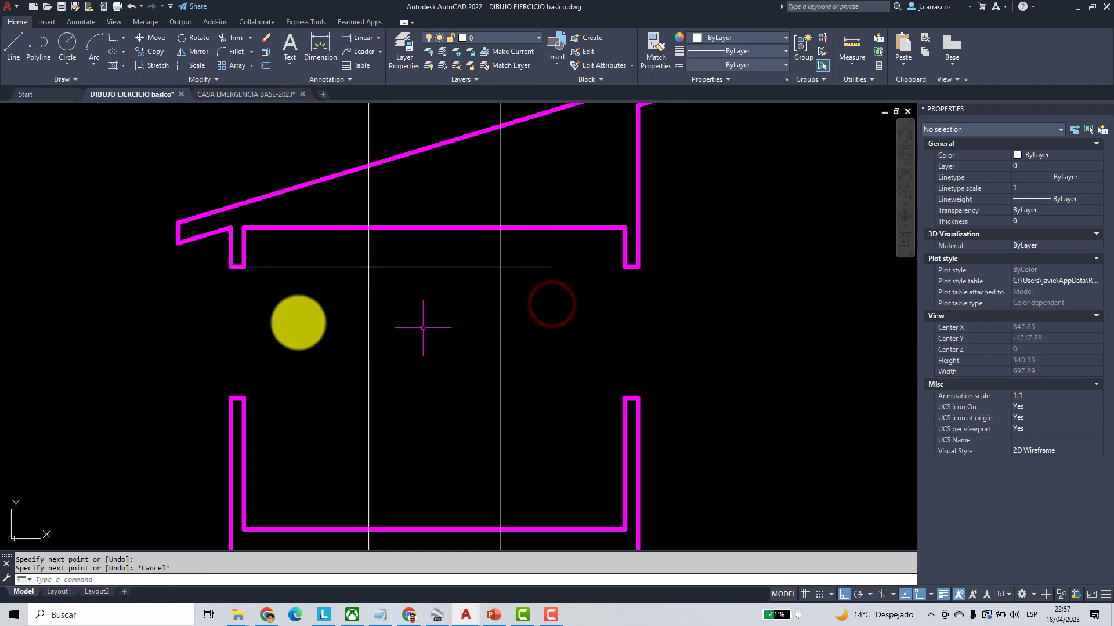
key(Escape)
key(Escape)
- Draw a horizontal sill line across both vertical rays from the outer top corner of the copied outline's left lower wall
click(18, 47)
click(230, 398)
click(578, 395)
key(Escape)
key(Escape)
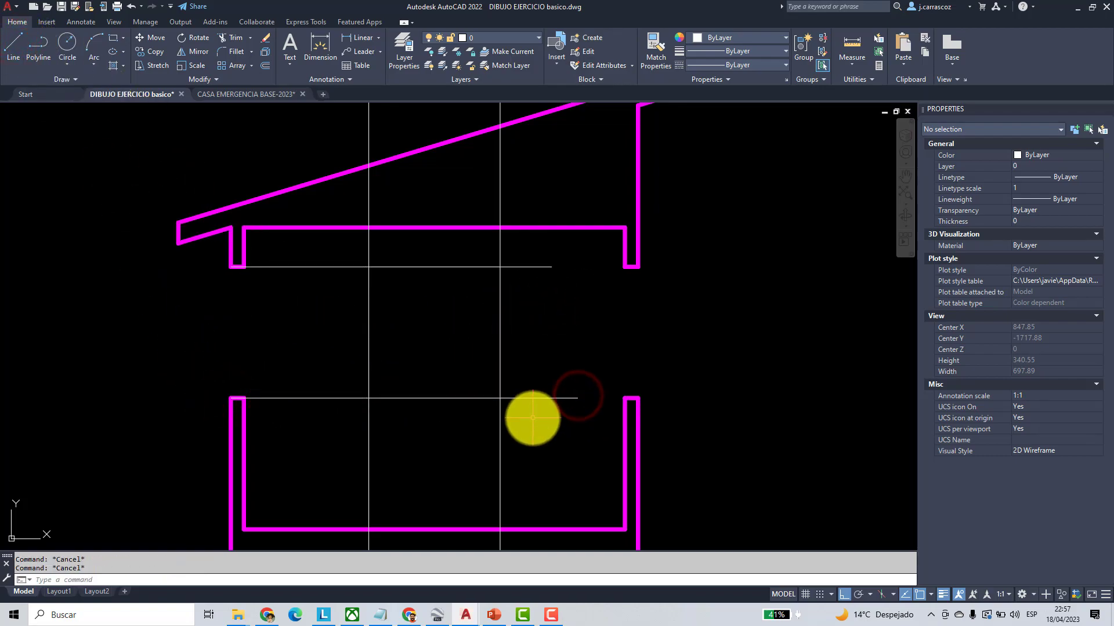
- Erase the ceiling line and the inner line of the right upper wall stub from the copied outline
scroll(533, 418, down, 2)
middle_drag(558, 419, 544, 415)
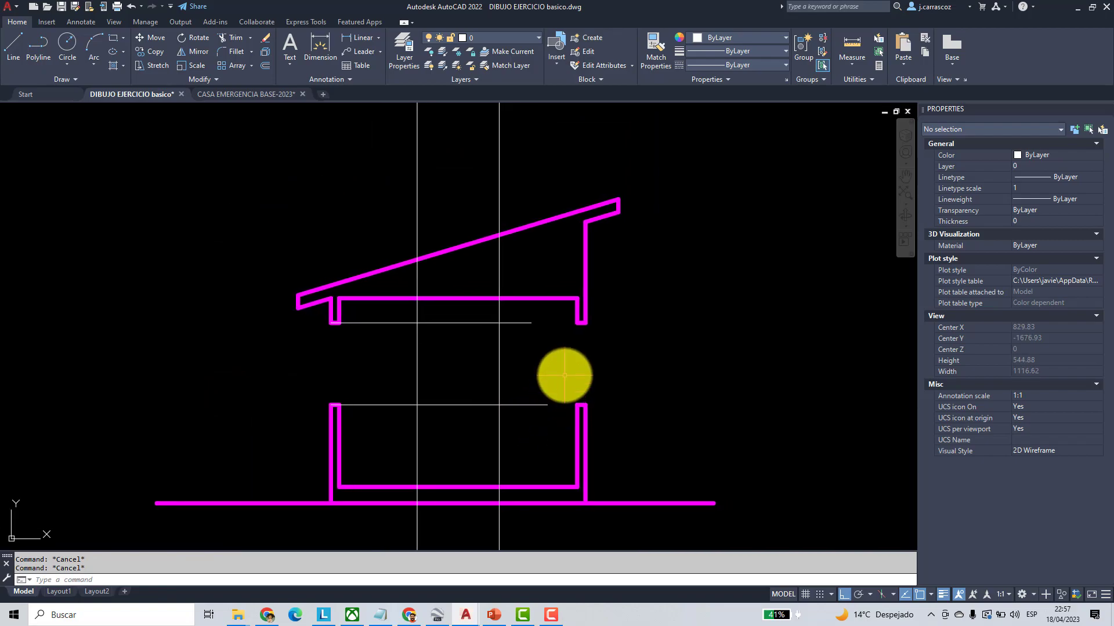
click(567, 298)
click(576, 313)
key(Delete)
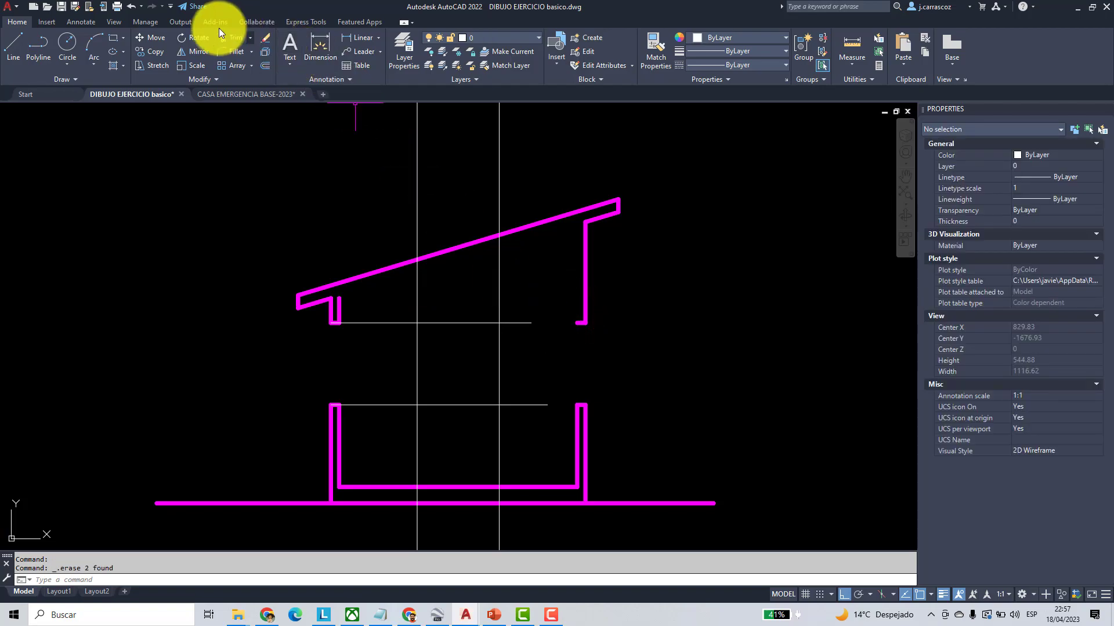
- Erase the inner lower wall lines, the wall end caps and the remaining upper wall lines on both sides of the copied outline
click(265, 39)
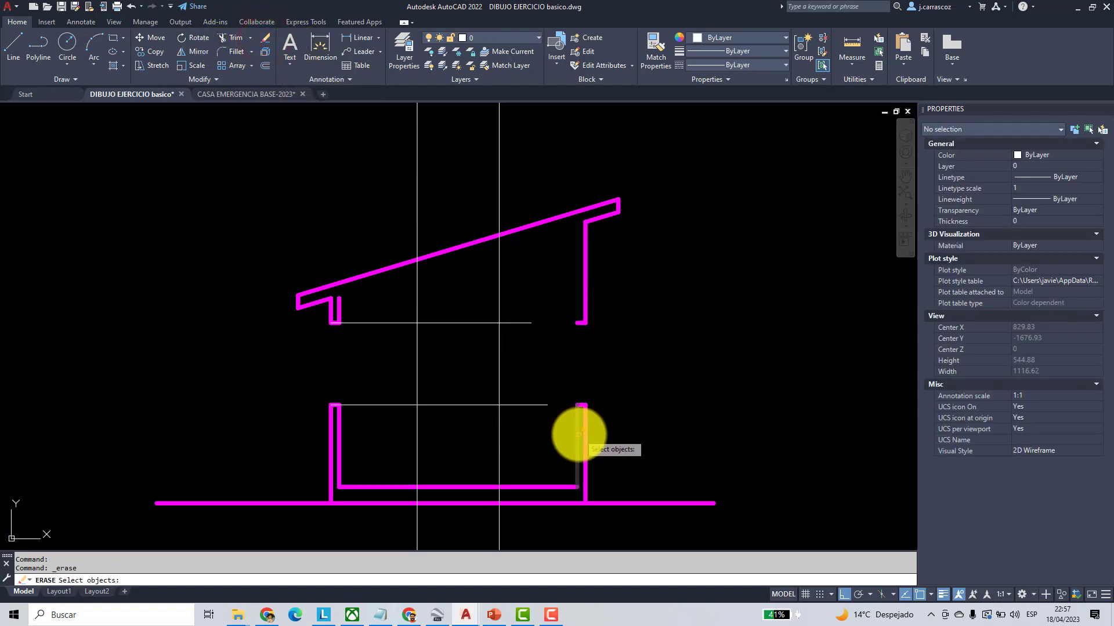
click(581, 405)
click(598, 338)
click(574, 301)
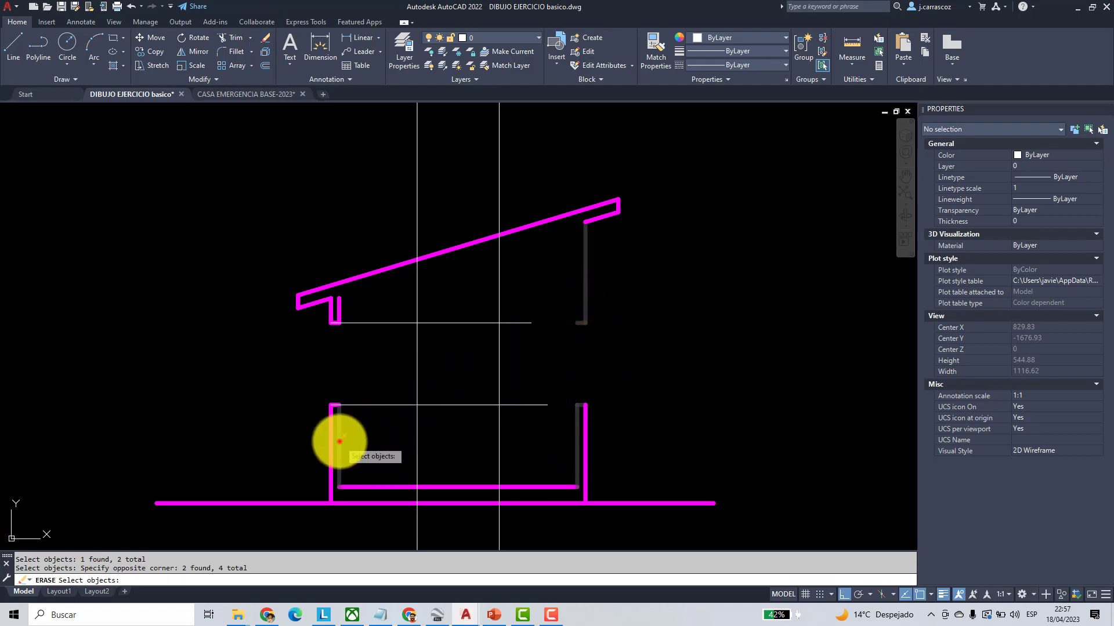
click(340, 440)
click(308, 381)
click(355, 423)
click(318, 317)
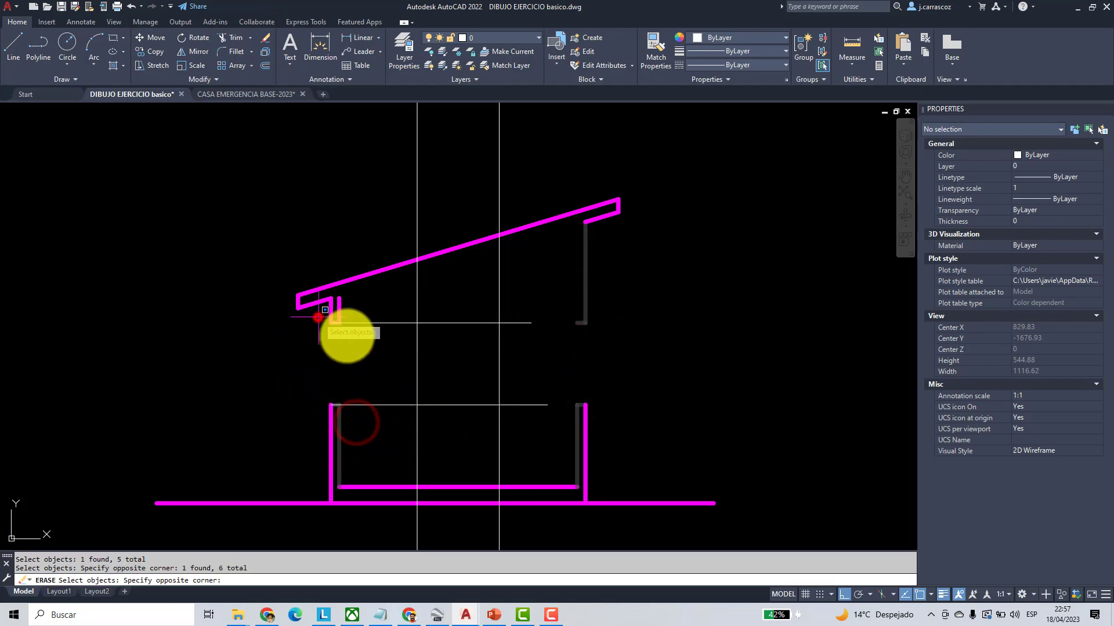
click(355, 340)
click(328, 240)
click(345, 358)
right_click(351, 356)
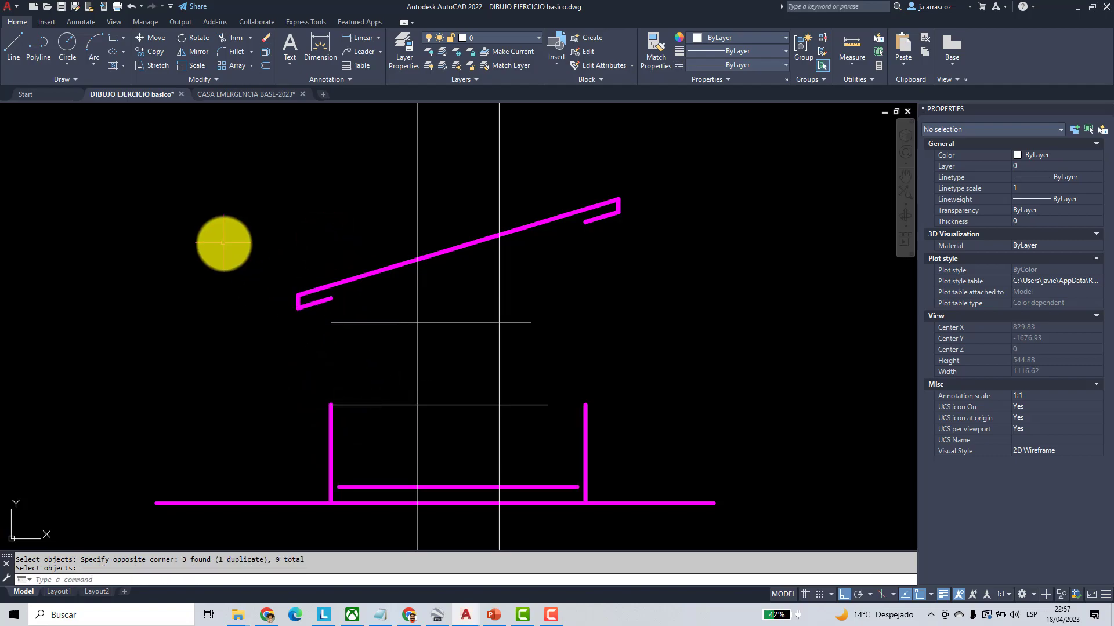
- Fillet both outer wall lines with radius 0 to the eave underside lines so the walls reach the roof
click(228, 51)
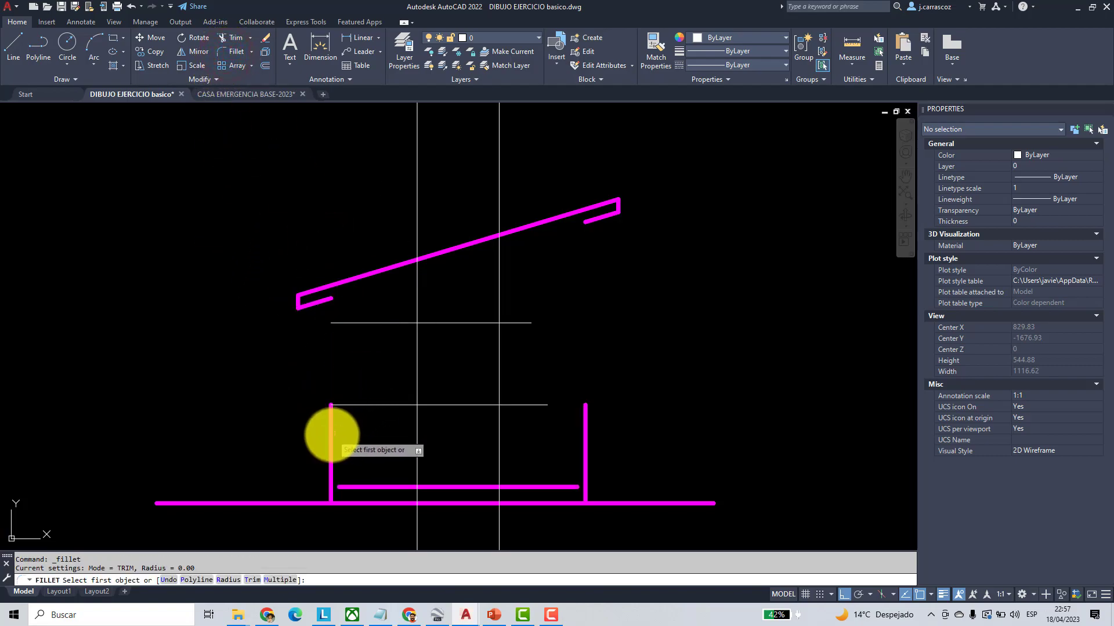
click(331, 435)
click(320, 302)
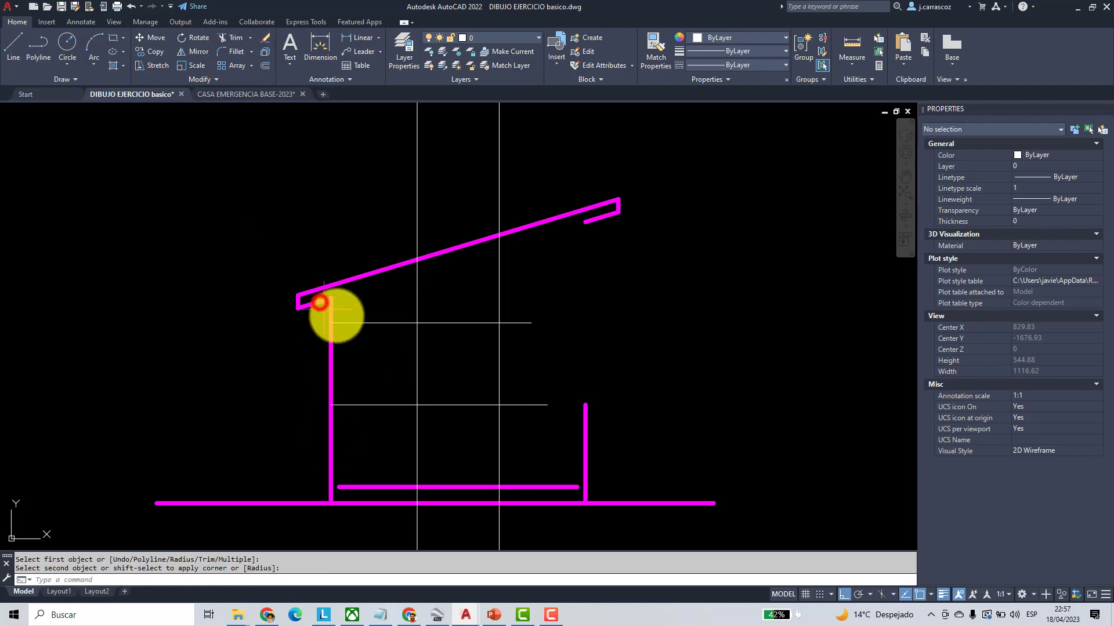
click(225, 50)
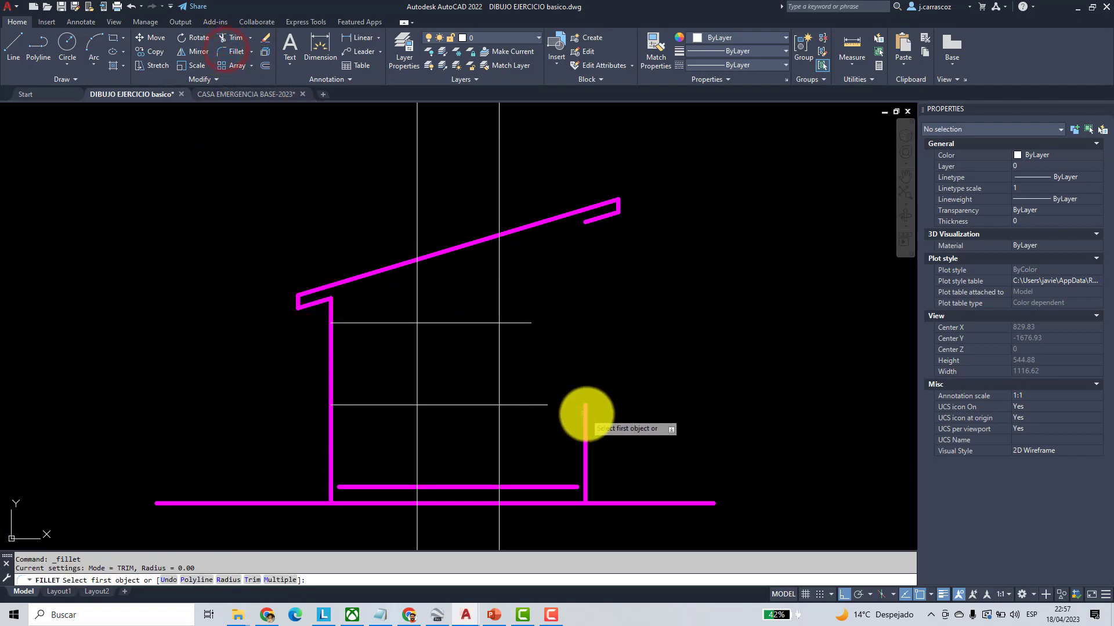
click(586, 415)
click(597, 220)
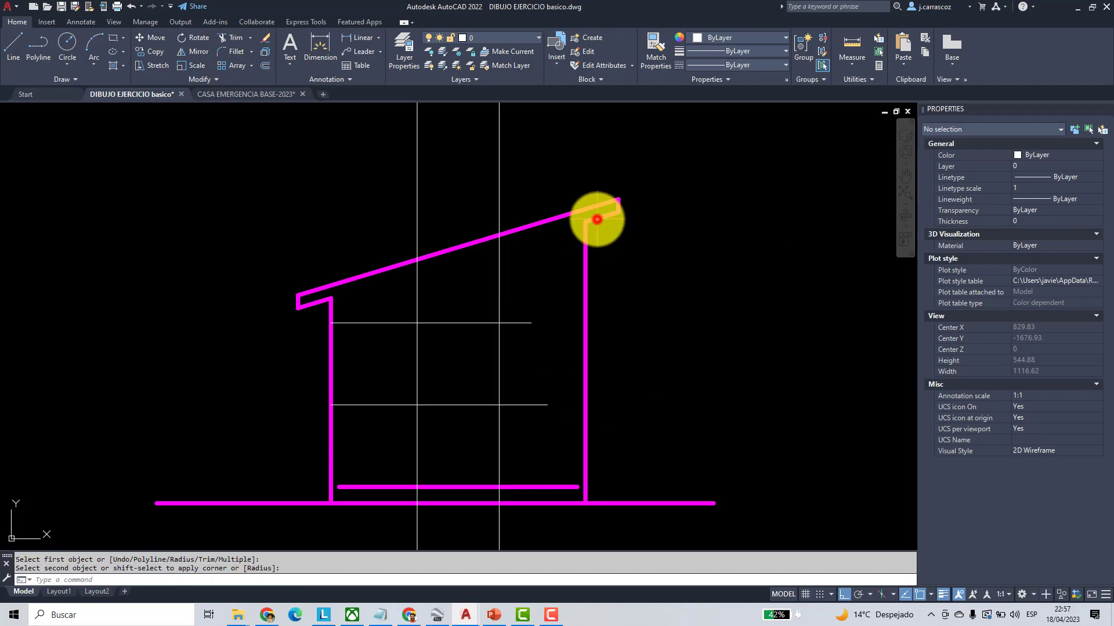
- Erase the left eave's underside line and fillet the left fascia to the right eave's underside with radius 0, making one continuous roof underside
click(316, 302)
key(Delete)
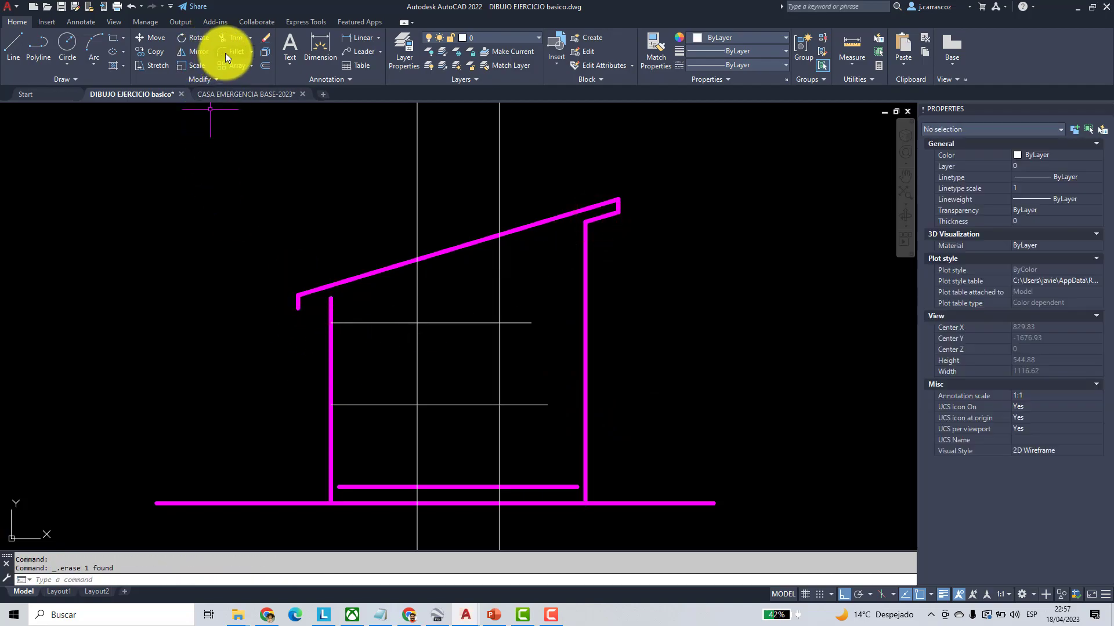
click(225, 51)
click(298, 303)
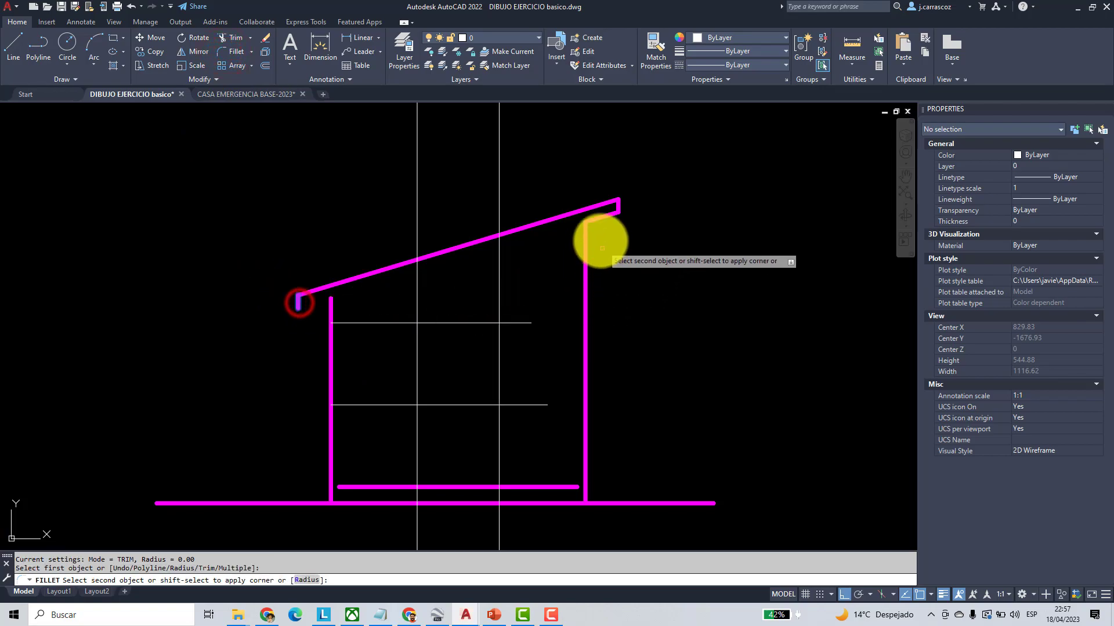
click(596, 218)
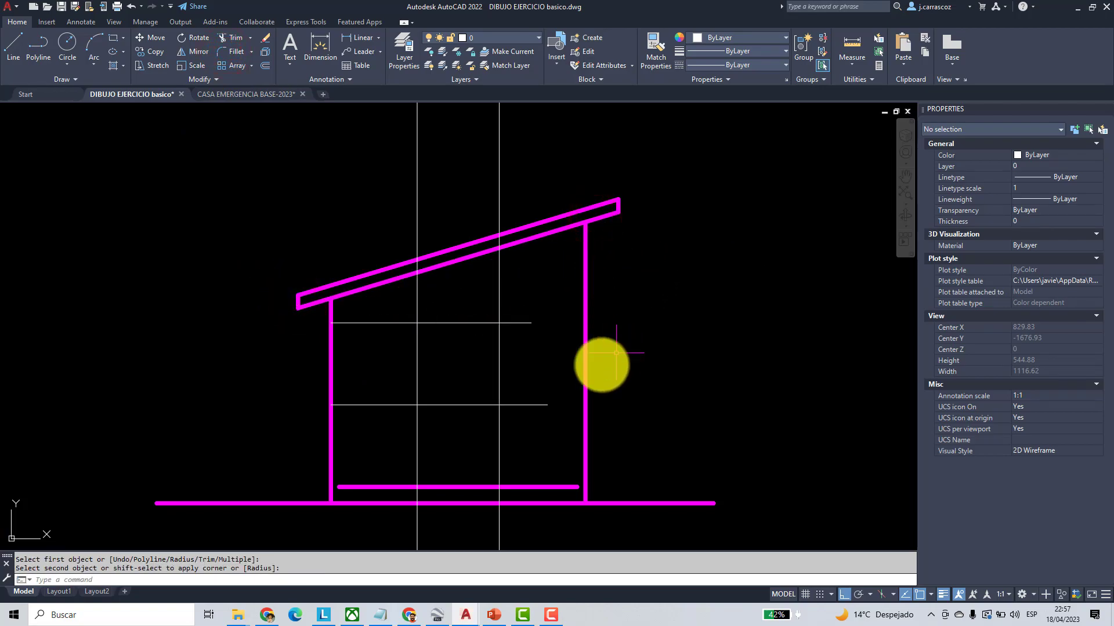
- Extend the floor line above the ground line at both ends, using the two outer wall lines as boundary edges
click(555, 487)
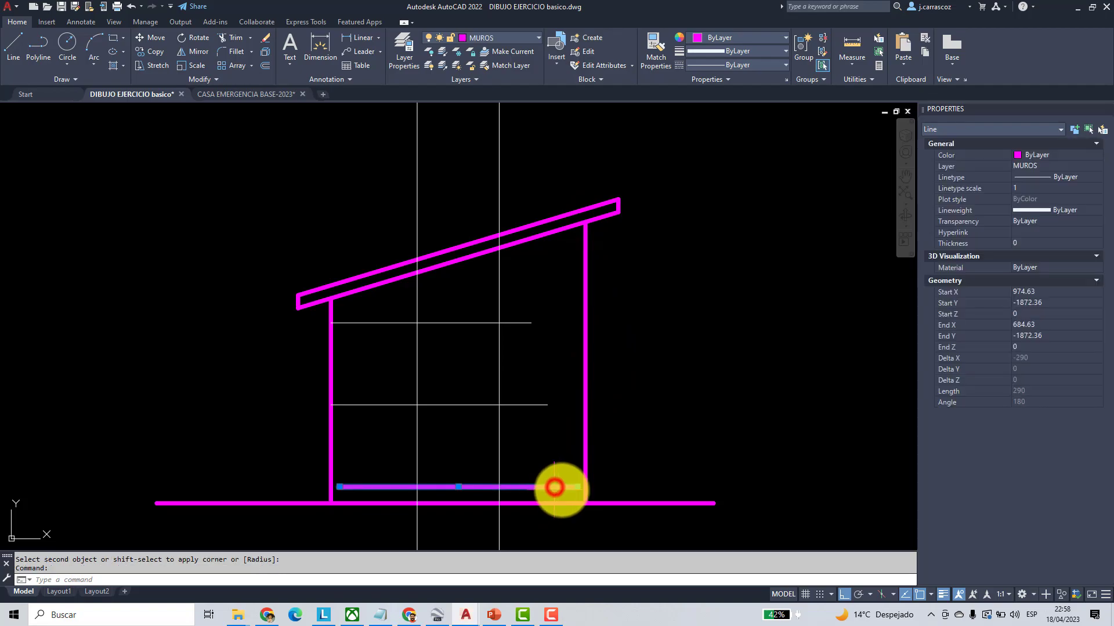
key(Escape)
key(Escape)
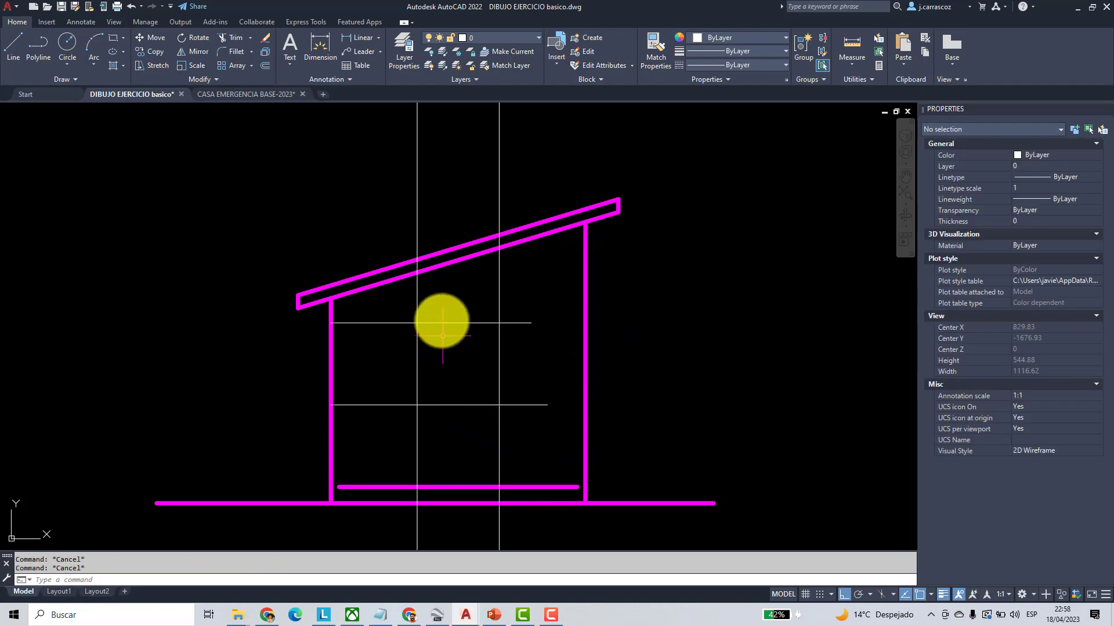
click(250, 41)
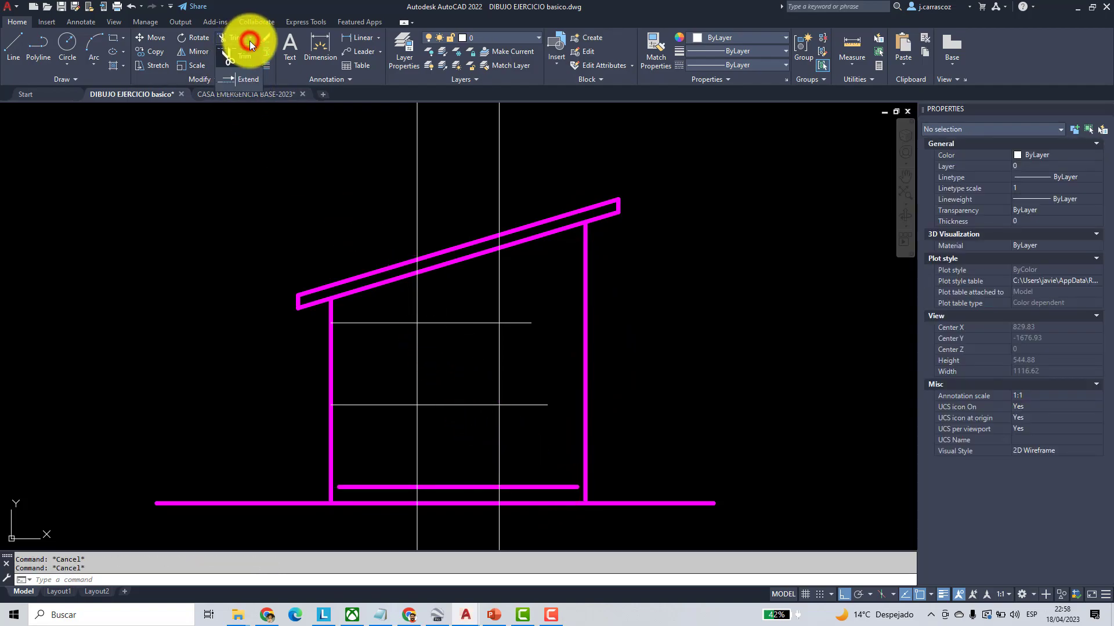
click(241, 80)
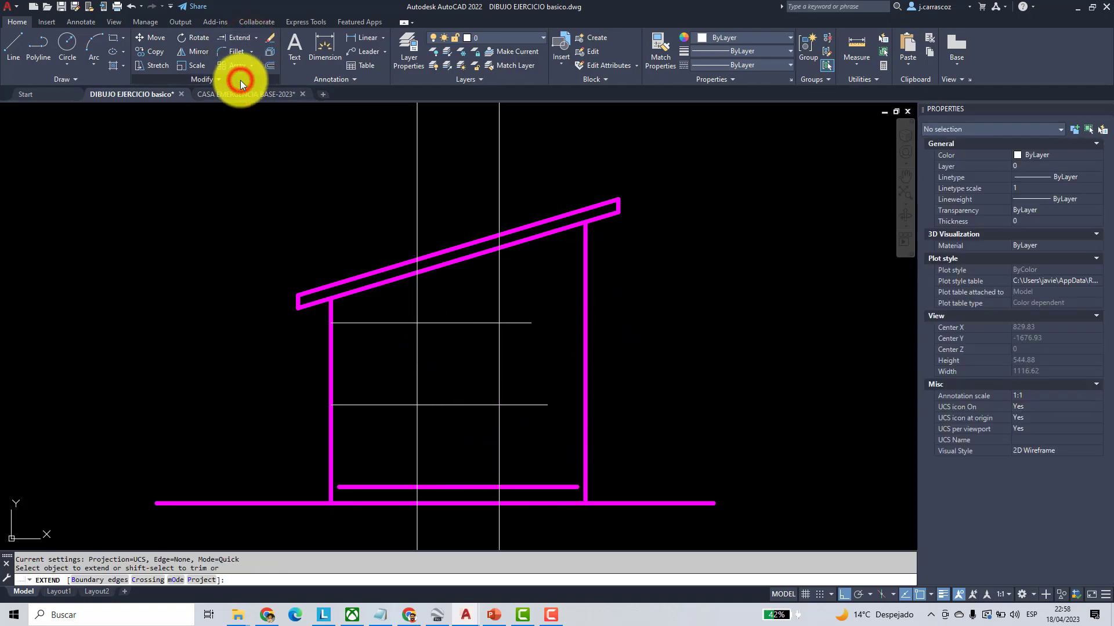
click(113, 581)
click(330, 461)
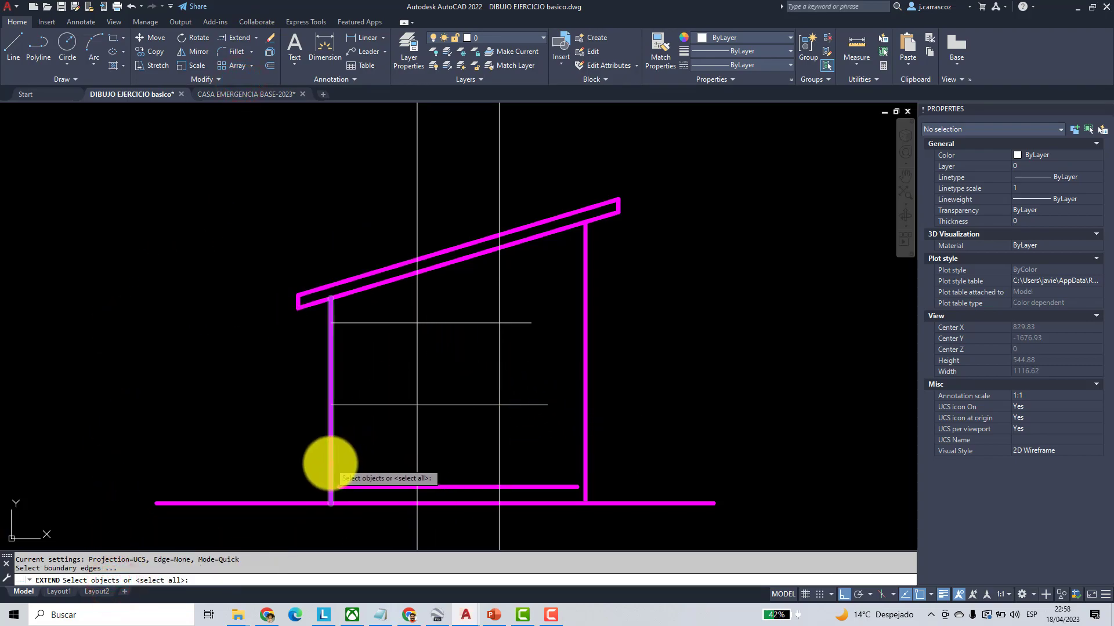
click(582, 451)
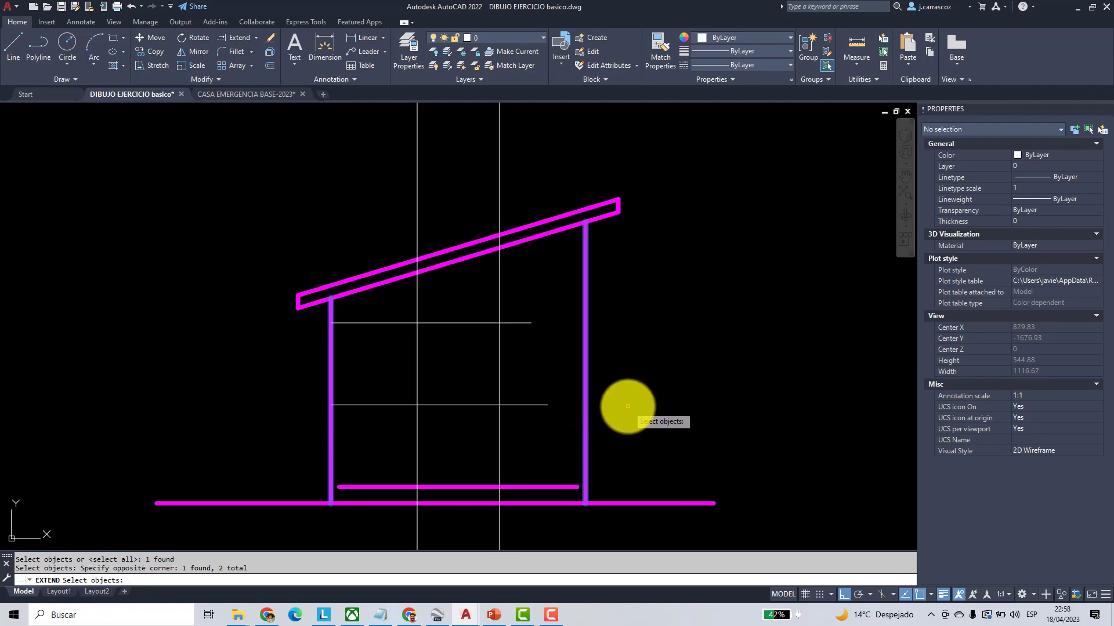
scroll(567, 519, up, 2)
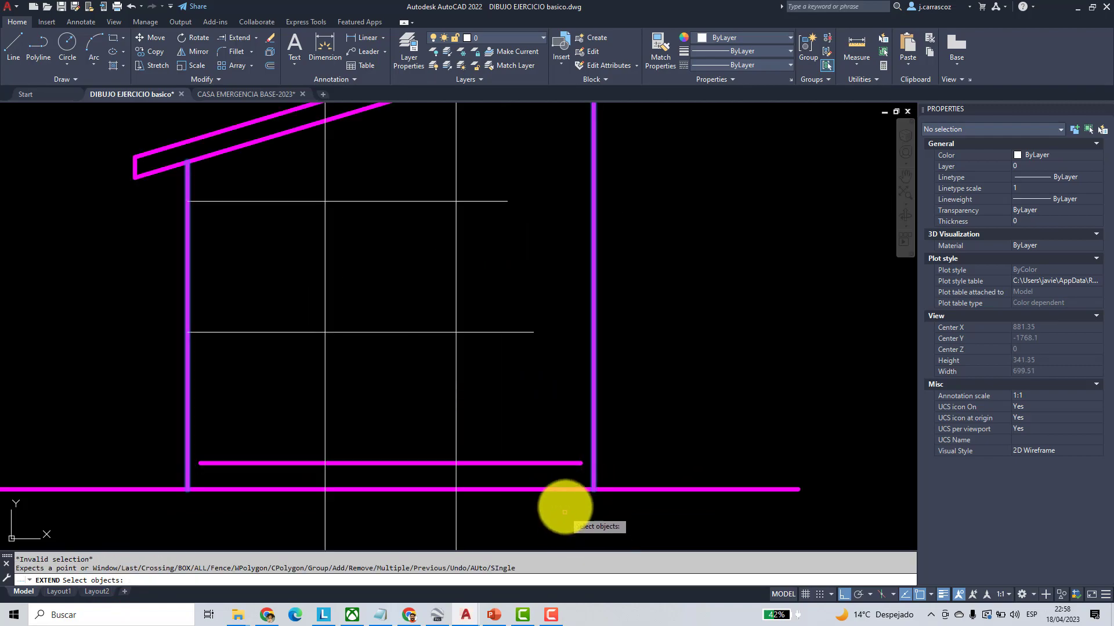
middle_drag(565, 517, 609, 473)
click(616, 418)
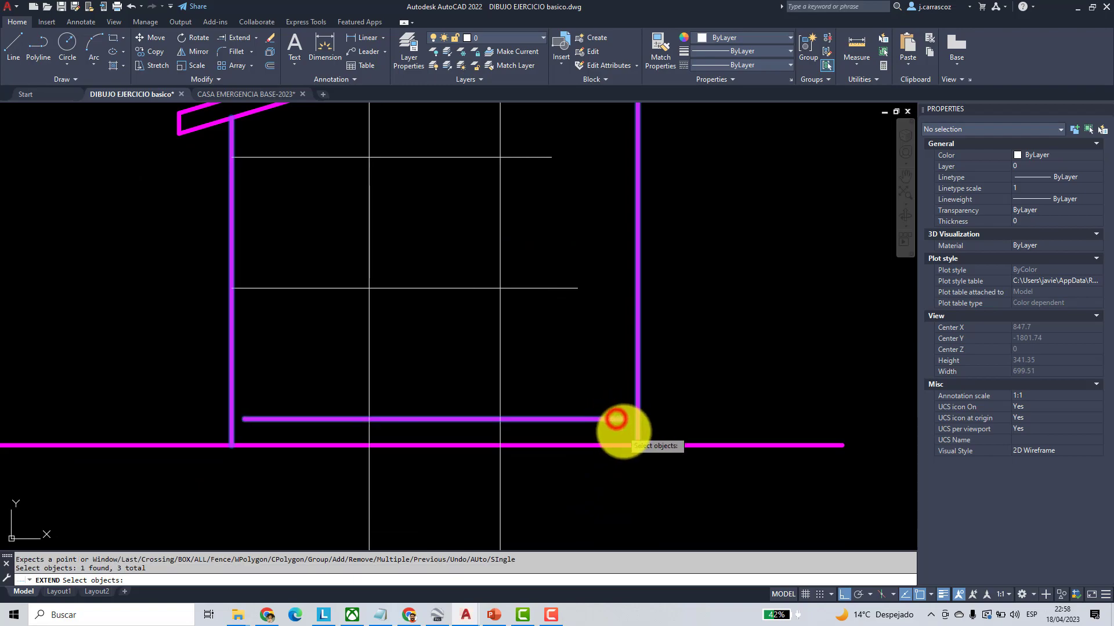
key(Return)
click(617, 419)
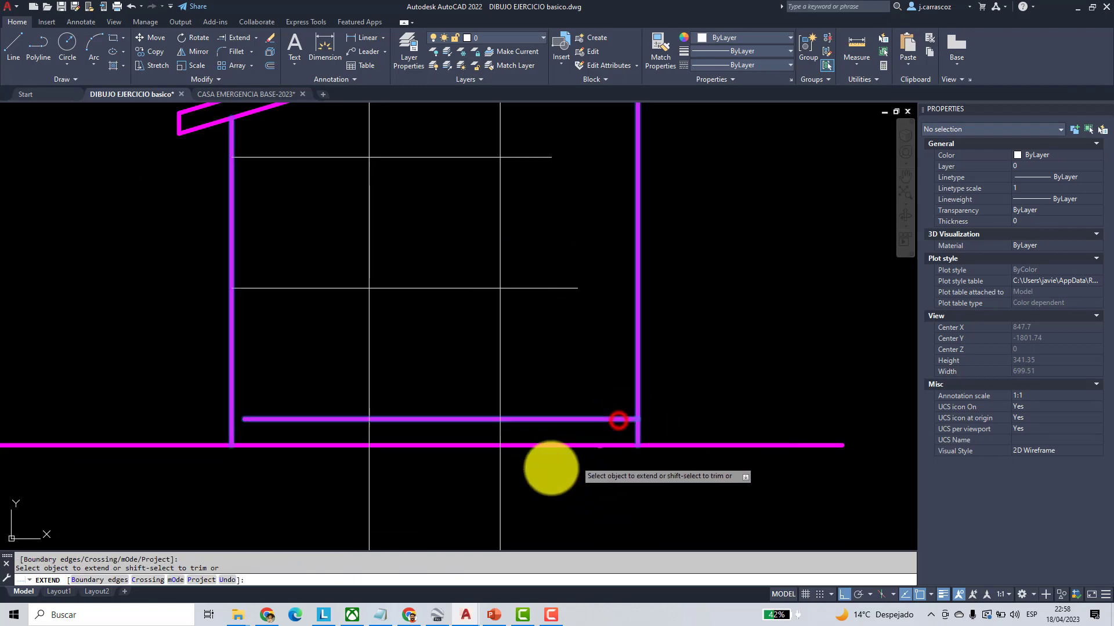
click(248, 419)
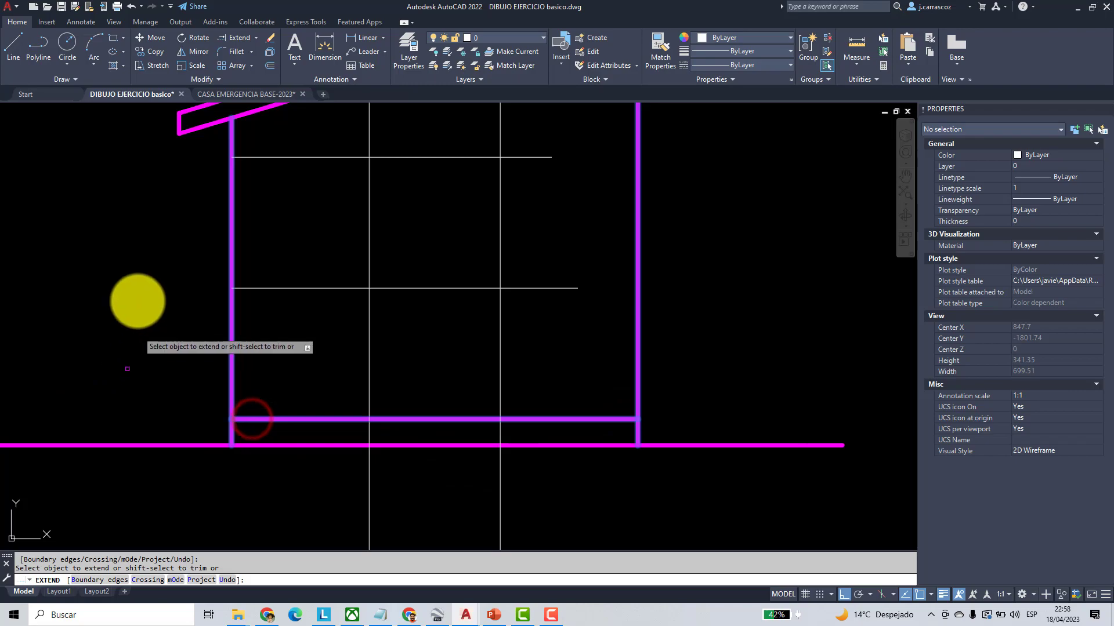
key(Return)
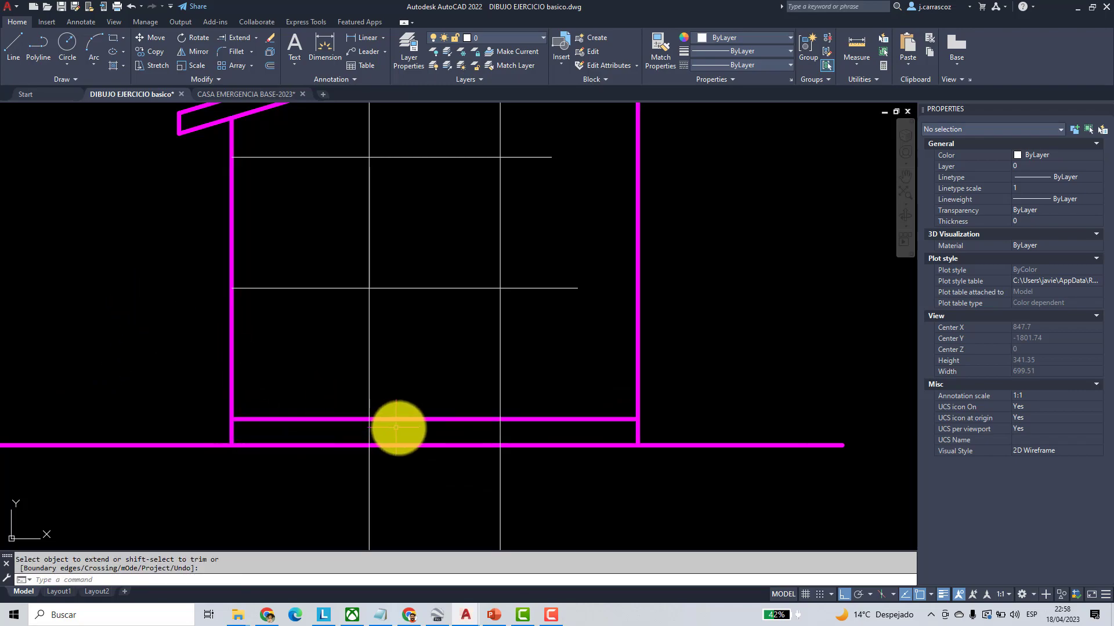
- Switch to the PowerPoint presentation 2-AUTOCAD EDICION to consult the reference slides
scroll(399, 429, down, 2)
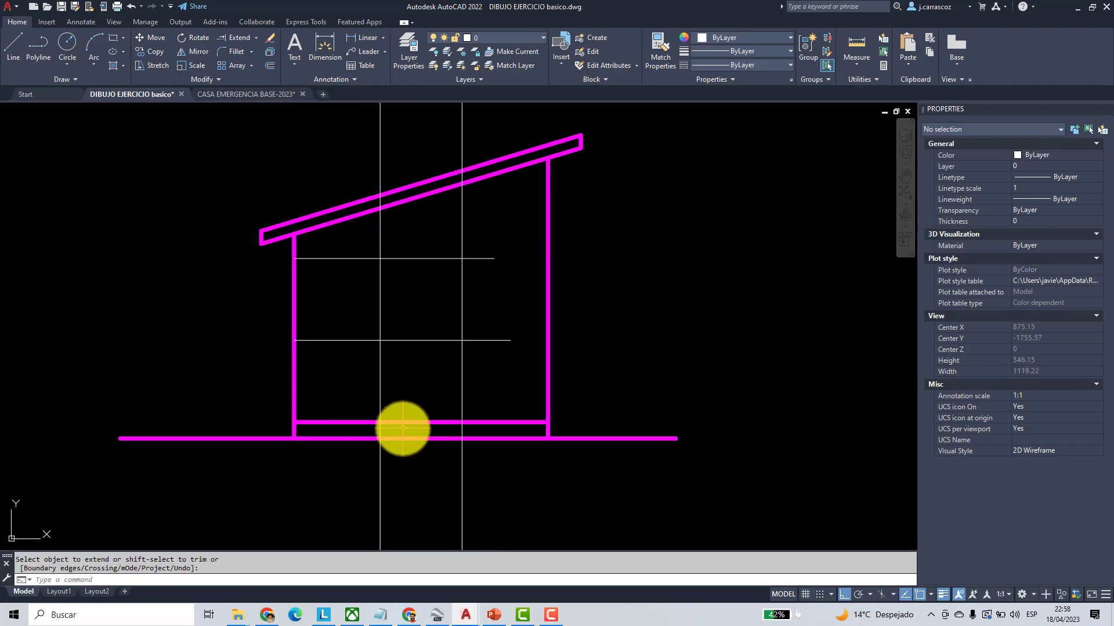
click(261, 218)
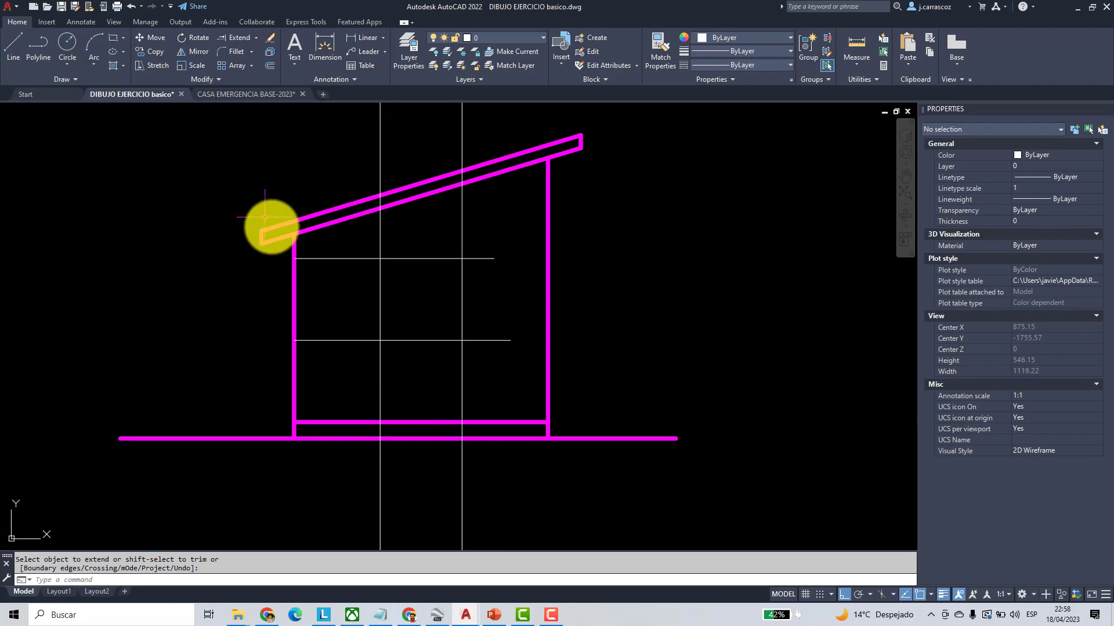
click(493, 614)
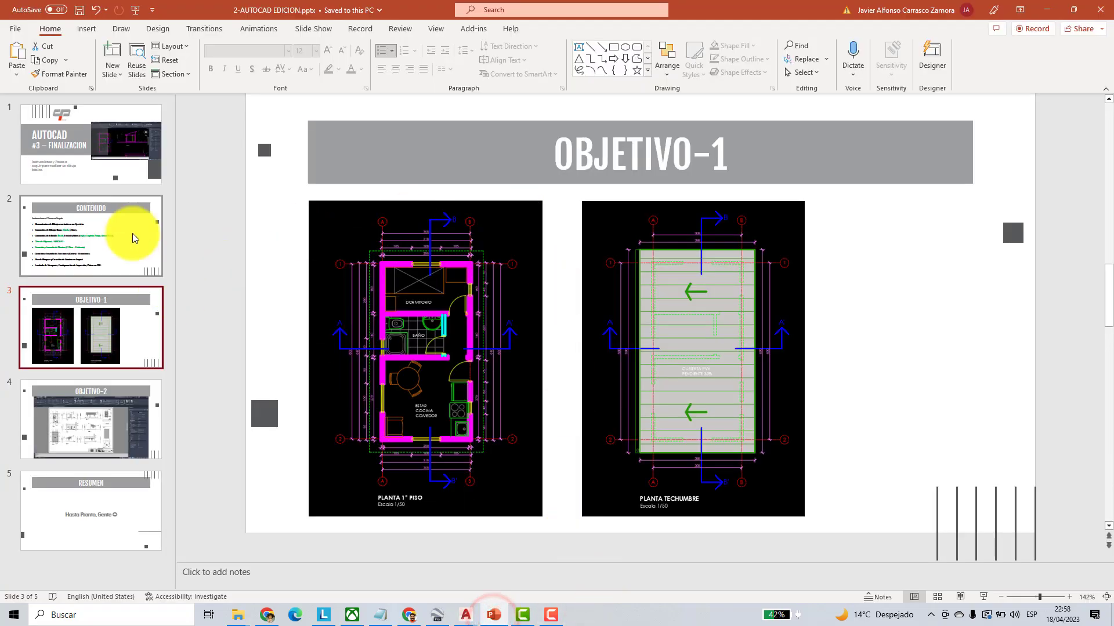
- On the CONTENIDO slide, colour the words Extend and Rayo green
click(117, 230)
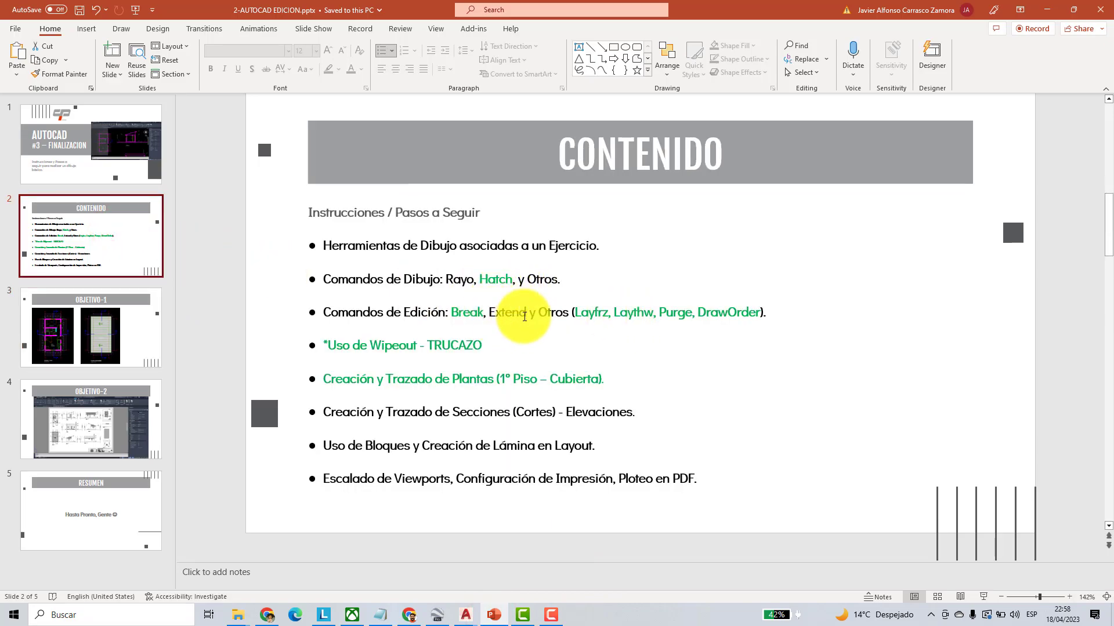
drag(526, 312, 487, 312)
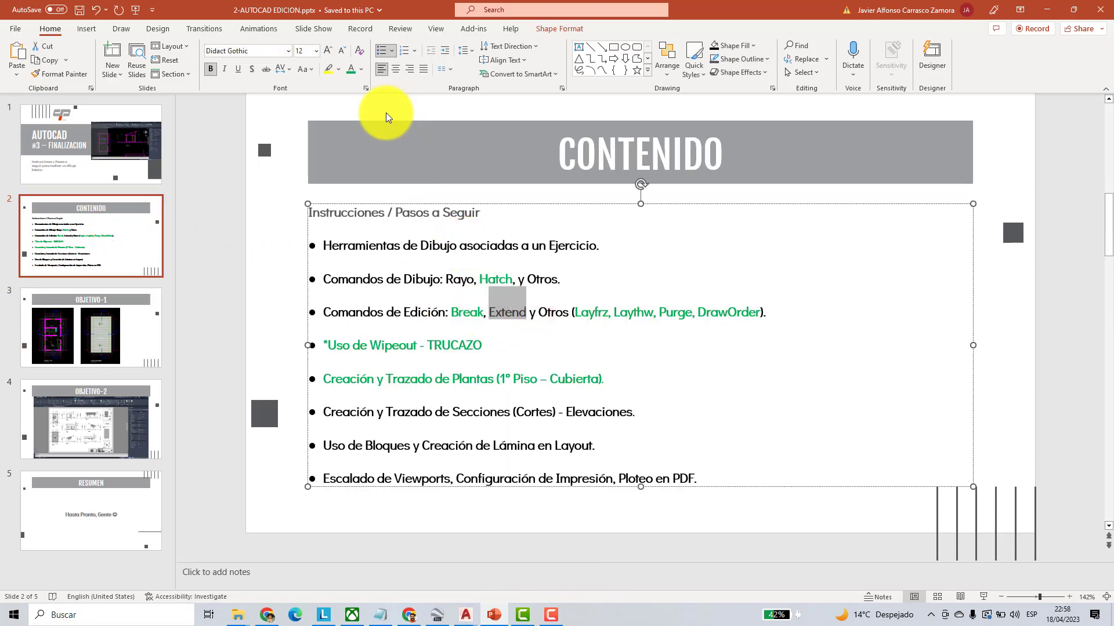
click(351, 72)
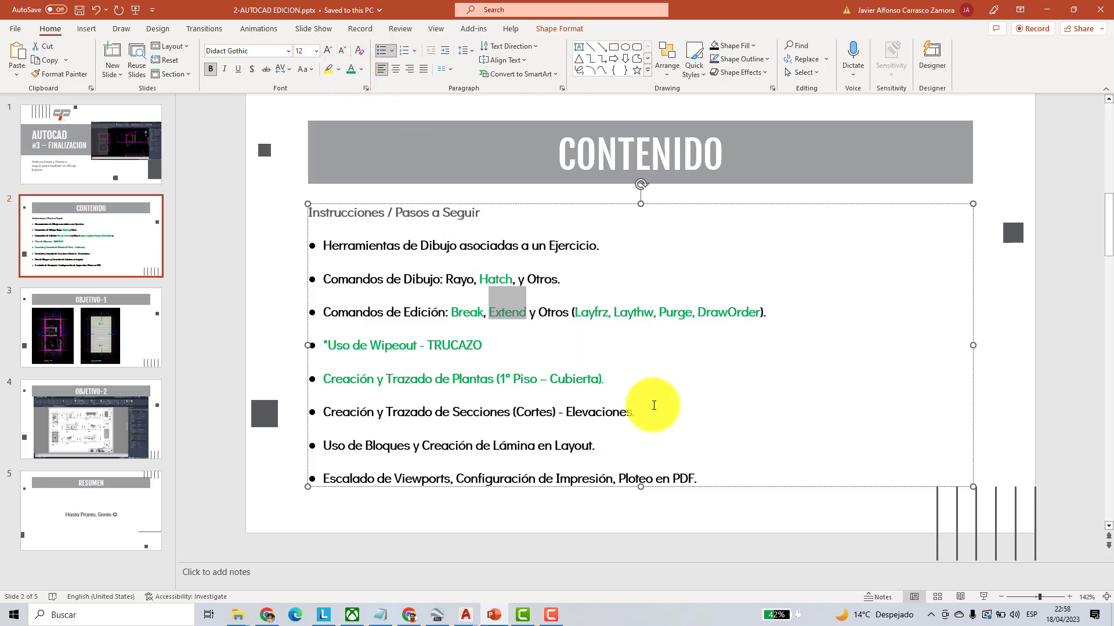
click(652, 407)
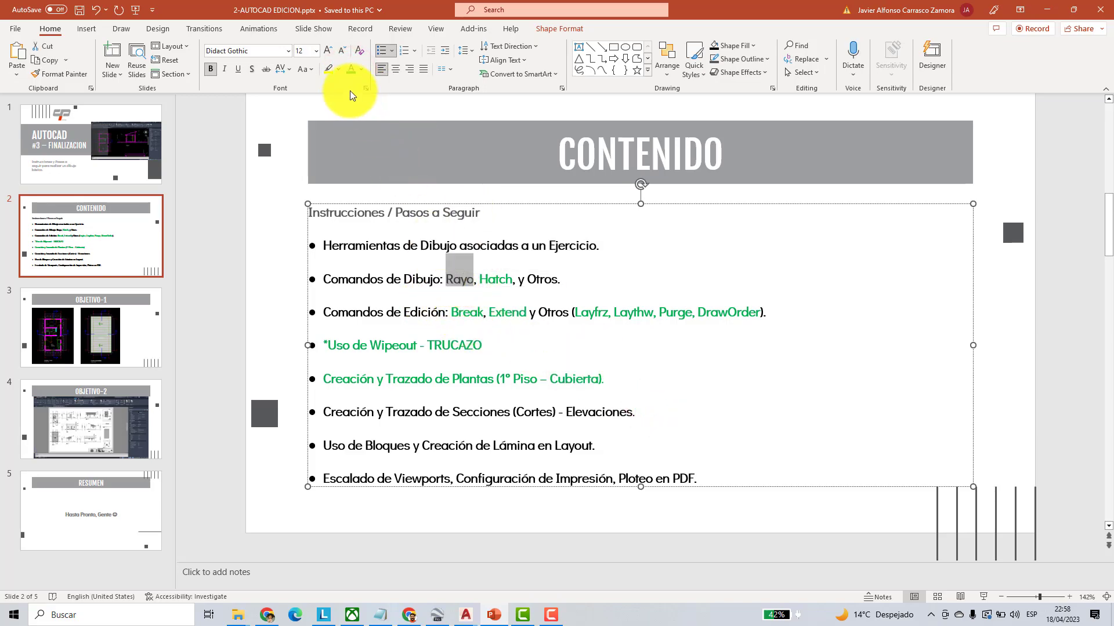
click(350, 69)
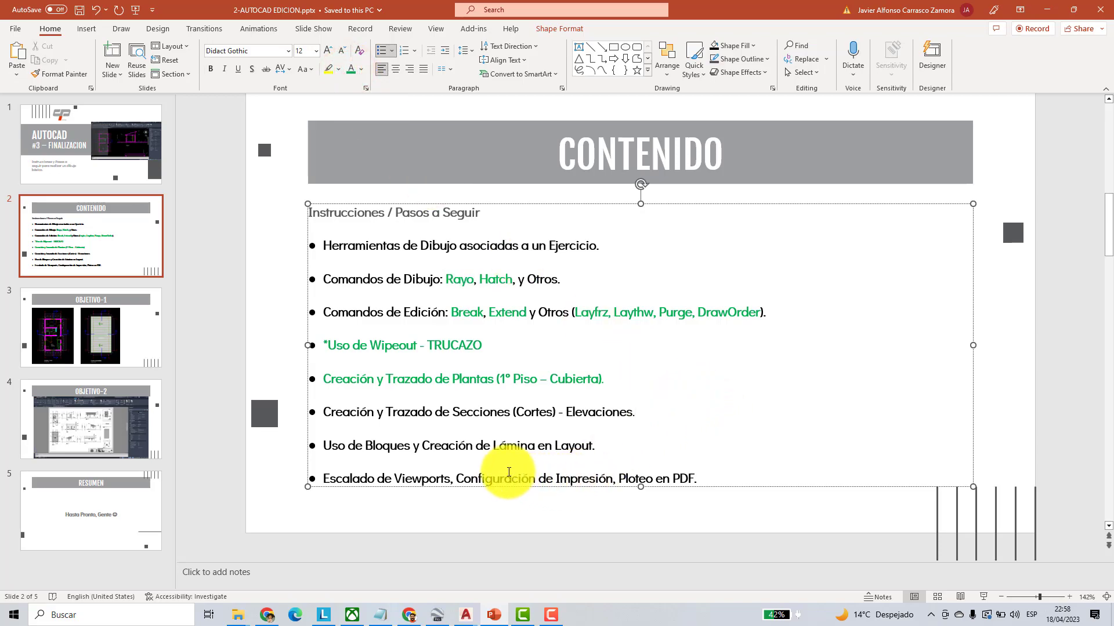
- Highlight the slide's line on sections and elevations, and switch back to the AutoCAD drawing DIBUJO EJERCICIO basico.dwg
drag(327, 412, 636, 427)
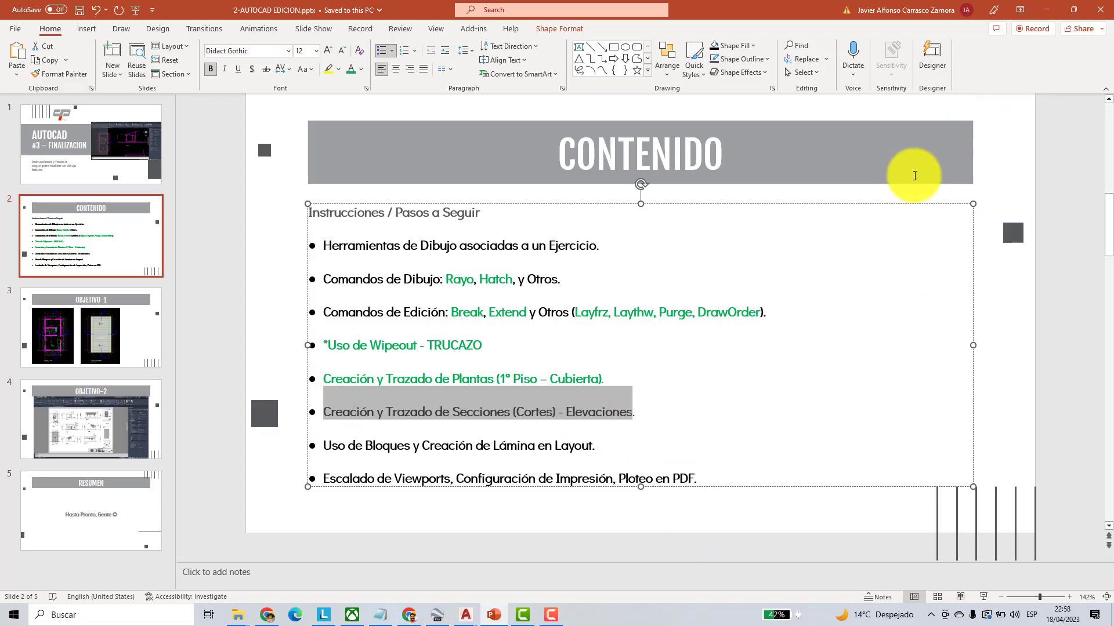
mouse_move(471, 620)
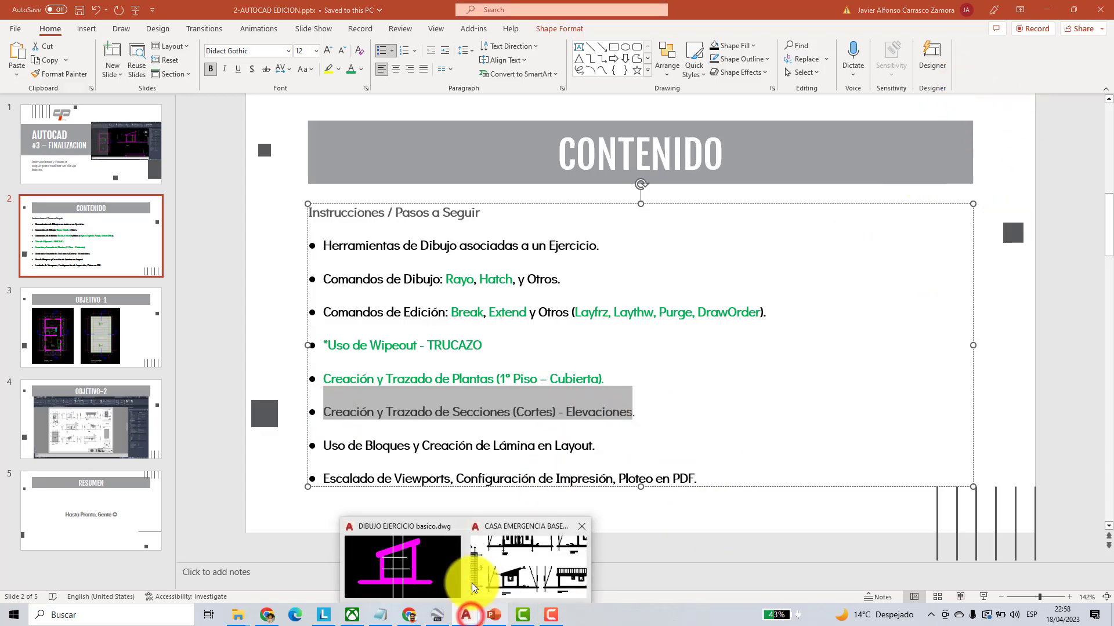
click(411, 568)
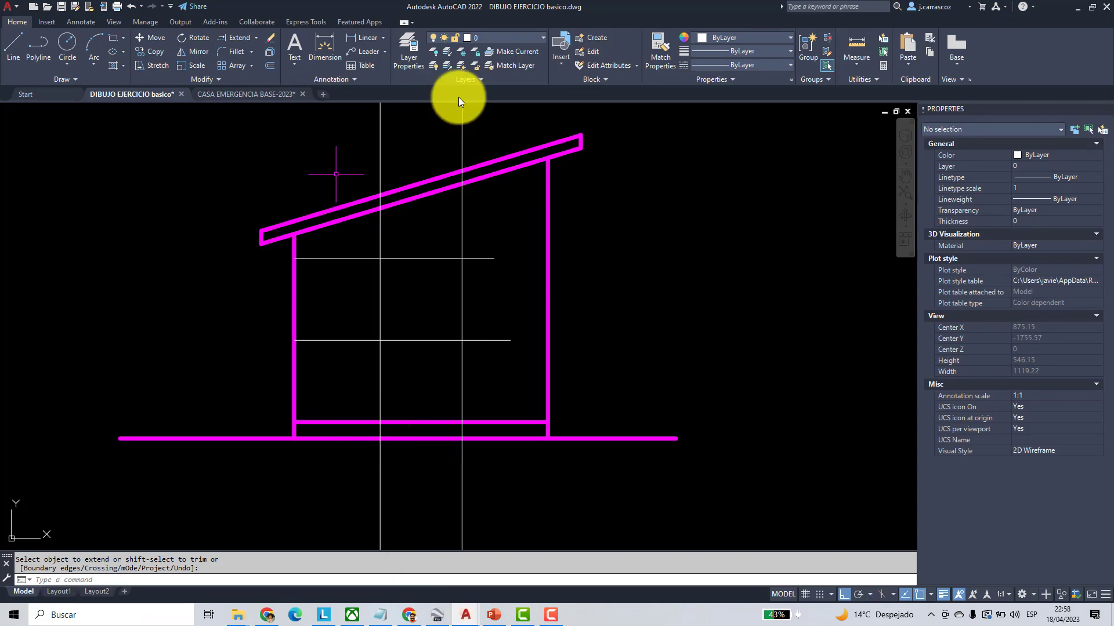
- Make P&V the current layer and draw the window rectangle between opposite intersections of the guide lines
click(533, 35)
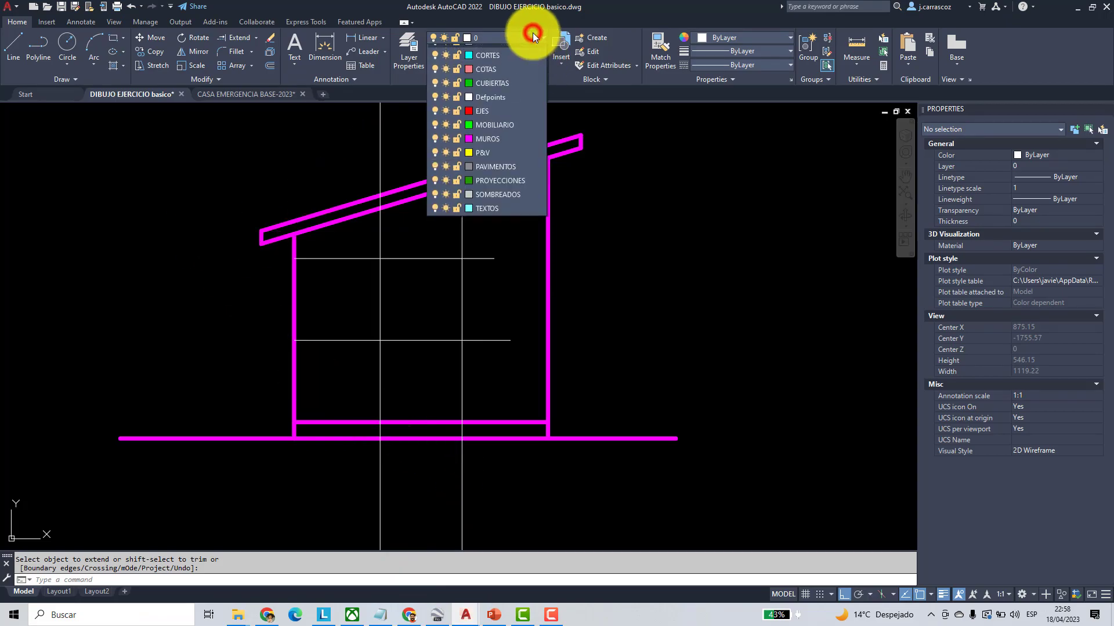
click(487, 156)
click(114, 38)
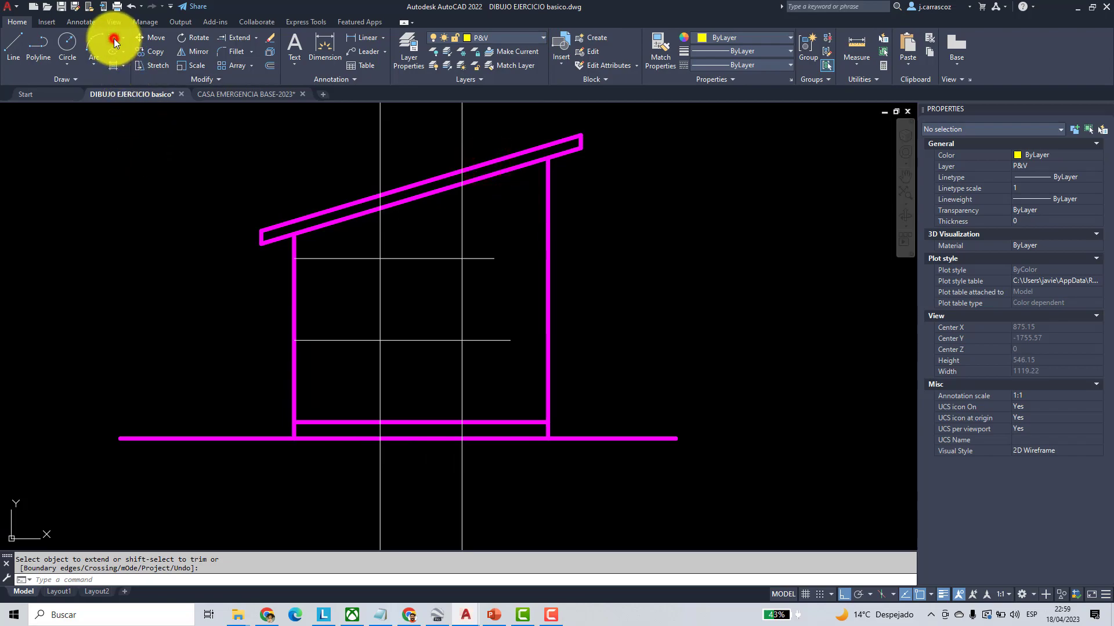
scroll(436, 303, up, 2)
click(477, 360)
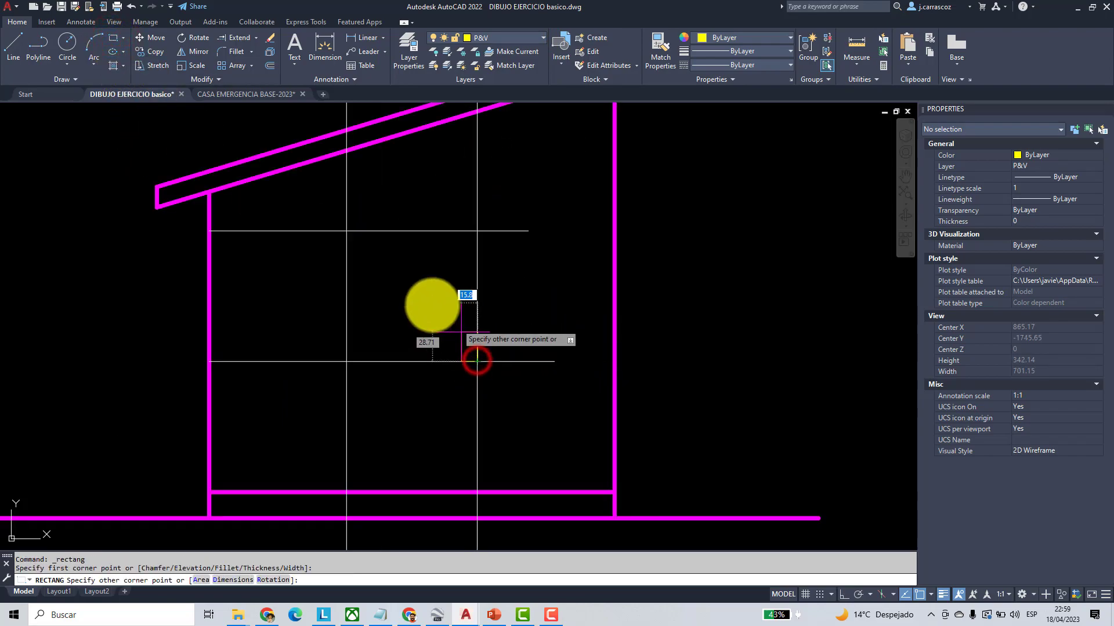
click(347, 231)
- Erase the two vertical rays and the two horizontal guide lines around the window
click(522, 413)
click(308, 417)
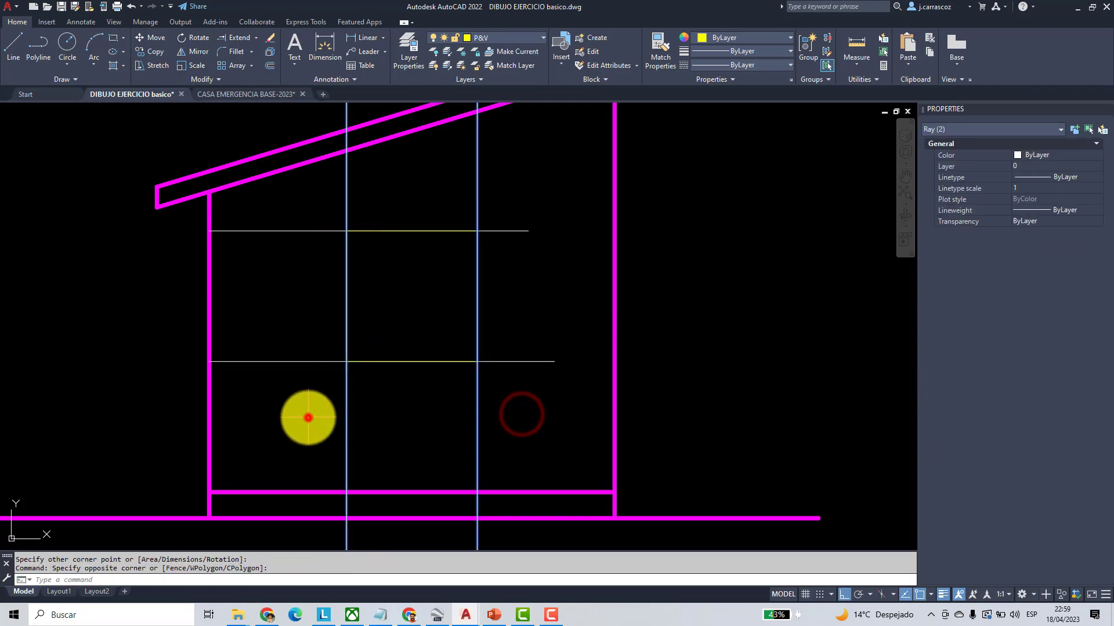
click(298, 443)
click(264, 213)
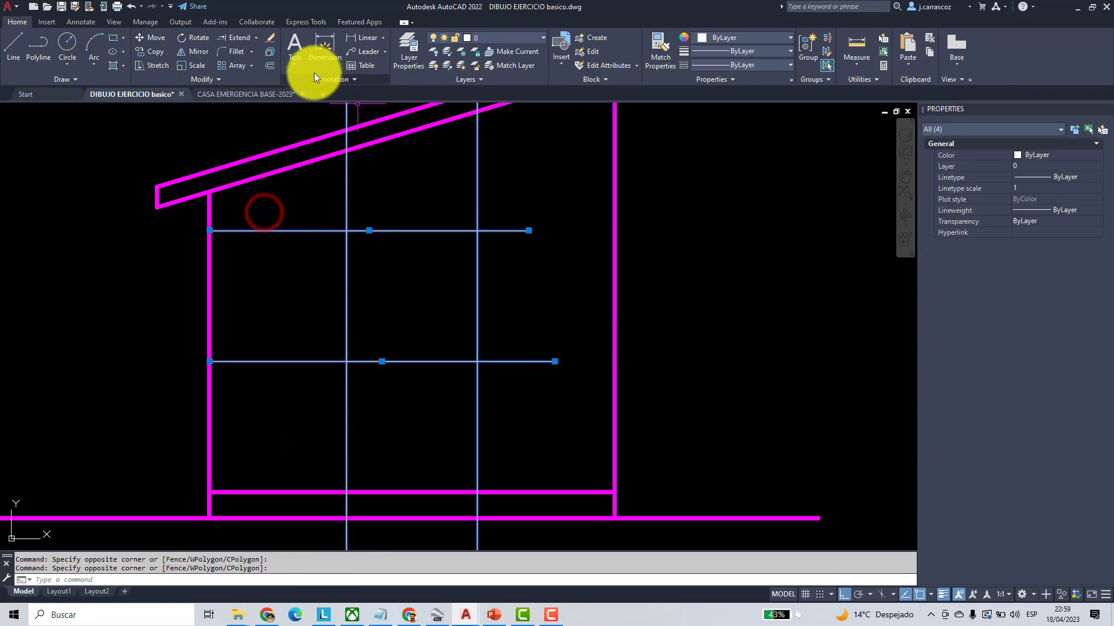
click(270, 37)
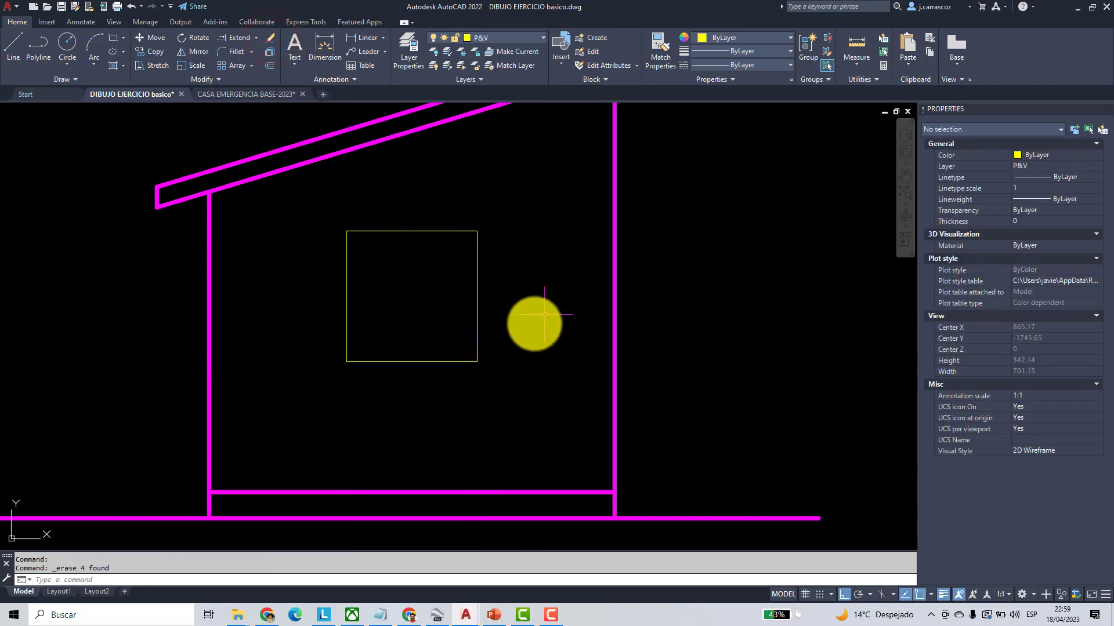
- Offset the window rectangle inward by 5 twice to form two nested frame outlines
middle_drag(534, 317, 563, 369)
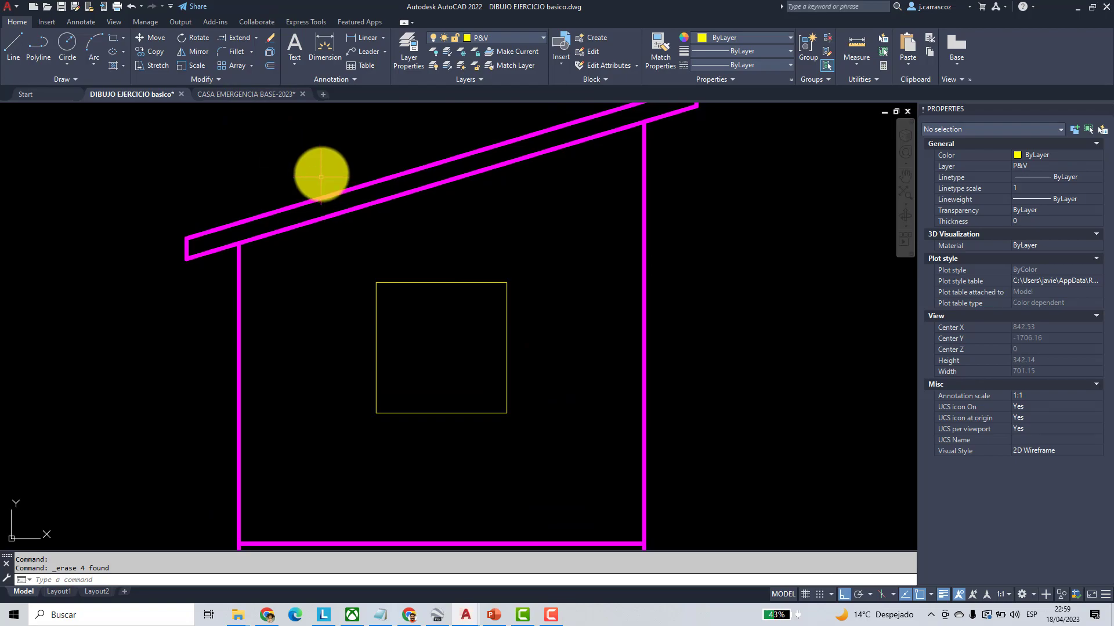
click(269, 66)
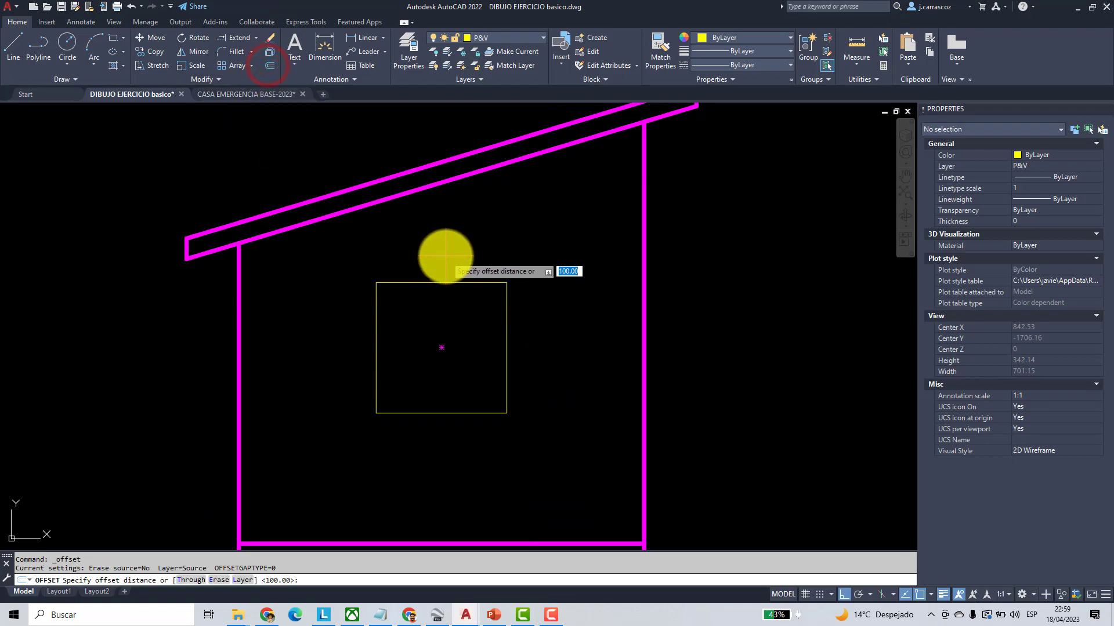
key(Return)
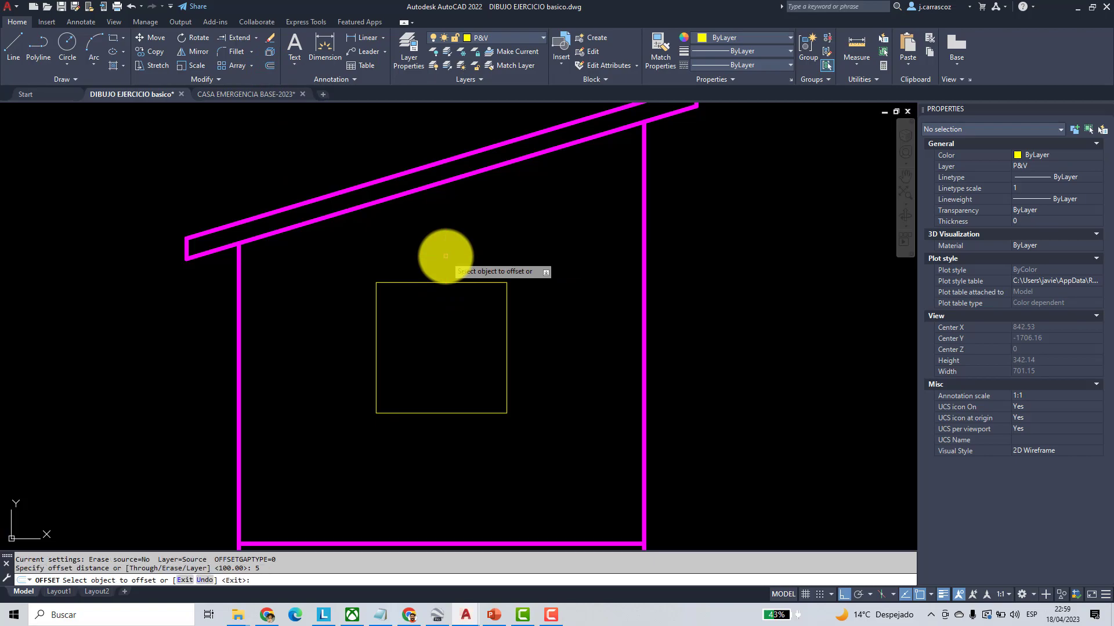
scroll(458, 267, up, 4)
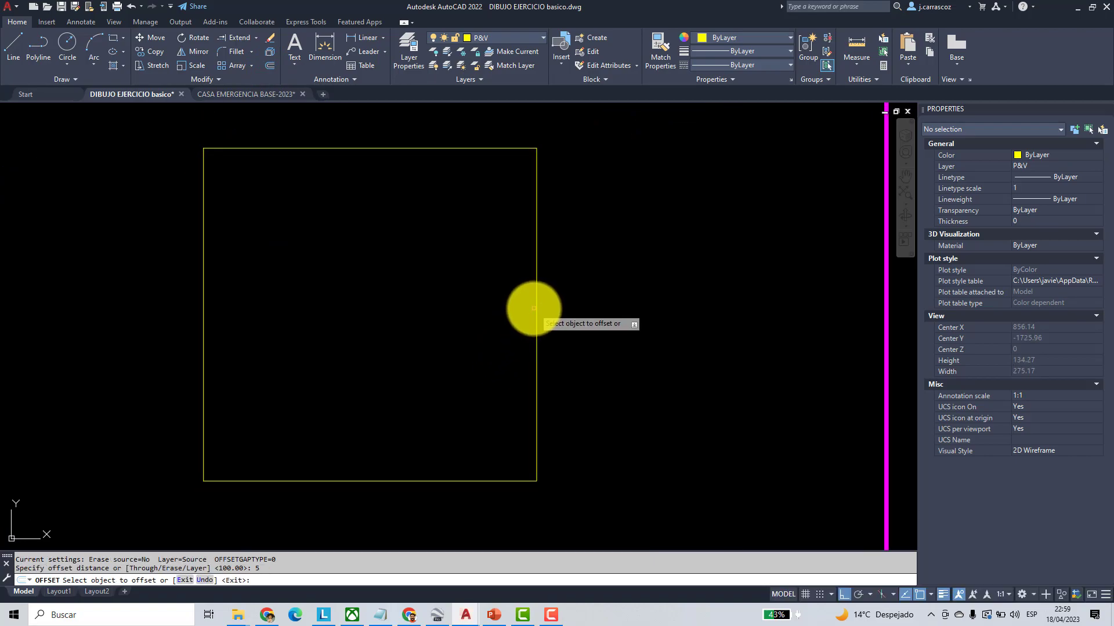
click(534, 307)
click(520, 315)
click(520, 314)
click(480, 327)
key(Return)
scroll(490, 332, down, 4)
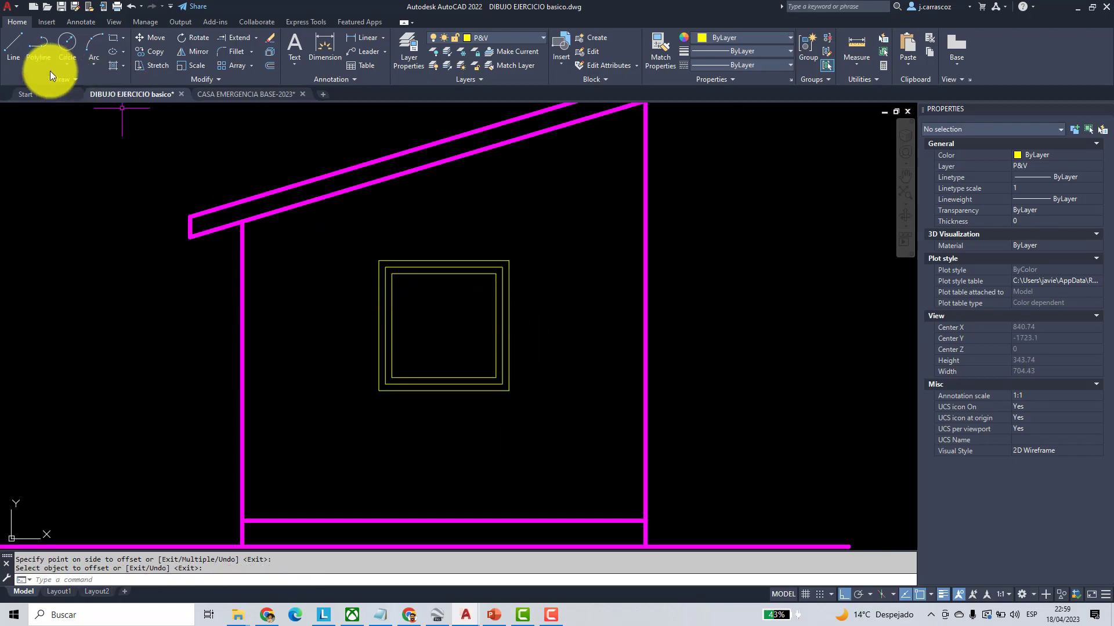
- Draw a vertical line through the window's centre, joining the bottom and top midpoints of the middle frame rectangle
click(12, 51)
scroll(458, 379, up, 4)
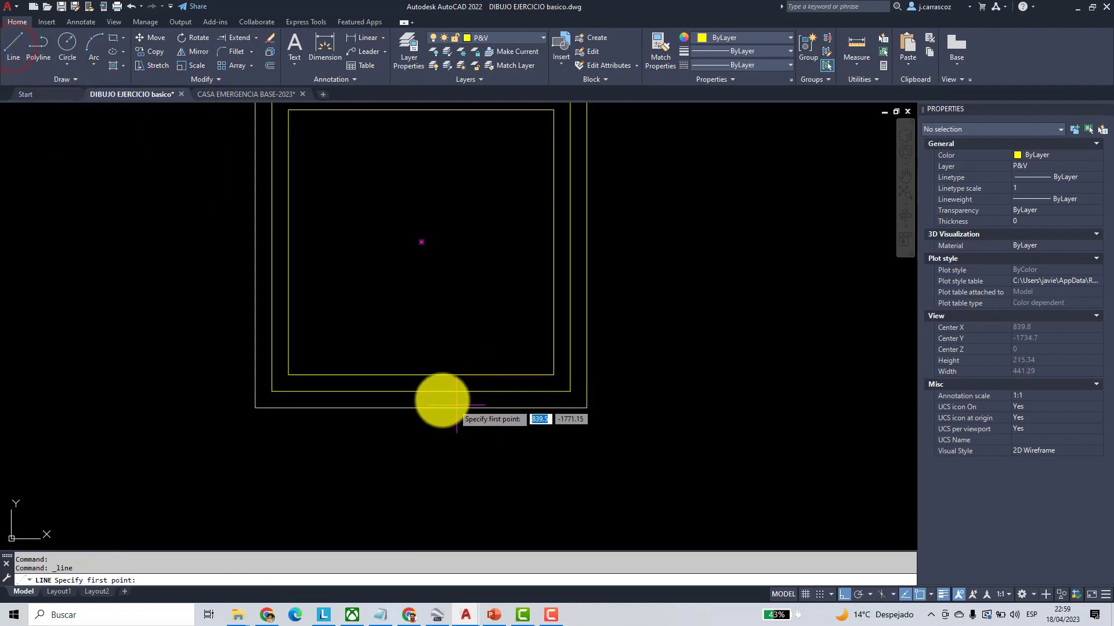
click(425, 396)
middle_drag(437, 275, 428, 357)
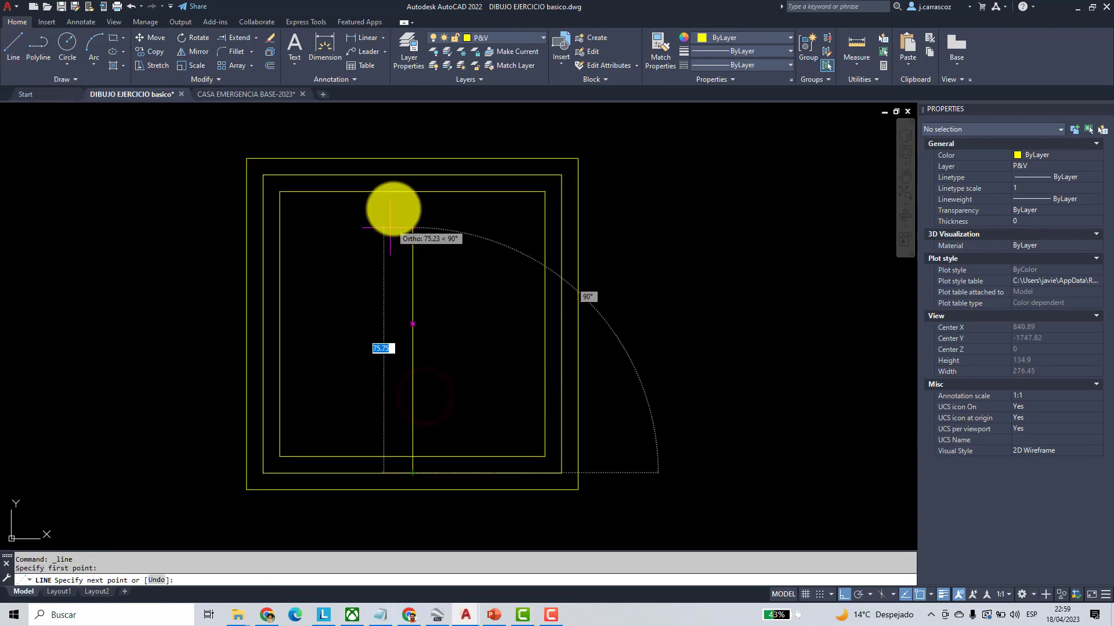
click(409, 176)
key(Escape)
key(Escape)
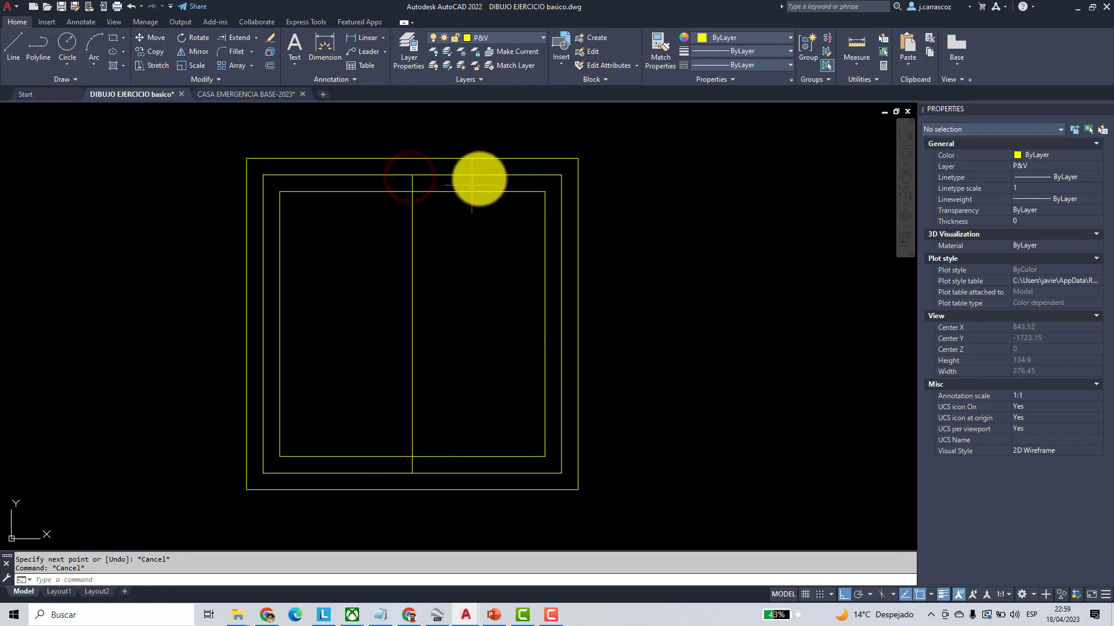
click(474, 175)
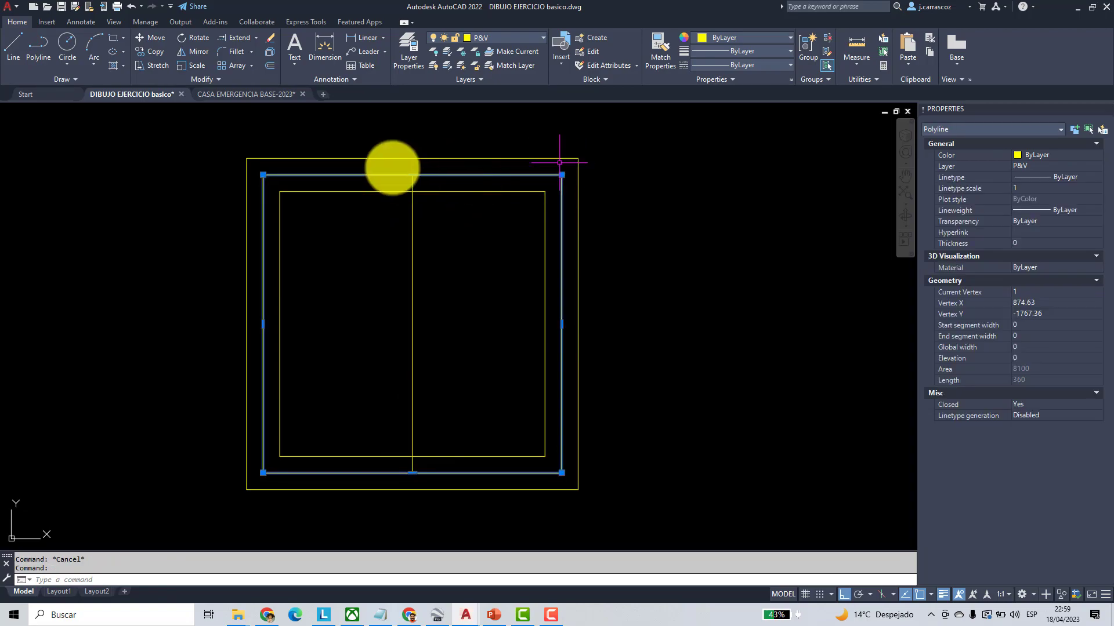
key(Escape)
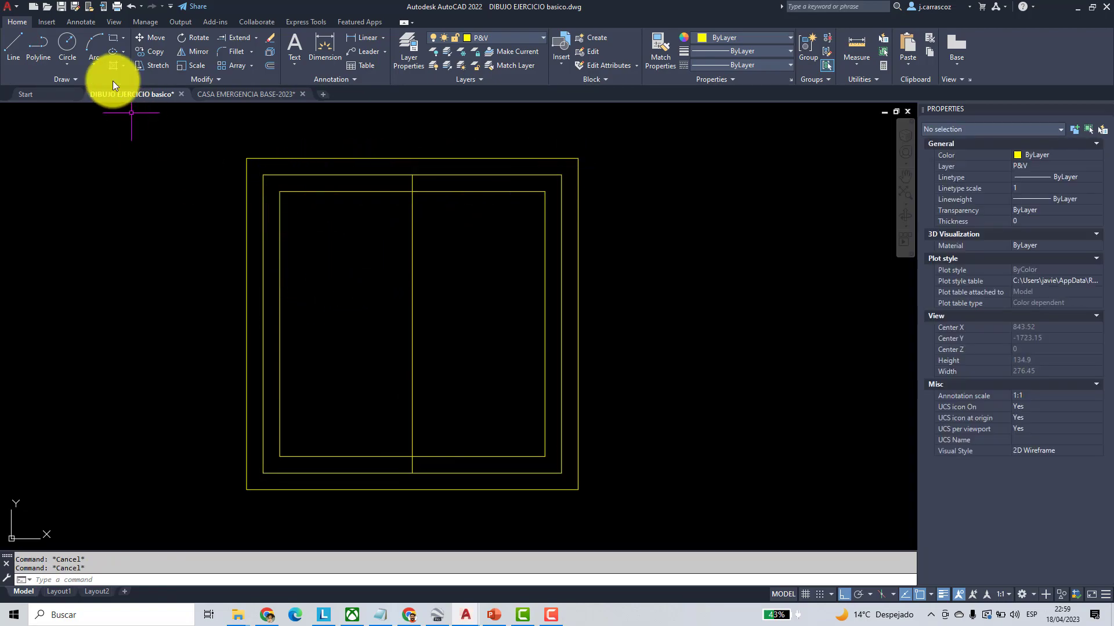
- Move the window's vertical centre line 2.5 to the left
click(412, 242)
key(Return)
click(472, 247)
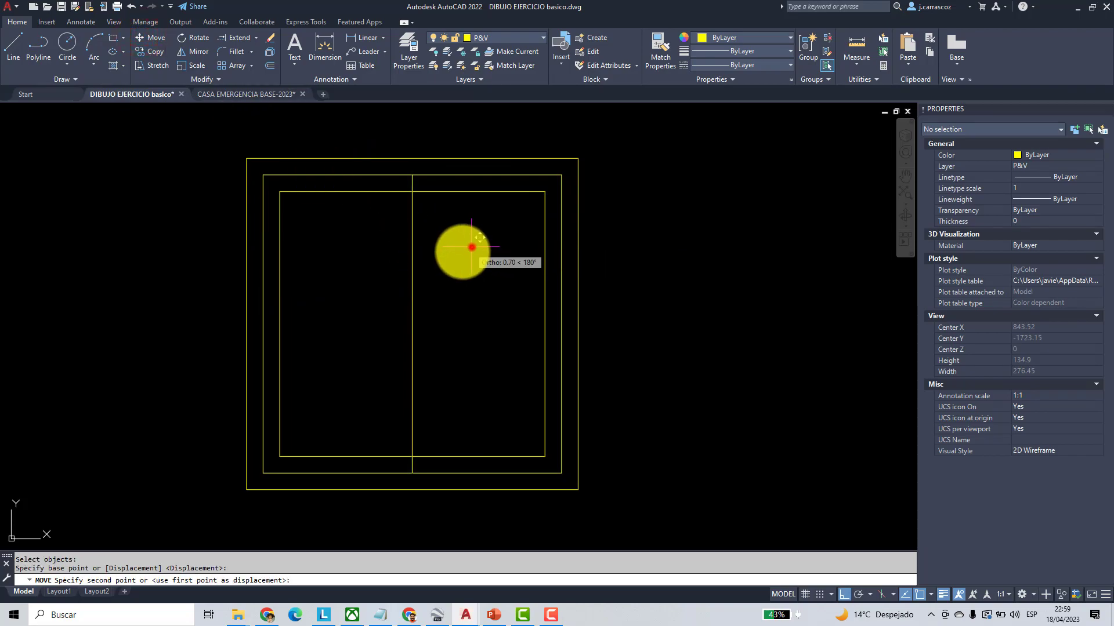
text(2.5)
key(Return)
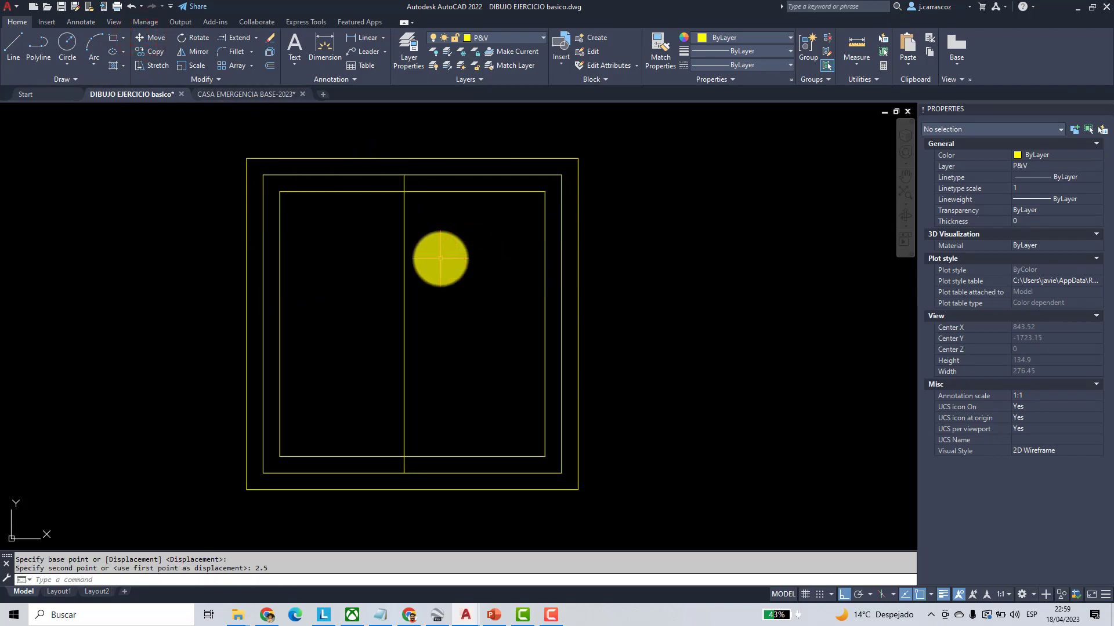
- Offset the window's vertical line 5 to the right to form the central mullion
click(271, 66)
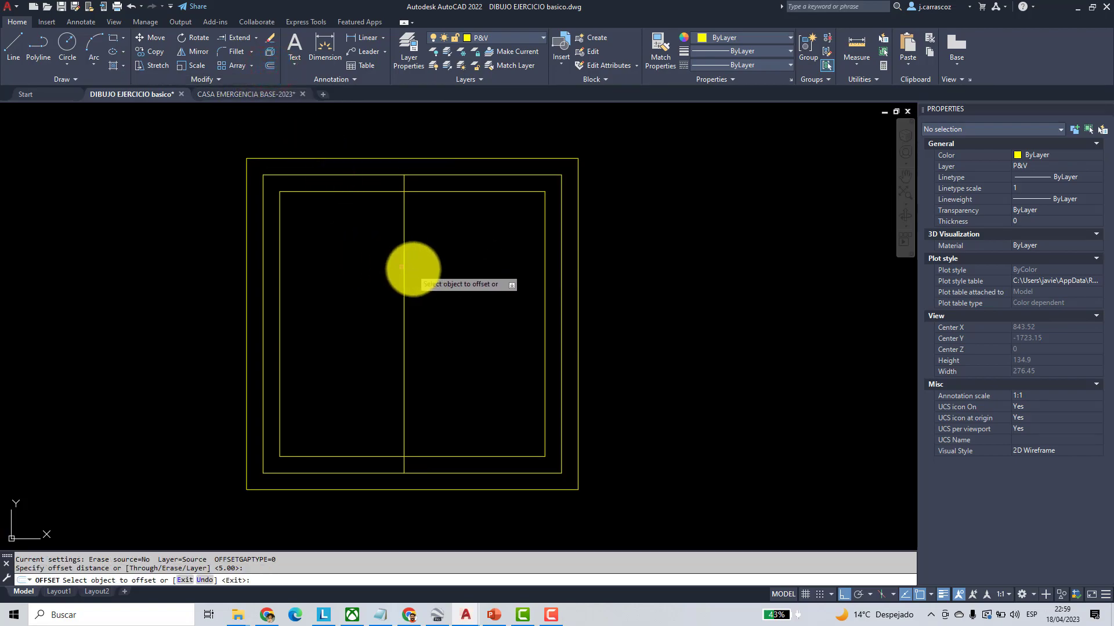
click(405, 273)
click(468, 273)
key(Escape)
key(Escape)
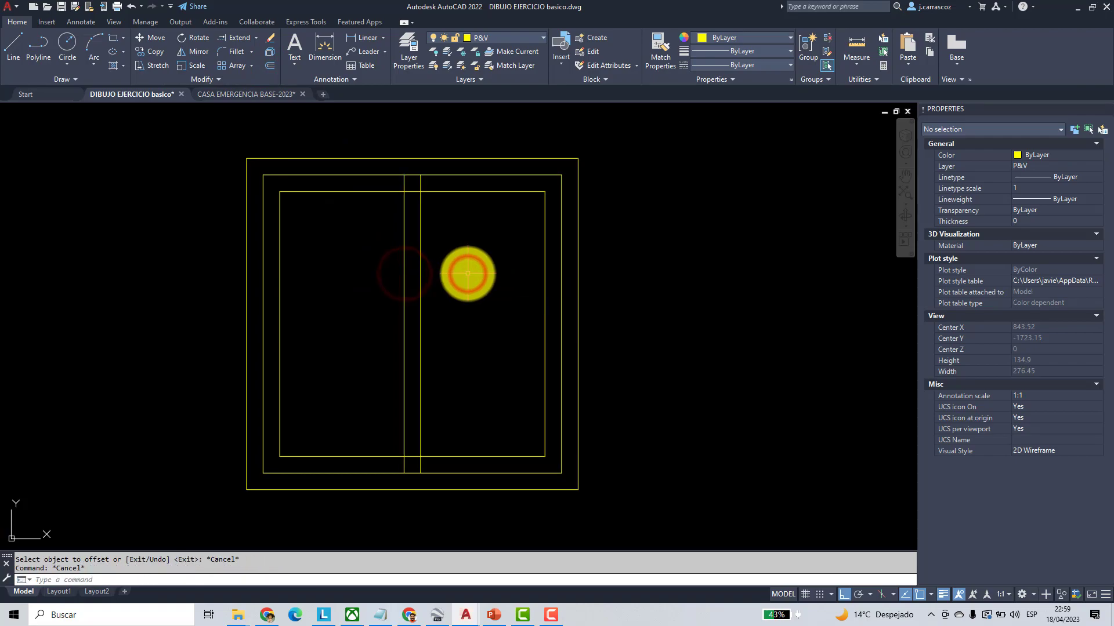
- Trim the inner frame between the two mullion lines and the right mullion line beyond it, using these objects as cutting edges
click(255, 39)
click(237, 56)
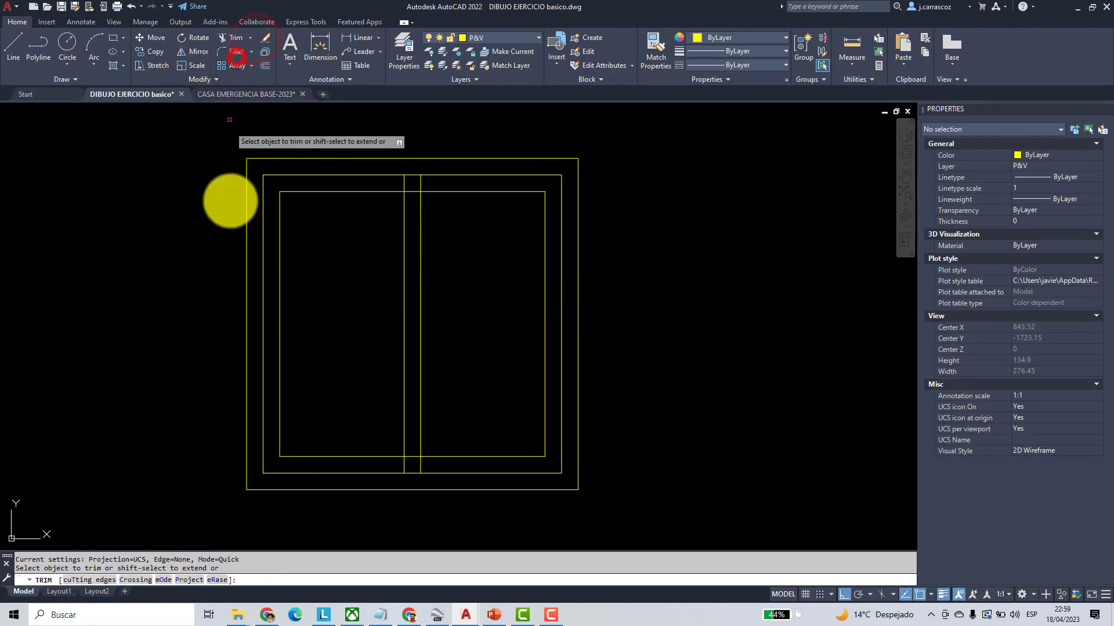
click(76, 580)
drag(441, 465, 366, 182)
key(Return)
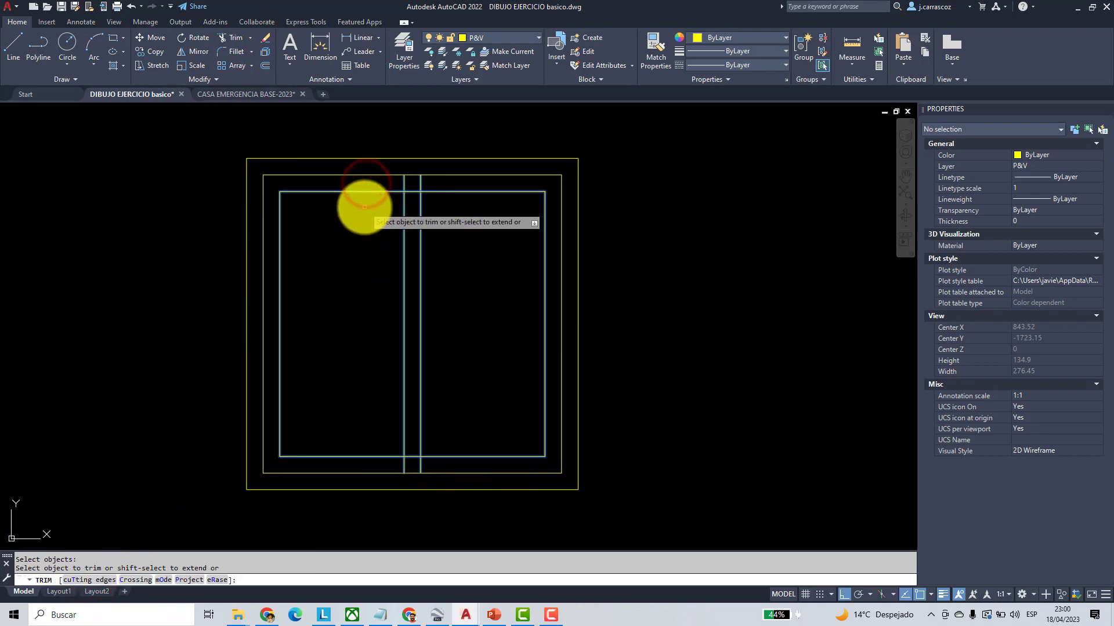
click(413, 193)
click(413, 176)
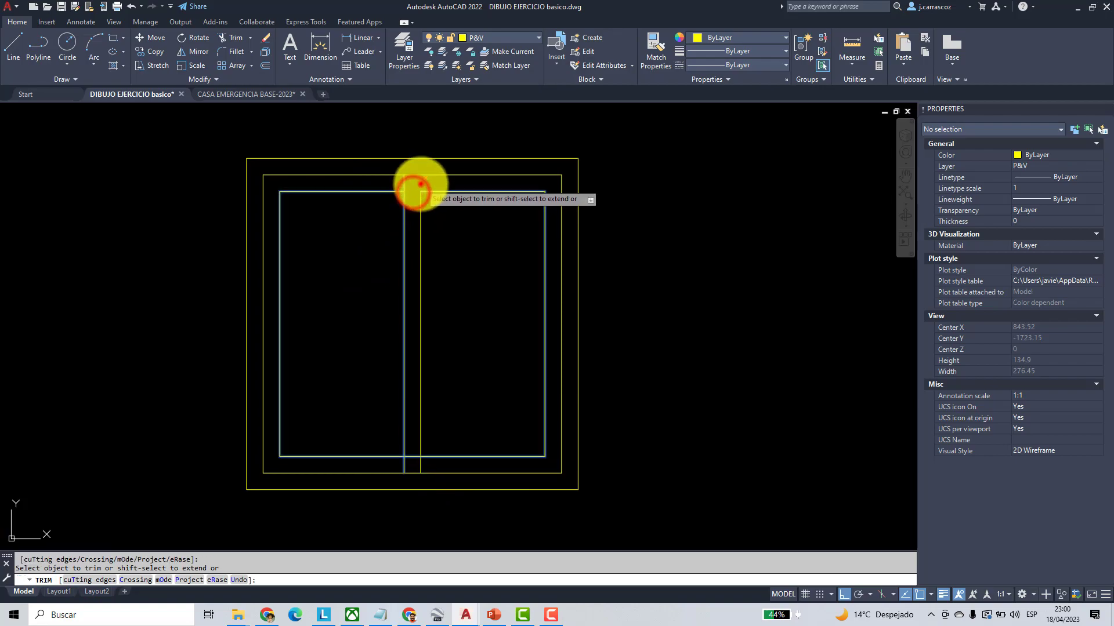
click(412, 457)
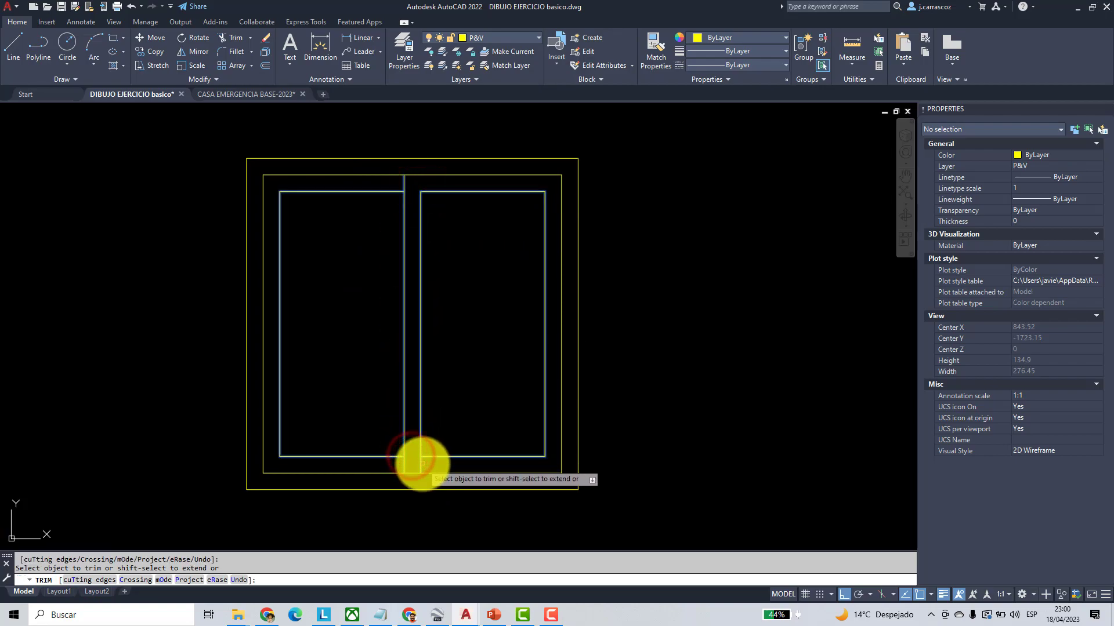
click(421, 464)
key(Return)
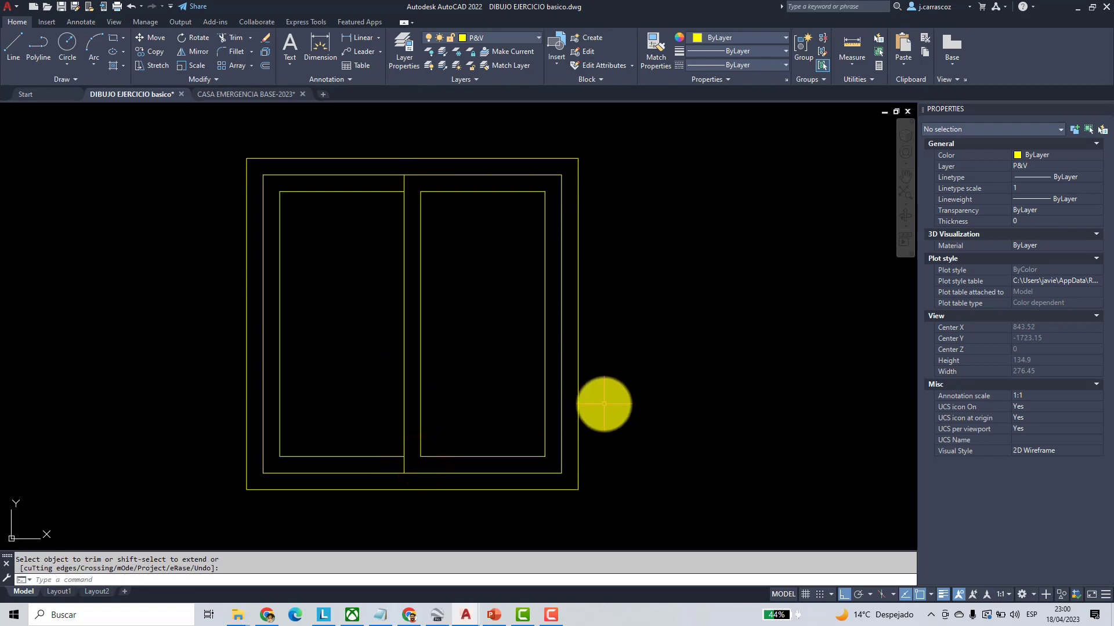
- On the SOMBREADOS layer, draw a horizontal line from the window's upper left corner to the left wall
scroll(617, 318, down, 8)
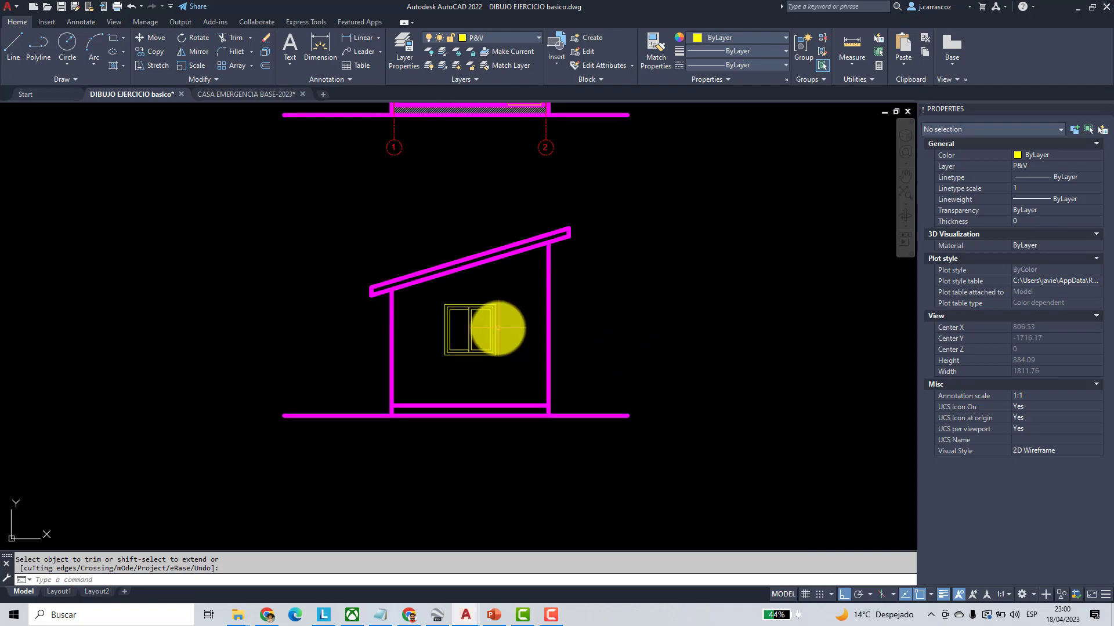
click(529, 40)
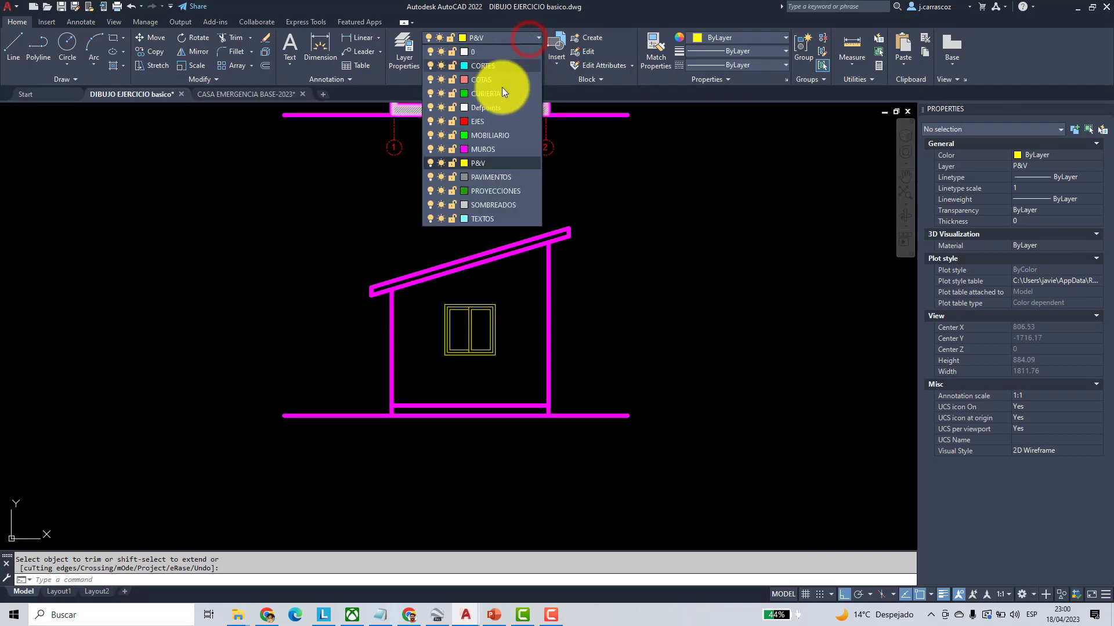
click(498, 205)
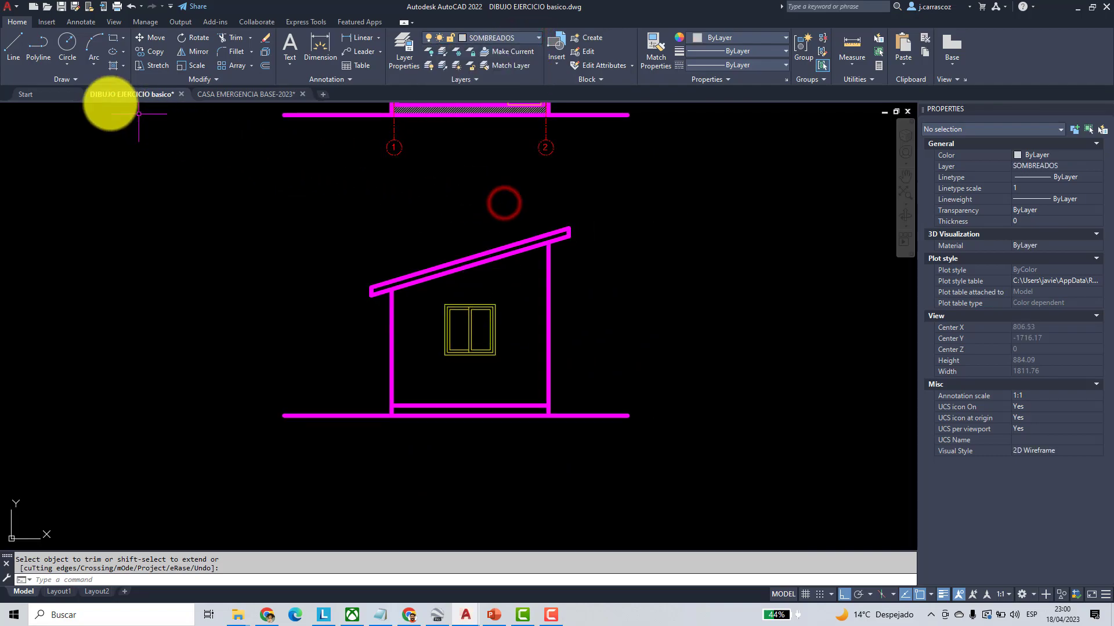
click(15, 52)
scroll(458, 290, up, 2)
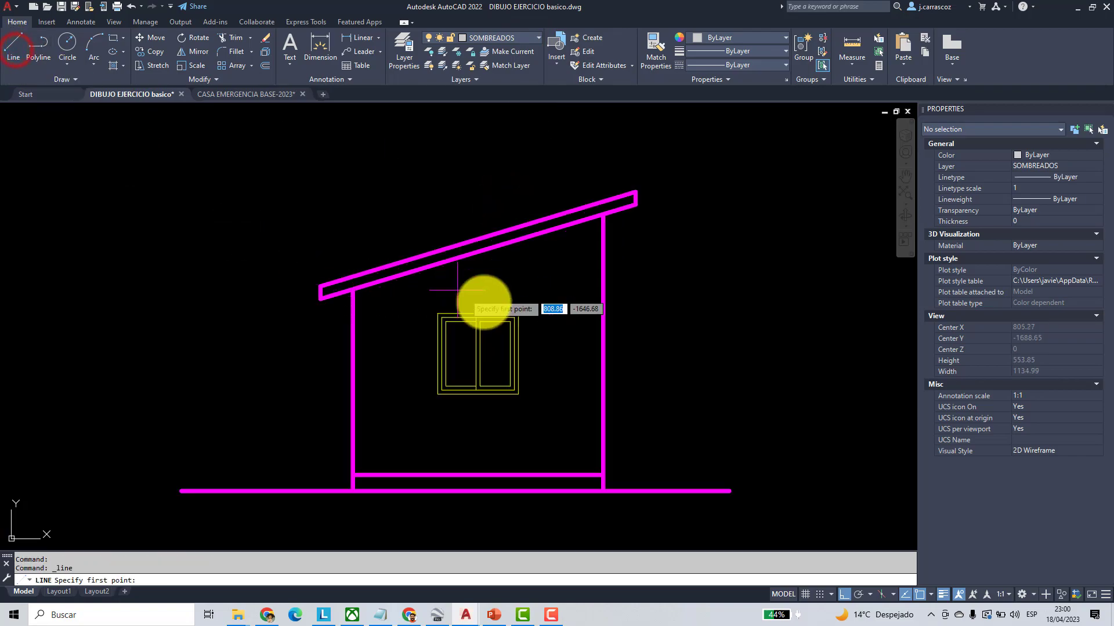
click(437, 314)
click(351, 313)
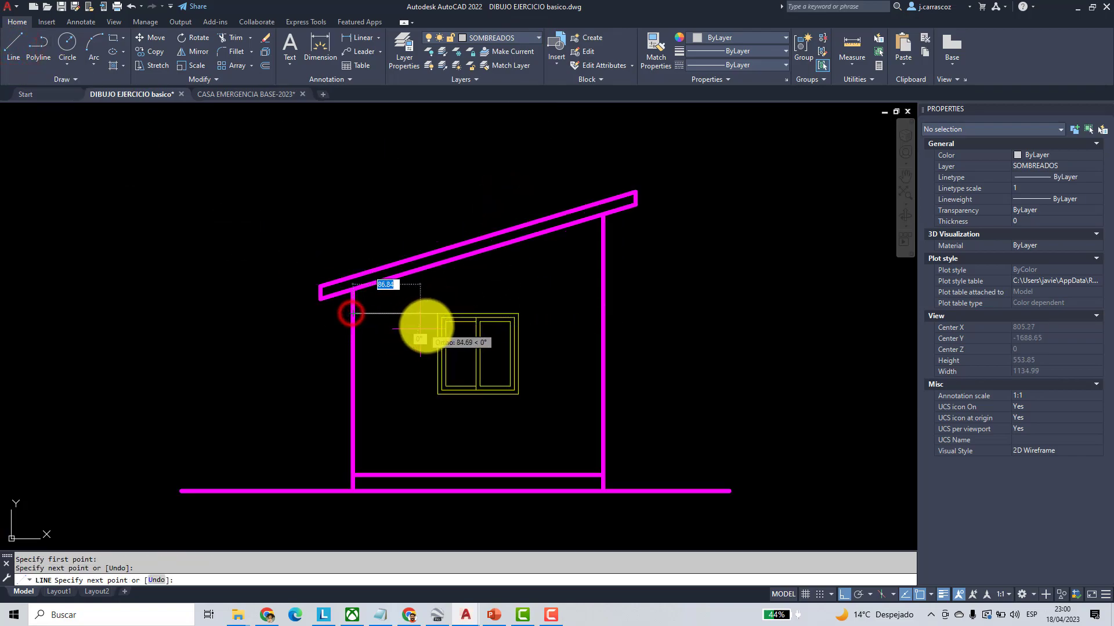
key(Escape)
- Draw a matching horizontal line from the window's upper right corner to the right wall
click(14, 56)
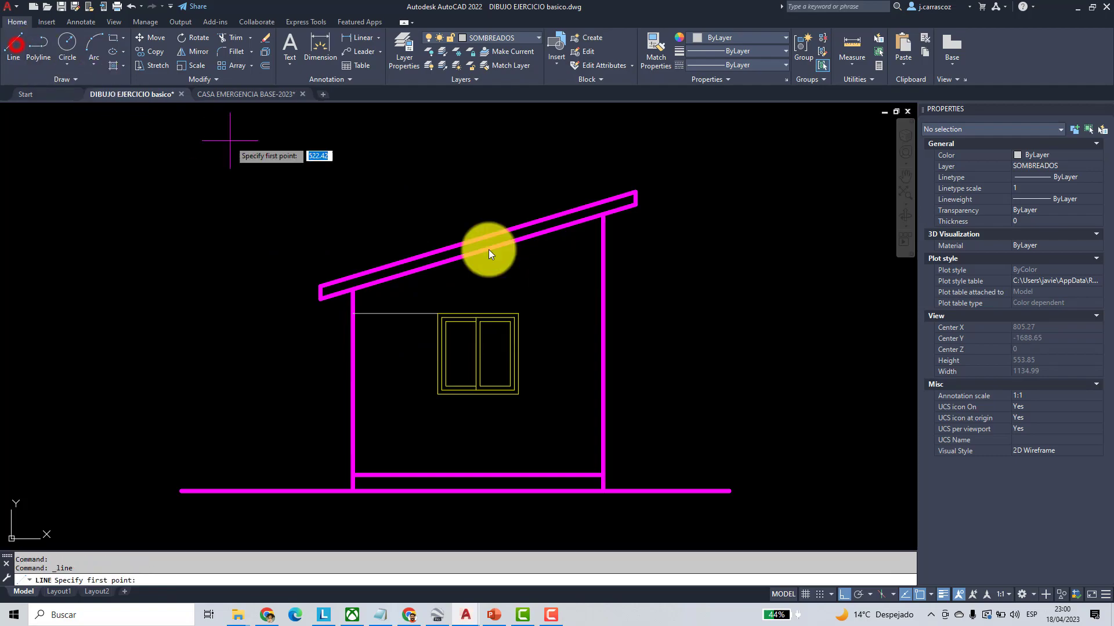
click(518, 313)
click(602, 314)
key(Escape)
scroll(562, 313, up, 3)
click(602, 358)
click(586, 323)
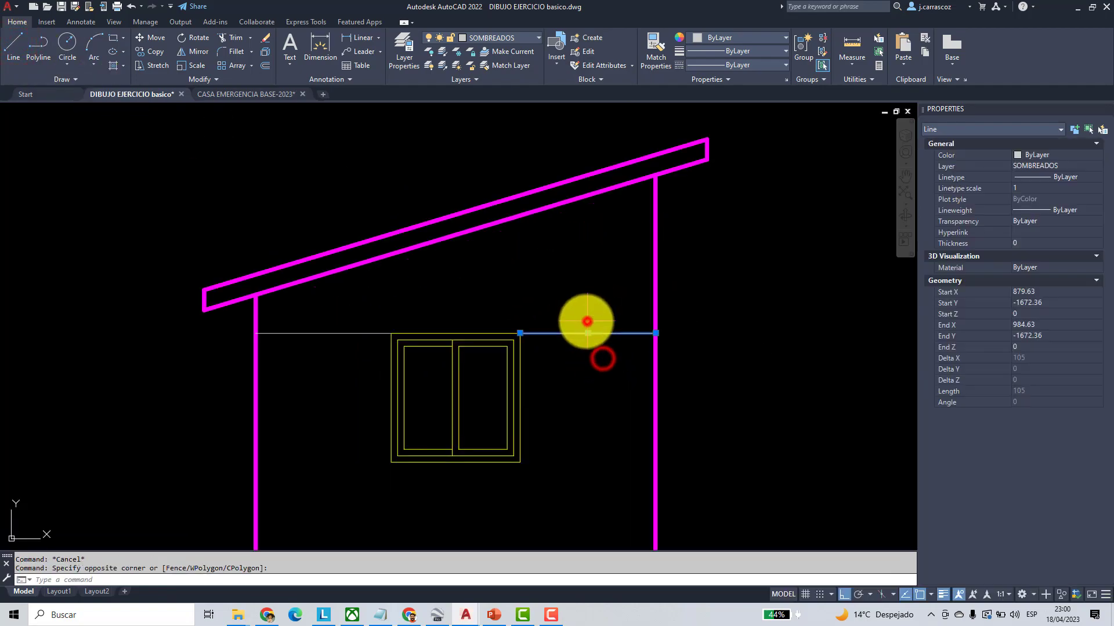
click(323, 373)
click(302, 319)
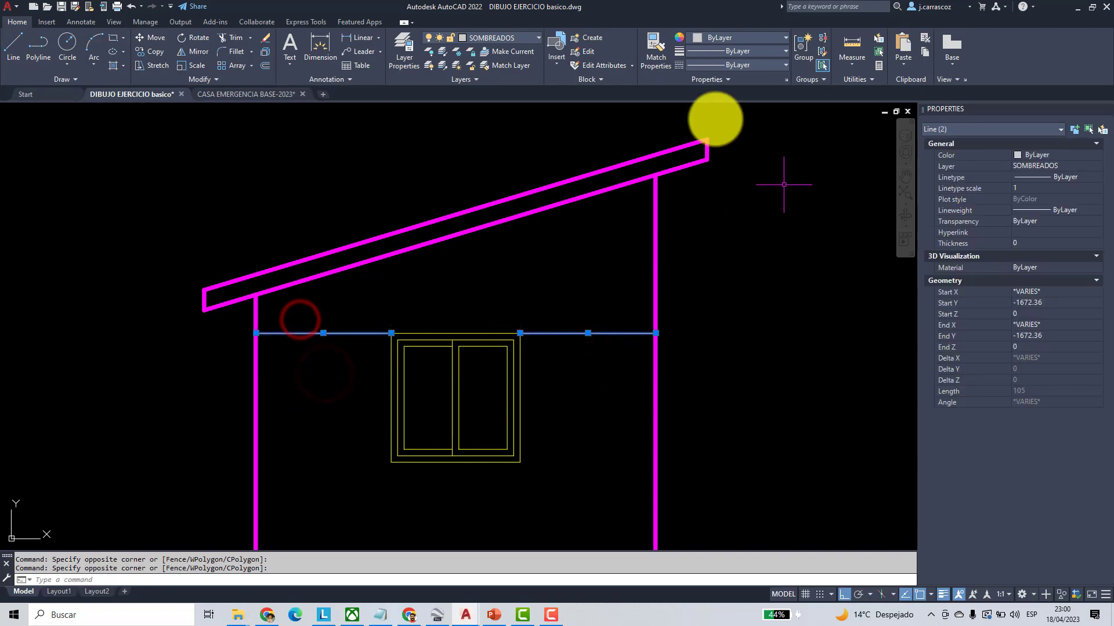
key(Escape)
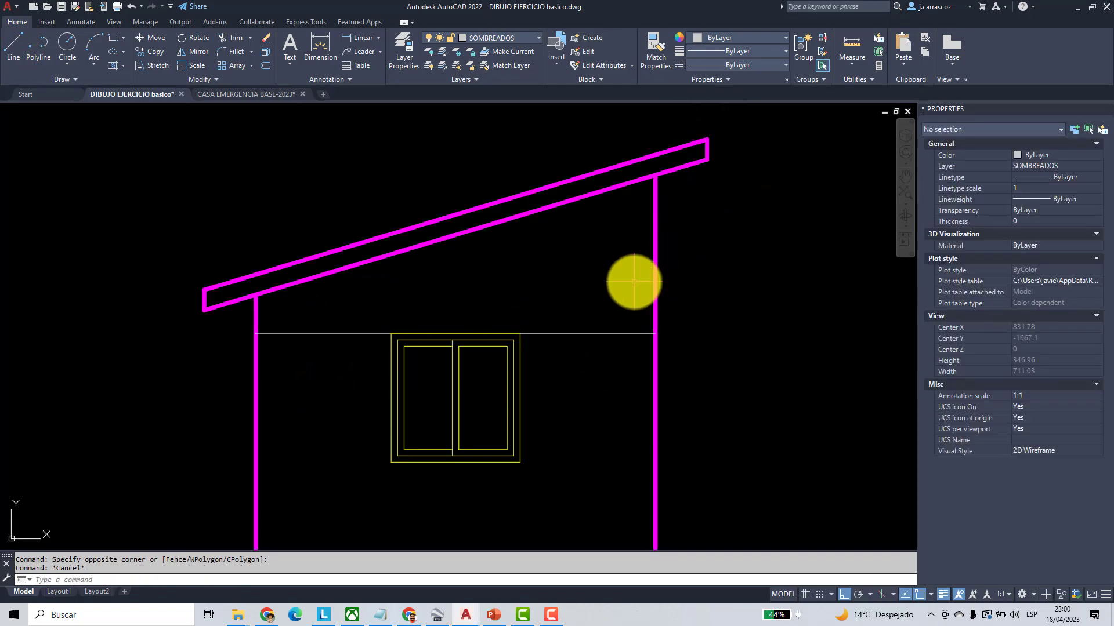
- Hatch the wall area between the horizontal lines and the sloped roof with a user-defined pattern, angle 90 and spacing 10
scroll(634, 282, down, 3)
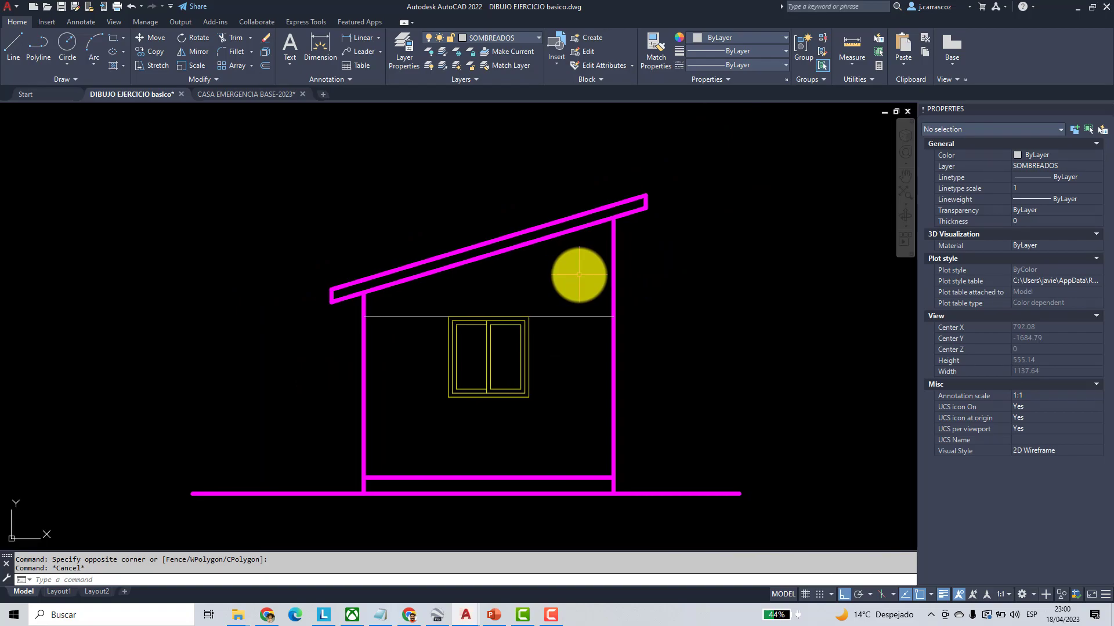
click(113, 66)
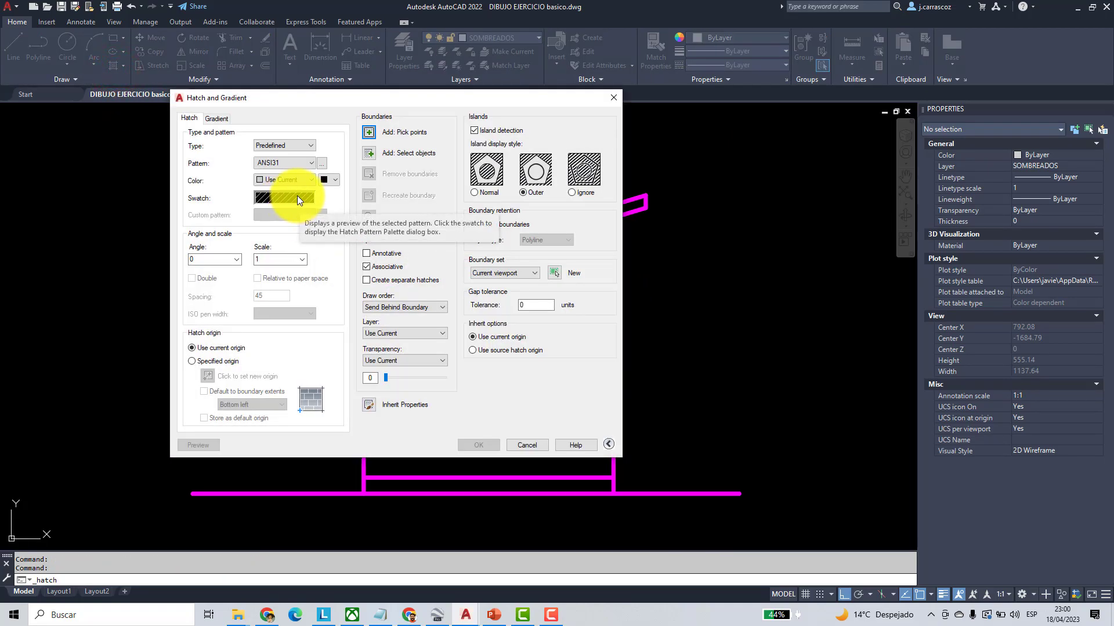
click(305, 145)
click(291, 162)
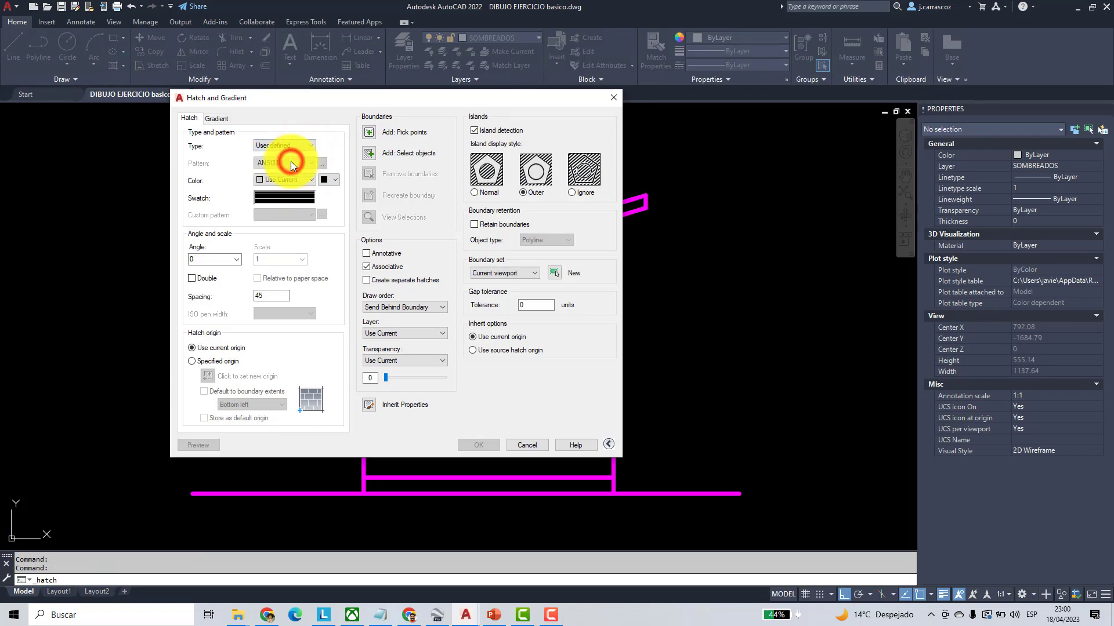
click(217, 260)
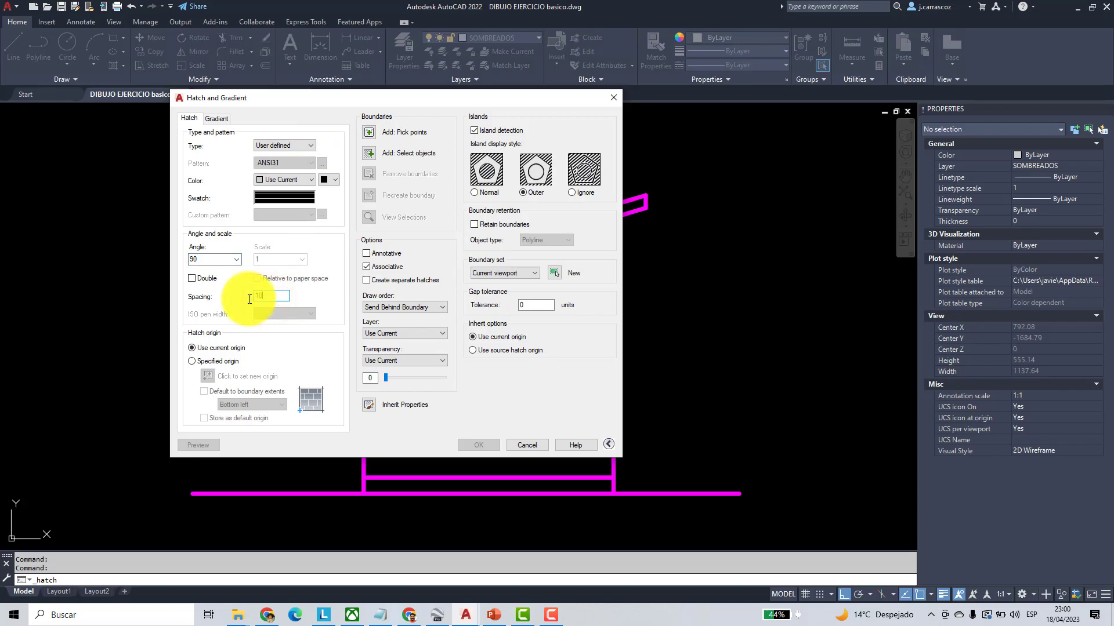
click(367, 133)
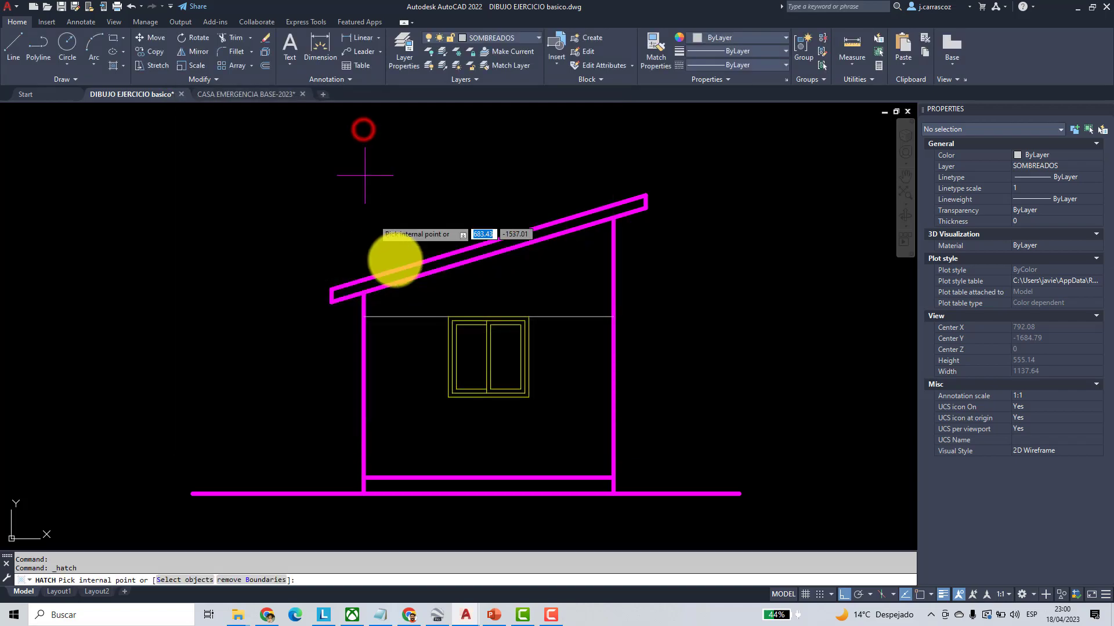
click(522, 281)
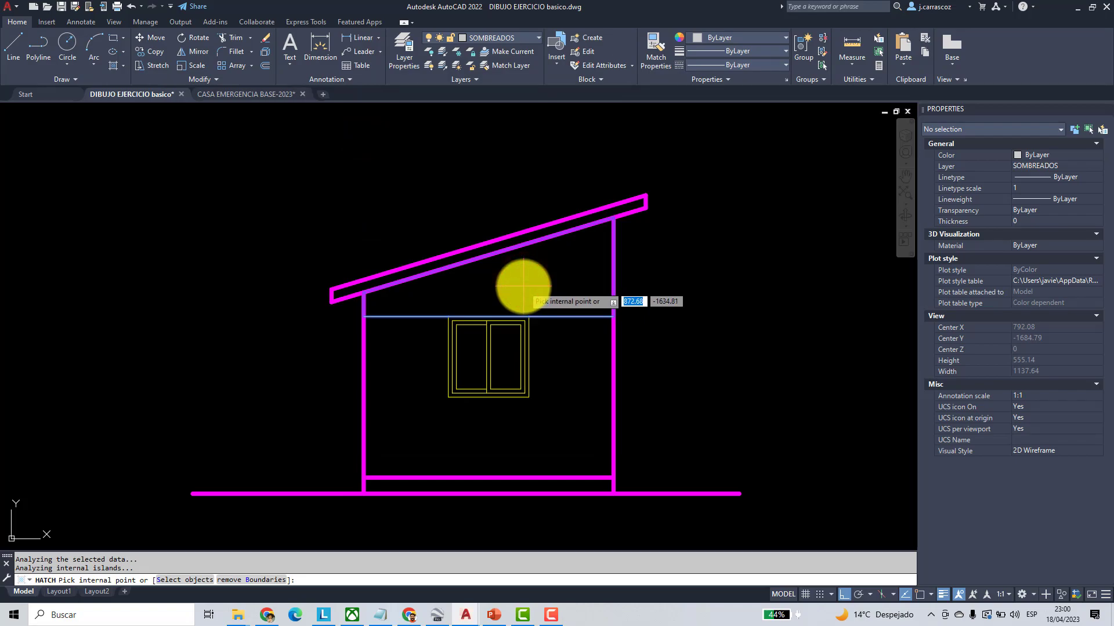
key(Return)
key(Return)
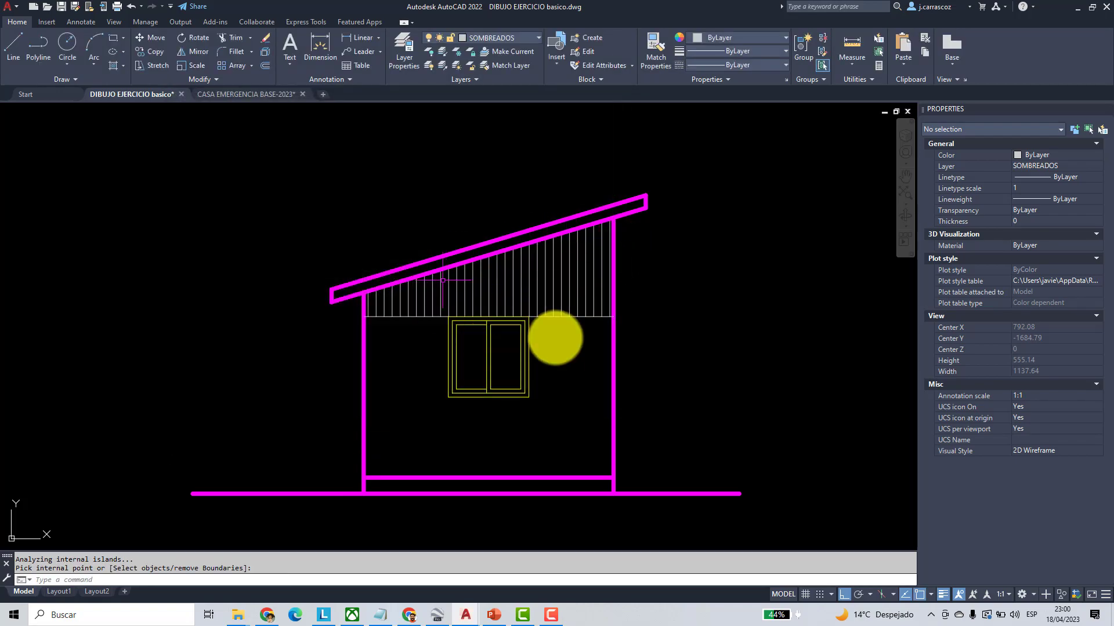
- Set the wall hatch's origin to the point where the horizontal line meets the right wall
scroll(613, 317, up, 10)
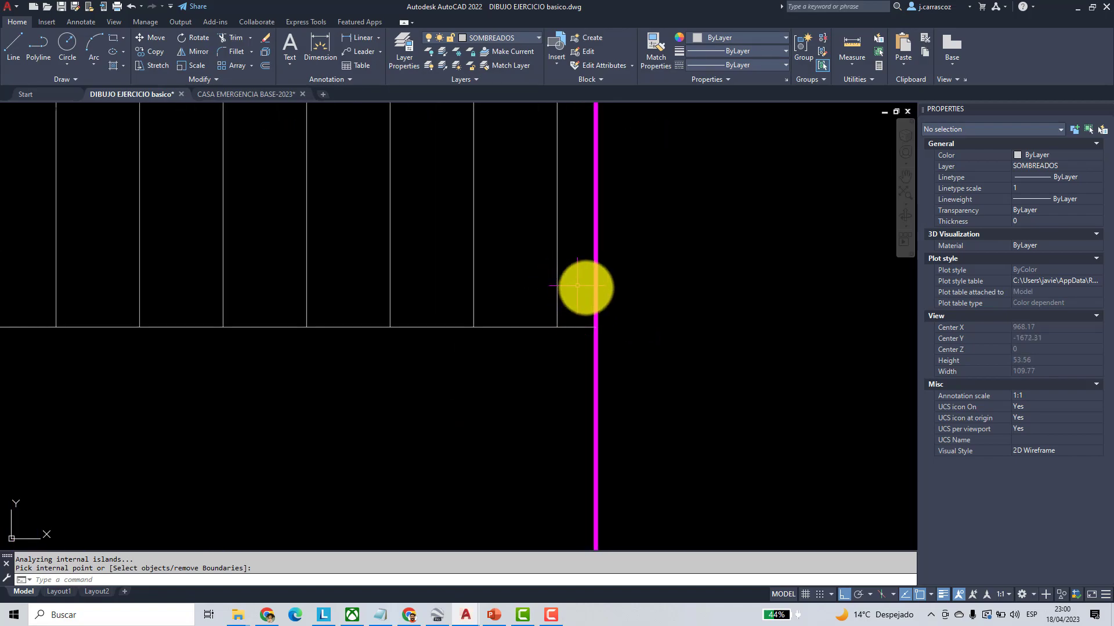
scroll(576, 286, down, 10)
scroll(335, 279, up, 7)
scroll(348, 279, down, 6)
mouse_move(586, 284)
middle_down()
mouse_move(512, 323)
mouse_move(508, 349)
middle_up()
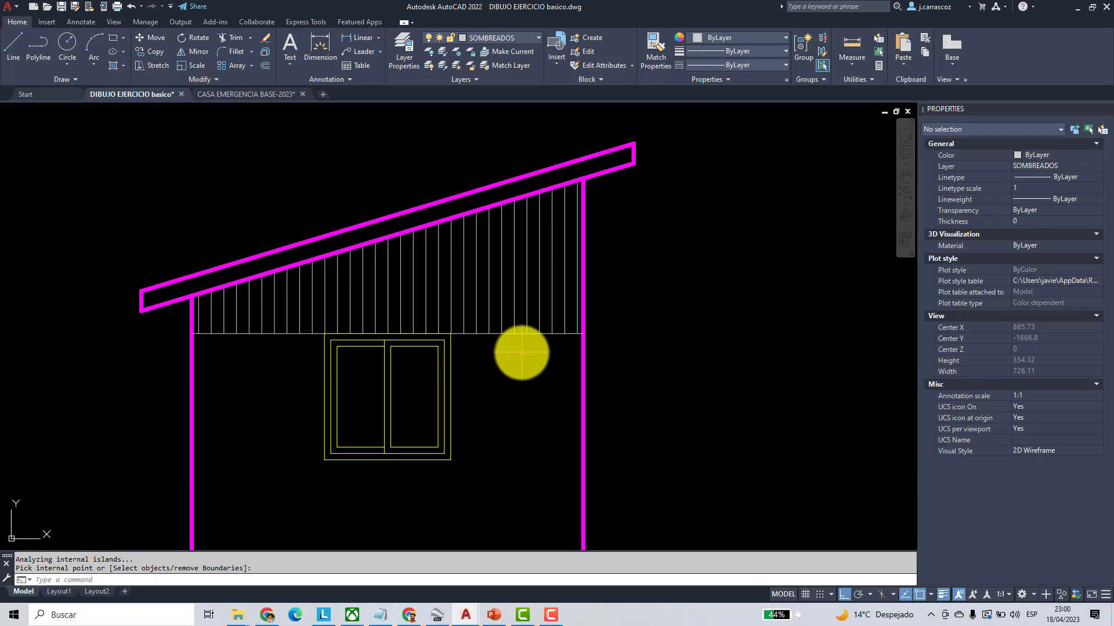
key(Return)
click(540, 281)
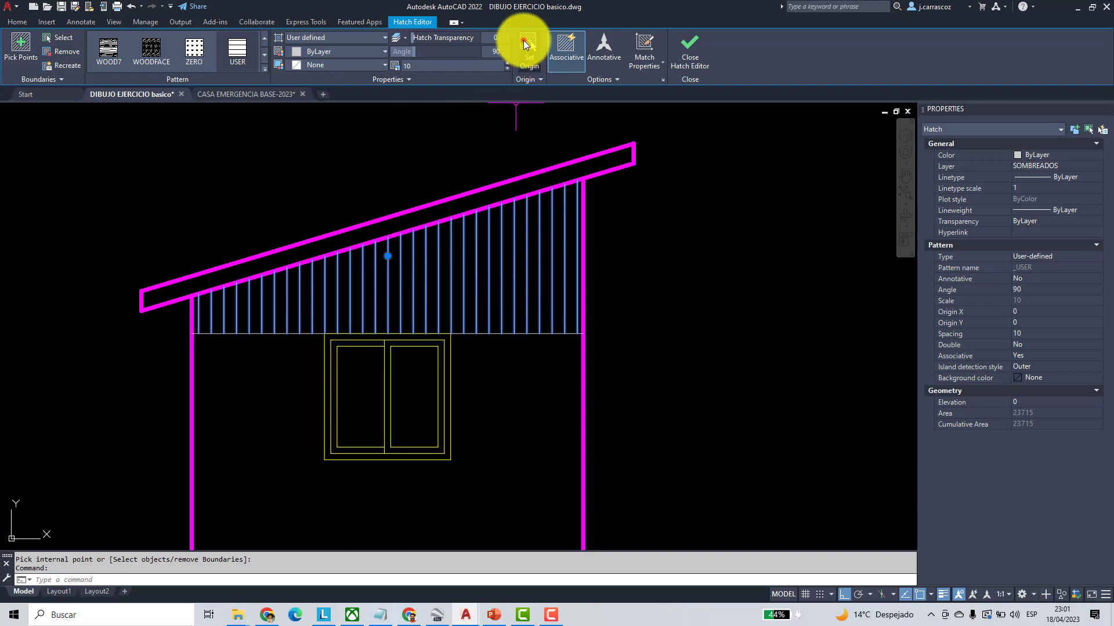
click(523, 40)
scroll(583, 332, up, 6)
click(550, 339)
scroll(592, 326, down, 5)
scroll(196, 296, down, 4)
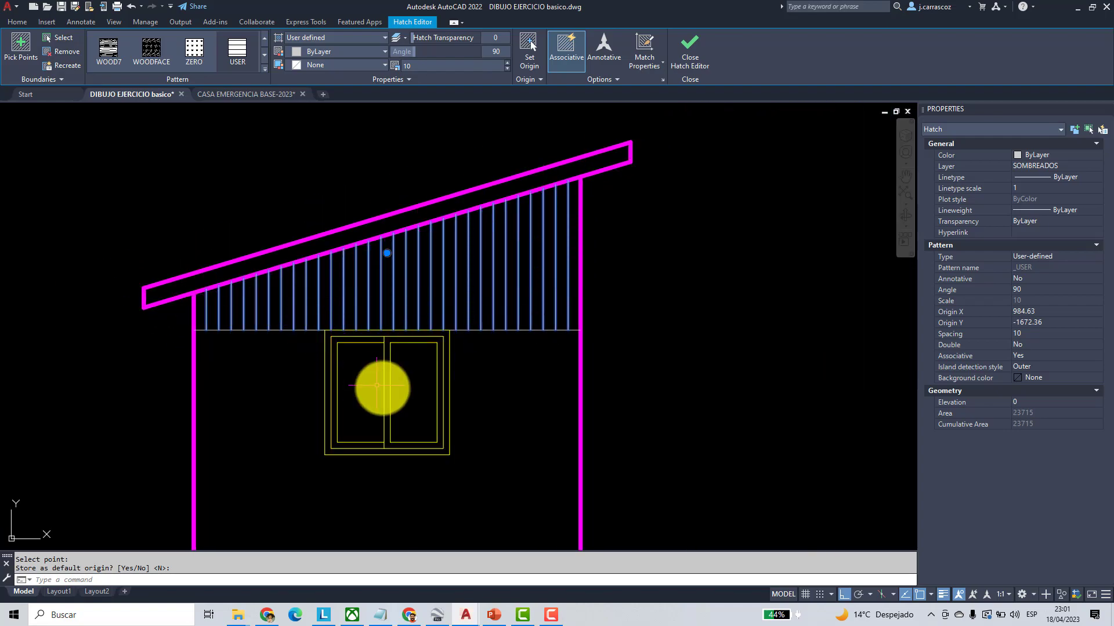
key(Escape)
key(Escape)
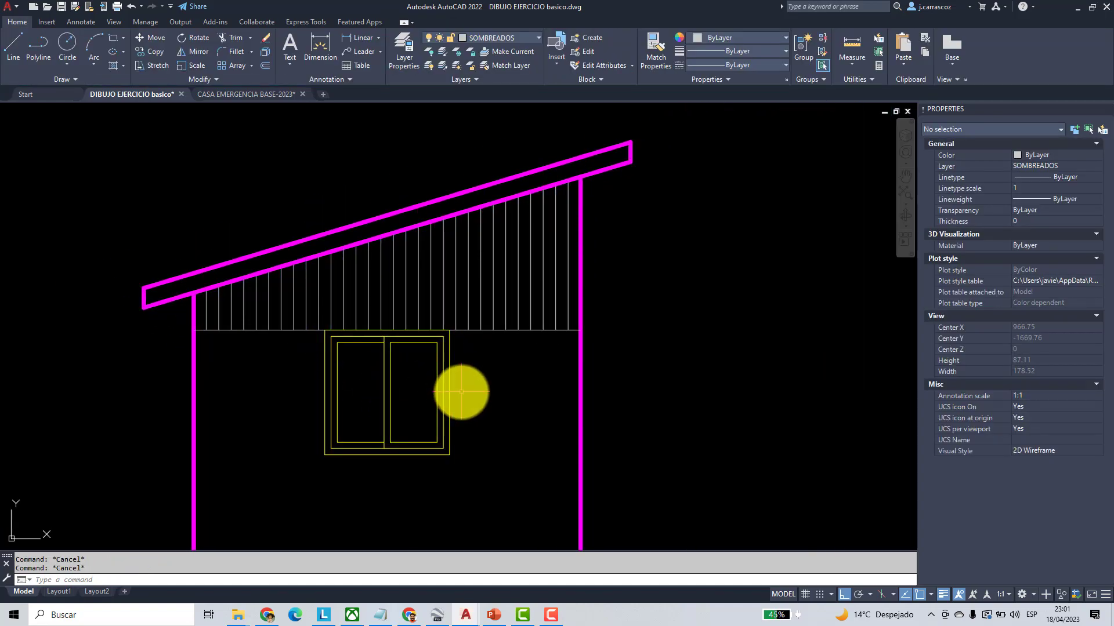
- Give the wall hatch and the two horizontal lines beside the window a darker grey true colour
click(540, 367)
click(516, 310)
click(282, 368)
click(254, 315)
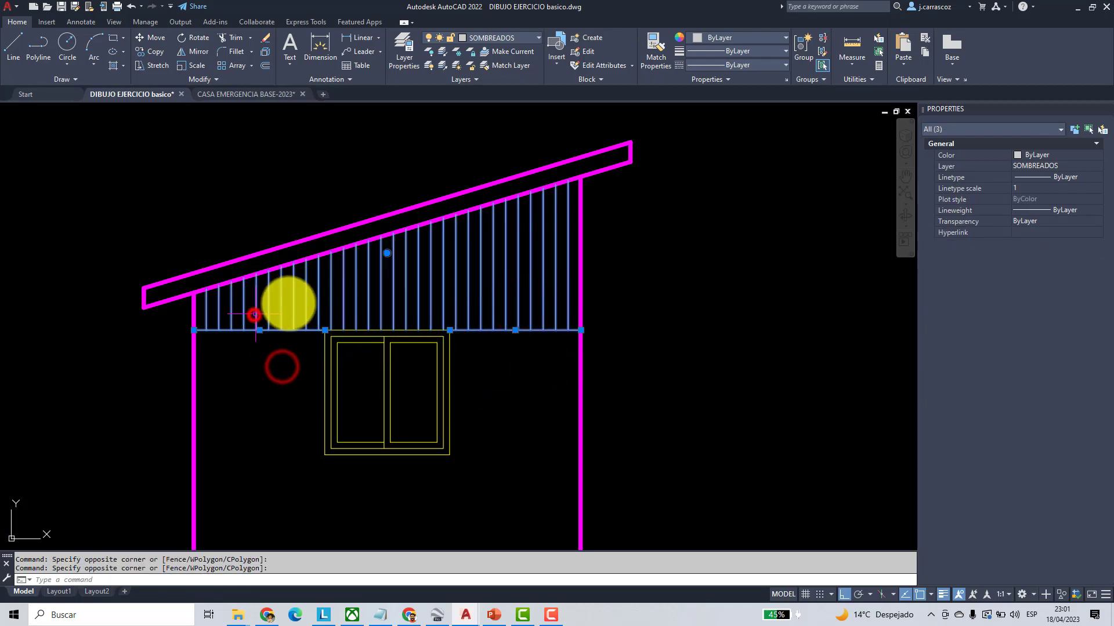
click(720, 39)
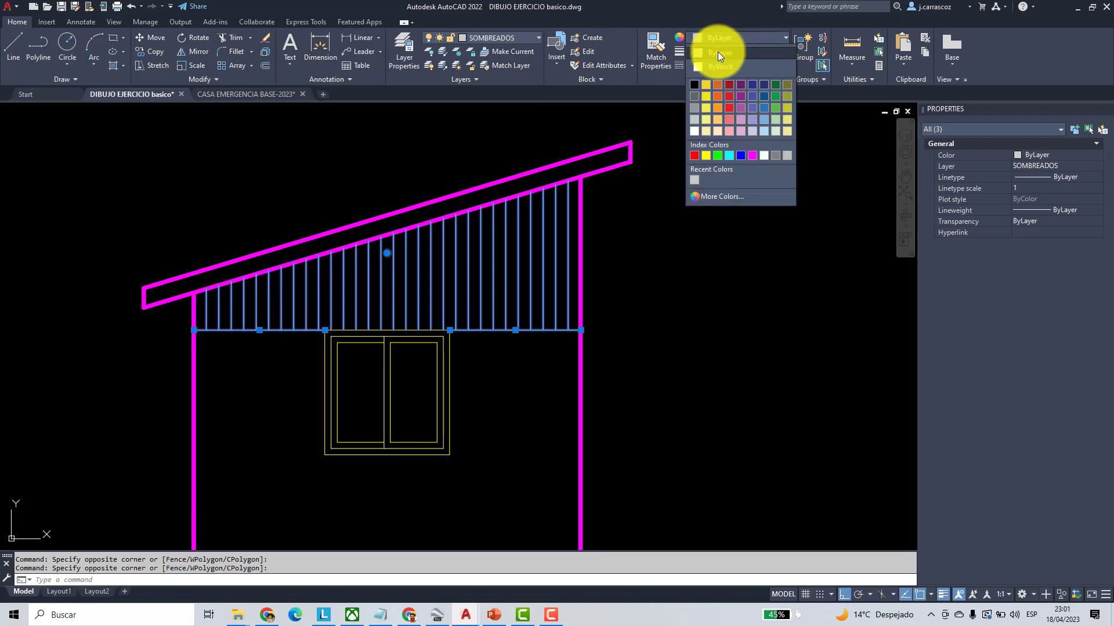
click(726, 196)
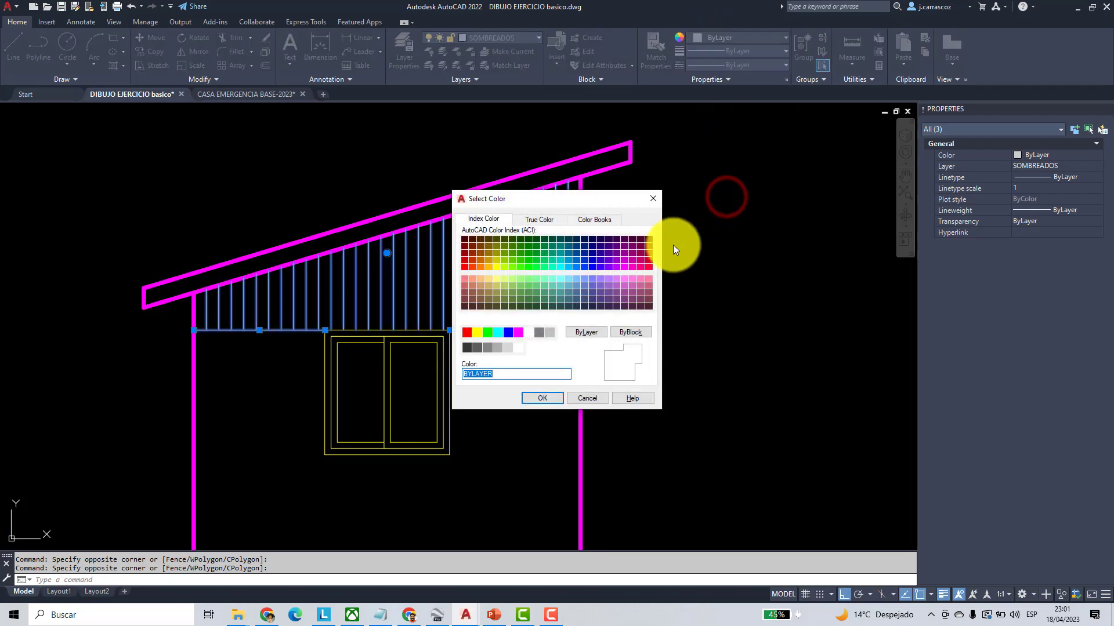
click(540, 218)
mouse_move(584, 312)
mouse_down()
mouse_move(583, 326)
mouse_move(583, 317)
mouse_up()
click(542, 397)
key(Escape)
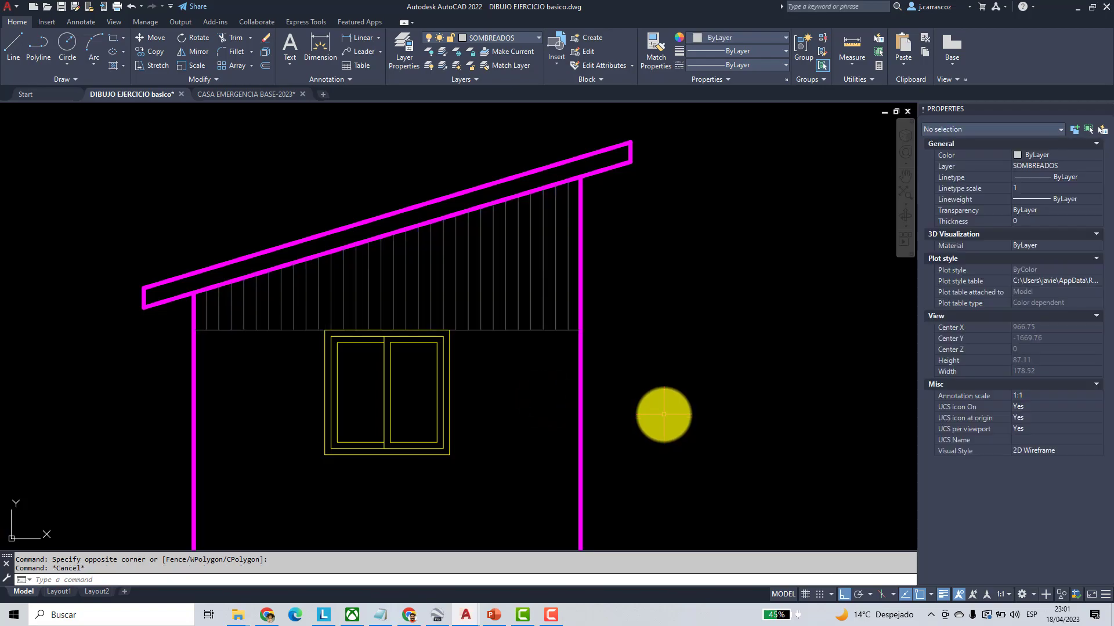
- Examine ELEVACIÓN NORTE in the CASA EMERGENCIA BASE-2023 drawing as a reference, and return to DIBUJO EJERCICIO basico
scroll(588, 381, down, 5)
middle_drag(598, 373, 489, 367)
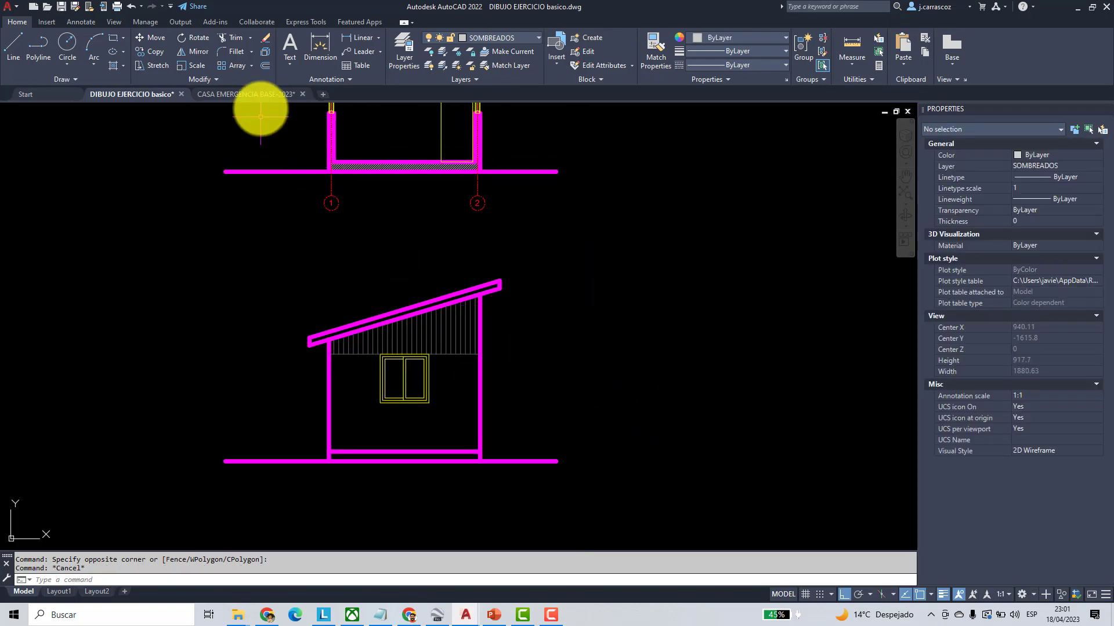
click(261, 95)
scroll(440, 389, up, 2)
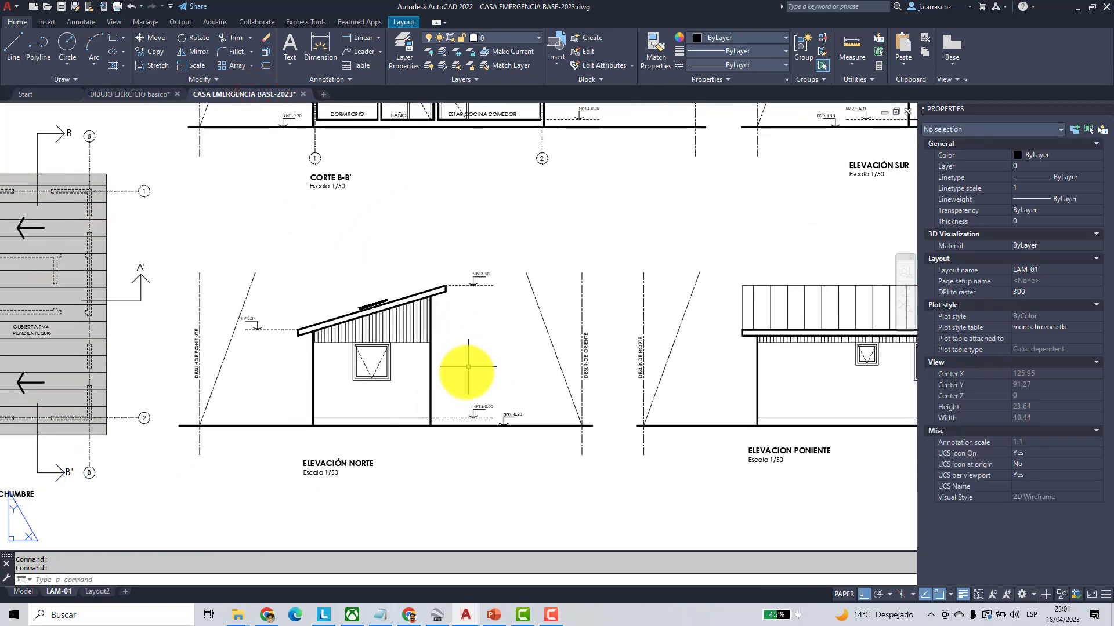
scroll(430, 376, up, 2)
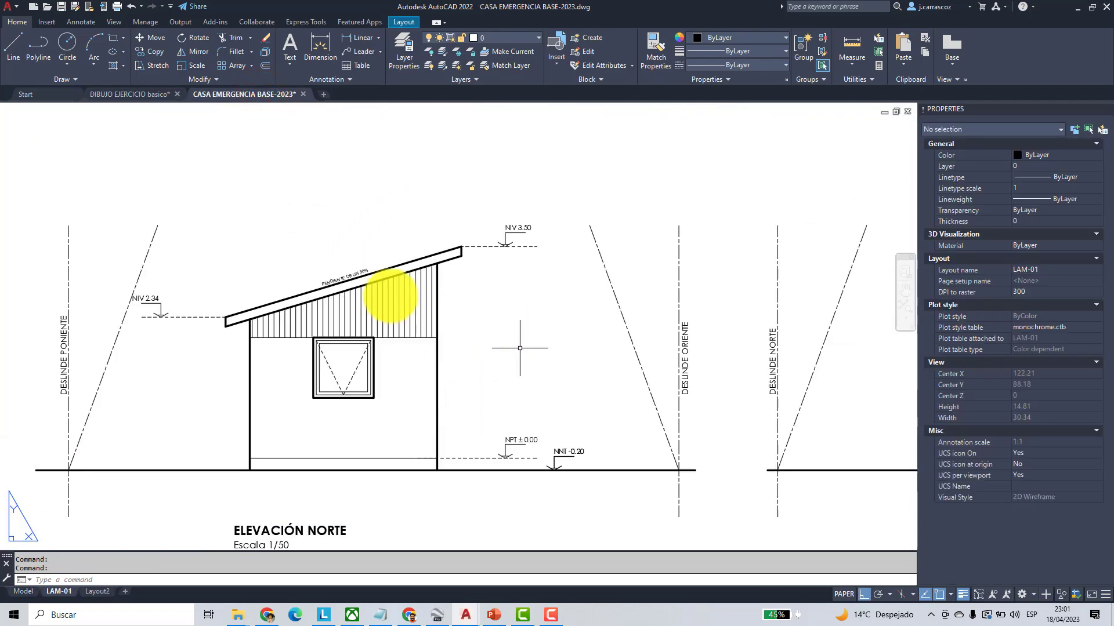
click(122, 93)
- Freeze the layers of the floor plan's dimensions, furniture and room labels by selecting an object on each
scroll(460, 354, down, 2)
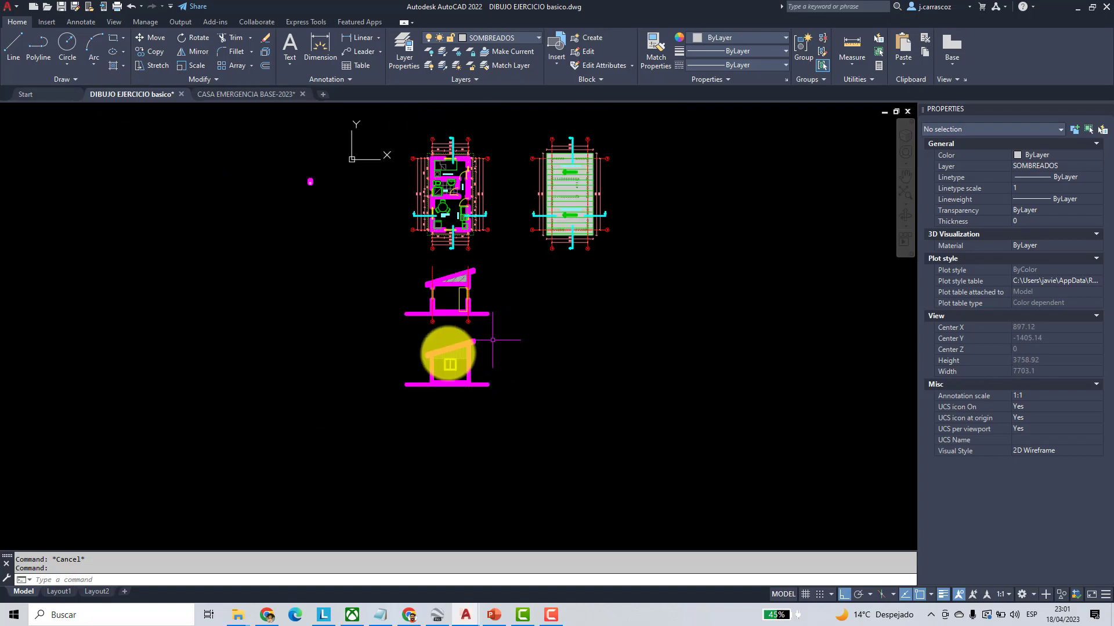
scroll(435, 318, up, 2)
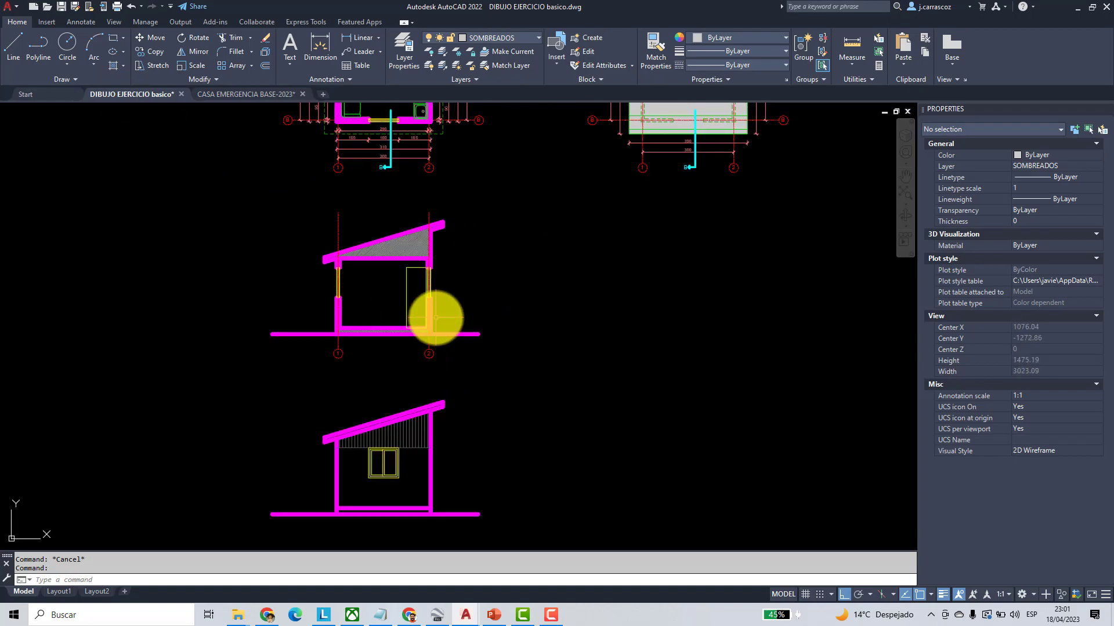
scroll(435, 318, down, 3)
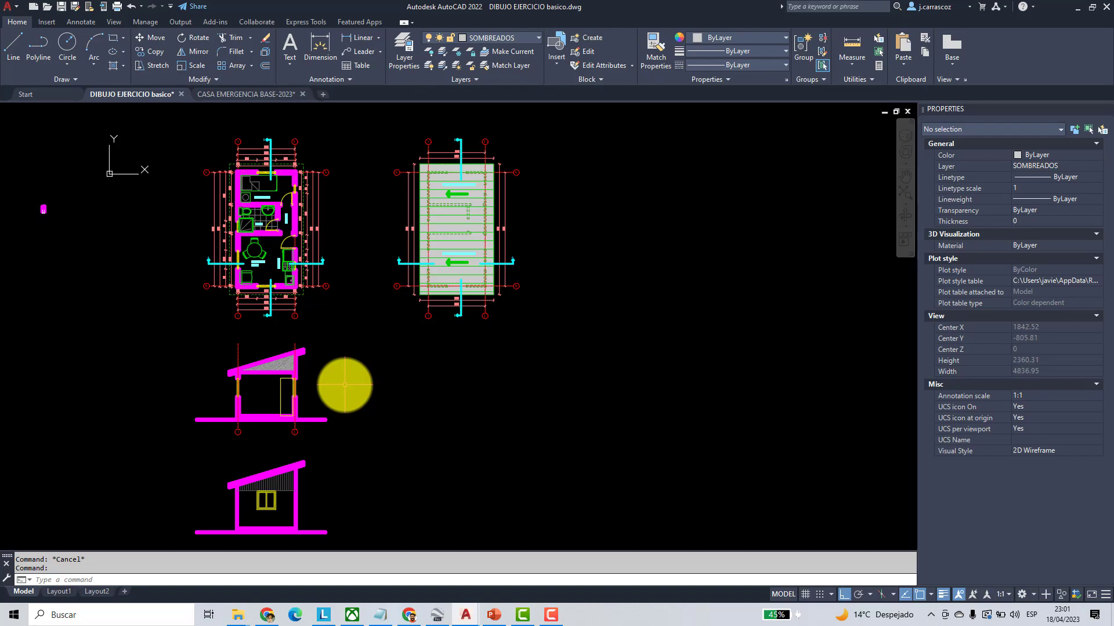
scroll(293, 244, up, 4)
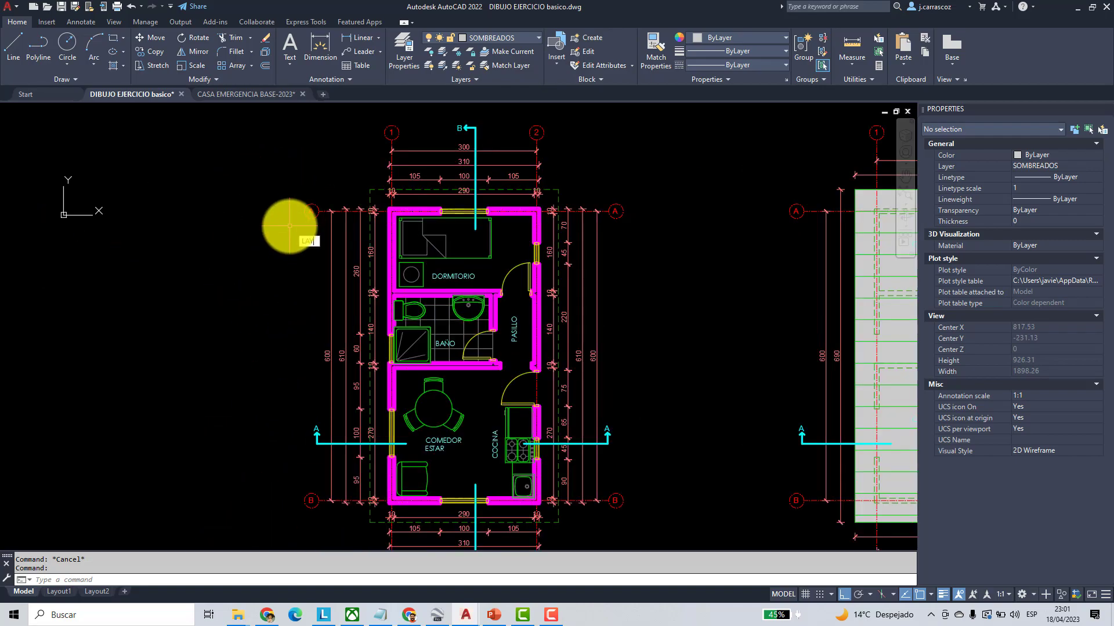
text(FRZ)
key(Return)
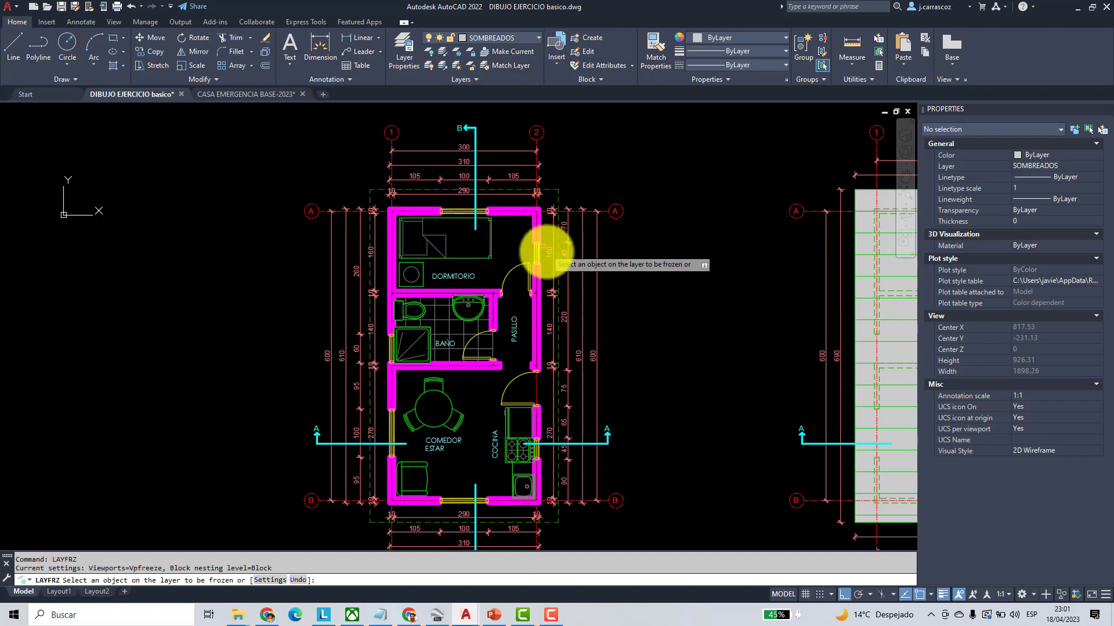
click(569, 235)
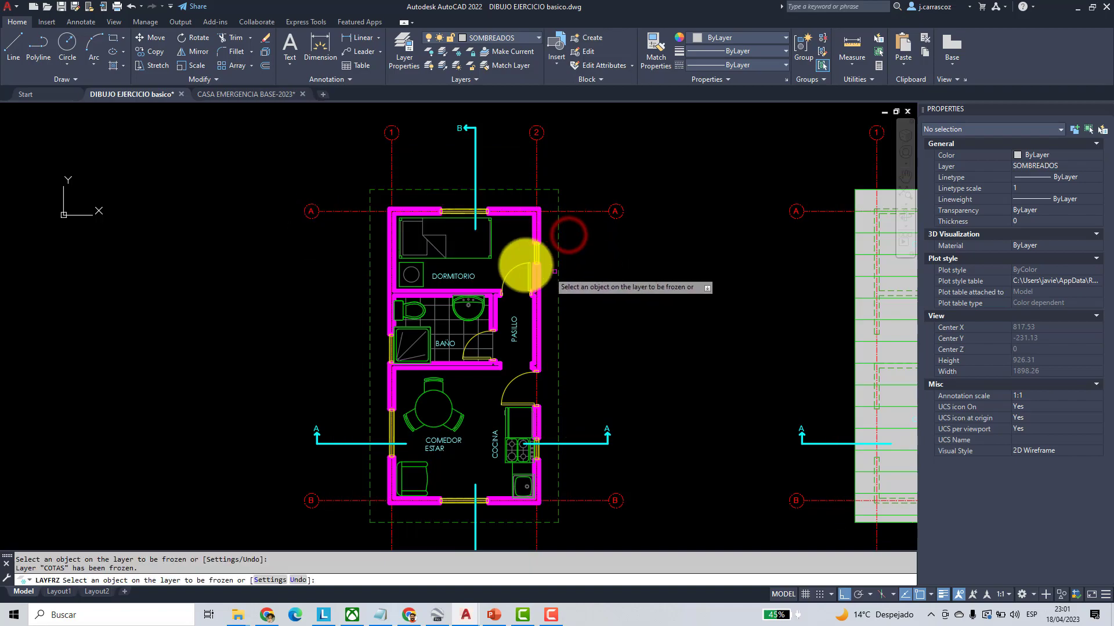
click(489, 244)
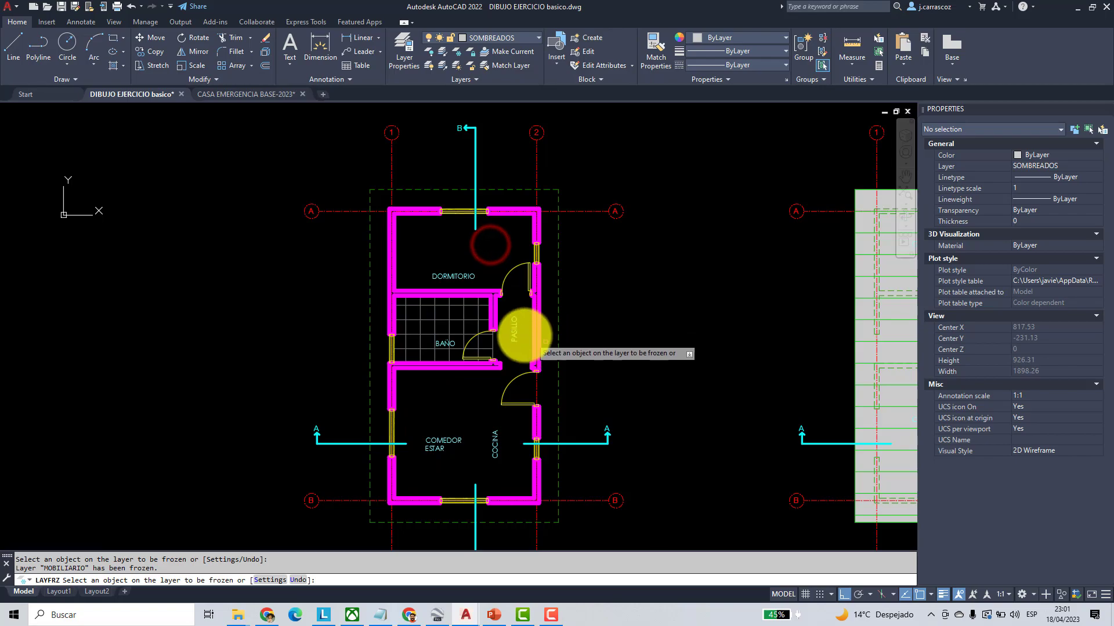
click(512, 332)
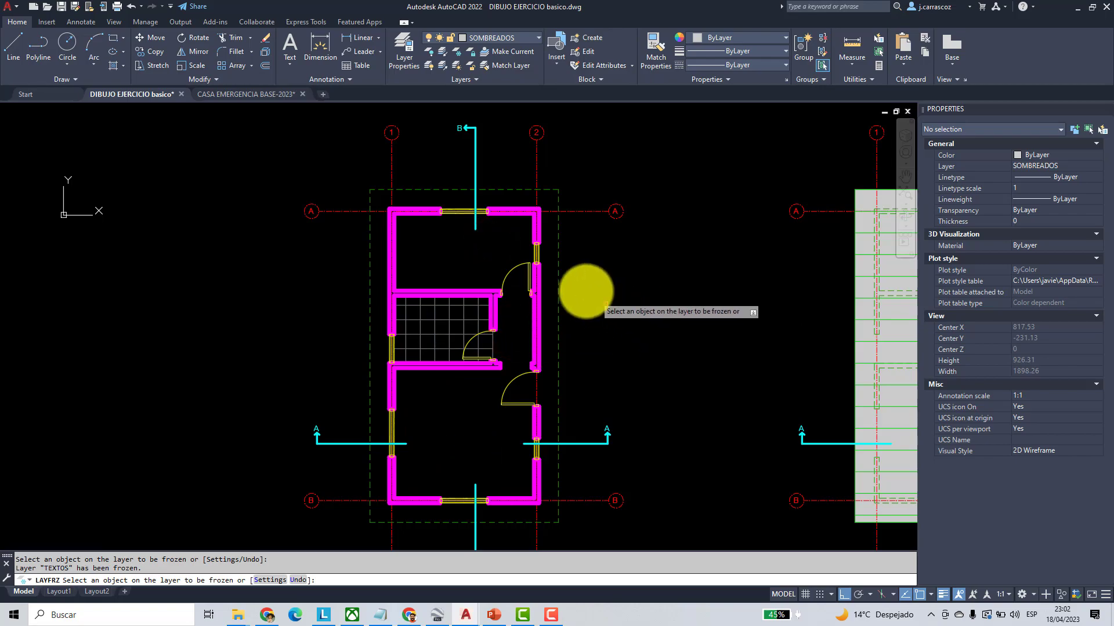
scroll(531, 261, down, 4)
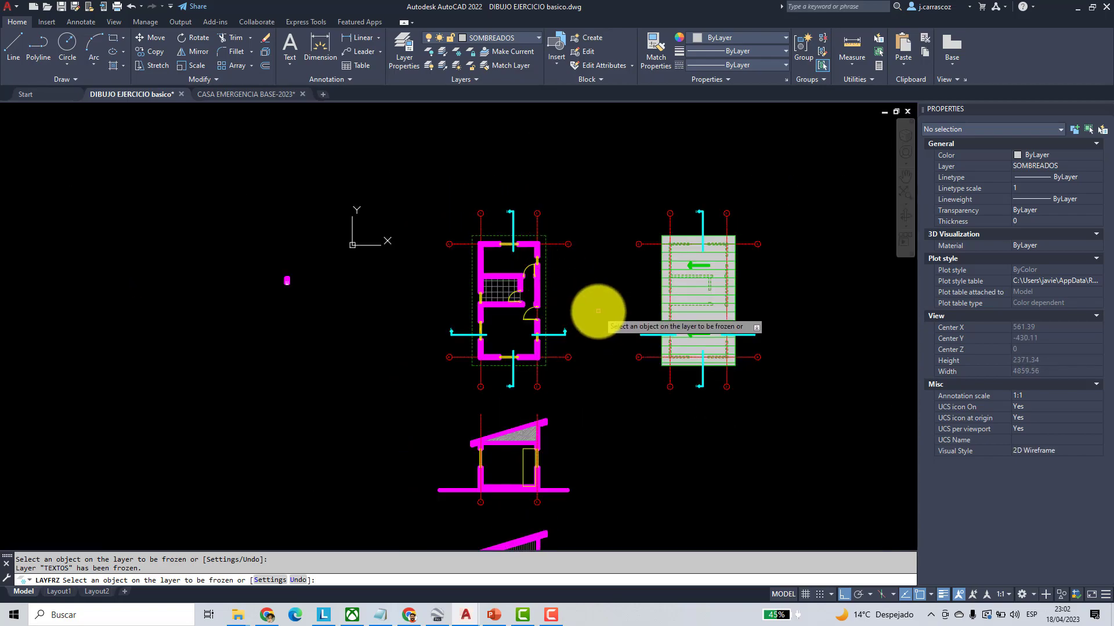
key(Return)
key(Return)
right_click(602, 180)
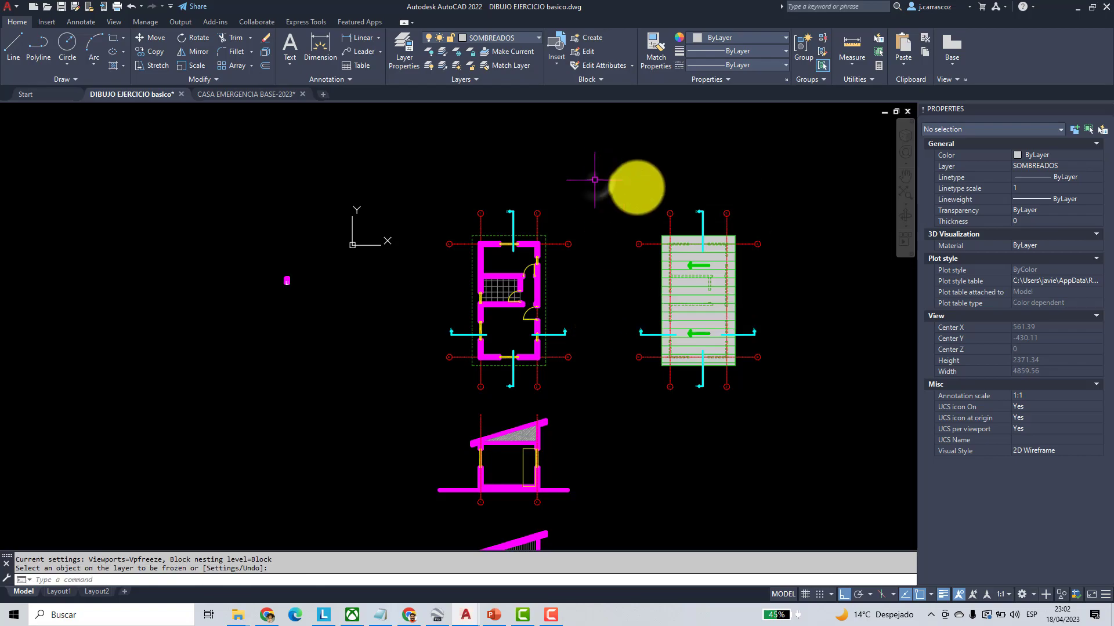
- Copy the entire simplified floor plan and paste it as a block in the empty area left of the original
click(927, 53)
click(575, 403)
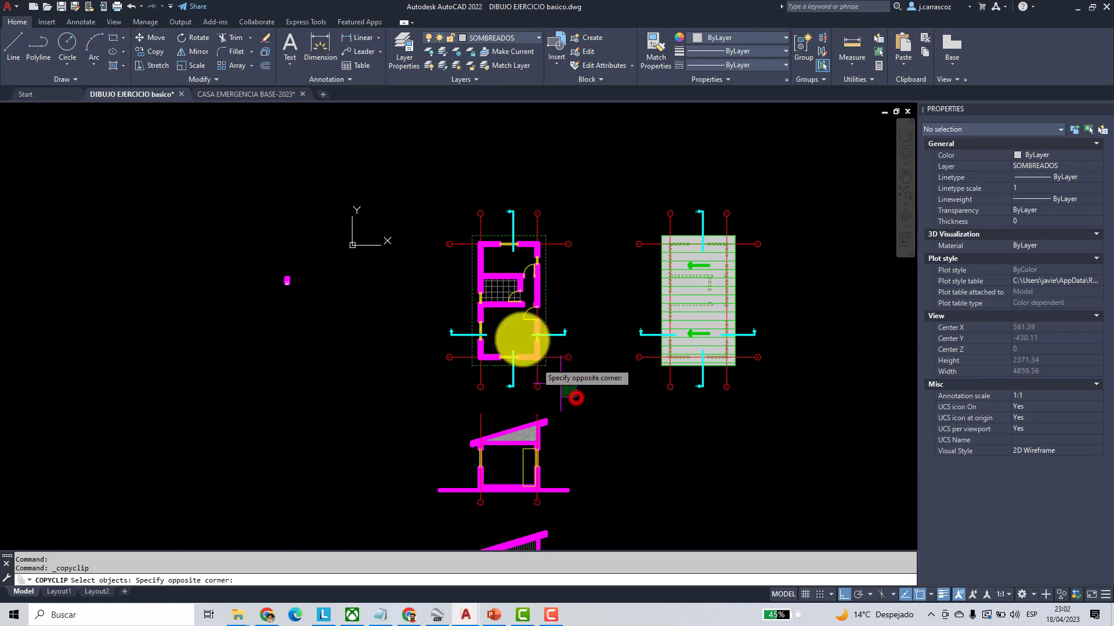
click(427, 179)
right_click(427, 178)
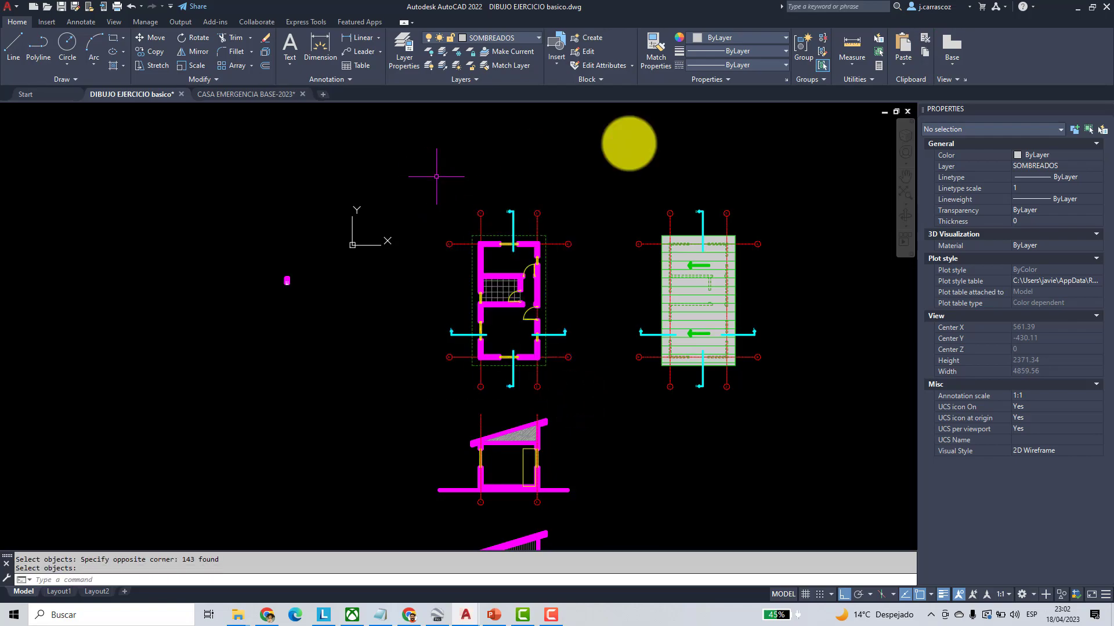
click(908, 69)
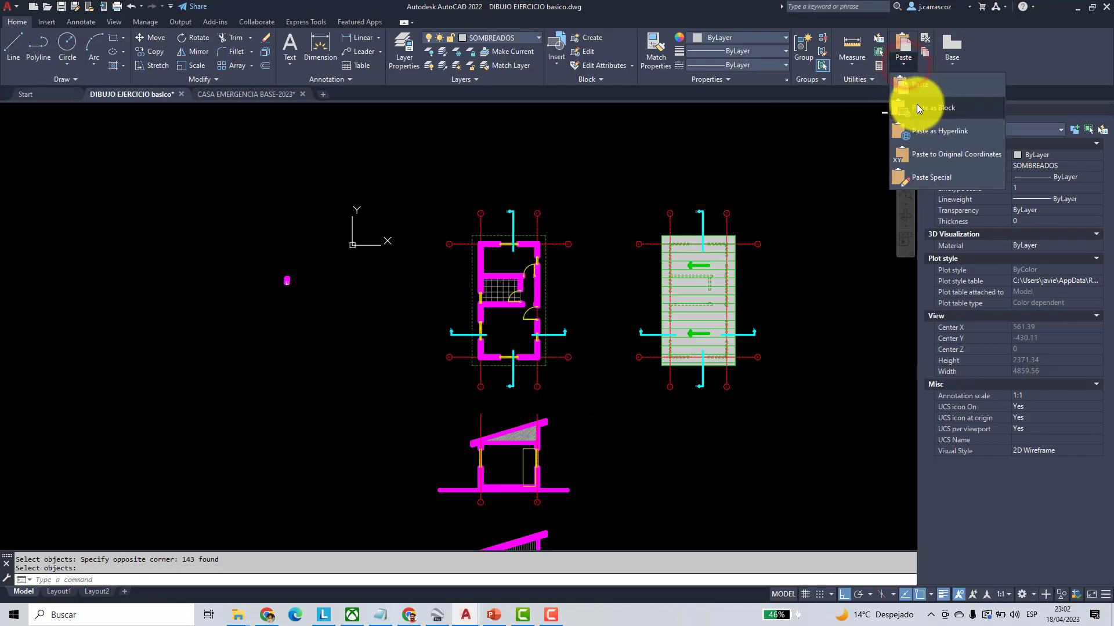
click(921, 108)
middle_drag(342, 418, 430, 373)
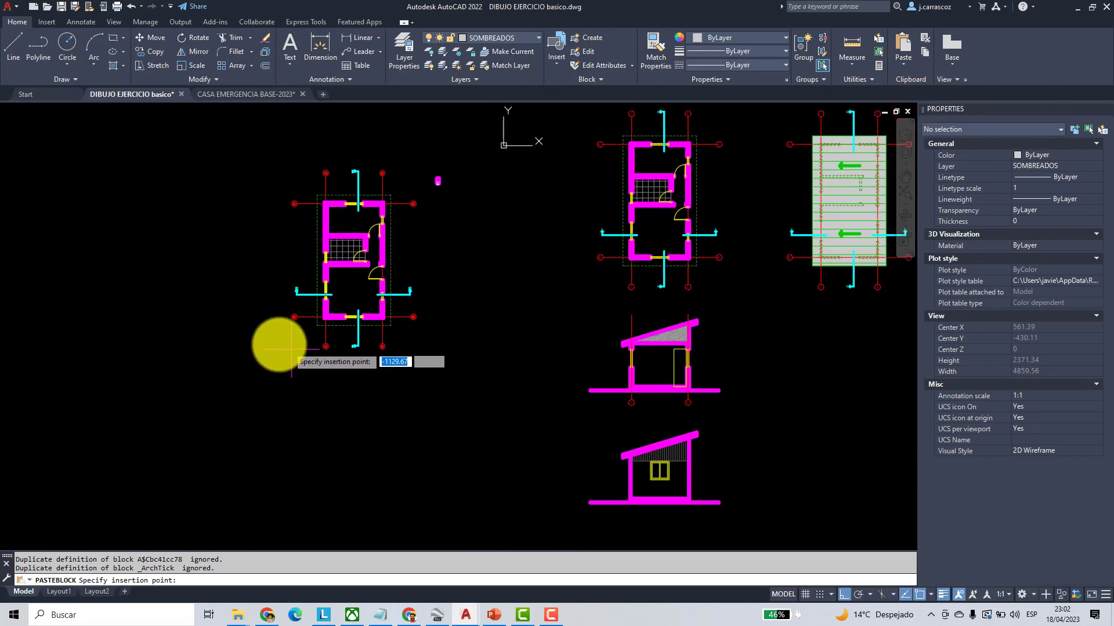
click(242, 343)
middle_drag(242, 344, 362, 449)
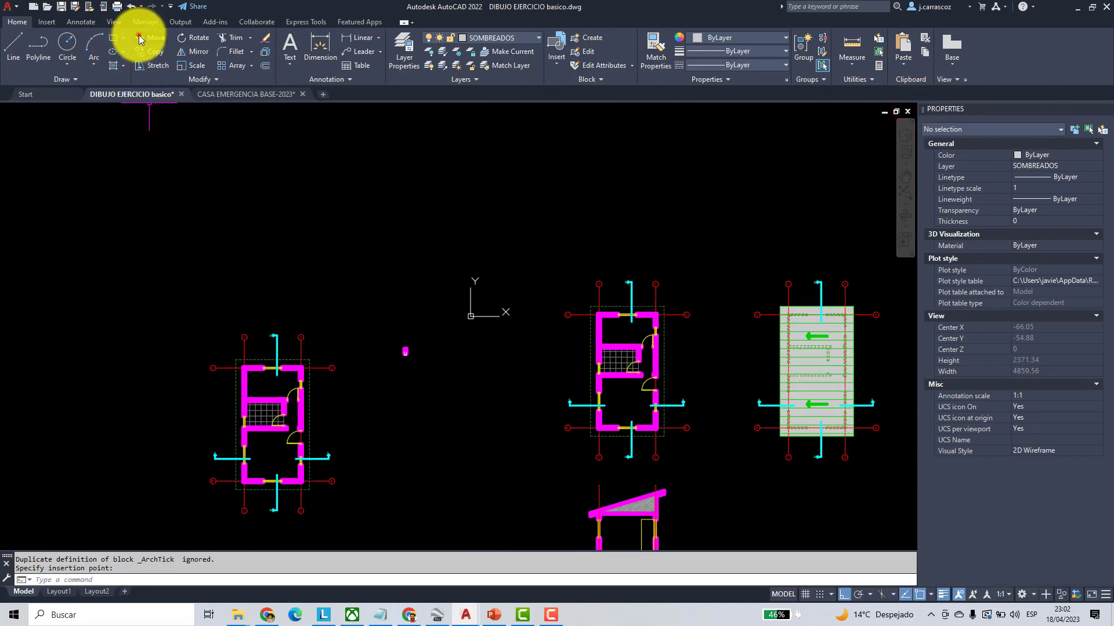
- Move the small magenta object between the two floor plans upward, clear of the pasted block
click(139, 36)
click(357, 319)
click(447, 394)
key(Return)
click(375, 303)
click(435, 194)
scroll(472, 377, up, 2)
middle_drag(472, 377, 524, 235)
scroll(512, 348, down, 4)
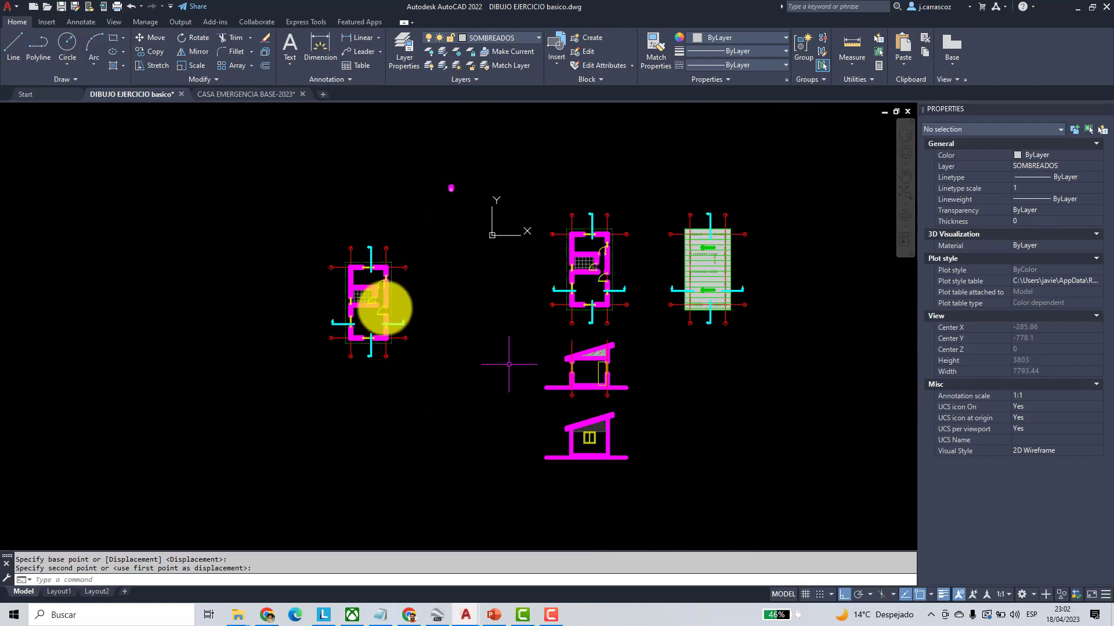
- Rotate the pasted floor plan block 90 degrees clockwise so that its long side runs horizontally
click(191, 39)
scroll(397, 315, up, 4)
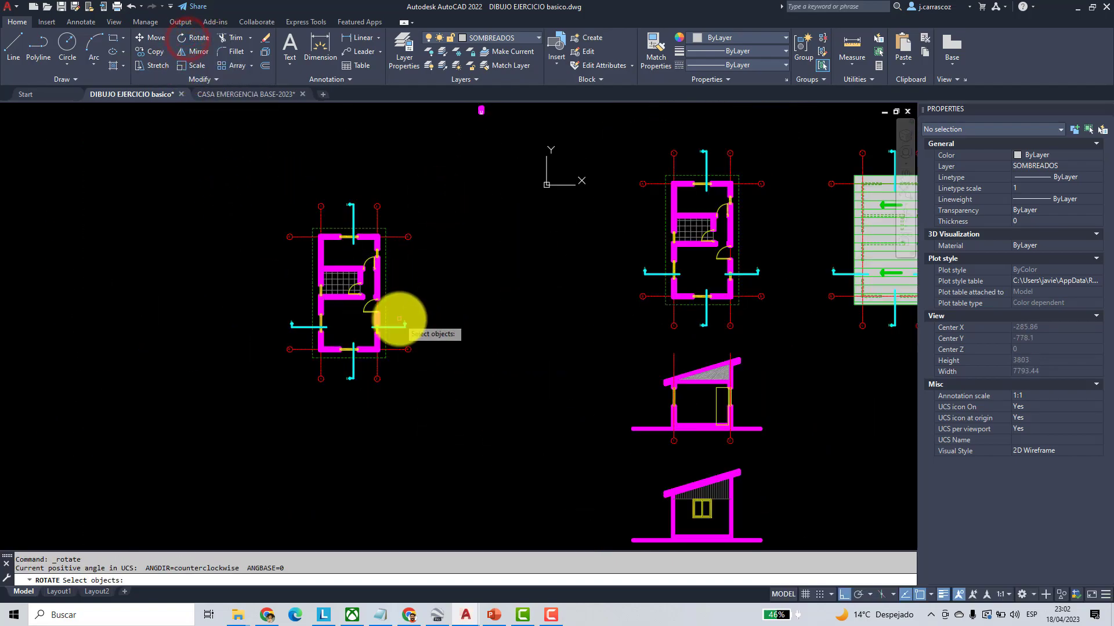
click(366, 273)
key(Return)
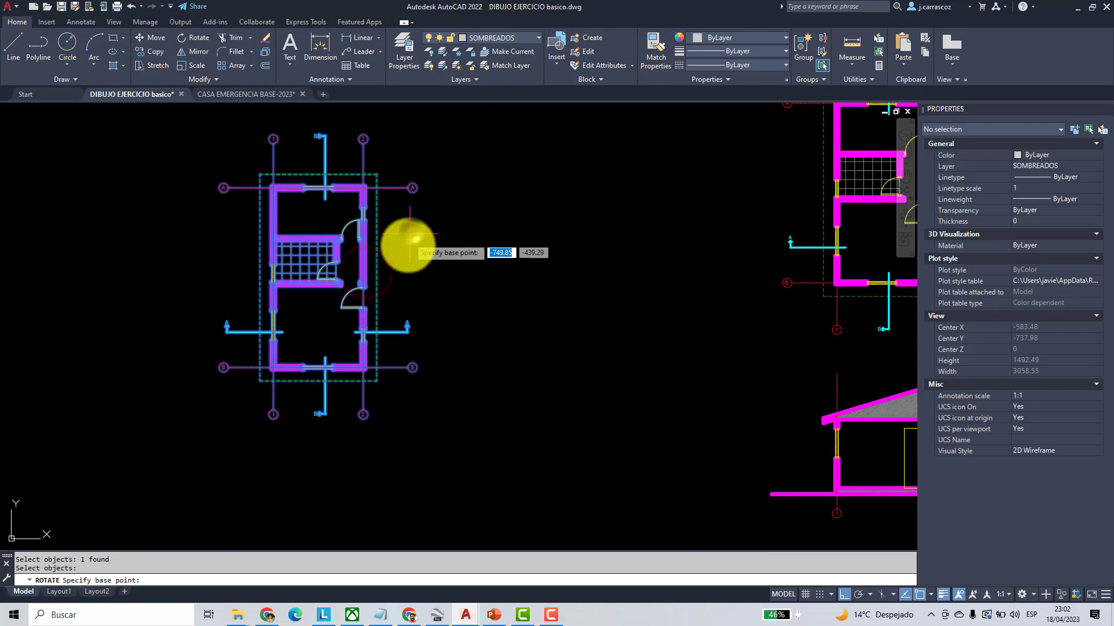
click(403, 251)
click(440, 460)
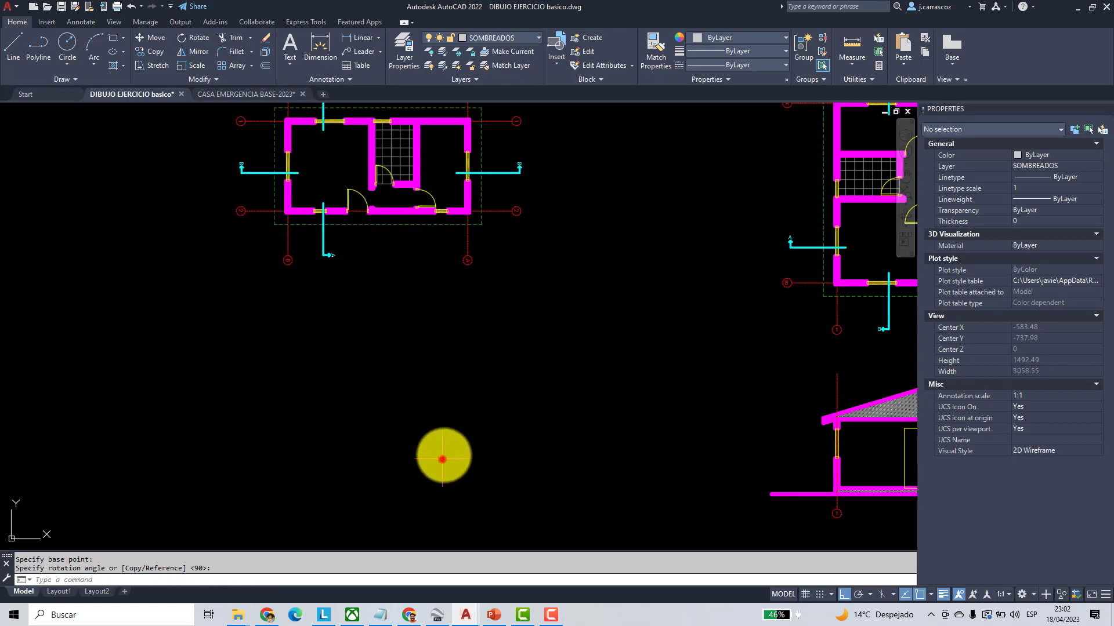
scroll(458, 325, up, 5)
scroll(461, 272, down, 6)
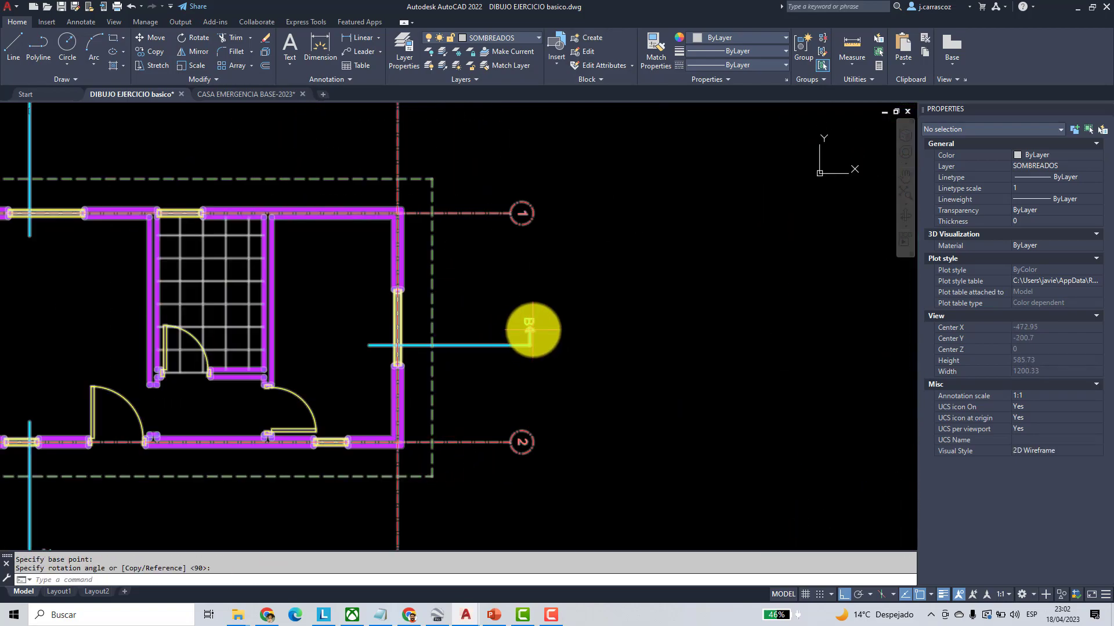
- Move the rotated floor plan block close to the left side of the original plan, with Ortho off
click(155, 40)
click(371, 245)
click(527, 381)
key(Return)
click(489, 423)
scroll(549, 406, down, 2)
key(F8)
click(596, 351)
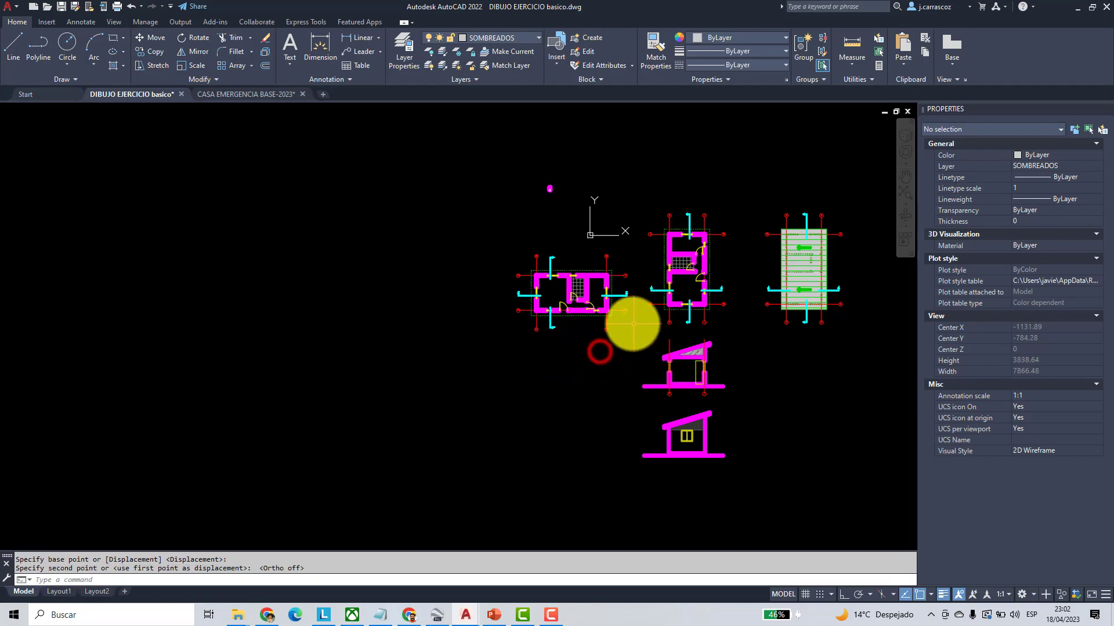
- Thaw all layers with LAYTHW to restore the dimensions, furniture and texts
scroll(585, 256, up, 4)
scroll(530, 301, down, 2)
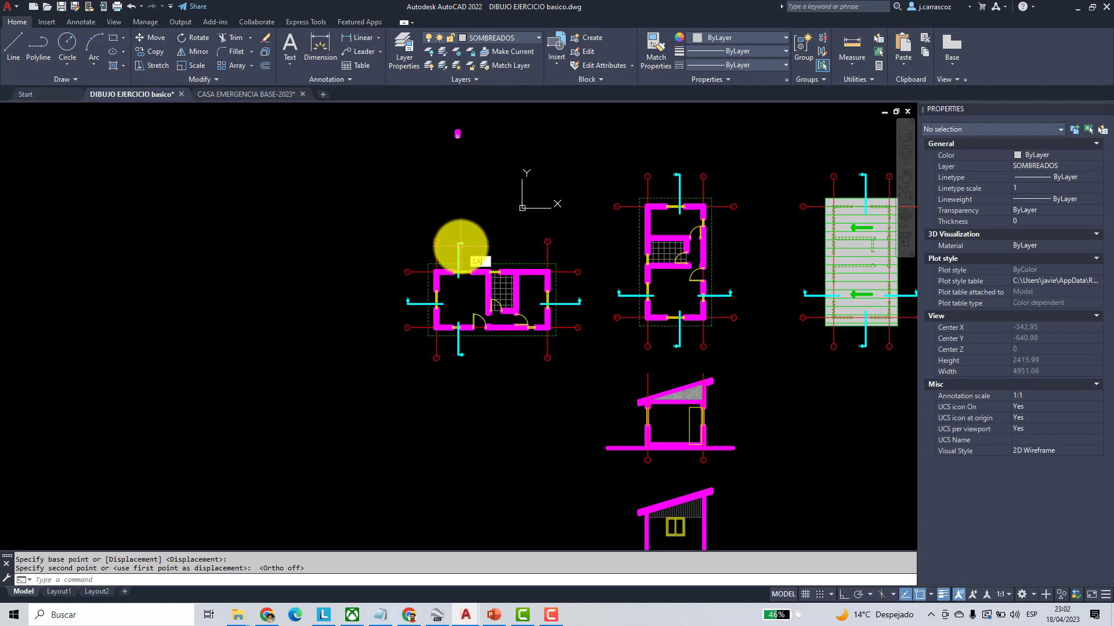
key(Return)
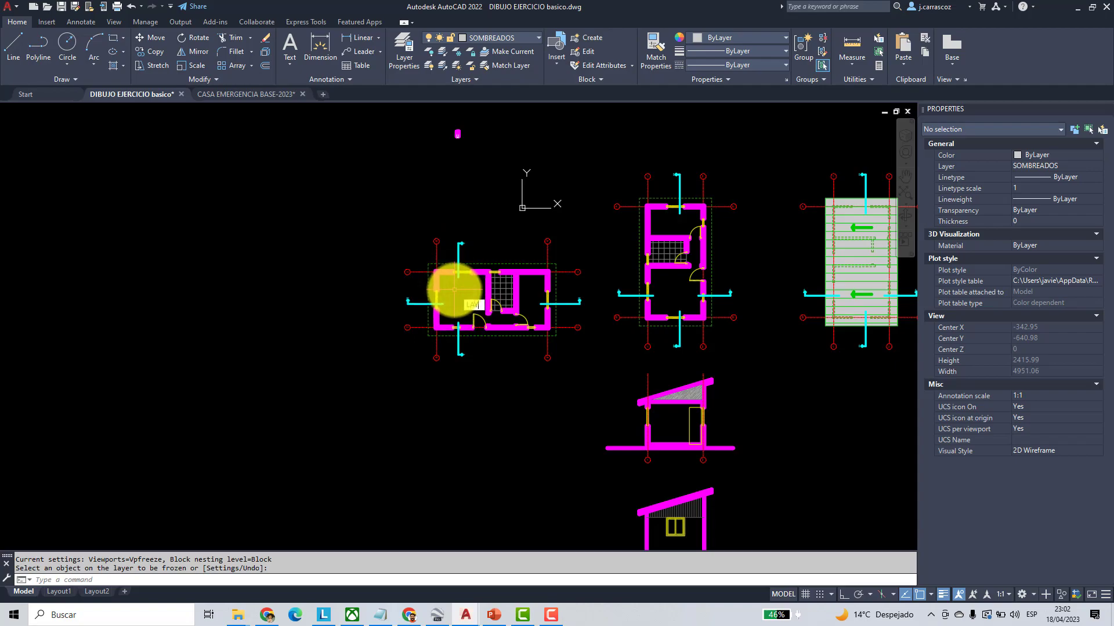
key(Return)
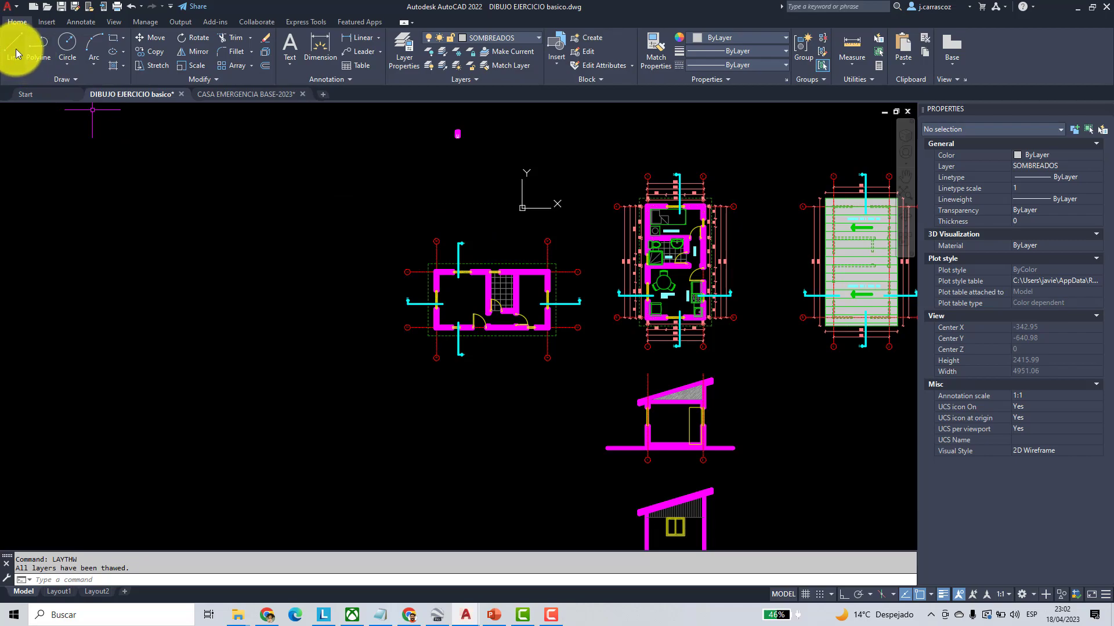
- Draw a horizontal ray with Ortho on, from the section's ground line toward the area below the rotated plan
scroll(667, 441, down, 2)
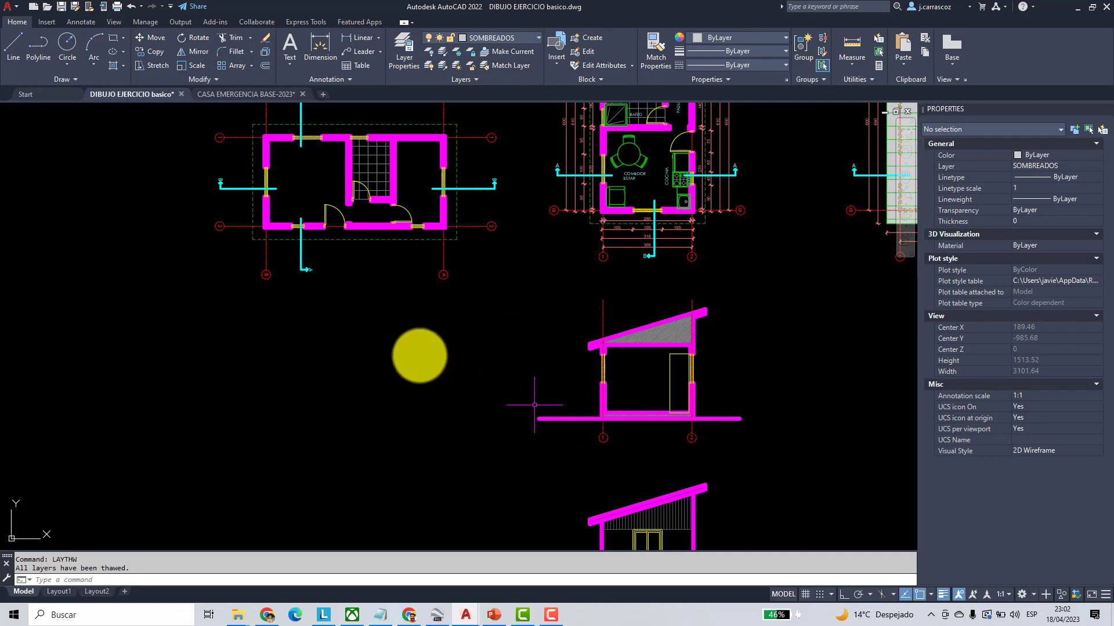
click(80, 82)
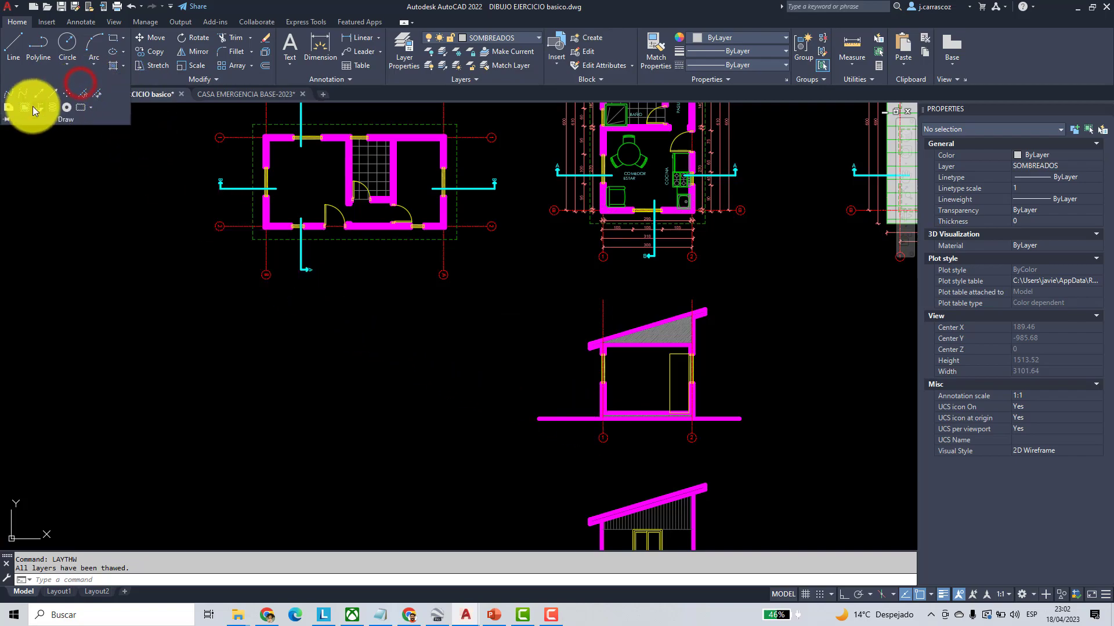
click(48, 97)
scroll(545, 424, up, 6)
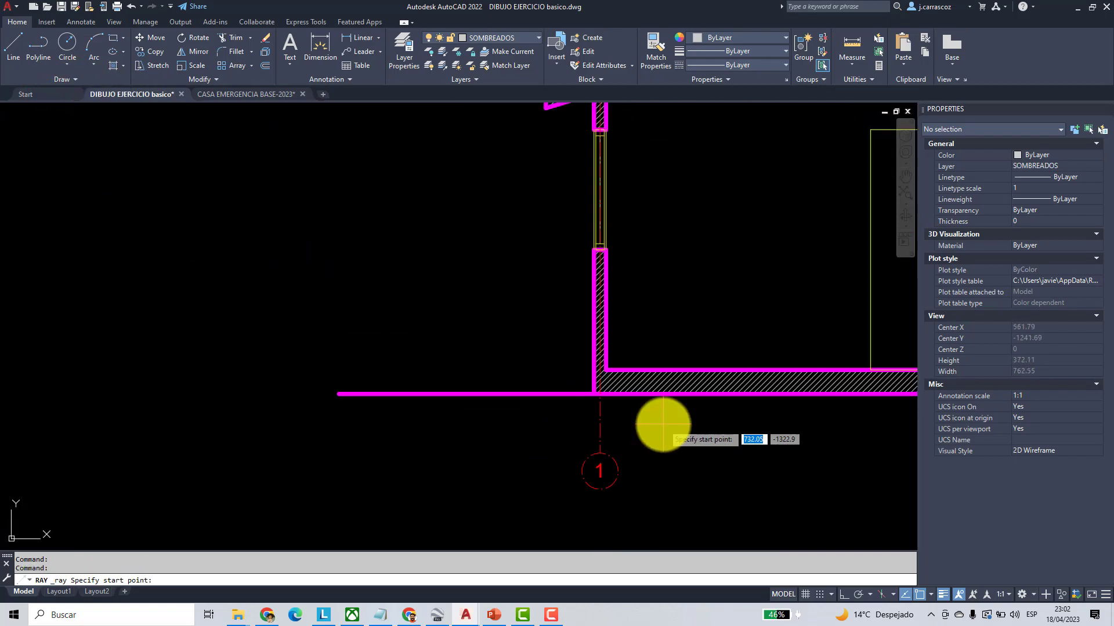
click(534, 397)
scroll(531, 398, down, 4)
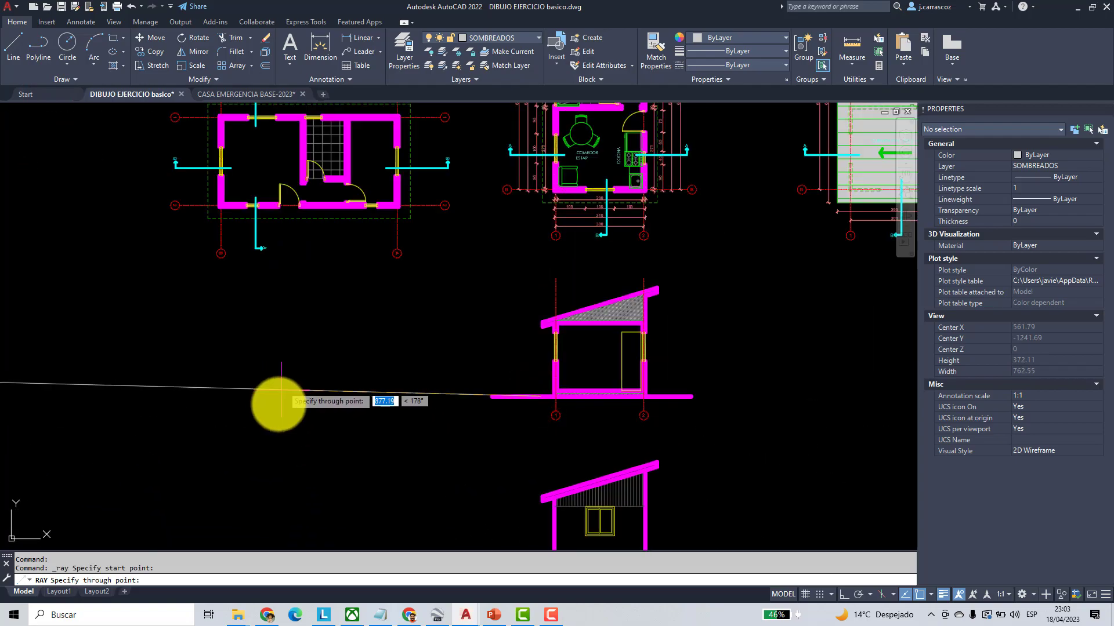
key(F8)
key(Escape)
- Assign the horizontal ray to layer 0 and make layer 0 current
click(406, 442)
click(347, 373)
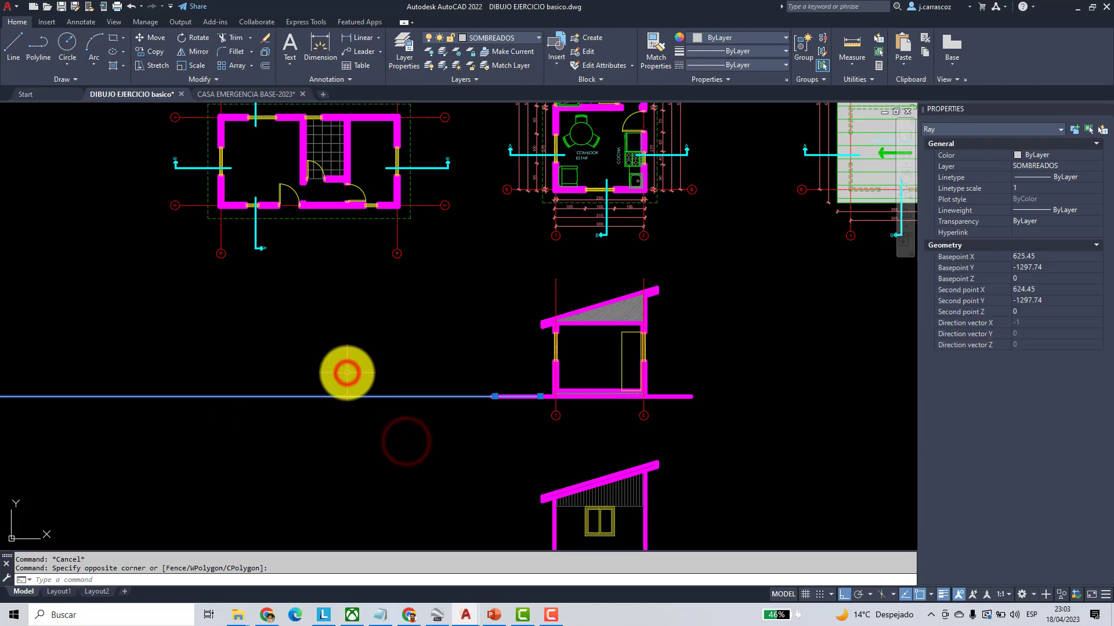
key(Escape)
click(381, 430)
click(349, 372)
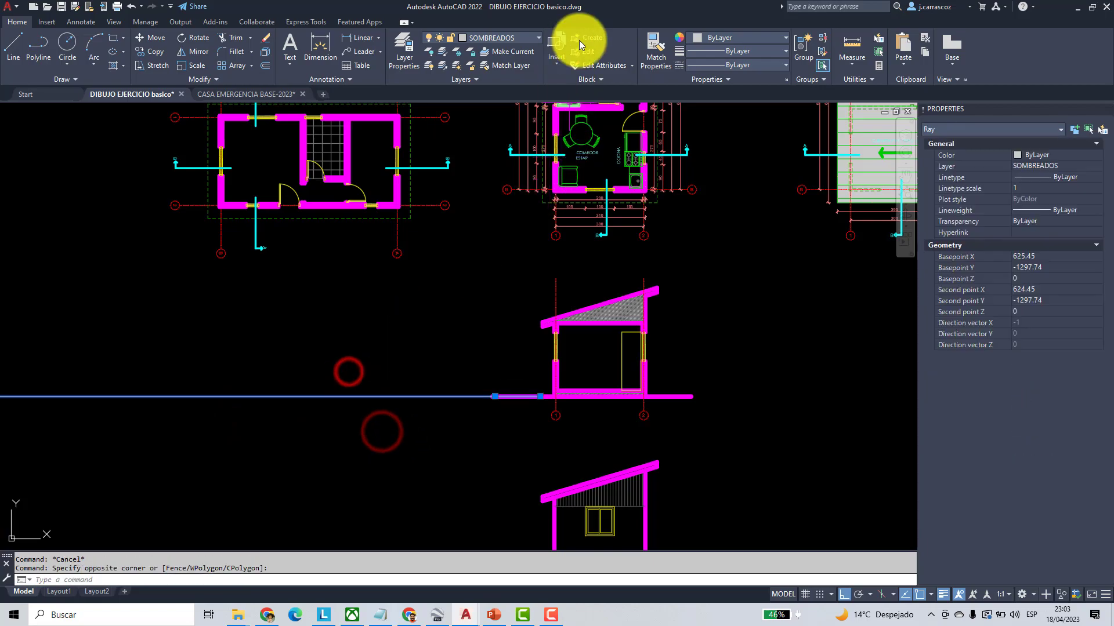
click(535, 37)
click(499, 55)
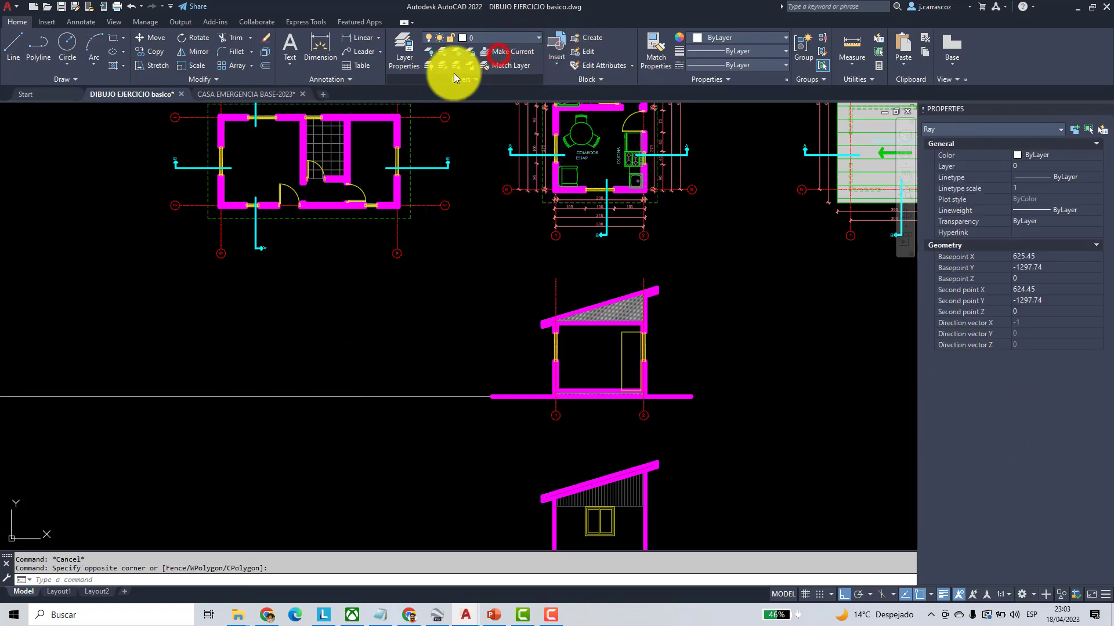
click(483, 58)
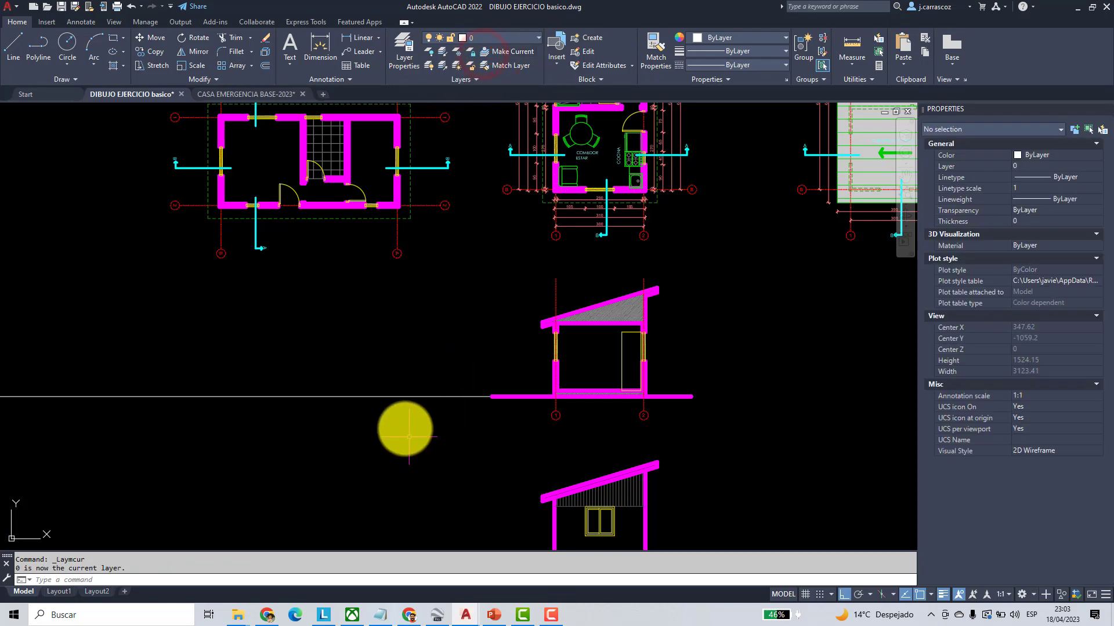
click(405, 428)
click(369, 369)
key(Escape)
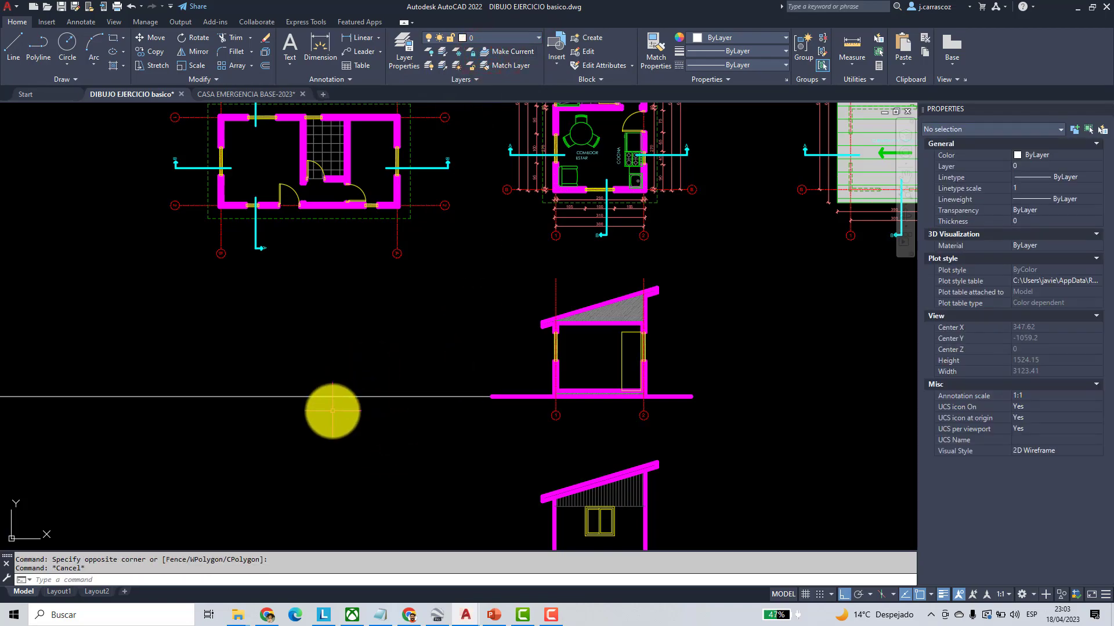
click(350, 426)
click(309, 375)
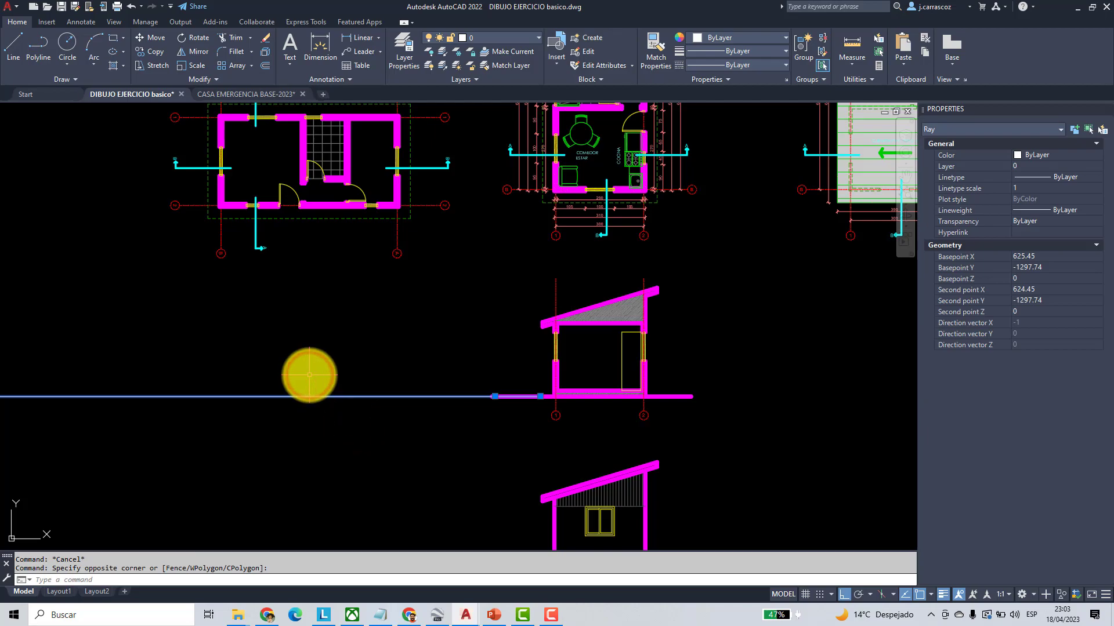
key(Escape)
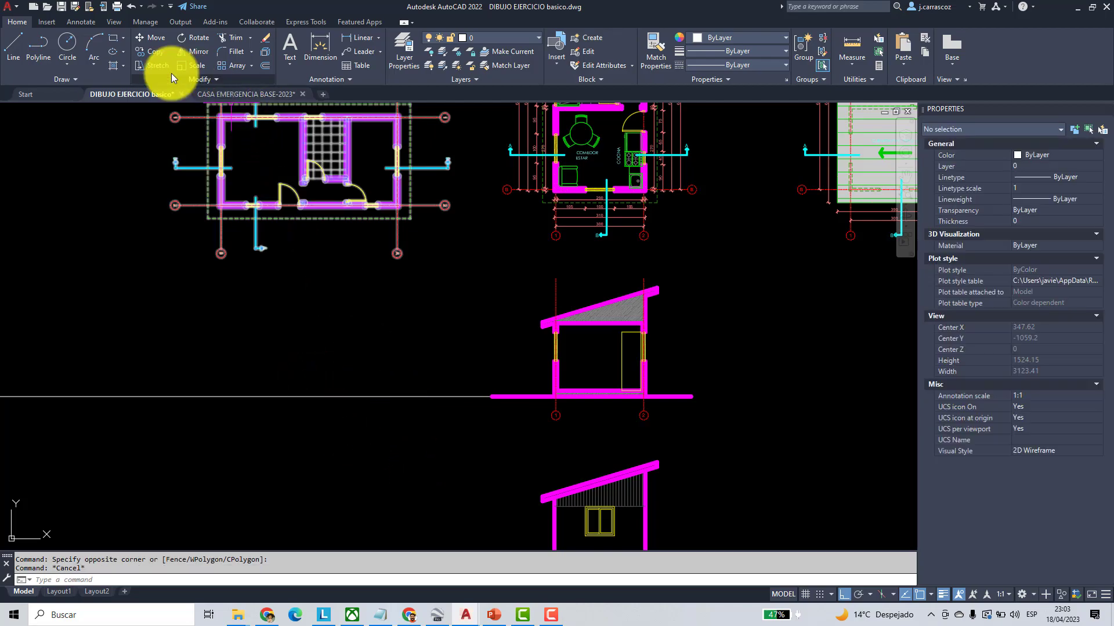
- Copy the horizontal ray from the section's ground line up to the top of its floor slab
click(151, 54)
click(353, 397)
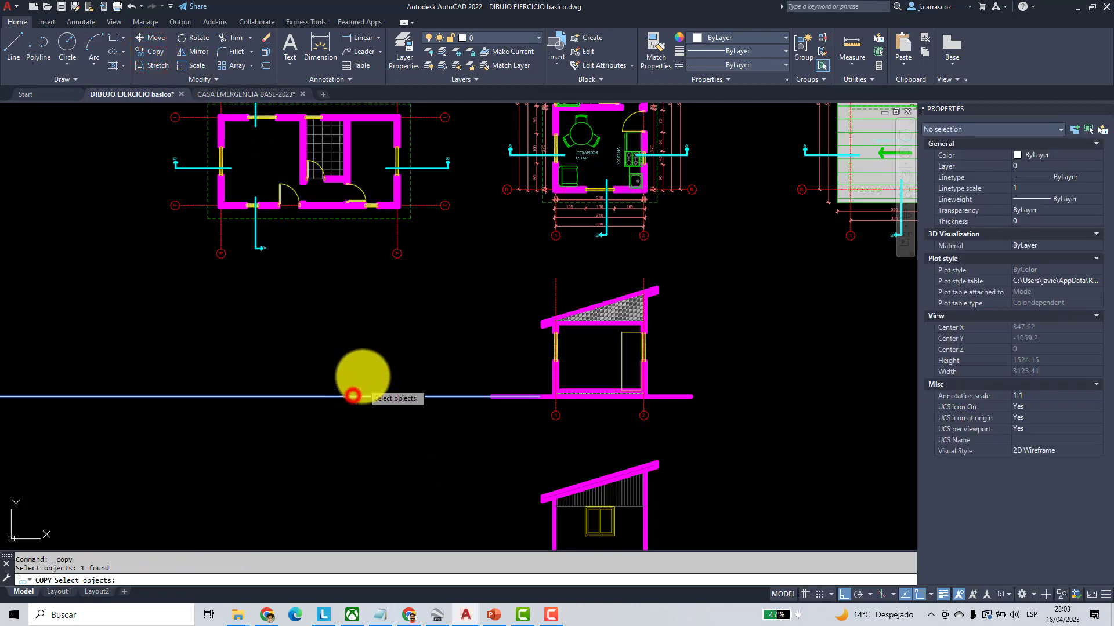
key(Return)
scroll(590, 397, up, 5)
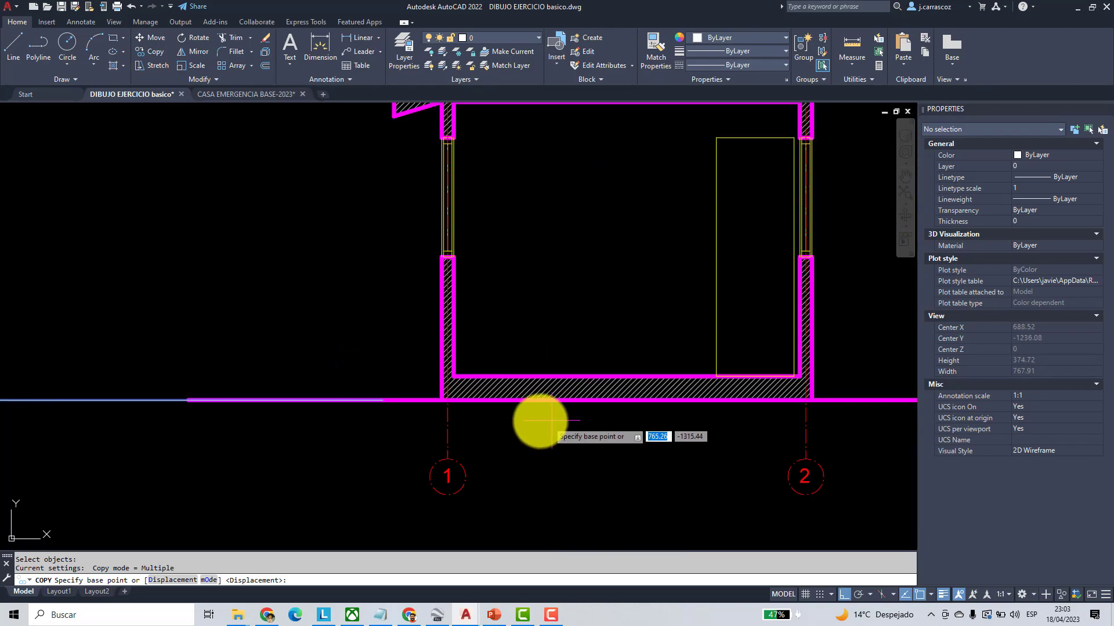
click(486, 400)
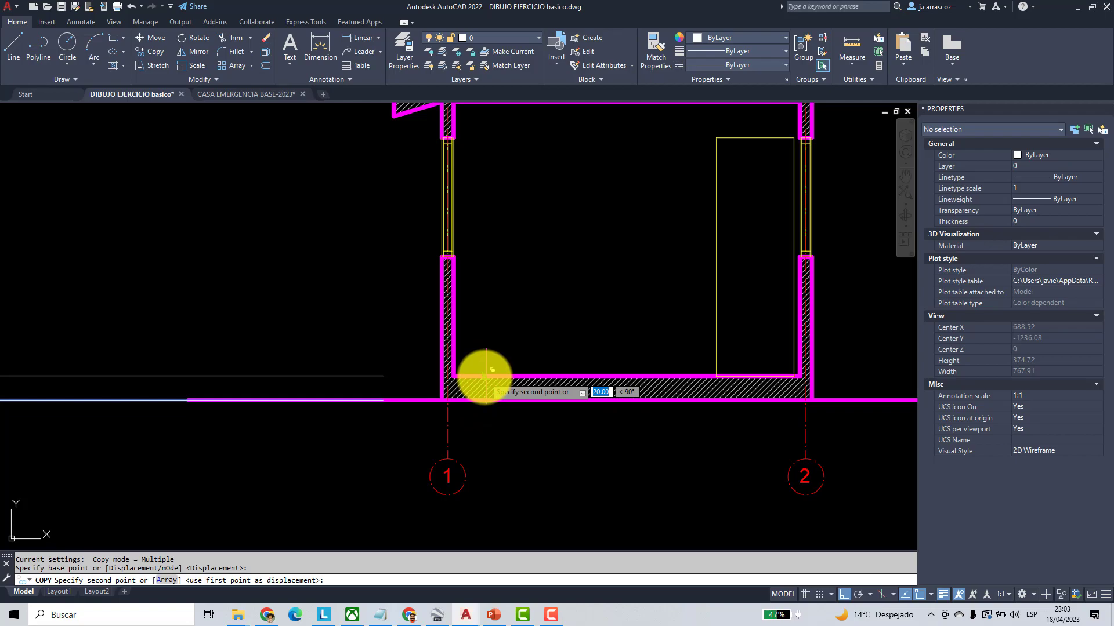
- Copy the horizontal ray from the section's ground line to its floor, window sill, window head and ceiling levels
click(486, 376)
scroll(485, 377, down, 3)
scroll(472, 336, up, 5)
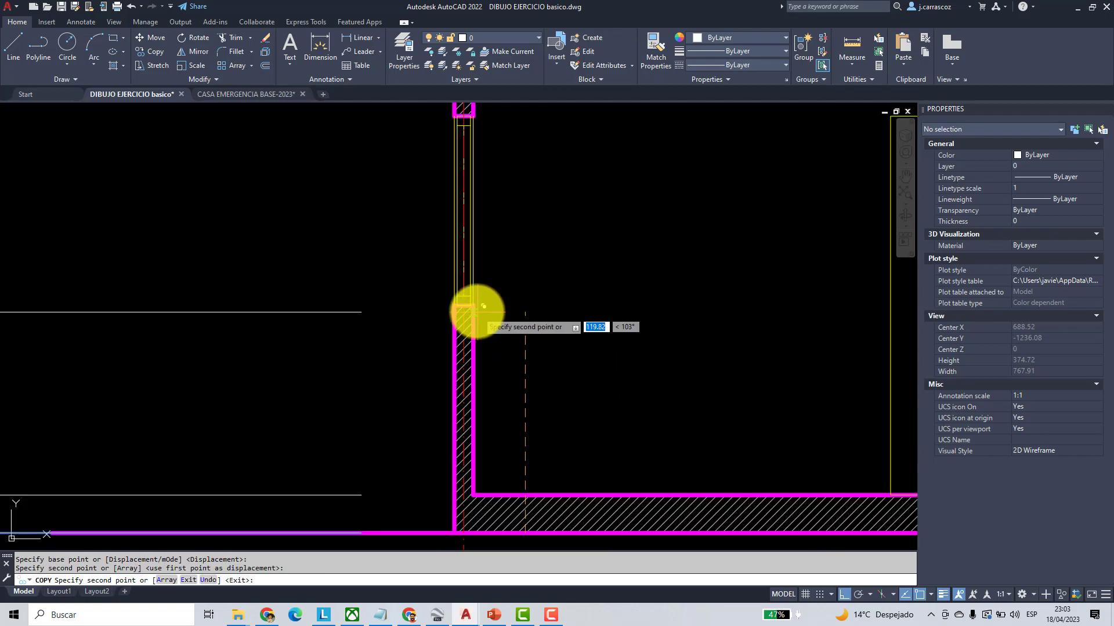
click(450, 309)
middle_drag(423, 269, 443, 323)
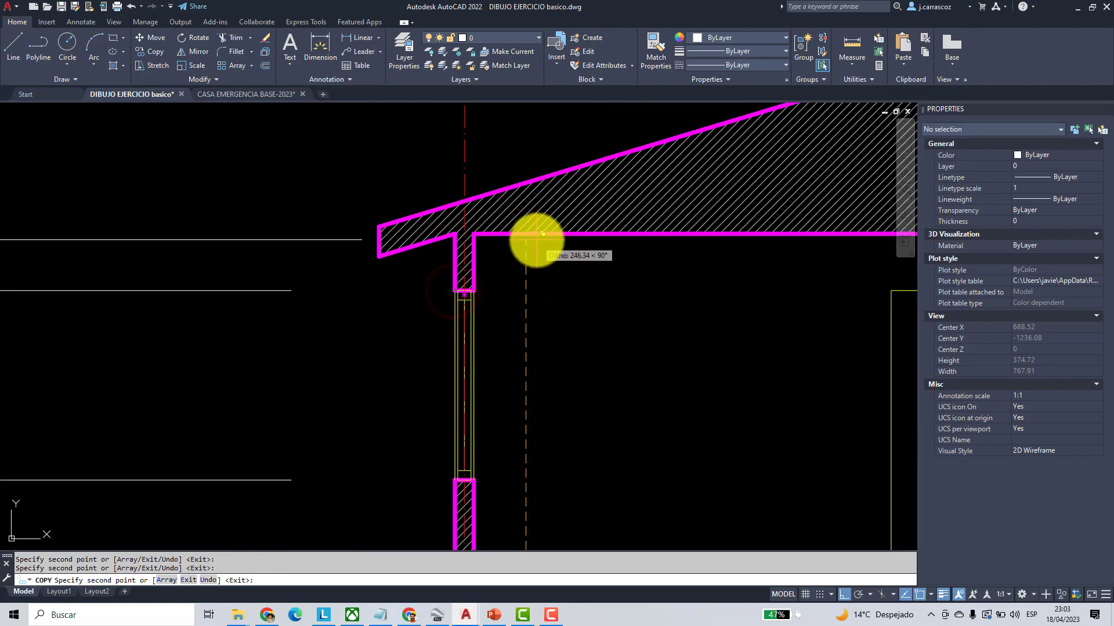
scroll(473, 286, down, 3)
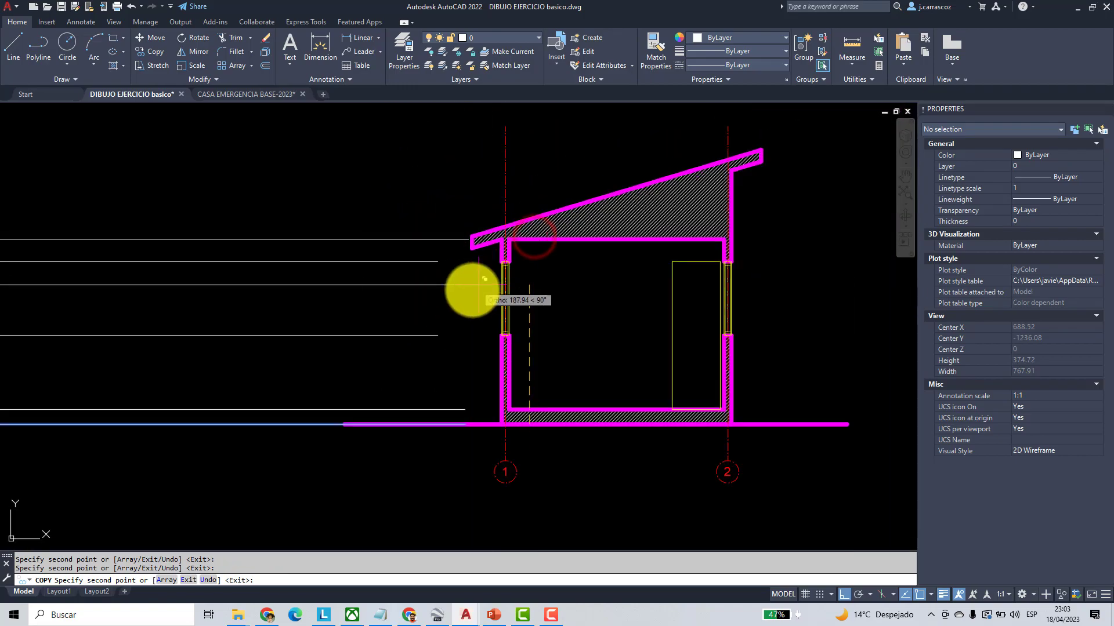
key(Return)
scroll(624, 282, down, 5)
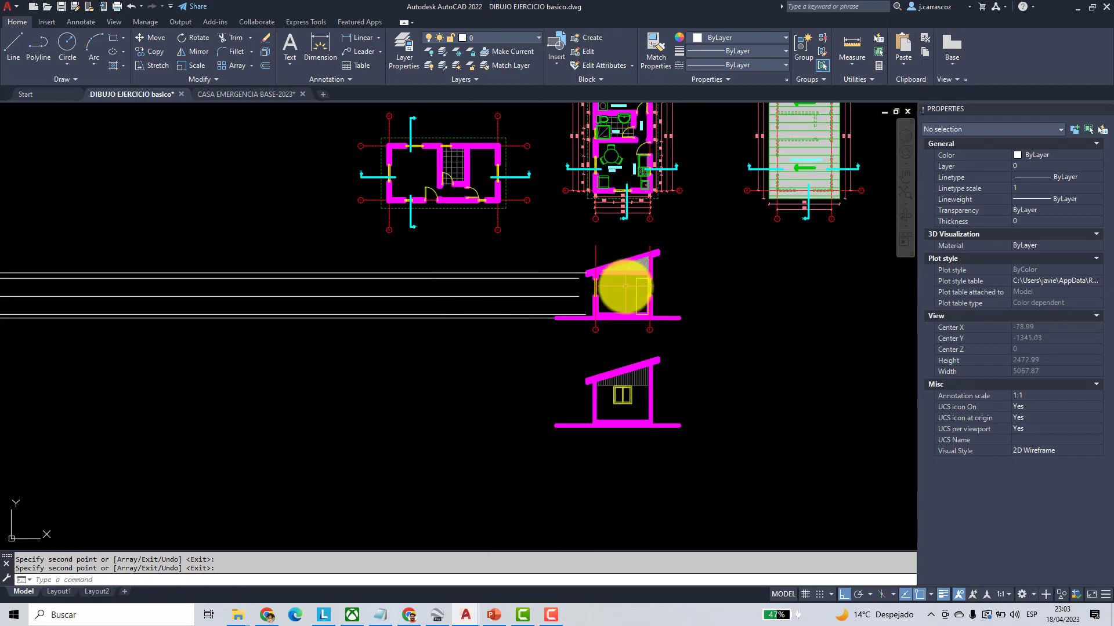
- Draw a vertical ray downward from where section line B crosses the left roof edge of the rotated plan
scroll(525, 281, up, 2)
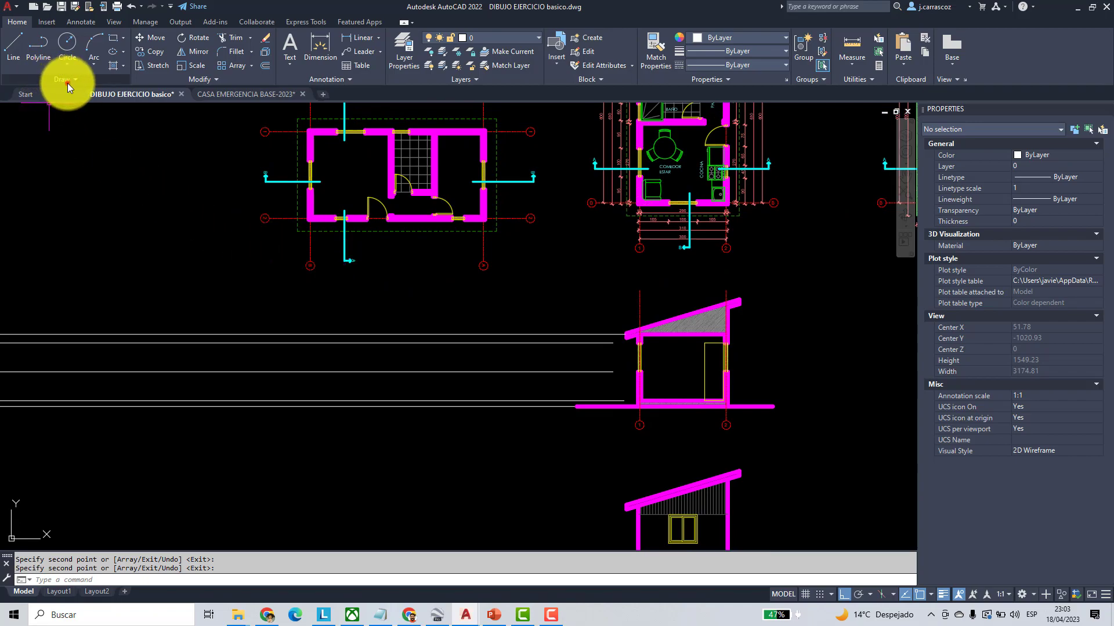
click(67, 81)
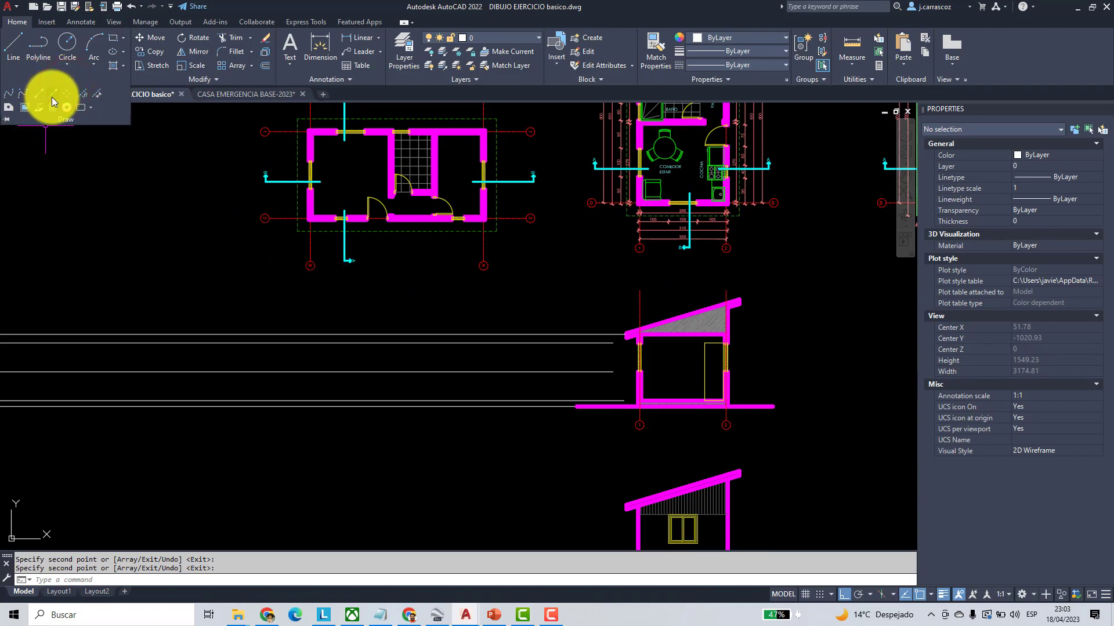
click(51, 95)
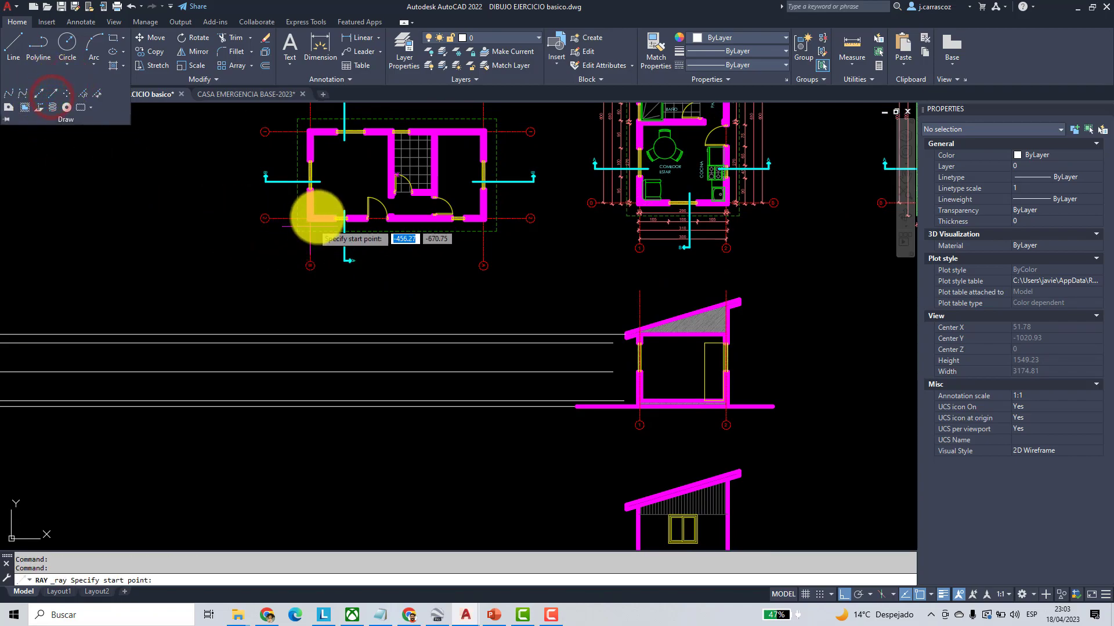
scroll(307, 192, up, 6)
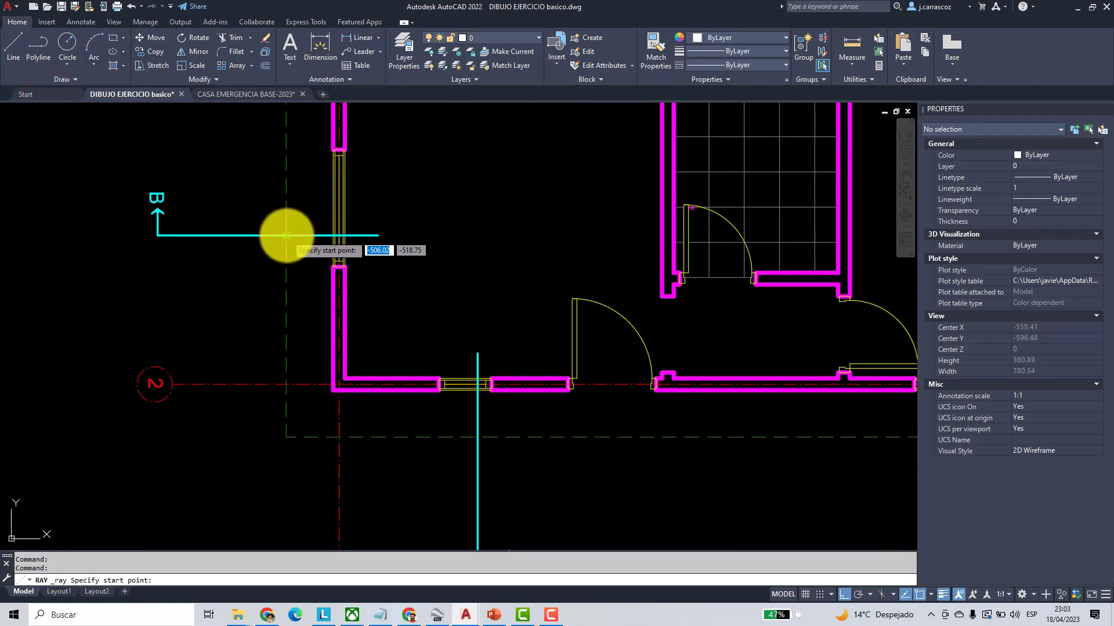
scroll(281, 190, down, 5)
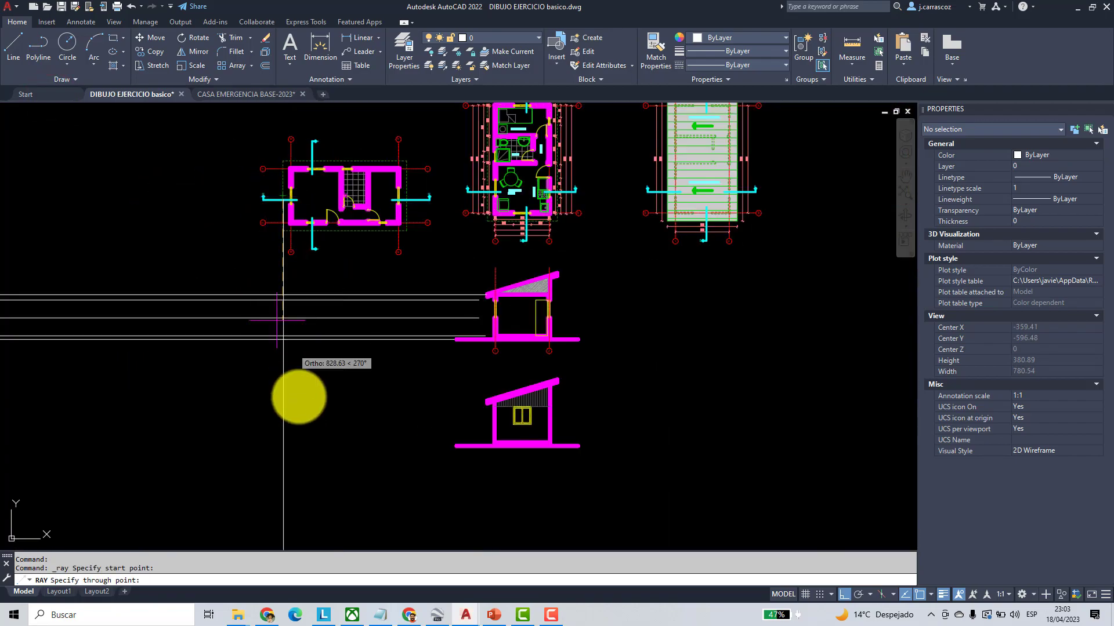
click(316, 421)
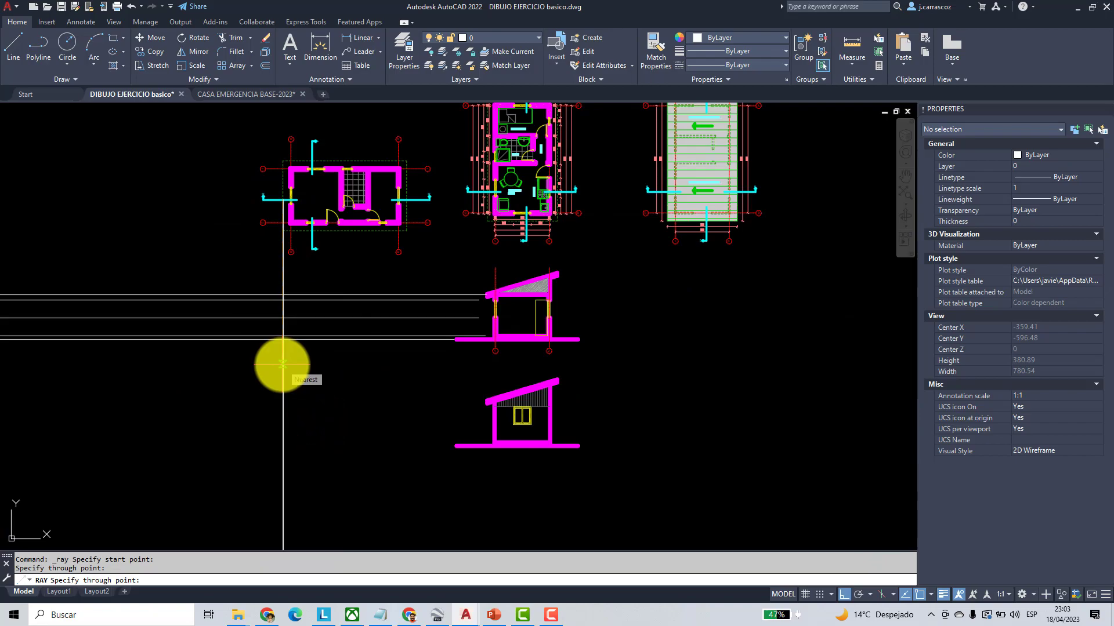
- Copy the vertical ray from its start point to both faces of the exterior wall on axis B
click(149, 52)
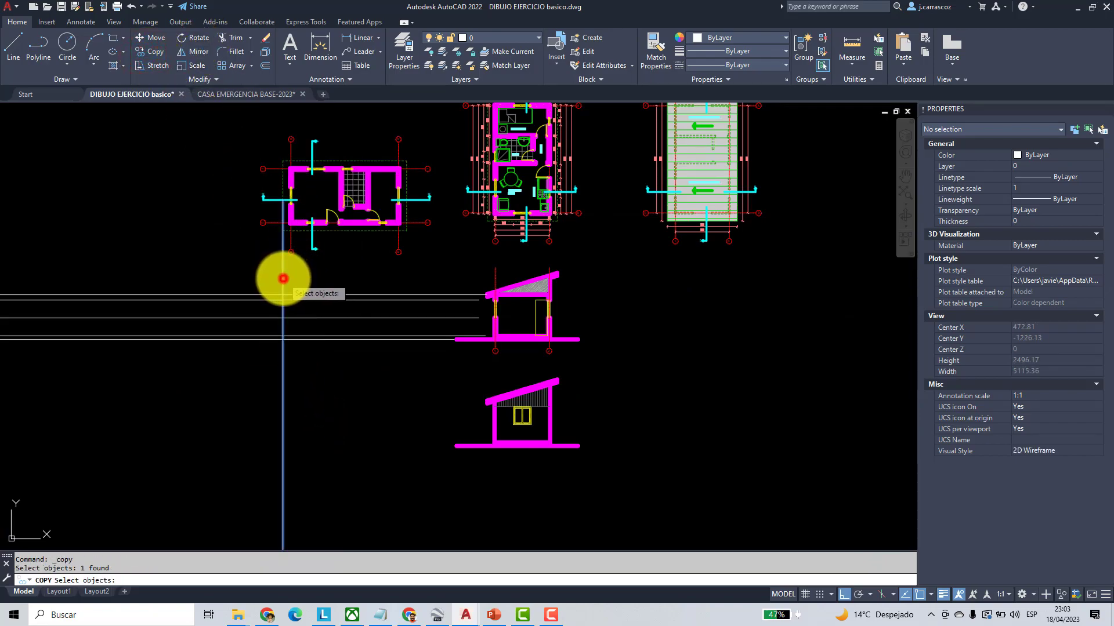
key(Return)
scroll(300, 192, up, 6)
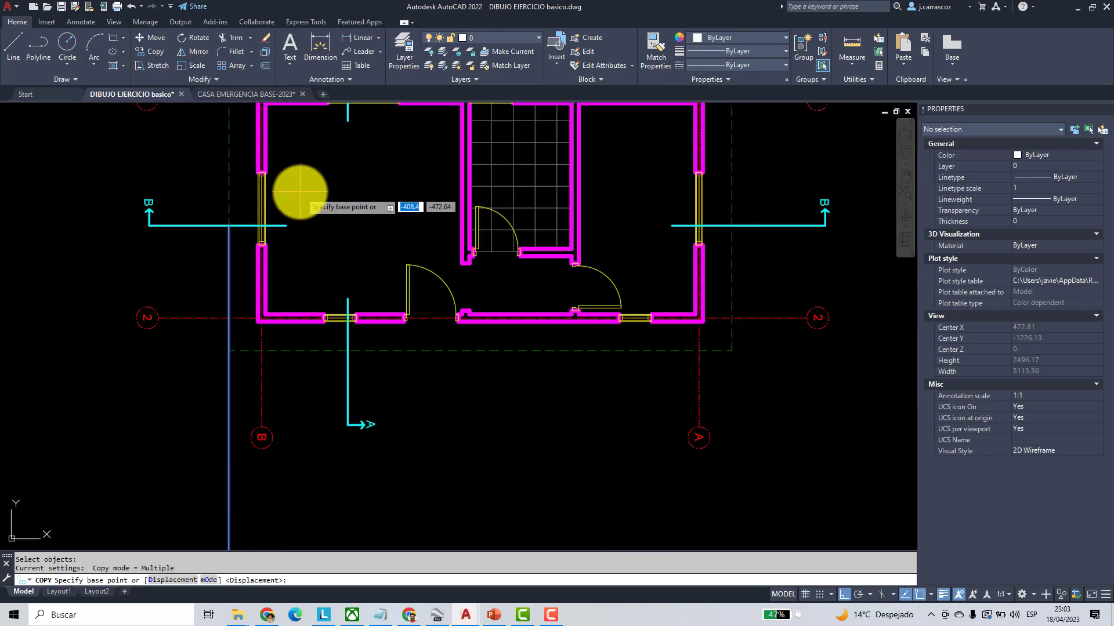
scroll(203, 199, up, 10)
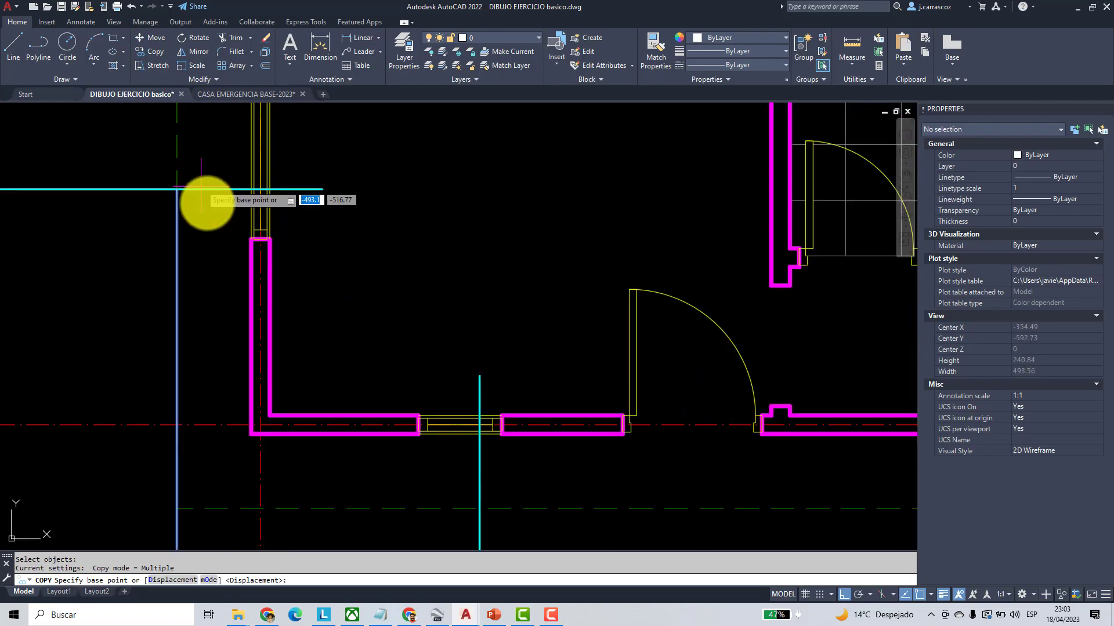
click(221, 284)
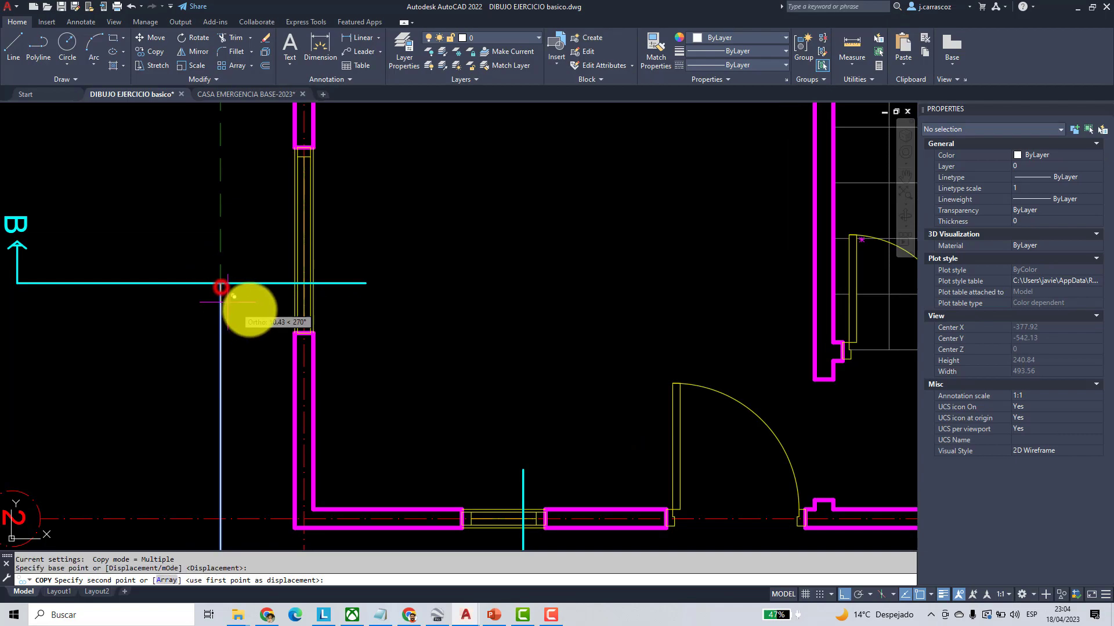
scroll(273, 303, up, 2)
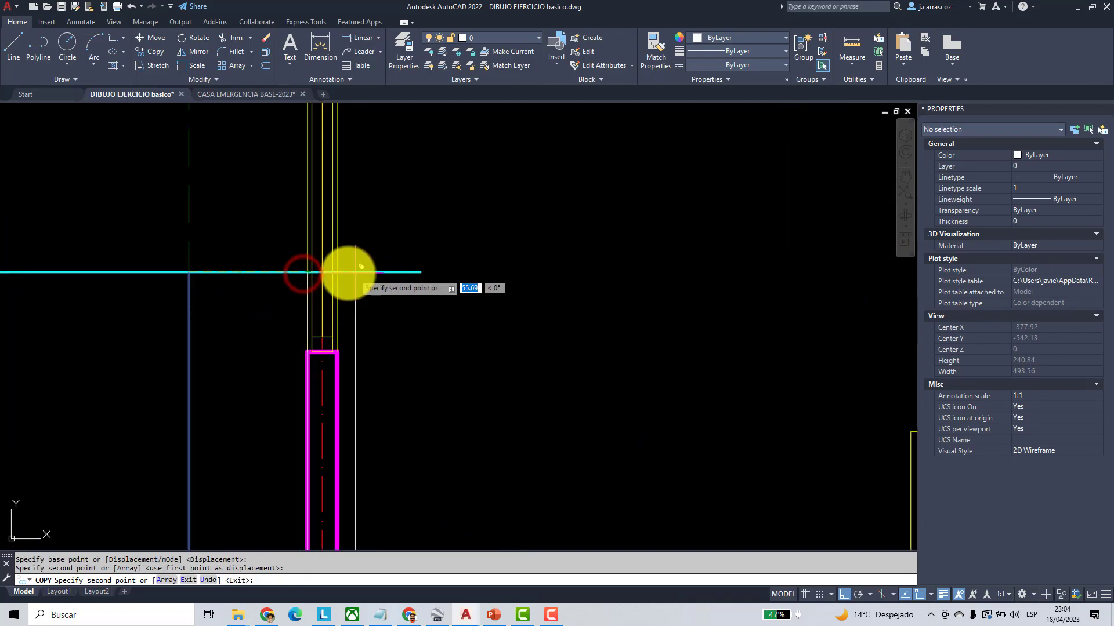
scroll(342, 270, down, 5)
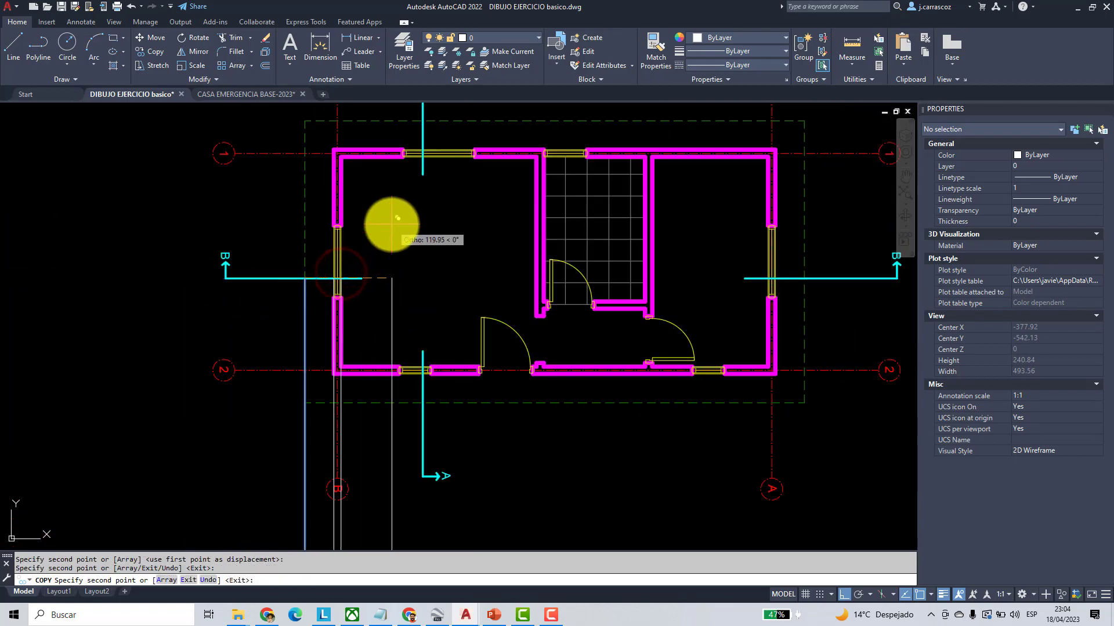
- Copy the vertical ray to both jambs of the main room's upper window and both faces of the bathroom's left wall
middle_drag(397, 224, 335, 298)
scroll(361, 250, up, 3)
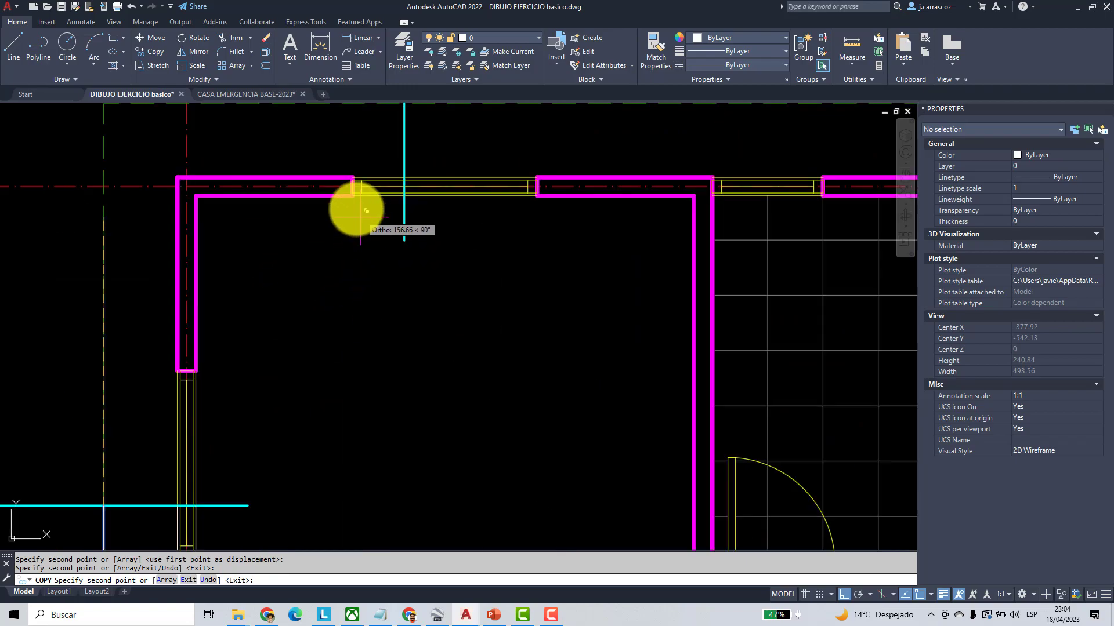
click(354, 195)
click(536, 197)
scroll(344, 273, down, 5)
scroll(377, 311, up, 4)
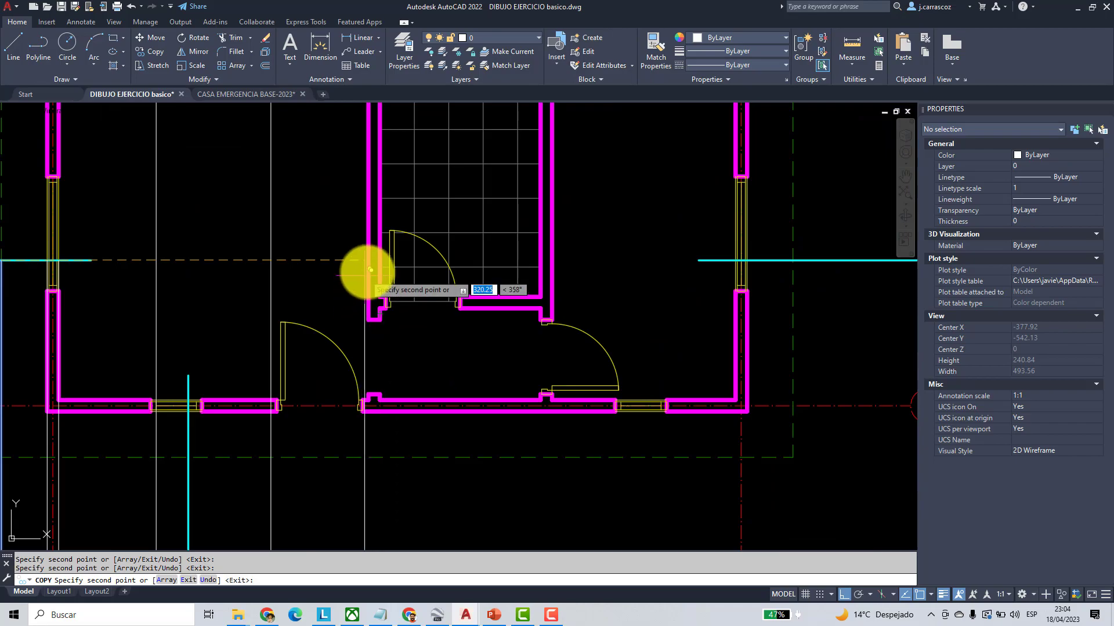
click(364, 266)
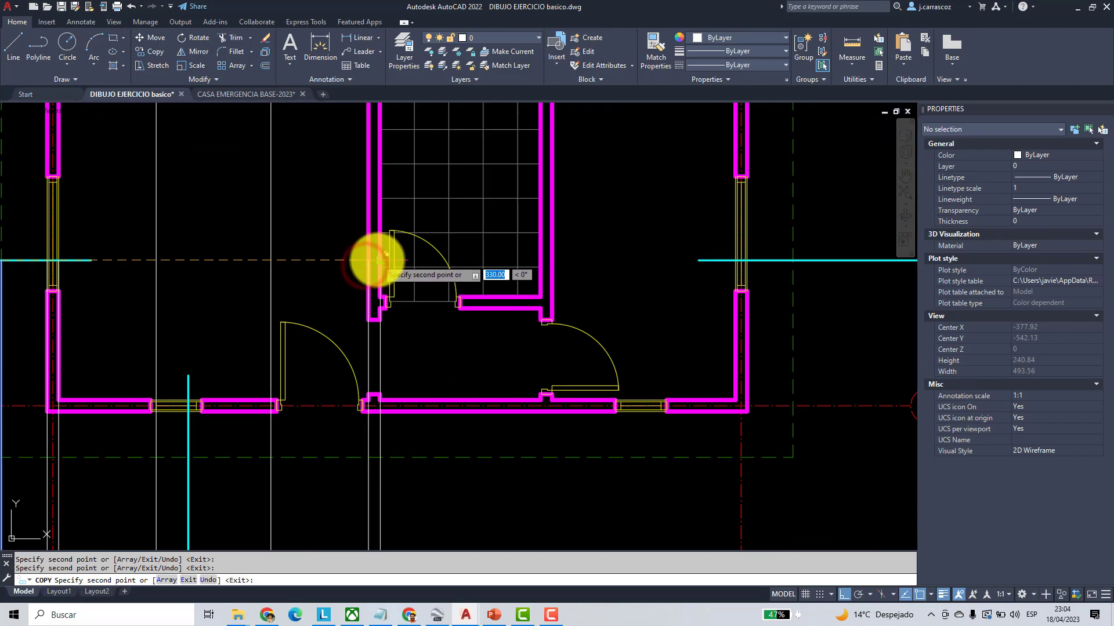
- Copy the vertical ray to the right jamb of the bathroom window and both faces of the bathroom's right wall
scroll(385, 390, down, 4)
scroll(374, 237, up, 4)
scroll(388, 249, up, 4)
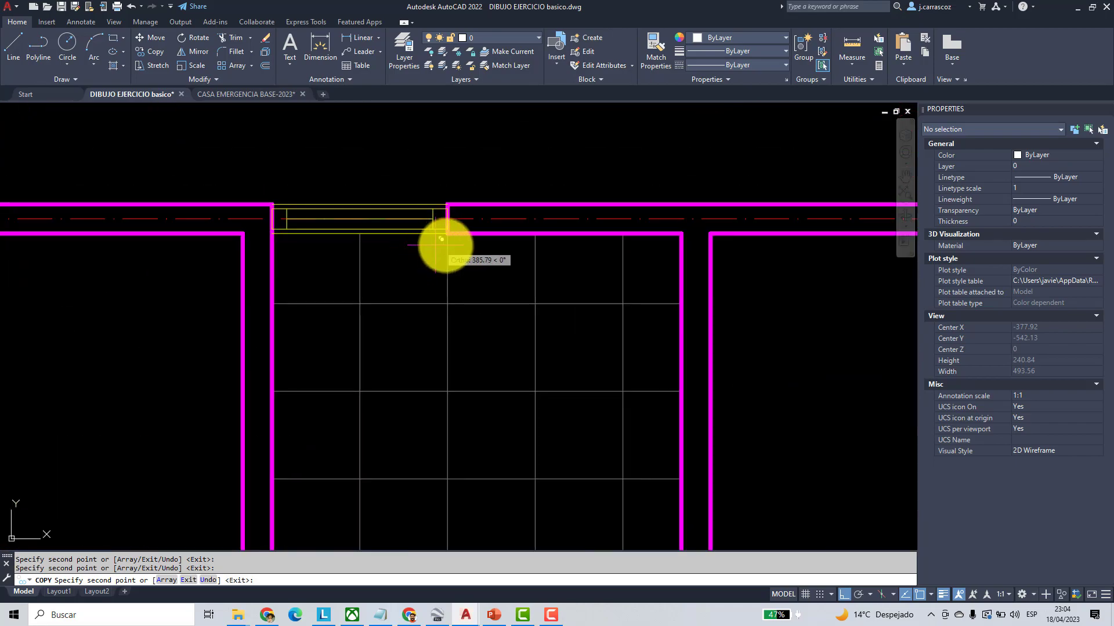
scroll(505, 325, down, 5)
scroll(398, 319, up, 4)
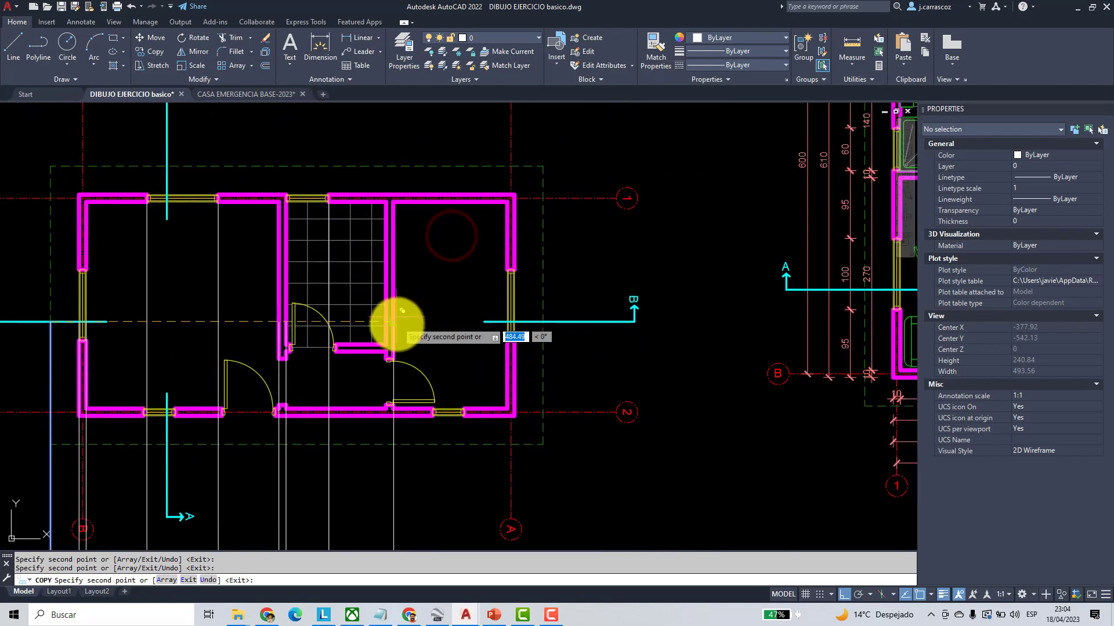
click(367, 313)
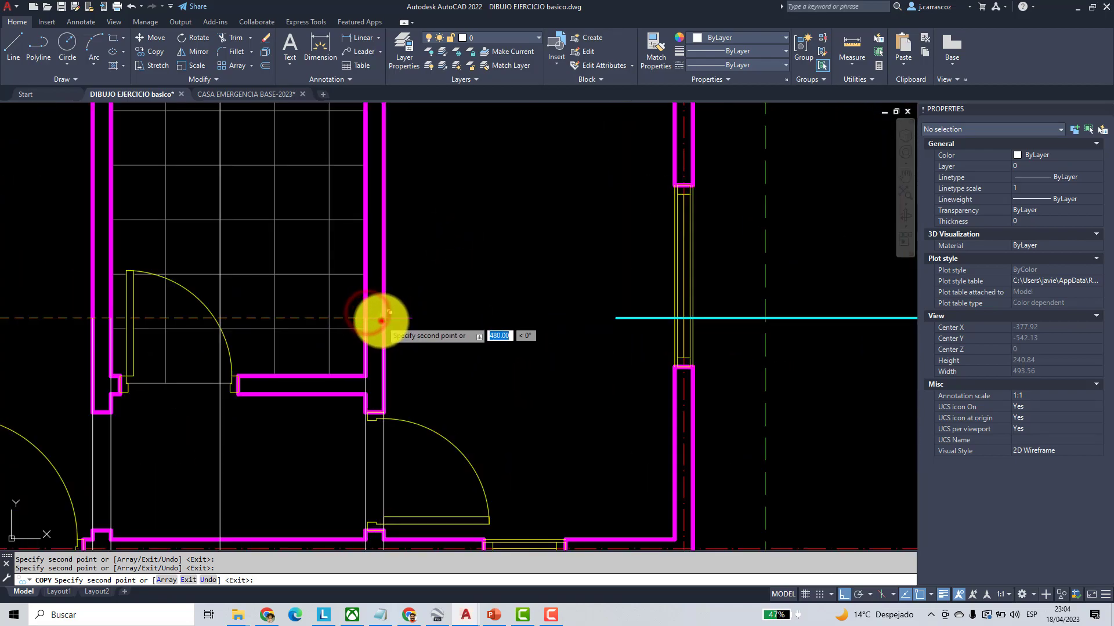
- Copy the vertical ray to both faces of the exterior wall on axis A and to the right roof edge
middle_drag(530, 361, 340, 417)
scroll(450, 398, up, 2)
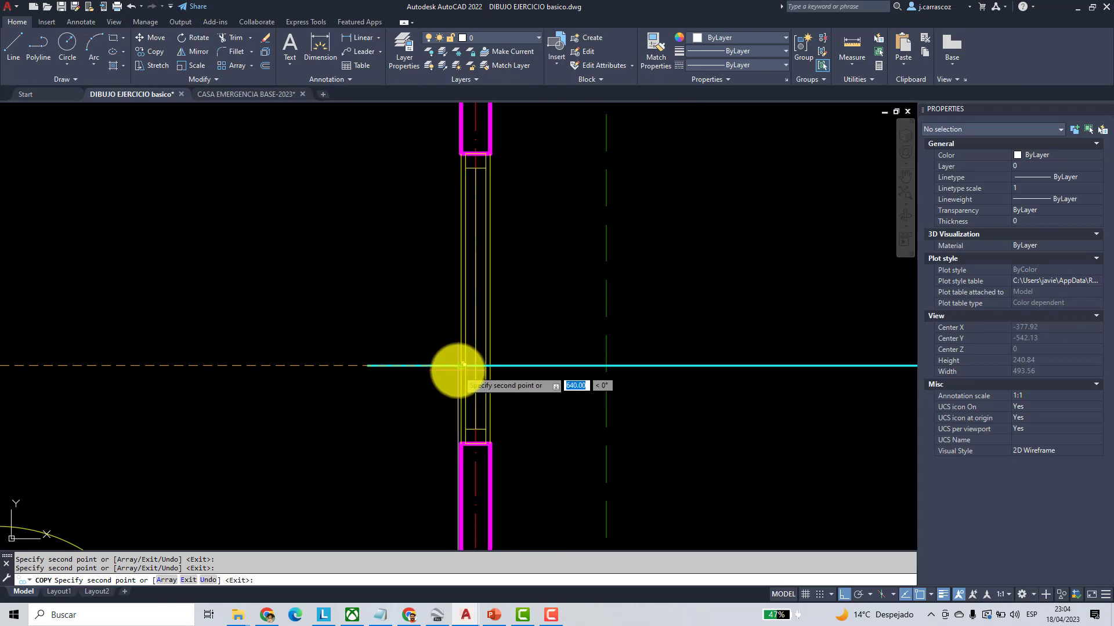
click(457, 365)
click(490, 362)
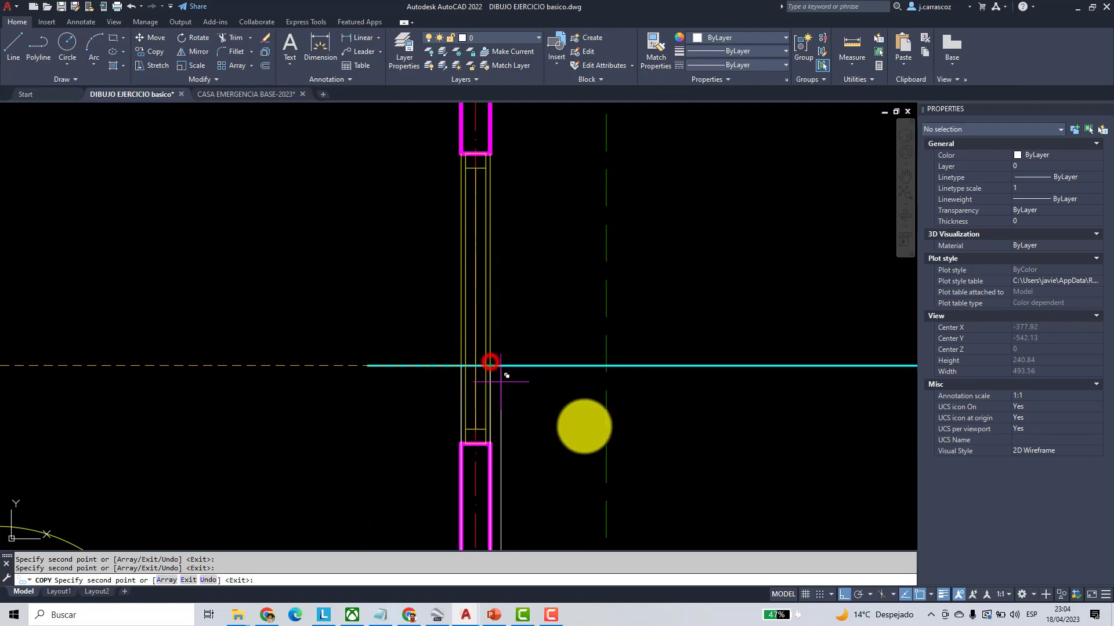
click(607, 367)
key(Return)
scroll(633, 371, down, 10)
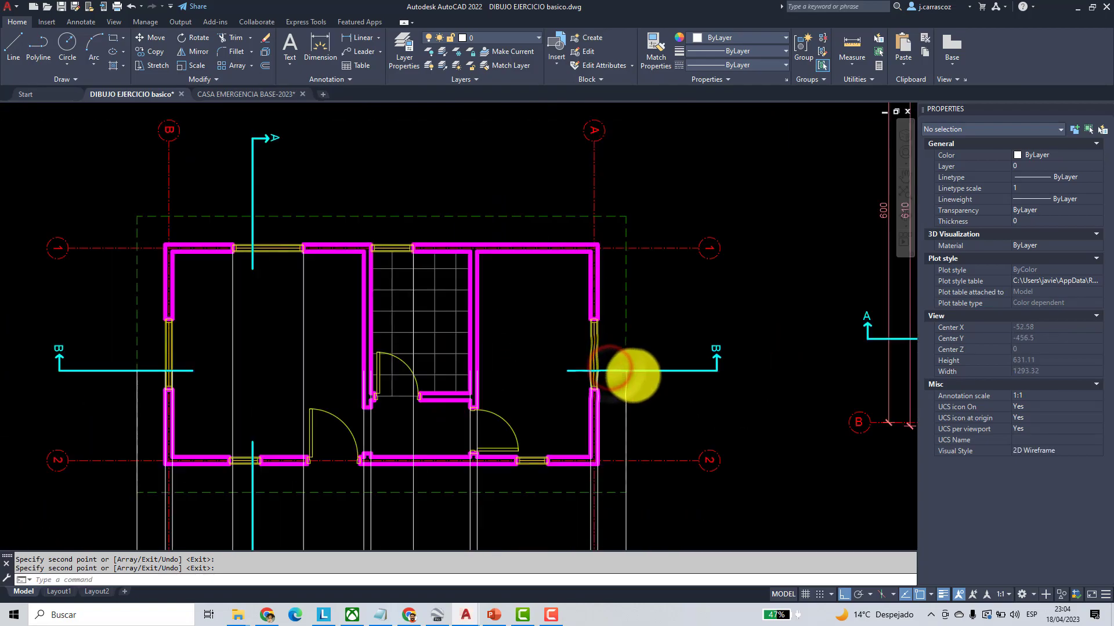
- Fillet the floor-level line with the inner face line of the axis A wall into a zero-radius corner
scroll(606, 423, up, 5)
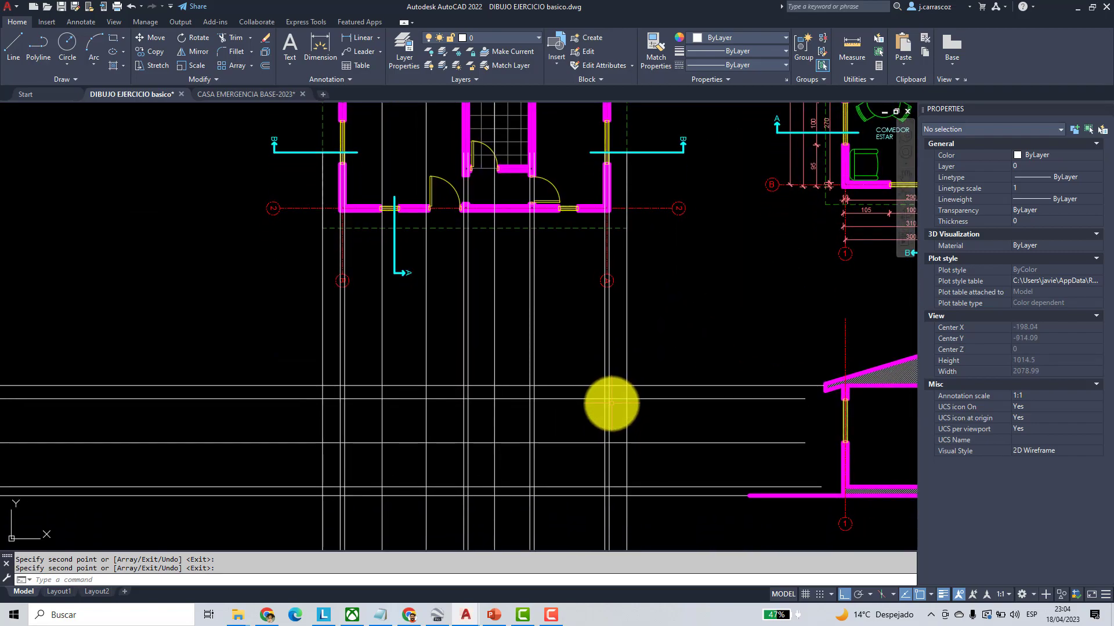
scroll(522, 307, down, 2)
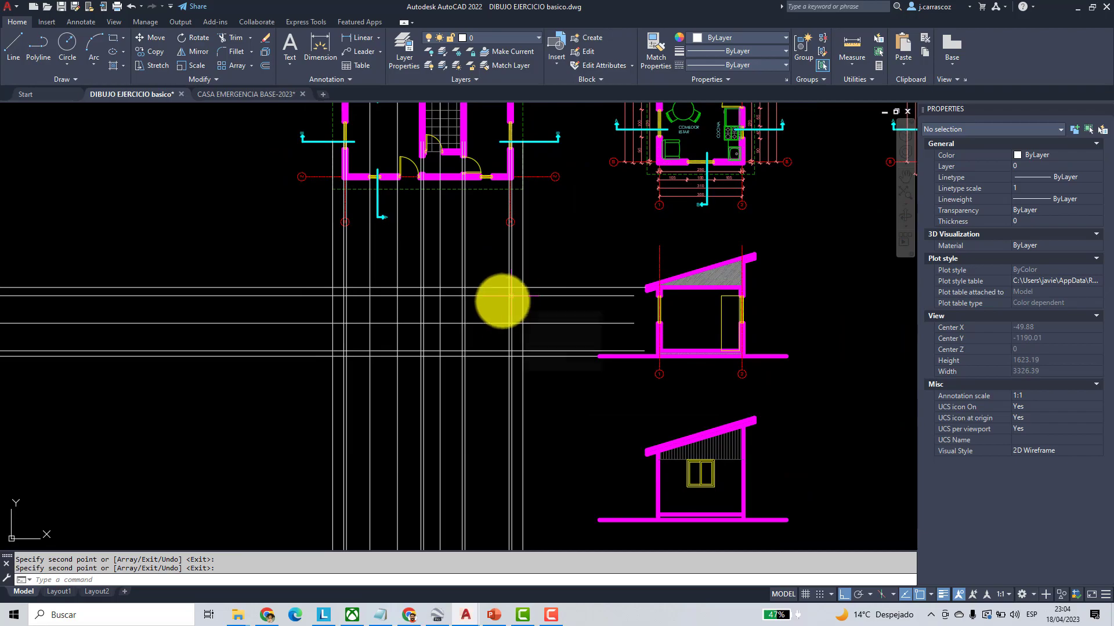
scroll(480, 317, up, 2)
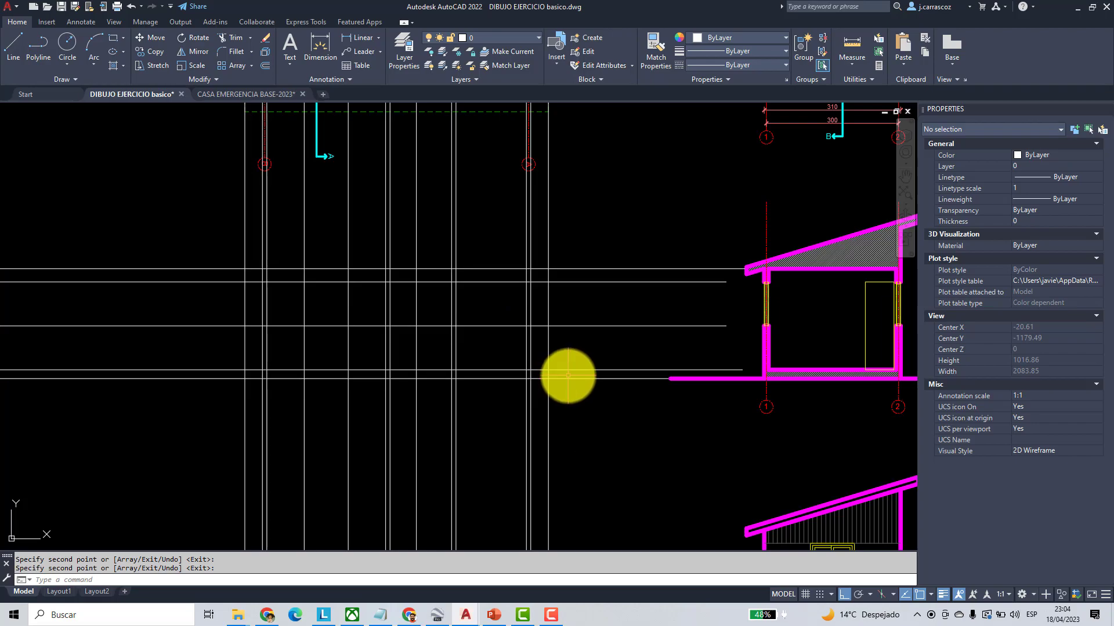
click(220, 53)
scroll(485, 348, up, 2)
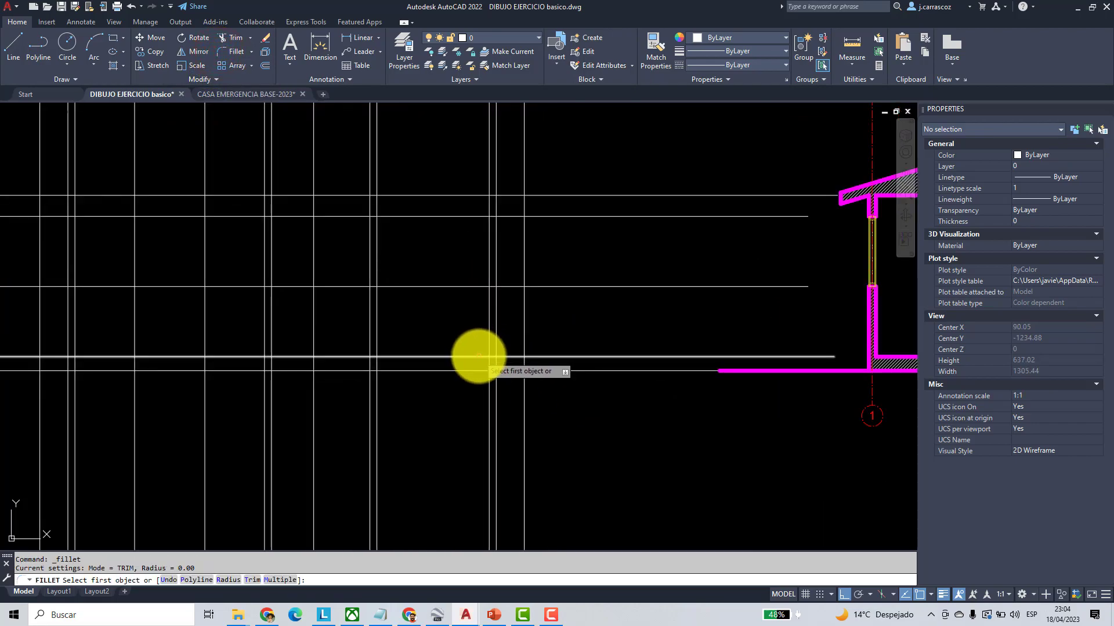
click(478, 356)
click(489, 345)
middle_drag(160, 263, 361, 248)
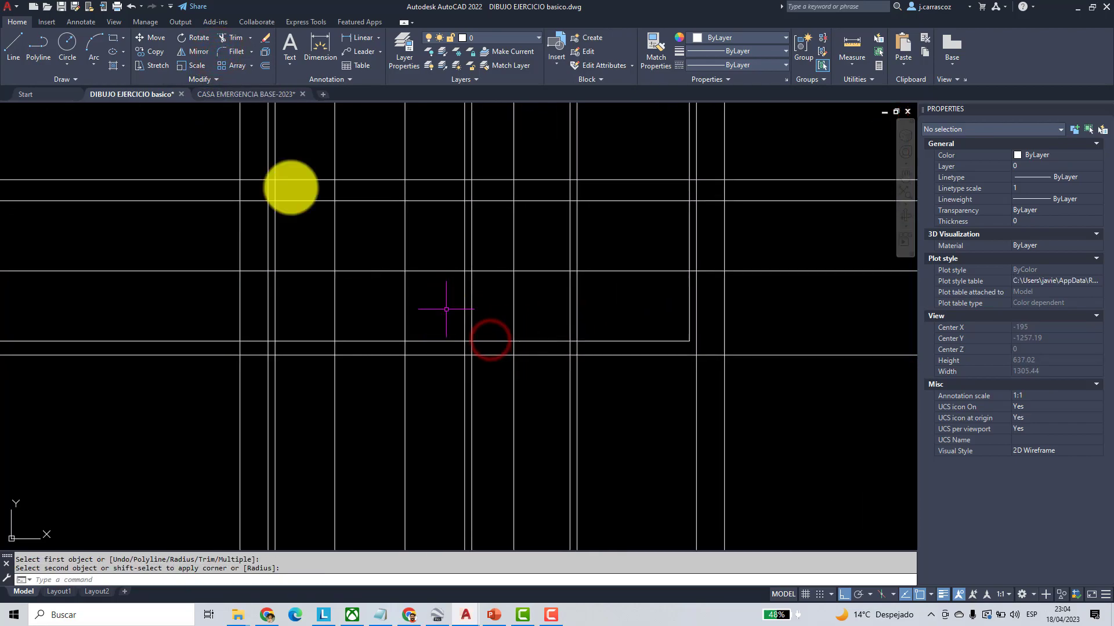
- Fillet the floor-level line with the inner face line of the axis B wall into a zero-radius corner
click(232, 51)
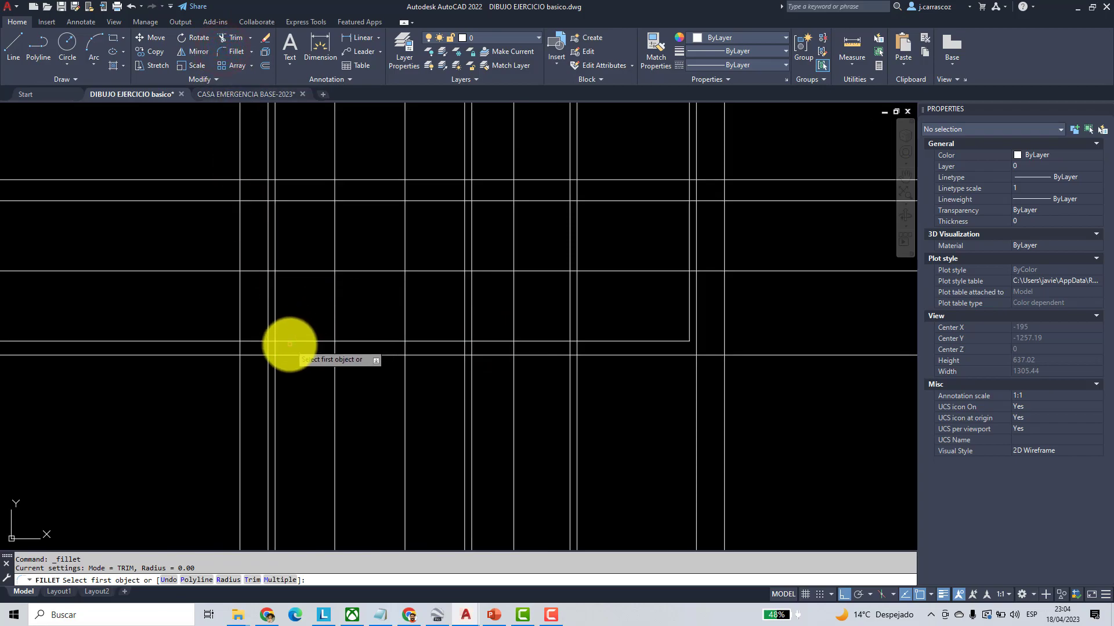
click(289, 341)
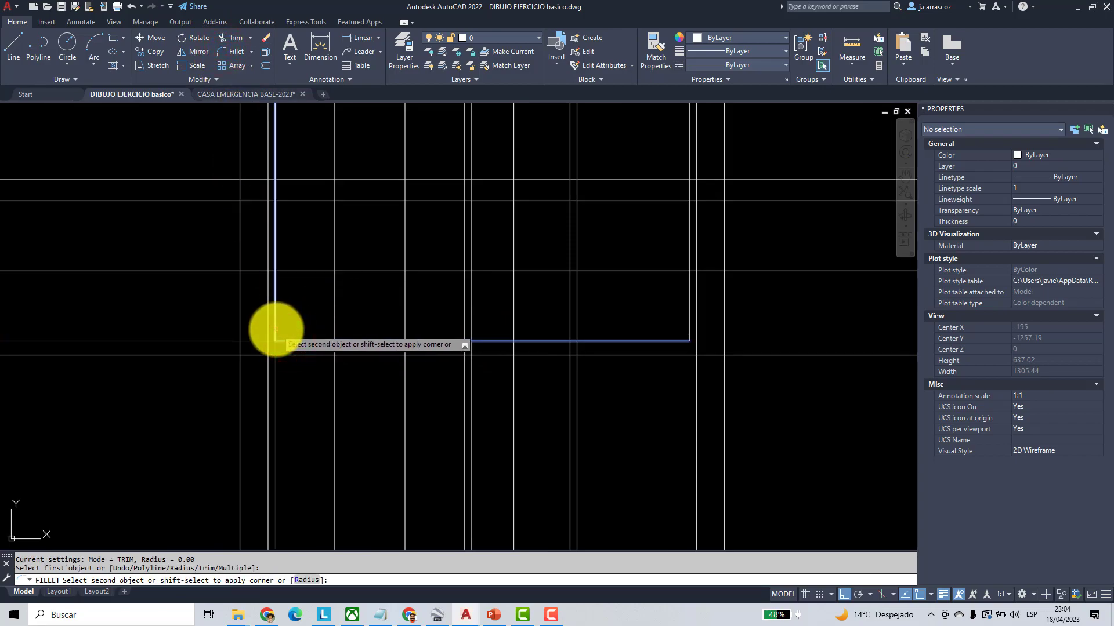
click(274, 328)
scroll(275, 328, down, 2)
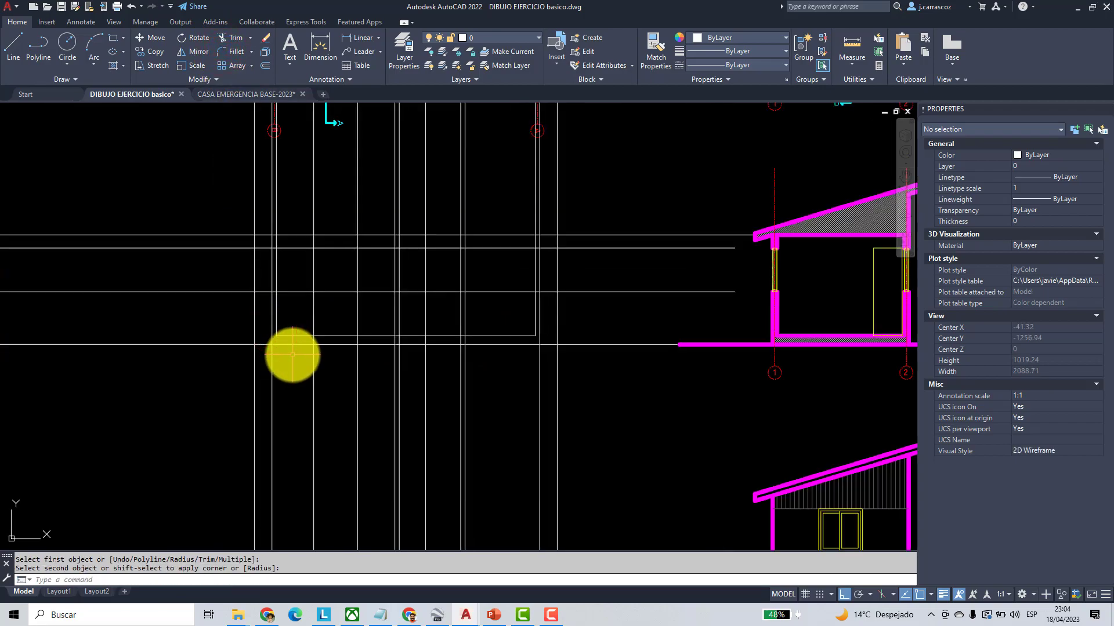
mouse_move(348, 342)
middle_down()
mouse_move(336, 373)
mouse_move(281, 361)
middle_up()
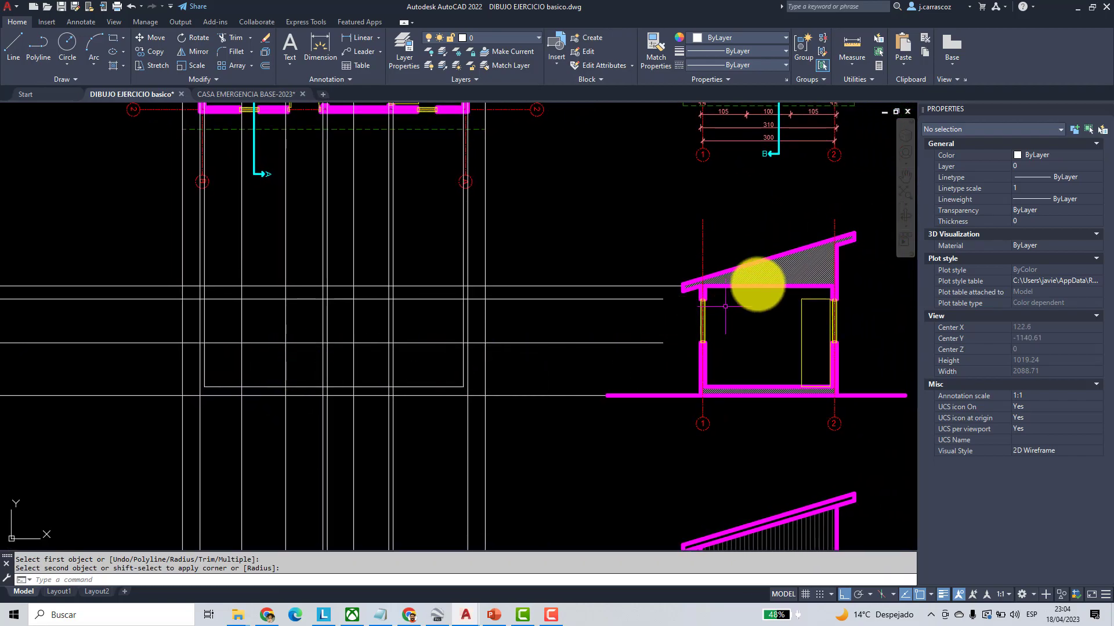
middle_drag(567, 331, 585, 301)
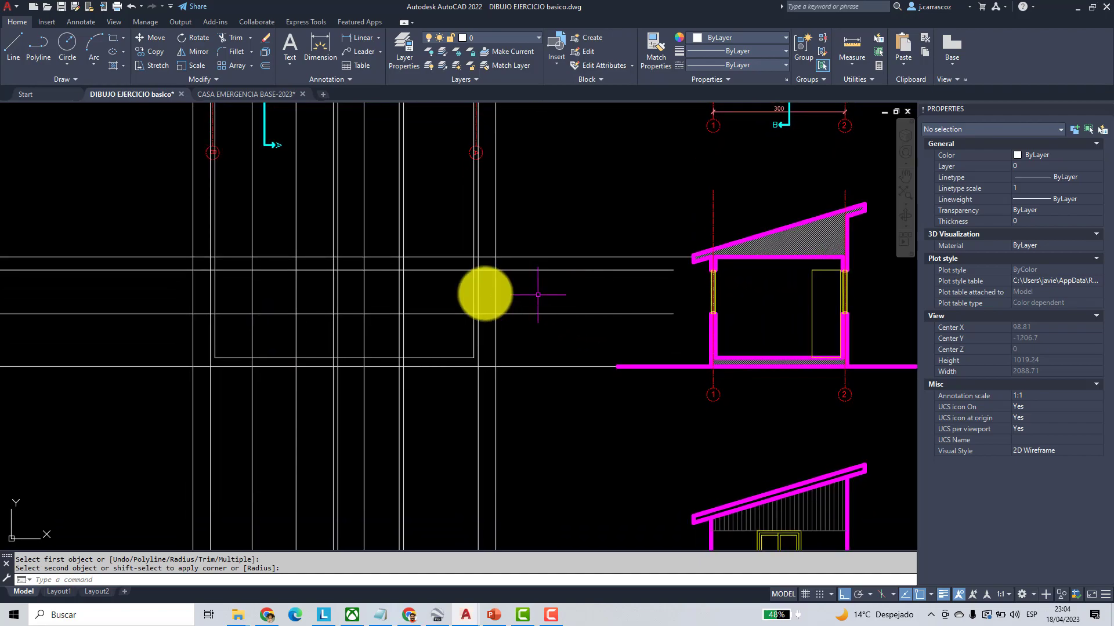
- Inspect where the ceiling-level projection ray meets the roof edge of the existing cross-section
scroll(438, 256, down, 2)
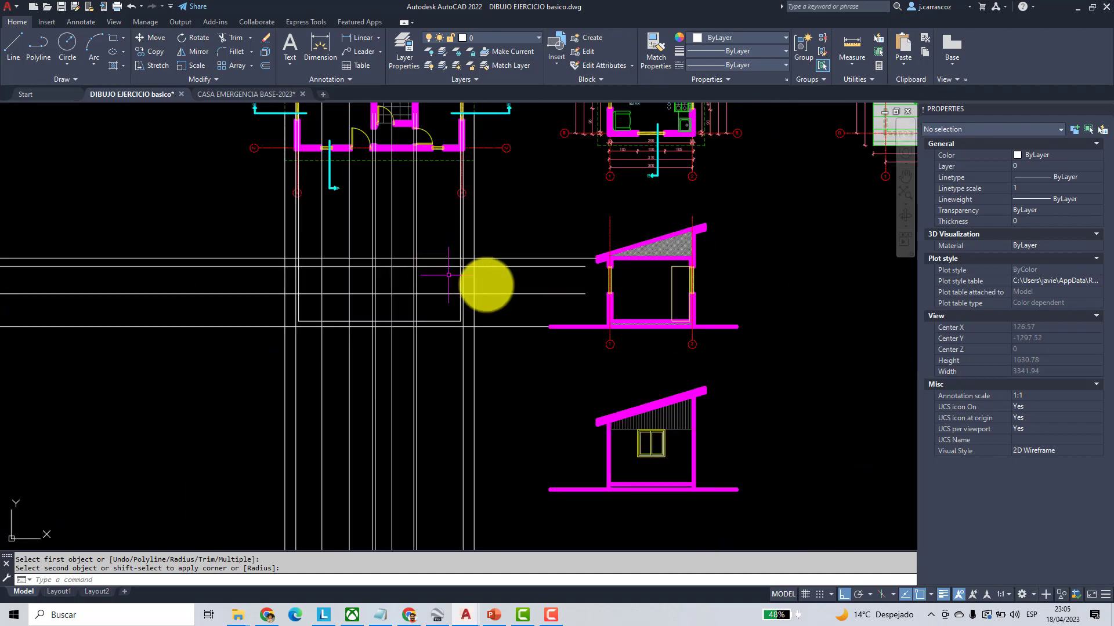
scroll(612, 268, up, 5)
scroll(450, 255, down, 4)
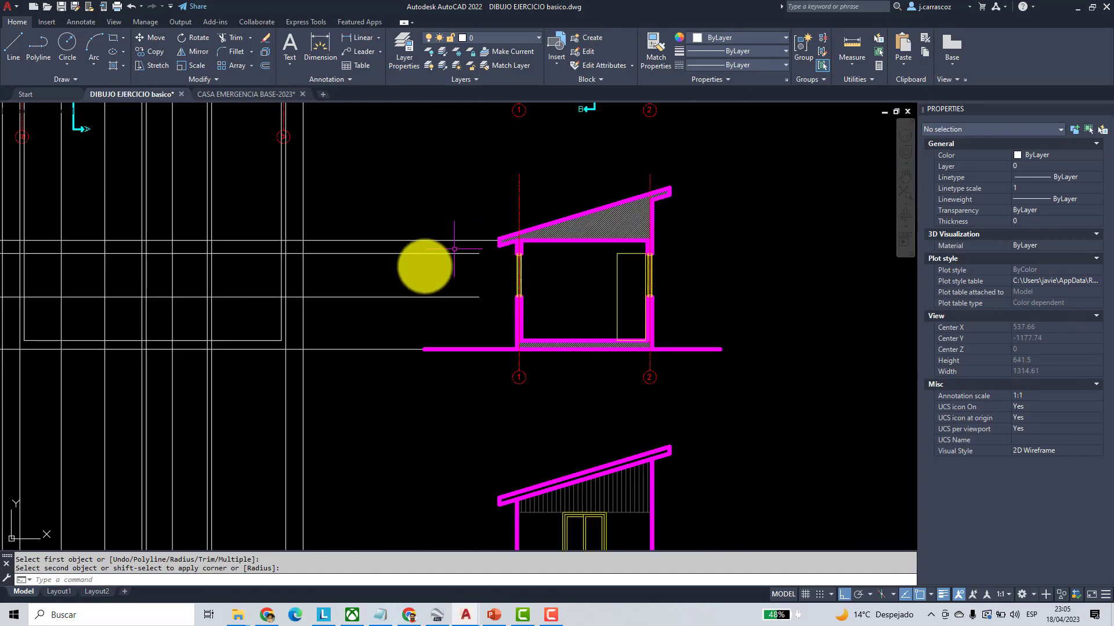
middle_drag(249, 259, 385, 269)
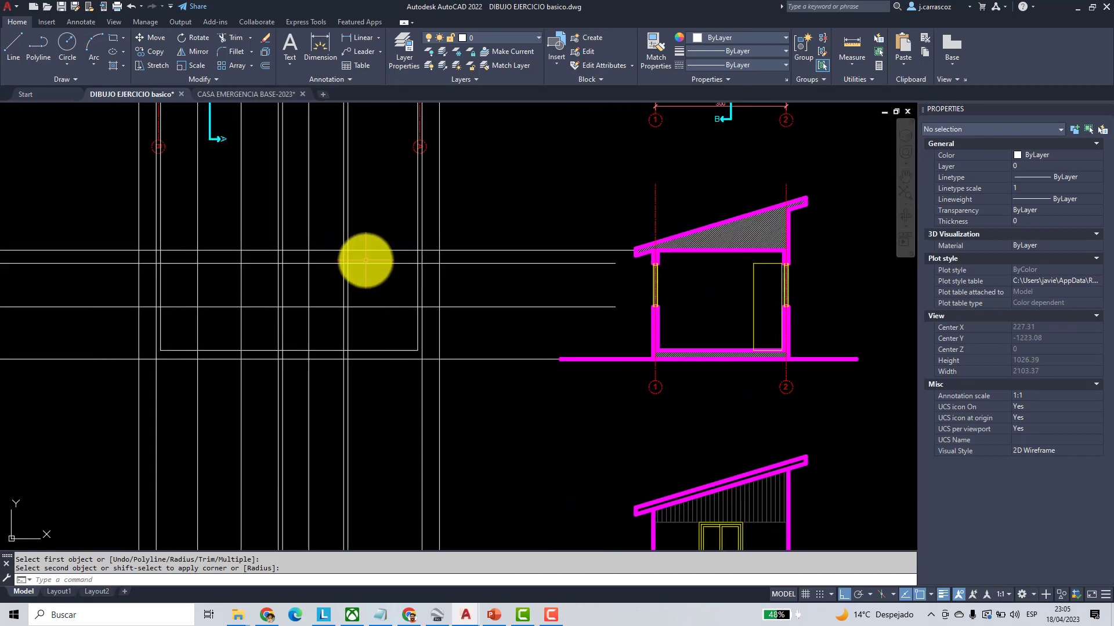
click(624, 250)
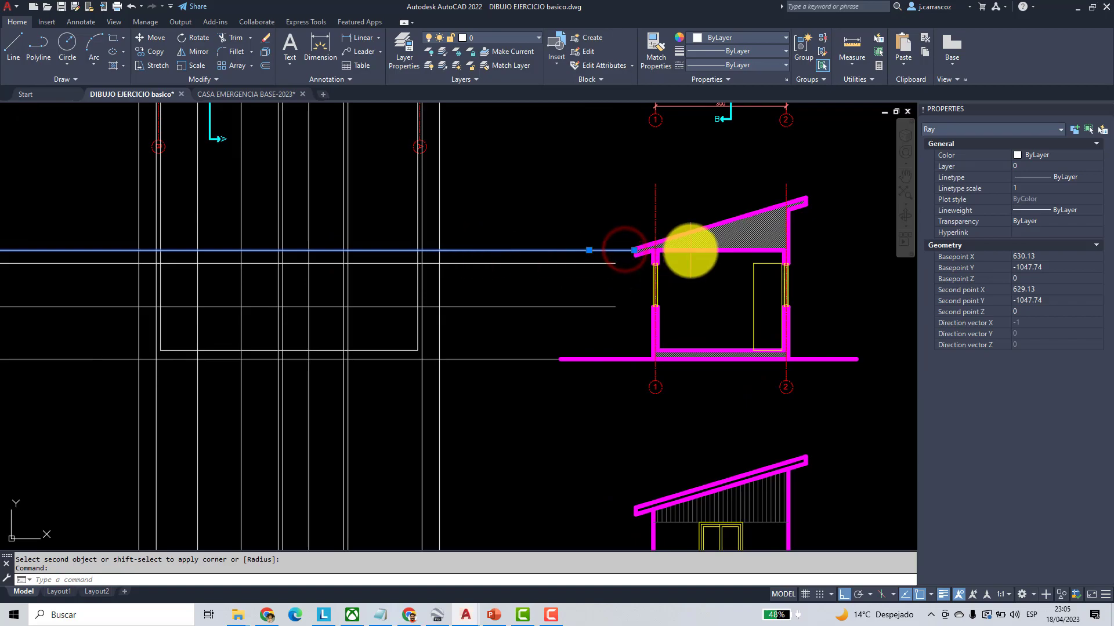
scroll(688, 247, up, 6)
scroll(544, 261, down, 8)
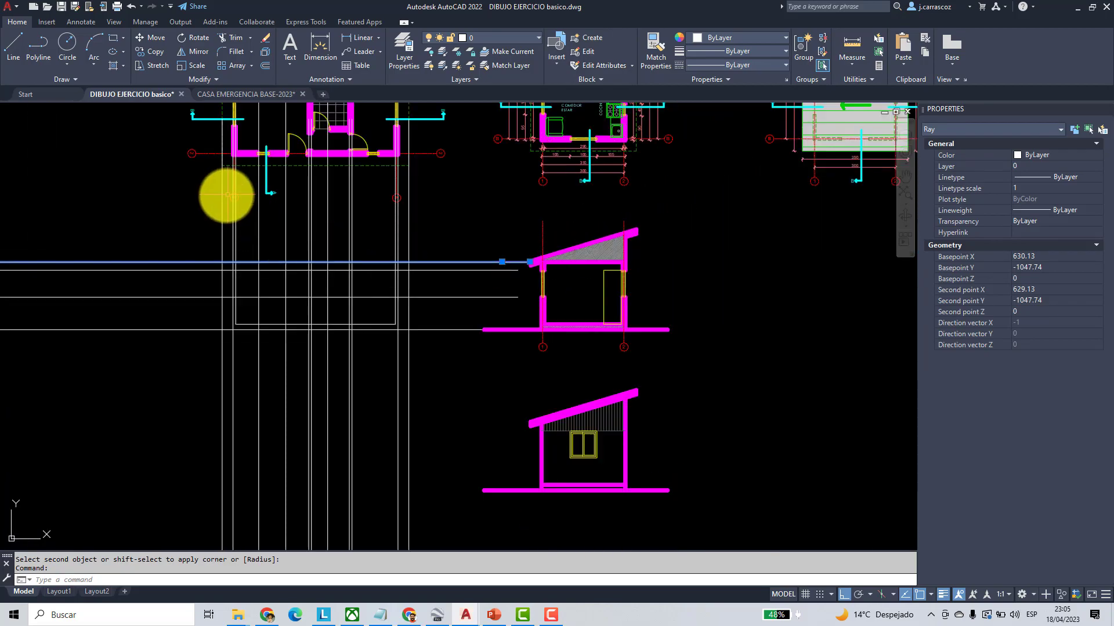
key(Escape)
key(Escape)
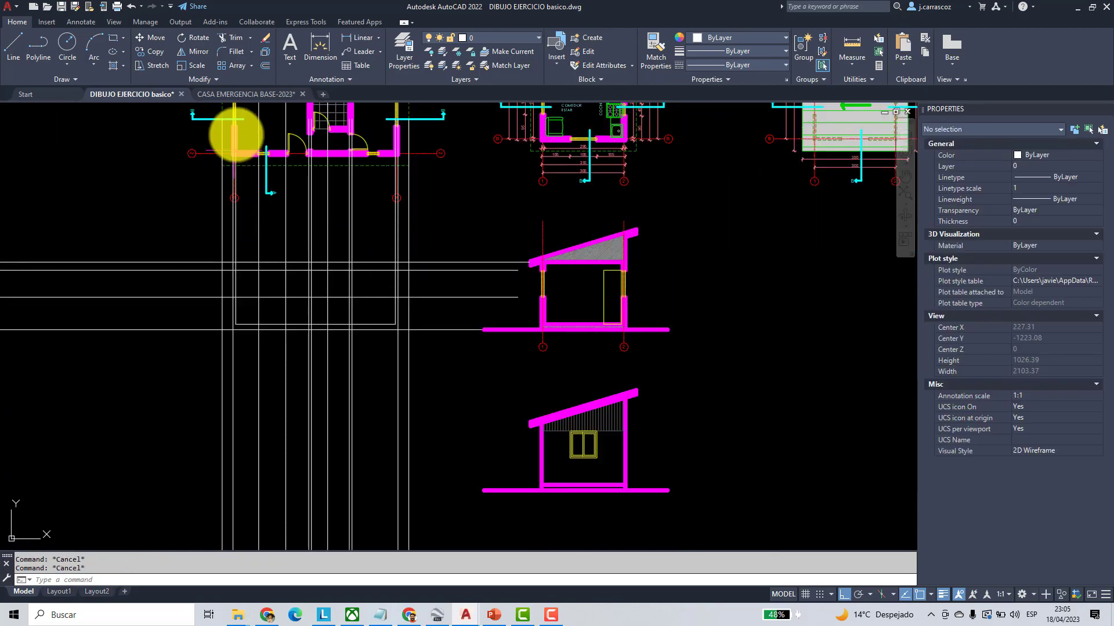
- Trim the interior vertical projection lines above the ceiling-level line, including the inner faces of both exterior walls
click(235, 38)
click(97, 581)
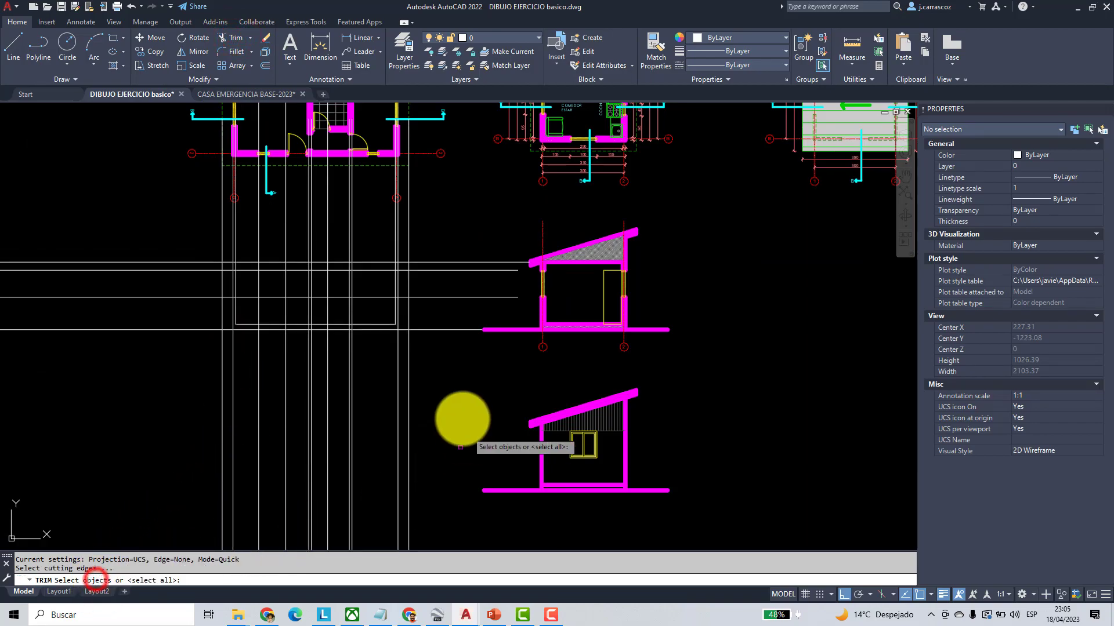
scroll(420, 266, up, 2)
click(432, 257)
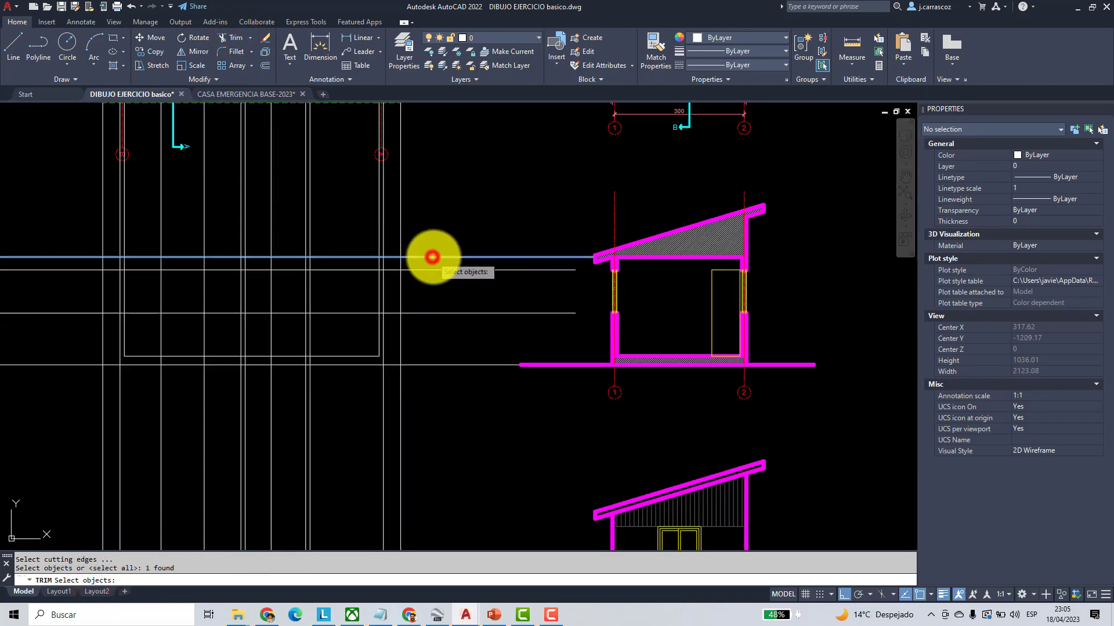
key(Return)
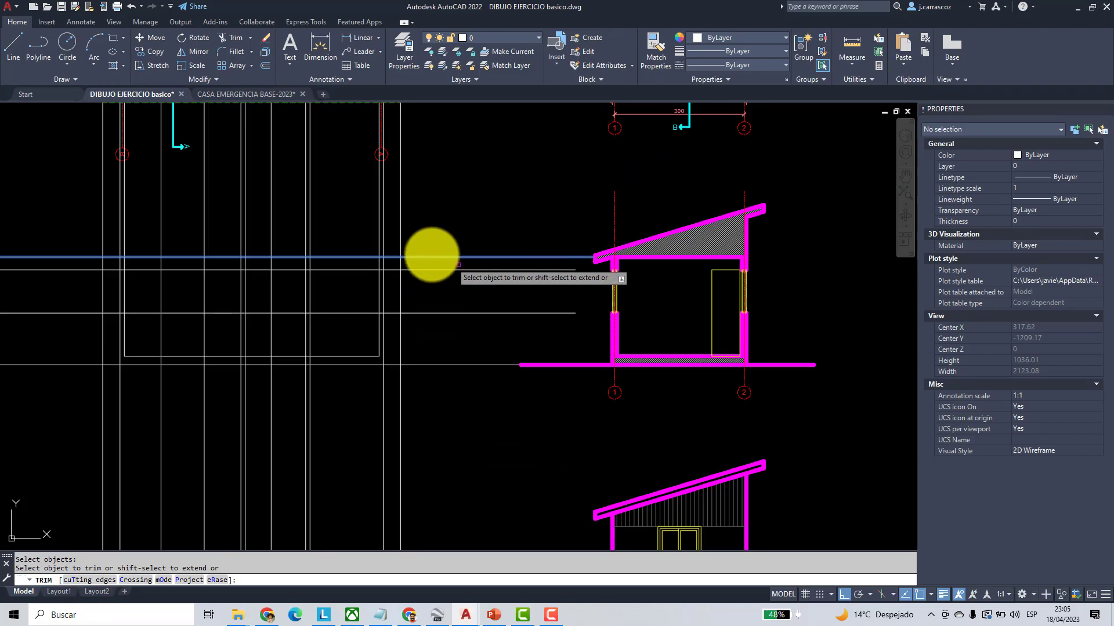
click(379, 243)
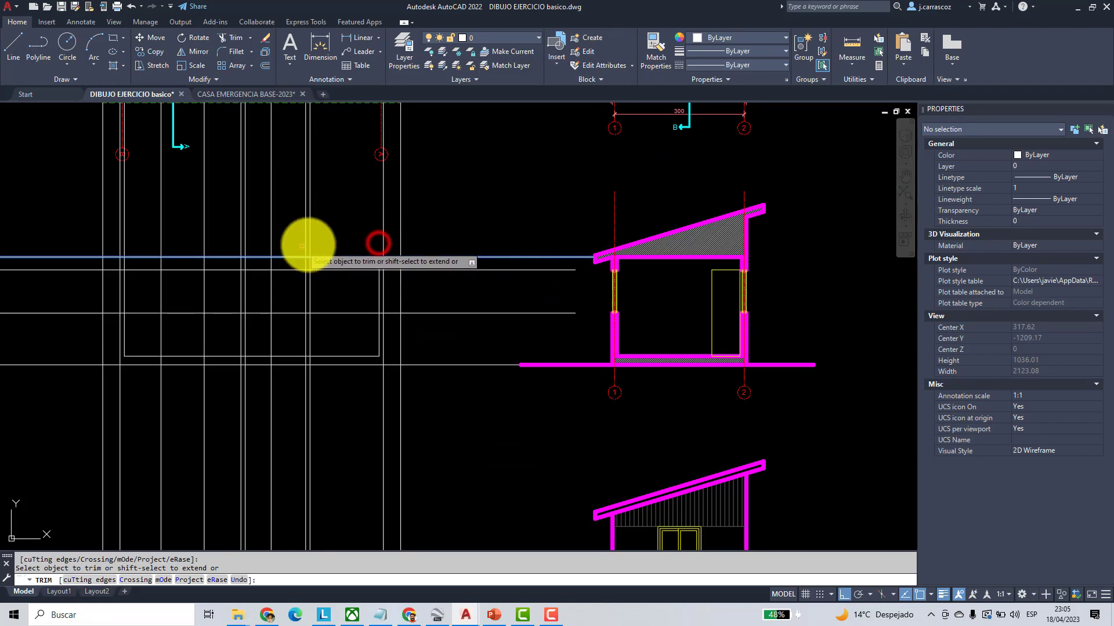
click(331, 237)
click(151, 222)
click(126, 239)
key(Return)
key(Return)
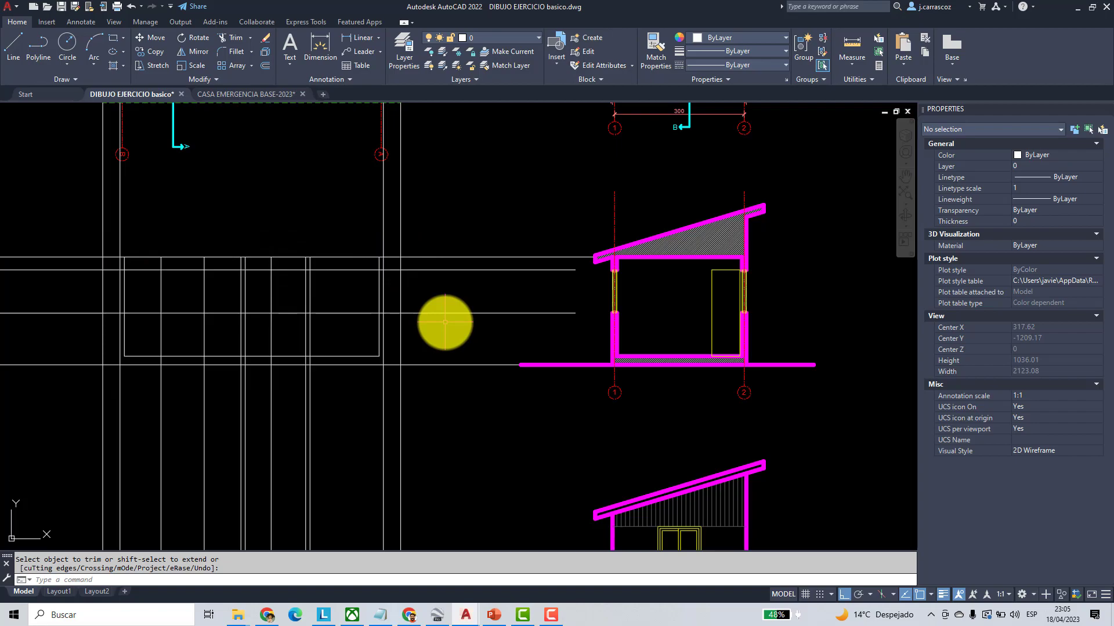
- Trim the interior wall and window-jamb projection lines below the floor-level line, using that line as the cutting edge
click(223, 39)
scroll(428, 226, up, 3)
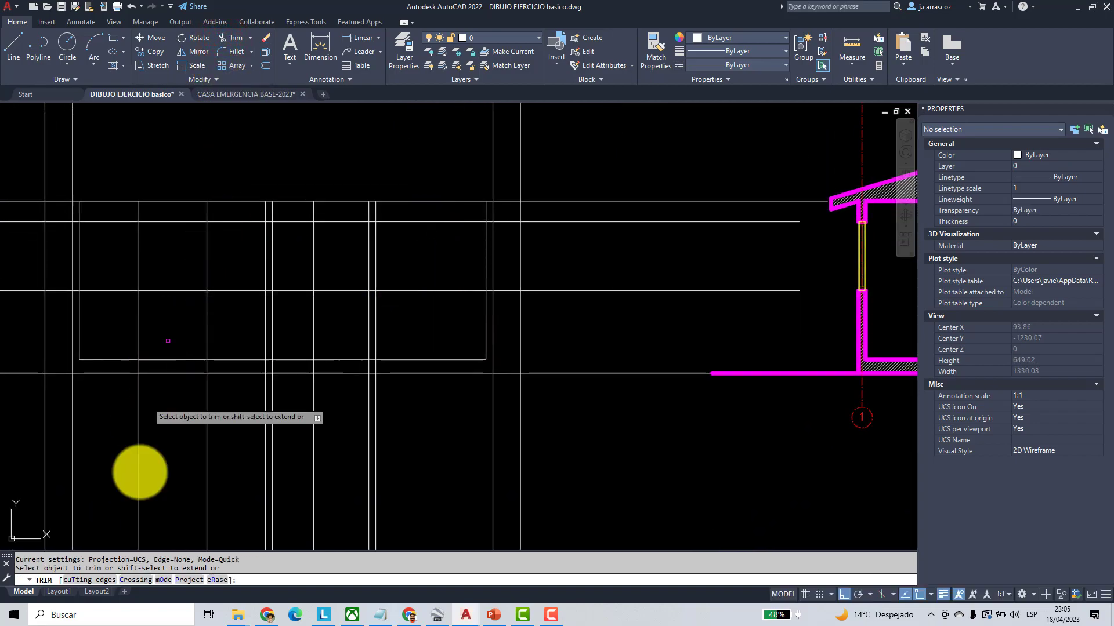
click(89, 581)
click(413, 360)
scroll(435, 401, down, 3)
key(Return)
drag(435, 403, 244, 455)
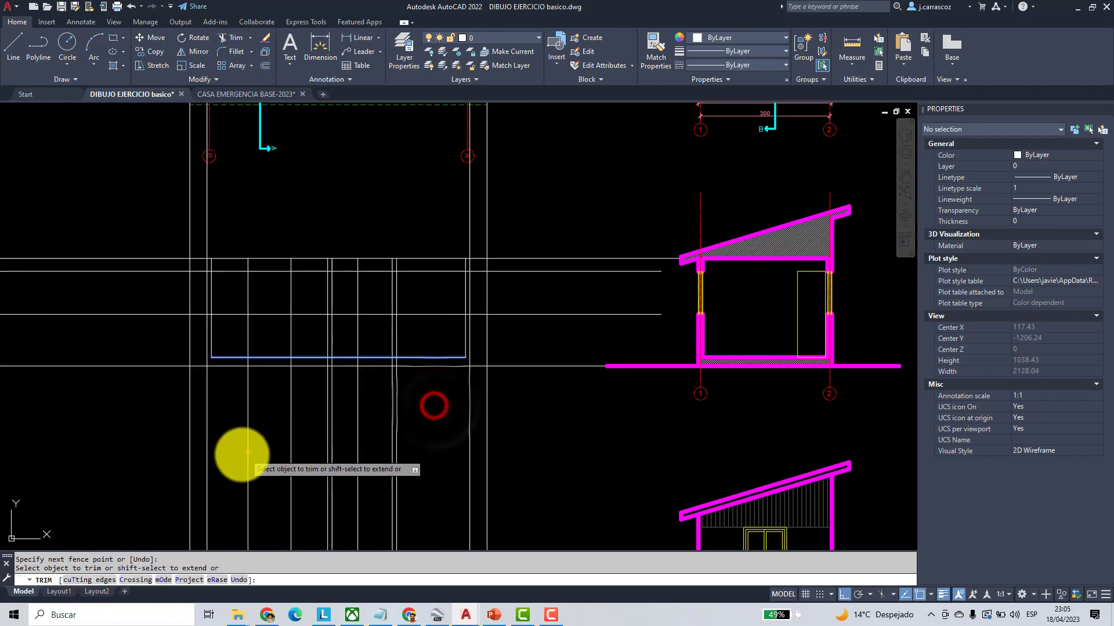
drag(430, 441, 229, 410)
key(Return)
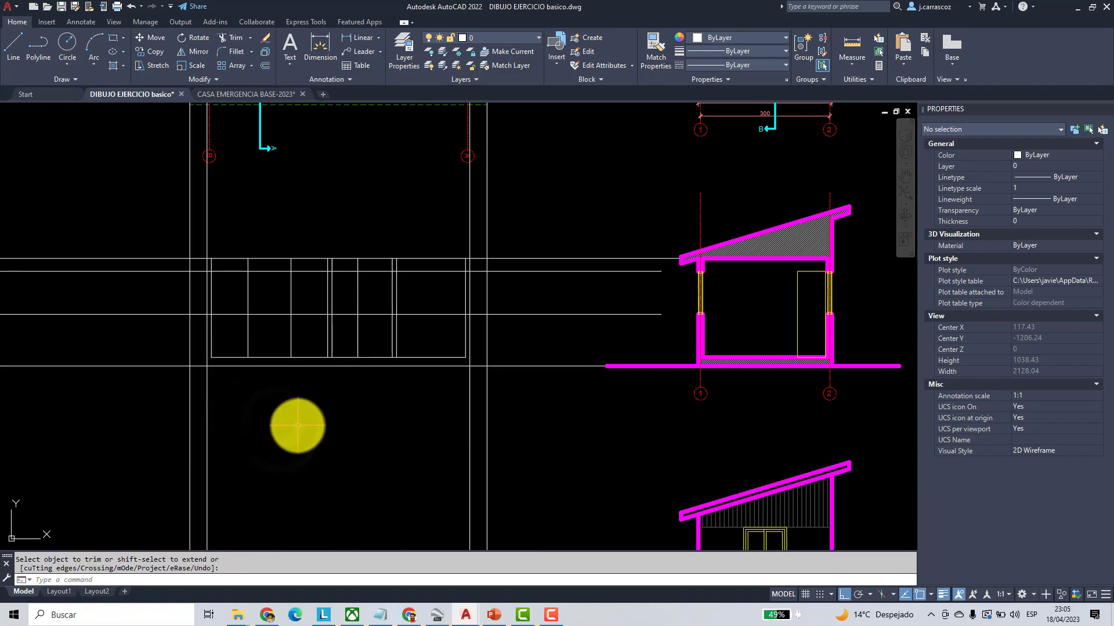
- Trim the outer face lines of the axis A and axis B walls below the ground line
click(237, 40)
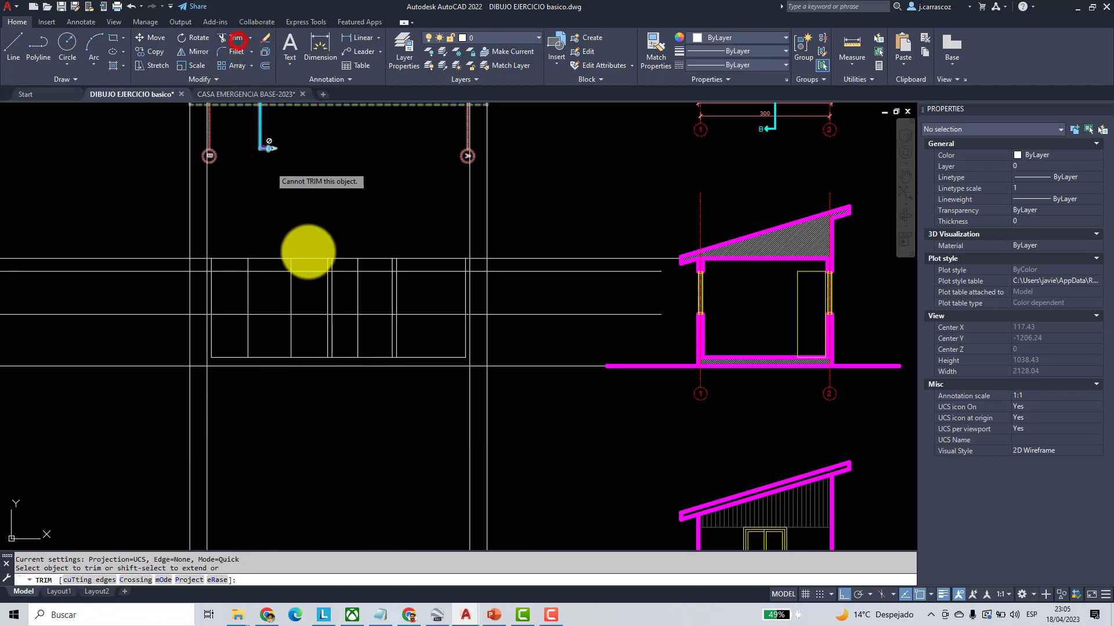
click(96, 581)
click(511, 366)
right_click(471, 404)
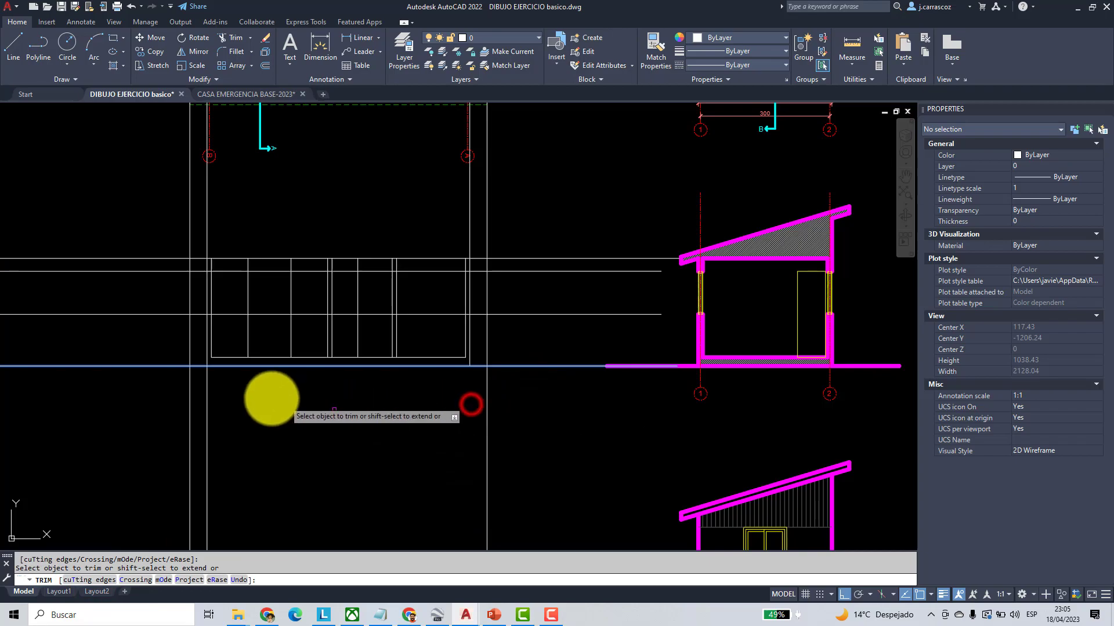
right_click(207, 384)
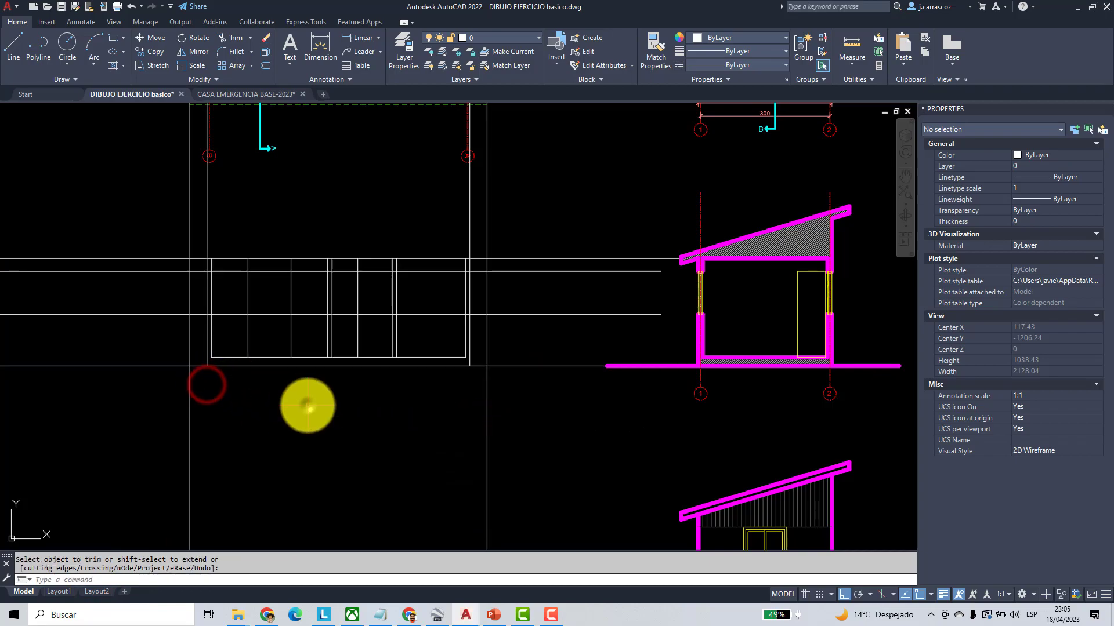
- Try to copy the elevation's two-pane window by its lower-left corner to the sill line and left jamb of the section's leftmost opening
scroll(365, 386, down, 2)
middle_drag(366, 386, 325, 297)
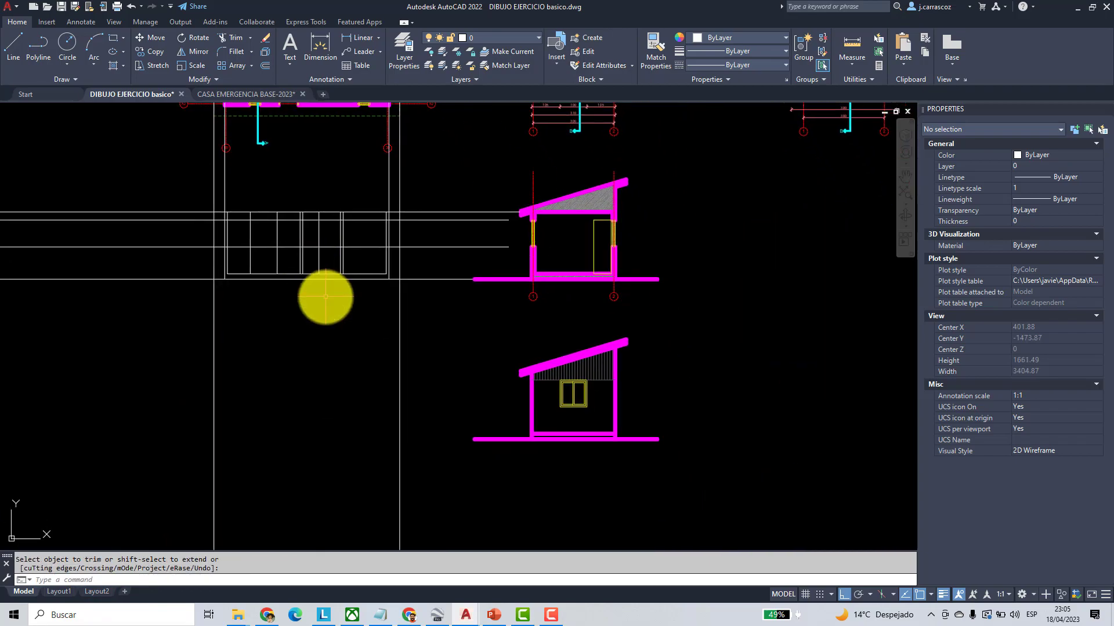
scroll(249, 229, up, 4)
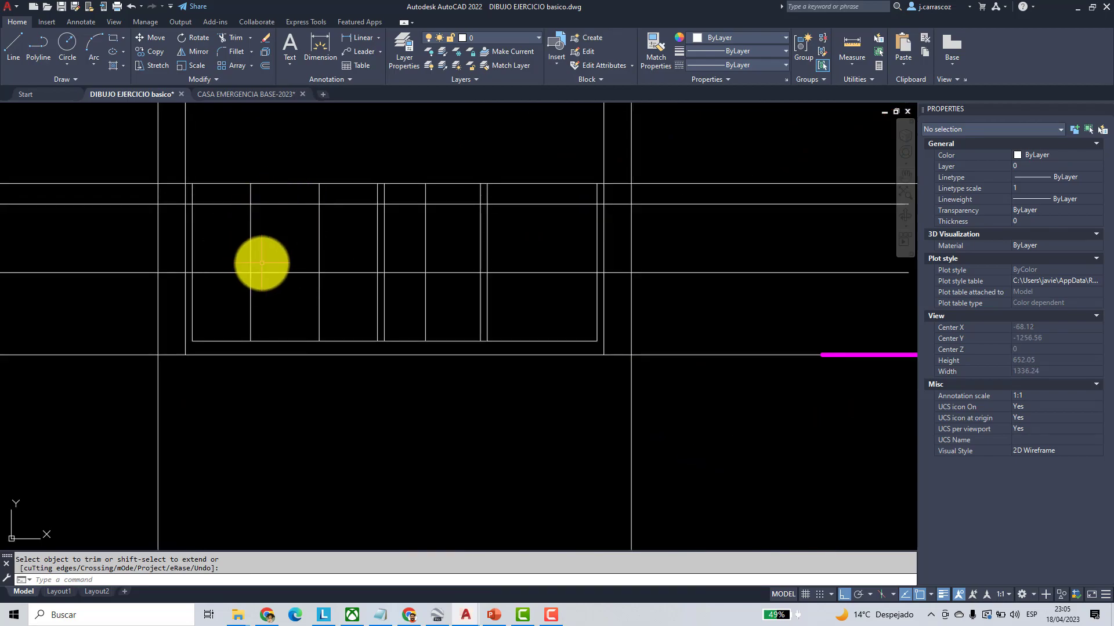
scroll(262, 262, down, 2)
middle_drag(482, 380, 368, 301)
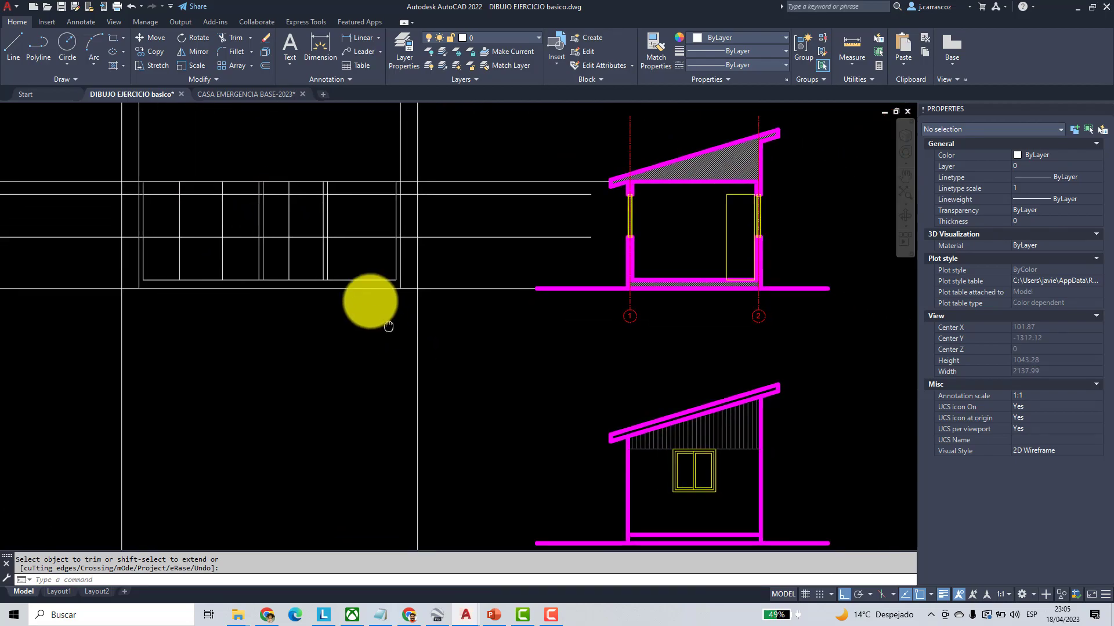
click(149, 54)
scroll(497, 380, up, 5)
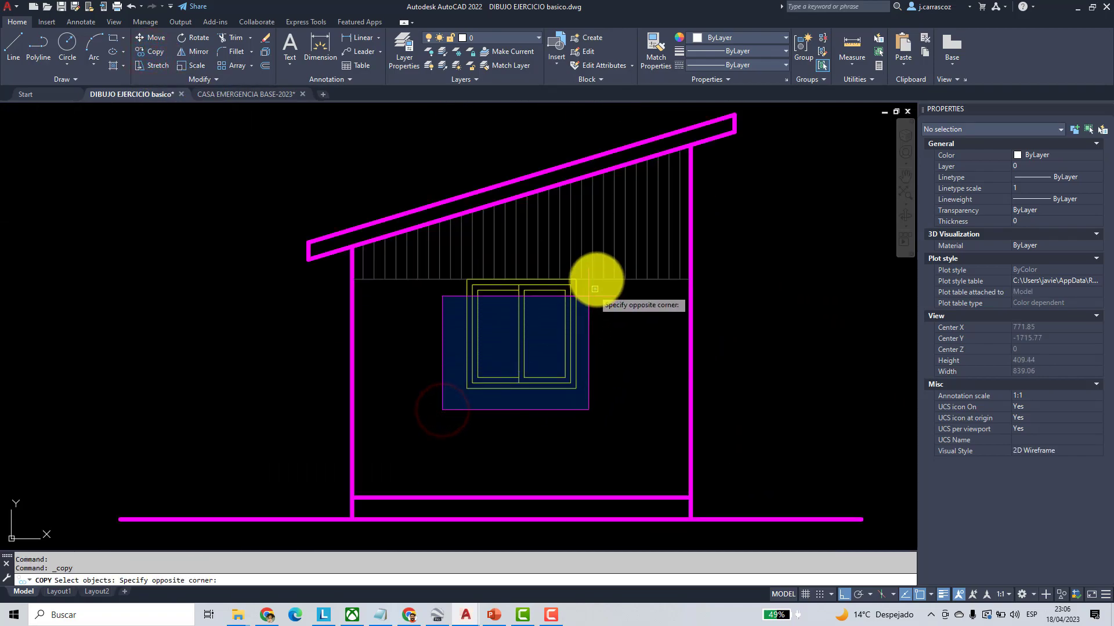
click(598, 270)
key(Return)
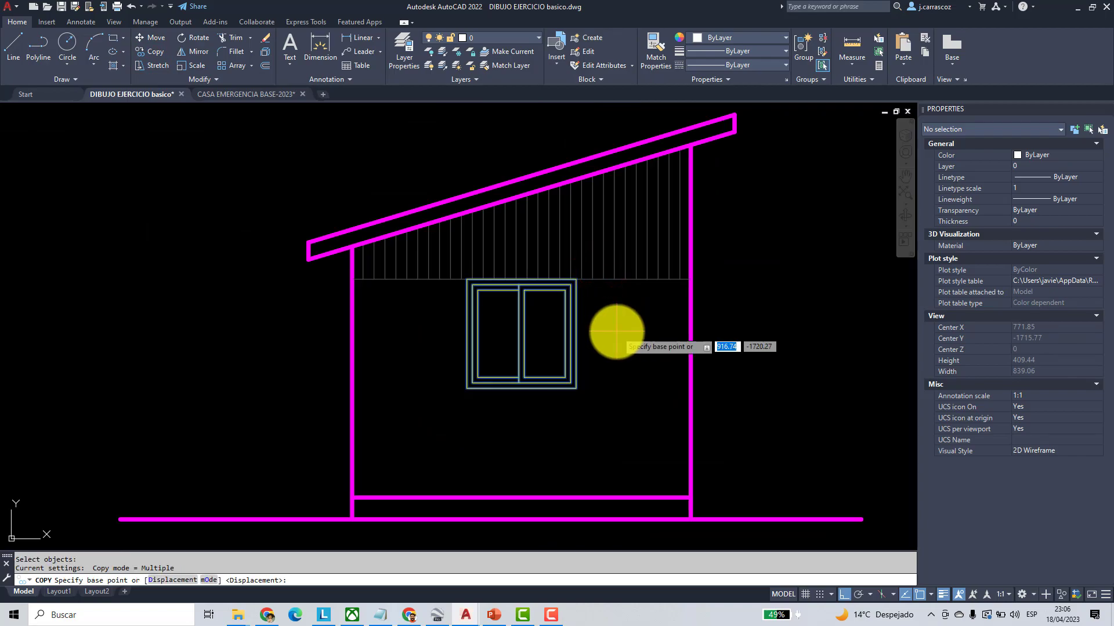
scroll(471, 394, up, 4)
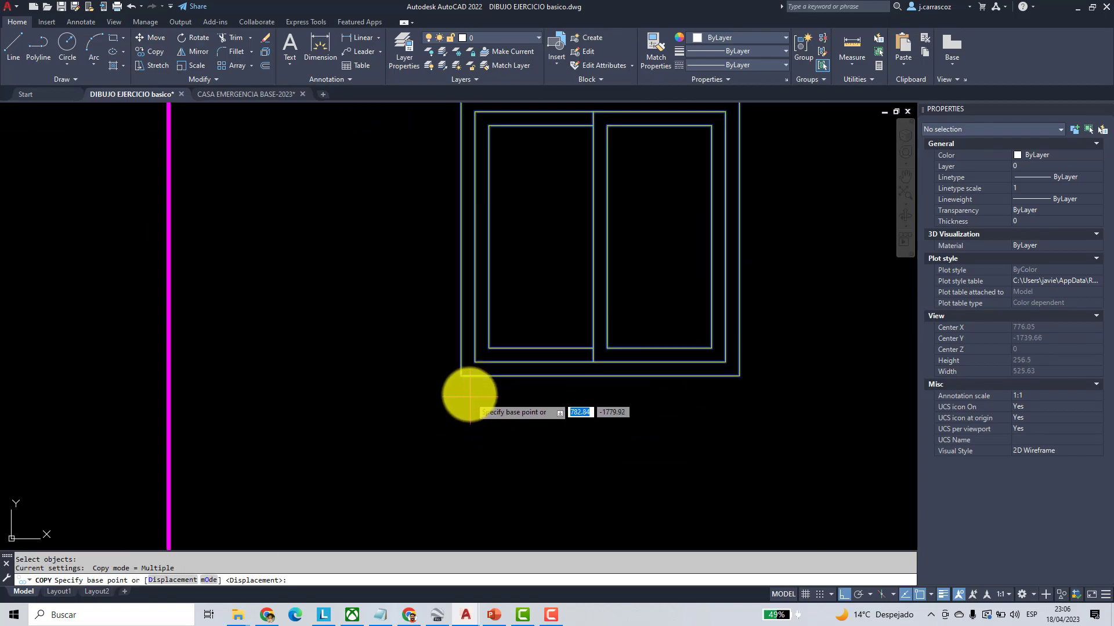
click(461, 376)
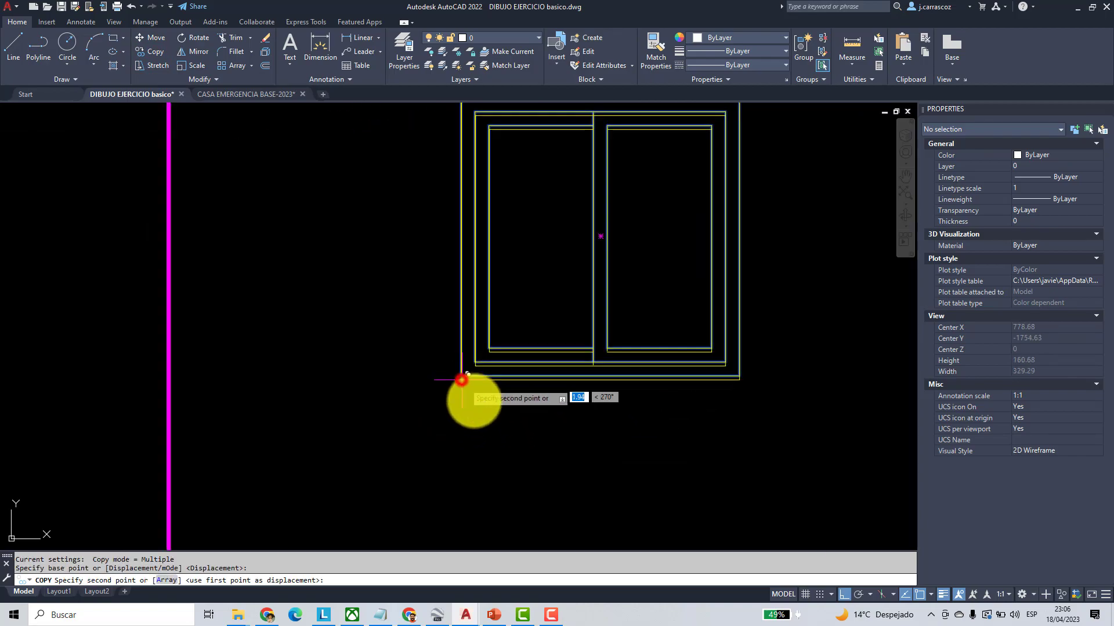
scroll(464, 406, down, 5)
scroll(371, 356, up, 3)
scroll(371, 357, up, 2)
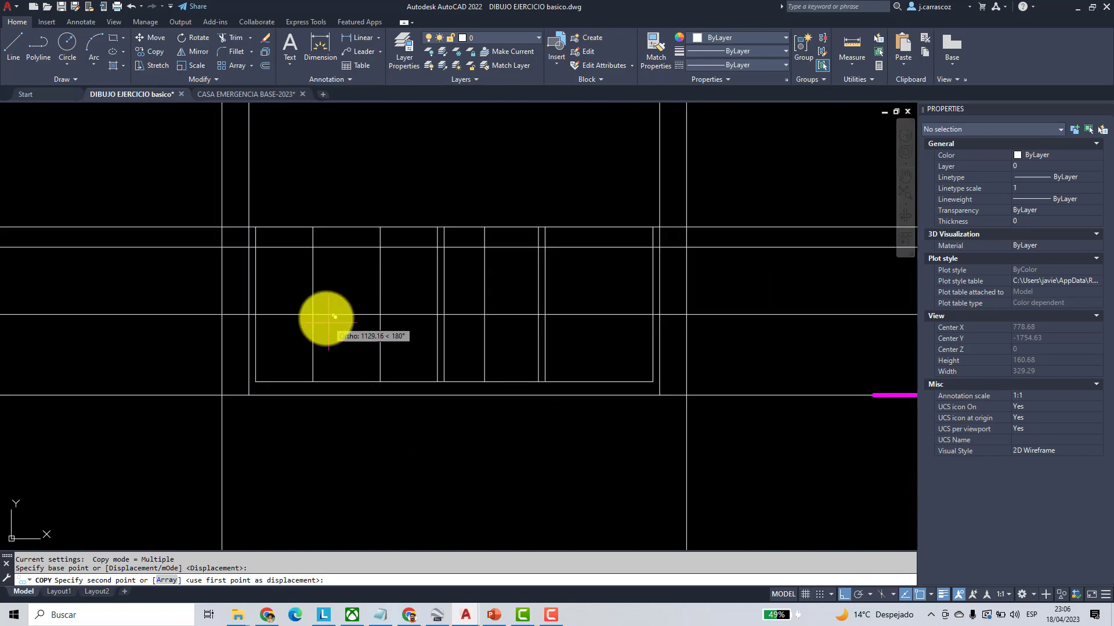
click(313, 316)
scroll(357, 339, down, 4)
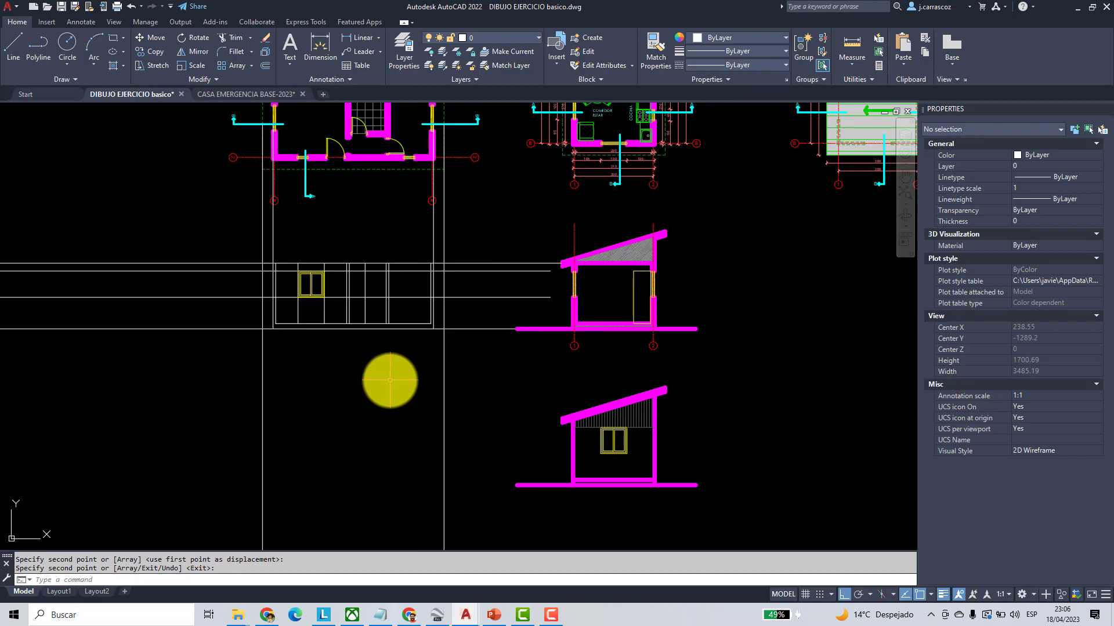
- Undo the copy of the window into the new section
scroll(390, 380, up, 2)
key(ctrl+z)
key(ctrl+z)
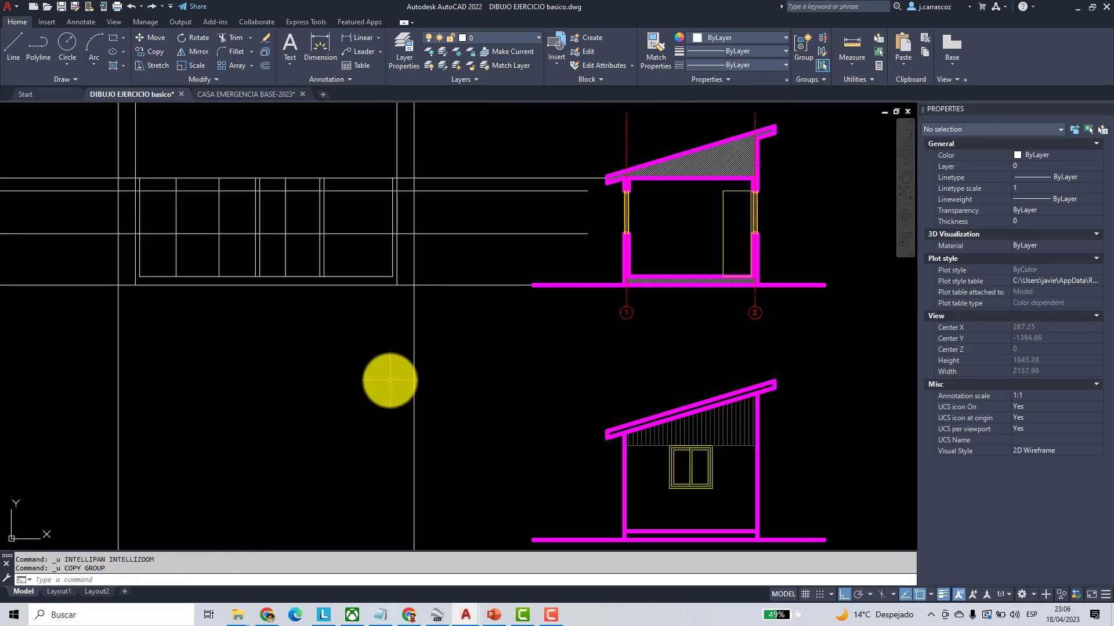
- Copy the lower elevation's window from its lower-left corner to where the leftmost opening's left jamb meets the sill line
click(148, 52)
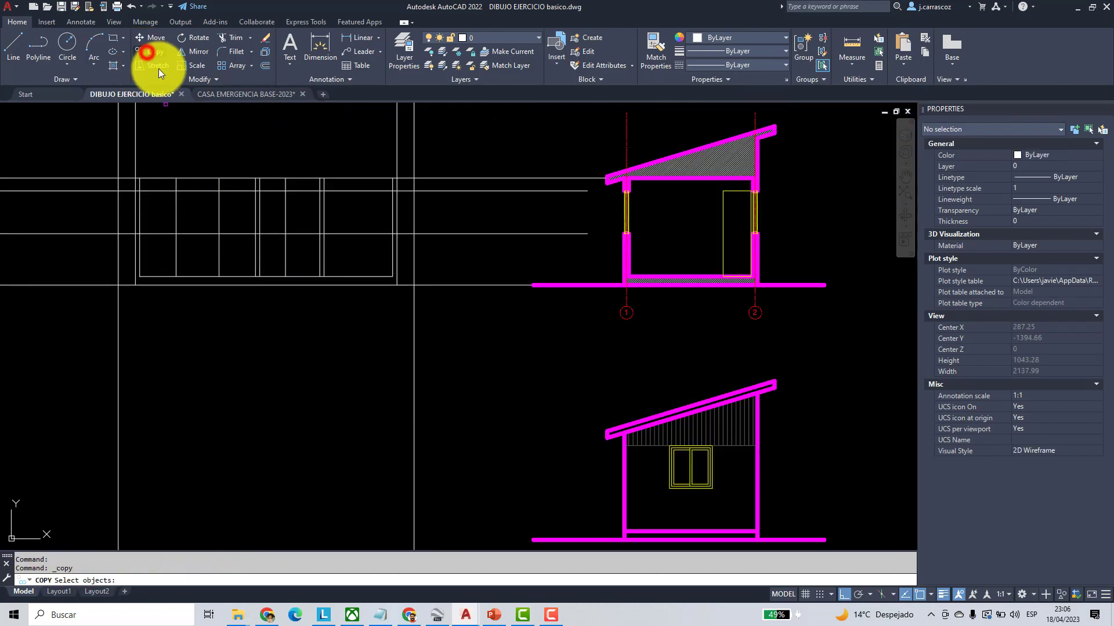
scroll(569, 401, up, 2)
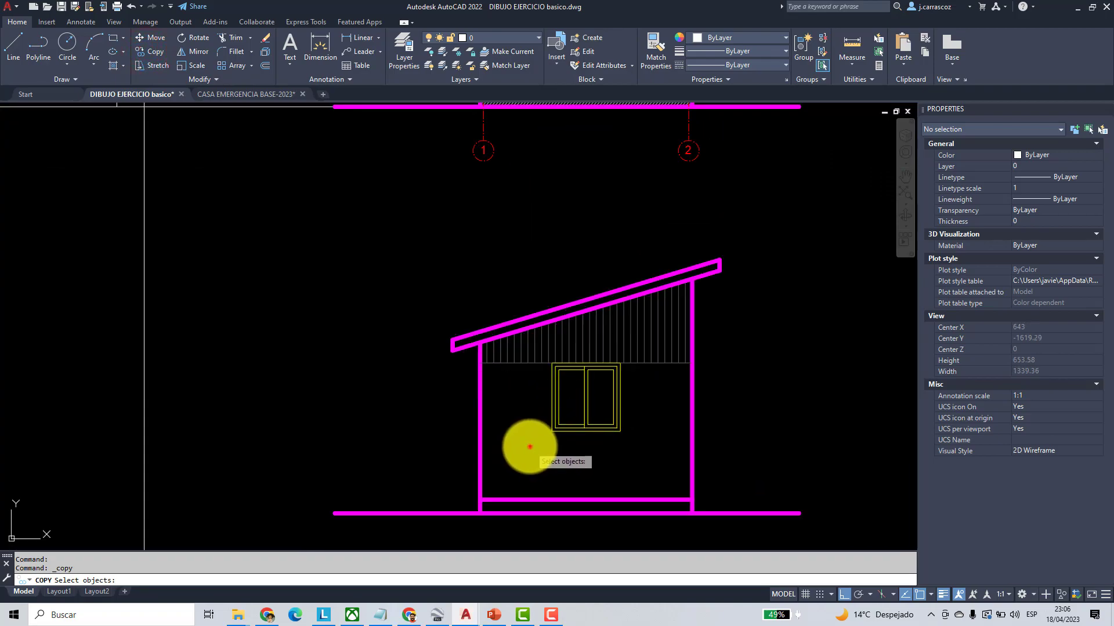
click(530, 446)
click(628, 354)
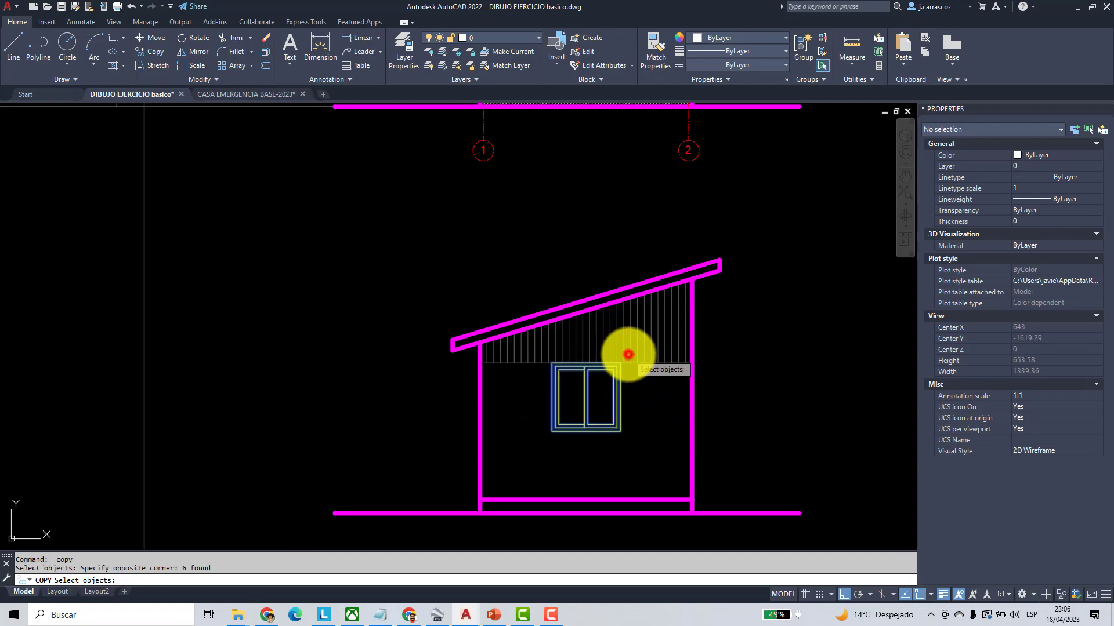
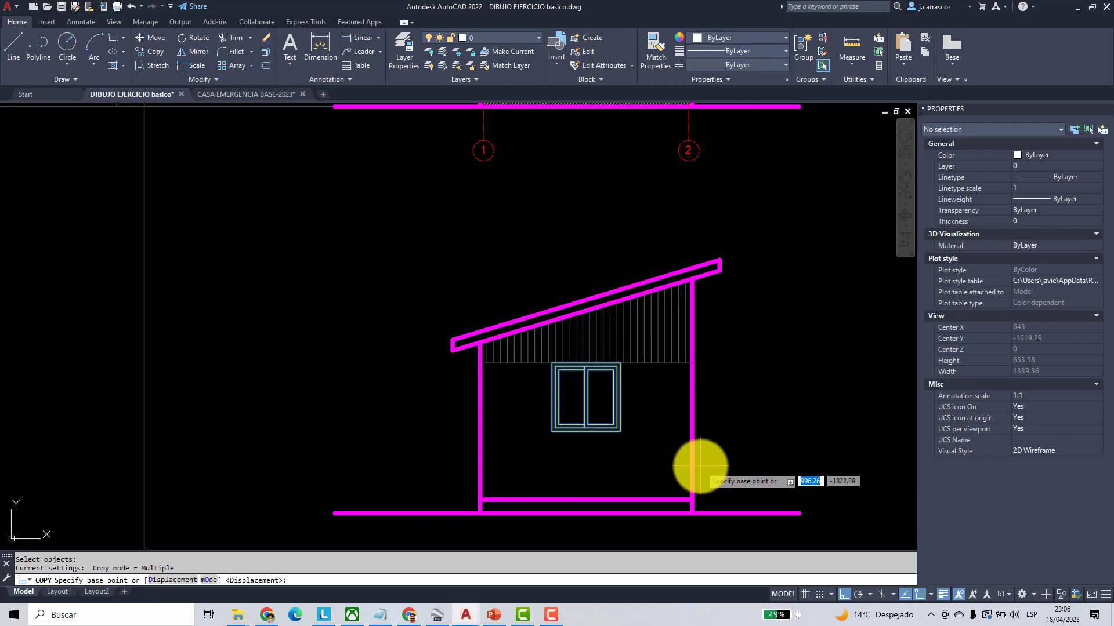
scroll(543, 444, up, 5)
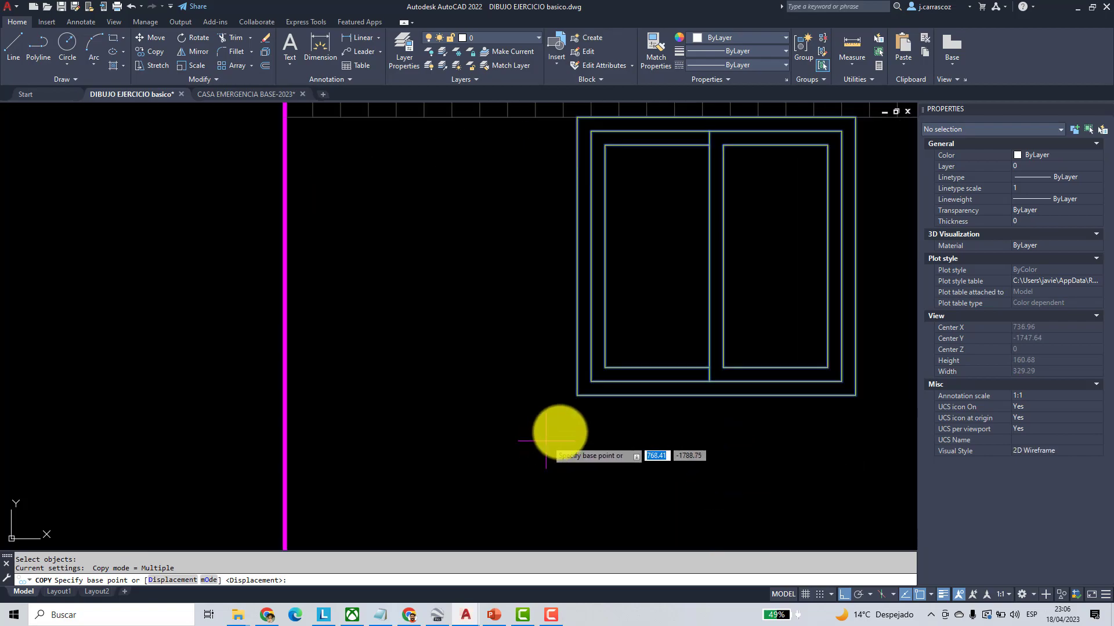
click(577, 395)
scroll(406, 336, down, 5)
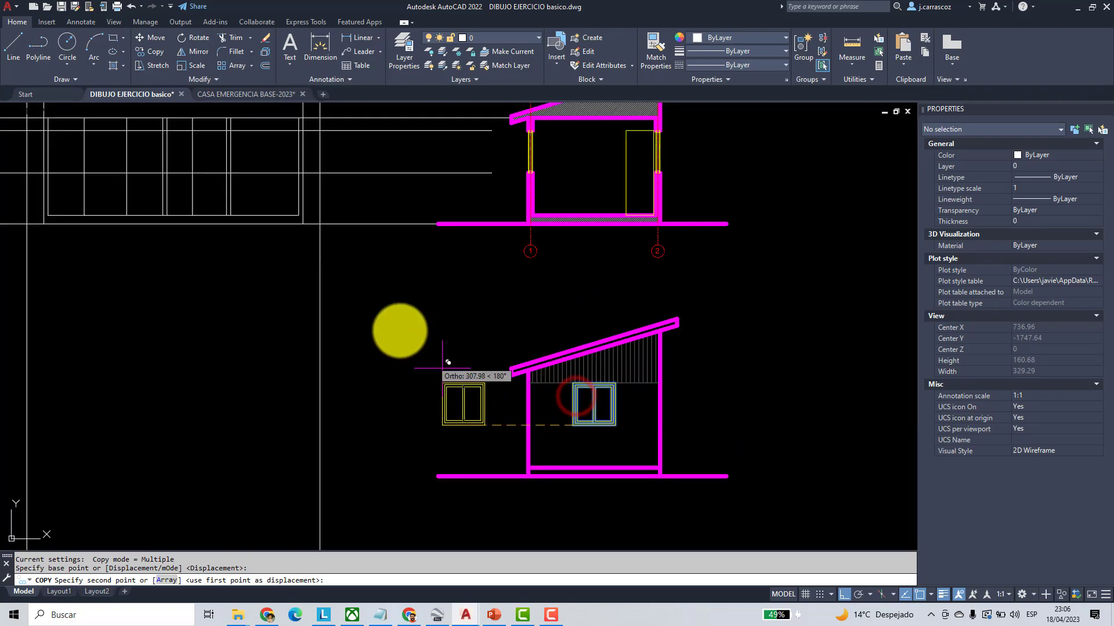
middle_drag(406, 336, 568, 469)
scroll(261, 310, up, 4)
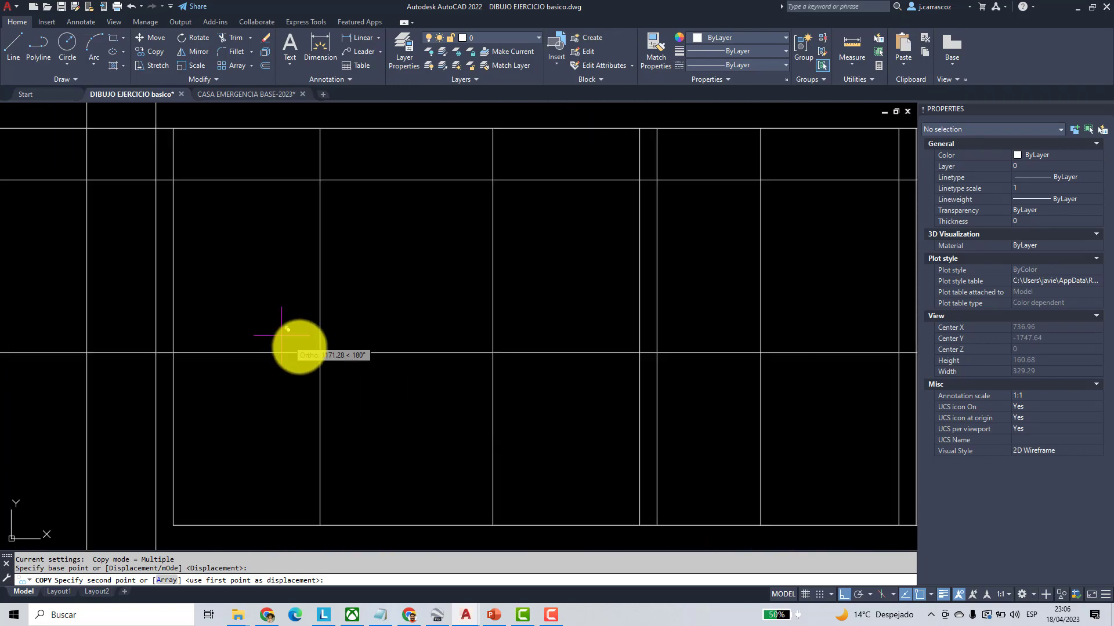
click(322, 351)
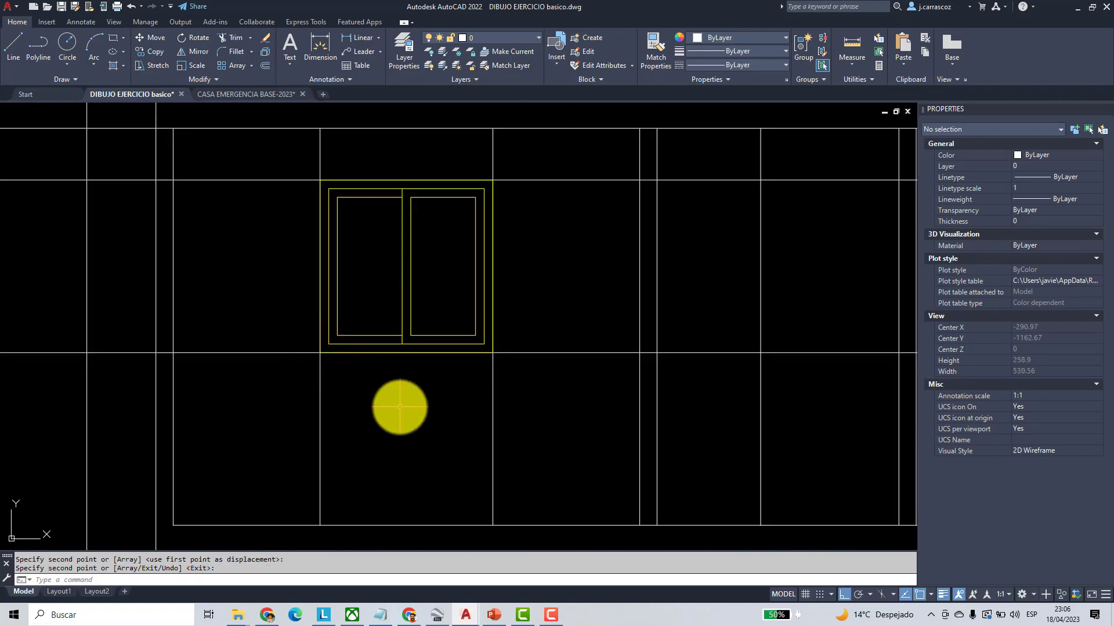
- Copy the cross-section's axis 1 wall window from its lower-right corner to where the sill line meets the axis A wall's outer face
scroll(400, 407, down, 5)
middle_drag(500, 417, 197, 409)
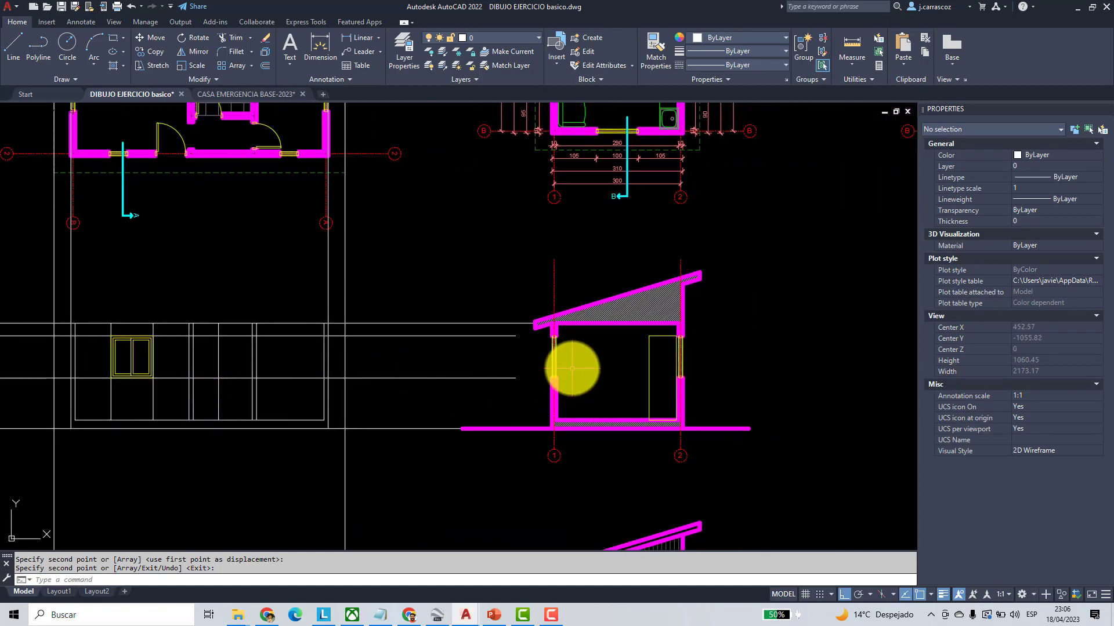
scroll(572, 364, up, 4)
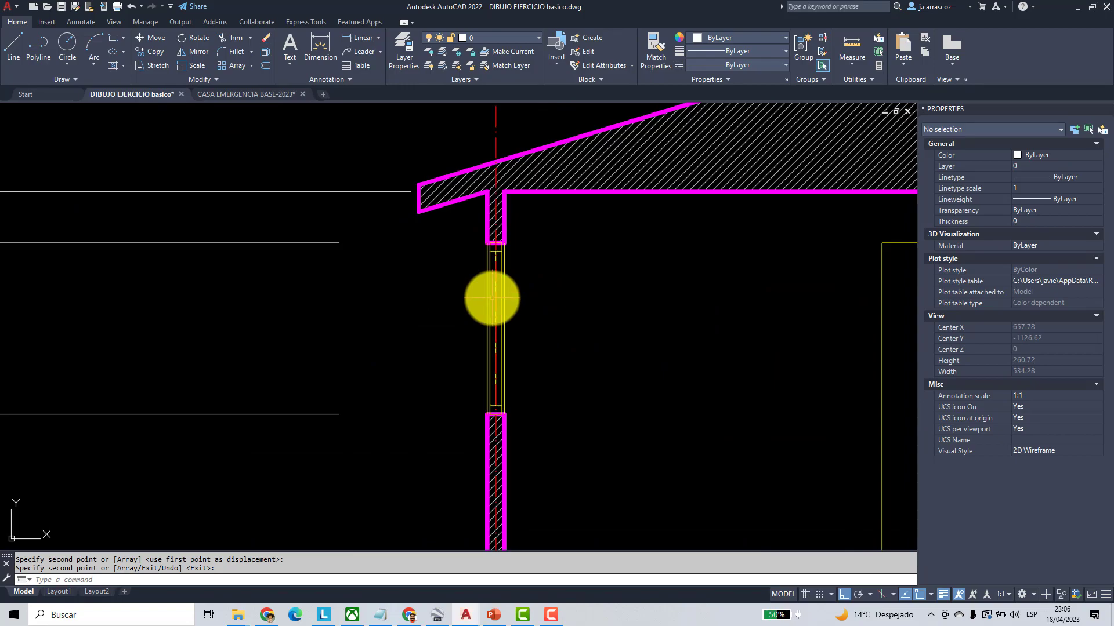
scroll(492, 298, down, 4)
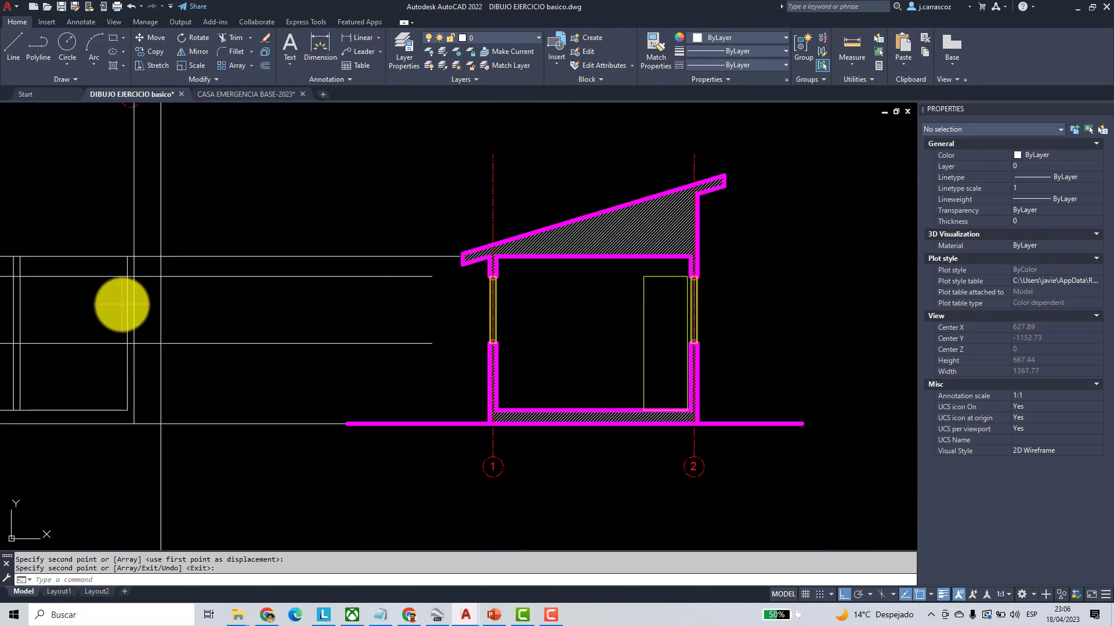
click(139, 52)
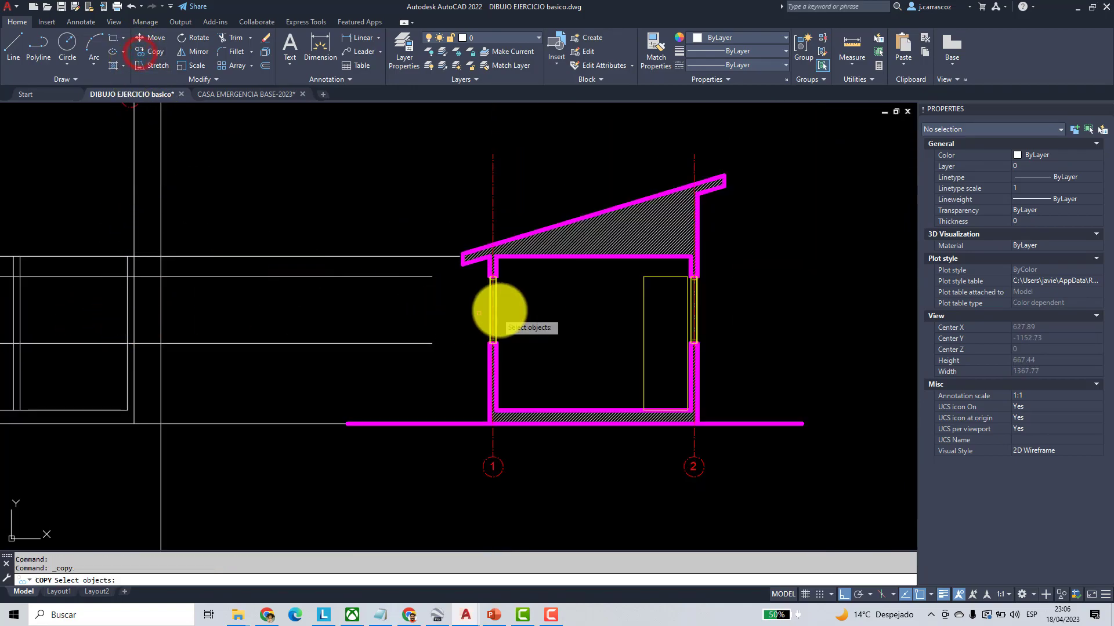
scroll(504, 306, up, 4)
scroll(475, 243, up, 3)
click(480, 261)
click(445, 228)
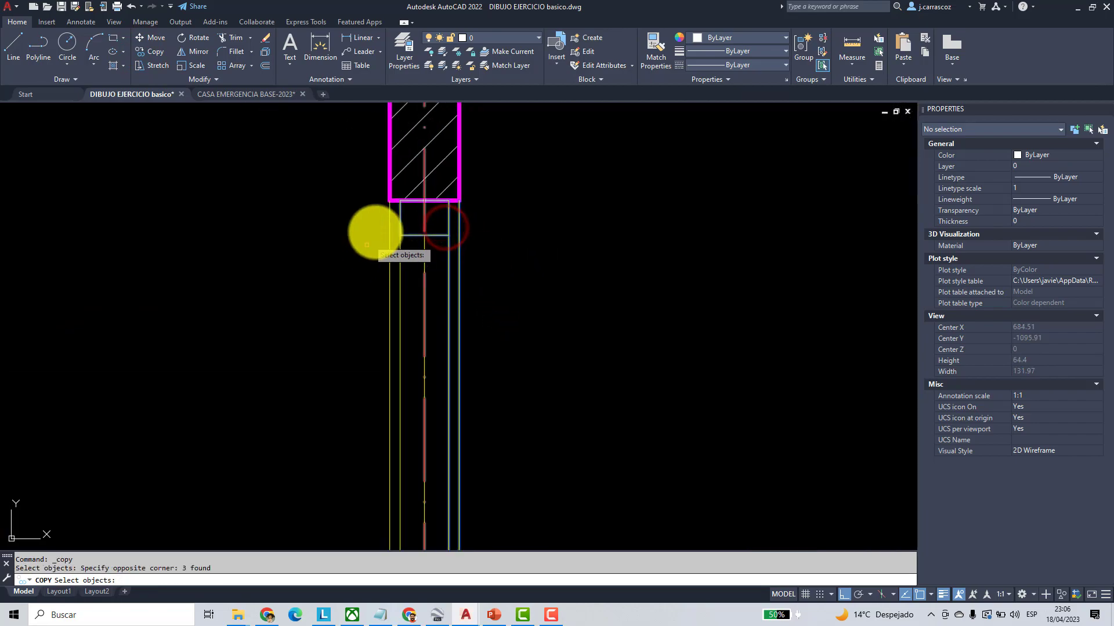
click(387, 243)
click(401, 272)
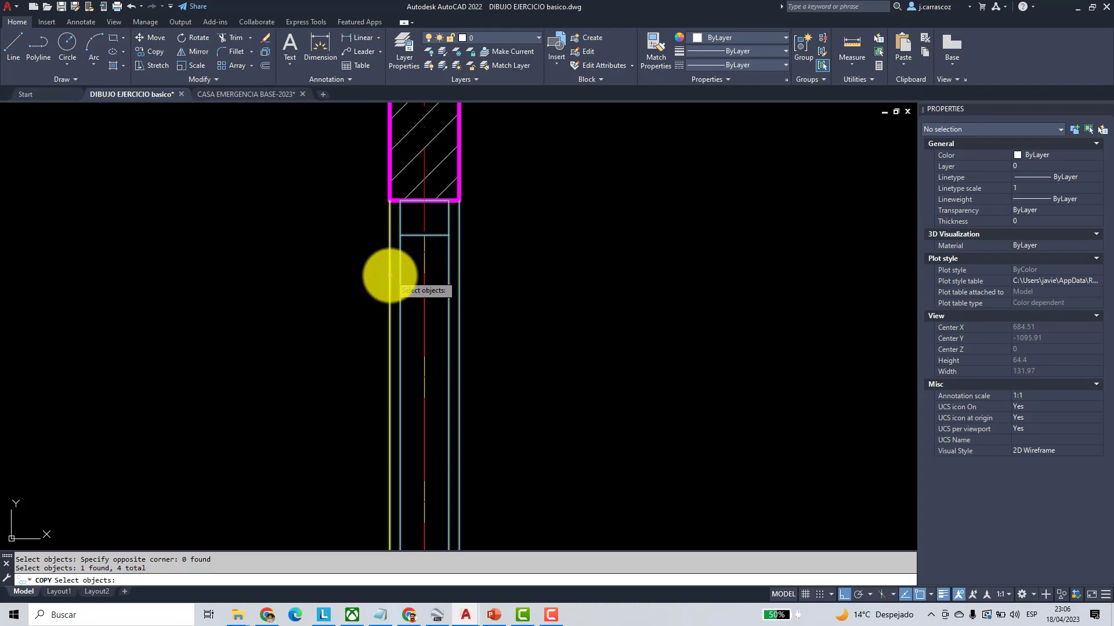
scroll(391, 273, down, 4)
click(387, 267)
click(379, 249)
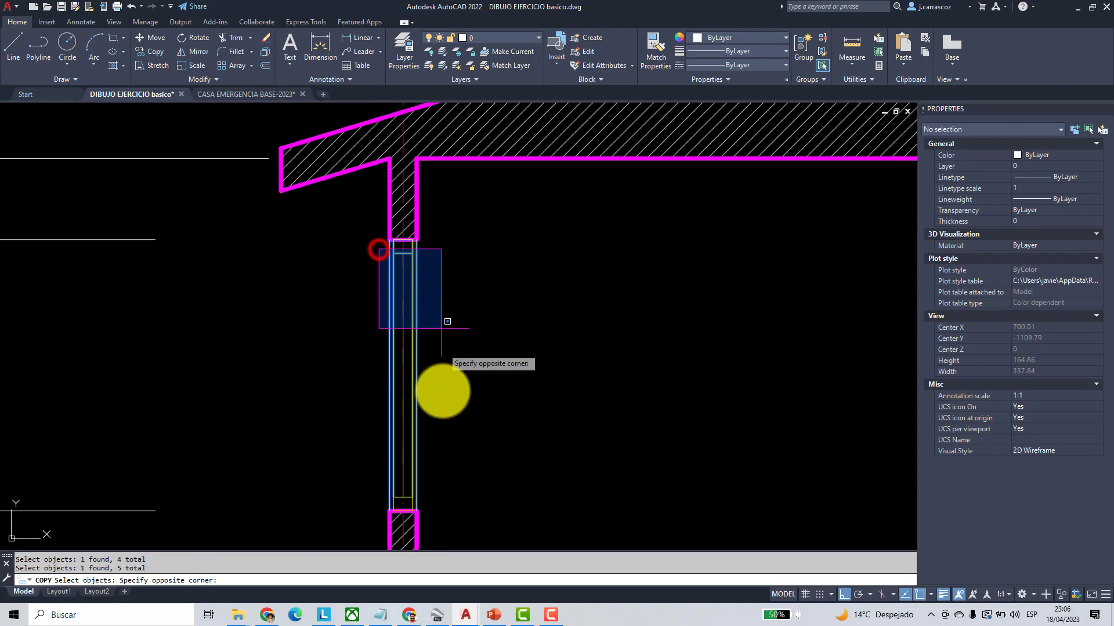
click(460, 502)
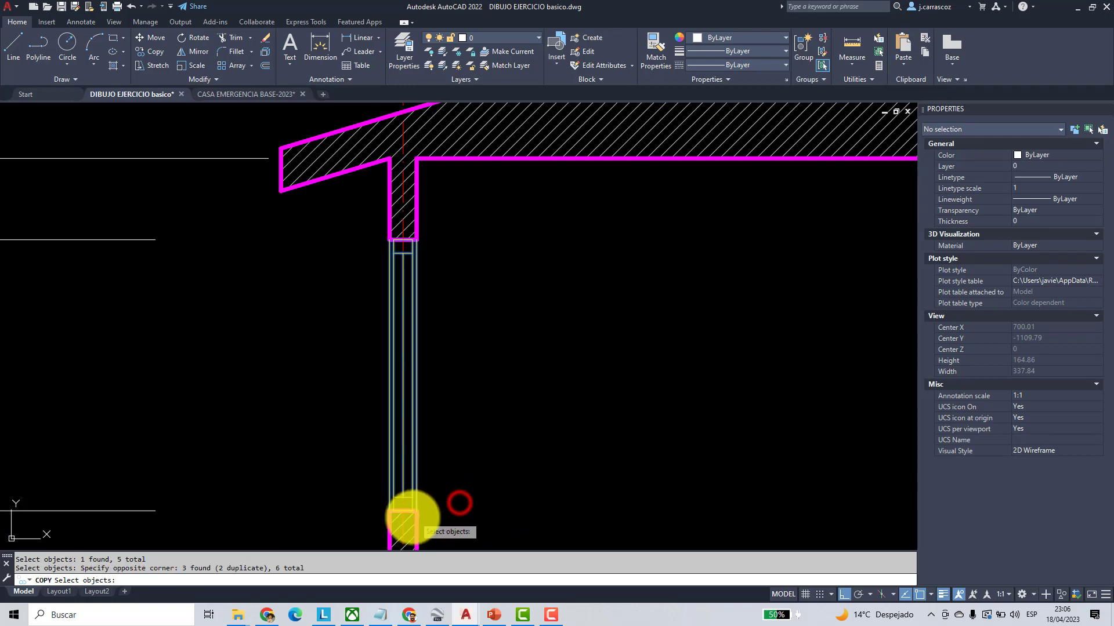
scroll(394, 510, up, 5)
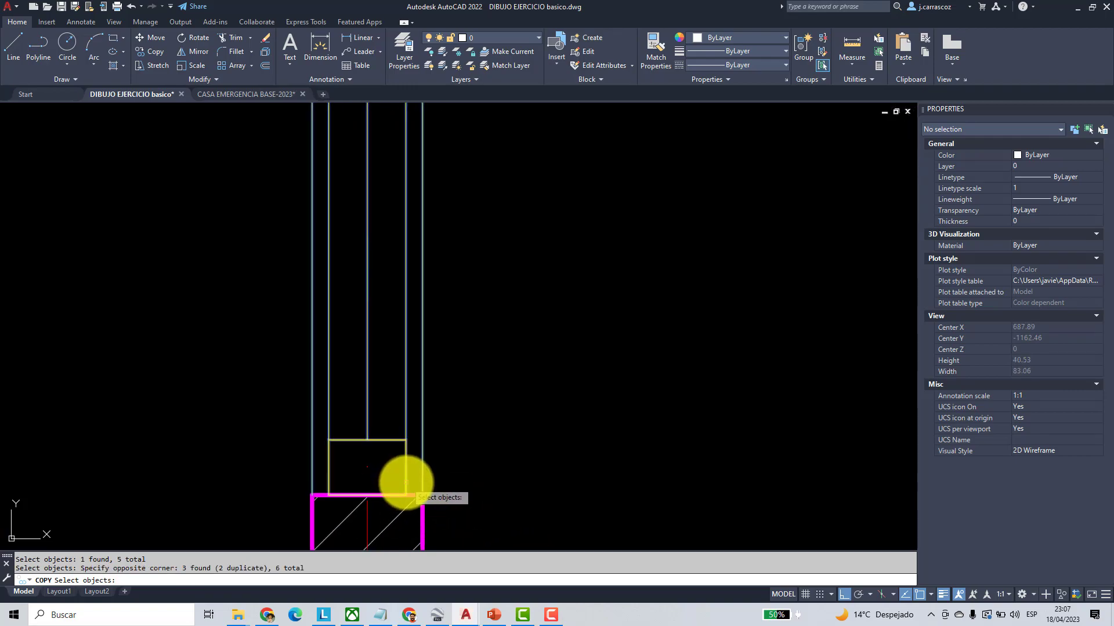
key(Return)
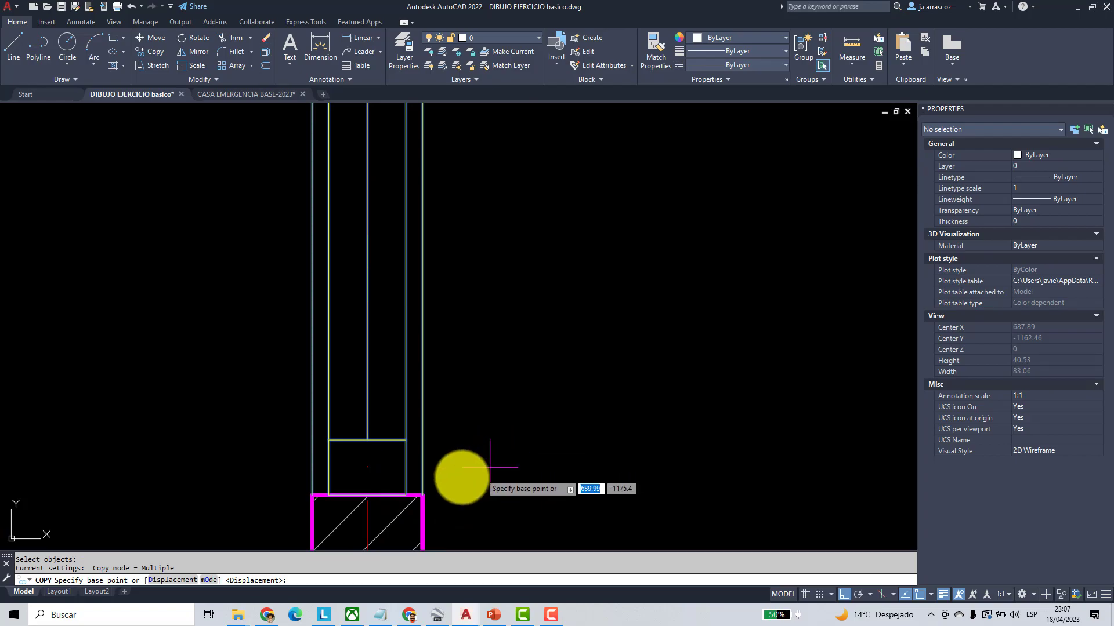
click(422, 495)
scroll(459, 473, down, 5)
scroll(325, 430, up, 8)
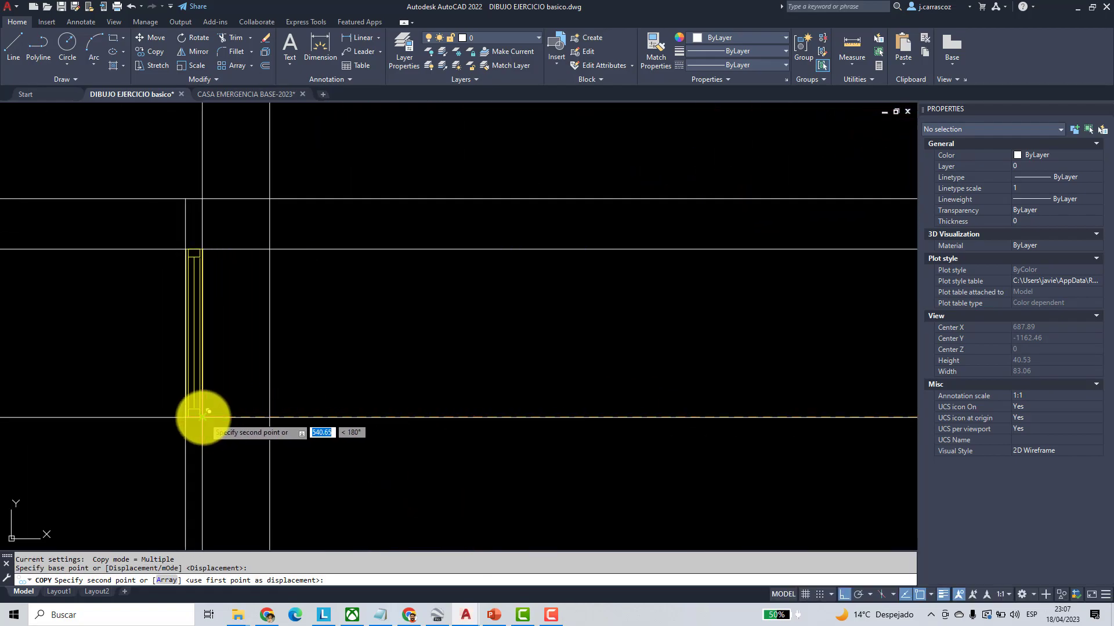
click(200, 417)
key(Return)
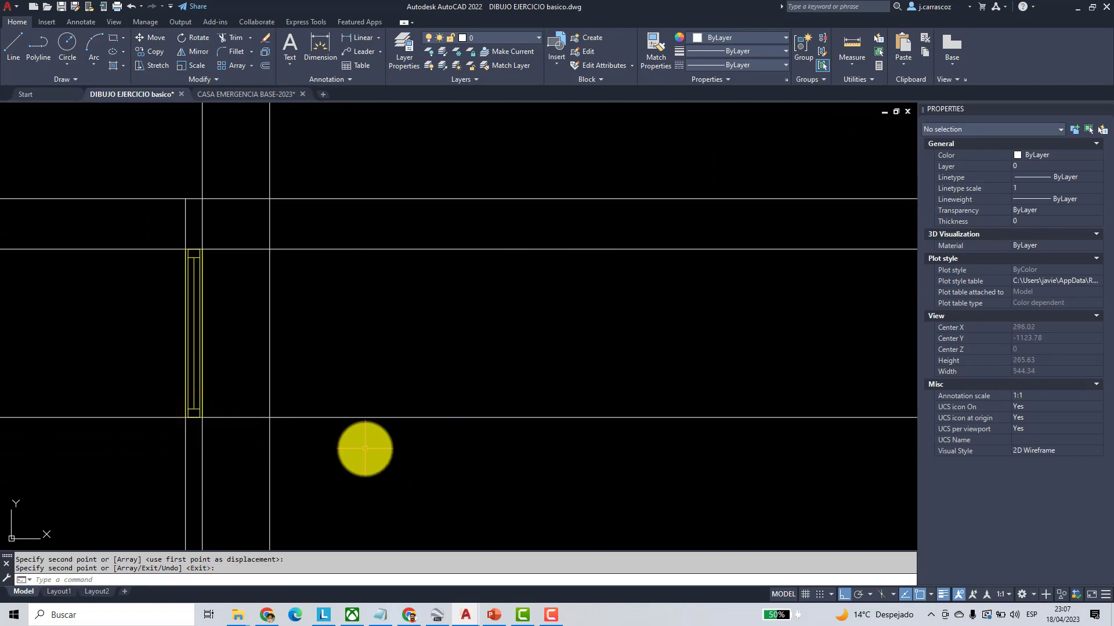
scroll(365, 448, down, 6)
middle_drag(365, 444, 413, 407)
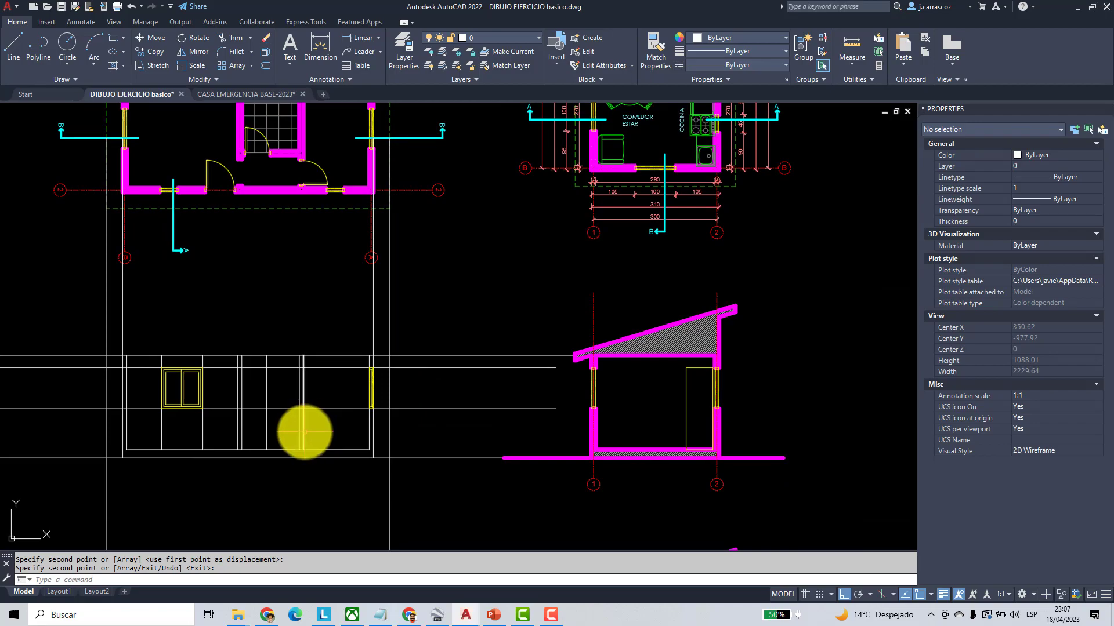
scroll(403, 420, up, 2)
click(485, 431)
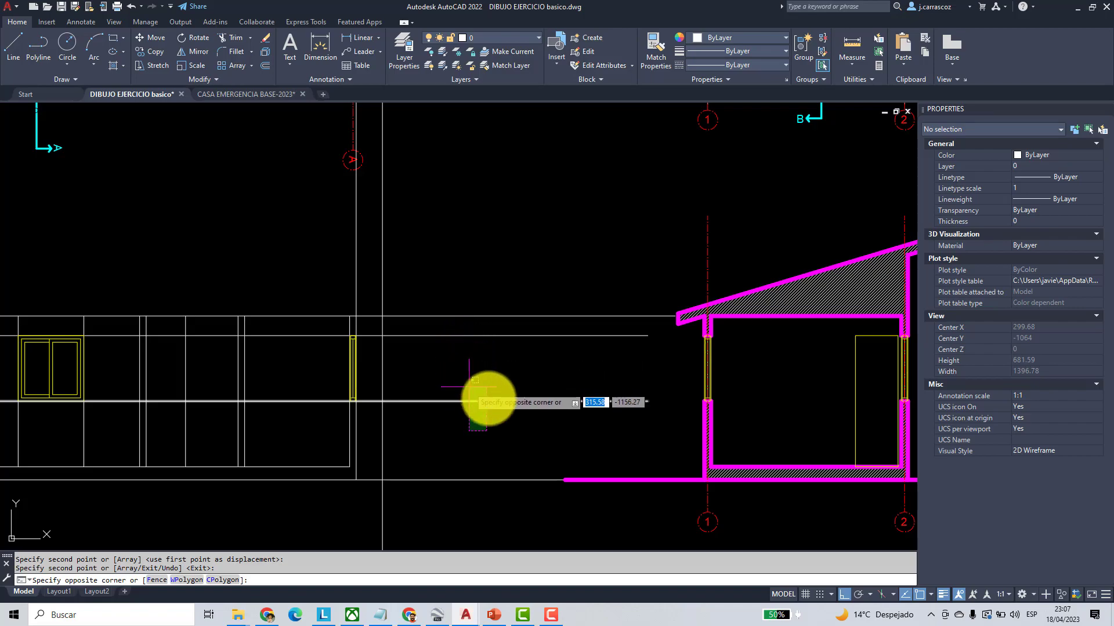
click(493, 424)
- On layer P&V, draw the middle window's outline as a rectangle between the sill and head lines, from its right jamb to the partition face
middle_drag(123, 364, 236, 356)
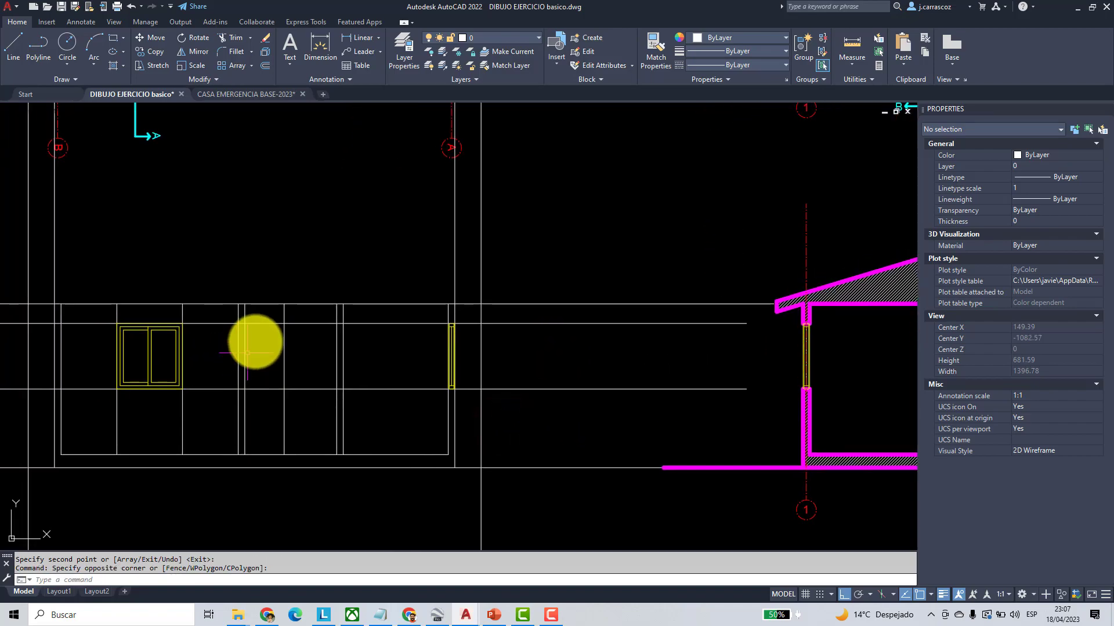
scroll(254, 344, up, 2)
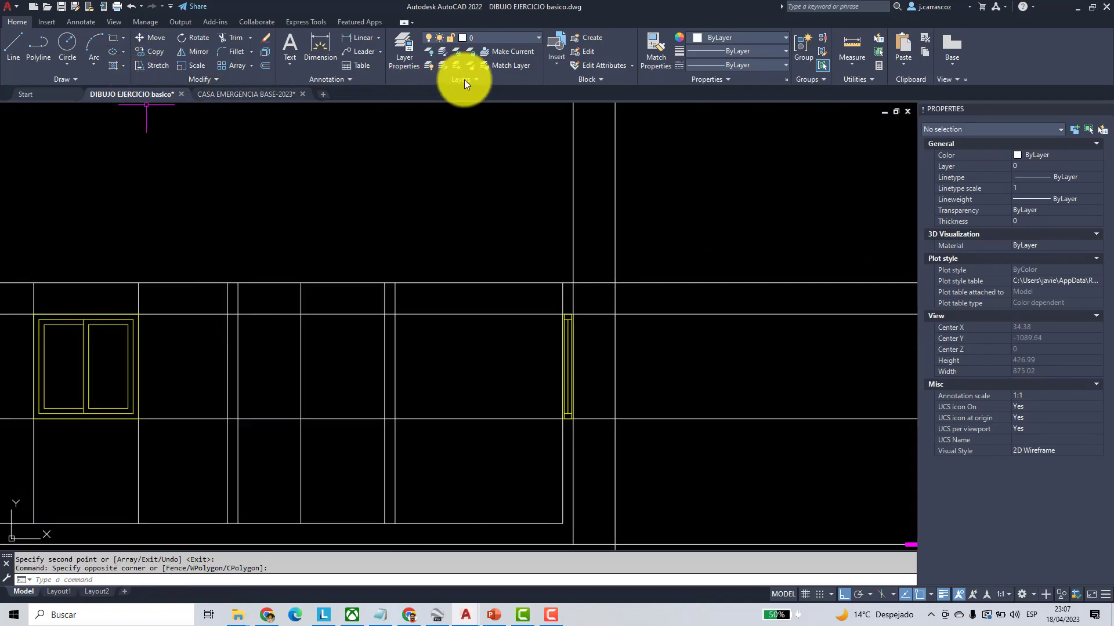
click(509, 39)
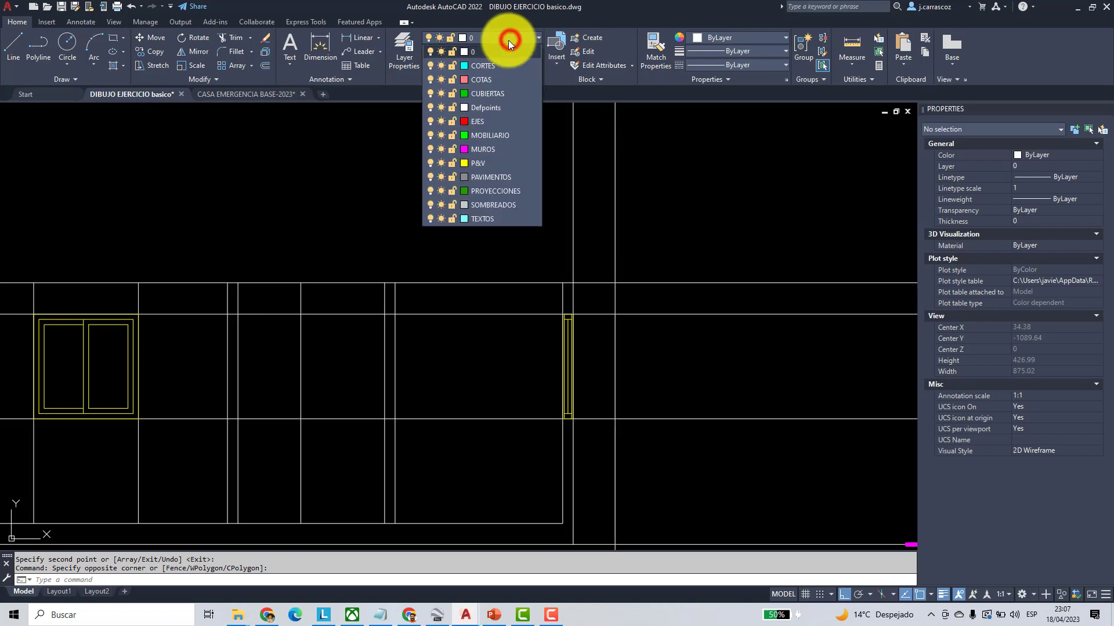
click(486, 163)
click(113, 37)
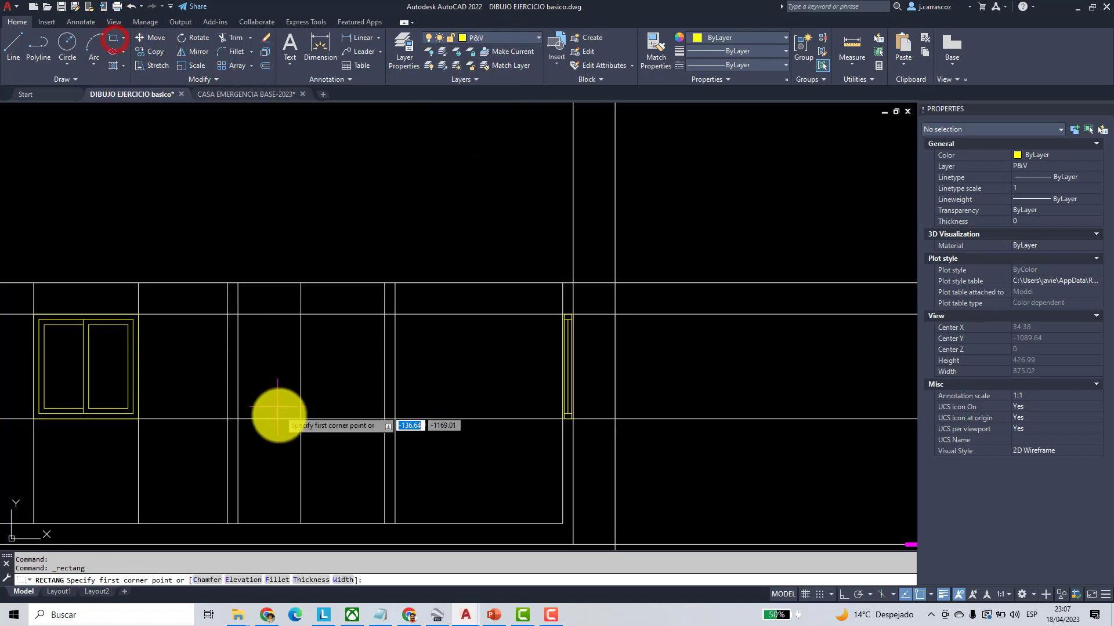
scroll(294, 421, up, 2)
click(316, 411)
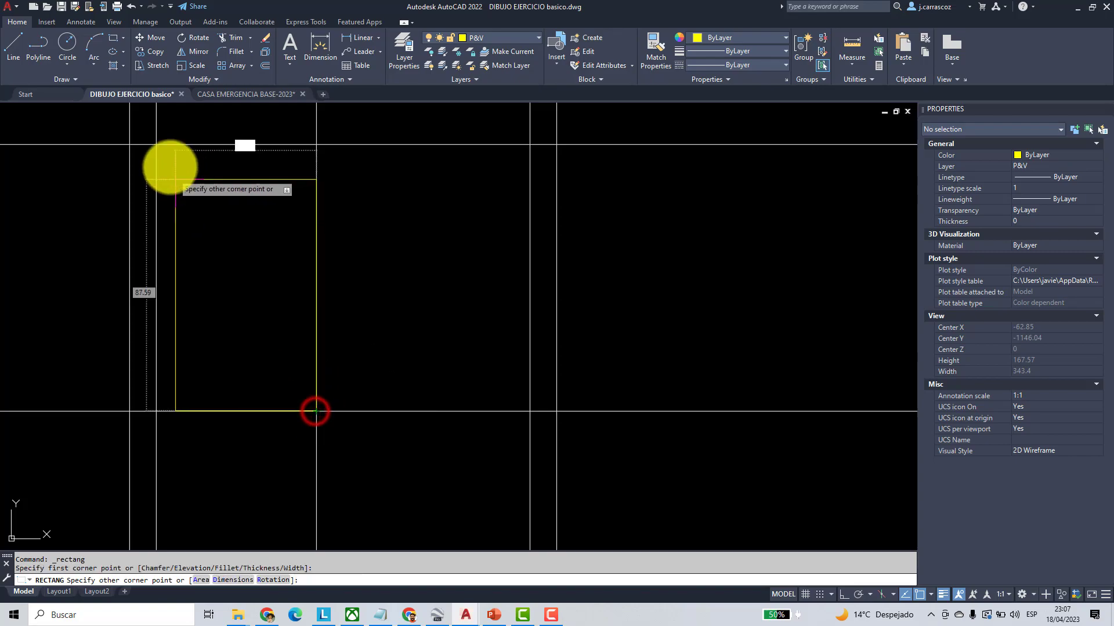
click(155, 144)
- Erase the two horizontal projection lines marking the window sill and head heights
scroll(298, 280, down, 5)
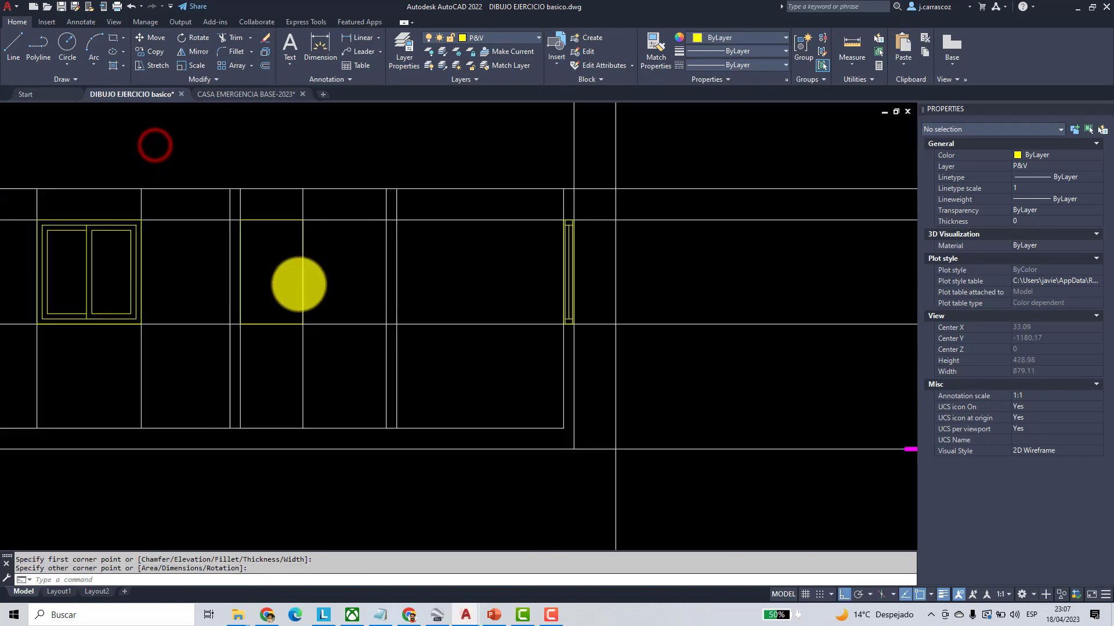
click(498, 323)
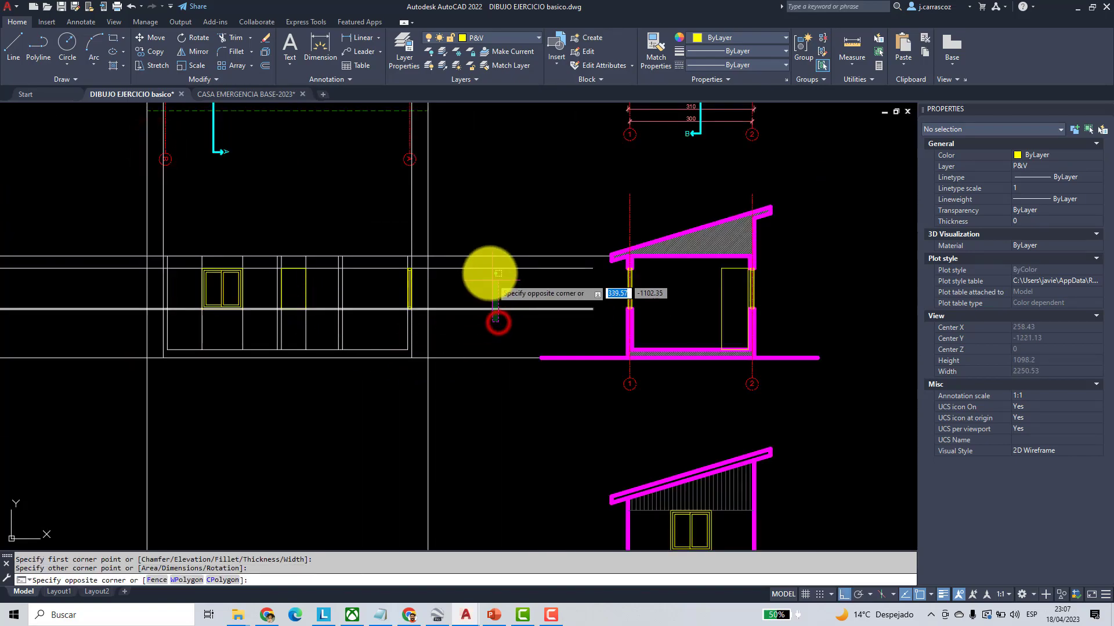
click(487, 264)
click(265, 39)
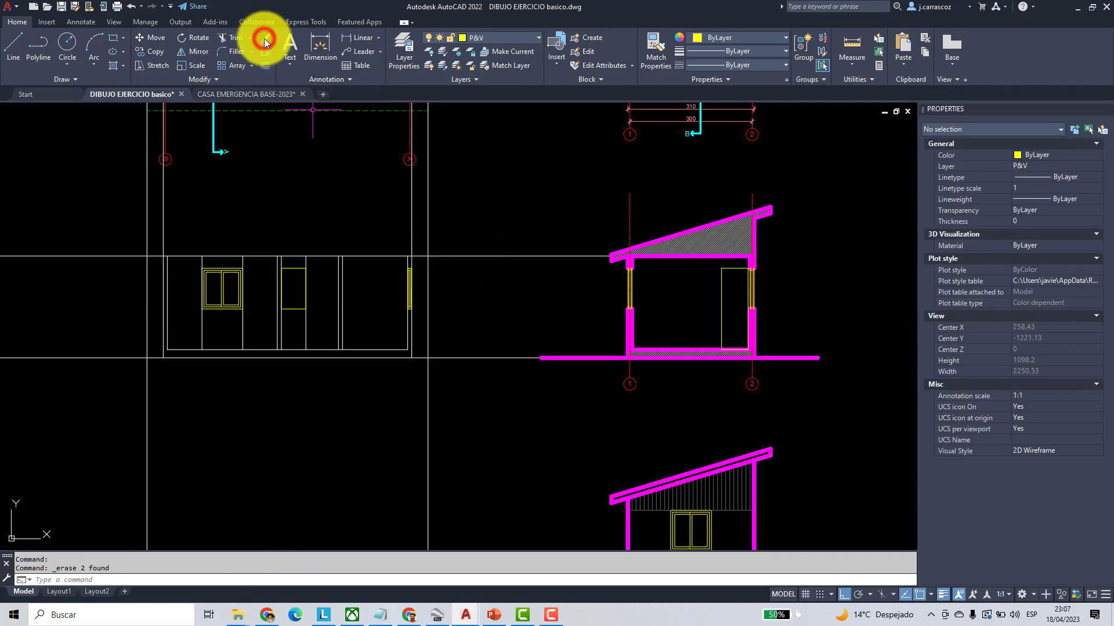
- Erase the vertical projection line along the right jamb of the middle window
scroll(316, 330, up, 4)
click(334, 334)
click(312, 344)
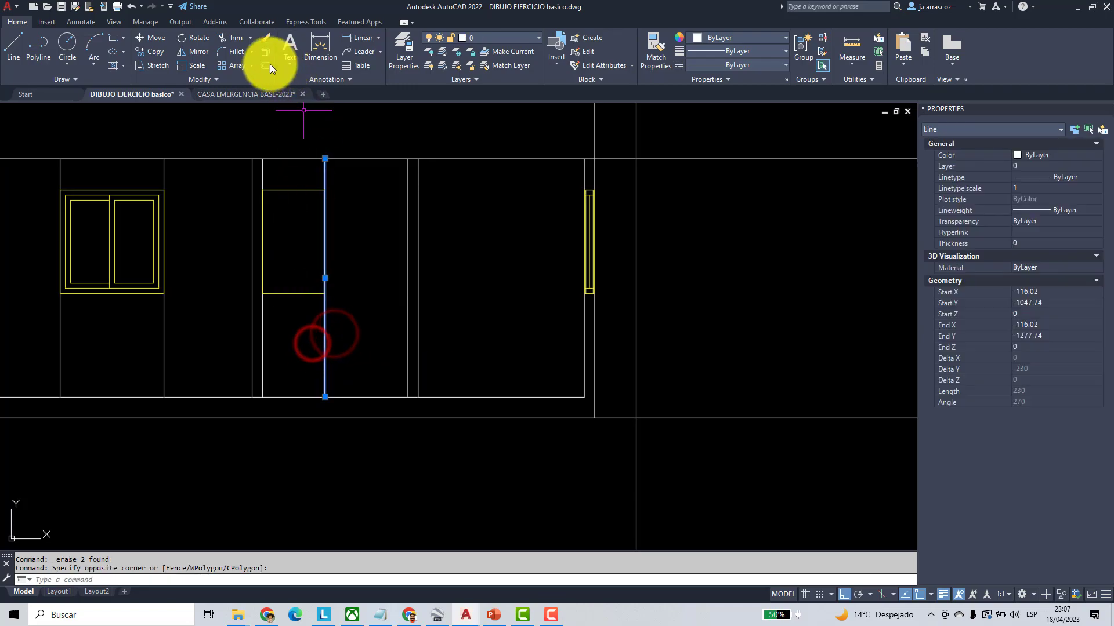
click(263, 37)
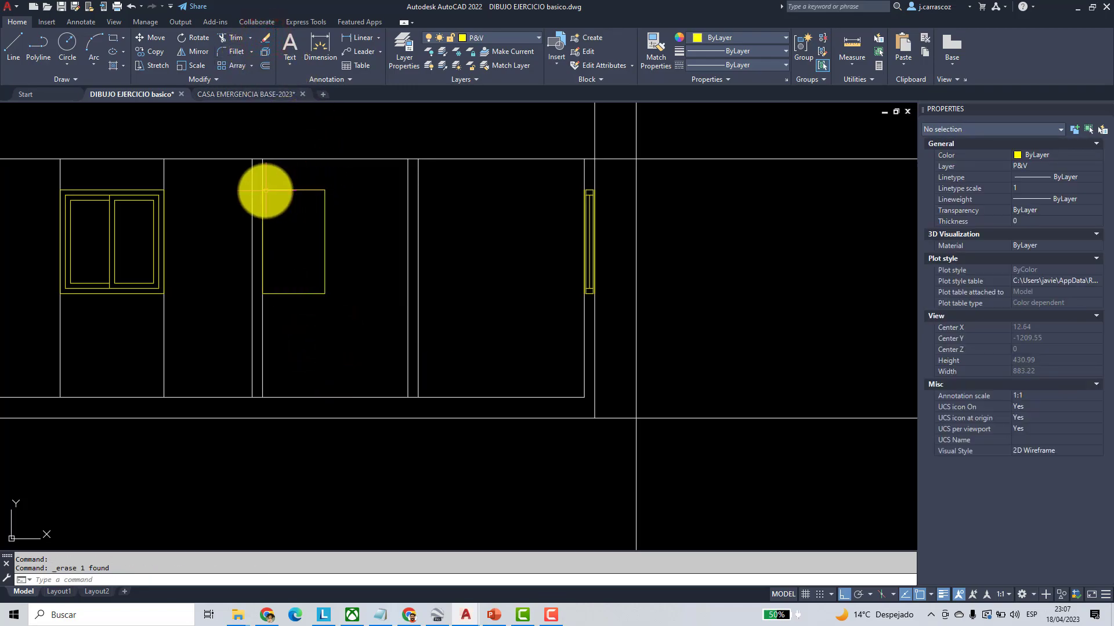
- Offset the middle window's outline inward by 5 twice to form its frame and sash
scroll(265, 190, up, 2)
middle_drag(265, 190, 357, 222)
click(265, 65)
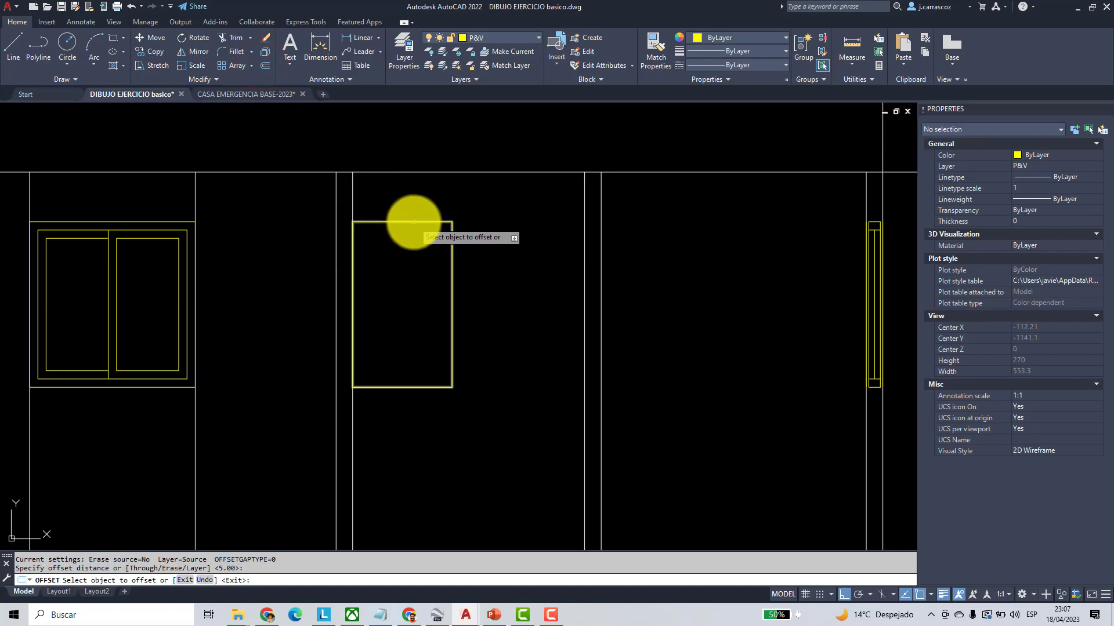
click(413, 222)
click(407, 235)
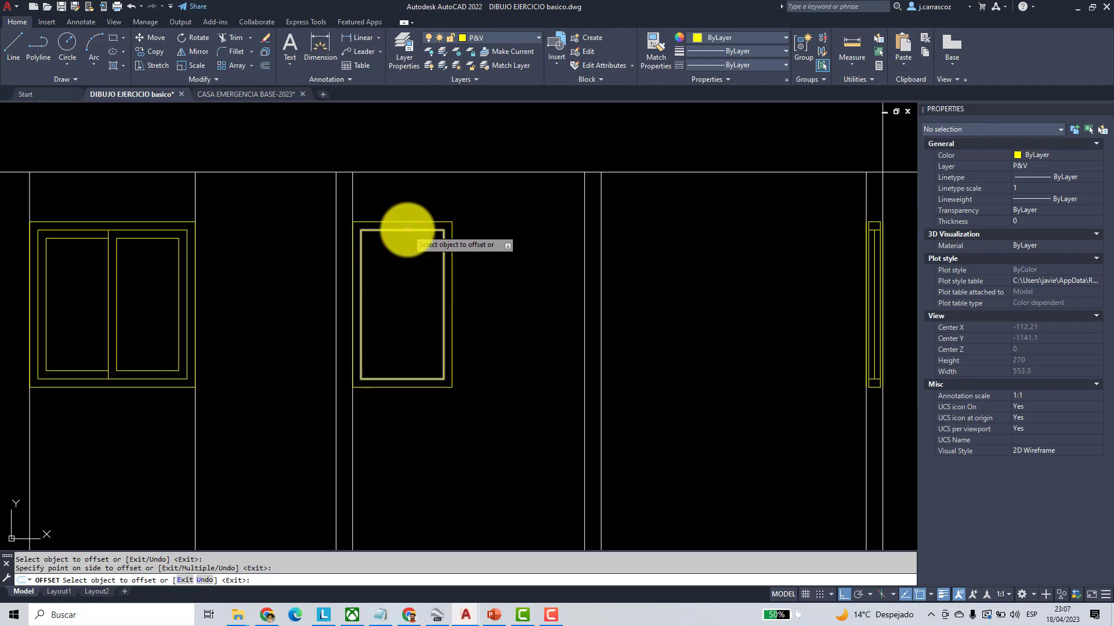
click(407, 230)
click(399, 257)
- Draw a V-shaped opening polyline in the middle window from the first inner frame's upper corners to the midpoint of its lower edge
click(29, 50)
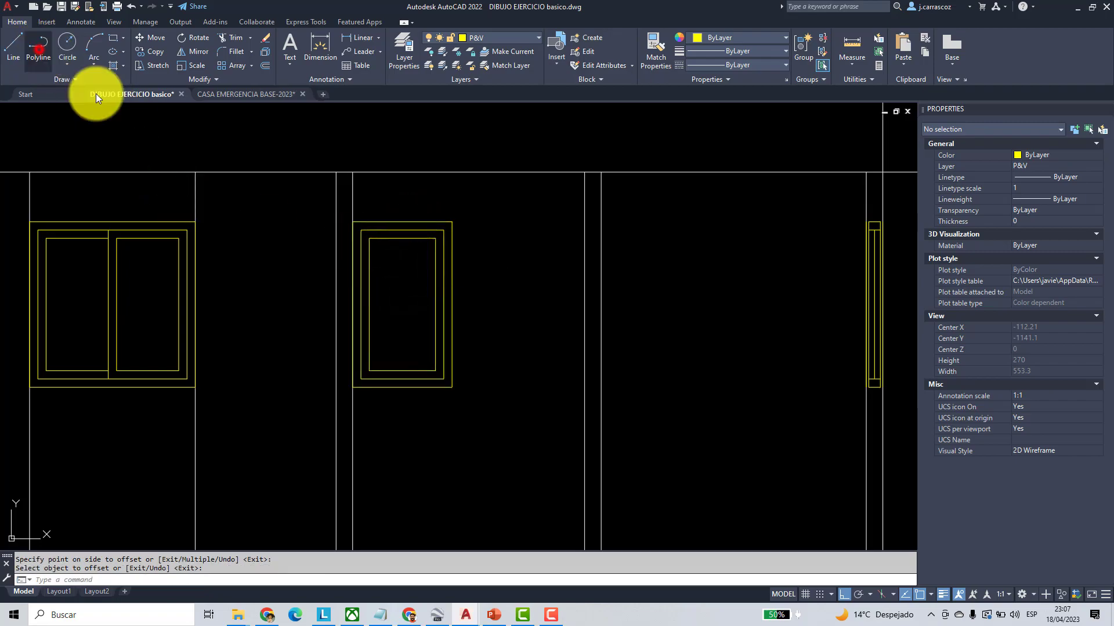
scroll(336, 232, up, 2)
click(315, 211)
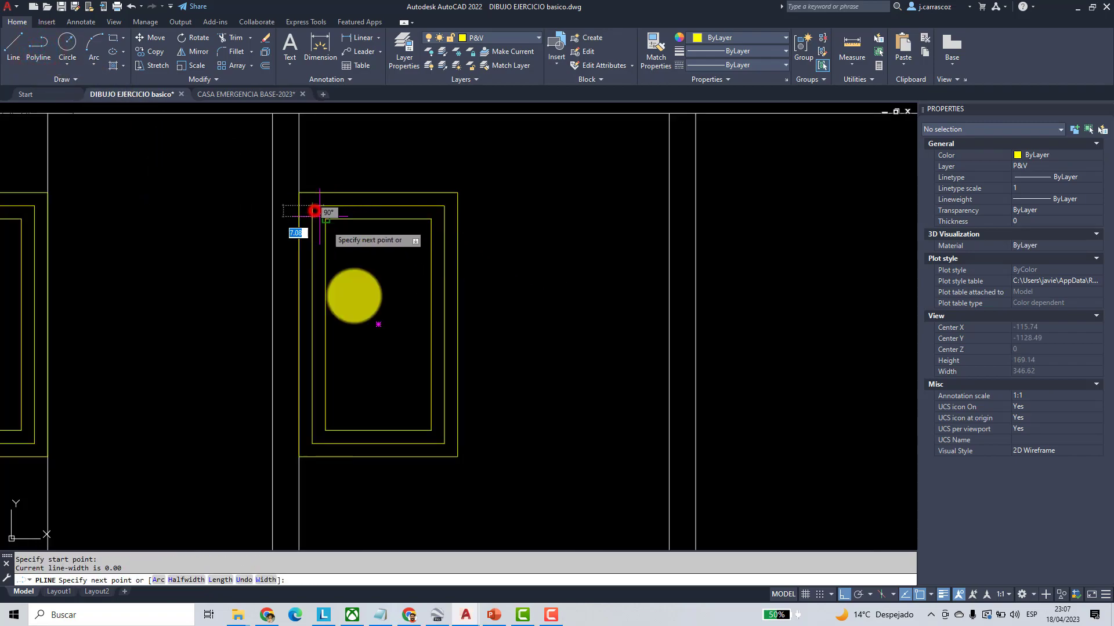
click(378, 444)
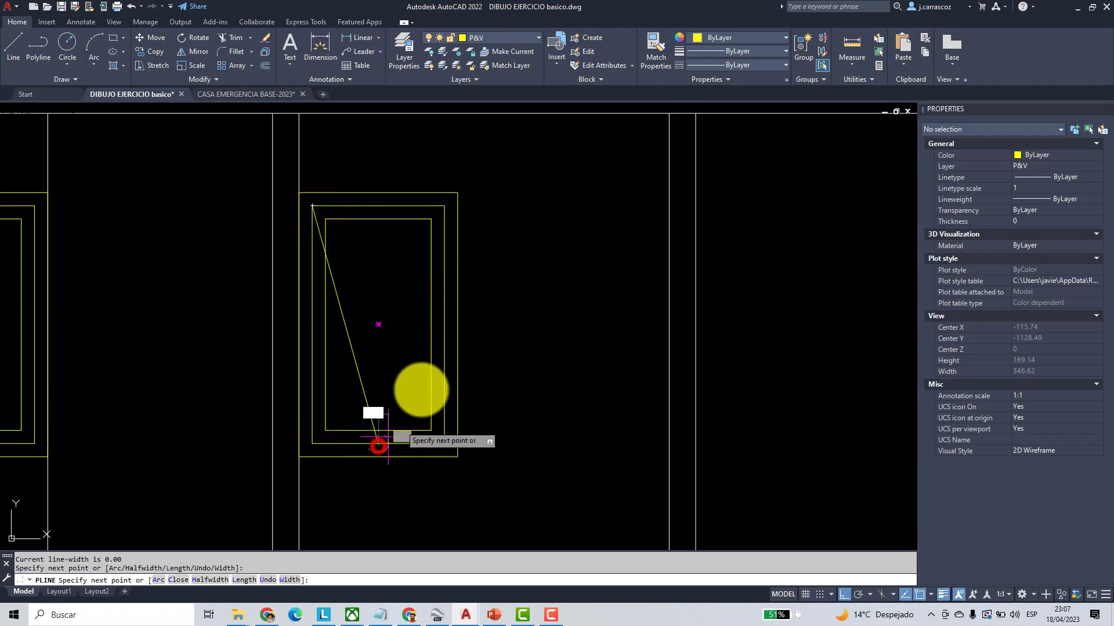
click(443, 209)
key(Return)
- Fillet the axis B wall's inner face line with the ceiling line at radius 0 to close the room's upper-left corner
scroll(490, 267, down, 4)
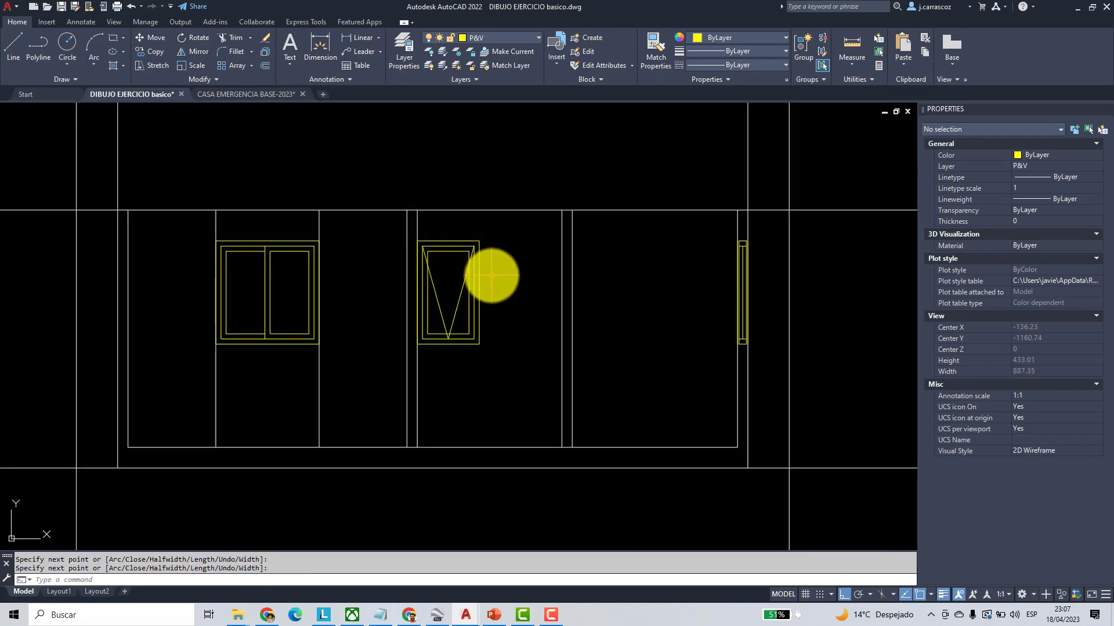
scroll(491, 275, down, 2)
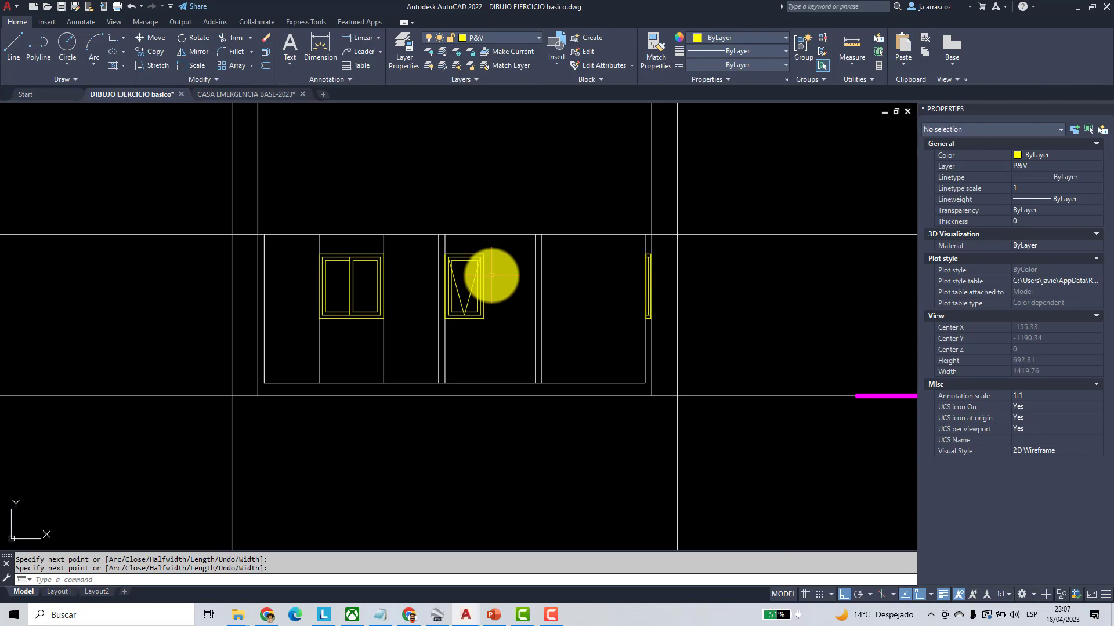
scroll(488, 249, down, 2)
middle_drag(487, 232, 403, 231)
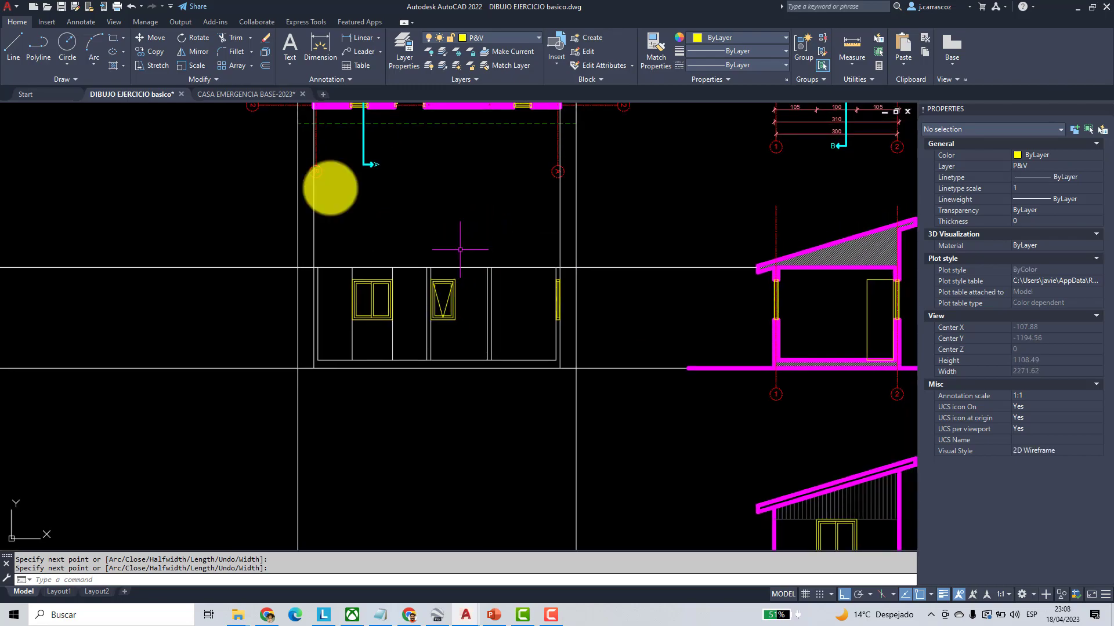
click(225, 55)
scroll(307, 271, up, 4)
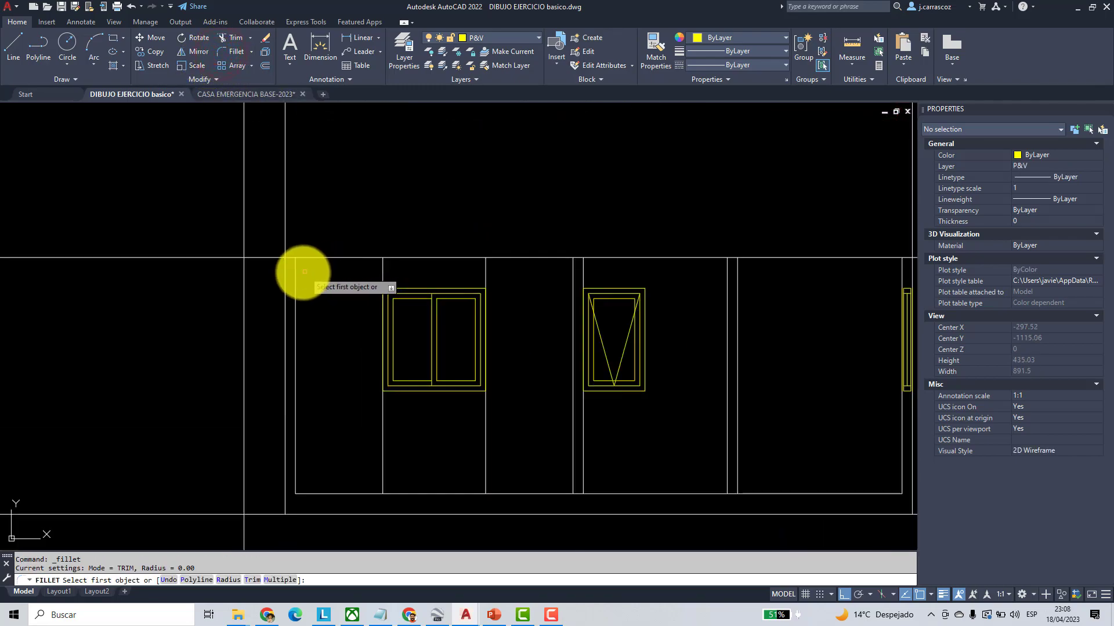
click(297, 276)
click(311, 257)
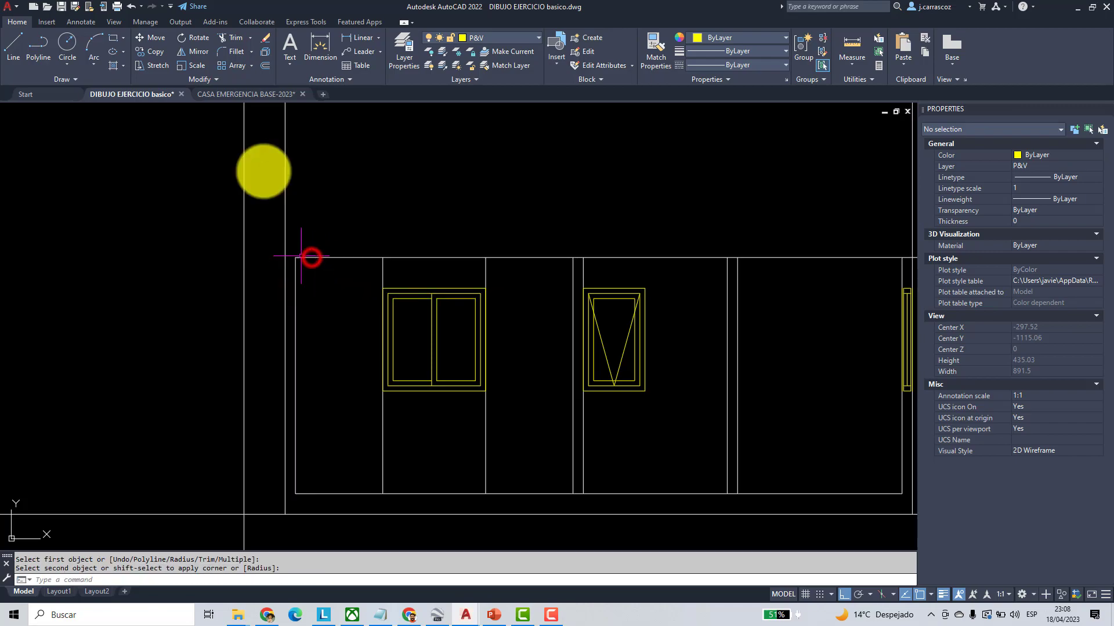
- Fillet the ceiling line with the axis A wall's inner face line at radius 0 to close the room's upper-right corner
click(237, 58)
middle_drag(612, 205, 285, 232)
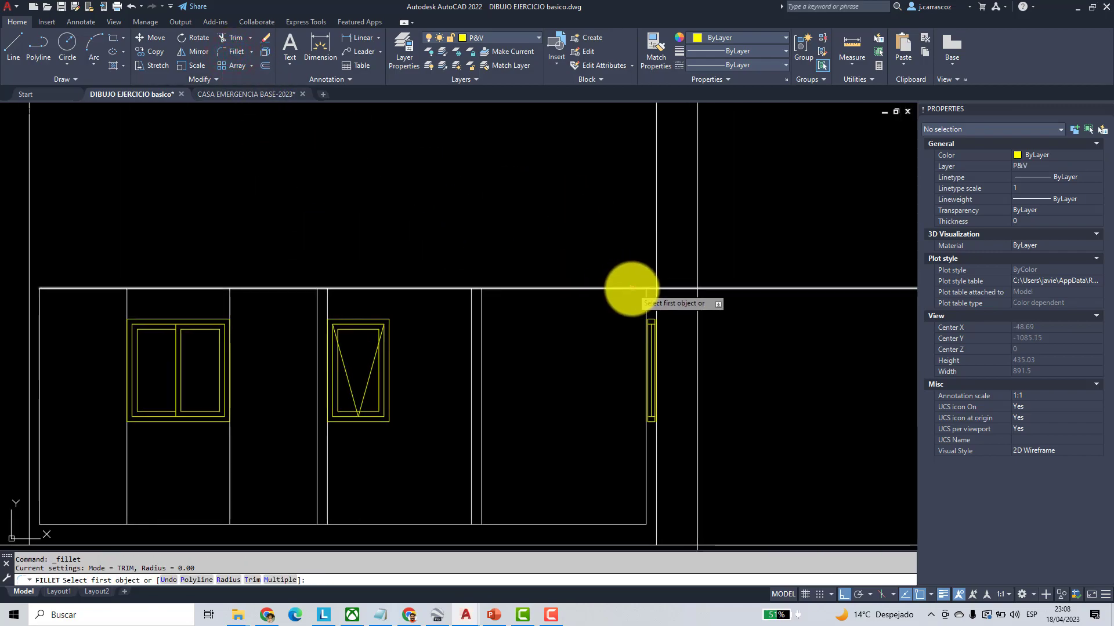
click(631, 288)
click(647, 298)
- Erase the two vertical projection lines running along the jambs of the left double-sash window
middle_drag(244, 467, 352, 354)
click(354, 365)
click(175, 372)
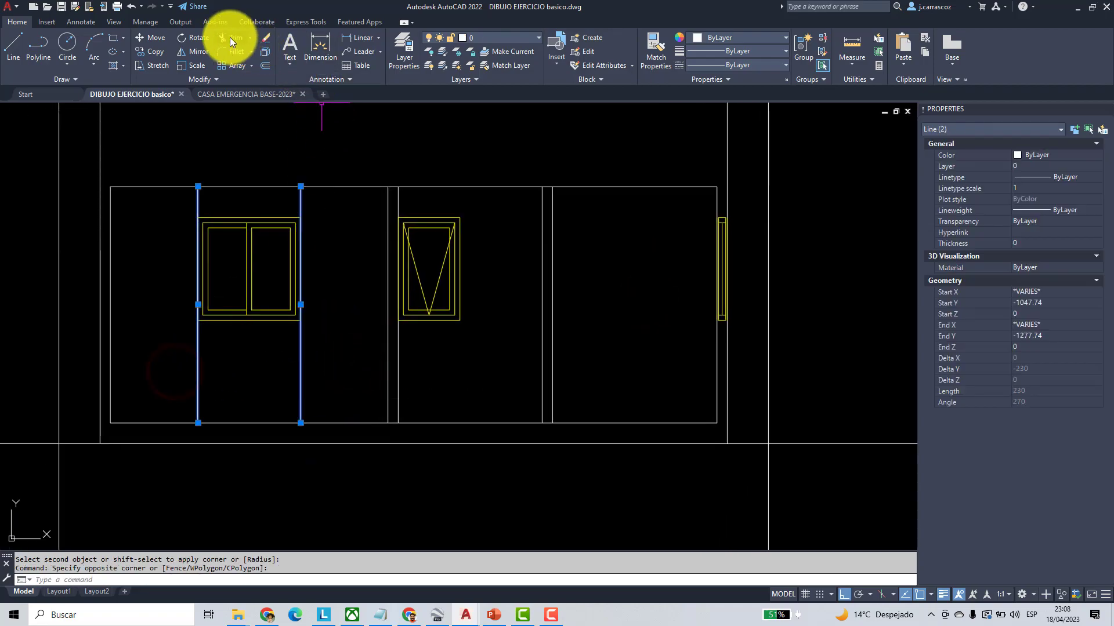
click(266, 39)
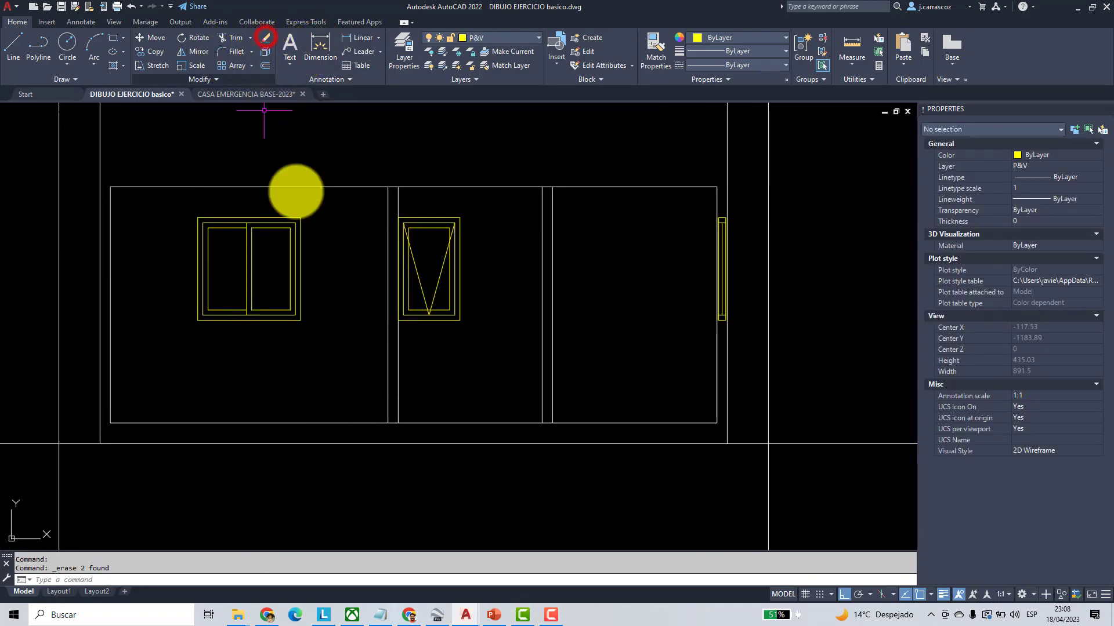
- Draw a vertical line from the B cut mark below the dimensioned plan down through the whole cross section
scroll(325, 256, down, 6)
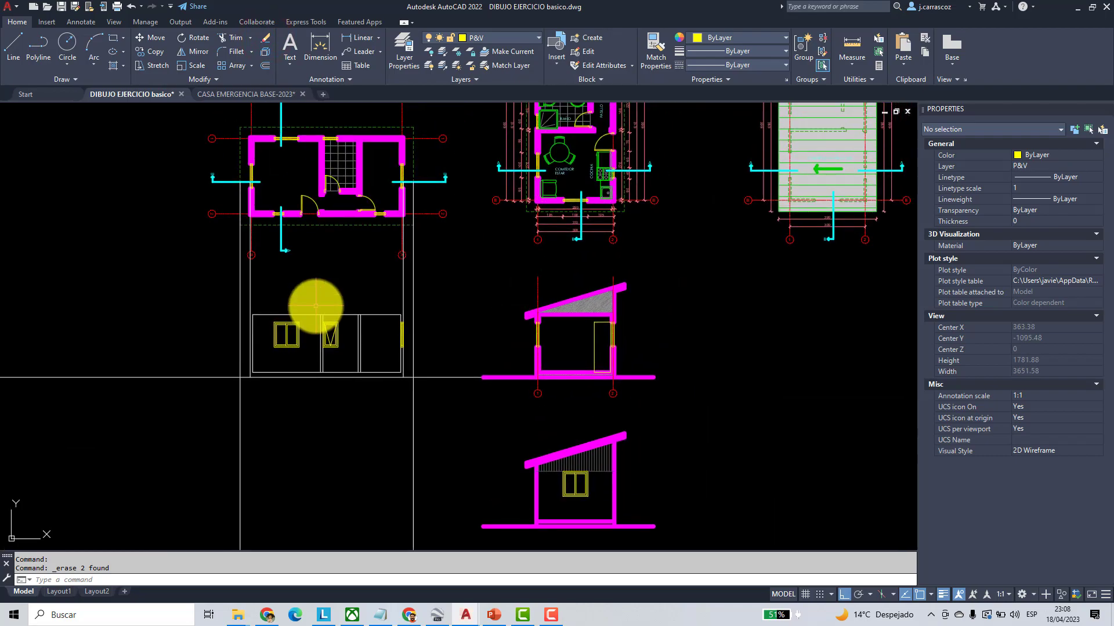
click(13, 46)
scroll(504, 224, up, 6)
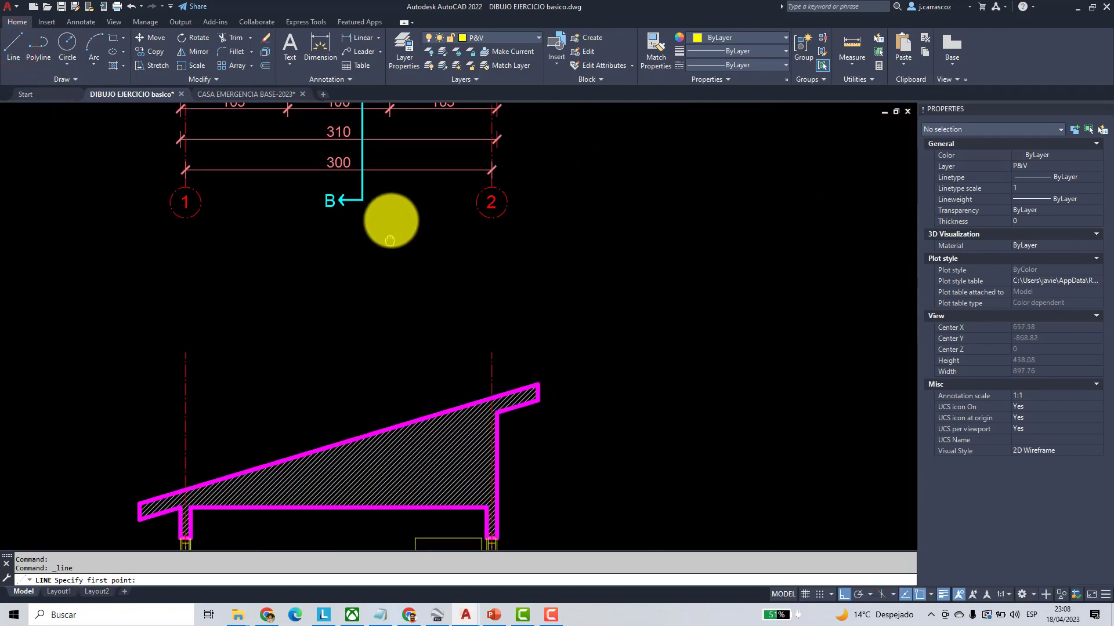
click(377, 186)
scroll(363, 184, down, 6)
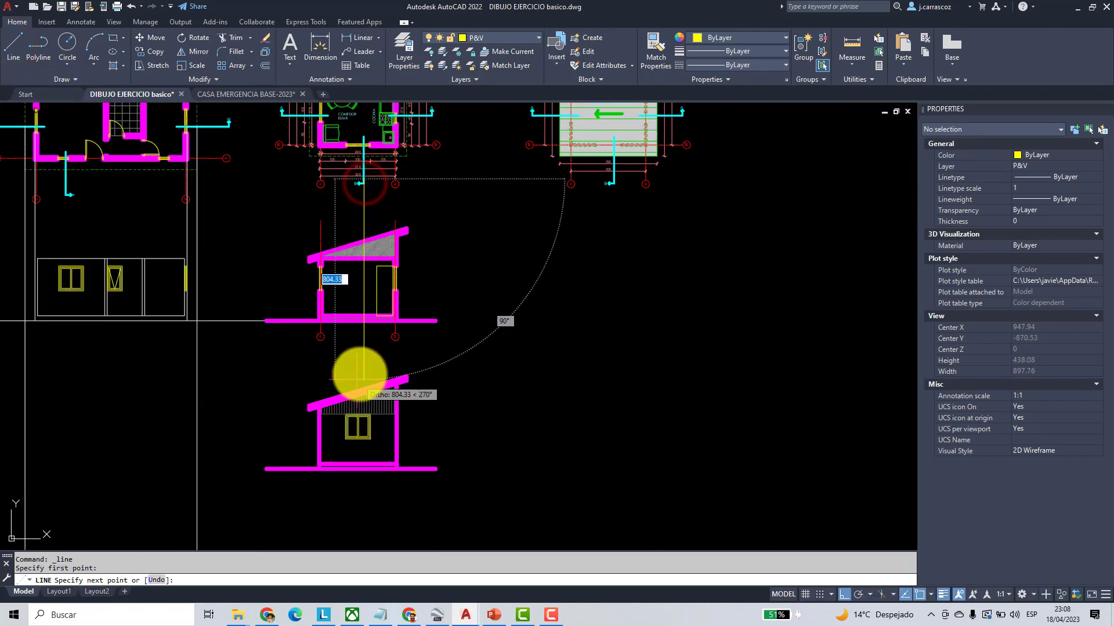
click(356, 356)
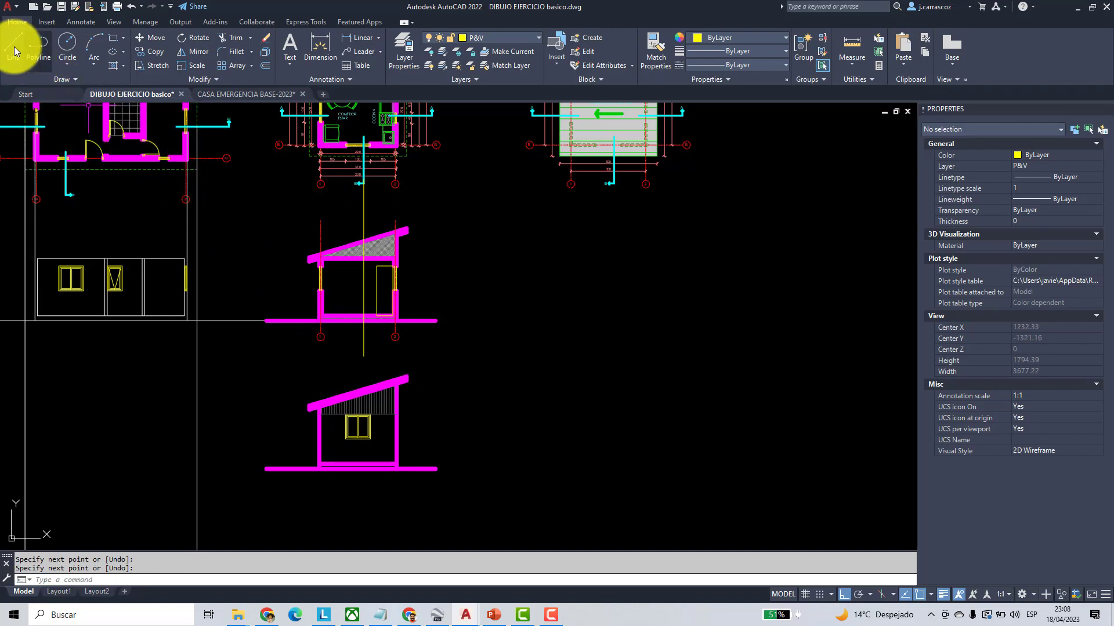
- Project a horizontal line from where the vertical cut line meets the sloped roof's top edge across to beyond section B's far side
scroll(371, 214, up, 6)
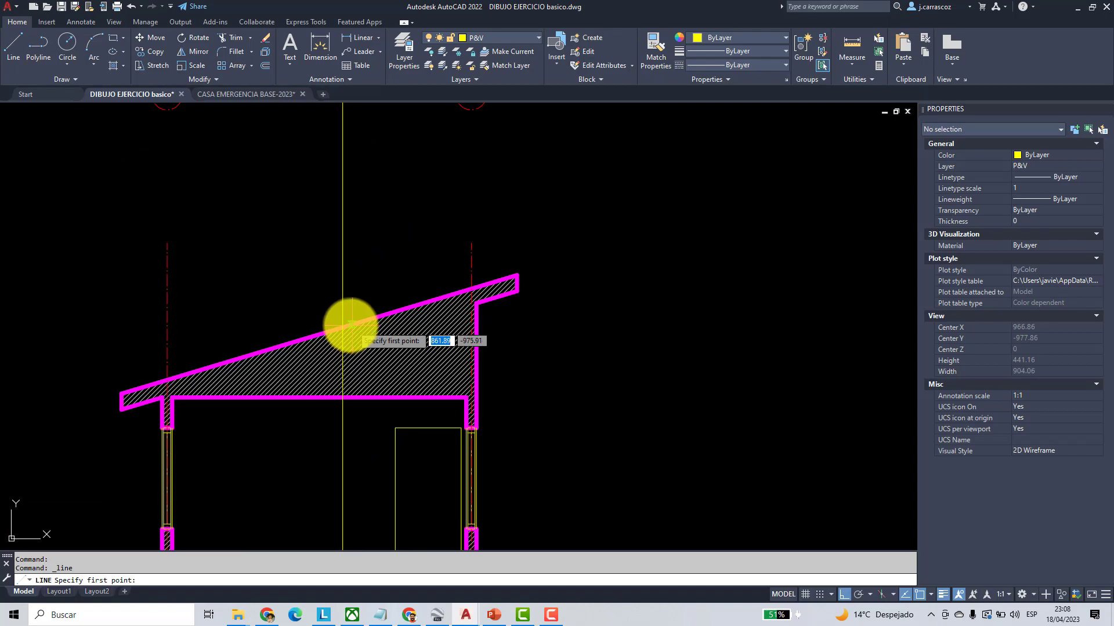
click(342, 325)
scroll(368, 323, down, 4)
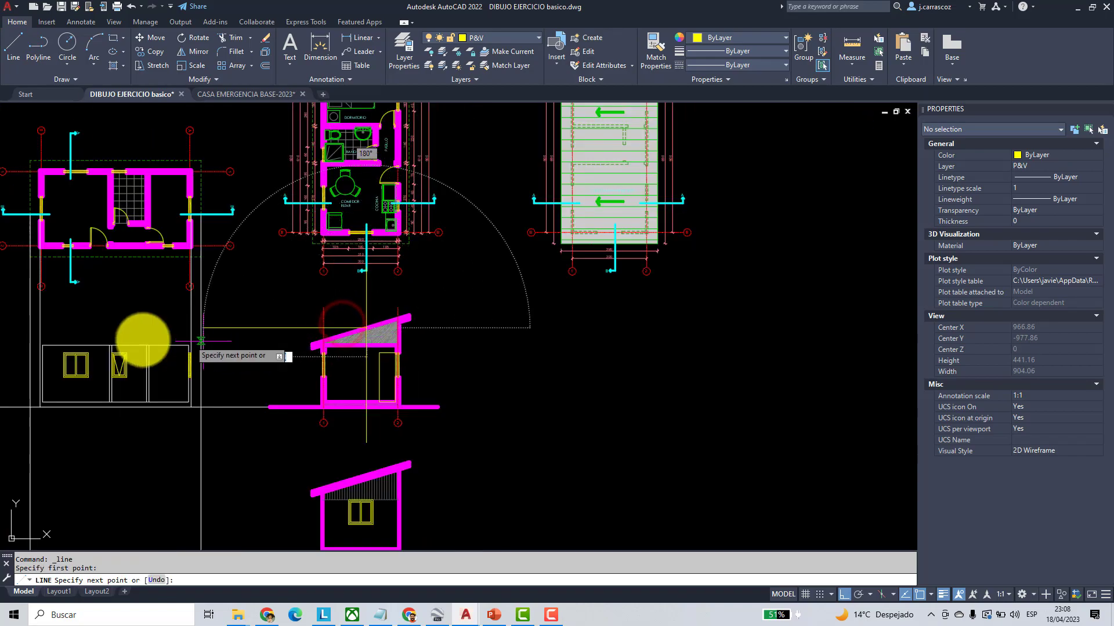
click(125, 351)
right_click(128, 352)
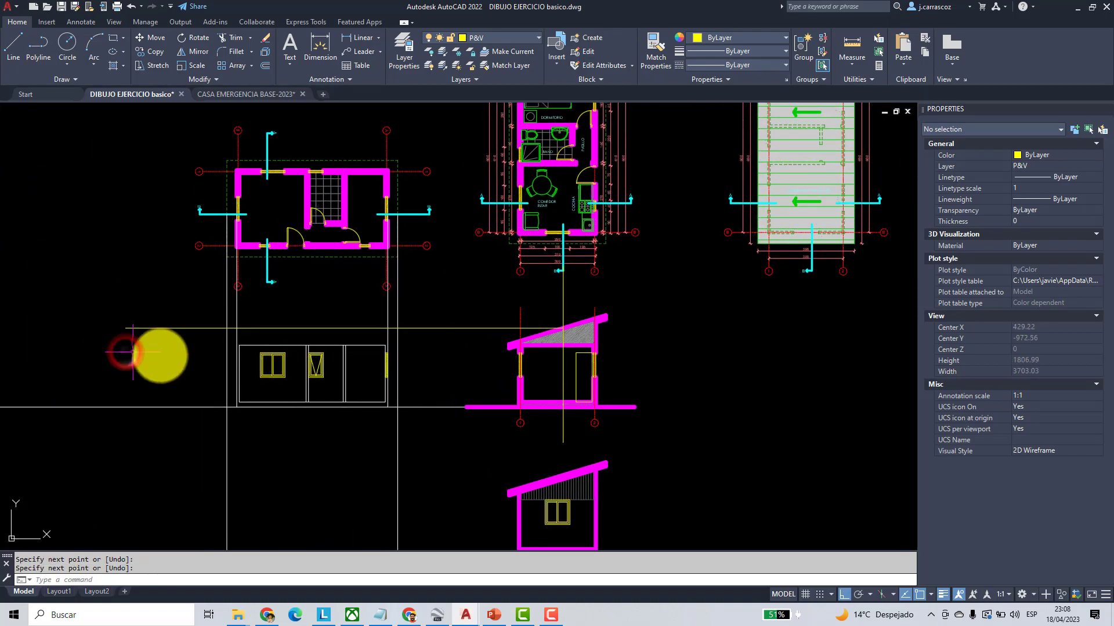
- Project a horizontal line from the upper corner of the cross section's high eave across to beyond section B's far side
click(14, 43)
scroll(605, 316, up, 2)
scroll(605, 316, up, 2)
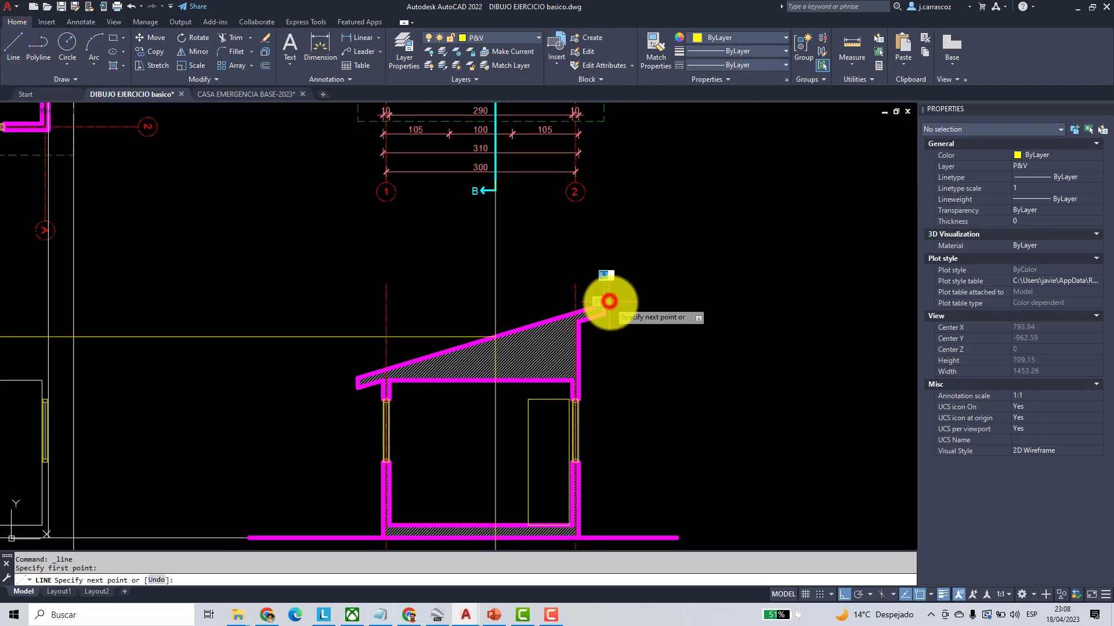
scroll(609, 301, down, 3)
click(281, 329)
right_click(281, 328)
- Move the horizontal line projected from the high eave to the PROYECCIONES layer
scroll(513, 303, up, 1)
click(494, 293)
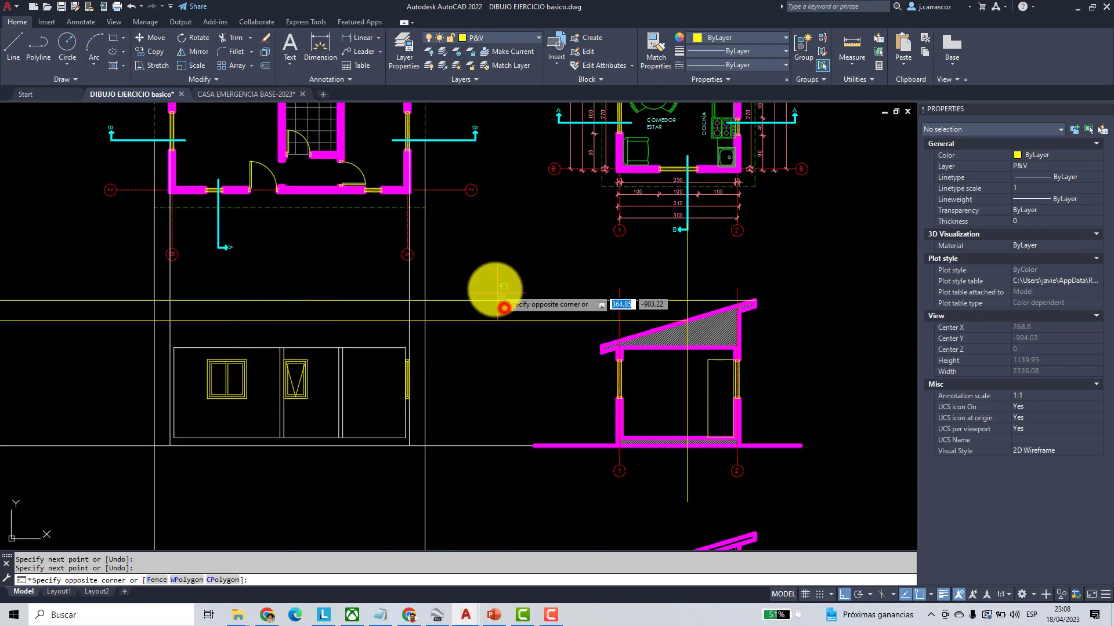
click(522, 41)
click(495, 191)
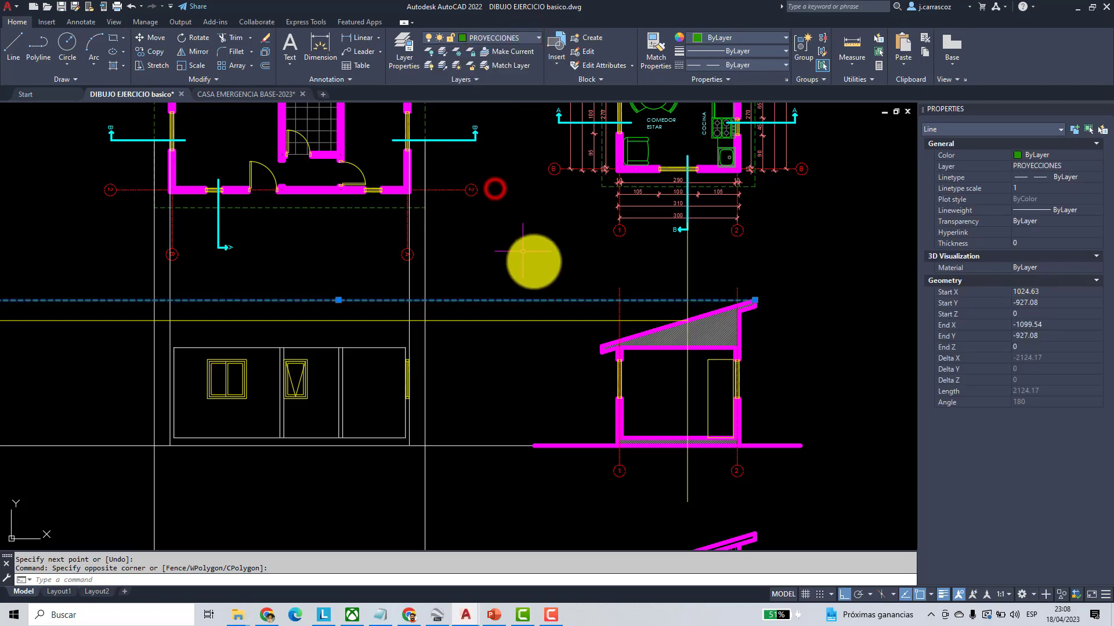
key(Escape)
key(Escape)
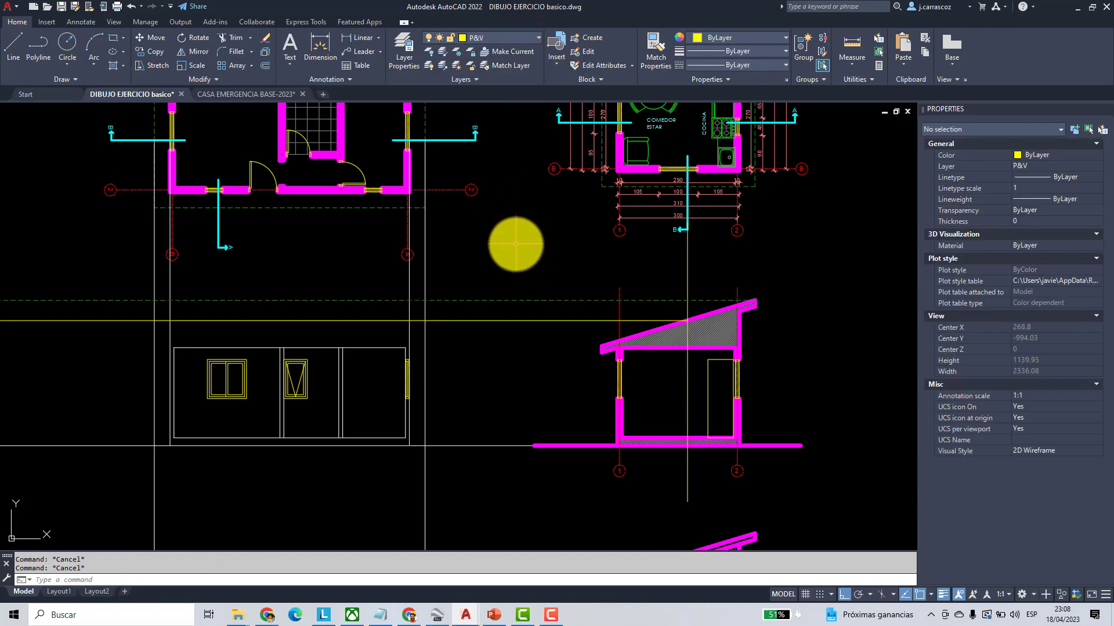
- Copy the dashed eave projection line from the high eave's upper corner down to its lower corner
click(149, 56)
click(507, 300)
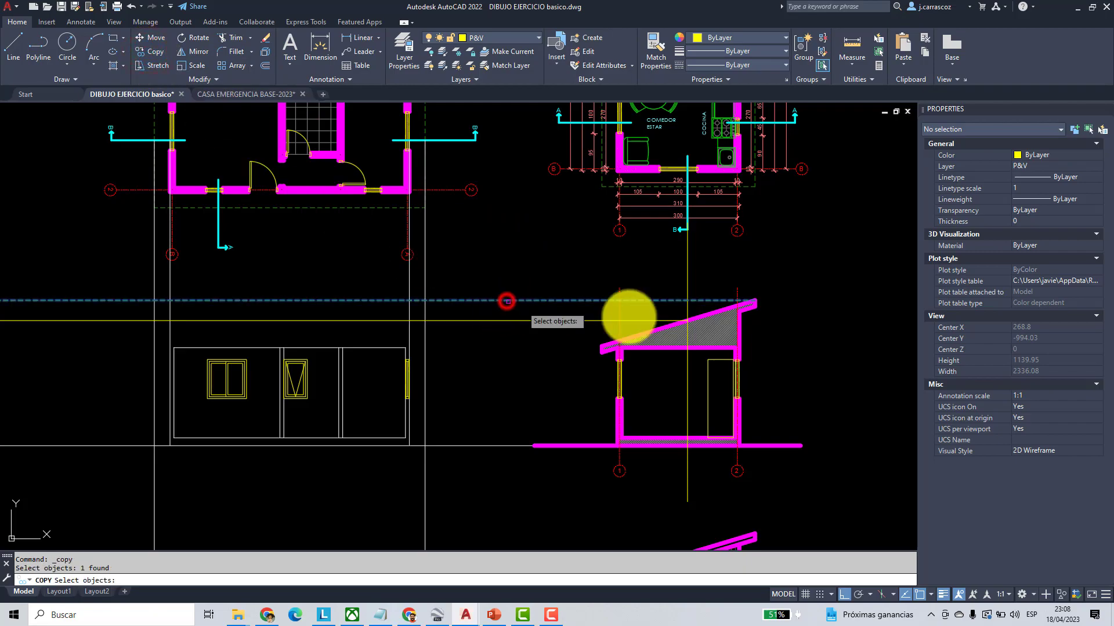
scroll(765, 310, up, 6)
key(Return)
click(725, 267)
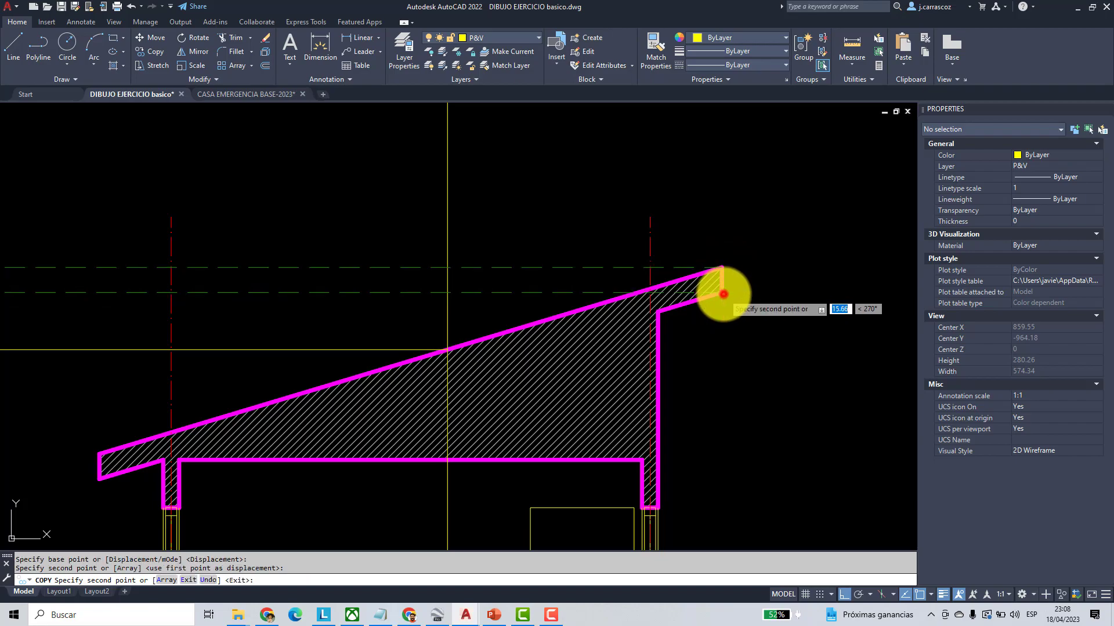
key(Return)
- Fillet the upper dashed roof line with both vertical eave overhang lines of section B at radius 0
scroll(723, 294, down, 7)
middle_drag(398, 298, 511, 323)
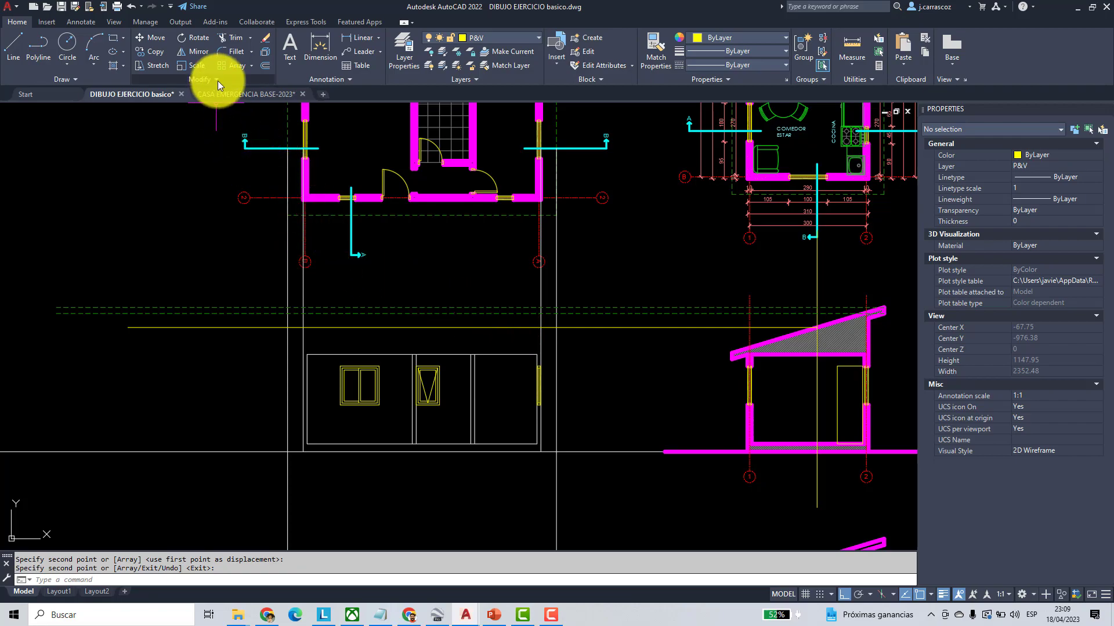
click(230, 52)
scroll(327, 318, up, 4)
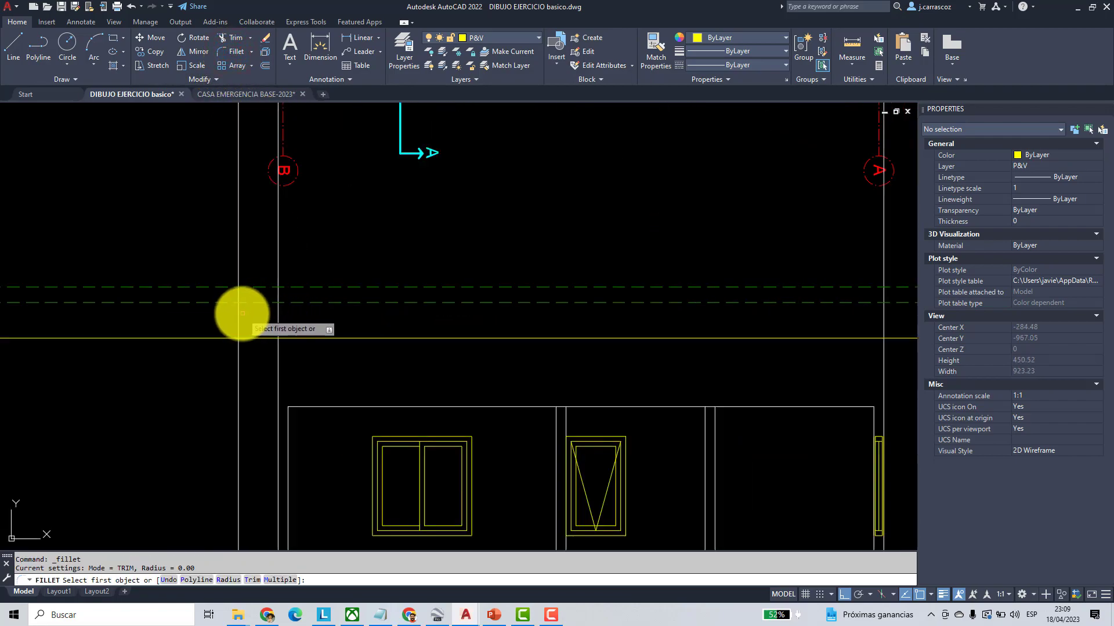
click(239, 312)
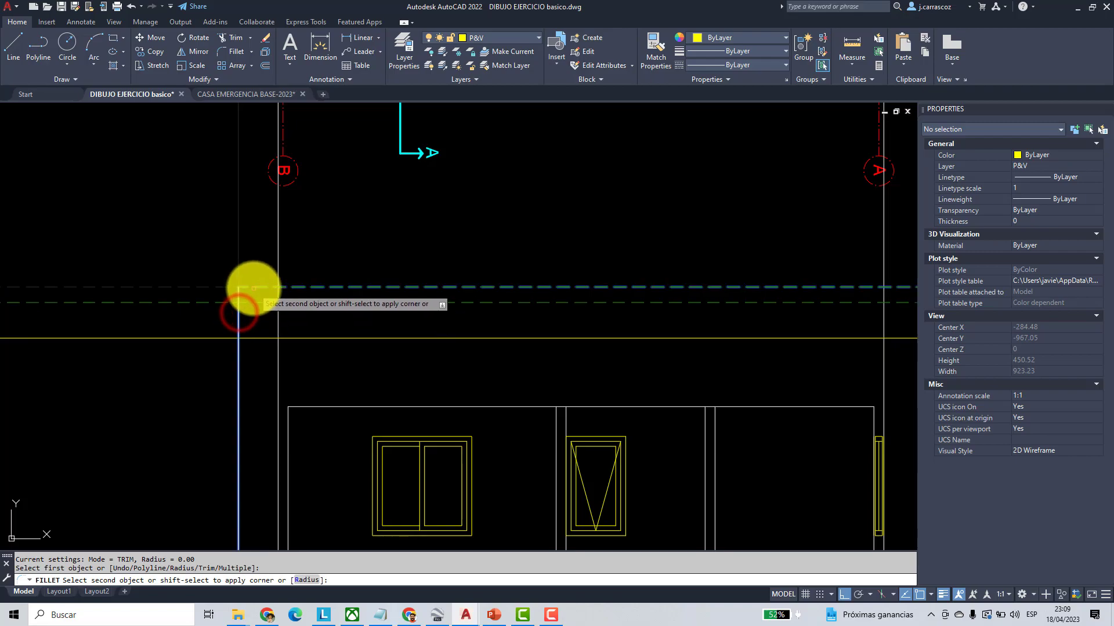
click(252, 288)
click(223, 53)
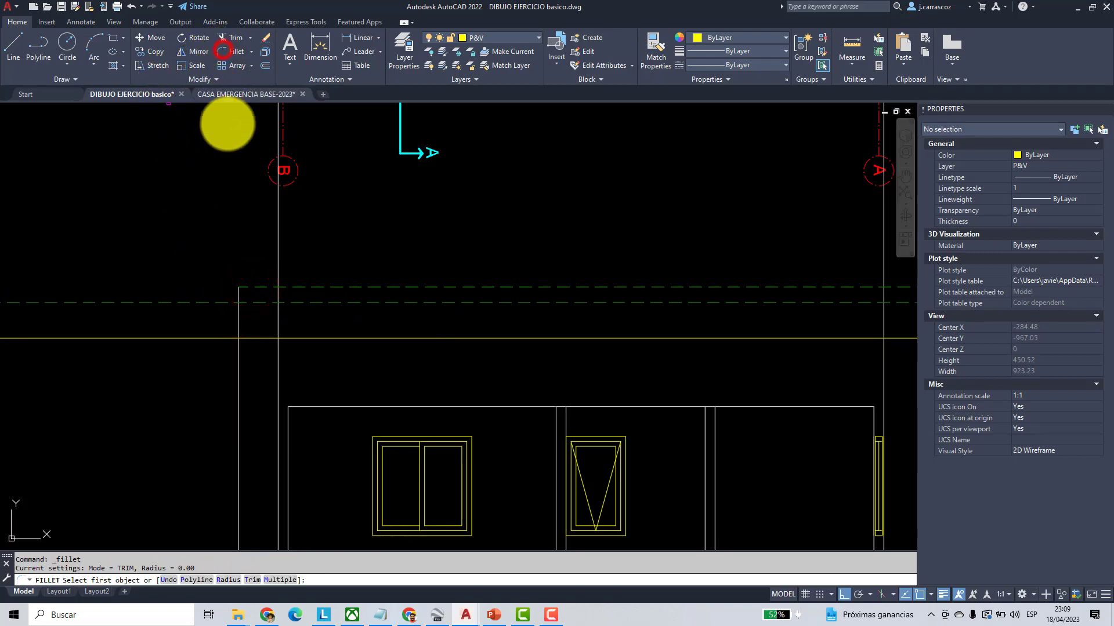
scroll(423, 244, down, 2)
click(564, 271)
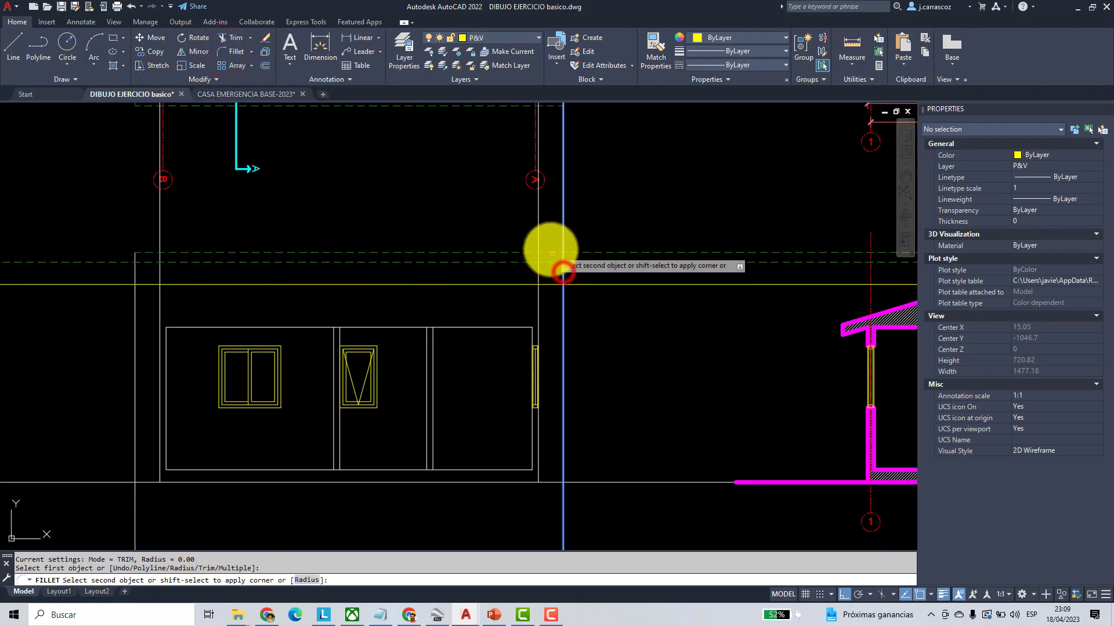
click(551, 253)
scroll(459, 290, down, 2)
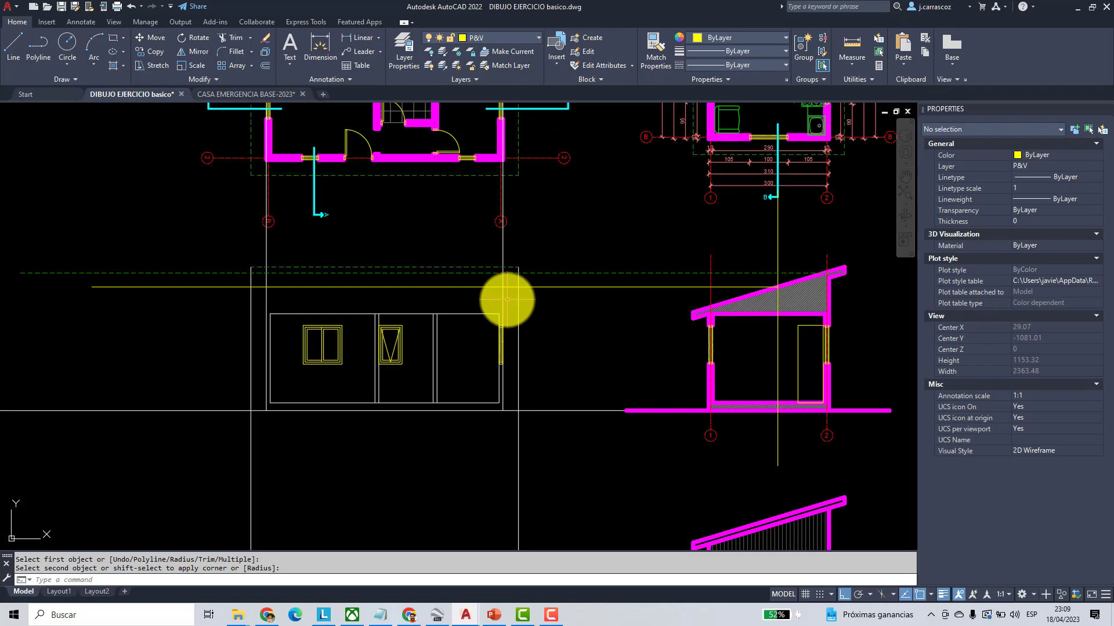
- Draw an auxiliary sloping line along the roof's underside between the outer upper corners of the cross section's two walls
click(12, 46)
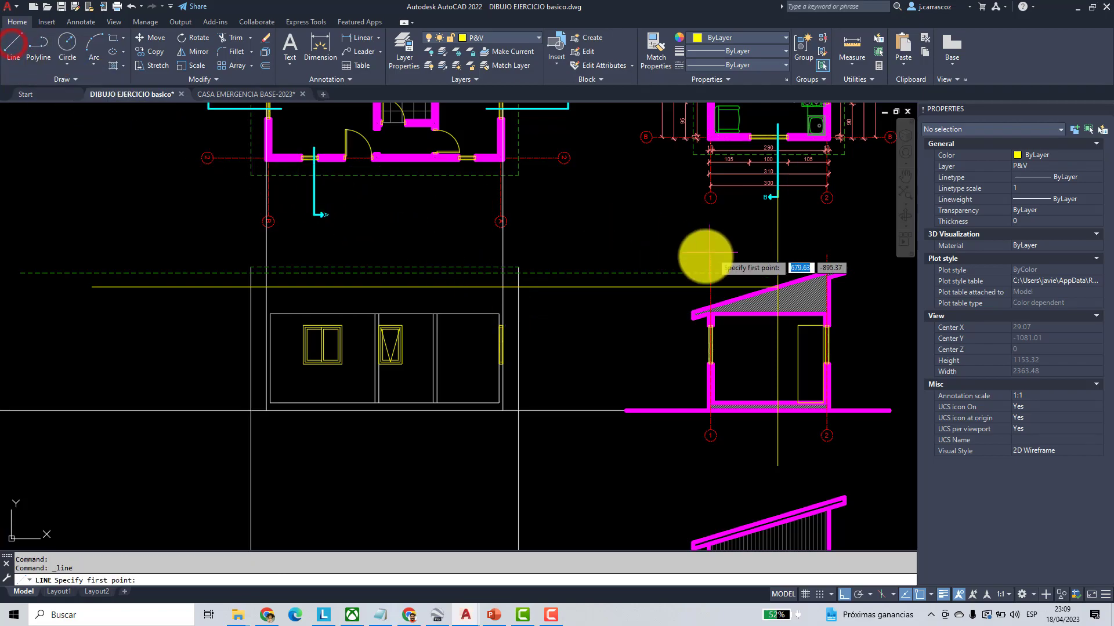
scroll(673, 301, up, 5)
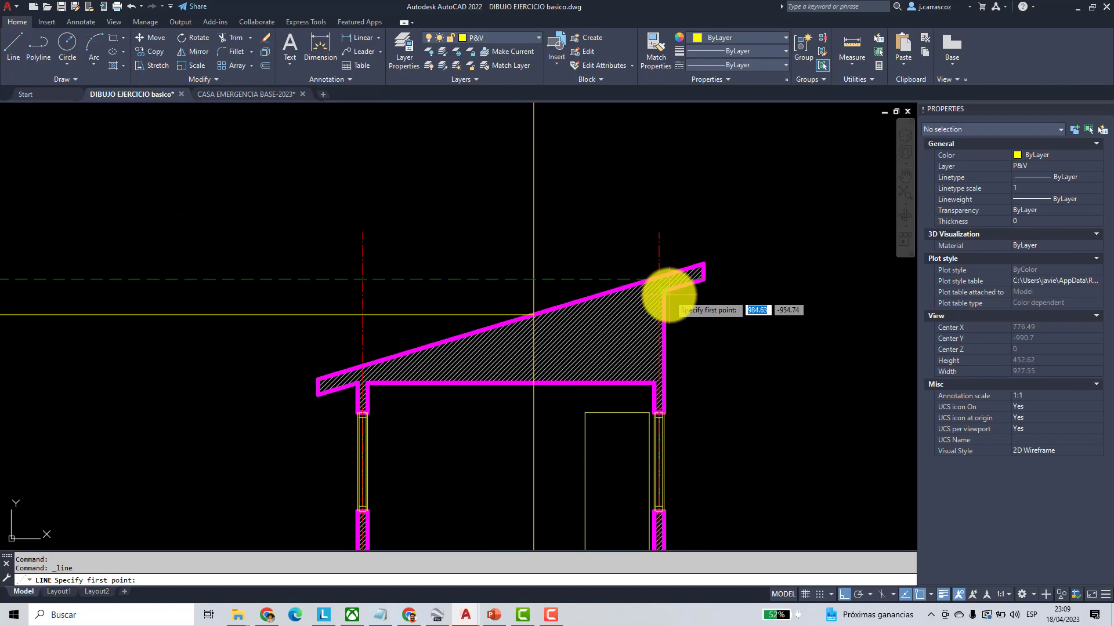
click(664, 291)
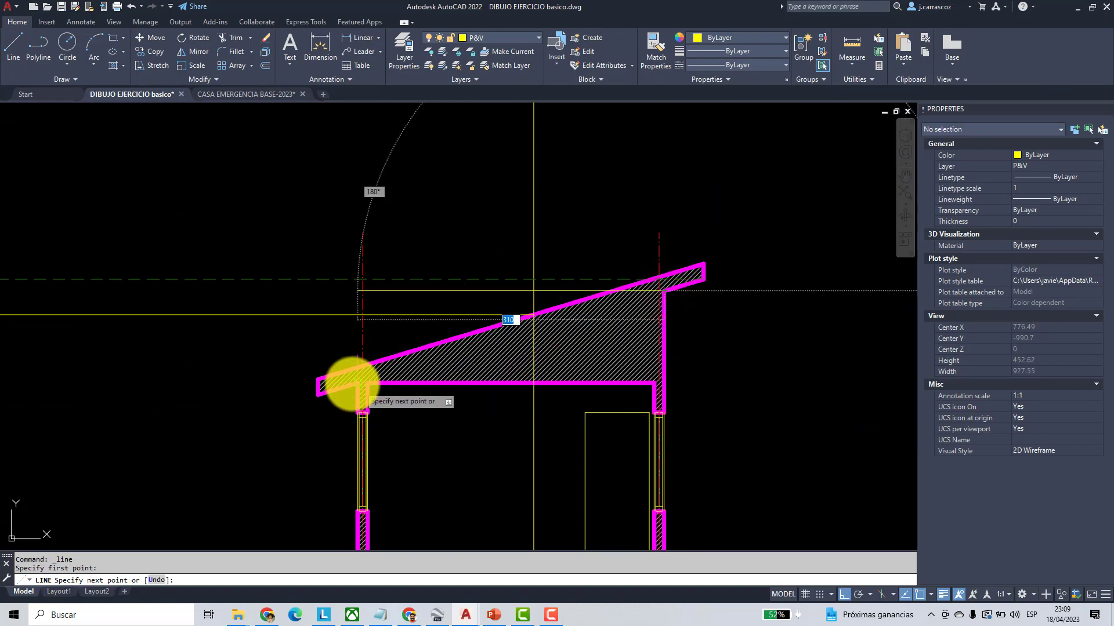
click(360, 382)
key(Return)
- Project a horizontal line from the intersection of the vertical cut line and the auxiliary sloping line across section B
scroll(553, 339, up, 2)
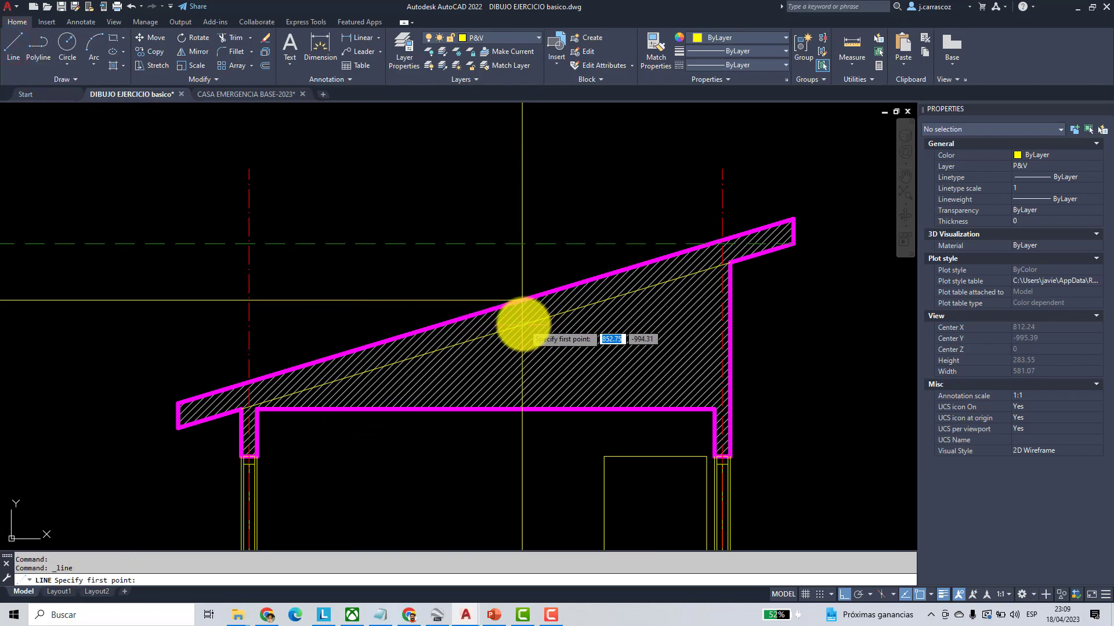
click(523, 325)
scroll(524, 325, down, 6)
middle_drag(116, 348, 375, 360)
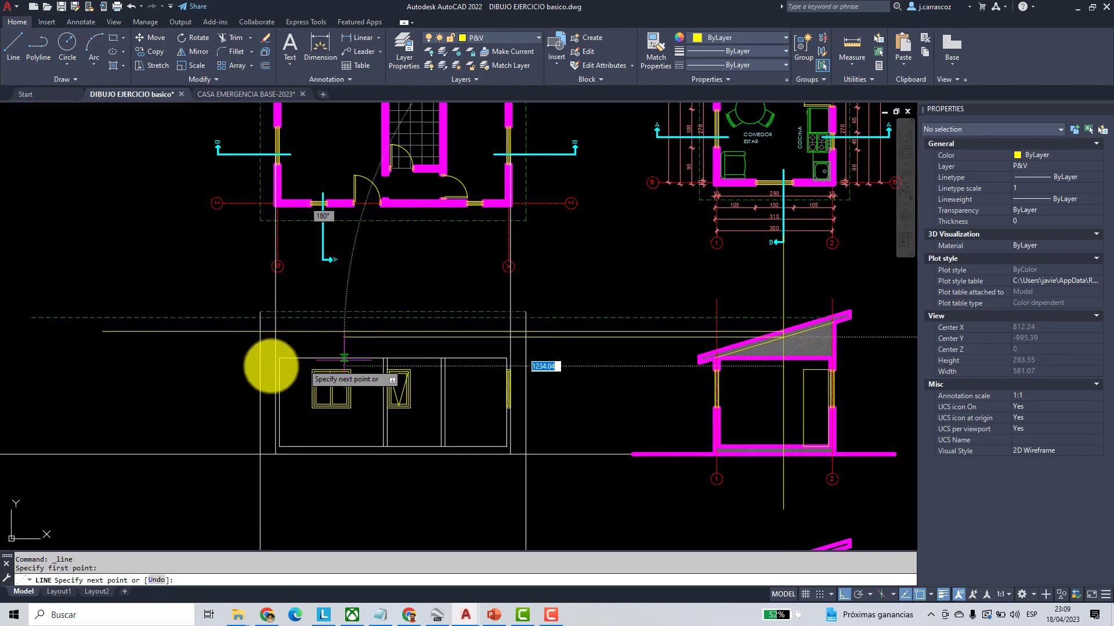
click(207, 372)
key(Return)
- Erase the auxiliary sloping line drawn through the cross section's roof hatch
scroll(812, 319, up, 4)
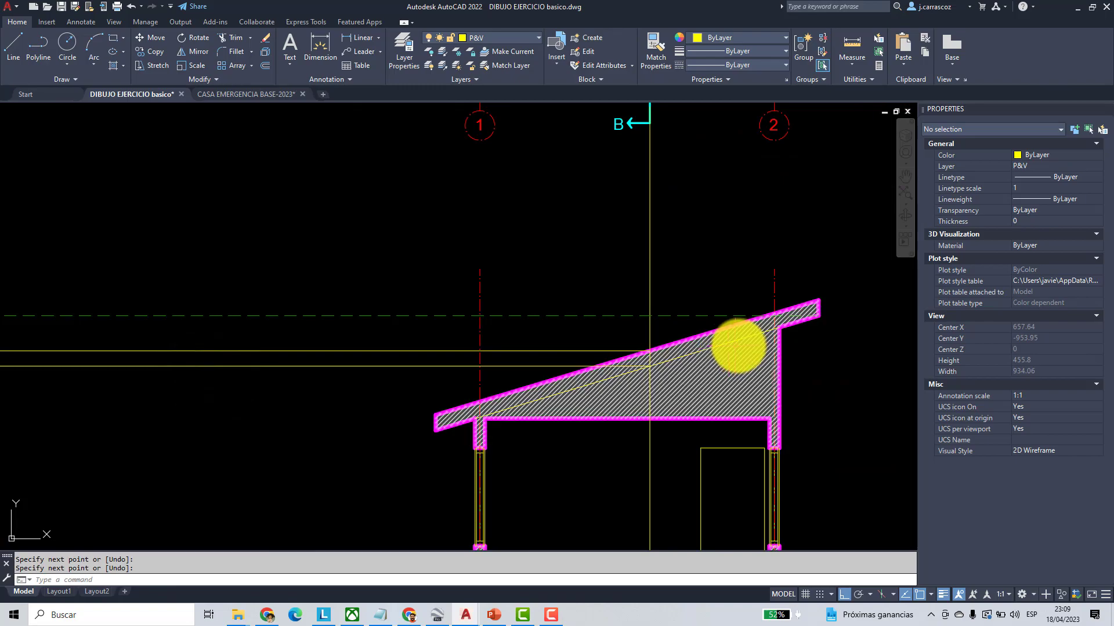
scroll(742, 341, up, 2)
click(728, 341)
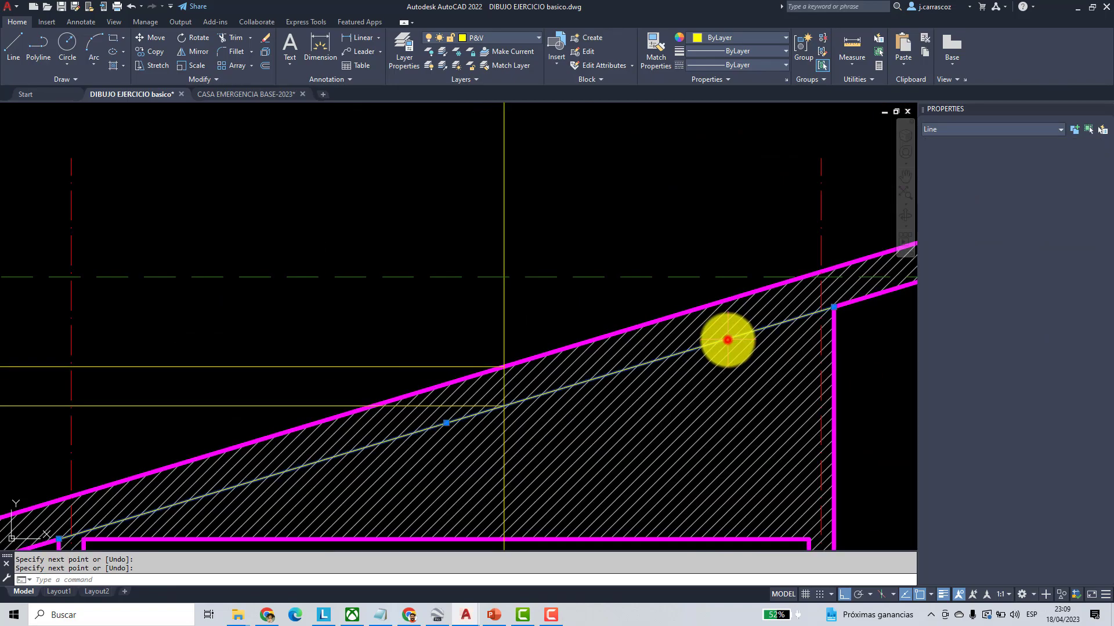
key(Delete)
scroll(754, 336, down, 5)
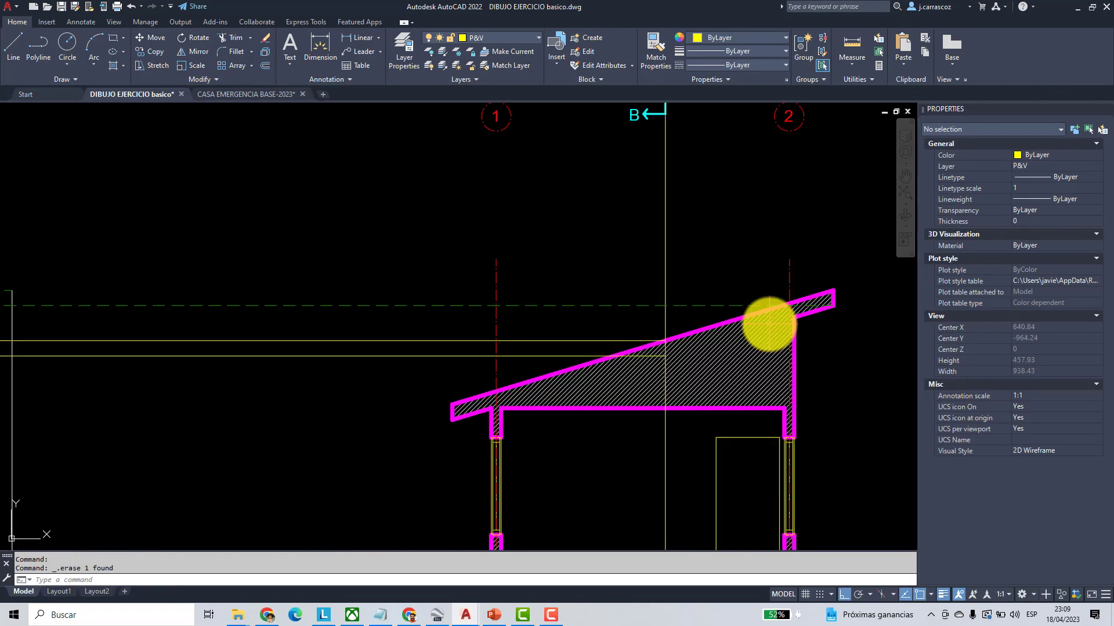
- Match the cross section's thick magenta wall outline onto section B's axis A wall lines and its floor and ceiling lines
scroll(428, 345, up, 2)
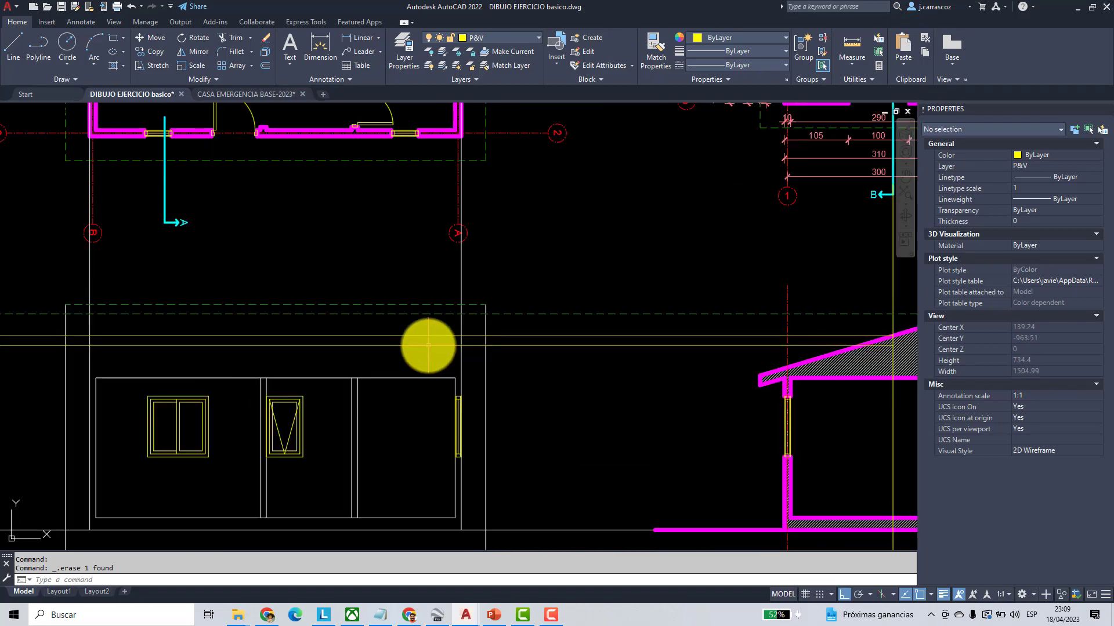
middle_drag(428, 345, 457, 319)
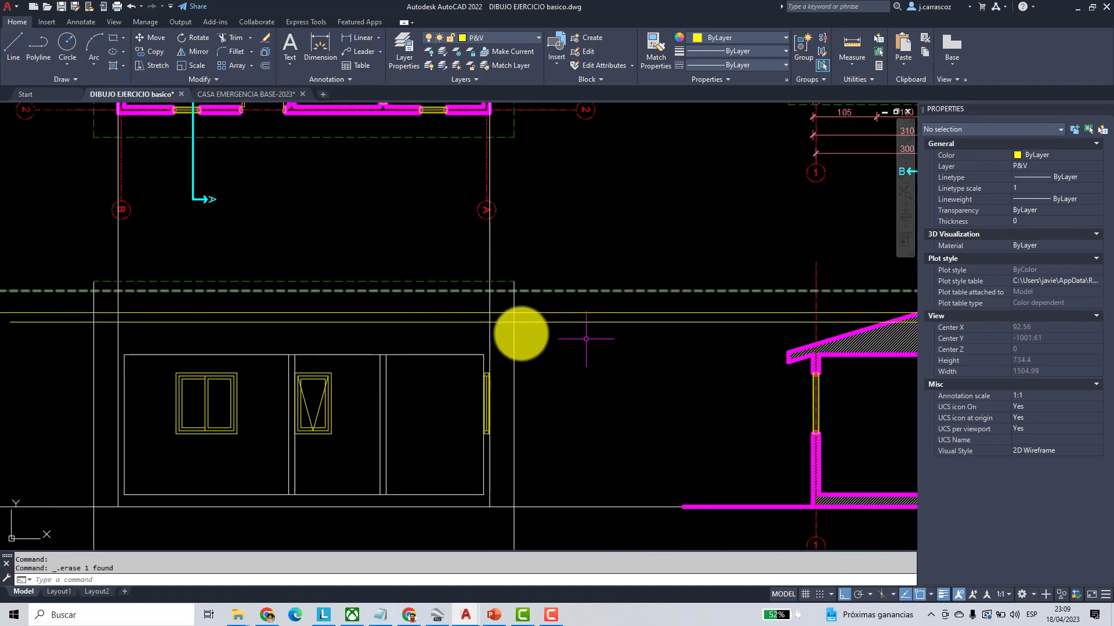
click(655, 54)
scroll(814, 462, up, 4)
scroll(812, 457, up, 4)
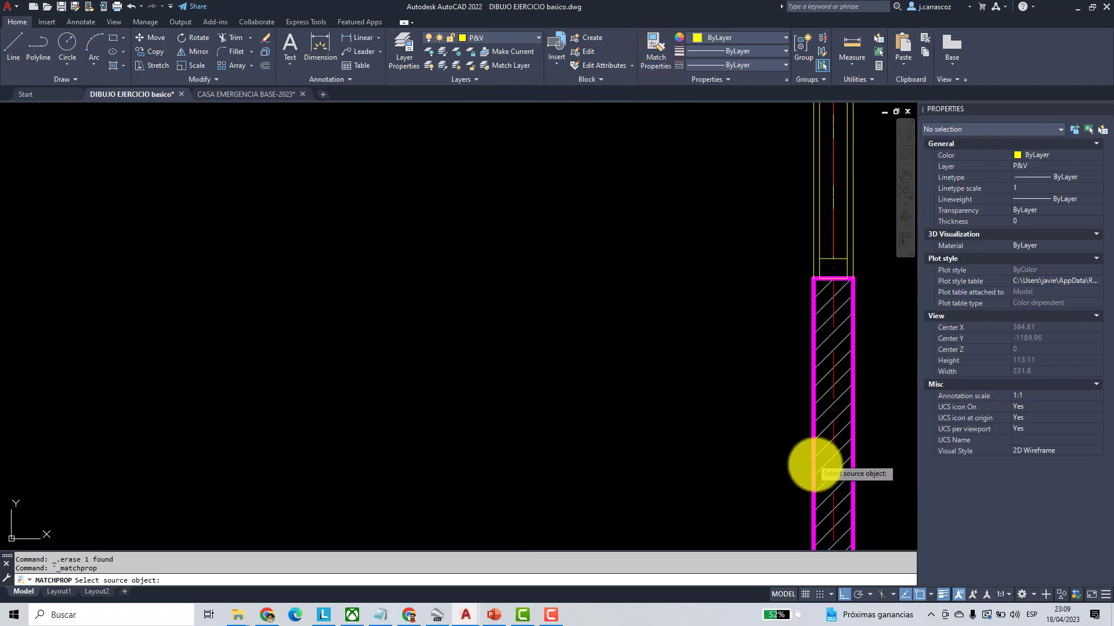
click(814, 464)
scroll(591, 368, down, 8)
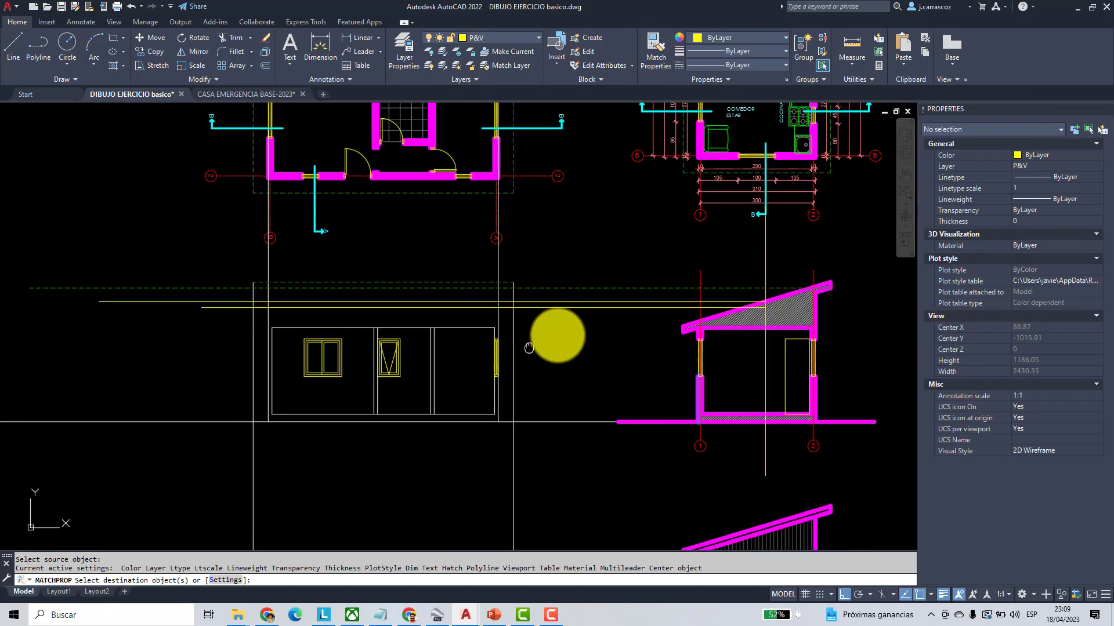
click(565, 375)
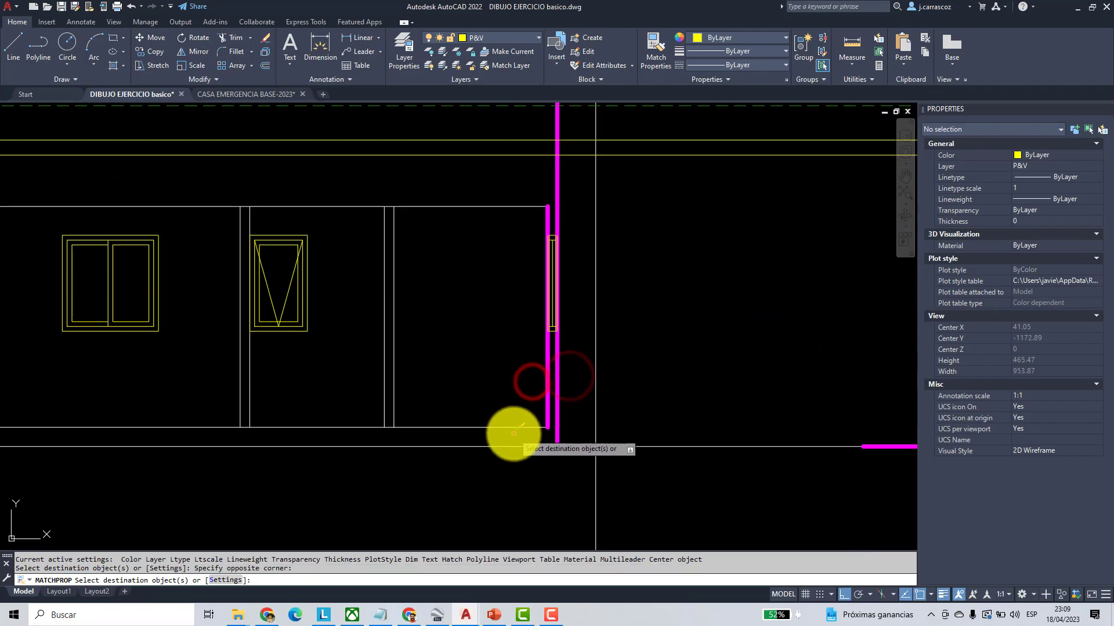
click(507, 426)
click(495, 255)
click(469, 187)
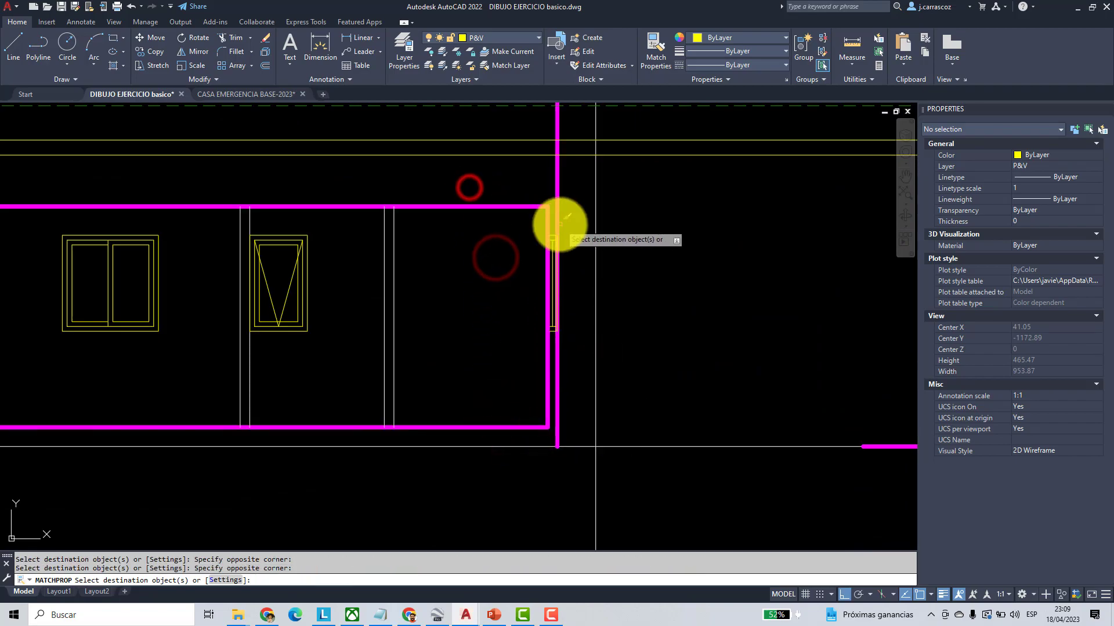
- Match the same magenta cut outline properties onto both wall lines at axis B of section B
scroll(557, 226, up, 6)
scroll(490, 229, down, 7)
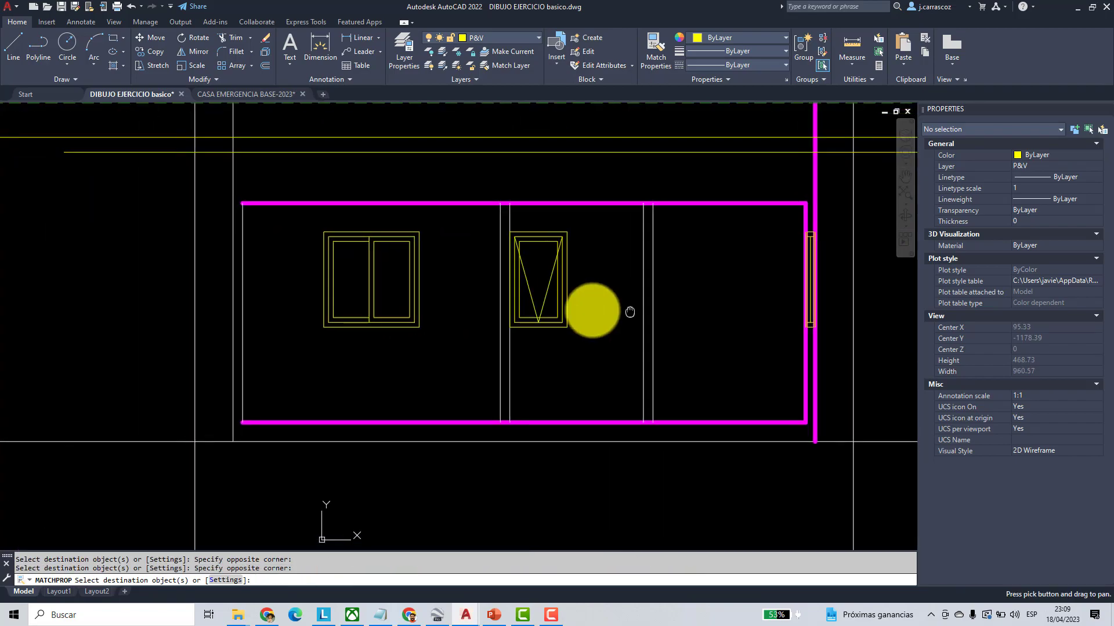
scroll(280, 371, down, 7)
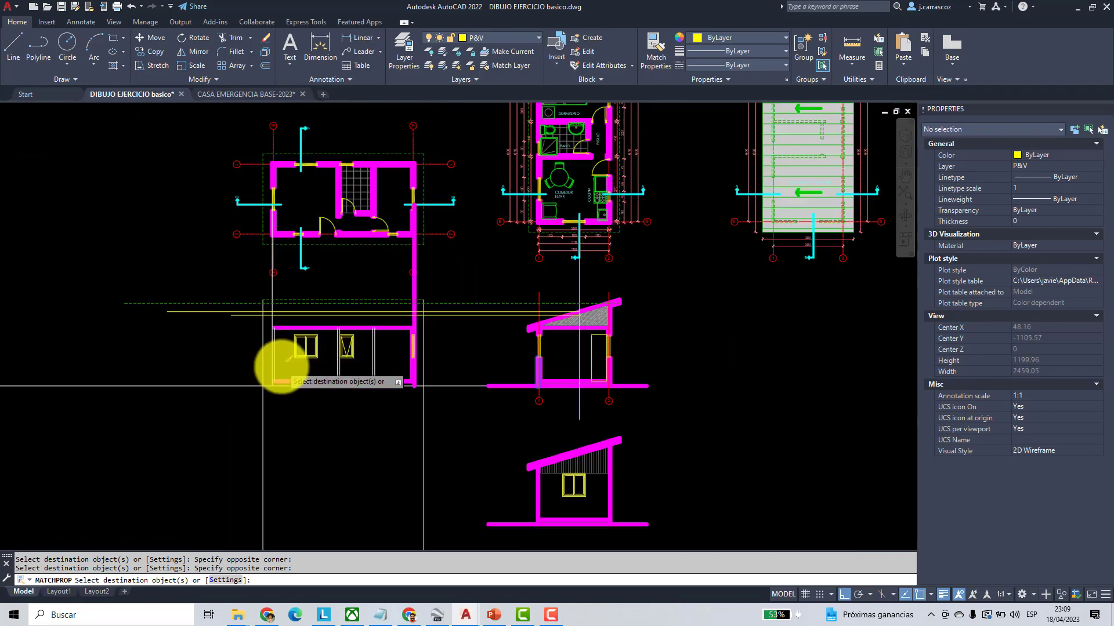
scroll(276, 342, up, 3)
click(289, 357)
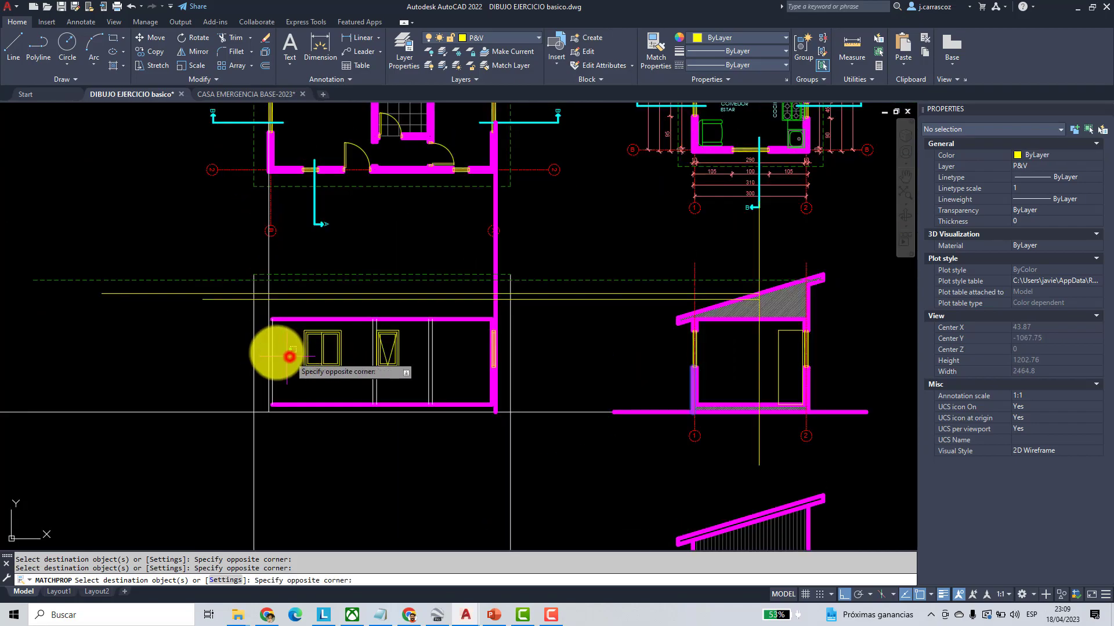
click(427, 325)
- Match the magenta cut outline properties onto the two projected roof lines and both vertical eave lines, and finish matching
scroll(447, 326, up, 2)
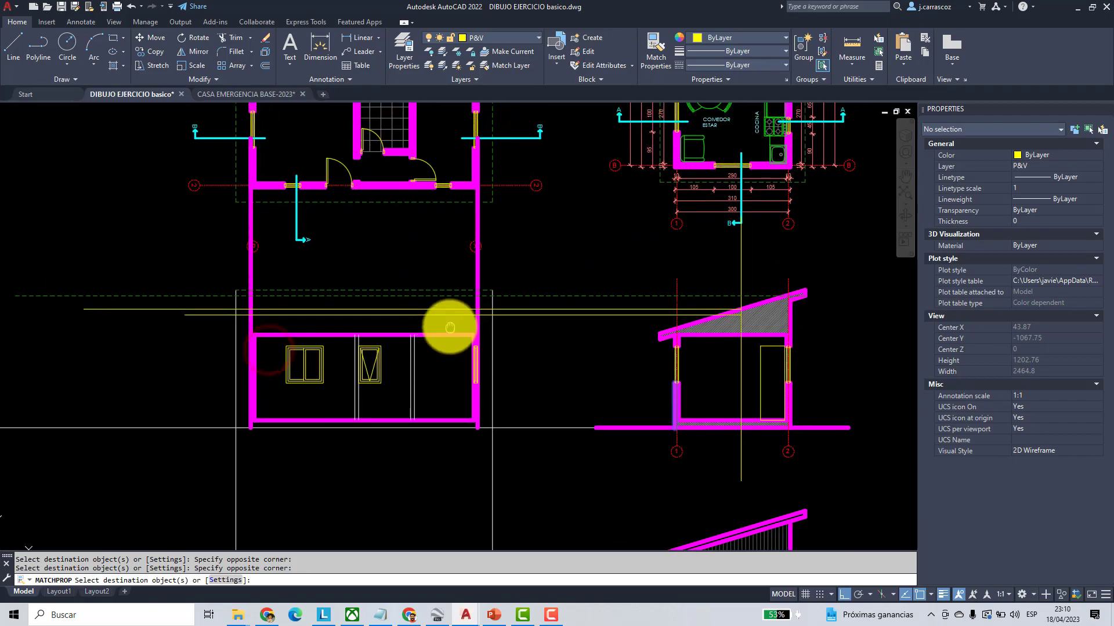
click(502, 308)
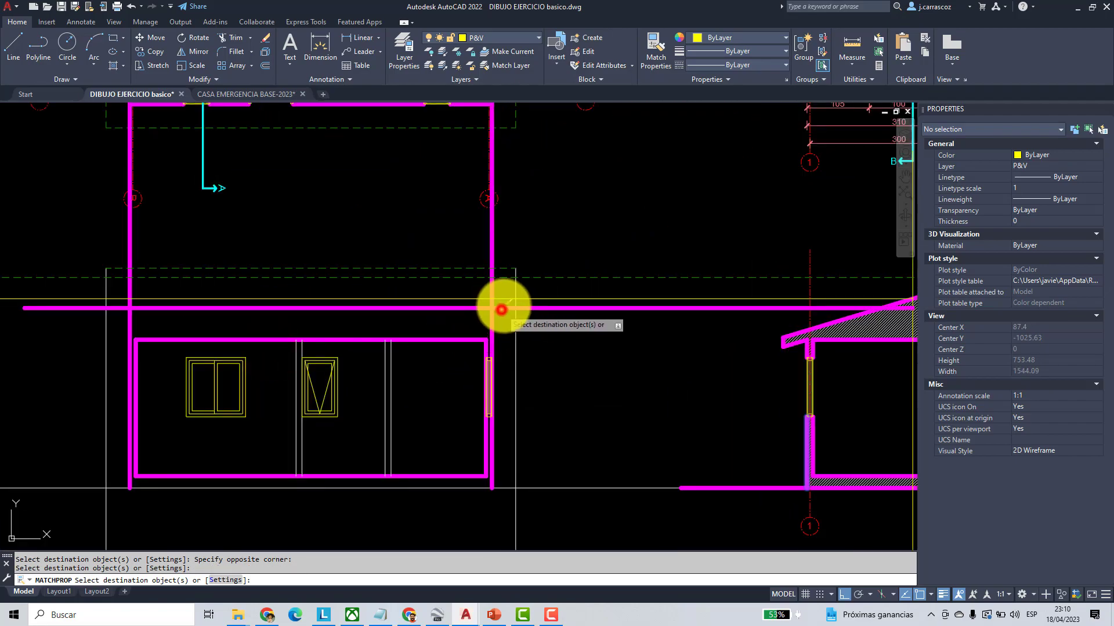
click(505, 299)
click(514, 324)
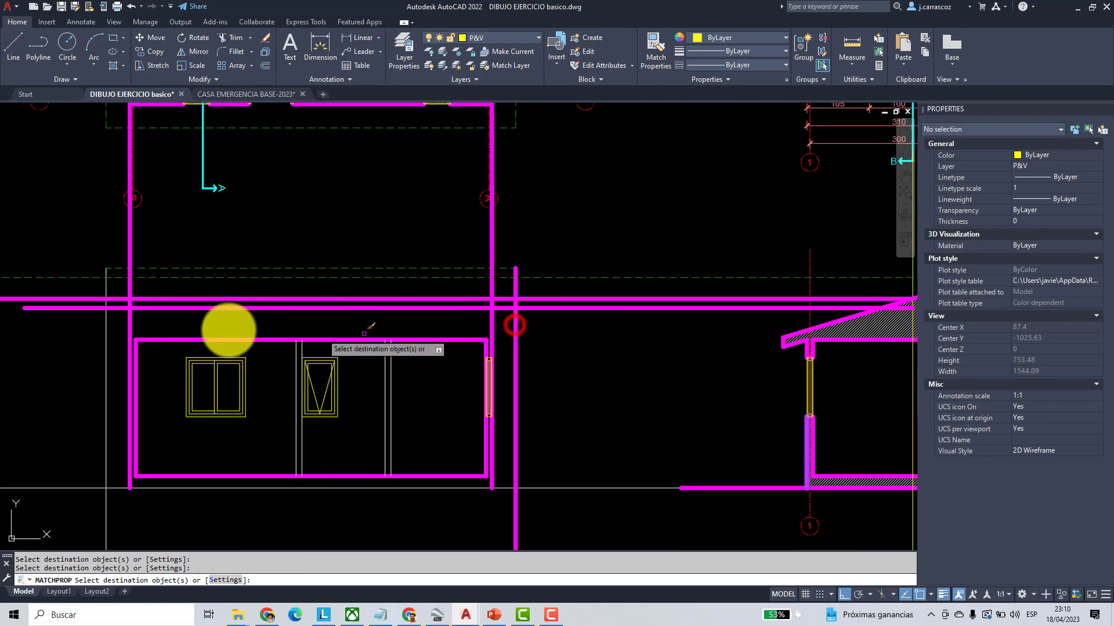
key(Return)
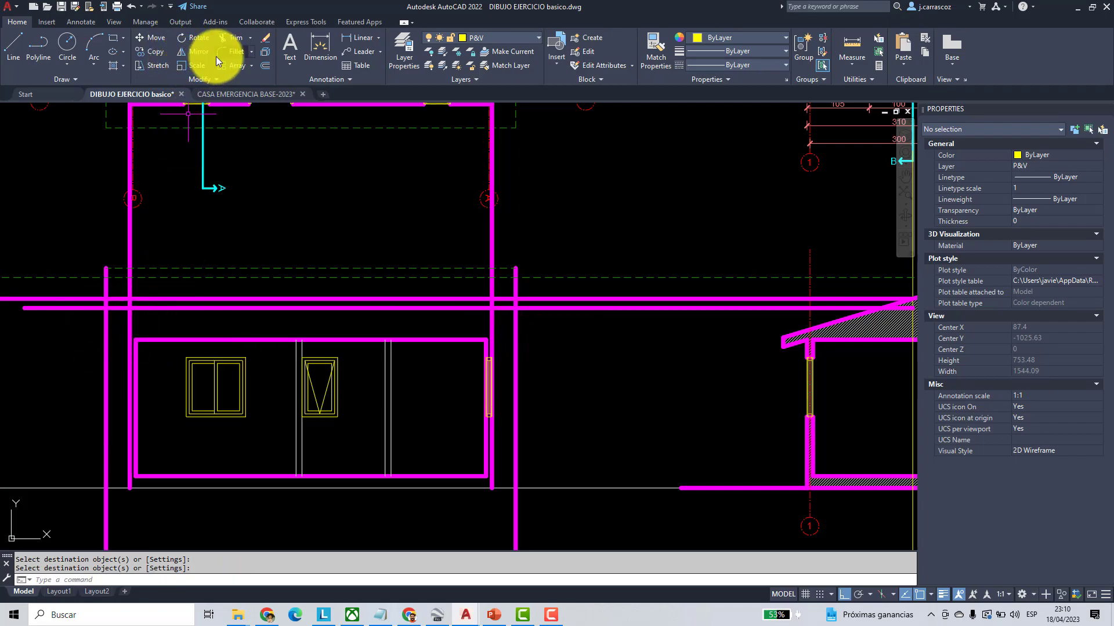
- Fillet the eave line on the axis B side with the upper and lower roof lines at radius 0
click(230, 51)
scroll(101, 307, up, 4)
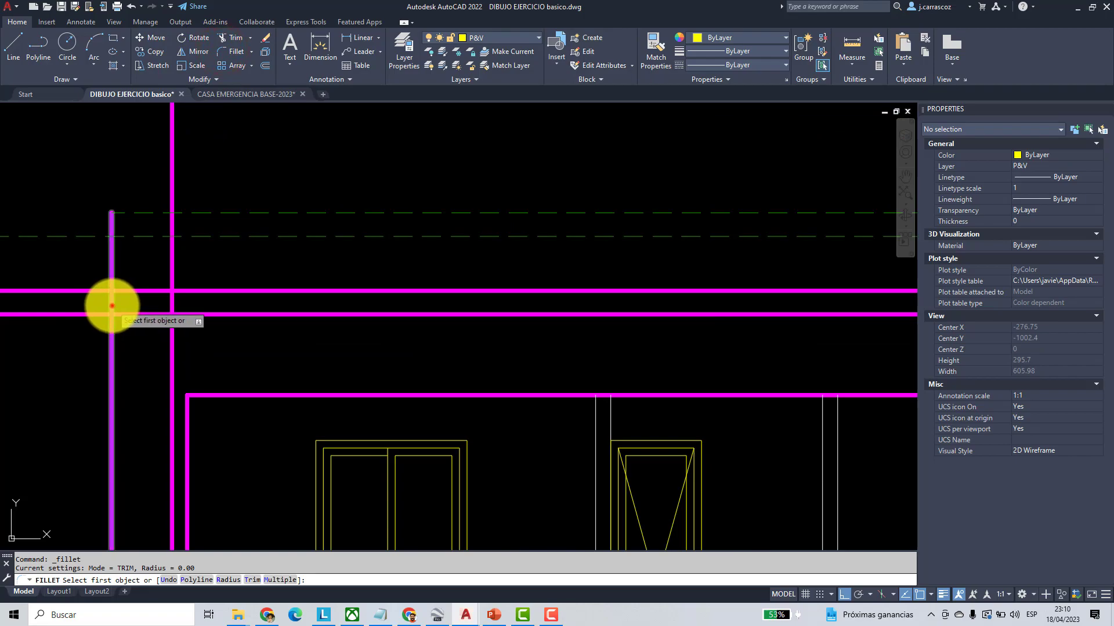
click(112, 305)
click(123, 292)
key(Return)
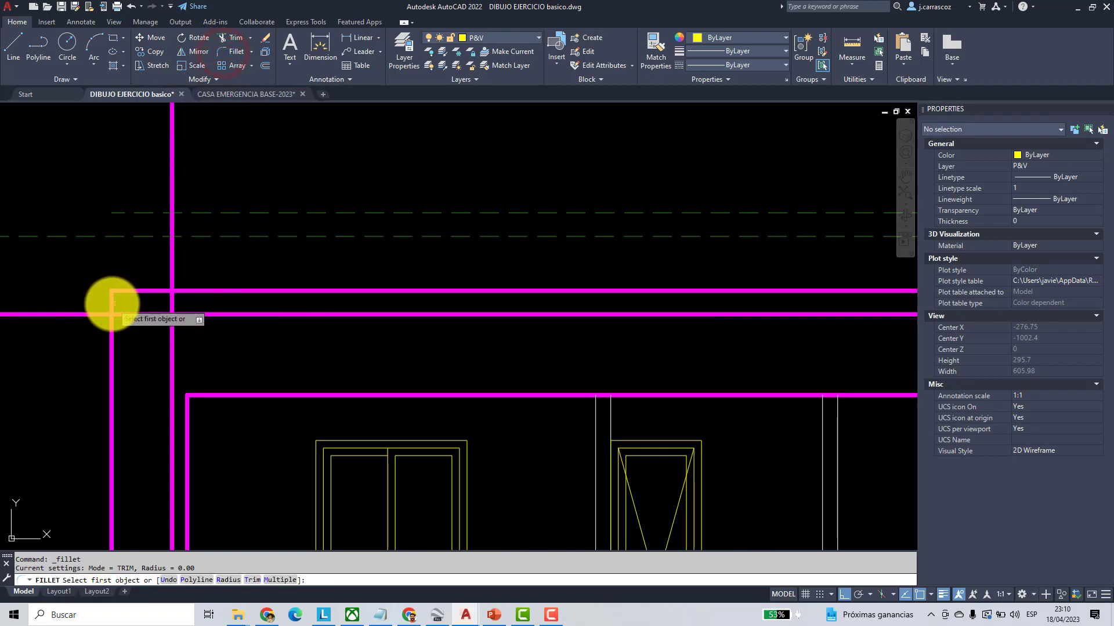
click(112, 305)
click(123, 314)
scroll(155, 313, down, 5)
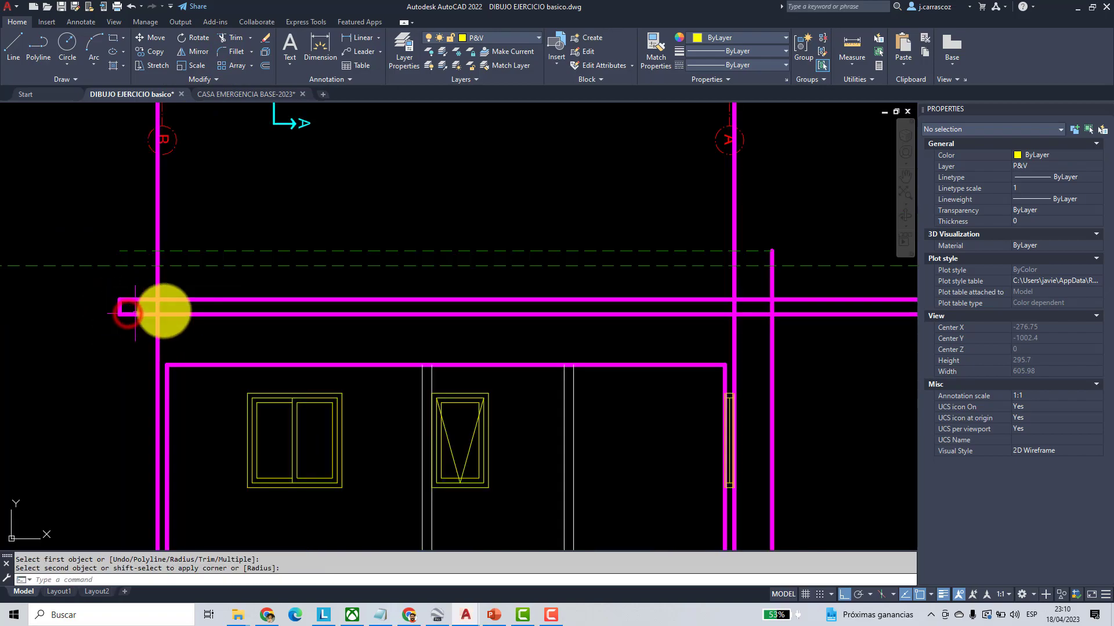
- Fillet the eave line on the axis A side with the upper and lower roof lines at radius 0
click(237, 52)
scroll(479, 346, up, 5)
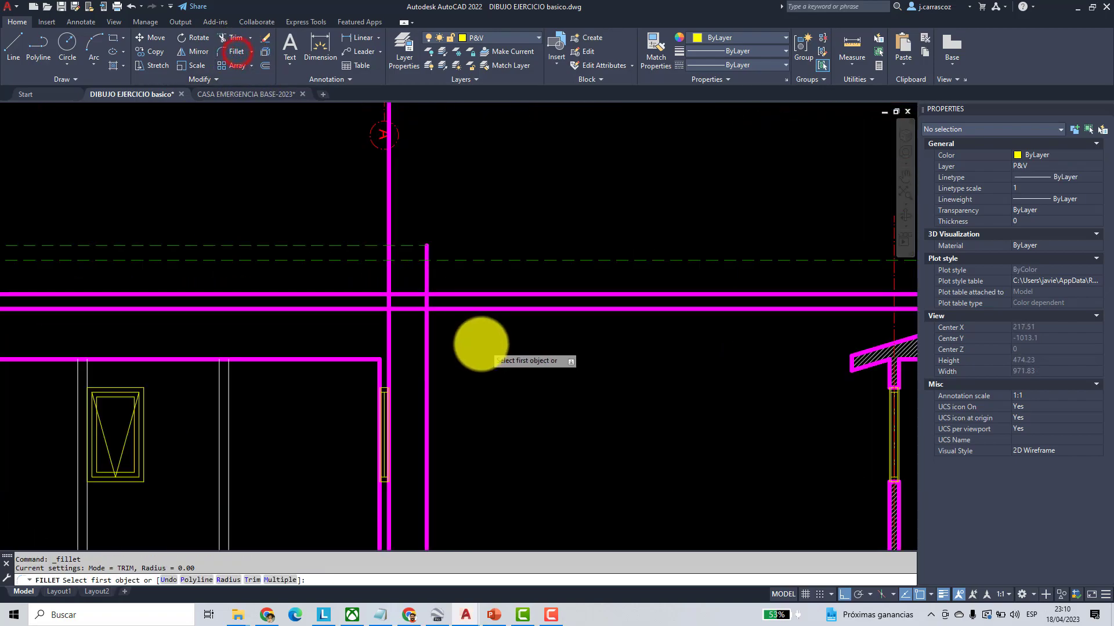
click(394, 279)
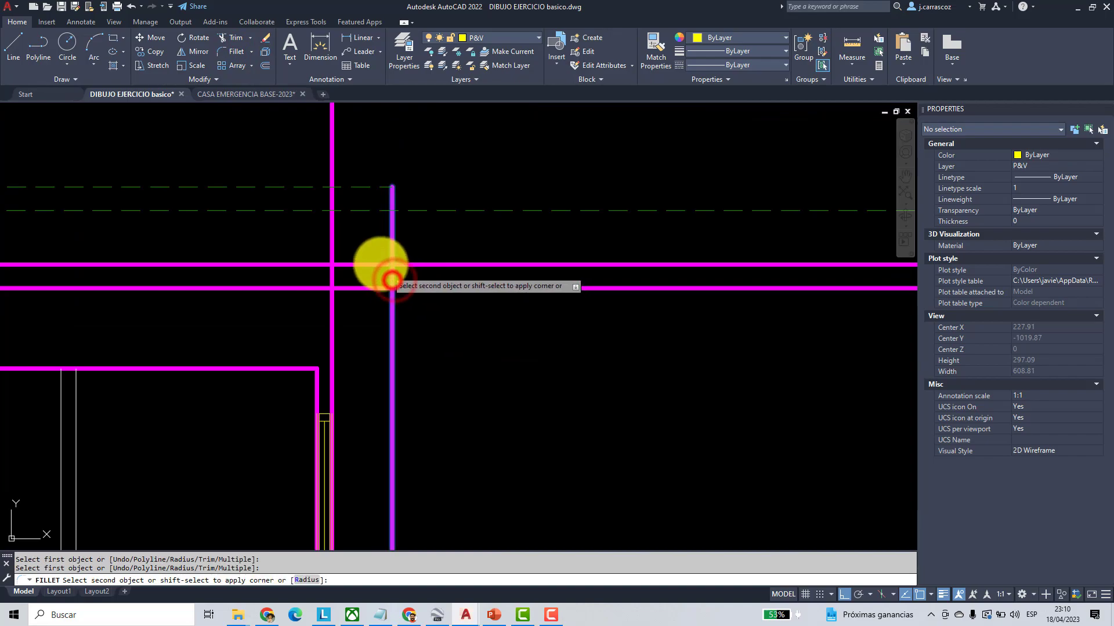
click(378, 265)
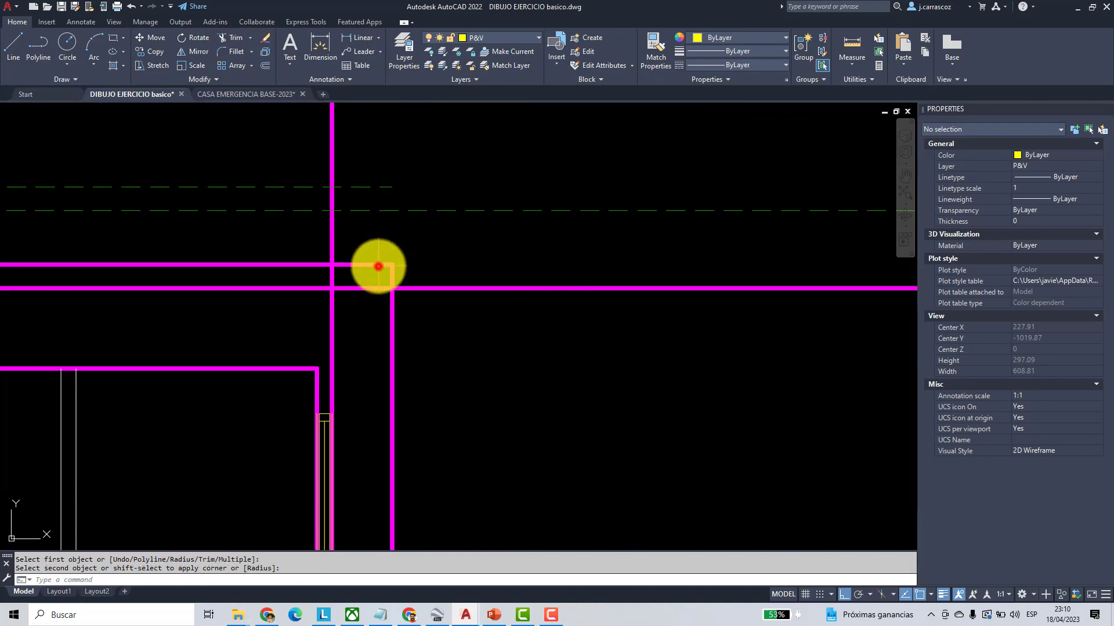
click(234, 54)
click(381, 289)
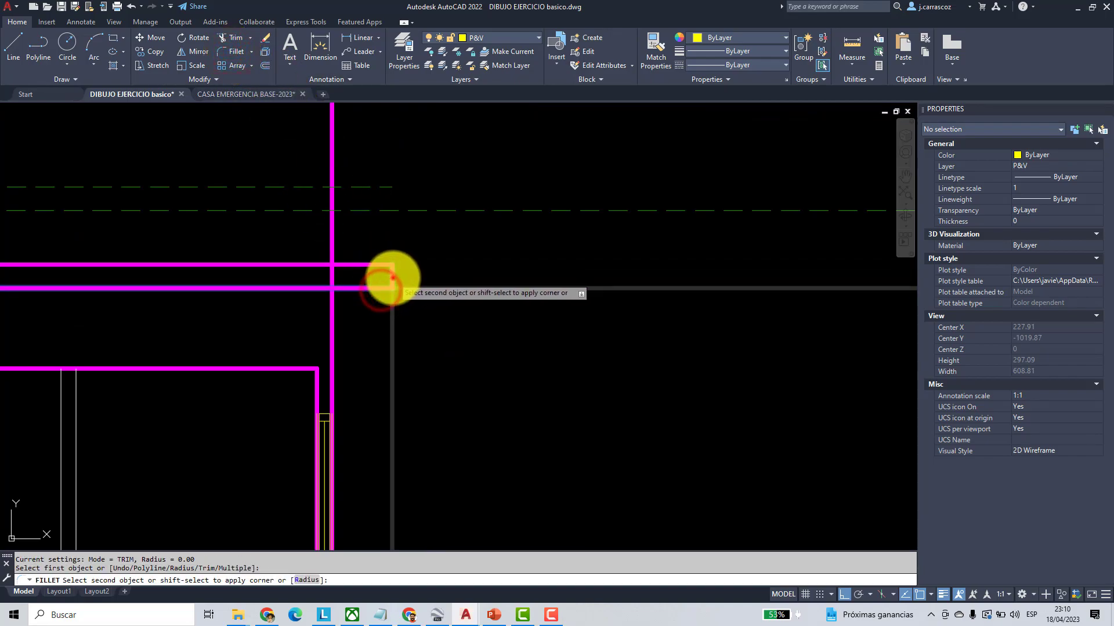
- Trim both outer wall projection lines above the roof, using the roof slab's lower line as the cutting edge
scroll(394, 293, down, 6)
click(230, 39)
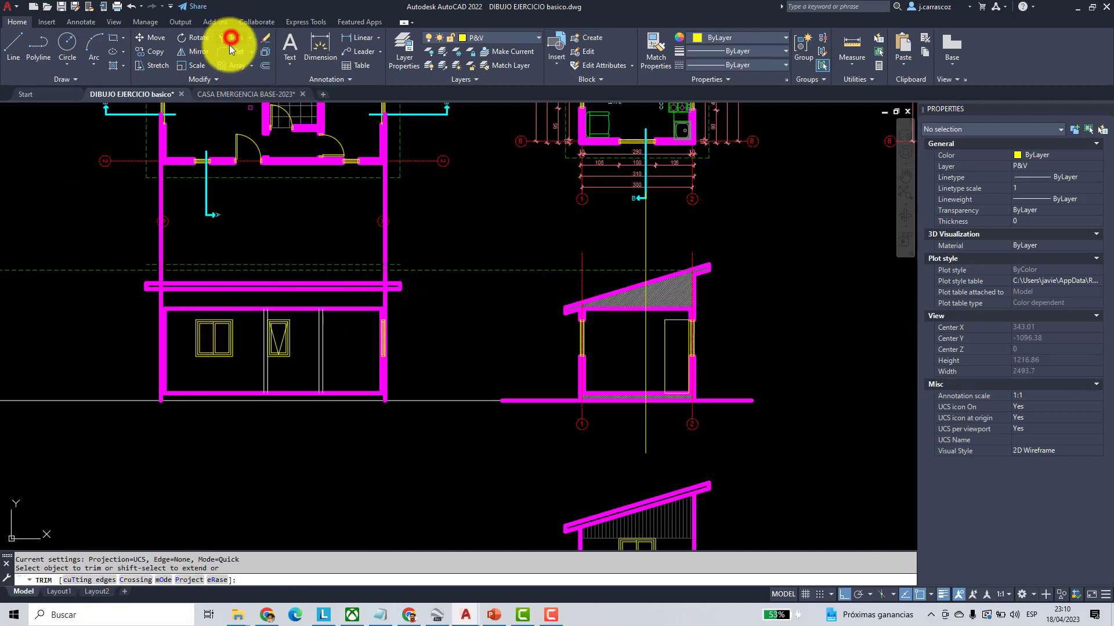
click(85, 580)
scroll(373, 278, up, 4)
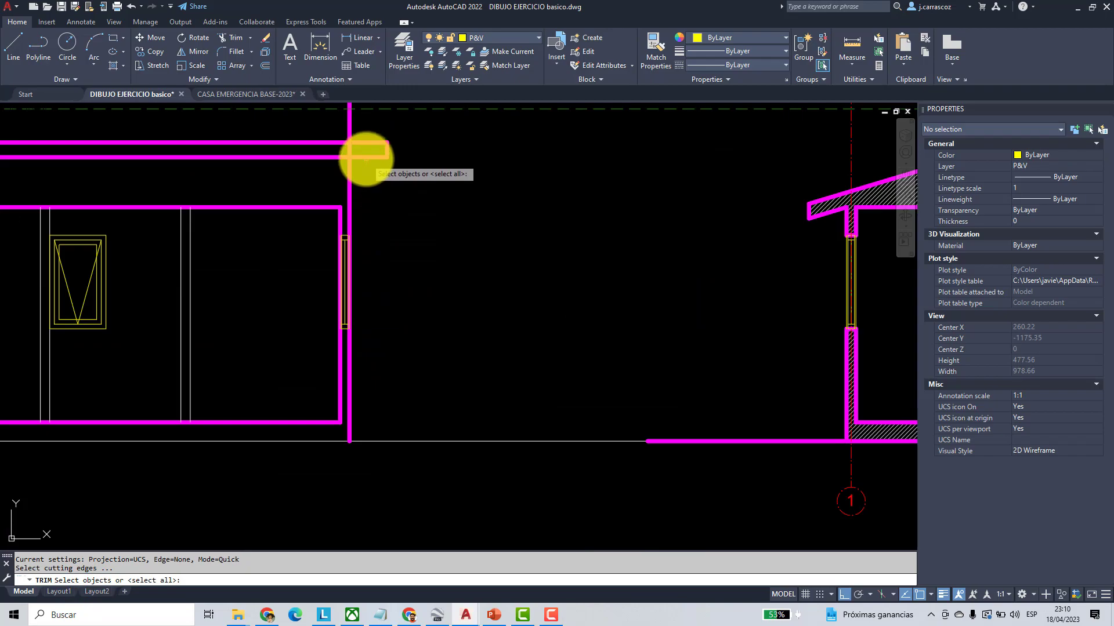
click(366, 156)
key(Return)
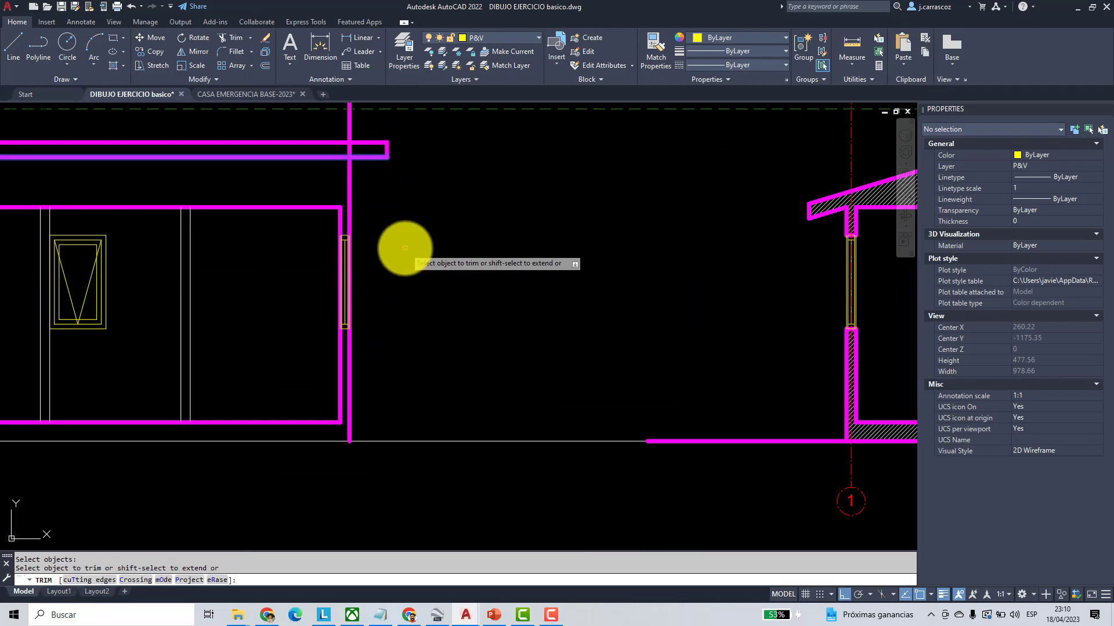
scroll(405, 247, down, 4)
click(384, 191)
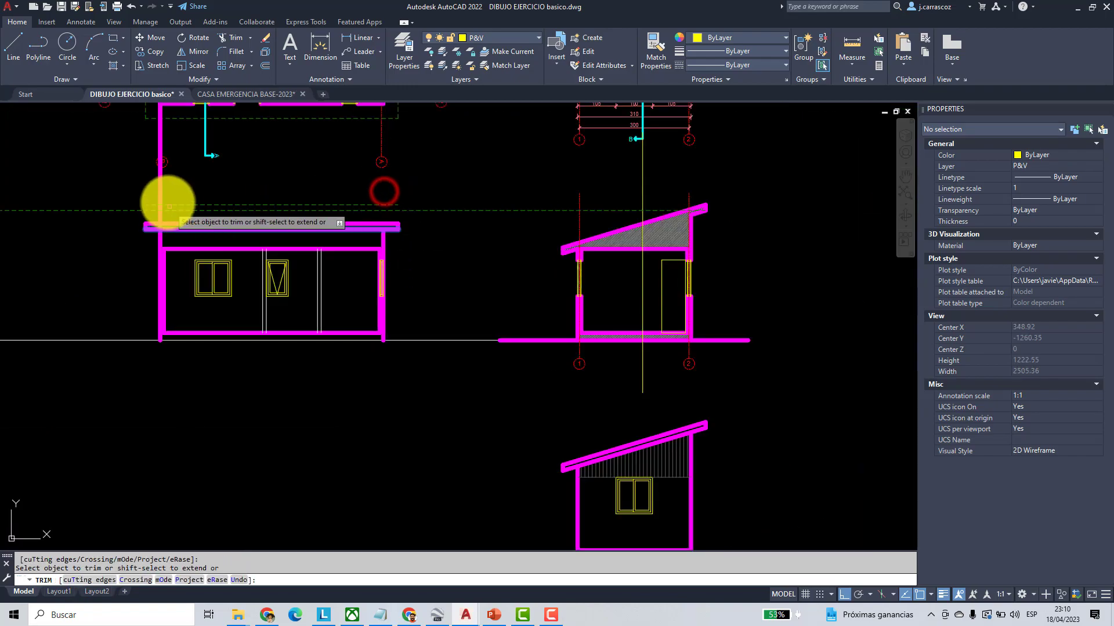
click(160, 190)
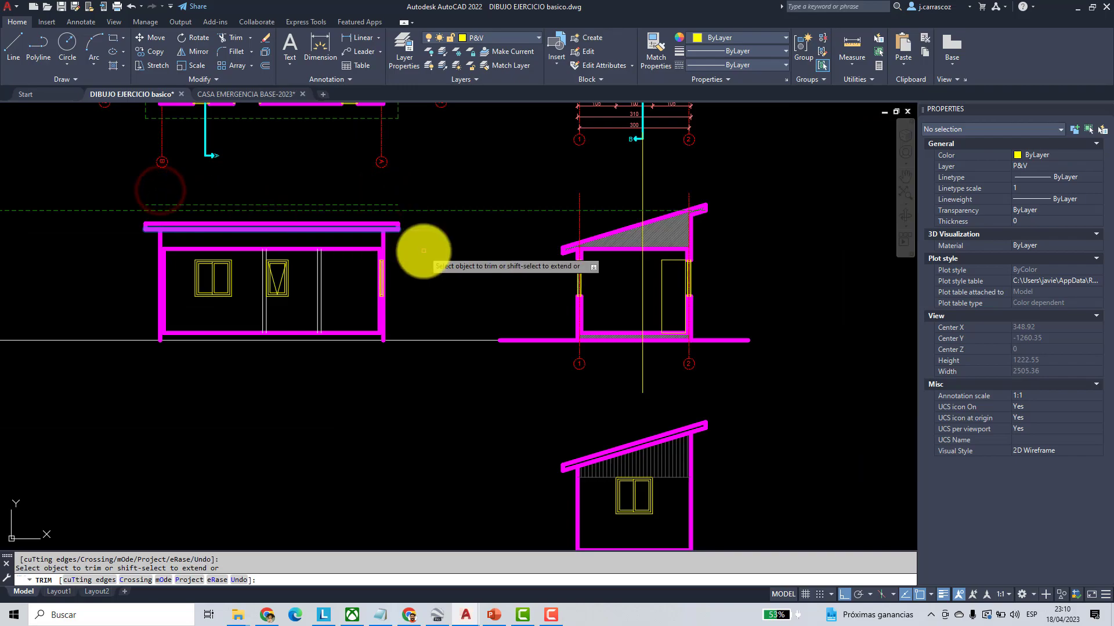
key(Return)
- Trim the roof's lower line between section B's two outer wall lines, using those wall lines as cutting edges
scroll(202, 220, up, 4)
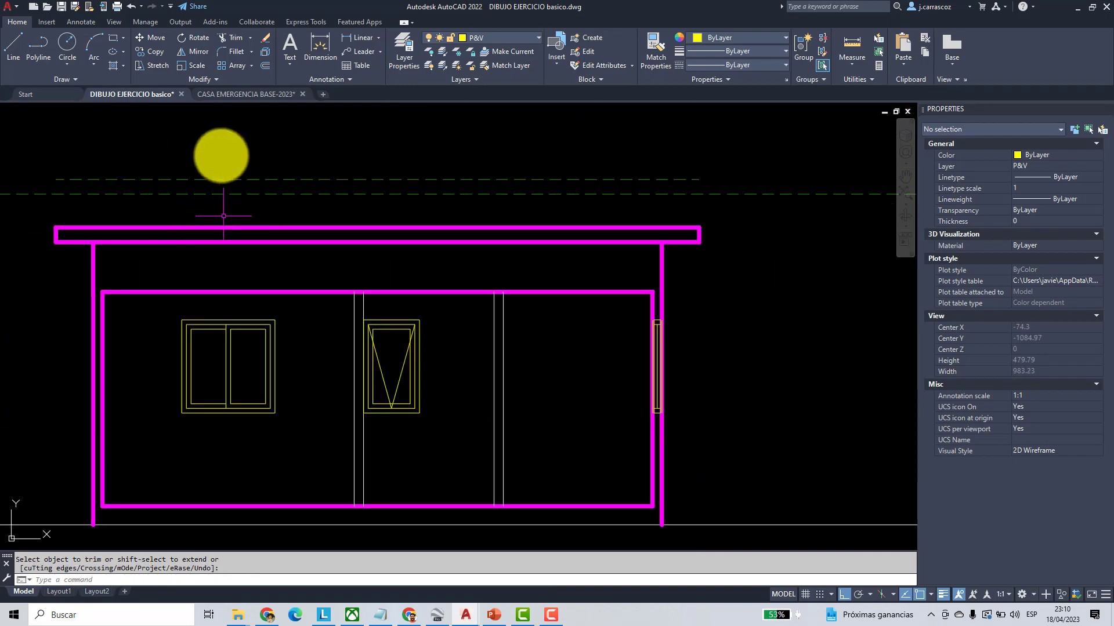
click(230, 39)
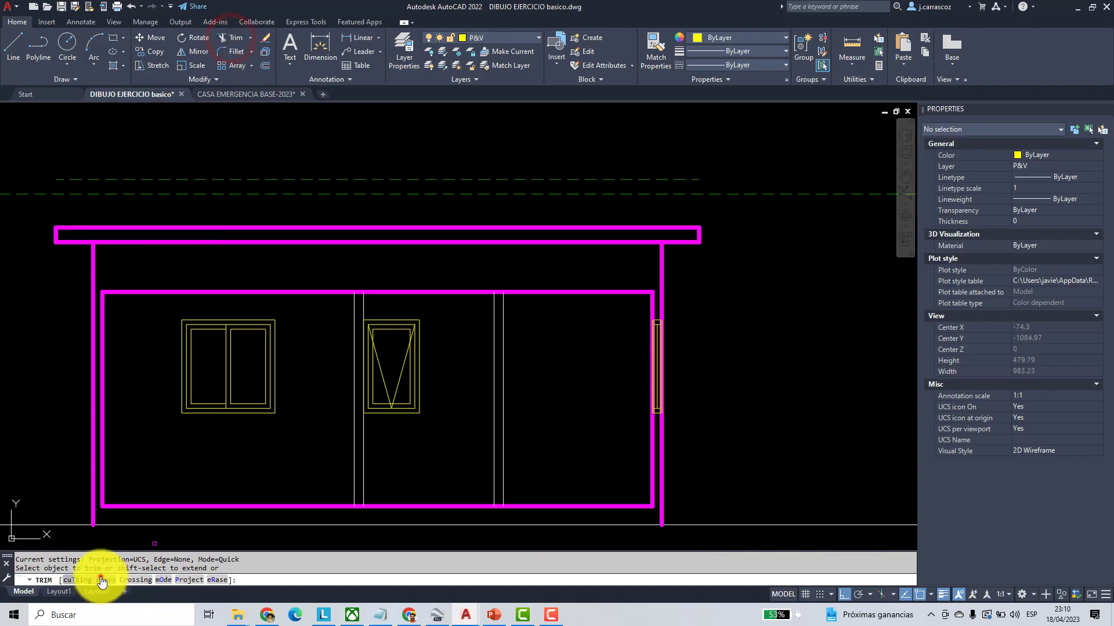
click(102, 580)
click(677, 265)
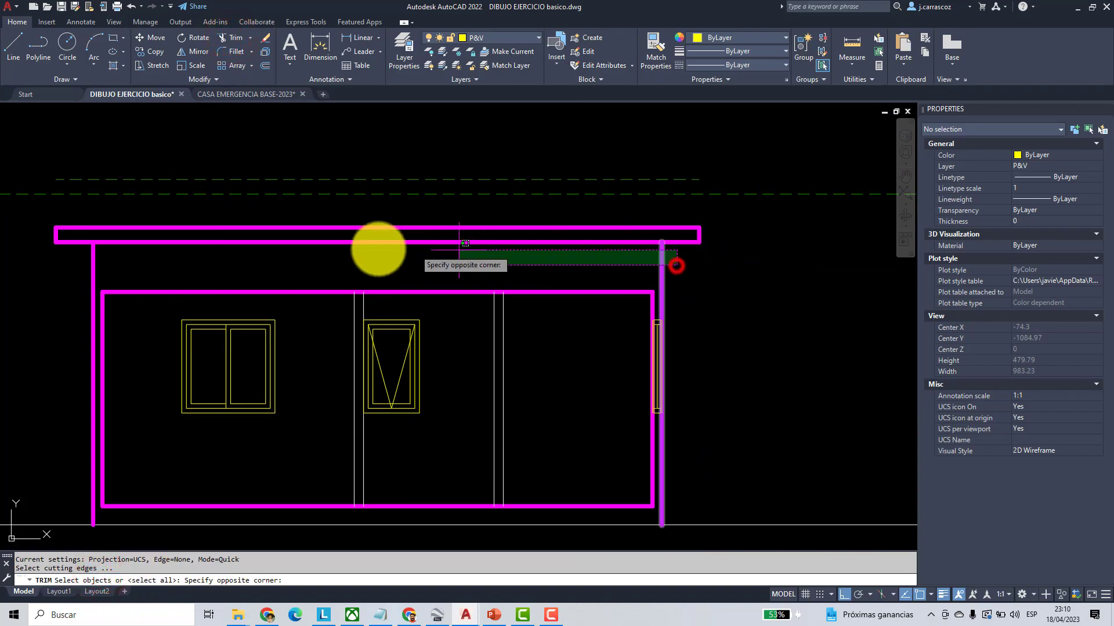
click(89, 235)
key(Return)
click(105, 242)
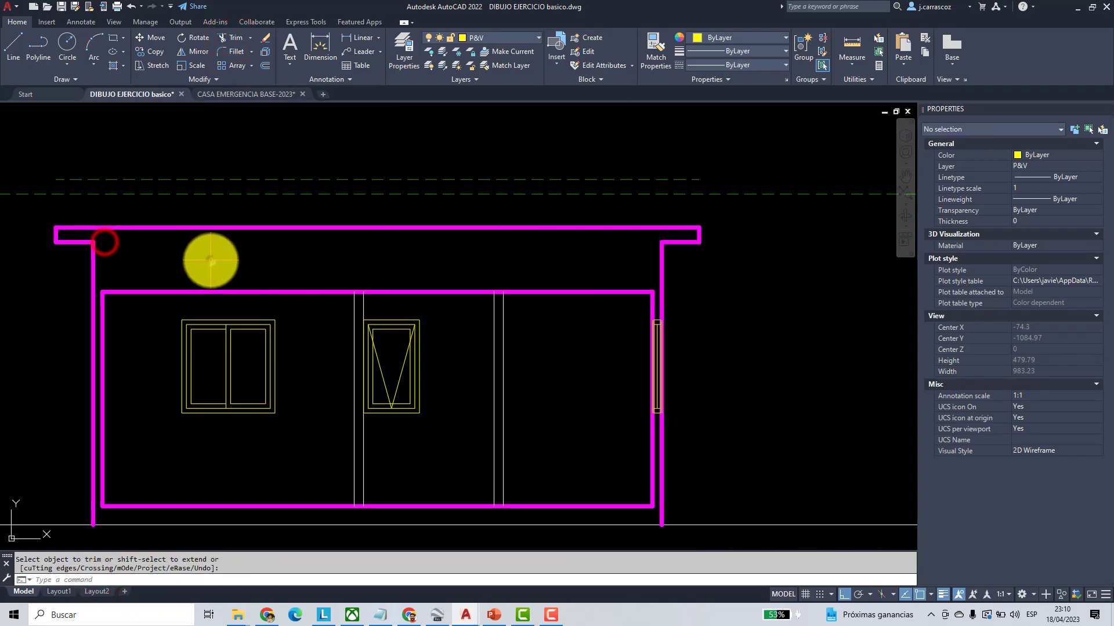
- Project a horizontal line from the lower corner of the cross section's low eave to section B's outer wall at axis A
scroll(237, 257, down, 2)
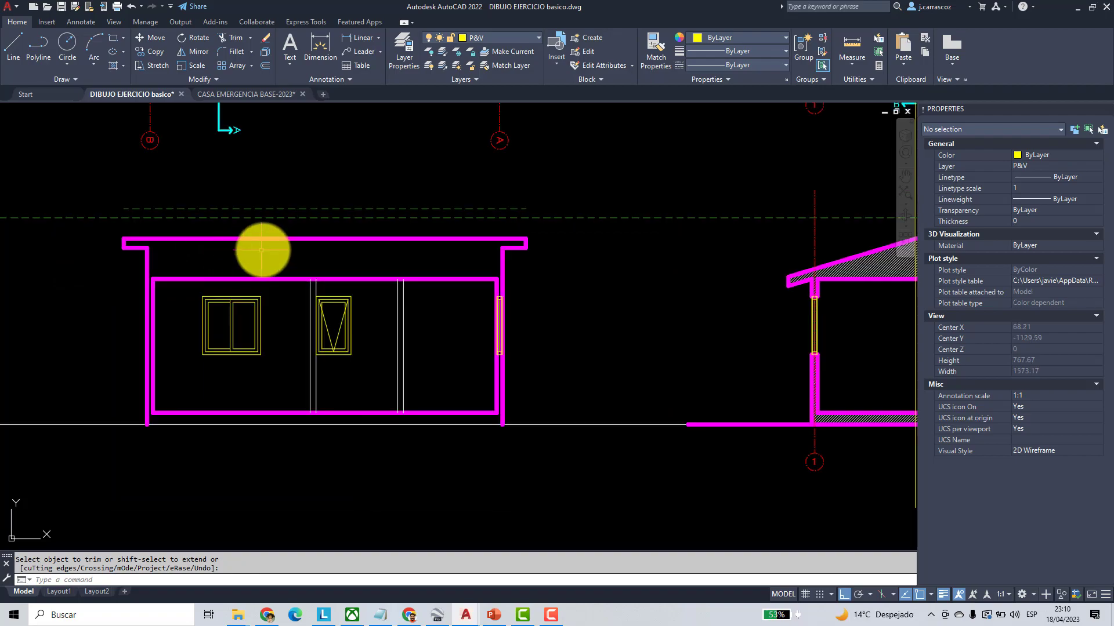
middle_drag(253, 254, 203, 260)
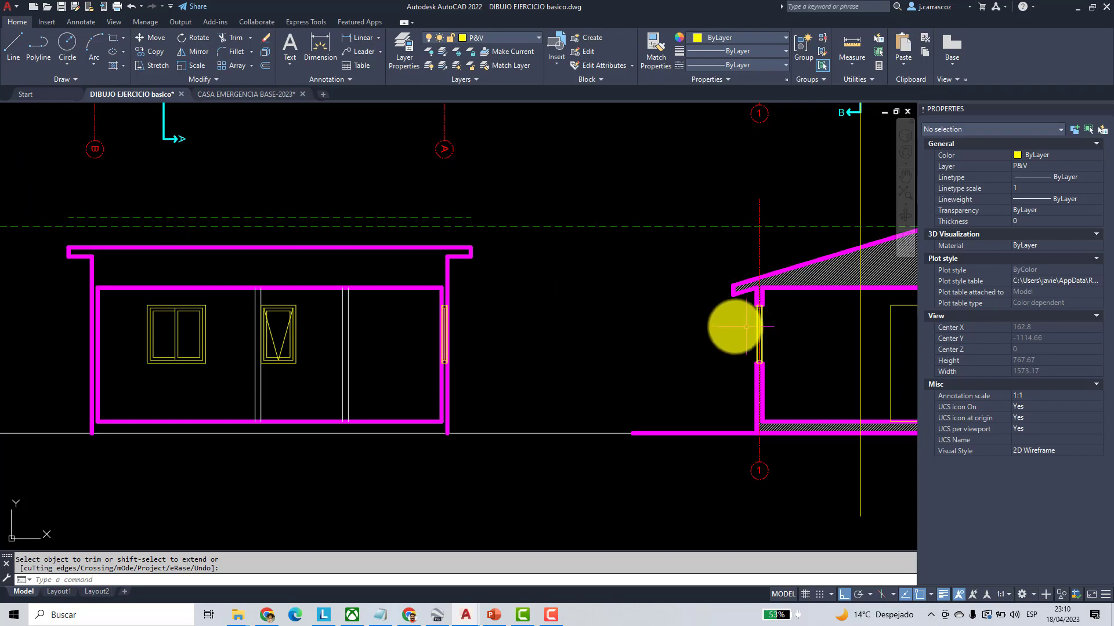
scroll(744, 327, down, 2)
middle_drag(745, 327, 547, 299)
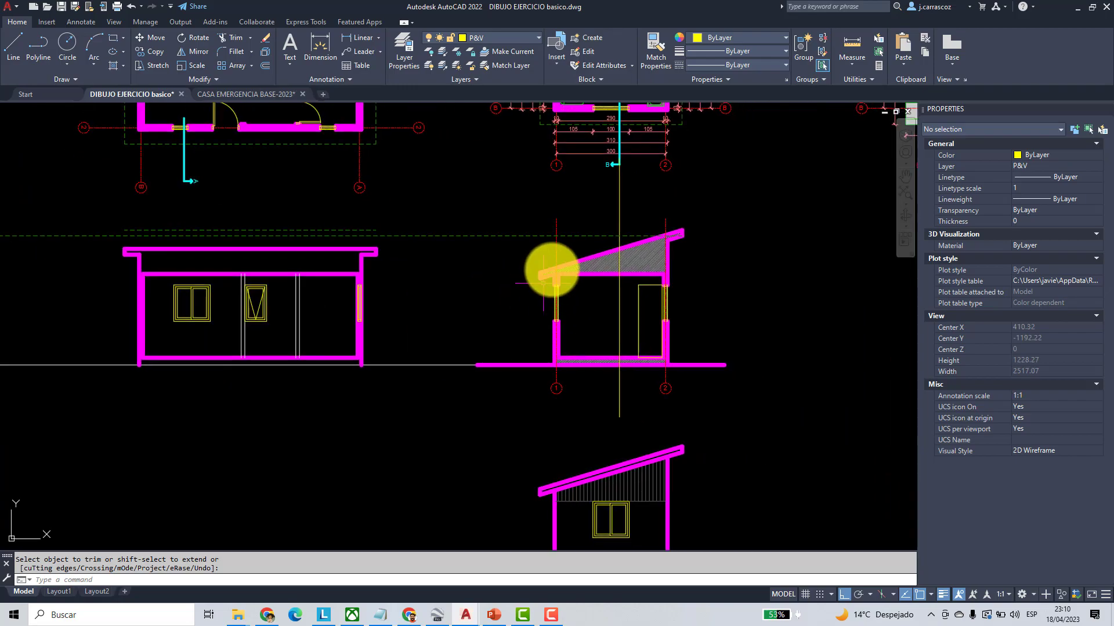
click(11, 47)
scroll(560, 255, up, 6)
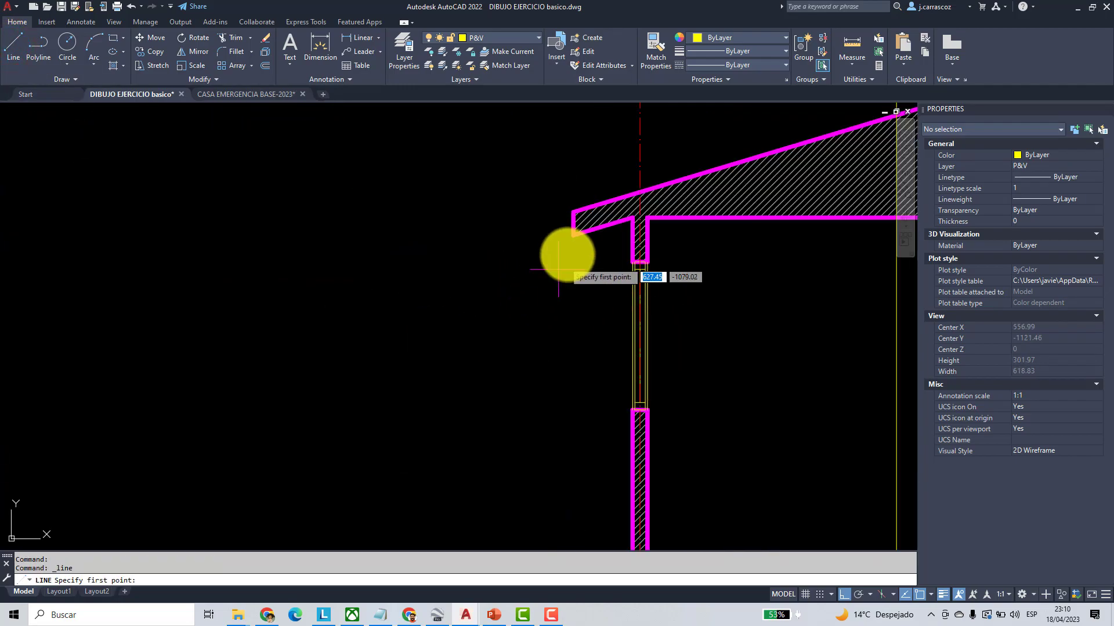
scroll(576, 238, down, 3)
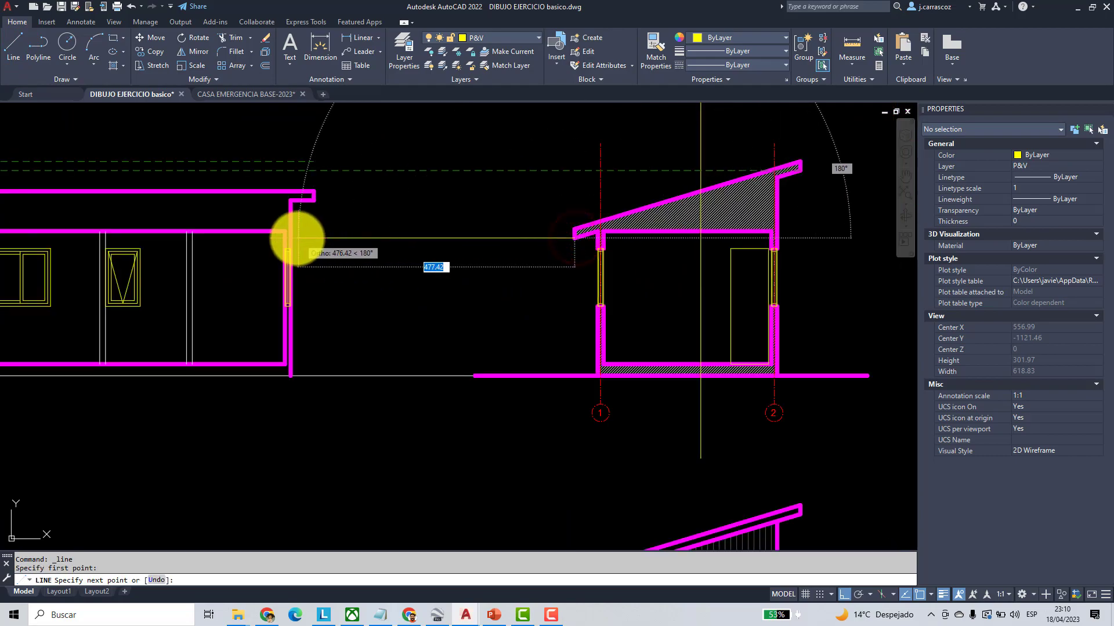
click(293, 239)
key(Return)
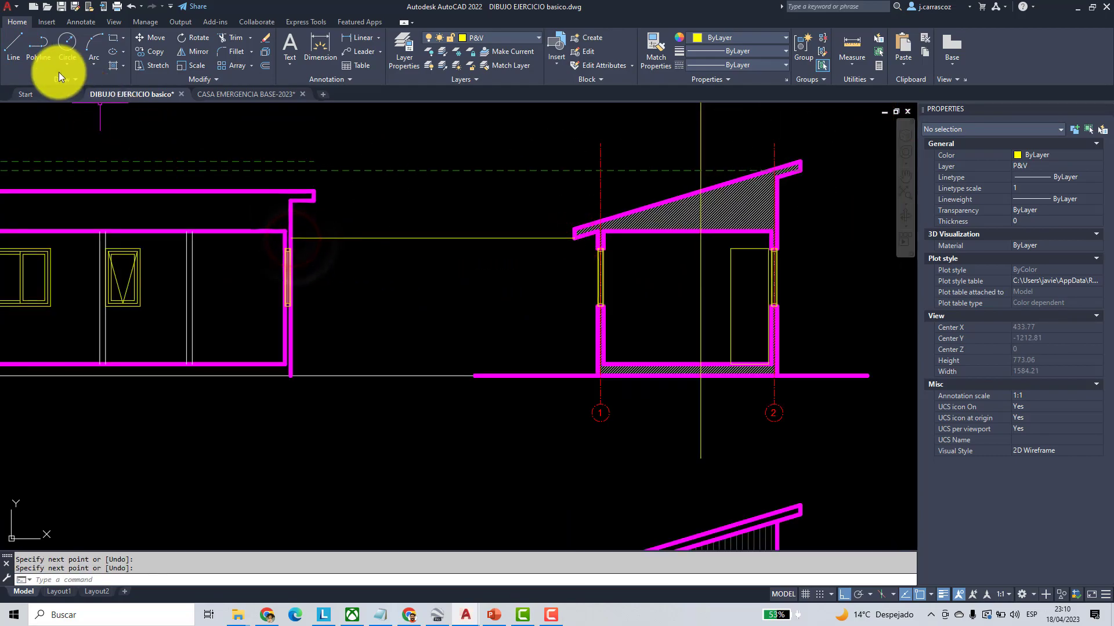
- Draw a vertical line from the lower outer corner of section B's axis A eave down to the projected horizontal line
scroll(298, 211, up, 5)
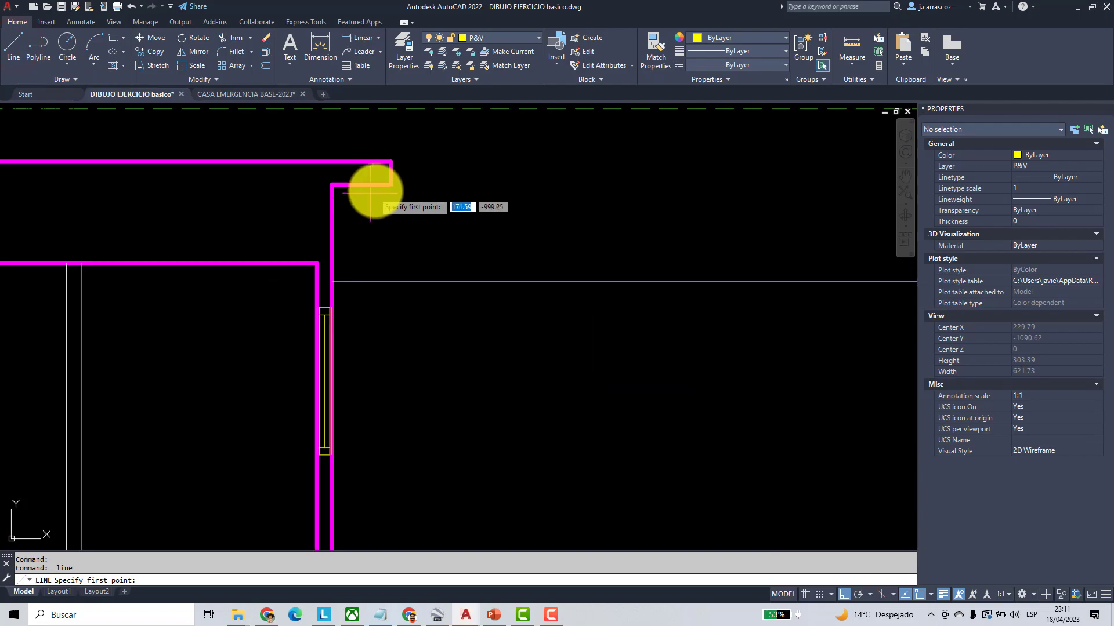
click(391, 184)
click(390, 279)
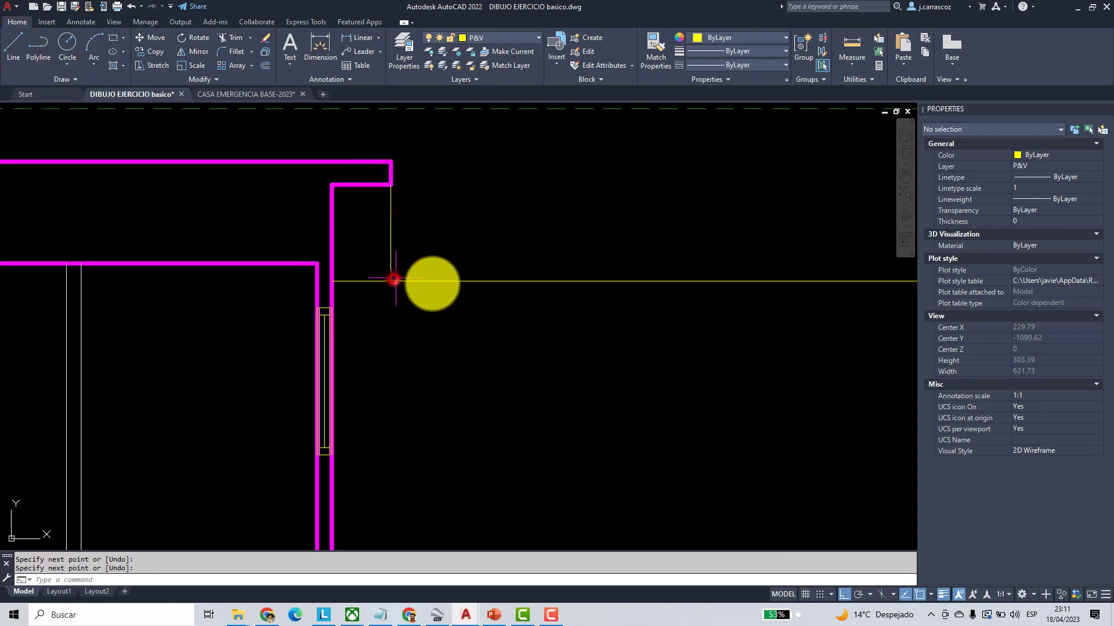
scroll(400, 288, down, 7)
scroll(227, 287, up, 3)
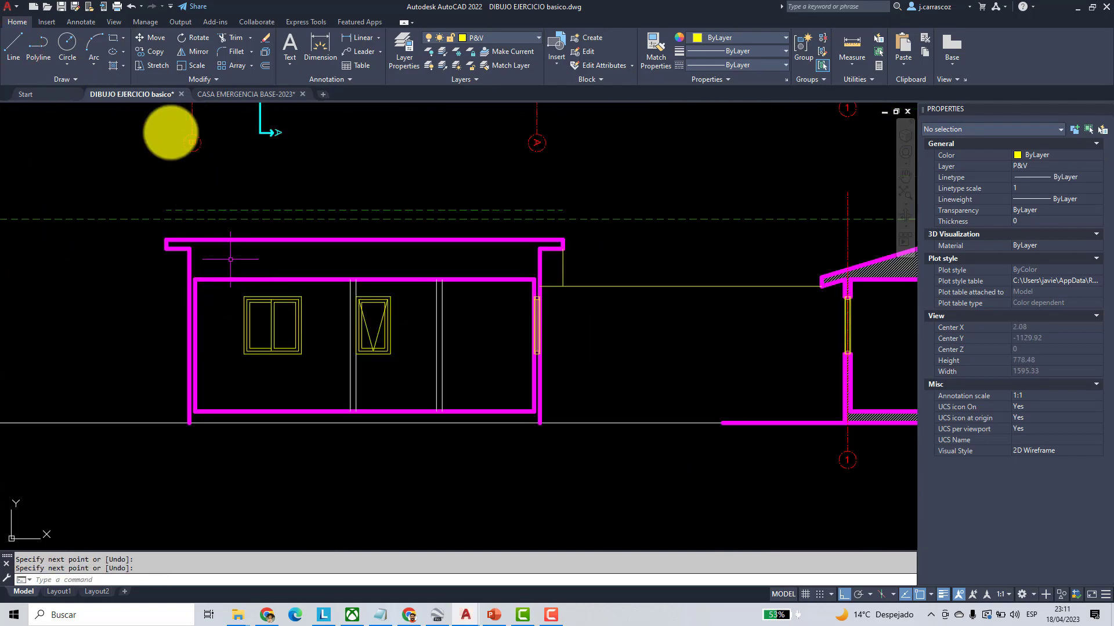
- Fillet the projected horizontal line with the new vertical eave line at radius 0 to close the corner at axis A
click(223, 53)
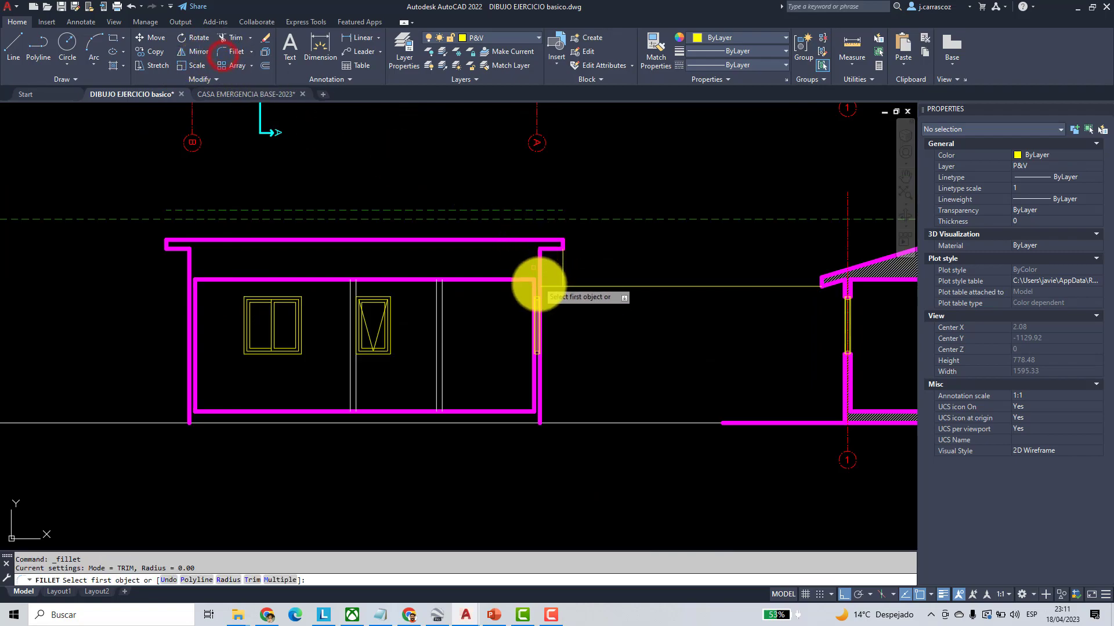
click(554, 286)
click(562, 278)
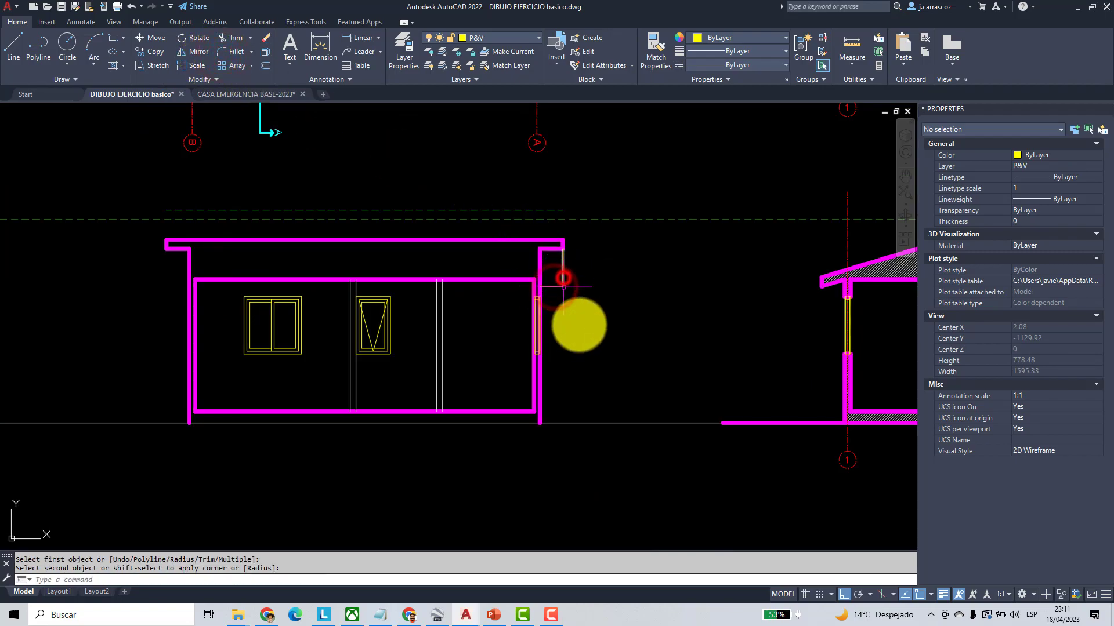
- Match the two new eave lines at axis A to the properties of section B's thick magenta roof outline
middle_drag(578, 327, 490, 310)
scroll(522, 243, up, 2)
click(646, 62)
click(438, 235)
click(486, 322)
click(448, 276)
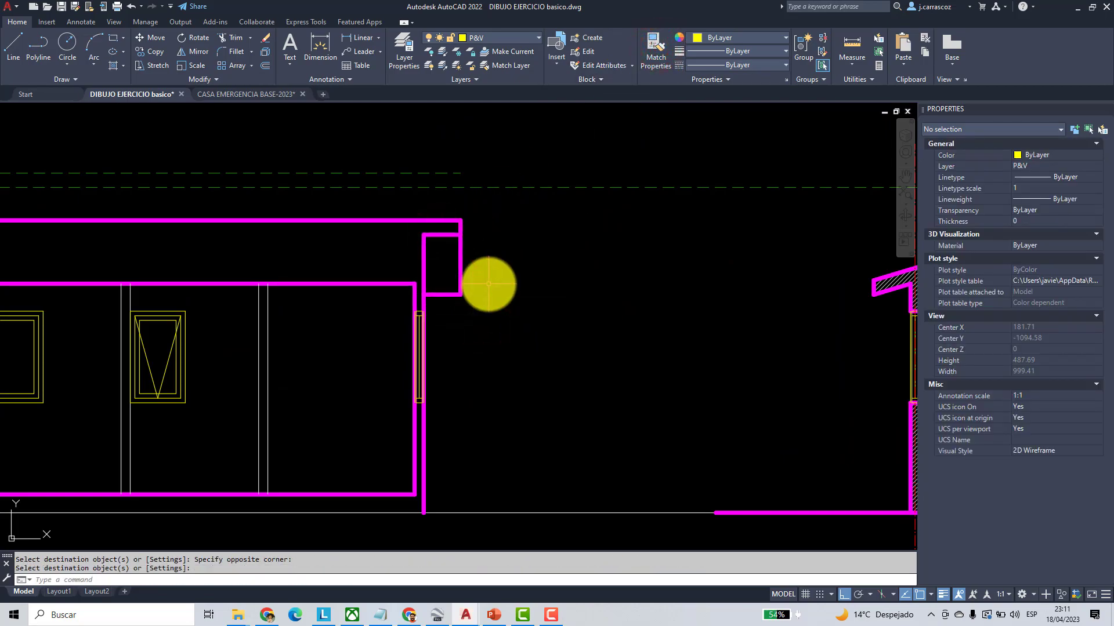
key(Return)
- Set the lineweight of the two projected eave lines at axis A to 0.30 mm
click(467, 240)
click(442, 302)
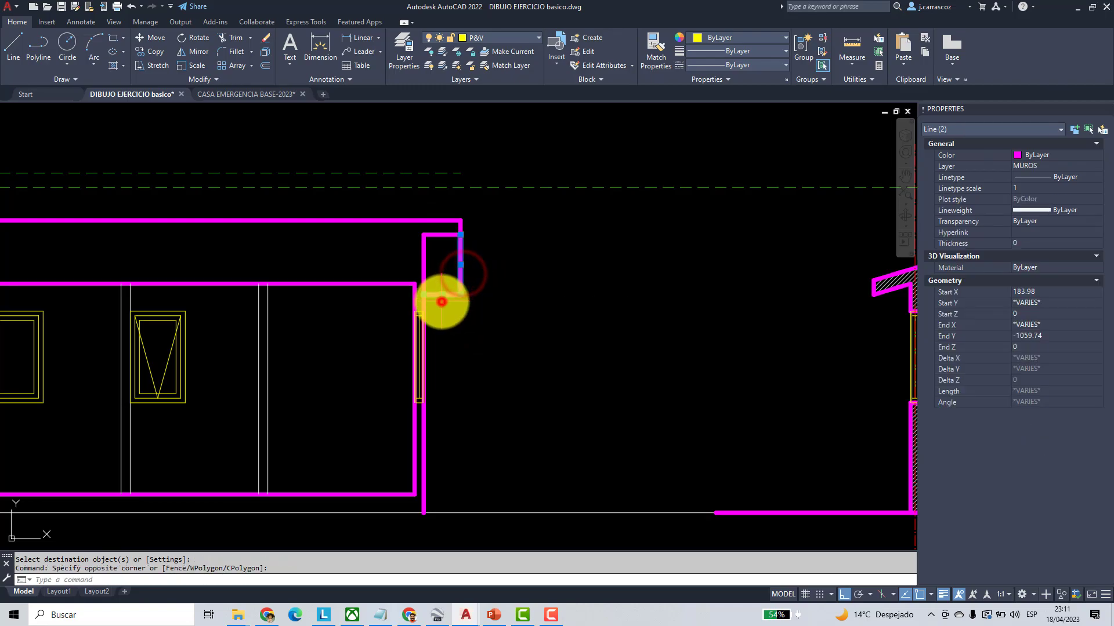
click(771, 50)
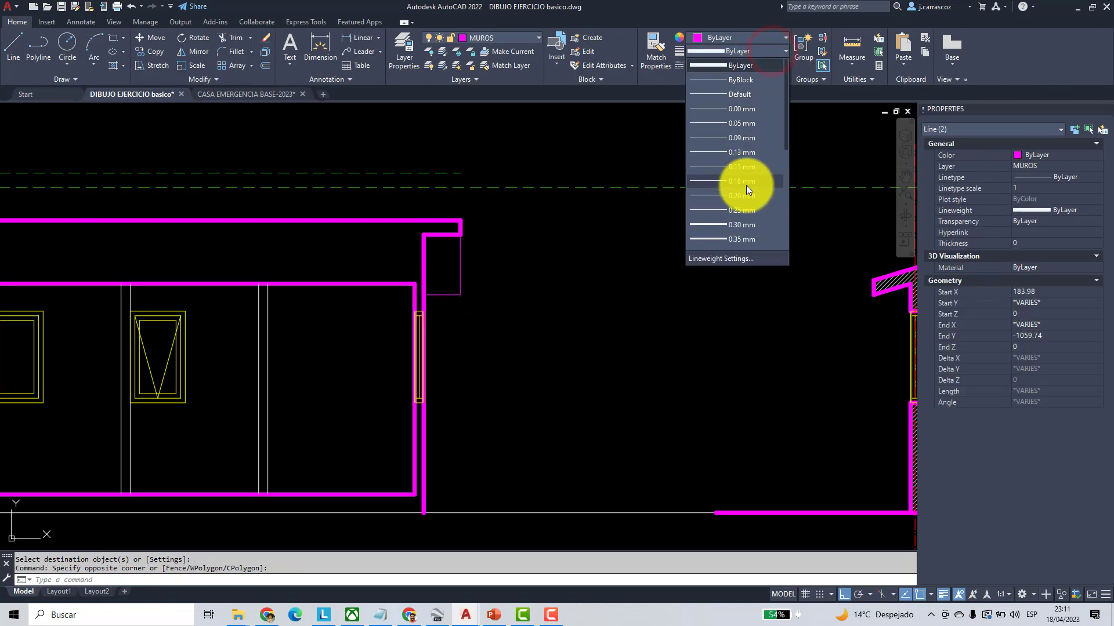
click(740, 224)
key(Escape)
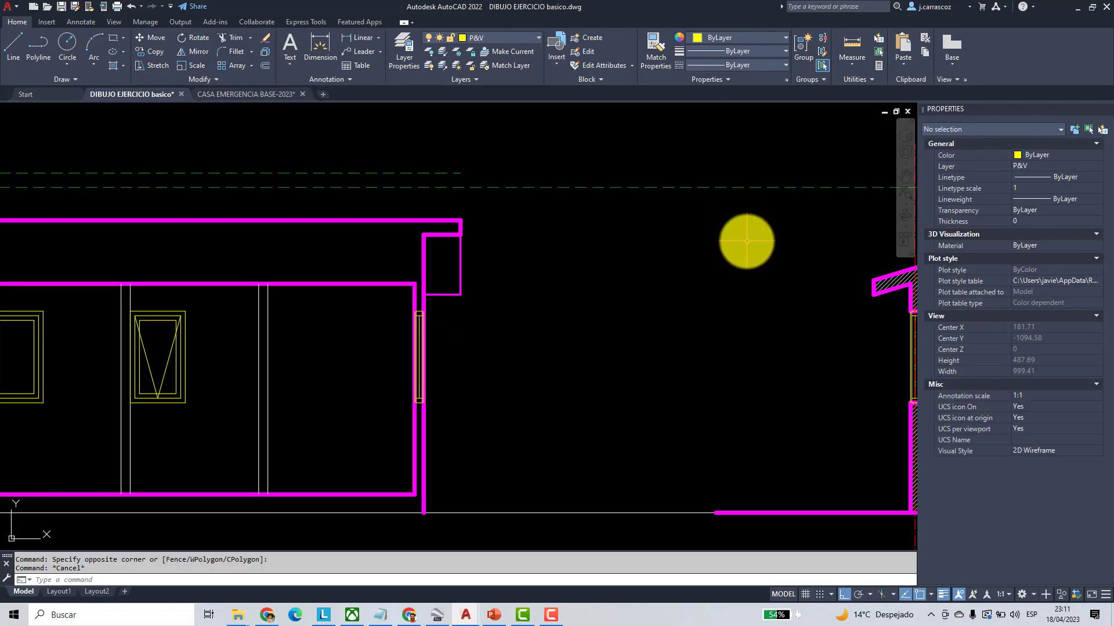
- Mirror the two thin eave lines to the axis B side about a vertical line through the roof's midpoint, keeping the originals
scroll(738, 211, down, 4)
scroll(621, 203, up, 2)
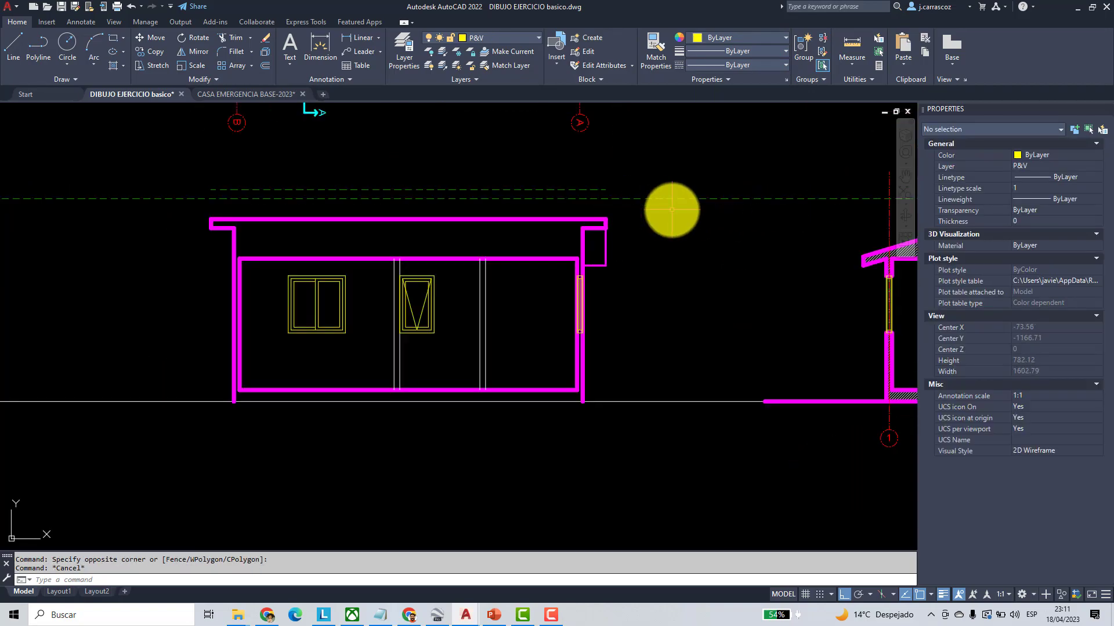
click(186, 55)
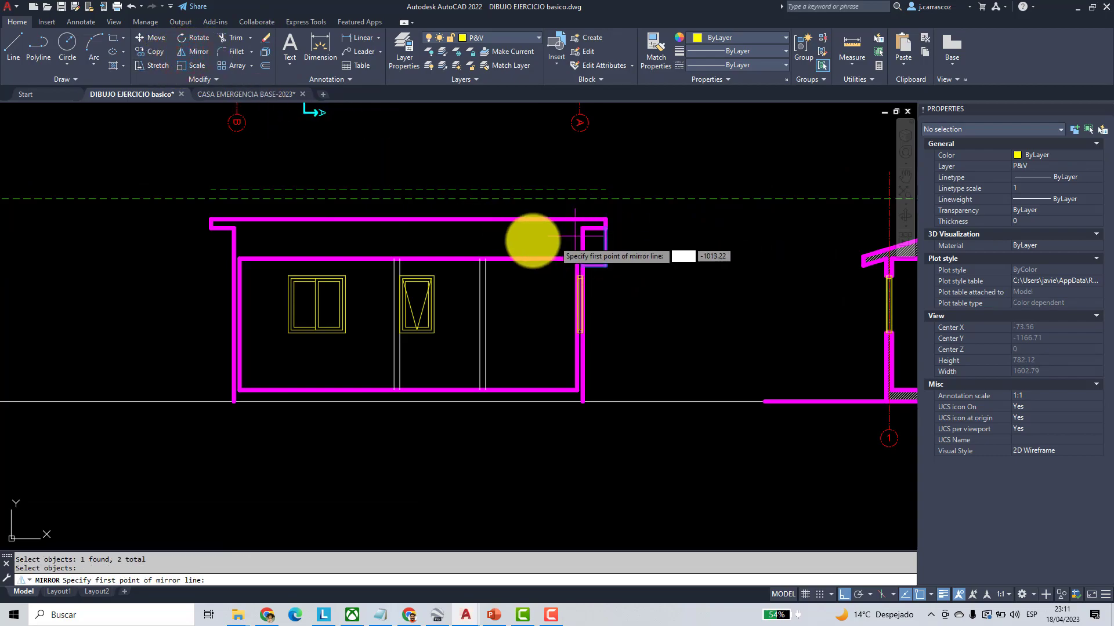
click(409, 219)
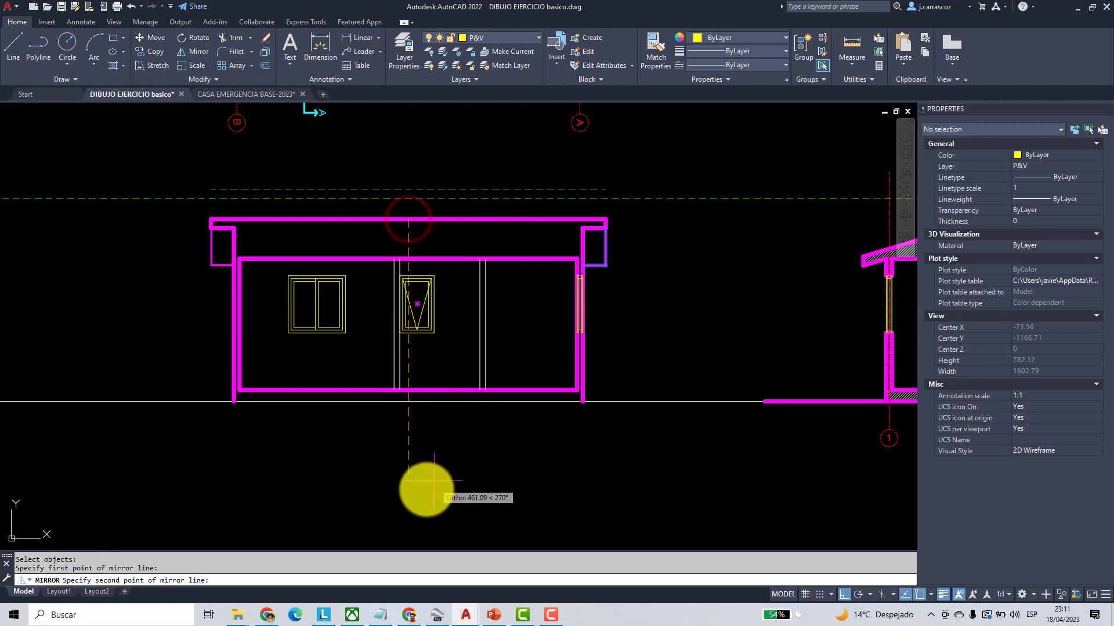
key(Return)
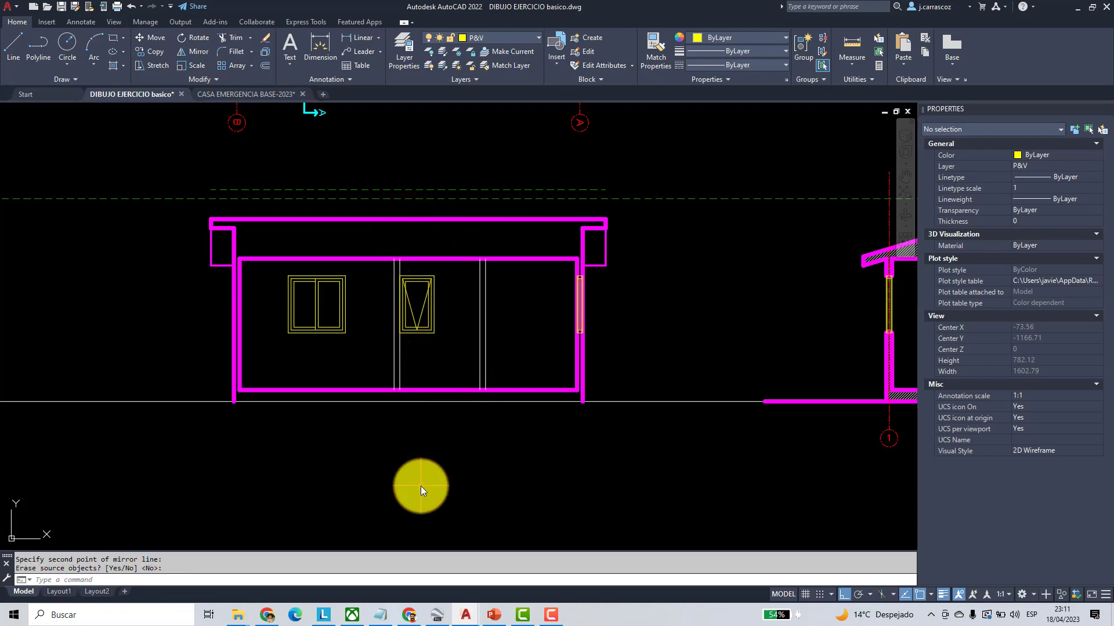
- Erase the long dashed projection line running between section B and the cross section's high eave
middle_drag(495, 342, 410, 373)
scroll(463, 308, down, 4)
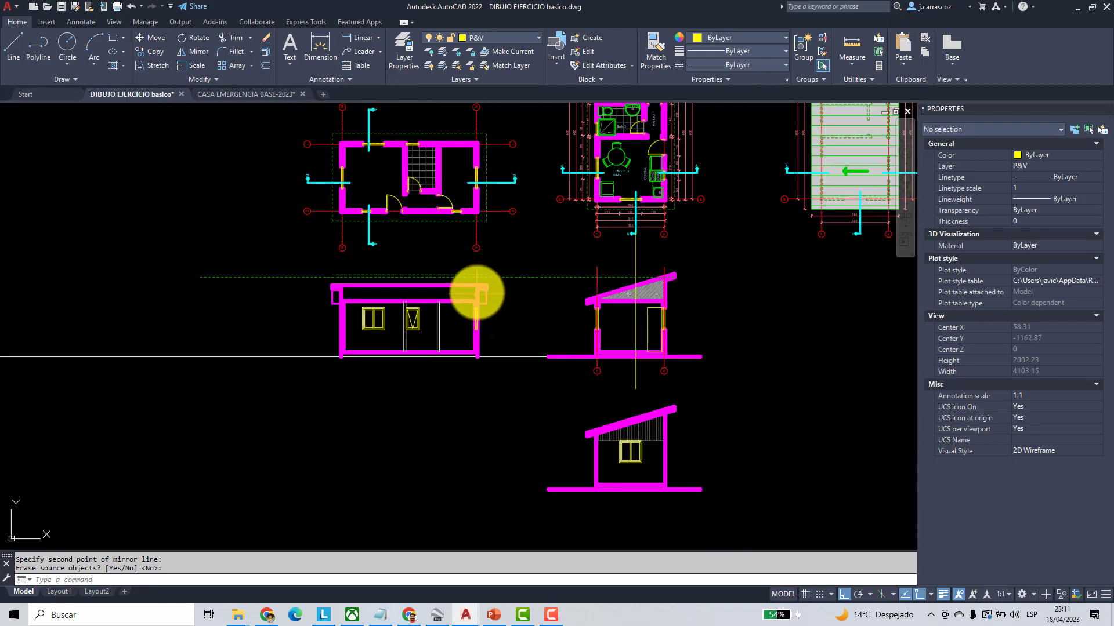
scroll(476, 293, up, 2)
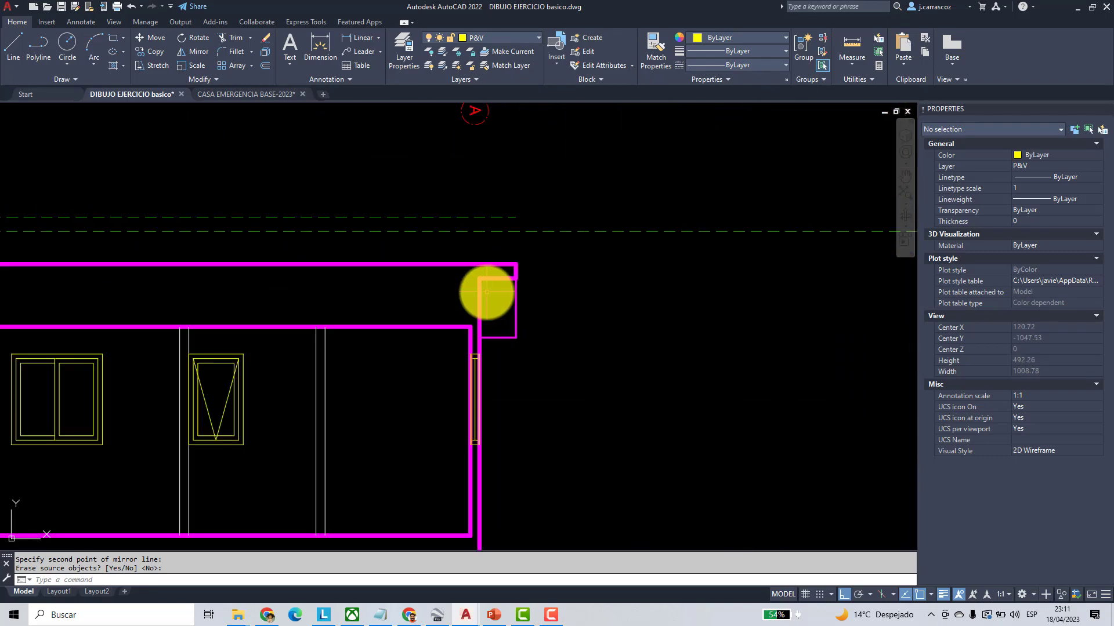
scroll(487, 292, down, 4)
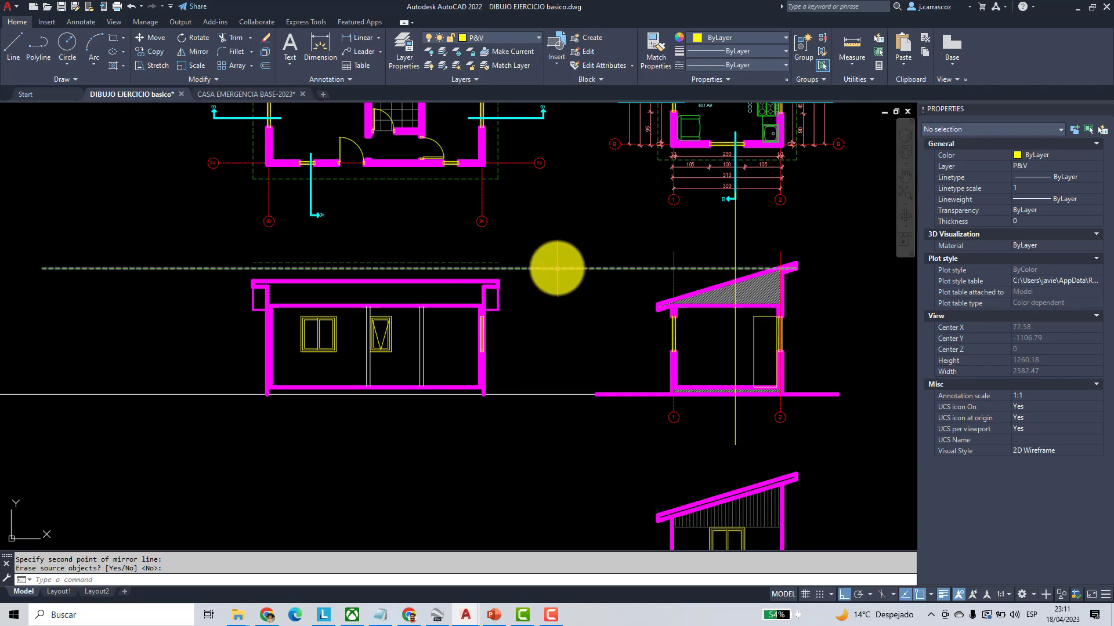
key(Return)
click(556, 268)
key(Escape)
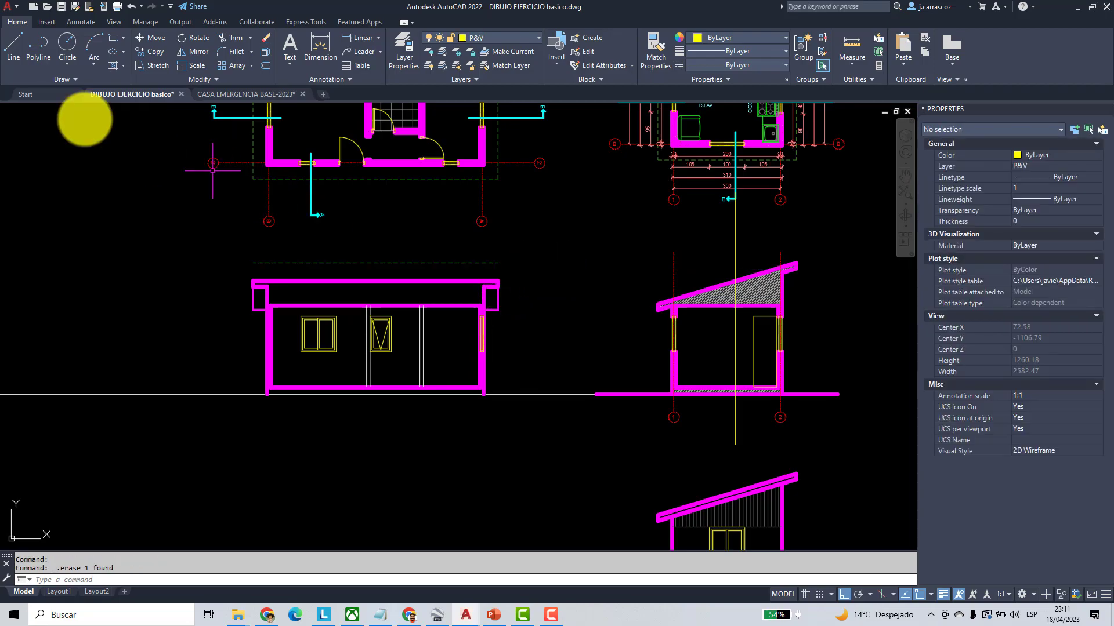
- Draw vertical lines from section B's two upper roof corners up to the ends of the dashed line above
click(14, 43)
scroll(510, 243, up, 6)
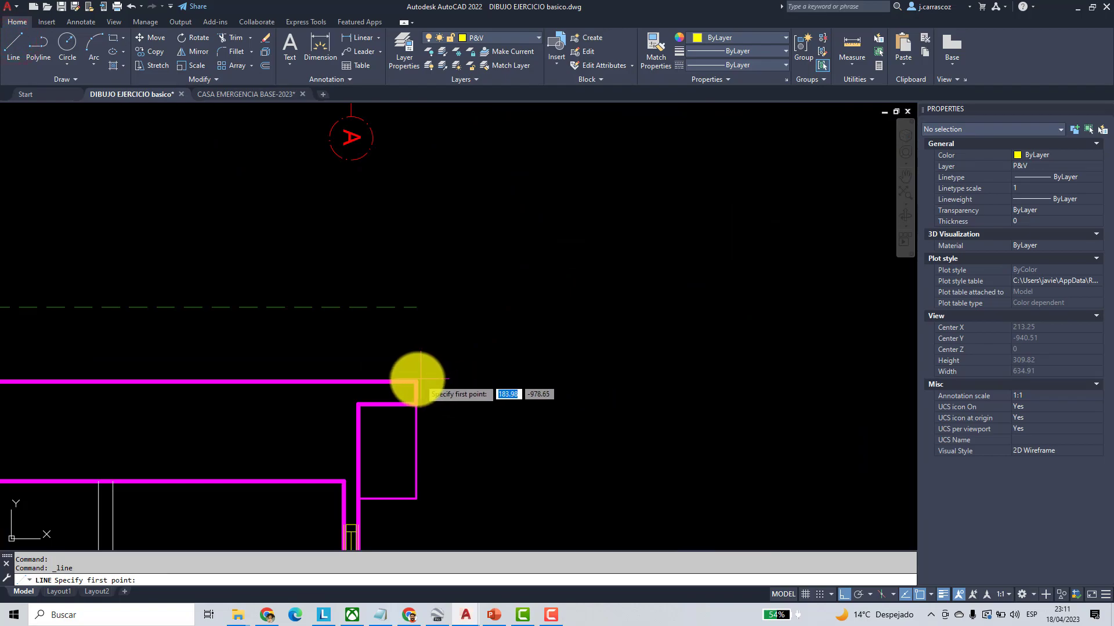
click(415, 307)
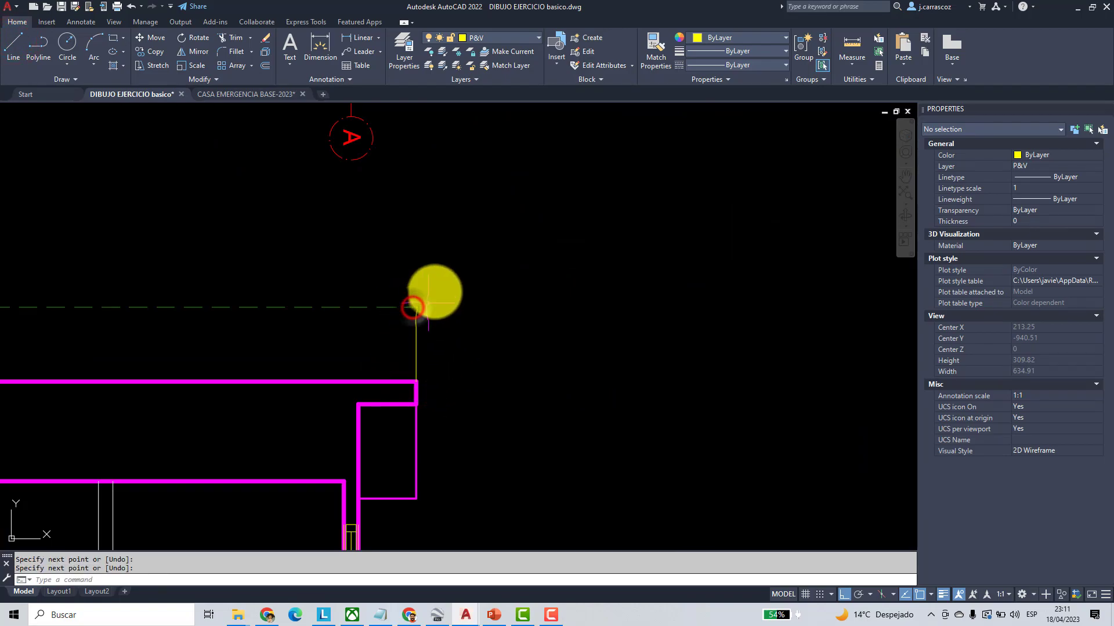
key(Return)
scroll(424, 290, down, 4)
key(Return)
scroll(50, 311, up, 4)
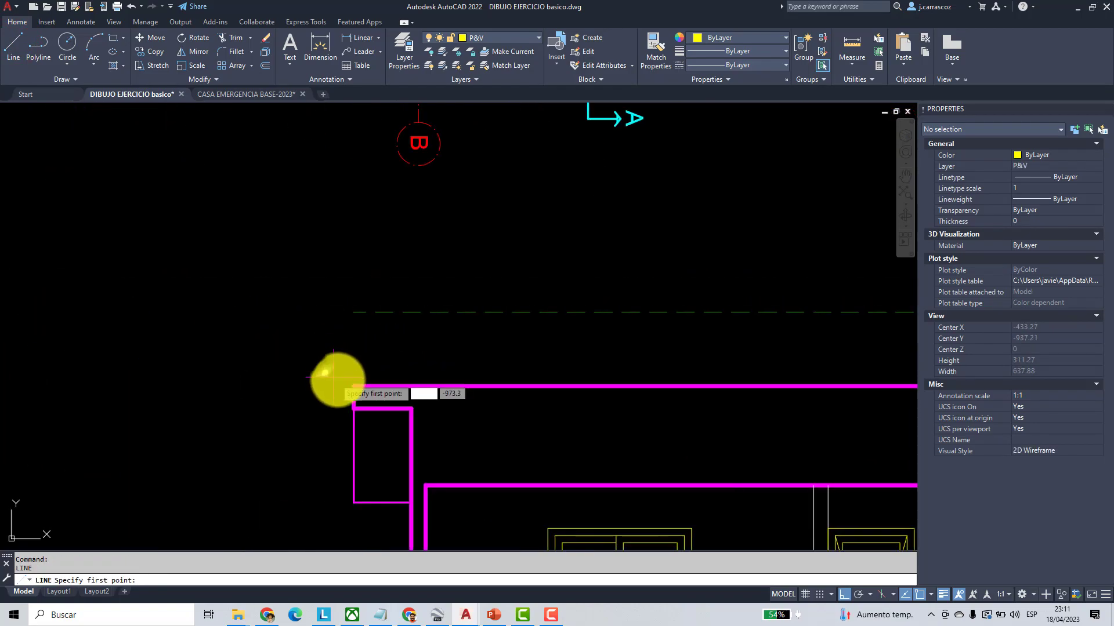
click(352, 386)
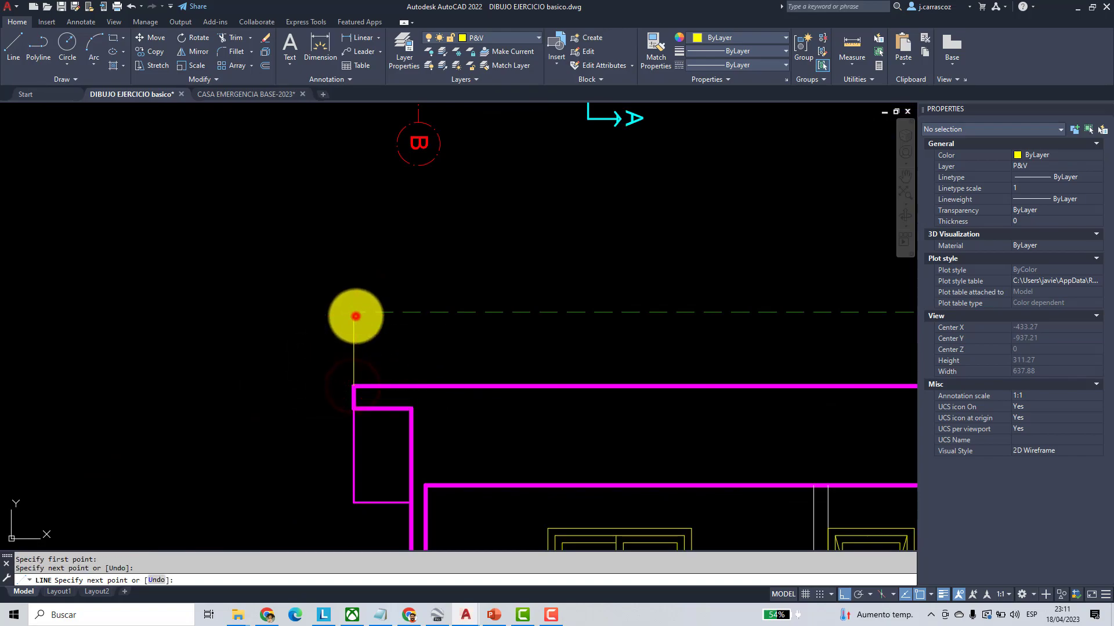
scroll(355, 316, down, 4)
- Match the two new vertical lines above the roof to the properties of the green dashed line
click(656, 50)
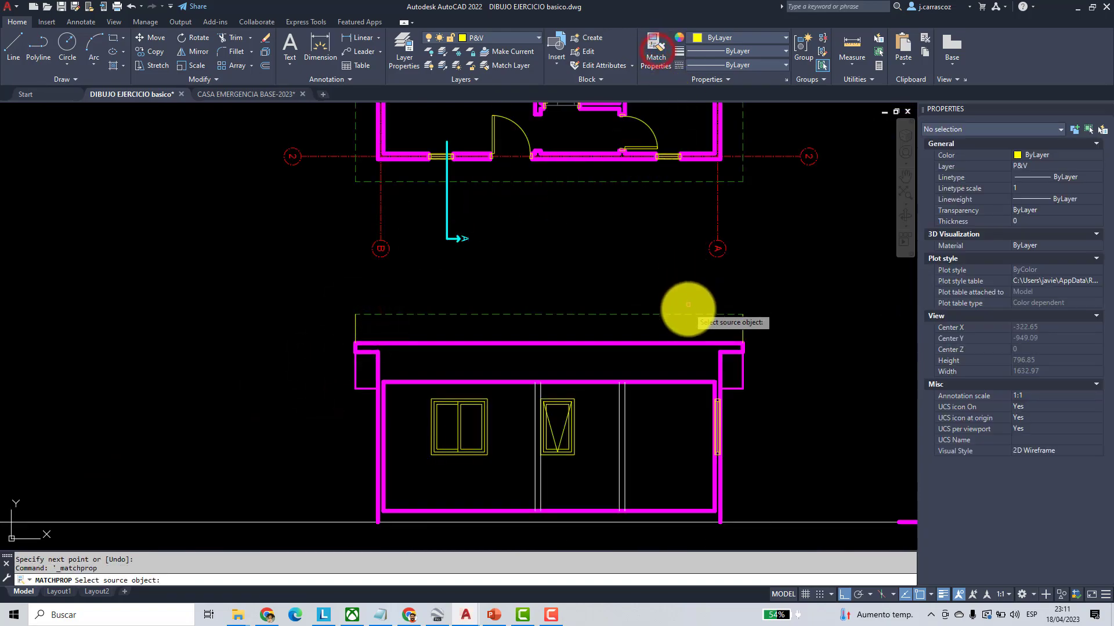
click(688, 313)
click(783, 328)
click(288, 295)
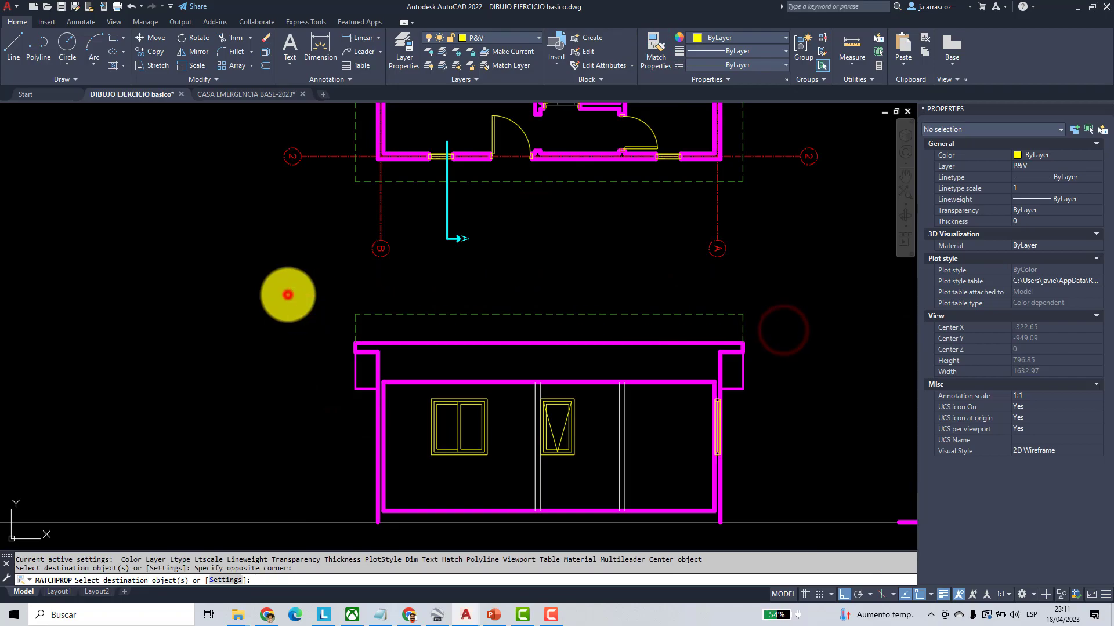
key(Return)
- Project a horizontal line from the sill of the cross section's axis 1 window across and beyond section B
scroll(354, 287, down, 4)
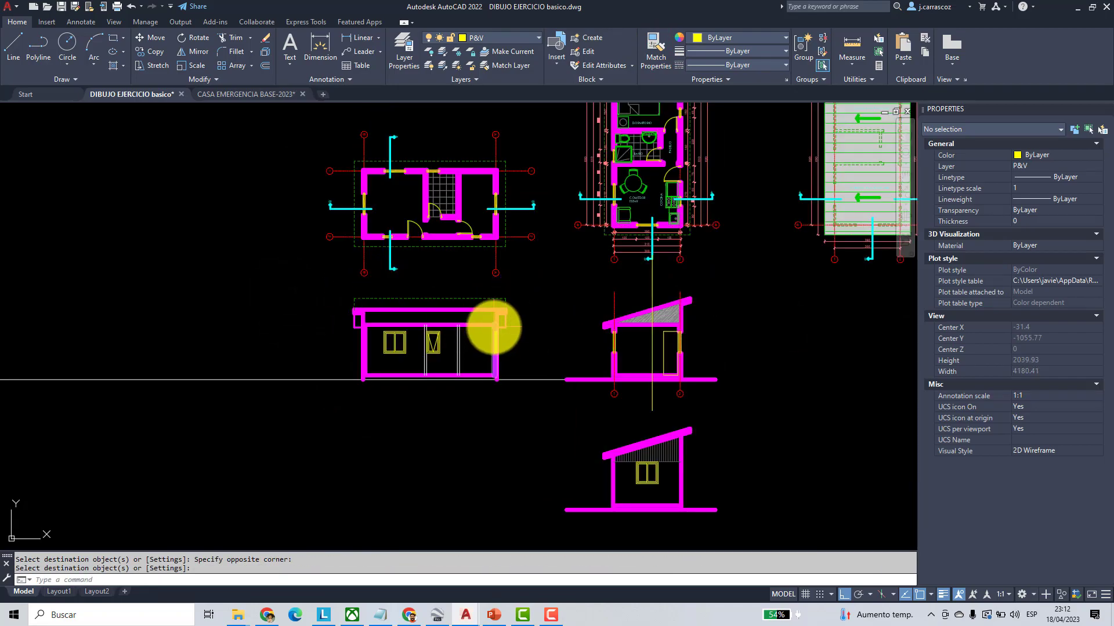
scroll(494, 328, up, 2)
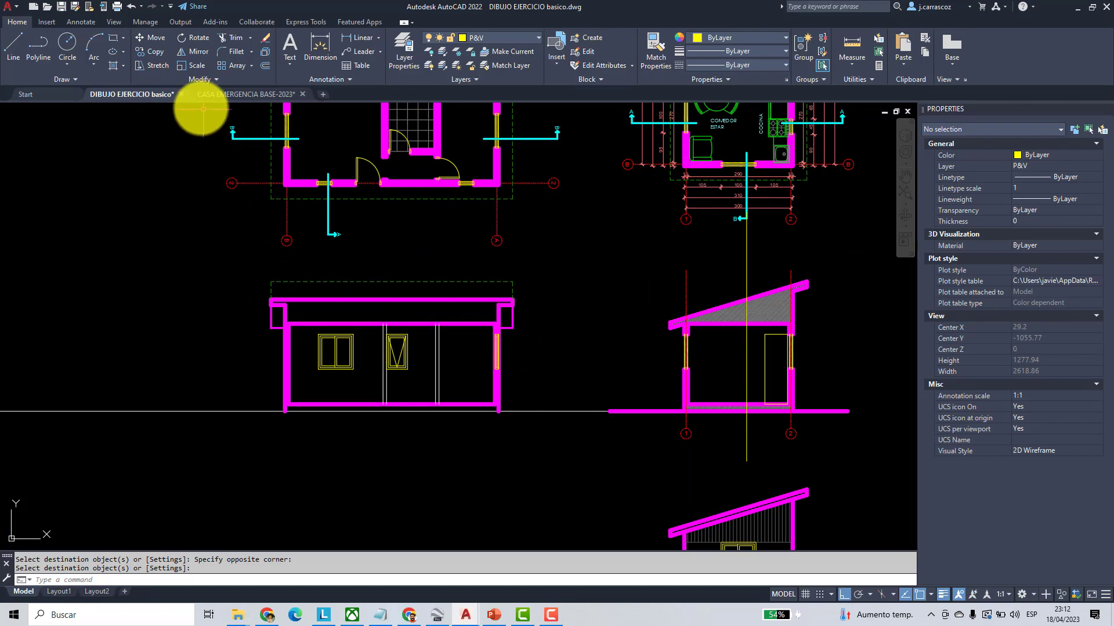
click(11, 49)
scroll(652, 386, up, 4)
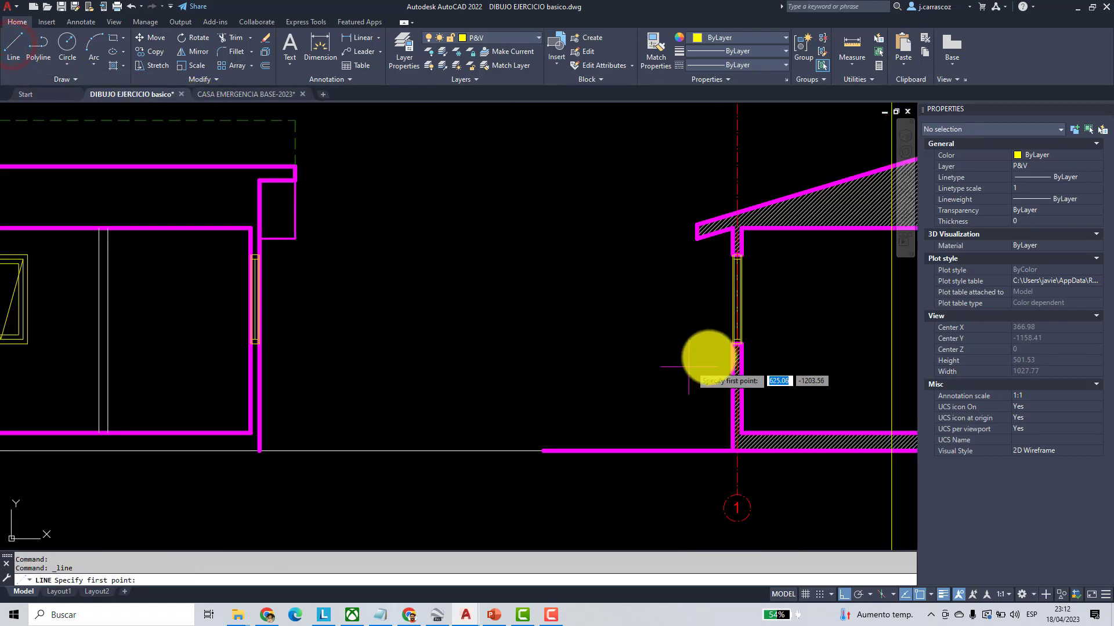
click(730, 349)
scroll(730, 349, down, 4)
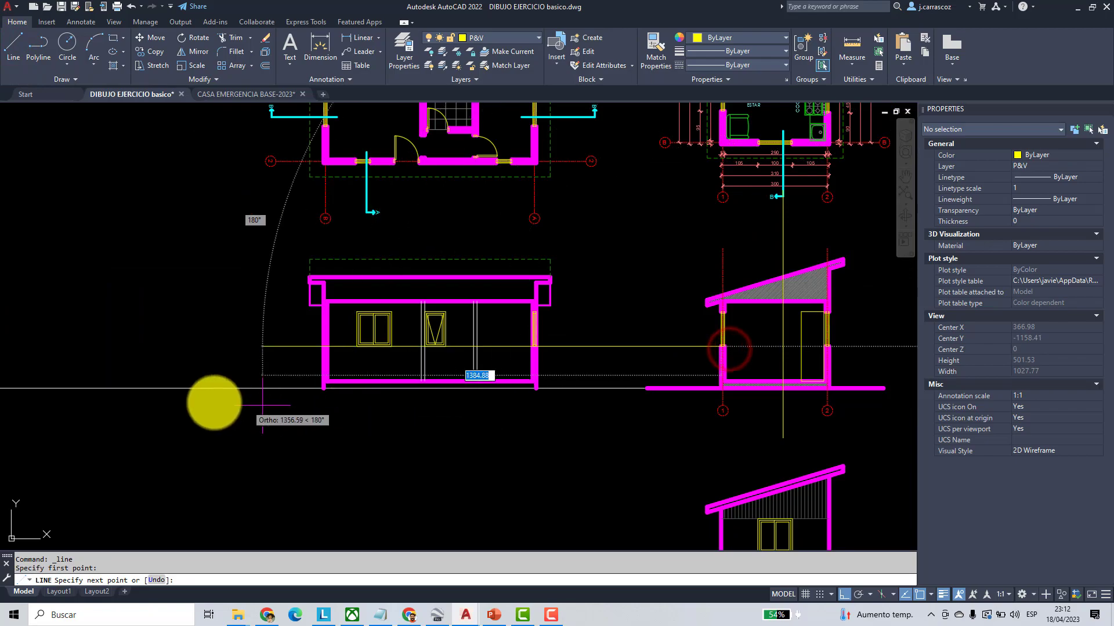
click(195, 434)
key(Return)
- Project a horizontal line from the head of the cross section's axis 1 window across and beyond section B
scroll(667, 331, up, 6)
key(Return)
click(736, 324)
scroll(736, 324, down, 6)
scroll(203, 319, up, 2)
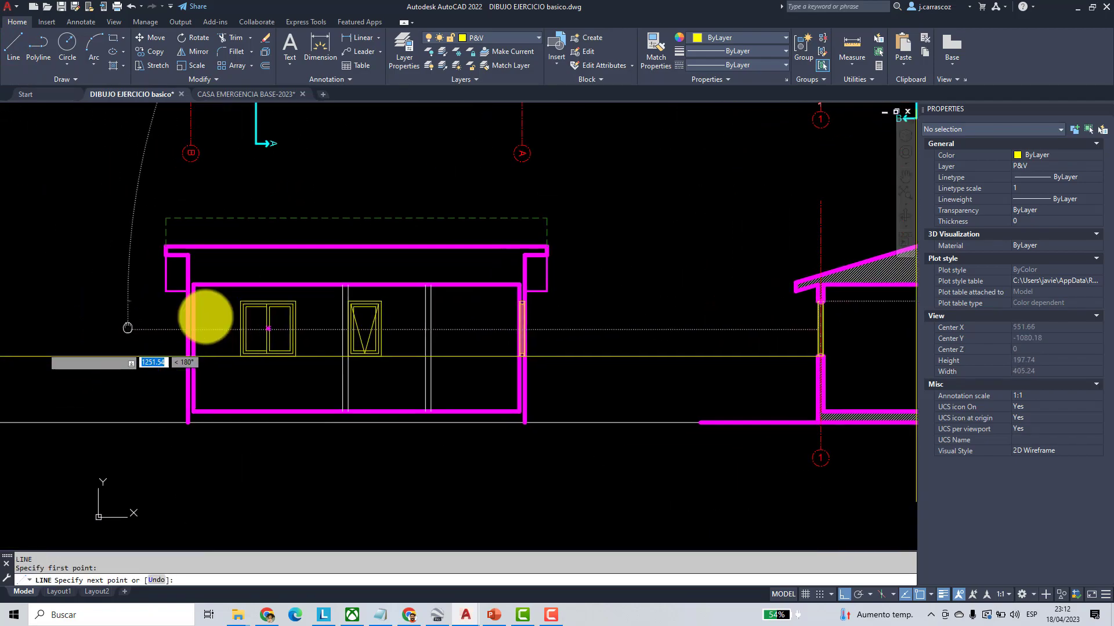
click(129, 298)
key(Return)
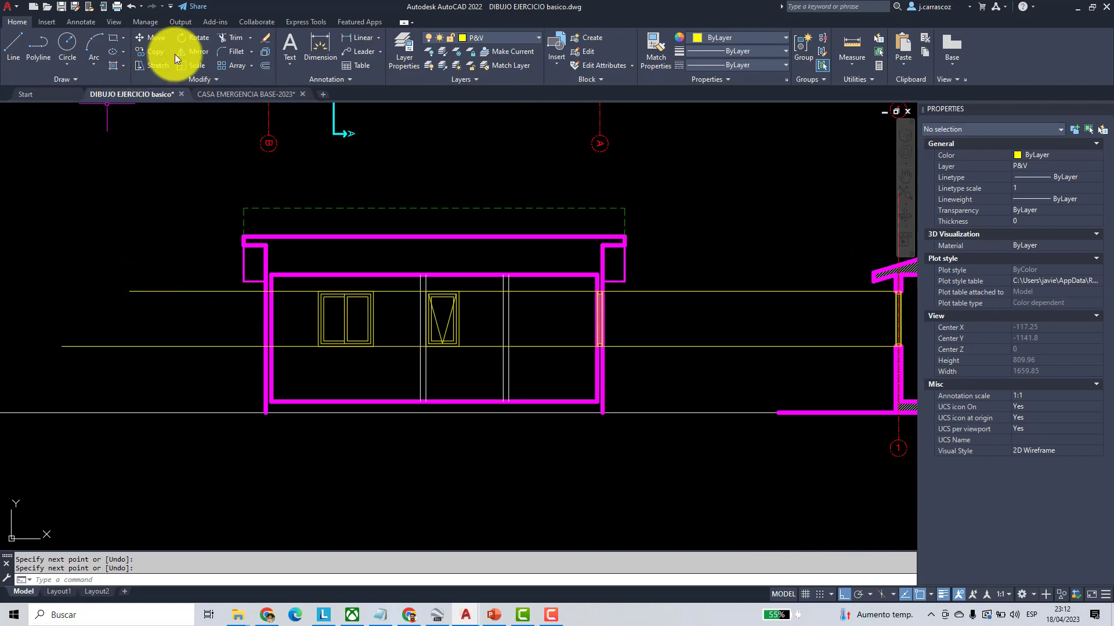
- Move the sectioned window out of section B's axis A wall, horizontally to the free space outside the wall
scroll(663, 331, up, 4)
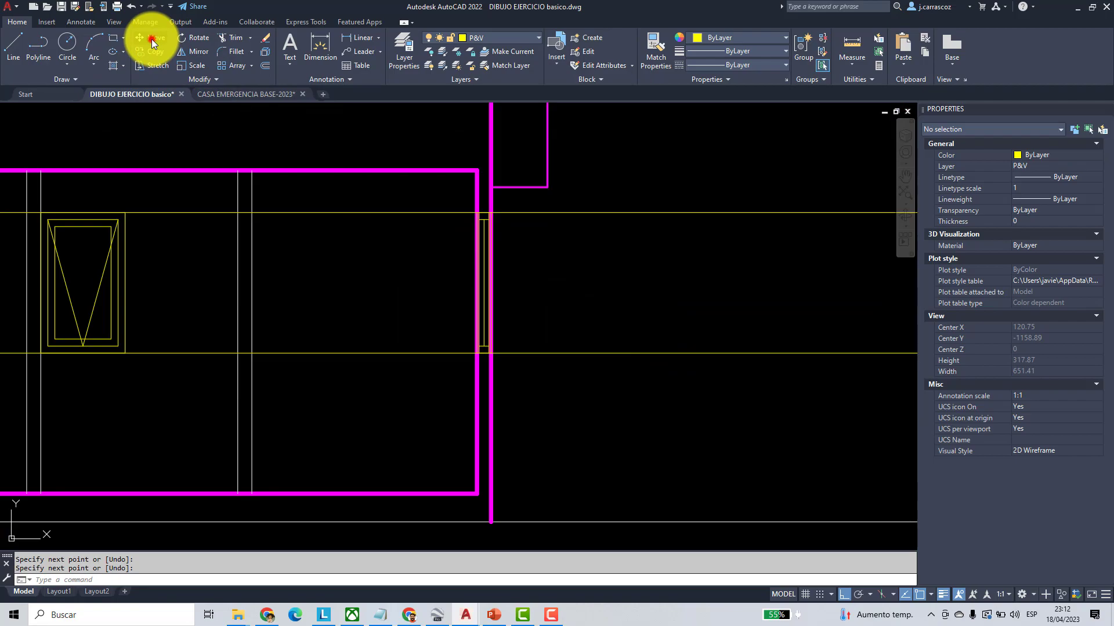
click(448, 199)
click(572, 426)
key(Return)
click(539, 411)
click(696, 428)
scroll(316, 281, down, 4)
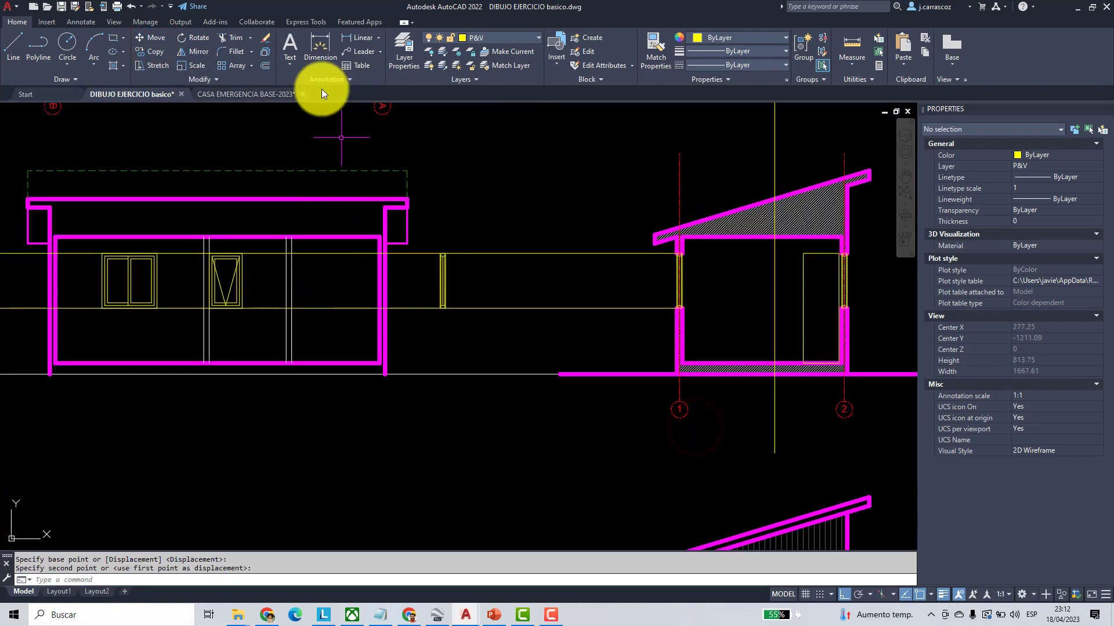
- Trim the axis B wall between the window sill and head lines, and the projection lines back to the axis A wall, using walls and lines as cutting edges
scroll(380, 279, up, 2)
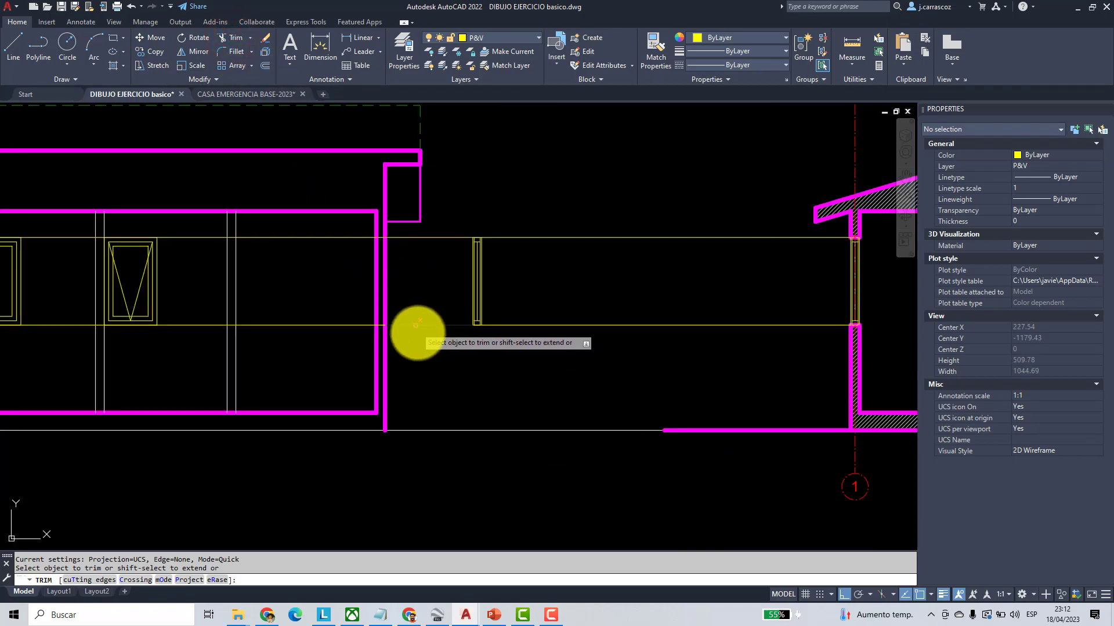
click(95, 581)
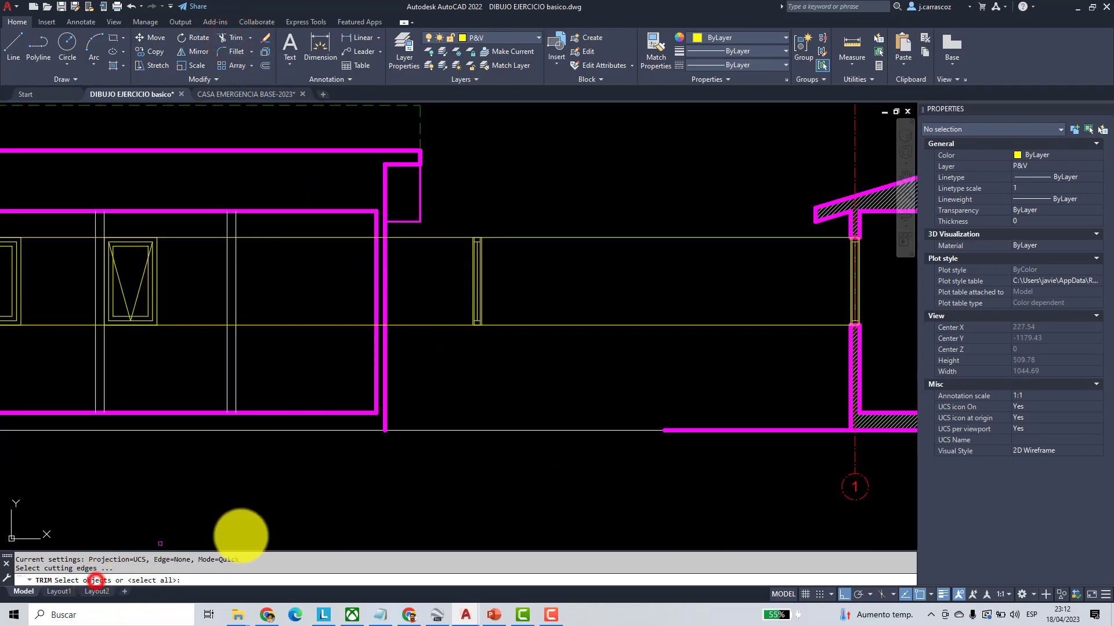
click(400, 369)
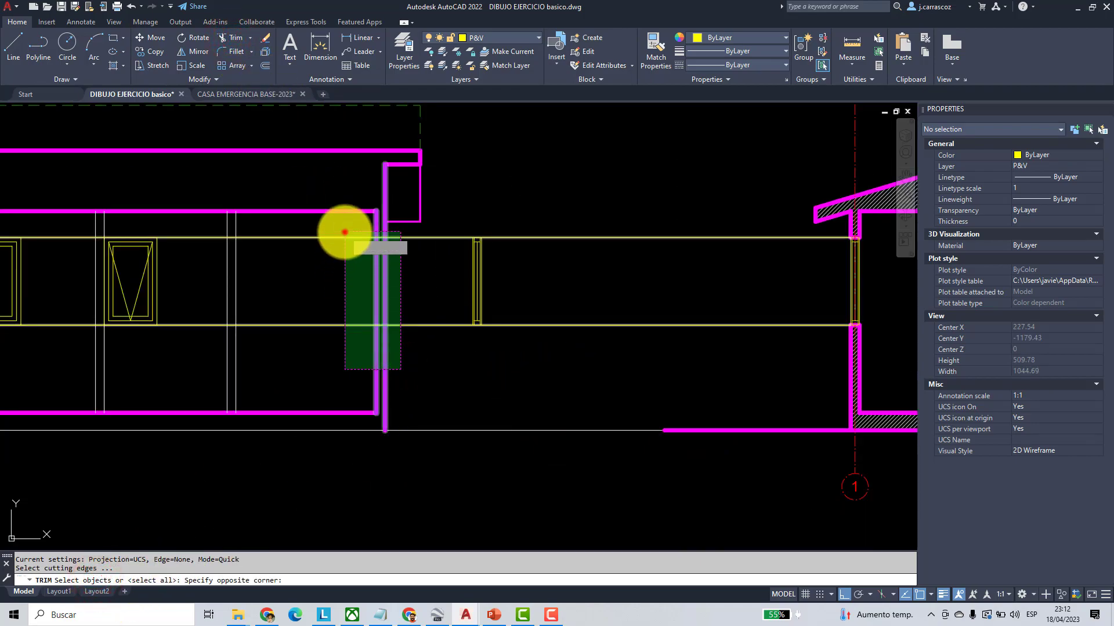
click(342, 232)
middle_drag(455, 263, 847, 273)
click(279, 353)
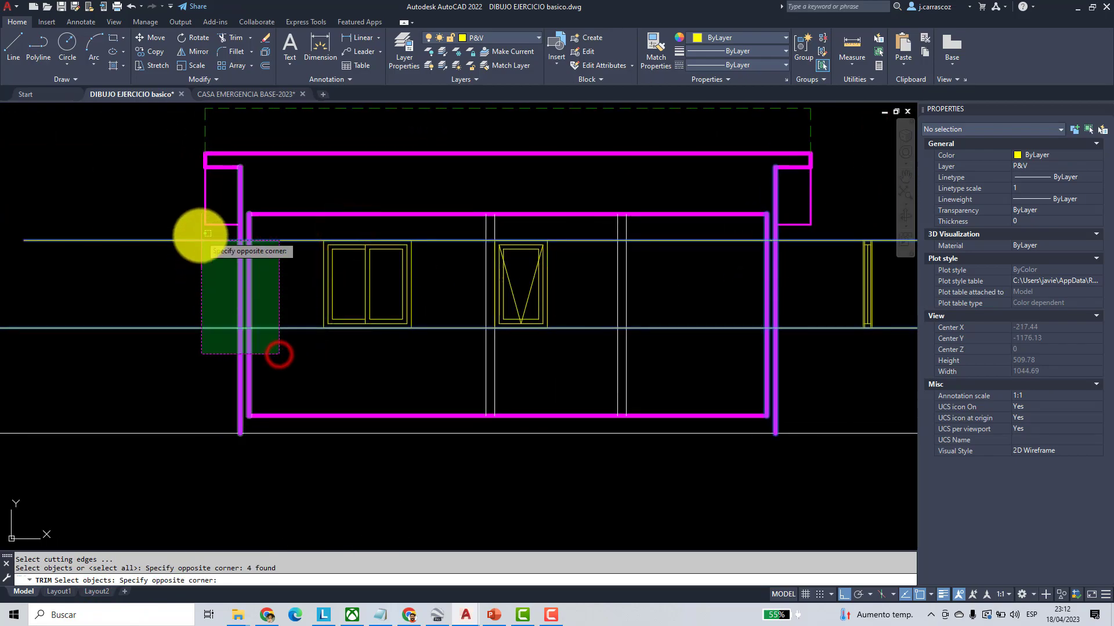
click(199, 236)
key(Return)
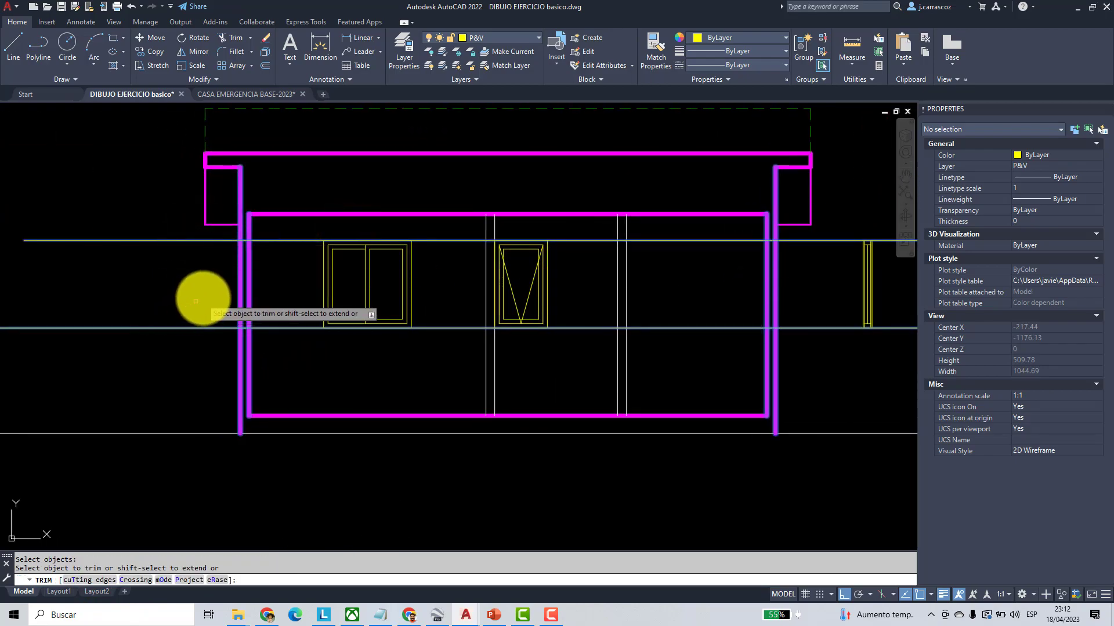
text(F)
key(Return)
click(209, 374)
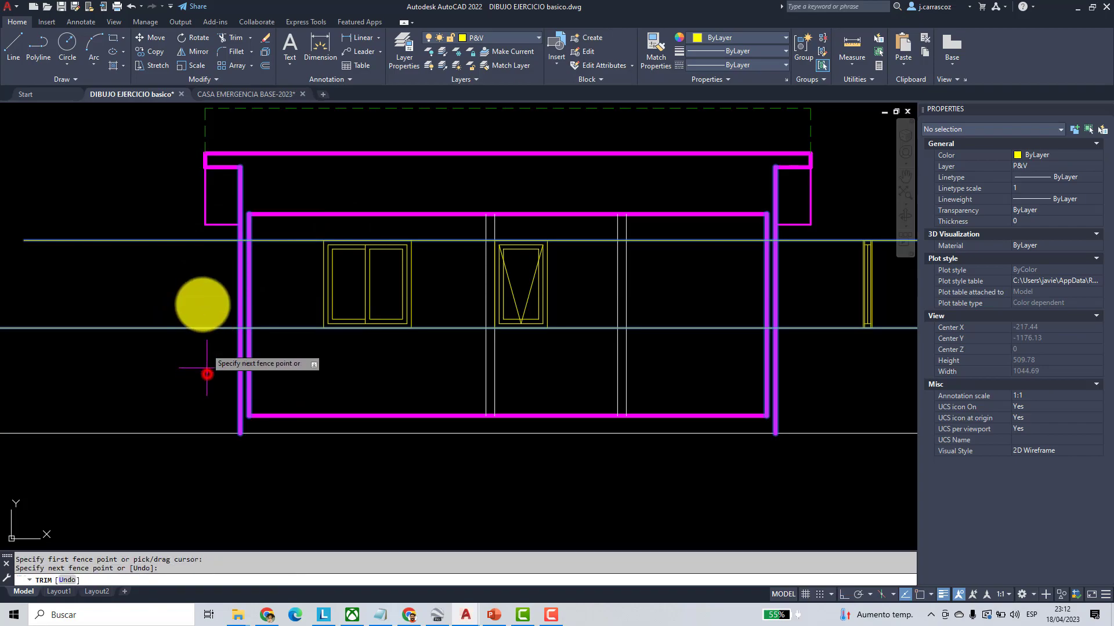
click(195, 220)
click(216, 287)
click(273, 287)
click(290, 229)
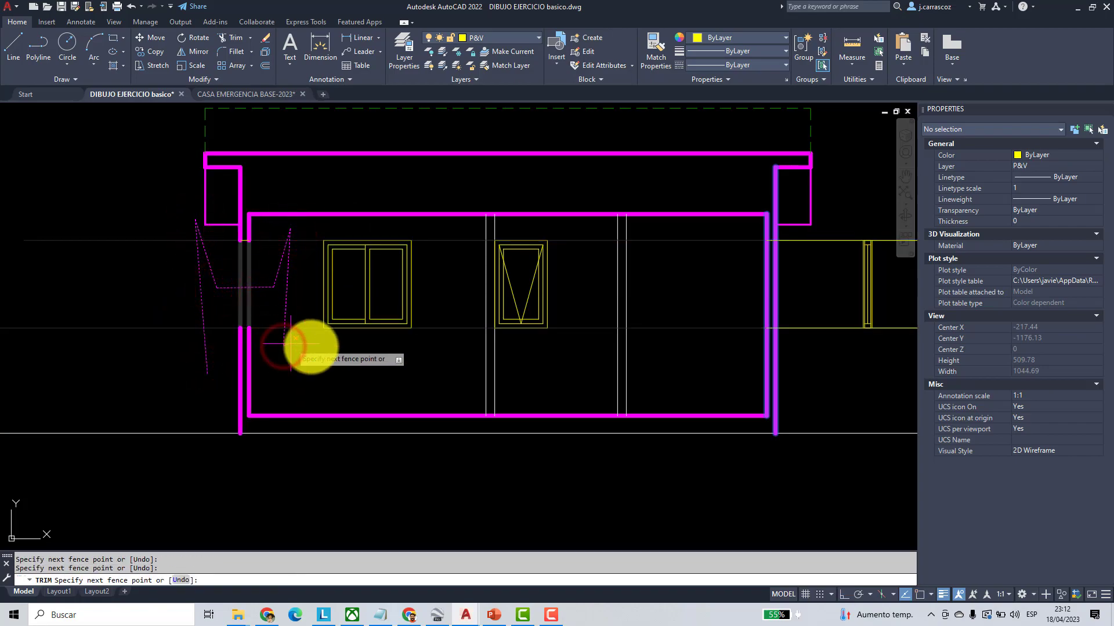
key(Return)
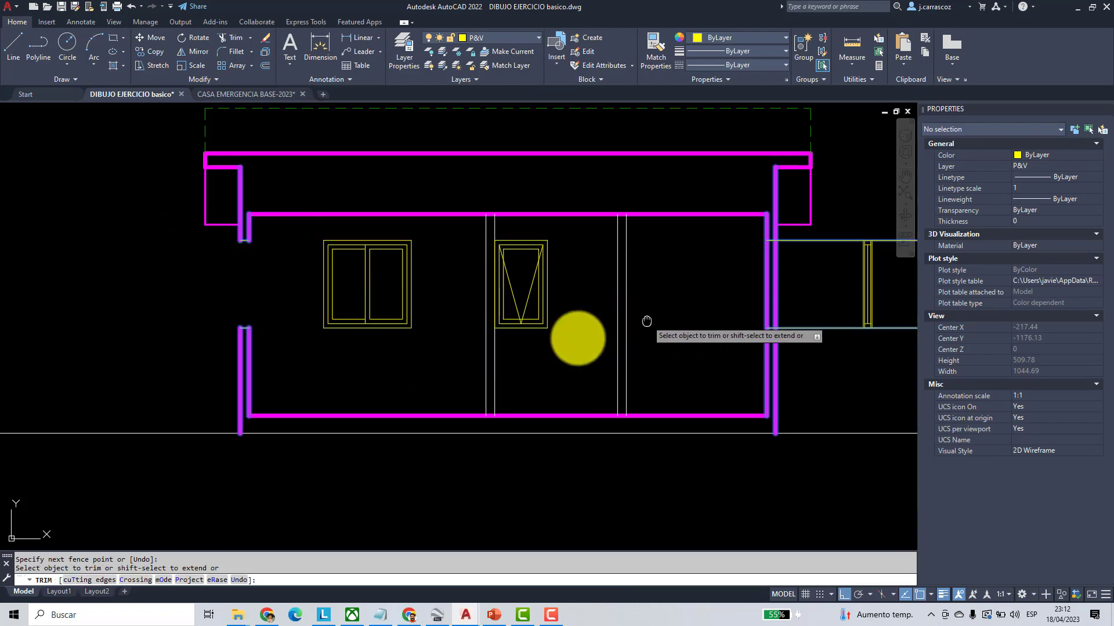
- Trim the axis A wall between the sill and head lines, and remove the projection lines on both sides of the wall
middle_drag(647, 320, 371, 370)
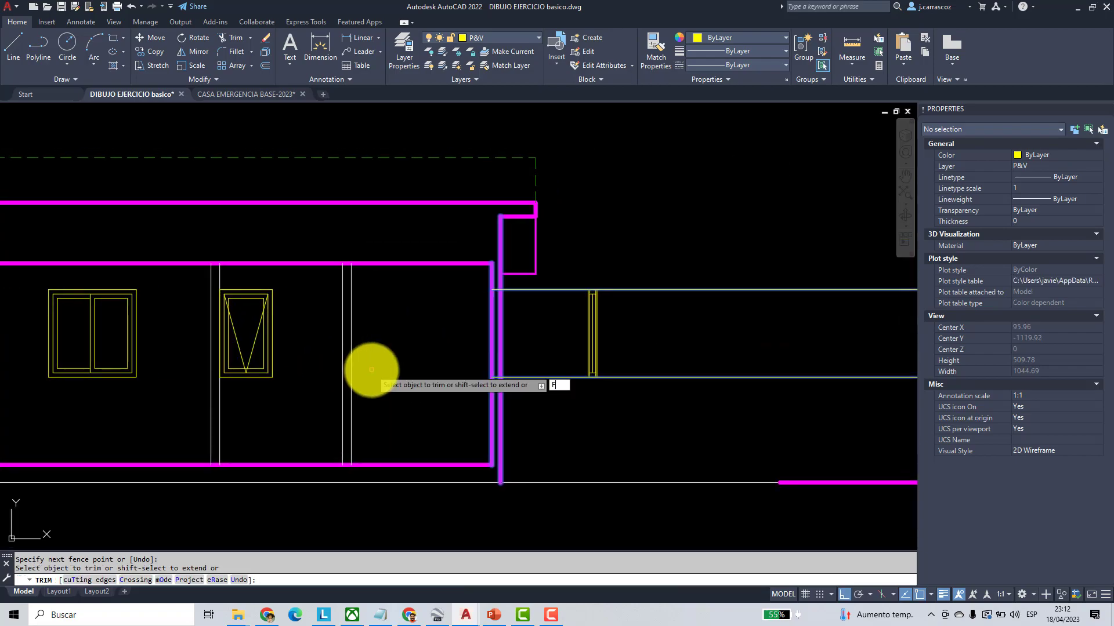
key(Return)
click(444, 408)
click(454, 307)
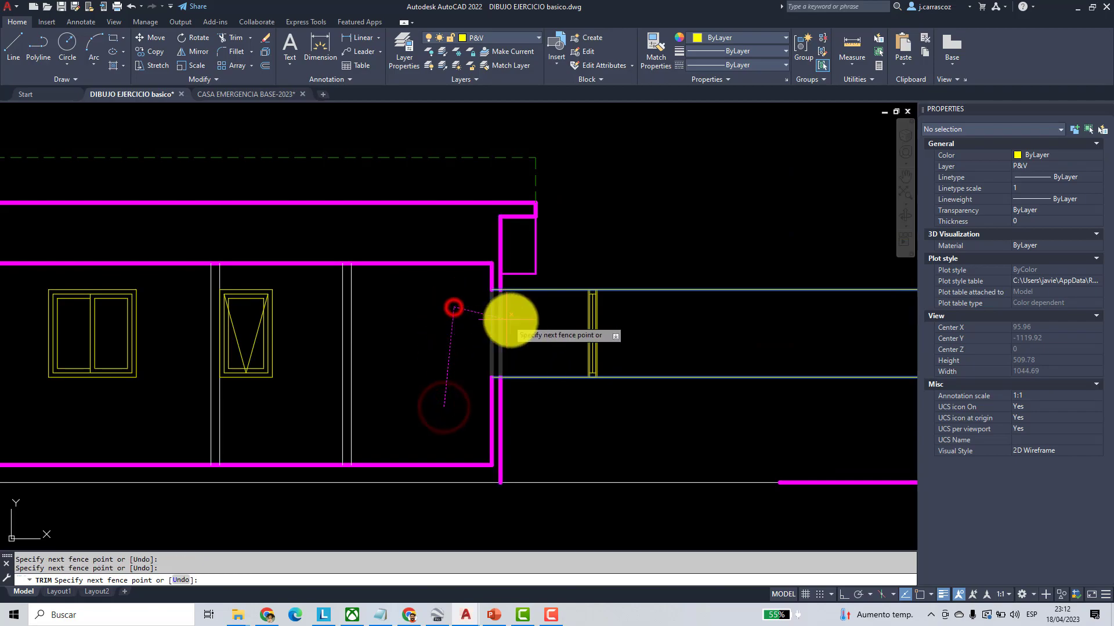
click(522, 321)
click(562, 280)
click(555, 403)
key(Return)
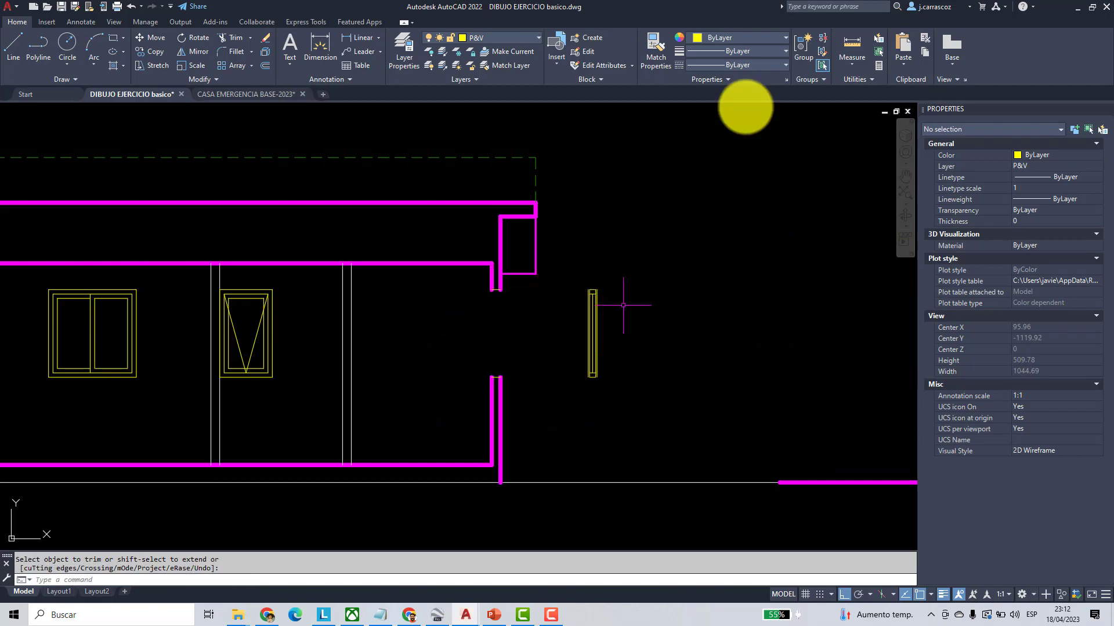
- Match the short sill and head lines of the axis A wall opening to the properties of the thick magenta wall line
click(653, 58)
scroll(702, 313, down, 2)
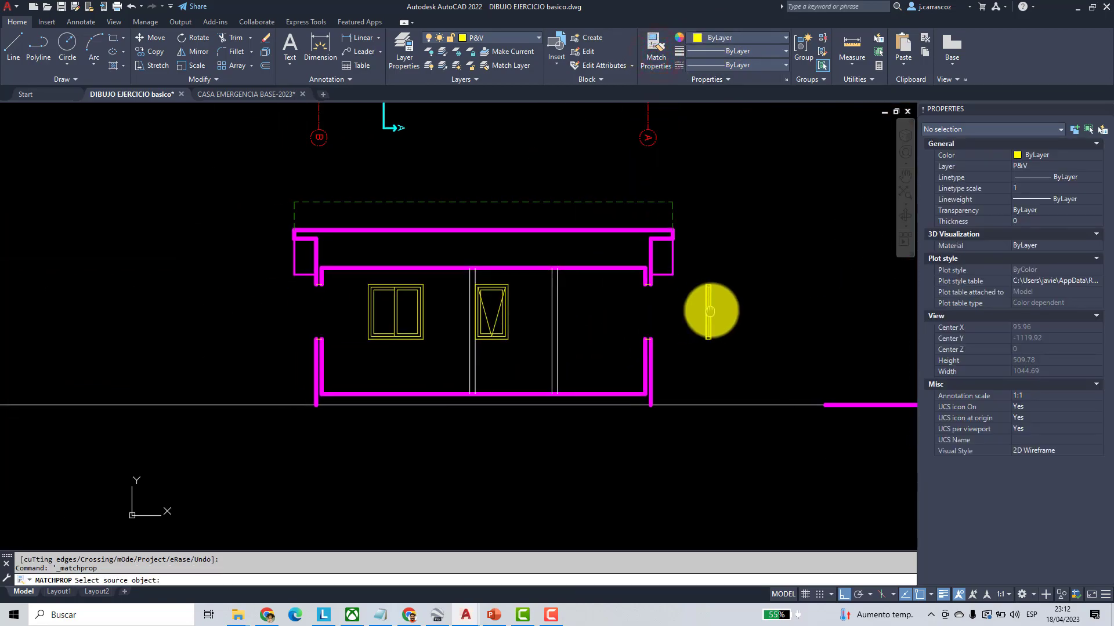
click(647, 356)
scroll(644, 343, up, 4)
click(626, 325)
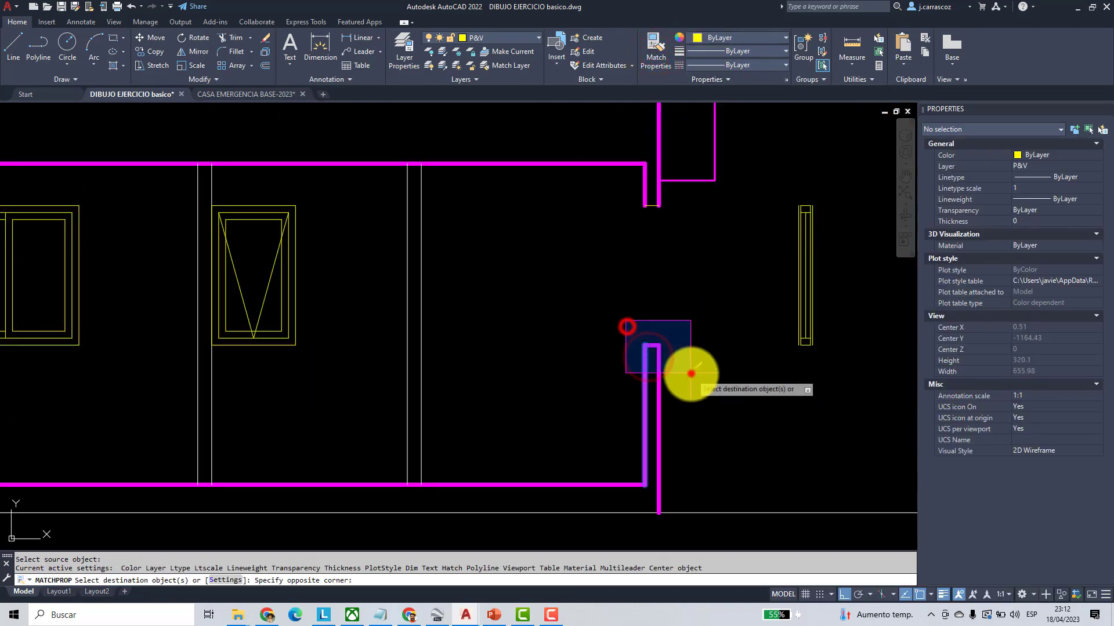
click(688, 374)
click(605, 245)
click(684, 199)
- Match the sill and head lines of the axis B wall opening to the same thick magenta wall line
scroll(683, 198, down, 2)
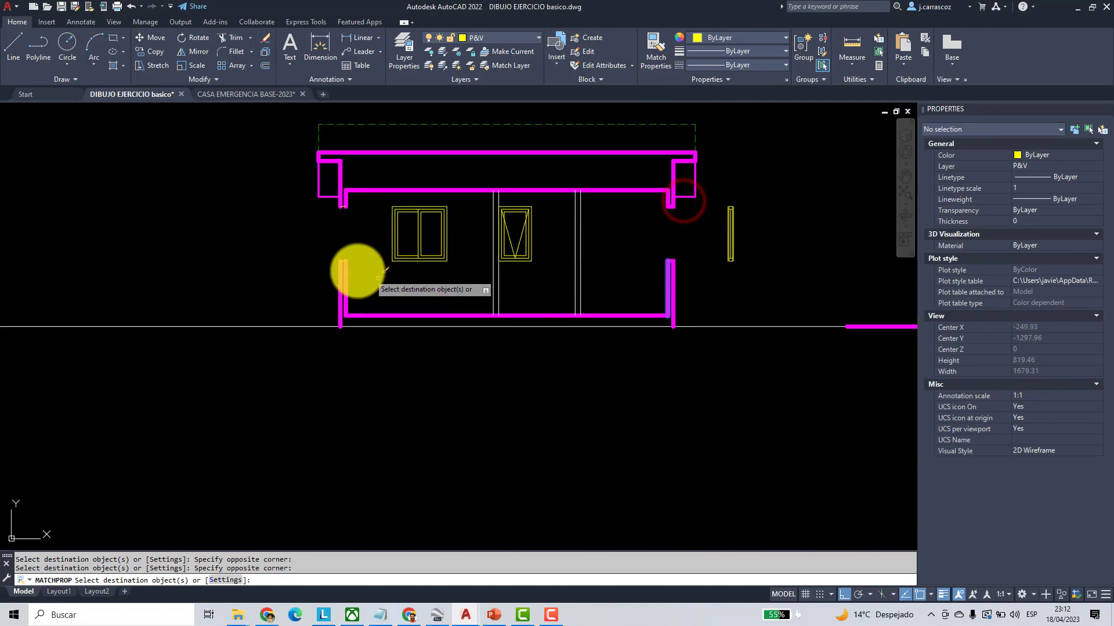
scroll(365, 276, up, 2)
click(369, 271)
click(284, 113)
scroll(510, 279, down, 2)
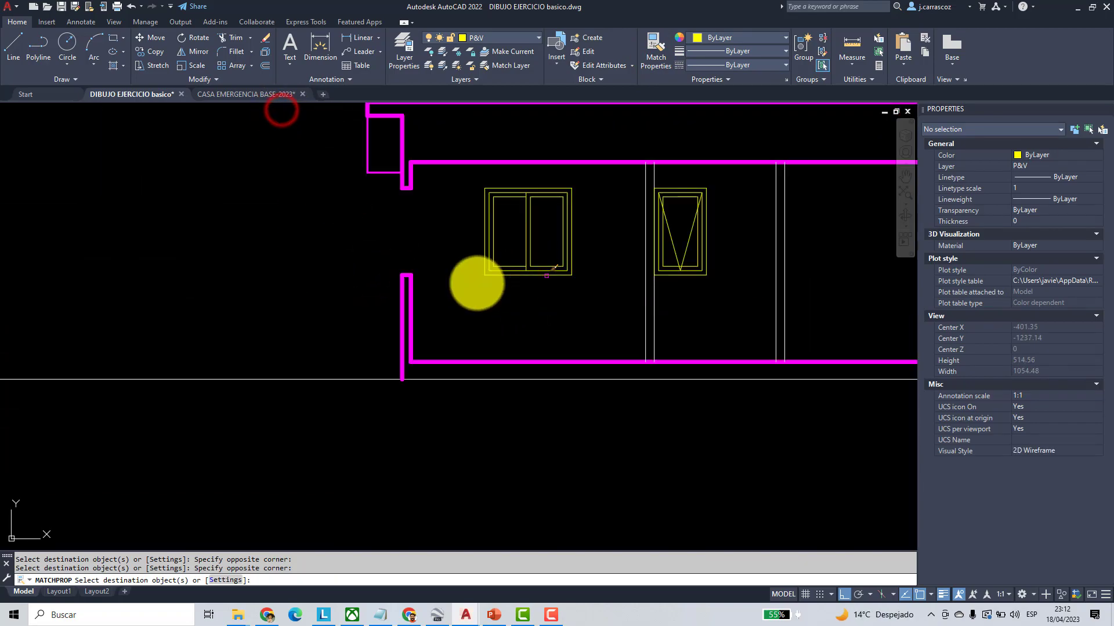
- Match the four vertical lines of the two interior partitions to the thick magenta wall line
scroll(648, 311, up, 2)
click(708, 314)
click(412, 330)
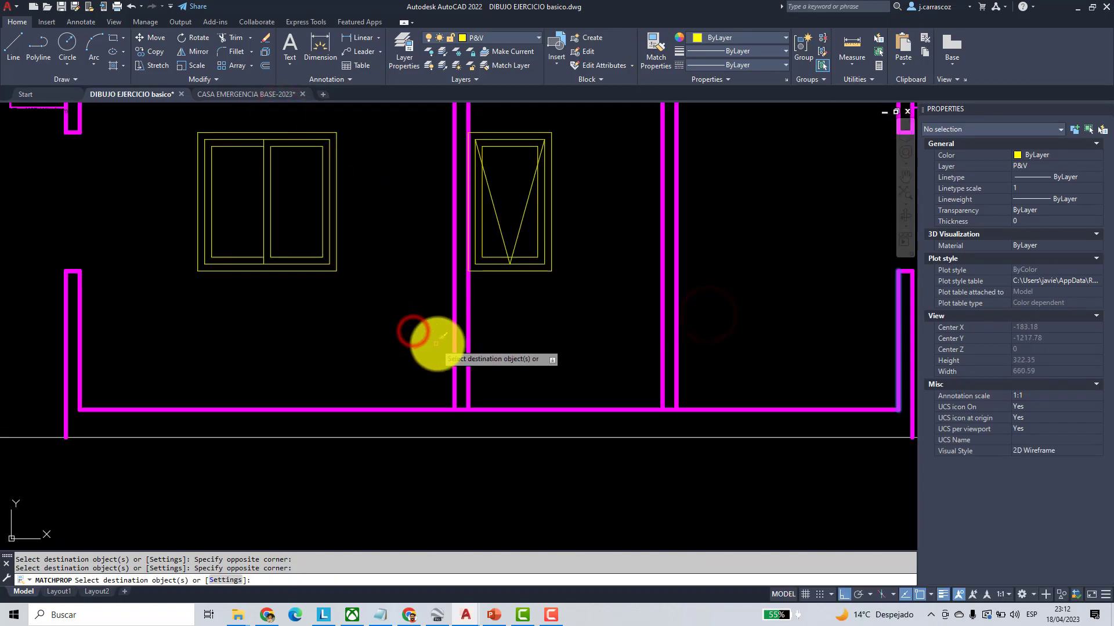
key(Return)
- Move the sectioned window from the free space into the axis A wall opening, aligning its lower corner with the sill corner
scroll(458, 341, down, 3)
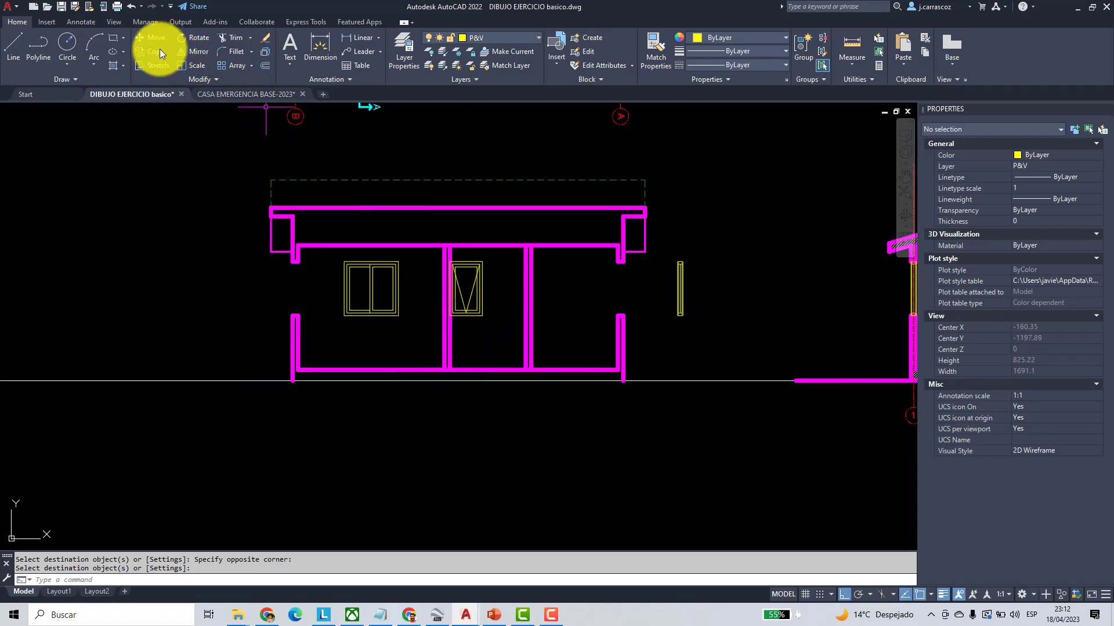
scroll(714, 331, up, 4)
click(717, 330)
click(635, 115)
key(Return)
scroll(709, 269, up, 6)
click(555, 401)
scroll(413, 372, down, 3)
scroll(398, 403, up, 3)
click(399, 432)
scroll(436, 412, down, 2)
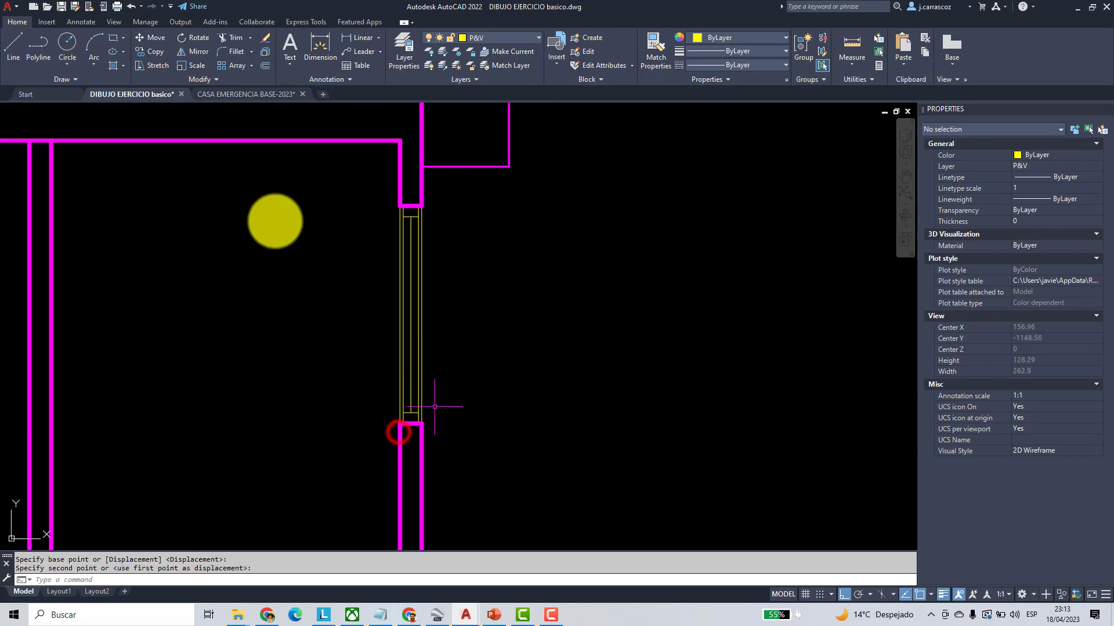
- Copy the sectioned window from the axis A wall into the axis B wall opening, using the sill's corner as base point
click(142, 51)
click(448, 418)
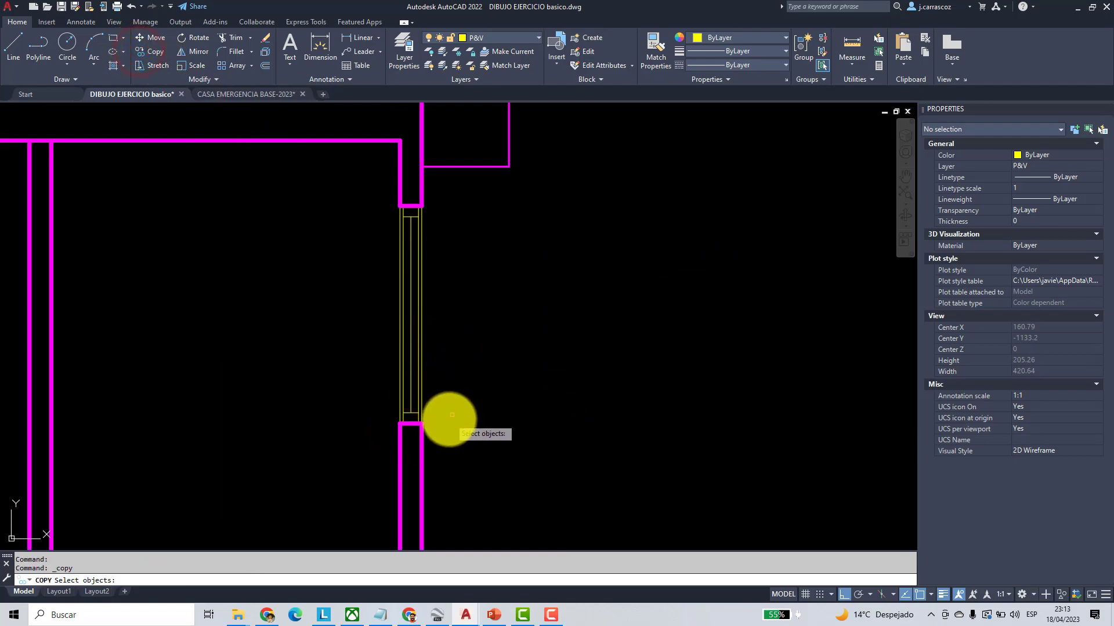
click(366, 213)
key(Return)
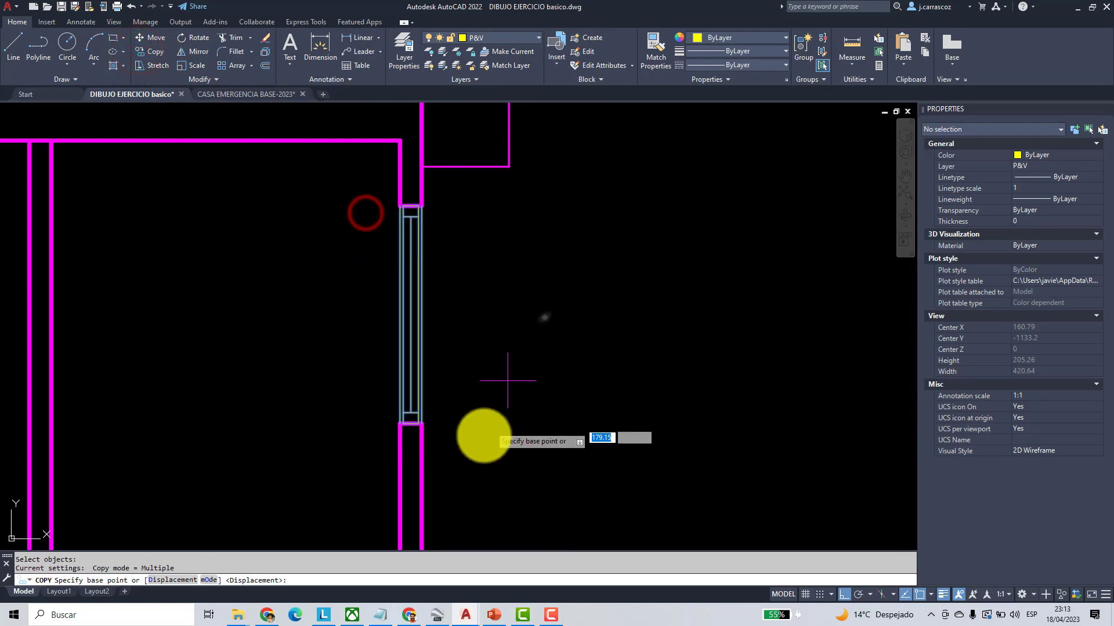
click(422, 423)
scroll(422, 423, down, 4)
scroll(418, 398, up, 4)
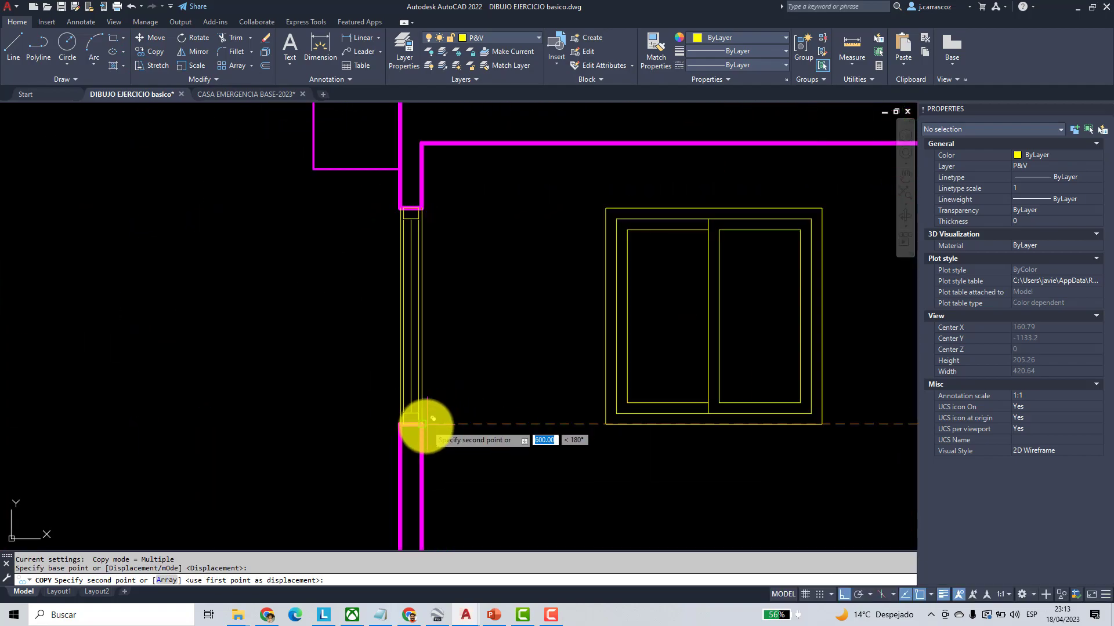
click(423, 425)
key(Return)
scroll(432, 426, down, 5)
middle_drag(557, 423, 348, 385)
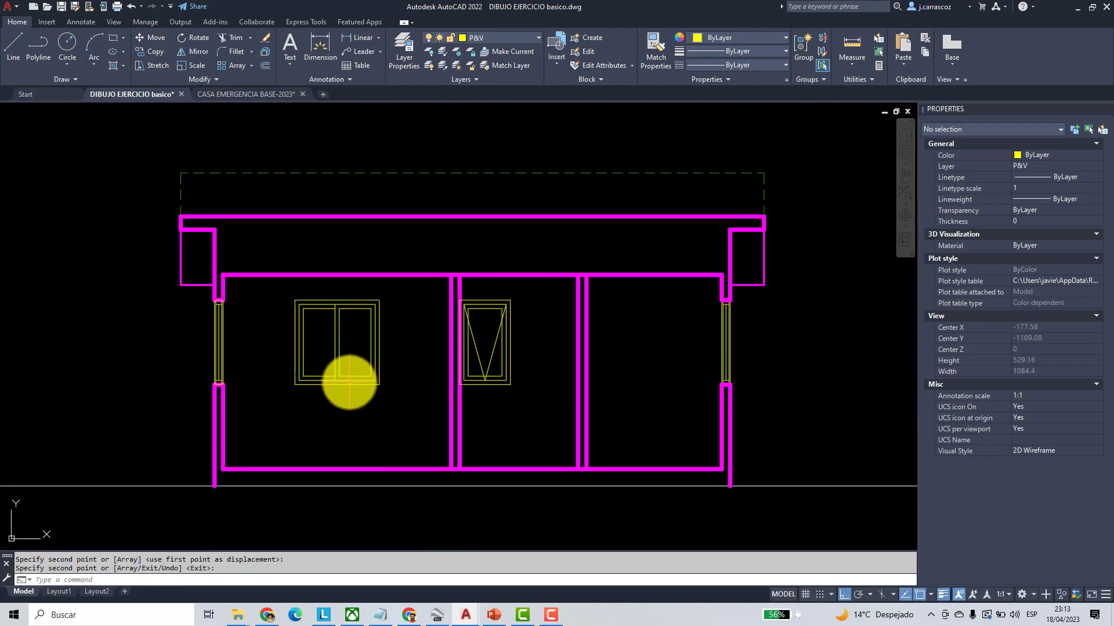
- Trim the ceiling line between the faces of both interior partitions, using the four partition lines as cutting edges
middle_drag(450, 388, 410, 363)
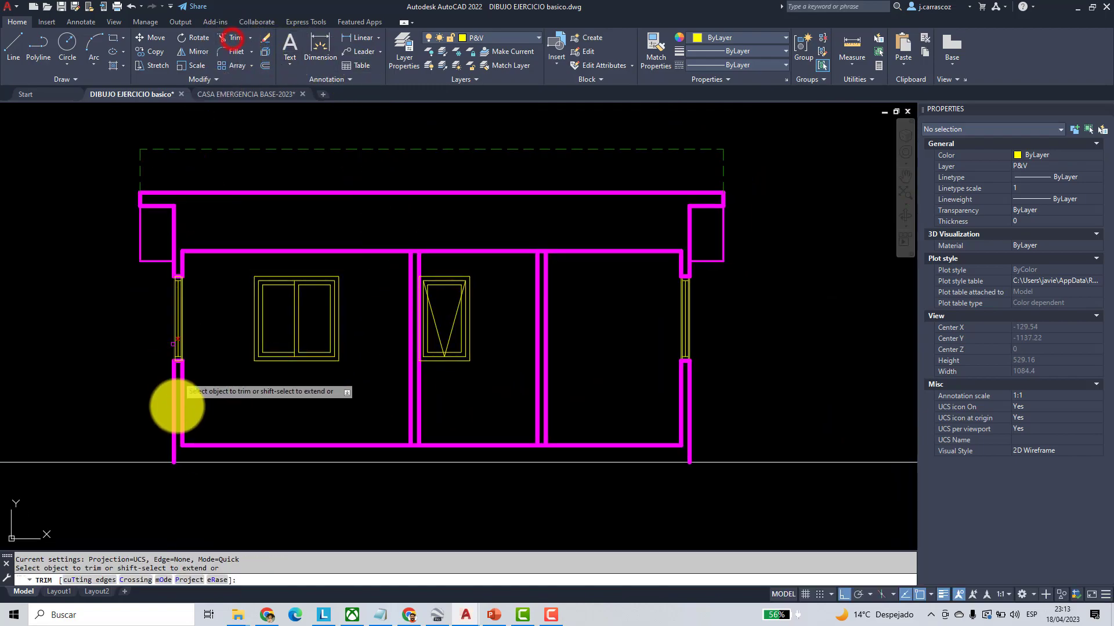
click(100, 582)
click(556, 264)
click(377, 267)
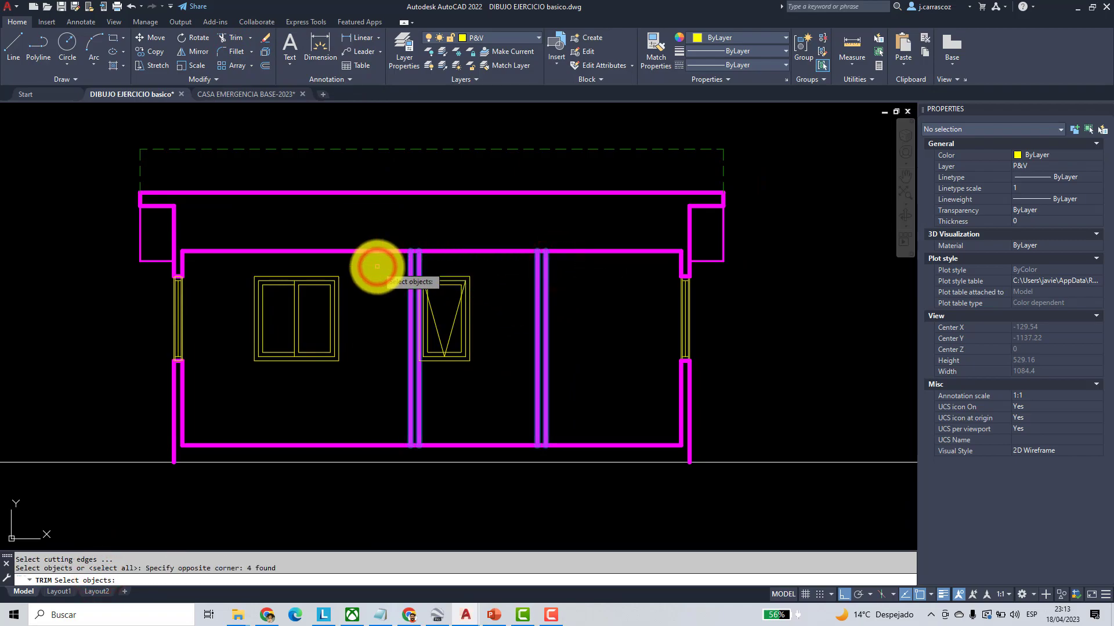
key(Return)
scroll(410, 250, up, 4)
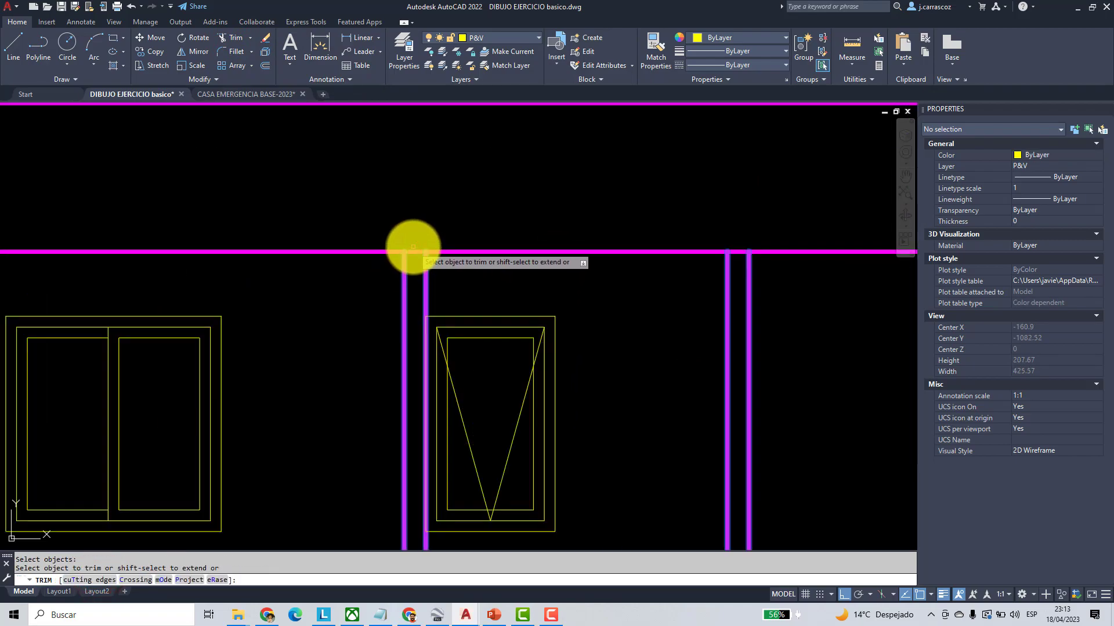
click(411, 250)
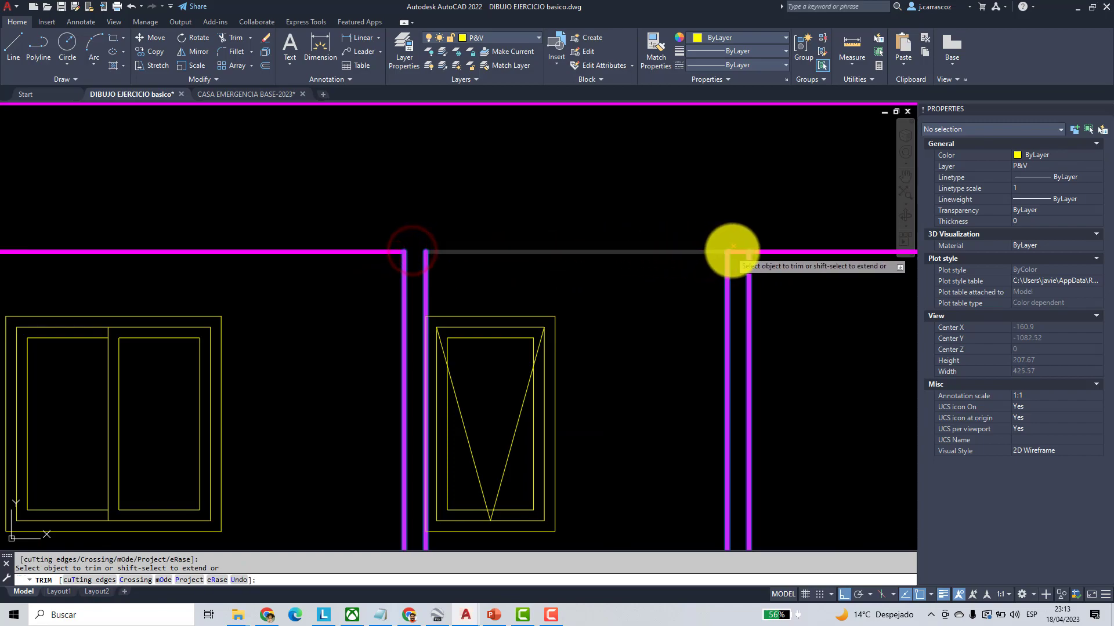
click(736, 250)
- Trim the floor line between the faces of both interior partitions
scroll(702, 249, down, 4)
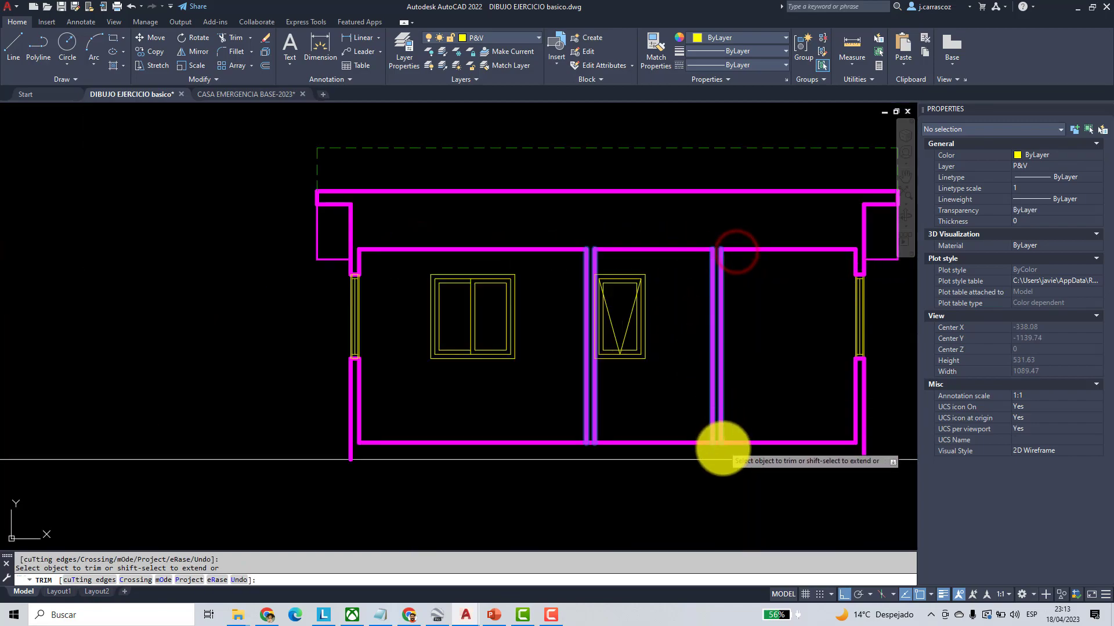
scroll(709, 432, up, 4)
click(707, 435)
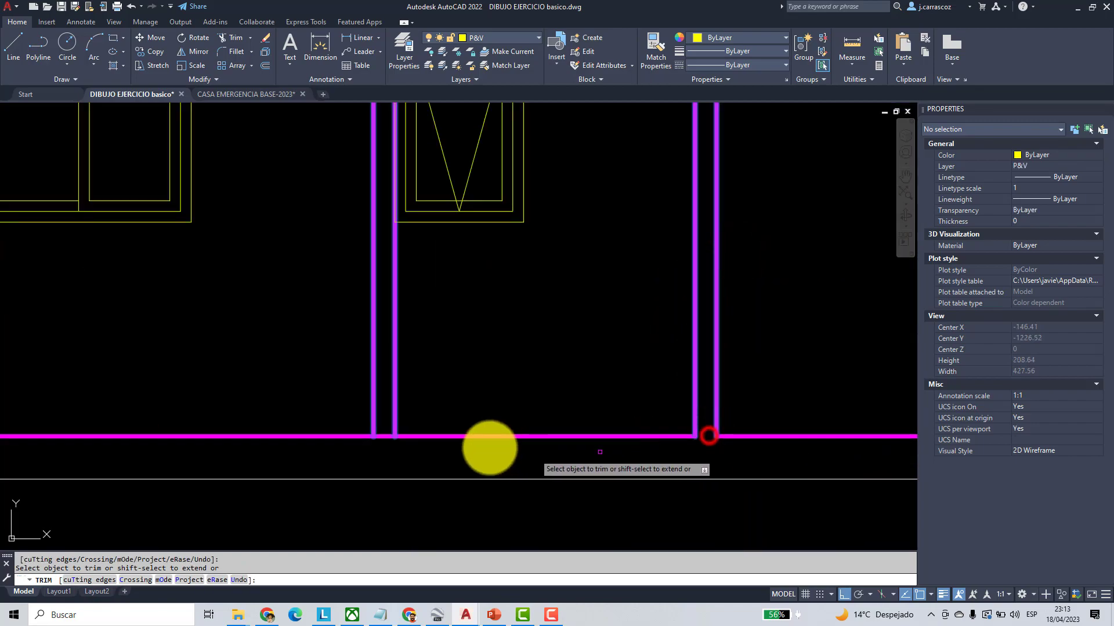
click(382, 436)
scroll(383, 436, down, 3)
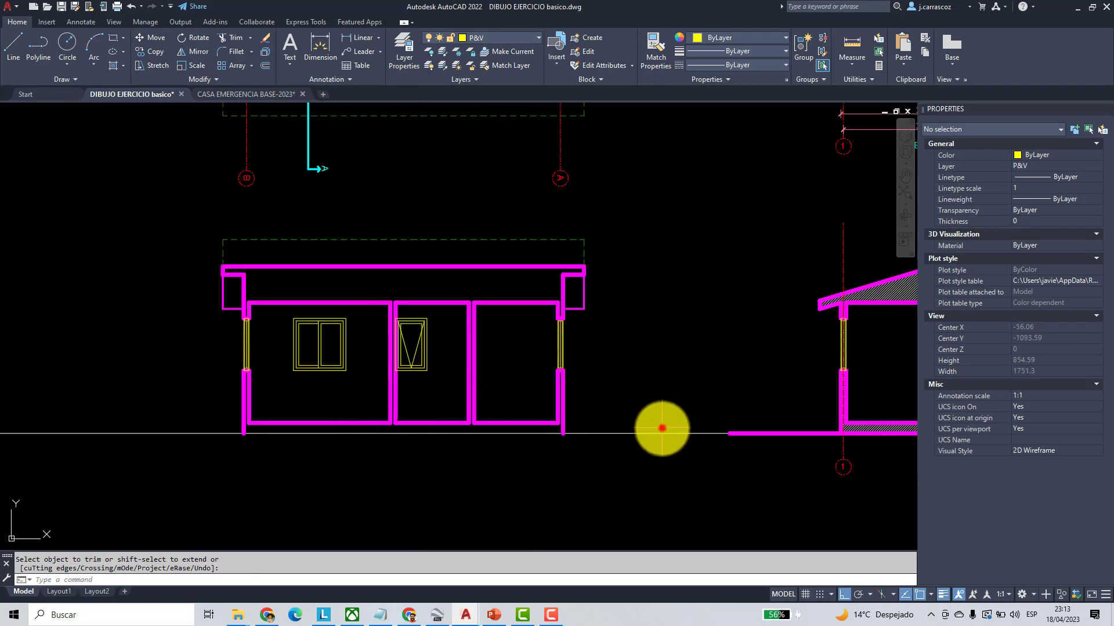
key(Escape)
- Break the ground line a short distance outside the axis B wall and delete the leftover ray beyond the gap
click(662, 428)
click(637, 466)
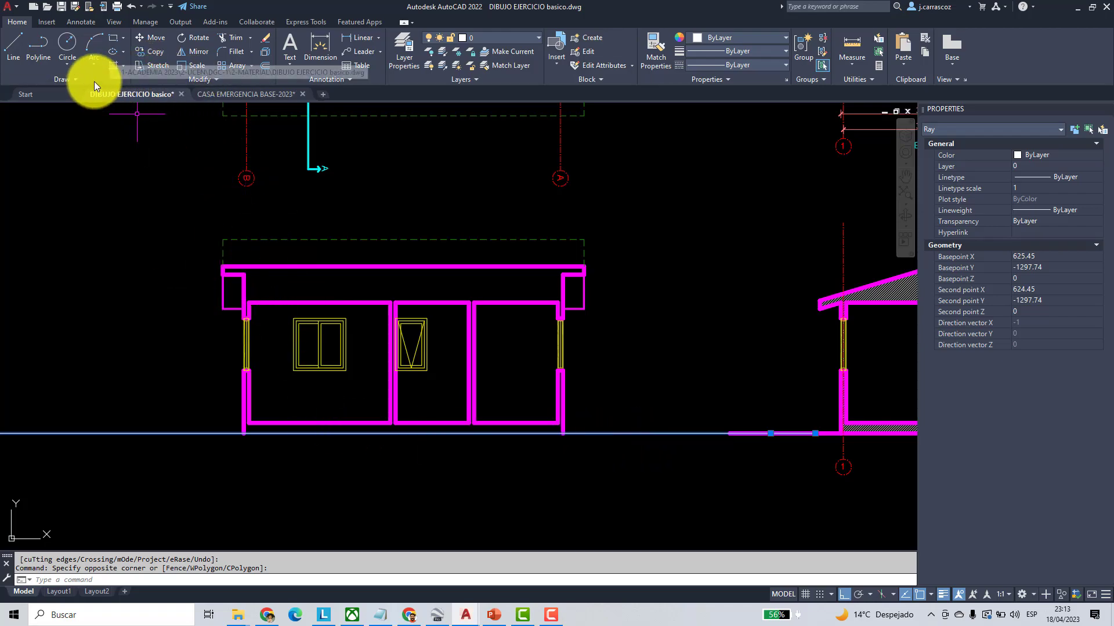
click(157, 108)
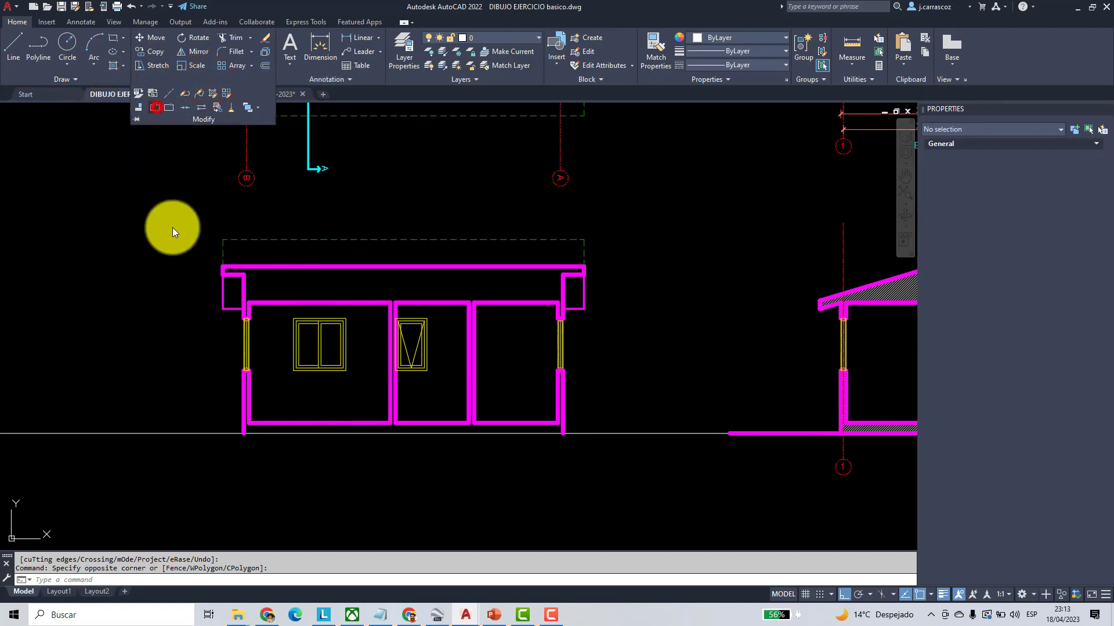
click(162, 433)
click(115, 434)
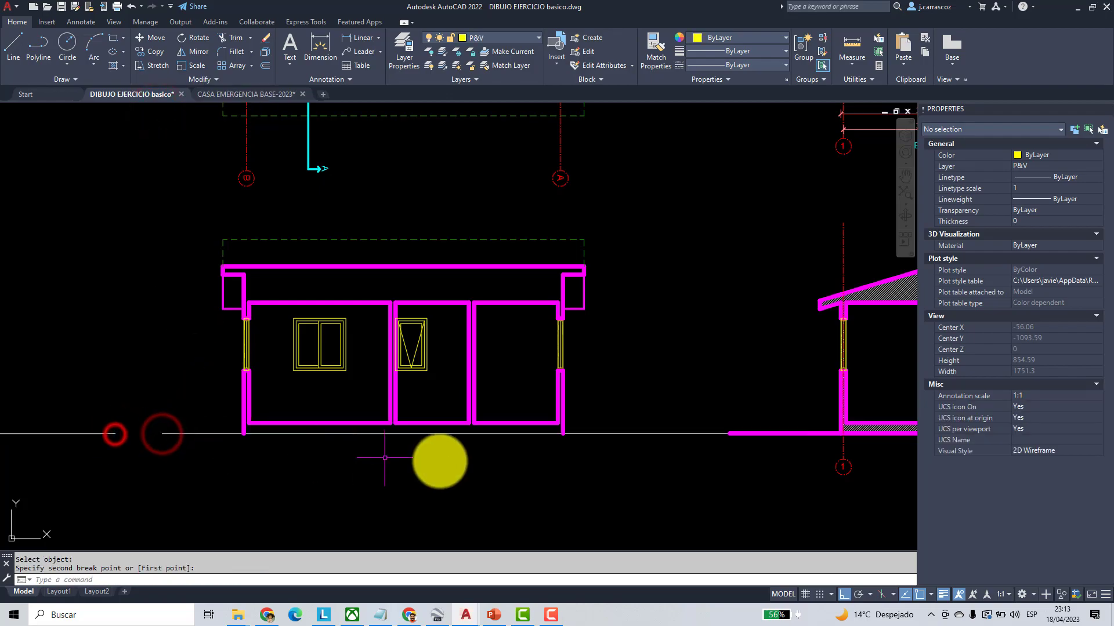
drag(56, 447, 33, 404)
key(Delete)
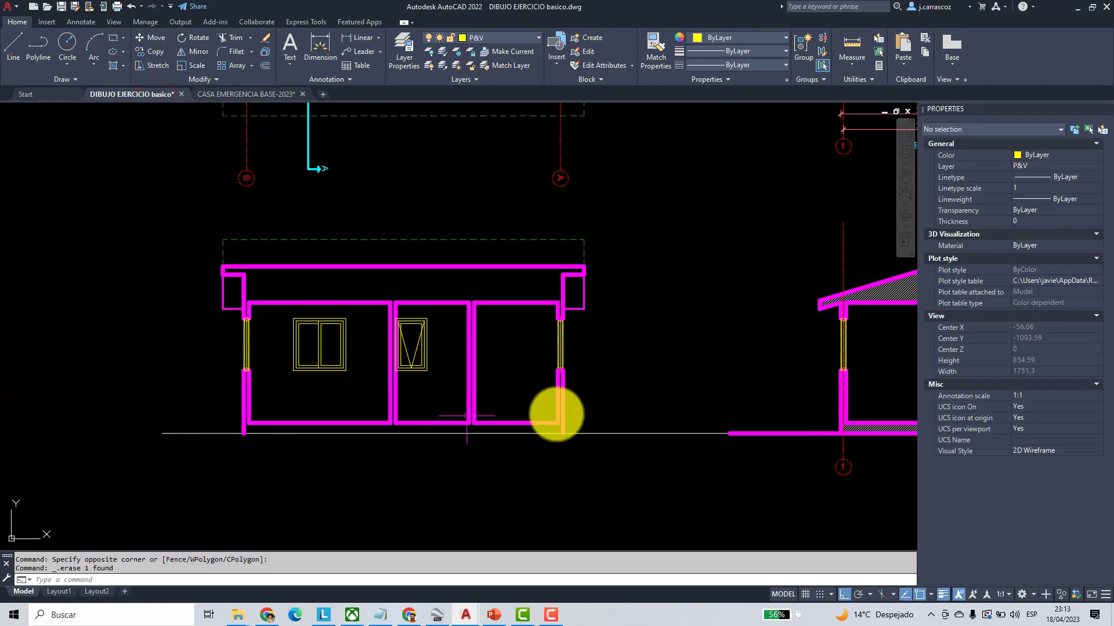
- Shorten the ground line to about 976 units by stretching its cross-section end back to just outside section B's axis A wall
click(631, 433)
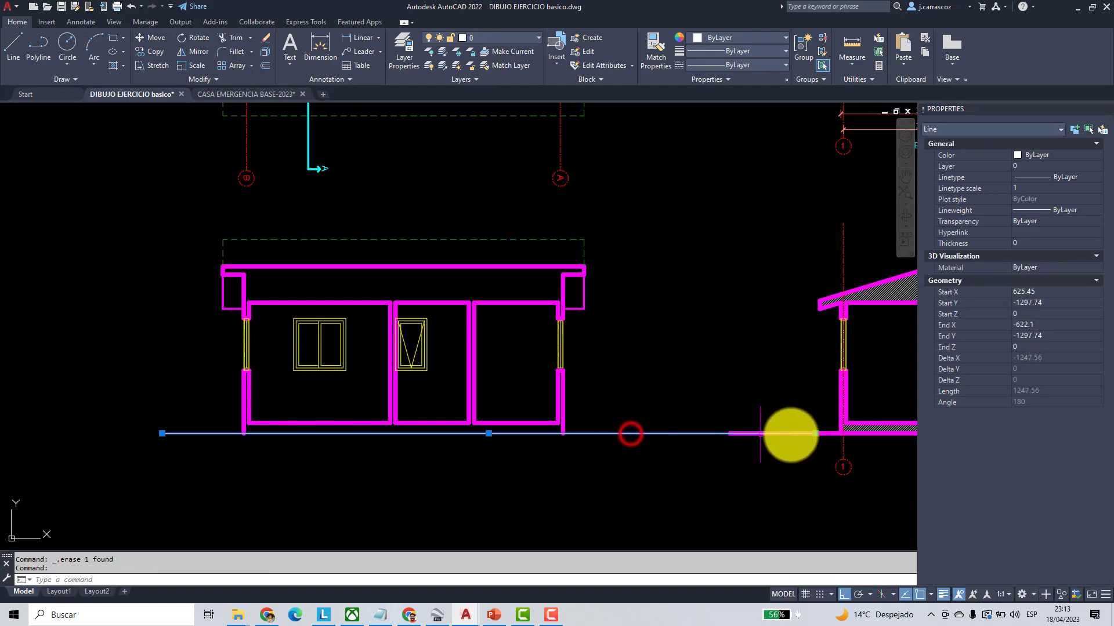
click(815, 434)
click(673, 455)
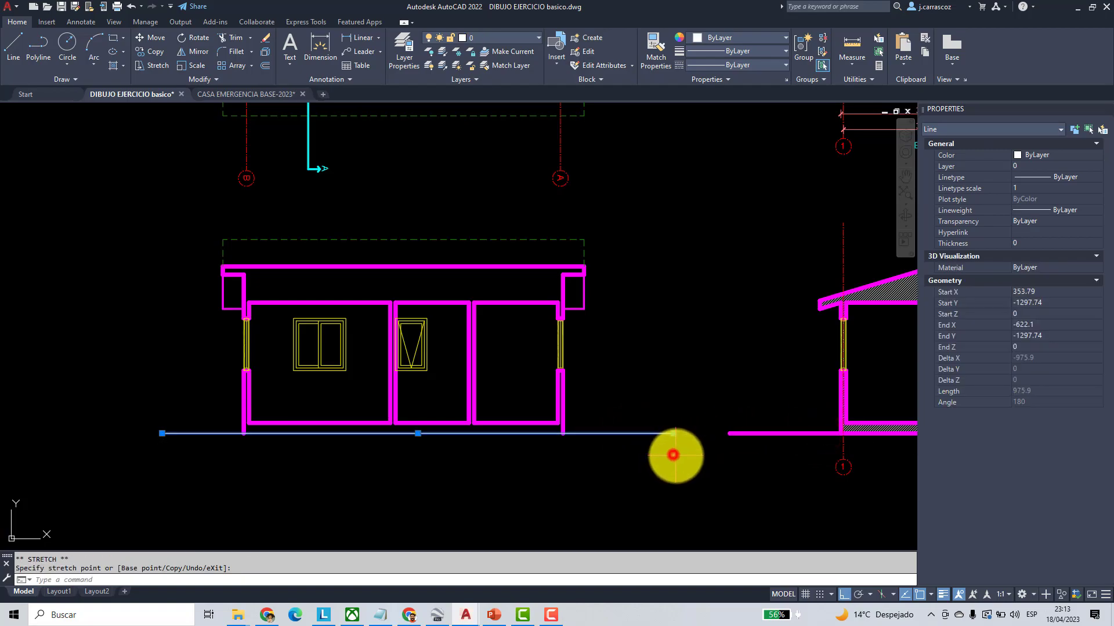
- Match section B's ground line to the thick magenta properties of the cross-section's ground line
key(Escape)
key(Escape)
click(652, 48)
click(747, 434)
click(664, 455)
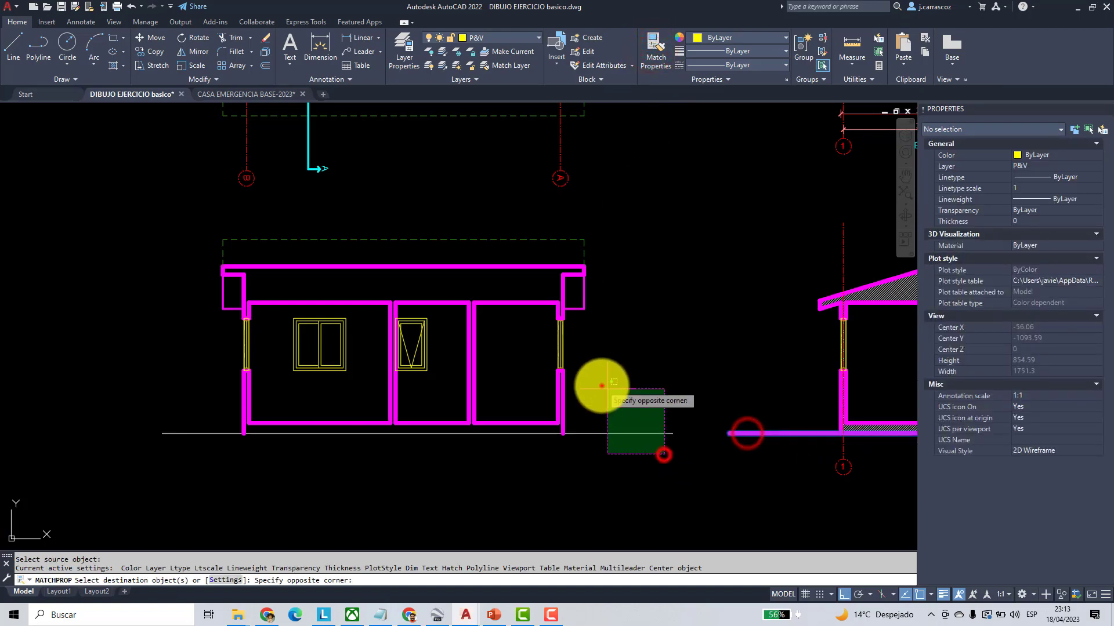
click(618, 406)
middle_drag(578, 359, 550, 374)
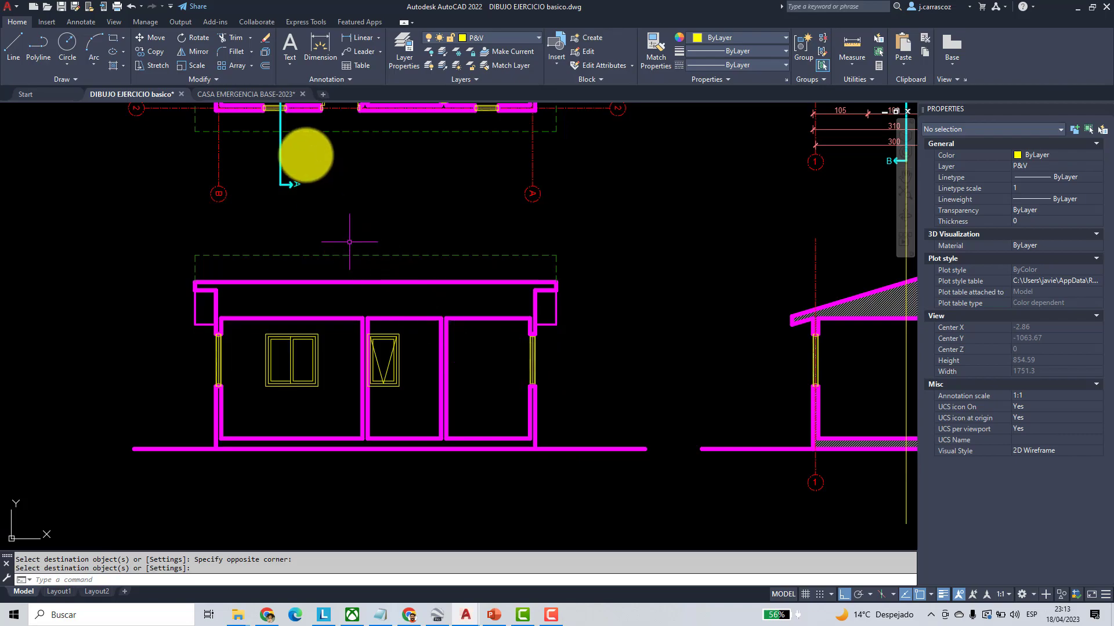
- Hatch the cut roof, walls, partitions and floor of section B with the user-defined line pattern
click(296, 185)
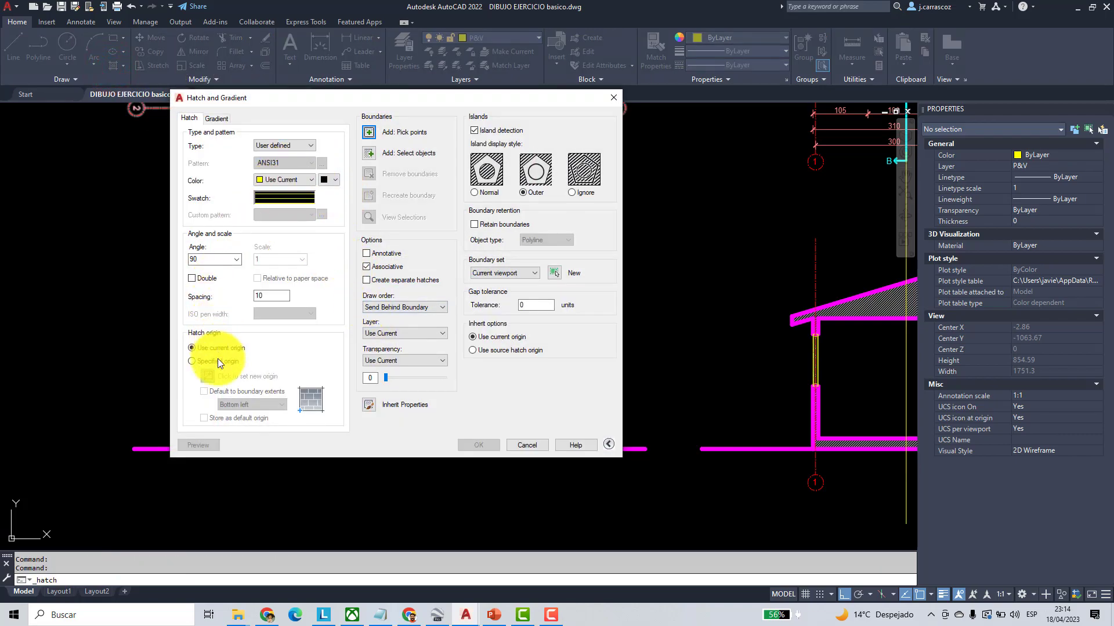
click(371, 132)
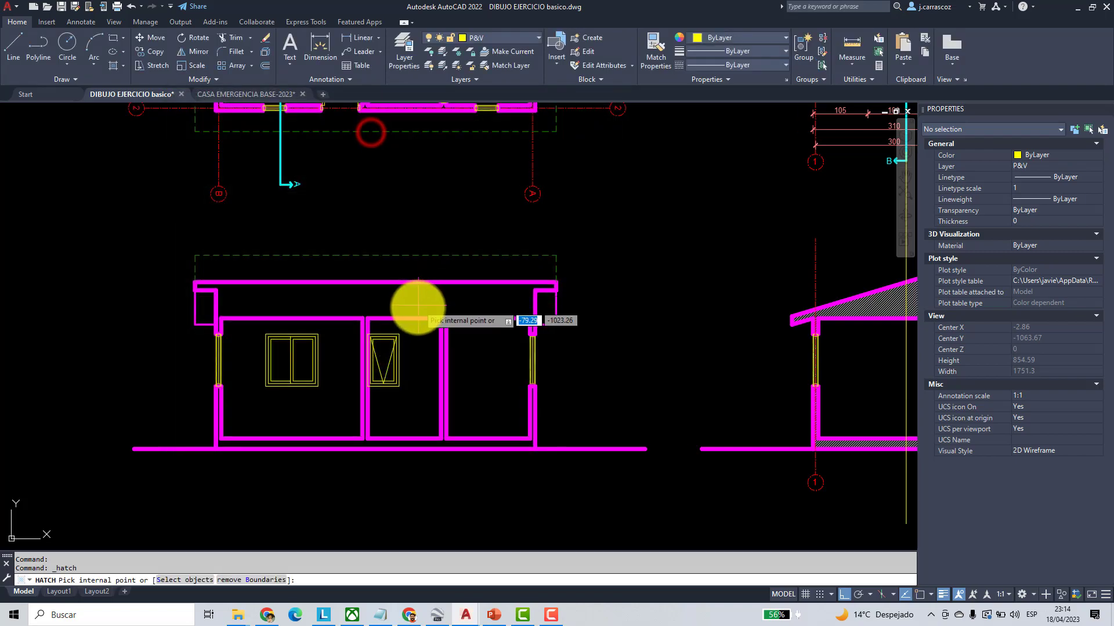
click(397, 301)
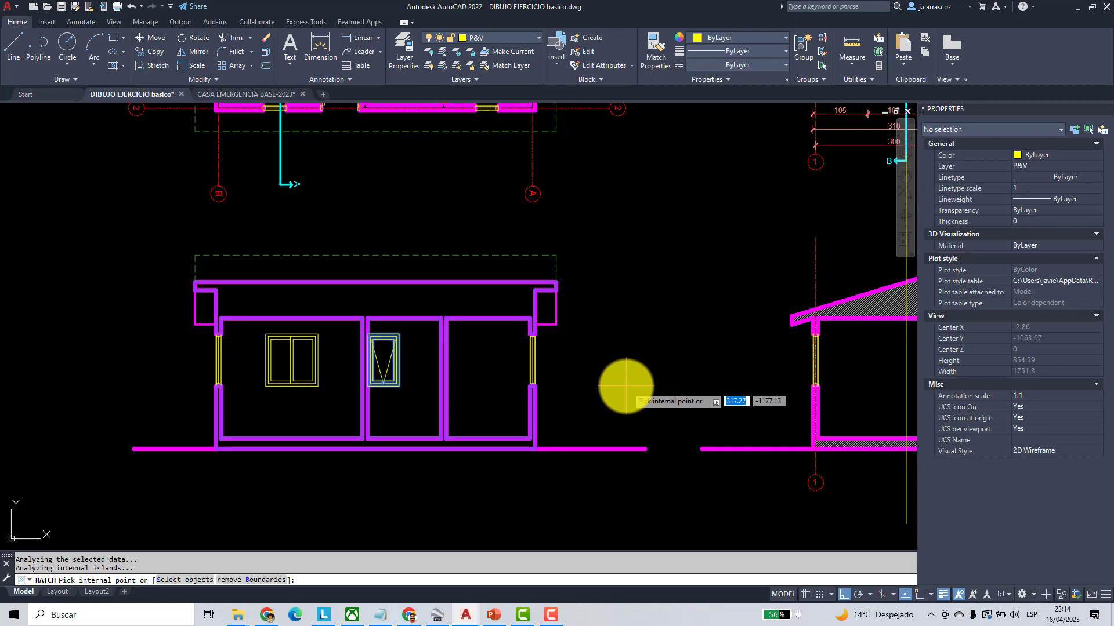
key(Return)
key(Return)
- Match section B's hatch to the properties of the diagonal hatch in the cross-section
scroll(563, 283, down, 2)
middle_drag(783, 302, 661, 302)
scroll(657, 295, up, 3)
scroll(654, 293, down, 3)
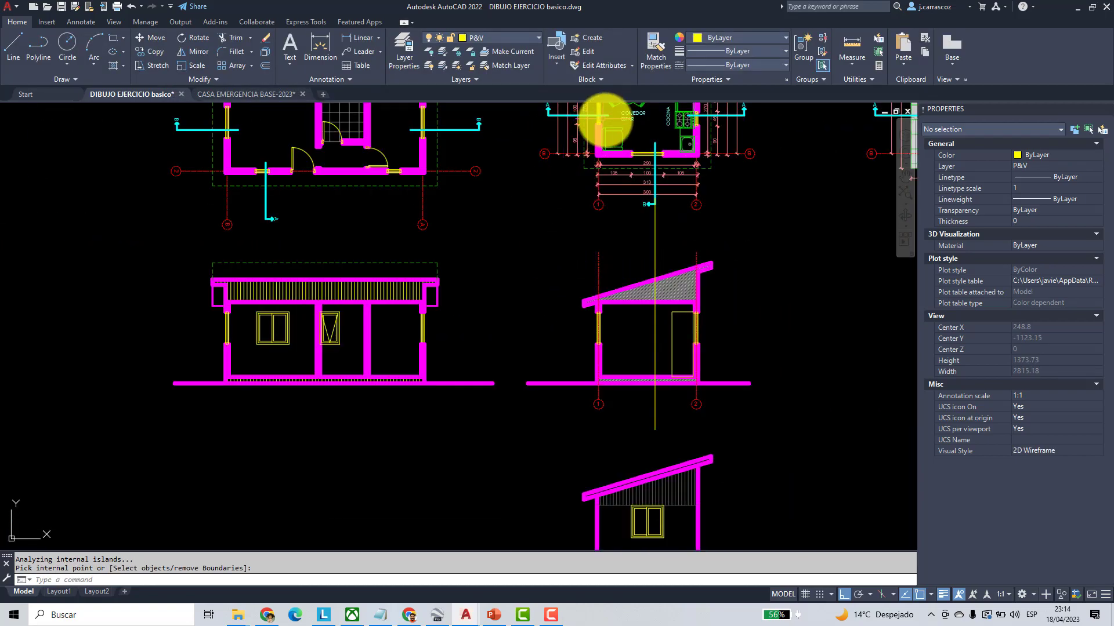
click(651, 54)
click(690, 304)
scroll(667, 268, up, 3)
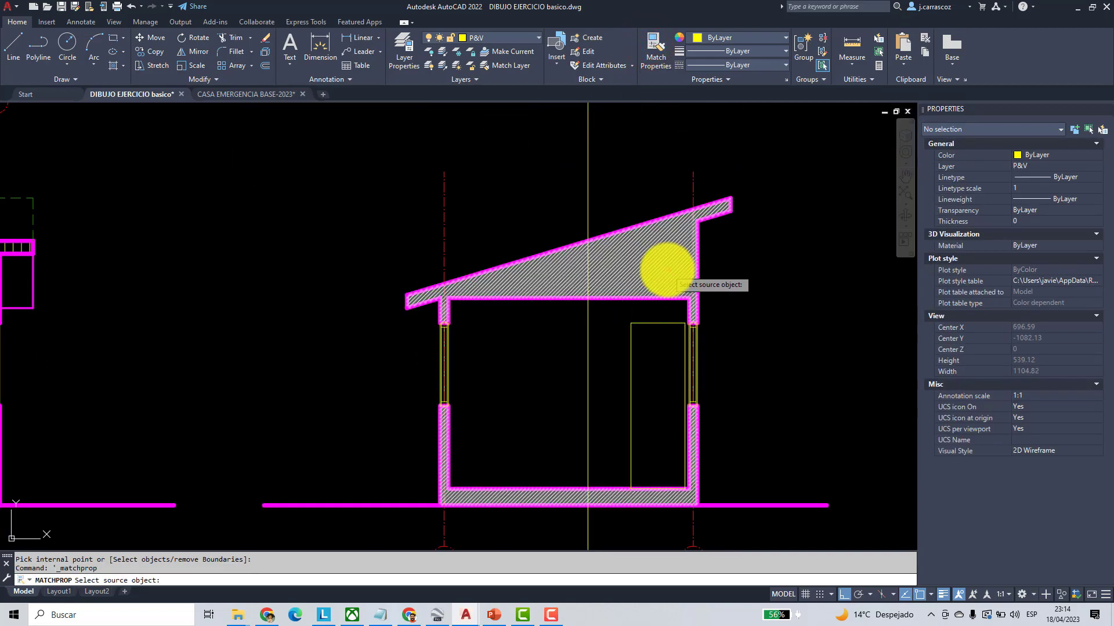
scroll(379, 272, up, 2)
click(381, 267)
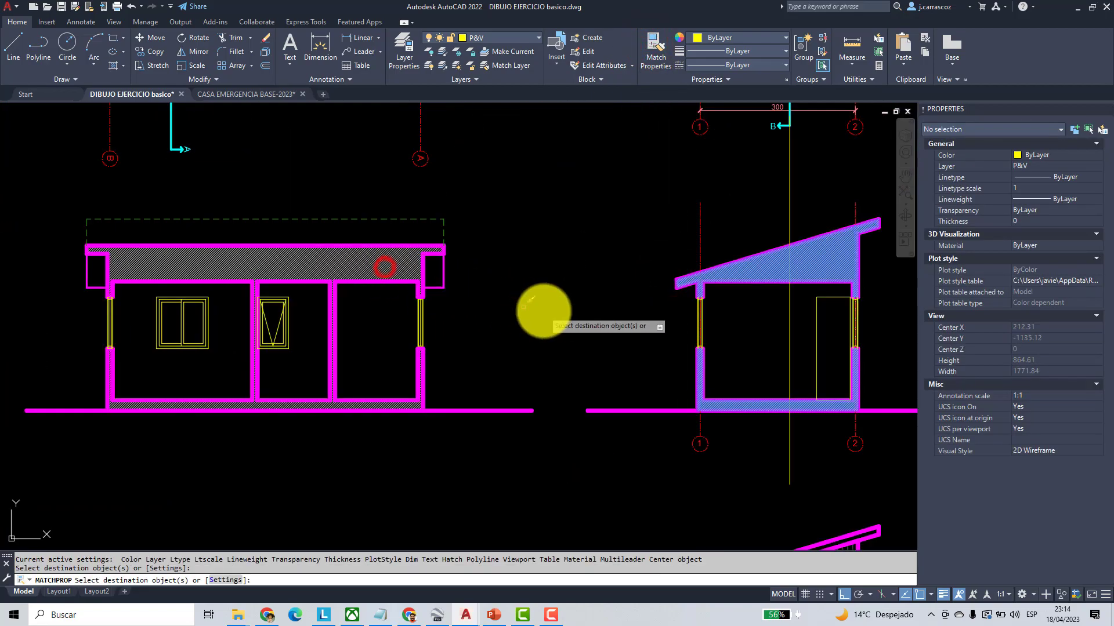
right_click(544, 312)
middle_drag(491, 311, 598, 306)
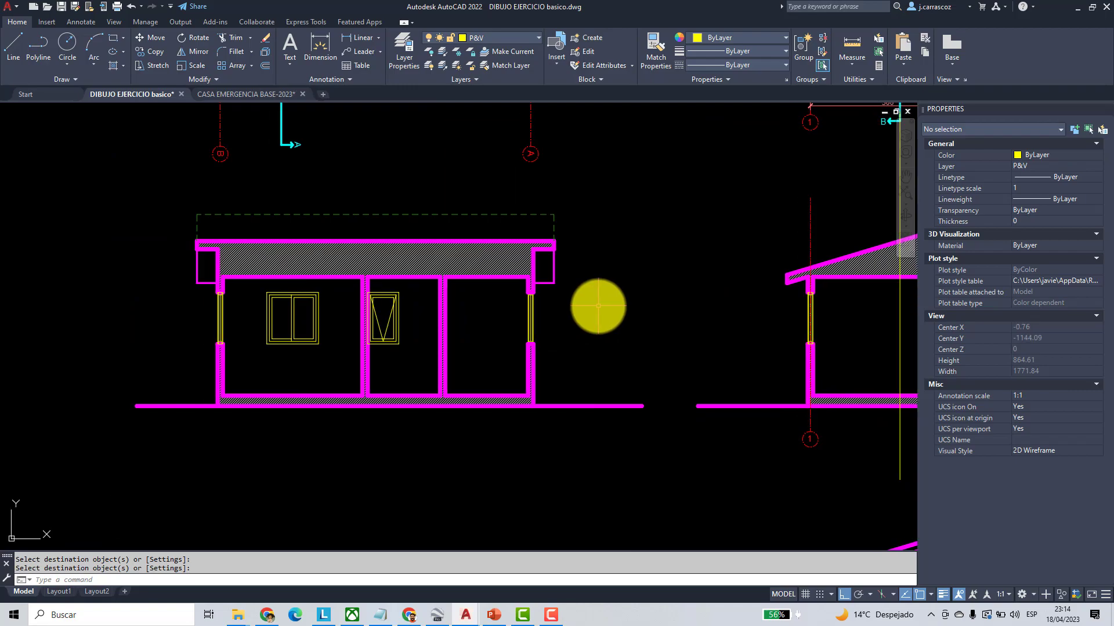
- Copy the cross-section's axis 1 line and bubble horizontally onto the centres of section B's two exterior walls
scroll(598, 306, down, 4)
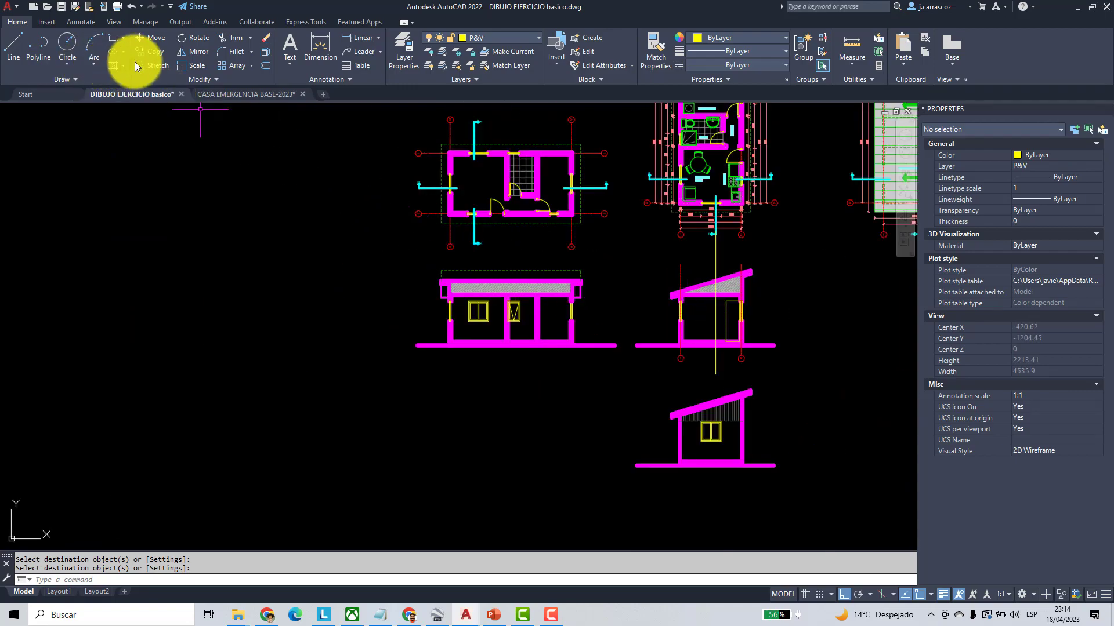
click(148, 52)
scroll(710, 360, up, 5)
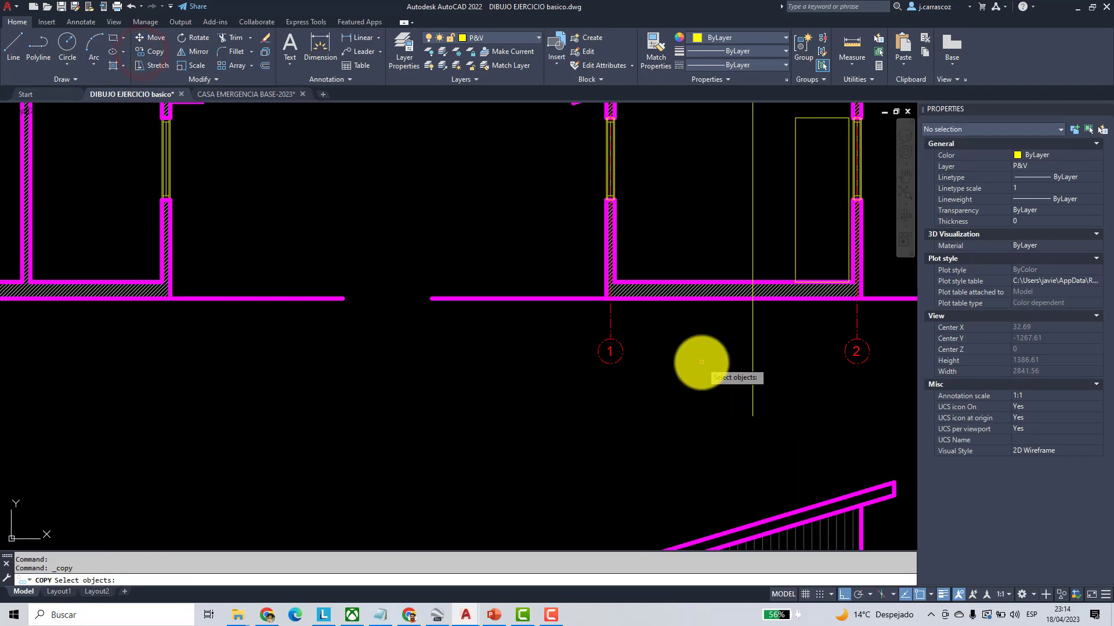
scroll(641, 385, up, 2)
click(666, 399)
click(534, 294)
scroll(535, 292, down, 4)
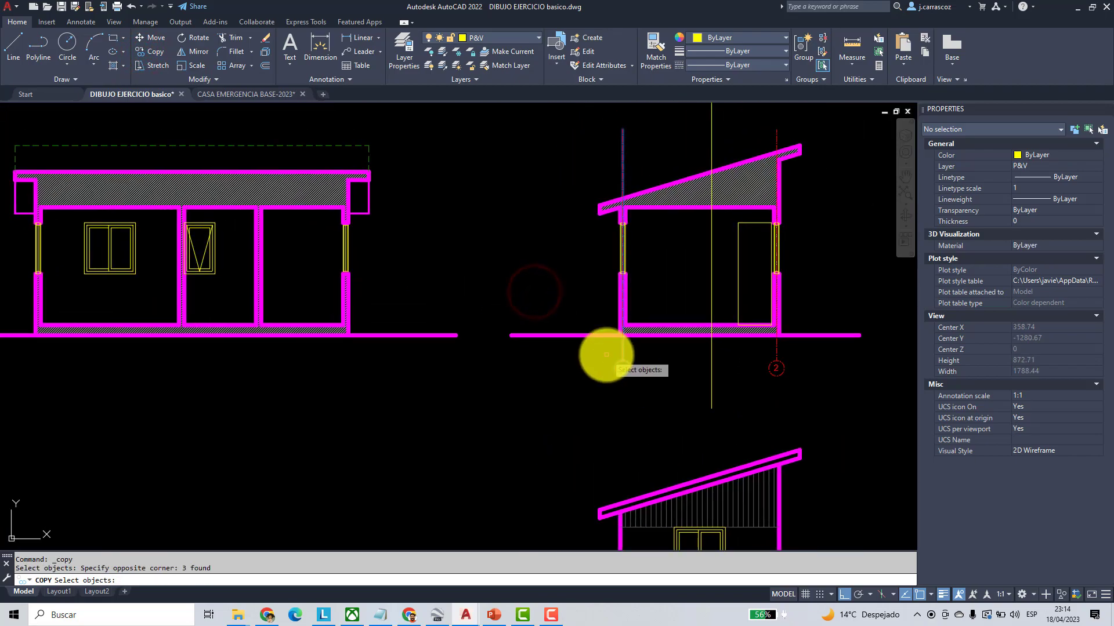
scroll(624, 300, up, 4)
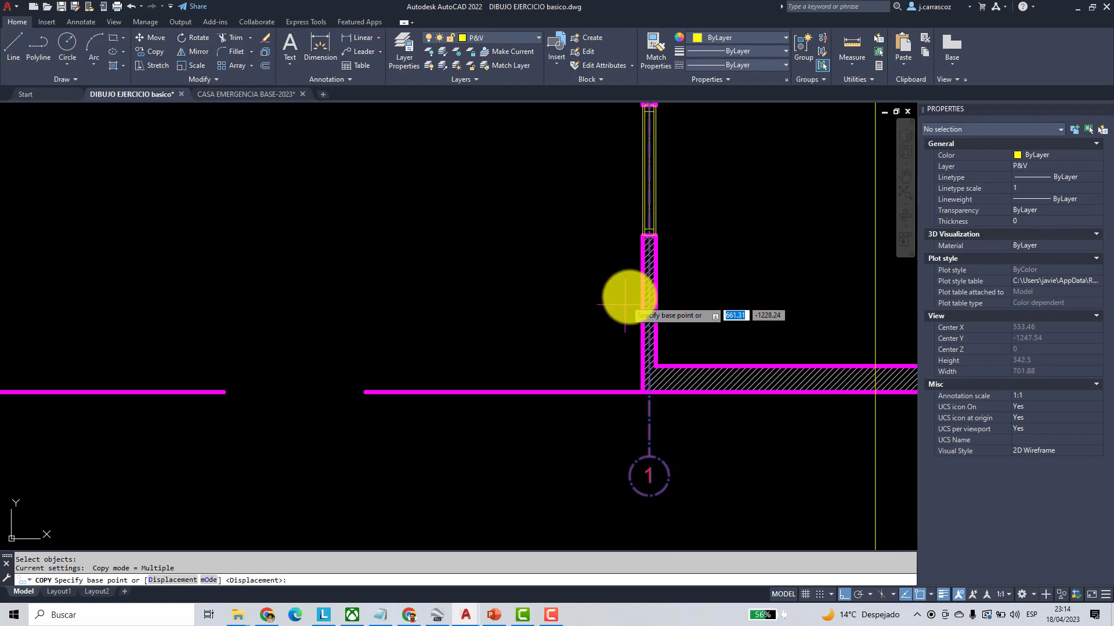
scroll(637, 297, down, 4)
scroll(497, 299, up, 5)
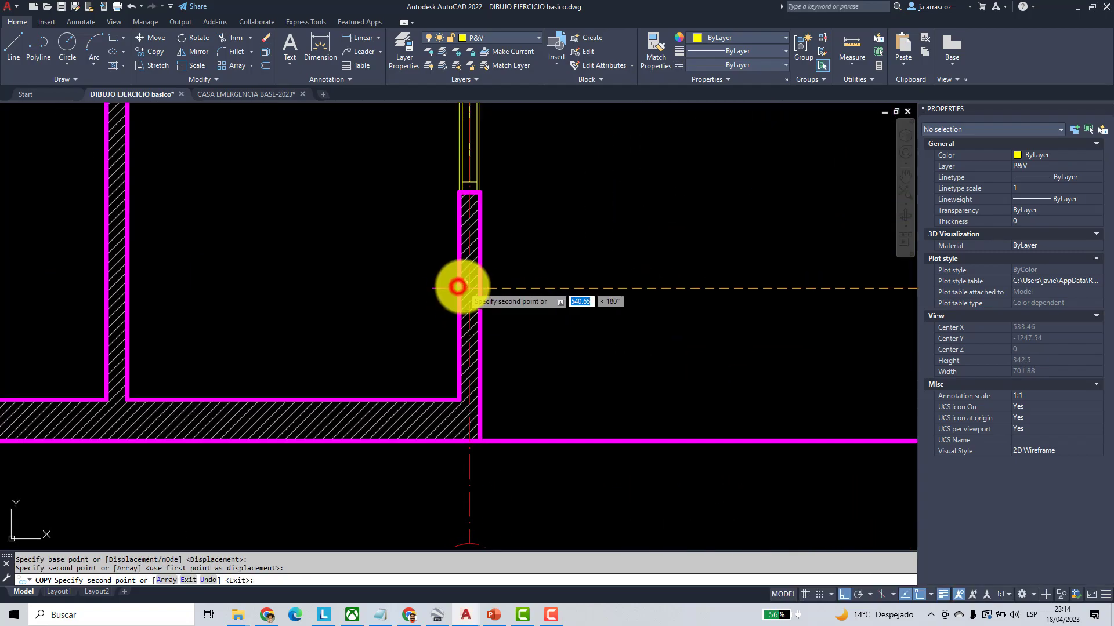
scroll(493, 316, down, 4)
scroll(391, 306, up, 4)
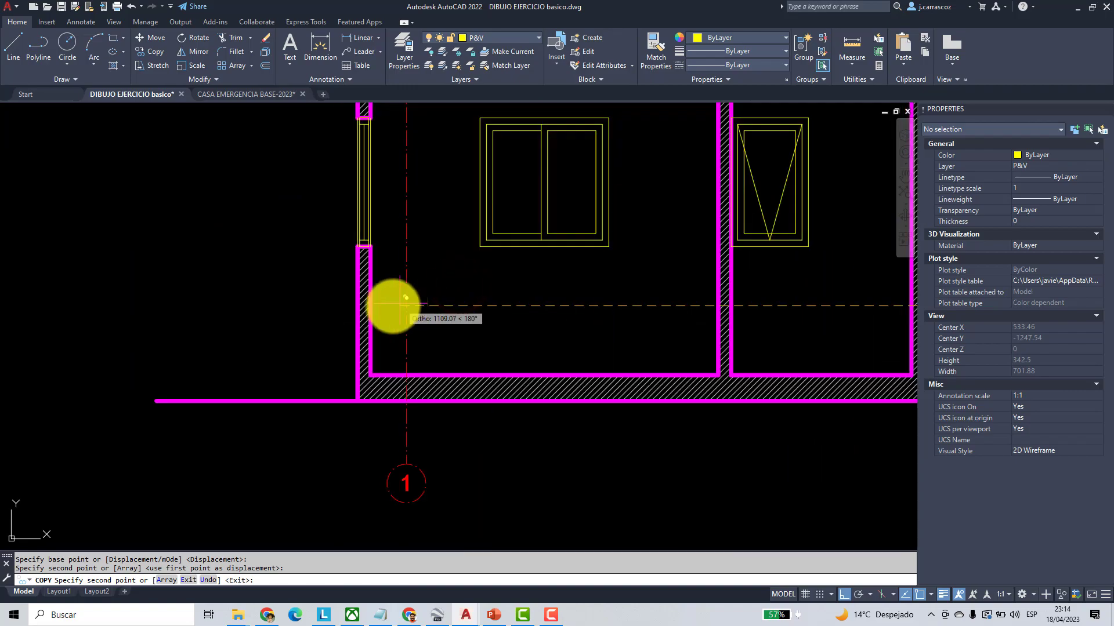
click(364, 301)
key(Return)
scroll(377, 221, down, 4)
scroll(357, 195, up, 2)
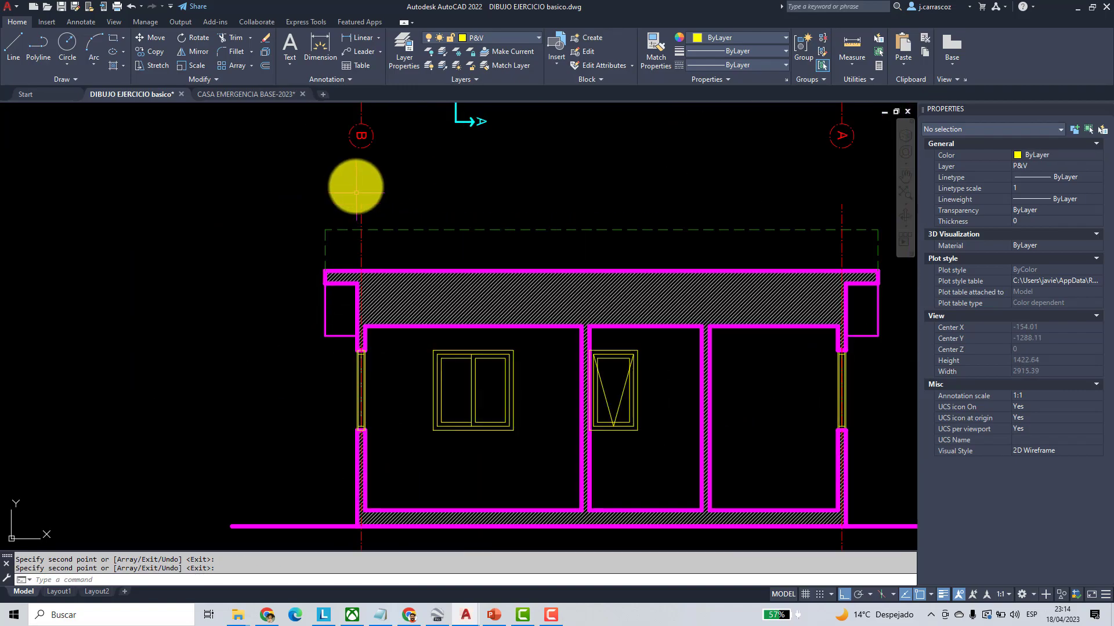
- Change the label to B in the axis bubble below section B's axis B wall
scroll(355, 186, down, 3)
scroll(359, 270, up, 5)
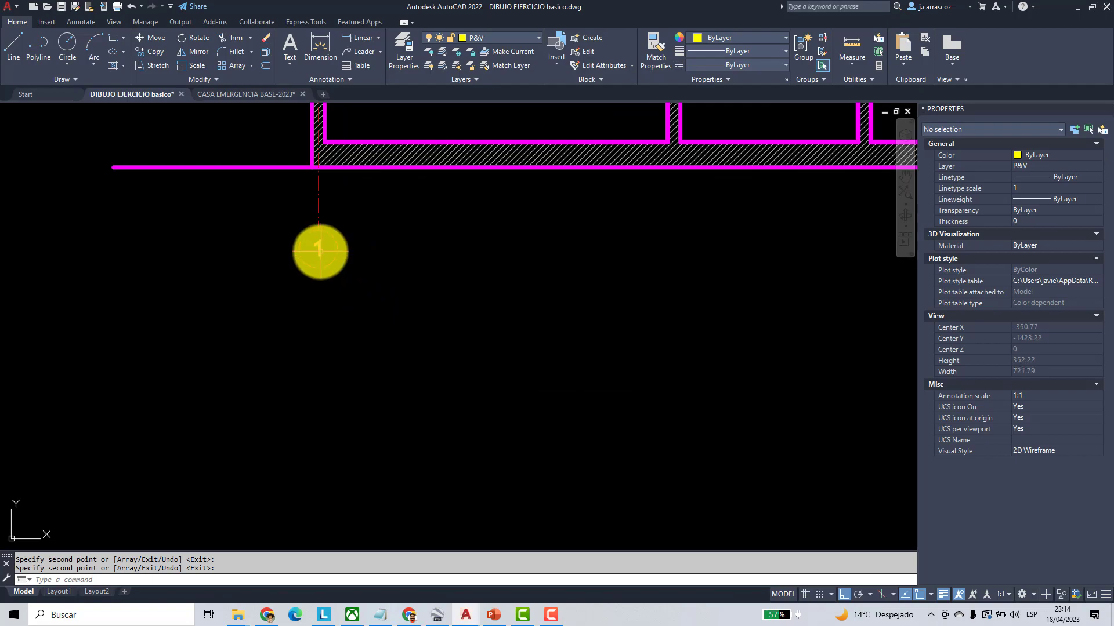
click(321, 251)
double_click(323, 252)
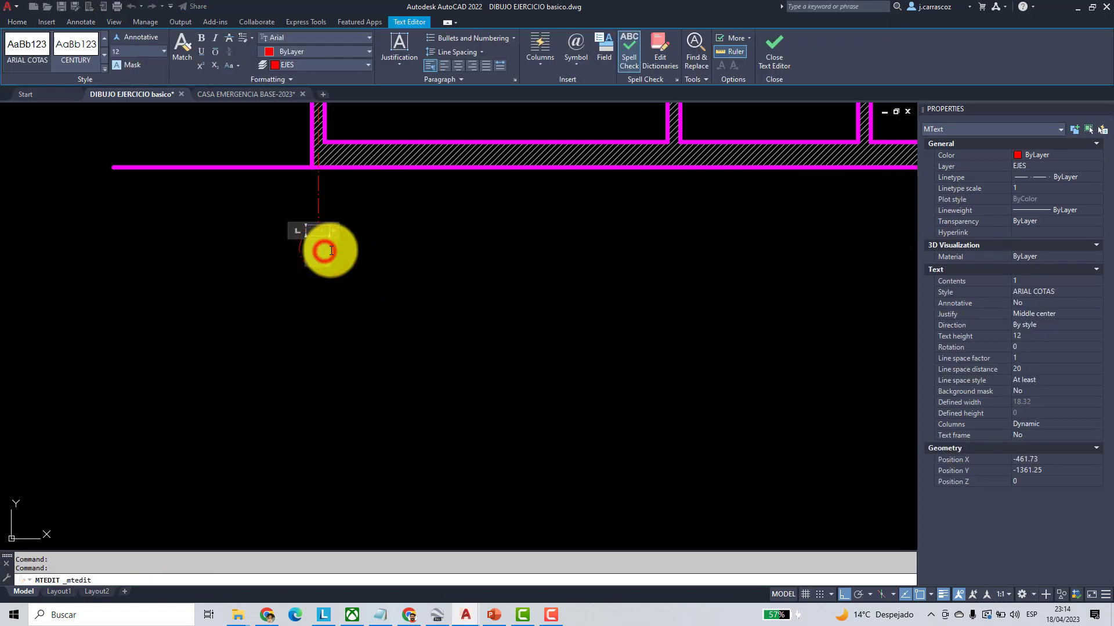
click(473, 305)
scroll(505, 304, down, 2)
middle_drag(552, 303, 368, 308)
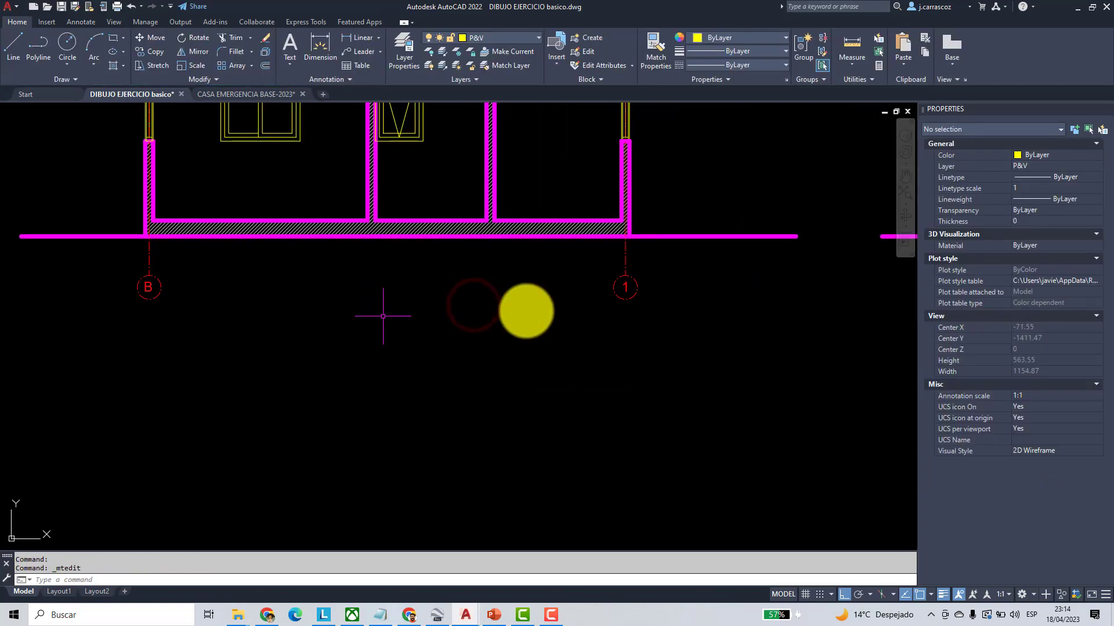
- Change the label to A in the axis bubble below section B's opposite exterior wall
scroll(636, 293, up, 3)
double_click(667, 269)
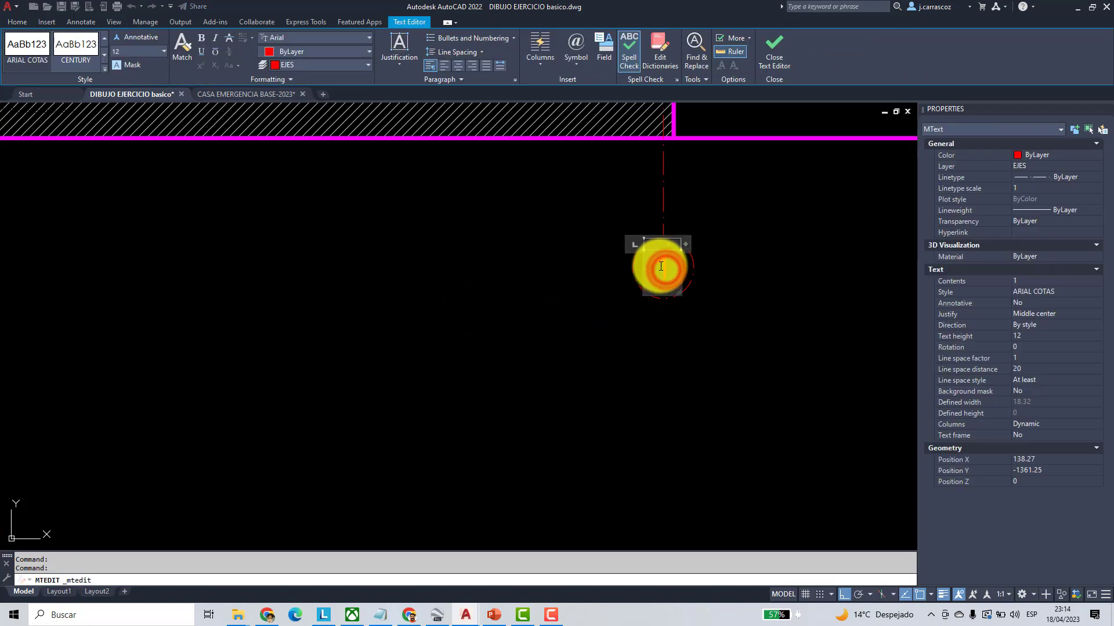
text(A)
click(646, 410)
scroll(513, 358, down, 3)
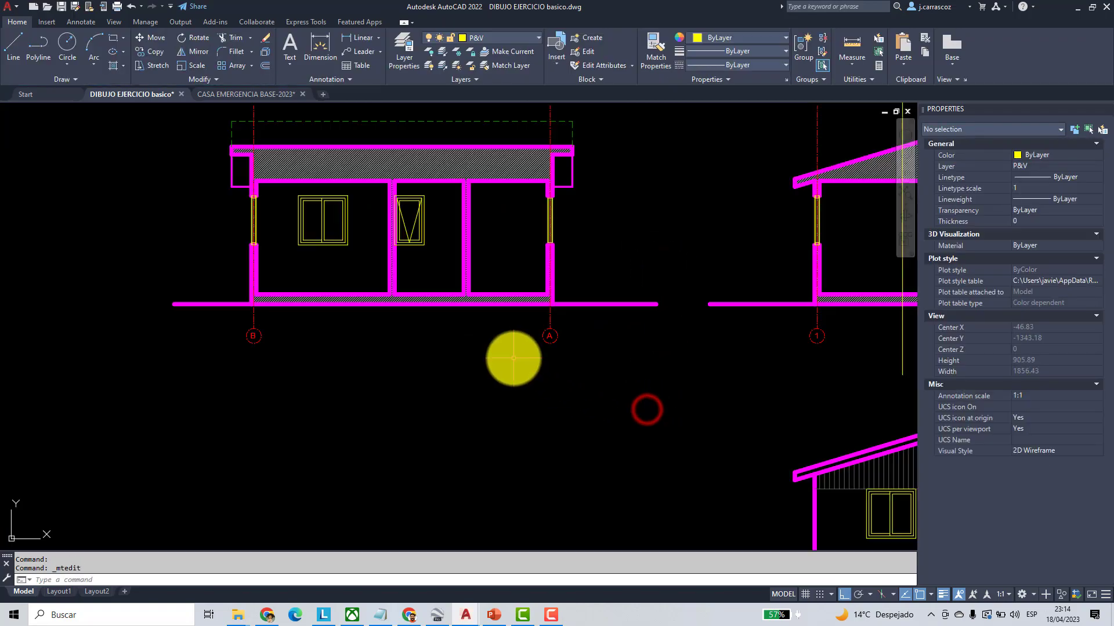
- Delete the yellow vertical projection line running from the floor plan through the cross-section
scroll(487, 366, down, 4)
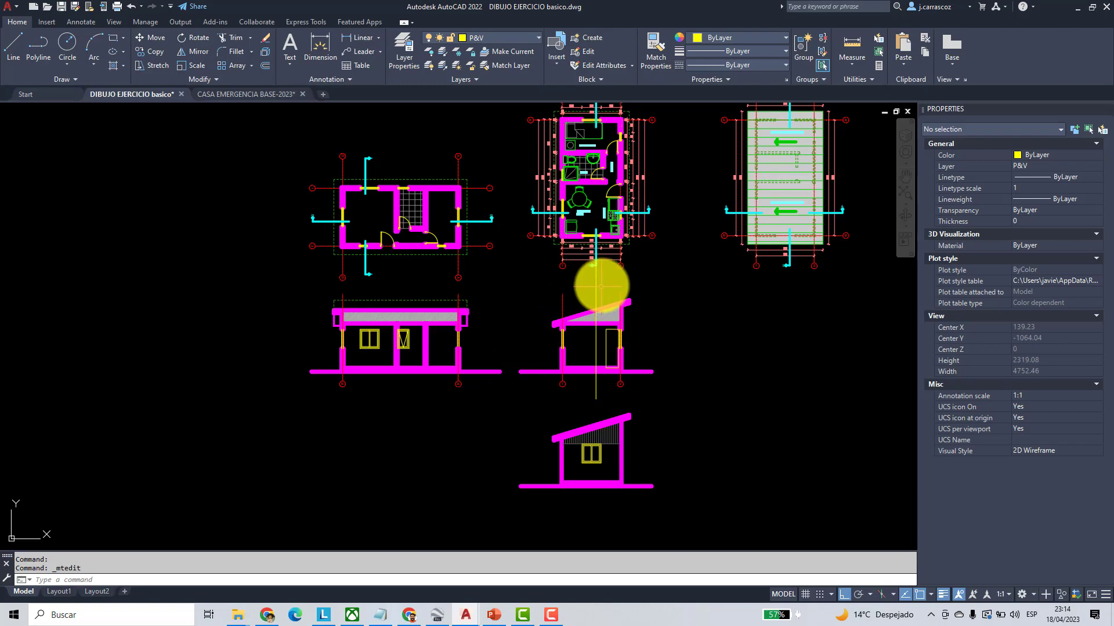
click(595, 284)
key(Delete)
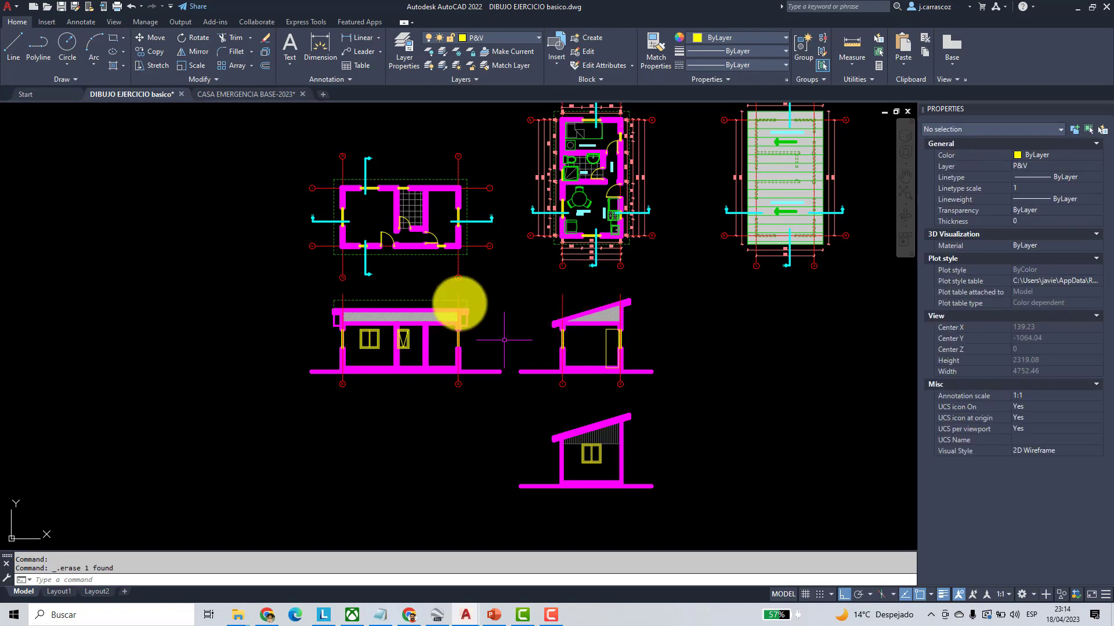
scroll(406, 192, up, 2)
scroll(328, 220, up, 2)
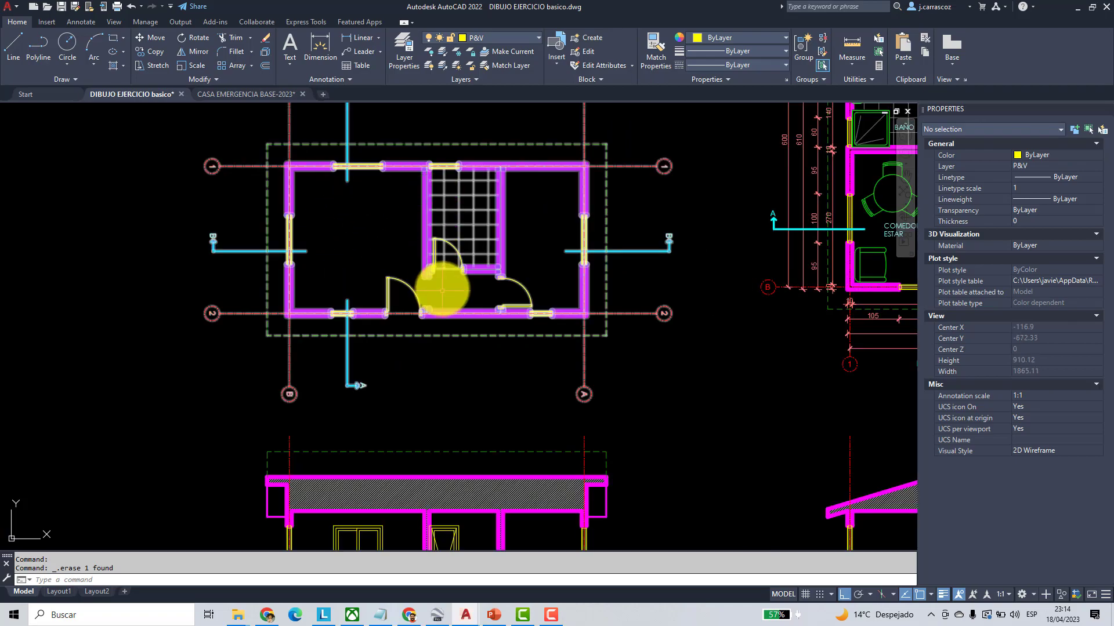
middle_drag(336, 521, 330, 350)
scroll(365, 377, down, 4)
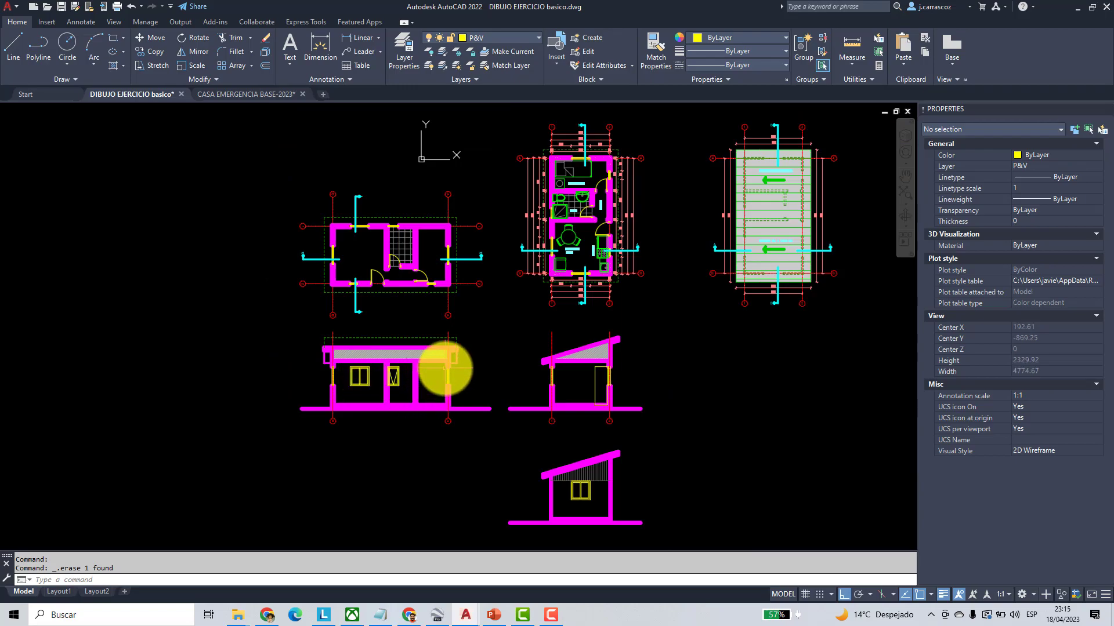
middle_drag(445, 368, 472, 282)
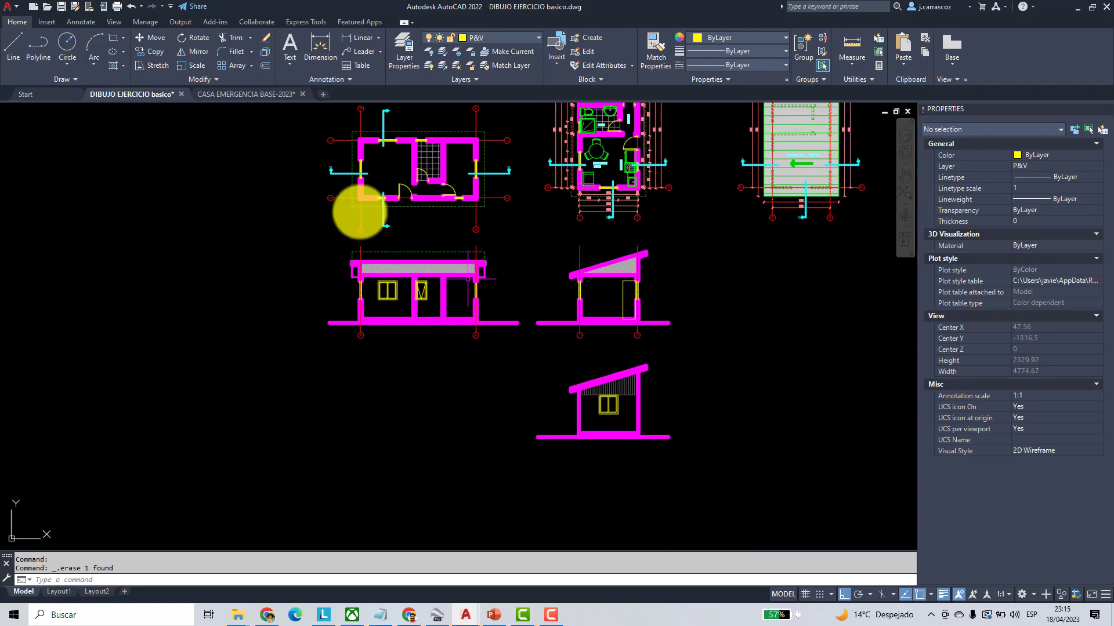
click(15, 51)
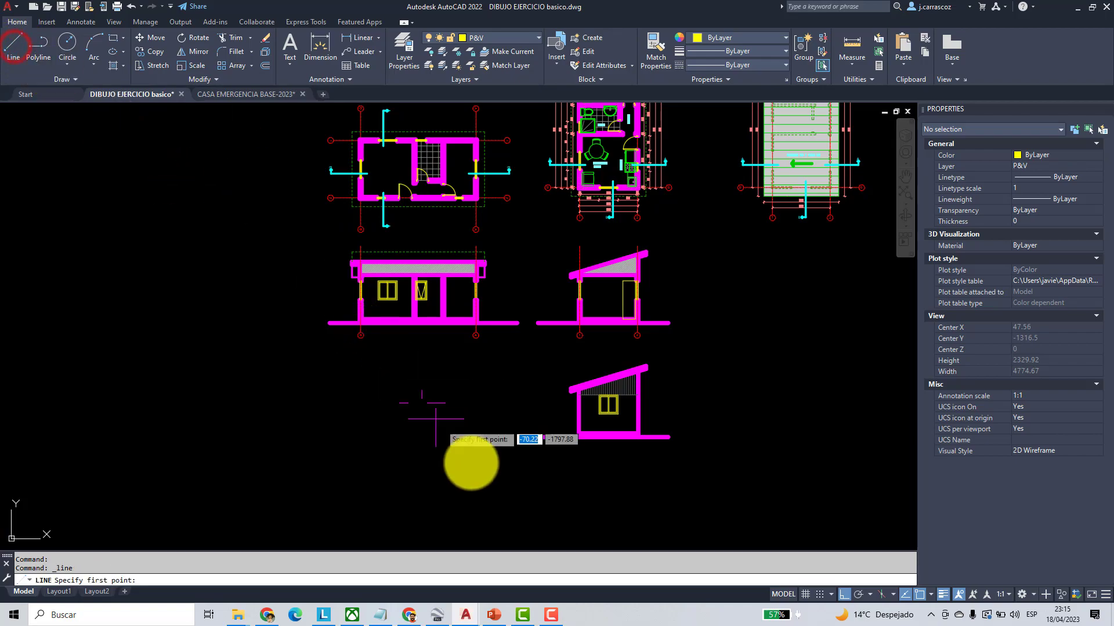
middle_drag(522, 457, 575, 430)
key(Escape)
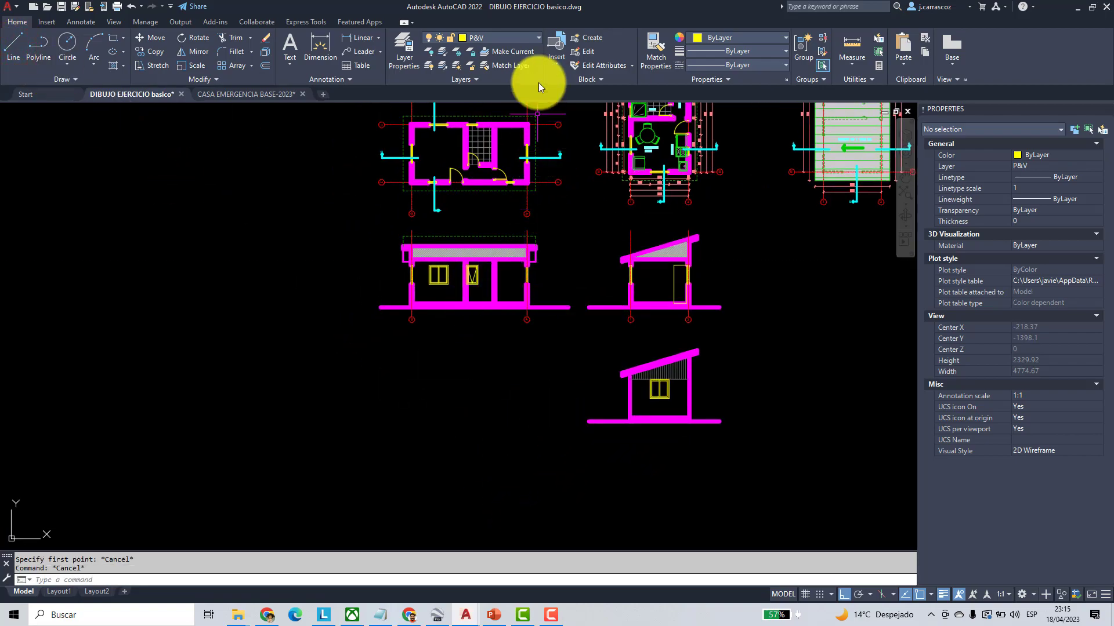
- Make layer 0 current and draw a horizontal guide line from the lower elevation's ground line to beneath section B
click(530, 47)
click(491, 54)
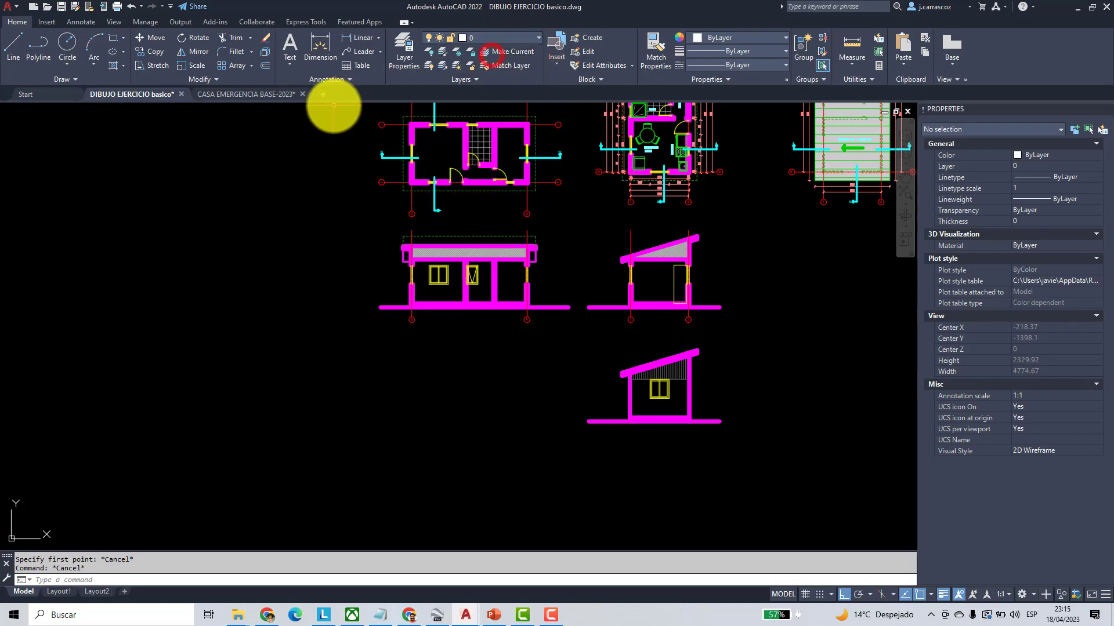
click(587, 421)
key(Escape)
key(Escape)
key(Escape)
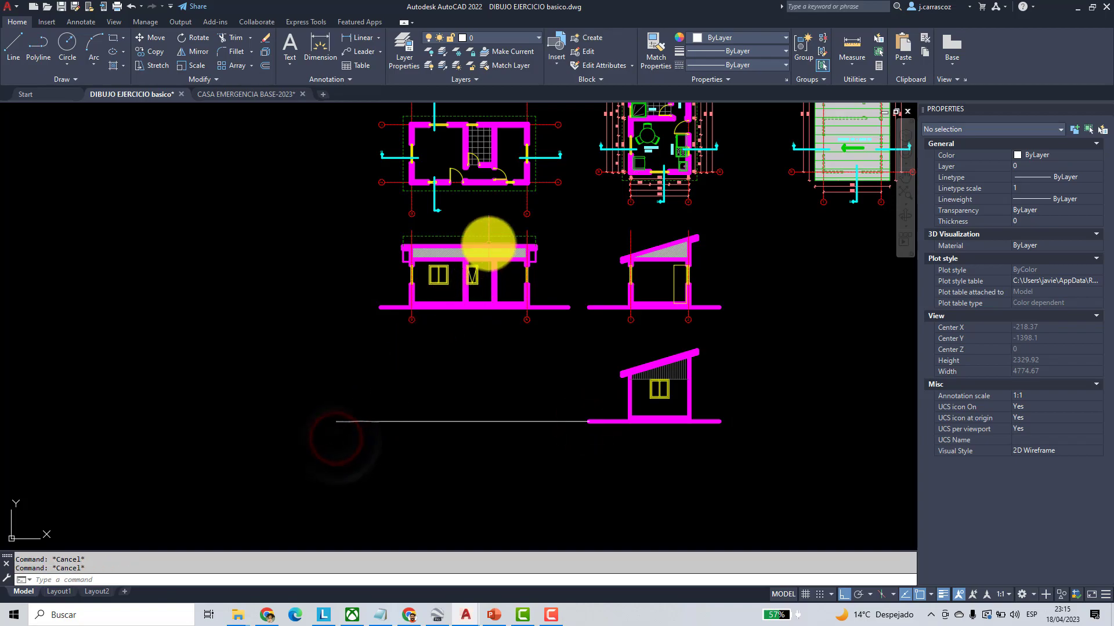
- Freeze the SOMBREADOS, P&V and EJES layers by picking the hatch, a window and an axis in section B
scroll(487, 246, up, 4)
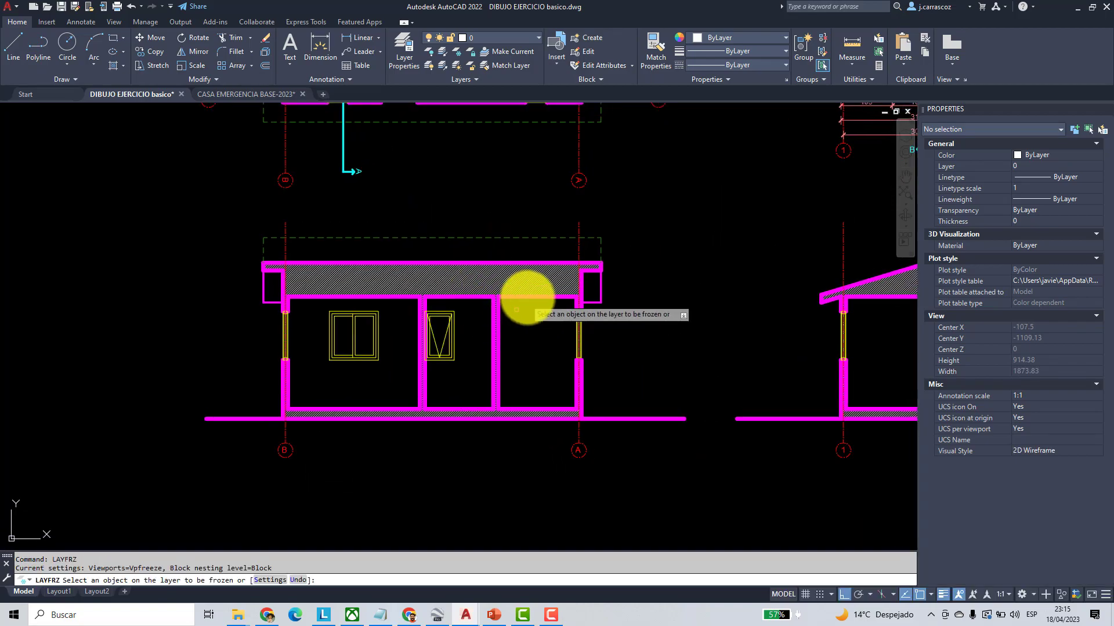
click(522, 282)
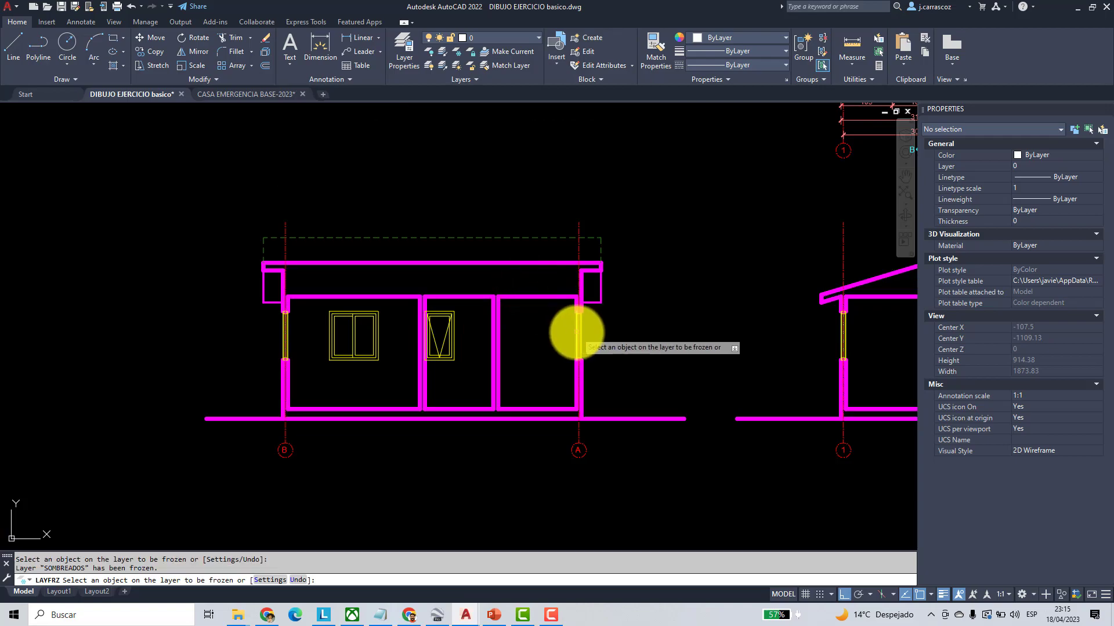
click(577, 332)
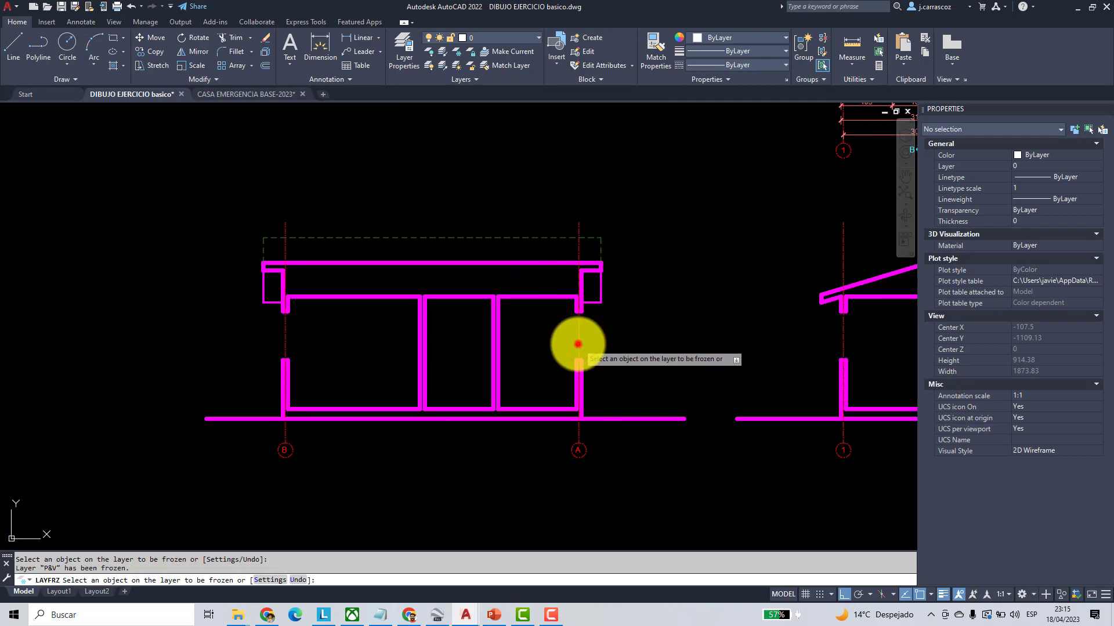
click(577, 344)
right_click(515, 329)
- Copy section B's outline without its ground line straight down, placing its base on the lower horizontal guide line
scroll(447, 263, down, 4)
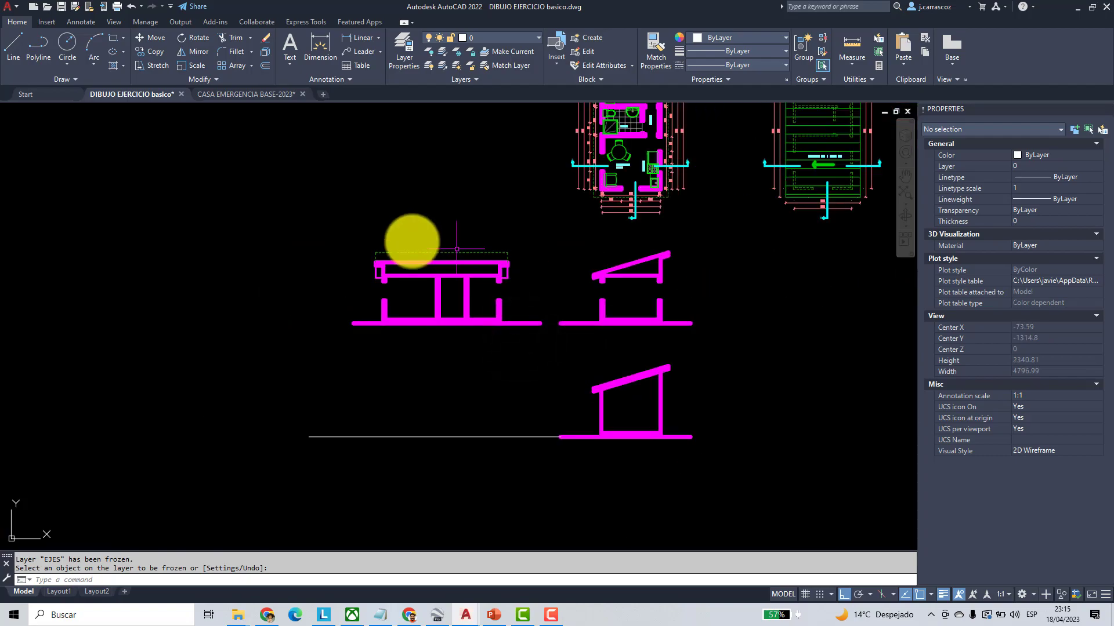
click(349, 215)
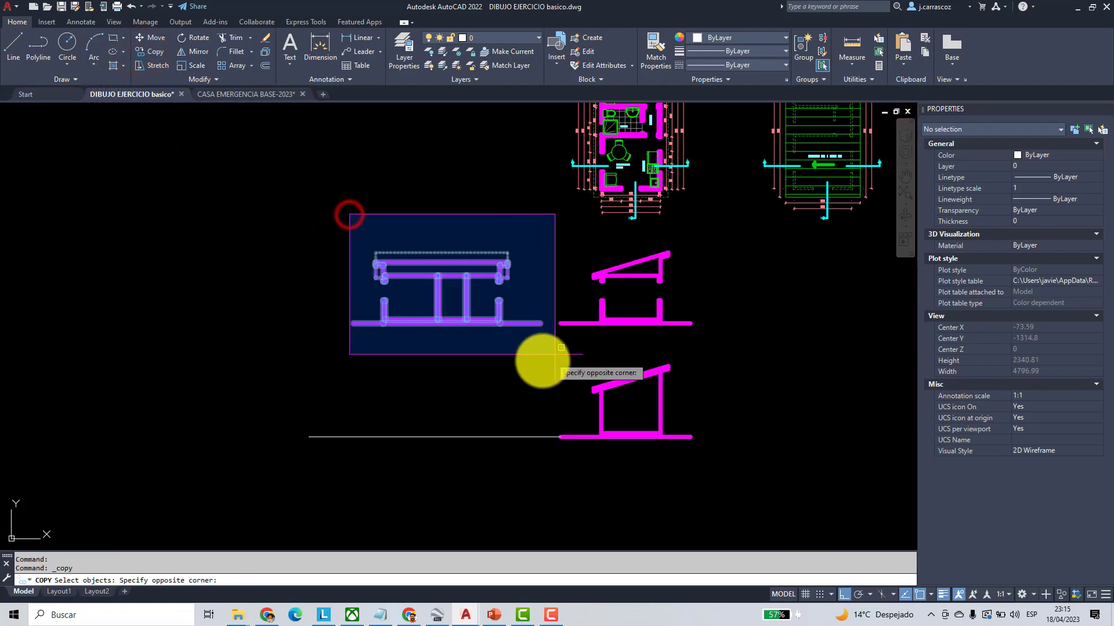
click(524, 358)
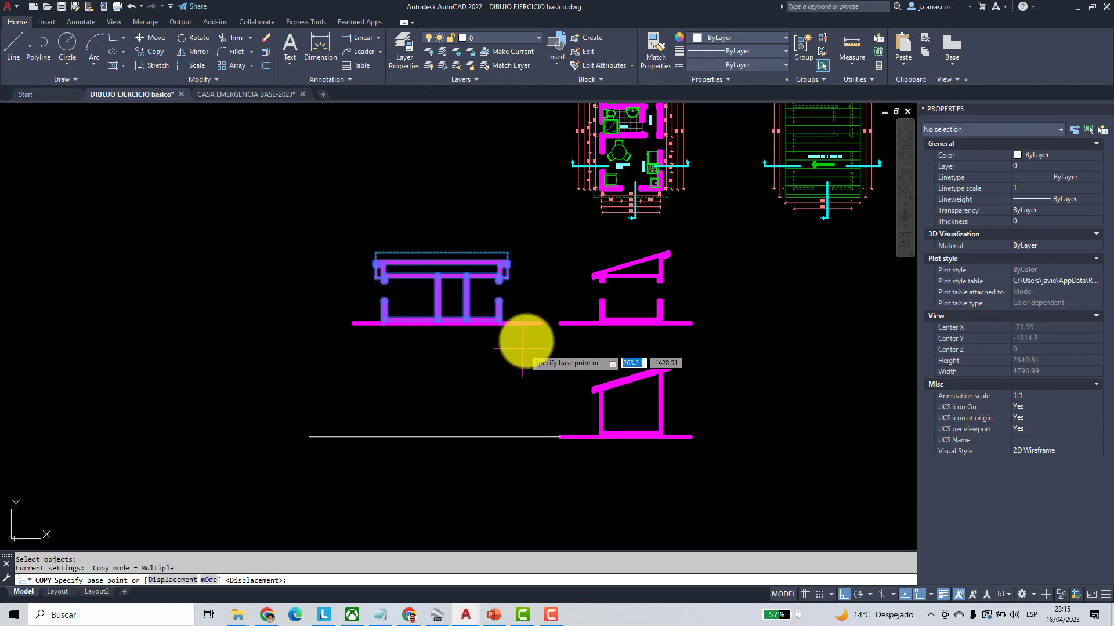
scroll(522, 347, up, 2)
click(532, 311)
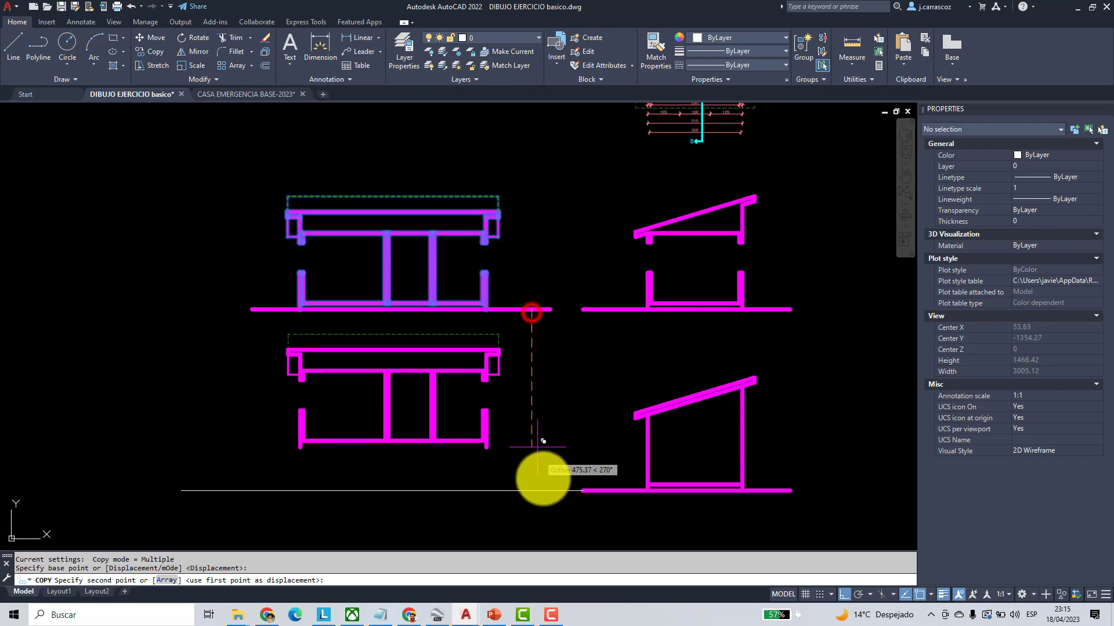
click(532, 490)
key(Return)
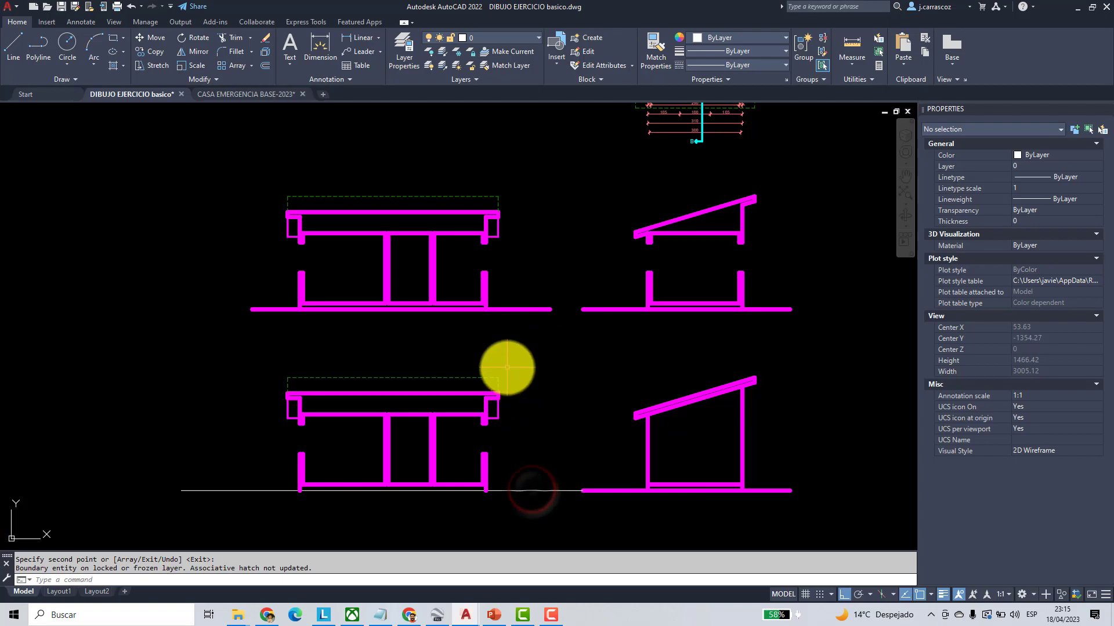
- Thaw all the frozen layers with the LAYTHW command
text(LAY)
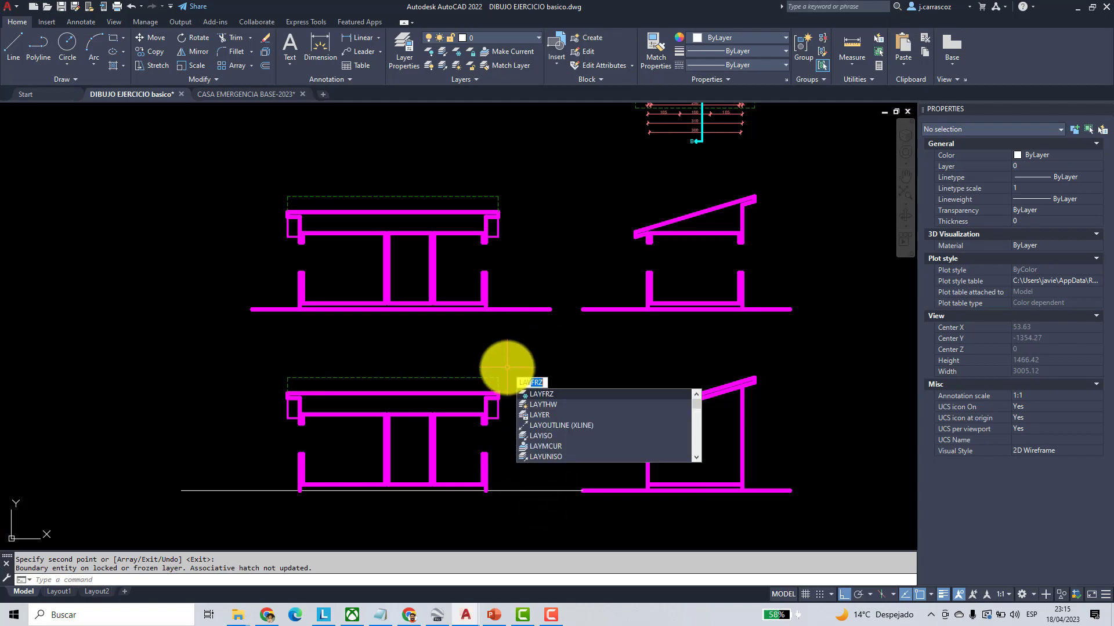
text(THW)
key(Return)
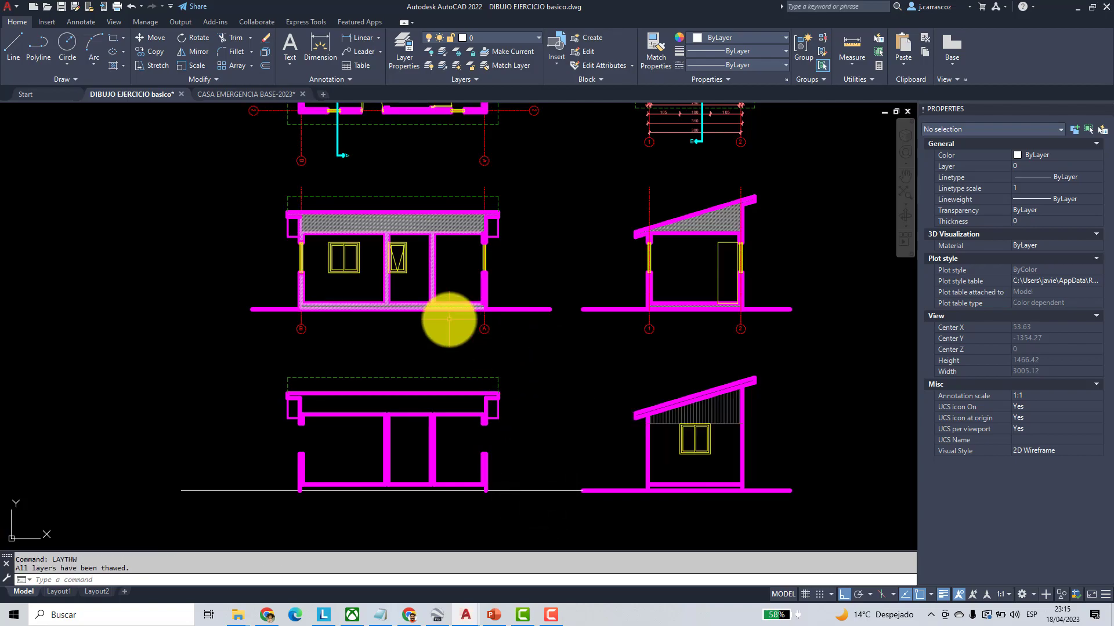
- Erase the four vertical interior partition lines from the copied outline below section B
scroll(448, 447, up, 4)
click(452, 436)
click(243, 407)
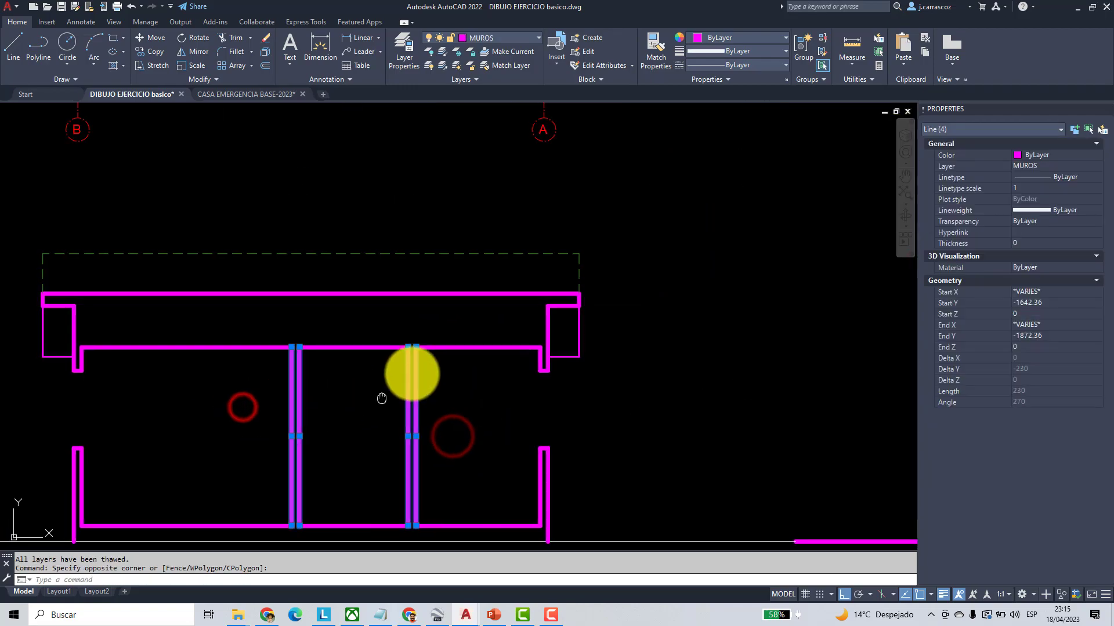
middle_drag(381, 396, 423, 366)
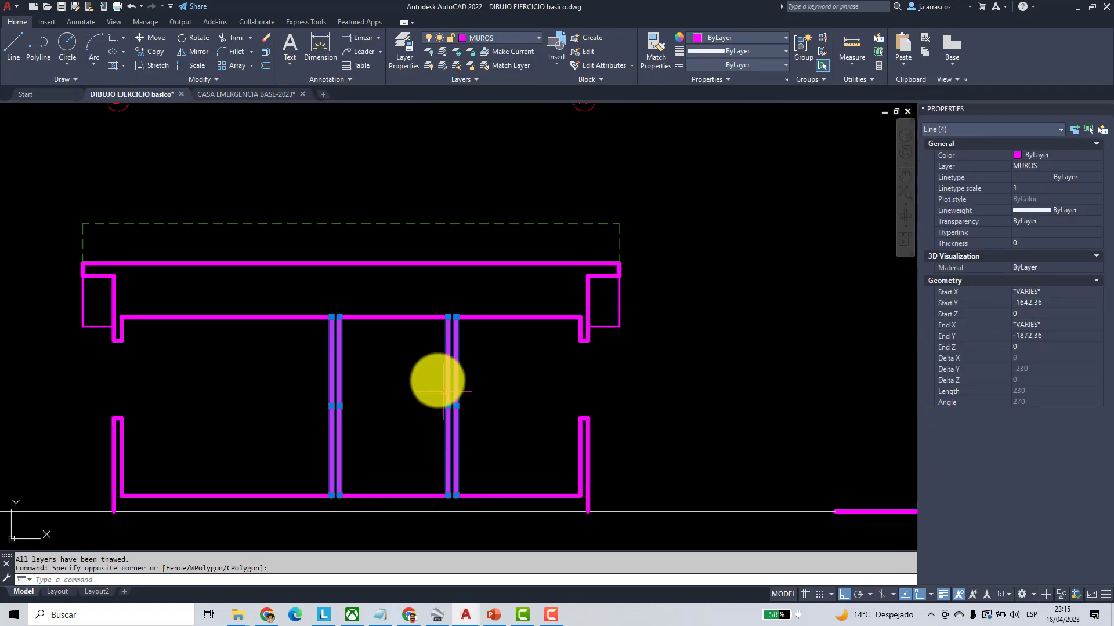
click(260, 42)
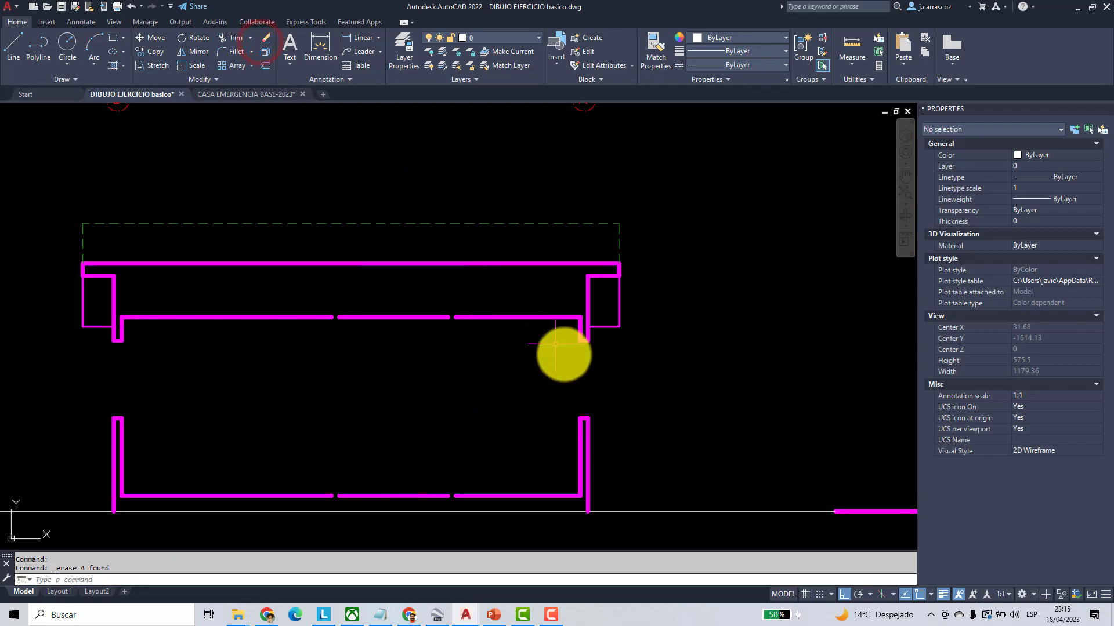
- Erase the ceiling lines, inner exterior-wall faces and window opening edges from the copied outline, keeping the outer wall faces and floor lines
scroll(578, 444, up, 2)
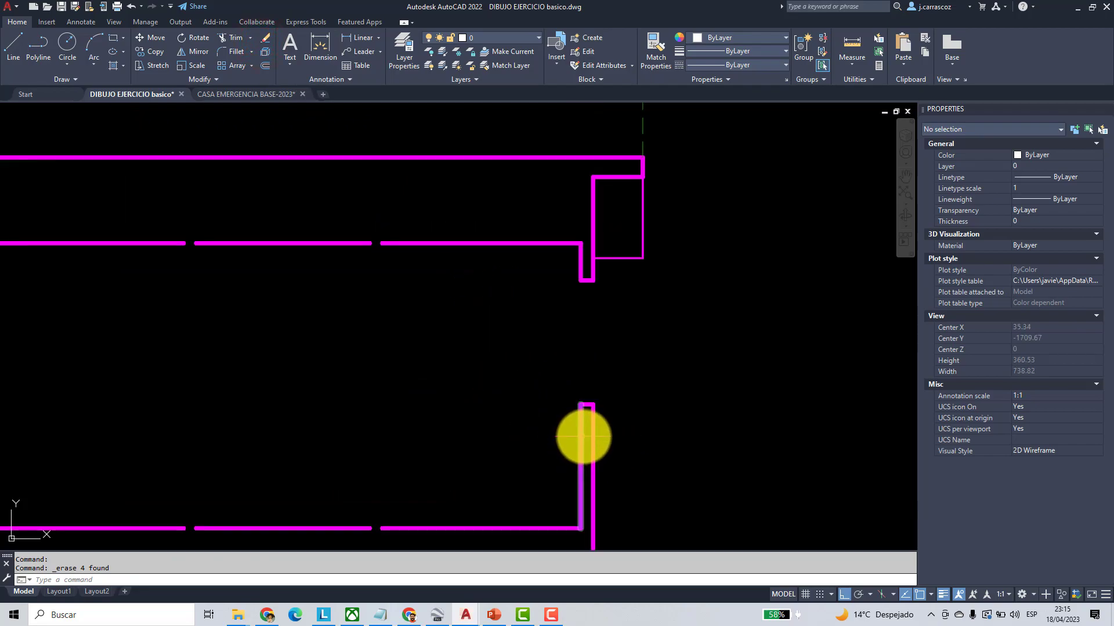
scroll(584, 437, down, 2)
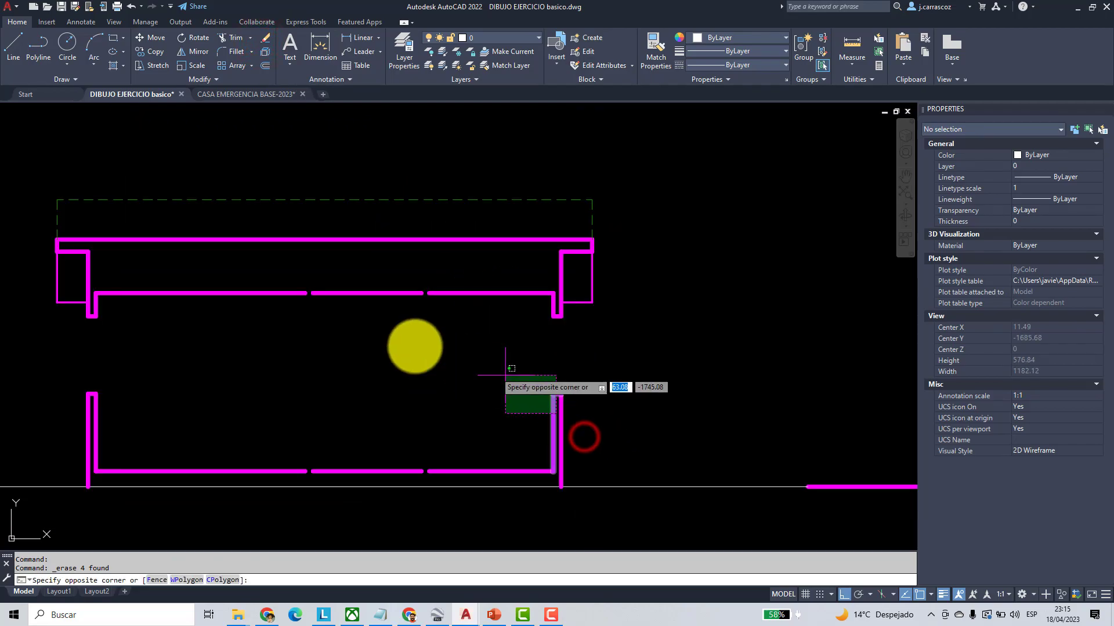
click(94, 272)
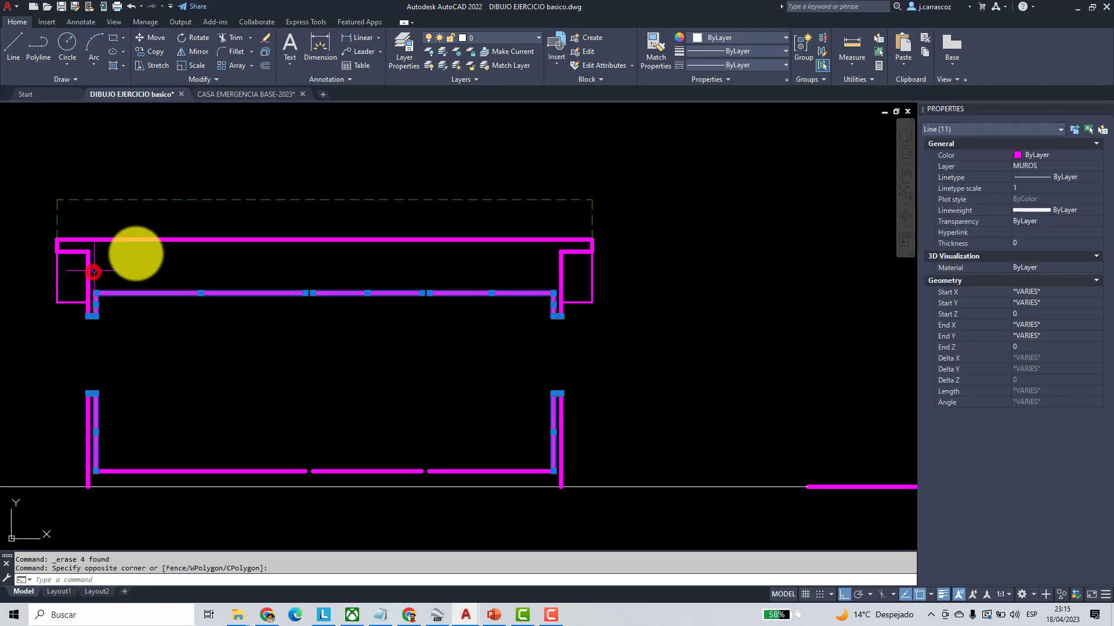
click(265, 39)
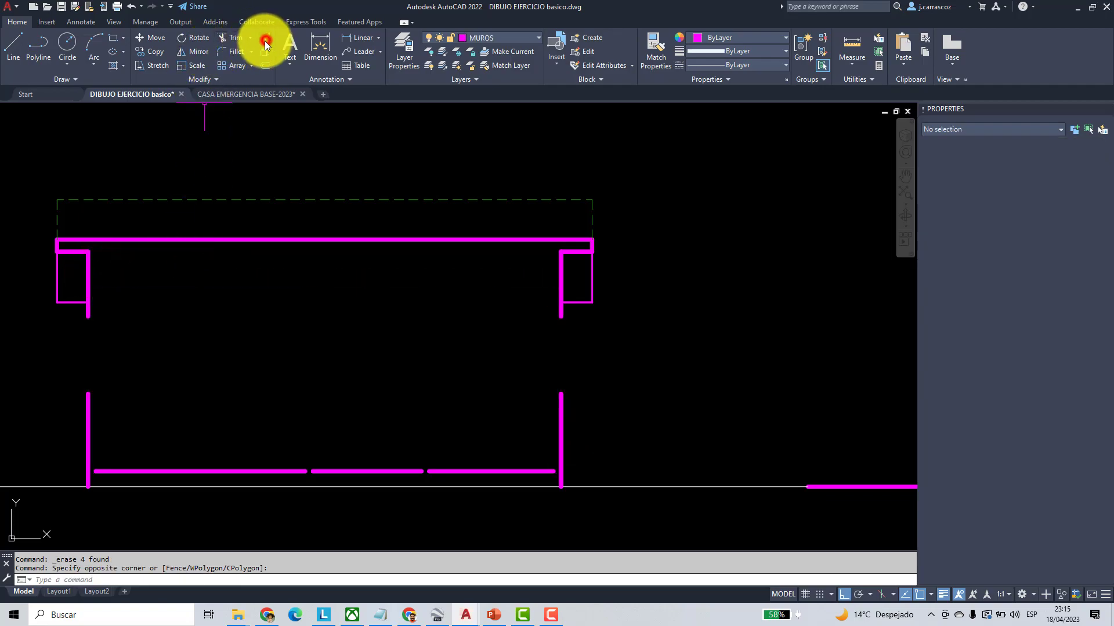
click(47, 233)
click(623, 267)
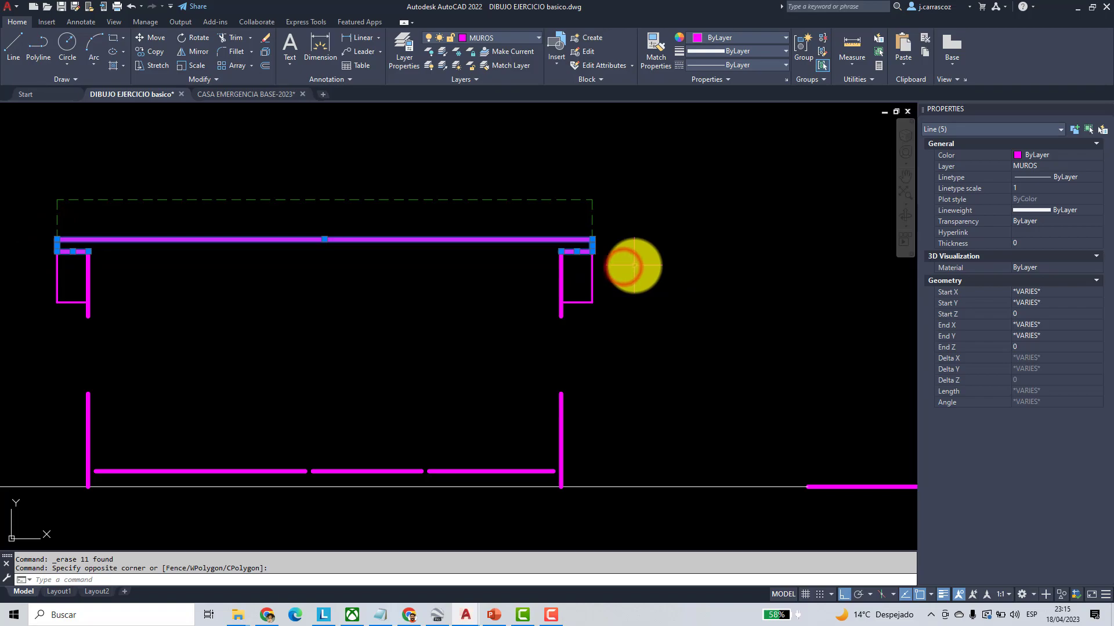
key(Escape)
key(Escape)
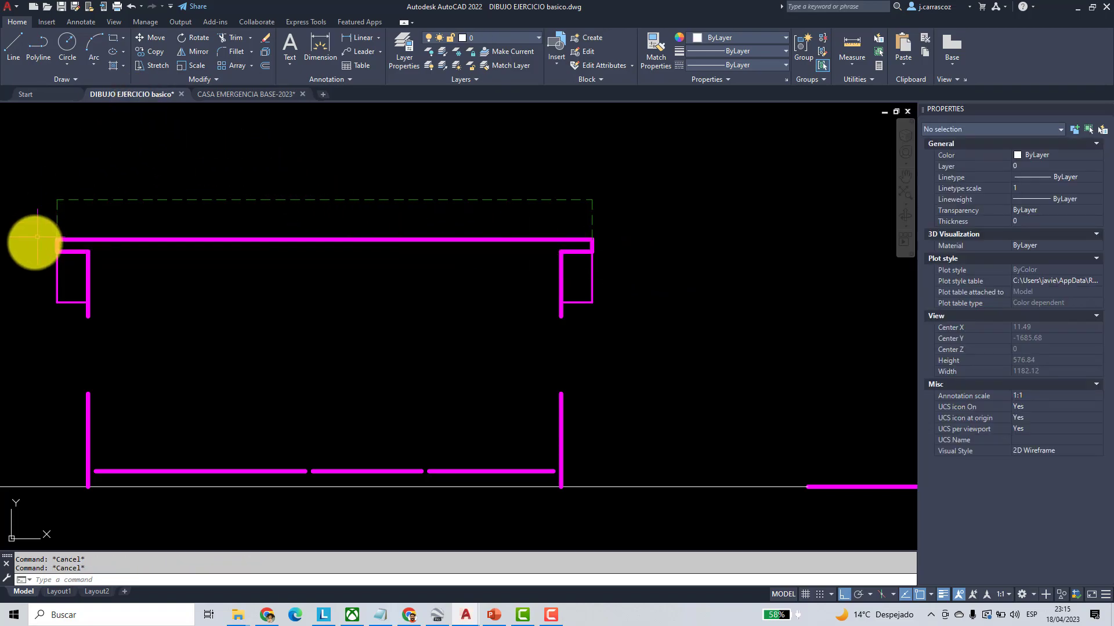
- Try to move only the roof slab lines up to the dashed projection's upper corner, and undo the move
click(147, 38)
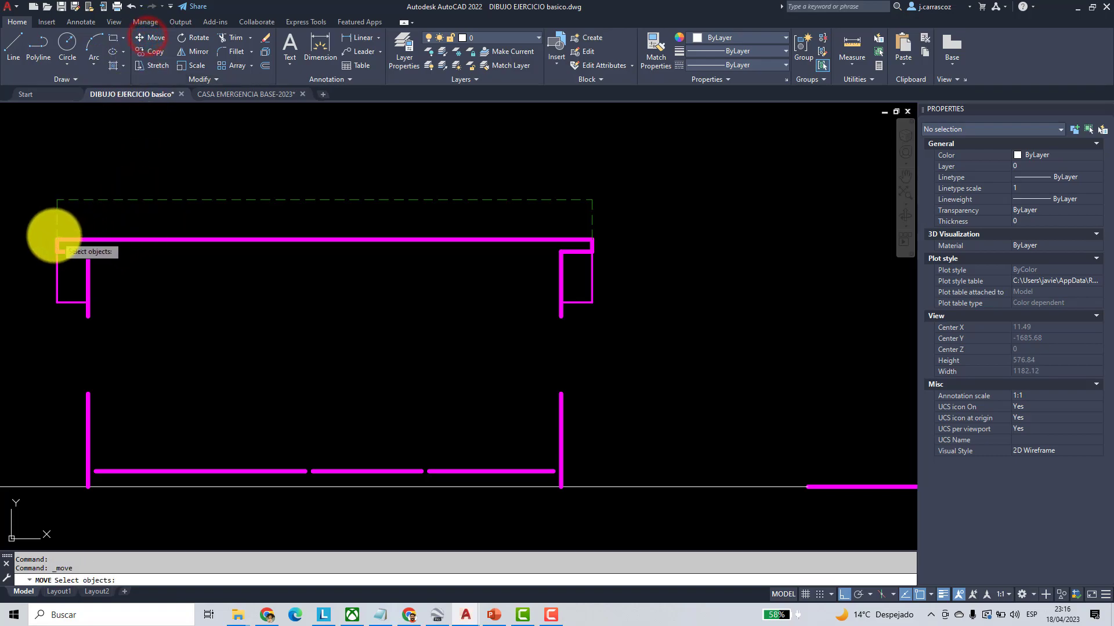
click(651, 266)
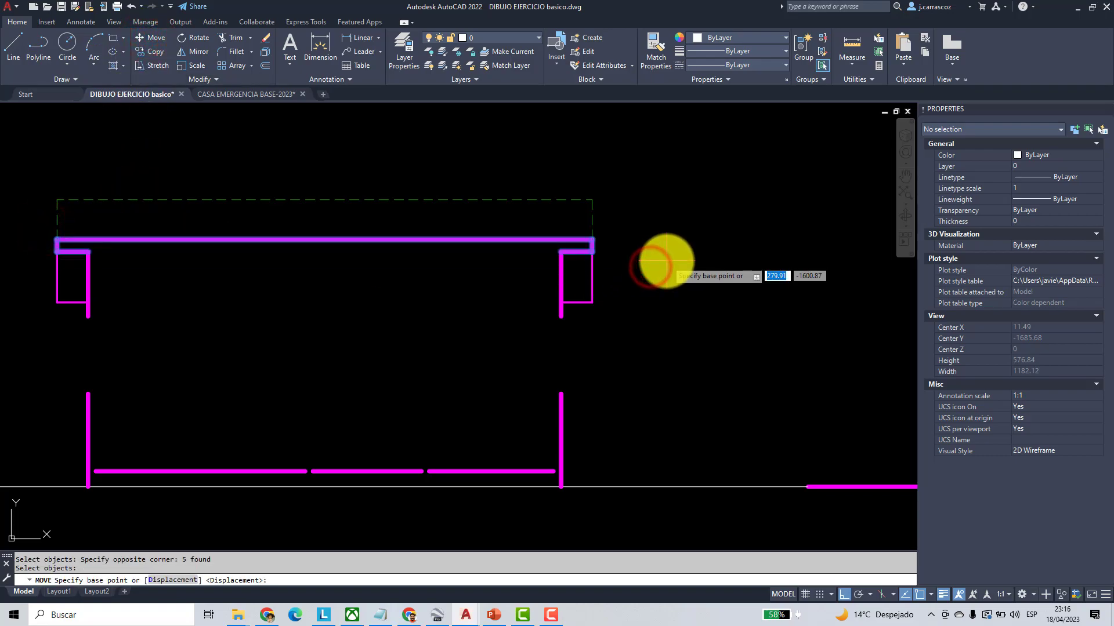
click(592, 239)
click(592, 203)
key(ctrl+z)
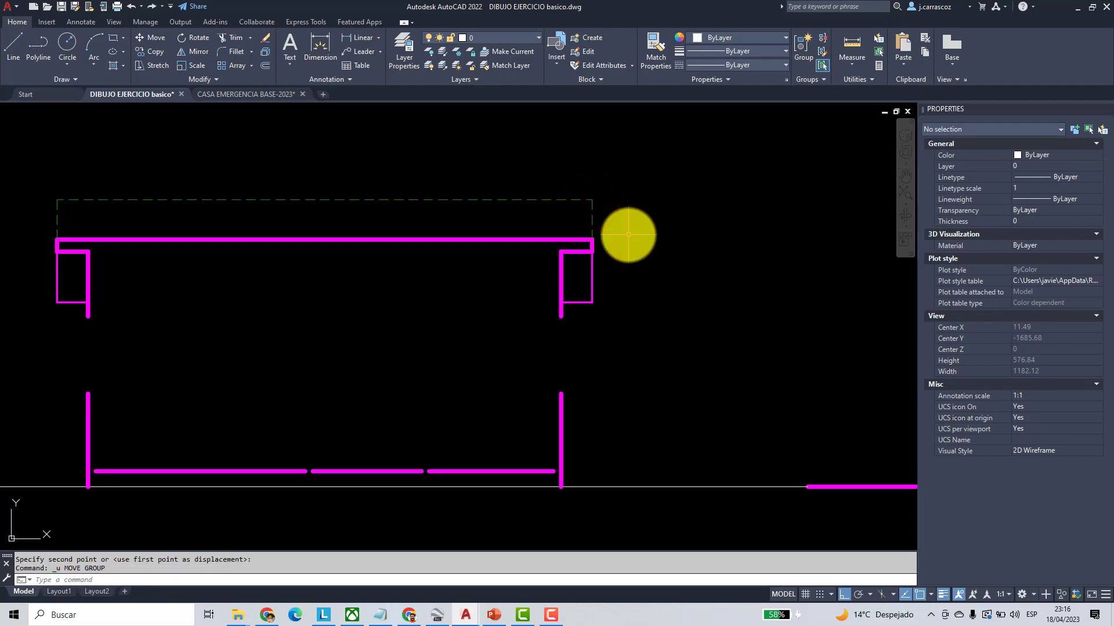
- Move the roof slab and its dashed projection up from the slab's upper corner to the projection's upper corner
click(146, 40)
click(42, 169)
click(637, 272)
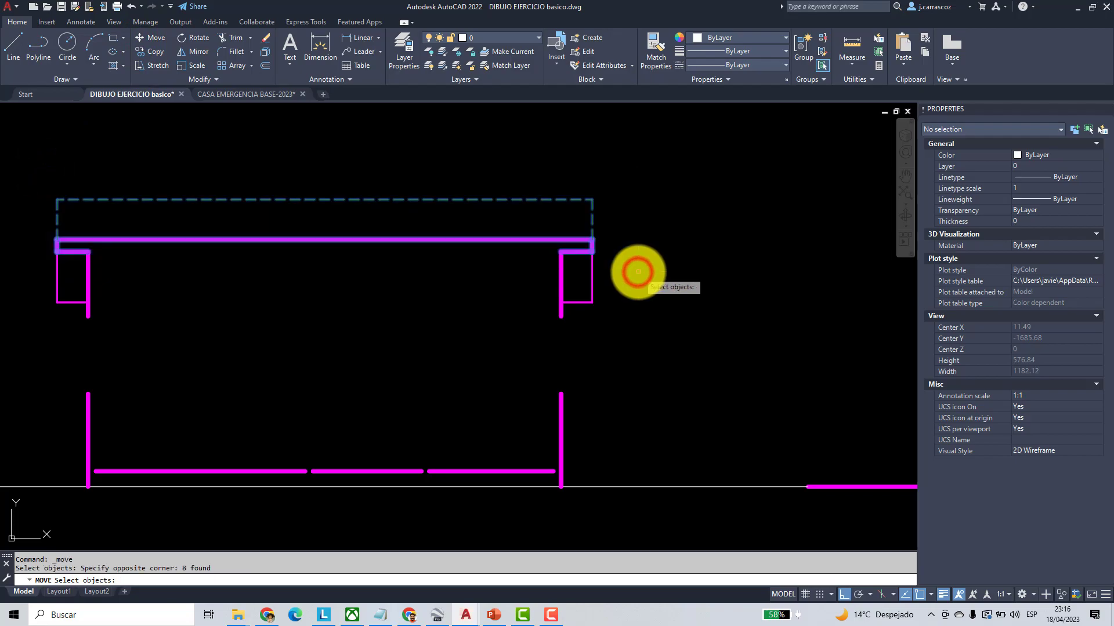
scroll(631, 253, up, 2)
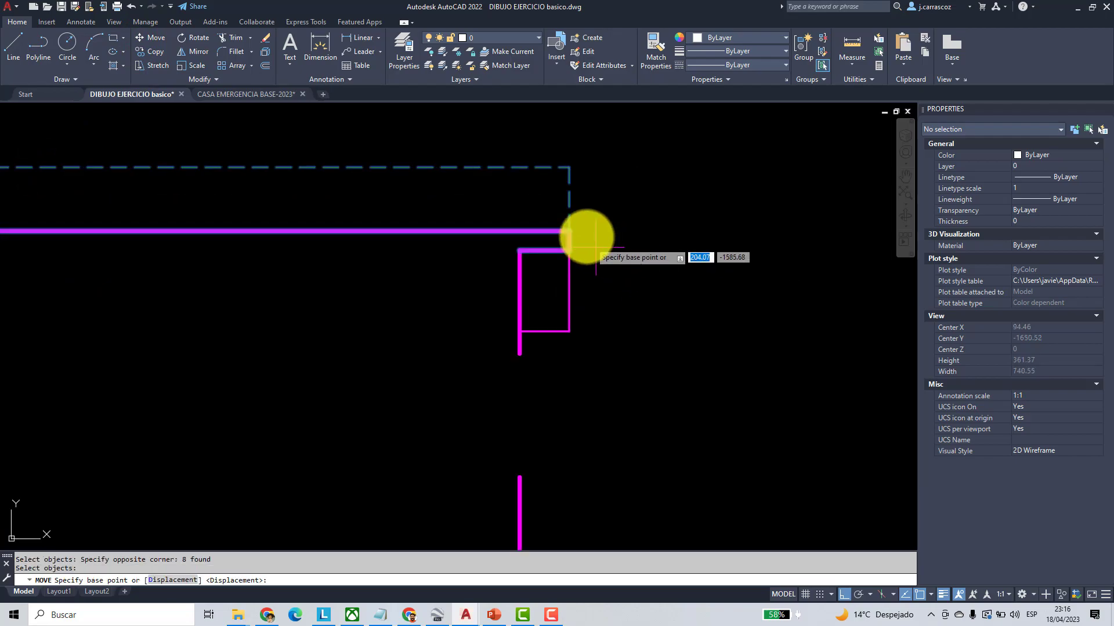
click(570, 230)
click(571, 170)
- Erase the three dashed projection lines above the raised roof slab
scroll(589, 215, down, 4)
middle_drag(590, 215, 373, 266)
click(387, 235)
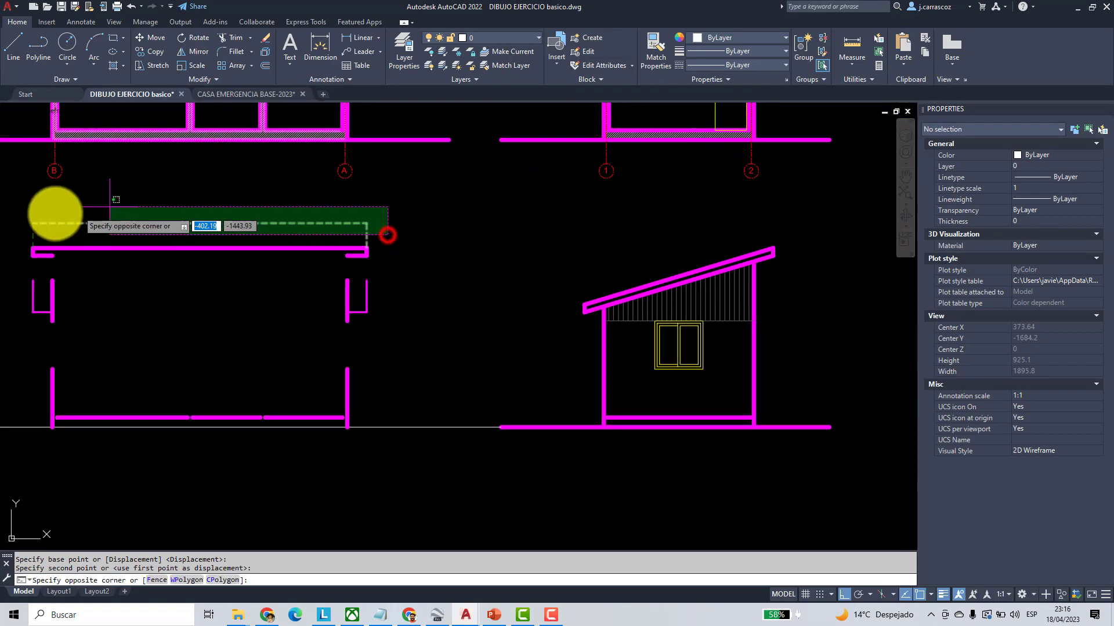
click(20, 209)
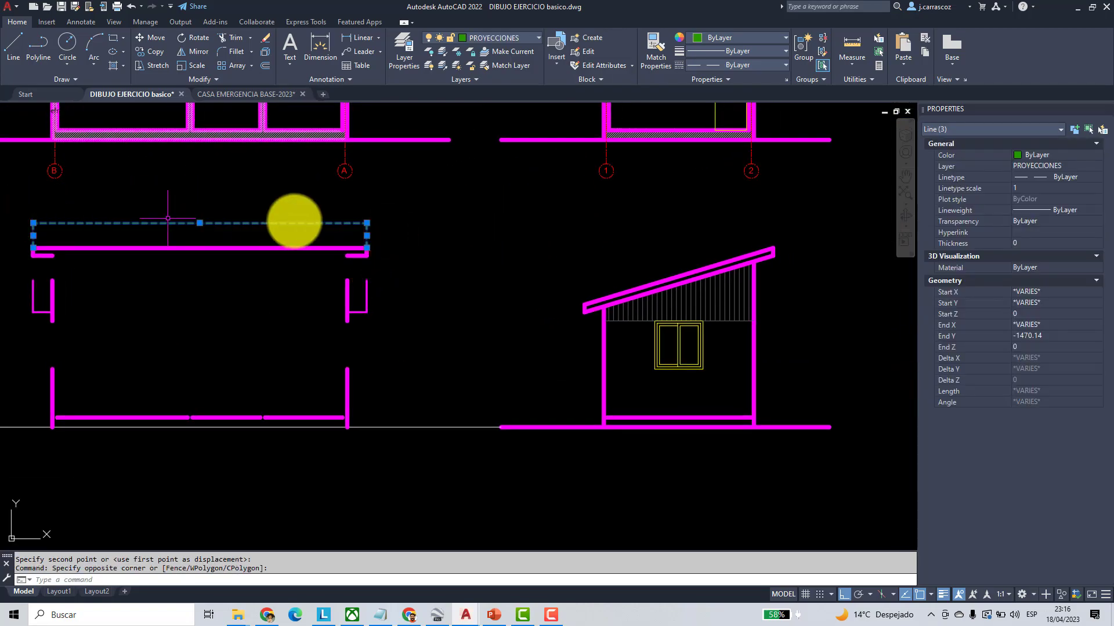
click(265, 38)
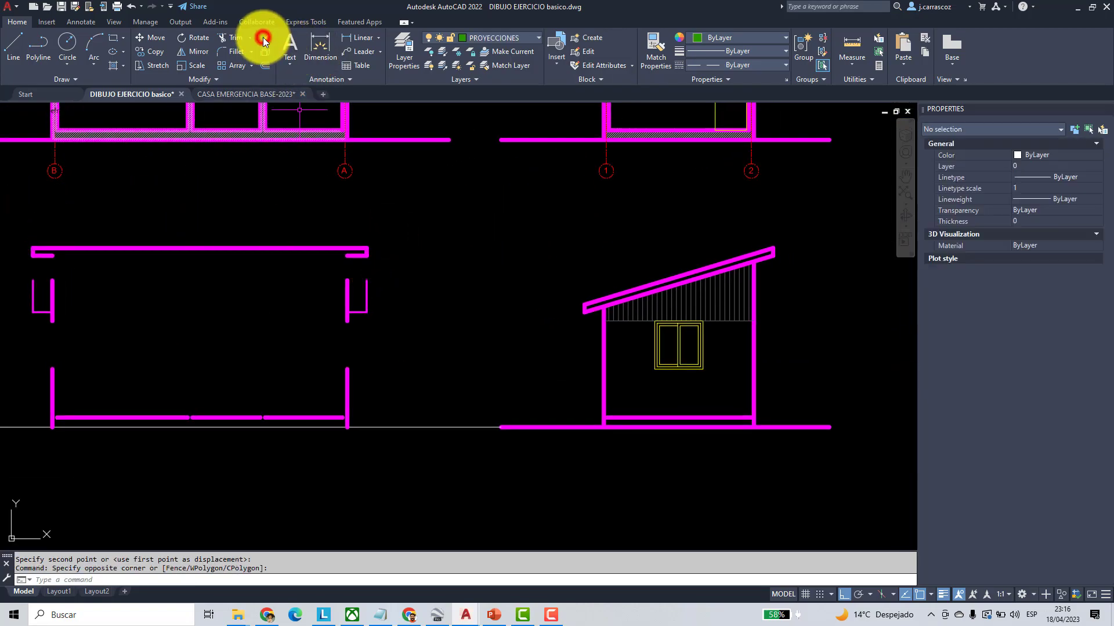
- Check the raised roof's height against the side elevation's roof peak with a temporary horizontal line
click(13, 44)
scroll(366, 243, up, 4)
click(353, 242)
scroll(567, 280, up, 5)
scroll(661, 252, down, 5)
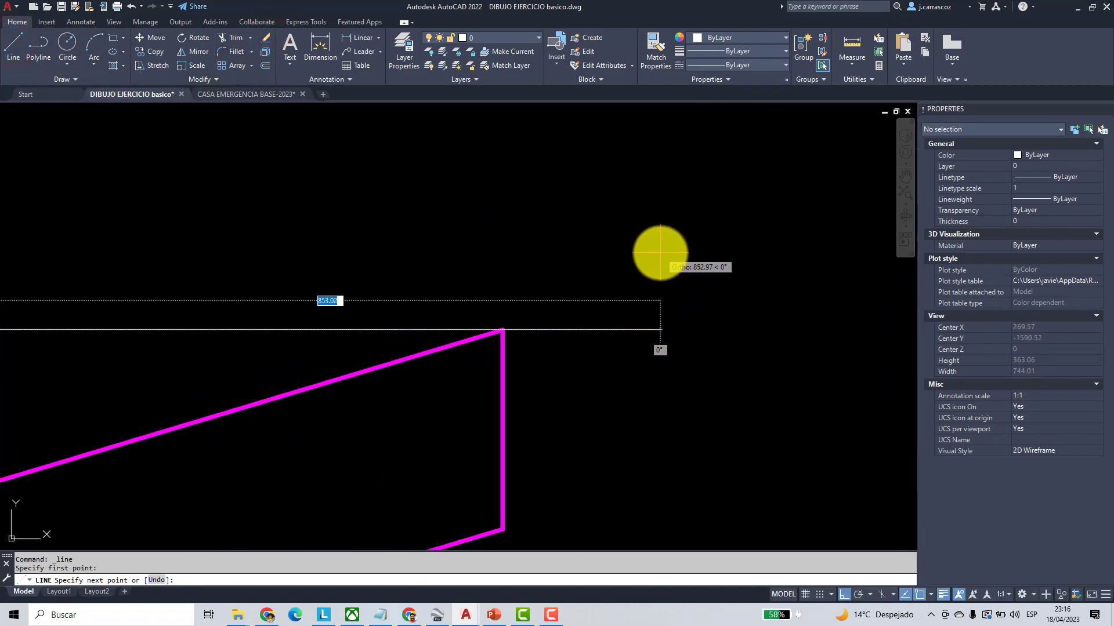
key(Escape)
middle_drag(317, 328, 516, 326)
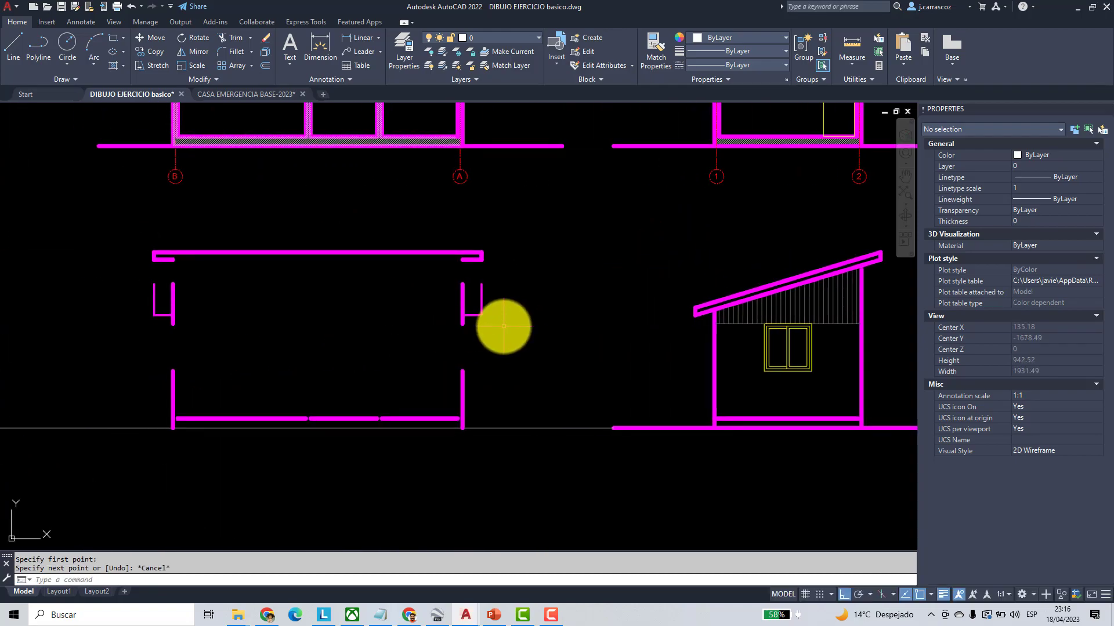
- Check the side elevation's low eave level against the eave pieces of the longitudinal elevation with a temporary horizontal line
click(13, 54)
scroll(650, 337, up, 2)
click(720, 303)
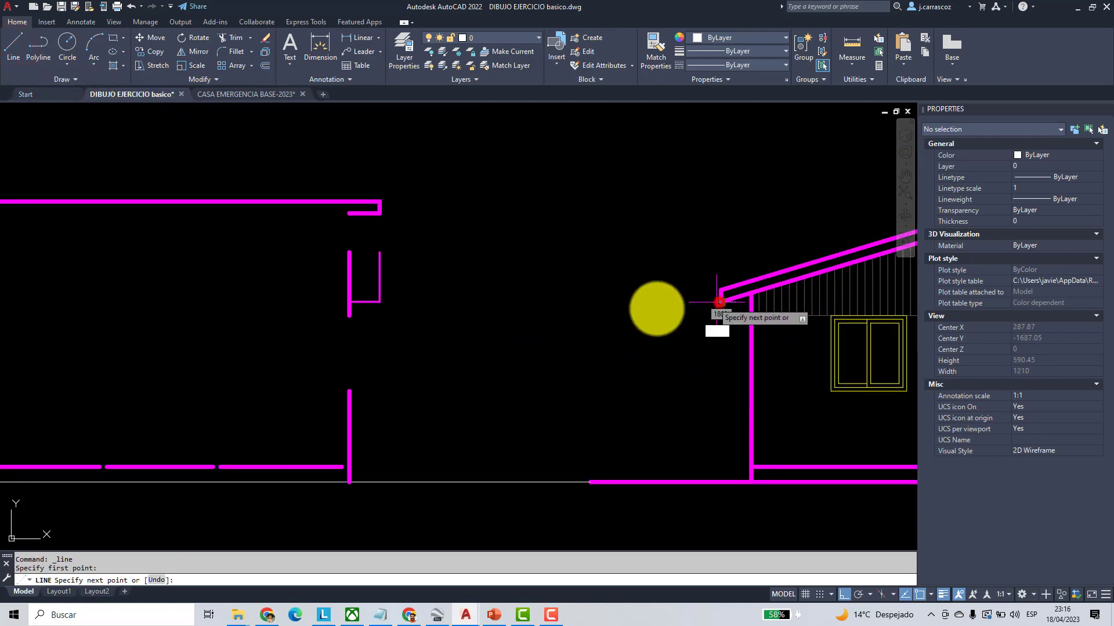
scroll(405, 311, down, 2)
key(Escape)
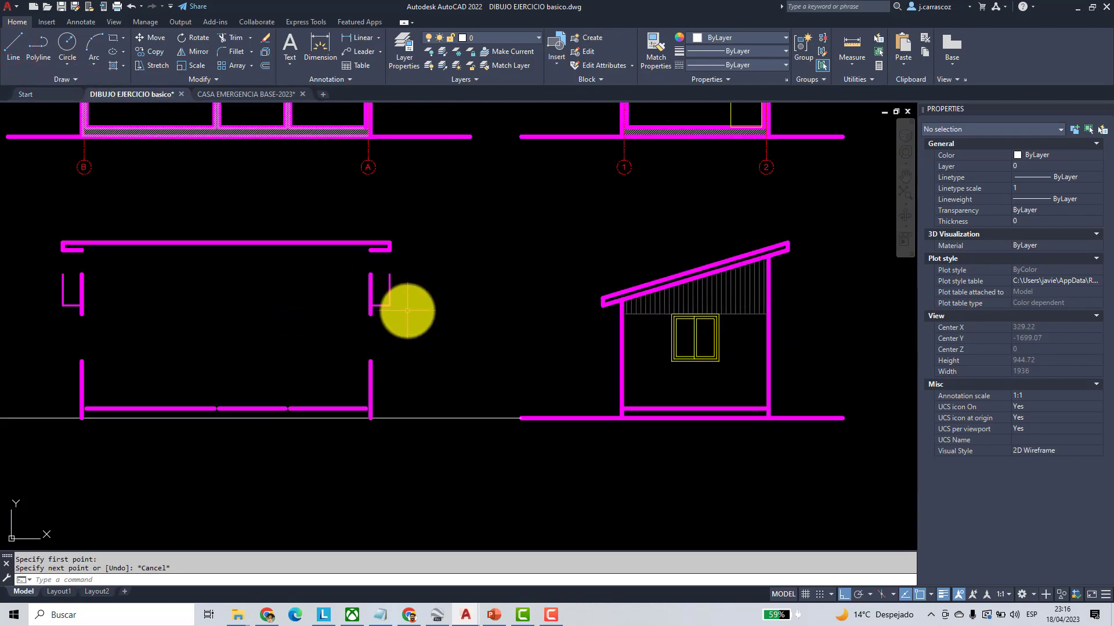
key(Escape)
key(Escape)
- Delete the short lower edge line of the raised roof slab at the axis B end
middle_drag(211, 248, 337, 251)
scroll(279, 251, up, 2)
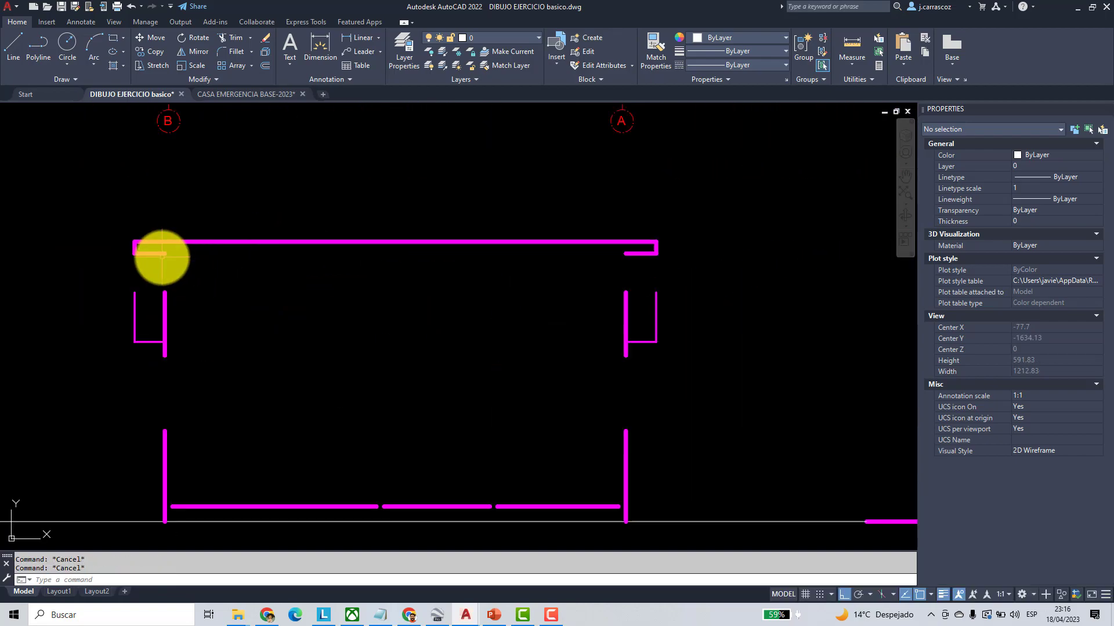
click(158, 254)
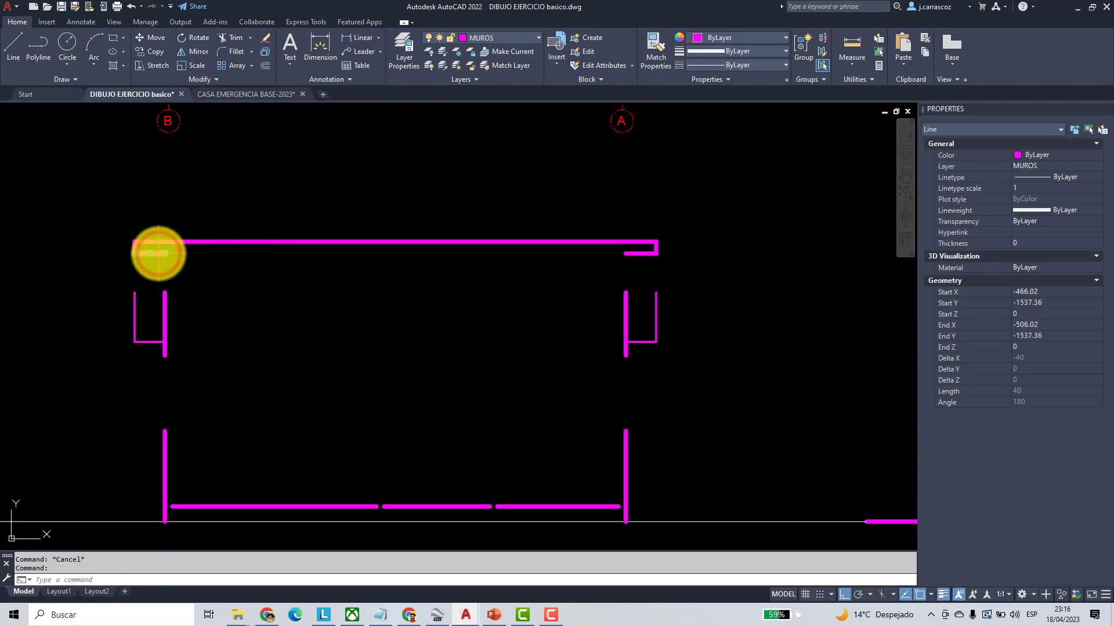
key(Delete)
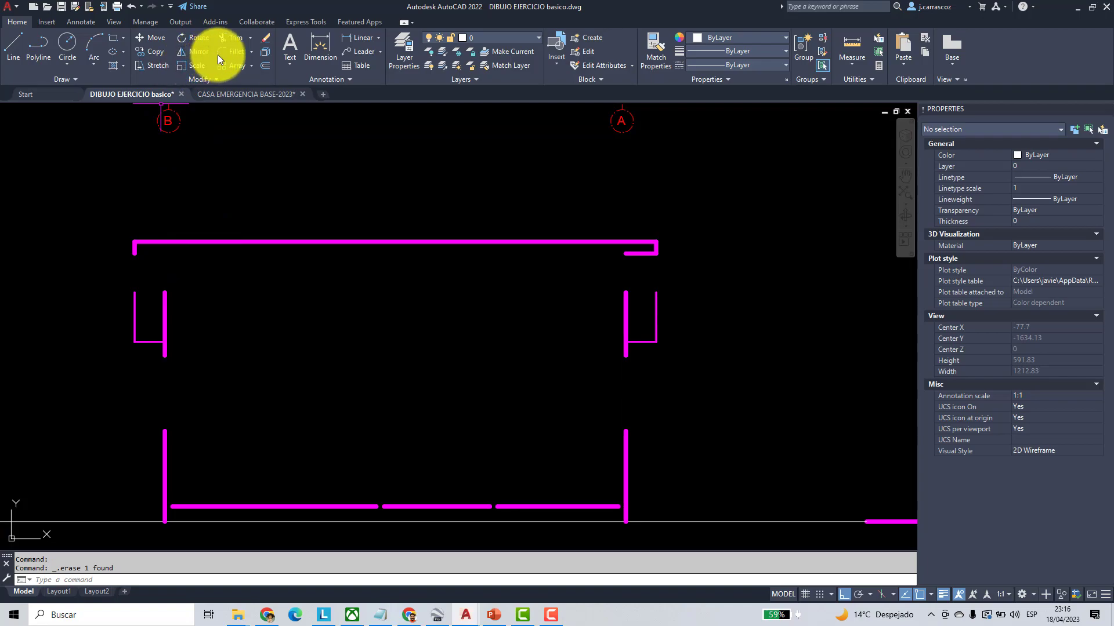
- Close the roof slab's lower edge by filleting its axis B end line with the short lower line near axis A, radius 0
click(234, 51)
click(134, 247)
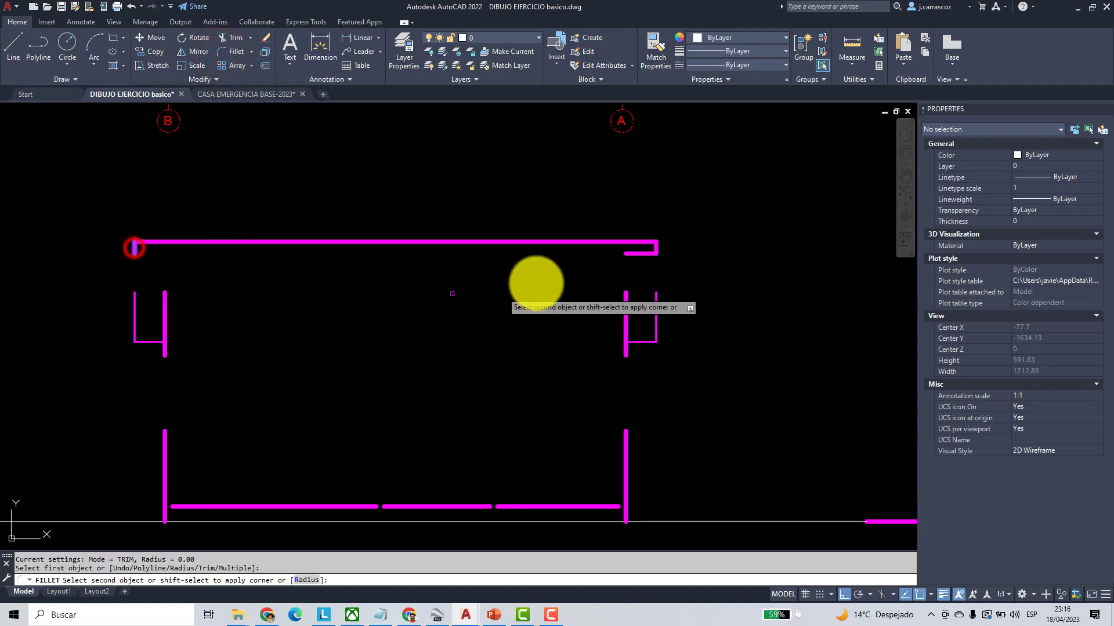
click(636, 254)
scroll(523, 296, down, 2)
scroll(523, 297, down, 3)
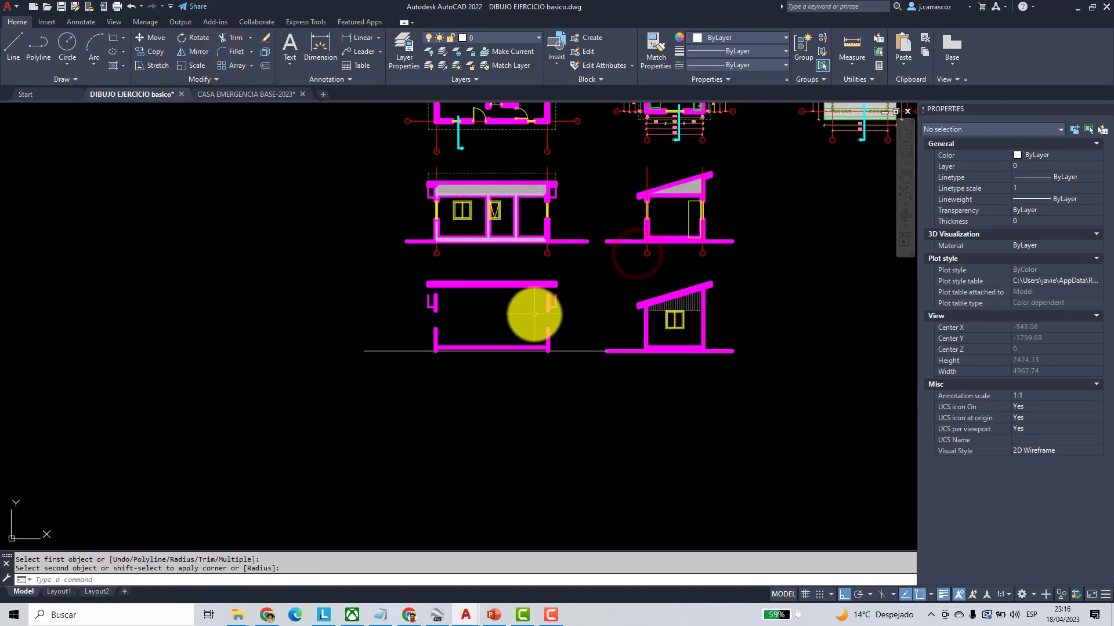
key(Escape)
- Draw a horizontal line from the top of the side elevation's axis 2 wall across past the longitudinal elevation
scroll(704, 290, up, 4)
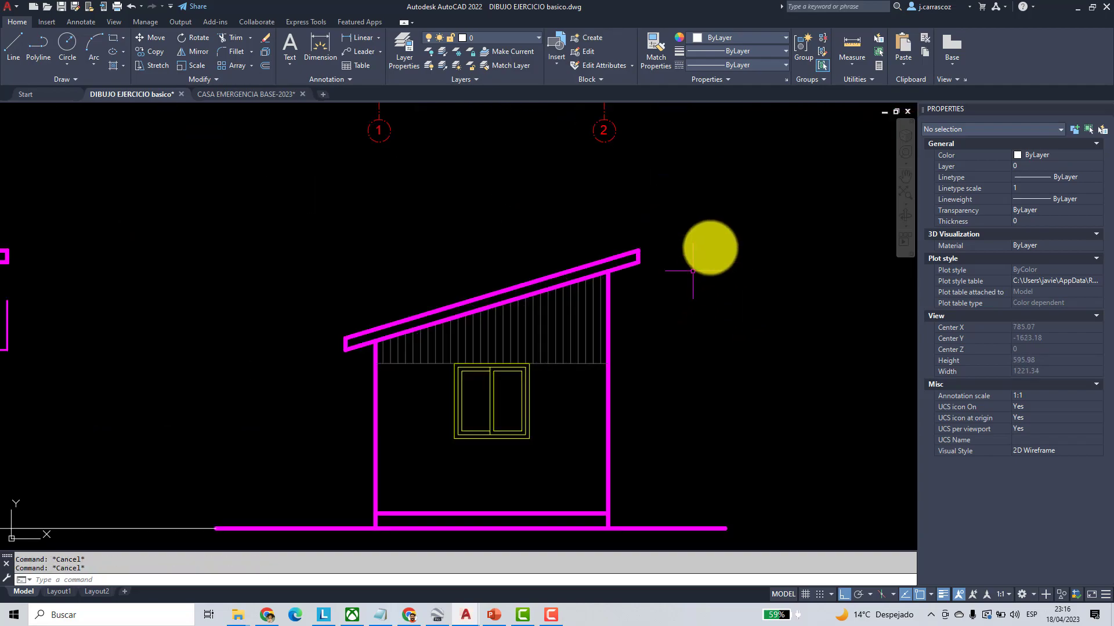
click(15, 48)
scroll(624, 290, up, 3)
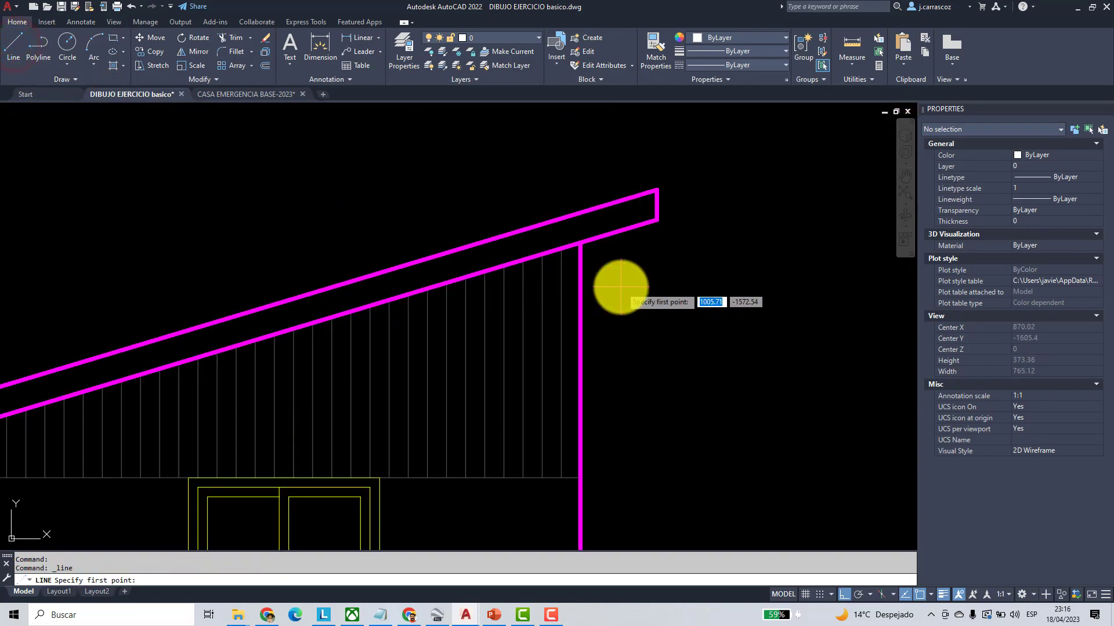
click(579, 245)
scroll(578, 245, down, 3)
scroll(185, 273, up, 3)
click(174, 294)
key(Return)
- Delete the two short upper wall lines at axes B and A of the longitudinal elevation
click(290, 334)
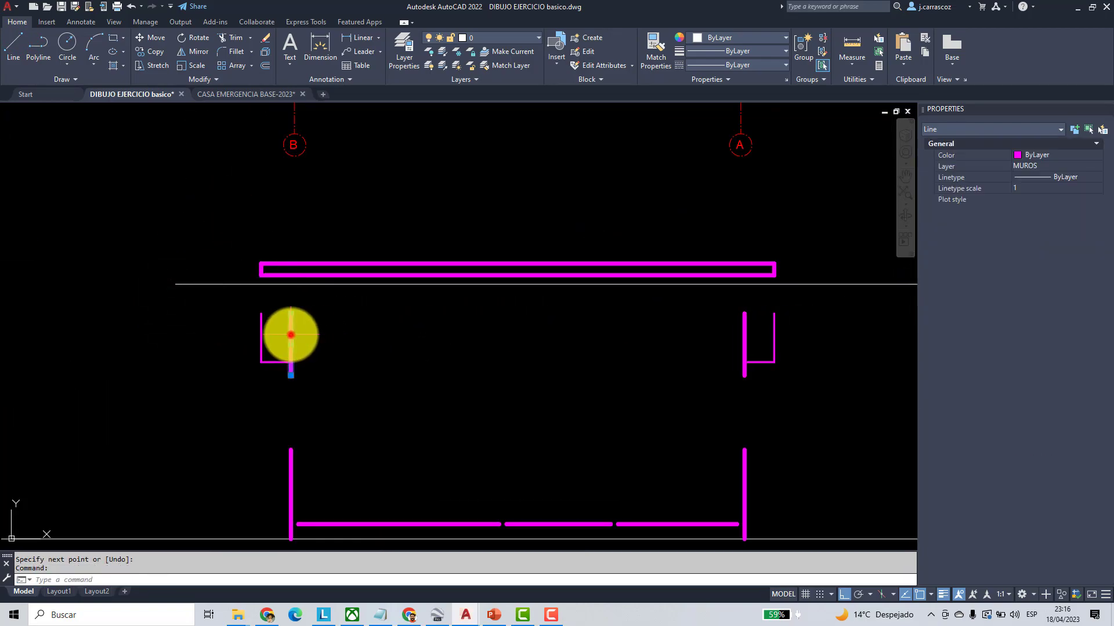
click(744, 327)
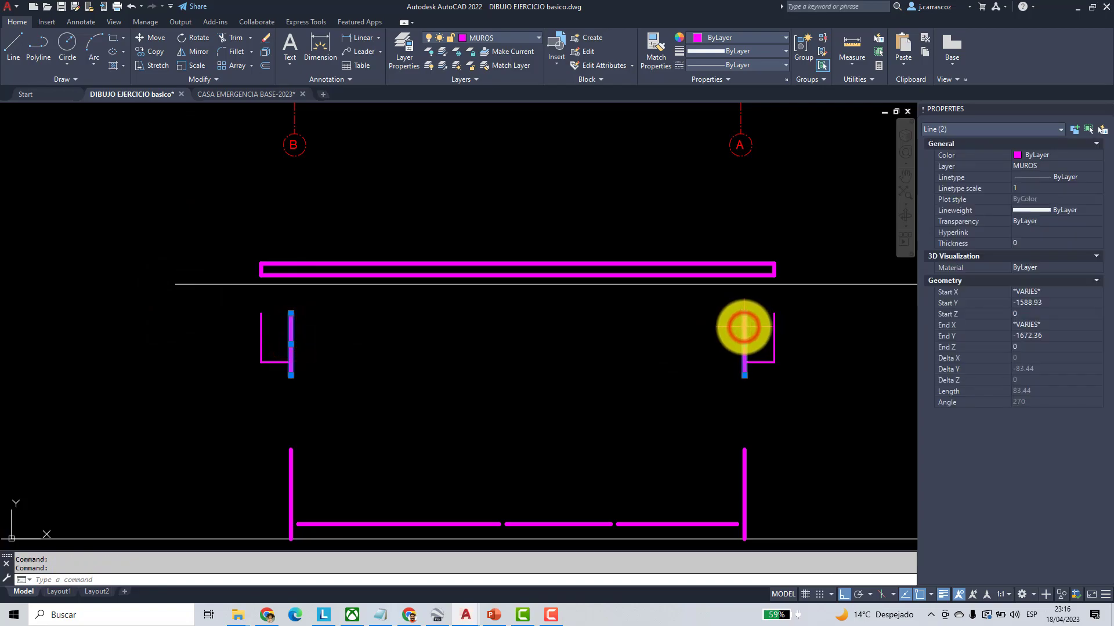
key(Delete)
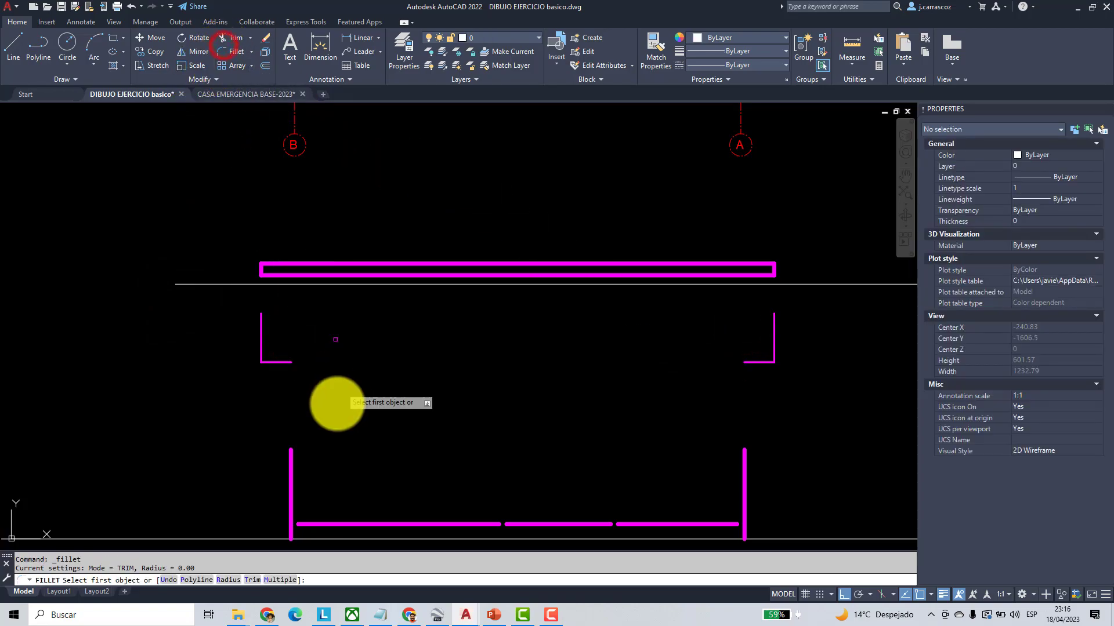
- Fillet both lower outer wall lines of the longitudinal elevation with the horizontal wall-top line, radius 0
click(291, 457)
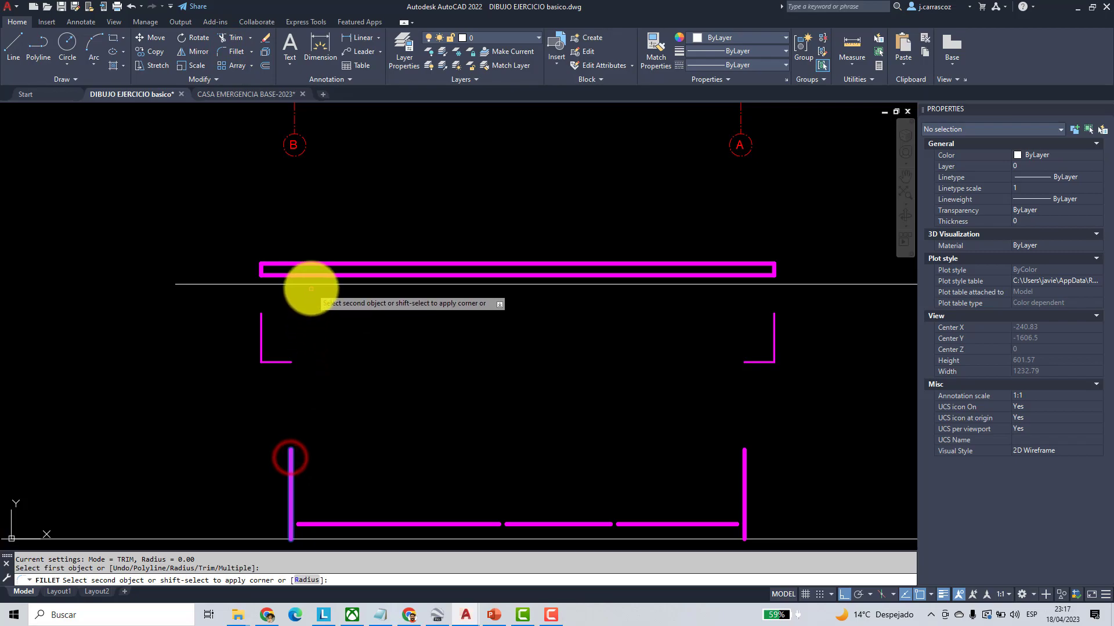
click(311, 284)
click(231, 53)
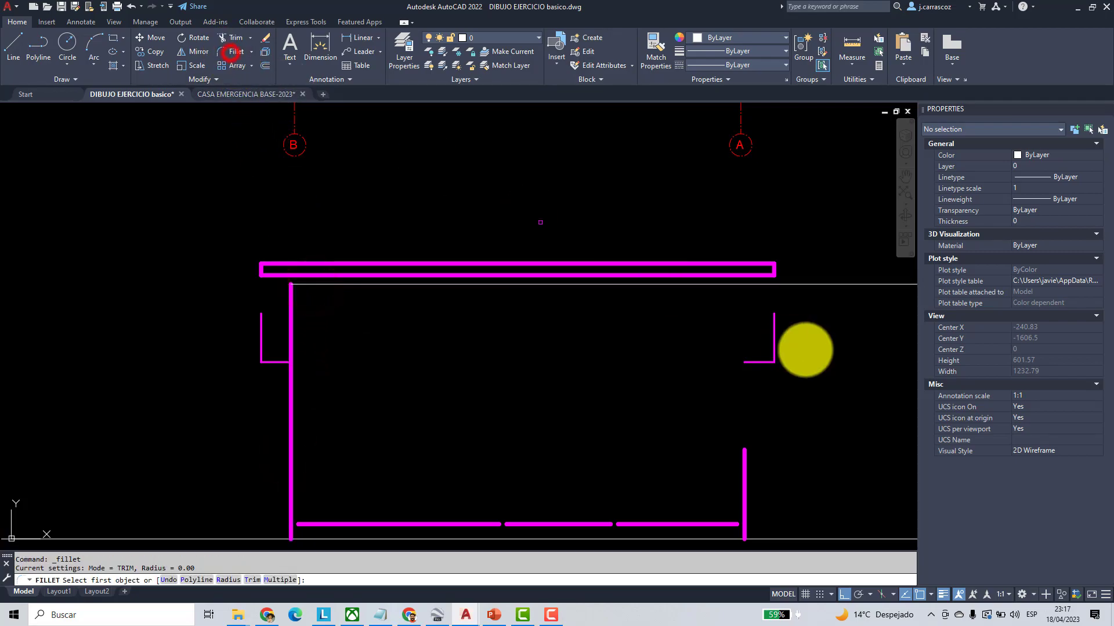
click(695, 284)
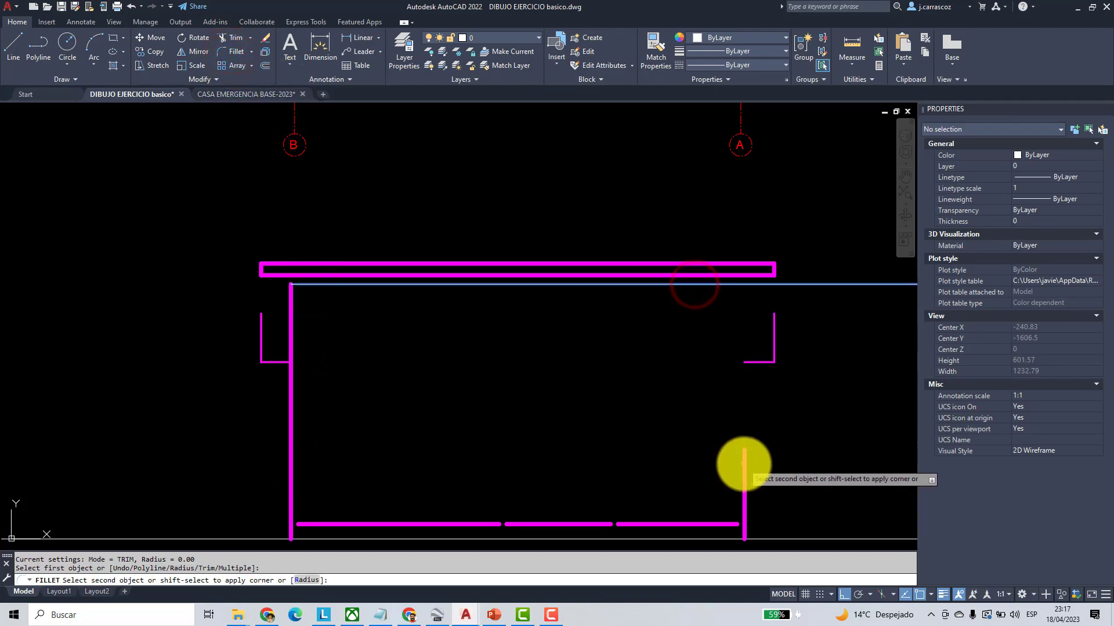
click(743, 462)
scroll(743, 462, down, 4)
mouse_move(679, 434)
middle_down()
mouse_move(586, 390)
mouse_move(379, 388)
middle_up()
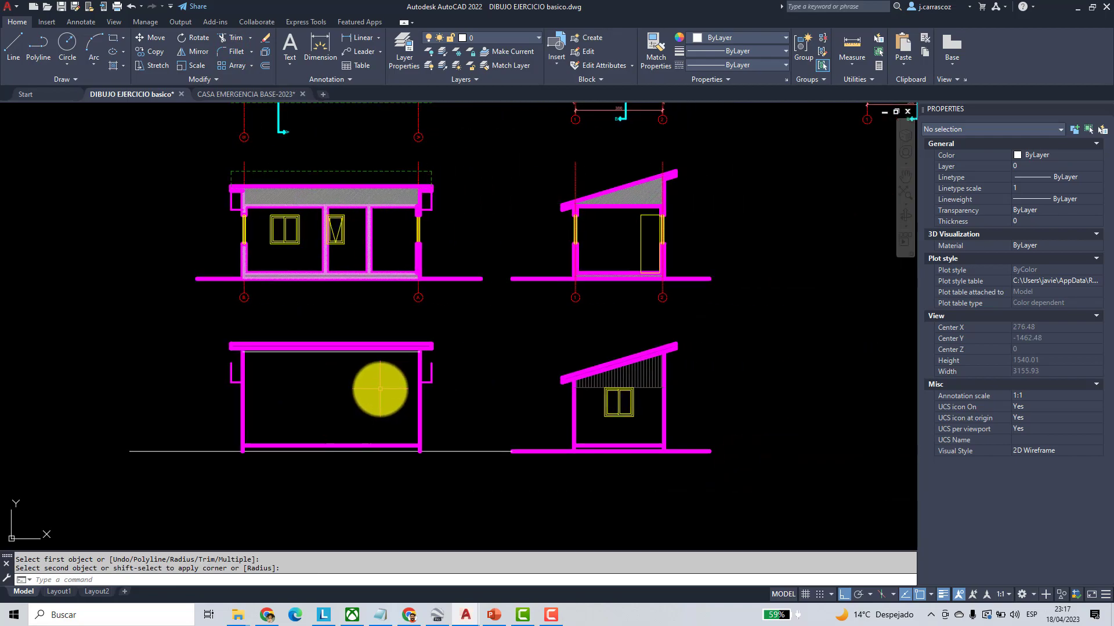
- Extend both eave pieces' vertical lines up to the roof slab's lower edge using Fillet with radius 0
scroll(582, 419, up, 4)
scroll(583, 416, down, 2)
middle_drag(582, 417, 640, 426)
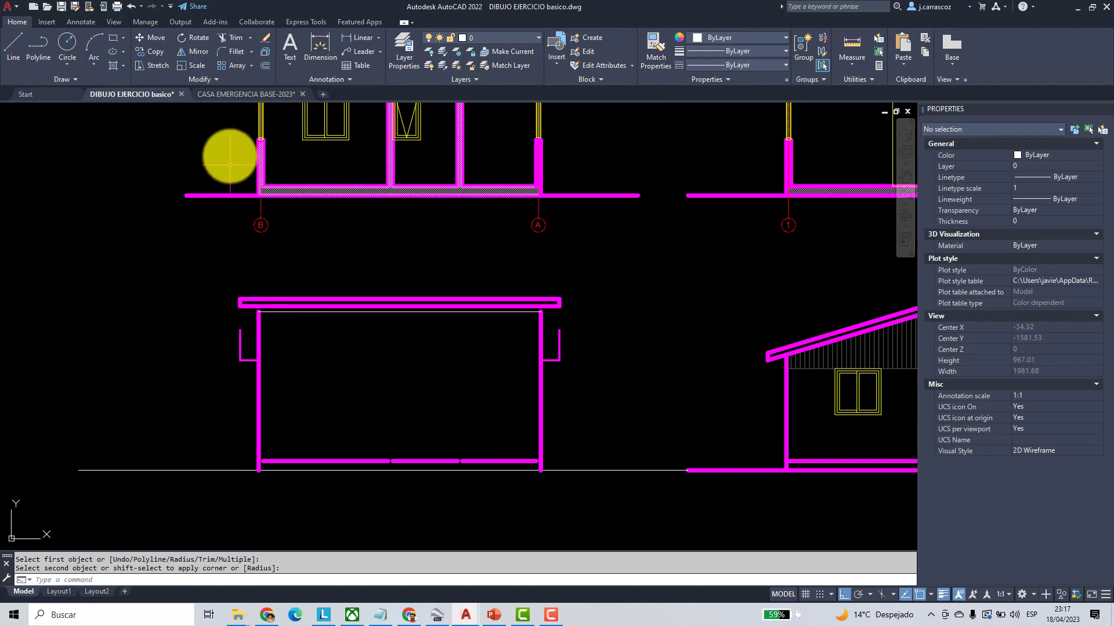
click(236, 53)
scroll(574, 303, up, 2)
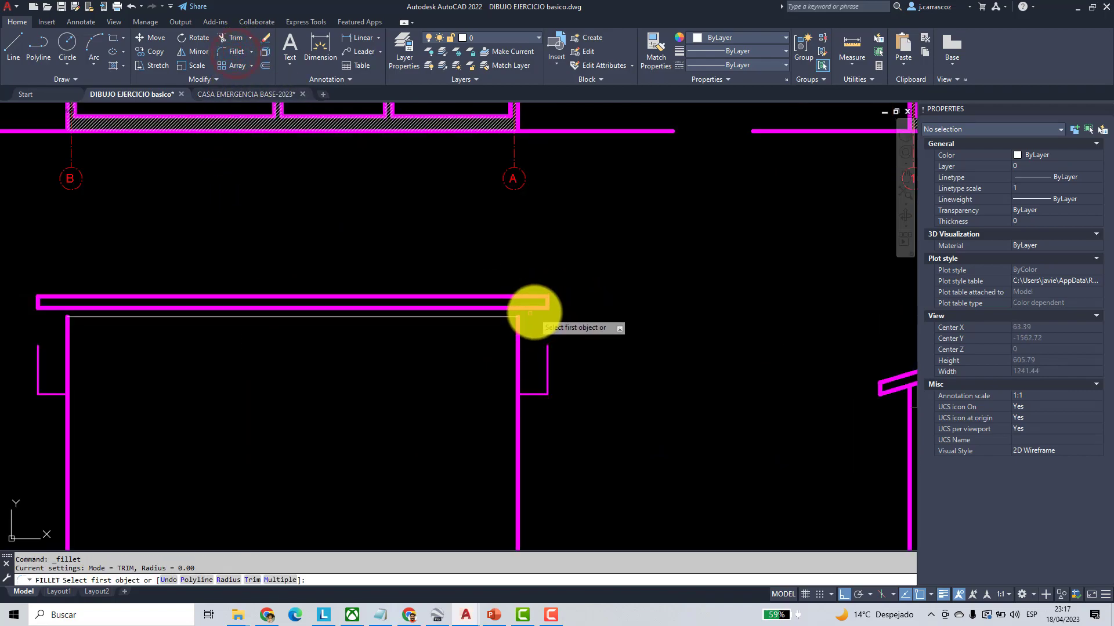
click(553, 305)
click(547, 356)
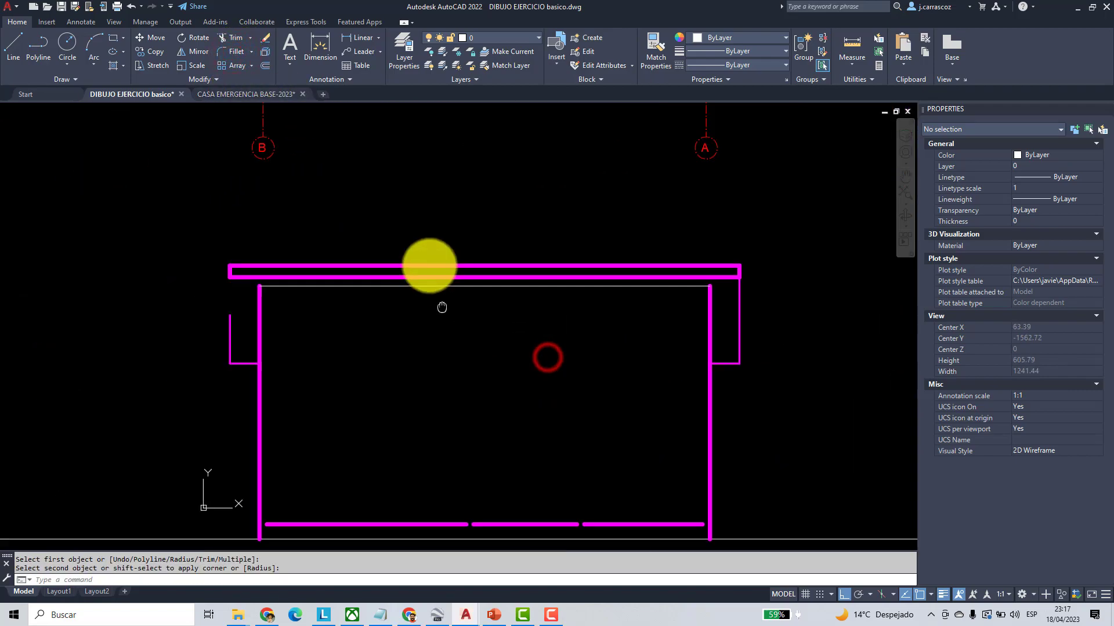
click(221, 51)
click(239, 308)
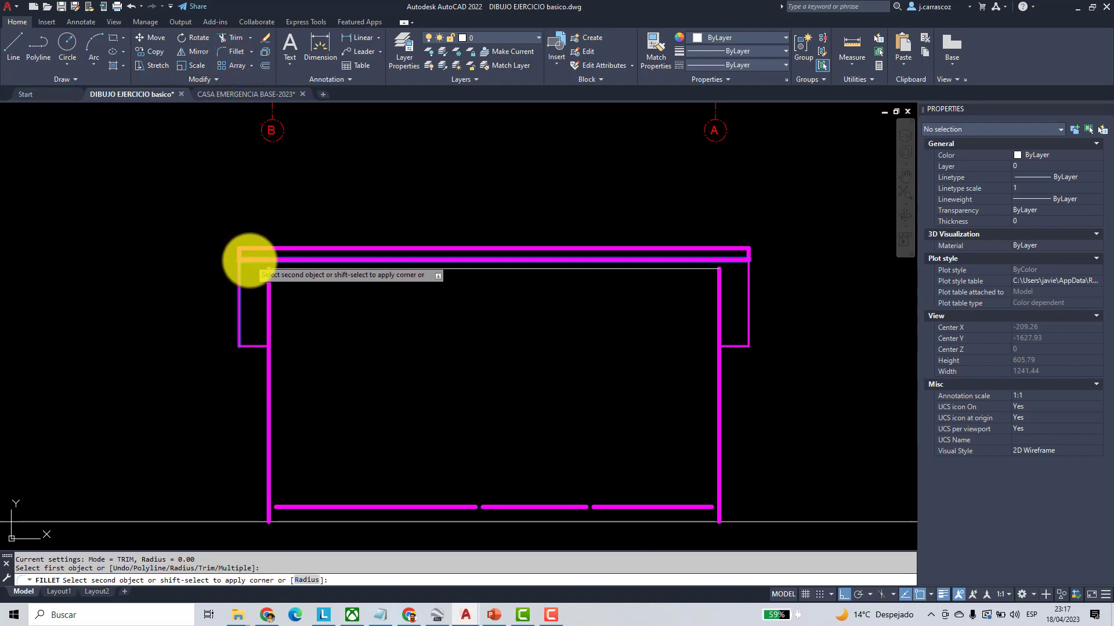
click(250, 259)
- Set the lineweight of the longitudinal elevation's two outer wall lines to 0.40 mm
middle_drag(625, 371, 552, 320)
click(689, 367)
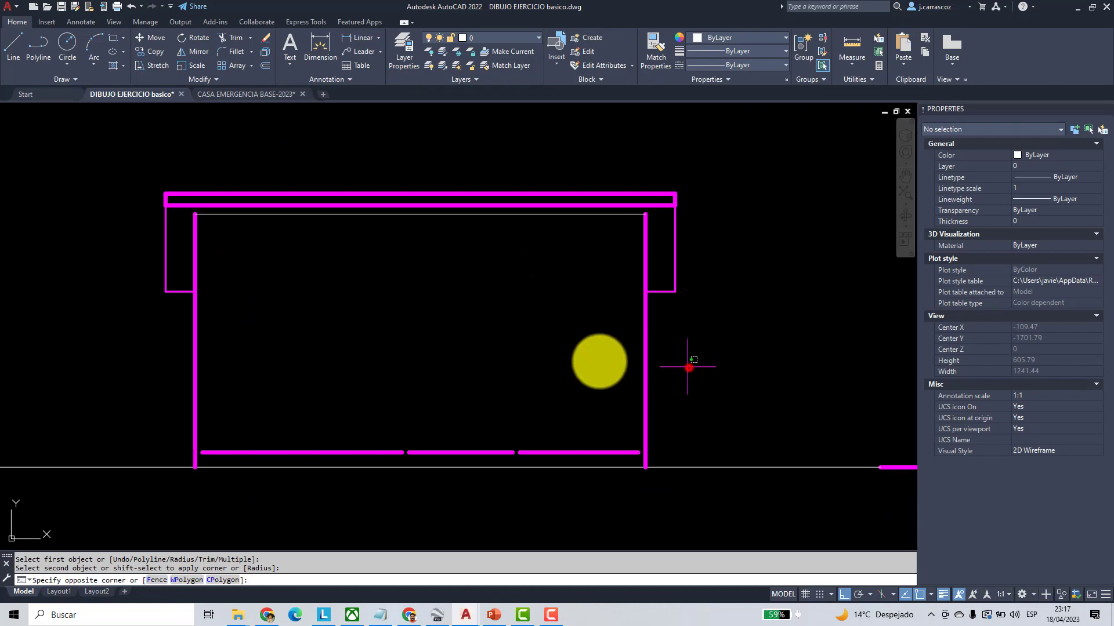
click(138, 352)
click(762, 51)
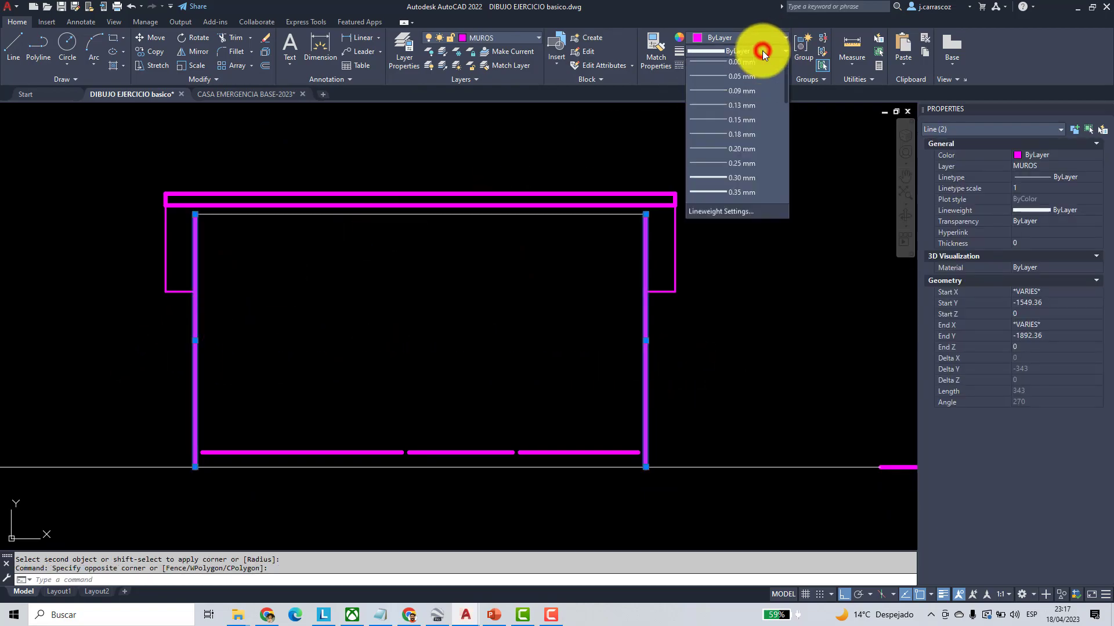
scroll(714, 225, down, 1)
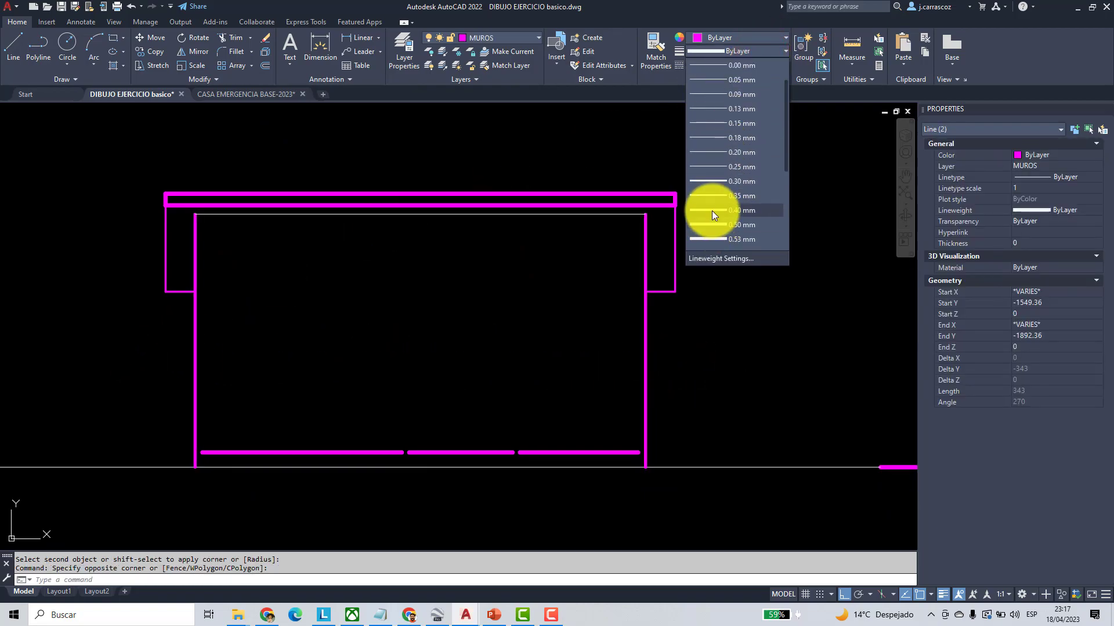
click(711, 210)
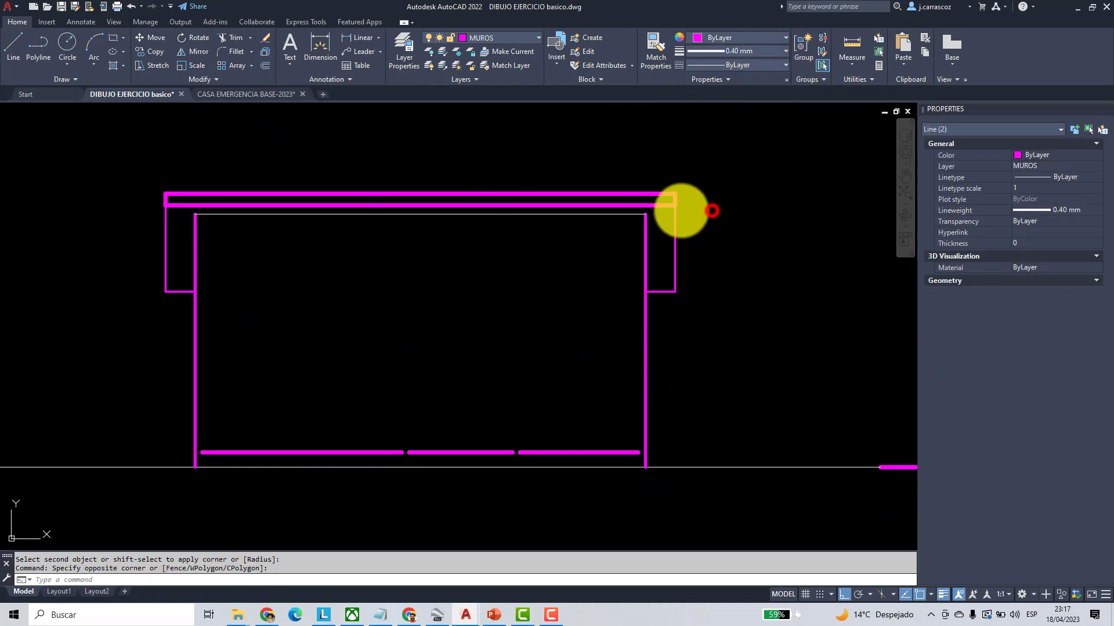
- Match the longitudinal elevation's wall line properties onto the two wall lines of the side elevation
click(656, 51)
click(645, 318)
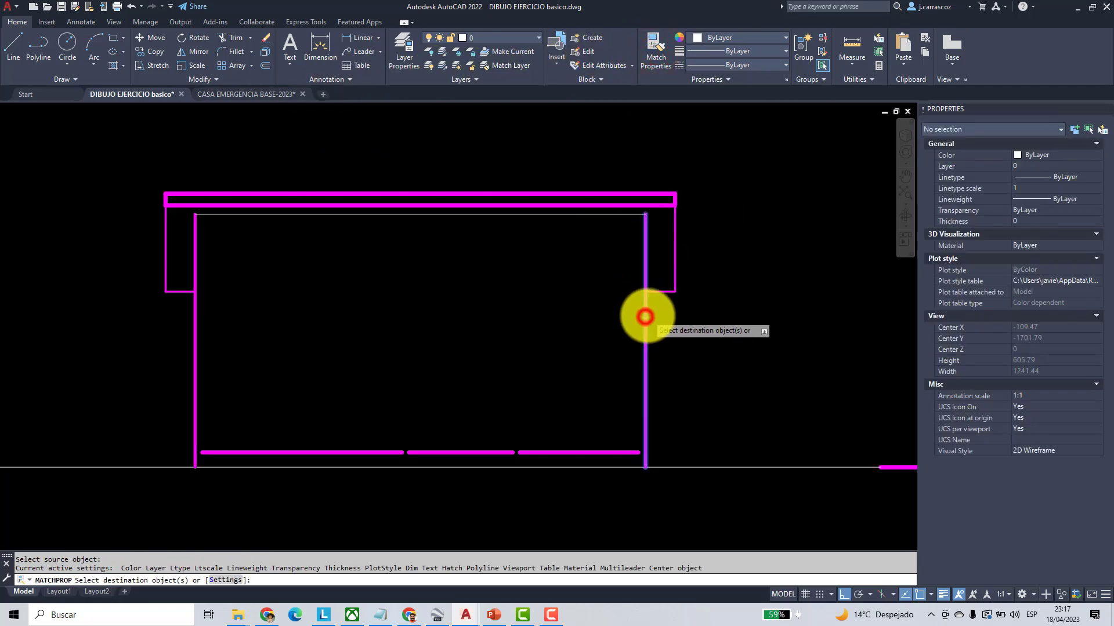
scroll(641, 318, down, 4)
middle_drag(641, 318, 434, 310)
scroll(650, 359, up, 4)
click(718, 343)
click(349, 340)
right_click(583, 360)
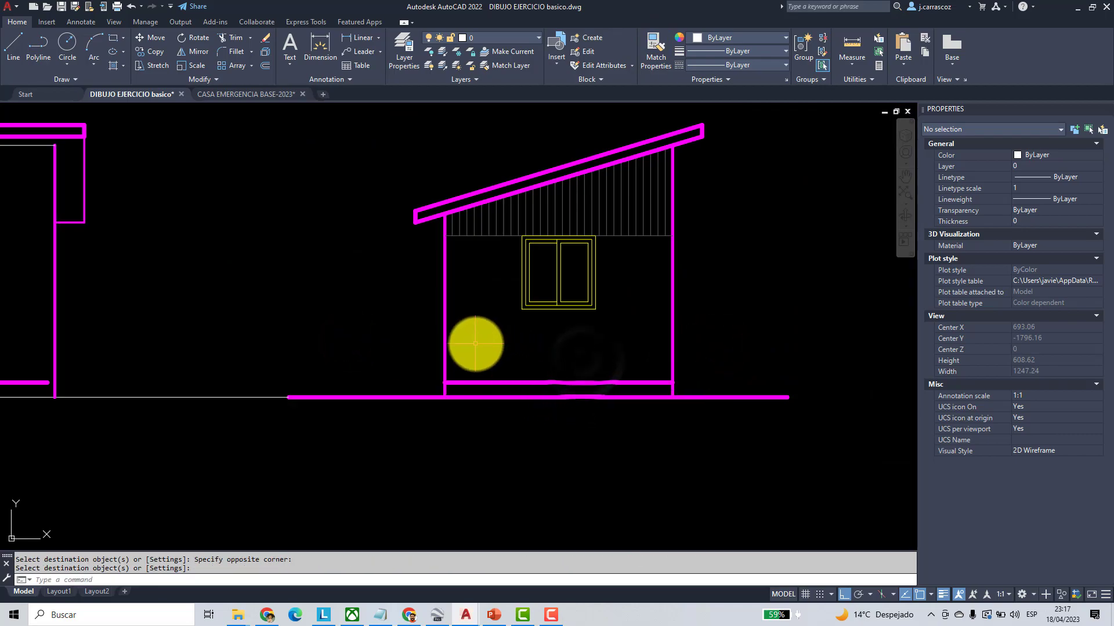
- Set the side elevation's floor line to 0.20 mm lineweight and match its properties onto the longitudinal elevation's floor segment nearest axis A
click(586, 384)
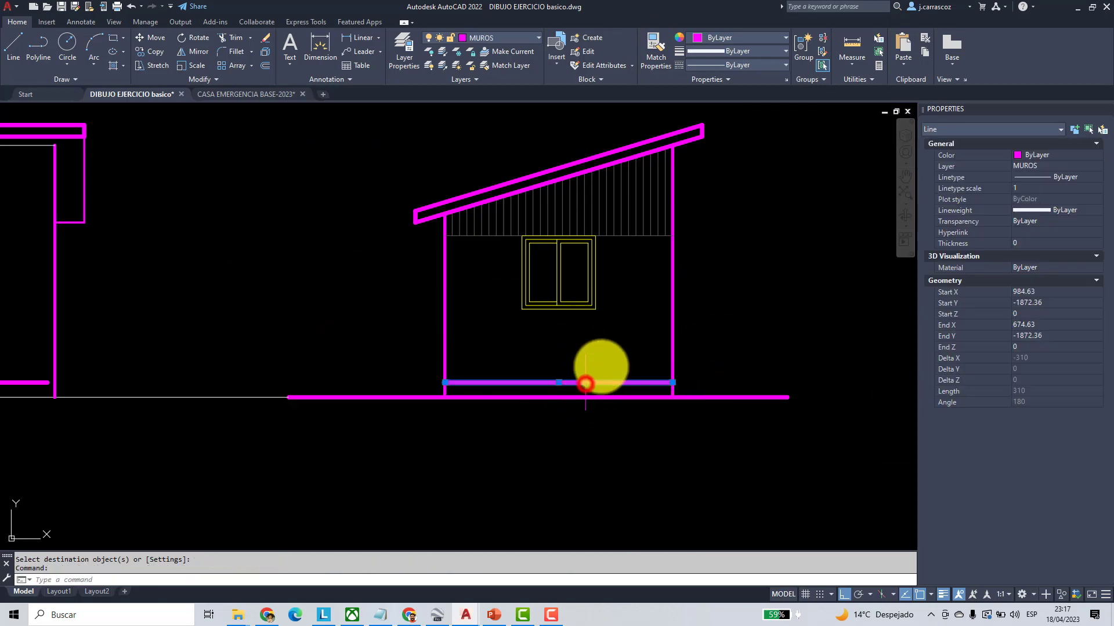
click(755, 51)
click(721, 193)
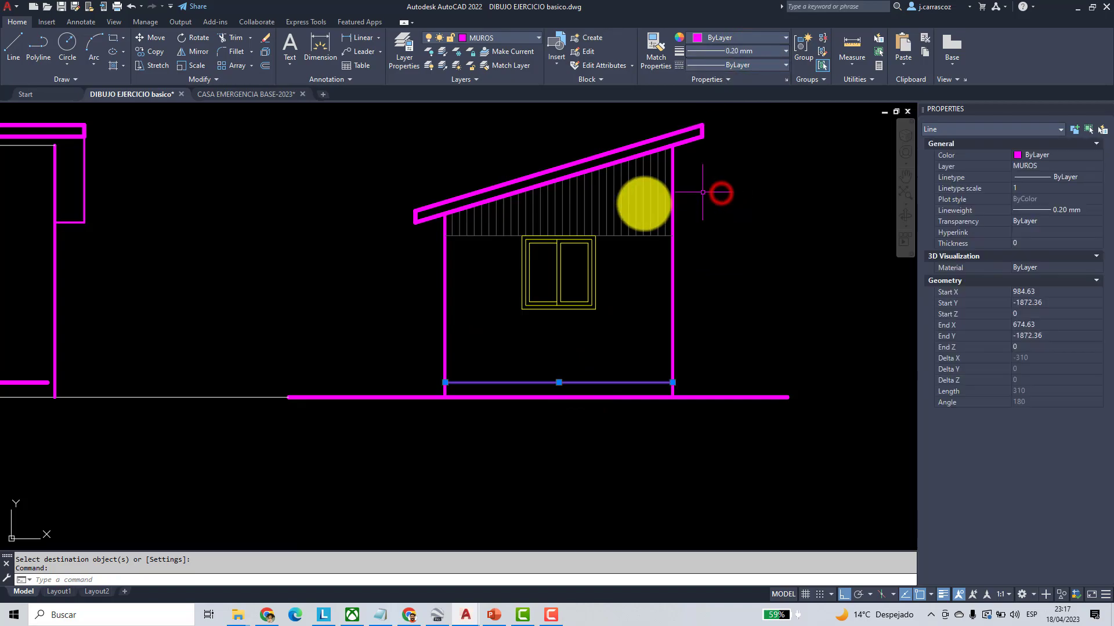
click(660, 47)
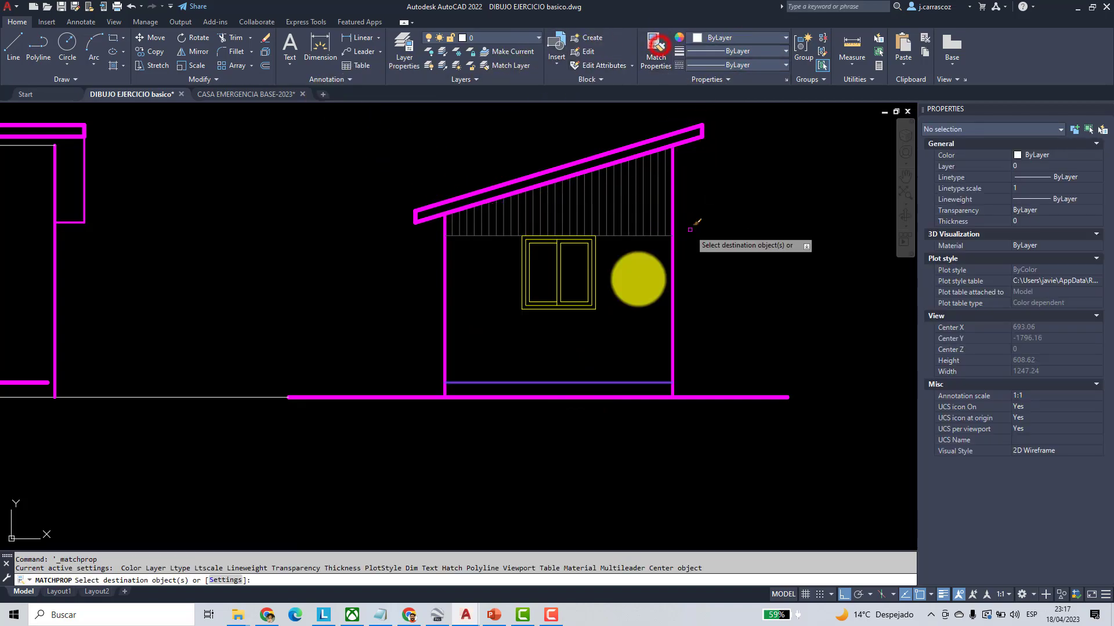
middle_drag(676, 242, 840, 249)
middle_drag(276, 351, 416, 330)
right_click(416, 331)
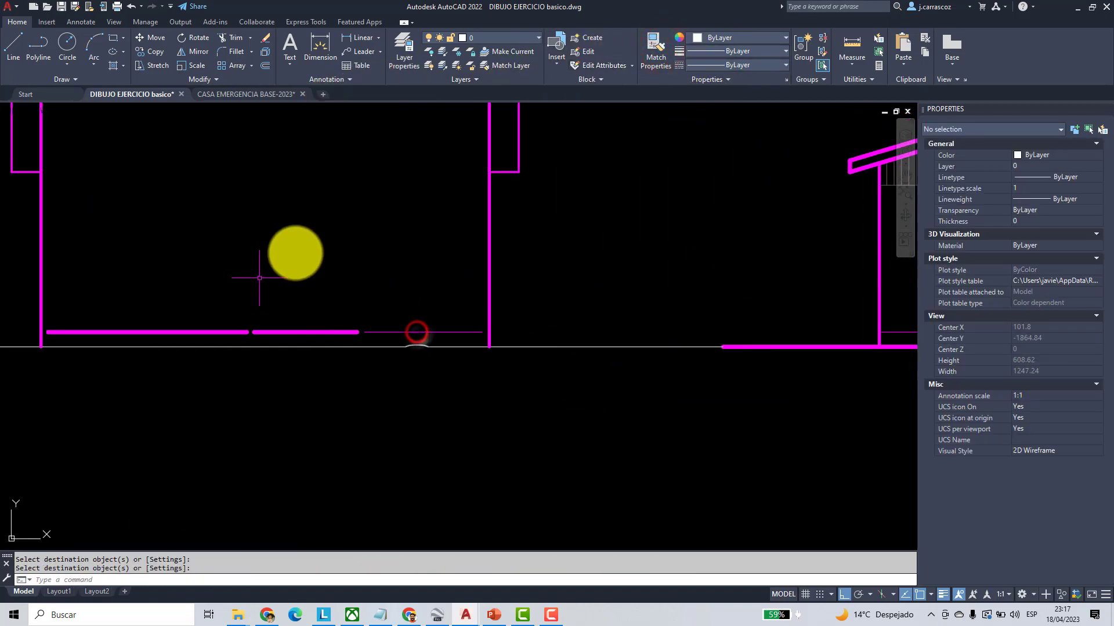
- Delete the two remaining thick floor line segments of the longitudinal elevation
click(296, 259)
click(224, 333)
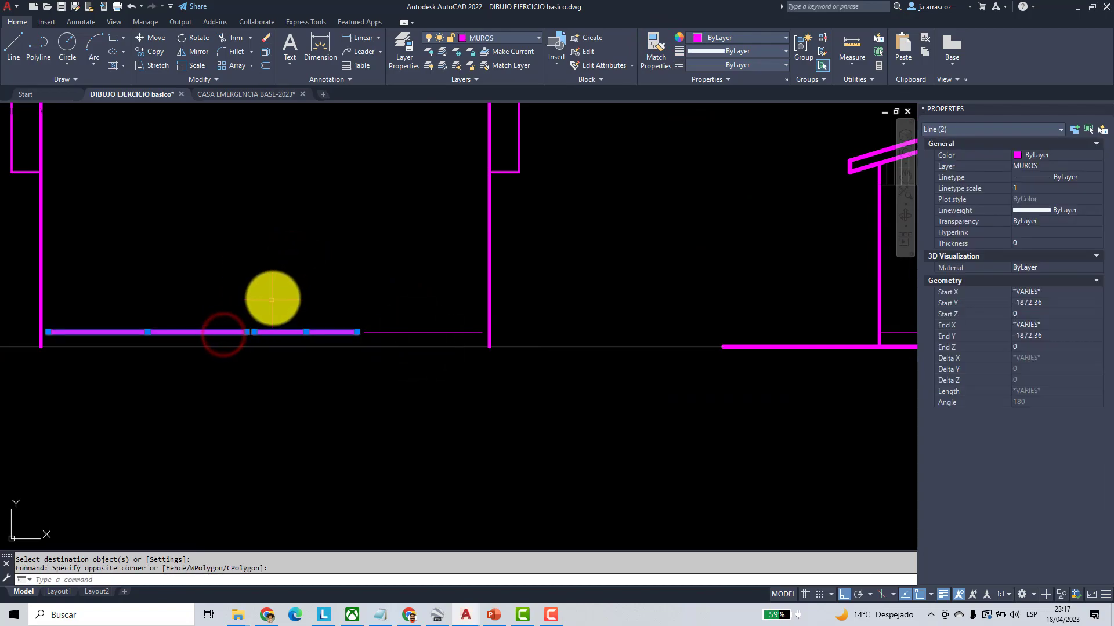
key(Delete)
- Extend the thin floor line at both ends to the longitudinal elevation's outer walls, using the wall lines as boundary edges
click(250, 37)
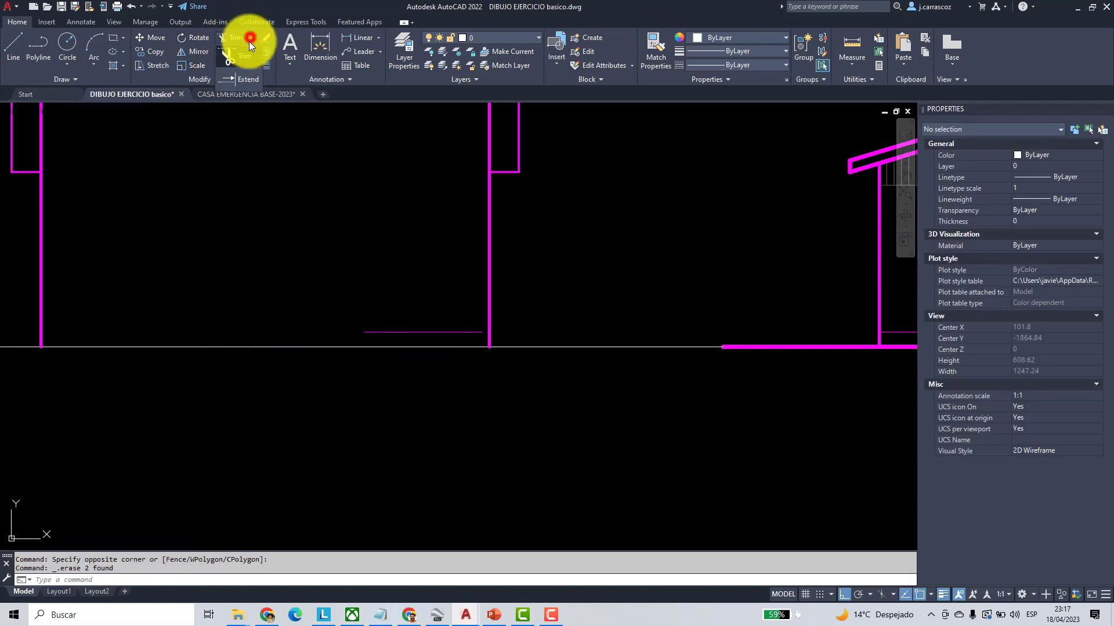
click(244, 80)
click(108, 581)
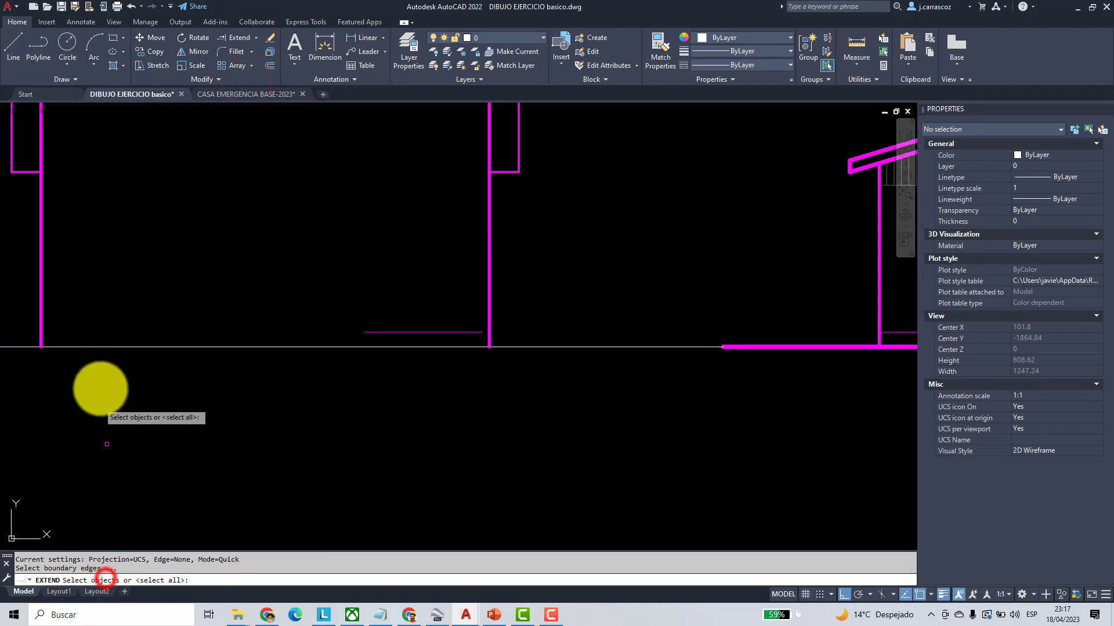
click(94, 316)
click(25, 273)
click(507, 270)
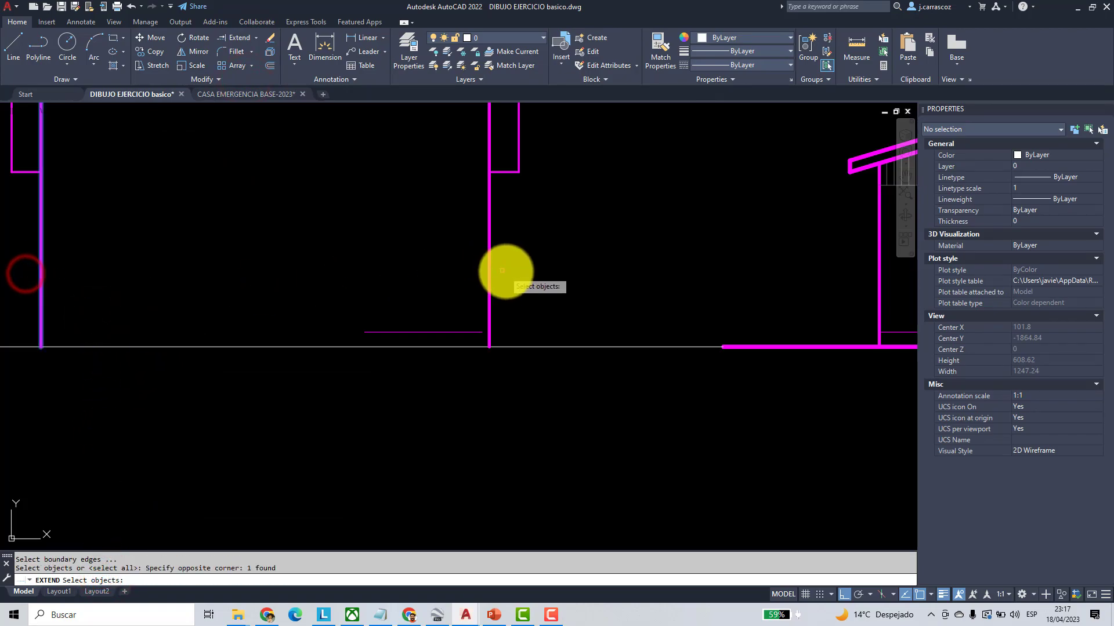
click(454, 235)
key(Return)
click(373, 331)
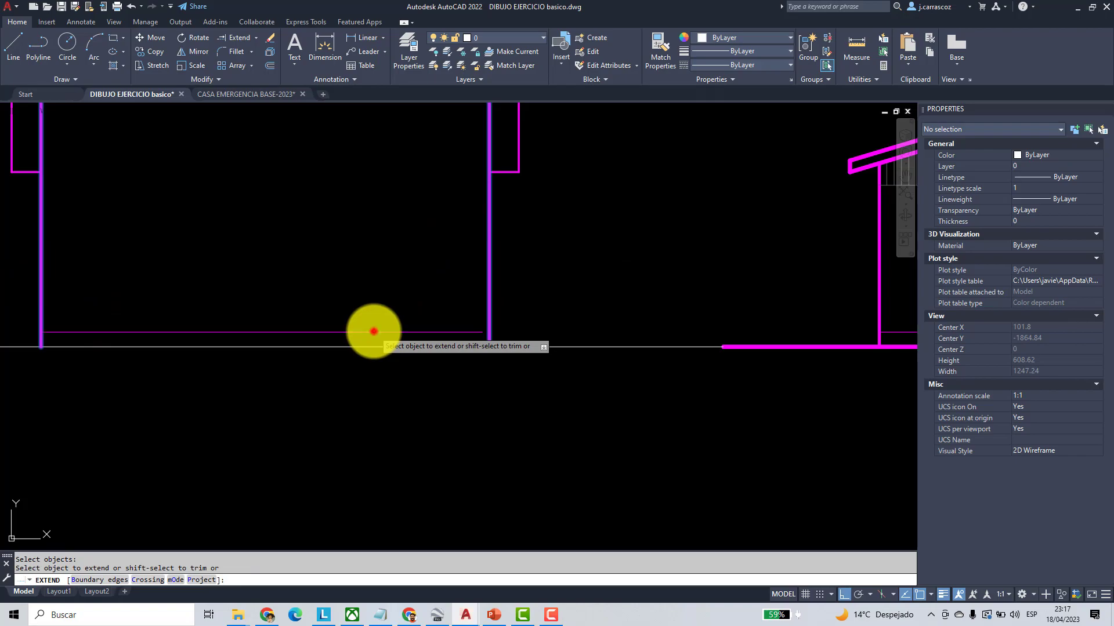
click(475, 333)
key(Return)
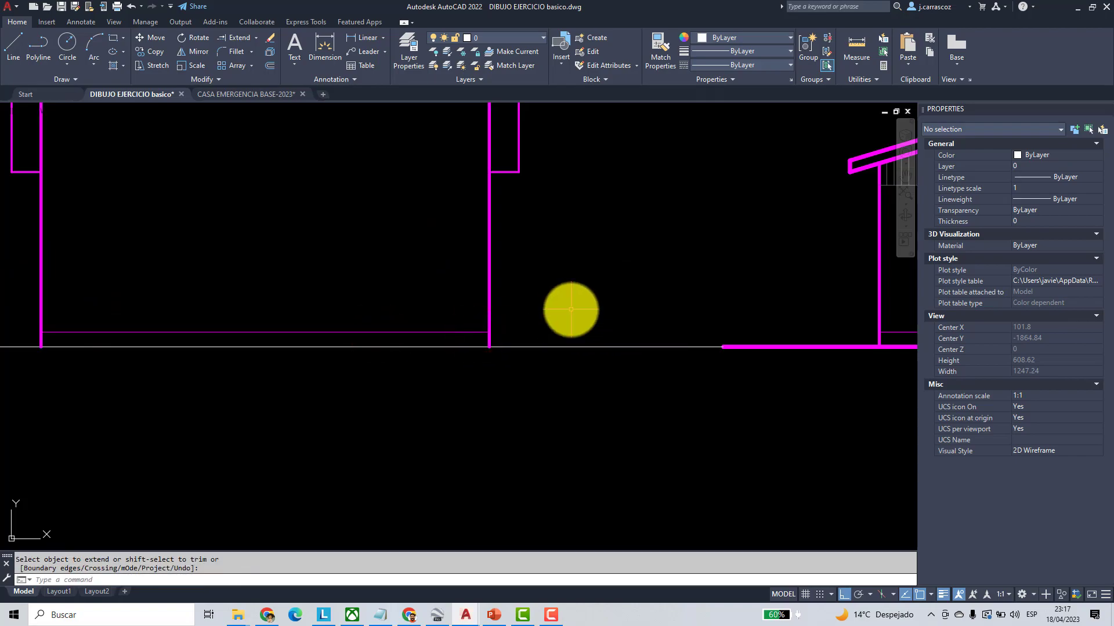
- Match the axis A wall line's properties onto the wall-top line under the longitudinal elevation's roof slab
scroll(557, 301, down, 4)
scroll(406, 261, up, 4)
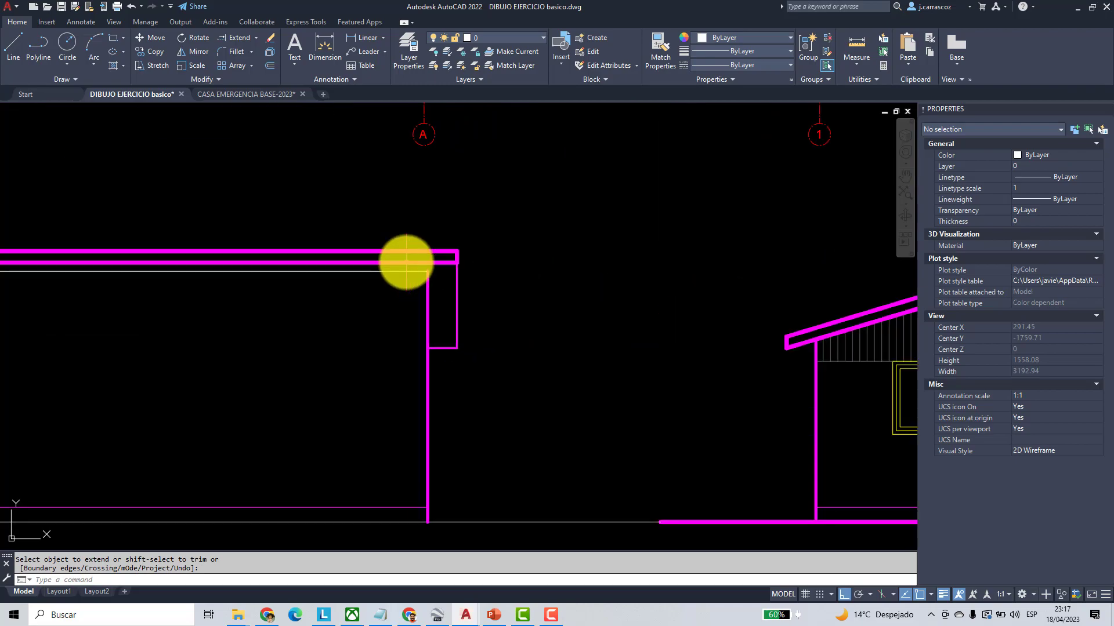
click(661, 47)
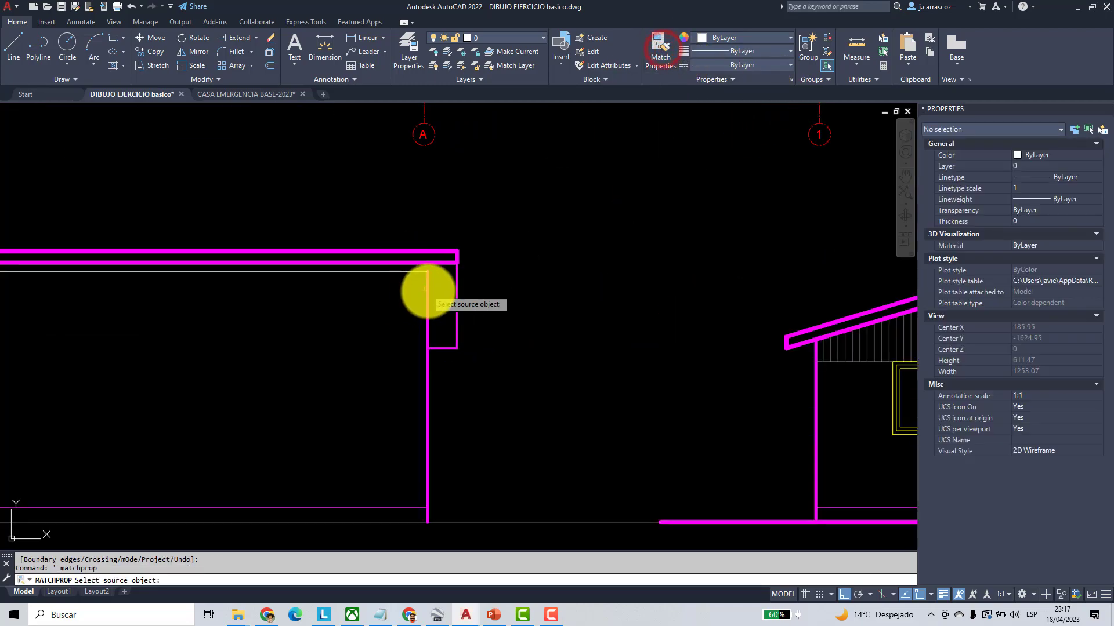
click(427, 293)
click(413, 271)
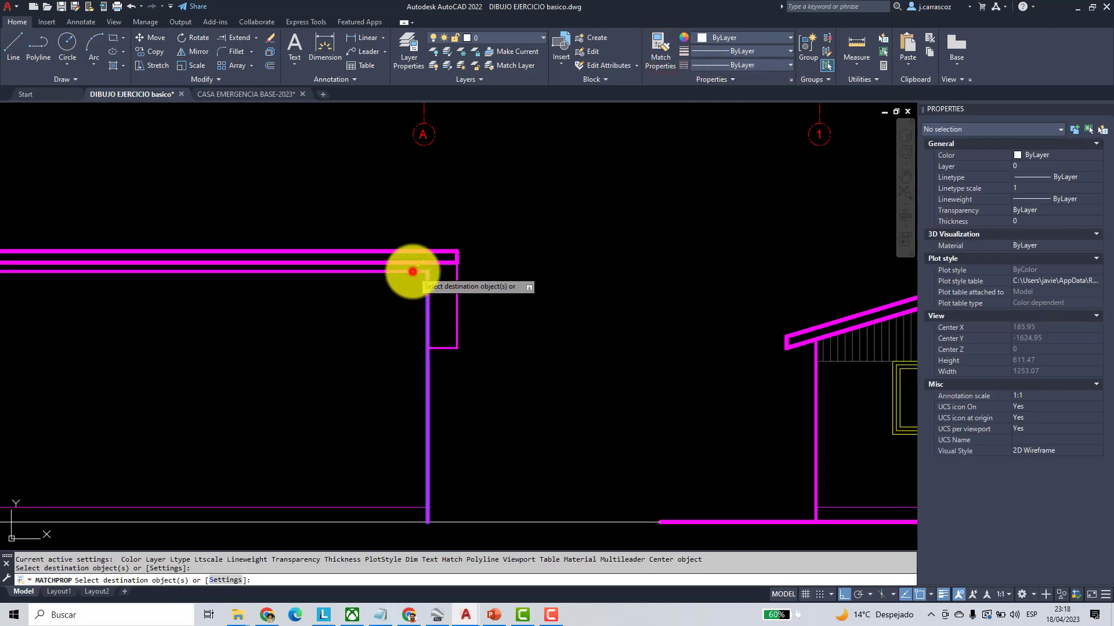
key(Return)
- Draw a vertical ray downward from the floor plan's axis 2 wall at the axis B side jamb of the window crossed by section A
scroll(418, 266, down, 6)
scroll(395, 244, up, 4)
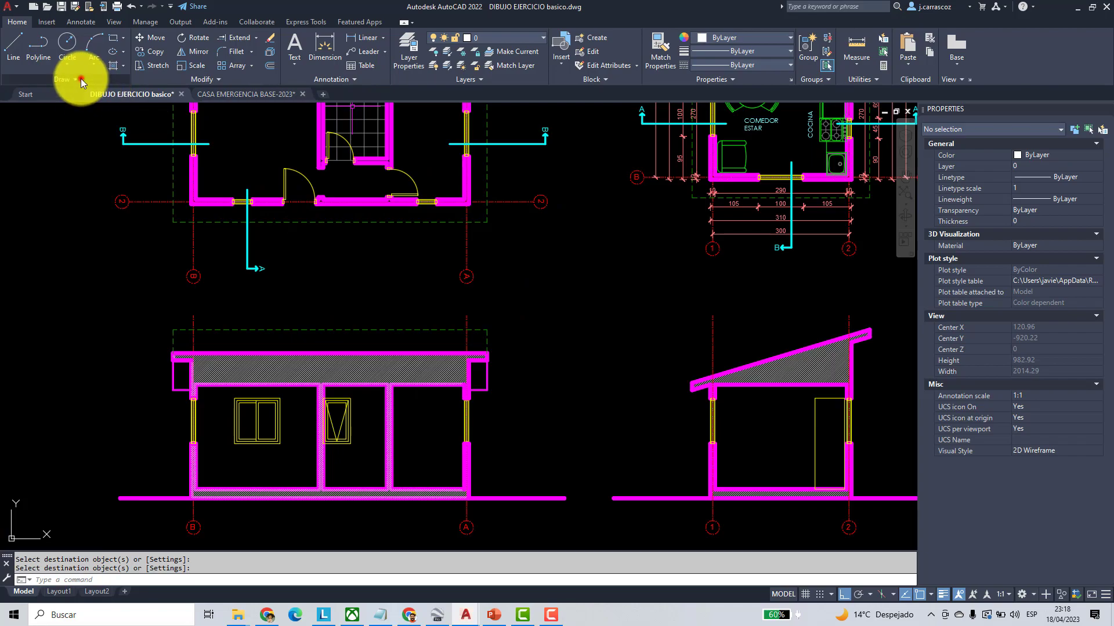
click(51, 97)
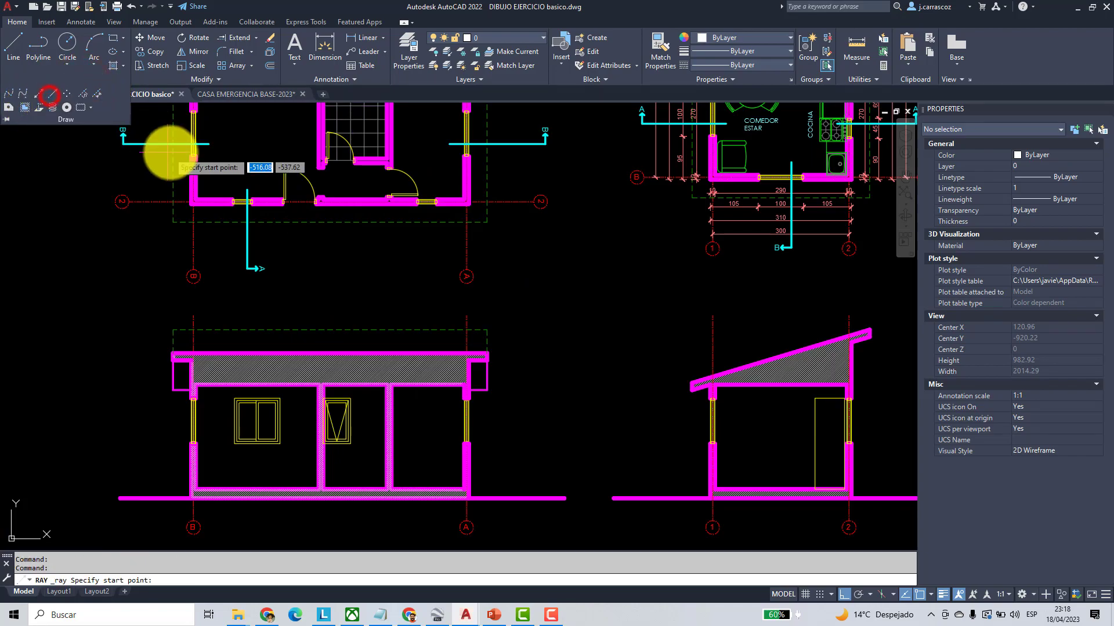
scroll(219, 191, up, 10)
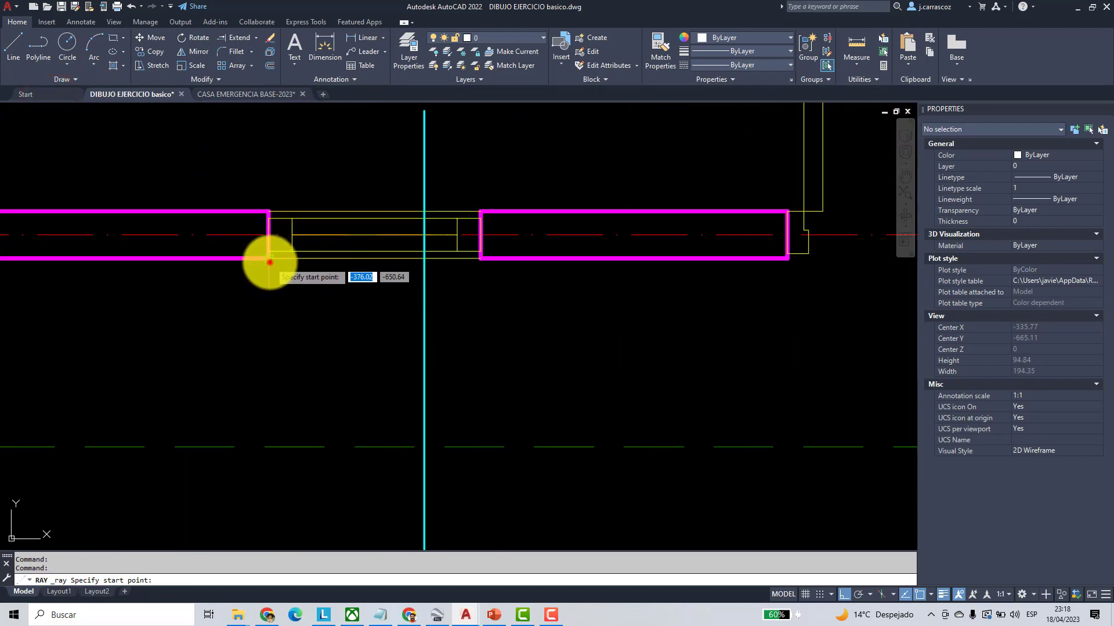
click(270, 263)
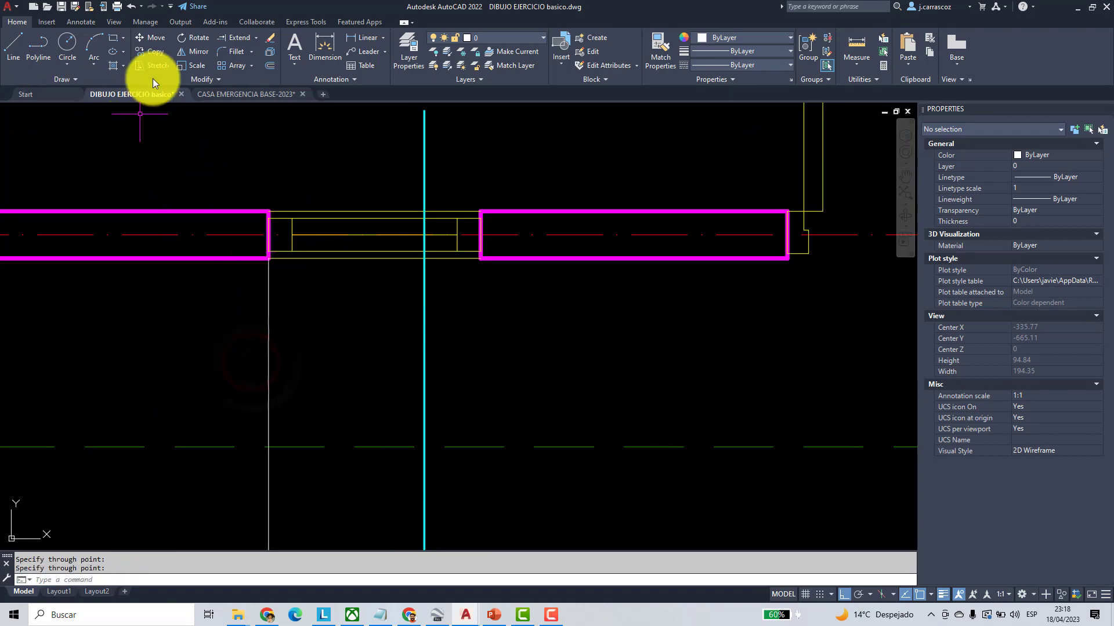
- Copy the ray to the same window's other jamb and to both jambs of the neighbouring entrance door
click(157, 54)
click(323, 348)
click(209, 352)
key(Return)
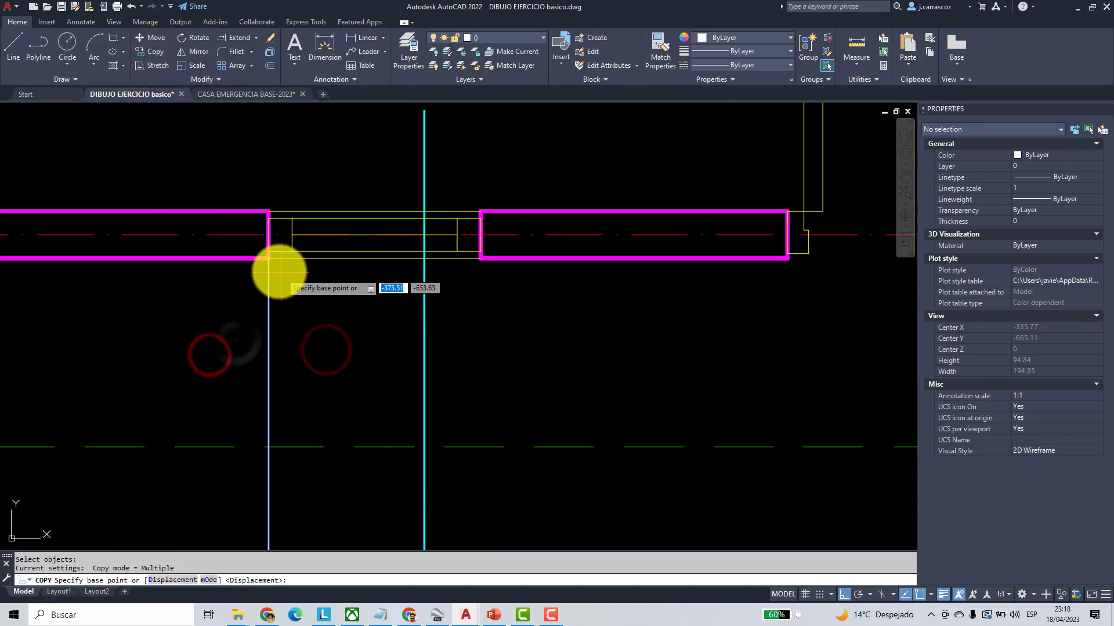
click(269, 259)
click(480, 258)
middle_drag(649, 287, 180, 322)
click(320, 295)
click(673, 294)
- Place copies of the ray at both jambs of the window nearest axis A in the axis 2 wall
scroll(691, 307, down, 5)
middle_drag(710, 325, 242, 341)
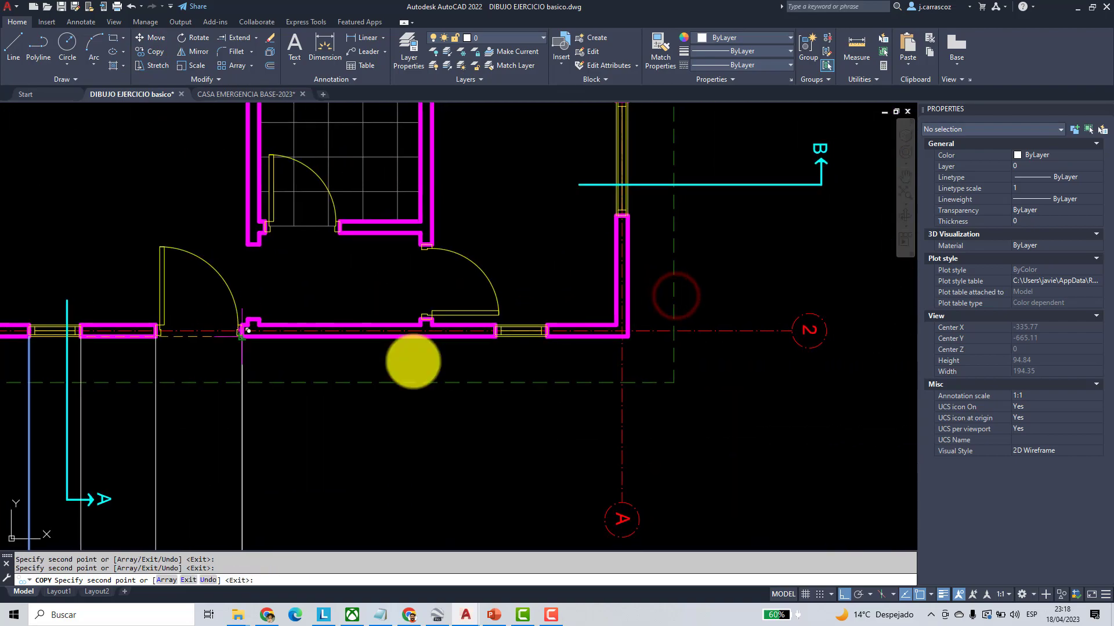
scroll(516, 353, up, 5)
click(437, 293)
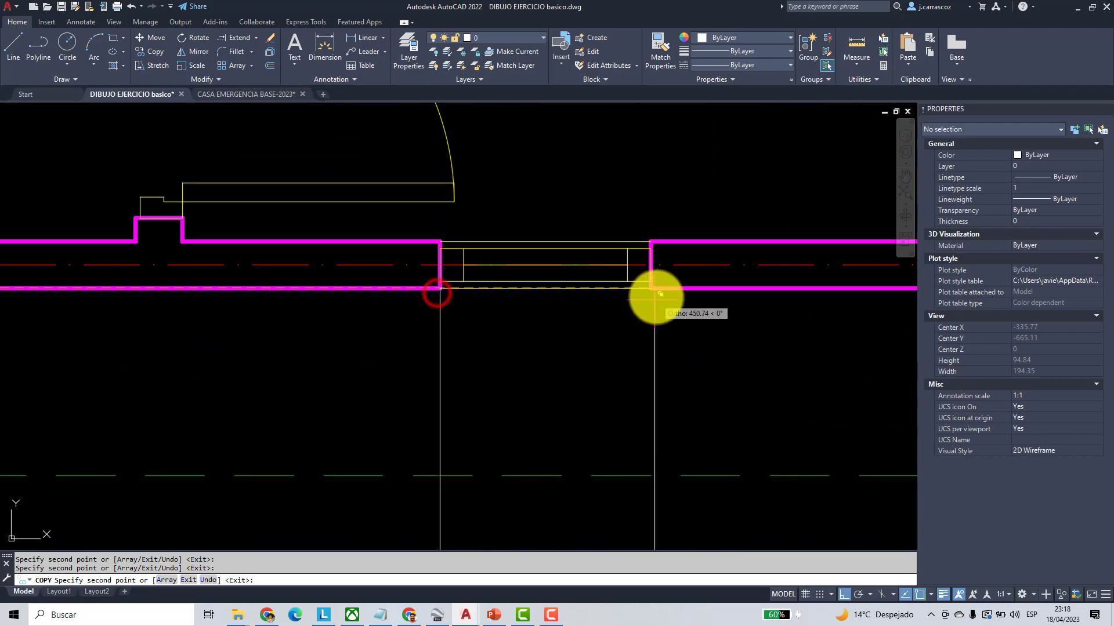
click(650, 292)
scroll(680, 313, down, 8)
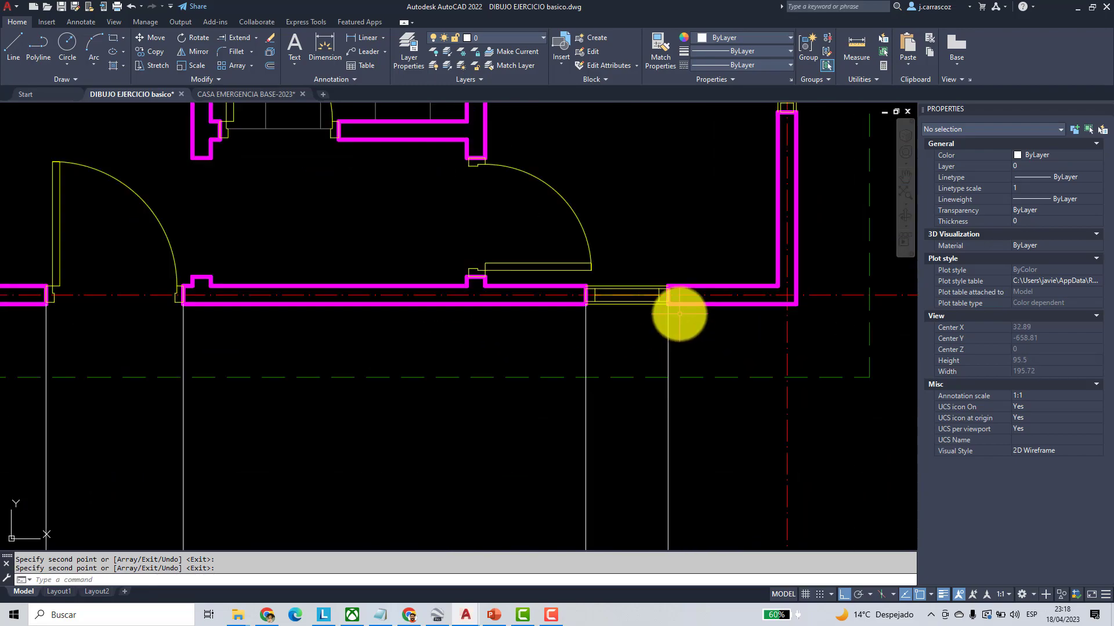
- Offset the floor line of the lower front elevation upward by 200 to mark the head height of the openings
middle_drag(686, 477, 646, 410)
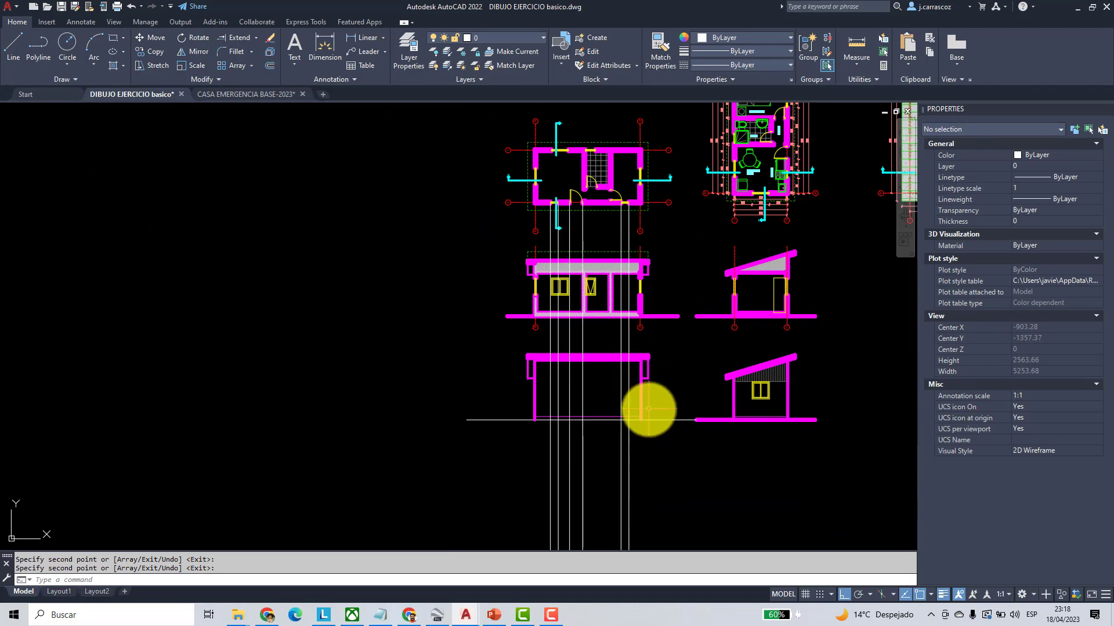
scroll(485, 326, up, 4)
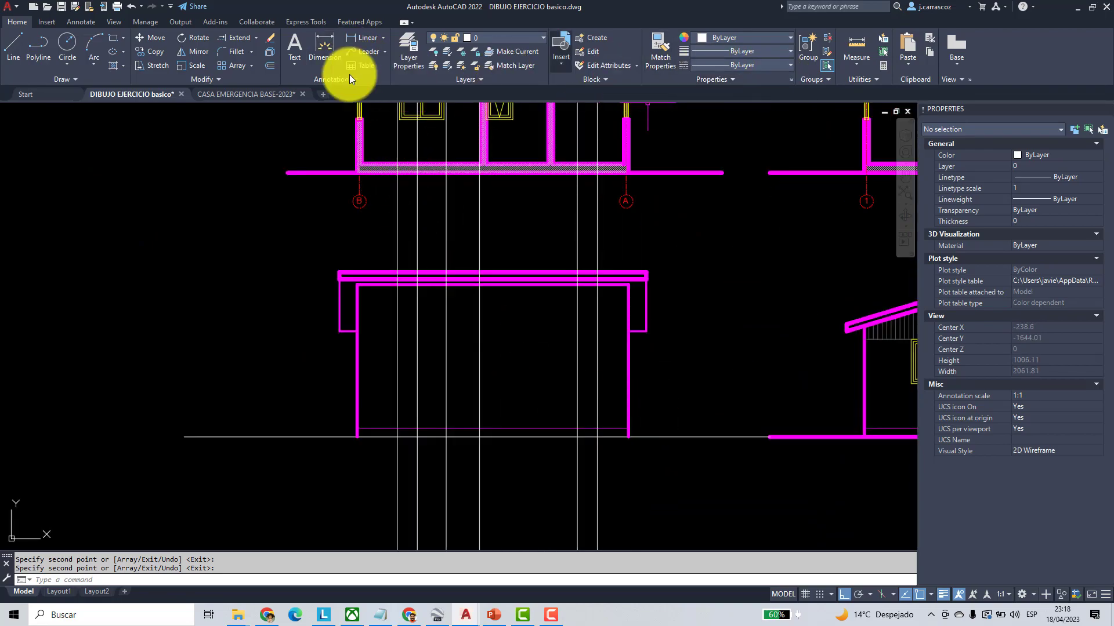
click(270, 65)
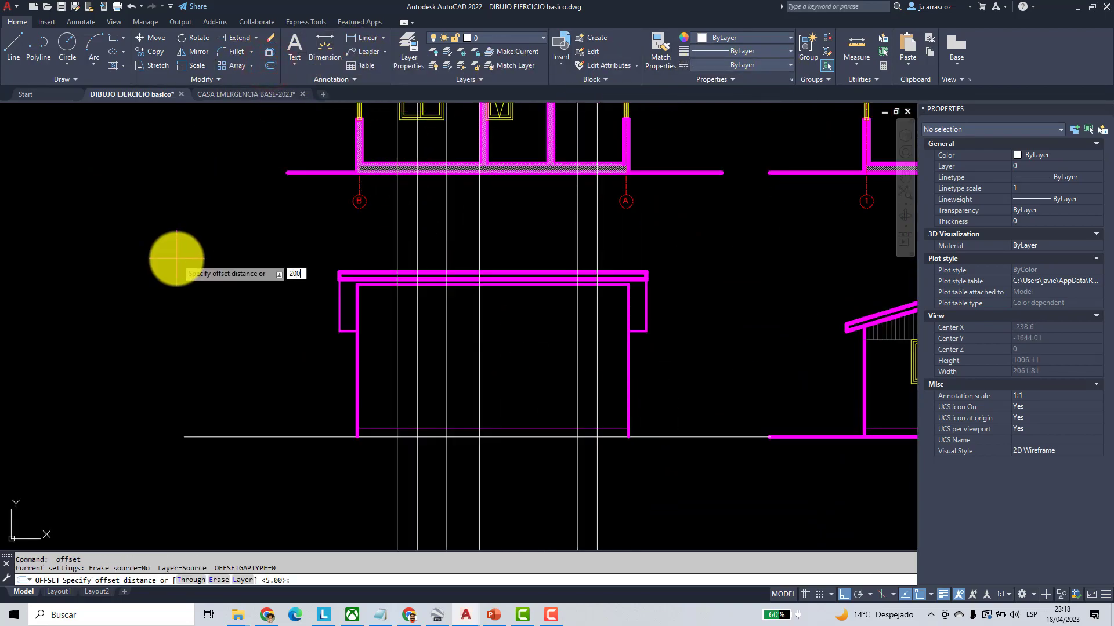
click(495, 428)
click(502, 380)
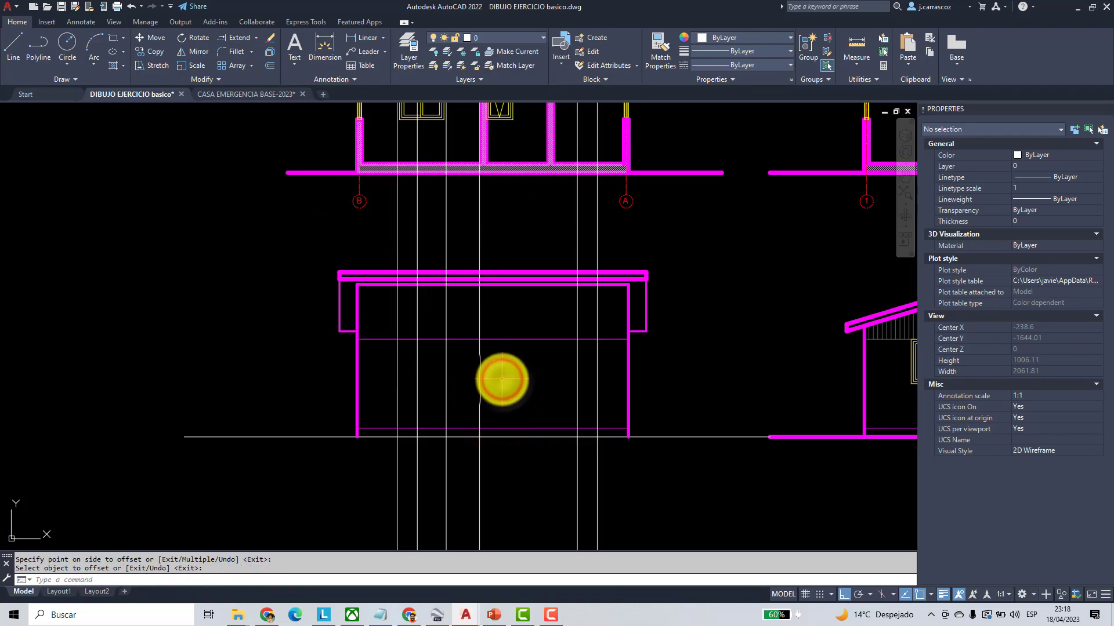
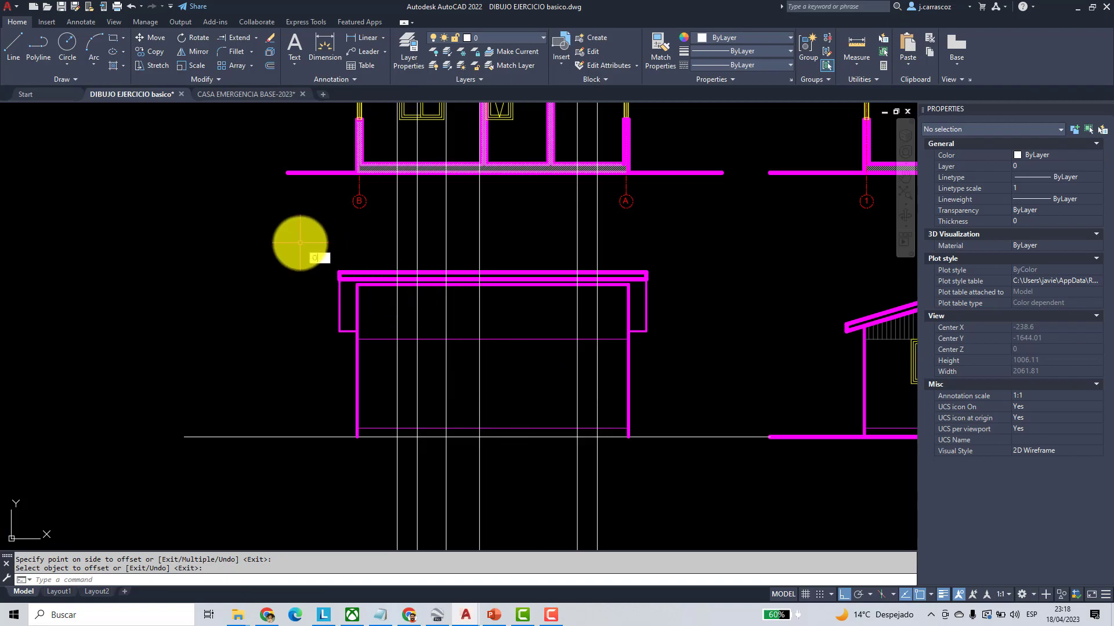
- Offset the opening head line downward by 100 to mark the window sill height
key(Return)
key(Return)
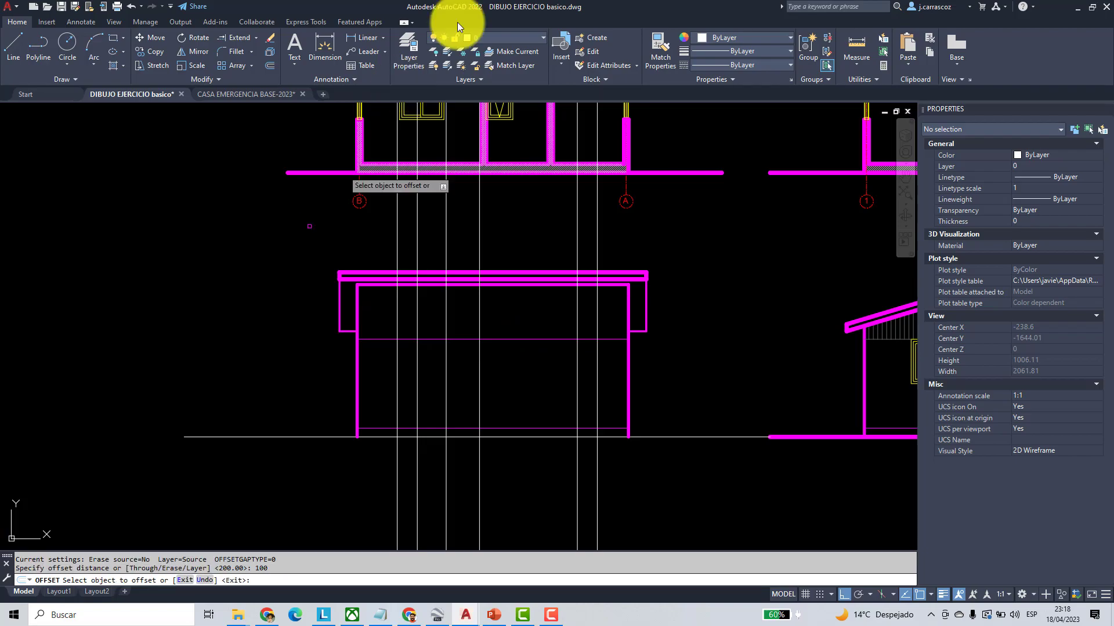
click(534, 340)
click(546, 385)
key(Return)
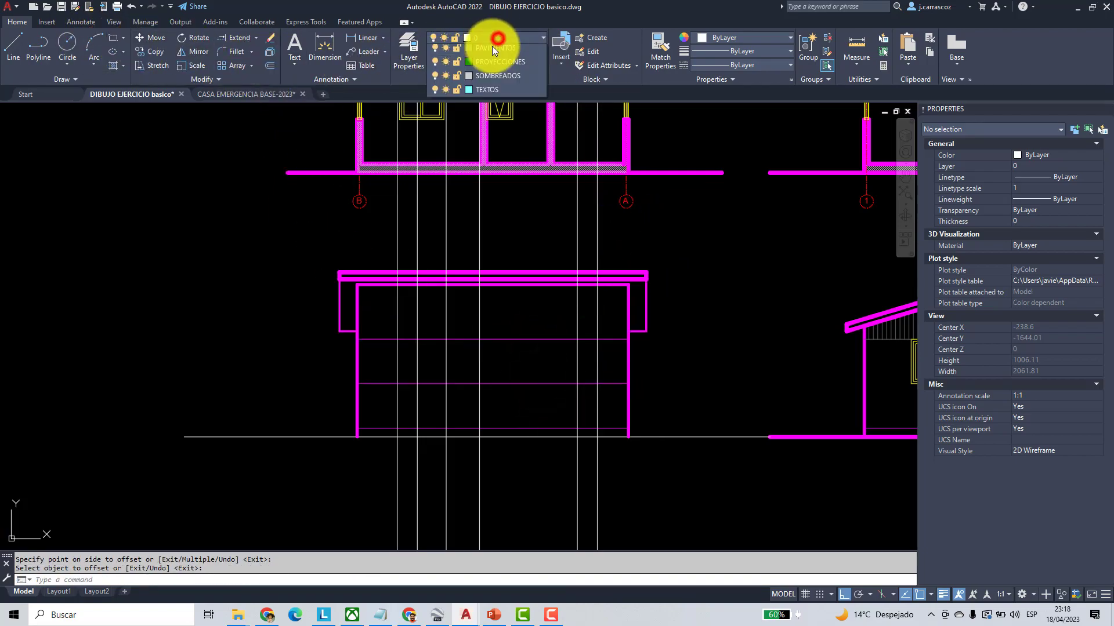
- Make P&V the current layer and draw the leftmost window's outline rectangle between its two projection rays and the head and sill lines
click(481, 163)
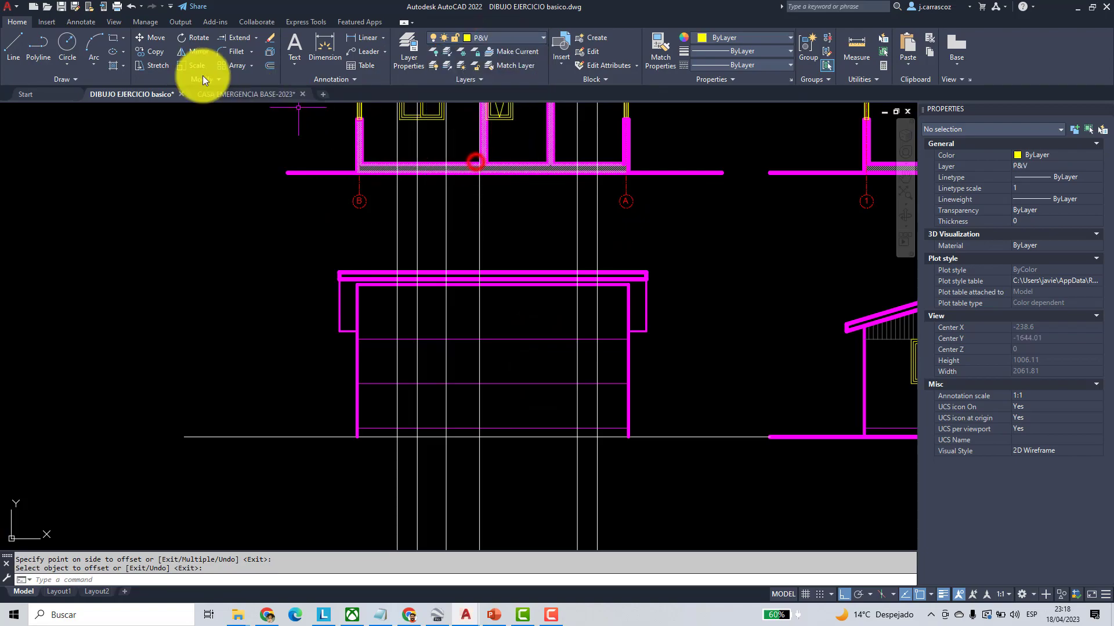
click(116, 40)
scroll(406, 391, up, 5)
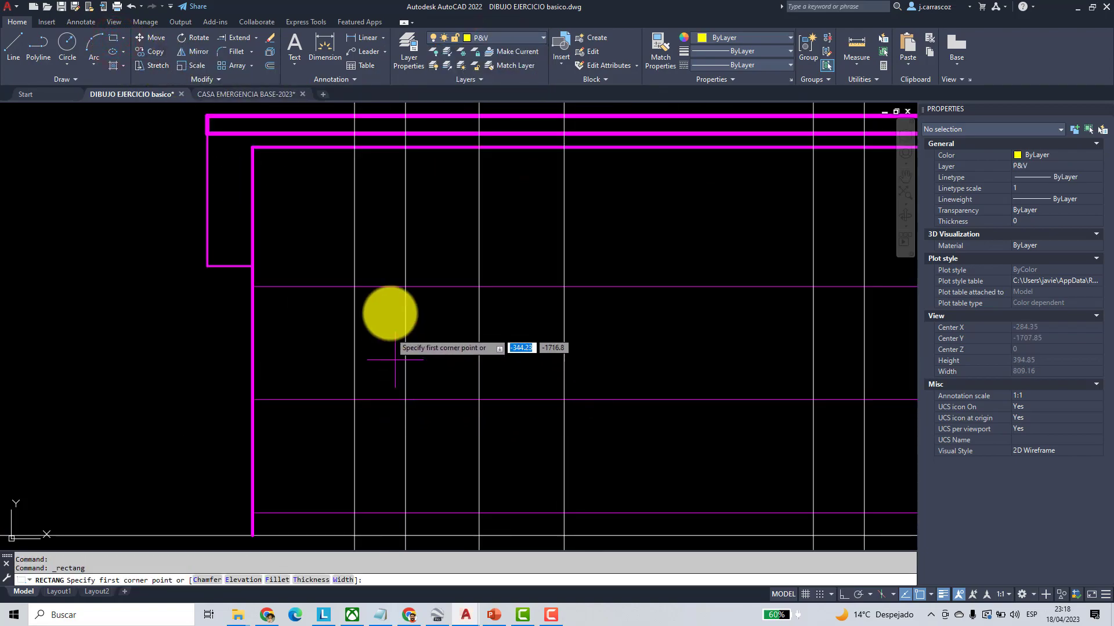
click(354, 287)
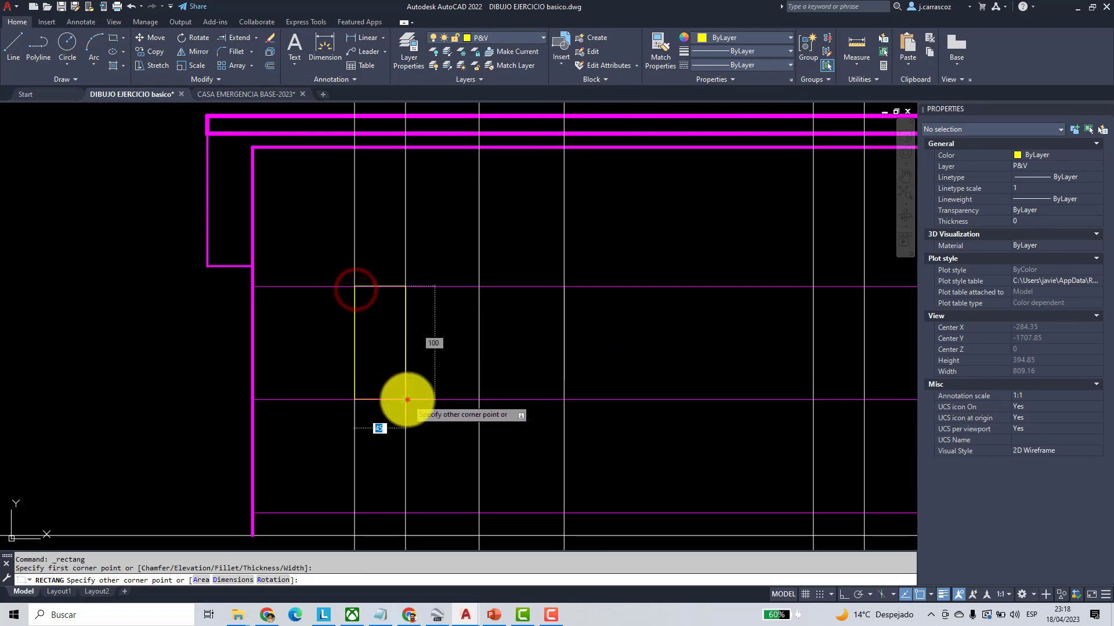
click(405, 399)
- Offset the window rectangle inward by 2, and offset the resulting rectangle inward by 4 to form the frames
click(270, 65)
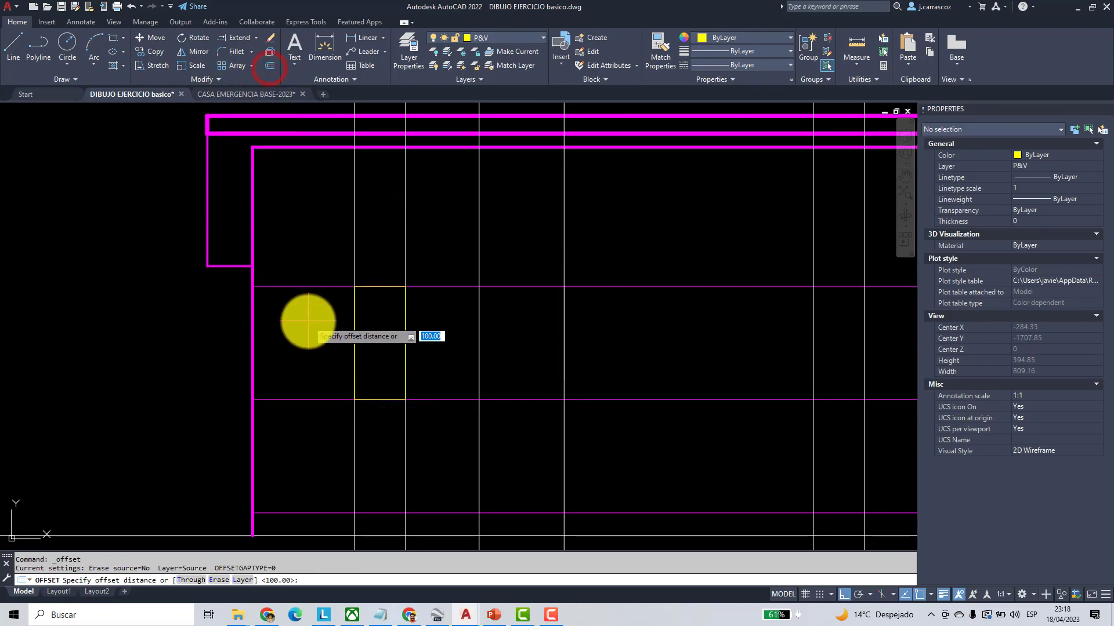
scroll(308, 321, up, 4)
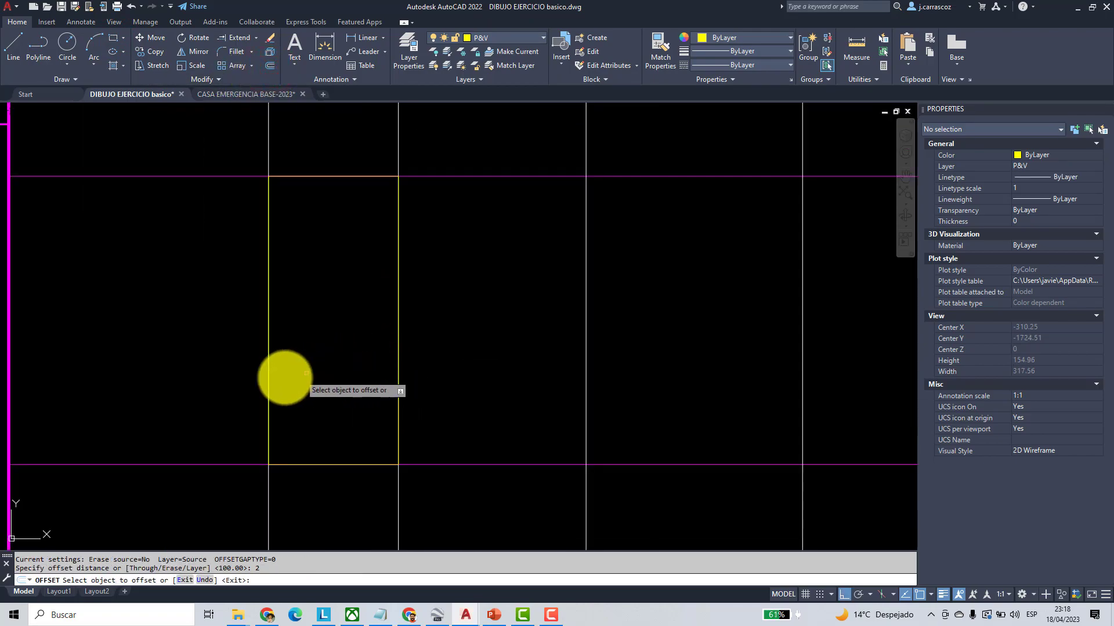
click(270, 383)
click(312, 377)
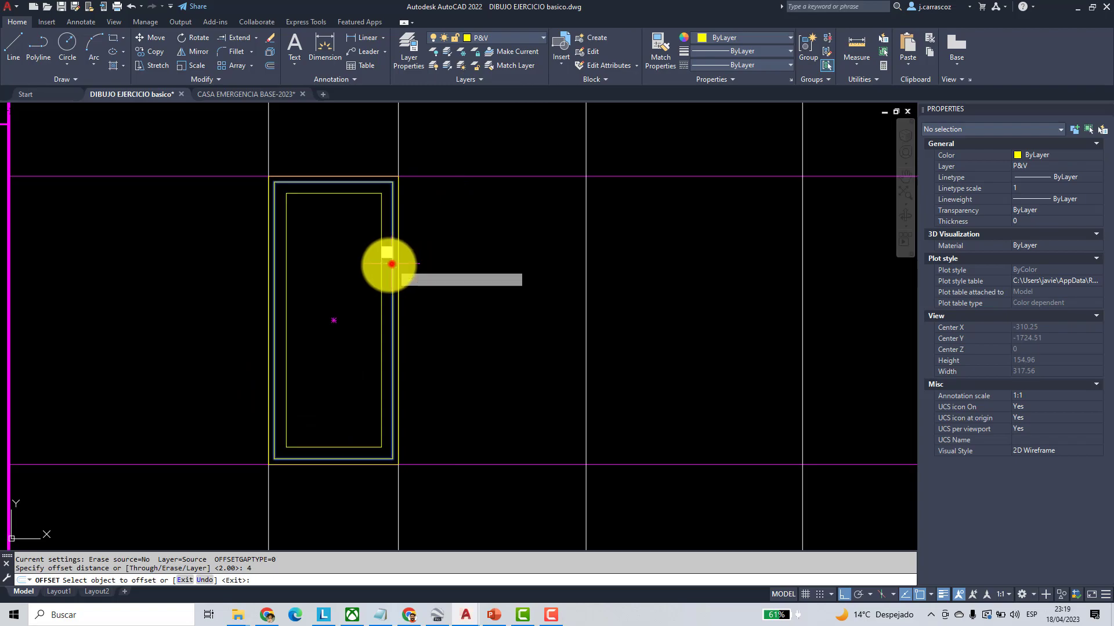
click(391, 263)
click(354, 267)
key(Return)
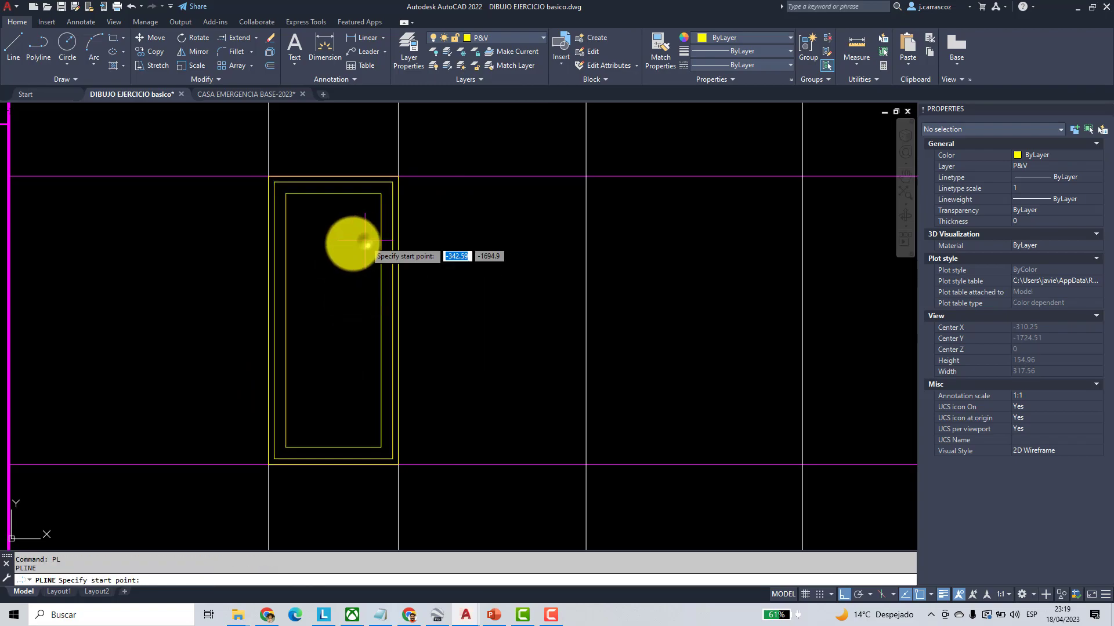
- Draw a V-shaped polyline from the middle frame's upper corners to its bottom midpoint as the window's opening symbol
click(275, 186)
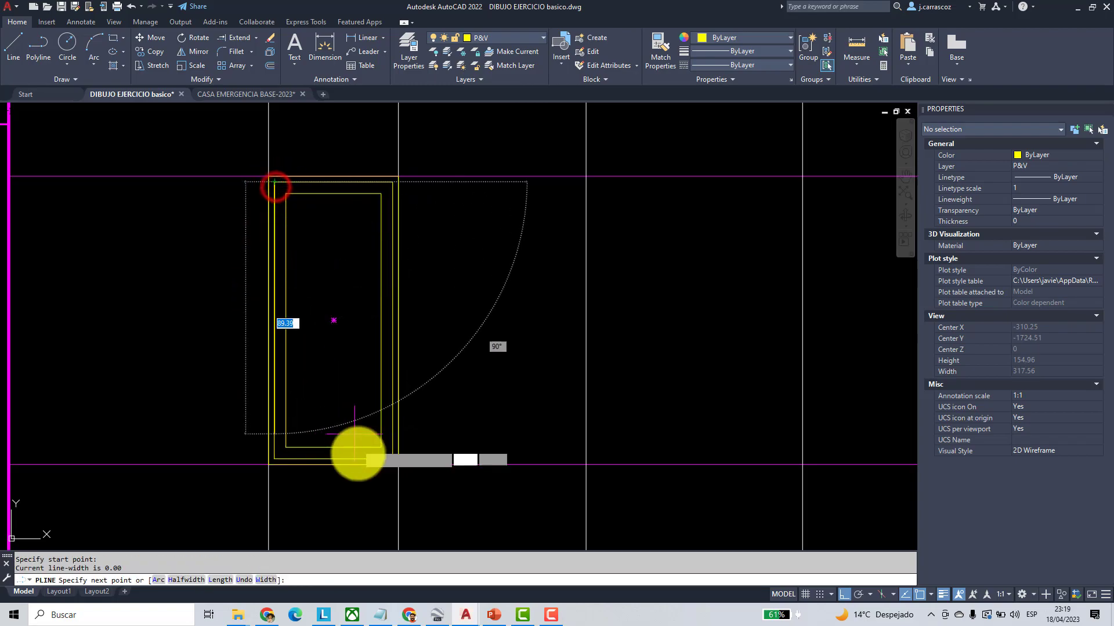
click(333, 463)
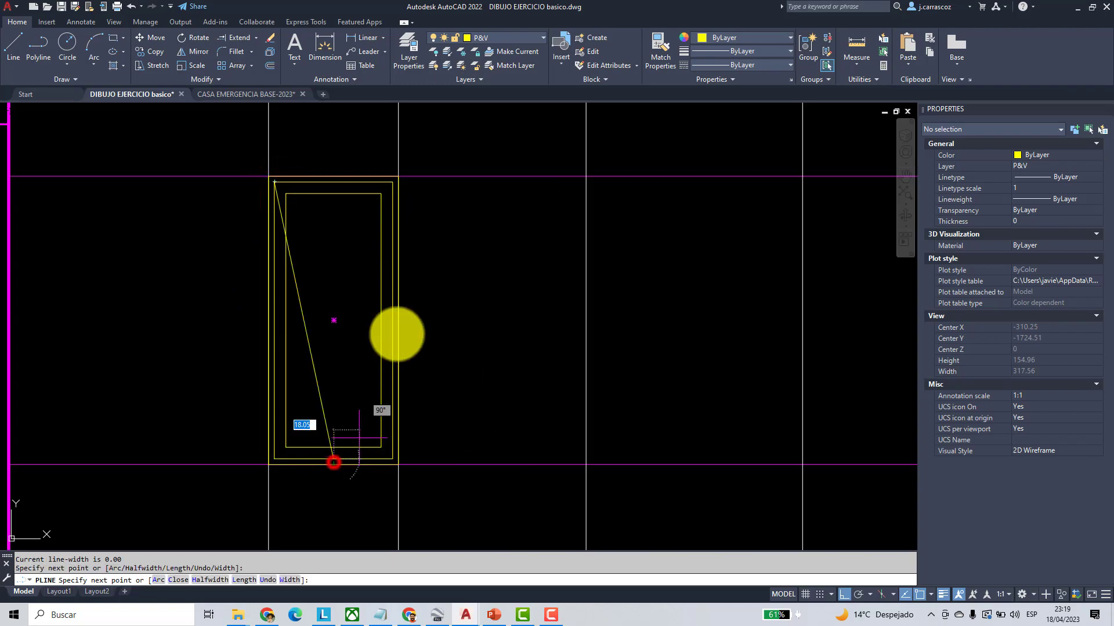
click(392, 181)
key(Return)
scroll(301, 261, down, 6)
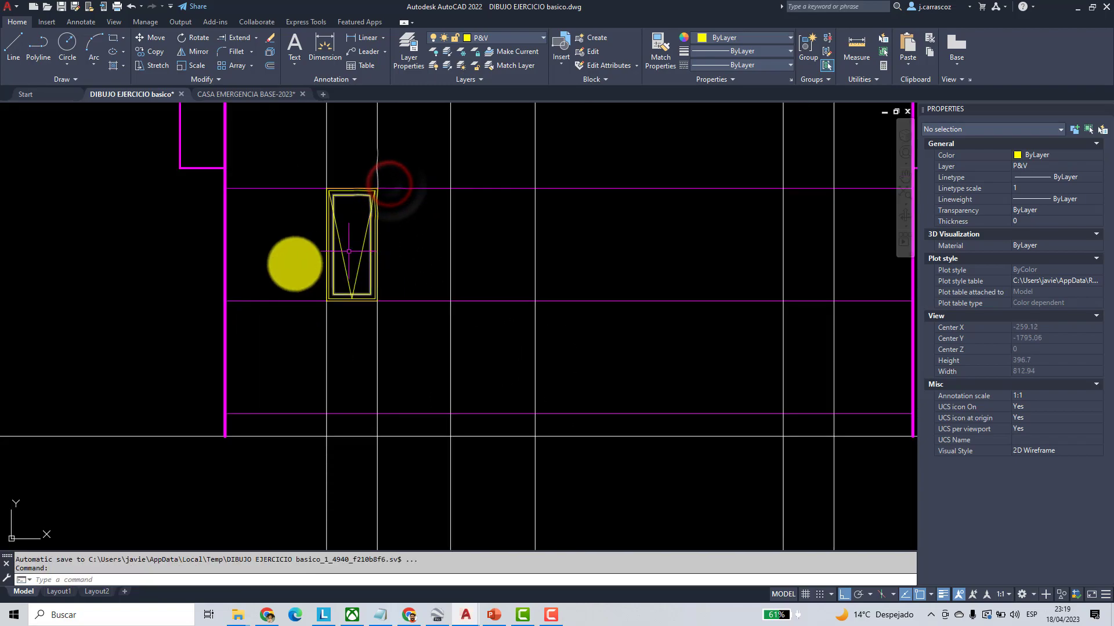
- Copy the complete window horizontally to the rightmost pair of projection rays, using its left ray as base point
click(155, 52)
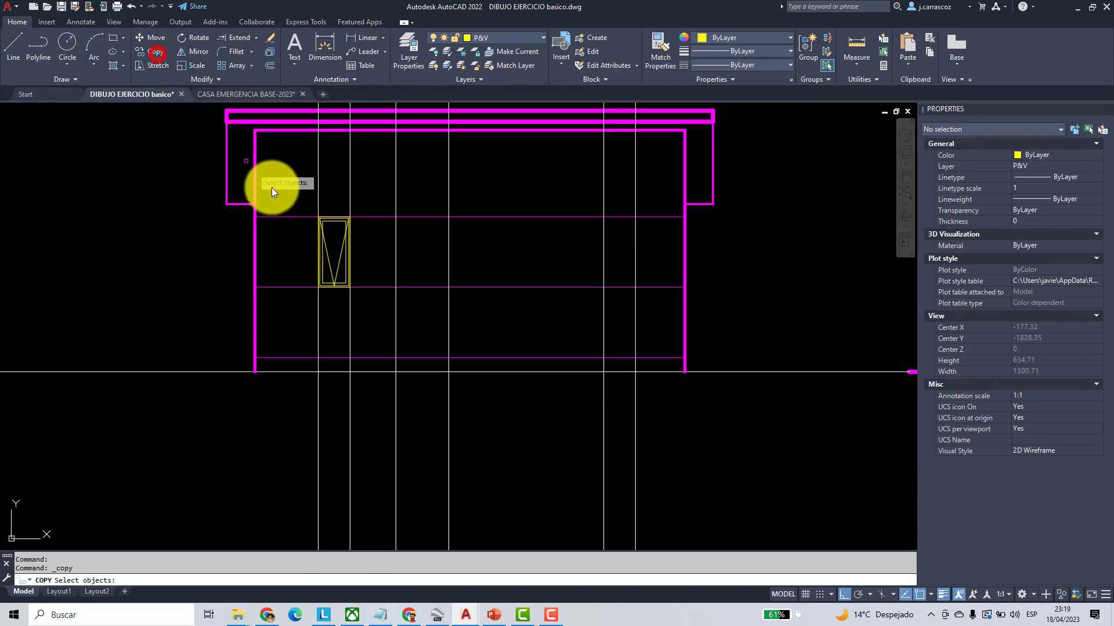
click(289, 188)
click(407, 340)
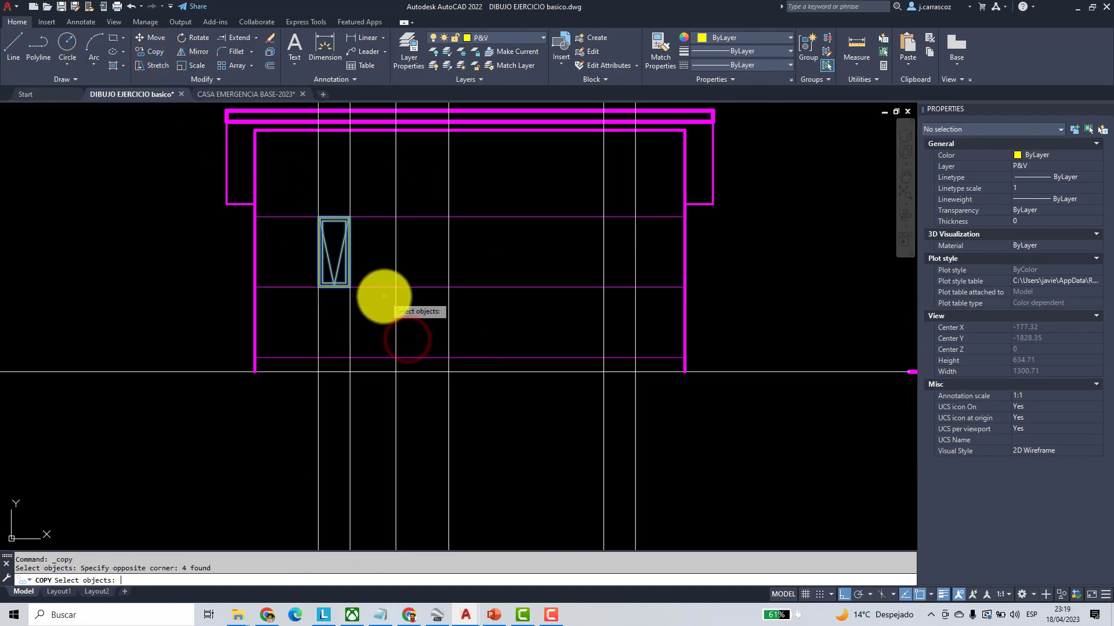
click(318, 198)
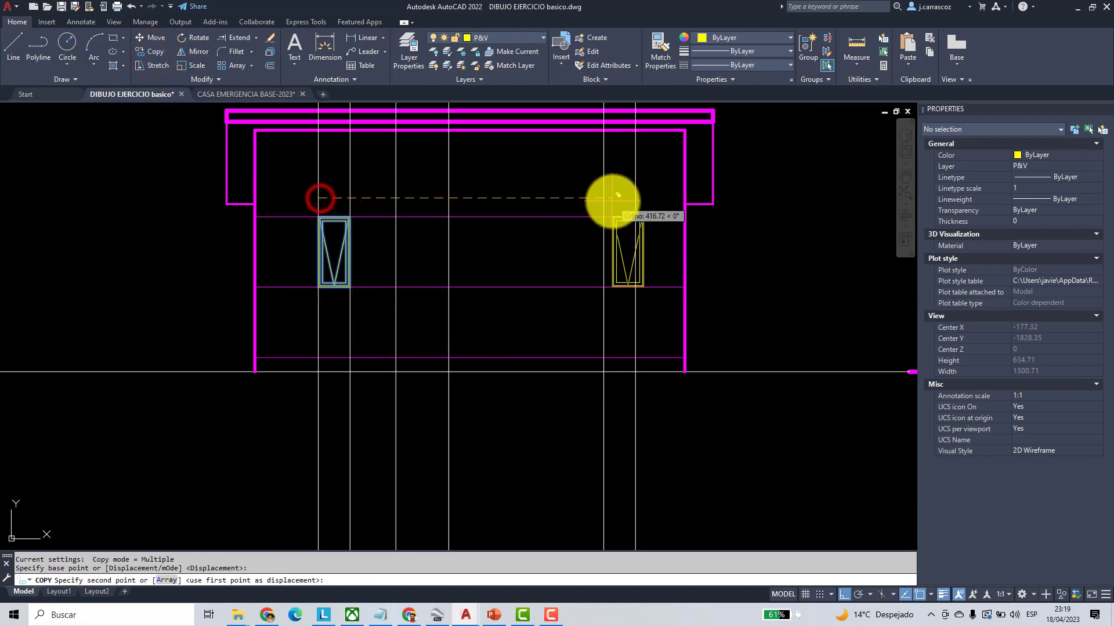
click(604, 199)
key(Return)
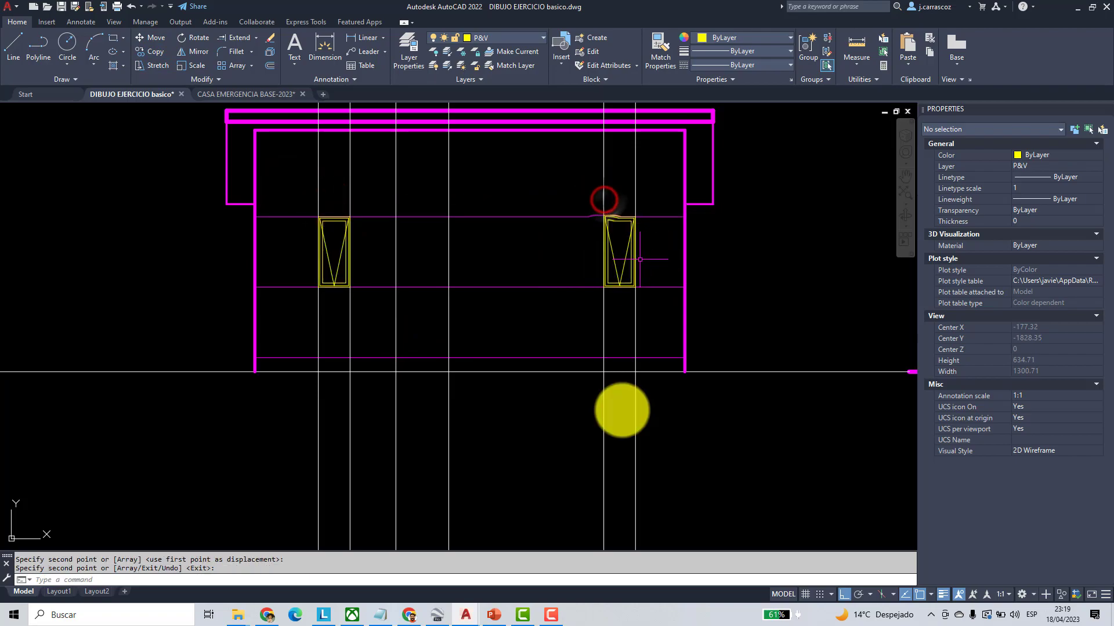
click(560, 616)
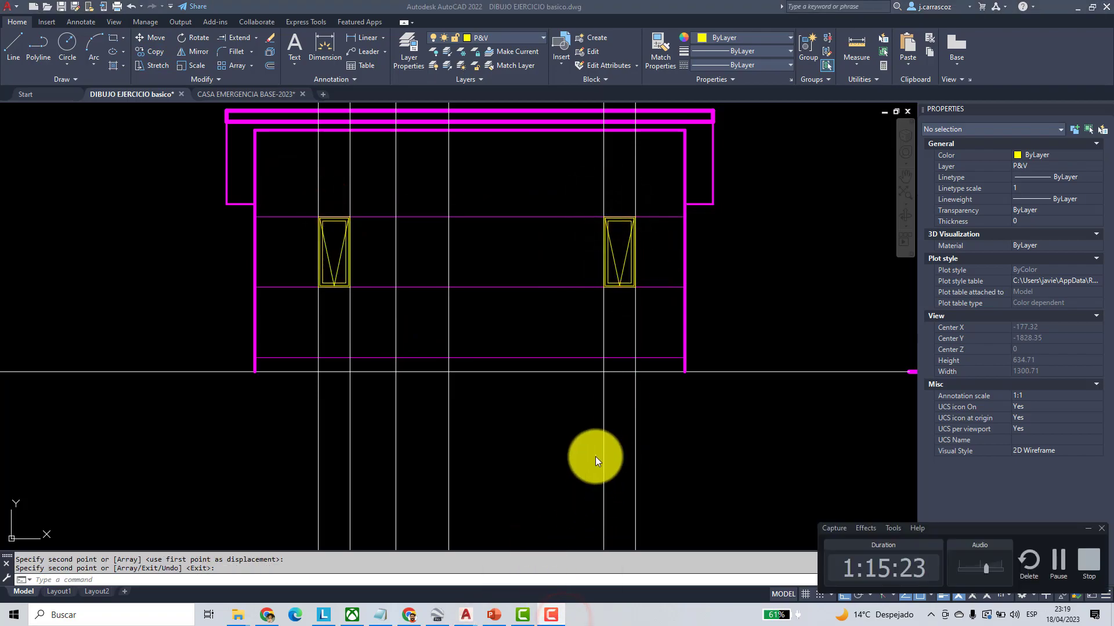
click(579, 454)
click(1085, 530)
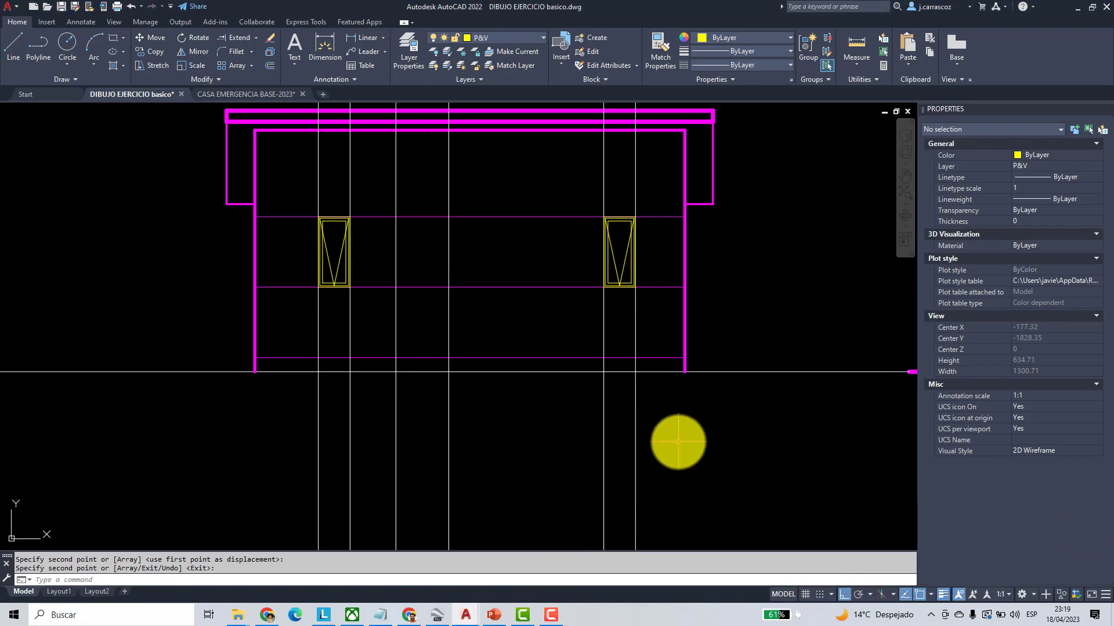
- Erase the four vertical projection rays that locate the two windows
scroll(607, 398, down, 4)
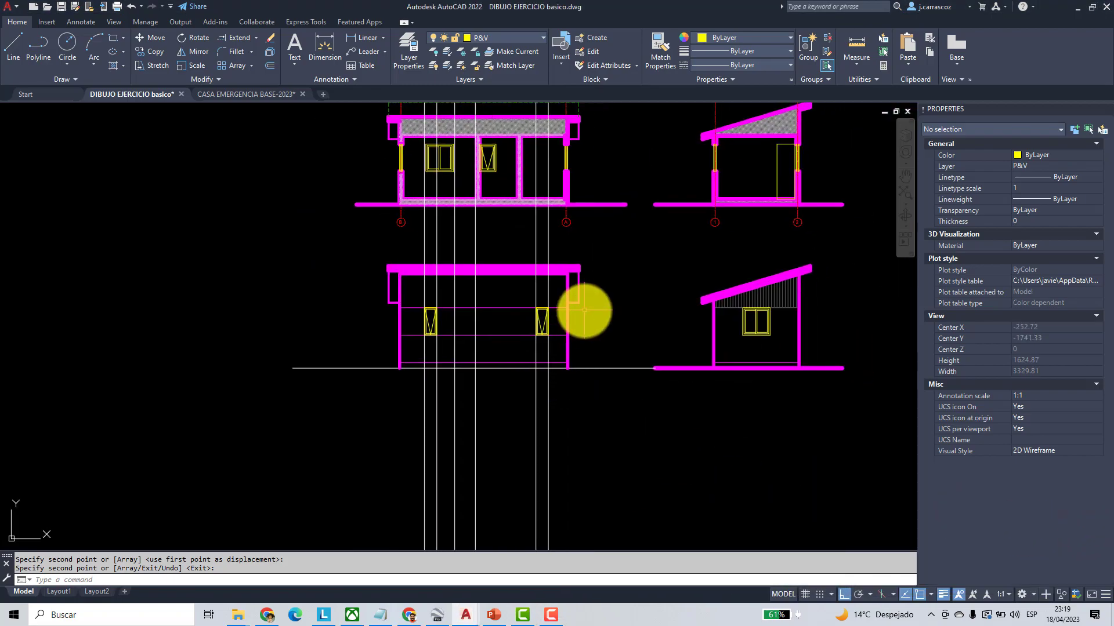
click(585, 436)
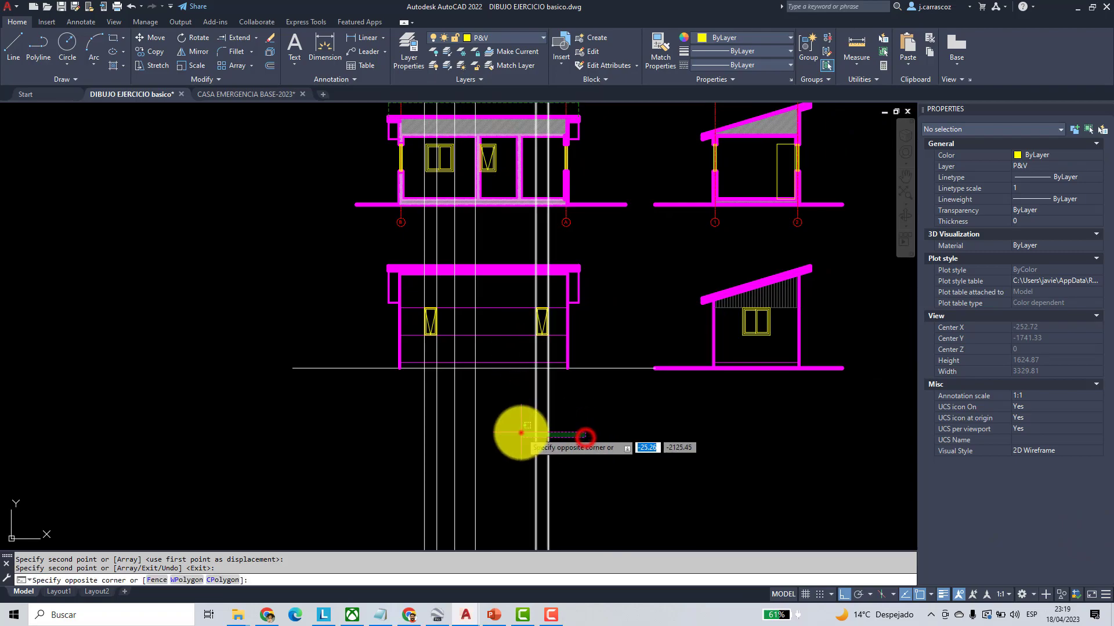
click(520, 433)
click(443, 453)
click(395, 453)
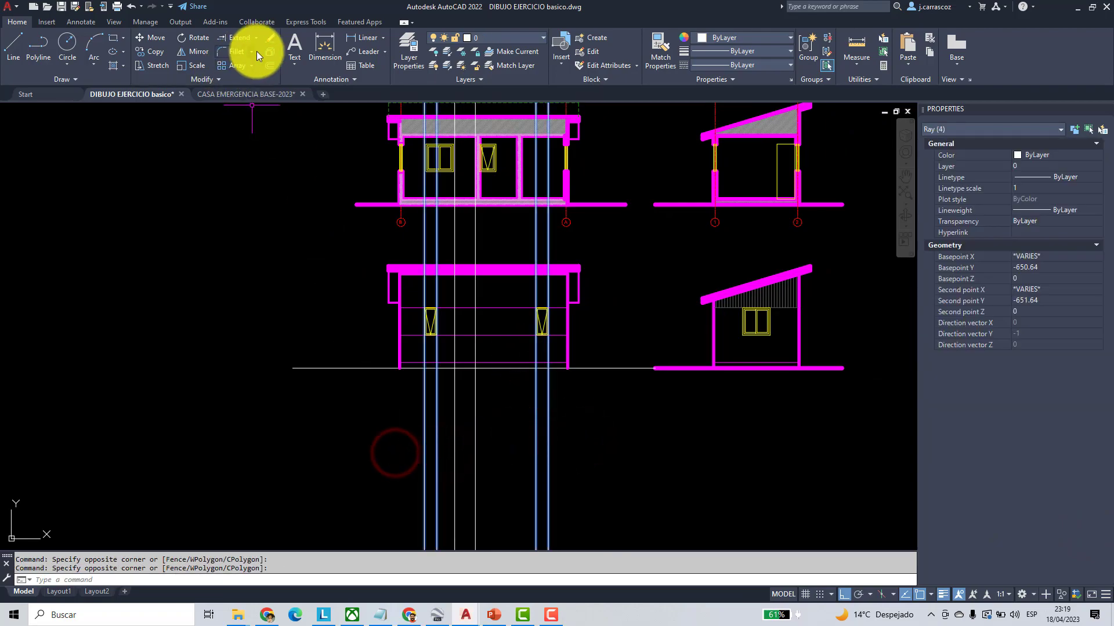
click(270, 37)
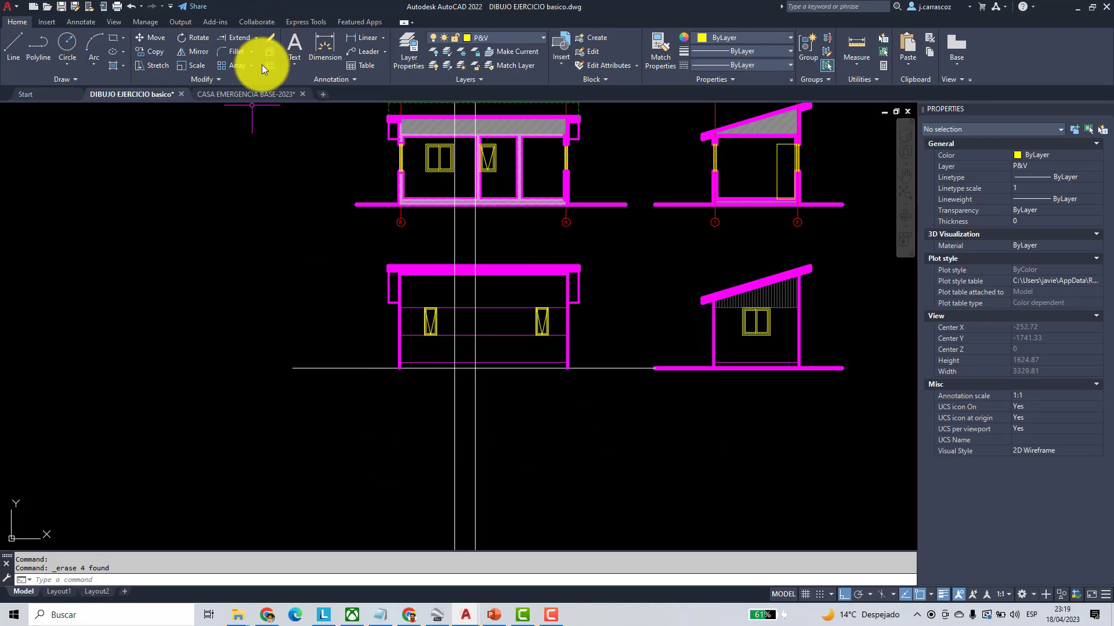
- Draw the door outline as a rectangle between the two remaining projection rays, from the floor line up to the head line
click(114, 43)
scroll(475, 364, up, 6)
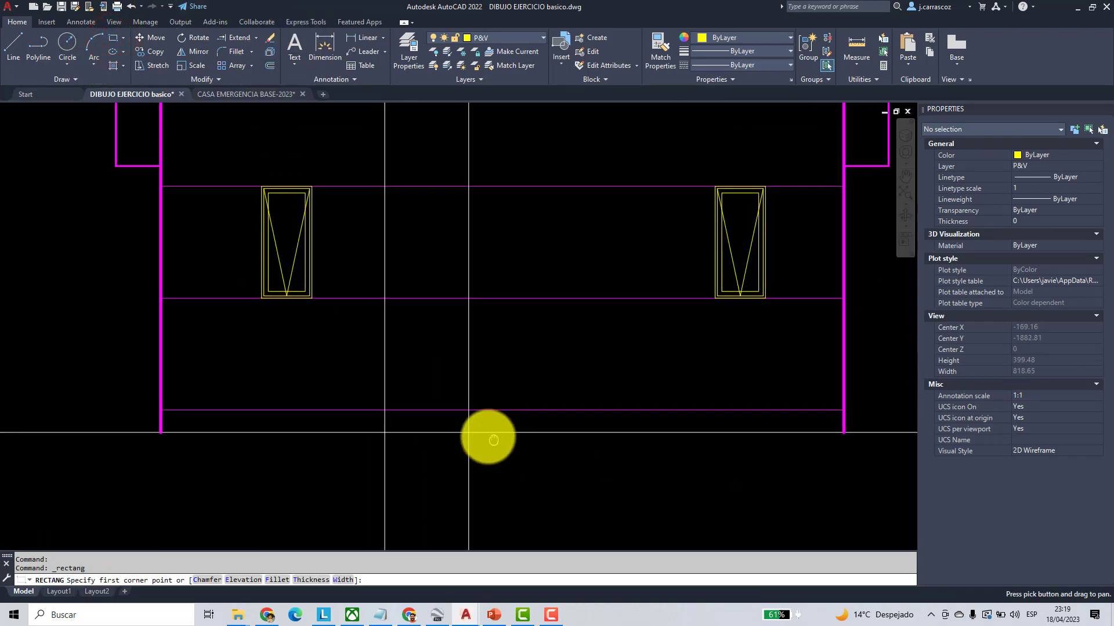
click(469, 411)
click(385, 186)
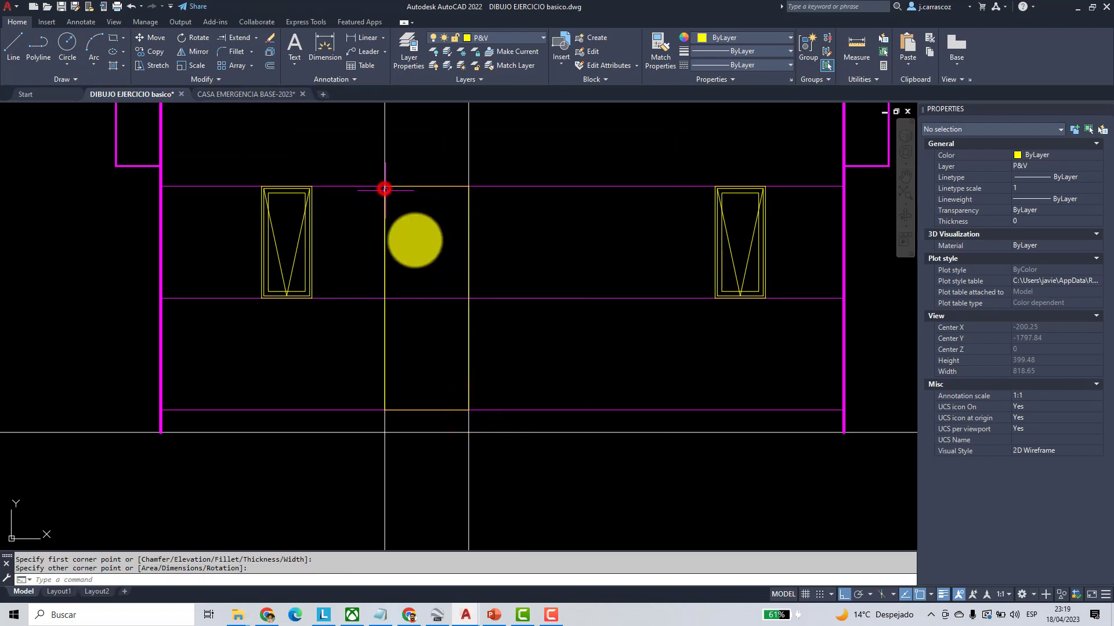
- Erase the two vertical projection rays at the sides of the door
scroll(497, 347, down, 4)
scroll(497, 347, down, 3)
click(544, 422)
click(424, 427)
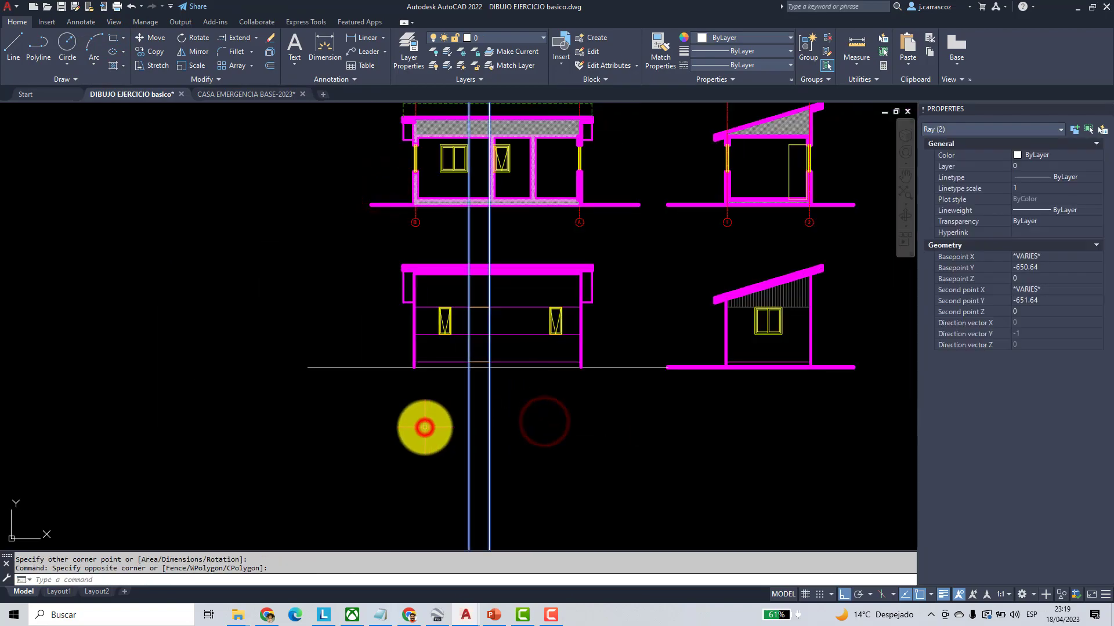
click(271, 39)
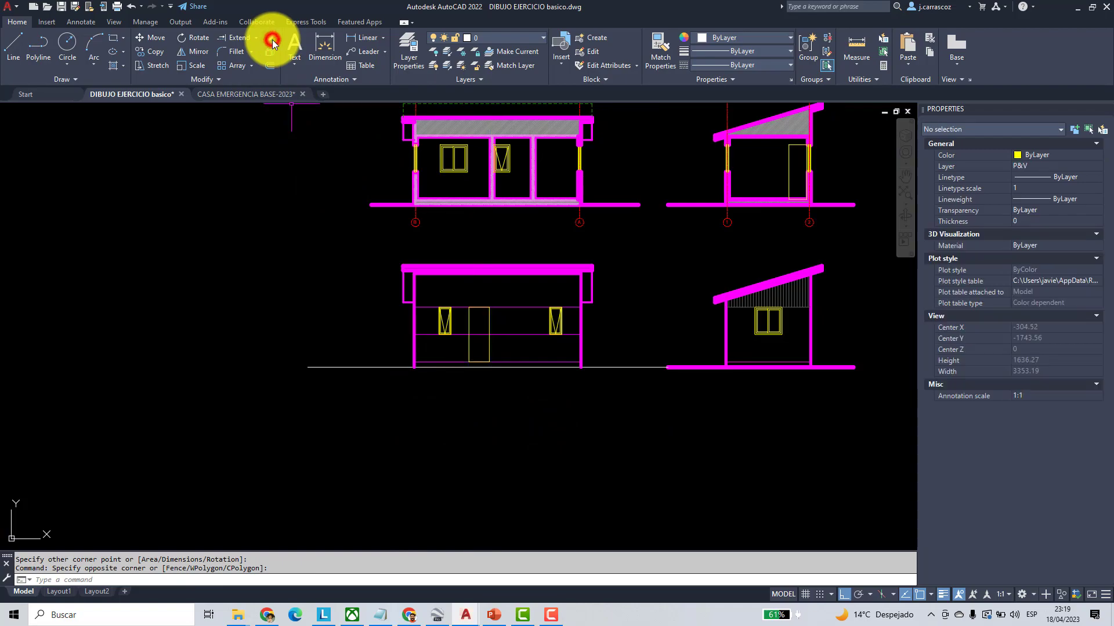
- Erase the horizontal window sill guide line from the front elevation
scroll(504, 350, up, 2)
click(534, 341)
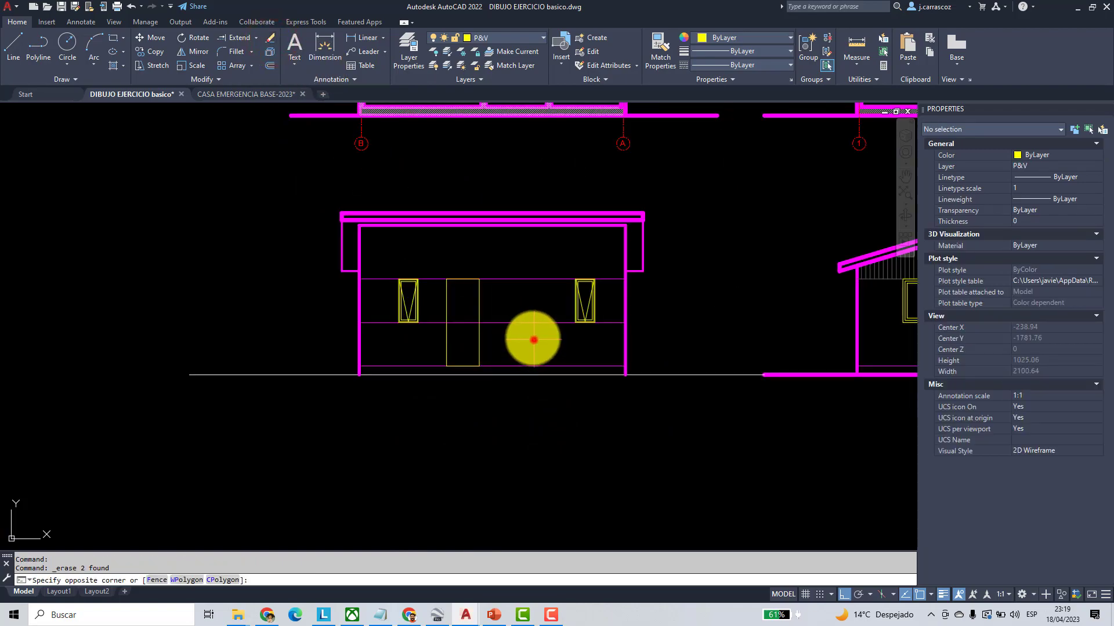
click(524, 316)
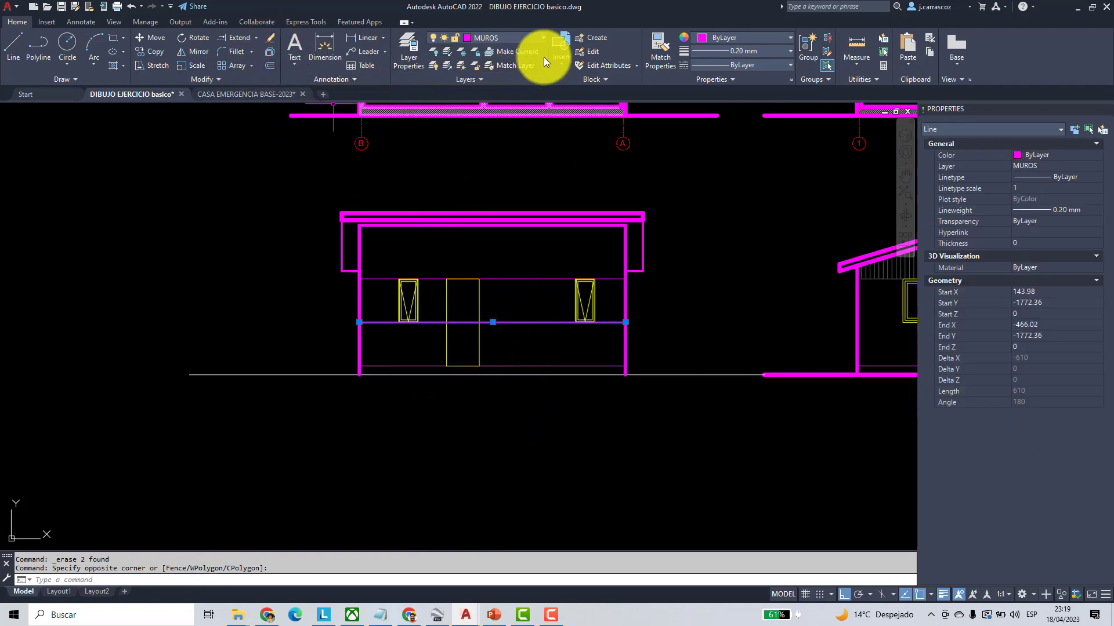
click(270, 36)
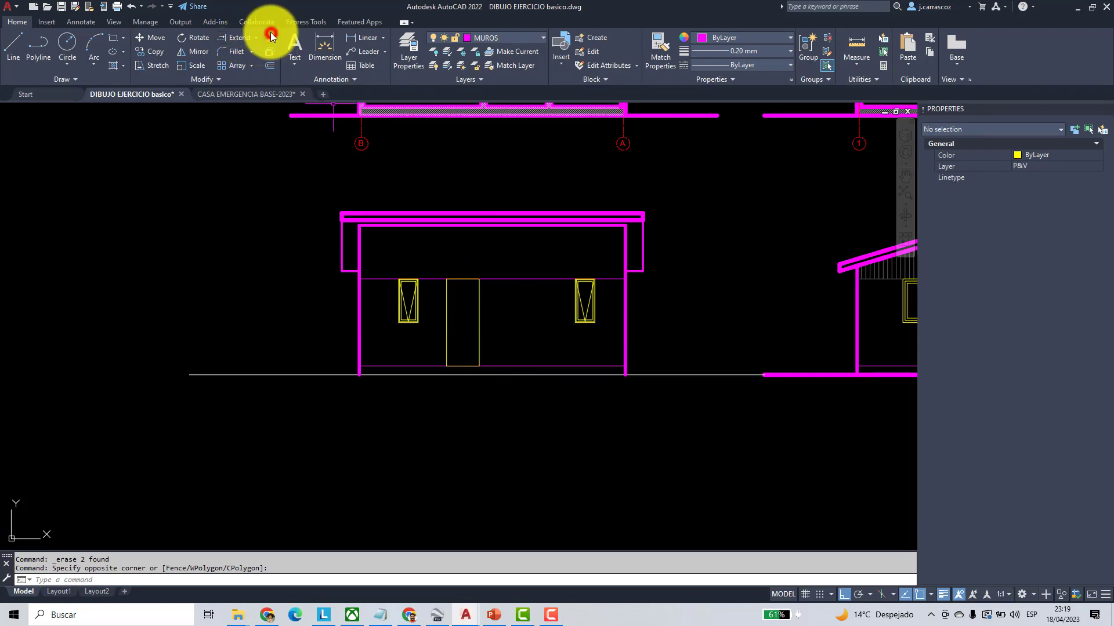
scroll(482, 330, up, 3)
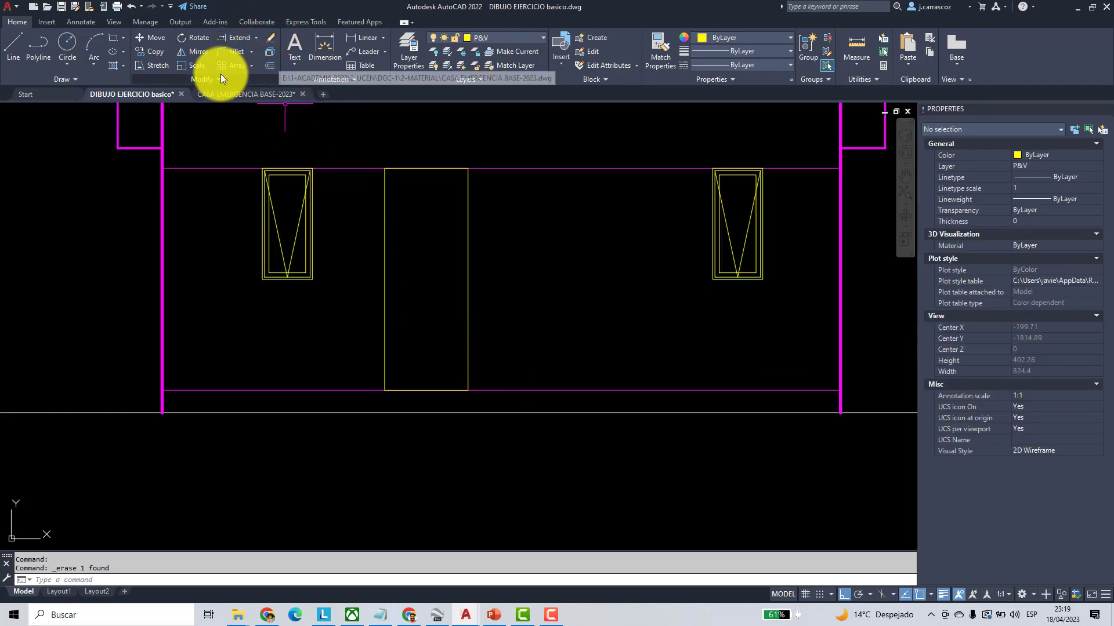
- Trim away the bottom edge of the door rectangle along the floor line on the front elevation
click(254, 39)
click(241, 53)
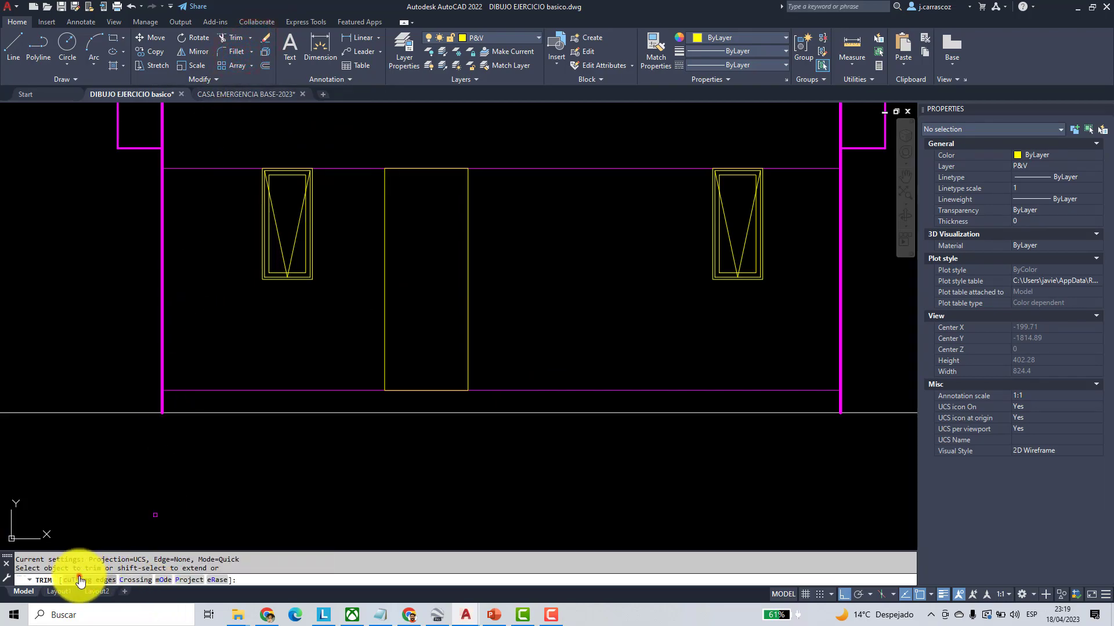
click(80, 580)
click(384, 345)
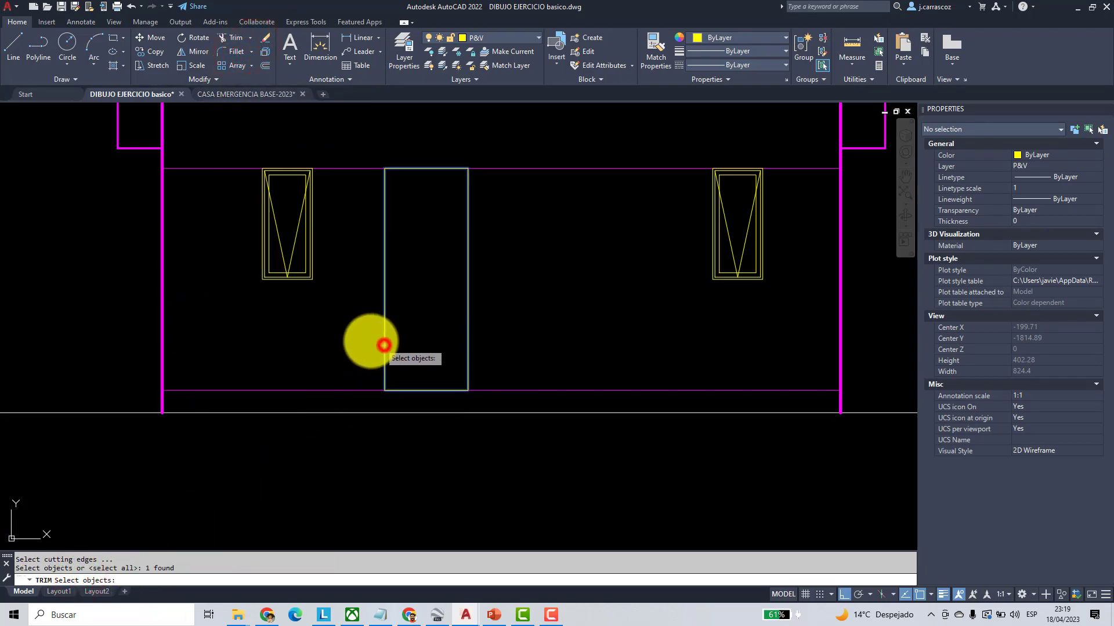
right_click(435, 391)
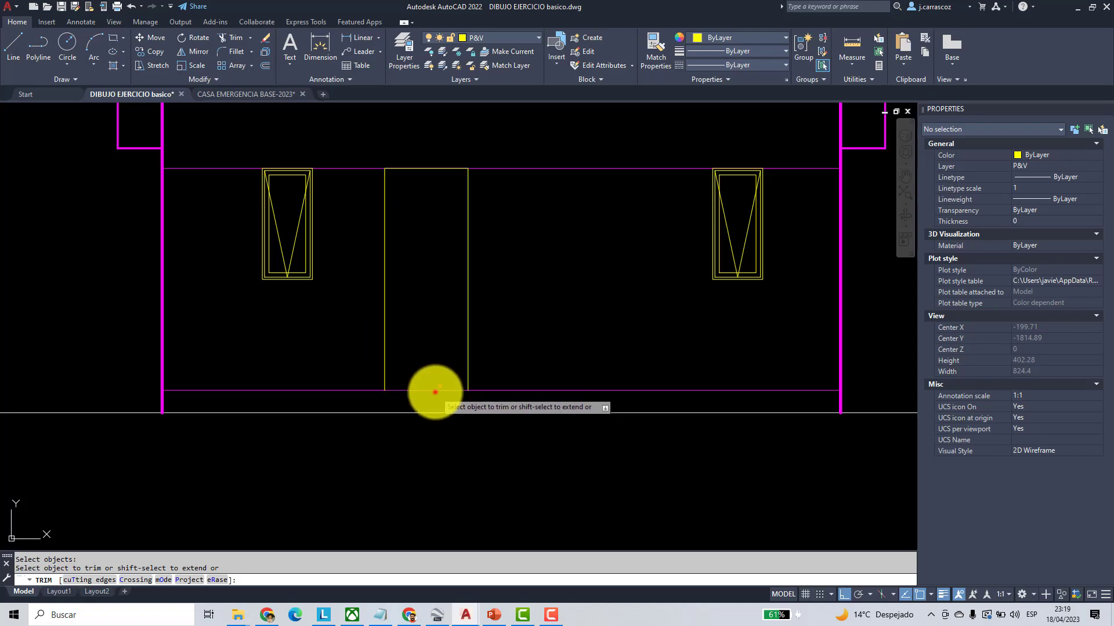
right_click(558, 341)
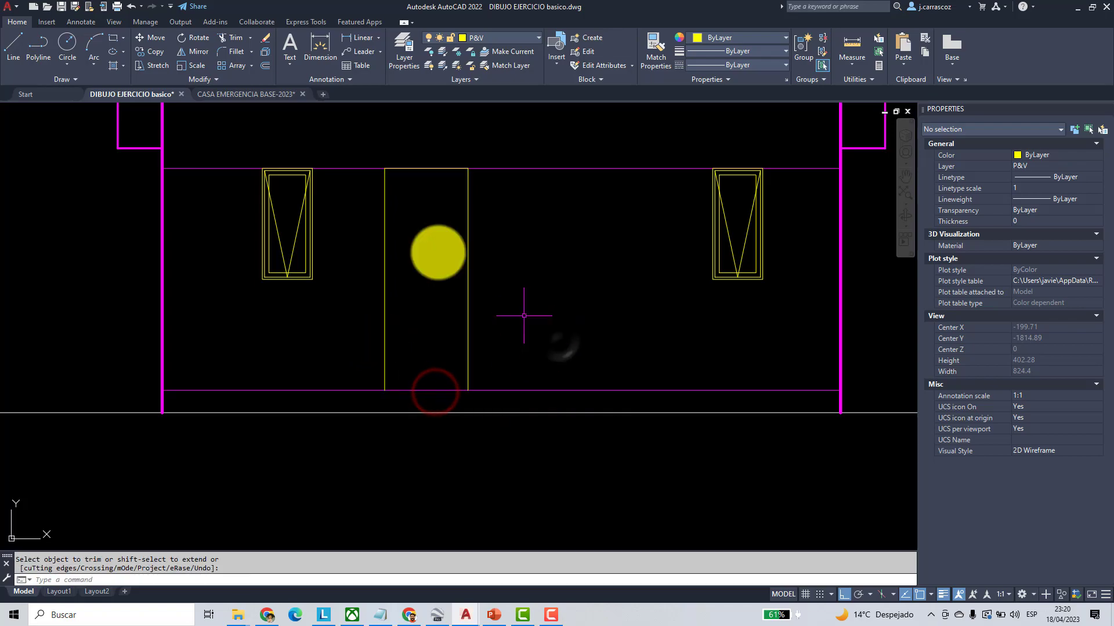
- Offset the door outline 4.5 units inward to form the door frame
click(265, 66)
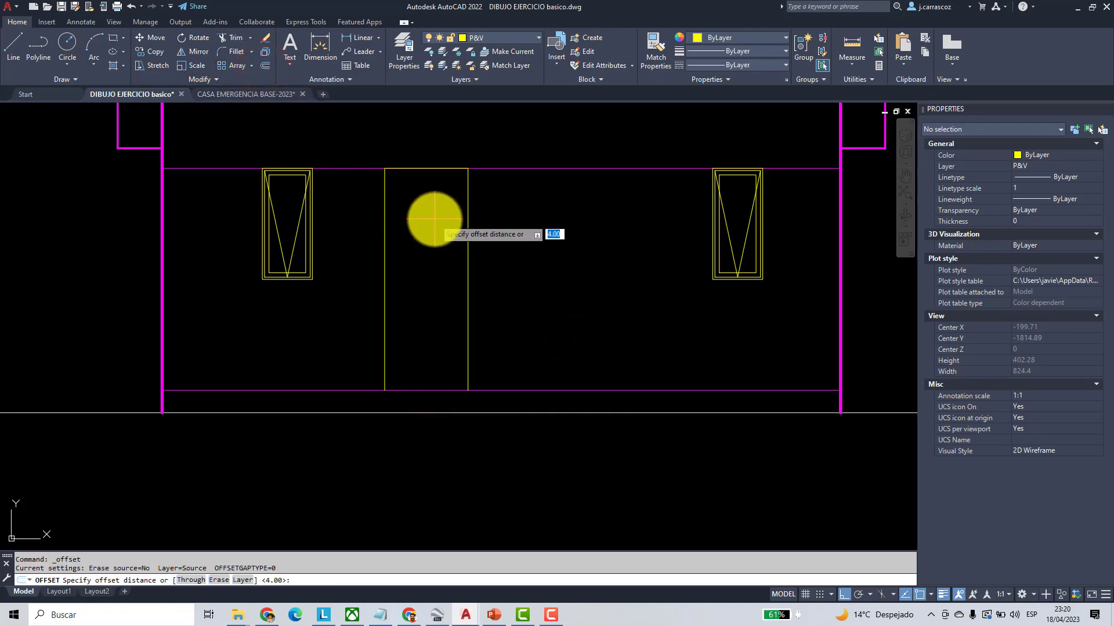
text(4.5)
key(Return)
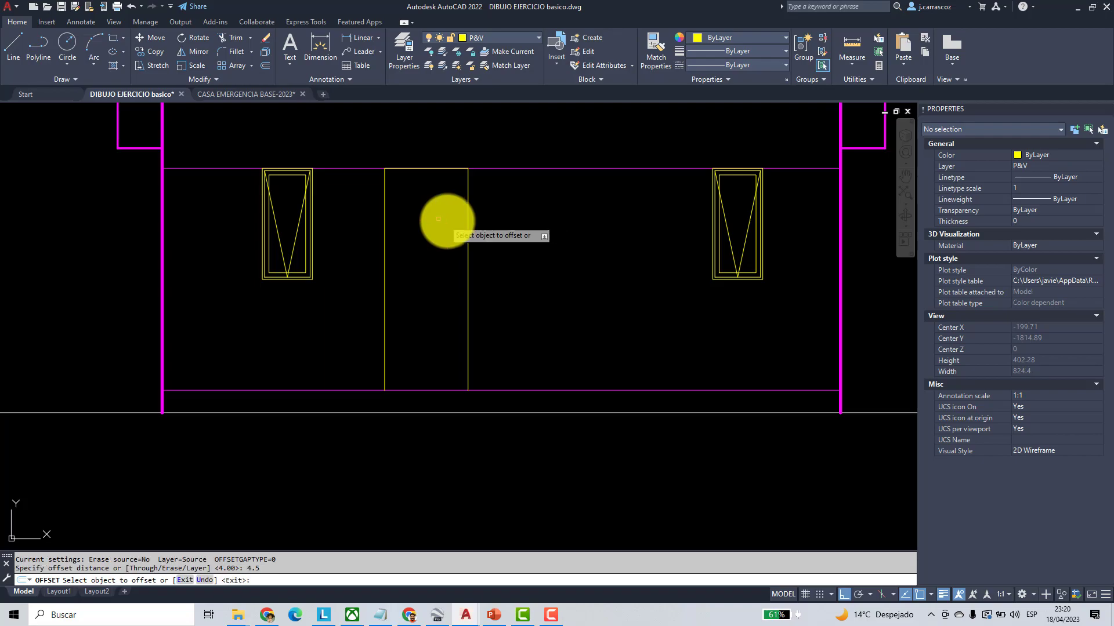
click(467, 219)
click(445, 232)
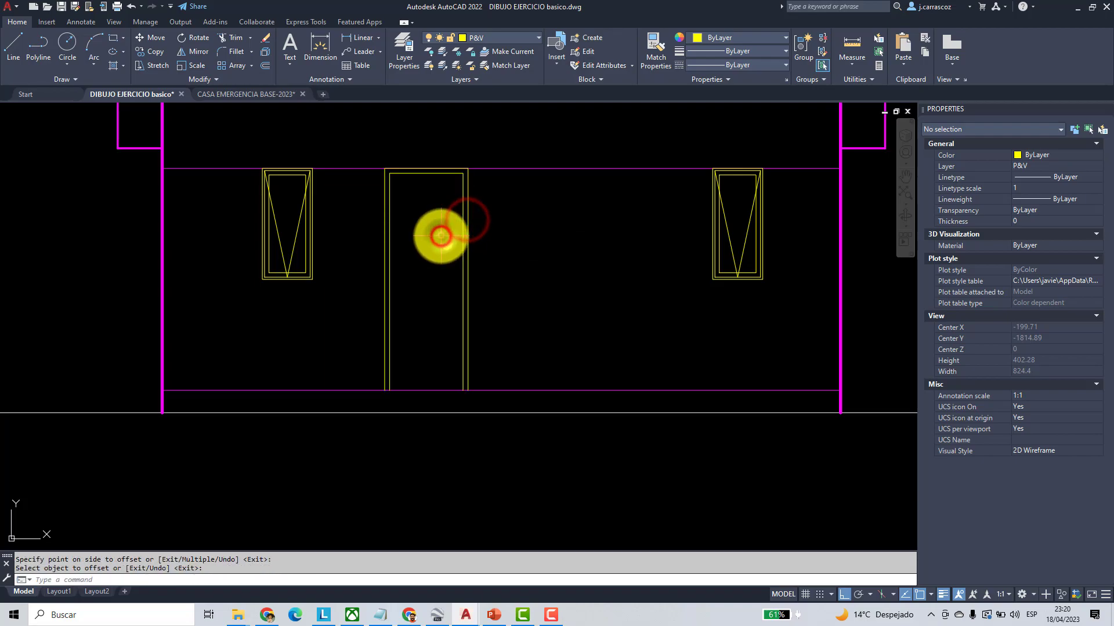
- Draw the door's opening symbol as a polyline from the inner frame's lower-left corner to the right jamb's midpoint and the upper-left corner
click(35, 46)
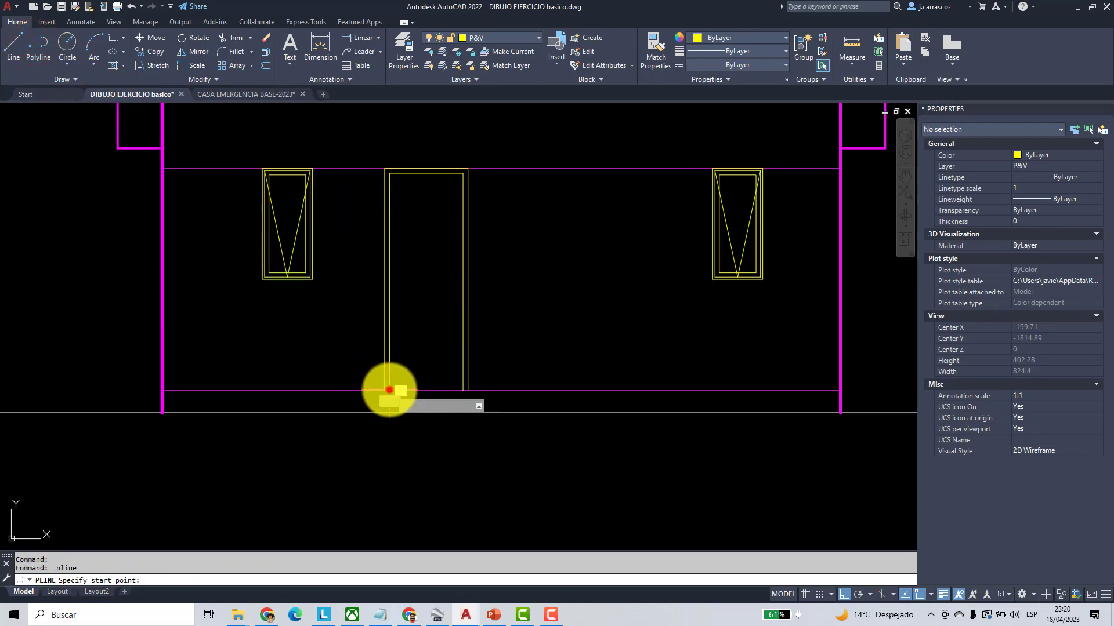
click(390, 390)
click(459, 282)
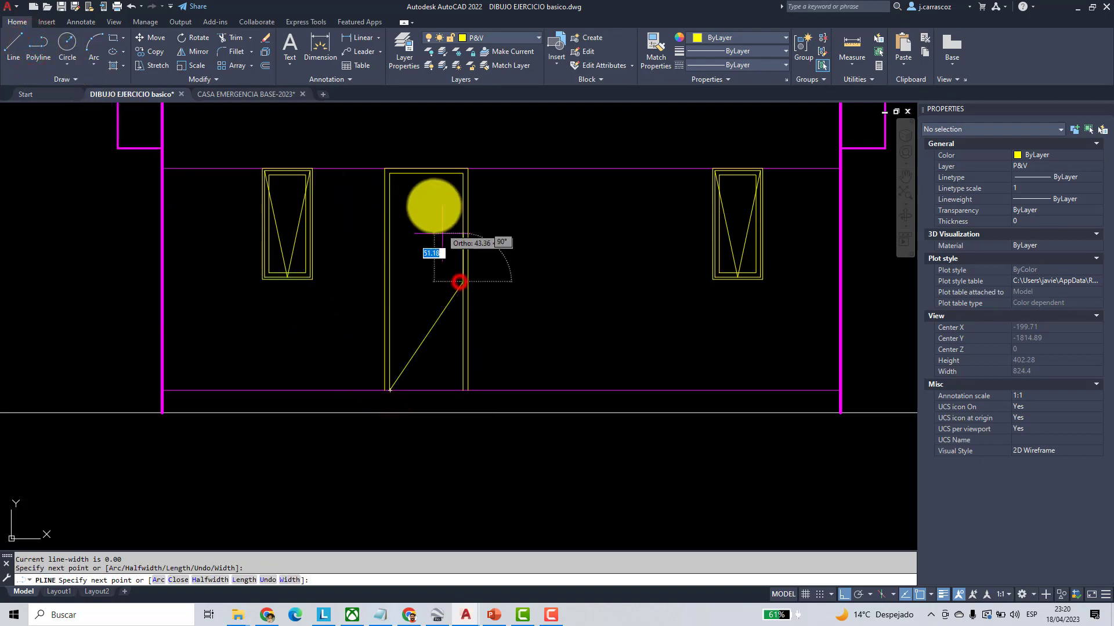
click(391, 174)
key(Return)
- Hatch the front elevation's wall band above the head line with a user-defined pattern at 90° and spacing 10
scroll(400, 192, down, 3)
middle_drag(406, 231, 166, 302)
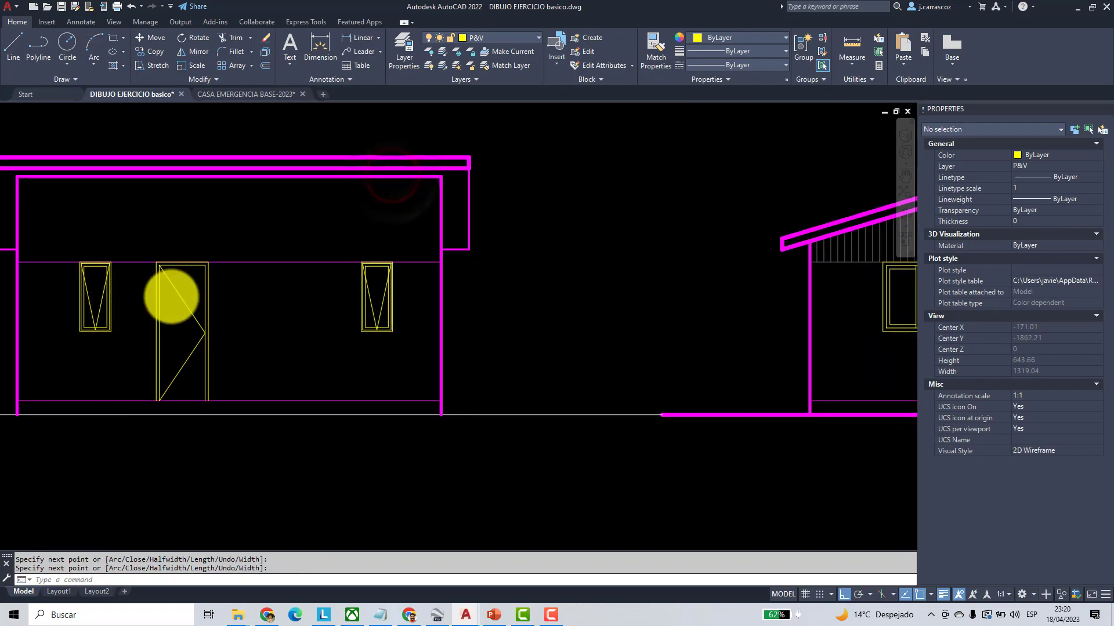
middle_drag(191, 147, 226, 150)
click(113, 65)
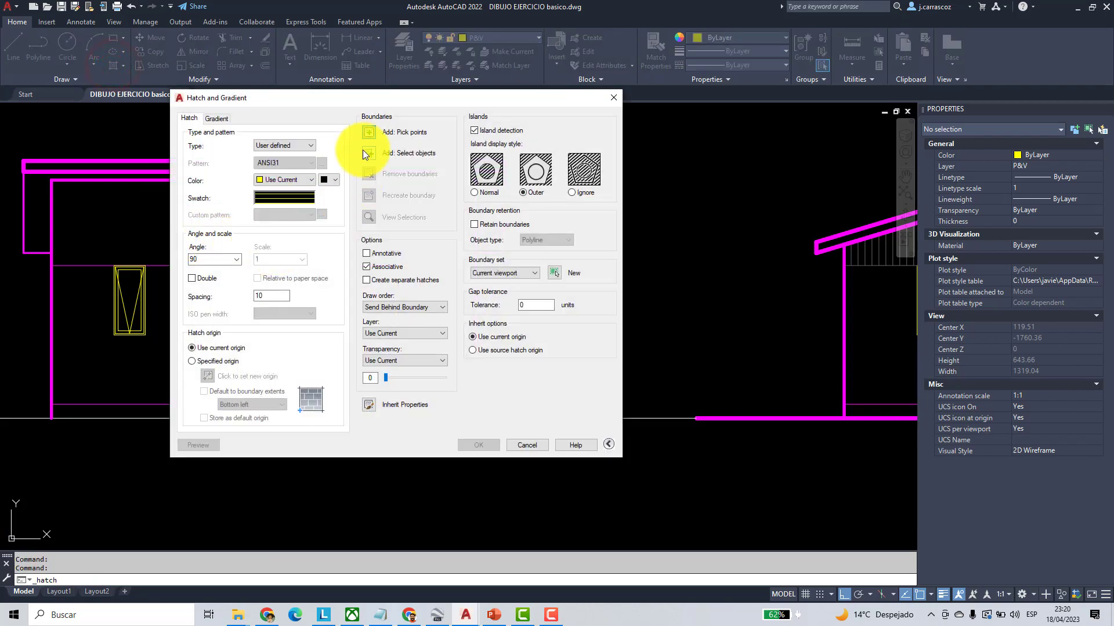
click(369, 133)
click(270, 225)
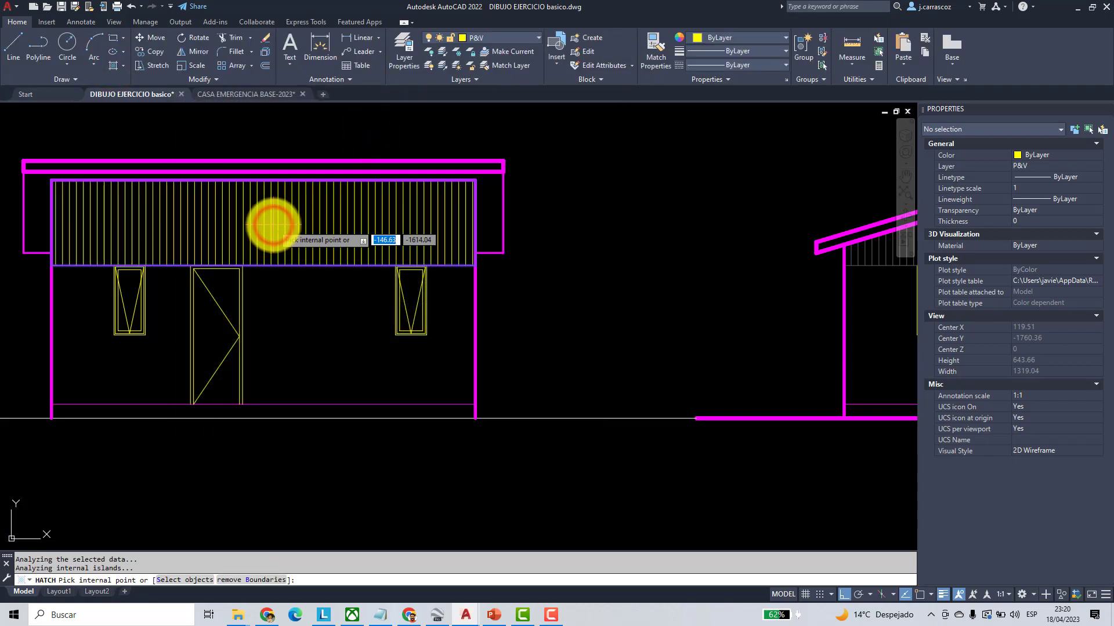
key(Return)
key(Return)
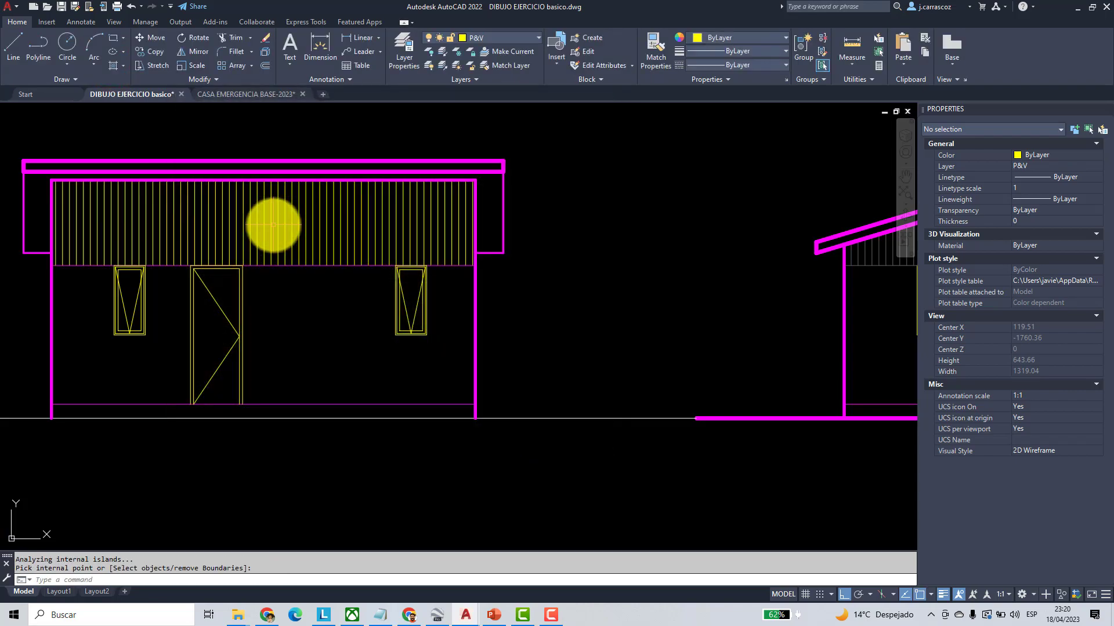
- Match the properties of the front elevation's hatch and head line to the side elevation's hatch
click(649, 53)
middle_drag(673, 240, 456, 256)
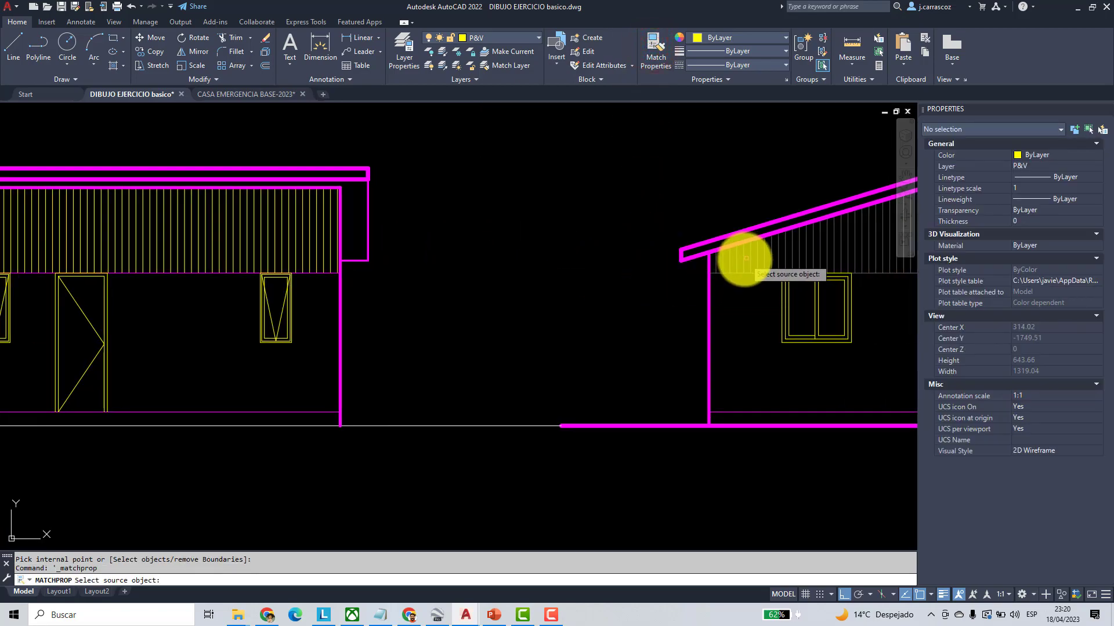
click(735, 256)
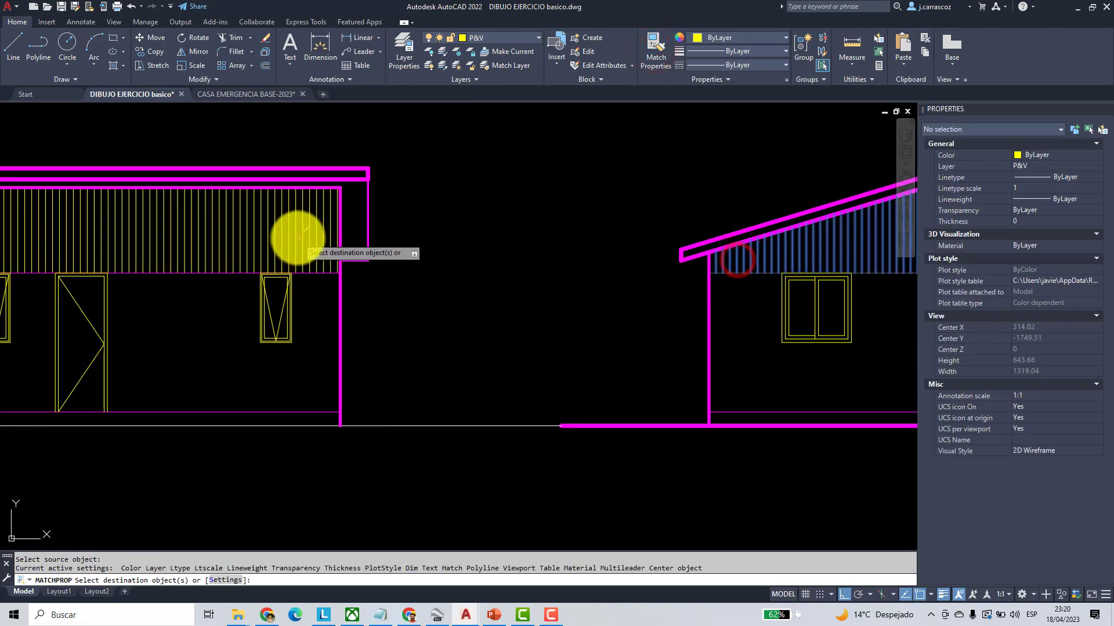
click(294, 238)
click(217, 302)
click(178, 241)
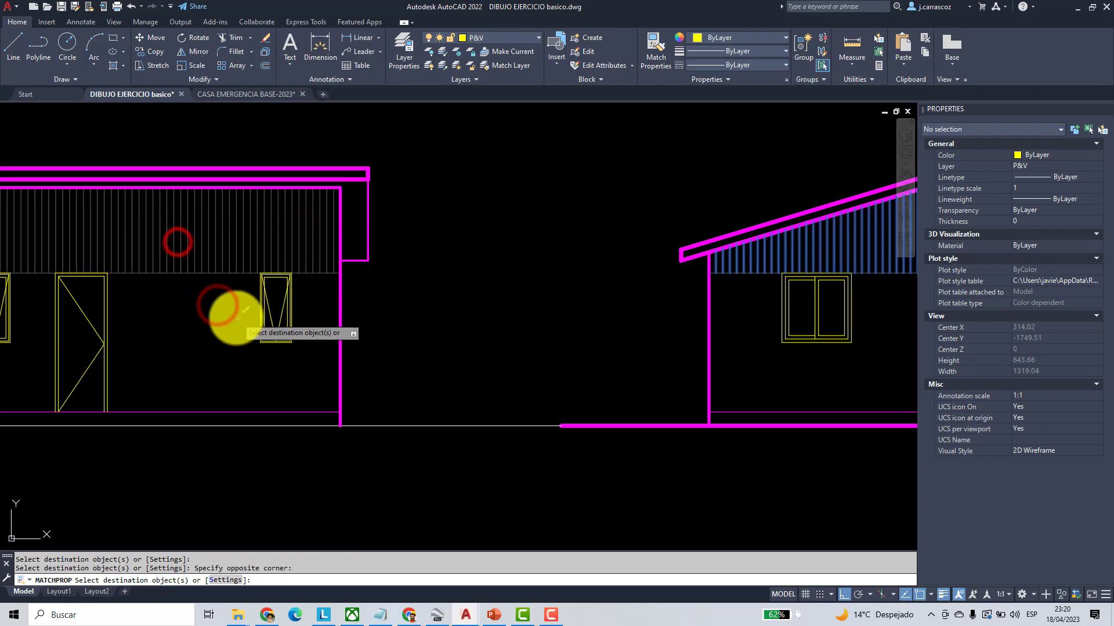
key(Return)
- Match the front elevation's ground line to the properties of the side elevation's thick ground line
scroll(235, 319, down, 5)
middle_drag(235, 321, 305, 380)
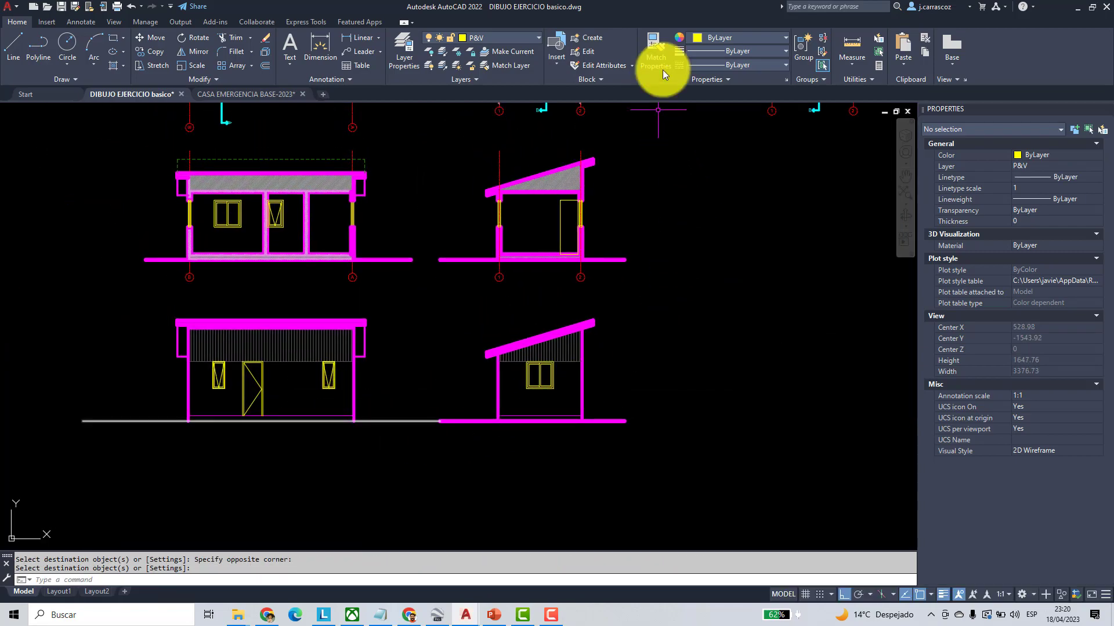
click(652, 41)
click(458, 421)
click(393, 446)
click(367, 396)
scroll(395, 432, up, 4)
key(Escape)
- Shorten both ends of the front elevation's ground line so it extends only a short way past the house
click(423, 451)
click(377, 348)
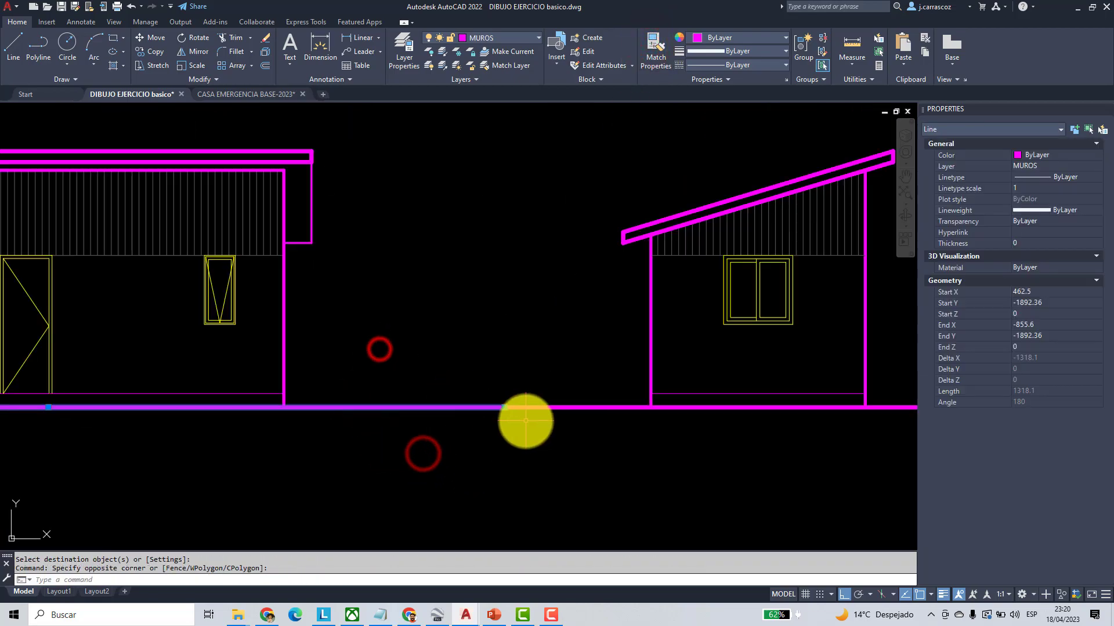
click(503, 408)
click(410, 416)
scroll(410, 415, down, 4)
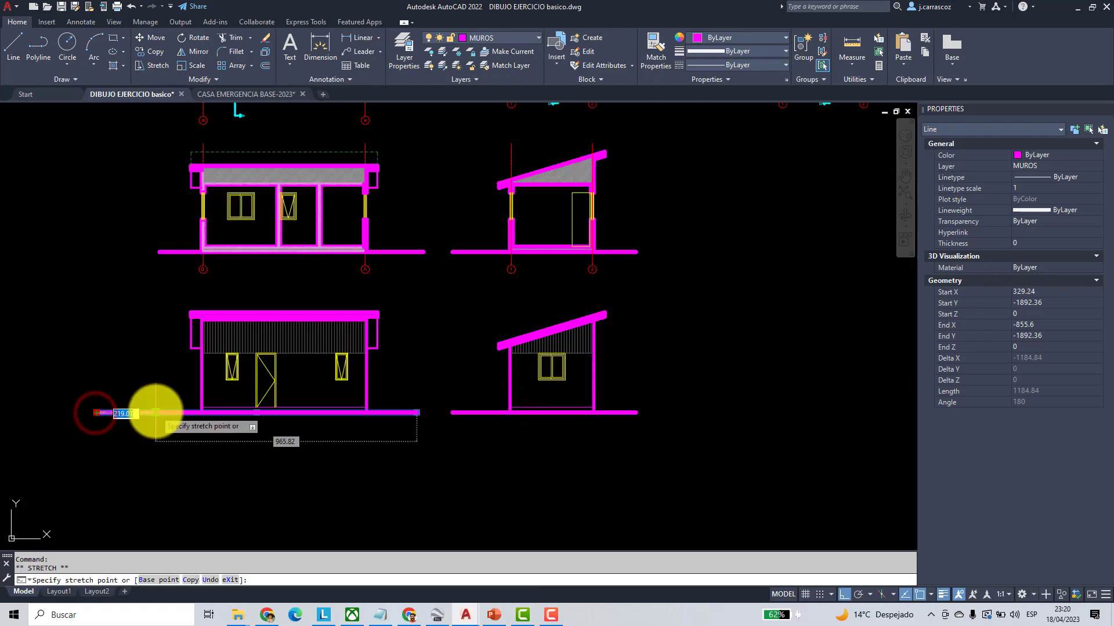
click(150, 412)
key(Escape)
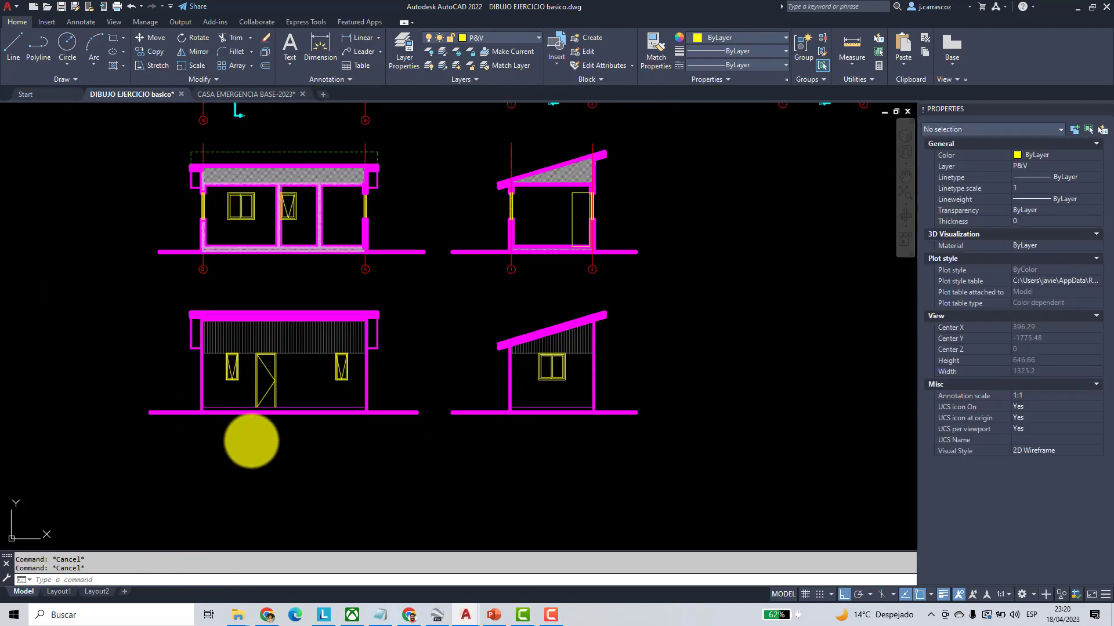
scroll(283, 437, down, 5)
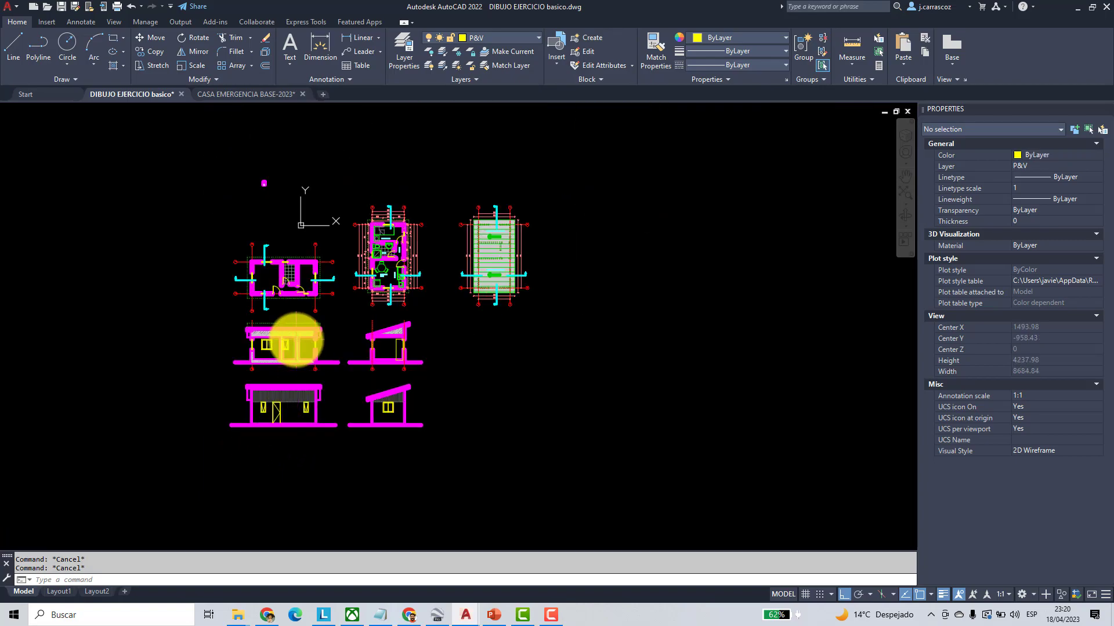
scroll(343, 402, up, 3)
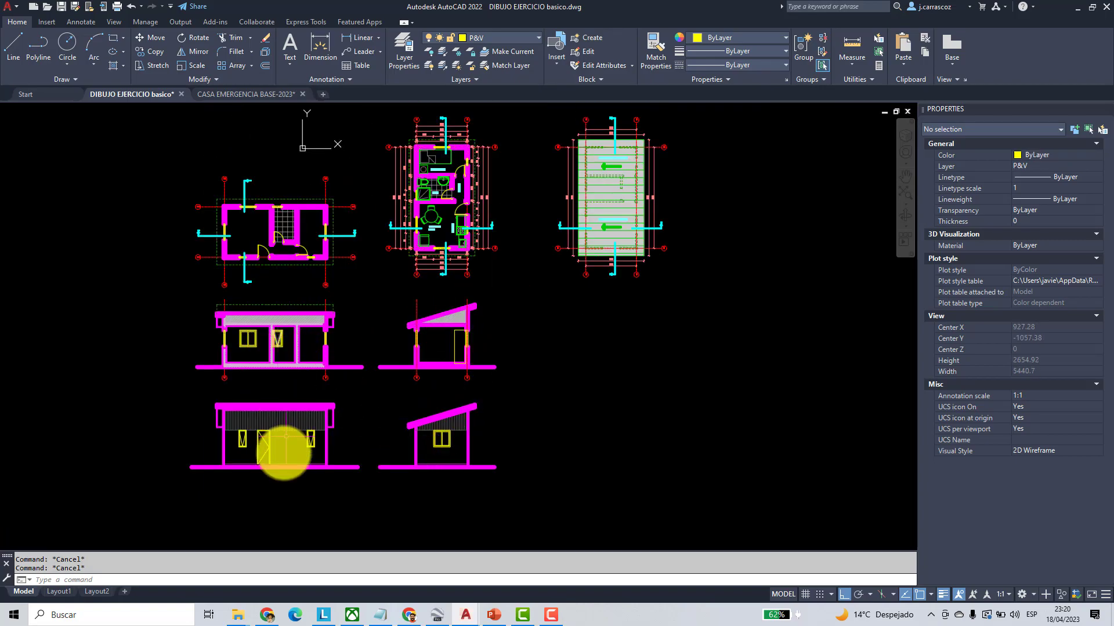
scroll(281, 461, up, 4)
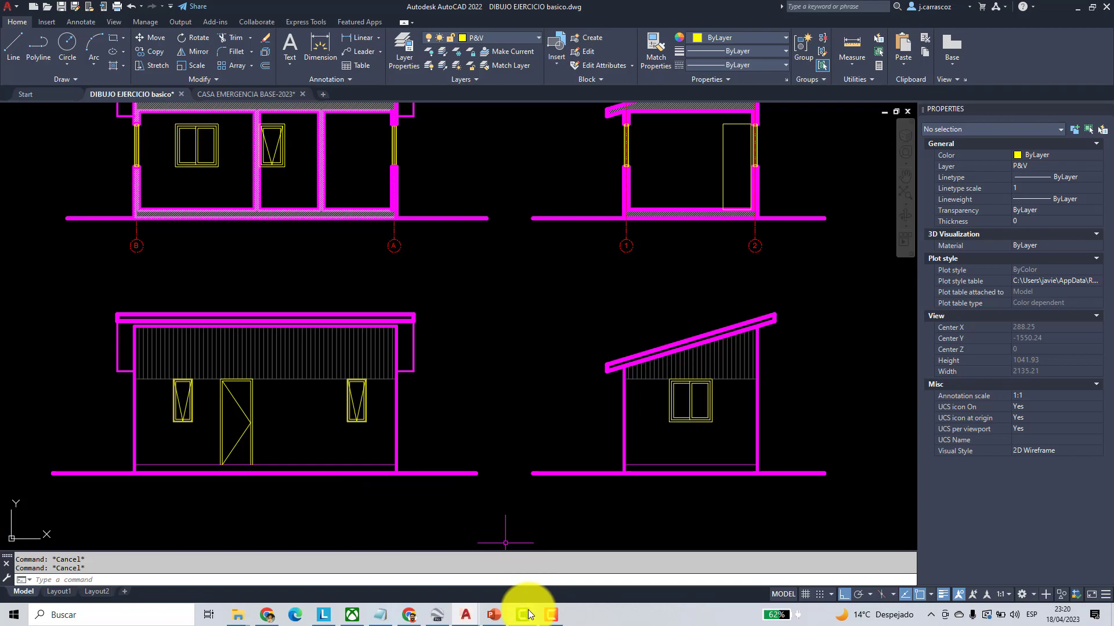
scroll(683, 186, up, 2)
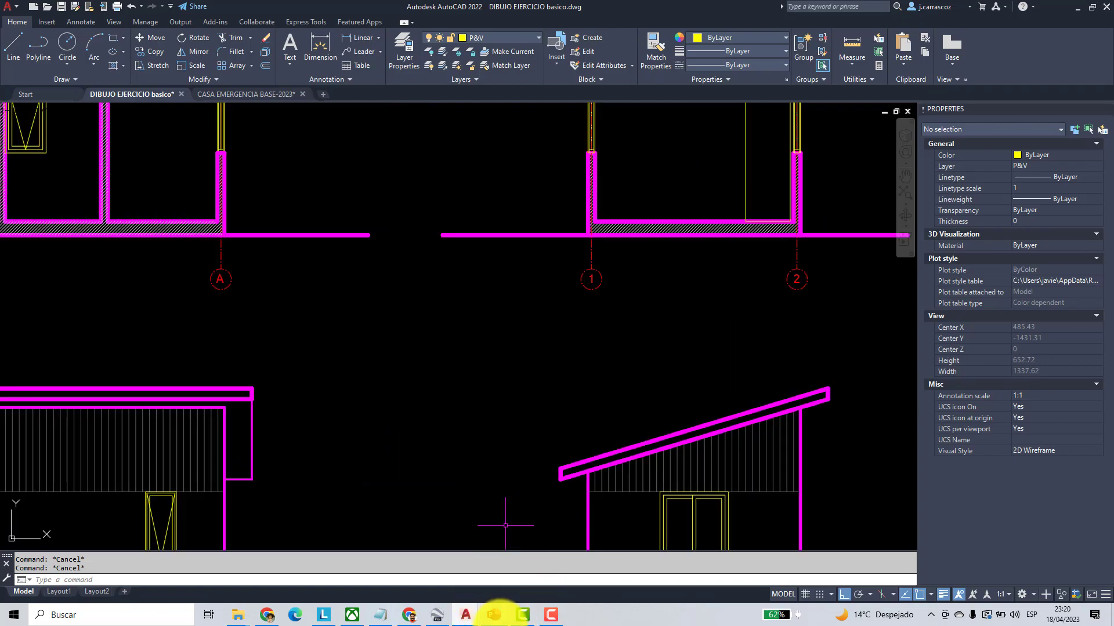
- Switch to PowerPoint and color the "Comandos de Dibujo", "Comandos de Edición" and "Creación y Trazado de Secciones (Cortes) - Elevaciones" bullets green
click(494, 615)
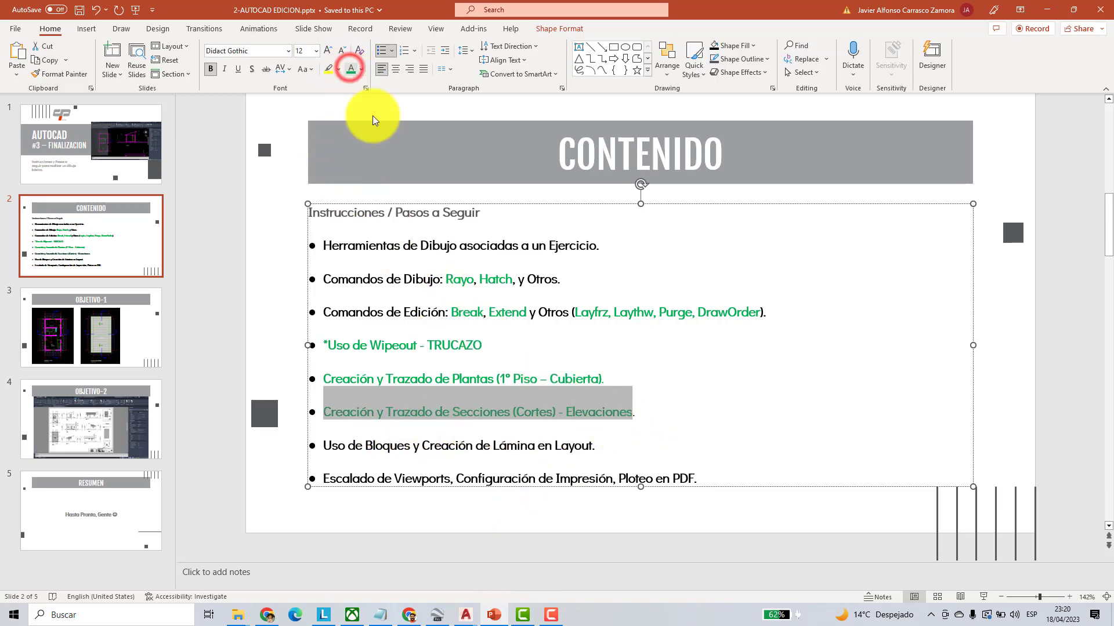
click(591, 366)
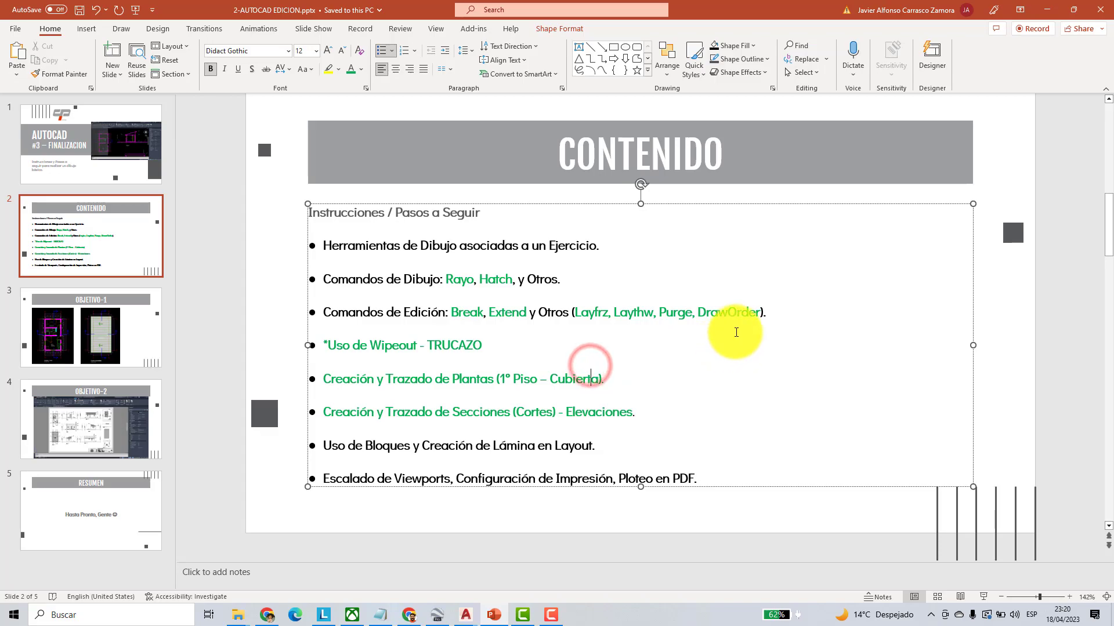
drag(768, 313, 319, 312)
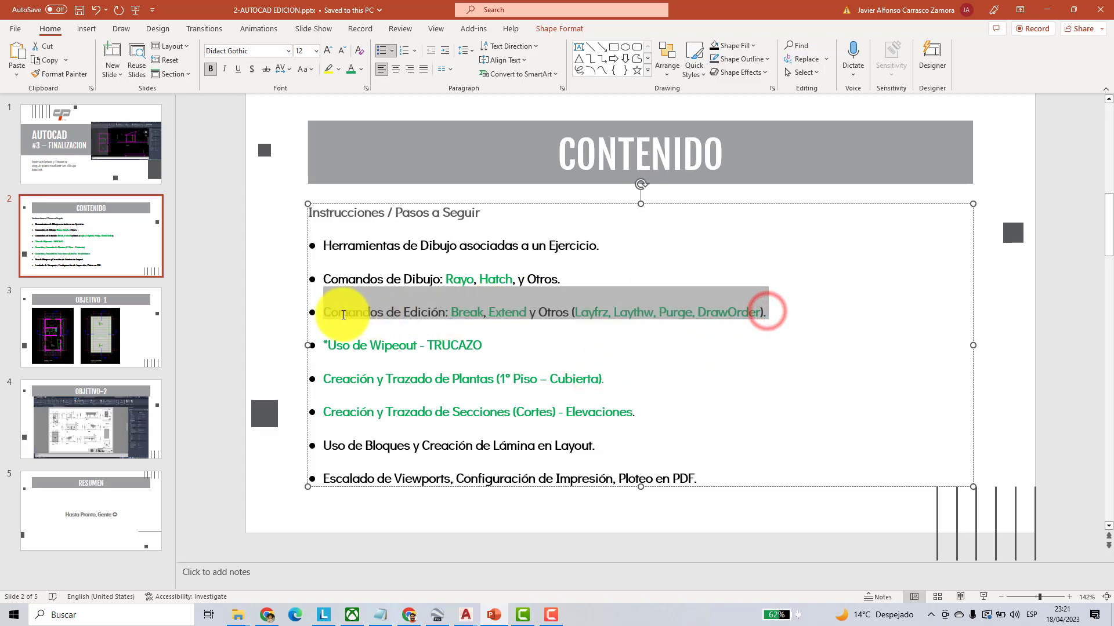
click(347, 71)
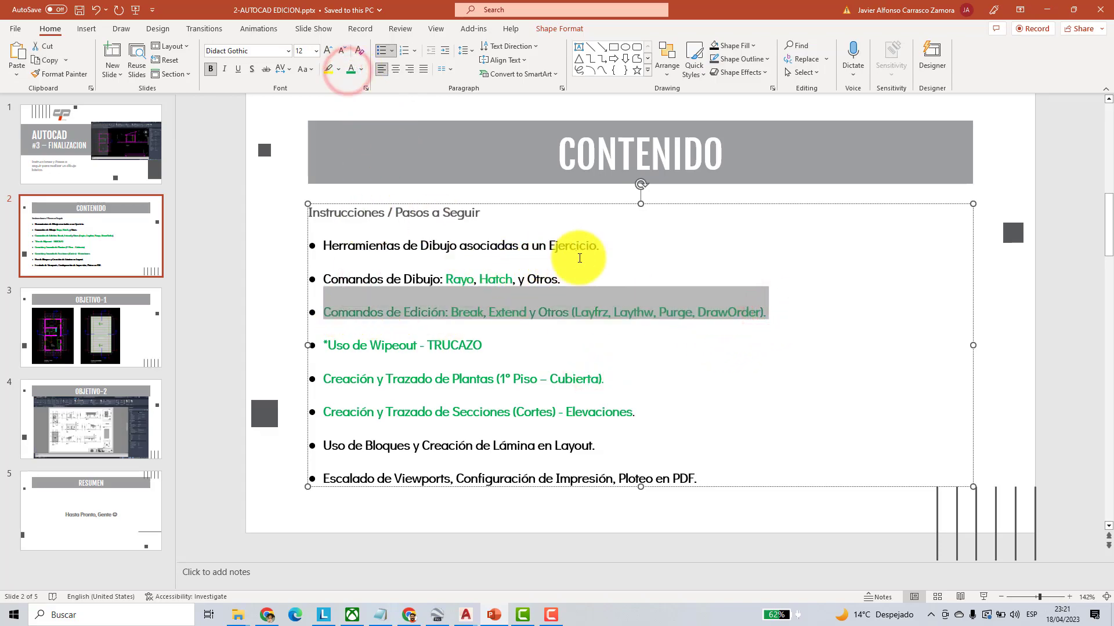
drag(578, 274, 346, 279)
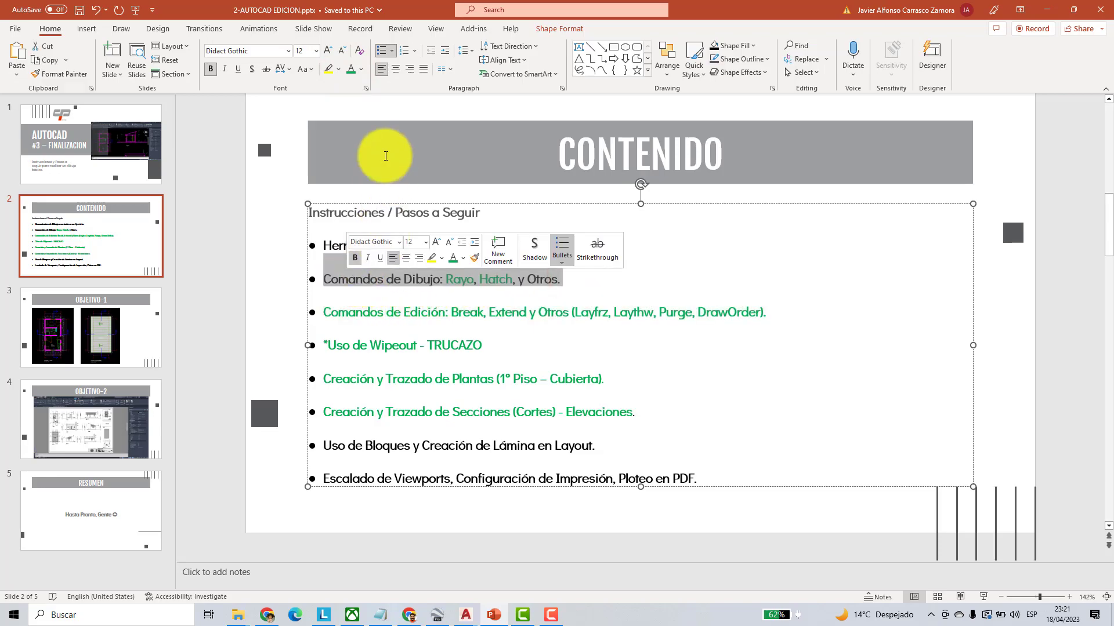
click(349, 70)
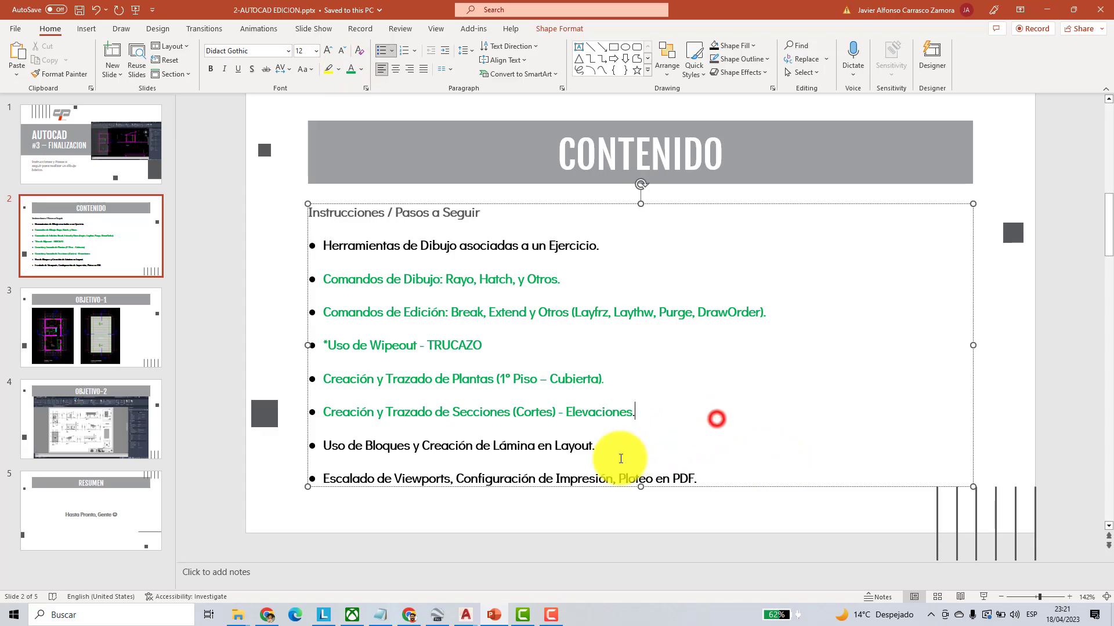
click(715, 418)
drag(598, 446, 321, 449)
click(214, 337)
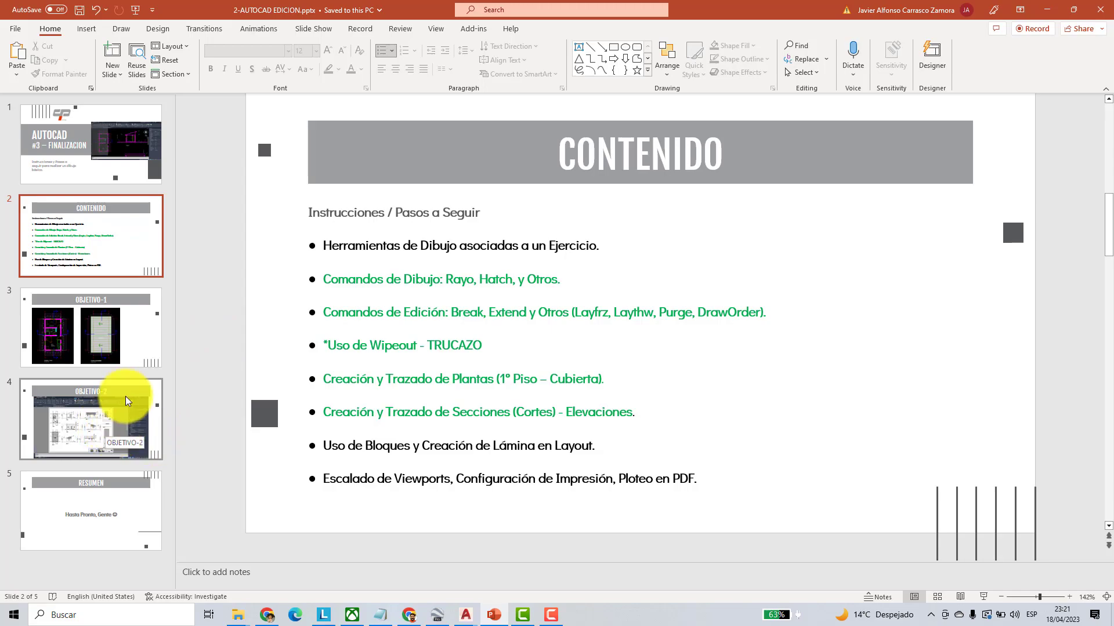
- Switch to AutoCAD's DIBUJO EJERCICIO basico drawing and erase the rotated floor plan block above the long section
mouse_move(464, 619)
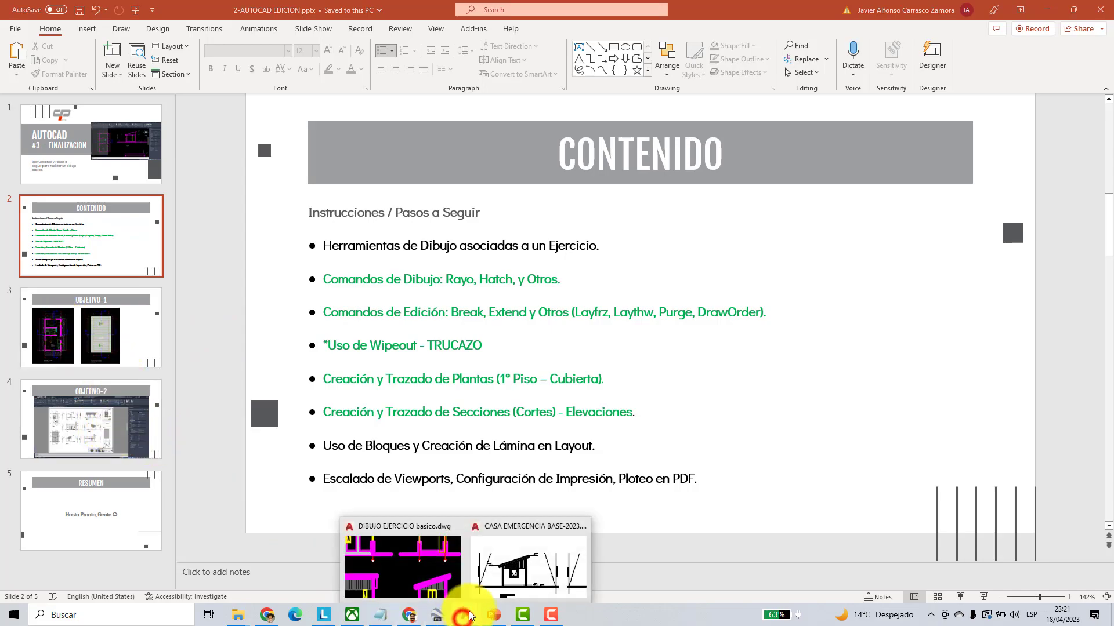
click(406, 567)
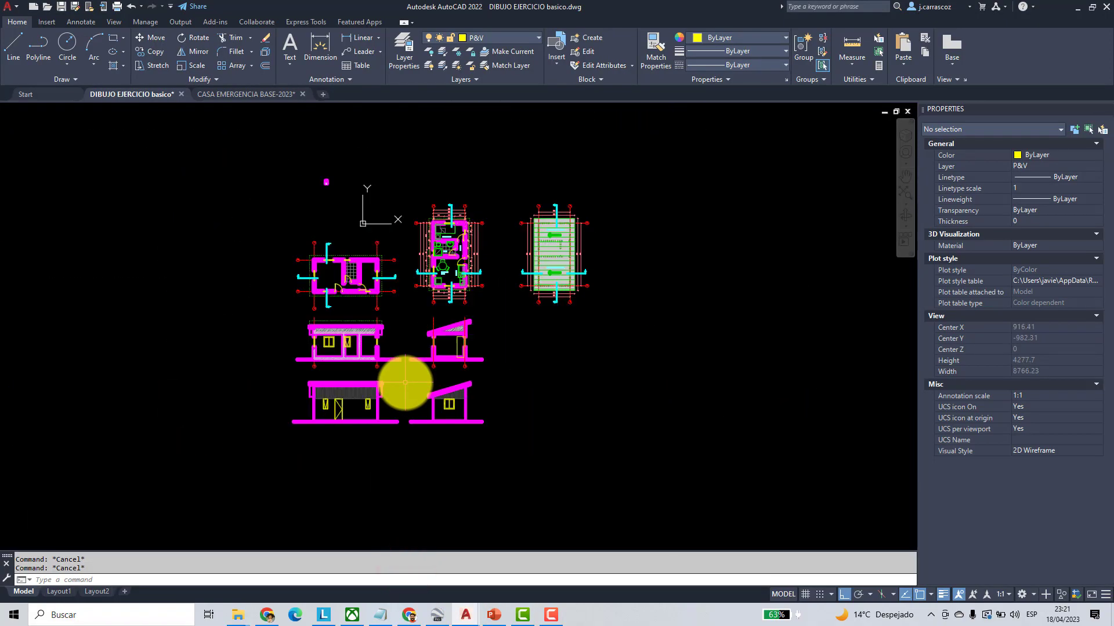
scroll(511, 301, up, 6)
scroll(509, 301, down, 4)
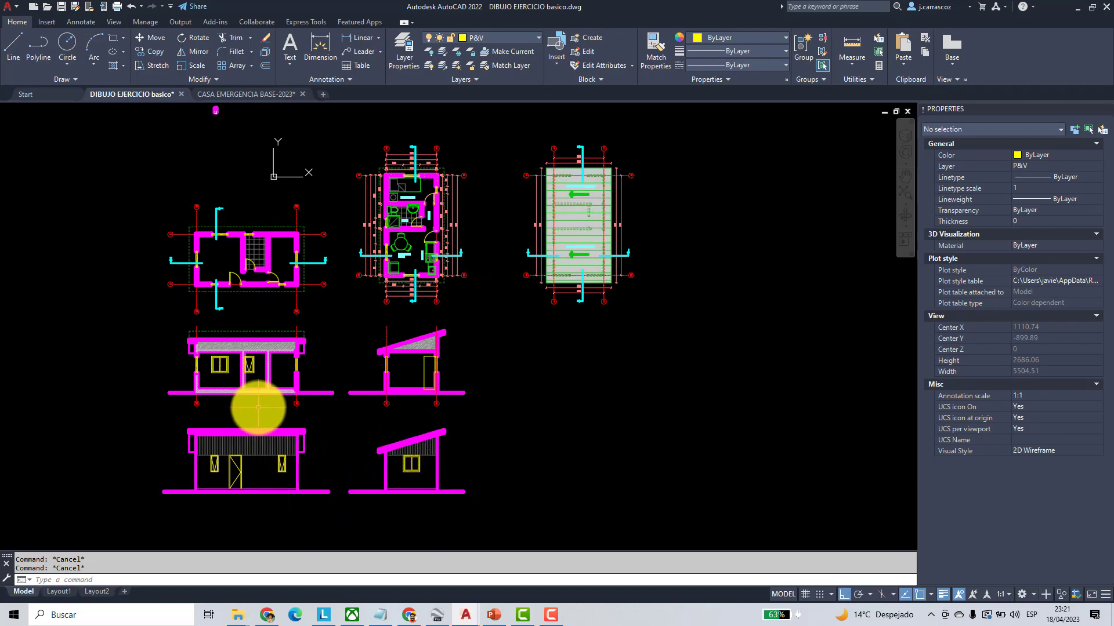
click(298, 277)
middle_drag(490, 316, 520, 332)
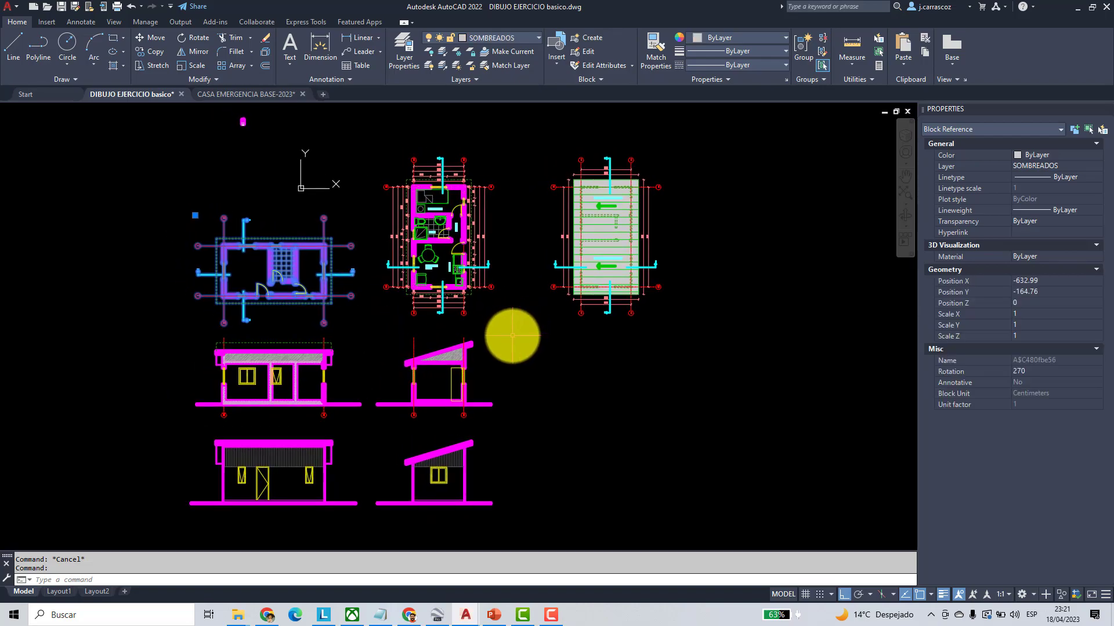
click(266, 38)
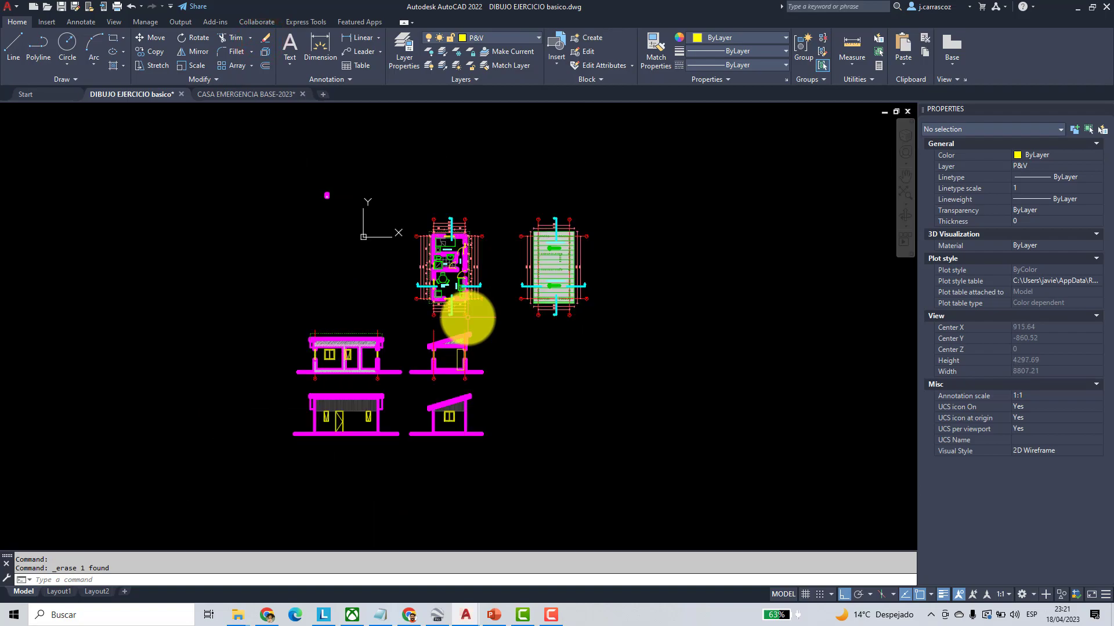
- Move the long section and front elevation horizontally to the other side of the short section and side elevation, beneath the roof plan
middle_drag(340, 333, 338, 268)
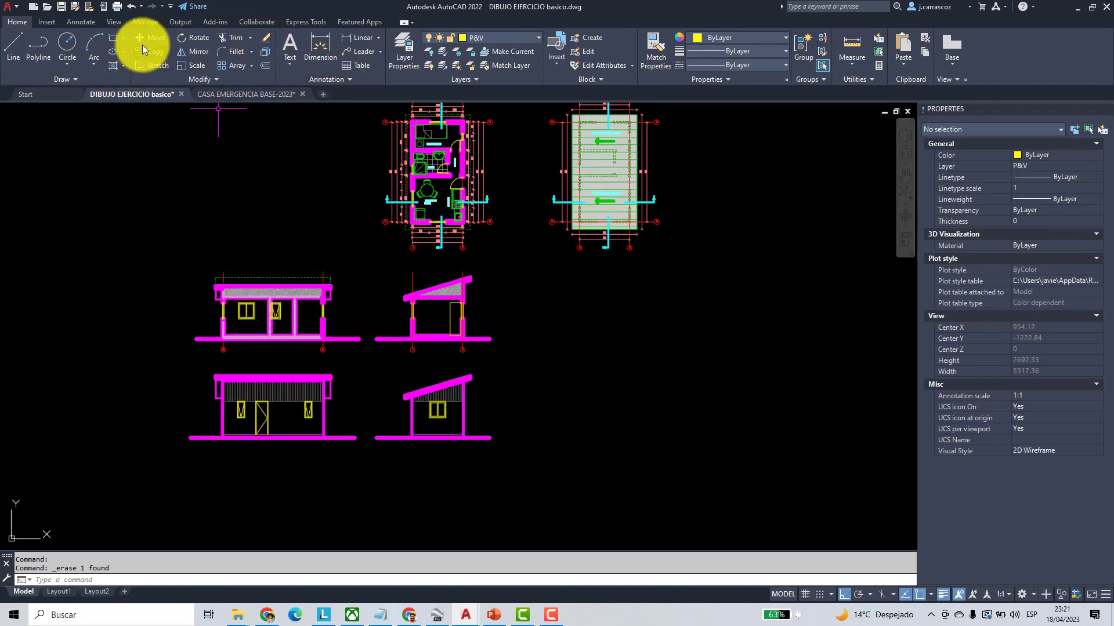
click(534, 40)
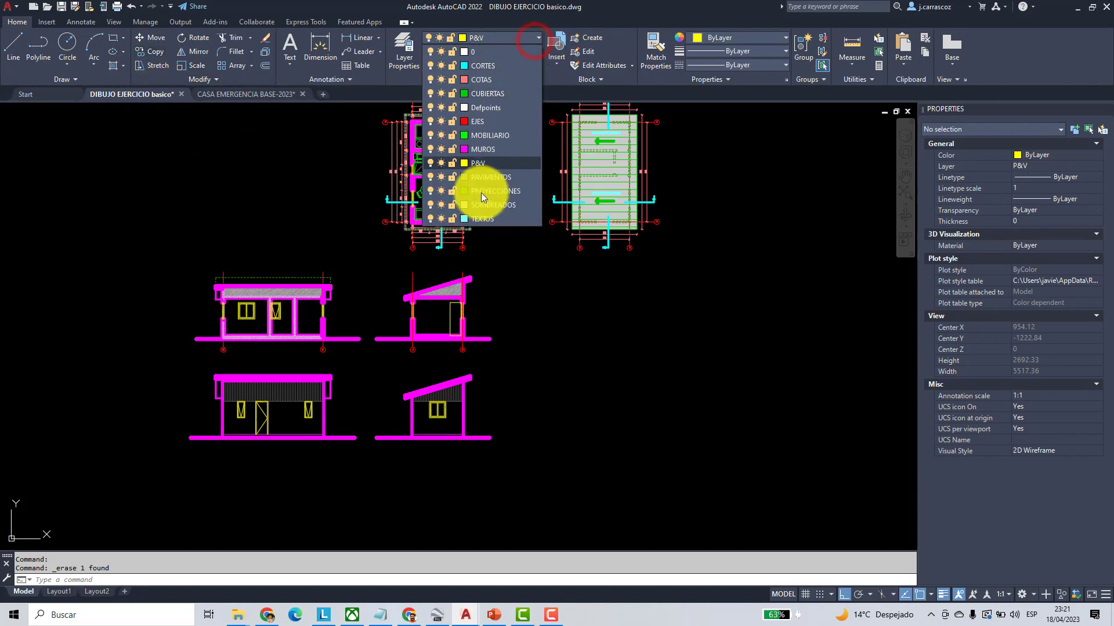
click(107, 293)
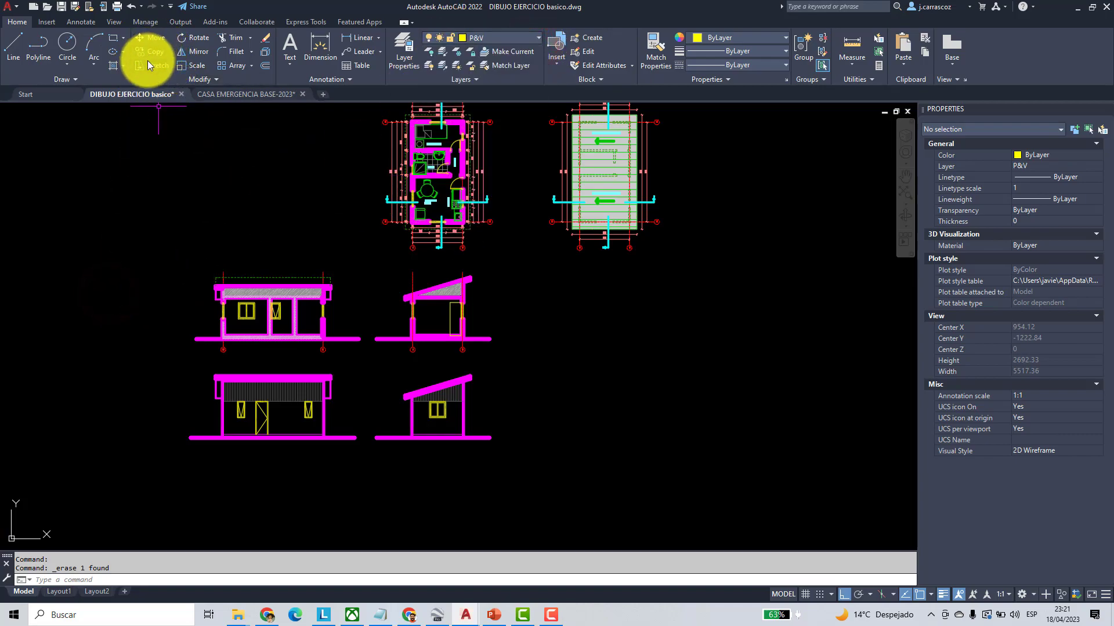
click(155, 46)
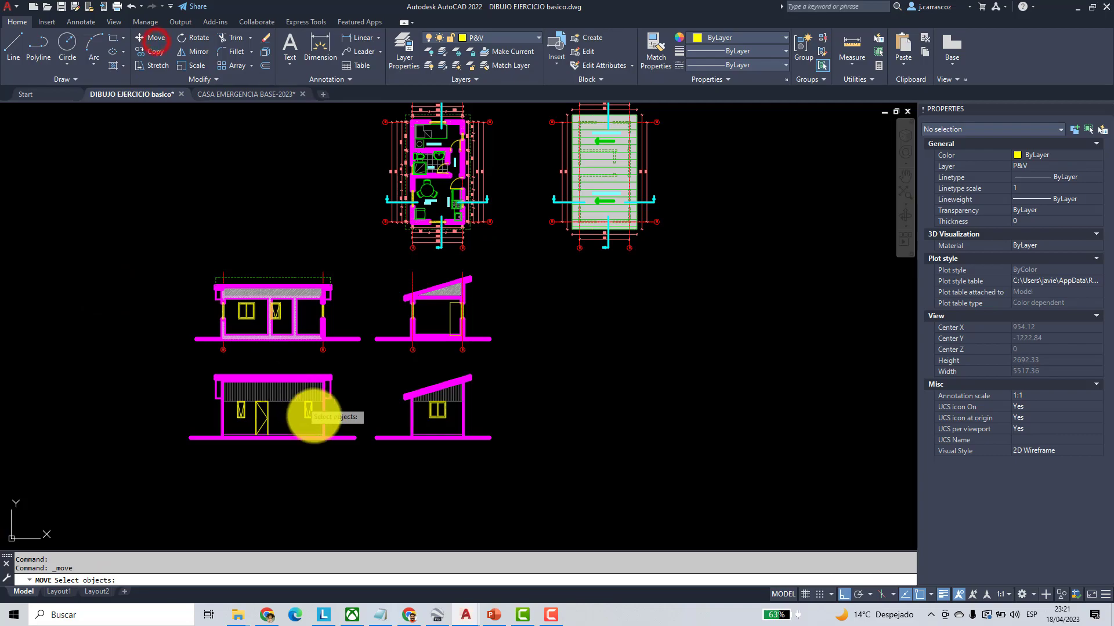
click(335, 462)
click(143, 216)
key(Return)
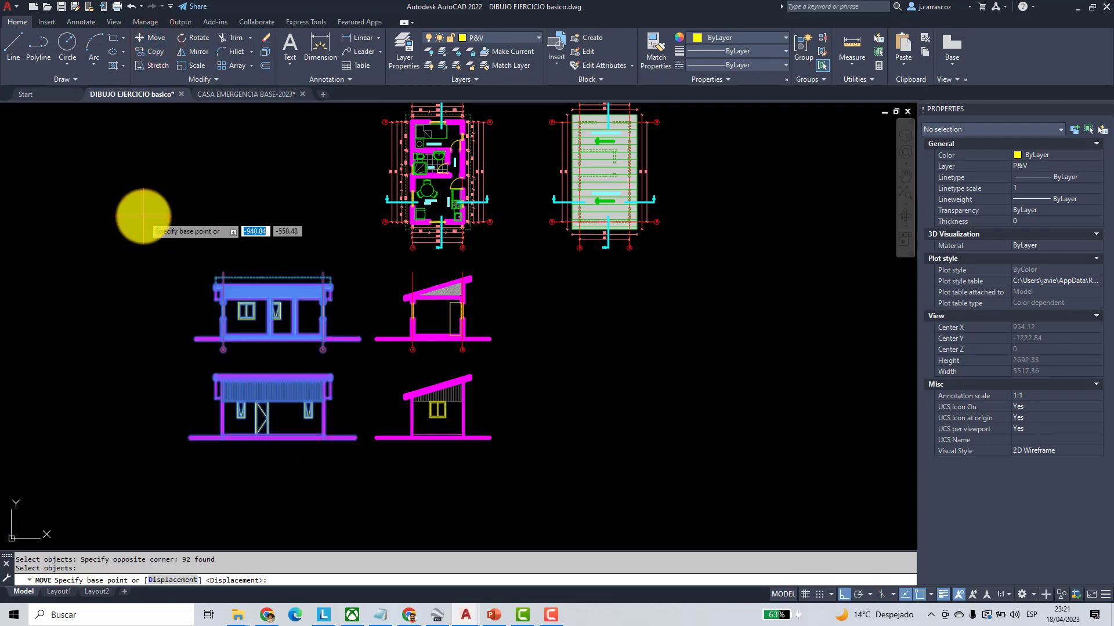
click(255, 485)
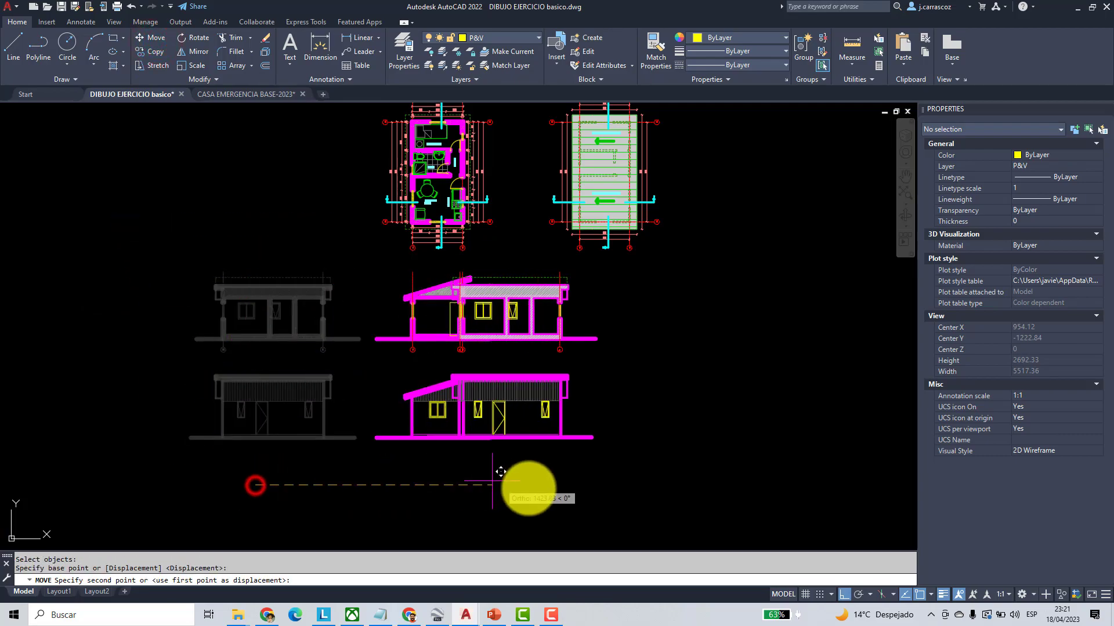
click(588, 492)
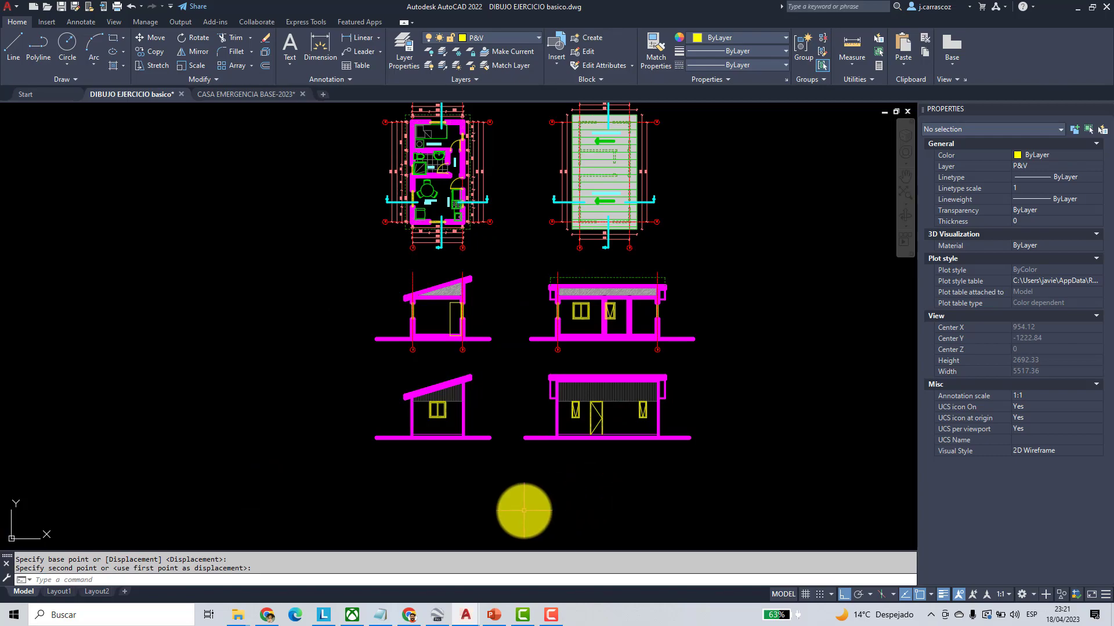
- Zoom to the drawing's extents and review the rearranged plans, sections and elevations
scroll(479, 482, down, 2)
key(Return)
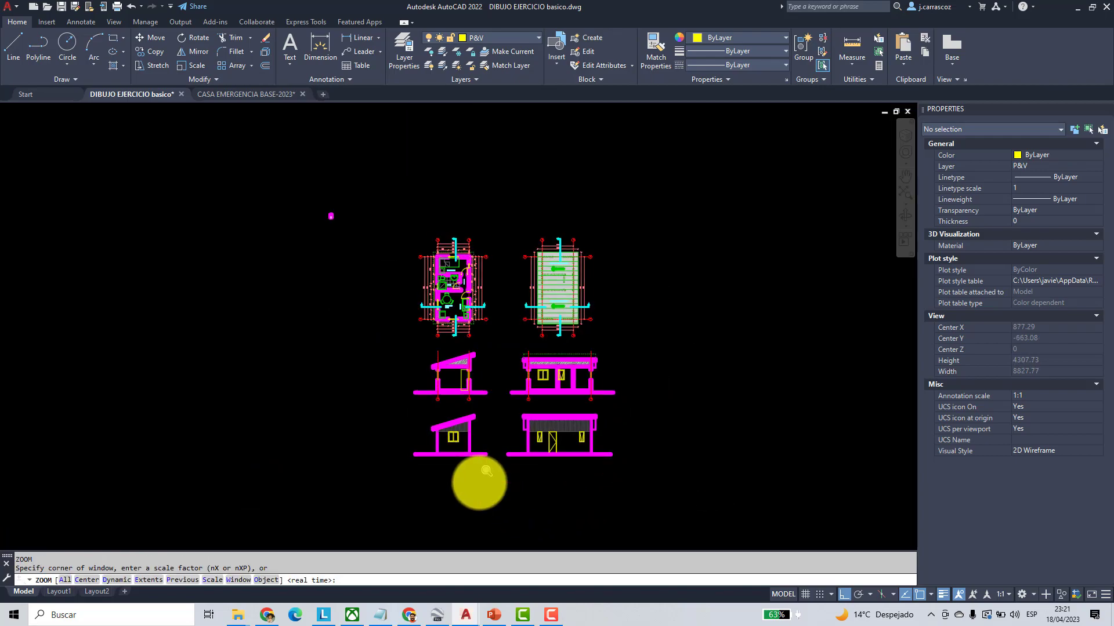
text(E)
key(Return)
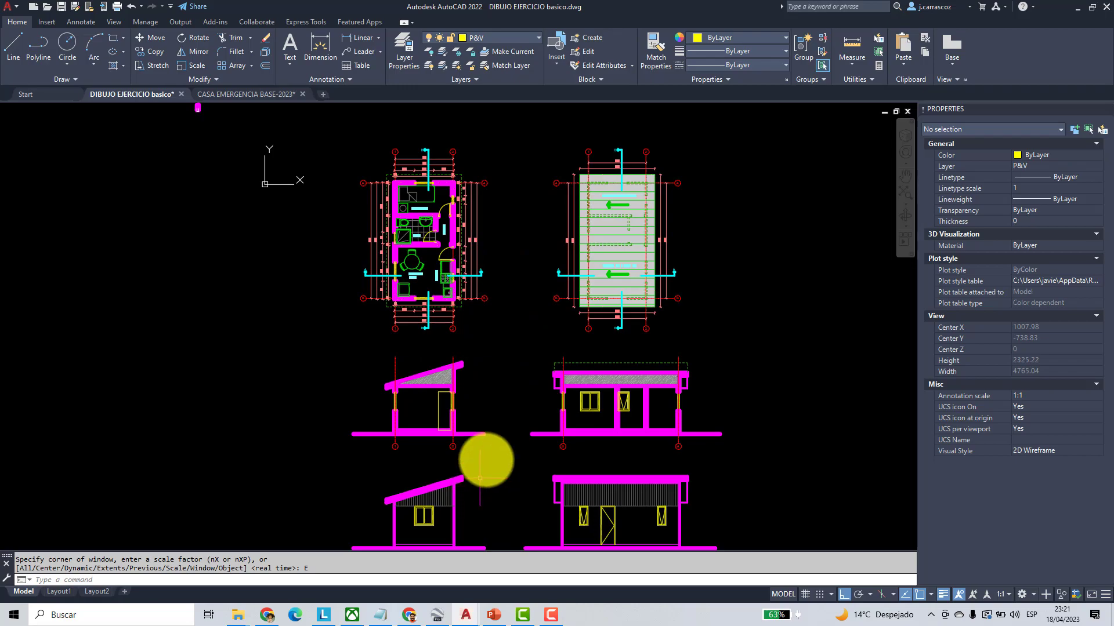
scroll(418, 383, down, 2)
scroll(390, 352, up, 2)
middle_drag(390, 352, 393, 361)
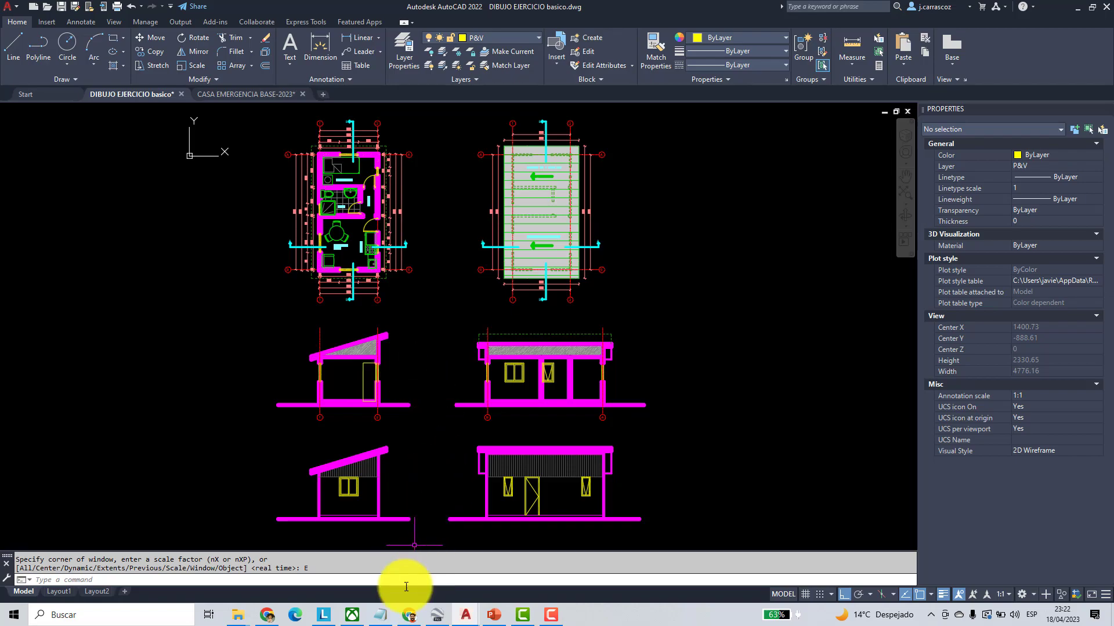
- Switch to the 2-MATERIAL folder in File Explorer and open FORMATO A-2-2023.dwg
mouse_move(239, 622)
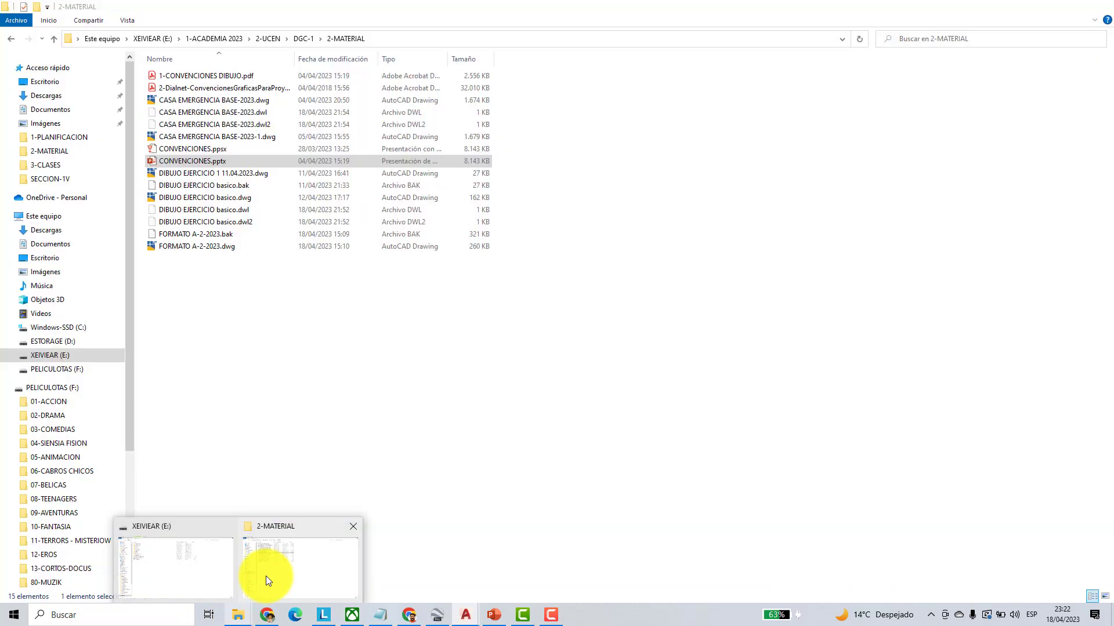
click(266, 576)
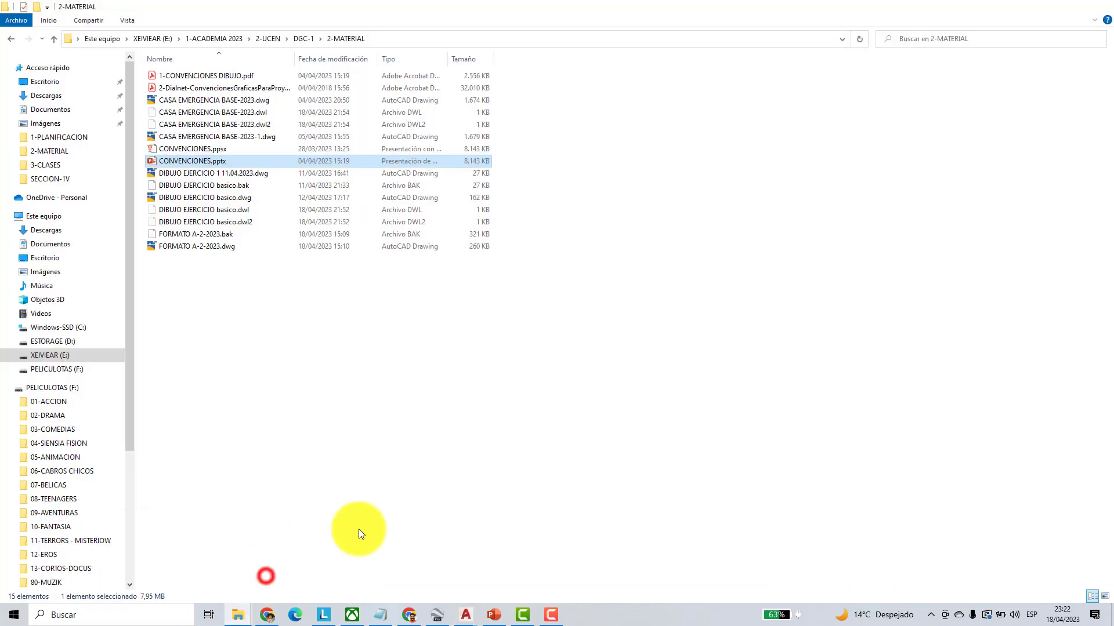
double_click(193, 248)
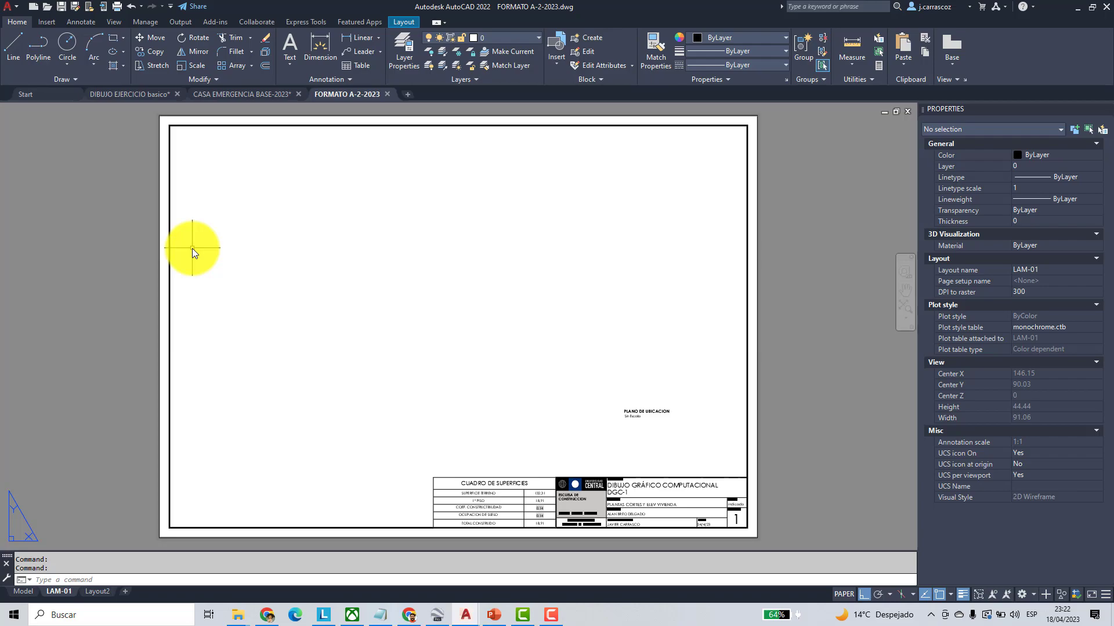
click(745, 262)
click(497, 256)
click(778, 287)
click(708, 256)
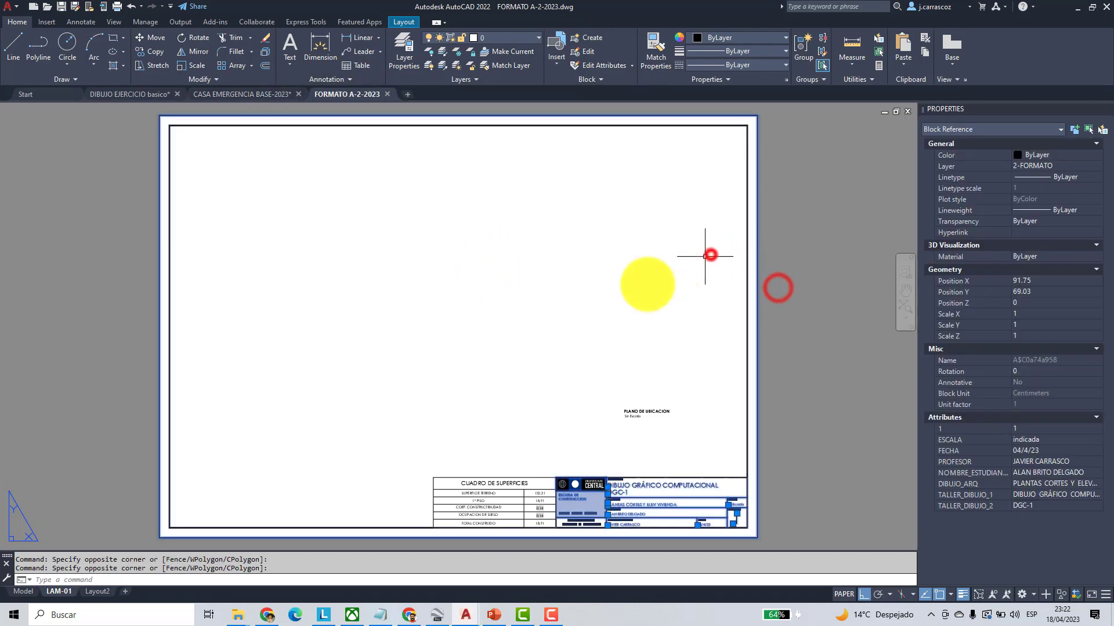
key(Escape)
key(Escape)
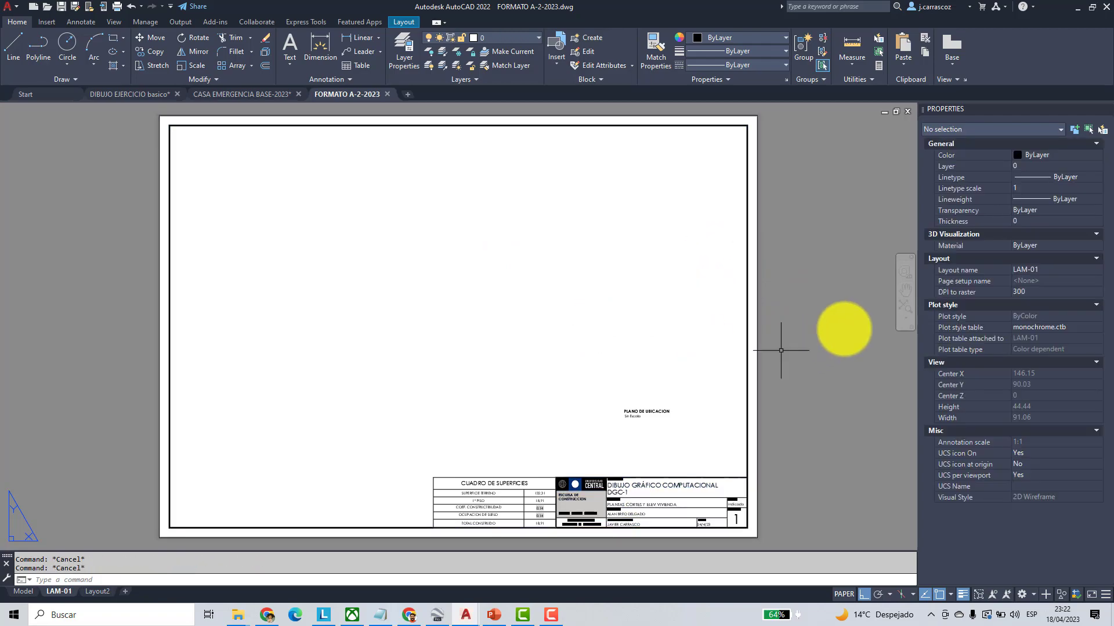
- Copy the sheet format block with its title block to the clipboard and return to the DIBUJO EJERCICIO basico drawing
click(748, 272)
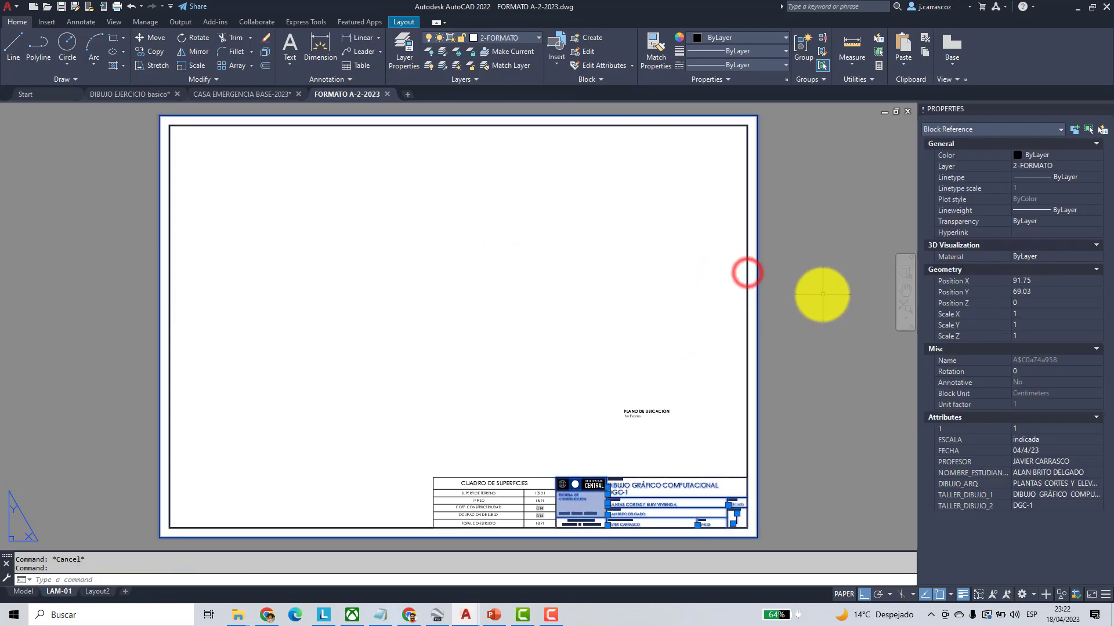
click(925, 52)
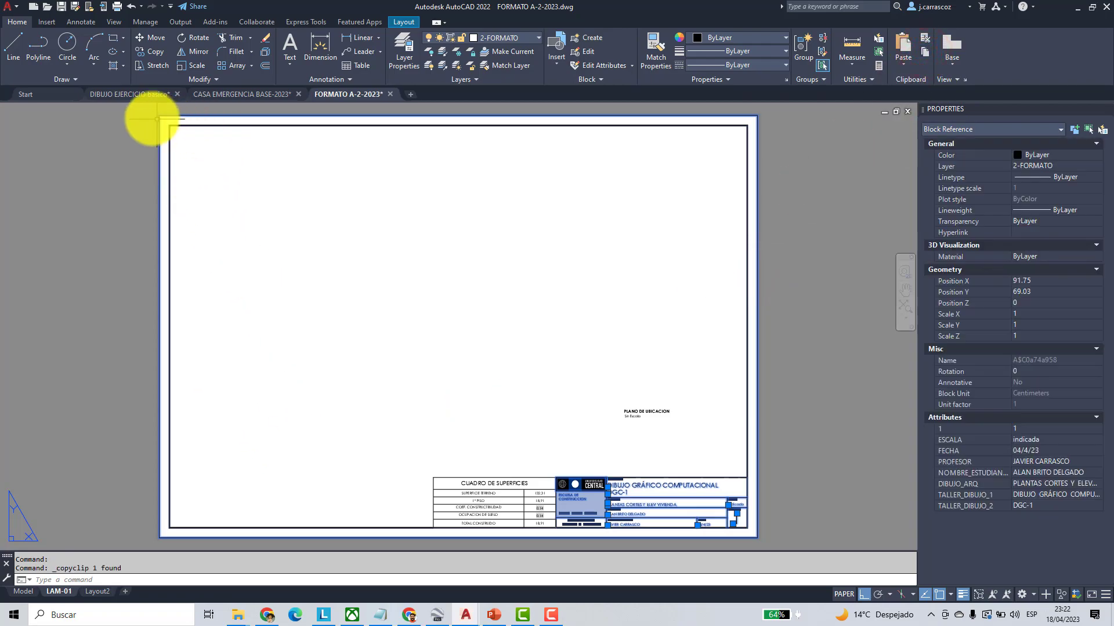
click(144, 97)
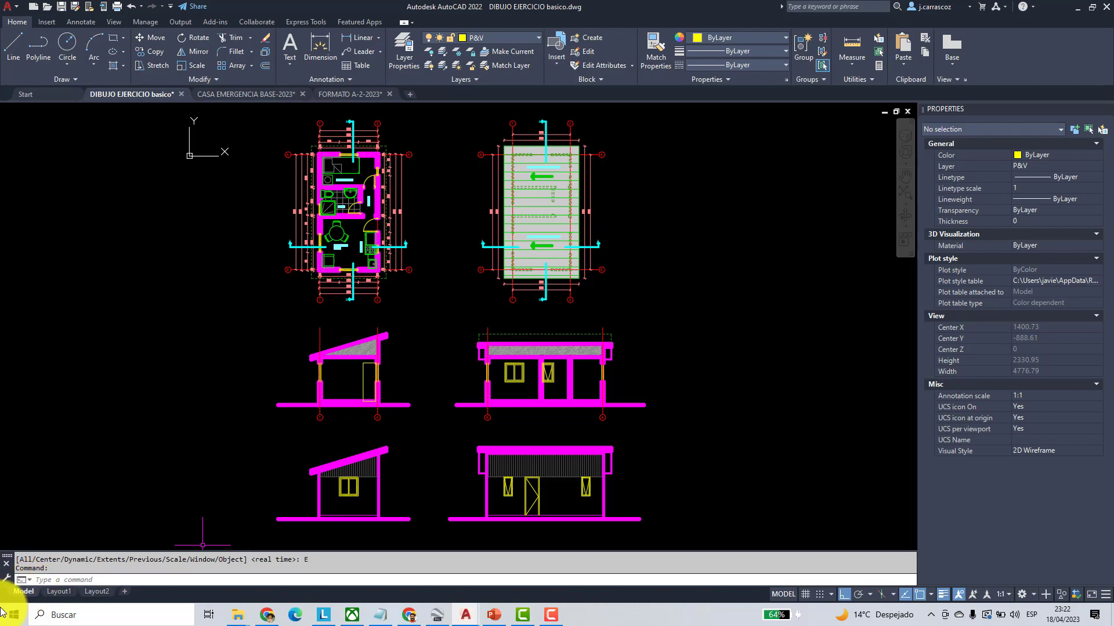
- Open Layout1 and rename it LAM-01
click(55, 596)
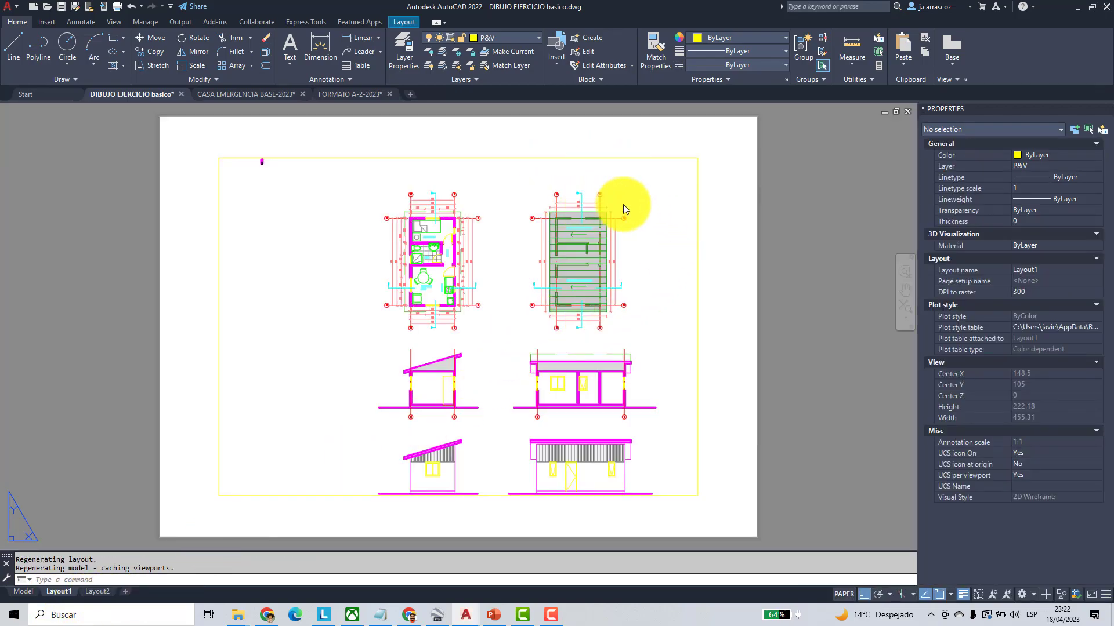
click(746, 208)
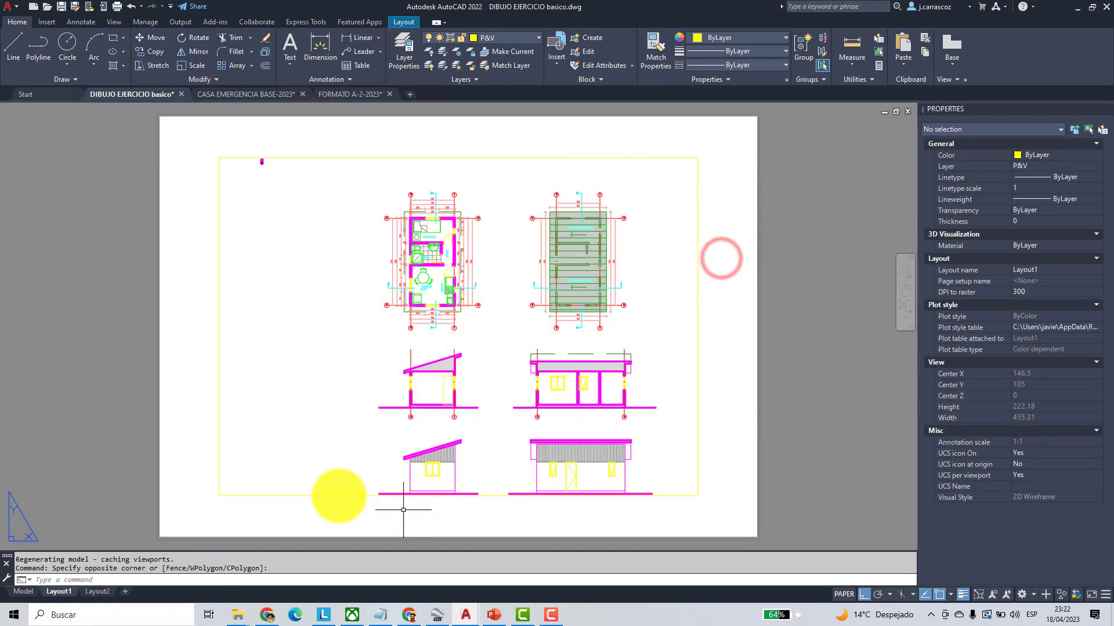
double_click(61, 594)
text(LAM-)
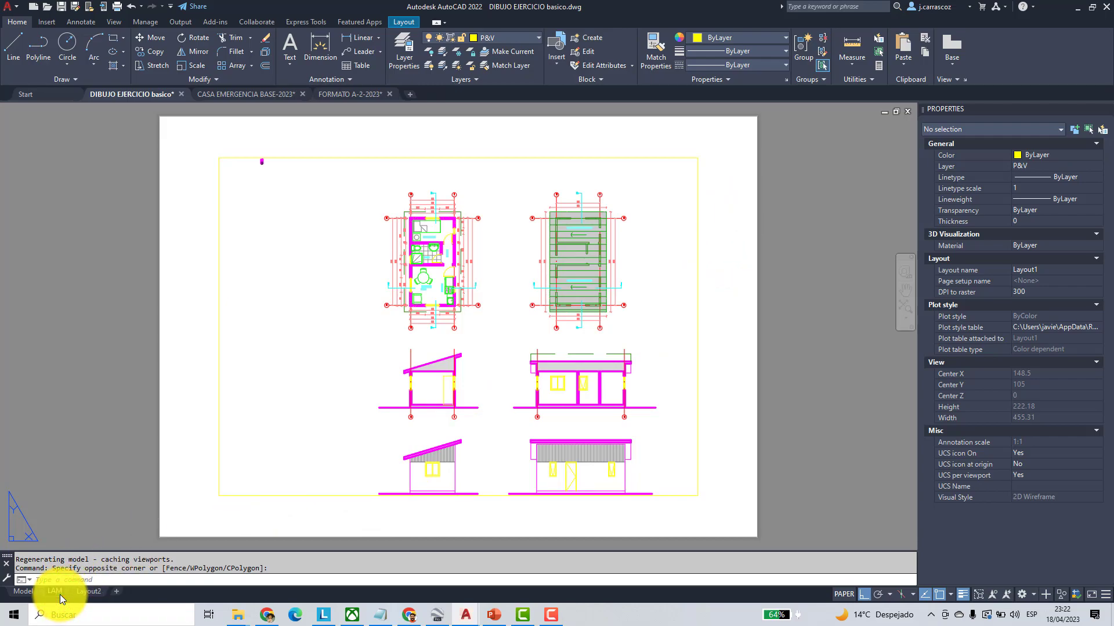
text(01)
key(Return)
- Paste the copied format block into the empty area beside the LAM-01 sheet
scroll(323, 400, down, 5)
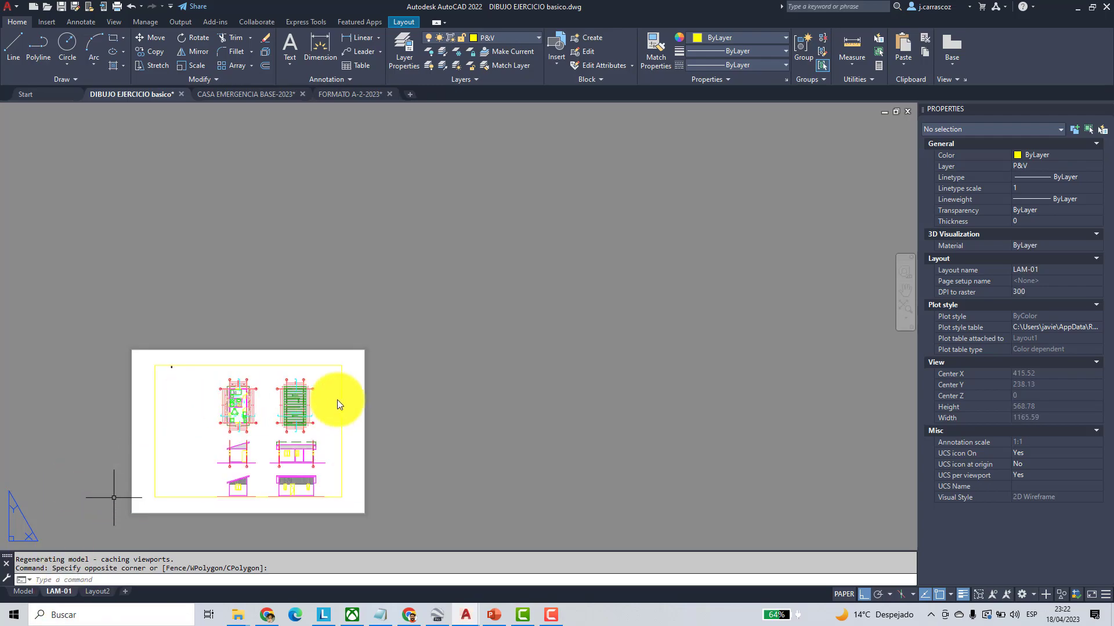
scroll(433, 339, down, 3)
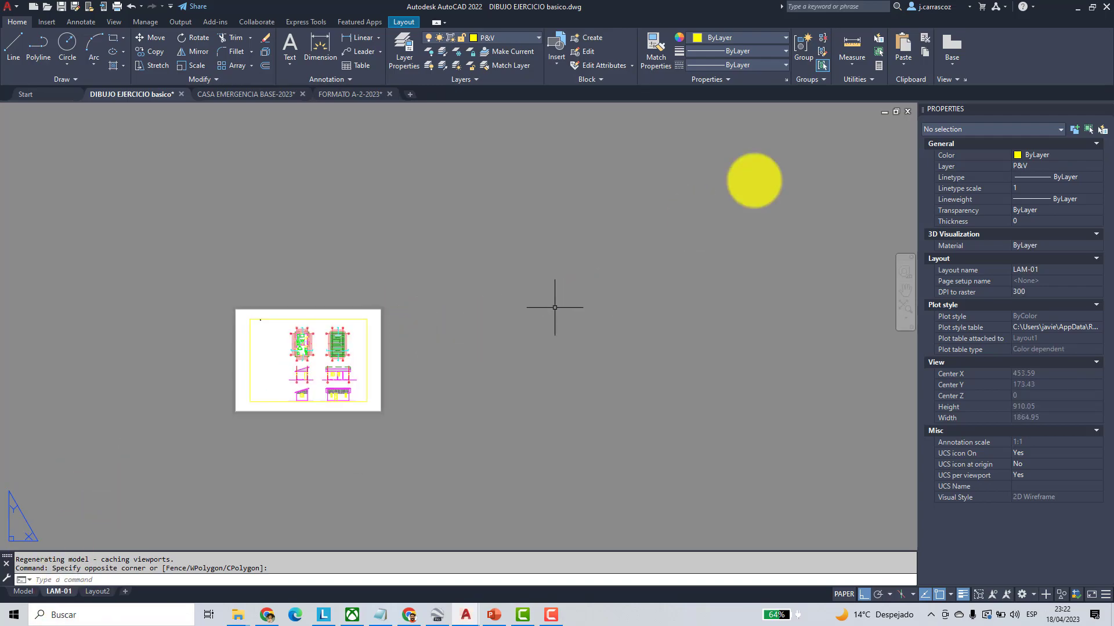
click(899, 43)
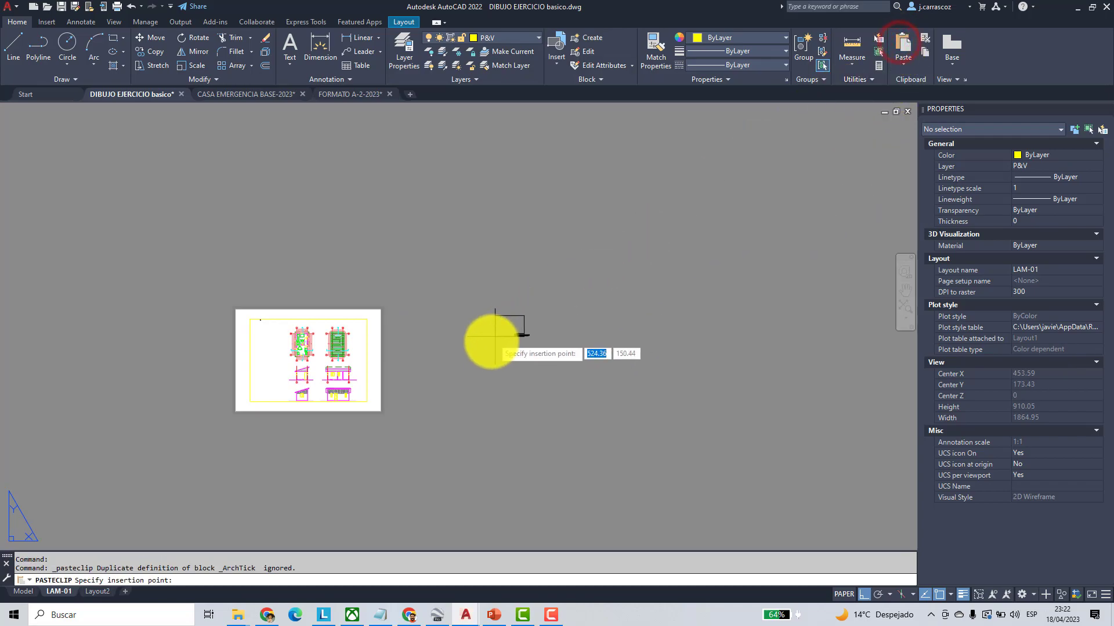
click(408, 393)
- Erase the existing viewport from the LAM-01 sheet
scroll(435, 392, up, 4)
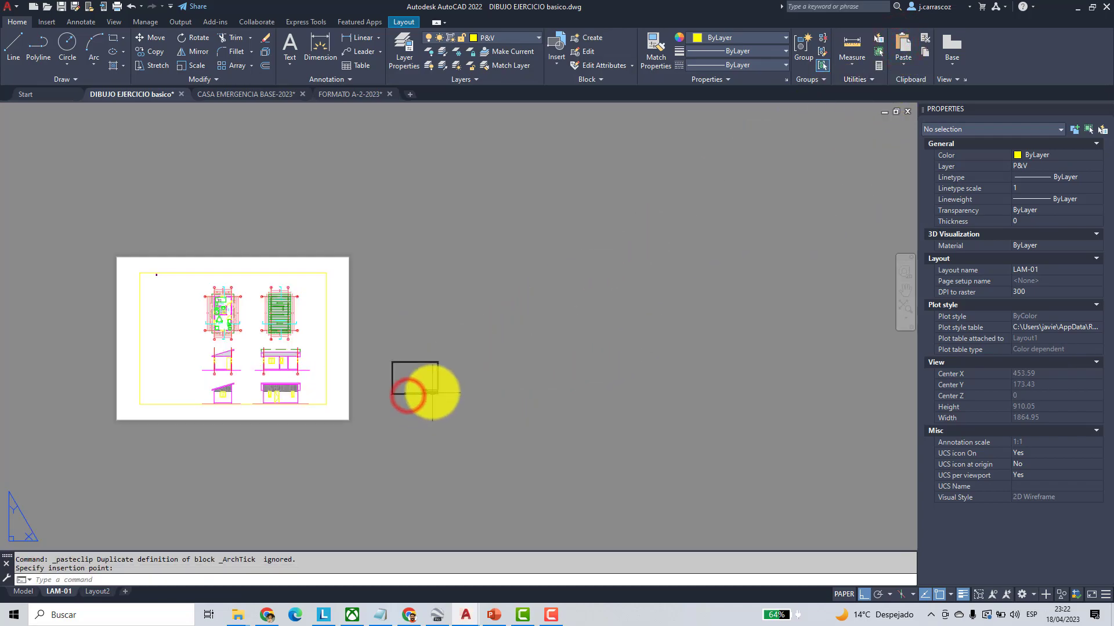
middle_drag(291, 311, 486, 325)
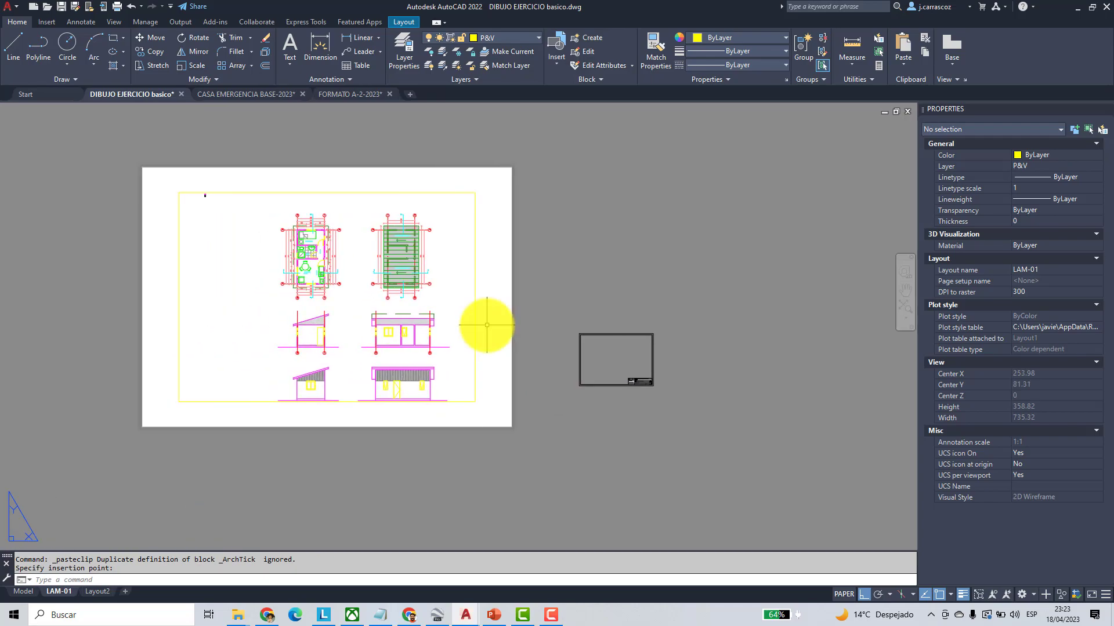
click(475, 276)
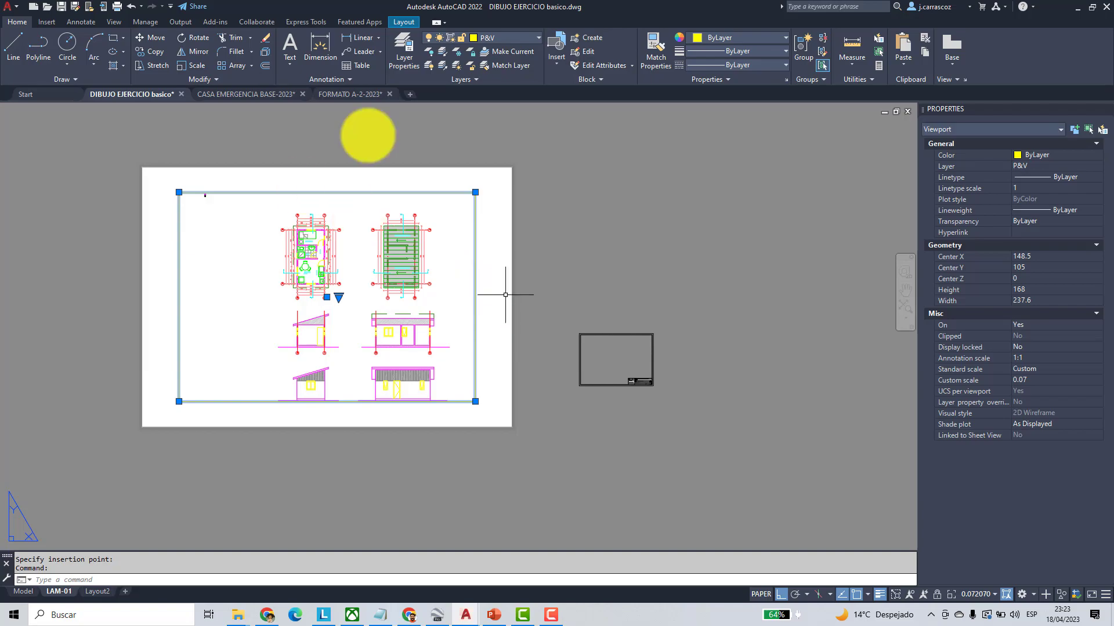
click(267, 38)
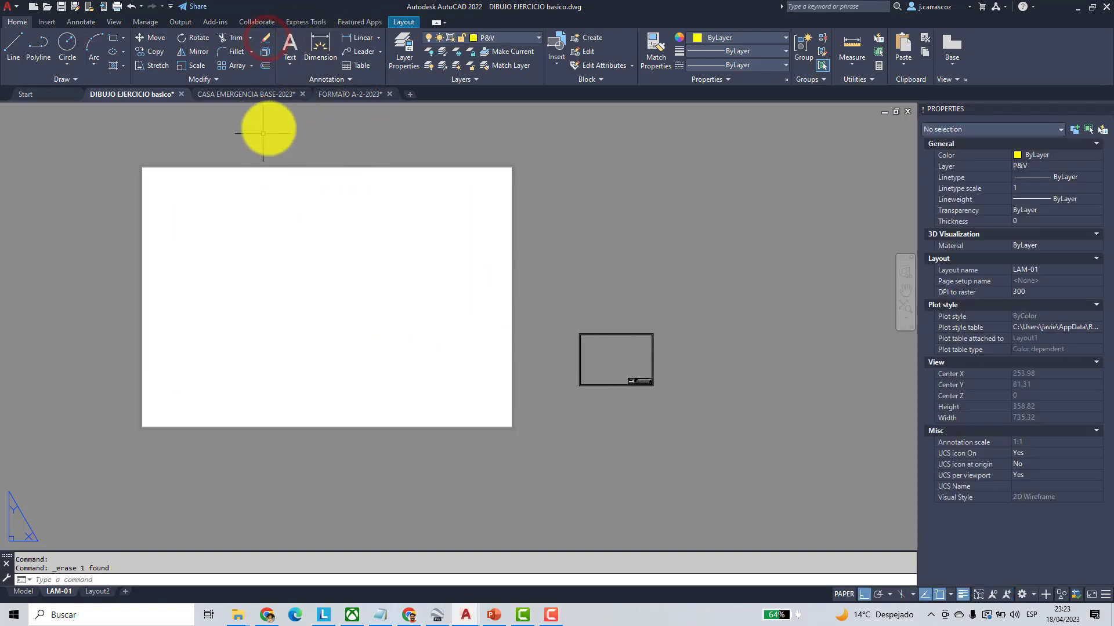
- Move the A-2 format block from beside the LAM-01 sheet onto the middle of the sheet, with Ortho off
click(146, 41)
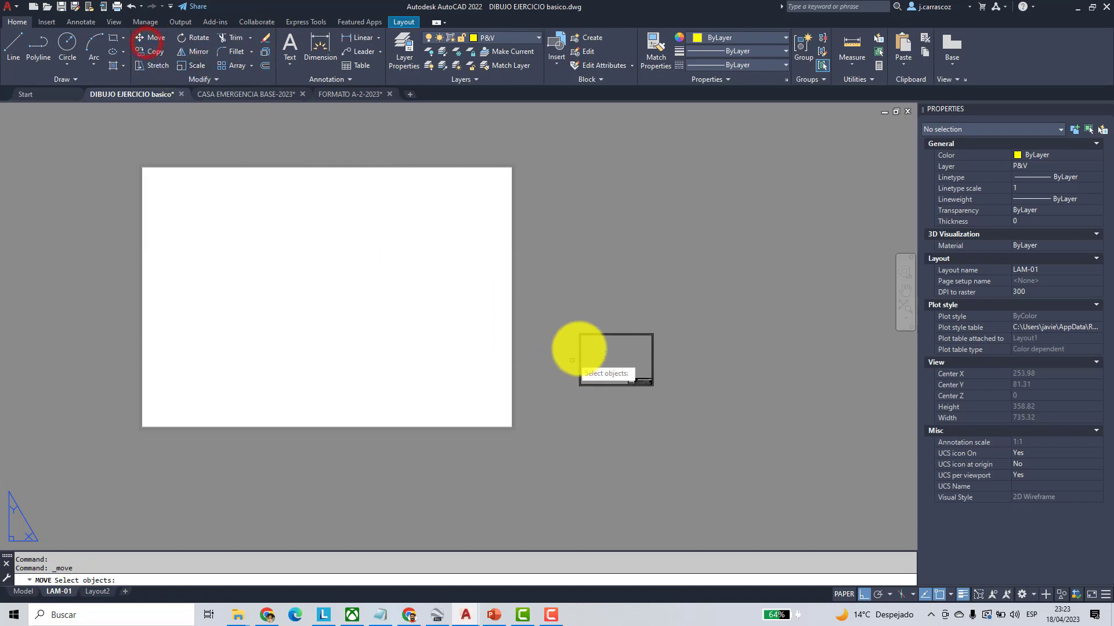
click(602, 334)
right_click(601, 330)
click(634, 360)
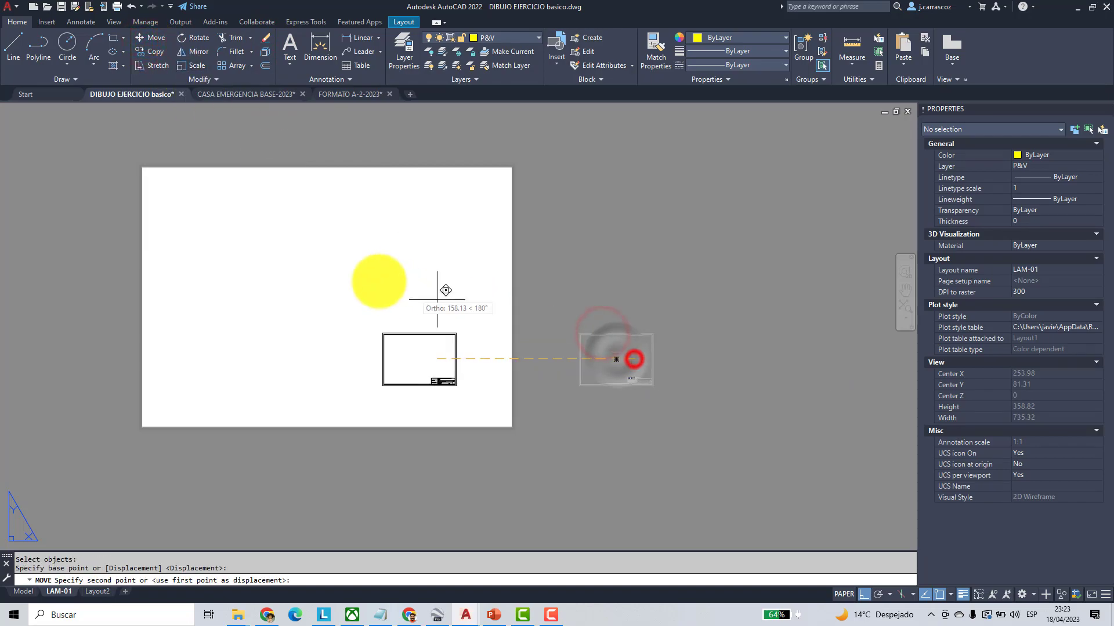
key(F8)
click(331, 302)
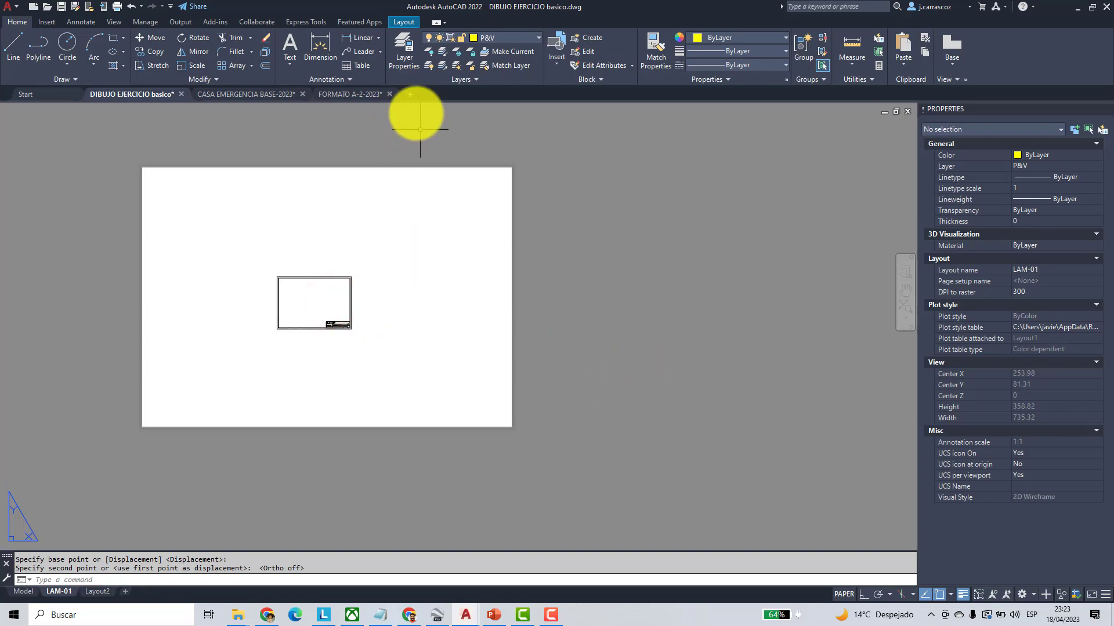
- Create a new layer named VIEWPORTS
click(403, 56)
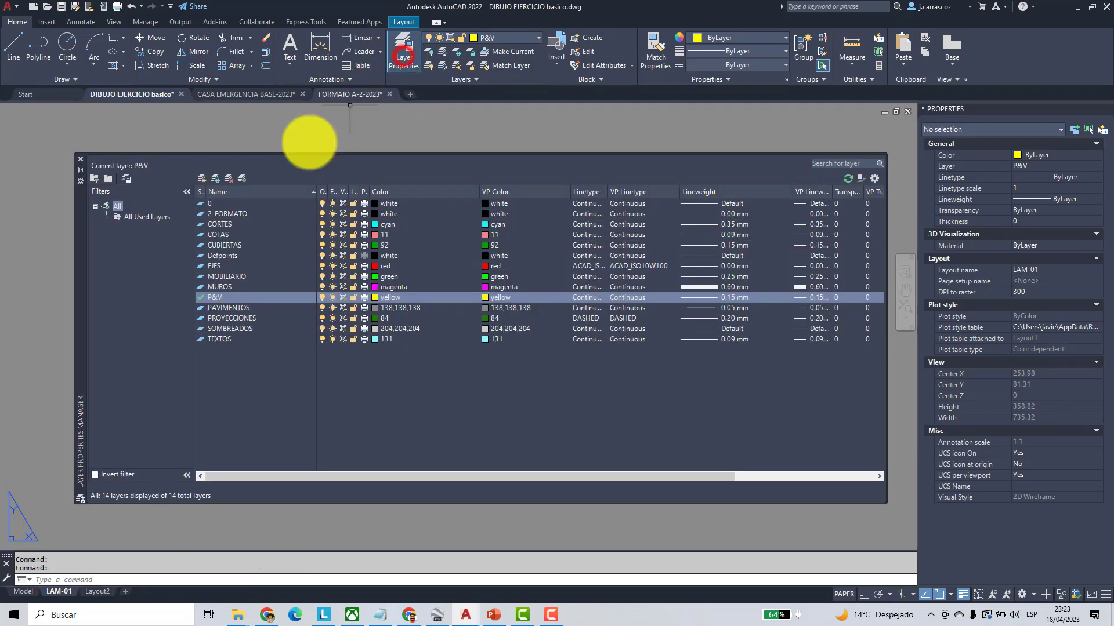
click(201, 179)
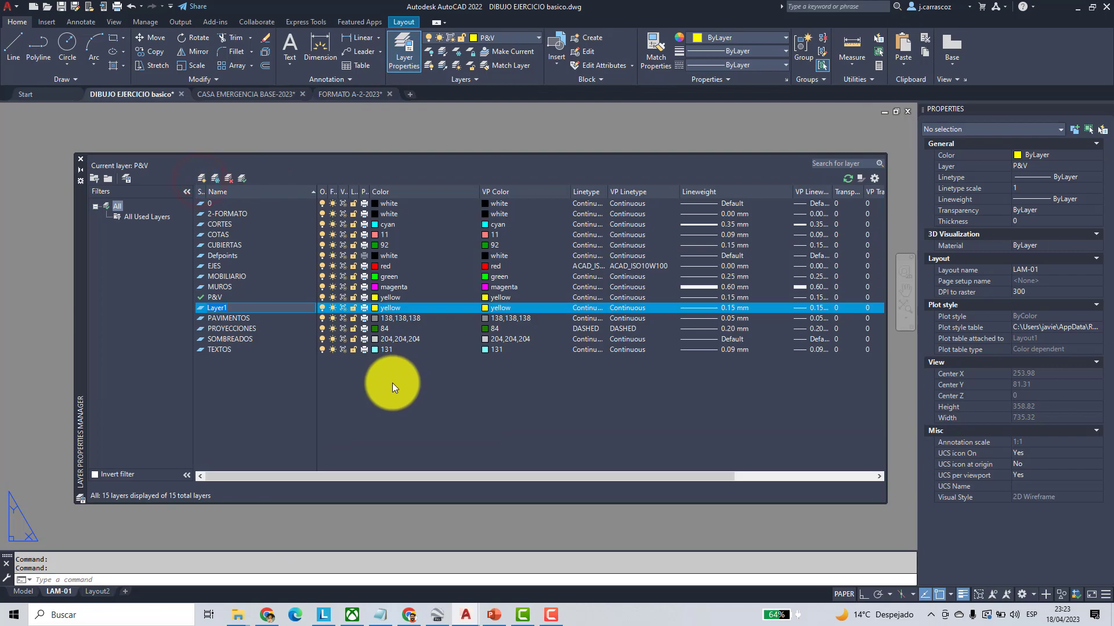
text(VIW)
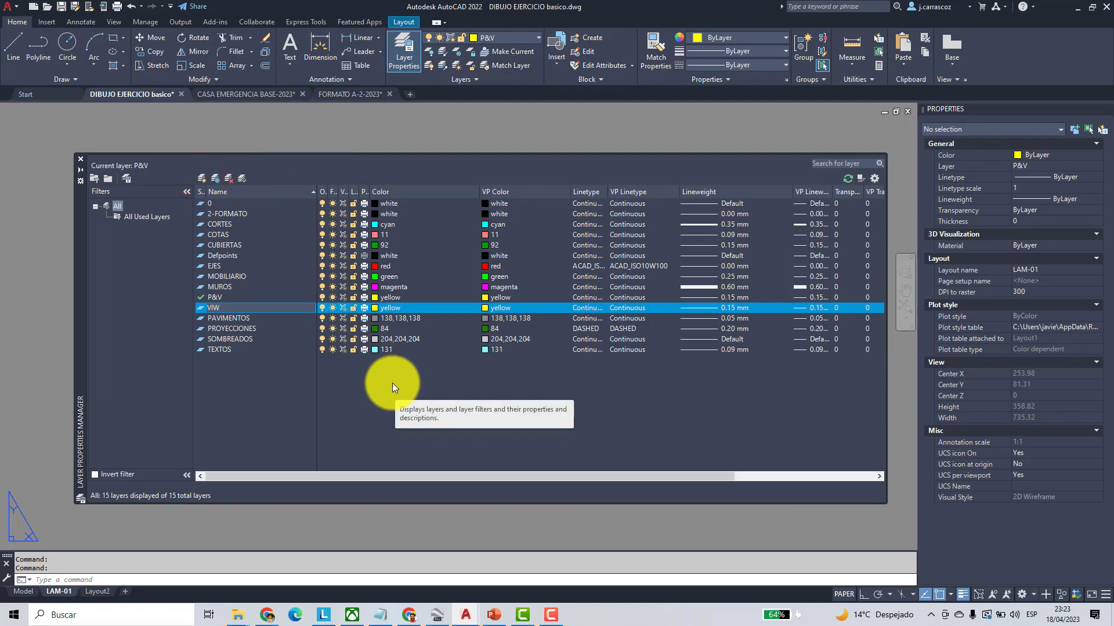
text(WPORTS)
key(Return)
- Give the VIEWPORTS layer the true color 255,195,15 and make it the current layer
click(375, 309)
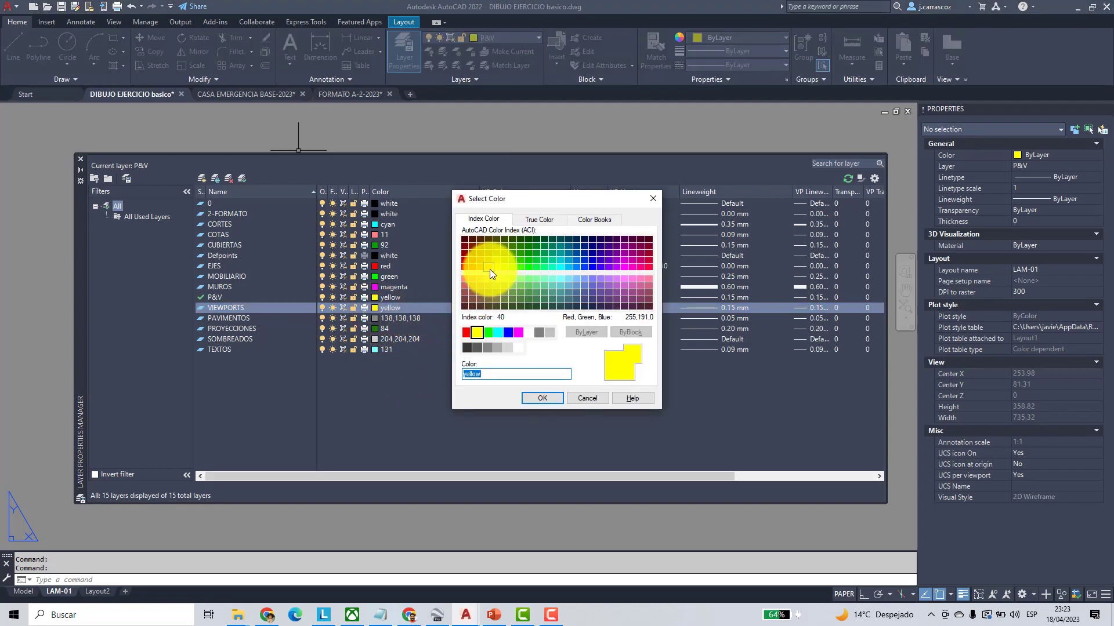
click(489, 268)
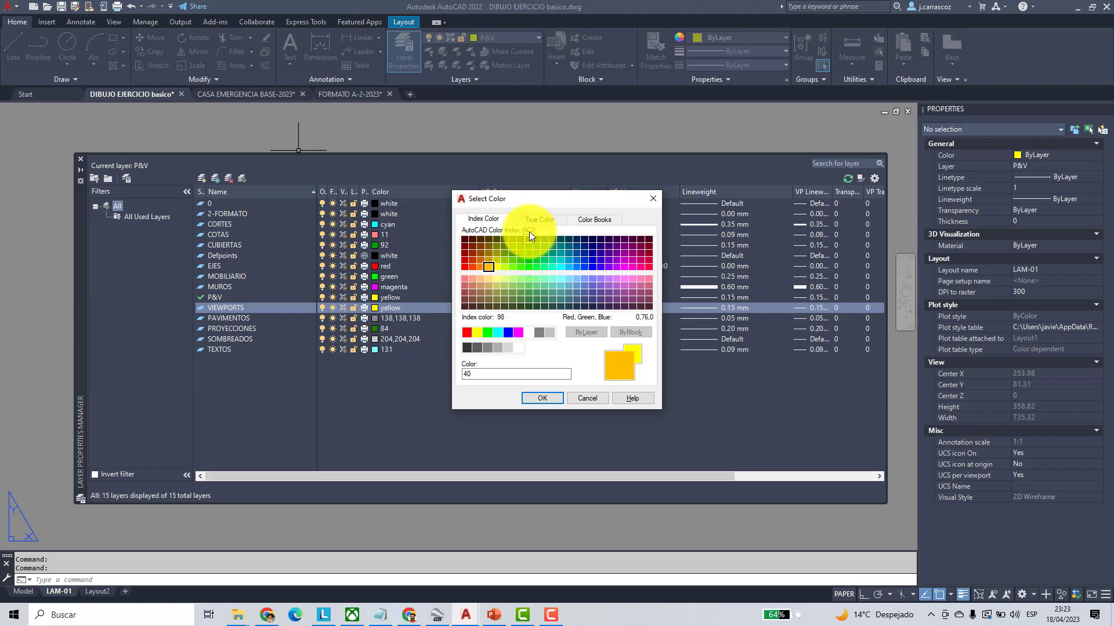
click(539, 220)
click(583, 304)
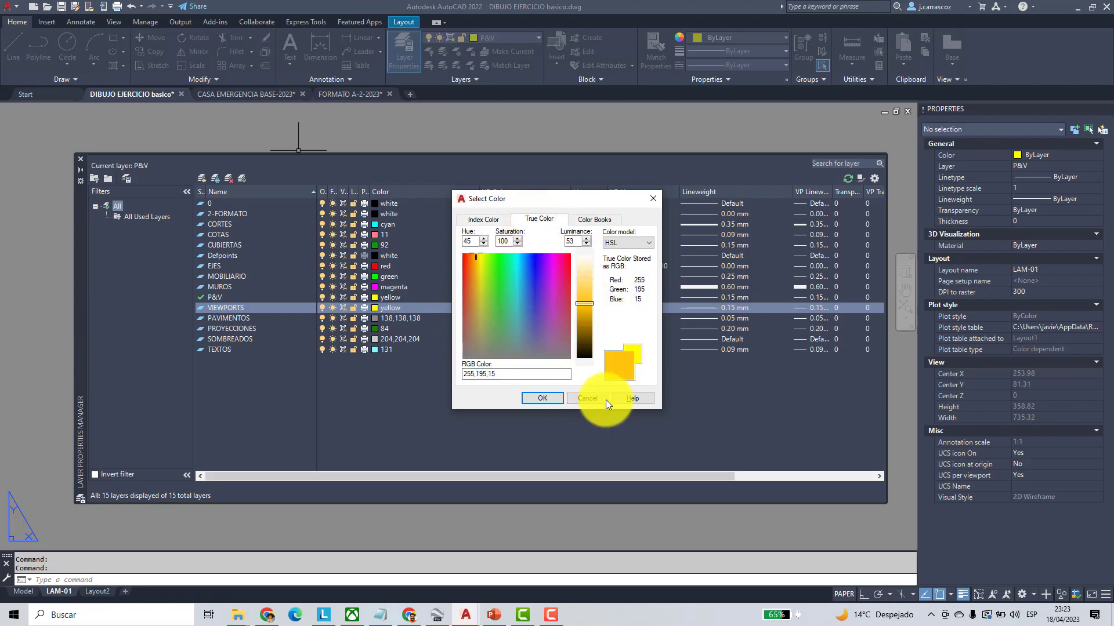
click(545, 400)
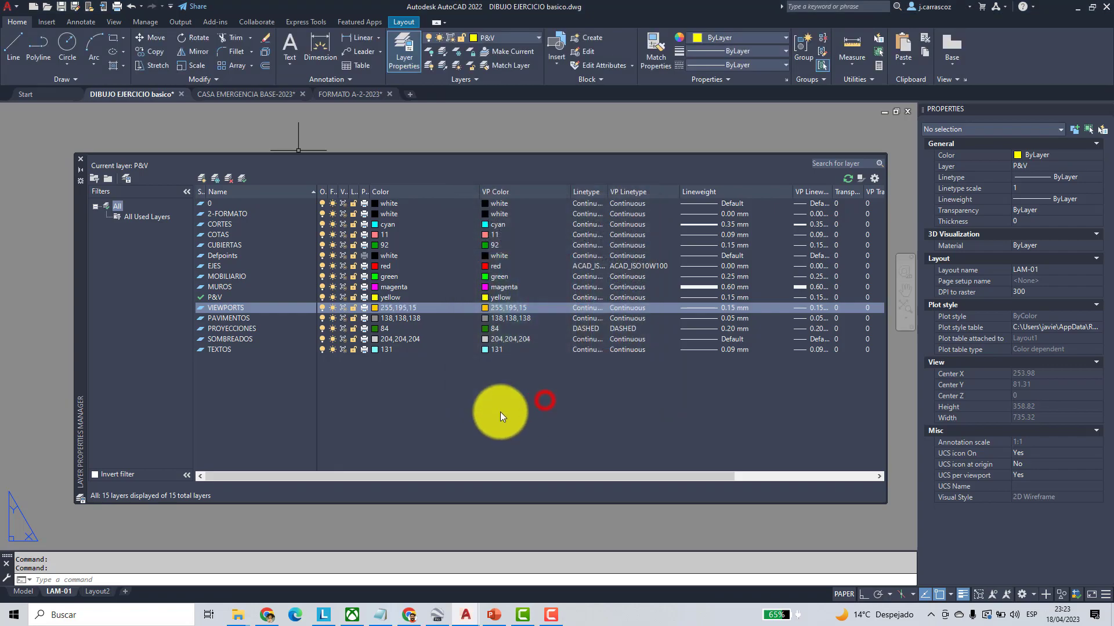
double_click(260, 310)
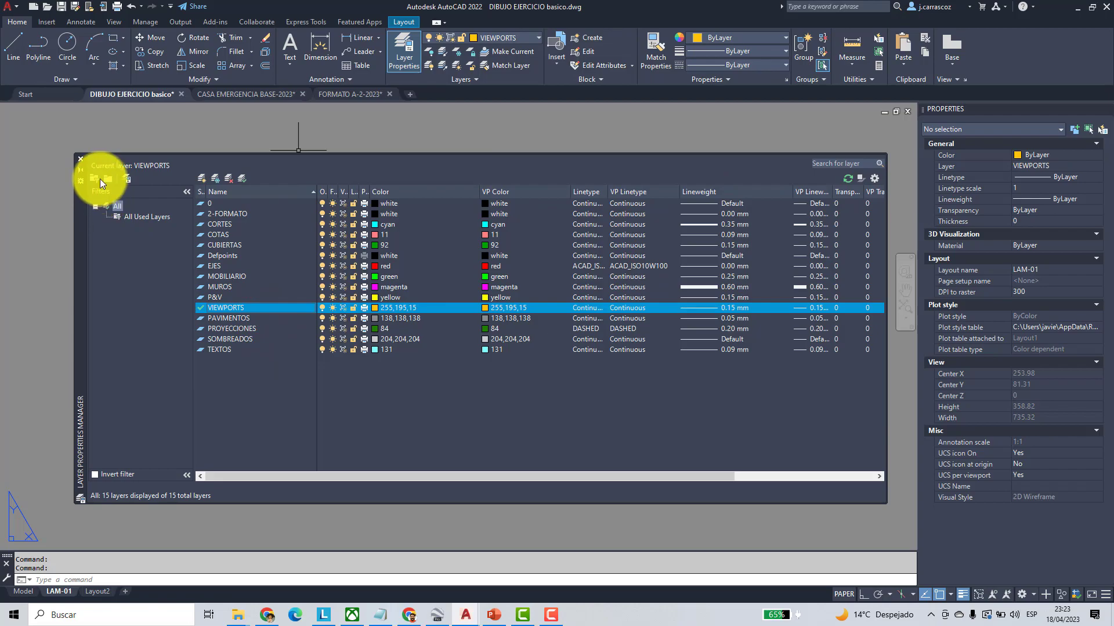
click(80, 159)
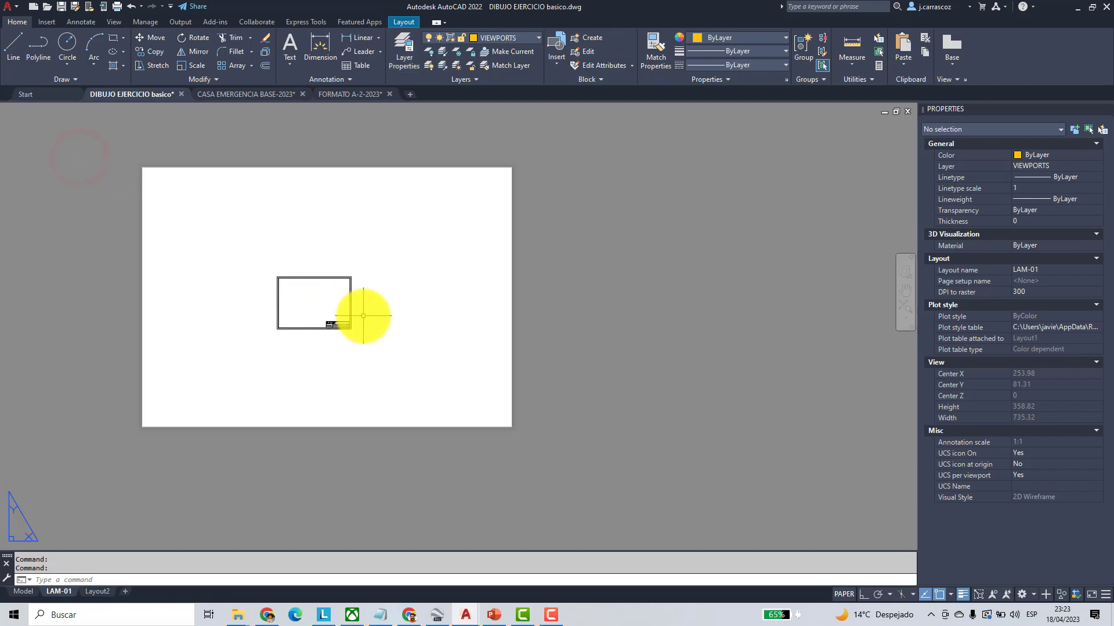
- Place linear dimensions on the outer height and outer width of the sheet format
scroll(325, 255, up, 2)
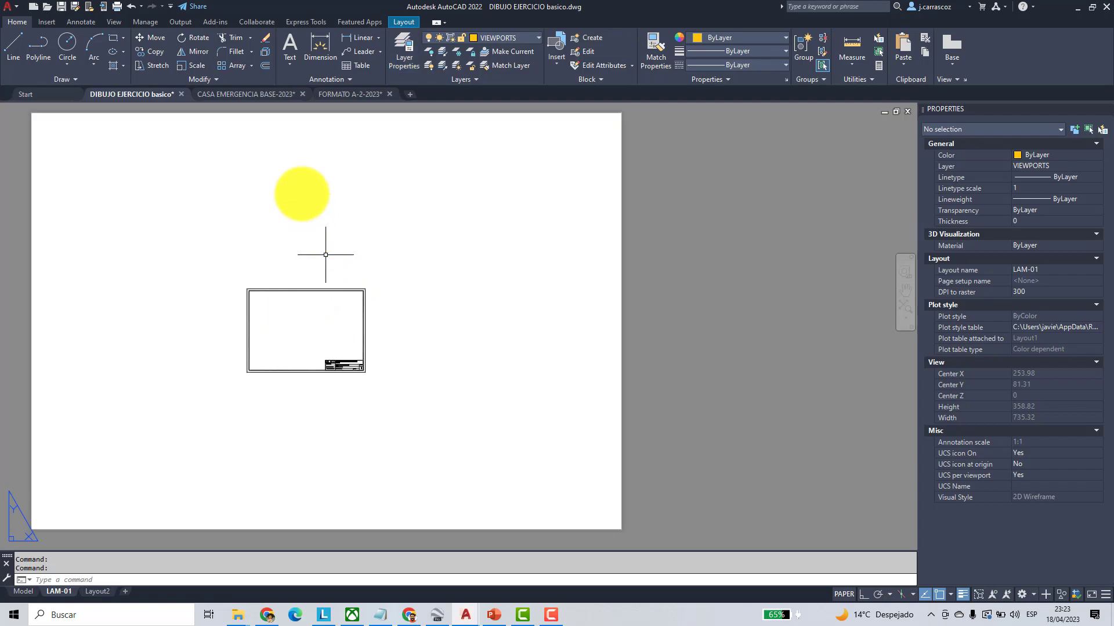
click(351, 39)
scroll(365, 355, up, 4)
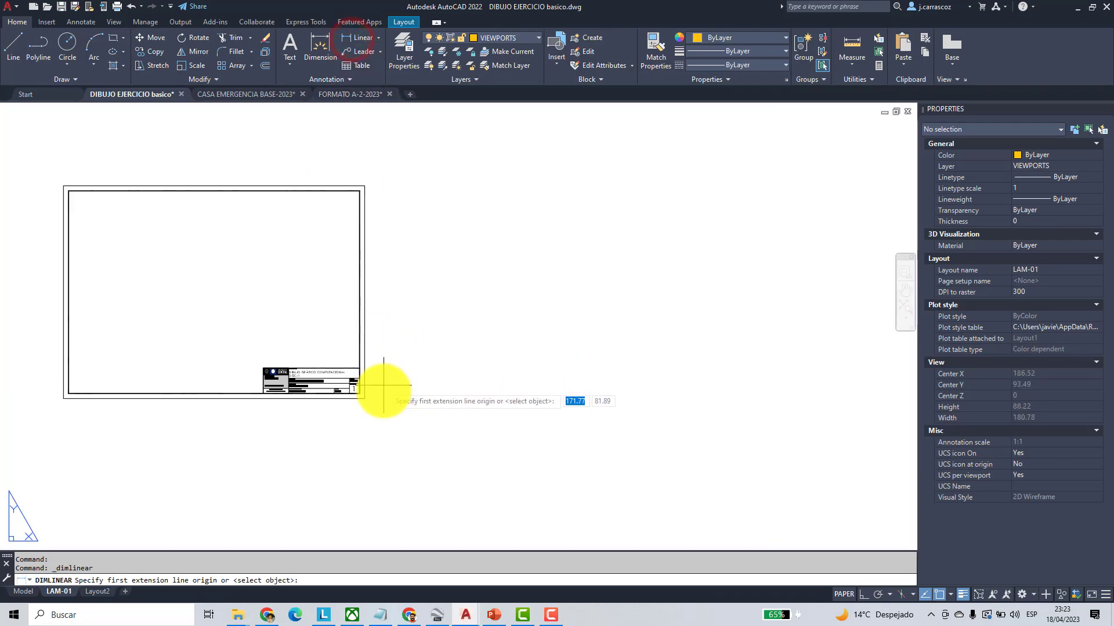
click(365, 398)
click(365, 186)
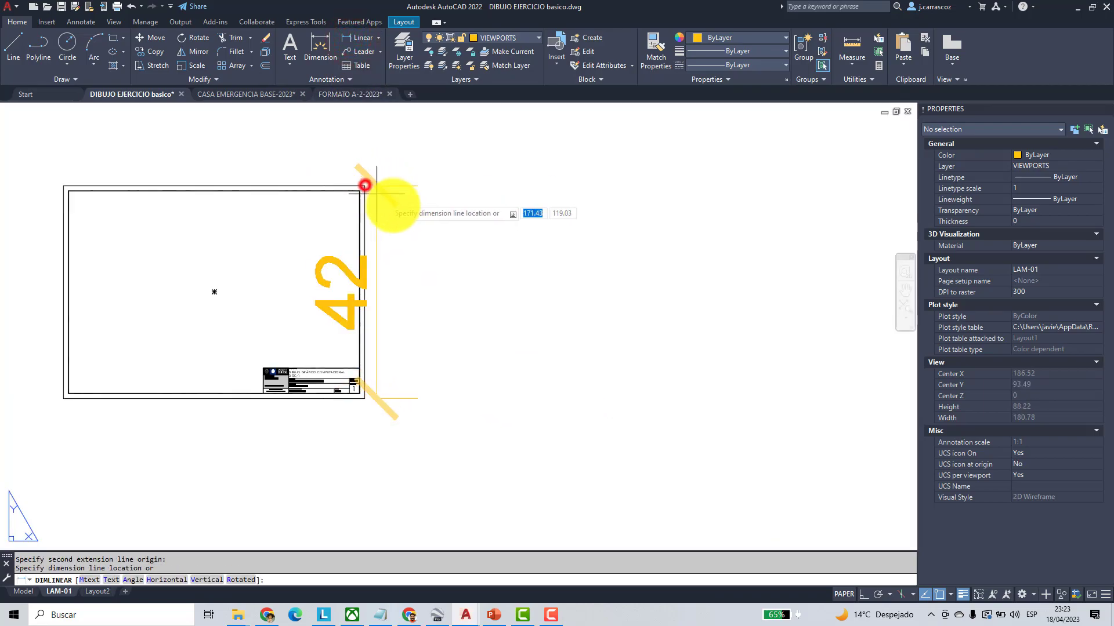
click(462, 231)
key(space)
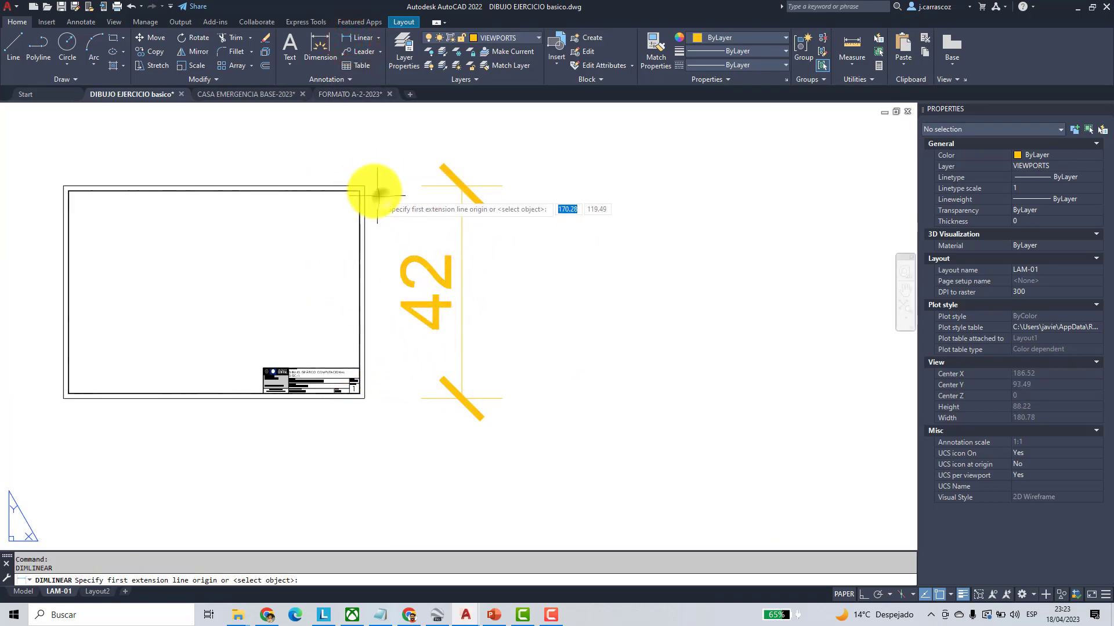
click(368, 185)
middle_drag(62, 175, 280, 285)
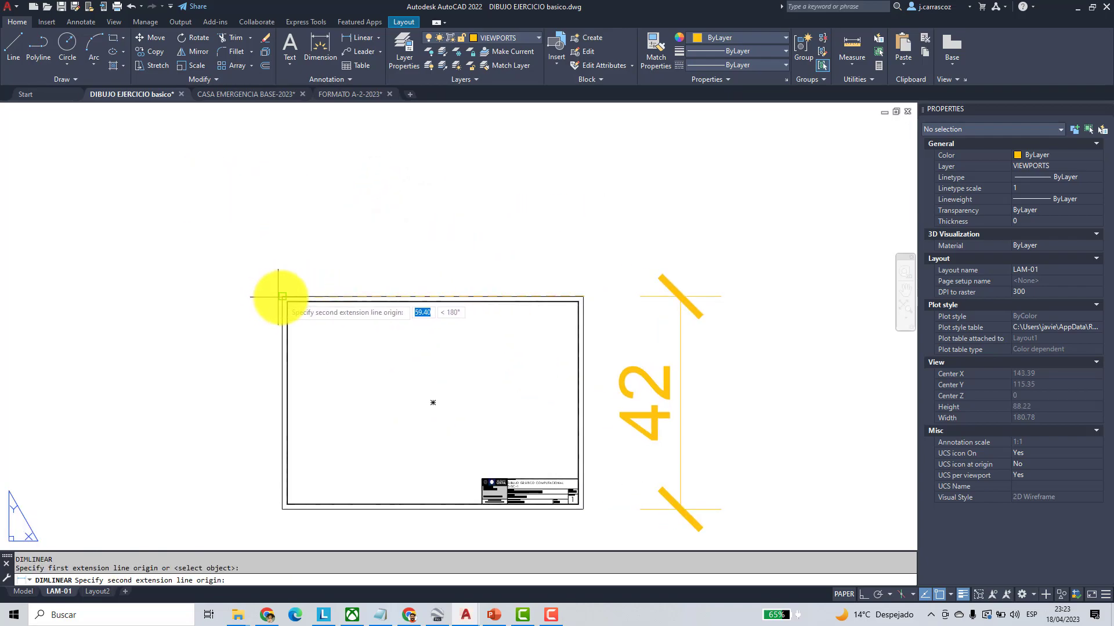
click(281, 297)
click(281, 223)
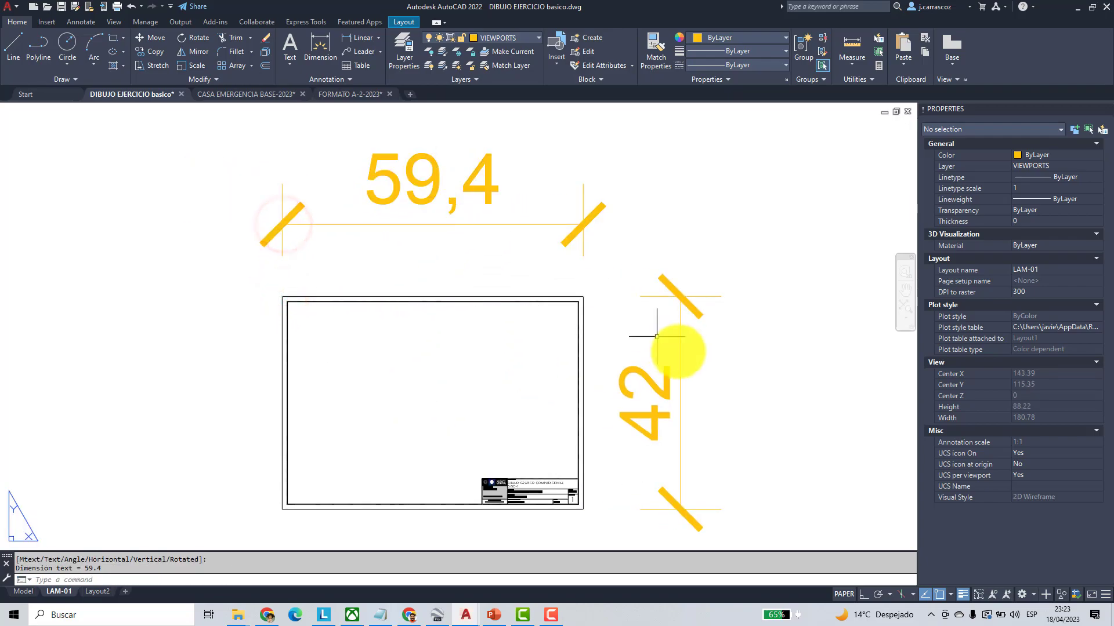
- Delete the two linear dimensions around the sheet format
click(702, 369)
click(663, 333)
click(517, 236)
click(490, 198)
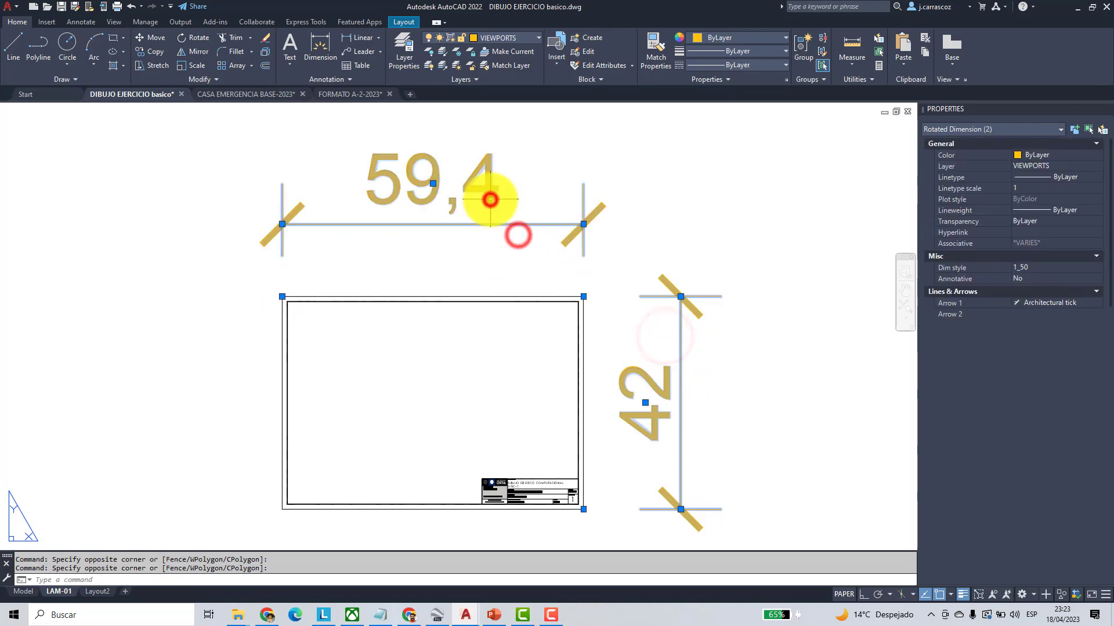
key(Delete)
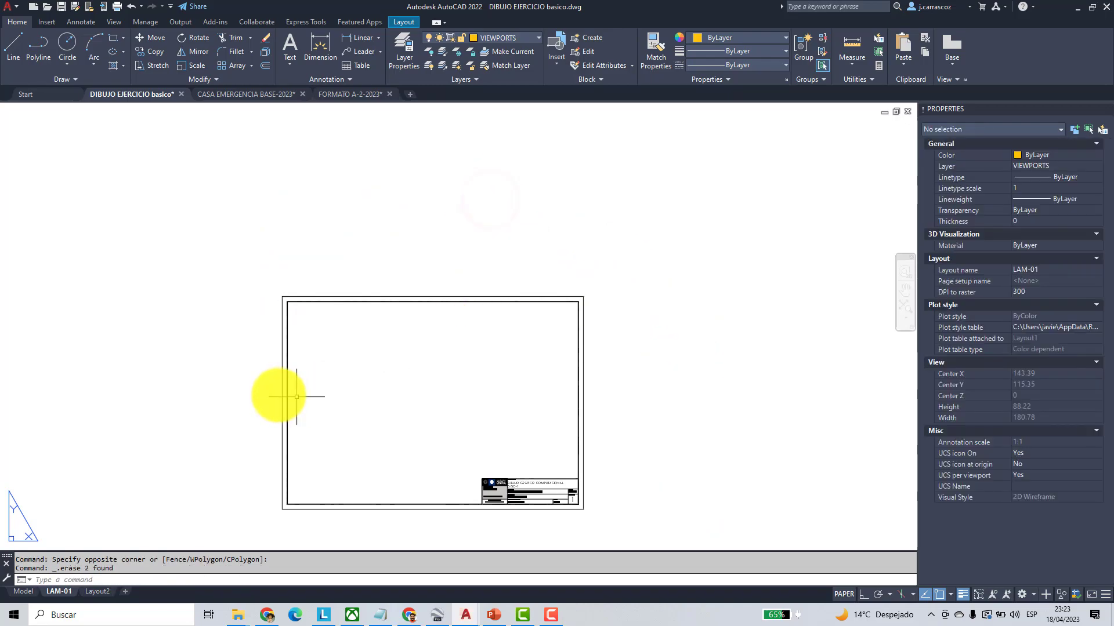
- Go to model space and check the drawing units with the UN command, keeping the settings
click(24, 592)
scroll(356, 253, up, 7)
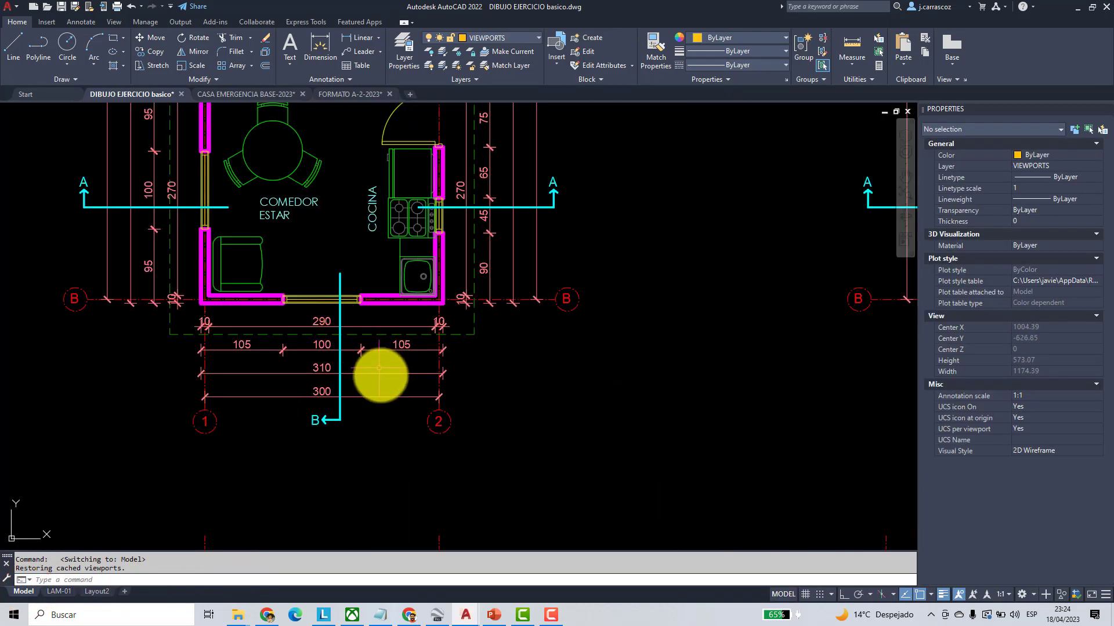
middle_drag(421, 399, 514, 415)
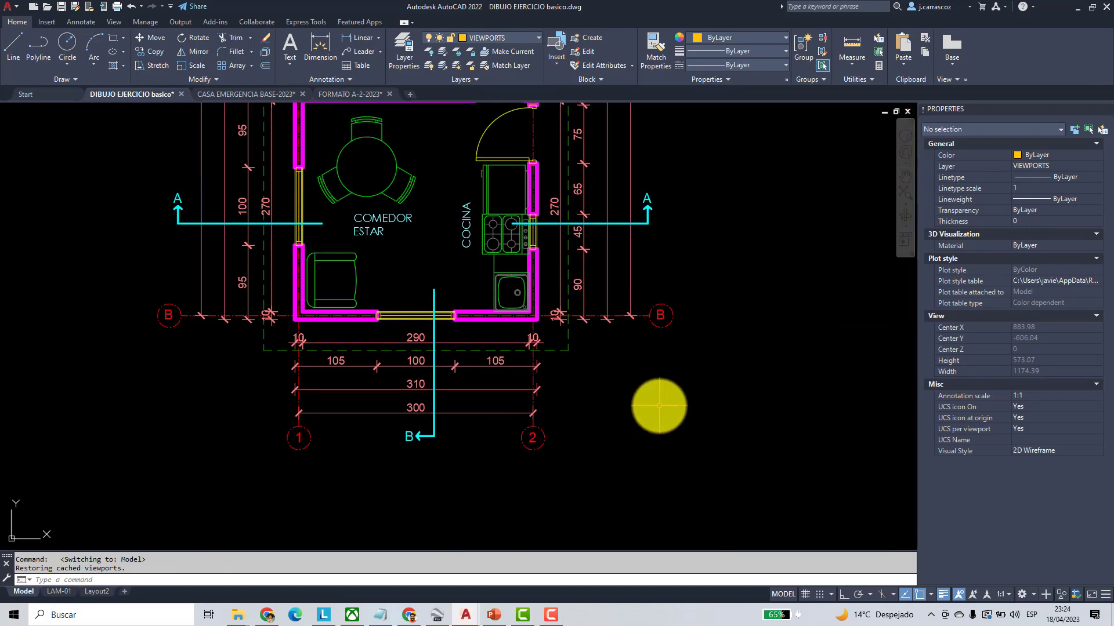
text(N)
key(Return)
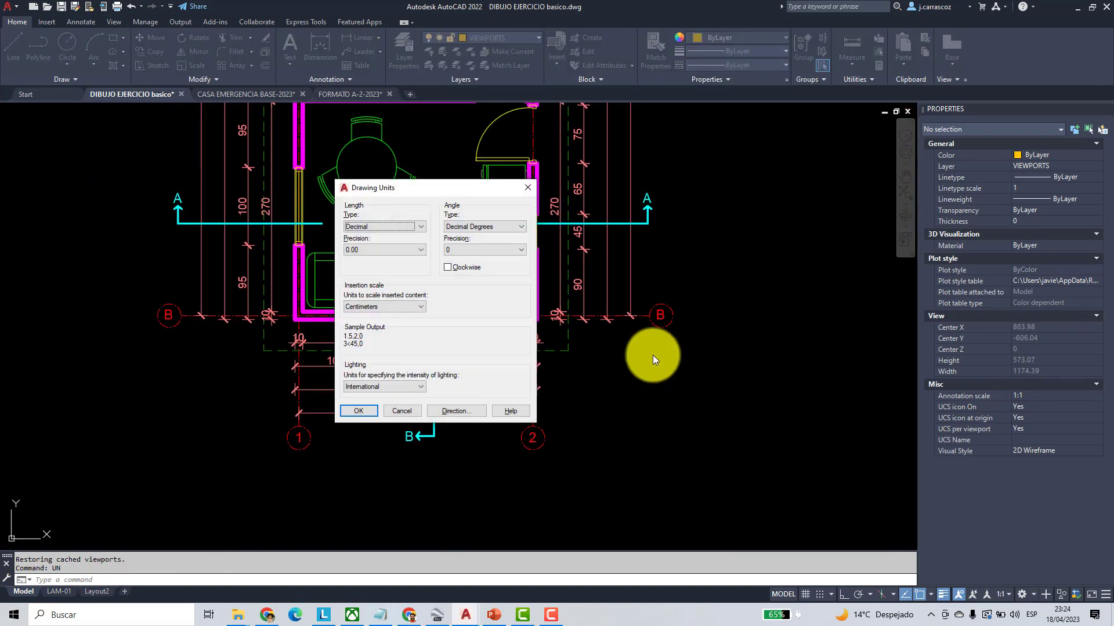
click(359, 412)
scroll(398, 418, down, 5)
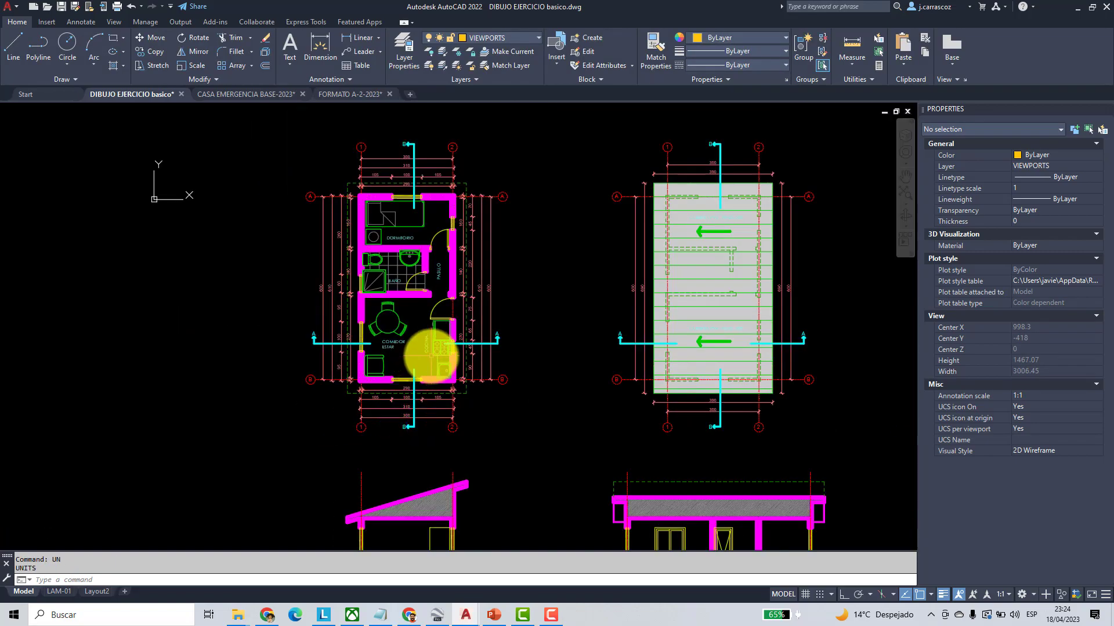
scroll(429, 357, down, 5)
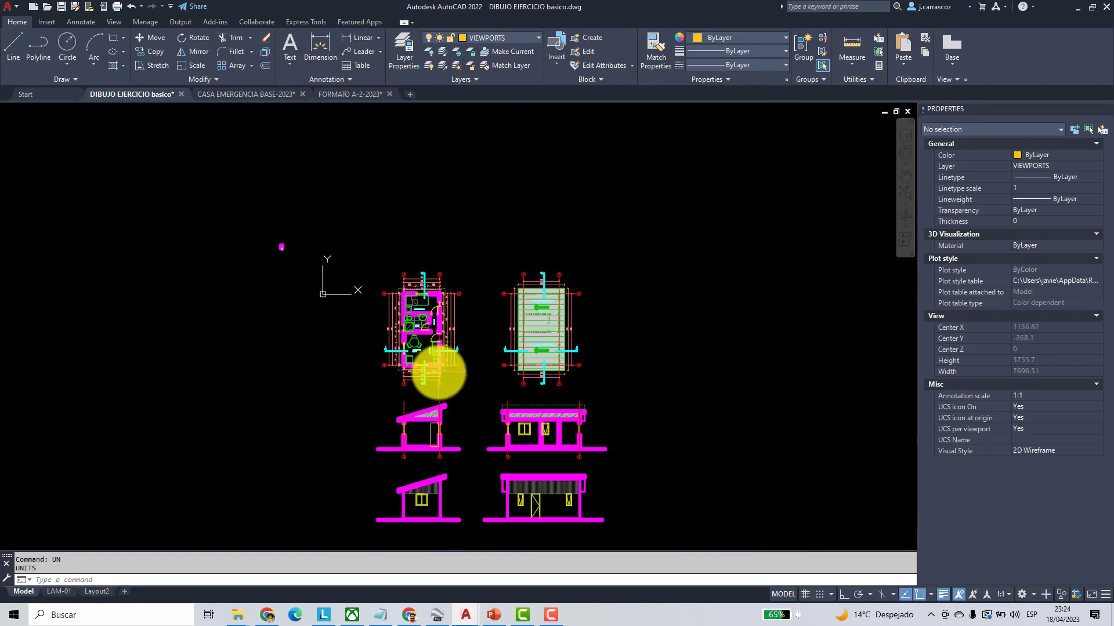
- Return to the LAM-01 layout and choose VIEWPORTS as the current layer
click(58, 592)
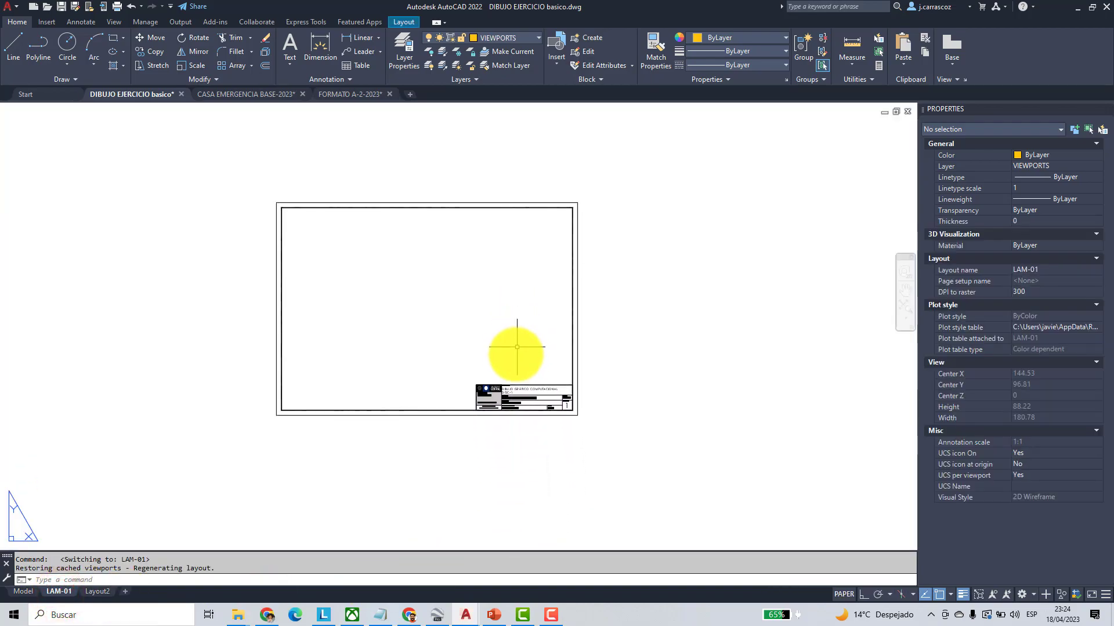
click(528, 38)
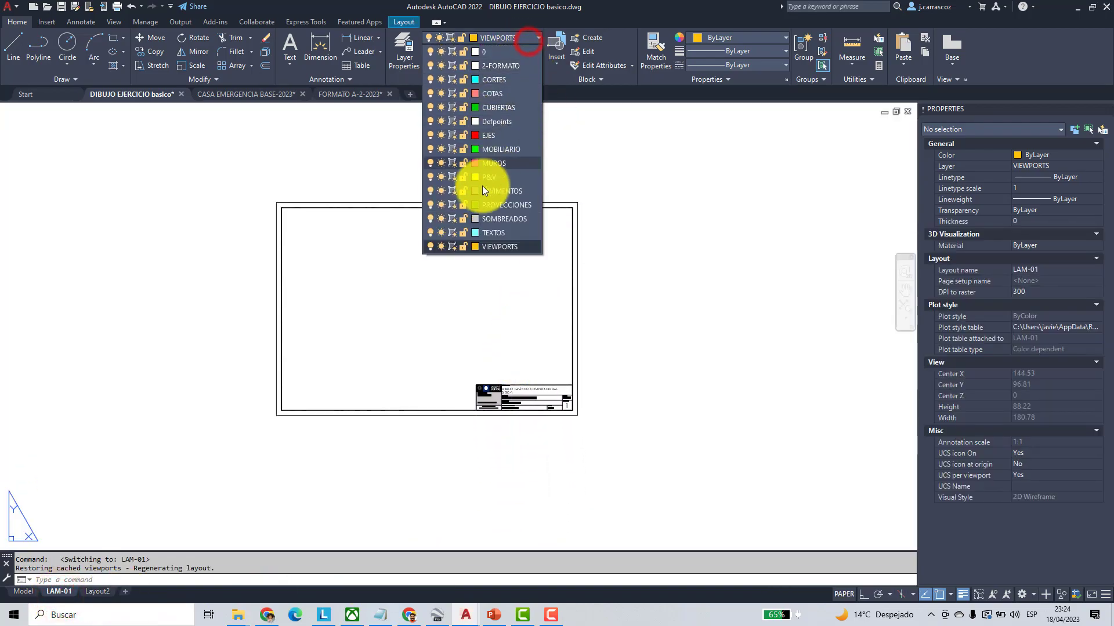
click(499, 246)
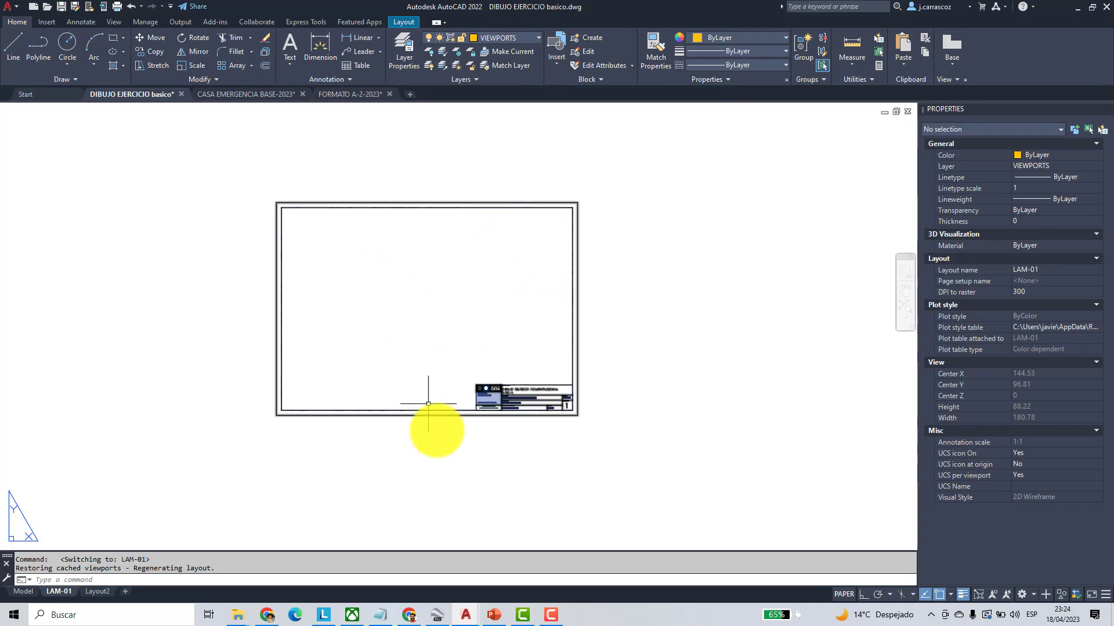
- Switch to the PowerPoint presentation and add "(Comando MVIEW)" after "Layout" in the bullet about blocks and sheet creation
click(492, 616)
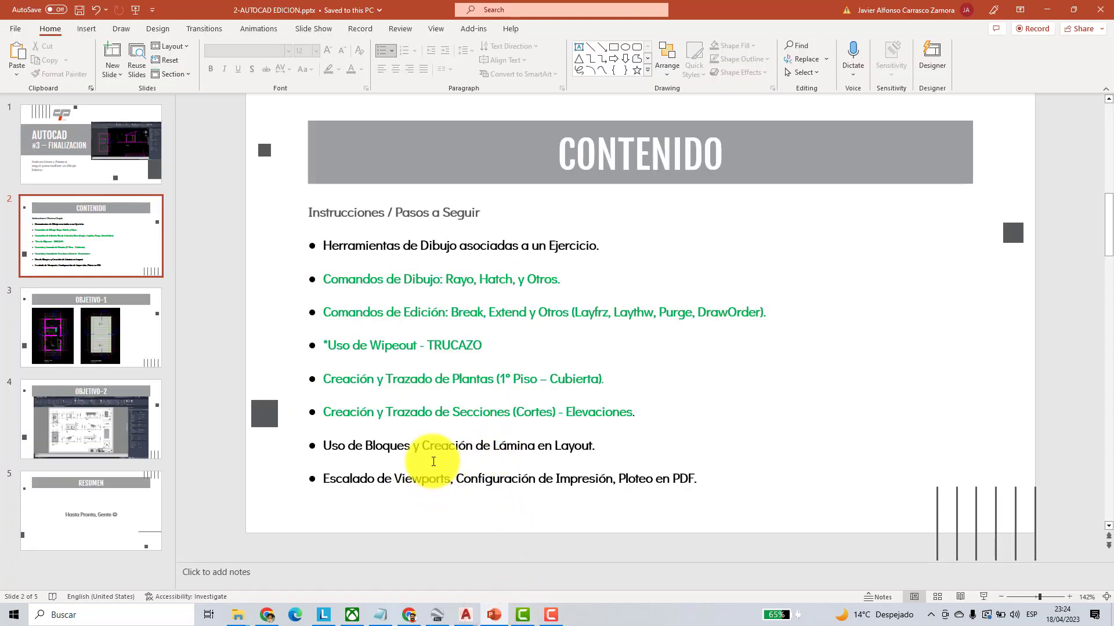
click(591, 446)
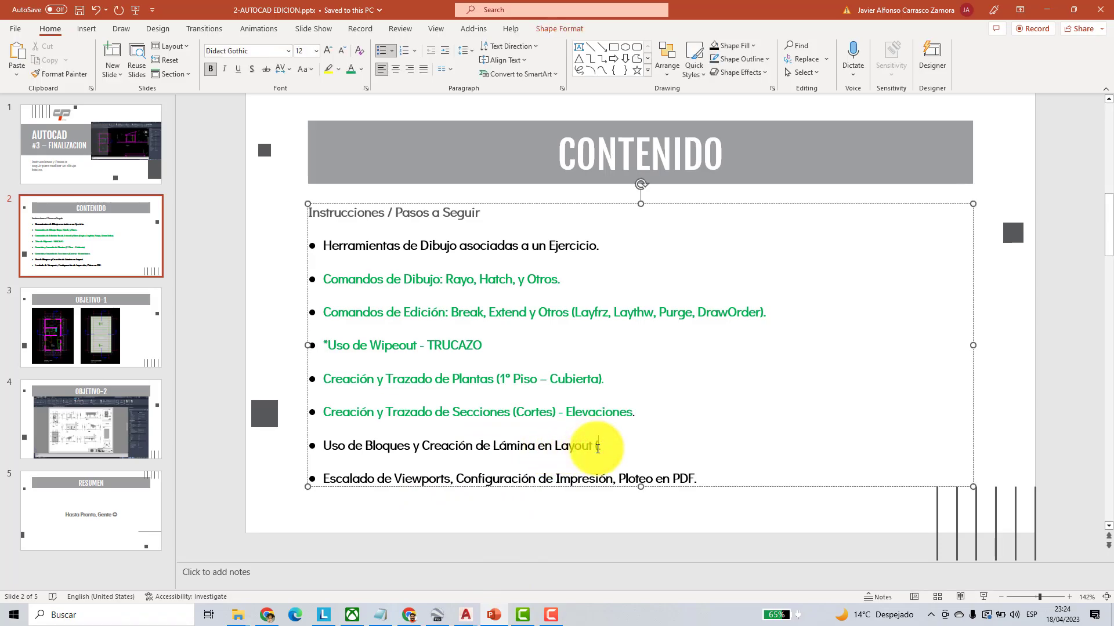
text((CO)
key(BackSpace)
key(Caps_Lock)
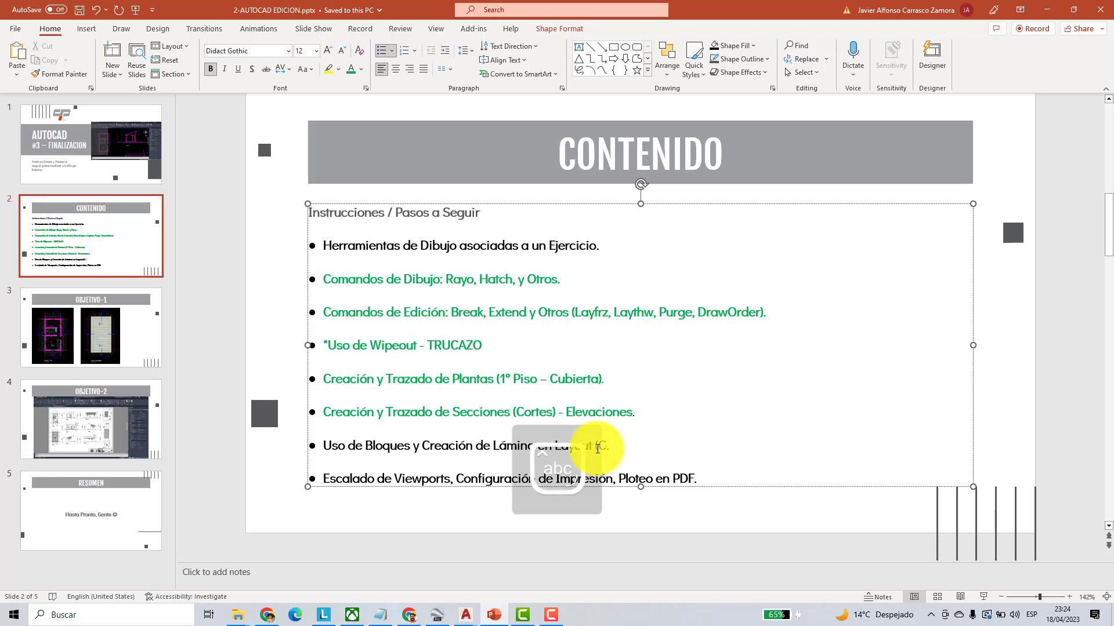
text(omando)
key(Caps_Lock)
text(M)
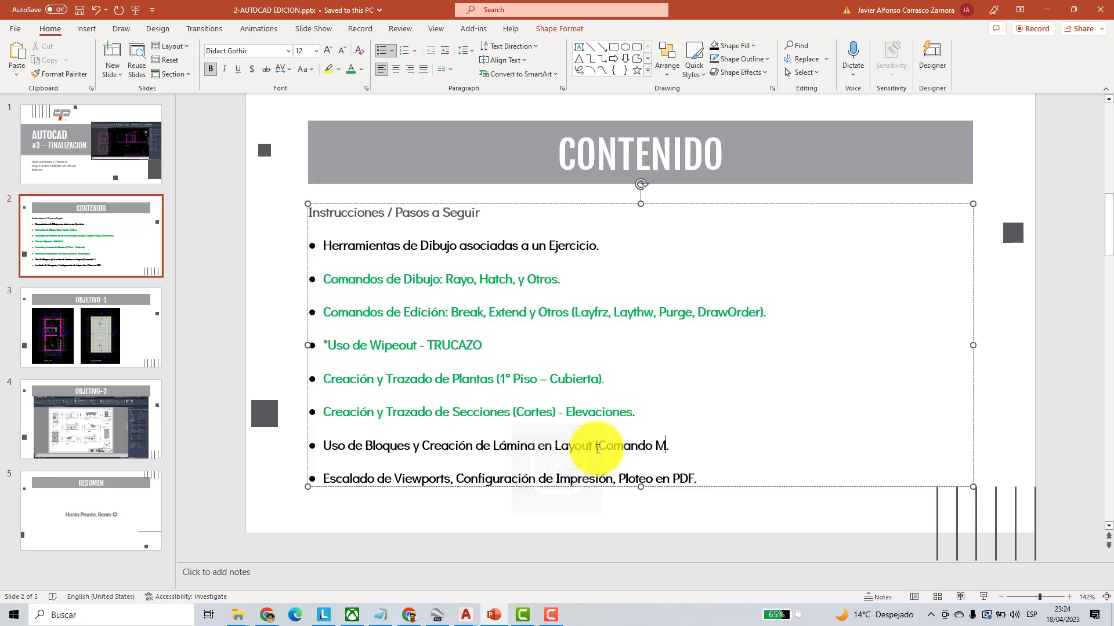
text(VIEW)
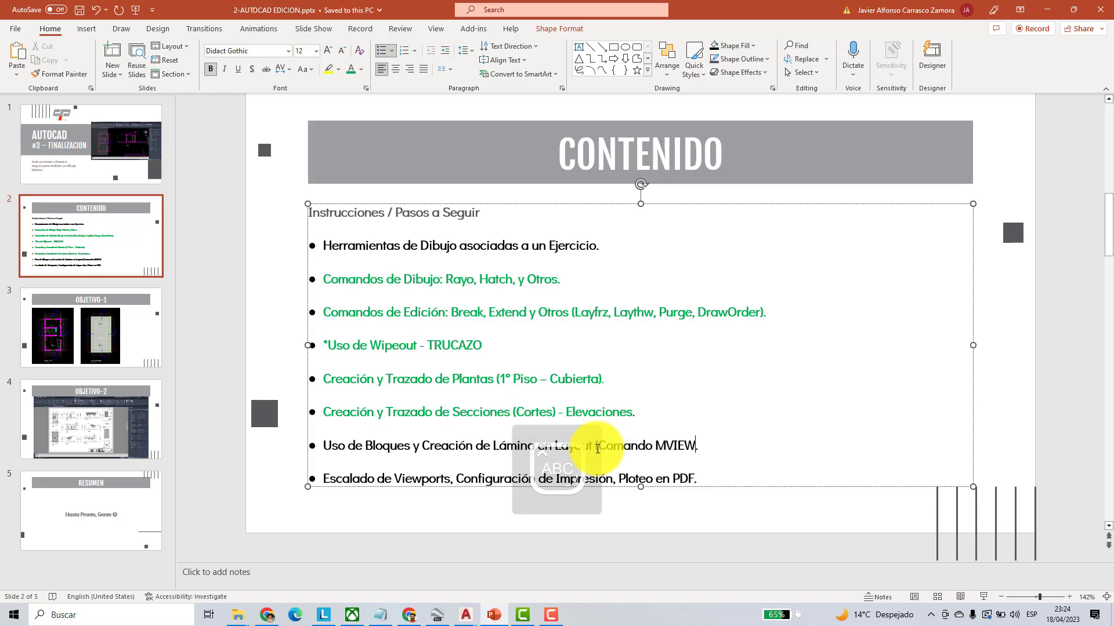
text())
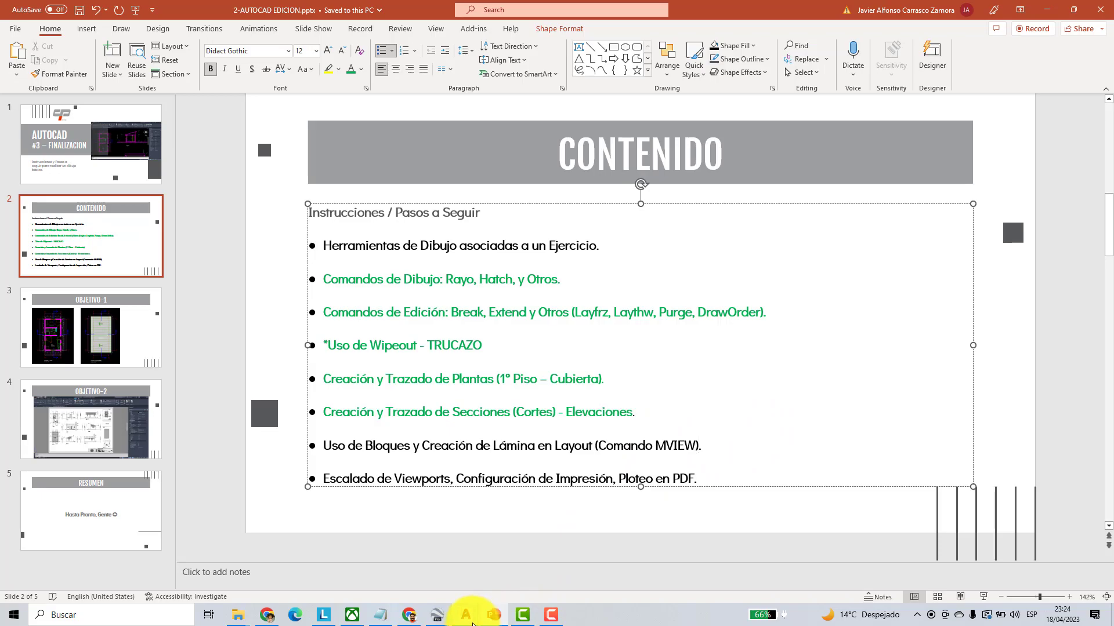
- Switch from the presentation to the DIBUJO EJERCICIO basico drawing in AutoCAD
mouse_move(470, 617)
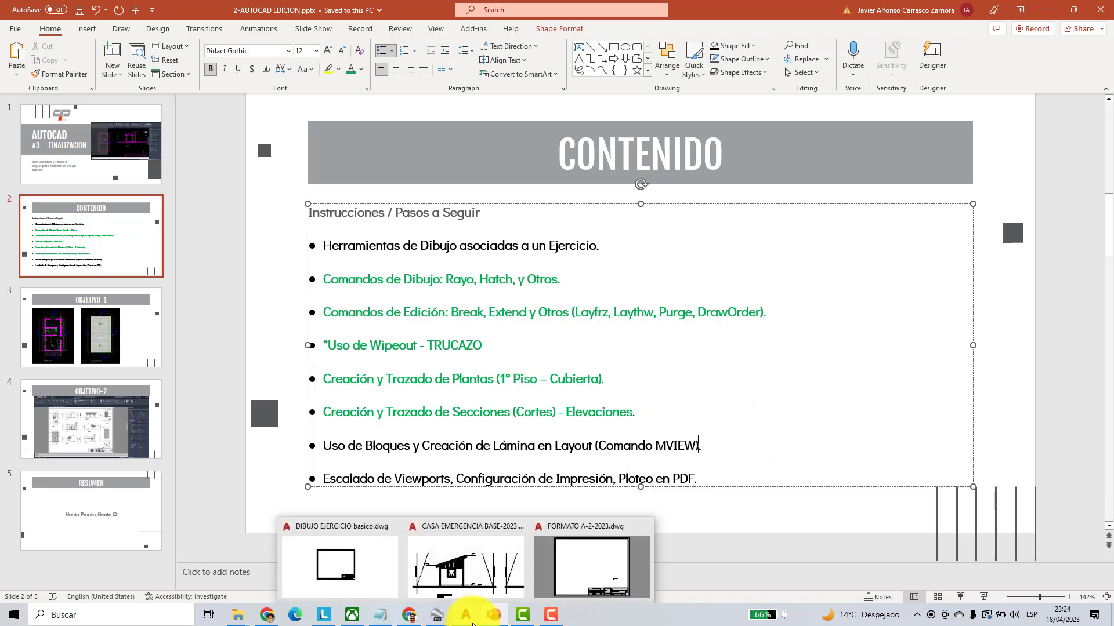
click(356, 571)
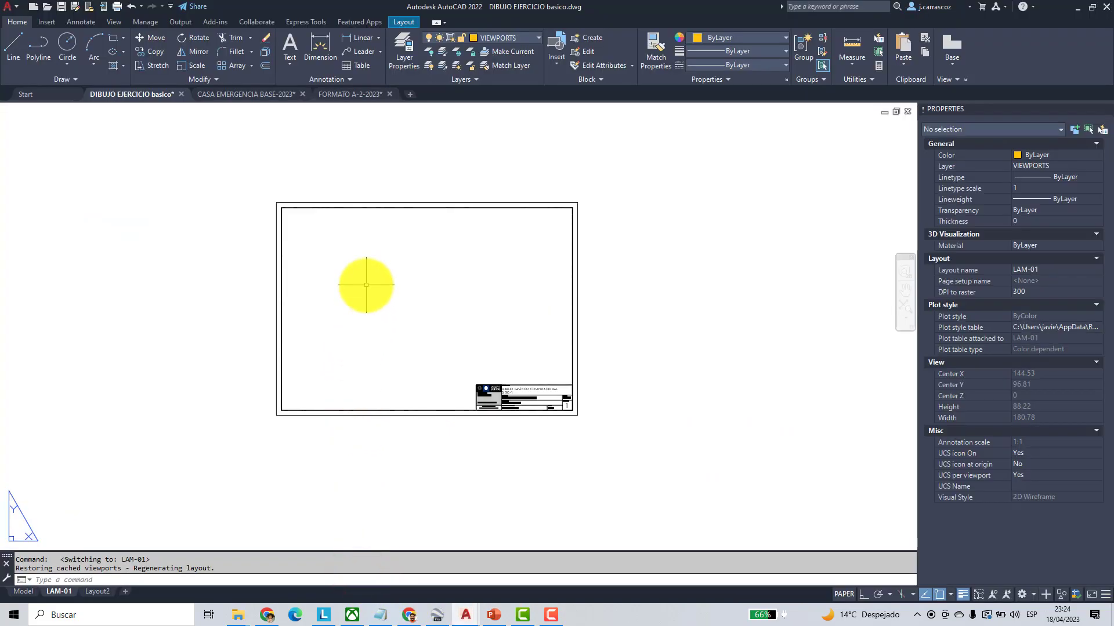
- Create a trial MVIEW viewport about 49 by 34 units beside the sheet format and delete it
text(MV)
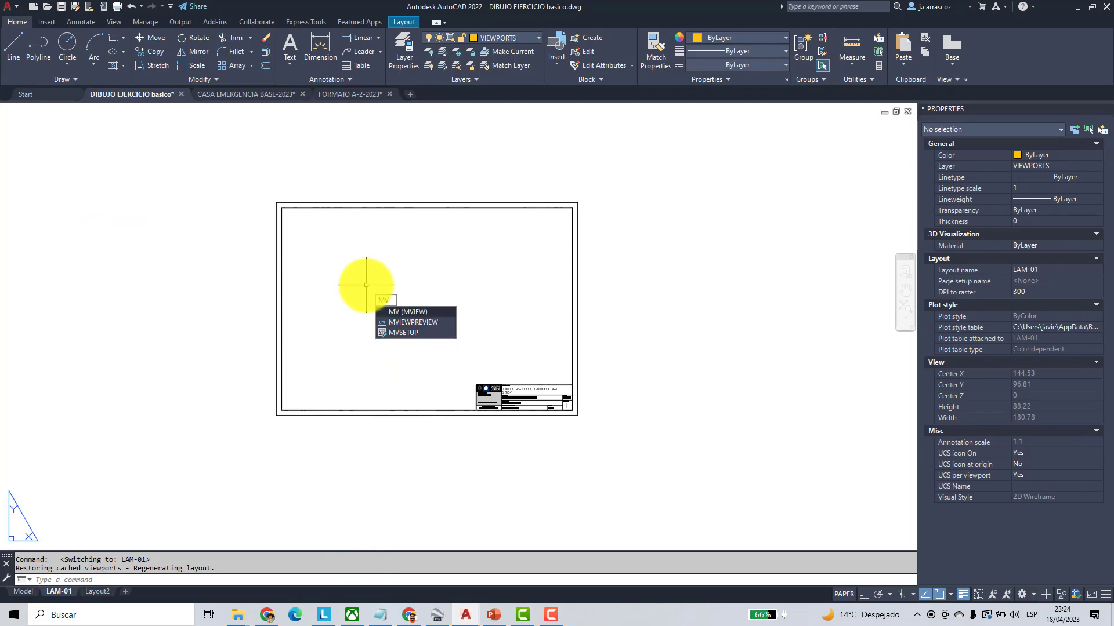
right_click(405, 311)
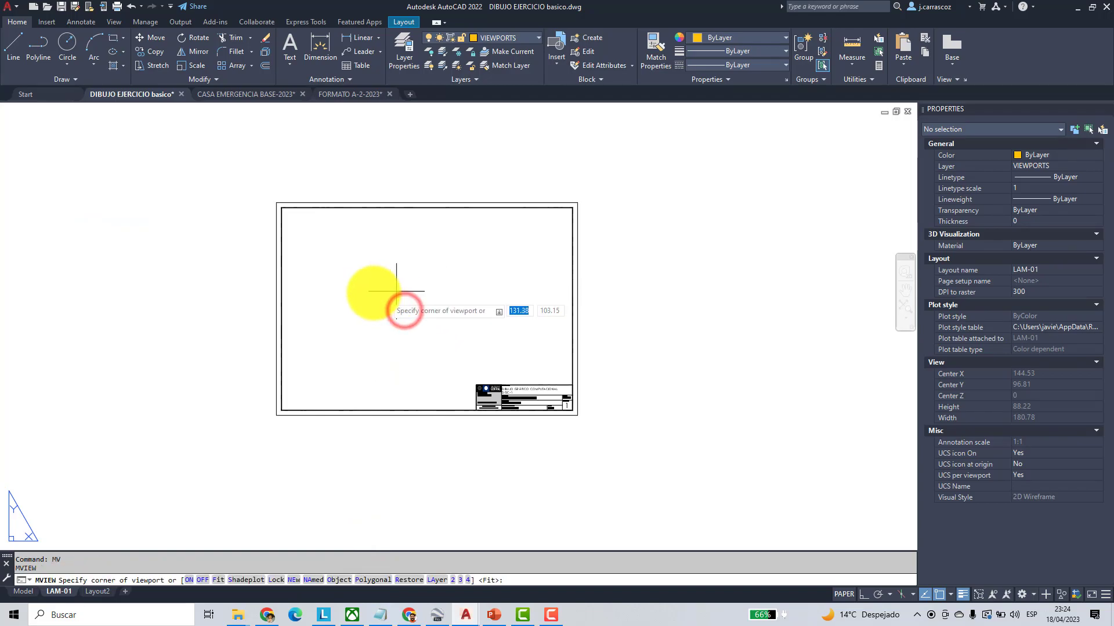
middle_drag(442, 275, 276, 267)
click(442, 223)
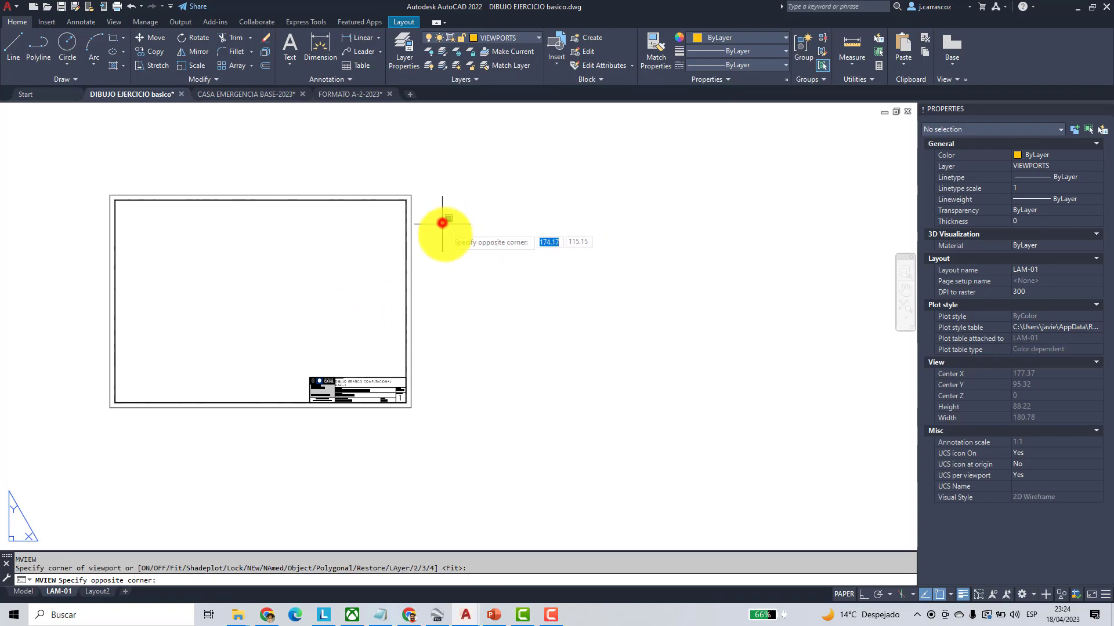
click(692, 396)
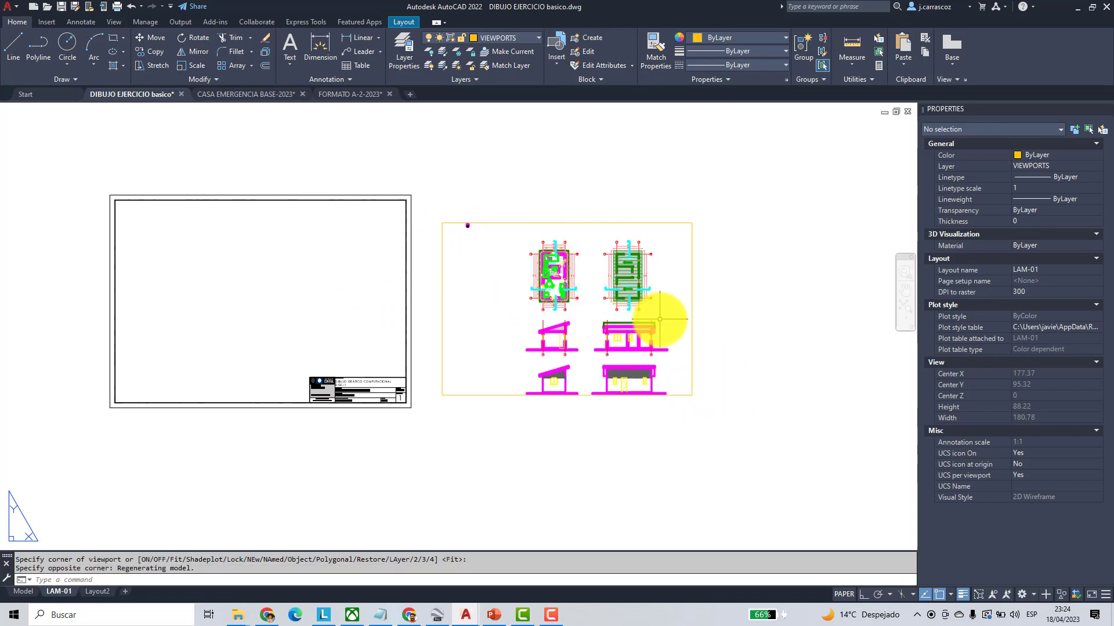
click(689, 273)
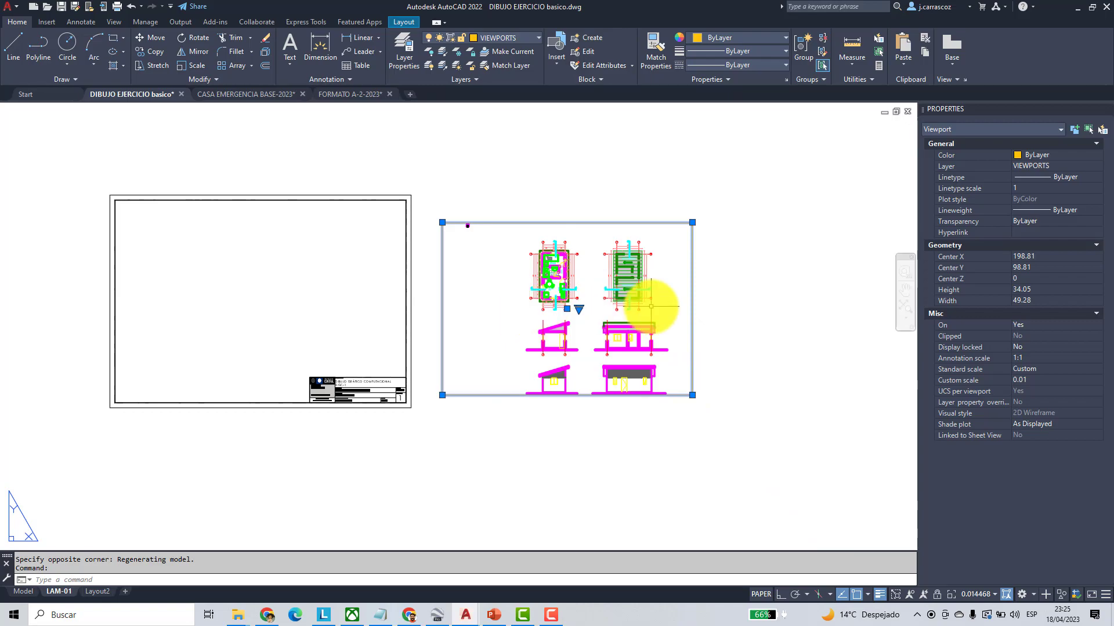
key(Delete)
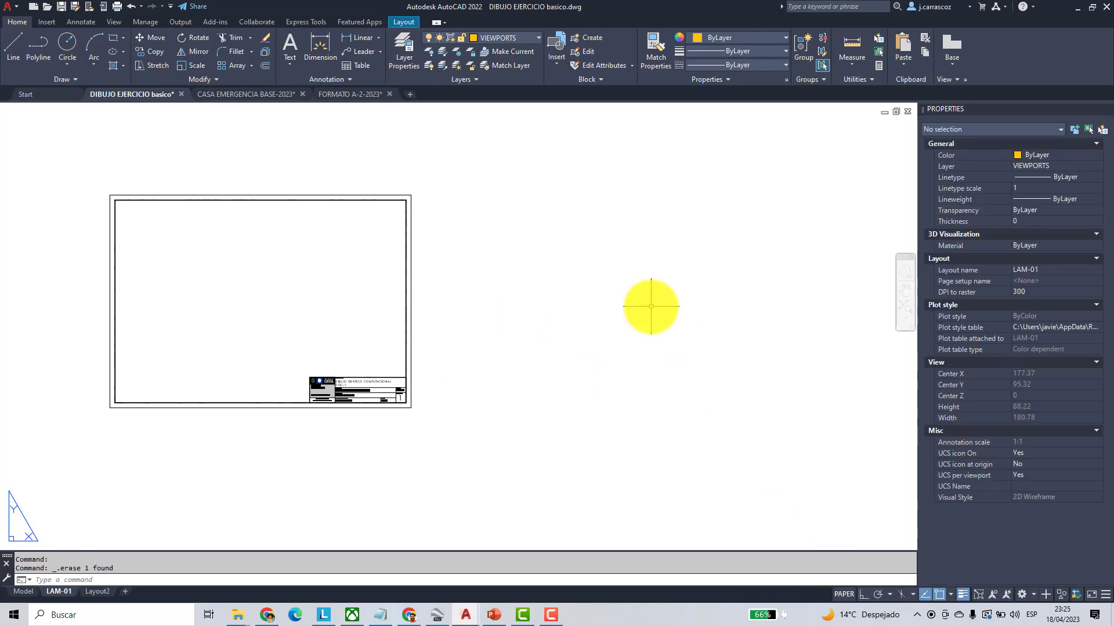
- Create a rectangular MVIEW viewport about 46 by 33 units in the empty paper space beside the sheet format
text(MV)
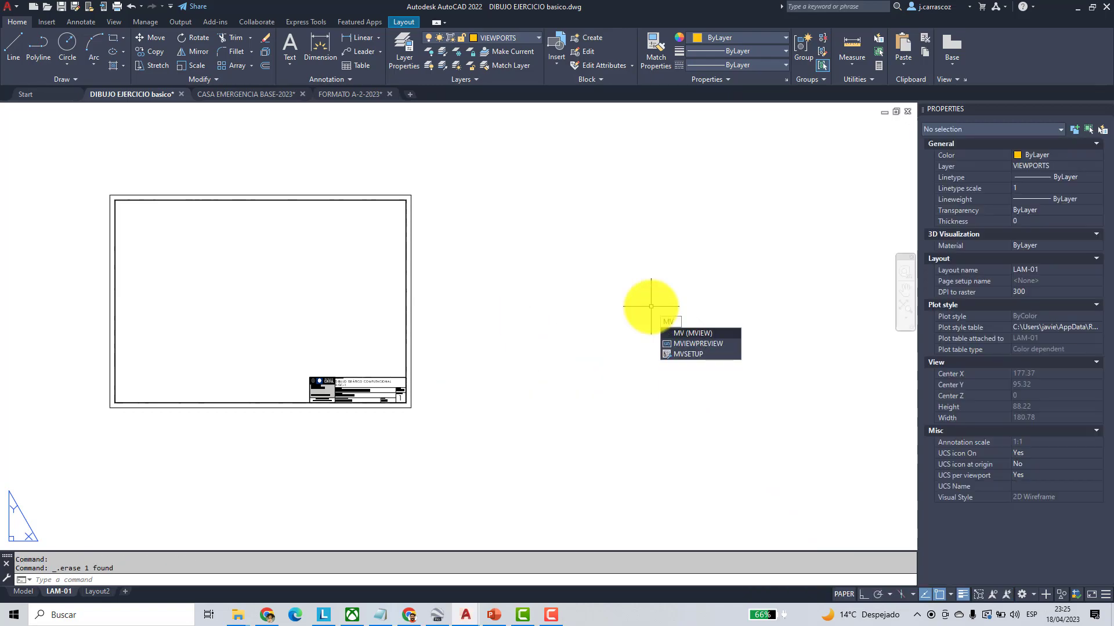
click(692, 333)
click(464, 219)
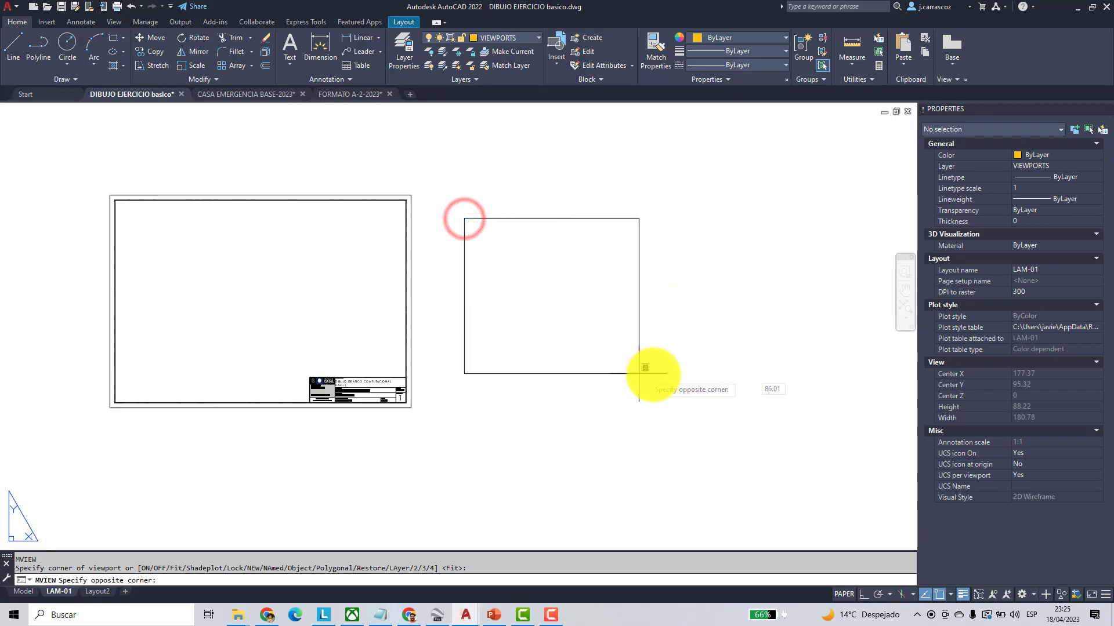
click(698, 386)
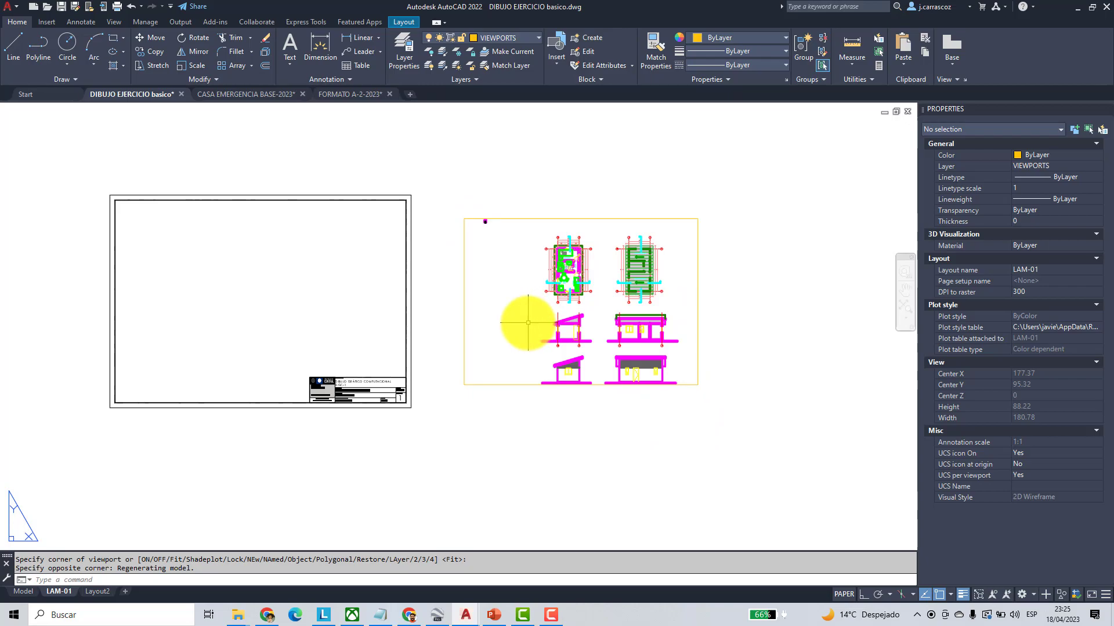
key(Escape)
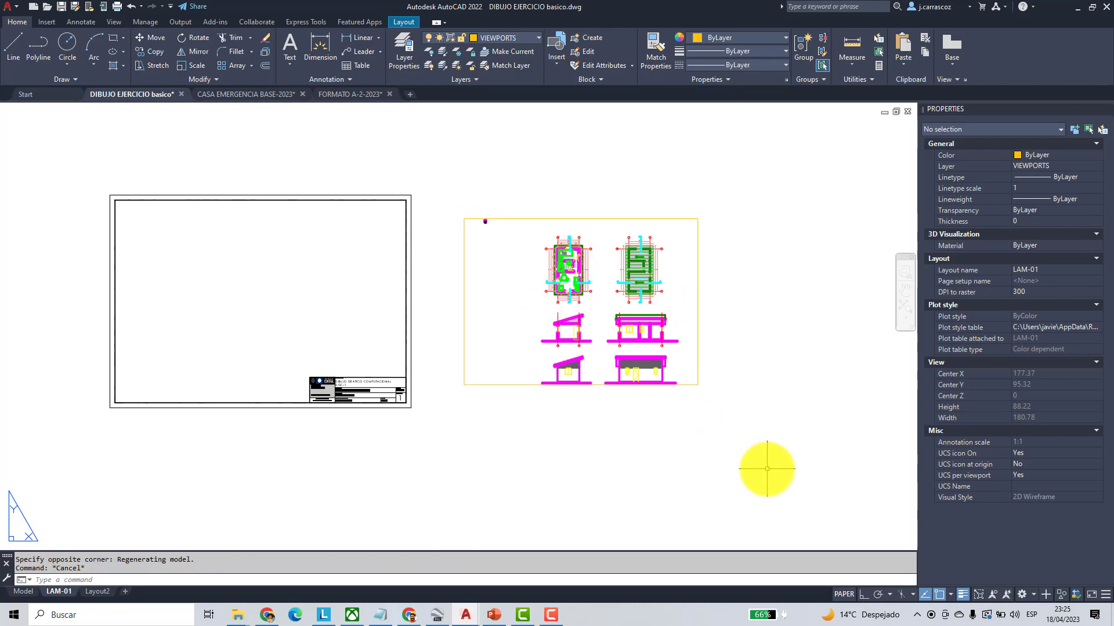
- Set the new viewport's scale to 1:50 and lock its display
click(697, 249)
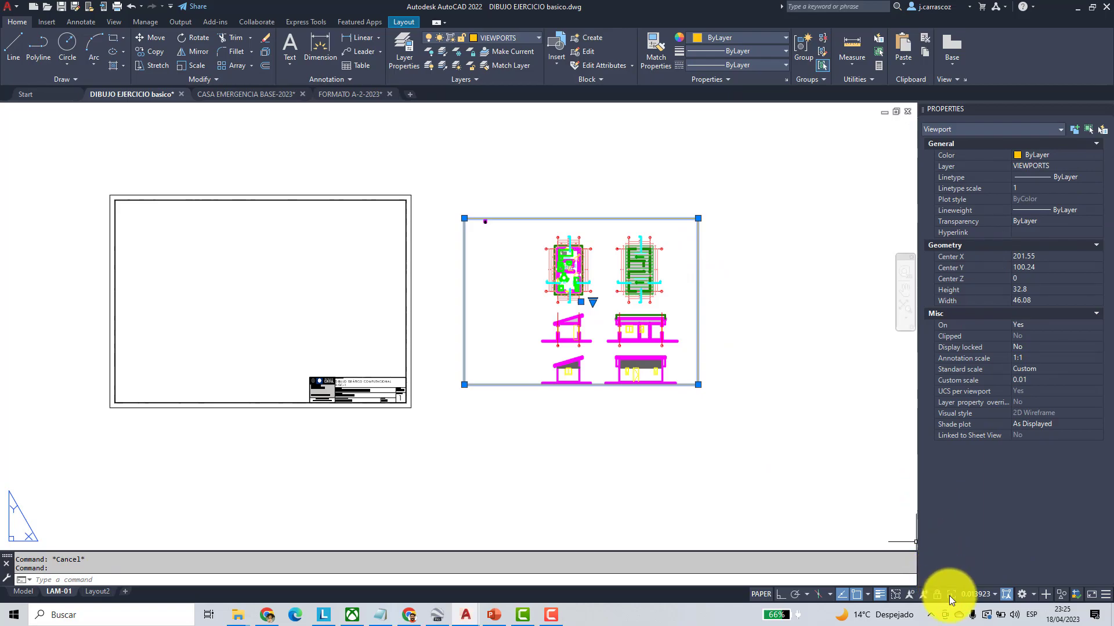
click(993, 594)
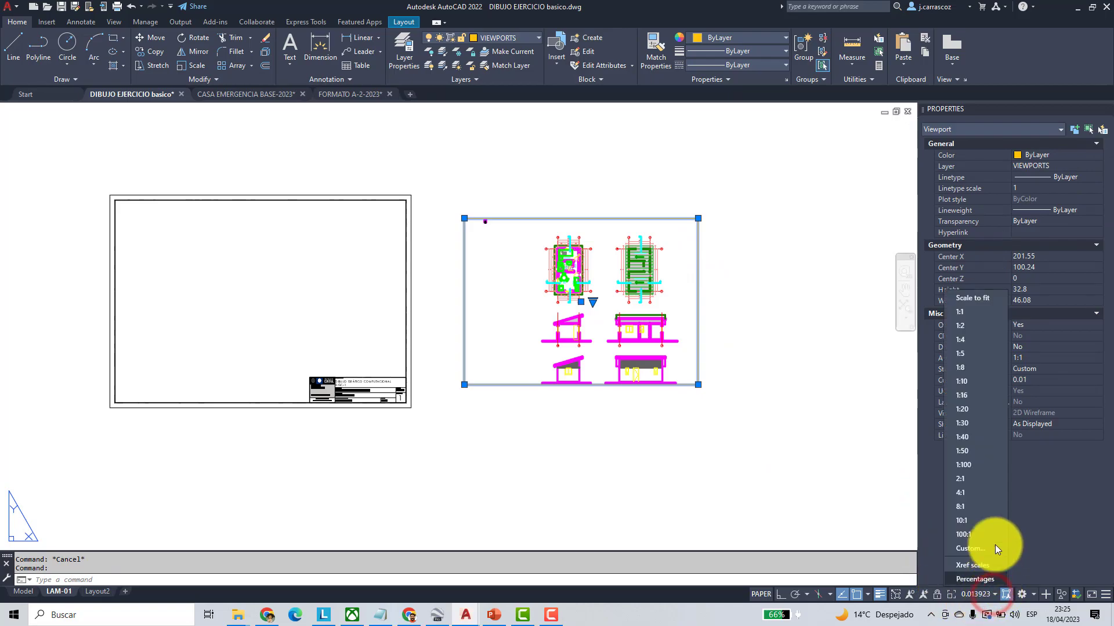
click(981, 450)
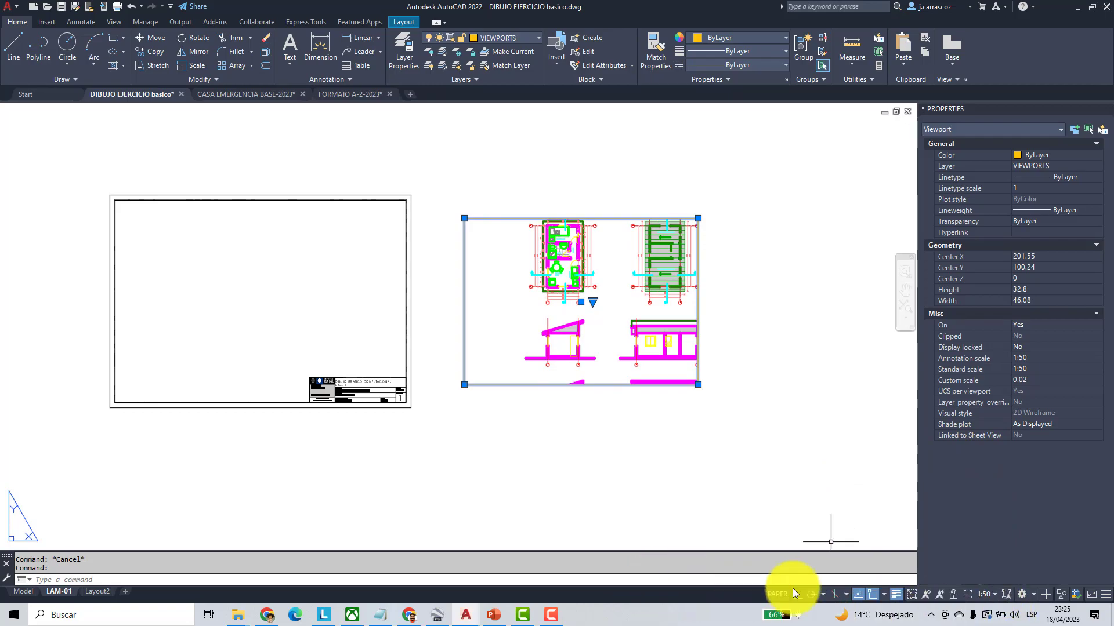
click(953, 595)
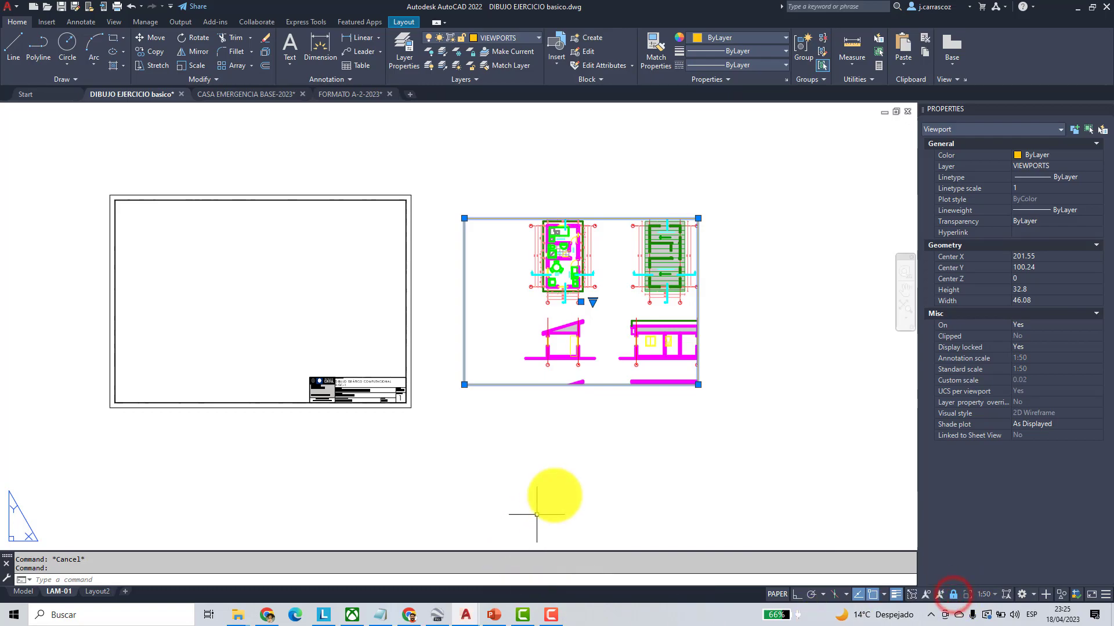
- Stretch the locked viewport to about 70 by 51 units so its frame encloses all plans, sections and elevations
middle_drag(674, 356, 552, 385)
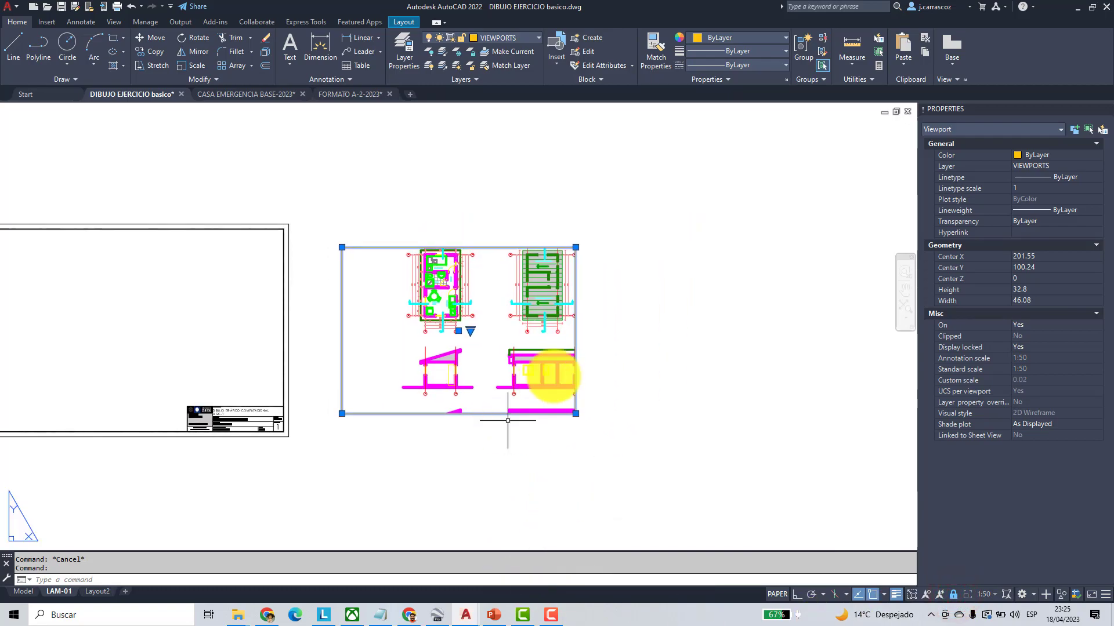
click(575, 247)
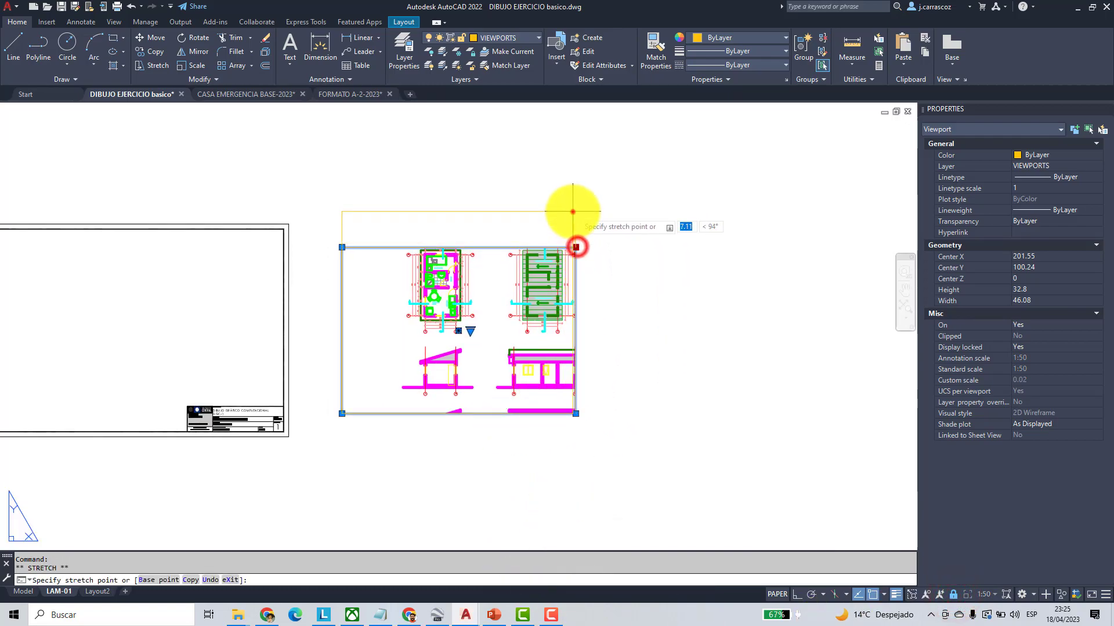
click(573, 211)
click(573, 414)
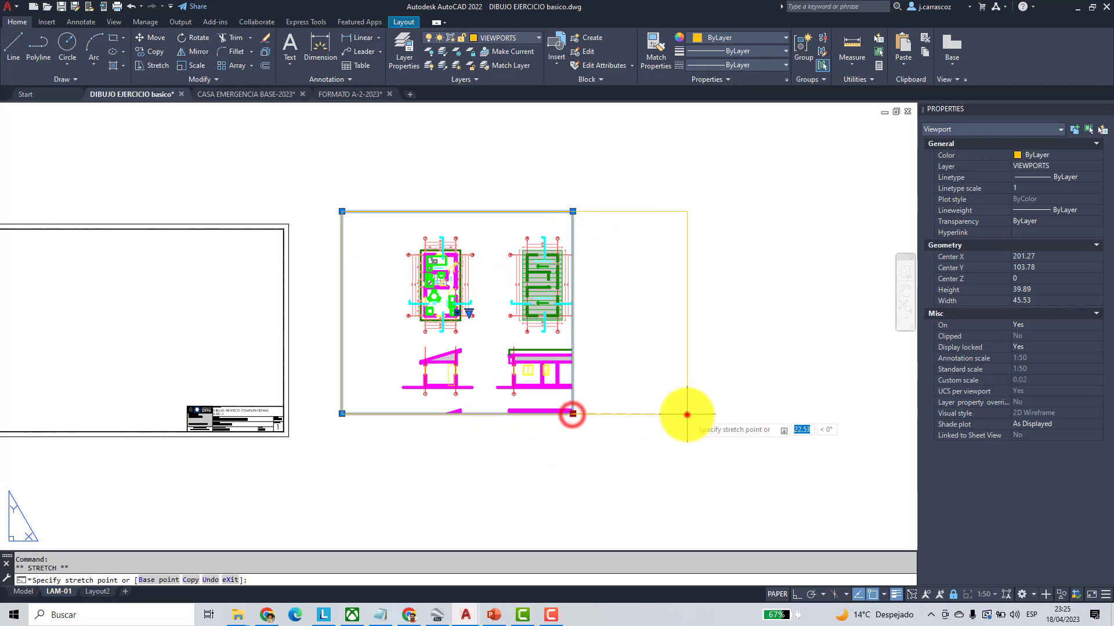
click(687, 414)
click(688, 414)
click(695, 466)
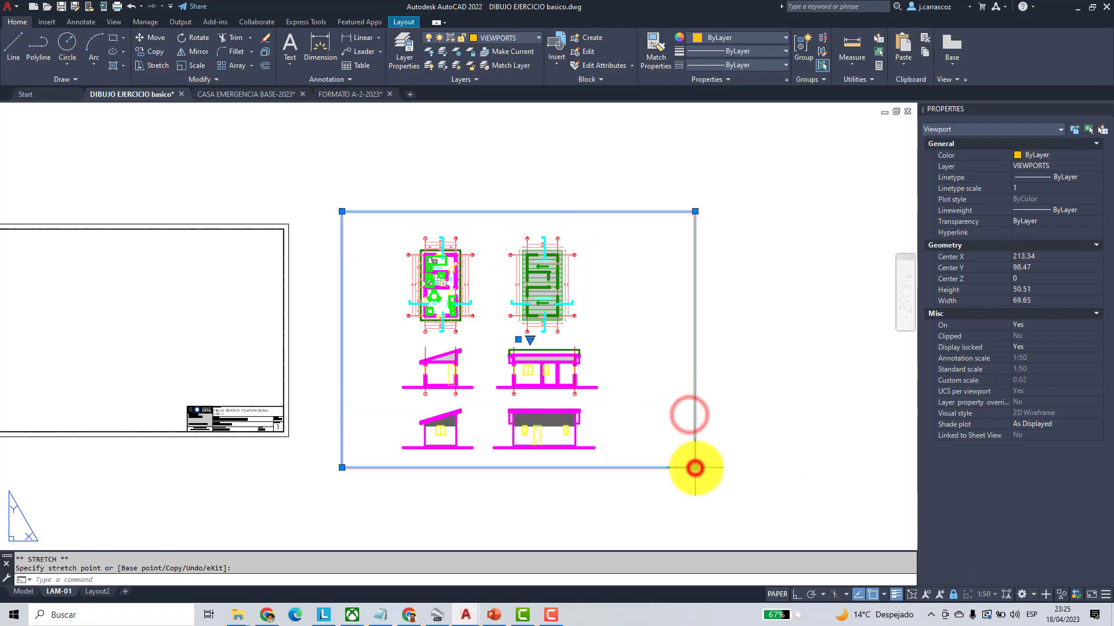
- Copy the 1:50 viewport about 76 units to the right of the original
scroll(690, 464, down, 4)
scroll(671, 393, up, 4)
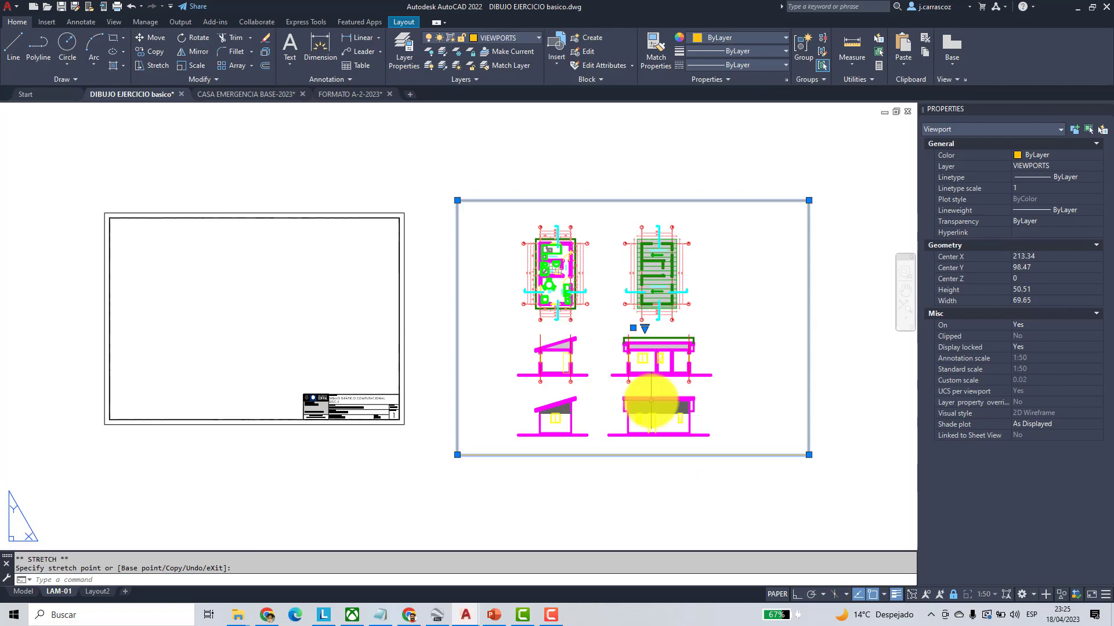
scroll(472, 298, down, 4)
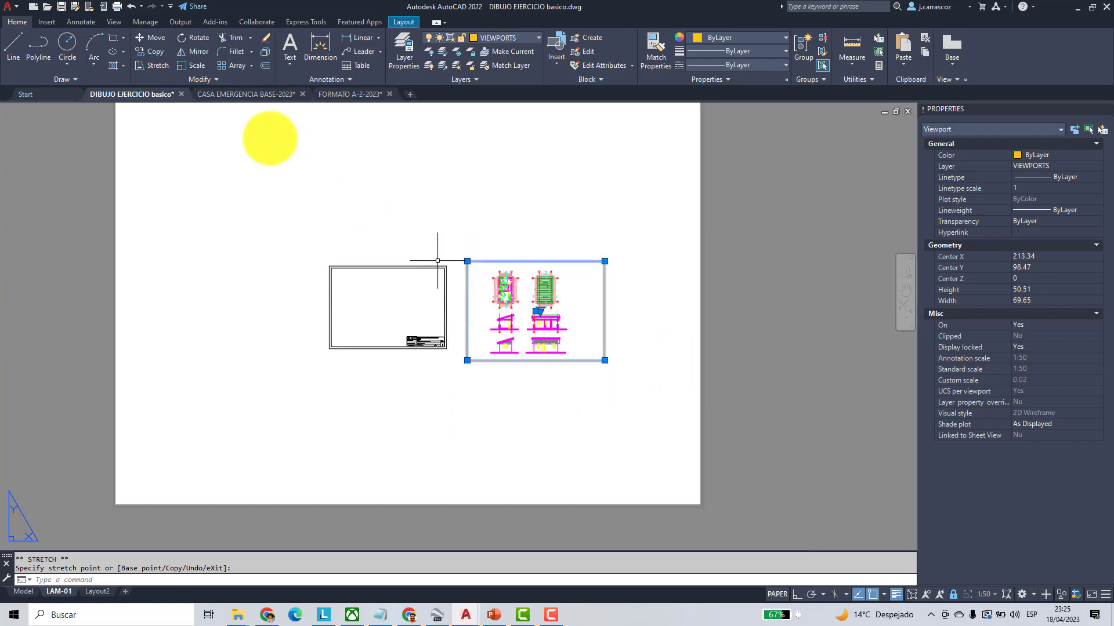
click(145, 54)
click(522, 402)
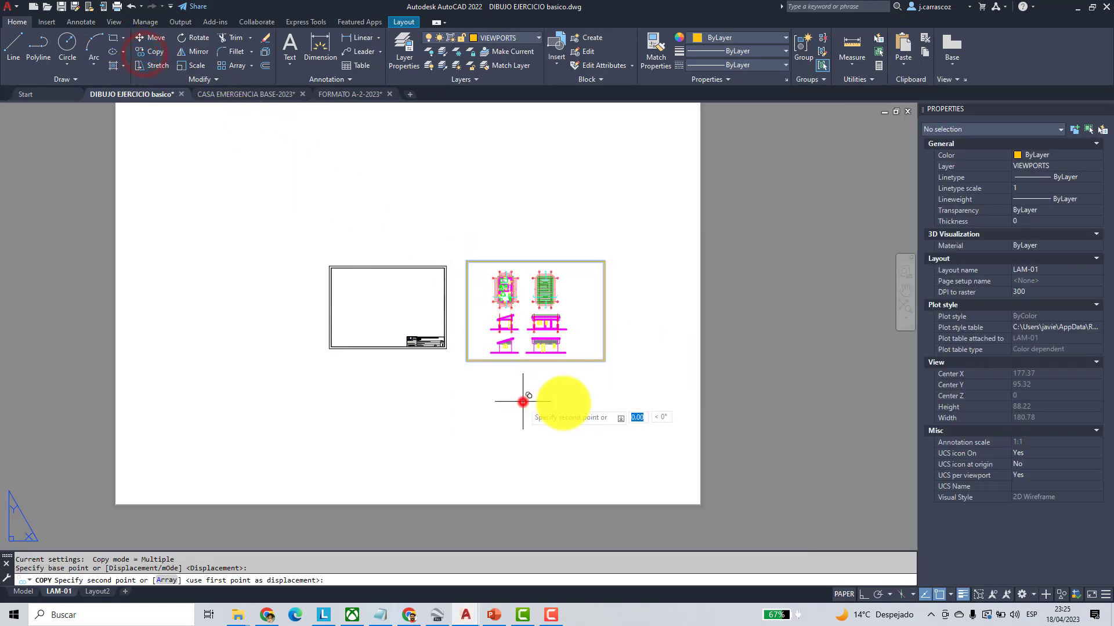
click(670, 400)
key(Return)
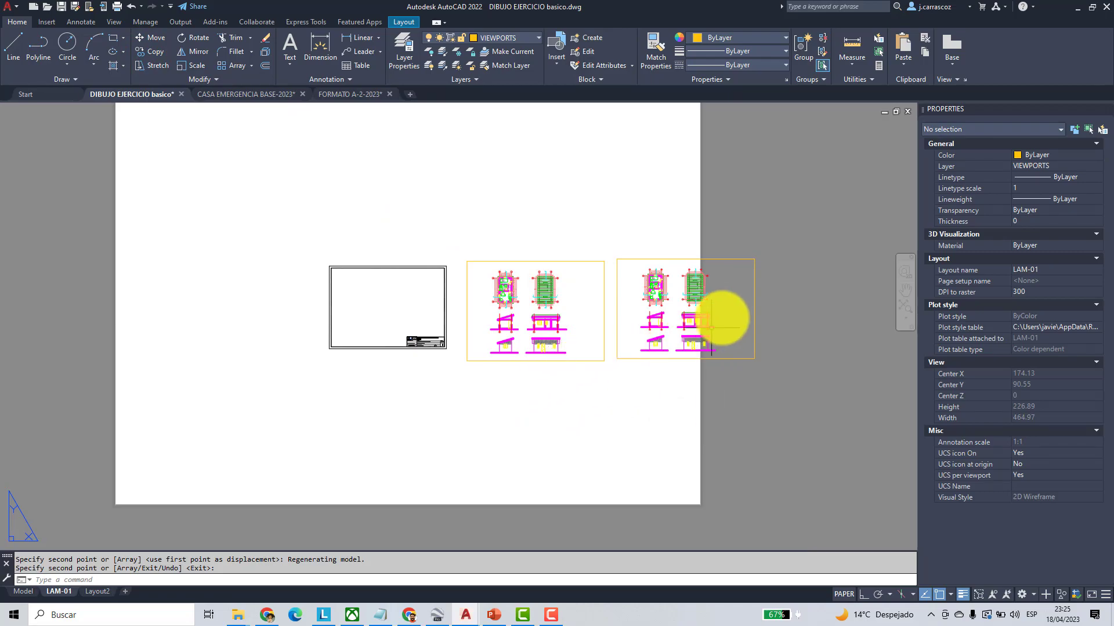
- Stretch the copied viewport's lower-right corner inward to about 27 by 25 units, cropping it to the furnished floor plan
scroll(722, 317, up, 4)
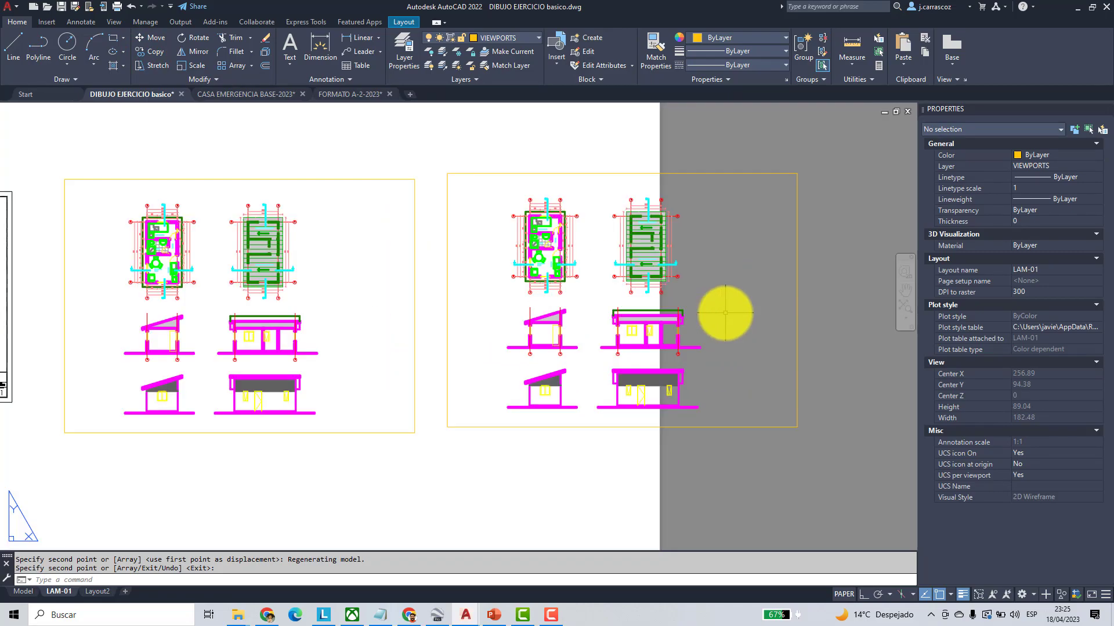
scroll(725, 313, down, 3)
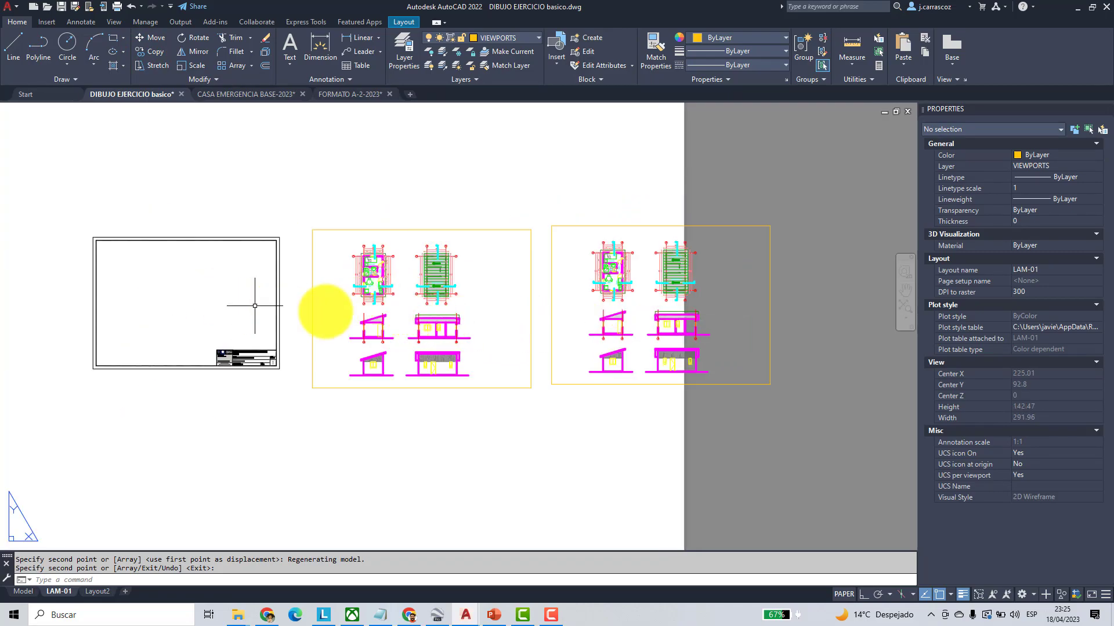
click(785, 378)
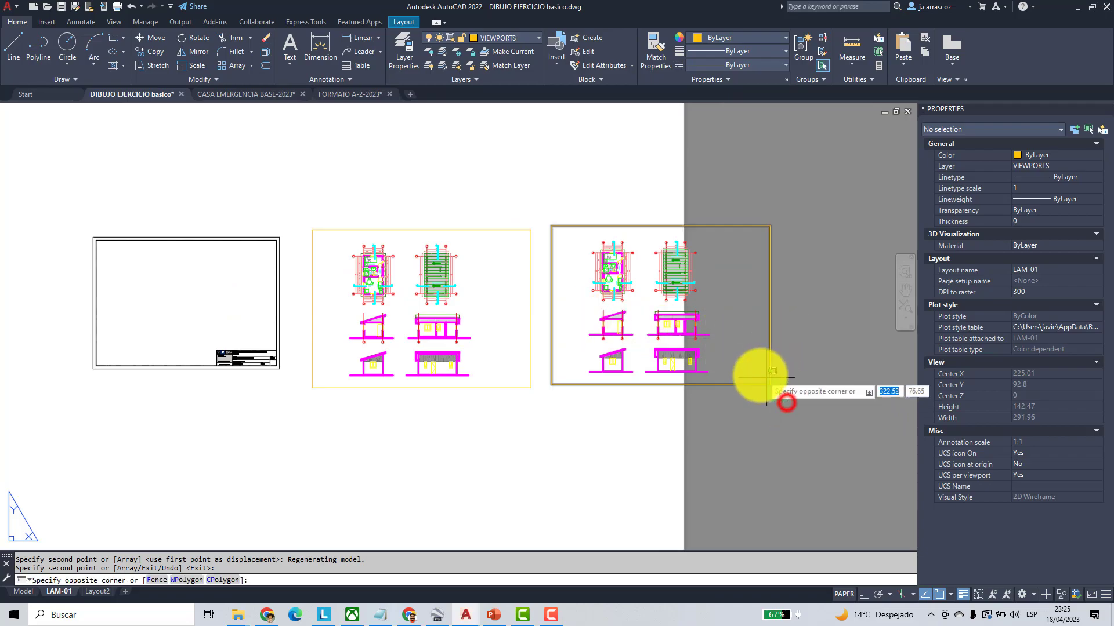
click(770, 384)
click(769, 384)
scroll(641, 304, up, 4)
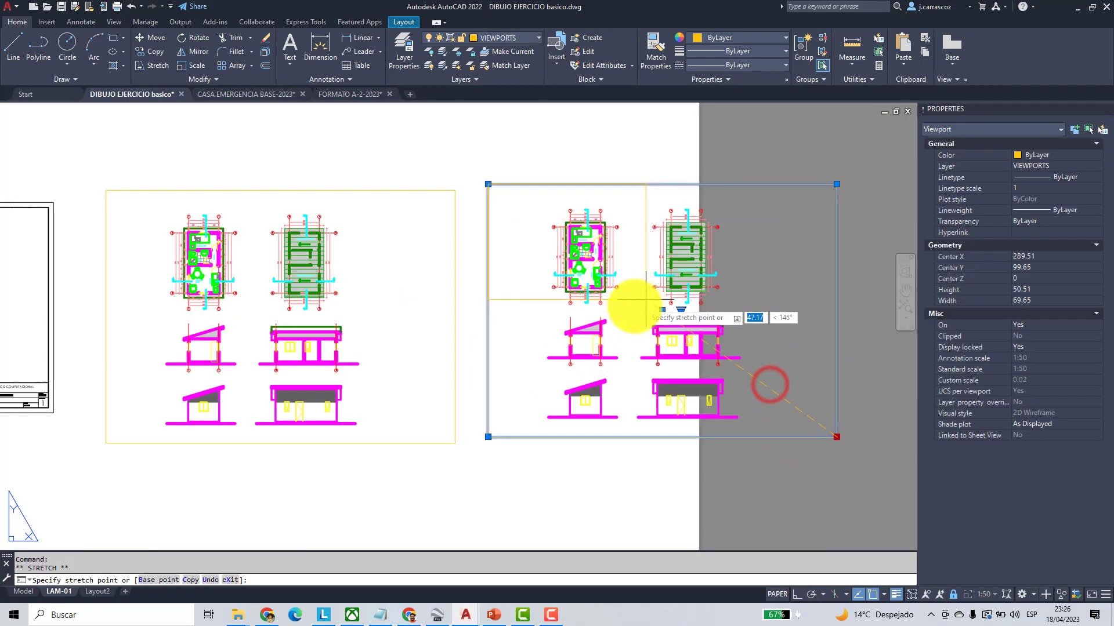
click(612, 313)
- Stretch the floor plan viewport's upper-left corner close to the plan, reducing the frame to about 15 by 21 units
middle_drag(456, 207, 448, 279)
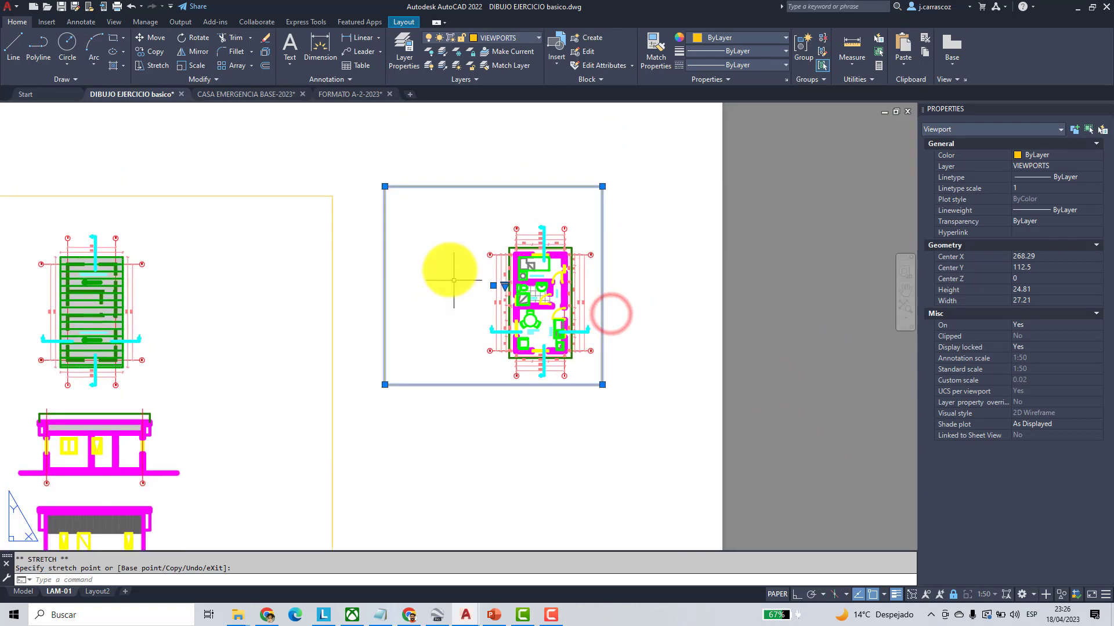
click(385, 186)
scroll(481, 225, up, 4)
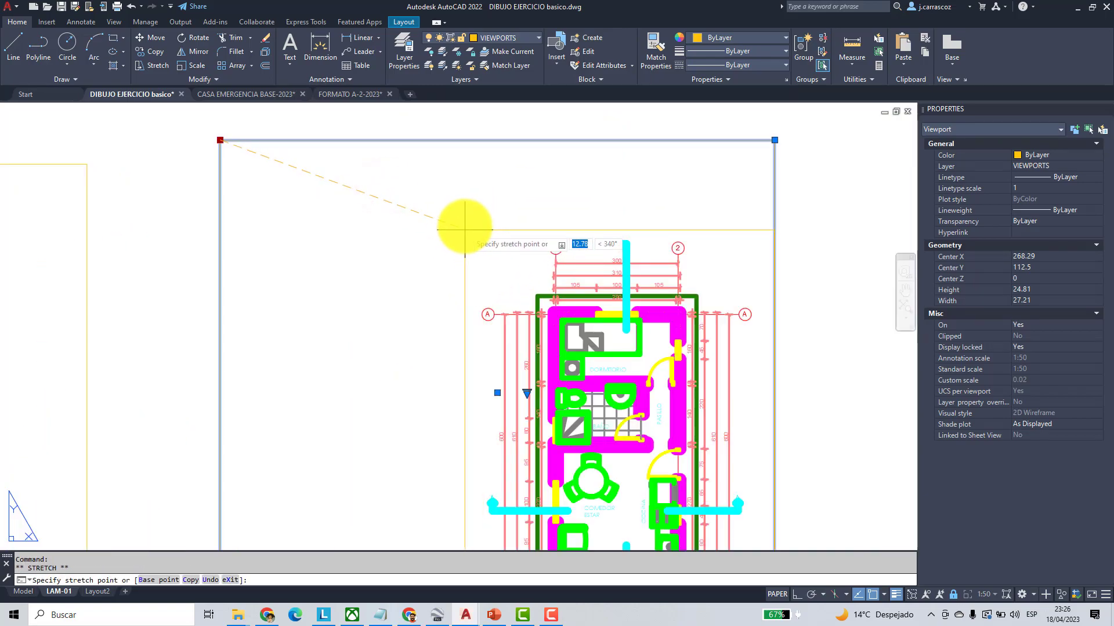
scroll(464, 229, down, 2)
click(463, 225)
scroll(490, 229, down, 8)
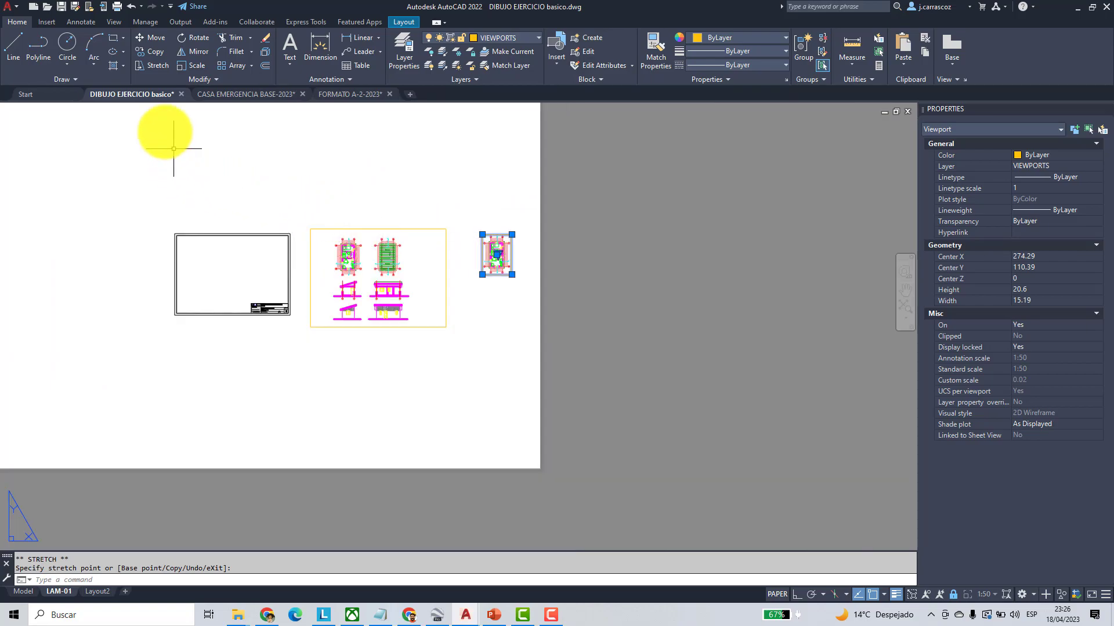
- Copy the cropped floor plan viewport directly below itself with Ortho on
key(Escape)
scroll(530, 257, up, 5)
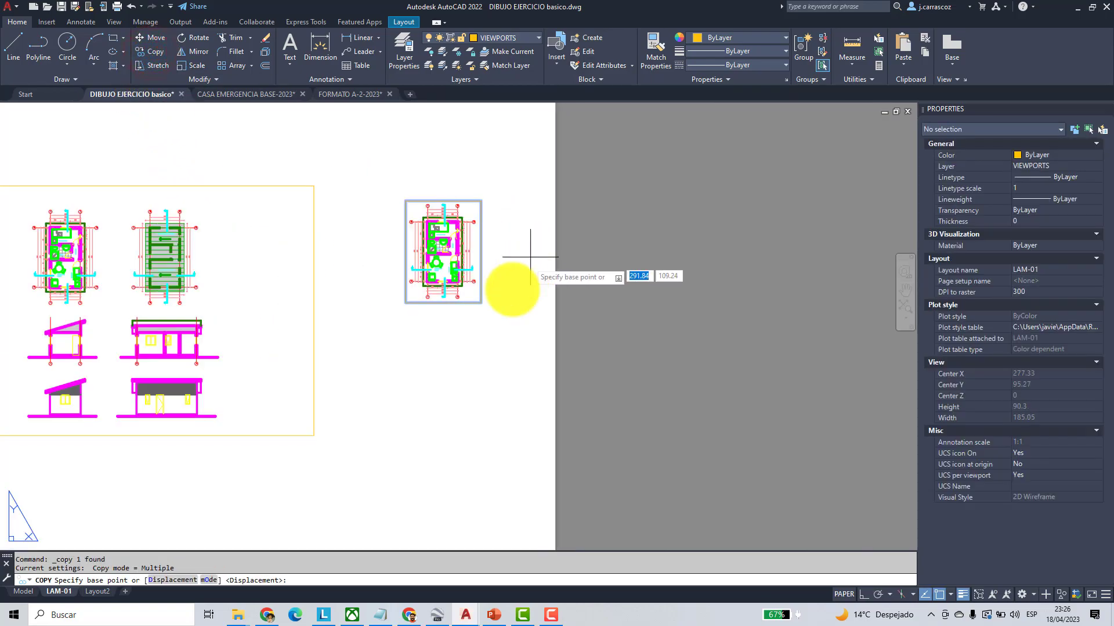
click(501, 254)
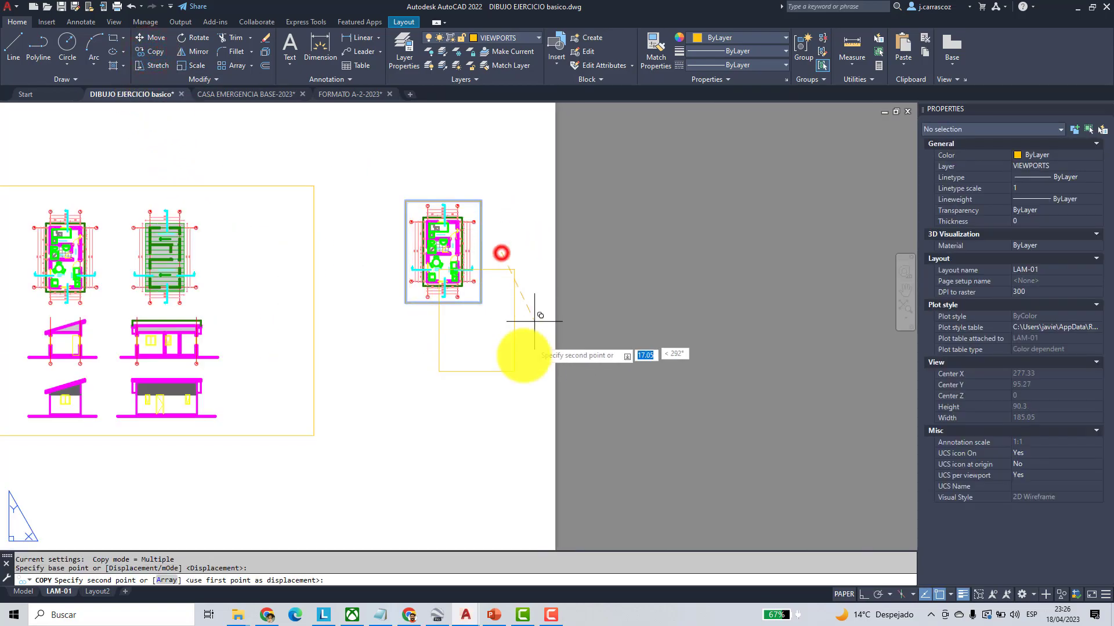
key(F8)
click(517, 367)
scroll(514, 363, down, 5)
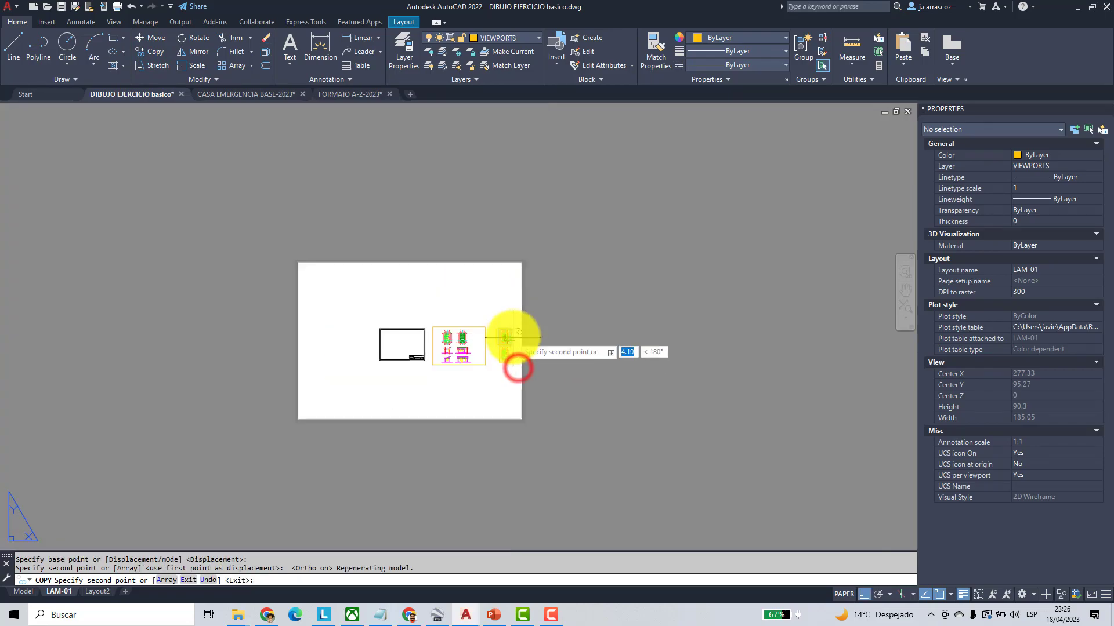
right_click(548, 349)
scroll(509, 355, up, 4)
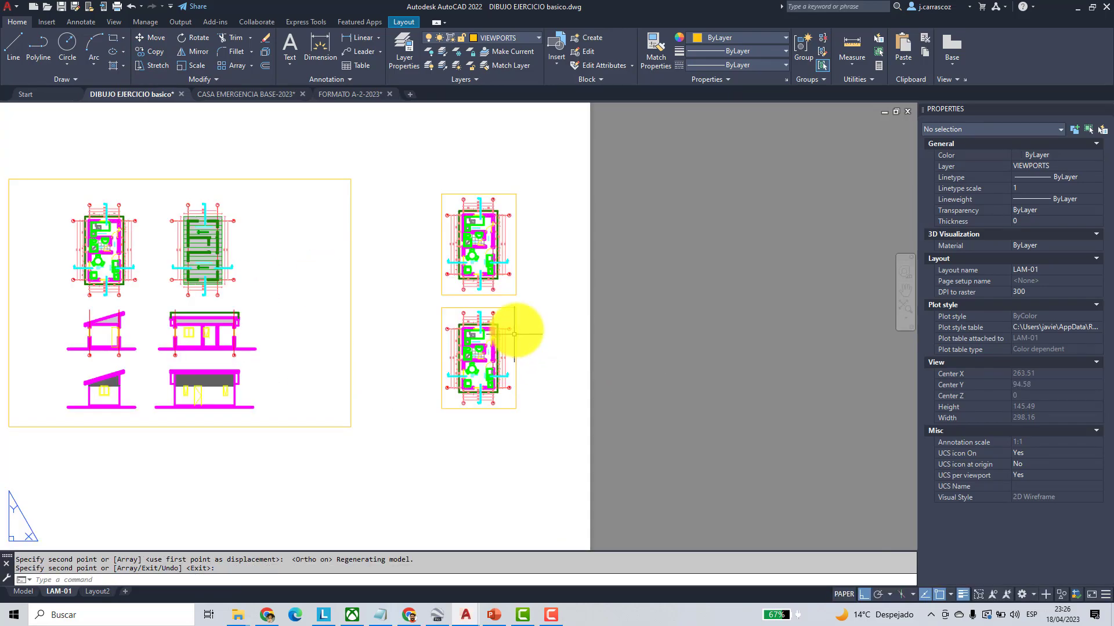
- Stretch the lower copied viewport's right side outward to about 39 by 21 units so it also covers the roof plan
scroll(525, 339, up, 3)
scroll(537, 325, down, 3)
click(554, 338)
click(532, 390)
click(534, 391)
click(651, 406)
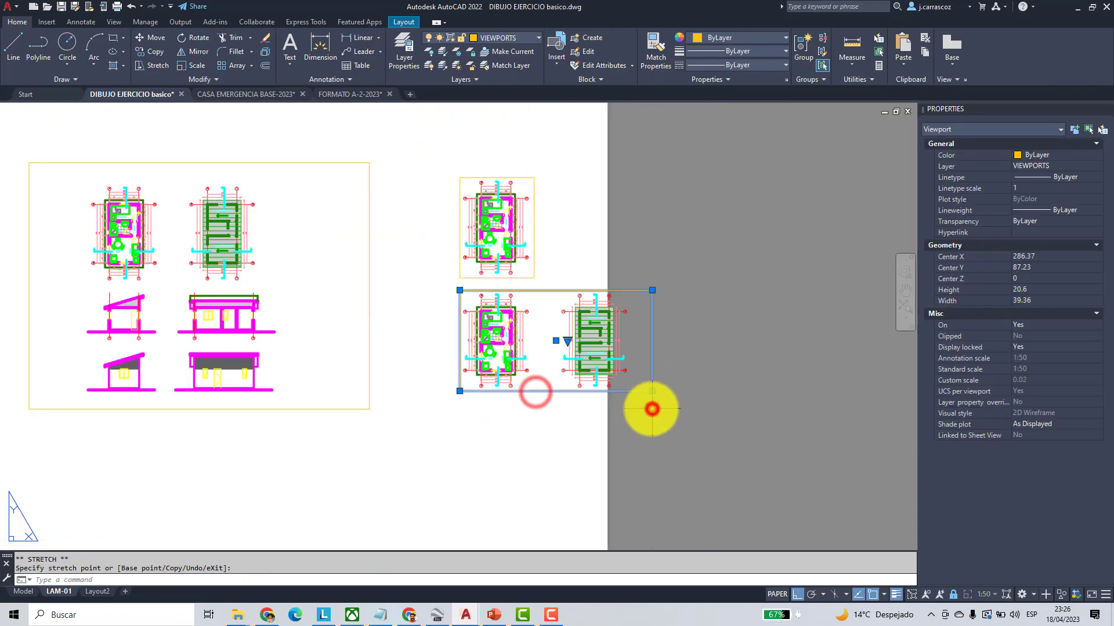
- Stretch both sides of the lower viewport inward to crop it to the roof plan, about 15 by 21 units
scroll(520, 377, up, 2)
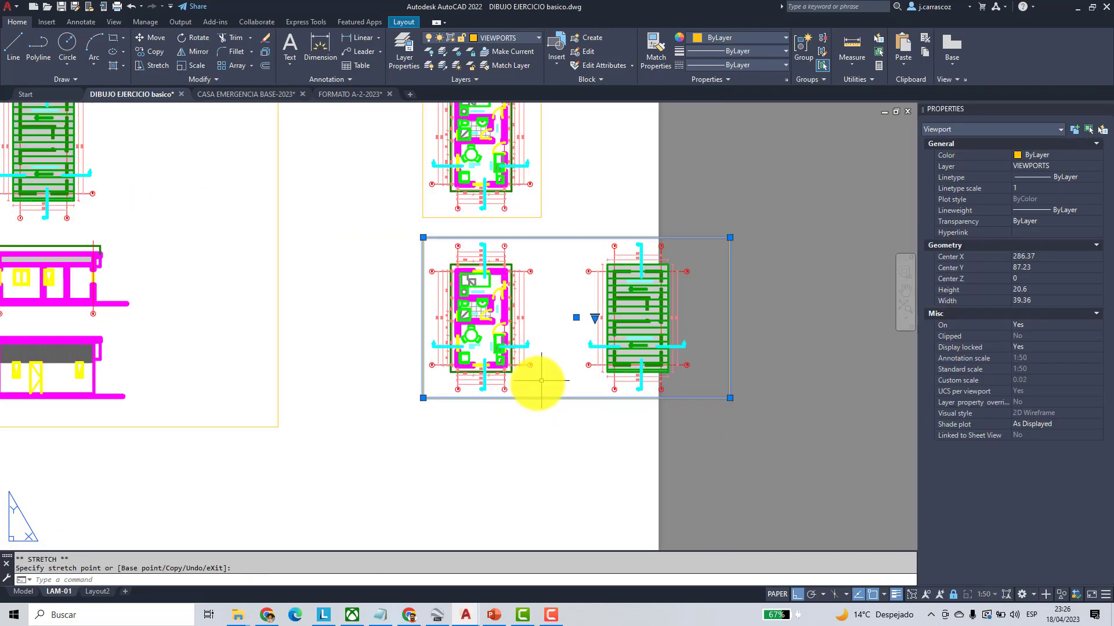
click(423, 398)
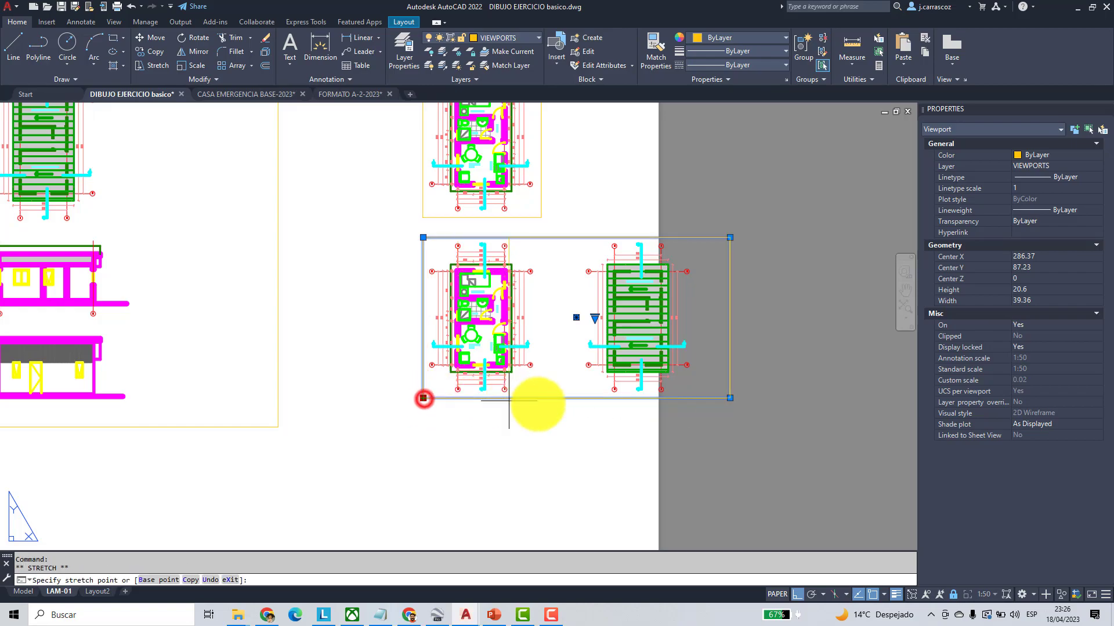
click(575, 401)
scroll(714, 401, up, 4)
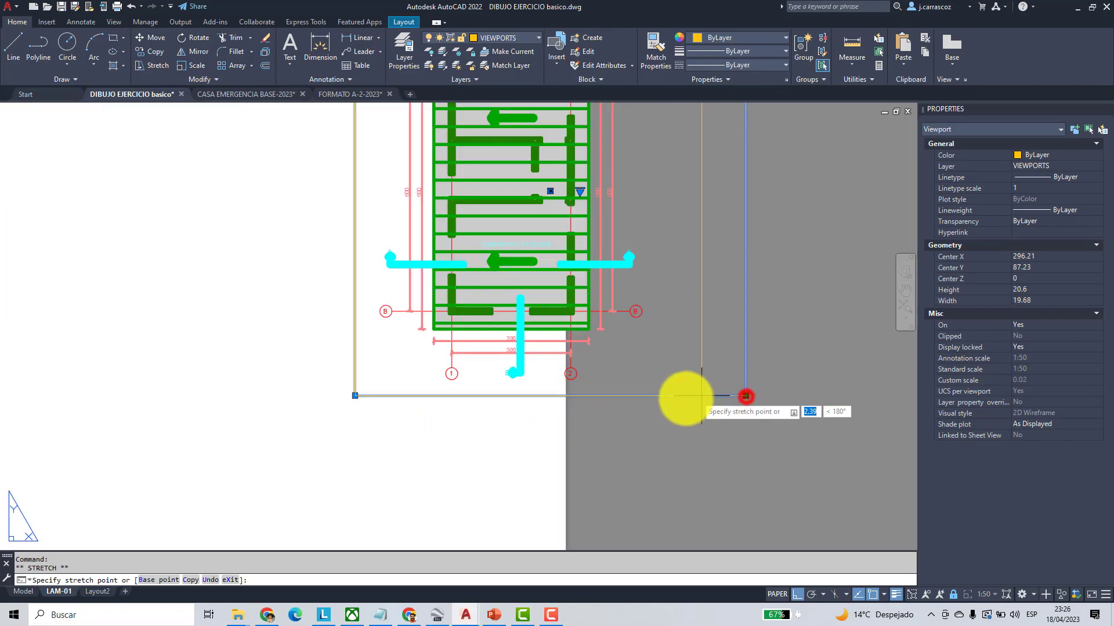
click(652, 398)
scroll(654, 398, down, 8)
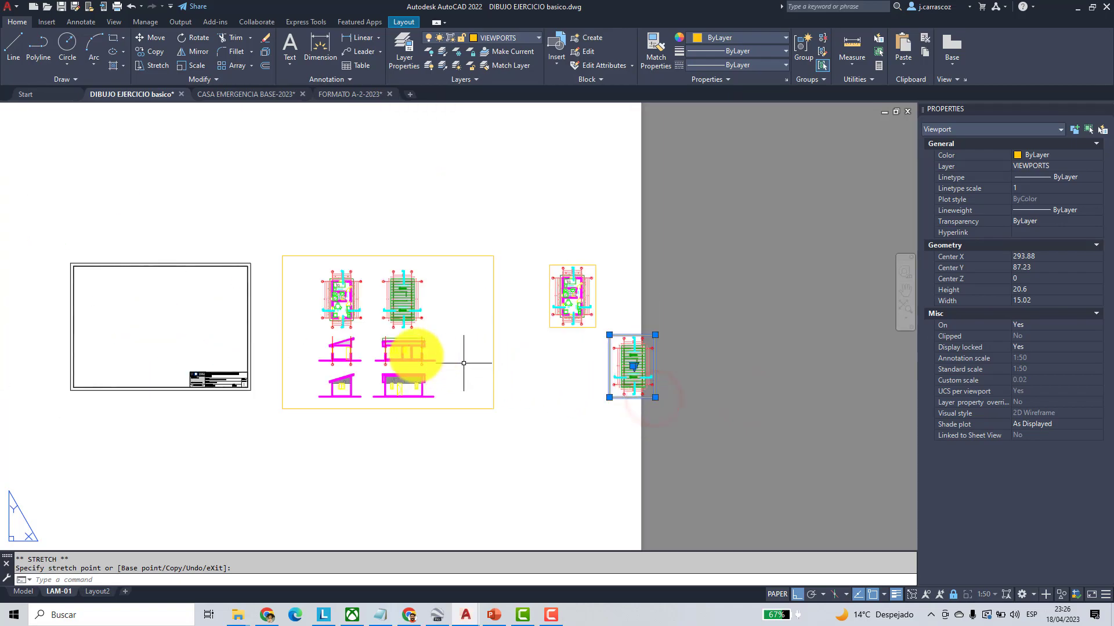
key(Escape)
key(Escape)
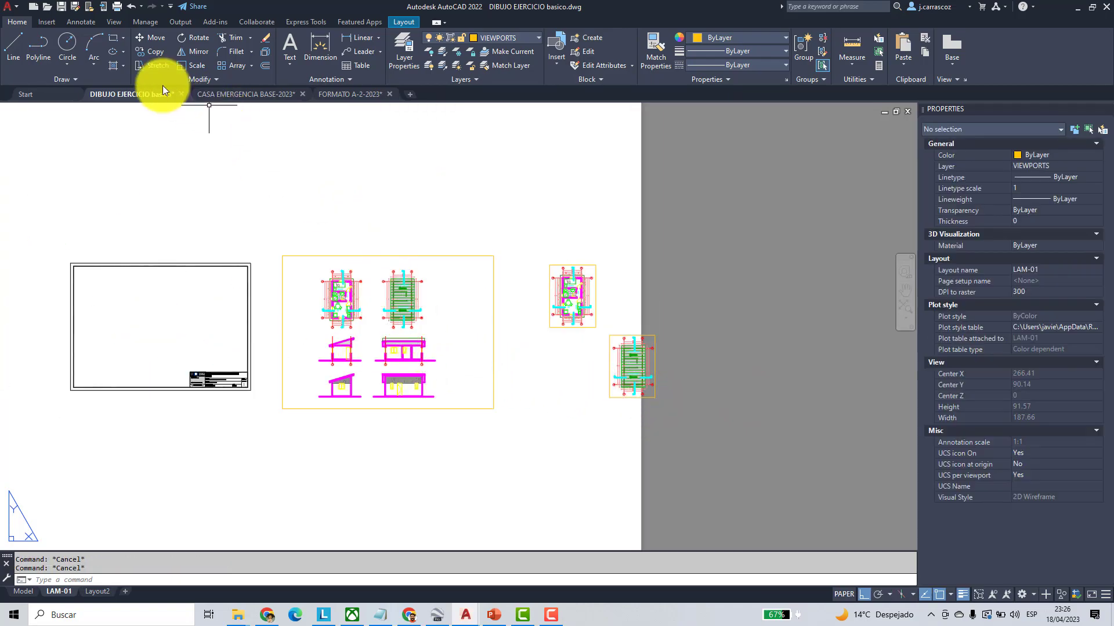
- Move the cropped floor plan viewport onto the A-2 sheet above the title block with Ortho off
click(147, 41)
click(595, 291)
right_click(587, 293)
click(587, 295)
scroll(409, 343, up, 3)
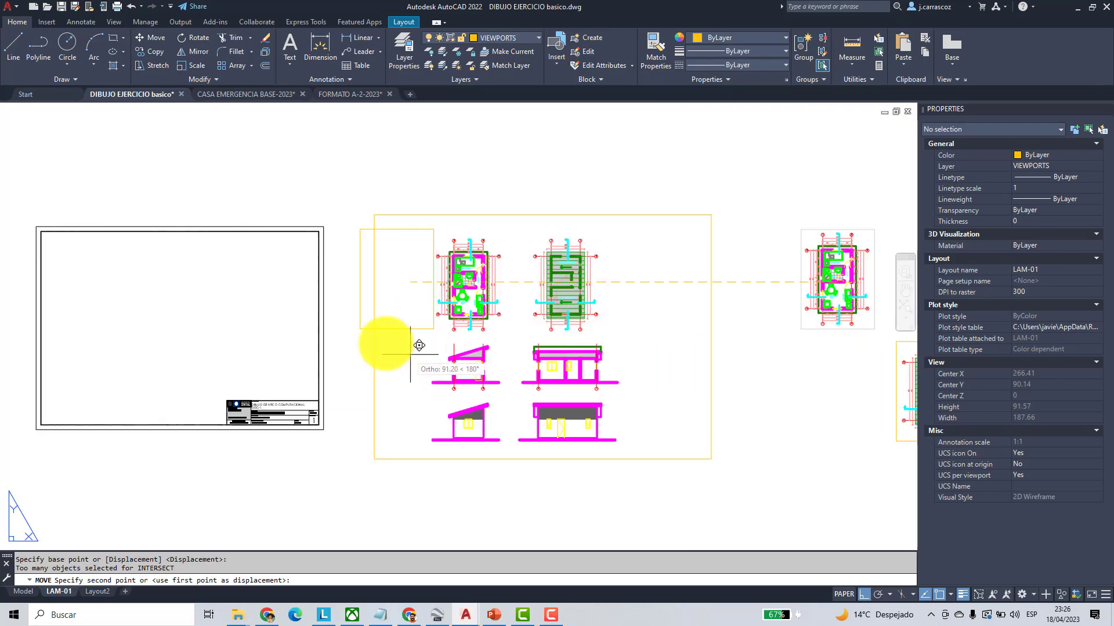
key(F8)
scroll(282, 285, up, 4)
click(298, 289)
scroll(294, 281, down, 5)
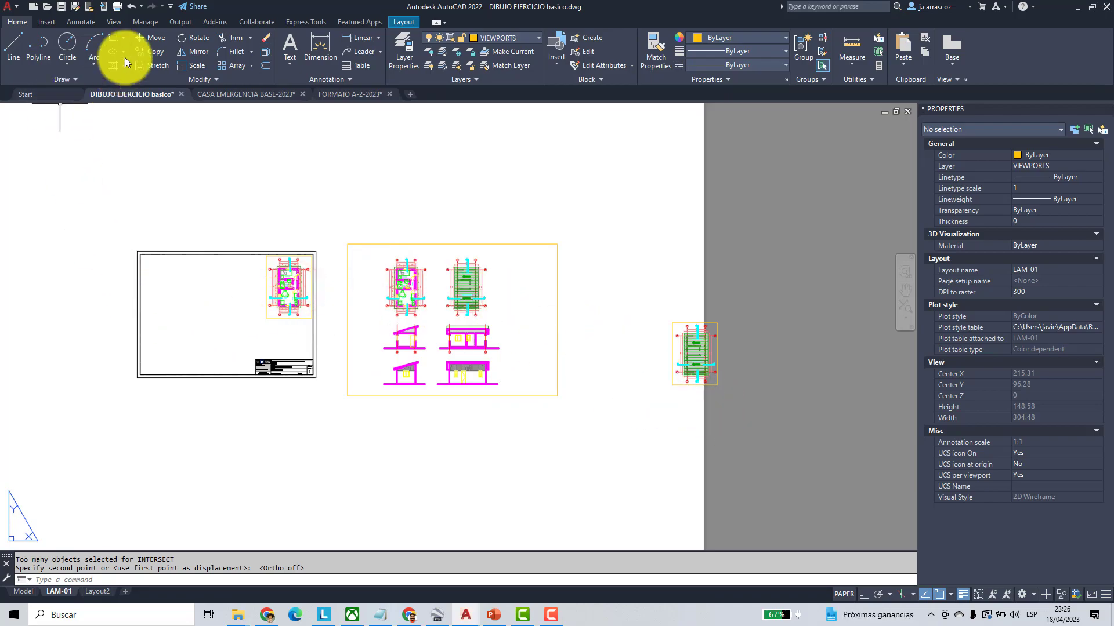
- Move the floor plan viewport across to the upper-left corner of the sheet frame
click(140, 38)
click(291, 318)
click(284, 308)
key(Return)
click(285, 303)
scroll(168, 305, up, 5)
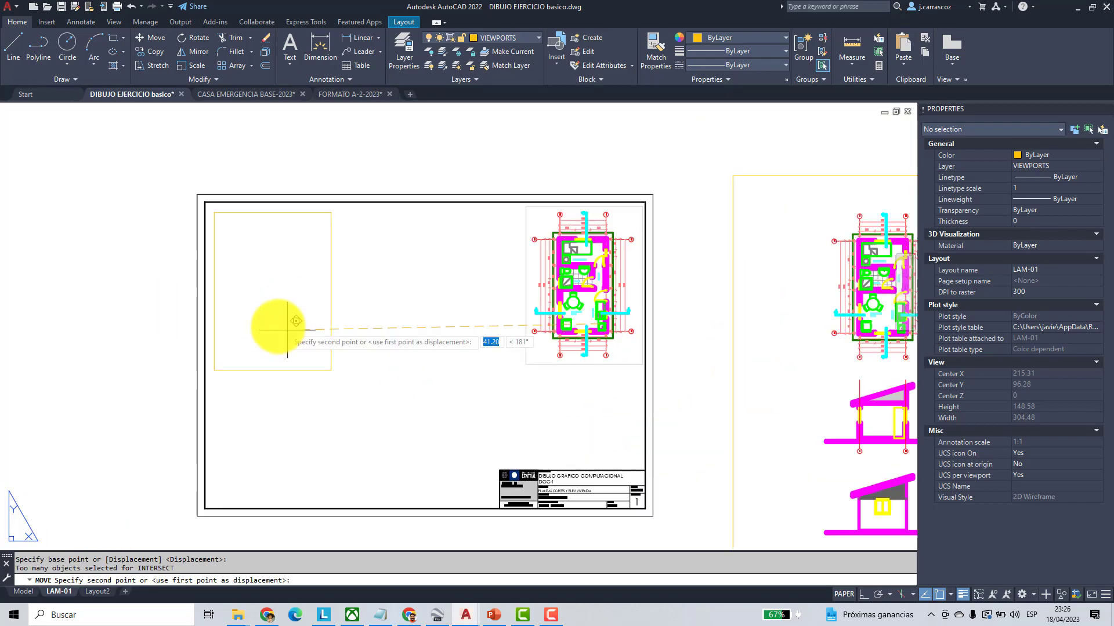
click(279, 322)
- Move the cropped roof plan viewport onto the sheet, directly below the floor plan viewport
scroll(281, 320, down, 5)
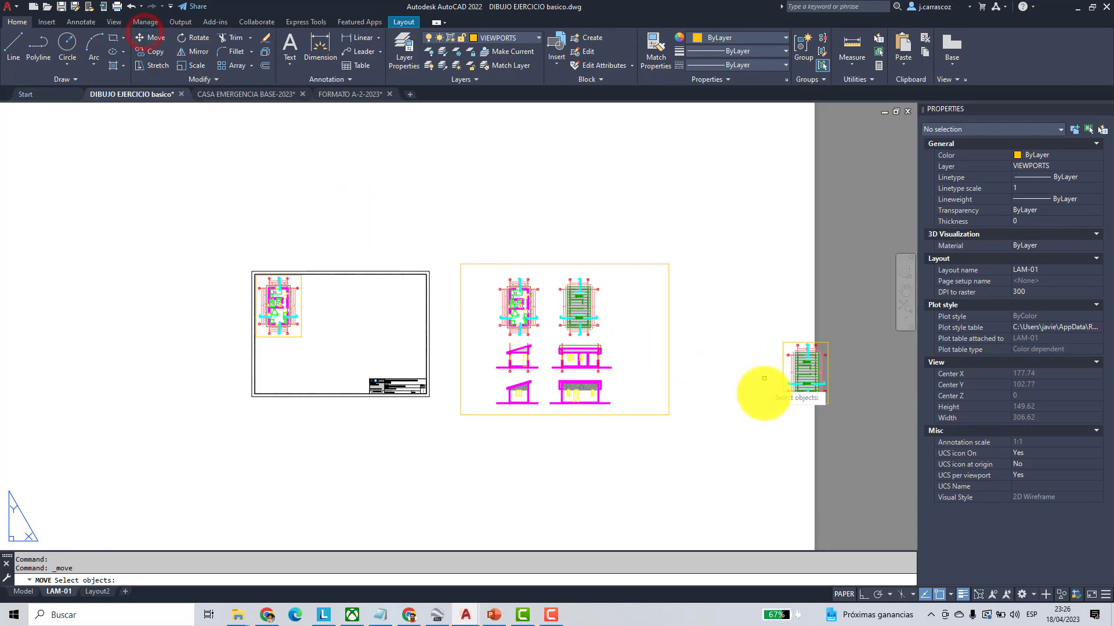
click(783, 397)
key(Return)
click(791, 383)
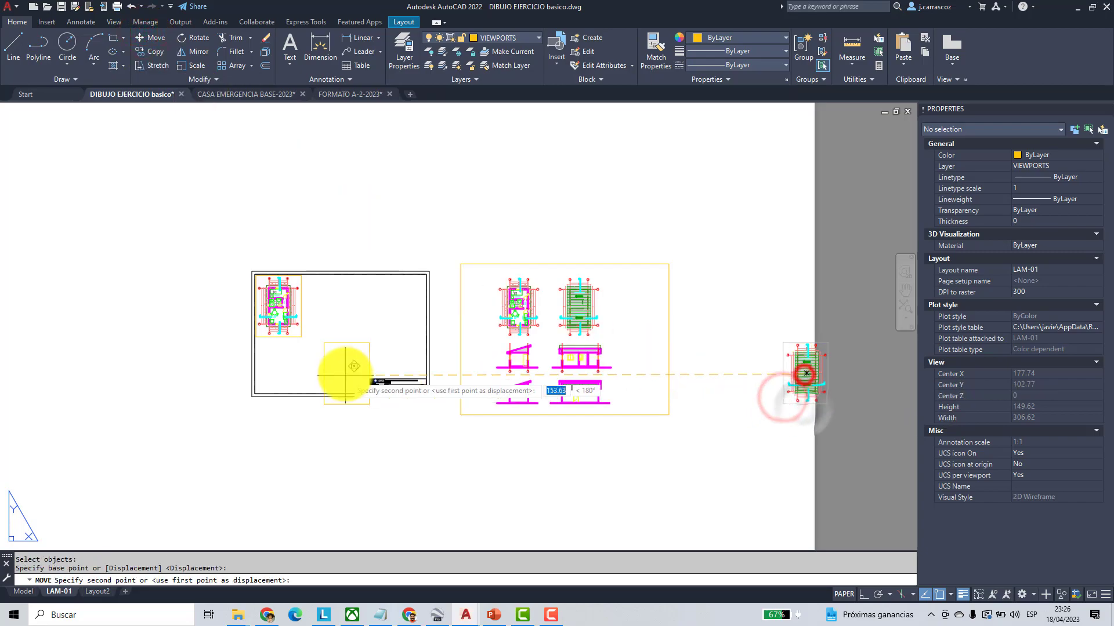
scroll(290, 359, up, 4)
click(277, 377)
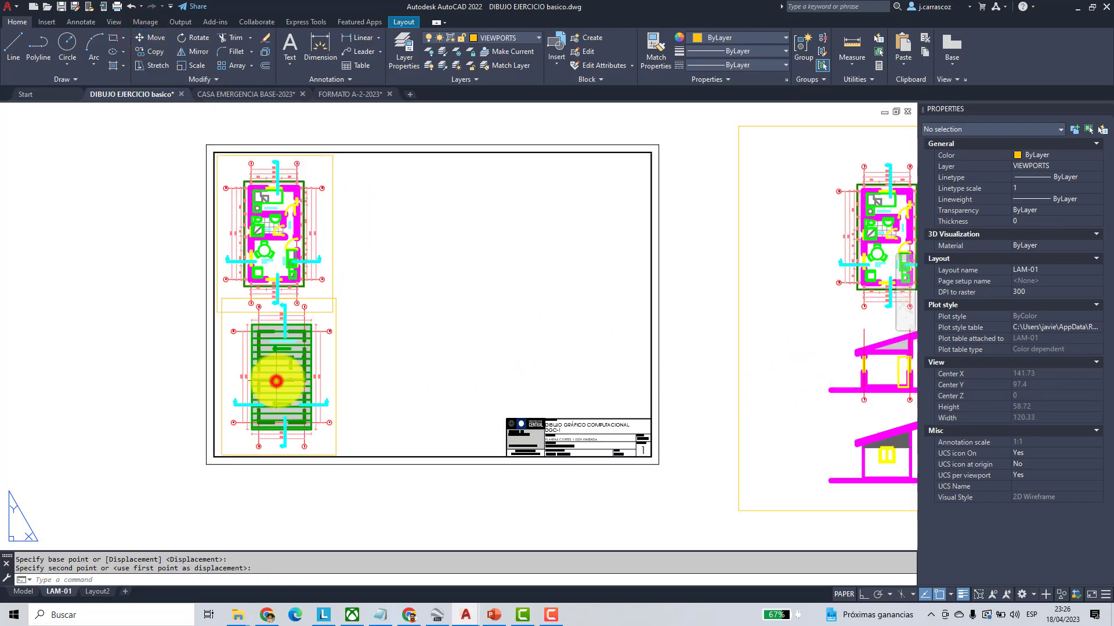
- Move the roof plan viewport by its axis 2 line so it aligns vertically with axis 2 of the floor plan
click(148, 38)
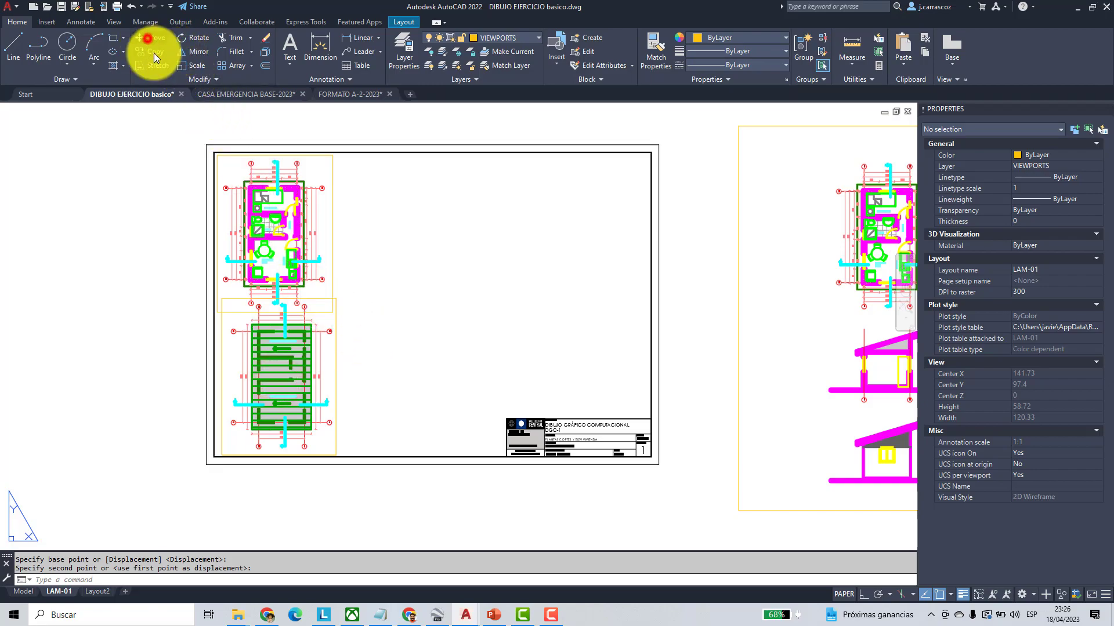
click(335, 346)
scroll(313, 302, up, 3)
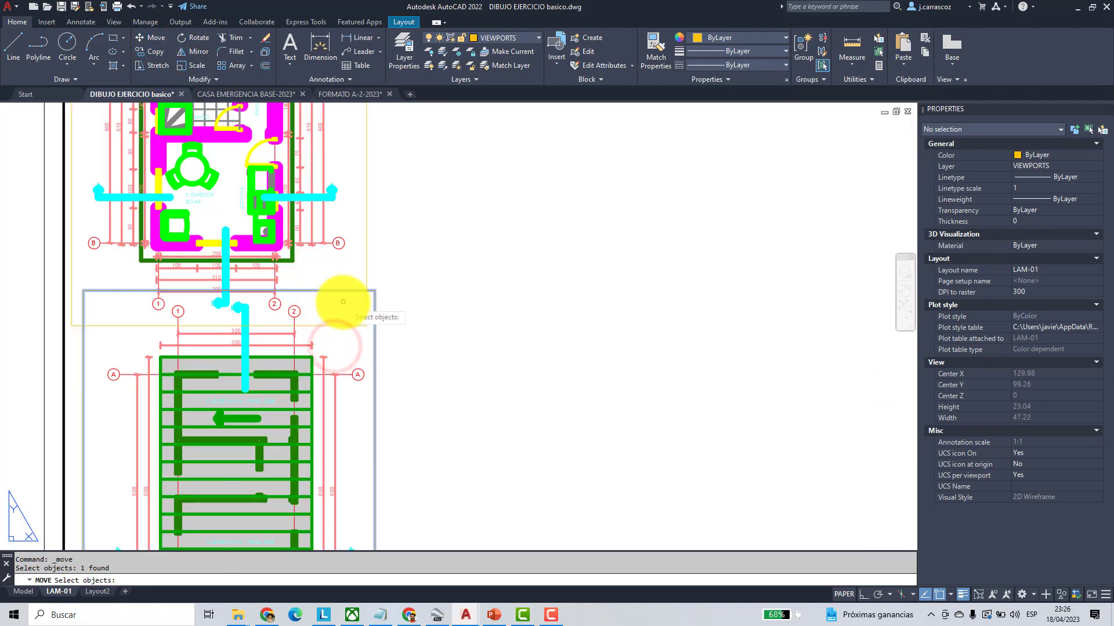
key(Return)
scroll(325, 311, up, 4)
click(282, 341)
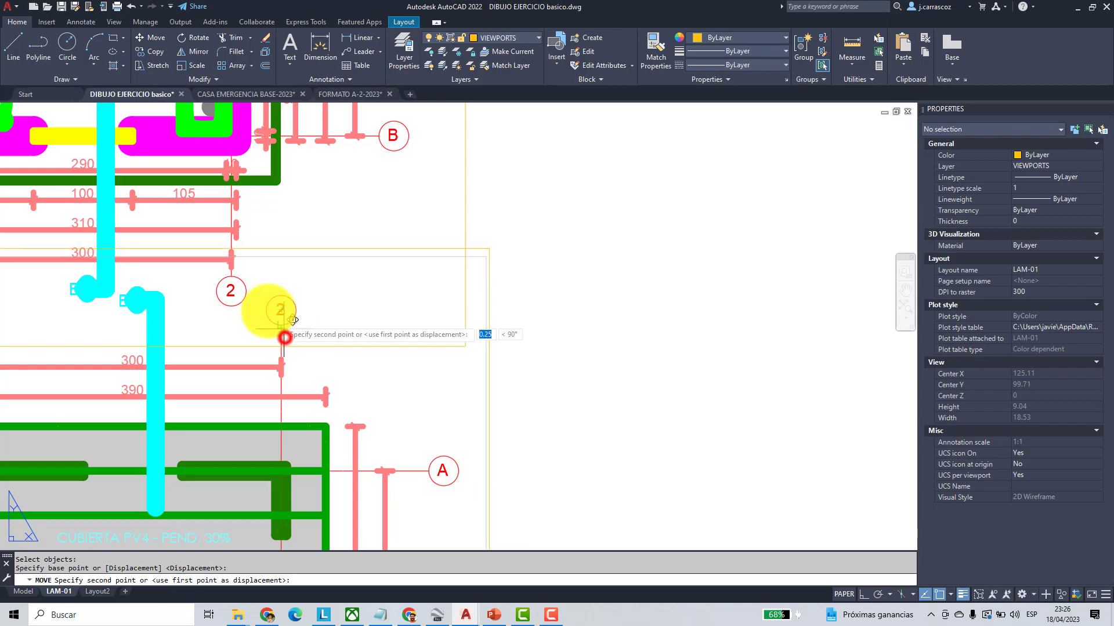
scroll(286, 318, up, 4)
click(189, 164)
scroll(229, 181, down, 5)
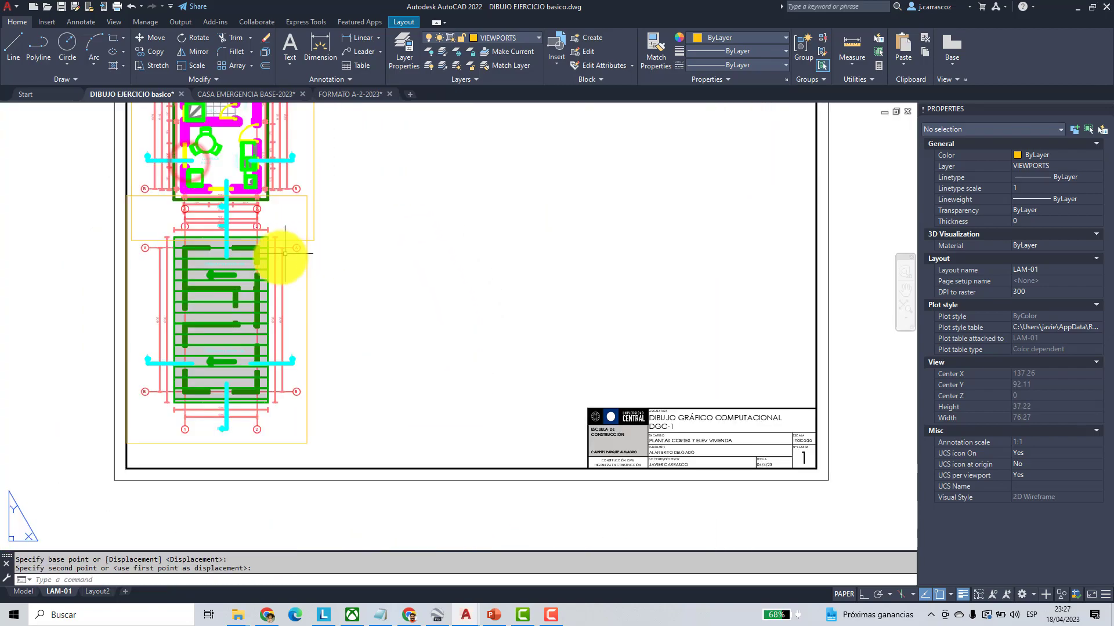
- Move the roof plan viewport straight down with Ortho on, to the lower edge of the sheet frame
click(152, 37)
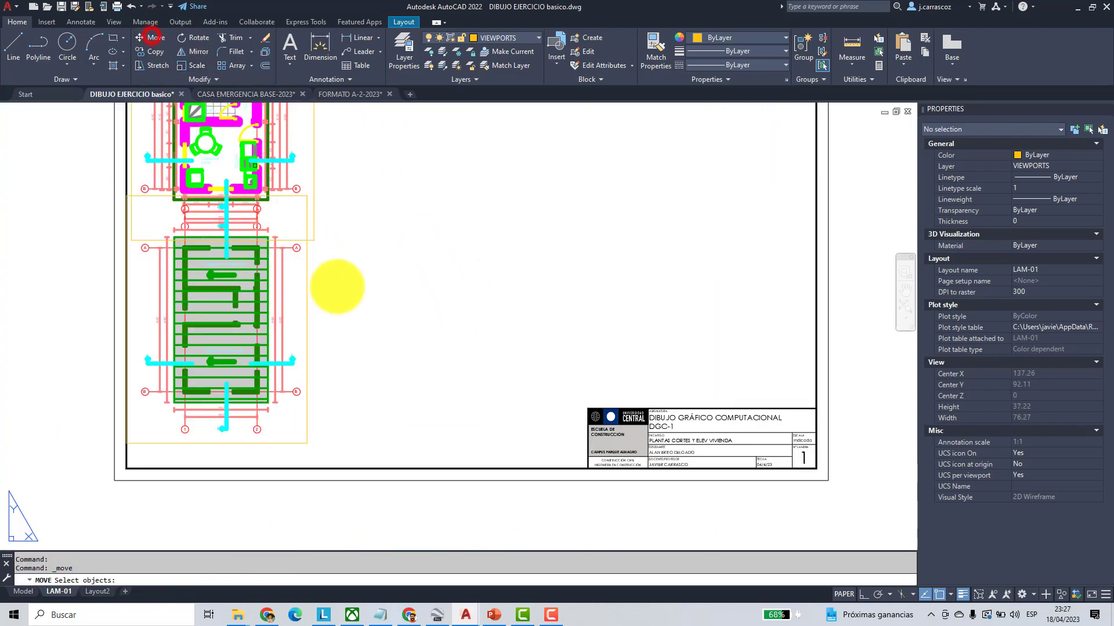
click(309, 300)
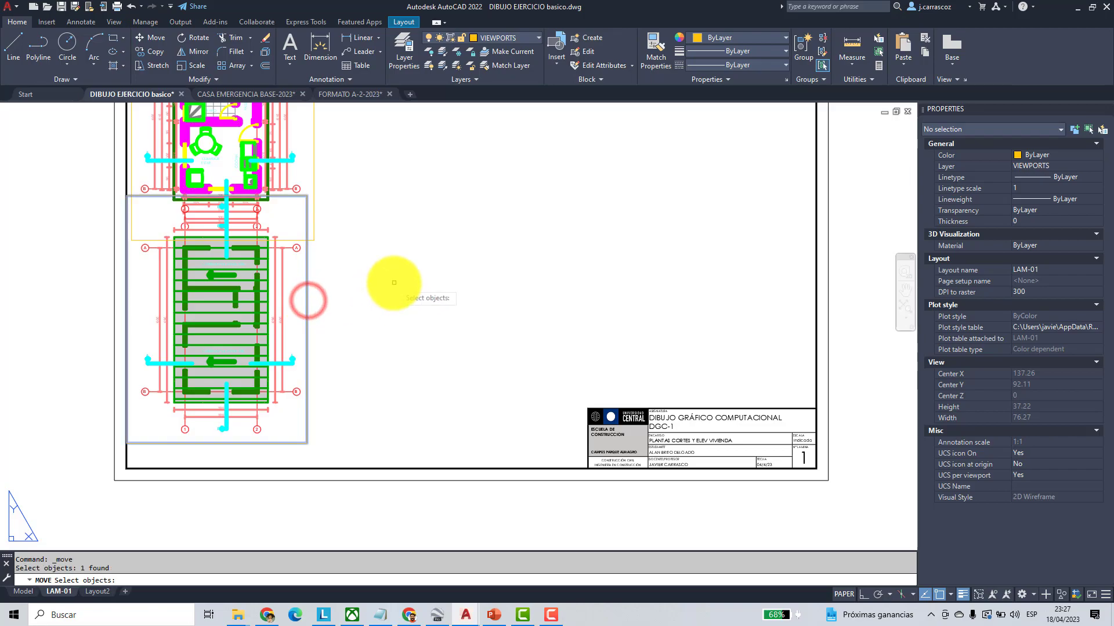
key(Return)
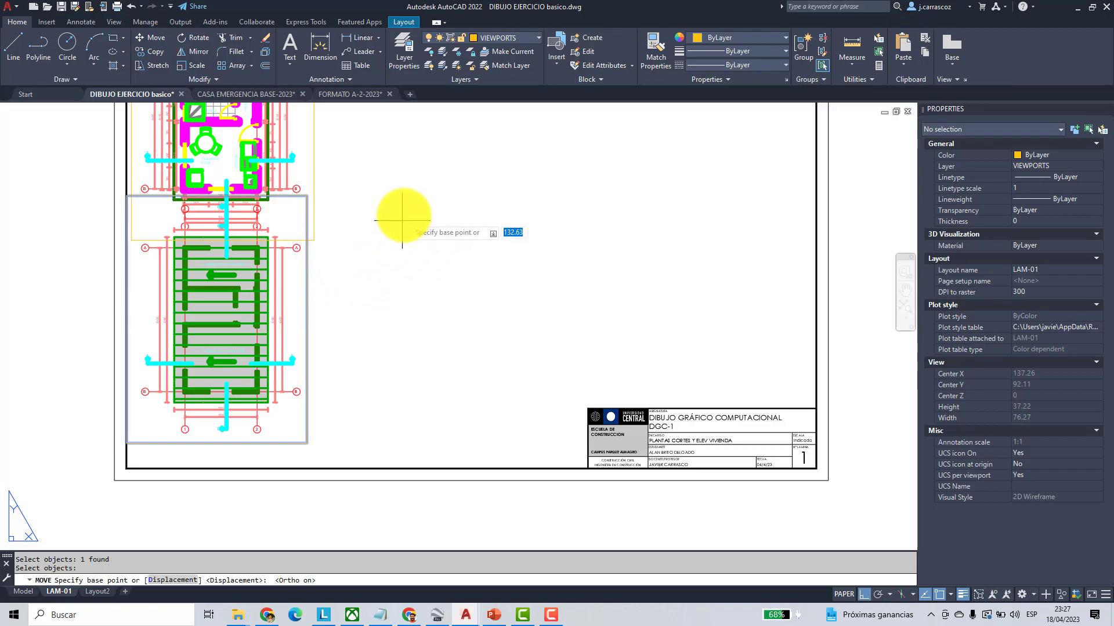
key(F8)
click(404, 216)
click(407, 238)
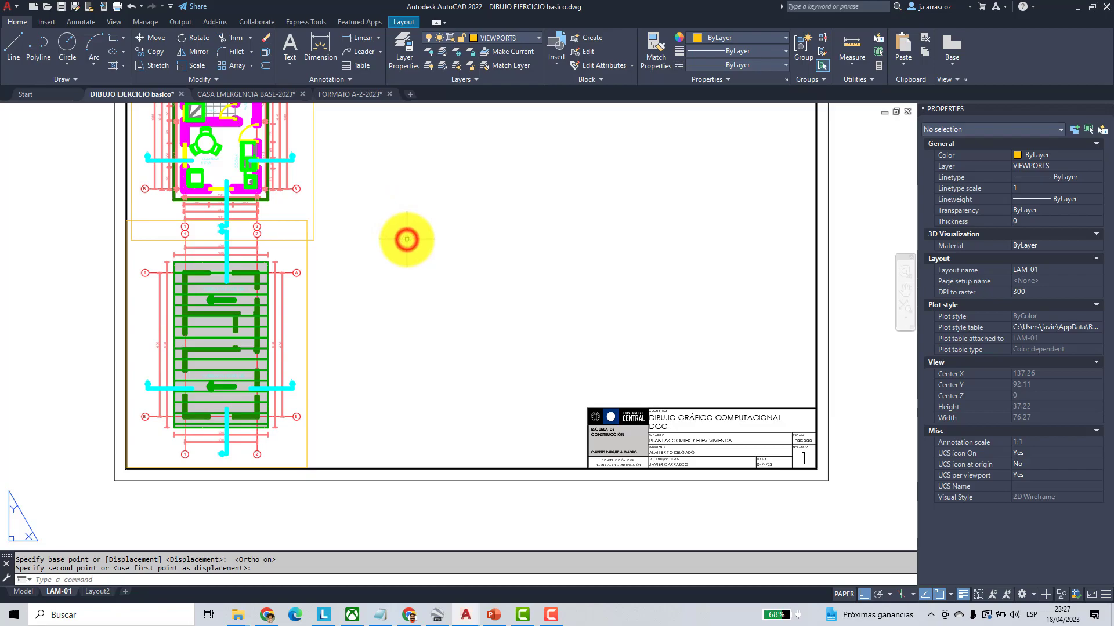
- Move the floor plan viewport slightly straight up to separate its axis bubbles from those of the roof plan
scroll(406, 239, down, 4)
scroll(373, 229, up, 4)
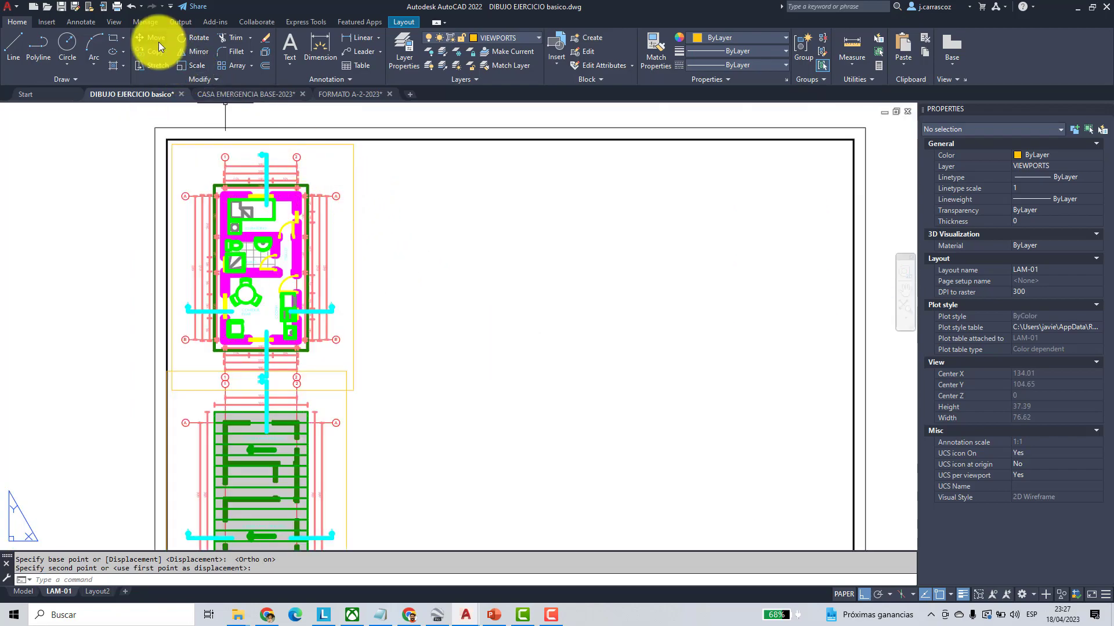
click(351, 226)
right_click(356, 226)
click(428, 286)
click(431, 285)
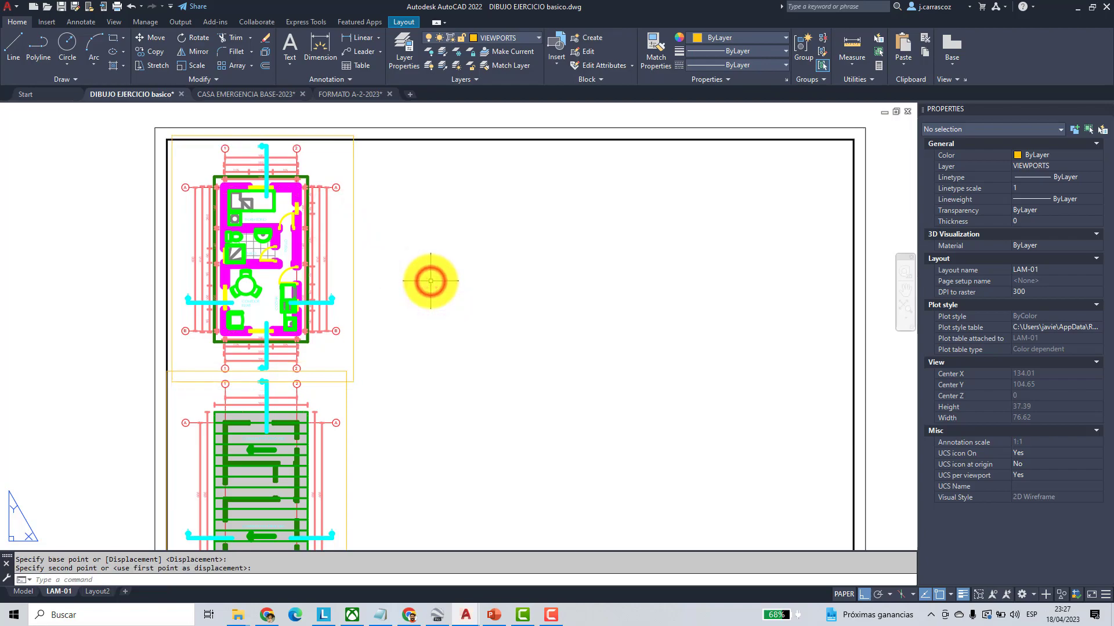
- Stretch the right and left sides of the large original viewport inward, narrowing it to about 42 units
scroll(431, 285, down, 2)
scroll(299, 360, down, 2)
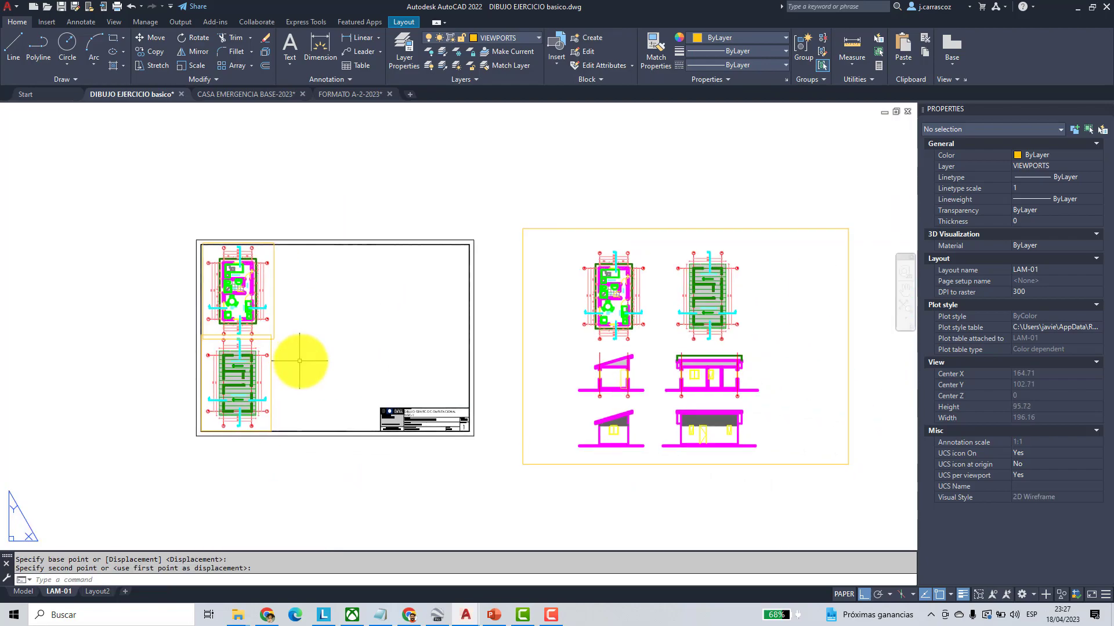
scroll(242, 354, down, 1)
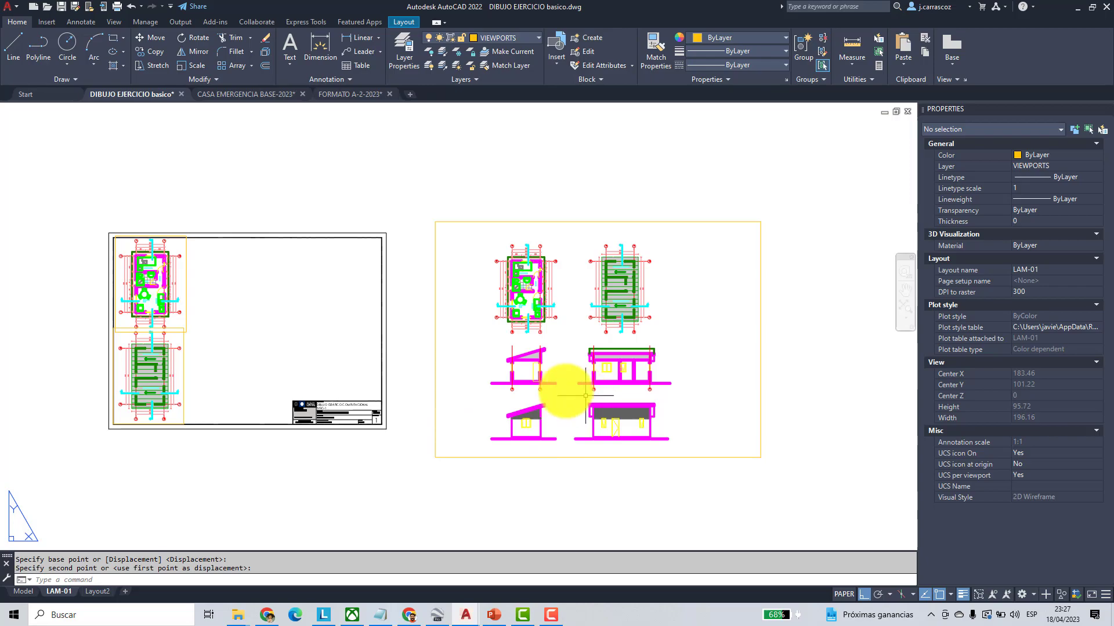
middle_drag(663, 424, 547, 400)
click(670, 455)
click(621, 398)
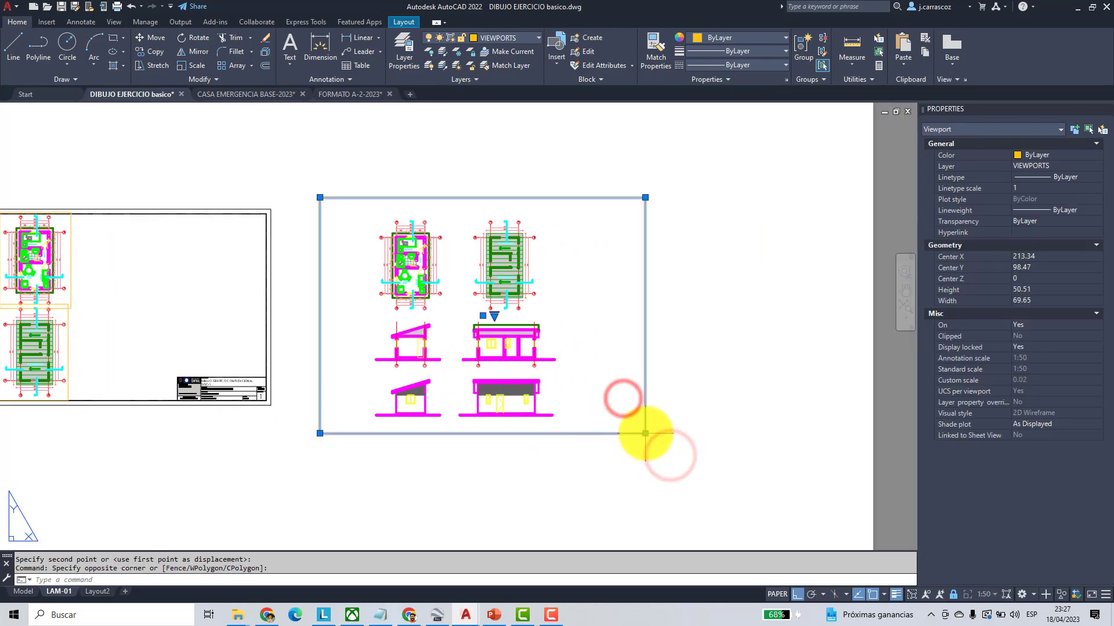
click(644, 435)
scroll(585, 431, up, 2)
click(549, 427)
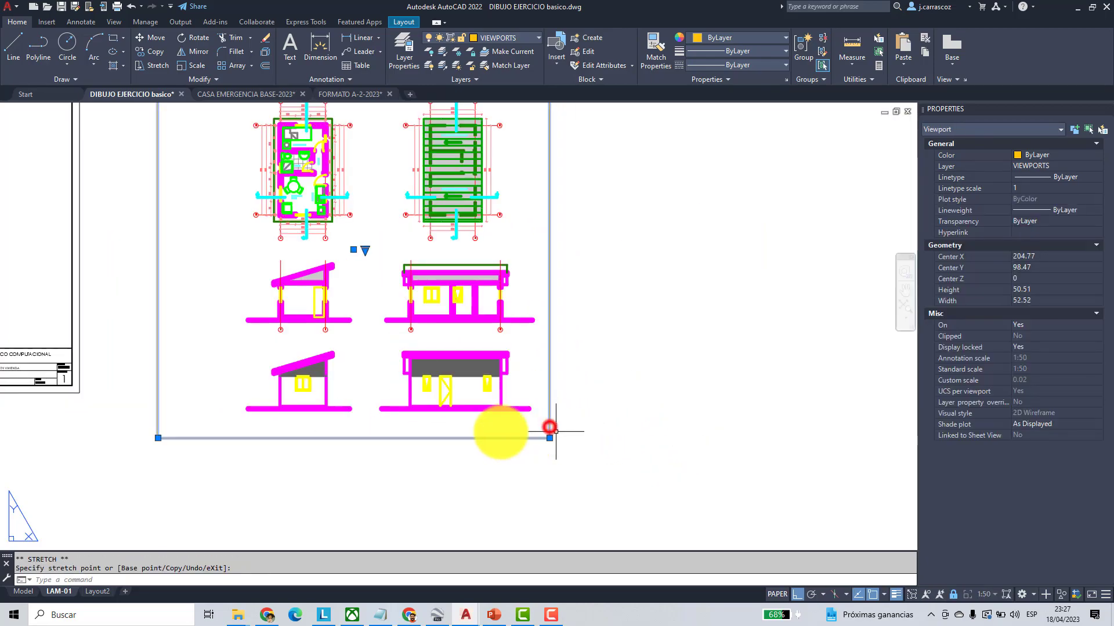
click(231, 453)
- Stretch the large viewport's top edge down to about 25 units high, leaving only the sections and elevations
scroll(279, 431, down, 2)
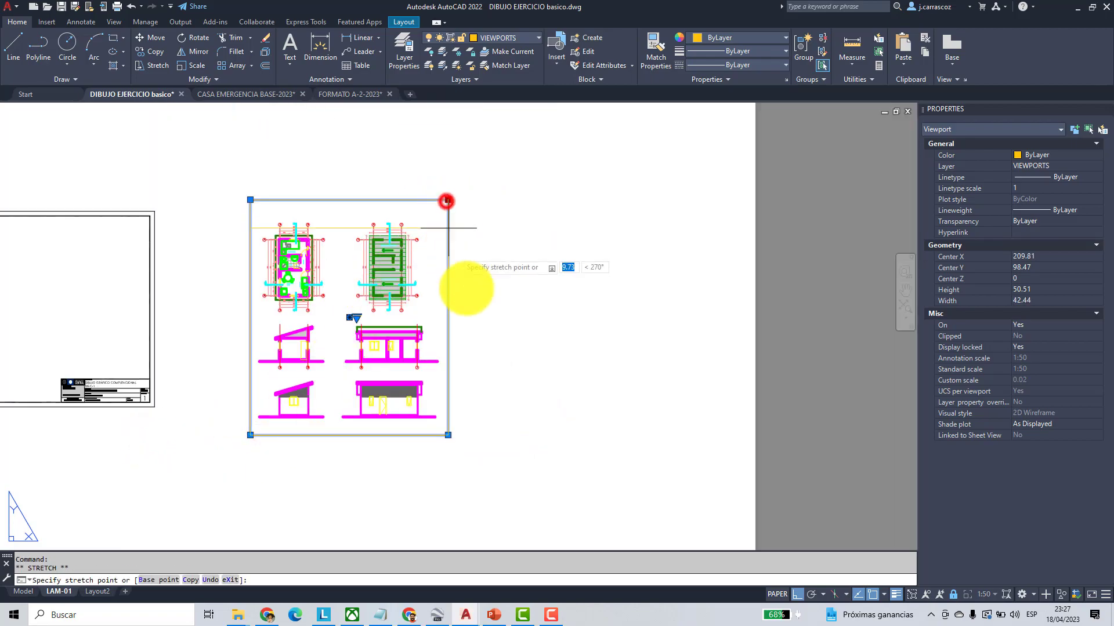
scroll(447, 311, up, 3)
click(454, 322)
scroll(454, 322, down, 3)
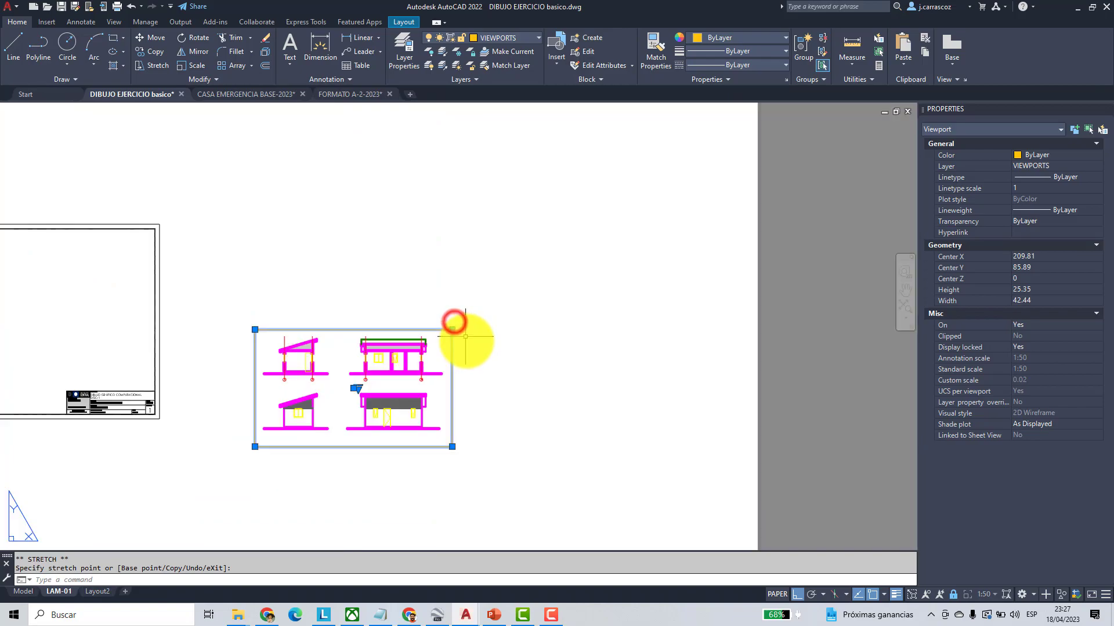
- Move the sections and elevations viewport onto the sheet beside the two plans, with Ortho off
click(148, 39)
click(409, 363)
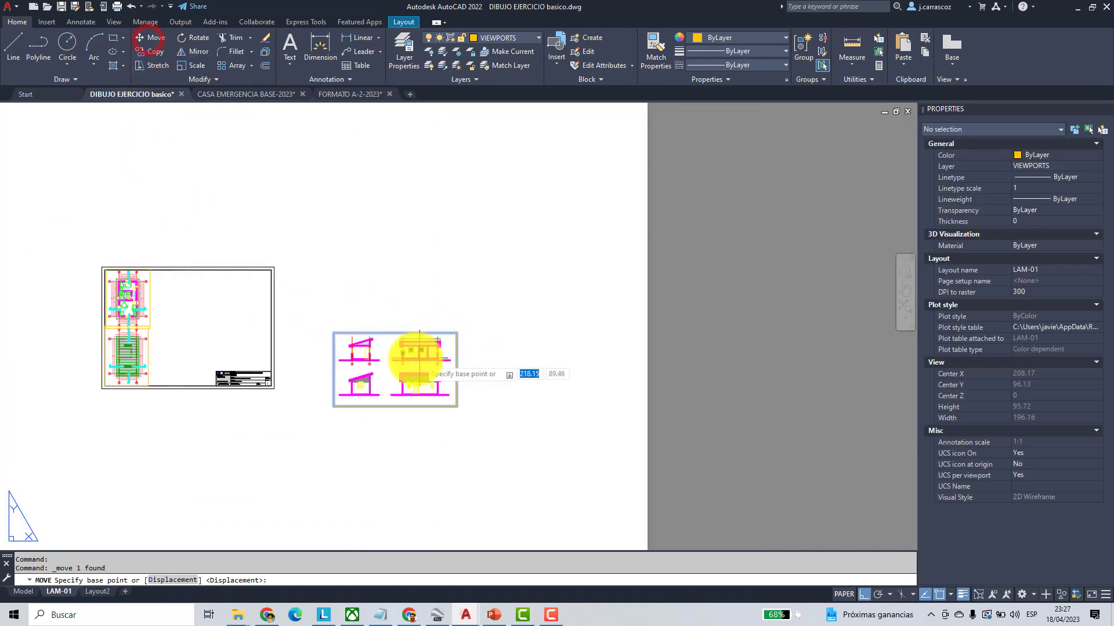
middle_drag(236, 348, 332, 360)
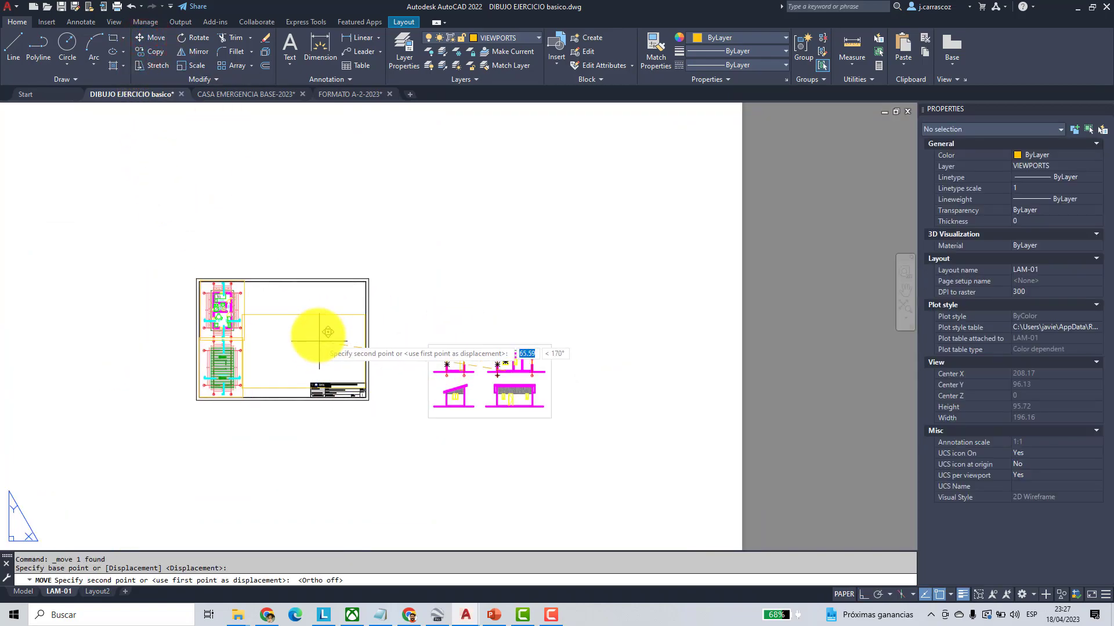
scroll(316, 330, up, 4)
key(F8)
click(323, 323)
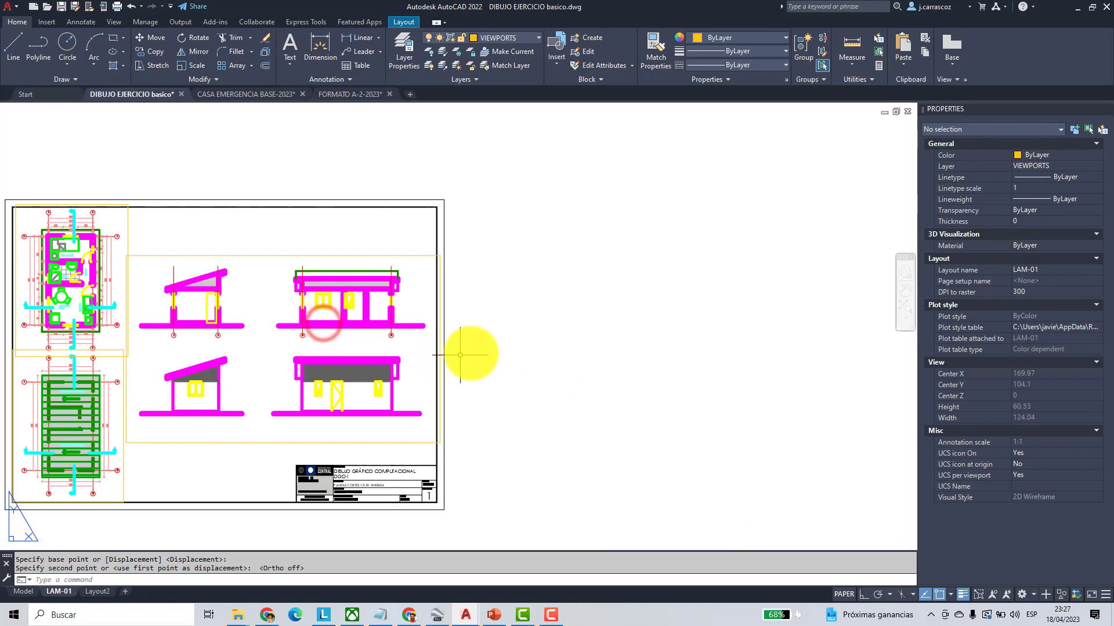
- Zoom to the extents of the layout to examine the arranged sheet
scroll(471, 351, down, 2)
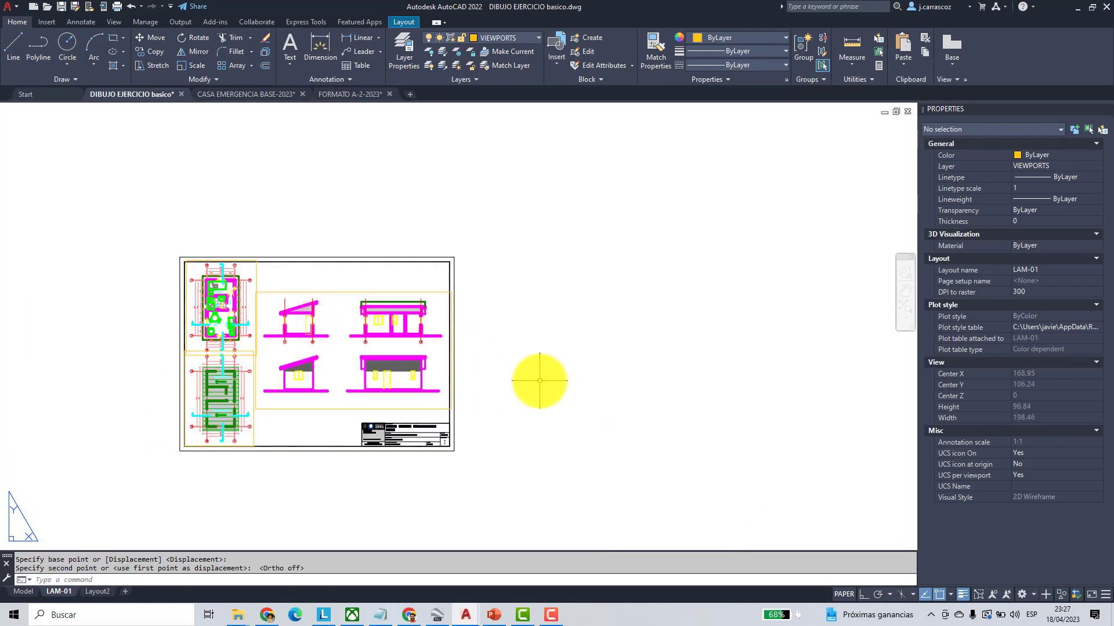
middle_drag(522, 381, 621, 376)
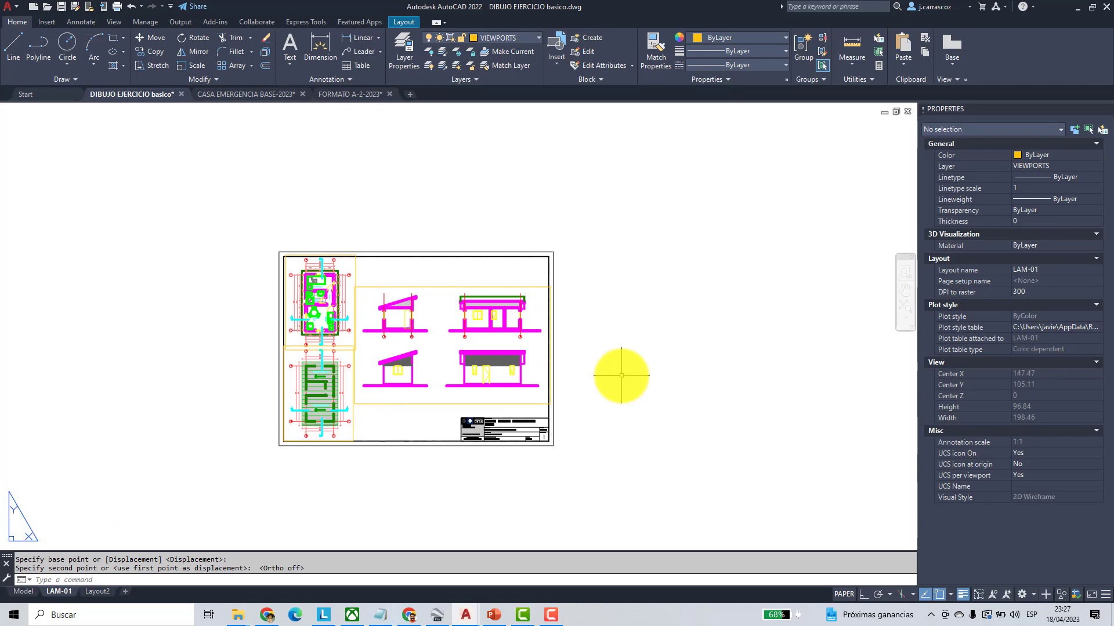
scroll(622, 376, down, 4)
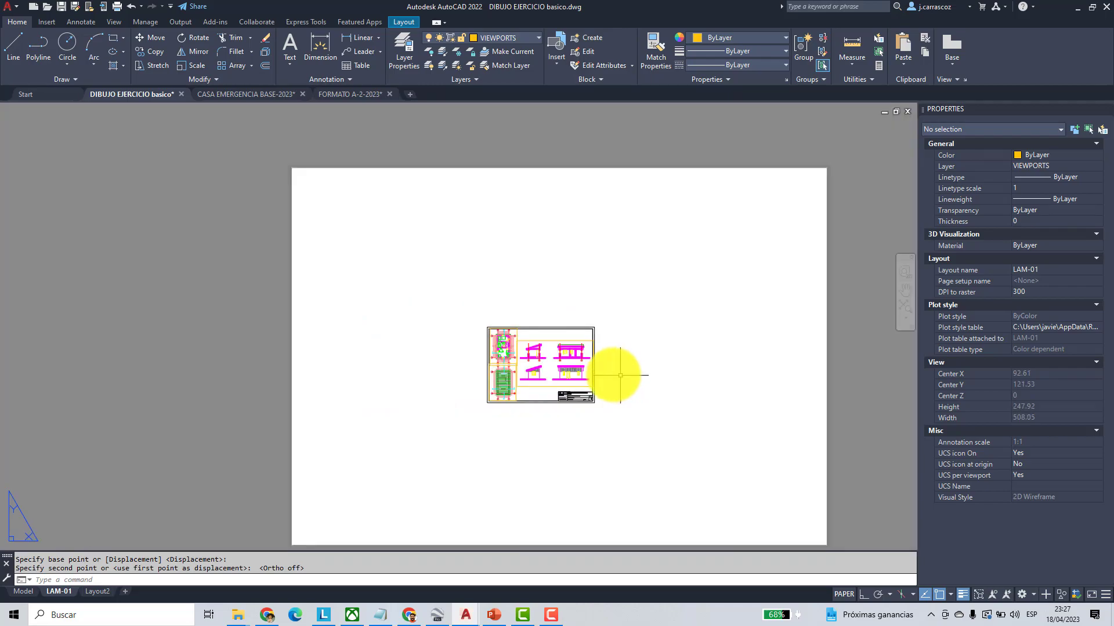
middle_drag(615, 373, 559, 363)
text(z)
key(Return)
text(E)
key(Return)
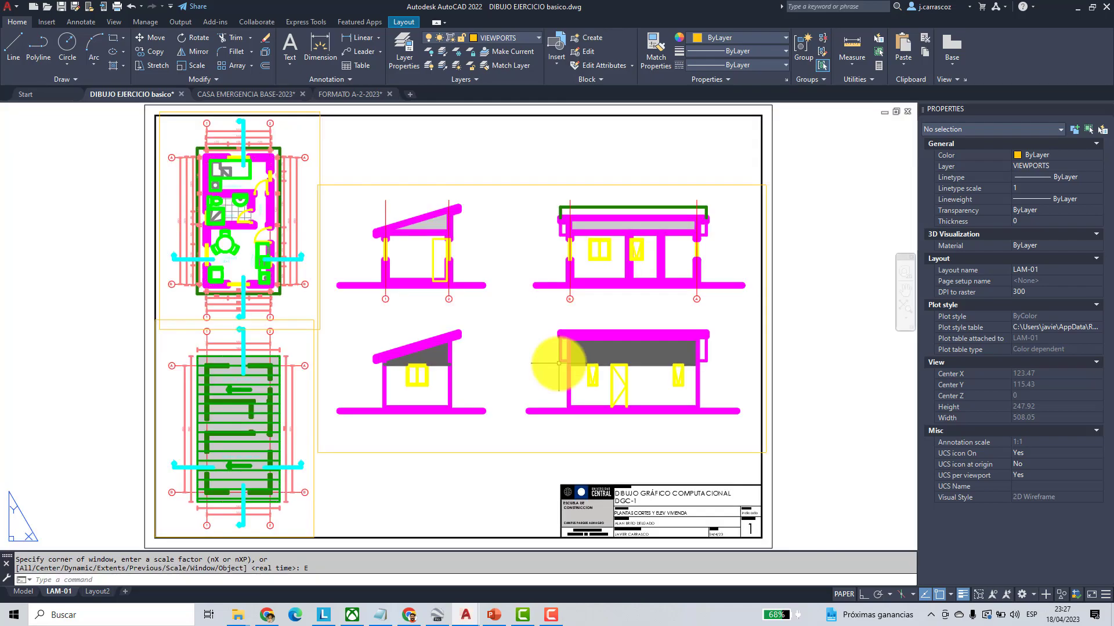
scroll(559, 364, down, 6)
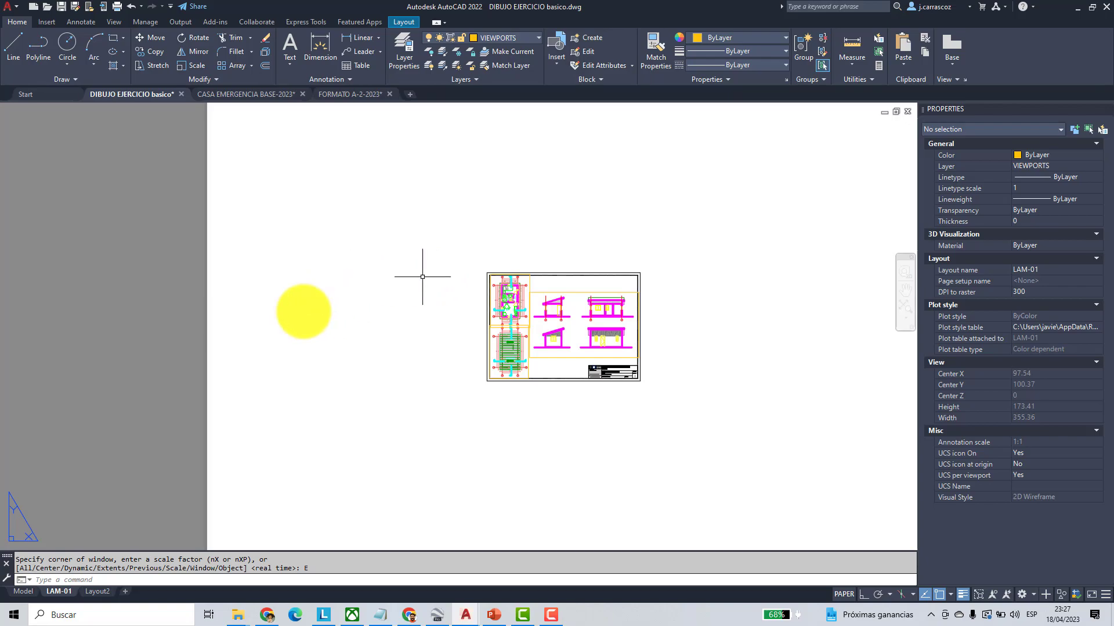
middle_drag(333, 331, 267, 322)
scroll(267, 322, down, 2)
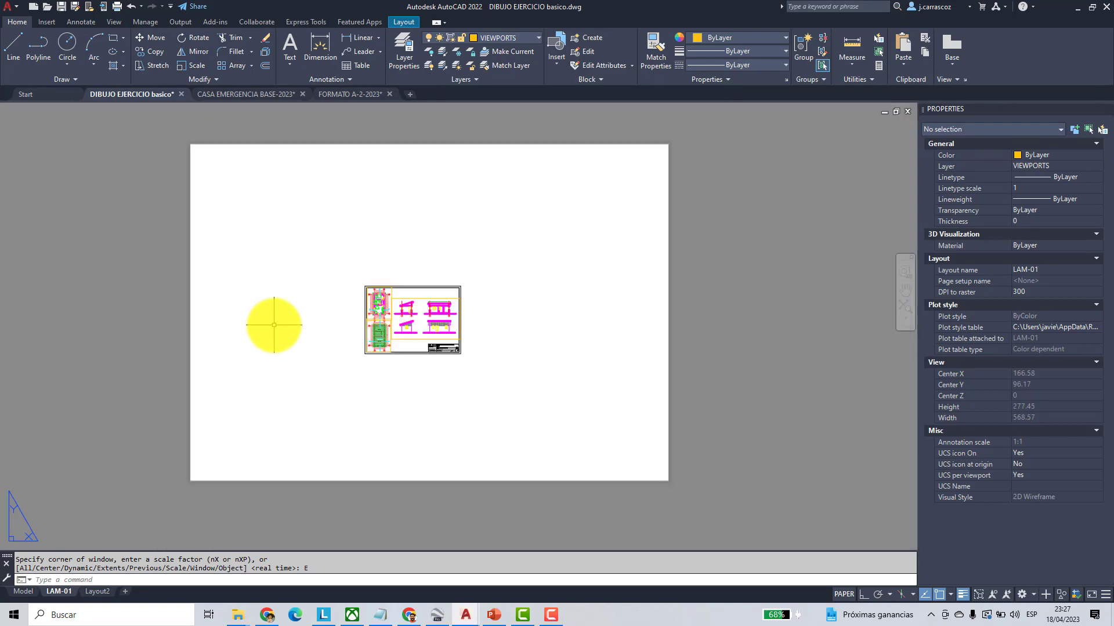
- Switch to the PowerPoint presentation and colour the "Uso de Bloques y Creación de Lámina en Layout (Comando MVIEW)" bullet green
click(494, 614)
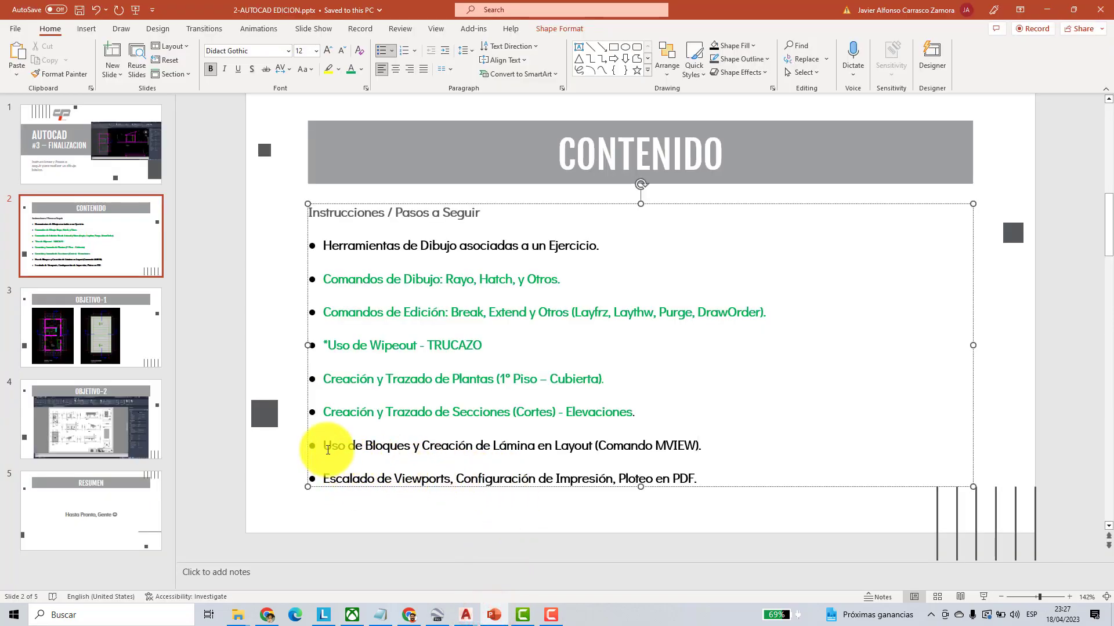
drag(340, 445, 708, 447)
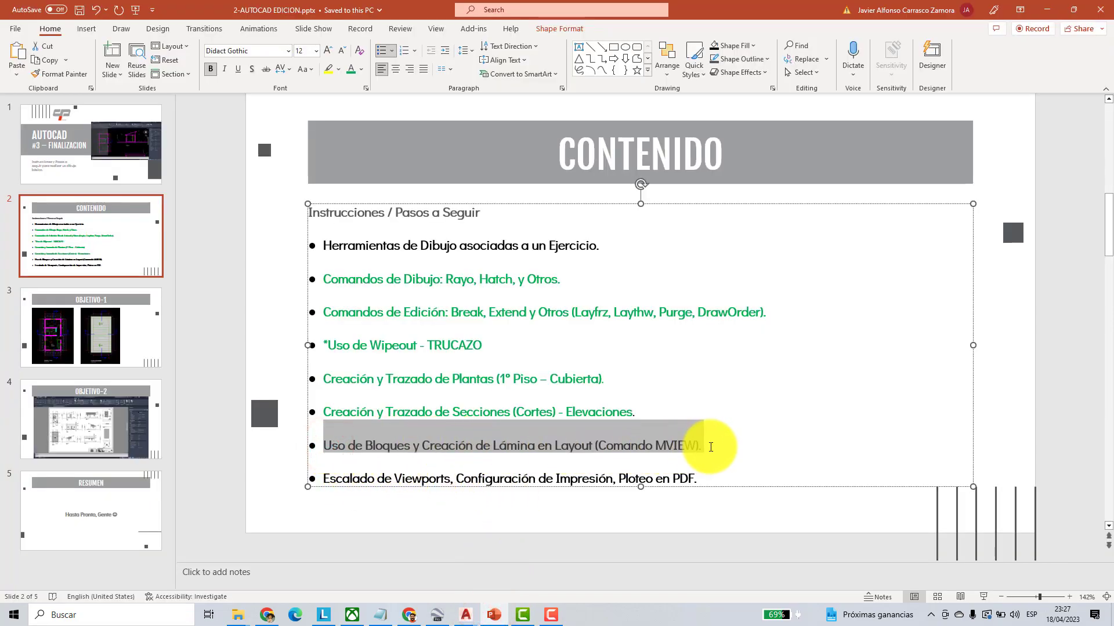
click(348, 70)
- Return to the DIBUJO EJERCICIO basico drawing in AutoCAD and set the title block's ESCALA attribute to 1/50
click(470, 616)
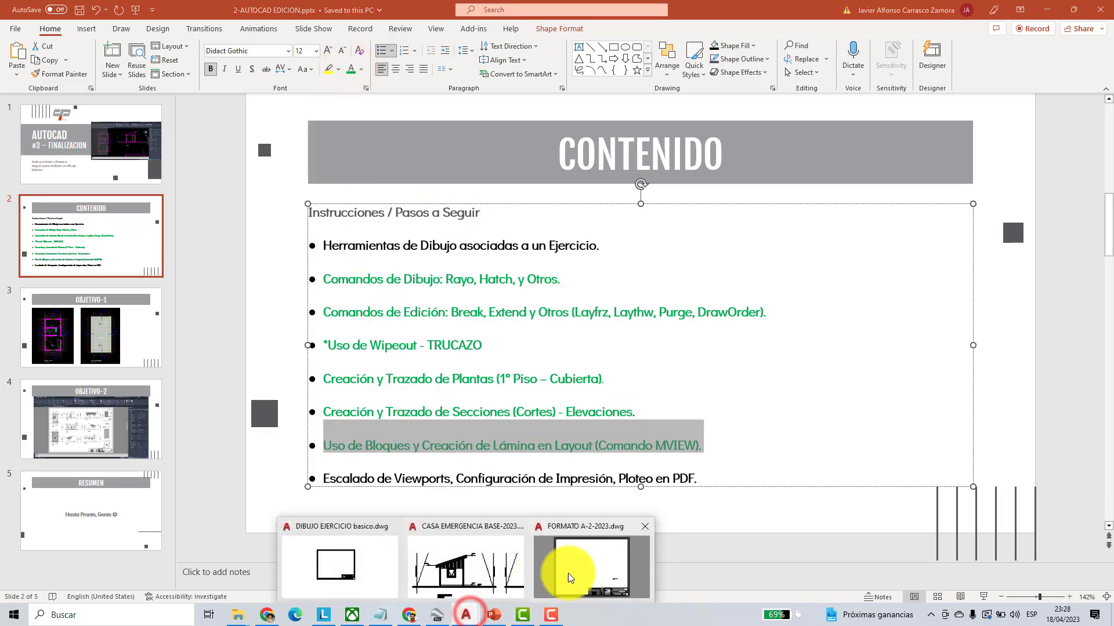
click(363, 576)
scroll(456, 406, up, 6)
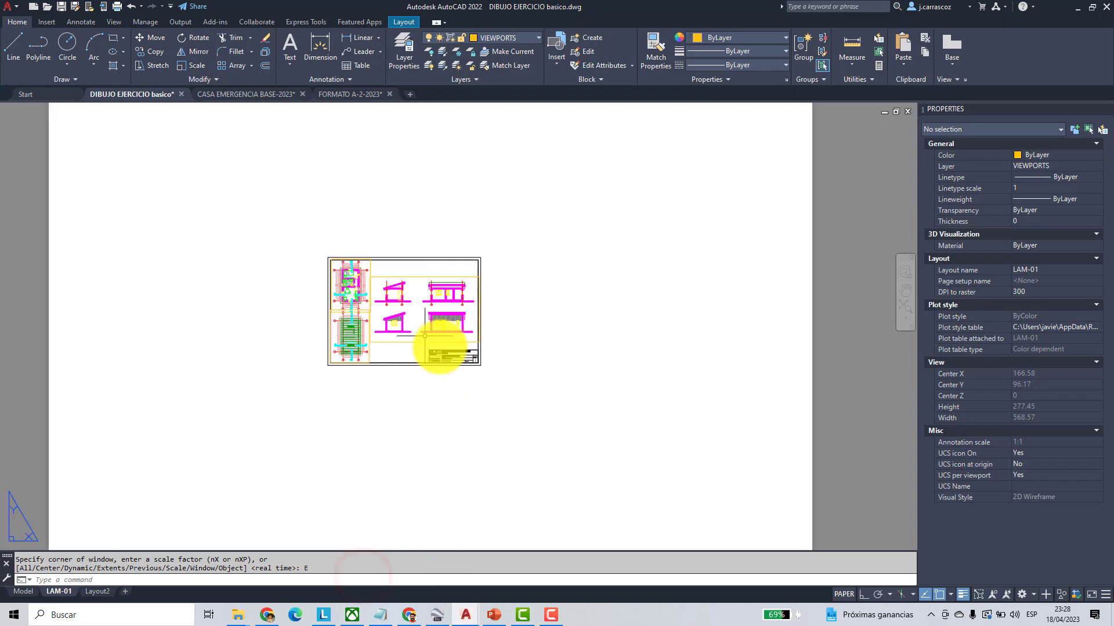
scroll(469, 380, up, 6)
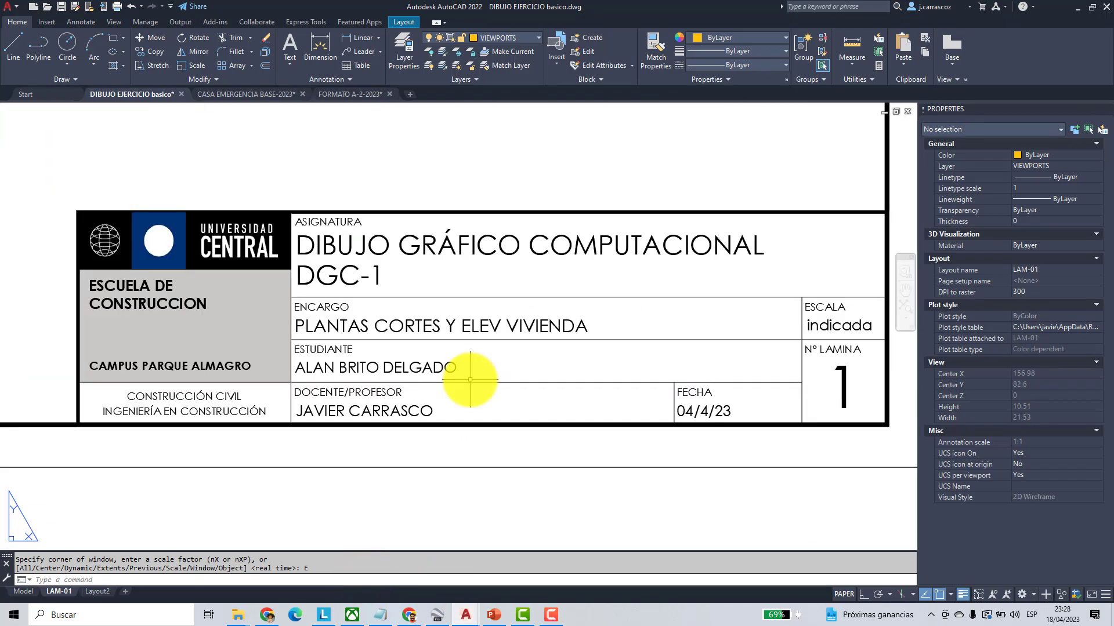
scroll(478, 427, down, 1)
scroll(447, 418, up, 2)
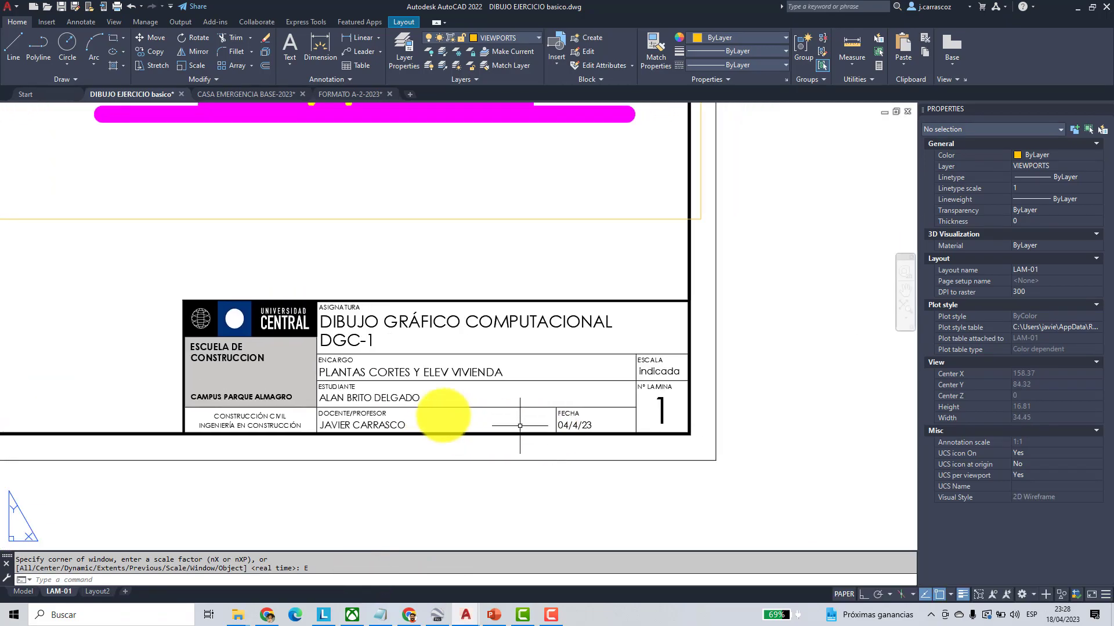
scroll(418, 384, down, 2)
double_click(387, 361)
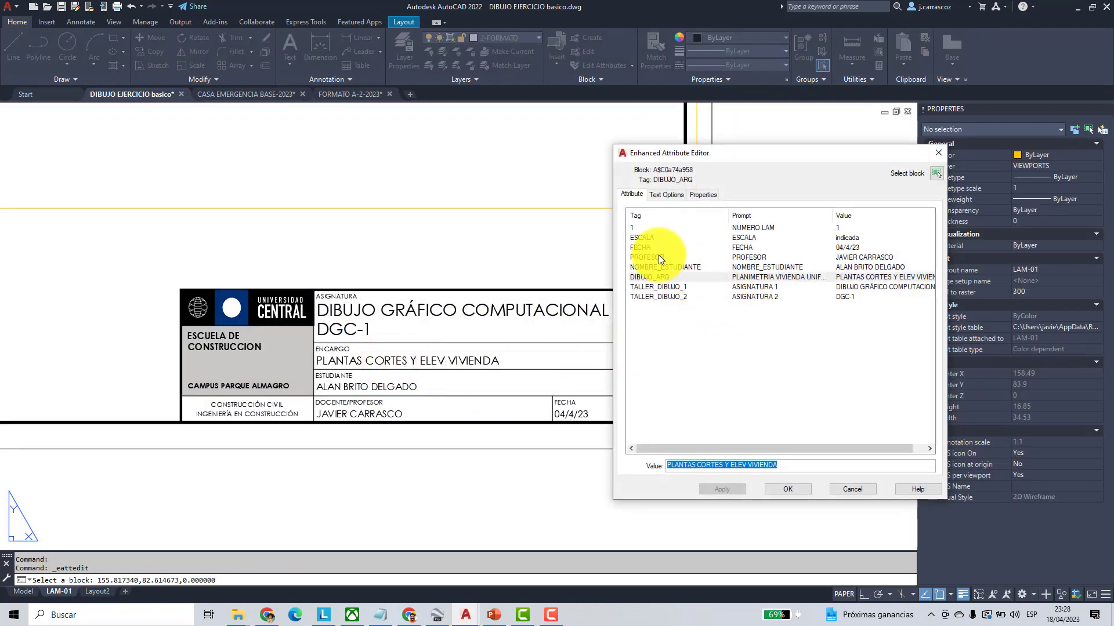
click(644, 238)
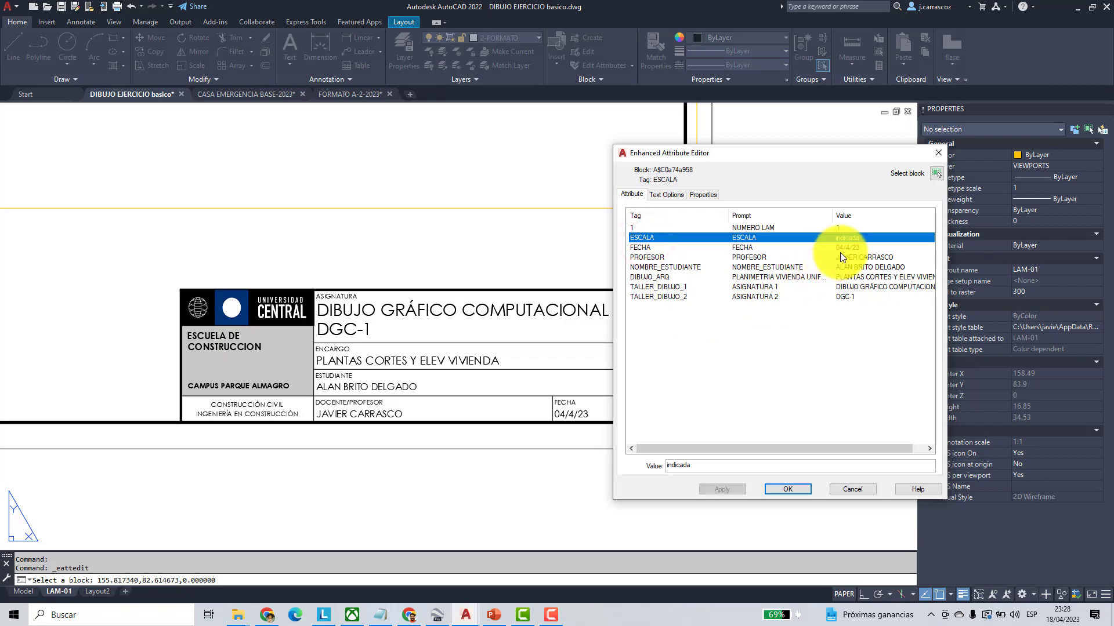
double_click(701, 467)
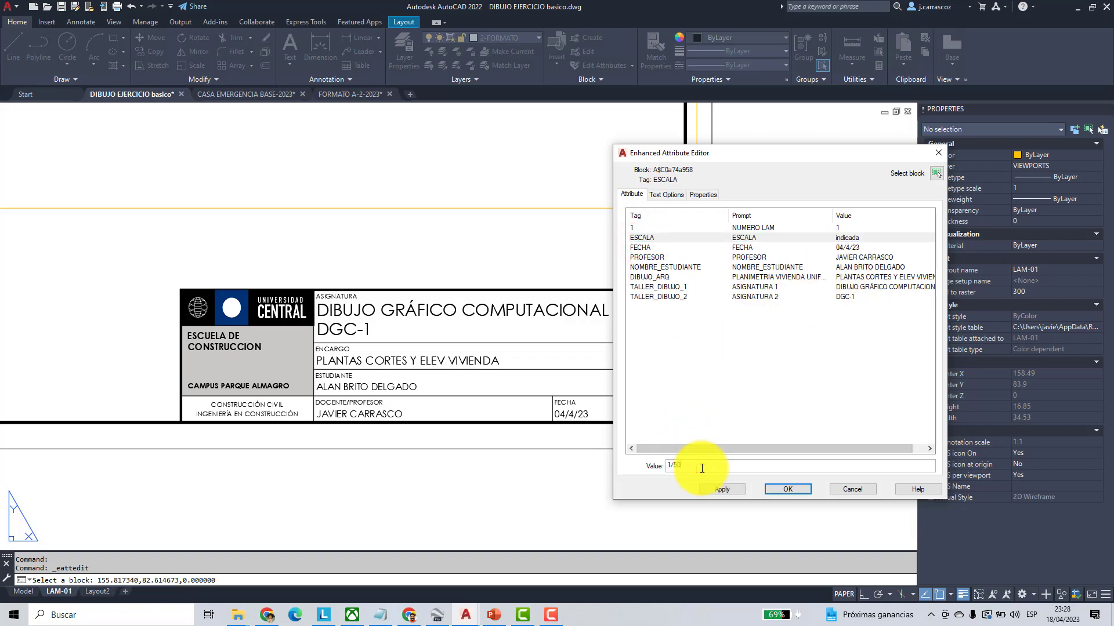
key(Return)
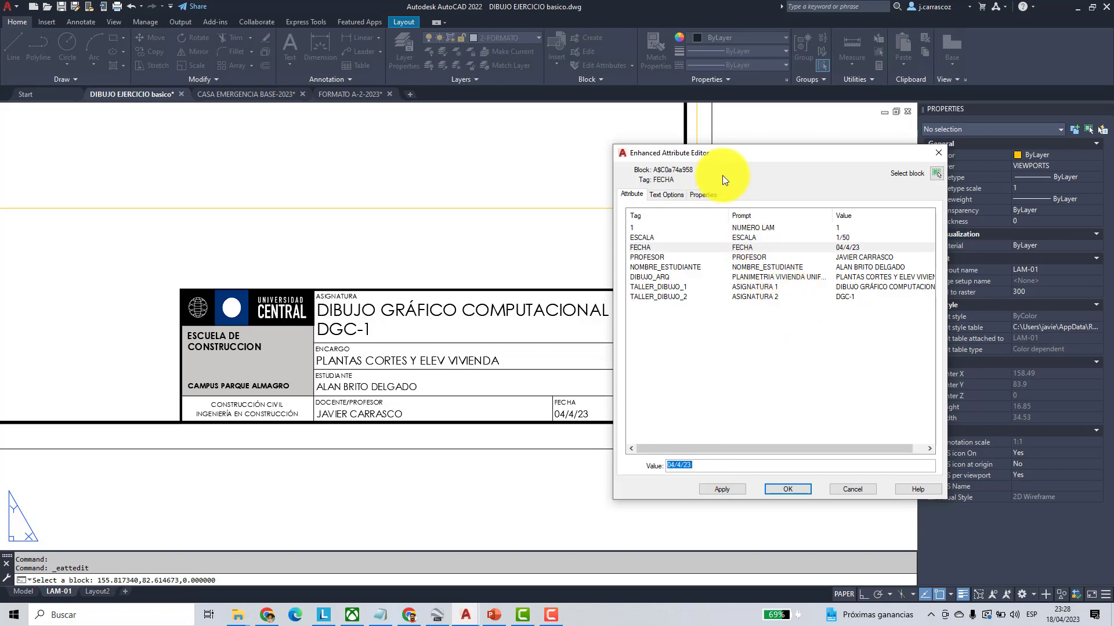
drag(732, 157, 862, 152)
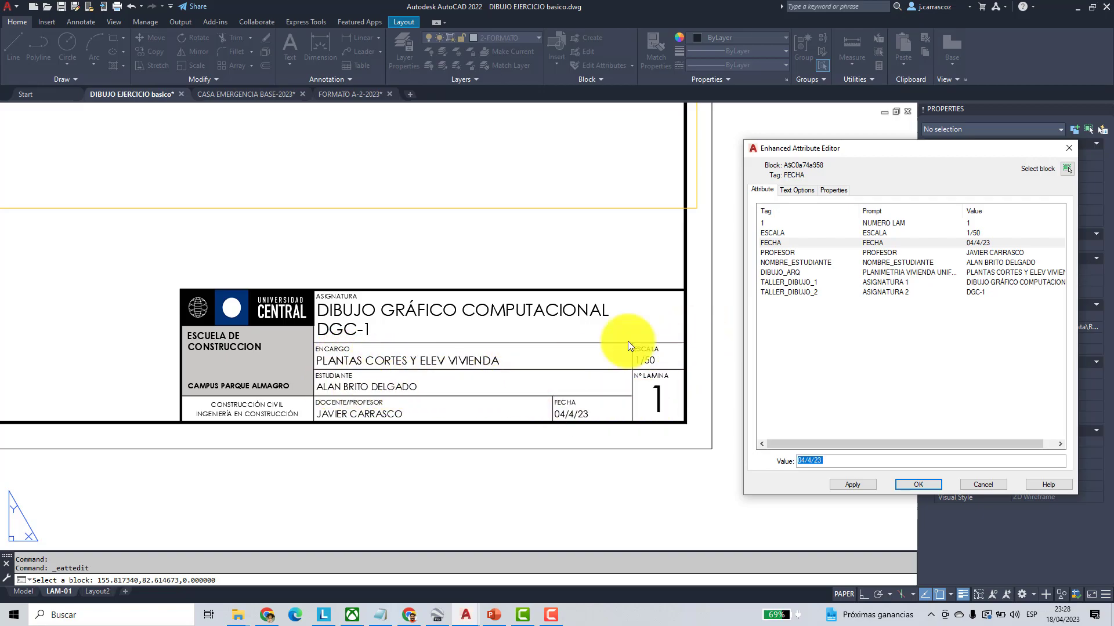
- Set the title block's FECHA attribute to 25/4/23 and accept the attribute changes
click(778, 253)
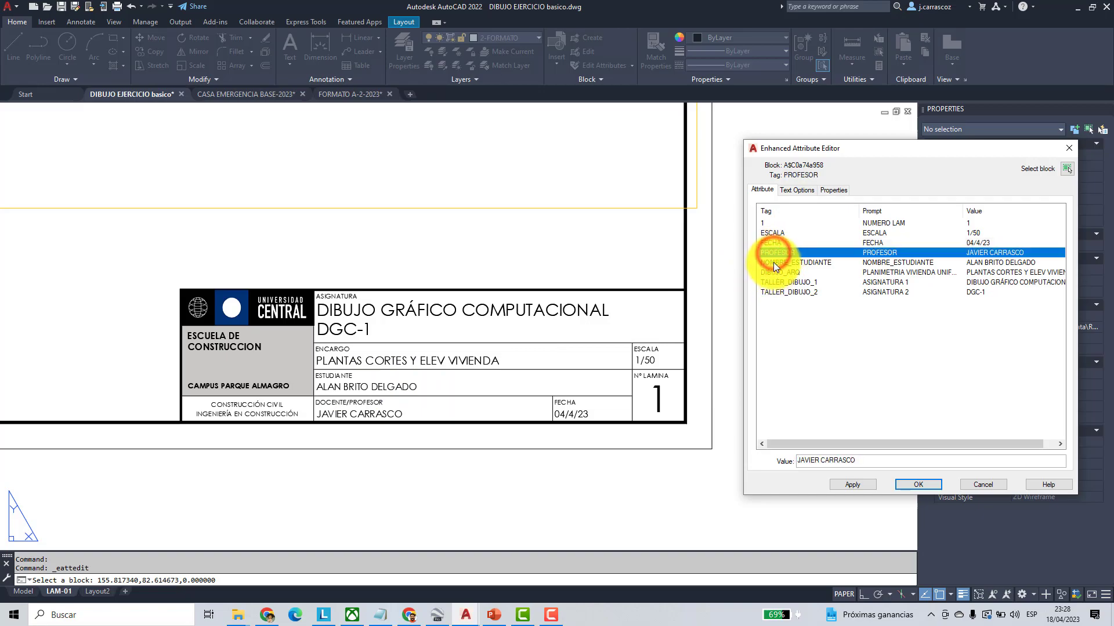
click(774, 262)
click(776, 273)
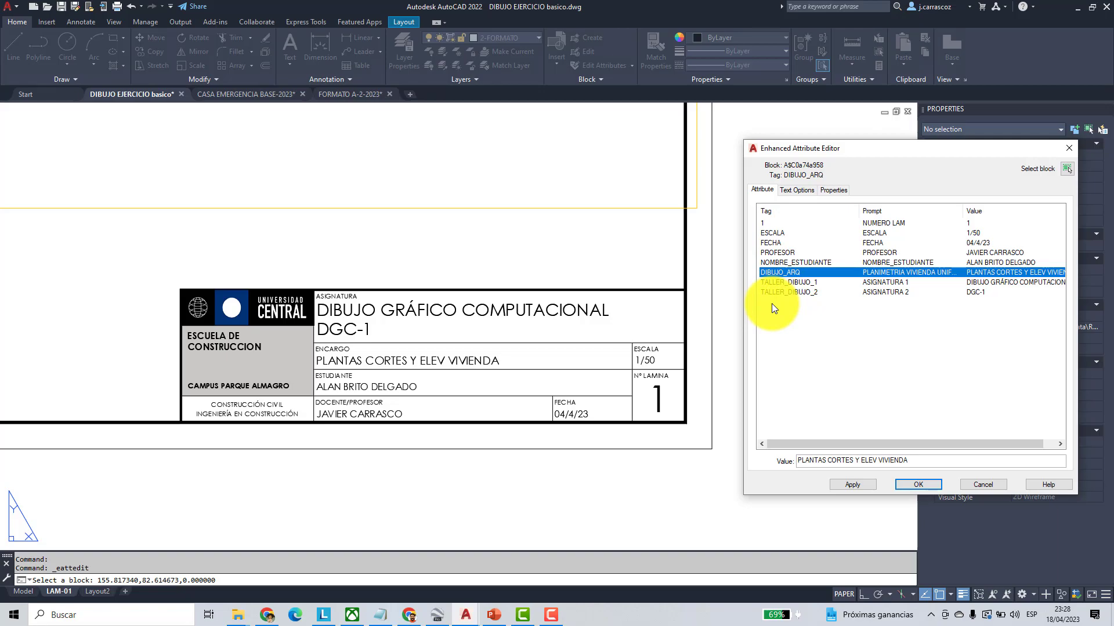
click(976, 242)
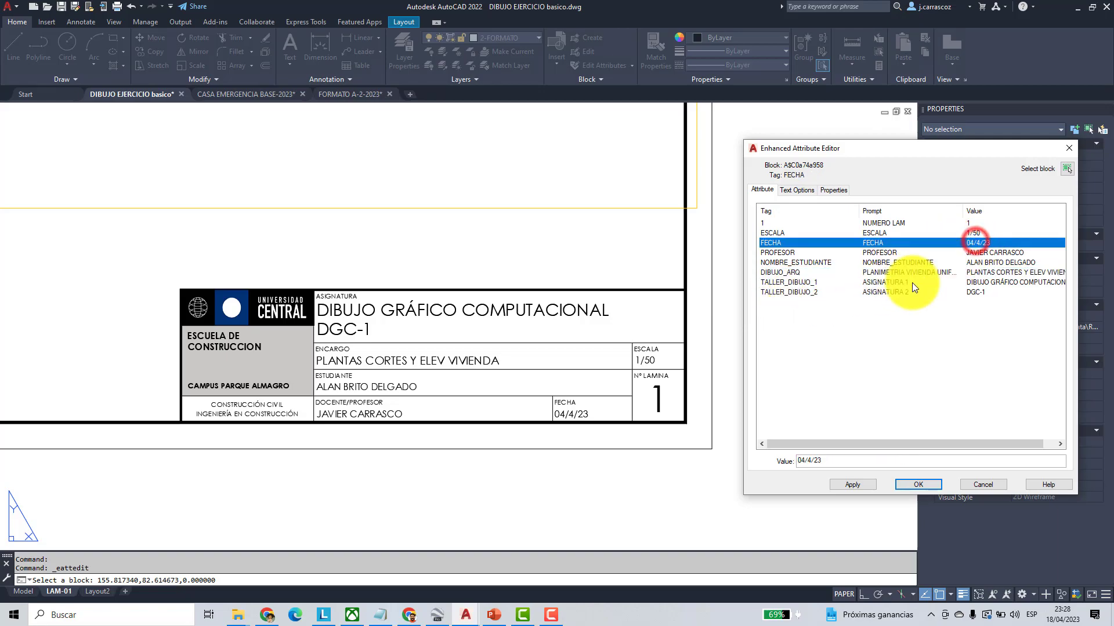
click(805, 461)
key(BackSpace)
key(BackSpace)
text(25)
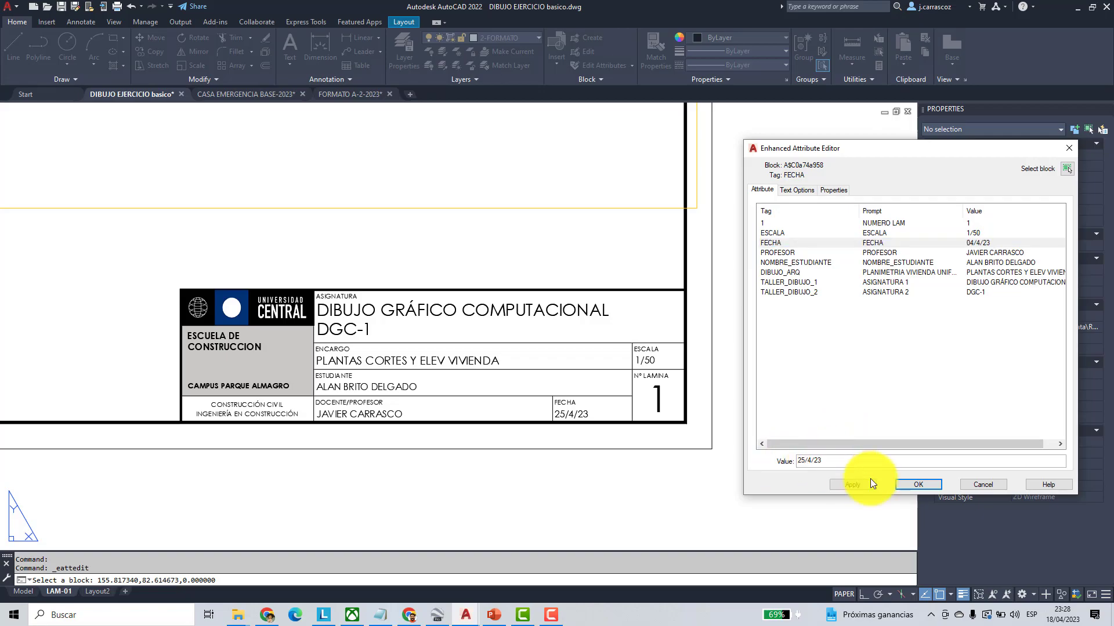
click(931, 485)
- Modify the LAM-01 page setup to use the DWG To PDF.pc3 plotter
scroll(551, 479, down, 5)
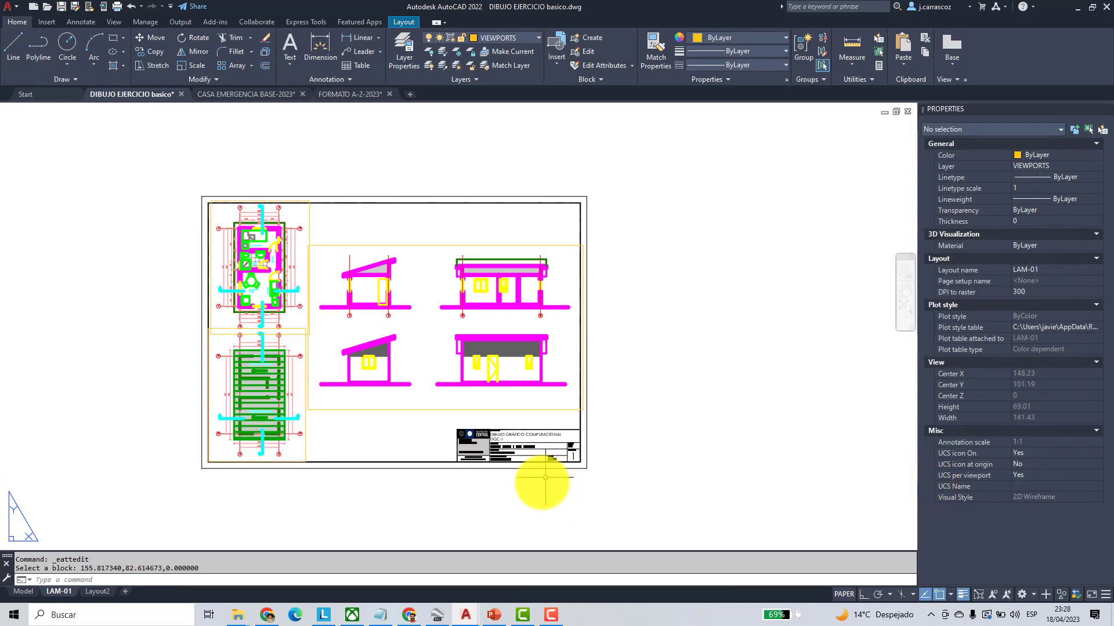
scroll(455, 415, up, 2)
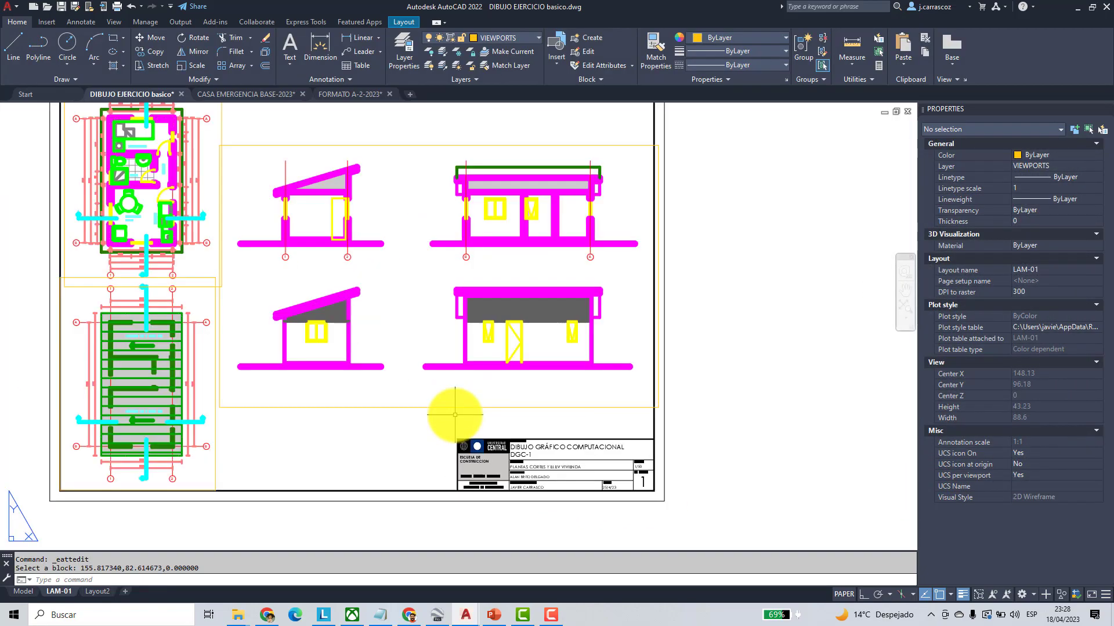
scroll(455, 415, down, 3)
middle_drag(438, 425, 482, 398)
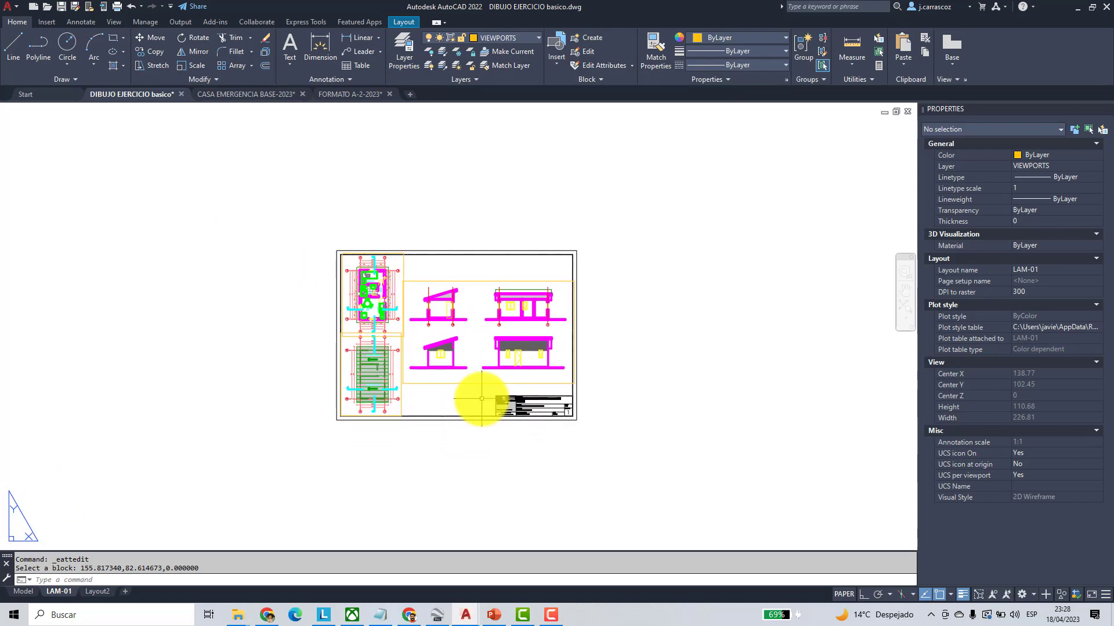
click(14, 8)
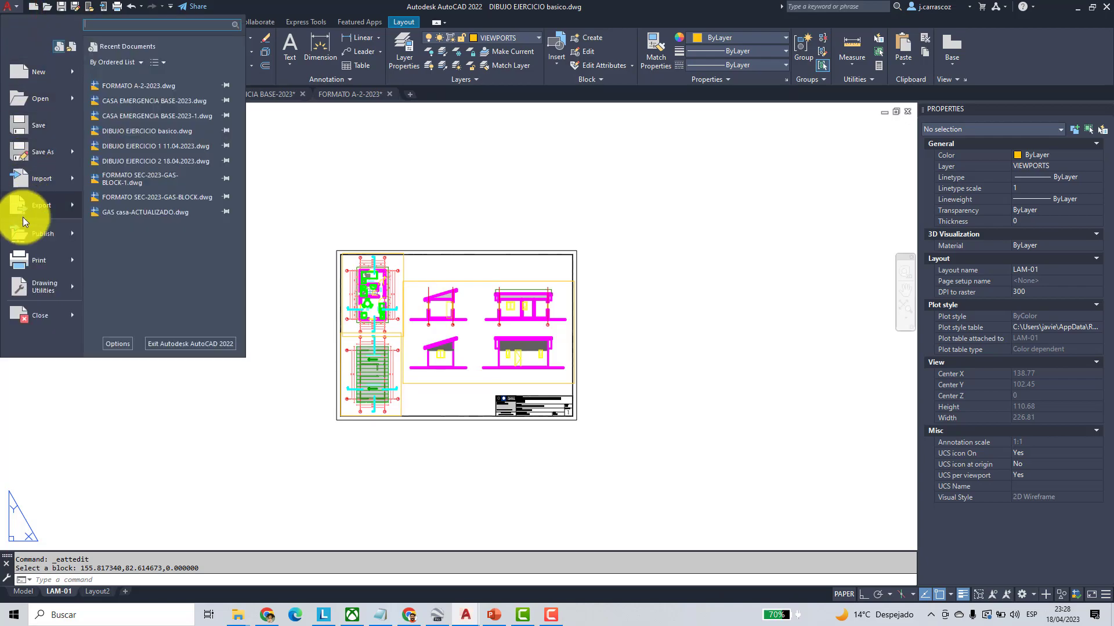
mouse_move(29, 255)
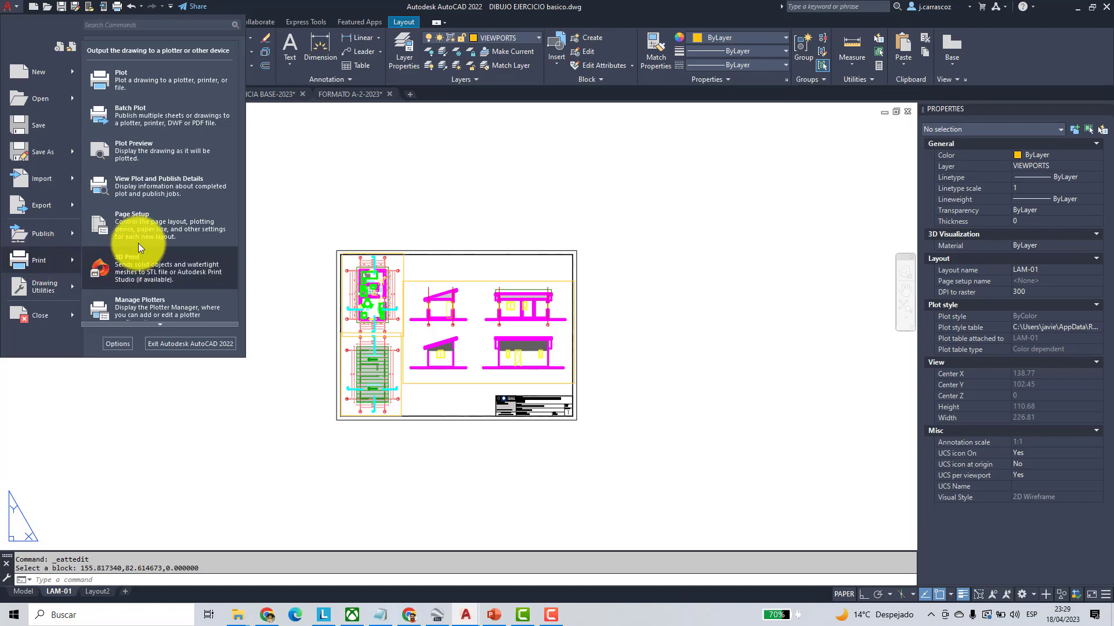
click(144, 227)
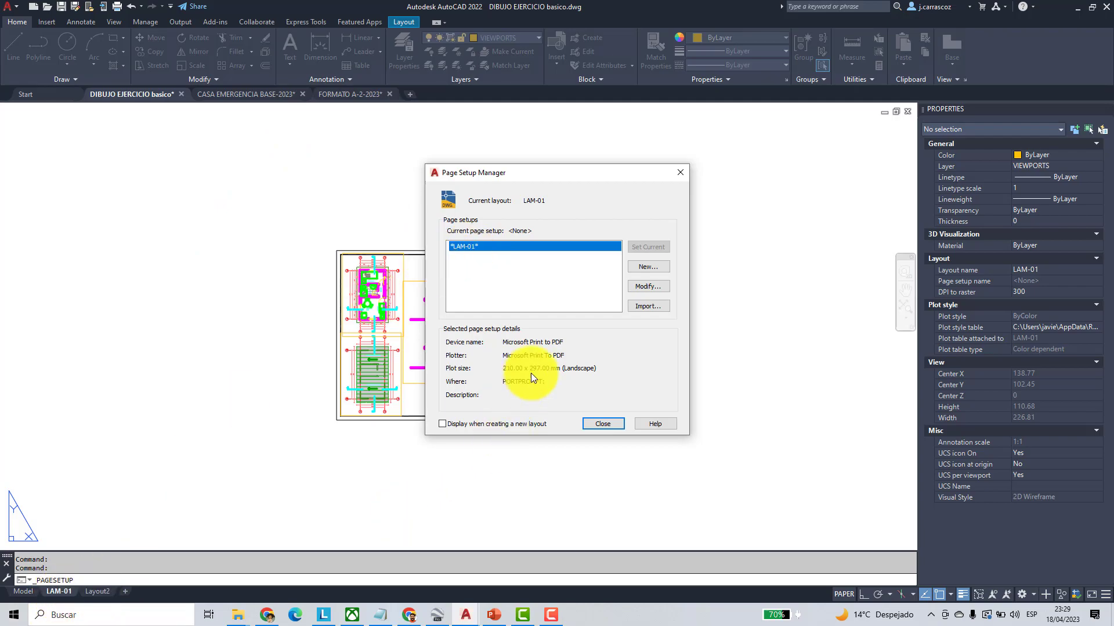
click(645, 285)
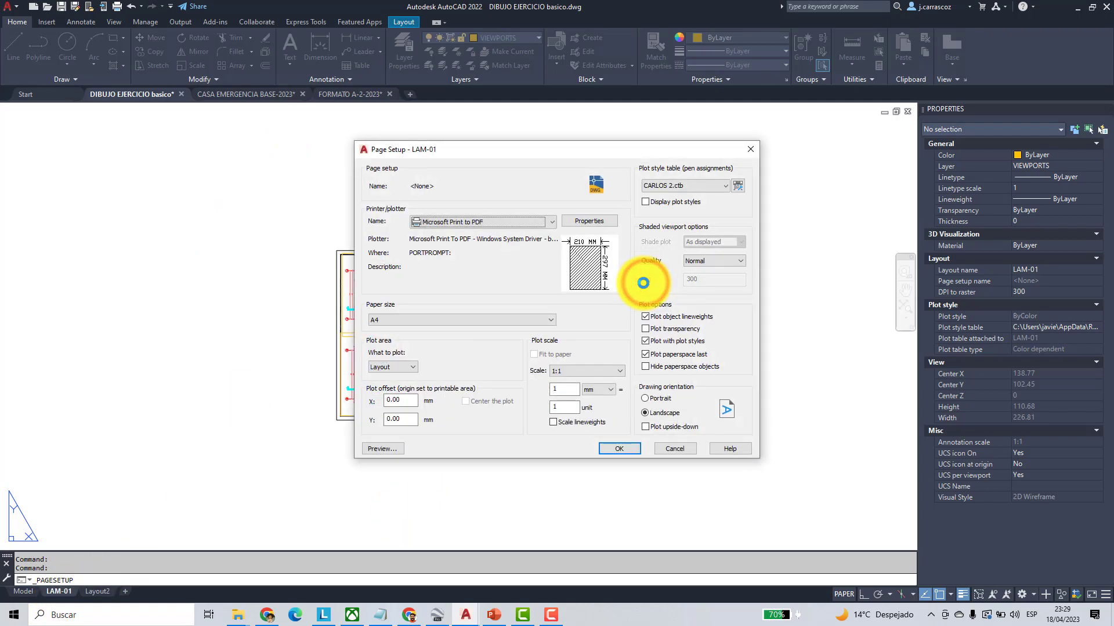
click(550, 221)
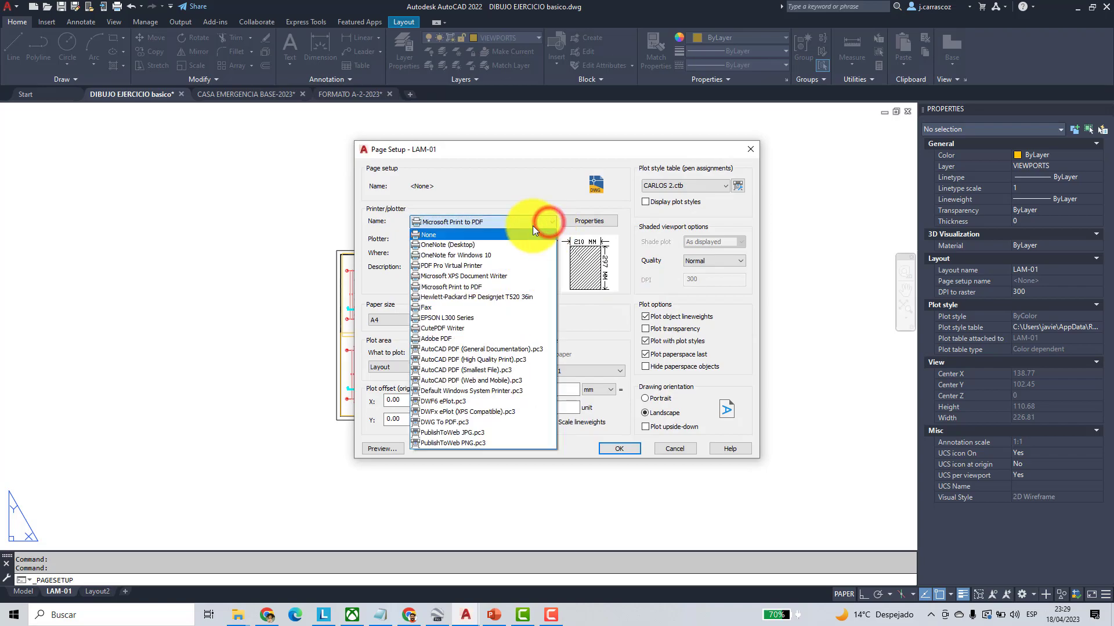
click(468, 423)
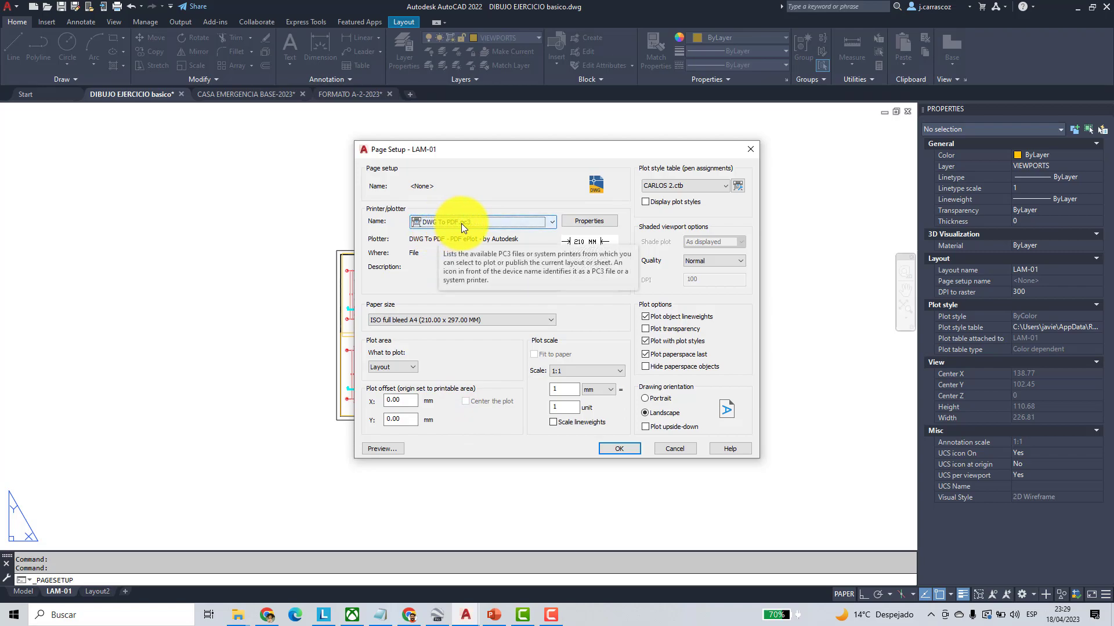
- Set the page setup's paper size to ISO full bleed A2 (594.00 x 420.00 MM)
click(548, 320)
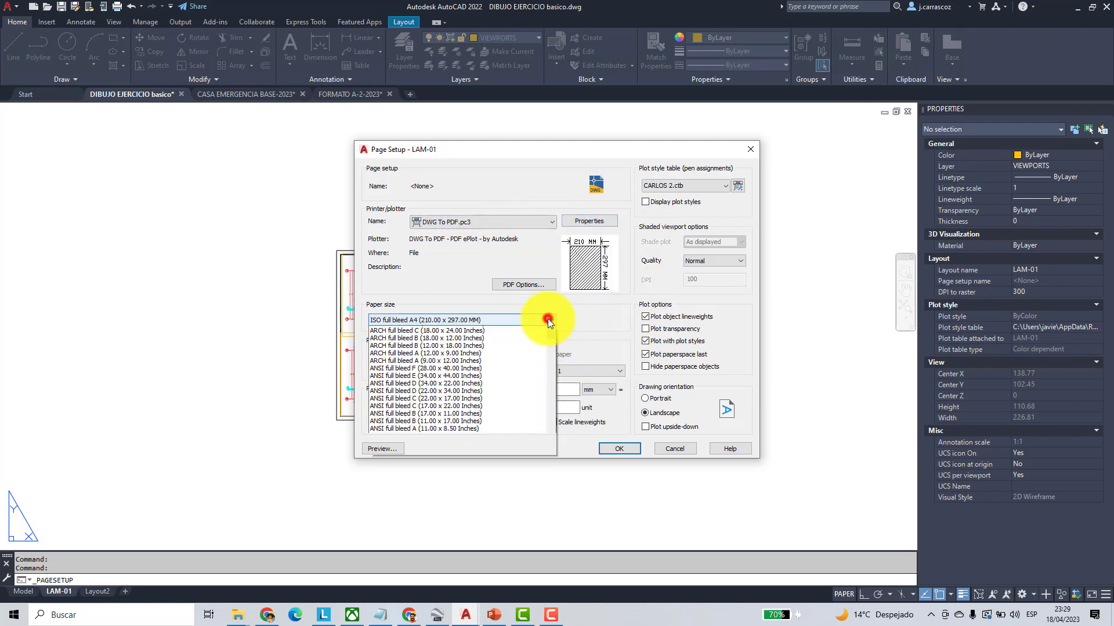
scroll(514, 404, up, 2)
scroll(514, 403, up, 1)
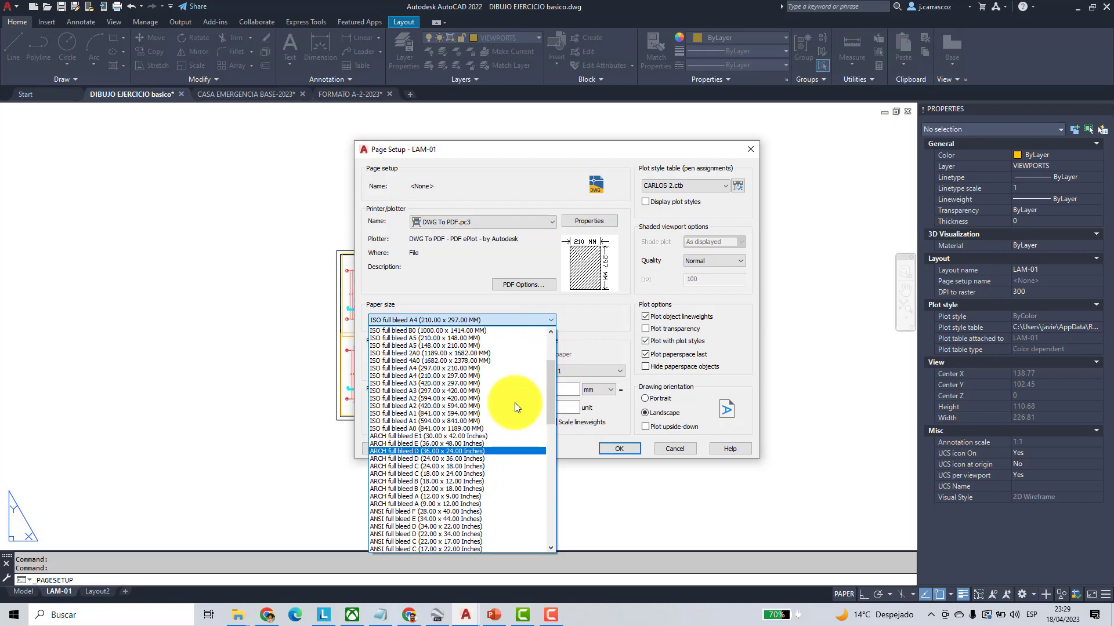
click(458, 399)
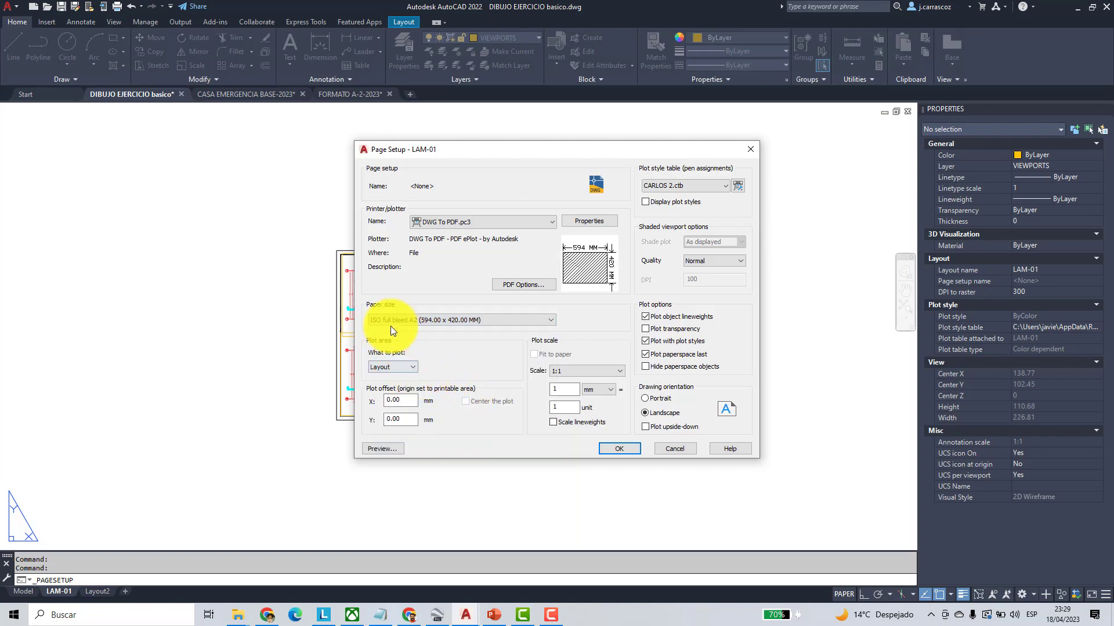
- Define the plot area as a window across opposite corners of the outer sheet border, with the plot scale fitted to paper
click(409, 364)
click(391, 401)
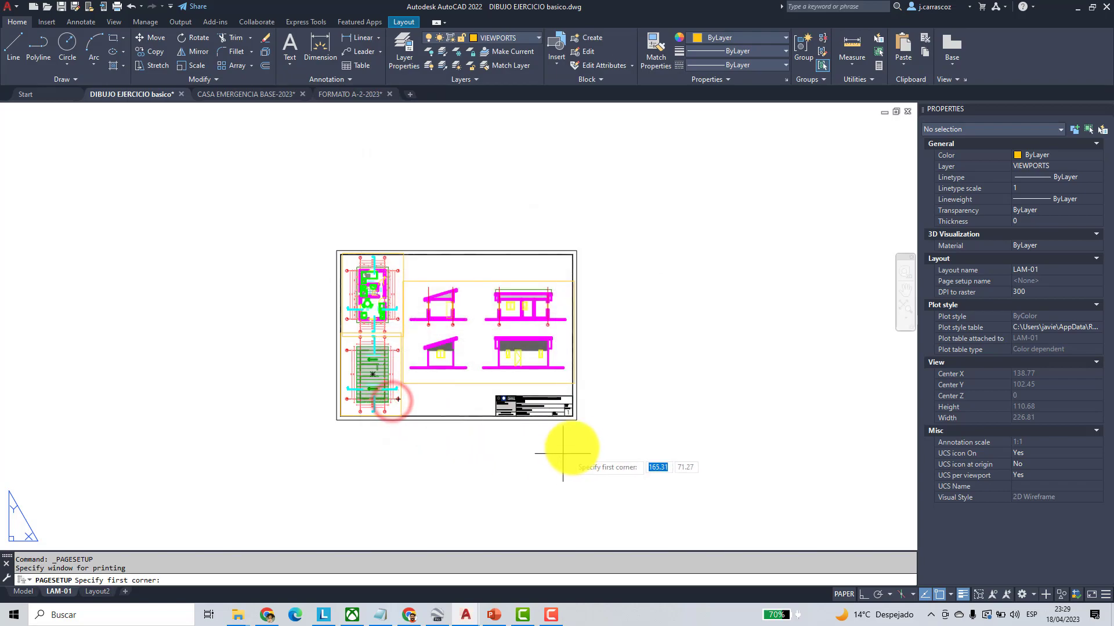
scroll(580, 424, up, 4)
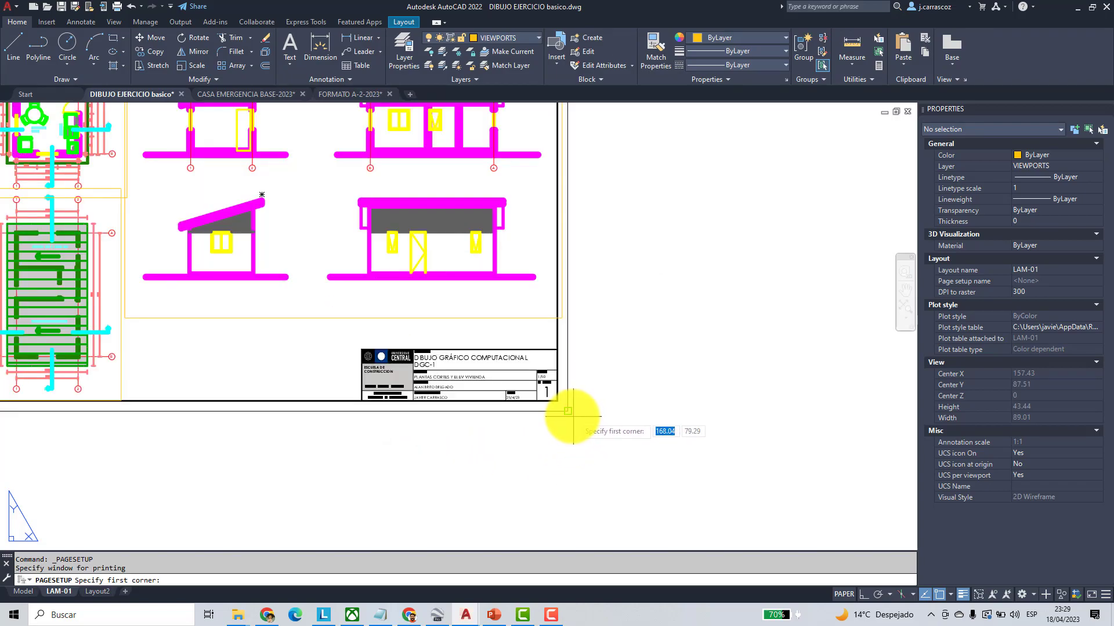
scroll(580, 422, down, 4)
click(571, 417)
scroll(333, 255, up, 3)
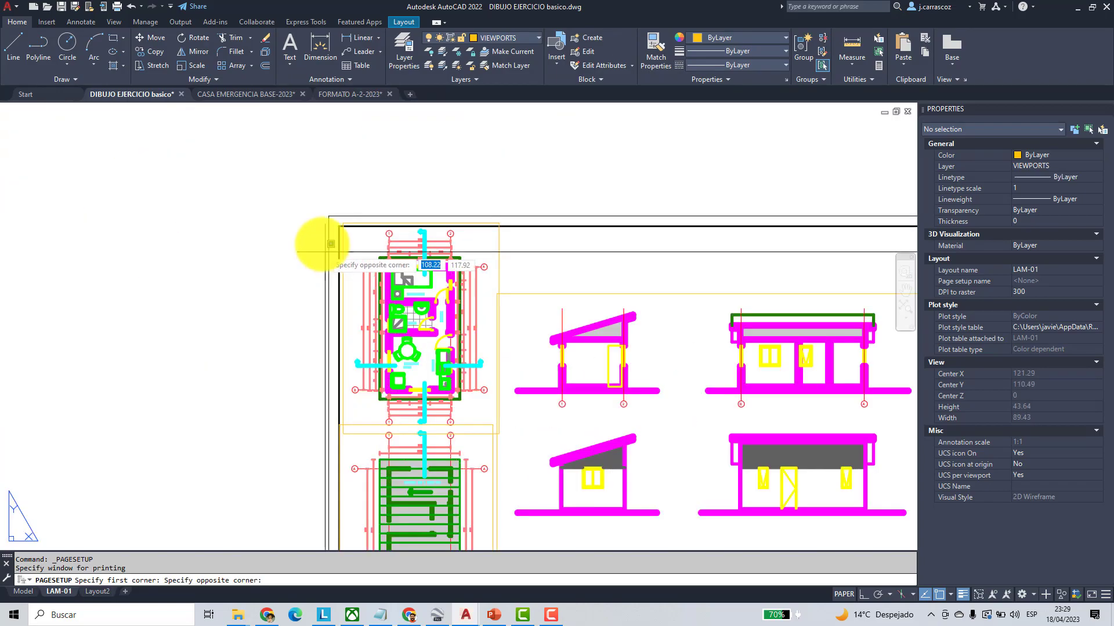
click(328, 216)
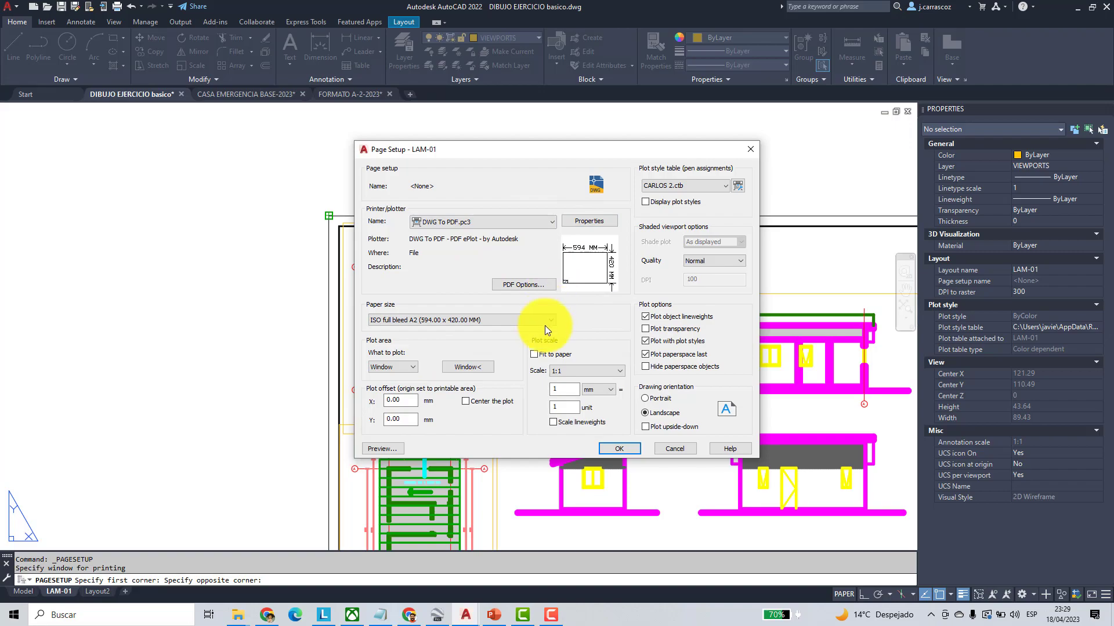
click(534, 354)
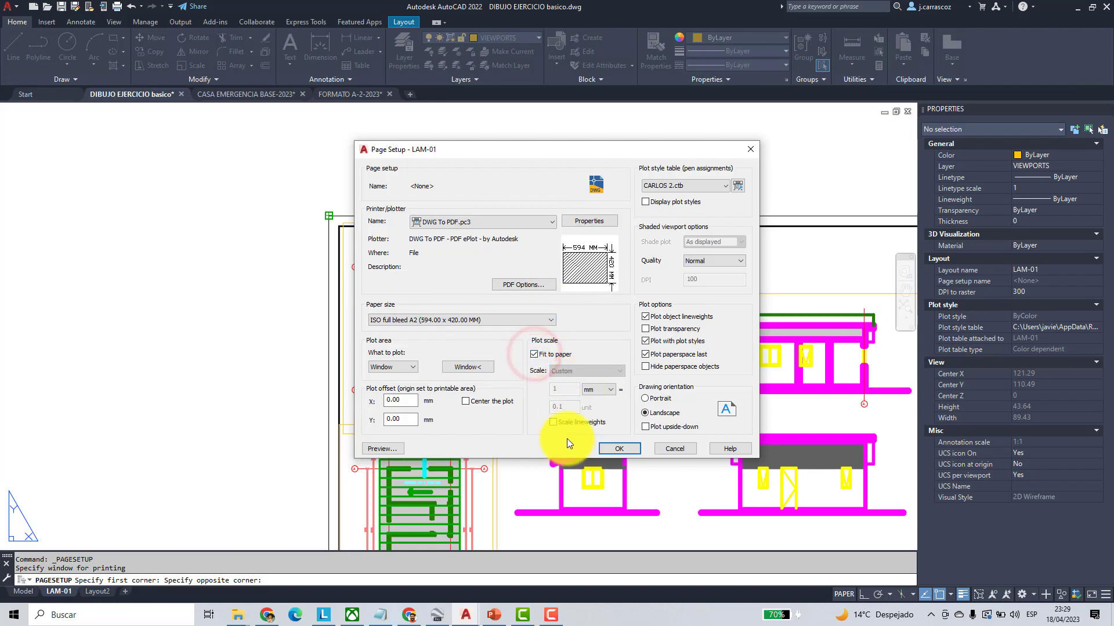
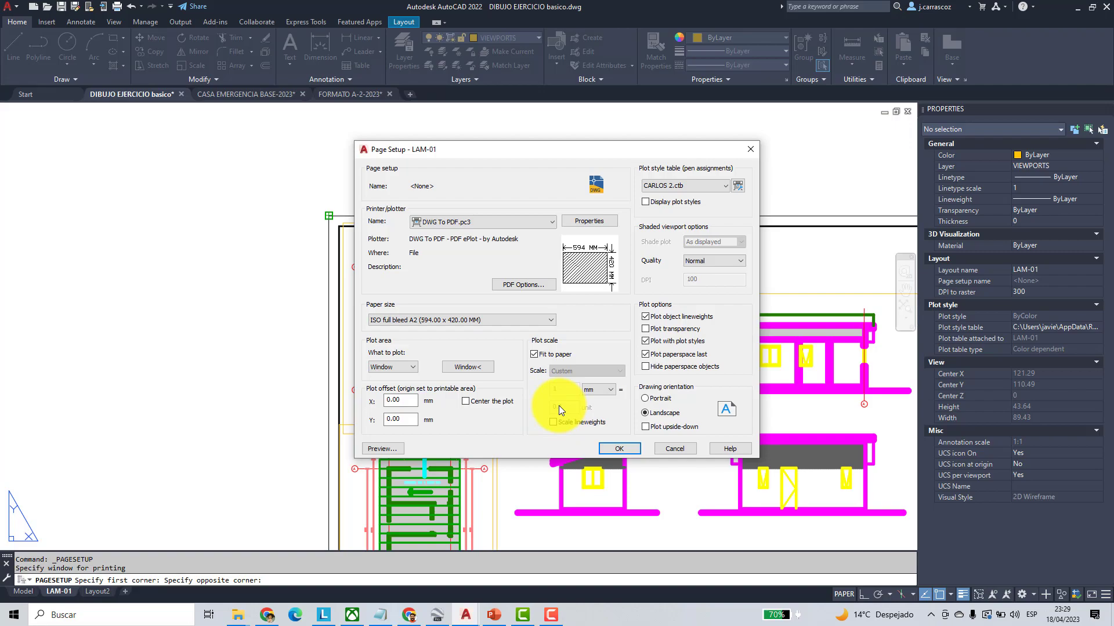
- Assign the monochrome.ctb plot style table, enable displaying plot styles, and accept the LAM-01 page setup
click(715, 186)
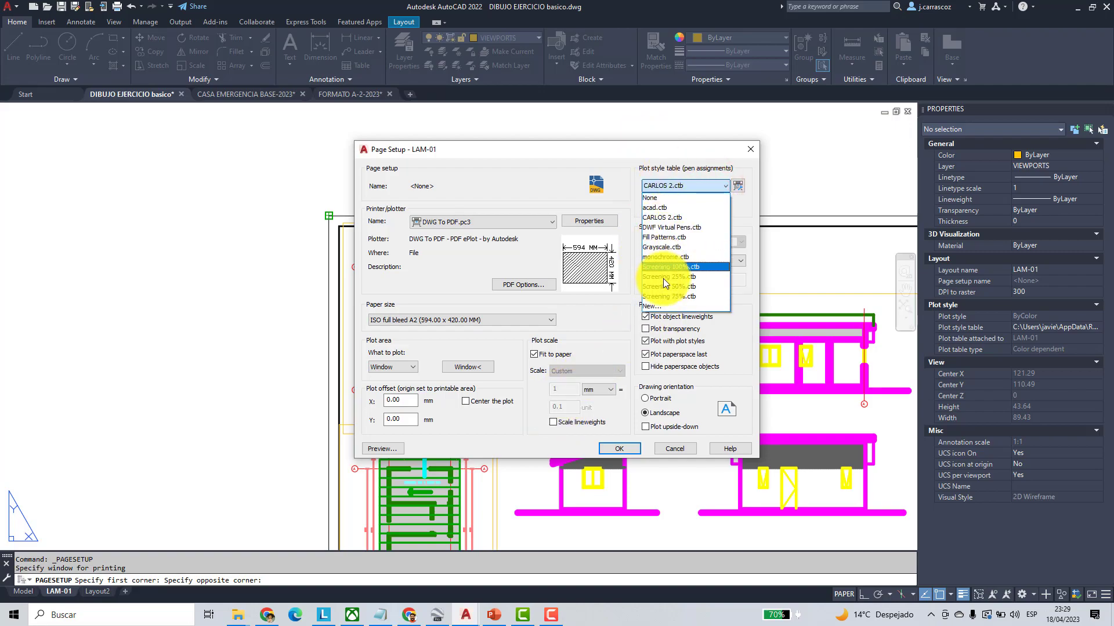
click(667, 194)
click(722, 186)
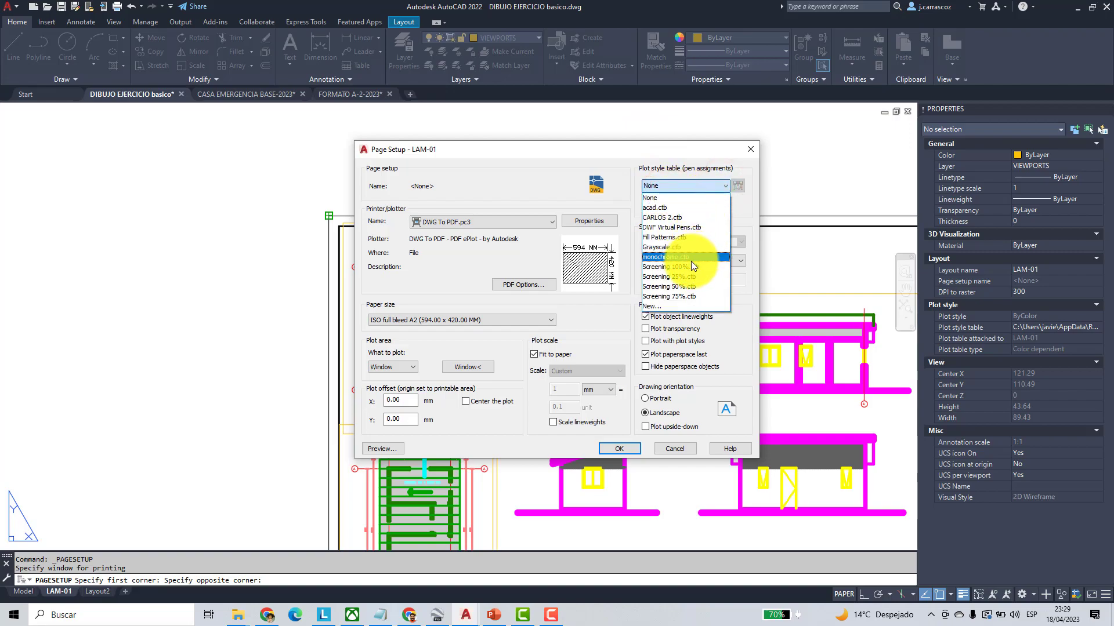
click(690, 260)
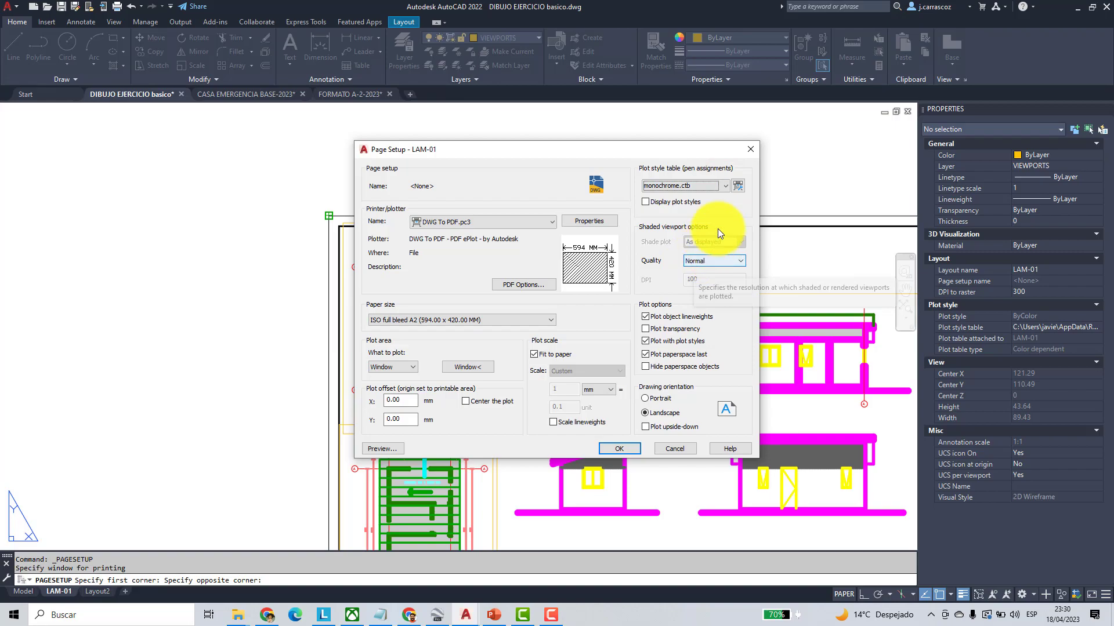
click(645, 202)
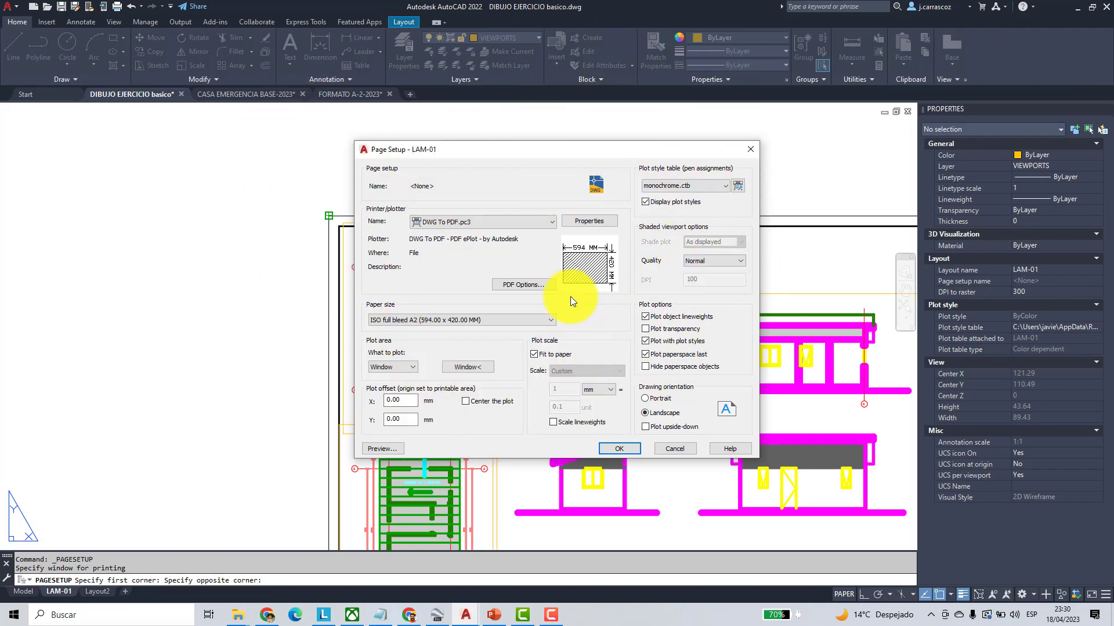
click(615, 452)
click(602, 424)
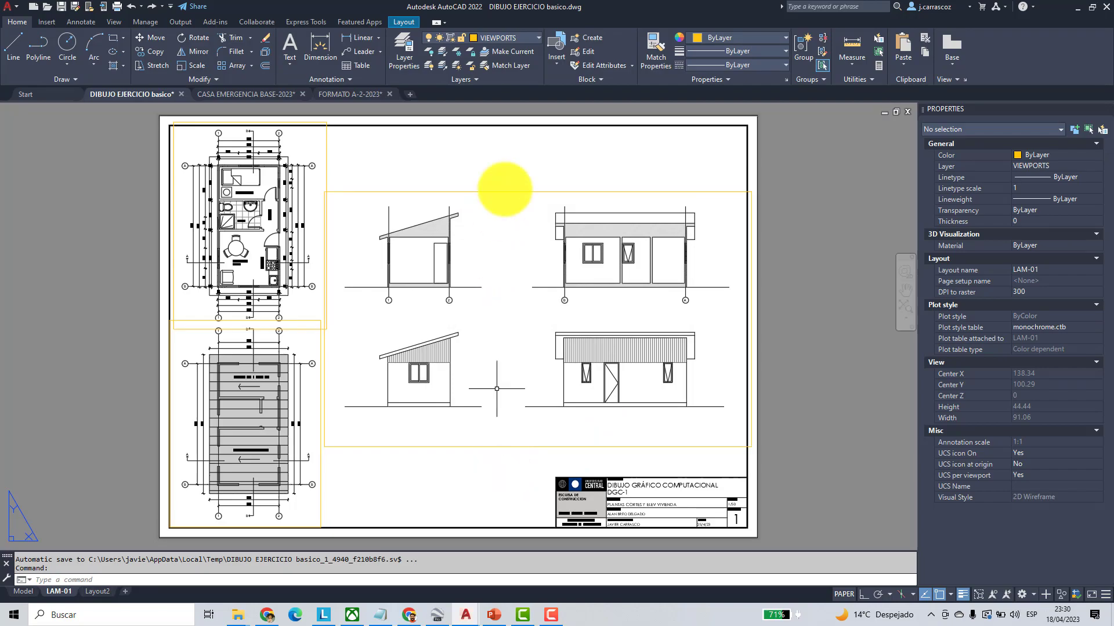
- Make layer 0 current and turn off the VIEWPORTS layer to hide the viewport frames
click(536, 40)
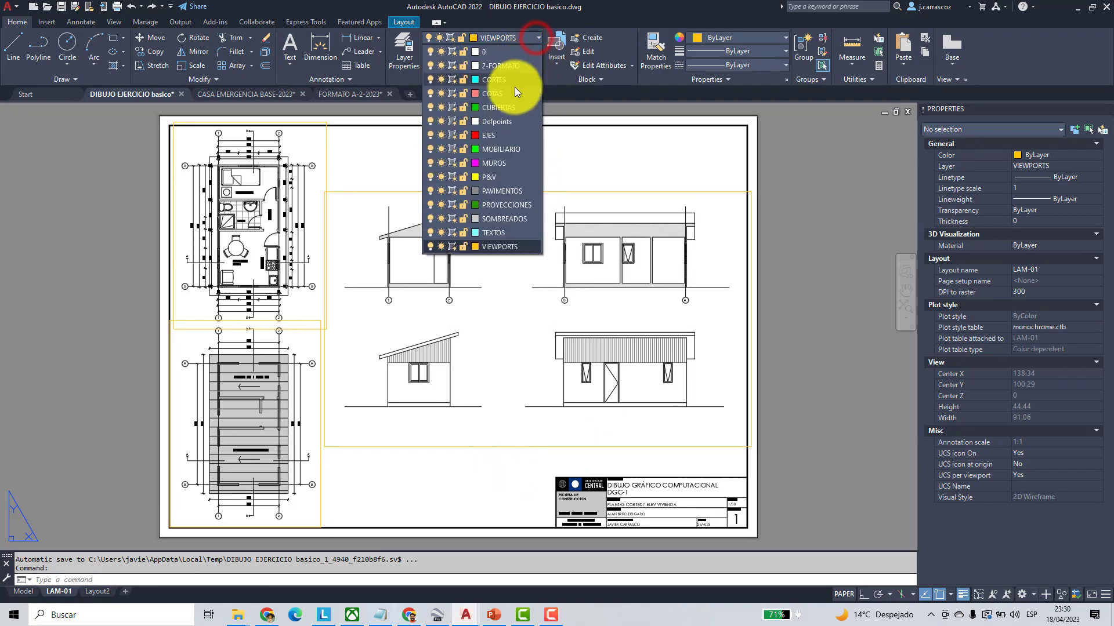
click(493, 48)
click(534, 44)
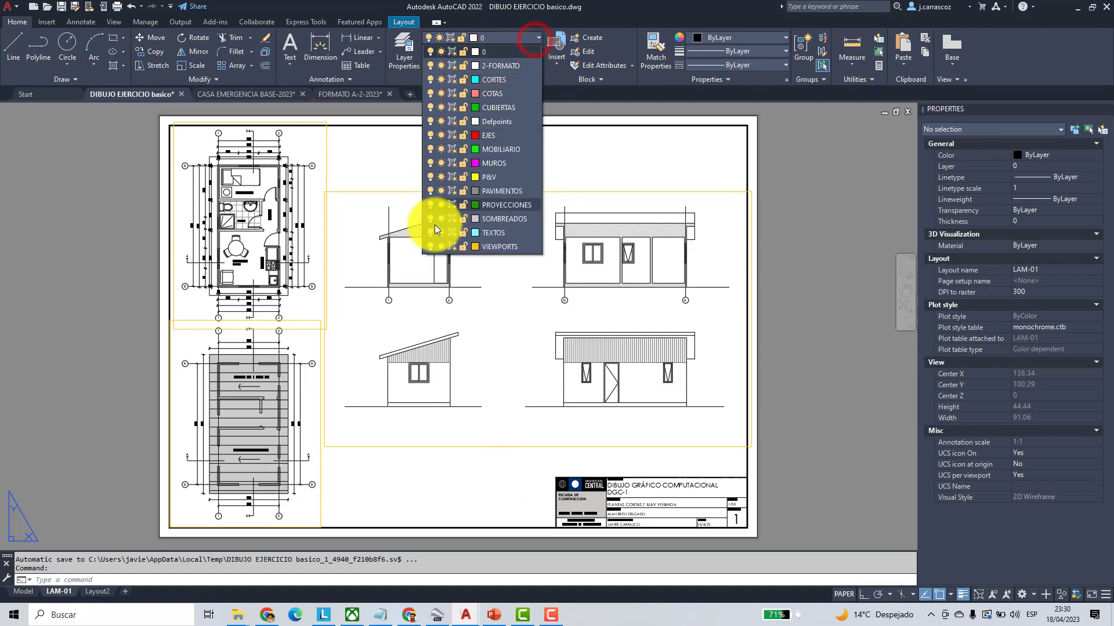
click(430, 246)
click(839, 323)
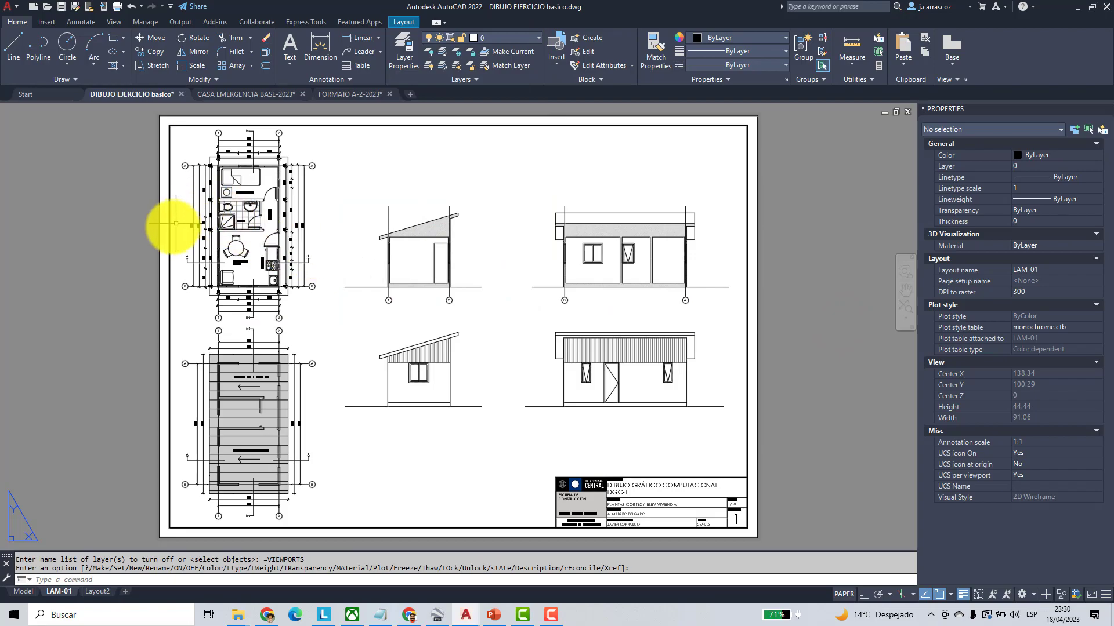
- Regenerate the layout and all viewports with REGENALL and inspect the floor plan's linework up close
scroll(197, 154, up, 2)
scroll(219, 178, up, 2)
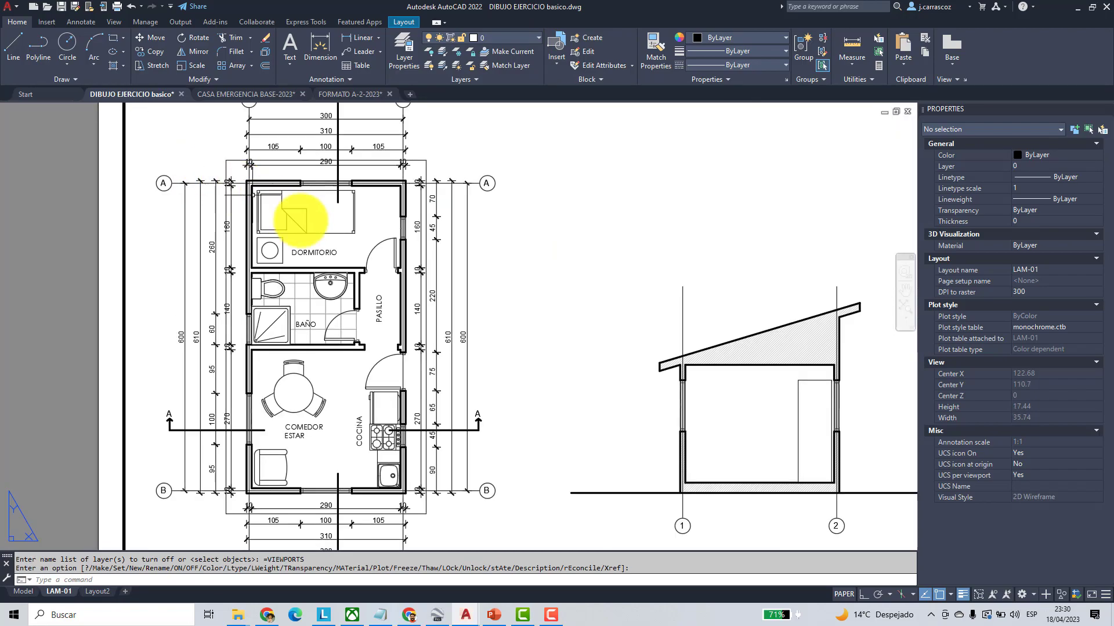
middle_drag(286, 211, 367, 323)
middle_drag(598, 324, 599, 300)
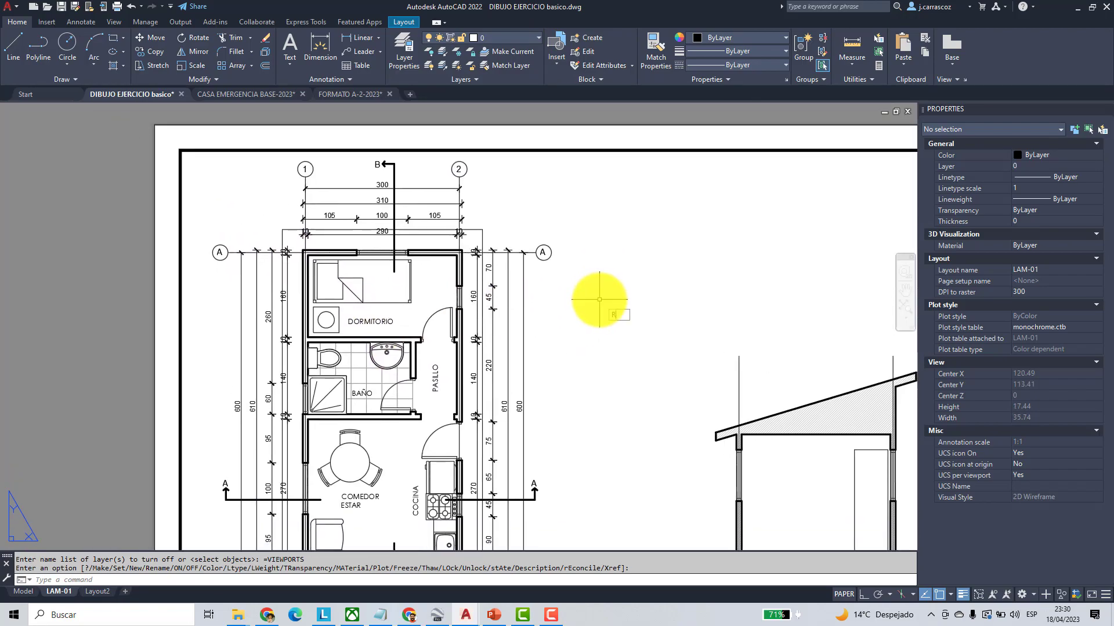
text(A)
key(Return)
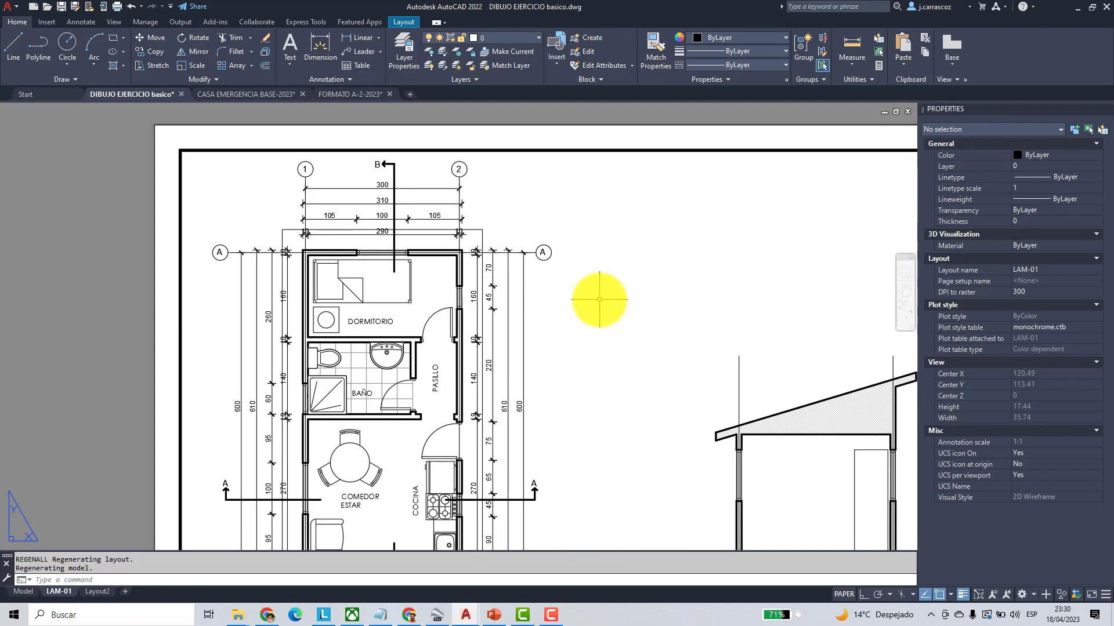
scroll(478, 232, up, 4)
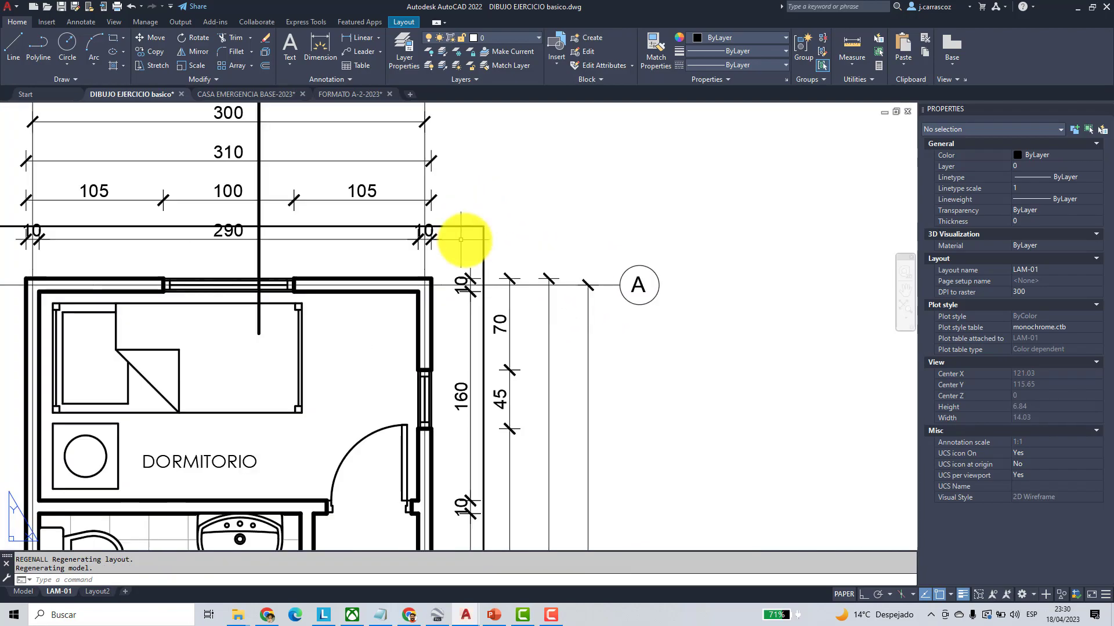
scroll(471, 251, down, 8)
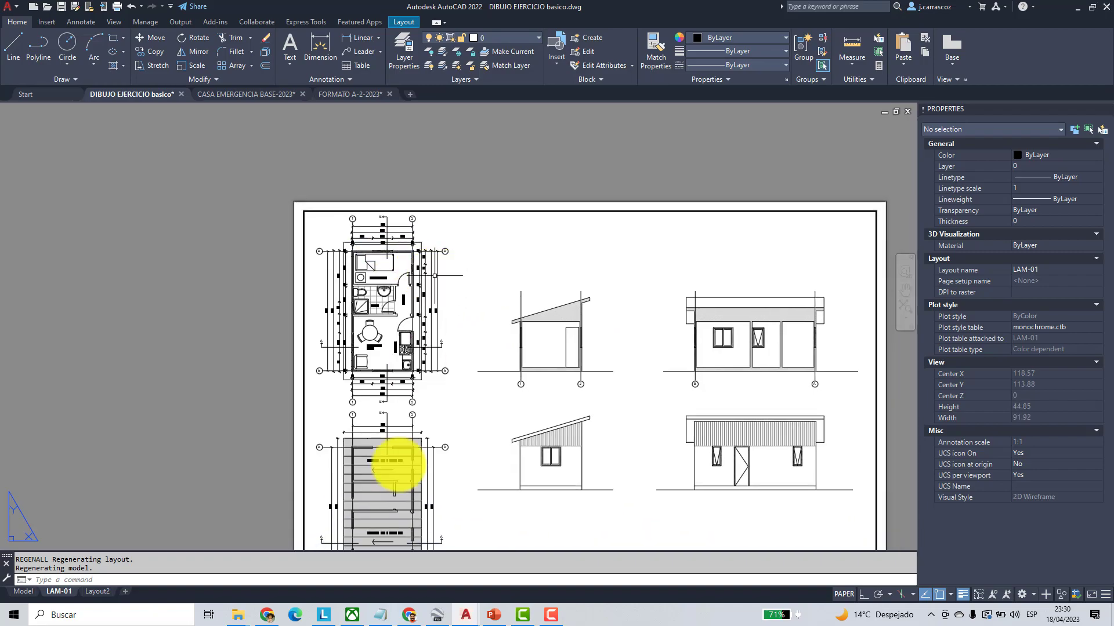
- Switch to the PowerPoint presentation and insert "(Comando PSLTS)" after "Escalado de Viewports," in the last bullet of the CONTENIDO slide
click(493, 615)
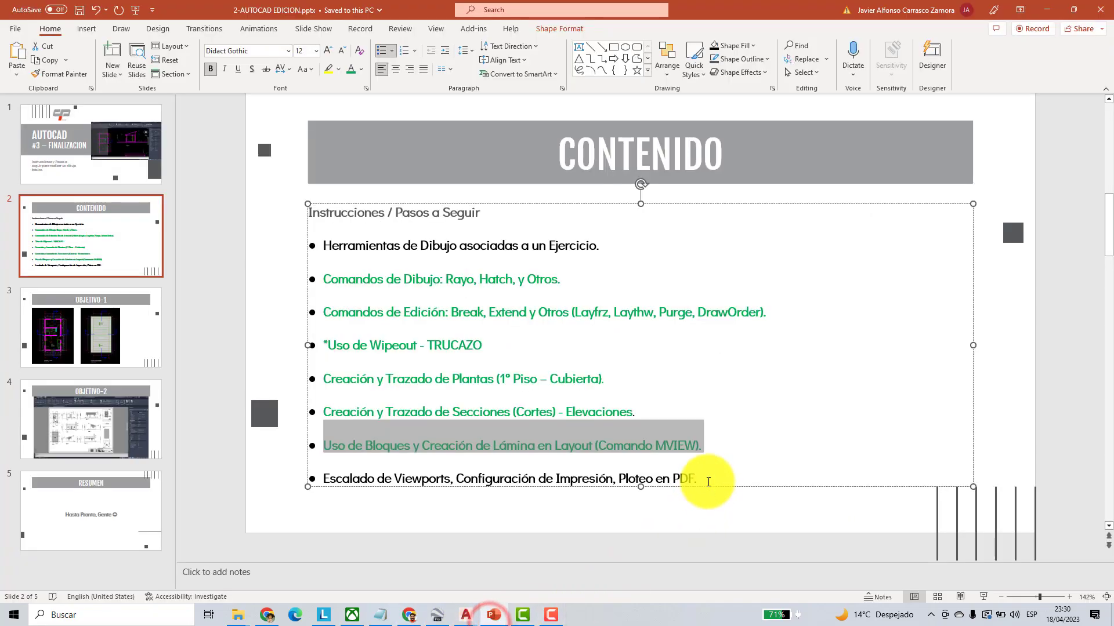
click(695, 448)
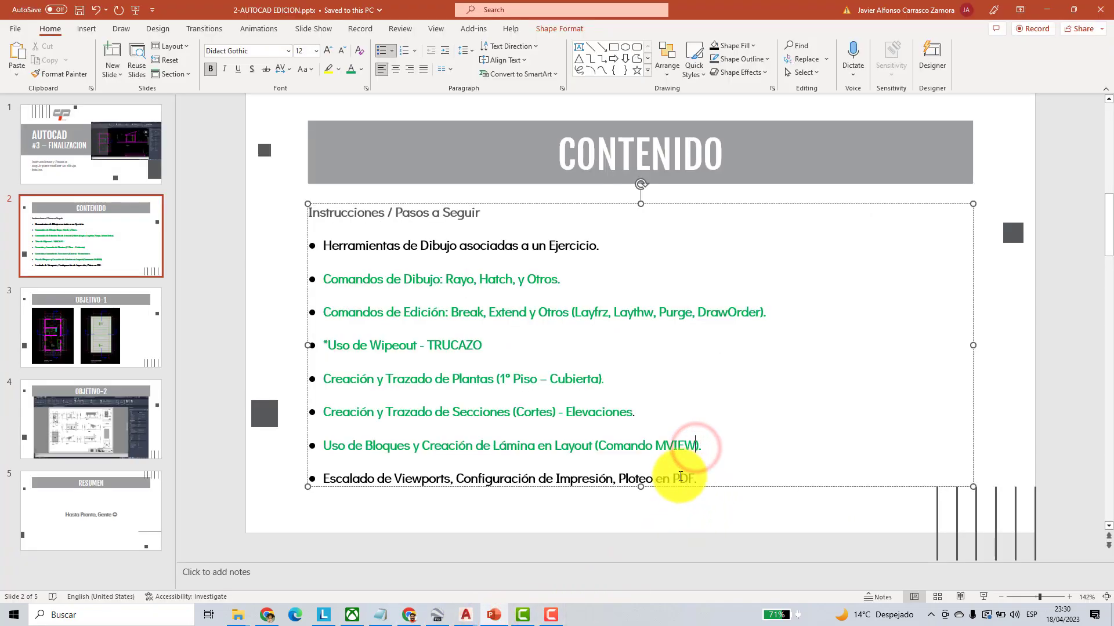
click(456, 480)
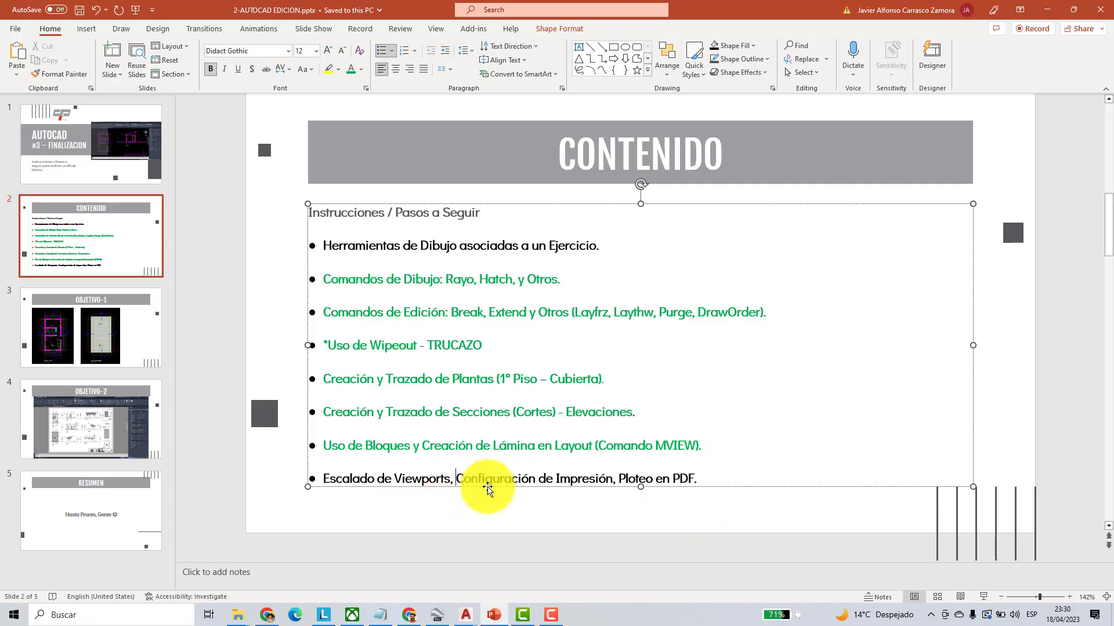
text((Comando )
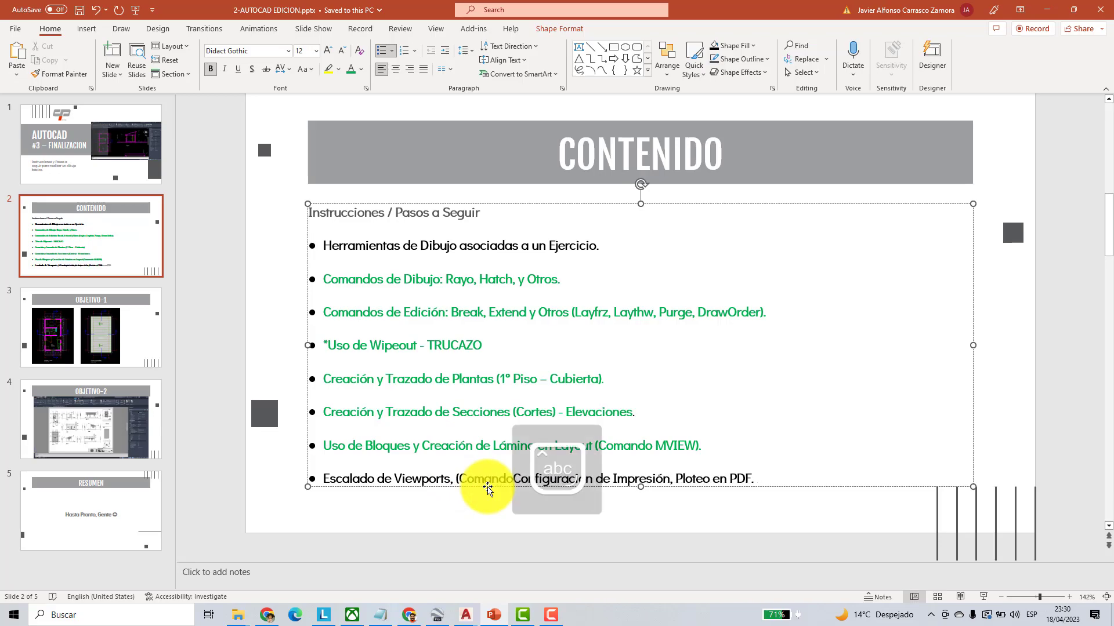
text(PS)
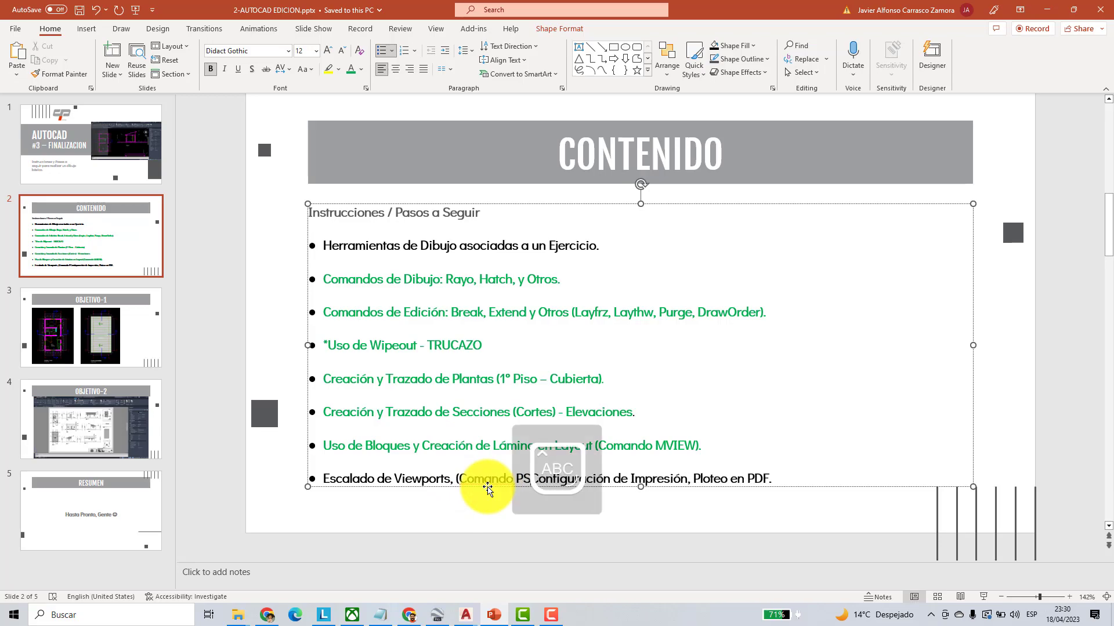
key(BackSpace)
text(LTS)
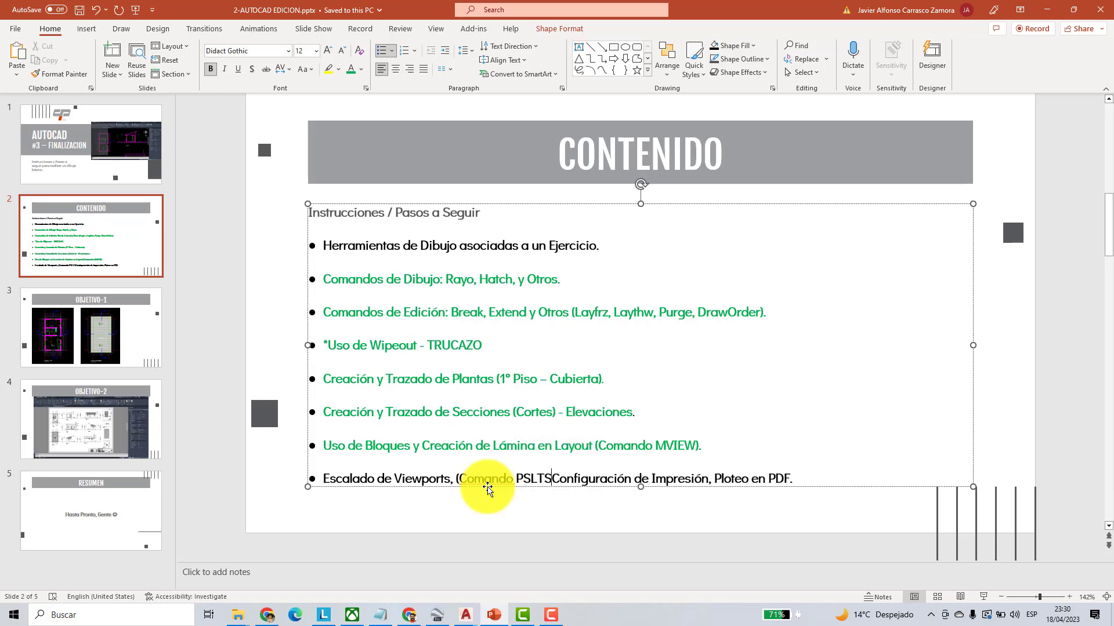
text())
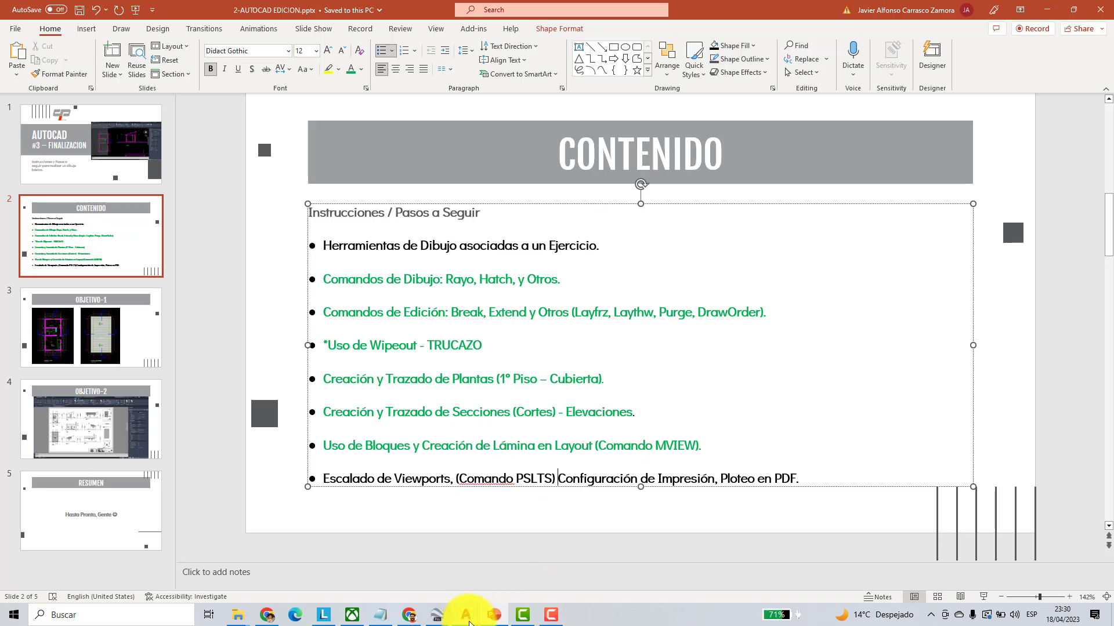
- Switch back to AutoCAD, set PSLTSCALE to 0, regenerate all viewports, and check the dashed lines on the sheet
mouse_move(473, 614)
click(339, 575)
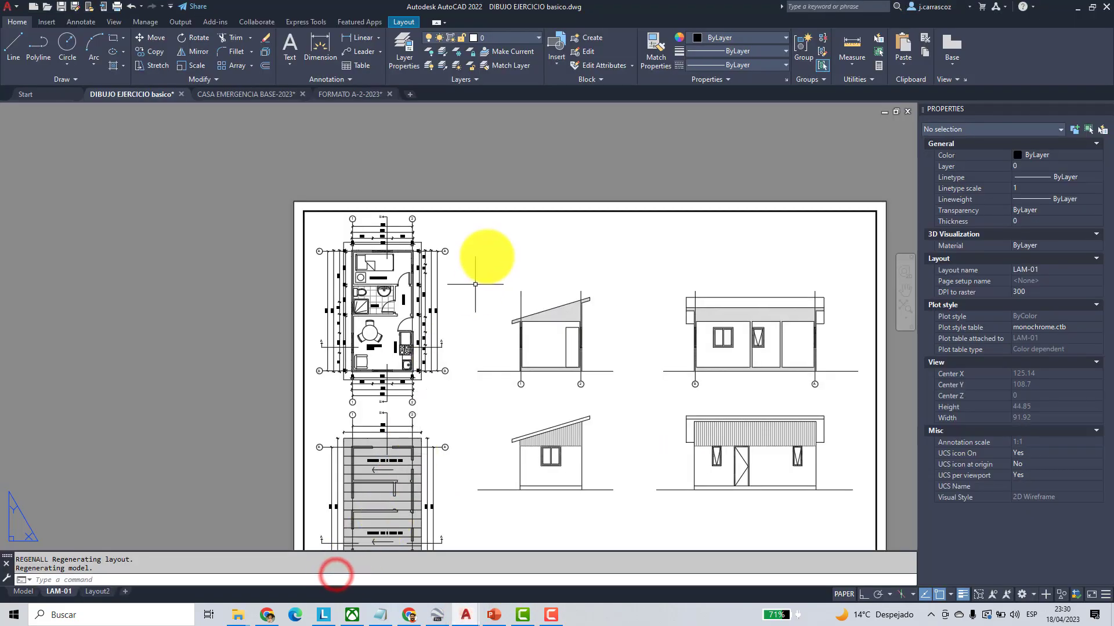
text(PS)
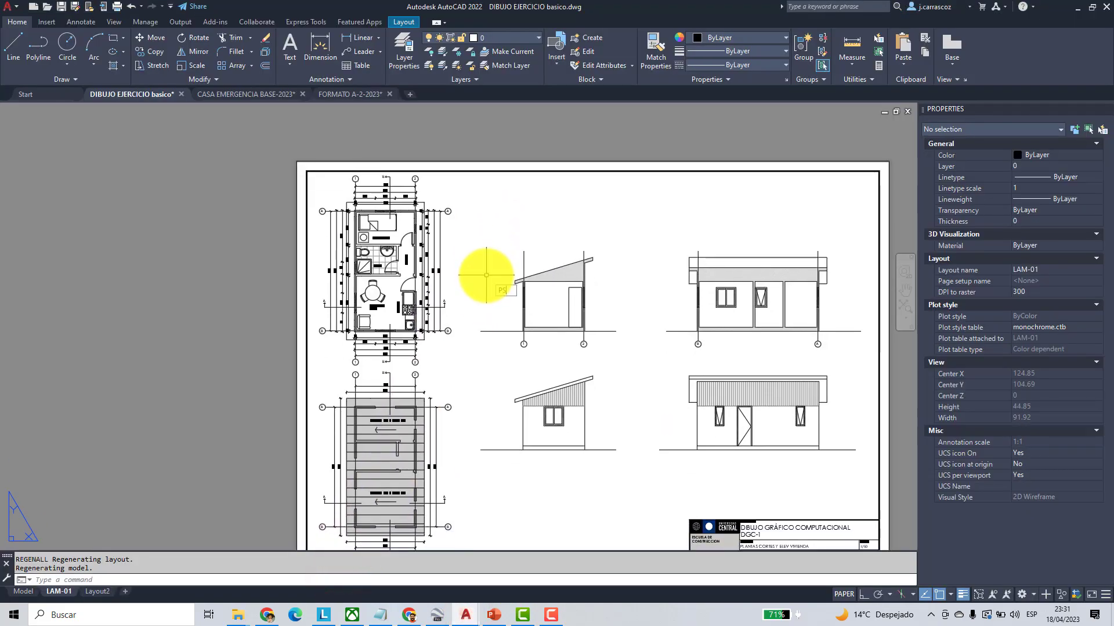
text(LTS)
key(Return)
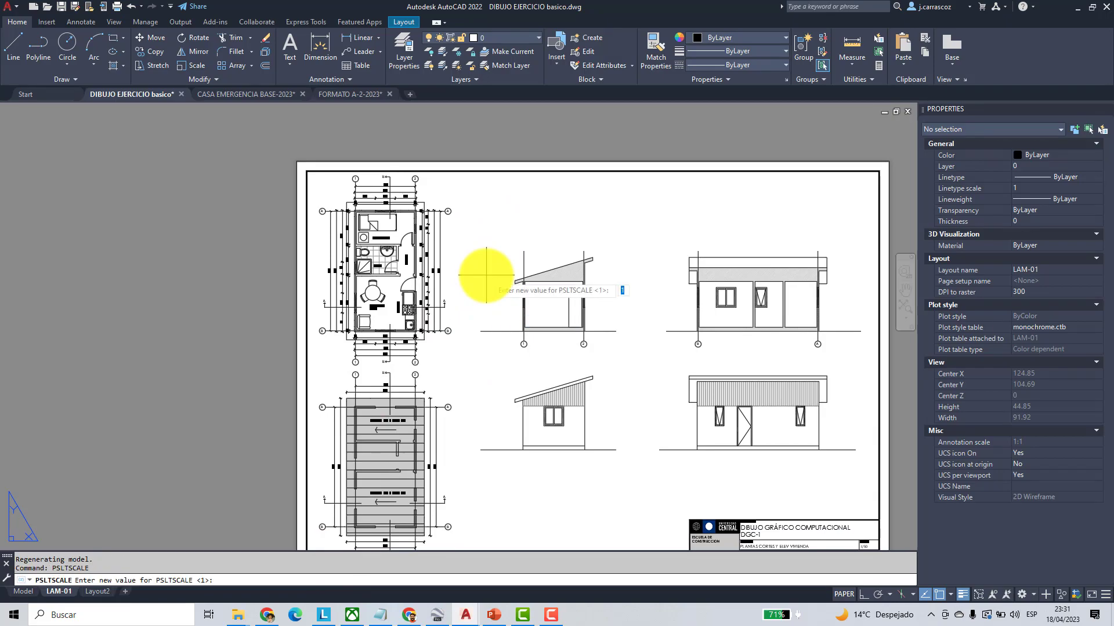
text(0)
key(Return)
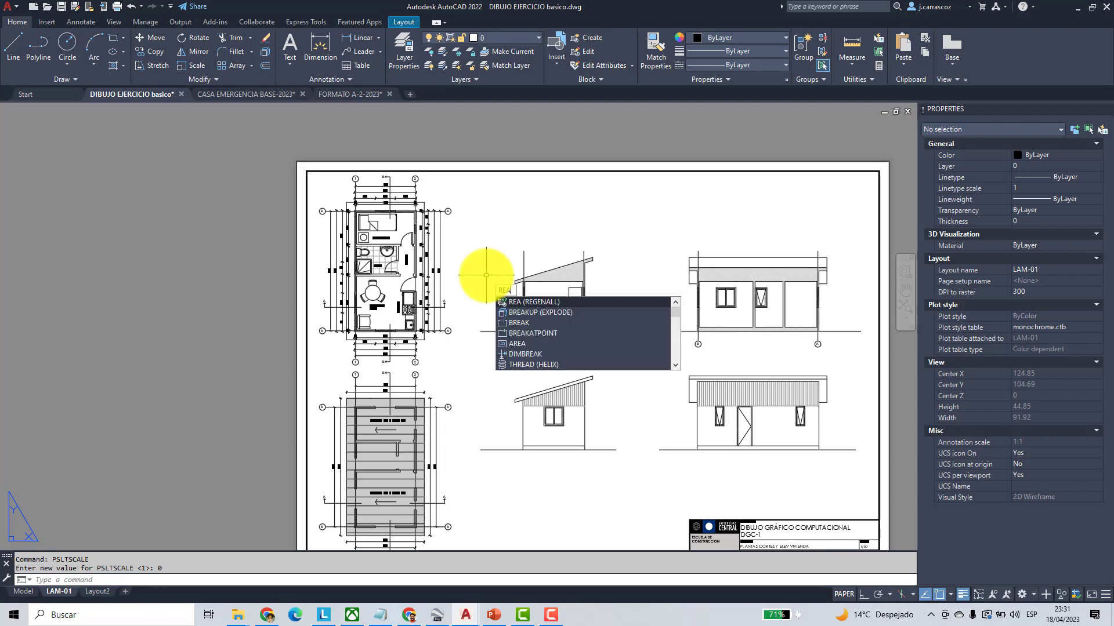
text(REA)
key(Return)
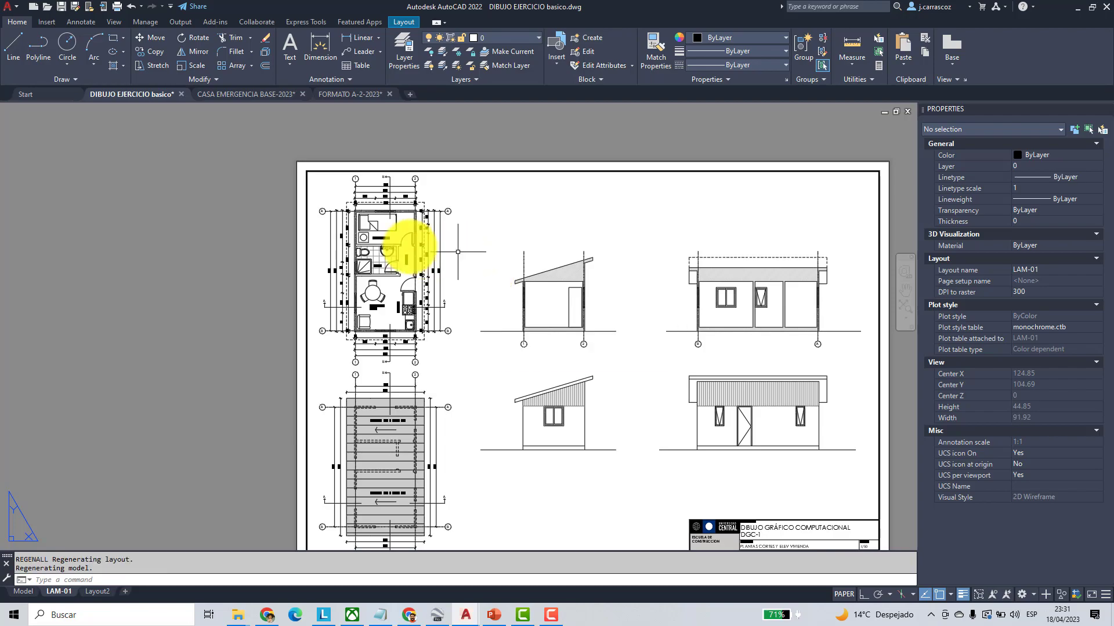
scroll(373, 204, up, 4)
scroll(493, 308, down, 4)
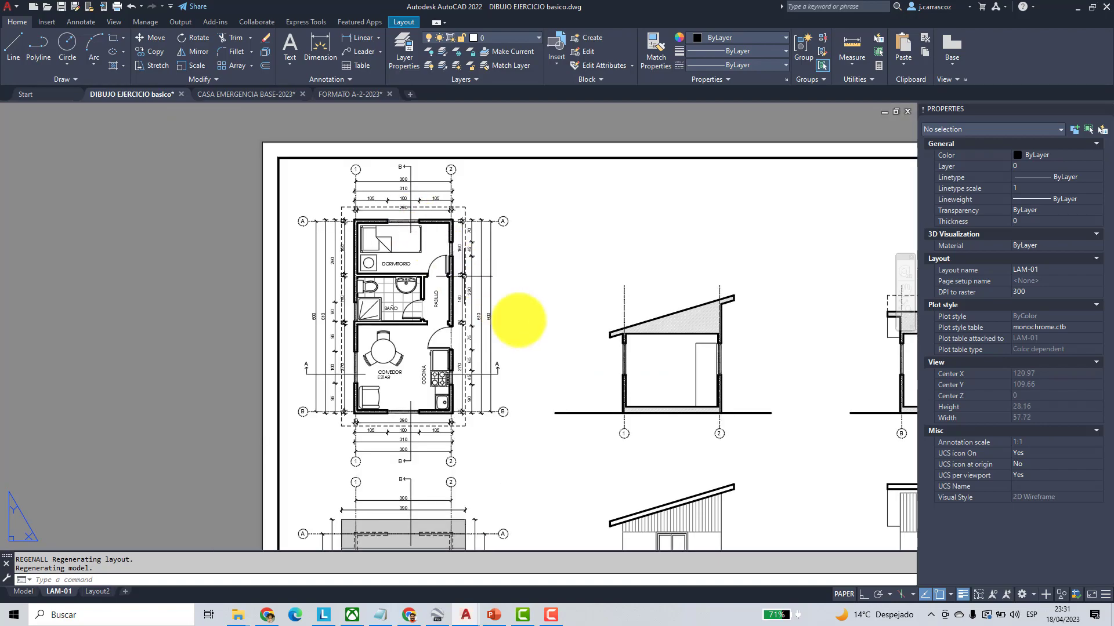
scroll(535, 310, up, 6)
scroll(534, 310, down, 6)
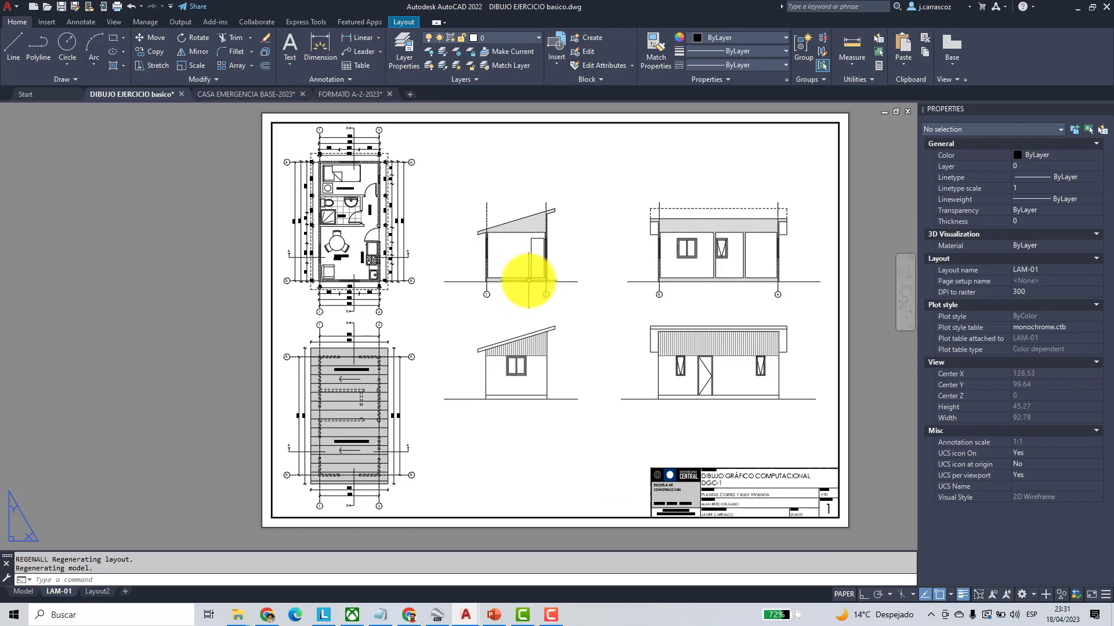
- Turn the VIEWPORTS layer on again to show the viewport frames
click(535, 37)
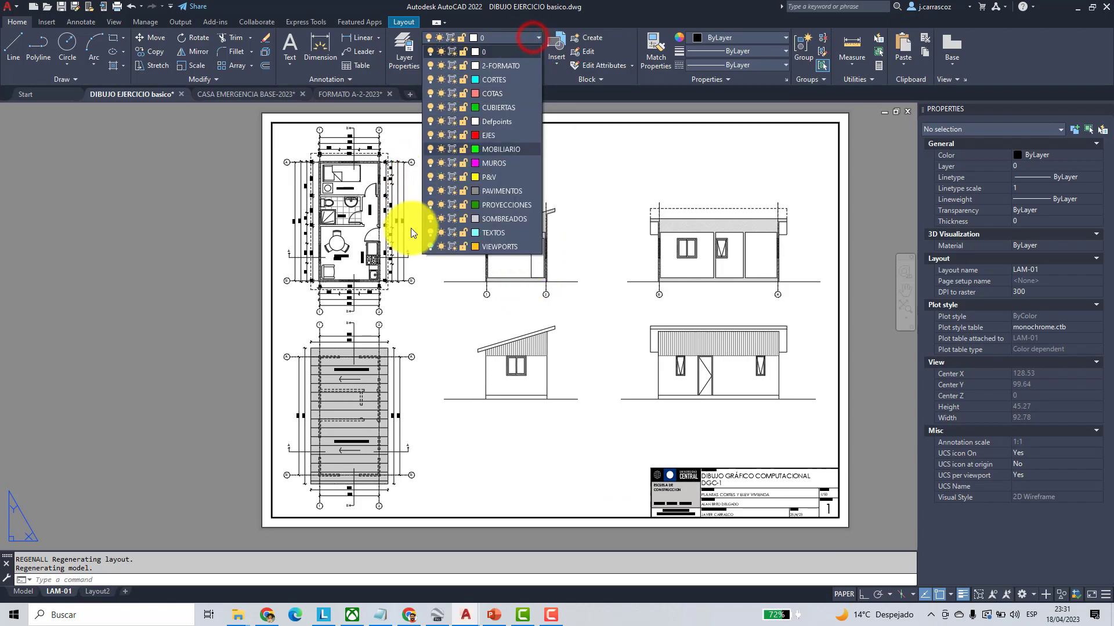
click(430, 247)
click(201, 280)
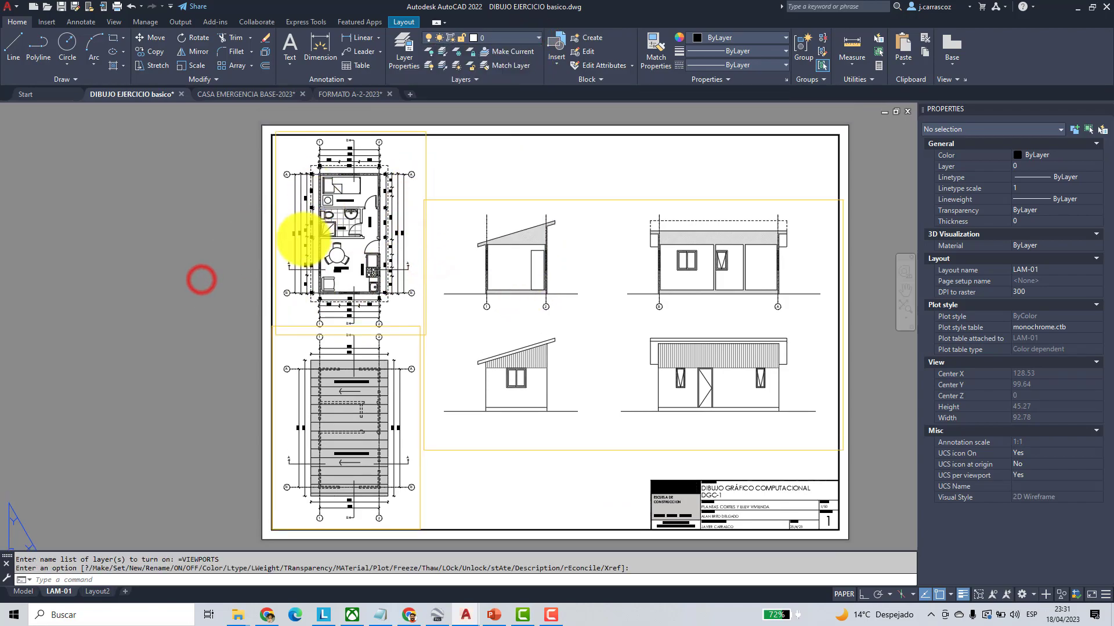
- Move the furnished floor plan's viewport slightly upward with Ortho on, and check its placement on the sheet
scroll(361, 169, up, 5)
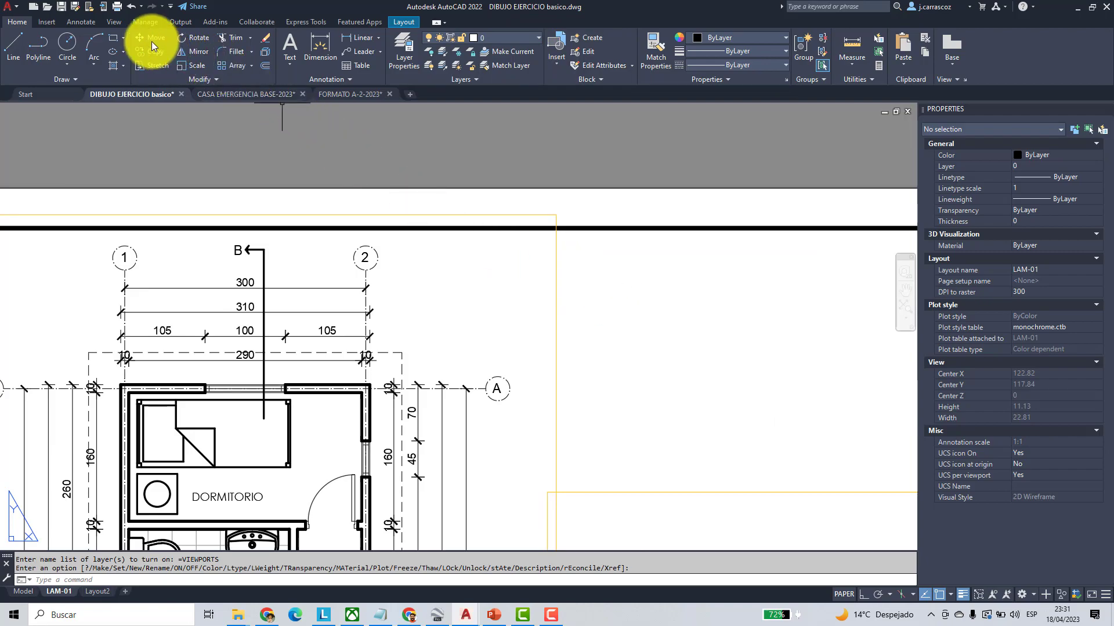
click(153, 42)
click(574, 283)
click(535, 284)
scroll(427, 263, up, 3)
middle_drag(427, 263, 511, 290)
key(Return)
click(522, 349)
key(F8)
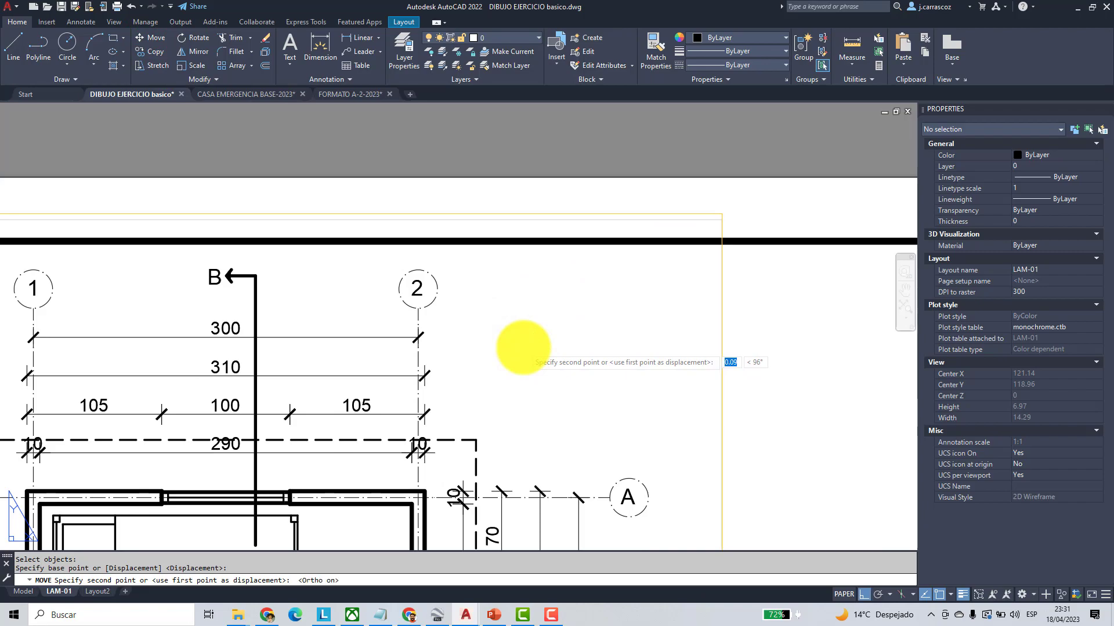
click(520, 342)
scroll(517, 339, down, 4)
middle_drag(518, 339, 510, 112)
middle_drag(536, 353, 540, 287)
middle_drag(537, 463, 527, 219)
scroll(509, 436, up, 3)
scroll(512, 340, down, 6)
middle_drag(512, 339, 478, 443)
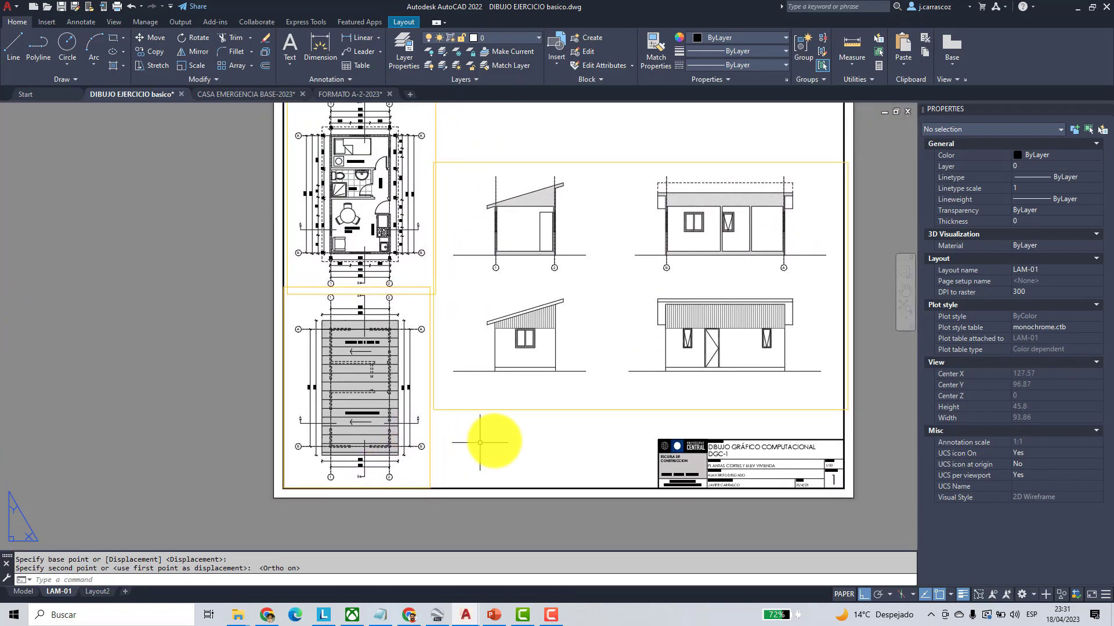
- Turn off the VIEWPORTS layer to hide the frames on the finished sheet
click(527, 36)
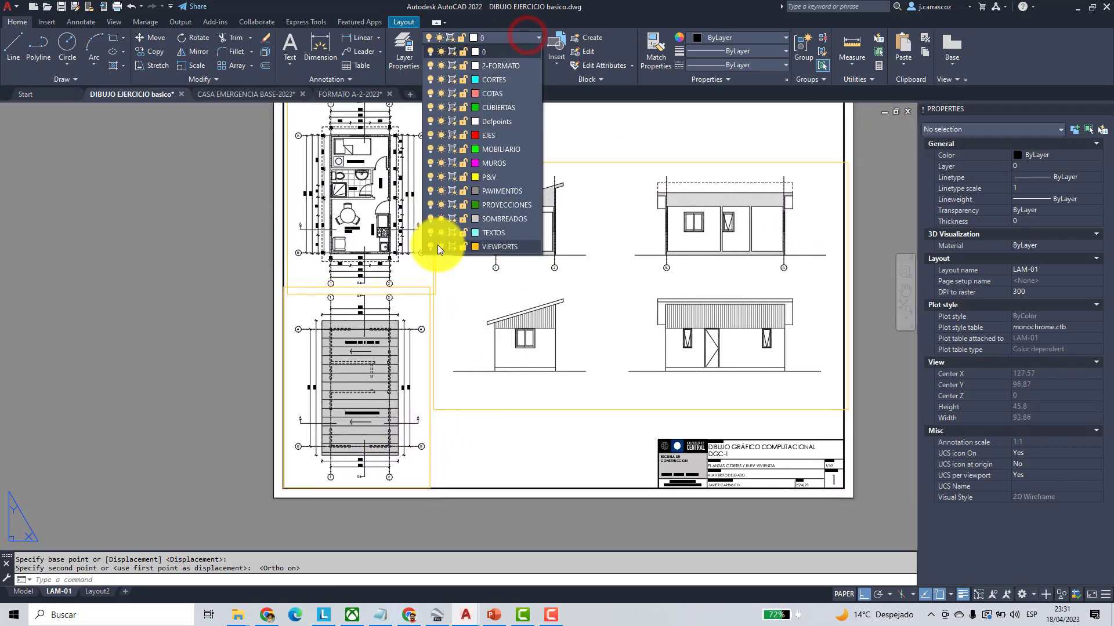
click(430, 246)
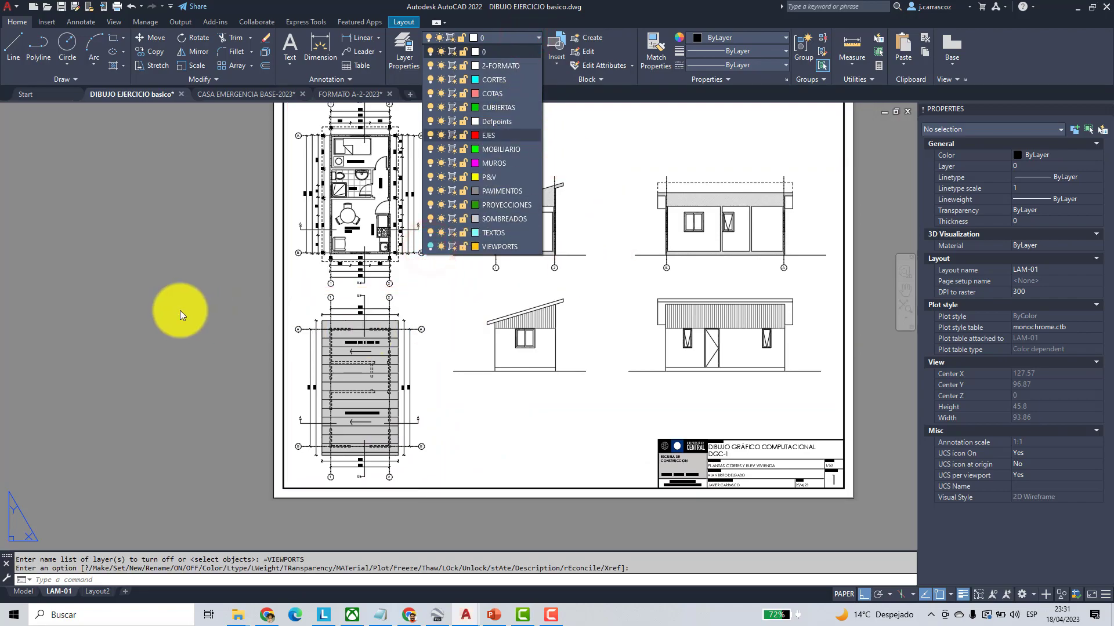
click(179, 311)
- Make TEXTOS the current layer and define a multiline text box between the two narrow views, below the first section
click(530, 37)
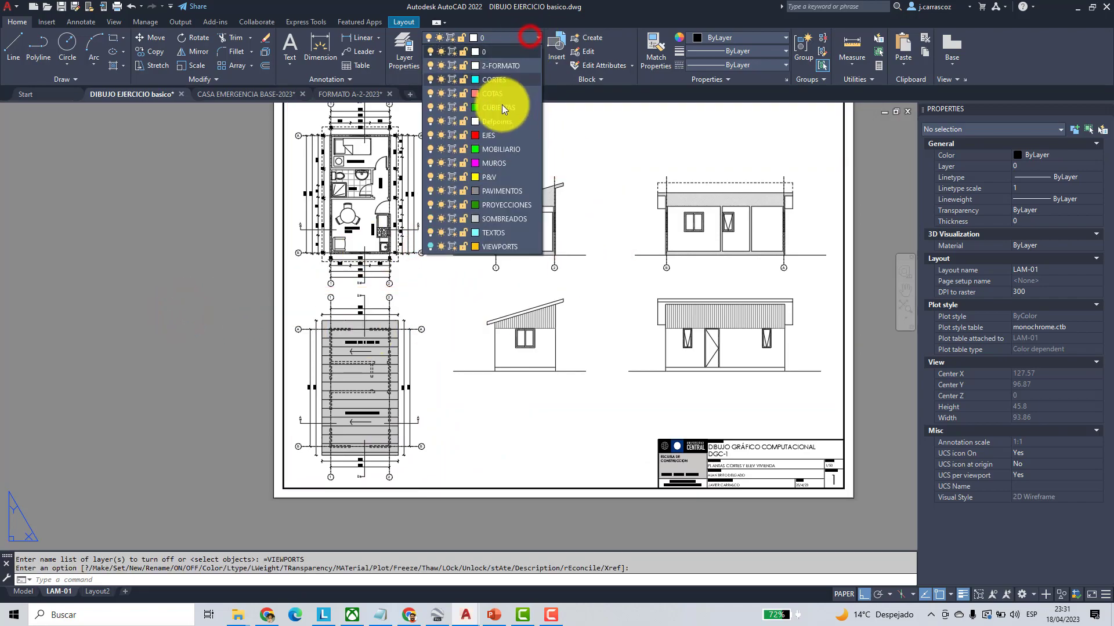
click(494, 232)
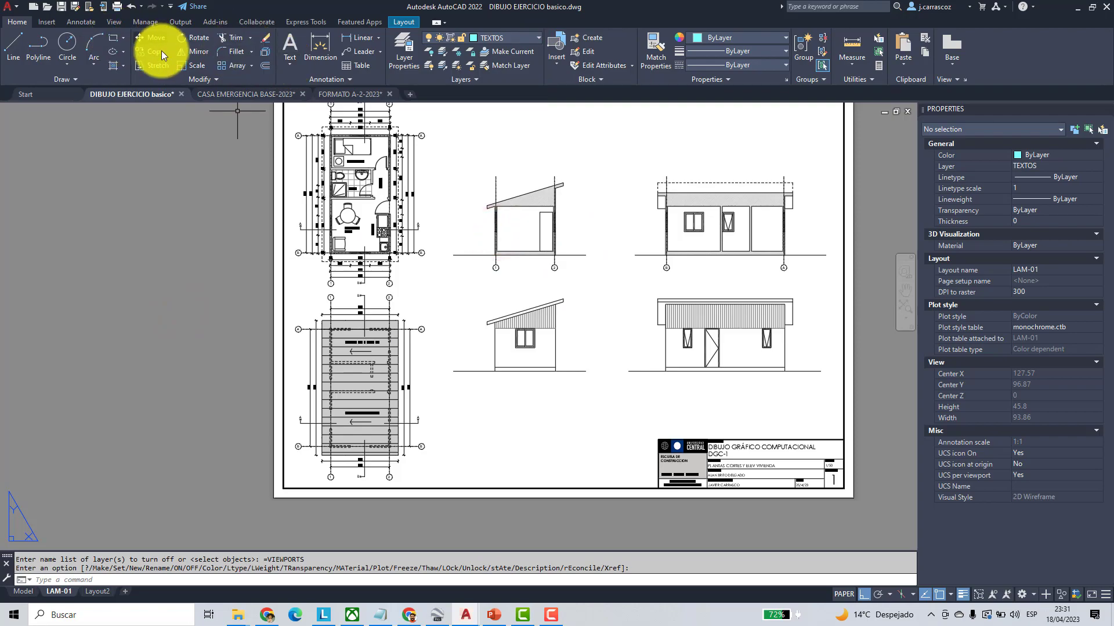
click(296, 53)
scroll(485, 304, up, 4)
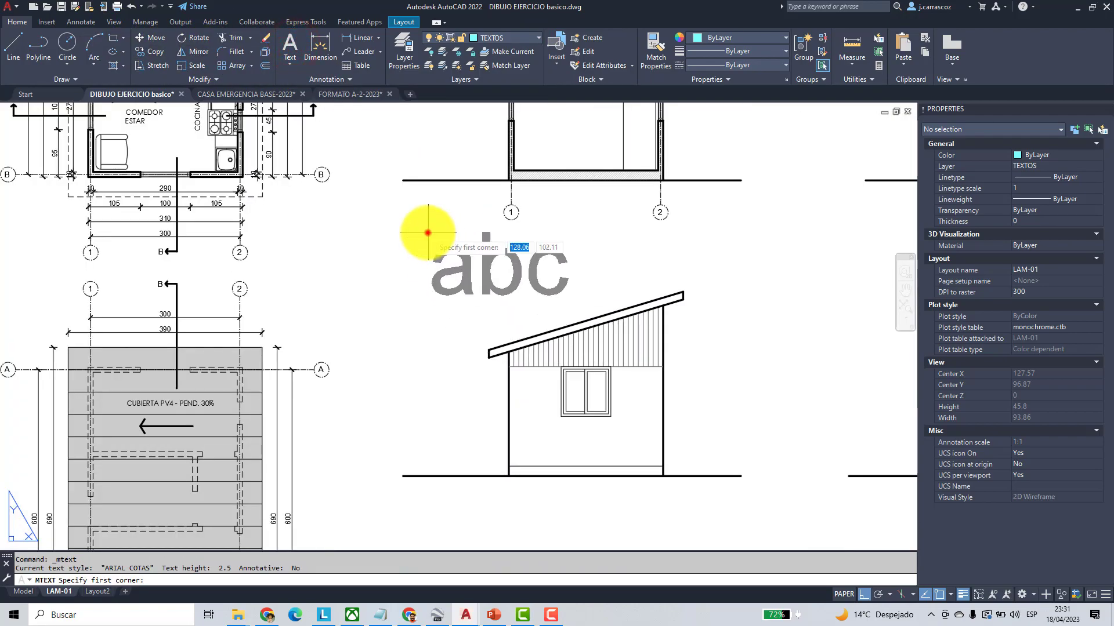
click(428, 233)
click(630, 291)
scroll(515, 287, down, 5)
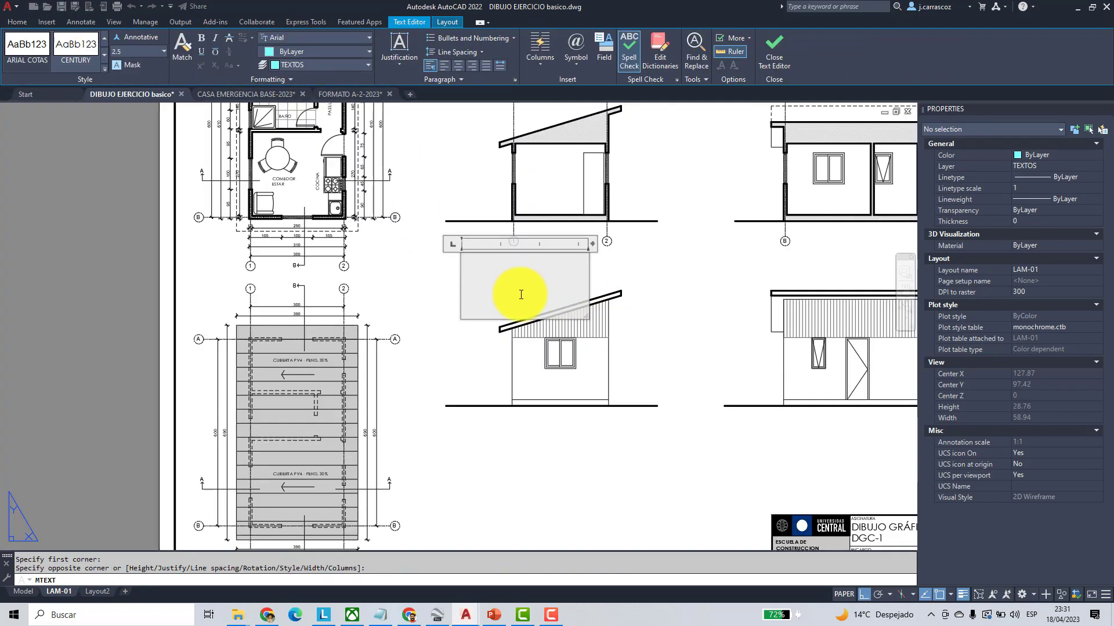
scroll(521, 309, up, 2)
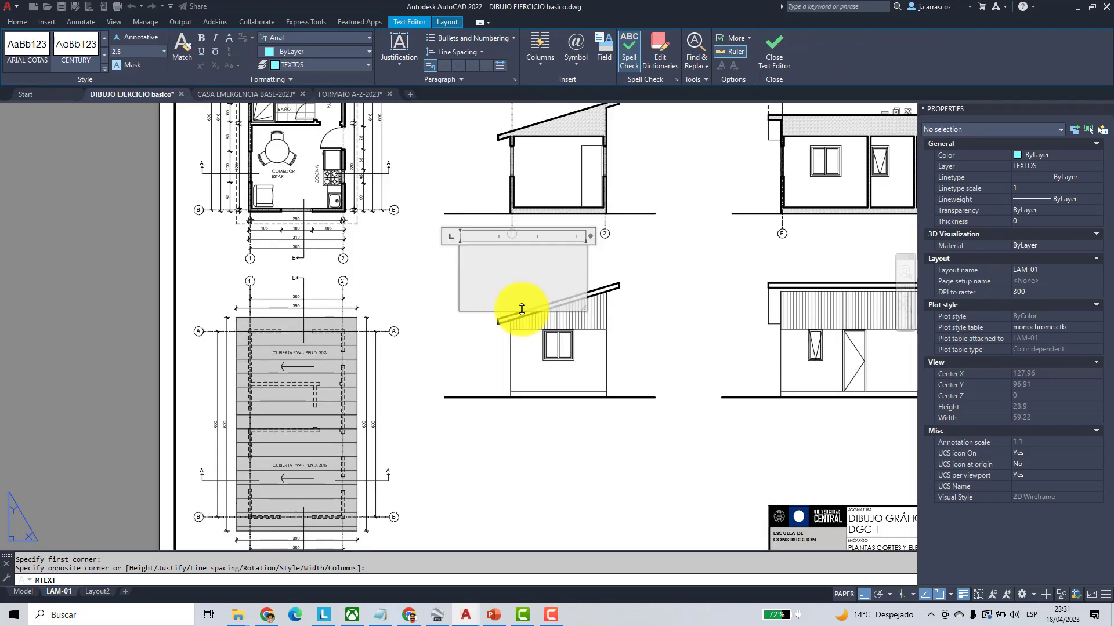
- Write the section title "Corte A-A" with "Esc. 1:50" beneath it in the text box and finish the text
text(Corte)
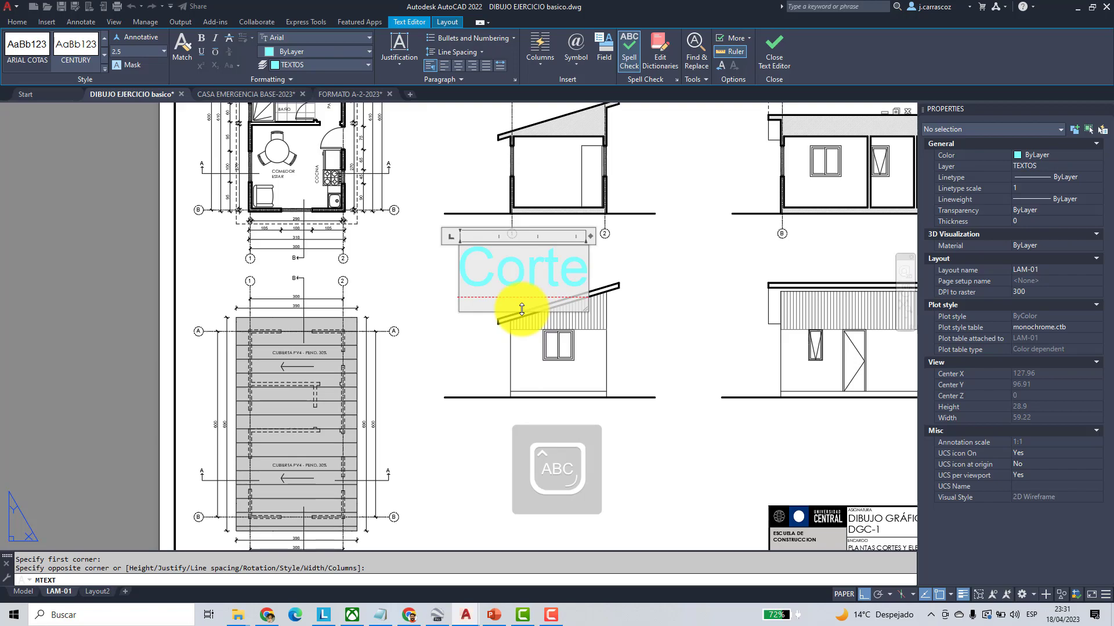
key(Return)
text(A)
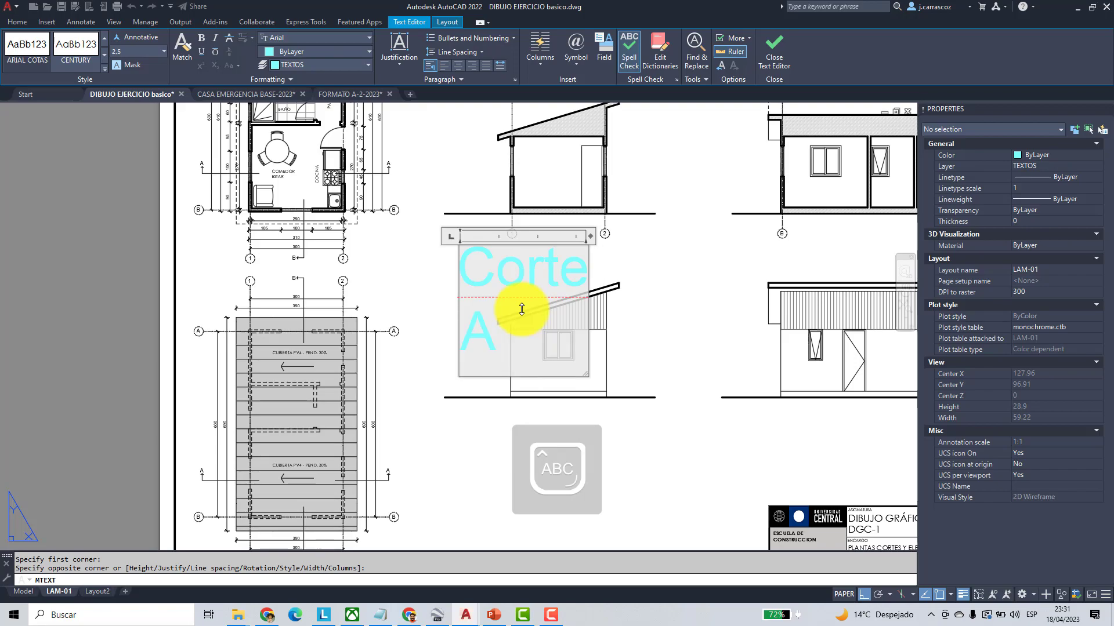
text(-A)
key(Return)
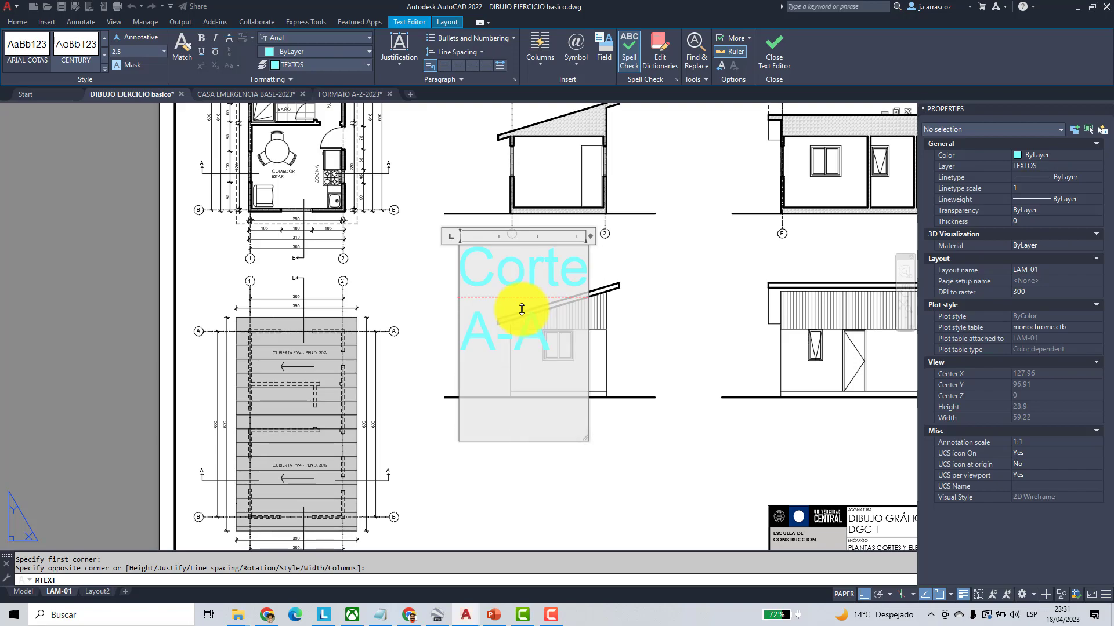
text(Esc.)
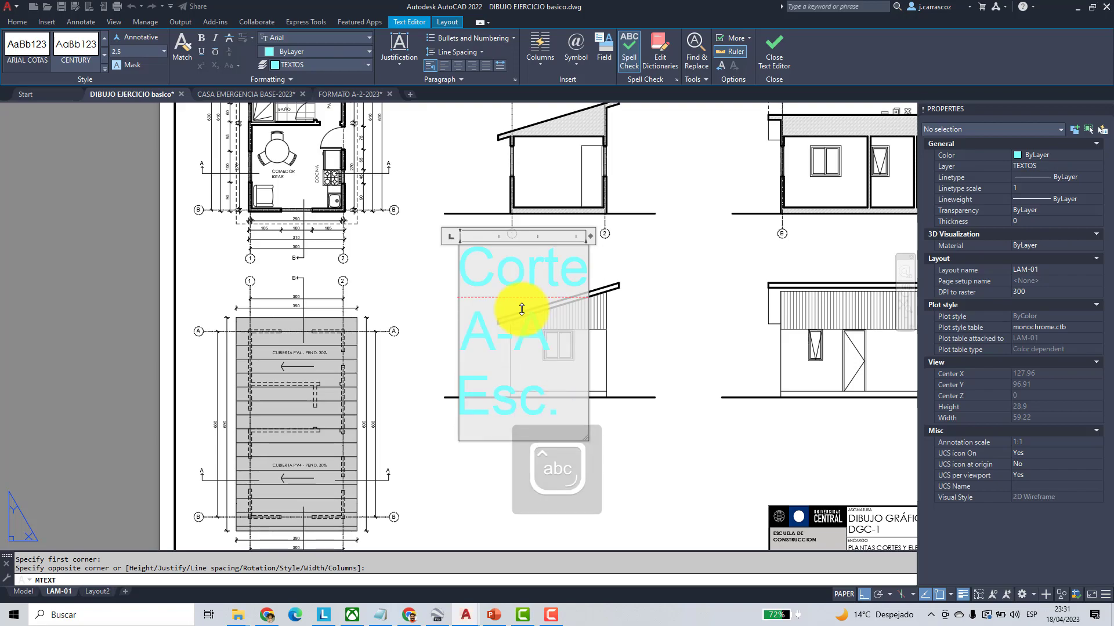
key(Return)
text(1/)
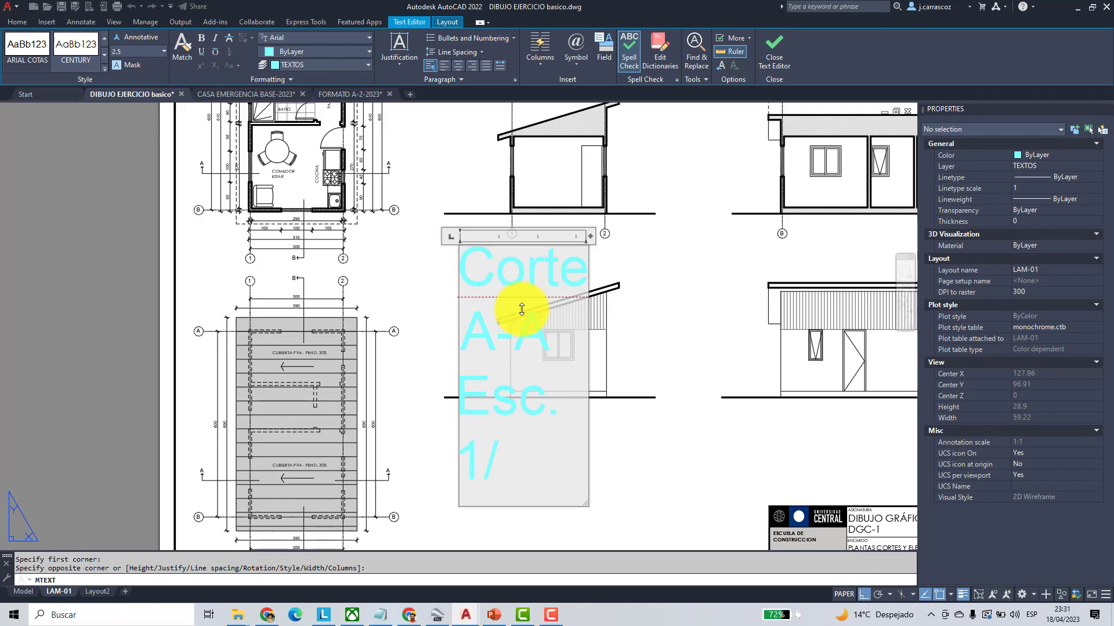
key(BackSpace)
text(:50)
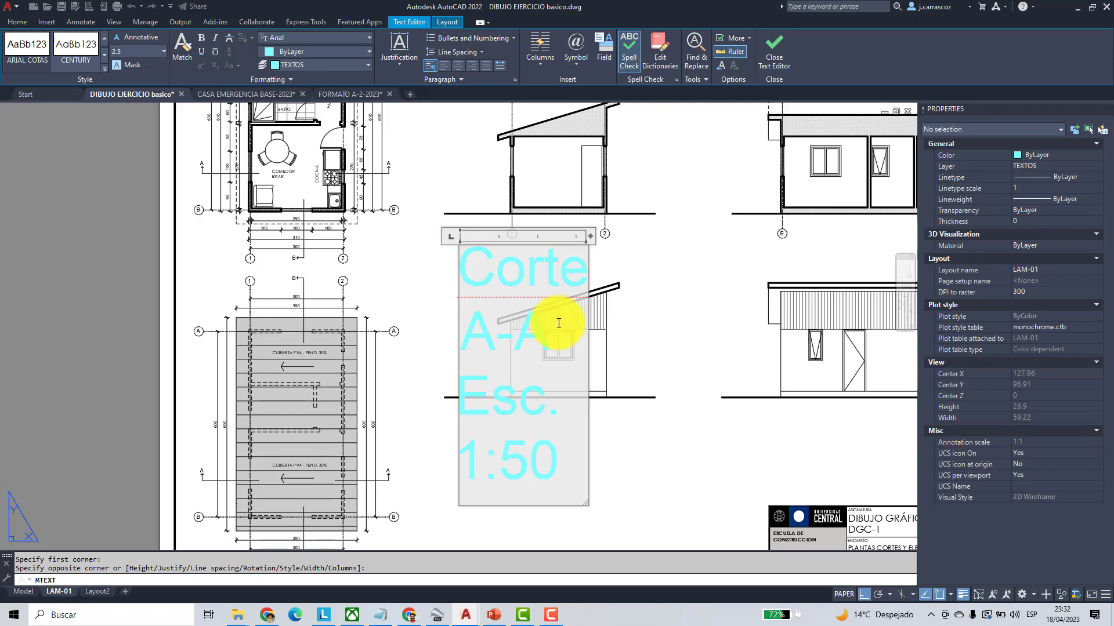
click(651, 443)
scroll(652, 443, down, 2)
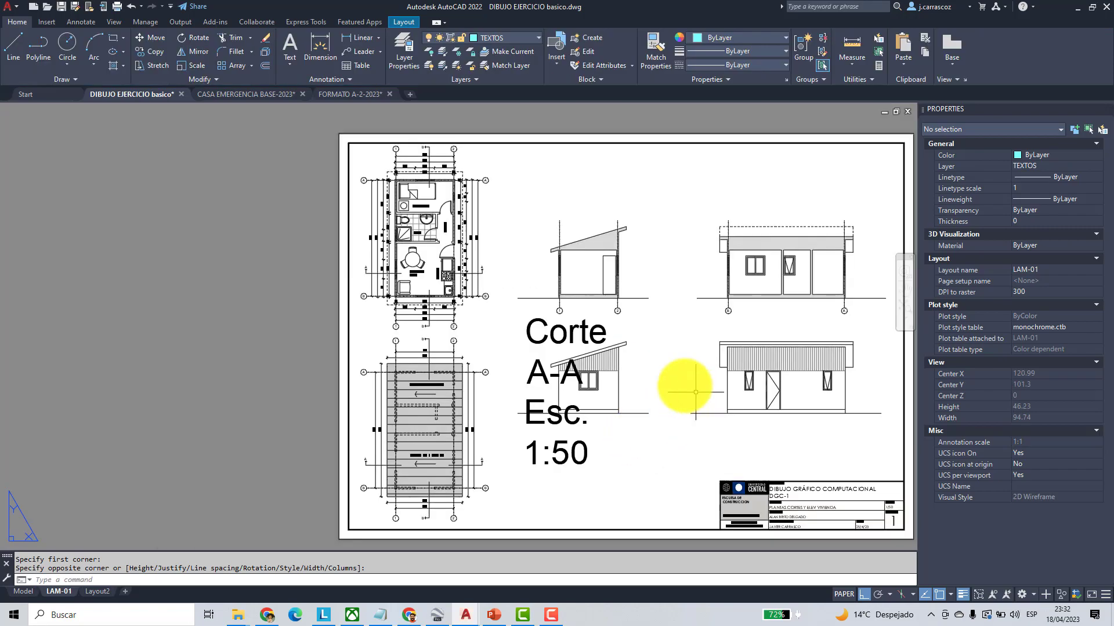
- Set the new section title's text style to CENTURY GOTHIC and its text height to 0.5
middle_drag(695, 392, 597, 326)
click(487, 271)
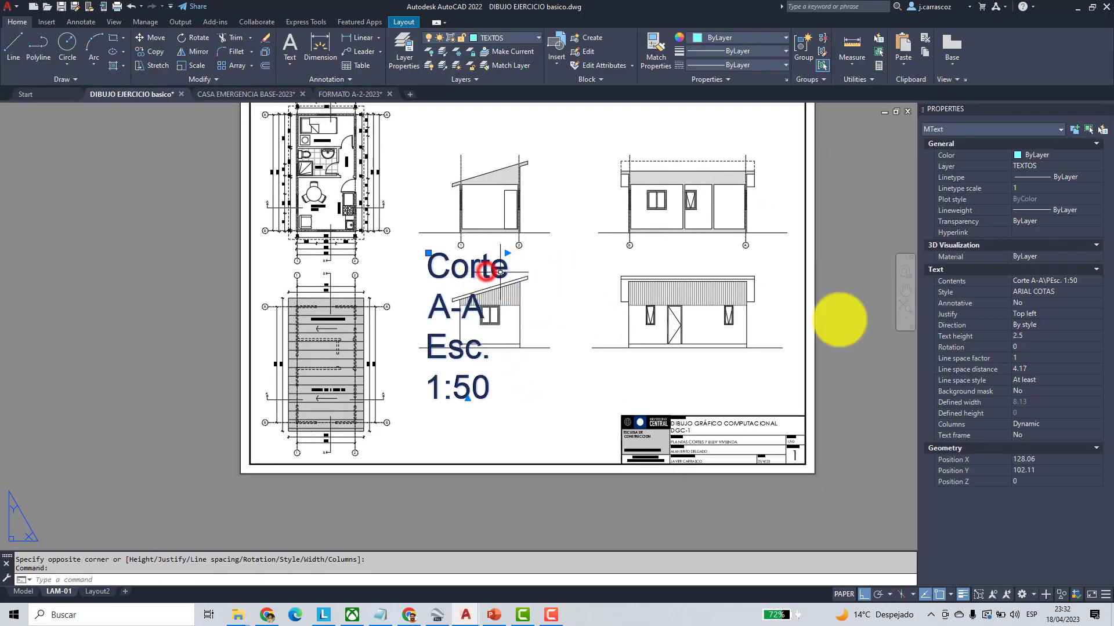
click(1091, 293)
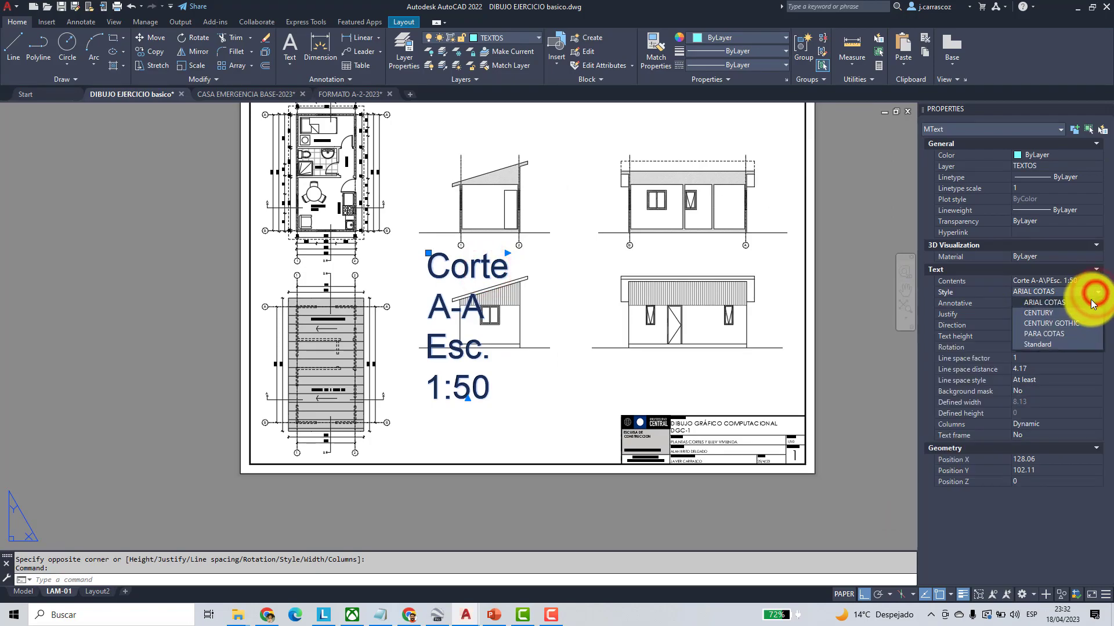
click(1083, 323)
click(1043, 339)
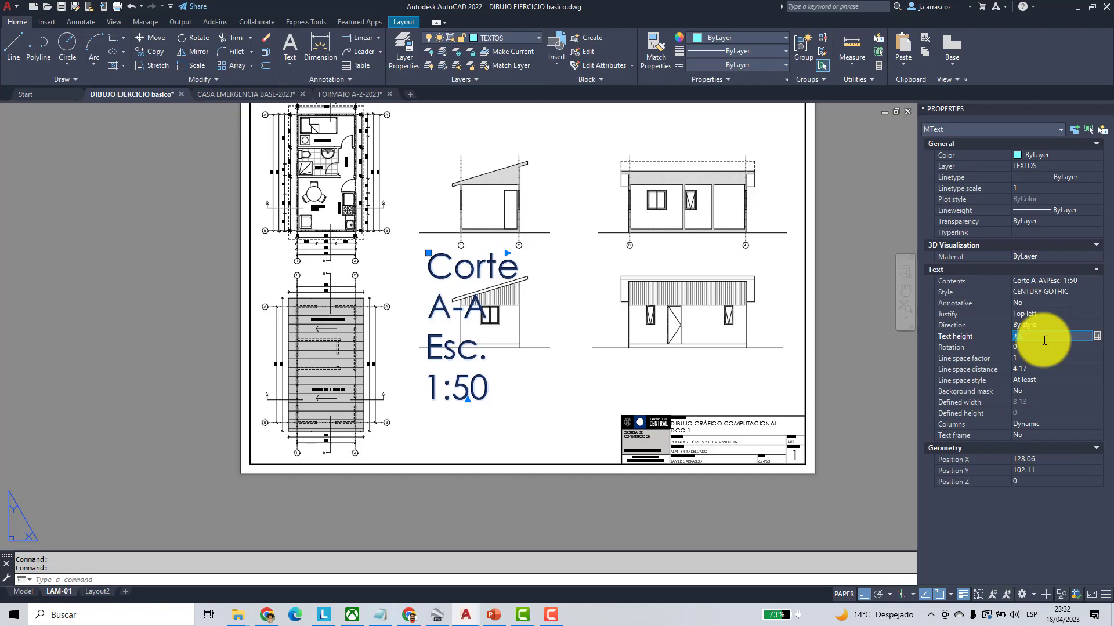
key(Return)
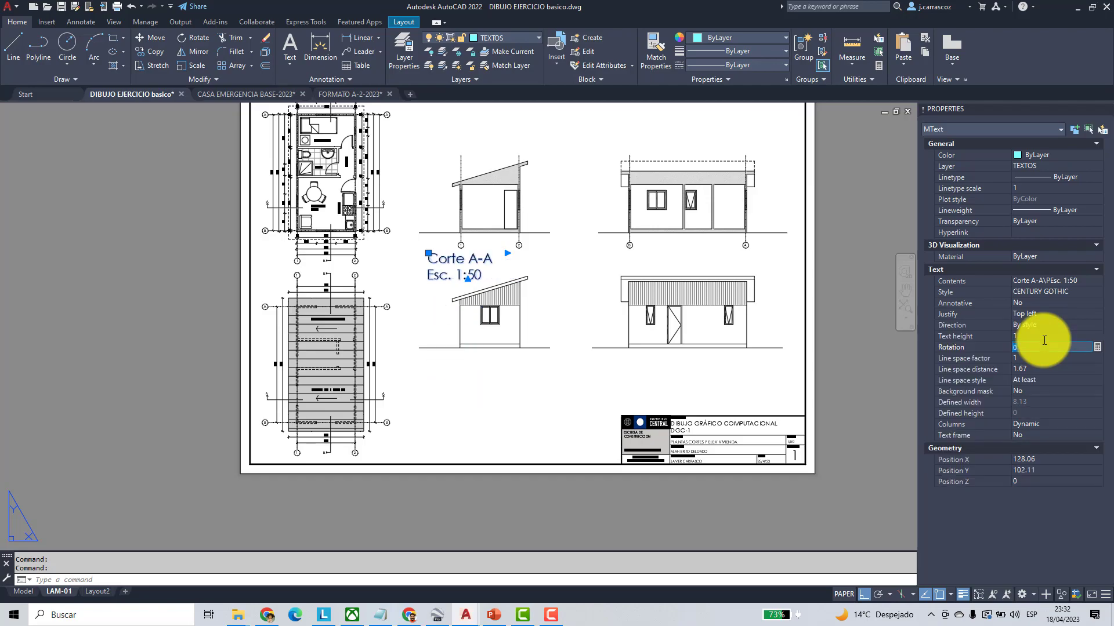
click(1021, 347)
click(1023, 337)
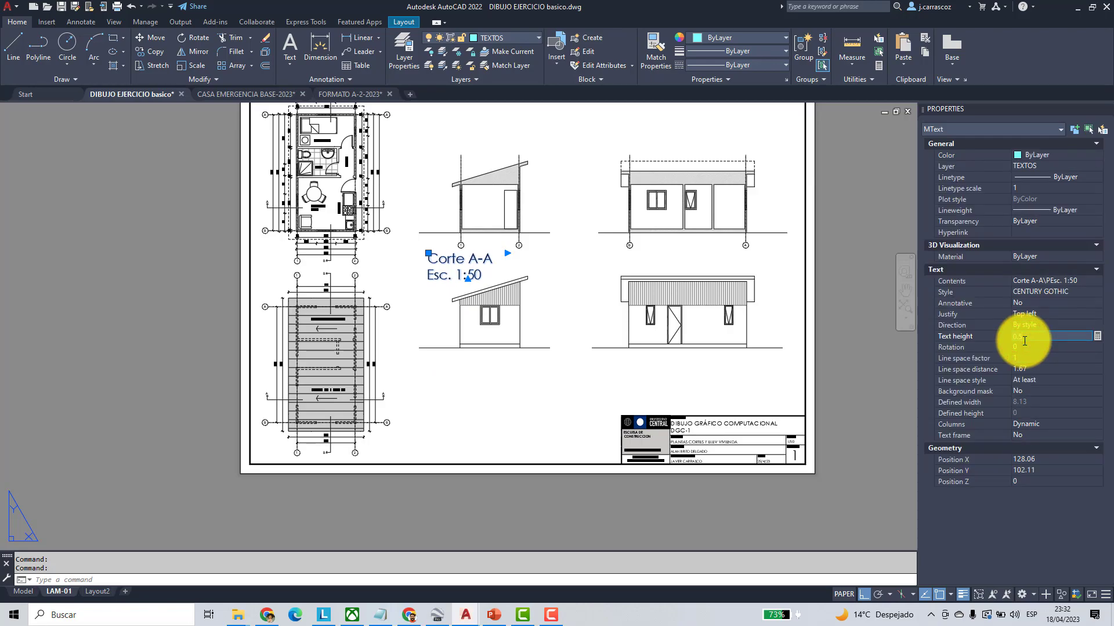
text(0.5)
key(Return)
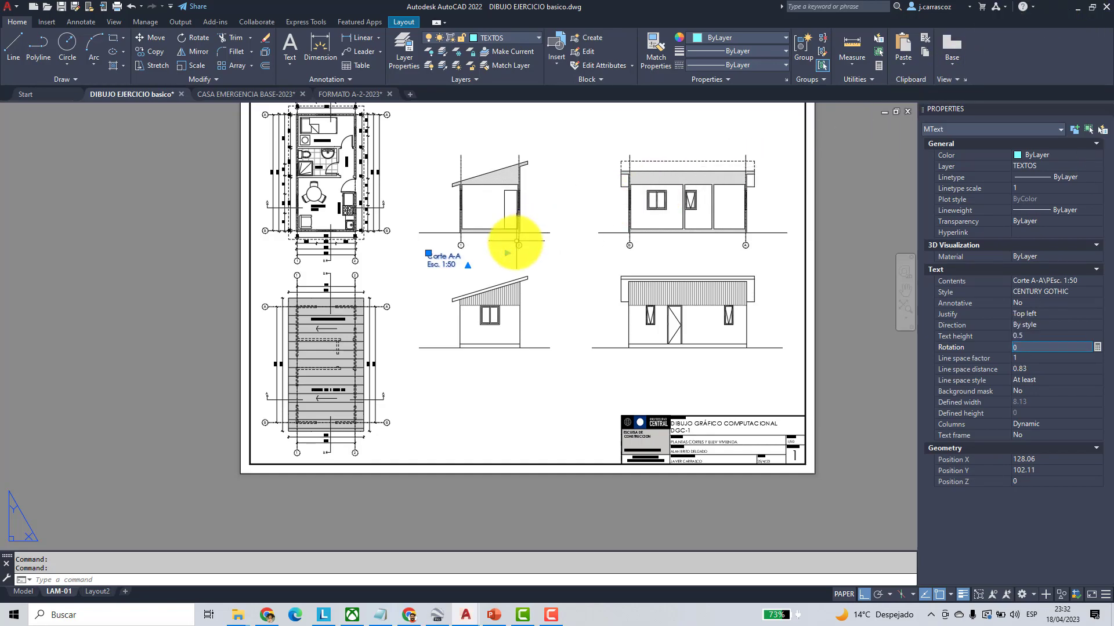
key(Escape)
- Make the "Corte A-A" line of the title bold and underlined
scroll(441, 255, up, 5)
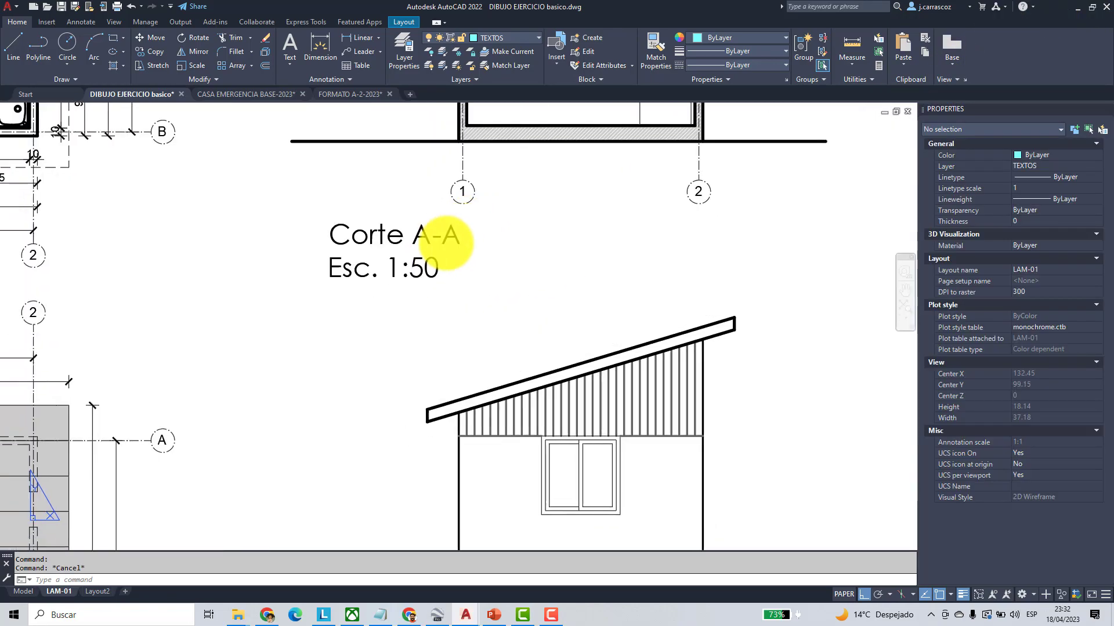
double_click(429, 230)
drag(489, 233, 331, 231)
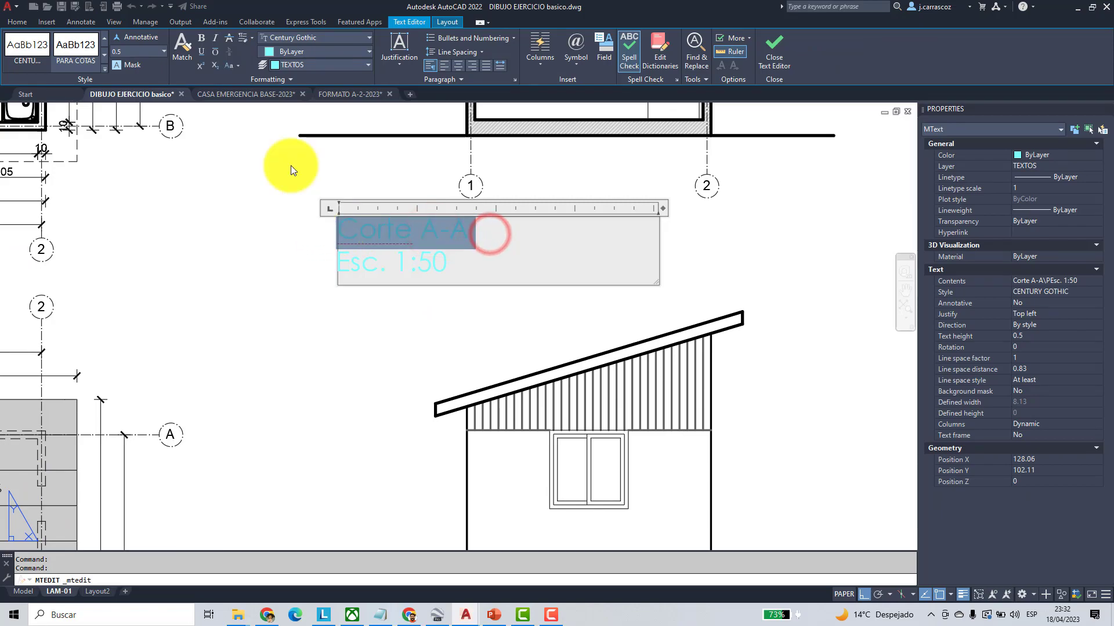
click(201, 54)
- Reduce the text height of the "Esc. 1:50" line to 0.4 and close the text editing
click(397, 254)
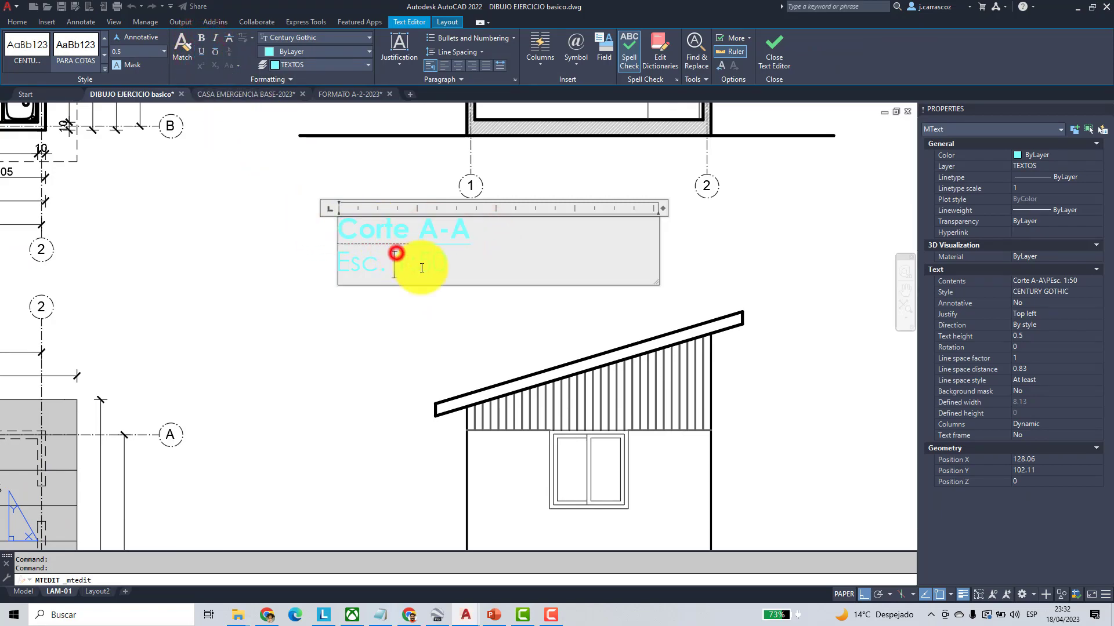
click(457, 264)
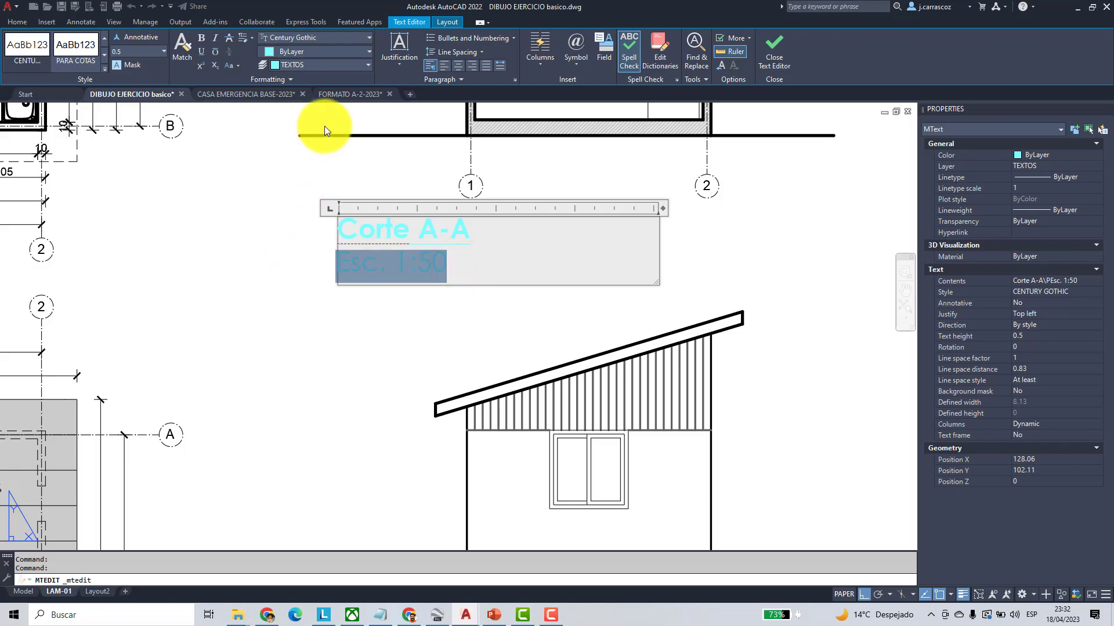
click(137, 57)
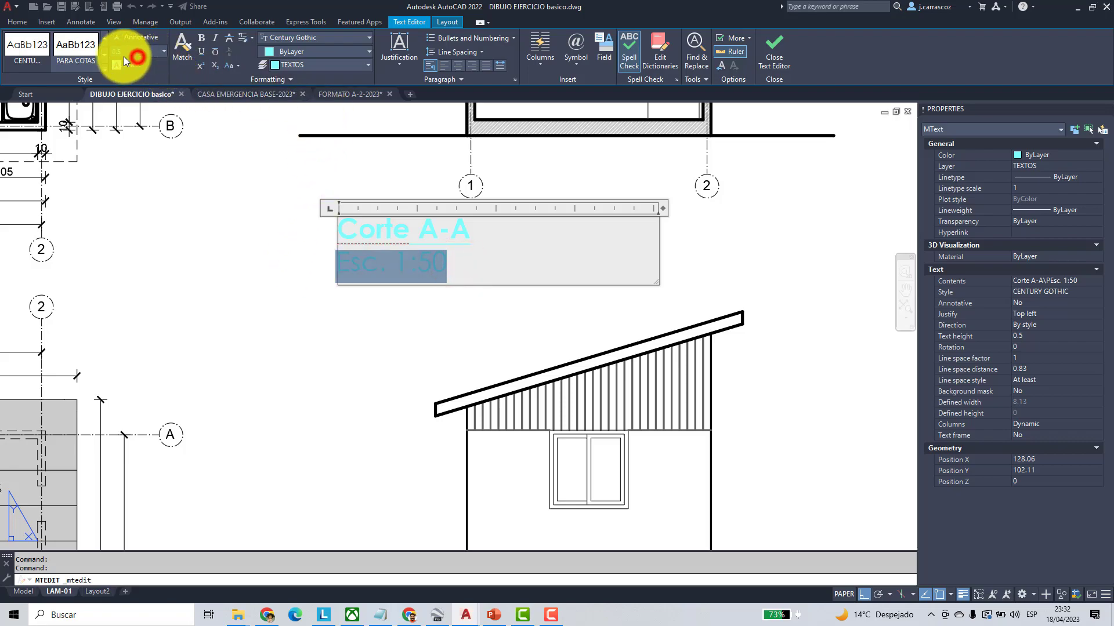
click(115, 50)
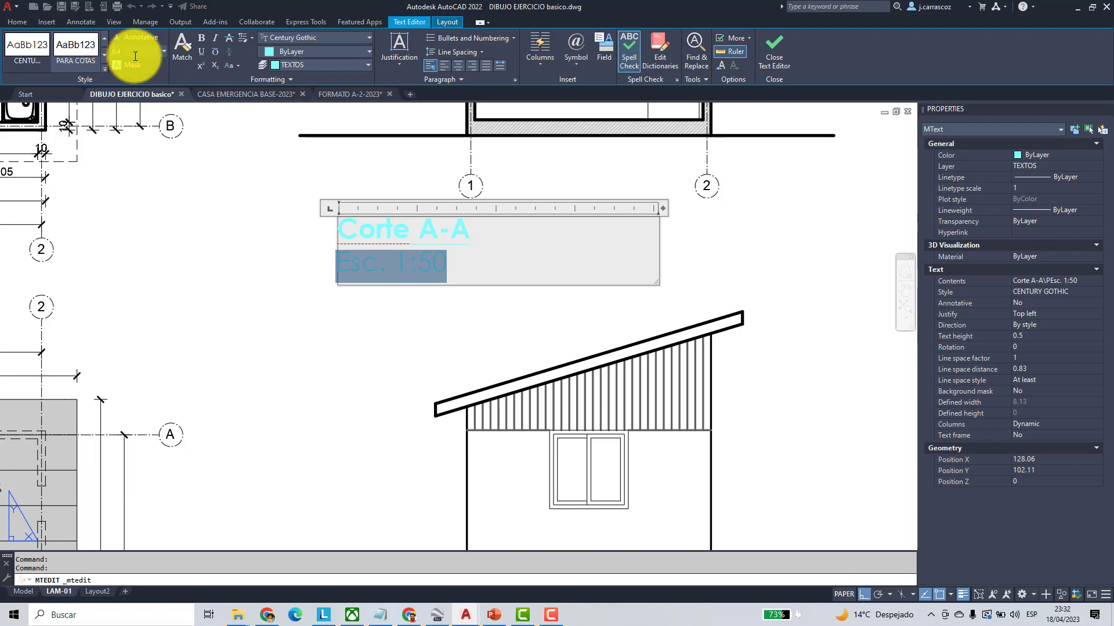
click(301, 294)
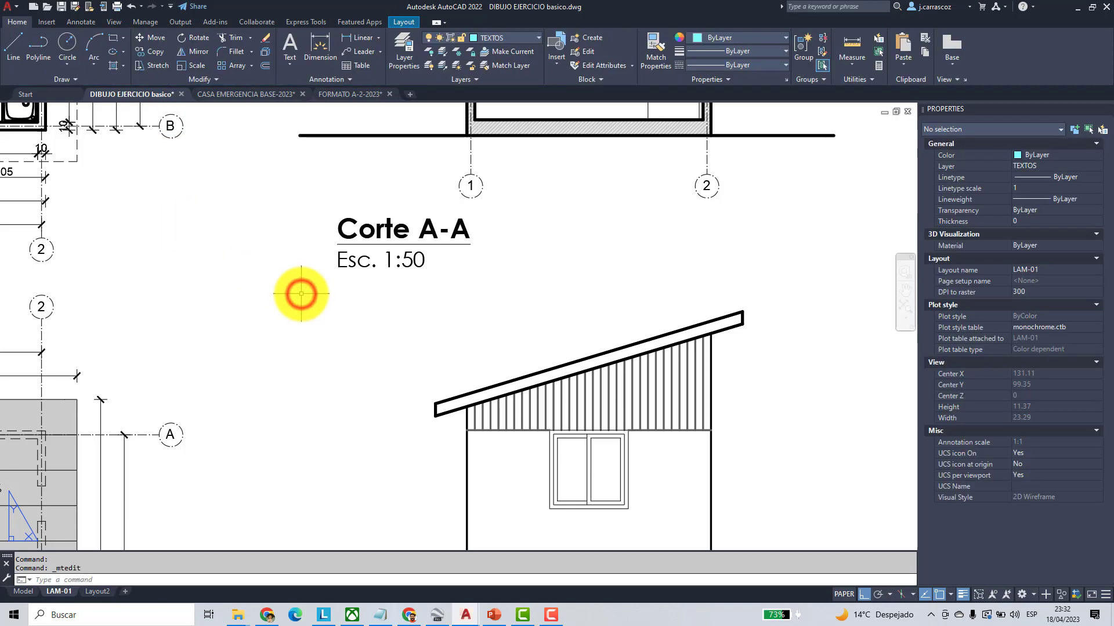
- Move the "Corte A-A" title with Ortho off to just under the first section's ground line, beside axis bubble 1
scroll(301, 294, down, 4)
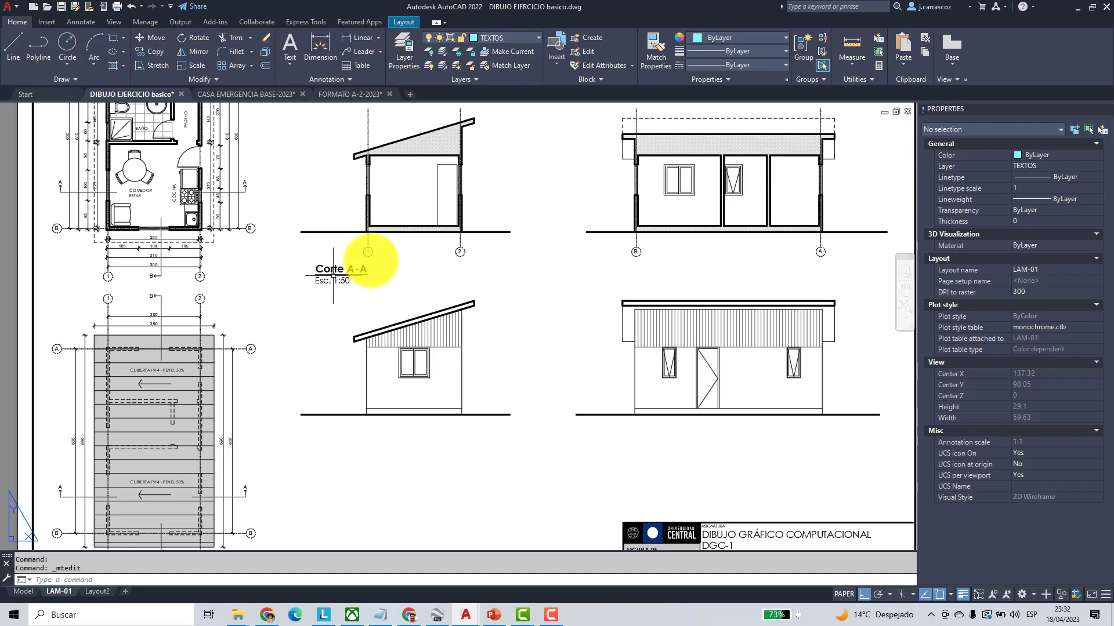
scroll(365, 262, up, 2)
click(146, 38)
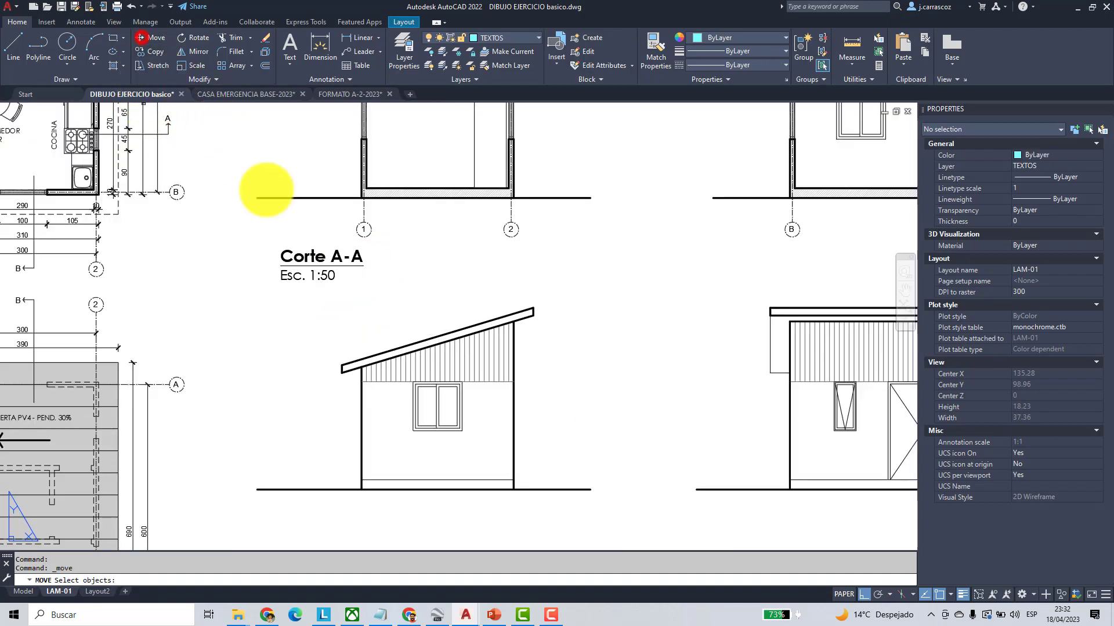
click(322, 256)
key(Return)
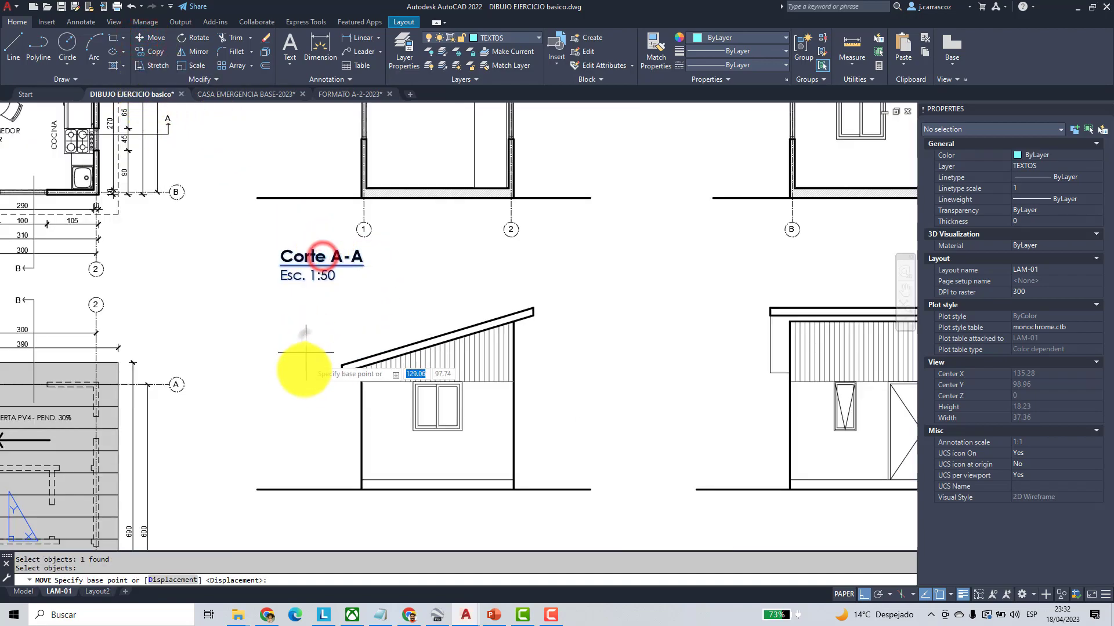
click(295, 370)
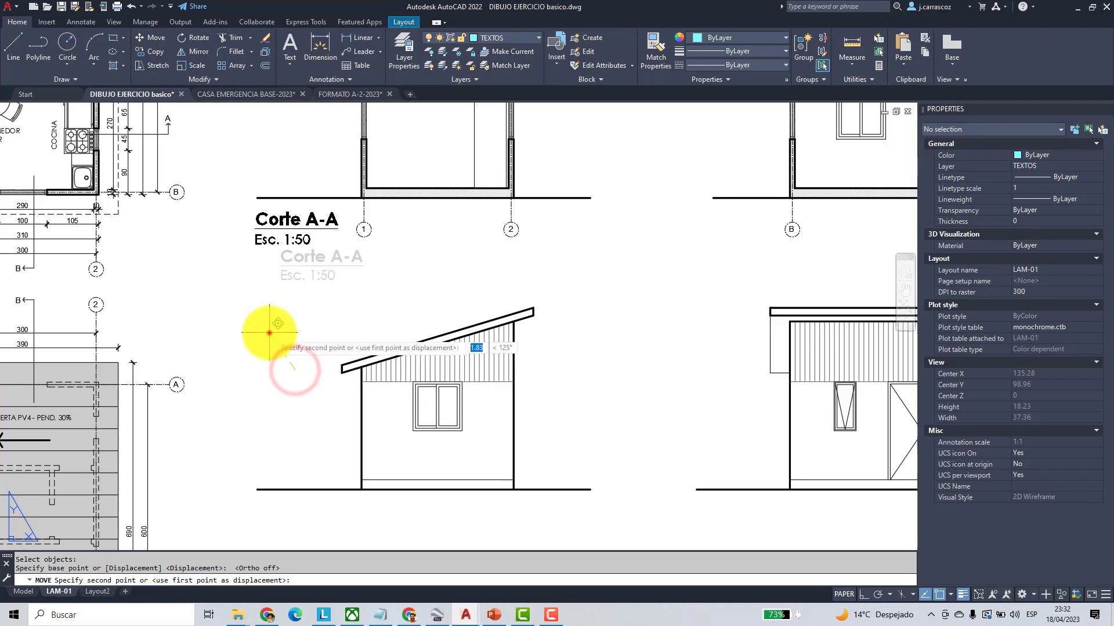
scroll(278, 326, down, 2)
click(268, 330)
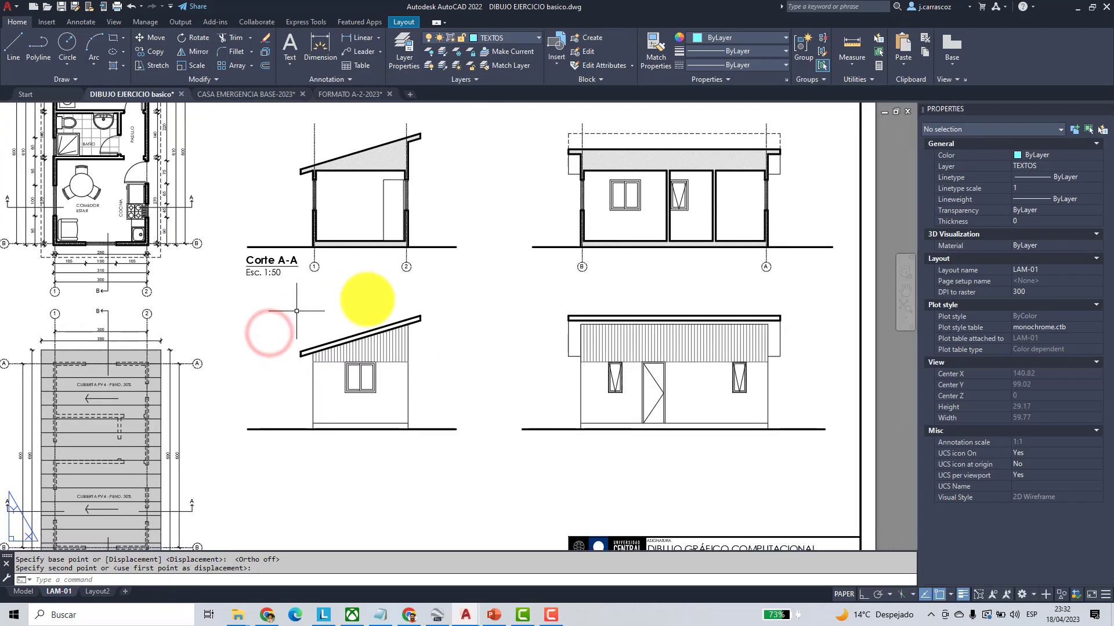
- Copy the "Corte A-A" title horizontally about 17.5 units with Ortho on, placing it under the wide section beside axis B
click(145, 54)
click(276, 269)
key(Return)
click(247, 319)
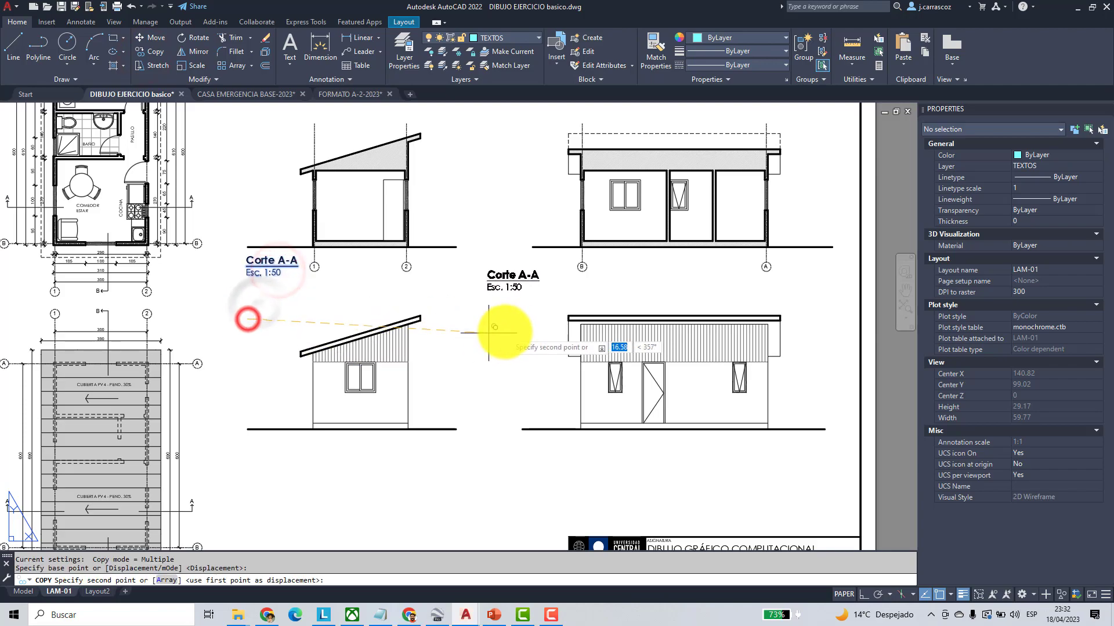
key(F8)
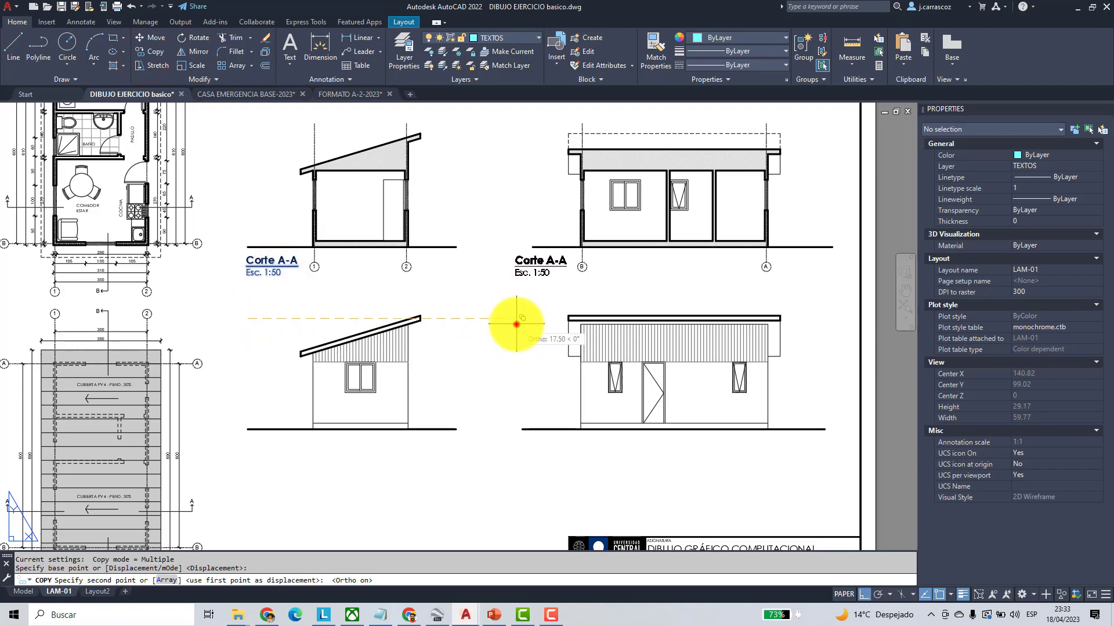
click(516, 321)
key(Return)
- Change the copied title under the wide section to read "Corte B-B"
double_click(555, 261)
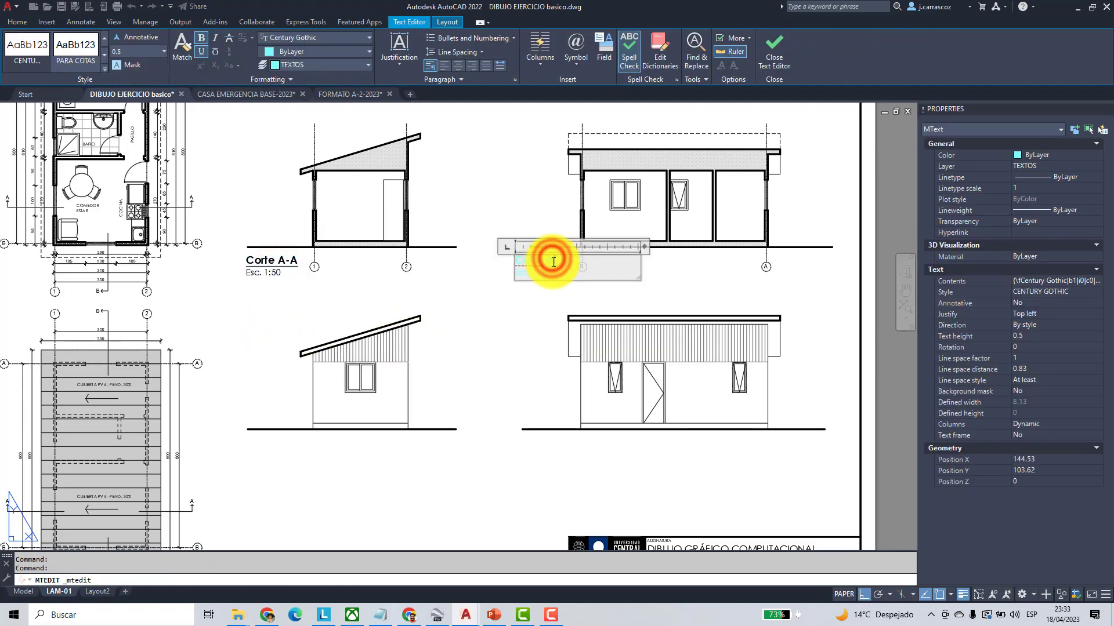
key(Caps_Lock)
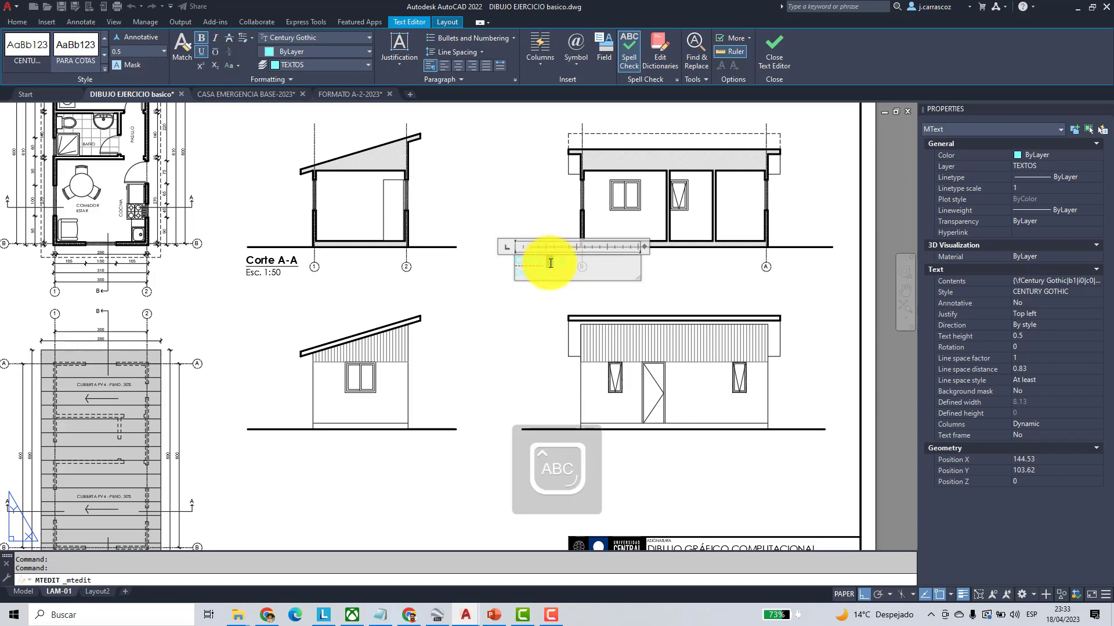
double_click(561, 262)
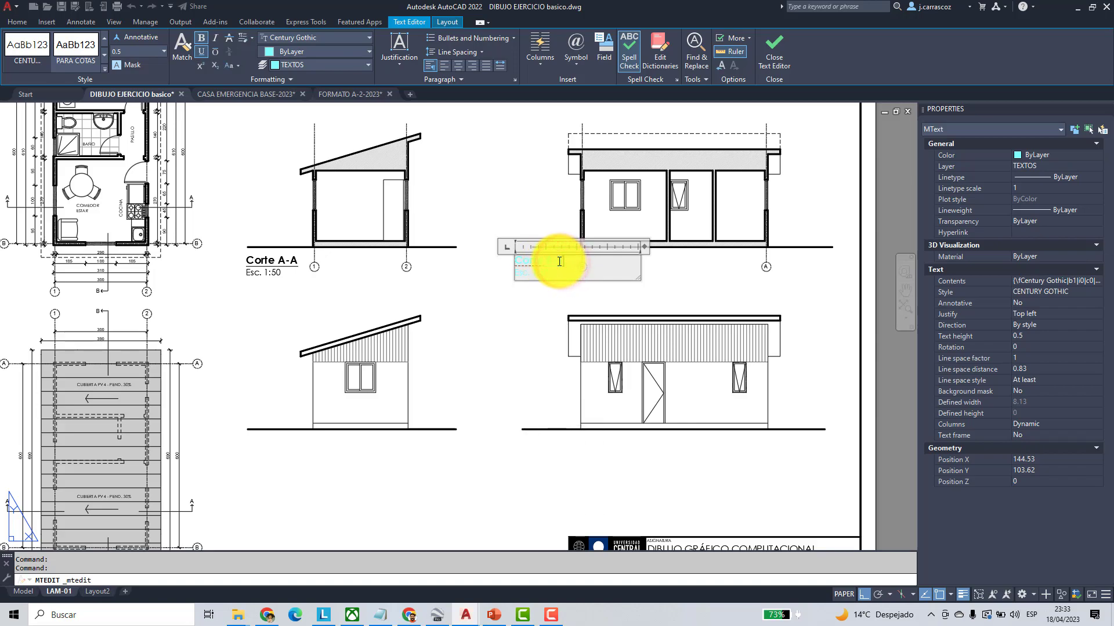
click(535, 318)
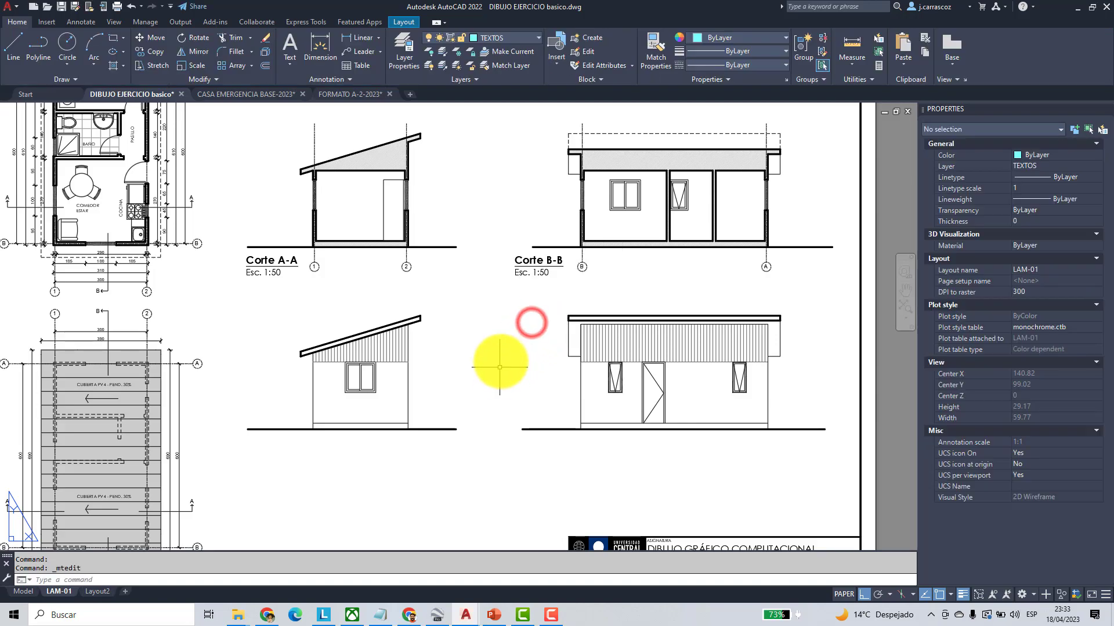
- Copy the "Corte A-A" title straight down to just under the ground line of the side elevation
scroll(499, 366, down, 2)
click(147, 51)
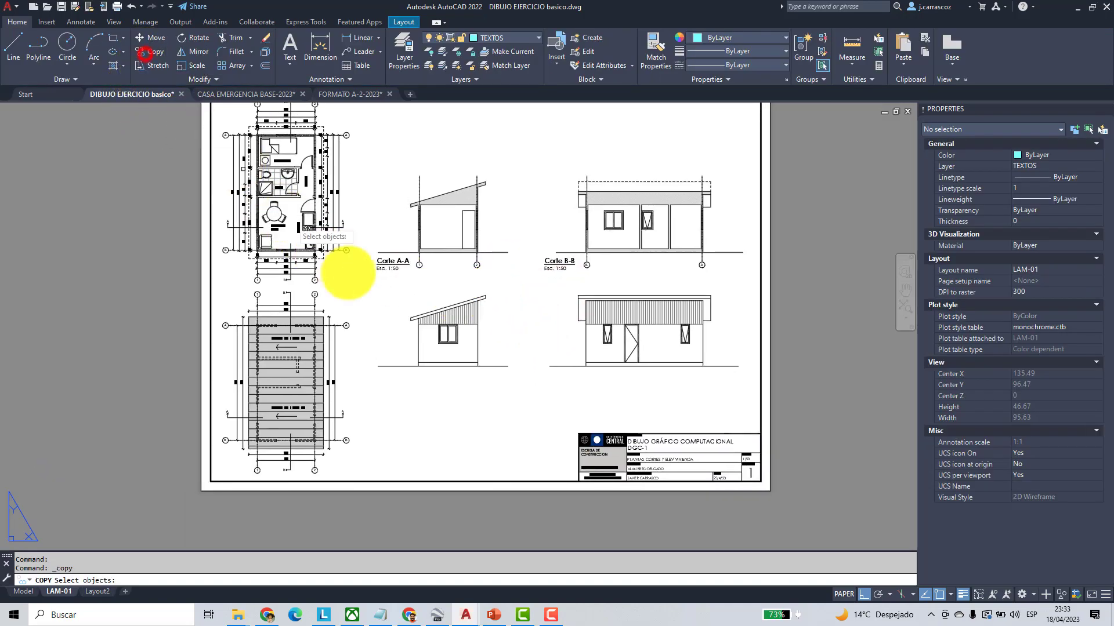
click(392, 261)
key(Return)
click(431, 257)
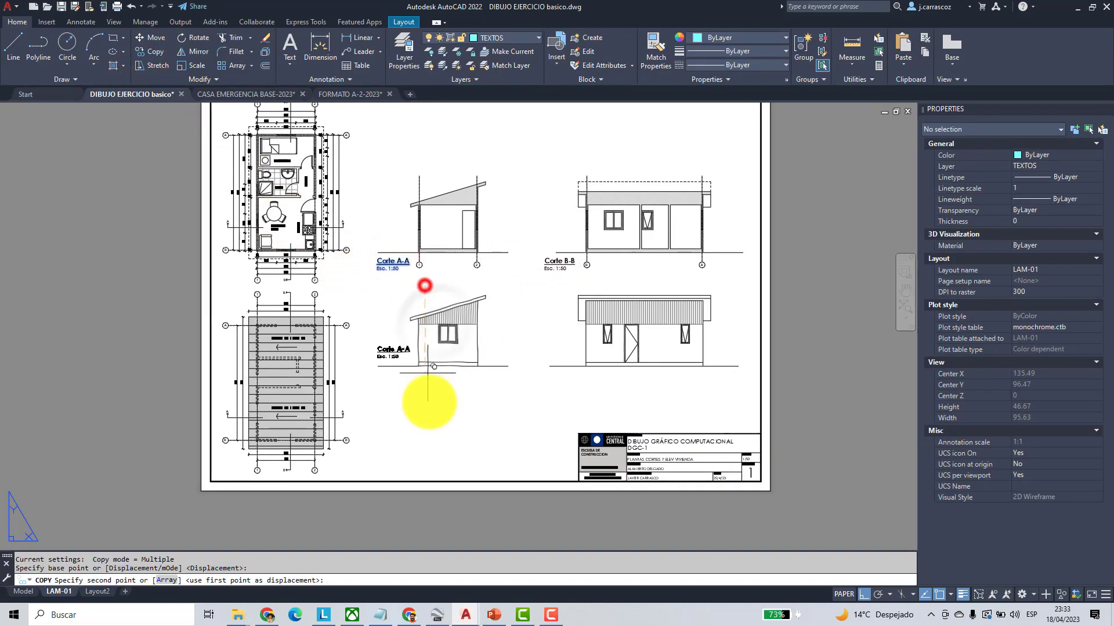
scroll(431, 248, up, 6)
click(430, 399)
key(Escape)
- Change the heading of the title copied under the side elevation to "Elevación Lateral", keeping the "Esc. 1:50" line
double_click(298, 305)
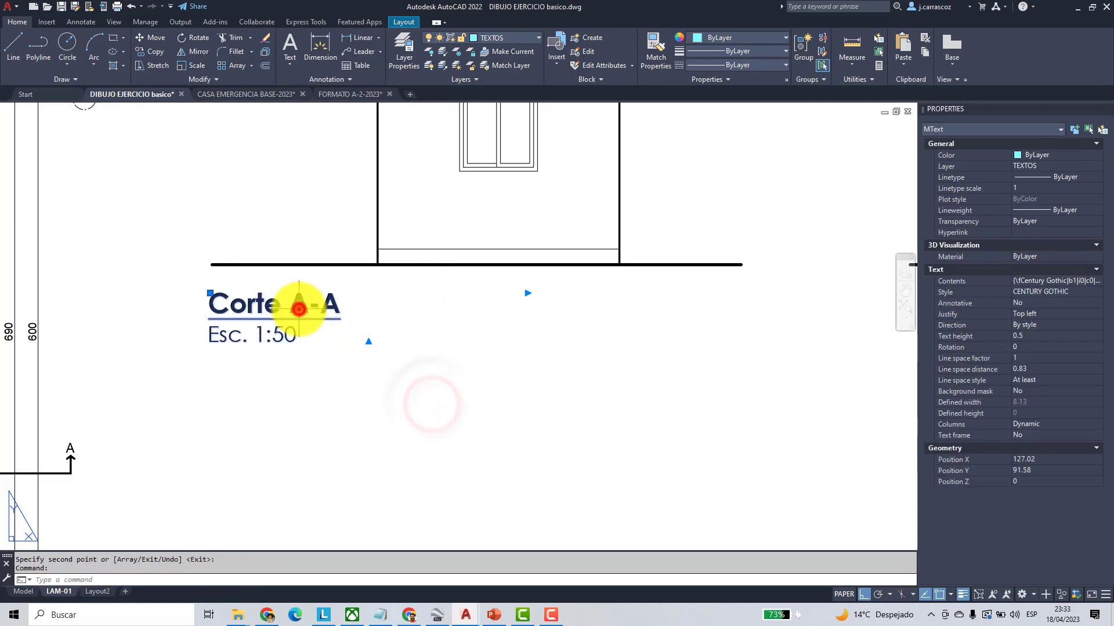
drag(336, 308, 199, 294)
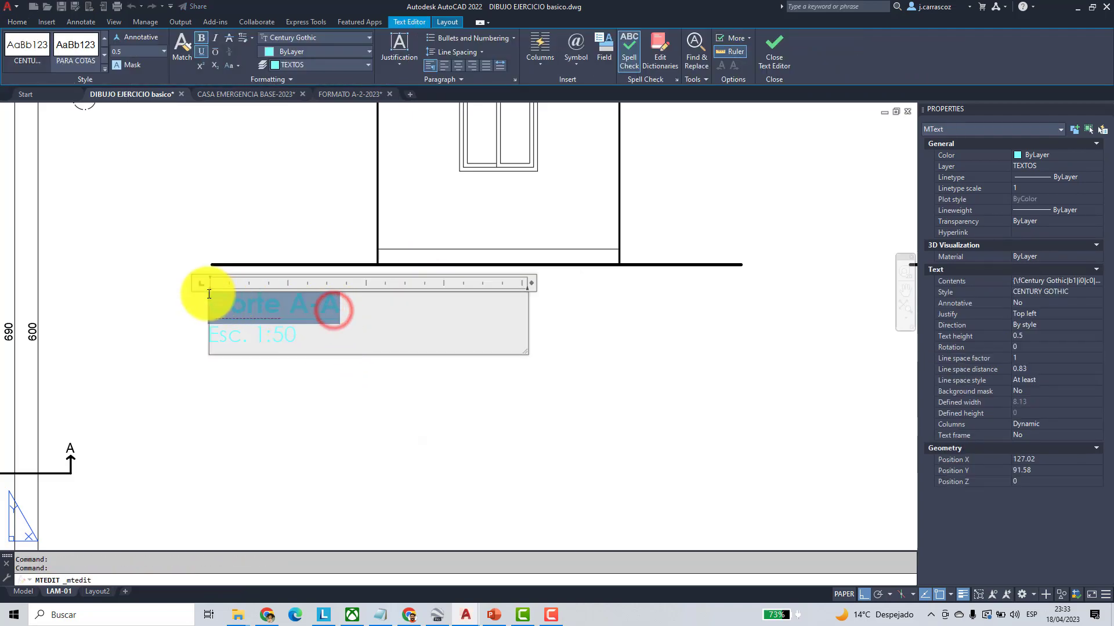
click(247, 297)
drag(281, 304, 211, 303)
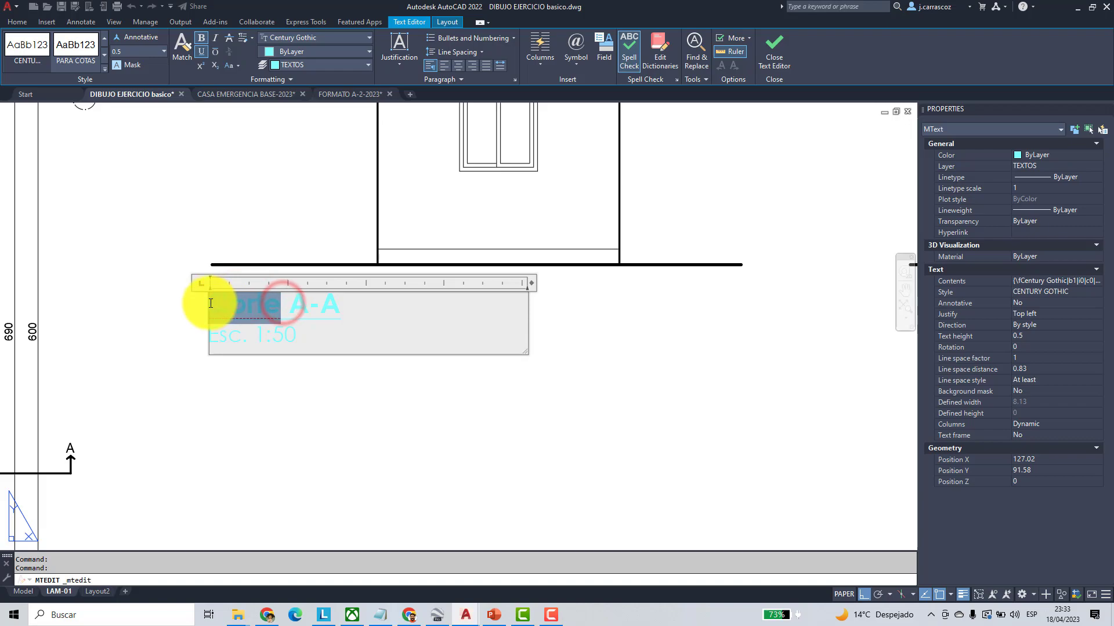
key(Caps_Lock)
text(Eleva)
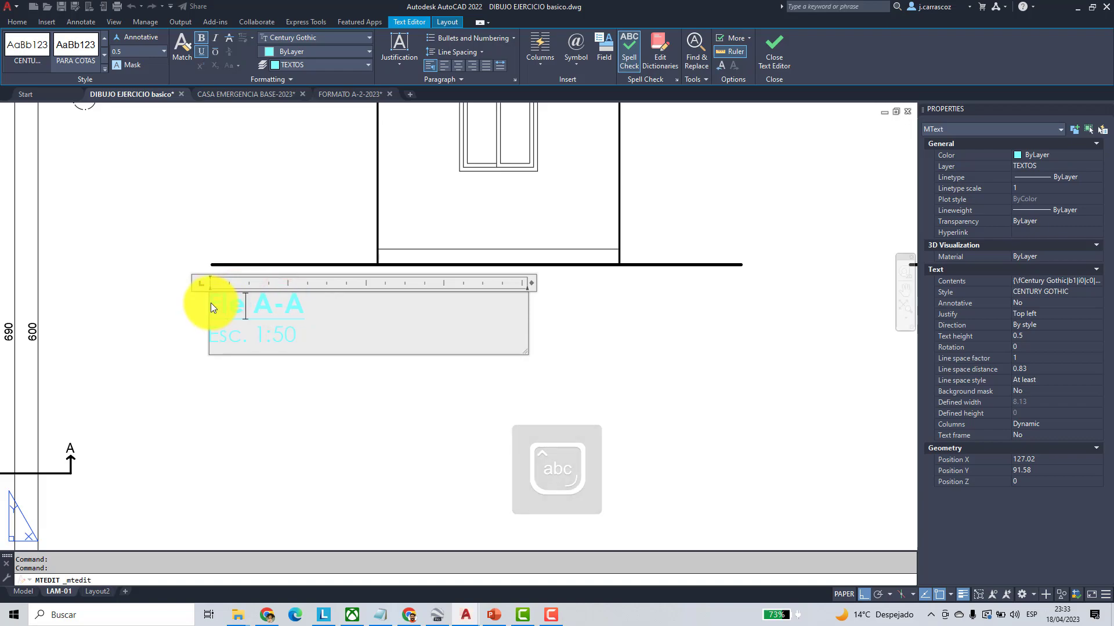
text(ción)
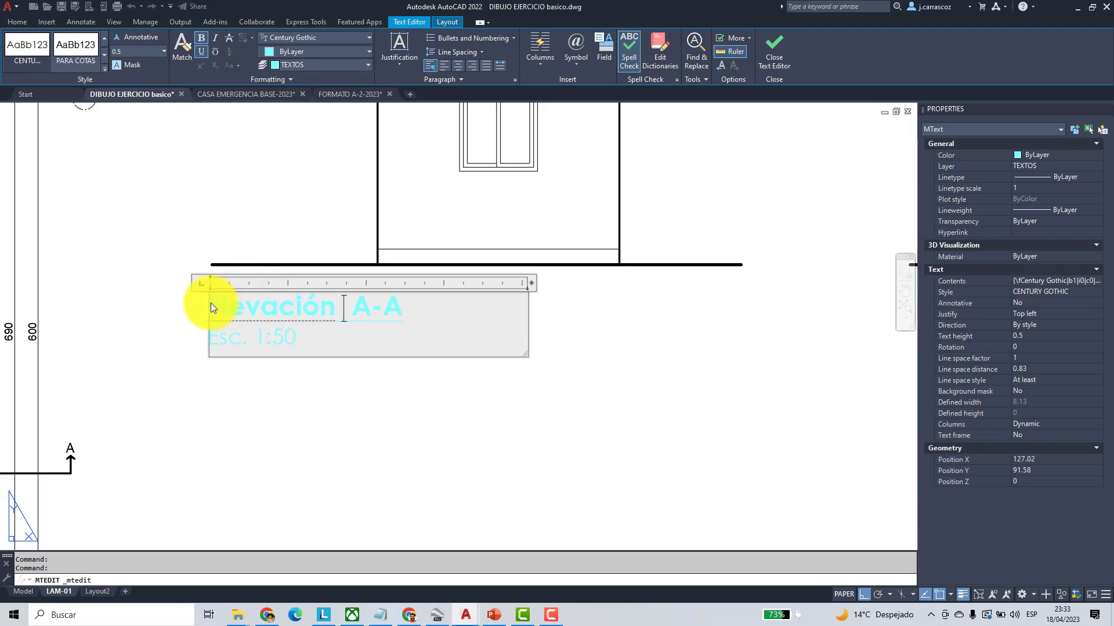
text( Lateral)
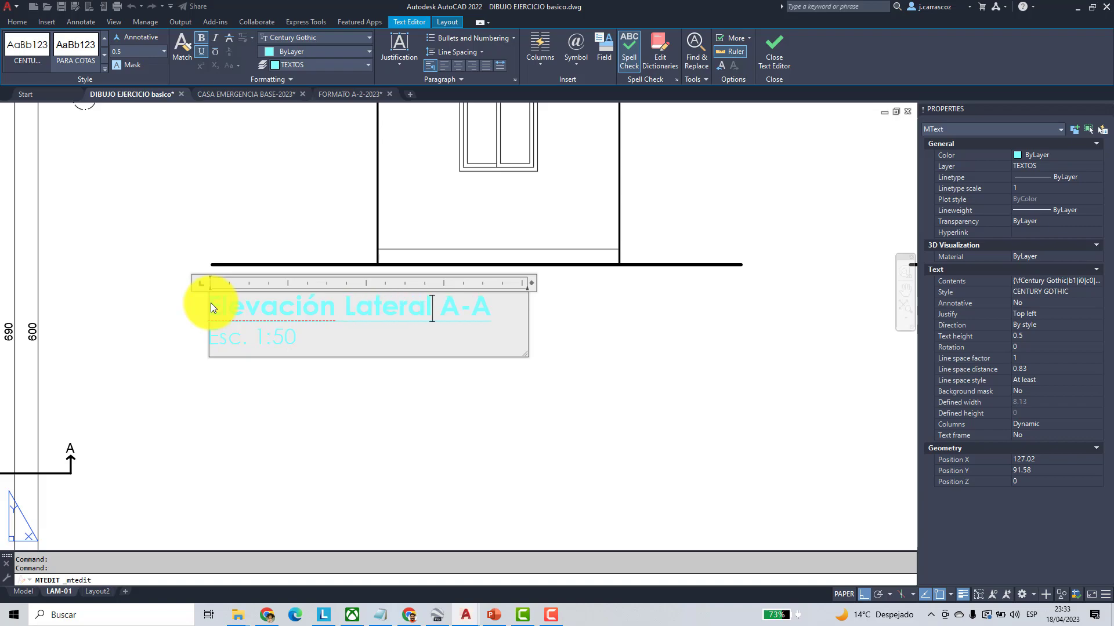
key(Delete)
key(Delete)
key(Delete)
key(Delete)
click(287, 420)
- Copy the "Elevación Lateral" title horizontally about 17.9 units, placing it under the front elevation's ground line
scroll(286, 418, down, 4)
click(143, 51)
click(291, 374)
key(Return)
click(301, 431)
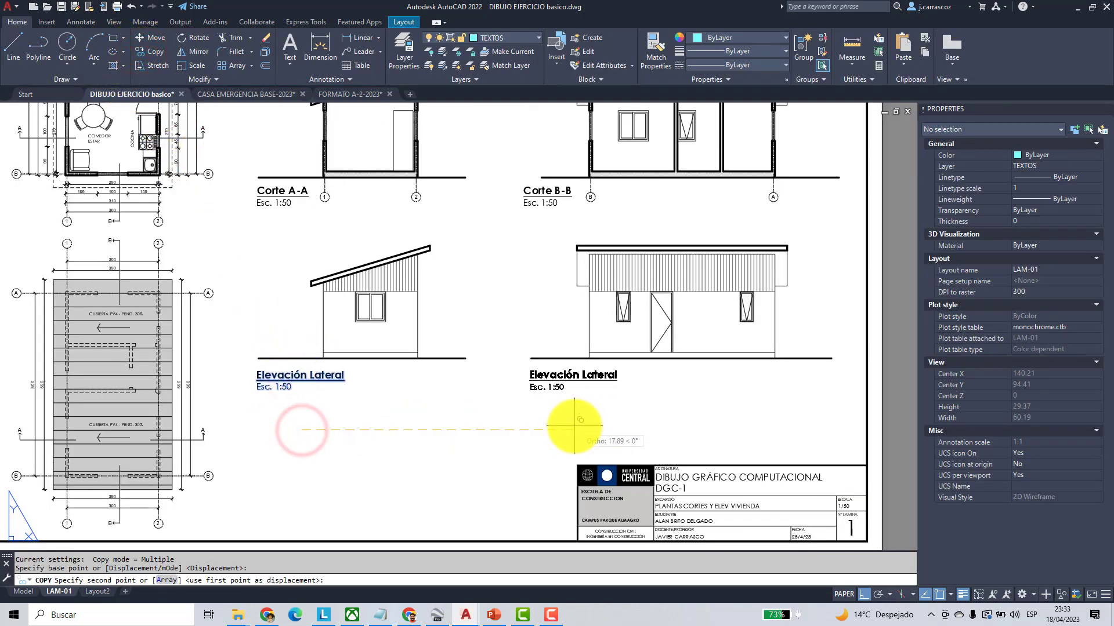
click(579, 427)
key(Return)
- Change the copied title under the front elevation to read "Elevación Frontal"
scroll(598, 377, up, 2)
click(601, 368)
double_click(601, 368)
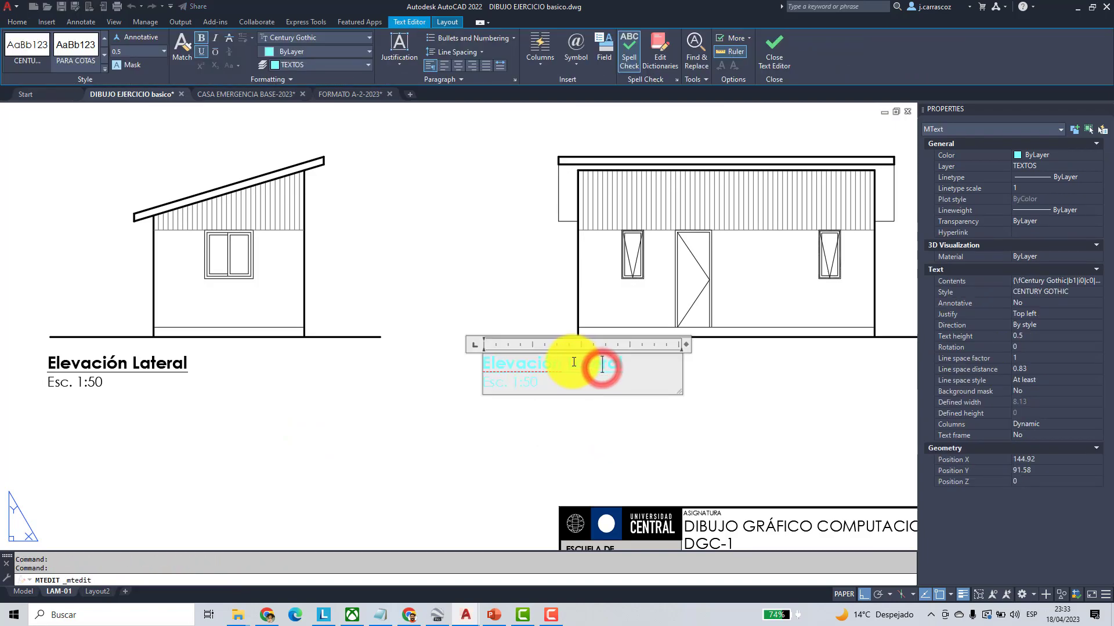
drag(569, 363, 608, 364)
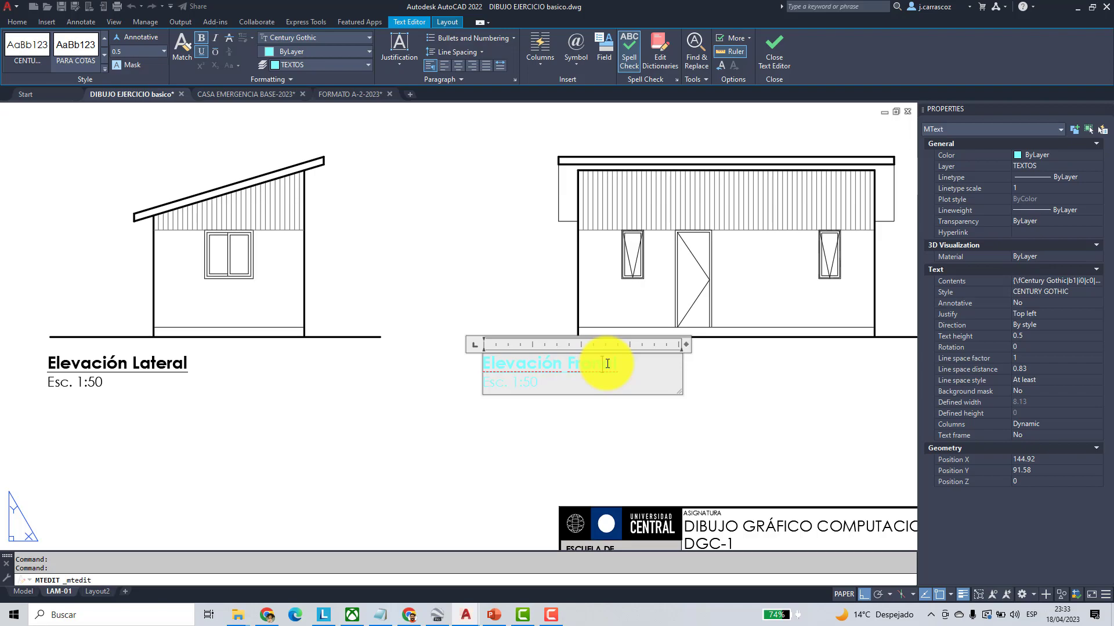
click(472, 451)
- Copy the "Elevación Lateral" title with Ortho off to the free space beside the upper end of the floor plan
scroll(461, 448, down, 3)
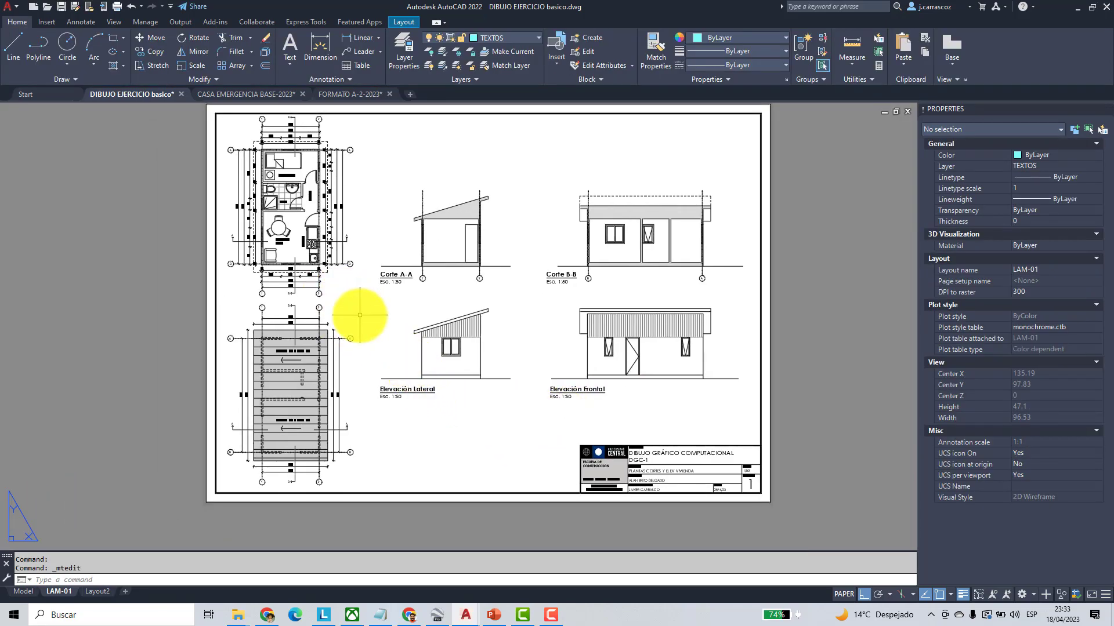
click(146, 54)
click(388, 397)
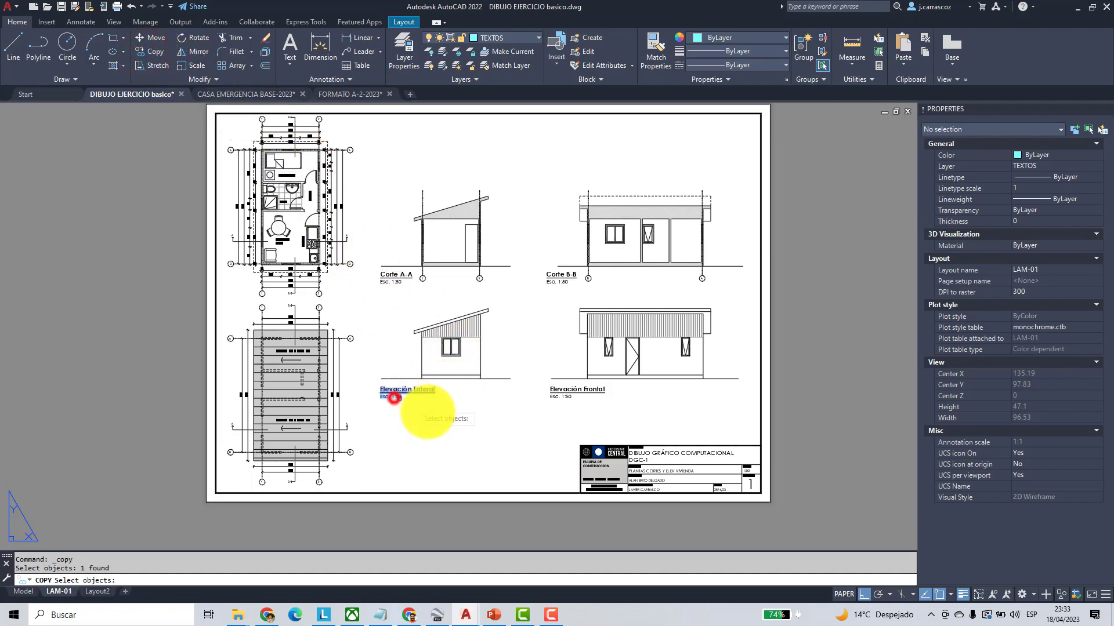
key(Return)
click(501, 417)
middle_drag(465, 157, 460, 223)
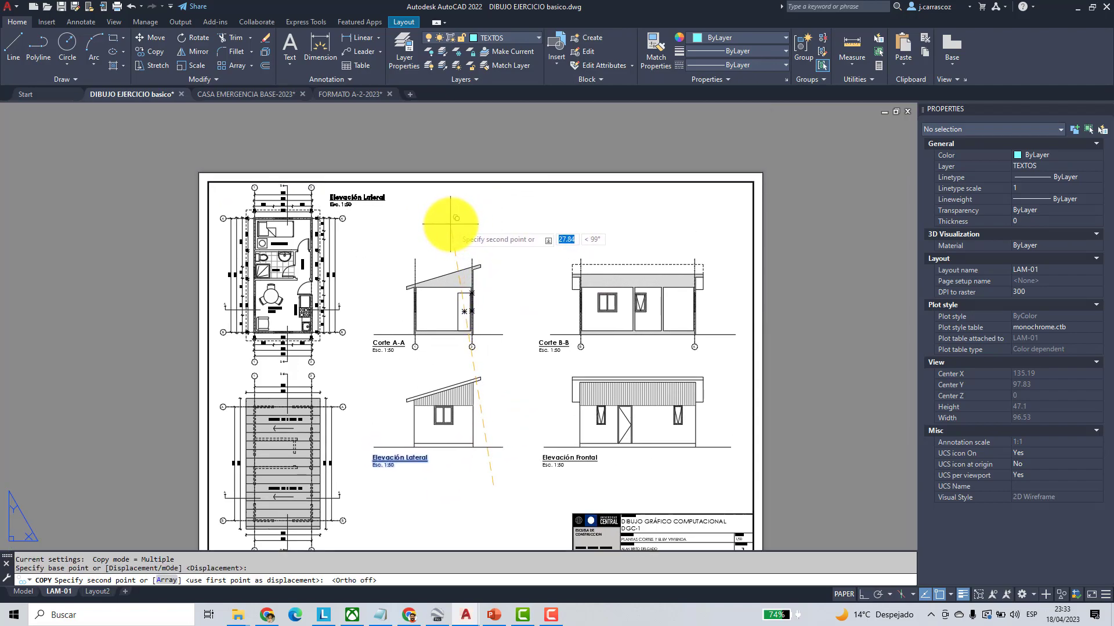
click(447, 224)
key(Return)
- Replace the heading of the title beside the floor plan with "Planta 1° Piso"
scroll(377, 200, up, 4)
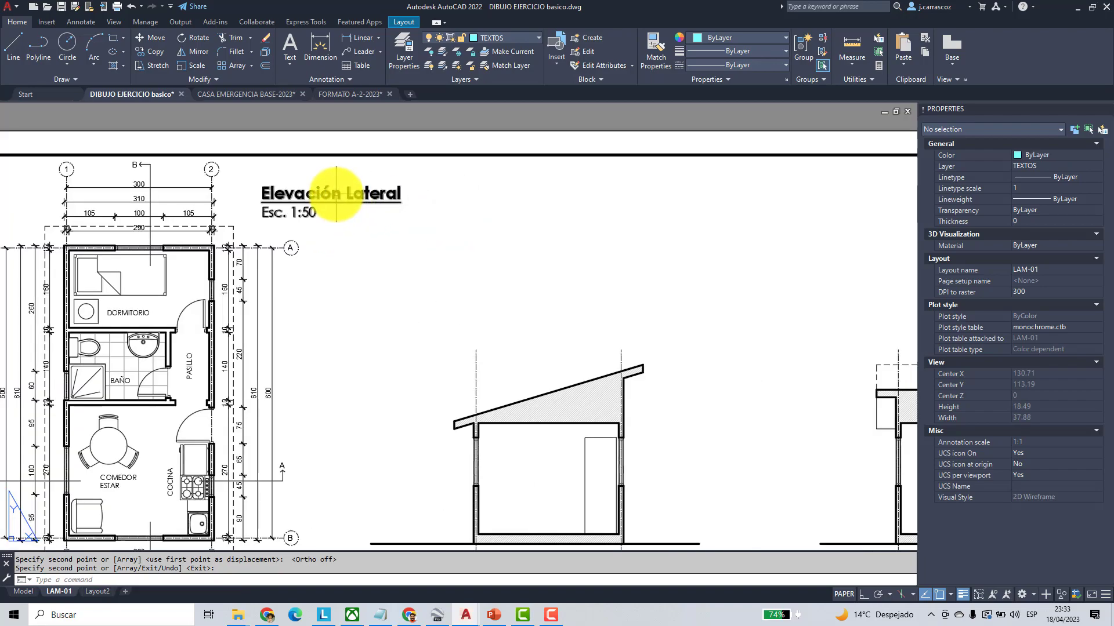
click(336, 194)
double_click(336, 193)
drag(394, 192, 245, 193)
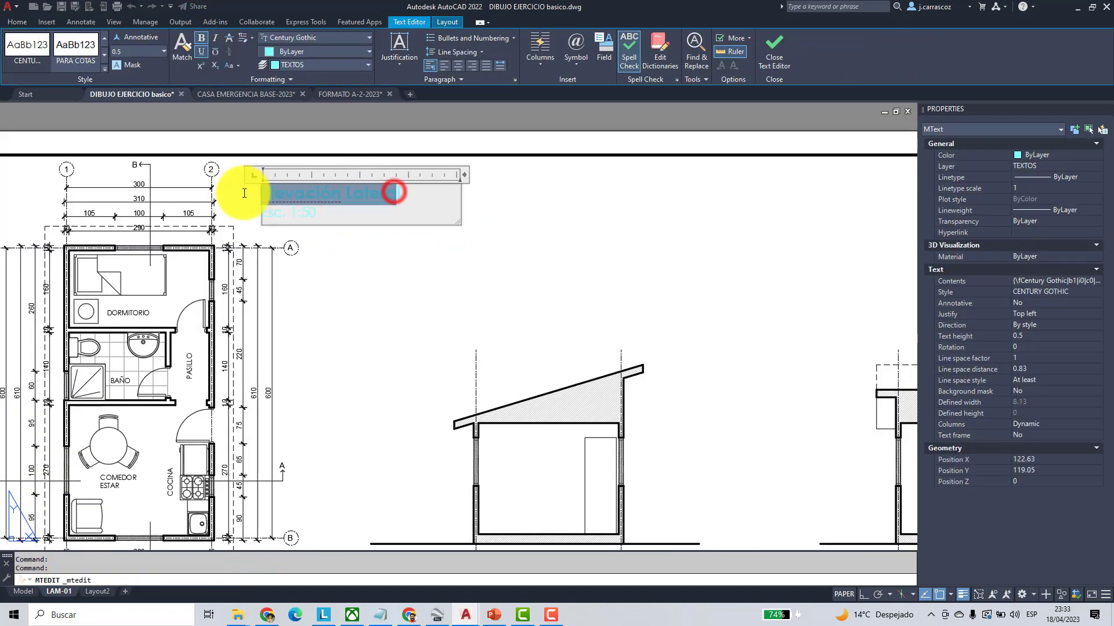
key(Delete)
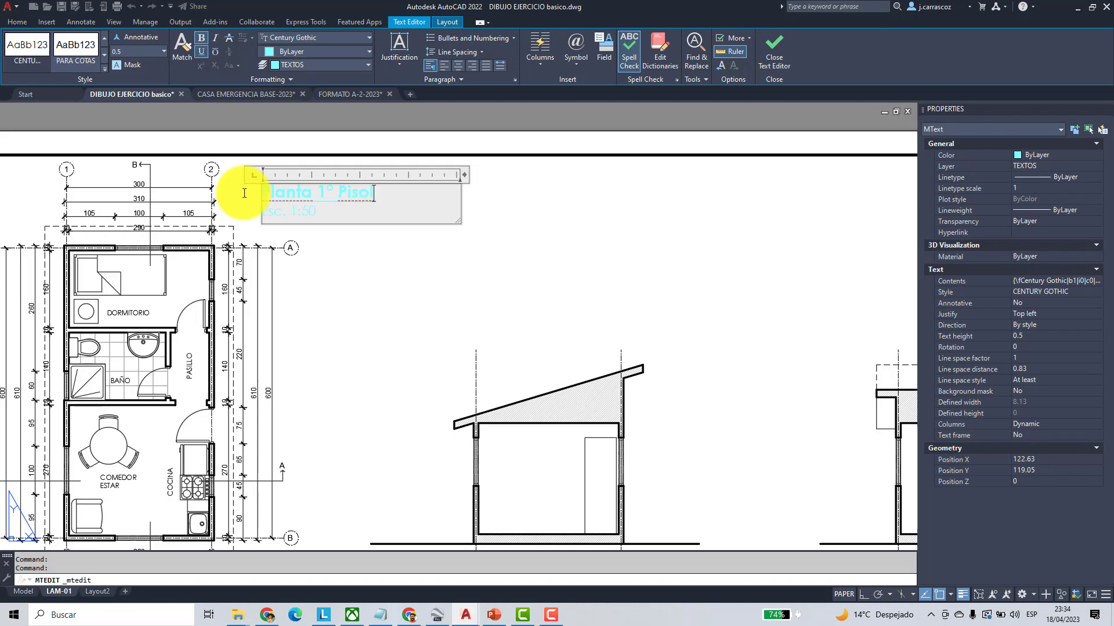
click(343, 315)
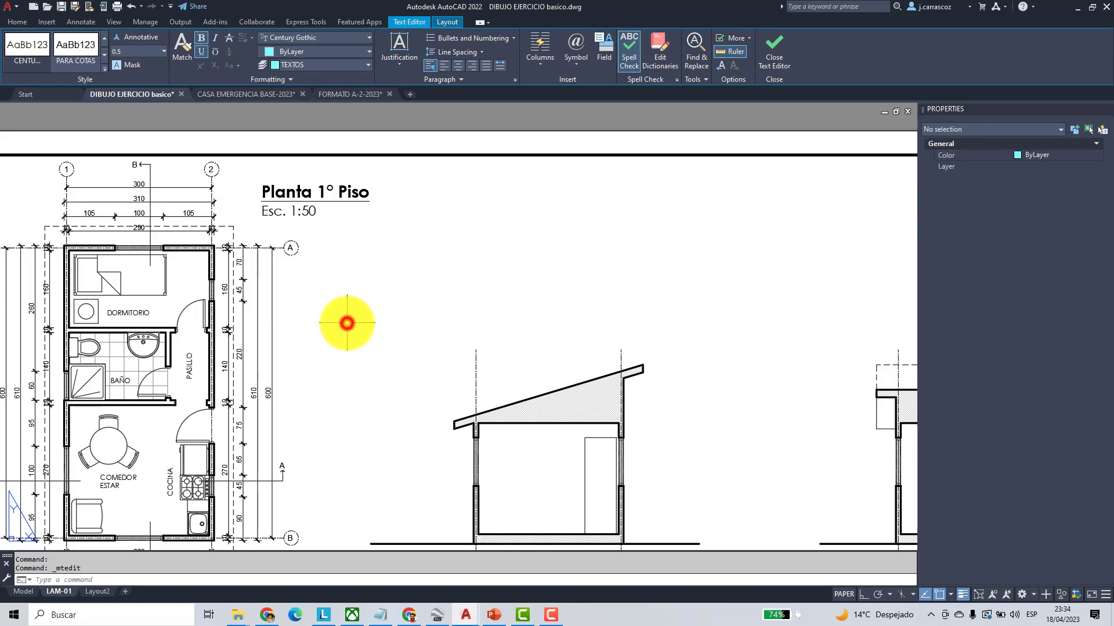
- Copy the "Planta 1° Piso" title straight down about 36.15 units with Ortho on, beside the lower end of the roof plan
scroll(348, 315, down, 4)
middle_drag(365, 190, 361, 141)
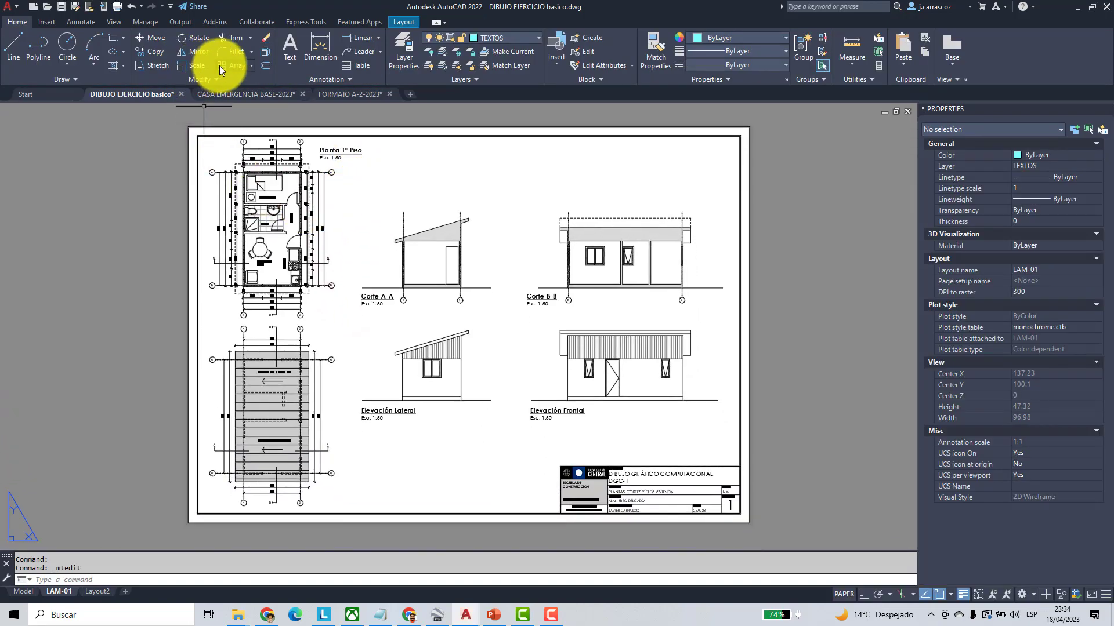
click(162, 52)
click(343, 150)
right_click(360, 153)
click(397, 147)
middle_drag(400, 437, 402, 362)
key(F8)
click(405, 406)
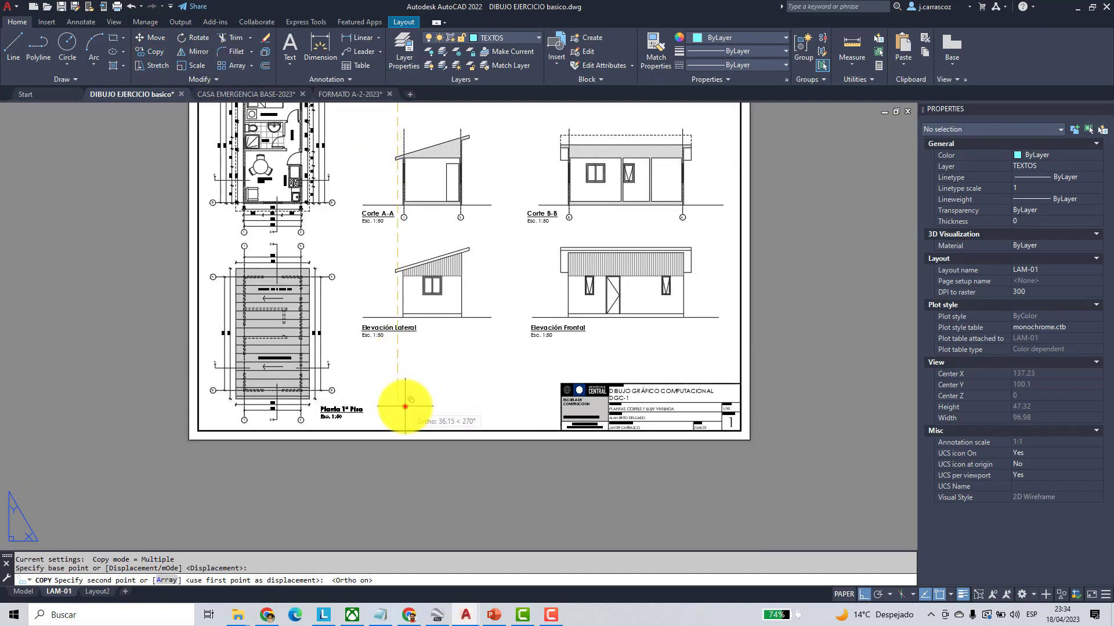
scroll(337, 425, up, 4)
right_click(356, 390)
- Change the title copied beside the roof plan to read "Planta Cubierta"
click(356, 387)
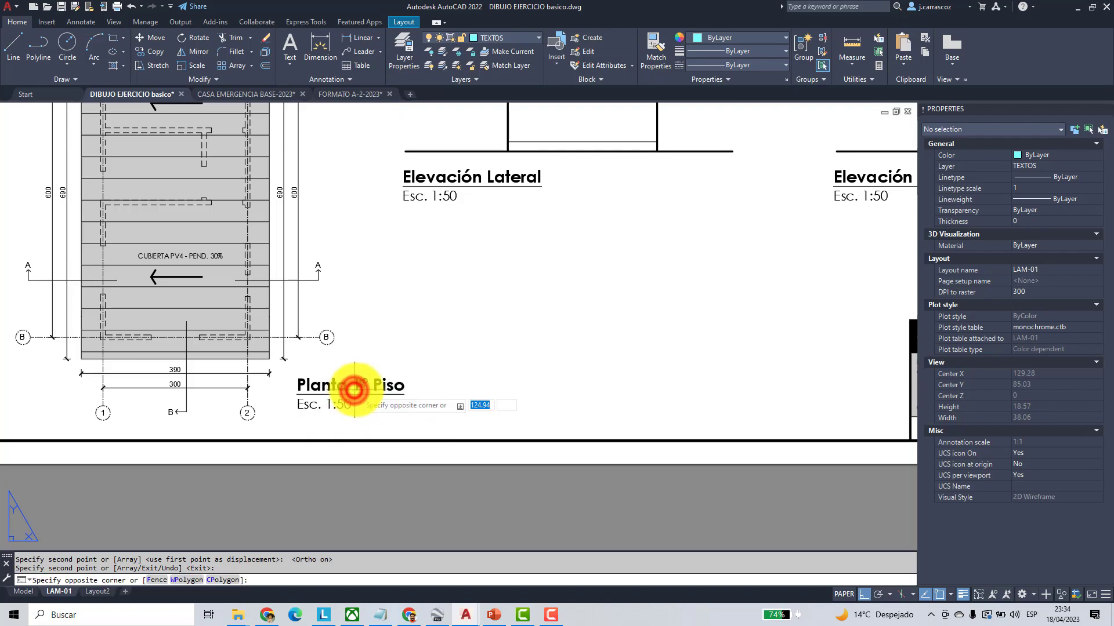
double_click(356, 388)
drag(353, 386, 394, 387)
text(Cubierta)
key(Delete)
click(579, 364)
- Plot the LAM-01 layout as a single sheet with the existing DWG To PDF, A2 and monochrome.ctb settings
scroll(538, 386, down, 5)
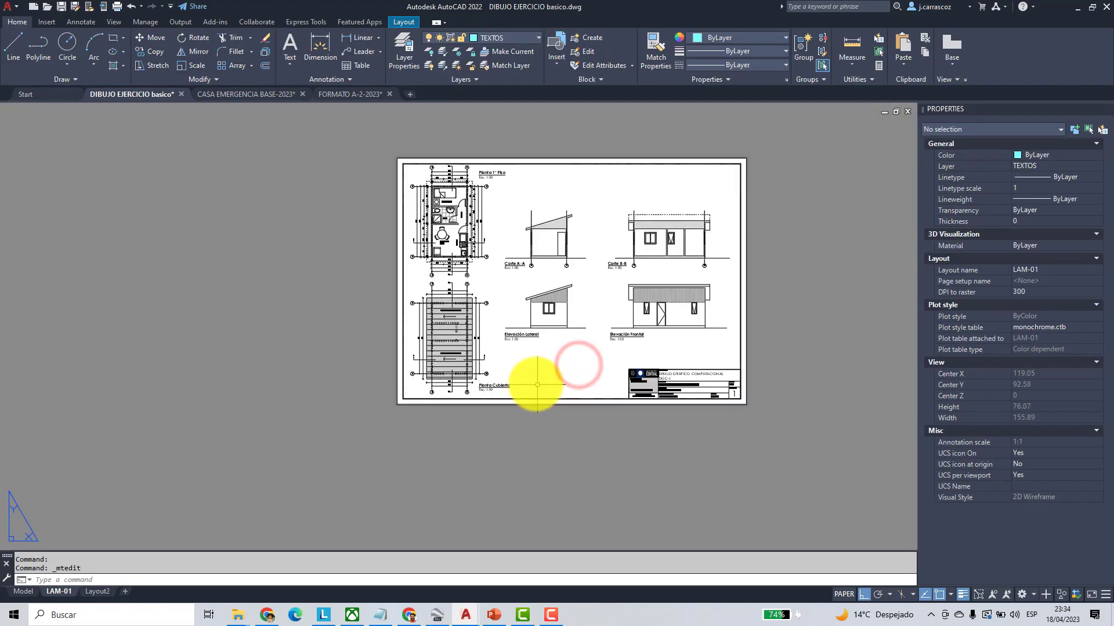
middle_drag(538, 386, 449, 394)
text(z)
key(Return)
text(e)
key(Return)
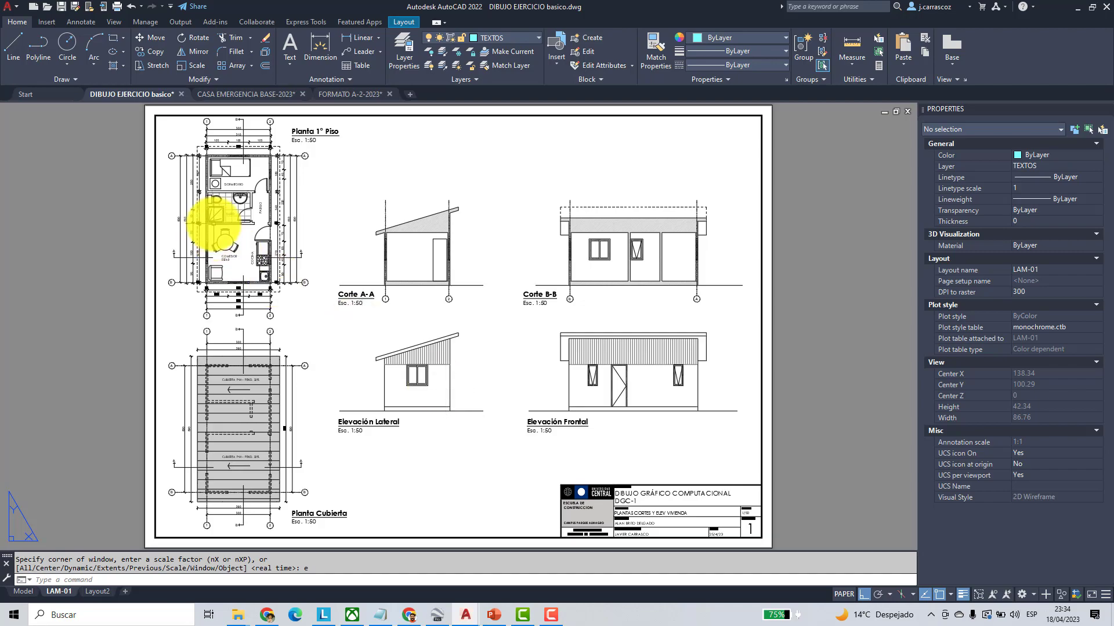
click(115, 8)
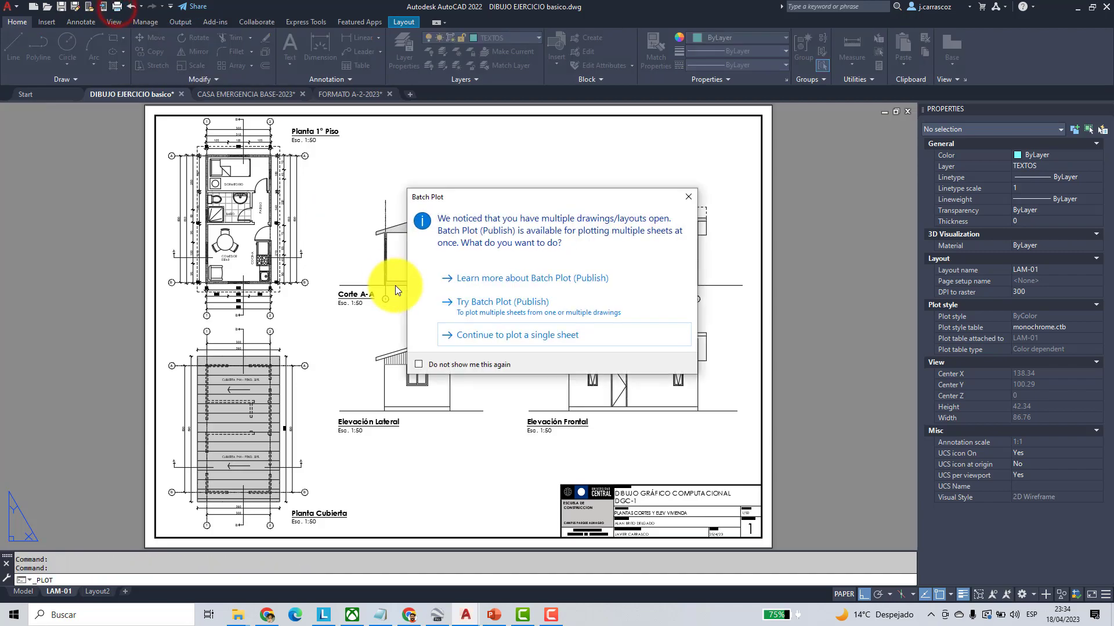
click(517, 337)
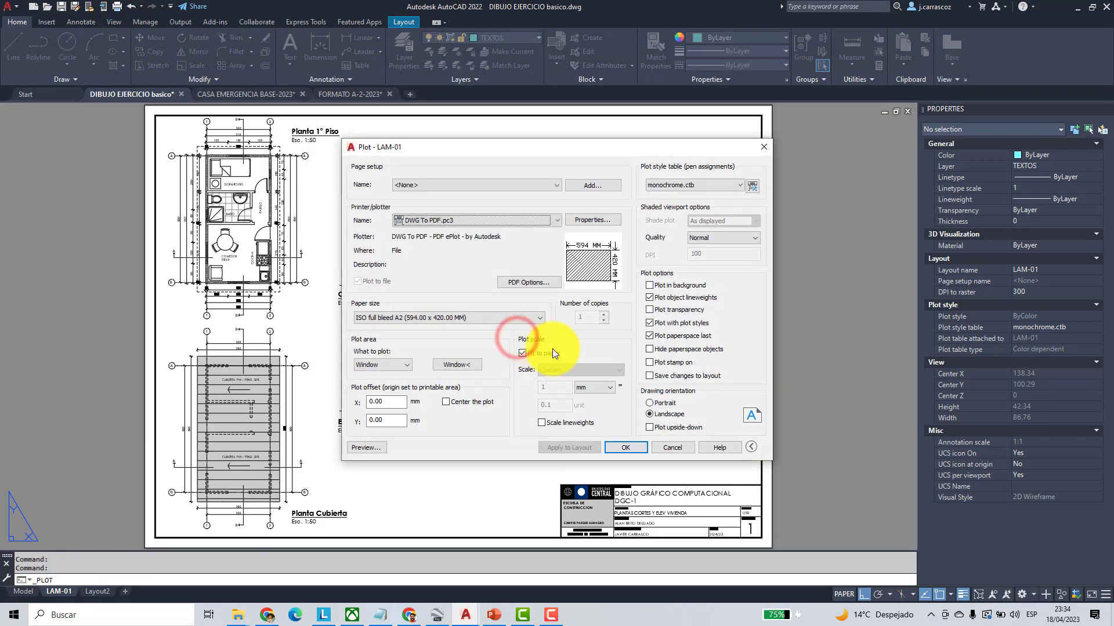
click(627, 447)
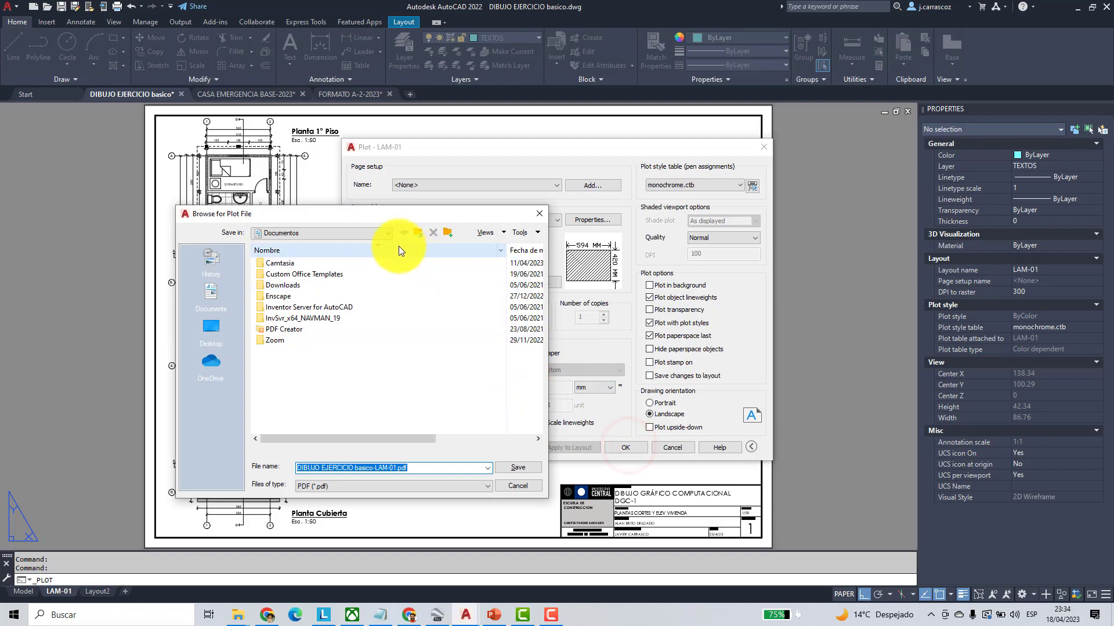
- Save the plot as DIBUJO EJERCICIO basico-LAM-01.pdf in the 3-CLASES folder of DGC-1, under 1-ACADEMIA 2023 on drive D
click(385, 233)
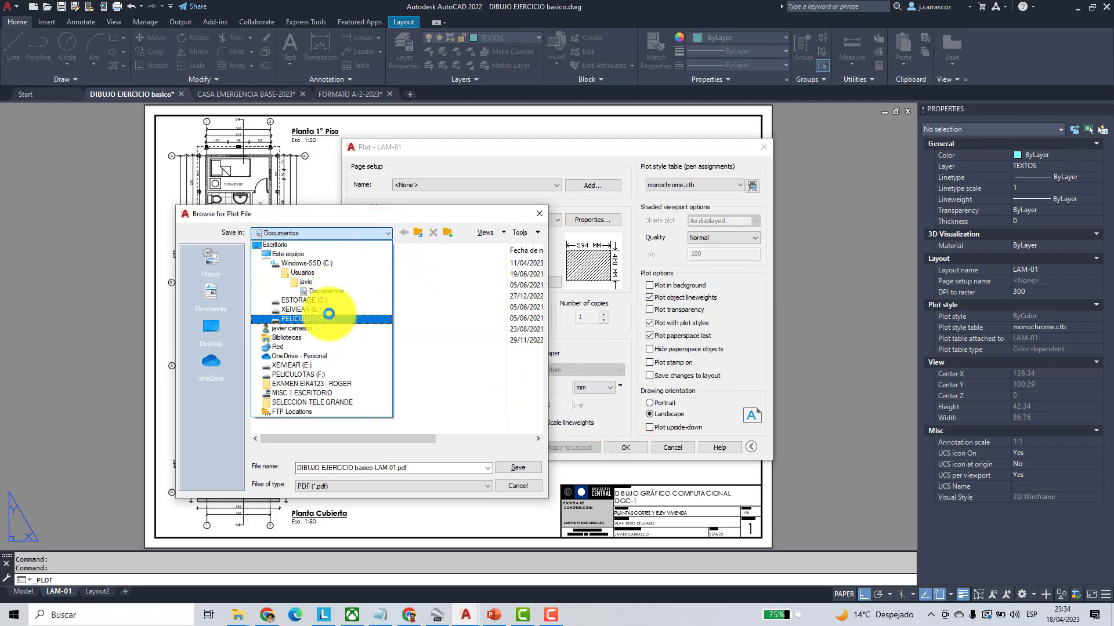
click(329, 302)
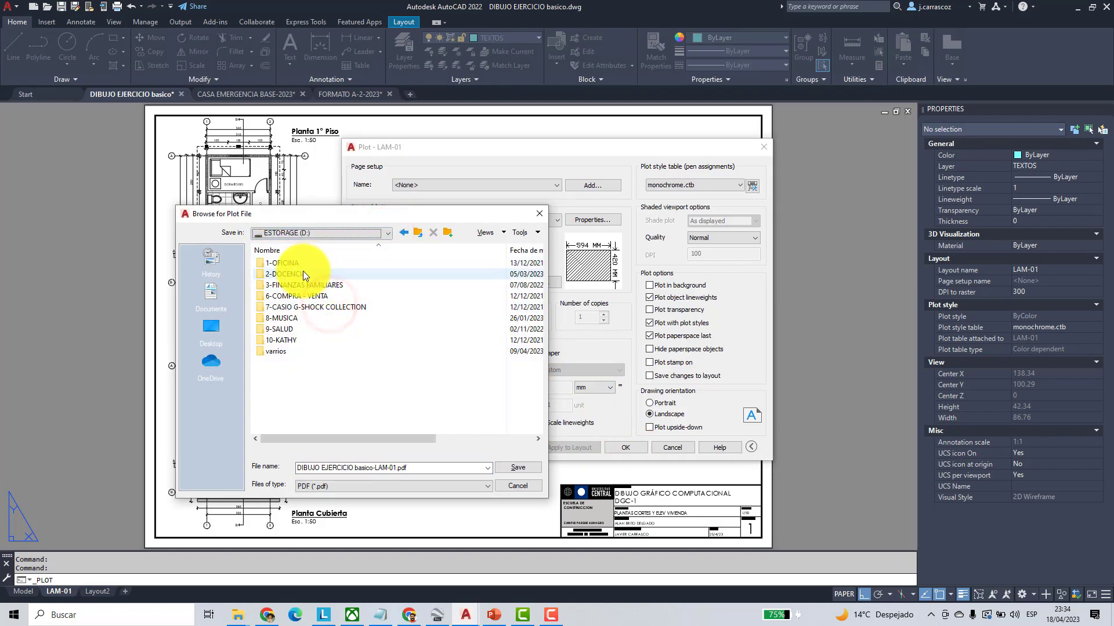
click(381, 232)
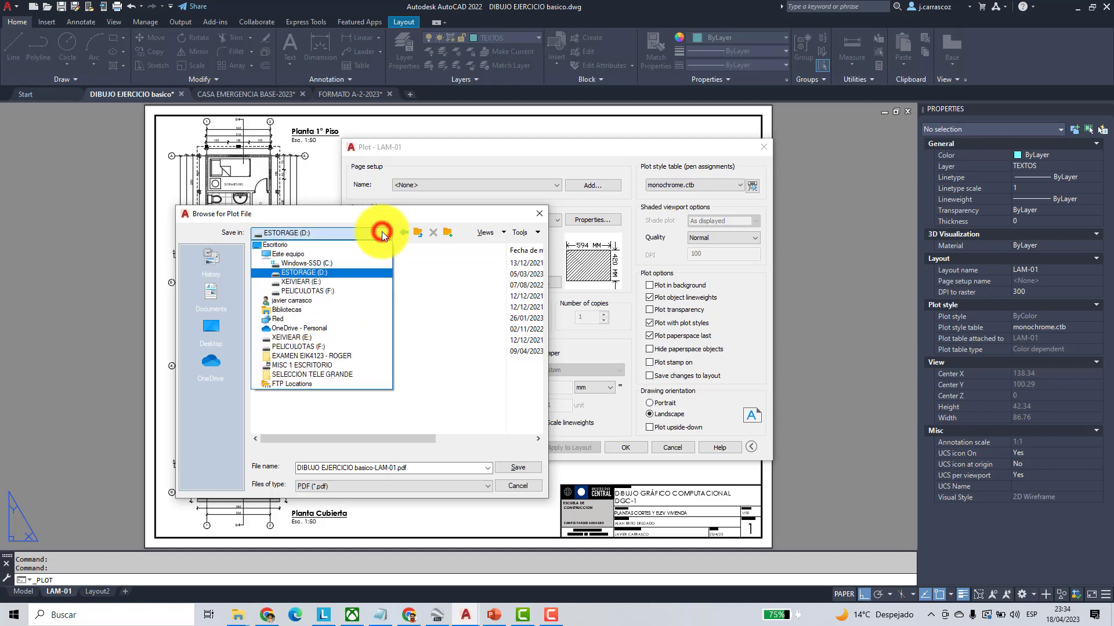
click(308, 277)
double_click(315, 261)
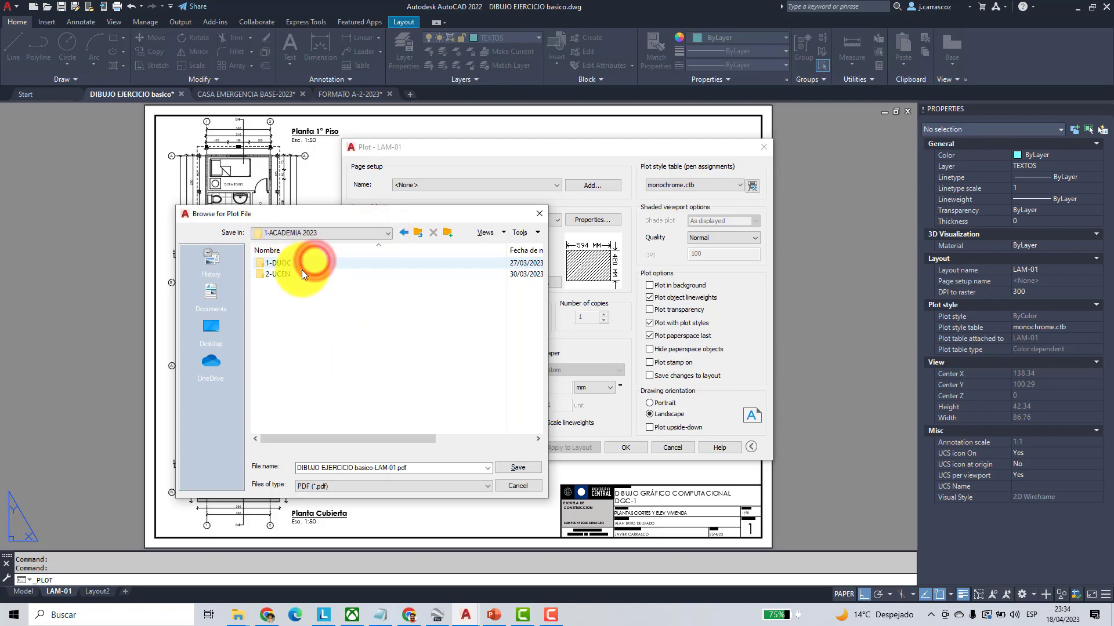
double_click(299, 275)
key(BackSpace)
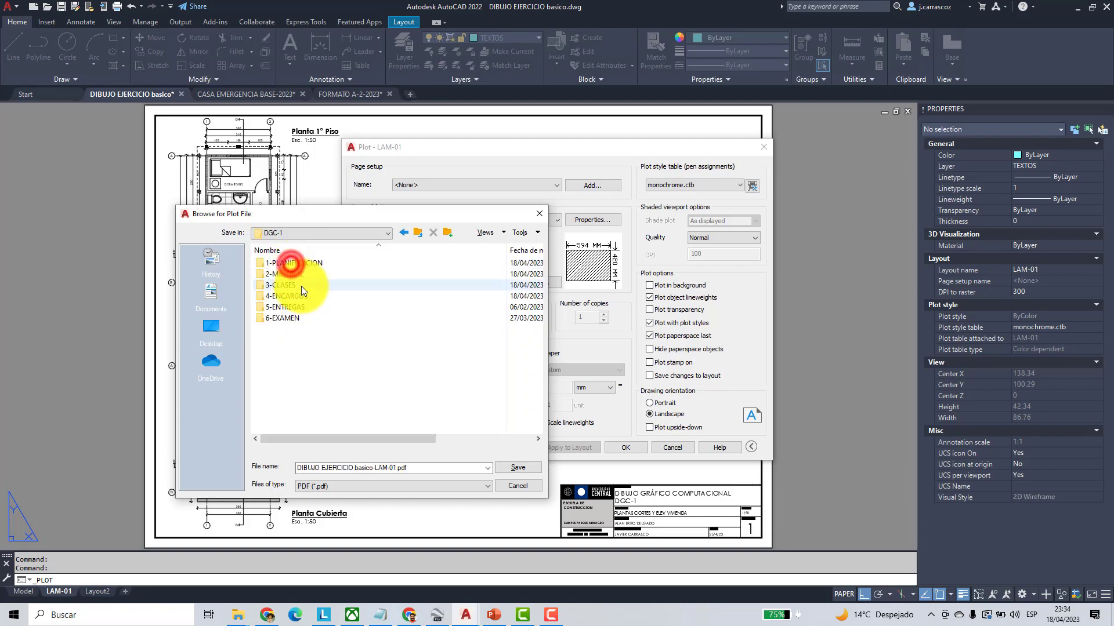
double_click(301, 286)
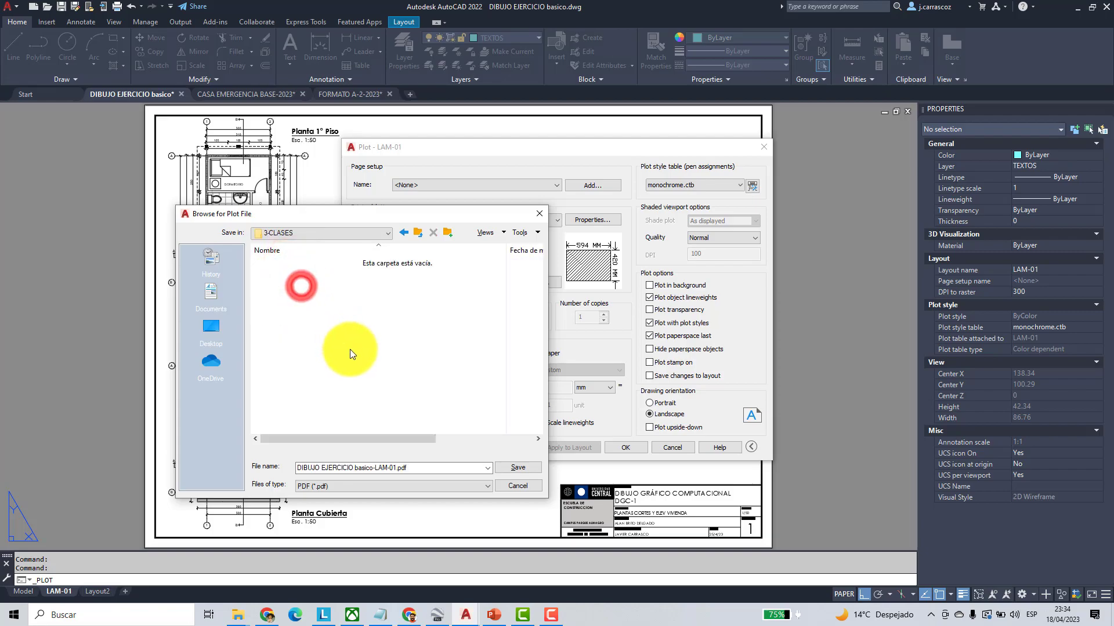
click(514, 467)
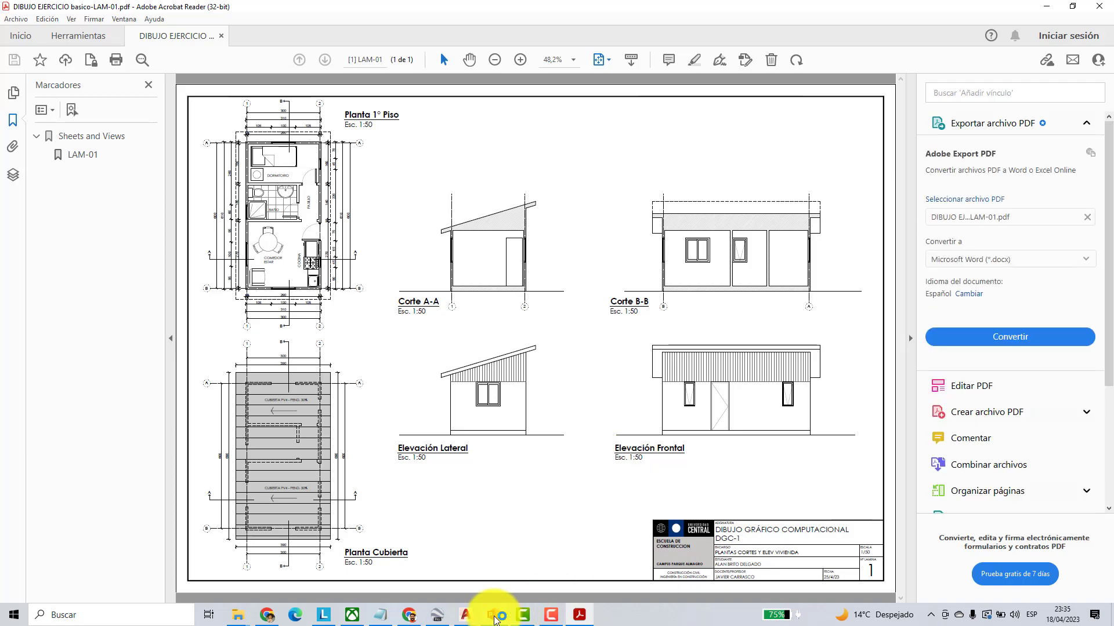
- Switch to the PowerPoint presentation 2-AUTOCAD EDICION.pptx at its CONTENIDO slide
click(493, 616)
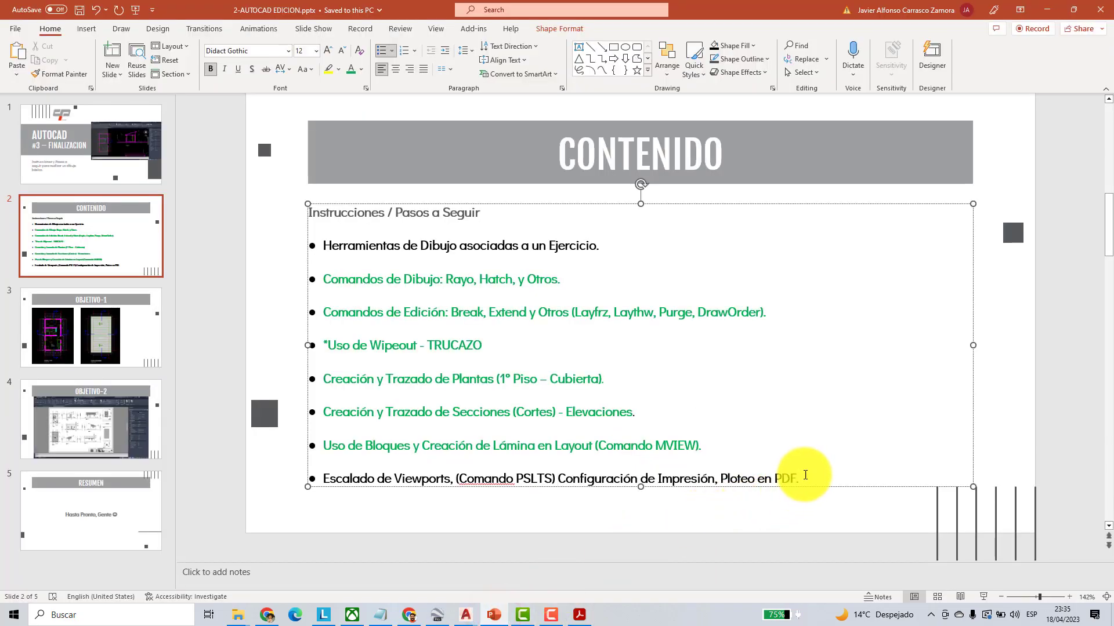